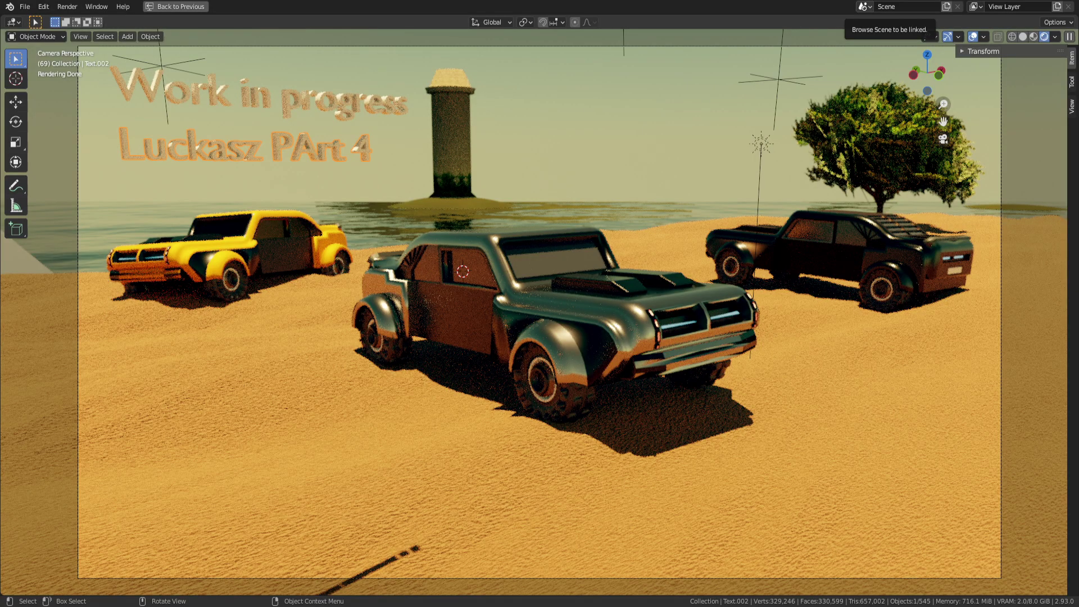
Step: Switch to the Photos app and enlarge Car Selina Photo Gimp.jpg for viewing
{"action": "scroll", "coordinate": [534, 312], "scroll_direction": "up", "scroll_amount": 1}
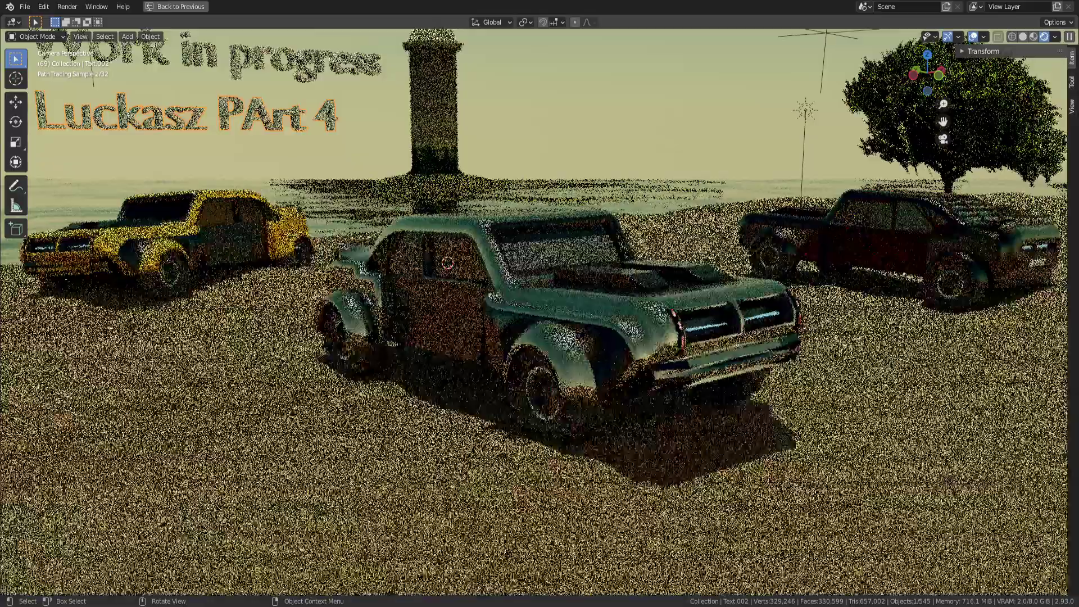
{"action": "scroll", "coordinate": [534, 312], "scroll_direction": "down", "scroll_amount": 1}
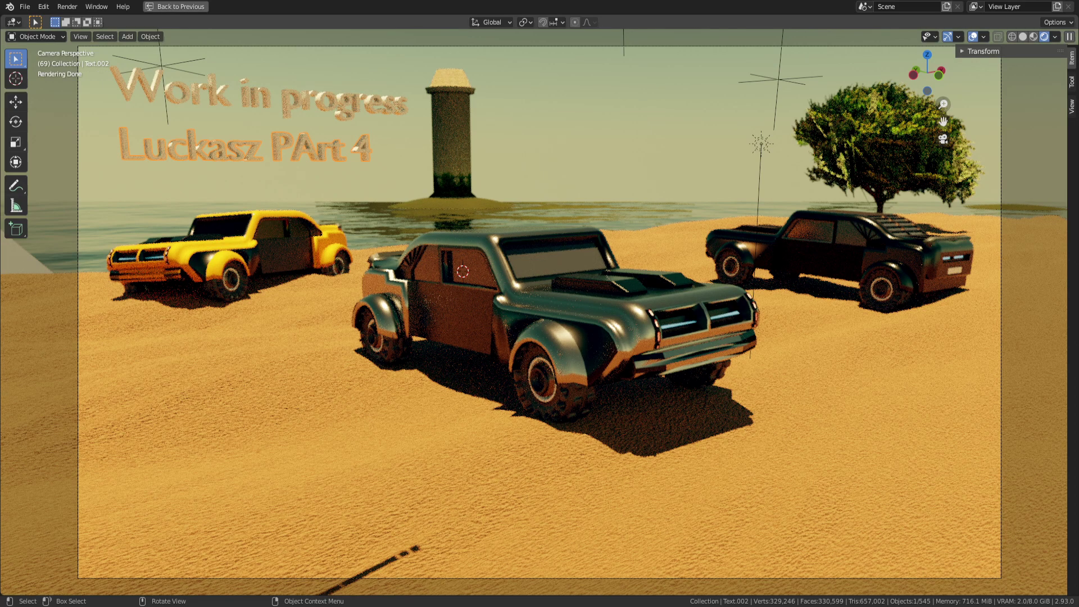
{"action": "scroll", "coordinate": [544, 319], "scroll_direction": "up", "scroll_amount": 1}
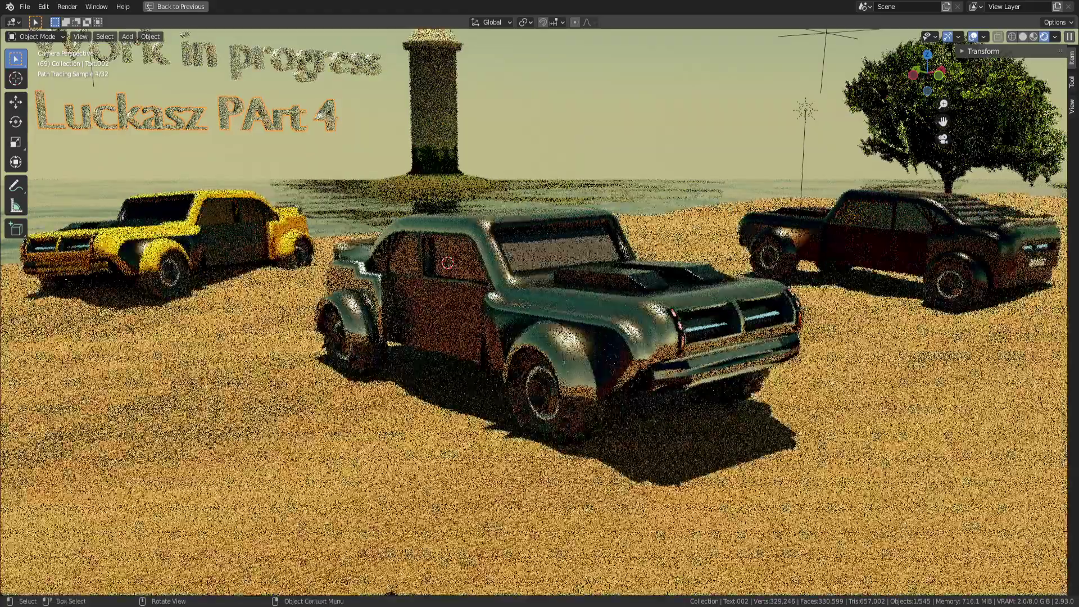
{"action": "scroll", "coordinate": [544, 319], "scroll_direction": "down", "scroll_amount": 1}
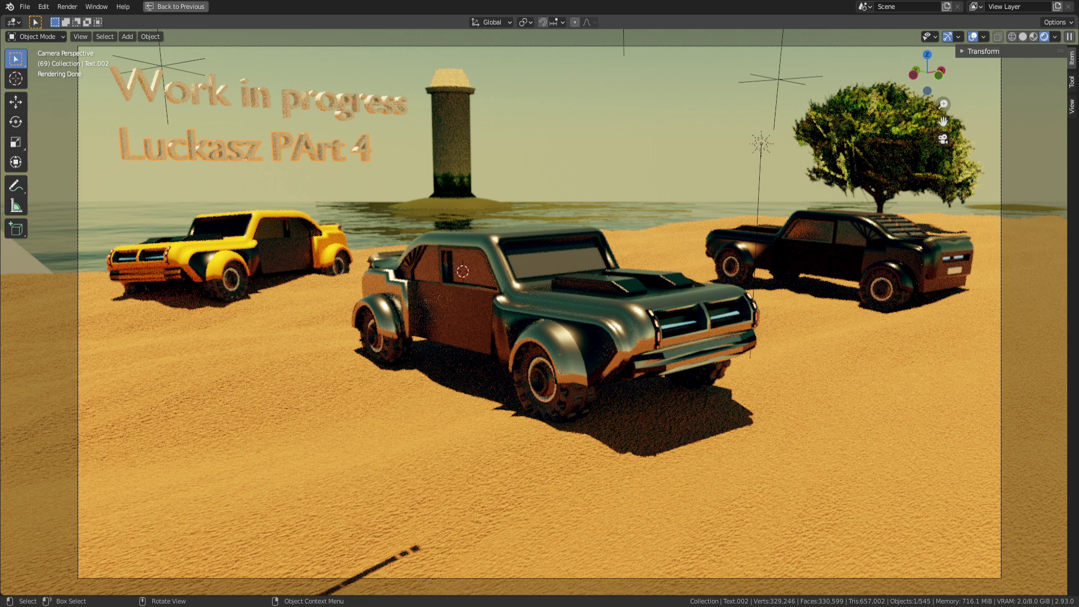
{"action": "key", "text": "alt+Tab"}
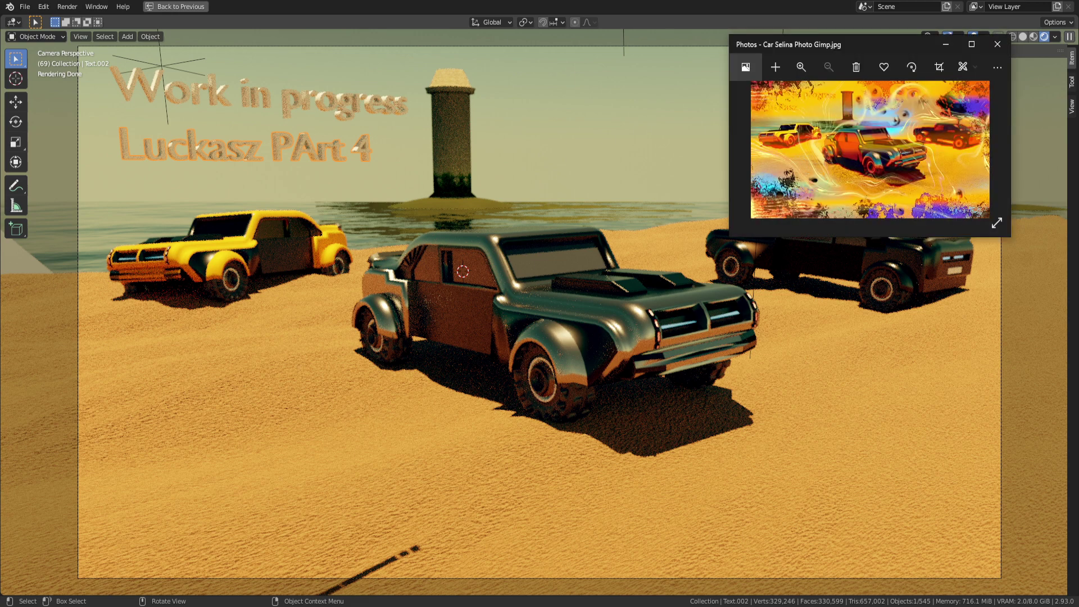
{"action": "left_click", "coordinate": [972, 44]}
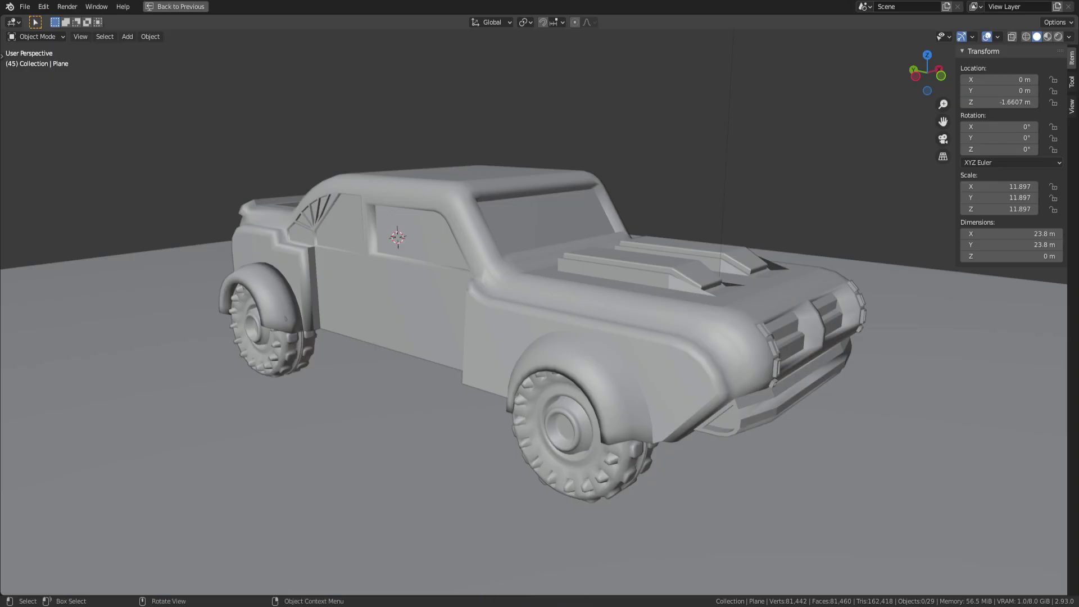
Step: Examine the car model in solid shading from the front, rear and side, and collapse the object's transform values
{"action": "middle_click_drag", "start_coordinate": [702, 304], "coordinate": [357, 317]}
{"action": "middle_click_drag", "start_coordinate": [523, 315], "coordinate": [396, 311]}
{"action": "middle_click_drag", "start_coordinate": [629, 315], "coordinate": [563, 318]}
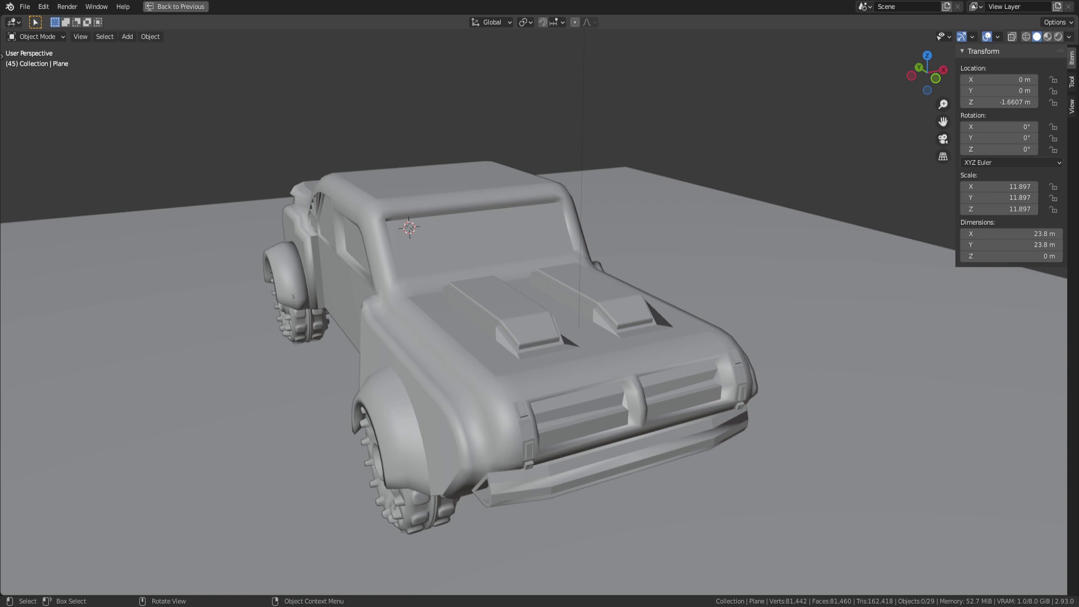
{"action": "middle_click_drag", "start_coordinate": [523, 293], "coordinate": [427, 309]}
{"action": "scroll", "coordinate": [624, 295], "scroll_direction": "down", "scroll_amount": 8}
{"action": "scroll", "coordinate": [517, 306], "scroll_direction": "up", "scroll_amount": 8}
{"action": "middle_click_drag", "start_coordinate": [596, 298], "coordinate": [259, 321]}
{"action": "key", "text": "Tab"}
{"action": "scroll", "coordinate": [539, 314], "scroll_direction": "down", "scroll_amount": 5}
{"action": "key", "text": "Tab"}
{"action": "middle_click_drag", "start_coordinate": [53, 73], "coordinate": [284, 118]}
{"action": "left_click", "coordinate": [983, 51]}
{"action": "middle_click_drag", "start_coordinate": [618, 315], "coordinate": [427, 315]}
{"action": "scroll", "coordinate": [427, 315], "scroll_direction": "up", "scroll_amount": 3}
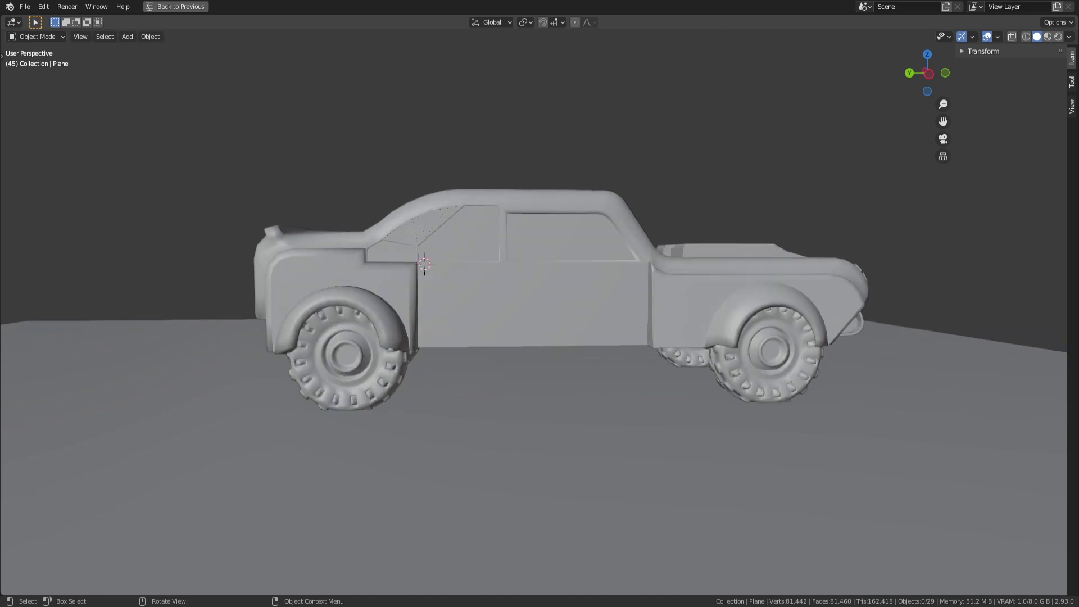
{"action": "scroll", "coordinate": [540, 303], "scroll_direction": "up", "scroll_amount": 2}
{"action": "scroll", "coordinate": [539, 303], "scroll_direction": "down", "scroll_amount": 4}
{"action": "middle_click_drag", "start_coordinate": [539, 303], "coordinate": [601, 306]}
Step: Display the viewport in rendered shading and view the car's front lights and bodywork
{"action": "left_click", "coordinate": [1057, 37]}
{"action": "mouse_move", "coordinate": [730, 281]}
{"action": "middle_mouse_down"}
{"action": "mouse_move", "coordinate": [601, 281]}
{"action": "mouse_move", "coordinate": [539, 309]}
{"action": "mouse_move", "coordinate": [517, 289]}
{"action": "mouse_move", "coordinate": [618, 289]}
{"action": "mouse_move", "coordinate": [348, 289]}
{"action": "middle_mouse_up"}
{"action": "scroll", "coordinate": [531, 297], "scroll_direction": "up", "scroll_amount": 2}
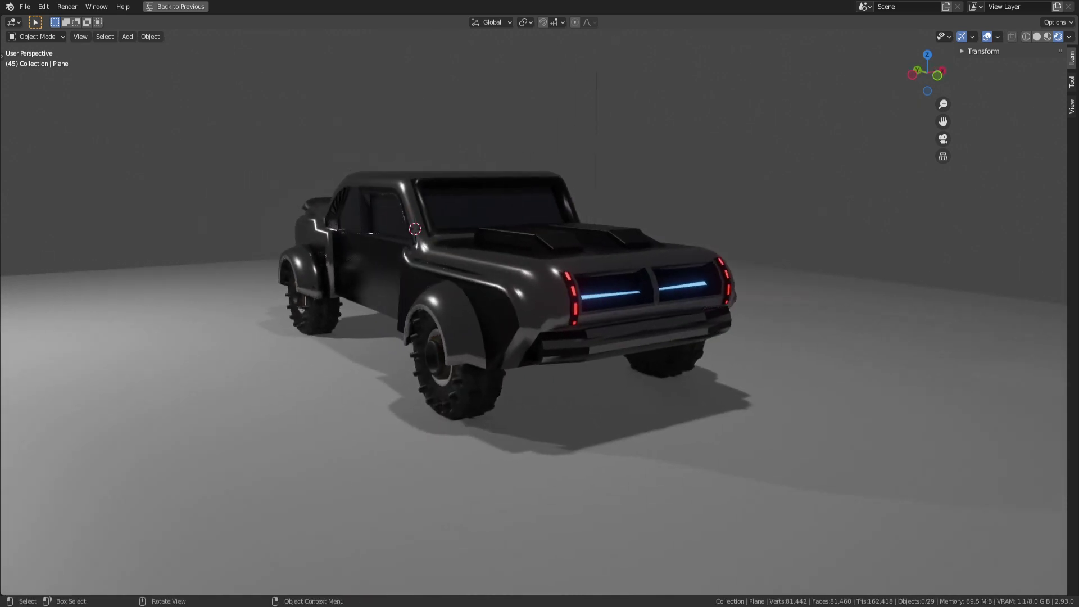
{"action": "scroll", "coordinate": [531, 298], "scroll_direction": "up", "scroll_amount": 1}
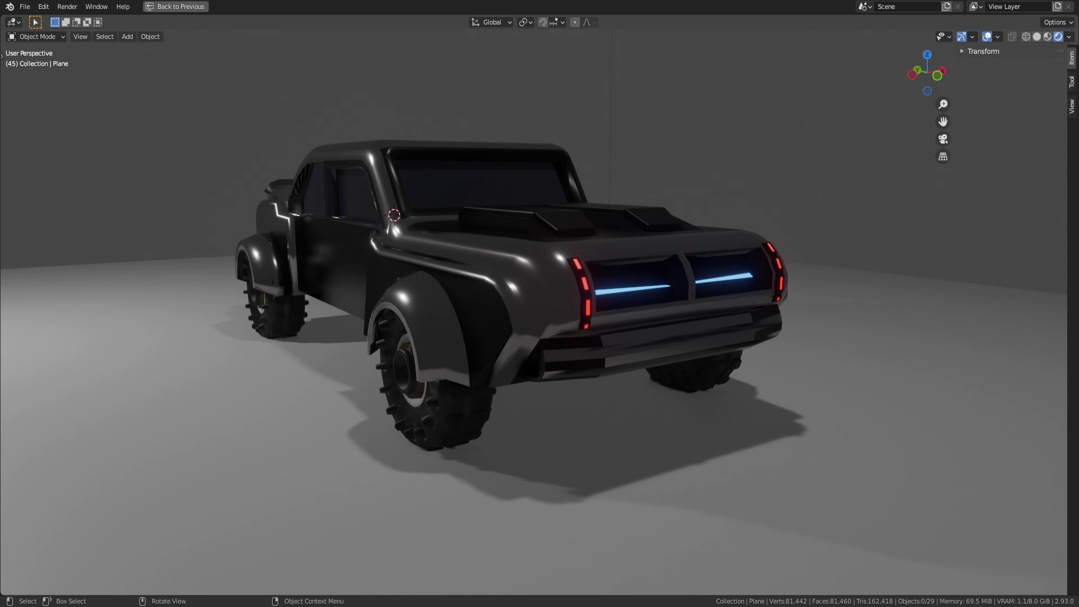
{"action": "middle_click_drag", "start_coordinate": [539, 303], "coordinate": [28, 241]}
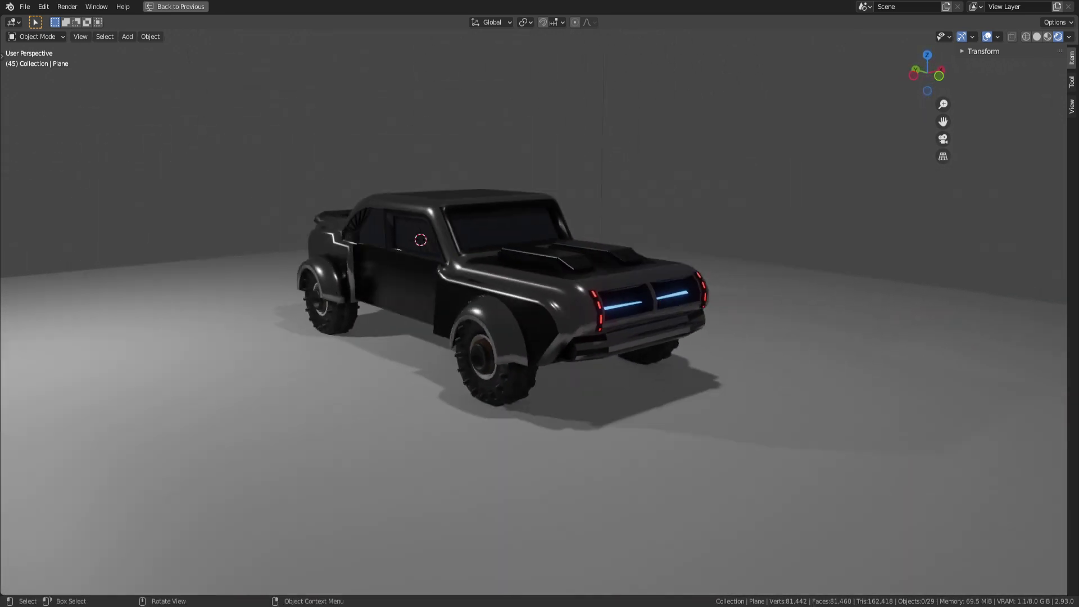
Step: Play the animation and inspect the car's grille and lights from the front
{"action": "key", "text": "space"}
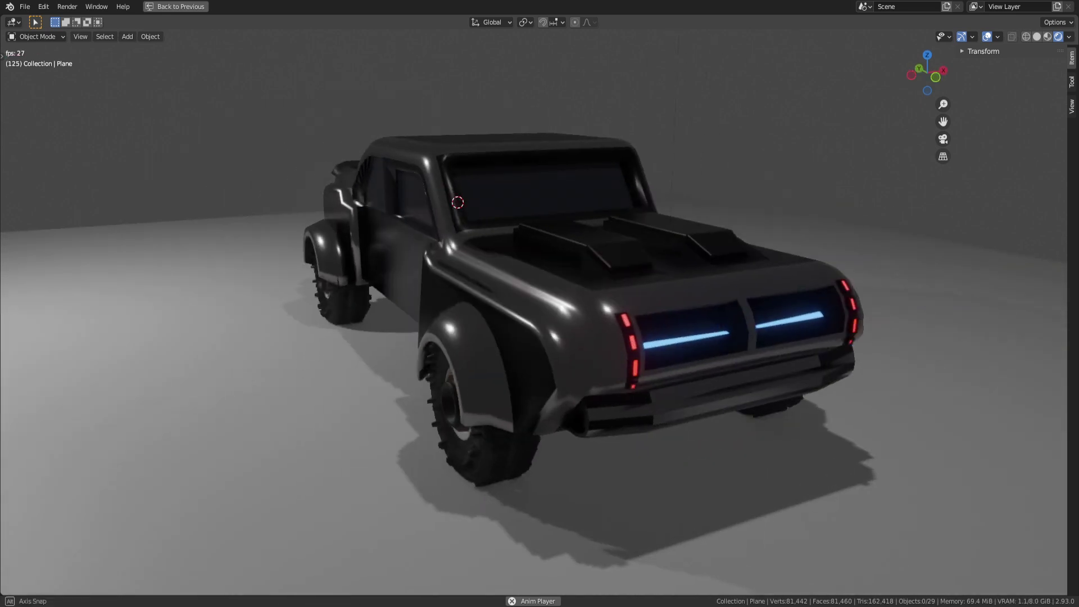
{"action": "middle_click_drag", "start_coordinate": [539, 281], "coordinate": [606, 301]}
{"action": "scroll", "coordinate": [607, 301], "scroll_direction": "down", "scroll_amount": 1}
{"action": "middle_click_drag", "start_coordinate": [539, 315], "coordinate": [776, 292]}
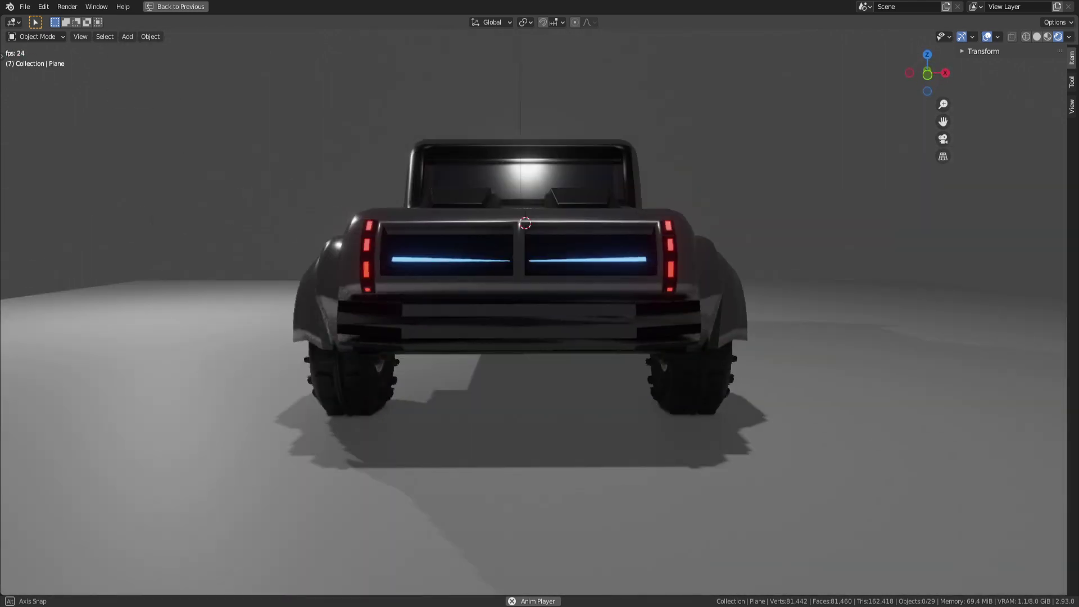
{"action": "middle_click_drag", "start_coordinate": [539, 304], "coordinate": [596, 292]}
{"action": "scroll", "coordinate": [540, 303], "scroll_direction": "up", "scroll_amount": 3}
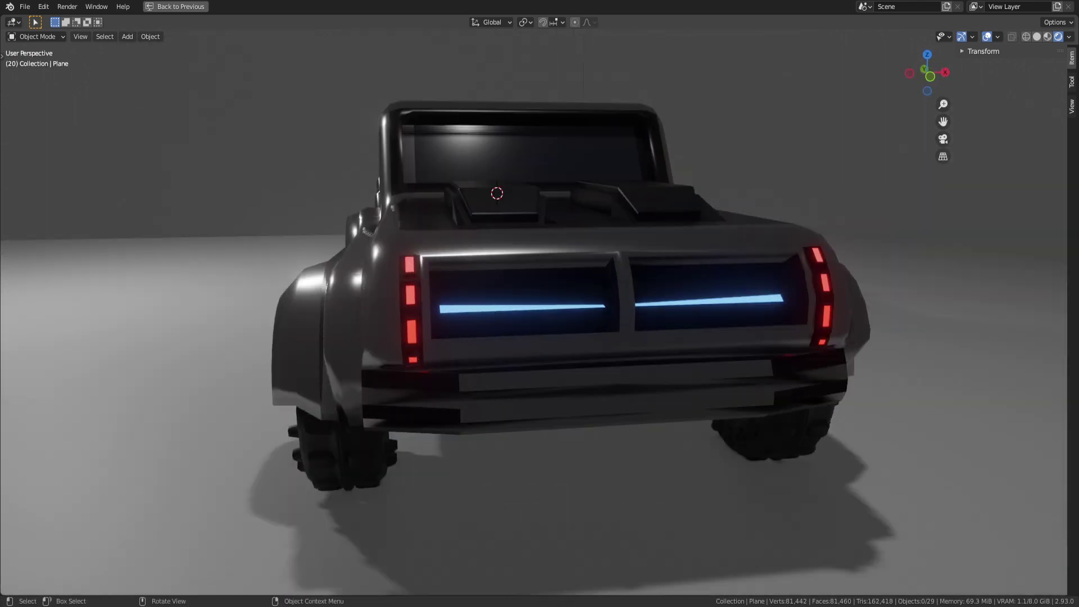
Step: Select the car body and enter Edit Mode on its mesh
{"action": "key", "text": "Tab"}
{"action": "left_click", "coordinate": [528, 337]}
{"action": "key", "text": "Tab"}
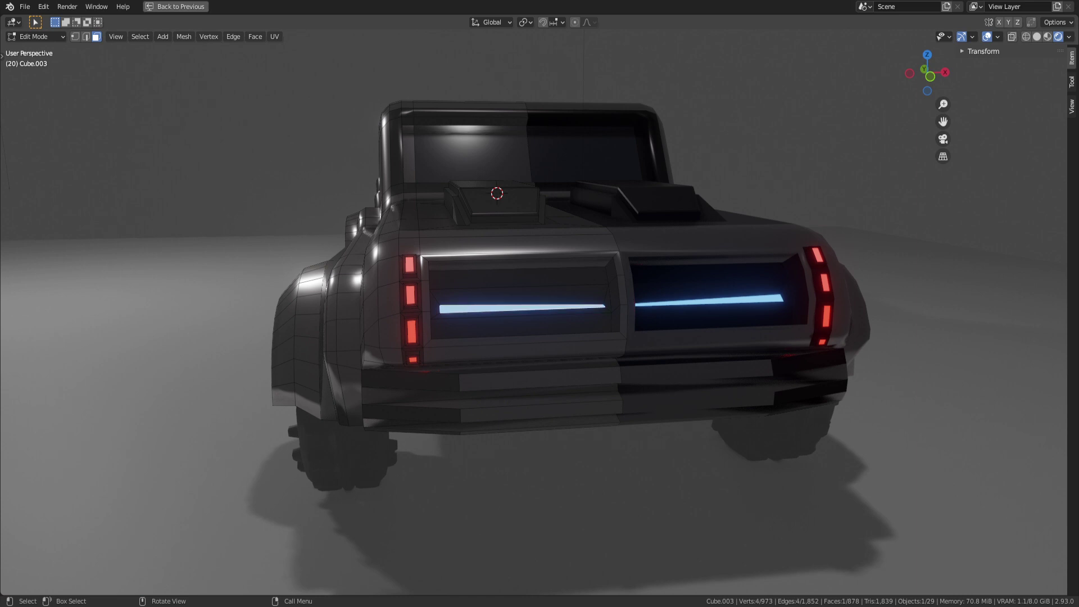
Step: Try to extrude the two faces at the base of the windscreen pillar along their normals by about 0.25 m
{"action": "middle_click_drag", "start_coordinate": [540, 303], "coordinate": [657, 292]}
{"action": "scroll", "coordinate": [539, 303], "scroll_direction": "up", "scroll_amount": 2}
{"action": "scroll", "coordinate": [539, 303], "scroll_direction": "down", "scroll_amount": 1}
{"action": "middle_click_drag", "start_coordinate": [540, 303], "coordinate": [629, 287]}
{"action": "scroll", "coordinate": [540, 303], "scroll_direction": "down", "scroll_amount": 2}
{"action": "scroll", "coordinate": [539, 303], "scroll_direction": "up", "scroll_amount": 5}
{"action": "left_click", "coordinate": [600, 424]}
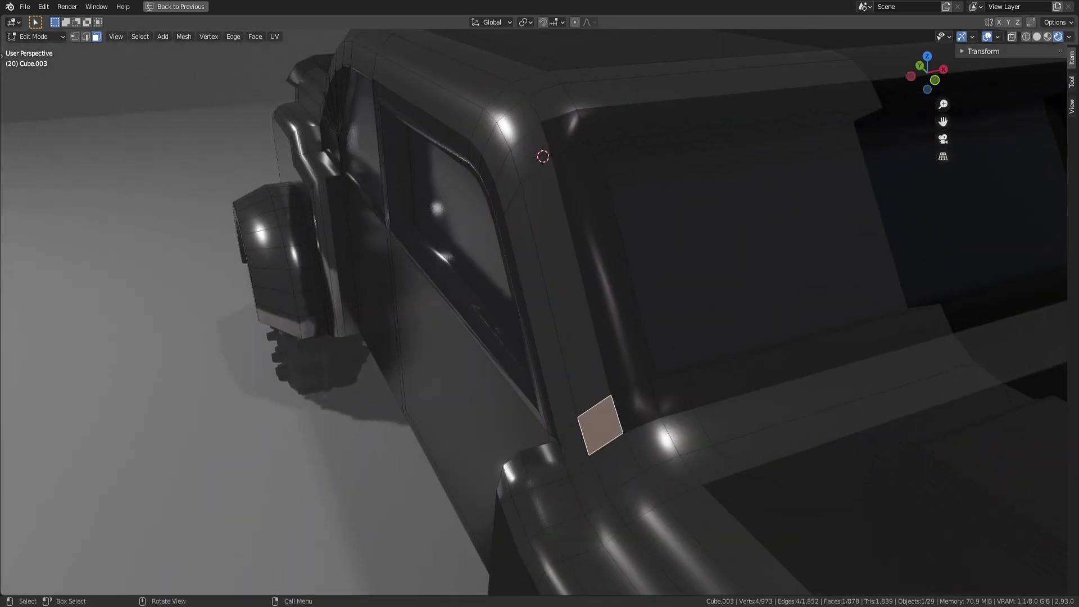
{"action": "left_click", "coordinate": [587, 460], "text": "shift"}
{"action": "middle_click_drag", "start_coordinate": [587, 461], "coordinate": [554, 456]}
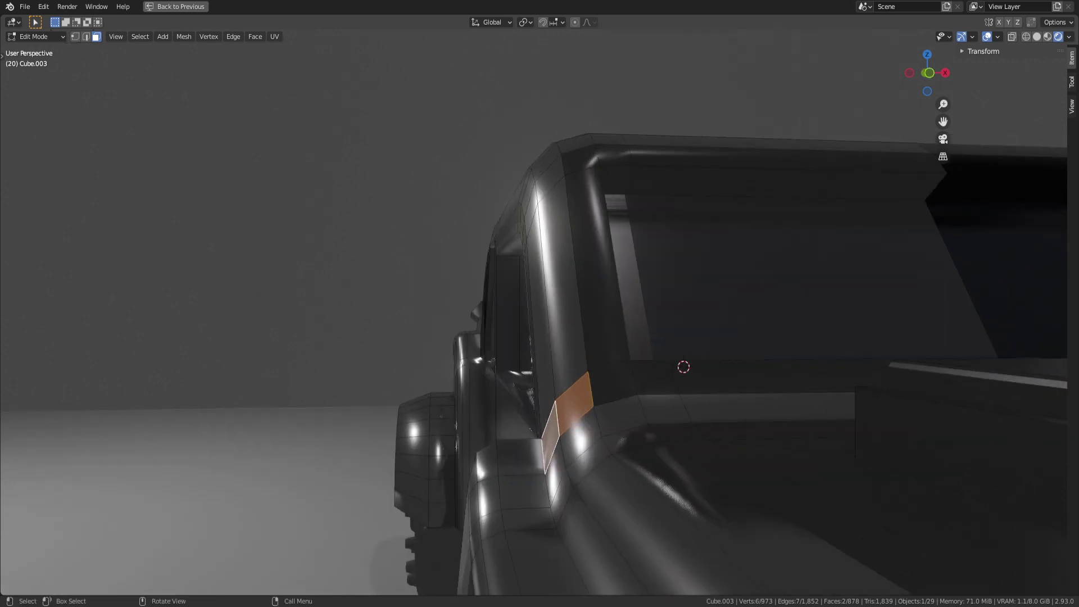
{"action": "key", "text": "alt+e"}
{"action": "left_click", "coordinate": [514, 421]}
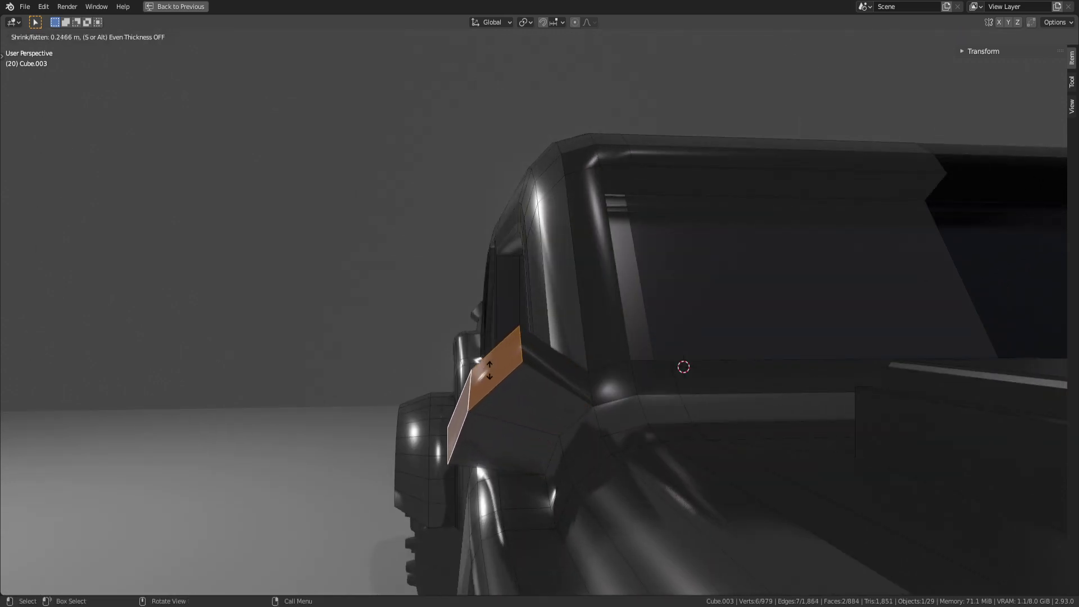
{"action": "left_click", "coordinate": [489, 370]}
{"action": "middle_click_drag", "start_coordinate": [489, 371], "coordinate": [180, 62]}
{"action": "key", "text": "ctrl+z"}
{"action": "scroll", "coordinate": [584, 360], "scroll_direction": "up", "scroll_amount": 6}
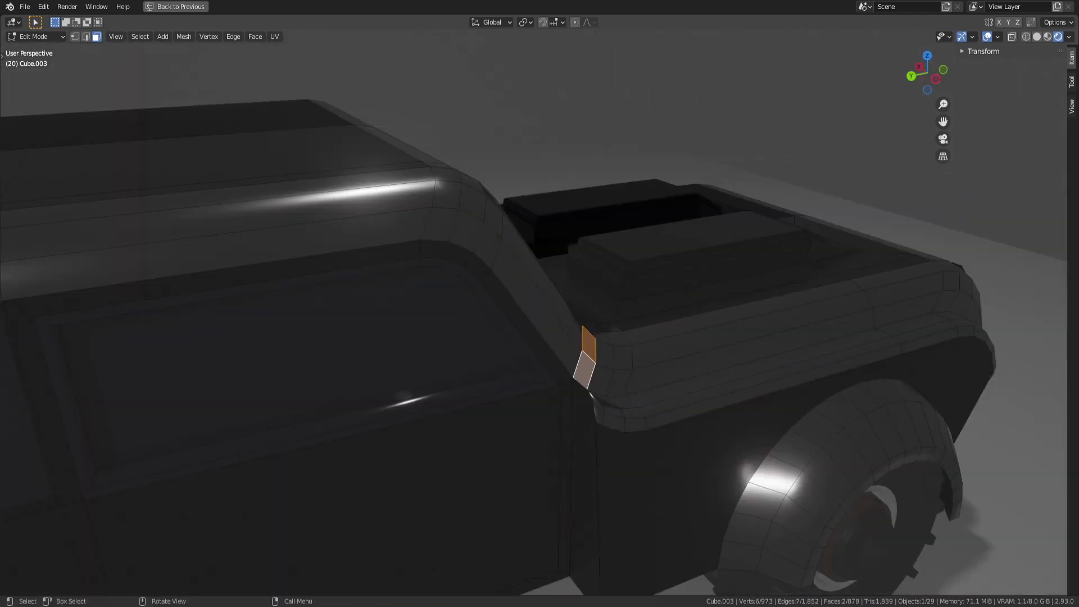
Step: Try to extrude the narrow vertical face between the front door and the front fender
{"action": "left_click", "coordinate": [583, 427]}
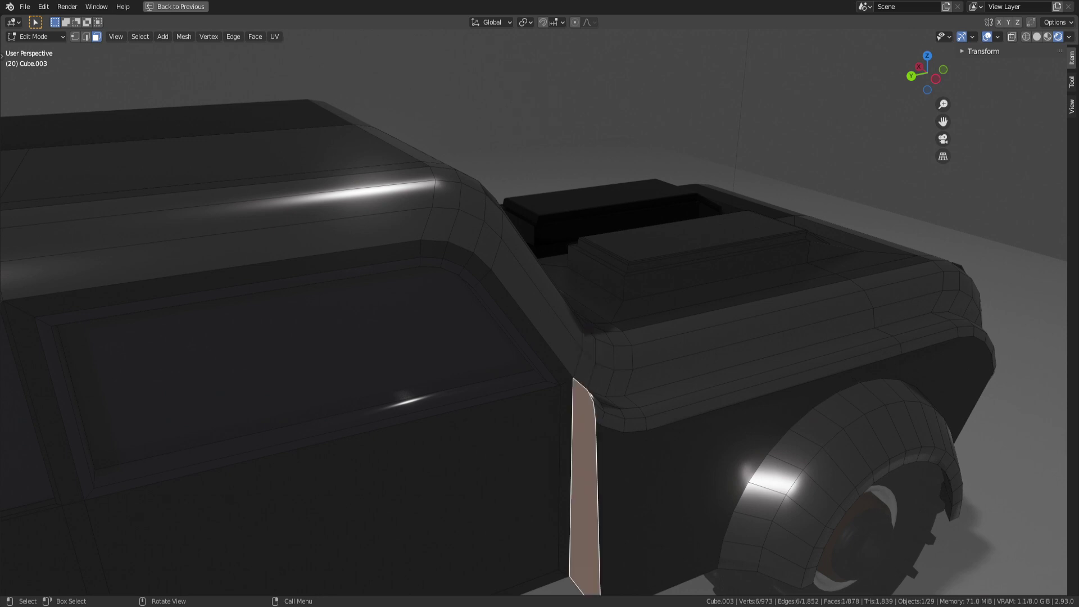
{"action": "middle_click_drag", "start_coordinate": [584, 427], "coordinate": [419, 425]}
{"action": "key", "text": "e"}
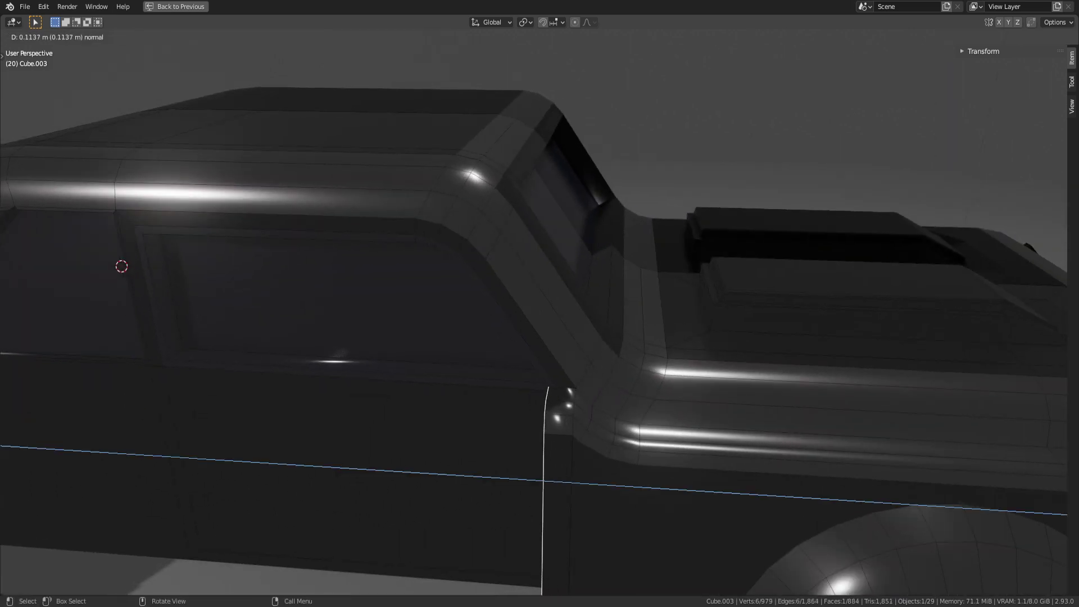
{"action": "key", "text": "Return"}
{"action": "left_click", "coordinate": [558, 423]}
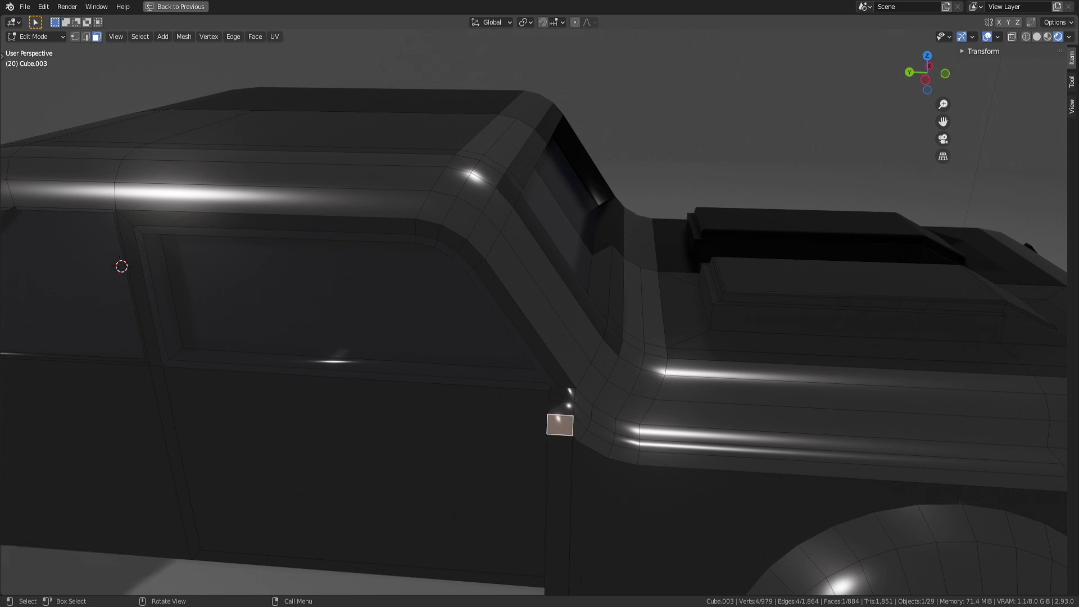
{"action": "middle_click_drag", "start_coordinate": [558, 422], "coordinate": [612, 402]}
{"action": "scroll", "coordinate": [613, 403], "scroll_direction": "down", "scroll_amount": 3}
{"action": "scroll", "coordinate": [612, 402], "scroll_direction": "down", "scroll_amount": 3}
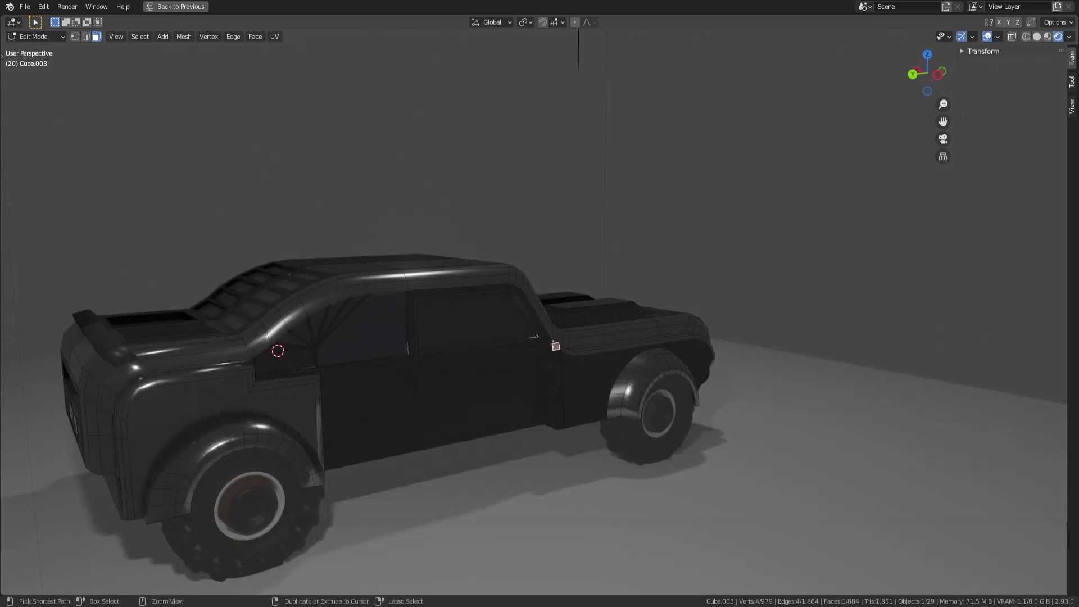
{"action": "key", "text": "ctrl+z"}
{"action": "key", "text": "ctrl+z"}
Step: Extrude the small face at the base of the windscreen pillar outward about 0.63 m as a mirror arm
{"action": "scroll", "coordinate": [613, 402], "scroll_direction": "up", "scroll_amount": 3}
{"action": "middle_click_drag", "start_coordinate": [612, 402], "coordinate": [541, 403]}
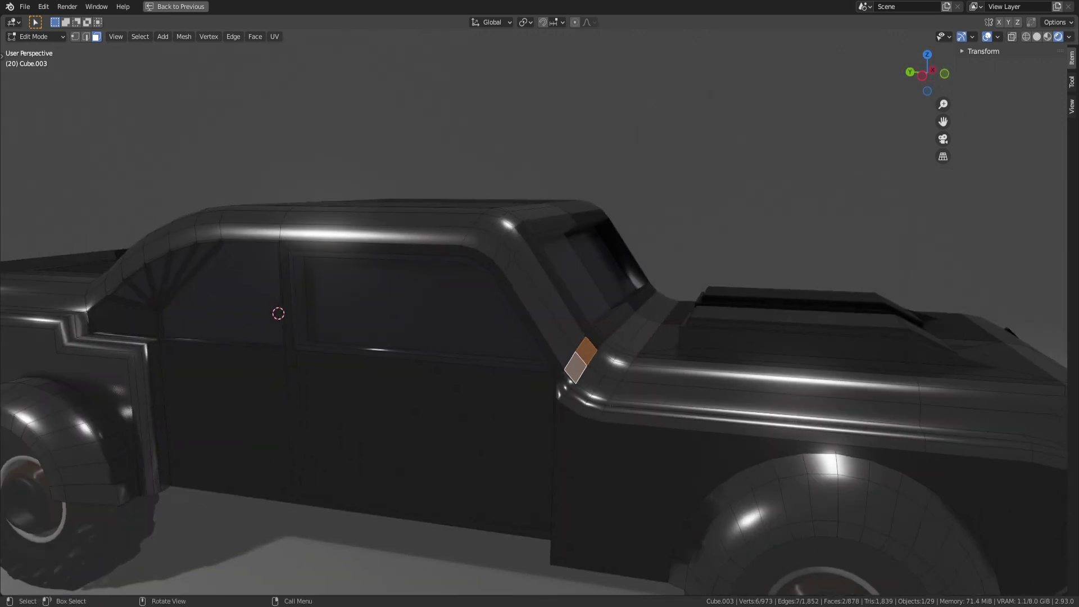
{"action": "left_click", "coordinate": [590, 378]}
{"action": "key", "text": "e"}
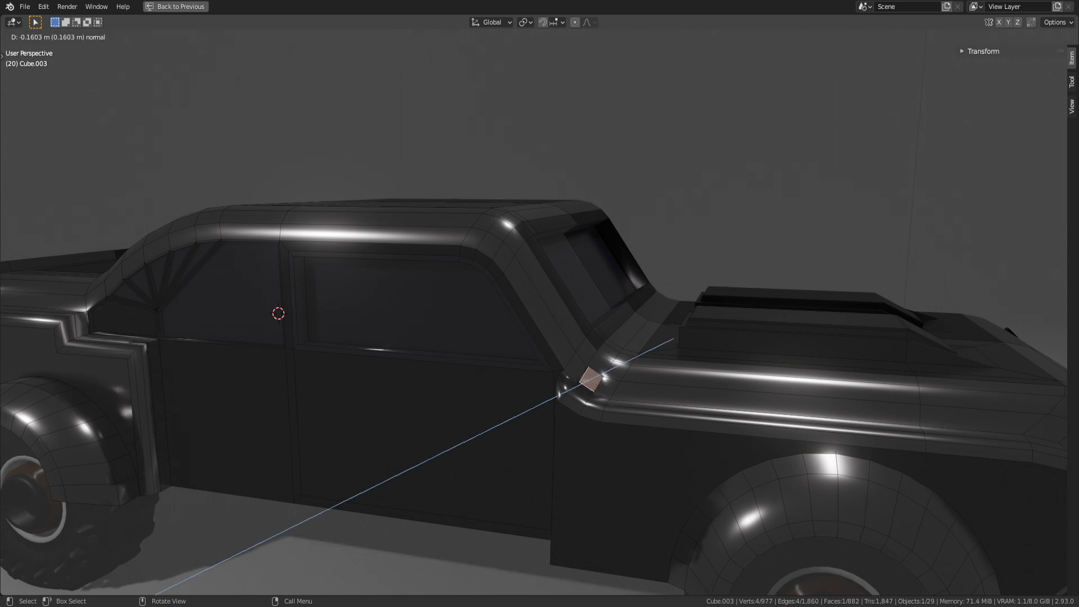
{"action": "left_click", "coordinate": [573, 389]}
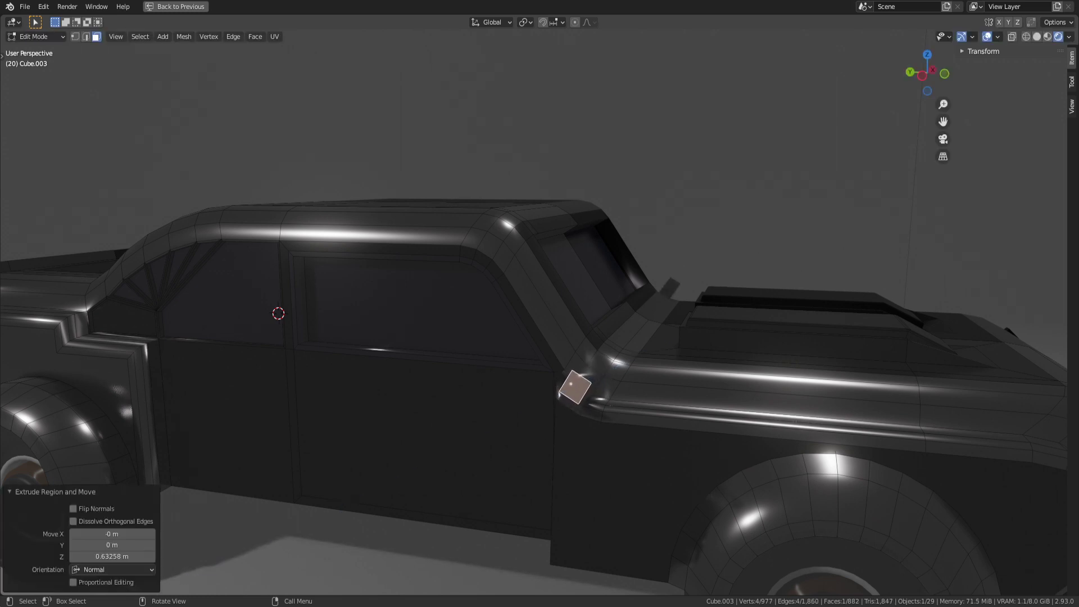
Step: Extrude the end face of the mirror arm further outward from the car body
{"action": "middle_click_drag", "start_coordinate": [573, 389], "coordinate": [596, 437]}
{"action": "scroll", "coordinate": [696, 400], "scroll_direction": "down", "scroll_amount": 5}
{"action": "scroll", "coordinate": [697, 400], "scroll_direction": "up", "scroll_amount": 5}
{"action": "key", "text": "e"}
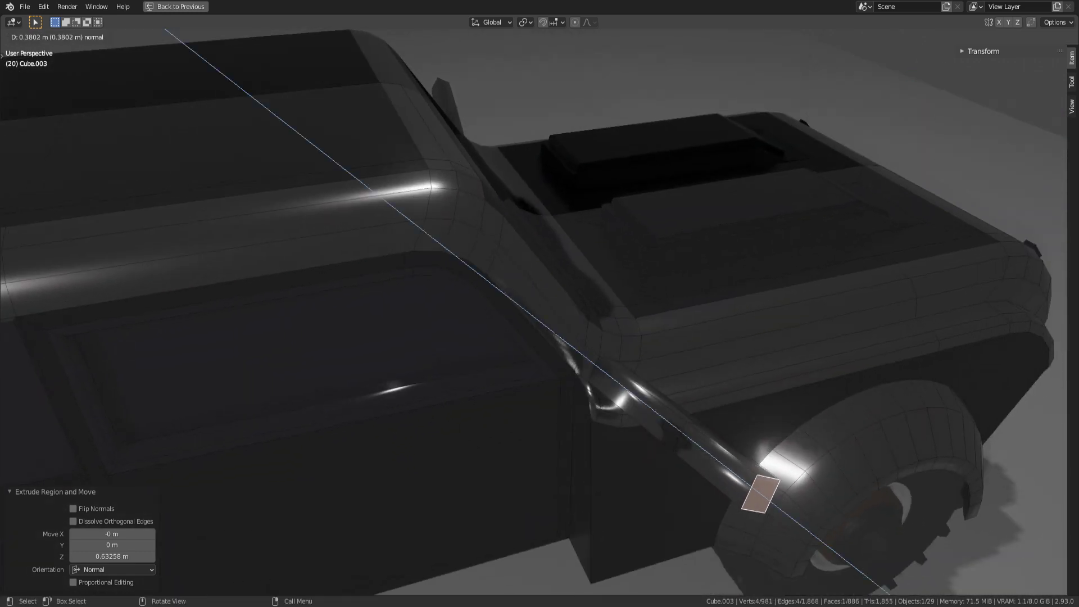
{"action": "left_click", "coordinate": [802, 514]}
Step: Extrude the upper face of the arm's outer section about 1.4 m to form the mirror housing
{"action": "scroll", "coordinate": [534, 312], "scroll_direction": "down", "scroll_amount": 4}
{"action": "middle_click_drag", "start_coordinate": [567, 401], "coordinate": [500, 368]}
{"action": "left_click", "coordinate": [456, 392]}
{"action": "key", "text": "e"}
{"action": "left_click", "coordinate": [640, 197]}
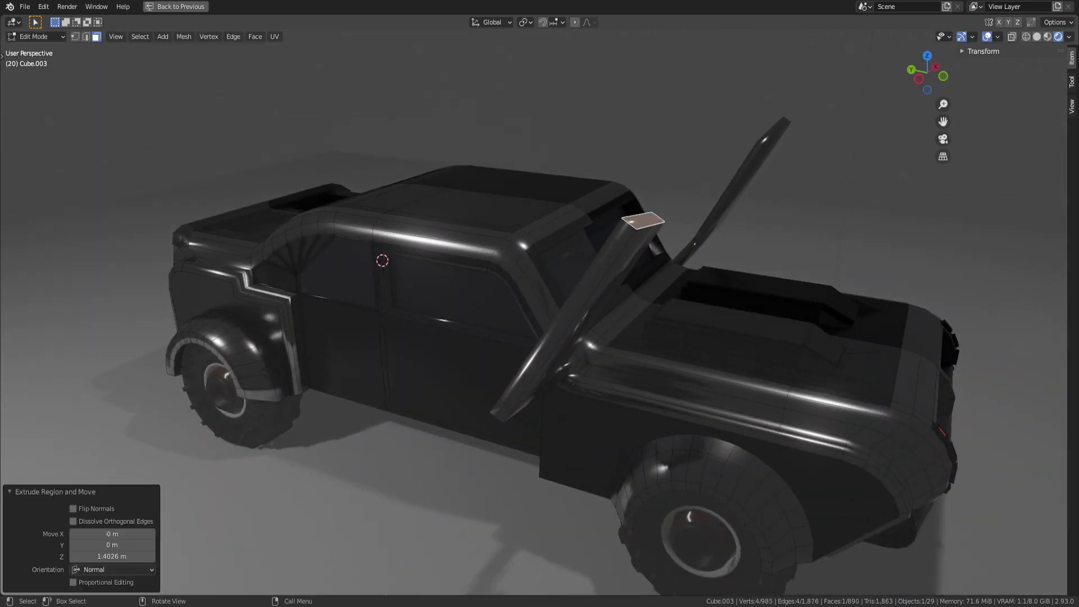
Step: Inset the mirror housing's rear-facing face by about 0.05 m and extrude it inward
{"action": "middle_click_drag", "start_coordinate": [639, 196], "coordinate": [786, 217]}
{"action": "key", "text": "Tab"}
{"action": "scroll", "coordinate": [534, 312], "scroll_direction": "up", "scroll_amount": 3}
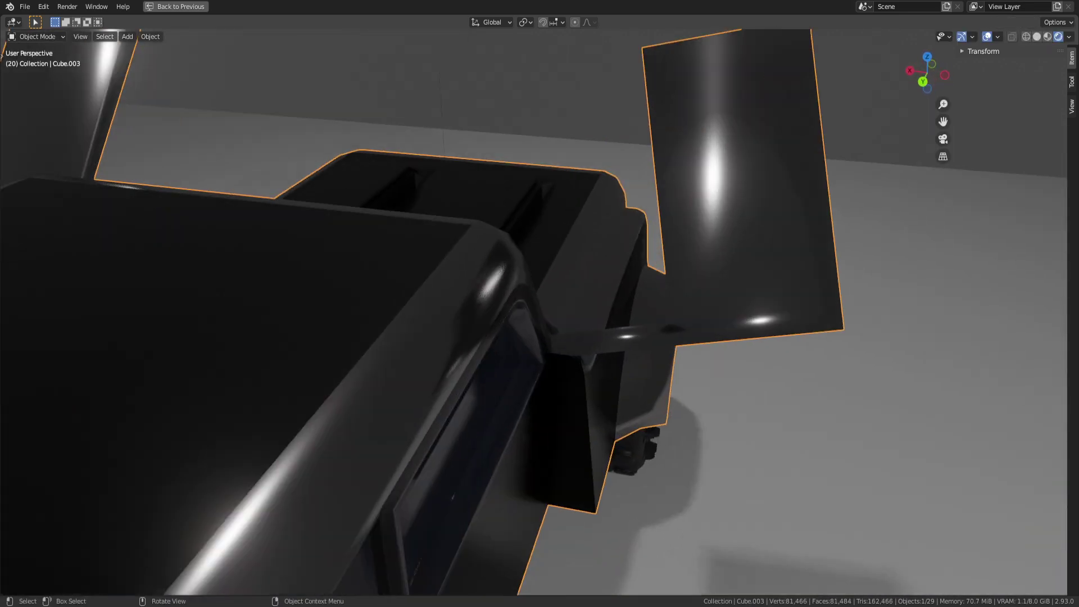
{"action": "middle_click_drag", "start_coordinate": [534, 312], "coordinate": [506, 289]}
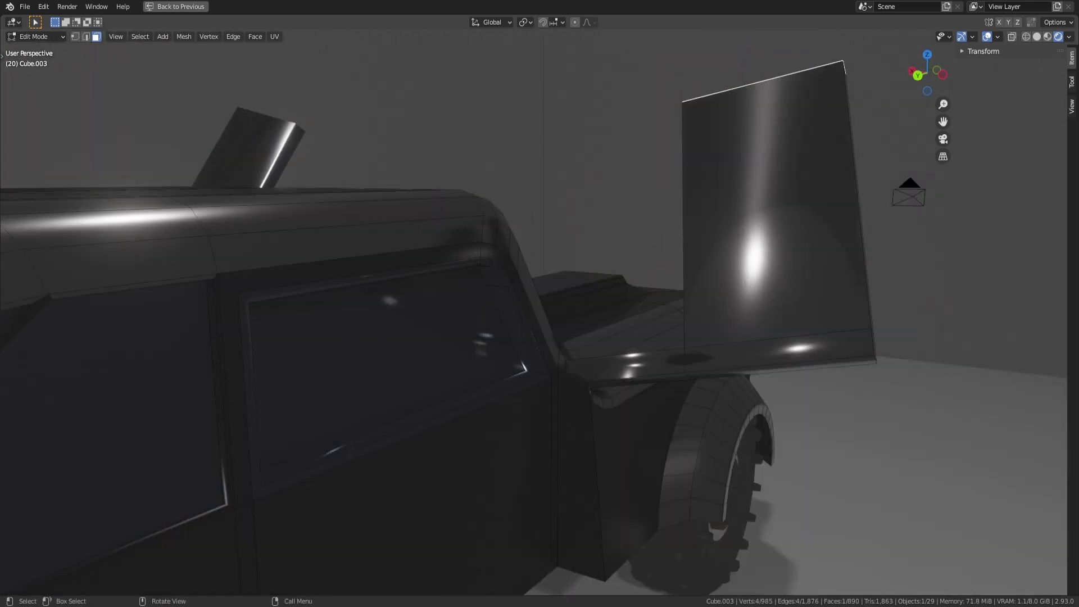
{"action": "middle_click_drag", "start_coordinate": [750, 197], "coordinate": [764, 219]}
{"action": "left_click", "coordinate": [764, 219]}
{"action": "key", "text": "i"}
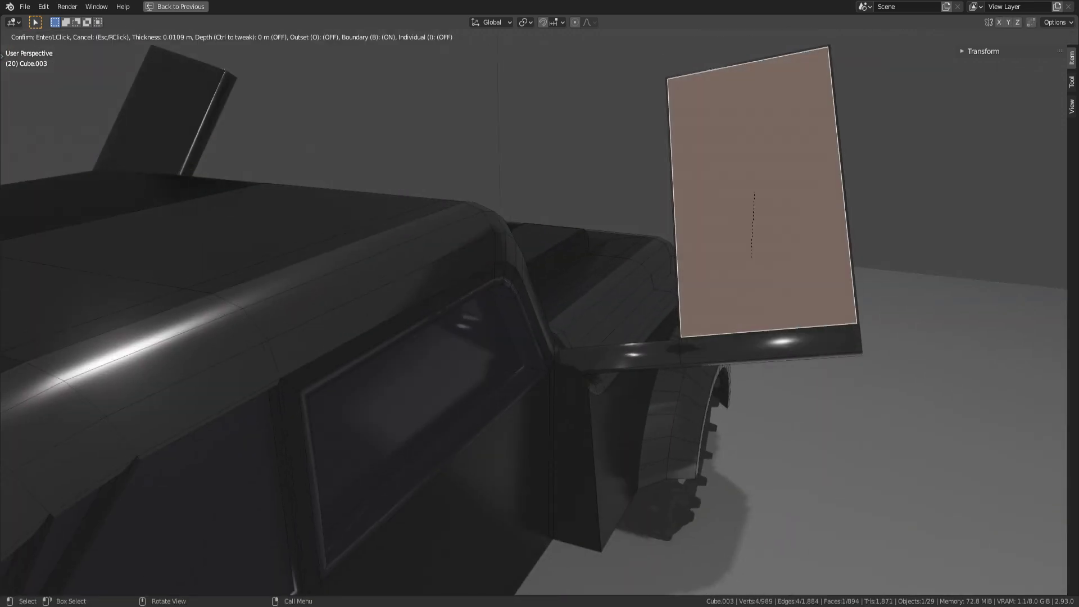
{"action": "key", "text": "Return"}
{"action": "key", "text": "e"}
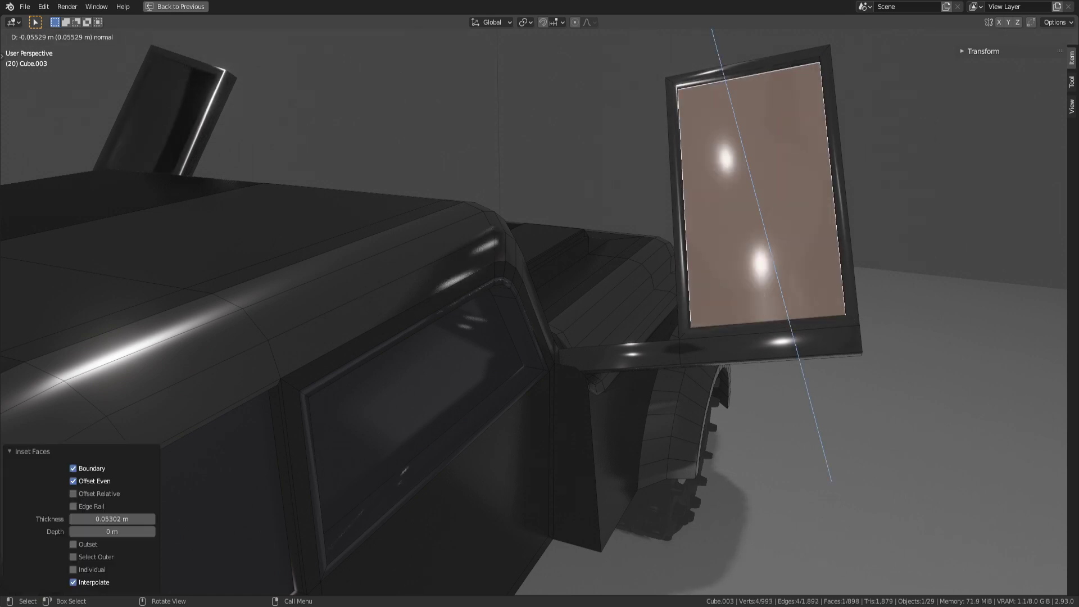
{"action": "key", "text": "Return"}
Step: Undo the side mirror's inset and extrusions on the car body
{"action": "key", "text": "Tab"}
{"action": "middle_click_drag", "start_coordinate": [753, 219], "coordinate": [719, 225]}
{"action": "scroll", "coordinate": [680, 253], "scroll_direction": "down", "scroll_amount": 7}
{"action": "key", "text": "Tab"}
{"action": "key", "text": "ctrl+z"}
{"action": "key", "text": "ctrl+z"}
{"action": "key", "text": "ctrl+z"}
{"action": "key", "text": "ctrl+z"}
{"action": "key", "text": "ctrl+z"}
{"action": "key", "text": "ctrl+z"}
Step: Dissolve the front door's inset lower panel and side window faces into the surrounding geometry
{"action": "scroll", "coordinate": [731, 255], "scroll_direction": "up", "scroll_amount": 4}
{"action": "key", "text": "Tab"}
{"action": "key", "text": "Tab"}
{"action": "left_click", "coordinate": [561, 326]}
{"action": "left_click", "coordinate": [539, 180], "text": "shift"}
{"action": "middle_click_drag", "start_coordinate": [539, 180], "coordinate": [528, 168]}
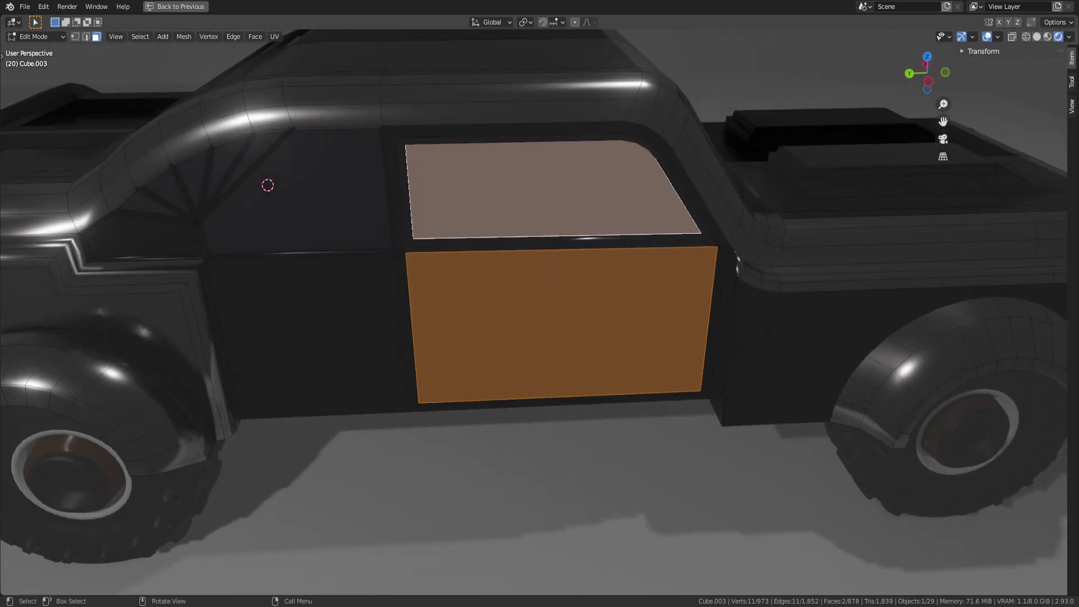
{"action": "scroll", "coordinate": [528, 168], "scroll_direction": "up", "scroll_amount": 4}
{"action": "scroll", "coordinate": [528, 168], "scroll_direction": "down", "scroll_amount": 2}
{"action": "scroll", "coordinate": [506, 317], "scroll_direction": "down", "scroll_amount": 5}
{"action": "middle_click_drag", "start_coordinate": [506, 318], "coordinate": [528, 295]}
{"action": "key", "text": "x"}
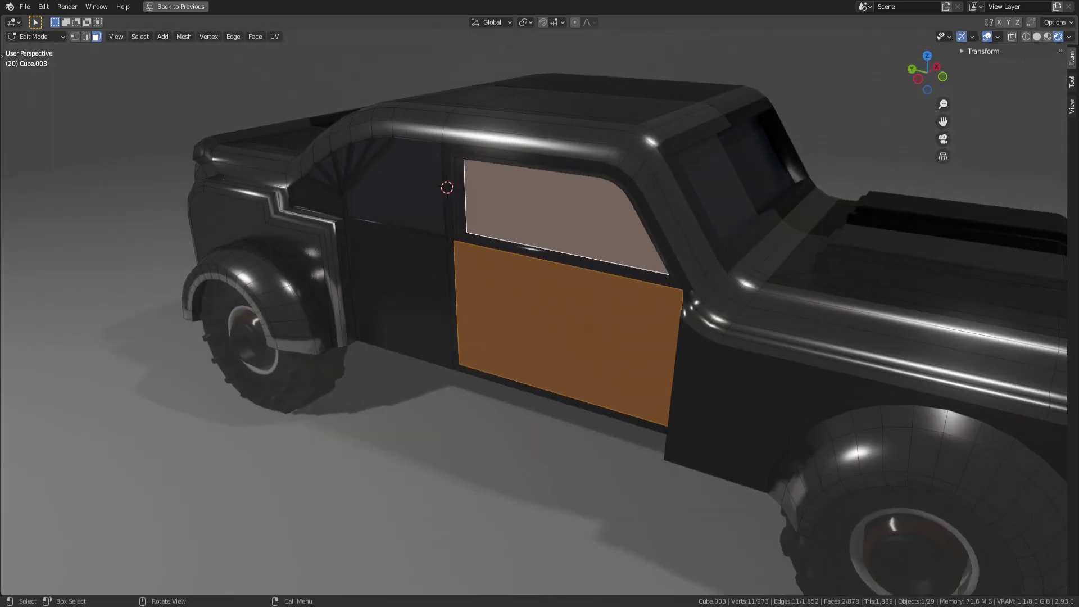
{"action": "left_click", "coordinate": [502, 317]}
Step: Undo the dissolving of the front door's lower panel and side window faces
{"action": "left_click", "coordinate": [550, 220]}
{"action": "scroll", "coordinate": [551, 224], "scroll_direction": "up", "scroll_amount": 2}
{"action": "left_click", "coordinate": [551, 292]}
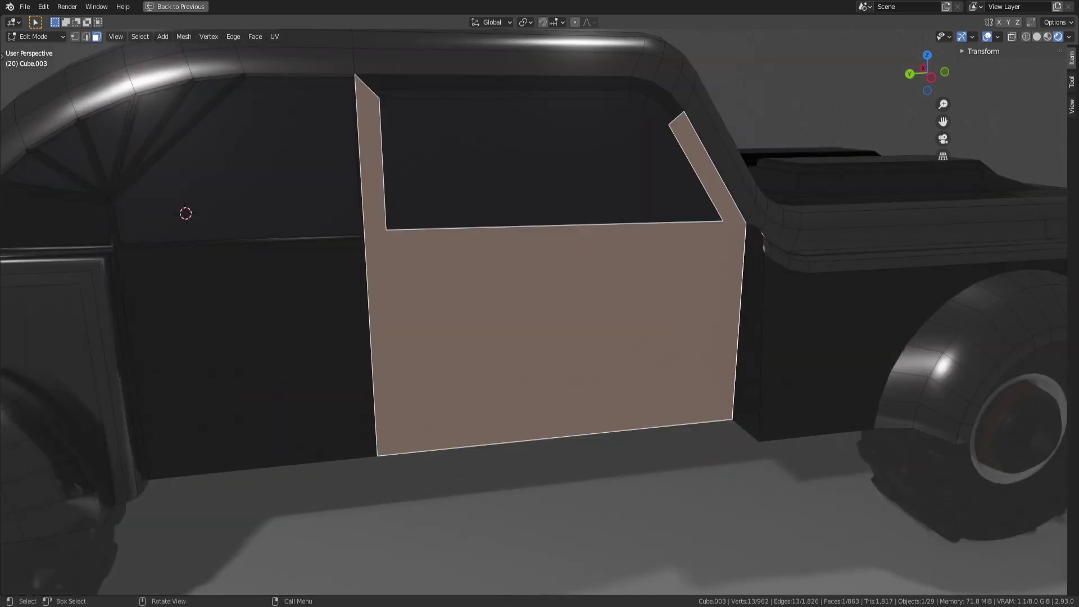
{"action": "key", "text": "ctrl+z"}
{"action": "key", "text": "ctrl+z"}
{"action": "key", "text": "ctrl+z"}
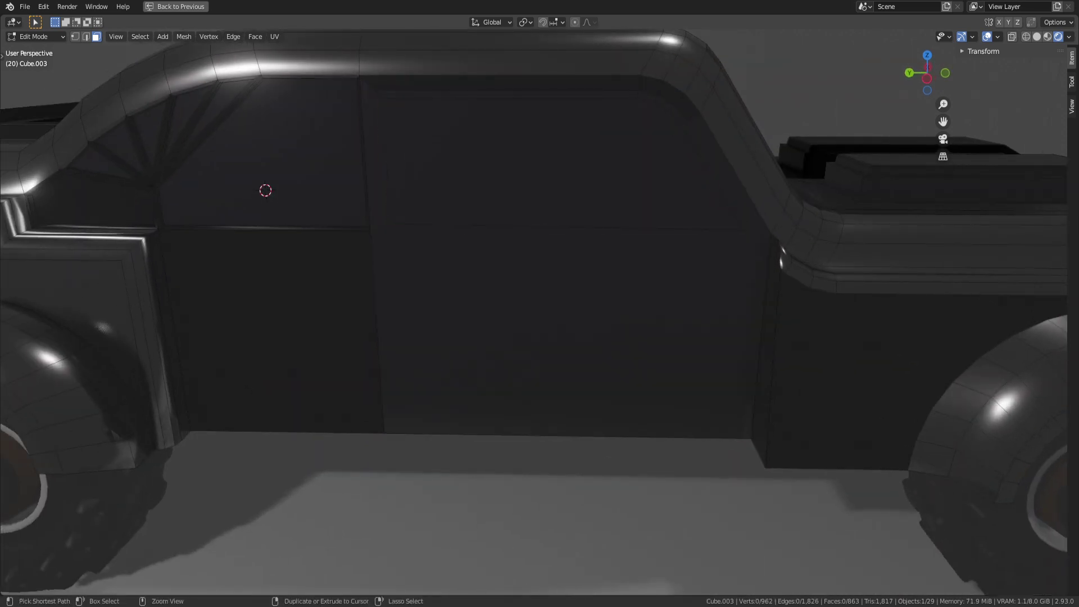
Step: Dissolve the innermost inset border of the front side window into a single window face
{"action": "left_click", "coordinate": [547, 303]}
{"action": "left_click", "coordinate": [548, 180]}
{"action": "key", "text": "x"}
{"action": "left_click", "coordinate": [530, 194]}
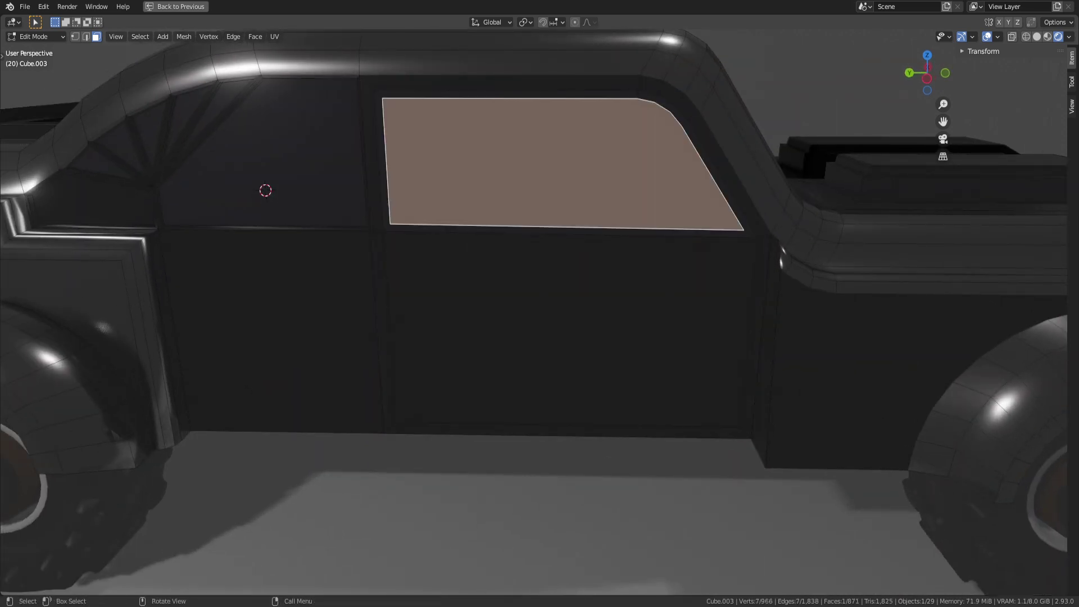
Step: Try to inset the front door's lower panel face by about 0.03 m
{"action": "left_click", "coordinate": [539, 297]}
{"action": "middle_click_drag", "start_coordinate": [540, 298], "coordinate": [502, 287]}
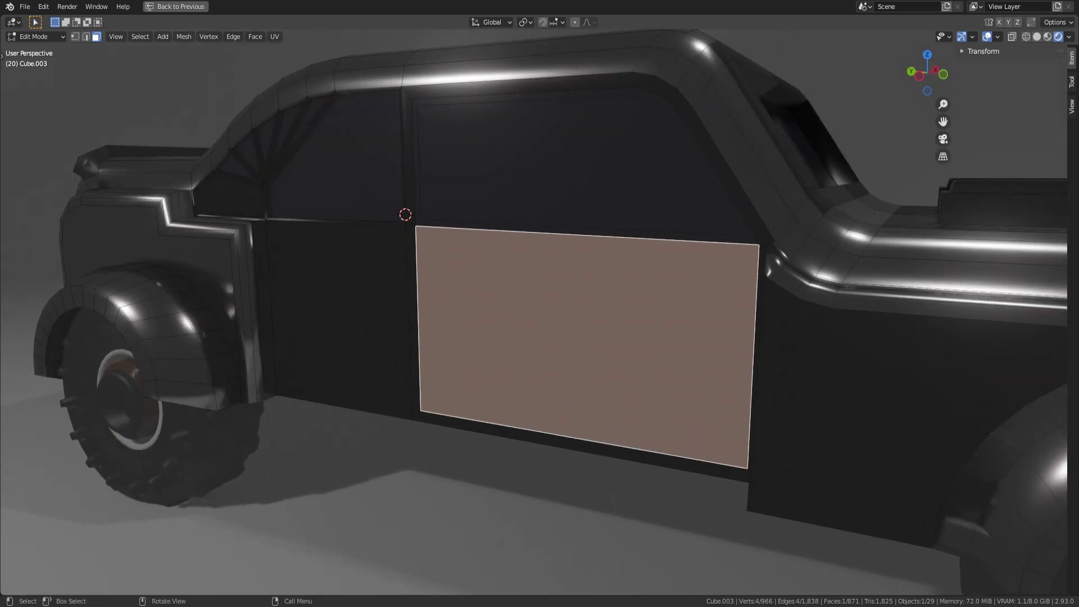
{"action": "key", "text": "i"}
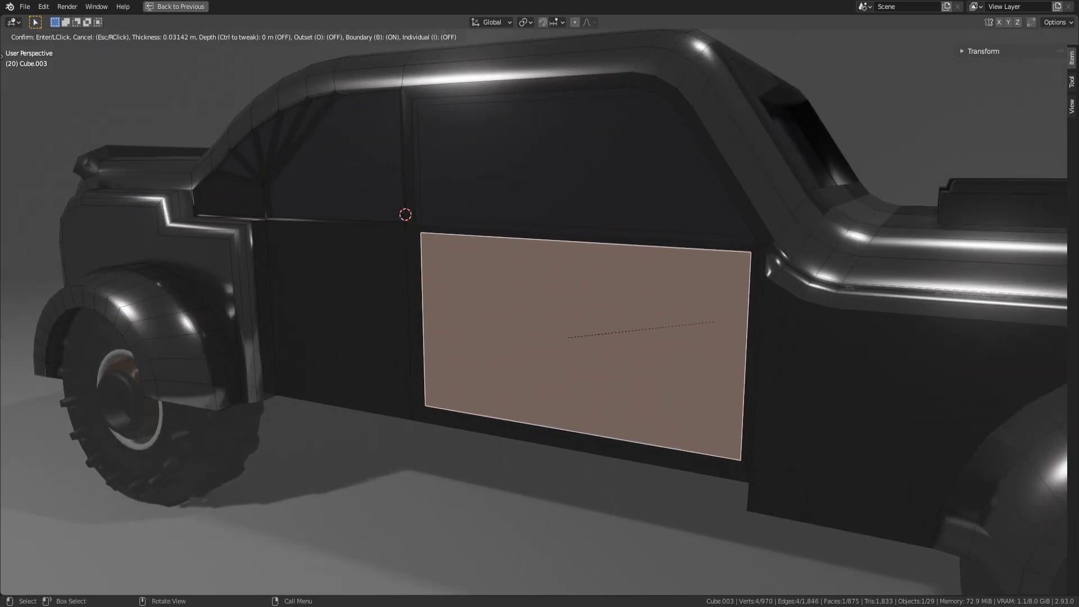
{"action": "left_click", "coordinate": [714, 322]}
{"action": "middle_click_drag", "start_coordinate": [713, 322], "coordinate": [668, 323]}
{"action": "key", "text": "ctrl+z"}
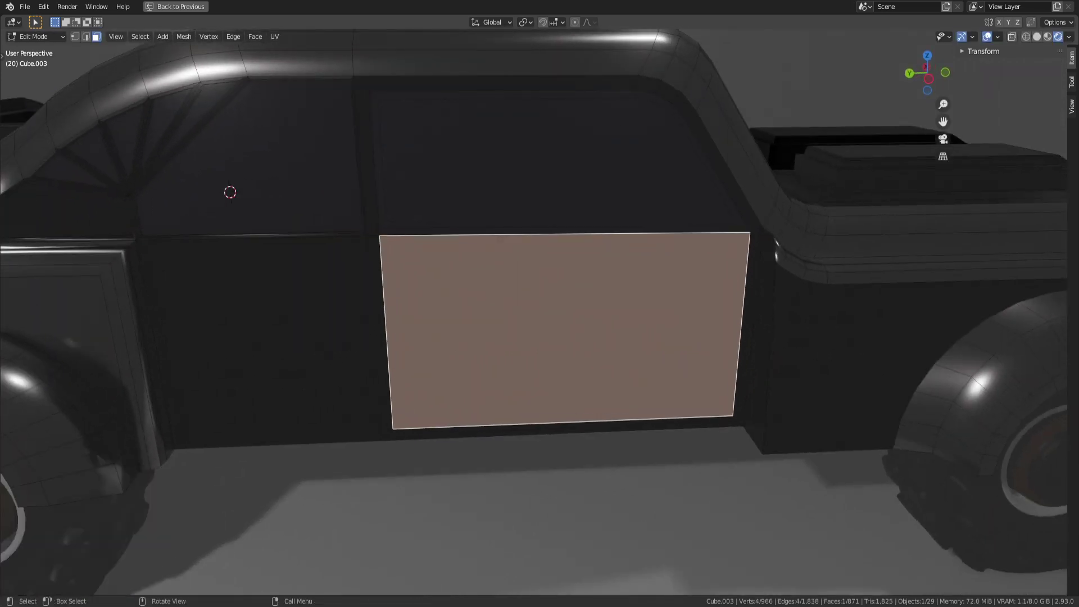
Step: Dissolve the remaining border around the front side window so the window face meets the lower door panel
{"action": "key", "text": "ctrl+z"}
{"action": "key", "text": "x"}
{"action": "left_click", "coordinate": [567, 190]}
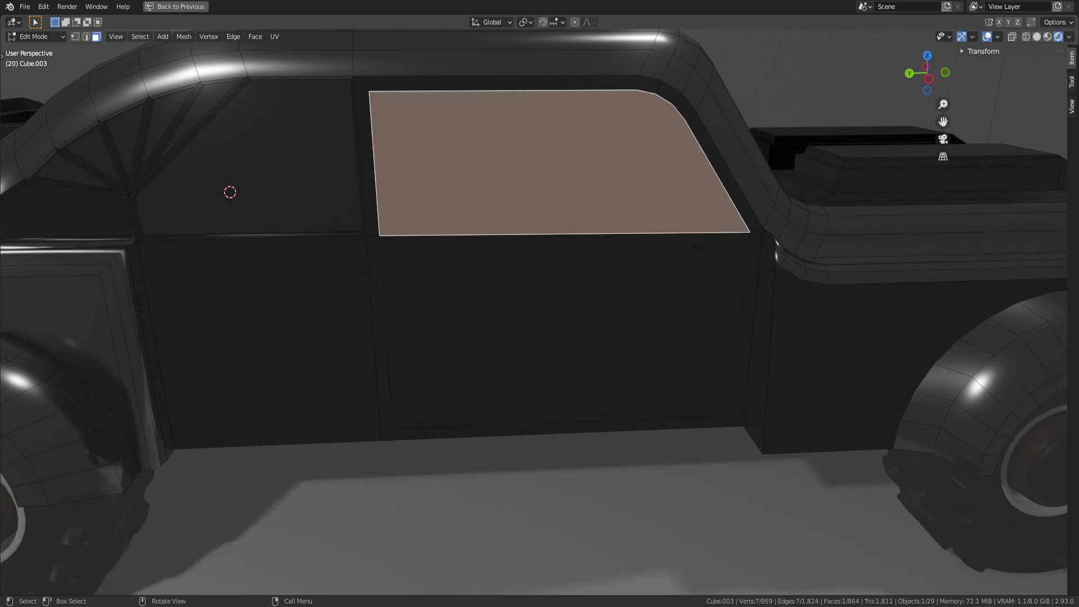
Step: Try to extrude the front side window and lower door panel faces inward by about 0.05 m
{"action": "left_click", "coordinate": [562, 320], "text": "shift"}
{"action": "middle_click_drag", "start_coordinate": [562, 320], "coordinate": [503, 332]}
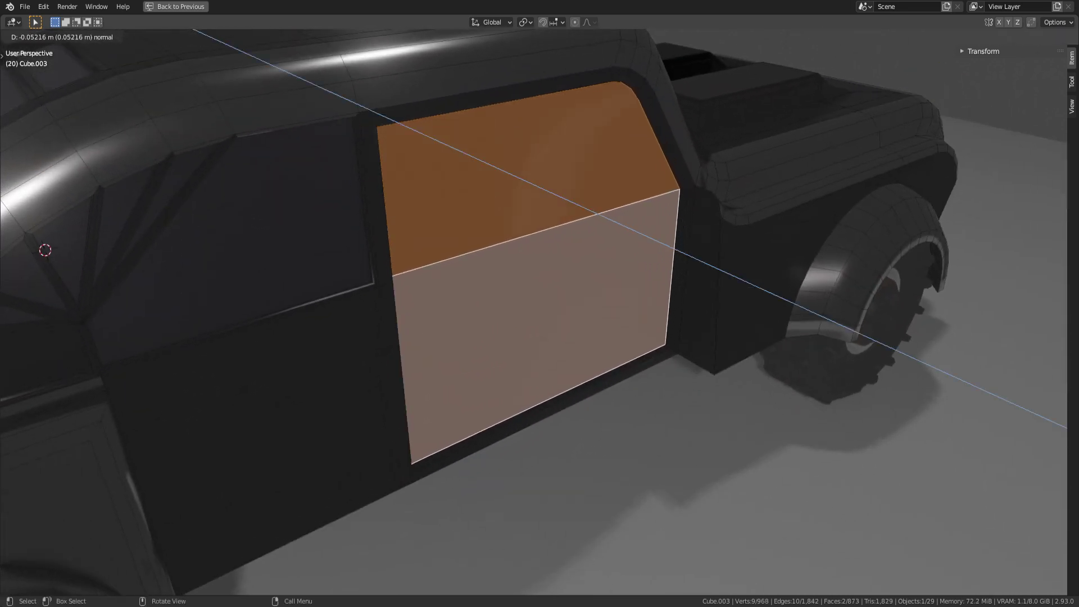
{"action": "left_click", "coordinate": [506, 332]}
{"action": "middle_click_drag", "start_coordinate": [505, 331], "coordinate": [430, 333]}
{"action": "key", "text": "Tab"}
{"action": "scroll", "coordinate": [382, 328], "scroll_direction": "down", "scroll_amount": 4}
{"action": "scroll", "coordinate": [312, 332], "scroll_direction": "up", "scroll_amount": 3}
{"action": "key", "text": "Tab"}
{"action": "key", "text": "ctrl+z"}
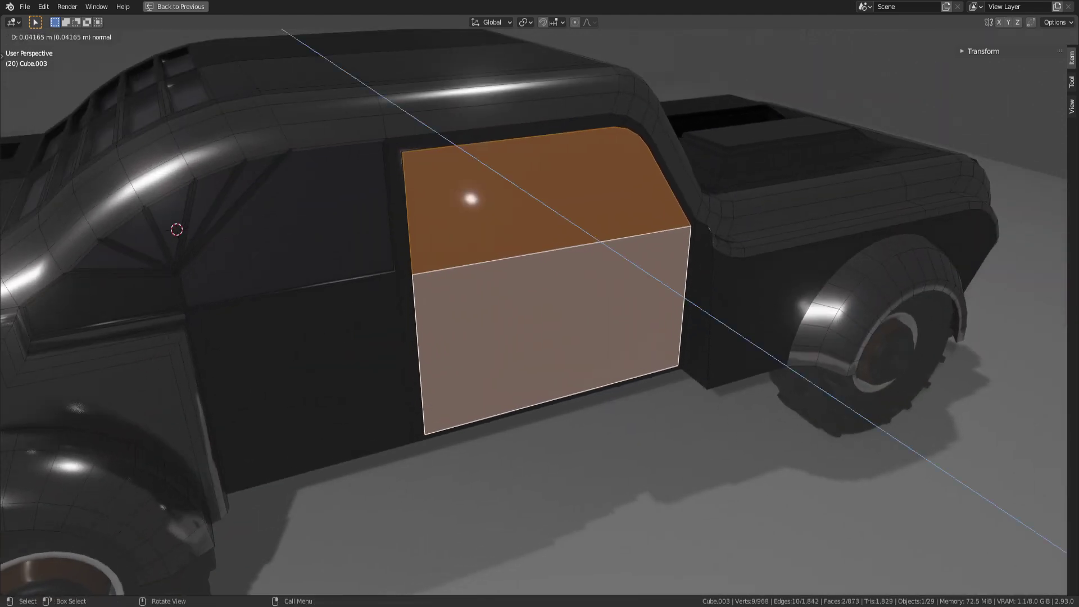
Step: Extrude the front side window and lower door panel faces outward by about 0.04 m and review the car
{"action": "left_click", "coordinate": [449, 333]}
{"action": "middle_click_drag", "start_coordinate": [449, 332], "coordinate": [121, 260]}
{"action": "key", "text": "Tab"}
{"action": "scroll", "coordinate": [374, 351], "scroll_direction": "down", "scroll_amount": 4}
{"action": "scroll", "coordinate": [113, 314], "scroll_direction": "up", "scroll_amount": 3}
{"action": "middle_click_drag", "start_coordinate": [450, 315], "coordinate": [495, 356]}
{"action": "key", "text": "Tab"}
{"action": "key", "text": "Tab"}
{"action": "scroll", "coordinate": [472, 331], "scroll_direction": "down", "scroll_amount": 3}
{"action": "scroll", "coordinate": [410, 340], "scroll_direction": "up", "scroll_amount": 2}
{"action": "key", "text": "Tab"}
{"action": "scroll", "coordinate": [478, 280], "scroll_direction": "up", "scroll_amount": 1}
{"action": "middle_click_drag", "start_coordinate": [421, 270], "coordinate": [461, 225]}
Step: Select the front roof panel, enable proportional editing and move it about 0.33 m along X with a proportional size of 1.10
{"action": "left_click", "coordinate": [461, 224]}
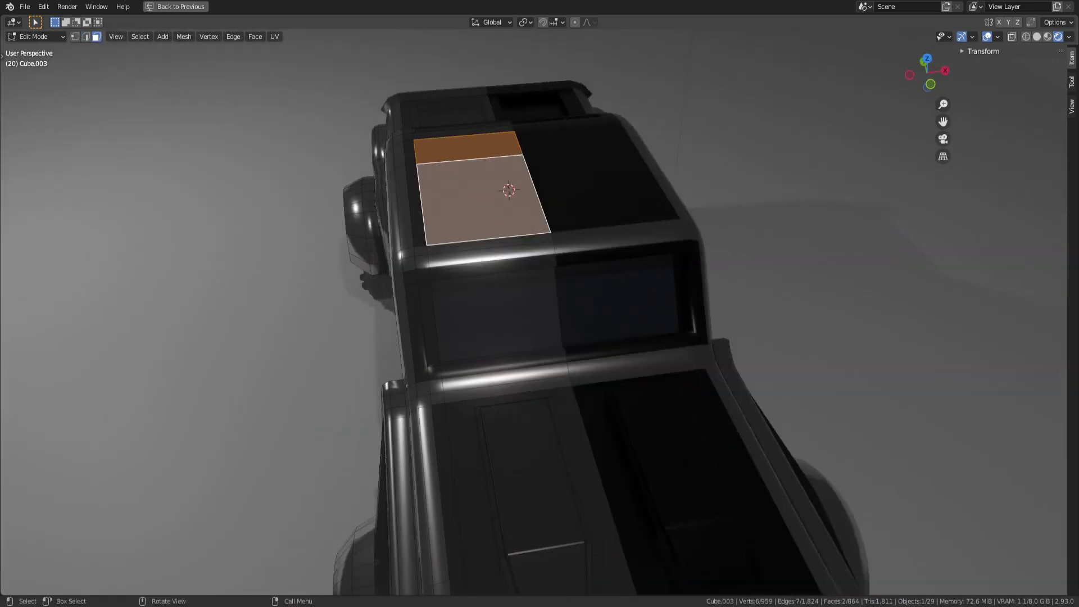
{"action": "left_click", "coordinate": [508, 190]}
{"action": "middle_click_drag", "start_coordinate": [508, 190], "coordinate": [543, 244]}
{"action": "key", "text": "o"}
{"action": "key", "text": "g"}
{"action": "key", "text": "Return"}
{"action": "key", "text": "g"}
{"action": "key", "text": "x"}
{"action": "key", "text": "Return"}
{"action": "key", "text": "g"}
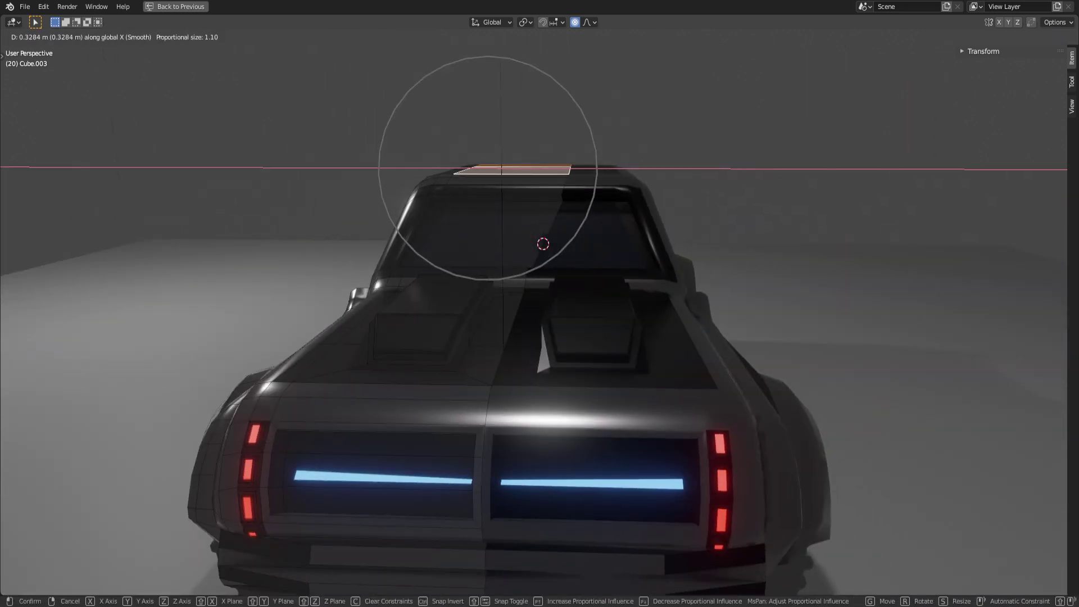
{"action": "key", "text": "Return"}
Step: Review the car with the shifted roof, and undo the roof panel's proportional move
{"action": "key", "text": "Tab"}
{"action": "scroll", "coordinate": [539, 303], "scroll_direction": "down", "scroll_amount": 5}
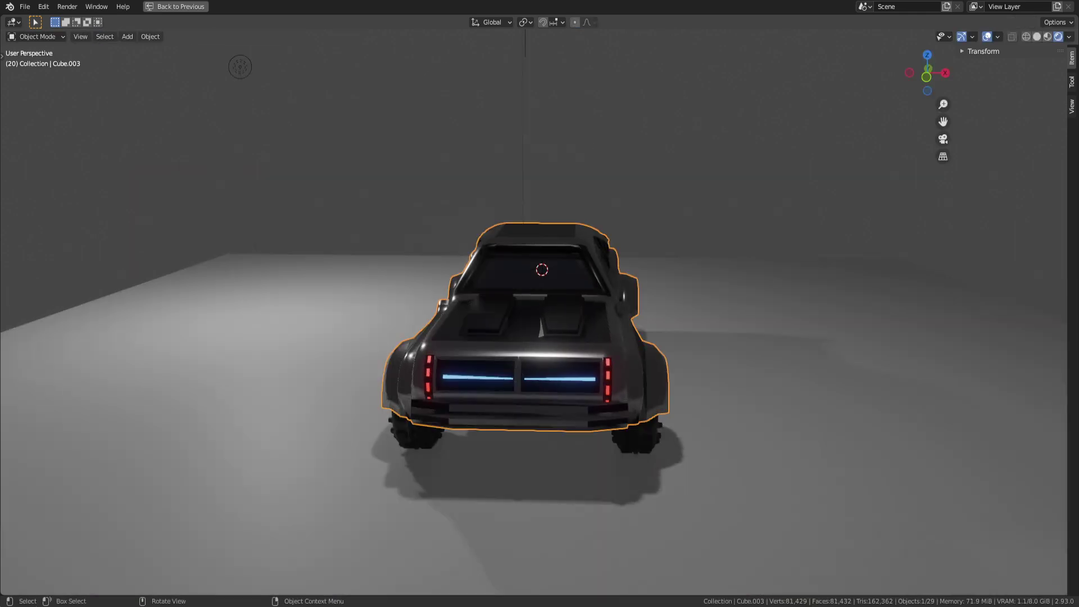
{"action": "middle_click_drag", "start_coordinate": [539, 304], "coordinate": [674, 303]}
{"action": "scroll", "coordinate": [539, 304], "scroll_direction": "up", "scroll_amount": 5}
{"action": "scroll", "coordinate": [540, 304], "scroll_direction": "down", "scroll_amount": 4}
{"action": "scroll", "coordinate": [539, 304], "scroll_direction": "up", "scroll_amount": 4}
{"action": "middle_click_drag", "start_coordinate": [540, 303], "coordinate": [567, 258]}
{"action": "key", "text": "Tab"}
{"action": "key", "text": "ctrl+z"}
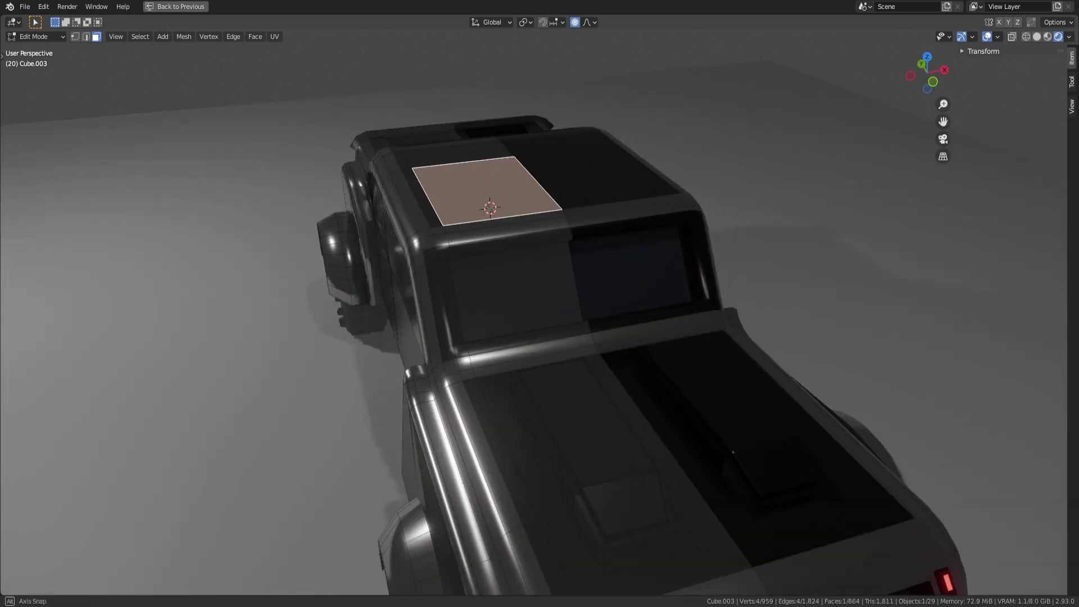
{"action": "key", "text": "g"}
{"action": "key", "text": "x"}
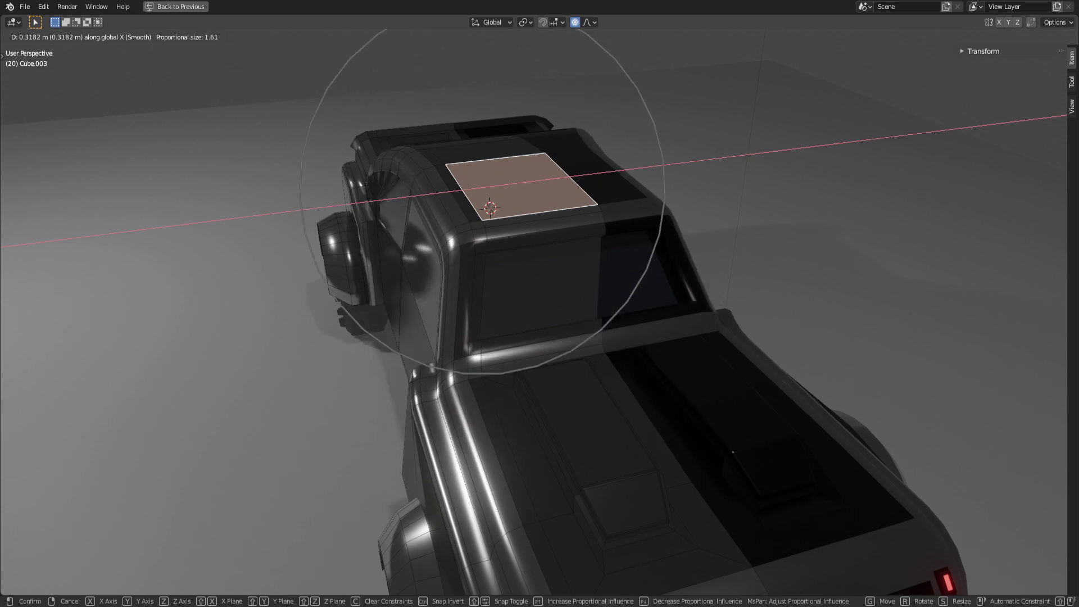
{"action": "scroll", "coordinate": [523, 186], "scroll_direction": "up", "scroll_amount": 1}
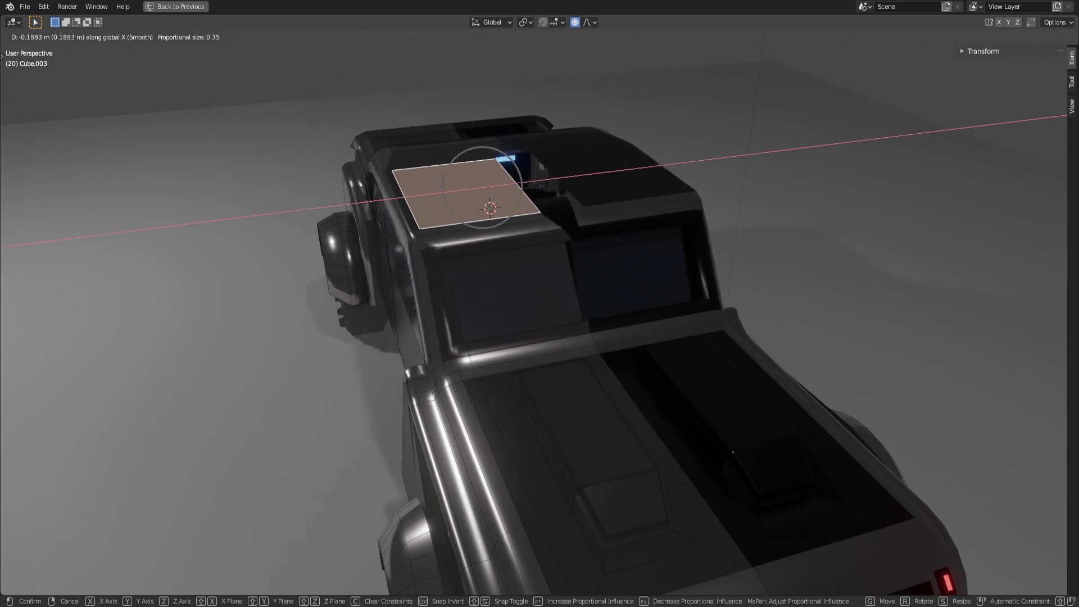
{"action": "key", "text": "Escape"}
{"action": "middle_click_drag", "start_coordinate": [494, 225], "coordinate": [509, 155]}
{"action": "scroll", "coordinate": [522, 214], "scroll_direction": "up", "scroll_amount": 4}
{"action": "key", "text": "g"}
{"action": "key", "text": "x"}
{"action": "key", "text": "Escape"}
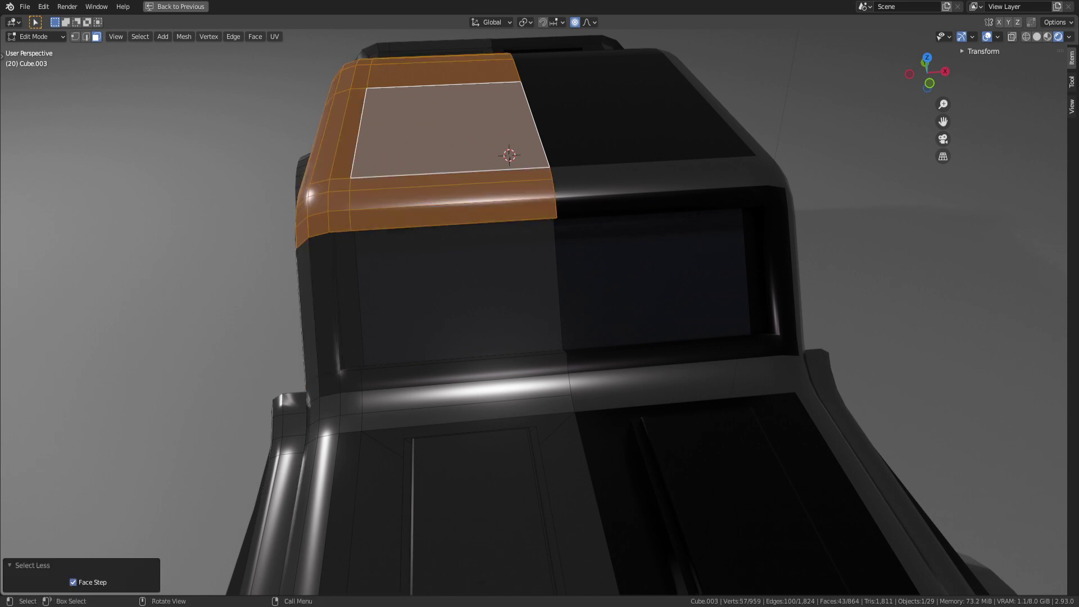
Step: Move the front roof panel and its surrounding roof faces about 0.36 m along X with a proportional size of 0.35
{"action": "key", "text": "g"}
{"action": "key", "text": "y"}
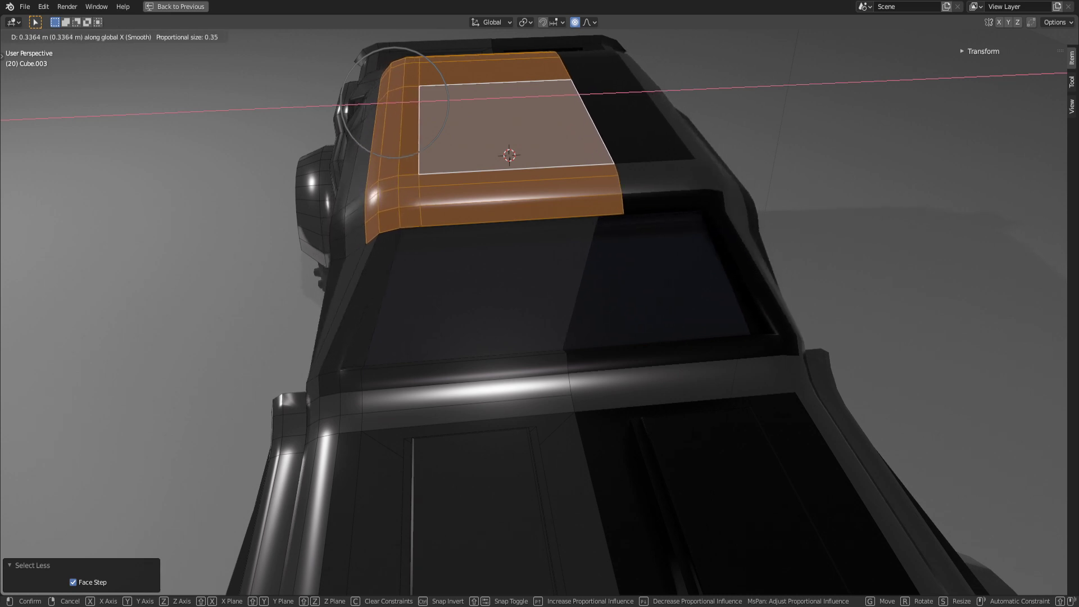
{"action": "left_click", "coordinate": [505, 303]}
{"action": "scroll", "coordinate": [505, 303], "scroll_direction": "down", "scroll_amount": 3}
{"action": "middle_click_drag", "start_coordinate": [506, 304], "coordinate": [753, 304]}
{"action": "middle_click_drag", "start_coordinate": [539, 303], "coordinate": [533, 236]}
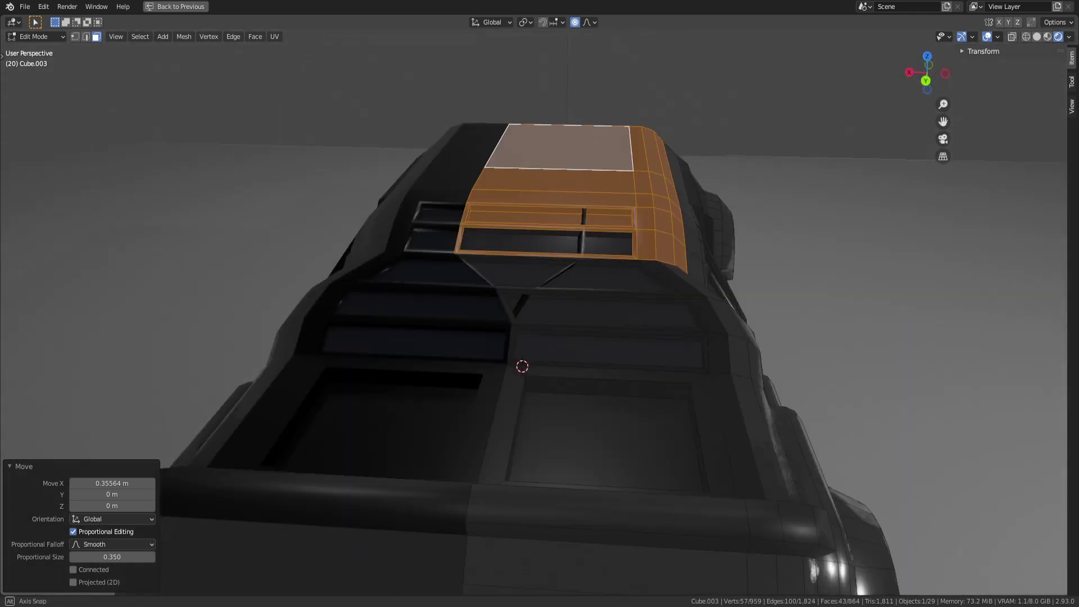
Step: Examine the narrowed roof and overall car proportions from the rear and the front
{"action": "key", "text": "Tab"}
{"action": "scroll", "coordinate": [534, 303], "scroll_direction": "down", "scroll_amount": 4}
{"action": "scroll", "coordinate": [534, 304], "scroll_direction": "up", "scroll_amount": 3}
{"action": "middle_click_drag", "start_coordinate": [533, 303], "coordinate": [539, 236]}
{"action": "key", "text": "Tab"}
{"action": "scroll", "coordinate": [540, 304], "scroll_direction": "up", "scroll_amount": 2}
{"action": "scroll", "coordinate": [539, 303], "scroll_direction": "down", "scroll_amount": 3}
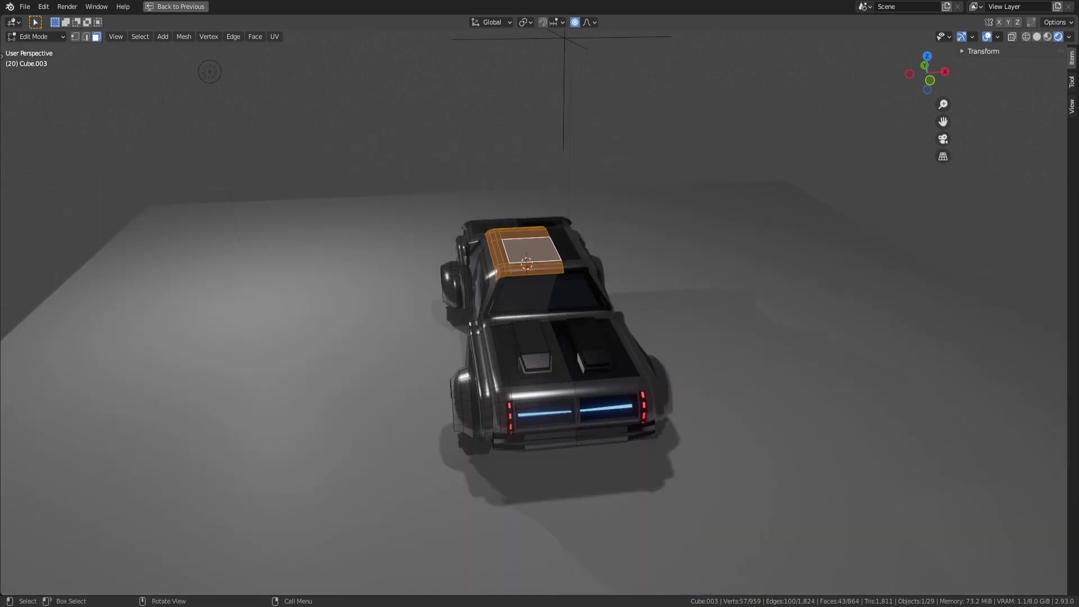
{"action": "key", "text": "Tab"}
{"action": "middle_click_drag", "start_coordinate": [539, 304], "coordinate": [506, 256]}
{"action": "scroll", "coordinate": [539, 303], "scroll_direction": "up", "scroll_amount": 1}
{"action": "scroll", "coordinate": [533, 303], "scroll_direction": "up", "scroll_amount": 3}
Step: Pull the small face at the roof's front corner inward along X with a proportional size of 0.62
{"action": "key", "text": "Tab"}
{"action": "left_click", "coordinate": [489, 169]}
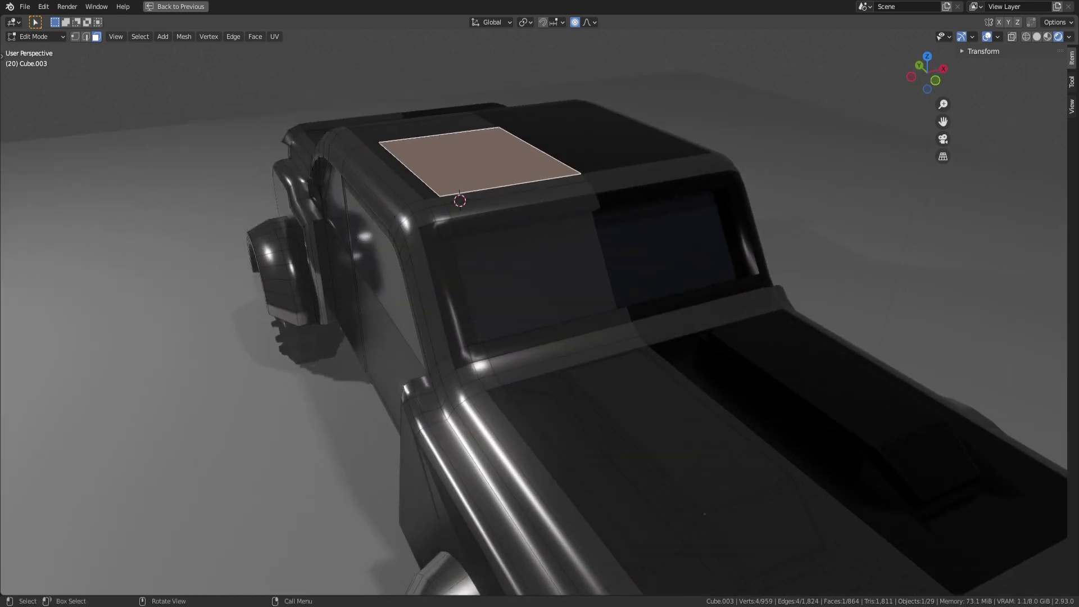
{"action": "key", "text": "y"}
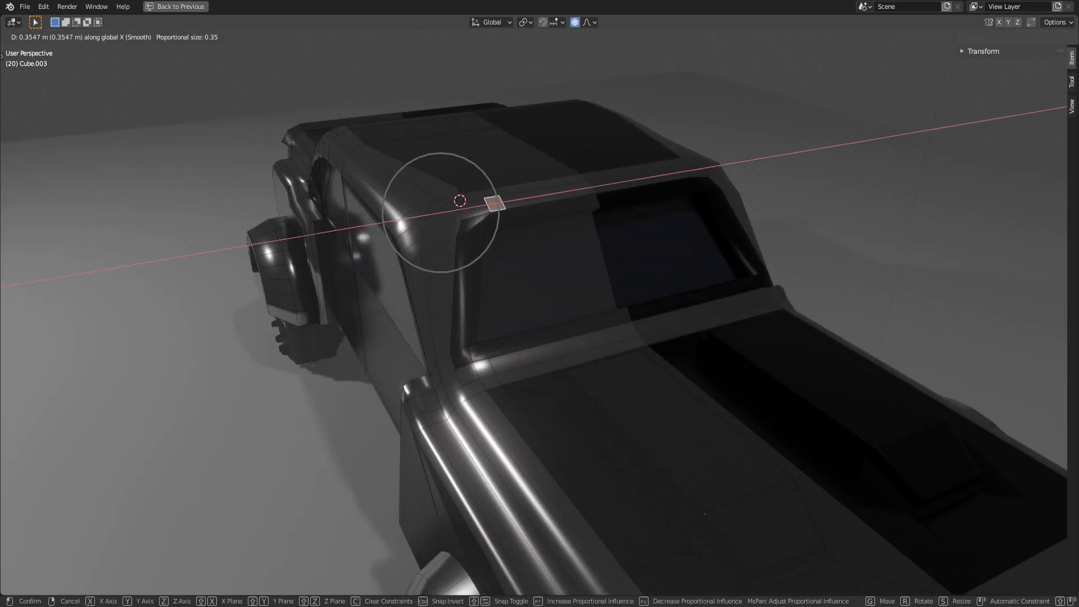
{"action": "middle_click_drag", "start_coordinate": [534, 258], "coordinate": [478, 255]}
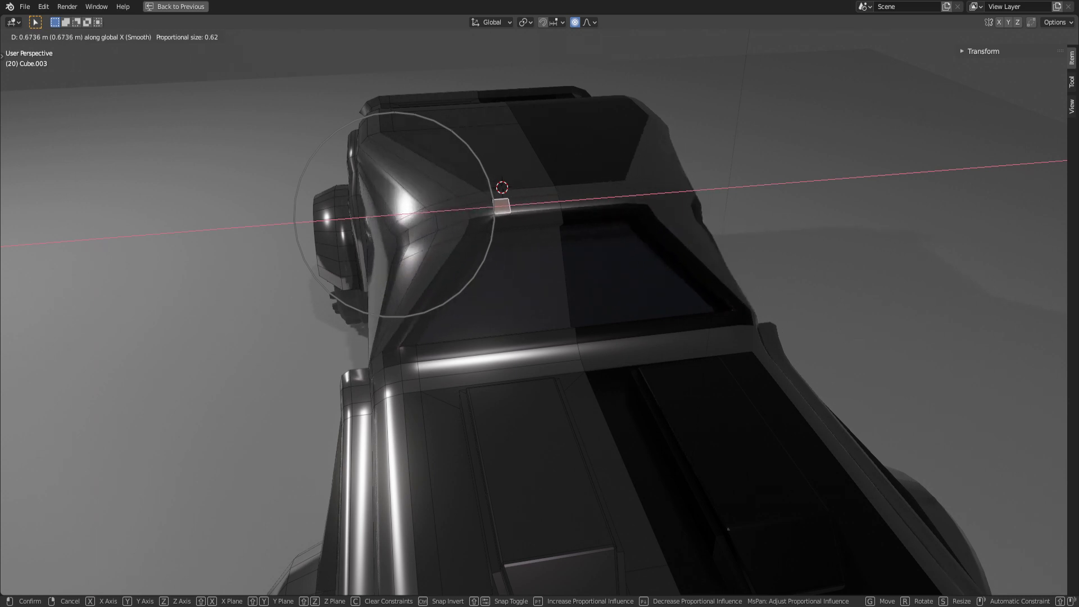
{"action": "key", "text": "Escape"}
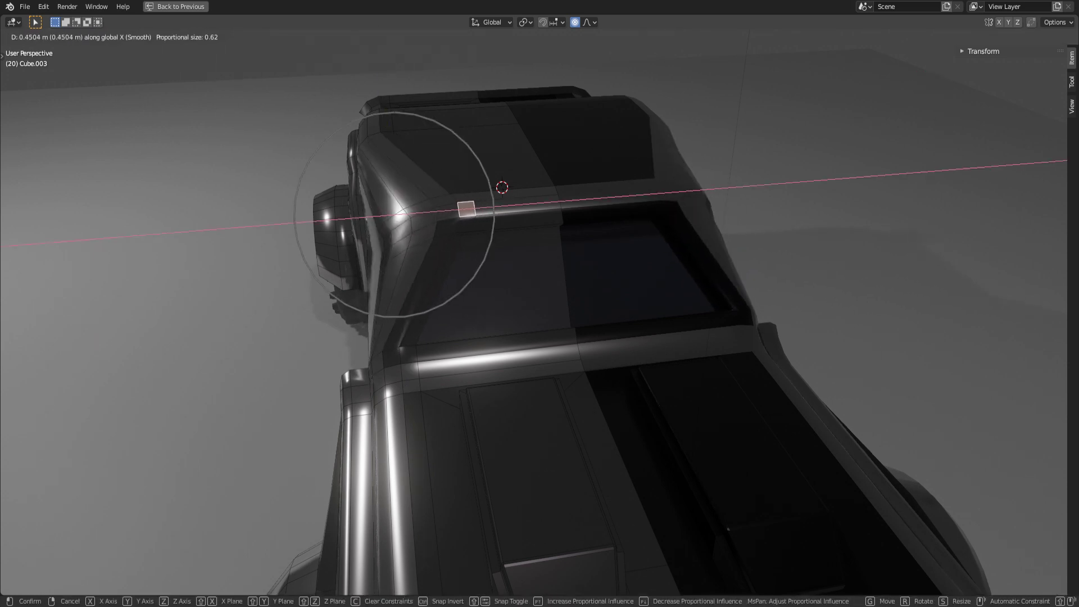
{"action": "left_click", "coordinate": [492, 206]}
{"action": "scroll", "coordinate": [534, 314], "scroll_direction": "down", "scroll_amount": 4}
{"action": "middle_click_drag", "start_coordinate": [534, 314], "coordinate": [618, 348]}
{"action": "scroll", "coordinate": [527, 301], "scroll_direction": "up", "scroll_amount": 2}
{"action": "scroll", "coordinate": [527, 301], "scroll_direction": "down", "scroll_amount": 2}
{"action": "key", "text": "Tab"}
{"action": "key", "text": "Tab"}
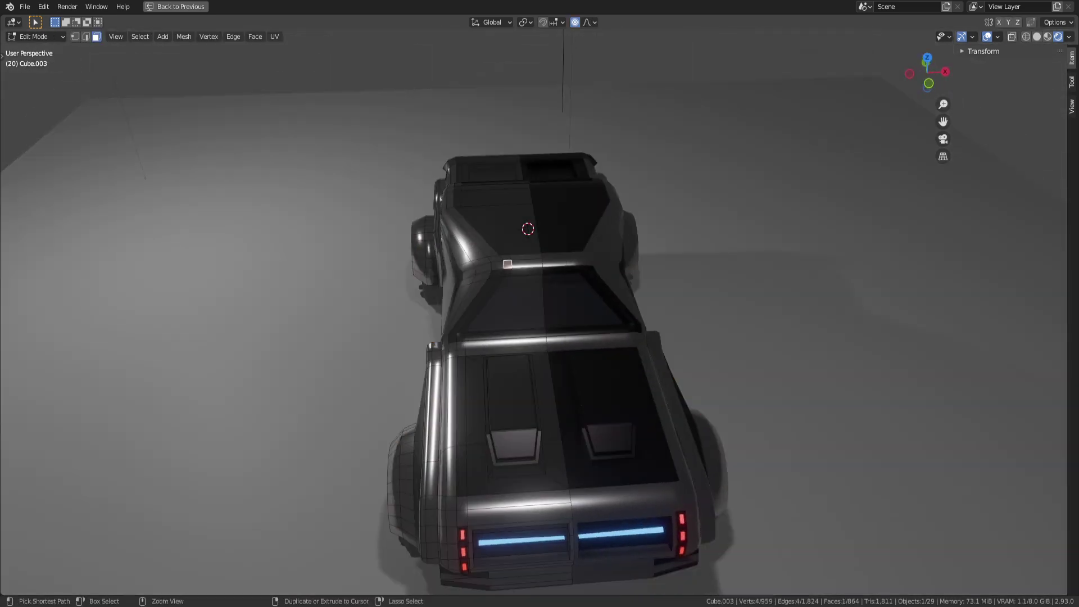
{"action": "scroll", "coordinate": [534, 303], "scroll_direction": "up", "scroll_amount": 5}
{"action": "middle_click_drag", "start_coordinate": [533, 303], "coordinate": [579, 287]}
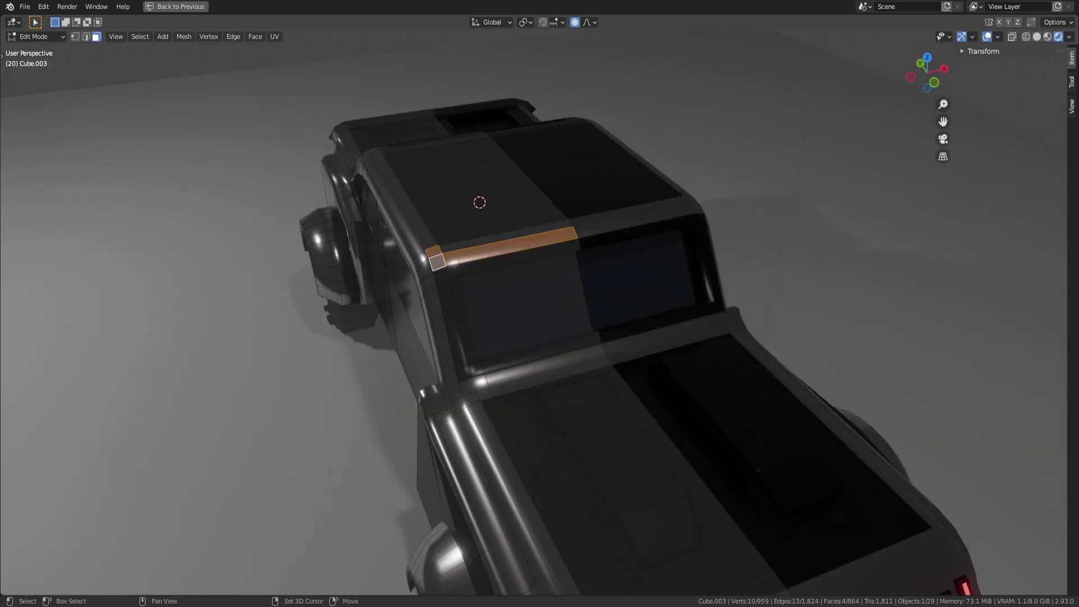
{"action": "middle_click_drag", "start_coordinate": [578, 286], "coordinate": [1028, 214]}
{"action": "key", "text": "g"}
{"action": "key", "text": "x"}
{"action": "key", "text": "Escape"}
Step: Extrude the front roof panel upward by about 0.32 m
{"action": "key", "text": "e"}
{"action": "left_click", "coordinate": [539, 303]}
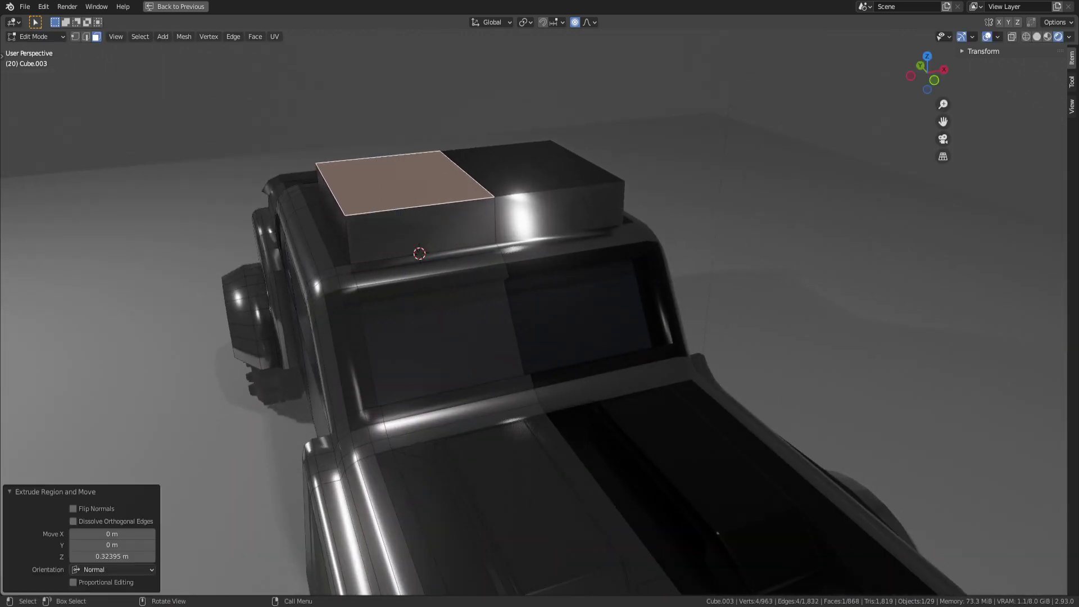
{"action": "scroll", "coordinate": [539, 304], "scroll_direction": "down", "scroll_amount": 4}
{"action": "mouse_move", "coordinate": [539, 304]}
{"action": "middle_mouse_down"}
{"action": "mouse_move", "coordinate": [534, 277]}
{"action": "mouse_move", "coordinate": [509, 278]}
{"action": "mouse_move", "coordinate": [508, 297]}
{"action": "mouse_move", "coordinate": [526, 307]}
{"action": "middle_mouse_up"}
Step: Move the outer top edge of the raised roof block inward about 0.58 m along X without proportional editing
{"action": "key", "text": "2"}
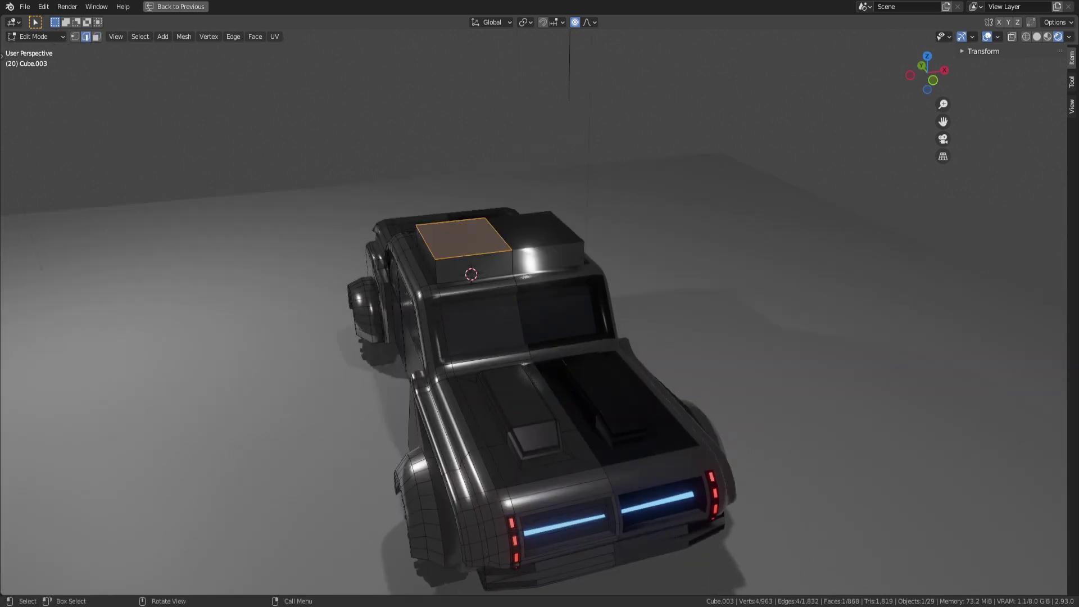
{"action": "key", "text": "g"}
{"action": "key", "text": "Escape"}
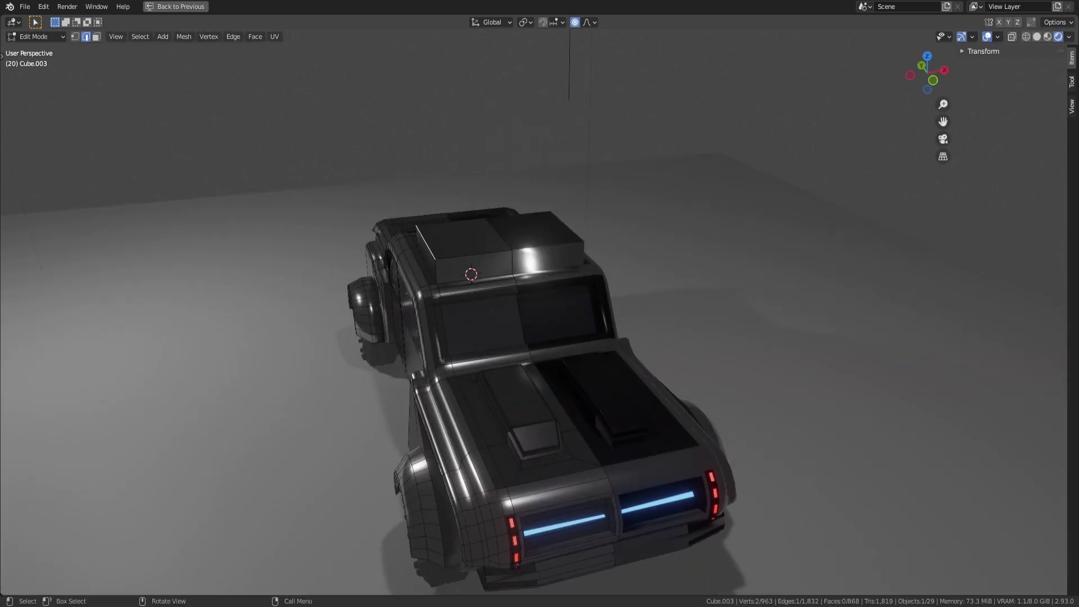
{"action": "middle_click_drag", "start_coordinate": [526, 308], "coordinate": [505, 308]}
{"action": "key", "text": "g"}
{"action": "key", "text": "y"}
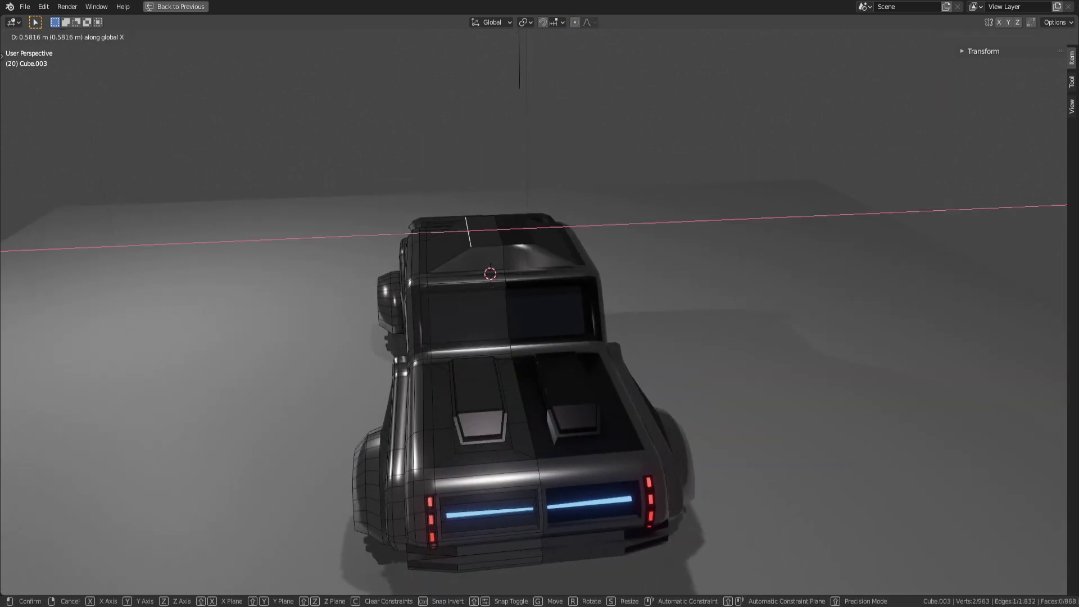
{"action": "key", "text": "Return"}
{"action": "key", "text": "Tab"}
{"action": "middle_click_drag", "start_coordinate": [185, 146], "coordinate": [64, 72]}
Step: Undo the raised roof block's edge move and extrusion
{"action": "key", "text": "ctrl+z"}
{"action": "key", "text": "ctrl+z"}
{"action": "scroll", "coordinate": [534, 320], "scroll_direction": "up", "scroll_amount": 4}
{"action": "key", "text": "ctrl+z"}
{"action": "key", "text": "ctrl+z"}
{"action": "key", "text": "ctrl+z"}
{"action": "middle_click_drag", "start_coordinate": [534, 320], "coordinate": [524, 344]}
{"action": "key", "text": "Tab"}
{"action": "key", "text": "Tab"}
{"action": "scroll", "coordinate": [534, 315], "scroll_direction": "up", "scroll_amount": 2}
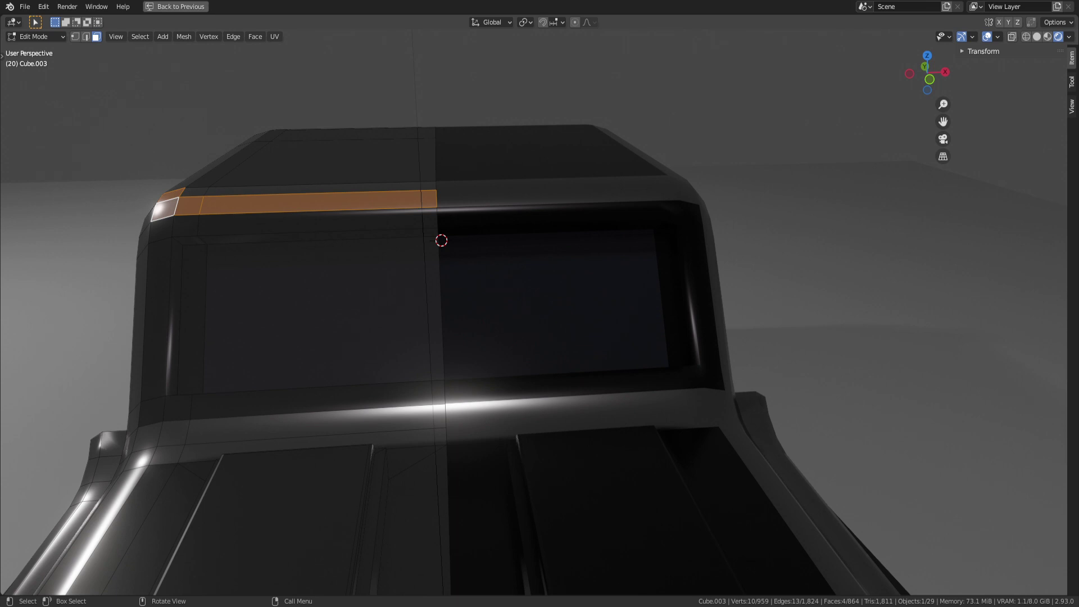
Step: Select the strip of faces along the roof's side edge above the windows and move it along X
{"action": "left_click", "coordinate": [323, 314]}
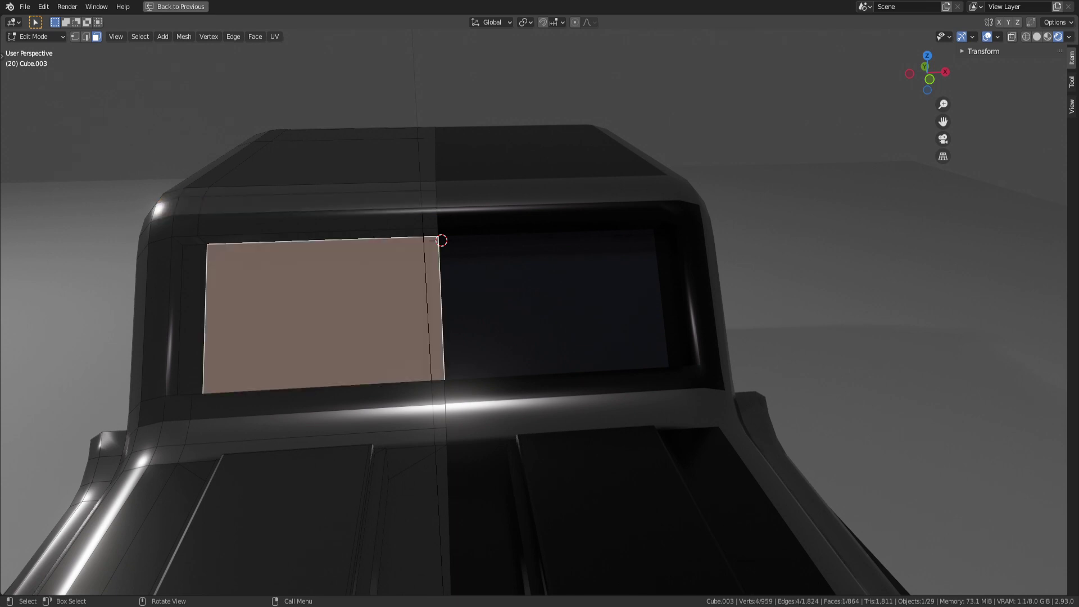
{"action": "scroll", "coordinate": [539, 303], "scroll_direction": "down", "scroll_amount": 5}
{"action": "scroll", "coordinate": [540, 304], "scroll_direction": "up", "scroll_amount": 5}
{"action": "left_click", "coordinate": [242, 248]}
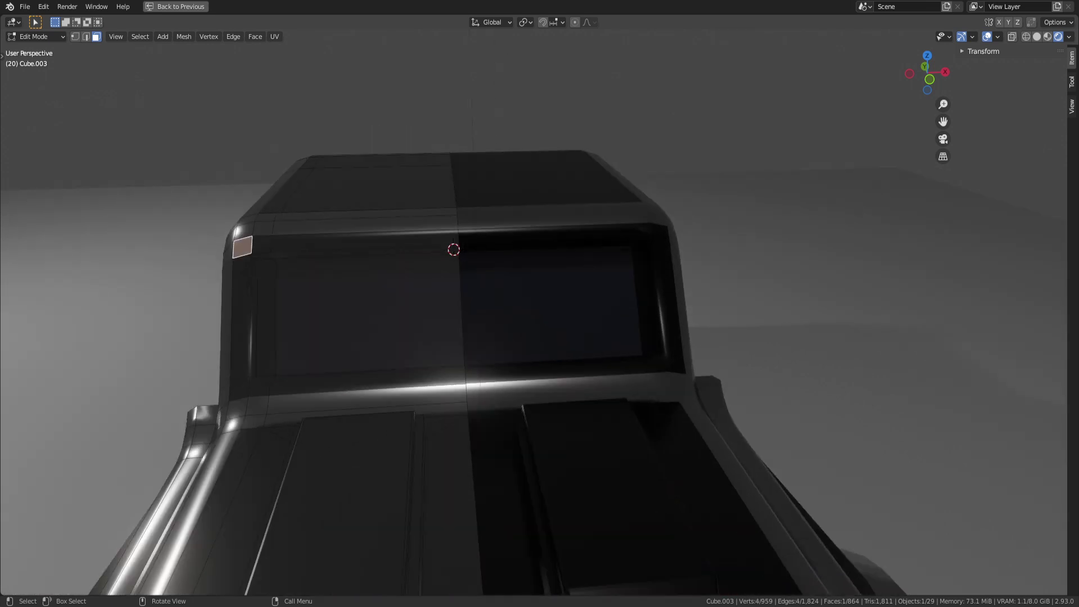
{"action": "middle_click_drag", "start_coordinate": [505, 303], "coordinate": [640, 306]}
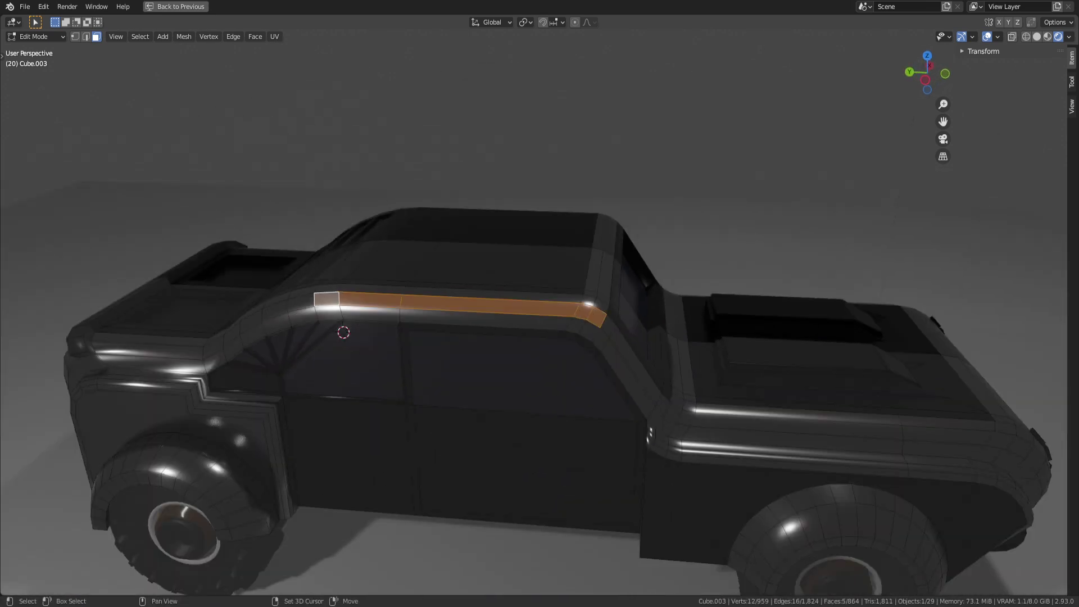
{"action": "left_click", "coordinate": [251, 322], "text": "shift"}
{"action": "middle_click_drag", "start_coordinate": [252, 322], "coordinate": [129, 322]}
{"action": "key", "text": "g"}
{"action": "key", "text": "x"}
{"action": "left_click", "coordinate": [129, 322]}
{"action": "middle_click_drag", "start_coordinate": [539, 303], "coordinate": [584, 307]}
{"action": "key", "text": "g"}
{"action": "key", "text": "y"}
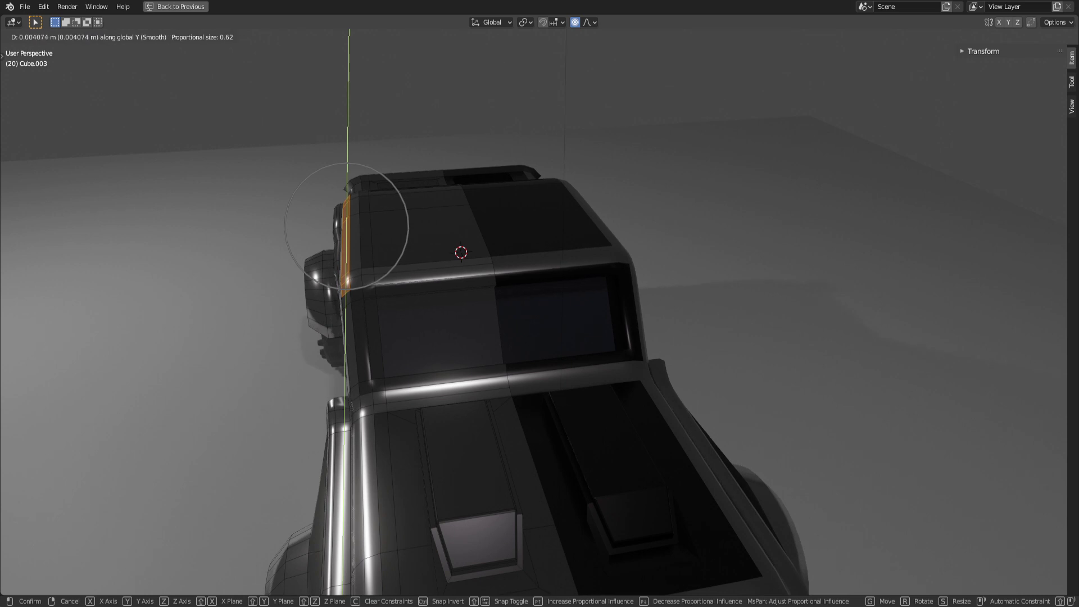
{"action": "scroll", "coordinate": [349, 241], "scroll_direction": "down", "scroll_amount": 3}
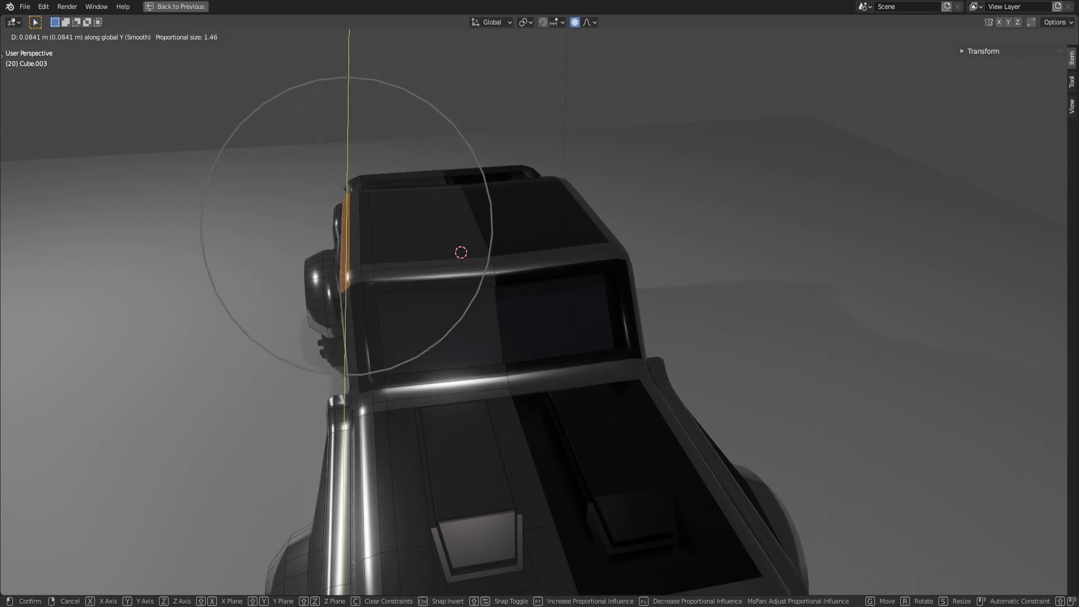
{"action": "key", "text": "g"}
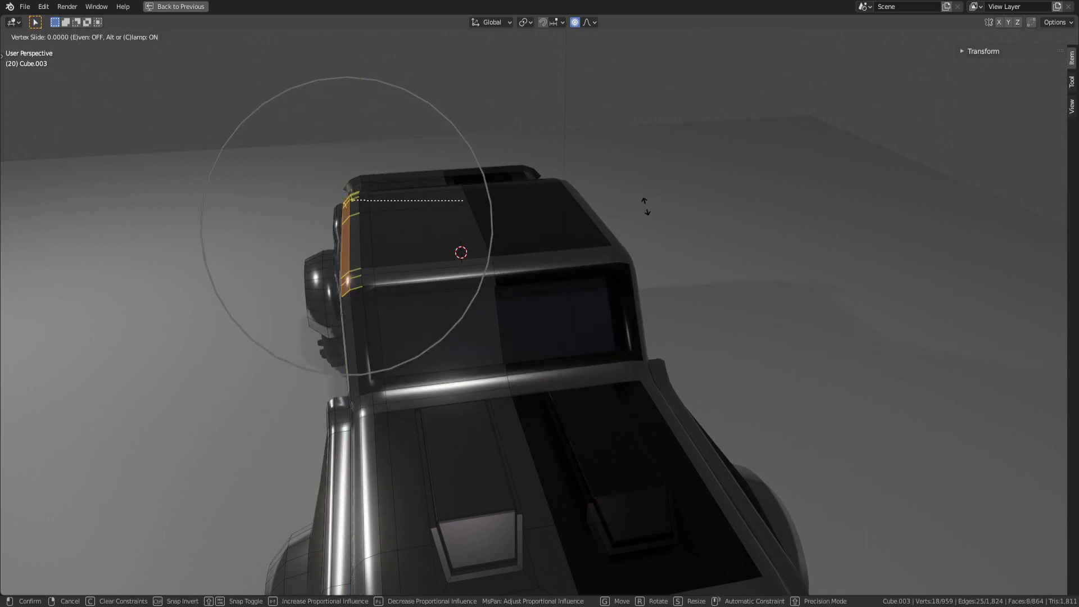
{"action": "key", "text": "Escape"}
Step: Try to move the roof-side face strip inward about 0.34 m along X with a proportional size of 0.62
{"action": "key", "text": "g"}
{"action": "key", "text": "y"}
{"action": "scroll", "coordinate": [646, 206], "scroll_direction": "up", "scroll_amount": 9}
{"action": "key", "text": "x"}
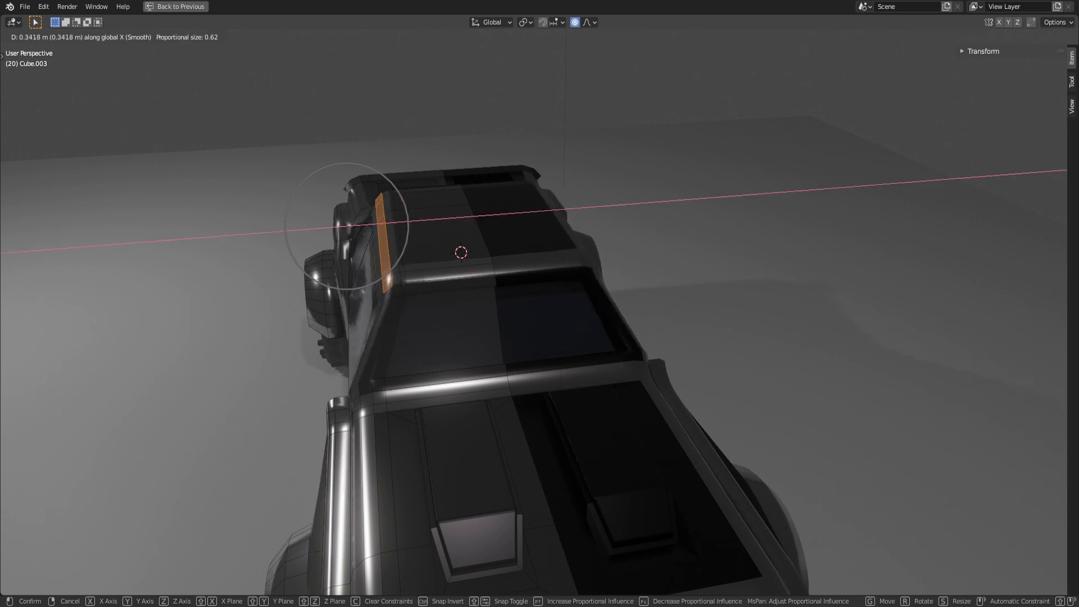
{"action": "left_click", "coordinate": [632, 208]}
Step: Move the eight-face strip along the roof's side edge inward about 0.37 m along X with a proportional size of 0.62
{"action": "middle_click_drag", "start_coordinate": [632, 208], "coordinate": [814, 217]}
{"action": "scroll", "coordinate": [815, 216], "scroll_direction": "down", "scroll_amount": 1}
{"action": "key", "text": "g"}
{"action": "key", "text": "x"}
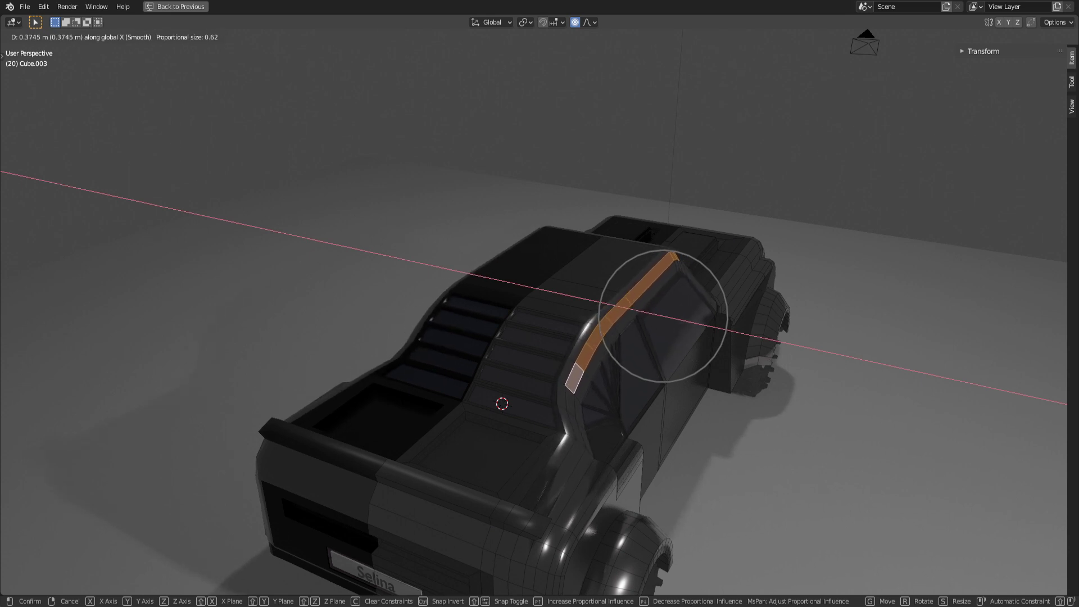
{"action": "left_click", "coordinate": [618, 337]}
Step: Check the narrowed roof from behind and undo the strip's last move
{"action": "mouse_move", "coordinate": [618, 338]}
{"action": "middle_mouse_down"}
{"action": "mouse_move", "coordinate": [534, 309]}
{"action": "mouse_move", "coordinate": [421, 315]}
{"action": "mouse_move", "coordinate": [533, 306]}
{"action": "mouse_move", "coordinate": [613, 318]}
{"action": "middle_mouse_up"}
{"action": "scroll", "coordinate": [612, 317], "scroll_direction": "up", "scroll_amount": 1}
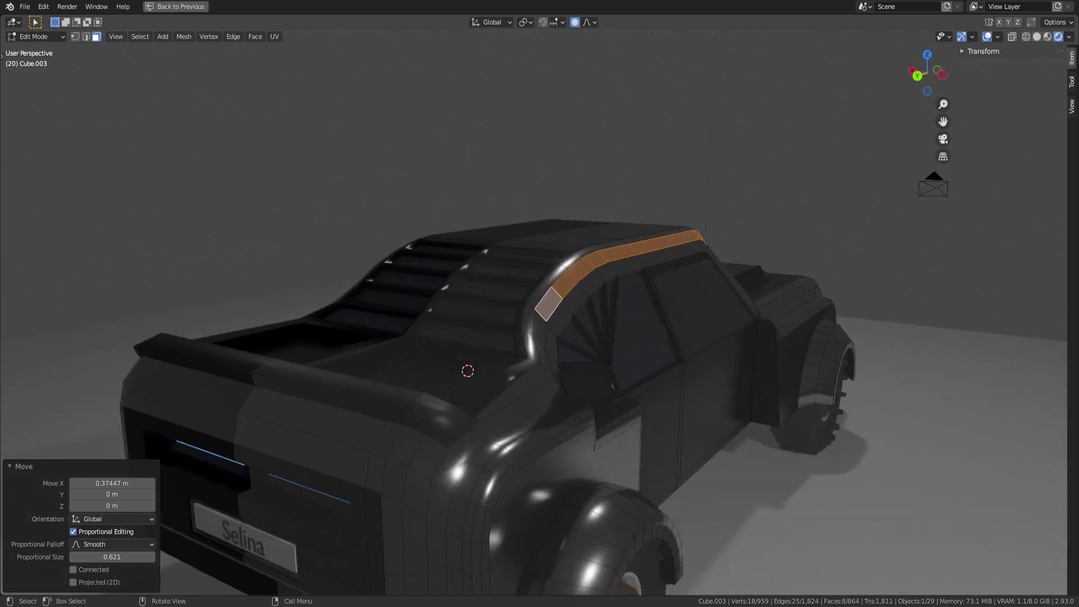
{"action": "scroll", "coordinate": [613, 317], "scroll_direction": "up", "scroll_amount": 1}
{"action": "middle_click_drag", "start_coordinate": [613, 318], "coordinate": [528, 337]}
{"action": "scroll", "coordinate": [452, 314], "scroll_direction": "down", "scroll_amount": 5}
{"action": "scroll", "coordinate": [542, 306], "scroll_direction": "up", "scroll_amount": 5}
{"action": "scroll", "coordinate": [562, 309], "scroll_direction": "down", "scroll_amount": 4}
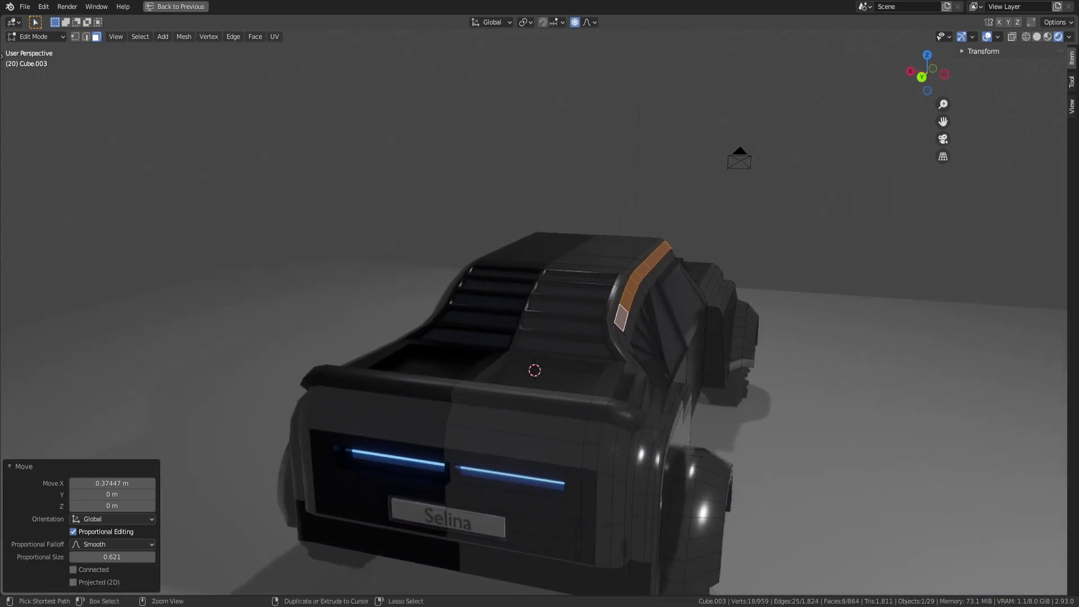
{"action": "key", "text": "ctrl+z"}
Step: Try to move the roof-side strip inward about 0.71 m along X with a proportional size of 1.61
{"action": "key", "text": "g"}
{"action": "key", "text": "y"}
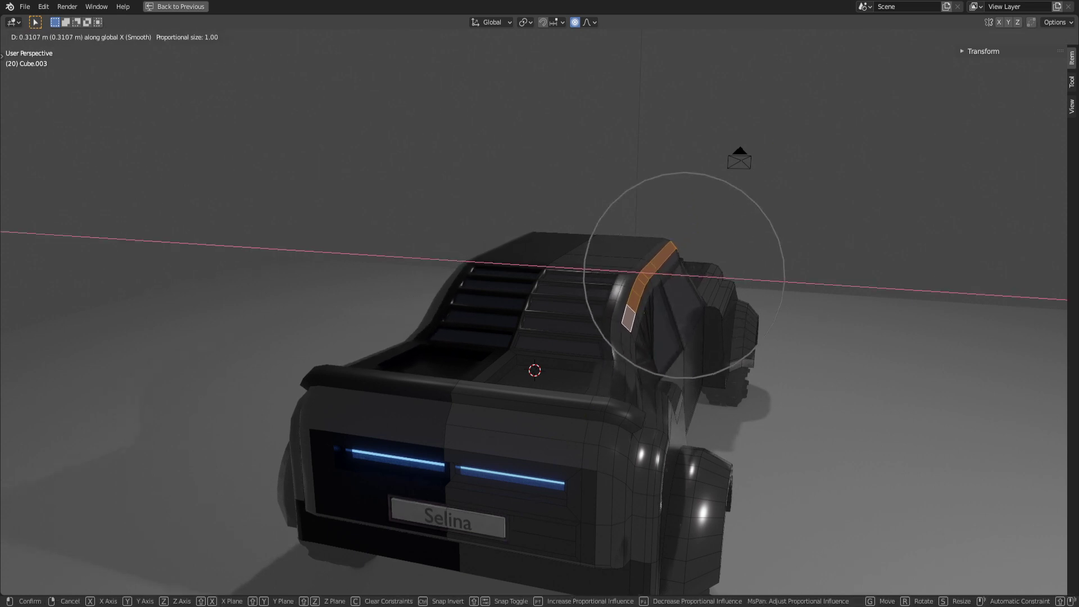
{"action": "scroll", "coordinate": [607, 315], "scroll_direction": "down", "scroll_amount": 2}
{"action": "left_click", "coordinate": [573, 314]}
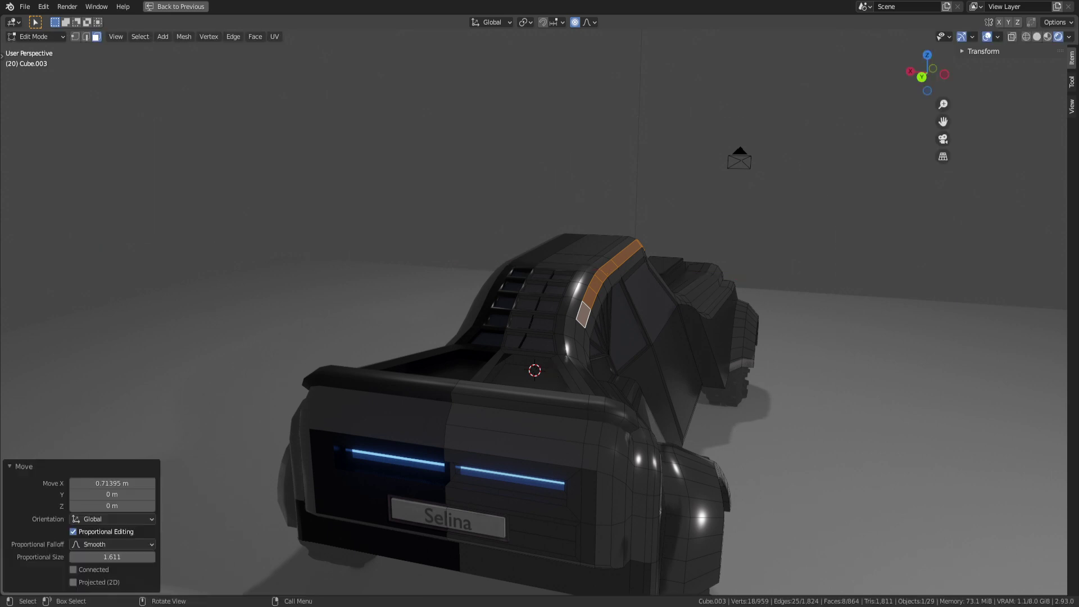
{"action": "middle_click_drag", "start_coordinate": [573, 314], "coordinate": [277, 345]}
{"action": "key", "text": "g"}
{"action": "key", "text": "y"}
{"action": "key", "text": "x"}
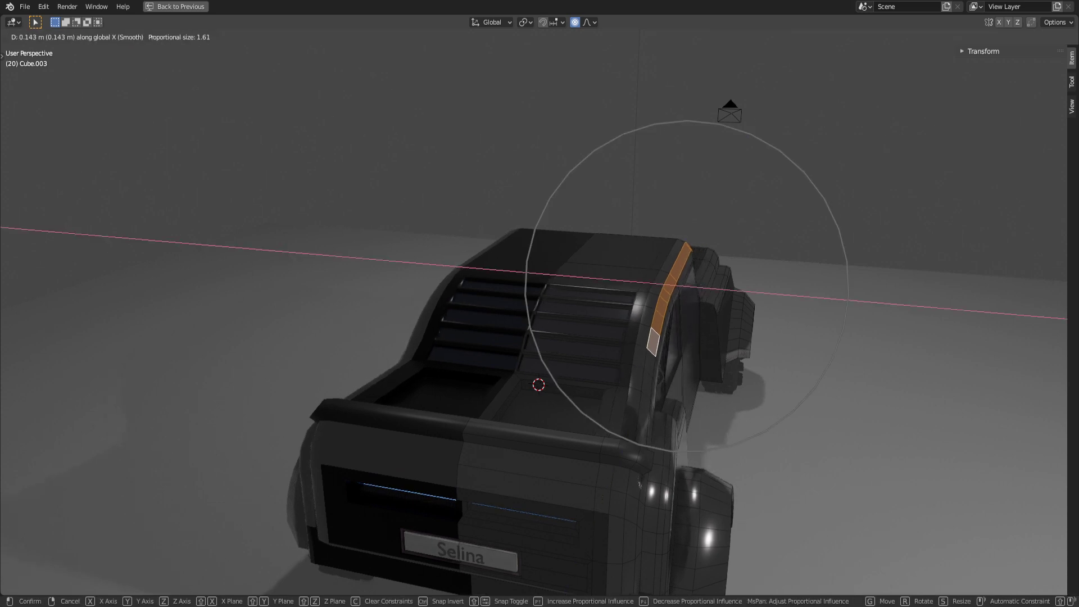
{"action": "scroll", "coordinate": [686, 286], "scroll_direction": "up", "scroll_amount": 4}
{"action": "scroll", "coordinate": [687, 286], "scroll_direction": "up", "scroll_amount": 2}
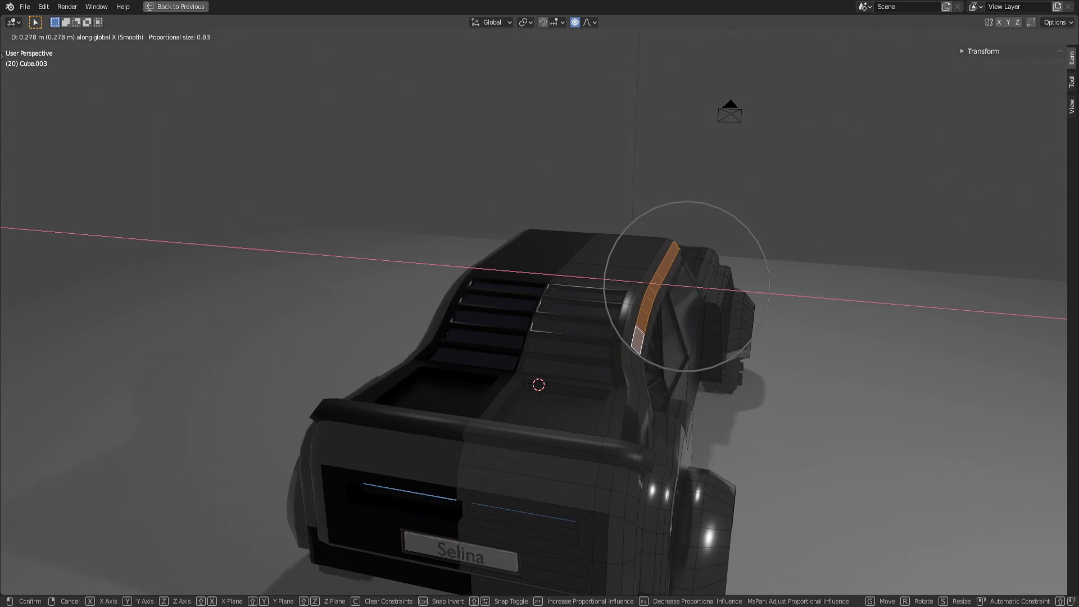
{"action": "key", "text": "Escape"}
{"action": "middle_click_drag", "start_coordinate": [651, 297], "coordinate": [629, 292]}
{"action": "key", "text": "g"}
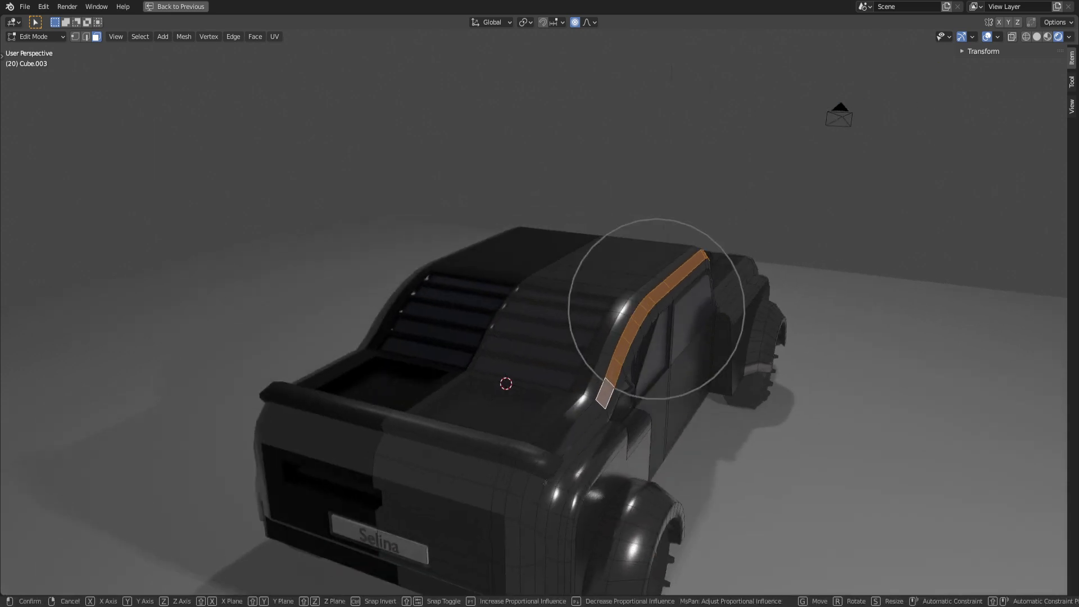
{"action": "key", "text": "x"}
{"action": "key", "text": "Escape"}
{"action": "key", "text": "g"}
{"action": "key", "text": "y"}
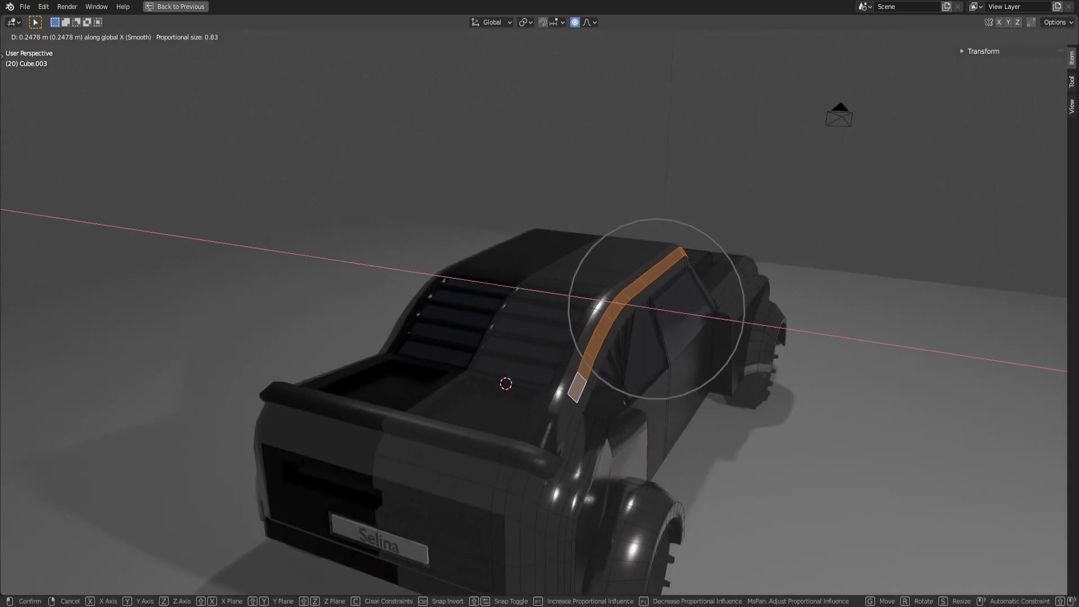
{"action": "key", "text": "Escape"}
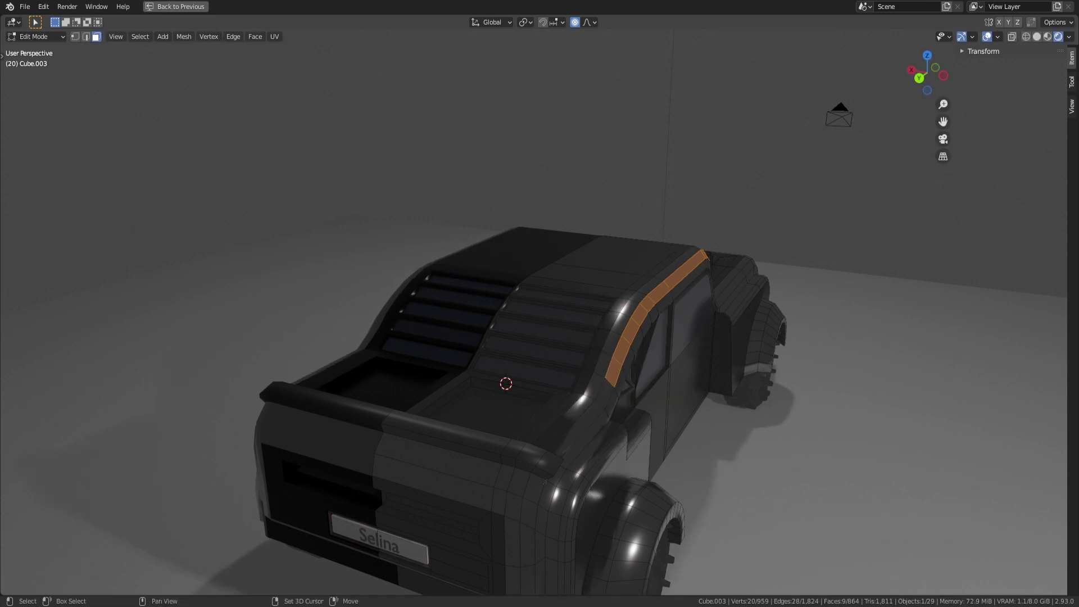
Step: Move the shortened seven-face strip along the roof's side edge inward about 0.11 m along X with a proportional size of 0.83
{"action": "key", "text": "g"}
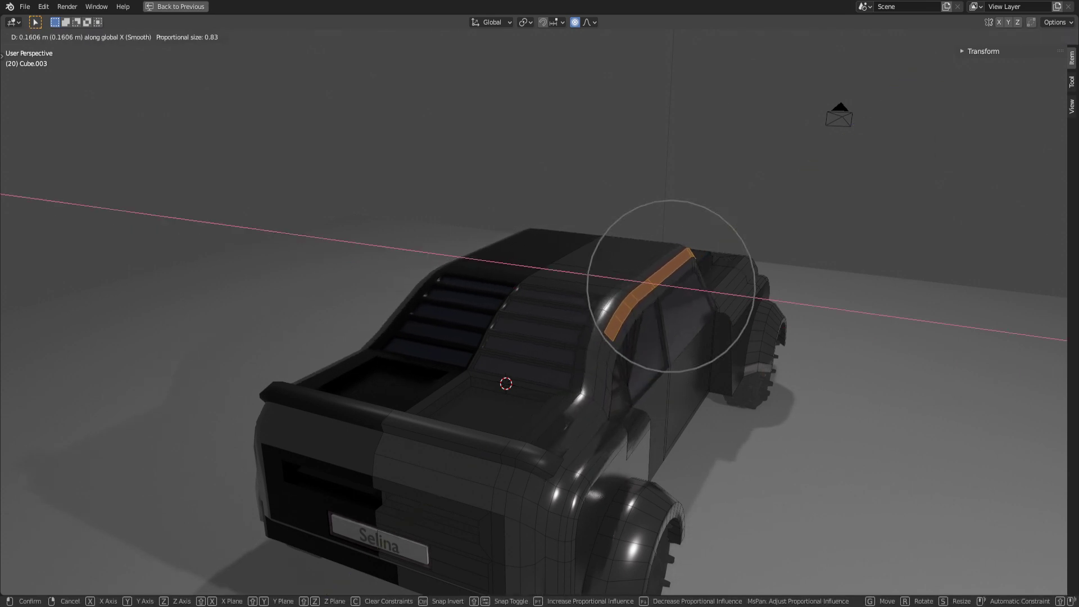
{"action": "key", "text": "Escape"}
{"action": "key", "text": "g"}
{"action": "key", "text": "y"}
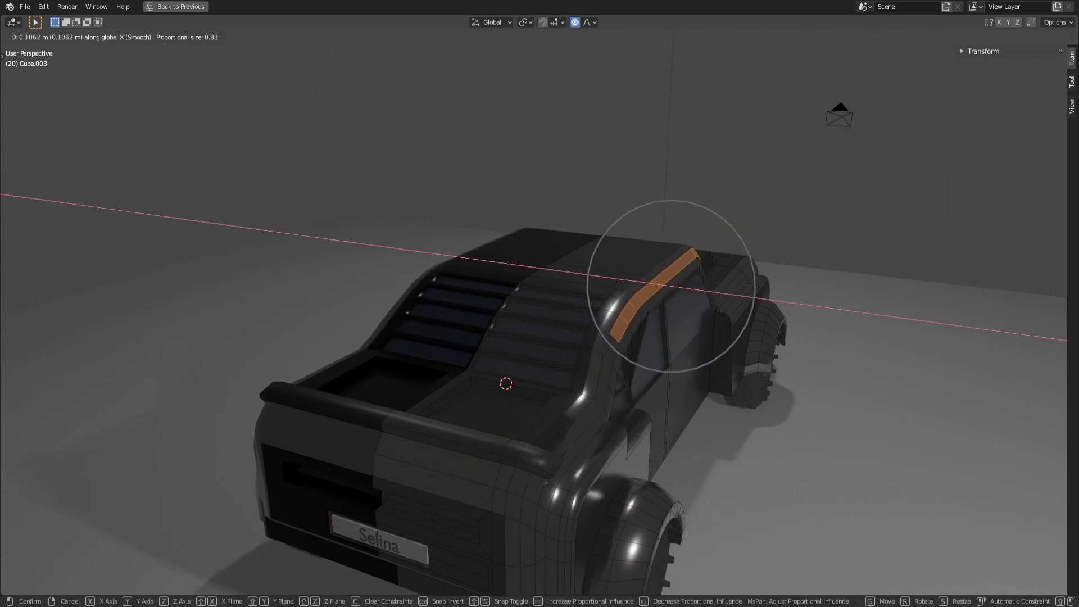
{"action": "left_click", "coordinate": [545, 482]}
Step: Examine the roof line and side windows from the side and front, comparing Object Mode with Edit Mode
{"action": "middle_click_drag", "start_coordinate": [545, 482], "coordinate": [506, 393]}
{"action": "key", "text": "Tab"}
{"action": "scroll", "coordinate": [550, 410], "scroll_direction": "up", "scroll_amount": 3}
{"action": "key", "text": "Tab"}
{"action": "key", "text": "Tab"}
{"action": "key", "text": "Tab"}
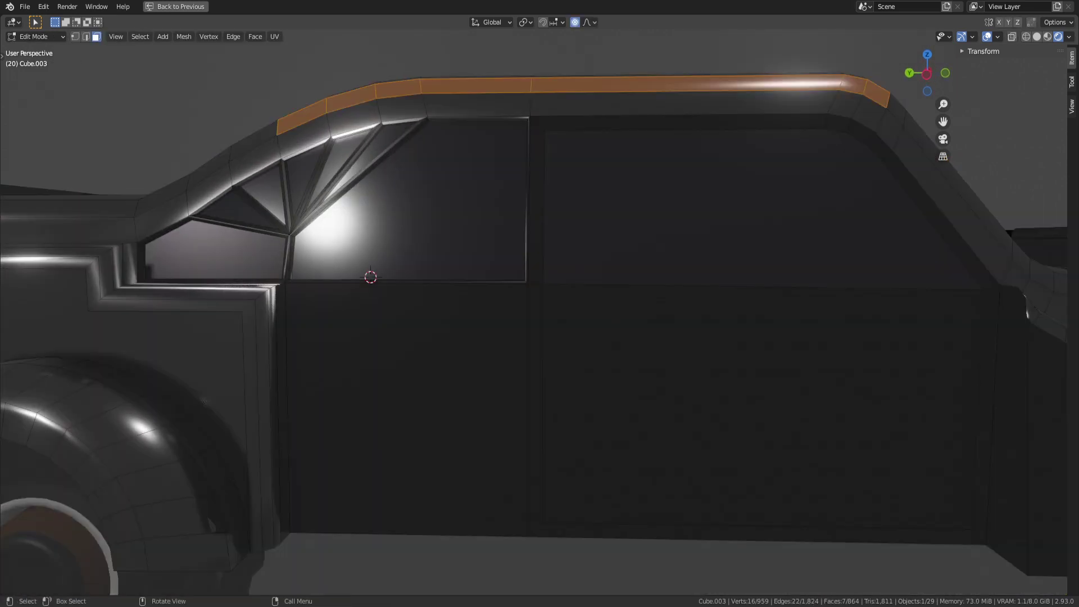
{"action": "left_click", "coordinate": [213, 250]}
{"action": "middle_click_drag", "start_coordinate": [213, 250], "coordinate": [197, 84]}
{"action": "key", "text": "Tab"}
{"action": "key", "text": "Tab"}
{"action": "key", "text": "Tab"}
{"action": "key", "text": "Tab"}
{"action": "key", "text": "Tab"}
{"action": "key", "text": "Tab"}
{"action": "key", "text": "Tab"}
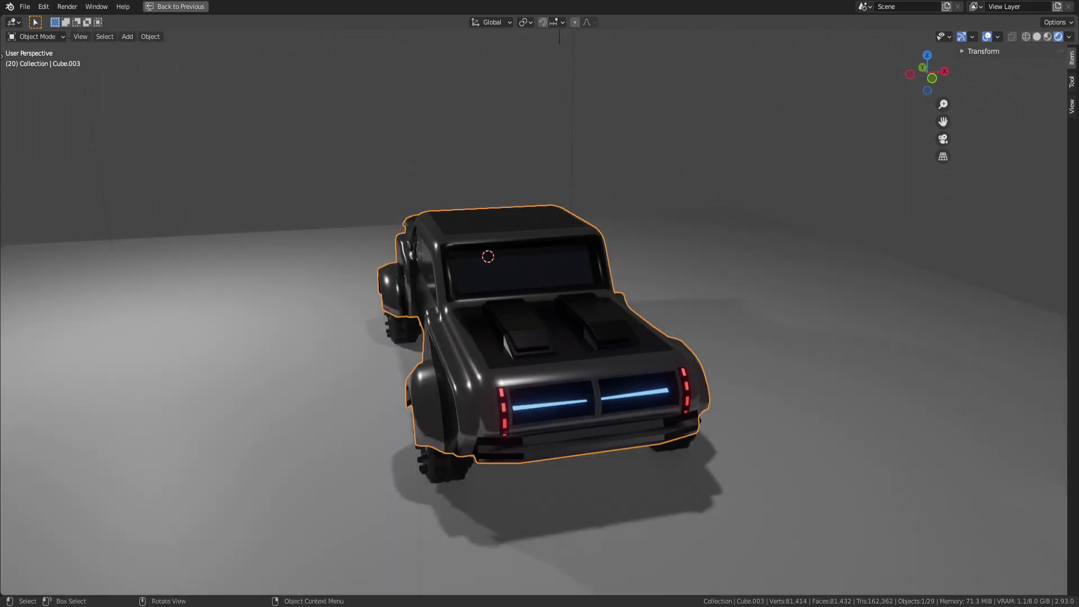
{"action": "middle_click_drag", "start_coordinate": [539, 304], "coordinate": [522, 342]}
{"action": "scroll", "coordinate": [517, 295], "scroll_direction": "up", "scroll_amount": 1}
{"action": "scroll", "coordinate": [523, 343], "scroll_direction": "up", "scroll_amount": 3}
{"action": "key", "text": "Tab"}
{"action": "middle_click_drag", "start_coordinate": [539, 303], "coordinate": [506, 360]}
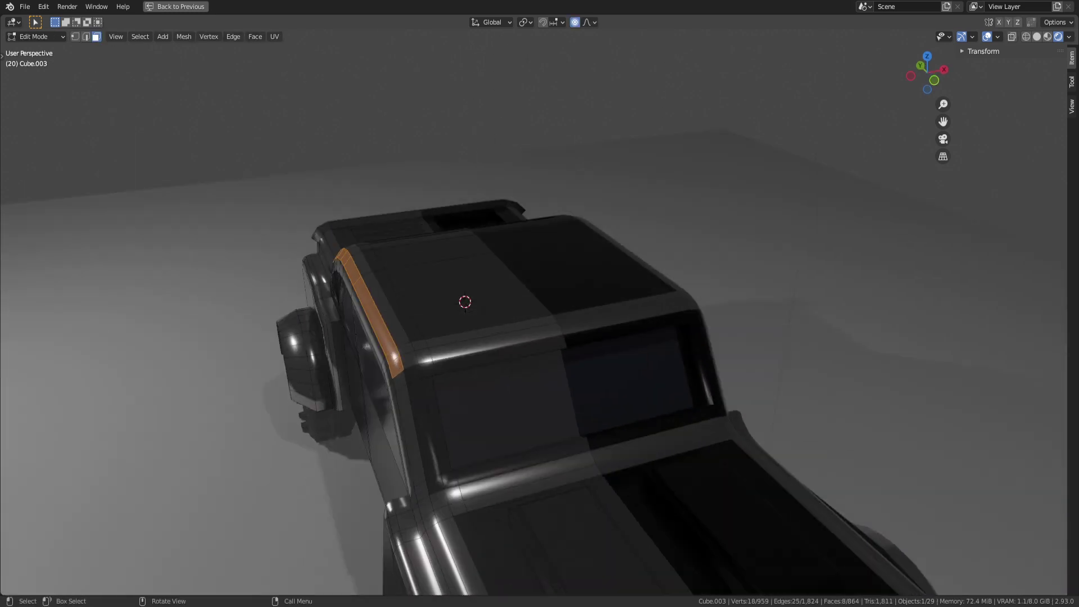
{"action": "middle_click_drag", "start_coordinate": [540, 304], "coordinate": [573, 281]}
{"action": "key", "text": "g"}
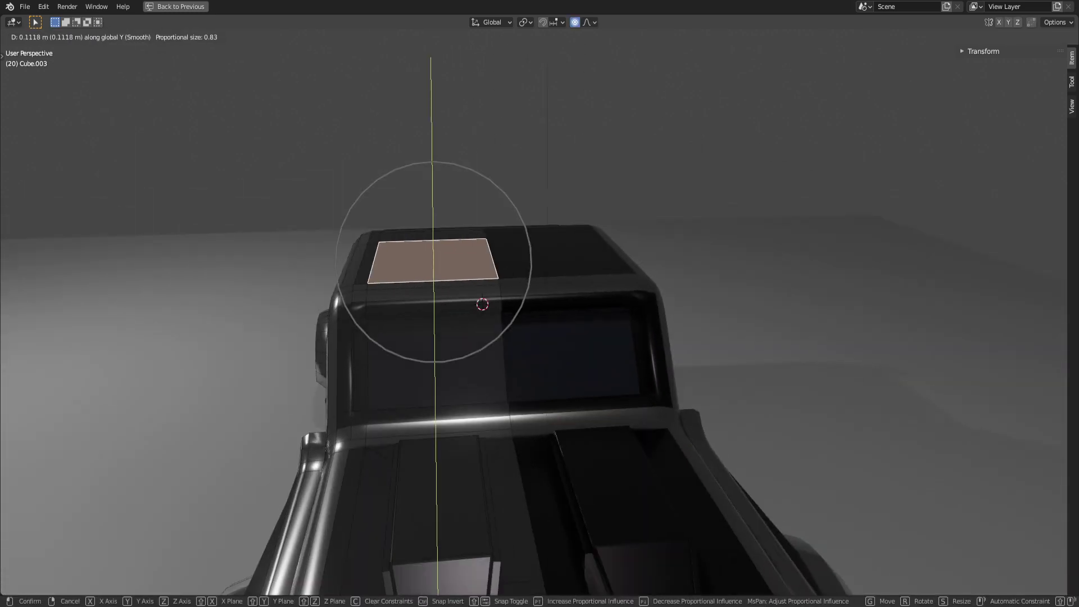
{"action": "key", "text": "Escape"}
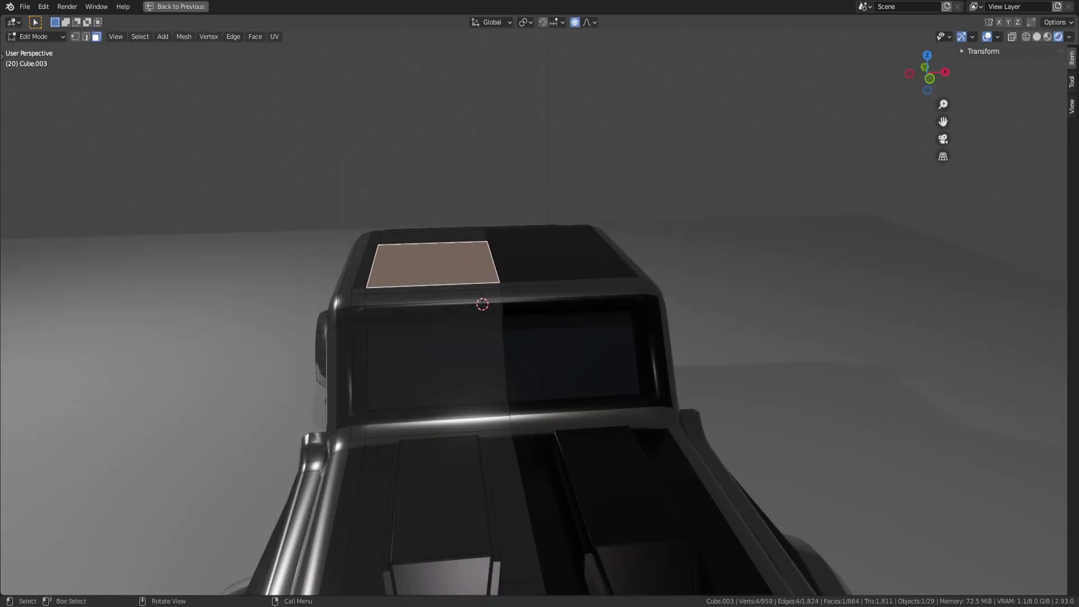
Step: Select the roof's side strip and front corner faces with Circle Select and try moving them about 0.44 m along X
{"action": "middle_click_drag", "start_coordinate": [539, 303], "coordinate": [606, 286]}
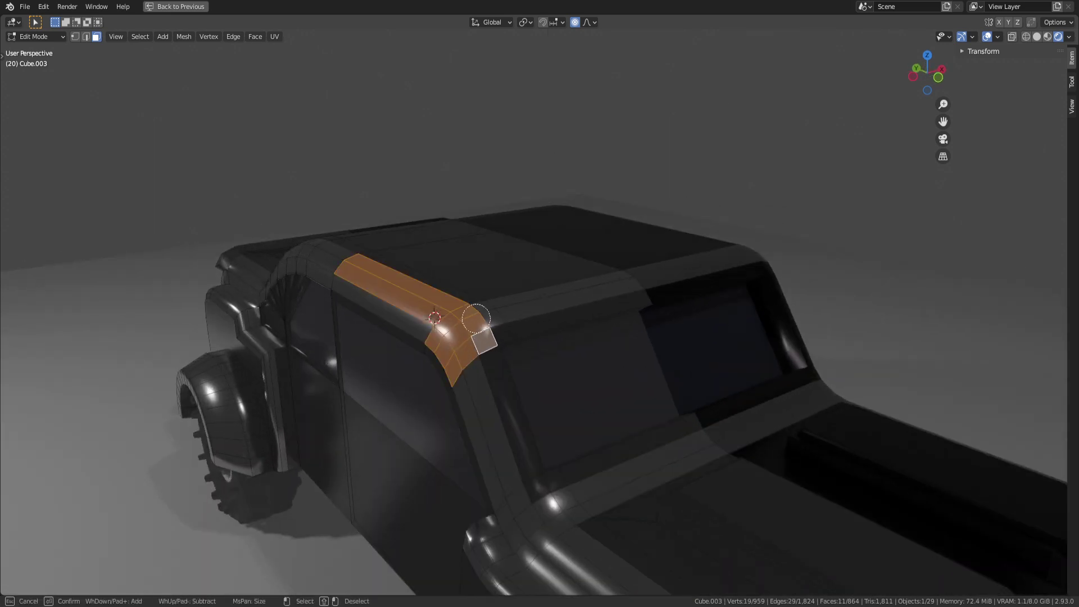
{"action": "key", "text": "Escape"}
{"action": "middle_click_drag", "start_coordinate": [416, 296], "coordinate": [478, 281]}
{"action": "key", "text": "g"}
{"action": "key", "text": "y"}
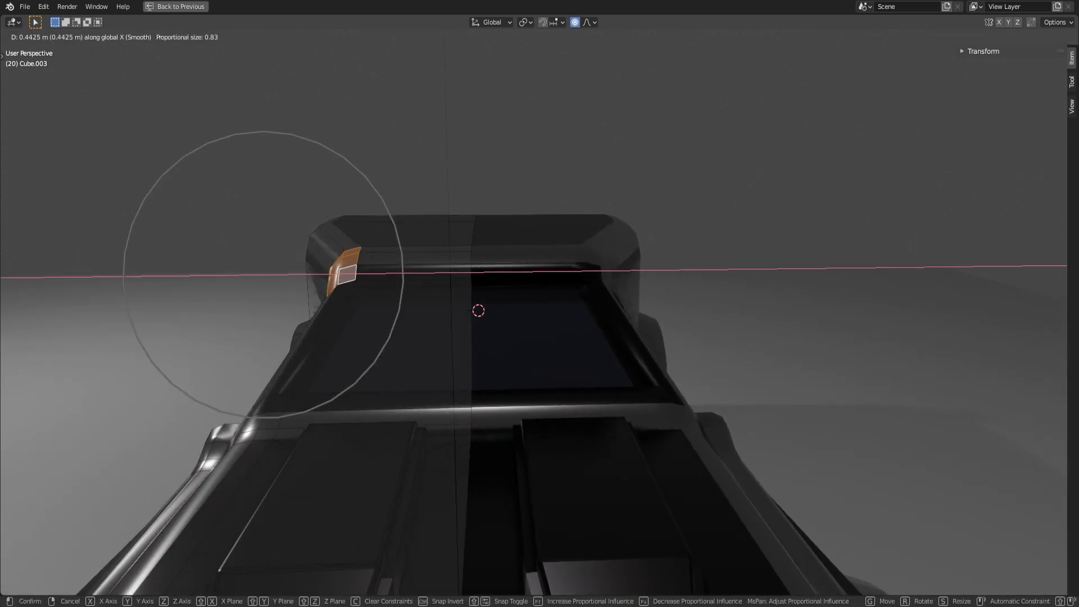
{"action": "key", "text": "Return"}
Step: Examine the car body's proportions from the front and the rear quarter
{"action": "middle_click_drag", "start_coordinate": [478, 280], "coordinate": [337, 290]}
{"action": "key", "text": "Tab"}
{"action": "middle_click_drag", "start_coordinate": [540, 303], "coordinate": [282, 174]}
{"action": "key", "text": "Tab"}
{"action": "key", "text": "Tab"}
{"action": "scroll", "coordinate": [94, 92], "scroll_direction": "down", "scroll_amount": 3}
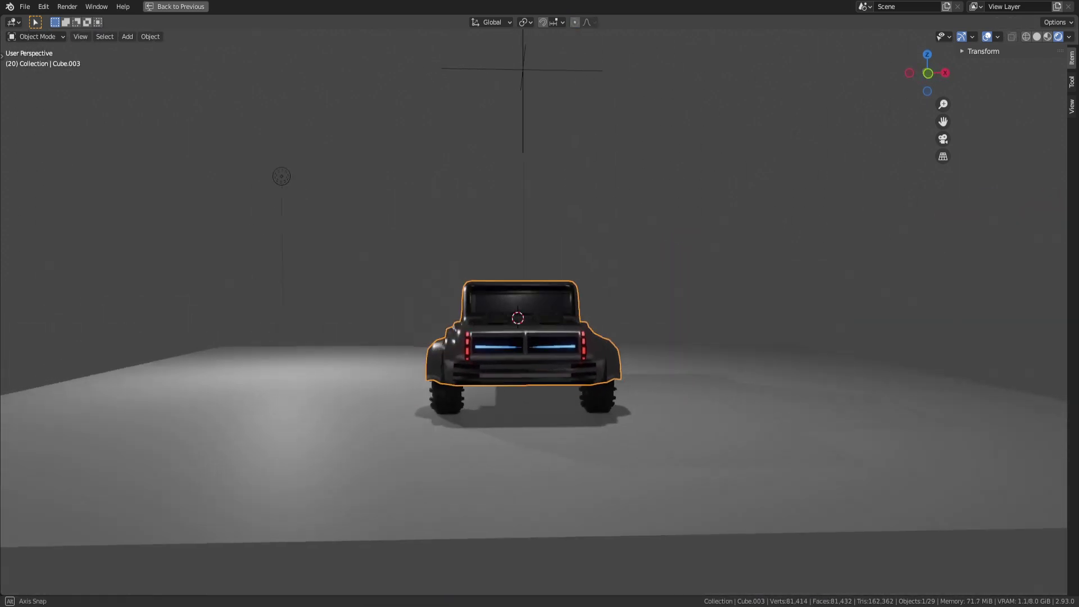
{"action": "scroll", "coordinate": [154, 113], "scroll_direction": "up", "scroll_amount": 4}
{"action": "middle_click_drag", "start_coordinate": [154, 113], "coordinate": [253, 82]}
{"action": "scroll", "coordinate": [534, 312], "scroll_direction": "up", "scroll_amount": 2}
{"action": "key", "text": "Tab"}
{"action": "middle_click_drag", "start_coordinate": [534, 312], "coordinate": [578, 323]}
{"action": "key", "text": "Tab"}
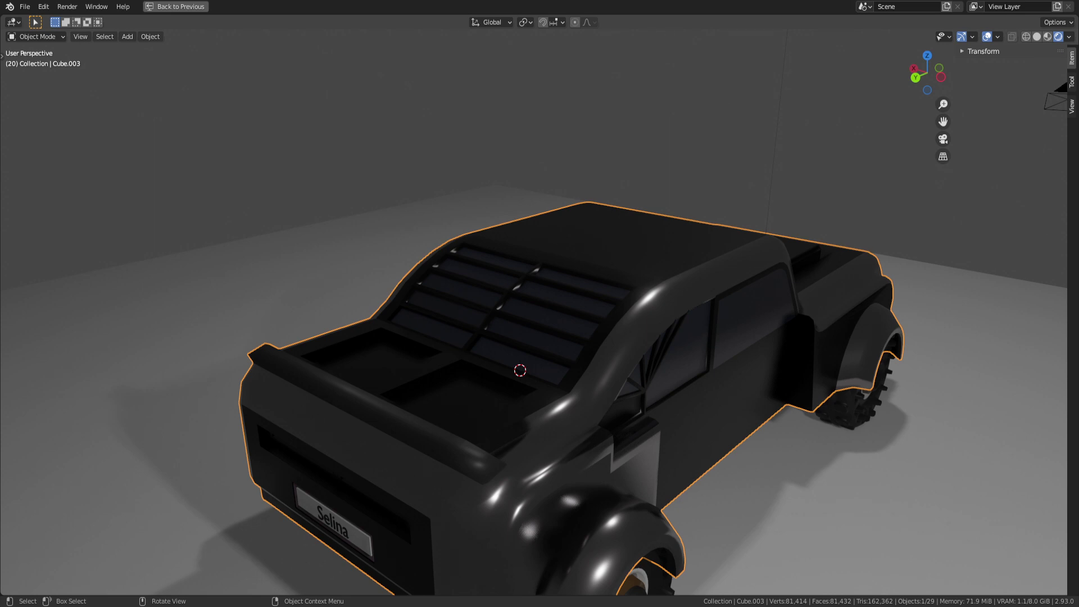
Step: Examine the rear, the fender faces and the side of the car body in Object Mode and Edit Mode
{"action": "middle_click_drag", "start_coordinate": [623, 337], "coordinate": [315, 250]}
{"action": "scroll", "coordinate": [539, 320], "scroll_direction": "down", "scroll_amount": 1}
{"action": "scroll", "coordinate": [576, 293], "scroll_direction": "up", "scroll_amount": 3}
{"action": "mouse_move", "coordinate": [506, 315]}
{"action": "middle_mouse_down"}
{"action": "mouse_move", "coordinate": [576, 294]}
{"action": "mouse_move", "coordinate": [519, 309]}
{"action": "middle_mouse_up"}
{"action": "key", "text": "Tab"}
{"action": "left_click", "coordinate": [489, 348]}
{"action": "middle_click_drag", "start_coordinate": [489, 349], "coordinate": [317, 318]}
{"action": "scroll", "coordinate": [539, 326], "scroll_direction": "down", "scroll_amount": 3}
{"action": "scroll", "coordinate": [539, 337], "scroll_direction": "up", "scroll_amount": 3}
{"action": "scroll", "coordinate": [551, 320], "scroll_direction": "up", "scroll_amount": 3}
{"action": "key", "text": "Tab"}
{"action": "key", "text": "Tab"}
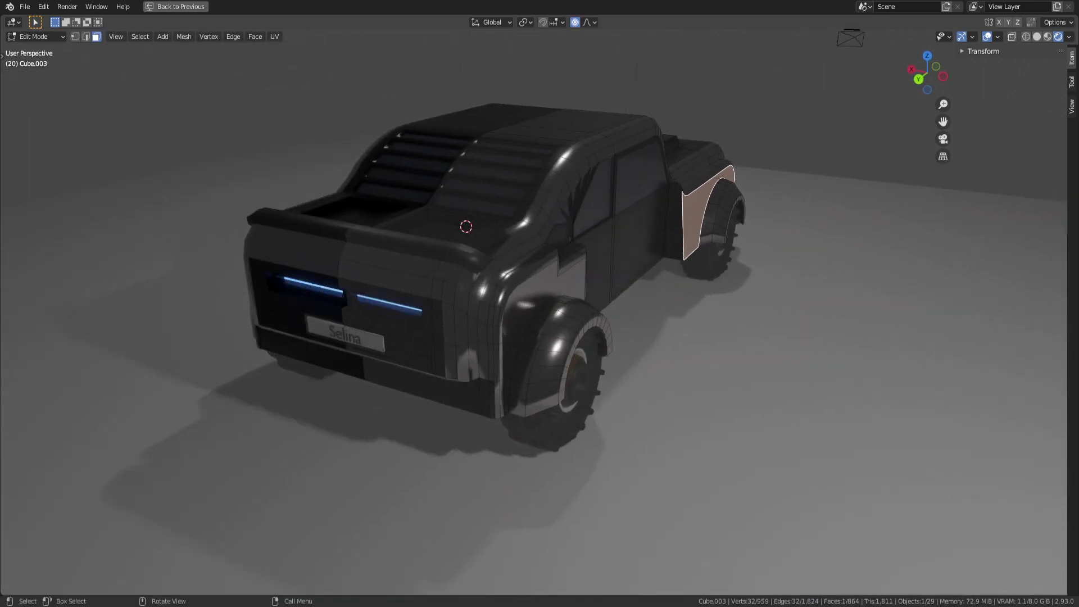
{"action": "scroll", "coordinate": [534, 312], "scroll_direction": "up", "scroll_amount": 3}
{"action": "scroll", "coordinate": [534, 311], "scroll_direction": "down", "scroll_amount": 5}
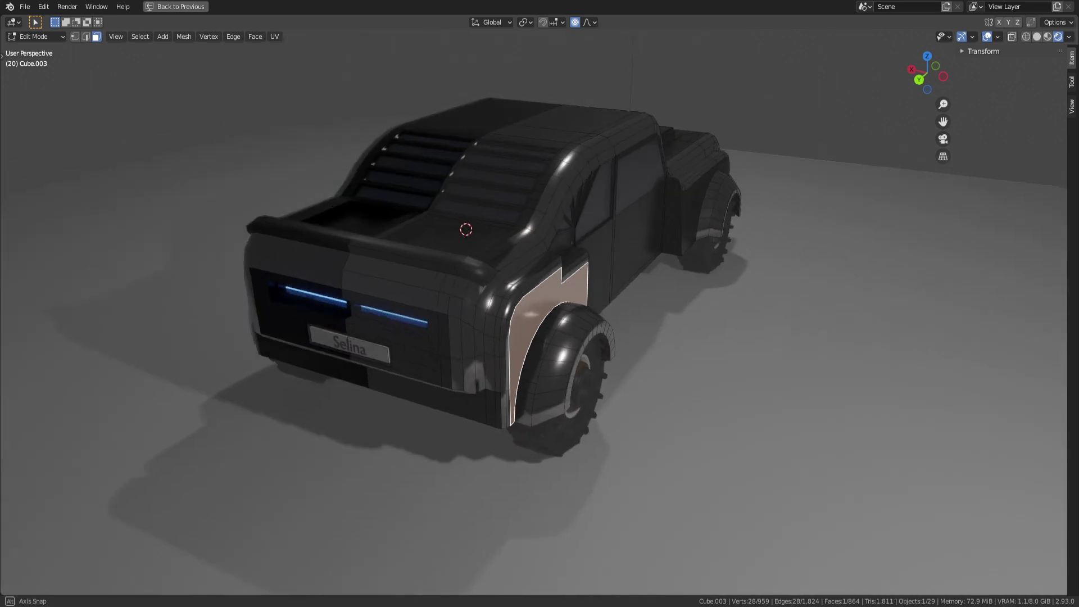
{"action": "middle_click_drag", "start_coordinate": [534, 312], "coordinate": [292, 289]}
{"action": "key", "text": "Tab"}
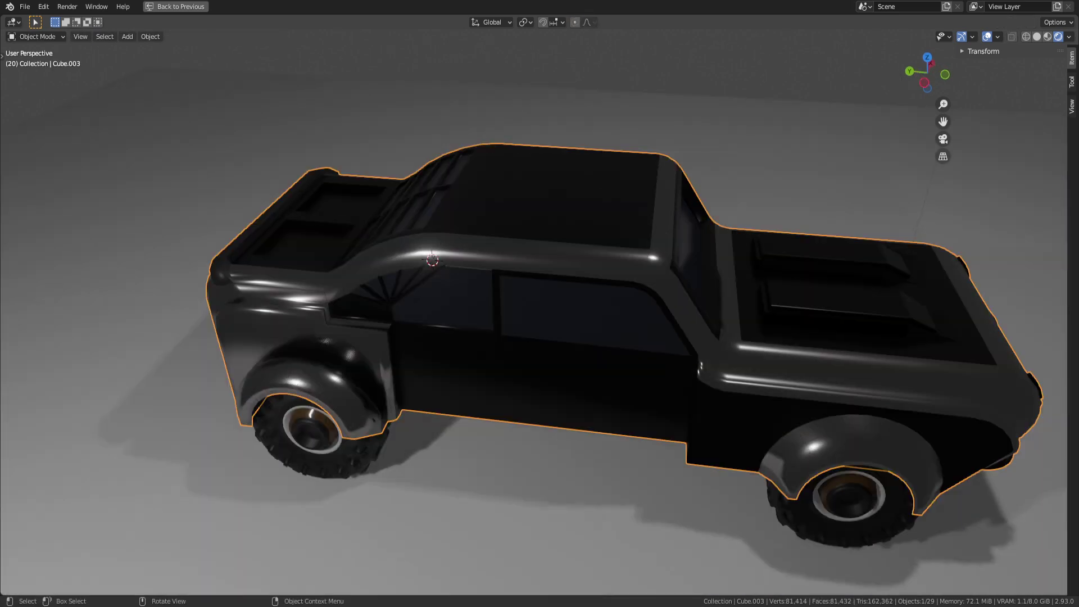
{"action": "key", "text": "Tab"}
{"action": "key", "text": "Tab"}
Step: Select the lower front door panel together with the front window face above it
{"action": "left_click", "coordinate": [506, 517]}
{"action": "key", "text": "Tab"}
{"action": "scroll", "coordinate": [506, 337], "scroll_direction": "up", "scroll_amount": 3}
{"action": "mouse_move", "coordinate": [505, 337]}
{"action": "middle_mouse_down"}
{"action": "mouse_move", "coordinate": [528, 309]}
{"action": "mouse_move", "coordinate": [494, 330]}
{"action": "mouse_move", "coordinate": [533, 351]}
{"action": "mouse_move", "coordinate": [514, 350]}
{"action": "middle_mouse_up"}
{"action": "key", "text": "Tab"}
{"action": "left_click", "coordinate": [506, 326]}
{"action": "left_click", "coordinate": [494, 500]}
{"action": "key", "text": "Tab"}
{"action": "key", "text": "Tab"}
{"action": "left_click", "coordinate": [539, 354]}
{"action": "key", "text": "Tab"}
{"action": "left_click", "coordinate": [596, 332]}
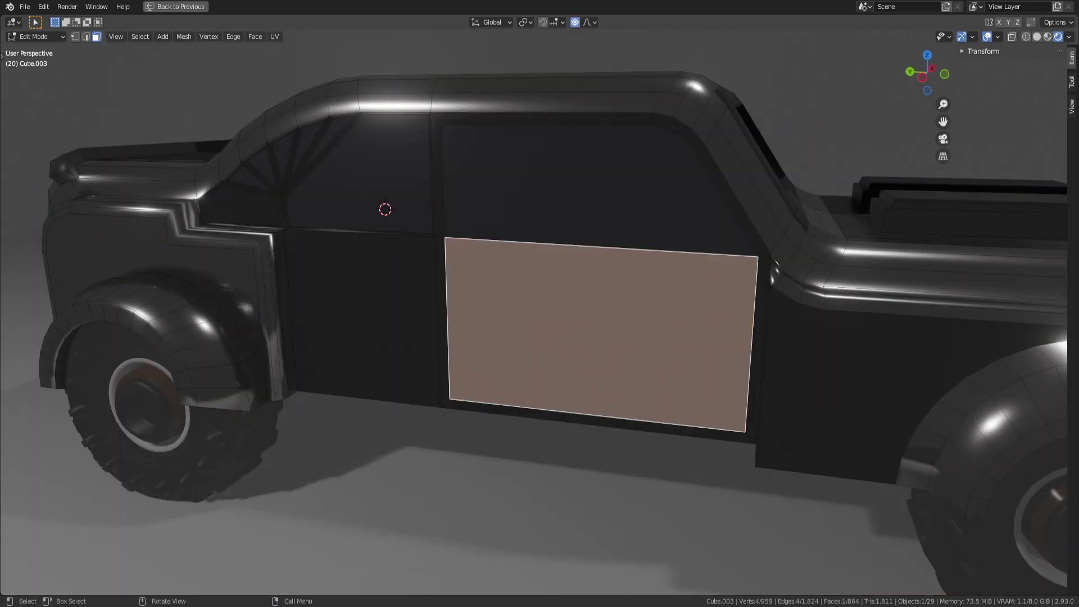
{"action": "middle_click_drag", "start_coordinate": [596, 332], "coordinate": [594, 342]}
{"action": "left_click", "coordinate": [595, 219], "text": "shift"}
Step: Try to extrude the front door and window faces outward, check the shape from the front, and undo the extrusion
{"action": "scroll", "coordinate": [596, 225], "scroll_direction": "up", "scroll_amount": 1}
{"action": "middle_click_drag", "start_coordinate": [595, 224], "coordinate": [680, 229]}
{"action": "scroll", "coordinate": [584, 226], "scroll_direction": "down", "scroll_amount": 3}
{"action": "scroll", "coordinate": [722, 231], "scroll_direction": "up", "scroll_amount": 3}
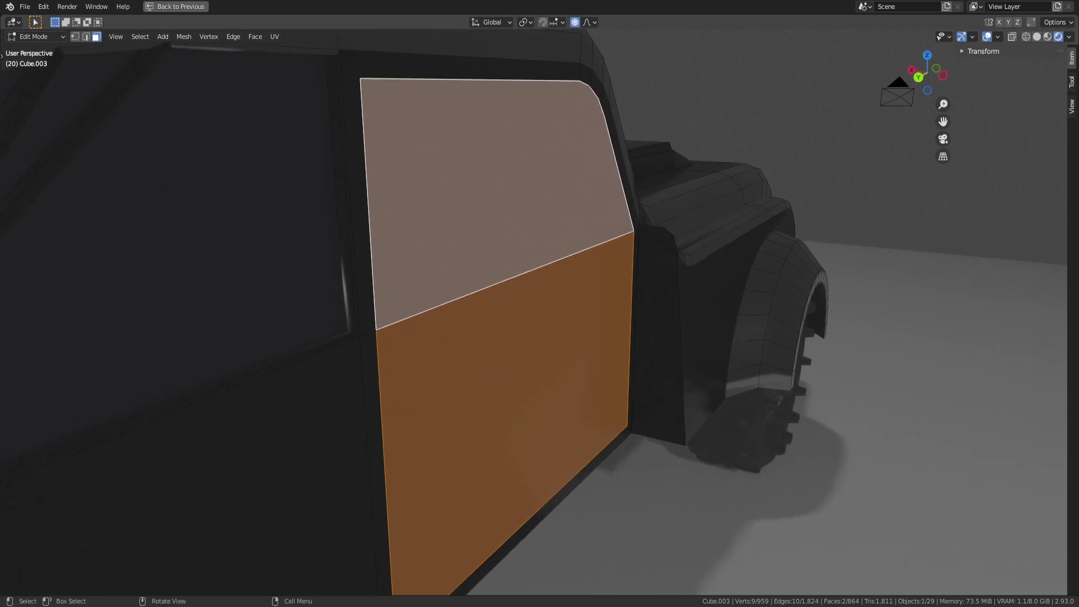
{"action": "key", "text": "e"}
{"action": "left_click", "coordinate": [724, 236]}
{"action": "middle_click_drag", "start_coordinate": [725, 236], "coordinate": [707, 269]}
{"action": "scroll", "coordinate": [600, 268], "scroll_direction": "down", "scroll_amount": 4}
{"action": "key", "text": "Tab"}
{"action": "scroll", "coordinate": [696, 263], "scroll_direction": "down", "scroll_amount": 2}
{"action": "key", "text": "ctrl+z"}
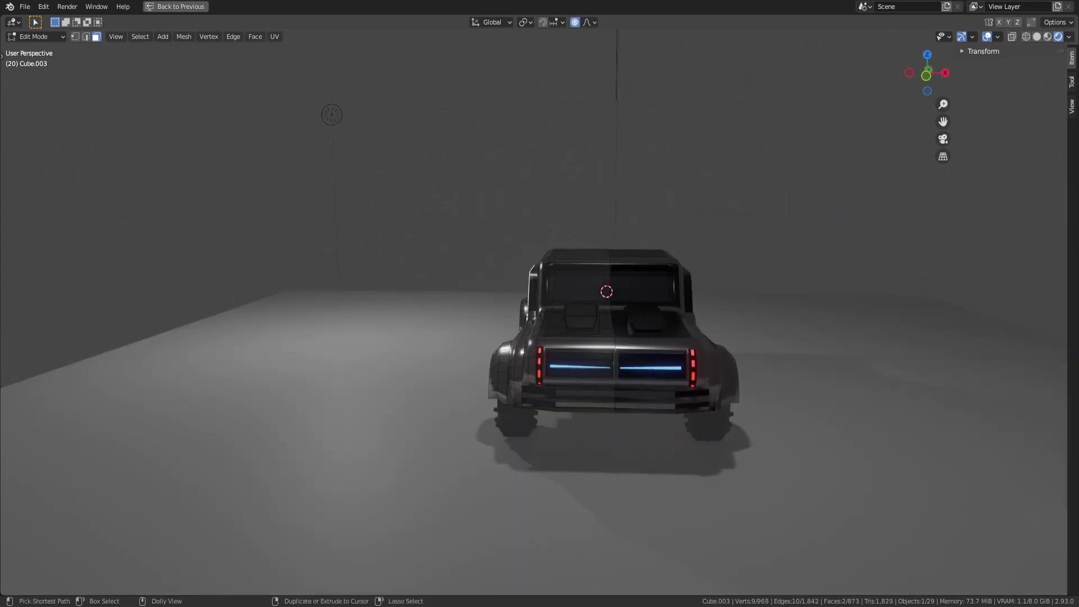
Step: Inset the selected front door and window faces by about 0.014 m
{"action": "scroll", "coordinate": [640, 276], "scroll_direction": "up", "scroll_amount": 3}
{"action": "key", "text": "Tab"}
{"action": "key", "text": "Tab"}
{"action": "middle_click_drag", "start_coordinate": [640, 275], "coordinate": [759, 301]}
{"action": "scroll", "coordinate": [719, 307], "scroll_direction": "up", "scroll_amount": 4}
{"action": "middle_click_drag", "start_coordinate": [646, 301], "coordinate": [654, 301]}
{"action": "scroll", "coordinate": [655, 300], "scroll_direction": "down", "scroll_amount": 2}
{"action": "middle_click_drag", "start_coordinate": [654, 301], "coordinate": [683, 308]}
{"action": "scroll", "coordinate": [713, 301], "scroll_direction": "up", "scroll_amount": 2}
{"action": "scroll", "coordinate": [689, 281], "scroll_direction": "down", "scroll_amount": 3}
{"action": "scroll", "coordinate": [692, 296], "scroll_direction": "up", "scroll_amount": 1}
{"action": "scroll", "coordinate": [722, 292], "scroll_direction": "up", "scroll_amount": 1}
{"action": "key", "text": "i"}
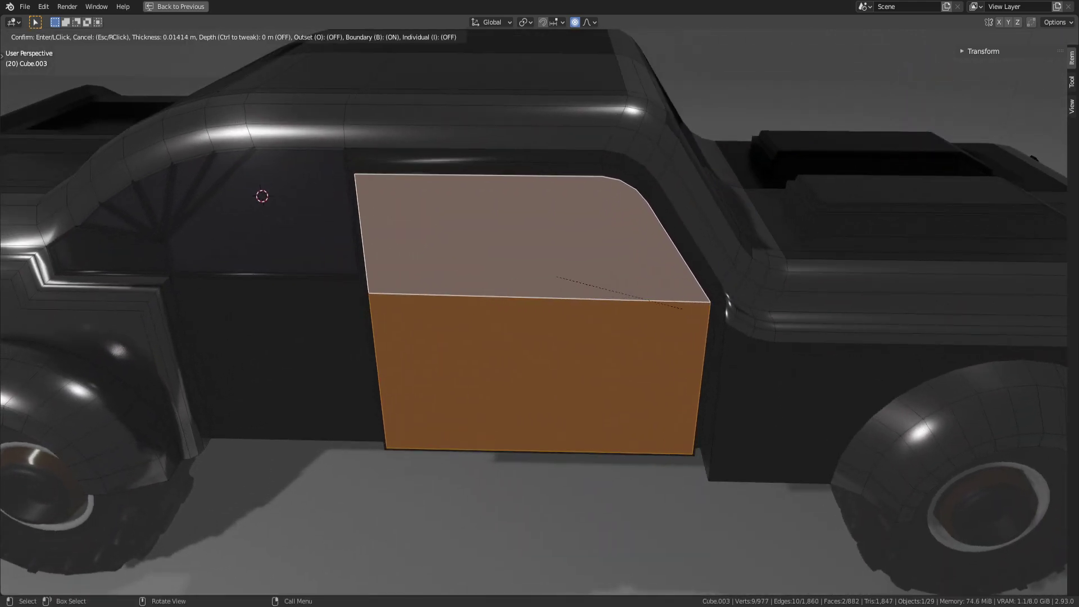
{"action": "left_click", "coordinate": [680, 307]}
Step: Try to extrude the inset front door and window faces inward about 0.005 m and check the seam
{"action": "key", "text": "e"}
{"action": "left_click", "coordinate": [678, 308]}
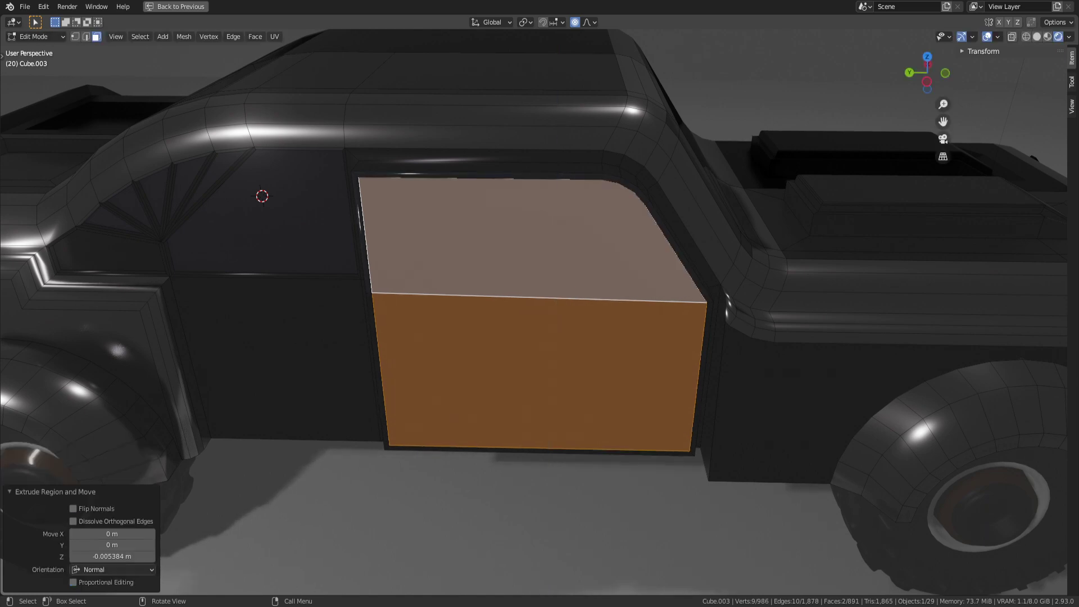
{"action": "key", "text": "Tab"}
{"action": "middle_click_drag", "start_coordinate": [678, 308], "coordinate": [579, 312]}
{"action": "middle_click_drag", "start_coordinate": [427, 315], "coordinate": [505, 315]}
{"action": "scroll", "coordinate": [540, 304], "scroll_direction": "up", "scroll_amount": 3}
Step: Separate the selected front door and window faces into their own object and try rotating it about the Z axis
{"action": "key", "text": "Tab"}
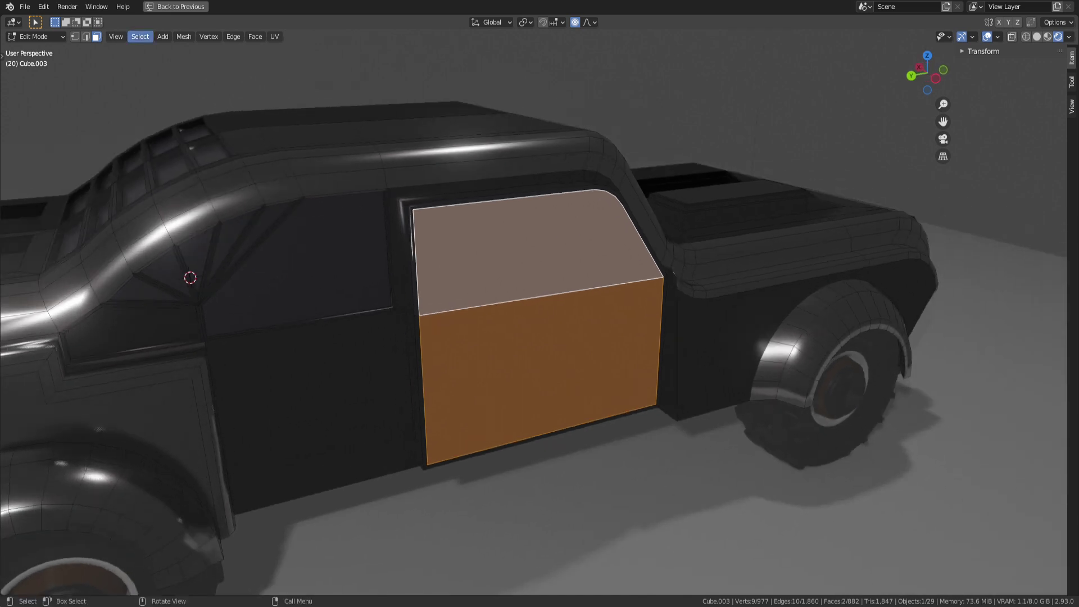
{"action": "mouse_move", "coordinate": [184, 36]}
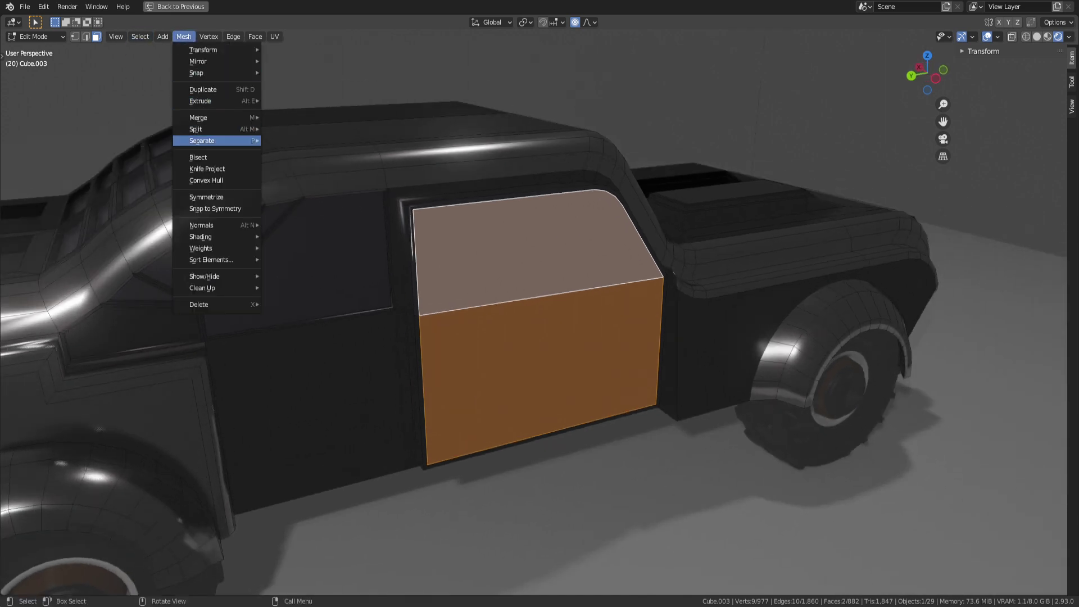
{"action": "left_click", "coordinate": [291, 140]}
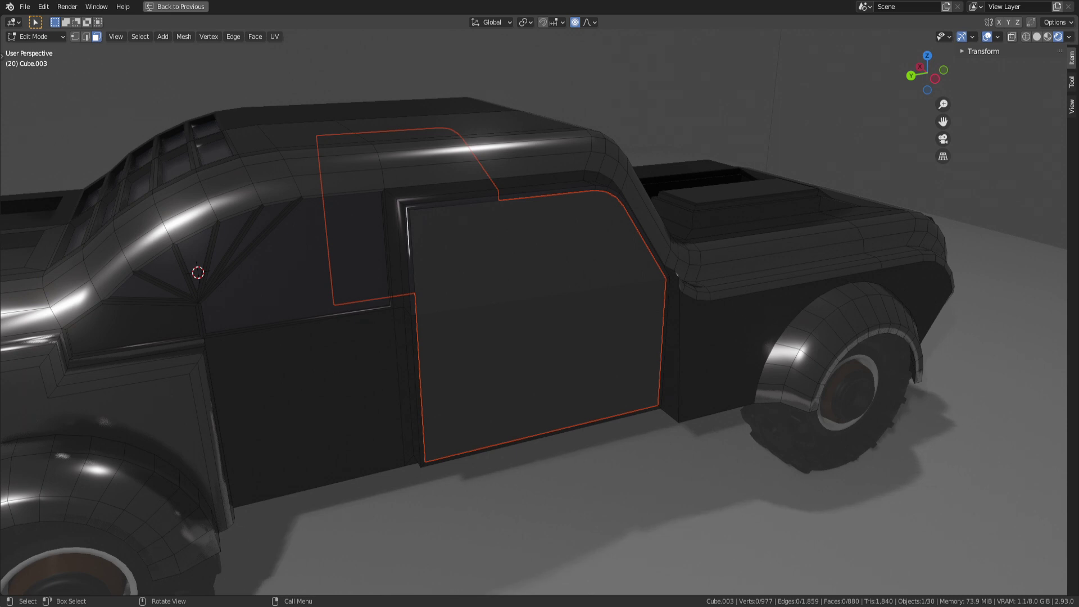
{"action": "key", "text": "Tab"}
{"action": "key", "text": "r"}
{"action": "key", "text": "z"}
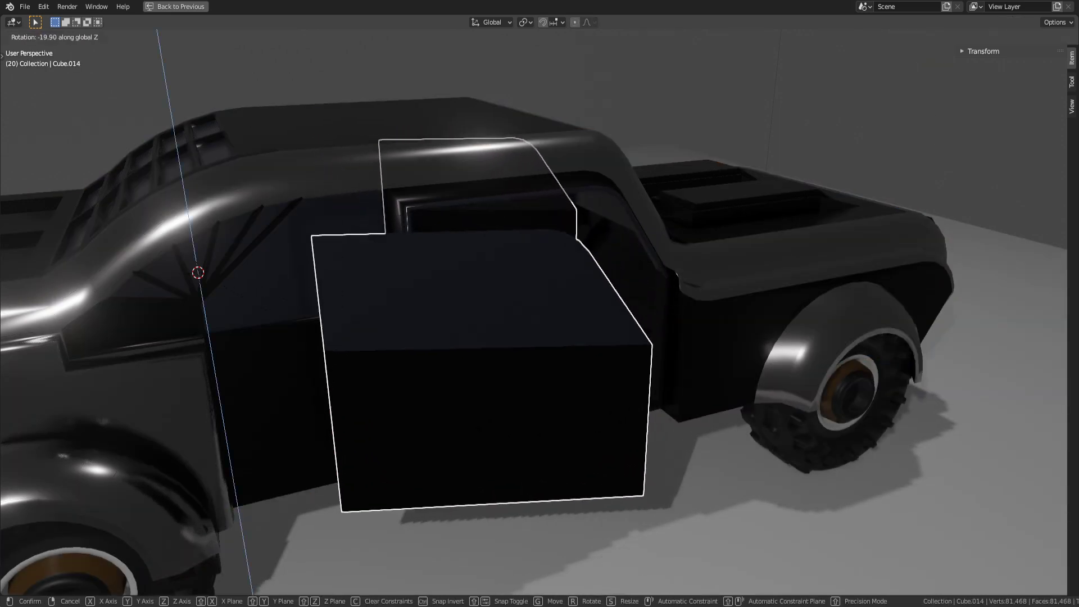
{"action": "key", "text": "Escape"}
Step: Walk through the cabin and around the car with the separated door hidden to examine the interior and the door opening
{"action": "middle_click_drag", "start_coordinate": [533, 359], "coordinate": [157, 385]}
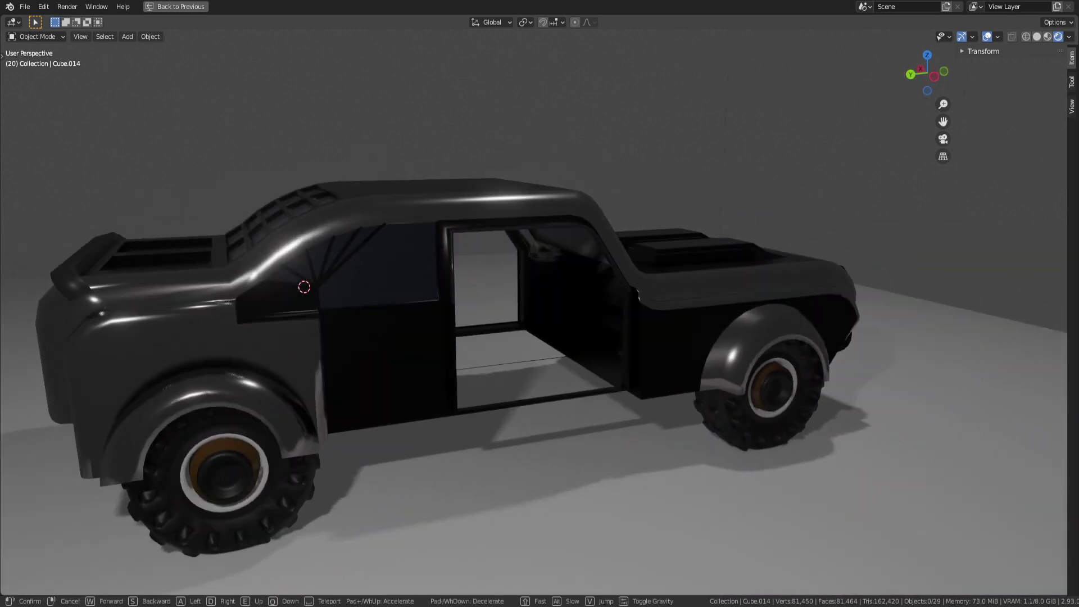
{"action": "key", "text": "w"}
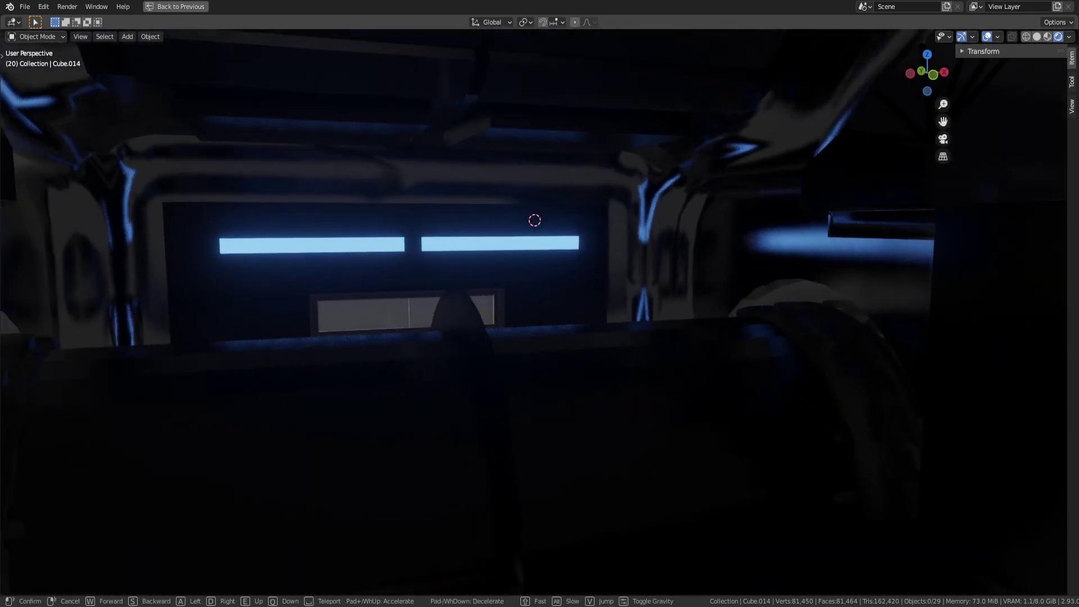
{"action": "key", "text": "d"}
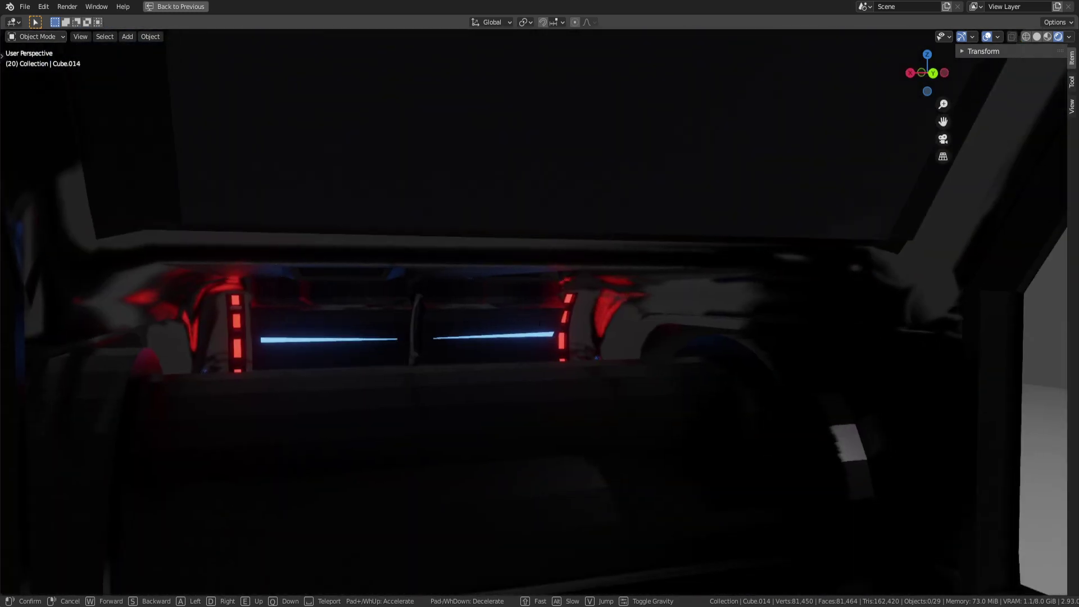
{"action": "key", "text": "s"}
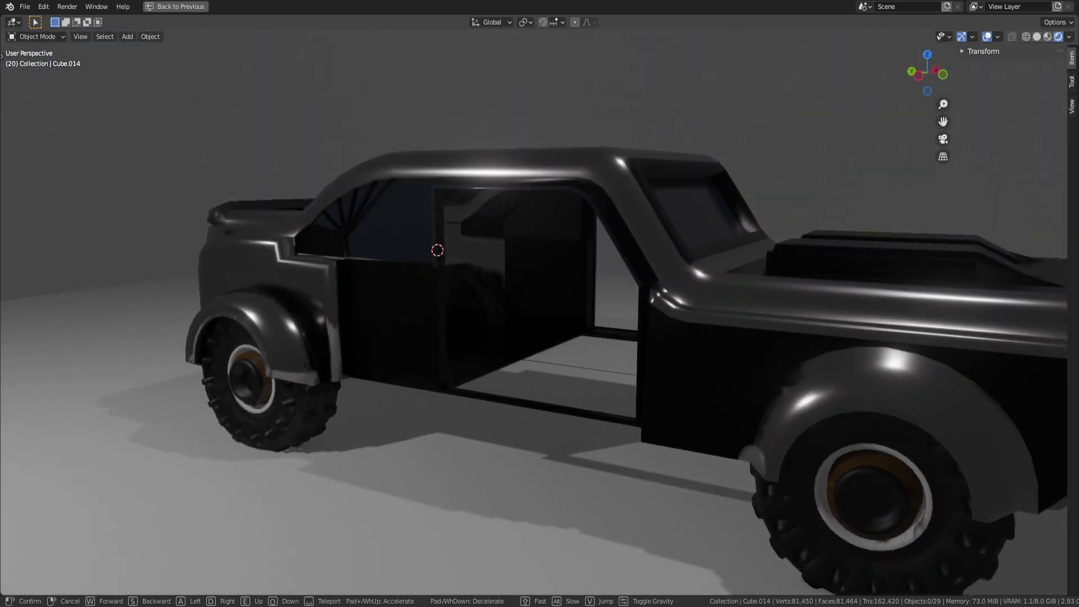
{"action": "key", "text": "s"}
{"action": "key", "text": "d"}
{"action": "key", "text": "a"}
{"action": "key", "text": "w"}
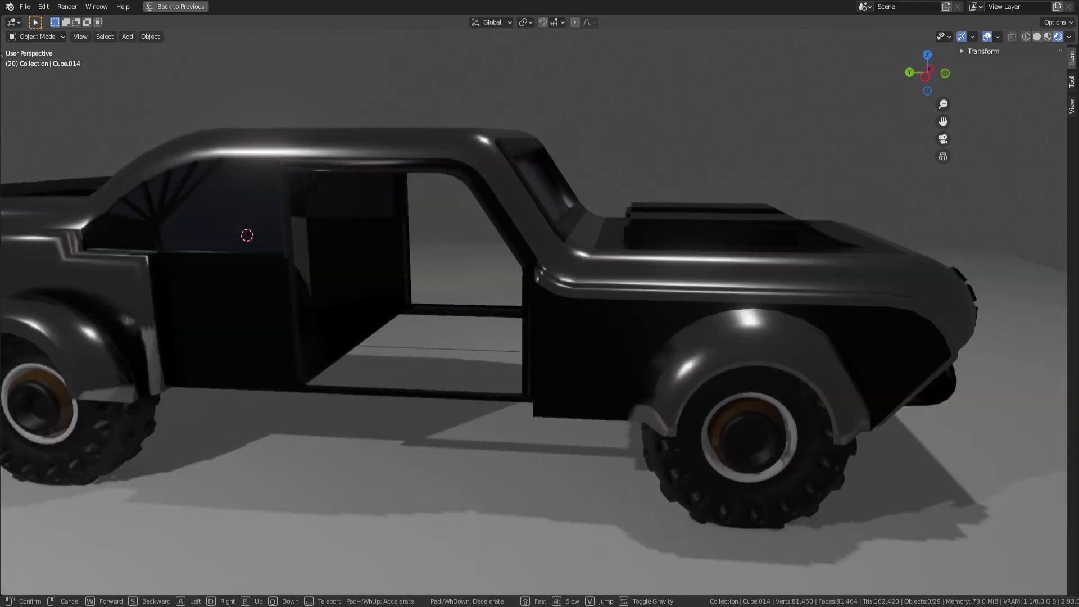
{"action": "key", "text": "a"}
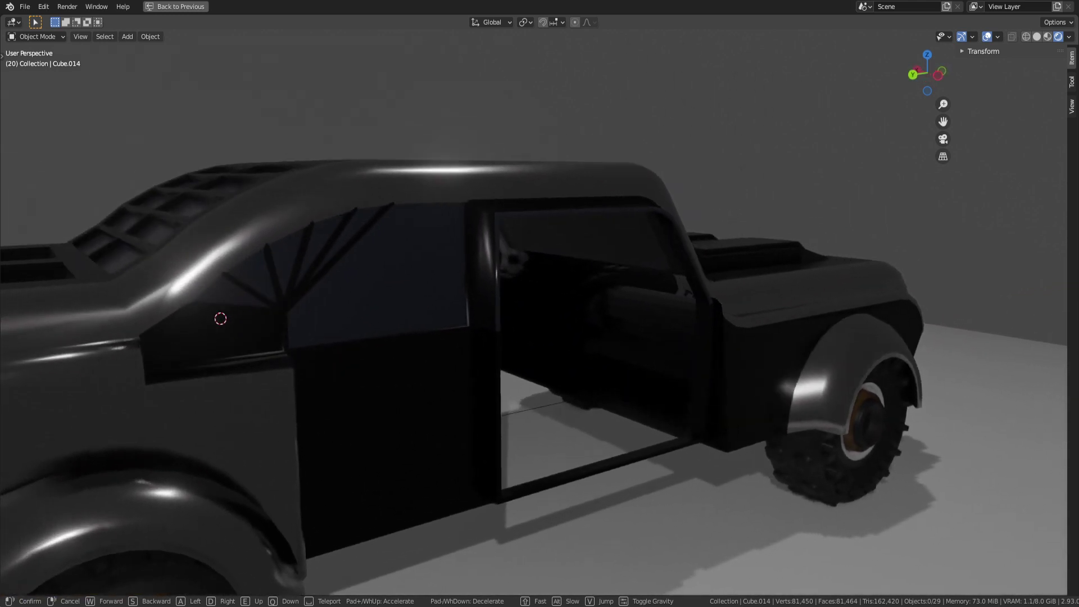
{"action": "key", "text": "d"}
{"action": "key", "text": "Return"}
{"action": "middle_click_drag", "start_coordinate": [539, 303], "coordinate": [447, 278]}
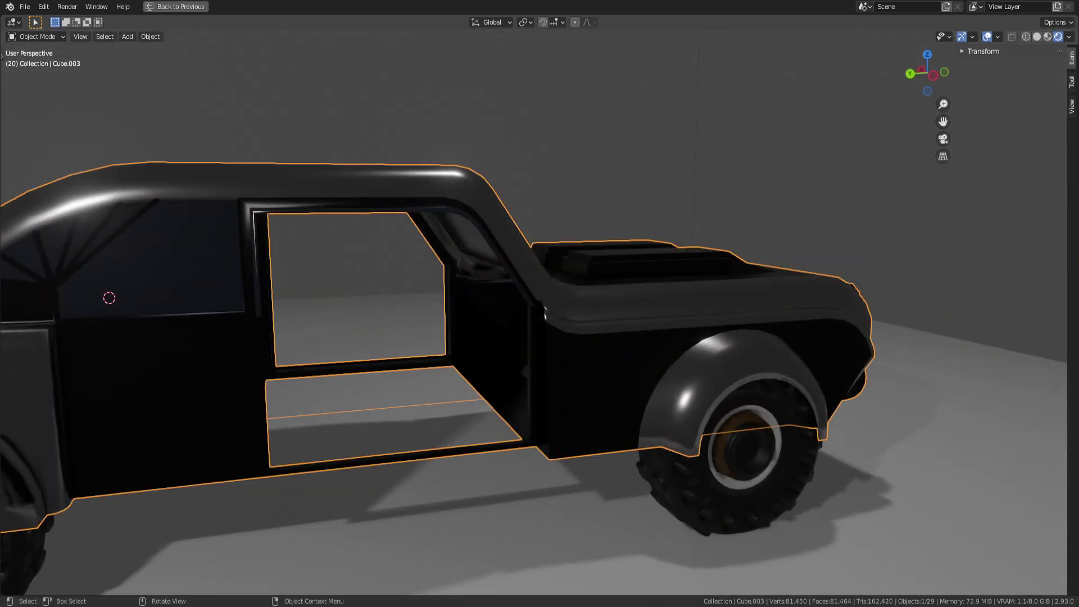
Step: Unhide the separated front door object and select it, checking how it sits in the body
{"action": "key", "text": "alt+h"}
{"action": "left_click", "coordinate": [348, 388]}
{"action": "mouse_move", "coordinate": [348, 388]}
{"action": "middle_mouse_down"}
{"action": "mouse_move", "coordinate": [354, 450]}
{"action": "mouse_move", "coordinate": [337, 377]}
{"action": "middle_mouse_up"}
{"action": "scroll", "coordinate": [337, 427], "scroll_direction": "up", "scroll_amount": 1}
{"action": "scroll", "coordinate": [337, 377], "scroll_direction": "up", "scroll_amount": 1}
{"action": "key", "text": "Tab"}
{"action": "key", "text": "Tab"}
{"action": "mouse_move", "coordinate": [393, 349]}
{"action": "middle_mouse_down"}
{"action": "mouse_move", "coordinate": [331, 382]}
{"action": "mouse_move", "coordinate": [393, 349]}
{"action": "middle_mouse_up"}
{"action": "scroll", "coordinate": [390, 357], "scroll_direction": "down", "scroll_amount": 4}
{"action": "scroll", "coordinate": [393, 349], "scroll_direction": "up", "scroll_amount": 1}
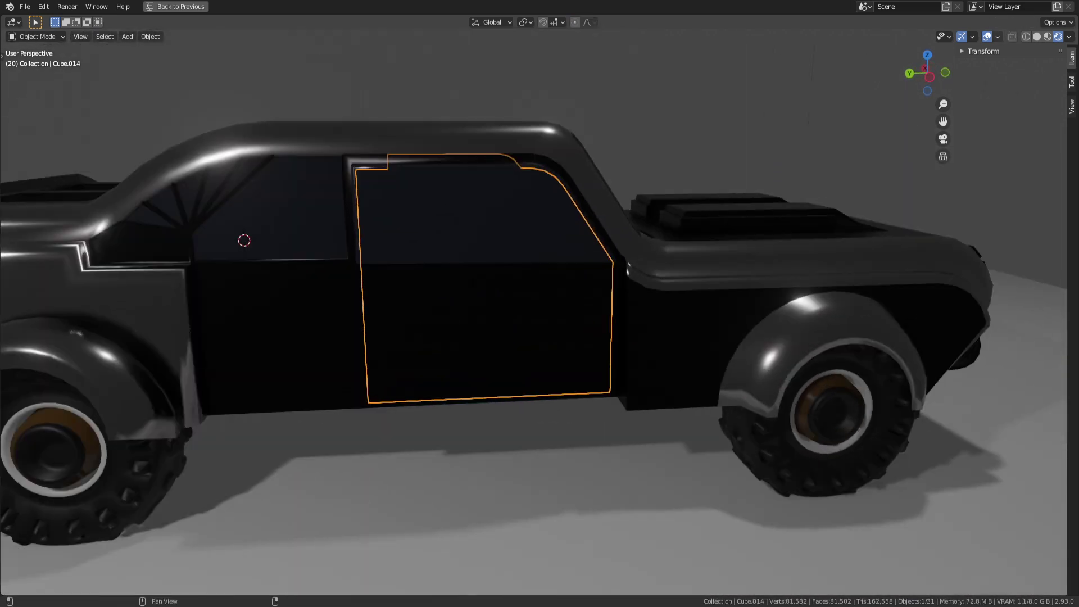
Step: Switch the viewport to solid shading and select the lower face of the separated door in edit mode
{"action": "left_click", "coordinate": [1037, 37]}
{"action": "mouse_move", "coordinate": [646, 224]}
{"action": "middle_mouse_down"}
{"action": "mouse_move", "coordinate": [545, 295]}
{"action": "mouse_move", "coordinate": [668, 236]}
{"action": "middle_mouse_up"}
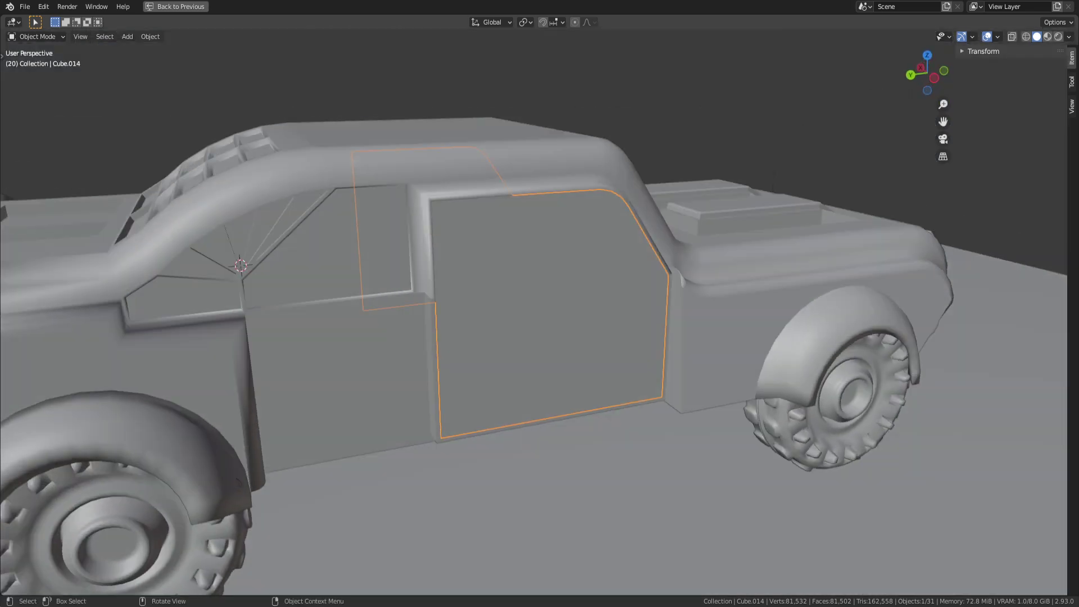
{"action": "middle_click_drag", "start_coordinate": [635, 303], "coordinate": [613, 307]}
{"action": "key", "text": "Tab"}
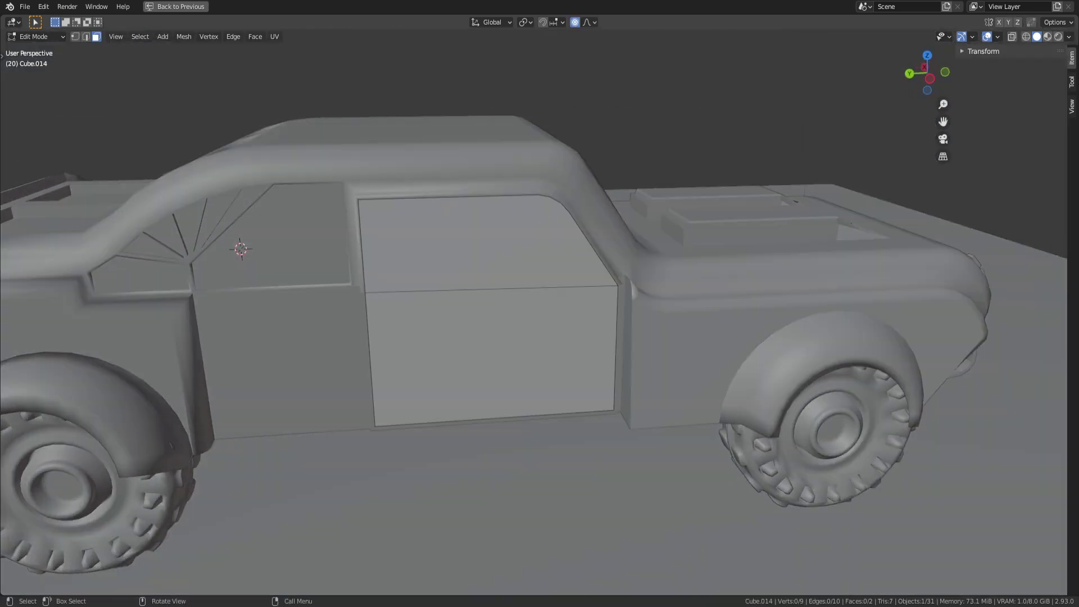
{"action": "left_click", "coordinate": [494, 355]}
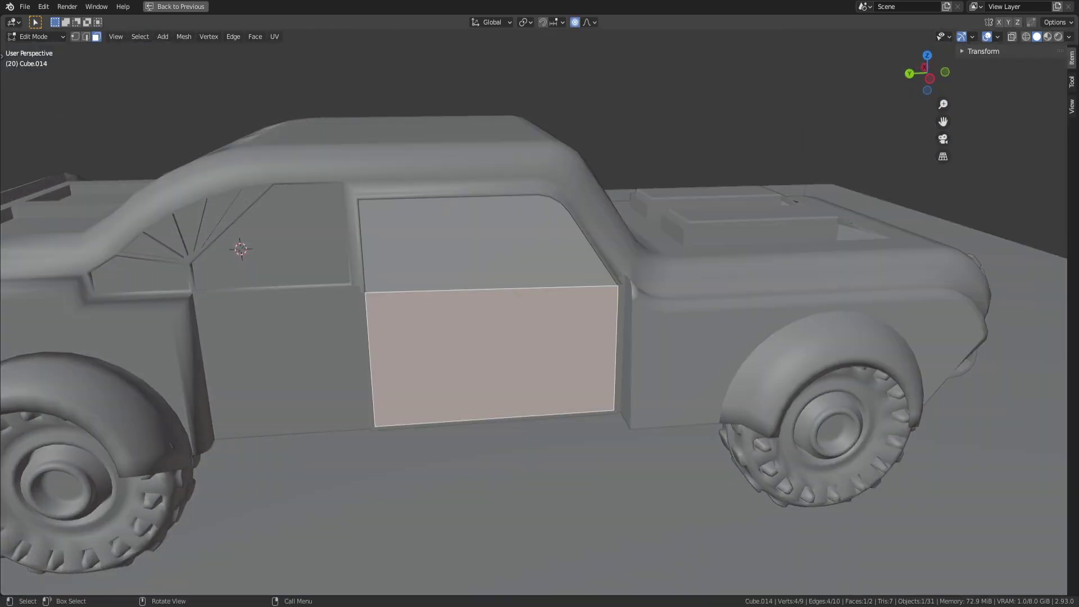
{"action": "key", "text": "Tab"}
{"action": "middle_click_drag", "start_coordinate": [624, 303], "coordinate": [614, 297]}
{"action": "scroll", "coordinate": [613, 297], "scroll_direction": "up", "scroll_amount": 2}
{"action": "key", "text": "Tab"}
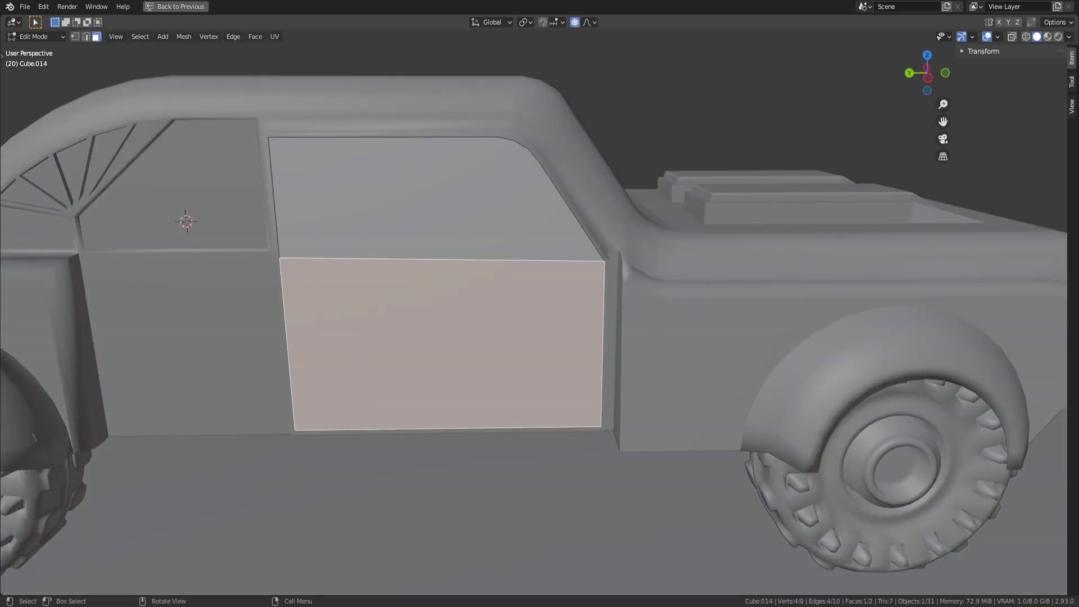
Step: Select the door's front corner vertex at the window line and examine the gap to the surrounding frame
{"action": "scroll", "coordinate": [614, 298], "scroll_direction": "up", "scroll_amount": 7}
{"action": "middle_click_drag", "start_coordinate": [758, 180], "coordinate": [525, 355], "text": "shift"}
{"action": "key", "text": "1"}
{"action": "left_click", "coordinate": [568, 278]}
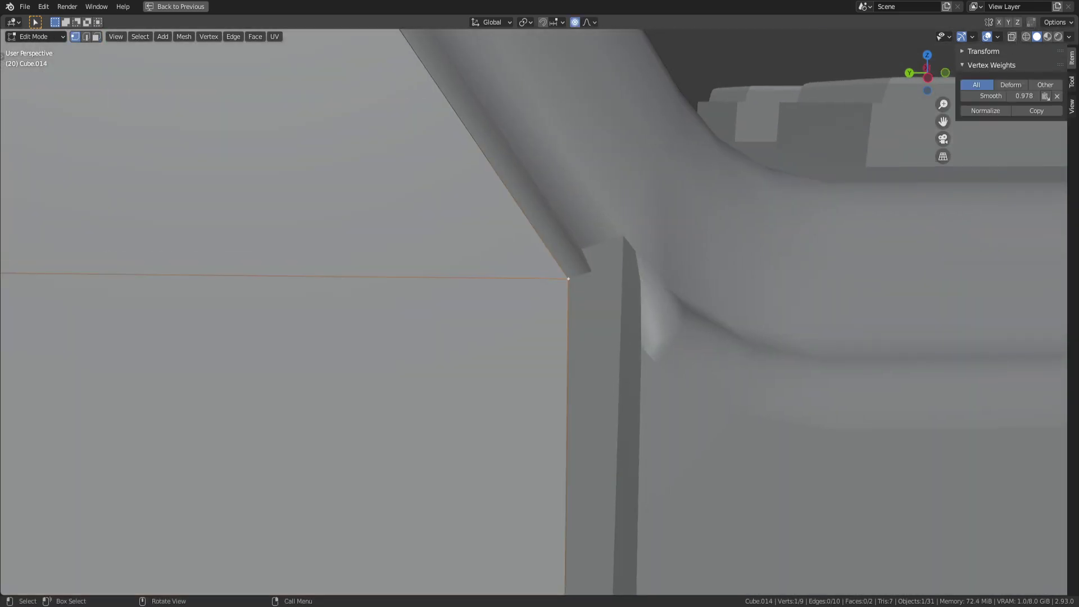
{"action": "scroll", "coordinate": [568, 279], "scroll_direction": "down", "scroll_amount": 6}
{"action": "scroll", "coordinate": [568, 278], "scroll_direction": "up", "scroll_amount": 5}
{"action": "middle_click_drag", "start_coordinate": [568, 278], "coordinate": [584, 270]}
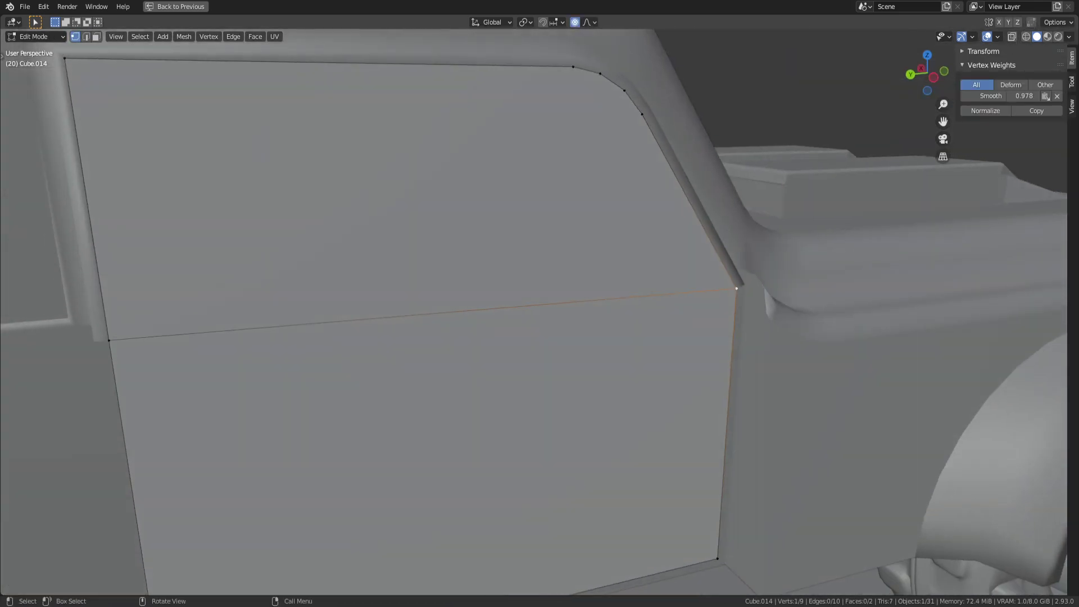
Step: Undo the door separation and the earlier inset, returning to the body mesh with the door and window faces selected
{"action": "key", "text": "Tab"}
{"action": "key", "text": "Tab"}
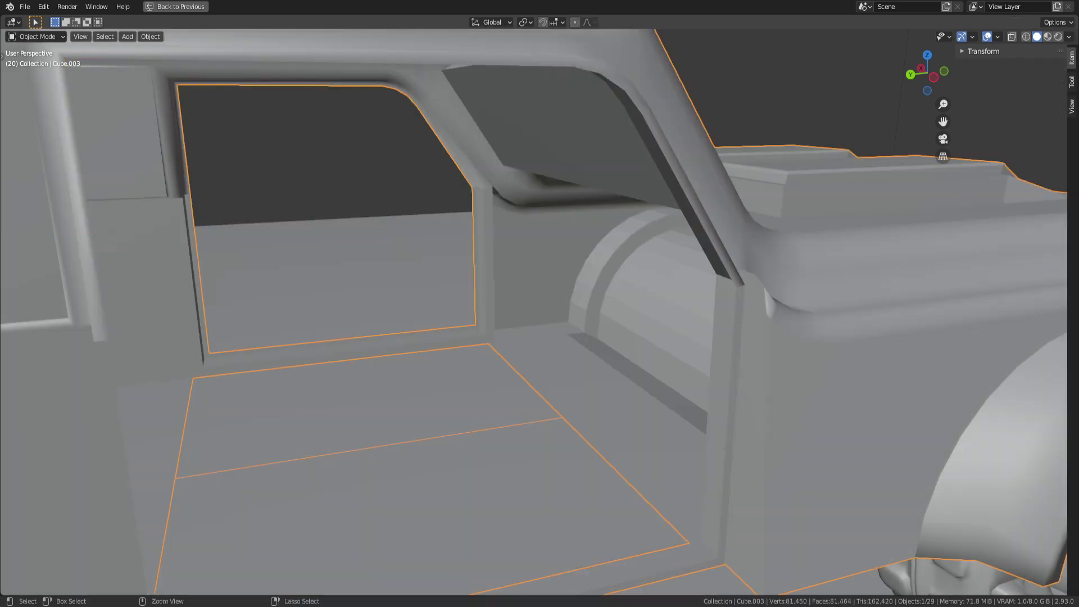
{"action": "key", "text": "ctrl+Tab"}
{"action": "left_click", "coordinate": [814, 322]}
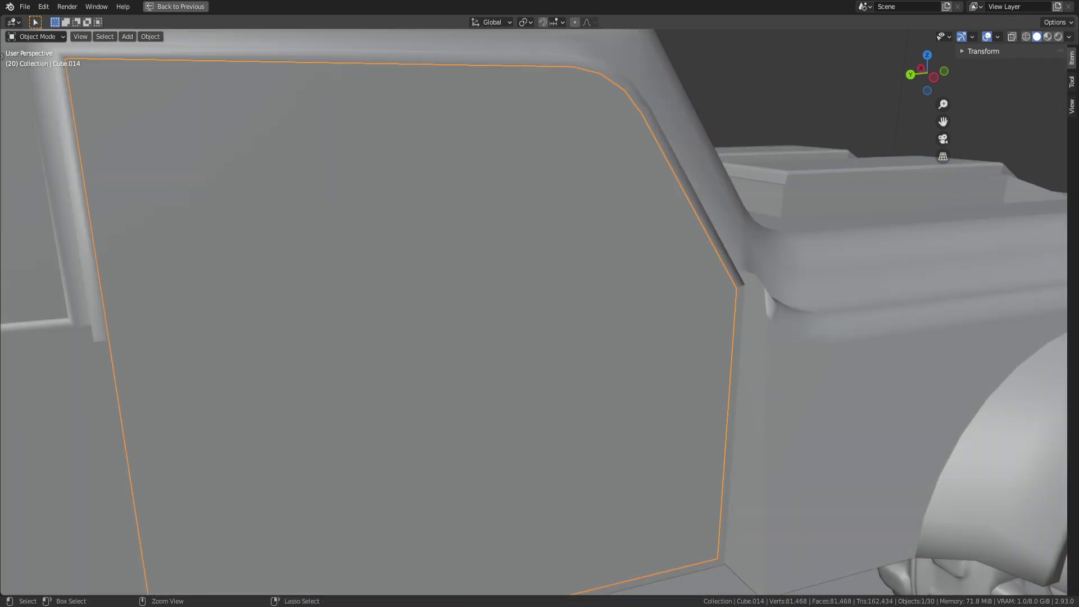
{"action": "key", "text": "ctrl+z"}
{"action": "key", "text": "Tab"}
{"action": "key", "text": "Tab"}
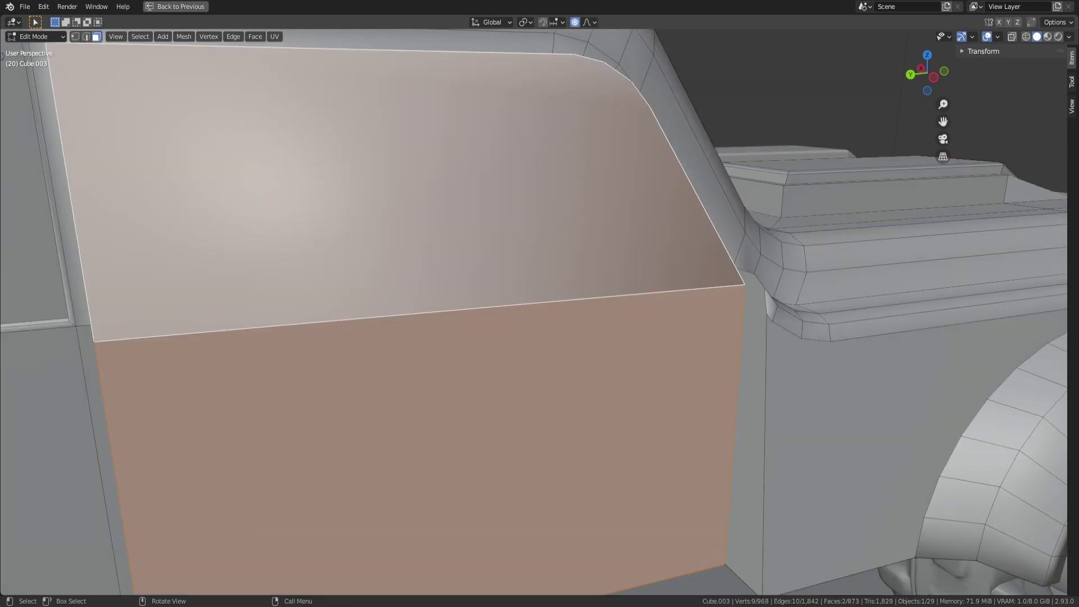
Step: Inset the selected front door and window faces by about 0.042 m
{"action": "middle_click_drag", "start_coordinate": [534, 312], "coordinate": [588, 285]}
{"action": "scroll", "coordinate": [534, 312], "scroll_direction": "up", "scroll_amount": 5}
{"action": "scroll", "coordinate": [520, 297], "scroll_direction": "down", "scroll_amount": 5}
{"action": "scroll", "coordinate": [534, 313], "scroll_direction": "up", "scroll_amount": 2}
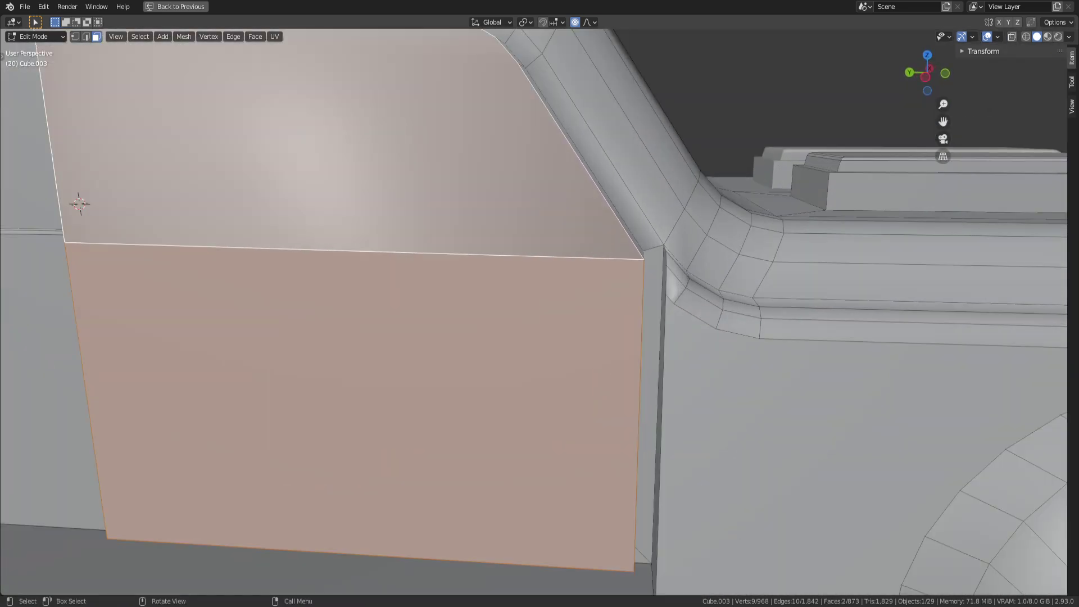
{"action": "scroll", "coordinate": [534, 313], "scroll_direction": "down", "scroll_amount": 1}
{"action": "key", "text": "i"}
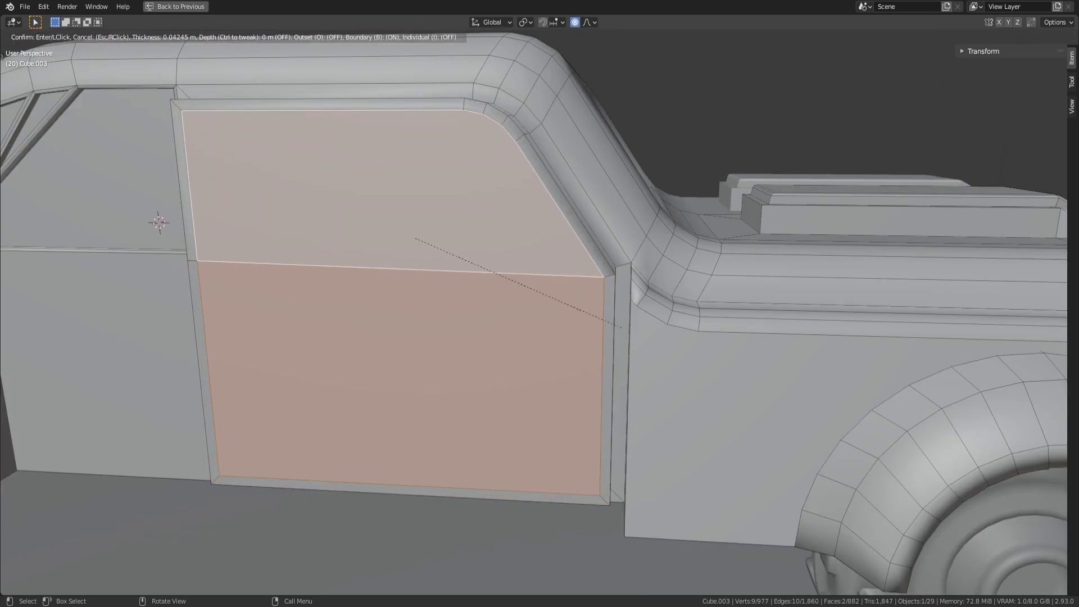
{"action": "left_click", "coordinate": [620, 327]}
Step: Extrude the inset front door and window faces inward by about 0.023 m
{"action": "scroll", "coordinate": [621, 327], "scroll_direction": "down", "scroll_amount": 2}
{"action": "middle_click_drag", "start_coordinate": [621, 327], "coordinate": [640, 392]}
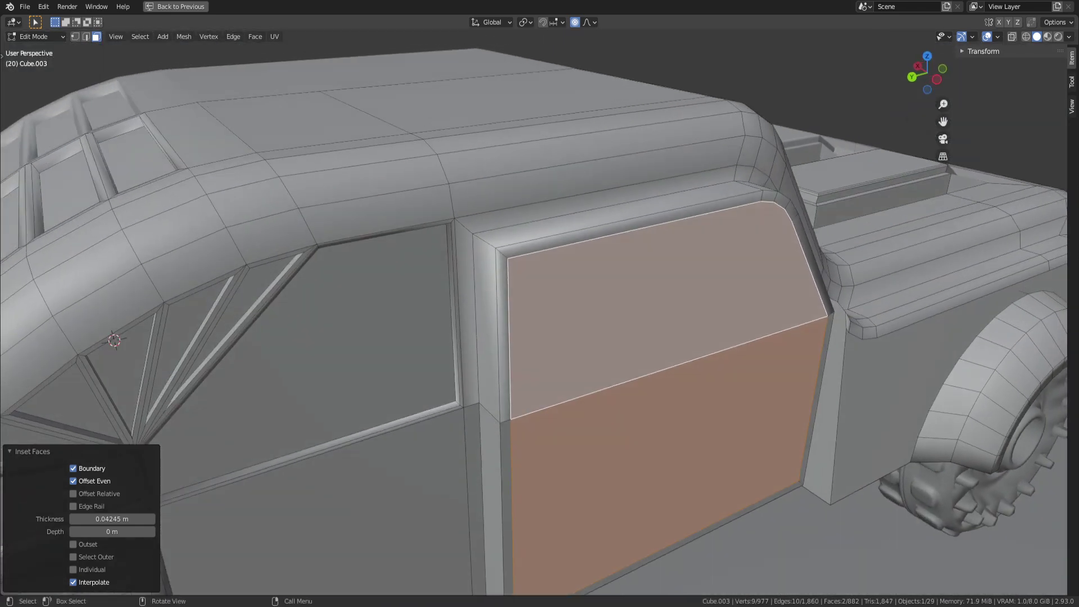
{"action": "key", "text": "e"}
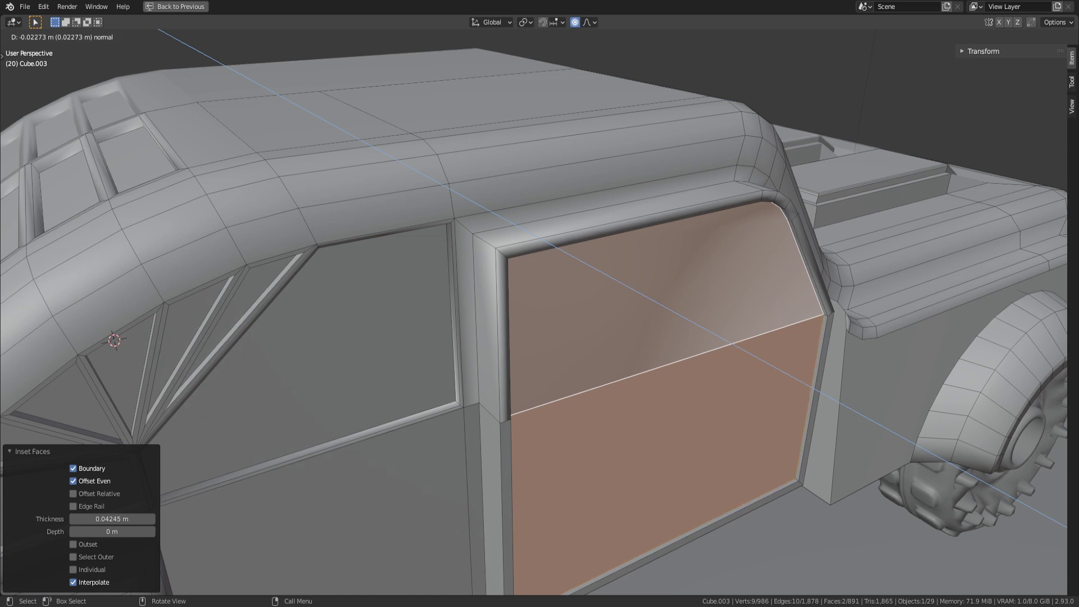
{"action": "left_click", "coordinate": [641, 392]}
{"action": "middle_click_drag", "start_coordinate": [641, 392], "coordinate": [590, 362]}
{"action": "key", "text": "Tab"}
{"action": "key", "text": "Tab"}
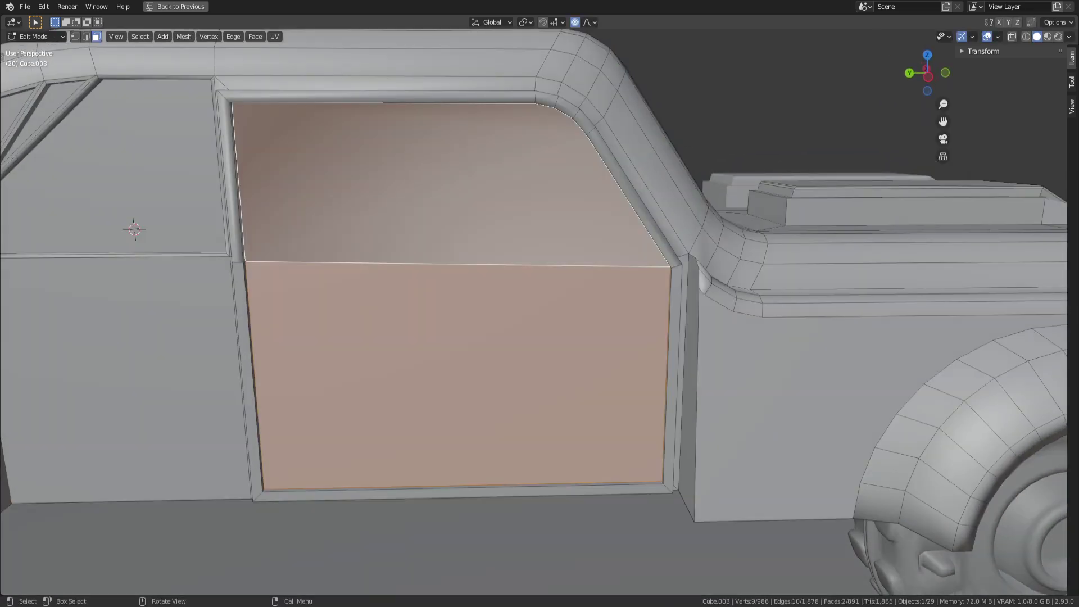
Step: Apply flat shading to the recessed front door and window faces and check the result
{"action": "right_click", "coordinate": [418, 186]}
{"action": "key", "text": "Escape"}
{"action": "right_click", "coordinate": [467, 279]}
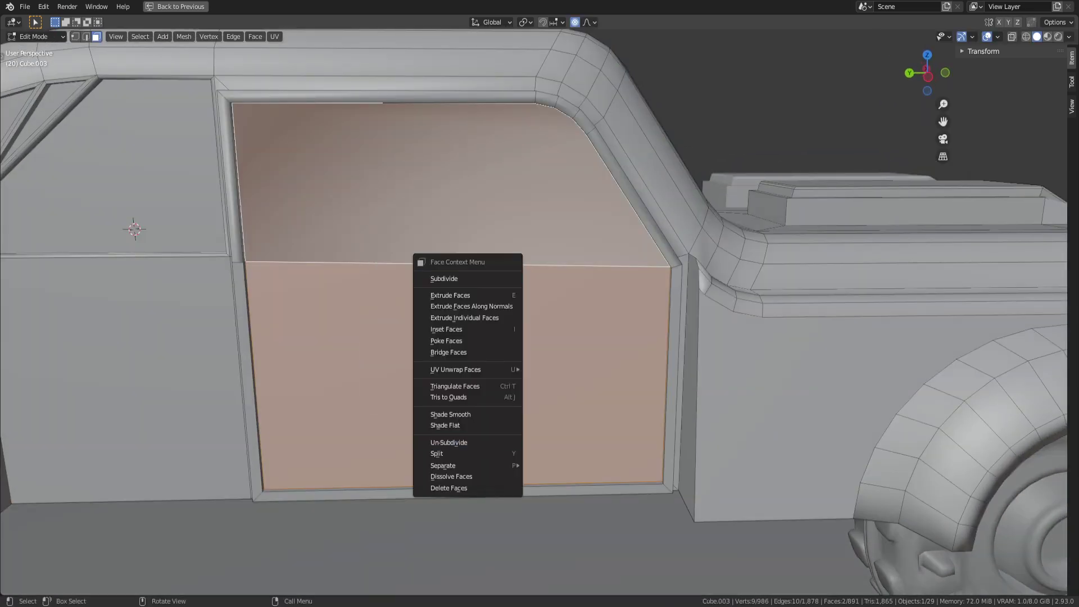
{"action": "left_click", "coordinate": [467, 425]}
{"action": "scroll", "coordinate": [468, 425], "scroll_direction": "down", "scroll_amount": 4}
{"action": "key", "text": "Tab"}
{"action": "mouse_move", "coordinate": [467, 425]}
{"action": "middle_mouse_down"}
{"action": "mouse_move", "coordinate": [416, 444]}
{"action": "mouse_move", "coordinate": [371, 483]}
{"action": "mouse_move", "coordinate": [469, 432]}
{"action": "mouse_move", "coordinate": [475, 396]}
{"action": "mouse_move", "coordinate": [472, 419]}
{"action": "mouse_move", "coordinate": [298, 584]}
{"action": "middle_mouse_up"}
{"action": "key", "text": "Tab"}
Step: Select the frame strip faces around the front window, from the front pillar over the top to the rear edge
{"action": "scroll", "coordinate": [472, 419], "scroll_direction": "up", "scroll_amount": 5}
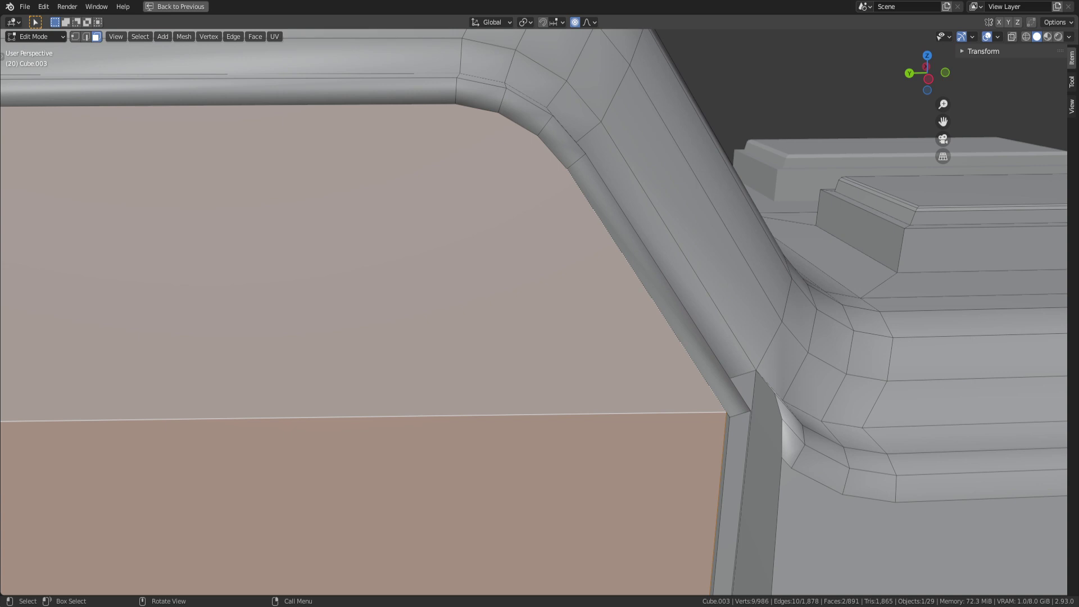
{"action": "left_click", "coordinate": [659, 287]}
{"action": "left_click", "coordinate": [562, 142], "text": "shift"}
{"action": "left_click", "coordinate": [523, 112], "text": "shift"}
{"action": "left_click", "coordinate": [480, 95], "text": "shift"}
{"action": "left_click", "coordinate": [432, 92], "text": "shift"}
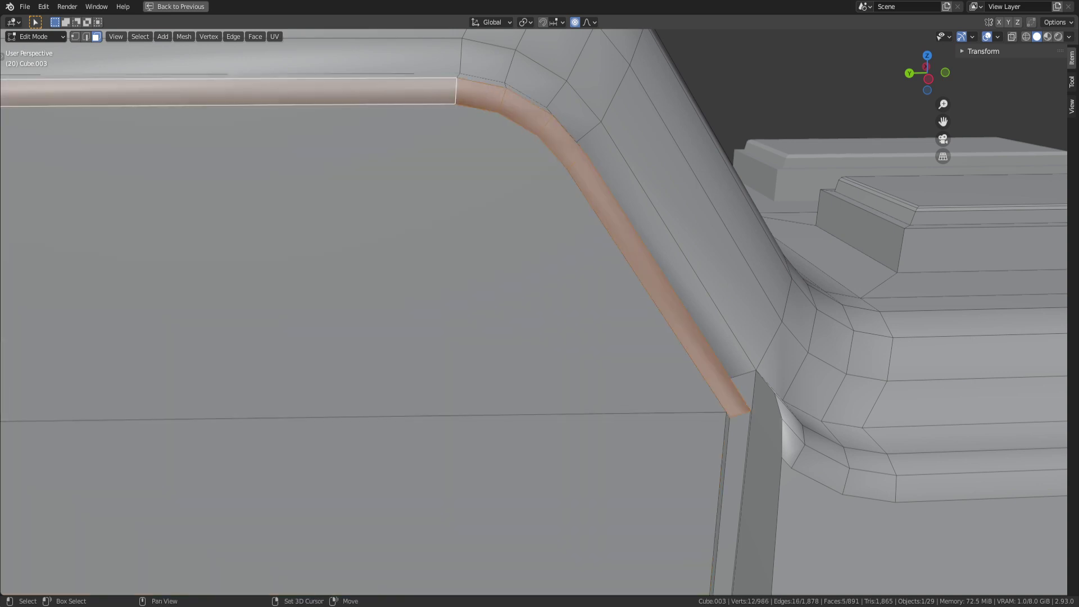
{"action": "scroll", "coordinate": [432, 101], "scroll_direction": "down", "scroll_amount": 4}
{"action": "middle_click_drag", "start_coordinate": [431, 146], "coordinate": [634, 60], "text": "shift"}
{"action": "left_click", "coordinate": [400, 181], "text": "shift"}
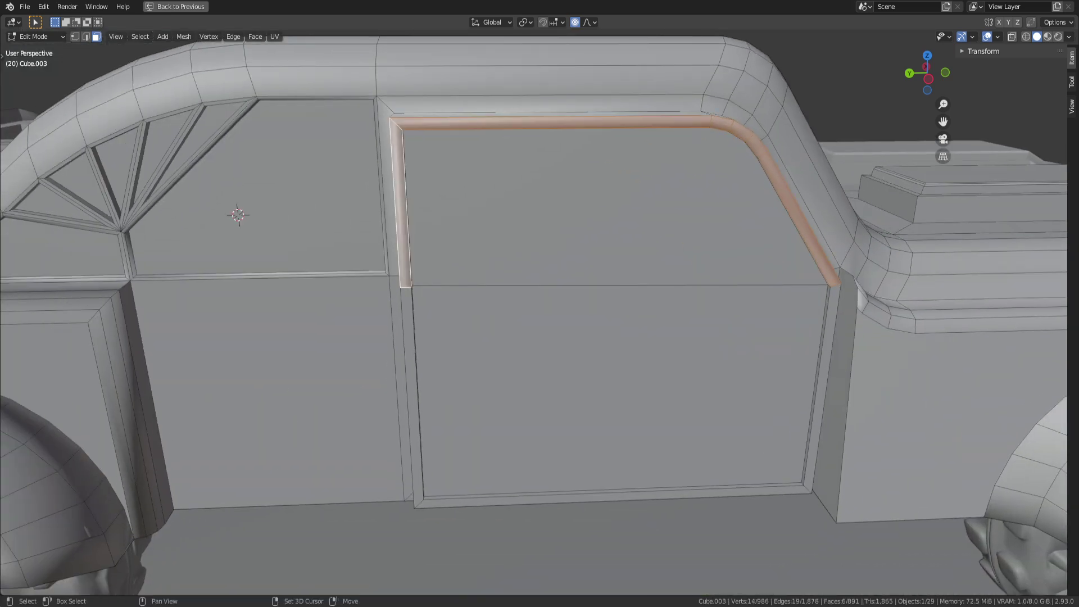
Step: Add the frame strip faces along the rear, bottom and front of the lower door to the selection
{"action": "middle_click_drag", "start_coordinate": [413, 388], "coordinate": [408, 220], "text": "shift"}
{"action": "left_click", "coordinate": [505, 341], "text": "shift"}
{"action": "middle_click_drag", "start_coordinate": [512, 337], "coordinate": [339, 364], "text": "shift"}
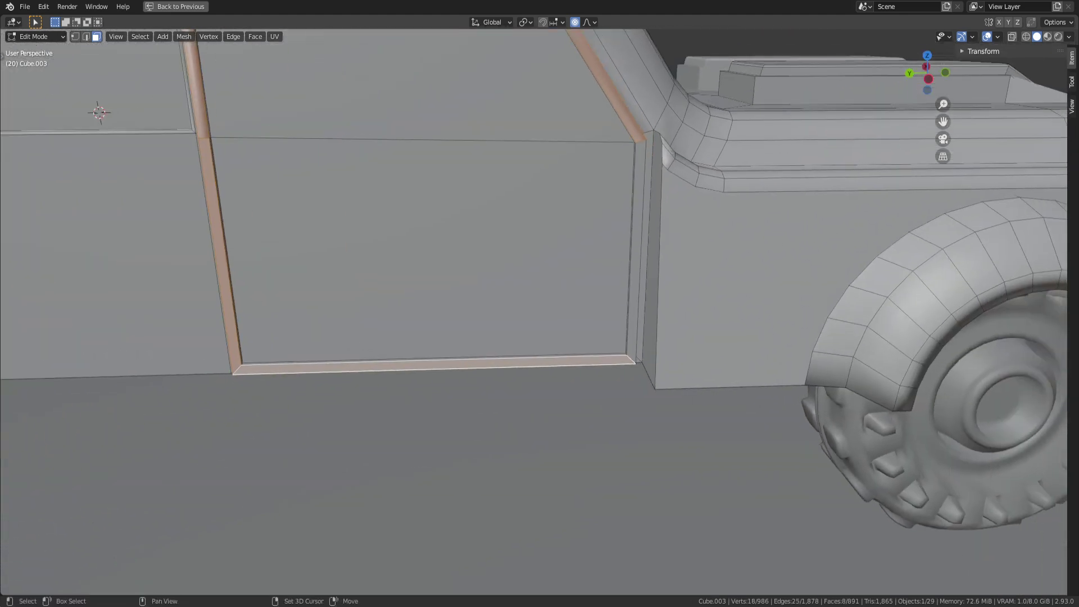
{"action": "left_click", "coordinate": [644, 253], "text": "shift"}
{"action": "key", "text": "ctrl+z"}
{"action": "left_click", "coordinate": [635, 254], "text": "shift"}
Step: Try to bevel the selected door frame strip by about 0.014 m
{"action": "middle_click_drag", "start_coordinate": [632, 255], "coordinate": [605, 281]}
{"action": "scroll", "coordinate": [606, 281], "scroll_direction": "up", "scroll_amount": 1}
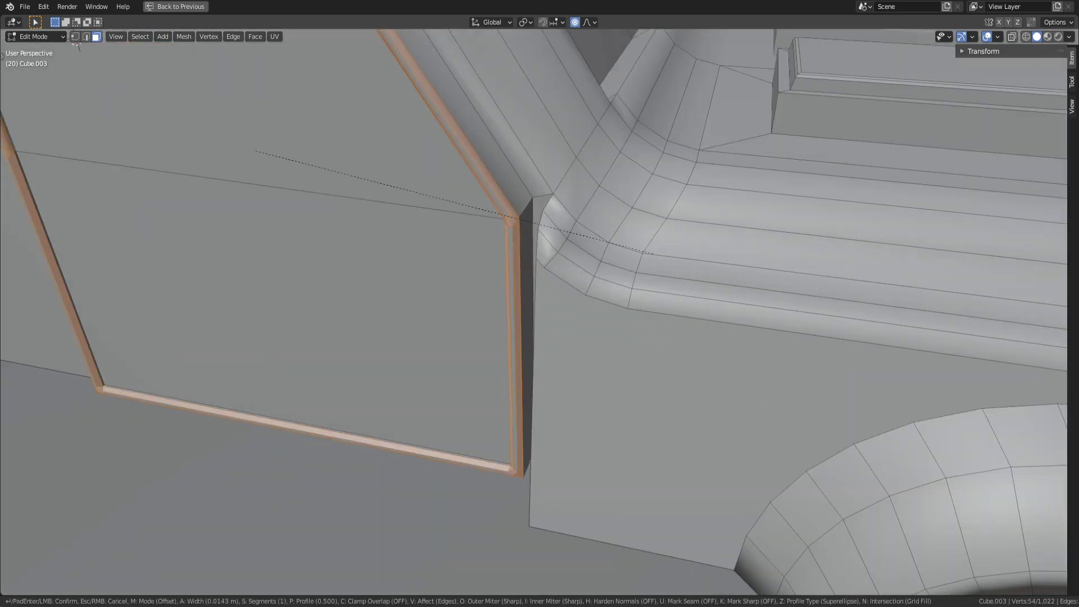
{"action": "left_click", "coordinate": [650, 254]}
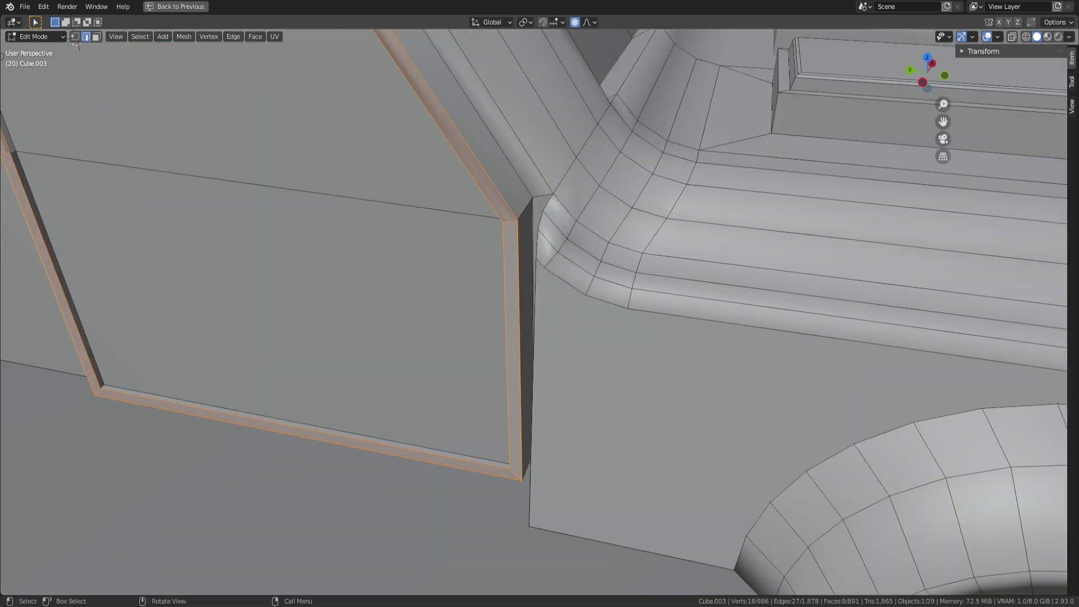
Step: Deselect the short cross edges around the front door frame strip, keeping only its two long outlines selected
{"action": "left_click", "coordinate": [510, 221]}
{"action": "left_click", "coordinate": [510, 221], "text": "ctrl+alt"}
{"action": "key", "text": "KP_Decimal"}
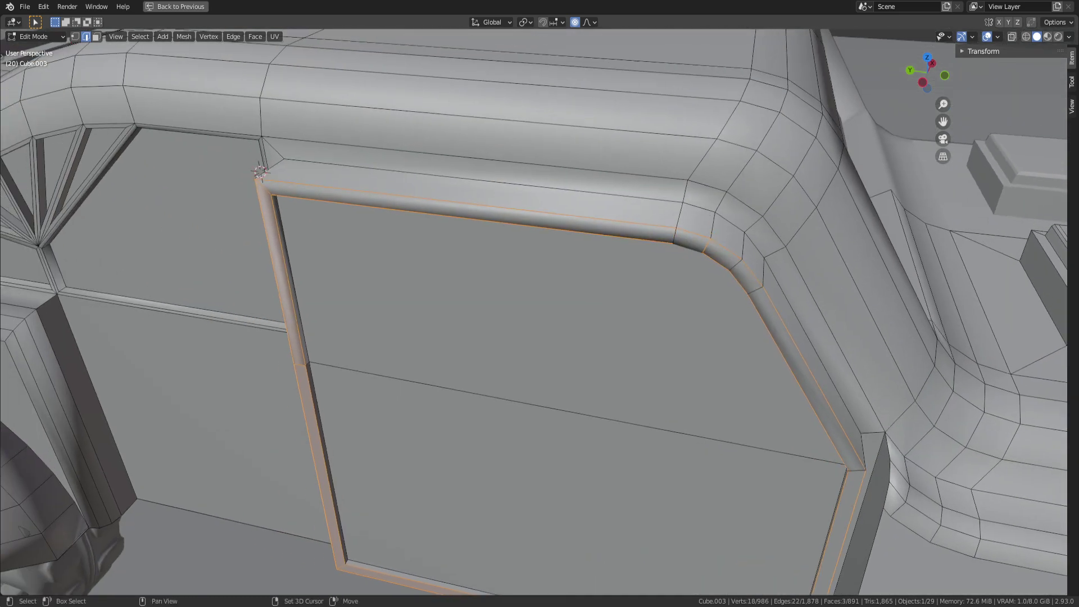
{"action": "middle_click_drag", "start_coordinate": [539, 349], "coordinate": [660, 188], "text": "shift"}
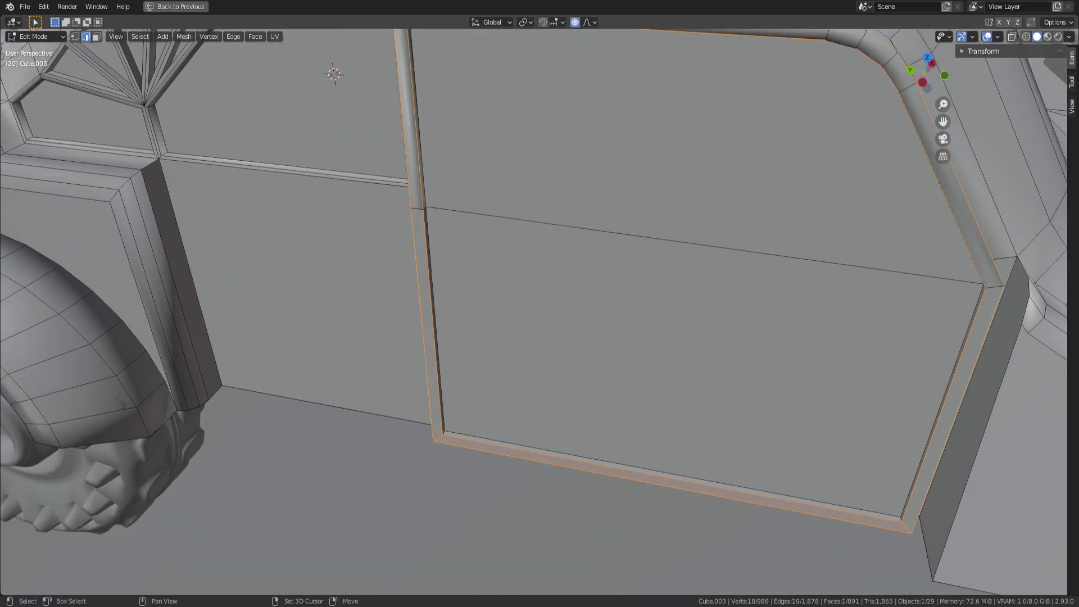
{"action": "middle_click_drag", "start_coordinate": [539, 315], "coordinate": [349, 171], "text": "shift"}
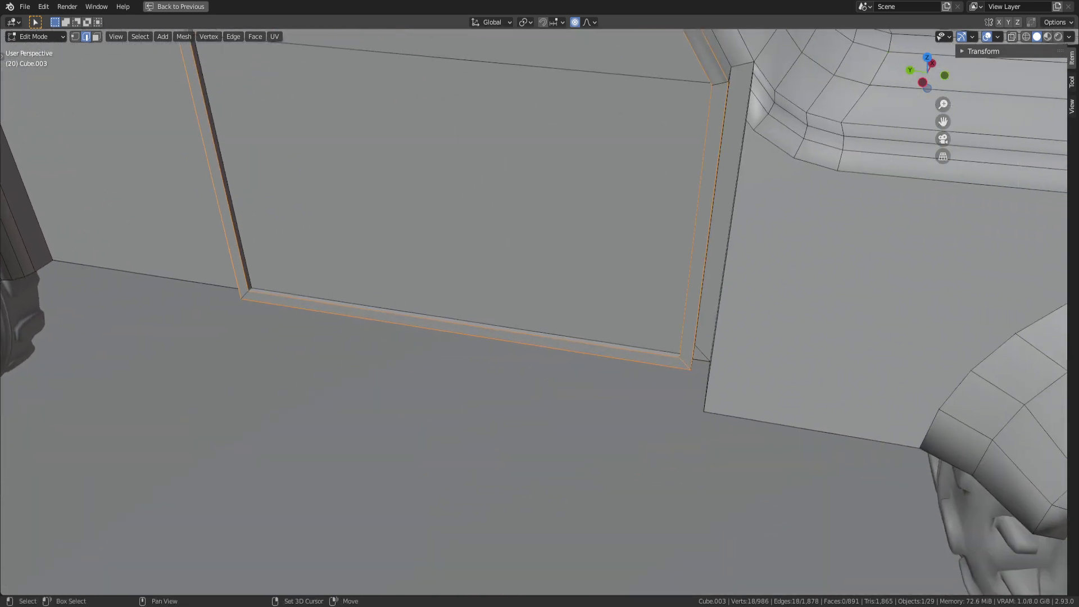
{"action": "middle_click_drag", "start_coordinate": [539, 304], "coordinate": [494, 357], "text": "shift"}
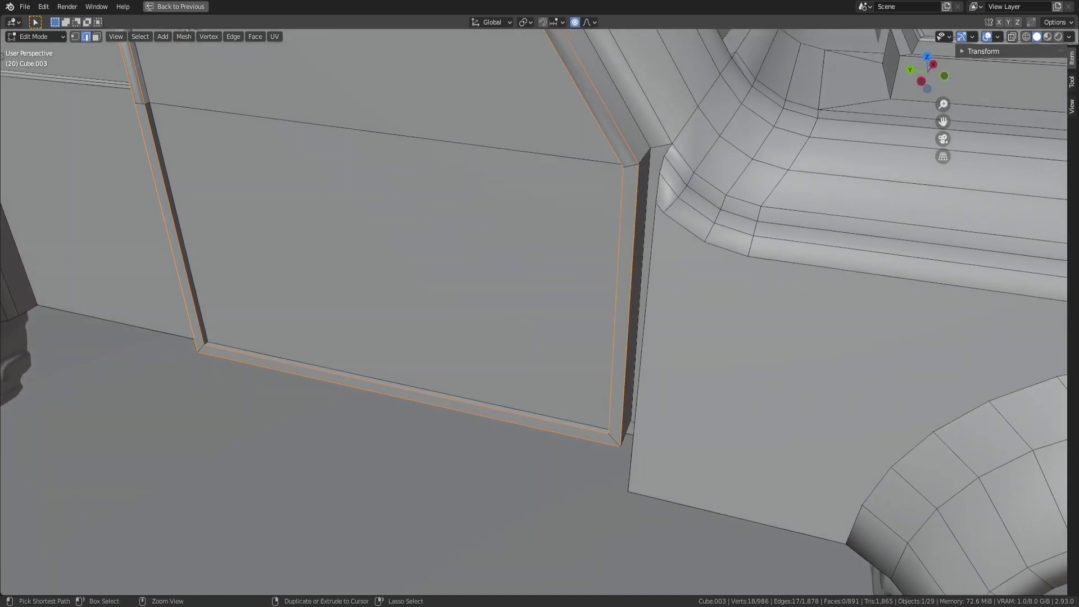
Step: Try beveling the frame strip's long edges by about 0.0119 m with one segment, inspect the door, and undo the bevel
{"action": "key", "text": "ctrl+b"}
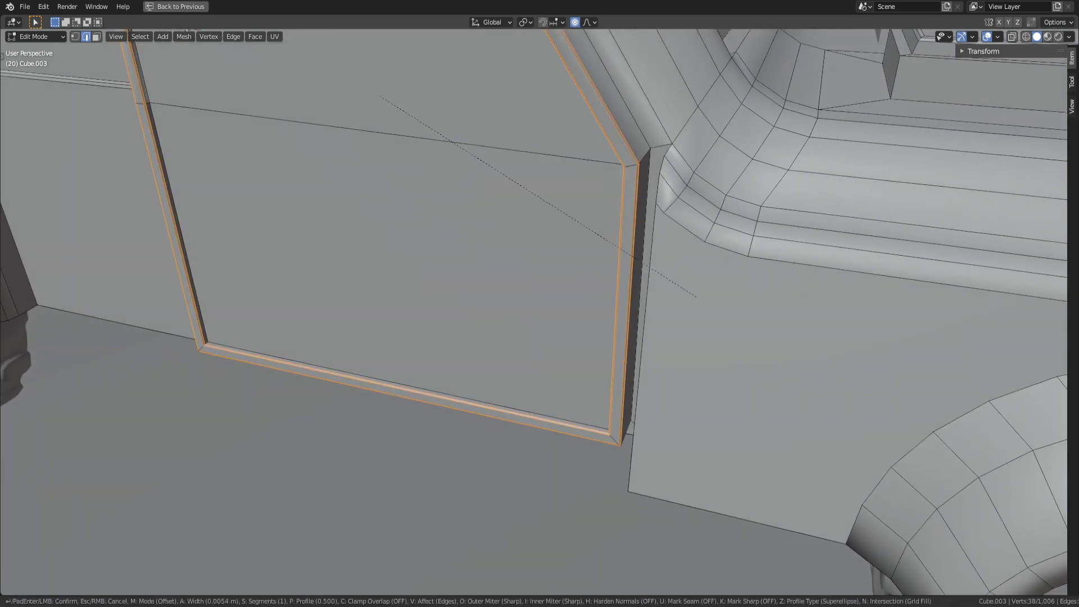
{"action": "left_click", "coordinate": [698, 297]}
{"action": "scroll", "coordinate": [699, 297], "scroll_direction": "down", "scroll_amount": 3}
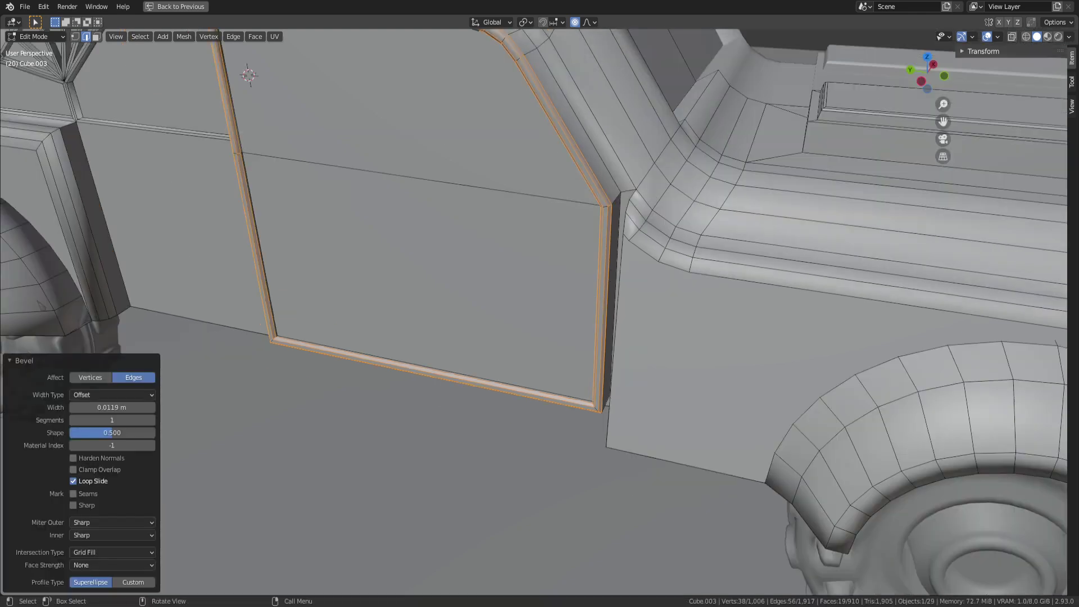
{"action": "middle_click_drag", "start_coordinate": [698, 297], "coordinate": [711, 360]}
{"action": "scroll", "coordinate": [720, 284], "scroll_direction": "up", "scroll_amount": 2}
{"action": "middle_click_drag", "start_coordinate": [710, 360], "coordinate": [736, 348]}
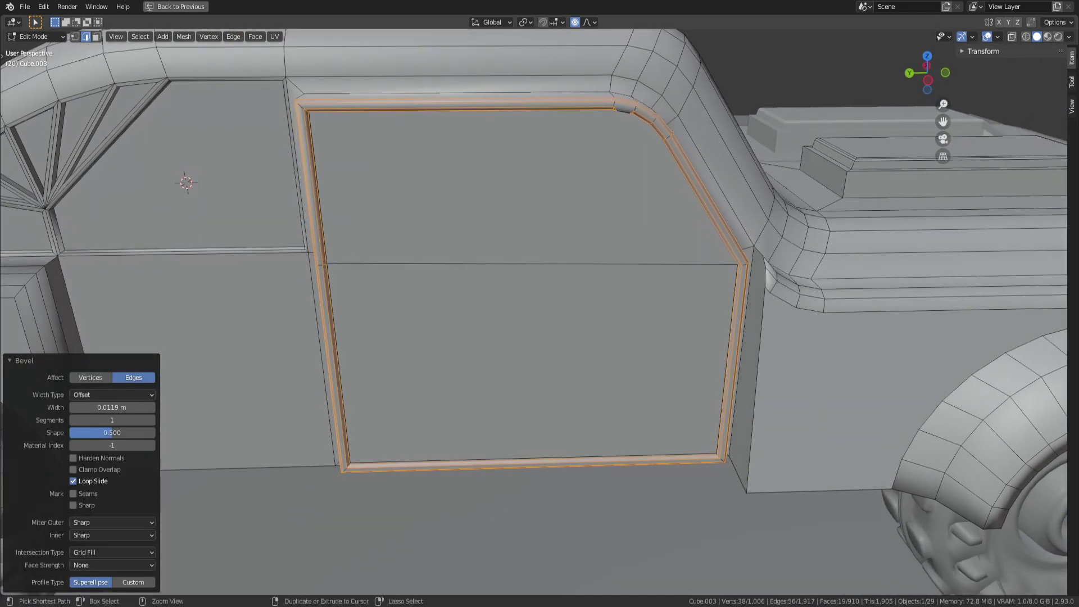
{"action": "key", "text": "ctrl+z"}
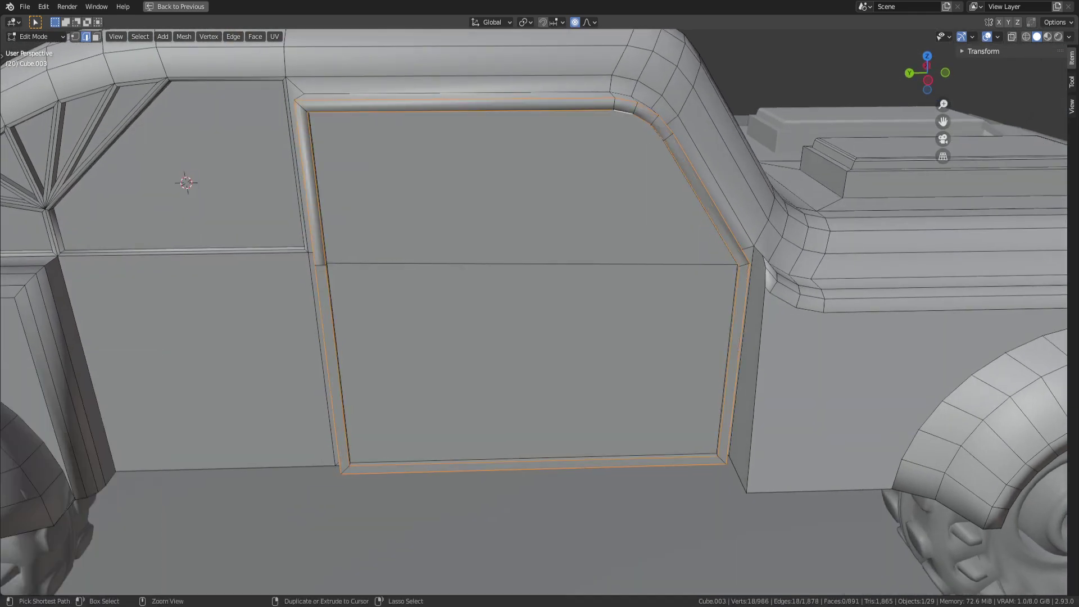
Step: Bevel the frame strip's long edges by about 0.0104 m with one segment and check the door in Object Mode
{"action": "key", "text": "ctrl+b"}
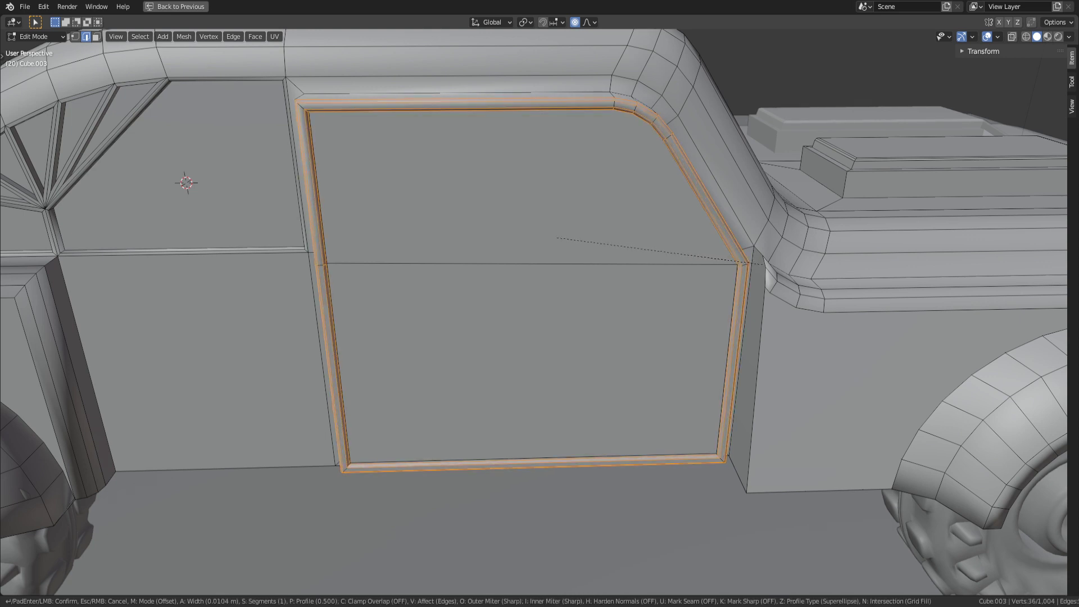
{"action": "left_click", "coordinate": [556, 238]}
{"action": "key", "text": "Tab"}
{"action": "middle_click_drag", "start_coordinate": [556, 238], "coordinate": [52, 344]}
{"action": "key", "text": "Tab"}
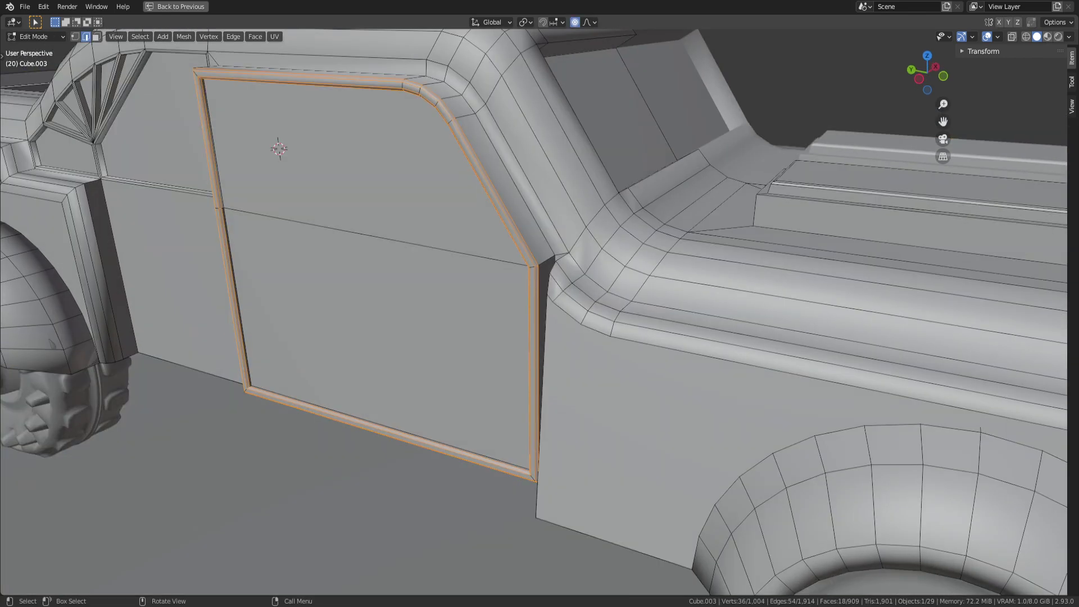
Step: Change the shading of the bevelled frame strip faces and inspect the door in Object Mode
{"action": "right_click", "coordinate": [525, 266]}
{"action": "left_click", "coordinate": [507, 254]}
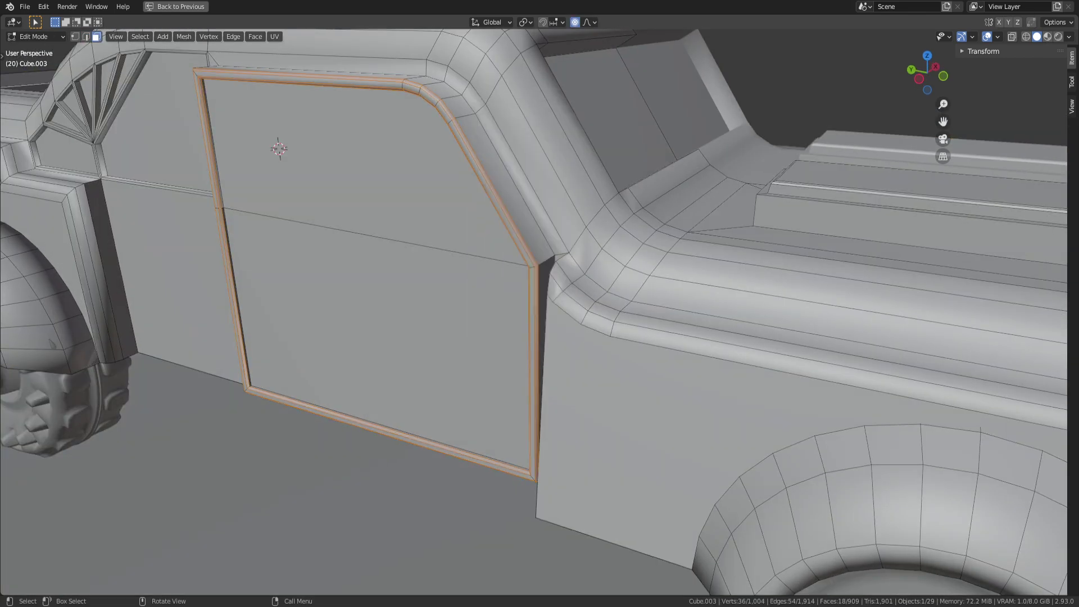
{"action": "key", "text": "Tab"}
{"action": "mouse_move", "coordinate": [507, 255]}
{"action": "middle_mouse_down"}
{"action": "mouse_move", "coordinate": [466, 427]}
{"action": "mouse_move", "coordinate": [471, 292]}
{"action": "mouse_move", "coordinate": [394, 280]}
{"action": "mouse_move", "coordinate": [506, 264]}
{"action": "middle_mouse_up"}
{"action": "key", "text": "Tab"}
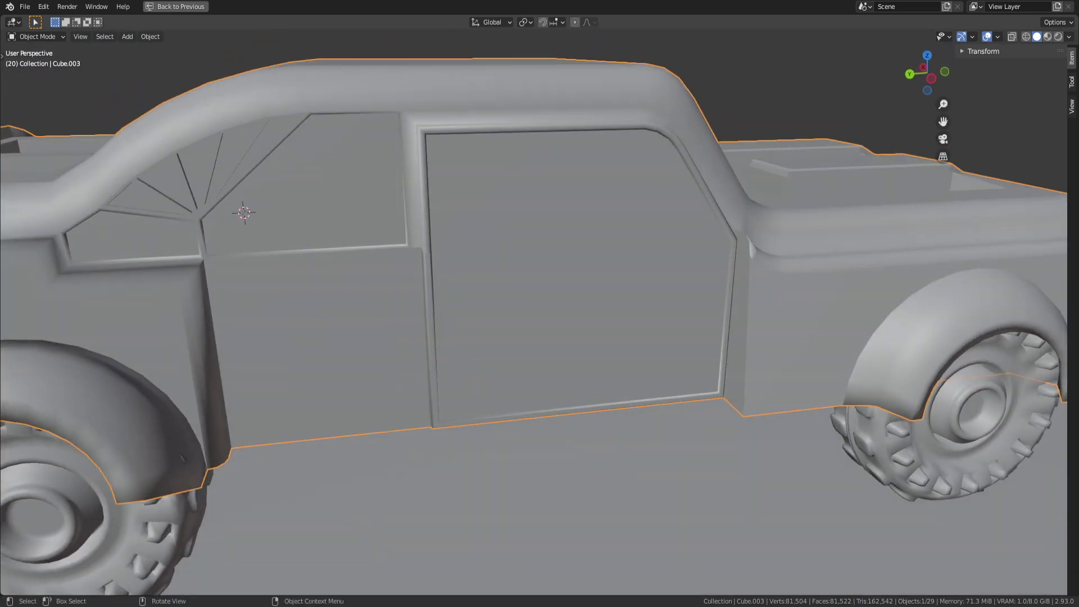
{"action": "scroll", "coordinate": [539, 303], "scroll_direction": "up", "scroll_amount": 5}
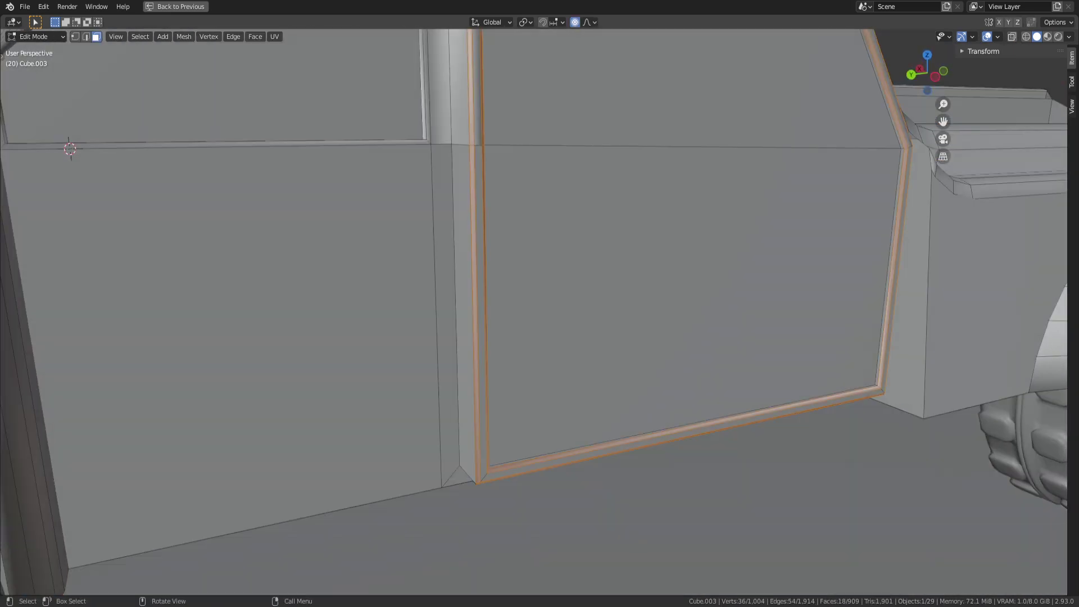
Step: Undo the frame strip's bevel, shading and face selection
{"action": "key", "text": "ctrl+z"}
{"action": "key", "text": "ctrl+shift+z"}
{"action": "key", "text": "ctrl+z"}
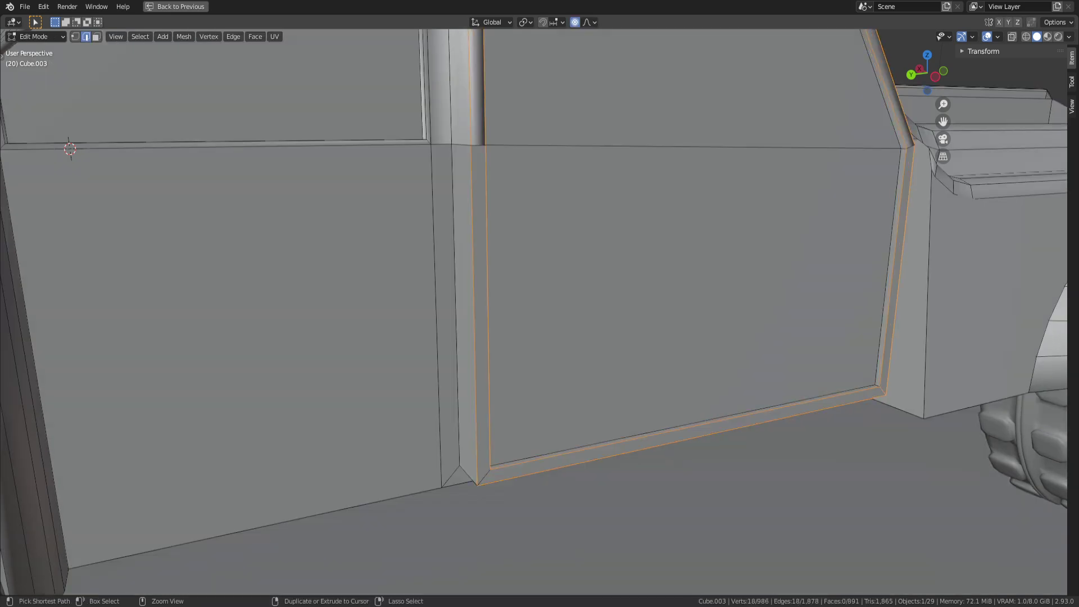
{"action": "middle_click_drag", "start_coordinate": [539, 303], "coordinate": [508, 312]}
{"action": "key", "text": "ctrl+z"}
{"action": "key", "text": "ctrl+z"}
{"action": "key", "text": "ctrl+z"}
{"action": "key", "text": "ctrl+z"}
{"action": "key", "text": "ctrl+z"}
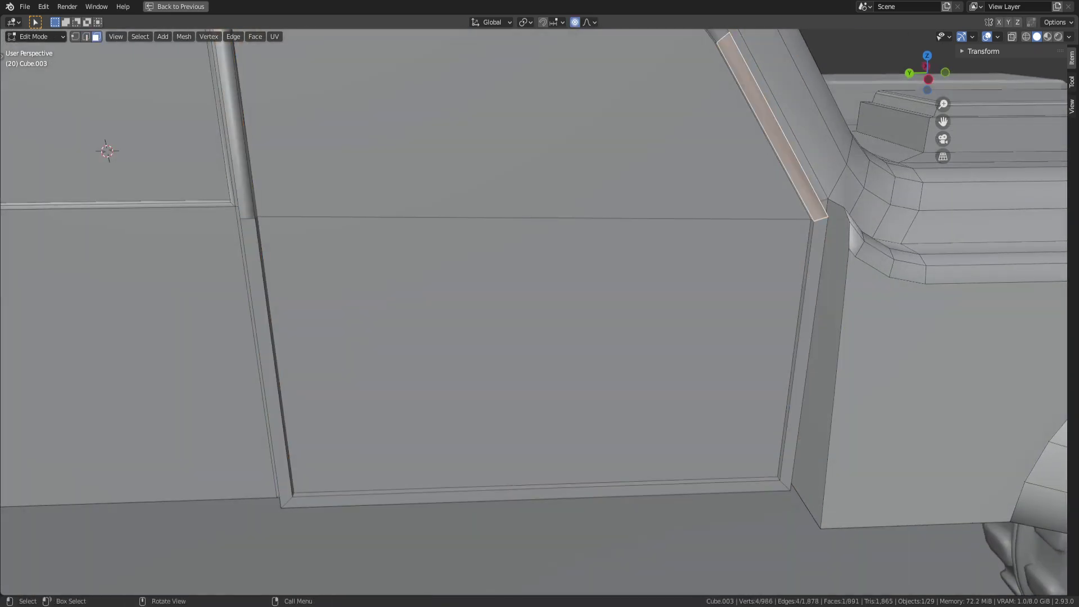
{"action": "key", "text": "ctrl+z"}
{"action": "scroll", "coordinate": [534, 312], "scroll_direction": "down", "scroll_amount": 1}
{"action": "key", "text": "ctrl+z"}
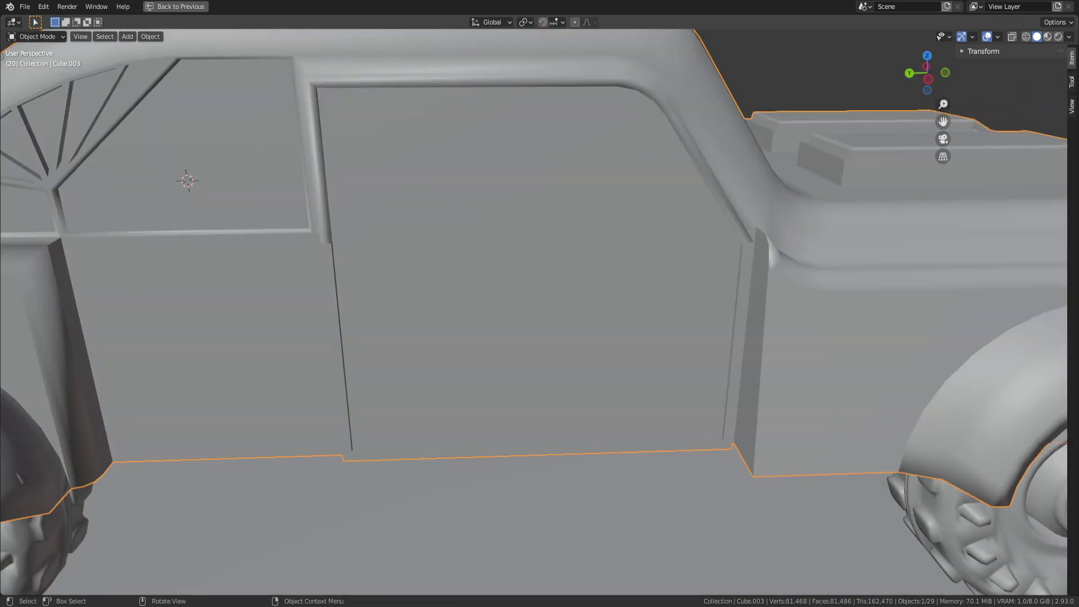
{"action": "key", "text": "ctrl+z"}
Step: Select the short edge at the front end of the door's window line and inspect that corner
{"action": "middle_click_drag", "start_coordinate": [533, 312], "coordinate": [456, 330], "text": "shift"}
{"action": "scroll", "coordinate": [533, 312], "scroll_direction": "up", "scroll_amount": 4}
{"action": "scroll", "coordinate": [533, 312], "scroll_direction": "up", "scroll_amount": 1}
{"action": "key", "text": "2"}
{"action": "left_click", "coordinate": [829, 191]}
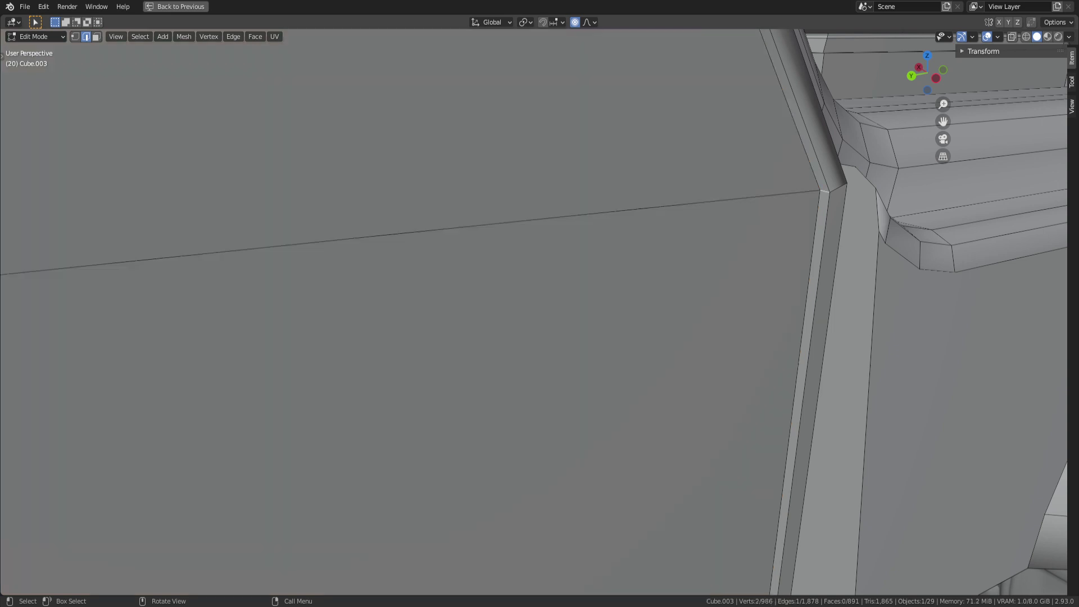
{"action": "scroll", "coordinate": [829, 191], "scroll_direction": "down", "scroll_amount": 2}
{"action": "middle_click_drag", "start_coordinate": [534, 312], "coordinate": [466, 337]}
Step: Copy the car body, paste a duplicate and move it about -12.27 m along the X axis
{"action": "key", "text": "Tab"}
{"action": "scroll", "coordinate": [533, 312], "scroll_direction": "down", "scroll_amount": 8}
{"action": "middle_click_drag", "start_coordinate": [534, 312], "coordinate": [455, 315]}
{"action": "left_click", "coordinate": [393, 348]}
{"action": "scroll", "coordinate": [534, 312], "scroll_direction": "down", "scroll_amount": 2}
{"action": "left_click", "coordinate": [570, 343]}
{"action": "key", "text": "ctrl+v"}
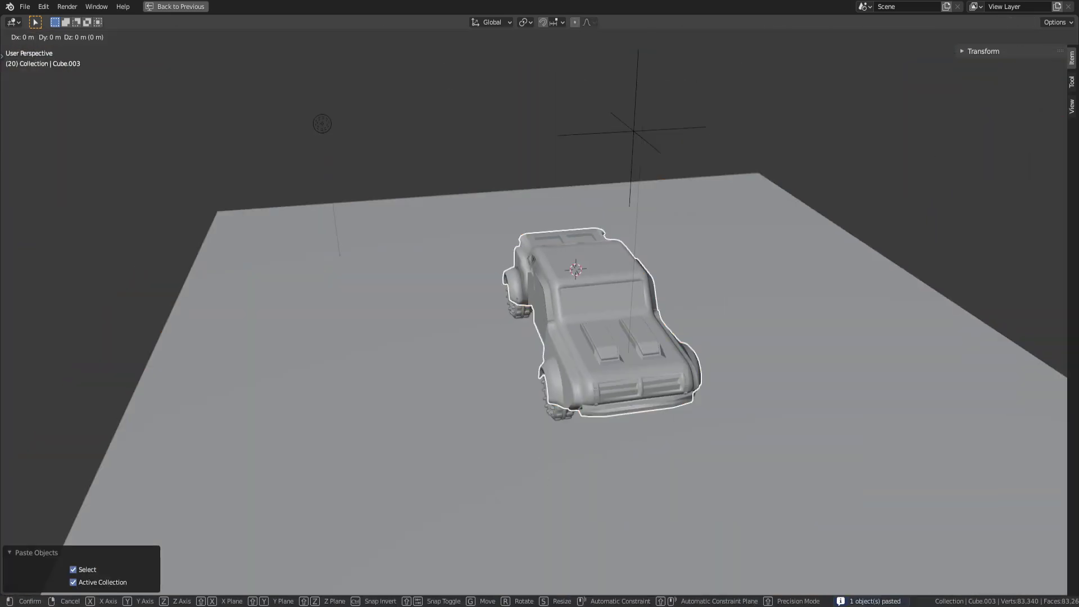
{"action": "key", "text": "g"}
{"action": "key", "text": "x"}
{"action": "key", "text": "Return"}
Step: Move the duplicated car body farther in the negative X direction, clear of the ground plane
{"action": "scroll", "coordinate": [534, 312], "scroll_direction": "down", "scroll_amount": 4}
{"action": "key", "text": "g"}
{"action": "key", "text": "y"}
{"action": "key", "text": "x"}
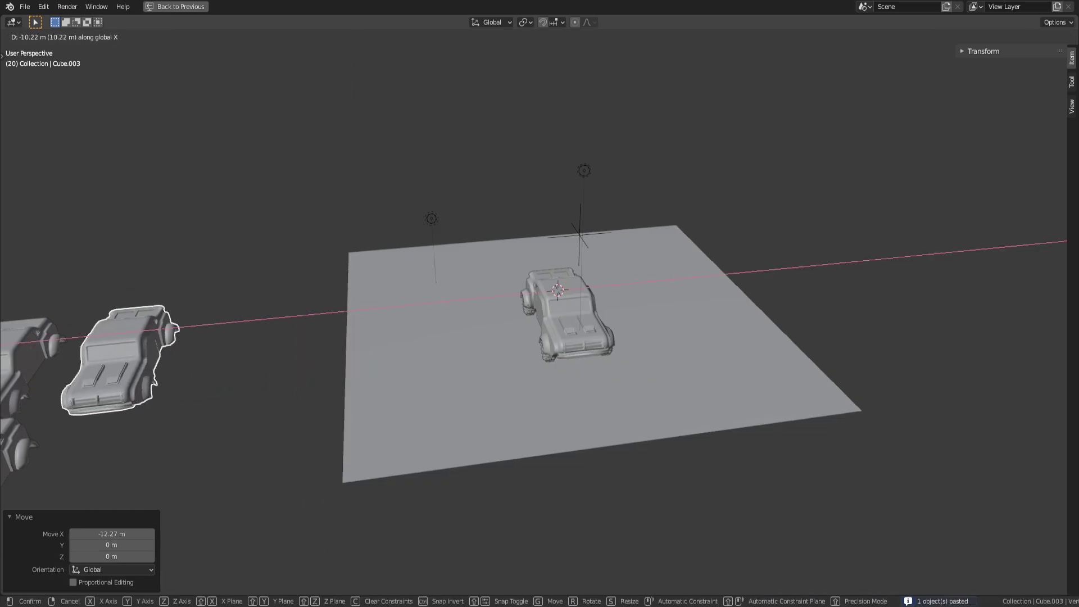
{"action": "key", "text": "Return"}
Step: Select the older car body copies in the rows beside the ground plane and delete them
{"action": "scroll", "coordinate": [594, 406], "scroll_direction": "down", "scroll_amount": 4}
{"action": "left_click_drag", "start_coordinate": [318, 292], "coordinate": [66, 329]}
{"action": "scroll", "coordinate": [629, 462], "scroll_direction": "down", "scroll_amount": 5}
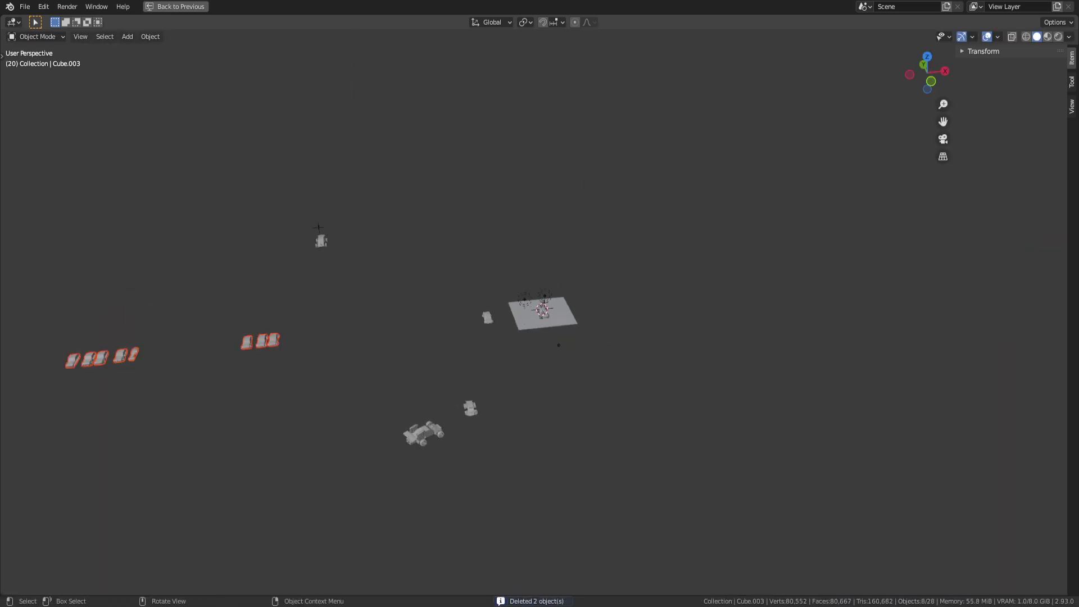
{"action": "key", "text": "x"}
{"action": "left_click", "coordinate": [64, 327]}
{"action": "scroll", "coordinate": [539, 314], "scroll_direction": "up", "scroll_amount": 4}
Step: Move the remaining car body copy beside the ground plane about -60.622 m along the X axis
{"action": "left_click", "coordinate": [431, 324]}
{"action": "key", "text": "g"}
{"action": "key", "text": "y"}
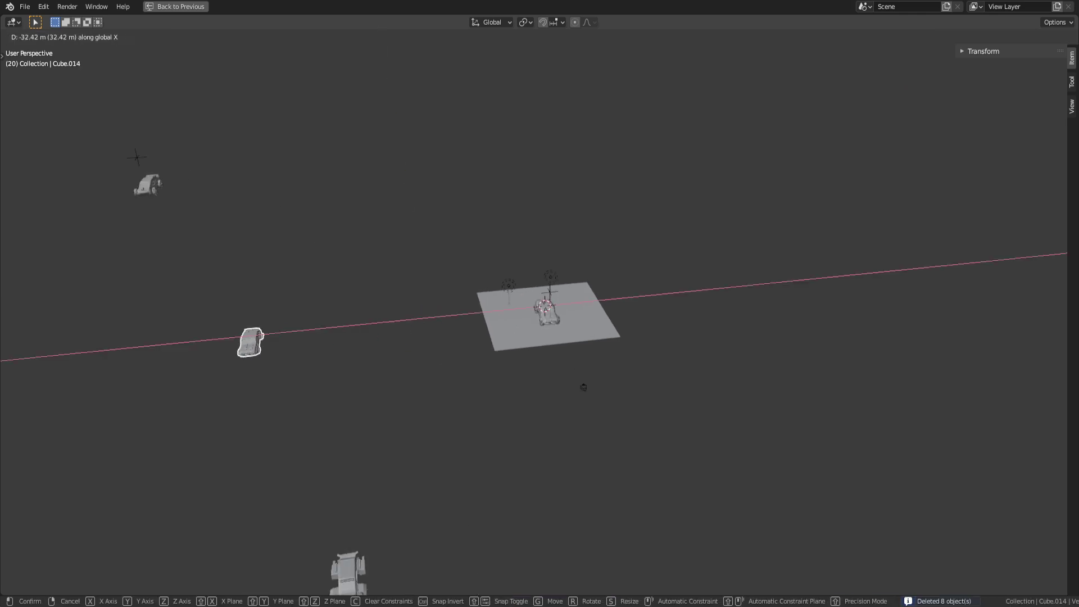
{"action": "left_click", "coordinate": [607, 433]}
{"action": "scroll", "coordinate": [607, 433], "scroll_direction": "up", "scroll_amount": 10}
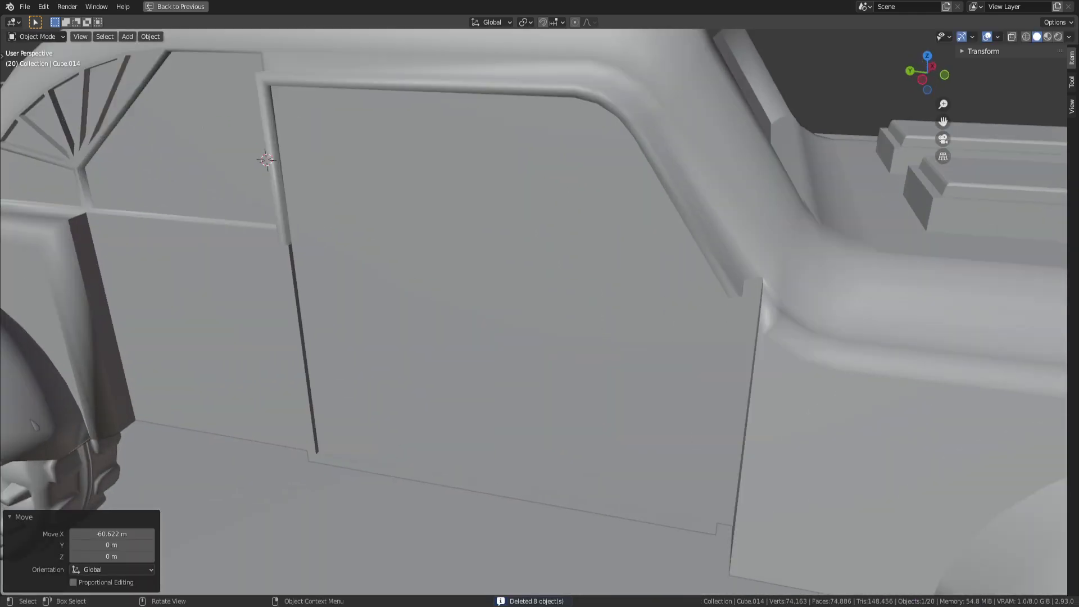
Step: Edit the main car body's mesh and select the edge crossing the front door's rear frame strip at the window line
{"action": "middle_click_drag", "start_coordinate": [562, 348], "coordinate": [236, 349]}
{"action": "left_click", "coordinate": [607, 315]}
{"action": "key", "text": "Tab"}
{"action": "key", "text": "Tab"}
{"action": "key", "text": "Tab"}
{"action": "key", "text": "2"}
{"action": "left_click", "coordinate": [450, 345]}
{"action": "scroll", "coordinate": [450, 344], "scroll_direction": "down", "scroll_amount": 4}
{"action": "scroll", "coordinate": [450, 344], "scroll_direction": "up", "scroll_amount": 4}
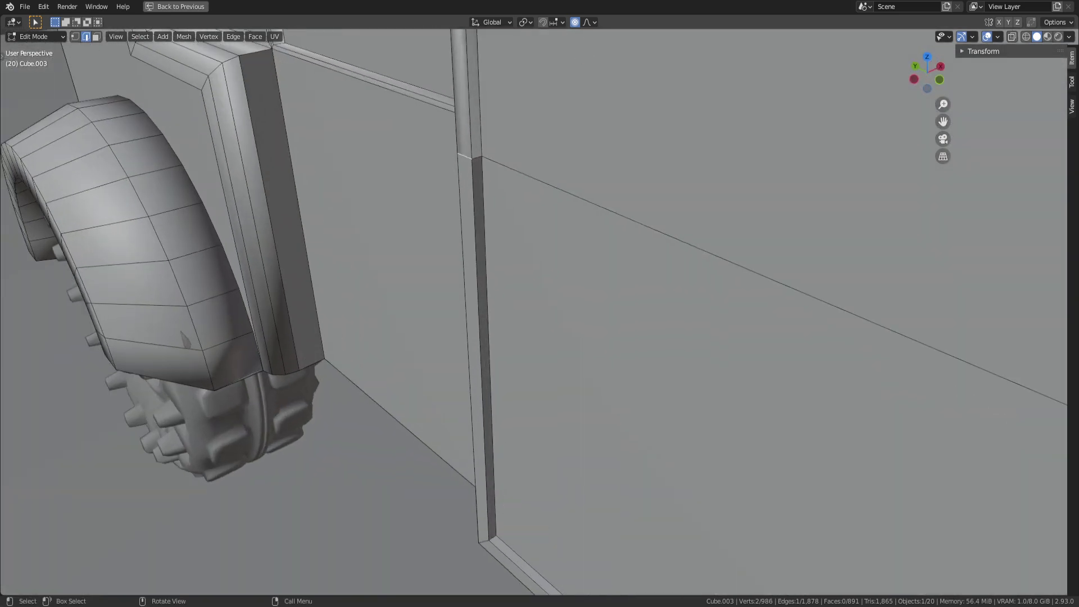
Step: Select faces of the door's rear frame strip above and below the window line to examine the junction
{"action": "scroll", "coordinate": [472, 315], "scroll_direction": "down", "scroll_amount": 2}
{"action": "middle_click_drag", "start_coordinate": [472, 314], "coordinate": [512, 330]}
{"action": "key", "text": "3"}
{"action": "left_click", "coordinate": [618, 220]}
{"action": "left_click", "coordinate": [623, 326], "text": "shift"}
{"action": "scroll", "coordinate": [539, 314], "scroll_direction": "down", "scroll_amount": 3}
{"action": "scroll", "coordinate": [506, 337], "scroll_direction": "up", "scroll_amount": 3}
{"action": "scroll", "coordinate": [534, 312], "scroll_direction": "up", "scroll_amount": 3}
{"action": "left_click", "coordinate": [460, 349]}
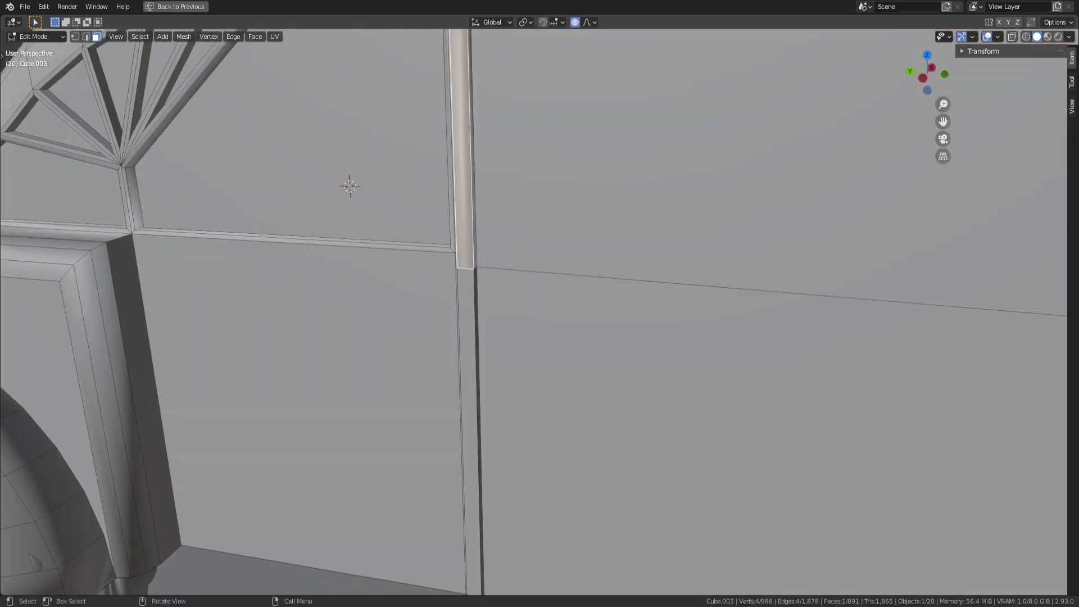
Step: Dissolve the three short connected edges crossing the front door's rear frame strip and pillar at the window line
{"action": "middle_click_drag", "start_coordinate": [466, 271], "coordinate": [421, 263]}
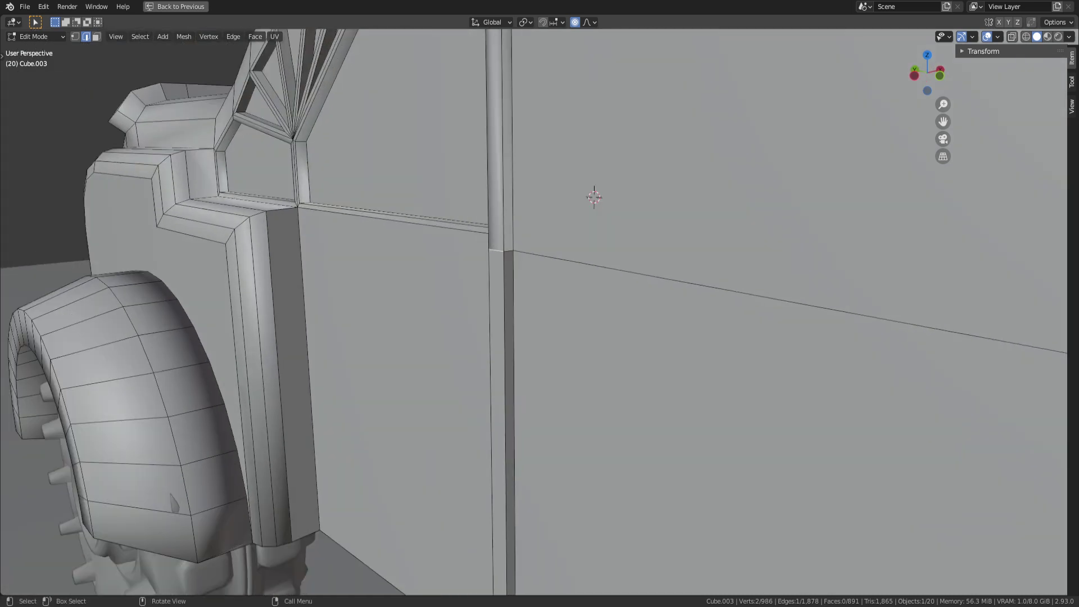
{"action": "left_click", "coordinate": [496, 250], "text": "shift"}
{"action": "key", "text": "KP_Decimal"}
{"action": "middle_click_drag", "start_coordinate": [496, 250], "coordinate": [615, 251]}
{"action": "scroll", "coordinate": [534, 312], "scroll_direction": "down", "scroll_amount": 5}
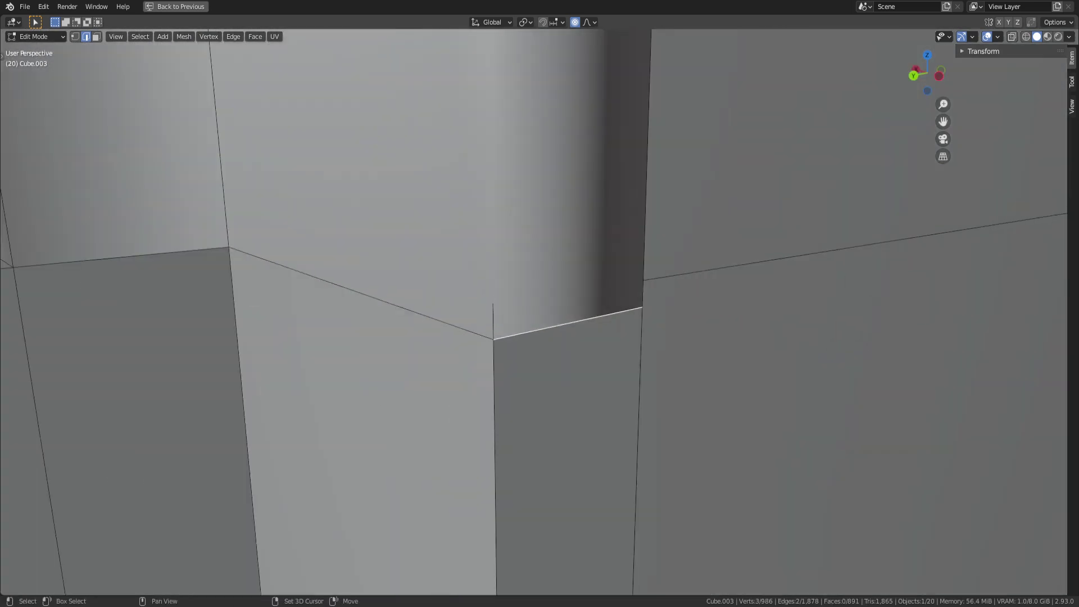
{"action": "left_click", "coordinate": [393, 304], "text": "shift"}
{"action": "scroll", "coordinate": [393, 303], "scroll_direction": "down", "scroll_amount": 5}
{"action": "scroll", "coordinate": [517, 334], "scroll_direction": "down", "scroll_amount": 6}
{"action": "key", "text": "x"}
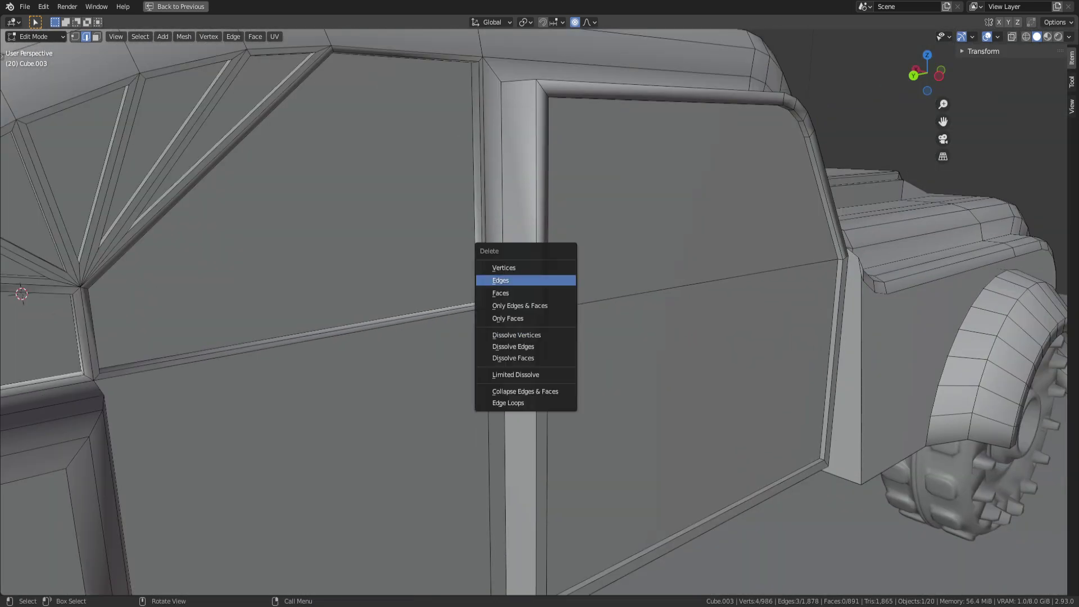
{"action": "left_click", "coordinate": [517, 335]}
{"action": "scroll", "coordinate": [516, 335], "scroll_direction": "up", "scroll_amount": 4}
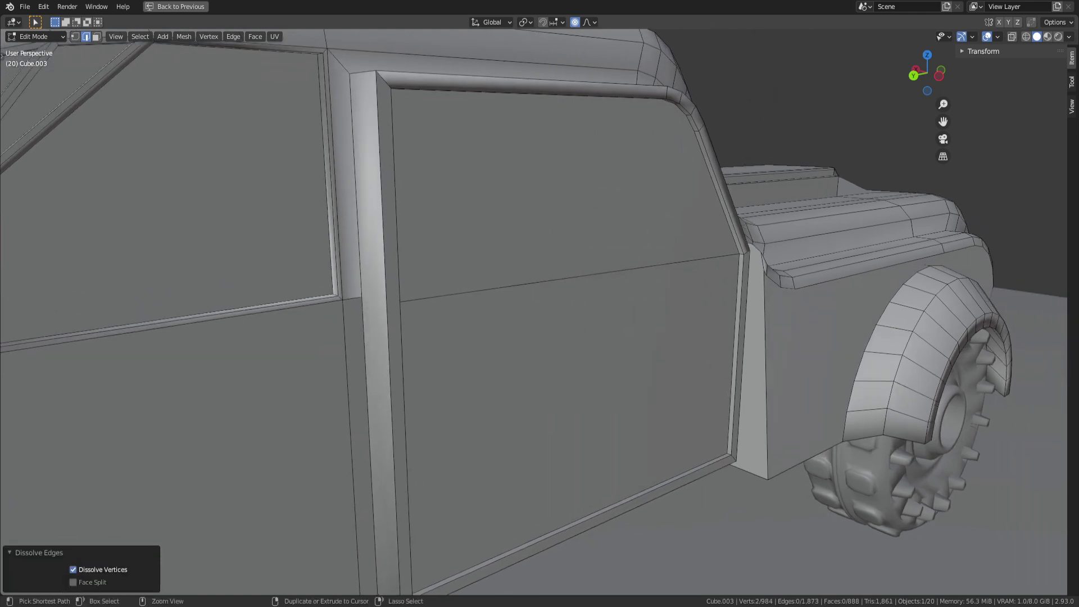
{"action": "key", "text": "x"}
{"action": "left_click", "coordinate": [531, 331]}
{"action": "scroll", "coordinate": [530, 331], "scroll_direction": "down", "scroll_amount": 4}
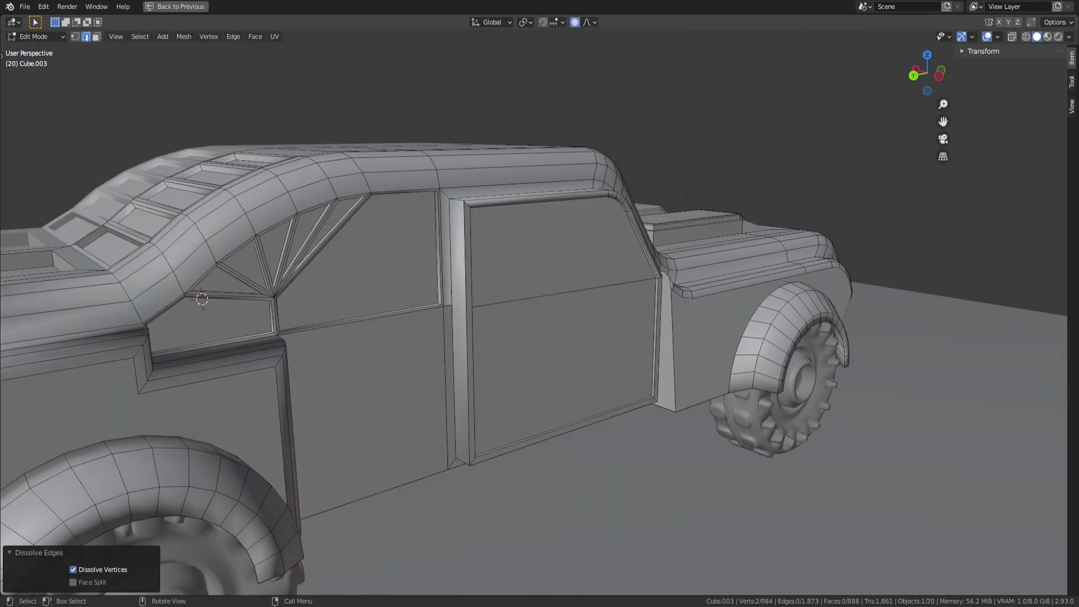
Step: Try to dissolve the connected edges where the front frame strip meets the pillar at the window line, and undo it
{"action": "scroll", "coordinate": [562, 315], "scroll_direction": "up", "scroll_amount": 4}
{"action": "middle_click_drag", "start_coordinate": [809, 303], "coordinate": [626, 257], "text": "shift"}
{"action": "scroll", "coordinate": [626, 257], "scroll_direction": "up", "scroll_amount": 4}
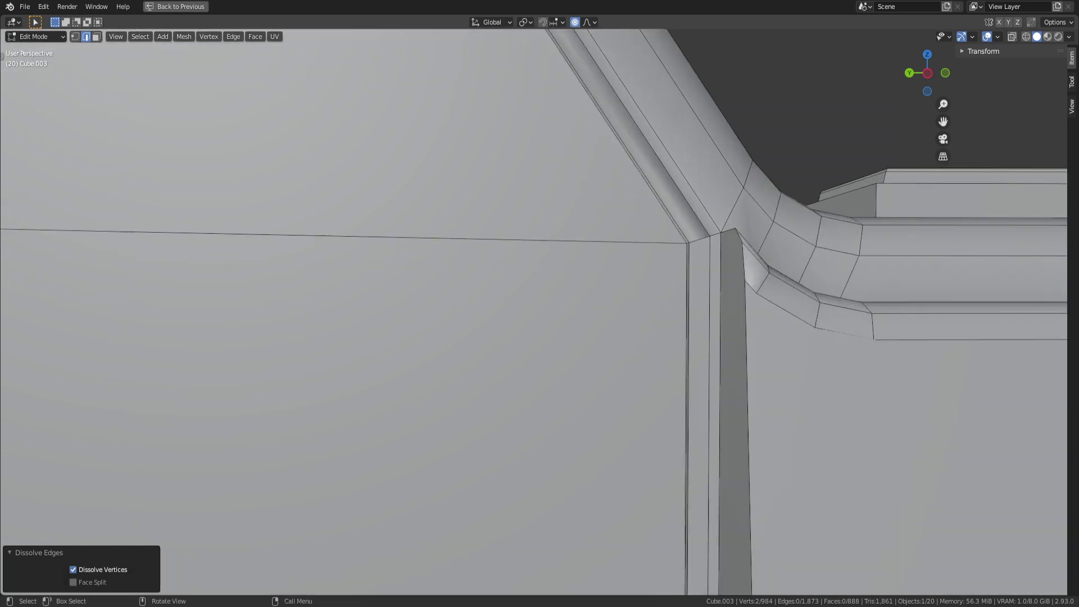
{"action": "left_click", "coordinate": [754, 216]}
{"action": "key", "text": "KP_Decimal"}
{"action": "middle_click_drag", "start_coordinate": [754, 216], "coordinate": [652, 260]}
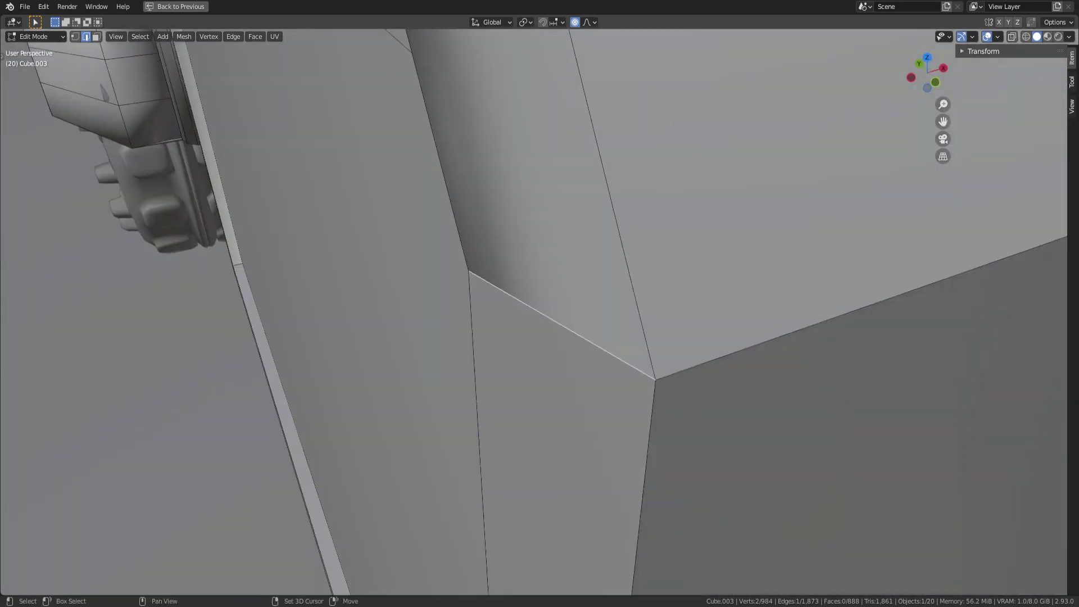
{"action": "left_click", "coordinate": [726, 354], "text": "shift"}
{"action": "scroll", "coordinate": [726, 354], "scroll_direction": "down", "scroll_amount": 4}
{"action": "middle_click_drag", "start_coordinate": [726, 354], "coordinate": [888, 329]}
{"action": "scroll", "coordinate": [888, 329], "scroll_direction": "up", "scroll_amount": 5}
{"action": "middle_click_drag", "start_coordinate": [438, 354], "coordinate": [306, 363]}
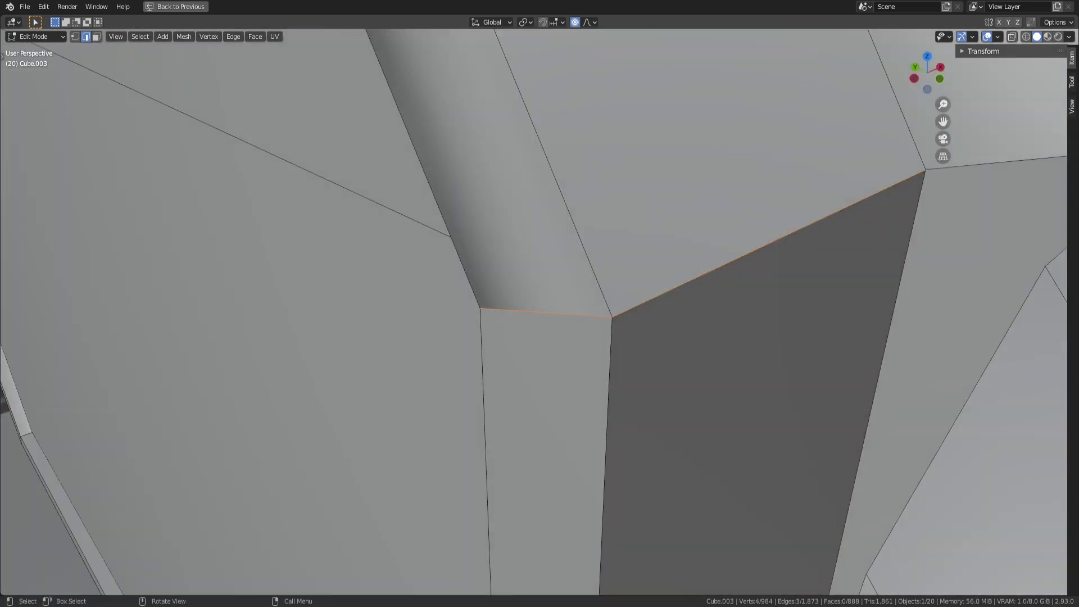
{"action": "scroll", "coordinate": [306, 363], "scroll_direction": "down", "scroll_amount": 3}
{"action": "key", "text": "x"}
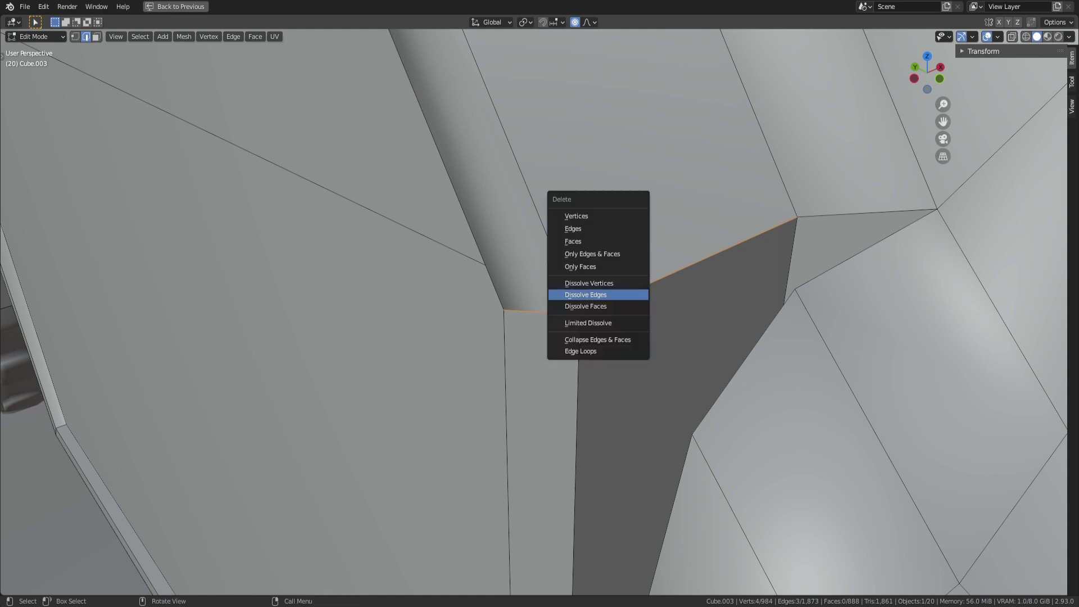
{"action": "key", "text": "Return"}
{"action": "key", "text": "ctrl+z"}
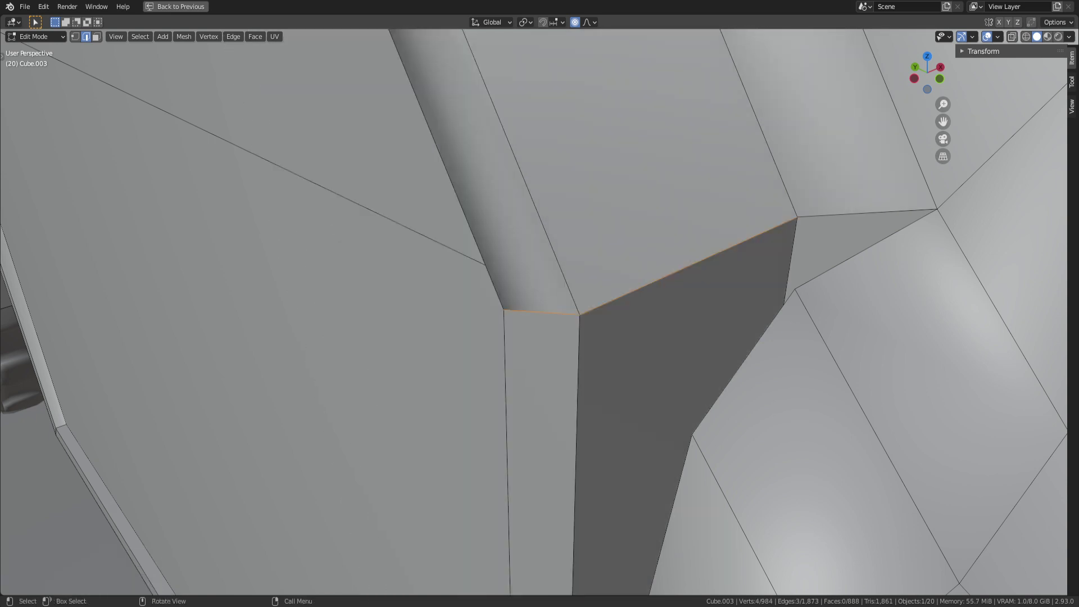
Step: Dissolve the short edge crossing the front door's front frame strip at the window line
{"action": "left_click", "coordinate": [516, 310]}
{"action": "key", "text": "x"}
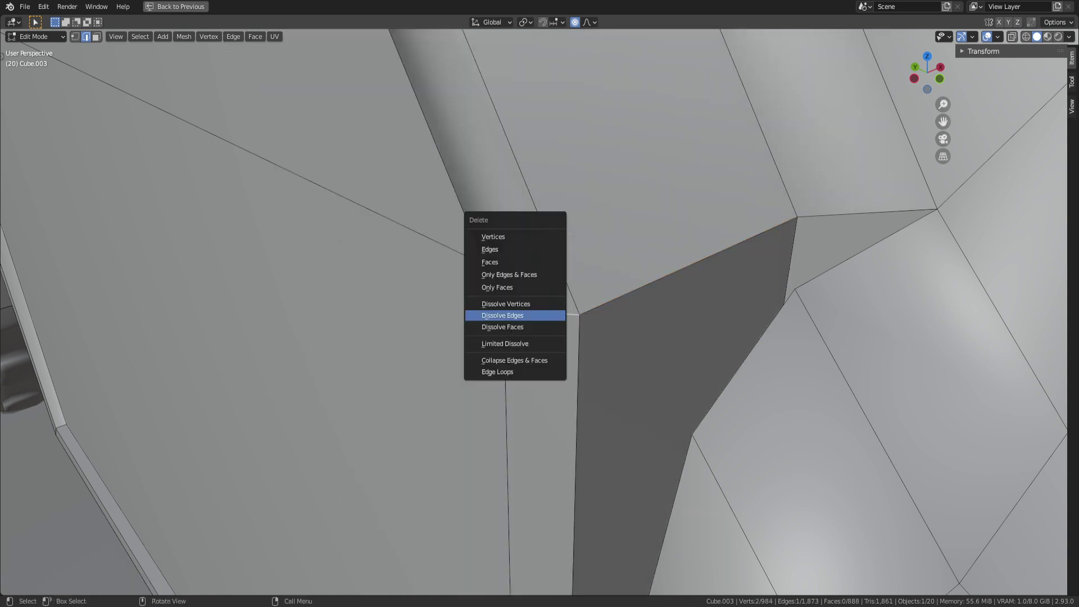
{"action": "key", "text": "Return"}
{"action": "middle_click_drag", "start_coordinate": [515, 315], "coordinate": [630, 275]}
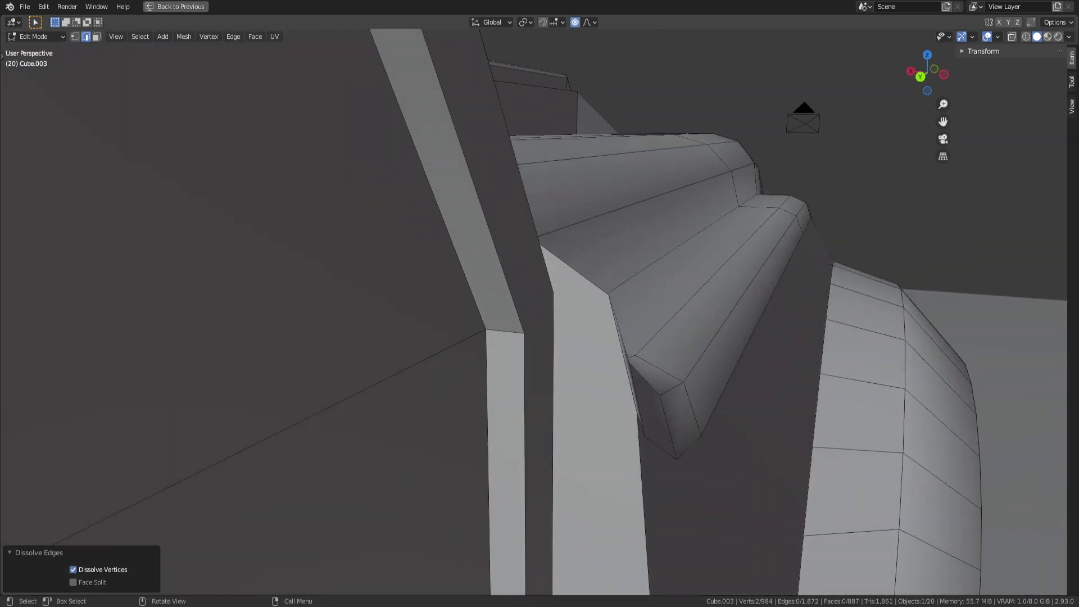
{"action": "left_click", "coordinate": [504, 331]}
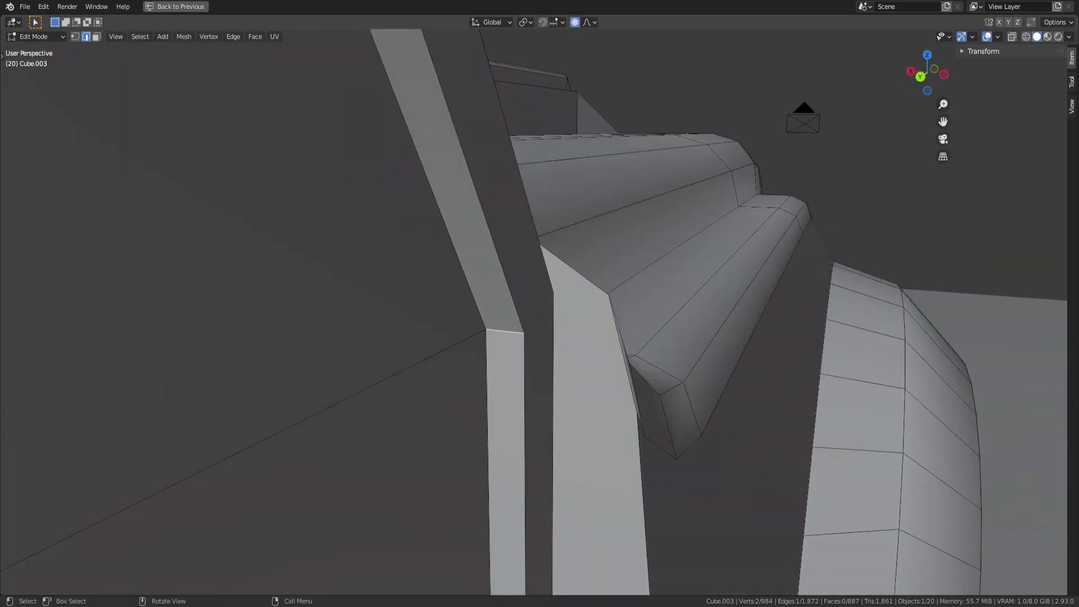
{"action": "middle_click_drag", "start_coordinate": [504, 331], "coordinate": [489, 101]}
{"action": "scroll", "coordinate": [428, 185], "scroll_direction": "down", "scroll_amount": 9}
{"action": "scroll", "coordinate": [489, 101], "scroll_direction": "up", "scroll_amount": 4}
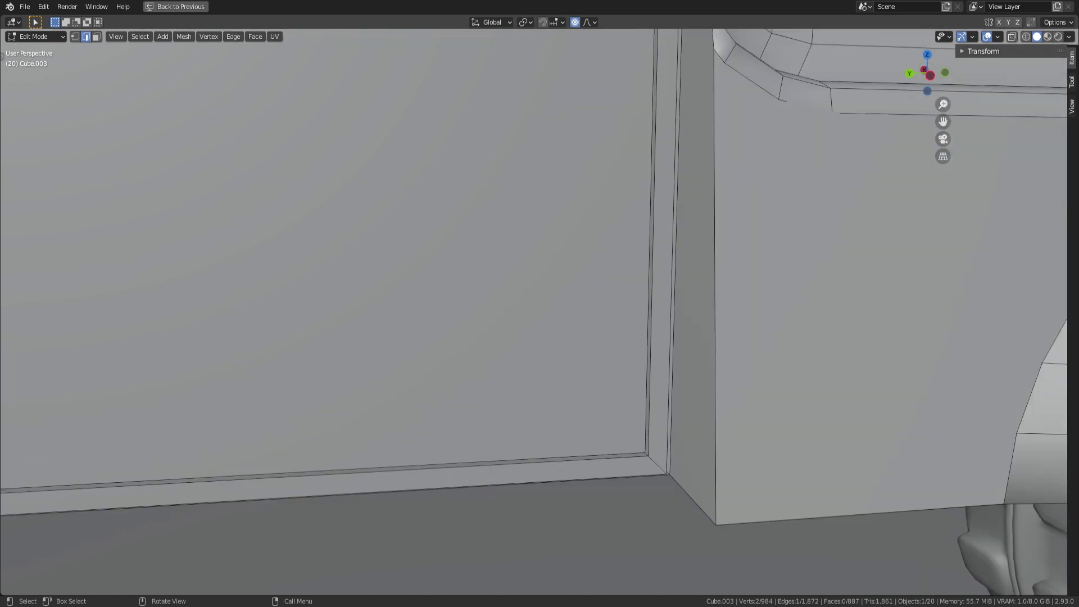
{"action": "scroll", "coordinate": [534, 312], "scroll_direction": "down", "scroll_amount": 8}
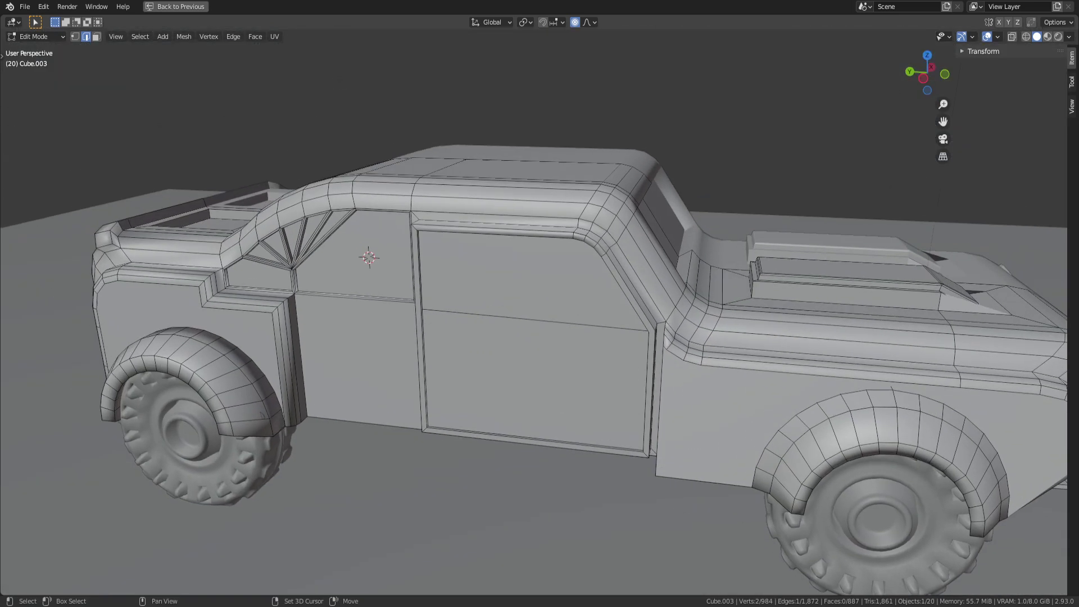
{"action": "scroll", "coordinate": [534, 311], "scroll_direction": "up", "scroll_amount": 6}
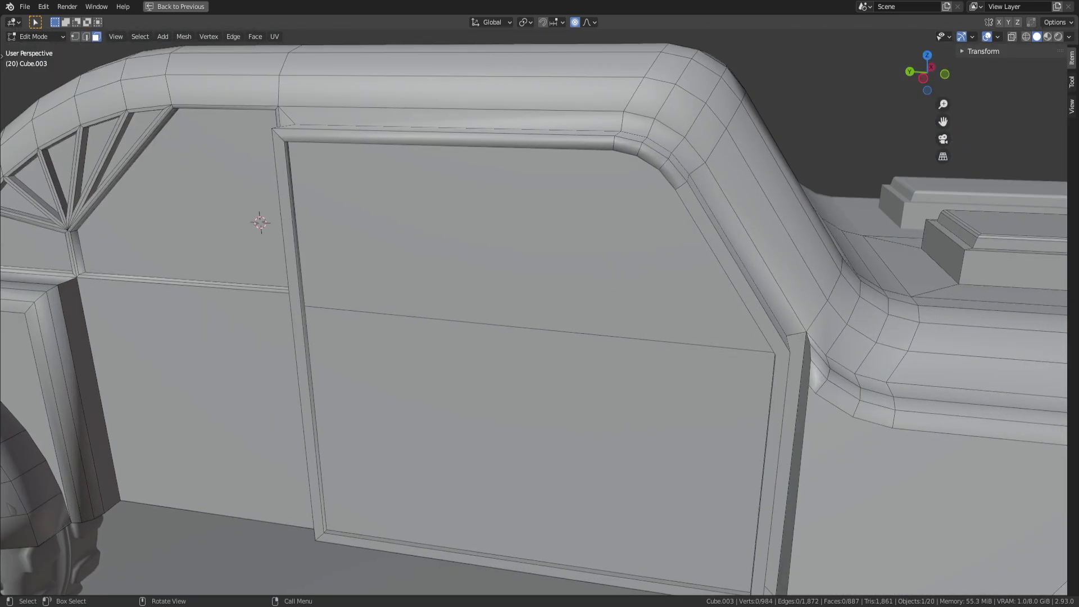
Step: Try a narrow bevel on the selected faces of the frame strip all around the front door
{"action": "left_click", "coordinate": [709, 232]}
{"action": "left_click", "coordinate": [672, 175], "text": "shift"}
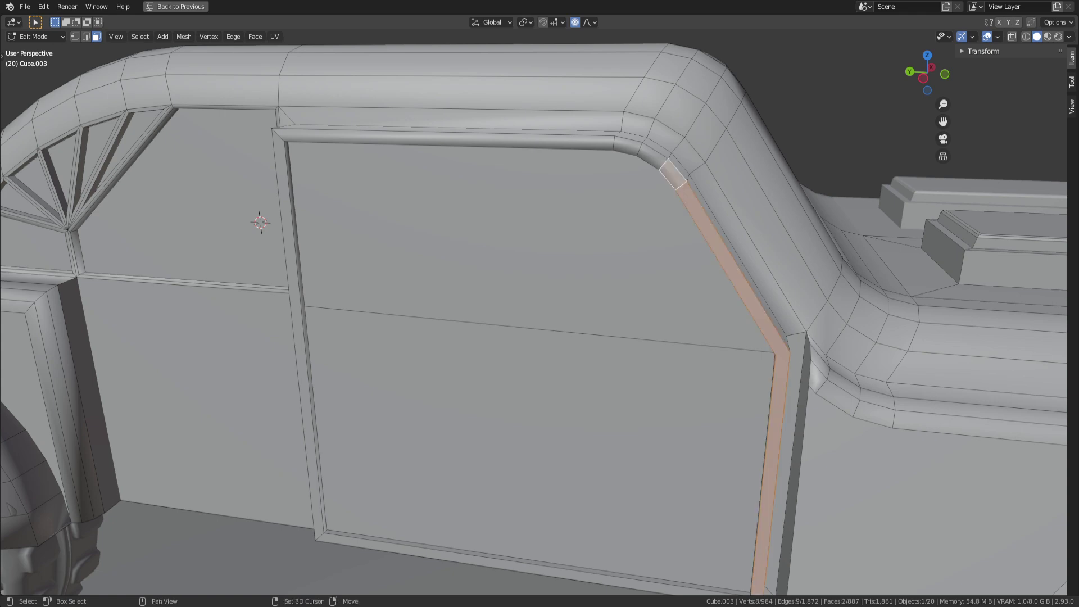
{"action": "middle_click_drag", "start_coordinate": [539, 303], "coordinate": [601, 366]}
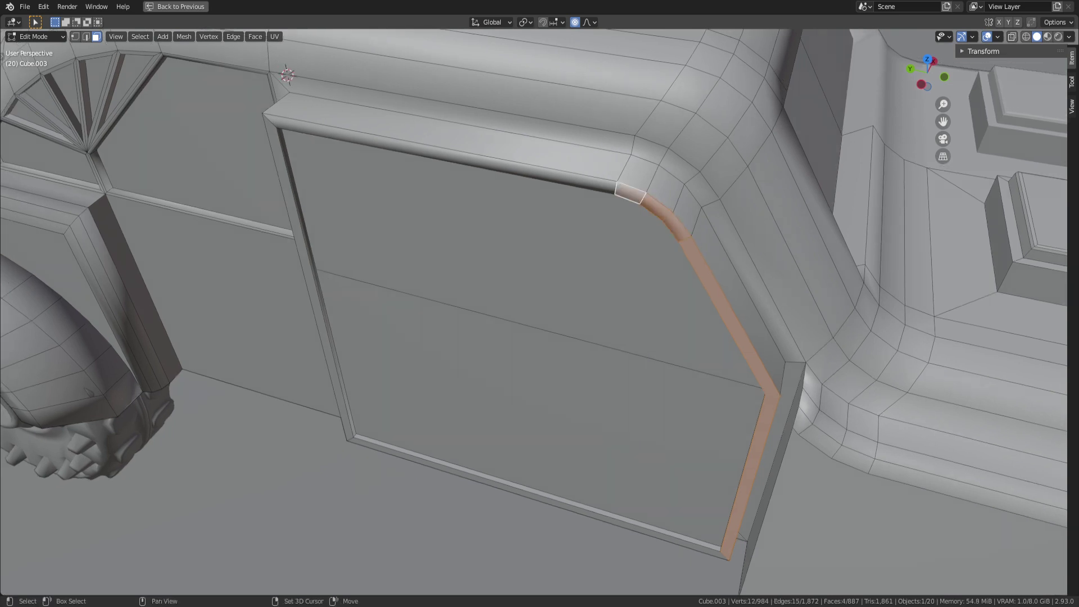
{"action": "left_click", "coordinate": [589, 182], "text": "shift"}
{"action": "left_click", "coordinate": [317, 277], "text": "shift"}
{"action": "key", "text": "ctrl+z"}
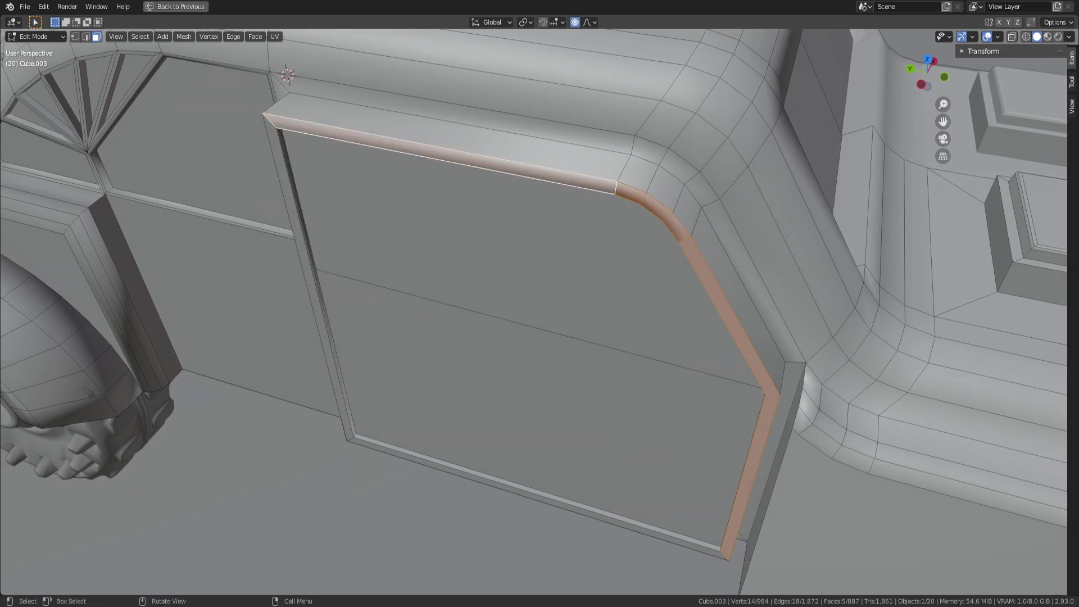
{"action": "left_click", "coordinate": [309, 276], "text": "shift"}
{"action": "middle_click_drag", "start_coordinate": [601, 365], "coordinate": [556, 334]}
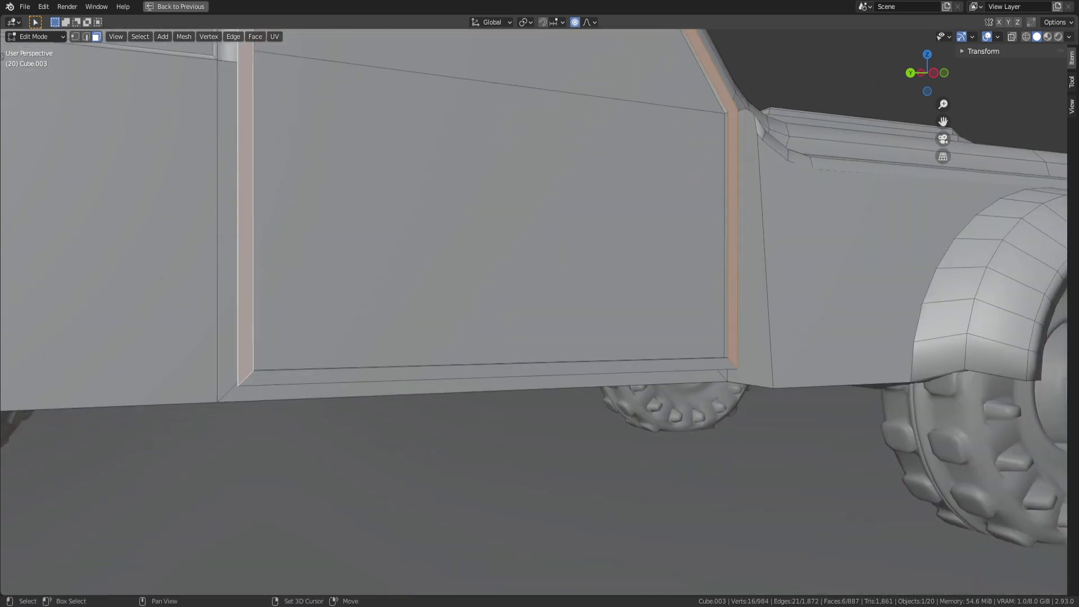
{"action": "left_click", "coordinate": [495, 369], "text": "shift"}
{"action": "middle_click_drag", "start_coordinate": [494, 369], "coordinate": [405, 393]}
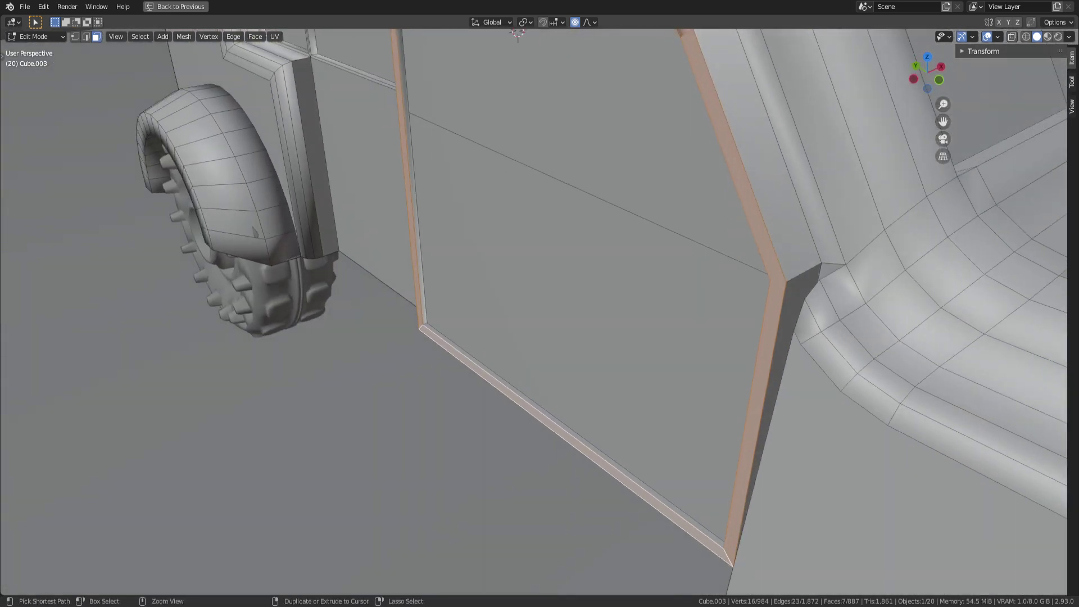
{"action": "key", "text": "ctrl+b"}
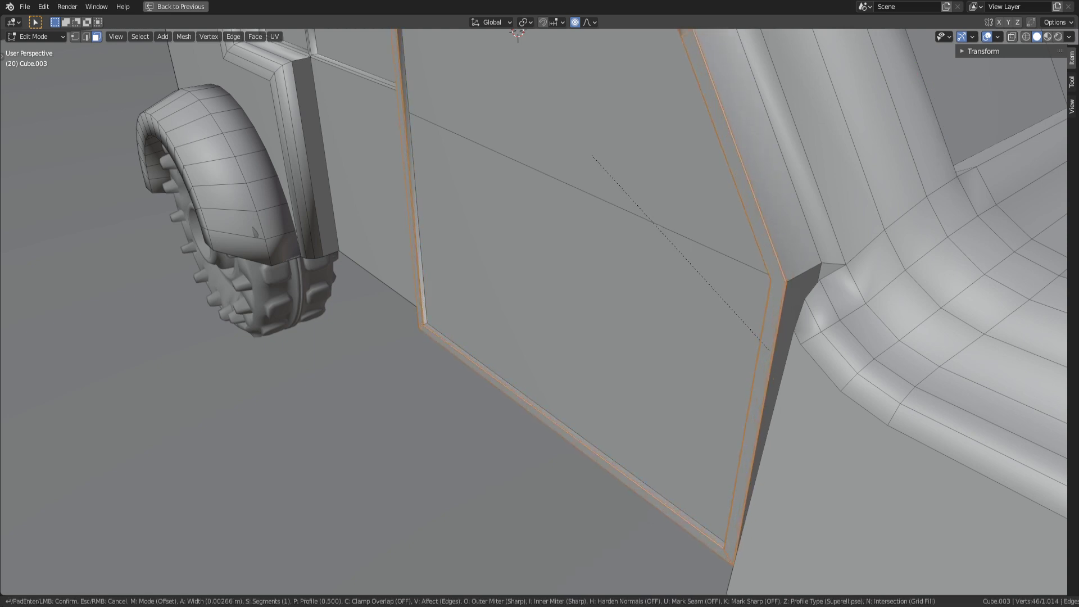
{"action": "left_click", "coordinate": [769, 349]}
{"action": "middle_click_drag", "start_coordinate": [769, 349], "coordinate": [680, 332]}
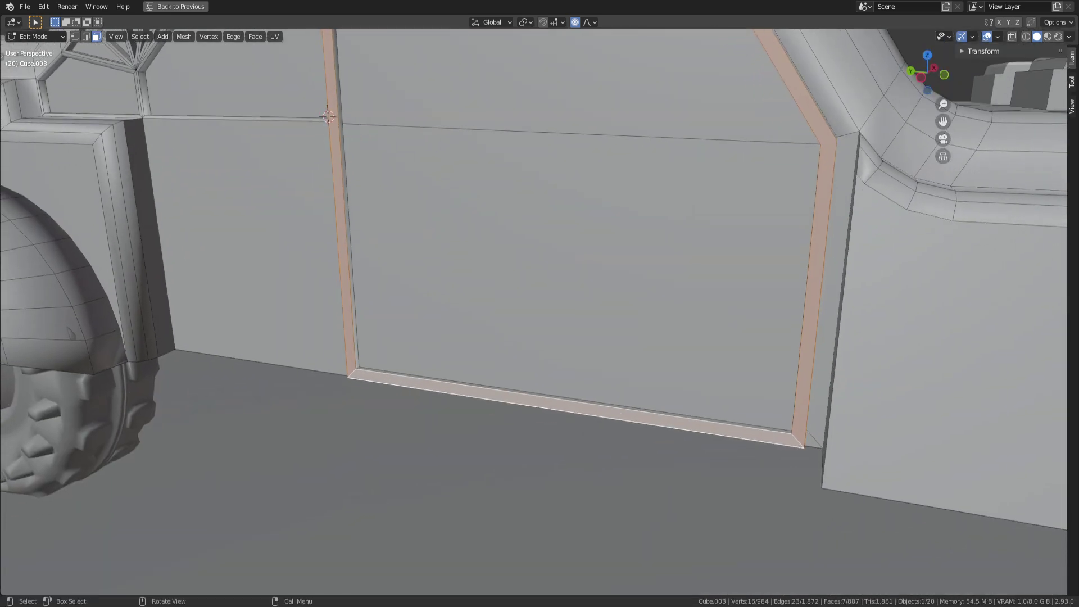
Step: Dissolve the diagonal edges across the door frame strip at its two lower corners and its upper rear corner
{"action": "key", "text": "2"}
{"action": "left_click", "coordinate": [798, 440]}
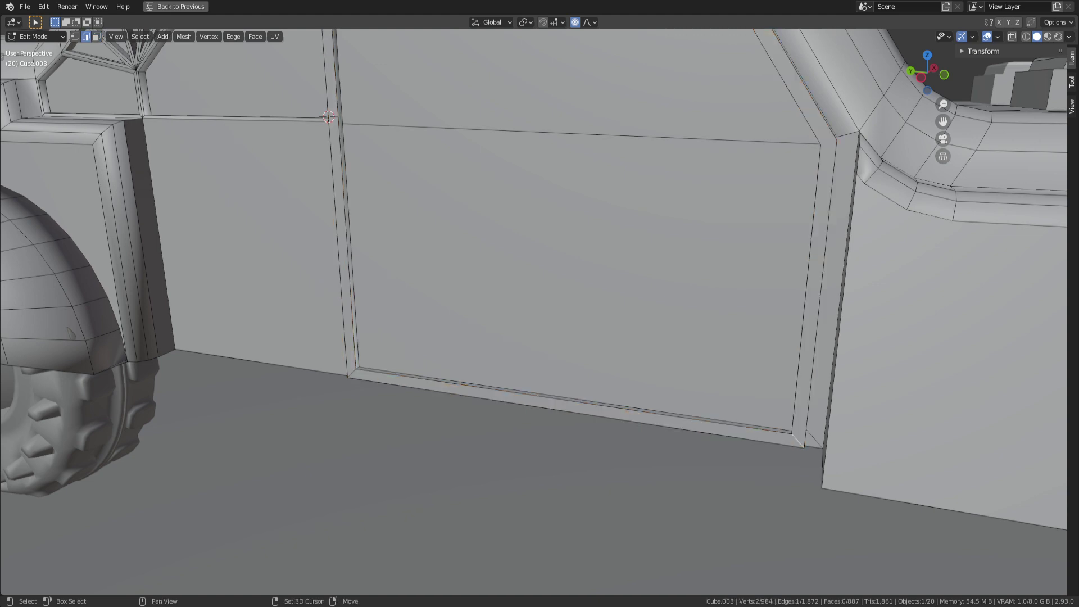
{"action": "key", "text": "x"}
{"action": "left_click", "coordinate": [326, 373]}
{"action": "middle_click_drag", "start_coordinate": [325, 374], "coordinate": [259, 337]}
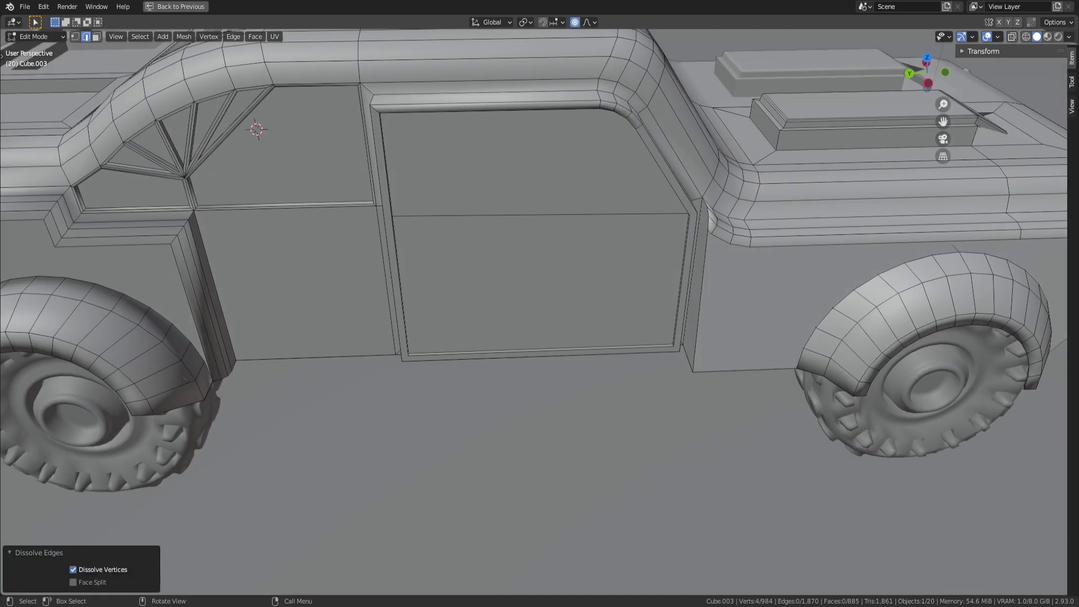
{"action": "left_click", "coordinate": [373, 105]}
{"action": "key", "text": "x"}
{"action": "left_click", "coordinate": [345, 108]}
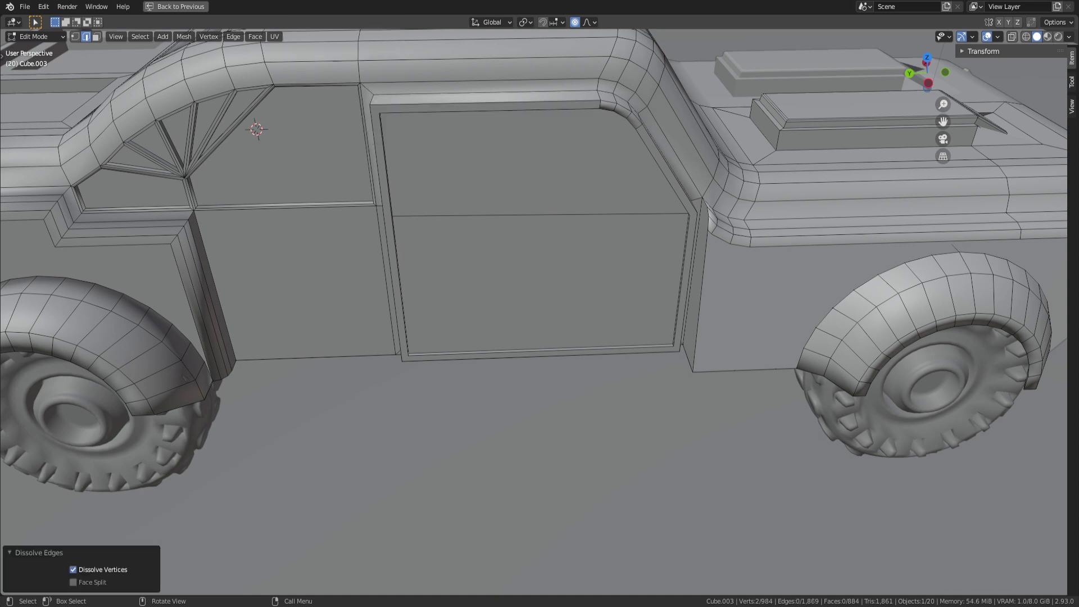
{"action": "scroll", "coordinate": [539, 303], "scroll_direction": "up", "scroll_amount": 8}
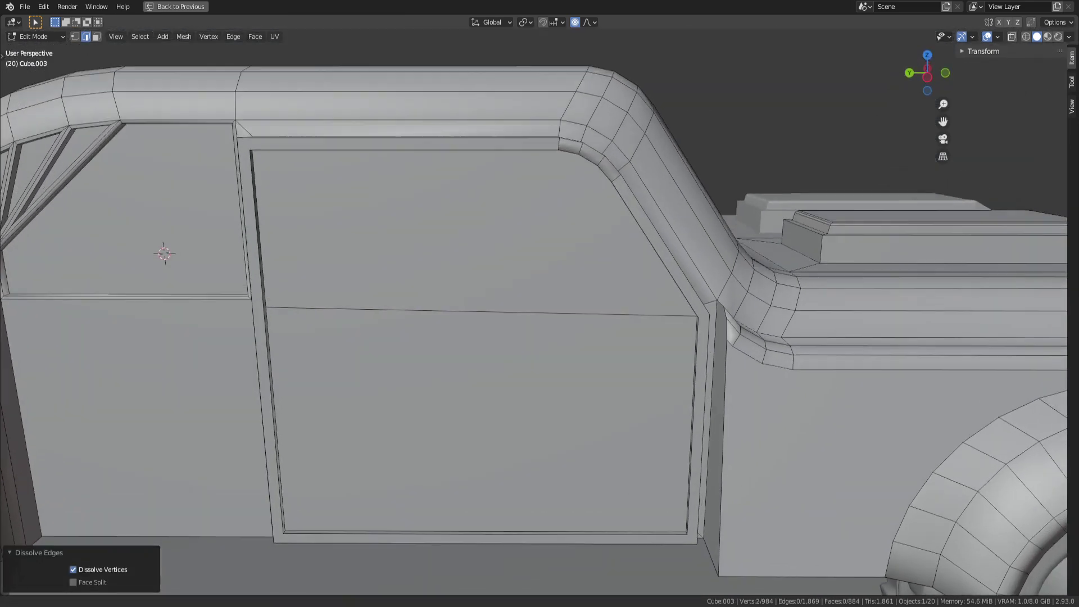
Step: Try to dissolve the short edges crossing the frame strip at the curved upper front corner, and undo the attempts
{"action": "left_click", "coordinate": [556, 119]}
{"action": "middle_click_drag", "start_coordinate": [557, 120], "coordinate": [538, 135]}
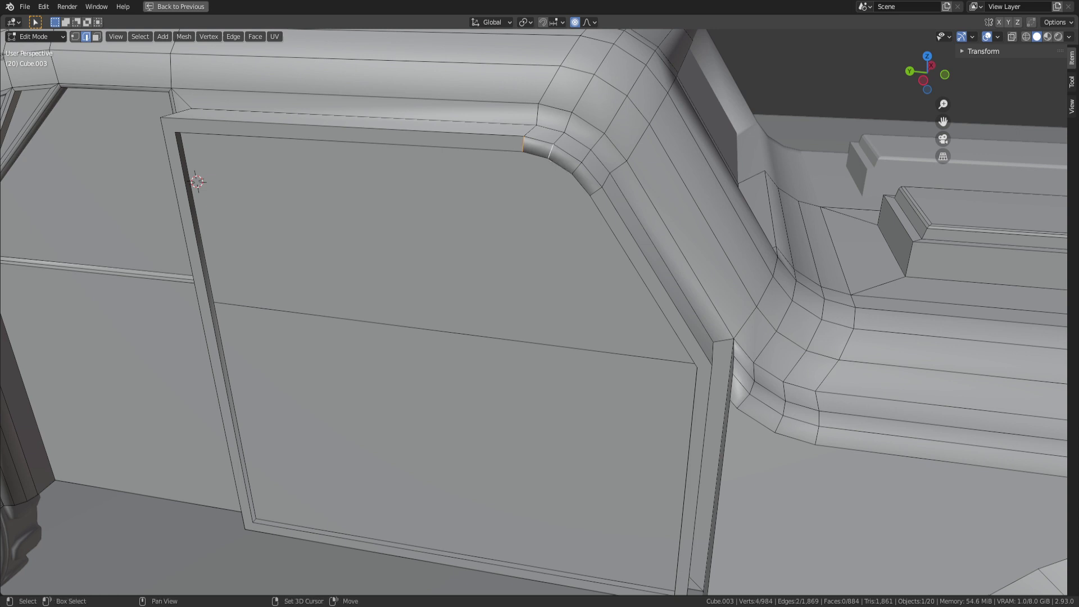
{"action": "key", "text": "x"}
{"action": "left_click", "coordinate": [579, 215]}
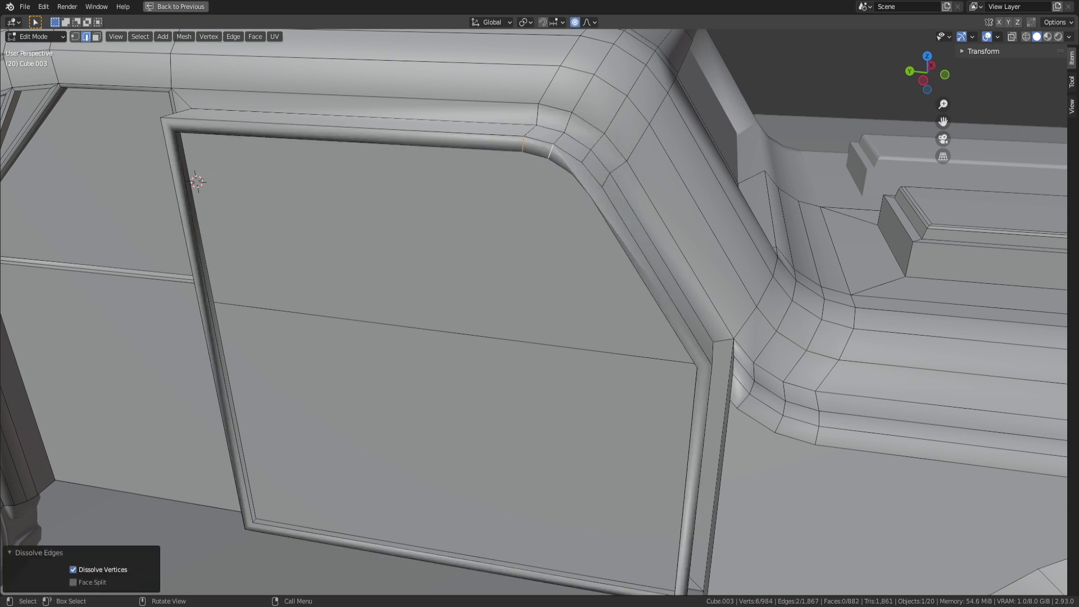
{"action": "key", "text": "ctrl+z"}
{"action": "key", "text": "x"}
{"action": "left_click", "coordinate": [595, 196]}
{"action": "scroll", "coordinate": [595, 196], "scroll_direction": "up", "scroll_amount": 4}
{"action": "key", "text": "ctrl+z"}
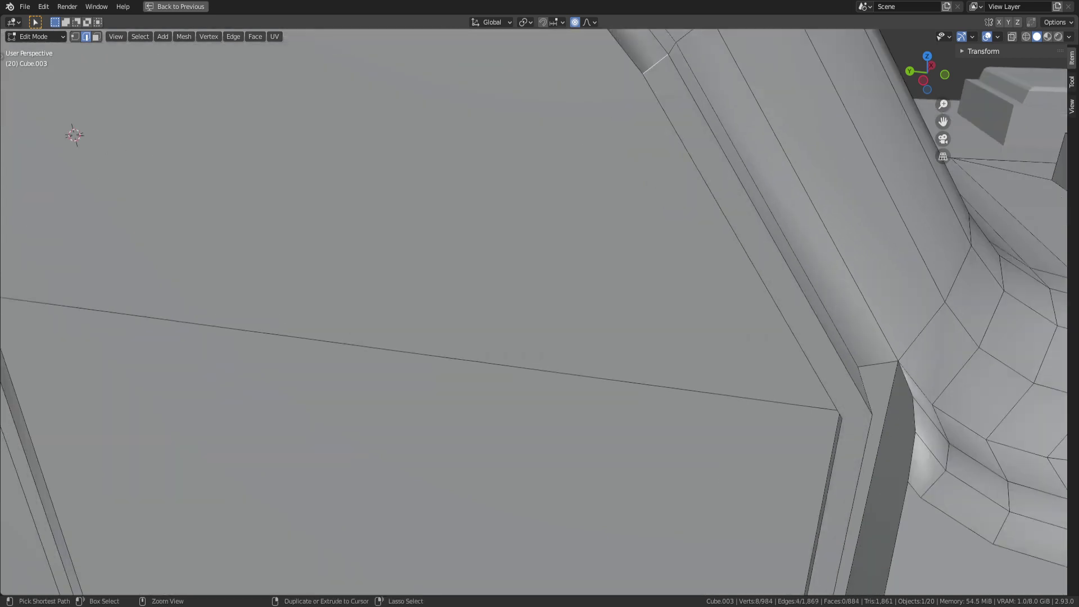
{"action": "middle_click_drag", "start_coordinate": [594, 196], "coordinate": [598, 286], "text": "shift"}
{"action": "scroll", "coordinate": [599, 286], "scroll_direction": "down", "scroll_amount": 5}
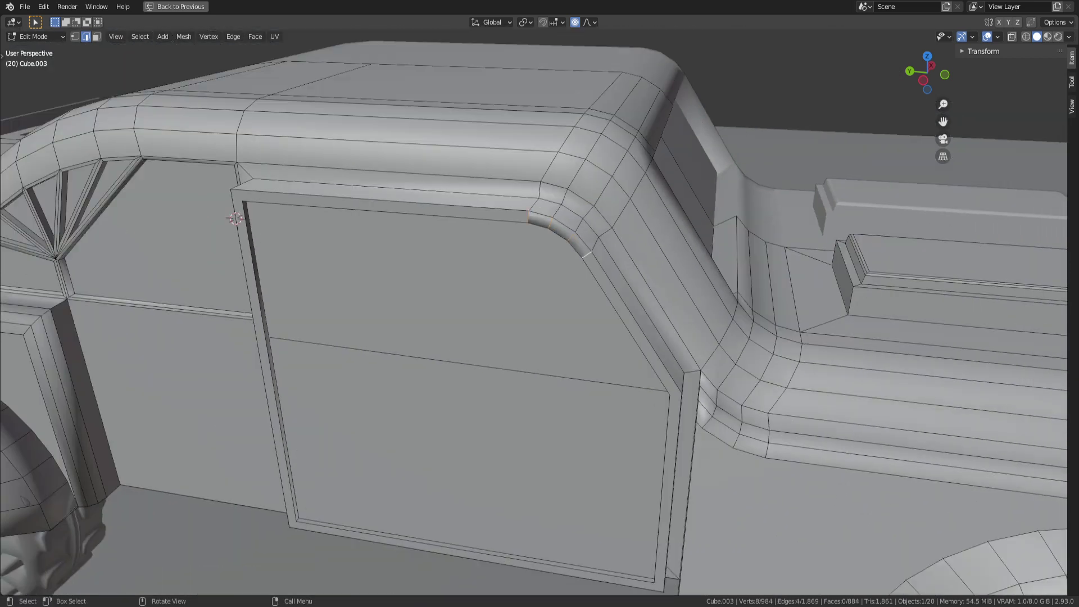
Step: Select the whole door frame strip, including its curved corner, and keep only its inner and outer boundary edges selected
{"action": "left_click", "coordinate": [646, 163]}
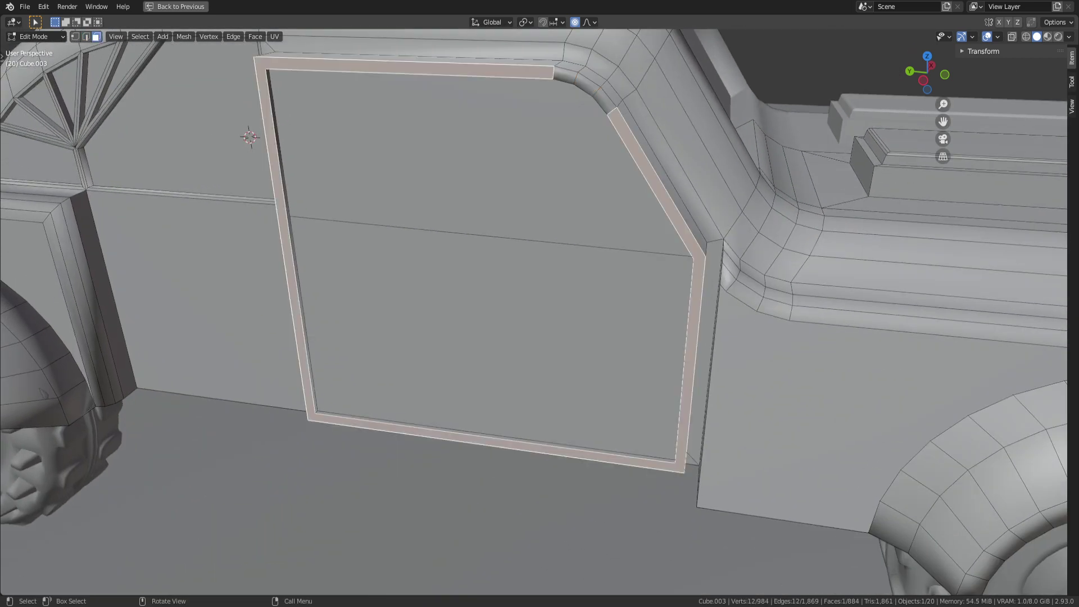
{"action": "middle_click_drag", "start_coordinate": [647, 163], "coordinate": [604, 135]}
{"action": "left_click", "coordinate": [601, 132], "text": "shift"}
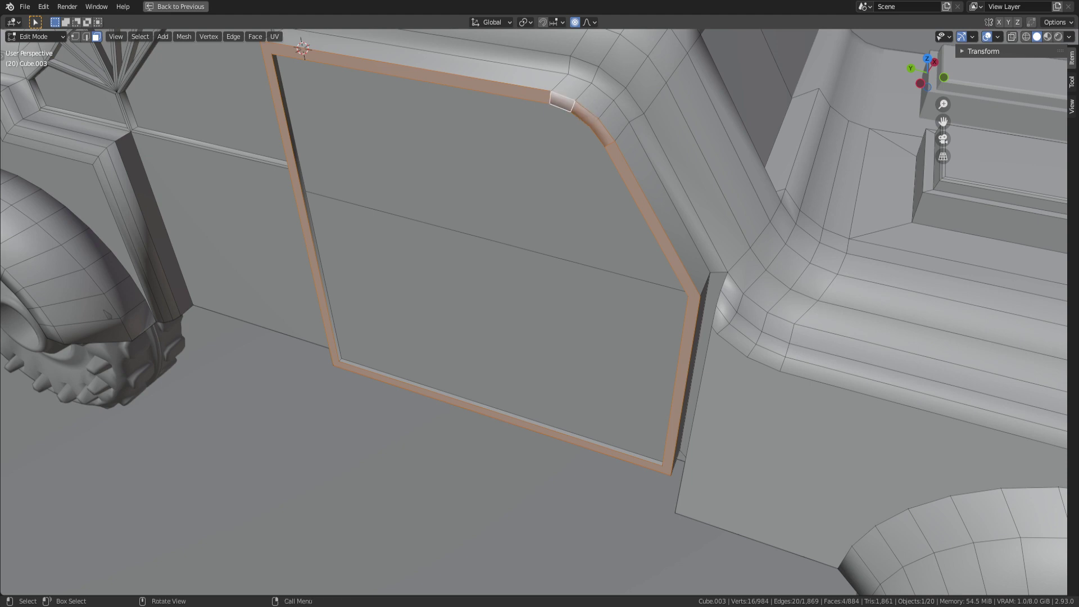
{"action": "scroll", "coordinate": [534, 312], "scroll_direction": "up", "scroll_amount": 1}
{"action": "key", "text": "2"}
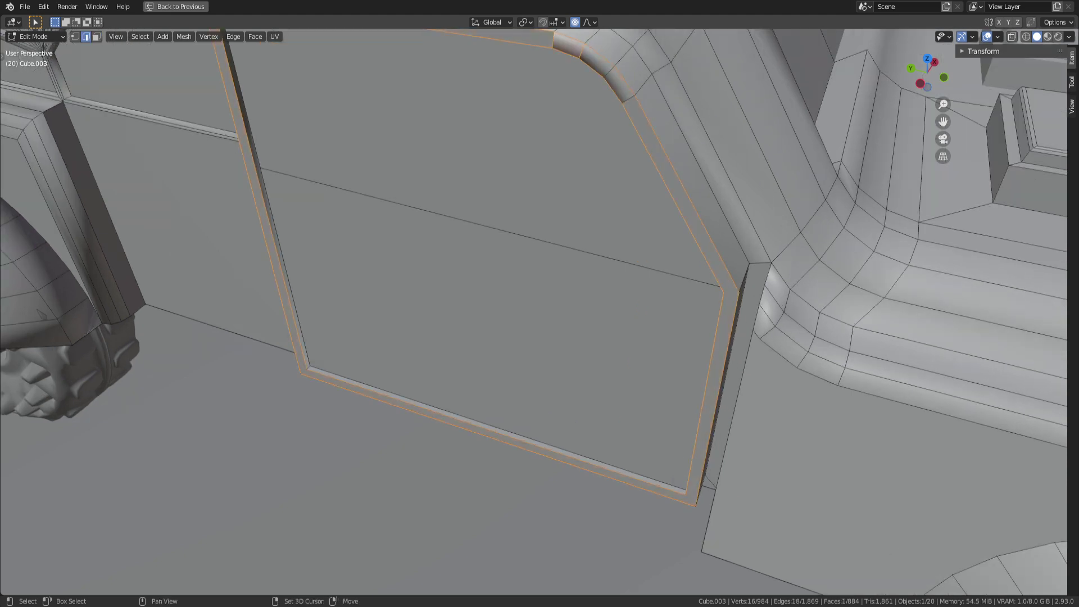
{"action": "scroll", "coordinate": [533, 312], "scroll_direction": "down", "scroll_amount": 2}
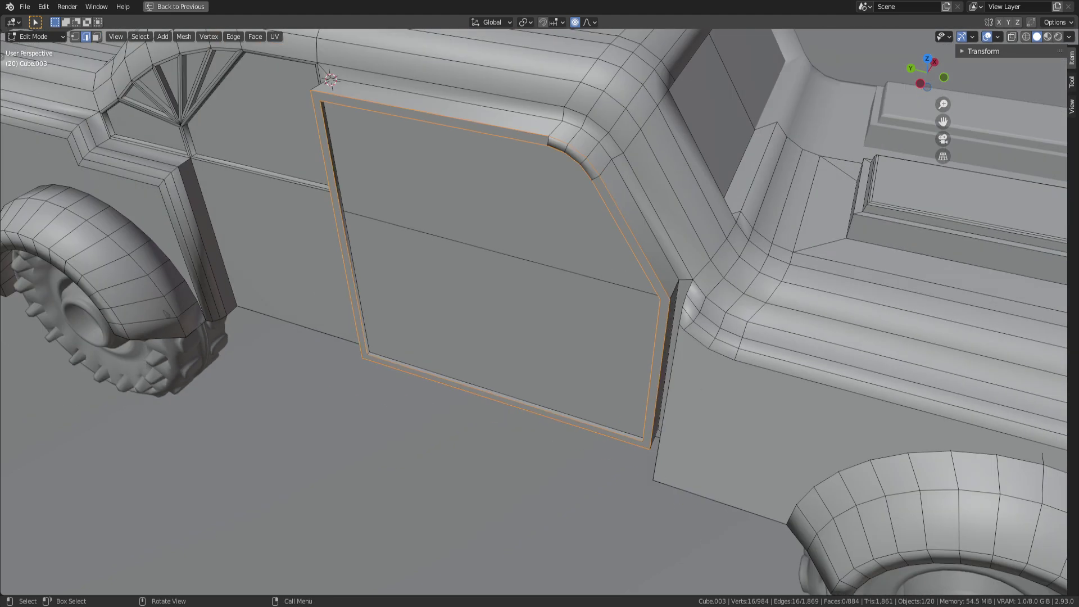
{"action": "middle_click_drag", "start_coordinate": [533, 312], "coordinate": [517, 281]}
Step: Bevel the frame strip's boundary edges with a width of 0.00428 m and two segments
{"action": "key", "text": "ctrl+b"}
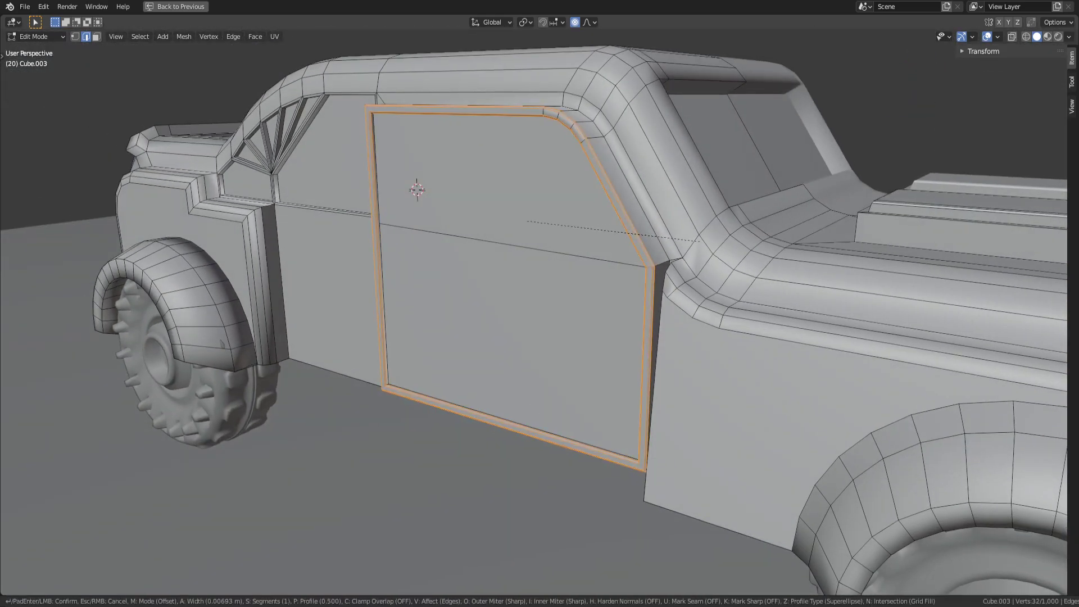
{"action": "left_click", "coordinate": [698, 242]}
{"action": "mouse_move", "coordinate": [698, 241]}
{"action": "middle_mouse_down"}
{"action": "mouse_move", "coordinate": [738, 226]}
{"action": "mouse_move", "coordinate": [699, 254]}
{"action": "middle_mouse_up"}
{"action": "scroll", "coordinate": [735, 228], "scroll_direction": "up", "scroll_amount": 4}
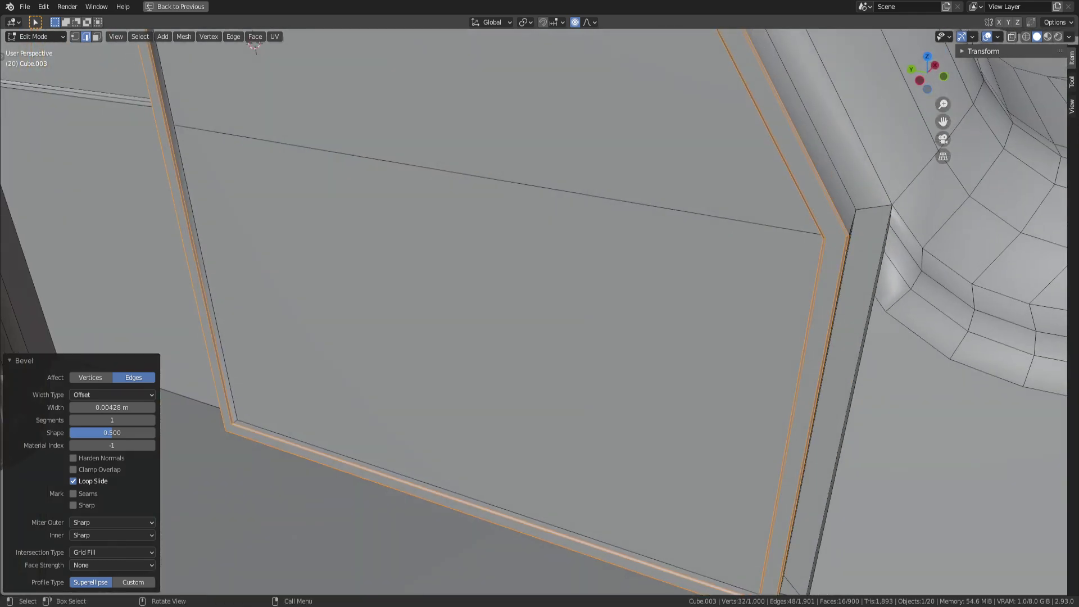
{"action": "left_click", "coordinate": [152, 420]}
{"action": "scroll", "coordinate": [393, 337], "scroll_direction": "down", "scroll_amount": 3}
{"action": "mouse_move", "coordinate": [394, 337]}
{"action": "middle_mouse_down"}
{"action": "mouse_move", "coordinate": [472, 320]}
{"action": "mouse_move", "coordinate": [516, 340]}
{"action": "mouse_move", "coordinate": [432, 377]}
{"action": "mouse_move", "coordinate": [412, 342]}
{"action": "middle_mouse_up"}
{"action": "scroll", "coordinate": [515, 340], "scroll_direction": "up", "scroll_amount": 2}
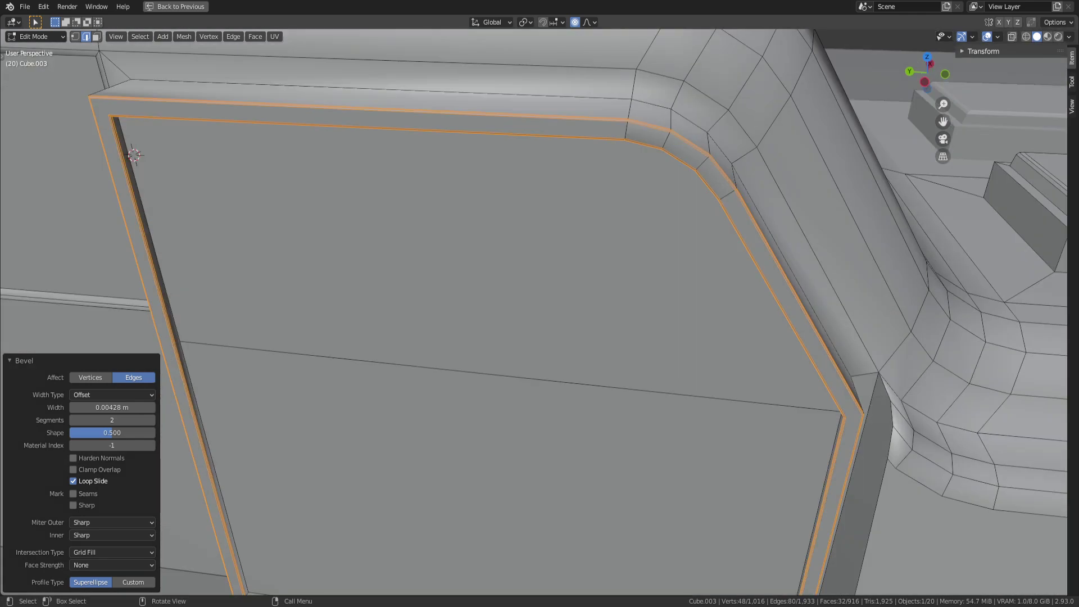
Step: Inspect the bevelled door frame in Object Mode, and undo the bevel in Edit Mode
{"action": "key", "text": "3"}
{"action": "right_click", "coordinate": [731, 208]}
{"action": "left_click", "coordinate": [730, 208]}
{"action": "key", "text": "Tab"}
{"action": "scroll", "coordinate": [731, 210], "scroll_direction": "down", "scroll_amount": 4}
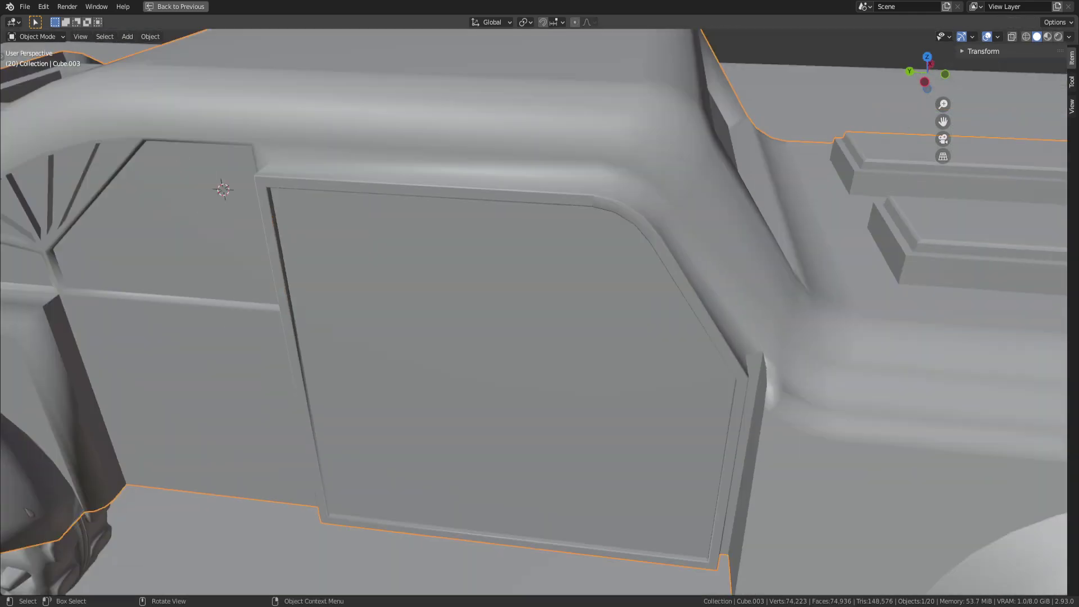
{"action": "middle_click_drag", "start_coordinate": [731, 210], "coordinate": [666, 220]}
{"action": "scroll", "coordinate": [666, 220], "scroll_direction": "up", "scroll_amount": 3}
{"action": "key", "text": "Tab"}
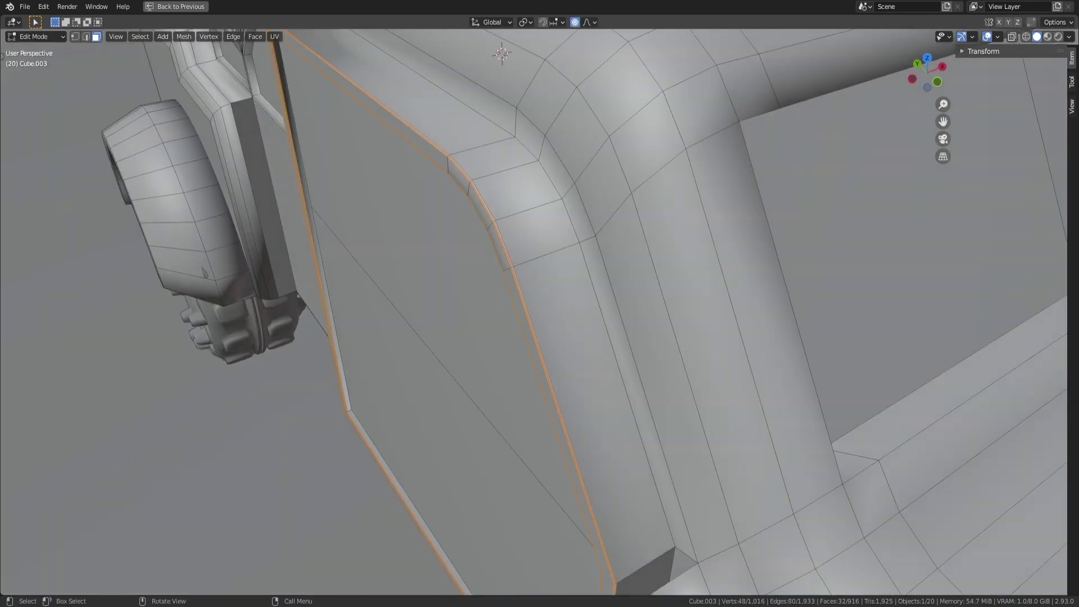
{"action": "key", "text": "Tab"}
{"action": "key", "text": "Tab"}
{"action": "key", "text": "2"}
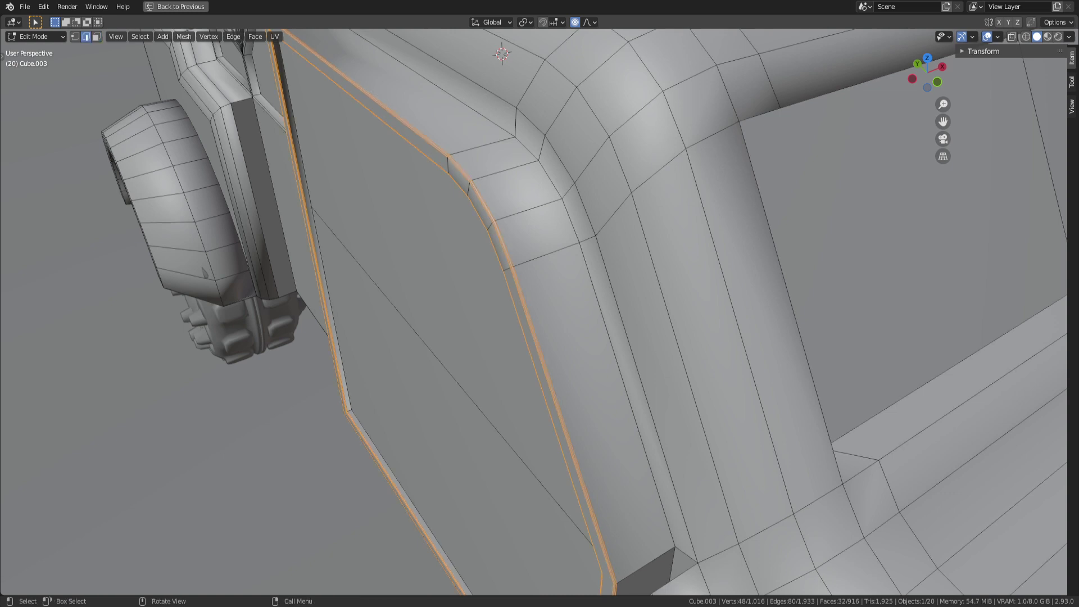
{"action": "key", "text": "ctrl+x"}
Step: Bevel the frame strip's inner and outer boundary edges with a width of 0.0129 m and three segments
{"action": "middle_click_drag", "start_coordinate": [556, 269], "coordinate": [531, 255]}
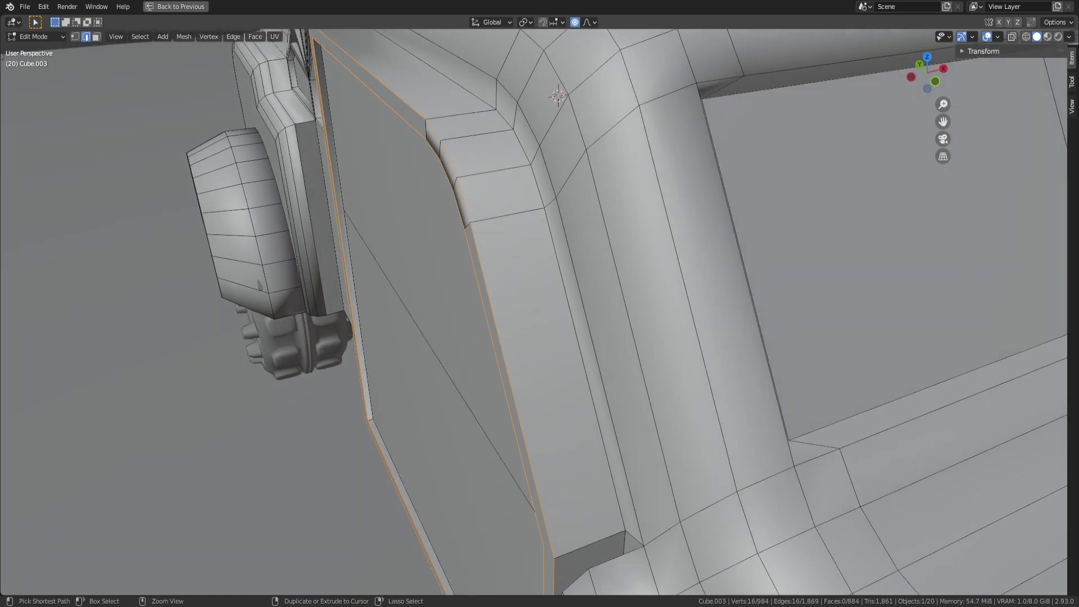
{"action": "key", "text": "ctrl+b"}
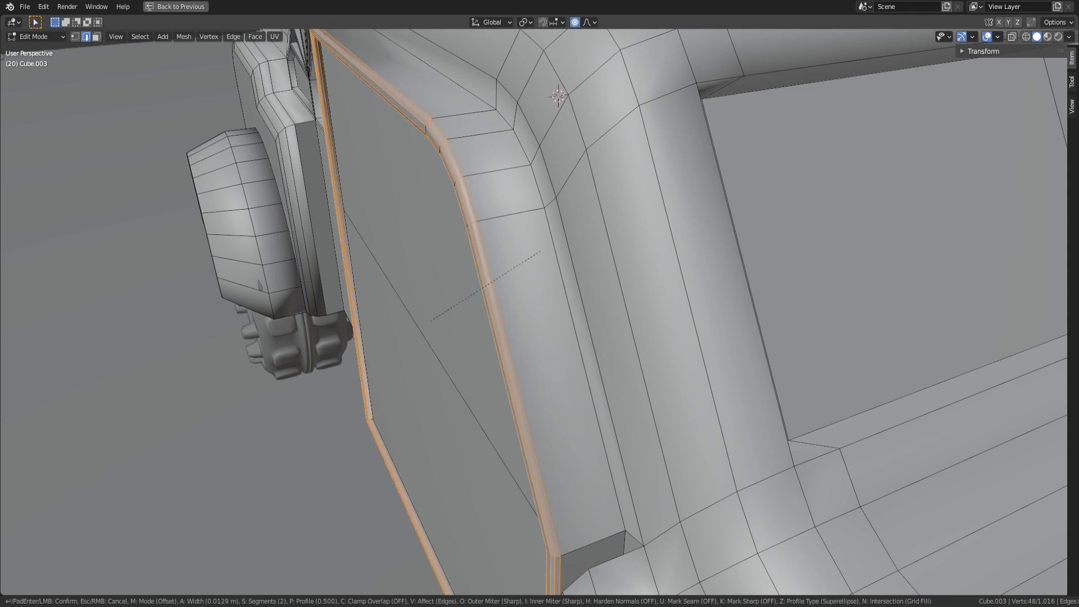
{"action": "left_click", "coordinate": [540, 251]}
{"action": "middle_click_drag", "start_coordinate": [540, 251], "coordinate": [657, 222]}
{"action": "middle_click_drag", "start_coordinate": [658, 222], "coordinate": [629, 129], "text": "shift"}
{"action": "scroll", "coordinate": [540, 312], "scroll_direction": "up", "scroll_amount": 1}
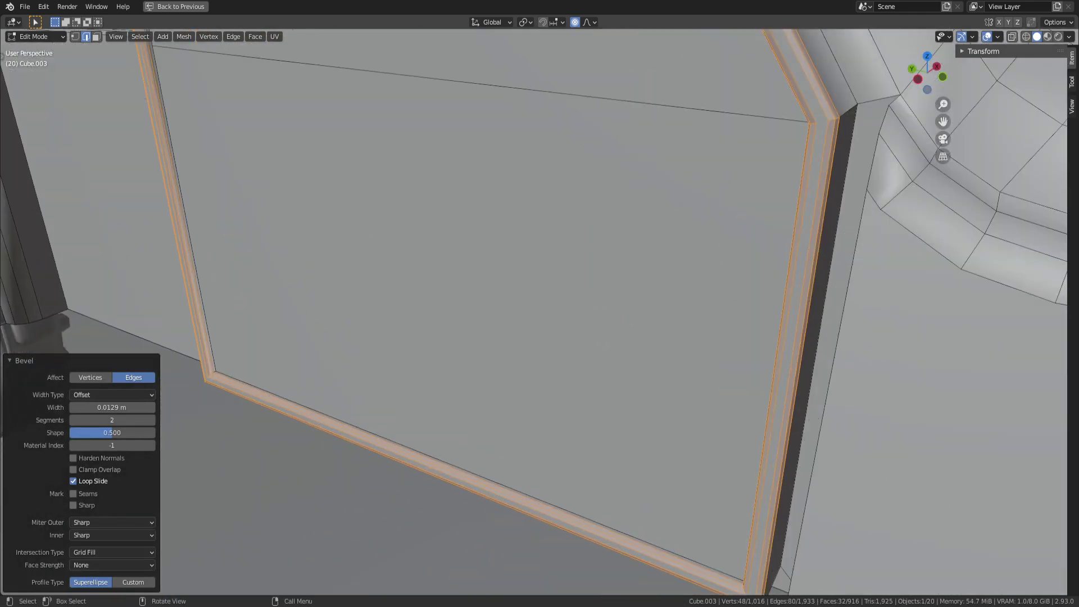
{"action": "left_click", "coordinate": [151, 421]}
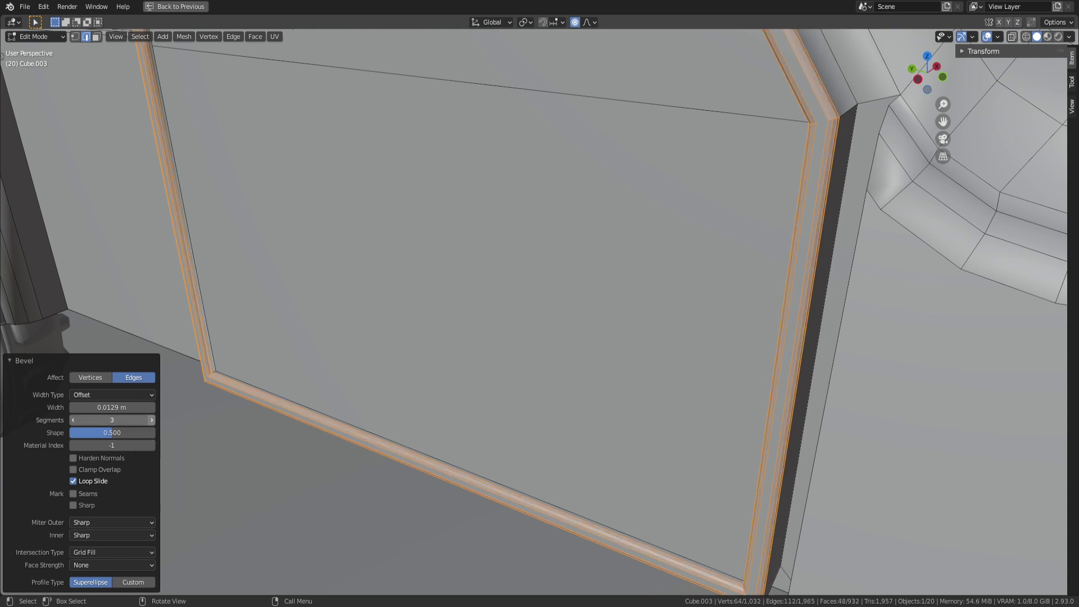
Step: Inspect the bevelled front door frame from several angles in Object Mode and Edit Mode
{"action": "right_click", "coordinate": [773, 393]}
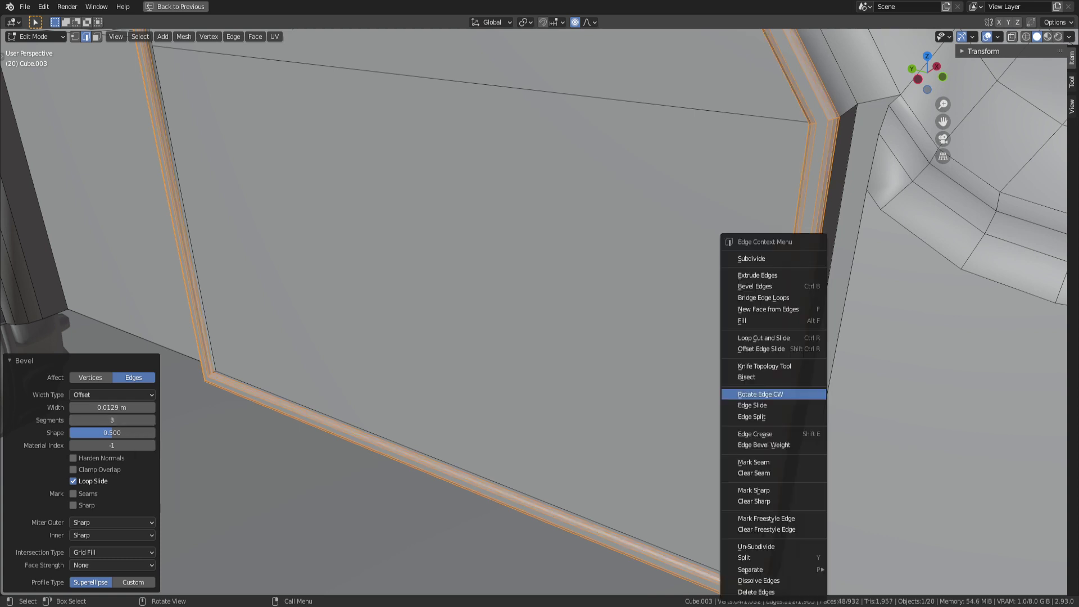
{"action": "key", "text": "3"}
{"action": "right_click", "coordinate": [768, 225]}
{"action": "left_click", "coordinate": [751, 225]}
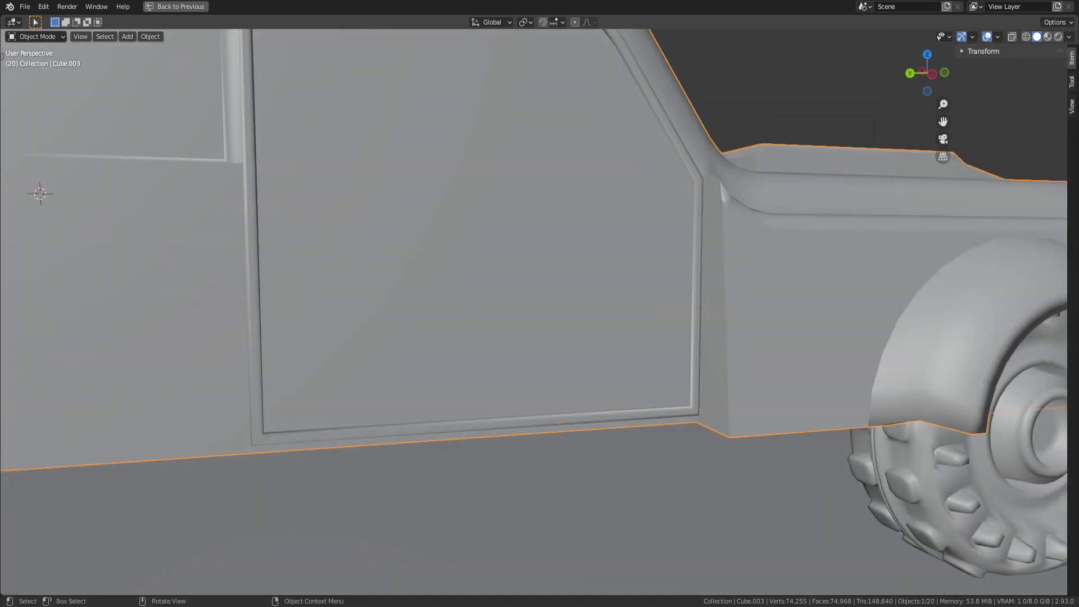
{"action": "middle_click_drag", "start_coordinate": [506, 281], "coordinate": [3, 308]}
{"action": "key", "text": "Tab"}
{"action": "scroll", "coordinate": [540, 315], "scroll_direction": "up", "scroll_amount": 3}
{"action": "scroll", "coordinate": [540, 314], "scroll_direction": "down", "scroll_amount": 5}
{"action": "middle_click_drag", "start_coordinate": [539, 304], "coordinate": [502, 294]}
{"action": "key", "text": "Tab"}
{"action": "key", "text": "Tab"}
{"action": "scroll", "coordinate": [539, 315], "scroll_direction": "down", "scroll_amount": 3}
{"action": "scroll", "coordinate": [539, 314], "scroll_direction": "up", "scroll_amount": 4}
Step: Select the front door's window face together with the lower door panel face
{"action": "left_click", "coordinate": [519, 270]}
{"action": "left_click", "coordinate": [531, 427]}
{"action": "middle_click_drag", "start_coordinate": [531, 393], "coordinate": [486, 388]}
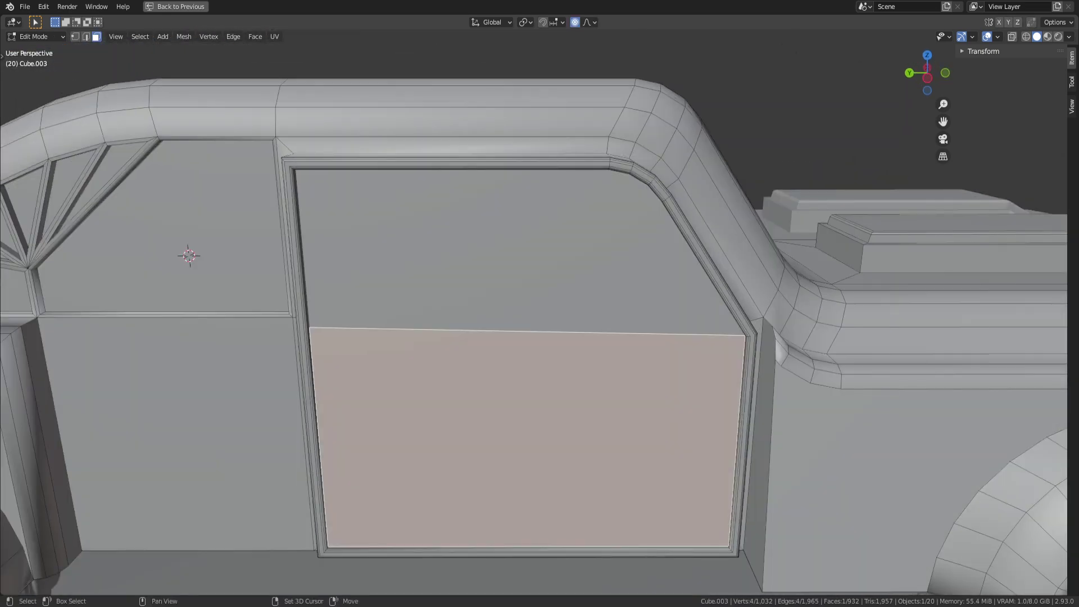
{"action": "left_click", "coordinate": [523, 264], "text": "shift"}
{"action": "middle_click_drag", "start_coordinate": [523, 264], "coordinate": [519, 268]}
{"action": "left_click", "coordinate": [528, 416]}
{"action": "mouse_move", "coordinate": [528, 394]}
{"action": "middle_mouse_down"}
{"action": "mouse_move", "coordinate": [502, 378]}
{"action": "mouse_move", "coordinate": [522, 394]}
{"action": "middle_mouse_up"}
{"action": "left_click", "coordinate": [506, 258]}
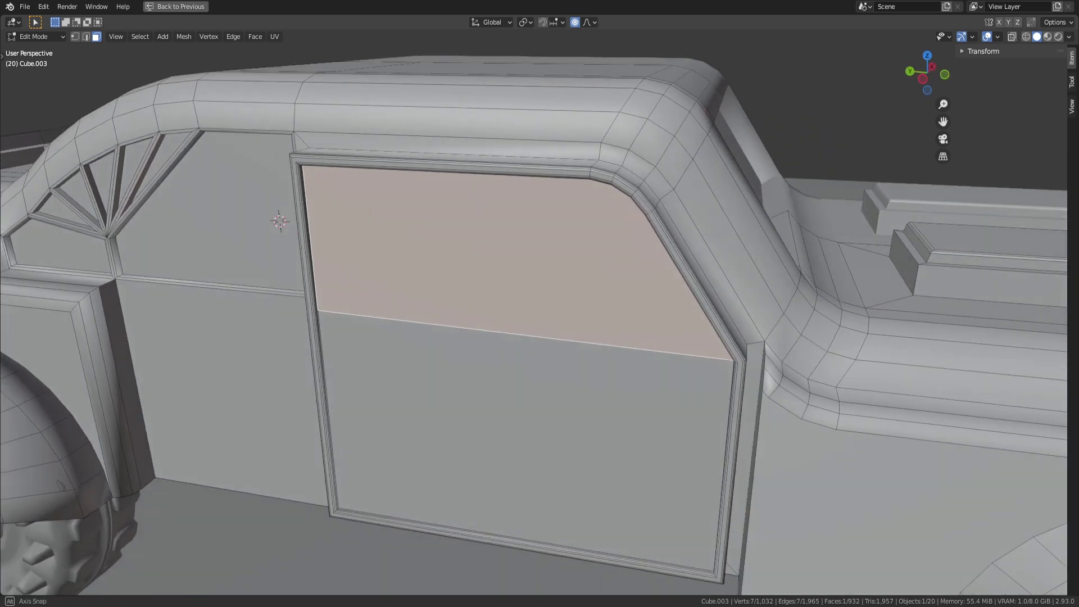
{"action": "left_click", "coordinate": [528, 427], "text": "shift"}
{"action": "scroll", "coordinate": [528, 394], "scroll_direction": "down", "scroll_amount": 8}
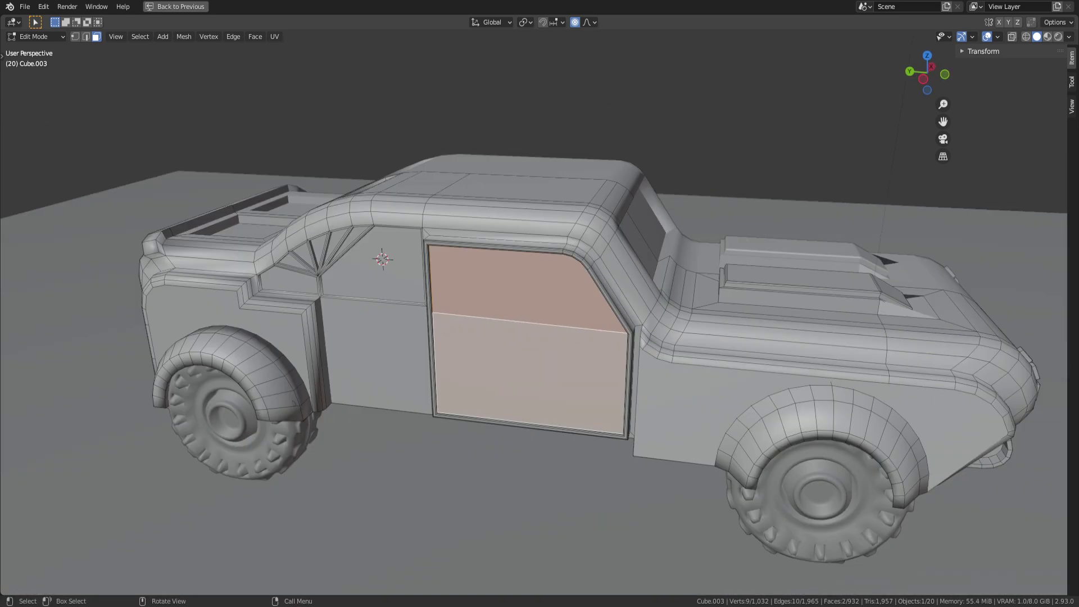
Step: Select the panel face below the rear side window and examine it along with its surrounding edges
{"action": "left_click", "coordinate": [373, 362]}
{"action": "key", "text": "KP_Decimal"}
{"action": "middle_click_drag", "start_coordinate": [382, 348], "coordinate": [425, 393]}
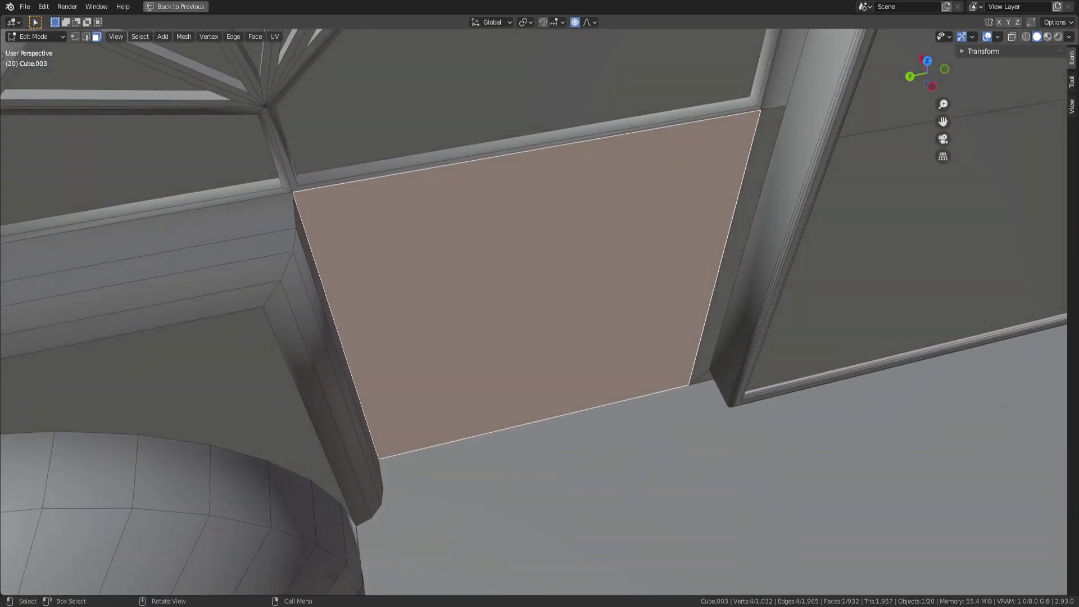
{"action": "scroll", "coordinate": [539, 314], "scroll_direction": "down", "scroll_amount": 10}
{"action": "middle_click_drag", "start_coordinate": [539, 315], "coordinate": [427, 399]}
{"action": "scroll", "coordinate": [539, 304], "scroll_direction": "up", "scroll_amount": 3}
{"action": "scroll", "coordinate": [539, 303], "scroll_direction": "down", "scroll_amount": 3}
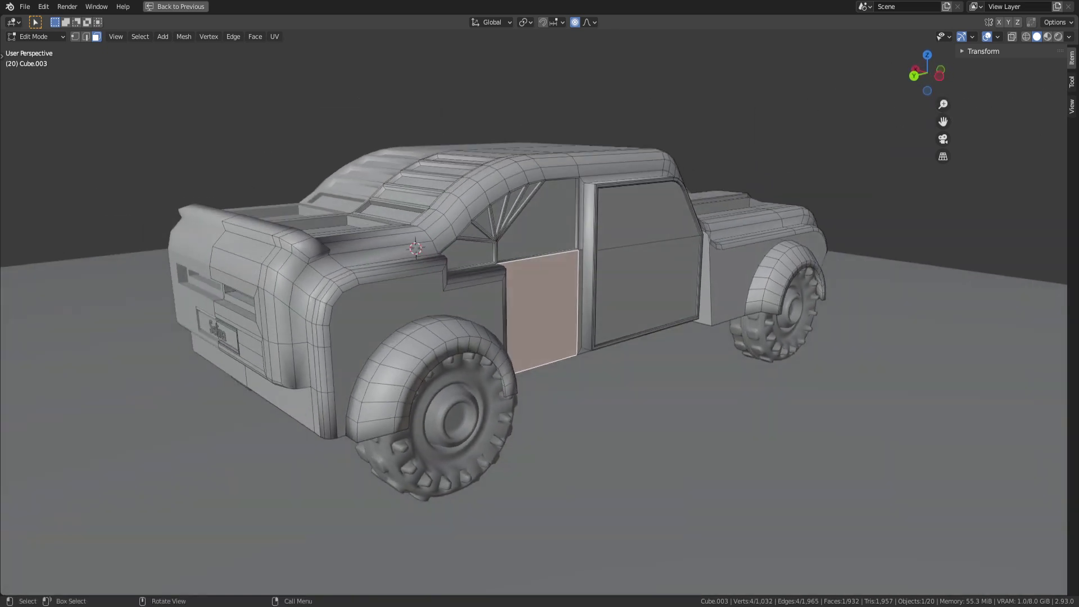
Step: Select the rear and front fender side faces and examine how they meet the door and wheel arches
{"action": "left_click", "coordinate": [382, 315]}
{"action": "scroll", "coordinate": [539, 303], "scroll_direction": "up", "scroll_amount": 2}
{"action": "left_click", "coordinate": [786, 263], "text": "shift"}
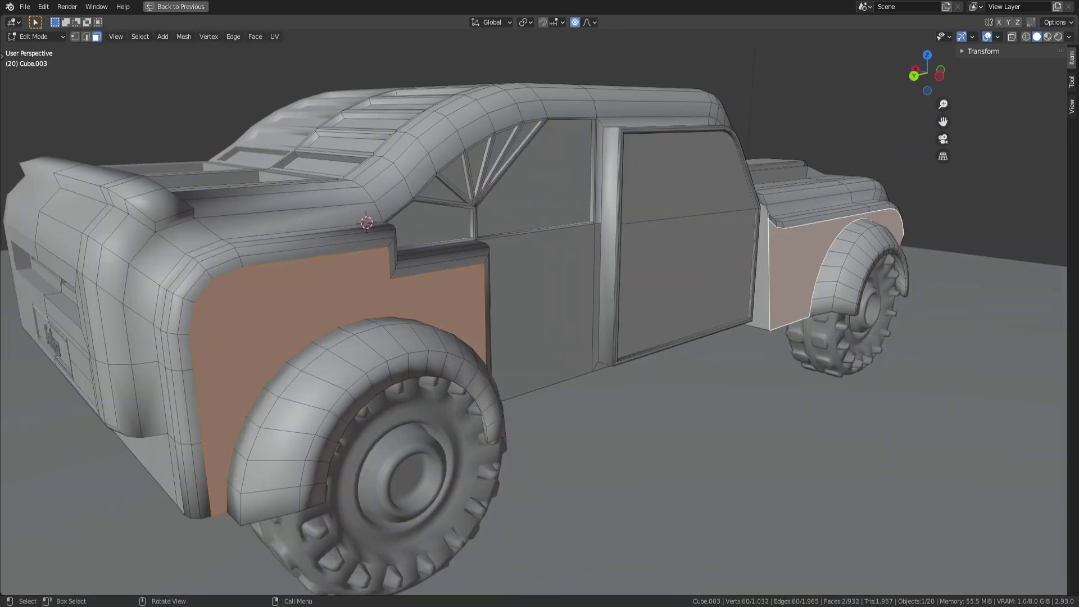
{"action": "middle_click_drag", "start_coordinate": [786, 263], "coordinate": [802, 271]}
{"action": "key", "text": "KP_Decimal"}
{"action": "scroll", "coordinate": [539, 311], "scroll_direction": "up", "scroll_amount": 11}
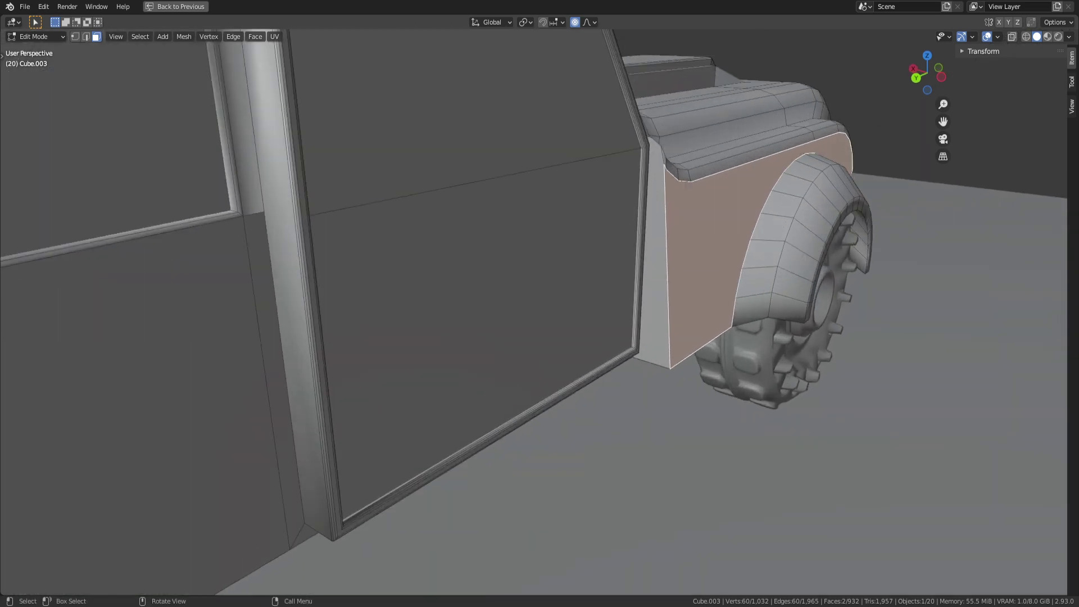
{"action": "scroll", "coordinate": [843, 224], "scroll_direction": "up", "scroll_amount": 6}
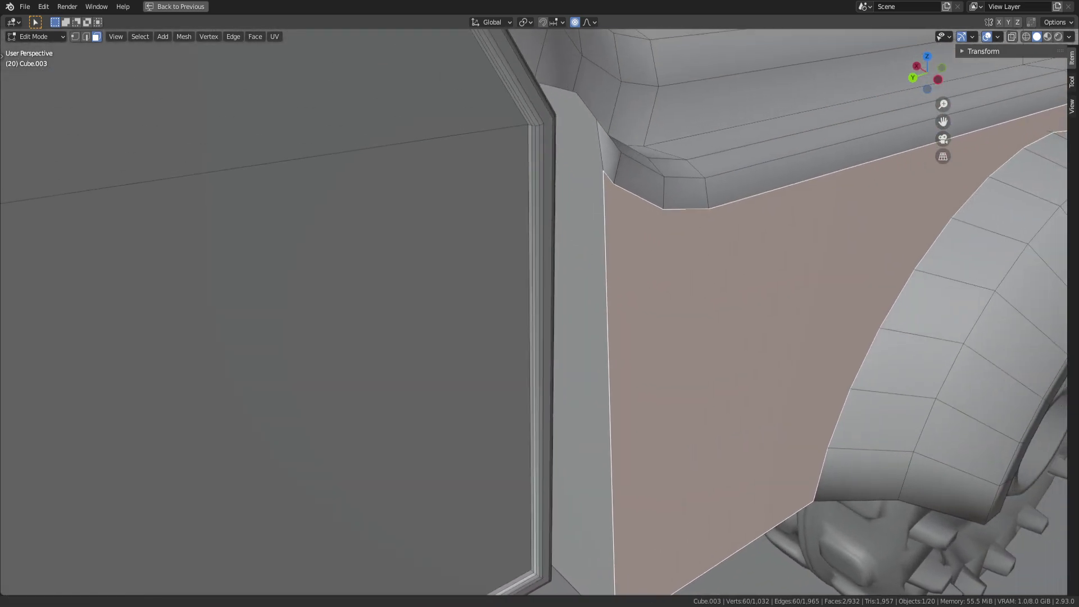
{"action": "middle_click_drag", "start_coordinate": [691, 315], "coordinate": [518, 305], "text": "shift"}
{"action": "scroll", "coordinate": [540, 312], "scroll_direction": "down", "scroll_amount": 10}
{"action": "middle_click_drag", "start_coordinate": [663, 337], "coordinate": [432, 287], "text": "shift"}
{"action": "scroll", "coordinate": [539, 312], "scroll_direction": "up", "scroll_amount": 3}
{"action": "middle_click_drag", "start_coordinate": [540, 312], "coordinate": [595, 303]}
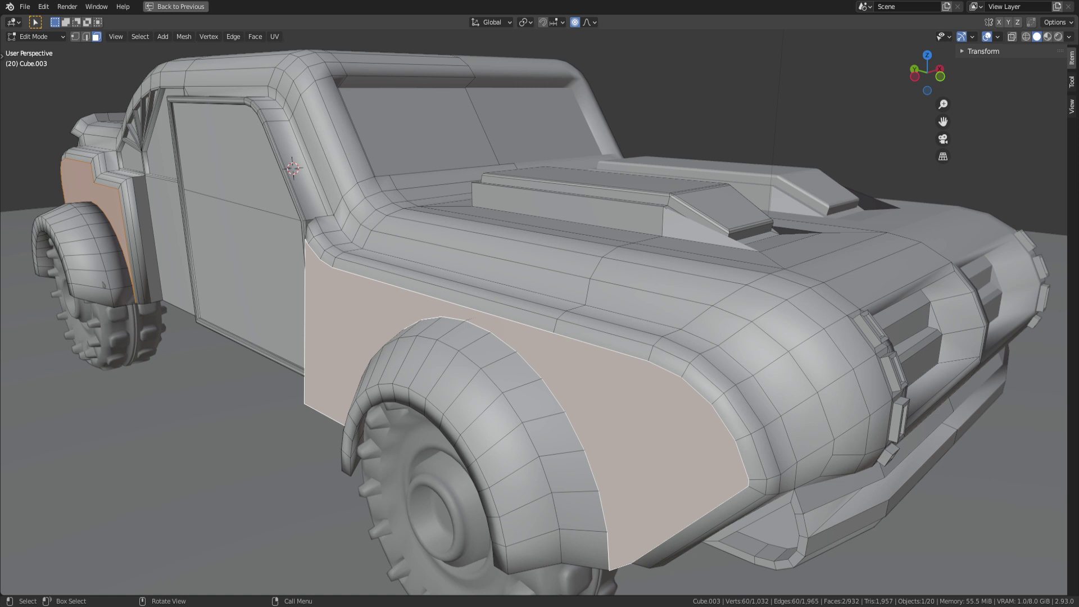
{"action": "scroll", "coordinate": [539, 312], "scroll_direction": "down", "scroll_amount": 4}
{"action": "middle_click_drag", "start_coordinate": [540, 312], "coordinate": [579, 309]}
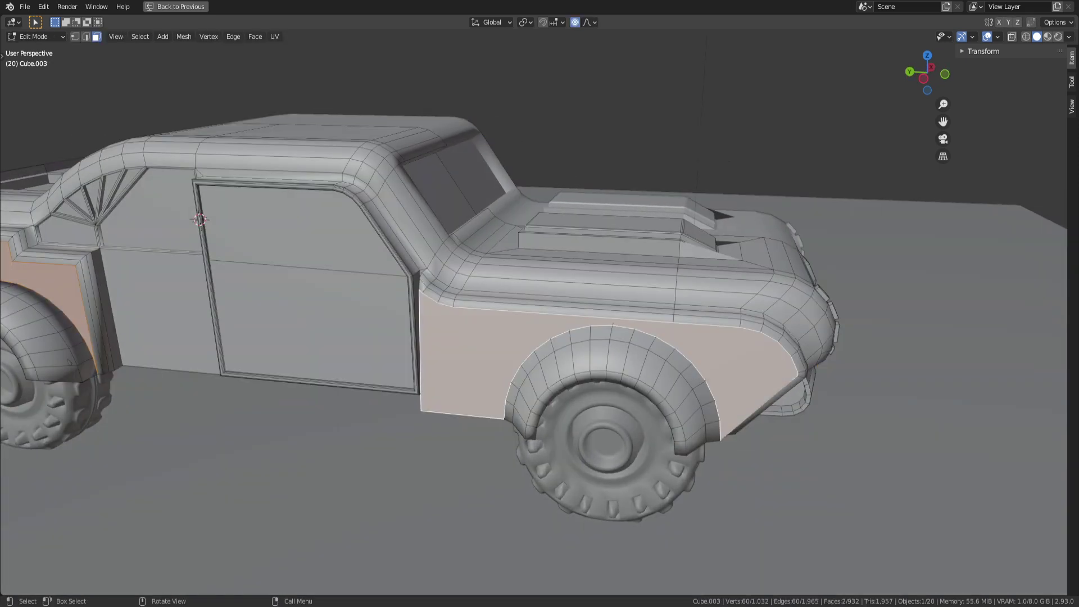
{"action": "scroll", "coordinate": [537, 312], "scroll_direction": "up", "scroll_amount": 4}
{"action": "middle_click_drag", "start_coordinate": [540, 312], "coordinate": [606, 236]}
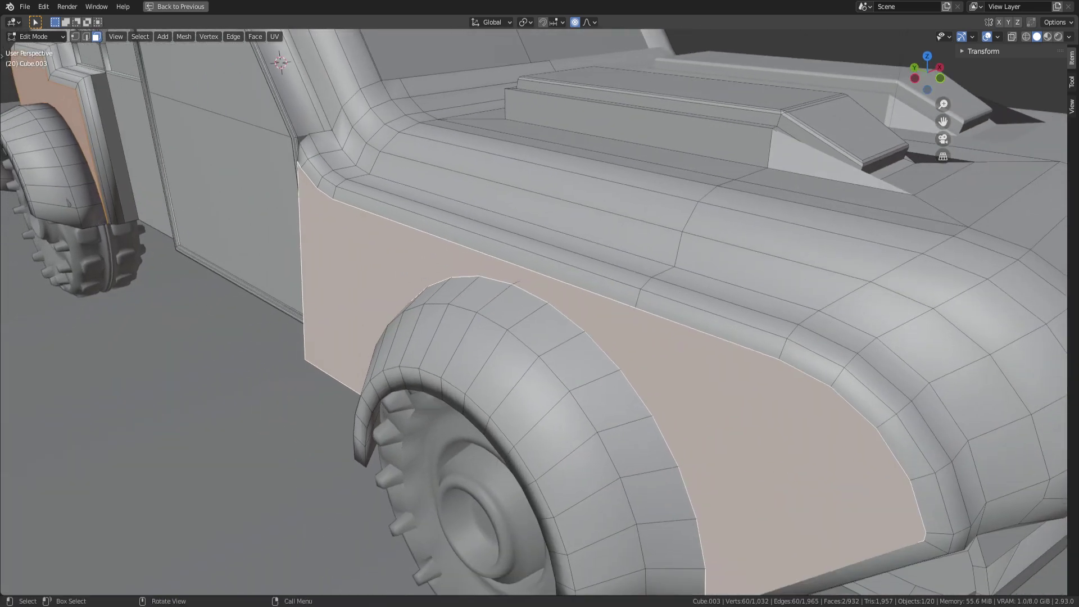
Step: Try to inset the narrow face between door and front fender and extrude it 0.028627 m, and undo both
{"action": "middle_click_drag", "start_coordinate": [505, 281], "coordinate": [505, 332], "text": "shift"}
{"action": "scroll", "coordinate": [540, 312], "scroll_direction": "up", "scroll_amount": 3}
{"action": "left_click", "coordinate": [454, 337]}
{"action": "key", "text": "i"}
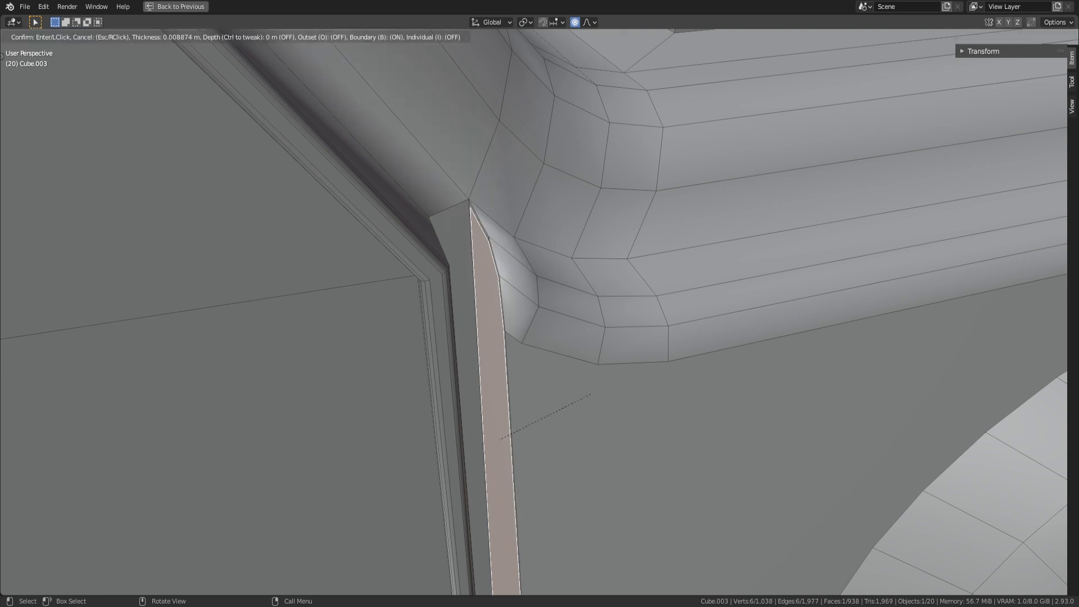
{"action": "left_click", "coordinate": [581, 393]}
{"action": "key", "text": "e"}
{"action": "left_click", "coordinate": [579, 389]}
{"action": "scroll", "coordinate": [573, 387], "scroll_direction": "down", "scroll_amount": 3}
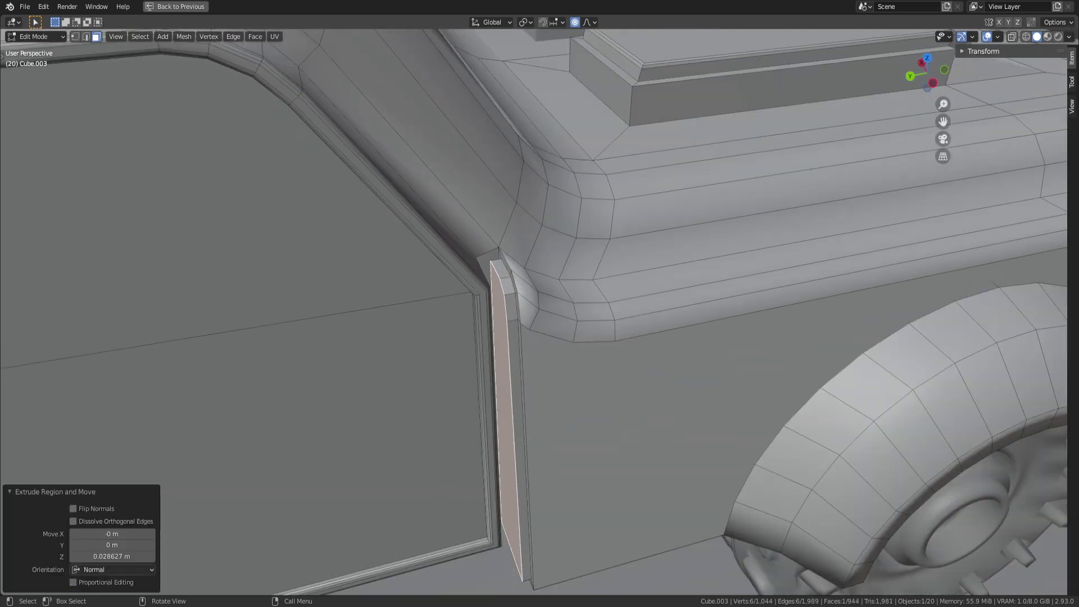
{"action": "mouse_move", "coordinate": [573, 388]}
{"action": "middle_mouse_down"}
{"action": "mouse_move", "coordinate": [483, 393]}
{"action": "mouse_move", "coordinate": [508, 391]}
{"action": "mouse_move", "coordinate": [537, 368]}
{"action": "mouse_move", "coordinate": [576, 368]}
{"action": "middle_mouse_up"}
{"action": "key", "text": "ctrl+z"}
{"action": "key", "text": "ctrl+z"}
{"action": "key", "text": "ctrl+z"}
Step: Inset the narrow face between door and front fender by 0.02868 m and extrude it 0.036006 m
{"action": "scroll", "coordinate": [508, 391], "scroll_direction": "up", "scroll_amount": 3}
{"action": "left_click", "coordinate": [587, 360]}
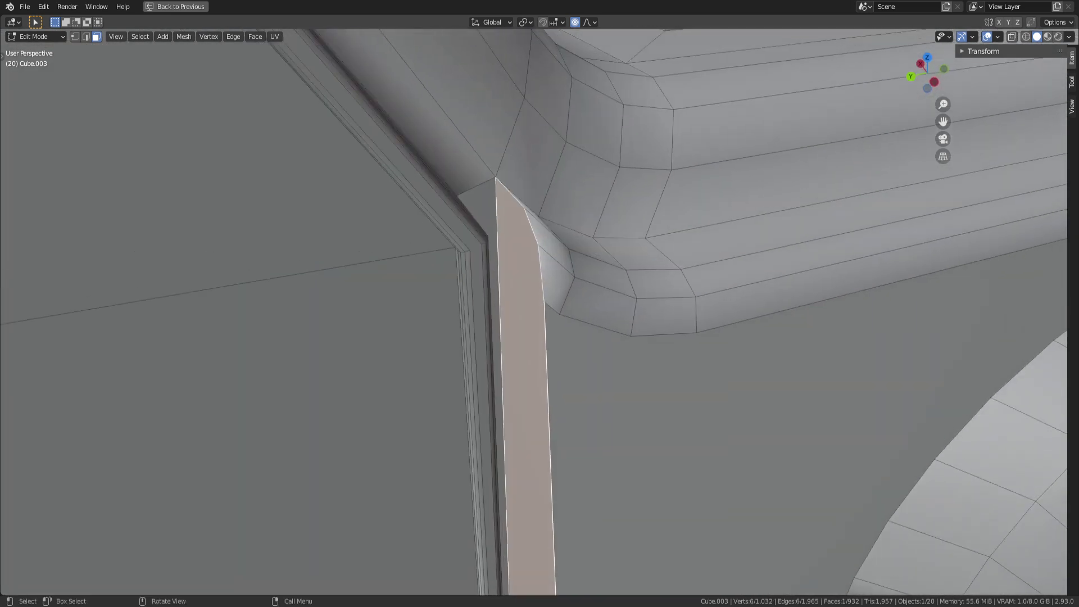
{"action": "left_click", "coordinate": [643, 389]}
{"action": "key", "text": "e"}
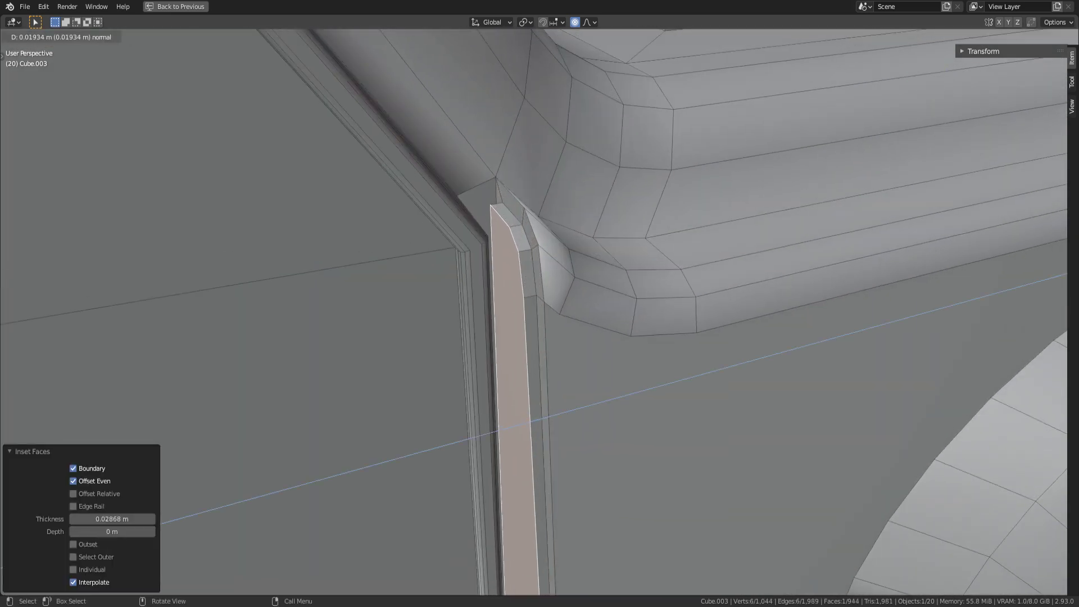
{"action": "left_click", "coordinate": [632, 384]}
{"action": "scroll", "coordinate": [629, 385], "scroll_direction": "down", "scroll_amount": 2}
{"action": "middle_click_drag", "start_coordinate": [628, 385], "coordinate": [542, 387]}
Step: Try a three-segment bevel around the extruded strip face, inspect it in Object Mode, and undo the bevel, extrusion and inset
{"action": "key", "text": "ctrl+b"}
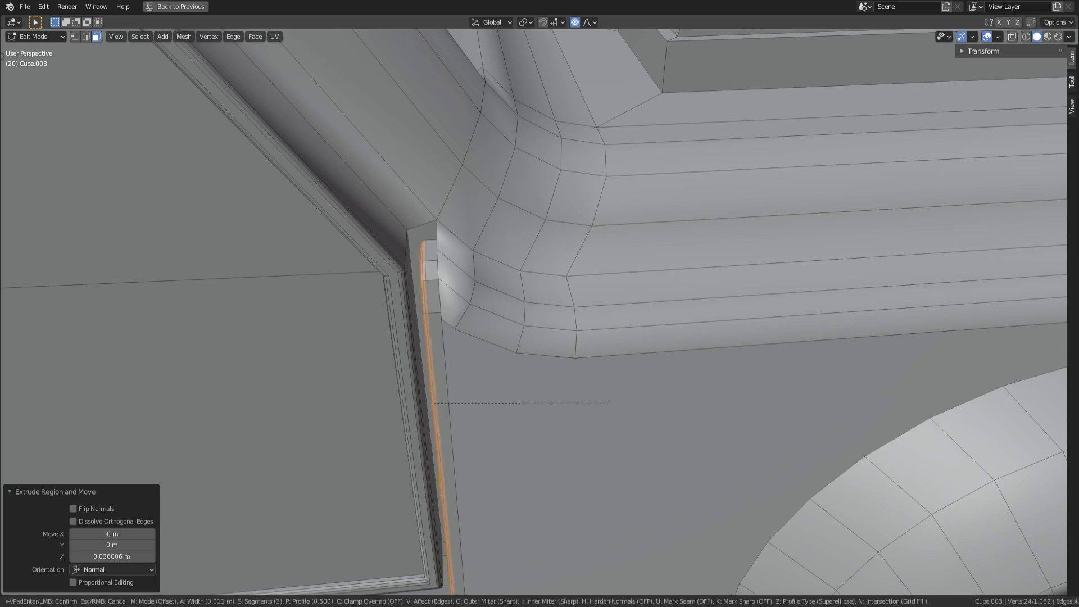
{"action": "left_click", "coordinate": [617, 406]}
{"action": "scroll", "coordinate": [617, 406], "scroll_direction": "down", "scroll_amount": 4}
{"action": "key", "text": "Tab"}
{"action": "mouse_move", "coordinate": [617, 406]}
{"action": "middle_mouse_down"}
{"action": "mouse_move", "coordinate": [686, 351]}
{"action": "mouse_move", "coordinate": [657, 363]}
{"action": "mouse_move", "coordinate": [638, 393]}
{"action": "mouse_move", "coordinate": [641, 439]}
{"action": "mouse_move", "coordinate": [629, 404]}
{"action": "middle_mouse_up"}
{"action": "key", "text": "Tab"}
{"action": "key", "text": "Tab"}
{"action": "key", "text": "Tab"}
{"action": "scroll", "coordinate": [640, 438], "scroll_direction": "up", "scroll_amount": 3}
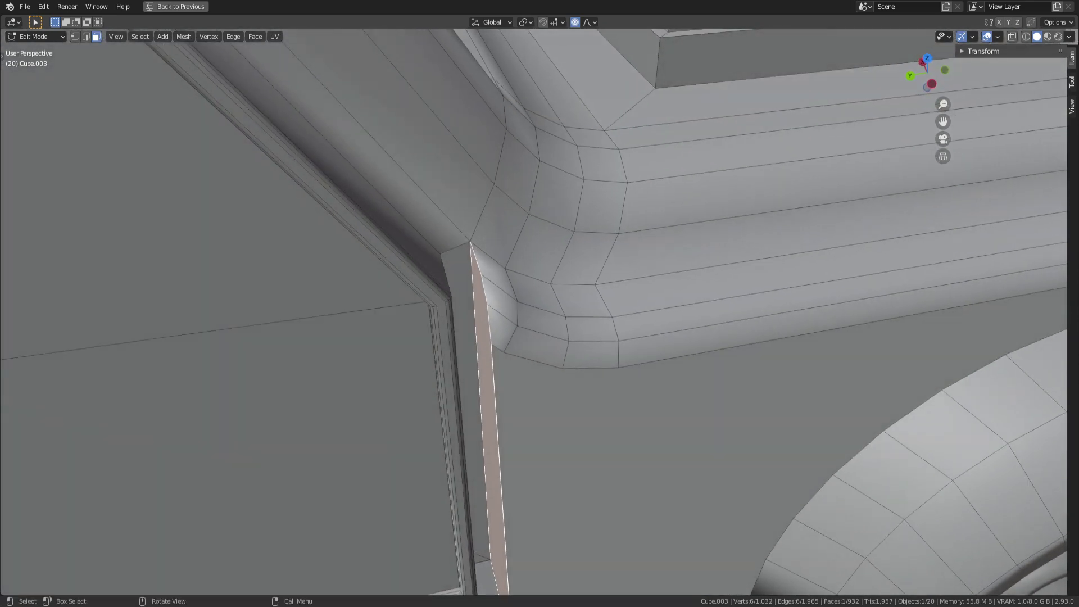
Step: Select the small triangular face at the door's front corner below the windshield pillar and examine it
{"action": "middle_click_drag", "start_coordinate": [488, 366], "coordinate": [462, 360]}
{"action": "left_click", "coordinate": [437, 321]}
{"action": "scroll", "coordinate": [449, 359], "scroll_direction": "down", "scroll_amount": 3}
{"action": "scroll", "coordinate": [427, 362], "scroll_direction": "down", "scroll_amount": 3}
{"action": "key", "text": "Tab"}
{"action": "key", "text": "Tab"}
{"action": "scroll", "coordinate": [461, 360], "scroll_direction": "up", "scroll_amount": 3}
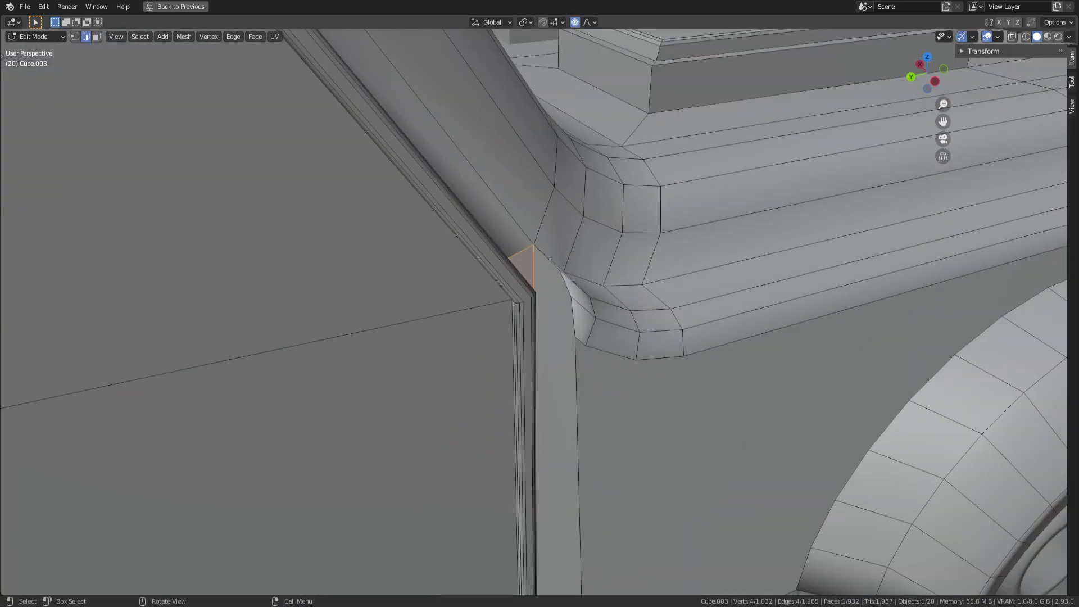
Step: Try to bevel the narrow strip's curved upper edges with a width of 0.0443 m and three segments, and undo it
{"action": "scroll", "coordinate": [539, 312], "scroll_direction": "up", "scroll_amount": 2}
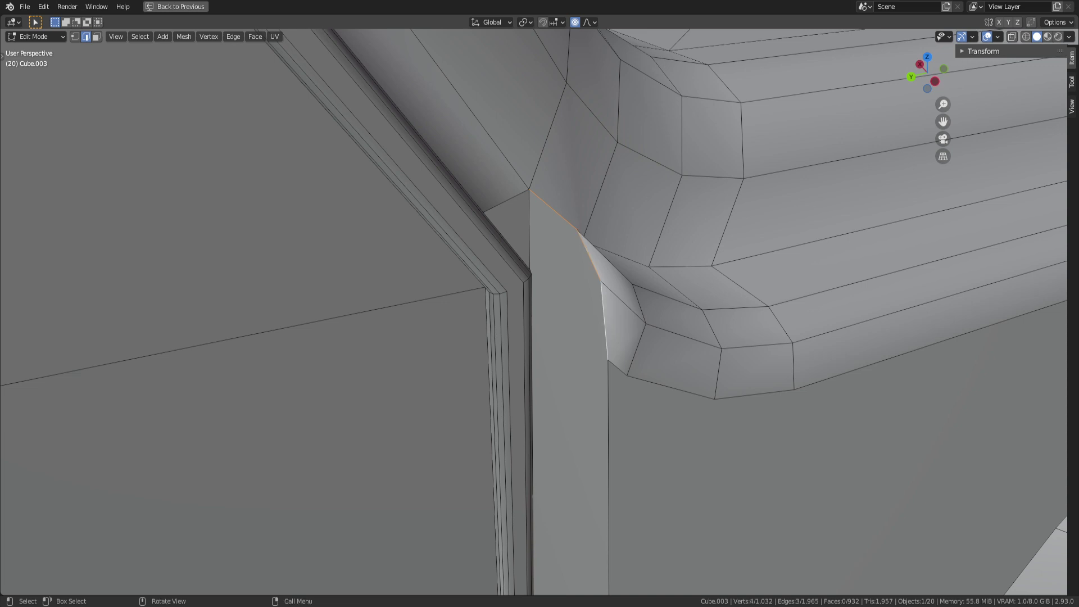
{"action": "middle_click_drag", "start_coordinate": [540, 312], "coordinate": [562, 337]}
{"action": "key", "text": "ctrl+b"}
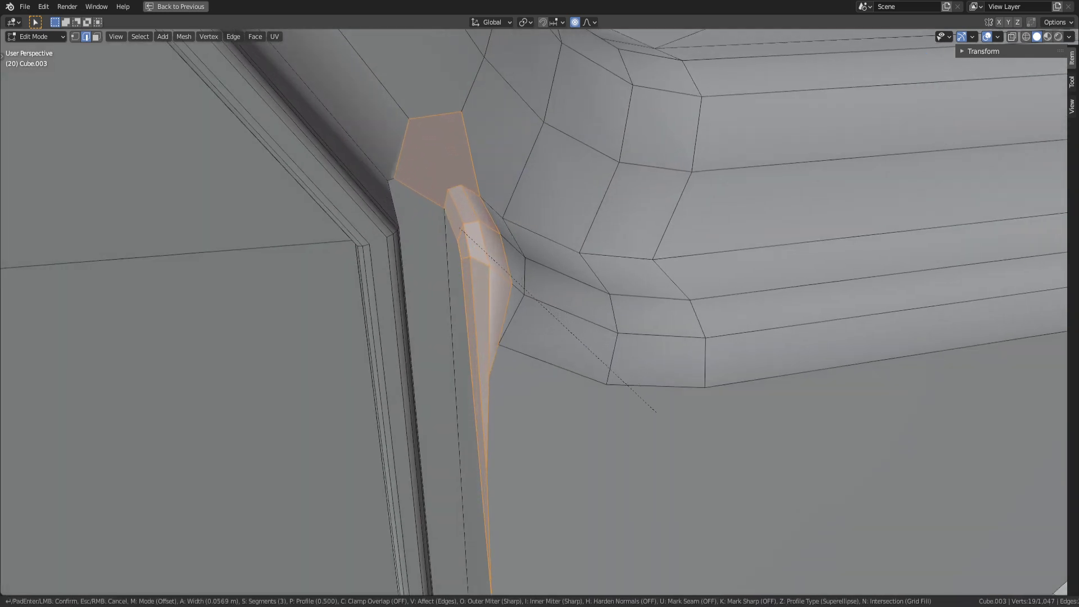
{"action": "left_click", "coordinate": [650, 400]}
{"action": "scroll", "coordinate": [650, 400], "scroll_direction": "down", "scroll_amount": 5}
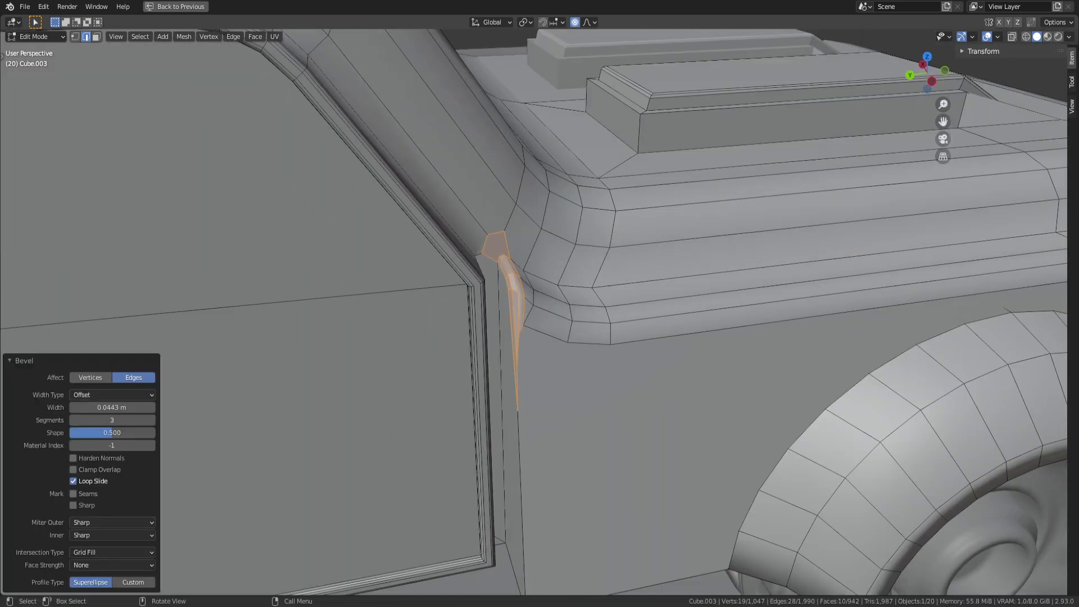
{"action": "key", "text": "Tab"}
{"action": "middle_click_drag", "start_coordinate": [650, 400], "coordinate": [548, 449]}
{"action": "key", "text": "Tab"}
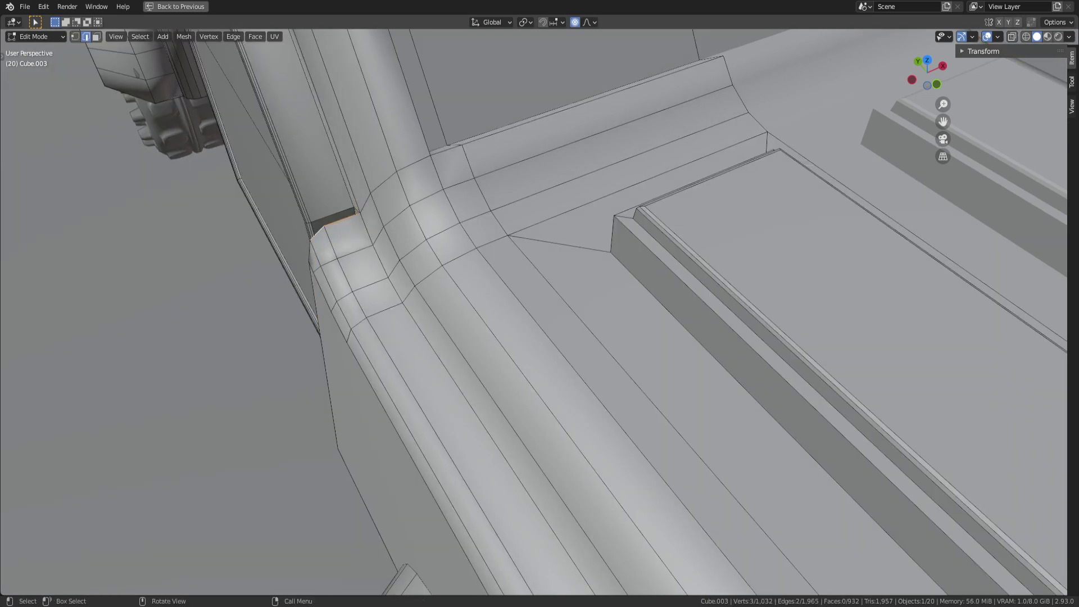
Step: Examine the fender corner and the whole car body in Object Mode and Edit Mode
{"action": "middle_click_drag", "start_coordinate": [539, 312], "coordinate": [593, 290]}
{"action": "scroll", "coordinate": [593, 290], "scroll_direction": "down", "scroll_amount": 2}
{"action": "key", "text": "Tab"}
{"action": "middle_click_drag", "start_coordinate": [264, 371], "coordinate": [212, 341]}
{"action": "scroll", "coordinate": [223, 337], "scroll_direction": "down", "scroll_amount": 3}
{"action": "middle_click_drag", "start_coordinate": [494, 326], "coordinate": [638, 306]}
{"action": "key", "text": "Tab"}
{"action": "middle_click_drag", "start_coordinate": [483, 315], "coordinate": [582, 307]}
{"action": "key", "text": "Tab"}
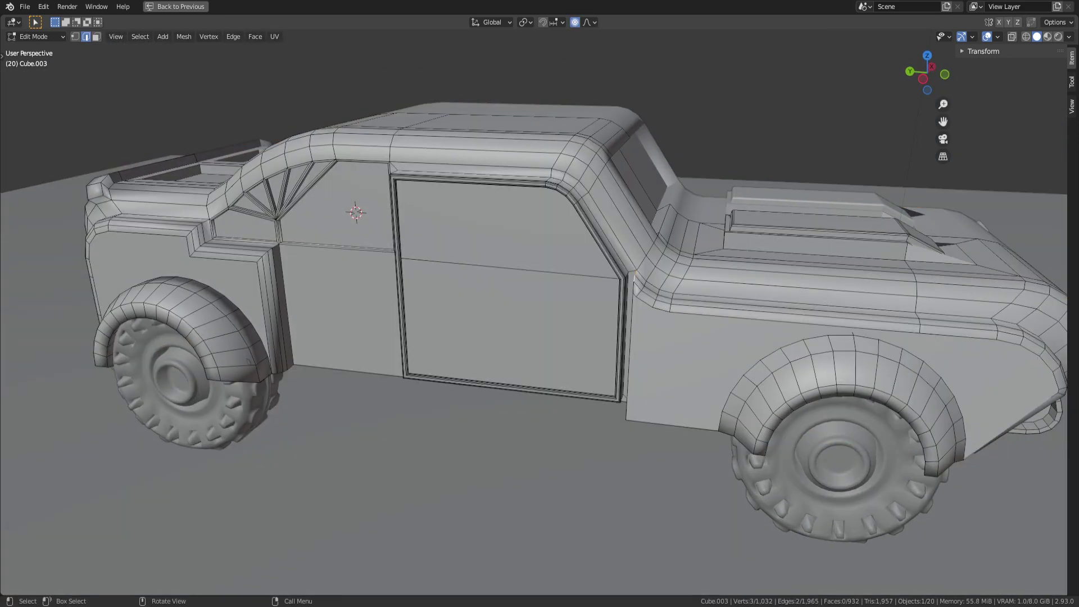
Step: Select the front door's window and lower panel faces in face select mode
{"action": "left_click", "coordinate": [505, 268]}
{"action": "key", "text": "3"}
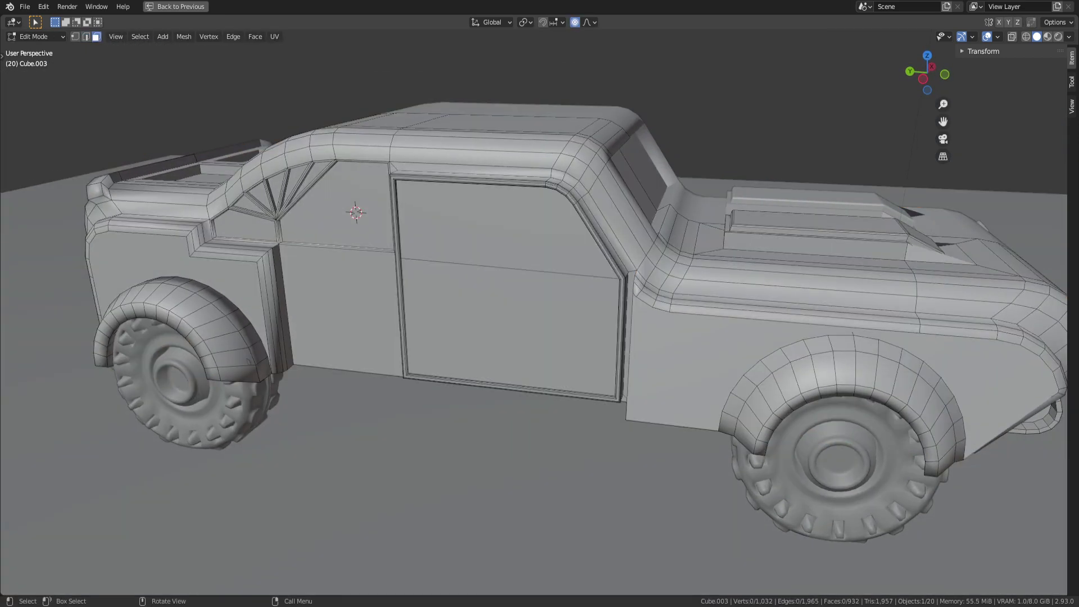
{"action": "left_click", "coordinate": [503, 236]}
{"action": "left_click", "coordinate": [505, 312], "text": "shift"}
Step: Paste a copy of the car body and move it off the ground plane along X, with a final move of -29.584 m
{"action": "scroll", "coordinate": [506, 312], "scroll_direction": "up", "scroll_amount": 2}
{"action": "key", "text": "Home"}
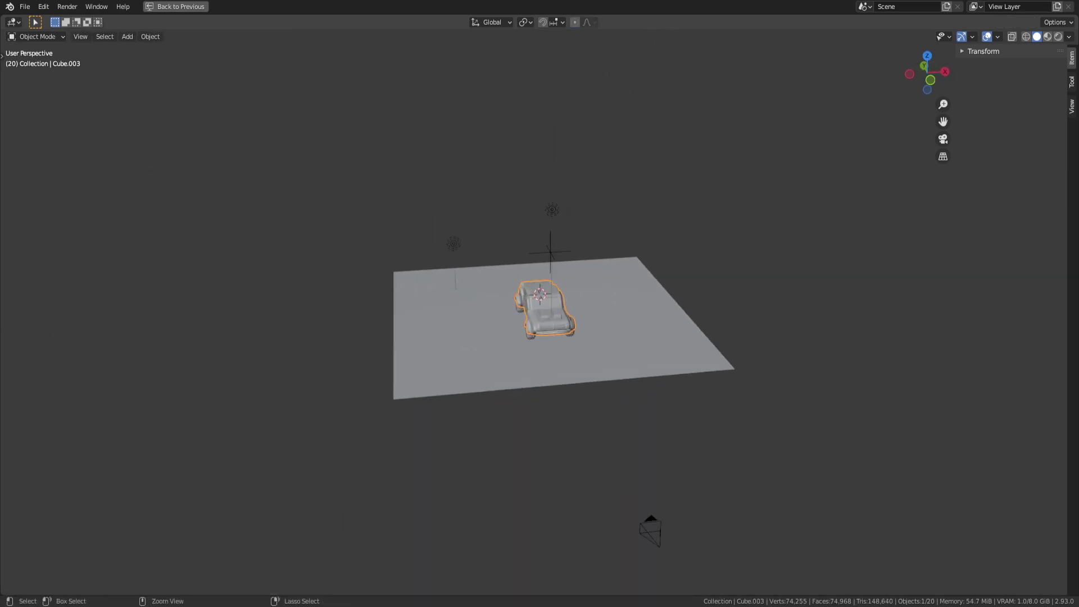
{"action": "key", "text": "ctrl+v"}
{"action": "key", "text": "g"}
{"action": "key", "text": "x"}
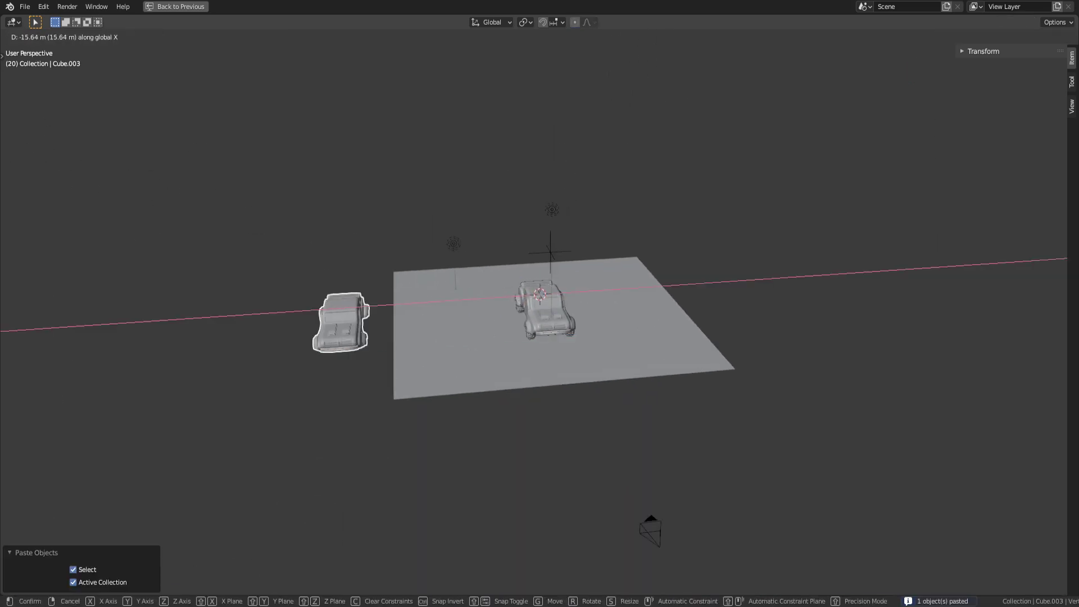
{"action": "left_click", "coordinate": [116, 339]}
{"action": "scroll", "coordinate": [539, 313], "scroll_direction": "down", "scroll_amount": 3}
{"action": "key", "text": "g"}
{"action": "key", "text": "y"}
{"action": "key", "text": "x"}
{"action": "left_click", "coordinate": [55, 344]}
Step: Select the original car body and reopen it in Edit Mode at the front door's selected faces
{"action": "scroll", "coordinate": [540, 312], "scroll_direction": "up", "scroll_amount": 11}
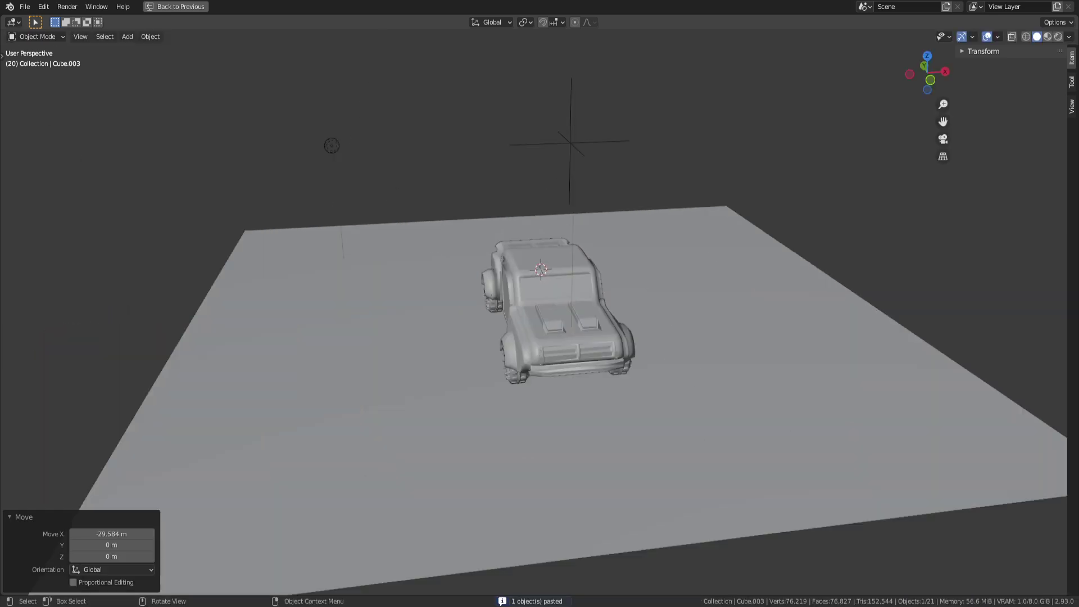
{"action": "left_click", "coordinate": [568, 331]}
{"action": "scroll", "coordinate": [539, 312], "scroll_direction": "up", "scroll_amount": 2}
{"action": "middle_click_drag", "start_coordinate": [225, 339], "coordinate": [303, 337]}
{"action": "key", "text": "Tab"}
{"action": "scroll", "coordinate": [304, 337], "scroll_direction": "up", "scroll_amount": 1}
{"action": "middle_click_drag", "start_coordinate": [153, 423], "coordinate": [204, 420]}
{"action": "scroll", "coordinate": [204, 420], "scroll_direction": "up", "scroll_amount": 1}
{"action": "scroll", "coordinate": [686, 247], "scroll_direction": "up", "scroll_amount": 5}
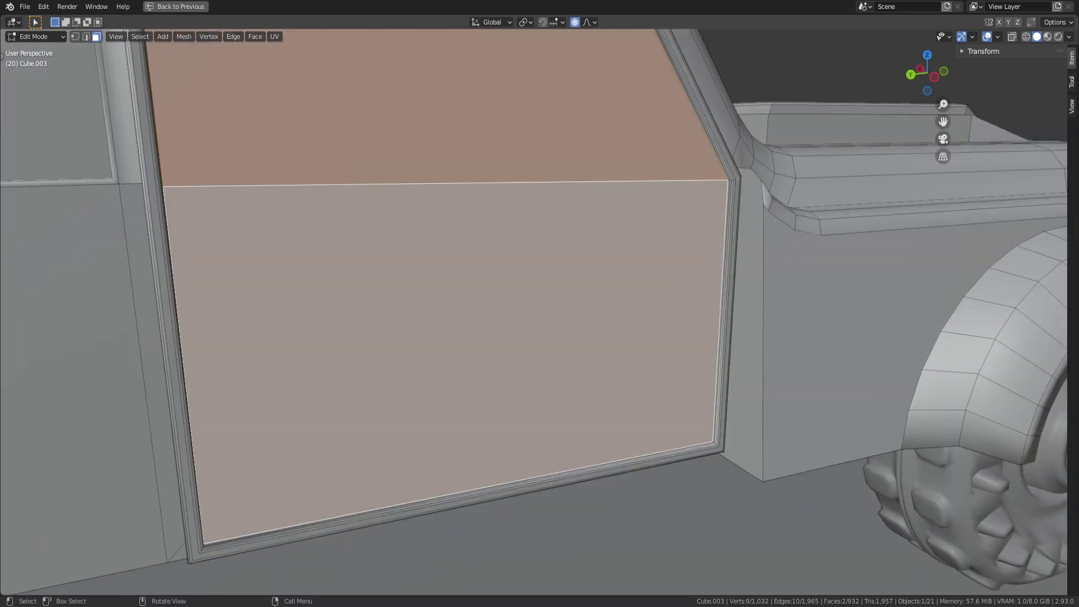
{"action": "middle_click_drag", "start_coordinate": [539, 313], "coordinate": [522, 312]}
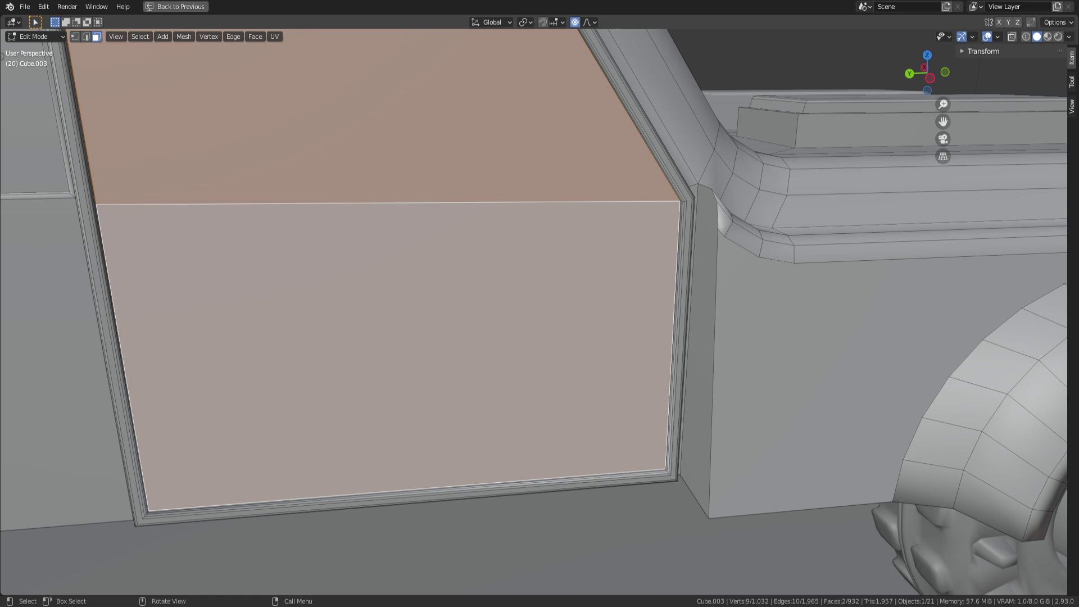
Step: Select the front fender's side face and inspect the car body in Object Mode and Edit Mode
{"action": "left_click", "coordinate": [798, 370]}
{"action": "scroll", "coordinate": [540, 313], "scroll_direction": "down", "scroll_amount": 12}
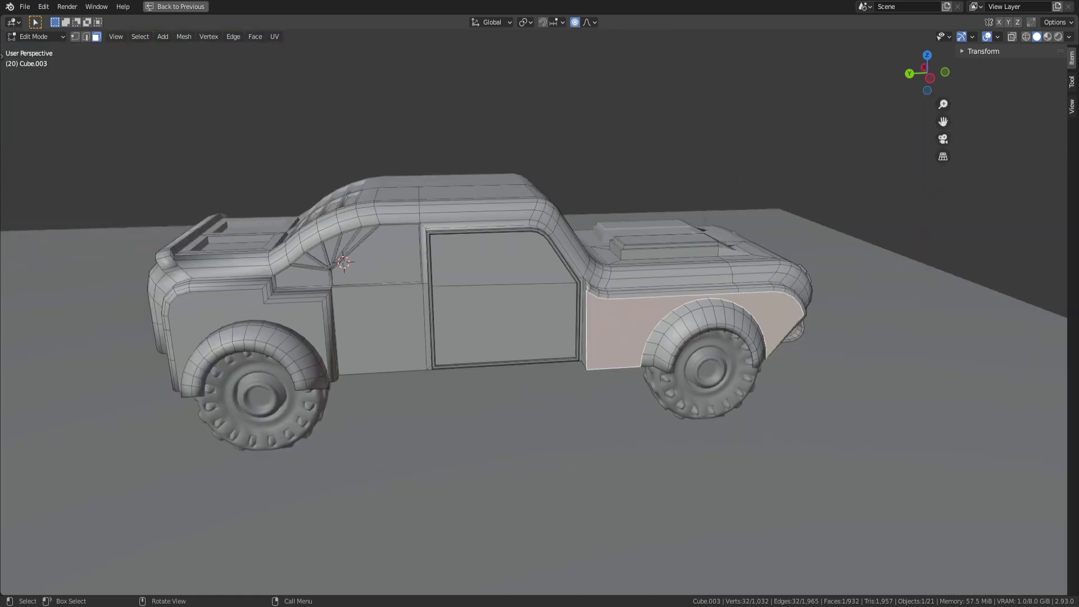
{"action": "scroll", "coordinate": [540, 312], "scroll_direction": "up", "scroll_amount": 8}
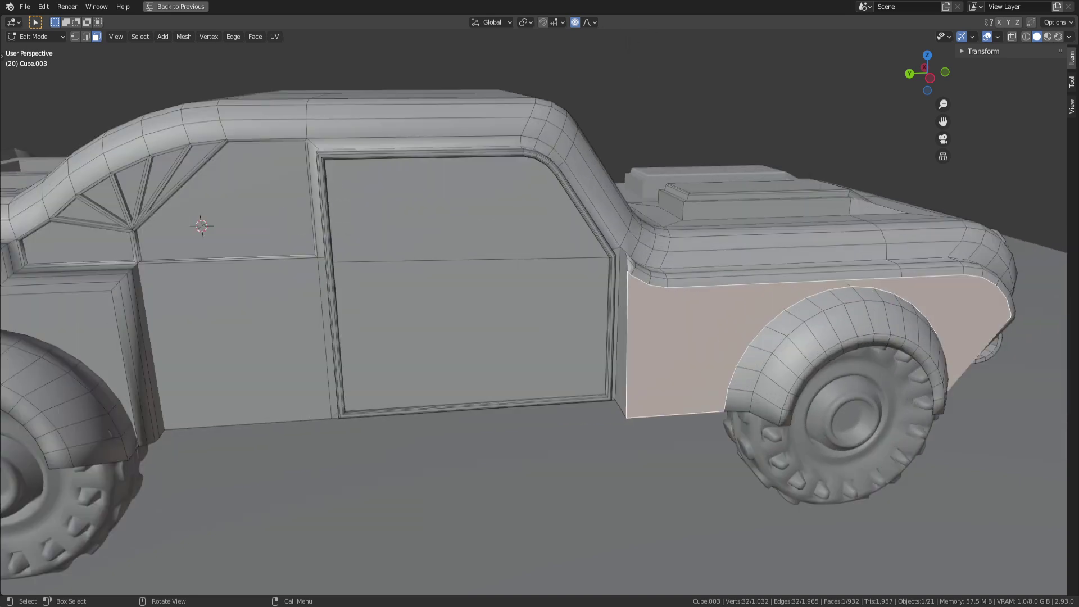
{"action": "middle_click_drag", "start_coordinate": [539, 313], "coordinate": [682, 326]}
{"action": "key", "text": "Tab"}
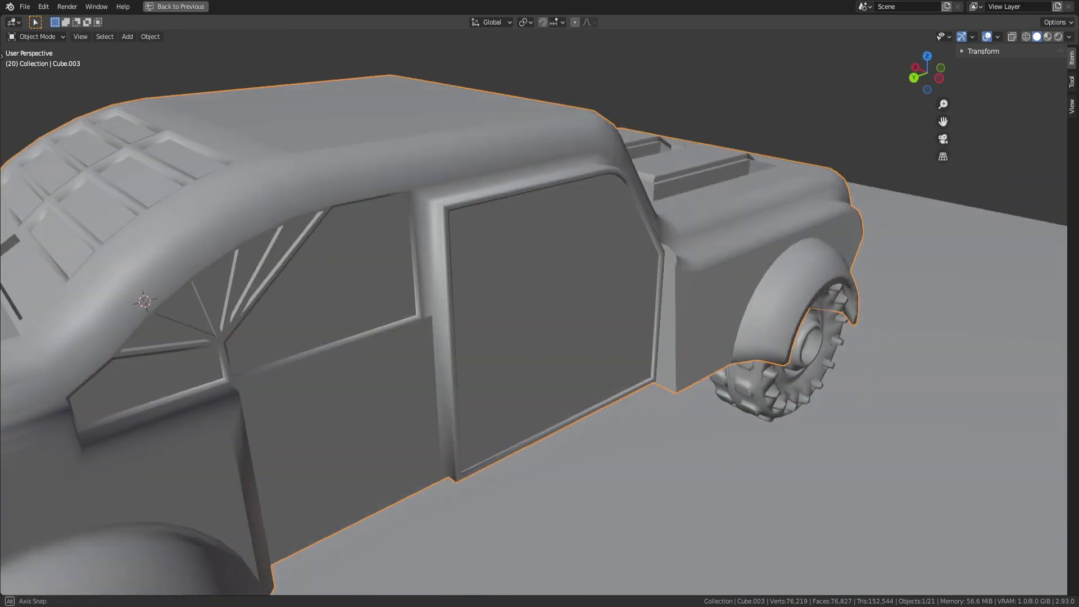
{"action": "key", "text": "Tab"}
{"action": "scroll", "coordinate": [540, 312], "scroll_direction": "down", "scroll_amount": 8}
{"action": "scroll", "coordinate": [540, 313], "scroll_direction": "up", "scroll_amount": 6}
{"action": "middle_click_drag", "start_coordinate": [539, 312], "coordinate": [427, 281]}
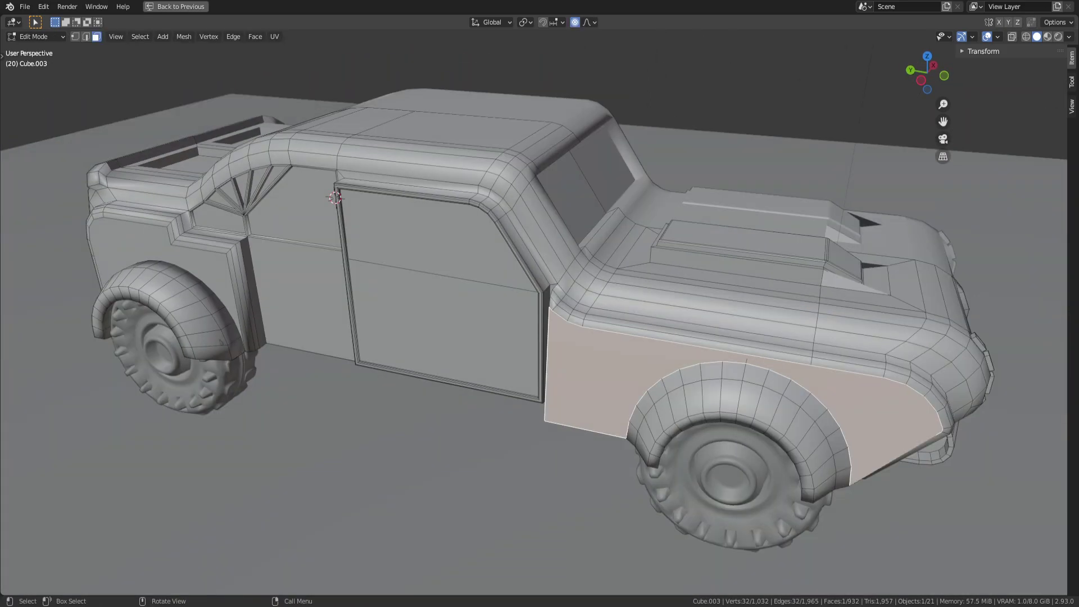
Step: Examine the front door frame, front fender and overall side profile of the car body from several angles
{"action": "middle_click_drag", "start_coordinate": [539, 312], "coordinate": [606, 312]}
{"action": "scroll", "coordinate": [539, 313], "scroll_direction": "up", "scroll_amount": 3}
{"action": "scroll", "coordinate": [539, 312], "scroll_direction": "up", "scroll_amount": 3}
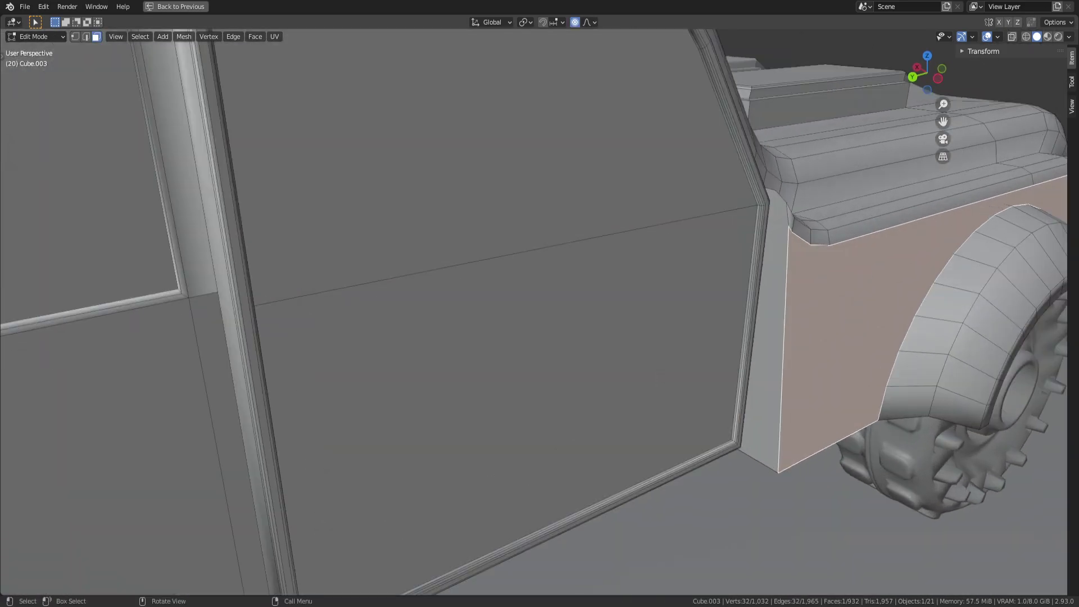
{"action": "middle_click_drag", "start_coordinate": [275, 132], "coordinate": [1, 154]}
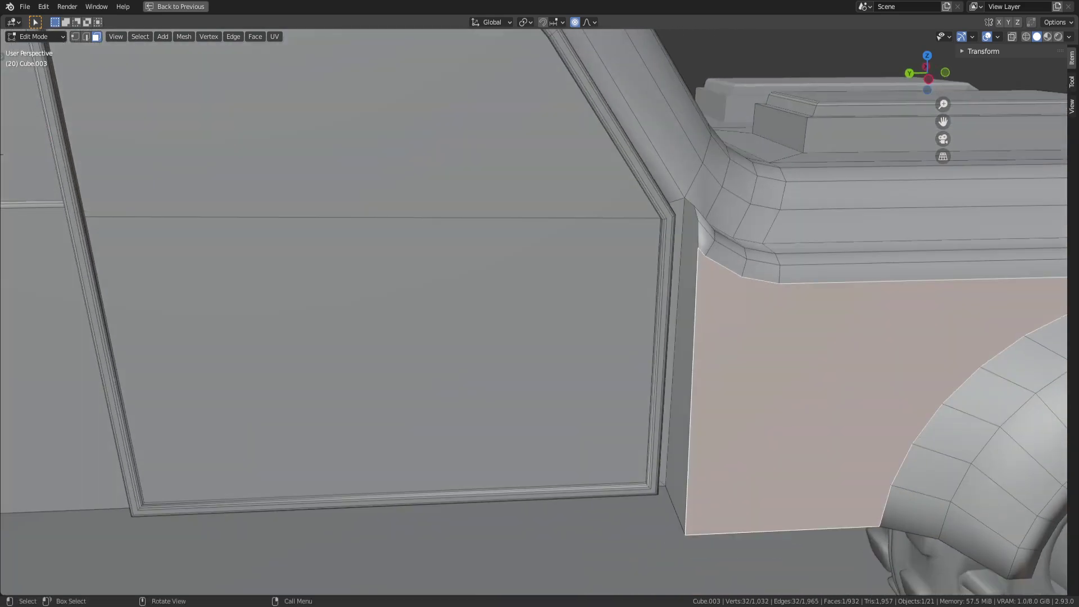
{"action": "scroll", "coordinate": [539, 313], "scroll_direction": "down", "scroll_amount": 5}
{"action": "middle_click_drag", "start_coordinate": [540, 313], "coordinate": [1005, 306]}
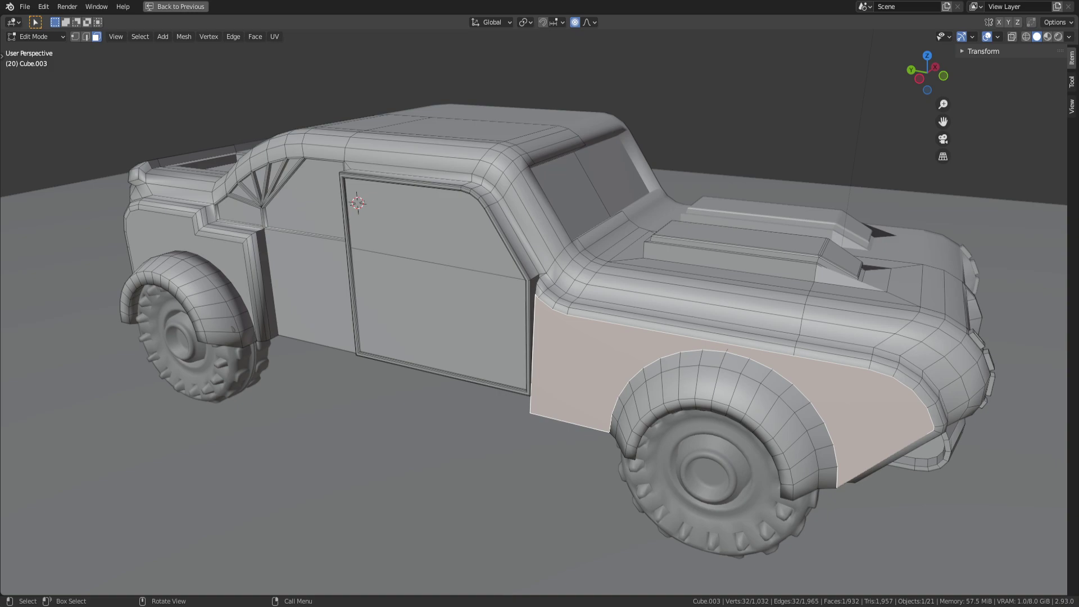
{"action": "middle_click_drag", "start_coordinate": [506, 315], "coordinate": [236, 328]}
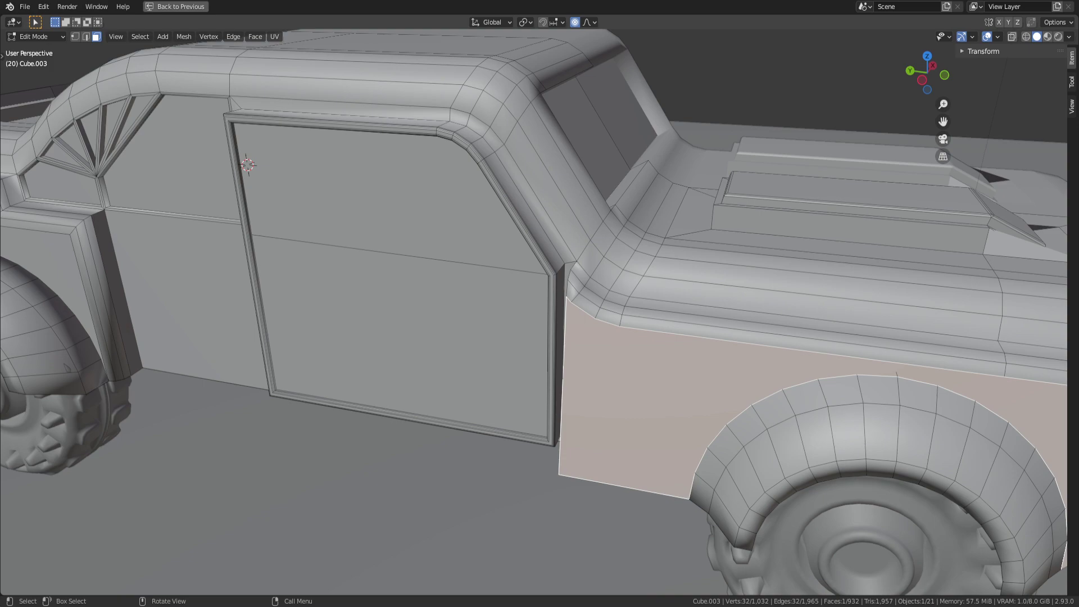
{"action": "scroll", "coordinate": [236, 329], "scroll_direction": "down", "scroll_amount": 4}
{"action": "middle_click_drag", "start_coordinate": [236, 329], "coordinate": [410, 326]}
{"action": "scroll", "coordinate": [303, 331], "scroll_direction": "up", "scroll_amount": 3}
{"action": "scroll", "coordinate": [343, 331], "scroll_direction": "down", "scroll_amount": 3}
{"action": "scroll", "coordinate": [410, 326], "scroll_direction": "up", "scroll_amount": 2}
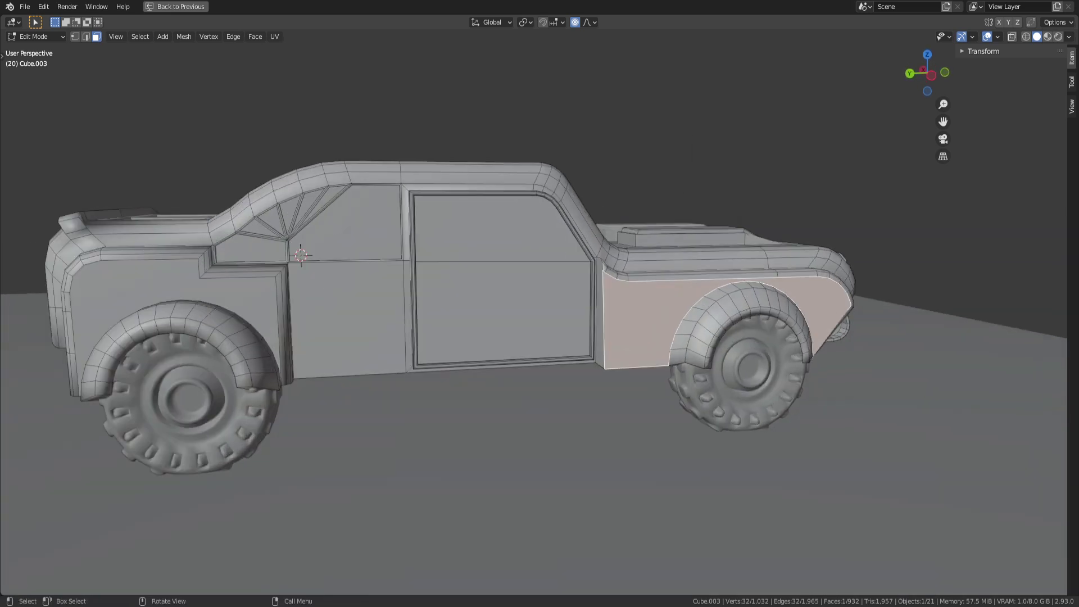
{"action": "middle_click_drag", "start_coordinate": [410, 326], "coordinate": [460, 258]}
{"action": "scroll", "coordinate": [433, 292], "scroll_direction": "up", "scroll_amount": 3}
{"action": "scroll", "coordinate": [522, 264], "scroll_direction": "down", "scroll_amount": 5}
{"action": "scroll", "coordinate": [562, 261], "scroll_direction": "up", "scroll_amount": 2}
{"action": "scroll", "coordinate": [533, 298], "scroll_direction": "up", "scroll_amount": 3}
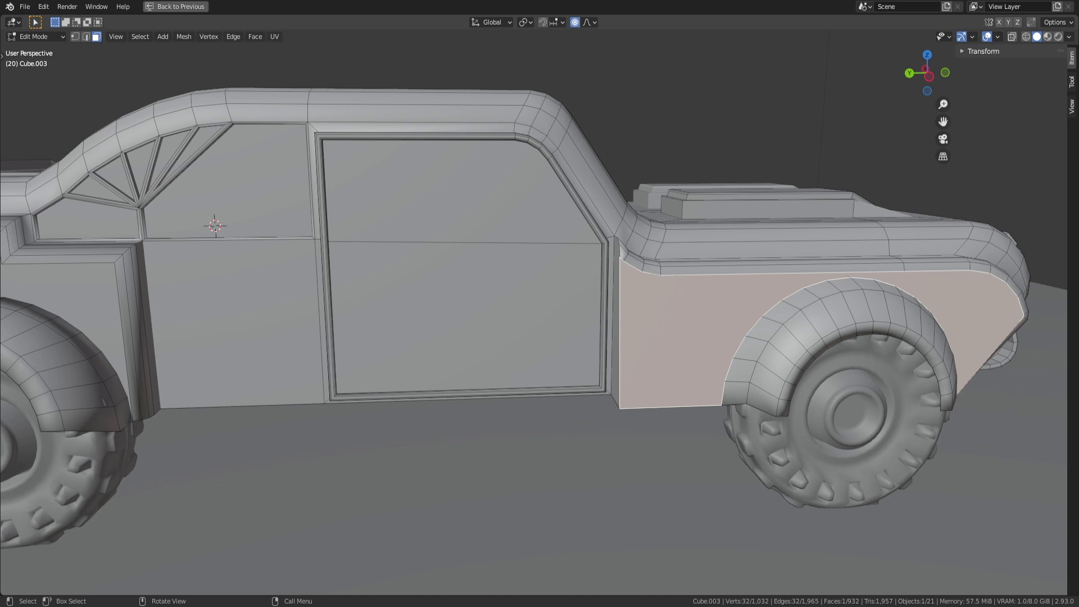
{"action": "scroll", "coordinate": [539, 303], "scroll_direction": "down", "scroll_amount": 4}
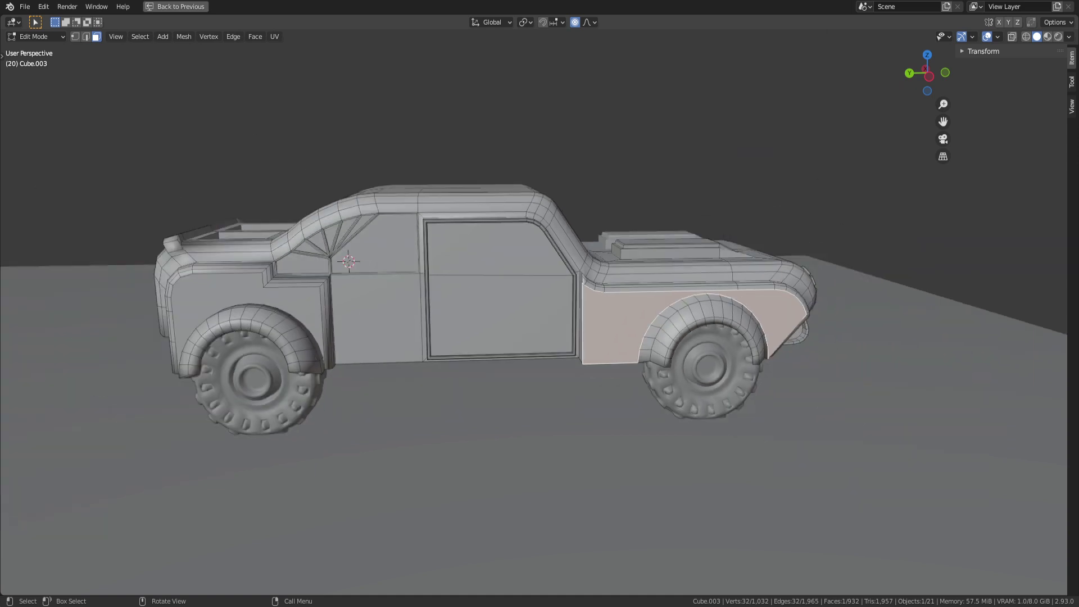
{"action": "scroll", "coordinate": [540, 303], "scroll_direction": "up", "scroll_amount": 3}
{"action": "middle_click_drag", "start_coordinate": [540, 303], "coordinate": [618, 270]}
{"action": "scroll", "coordinate": [618, 270], "scroll_direction": "up", "scroll_amount": 2}
{"action": "key", "text": "shift+grave"}
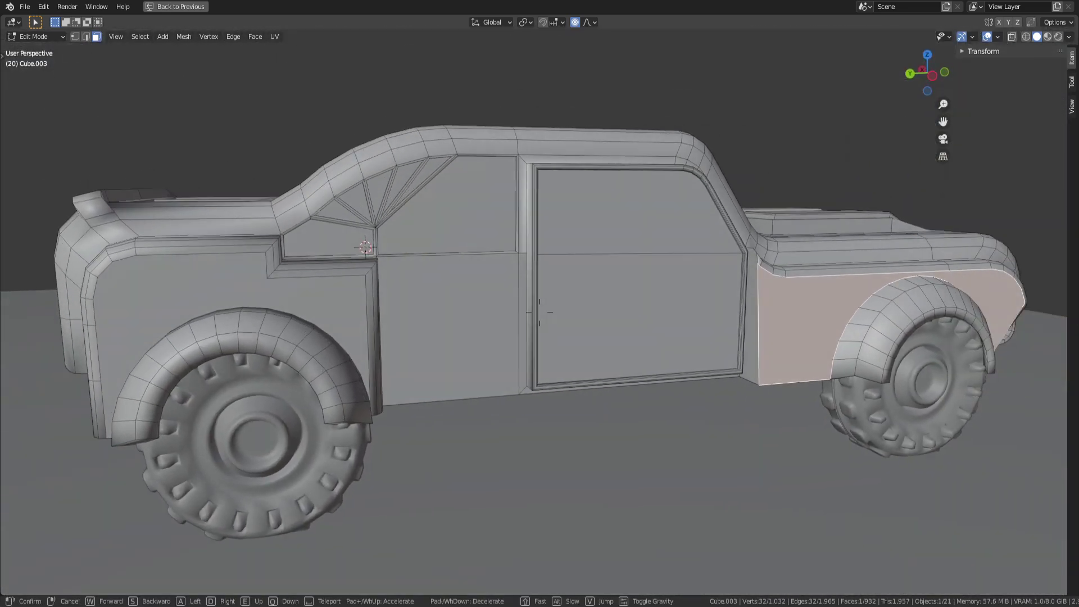
{"action": "left_click", "coordinate": [539, 311]}
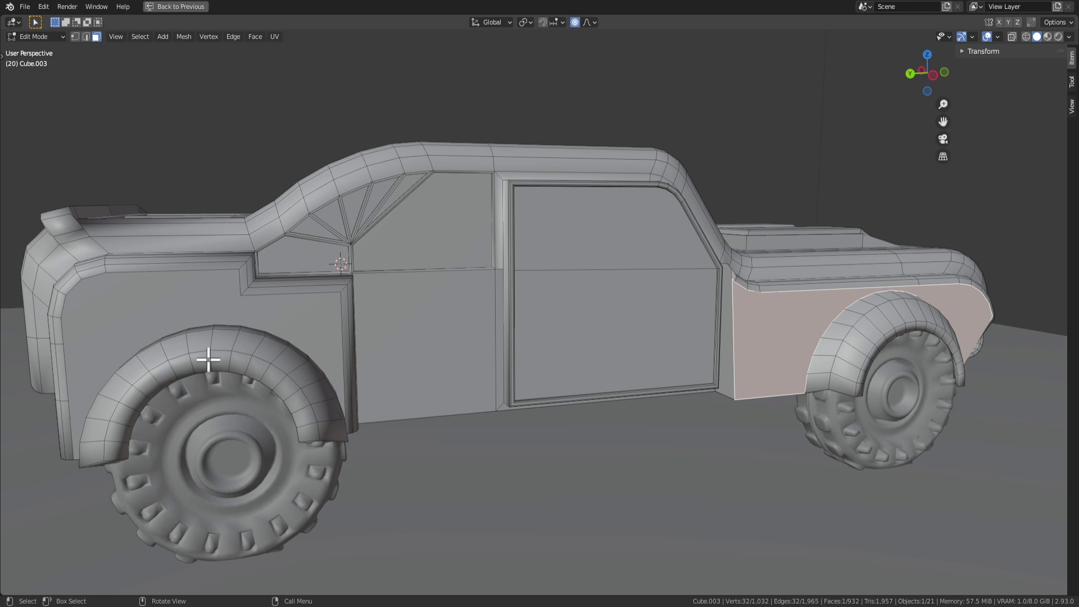
Step: Inspect the roofline and front door in Object Mode and Edit Mode, selecting the door's lower panel face
{"action": "scroll", "coordinate": [831, 308], "scroll_direction": "up", "scroll_amount": 3}
{"action": "middle_click_drag", "start_coordinate": [717, 340], "coordinate": [636, 347]}
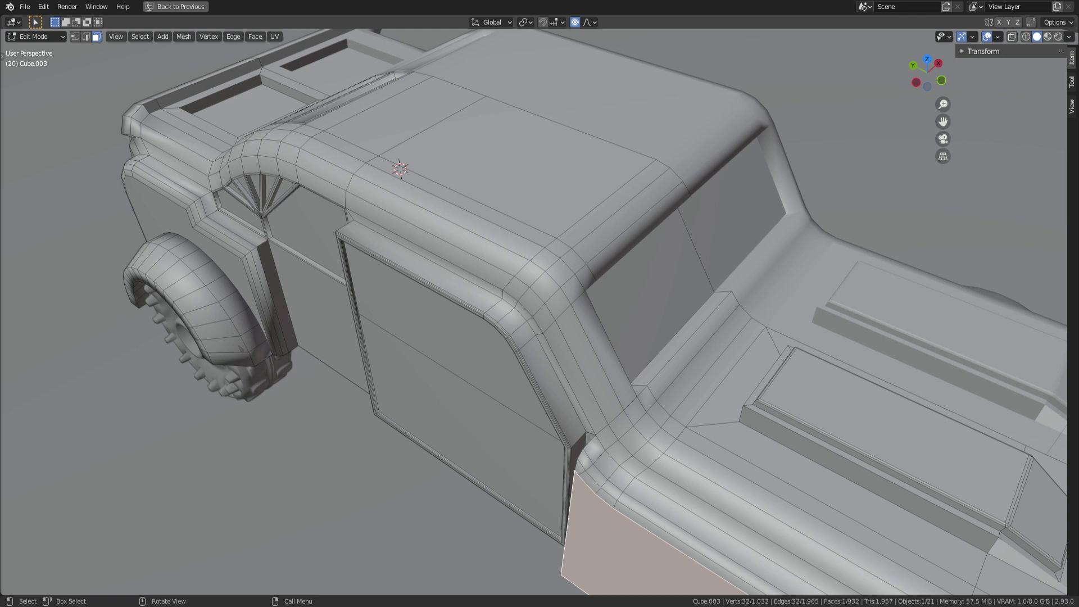
{"action": "middle_click_drag", "start_coordinate": [691, 385], "coordinate": [710, 308]}
{"action": "scroll", "coordinate": [636, 352], "scroll_direction": "up", "scroll_amount": 3}
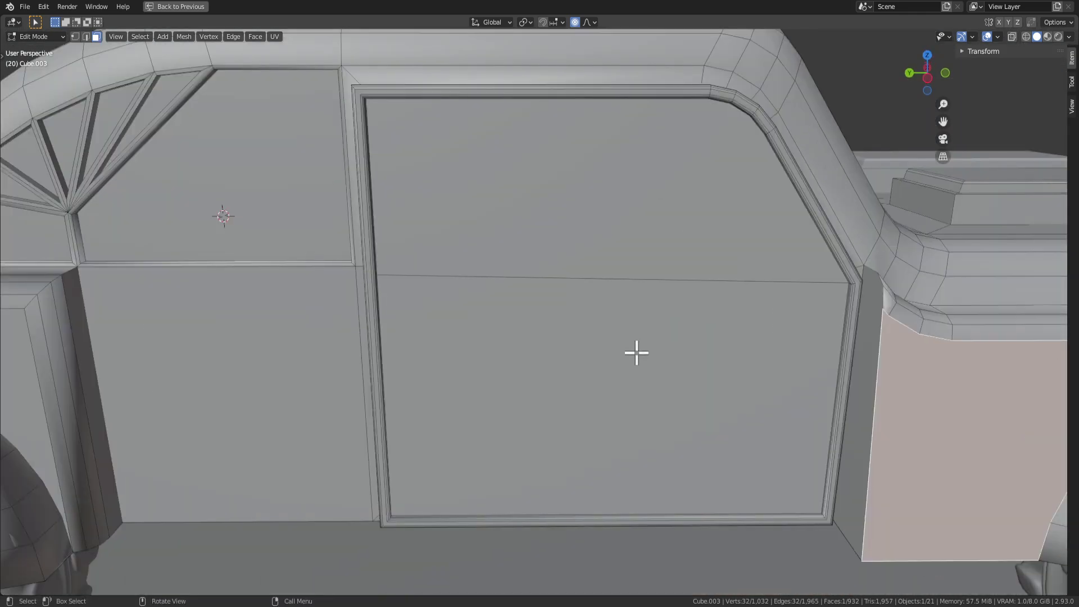
{"action": "middle_click_drag", "start_coordinate": [636, 352], "coordinate": [4, 309]}
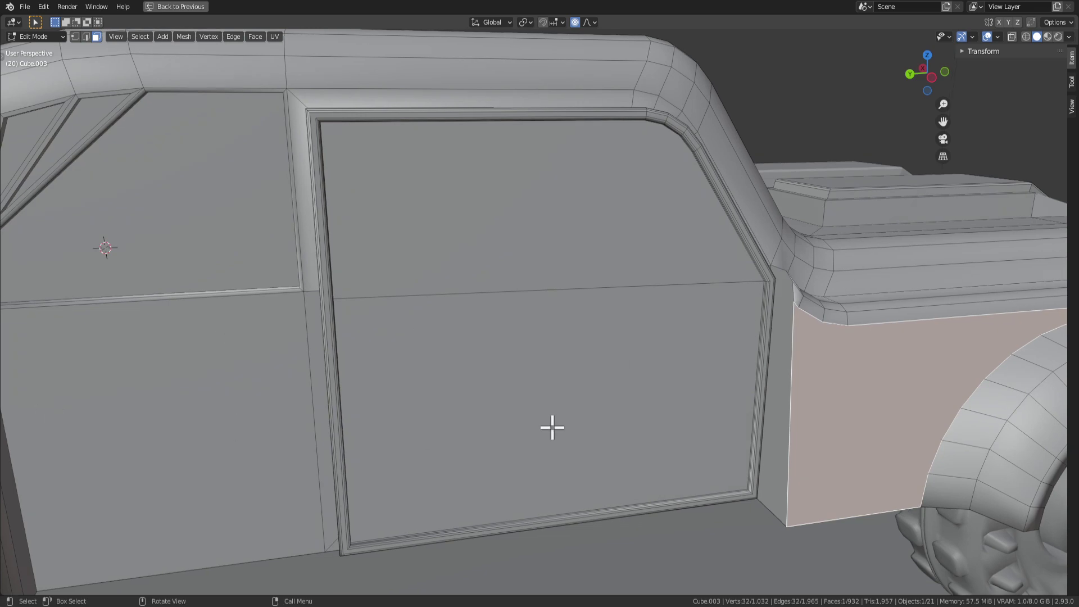
{"action": "middle_click_drag", "start_coordinate": [552, 428], "coordinate": [497, 400]}
{"action": "key", "text": "Tab"}
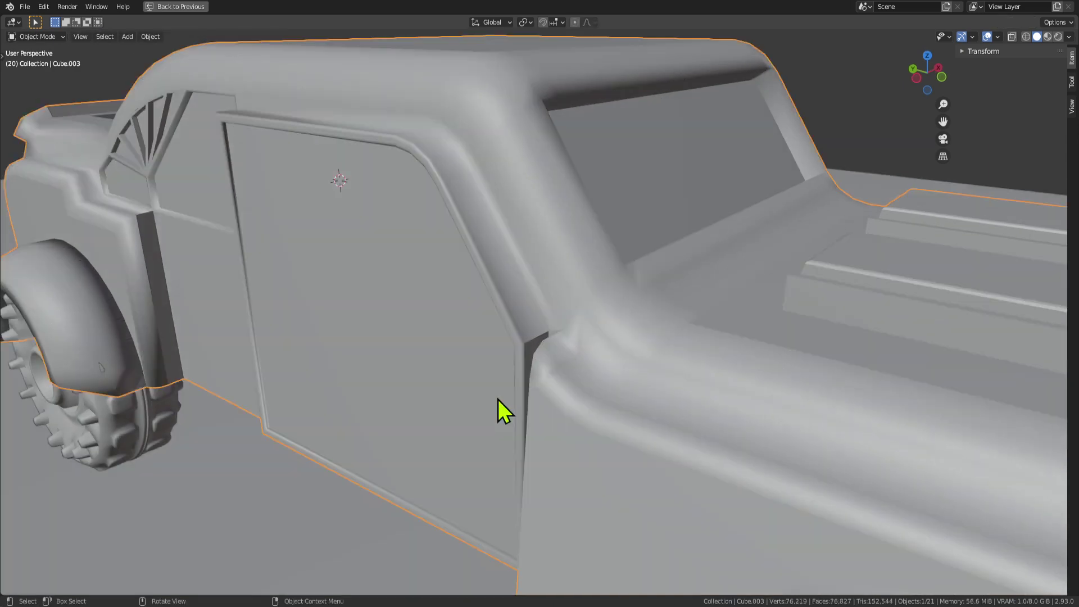
{"action": "key", "text": "Tab"}
{"action": "middle_click_drag", "start_coordinate": [551, 294], "coordinate": [386, 344]}
{"action": "key", "text": "Tab"}
{"action": "key", "text": "Tab"}
{"action": "left_click", "coordinate": [540, 444]}
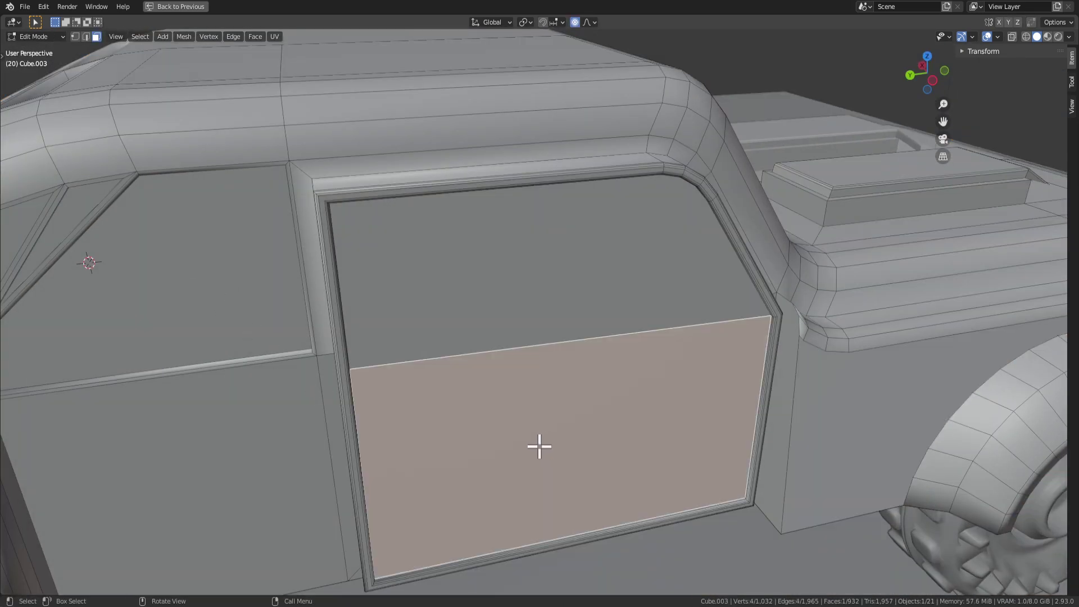
Step: Select the side panel face below the rear side window and inset it by 0.02096 m
{"action": "middle_click_drag", "start_coordinate": [539, 444], "coordinate": [655, 275]}
{"action": "scroll", "coordinate": [645, 291], "scroll_direction": "up", "scroll_amount": 2}
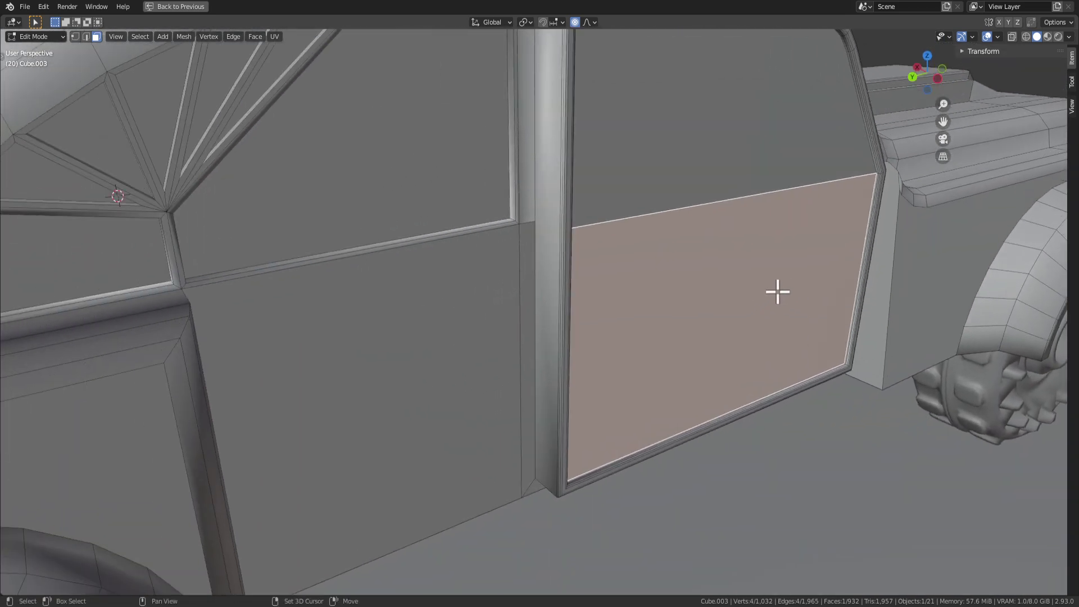
{"action": "left_click", "coordinate": [430, 324]}
{"action": "key", "text": "i"}
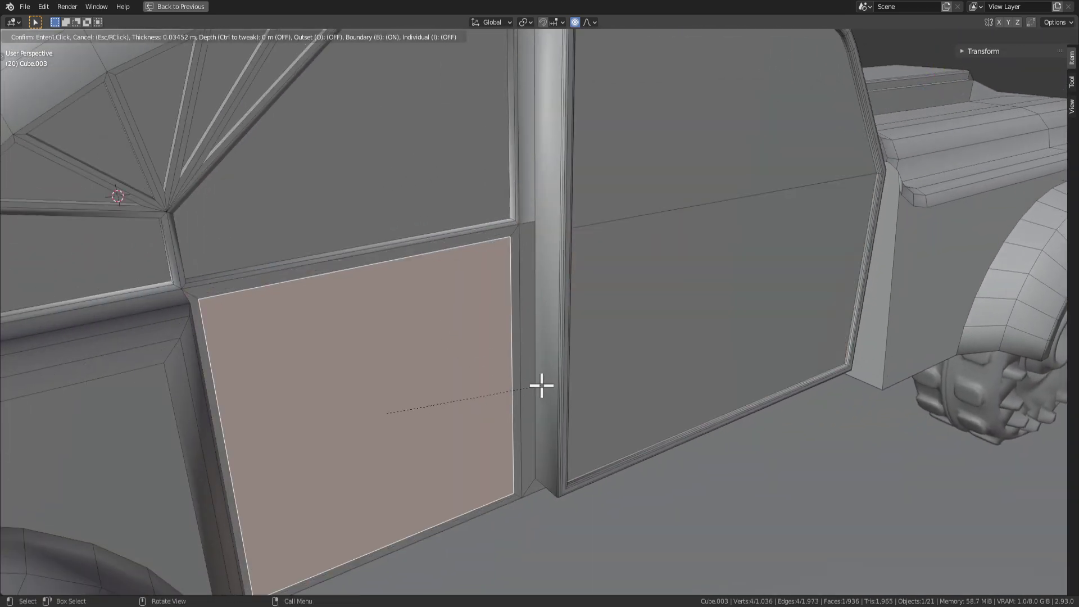
{"action": "left_click", "coordinate": [546, 386]}
Step: Extrude the inset rear side panel face outward by 0.096842 m along its normal
{"action": "key", "text": "e"}
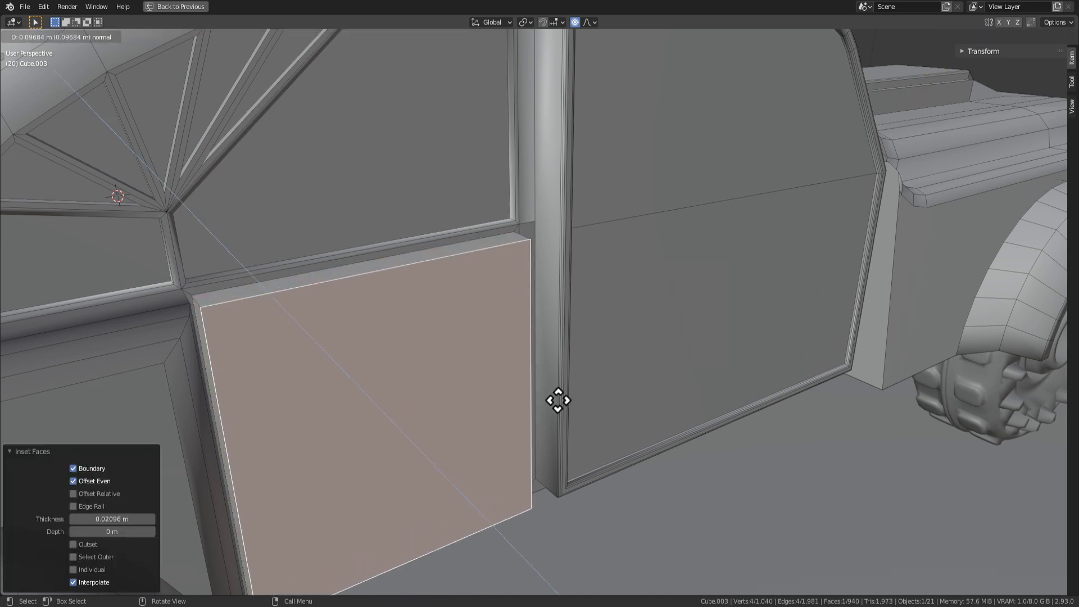
{"action": "left_click", "coordinate": [558, 400]}
{"action": "middle_click_drag", "start_coordinate": [558, 400], "coordinate": [662, 376]}
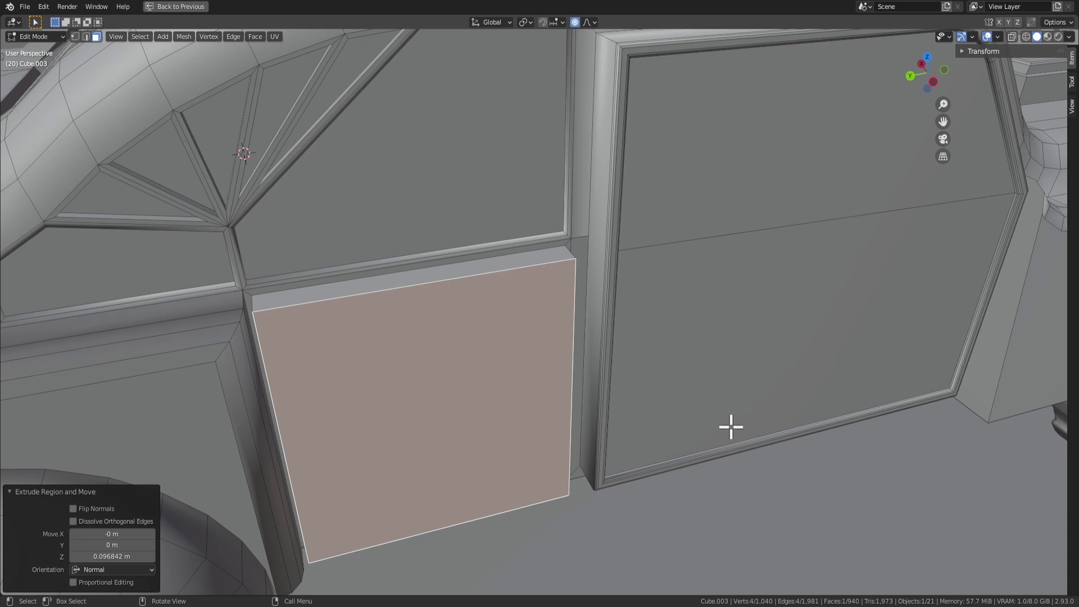
Step: Inset the raised rear side panel face and extrude the inner face inward by -0.044945 m along its normal
{"action": "key", "text": "ctrl+z"}
{"action": "key", "text": "e"}
{"action": "left_click", "coordinate": [715, 413]}
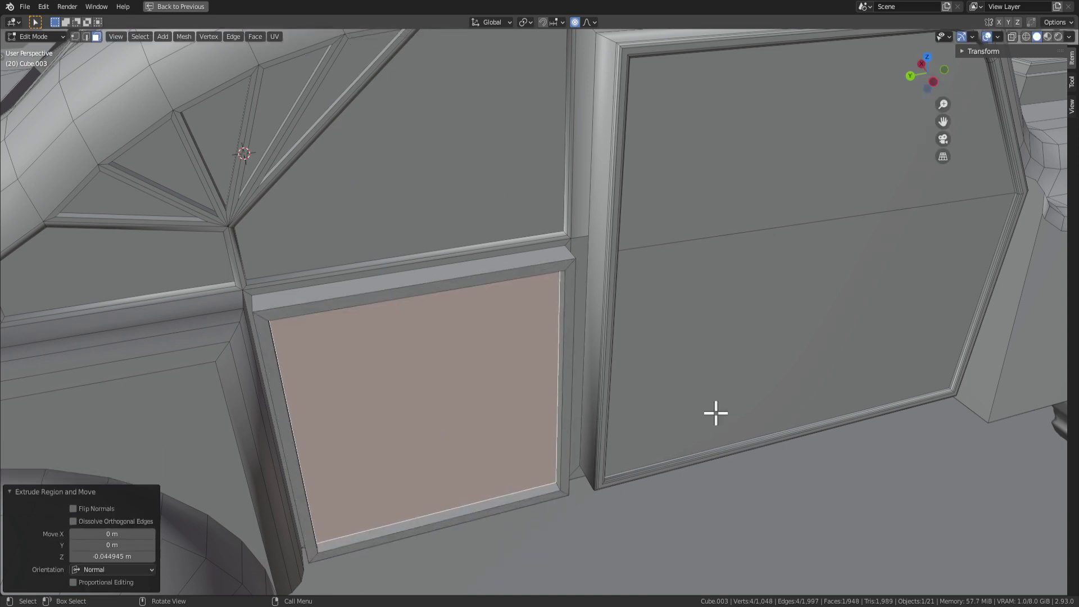
{"action": "key", "text": "ctrl+KP_Add"}
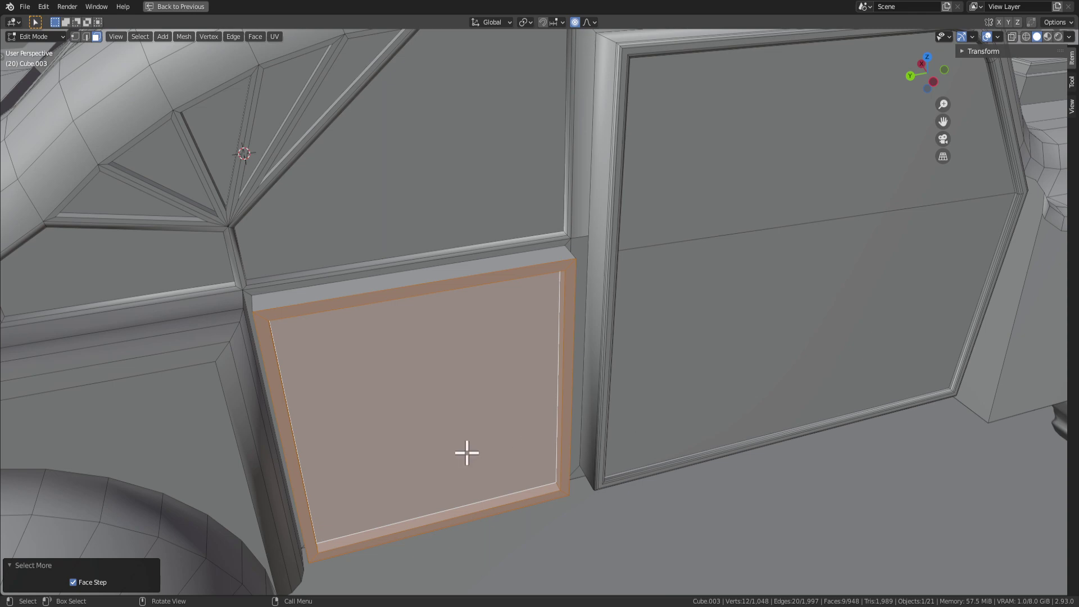
{"action": "left_click", "coordinate": [440, 414], "text": "ctrl"}
{"action": "middle_click_drag", "start_coordinate": [523, 427], "coordinate": [575, 421]}
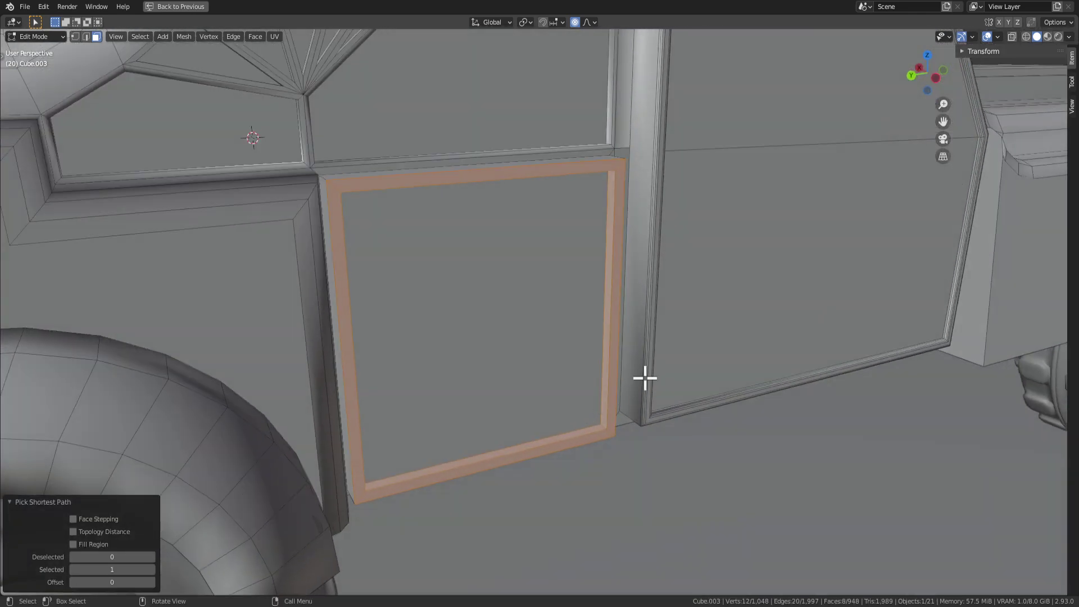
{"action": "middle_click_drag", "start_coordinate": [645, 378], "coordinate": [592, 349]}
{"action": "key", "text": "ctrl+b"}
{"action": "right_click", "coordinate": [636, 385]}
{"action": "left_click", "coordinate": [491, 219], "text": "shift"}
{"action": "middle_click_drag", "start_coordinate": [491, 217], "coordinate": [486, 285]}
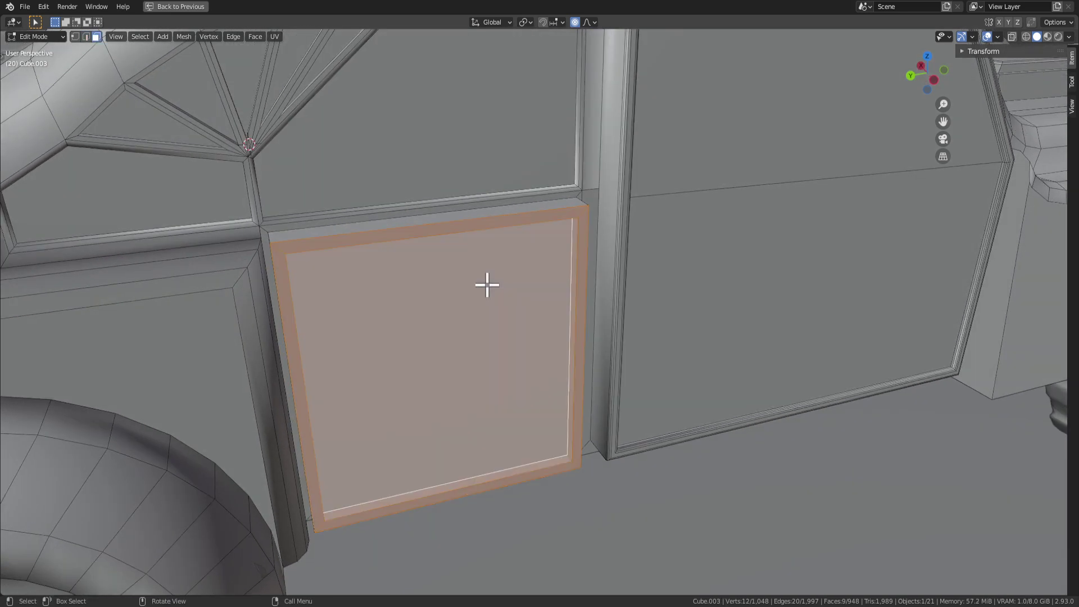
{"action": "left_click", "coordinate": [486, 285]}
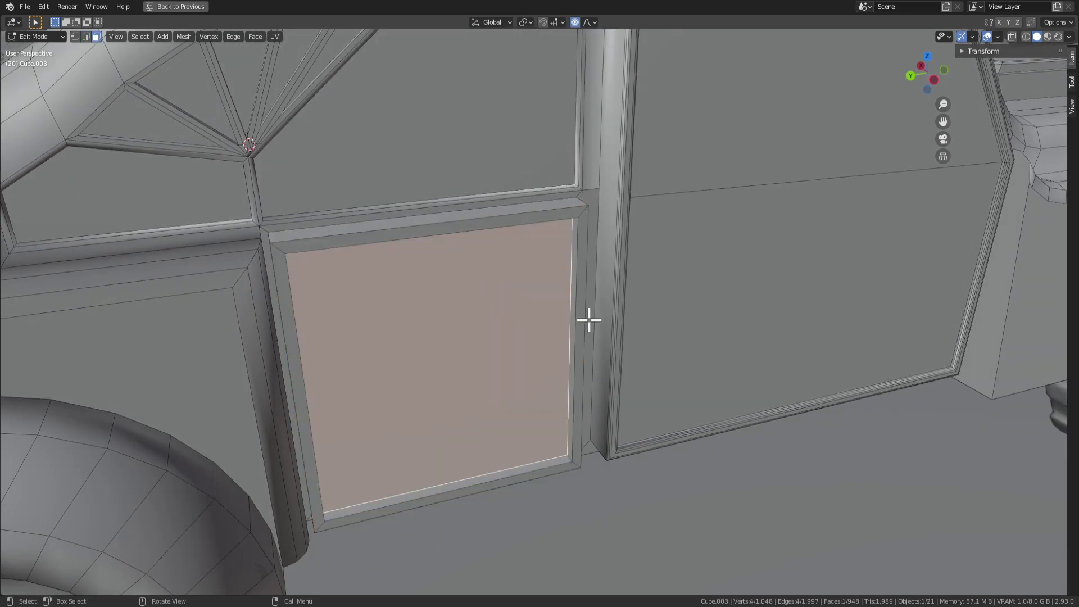
Step: Check the recessed rear side panel against the front door in Object Mode and Edit Mode
{"action": "middle_click_drag", "start_coordinate": [662, 216], "coordinate": [673, 203]}
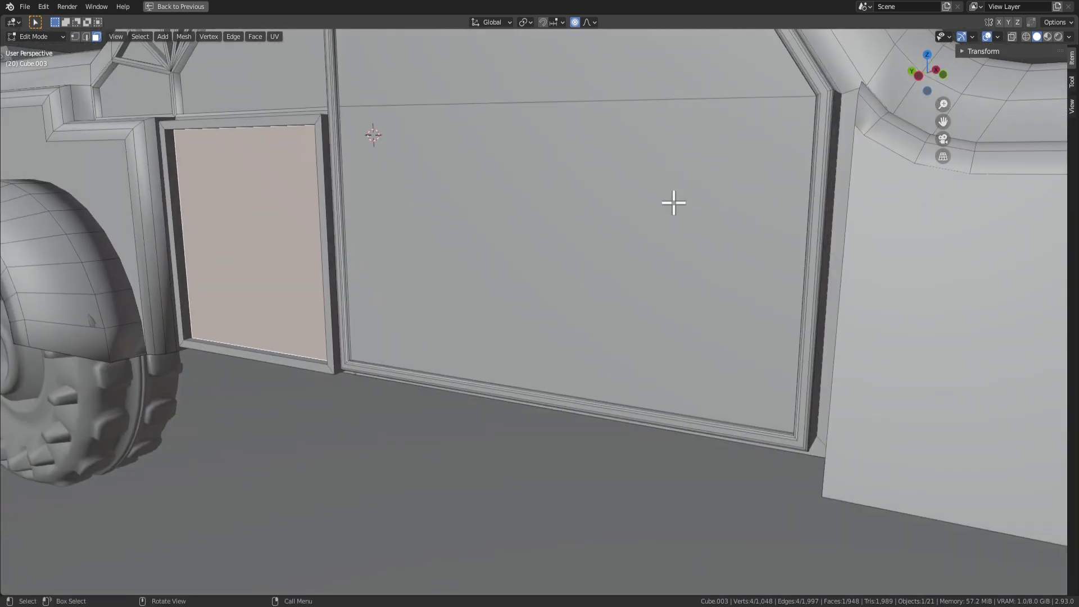
{"action": "scroll", "coordinate": [487, 193], "scroll_direction": "down", "scroll_amount": 6}
{"action": "middle_click_drag", "start_coordinate": [544, 294], "coordinate": [464, 327]}
{"action": "scroll", "coordinate": [481, 361], "scroll_direction": "up", "scroll_amount": 4}
{"action": "scroll", "coordinate": [463, 330], "scroll_direction": "up", "scroll_amount": 3}
{"action": "key", "text": "Tab"}
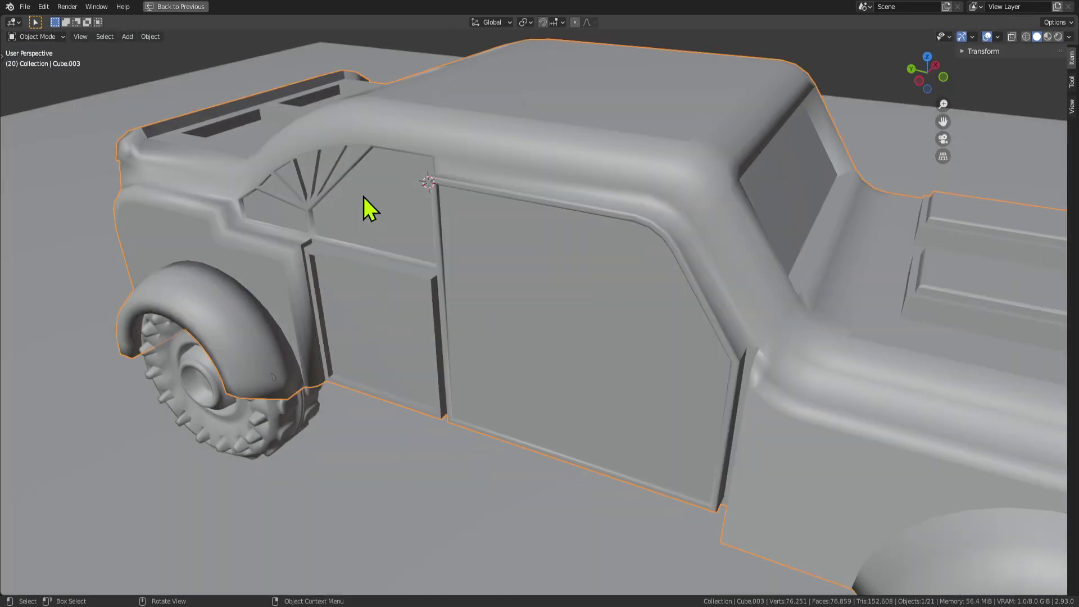
{"action": "key", "text": "Tab"}
{"action": "key", "text": "Tab"}
{"action": "scroll", "coordinate": [614, 362], "scroll_direction": "down", "scroll_amount": 3}
{"action": "middle_click_drag", "start_coordinate": [615, 362], "coordinate": [576, 218]}
{"action": "scroll", "coordinate": [630, 329], "scroll_direction": "up", "scroll_amount": 3}
{"action": "key", "text": "Tab"}
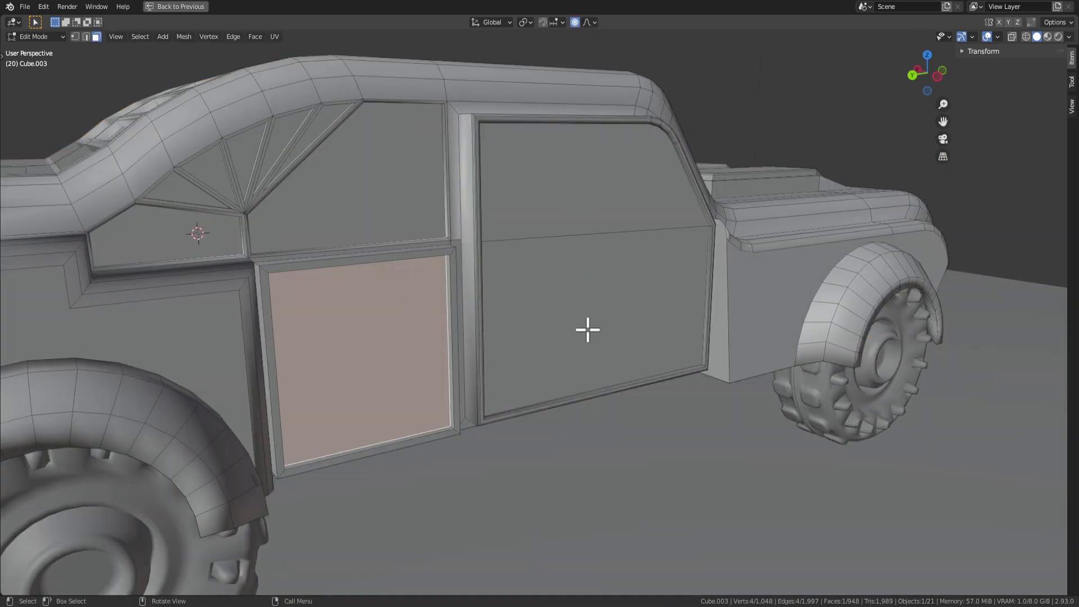
Step: Select the front door's window and lower panel faces and turn off proportional editing
{"action": "middle_click_drag", "start_coordinate": [741, 309], "coordinate": [702, 306]}
{"action": "scroll", "coordinate": [564, 245], "scroll_direction": "up", "scroll_amount": 4}
{"action": "middle_click_drag", "start_coordinate": [563, 245], "coordinate": [624, 292]}
{"action": "left_click", "coordinate": [506, 326]}
{"action": "left_click", "coordinate": [528, 223], "text": "shift"}
{"action": "key", "text": "g"}
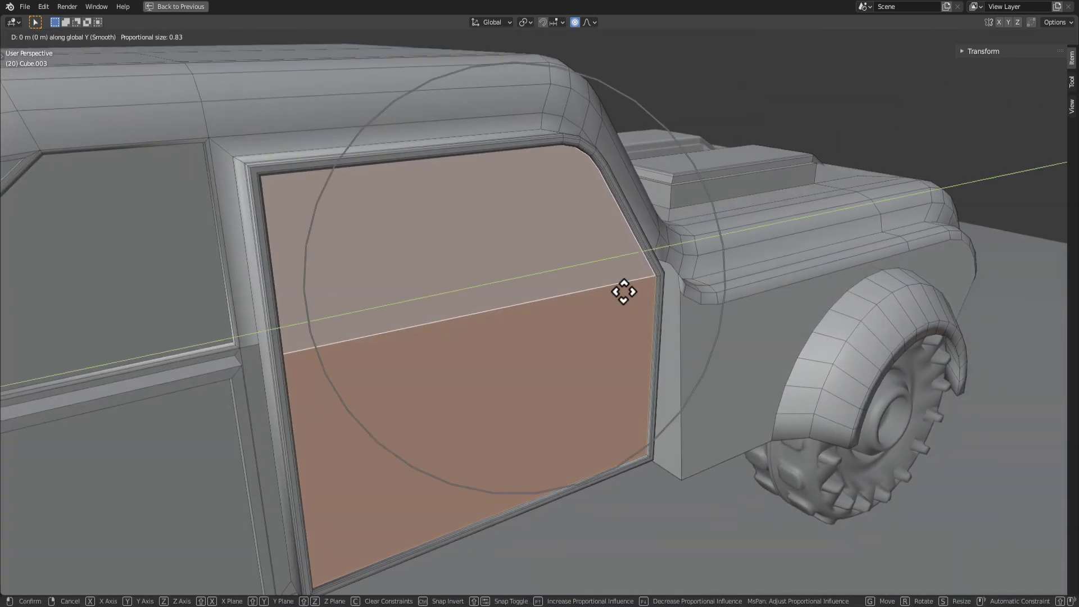
{"action": "key", "text": "x"}
{"action": "right_click", "coordinate": [624, 291]}
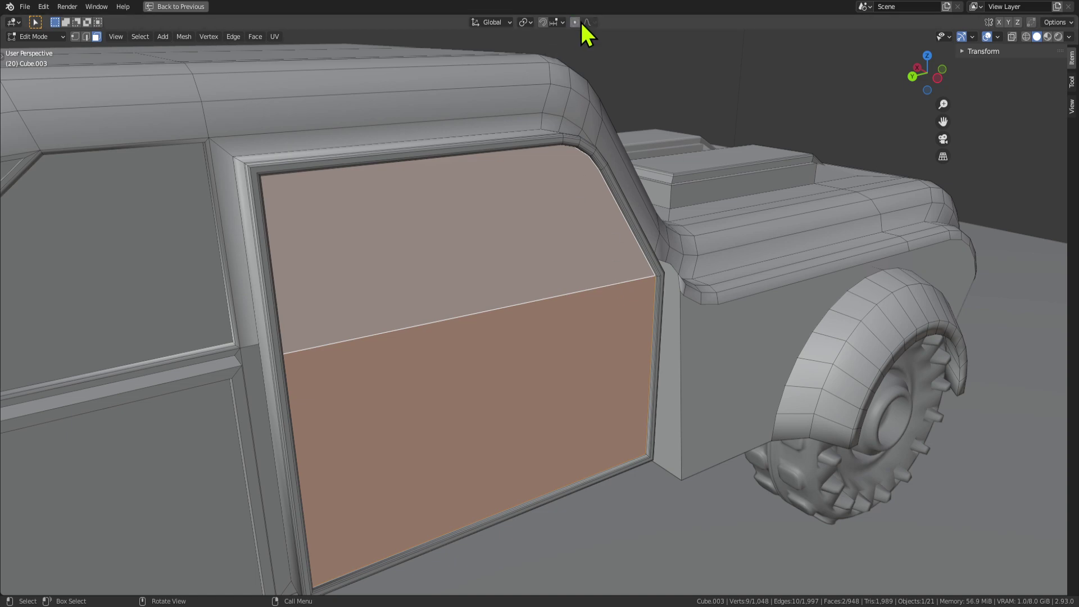
Step: Try to extrude and move the front door's window and lower panel faces outward along the global X axis
{"action": "middle_click_drag", "start_coordinate": [380, 287], "coordinate": [555, 307]}
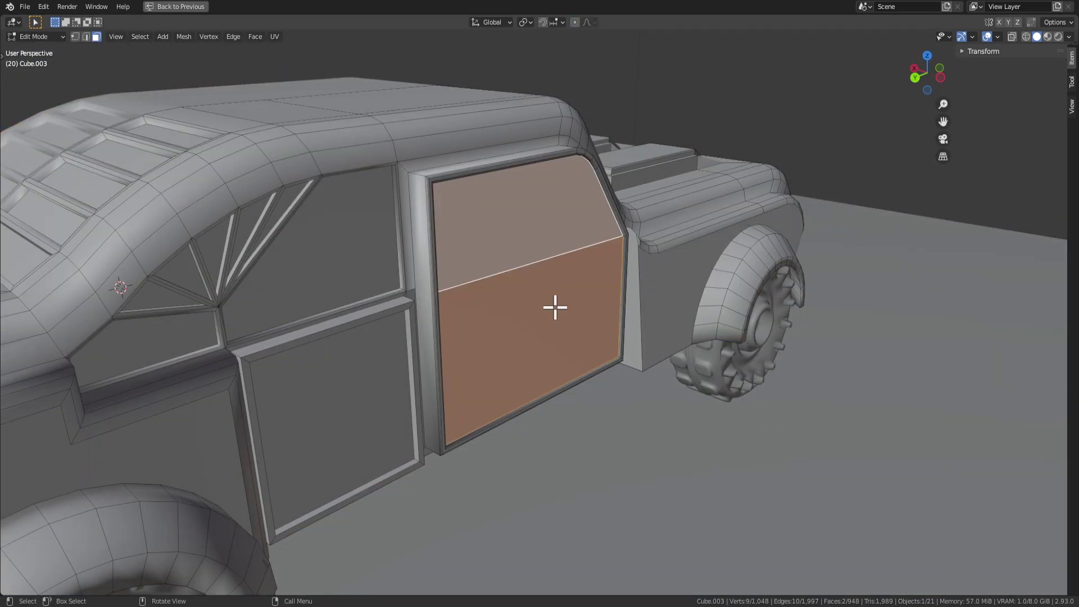
{"action": "key", "text": "e"}
{"action": "key", "text": "x"}
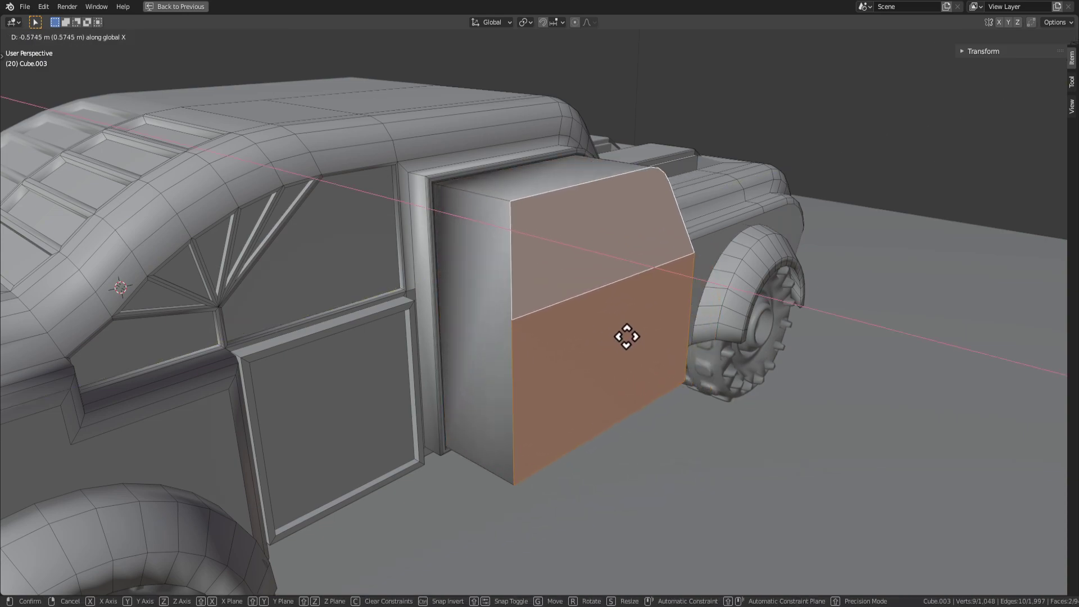
{"action": "right_click", "coordinate": [627, 336]}
{"action": "middle_click_drag", "start_coordinate": [626, 336], "coordinate": [619, 306]}
{"action": "key", "text": "g"}
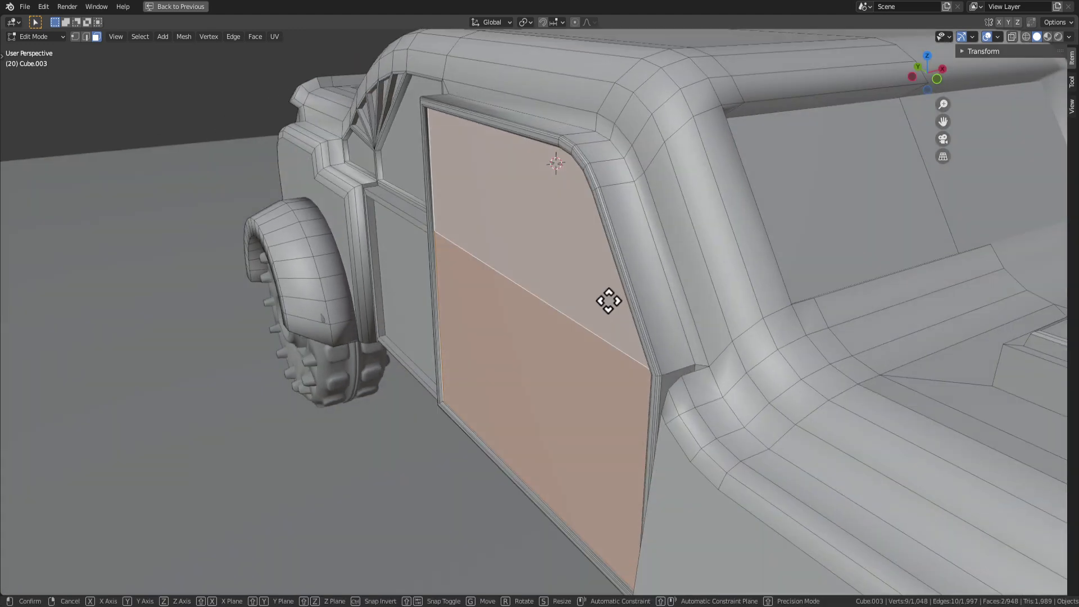
{"action": "key", "text": "y"}
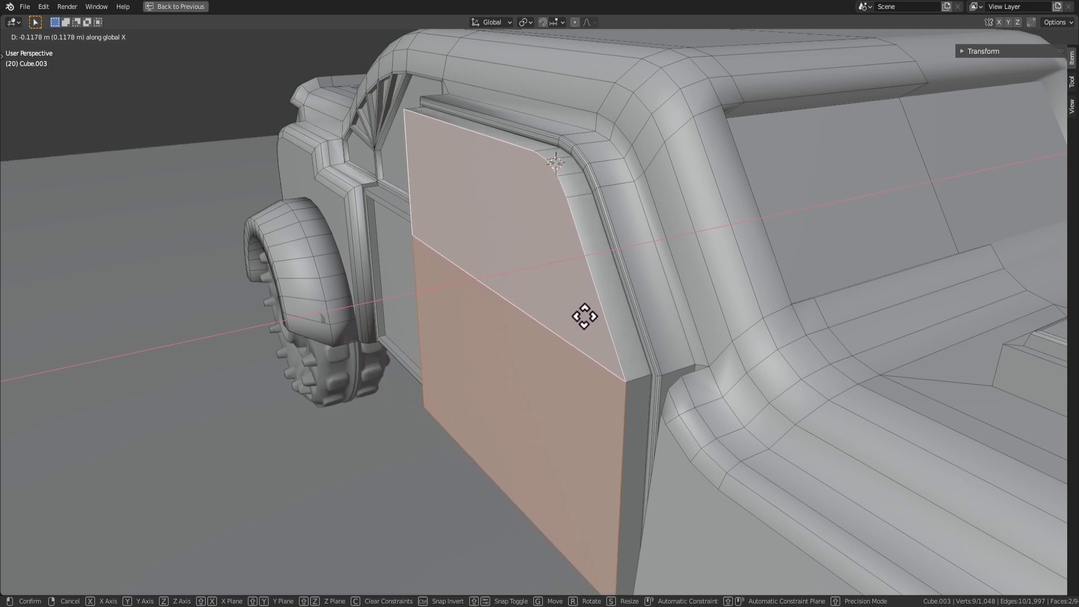
{"action": "left_click", "coordinate": [576, 318]}
Step: Separate the front door's selected window and lower panel faces from the car body into their own object
{"action": "middle_click_drag", "start_coordinate": [576, 318], "coordinate": [793, 363]}
{"action": "middle_click_drag", "start_coordinate": [702, 360], "coordinate": [646, 301]}
{"action": "key", "text": "Tab"}
{"action": "key", "text": "Tab"}
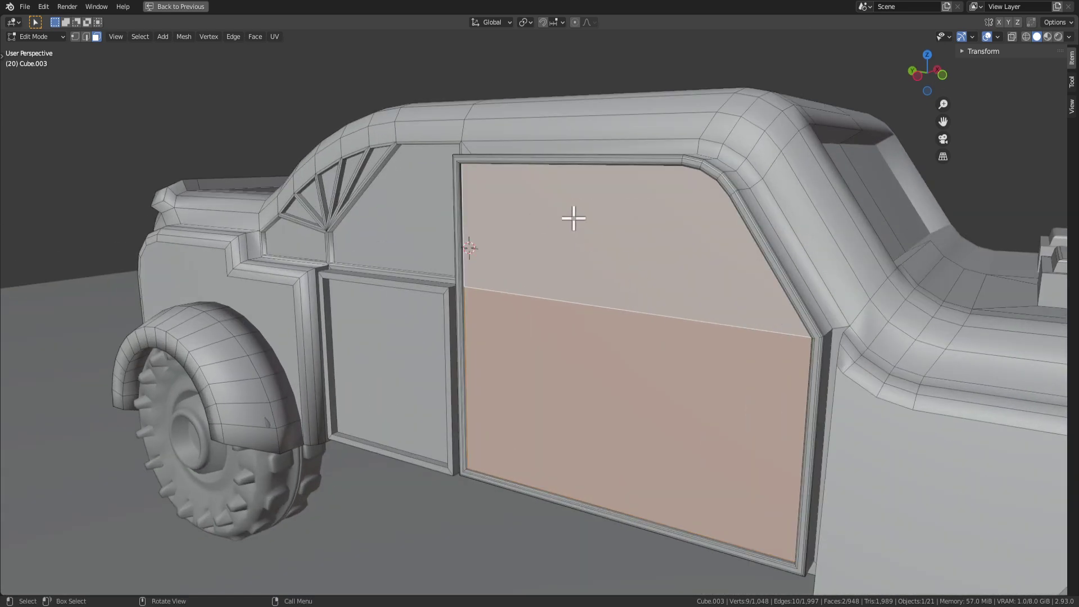
{"action": "middle_click_drag", "start_coordinate": [573, 217], "coordinate": [537, 291]}
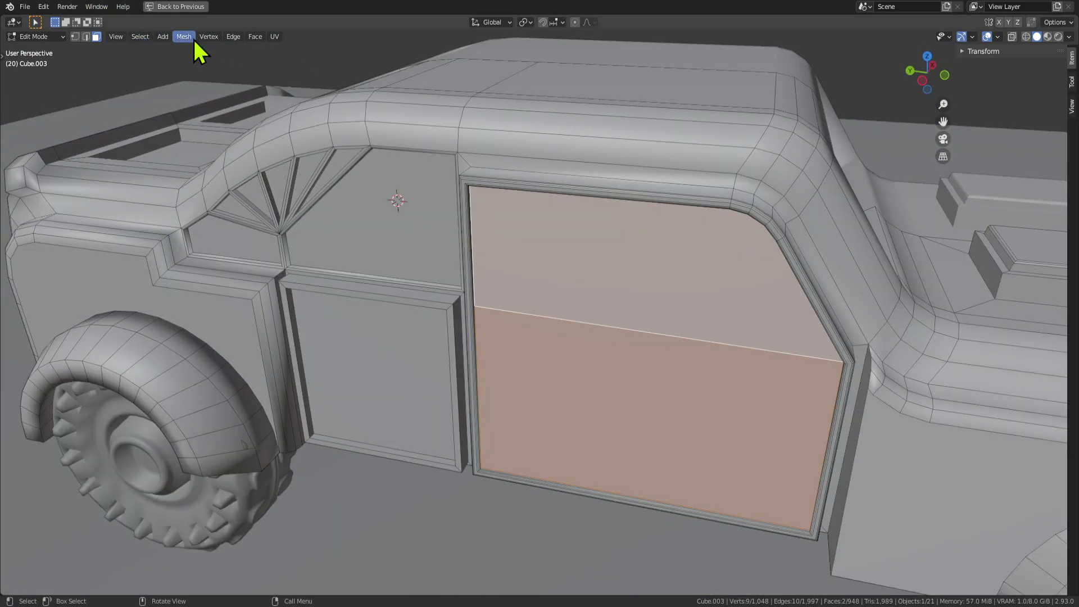
{"action": "left_click", "coordinate": [189, 37]}
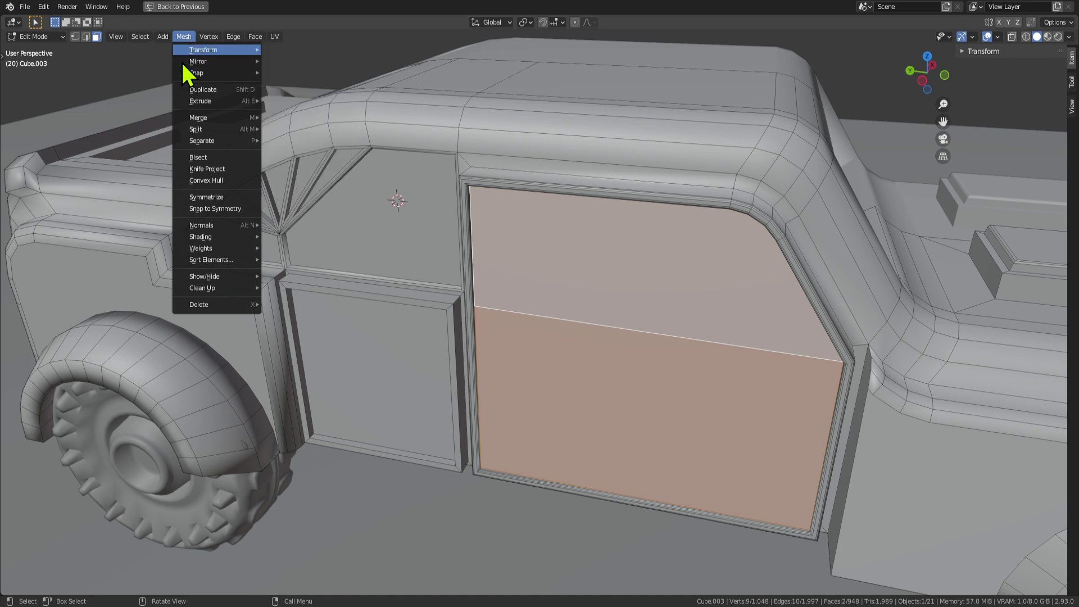
{"action": "mouse_move", "coordinate": [201, 140]}
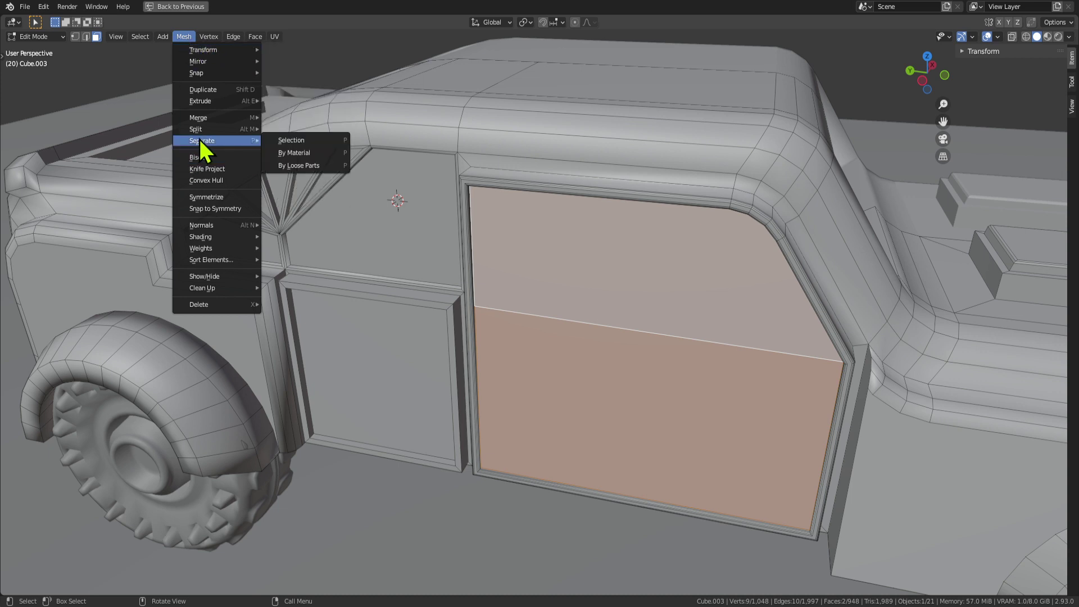
{"action": "left_click", "coordinate": [305, 143]}
Step: Select the separated front door panel in Object Mode and try moving it freely
{"action": "middle_click_drag", "start_coordinate": [750, 306], "coordinate": [685, 320]}
{"action": "key", "text": "Tab"}
{"action": "left_click", "coordinate": [609, 340]}
{"action": "scroll", "coordinate": [628, 333], "scroll_direction": "down", "scroll_amount": 3}
{"action": "left_click", "coordinate": [628, 334]}
{"action": "left_click", "coordinate": [590, 344]}
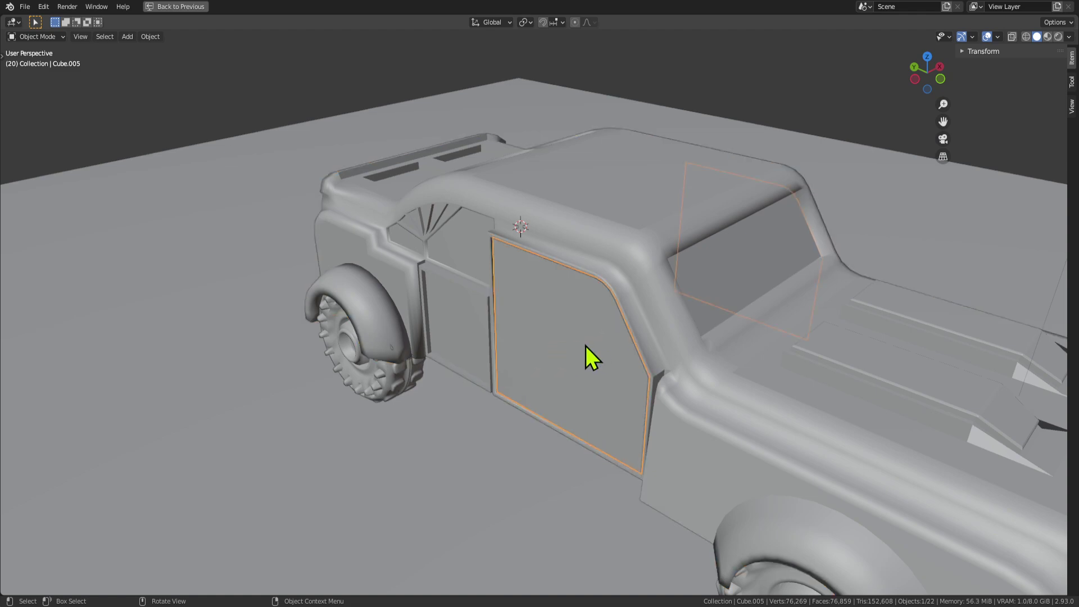
{"action": "key", "text": "g"}
{"action": "right_click", "coordinate": [485, 333]}
Step: Examine the separated front door panel and its fit in the frame from the side of the car
{"action": "middle_click_drag", "start_coordinate": [486, 334], "coordinate": [633, 337]}
{"action": "scroll", "coordinate": [602, 314], "scroll_direction": "up", "scroll_amount": 3}
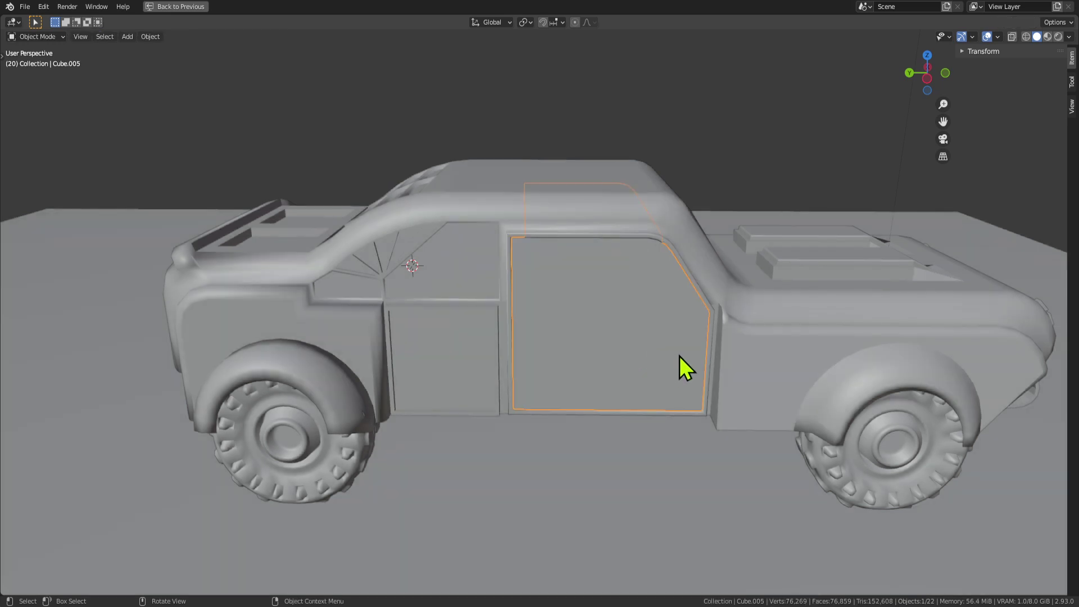
{"action": "scroll", "coordinate": [679, 356], "scroll_direction": "up", "scroll_amount": 1}
{"action": "middle_click_drag", "start_coordinate": [712, 359], "coordinate": [612, 337], "text": "shift"}
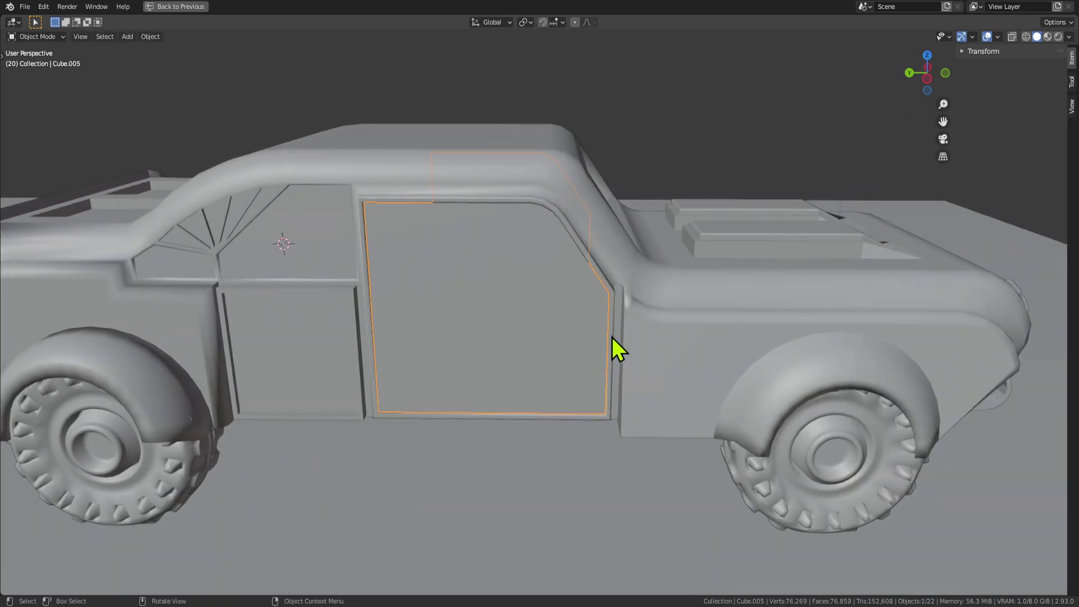
{"action": "scroll", "coordinate": [625, 323], "scroll_direction": "up", "scroll_amount": 3}
{"action": "scroll", "coordinate": [624, 322], "scroll_direction": "down", "scroll_amount": 4}
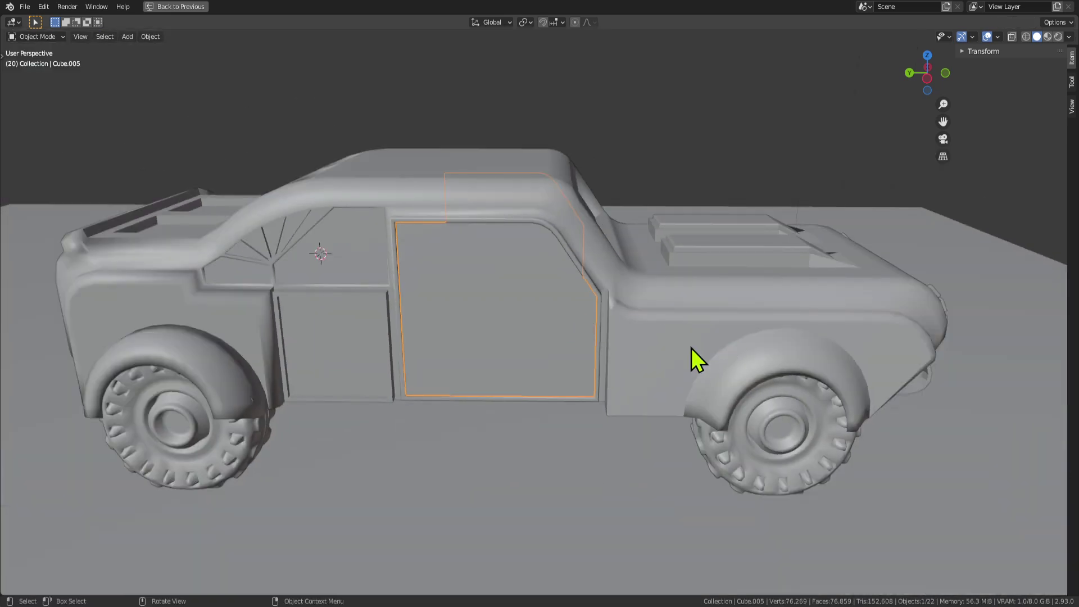
{"action": "left_click", "coordinate": [535, 361]}
{"action": "scroll", "coordinate": [640, 247], "scroll_direction": "up", "scroll_amount": 4}
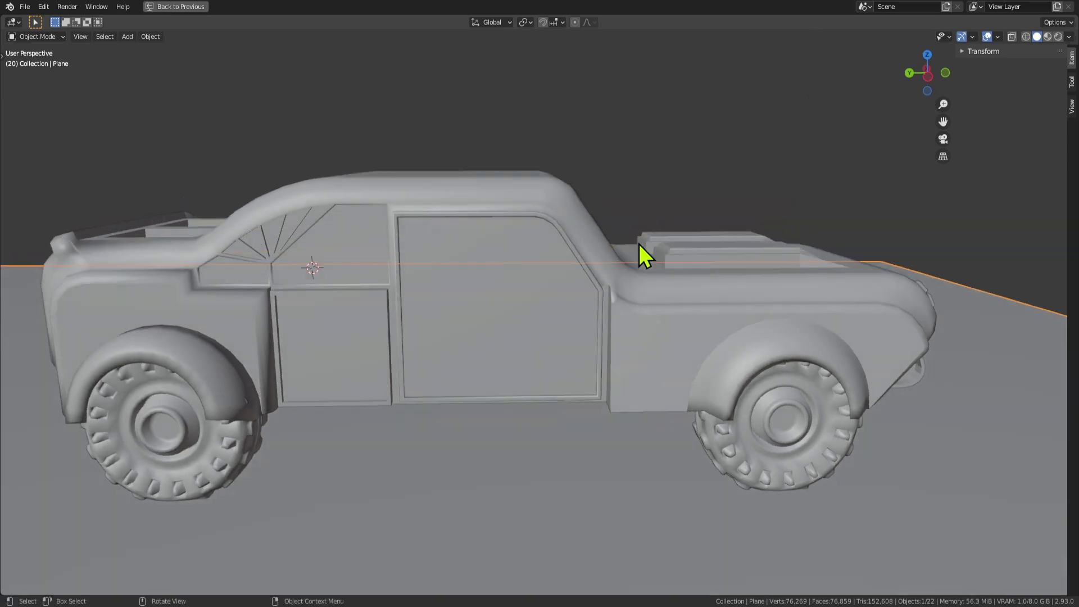
Step: Open the separated front door panel in Edit Mode and select its front corner vertex at the window line
{"action": "left_click", "coordinate": [591, 287]}
{"action": "middle_click_drag", "start_coordinate": [625, 267], "coordinate": [661, 250]}
{"action": "scroll", "coordinate": [591, 291], "scroll_direction": "up", "scroll_amount": 4}
{"action": "scroll", "coordinate": [660, 249], "scroll_direction": "up", "scroll_amount": 4}
{"action": "key", "text": "Tab"}
{"action": "left_click", "coordinate": [650, 101]}
{"action": "middle_click_drag", "start_coordinate": [650, 101], "coordinate": [664, 137]}
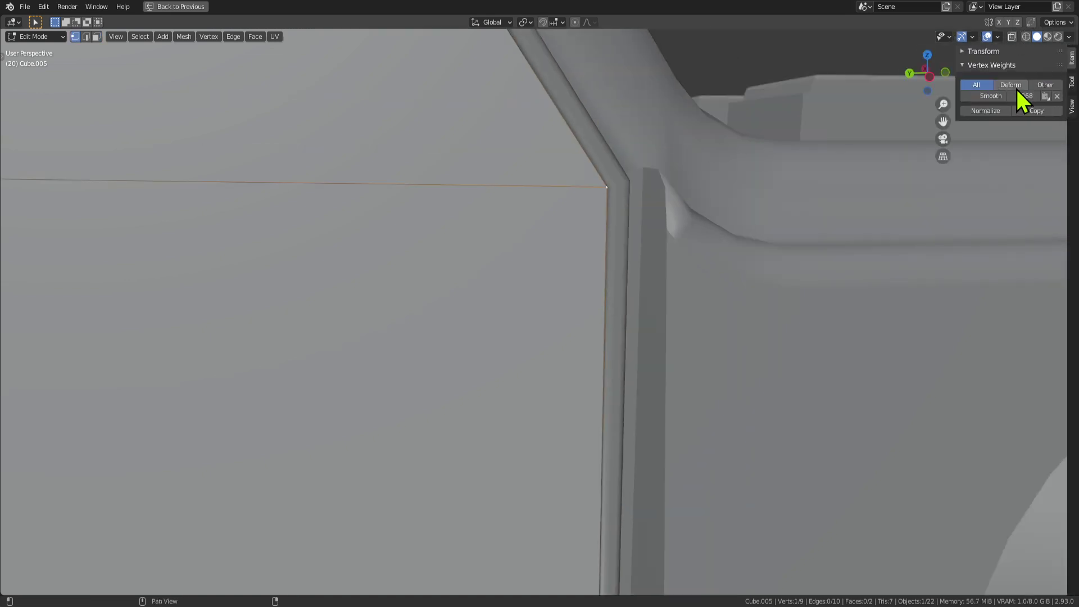
Step: Display the transform coordinates of the door panel's selected front corner vertex
{"action": "left_click", "coordinate": [1073, 112]}
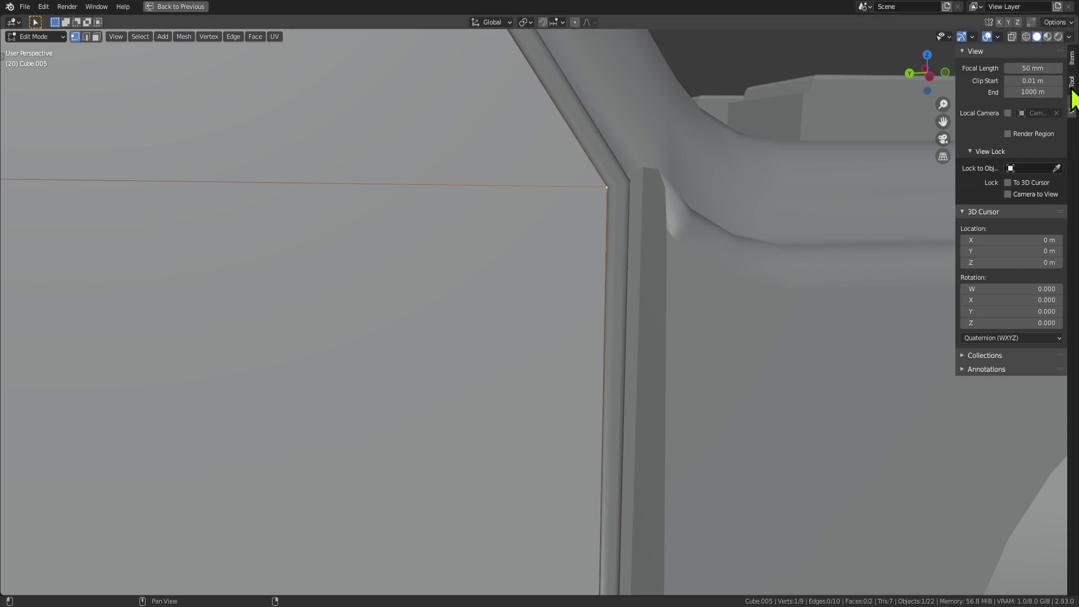
{"action": "scroll", "coordinate": [583, 262], "scroll_direction": "down", "scroll_amount": 5}
{"action": "scroll", "coordinate": [590, 262], "scroll_direction": "up", "scroll_amount": 3}
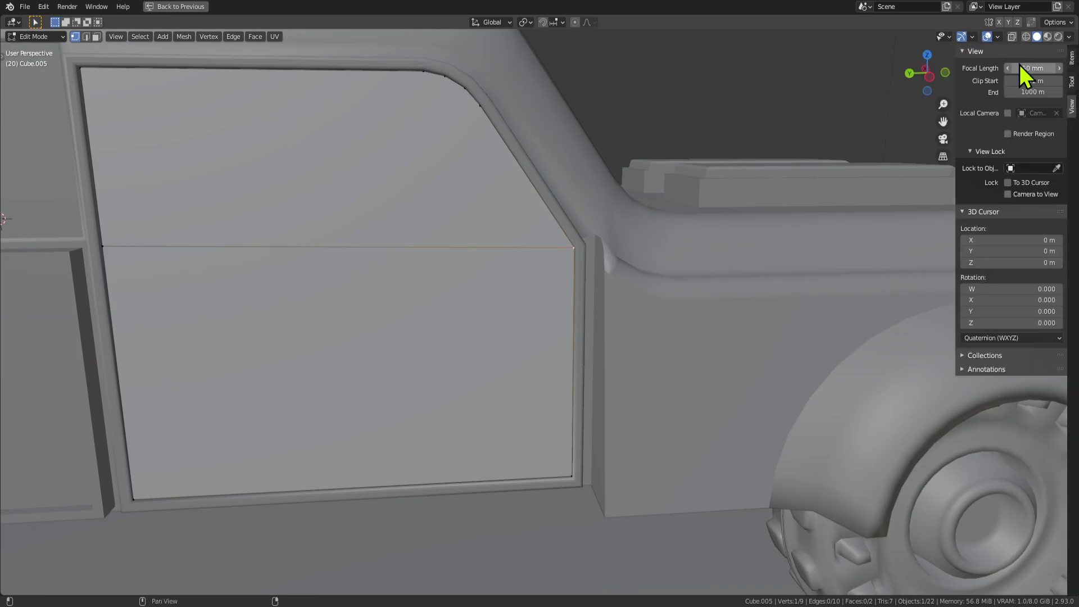
{"action": "left_click", "coordinate": [1073, 59]}
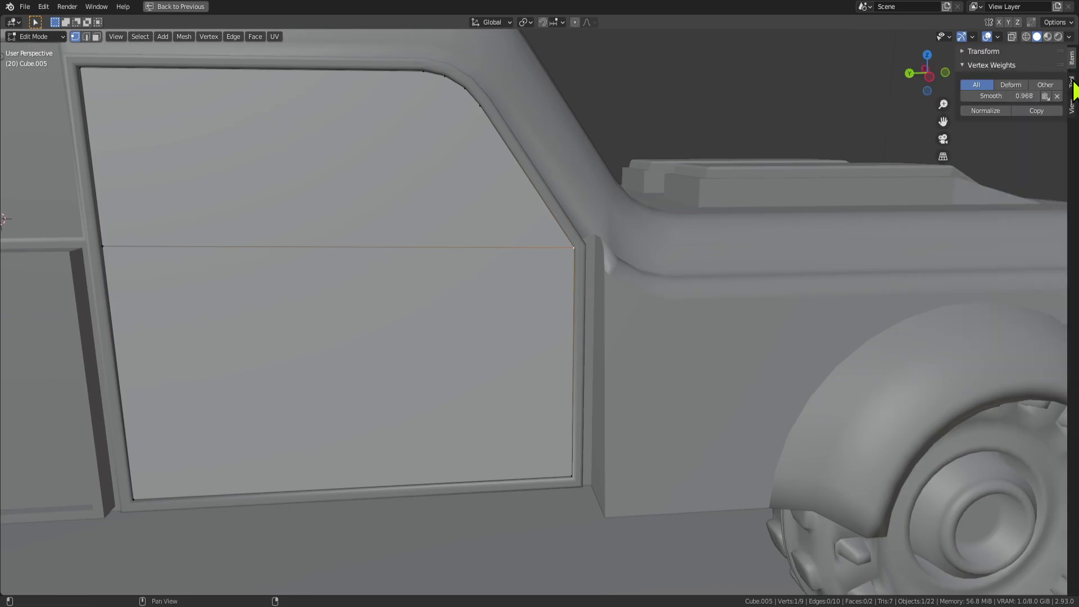
{"action": "left_click", "coordinate": [1073, 84]}
{"action": "left_click", "coordinate": [1073, 105]}
{"action": "left_click", "coordinate": [1073, 62]}
{"action": "scroll", "coordinate": [908, 161], "scroll_direction": "down", "scroll_amount": 4}
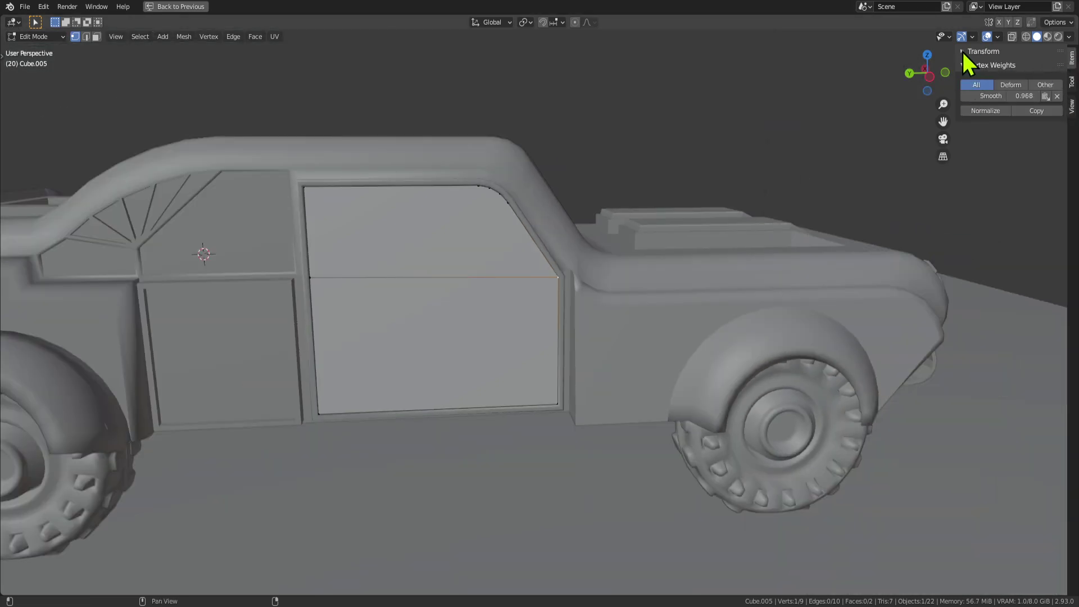
{"action": "left_click", "coordinate": [962, 52]}
{"action": "scroll", "coordinate": [733, 243], "scroll_direction": "up", "scroll_amount": 2}
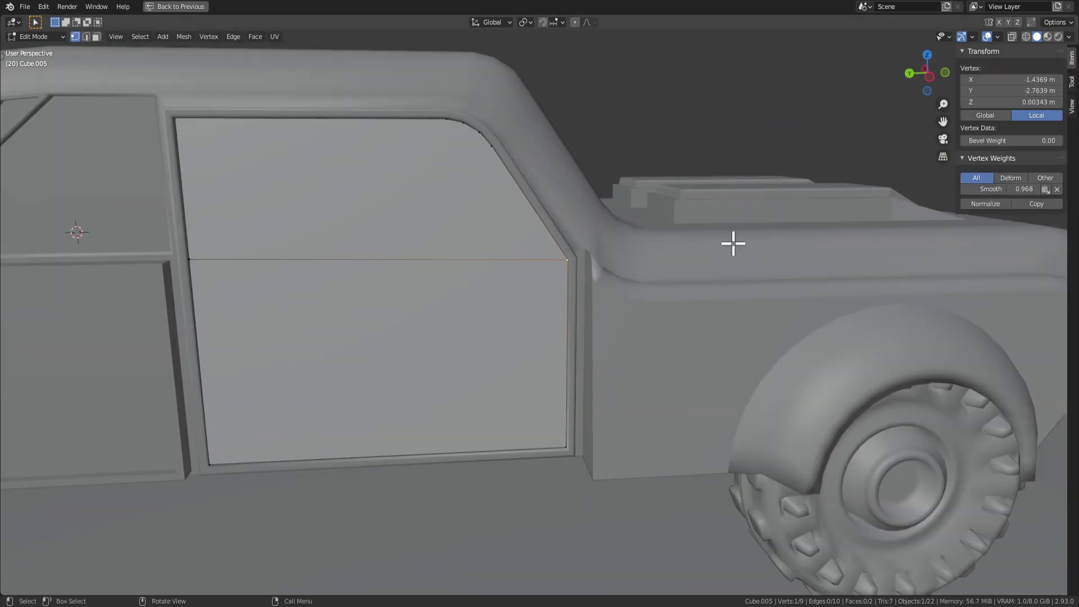
{"action": "scroll", "coordinate": [733, 243], "scroll_direction": "up", "scroll_amount": 2}
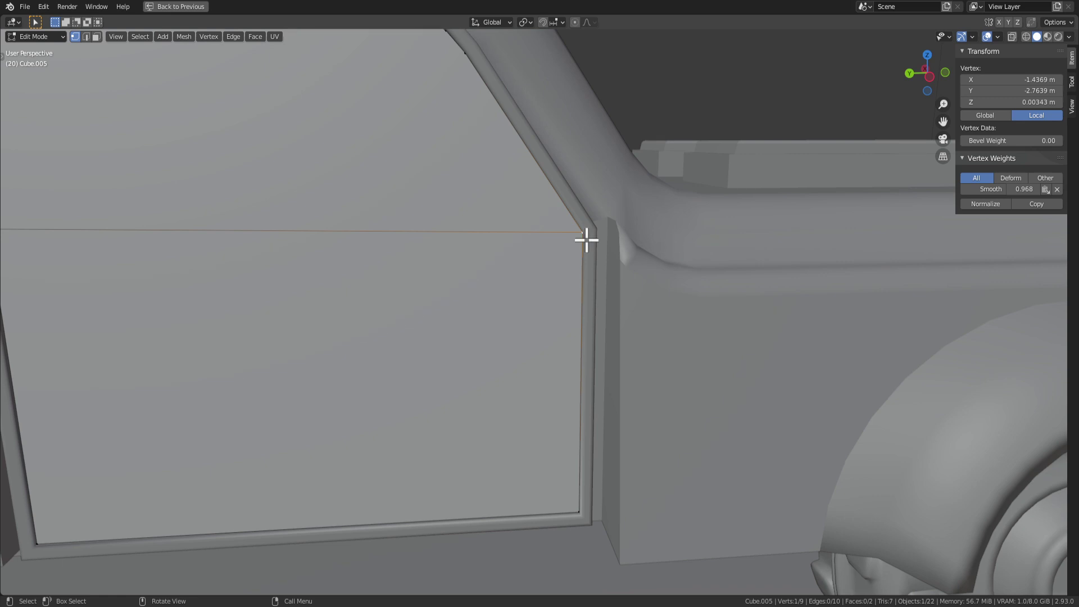
Step: Try adjusting the front corner vertex's local Y coordinate and undo the change
{"action": "left_click", "coordinate": [1005, 90]}
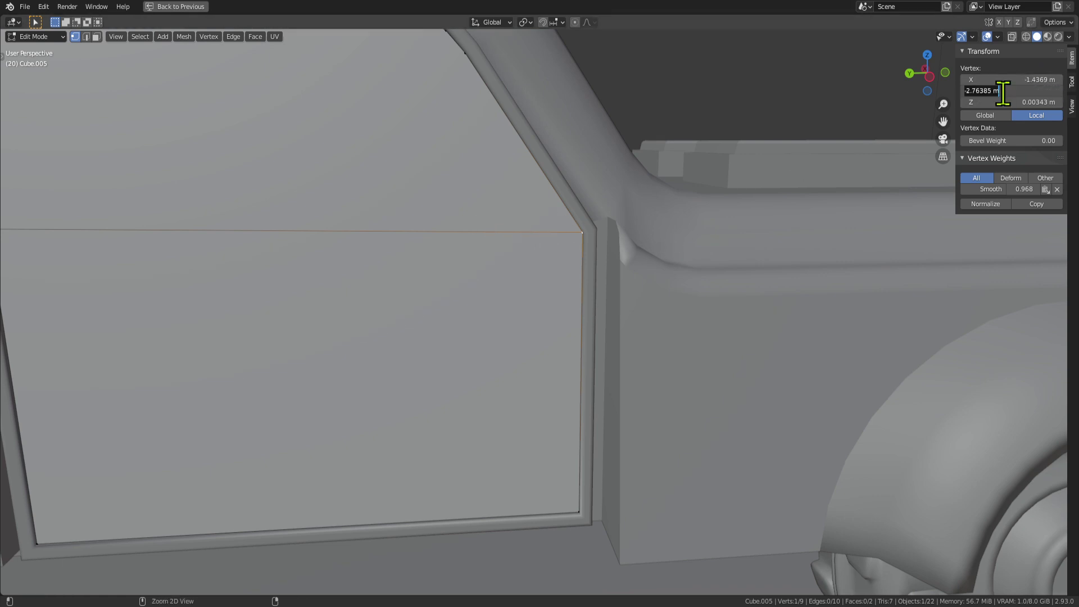
{"action": "left_click", "coordinate": [766, 199]}
{"action": "left_click_drag", "start_coordinate": [1035, 93], "coordinate": [1011, 94]}
{"action": "key", "text": "ctrl+z"}
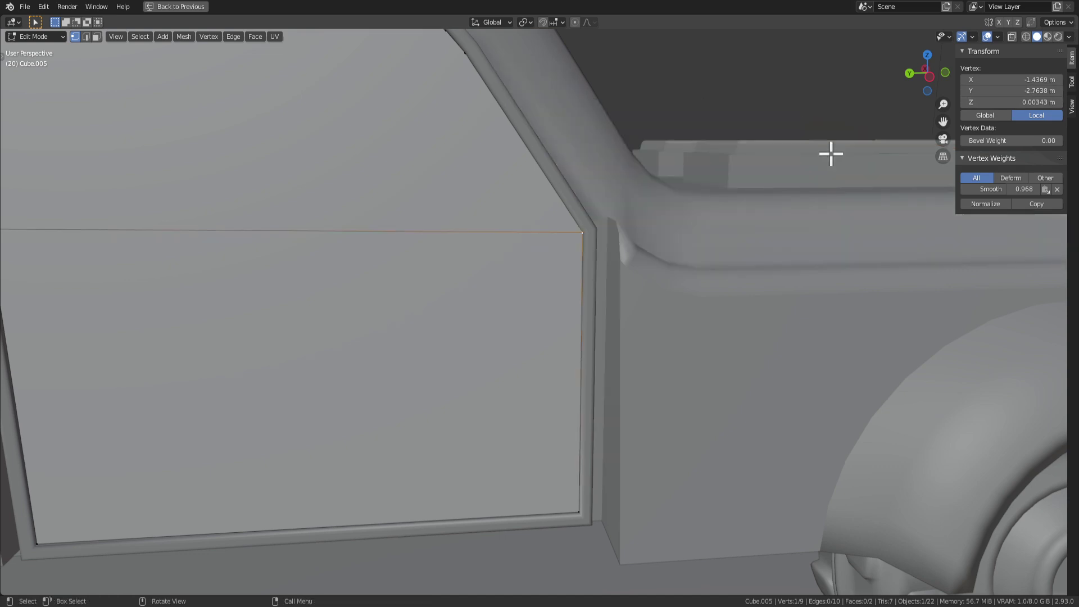
Step: Check the separated door panel's object transform in Object Mode and return to Edit Mode
{"action": "scroll", "coordinate": [447, 265], "scroll_direction": "down", "scroll_amount": 8}
{"action": "key", "text": "Tab"}
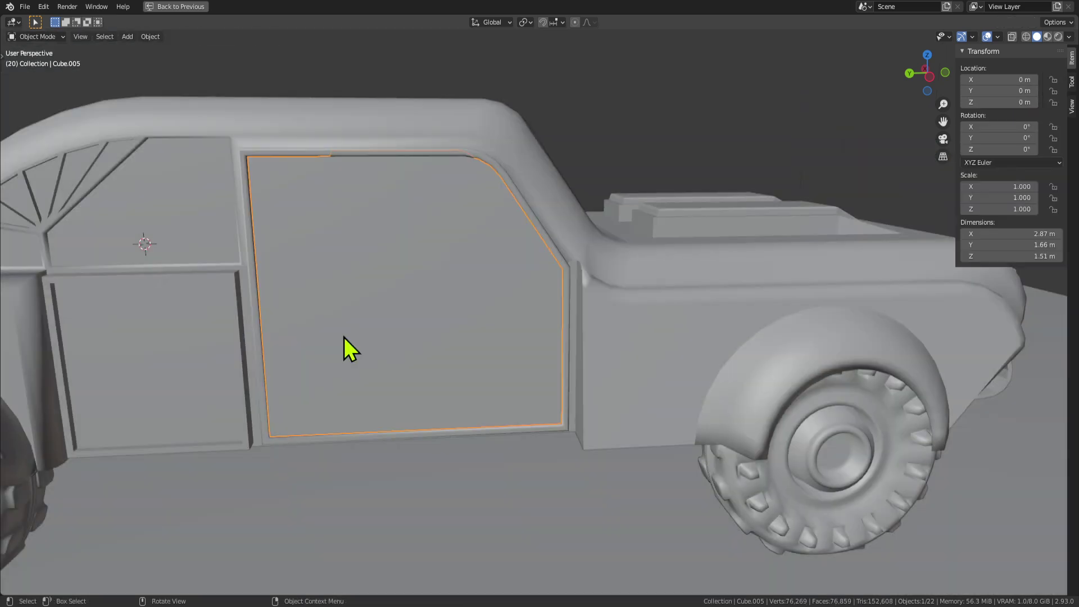
{"action": "left_click", "coordinate": [343, 337]}
{"action": "left_click", "coordinate": [530, 329]}
{"action": "scroll", "coordinate": [543, 310], "scroll_direction": "up", "scroll_amount": 1}
{"action": "key", "text": "Tab"}
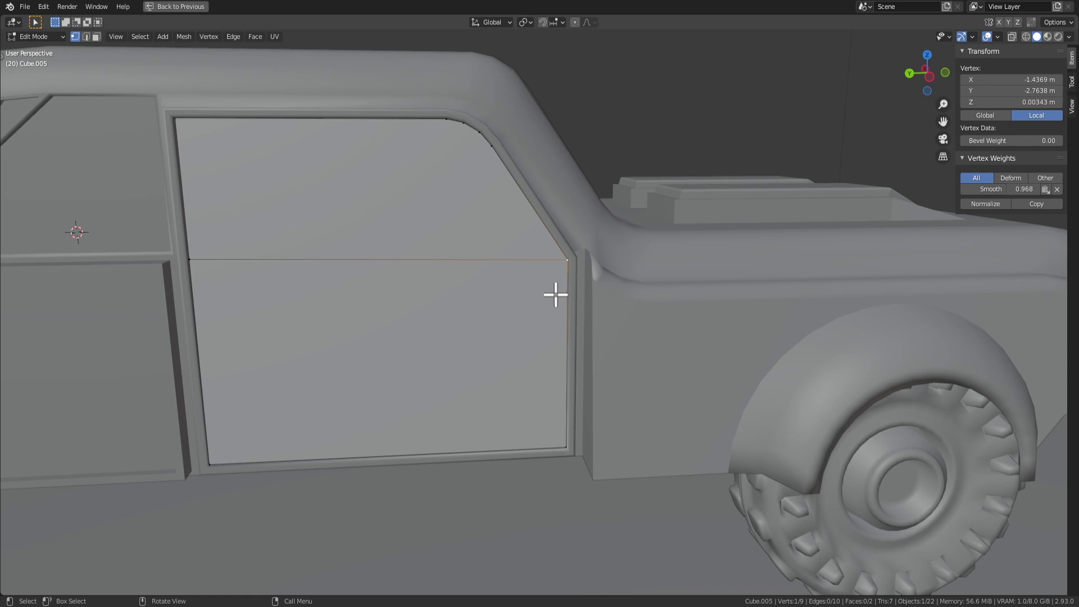
Step: Snap the 3D cursor to the door panel's selected front corner vertex using Cursor to Selected
{"action": "right_click", "coordinate": [571, 260]}
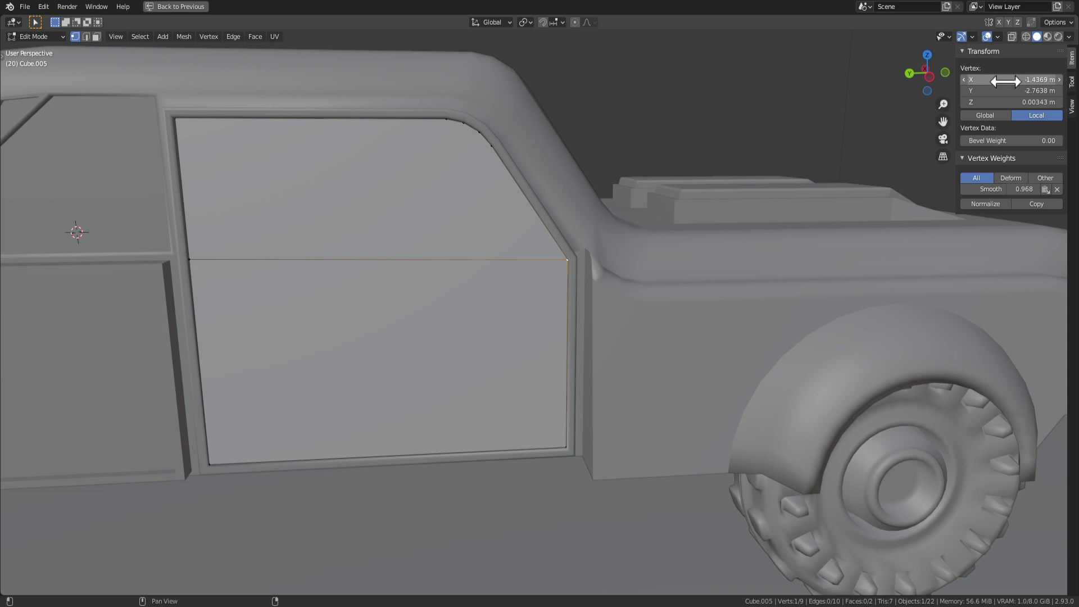
{"action": "scroll", "coordinate": [615, 244], "scroll_direction": "up", "scroll_amount": 3}
{"action": "right_click", "coordinate": [595, 216]}
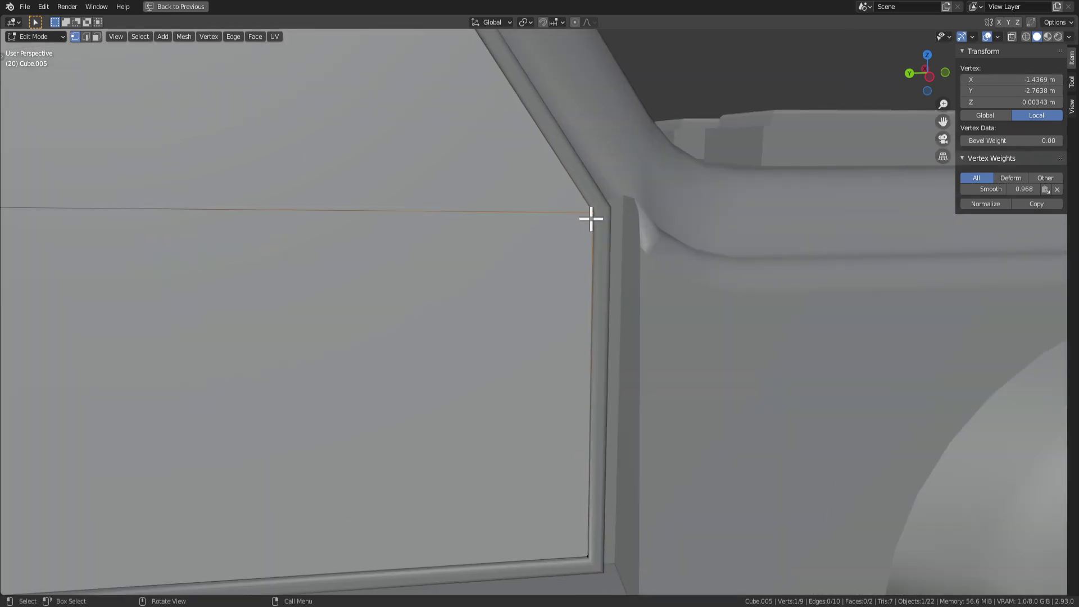
{"action": "right_click", "coordinate": [591, 218]}
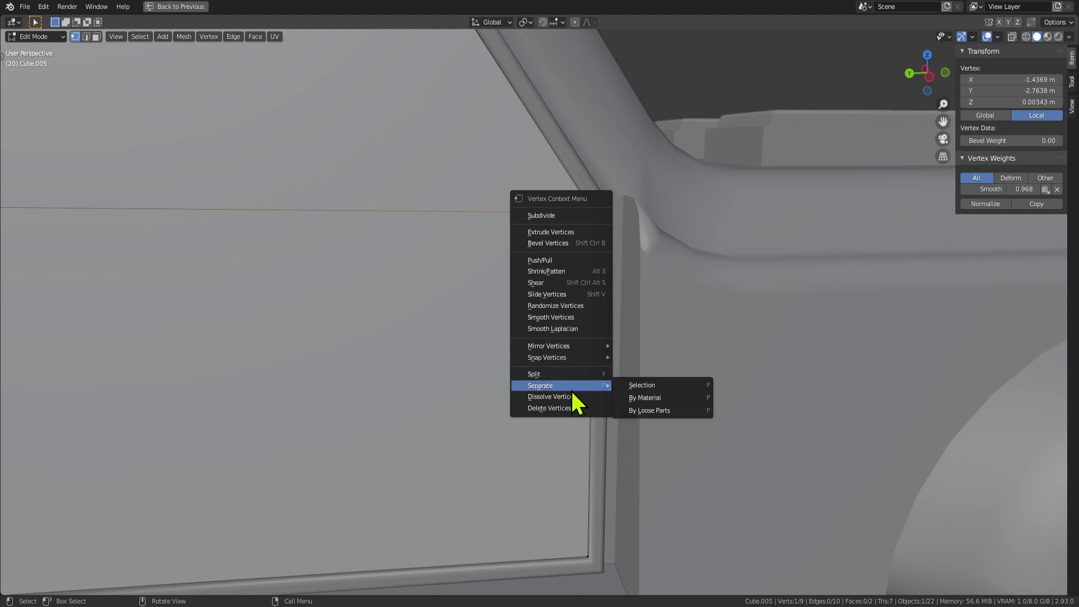
{"action": "mouse_move", "coordinate": [561, 355]}
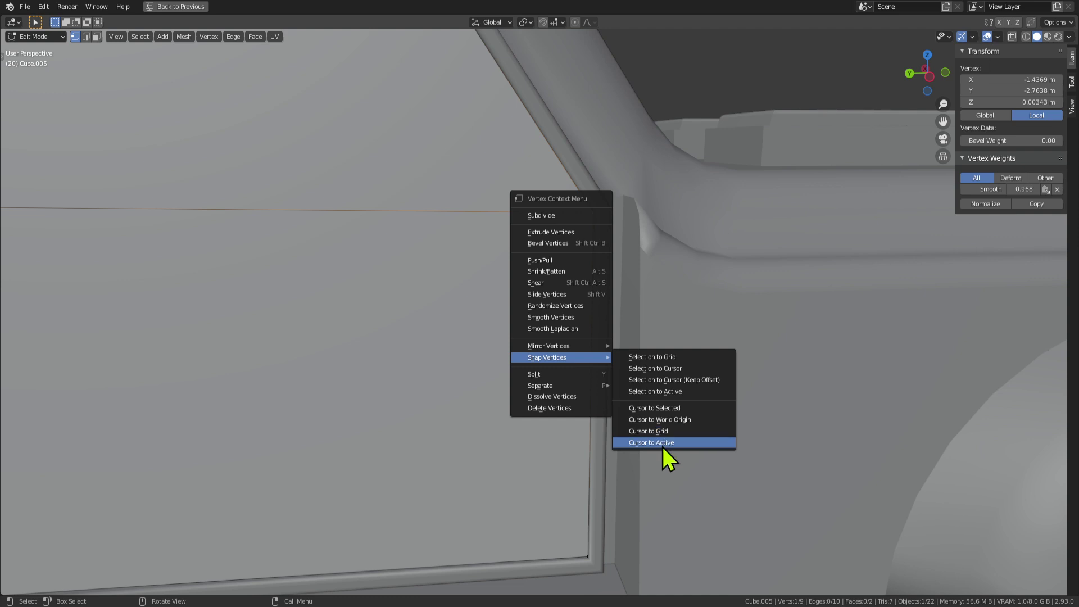
{"action": "left_click", "coordinate": [673, 410]}
{"action": "scroll", "coordinate": [583, 265], "scroll_direction": "down", "scroll_amount": 8}
{"action": "scroll", "coordinate": [572, 269], "scroll_direction": "up", "scroll_amount": 6}
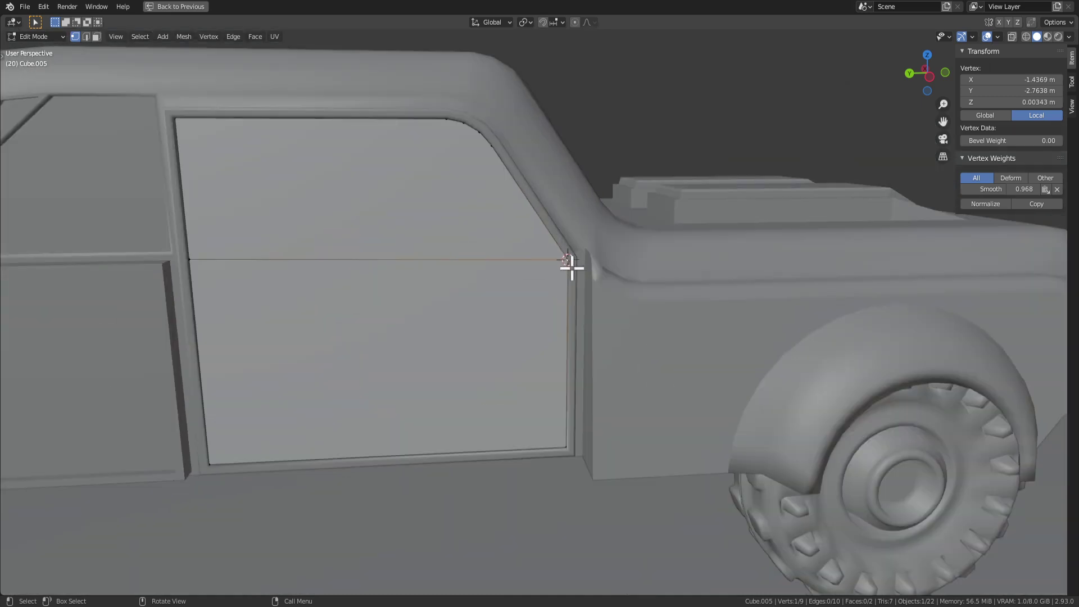
Step: Examine the 3D cursor's placement at the door panel's front corner from several angles
{"action": "middle_click_drag", "start_coordinate": [571, 268], "coordinate": [530, 342]}
{"action": "scroll", "coordinate": [539, 297], "scroll_direction": "up", "scroll_amount": 6}
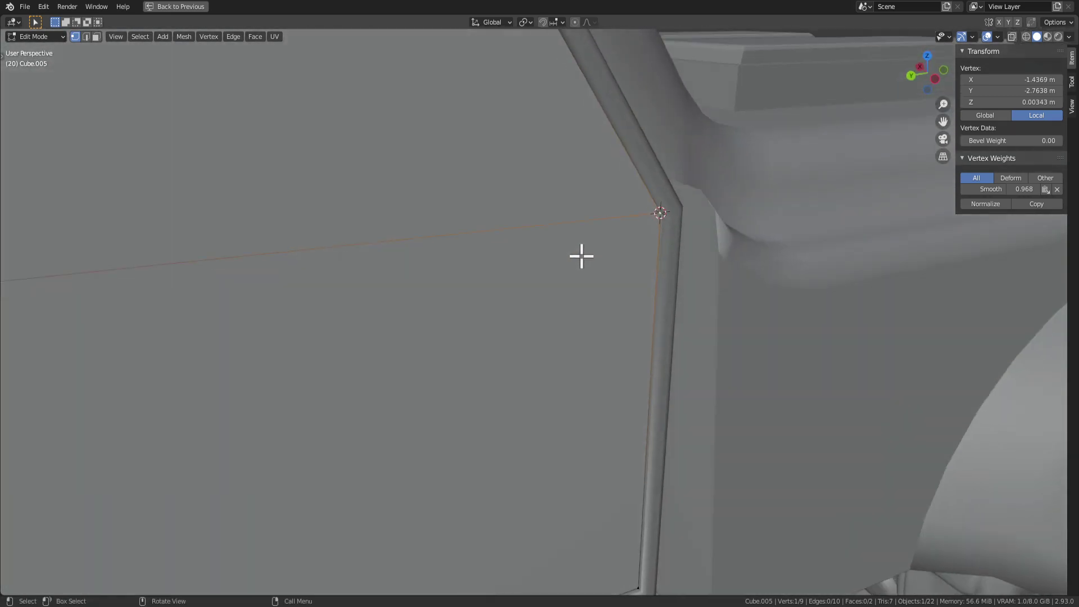
{"action": "scroll", "coordinate": [582, 256], "scroll_direction": "down", "scroll_amount": 5}
{"action": "middle_click_drag", "start_coordinate": [571, 260], "coordinate": [547, 244]}
{"action": "scroll", "coordinate": [546, 243], "scroll_direction": "up", "scroll_amount": 5}
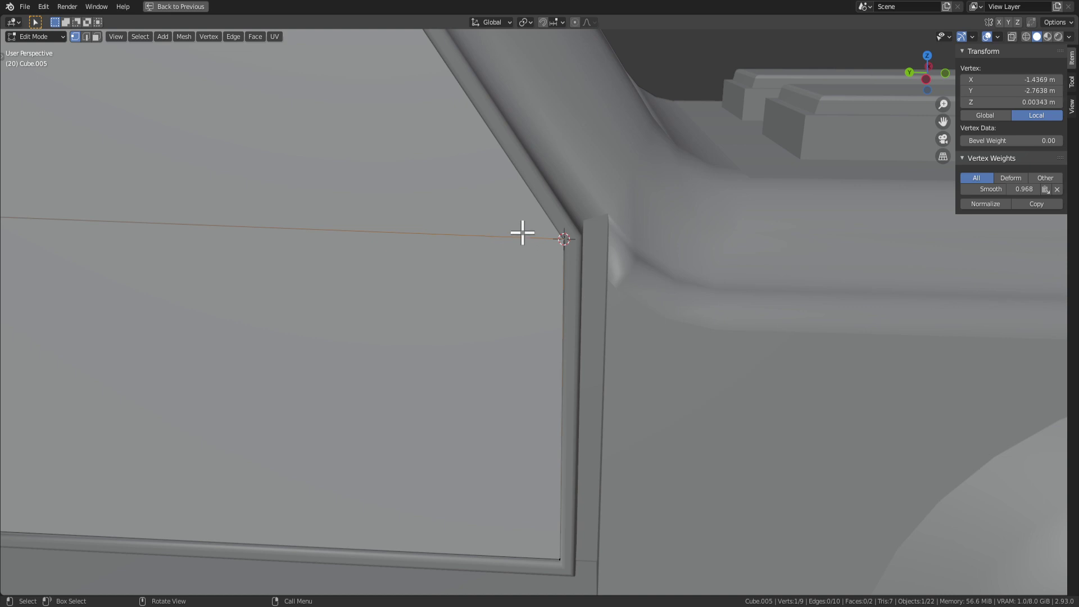
{"action": "scroll", "coordinate": [584, 238], "scroll_direction": "up", "scroll_amount": 1}
{"action": "scroll", "coordinate": [595, 259], "scroll_direction": "down", "scroll_amount": 2}
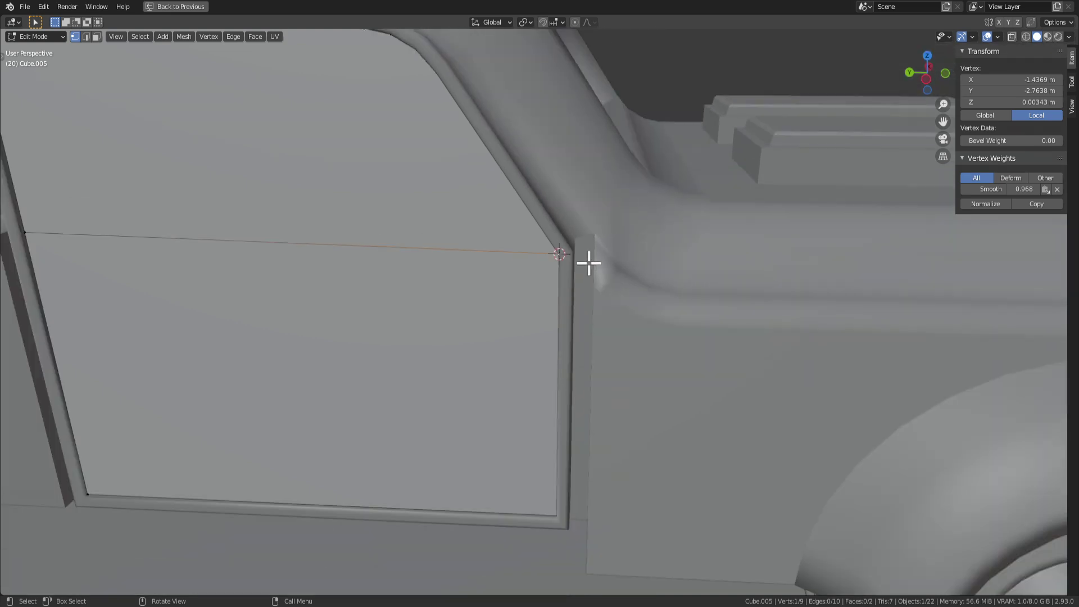
{"action": "middle_click_drag", "start_coordinate": [572, 285], "coordinate": [634, 266]}
{"action": "scroll", "coordinate": [562, 255], "scroll_direction": "down", "scroll_amount": 3}
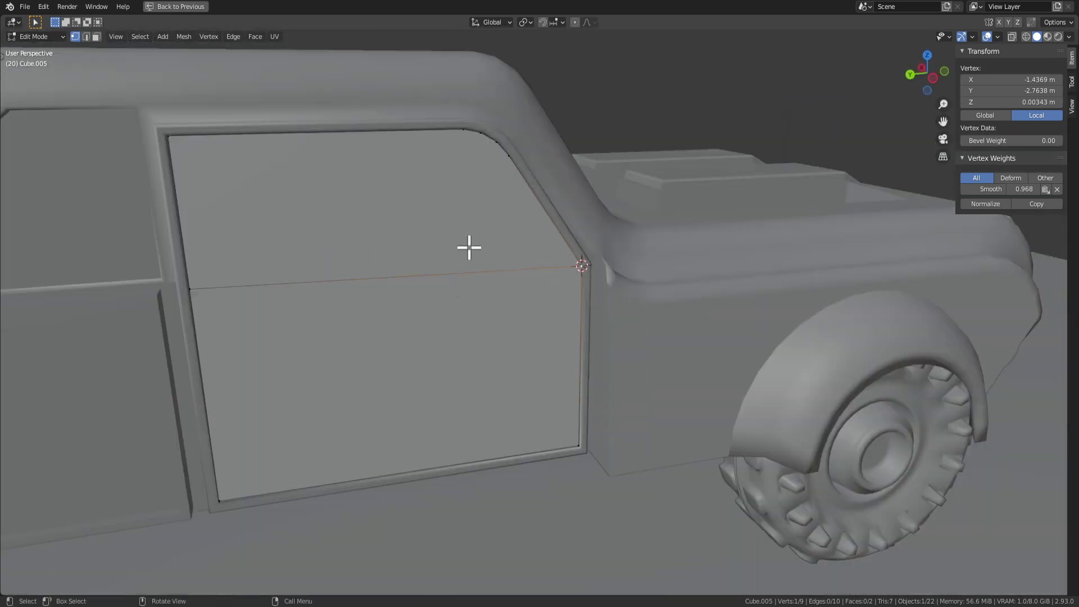
{"action": "scroll", "coordinate": [438, 264], "scroll_direction": "up", "scroll_amount": 3}
{"action": "scroll", "coordinate": [443, 231], "scroll_direction": "down", "scroll_amount": 3}
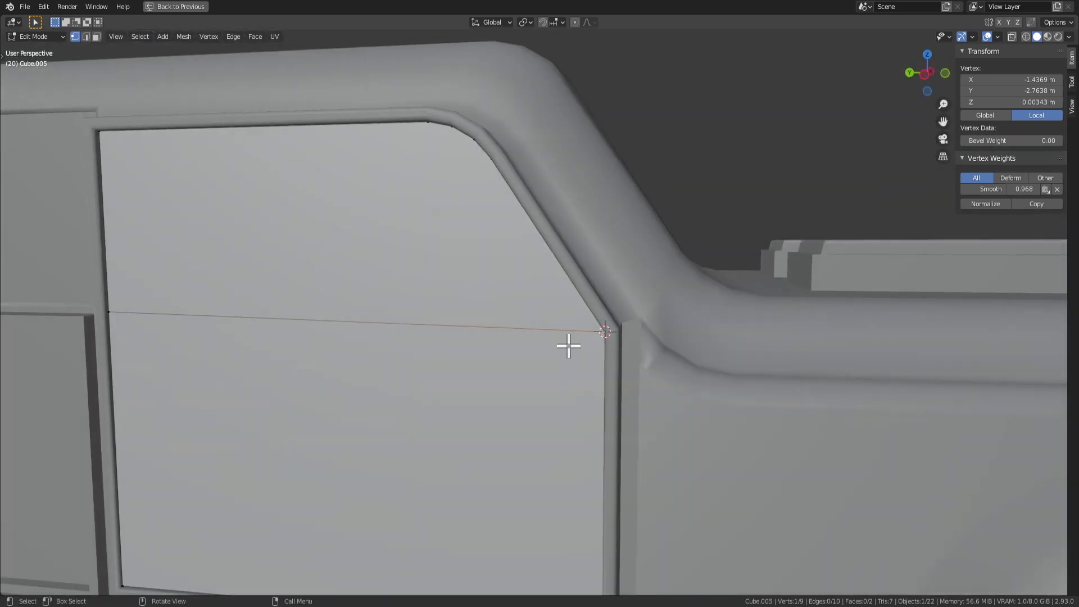
Step: Reselect the separated door panel in Object Mode and try moving it
{"action": "key", "text": "Tab"}
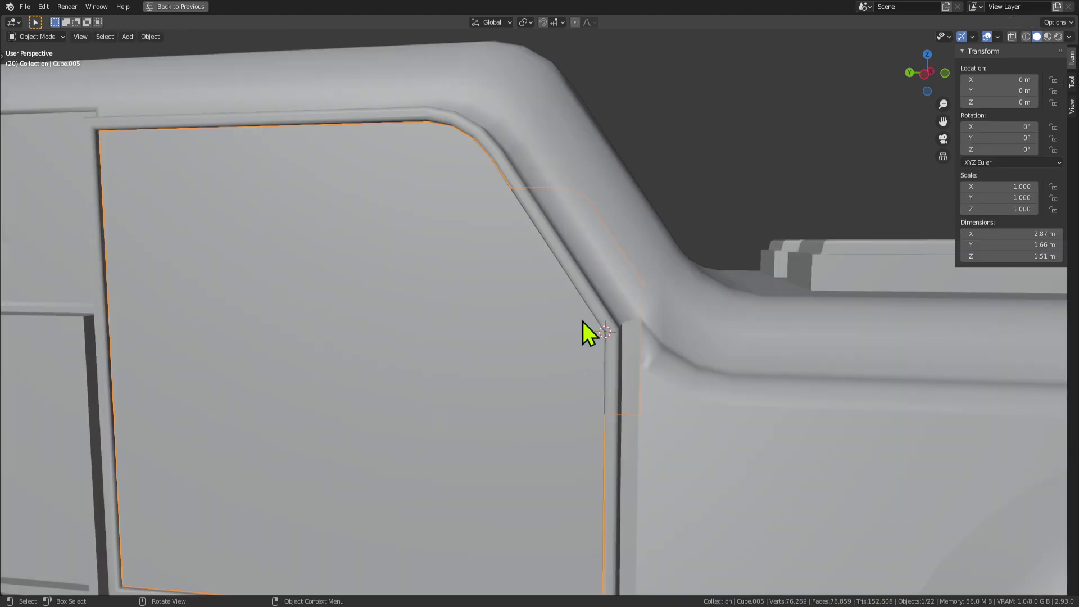
{"action": "left_click", "coordinate": [416, 348]}
{"action": "left_click", "coordinate": [371, 472]}
{"action": "left_click", "coordinate": [302, 370]}
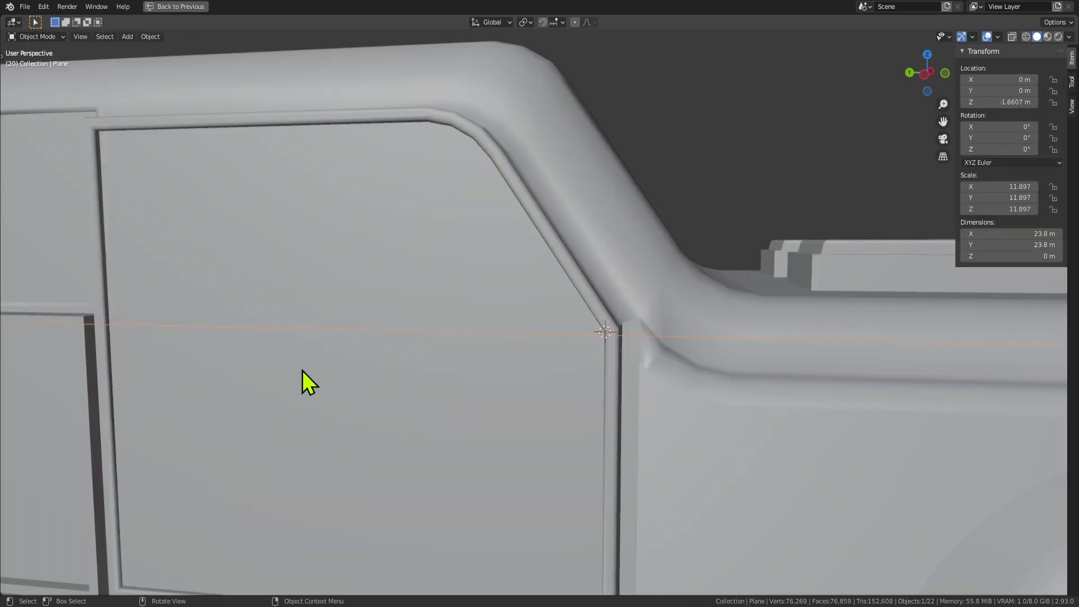
{"action": "left_click", "coordinate": [542, 352]}
{"action": "scroll", "coordinate": [387, 348], "scroll_direction": "down", "scroll_amount": 2}
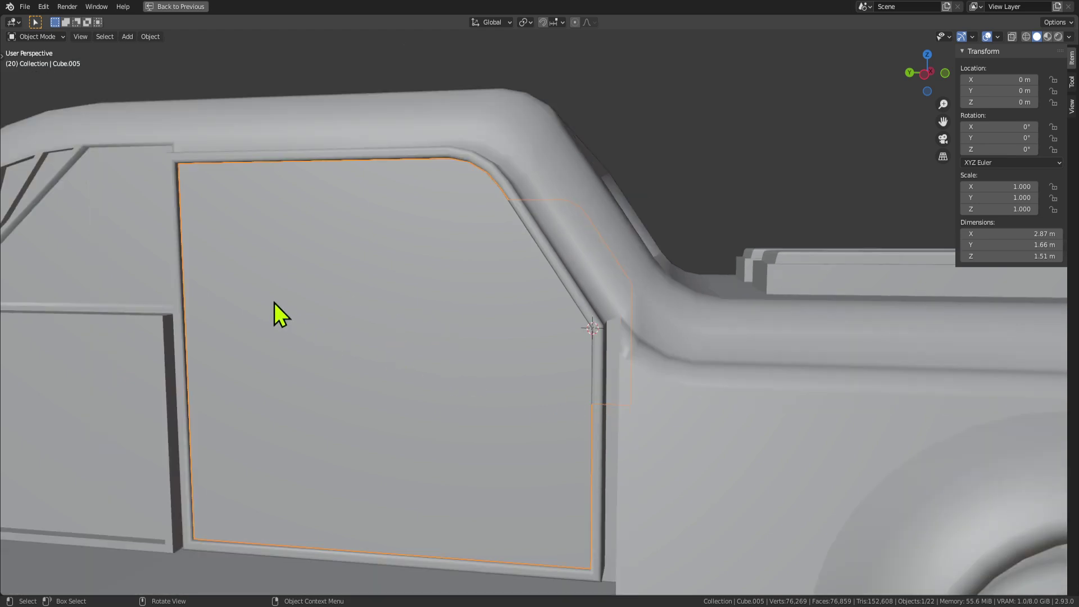
{"action": "key", "text": "g"}
{"action": "key", "text": "Escape"}
Step: Compare the separated door panel in Edit Mode and Object Mode
{"action": "key", "text": "Tab"}
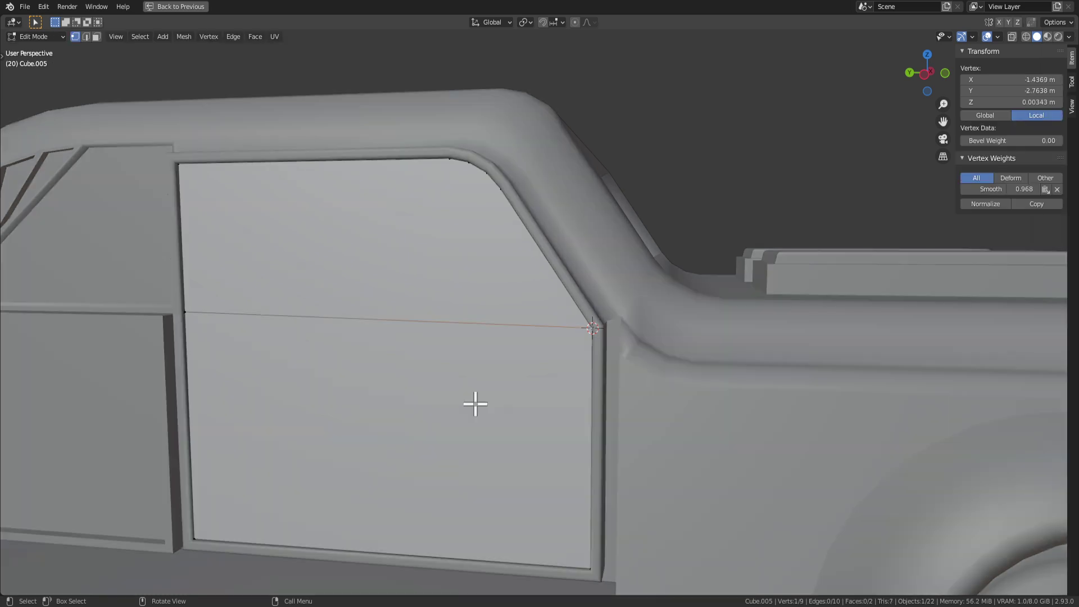
{"action": "key", "text": "Tab"}
{"action": "key", "text": "Tab"}
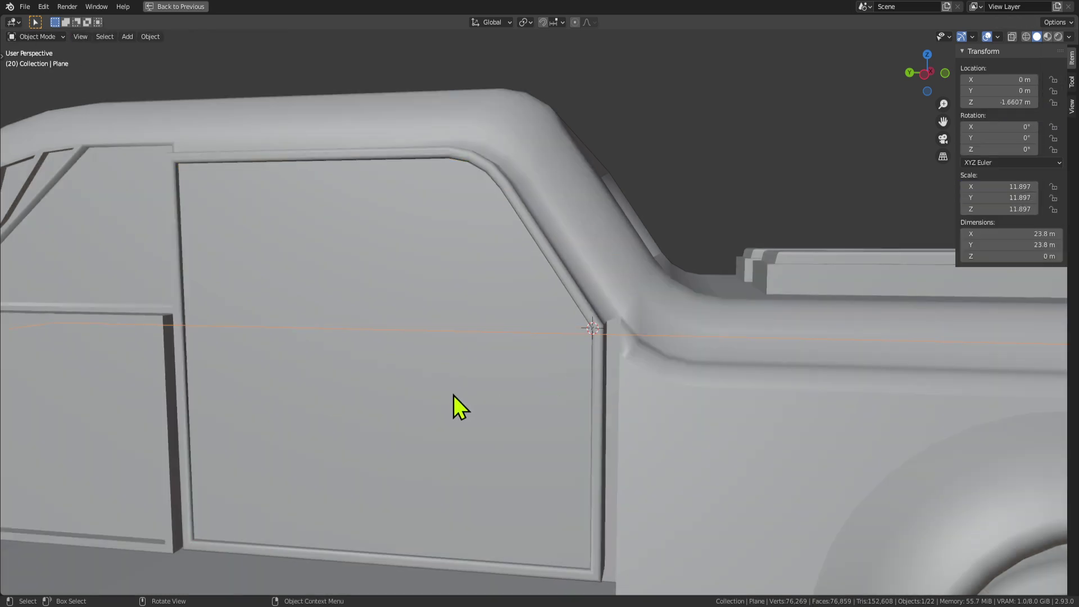
Step: Set the separated door panel's origin to the 3D cursor at its front corner
{"action": "key", "text": "Tab"}
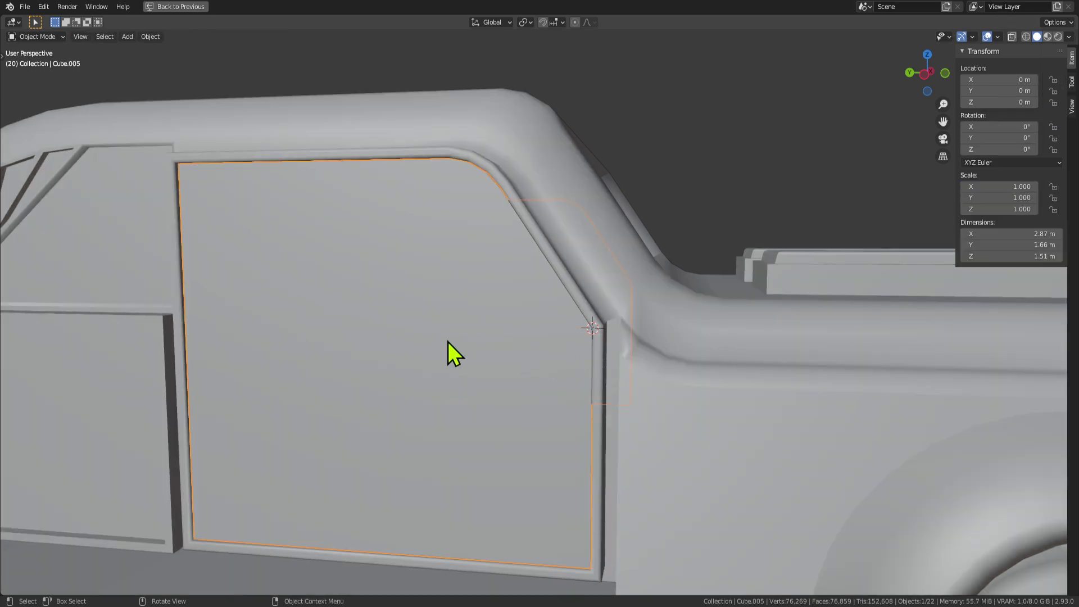
{"action": "right_click", "coordinate": [433, 321]}
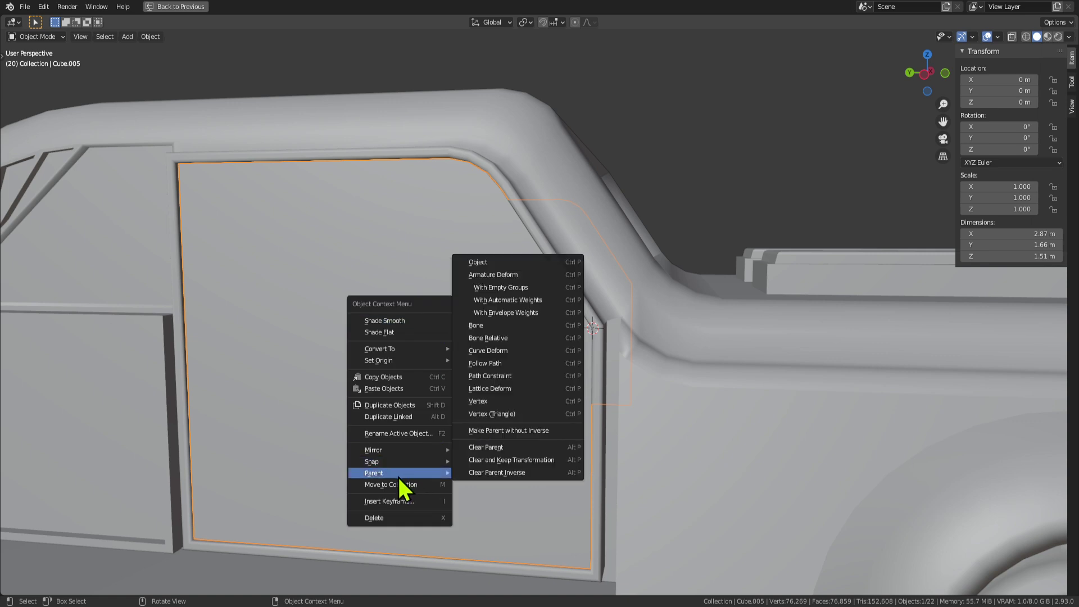
{"action": "mouse_move", "coordinate": [390, 360]}
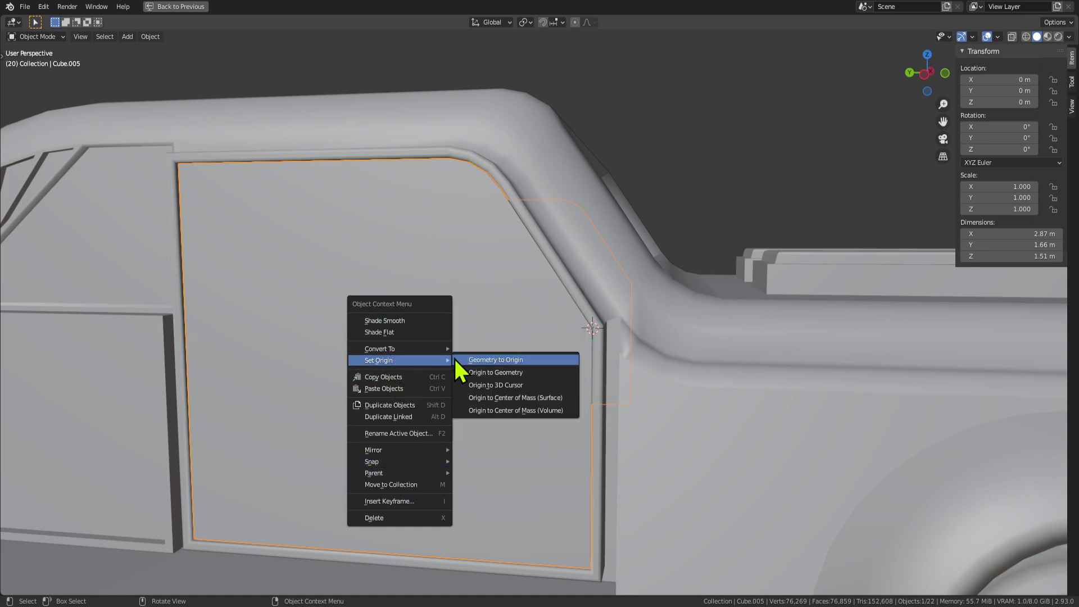
{"action": "left_click", "coordinate": [528, 386]}
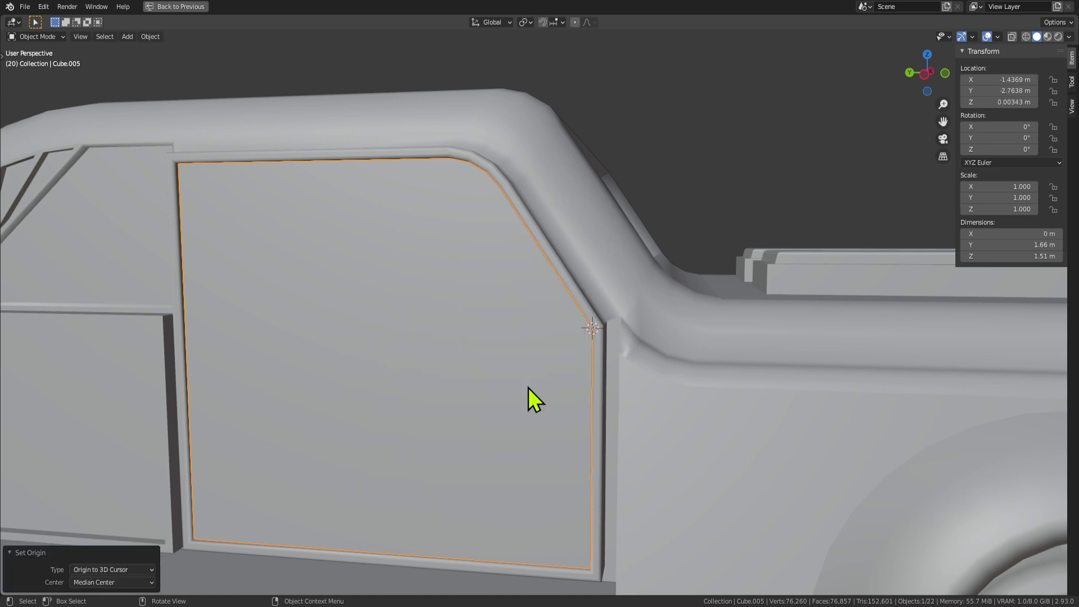
{"action": "left_click", "coordinate": [528, 388]}
{"action": "left_click", "coordinate": [419, 333]}
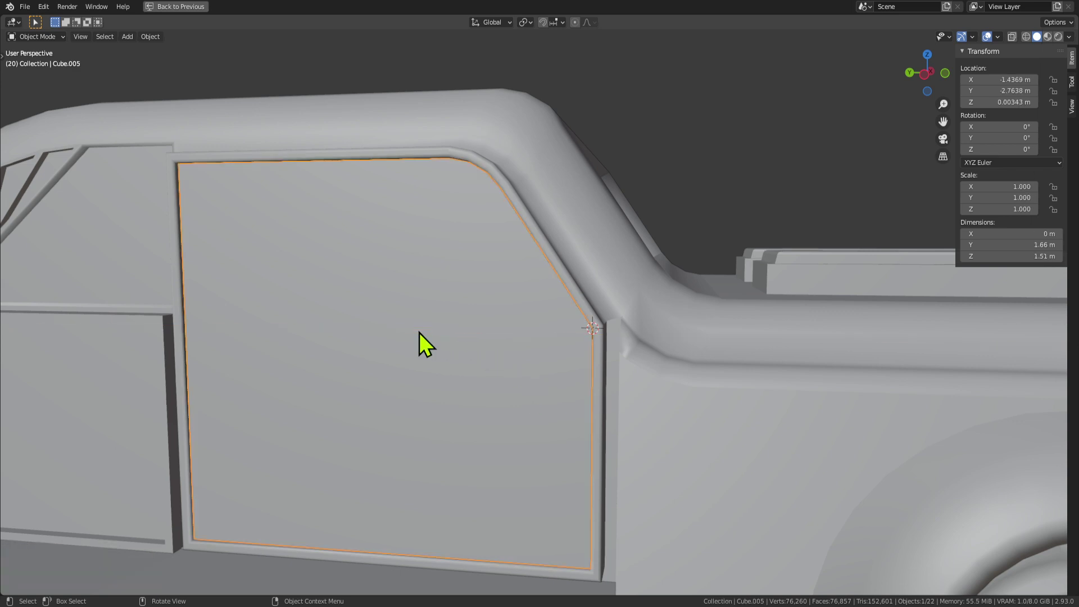
Step: Try swinging the door panel open about the global Z axis around its new origin, cancelling each test rotation
{"action": "scroll", "coordinate": [545, 363], "scroll_direction": "down", "scroll_amount": 3}
{"action": "middle_click_drag", "start_coordinate": [510, 392], "coordinate": [761, 463]}
{"action": "key", "text": "r"}
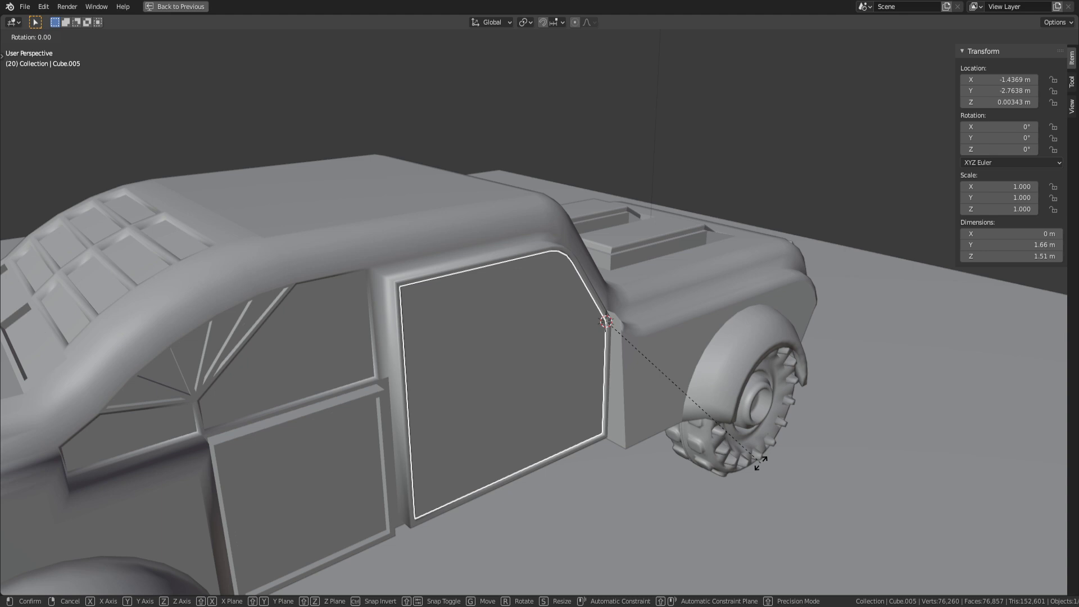
{"action": "key", "text": "z"}
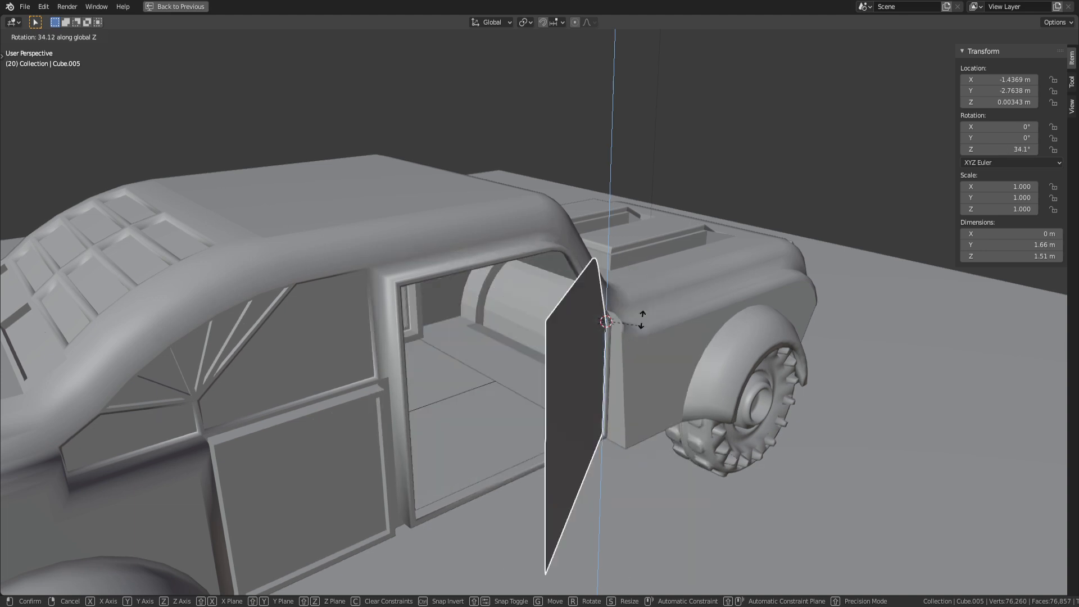
{"action": "key", "text": "Escape"}
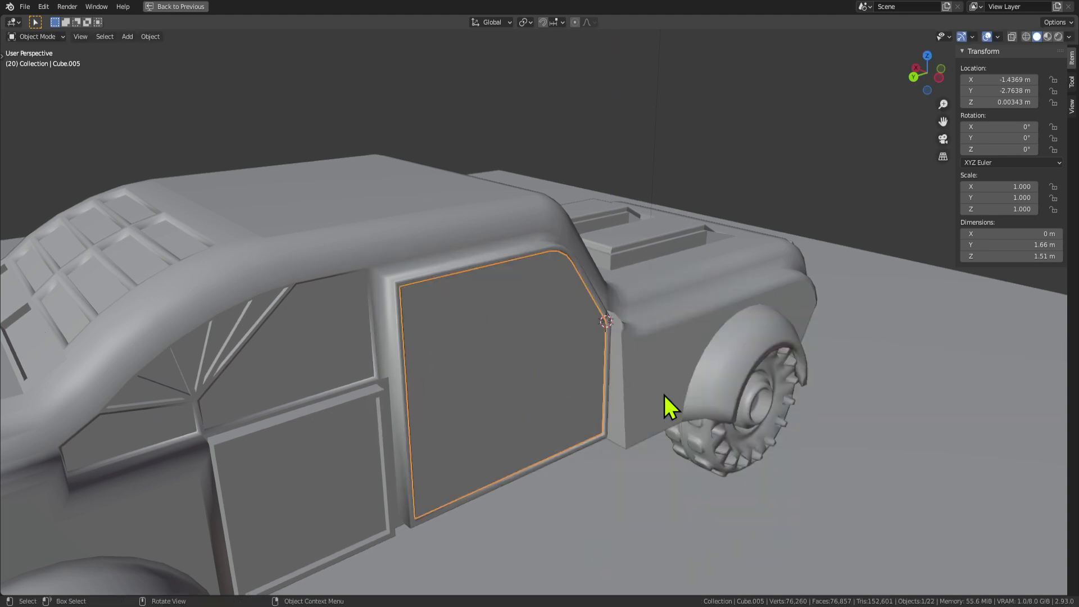
{"action": "key", "text": "r"}
{"action": "key", "text": "z"}
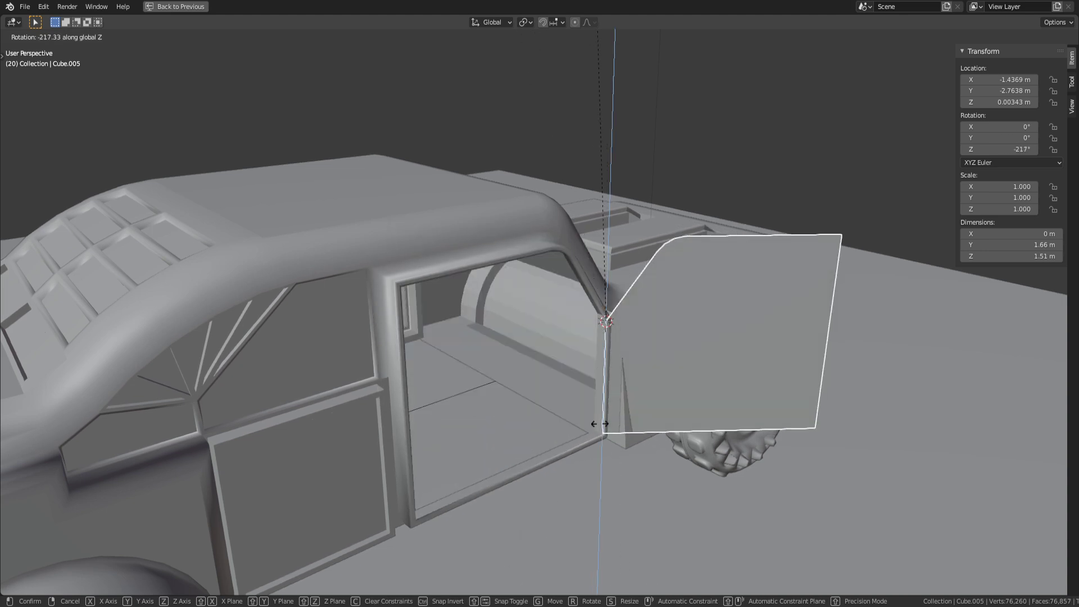
{"action": "right_click", "coordinate": [662, 386]}
{"action": "middle_click_drag", "start_coordinate": [662, 386], "coordinate": [719, 448]}
{"action": "key", "text": "r"}
{"action": "key", "text": "z"}
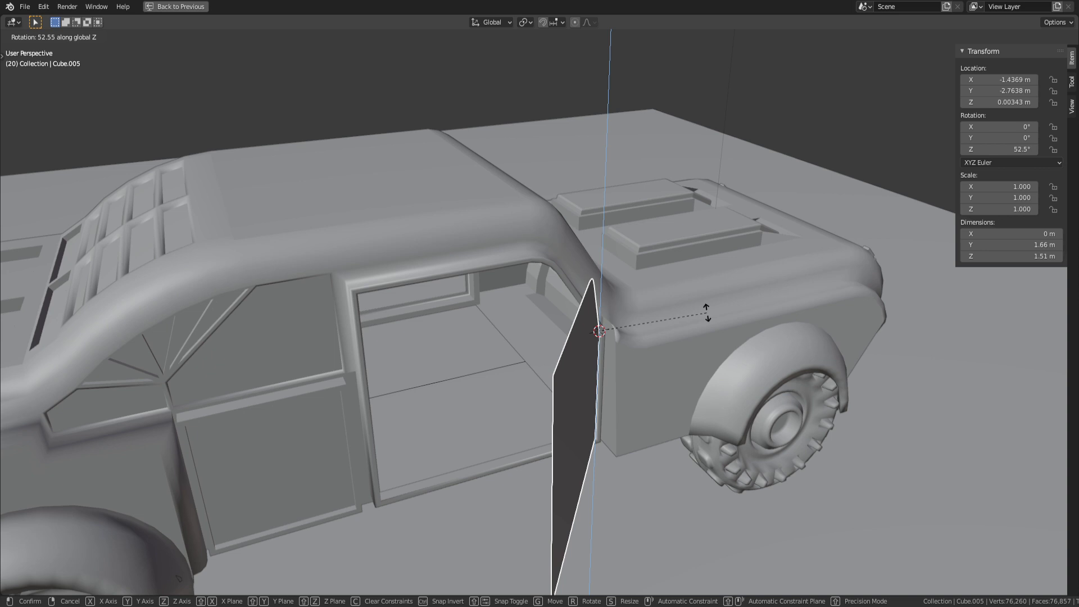
{"action": "right_click", "coordinate": [745, 429]}
Step: Save the car file and check the door panel briefly in Edit Mode before returning to Object Mode
{"action": "middle_click_drag", "start_coordinate": [745, 429], "coordinate": [578, 378]}
{"action": "key", "text": "ctrl+s"}
{"action": "key", "text": "Tab"}
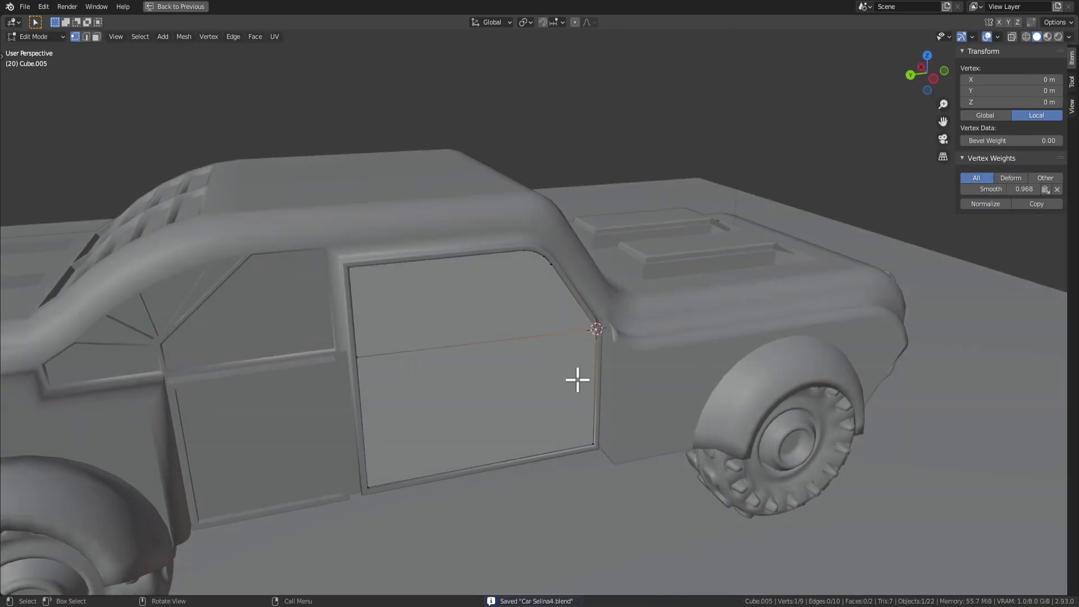
{"action": "key", "text": "Tab"}
{"action": "middle_click_drag", "start_coordinate": [513, 400], "coordinate": [533, 408]}
{"action": "scroll", "coordinate": [824, 252], "scroll_direction": "down", "scroll_amount": 2}
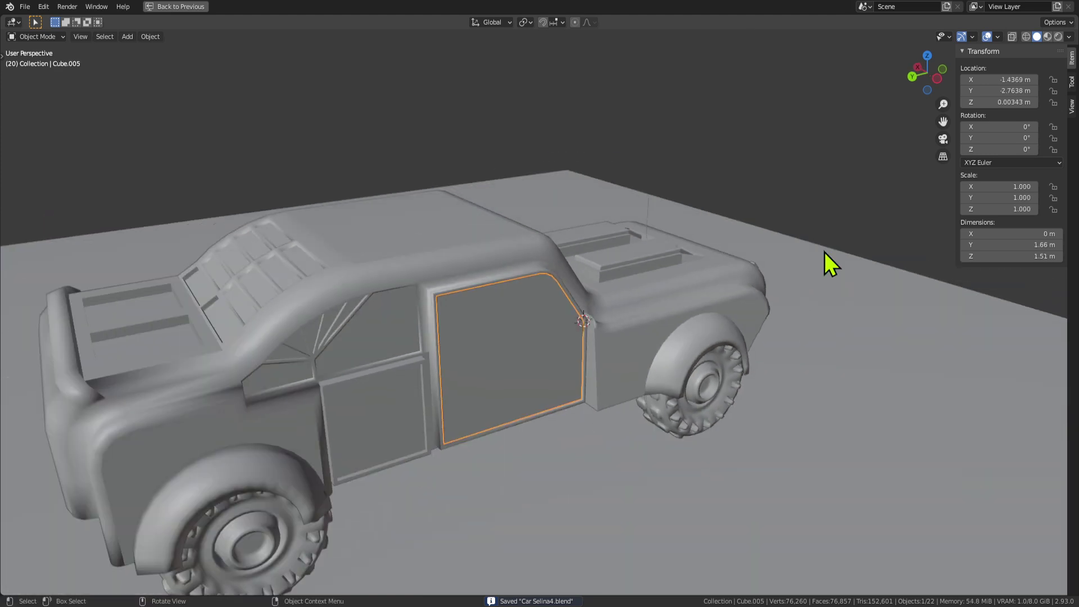
{"action": "middle_click_drag", "start_coordinate": [786, 198], "coordinate": [758, 181]}
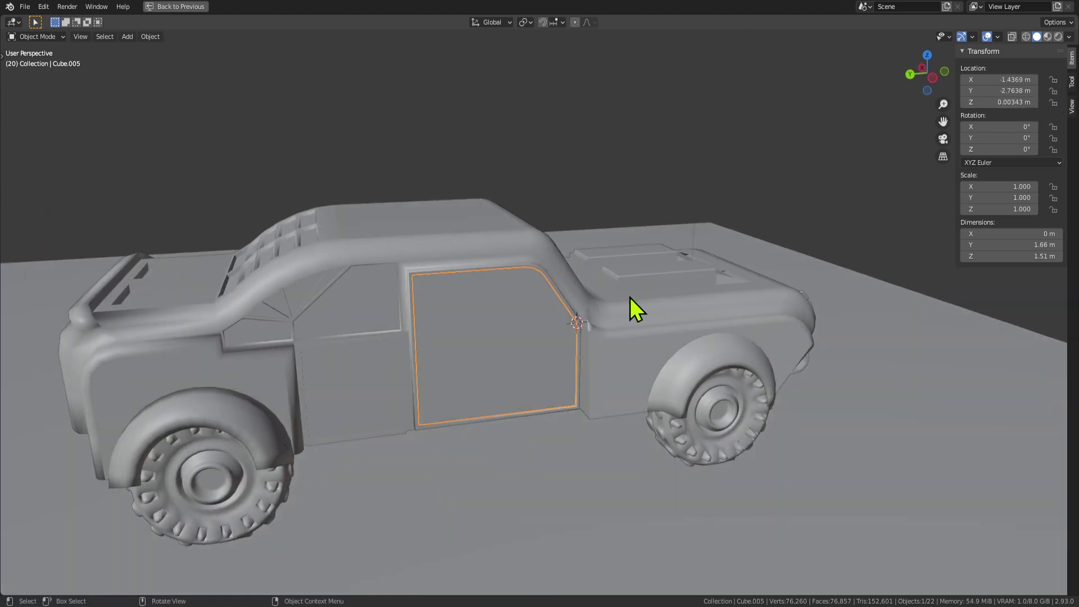
Step: Lock the door panel's X rotation and test rotating it both about the global Z axis and freely
{"action": "left_click_drag", "start_coordinate": [981, 123], "coordinate": [998, 122]}
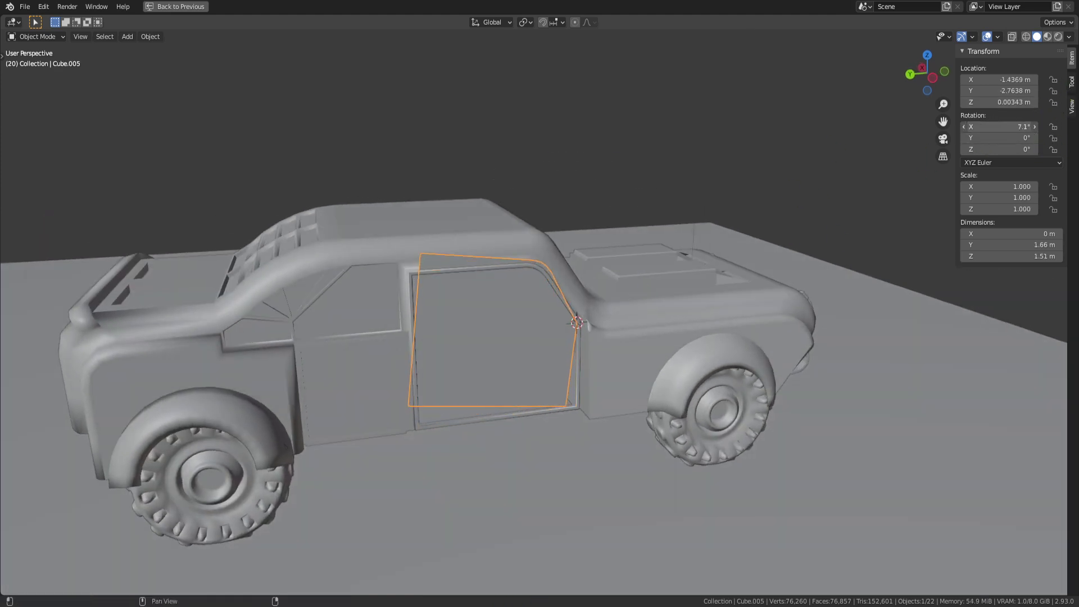
{"action": "key", "text": "ctrl+z"}
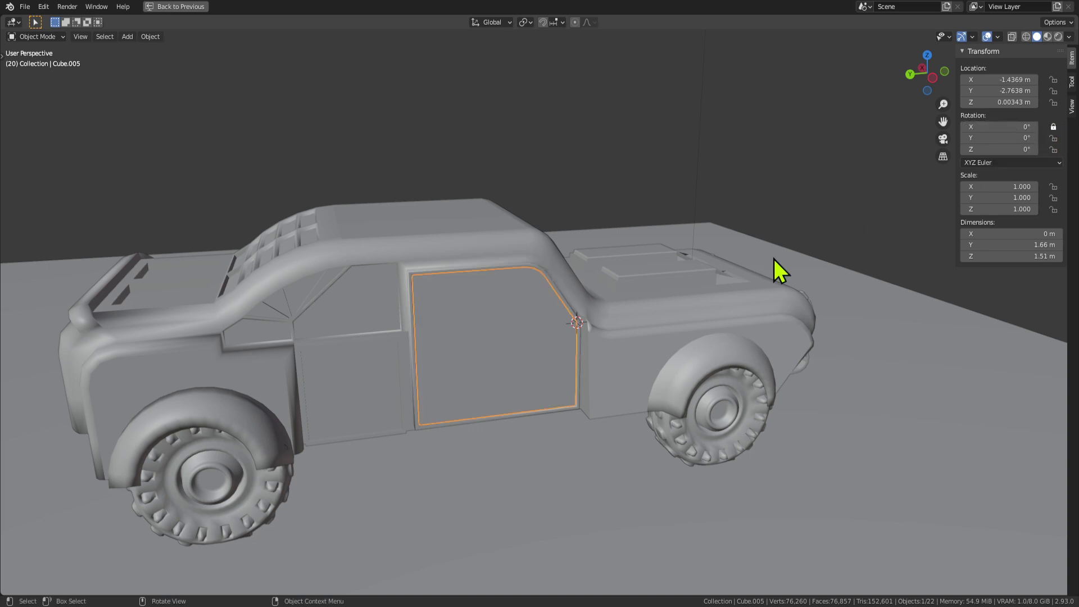
{"action": "key", "text": "r"}
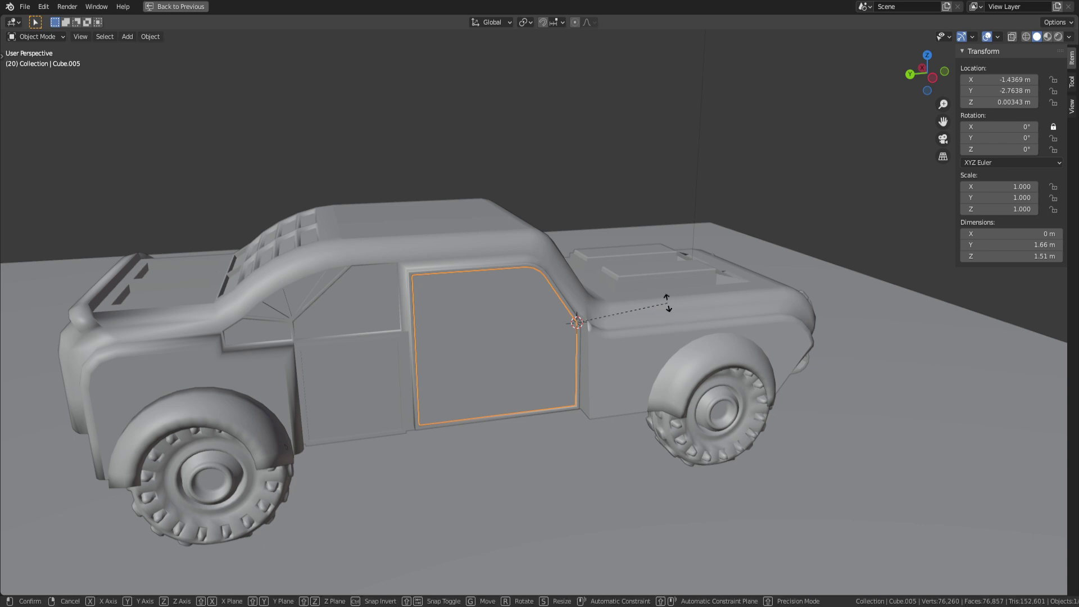
{"action": "key", "text": "z"}
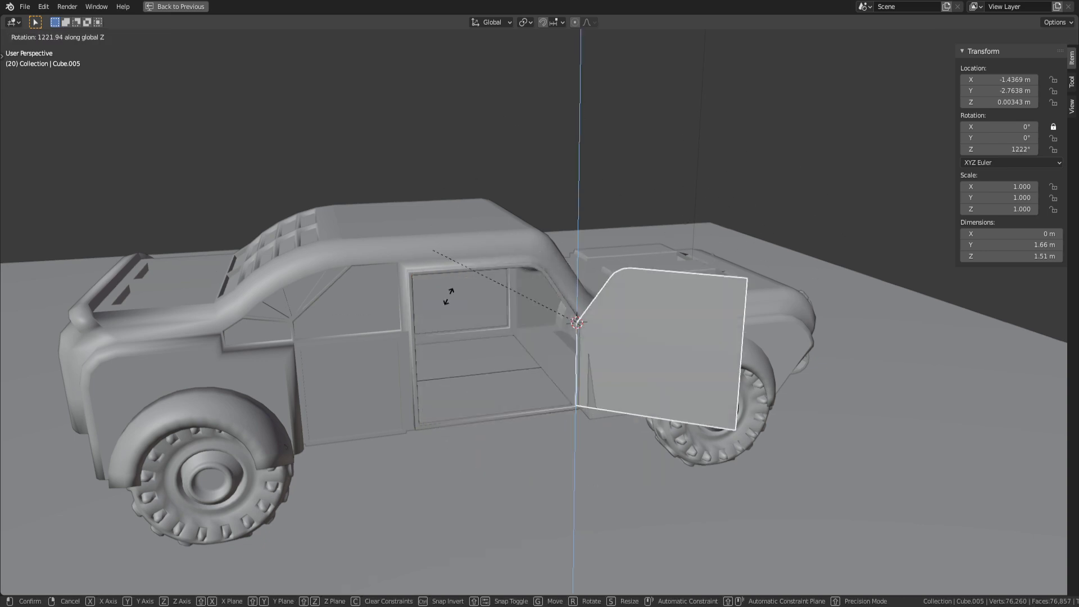
{"action": "right_click", "coordinate": [622, 229]}
{"action": "key", "text": "r"}
{"action": "key", "text": "z"}
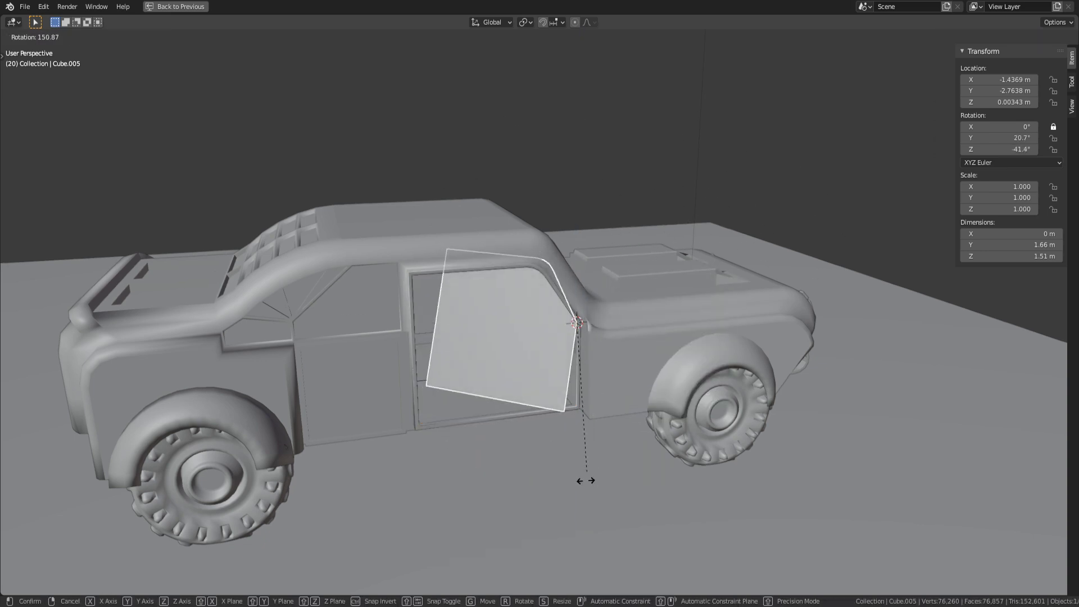
{"action": "right_click", "coordinate": [659, 390]}
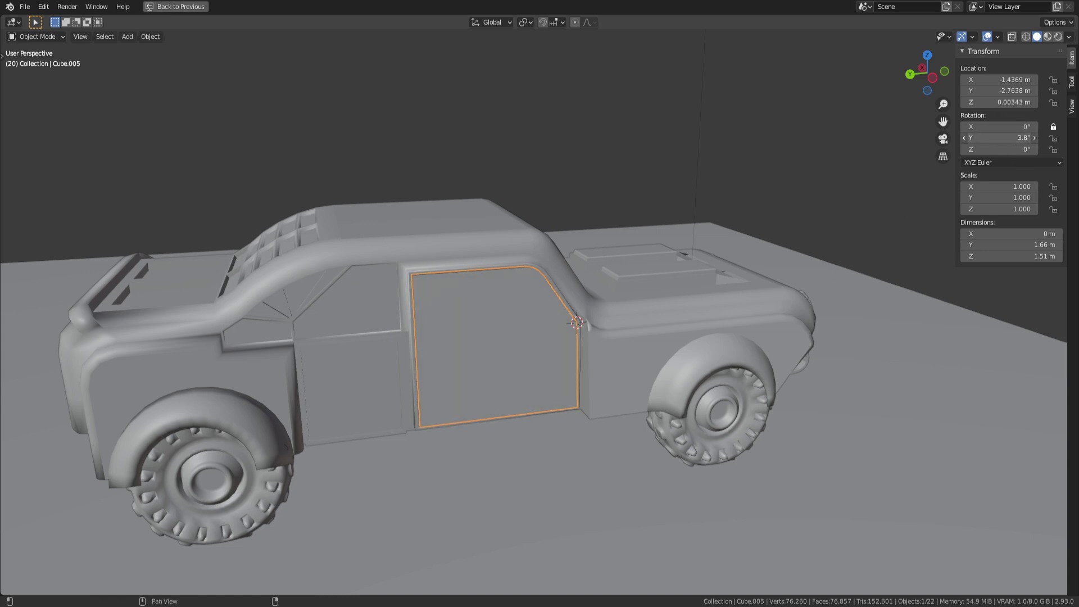
Step: Try tilting the door panel about Y, reset its Y rotation to 0°, and lock that axis
{"action": "left_click_drag", "start_coordinate": [1002, 137], "coordinate": [1001, 137]}
{"action": "left_click", "coordinate": [1011, 138]}
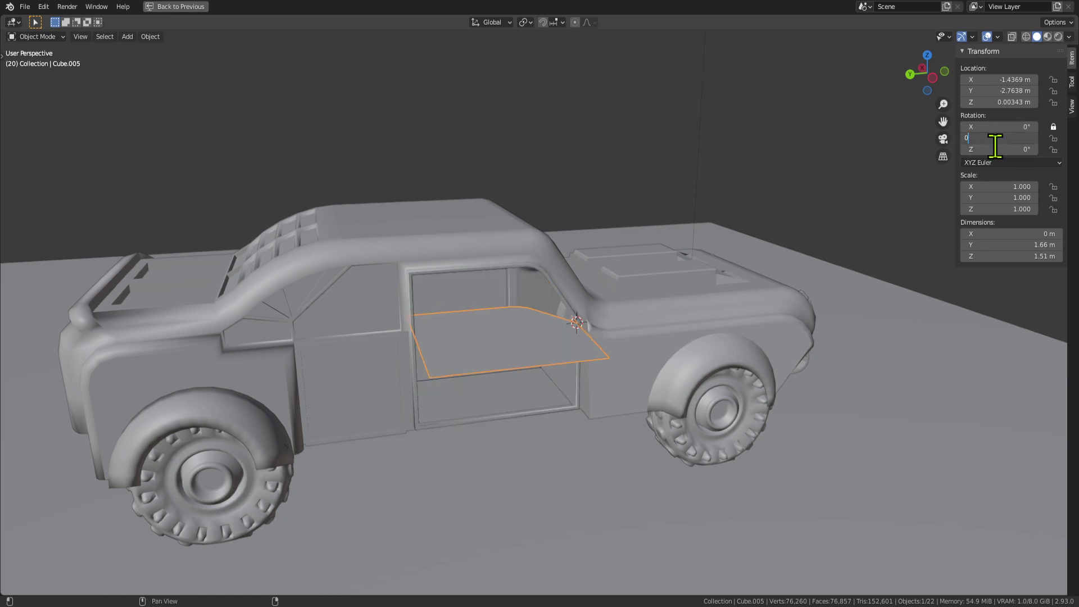
{"action": "type", "text": "0"}
{"action": "key", "text": "Return"}
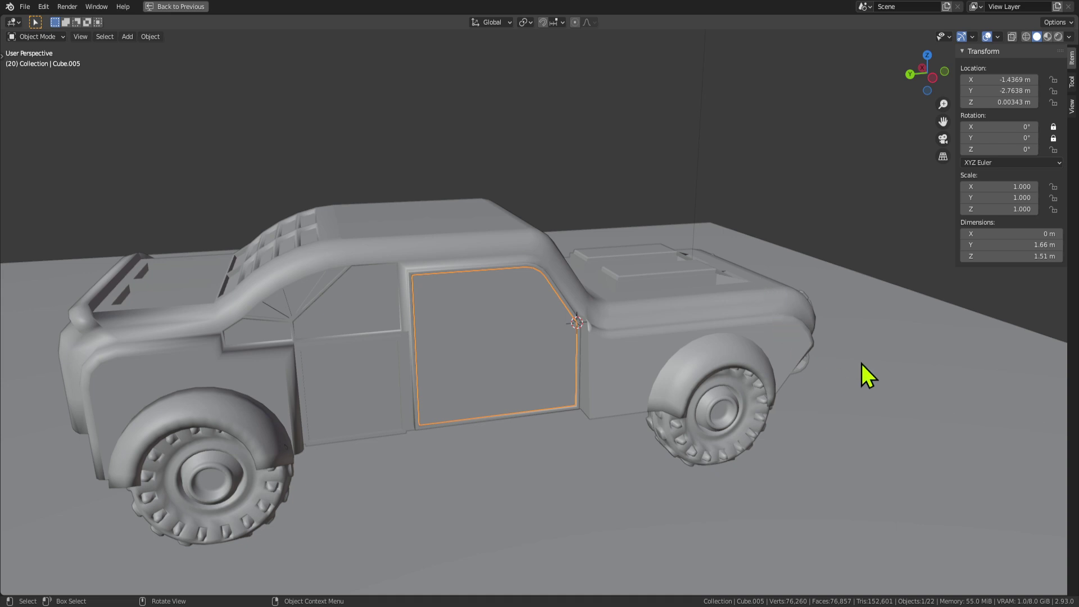
Step: Test free rotation of the door panel with its X and Y rotations locked, cancelling each attempt
{"action": "key", "text": "r"}
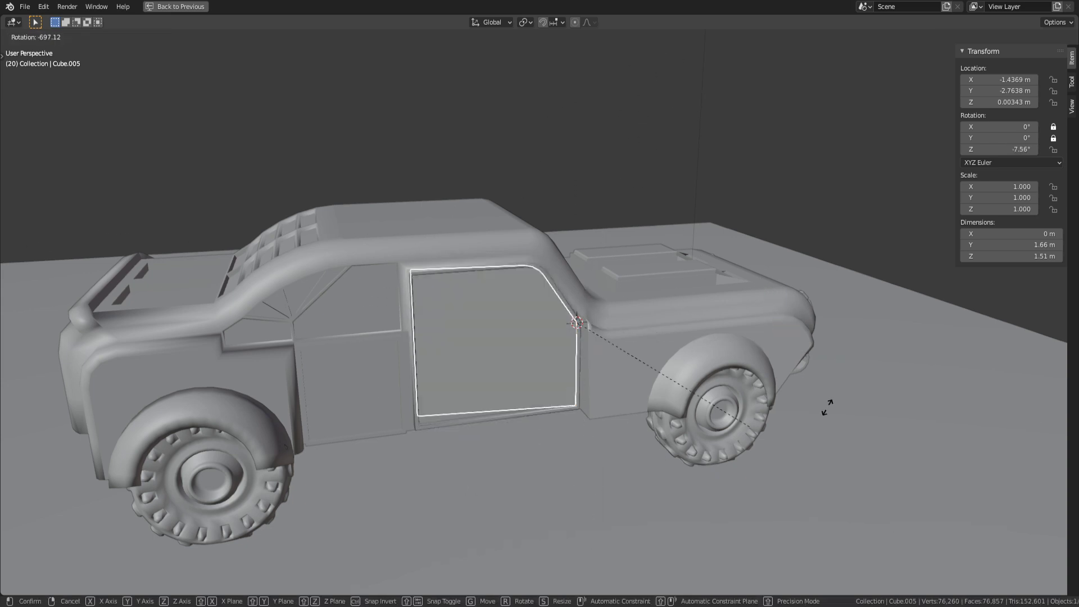
{"action": "right_click", "coordinate": [626, 348]}
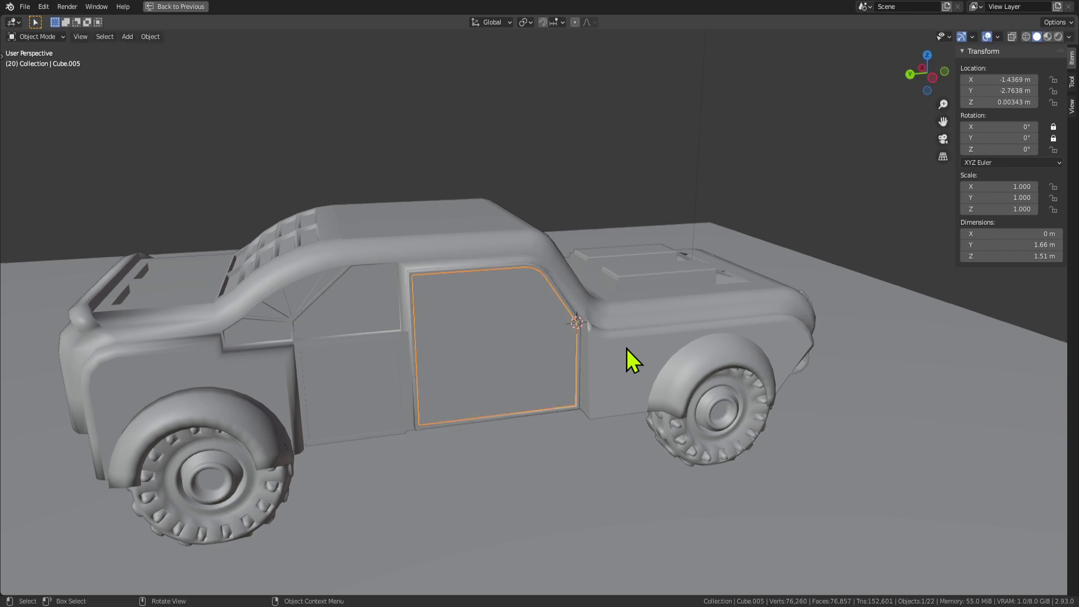
{"action": "key", "text": "r"}
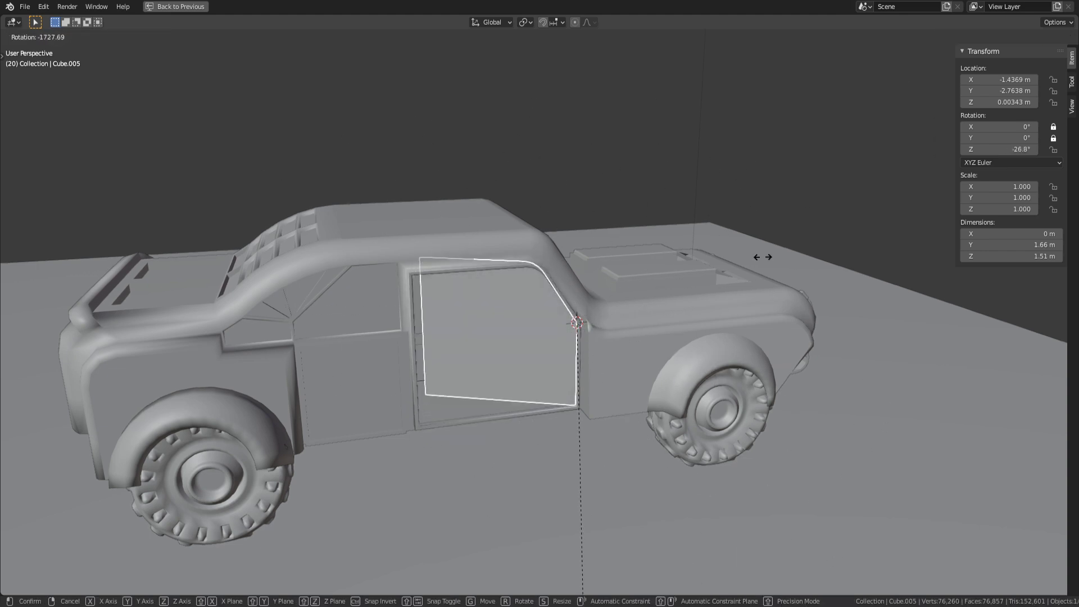
{"action": "right_click", "coordinate": [691, 390]}
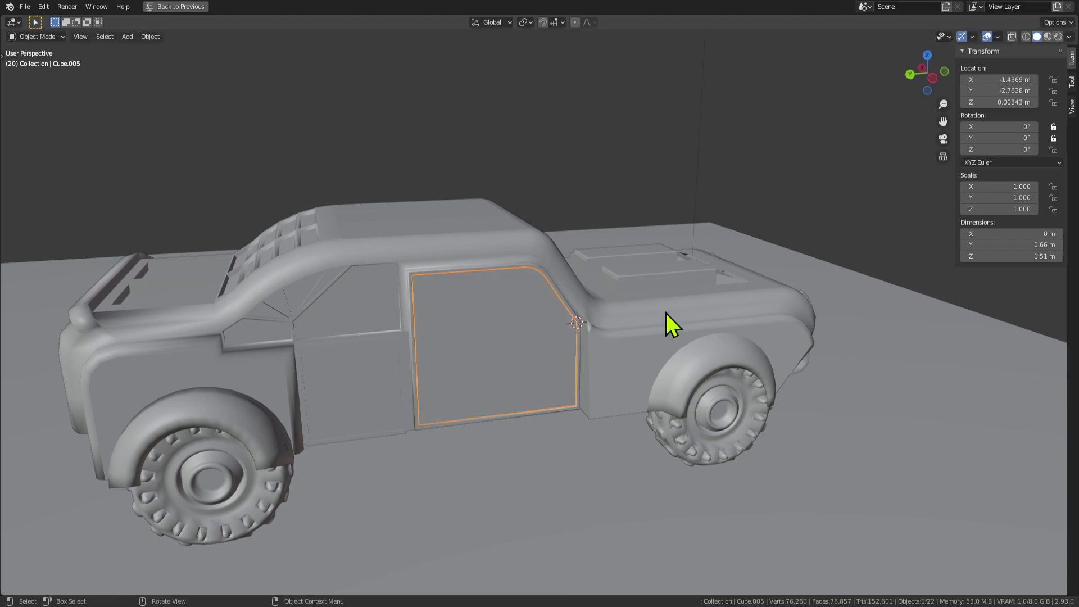
{"action": "key", "text": "r"}
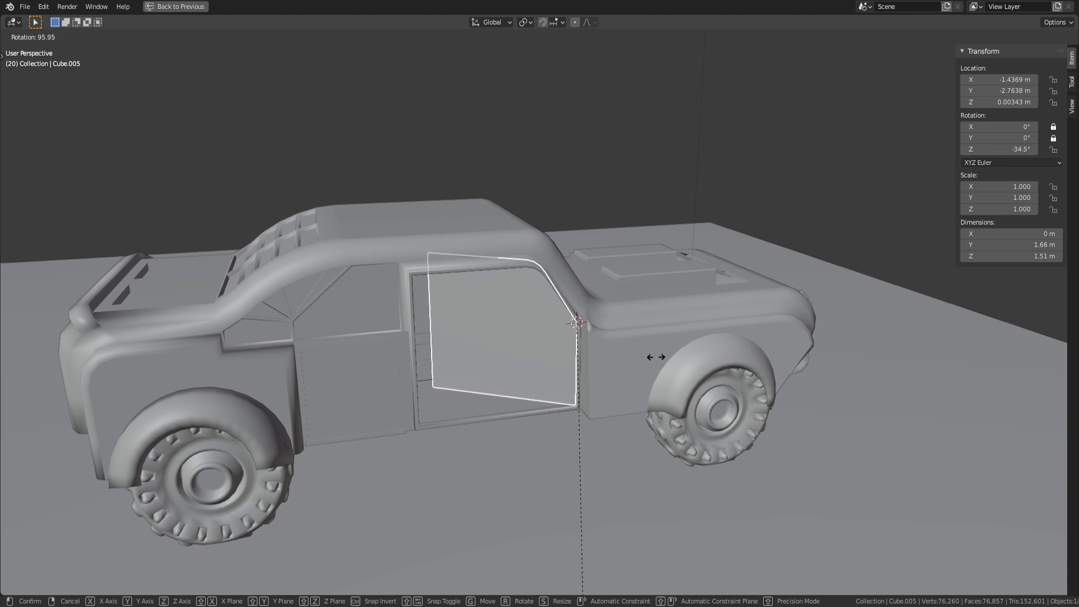
{"action": "key", "text": "Escape"}
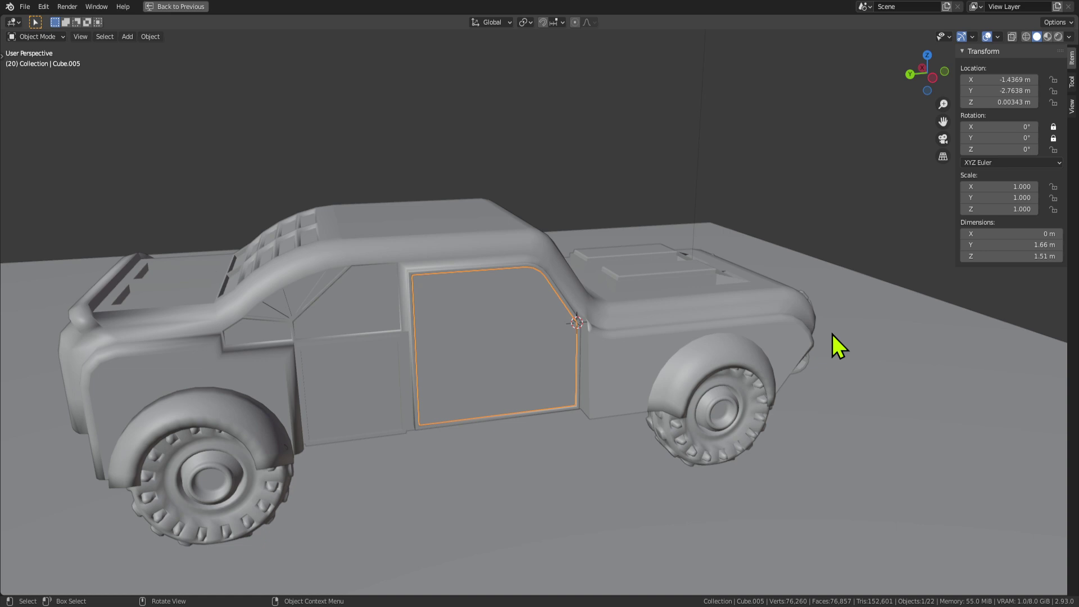
Step: Try changing the locked Y rotation value of the door panel and reset it to 0°
{"action": "left_click_drag", "start_coordinate": [1003, 137], "coordinate": [1034, 137]}
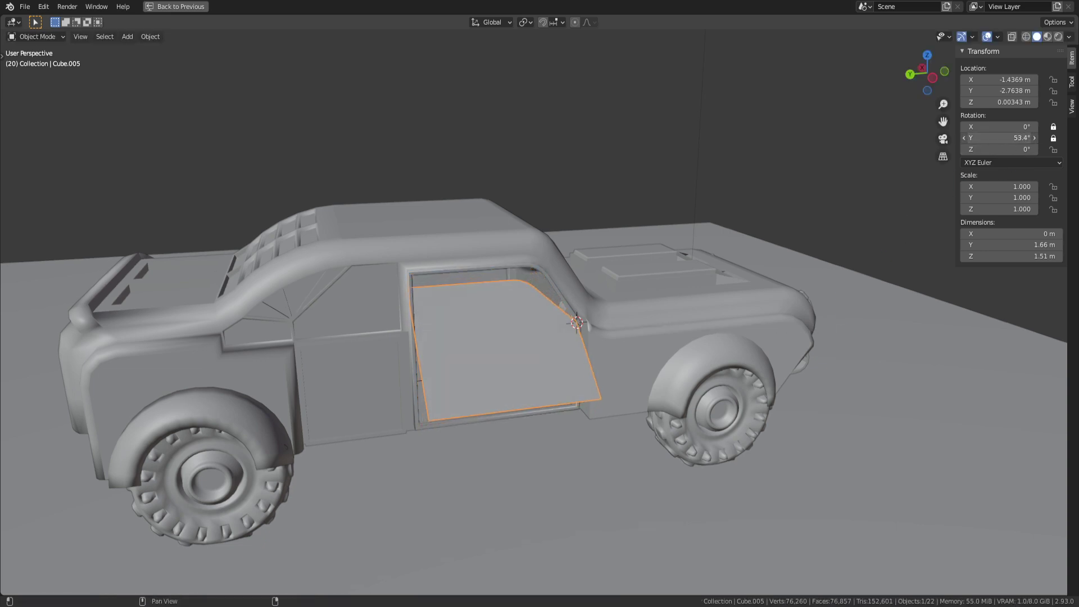
{"action": "type", "text": "0"}
{"action": "key", "text": "Return"}
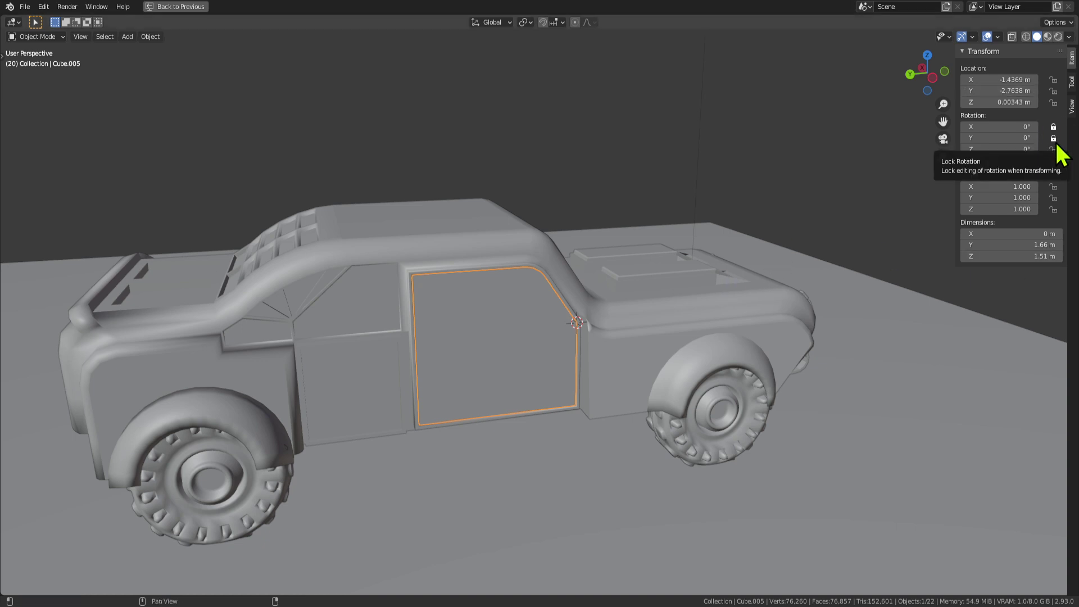
Step: Rotate the door panel -312° about the global Z axis and inspect the open door from several angles
{"action": "scroll", "coordinate": [618, 375], "scroll_direction": "up", "scroll_amount": 3}
{"action": "key", "text": "r"}
{"action": "key", "text": "z"}
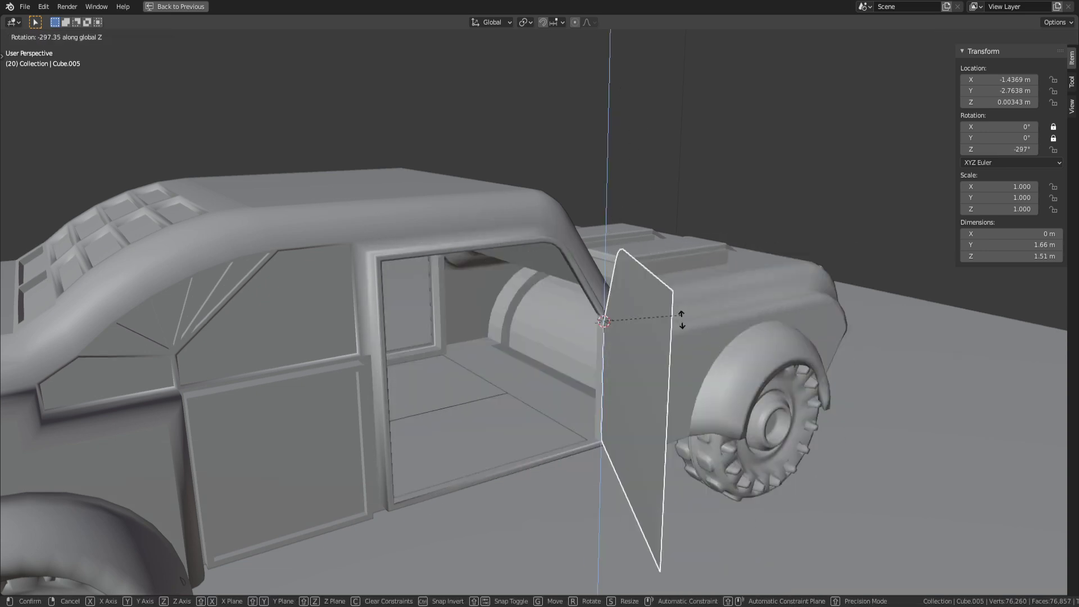
{"action": "left_click", "coordinate": [699, 349]}
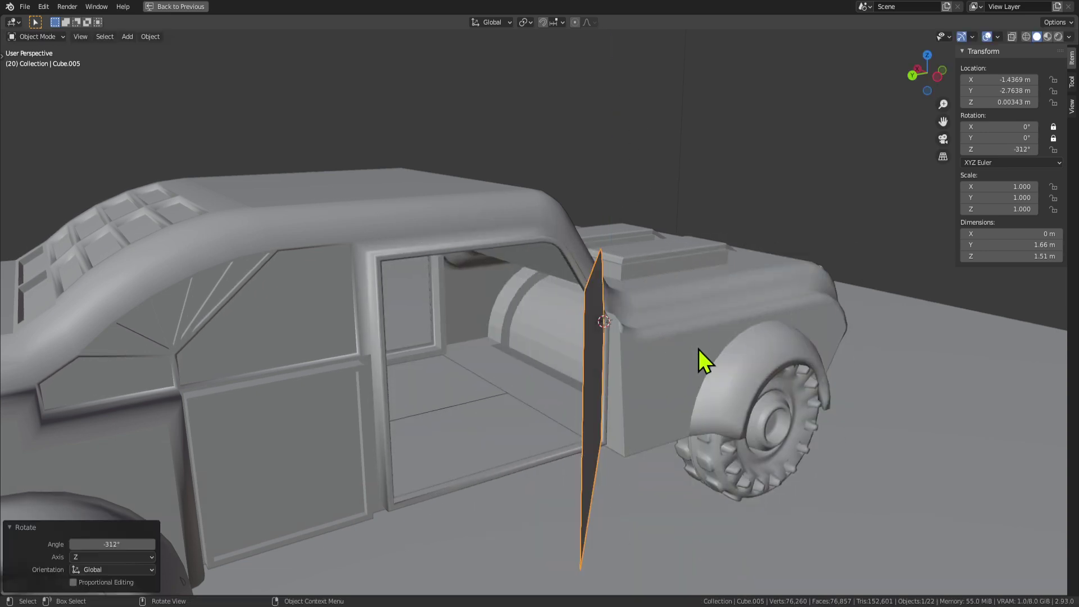
{"action": "middle_click_drag", "start_coordinate": [699, 349], "coordinate": [732, 245]}
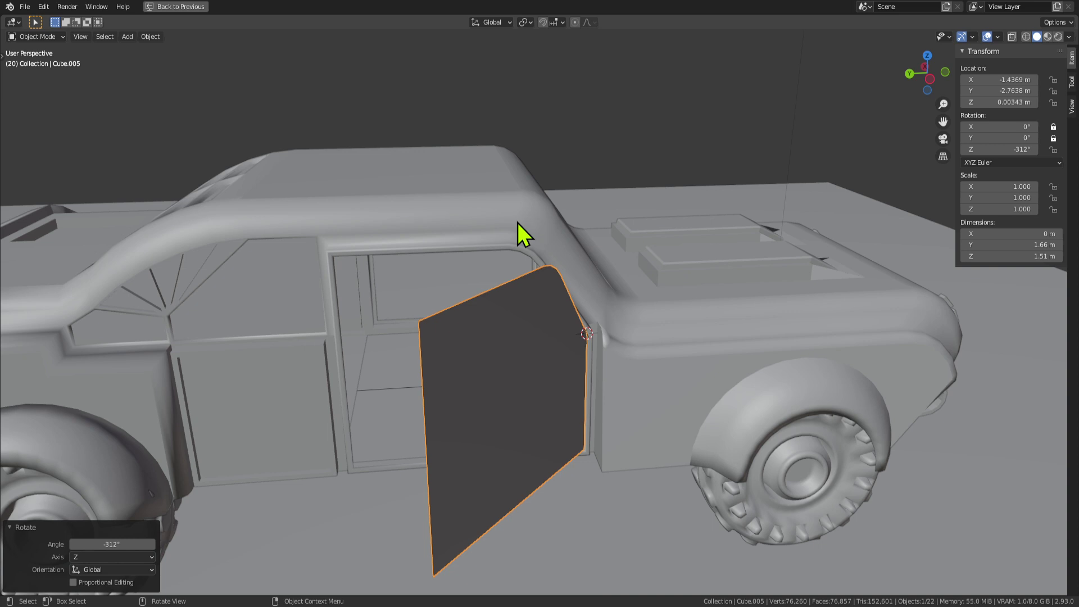
{"action": "middle_click_drag", "start_coordinate": [528, 374], "coordinate": [559, 374]}
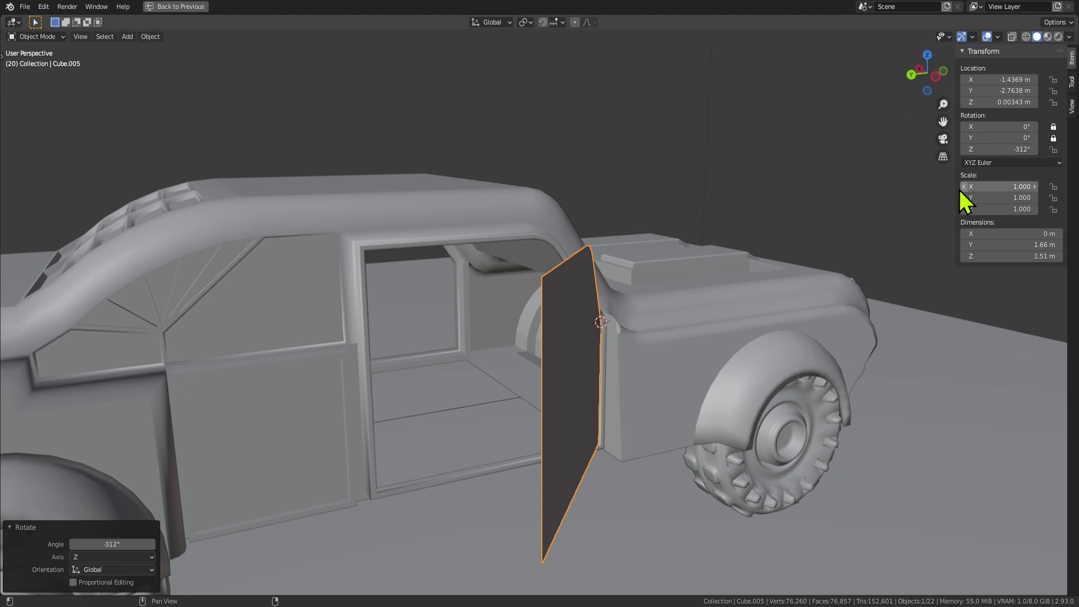
{"action": "middle_click_drag", "start_coordinate": [736, 278], "coordinate": [642, 390]}
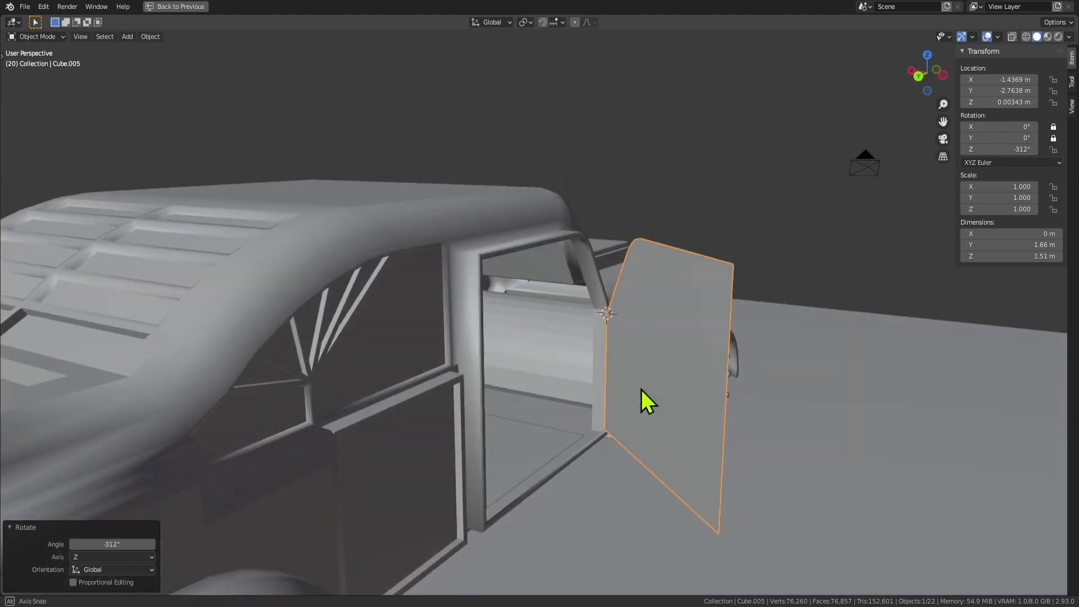
Step: Undo the door panel's rotation and select the car body
{"action": "key", "text": "ctrl+z"}
{"action": "left_click", "coordinate": [514, 368]}
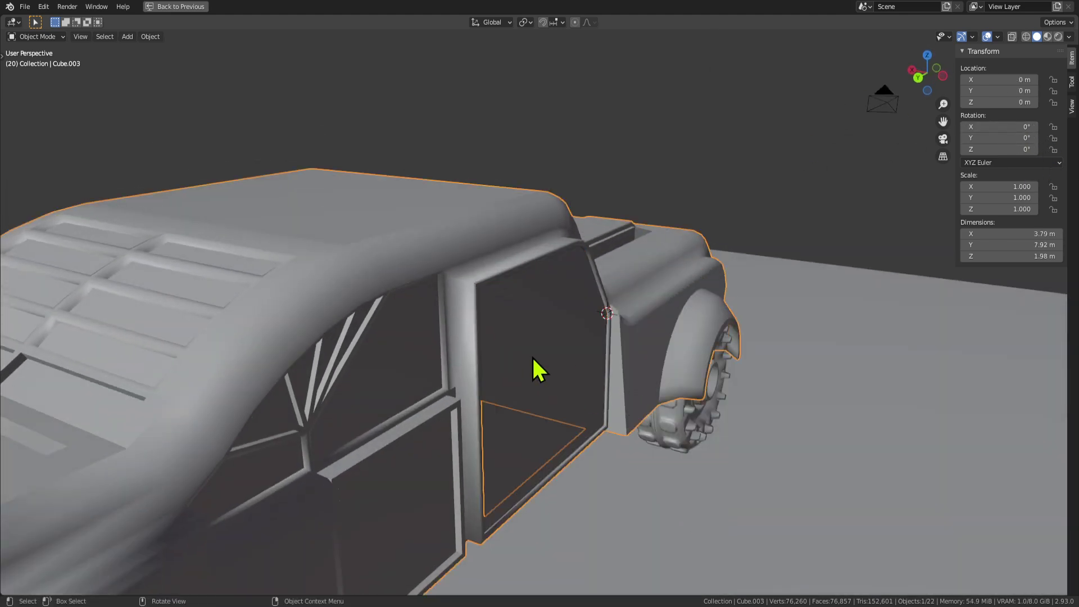
Step: Select the upper window face of the door panel's mesh and inset it 0.036124 m
{"action": "left_click", "coordinate": [537, 368]}
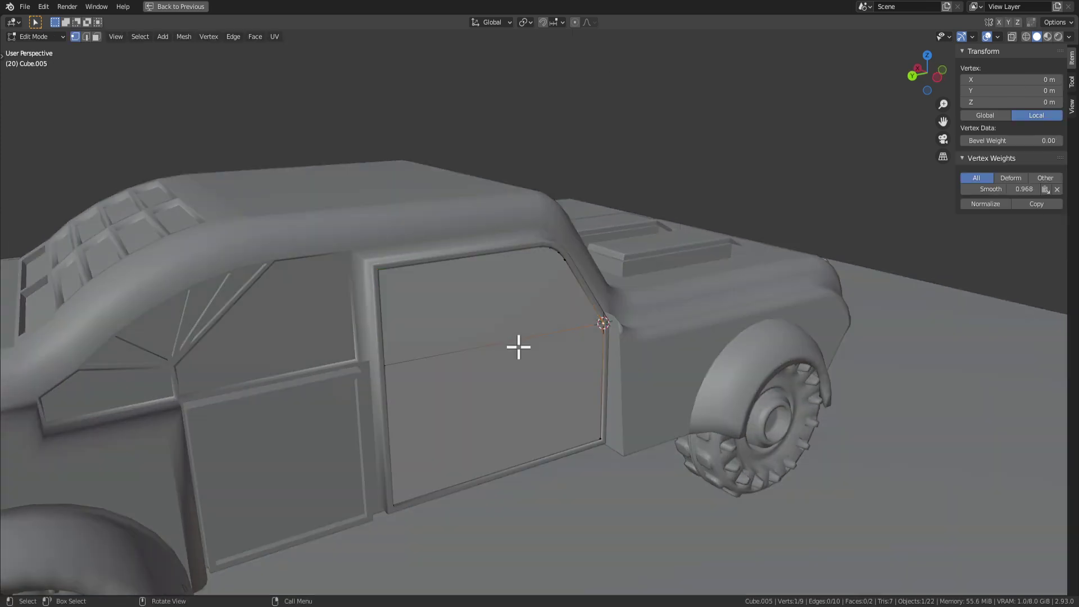
{"action": "key", "text": "alt+a"}
{"action": "left_click", "coordinate": [496, 308]}
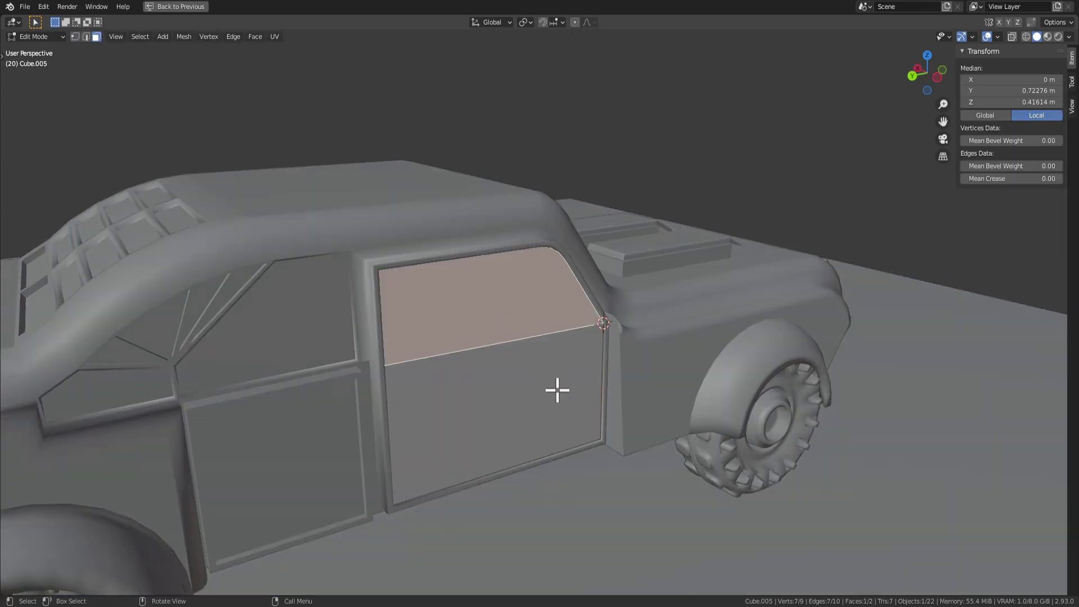
{"action": "key", "text": "i"}
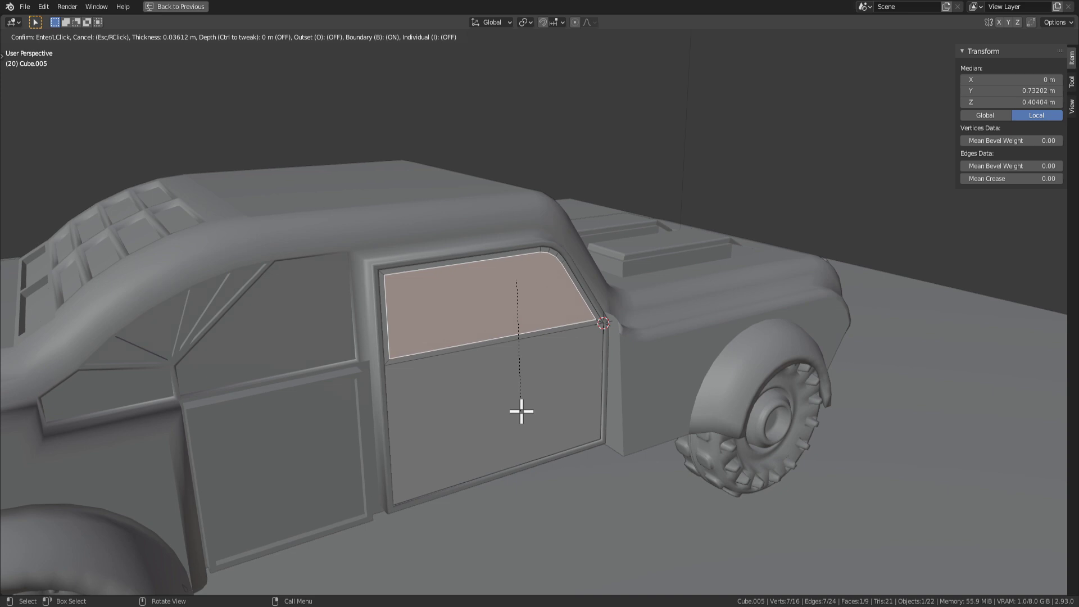
{"action": "left_click", "coordinate": [514, 411]}
{"action": "double_click", "coordinate": [90, 519]}
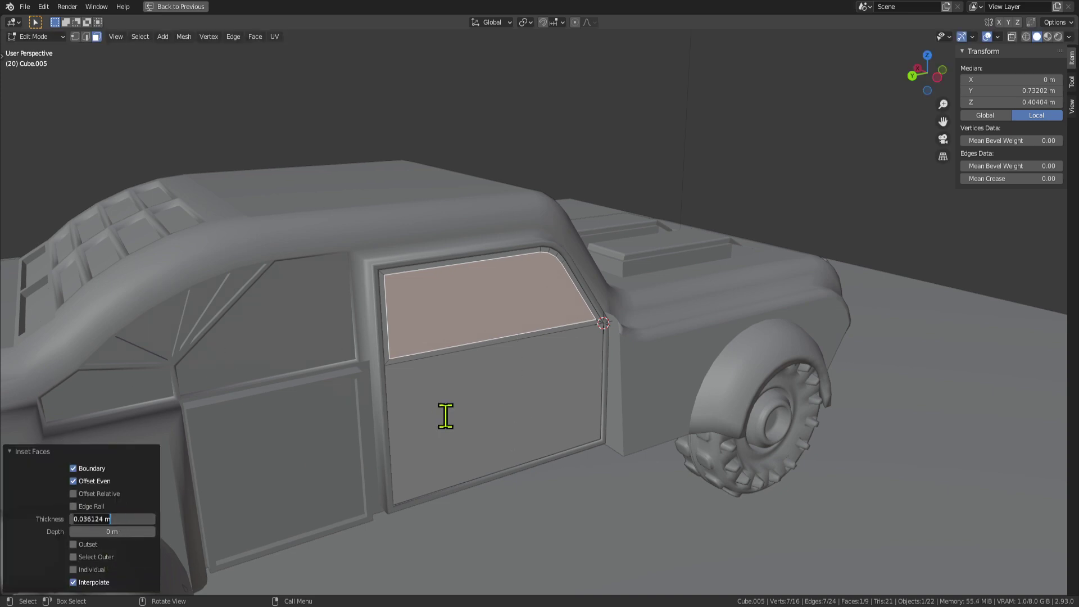
Step: Inset the lower face of the door panel with a thickness of 0.036124 m
{"action": "left_click", "coordinate": [517, 414]}
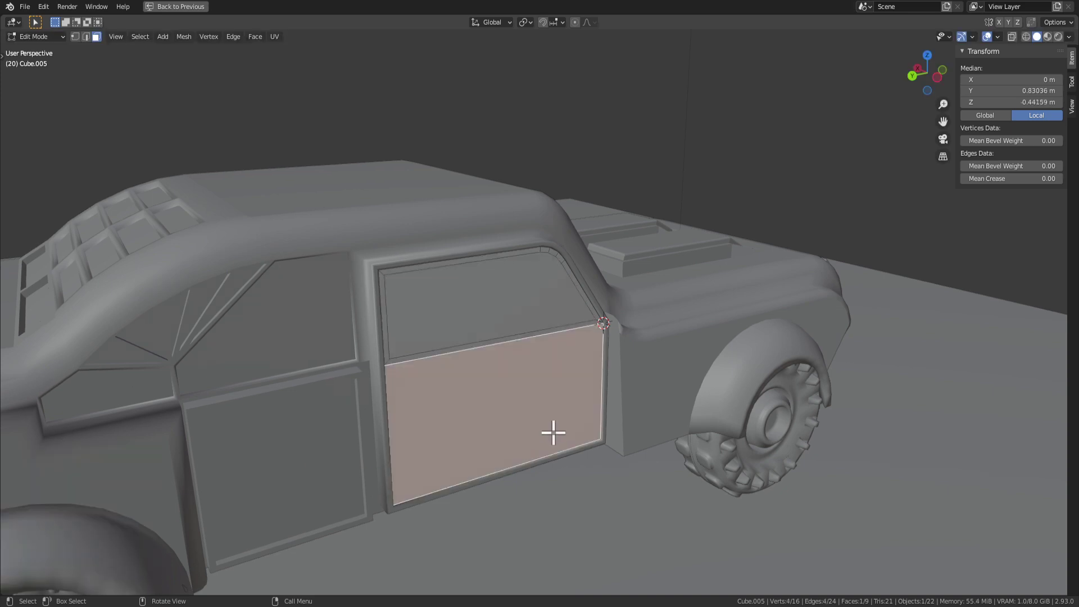
{"action": "key", "text": "i"}
{"action": "left_click", "coordinate": [540, 429]}
{"action": "double_click", "coordinate": [107, 520]}
{"action": "type", "text": "0.036124 m"}
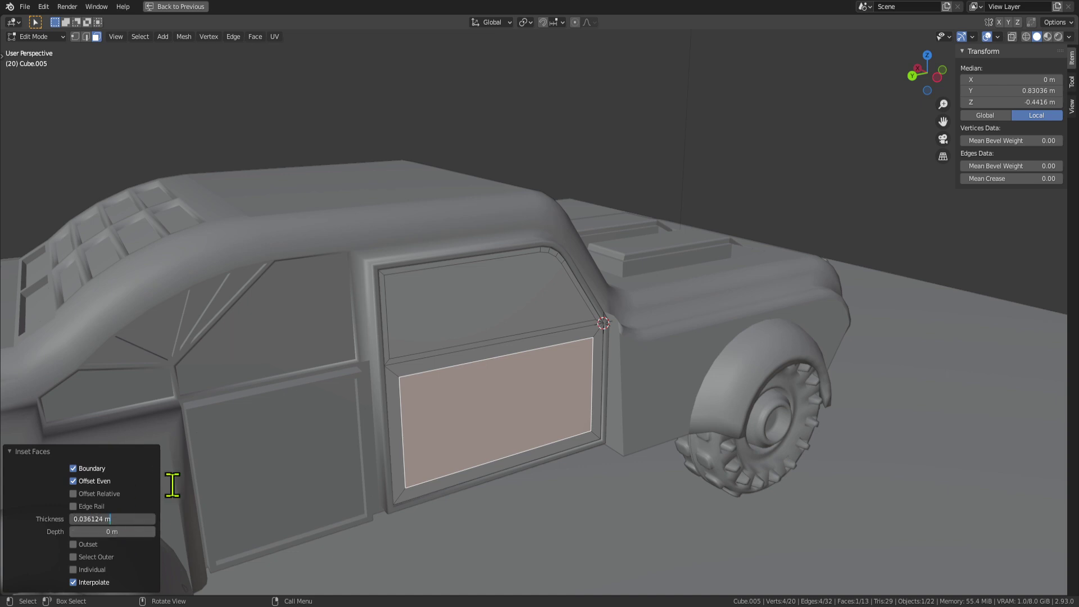
{"action": "key", "text": "Return"}
Step: Extrude the door panel's upper and lower inset faces together about 0.061 m along their normals and return to Object Mode
{"action": "middle_click_drag", "start_coordinate": [668, 521], "coordinate": [549, 427]}
{"action": "left_click", "coordinate": [550, 427]}
{"action": "left_click", "coordinate": [474, 322], "text": "shift"}
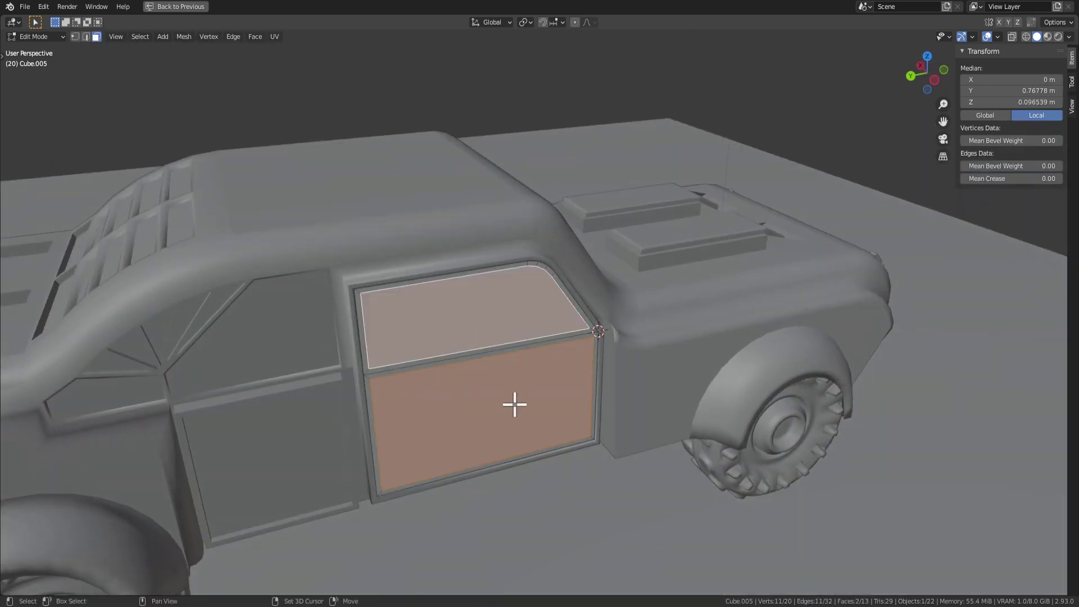
{"action": "key", "text": "e"}
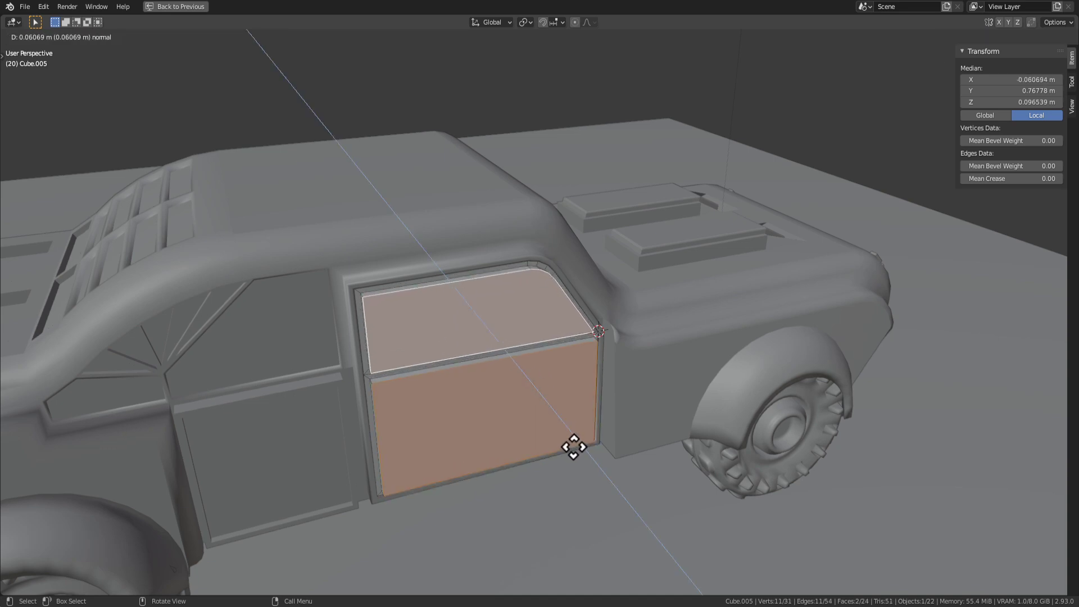
{"action": "left_click", "coordinate": [573, 447]}
{"action": "middle_click_drag", "start_coordinate": [614, 436], "coordinate": [549, 520]}
{"action": "key", "text": "Tab"}
{"action": "key", "text": "Tab"}
{"action": "key", "text": "Tab"}
Step: Test swinging the door panel about the global Z axis, cancel the rotation, and inspect the closed door from several angles
{"action": "left_click", "coordinate": [502, 434]}
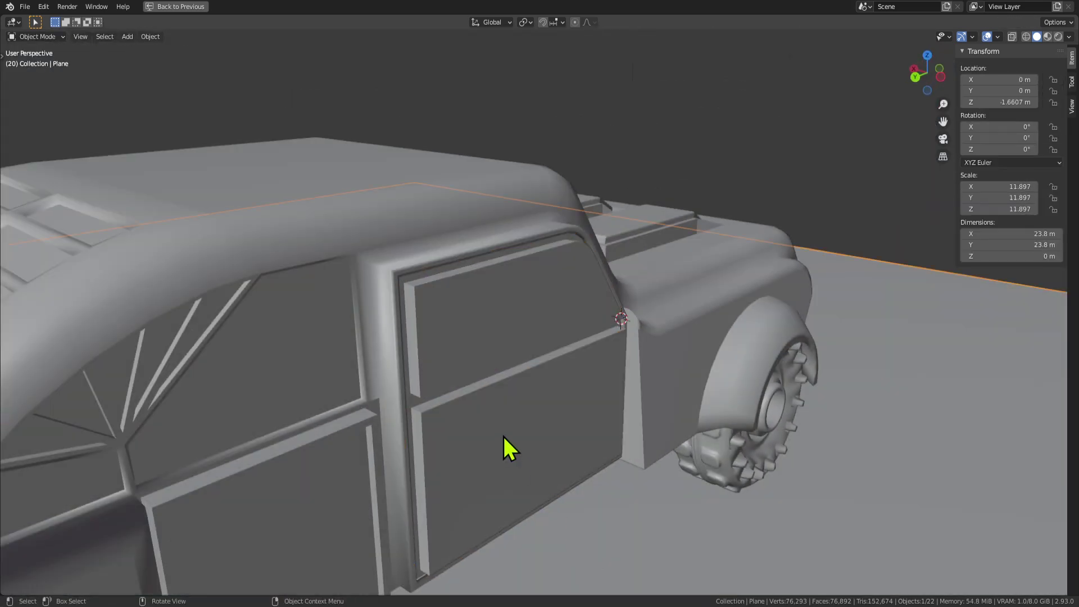
{"action": "left_click", "coordinate": [506, 439]}
{"action": "key", "text": "r"}
{"action": "key", "text": "z"}
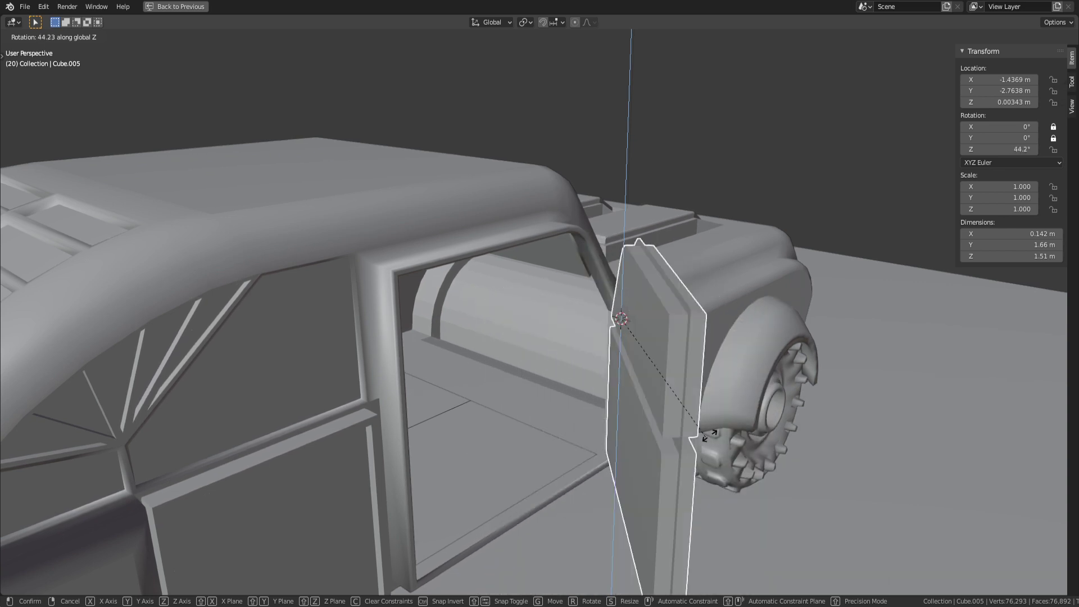
{"action": "right_click", "coordinate": [706, 402]}
{"action": "middle_click_drag", "start_coordinate": [706, 403], "coordinate": [552, 365]}
{"action": "middle_click_drag", "start_coordinate": [524, 400], "coordinate": [557, 298]}
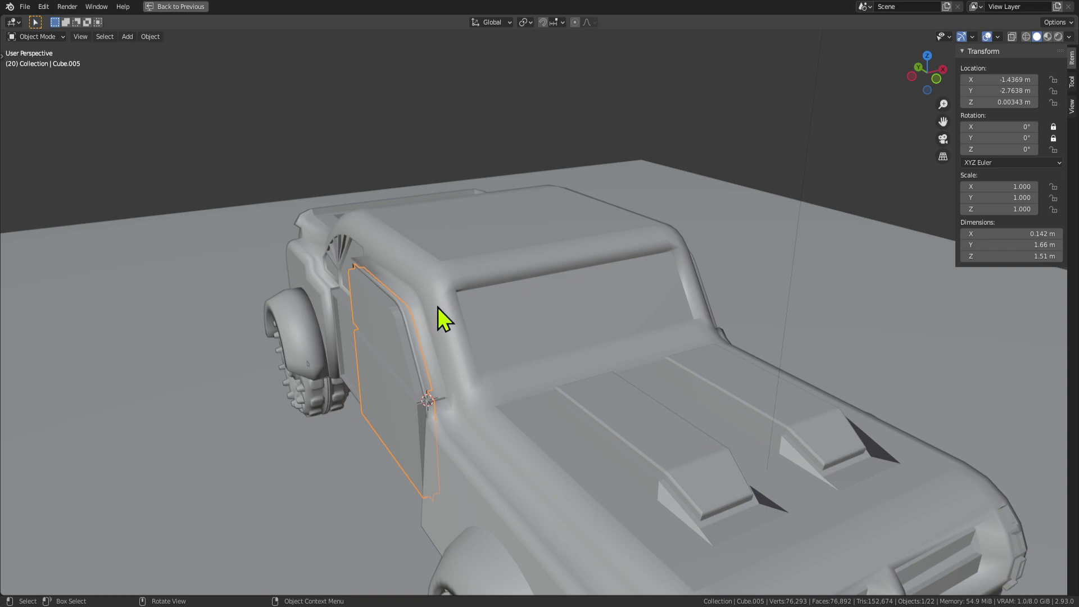
{"action": "middle_click_drag", "start_coordinate": [443, 320], "coordinate": [624, 407]}
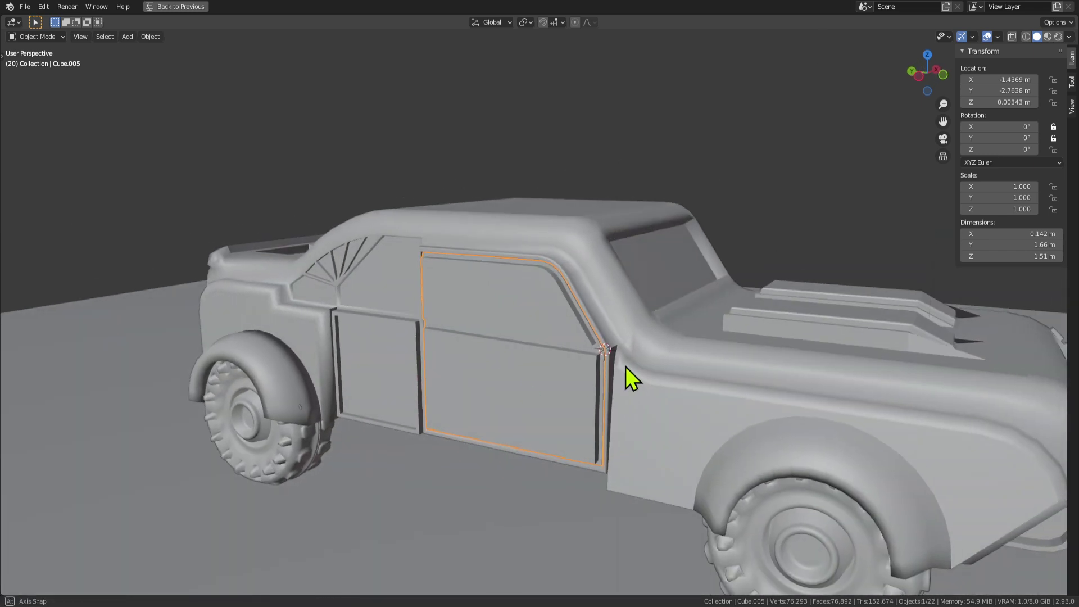
Step: Restore the full workspace layout, select the car body, and toggle its Mirror modifier's viewport display off and back on
{"action": "left_click", "coordinate": [812, 198]}
{"action": "key", "text": "ctrl+space"}
{"action": "left_click", "coordinate": [592, 276]}
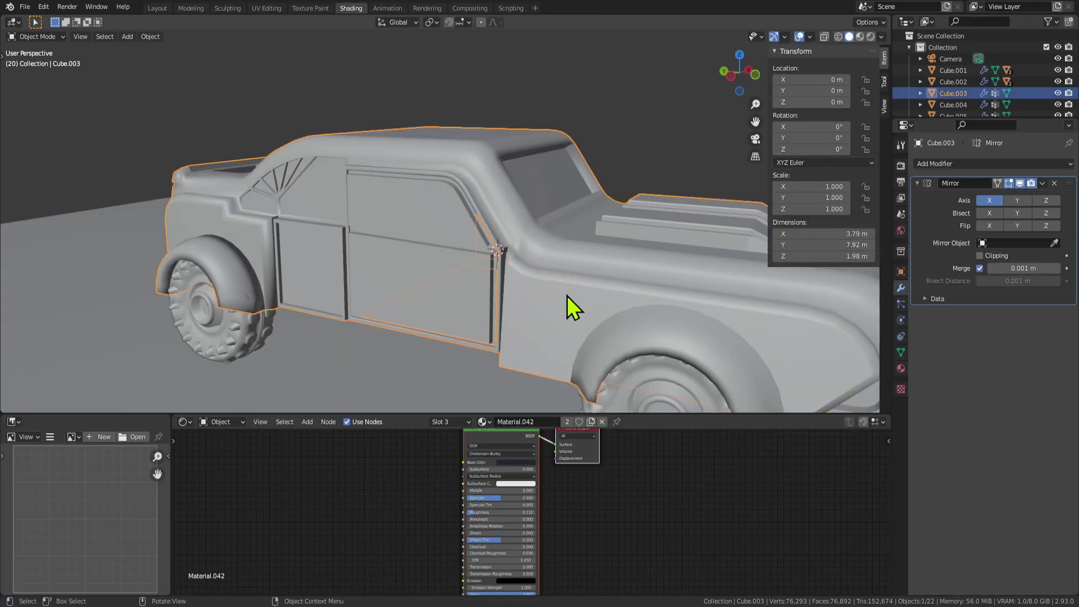
{"action": "middle_click_drag", "start_coordinate": [566, 306], "coordinate": [406, 205]}
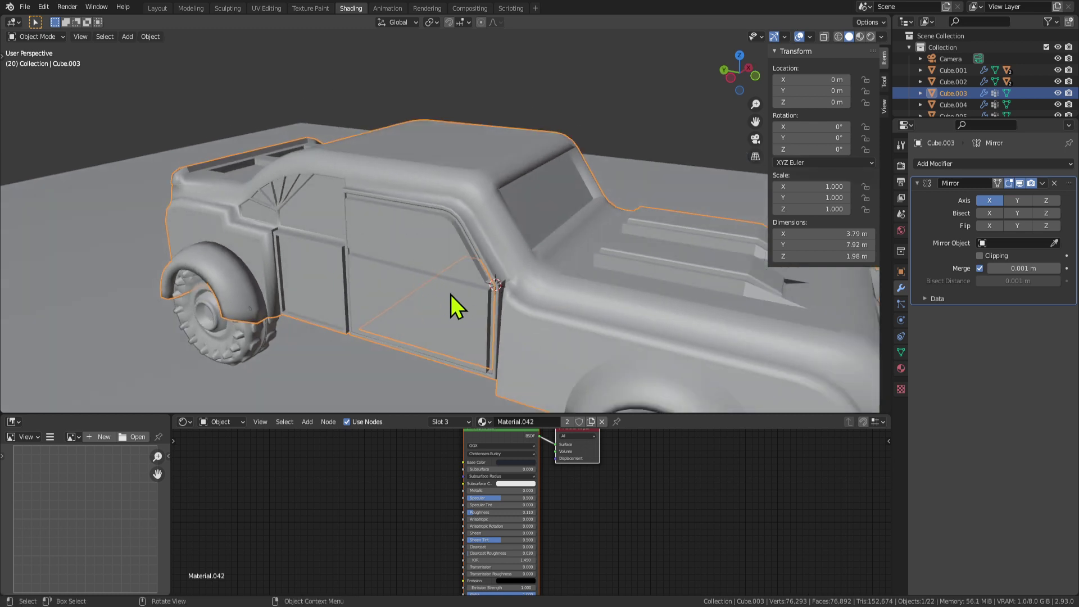
{"action": "scroll", "coordinate": [554, 304], "scroll_direction": "down", "scroll_amount": 3}
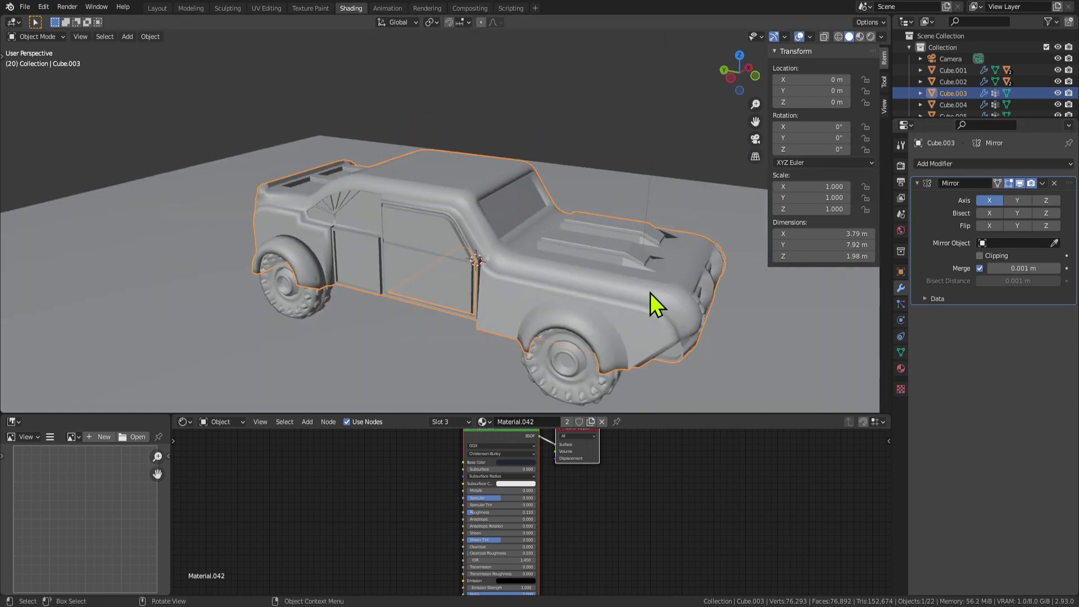
{"action": "middle_click_drag", "start_coordinate": [769, 205], "coordinate": [669, 209]}
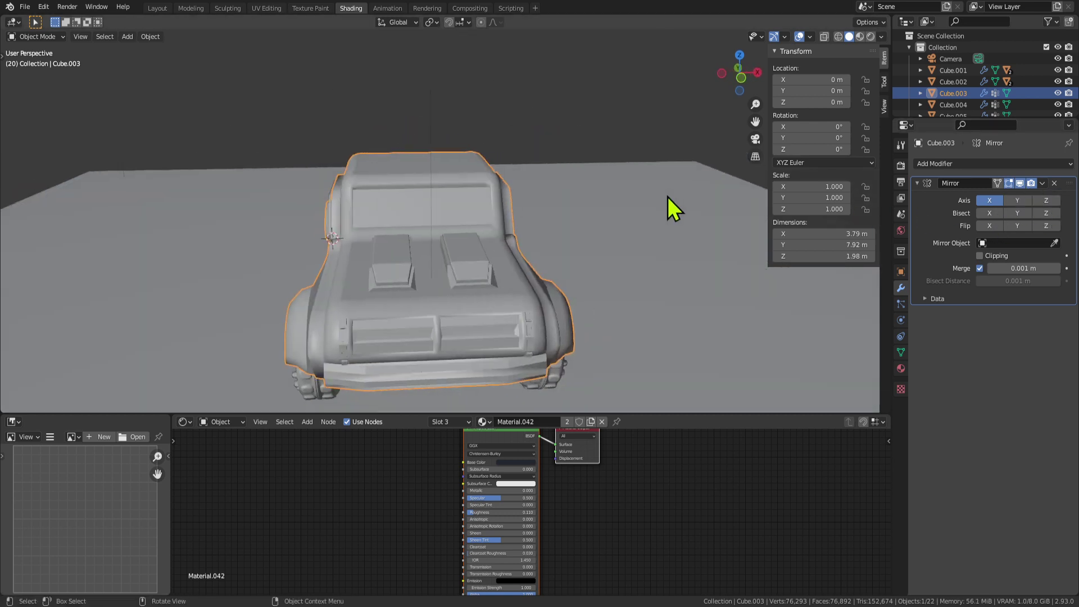
{"action": "left_click", "coordinate": [1020, 184]}
{"action": "left_click", "coordinate": [1020, 184]}
{"action": "middle_click_drag", "start_coordinate": [477, 242], "coordinate": [571, 247]}
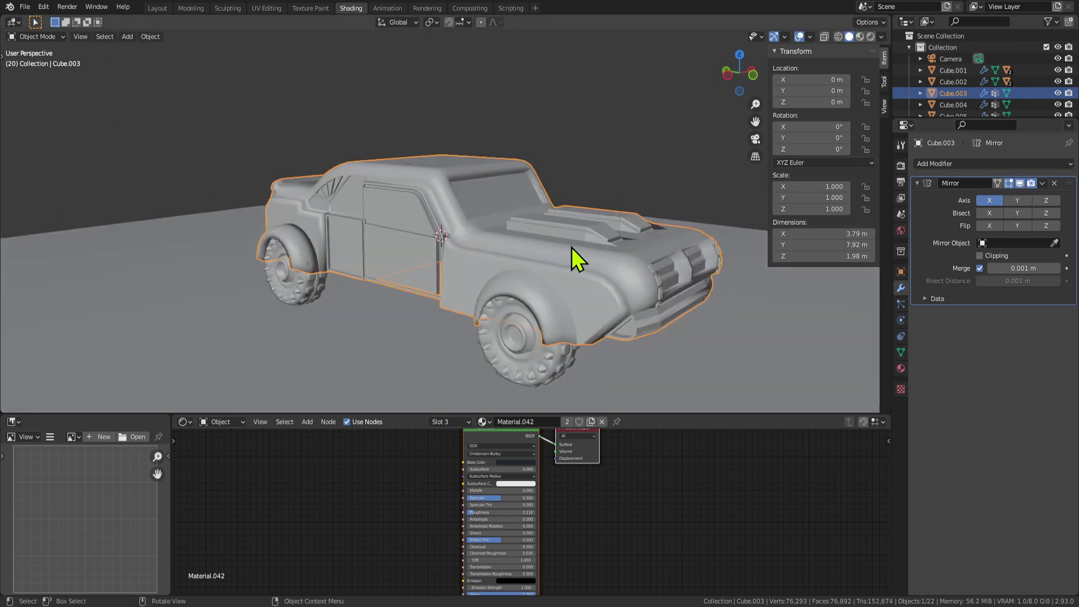
Step: Move the front door away from the car body to test its Mirror modifier, and undo the move
{"action": "left_click", "coordinate": [399, 253]}
{"action": "scroll", "coordinate": [541, 286], "scroll_direction": "up", "scroll_amount": 3}
{"action": "mouse_move", "coordinate": [541, 286]}
{"action": "middle_mouse_down"}
{"action": "mouse_move", "coordinate": [371, 299]}
{"action": "mouse_move", "coordinate": [503, 311]}
{"action": "mouse_move", "coordinate": [533, 302]}
{"action": "middle_mouse_up"}
{"action": "left_click", "coordinate": [335, 298]}
{"action": "left_click", "coordinate": [367, 315]}
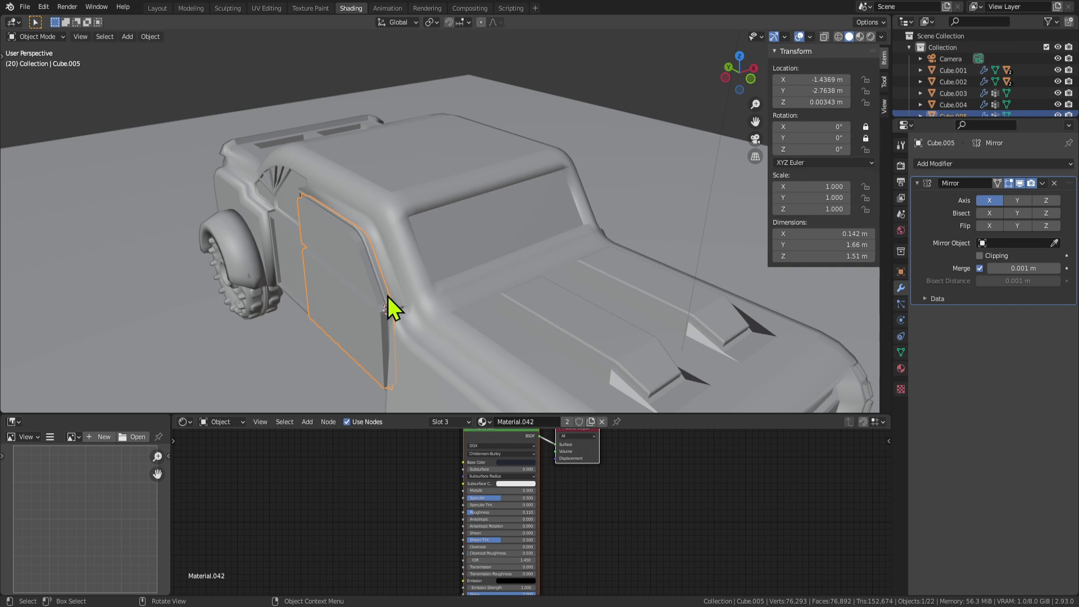
{"action": "key", "text": "g"}
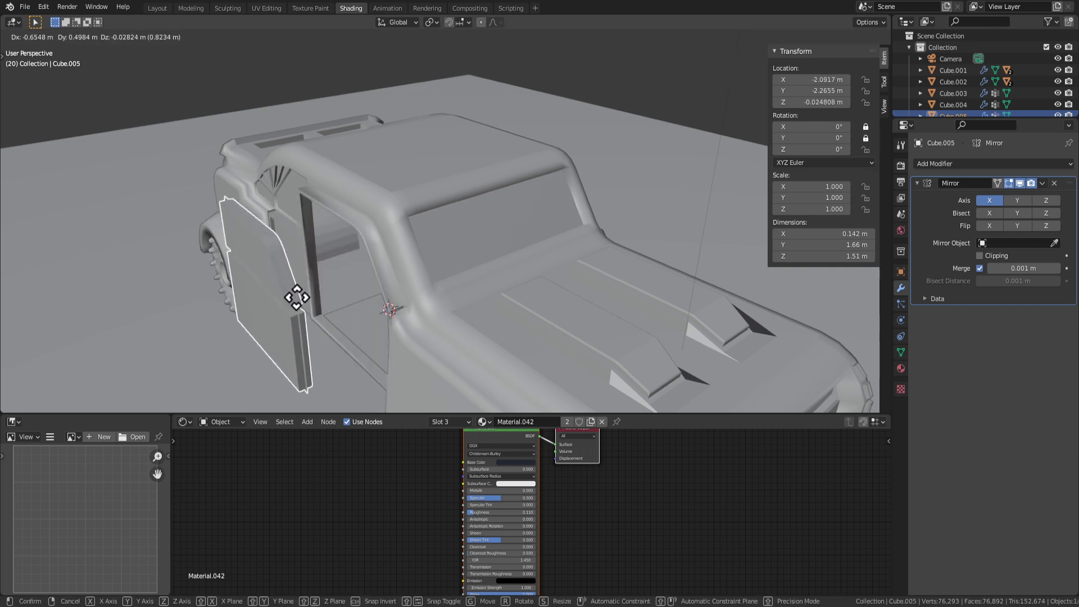
{"action": "left_click", "coordinate": [234, 339]}
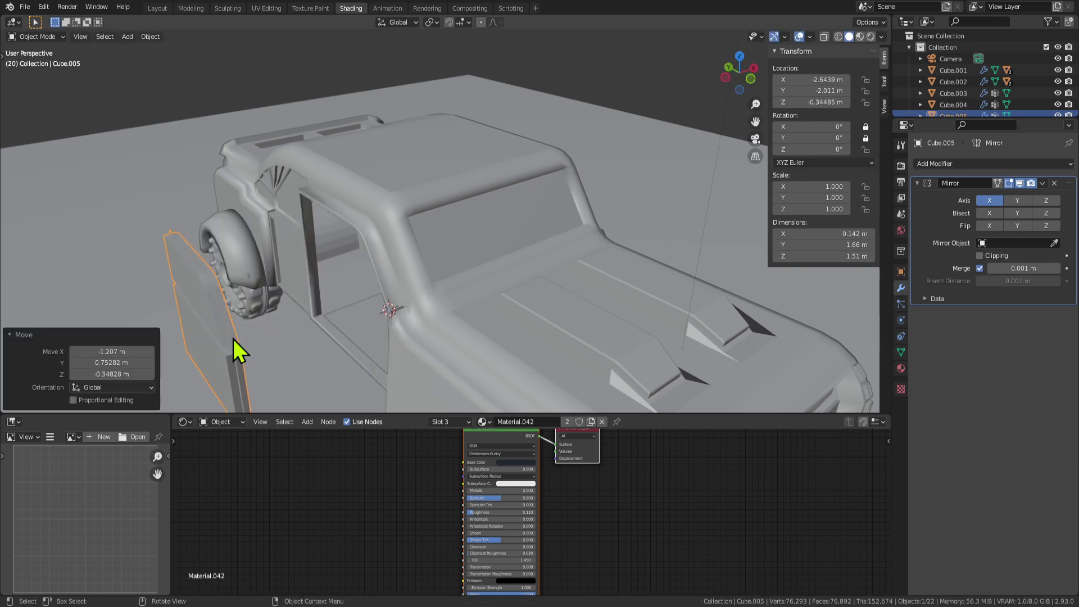
{"action": "left_click", "coordinate": [1020, 186]}
{"action": "left_click", "coordinate": [1020, 185]}
{"action": "key", "text": "ctrl+z"}
{"action": "key", "text": "ctrl+z"}
{"action": "key", "text": "ctrl+z"}
{"action": "middle_click_drag", "start_coordinate": [487, 262], "coordinate": [555, 196]}
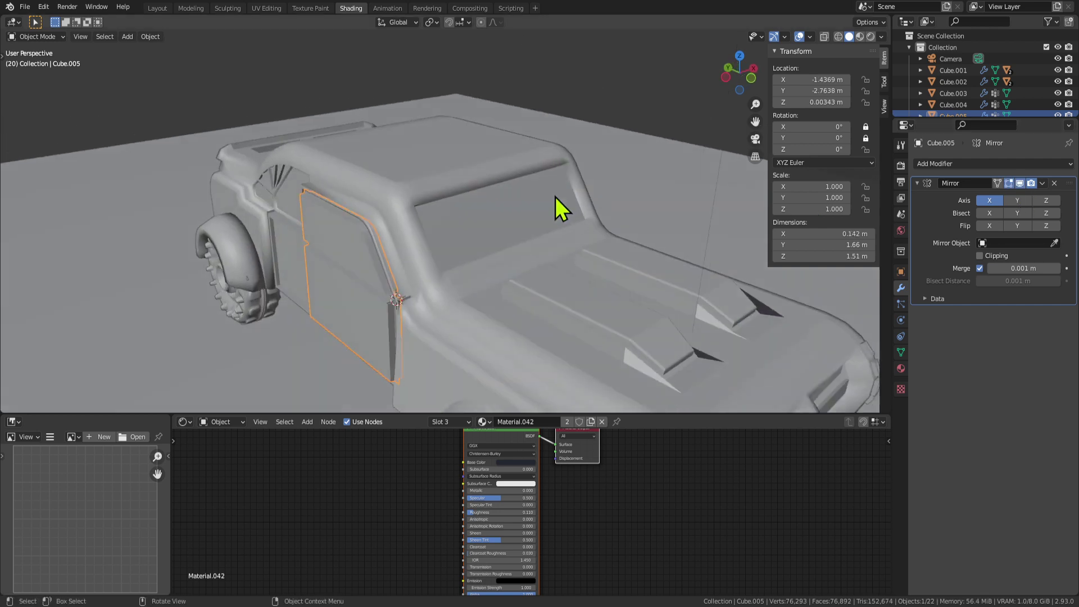
Step: Set the car body Cube.003 as the Mirror Object in the front door's Mirror modifier
{"action": "left_click", "coordinate": [1054, 242]}
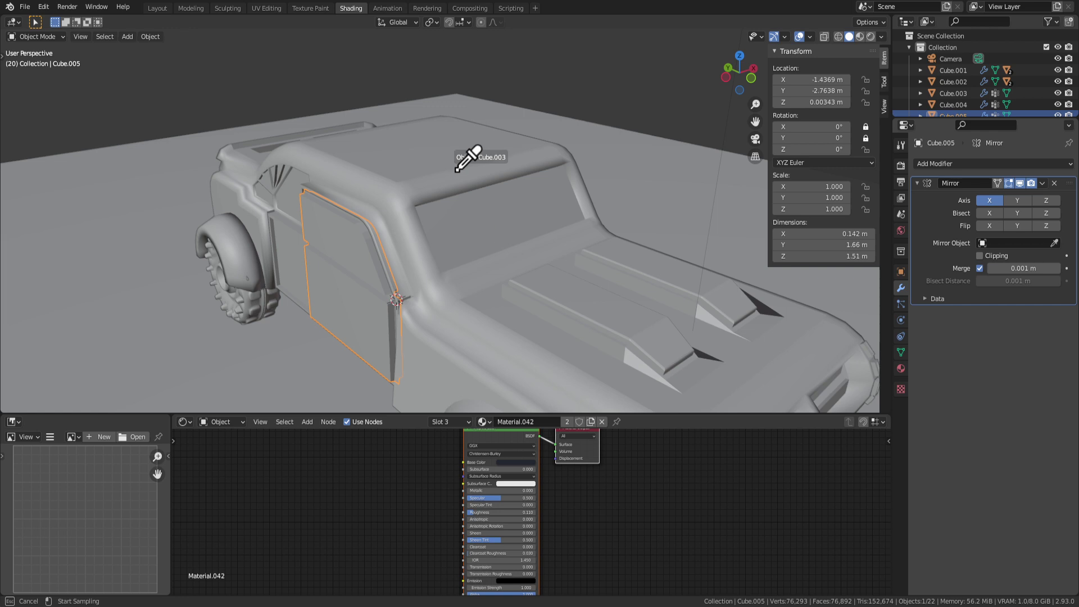
{"action": "left_click", "coordinate": [457, 169]}
{"action": "middle_click_drag", "start_coordinate": [622, 272], "coordinate": [516, 241]}
{"action": "left_click", "coordinate": [615, 238]}
{"action": "left_click", "coordinate": [601, 122]}
{"action": "left_click", "coordinate": [513, 259]}
Step: Swing the front door open by rotating it about 41° around the global Z axis
{"action": "key", "text": "r"}
{"action": "key", "text": "z"}
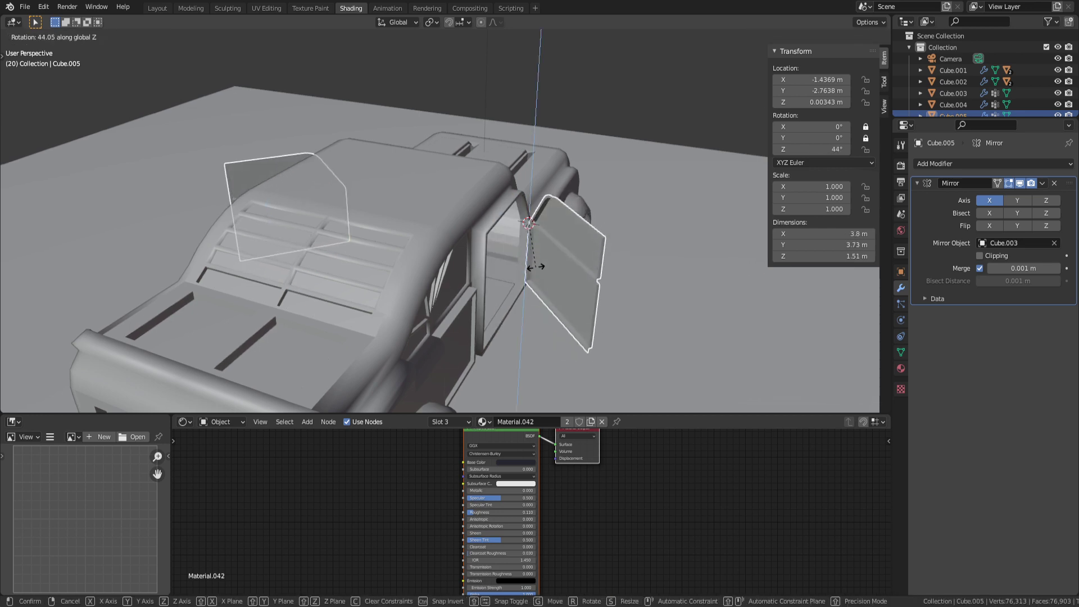
{"action": "left_click", "coordinate": [559, 281]}
{"action": "middle_click_drag", "start_coordinate": [559, 282], "coordinate": [514, 260]}
Step: Examine the opened door's inner side in Edit Mode, picking the end vertices of the lower panel's upper edge
{"action": "key", "text": "Tab"}
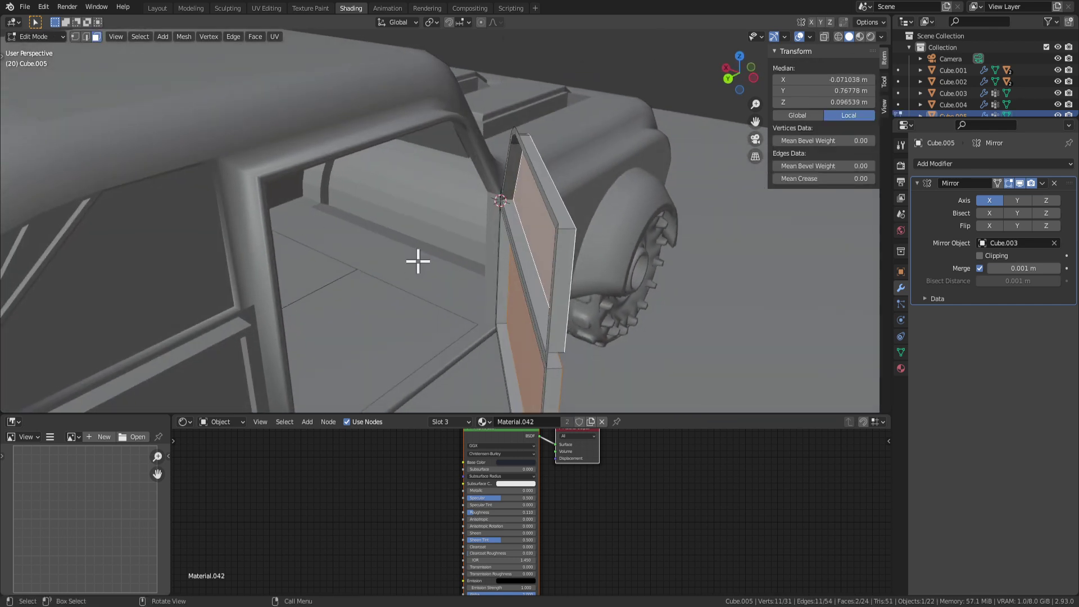
{"action": "middle_click_drag", "start_coordinate": [417, 261], "coordinate": [608, 372]}
{"action": "middle_click_drag", "start_coordinate": [570, 275], "coordinate": [571, 196]}
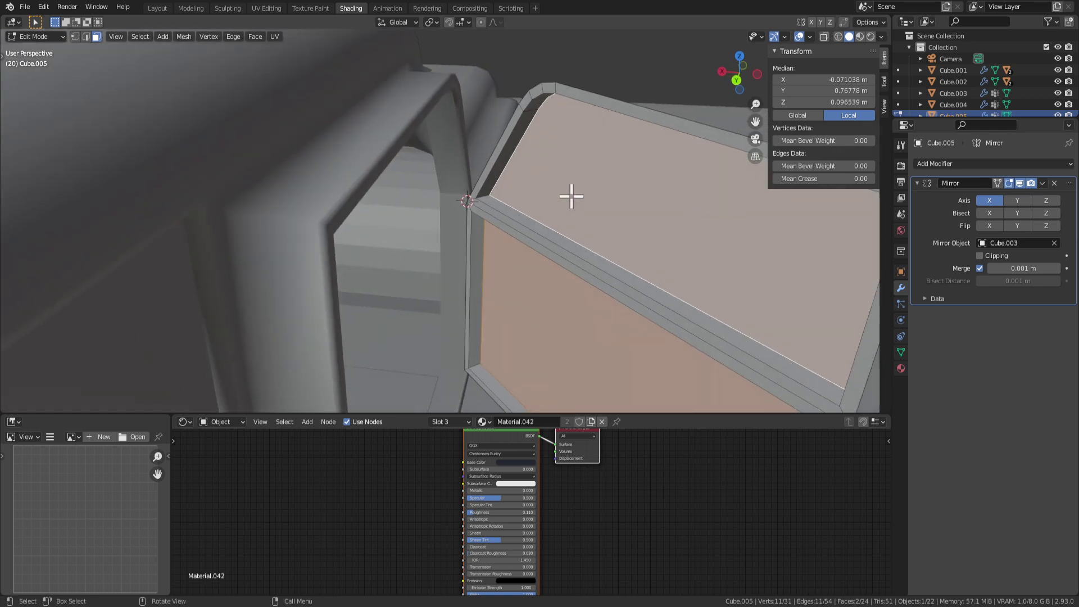
{"action": "middle_click_drag", "start_coordinate": [569, 81], "coordinate": [493, 231]}
{"action": "left_click", "coordinate": [487, 219]}
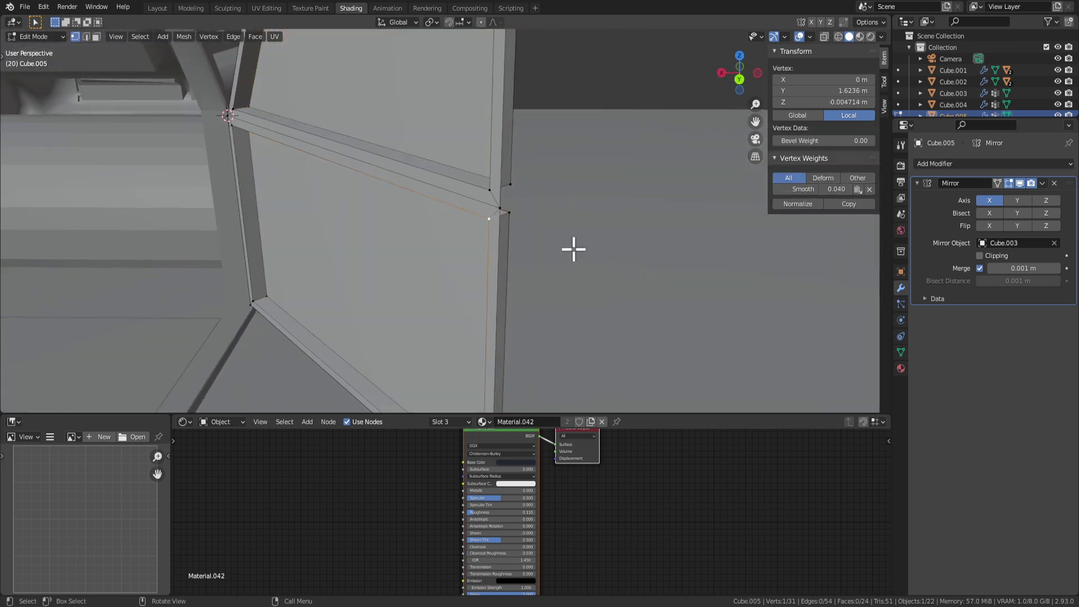
{"action": "left_click", "coordinate": [483, 217], "text": "shift"}
{"action": "left_click", "coordinate": [489, 221]}
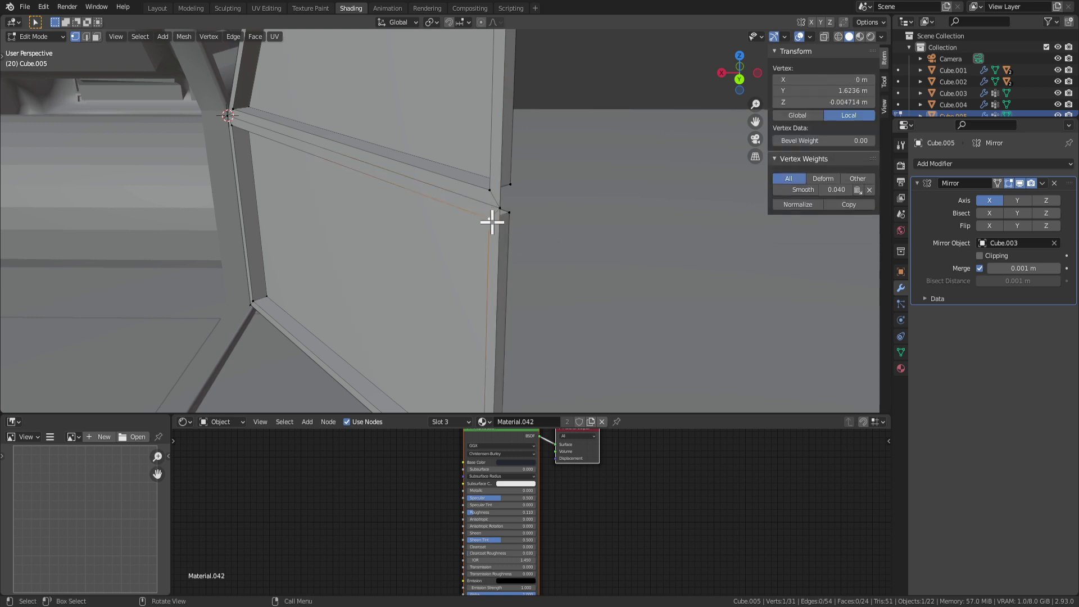
{"action": "left_click", "coordinate": [235, 128], "text": "shift"}
{"action": "key", "text": "Tab"}
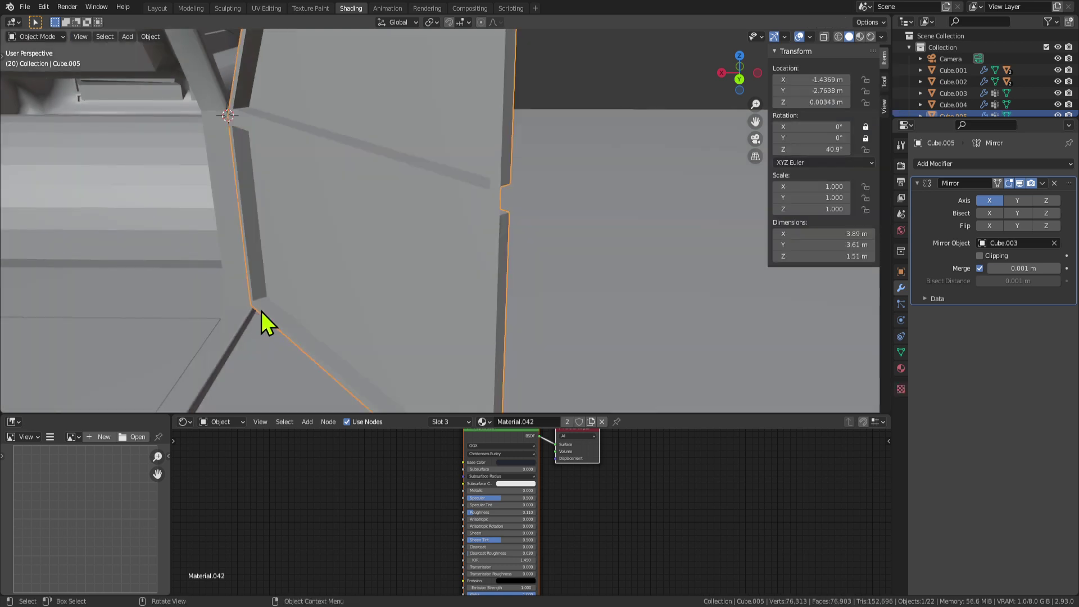
Step: Hide the car body and clear the front door's rotation
{"action": "scroll", "coordinate": [262, 311], "scroll_direction": "down", "scroll_amount": 4}
{"action": "left_click", "coordinate": [209, 309]}
{"action": "left_click", "coordinate": [442, 247]}
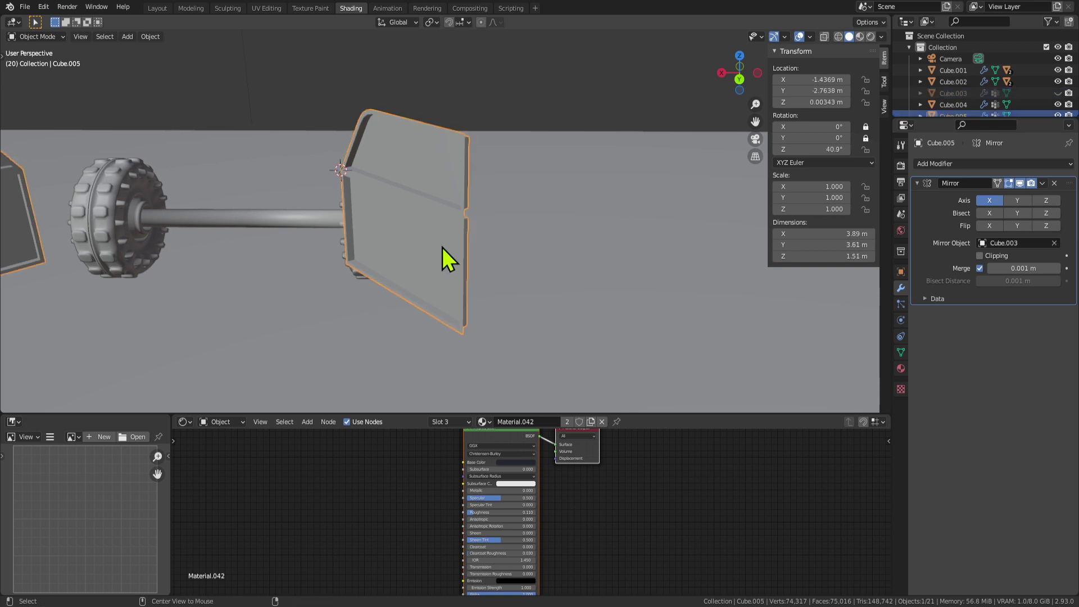
{"action": "key", "text": "alt+r"}
{"action": "scroll", "coordinate": [532, 263], "scroll_direction": "up", "scroll_amount": 2}
{"action": "middle_click_drag", "start_coordinate": [426, 268], "coordinate": [517, 275]}
{"action": "scroll", "coordinate": [517, 275], "scroll_direction": "down", "scroll_amount": 2}
{"action": "scroll", "coordinate": [517, 275], "scroll_direction": "down", "scroll_amount": 4}
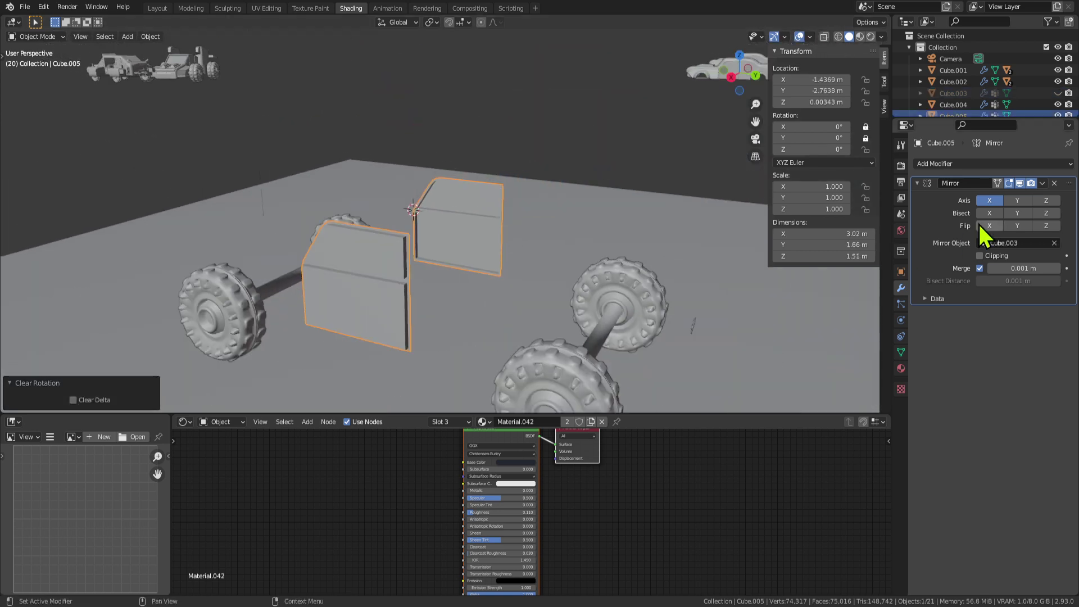
Step: Turn off the viewport display of the door's Mirror modifier and save the file
{"action": "left_click", "coordinate": [1021, 183]}
{"action": "scroll", "coordinate": [446, 240], "scroll_direction": "up", "scroll_amount": 5}
{"action": "scroll", "coordinate": [453, 240], "scroll_direction": "down", "scroll_amount": 3}
{"action": "key", "text": "ctrl+s"}
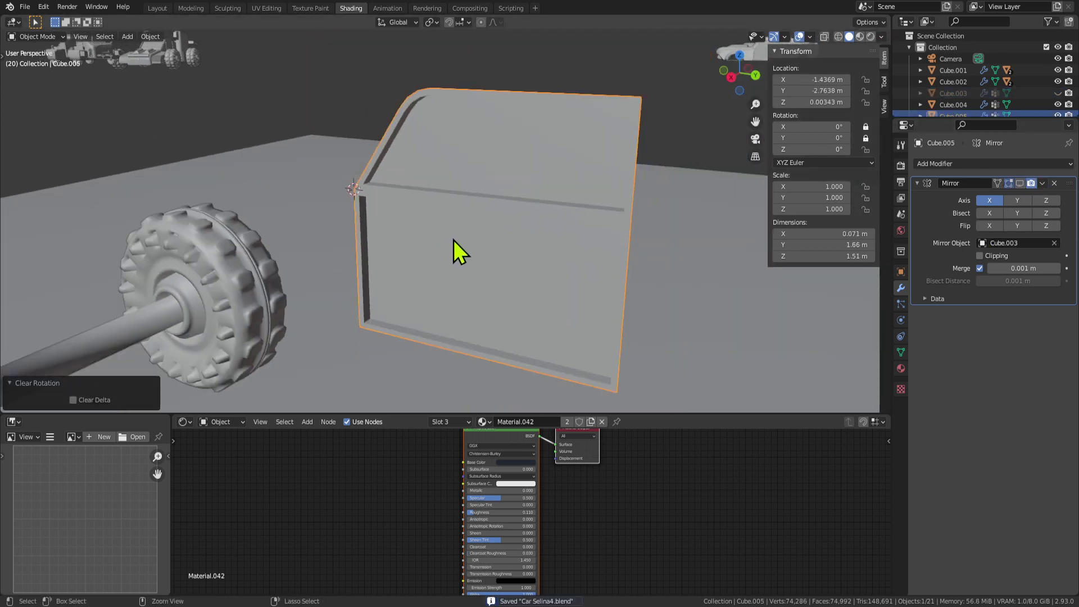
Step: Select the boundary vertices of the window area on the door's inner side and fill them with a face
{"action": "scroll", "coordinate": [494, 228], "scroll_direction": "up", "scroll_amount": 1}
{"action": "key", "text": "Tab"}
{"action": "scroll", "coordinate": [443, 228], "scroll_direction": "up", "scroll_amount": 6}
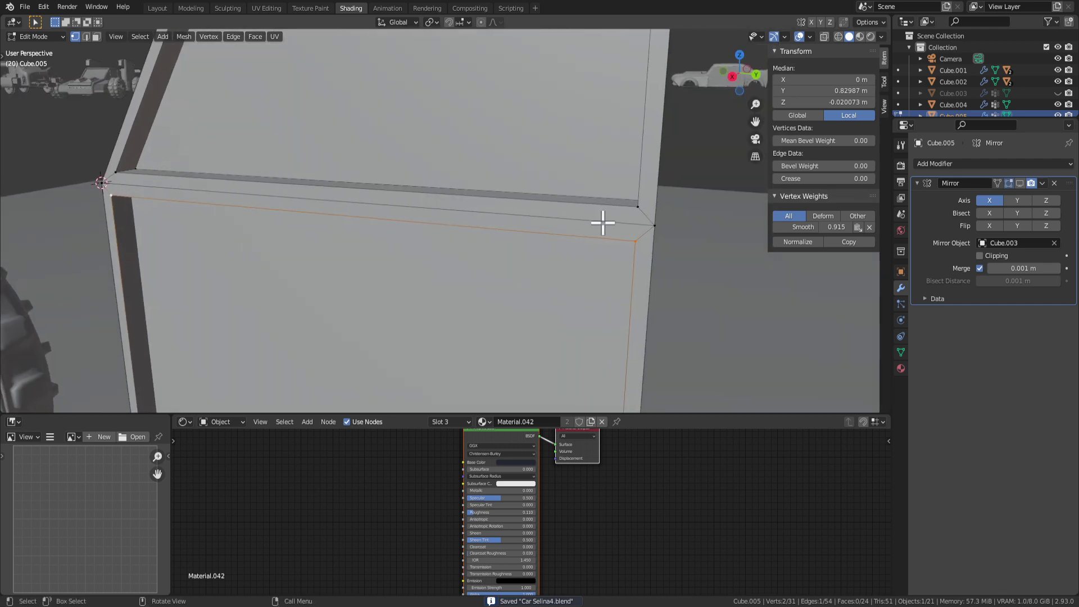
{"action": "left_click", "coordinate": [685, 226]}
{"action": "scroll", "coordinate": [684, 226], "scroll_direction": "down", "scroll_amount": 6}
{"action": "left_click", "coordinate": [524, 113], "text": "shift"}
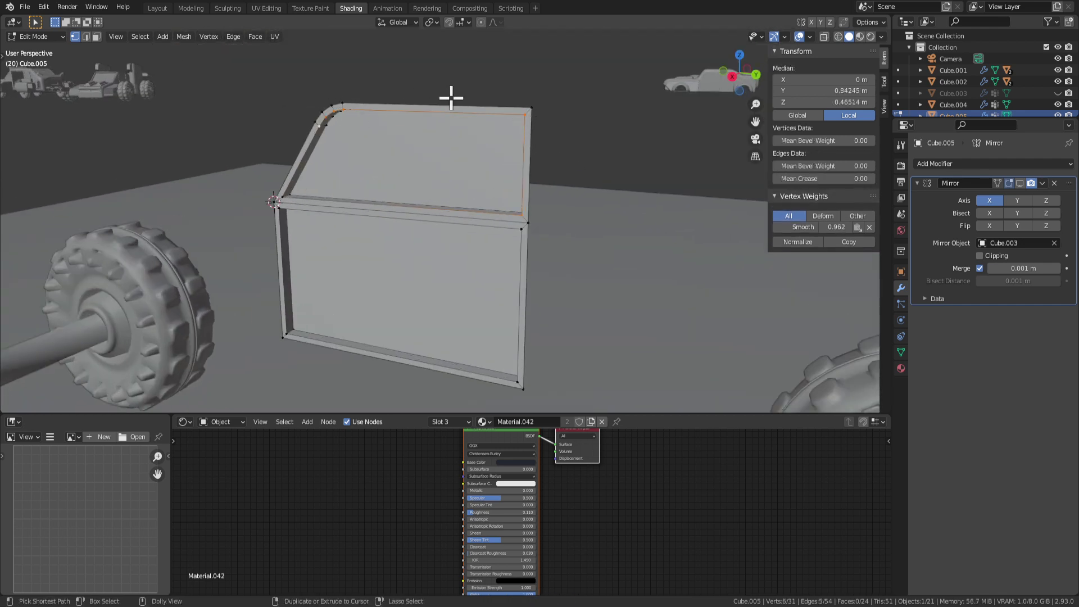
{"action": "middle_click_drag", "start_coordinate": [451, 99], "coordinate": [568, 241]}
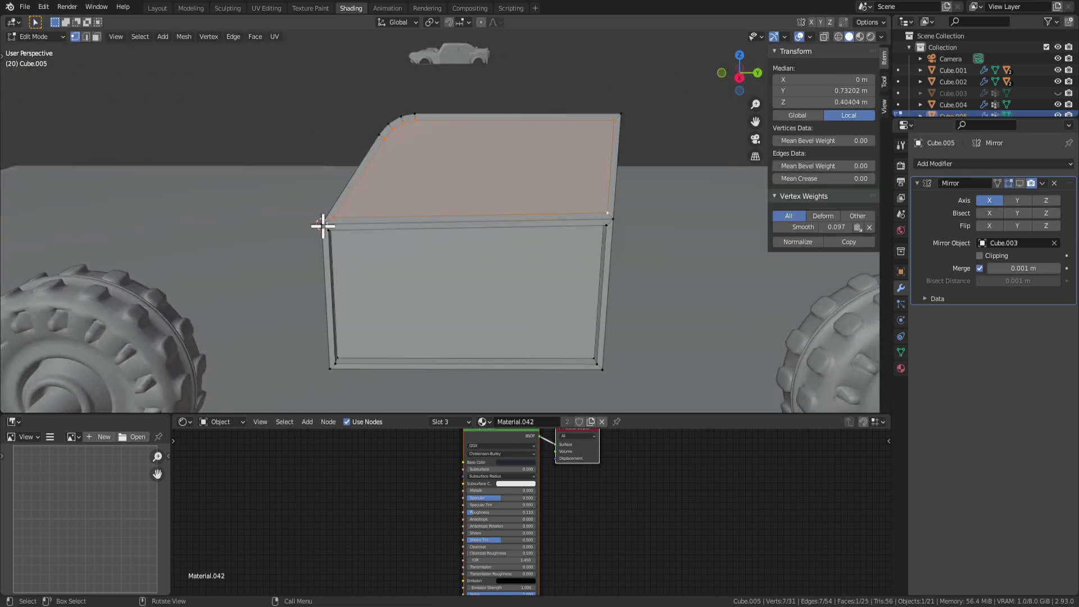
Step: Select the four corner vertices of the lower panel on the door's inner side and fill them with a face
{"action": "left_click", "coordinate": [323, 226]}
{"action": "left_click", "coordinate": [600, 220], "text": "shift"}
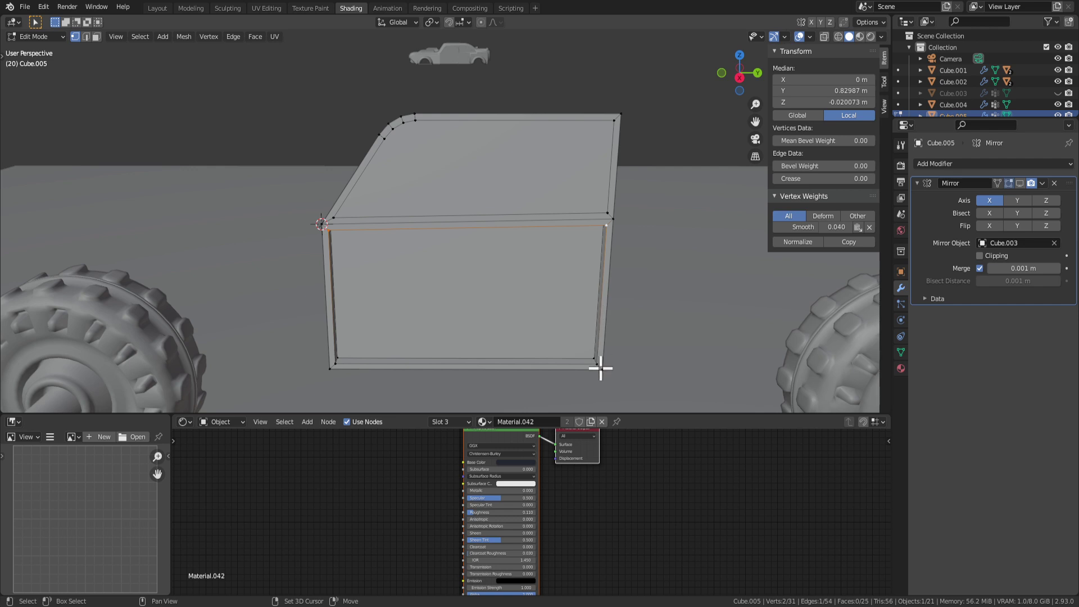
{"action": "key", "text": "f"}
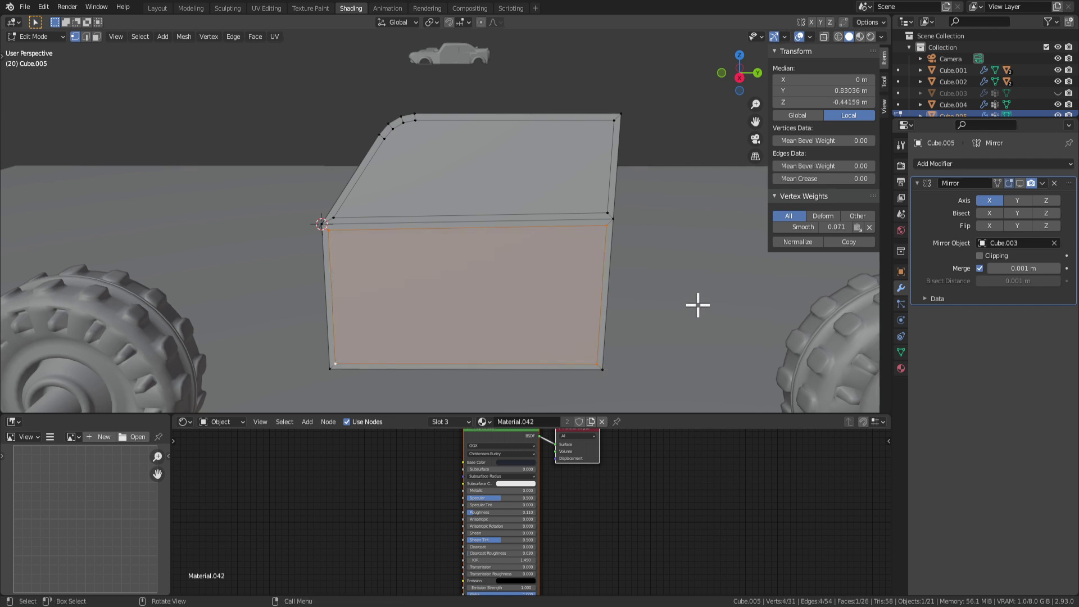
{"action": "middle_click_drag", "start_coordinate": [695, 304], "coordinate": [443, 190]}
{"action": "key", "text": "Tab"}
{"action": "key", "text": "Tab"}
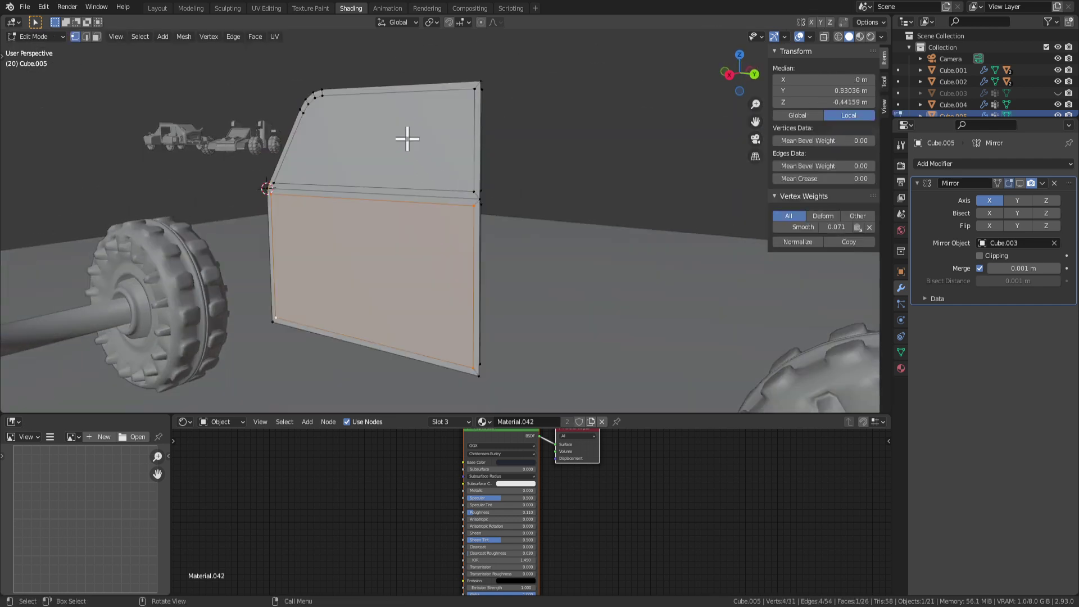
Step: Select the inner and outer faces of the window and lower panel and inset them by about 0.016 m
{"action": "left_click", "coordinate": [403, 139]}
{"action": "left_click", "coordinate": [408, 267], "text": "shift"}
{"action": "middle_click_drag", "start_coordinate": [428, 275], "coordinate": [549, 223]}
{"action": "left_click", "coordinate": [302, 250], "text": "shift"}
{"action": "left_click", "coordinate": [293, 144], "text": "shift"}
{"action": "key", "text": "i"}
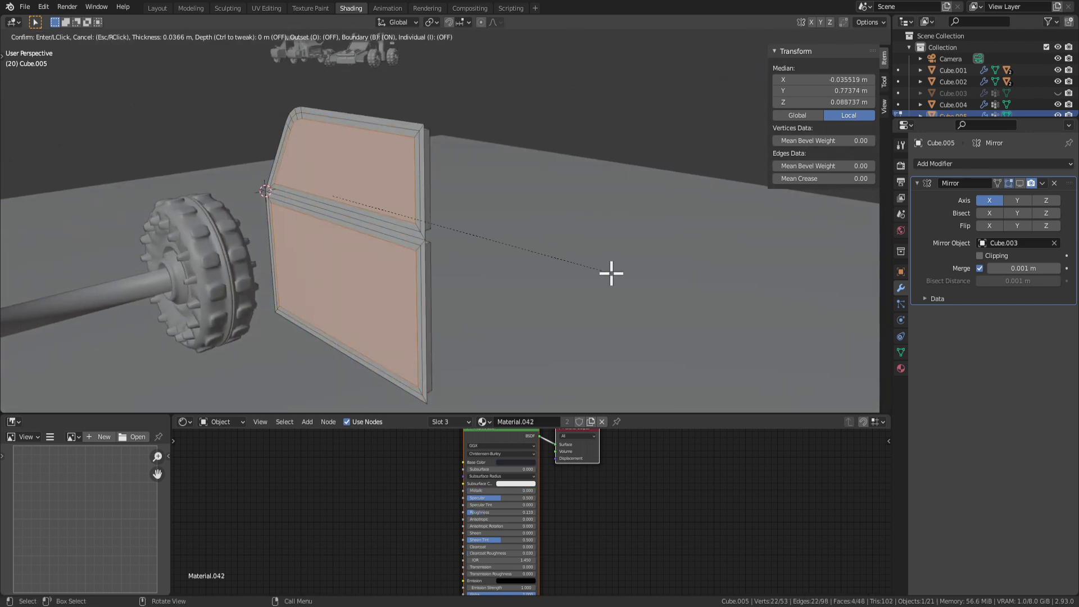
{"action": "left_click", "coordinate": [614, 273]}
{"action": "middle_click_drag", "start_coordinate": [606, 255], "coordinate": [511, 265]}
{"action": "key", "text": "s"}
{"action": "key", "text": "Escape"}
{"action": "key", "text": "g"}
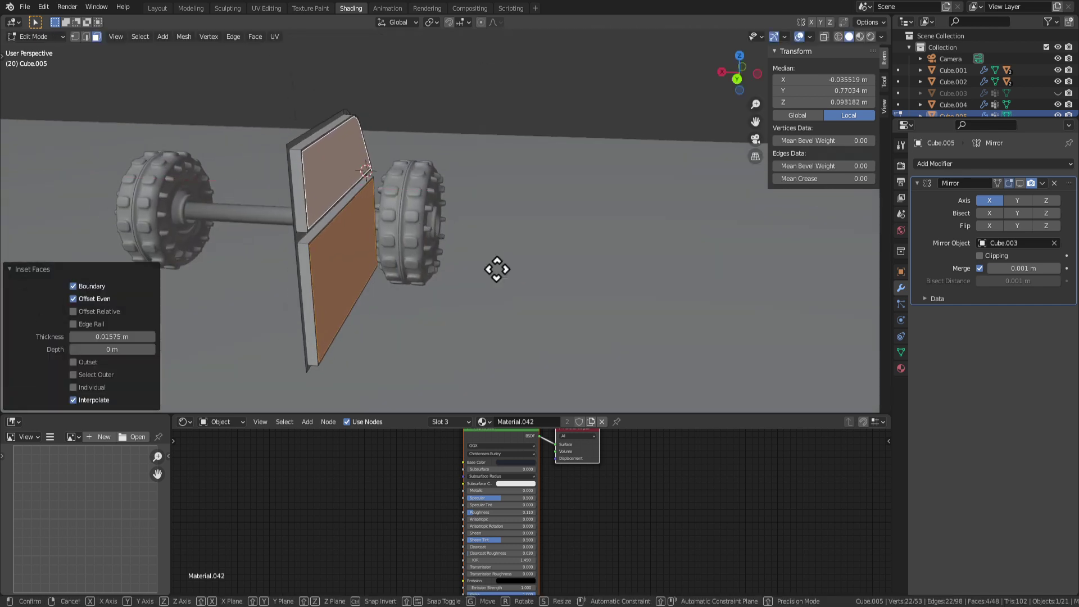
{"action": "key", "text": "y"}
{"action": "key", "text": "x"}
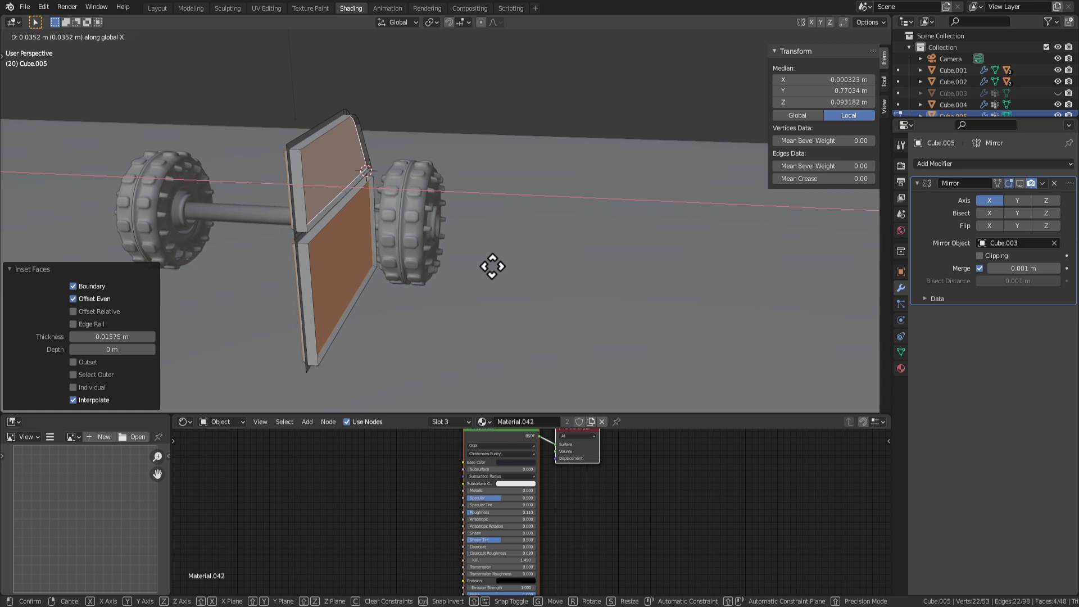
{"action": "key", "text": "Escape"}
{"action": "middle_click_drag", "start_coordinate": [494, 265], "coordinate": [545, 260]}
{"action": "scroll", "coordinate": [554, 280], "scroll_direction": "up", "scroll_amount": 5}
{"action": "scroll", "coordinate": [582, 268], "scroll_direction": "down", "scroll_amount": 5}
{"action": "scroll", "coordinate": [582, 268], "scroll_direction": "up", "scroll_amount": 5}
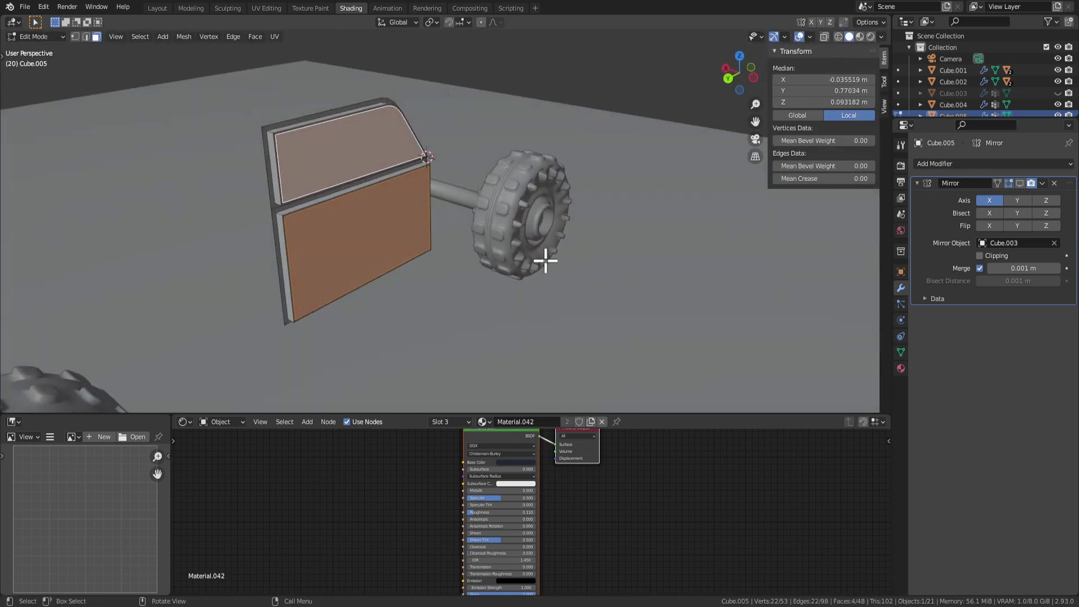
{"action": "key", "text": "g"}
{"action": "key", "text": "y"}
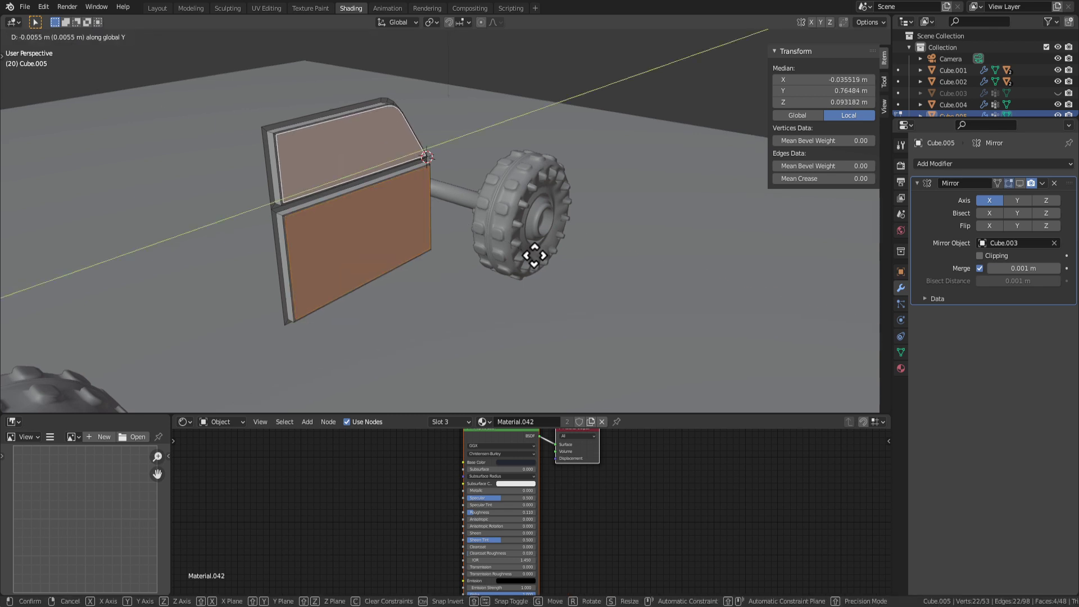
{"action": "key", "text": "x"}
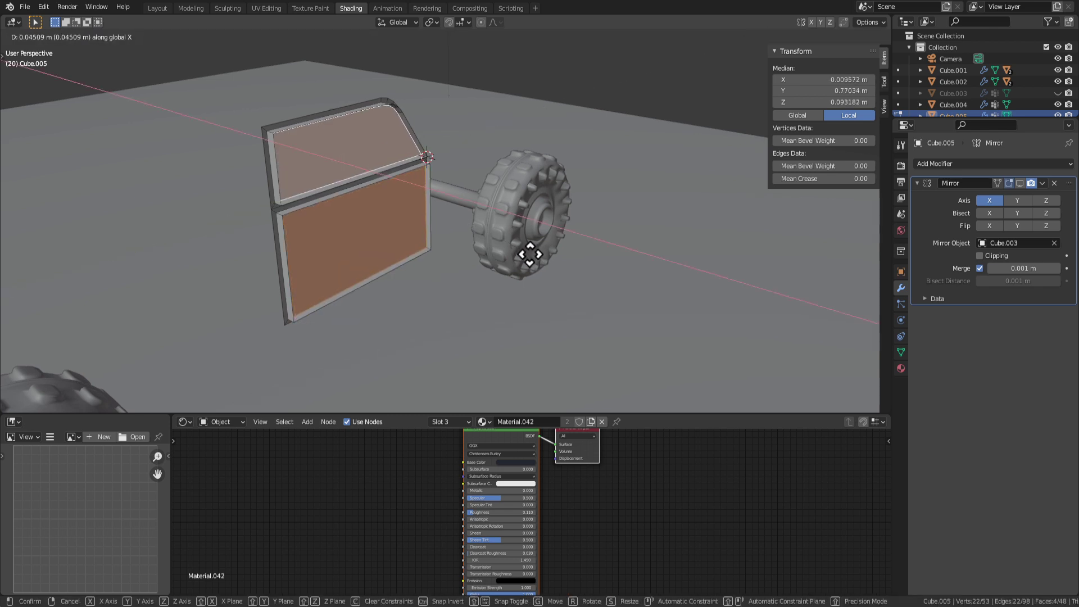
{"action": "left_click", "coordinate": [529, 254]}
{"action": "mouse_move", "coordinate": [529, 254]}
{"action": "middle_mouse_down"}
{"action": "mouse_move", "coordinate": [629, 251]}
{"action": "mouse_move", "coordinate": [365, 257]}
{"action": "mouse_move", "coordinate": [362, 267]}
{"action": "mouse_move", "coordinate": [538, 260]}
{"action": "middle_mouse_up"}
Step: Try to scale the inset window and panel faces along the global X axis
{"action": "key", "text": "s"}
{"action": "key", "text": "x"}
{"action": "left_click", "coordinate": [481, 268]}
{"action": "key", "text": "s"}
{"action": "key", "text": "x"}
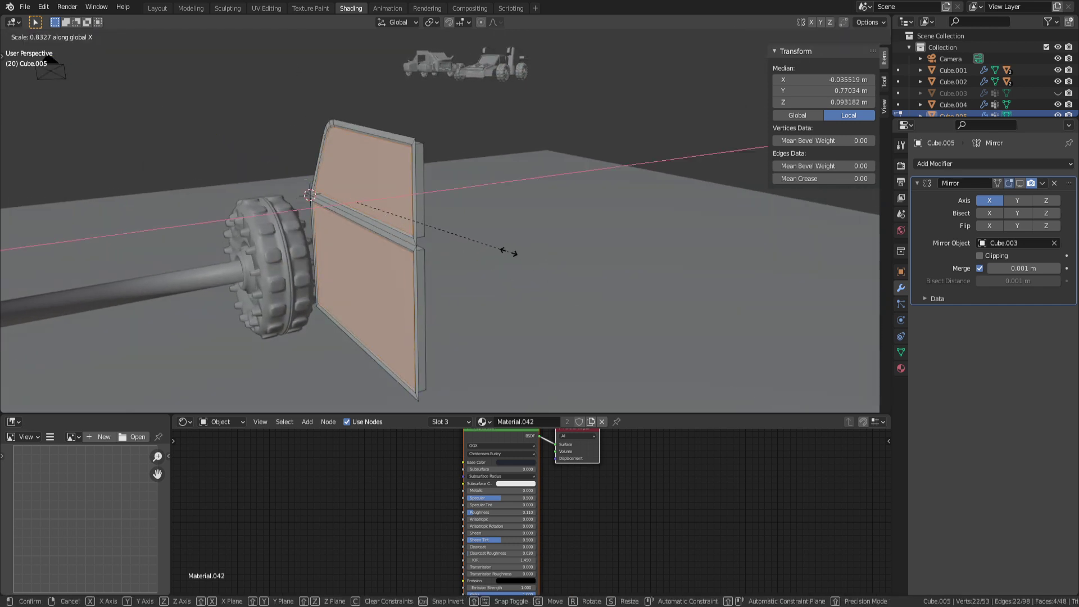
{"action": "left_click", "coordinate": [495, 250]}
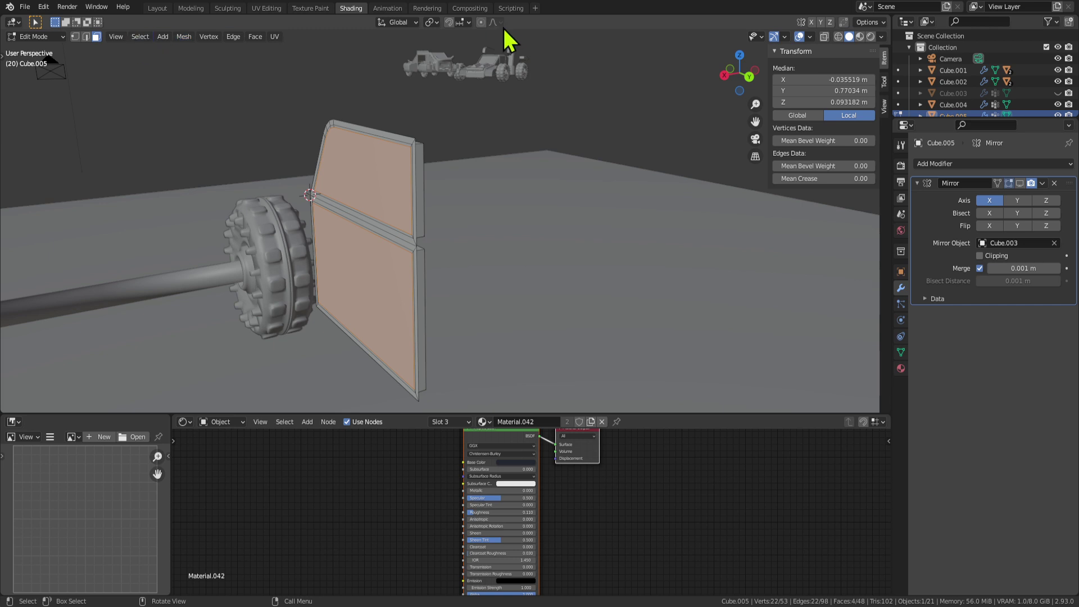
{"action": "middle_click_drag", "start_coordinate": [497, 49], "coordinate": [463, 58]}
{"action": "middle_click_drag", "start_coordinate": [514, 135], "coordinate": [415, 148]}
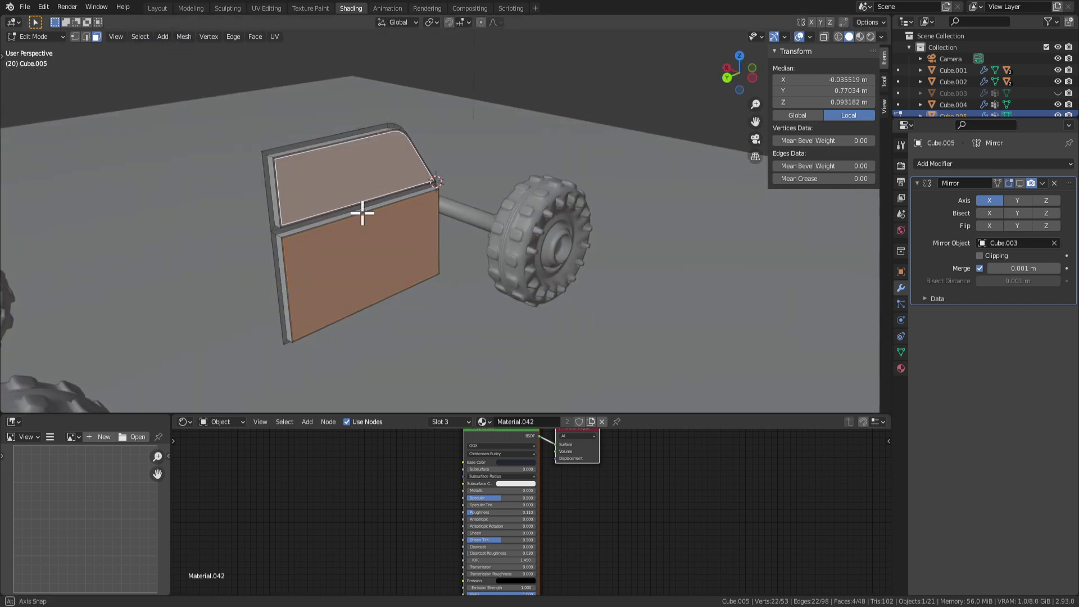
{"action": "middle_click_drag", "start_coordinate": [362, 212], "coordinate": [430, 187]}
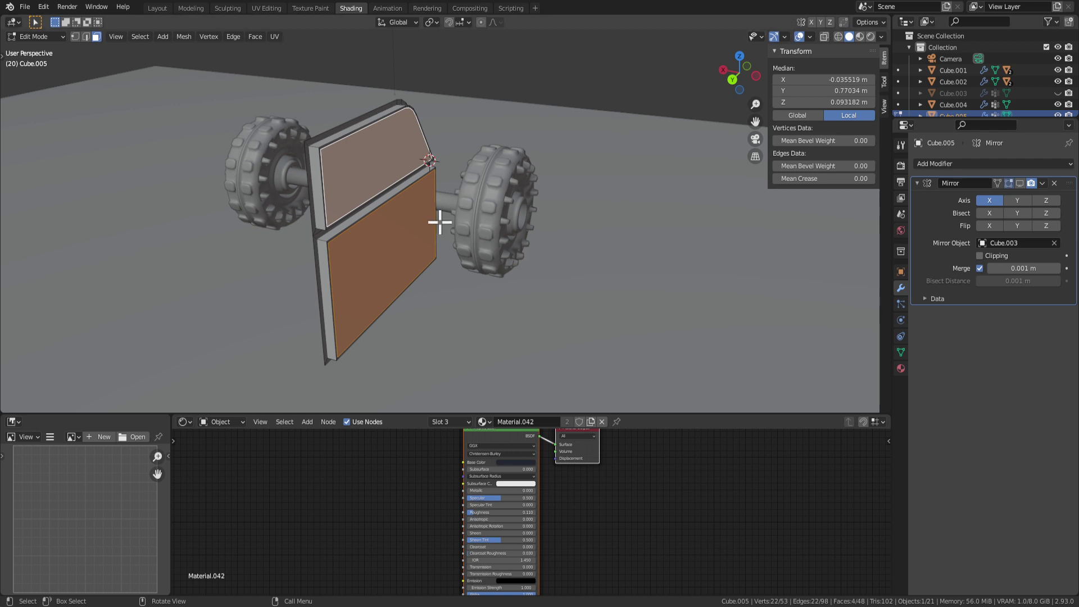
Step: Try to extrude the inset window and panel faces inward along their normals
{"action": "key", "text": "alt+e"}
{"action": "left_click", "coordinate": [439, 223]}
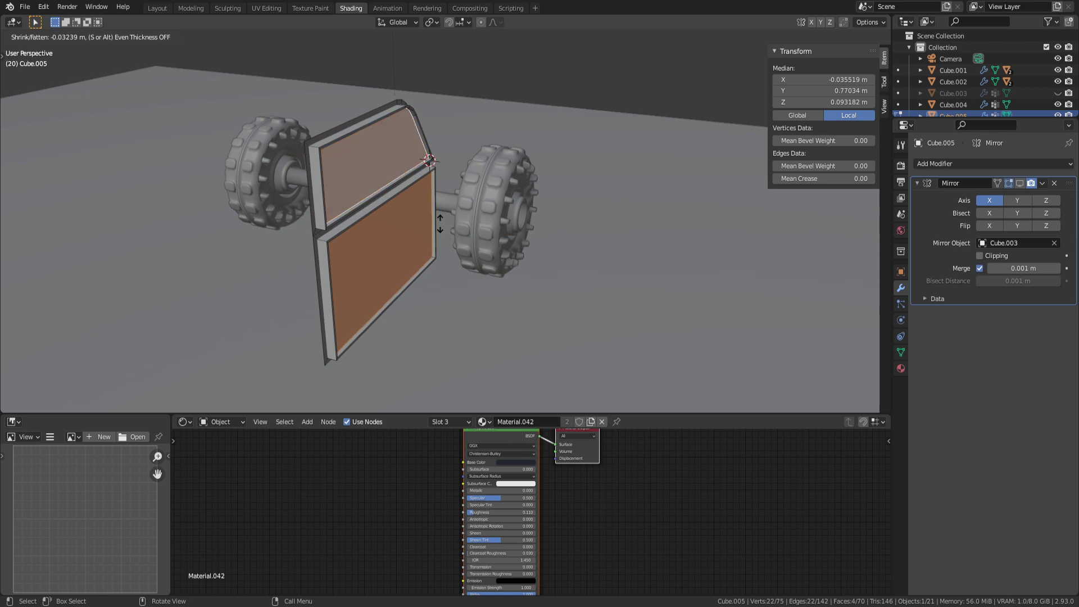
{"action": "key", "text": "Escape"}
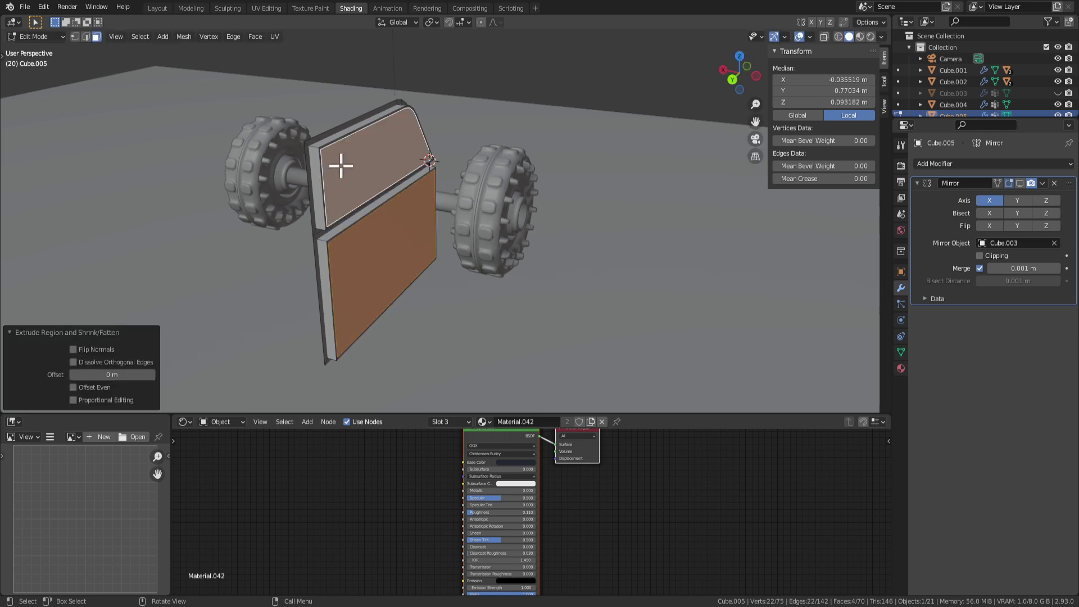
{"action": "key", "text": "ctrl+z"}
{"action": "key", "text": "ctrl+z"}
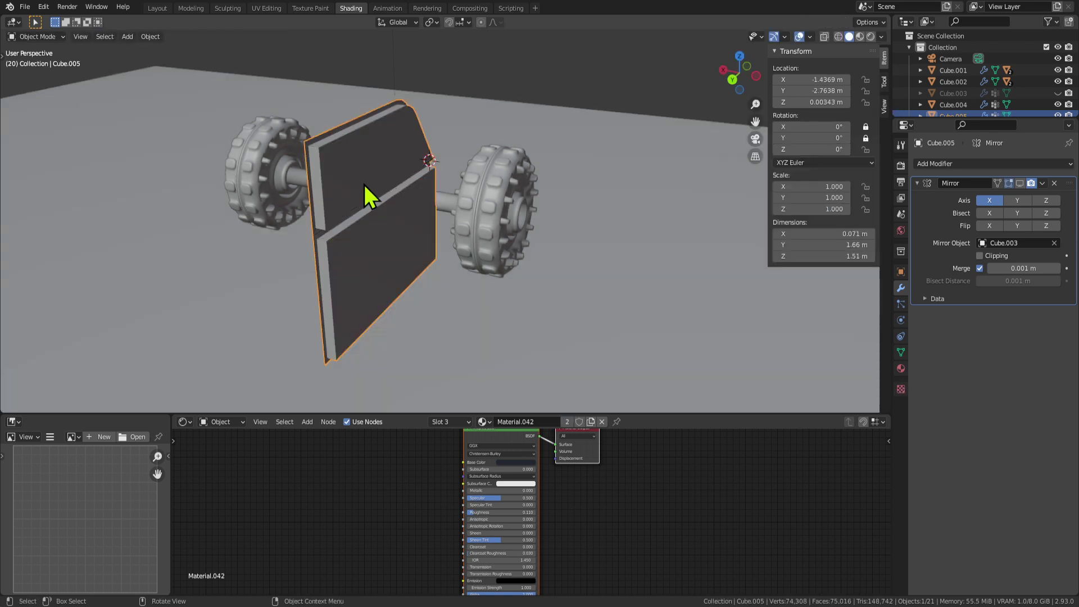
Step: Undo the previous inset and inset the door's inner and outer window and lower panel faces by about 0.014 m
{"action": "middle_click_drag", "start_coordinate": [364, 184], "coordinate": [493, 187]}
{"action": "key", "text": "ctrl+z"}
{"action": "key", "text": "ctrl+z"}
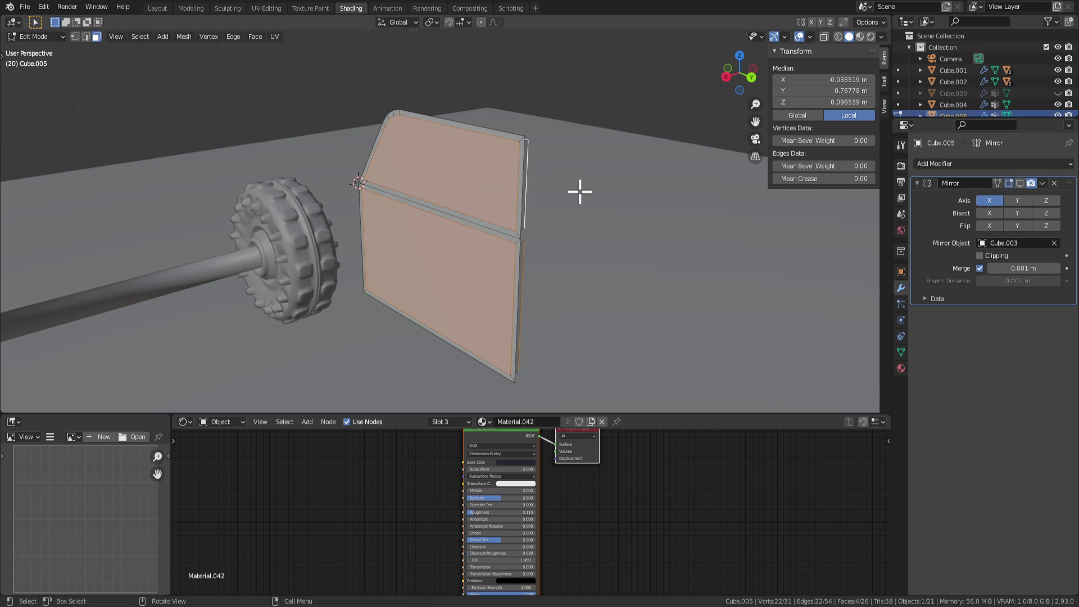
{"action": "middle_click_drag", "start_coordinate": [579, 191], "coordinate": [379, 165]}
{"action": "key", "text": "i"}
{"action": "key", "text": "Escape"}
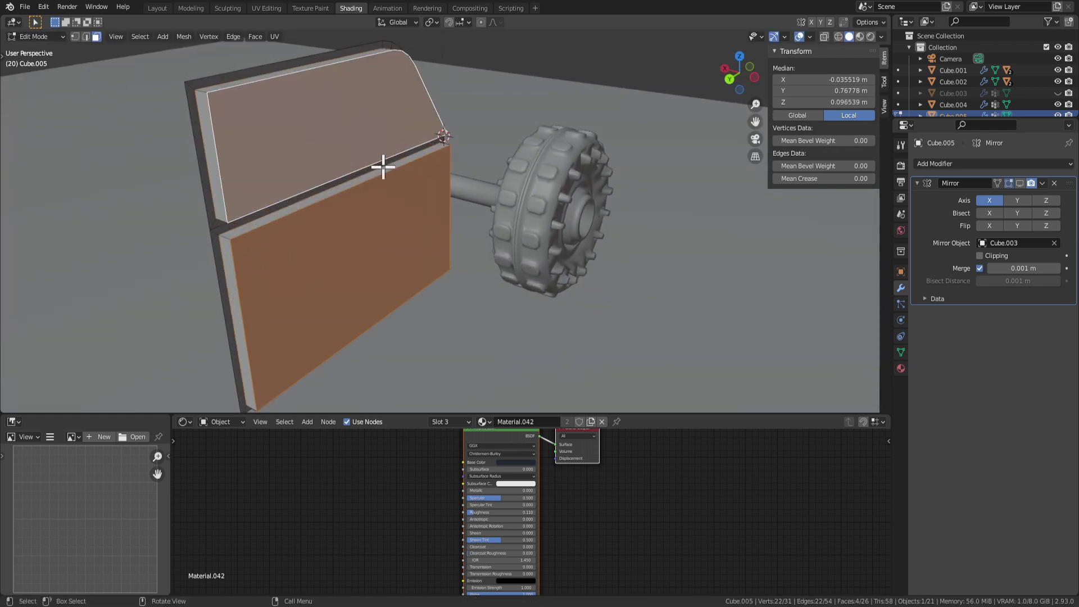
{"action": "key", "text": "i"}
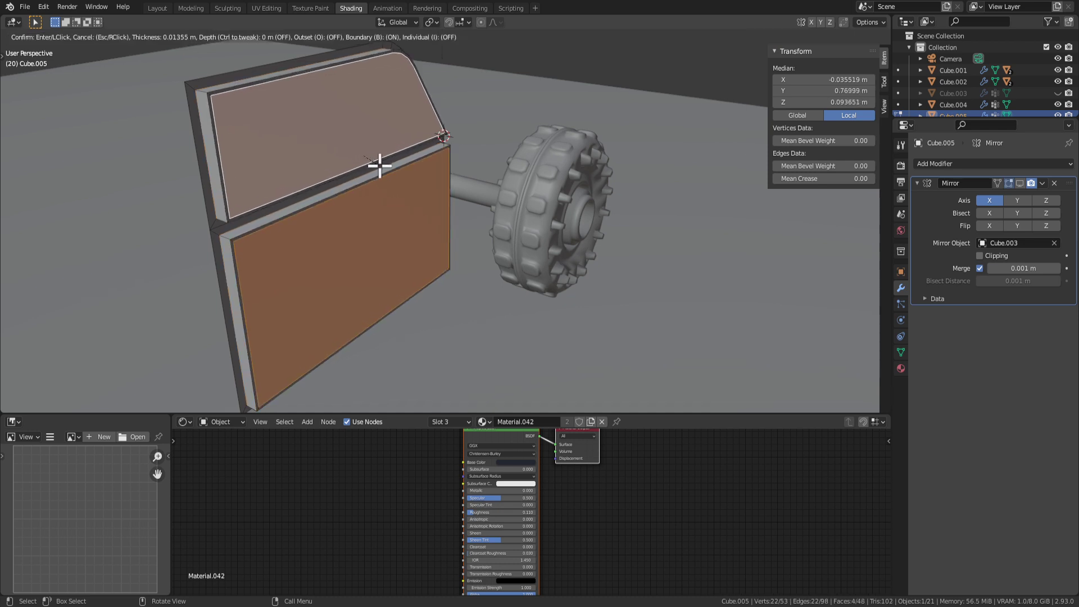
{"action": "left_click", "coordinate": [380, 166]}
Step: Extrude the inset window and panel faces inward along their normals by about 0.005 m
{"action": "middle_click_drag", "start_coordinate": [375, 170], "coordinate": [442, 166]}
{"action": "key", "text": "alt+e"}
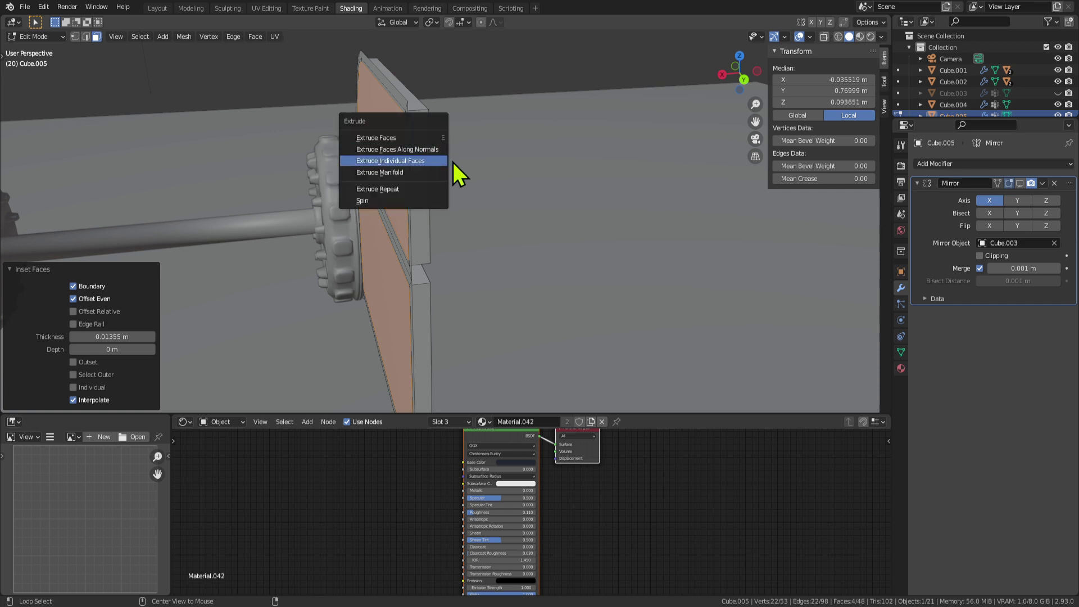
{"action": "left_click", "coordinate": [397, 149]}
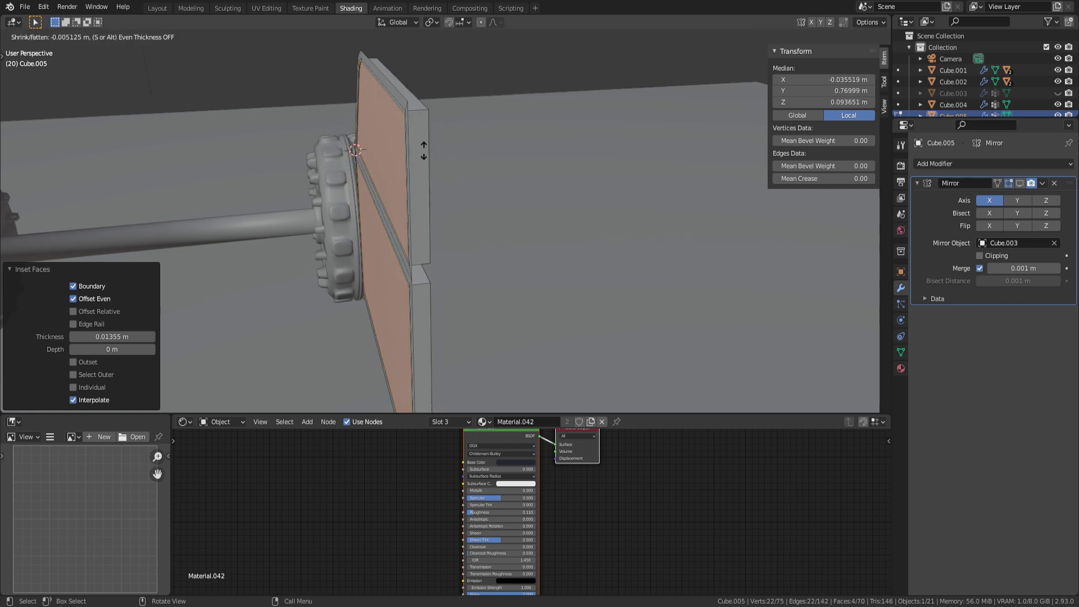
{"action": "left_click", "coordinate": [424, 151]}
{"action": "middle_click_drag", "start_coordinate": [423, 149], "coordinate": [589, 230]}
{"action": "key", "text": "Tab"}
{"action": "scroll", "coordinate": [457, 223], "scroll_direction": "down", "scroll_amount": 3}
{"action": "key", "text": "Tab"}
{"action": "scroll", "coordinate": [456, 219], "scroll_direction": "up", "scroll_amount": 2}
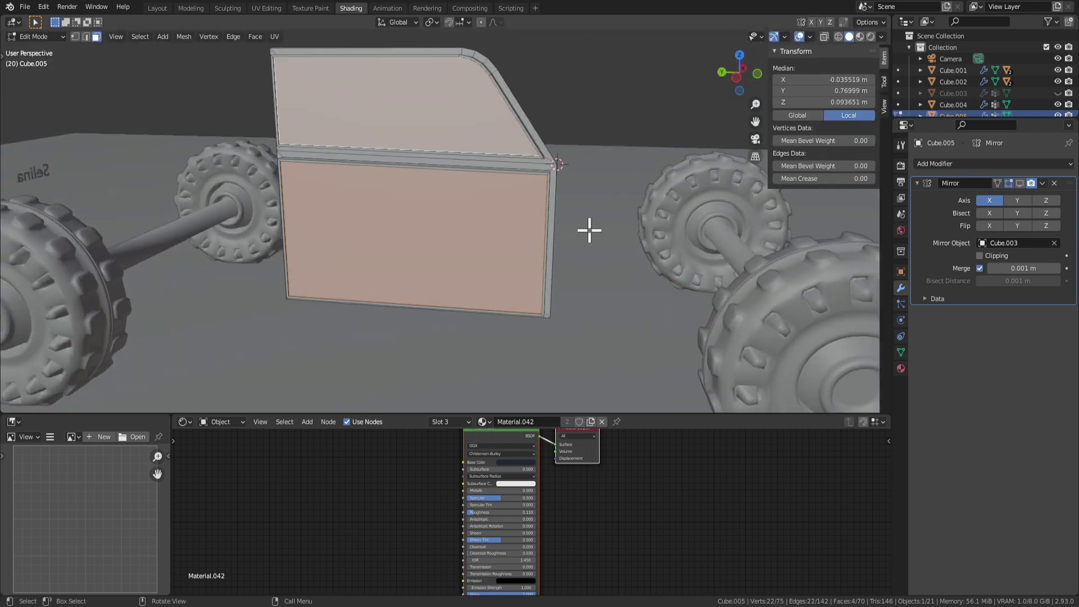
Step: Display the door's material settings, switch the viewport to rendered shading, and unhide the car body and other hidden objects
{"action": "left_click", "coordinate": [901, 368]}
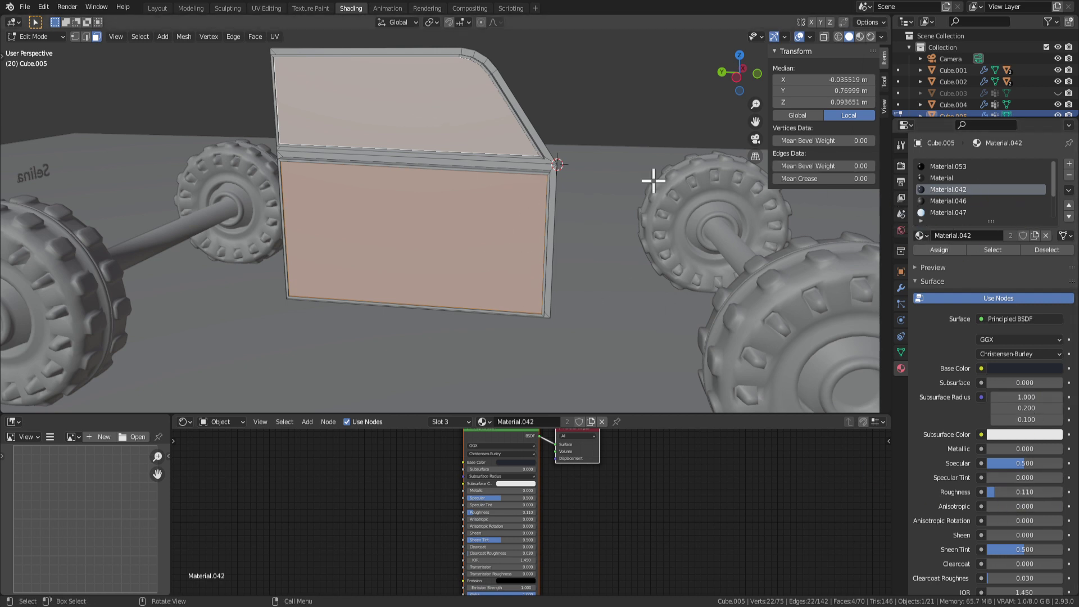
{"action": "key", "text": "Tab"}
{"action": "scroll", "coordinate": [578, 229], "scroll_direction": "down", "scroll_amount": 3}
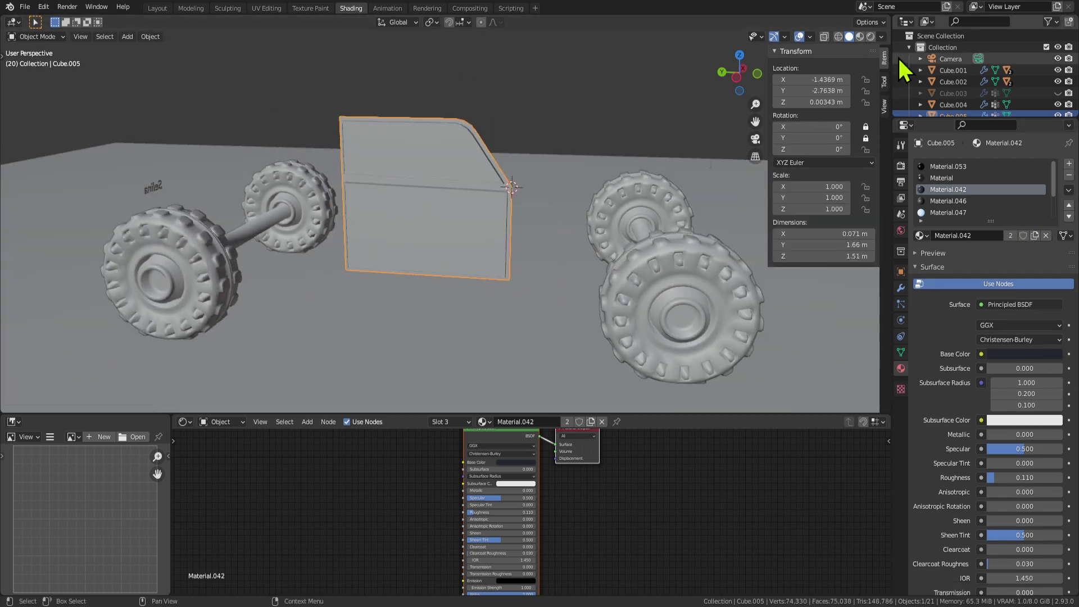
{"action": "left_click", "coordinate": [870, 36]}
{"action": "mouse_move", "coordinate": [770, 101]}
{"action": "middle_mouse_down"}
{"action": "mouse_move", "coordinate": [482, 265]}
{"action": "mouse_move", "coordinate": [645, 246]}
{"action": "mouse_move", "coordinate": [340, 256]}
{"action": "mouse_move", "coordinate": [517, 258]}
{"action": "mouse_move", "coordinate": [472, 237]}
{"action": "middle_mouse_up"}
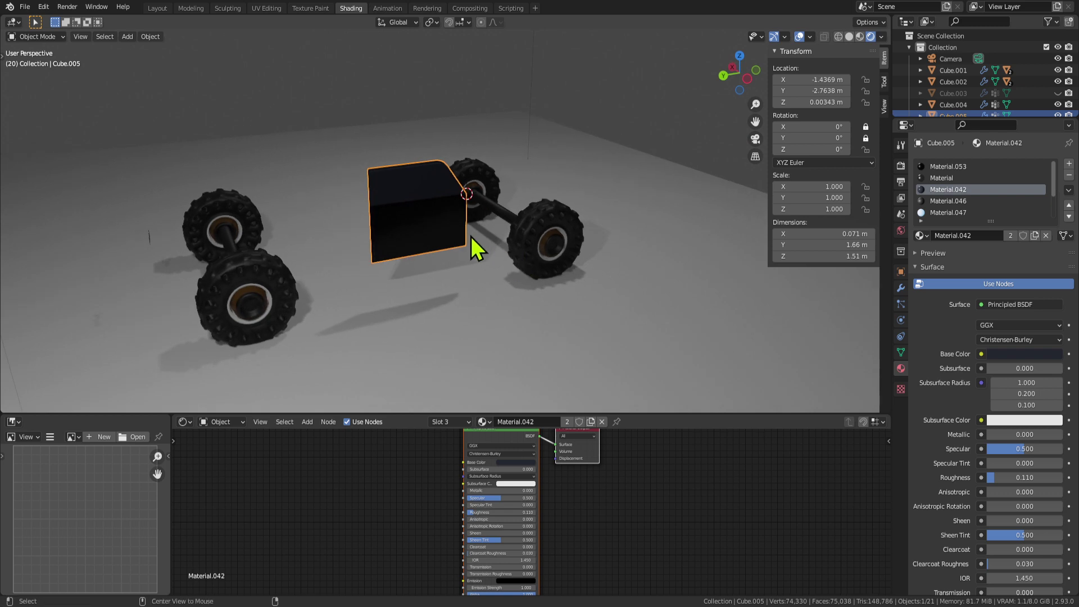
{"action": "key", "text": "alt+h"}
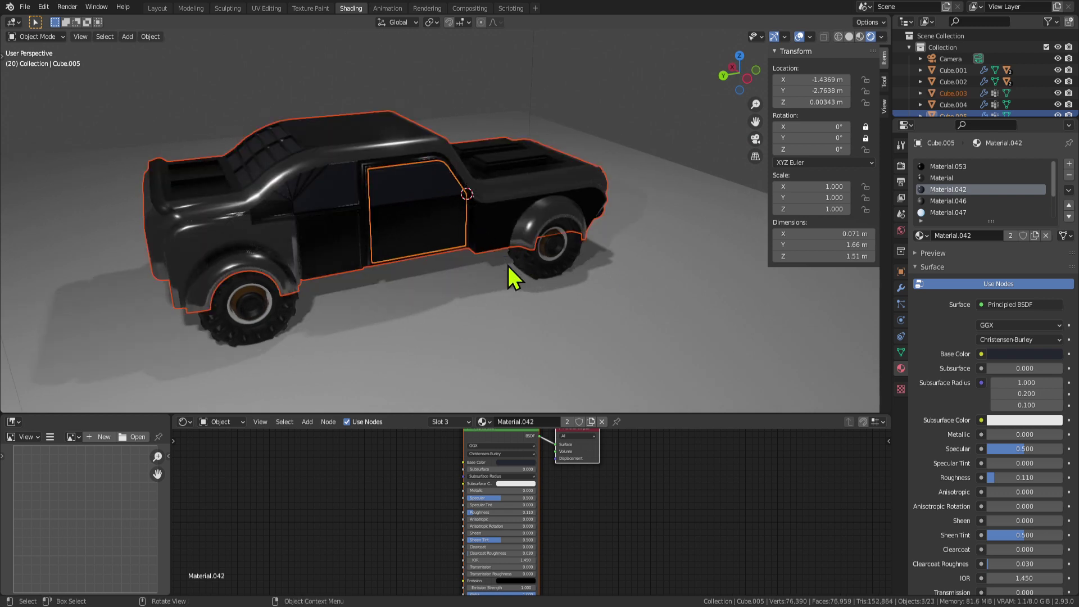
{"action": "key", "text": "Tab"}
{"action": "left_click", "coordinate": [531, 302]}
{"action": "left_click", "coordinate": [392, 234]}
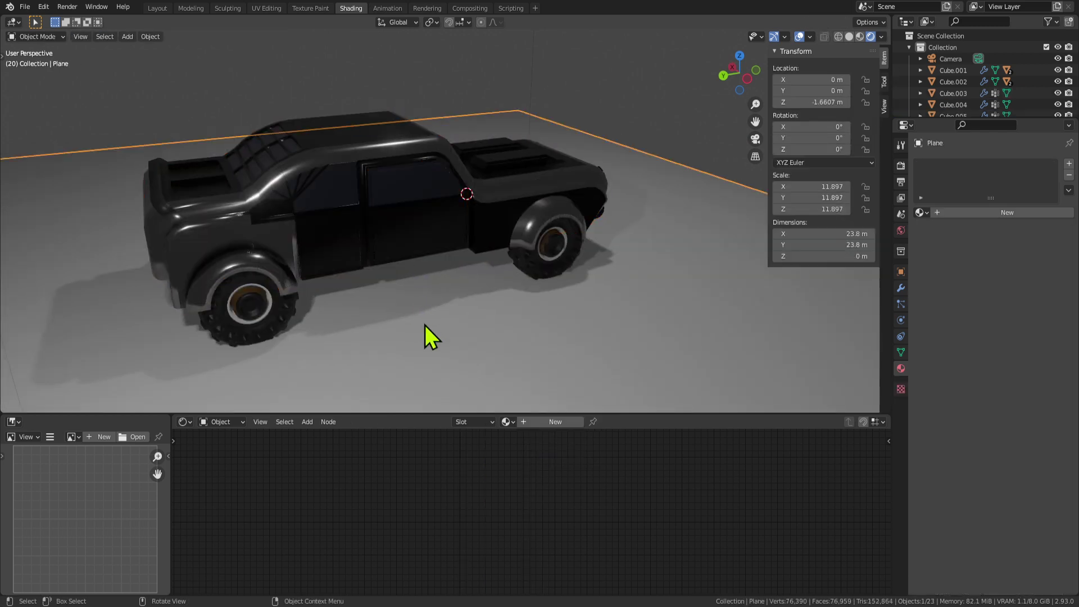
{"action": "middle_click_drag", "start_coordinate": [428, 337], "coordinate": [446, 225]}
{"action": "scroll", "coordinate": [466, 210], "scroll_direction": "up", "scroll_amount": 5}
{"action": "key", "text": "Tab"}
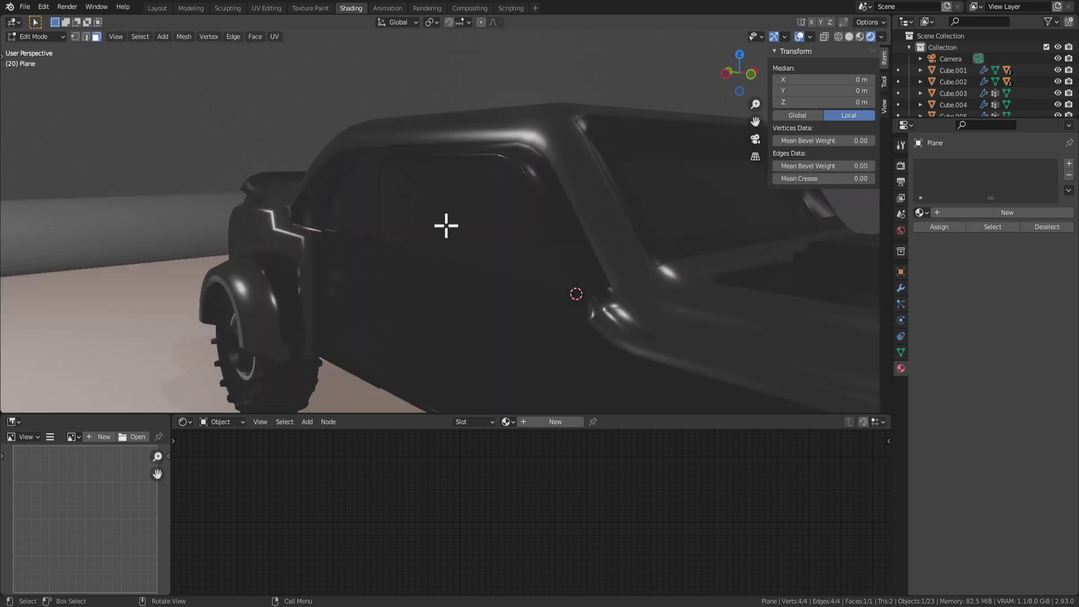
{"action": "key", "text": "Tab"}
Step: Select the frame faces around the front door's window, excluding the glass face, and assign Material.053 to them
{"action": "left_click", "coordinate": [449, 243]}
{"action": "key", "text": "Tab"}
{"action": "scroll", "coordinate": [474, 197], "scroll_direction": "up", "scroll_amount": 4}
{"action": "left_click", "coordinate": [465, 192]}
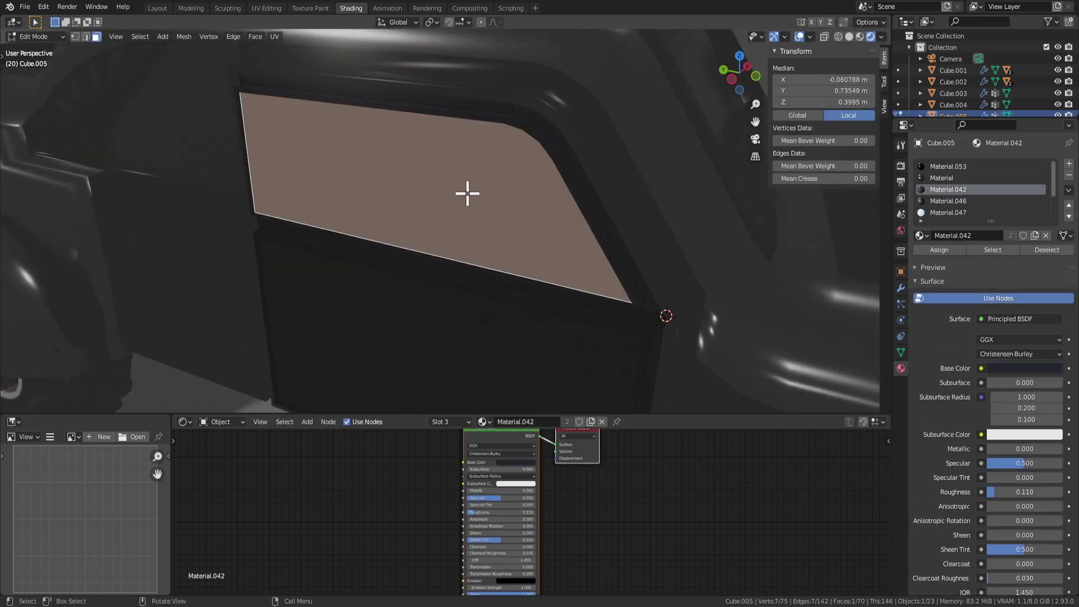
{"action": "key", "text": "ctrl+KP_Add"}
{"action": "key", "text": "ctrl+KP_Add"}
{"action": "key", "text": "ctrl+KP_Add"}
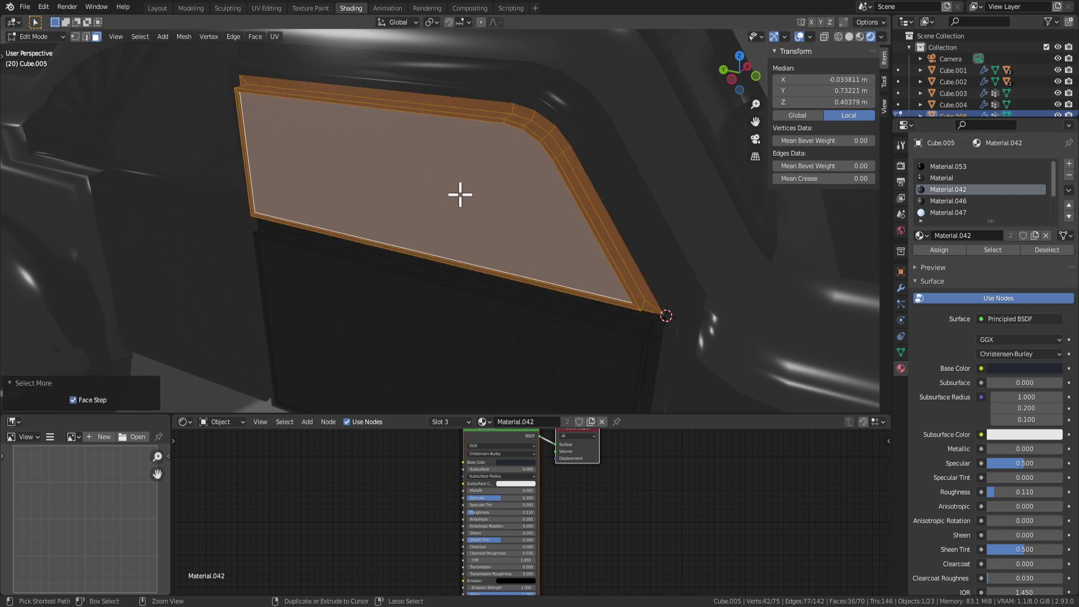
{"action": "left_click", "coordinate": [424, 176], "text": "ctrl"}
{"action": "left_click", "coordinate": [952, 168]}
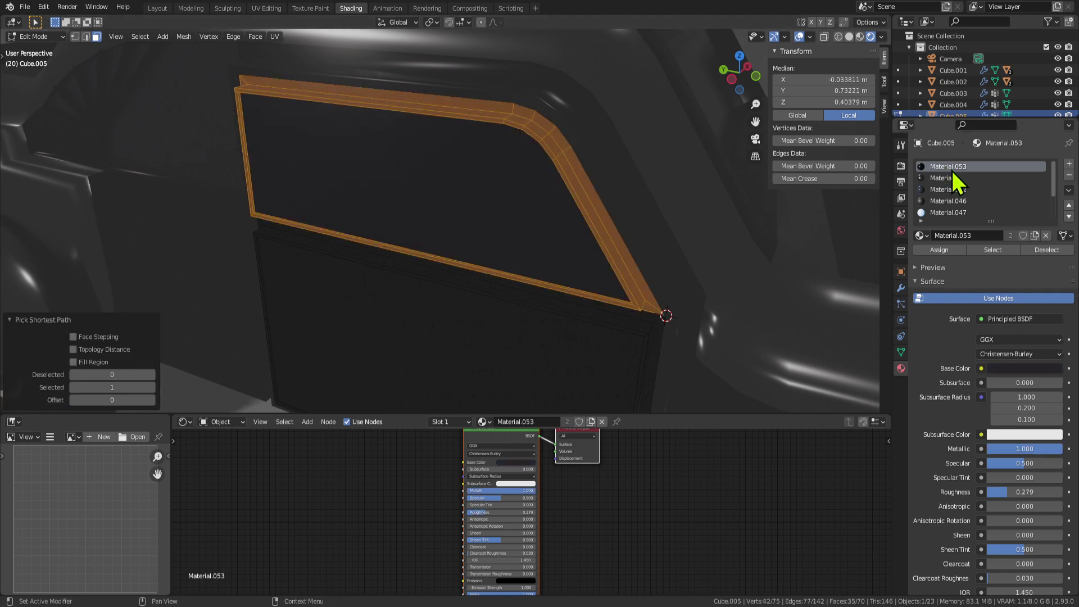
{"action": "left_click", "coordinate": [939, 250]}
{"action": "key", "text": "Tab"}
{"action": "scroll", "coordinate": [663, 231], "scroll_direction": "down", "scroll_amount": 3}
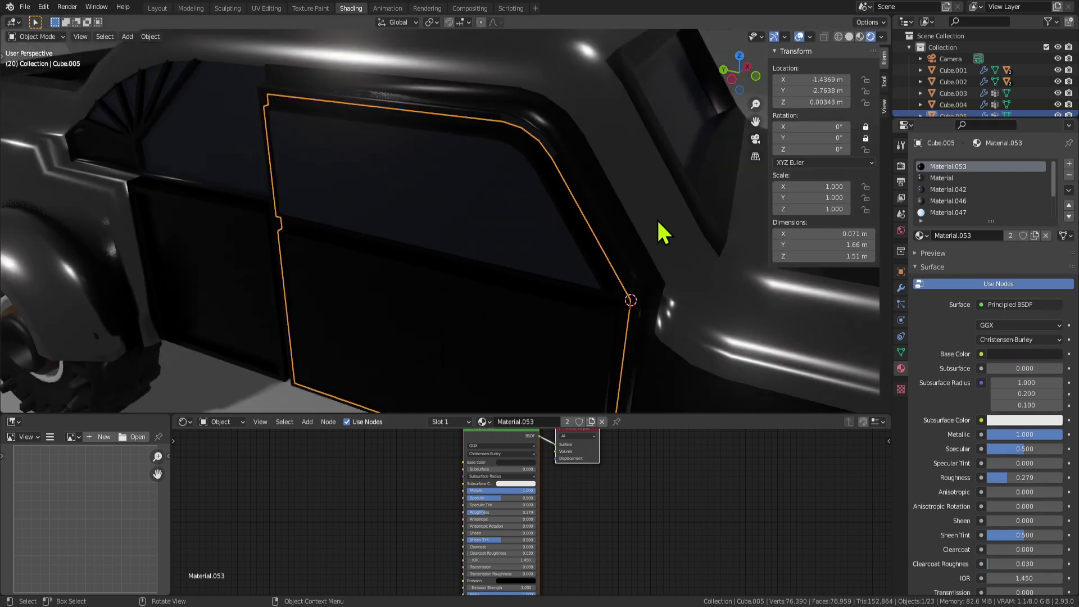
Step: Deselect the door and examine its window frame against the surrounding body in rendered shading
{"action": "scroll", "coordinate": [663, 232], "scroll_direction": "down", "scroll_amount": 3}
{"action": "middle_click_drag", "start_coordinate": [669, 253], "coordinate": [376, 205]}
{"action": "left_click", "coordinate": [559, 79]}
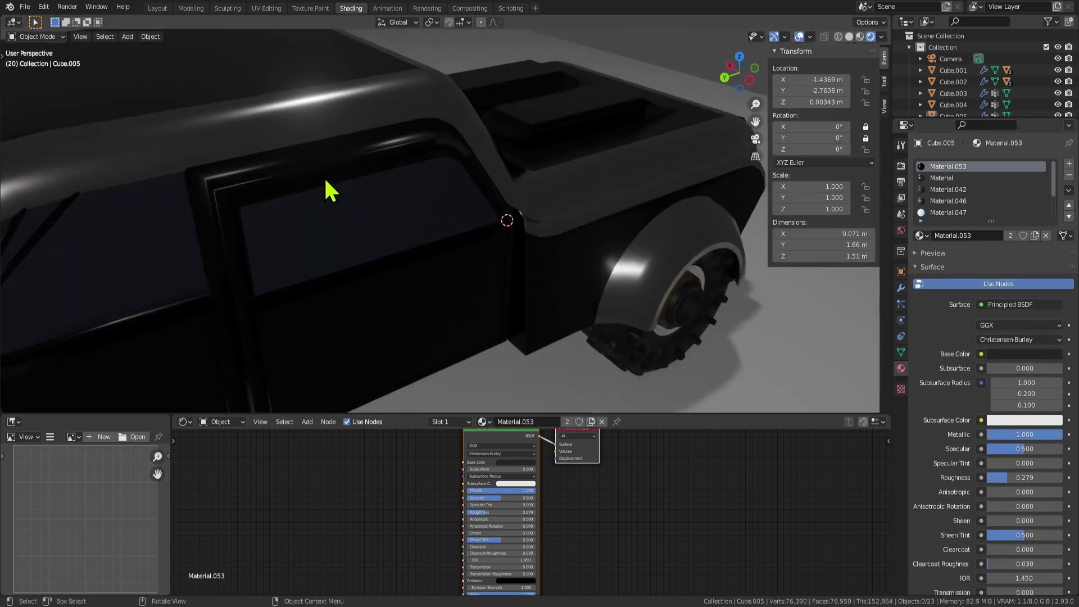
{"action": "middle_click_drag", "start_coordinate": [325, 180], "coordinate": [280, 191]}
{"action": "key", "text": "Tab"}
{"action": "key", "text": "Tab"}
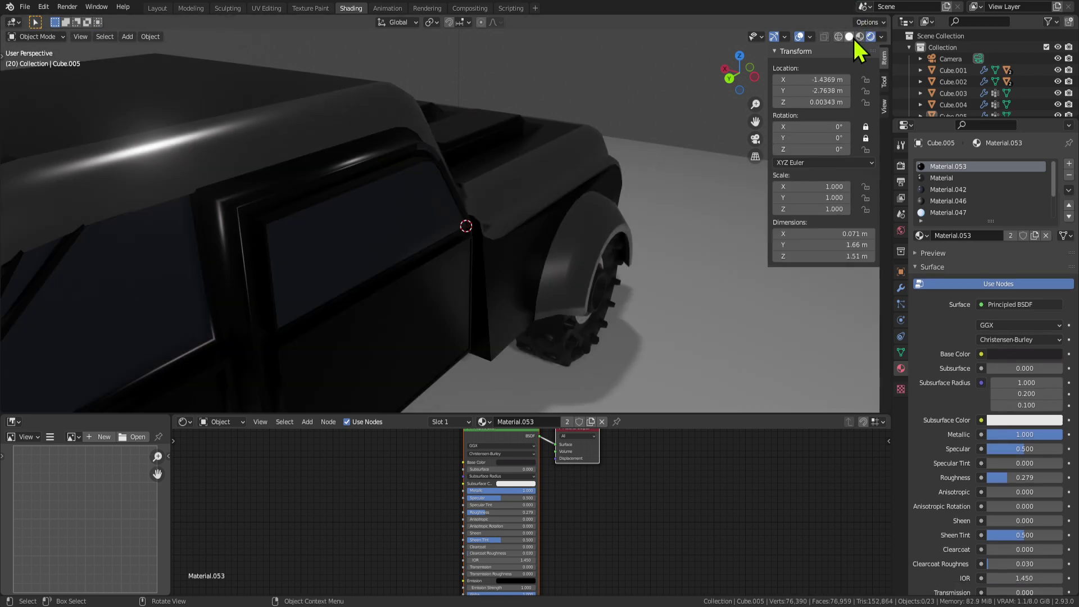
Step: Switch to solid shading and inspect the body's trim faces around the front door opening
{"action": "left_click", "coordinate": [850, 37]}
{"action": "left_click", "coordinate": [241, 197]}
{"action": "left_click", "coordinate": [250, 205]}
{"action": "scroll", "coordinate": [250, 204], "scroll_direction": "up", "scroll_amount": 5}
{"action": "mouse_move", "coordinate": [251, 205]}
{"action": "middle_mouse_down"}
{"action": "mouse_move", "coordinate": [253, 236]}
{"action": "mouse_move", "coordinate": [424, 101]}
{"action": "mouse_move", "coordinate": [424, 192]}
{"action": "mouse_move", "coordinate": [323, 162]}
{"action": "mouse_move", "coordinate": [456, 123]}
{"action": "middle_mouse_up"}
{"action": "key", "text": "Tab"}
{"action": "left_click", "coordinate": [348, 249]}
{"action": "middle_click_drag", "start_coordinate": [348, 248], "coordinate": [471, 226]}
{"action": "scroll", "coordinate": [346, 199], "scroll_direction": "down", "scroll_amount": 4}
{"action": "key", "text": "Tab"}
{"action": "key", "text": "Tab"}
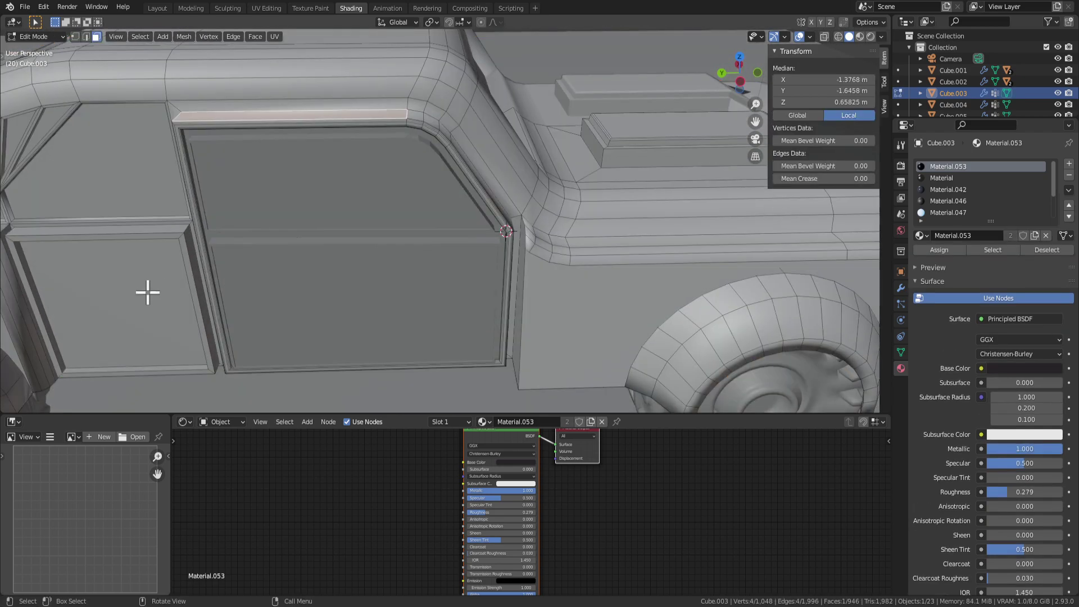
{"action": "scroll", "coordinate": [448, 169], "scroll_direction": "up", "scroll_amount": 5}
{"action": "scroll", "coordinate": [450, 165], "scroll_direction": "up", "scroll_amount": 6}
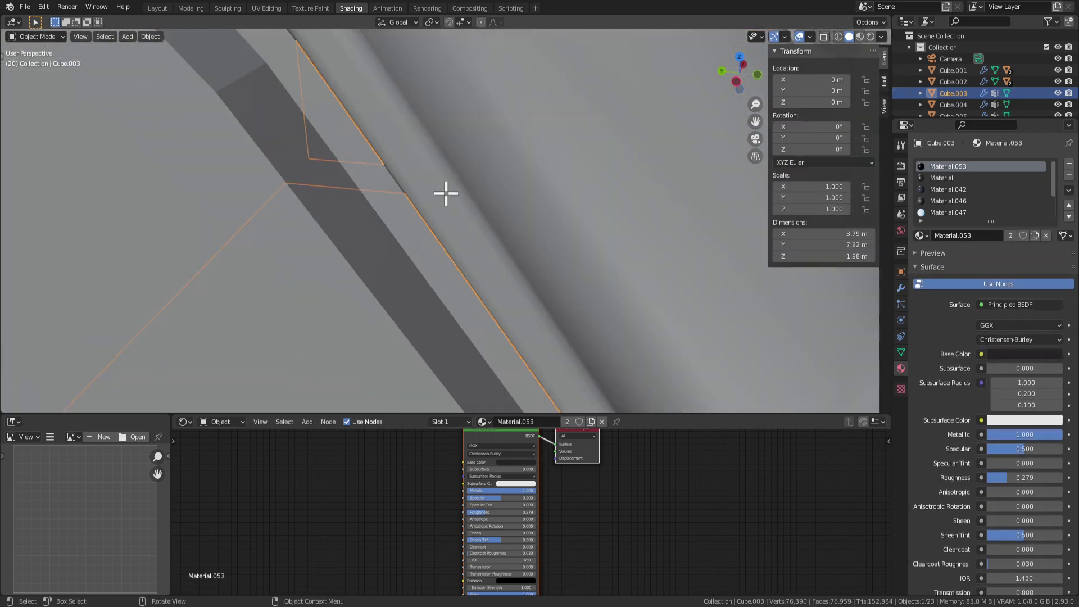
{"action": "scroll", "coordinate": [471, 226], "scroll_direction": "down", "scroll_amount": 10}
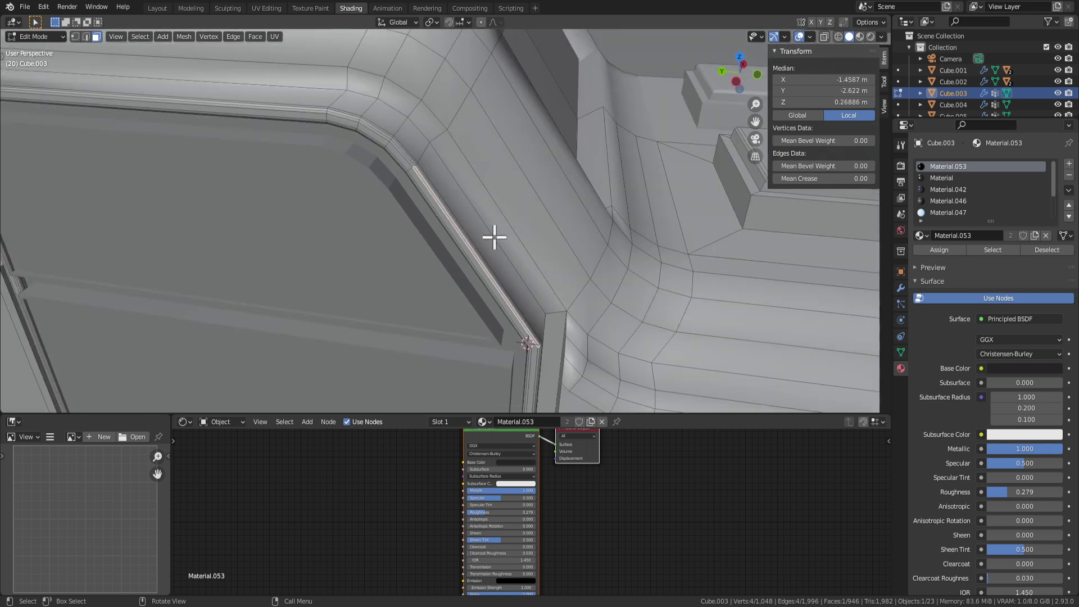
{"action": "key", "text": "Tab"}
{"action": "key", "text": "Tab"}
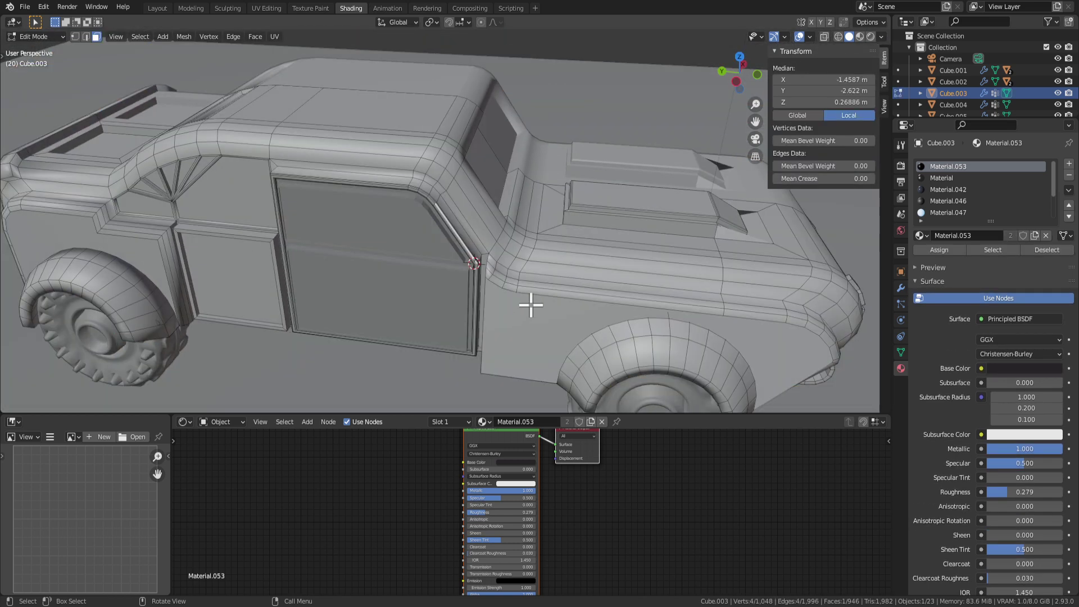
Step: Select the four small light faces stacked beside the grille at the front corner of the car body
{"action": "middle_click_drag", "start_coordinate": [670, 260], "coordinate": [333, 164]}
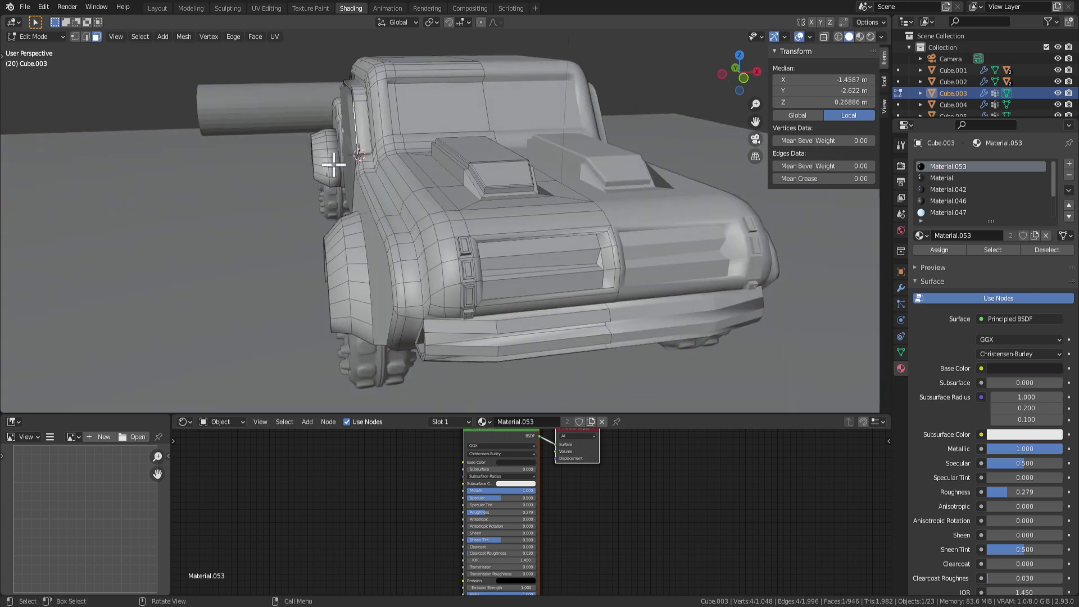
{"action": "scroll", "coordinate": [528, 257], "scroll_direction": "up", "scroll_amount": 2}
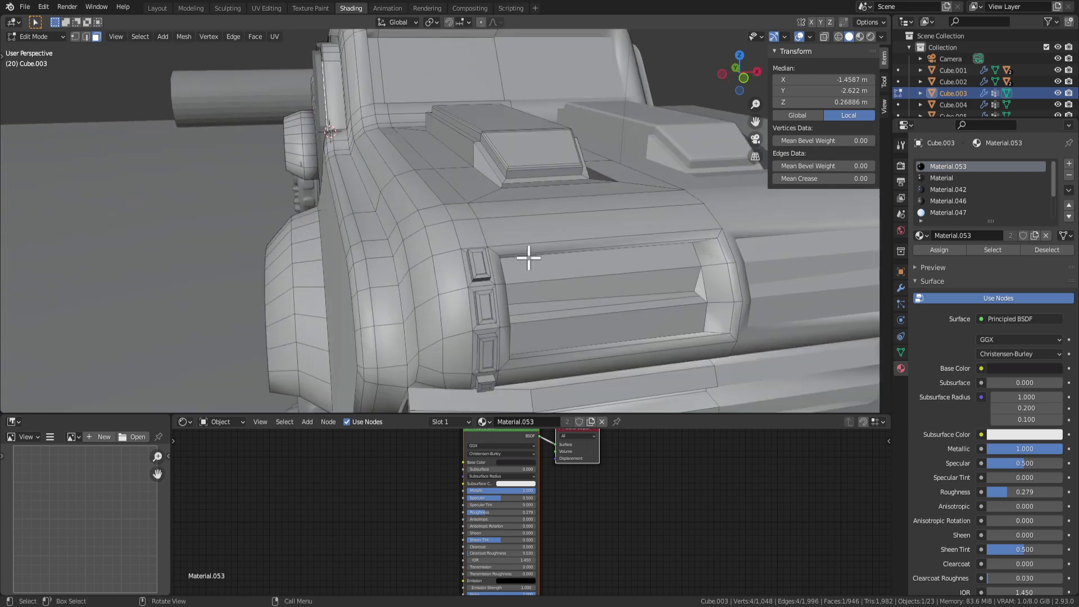
{"action": "left_click", "coordinate": [481, 264]}
{"action": "middle_click_drag", "start_coordinate": [480, 264], "coordinate": [434, 165], "text": "shift"}
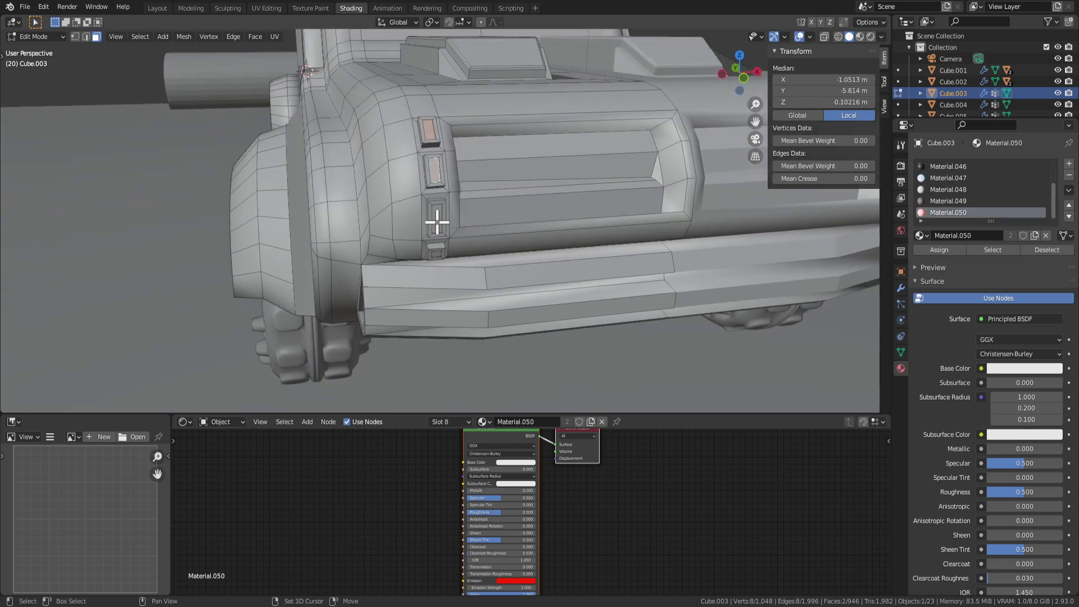
{"action": "middle_click_drag", "start_coordinate": [443, 269], "coordinate": [473, 213]}
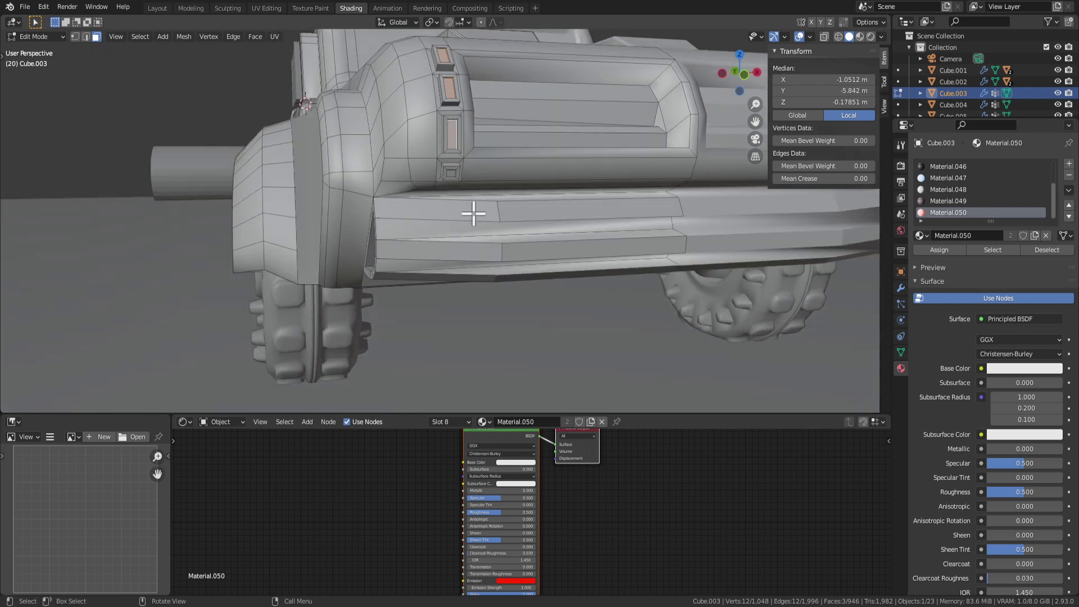
{"action": "left_click", "coordinate": [450, 173], "text": "shift"}
{"action": "middle_click_drag", "start_coordinate": [450, 174], "coordinate": [549, 229]}
{"action": "scroll", "coordinate": [515, 223], "scroll_direction": "up", "scroll_amount": 3}
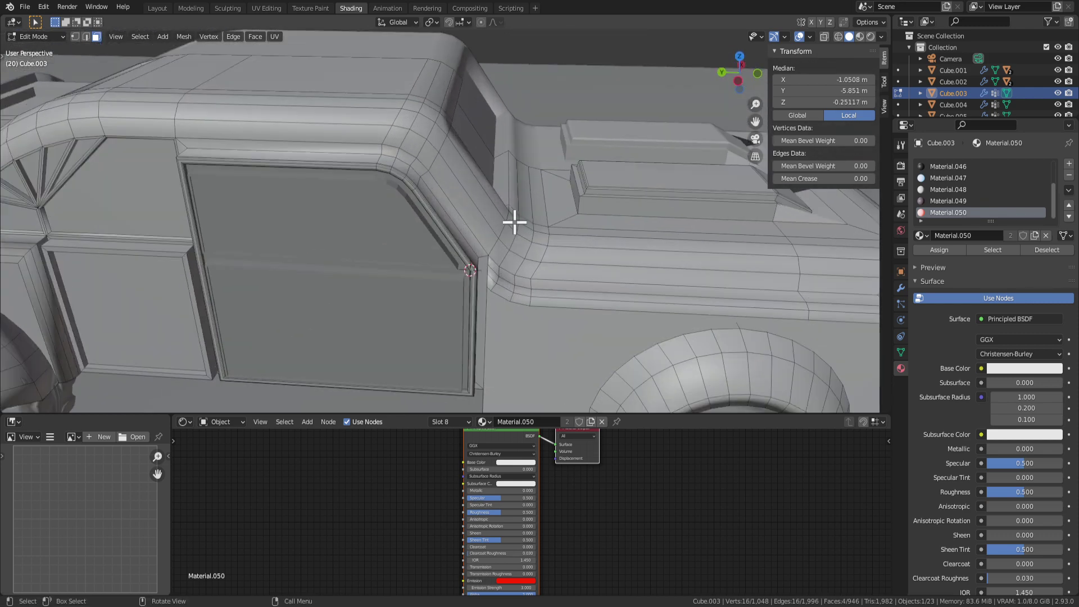
Step: Select the body's lower side panel face behind the front door and bring up the delete options for it
{"action": "scroll", "coordinate": [271, 216], "scroll_direction": "down", "scroll_amount": 5}
{"action": "middle_click_drag", "start_coordinate": [240, 231], "coordinate": [388, 274]}
{"action": "left_click", "coordinate": [389, 274]}
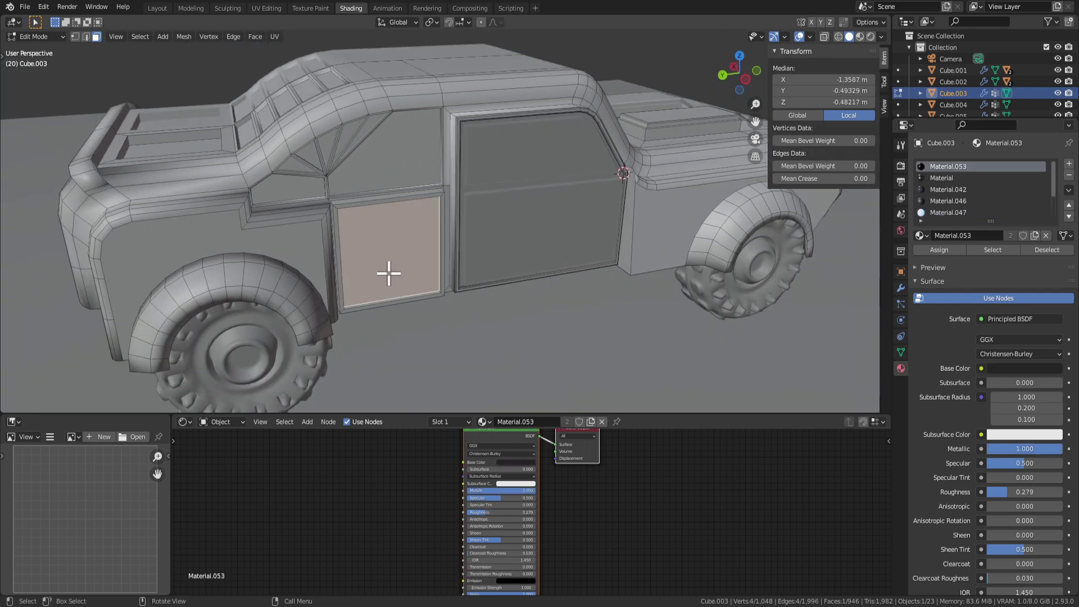
{"action": "right_click", "coordinate": [413, 259]}
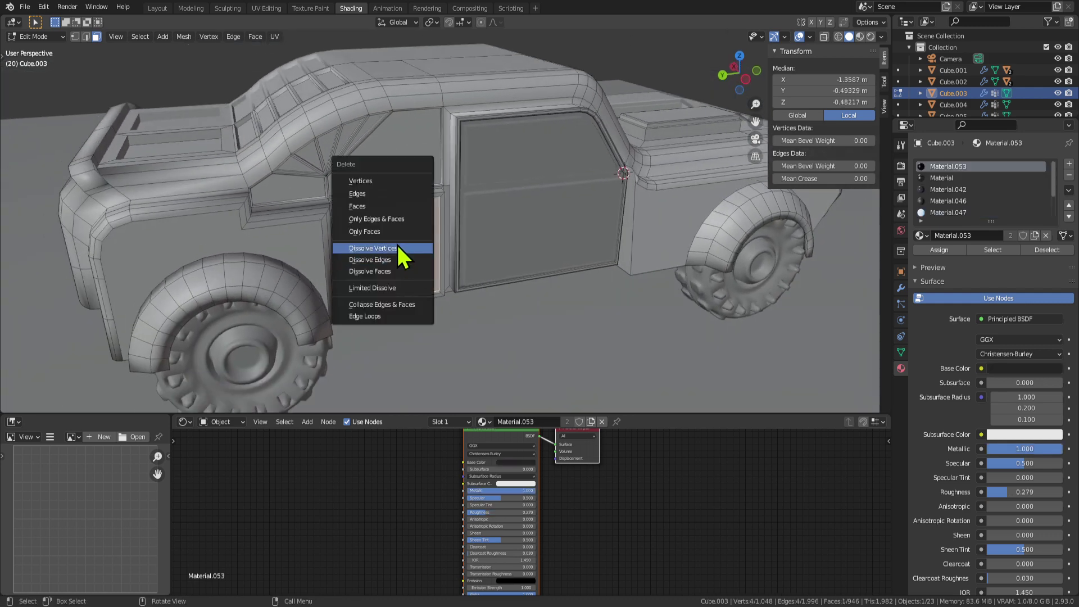
{"action": "left_click", "coordinate": [397, 248]}
{"action": "scroll", "coordinate": [486, 277], "scroll_direction": "down", "scroll_amount": 4}
{"action": "key", "text": "Tab"}
Step: Return to rendered shading, select the front door and enable its Mirror modifier's display in the viewport
{"action": "middle_click_drag", "start_coordinate": [524, 244], "coordinate": [596, 214]}
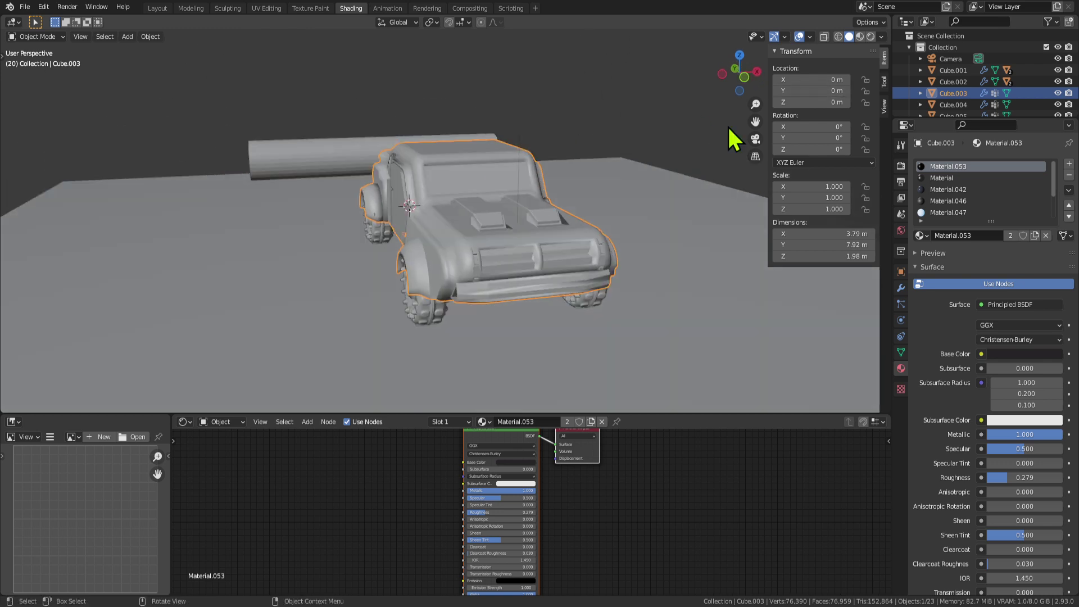
{"action": "left_click", "coordinate": [870, 36]}
{"action": "mouse_move", "coordinate": [759, 169]}
{"action": "middle_mouse_down"}
{"action": "mouse_move", "coordinate": [633, 235]}
{"action": "mouse_move", "coordinate": [471, 247]}
{"action": "mouse_move", "coordinate": [633, 226]}
{"action": "mouse_move", "coordinate": [457, 233]}
{"action": "mouse_move", "coordinate": [291, 189]}
{"action": "mouse_move", "coordinate": [482, 218]}
{"action": "mouse_move", "coordinate": [787, 225]}
{"action": "mouse_move", "coordinate": [481, 193]}
{"action": "middle_mouse_up"}
{"action": "left_click", "coordinate": [466, 253]}
{"action": "left_click", "coordinate": [482, 222]}
{"action": "left_click", "coordinate": [901, 288]}
{"action": "left_click", "coordinate": [1019, 184]}
{"action": "scroll", "coordinate": [439, 238], "scroll_direction": "down", "scroll_amount": 5}
{"action": "scroll", "coordinate": [468, 240], "scroll_direction": "up", "scroll_amount": 4}
Step: Select the car body and save the project file
{"action": "left_click", "coordinate": [468, 240]}
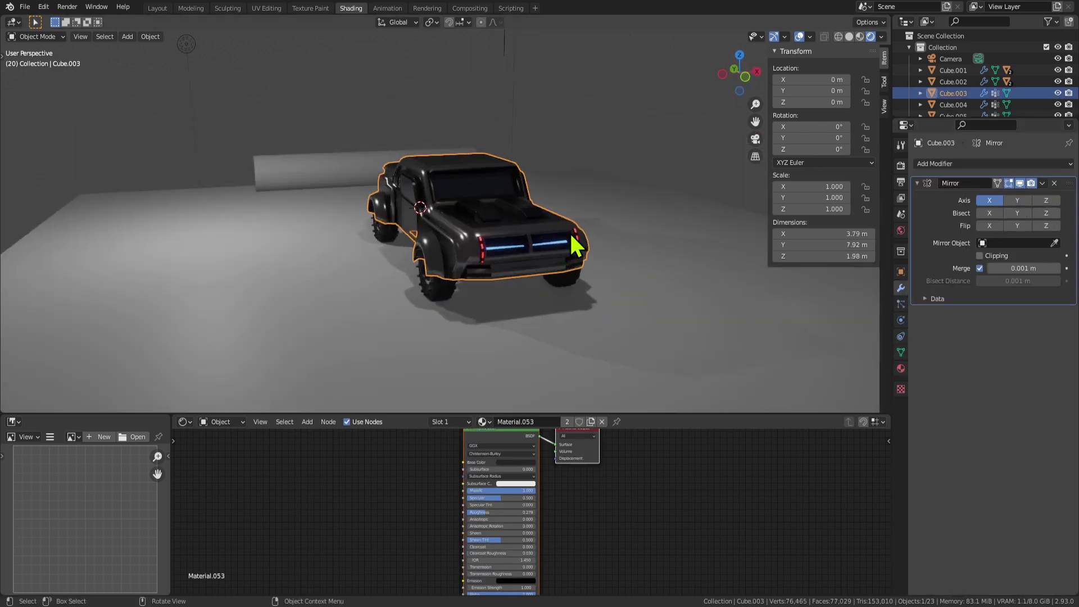
{"action": "middle_click_drag", "start_coordinate": [578, 241], "coordinate": [470, 269]}
{"action": "left_click", "coordinate": [473, 271]}
{"action": "left_click", "coordinate": [473, 271]}
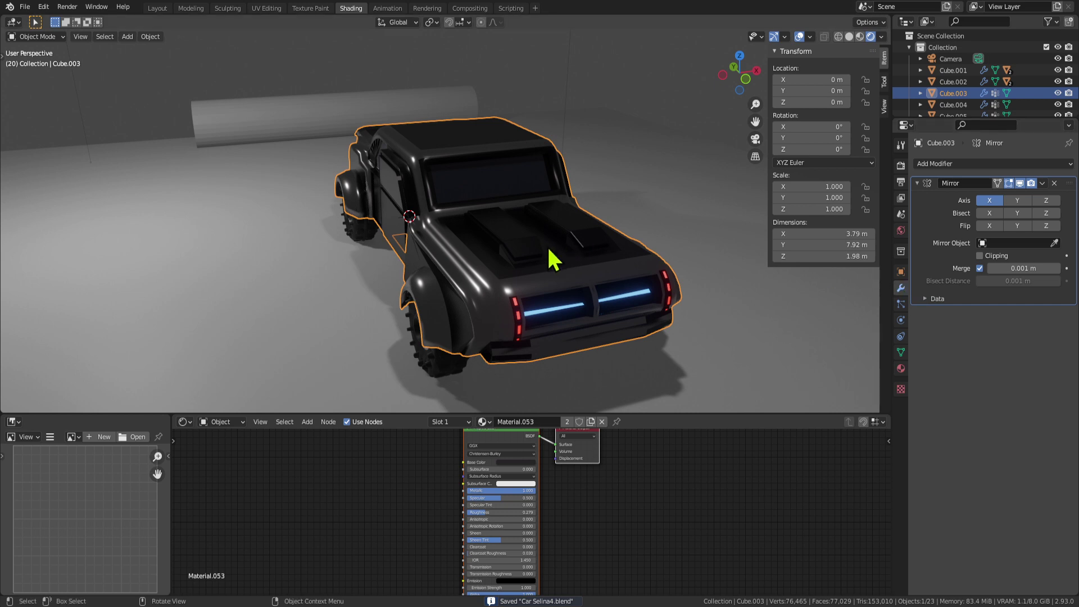
Step: Try a Subdivision Surface modifier on the car body with 2 viewport levels
{"action": "left_click", "coordinate": [950, 164]}
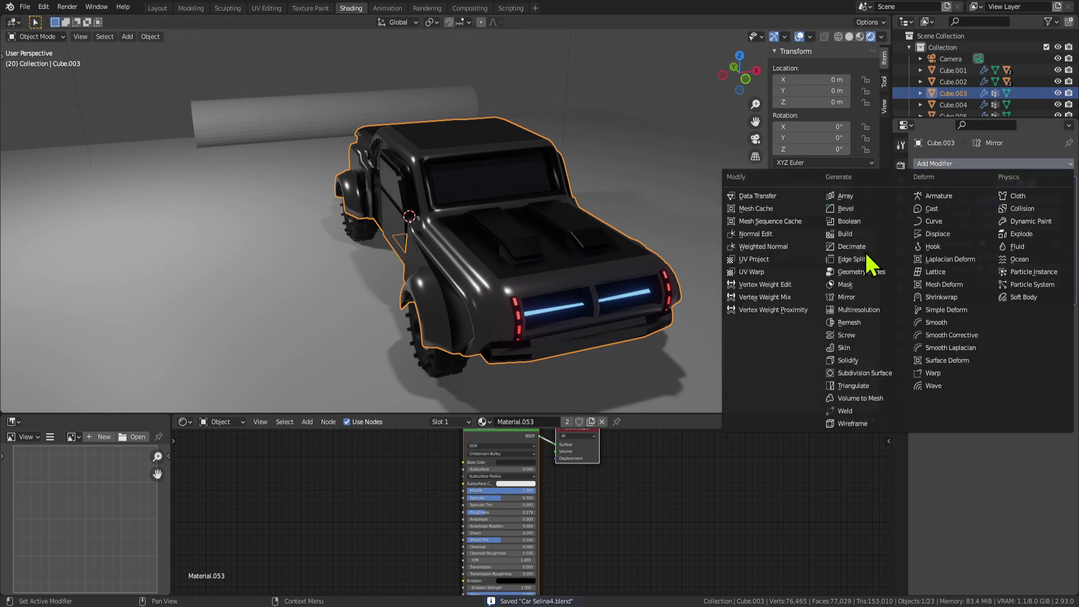
{"action": "left_click", "coordinate": [860, 373]}
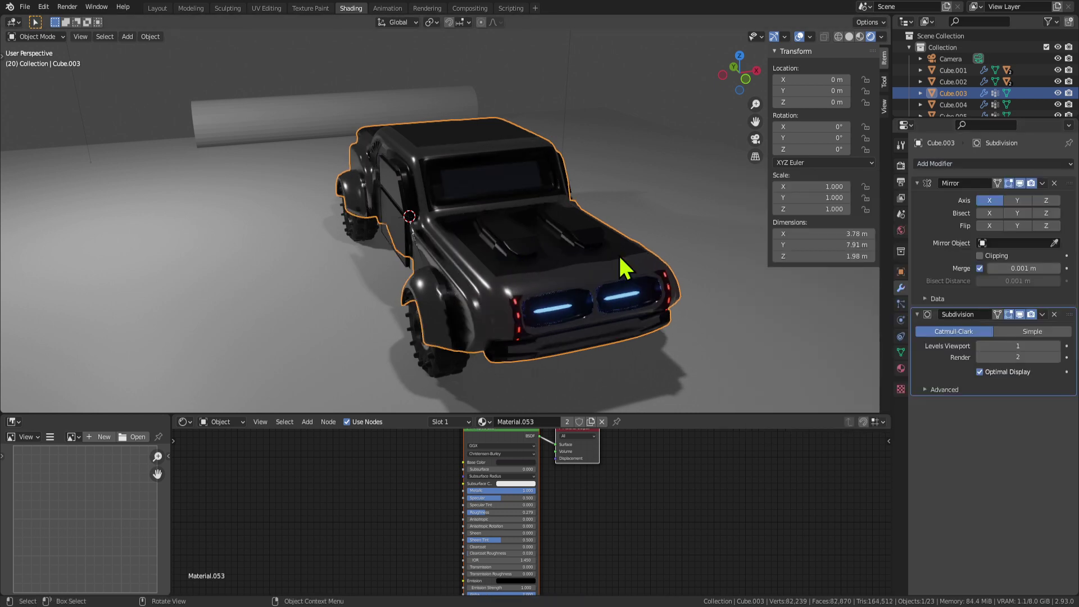
{"action": "left_click", "coordinate": [1056, 345]}
Step: Examine the subdivided car body from the side, front and rear, switching to Material Preview shading
{"action": "middle_click_drag", "start_coordinate": [441, 213], "coordinate": [508, 216]}
{"action": "left_click", "coordinate": [508, 217]}
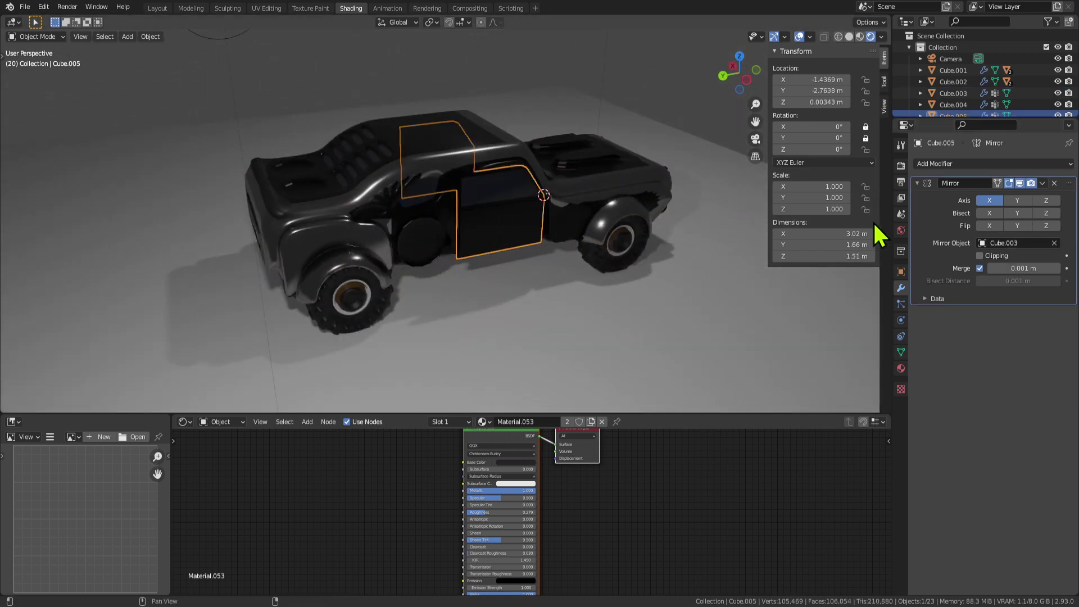
{"action": "left_click", "coordinate": [528, 222]}
{"action": "left_click", "coordinate": [504, 291]}
{"action": "middle_click_drag", "start_coordinate": [503, 291], "coordinate": [906, 8]}
{"action": "left_click", "coordinate": [860, 36]}
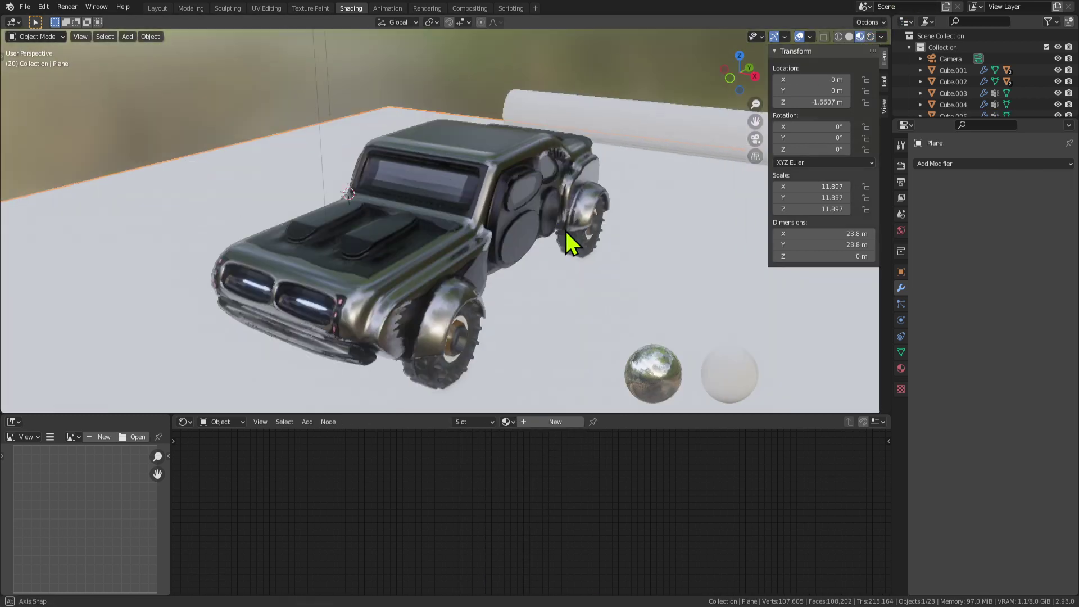
{"action": "middle_click_drag", "start_coordinate": [565, 231], "coordinate": [663, 225]}
{"action": "left_click", "coordinate": [576, 216]}
{"action": "left_click", "coordinate": [410, 314]}
{"action": "middle_click_drag", "start_coordinate": [411, 313], "coordinate": [387, 227]}
{"action": "left_click", "coordinate": [547, 229]}
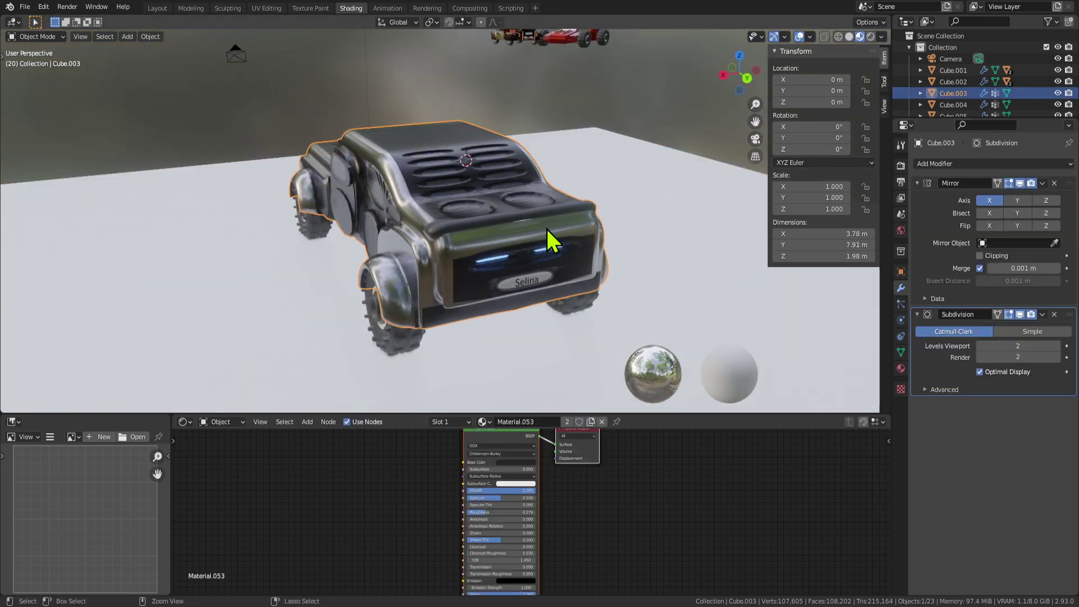
Step: Undo the car body's Subdivision Surface modifier and return the viewport to rendered shading
{"action": "mouse_move", "coordinate": [577, 242]}
{"action": "middle_mouse_down"}
{"action": "mouse_move", "coordinate": [461, 218]}
{"action": "mouse_move", "coordinate": [461, 234]}
{"action": "mouse_move", "coordinate": [575, 221]}
{"action": "middle_mouse_up"}
{"action": "left_click", "coordinate": [576, 221]}
{"action": "middle_click_drag", "start_coordinate": [393, 234], "coordinate": [556, 230]}
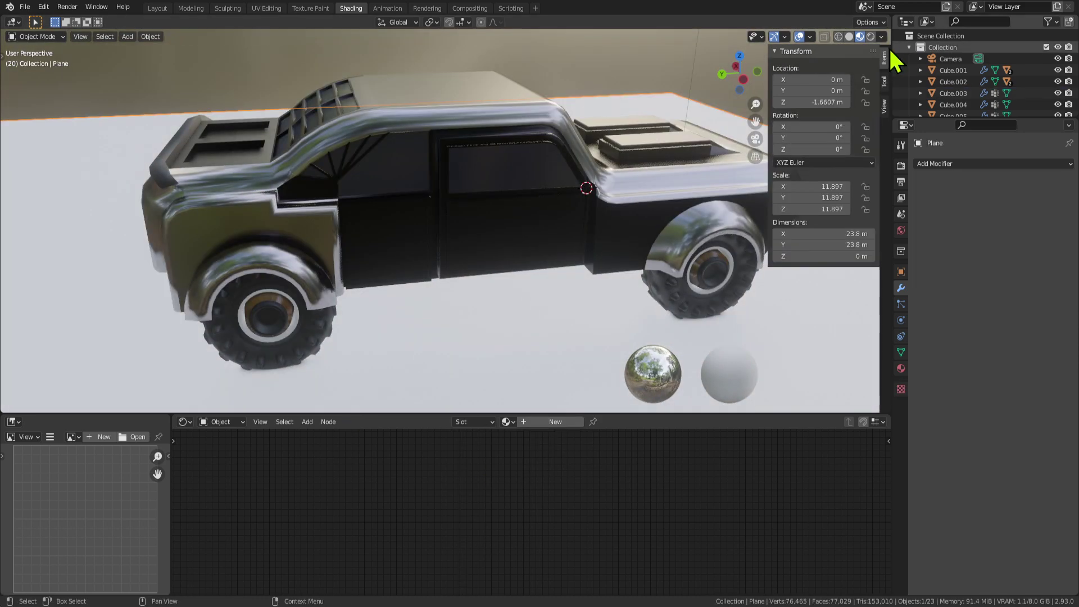
{"action": "left_click", "coordinate": [870, 37]}
{"action": "scroll", "coordinate": [473, 216], "scroll_direction": "down", "scroll_amount": 4}
Step: Examine the whole car in rendered shading from the front, rear and side
{"action": "left_click", "coordinate": [473, 217]}
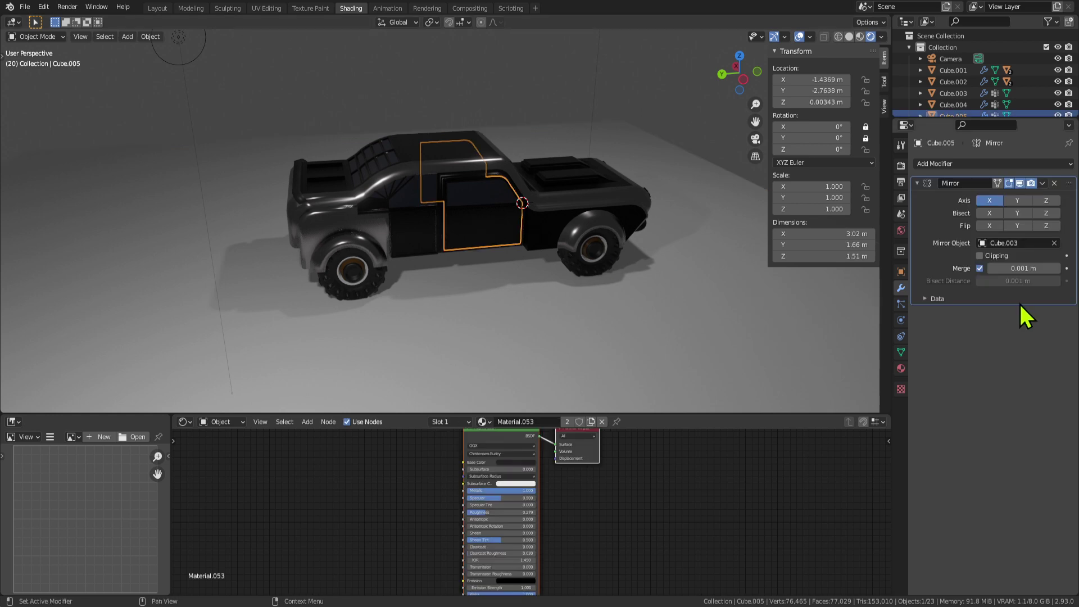
{"action": "middle_click_drag", "start_coordinate": [718, 211], "coordinate": [116, 181]}
{"action": "middle_click_drag", "start_coordinate": [200, 193], "coordinate": [386, 181]}
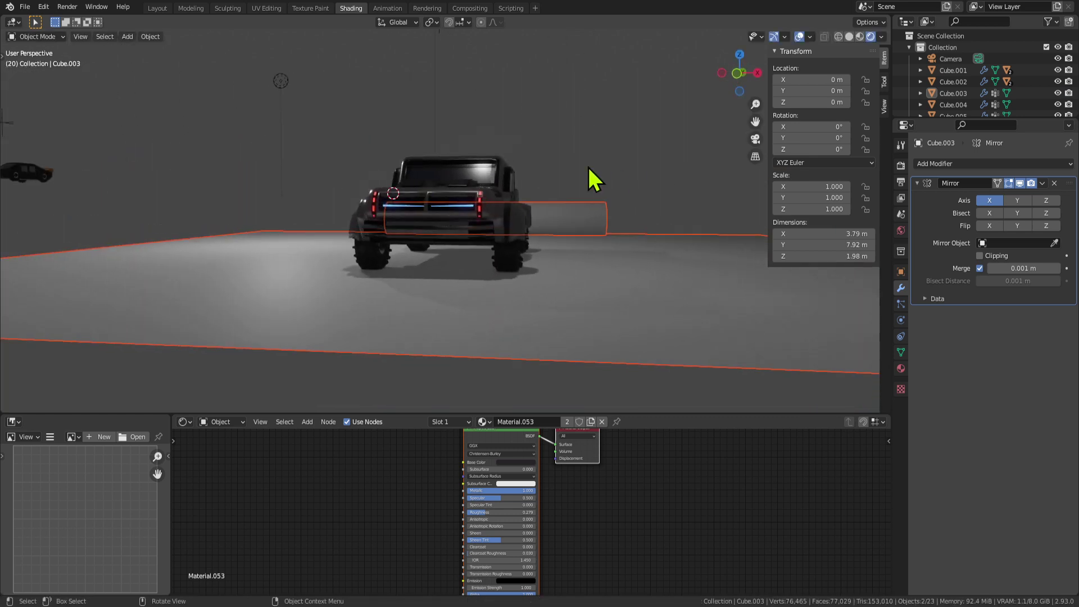
{"action": "middle_click_drag", "start_coordinate": [588, 167], "coordinate": [544, 118]}
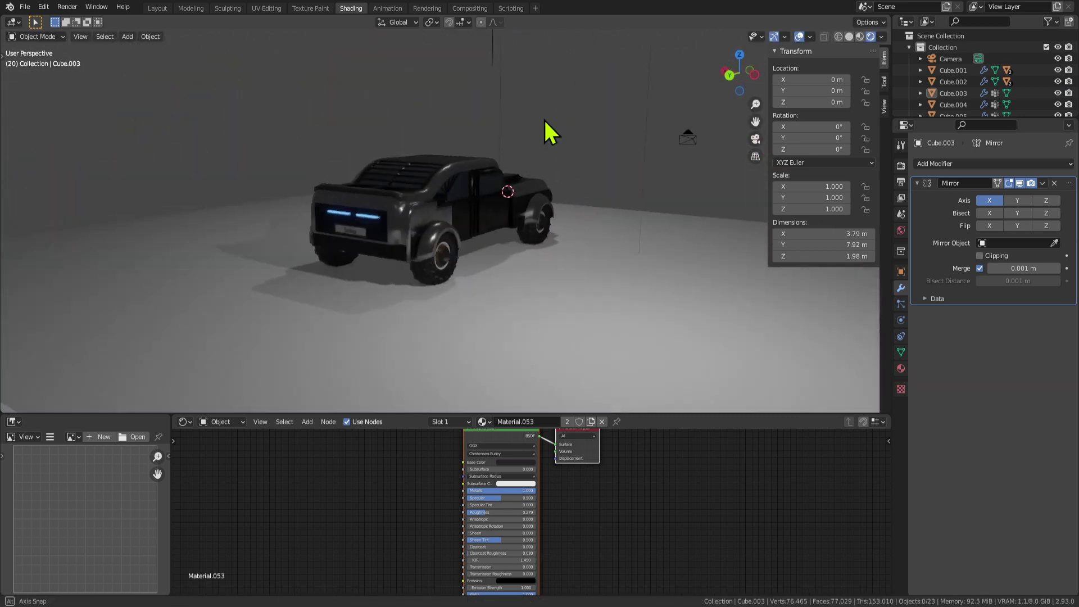
{"action": "scroll", "coordinate": [539, 135], "scroll_direction": "up", "scroll_amount": 4}
{"action": "mouse_move", "coordinate": [518, 203]}
{"action": "middle_mouse_down"}
{"action": "mouse_move", "coordinate": [469, 224]}
{"action": "mouse_move", "coordinate": [499, 214]}
{"action": "middle_mouse_up"}
{"action": "key", "text": "Tab"}
{"action": "key", "text": "Tab"}
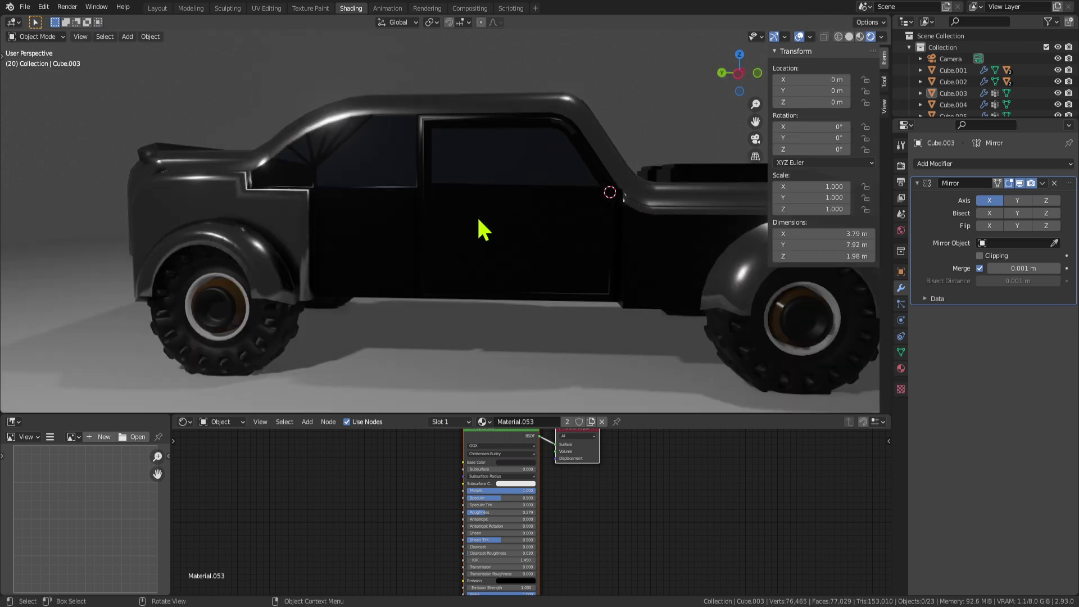
Step: Select the front door and check its lower panel face in Edit Mode
{"action": "left_click", "coordinate": [481, 229]}
{"action": "scroll", "coordinate": [518, 258], "scroll_direction": "up", "scroll_amount": 3}
{"action": "key", "text": "Tab"}
{"action": "left_click", "coordinate": [550, 248]}
{"action": "middle_click_drag", "start_coordinate": [550, 248], "coordinate": [614, 264]}
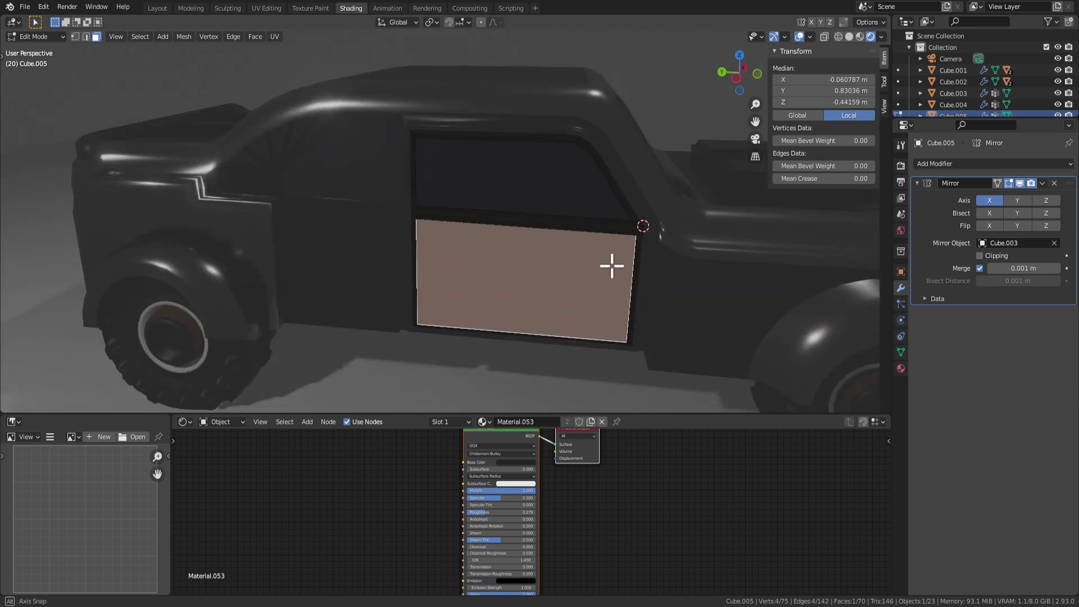
{"action": "key", "text": "Tab"}
Step: Examine the front door's fit against the body from the rear quarter, front quarter and side
{"action": "middle_click_drag", "start_coordinate": [764, 330], "coordinate": [733, 275]}
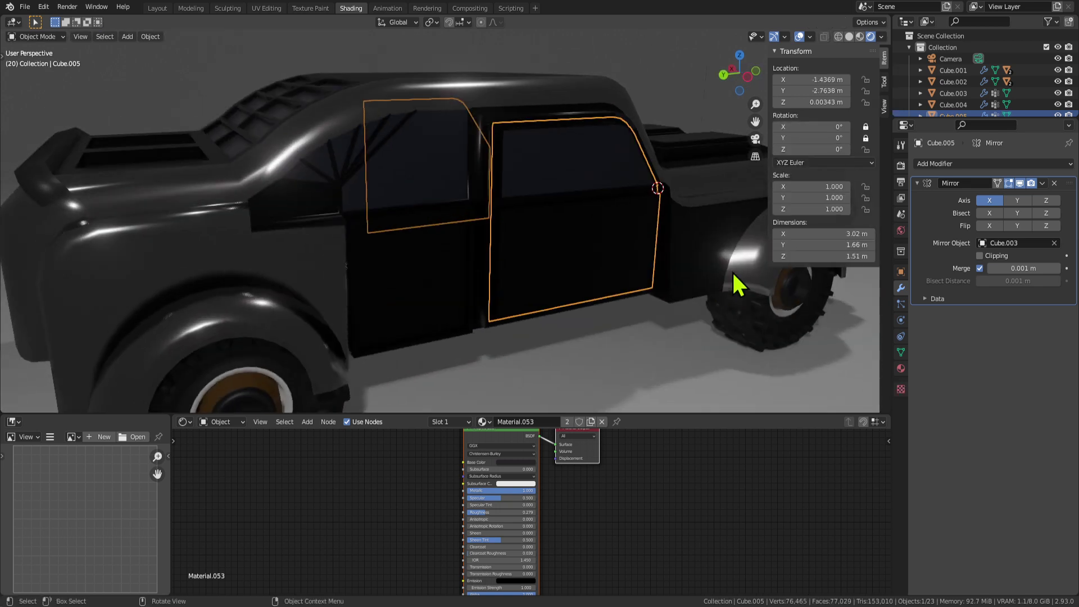
{"action": "scroll", "coordinate": [731, 270], "scroll_direction": "down", "scroll_amount": 2}
{"action": "middle_click_drag", "start_coordinate": [468, 300], "coordinate": [620, 274]}
{"action": "scroll", "coordinate": [619, 272], "scroll_direction": "up", "scroll_amount": 2}
{"action": "key", "text": "Tab"}
{"action": "key", "text": "Tab"}
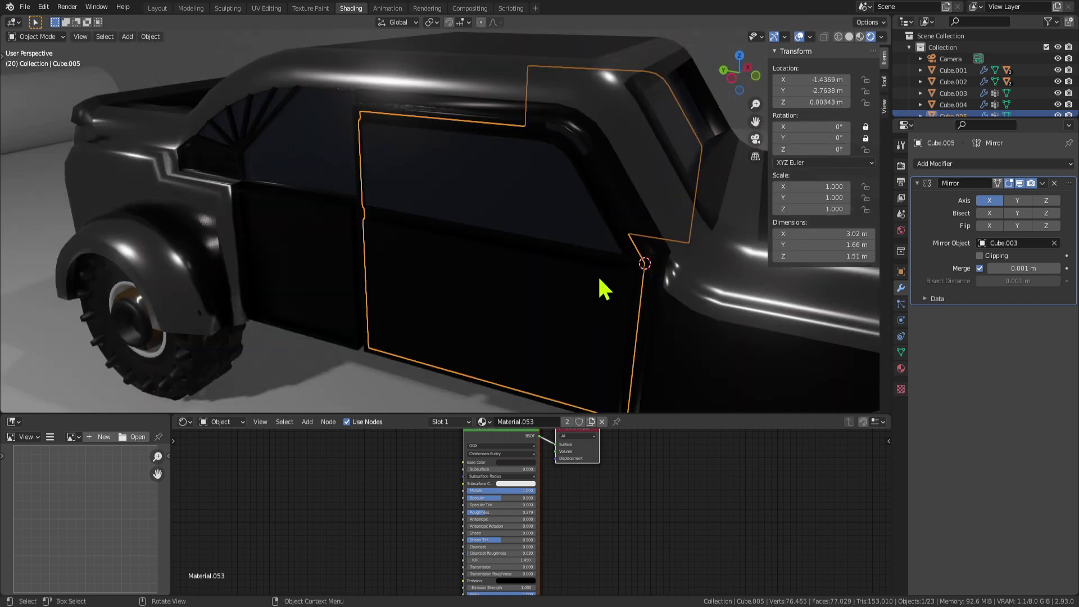
{"action": "middle_click_drag", "start_coordinate": [554, 277], "coordinate": [610, 265]}
{"action": "scroll", "coordinate": [619, 283], "scroll_direction": "down", "scroll_amount": 3}
Step: Select the car body and clear its face selection in Edit Mode
{"action": "left_click", "coordinate": [628, 304]}
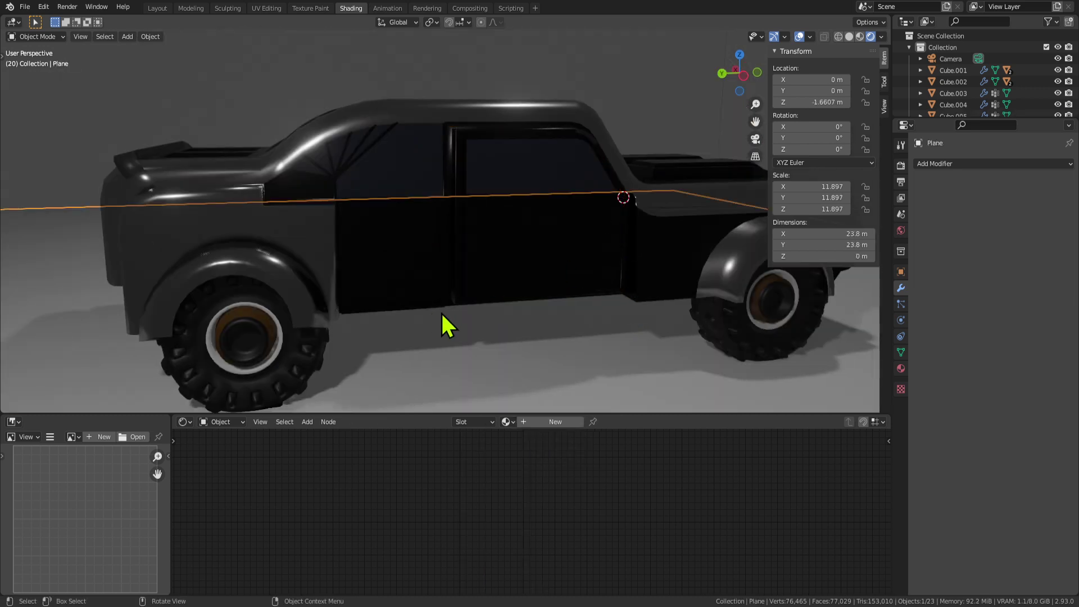
{"action": "key", "text": "Tab"}
{"action": "middle_click_drag", "start_coordinate": [371, 275], "coordinate": [404, 247]}
{"action": "key", "text": "Tab"}
{"action": "left_click", "coordinate": [523, 261]}
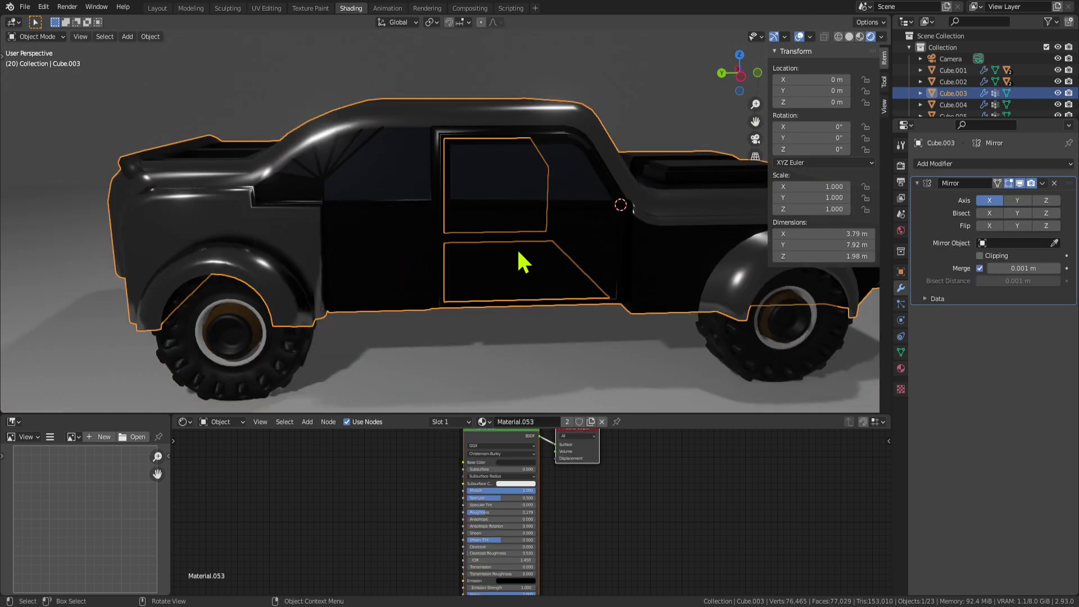
{"action": "key", "text": "Tab"}
{"action": "middle_click_drag", "start_coordinate": [556, 263], "coordinate": [316, 198]}
{"action": "scroll", "coordinate": [514, 229], "scroll_direction": "up", "scroll_amount": 3}
{"action": "key", "text": "alt+a"}
{"action": "key", "text": "Tab"}
{"action": "scroll", "coordinate": [255, 201], "scroll_direction": "down", "scroll_amount": 1}
{"action": "left_click", "coordinate": [301, 224]}
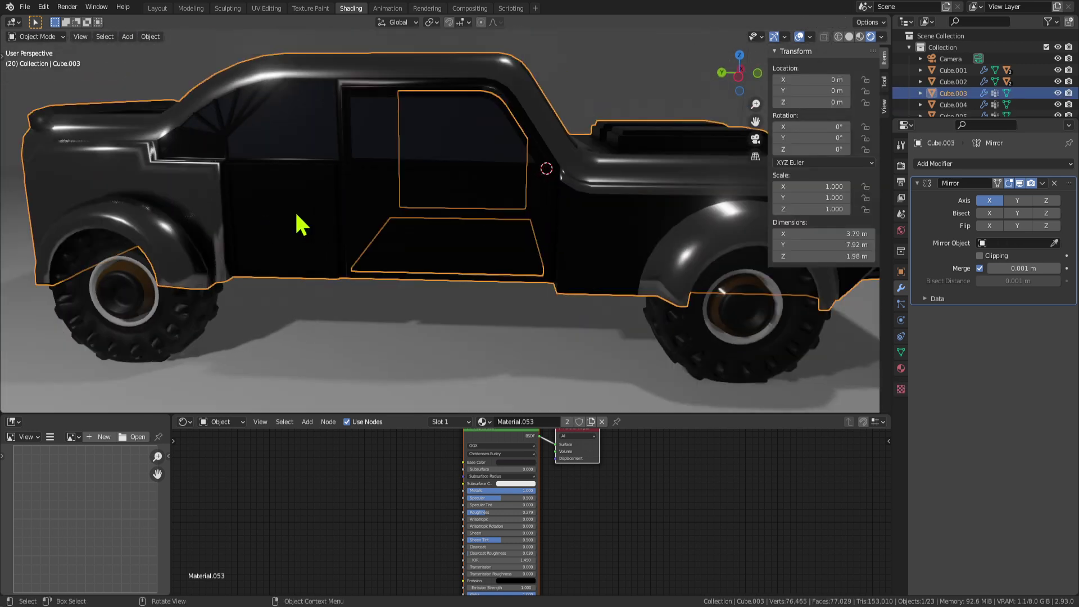
Step: Select the rear side window face behind the front door in the body's Edit Mode
{"action": "middle_click_drag", "start_coordinate": [383, 227], "coordinate": [427, 168]}
{"action": "scroll", "coordinate": [481, 210], "scroll_direction": "up", "scroll_amount": 4}
{"action": "scroll", "coordinate": [476, 203], "scroll_direction": "down", "scroll_amount": 2}
{"action": "middle_click_drag", "start_coordinate": [520, 200], "coordinate": [566, 243]}
{"action": "key", "text": "Tab"}
{"action": "left_click", "coordinate": [470, 150]}
{"action": "scroll", "coordinate": [565, 243], "scroll_direction": "down", "scroll_amount": 5}
{"action": "key", "text": "Tab"}
{"action": "key", "text": "Tab"}
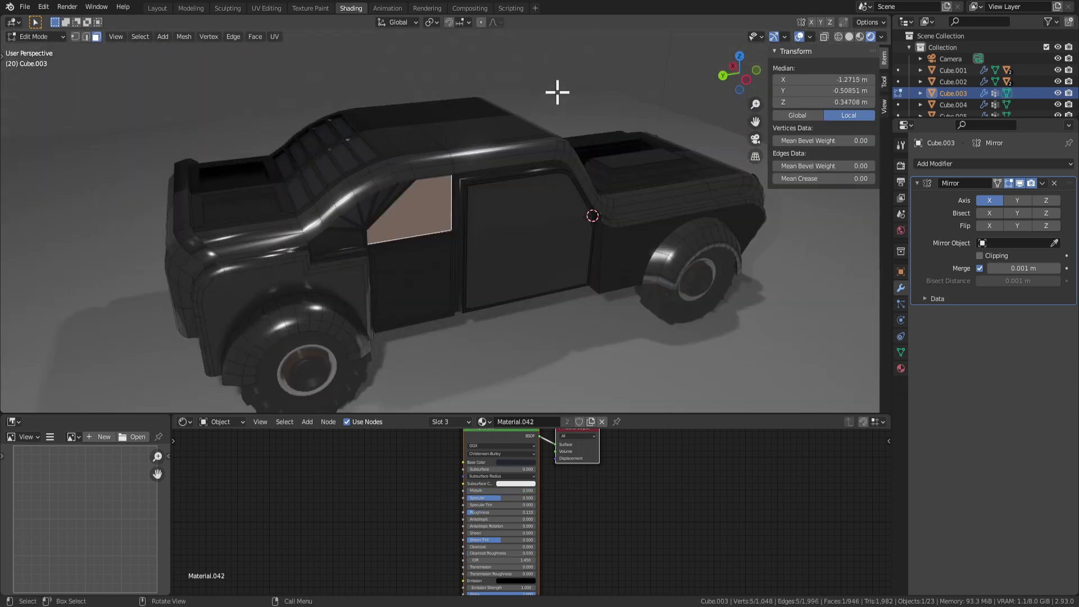
Step: Examine the body's rear side area behind the front door from the rear quarter
{"action": "key", "text": "Tab"}
{"action": "left_click", "coordinate": [557, 97]}
{"action": "middle_click_drag", "start_coordinate": [557, 96], "coordinate": [450, 209]}
{"action": "scroll", "coordinate": [500, 215], "scroll_direction": "down", "scroll_amount": 3}
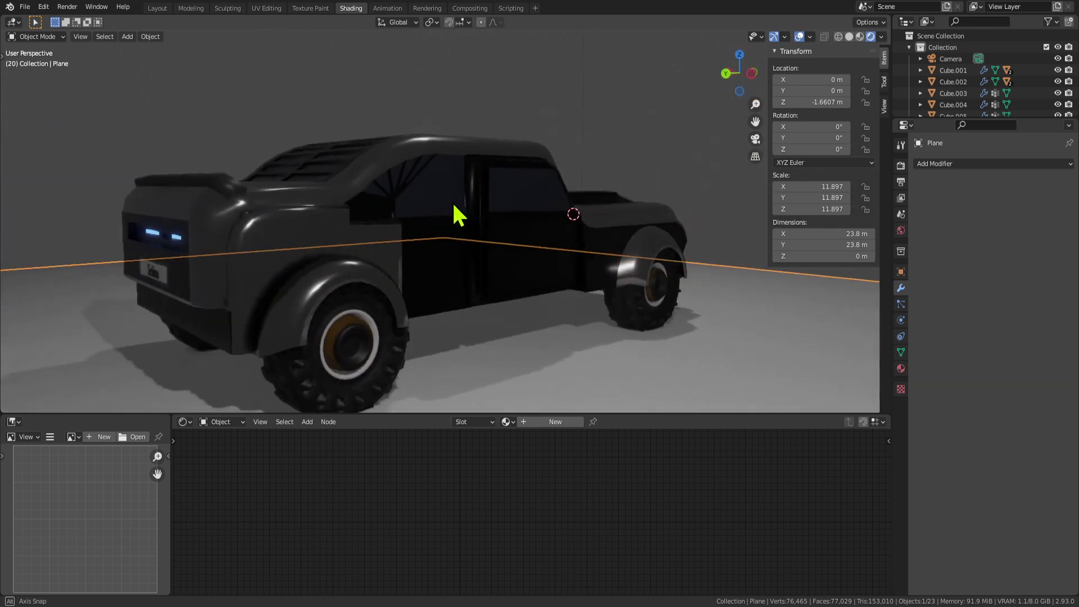
{"action": "scroll", "coordinate": [449, 260], "scroll_direction": "up", "scroll_amount": 4}
{"action": "key", "text": "Tab"}
{"action": "key", "text": "Tab"}
{"action": "left_click", "coordinate": [438, 335]}
{"action": "scroll", "coordinate": [438, 336], "scroll_direction": "down", "scroll_amount": 1}
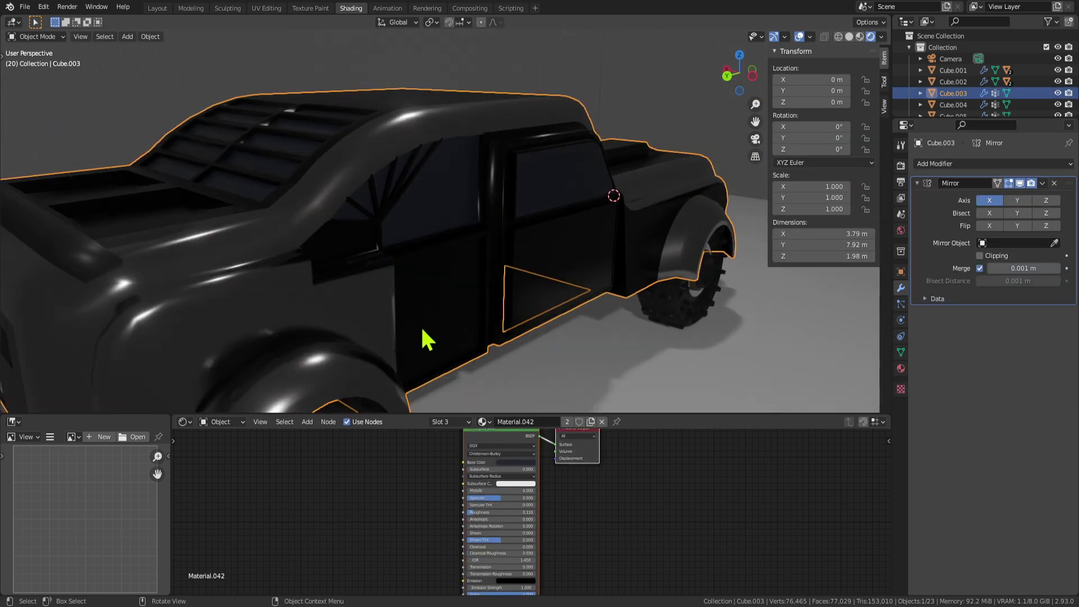
Step: Extrude the body's lower side panel face behind the front door outward about 0.2 m and scale it to 0.522 along Z
{"action": "key", "text": "ctrl+z"}
{"action": "middle_click_drag", "start_coordinate": [423, 328], "coordinate": [422, 265]}
{"action": "left_click", "coordinate": [522, 260]}
{"action": "key", "text": "Tab"}
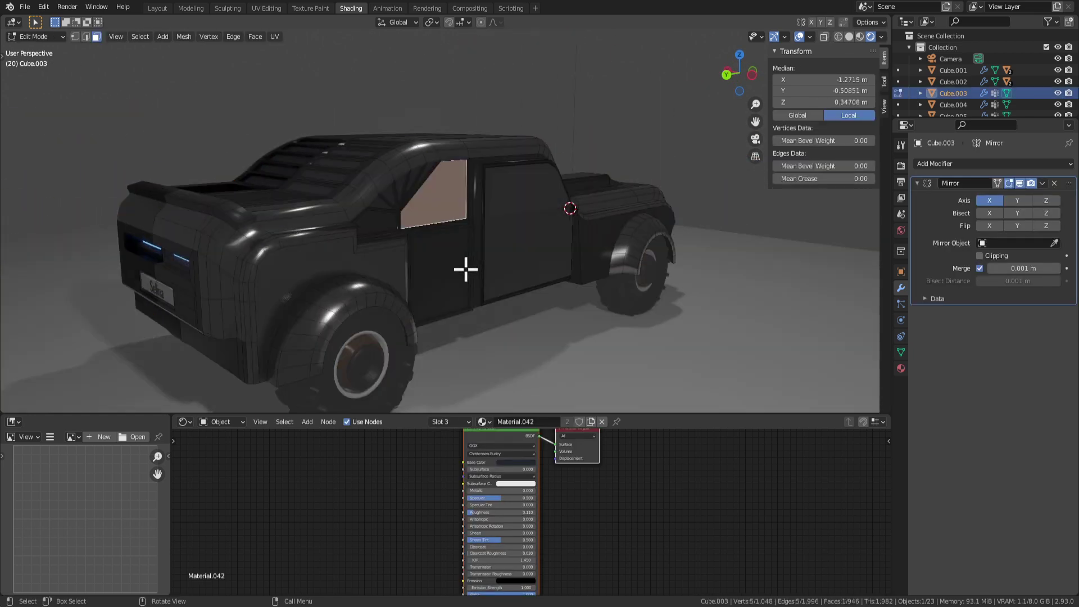
{"action": "left_click", "coordinate": [459, 296]}
{"action": "middle_click_drag", "start_coordinate": [459, 297], "coordinate": [492, 313]}
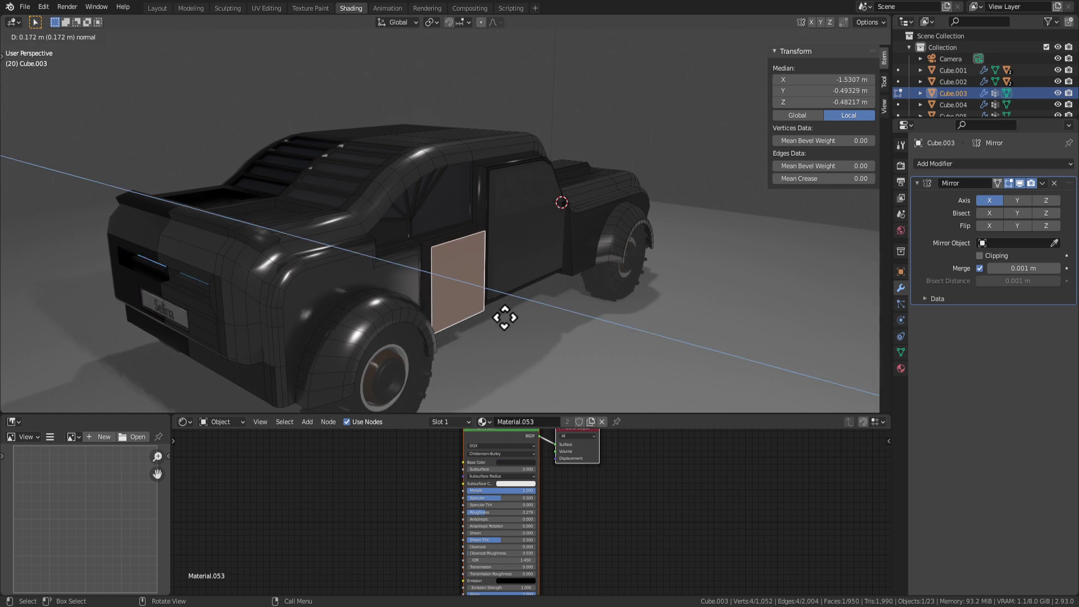
{"action": "left_click", "coordinate": [507, 318]}
{"action": "left_click", "coordinate": [521, 301]}
{"action": "scroll", "coordinate": [507, 304], "scroll_direction": "down", "scroll_amount": 3}
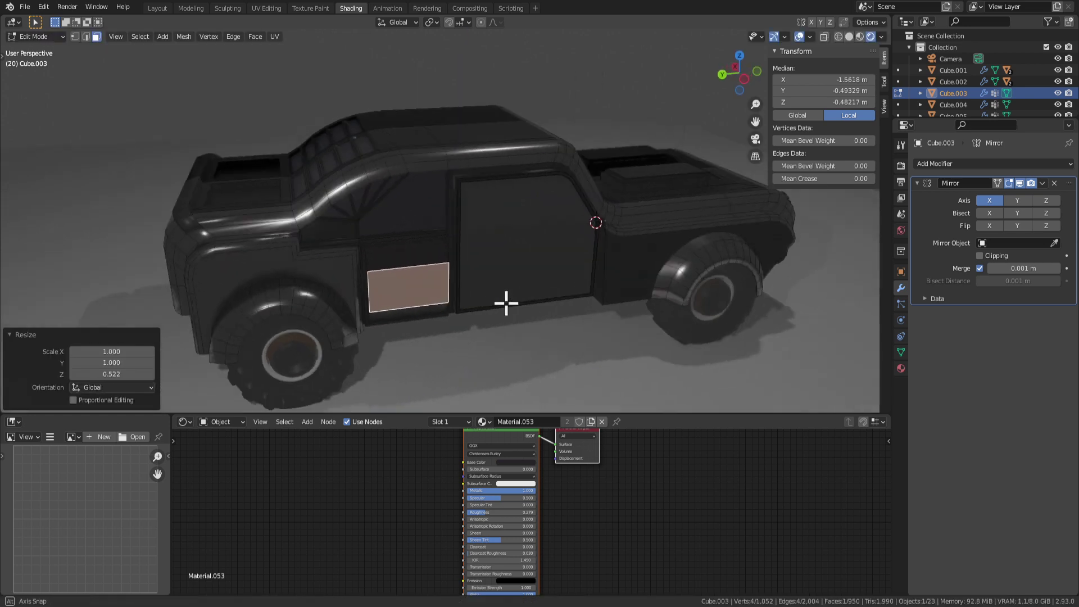
Step: Try extruding the scaled rear side panel face about 0.43 m further outward into a block
{"action": "middle_click_drag", "start_coordinate": [506, 303], "coordinate": [432, 296]}
{"action": "key", "text": "Tab"}
{"action": "scroll", "coordinate": [397, 301], "scroll_direction": "up", "scroll_amount": 5}
{"action": "key", "text": "Tab"}
{"action": "scroll", "coordinate": [370, 289], "scroll_direction": "down", "scroll_amount": 3}
{"action": "scroll", "coordinate": [407, 278], "scroll_direction": "up", "scroll_amount": 4}
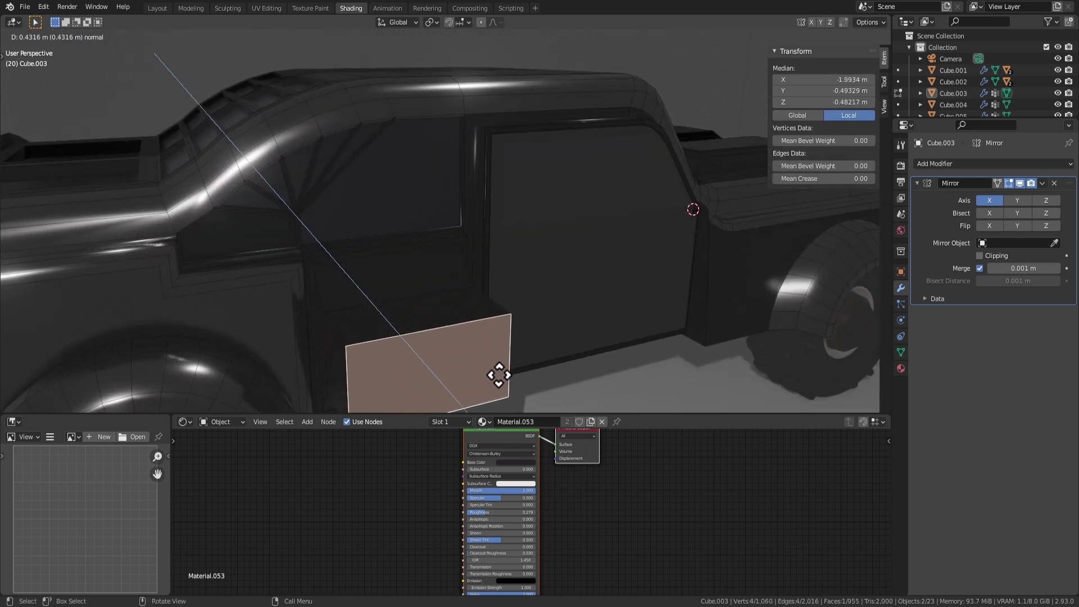
{"action": "left_click", "coordinate": [498, 373]}
Step: Try insetting the protruding block's top face and raising it into a second block
{"action": "scroll", "coordinate": [503, 360], "scroll_direction": "down", "scroll_amount": 3}
{"action": "middle_click_drag", "start_coordinate": [508, 337], "coordinate": [392, 320]}
{"action": "scroll", "coordinate": [337, 292], "scroll_direction": "up", "scroll_amount": 3}
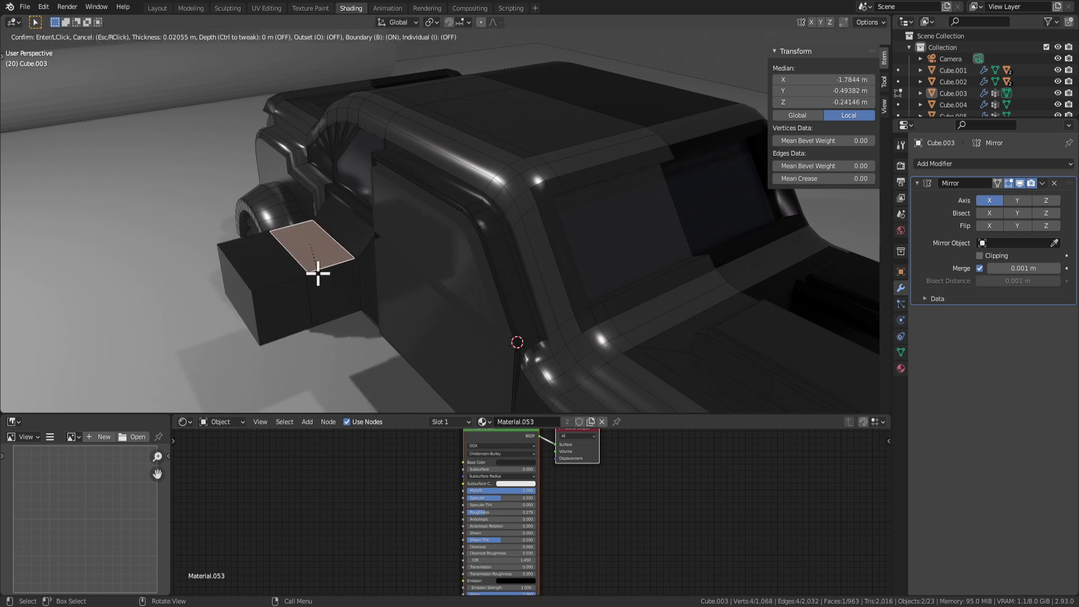
{"action": "left_click", "coordinate": [309, 243]}
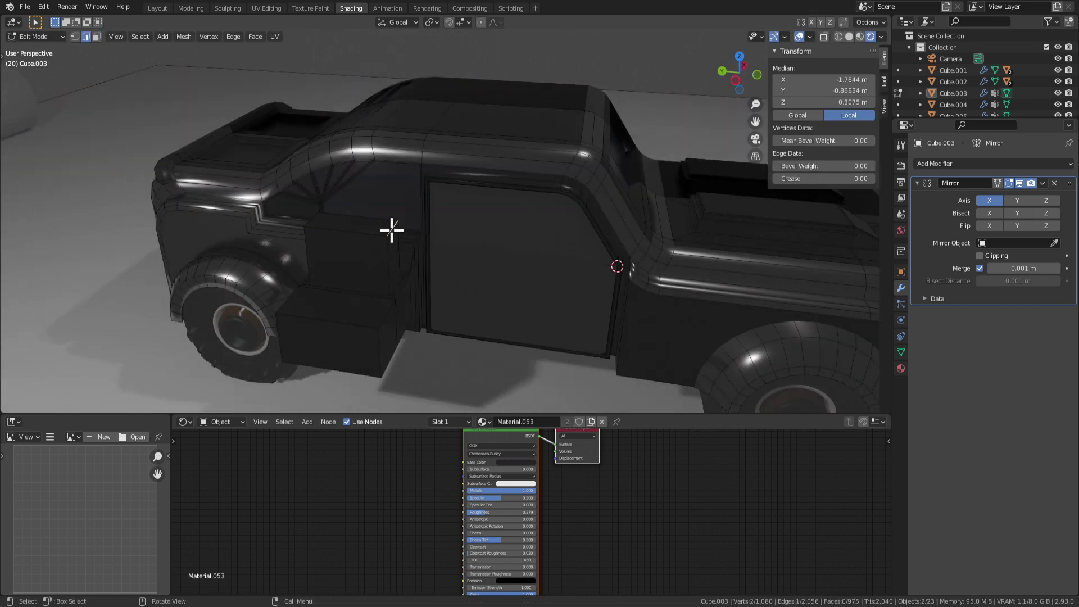
Step: Try lowering the upper block's top edge nearest the front door to form a slope
{"action": "left_click", "coordinate": [391, 268]}
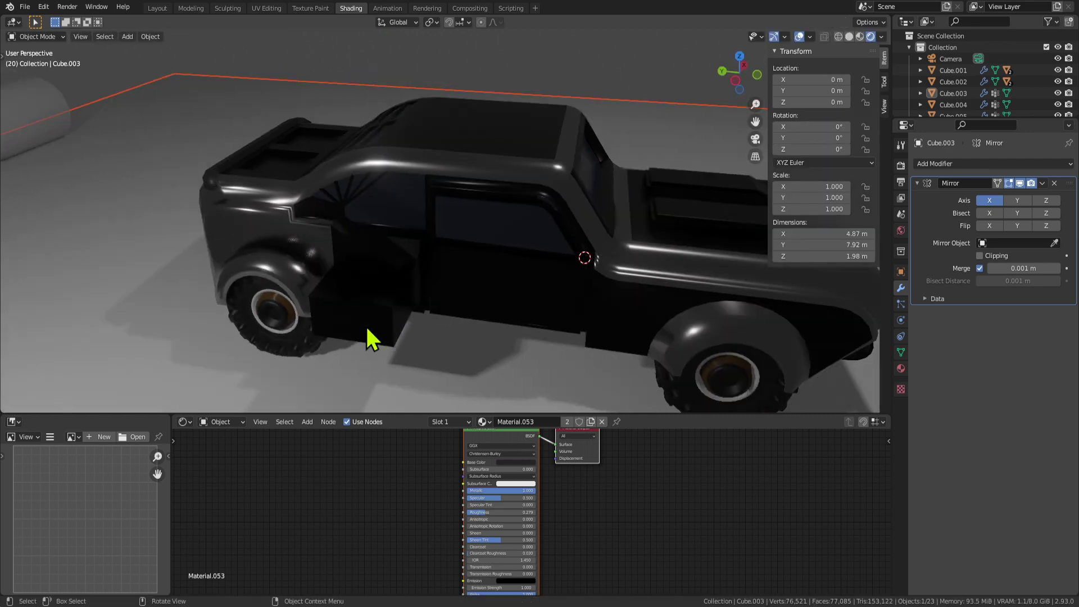
{"action": "middle_click_drag", "start_coordinate": [374, 338], "coordinate": [410, 344]}
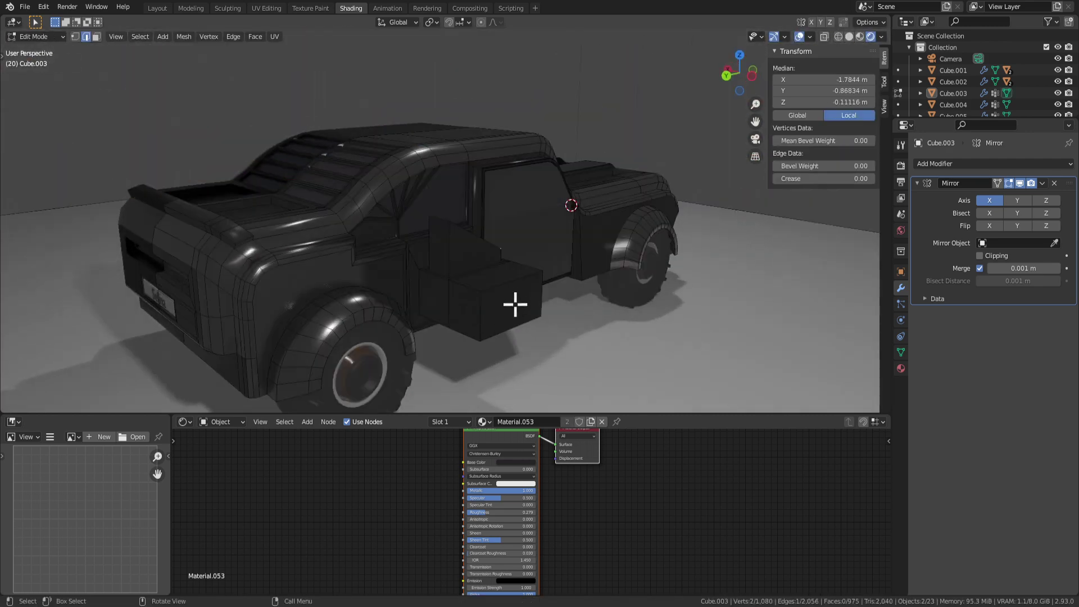
{"action": "left_click", "coordinate": [492, 304]}
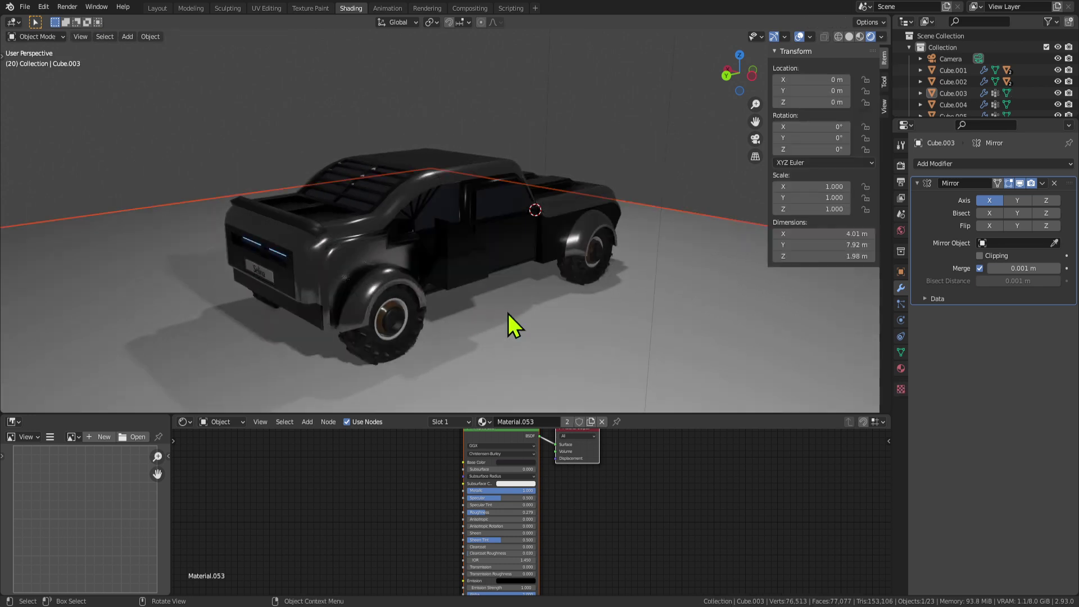
Step: Undo the block extrusions back to the scaled rear side panel face, working in face selection
{"action": "middle_click_drag", "start_coordinate": [508, 320], "coordinate": [554, 281]}
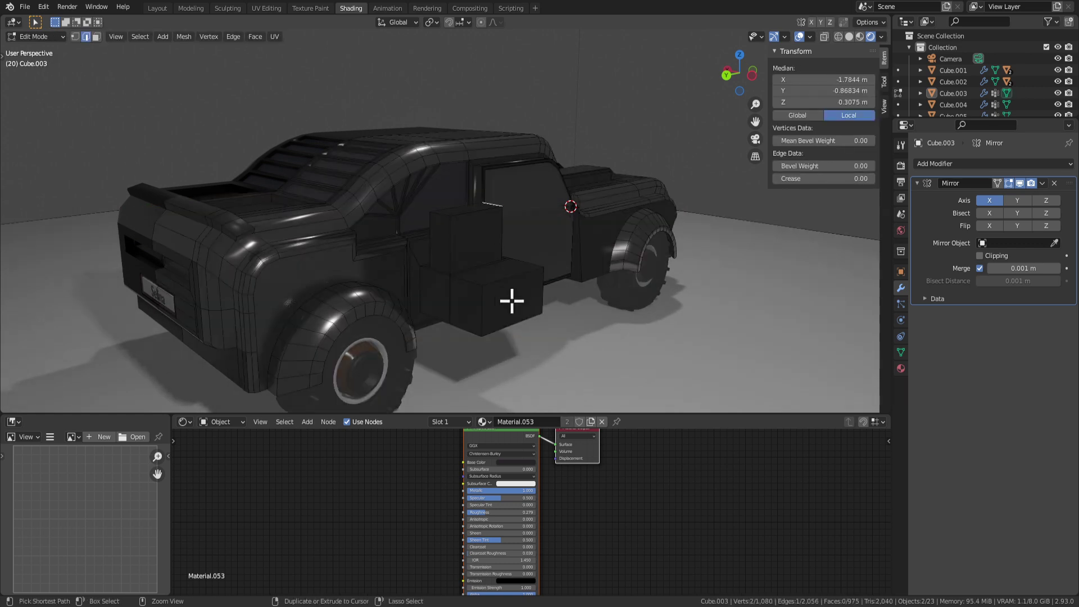
{"action": "key", "text": "3"}
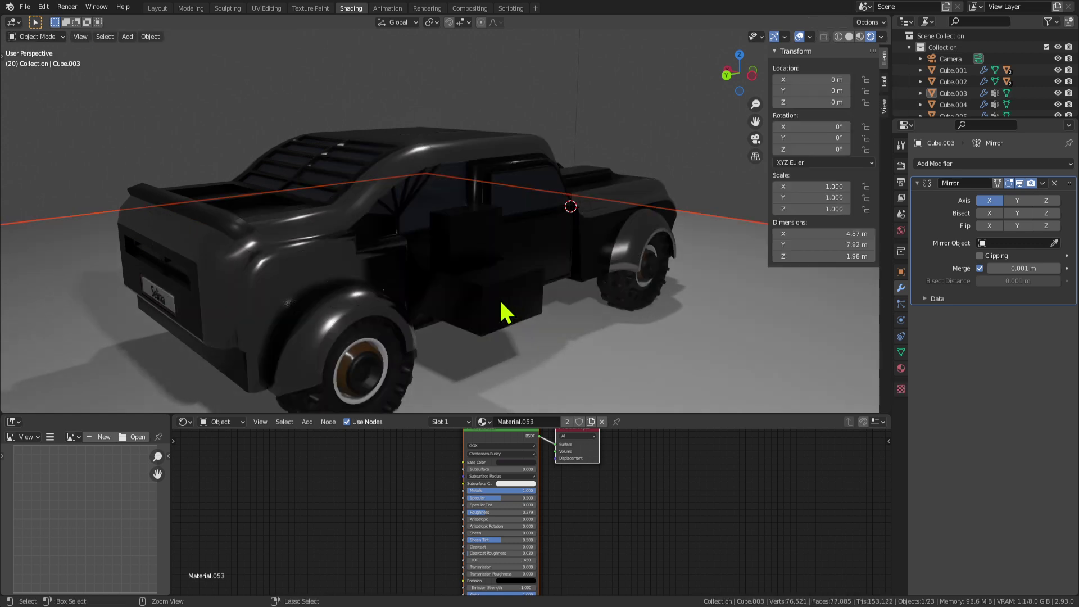
{"action": "left_click", "coordinate": [488, 279]}
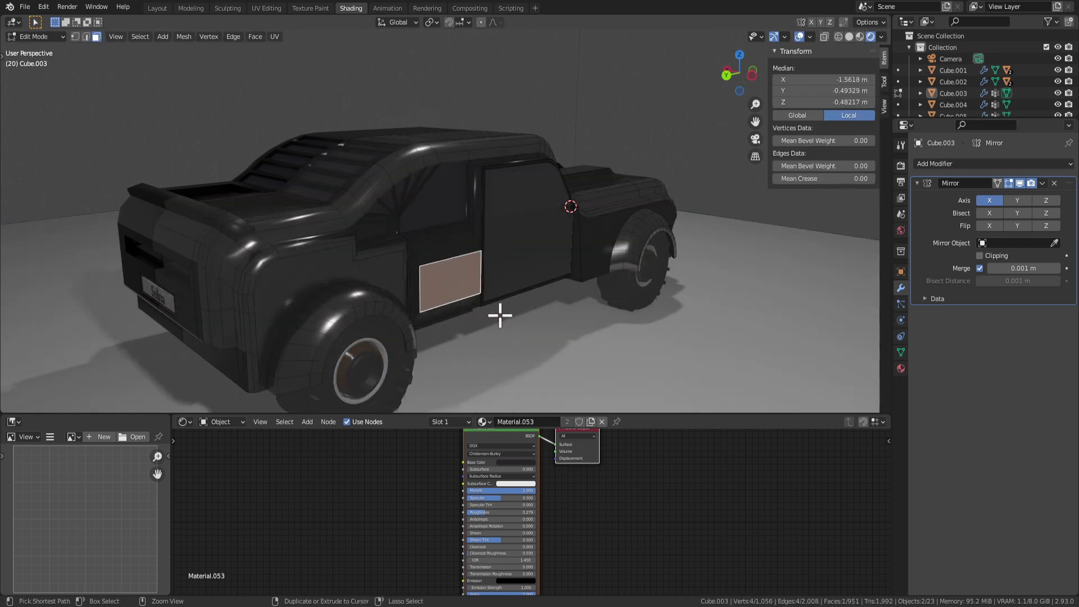
Step: Inset the scaled rear side panel face by about 0.042 m and extrude it inward about 0.065 m
{"action": "scroll", "coordinate": [499, 315], "scroll_direction": "up", "scroll_amount": 3}
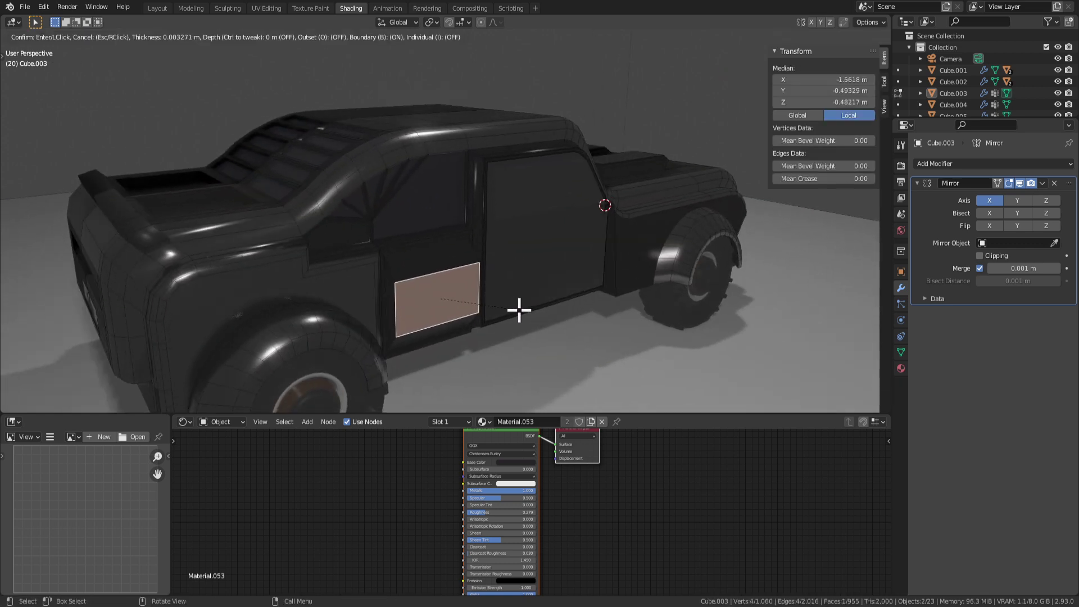
{"action": "left_click", "coordinate": [466, 308]}
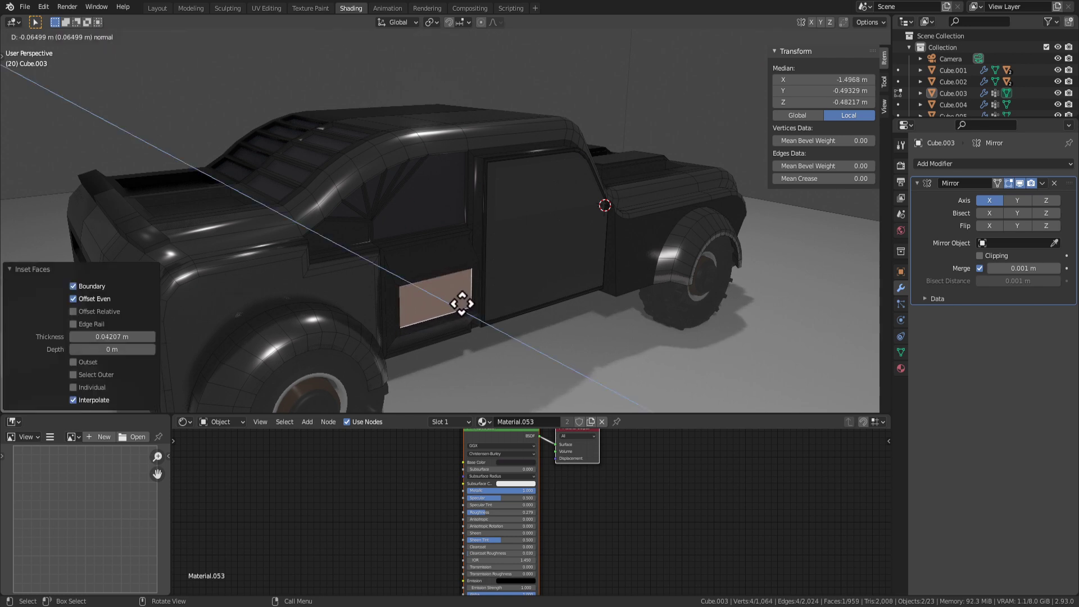
{"action": "middle_click_drag", "start_coordinate": [494, 305], "coordinate": [473, 255]}
{"action": "key", "text": "Tab"}
{"action": "key", "text": "Tab"}
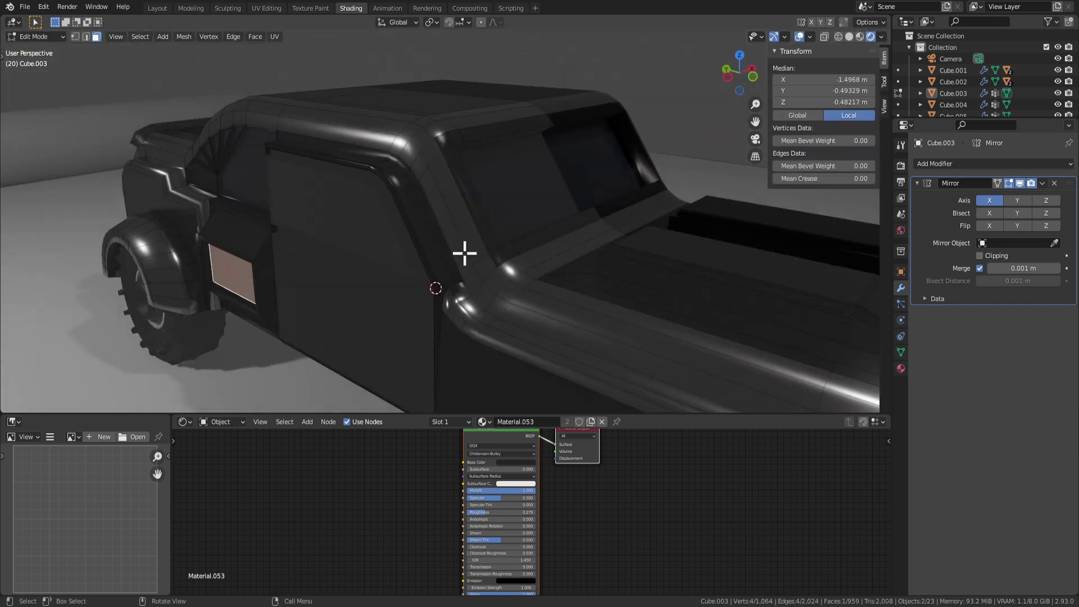
{"action": "key", "text": "Tab"}
{"action": "key", "text": "Tab"}
{"action": "scroll", "coordinate": [457, 296], "scroll_direction": "up", "scroll_amount": 5}
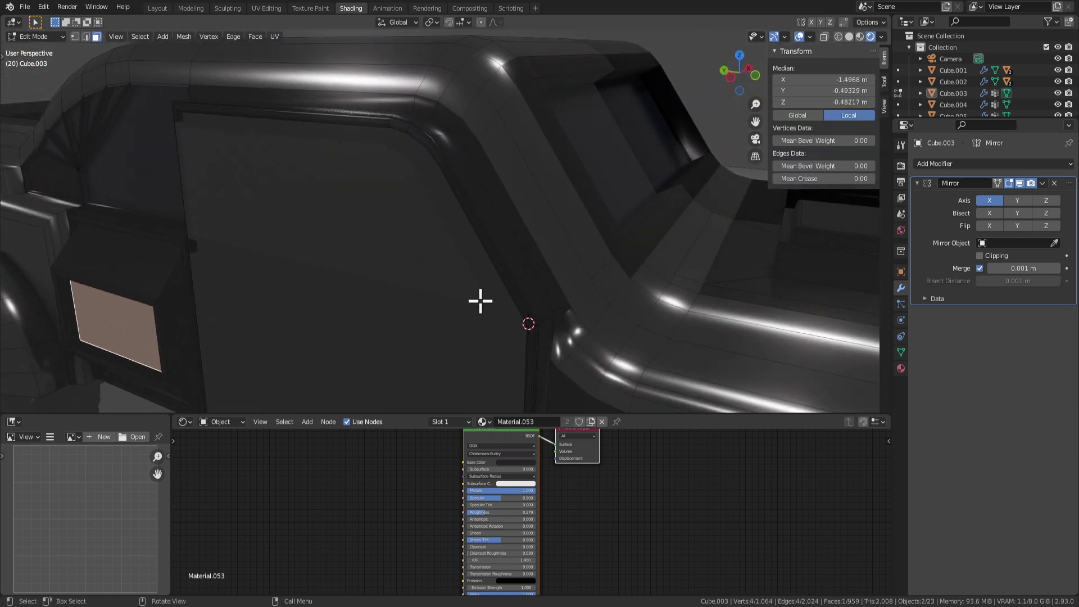
{"action": "middle_click_drag", "start_coordinate": [492, 301], "coordinate": [543, 202]}
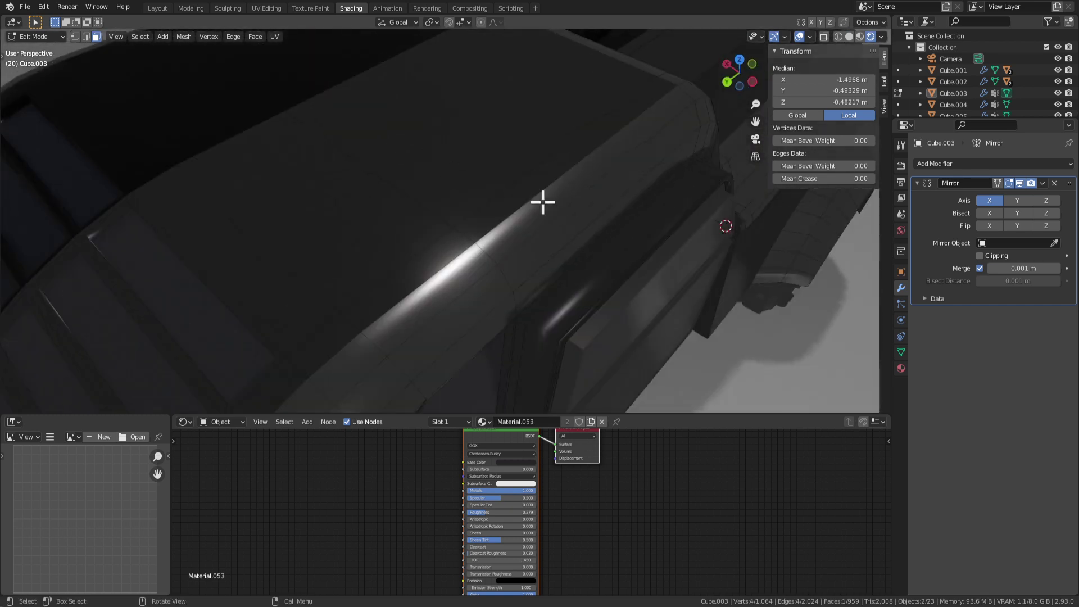
{"action": "middle_click_drag", "start_coordinate": [615, 205], "coordinate": [433, 227]}
{"action": "key", "text": "Tab"}
{"action": "key", "text": "Tab"}
{"action": "middle_click_drag", "start_coordinate": [368, 330], "coordinate": [470, 223]}
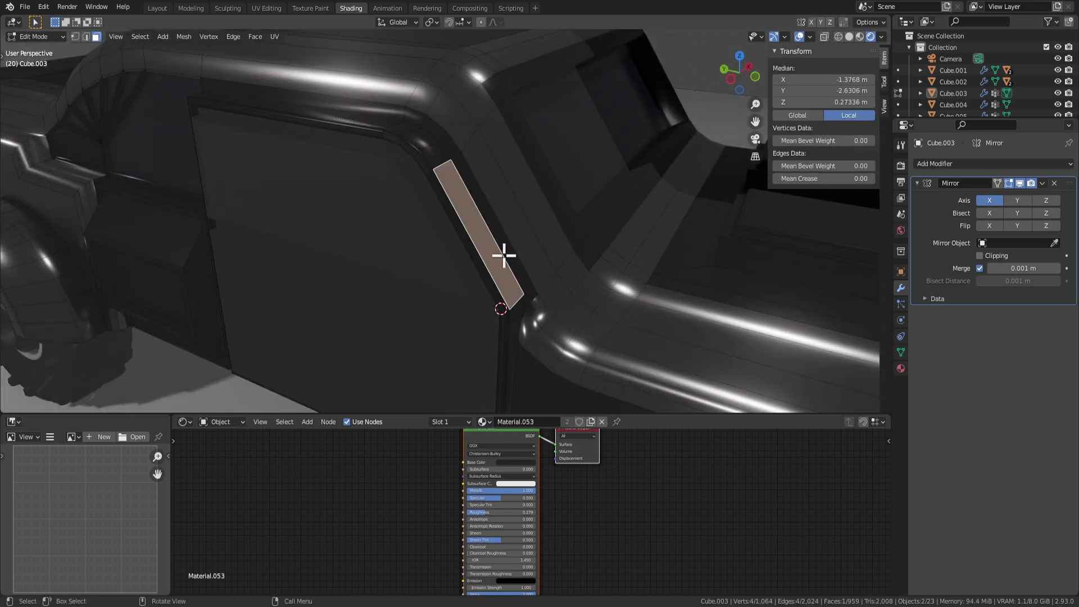
Step: Hide the front door object so the body's door frame is exposed
{"action": "key", "text": "Tab"}
{"action": "left_click", "coordinate": [377, 228]}
{"action": "key", "text": "Tab"}
{"action": "key", "text": "Tab"}
{"action": "left_click", "coordinate": [339, 263]}
{"action": "key", "text": "Tab"}
{"action": "middle_click_drag", "start_coordinate": [388, 247], "coordinate": [399, 245]}
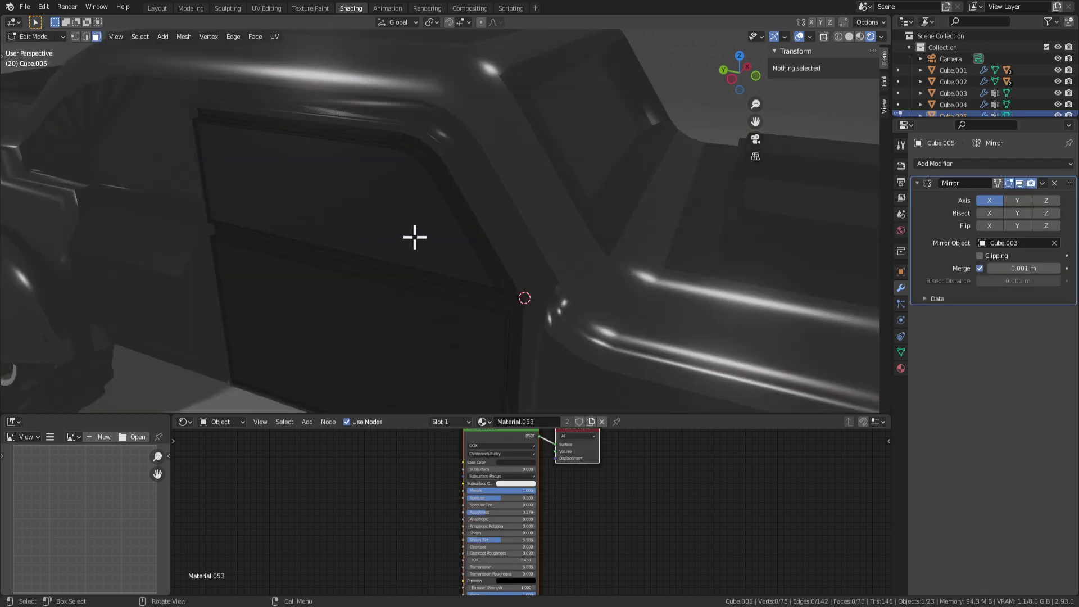
{"action": "key", "text": "Tab"}
{"action": "key", "text": "Delete"}
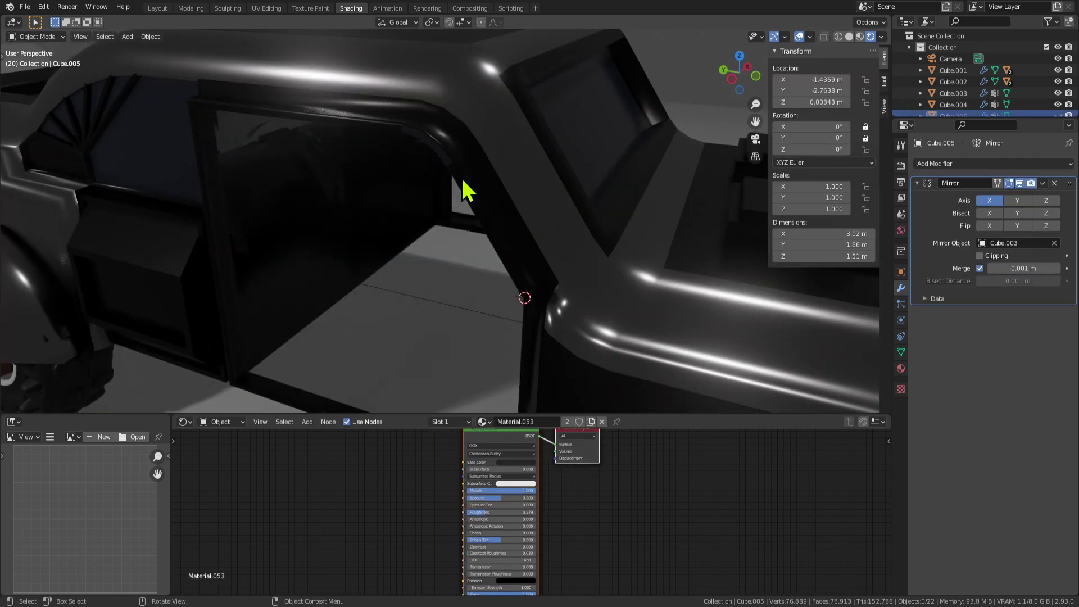
Step: Using material preview shading, assign the metallic Material slot to the body faces lining the front door opening
{"action": "middle_click_drag", "start_coordinate": [465, 193], "coordinate": [441, 202]}
{"action": "left_click", "coordinate": [860, 37]}
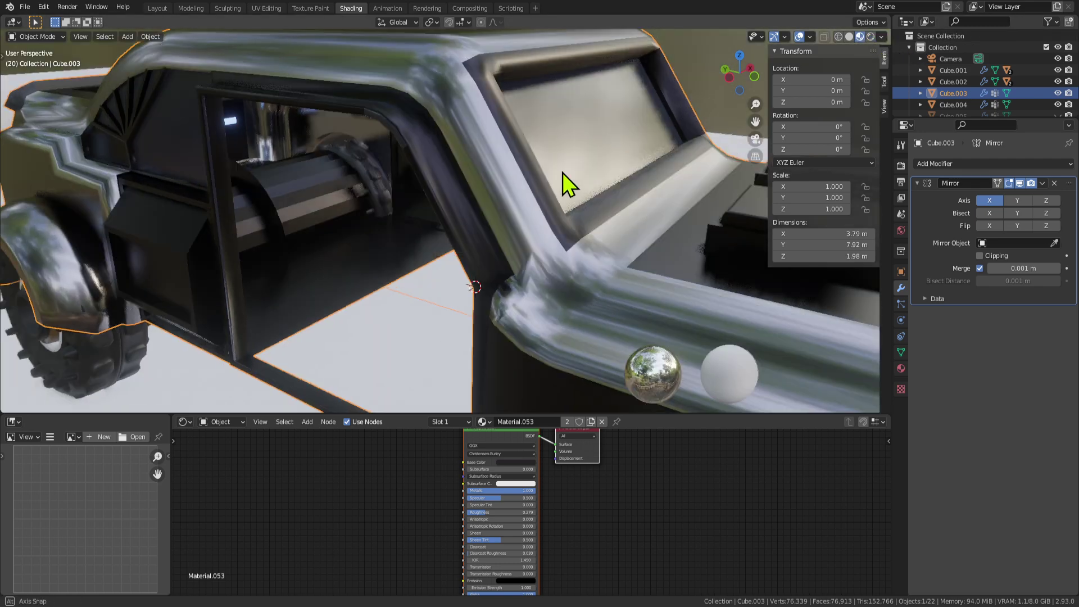
{"action": "key", "text": "Tab"}
{"action": "scroll", "coordinate": [571, 234], "scroll_direction": "up", "scroll_amount": 4}
{"action": "middle_click_drag", "start_coordinate": [657, 215], "coordinate": [394, 257]}
{"action": "middle_click_drag", "start_coordinate": [513, 327], "coordinate": [458, 177]}
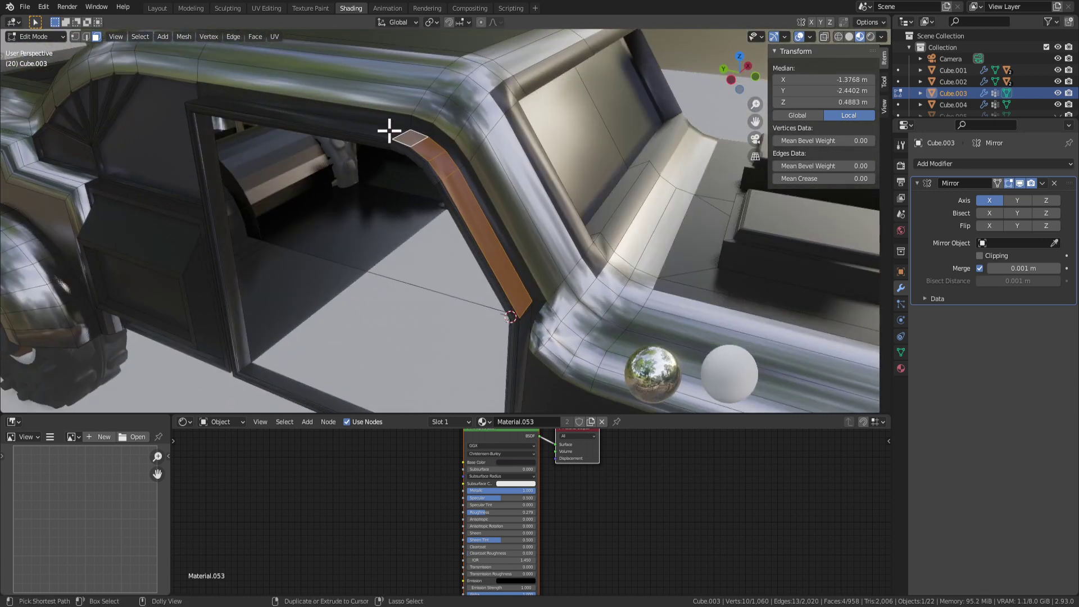
{"action": "middle_click_drag", "start_coordinate": [264, 147], "coordinate": [331, 263]}
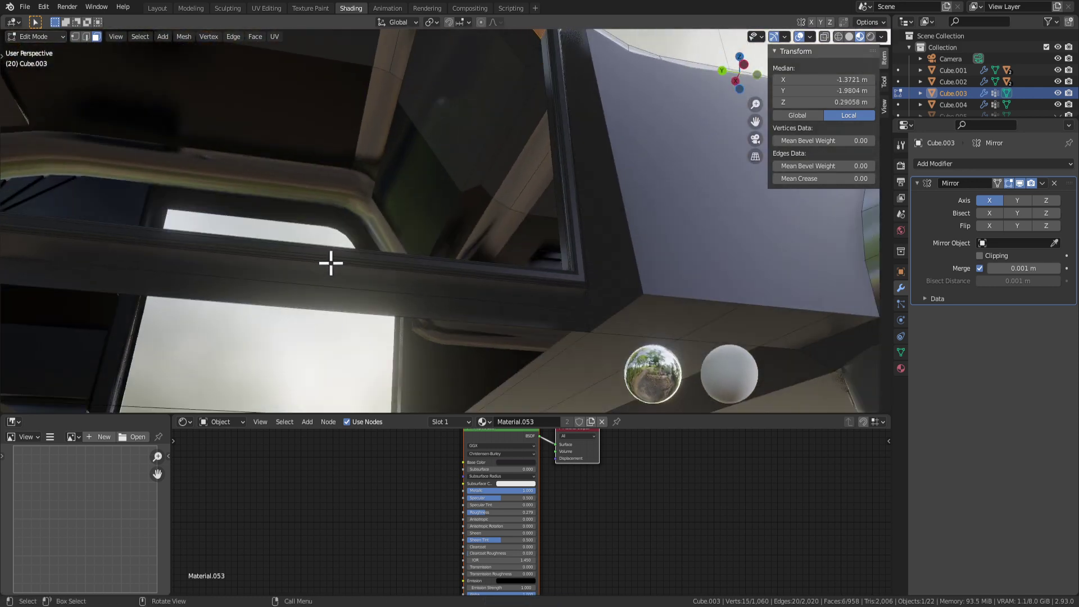
{"action": "middle_click_drag", "start_coordinate": [444, 277], "coordinate": [495, 160]}
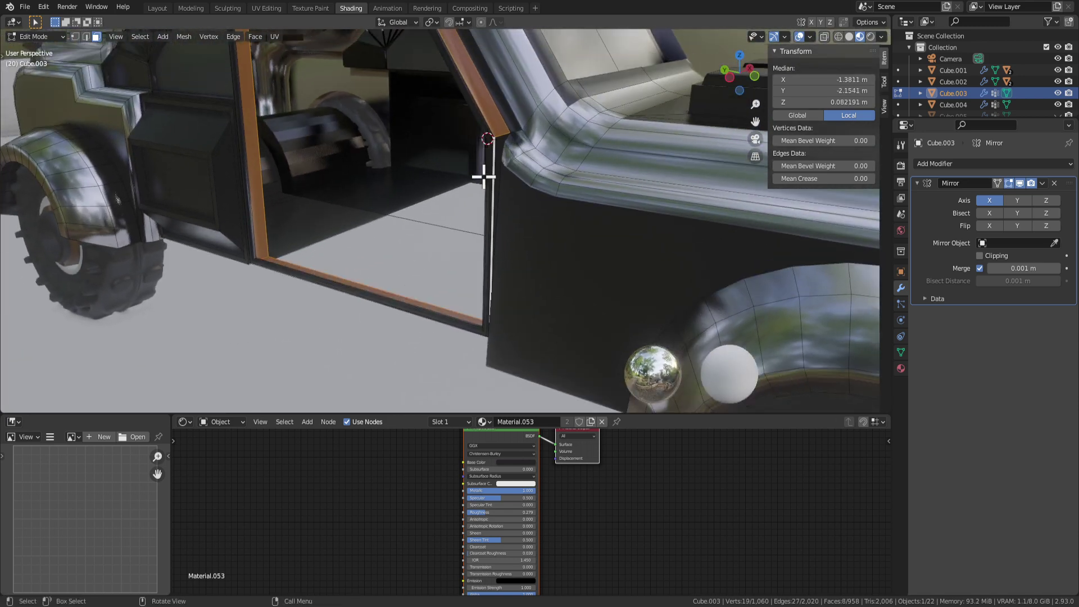
{"action": "middle_click_drag", "start_coordinate": [438, 181], "coordinate": [427, 224]}
{"action": "left_click", "coordinate": [900, 367]}
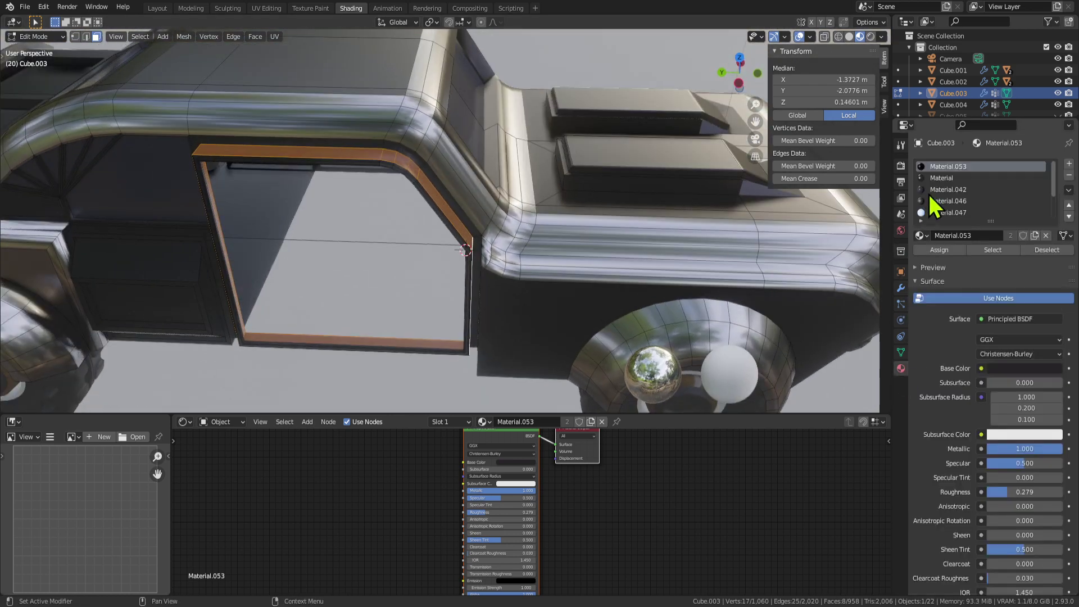
{"action": "left_click", "coordinate": [946, 178]}
{"action": "left_click", "coordinate": [939, 250]}
{"action": "key", "text": "Tab"}
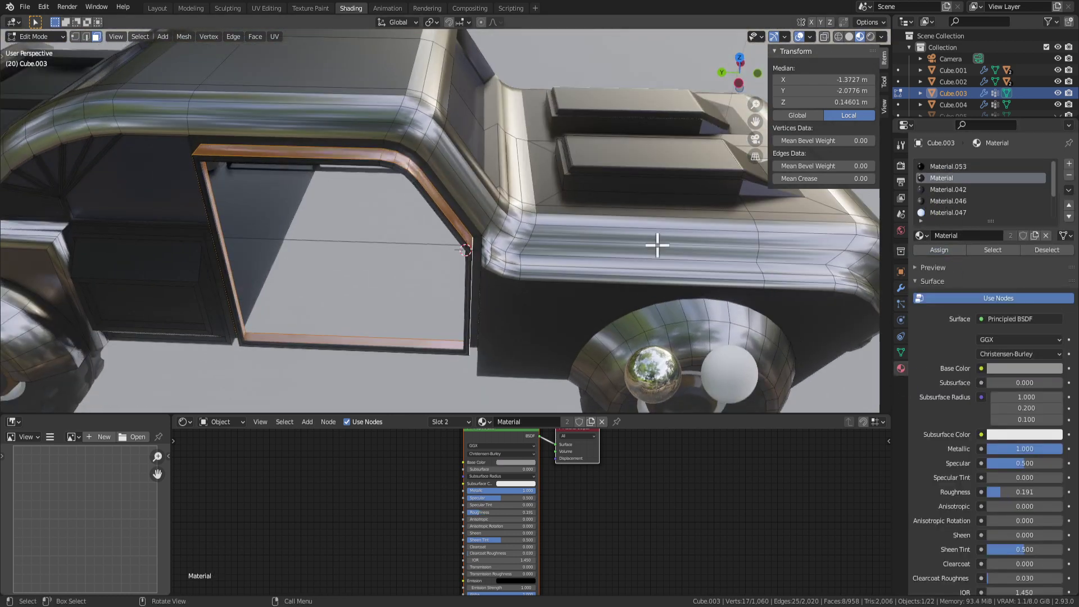
Step: Unhide the front door and bring the car's side back into view
{"action": "middle_click_drag", "start_coordinate": [657, 243], "coordinate": [439, 243]}
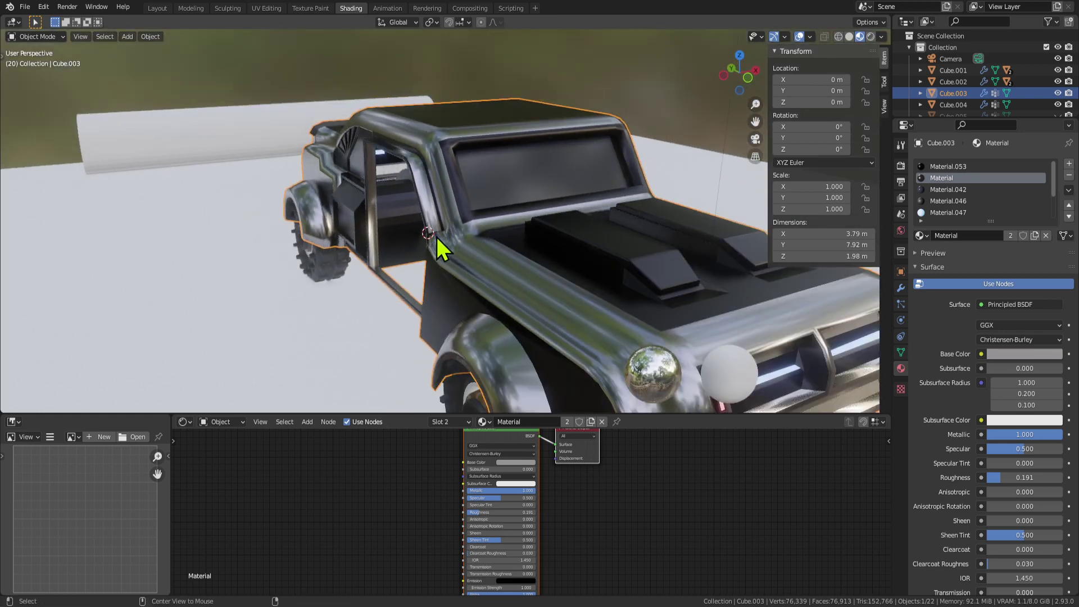
{"action": "left_click", "coordinate": [265, 228]}
{"action": "middle_click_drag", "start_coordinate": [265, 228], "coordinate": [372, 214]}
{"action": "scroll", "coordinate": [372, 213], "scroll_direction": "up", "scroll_amount": 3}
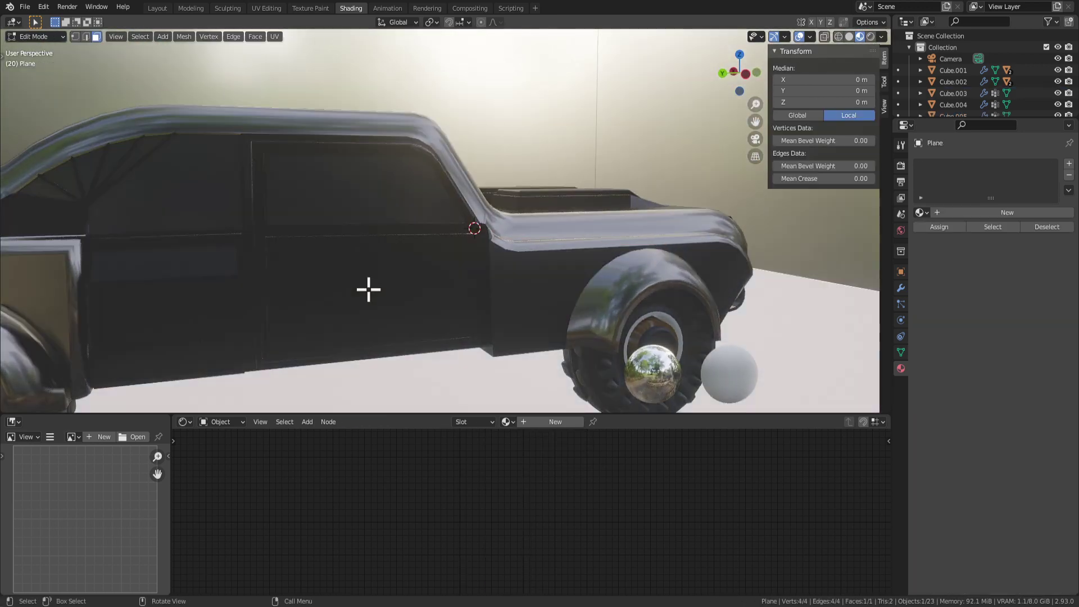
{"action": "left_click", "coordinate": [373, 305]}
{"action": "middle_click_drag", "start_coordinate": [373, 304], "coordinate": [403, 296]}
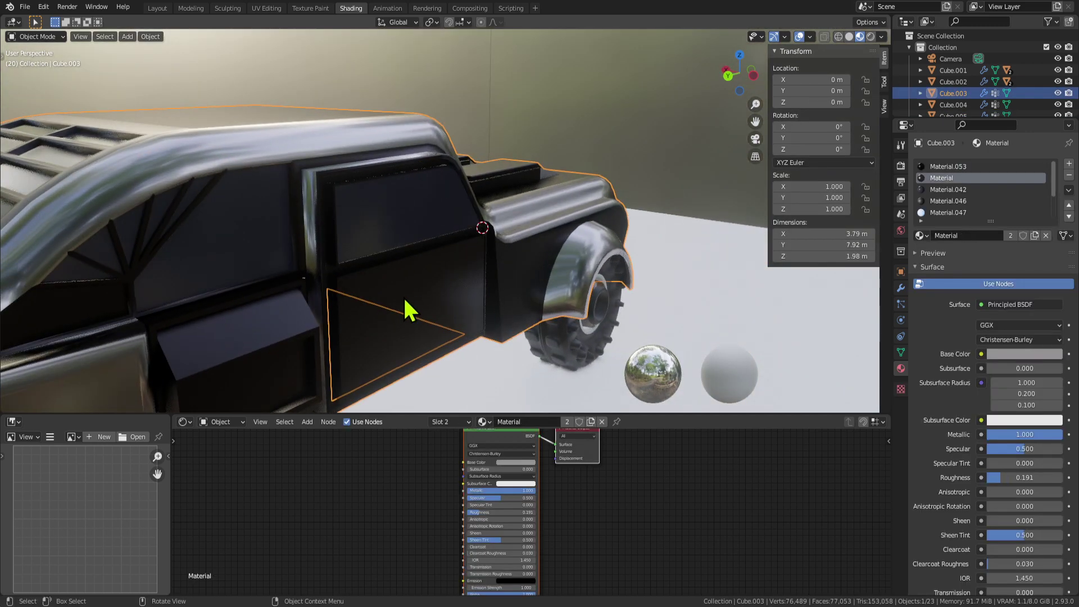
Step: Try moving the front door's lower panel face outward along X by about 0.22 m
{"action": "key", "text": "Tab"}
{"action": "left_click", "coordinate": [410, 309]}
{"action": "middle_click_drag", "start_coordinate": [428, 329], "coordinate": [332, 256]}
{"action": "middle_click_drag", "start_coordinate": [396, 260], "coordinate": [457, 248]}
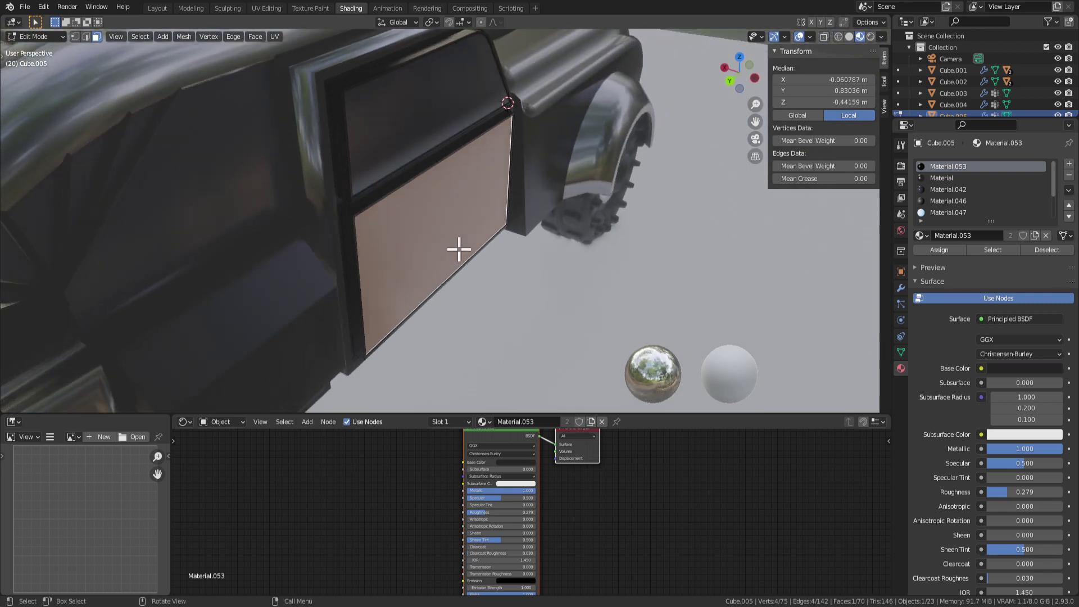
{"action": "key", "text": "g"}
{"action": "key", "text": "y"}
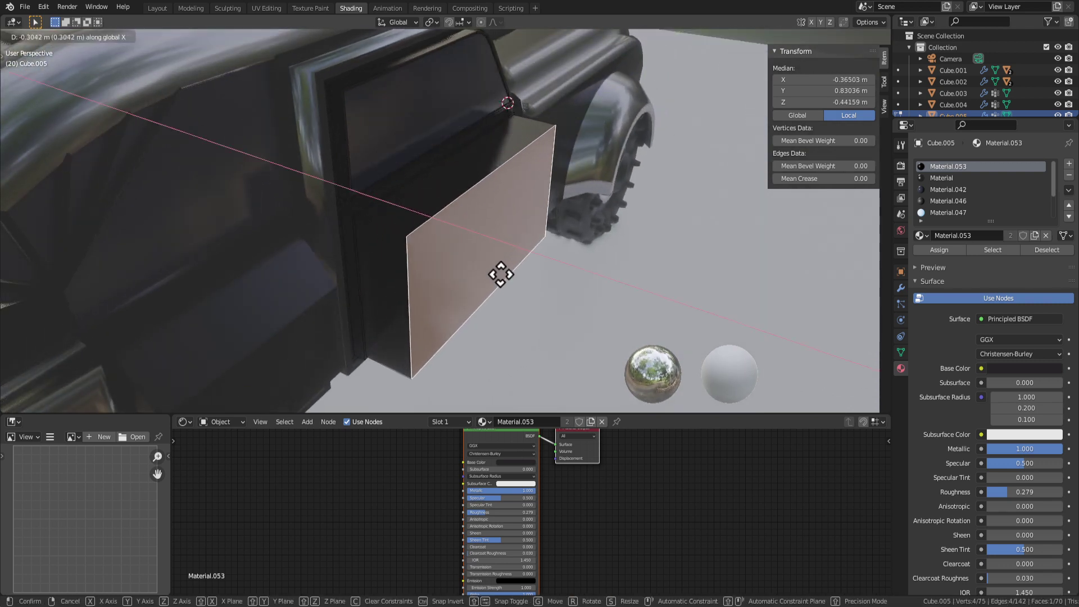
{"action": "left_click", "coordinate": [481, 265]}
Step: Try beveling the protruding door panel's upper and lower outer edges with a 0.163 m width and 3 segments
{"action": "key", "text": "2"}
{"action": "left_click", "coordinate": [431, 206]}
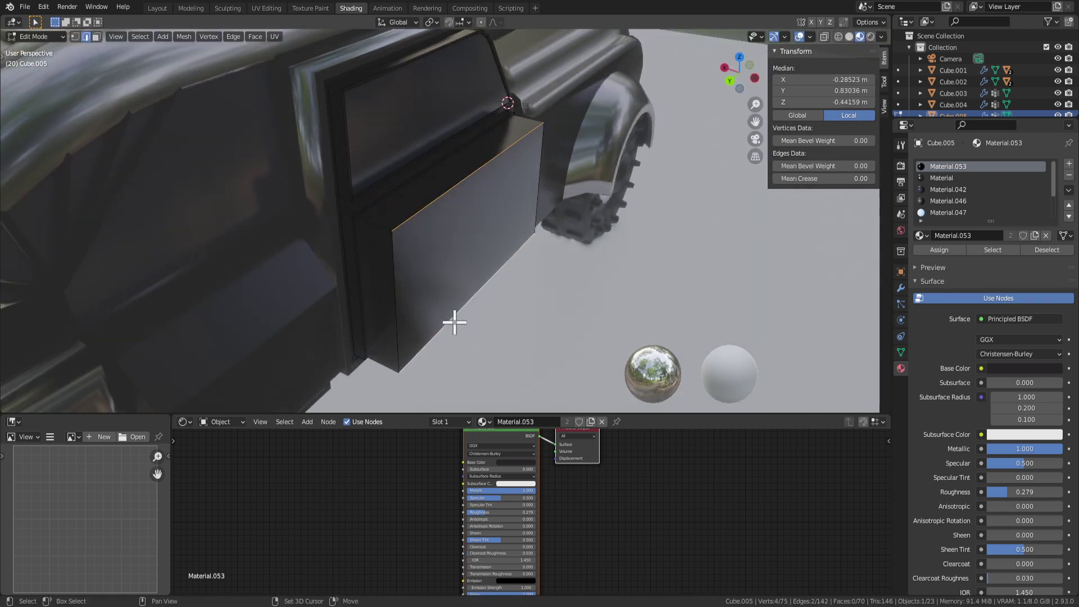
{"action": "key", "text": "ctrl+b"}
{"action": "scroll", "coordinate": [618, 340], "scroll_direction": "up", "scroll_amount": 2}
{"action": "left_click", "coordinate": [621, 303]}
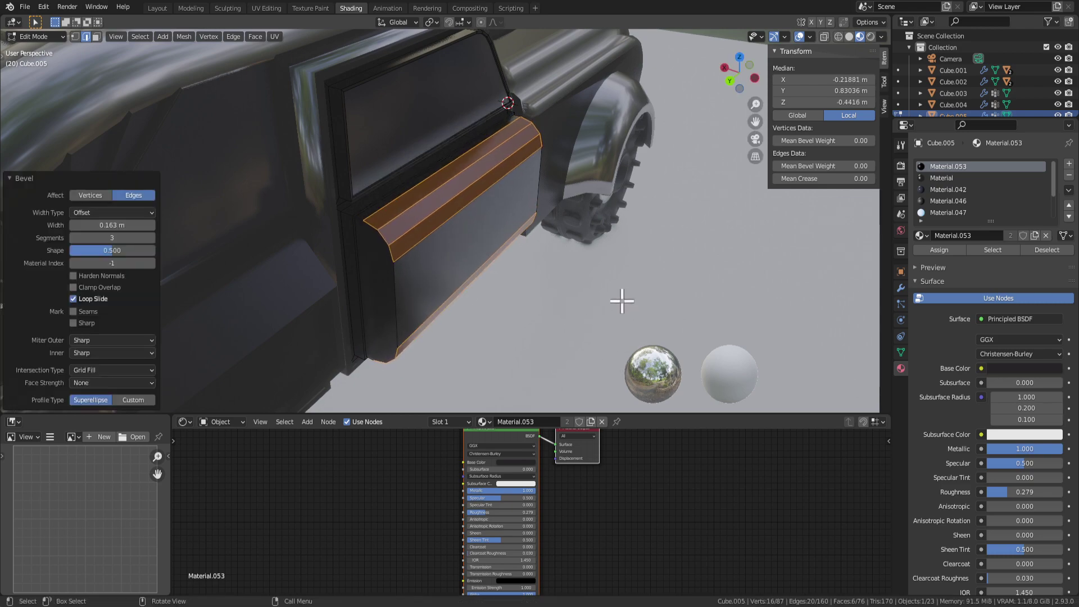
Step: Try swinging the front door open with a free rotation
{"action": "middle_click_drag", "start_coordinate": [621, 301], "coordinate": [548, 228]}
{"action": "key", "text": "Tab"}
{"action": "scroll", "coordinate": [491, 262], "scroll_direction": "down", "scroll_amount": 3}
{"action": "left_click", "coordinate": [436, 241]}
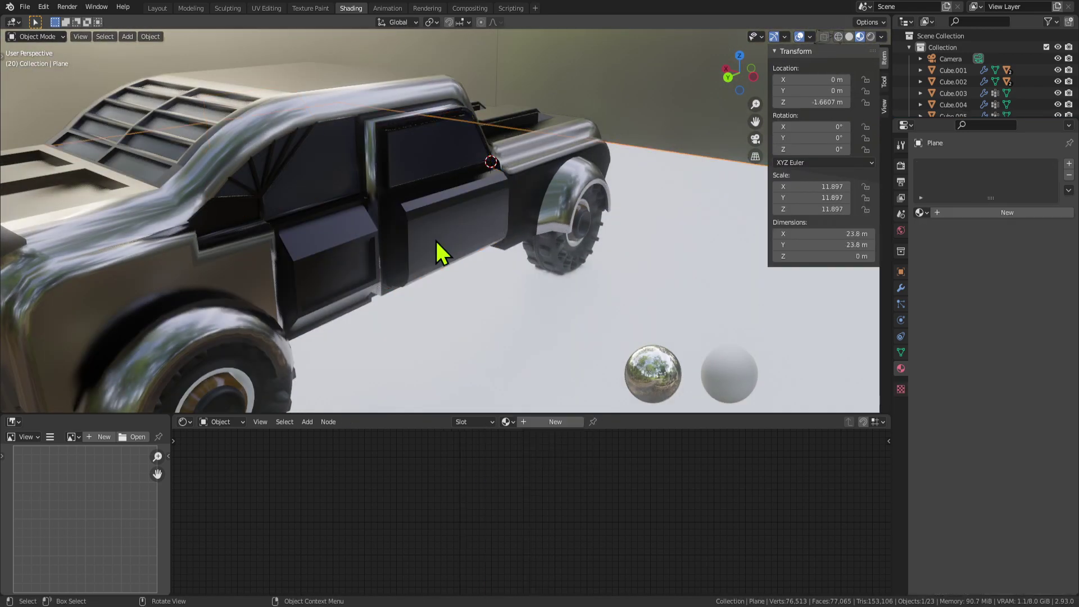
{"action": "left_click", "coordinate": [453, 234]}
{"action": "key", "text": "r"}
{"action": "key", "text": "r"}
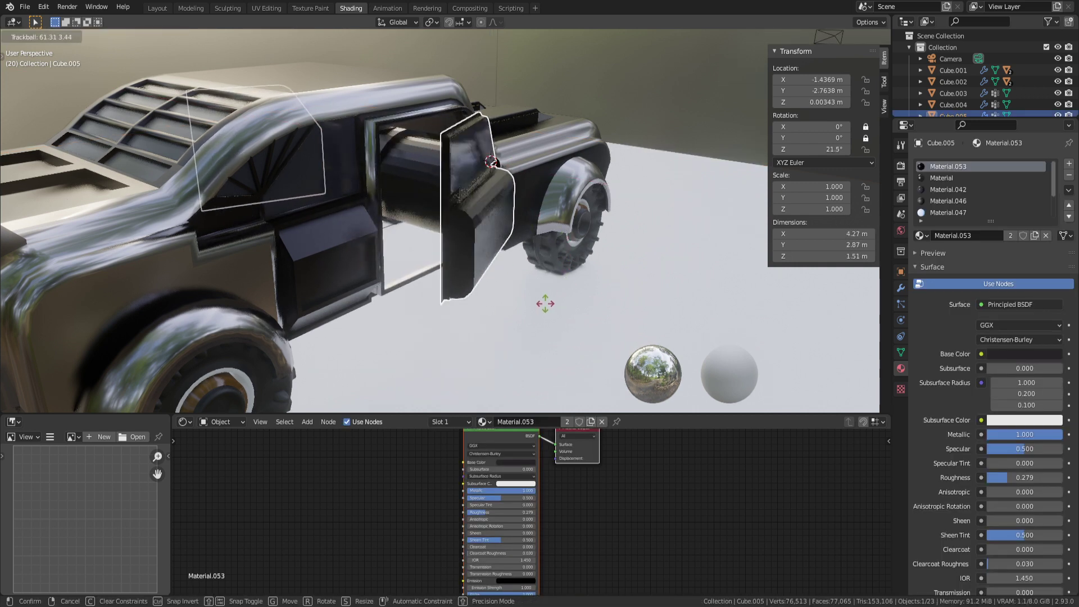
{"action": "key", "text": "Escape"}
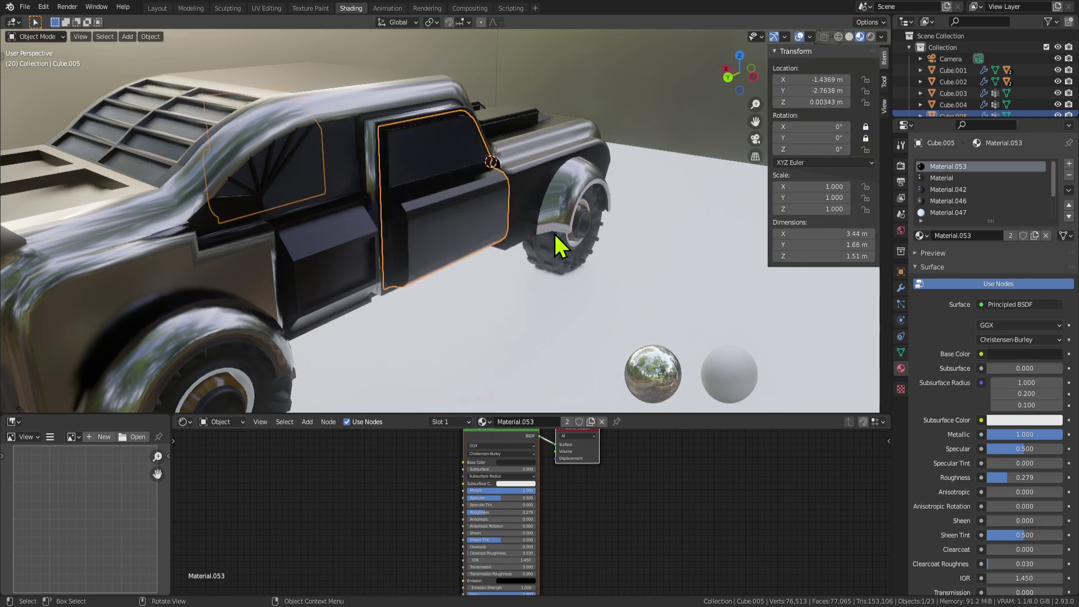
Step: Undo the bevel and the outward move of the front door's lower panel
{"action": "middle_click_drag", "start_coordinate": [554, 232], "coordinate": [509, 260], "text": "alt"}
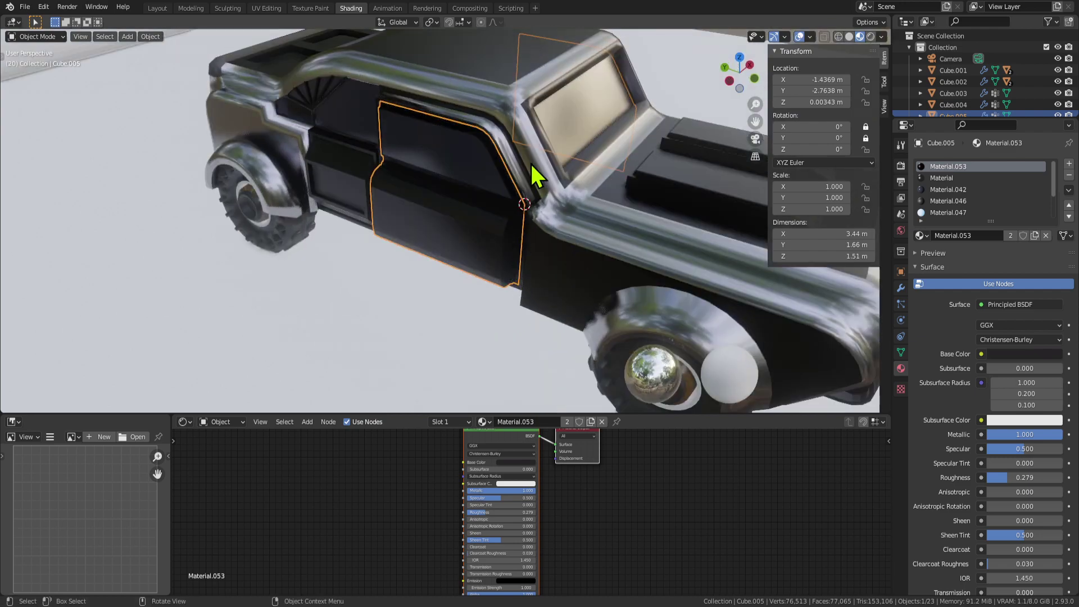
{"action": "middle_click_drag", "start_coordinate": [531, 162], "coordinate": [489, 227]}
{"action": "key", "text": "Tab"}
{"action": "key", "text": "Tab"}
{"action": "scroll", "coordinate": [544, 238], "scroll_direction": "down", "scroll_amount": 5}
Step: Select the car body and front door together, and make a pasted copy of both
{"action": "left_click", "coordinate": [495, 227]}
{"action": "left_click", "coordinate": [453, 207]}
{"action": "left_click", "coordinate": [554, 246]}
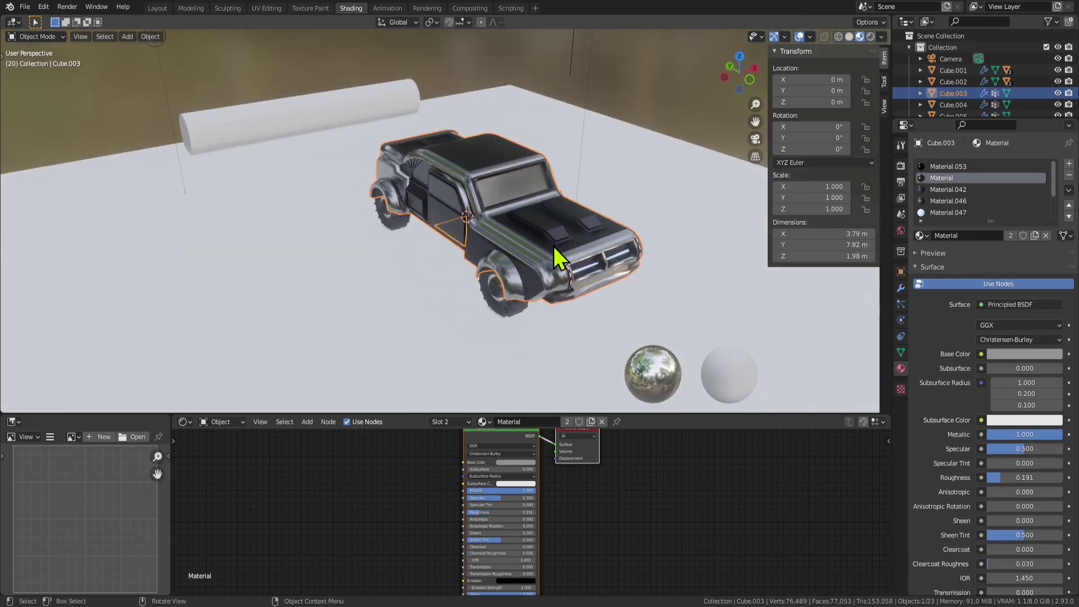
{"action": "left_click", "coordinate": [472, 241]}
{"action": "left_click", "coordinate": [448, 212]}
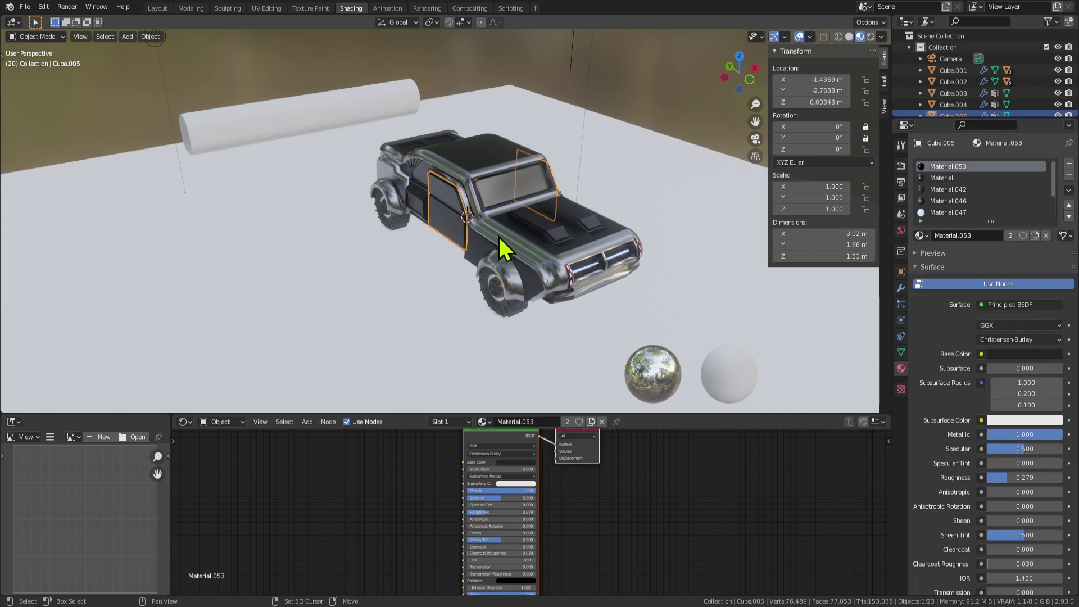
{"action": "left_click", "coordinate": [497, 238]}
{"action": "middle_click_drag", "start_coordinate": [528, 237], "coordinate": [489, 264]}
{"action": "scroll", "coordinate": [489, 265], "scroll_direction": "down", "scroll_amount": 3}
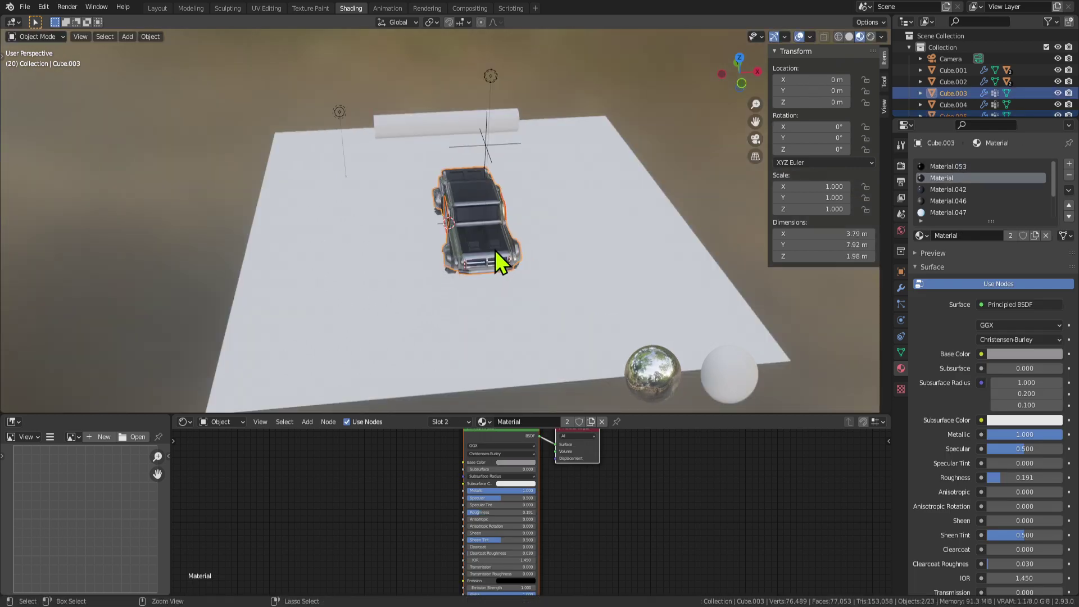
{"action": "key", "text": "ctrl+c"}
{"action": "key", "text": "ctrl+v"}
Step: Move the copied body and door away from the car along X by about -14 m and a further -19.2 m
{"action": "key", "text": "g"}
{"action": "key", "text": "x"}
{"action": "left_click", "coordinate": [339, 272]}
{"action": "scroll", "coordinate": [339, 271], "scroll_direction": "down", "scroll_amount": 2}
{"action": "key", "text": "g"}
{"action": "key", "text": "y"}
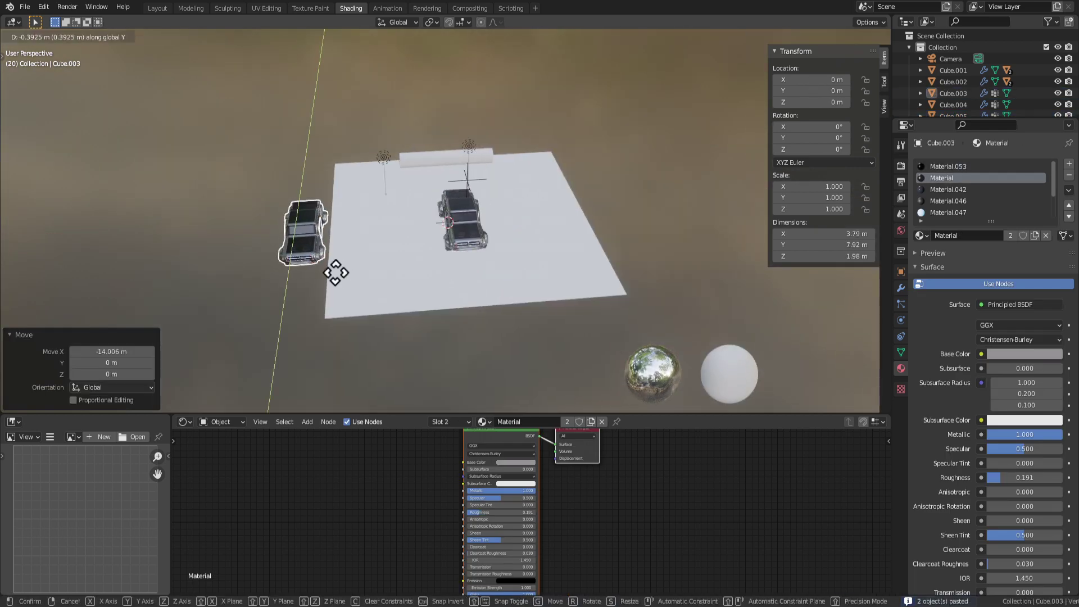
{"action": "key", "text": "x"}
{"action": "left_click", "coordinate": [119, 250]}
Step: Select the lower panel face of the original car's front door for editing
{"action": "scroll", "coordinate": [351, 267], "scroll_direction": "up", "scroll_amount": 6}
{"action": "middle_click_drag", "start_coordinate": [483, 225], "coordinate": [554, 200]}
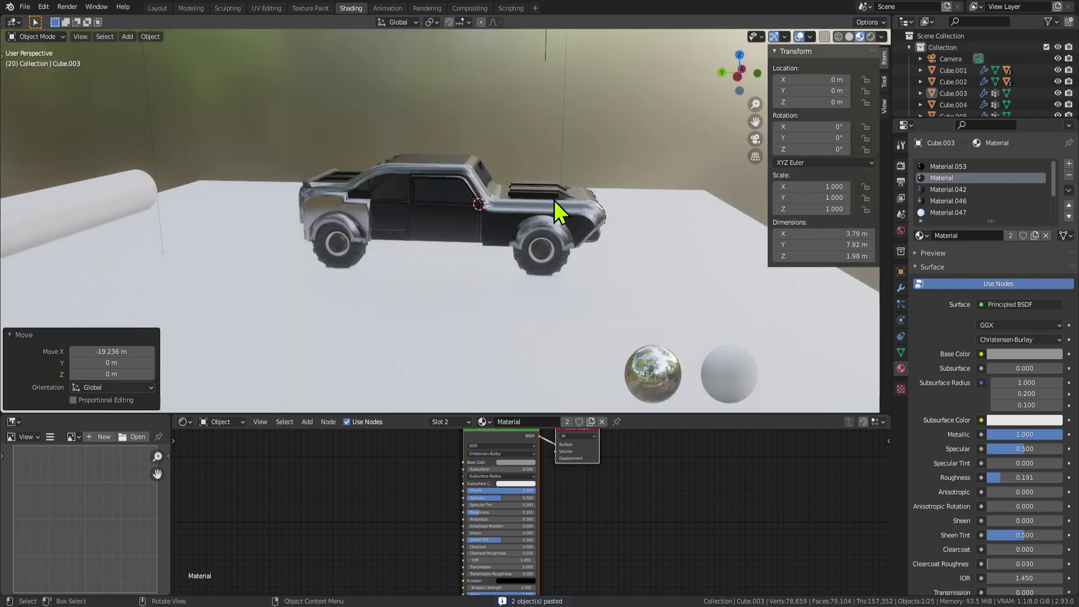
{"action": "scroll", "coordinate": [554, 200], "scroll_direction": "up", "scroll_amount": 5}
{"action": "left_click", "coordinate": [464, 229]}
{"action": "middle_click_drag", "start_coordinate": [464, 229], "coordinate": [529, 231]}
{"action": "scroll", "coordinate": [529, 230], "scroll_direction": "up", "scroll_amount": 3}
{"action": "key", "text": "Tab"}
{"action": "left_click", "coordinate": [485, 210]}
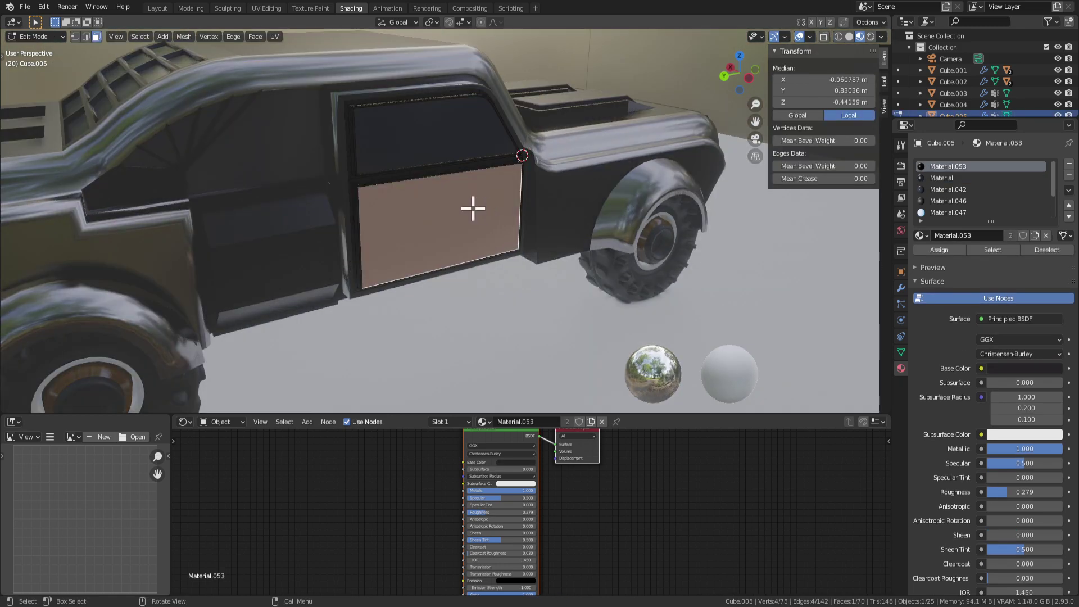
{"action": "middle_click_drag", "start_coordinate": [475, 209], "coordinate": [441, 209]}
Step: Try shifting the door's lower panel face along X without extruding it
{"action": "key", "text": "g"}
{"action": "key", "text": "x"}
{"action": "left_click", "coordinate": [536, 229]}
{"action": "key", "text": "x"}
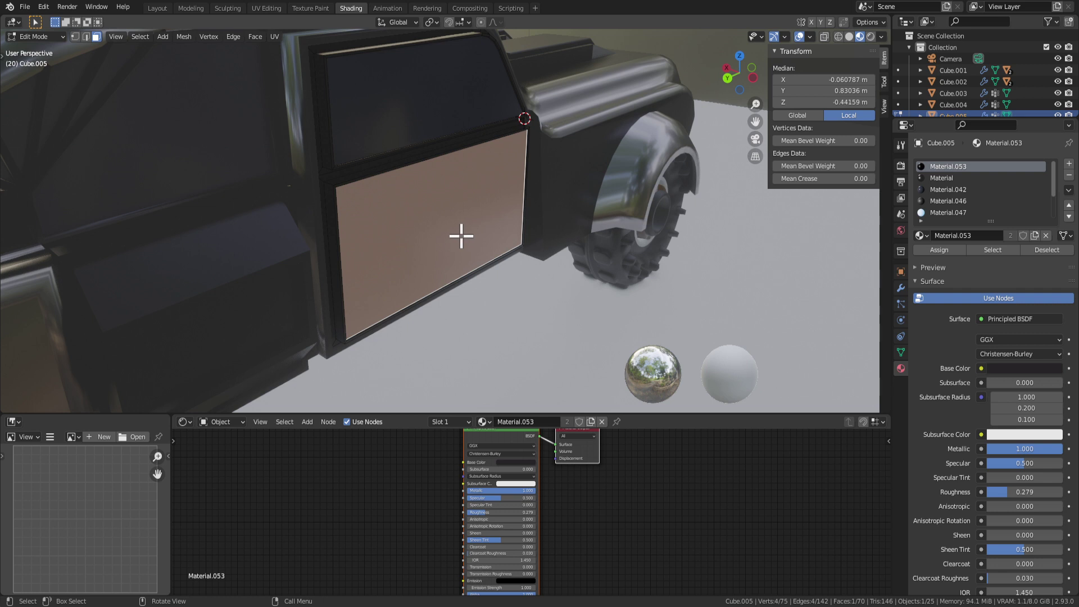
Step: Extrude the front door's lower panel face outward by about 0.254 m
{"action": "key", "text": "e"}
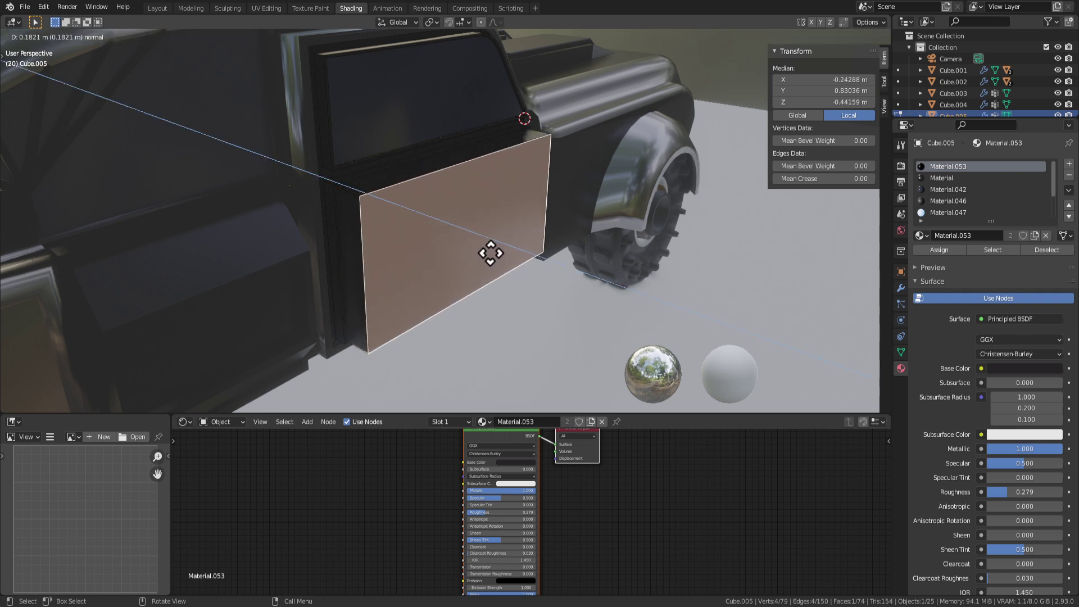
{"action": "left_click", "coordinate": [497, 254]}
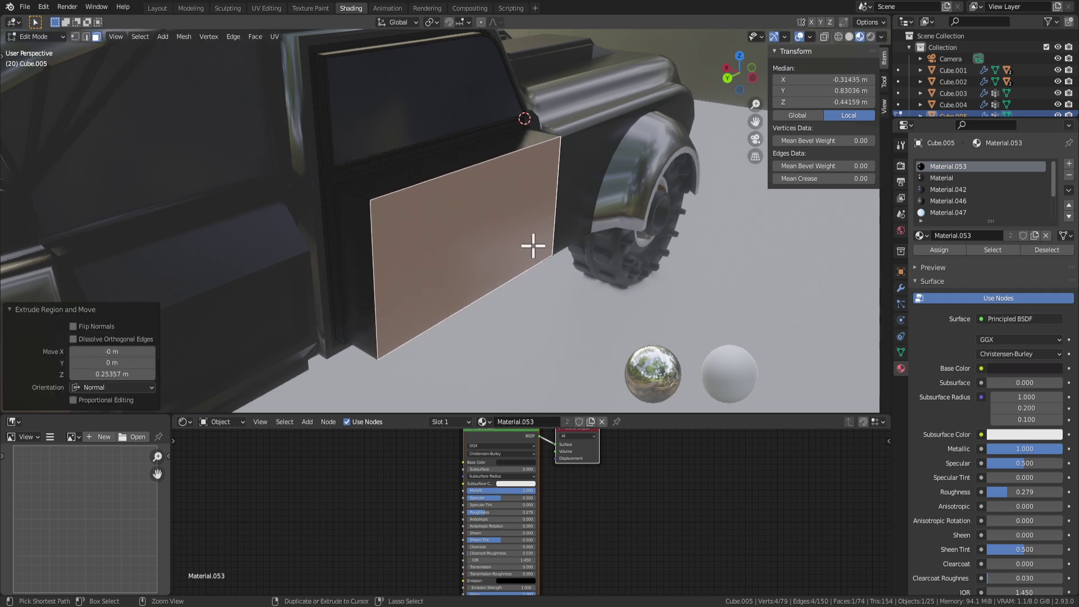
Step: Try a 0.138 m, 4-segment bevel around the extruded door panel's outer face, check it from the front, and undo it
{"action": "key", "text": "ctrl+b"}
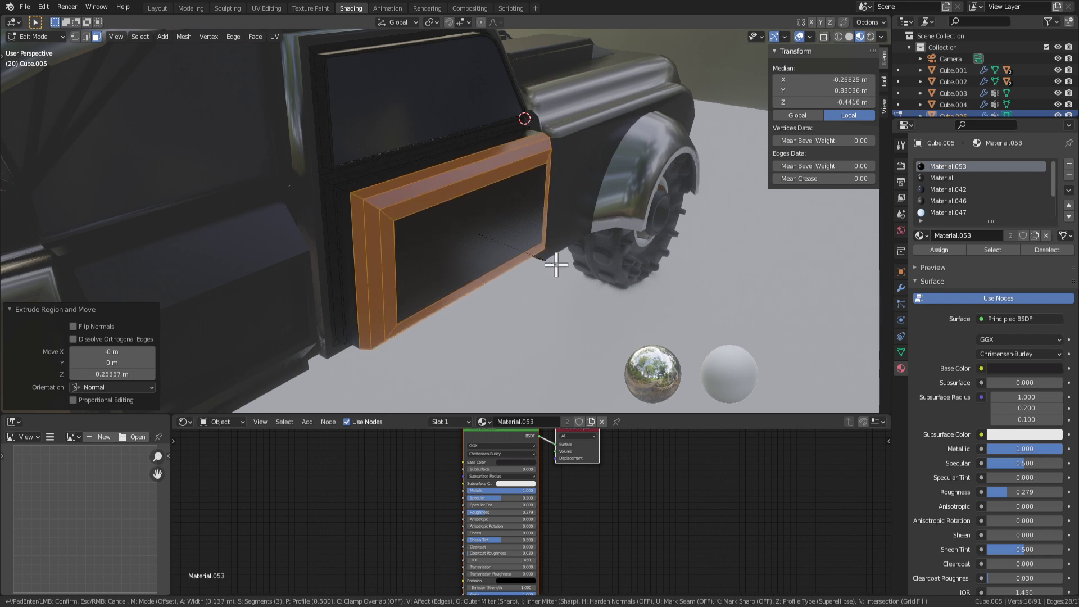
{"action": "left_click", "coordinate": [555, 266]}
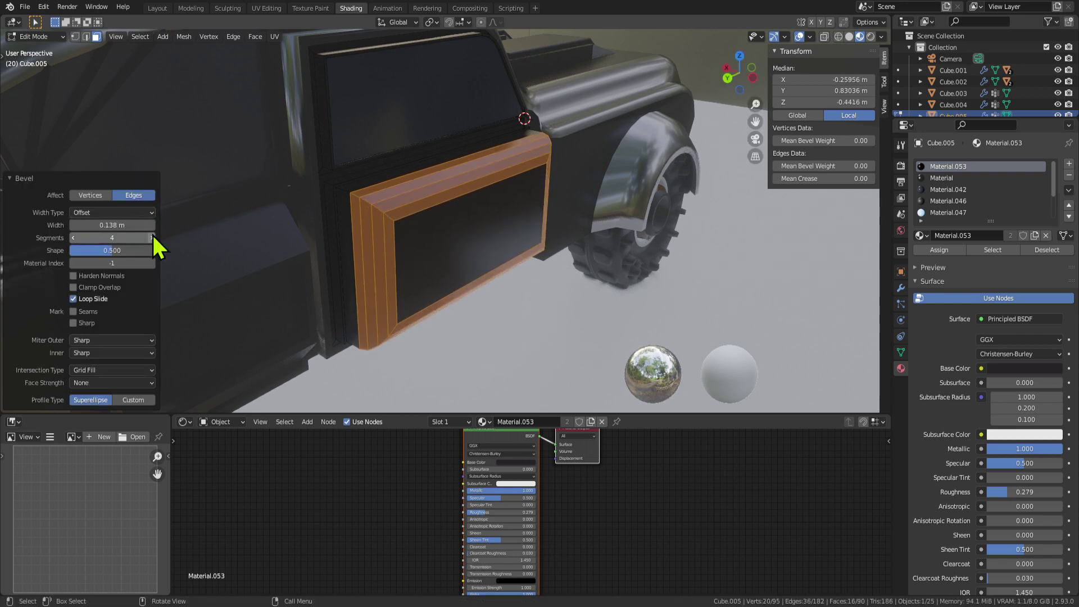
{"action": "middle_click_drag", "start_coordinate": [653, 286], "coordinate": [418, 245]}
{"action": "key", "text": "Tab"}
{"action": "scroll", "coordinate": [464, 275], "scroll_direction": "down", "scroll_amount": 4}
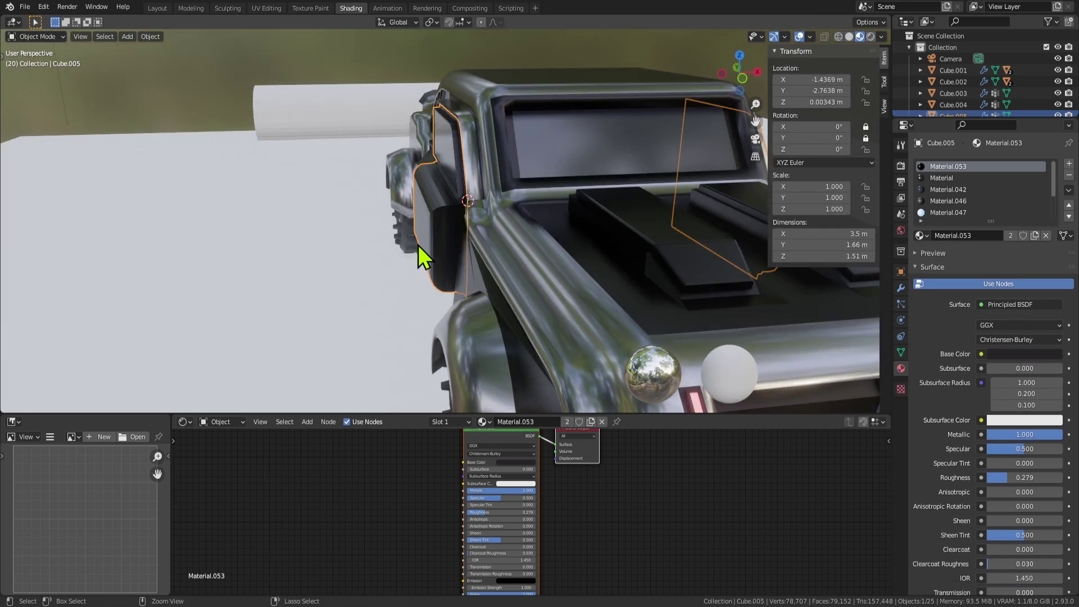
{"action": "key", "text": "Tab"}
{"action": "key", "text": "ctrl+z"}
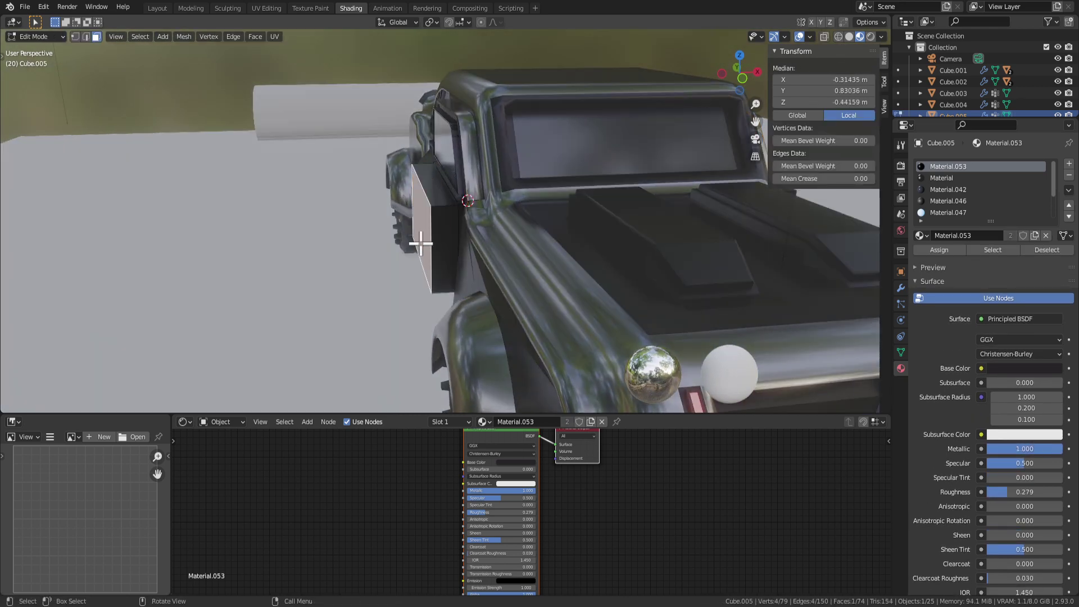
Step: Bevel the extruded door panel's outer face again with a wider, more finely segmented border
{"action": "left_click", "coordinate": [445, 262]}
{"action": "scroll", "coordinate": [588, 278], "scroll_direction": "down", "scroll_amount": 5}
{"action": "key", "text": "Tab"}
{"action": "middle_click_drag", "start_coordinate": [587, 278], "coordinate": [490, 212]}
{"action": "key", "text": "Tab"}
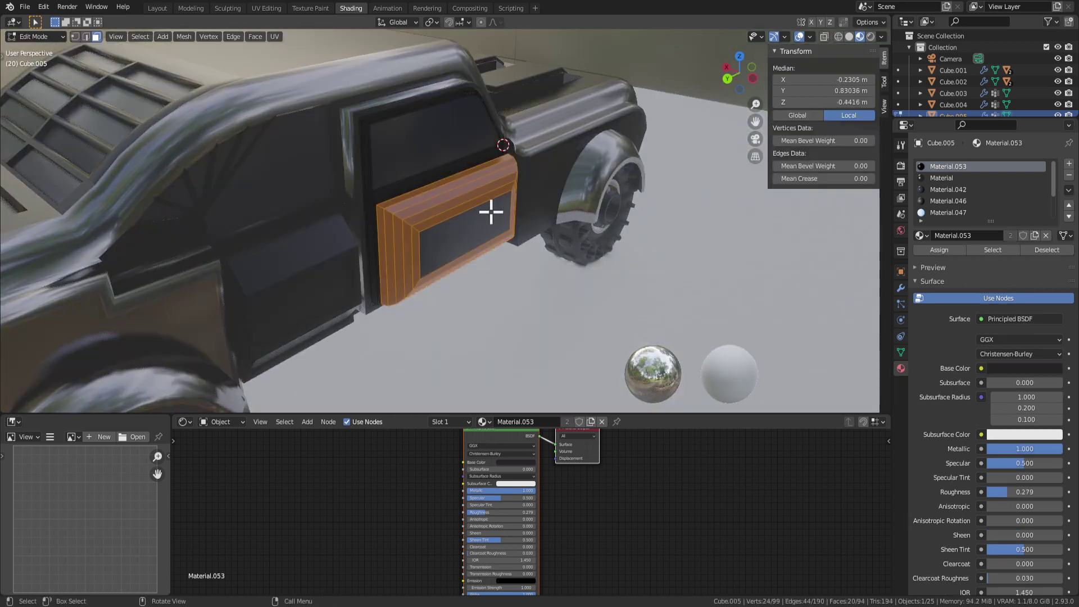
Step: Check the beveled front door panel and try extruding one of its faces again
{"action": "right_click", "coordinate": [453, 211]}
{"action": "left_click", "coordinate": [402, 348]}
{"action": "key", "text": "Tab"}
{"action": "middle_click_drag", "start_coordinate": [430, 356], "coordinate": [690, 248]}
{"action": "key", "text": "Tab"}
{"action": "left_click", "coordinate": [434, 234]}
{"action": "key", "text": "e"}
{"action": "left_click", "coordinate": [449, 235]}
{"action": "key", "text": "Tab"}
Step: Select the beveled door panel's central face and grow the selection to the surrounding bevel faces
{"action": "scroll", "coordinate": [466, 244], "scroll_direction": "down", "scroll_amount": 6}
{"action": "scroll", "coordinate": [622, 251], "scroll_direction": "up", "scroll_amount": 4}
{"action": "key", "text": "Tab"}
{"action": "key", "text": "Tab"}
{"action": "key", "text": "Tab"}
{"action": "left_click", "coordinate": [426, 128]}
{"action": "middle_click_drag", "start_coordinate": [530, 177], "coordinate": [469, 318]}
{"action": "scroll", "coordinate": [416, 164], "scroll_direction": "down", "scroll_amount": 4}
{"action": "left_click", "coordinate": [467, 318]}
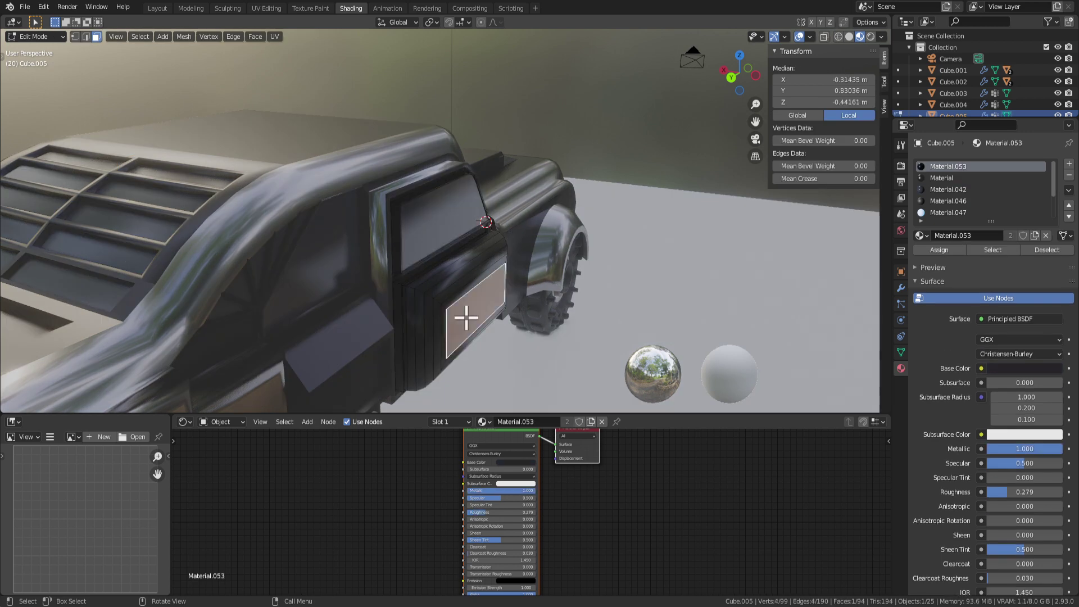
{"action": "key", "text": "ctrl+KP_Add"}
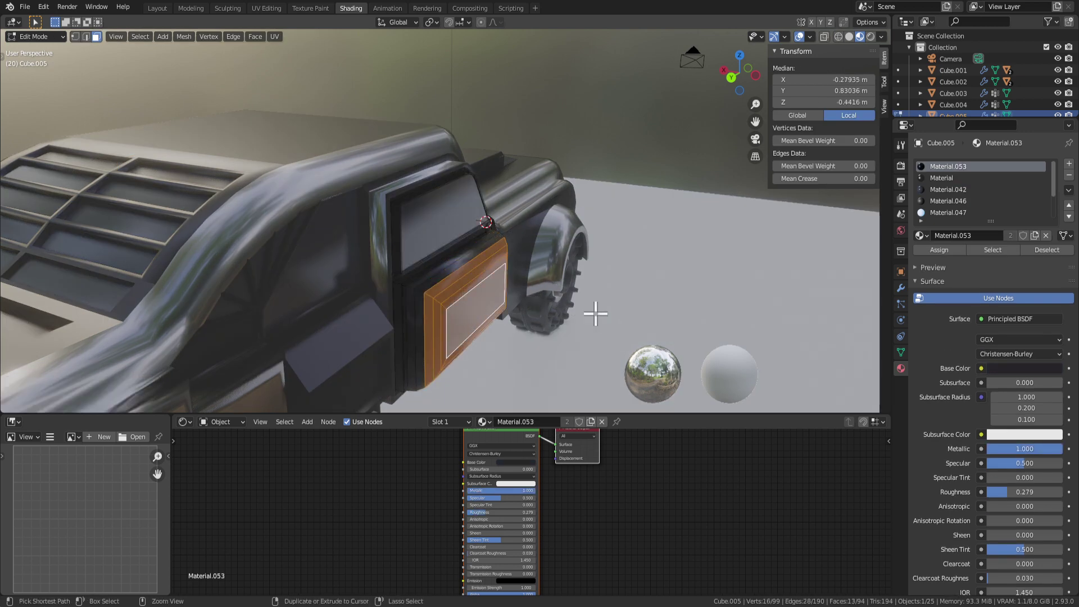
Step: Undo the door panel's bevel and outward extrusion back to the flat lower door face
{"action": "key", "text": "Tab"}
{"action": "key", "text": "Tab"}
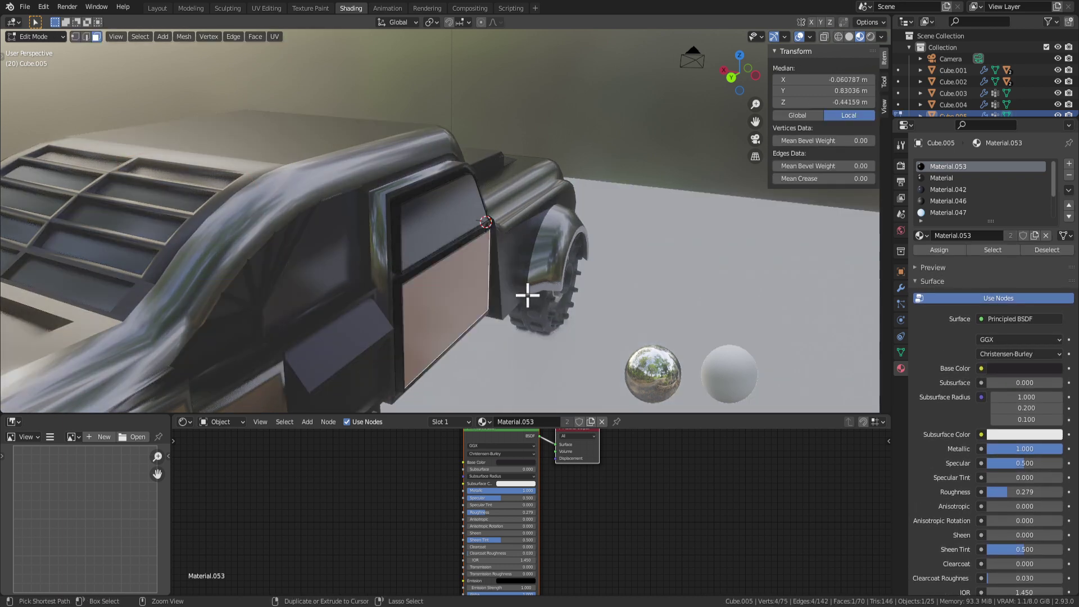
{"action": "key", "text": "Tab"}
{"action": "left_click", "coordinate": [455, 285]}
{"action": "key", "text": "Tab"}
{"action": "key", "text": "Tab"}
{"action": "left_click", "coordinate": [472, 302]}
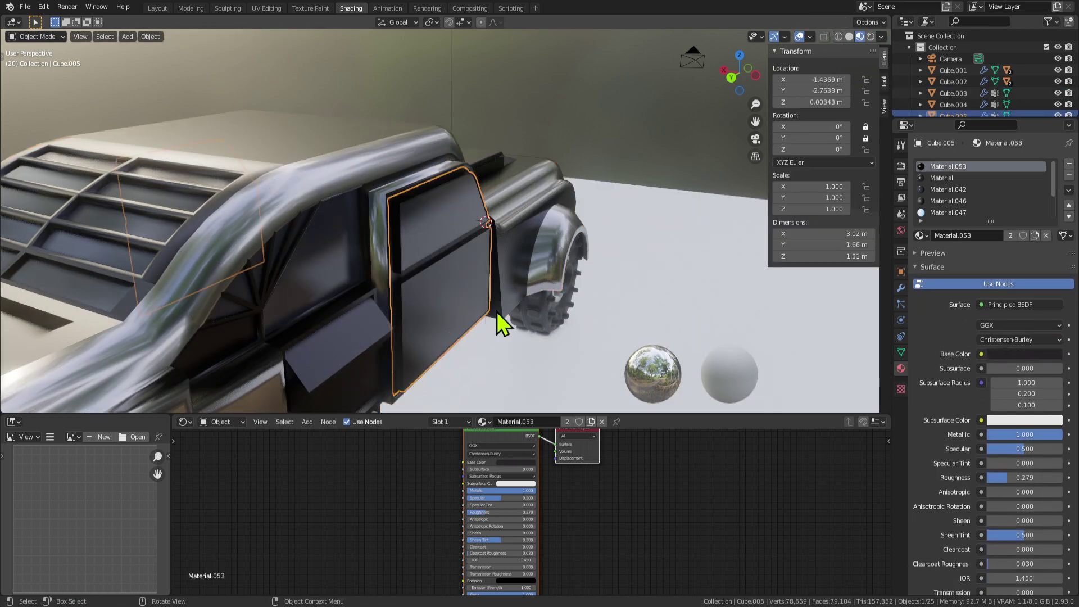
{"action": "key", "text": "Tab"}
{"action": "middle_click_drag", "start_coordinate": [496, 312], "coordinate": [467, 321]}
{"action": "middle_click_drag", "start_coordinate": [544, 327], "coordinate": [561, 269]}
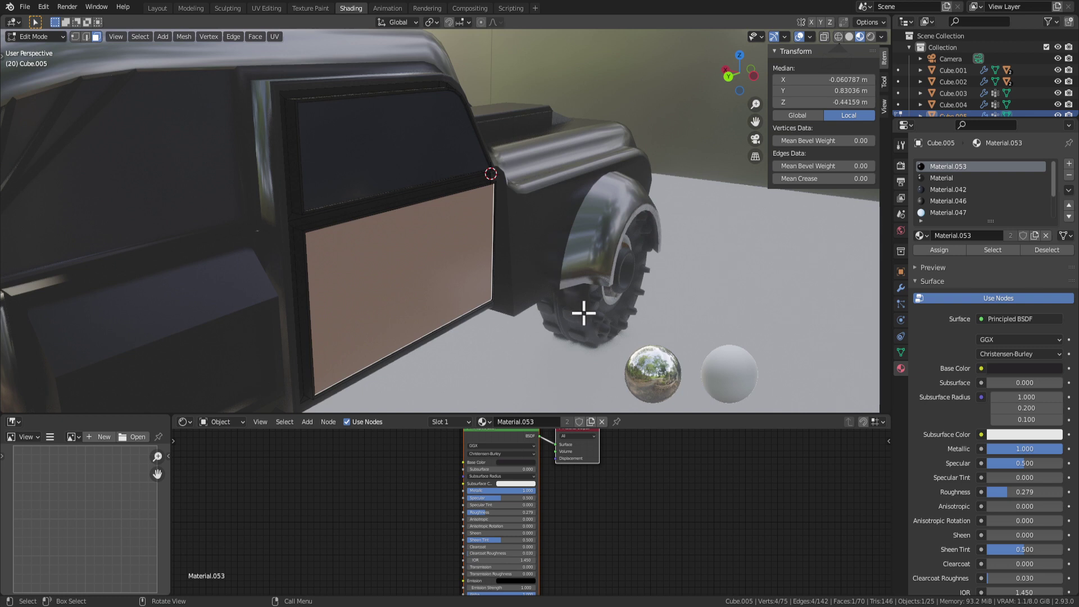
{"action": "key", "text": "s"}
{"action": "key", "text": "Escape"}
{"action": "middle_click_drag", "start_coordinate": [549, 305], "coordinate": [573, 306]}
{"action": "scroll", "coordinate": [573, 306], "scroll_direction": "up", "scroll_amount": 2}
{"action": "key", "text": "s"}
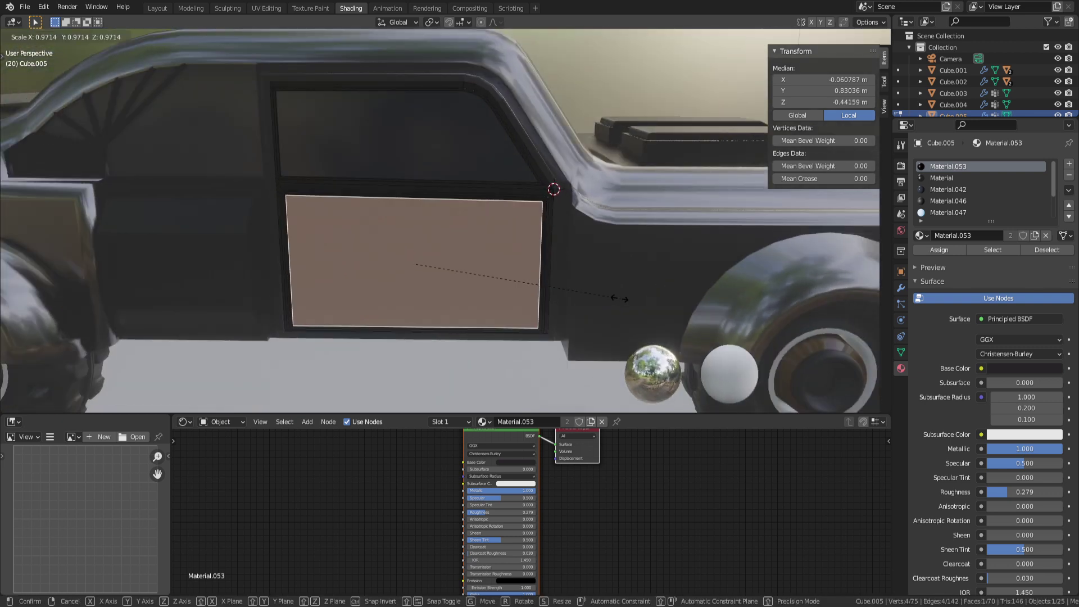
{"action": "key", "text": "Escape"}
{"action": "mouse_move", "coordinate": [650, 288]}
{"action": "middle_mouse_down"}
{"action": "mouse_move", "coordinate": [601, 311]}
{"action": "mouse_move", "coordinate": [642, 309]}
{"action": "middle_mouse_up"}
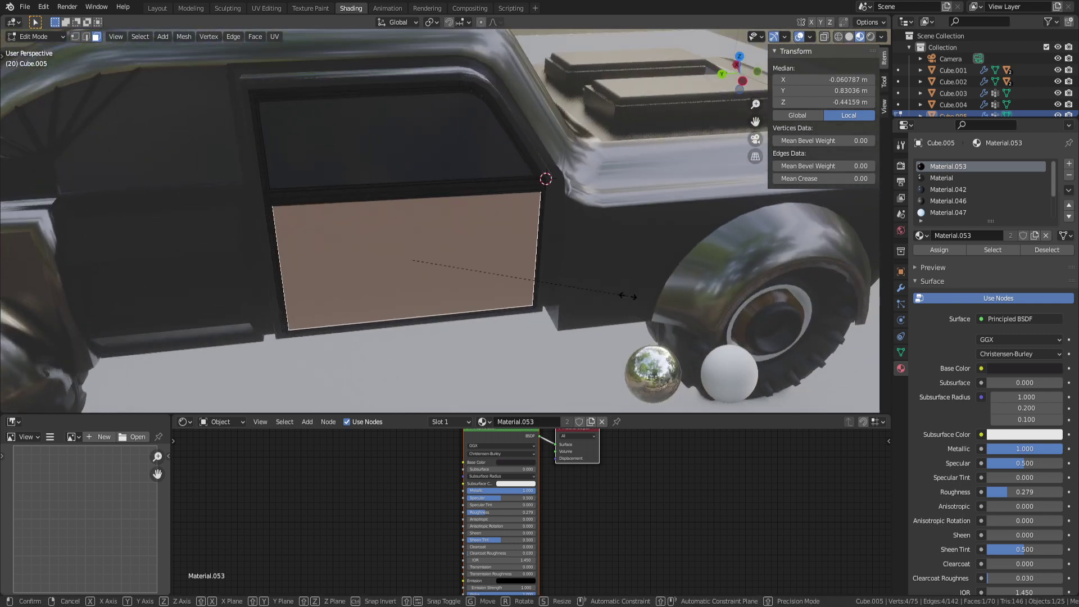
{"action": "key", "text": "Escape"}
Step: Inset the front door's lower panel face by about 0.08 m and extrude the inner face outward about 0.2 m
{"action": "key", "text": "i"}
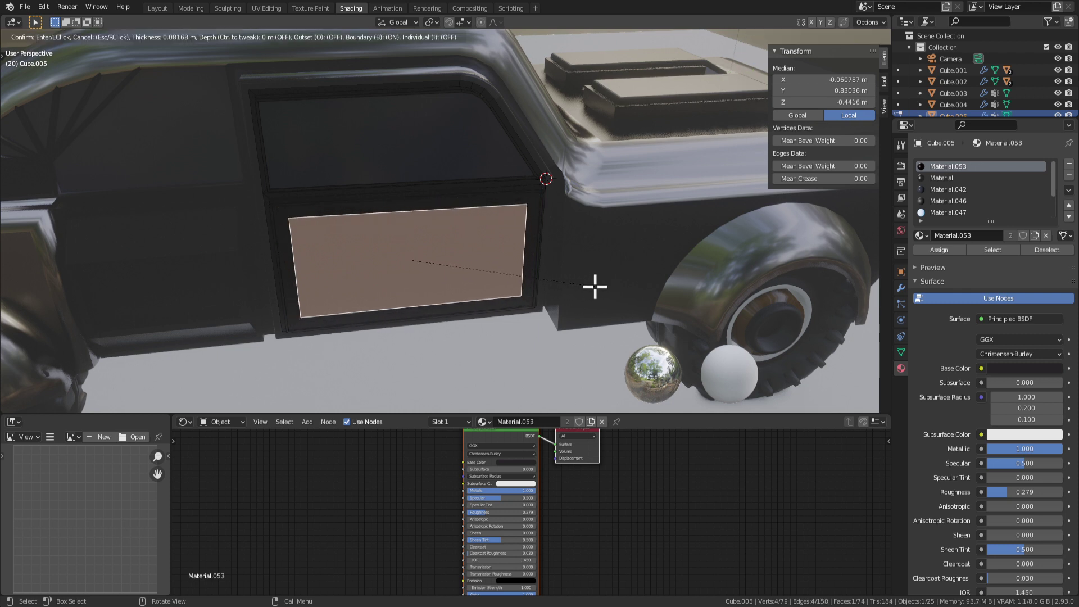
{"action": "left_click", "coordinate": [595, 286]}
{"action": "key", "text": "e"}
{"action": "left_click", "coordinate": [611, 301]}
Step: Bevel the extruded door panel's upper and lower outer edges by 0.146 m and reduce the number of bevel segments
{"action": "key", "text": "2"}
{"action": "left_click", "coordinate": [435, 322]}
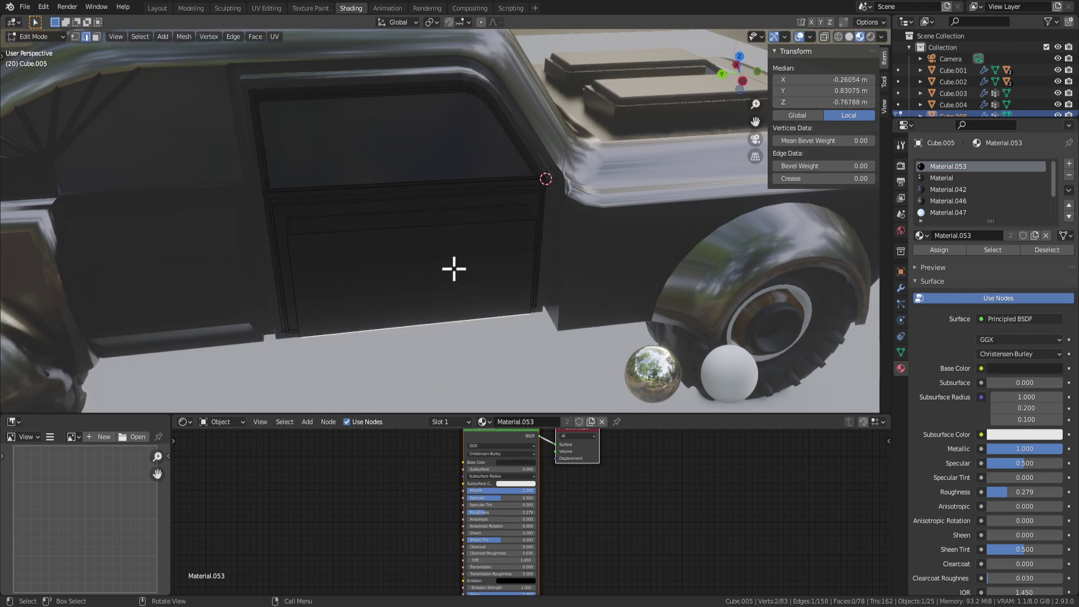
{"action": "middle_click_drag", "start_coordinate": [444, 231], "coordinate": [505, 278]}
{"action": "key", "text": "ctrl+b"}
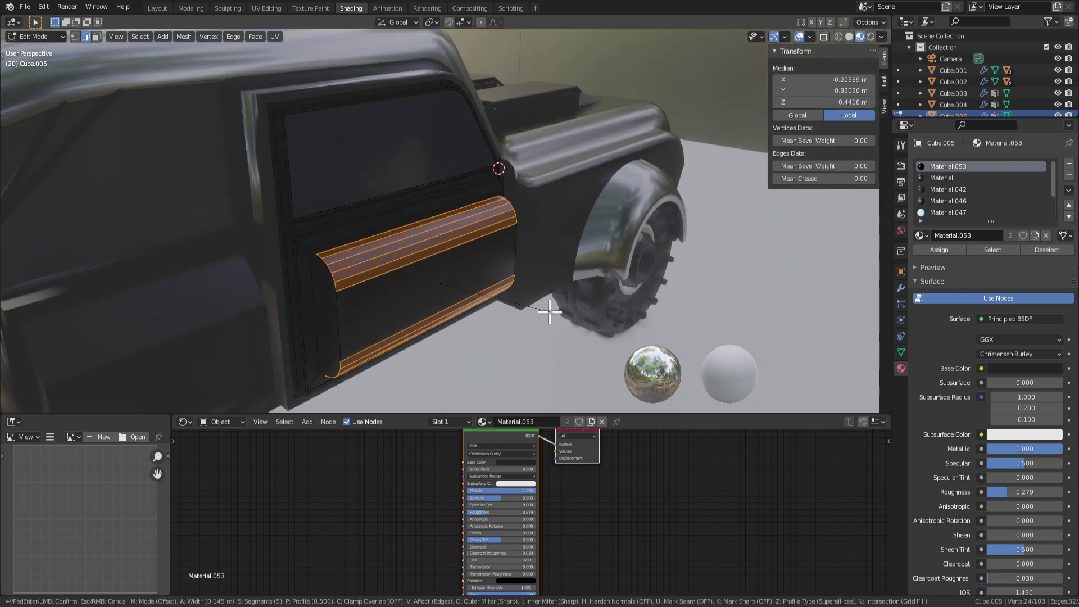
{"action": "left_click", "coordinate": [549, 314]}
{"action": "middle_click_drag", "start_coordinate": [596, 309], "coordinate": [415, 284]}
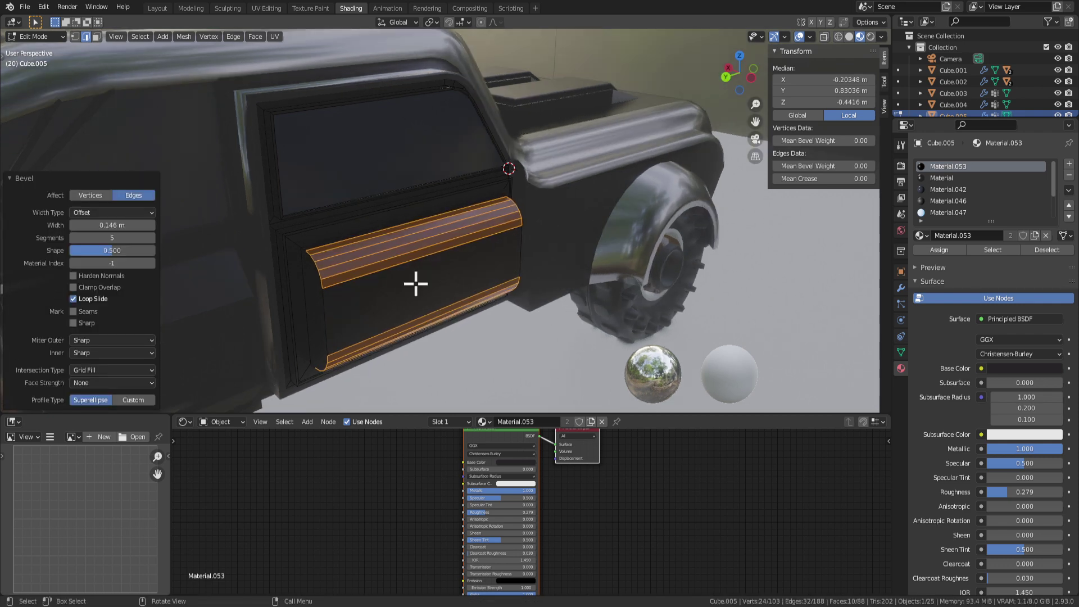
{"action": "left_click", "coordinate": [72, 237]}
Step: Inset both end faces of the raised door panel by about 0.034 m
{"action": "middle_click_drag", "start_coordinate": [494, 303], "coordinate": [513, 288]}
{"action": "key", "text": "3"}
{"action": "left_click", "coordinate": [465, 284]}
{"action": "key", "text": "i"}
{"action": "left_click", "coordinate": [514, 302]}
{"action": "key", "text": "s"}
{"action": "key", "text": "x"}
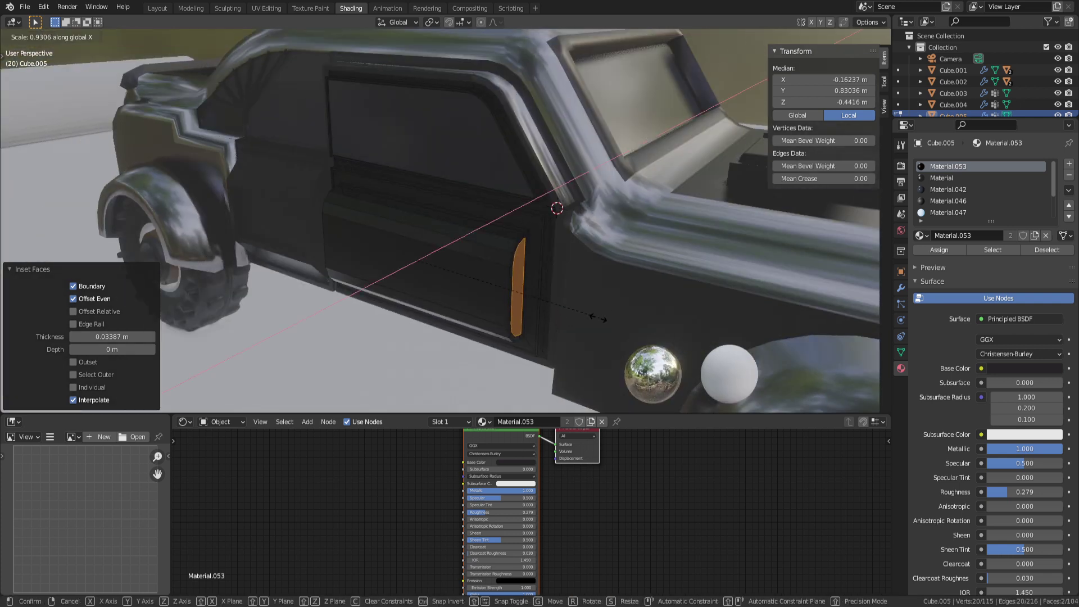
{"action": "right_click", "coordinate": [599, 317]}
{"action": "key", "text": "s"}
{"action": "key", "text": "y"}
{"action": "right_click", "coordinate": [586, 311]}
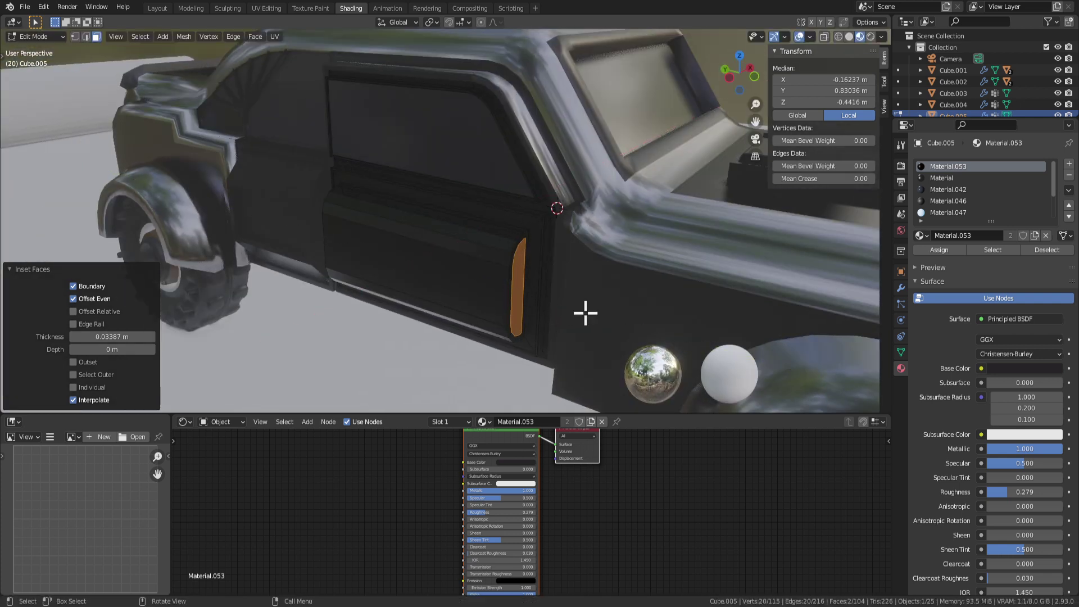
{"action": "key", "text": "s"}
{"action": "right_click", "coordinate": [560, 303]}
Step: Try extruding the panel's two inset end faces 0.864 m along their normals, and undo it
{"action": "left_click", "coordinate": [560, 304]}
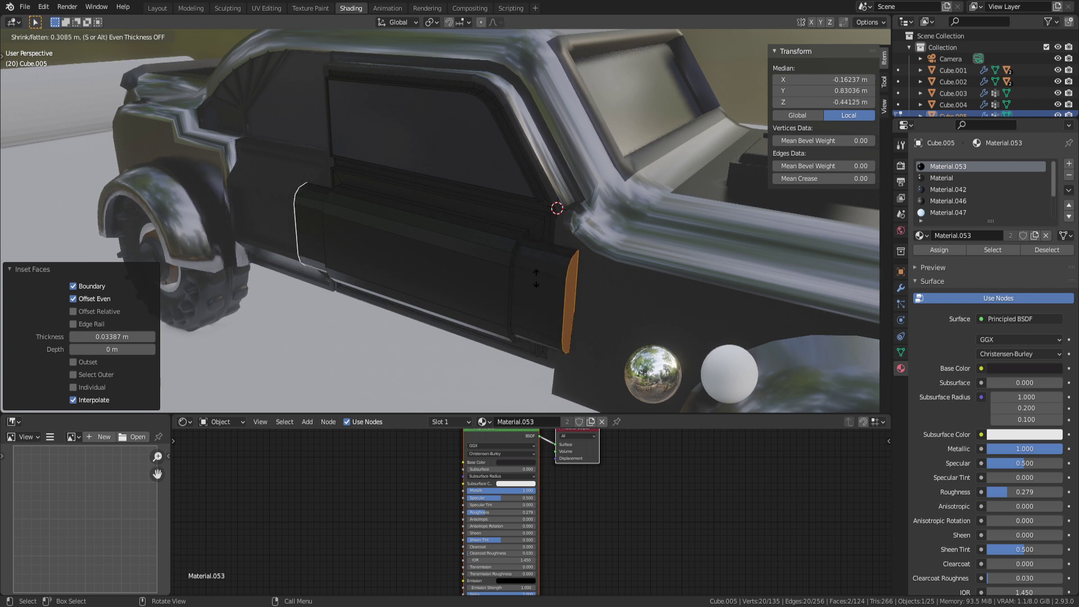
{"action": "left_click", "coordinate": [427, 232]}
{"action": "middle_click_drag", "start_coordinate": [776, 253], "coordinate": [602, 247]}
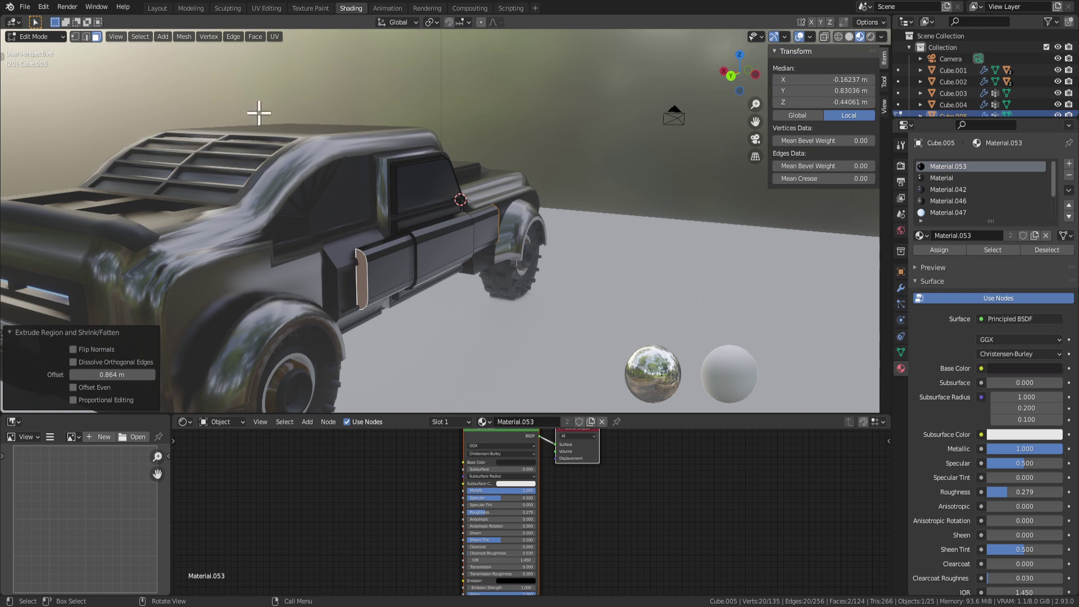
{"action": "middle_click_drag", "start_coordinate": [442, 208], "coordinate": [537, 280]}
{"action": "key", "text": "ctrl+z"}
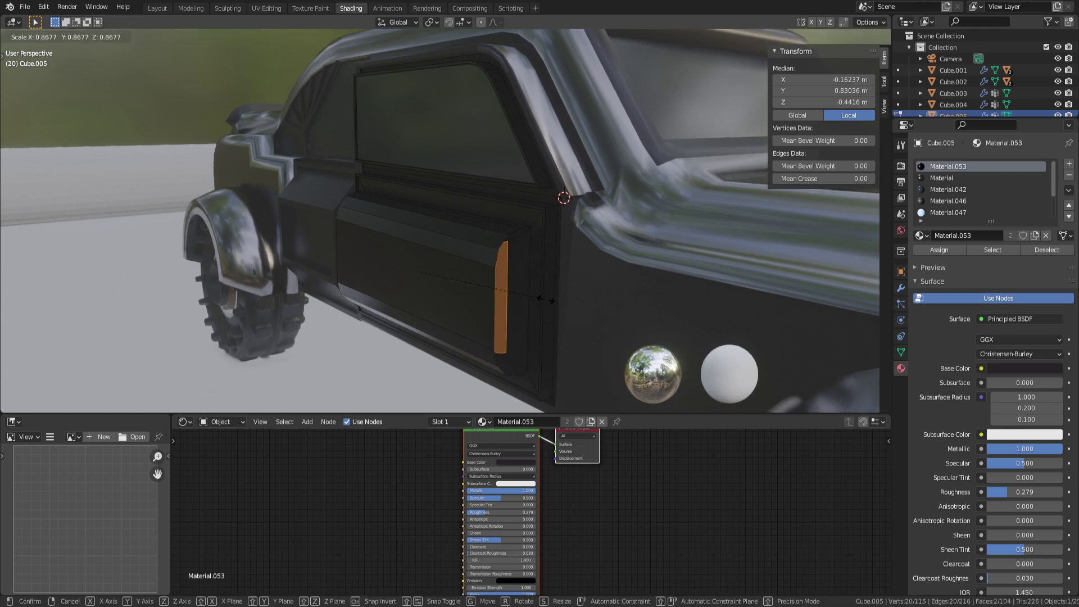
Step: Extrude the door panel's two inset end faces a short distance outward along their normals
{"action": "left_click", "coordinate": [545, 300]}
{"action": "middle_click_drag", "start_coordinate": [556, 304], "coordinate": [566, 313]}
{"action": "key", "text": "alt+e"}
{"action": "left_click", "coordinate": [566, 311]}
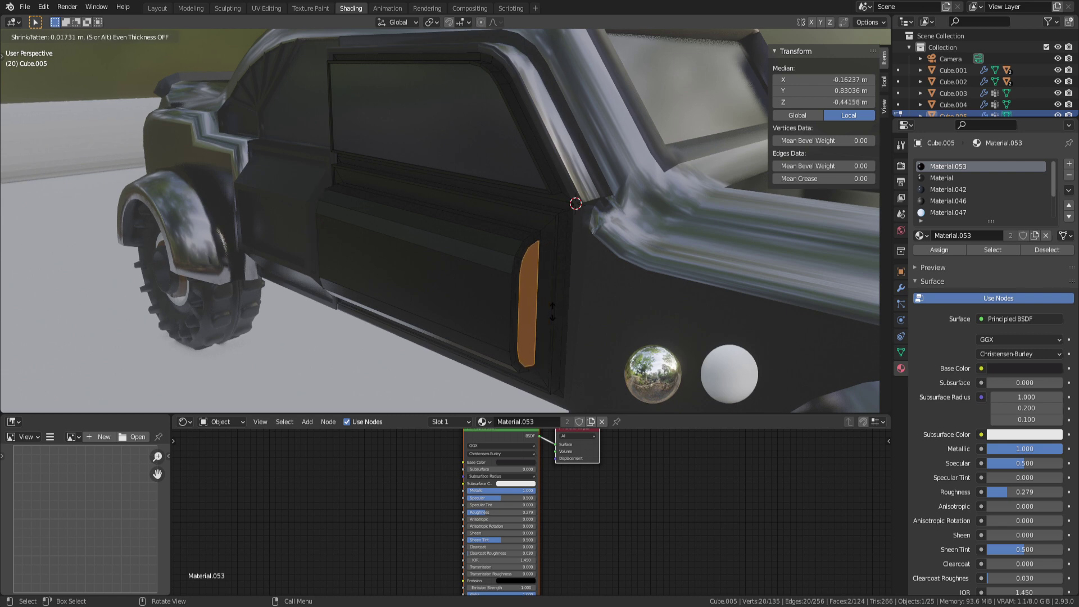
{"action": "left_click", "coordinate": [552, 307]}
{"action": "middle_click_drag", "start_coordinate": [552, 306], "coordinate": [506, 299]}
Step: Examine the extruded ends of the front door panel from several angles, with and without mesh editing active
{"action": "key", "text": "Tab"}
{"action": "middle_click_drag", "start_coordinate": [581, 327], "coordinate": [423, 295]}
{"action": "left_click", "coordinate": [473, 340]}
{"action": "middle_click_drag", "start_coordinate": [355, 272], "coordinate": [393, 313]}
{"action": "key", "text": "Tab"}
{"action": "key", "text": "Tab"}
{"action": "left_click", "coordinate": [381, 313]}
{"action": "key", "text": "Tab"}
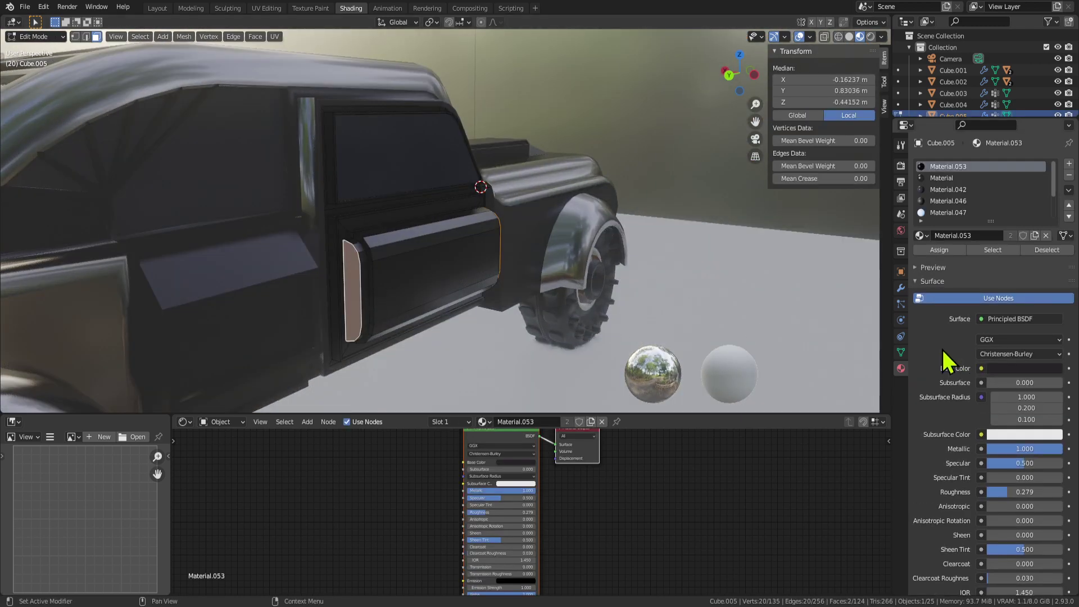
Step: Save the file and add a base shape key to the front door mesh
{"action": "left_click", "coordinate": [899, 351]}
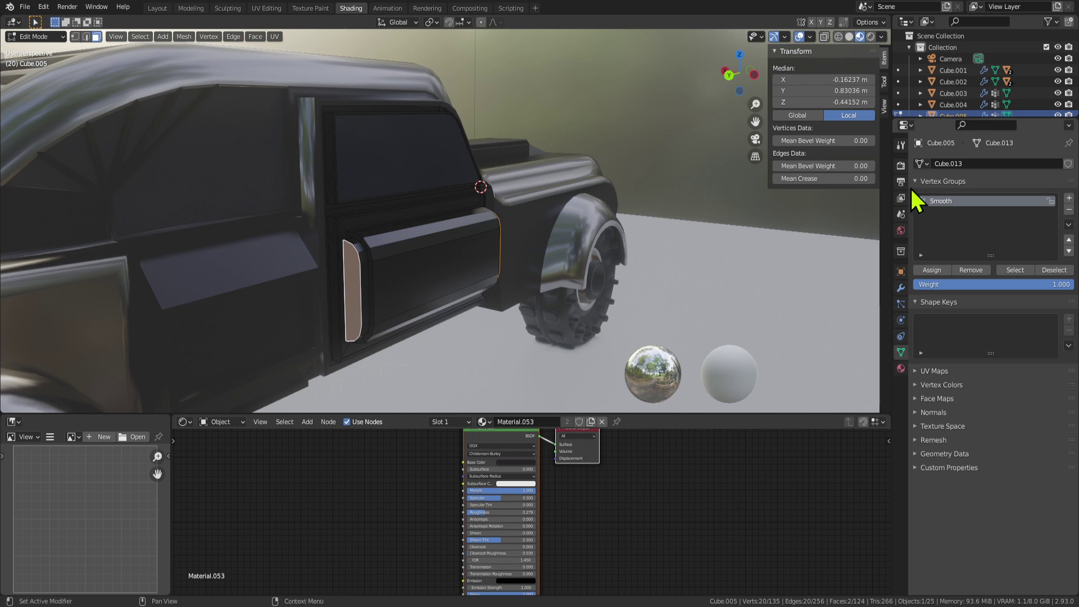
{"action": "left_click", "coordinate": [901, 289]}
{"action": "left_click", "coordinate": [901, 336]}
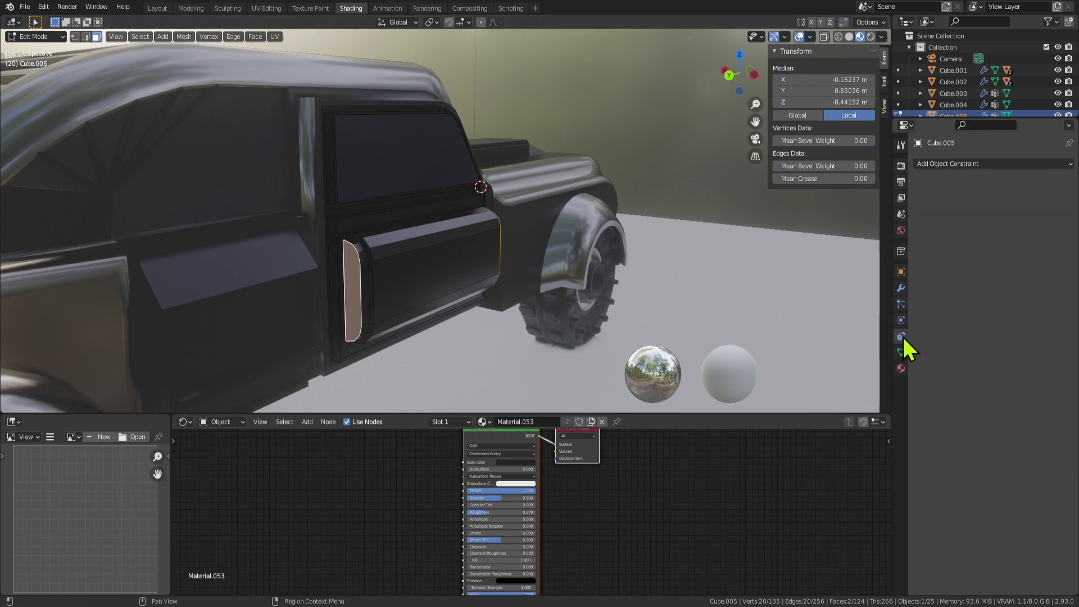
{"action": "left_click", "coordinate": [901, 287]}
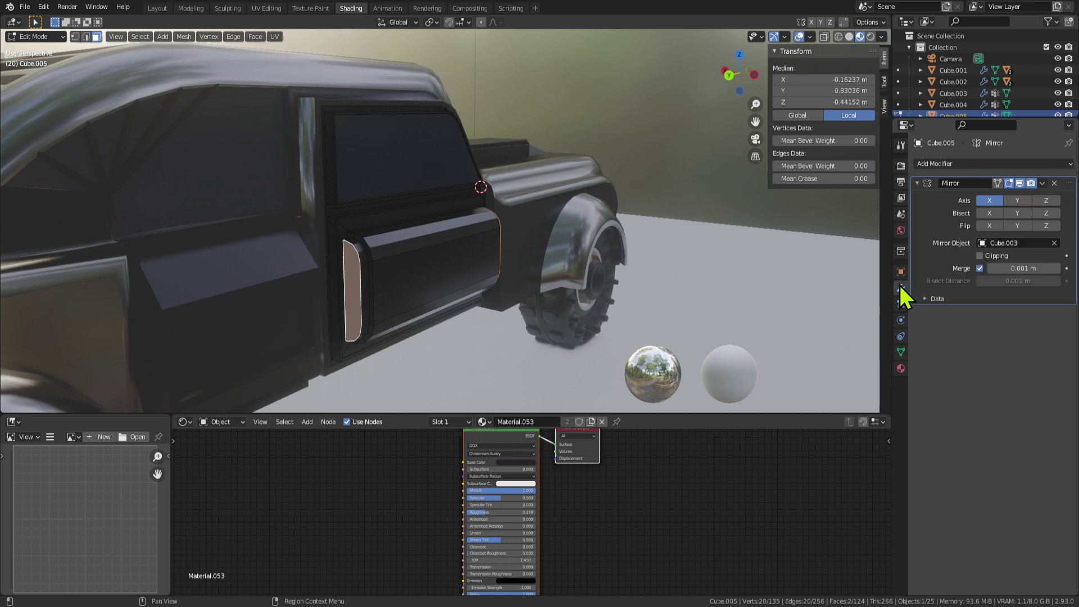
{"action": "left_click", "coordinate": [900, 352]}
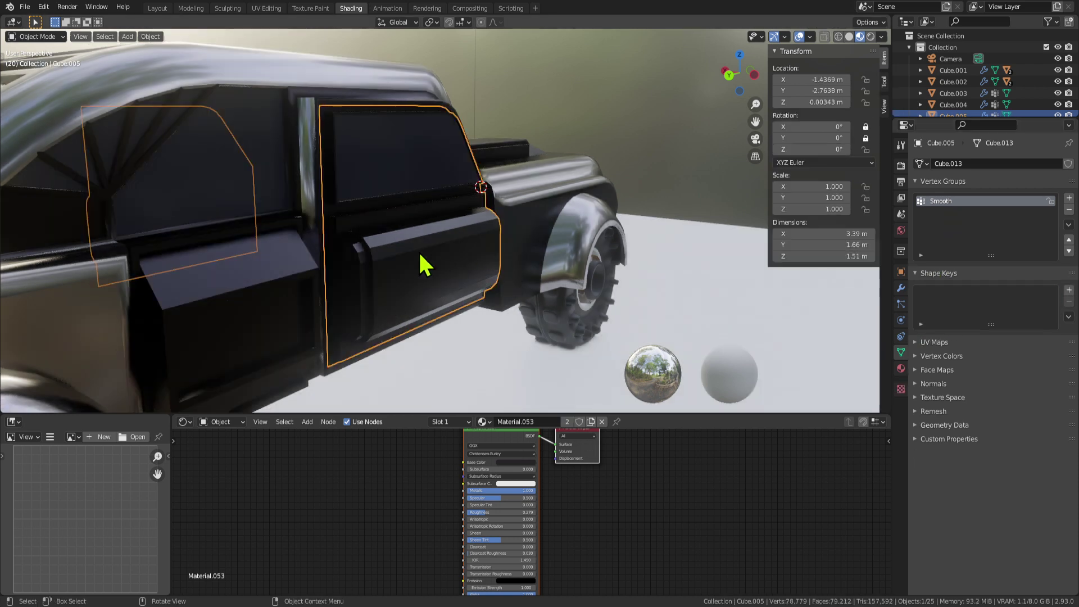
{"action": "key", "text": "ctrl+s"}
{"action": "left_click", "coordinate": [1068, 290]}
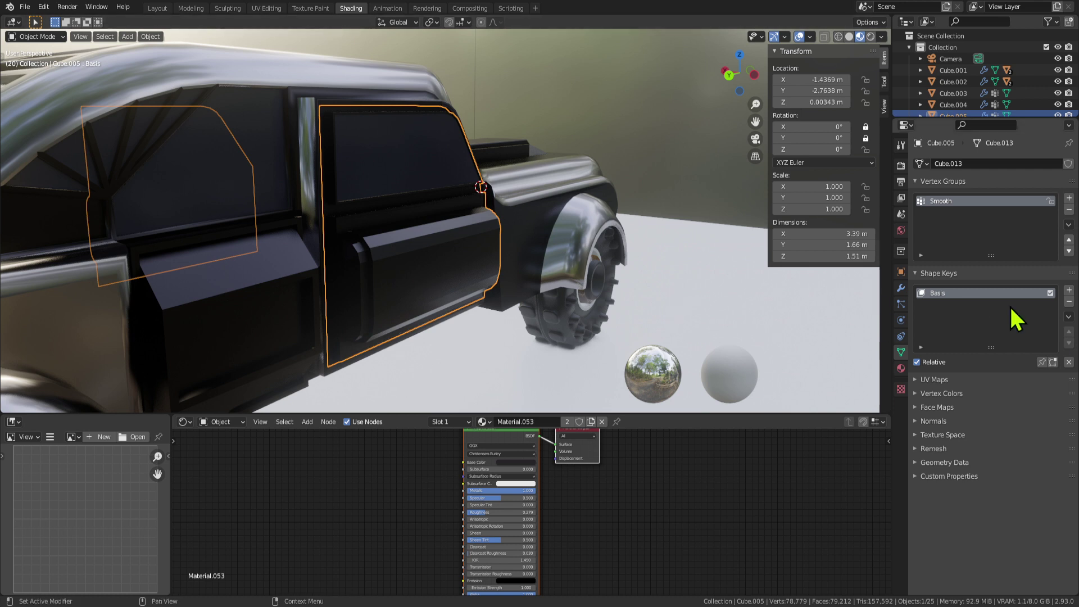
Step: Add a second shape key relative to the base key and compare the two keys
{"action": "key", "text": "Tab"}
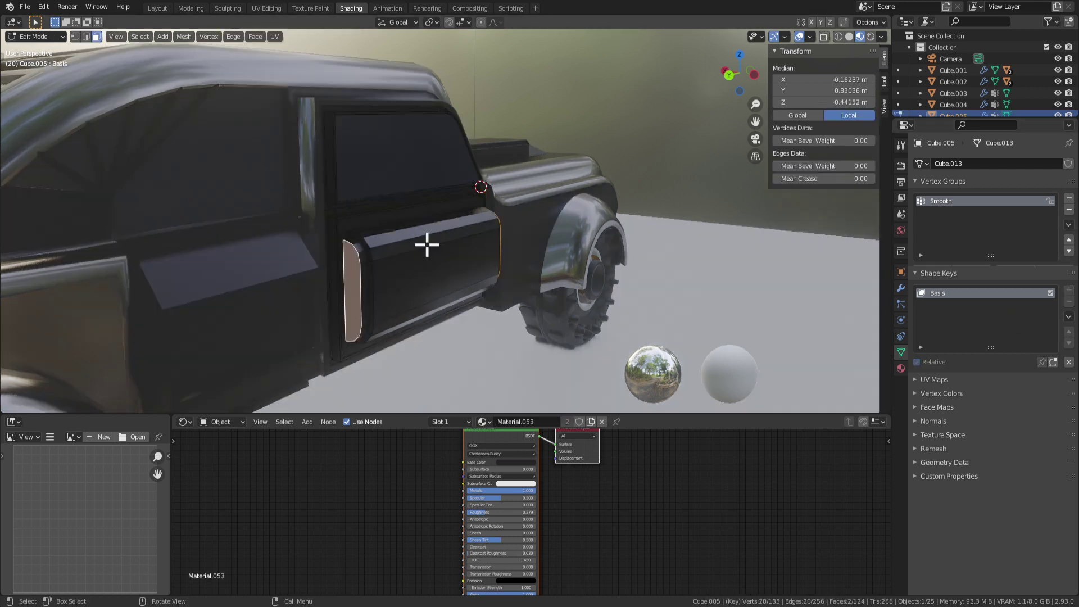
{"action": "key", "text": "Tab"}
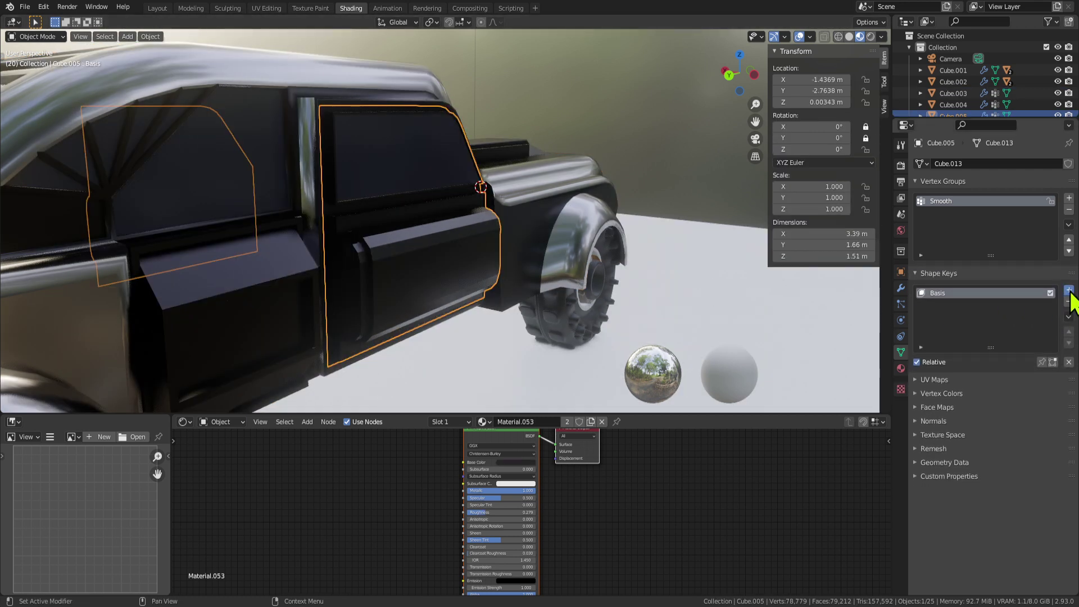
{"action": "left_click", "coordinate": [1069, 290]}
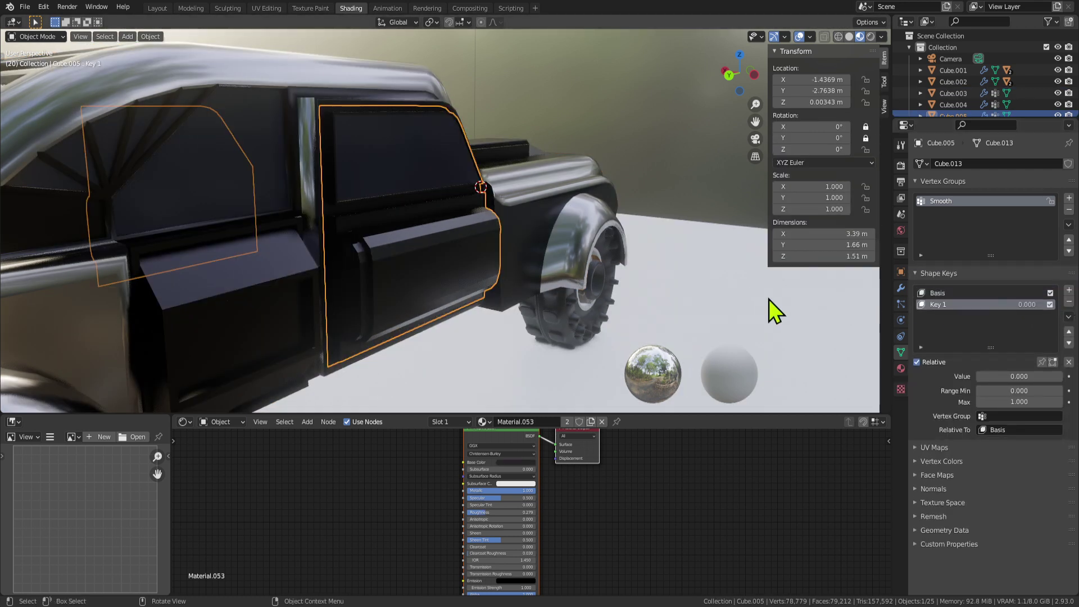
{"action": "key", "text": "Tab"}
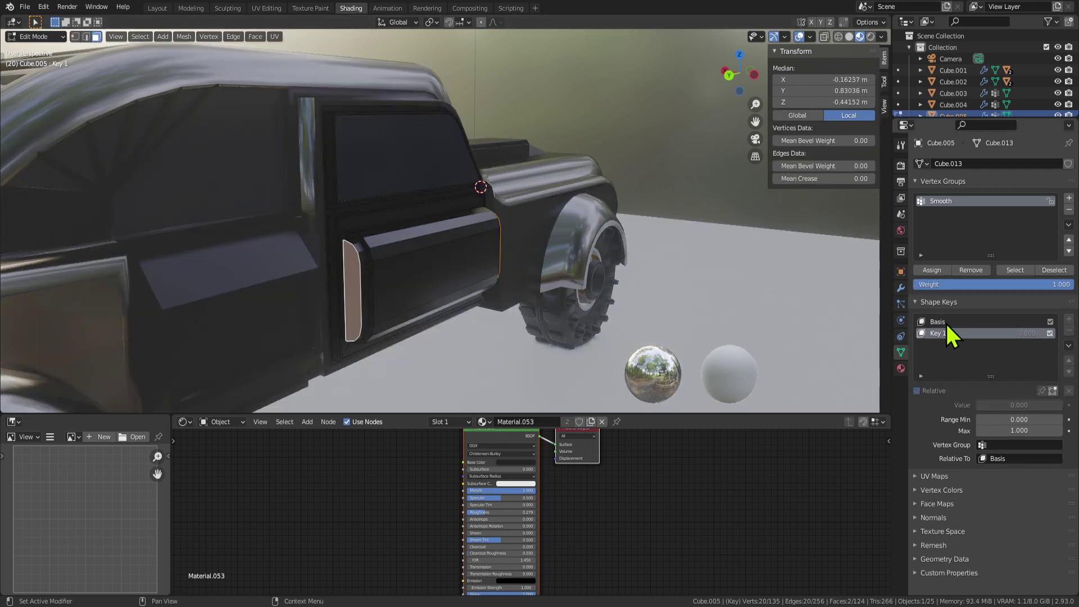
{"action": "key", "text": "Tab"}
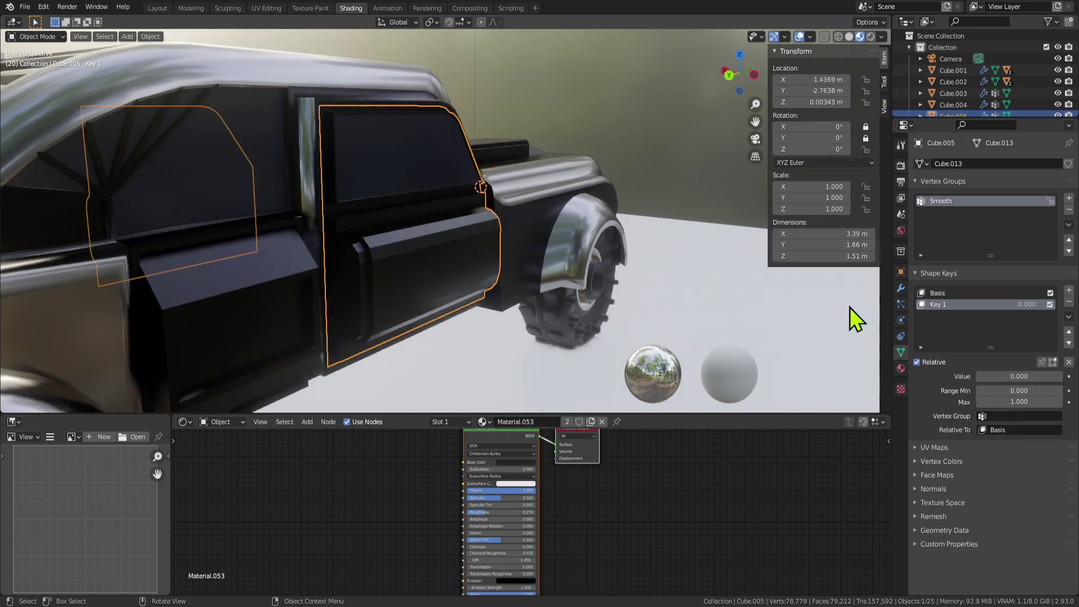
{"action": "left_click", "coordinate": [938, 294]}
{"action": "left_click", "coordinate": [932, 306]}
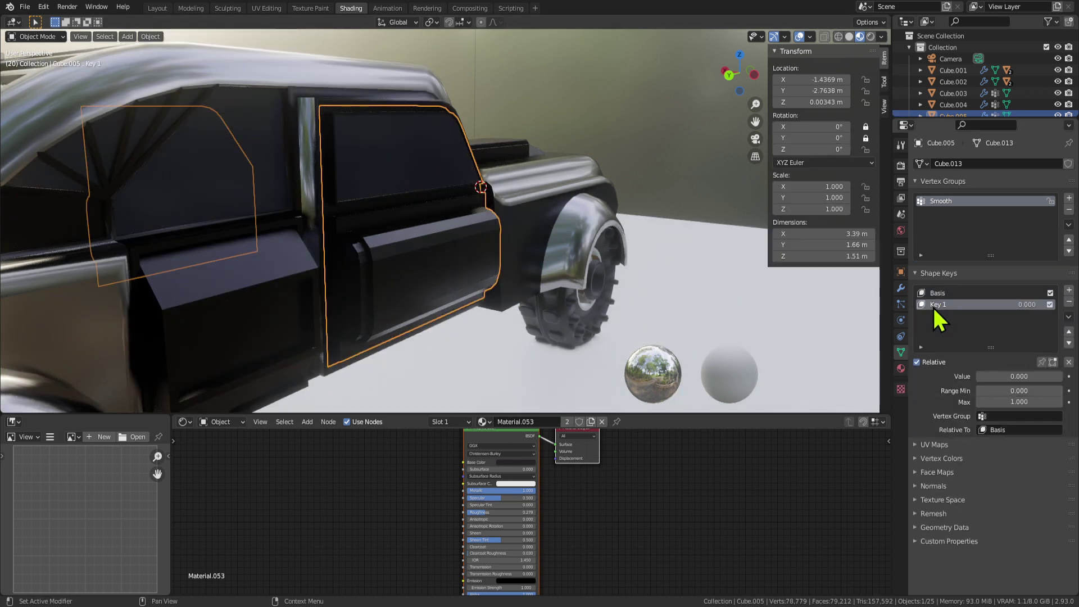
{"action": "left_click", "coordinate": [938, 296]}
{"action": "left_click", "coordinate": [937, 304]}
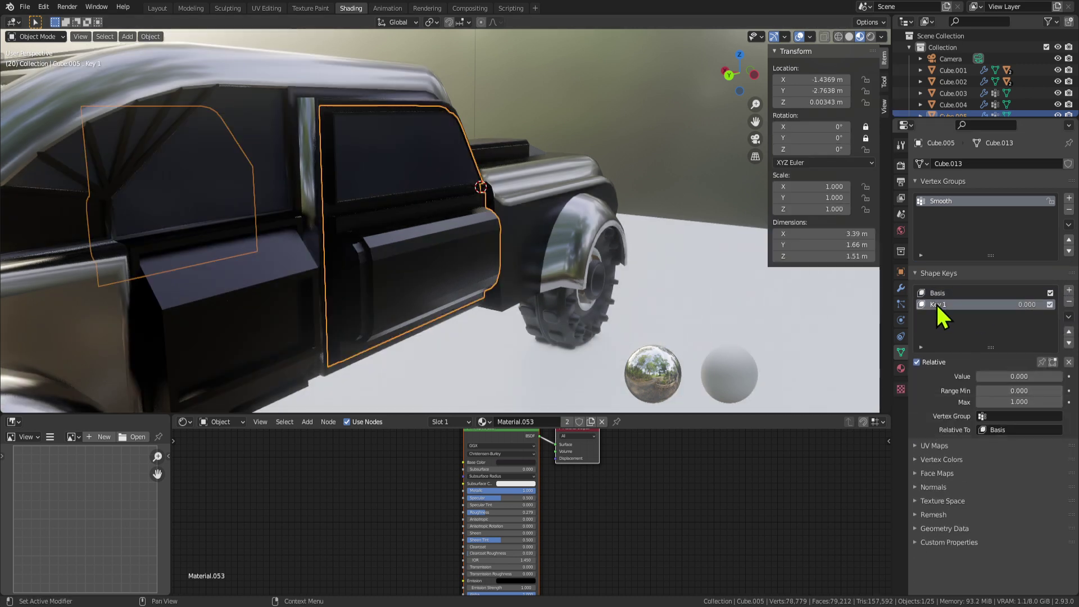
Step: Add a third shape key and, with it active, extrude the door panel's end faces along the Y axis
{"action": "left_click", "coordinate": [1068, 289]}
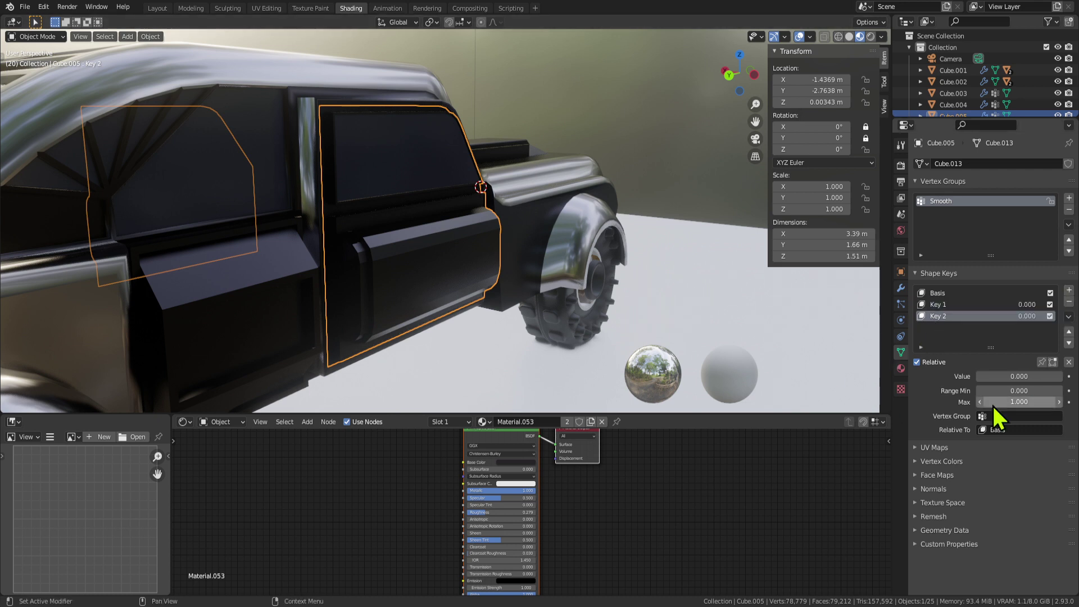
{"action": "key", "text": "Tab"}
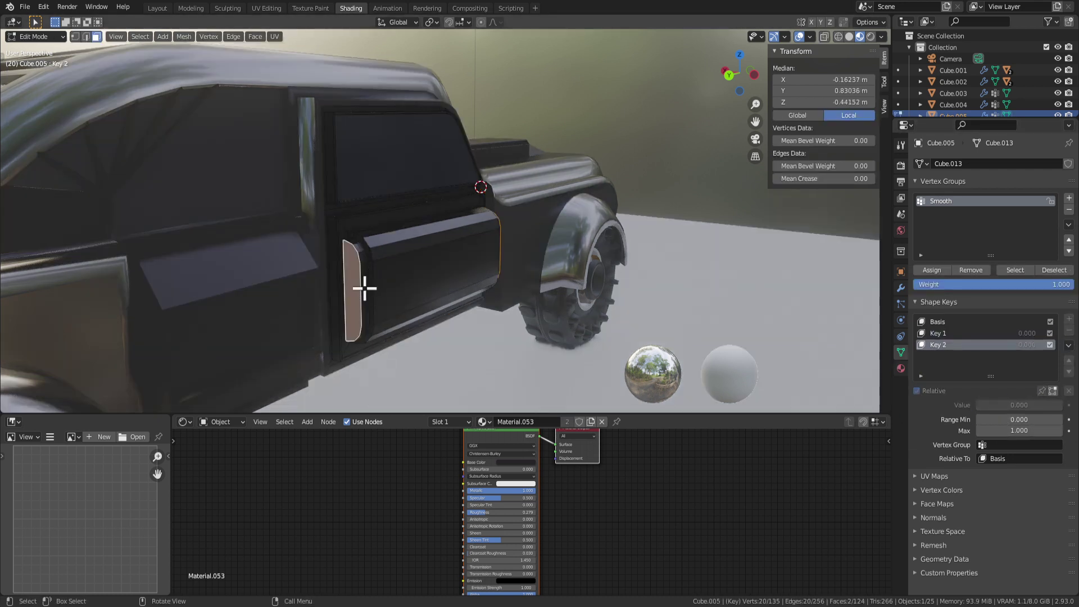
{"action": "key", "text": "e"}
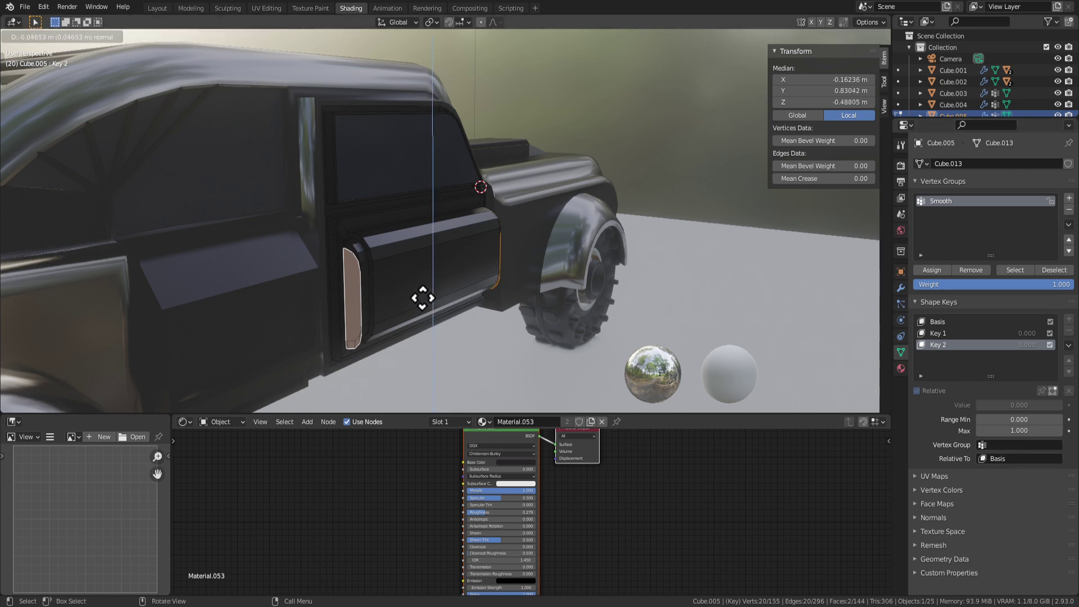
{"action": "key", "text": "y"}
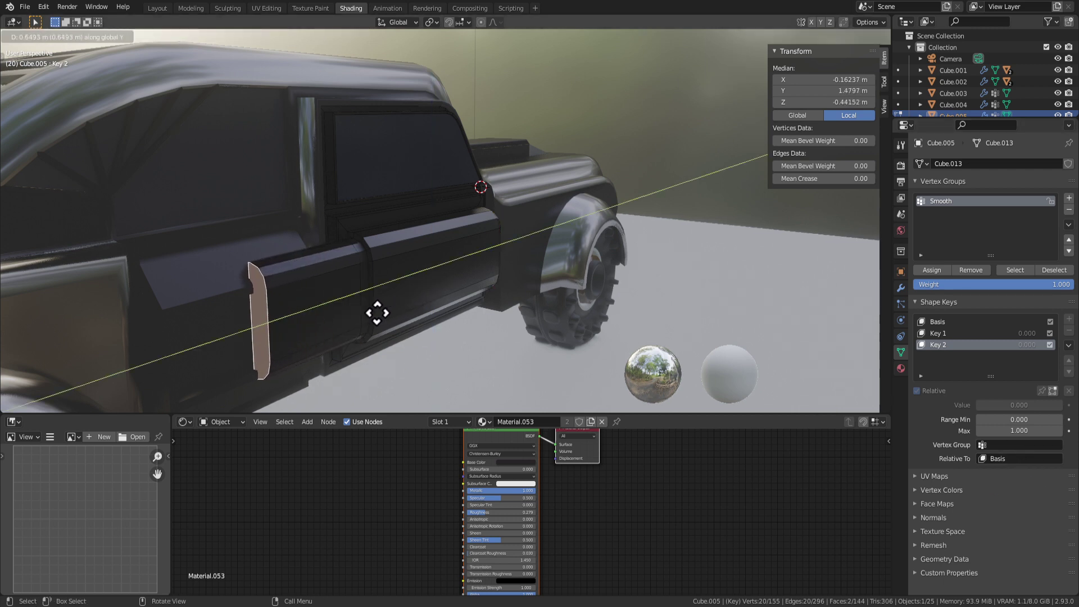
{"action": "left_click", "coordinate": [313, 321]}
{"action": "key", "text": "Tab"}
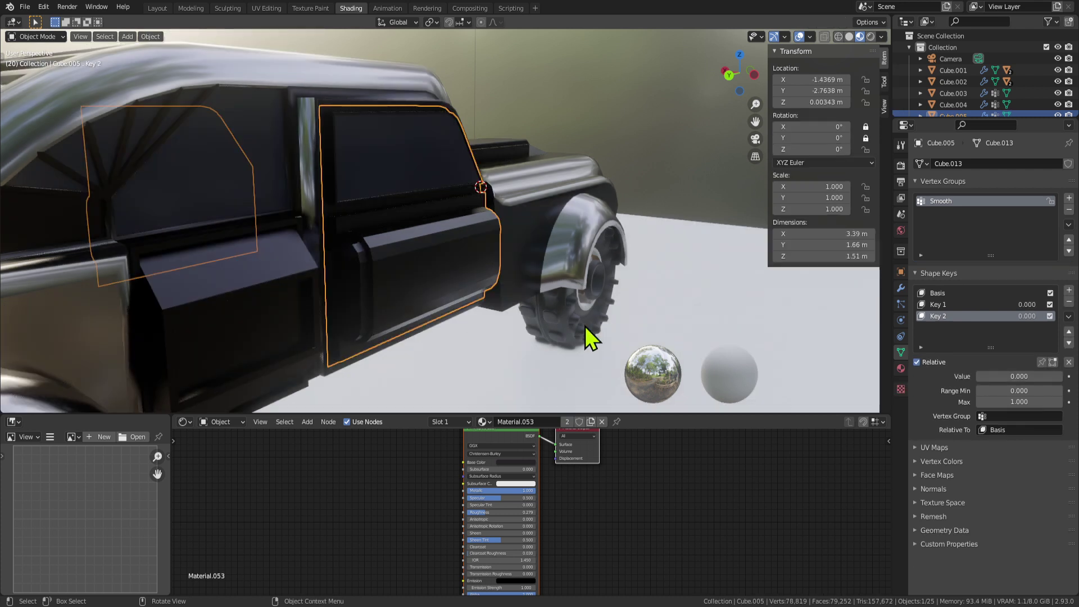
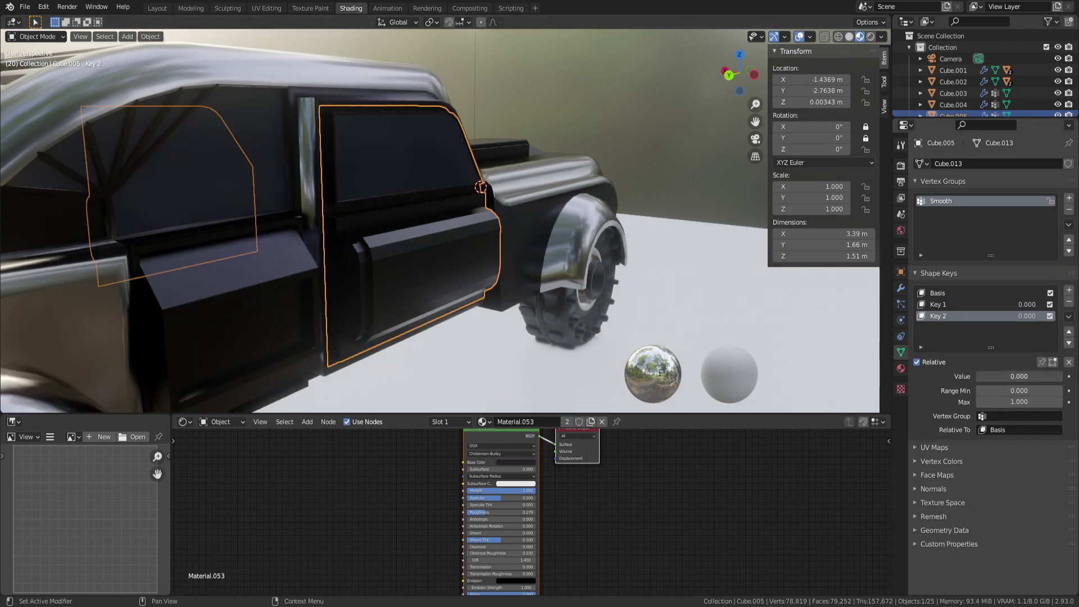
Step: Preview the third shape key on the front door by sweeping its value between 0.000 and 1.000, ending at 0.000
{"action": "mouse_move", "coordinate": [998, 376]}
{"action": "left_mouse_down"}
{"action": "mouse_move", "coordinate": [1059, 376]}
{"action": "mouse_move", "coordinate": [978, 377]}
{"action": "left_mouse_up"}
{"action": "middle_click_drag", "start_coordinate": [655, 315], "coordinate": [613, 306]}
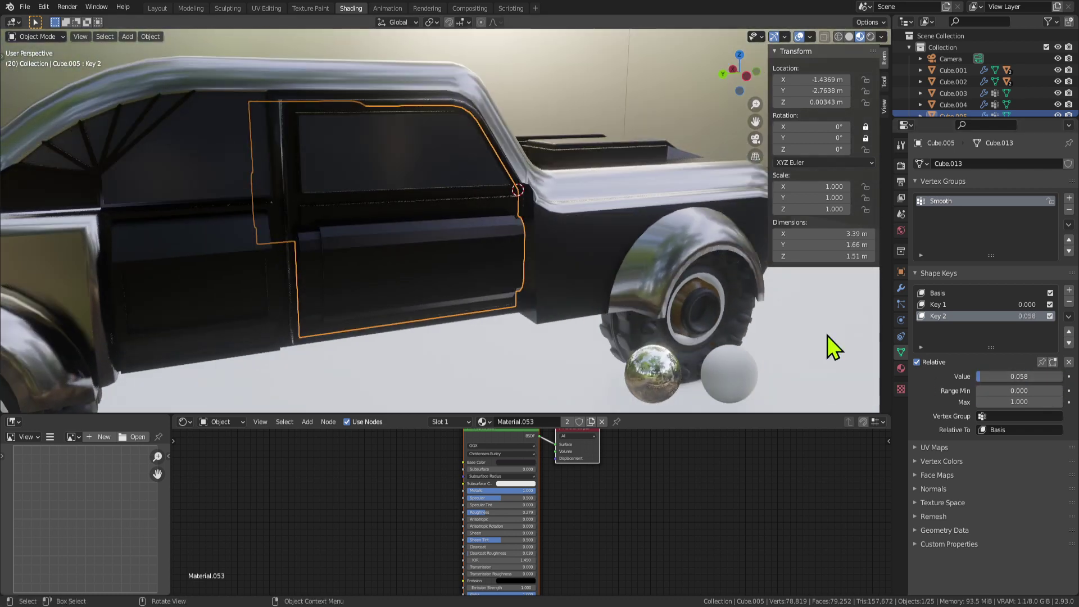
{"action": "left_click_drag", "start_coordinate": [988, 376], "coordinate": [1053, 368]}
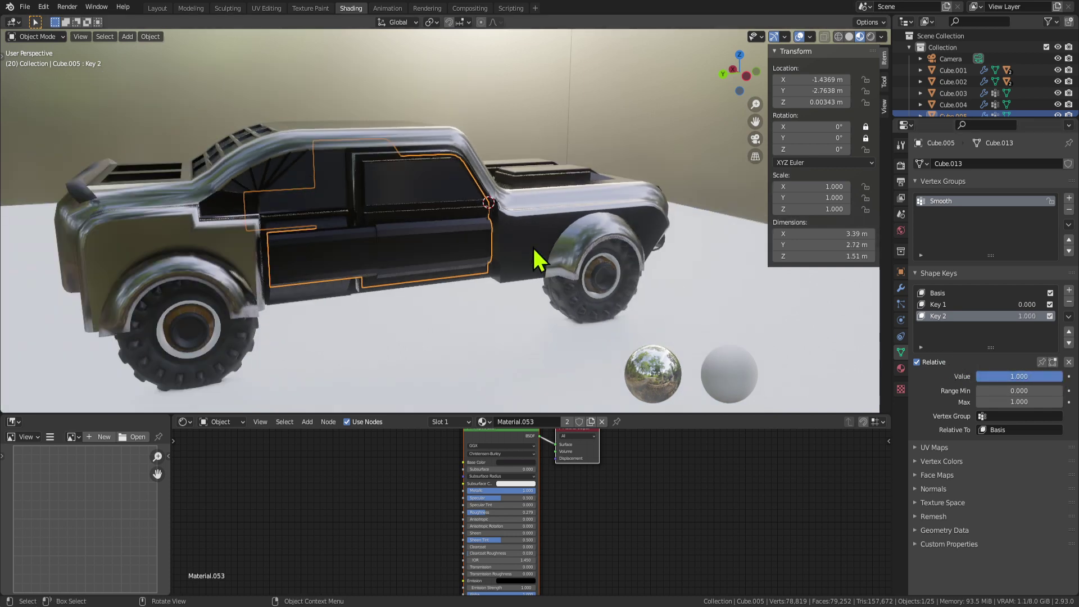
{"action": "left_click", "coordinate": [403, 110]}
{"action": "scroll", "coordinate": [504, 289], "scroll_direction": "down", "scroll_amount": 4}
{"action": "key", "text": "shift+grave"}
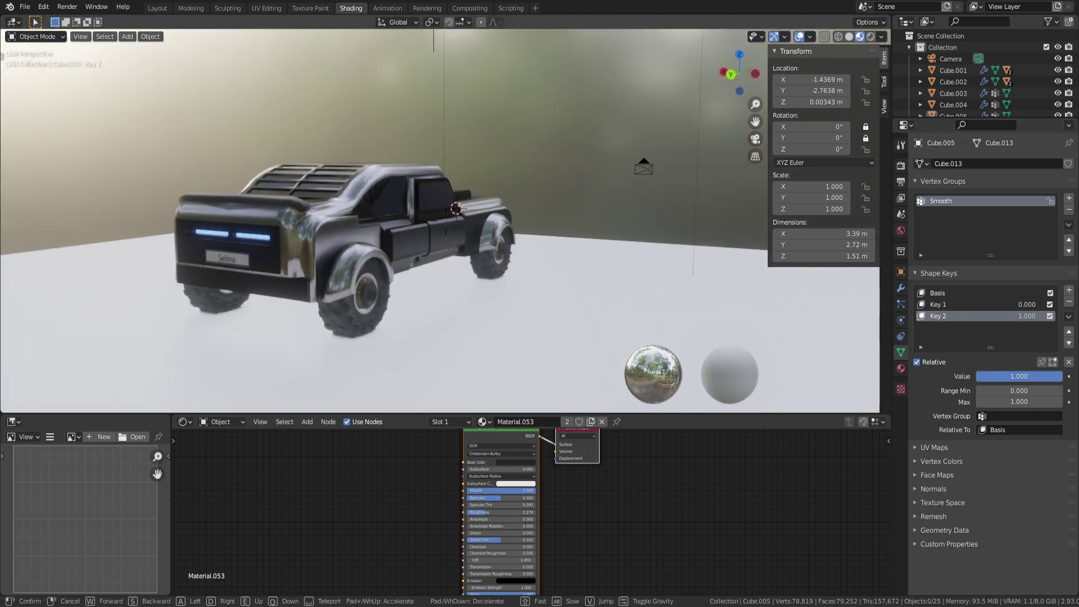
{"action": "key", "text": "w"}
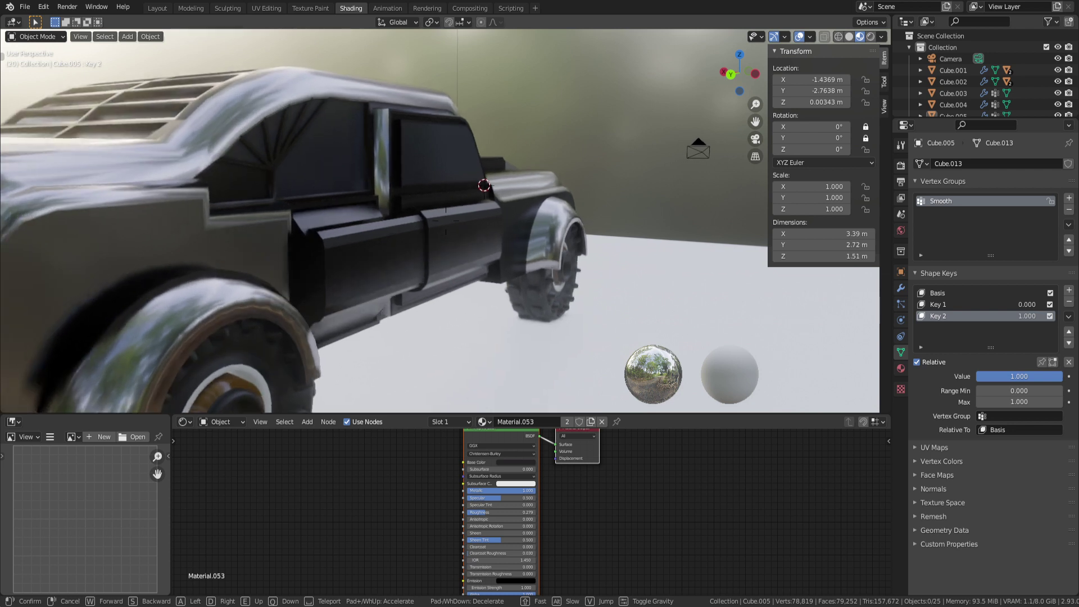
{"action": "key", "text": "Return"}
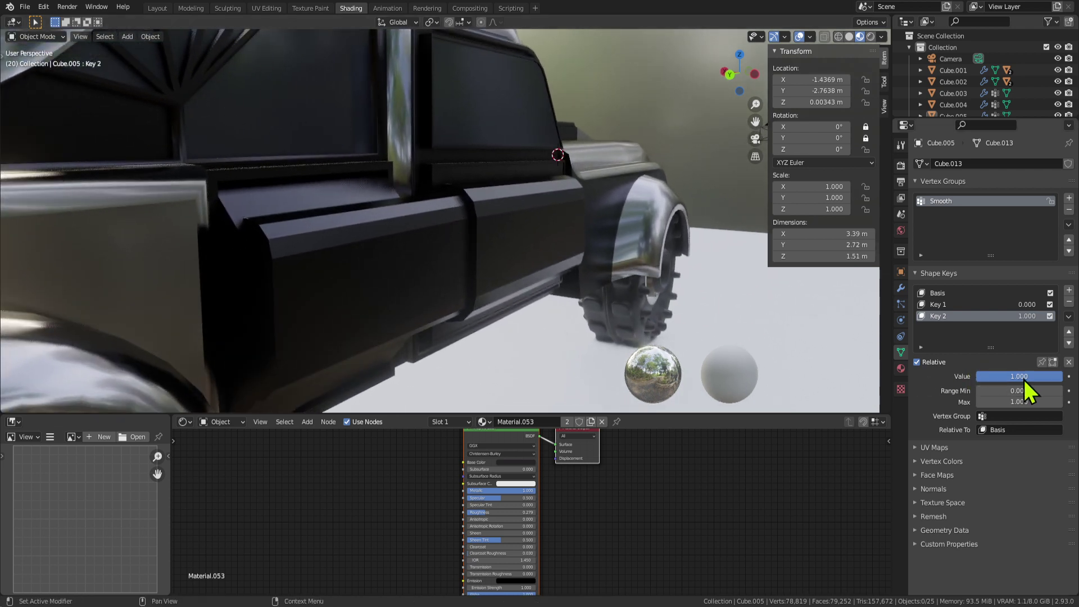
{"action": "left_click_drag", "start_coordinate": [1039, 378], "coordinate": [953, 379]}
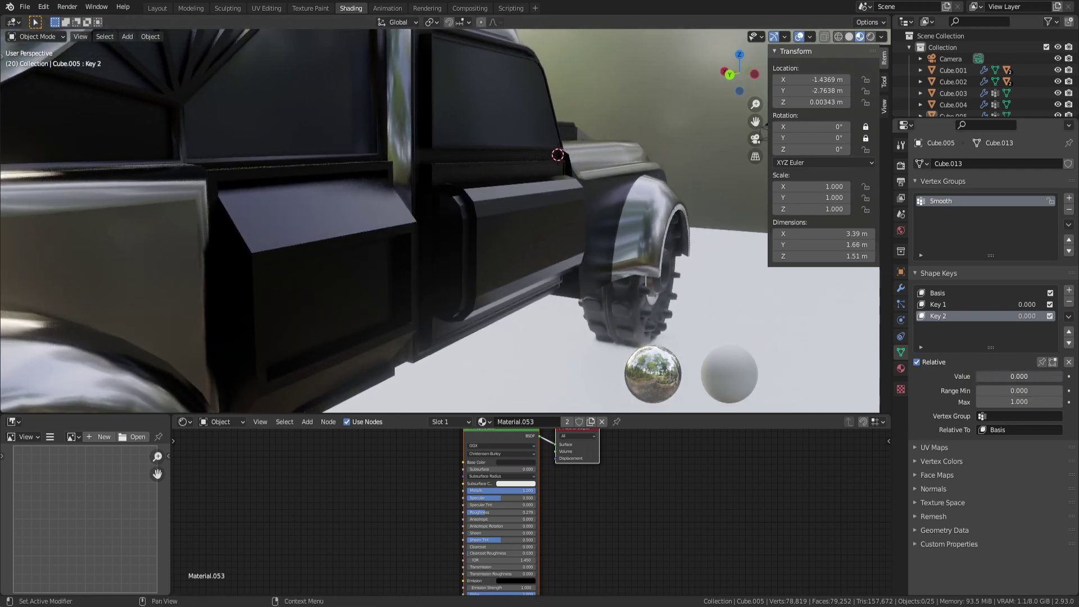
Step: Try swinging the front door open by rotating it about the Z axis
{"action": "scroll", "coordinate": [641, 286], "scroll_direction": "down", "scroll_amount": 3}
{"action": "middle_click_drag", "start_coordinate": [634, 277], "coordinate": [498, 258]}
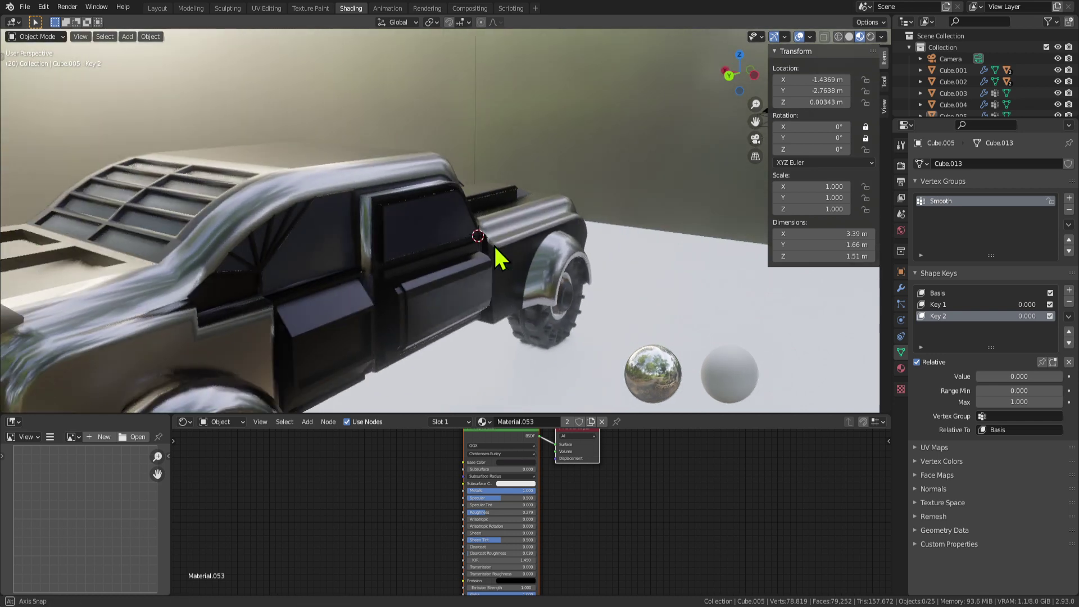
{"action": "left_click", "coordinate": [459, 265]}
{"action": "key", "text": "r"}
{"action": "key", "text": "z"}
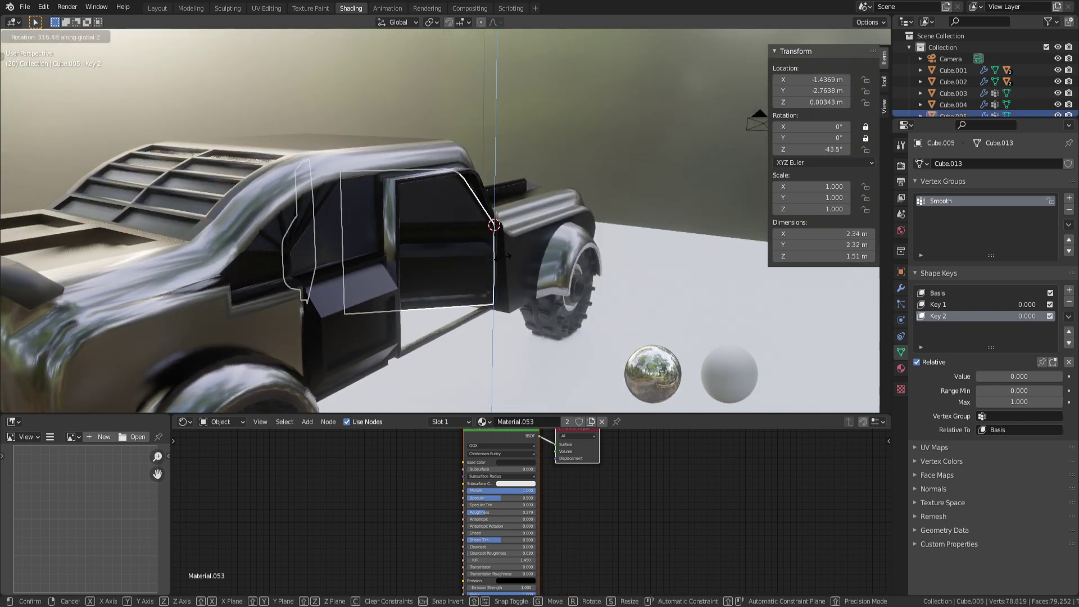
{"action": "right_click", "coordinate": [522, 390]}
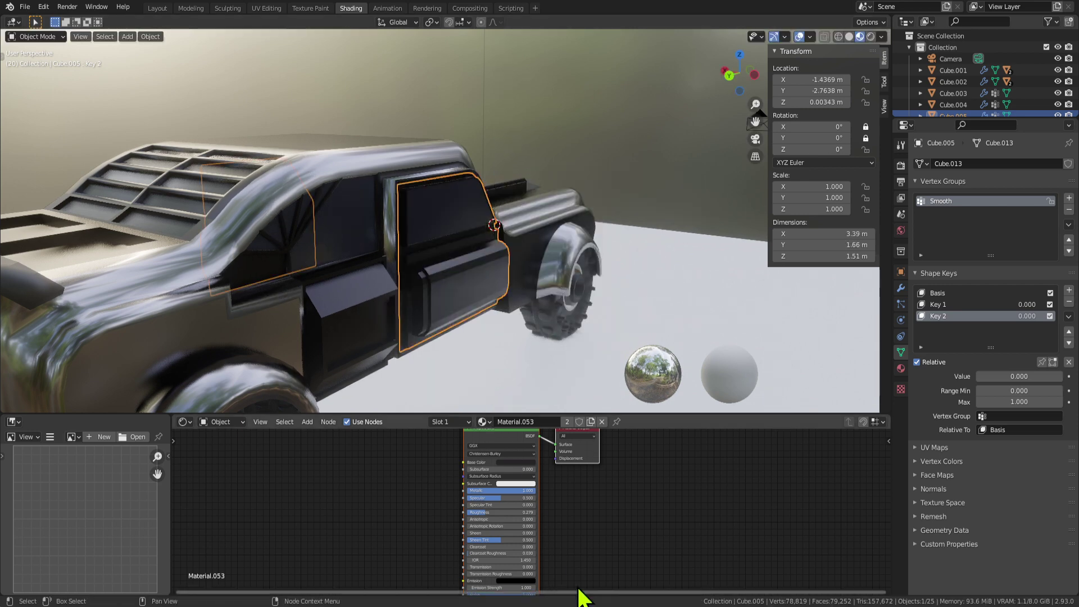
Step: Compare the front door's third shape key in object view with its shape while mesh editing is active
{"action": "scroll", "coordinate": [513, 235], "scroll_direction": "down", "scroll_amount": 3}
{"action": "scroll", "coordinate": [565, 315], "scroll_direction": "up", "scroll_amount": 1}
{"action": "mouse_move", "coordinate": [565, 314]}
{"action": "middle_mouse_down"}
{"action": "mouse_move", "coordinate": [449, 278]}
{"action": "mouse_move", "coordinate": [561, 311]}
{"action": "middle_mouse_up"}
{"action": "key", "text": "Tab"}
{"action": "key", "text": "Tab"}
{"action": "scroll", "coordinate": [329, 282], "scroll_direction": "down", "scroll_amount": 1}
{"action": "middle_click_drag", "start_coordinate": [330, 281], "coordinate": [503, 300], "text": "shift"}
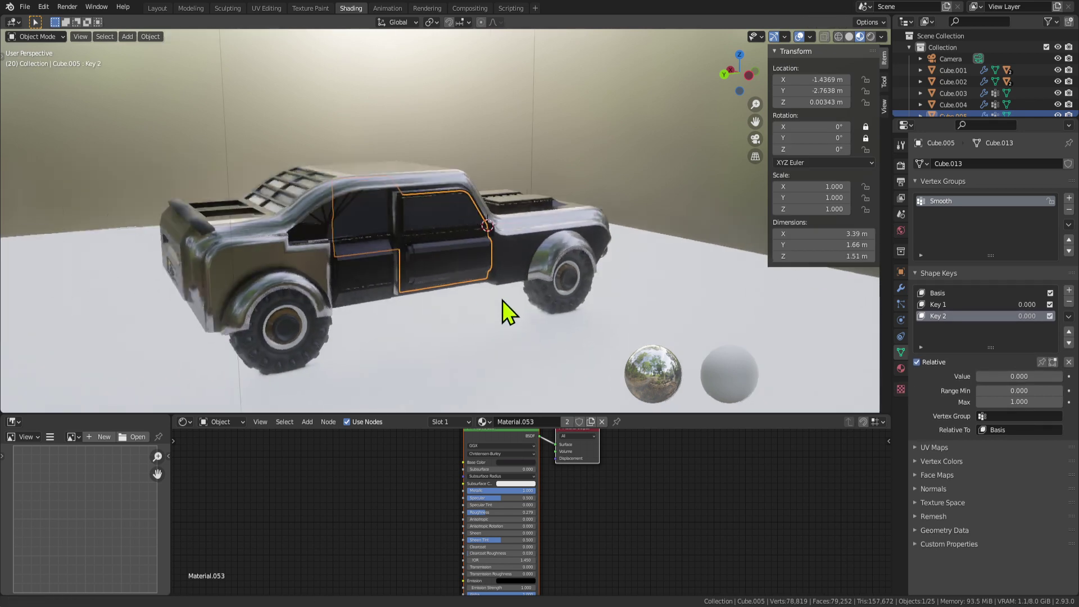
{"action": "scroll", "coordinate": [502, 300], "scroll_direction": "up", "scroll_amount": 4}
{"action": "key", "text": "Tab"}
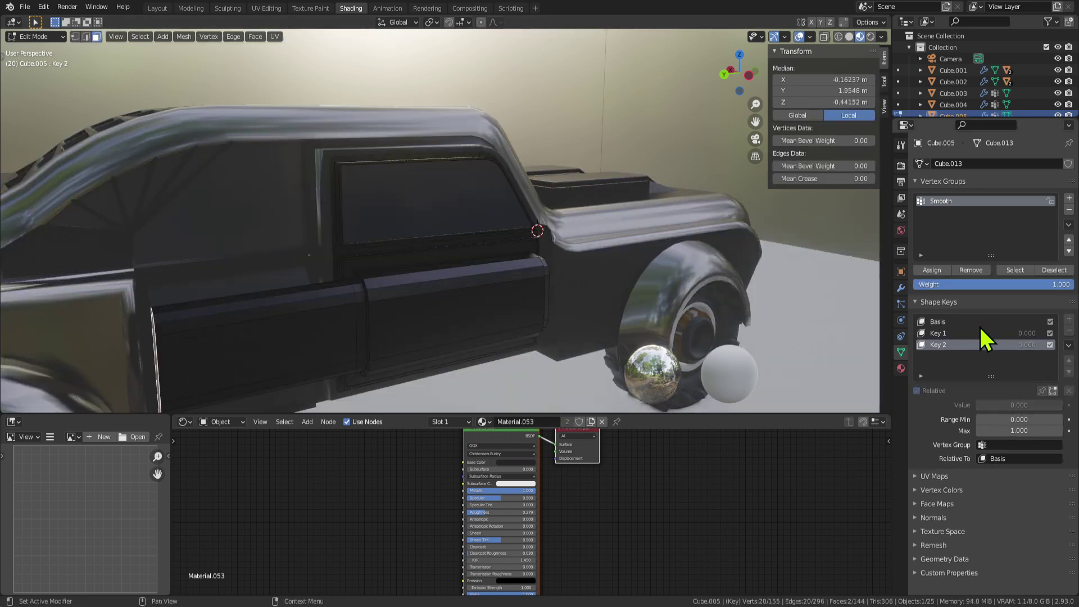
{"action": "key", "text": "Tab"}
{"action": "key", "text": "Tab"}
{"action": "key", "text": "Tab"}
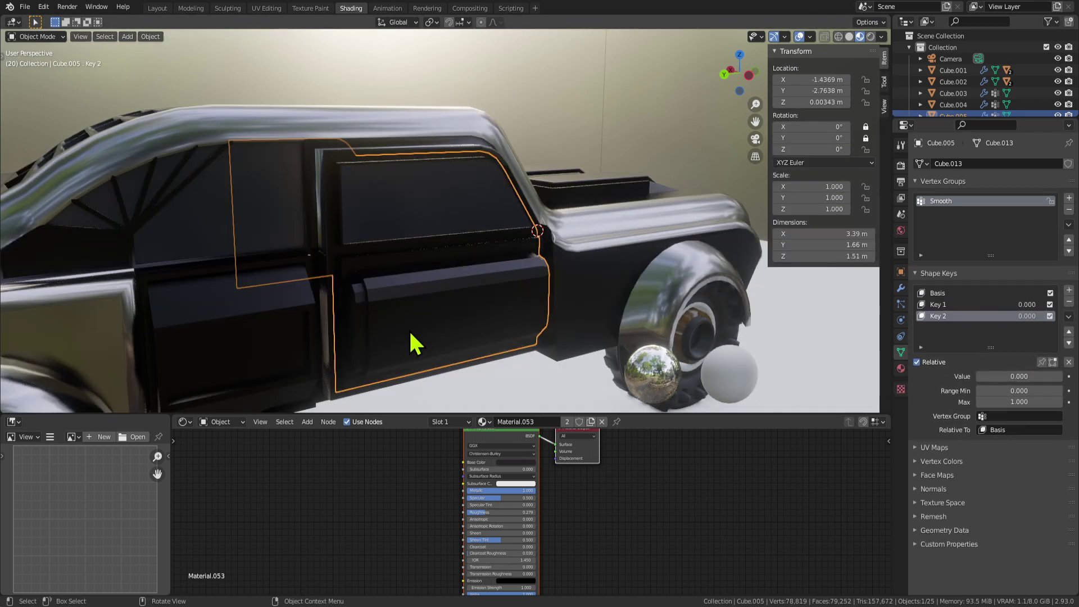
{"action": "key", "text": "Tab"}
{"action": "key", "text": "Tab"}
Step: Delete all three shape keys from the front door mesh and save the file
{"action": "left_click", "coordinate": [1068, 301]}
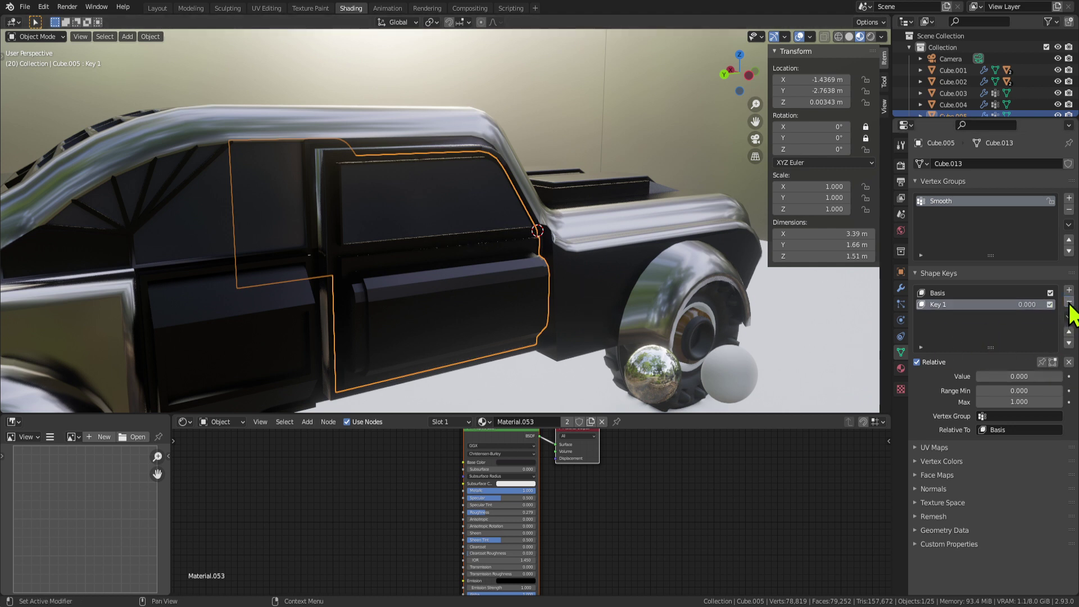
{"action": "left_click", "coordinate": [1069, 302]}
{"action": "left_click", "coordinate": [1068, 302]}
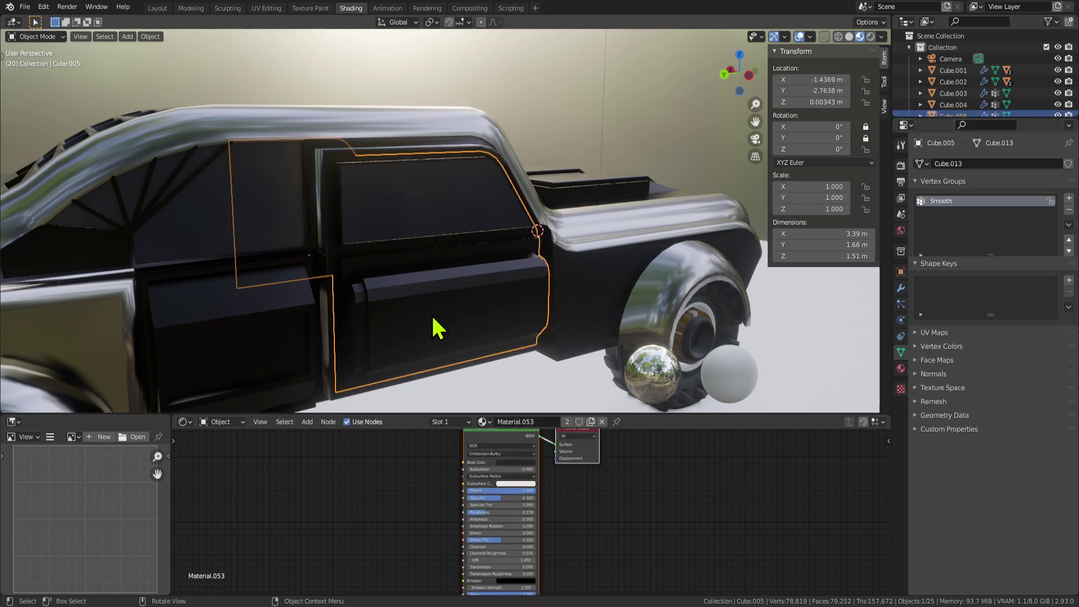
{"action": "middle_click_drag", "start_coordinate": [430, 314], "coordinate": [409, 310]}
{"action": "scroll", "coordinate": [409, 310], "scroll_direction": "down", "scroll_amount": 4}
{"action": "left_click", "coordinate": [481, 157]}
{"action": "middle_click_drag", "start_coordinate": [425, 166], "coordinate": [480, 173]}
{"action": "middle_click_drag", "start_coordinate": [397, 207], "coordinate": [497, 191], "text": "shift"}
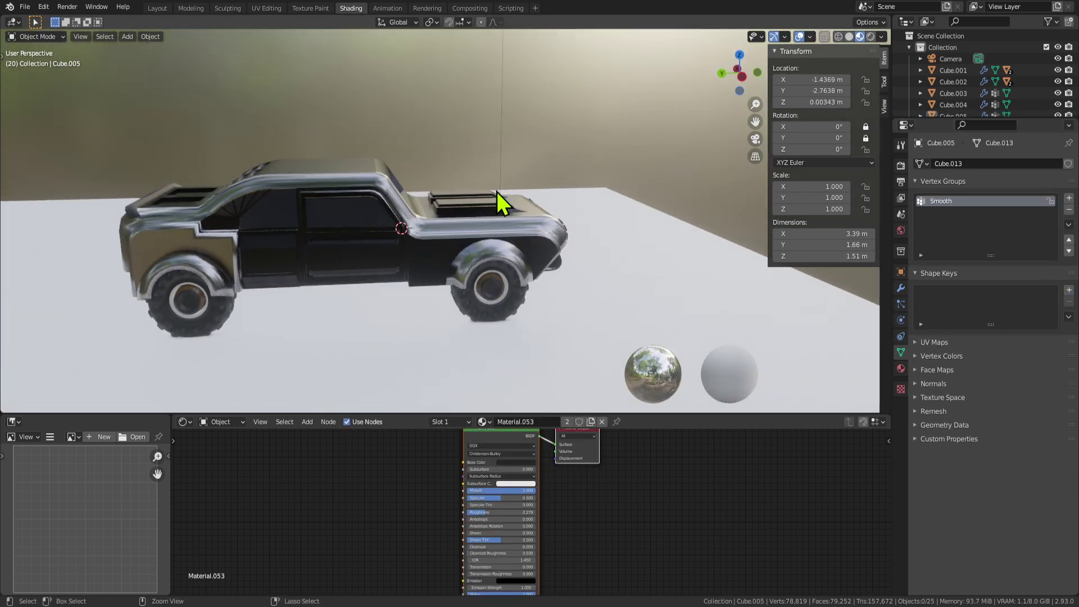
{"action": "middle_click_drag", "start_coordinate": [360, 236], "coordinate": [450, 279]}
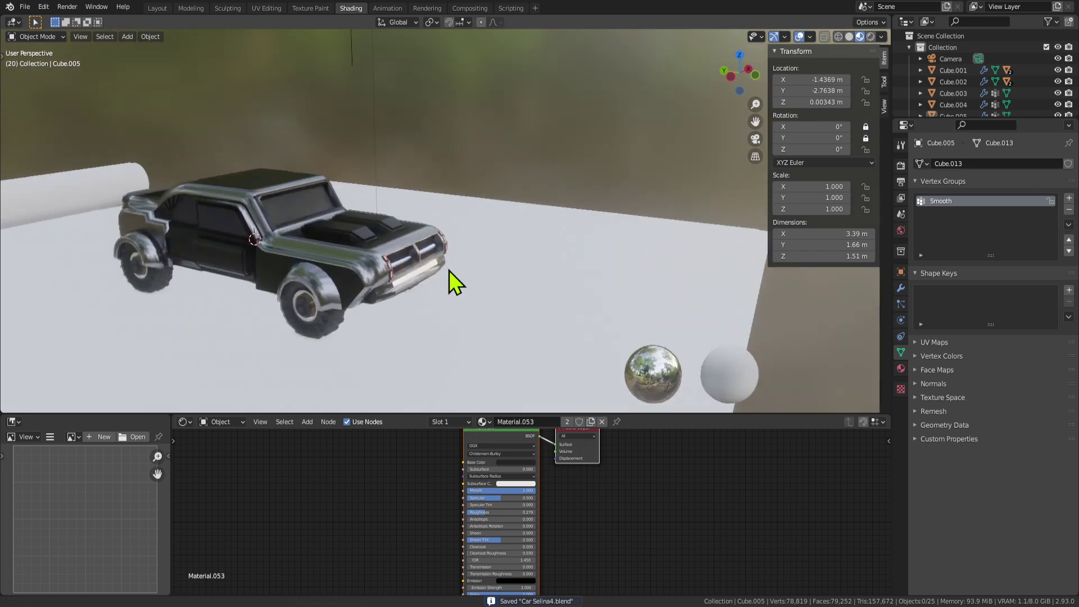
Step: Examine the car from the front and side, checking the front door with and without mesh editing active
{"action": "scroll", "coordinate": [513, 285], "scroll_direction": "up", "scroll_amount": 5}
{"action": "scroll", "coordinate": [513, 295], "scroll_direction": "down", "scroll_amount": 3}
{"action": "key", "text": "Tab"}
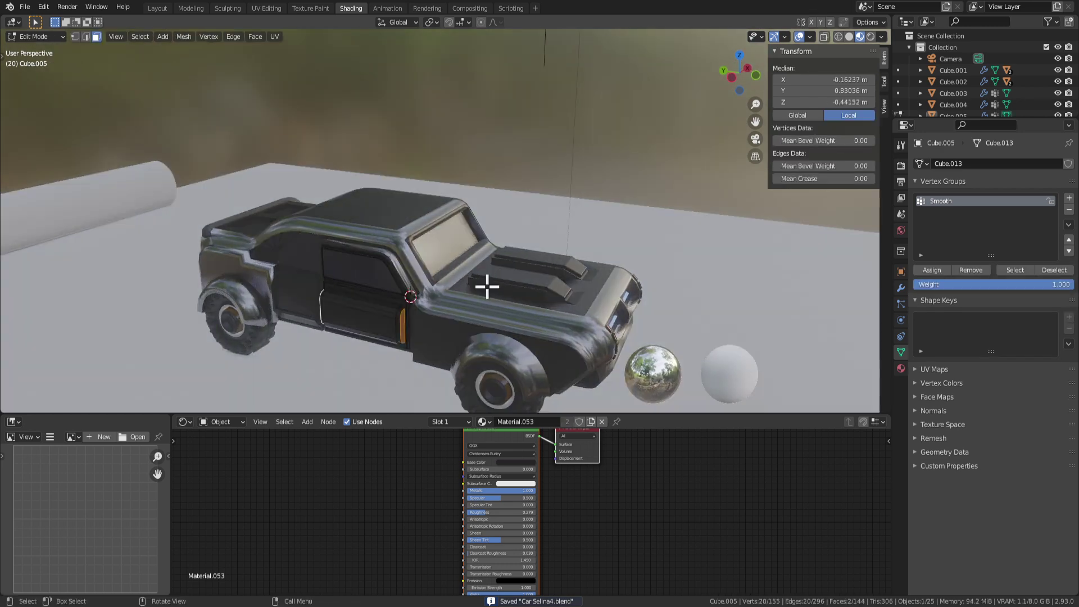
{"action": "scroll", "coordinate": [414, 245], "scroll_direction": "up", "scroll_amount": 4}
{"action": "key", "text": "Tab"}
{"action": "left_click", "coordinate": [370, 212]}
{"action": "scroll", "coordinate": [371, 211], "scroll_direction": "down", "scroll_amount": 3}
{"action": "left_click", "coordinate": [366, 214]}
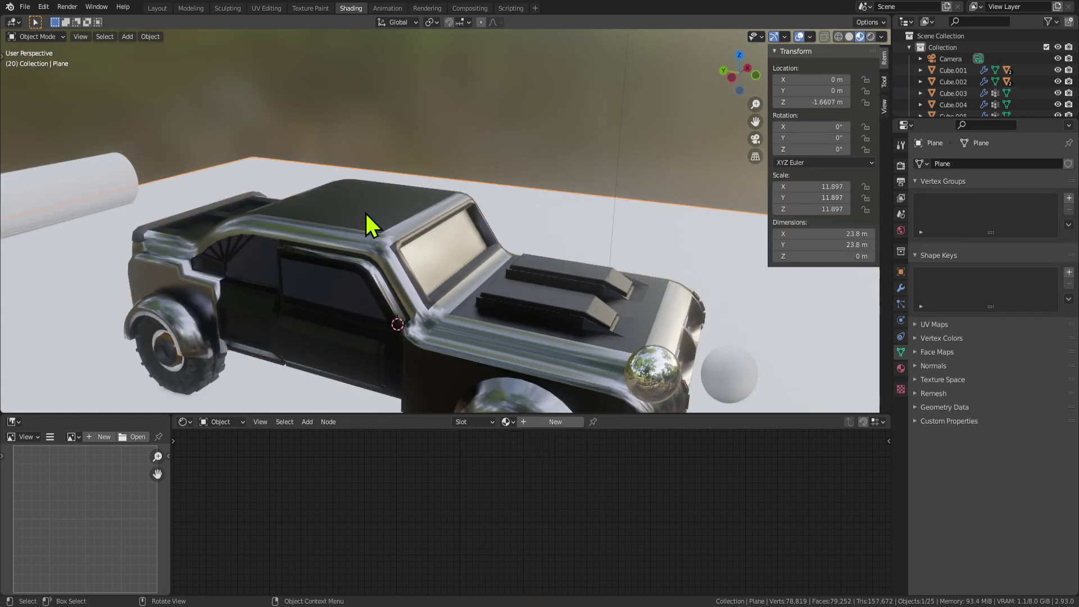
{"action": "middle_click_drag", "start_coordinate": [382, 217], "coordinate": [326, 215]}
{"action": "scroll", "coordinate": [320, 212], "scroll_direction": "up", "scroll_amount": 3}
{"action": "scroll", "coordinate": [319, 212], "scroll_direction": "down", "scroll_amount": 2}
{"action": "middle_click_drag", "start_coordinate": [410, 217], "coordinate": [459, 246]}
Step: Edit the main car body mesh and select four separate faces around its front corner beside the red lights
{"action": "left_click", "coordinate": [419, 274]}
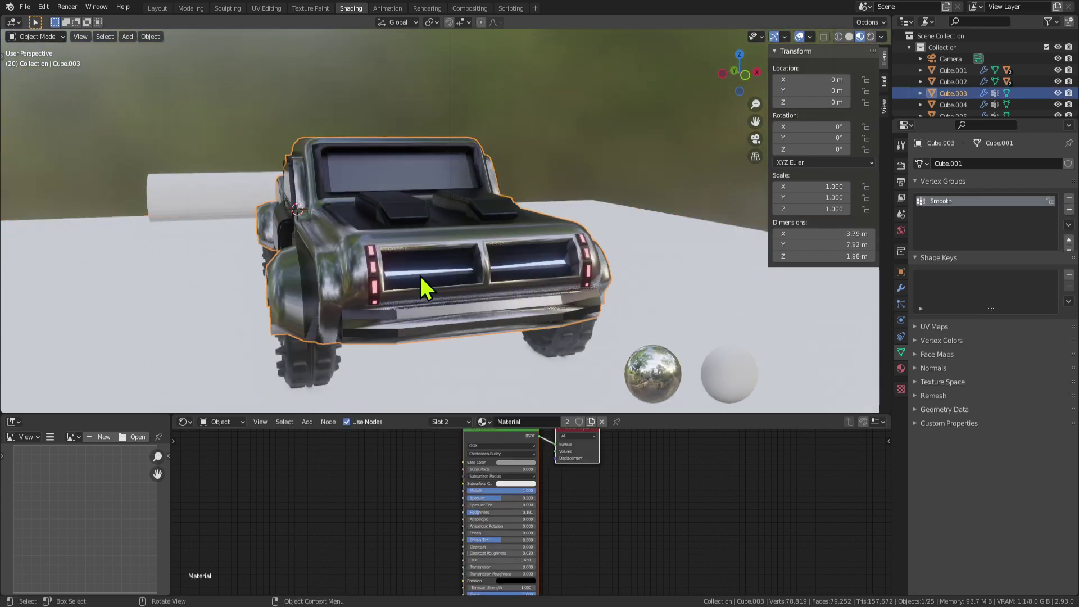
{"action": "key", "text": "Tab"}
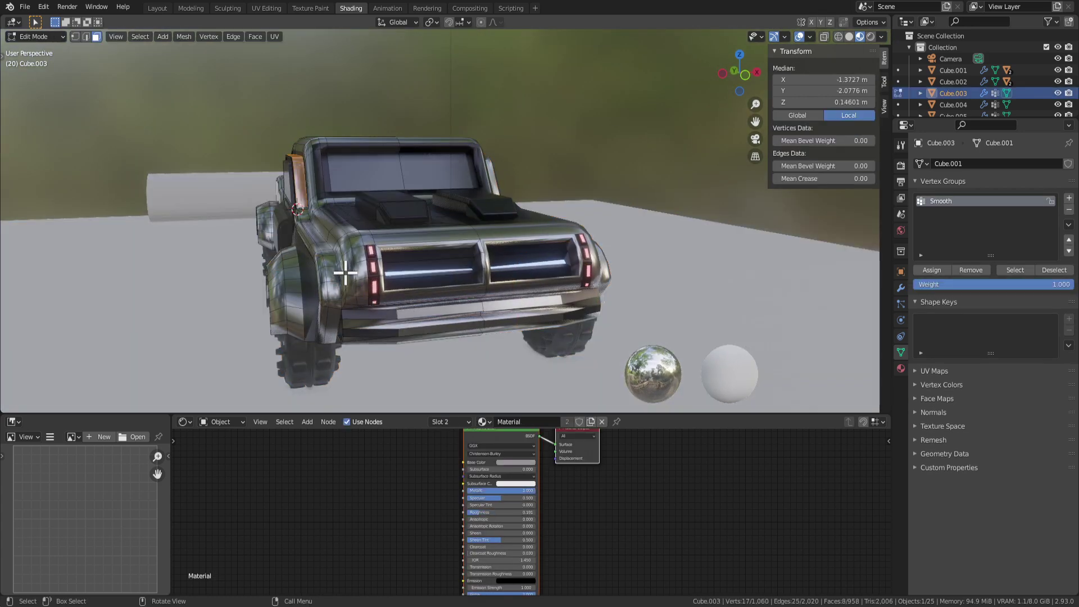
{"action": "key", "text": "KP_Decimal"}
{"action": "middle_click_drag", "start_coordinate": [393, 302], "coordinate": [322, 162]}
{"action": "left_click", "coordinate": [335, 159]}
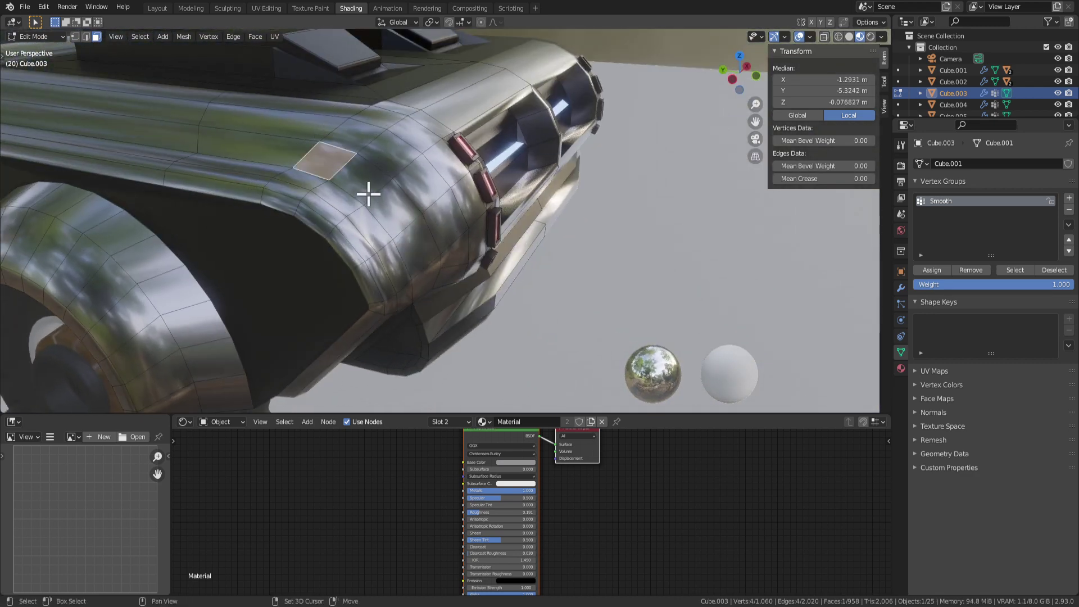
{"action": "left_click", "coordinate": [391, 209], "text": "shift"}
{"action": "middle_click_drag", "start_coordinate": [431, 271], "coordinate": [482, 294]}
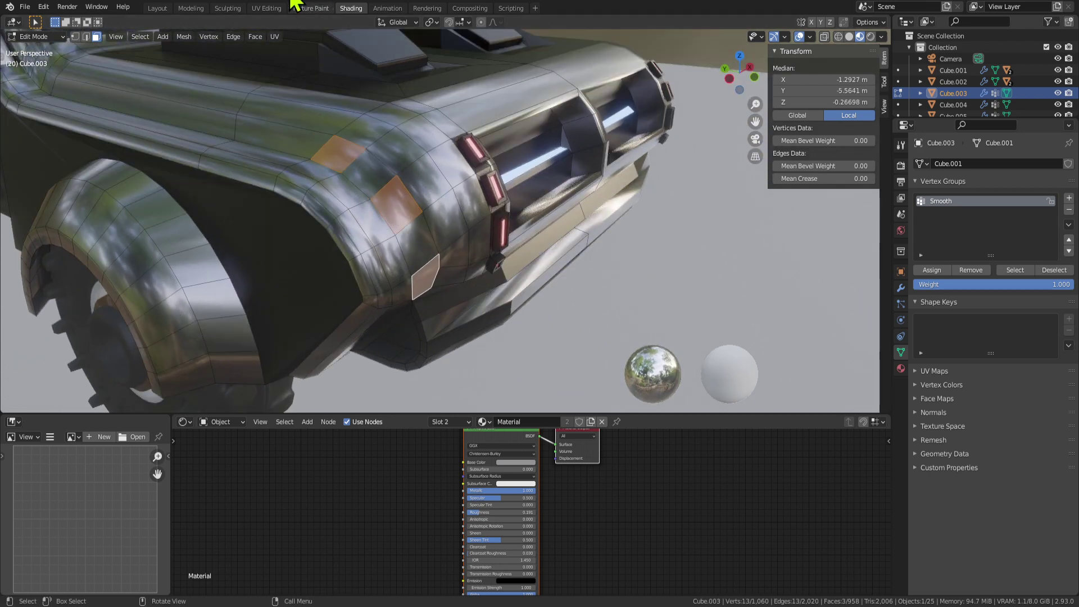
{"action": "middle_click_drag", "start_coordinate": [303, 90], "coordinate": [280, 164]}
{"action": "left_click", "coordinate": [293, 156]}
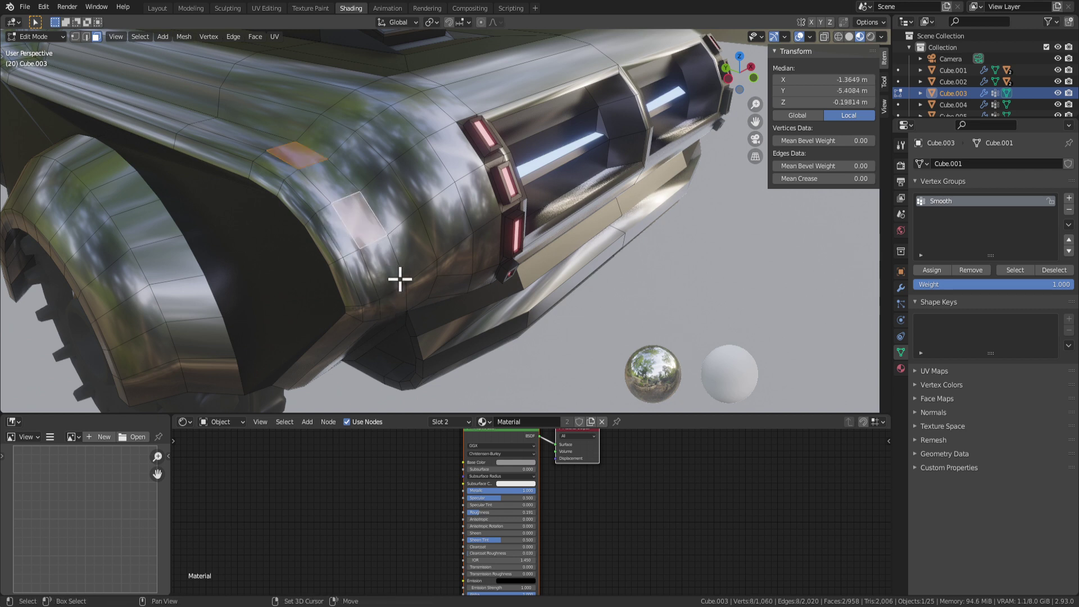
{"action": "left_click", "coordinate": [373, 268]}
{"action": "left_click", "coordinate": [430, 202], "text": "shift"}
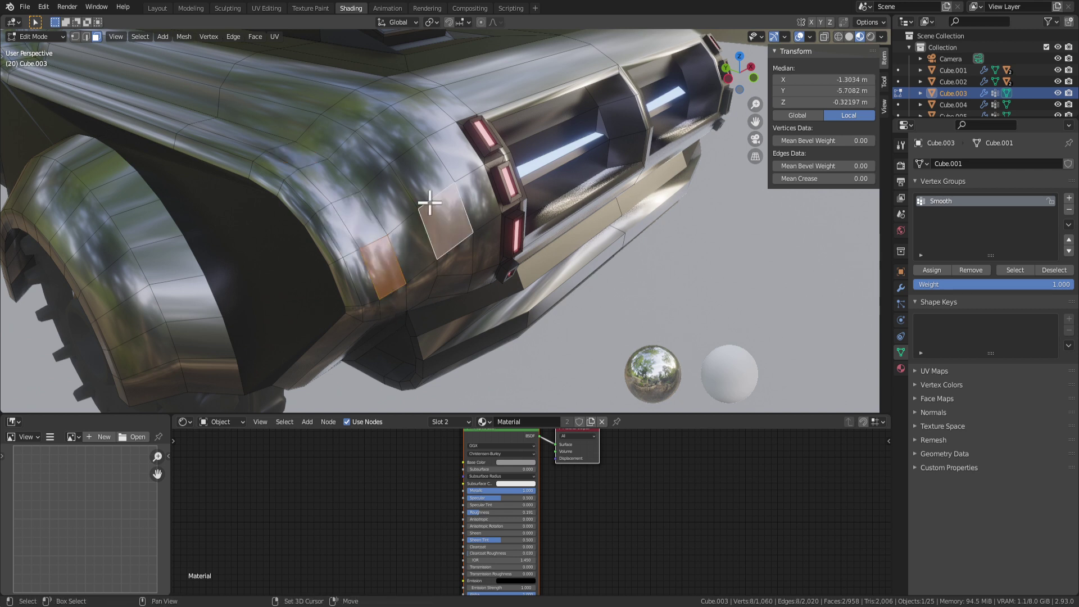
{"action": "left_click", "coordinate": [388, 133], "text": "shift"}
{"action": "left_click", "coordinate": [314, 177], "text": "shift"}
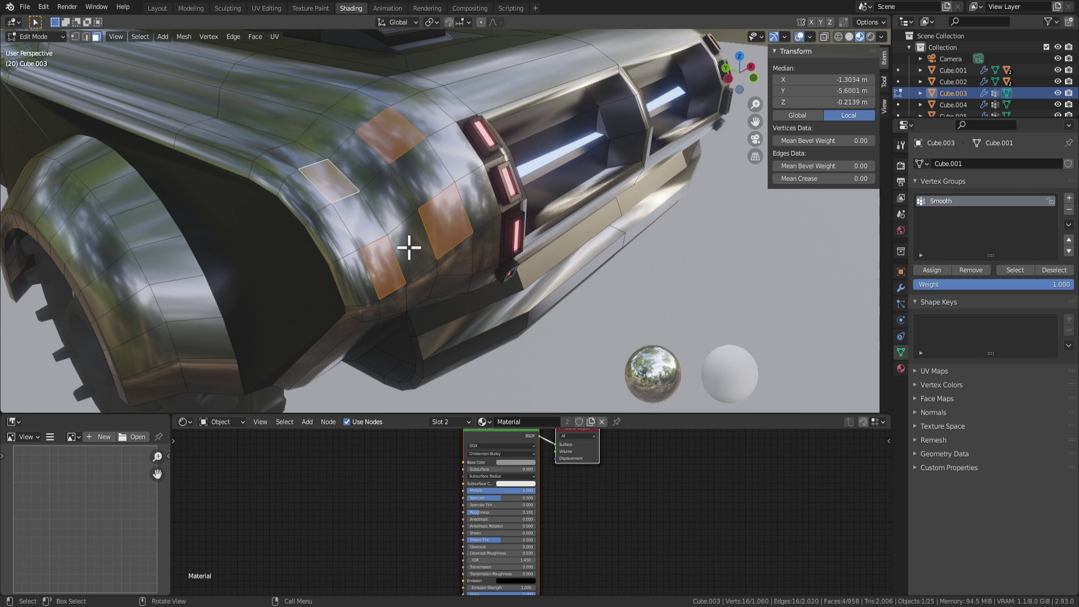
Step: Examine the body's front corner and hood from the side, with and without mesh editing active
{"action": "middle_click_drag", "start_coordinate": [475, 288], "coordinate": [341, 265]}
{"action": "key", "text": "Tab"}
{"action": "key", "text": "Tab"}
{"action": "scroll", "coordinate": [458, 251], "scroll_direction": "up", "scroll_amount": 4}
{"action": "scroll", "coordinate": [458, 233], "scroll_direction": "down", "scroll_amount": 5}
{"action": "key", "text": "Tab"}
{"action": "key", "text": "Tab"}
{"action": "scroll", "coordinate": [328, 226], "scroll_direction": "up", "scroll_amount": 2}
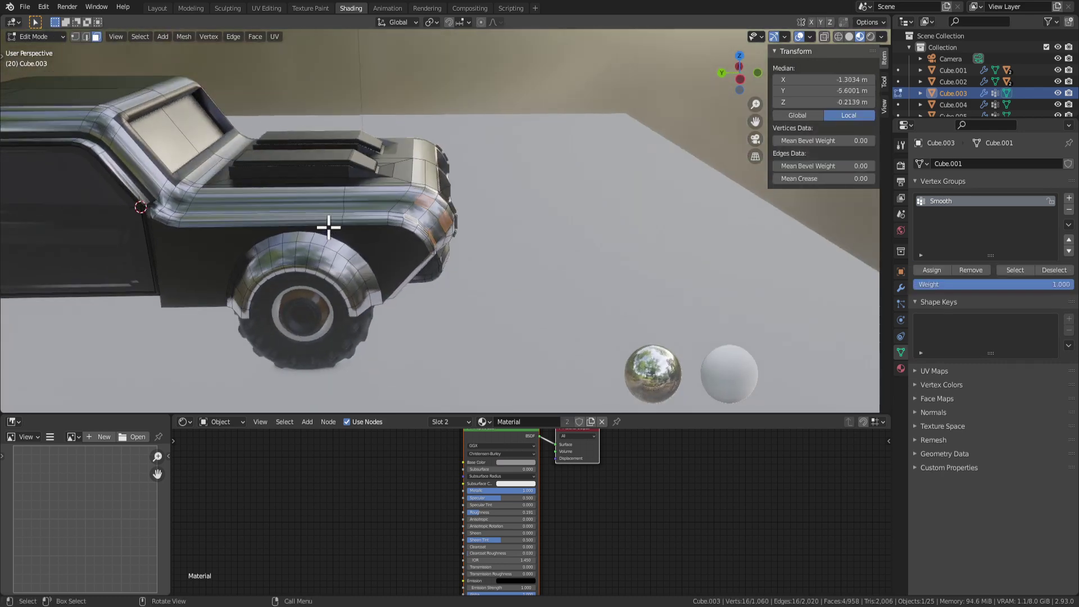
{"action": "key", "text": "Tab"}
Step: Select the front door and open its mesh for editing
{"action": "left_click", "coordinate": [606, 123]}
{"action": "middle_click_drag", "start_coordinate": [606, 123], "coordinate": [363, 313]}
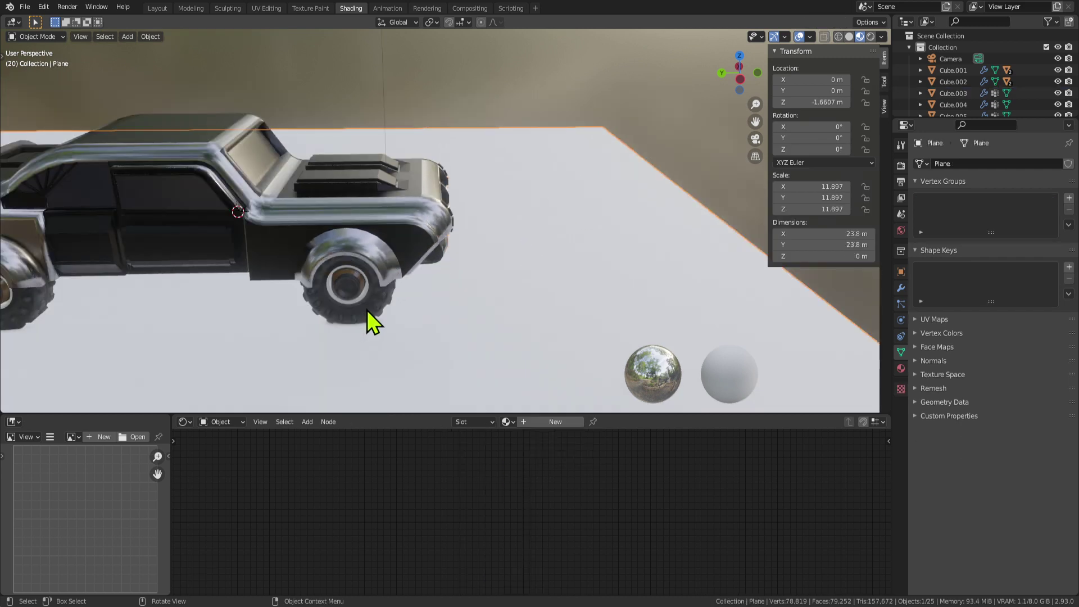
{"action": "left_click", "coordinate": [234, 276]}
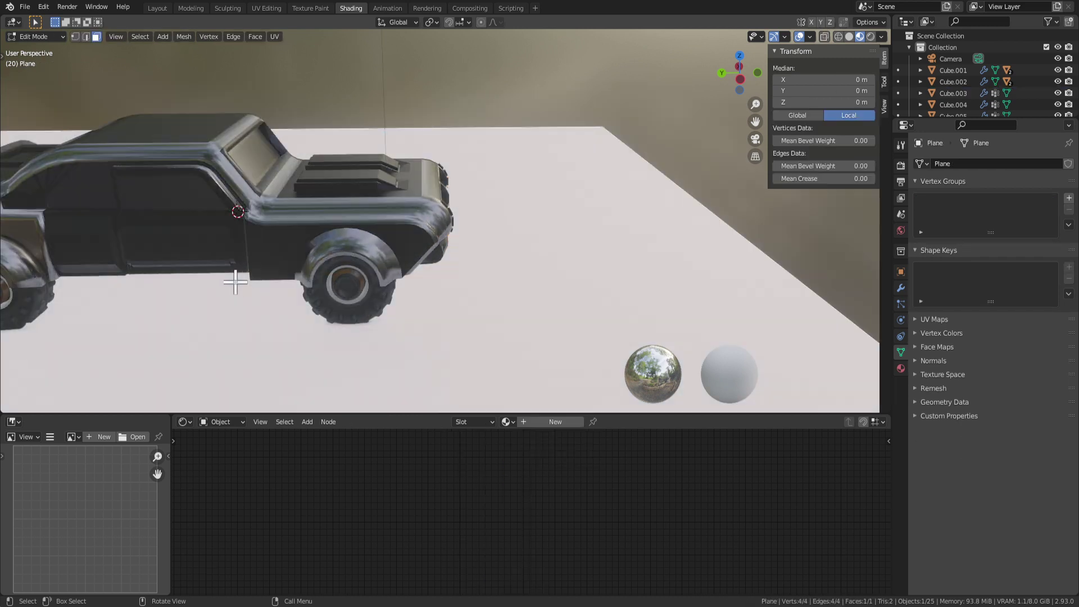
{"action": "left_click", "coordinate": [215, 263]}
{"action": "middle_click_drag", "start_coordinate": [215, 263], "coordinate": [523, 320]}
{"action": "scroll", "coordinate": [568, 332], "scroll_direction": "up", "scroll_amount": 3}
{"action": "key", "text": "Tab"}
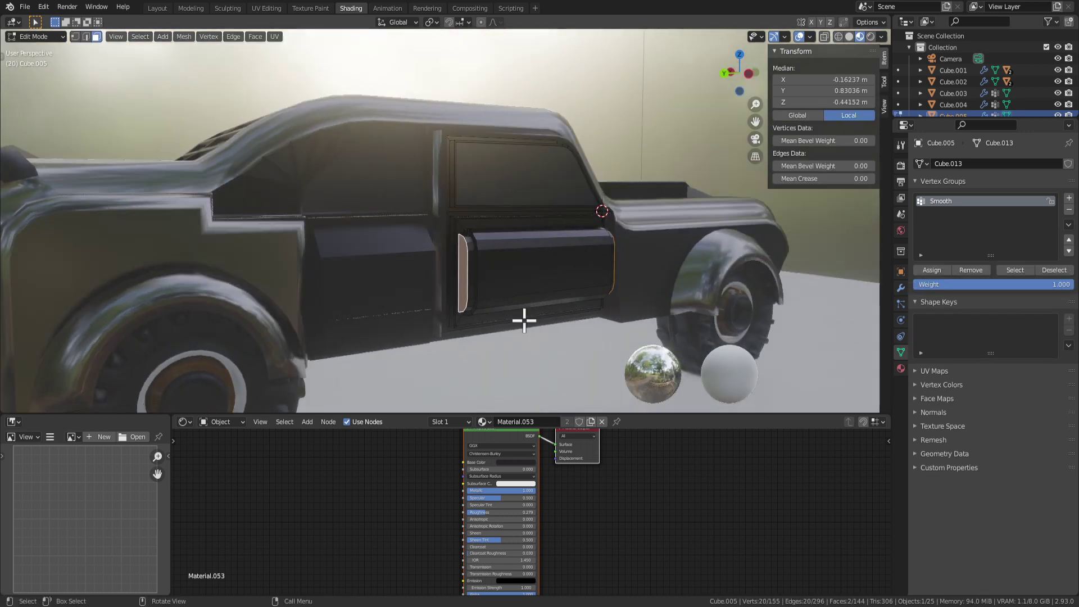
Step: Select the outer face and the beveled faces of the front door's raised panel
{"action": "left_click", "coordinate": [534, 265]}
{"action": "middle_click_drag", "start_coordinate": [534, 264], "coordinate": [516, 261]}
{"action": "left_click", "coordinate": [507, 266]}
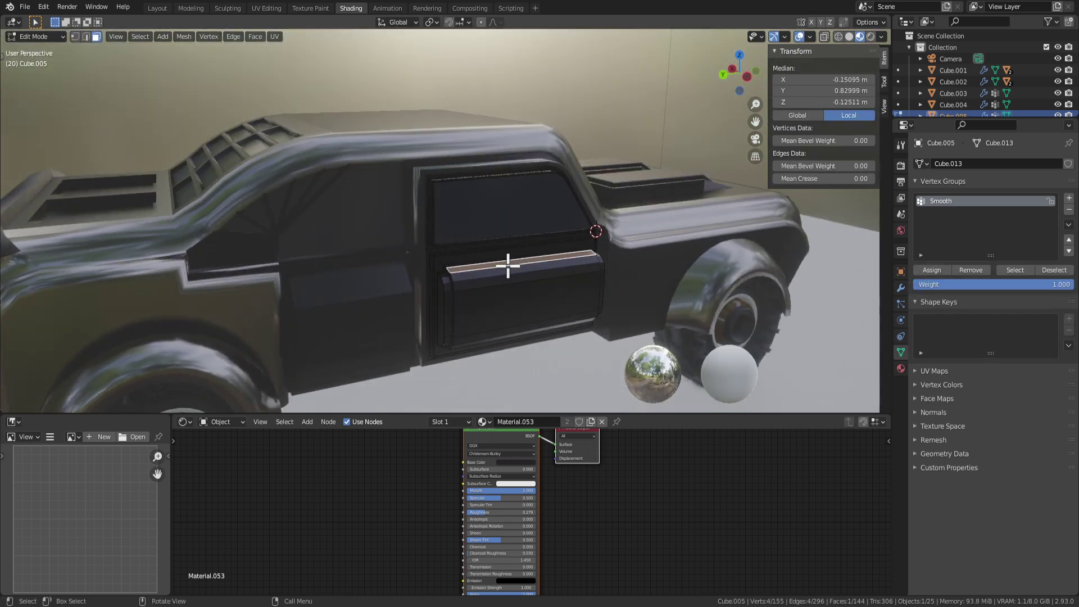
{"action": "left_click", "coordinate": [515, 299], "text": "shift"}
{"action": "left_click", "coordinate": [540, 325], "text": "shift"}
{"action": "middle_click_drag", "start_coordinate": [540, 326], "coordinate": [528, 294]}
{"action": "left_click", "coordinate": [521, 285], "text": "shift"}
{"action": "left_click", "coordinate": [514, 292], "text": "shift"}
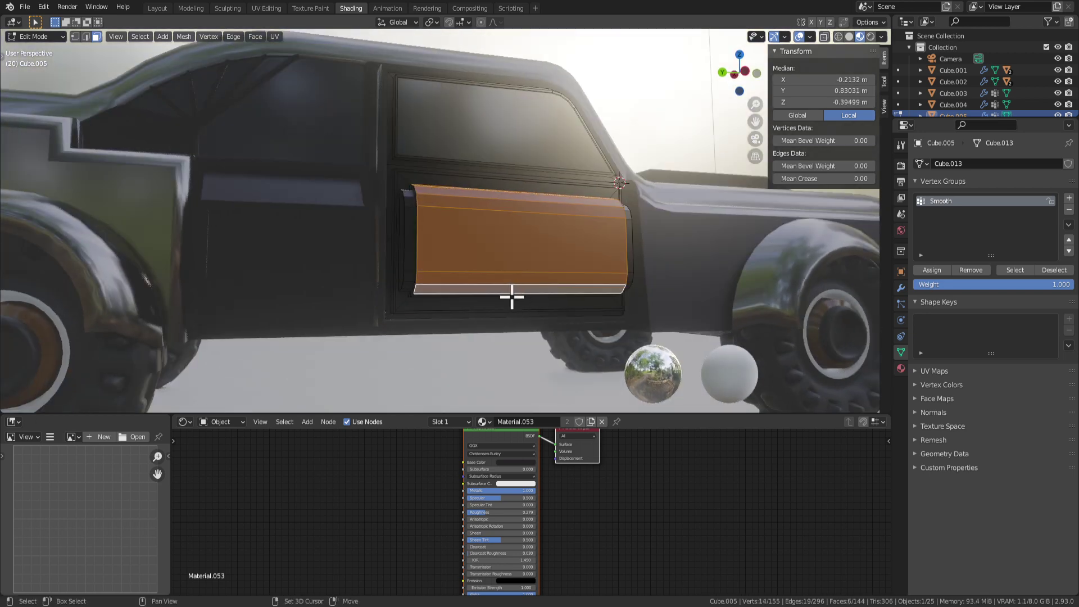
{"action": "left_click", "coordinate": [514, 298], "text": "shift"}
{"action": "key", "text": "ctrl+z"}
{"action": "left_click", "coordinate": [433, 294], "text": "shift"}
{"action": "middle_click_drag", "start_coordinate": [561, 298], "coordinate": [465, 318]}
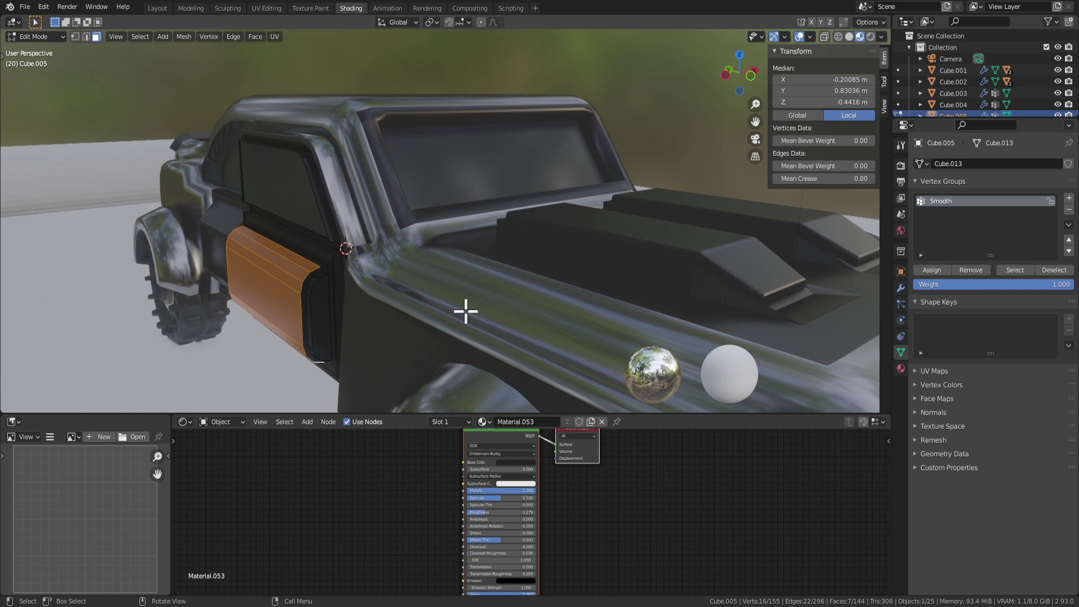
Step: Apply Shade Flat to the selected door panel faces and return to object mode
{"action": "right_click", "coordinate": [313, 276]}
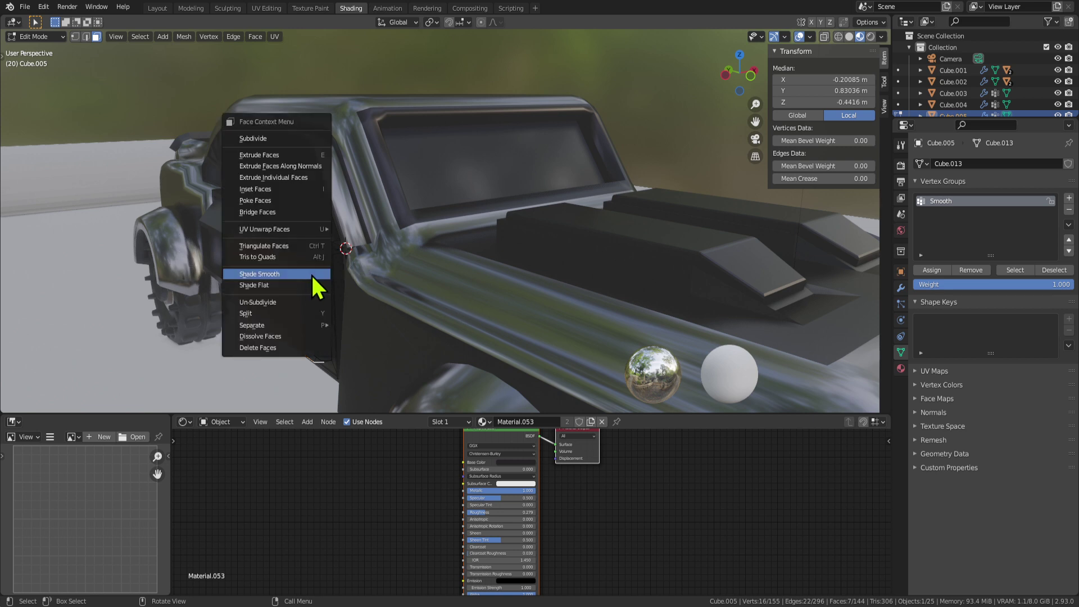
{"action": "left_click", "coordinate": [281, 286]}
{"action": "key", "text": "Tab"}
{"action": "middle_click_drag", "start_coordinate": [387, 322], "coordinate": [636, 129]}
{"action": "scroll", "coordinate": [506, 330], "scroll_direction": "up", "scroll_amount": 4}
{"action": "left_click", "coordinate": [531, 334]}
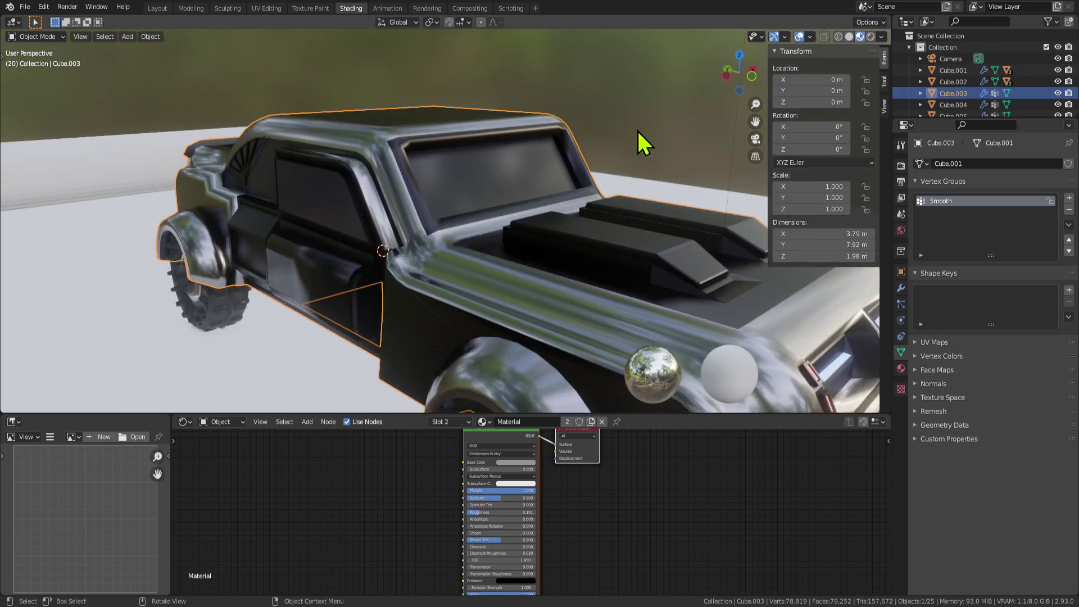
Step: Inspect the shading of the front door and fender from several angles, in both object and mesh editing modes
{"action": "scroll", "coordinate": [528, 291], "scroll_direction": "down", "scroll_amount": 3}
{"action": "scroll", "coordinate": [530, 293], "scroll_direction": "up", "scroll_amount": 3}
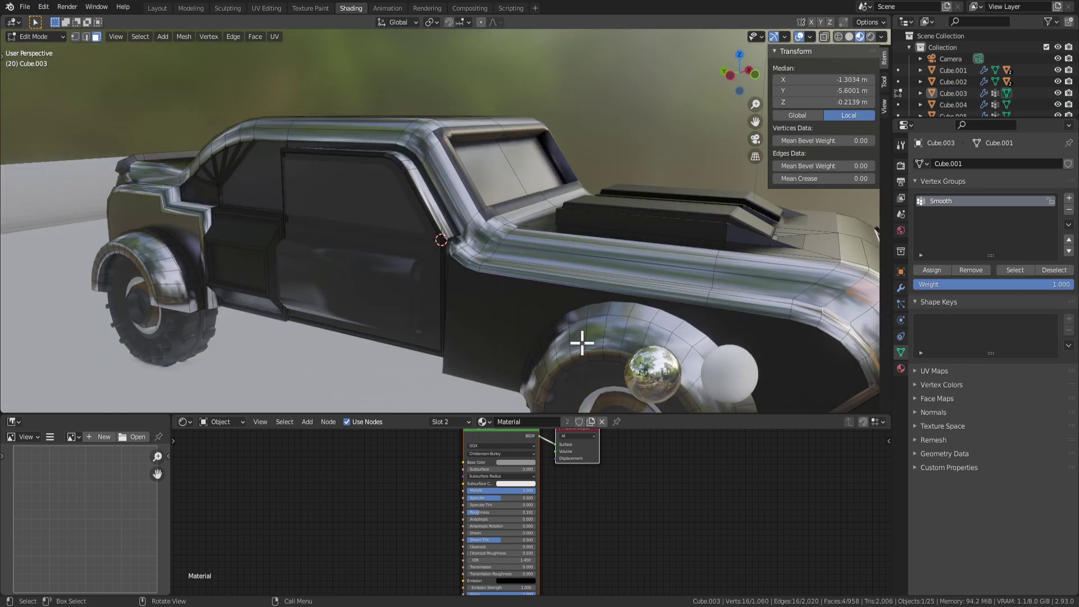
{"action": "scroll", "coordinate": [502, 289], "scroll_direction": "up", "scroll_amount": 2}
{"action": "key", "text": "Tab"}
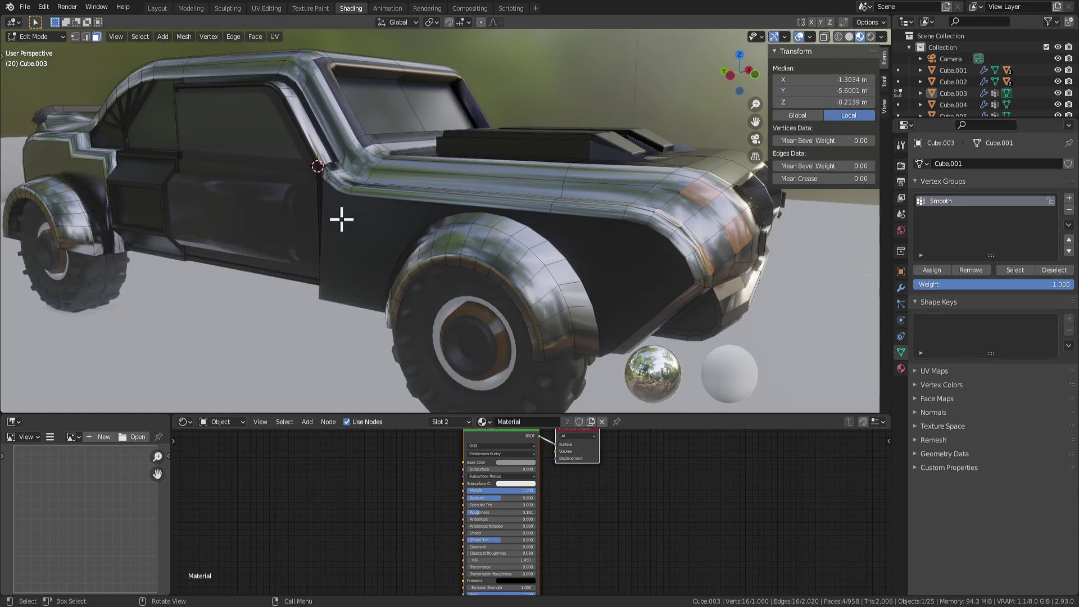
{"action": "key", "text": "Tab"}
{"action": "left_click", "coordinate": [477, 271]}
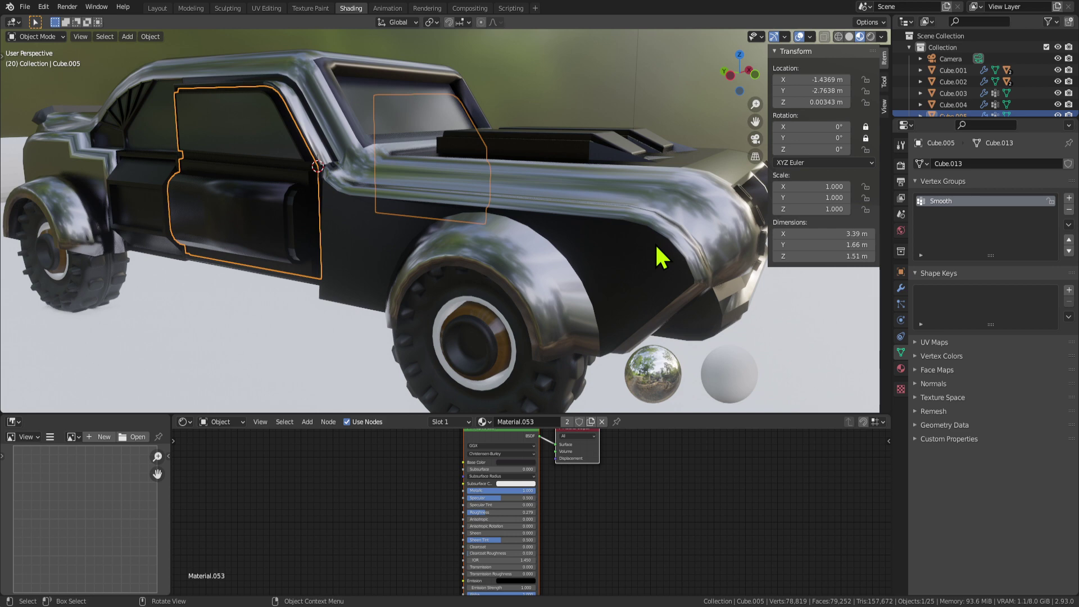
{"action": "middle_click_drag", "start_coordinate": [523, 174], "coordinate": [554, 187]}
{"action": "scroll", "coordinate": [534, 150], "scroll_direction": "down", "scroll_amount": 5}
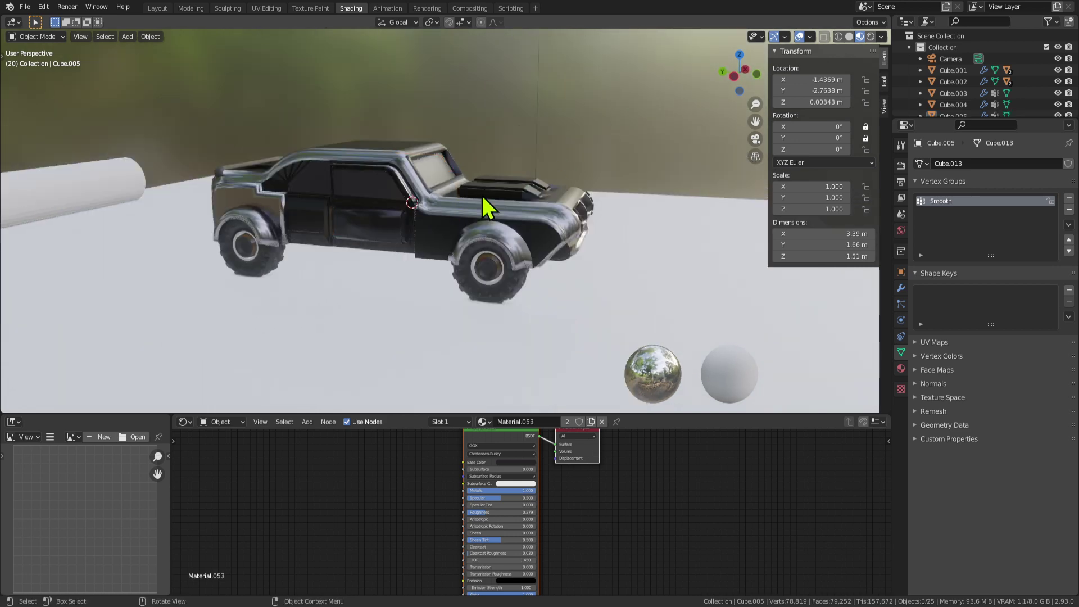
Step: Try to inset the selected faces of the front door's raised panel
{"action": "key", "text": "Tab"}
{"action": "scroll", "coordinate": [353, 243], "scroll_direction": "up", "scroll_amount": 3}
{"action": "middle_click_drag", "start_coordinate": [355, 244], "coordinate": [447, 266]}
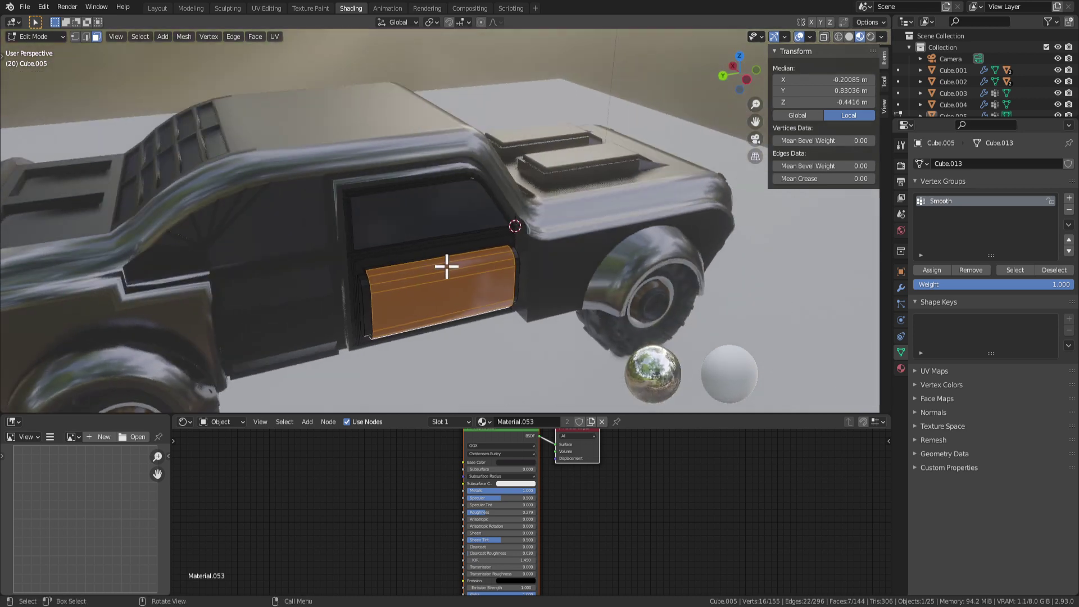
{"action": "scroll", "coordinate": [532, 310], "scroll_direction": "up", "scroll_amount": 2}
{"action": "key", "text": "i"}
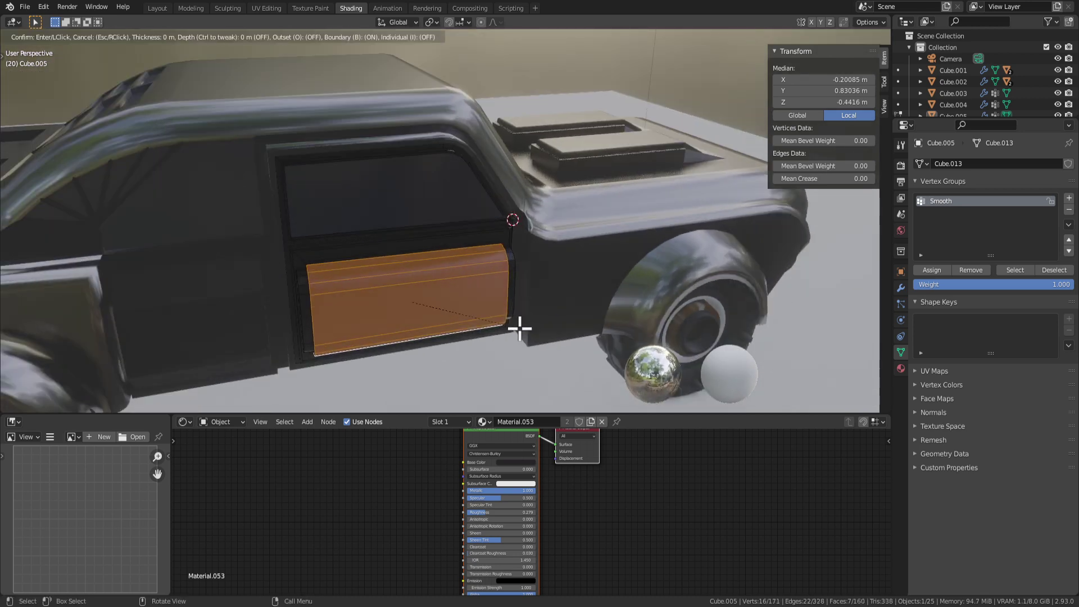
{"action": "left_click", "coordinate": [508, 324]}
{"action": "key", "text": "Tab"}
{"action": "middle_click_drag", "start_coordinate": [527, 315], "coordinate": [504, 308]}
Step: Try to inset the body's side face around the front wheel arch
{"action": "left_click", "coordinate": [376, 233]}
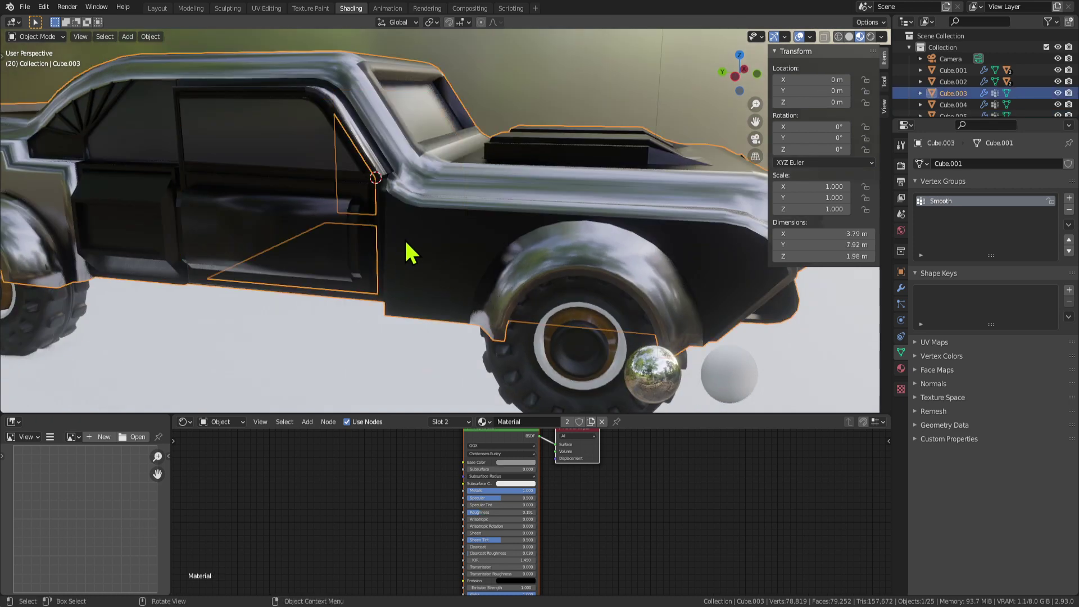
{"action": "key", "text": "Tab"}
{"action": "middle_click_drag", "start_coordinate": [404, 238], "coordinate": [393, 241]}
{"action": "left_click", "coordinate": [447, 236]}
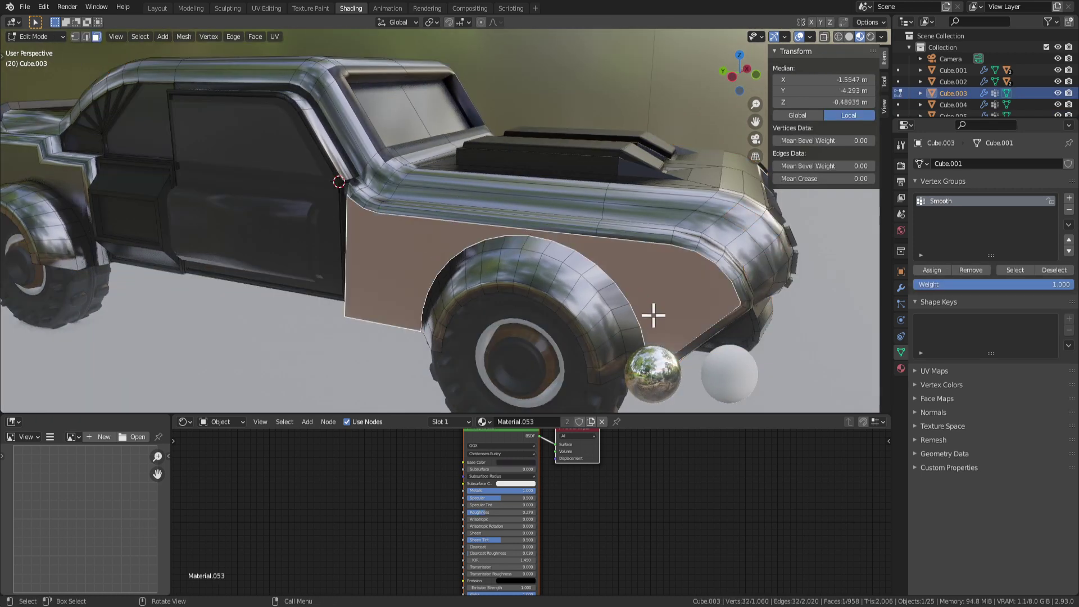
{"action": "key", "text": "i"}
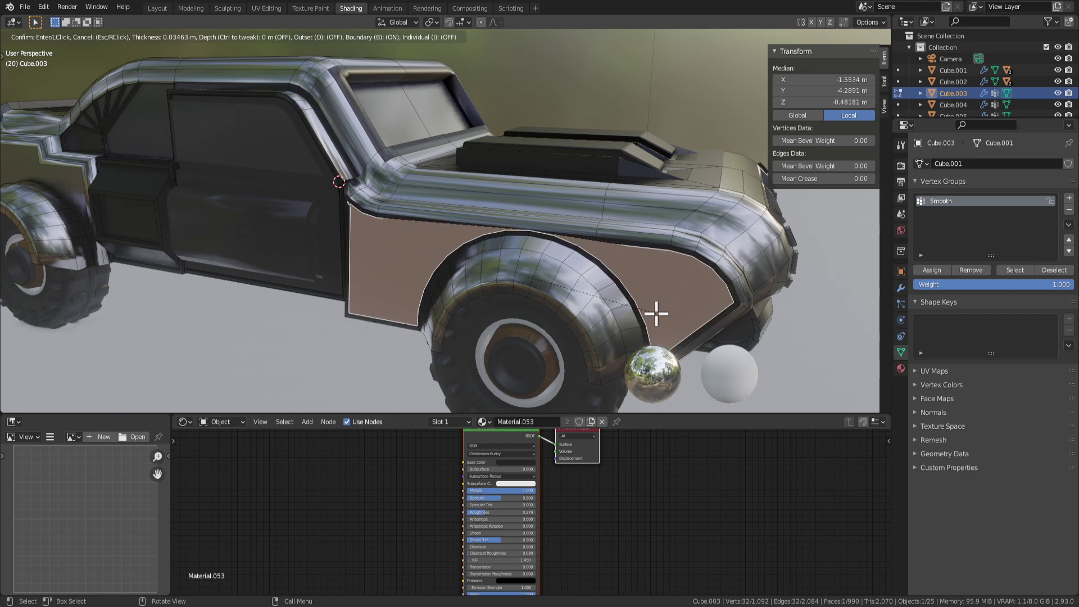
{"action": "left_click", "coordinate": [656, 313]}
{"action": "key", "text": "Tab"}
{"action": "middle_click_drag", "start_coordinate": [658, 320], "coordinate": [469, 241]}
{"action": "key", "text": "Tab"}
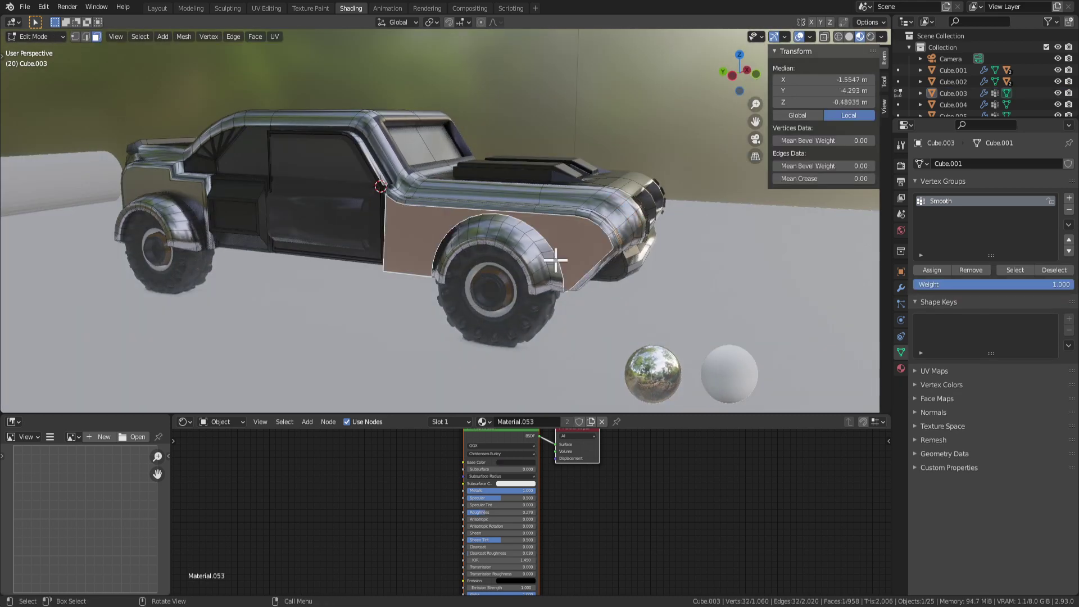
Step: Inset the floor face of the rear deck recess by about 0.105 m and extrude it upward about 0.257 m
{"action": "middle_click_drag", "start_coordinate": [555, 260], "coordinate": [401, 301]}
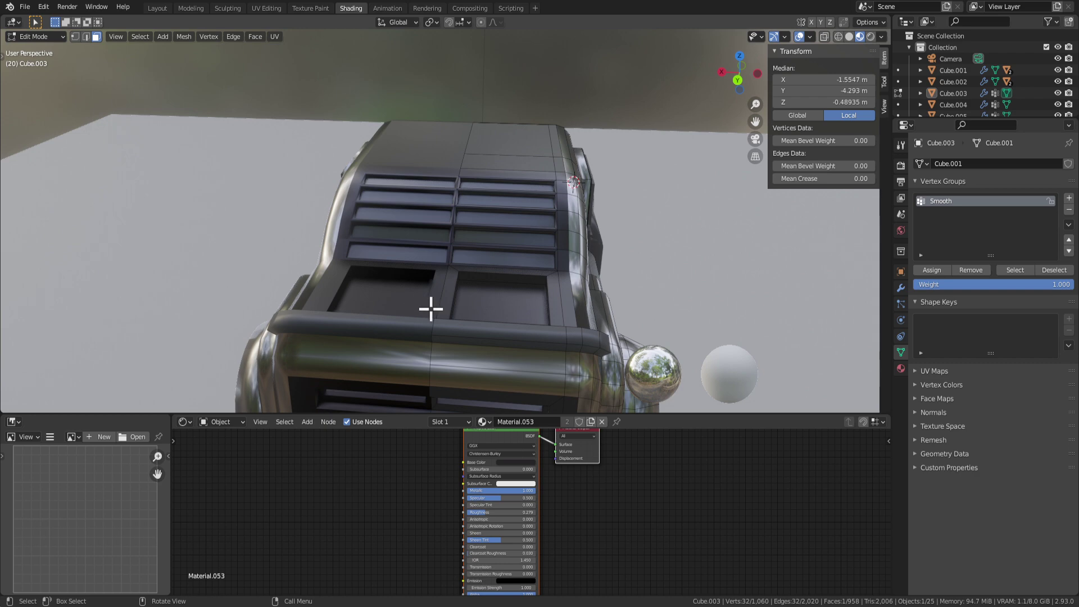
{"action": "scroll", "coordinate": [430, 308], "scroll_direction": "down", "scroll_amount": 5}
{"action": "key", "text": "Tab"}
{"action": "middle_click_drag", "start_coordinate": [260, 296], "coordinate": [358, 287]}
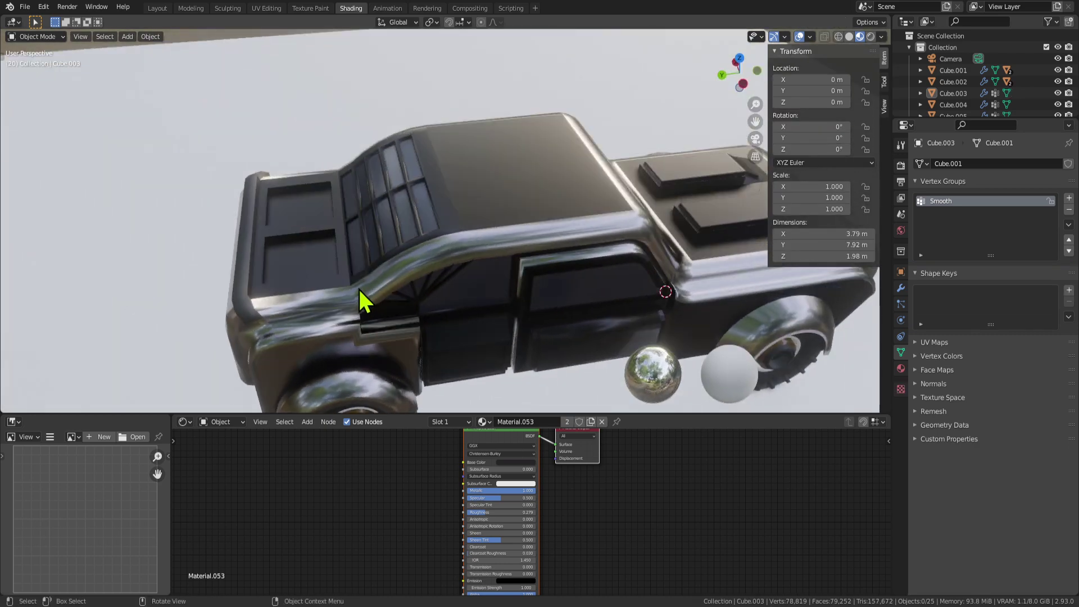
{"action": "key", "text": "Tab"}
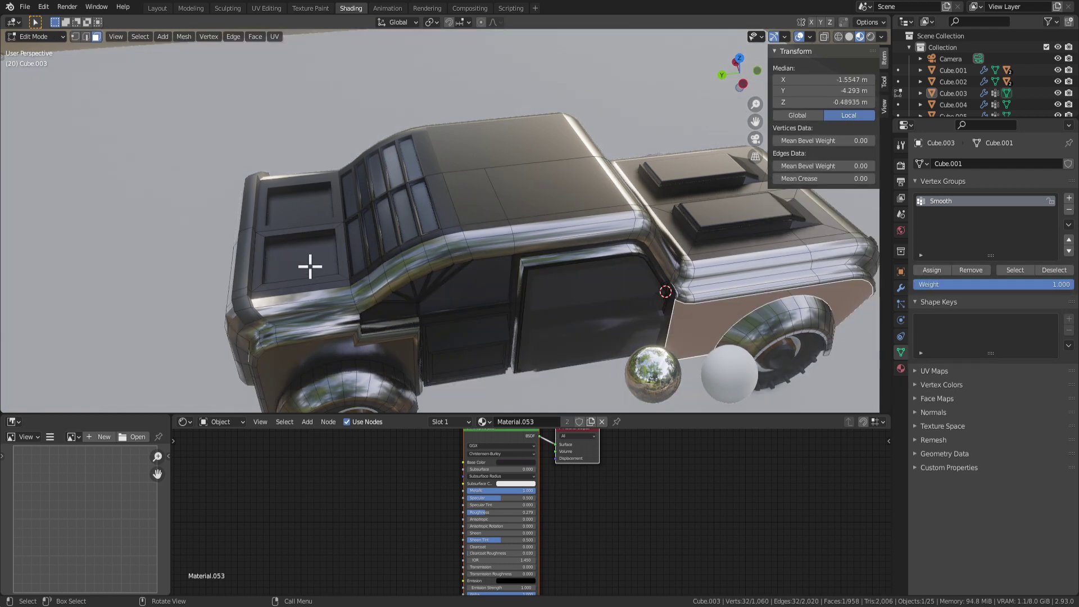
{"action": "left_click", "coordinate": [311, 265]}
{"action": "mouse_move", "coordinate": [469, 284]}
{"action": "middle_mouse_down"}
{"action": "mouse_move", "coordinate": [460, 285]}
{"action": "mouse_move", "coordinate": [473, 270]}
{"action": "middle_mouse_up"}
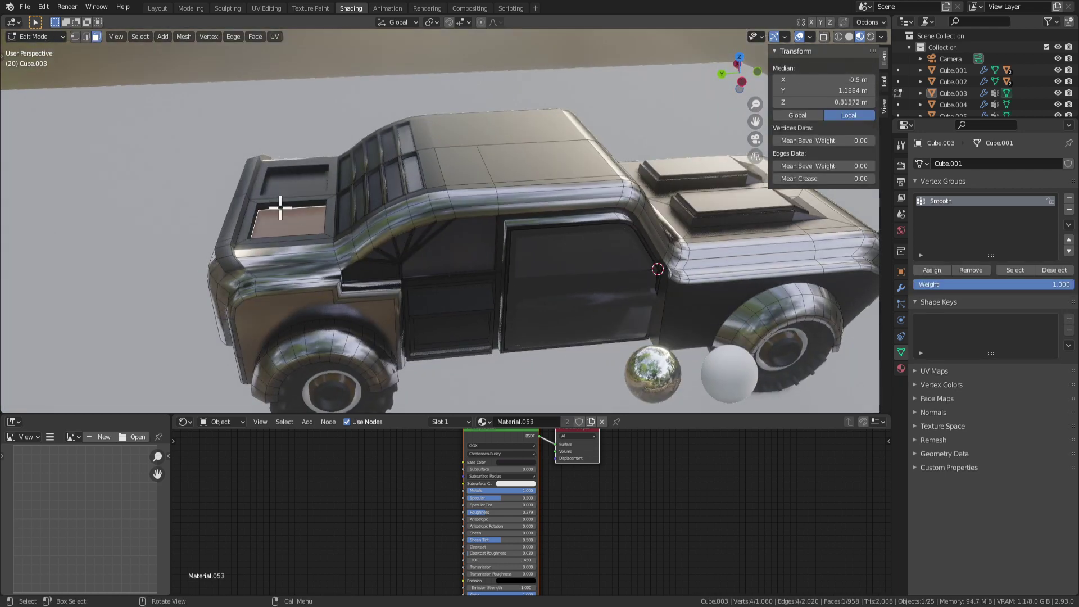
{"action": "key", "text": "i"}
{"action": "left_click", "coordinate": [410, 308]}
{"action": "key", "text": "e"}
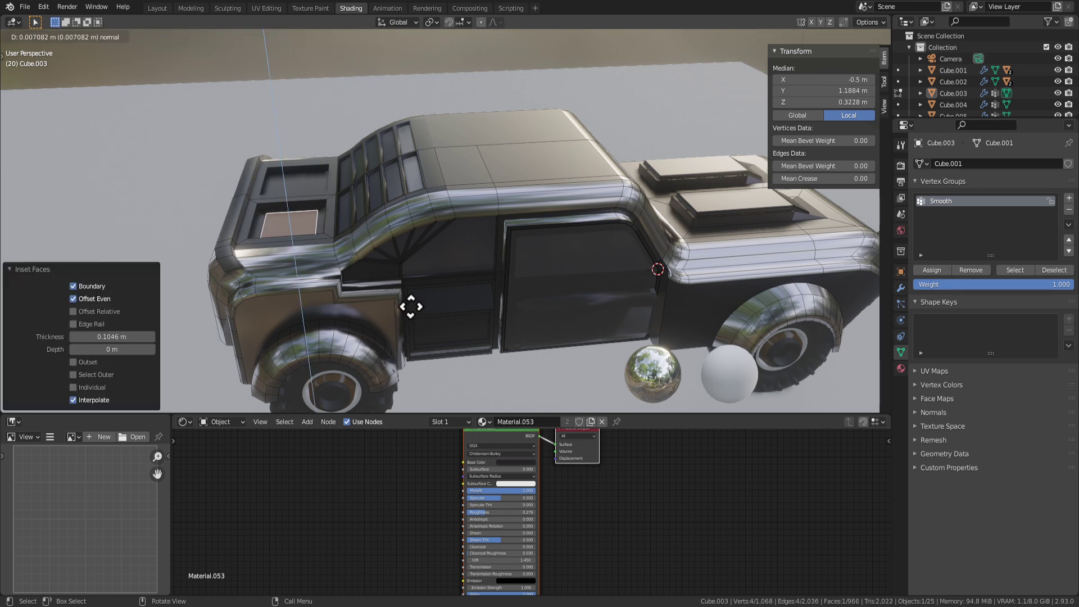
{"action": "left_click", "coordinate": [396, 288]}
Step: Bevel the extruded block's top edges by about 0.020 m with three segments and lower them about 0.272 m along Z
{"action": "middle_click_drag", "start_coordinate": [396, 288], "coordinate": [576, 271]}
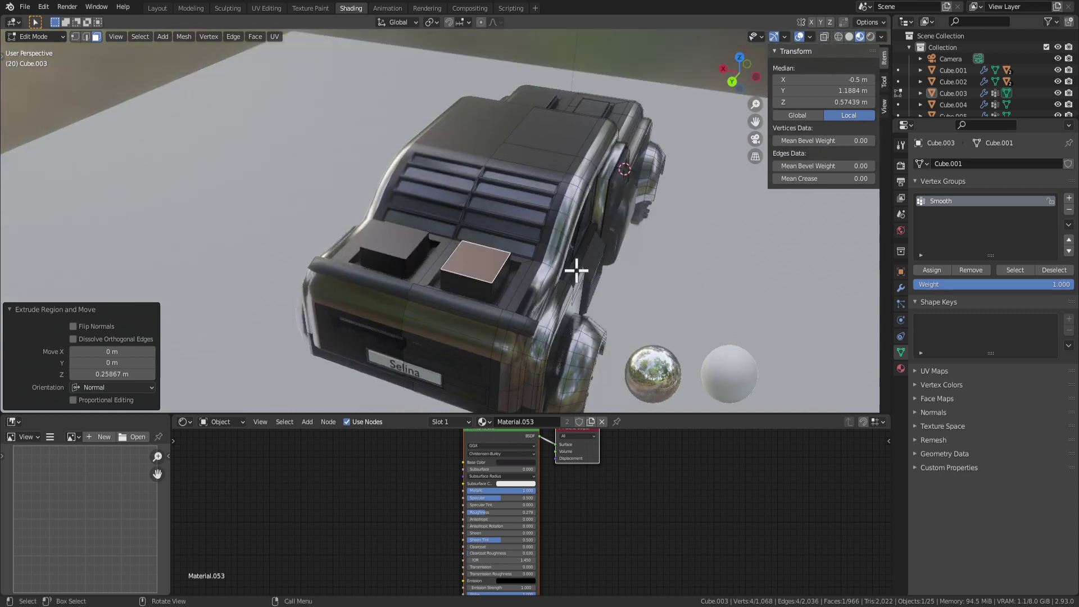
{"action": "scroll", "coordinate": [507, 305], "scroll_direction": "up", "scroll_amount": 2}
{"action": "key", "text": "ctrl+b"}
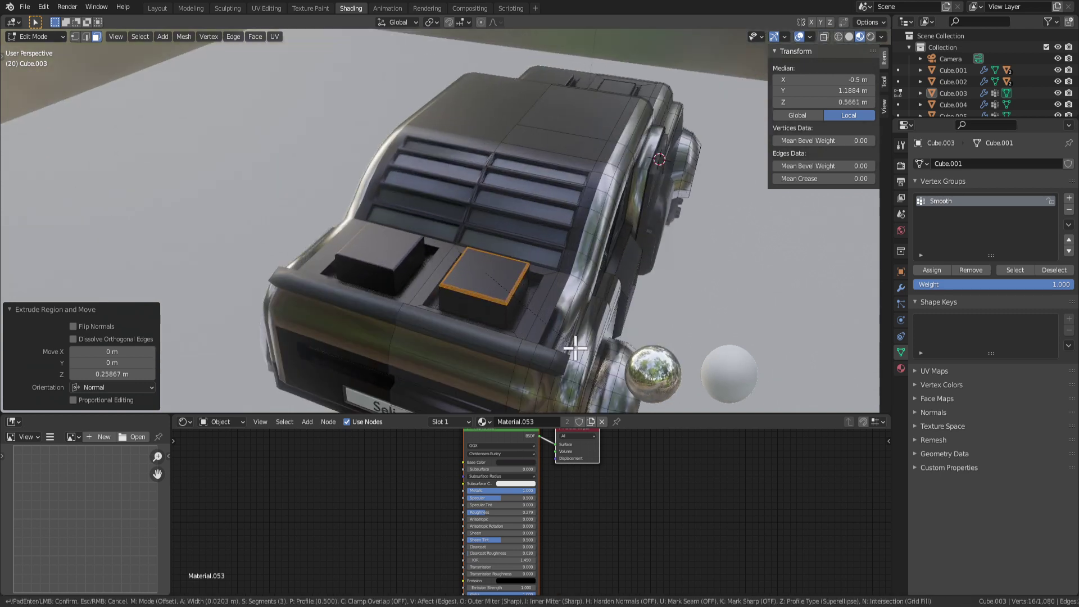
{"action": "left_click", "coordinate": [575, 348]}
{"action": "key", "text": "g"}
{"action": "key", "text": "z"}
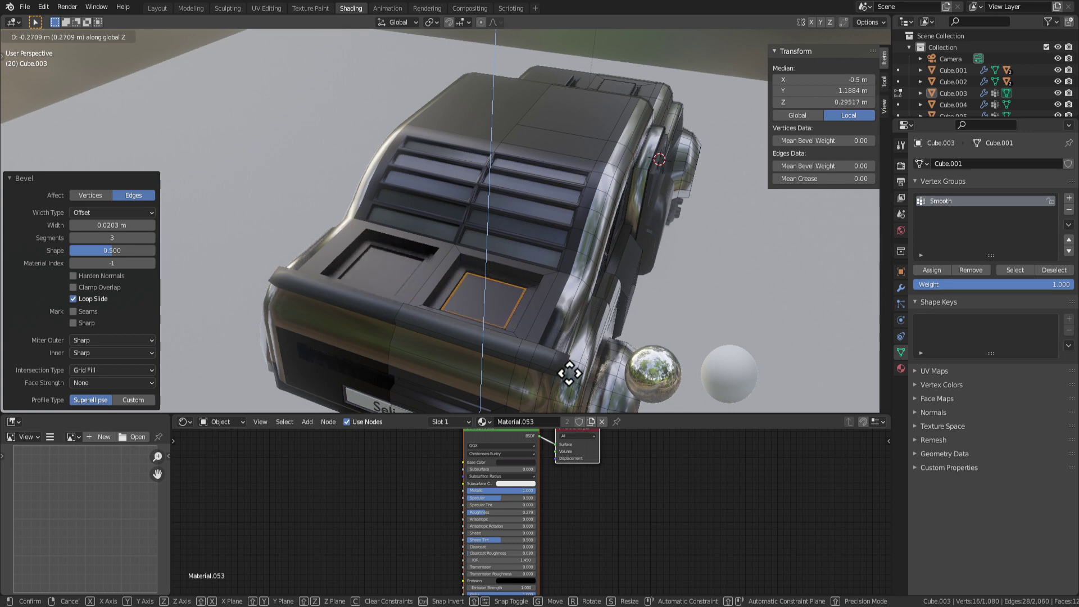
{"action": "left_click", "coordinate": [567, 365]}
Step: Inset the floor face in the rear deck recess by about 0.039 m and extrude it upward into a tall block
{"action": "scroll", "coordinate": [571, 354], "scroll_direction": "down", "scroll_amount": 3}
{"action": "middle_click_drag", "start_coordinate": [571, 354], "coordinate": [436, 315]}
{"action": "scroll", "coordinate": [484, 286], "scroll_direction": "up", "scroll_amount": 5}
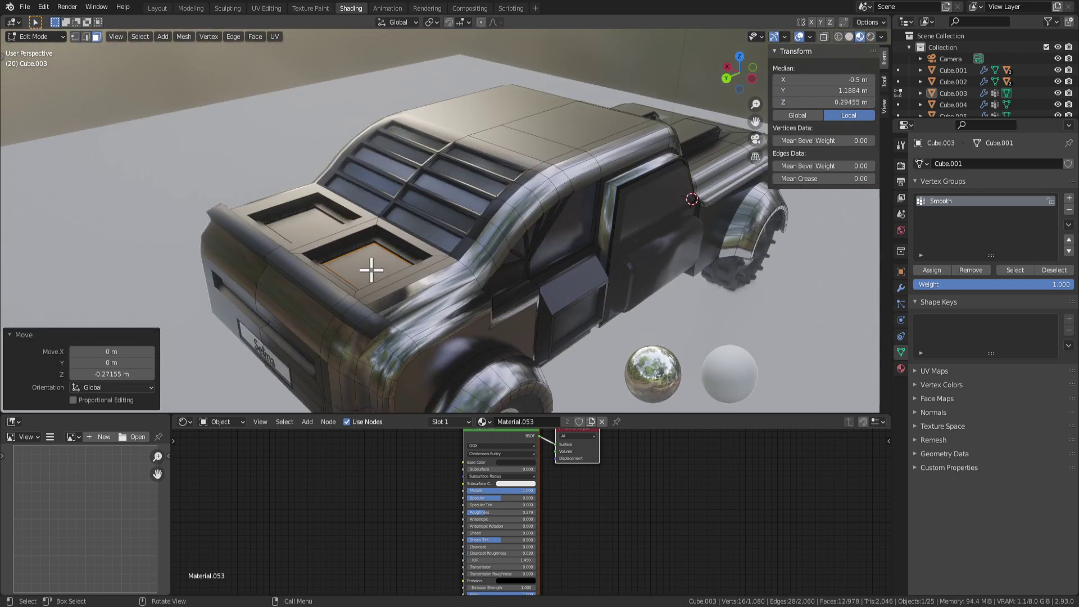
{"action": "left_click", "coordinate": [371, 270]}
{"action": "key", "text": "i"}
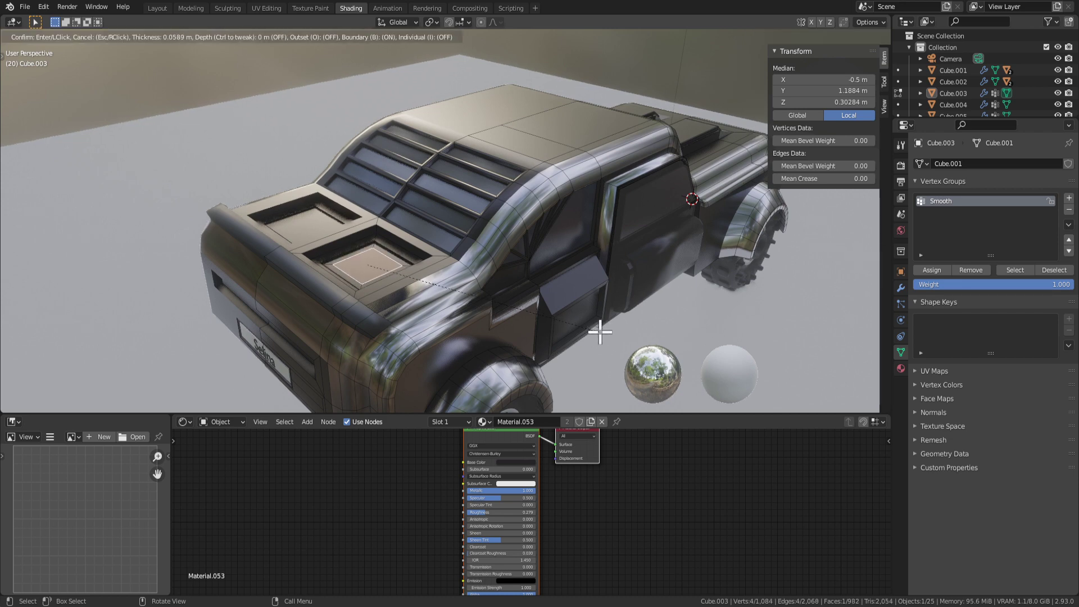
{"action": "left_click", "coordinate": [600, 332]}
{"action": "key", "text": "e"}
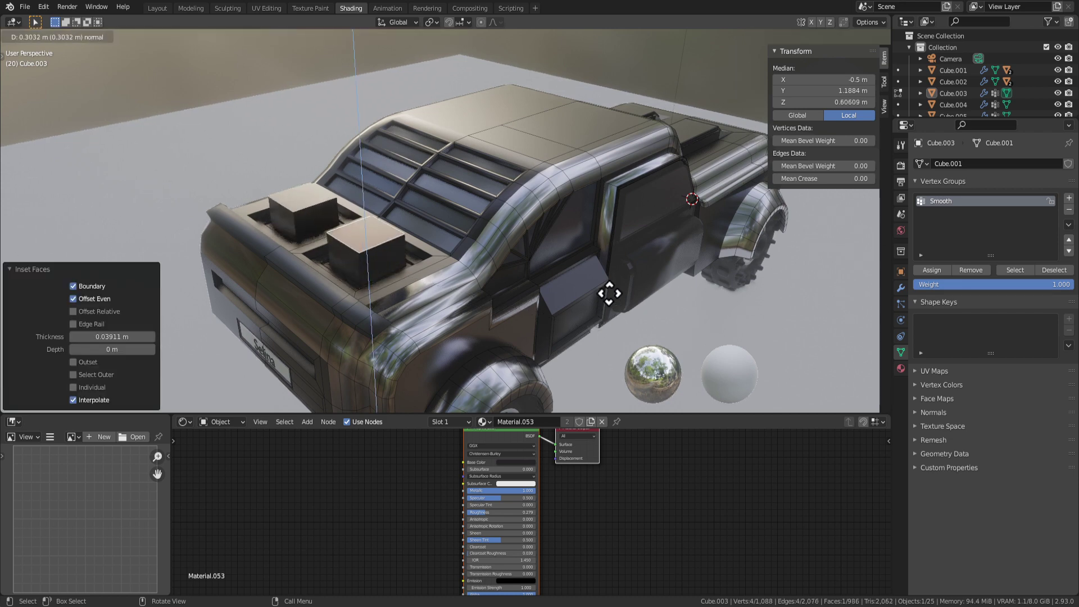
{"action": "left_click", "coordinate": [534, 306]}
Step: Bevel the tall block's top by about 0.049 m with three segments and try lowering it along Z
{"action": "middle_click_drag", "start_coordinate": [534, 306], "coordinate": [461, 273]}
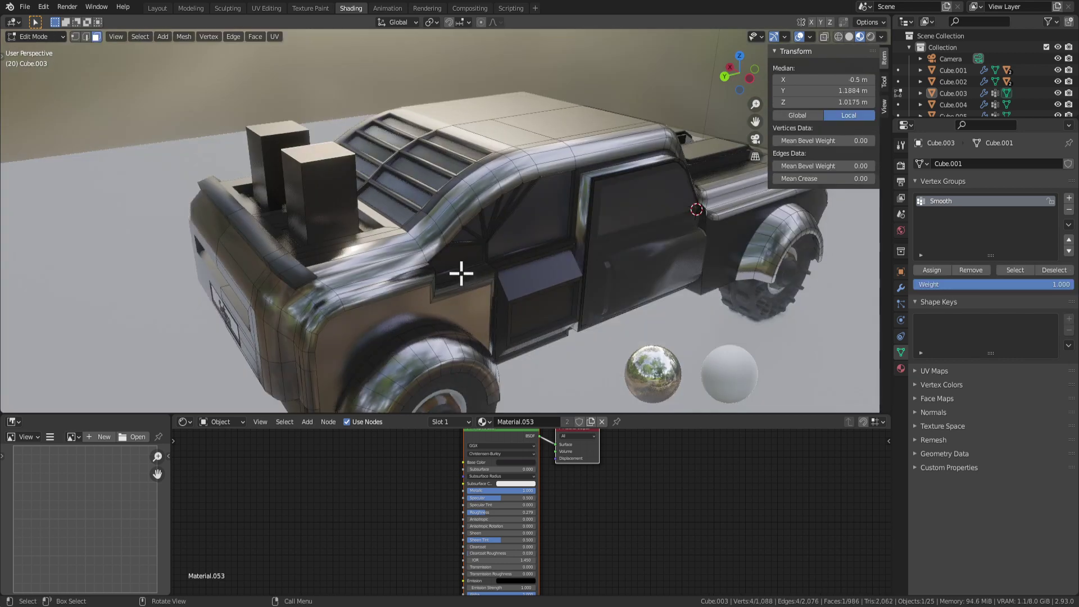
{"action": "middle_click_drag", "start_coordinate": [330, 173], "coordinate": [436, 213]}
{"action": "key", "text": "ctrl+b"}
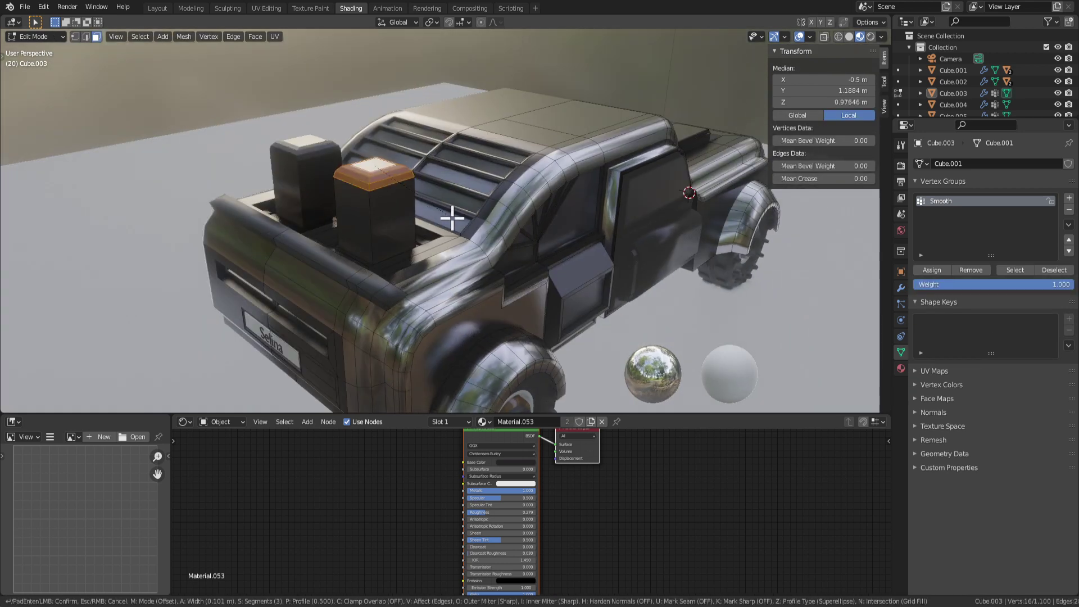
{"action": "left_click", "coordinate": [447, 213]}
{"action": "key", "text": "g"}
{"action": "key", "text": "z"}
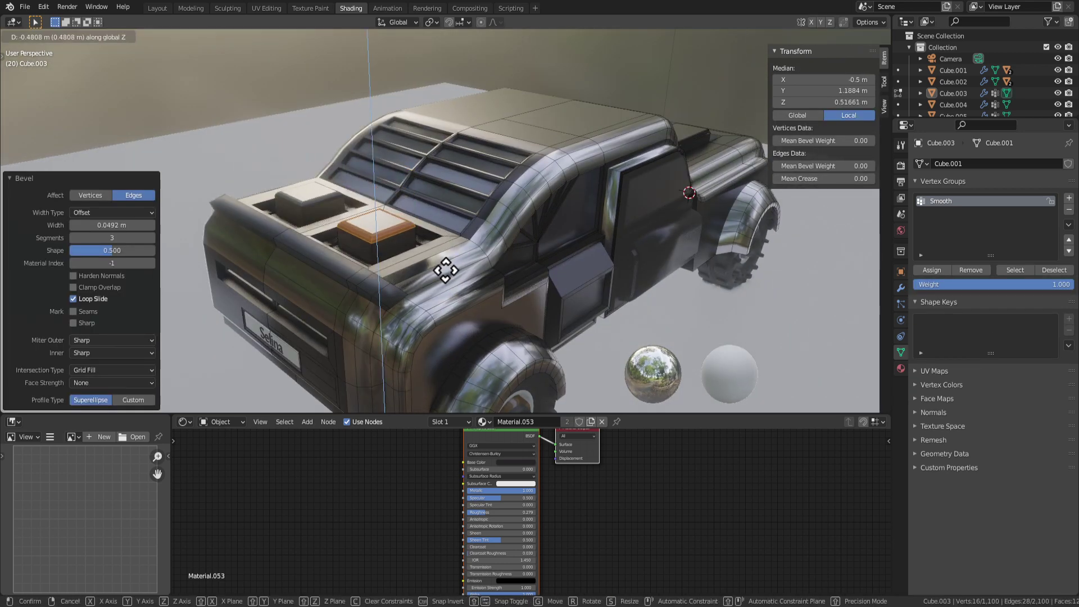
{"action": "left_click", "coordinate": [445, 270]}
{"action": "key", "text": "Tab"}
{"action": "middle_click_drag", "start_coordinate": [387, 283], "coordinate": [390, 232]}
{"action": "key", "text": "Tab"}
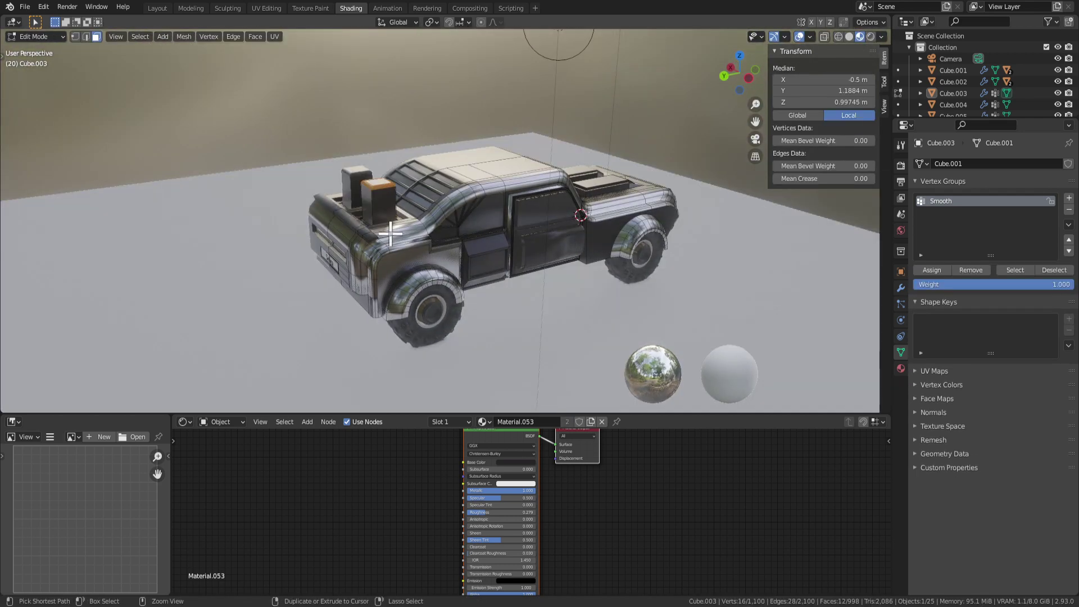
Step: Undo the tall block's bevel, extrusion and inset on the rear deck, and check the recess in object mode
{"action": "key", "text": "ctrl+z"}
{"action": "scroll", "coordinate": [412, 205], "scroll_direction": "up", "scroll_amount": 4}
{"action": "key", "text": "ctrl+z"}
{"action": "key", "text": "ctrl+z"}
{"action": "key", "text": "ctrl+z"}
{"action": "key", "text": "ctrl+z"}
{"action": "middle_click_drag", "start_coordinate": [336, 212], "coordinate": [360, 223]}
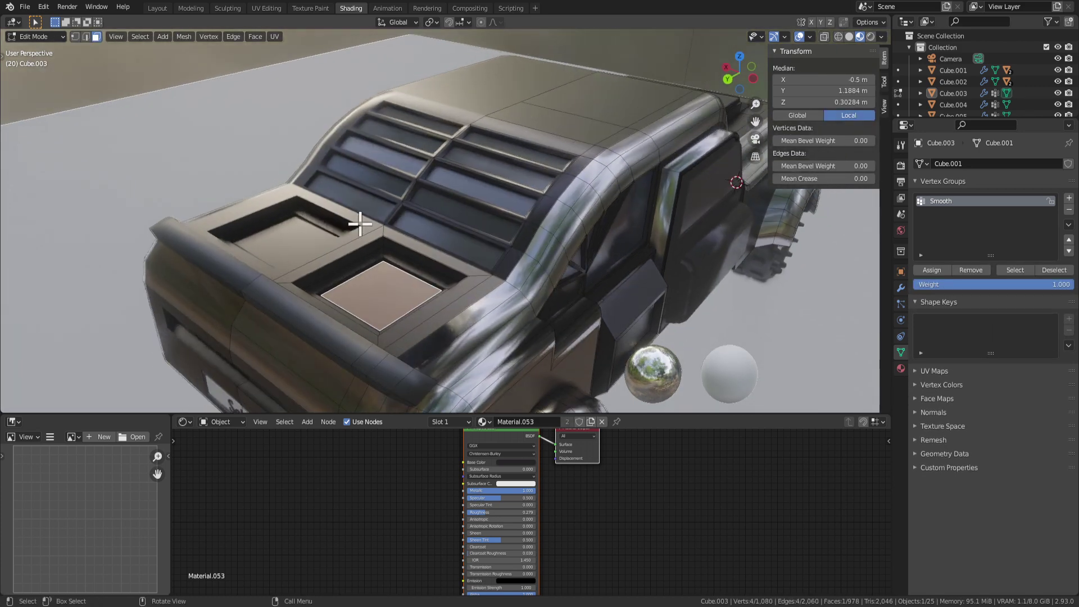
{"action": "key", "text": "Tab"}
{"action": "scroll", "coordinate": [419, 270], "scroll_direction": "down", "scroll_amount": 2}
{"action": "key", "text": "Tab"}
{"action": "key", "text": "Tab"}
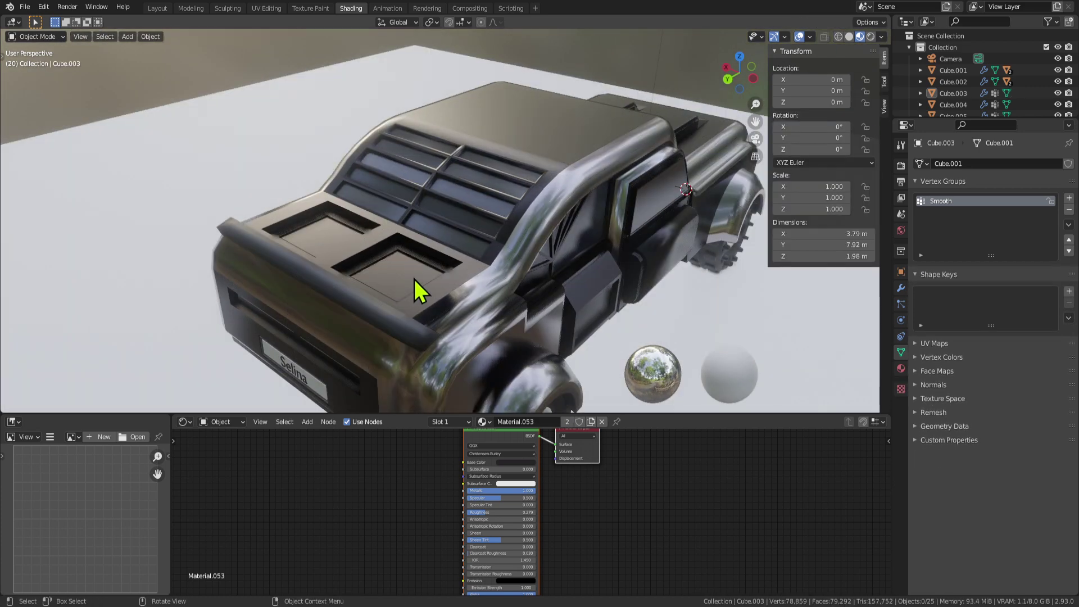
Step: Undo the remaining move, bevel, extrusion and inset of the rear deck recess
{"action": "middle_click_drag", "start_coordinate": [414, 278], "coordinate": [312, 284]}
{"action": "key", "text": "Tab"}
{"action": "left_click", "coordinate": [312, 283]}
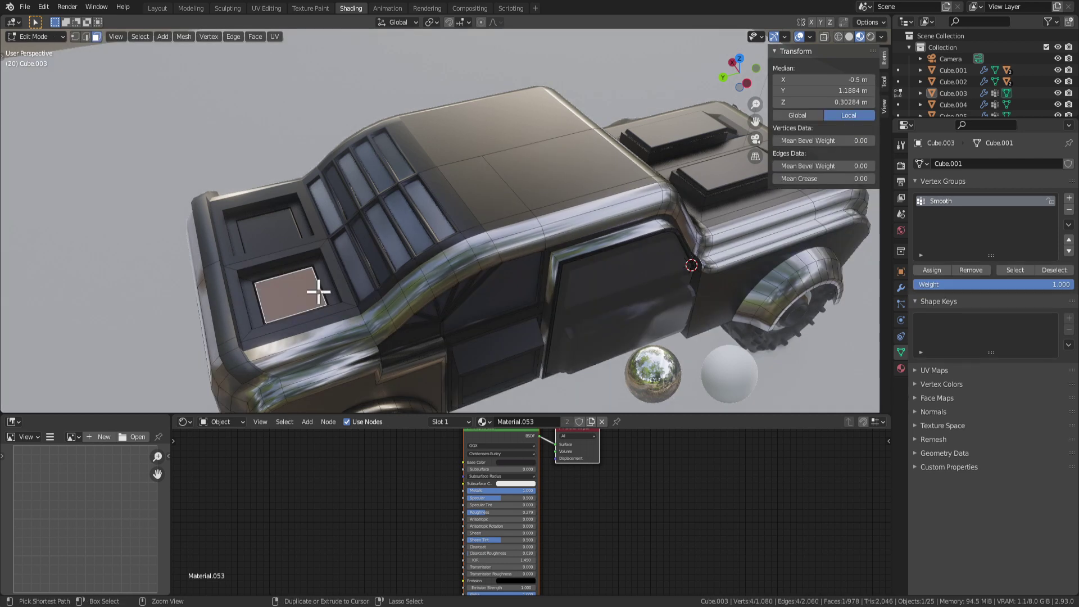
{"action": "key", "text": "ctrl+z"}
{"action": "key", "text": "ctrl+z"}
{"action": "key", "text": "ctrl+z"}
{"action": "key", "text": "ctrl+z"}
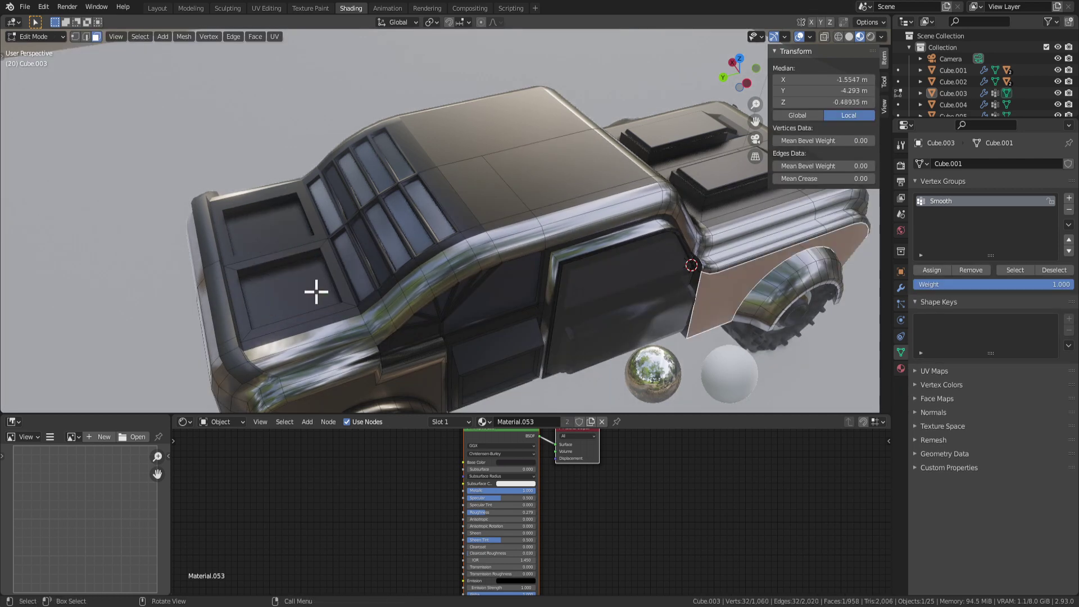
Step: Select the floor face of the rear deck recess and dissolve its vertices
{"action": "left_click", "coordinate": [284, 287]}
{"action": "key", "text": "x"}
{"action": "key", "text": "x"}
{"action": "left_click", "coordinate": [295, 281]}
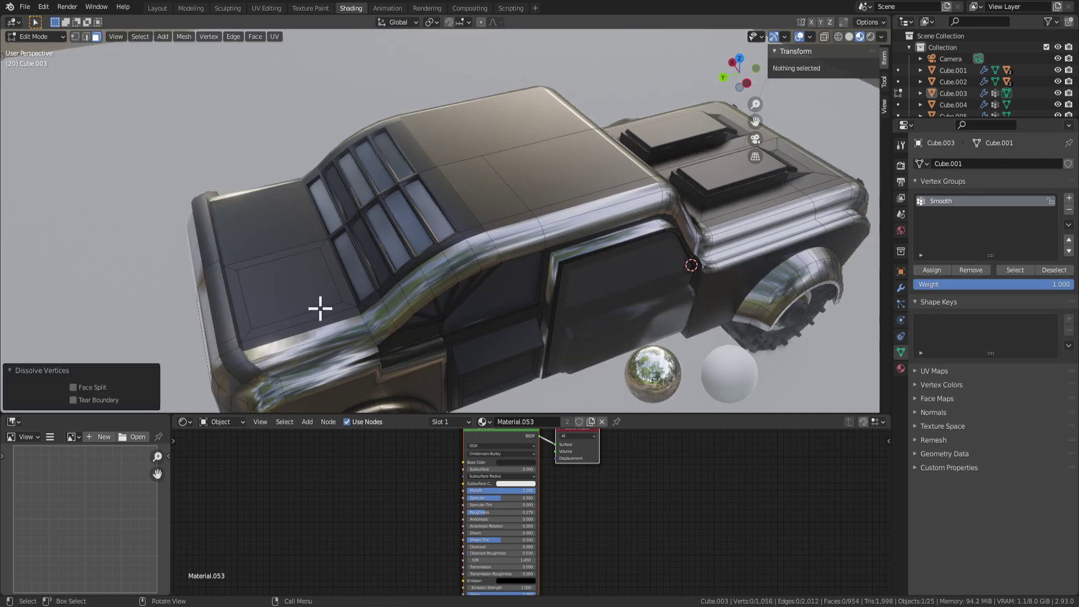
Step: Scale the flat rear deck panel face by about 1.158 and extrude it about 0.064 m into the body
{"action": "left_click", "coordinate": [306, 284]}
{"action": "middle_click_drag", "start_coordinate": [306, 284], "coordinate": [392, 308]}
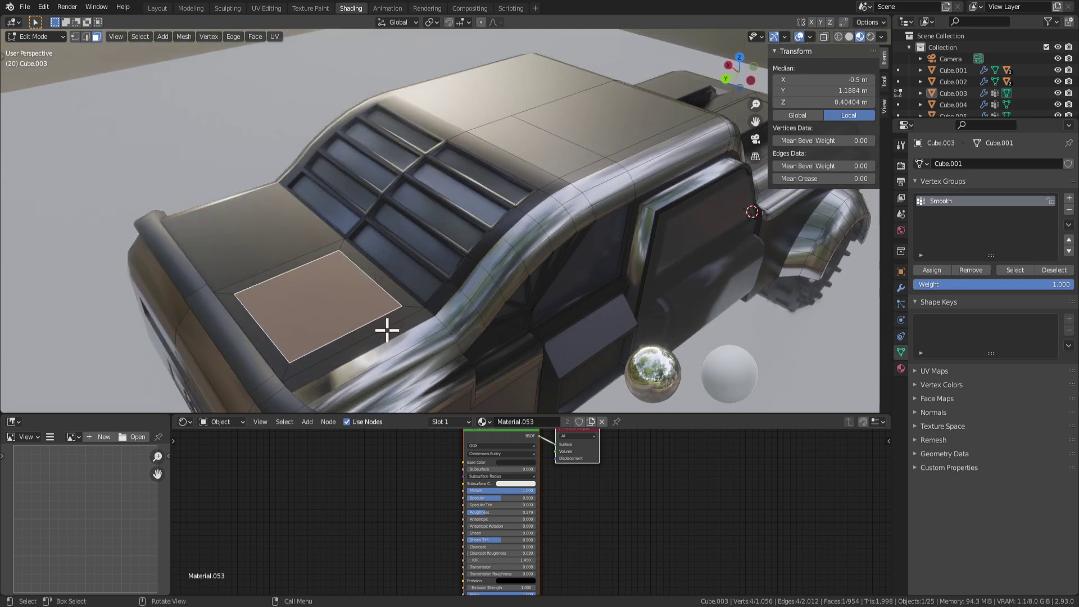
{"action": "key", "text": "s"}
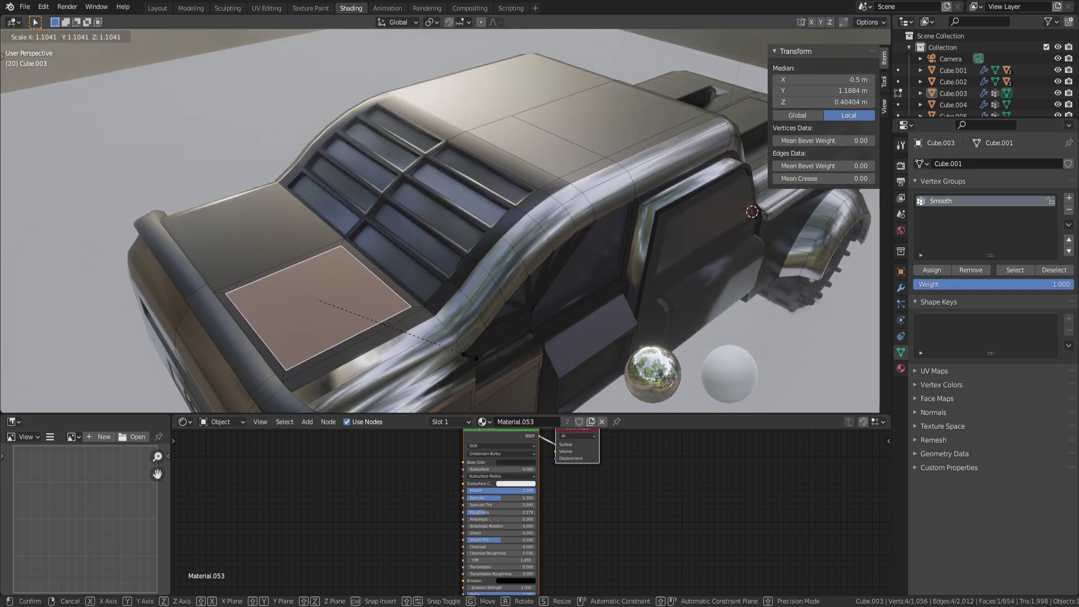
{"action": "left_click", "coordinate": [473, 365]}
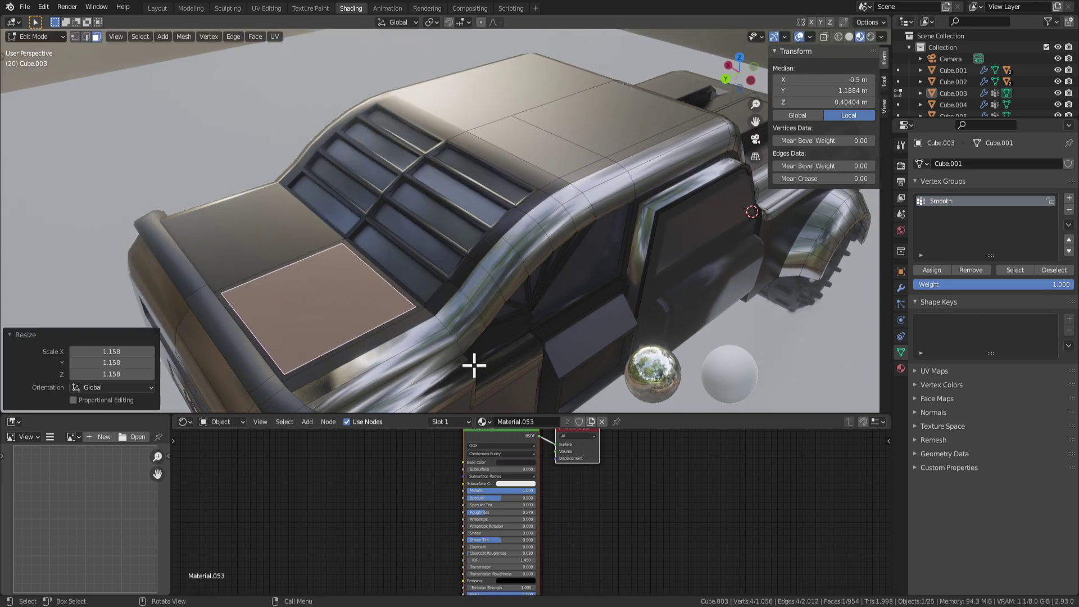
{"action": "key", "text": "e"}
{"action": "left_click", "coordinate": [474, 372]}
Step: Inset the rear deck panel's floor face about 0.022 m and extrude it about 0.066 m outward
{"action": "key", "text": "i"}
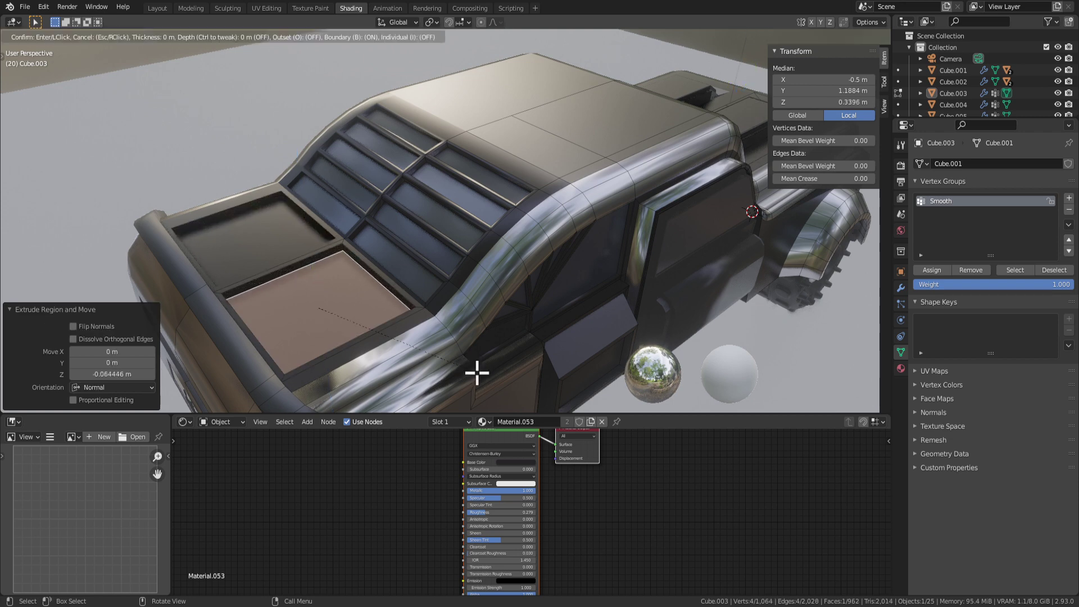
{"action": "left_click", "coordinate": [473, 372]}
{"action": "key", "text": "e"}
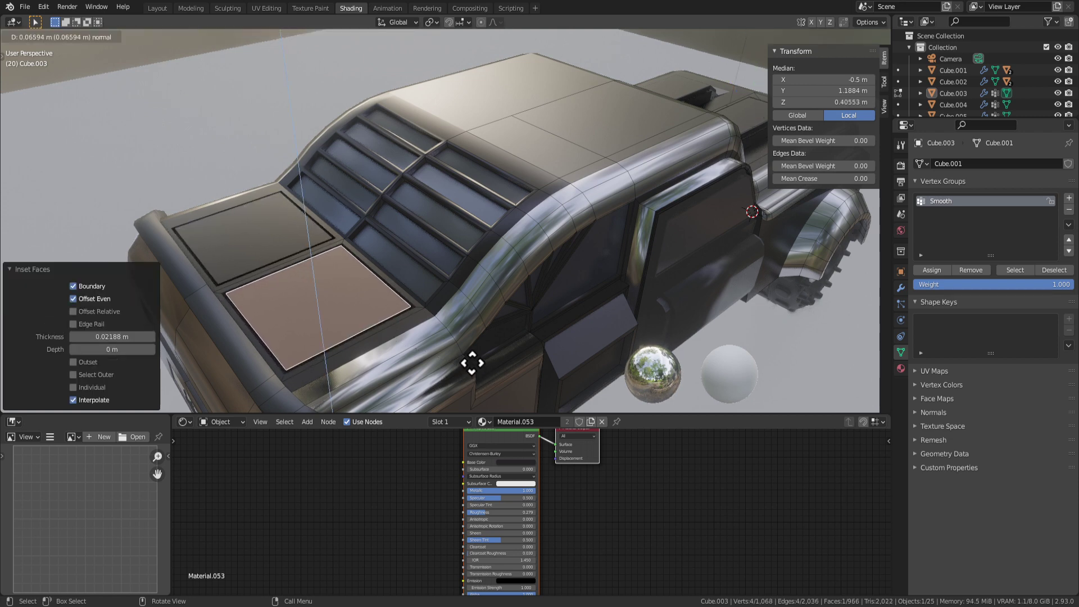
{"action": "left_click", "coordinate": [473, 362]}
Step: Bevel the raised rear deck panel's edges about 0.0185 m with three segments
{"action": "middle_click_drag", "start_coordinate": [474, 363], "coordinate": [455, 344]}
{"action": "key", "text": "ctrl+b"}
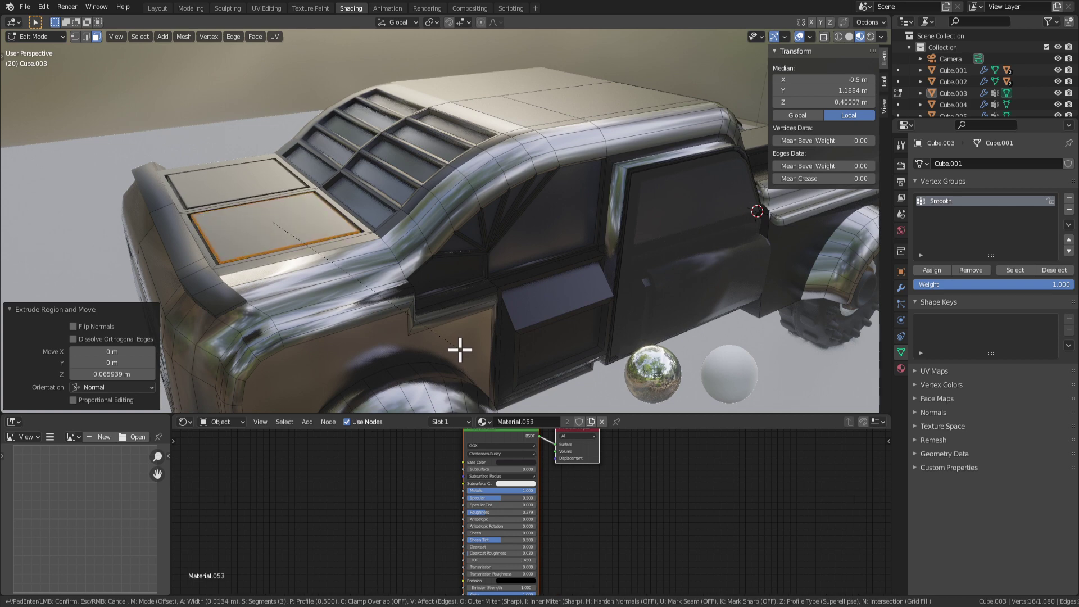
{"action": "left_click", "coordinate": [460, 350]}
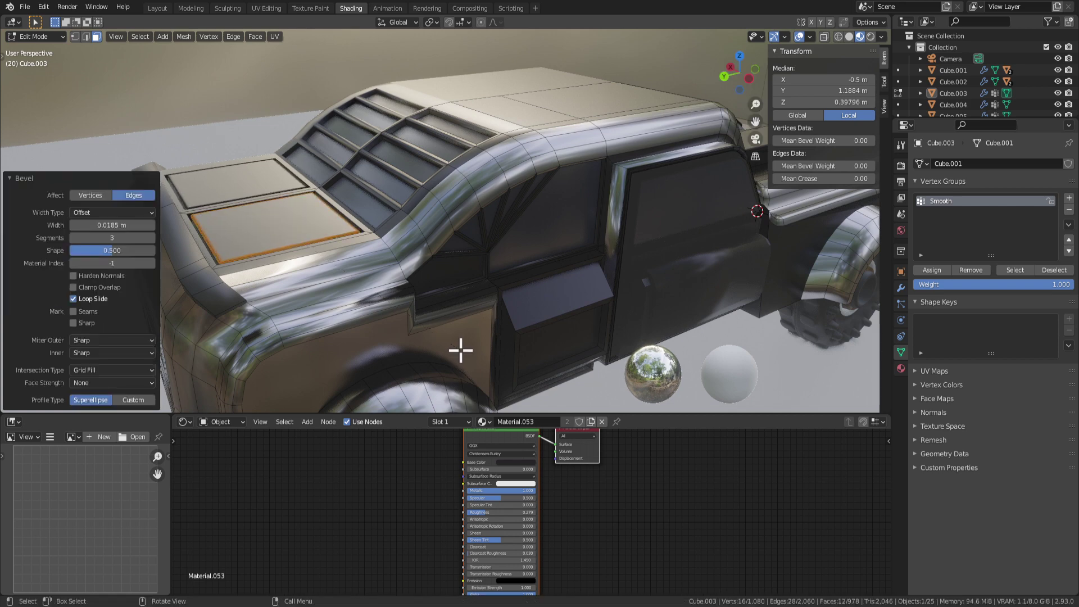
Step: Examine the rear deck panels and the whole car from several angles in object mode
{"action": "key", "text": "Tab"}
{"action": "middle_click_drag", "start_coordinate": [460, 350], "coordinate": [324, 270]}
{"action": "scroll", "coordinate": [331, 281], "scroll_direction": "down", "scroll_amount": 6}
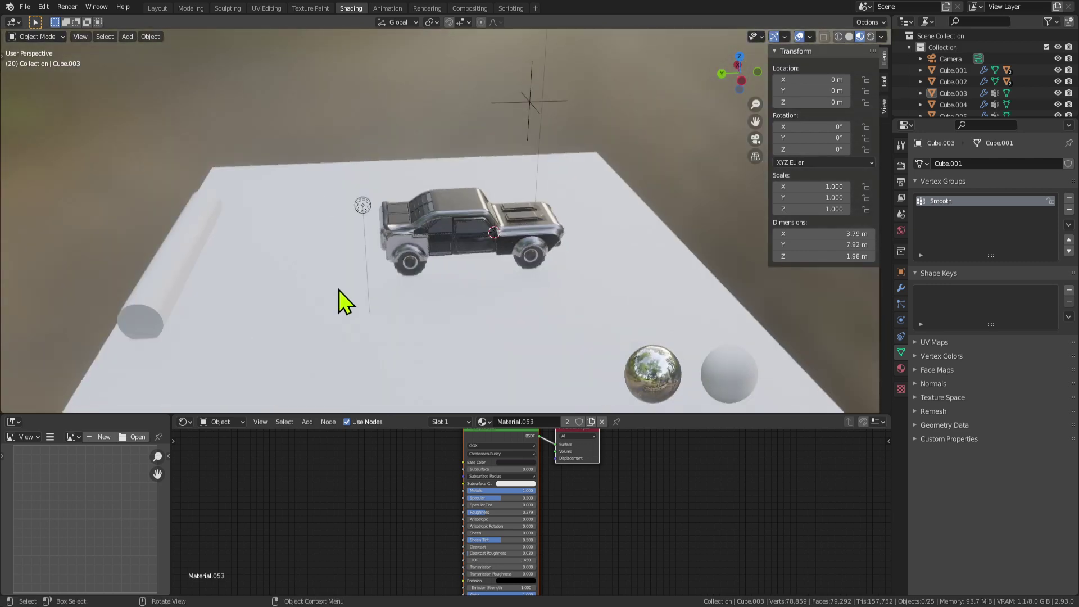
{"action": "scroll", "coordinate": [343, 291], "scroll_direction": "up", "scroll_amount": 4}
{"action": "middle_click_drag", "start_coordinate": [388, 243], "coordinate": [459, 298]}
{"action": "scroll", "coordinate": [490, 221], "scroll_direction": "up", "scroll_amount": 4}
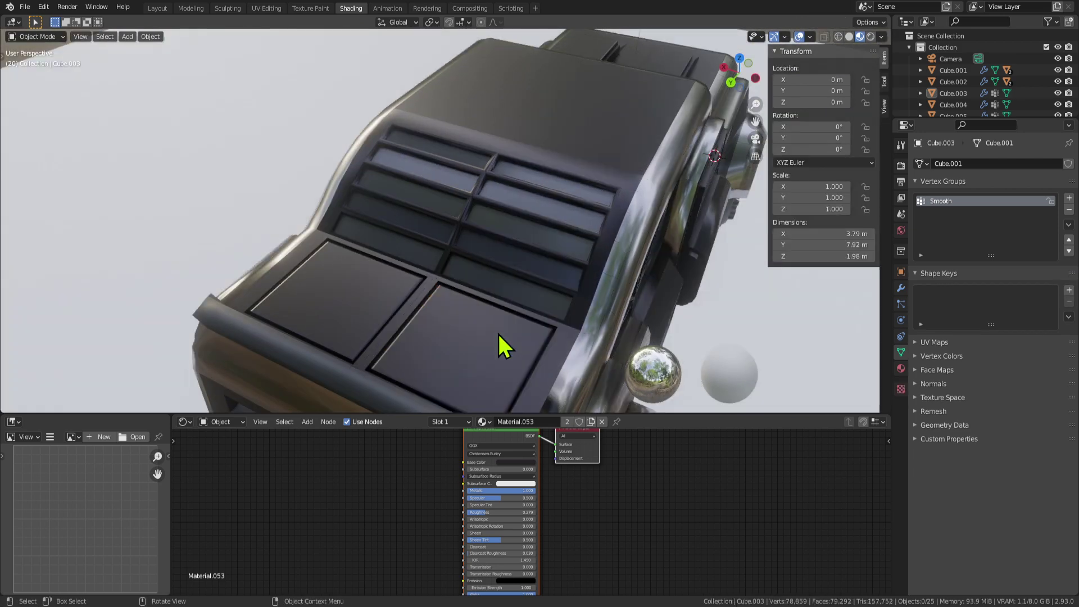
{"action": "scroll", "coordinate": [498, 332], "scroll_direction": "down", "scroll_amount": 4}
{"action": "middle_click_drag", "start_coordinate": [606, 299], "coordinate": [690, 293]}
{"action": "scroll", "coordinate": [690, 292], "scroll_direction": "up", "scroll_amount": 2}
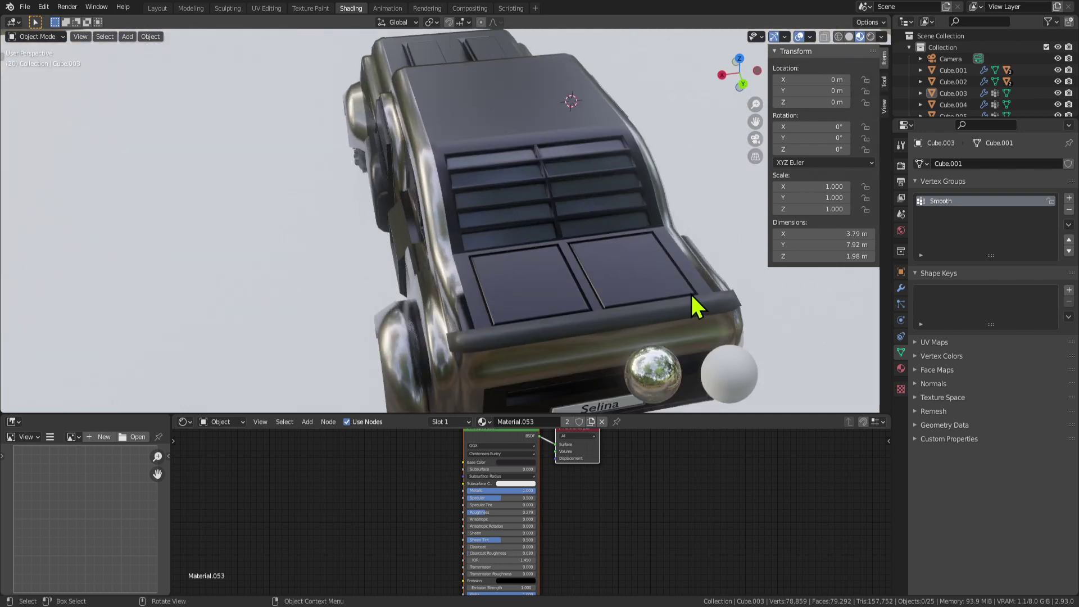
{"action": "middle_click_drag", "start_coordinate": [635, 248], "coordinate": [441, 251]}
Step: Select the two adjoining roof faces on one half of the car and duplicate them away above the body
{"action": "key", "text": "Tab"}
{"action": "key", "text": "Tab"}
{"action": "key", "text": "Tab"}
{"action": "middle_click_drag", "start_coordinate": [579, 222], "coordinate": [523, 161]}
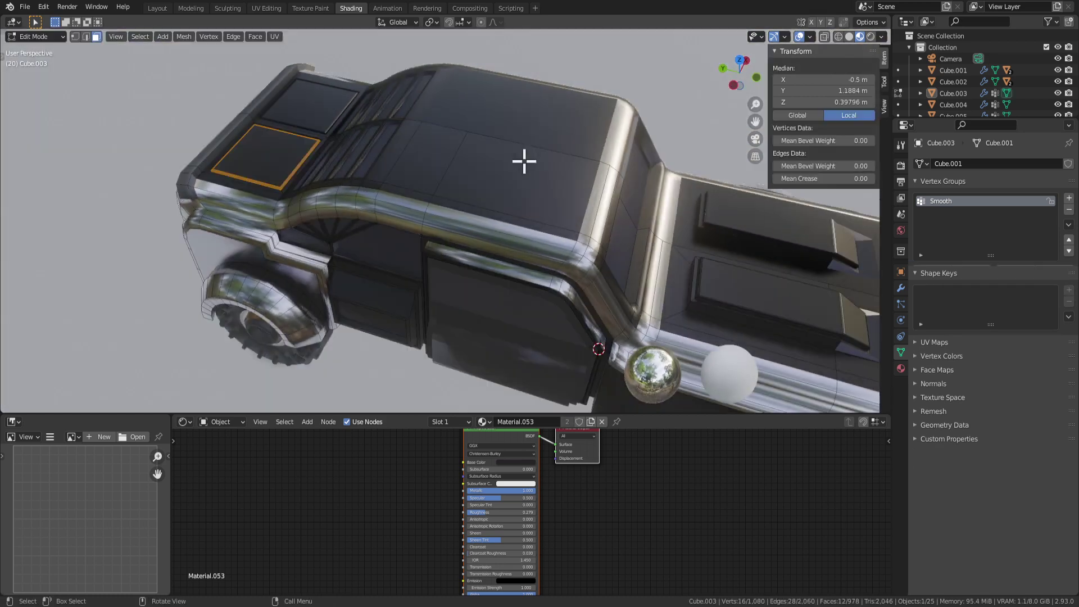
{"action": "left_click", "coordinate": [507, 178]}
{"action": "left_click", "coordinate": [433, 171], "text": "shift"}
{"action": "scroll", "coordinate": [573, 170], "scroll_direction": "down", "scroll_amount": 5}
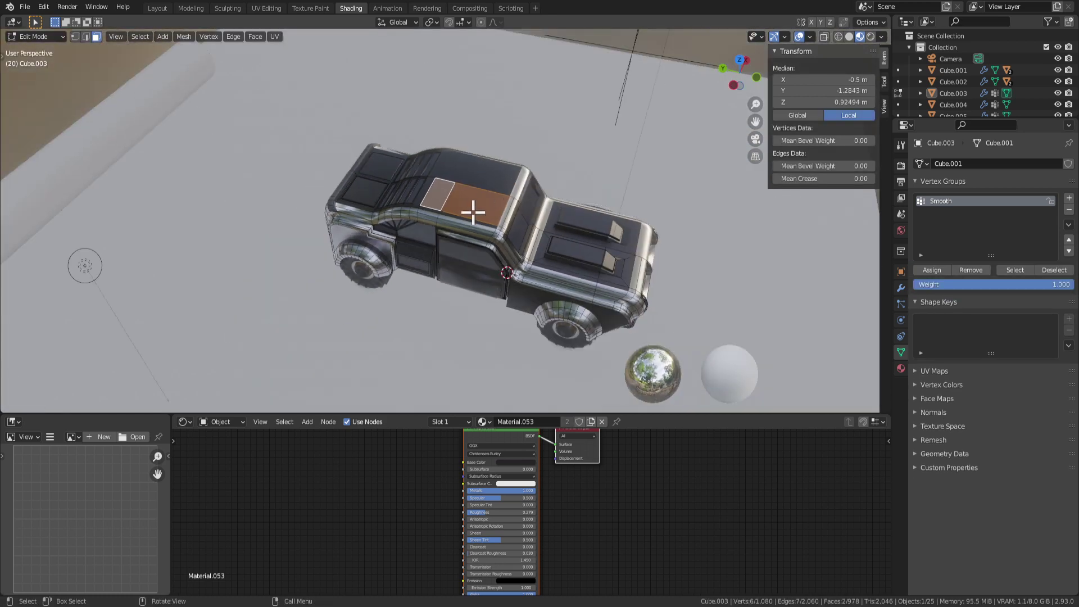
{"action": "scroll", "coordinate": [408, 164], "scroll_direction": "up", "scroll_amount": 5}
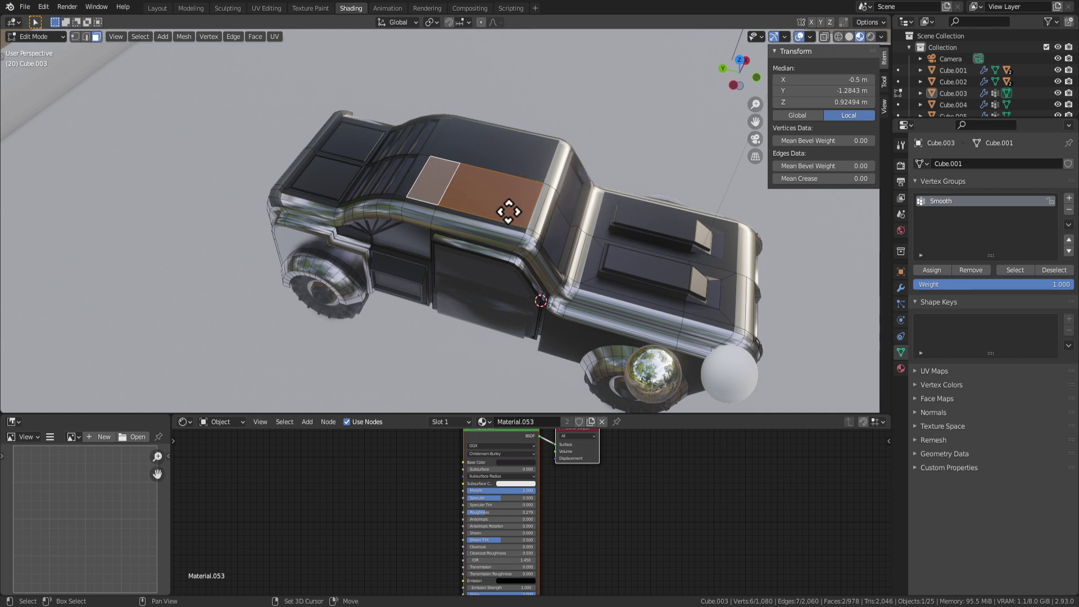
{"action": "key", "text": "shift+d"}
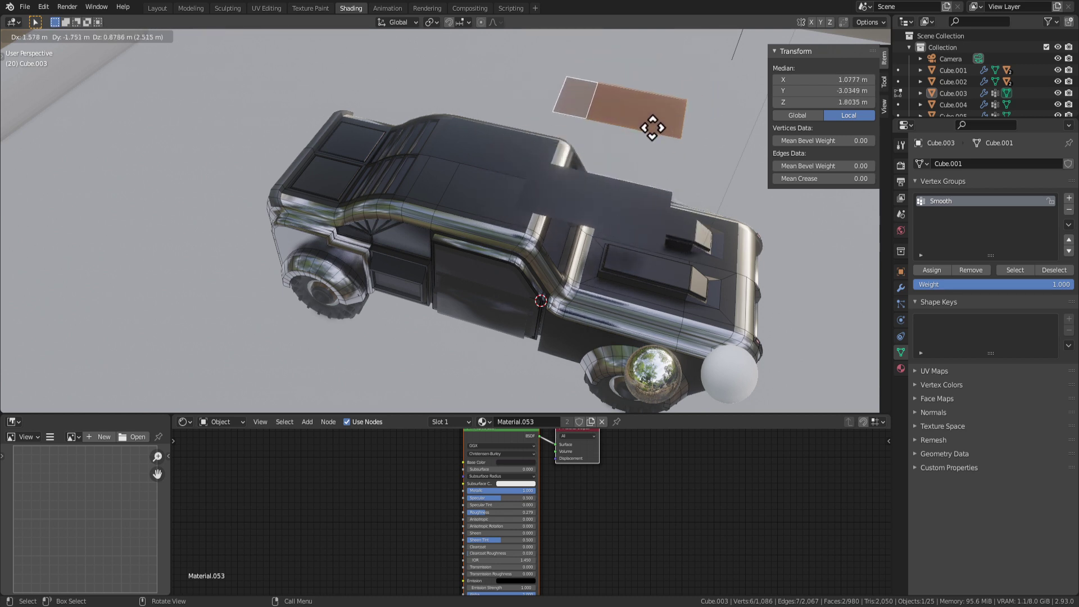
{"action": "left_click", "coordinate": [651, 128]}
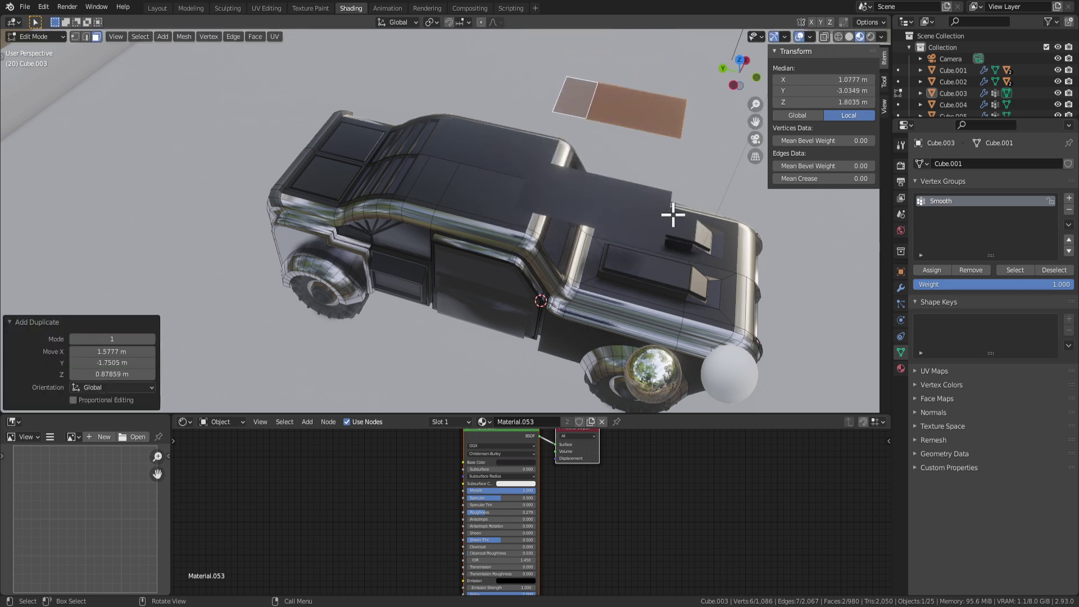
Step: Undo the roof face duplicate and the roof face selection
{"action": "scroll", "coordinate": [564, 310], "scroll_direction": "down", "scroll_amount": 3}
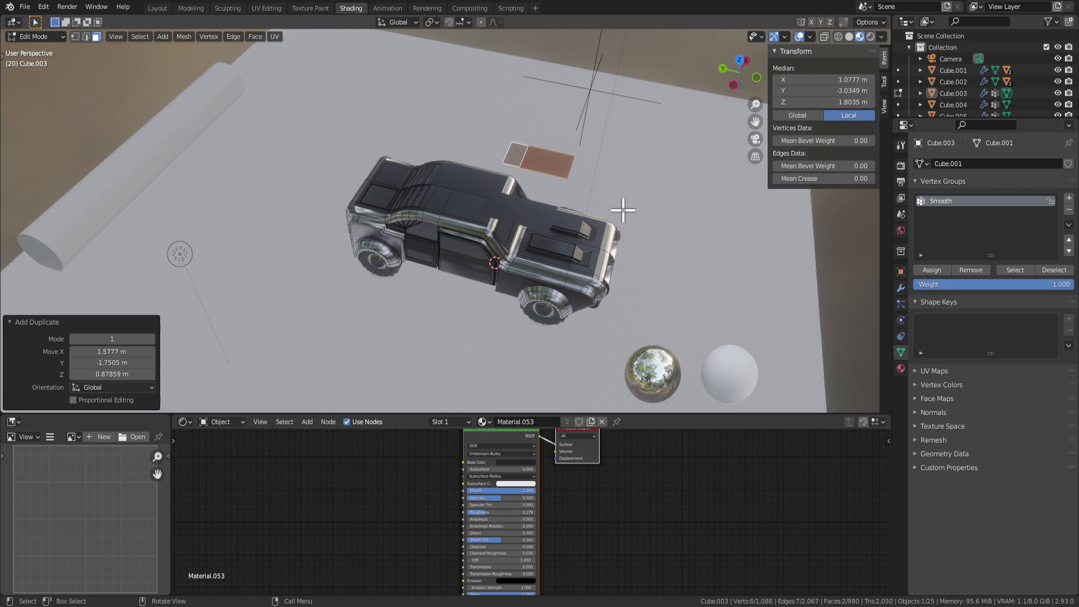
{"action": "scroll", "coordinate": [621, 210], "scroll_direction": "up", "scroll_amount": 2}
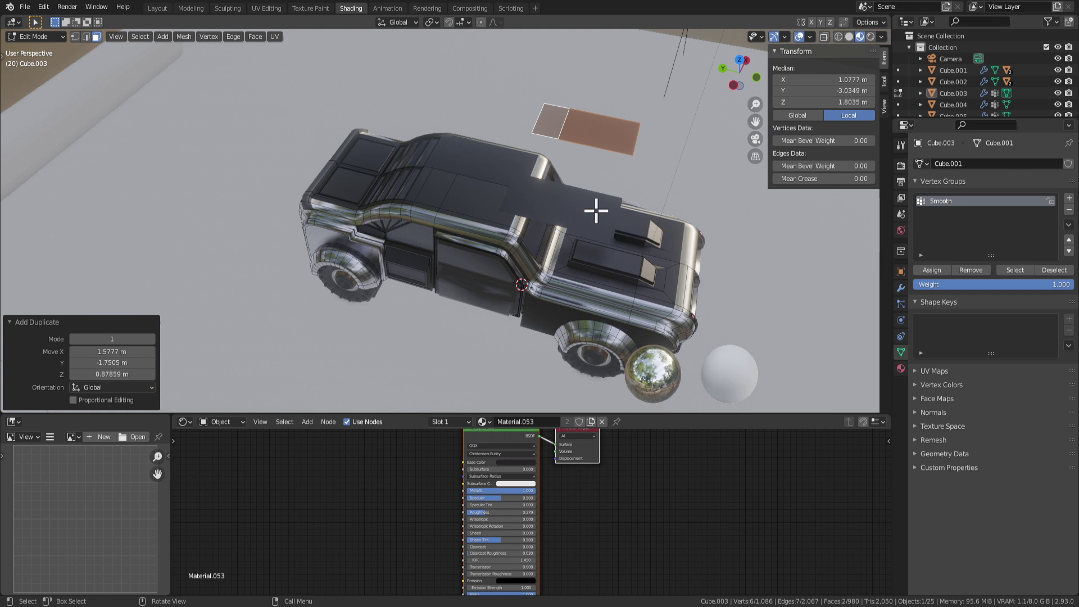
{"action": "key", "text": "KP_7"}
{"action": "middle_click_drag", "start_coordinate": [423, 258], "coordinate": [571, 198], "text": "shift"}
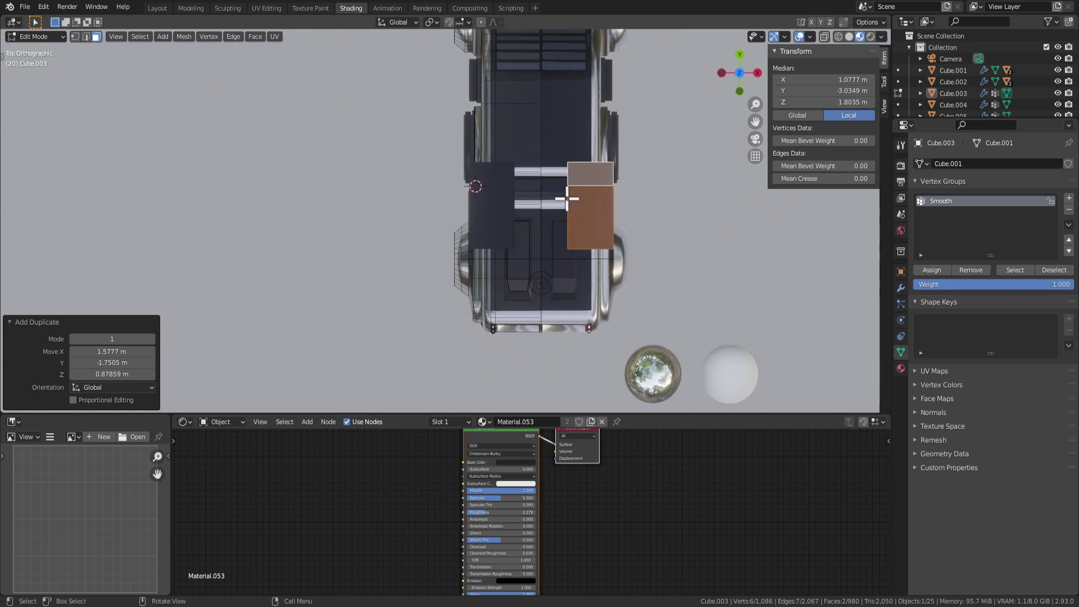
{"action": "scroll", "coordinate": [461, 142], "scroll_direction": "up", "scroll_amount": 2}
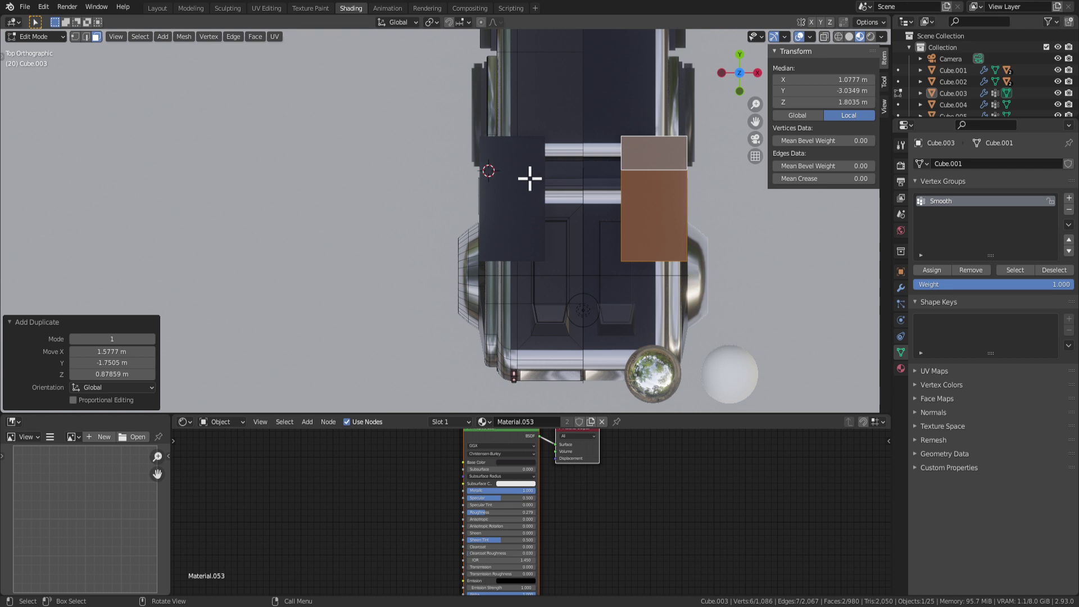
{"action": "mouse_move", "coordinate": [530, 179]}
{"action": "middle_mouse_down"}
{"action": "mouse_move", "coordinate": [573, 330]}
{"action": "mouse_move", "coordinate": [605, 236]}
{"action": "mouse_move", "coordinate": [517, 270]}
{"action": "mouse_move", "coordinate": [522, 193]}
{"action": "middle_mouse_up"}
{"action": "key", "text": "ctrl+z"}
{"action": "key", "text": "ctrl+z"}
{"action": "key", "text": "ctrl+z"}
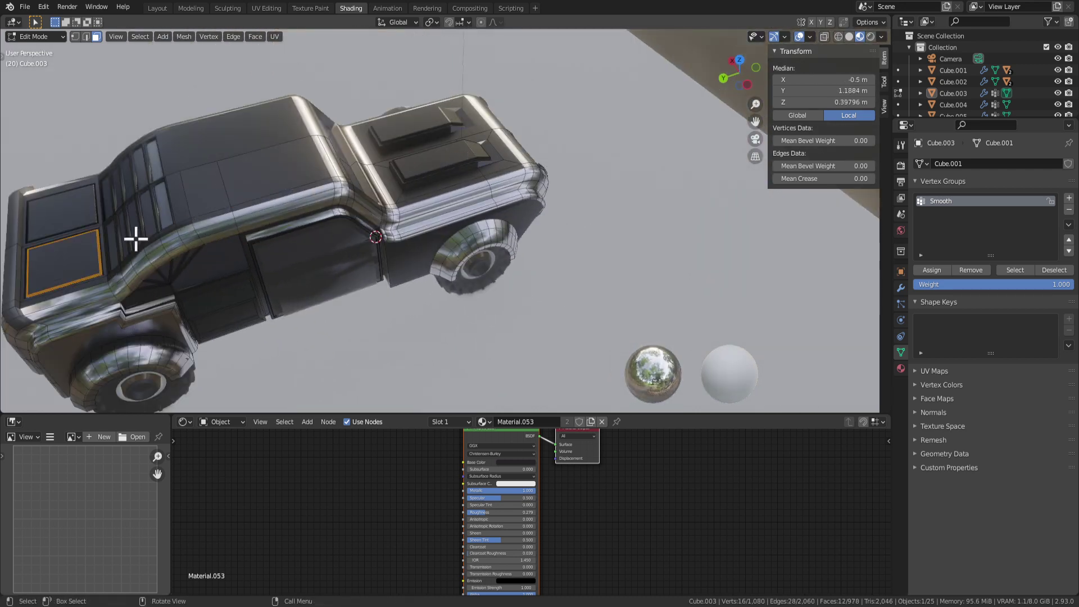
Step: Undo the bevel on the raised rear deck panel
{"action": "middle_click_drag", "start_coordinate": [289, 294], "coordinate": [567, 301], "text": "shift"}
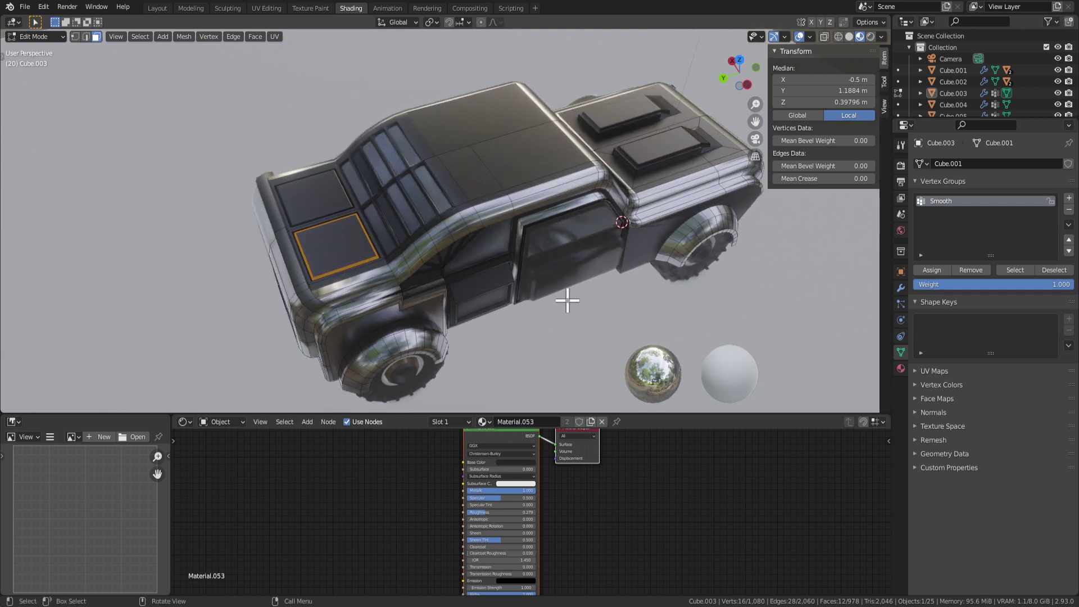
{"action": "middle_click_drag", "start_coordinate": [460, 314], "coordinate": [398, 266]}
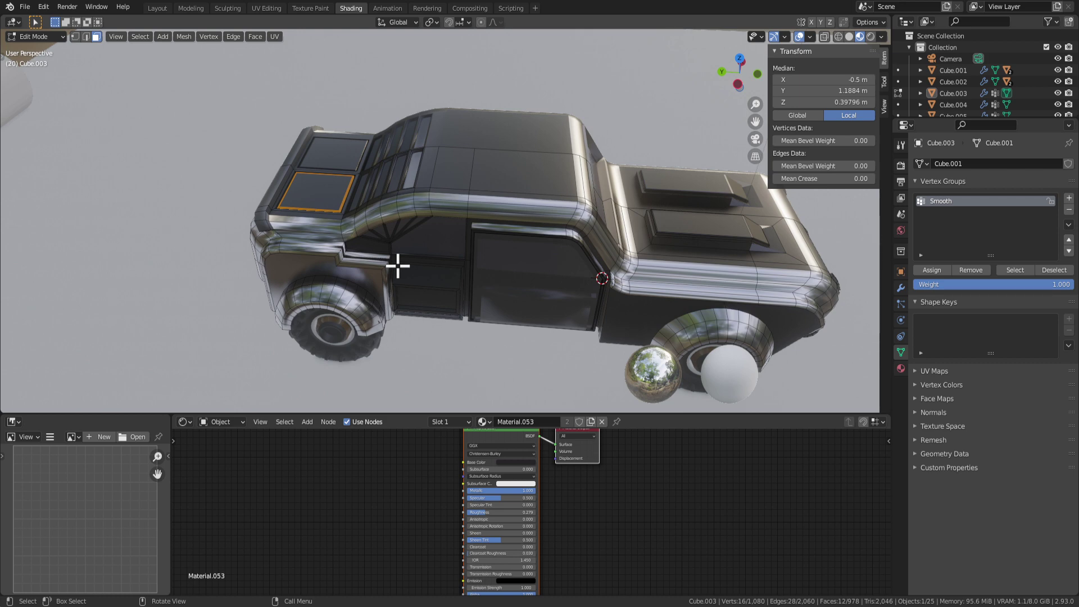
{"action": "middle_click_drag", "start_coordinate": [398, 266], "coordinate": [433, 226]}
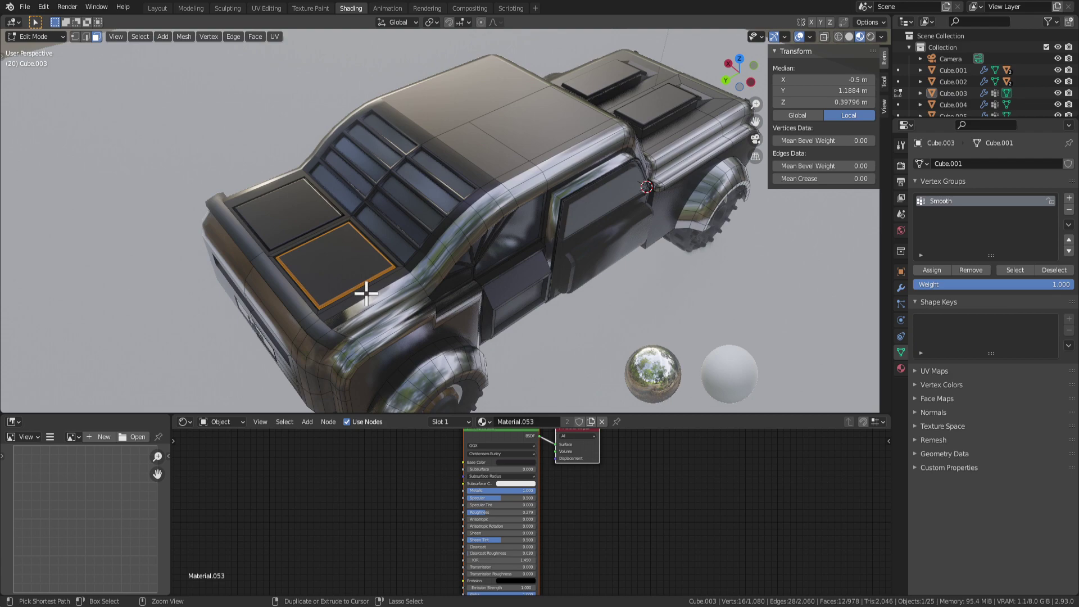
{"action": "left_click", "coordinate": [366, 292]}
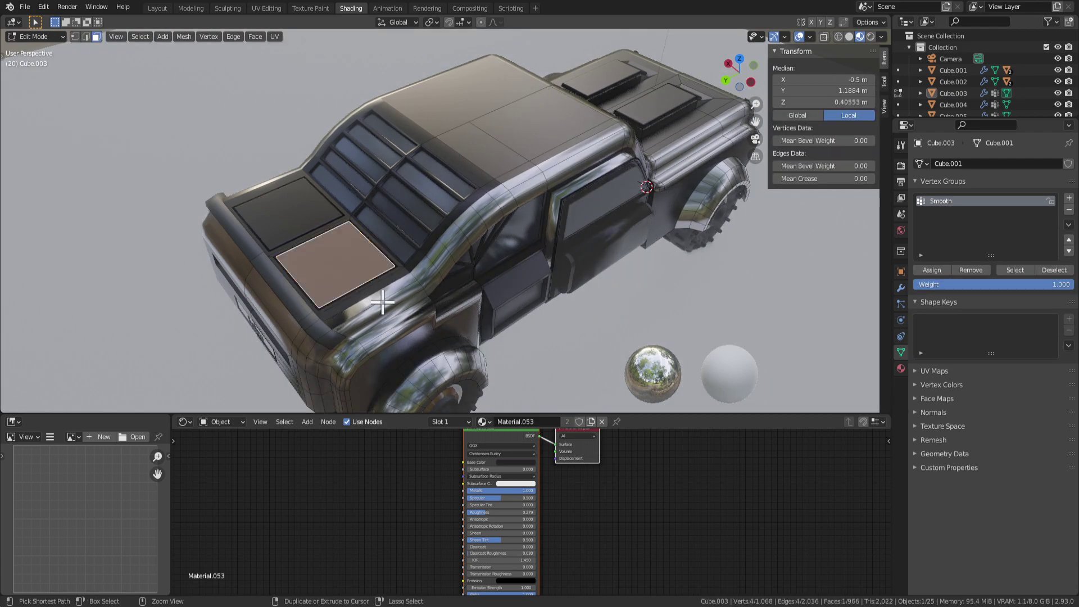
Step: Examine the unbevelled rear deck panels, the roof and the side of the car in object mode
{"action": "key", "text": "Tab"}
{"action": "left_click", "coordinate": [498, 316]}
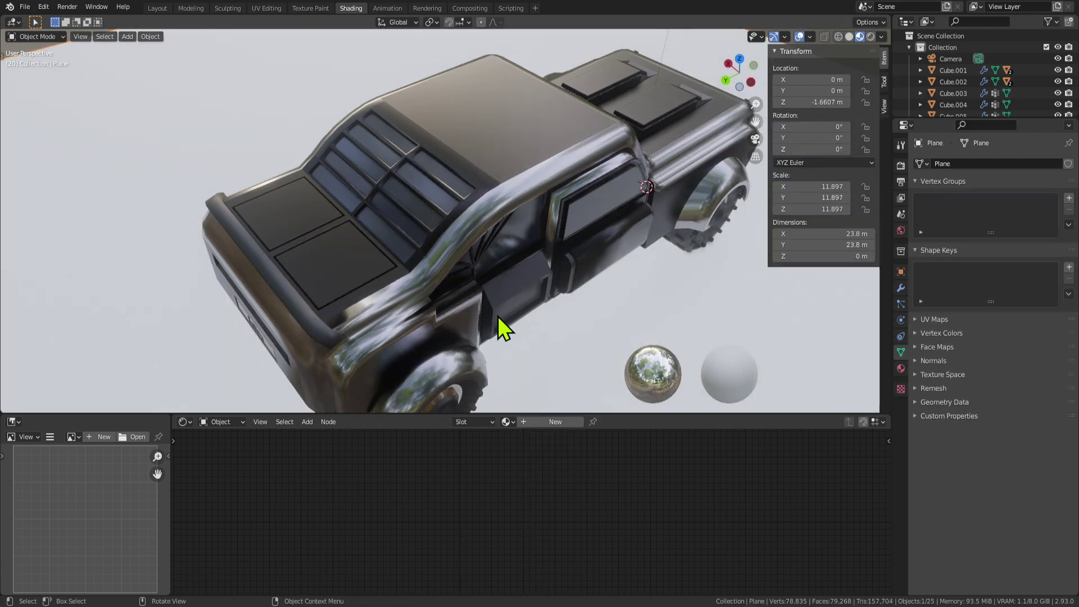
{"action": "middle_click_drag", "start_coordinate": [497, 316], "coordinate": [469, 225]}
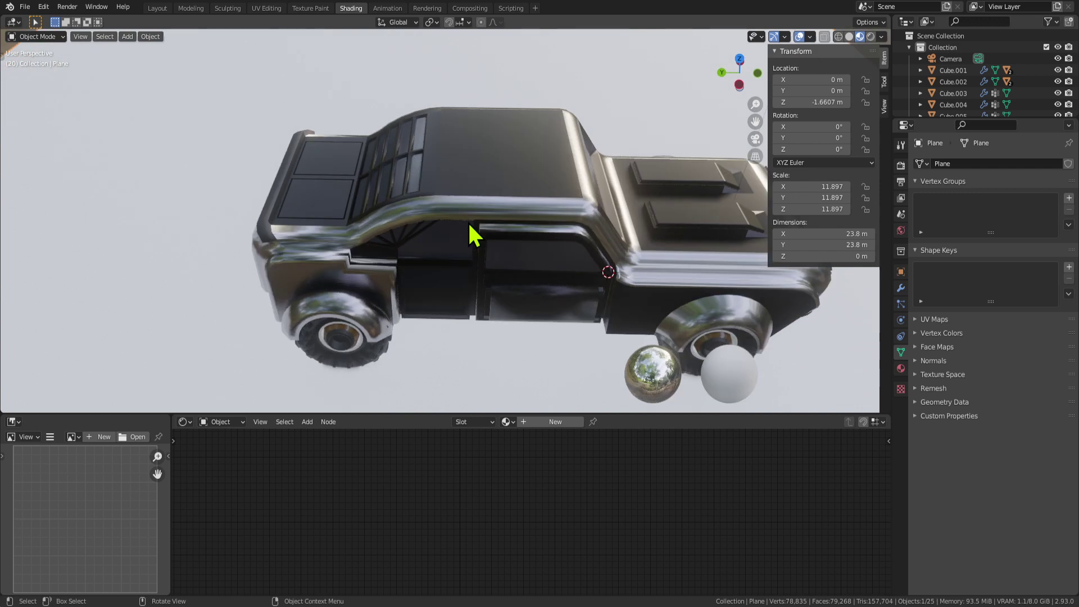
{"action": "key", "text": "Tab"}
{"action": "key", "text": "Tab"}
{"action": "scroll", "coordinate": [315, 203], "scroll_direction": "up", "scroll_amount": 2}
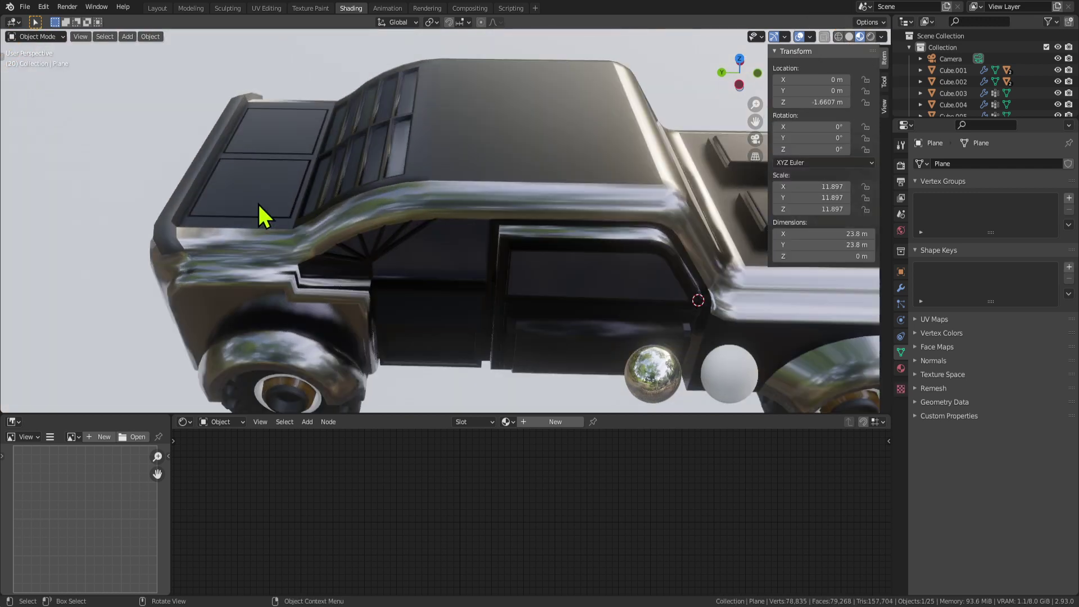
{"action": "left_click", "coordinate": [345, 219]}
{"action": "left_click", "coordinate": [345, 219]}
{"action": "scroll", "coordinate": [393, 217], "scroll_direction": "down", "scroll_amount": 2}
{"action": "left_click", "coordinate": [488, 200]}
{"action": "middle_click_drag", "start_coordinate": [489, 200], "coordinate": [585, 270]}
Step: Select the car body object and open its mesh for editing
{"action": "left_click", "coordinate": [370, 302]}
{"action": "key", "text": "Tab"}
{"action": "key", "text": "Tab"}
{"action": "left_click", "coordinate": [361, 295]}
{"action": "scroll", "coordinate": [594, 269], "scroll_direction": "up", "scroll_amount": 2}
{"action": "scroll", "coordinate": [585, 247], "scroll_direction": "up", "scroll_amount": 2}
{"action": "key", "text": "Tab"}
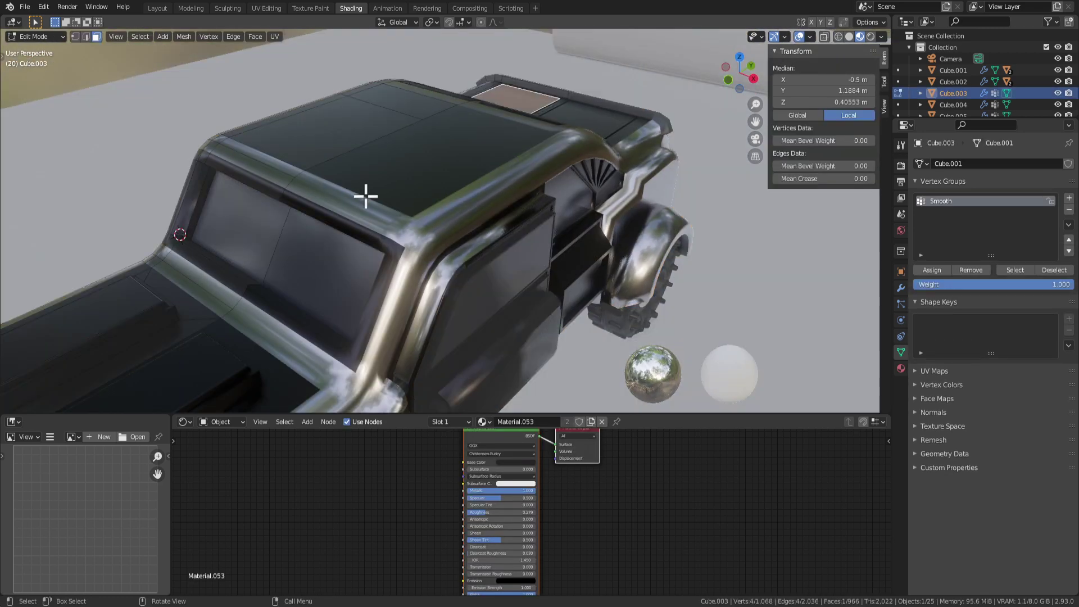
Step: Select the strip of frame faces around one half of the windshield, from the top centre around to the bottom centre
{"action": "middle_click_drag", "start_coordinate": [365, 192], "coordinate": [392, 205]}
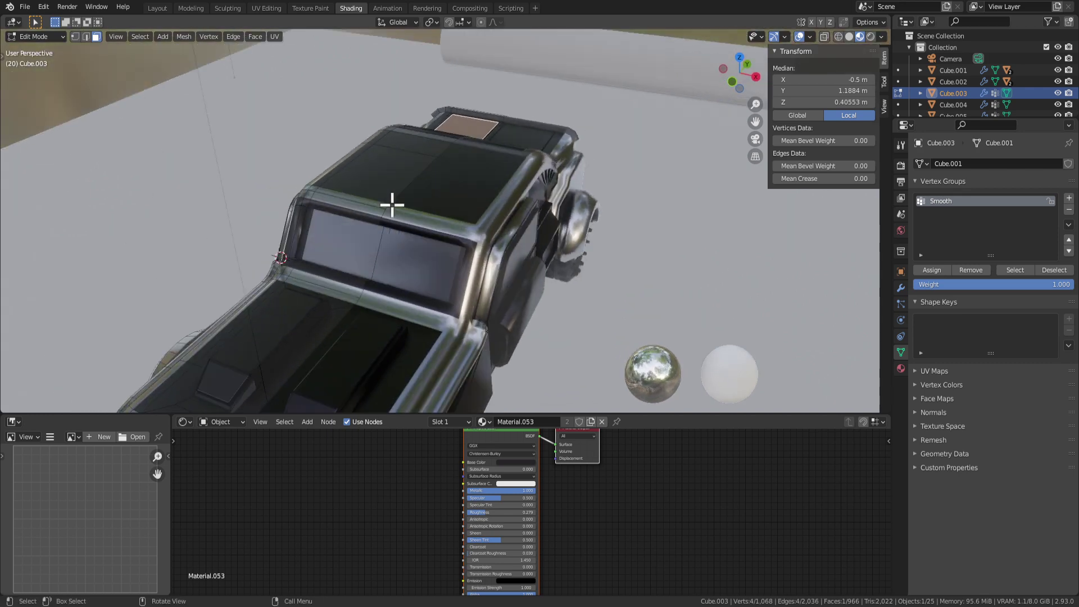
{"action": "middle_click_drag", "start_coordinate": [426, 297], "coordinate": [584, 240]}
{"action": "left_click", "coordinate": [552, 189]}
{"action": "scroll", "coordinate": [611, 262], "scroll_direction": "up", "scroll_amount": 5}
{"action": "left_click", "coordinate": [252, 158]}
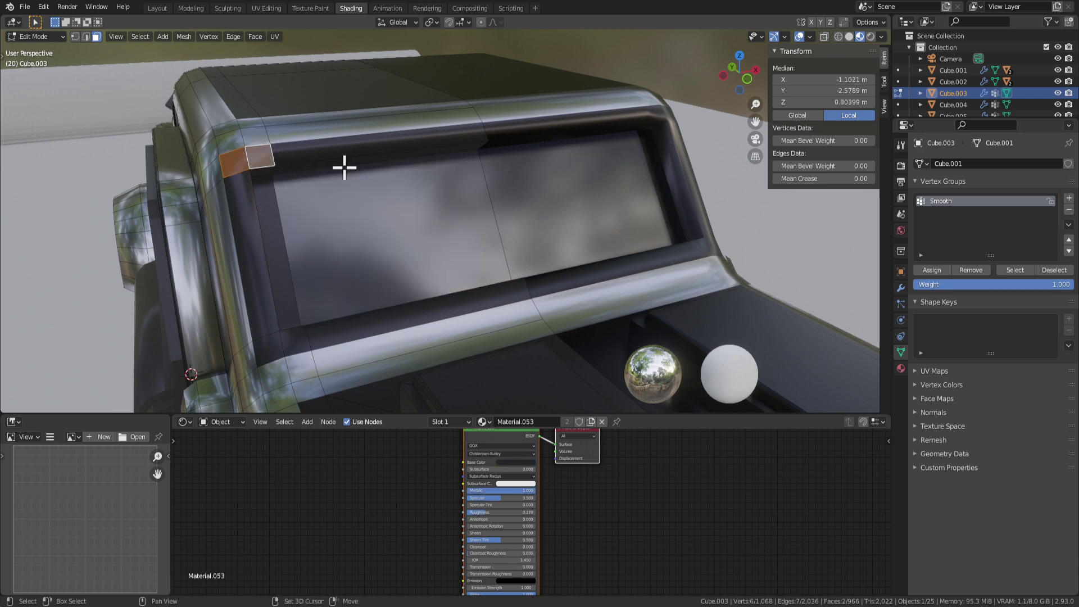
{"action": "left_click", "coordinate": [416, 146], "text": "ctrl"}
{"action": "left_click", "coordinate": [274, 348], "text": "ctrl"}
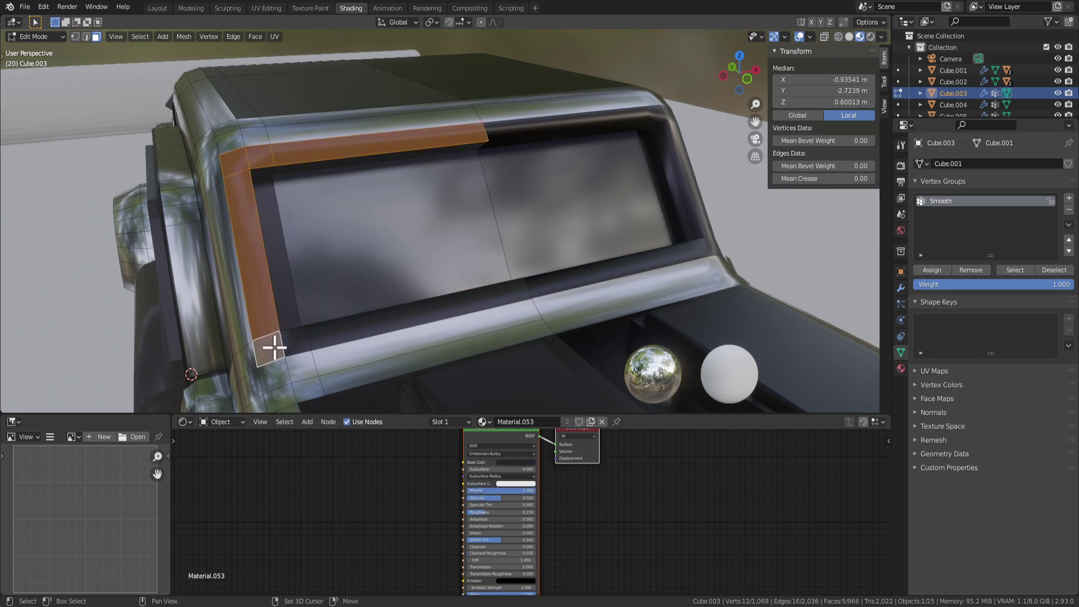
{"action": "left_click", "coordinate": [429, 311], "text": "ctrl"}
{"action": "middle_click_drag", "start_coordinate": [535, 197], "coordinate": [594, 211]}
Step: Extrude the windshield frame faces along their normals by about 0.037 m and check the shape in object mode
{"action": "key", "text": "alt+e"}
{"action": "left_click", "coordinate": [595, 222]}
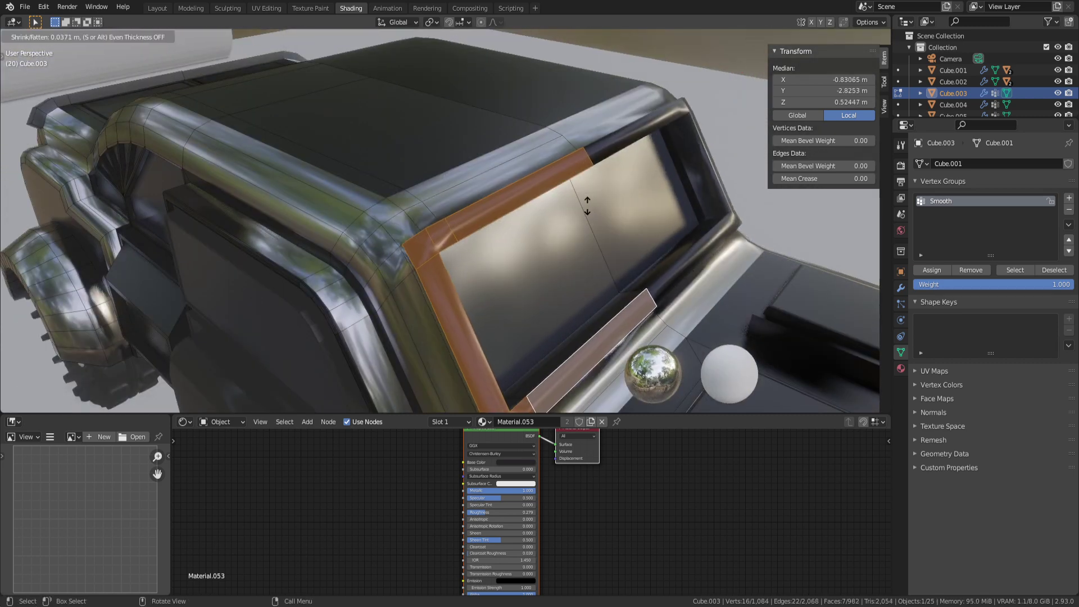
{"action": "left_click", "coordinate": [679, 255]}
{"action": "key", "text": "Tab"}
{"action": "middle_click_drag", "start_coordinate": [681, 250], "coordinate": [639, 253]}
{"action": "key", "text": "Tab"}
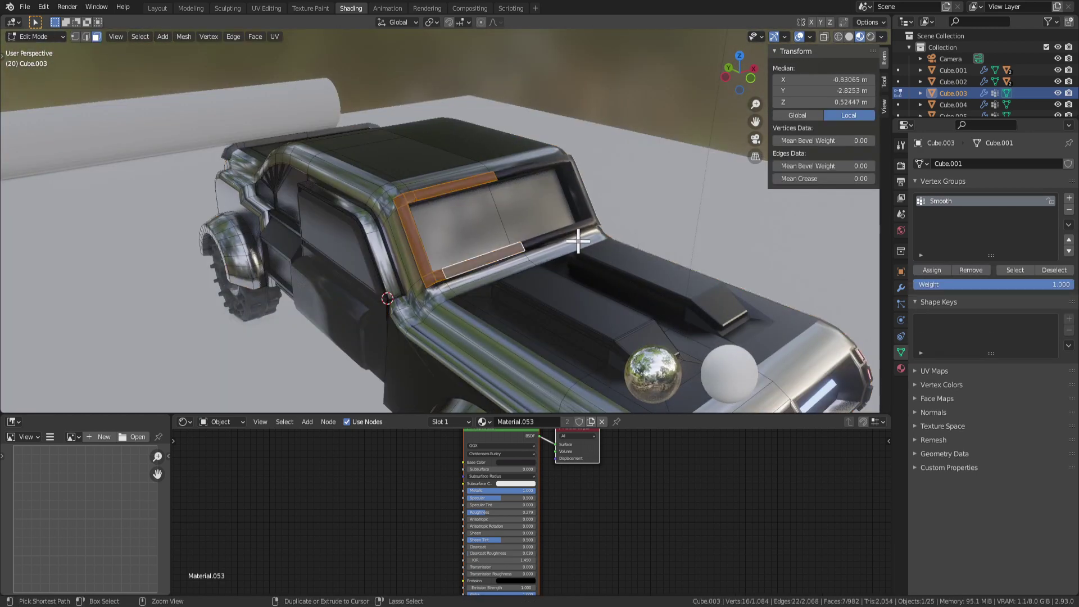
Step: Undo the windshield frame extrusion, returning to the selected flat frame faces
{"action": "scroll", "coordinate": [542, 264], "scroll_direction": "up", "scroll_amount": 5}
{"action": "key", "text": "ctrl+z"}
{"action": "middle_click_drag", "start_coordinate": [543, 264], "coordinate": [571, 238]}
{"action": "right_click", "coordinate": [406, 212]}
{"action": "right_click", "coordinate": [362, 202]}
{"action": "left_click", "coordinate": [332, 210]}
{"action": "key", "text": "Tab"}
{"action": "scroll", "coordinate": [443, 235], "scroll_direction": "down", "scroll_amount": 3}
{"action": "key", "text": "ctrl+z"}
{"action": "key", "text": "ctrl+z"}
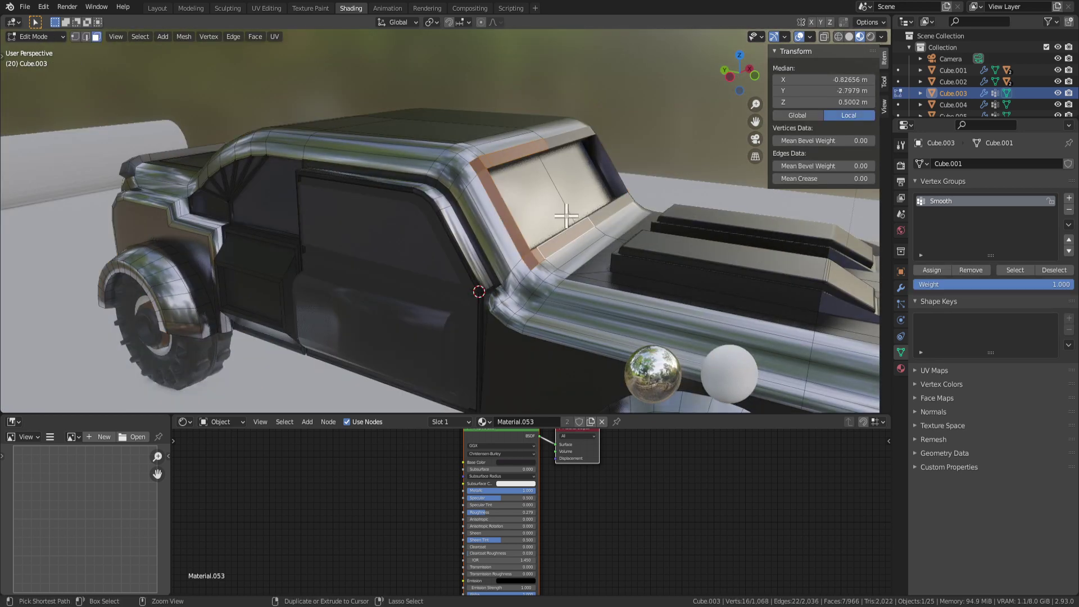
Step: Inset the windshield frame faces about 0.026 m, extrude the inset strip, and check the frame in object mode
{"action": "scroll", "coordinate": [572, 204], "scroll_direction": "up", "scroll_amount": 2}
{"action": "middle_click_drag", "start_coordinate": [576, 192], "coordinate": [423, 199], "text": "shift"}
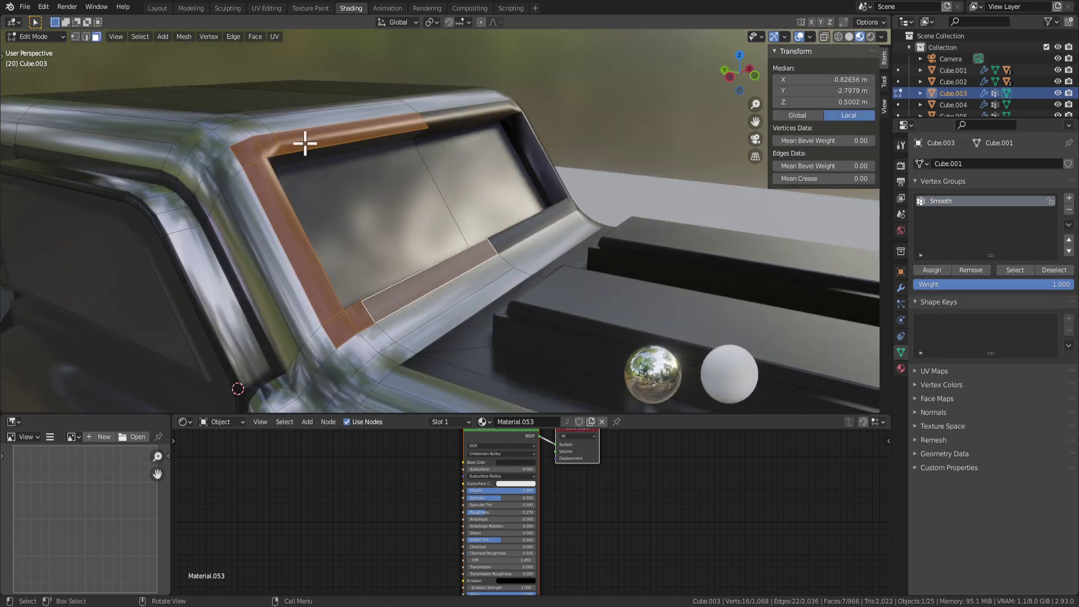
{"action": "key", "text": "i"}
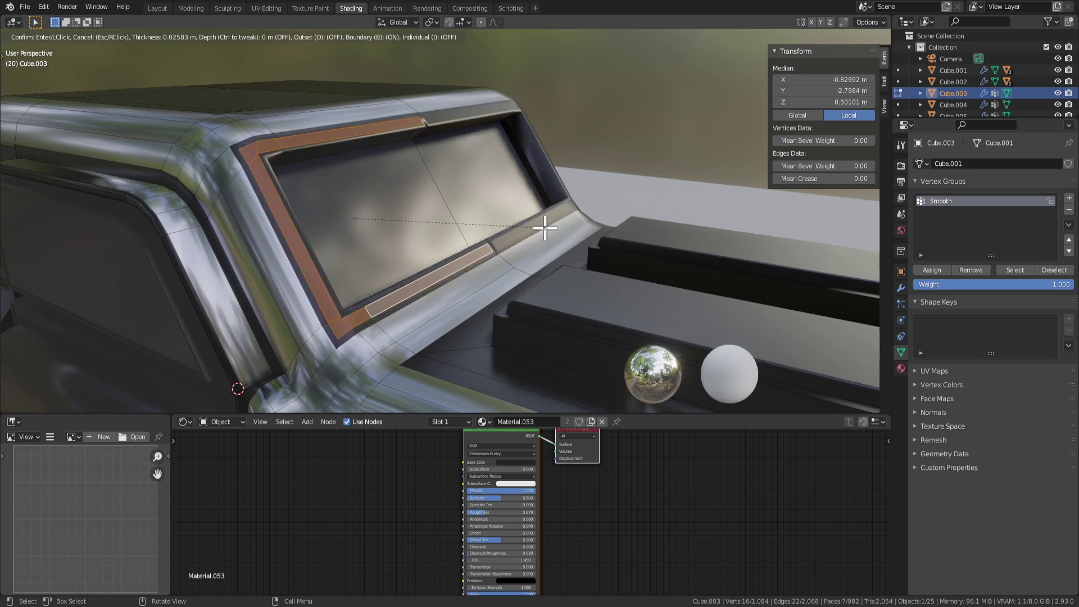
{"action": "left_click", "coordinate": [546, 226]}
{"action": "key", "text": "e"}
{"action": "left_click", "coordinate": [539, 235]}
{"action": "key", "text": "Tab"}
{"action": "scroll", "coordinate": [531, 242], "scroll_direction": "down", "scroll_amount": 6}
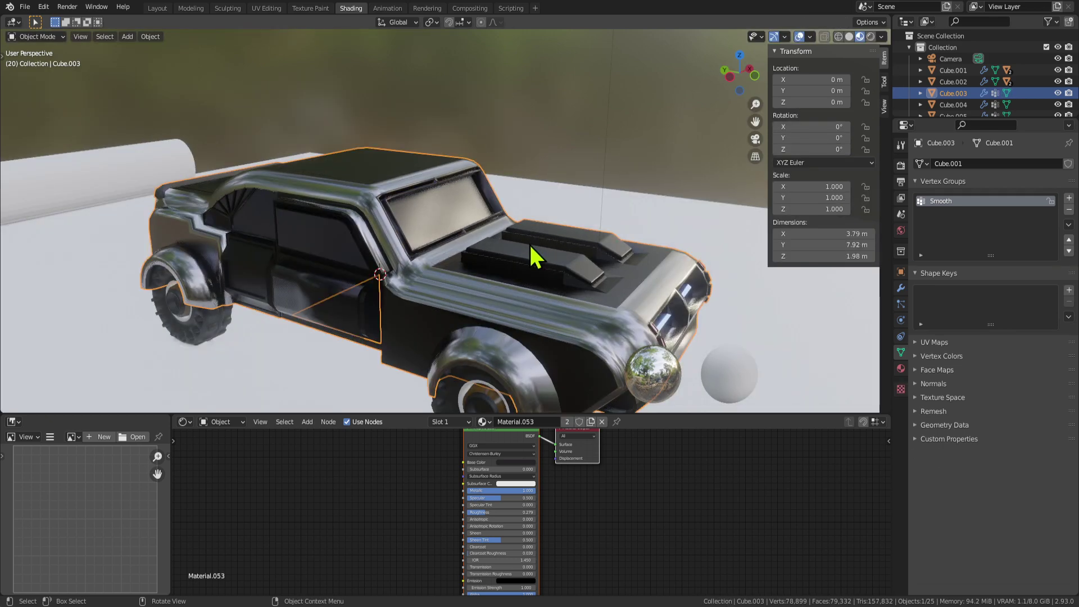
{"action": "middle_click_drag", "start_coordinate": [529, 244], "coordinate": [564, 268]}
{"action": "scroll", "coordinate": [554, 247], "scroll_direction": "up", "scroll_amount": 5}
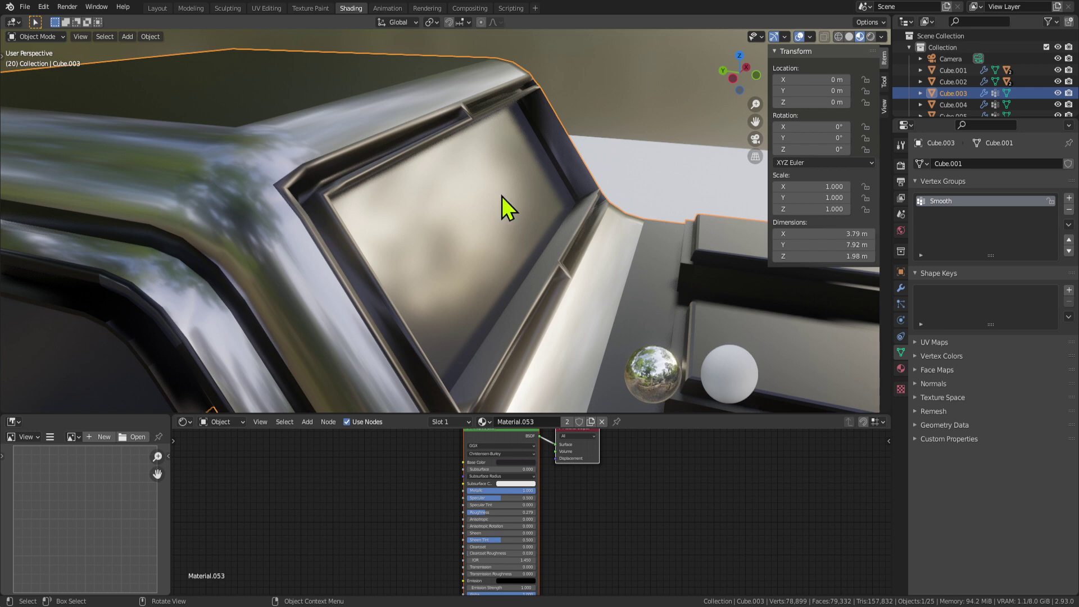
Step: Undo the windshield frame's inset and extrusion, returning to the flat selected frame faces
{"action": "middle_click_drag", "start_coordinate": [501, 196], "coordinate": [628, 167]}
{"action": "key", "text": "Tab"}
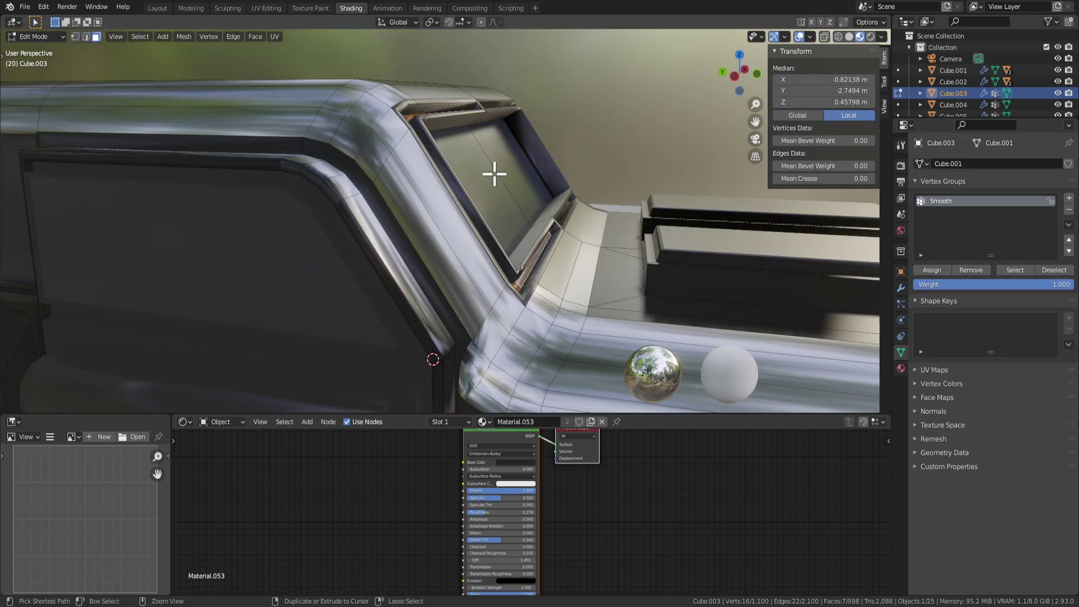
{"action": "middle_click_drag", "start_coordinate": [591, 268], "coordinate": [525, 265]}
{"action": "key", "text": "ctrl+z"}
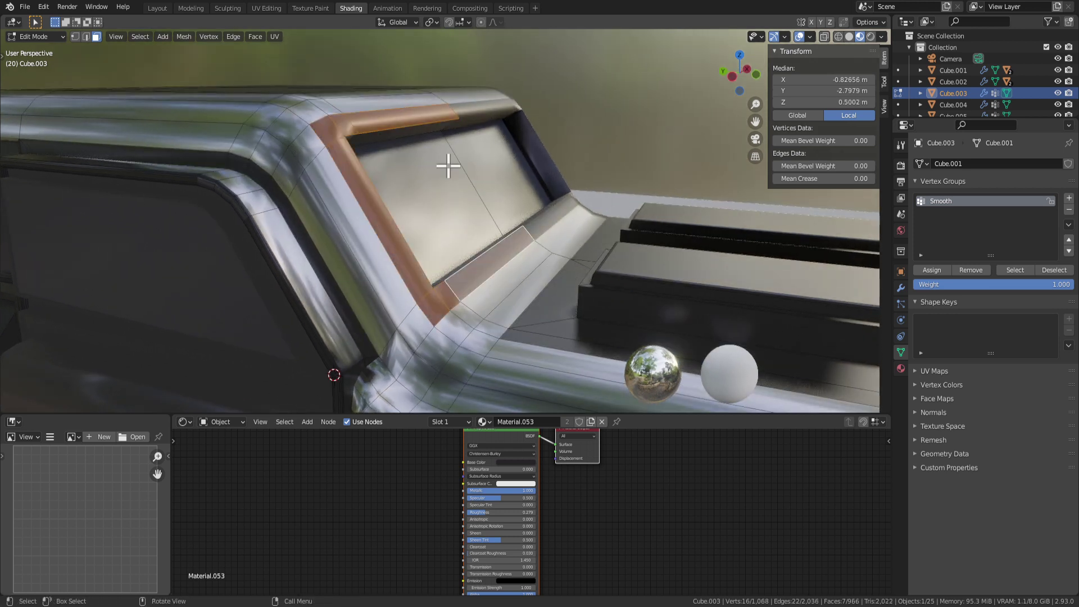
Step: Bevel the inner edges around one half of the windshield opening with three segments, about 0.061 m wide, and check the result in object mode
{"action": "middle_click_drag", "start_coordinate": [467, 172], "coordinate": [373, 195]}
{"action": "key", "text": "2"}
{"action": "left_click", "coordinate": [235, 177]}
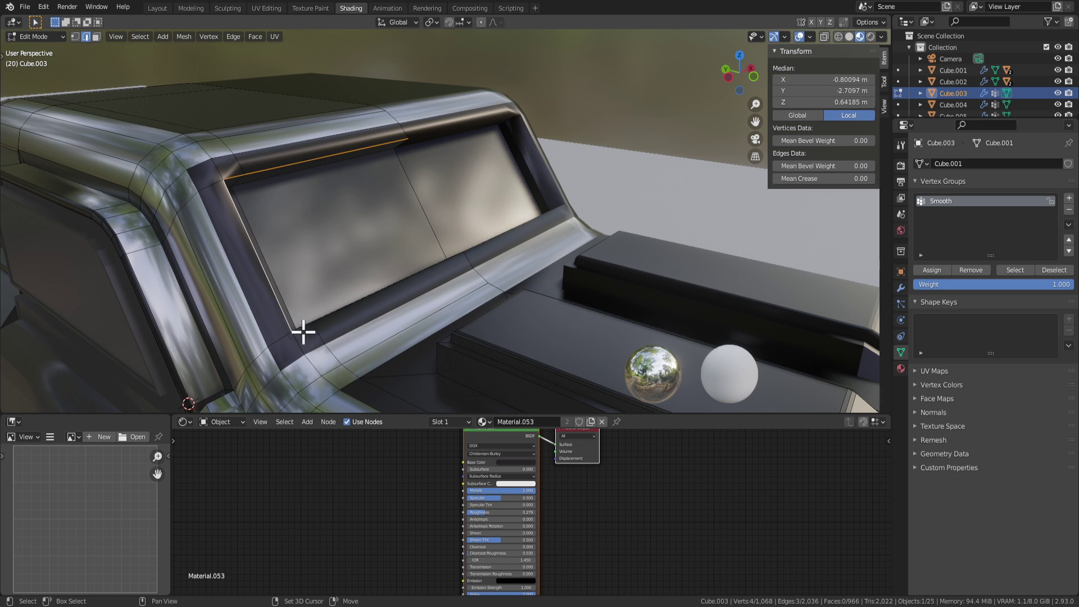
{"action": "middle_click_drag", "start_coordinate": [470, 290], "coordinate": [546, 272]}
{"action": "key", "text": "ctrl+b"}
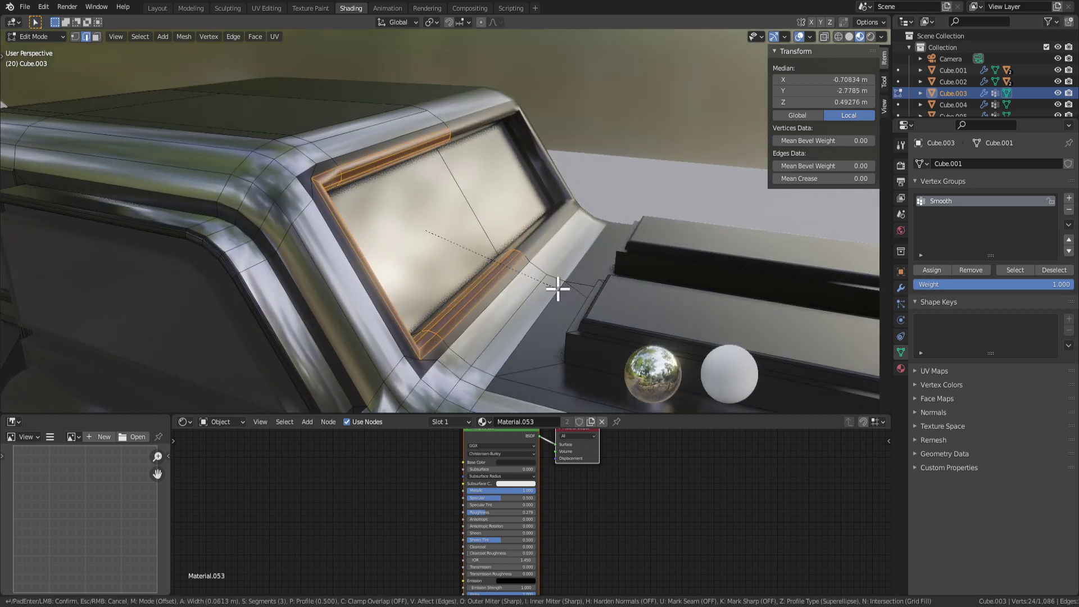
{"action": "left_click", "coordinate": [558, 284]}
{"action": "middle_click_drag", "start_coordinate": [558, 284], "coordinate": [333, 318]}
{"action": "key", "text": "Tab"}
{"action": "middle_click_drag", "start_coordinate": [507, 279], "coordinate": [414, 212]}
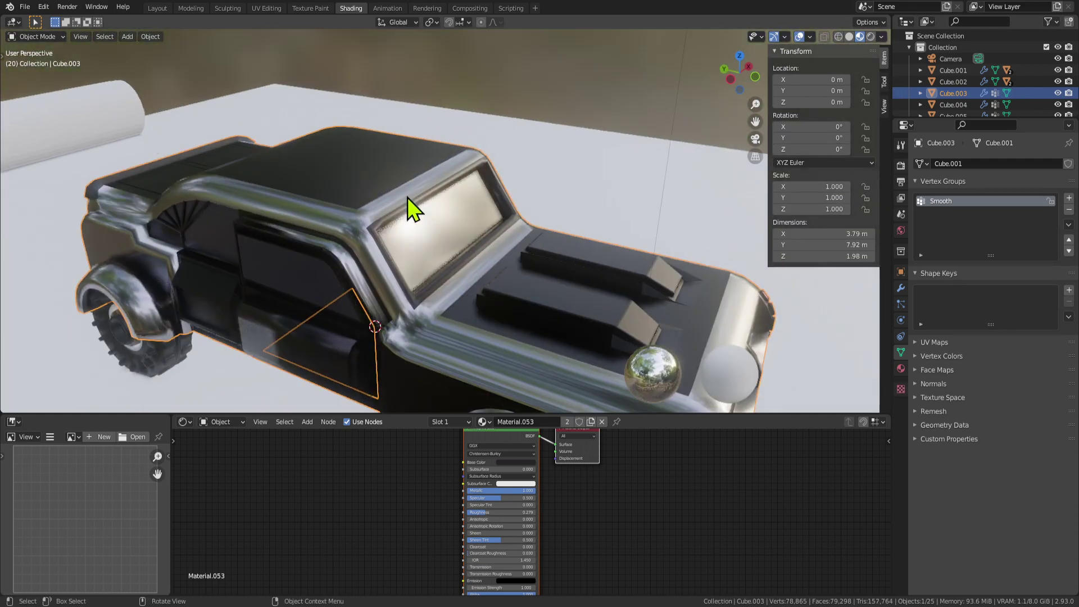
Step: Select the frame faces around one half of the windshield, assign them the chrome material named Material, and check the car in object mode
{"action": "scroll", "coordinate": [362, 230], "scroll_direction": "up", "scroll_amount": 3}
{"action": "key", "text": "Tab"}
{"action": "left_click", "coordinate": [334, 268], "text": "alt"}
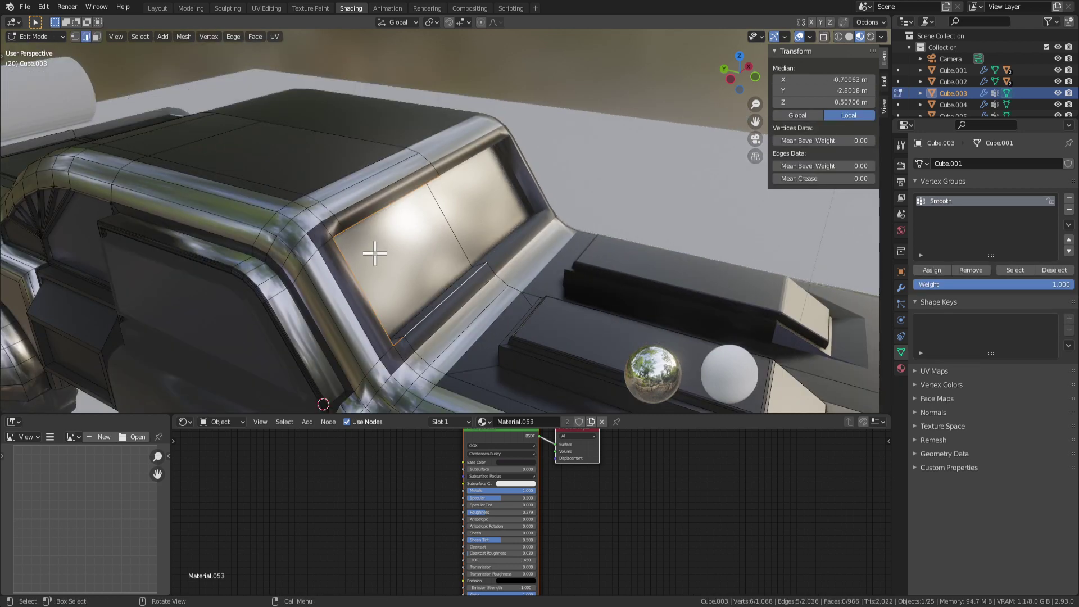
{"action": "middle_click_drag", "start_coordinate": [374, 254], "coordinate": [317, 250]}
{"action": "key", "text": "3"}
{"action": "left_click", "coordinate": [245, 228]}
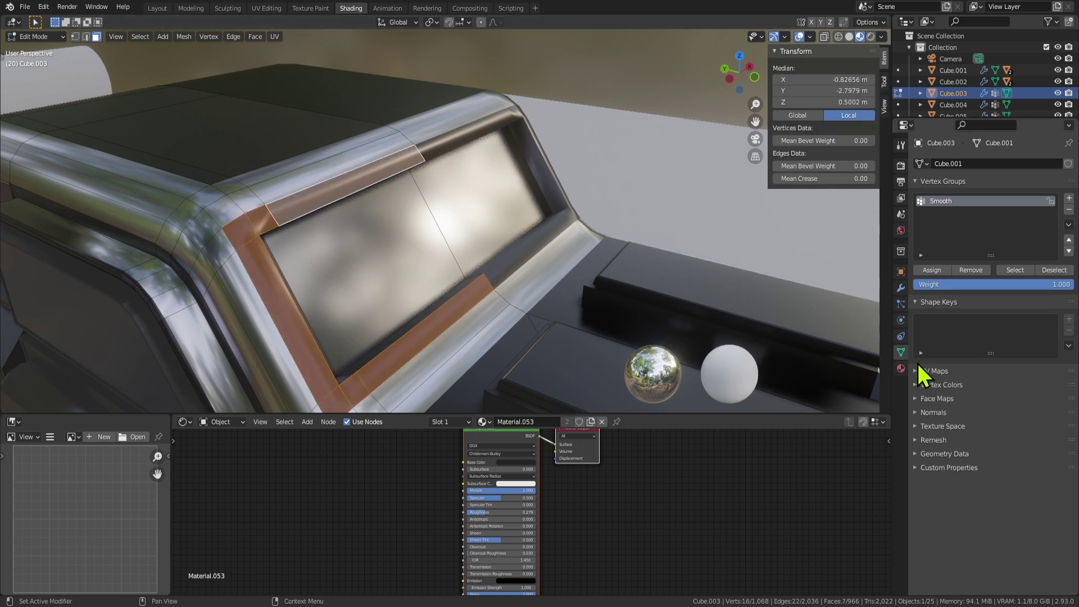
{"action": "left_click", "coordinate": [900, 368]}
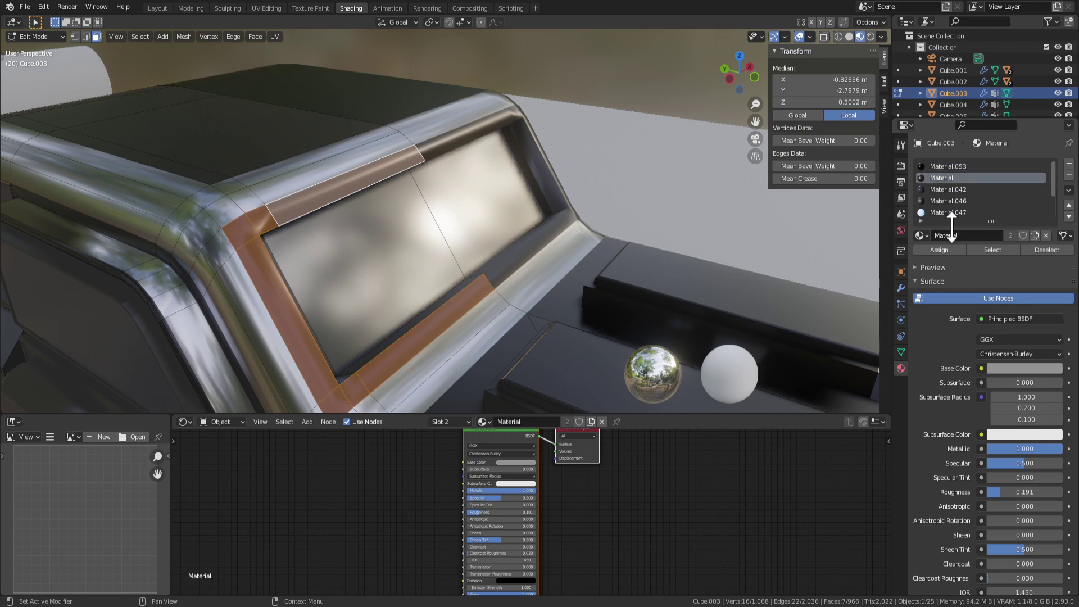
{"action": "left_click", "coordinate": [939, 249]}
{"action": "key", "text": "Tab"}
{"action": "scroll", "coordinate": [577, 258], "scroll_direction": "down", "scroll_amount": 3}
{"action": "middle_click_drag", "start_coordinate": [577, 259], "coordinate": [381, 200]}
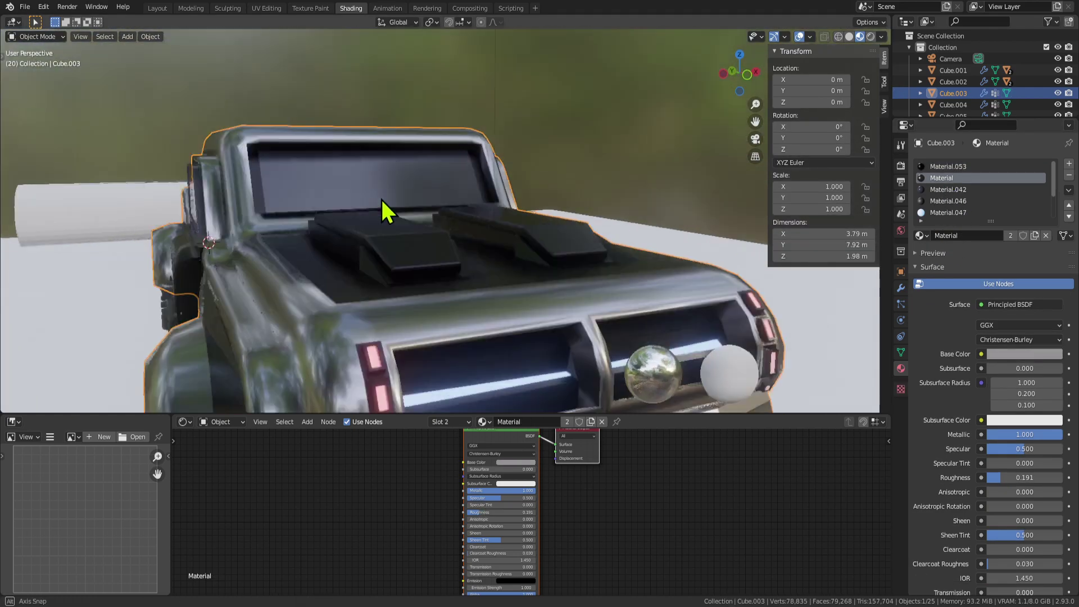
Step: Select the large glass face of one windshield half and try scaling it along the Z axis
{"action": "key", "text": "Tab"}
{"action": "scroll", "coordinate": [400, 176], "scroll_direction": "up", "scroll_amount": 3}
{"action": "left_click", "coordinate": [320, 172]}
{"action": "scroll", "coordinate": [353, 172], "scroll_direction": "up", "scroll_amount": 2}
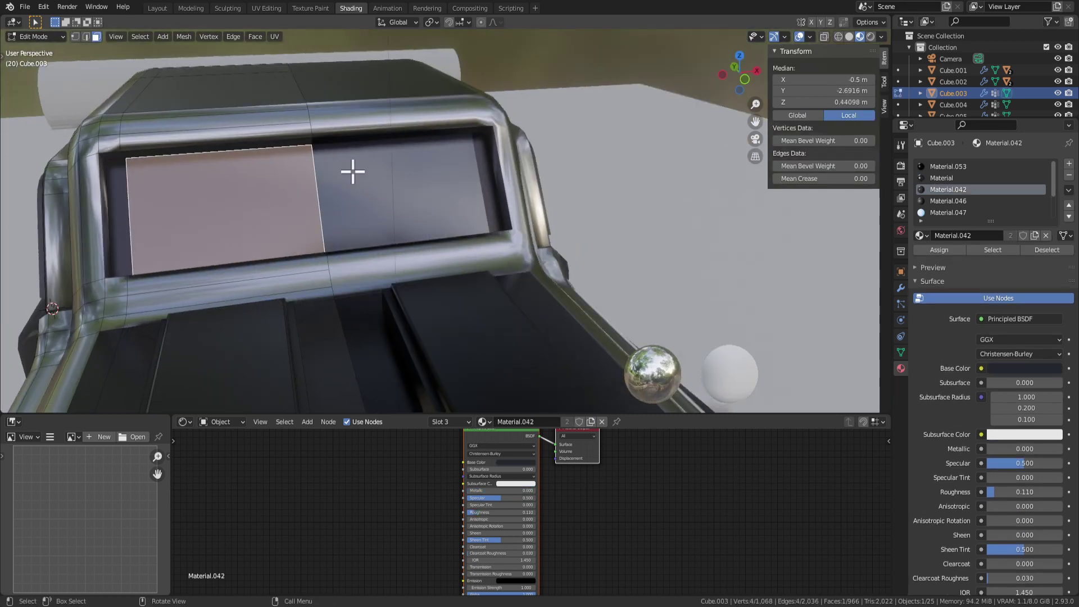
{"action": "key", "text": "s"}
{"action": "key", "text": "z"}
{"action": "left_click", "coordinate": [294, 176]}
Step: Select both glass faces of the windshield half and try scaling them along the global Y axis
{"action": "scroll", "coordinate": [294, 176], "scroll_direction": "down", "scroll_amount": 3}
{"action": "middle_click_drag", "start_coordinate": [294, 175], "coordinate": [418, 233]}
{"action": "left_click", "coordinate": [418, 233]}
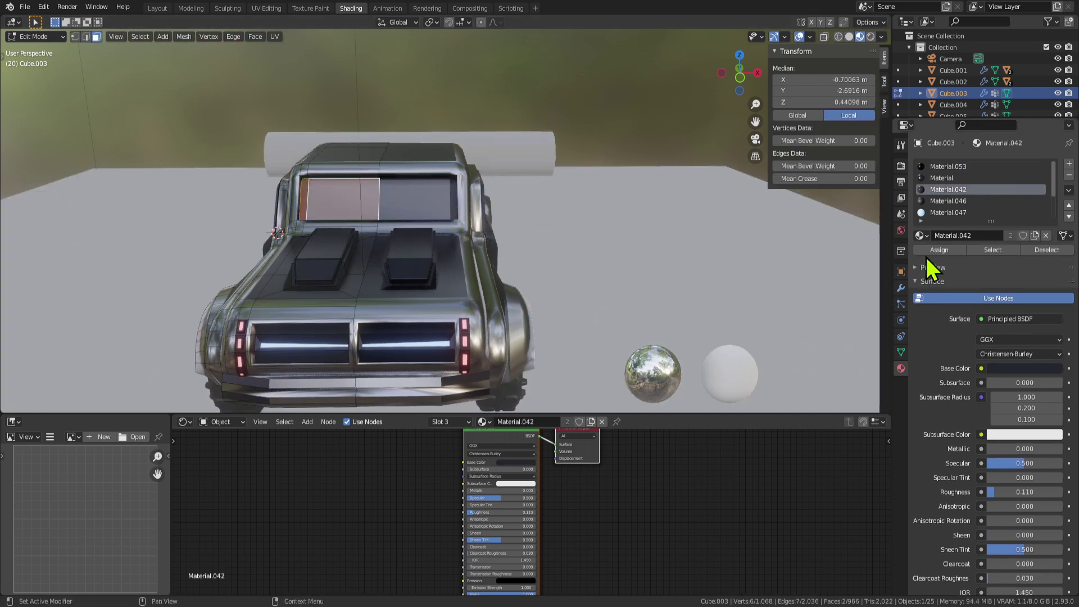
{"action": "key", "text": "s"}
{"action": "key", "text": "x"}
{"action": "key", "text": "z"}
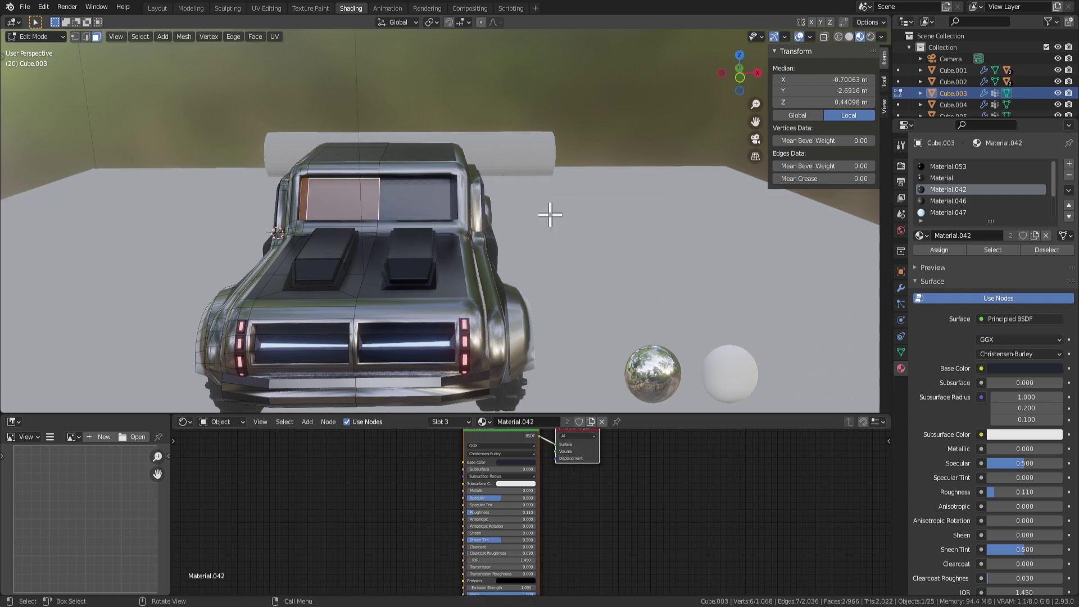
{"action": "key", "text": "y"}
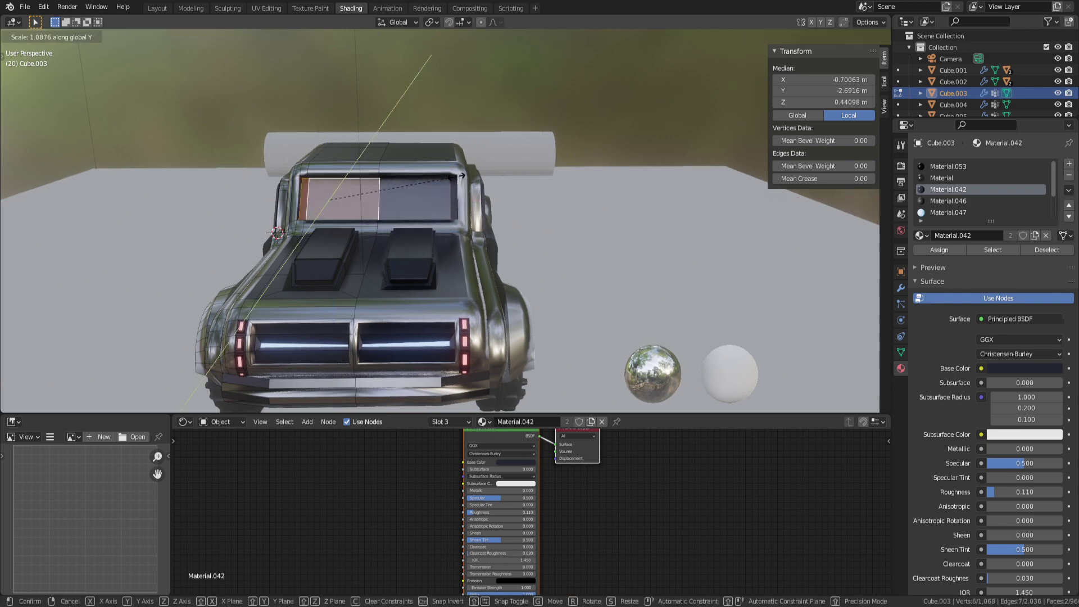
{"action": "left_click", "coordinate": [393, 177]}
{"action": "middle_click_drag", "start_coordinate": [393, 177], "coordinate": [453, 236]}
{"action": "right_click", "coordinate": [590, 241]}
Step: Select only the large glass face filling one half of the windshield
{"action": "key", "text": "Tab"}
{"action": "scroll", "coordinate": [340, 176], "scroll_direction": "up", "scroll_amount": 3}
{"action": "key", "text": "Tab"}
{"action": "left_click", "coordinate": [280, 154]}
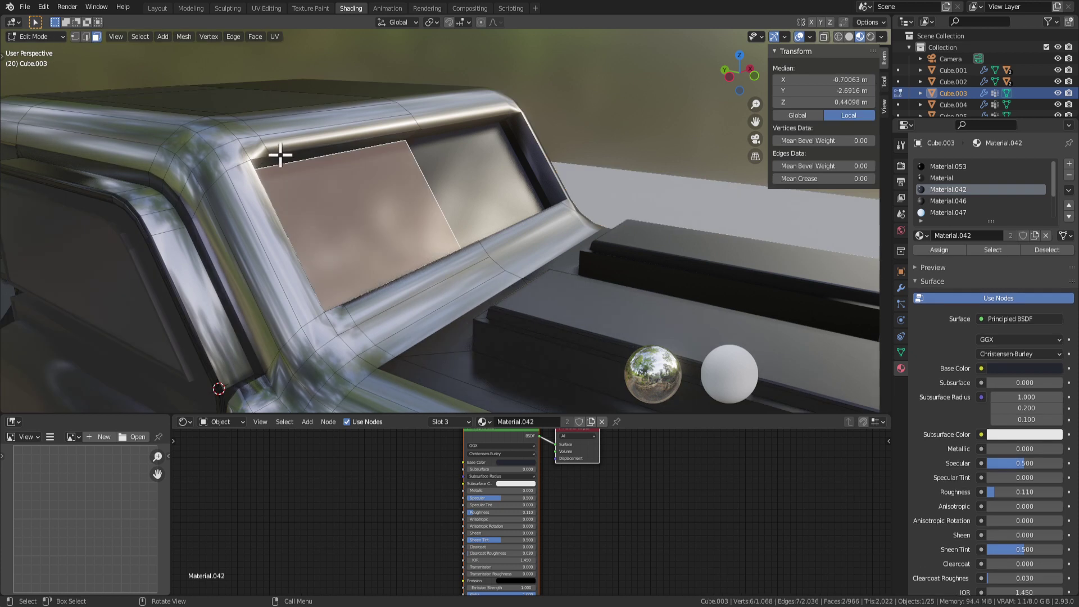
{"action": "key", "text": "2"}
{"action": "left_click", "coordinate": [318, 147]}
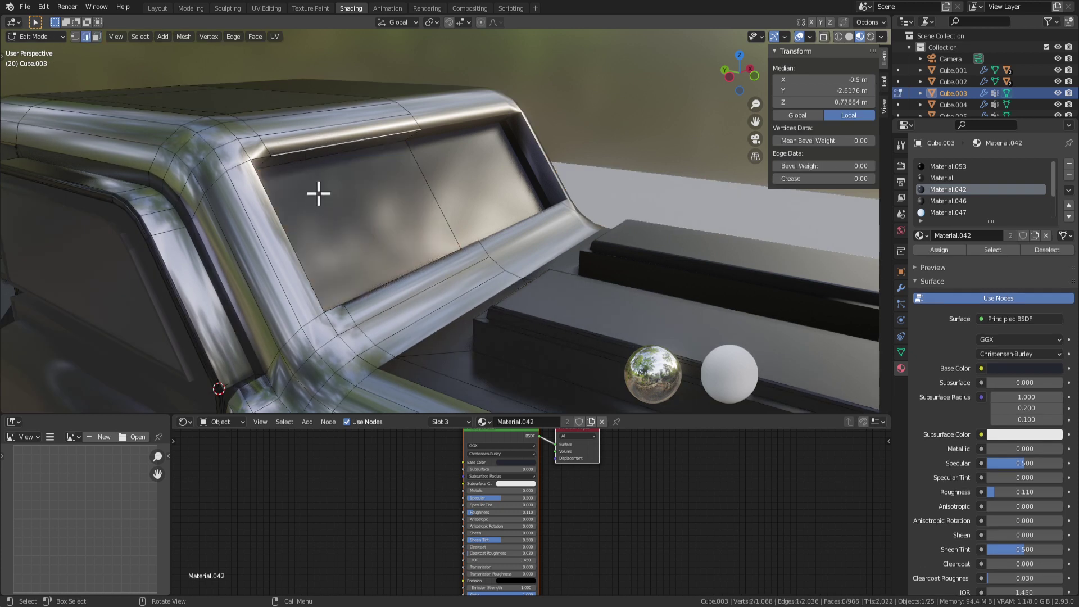
{"action": "key", "text": "3"}
{"action": "left_click", "coordinate": [382, 220]}
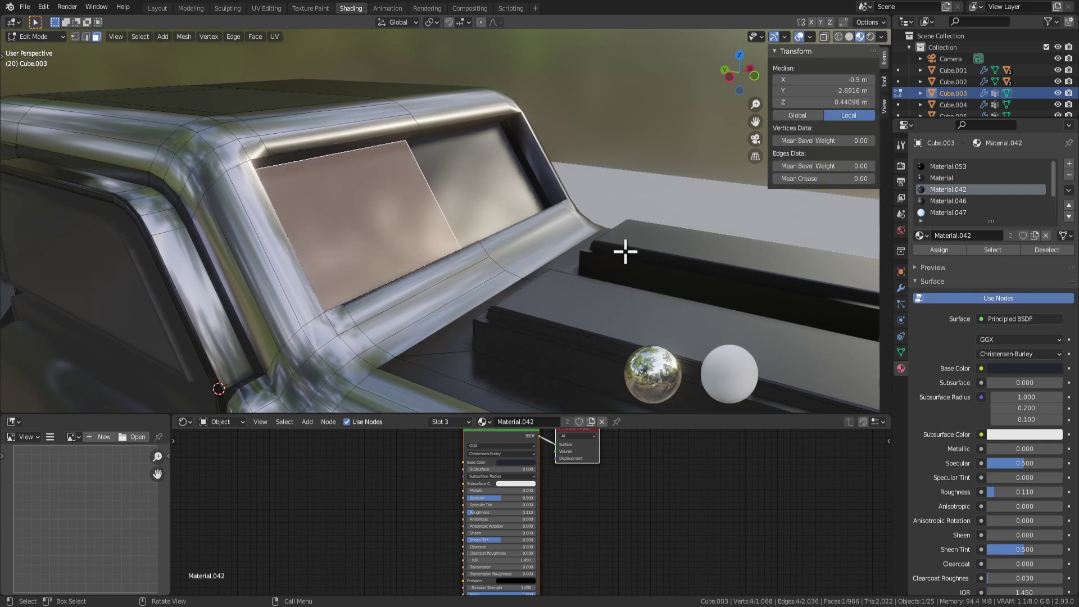
Step: Extrude the large glass face about 0.113 m along its normal, scale it along the global X axis, and check it in object mode
{"action": "key", "text": "e"}
{"action": "left_click", "coordinate": [641, 242]}
{"action": "key", "text": "s"}
{"action": "key", "text": "x"}
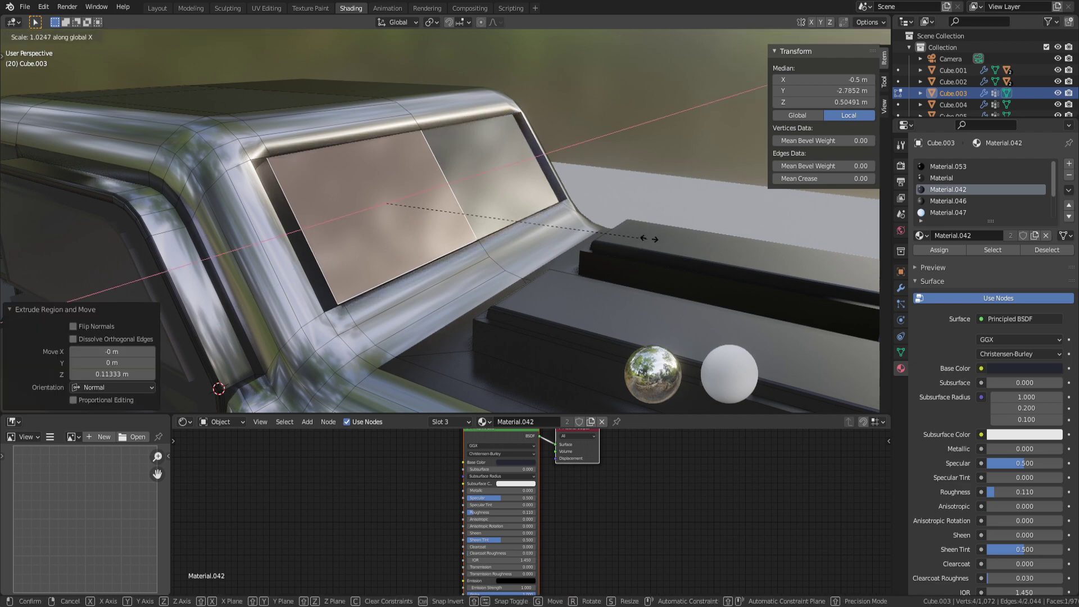
{"action": "left_click", "coordinate": [684, 228]}
{"action": "key", "text": "Tab"}
{"action": "scroll", "coordinate": [674, 242], "scroll_direction": "down", "scroll_amount": 4}
{"action": "middle_click_drag", "start_coordinate": [649, 284], "coordinate": [565, 260]}
{"action": "key", "text": "Tab"}
{"action": "scroll", "coordinate": [517, 258], "scroll_direction": "up", "scroll_amount": 8}
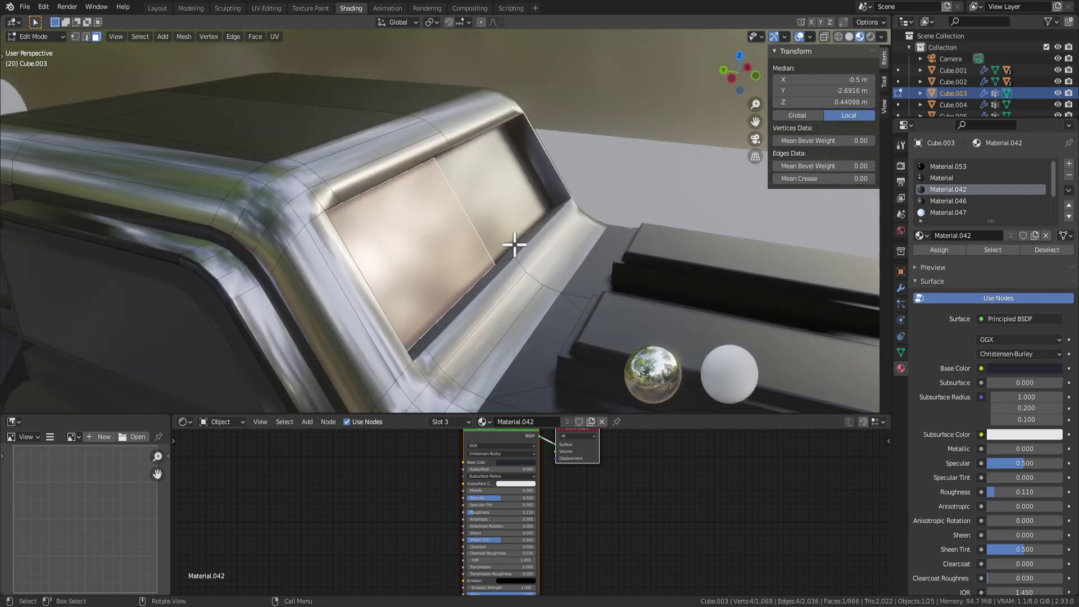
{"action": "key", "text": "g"}
{"action": "key", "text": "y"}
{"action": "right_click", "coordinate": [533, 243]}
Step: Add the narrow outer glass strip to the selection and set the transform orientation to Normal
{"action": "middle_click_drag", "start_coordinate": [533, 240], "coordinate": [470, 241]}
{"action": "left_click", "coordinate": [128, 167], "text": "shift"}
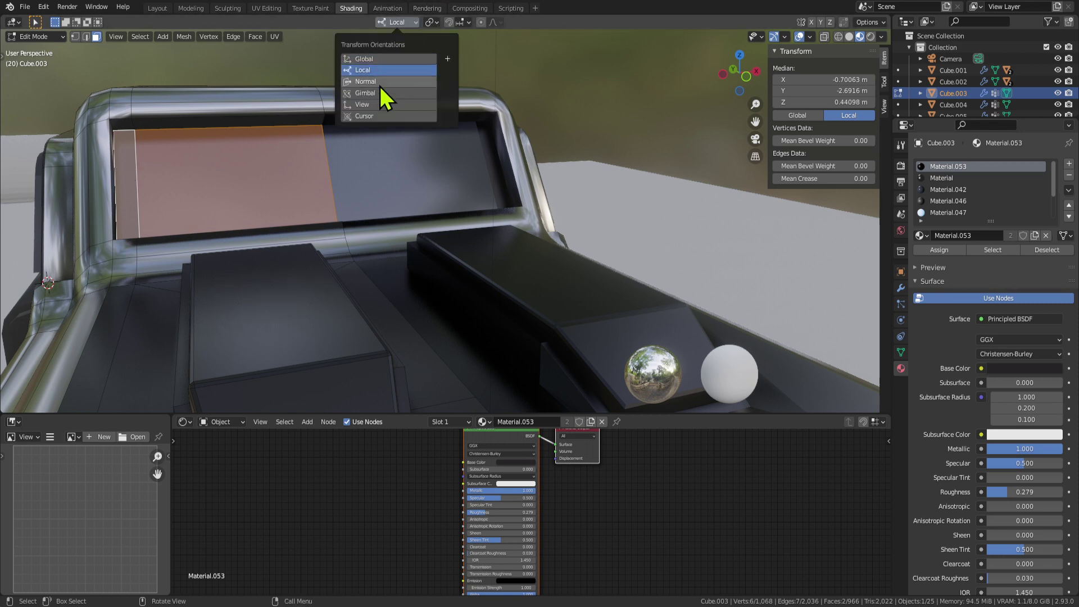
{"action": "left_click", "coordinate": [380, 82]}
Step: Try moving the selected glass faces about 0.12 m outward along the normal Z axis
{"action": "middle_click_drag", "start_coordinate": [353, 156], "coordinate": [329, 305]}
{"action": "key", "text": "g"}
{"action": "key", "text": "y"}
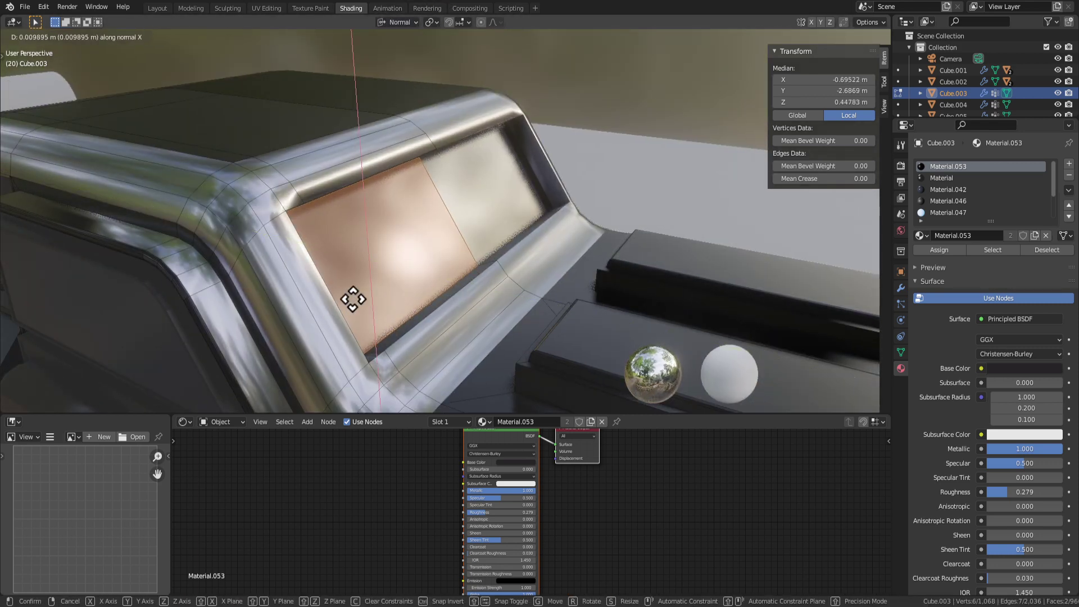
{"action": "key", "text": "z"}
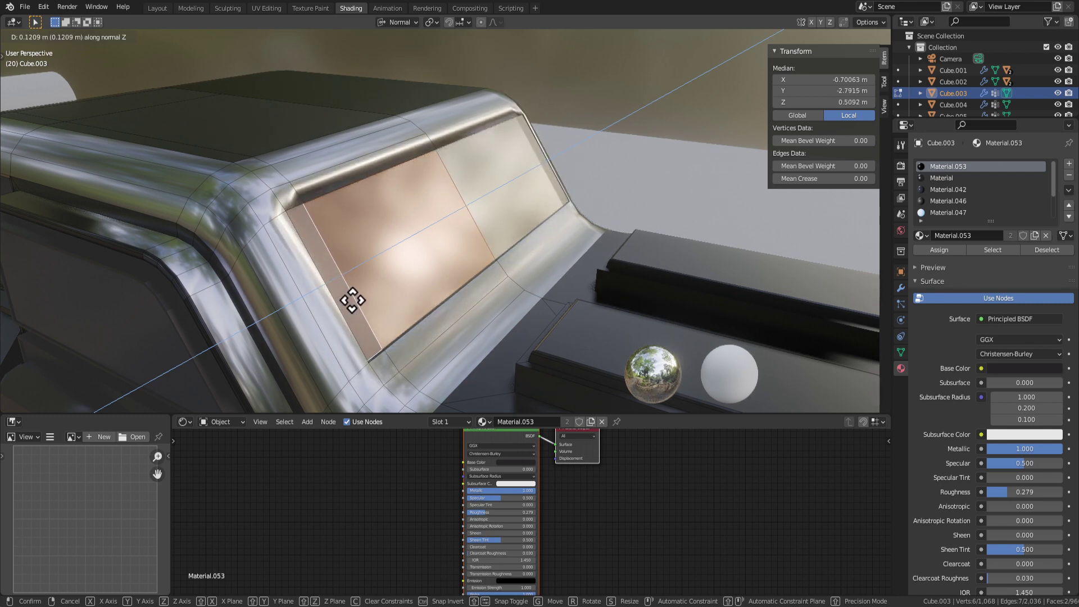
{"action": "right_click", "coordinate": [348, 298]}
Step: Try nudging the windshield glass faces slightly along their normal axes
{"action": "middle_click_drag", "start_coordinate": [494, 255], "coordinate": [554, 204]}
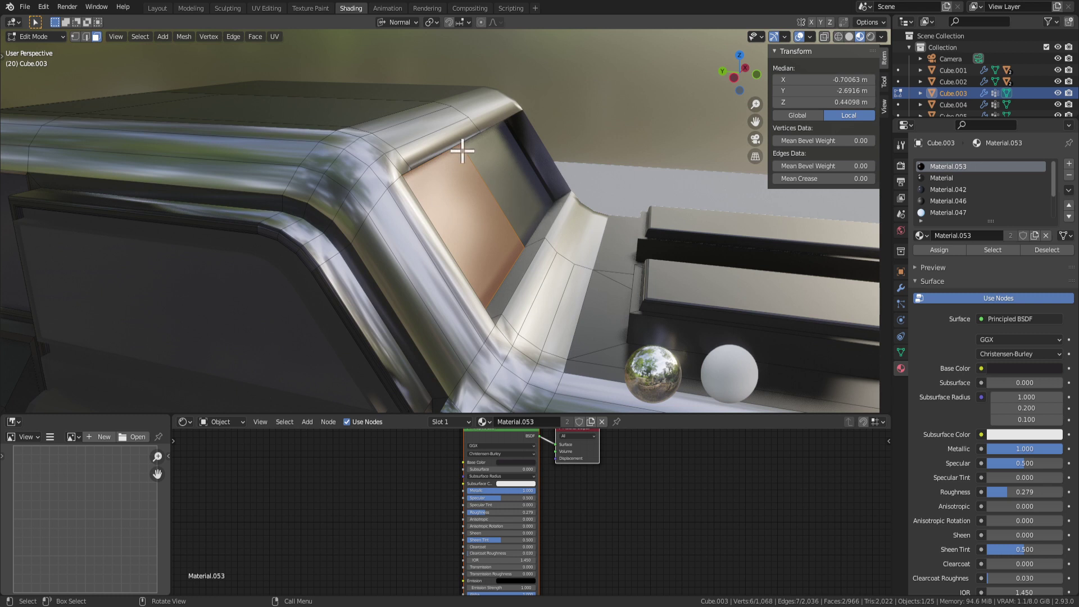
{"action": "left_click", "coordinate": [397, 22]}
{"action": "middle_click_drag", "start_coordinate": [587, 195], "coordinate": [582, 229]}
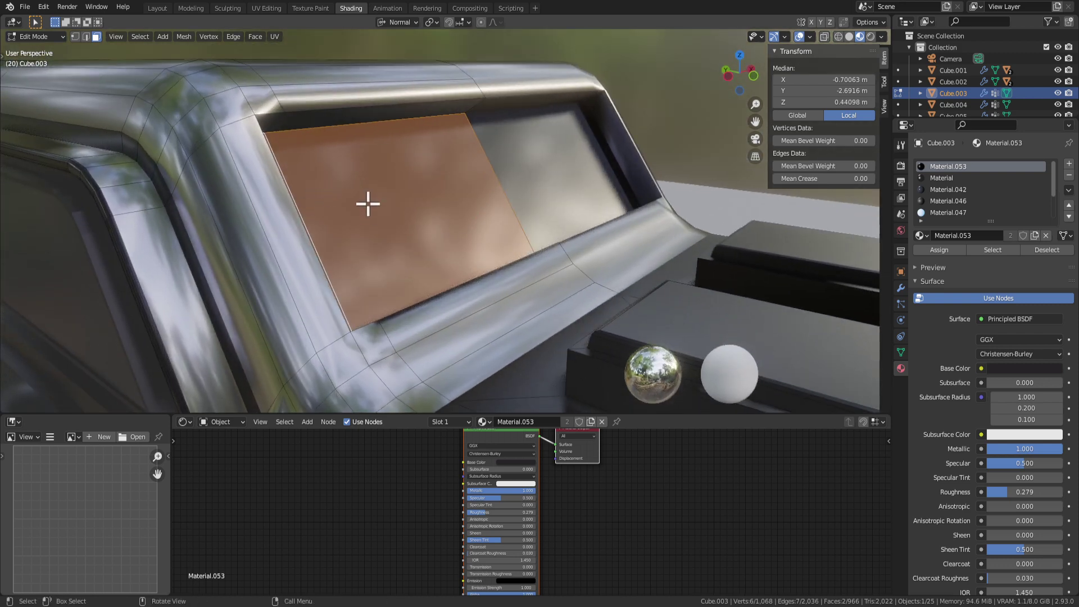
{"action": "middle_click_drag", "start_coordinate": [368, 203], "coordinate": [518, 152]}
{"action": "key", "text": "g"}
{"action": "key", "text": "y"}
{"action": "left_click", "coordinate": [520, 148]}
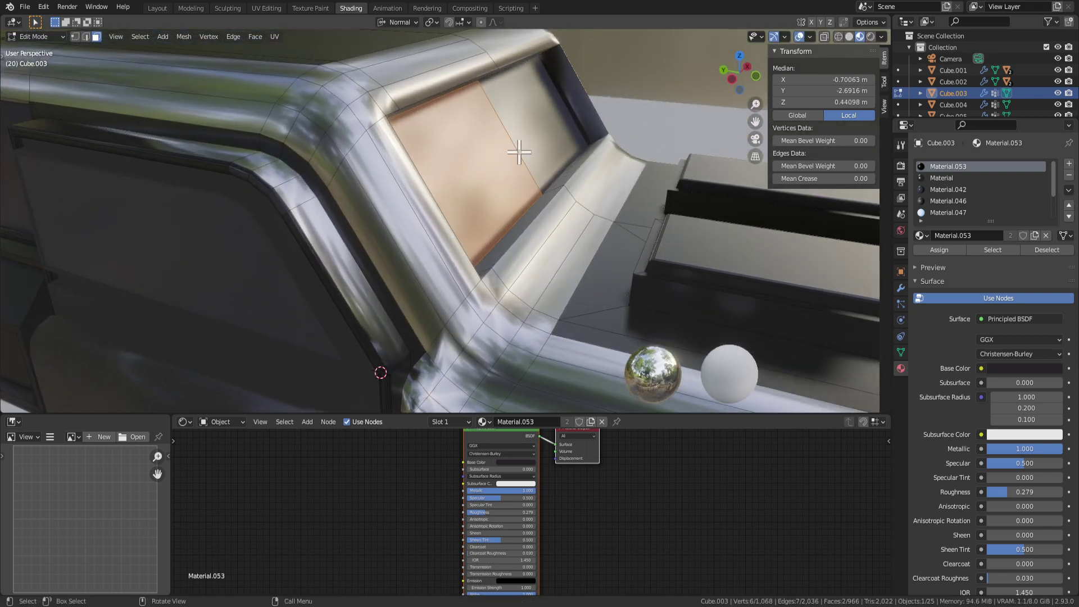
{"action": "middle_click_drag", "start_coordinate": [399, 29], "coordinate": [515, 156]}
{"action": "key", "text": "g"}
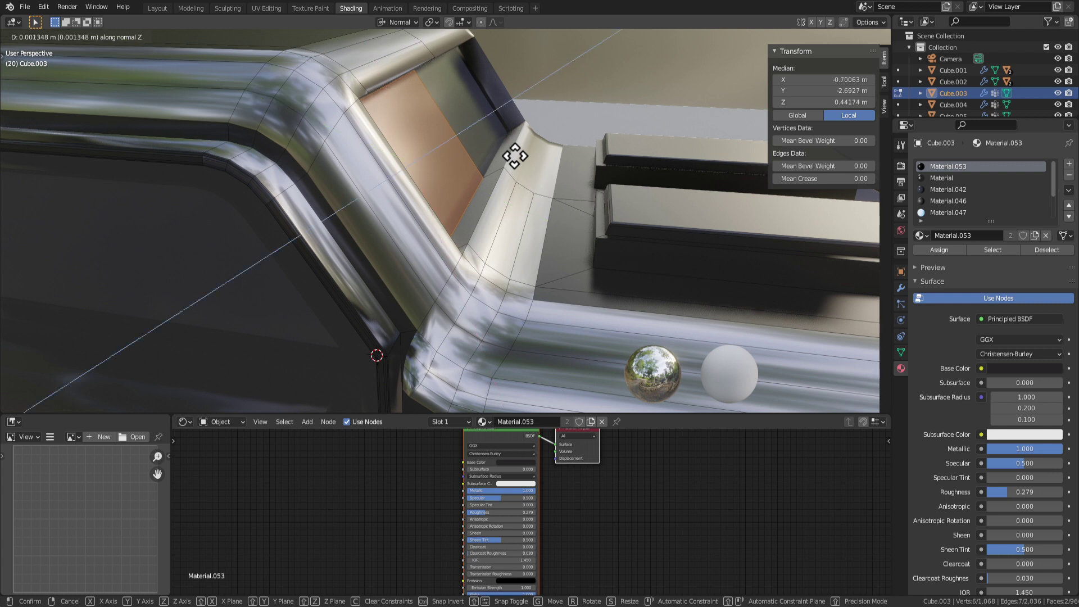
{"action": "left_click", "coordinate": [546, 134]}
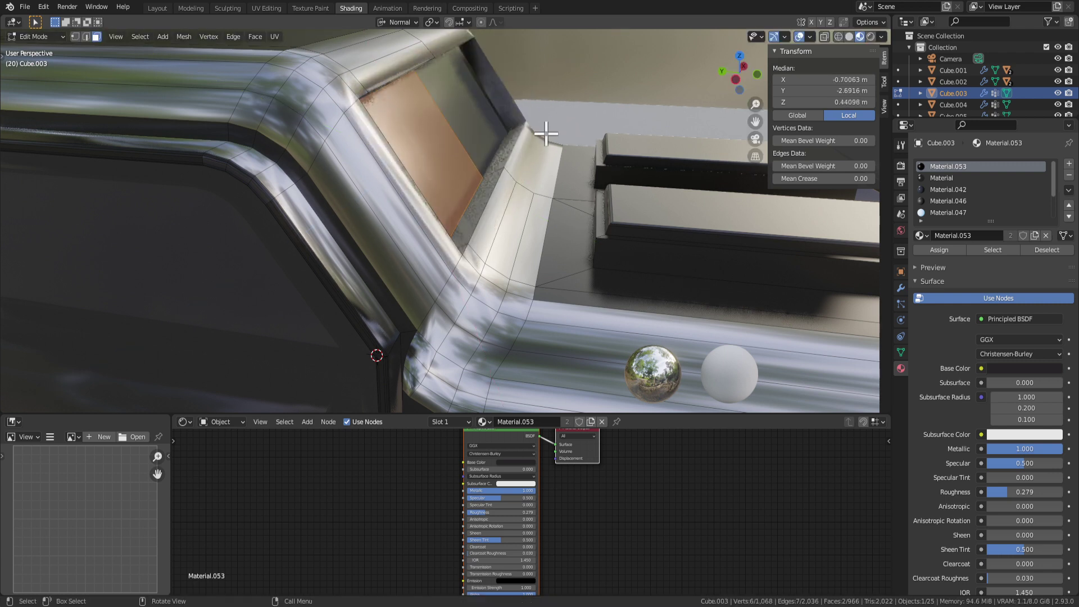
Step: Choose the Normal transform orientation again and try pulling the glass faces about 0.78 m out of the windshield along normal Z
{"action": "left_click", "coordinate": [394, 23]}
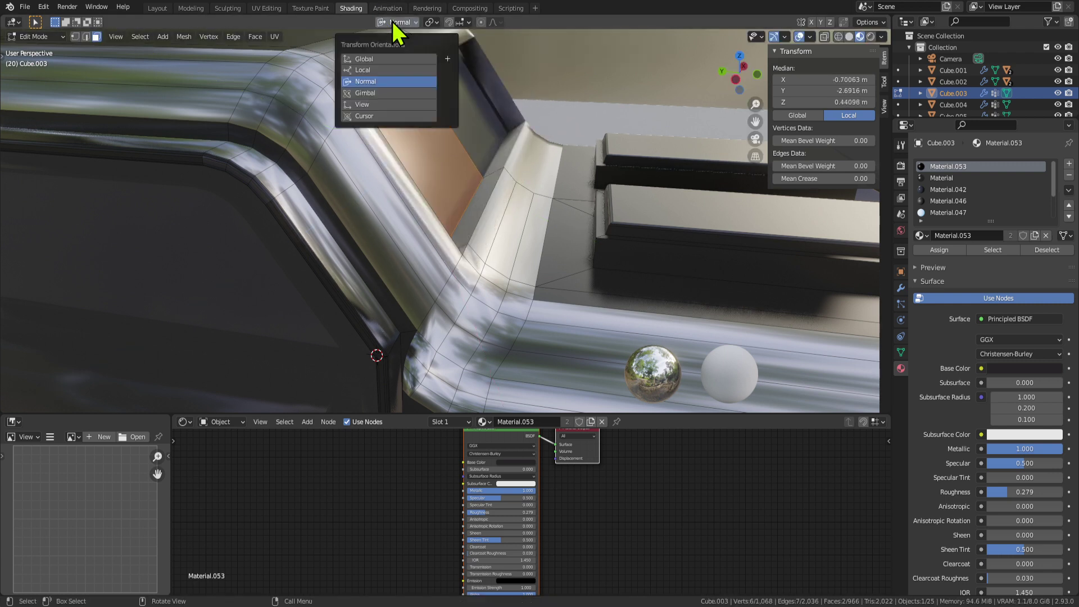
{"action": "left_click", "coordinate": [366, 81]}
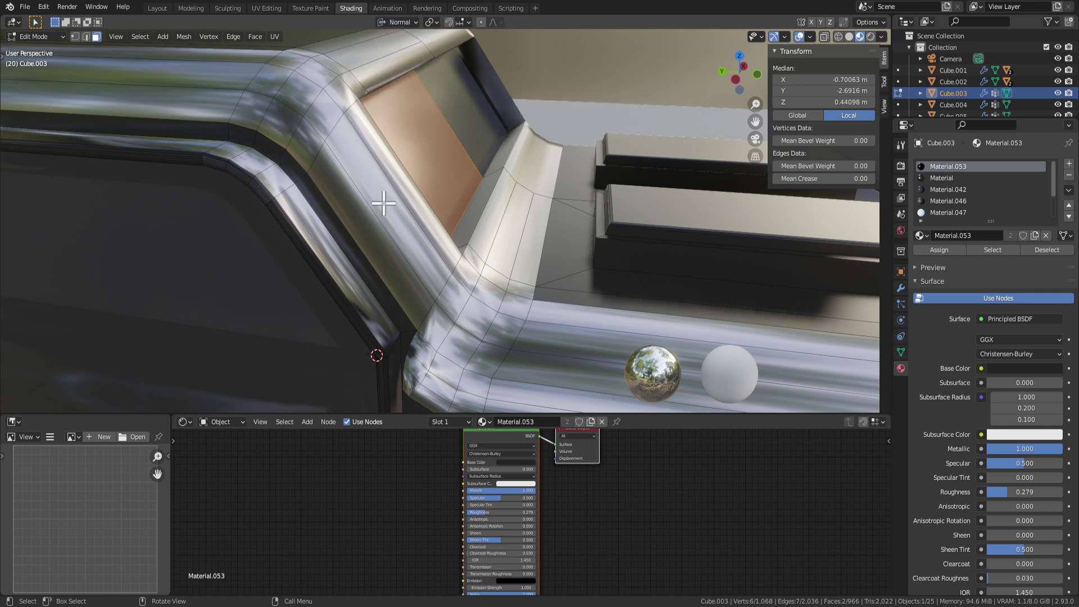
{"action": "scroll", "coordinate": [383, 203], "scroll_direction": "down", "scroll_amount": 5}
{"action": "key", "text": "g"}
{"action": "key", "text": "z"}
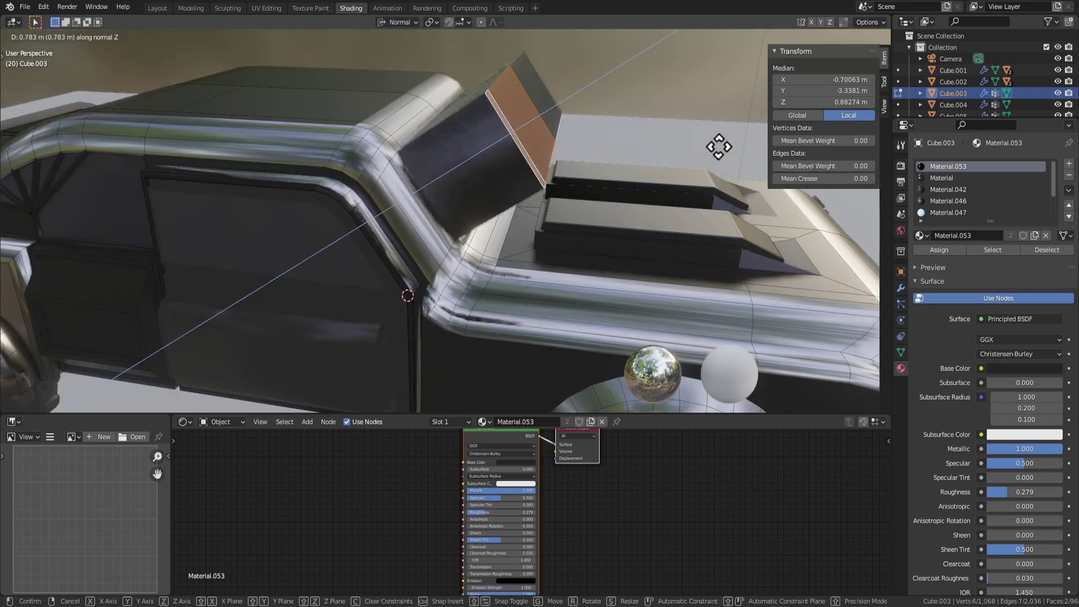
{"action": "left_click", "coordinate": [640, 271]}
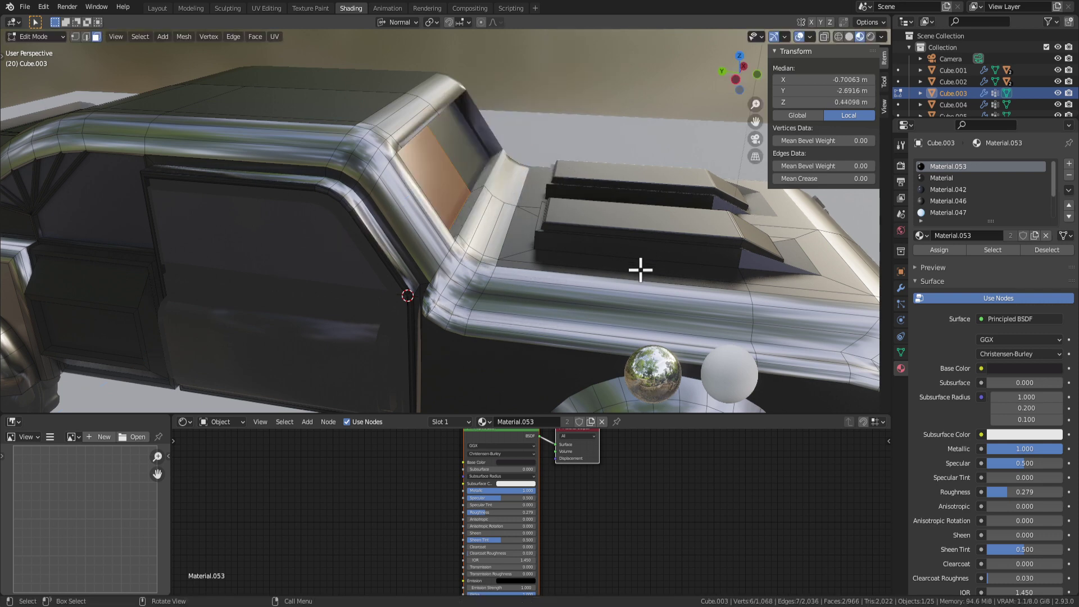
Step: Switch the transform orientation to Global and try lowering the glass faces about 0.27 m along the Z axis
{"action": "middle_click_drag", "start_coordinate": [641, 270], "coordinate": [619, 253]}
{"action": "left_click", "coordinate": [397, 22]}
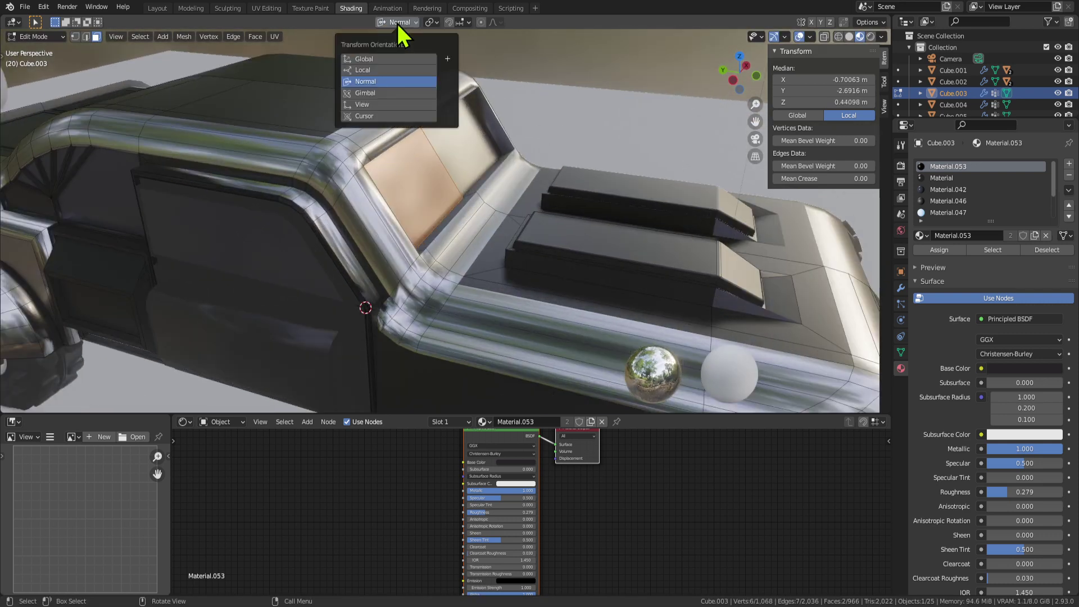
{"action": "left_click", "coordinate": [379, 60]}
{"action": "key", "text": "g"}
{"action": "key", "text": "z"}
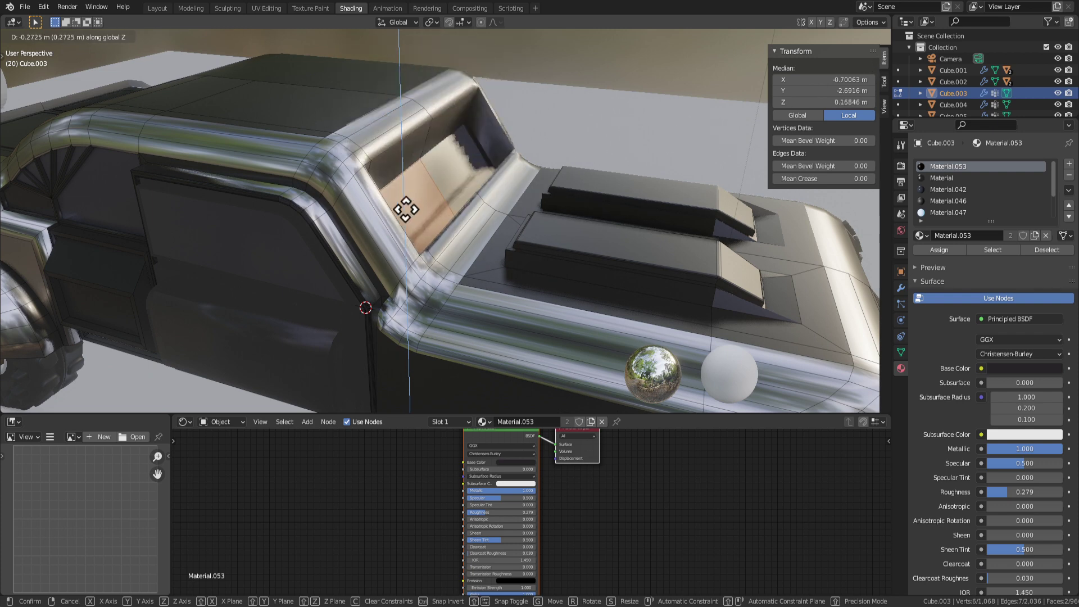
{"action": "key", "text": "Escape"}
Step: Return the transform orientation to Normal, pull the glass faces about 0.43 m out along normal Z, and undo the move
{"action": "left_click", "coordinate": [375, 81]}
{"action": "key", "text": "KP_Decimal"}
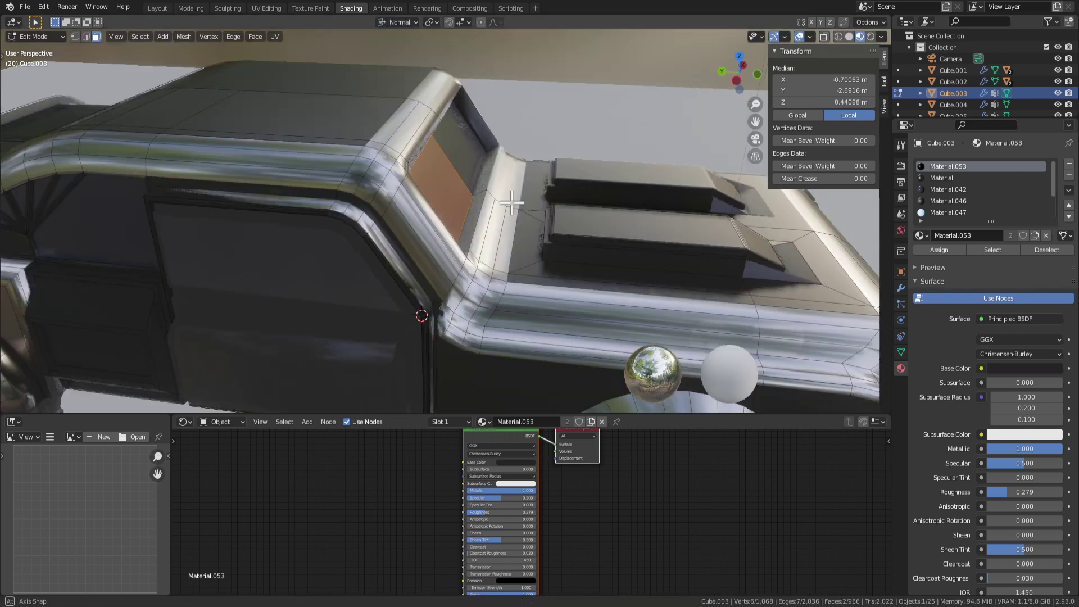
{"action": "key", "text": "g"}
{"action": "key", "text": "x"}
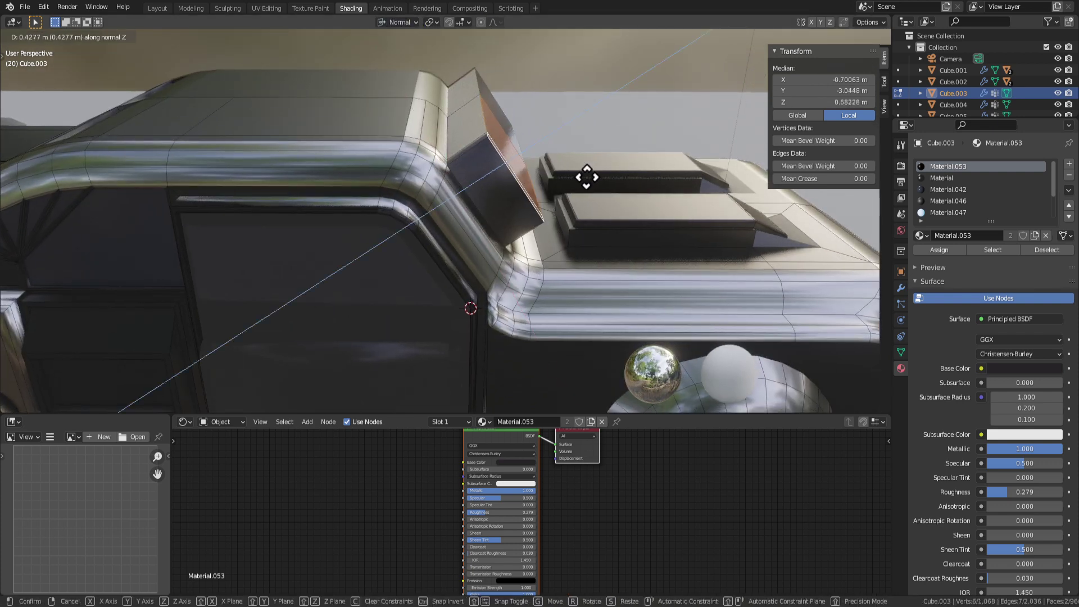
{"action": "left_click", "coordinate": [587, 177]}
{"action": "middle_click_drag", "start_coordinate": [587, 177], "coordinate": [513, 171]}
{"action": "key", "text": "ctrl+z"}
Step: Try pulling the windshield glass faces about 0.13 m out along normal Z, and undo the move
{"action": "key", "text": "g"}
{"action": "key", "text": "z"}
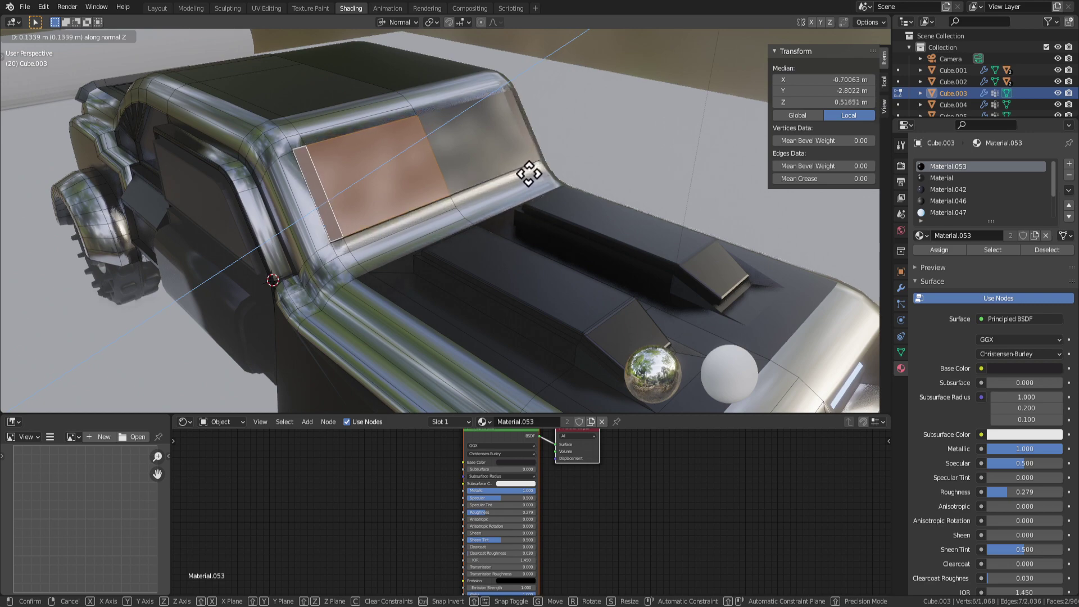
{"action": "left_click", "coordinate": [528, 174]}
{"action": "middle_click_drag", "start_coordinate": [525, 174], "coordinate": [297, 162]}
{"action": "key", "text": "Tab"}
{"action": "key", "text": "Tab"}
{"action": "scroll", "coordinate": [501, 196], "scroll_direction": "up", "scroll_amount": 3}
{"action": "key", "text": "ctrl+z"}
Step: Try pasting a copied object over the car in Object Mode, and undo the paste
{"action": "scroll", "coordinate": [344, 205], "scroll_direction": "down", "scroll_amount": 8}
{"action": "key", "text": "Tab"}
{"action": "middle_click_drag", "start_coordinate": [446, 291], "coordinate": [489, 241]}
{"action": "scroll", "coordinate": [464, 259], "scroll_direction": "up", "scroll_amount": 4}
{"action": "scroll", "coordinate": [452, 265], "scroll_direction": "down", "scroll_amount": 2}
{"action": "key", "text": "ctrl+v"}
{"action": "scroll", "coordinate": [515, 279], "scroll_direction": "down", "scroll_amount": 6}
{"action": "scroll", "coordinate": [480, 270], "scroll_direction": "up", "scroll_amount": 3}
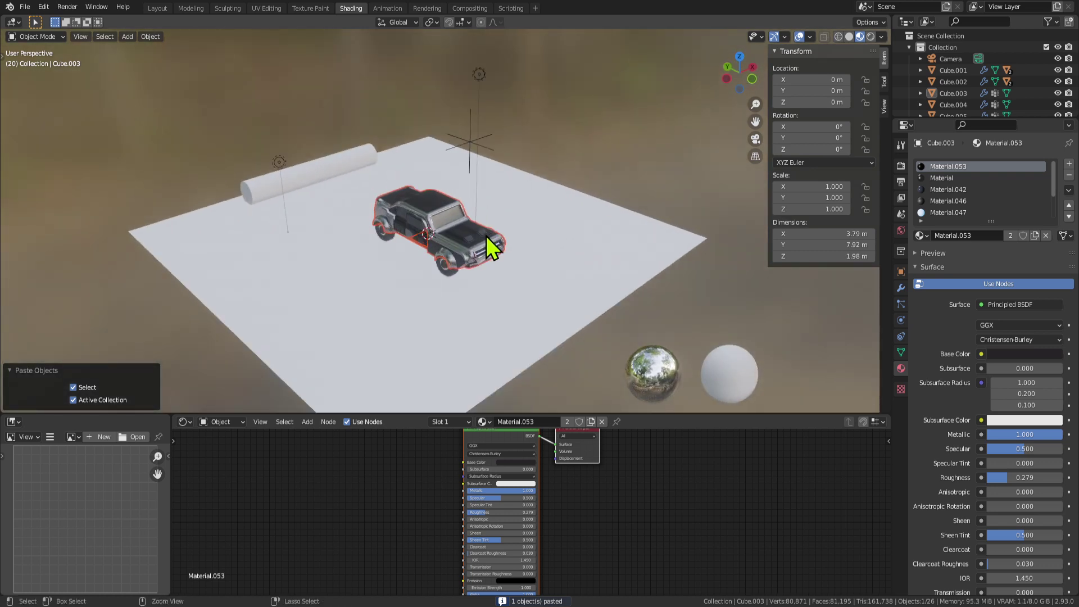
{"action": "key", "text": "ctrl+z"}
{"action": "left_click", "coordinate": [449, 245]}
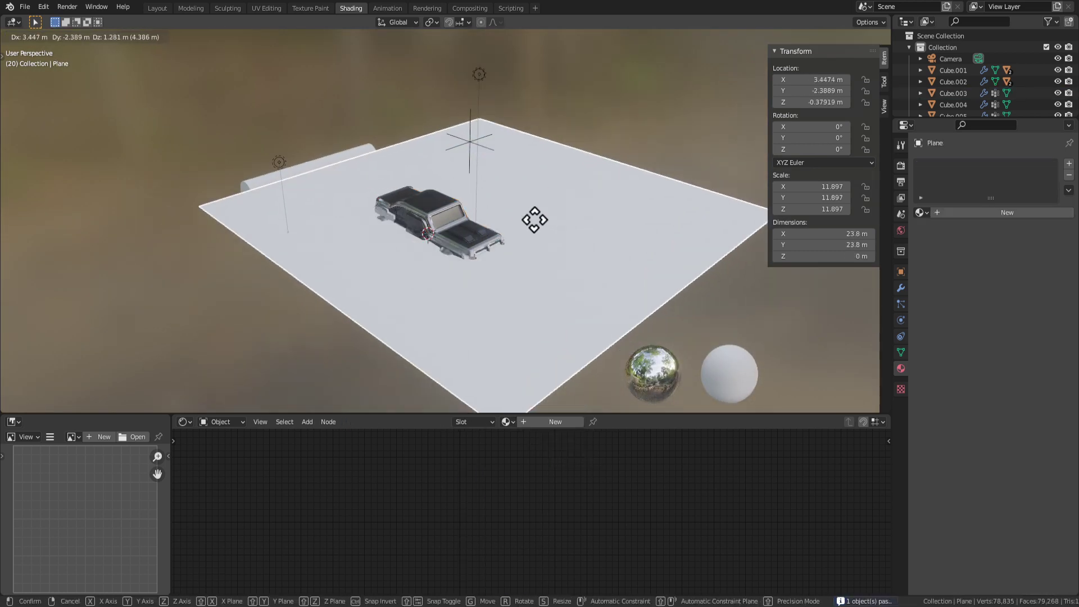
{"action": "scroll", "coordinate": [430, 256], "scroll_direction": "up", "scroll_amount": 2}
{"action": "left_click", "coordinate": [409, 231]}
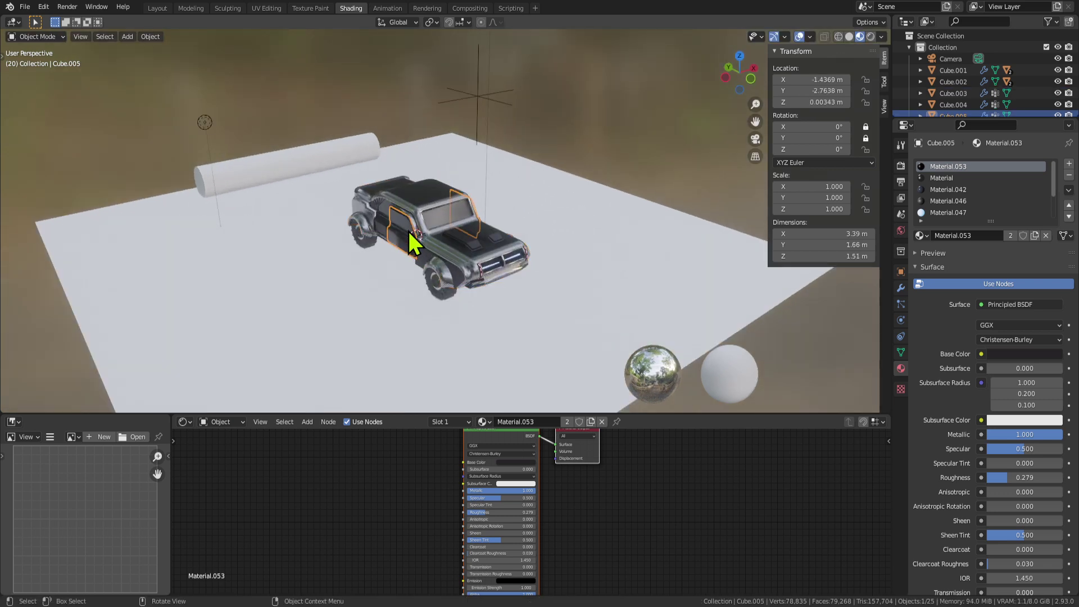
{"action": "middle_click_drag", "start_coordinate": [521, 261], "coordinate": [501, 261], "text": "shift"}
{"action": "key", "text": "g"}
{"action": "right_click", "coordinate": [625, 141]}
Step: Copy and paste the car body and doors, and move the copy about 13.85 m along negative global X
{"action": "middle_click_drag", "start_coordinate": [579, 219], "coordinate": [519, 242]}
{"action": "key", "text": "ctrl+c"}
{"action": "key", "text": "ctrl+v"}
{"action": "key", "text": "g"}
{"action": "key", "text": "x"}
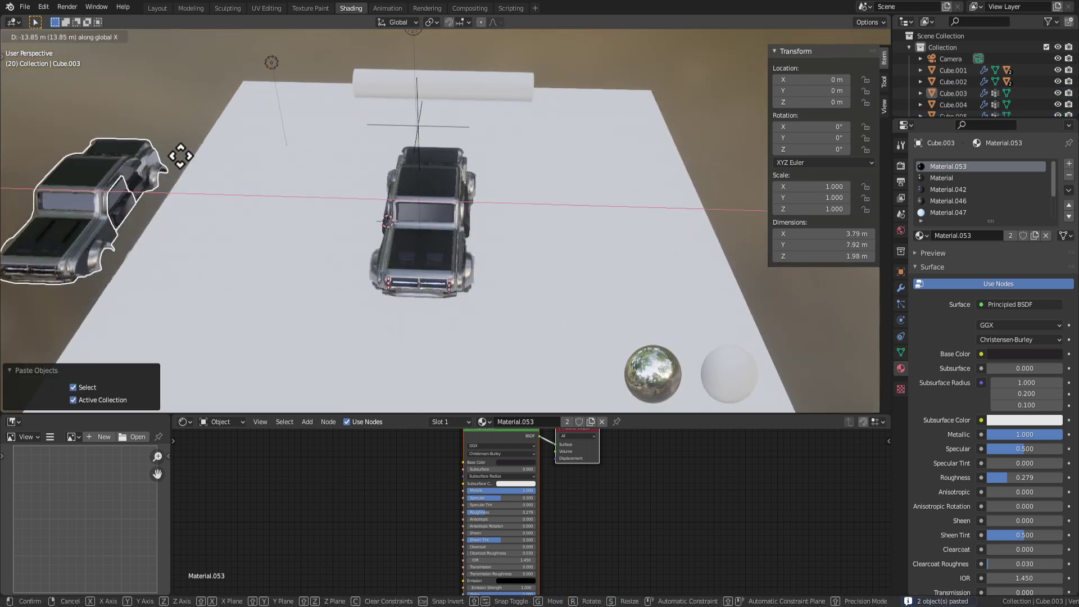
{"action": "left_click", "coordinate": [180, 157]}
Step: Select the car copies in the row beside the ground plane and move them about 70.25 m along negative global X
{"action": "scroll", "coordinate": [241, 224], "scroll_direction": "down", "scroll_amount": 3}
{"action": "scroll", "coordinate": [241, 224], "scroll_direction": "down", "scroll_amount": 4}
{"action": "left_click_drag", "start_coordinate": [187, 245], "coordinate": [357, 245]}
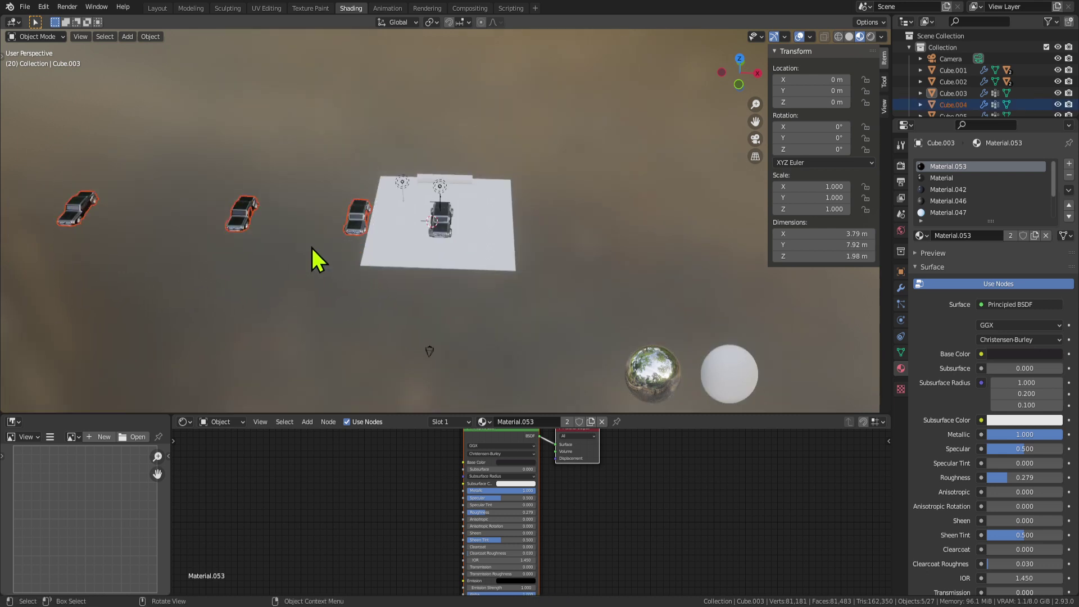
{"action": "key", "text": "g"}
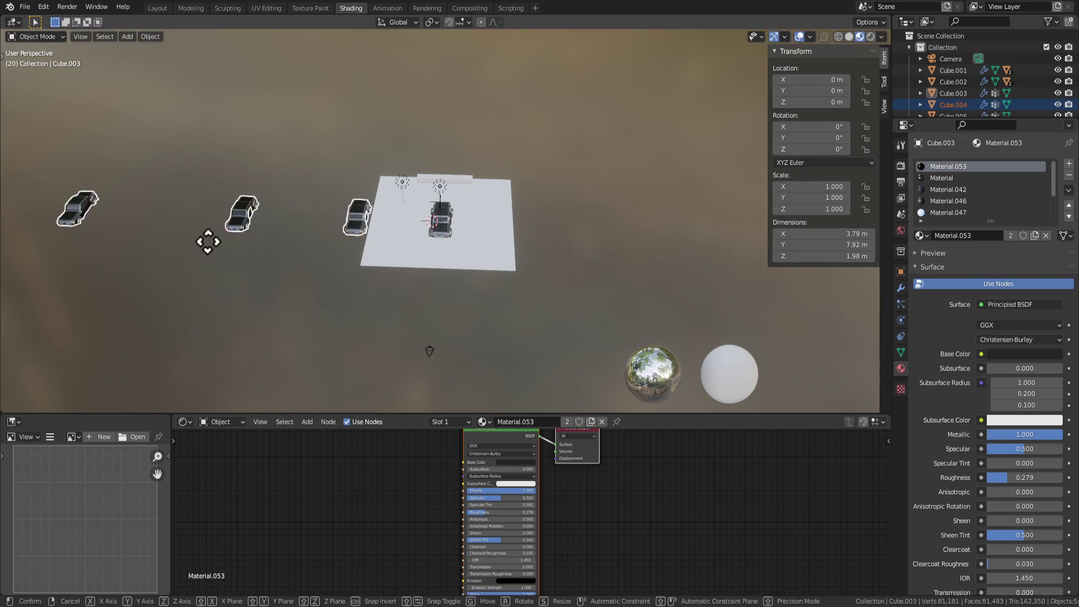
{"action": "scroll", "coordinate": [217, 253], "scroll_direction": "down", "scroll_amount": 4}
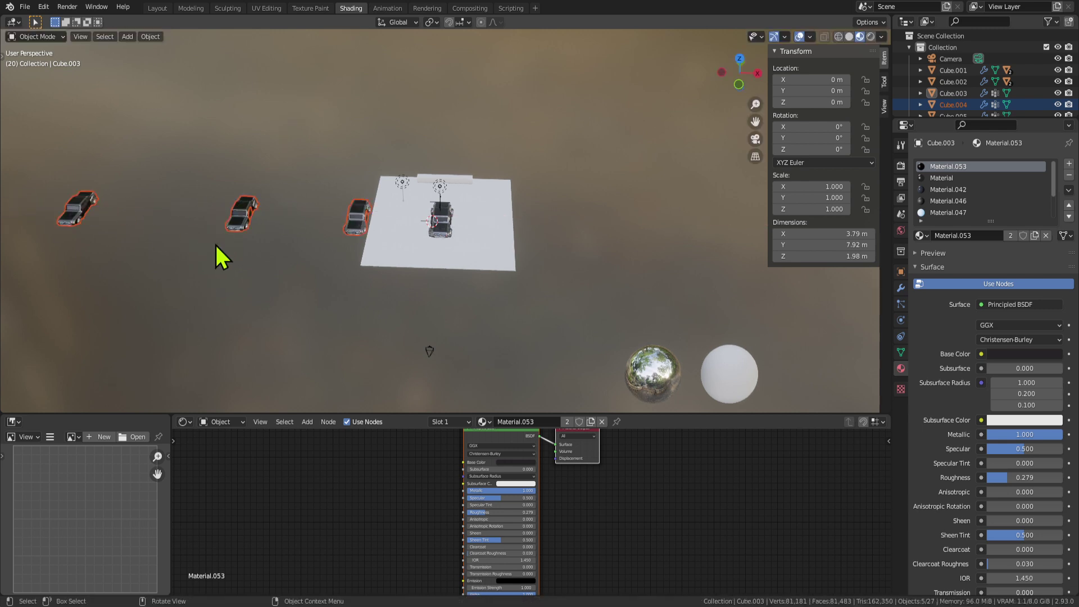
{"action": "right_click", "coordinate": [191, 264]}
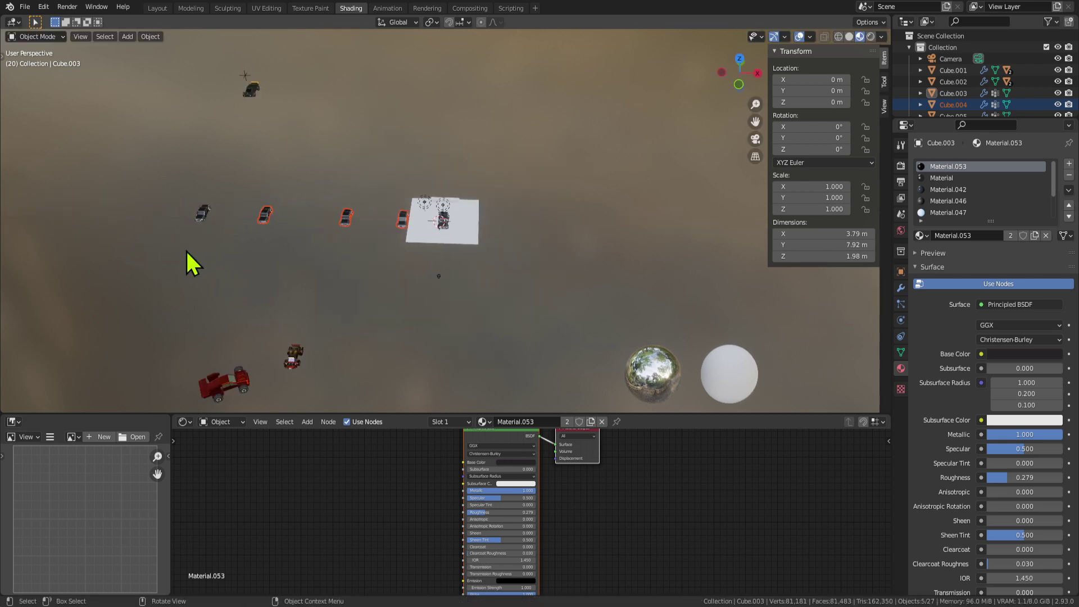
{"action": "key", "text": "g"}
{"action": "key", "text": "y"}
{"action": "left_click", "coordinate": [89, 230]}
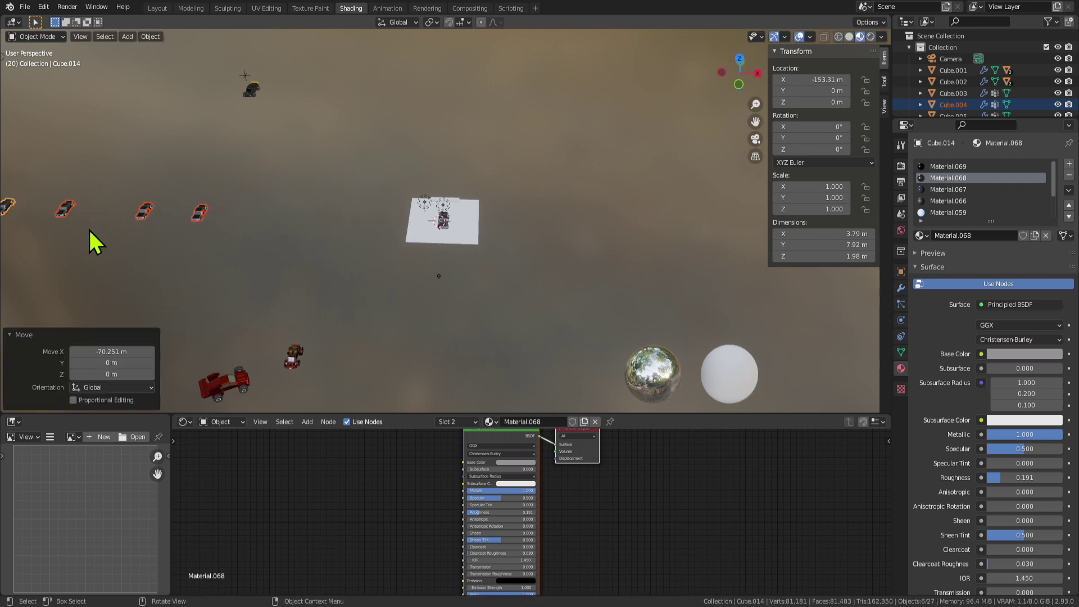
Step: Examine the original car's side, hood and windshield from several angles
{"action": "scroll", "coordinate": [423, 243], "scroll_direction": "up", "scroll_amount": 6}
{"action": "middle_click_drag", "start_coordinate": [501, 224], "coordinate": [460, 255]}
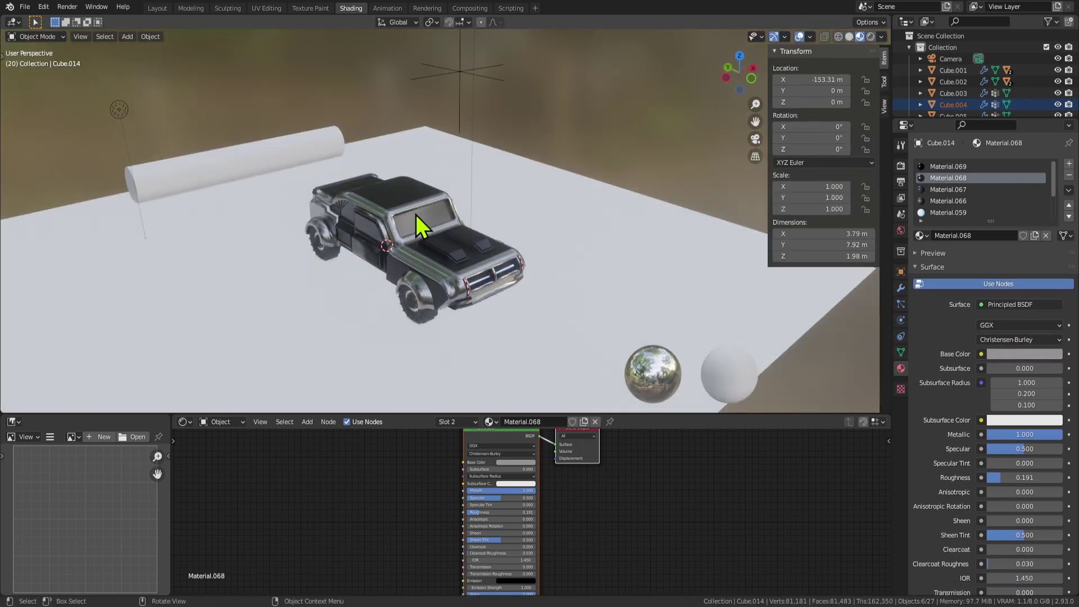
{"action": "middle_click_drag", "start_coordinate": [349, 240], "coordinate": [524, 196]}
{"action": "scroll", "coordinate": [482, 276], "scroll_direction": "up", "scroll_amount": 3}
{"action": "key", "text": "Tab"}
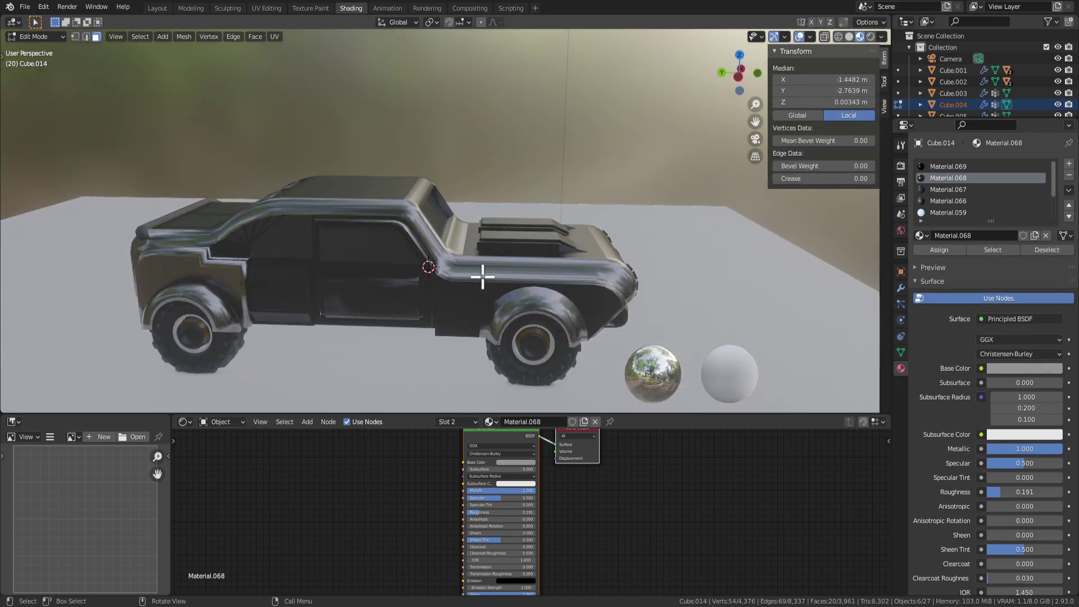
{"action": "middle_click_drag", "start_coordinate": [482, 277], "coordinate": [399, 214]}
{"action": "key", "text": "Tab"}
{"action": "scroll", "coordinate": [319, 284], "scroll_direction": "up", "scroll_amount": 3}
{"action": "scroll", "coordinate": [448, 288], "scroll_direction": "down", "scroll_amount": 3}
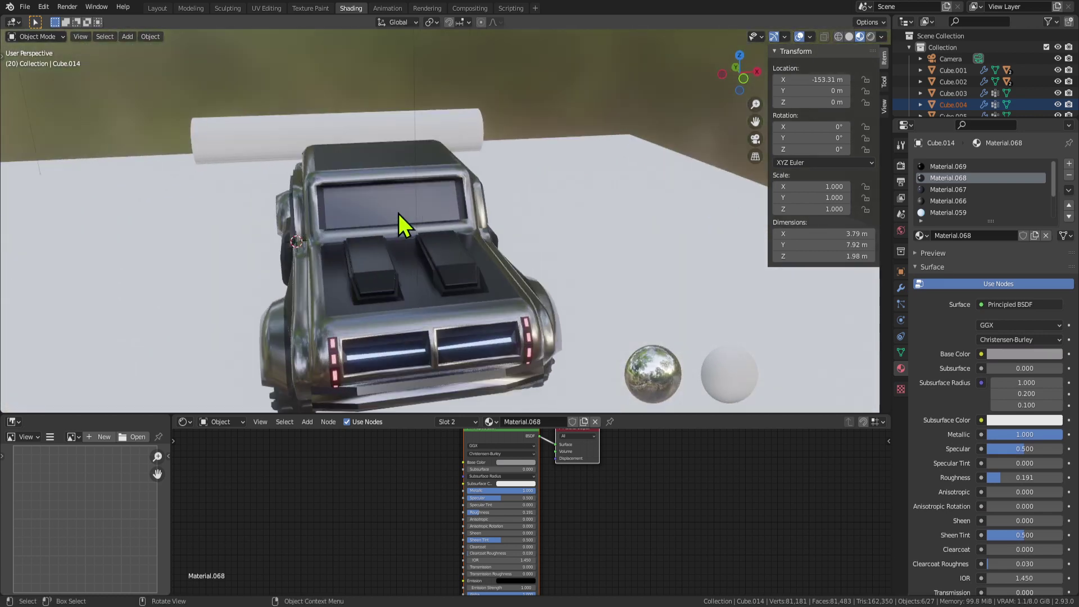
Step: Remove the recessed windshield glass faces from the car body and close the opening with one flat face
{"action": "key", "text": "Tab"}
{"action": "left_click", "coordinate": [363, 212]}
{"action": "scroll", "coordinate": [371, 212], "scroll_direction": "up", "scroll_amount": 2}
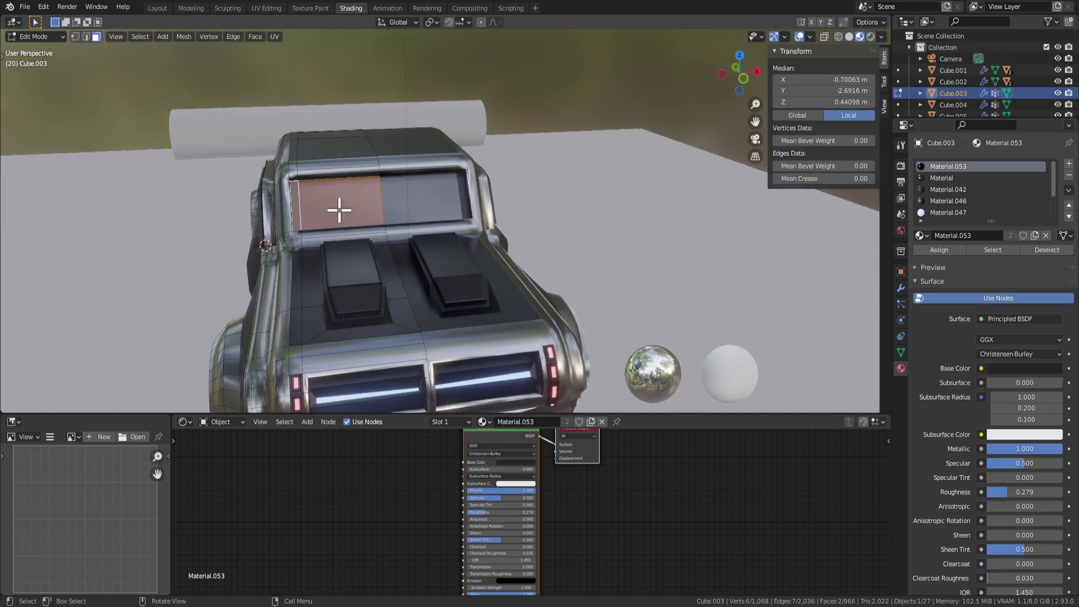
{"action": "scroll", "coordinate": [341, 205], "scroll_direction": "up", "scroll_amount": 5}
{"action": "middle_click_drag", "start_coordinate": [345, 200], "coordinate": [528, 226], "text": "shift"}
{"action": "middle_click_drag", "start_coordinate": [528, 225], "coordinate": [544, 278]}
{"action": "key", "text": "x"}
{"action": "left_click", "coordinate": [487, 233]}
{"action": "key", "text": "Tab"}
{"action": "scroll", "coordinate": [477, 250], "scroll_direction": "down", "scroll_amount": 4}
{"action": "scroll", "coordinate": [501, 296], "scroll_direction": "down", "scroll_amount": 3}
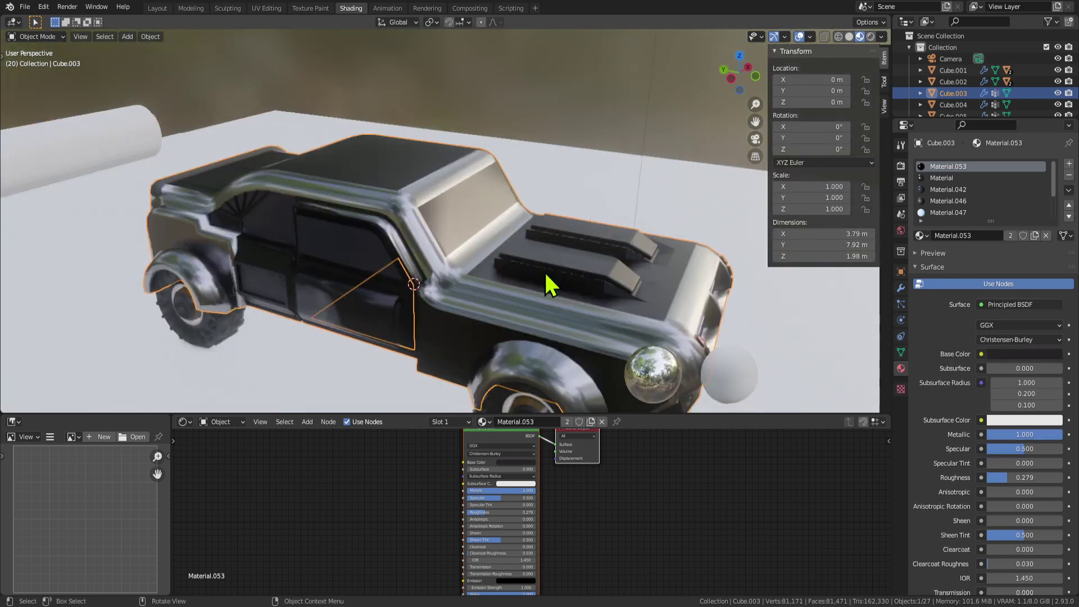
Step: Try extruding the flat windshield face about 0.047 m inward, and undo the extrusion
{"action": "scroll", "coordinate": [523, 259], "scroll_direction": "up", "scroll_amount": 5}
{"action": "key", "text": "Tab"}
{"action": "left_click", "coordinate": [490, 219]}
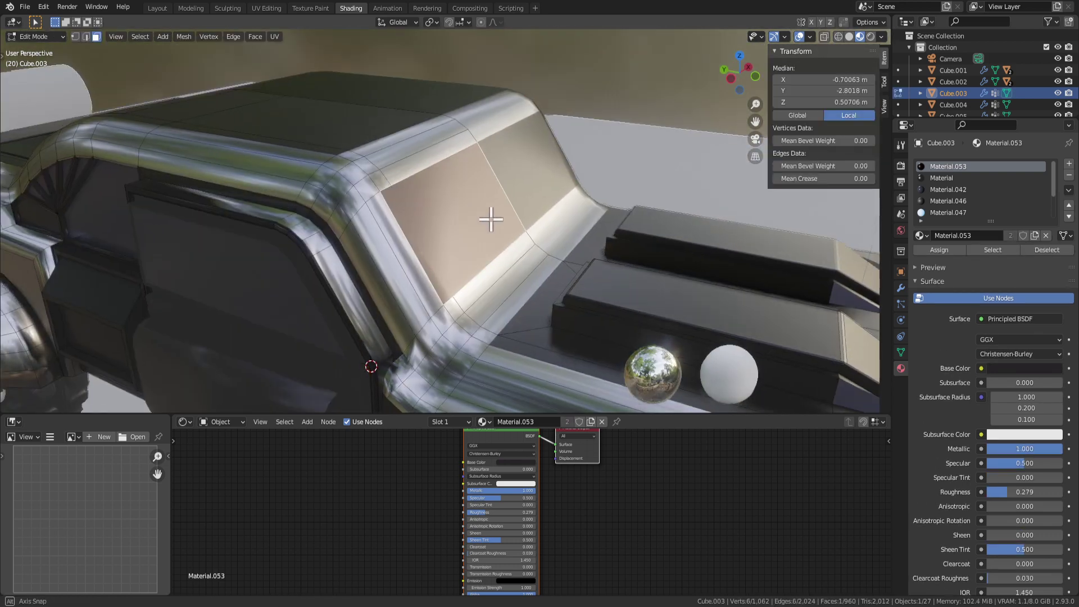
{"action": "middle_click_drag", "start_coordinate": [490, 219], "coordinate": [504, 246]}
{"action": "key", "text": "Tab"}
{"action": "scroll", "coordinate": [514, 227], "scroll_direction": "down", "scroll_amount": 4}
{"action": "key", "text": "Tab"}
{"action": "scroll", "coordinate": [504, 246], "scroll_direction": "up", "scroll_amount": 5}
{"action": "scroll", "coordinate": [467, 216], "scroll_direction": "up", "scroll_amount": 2}
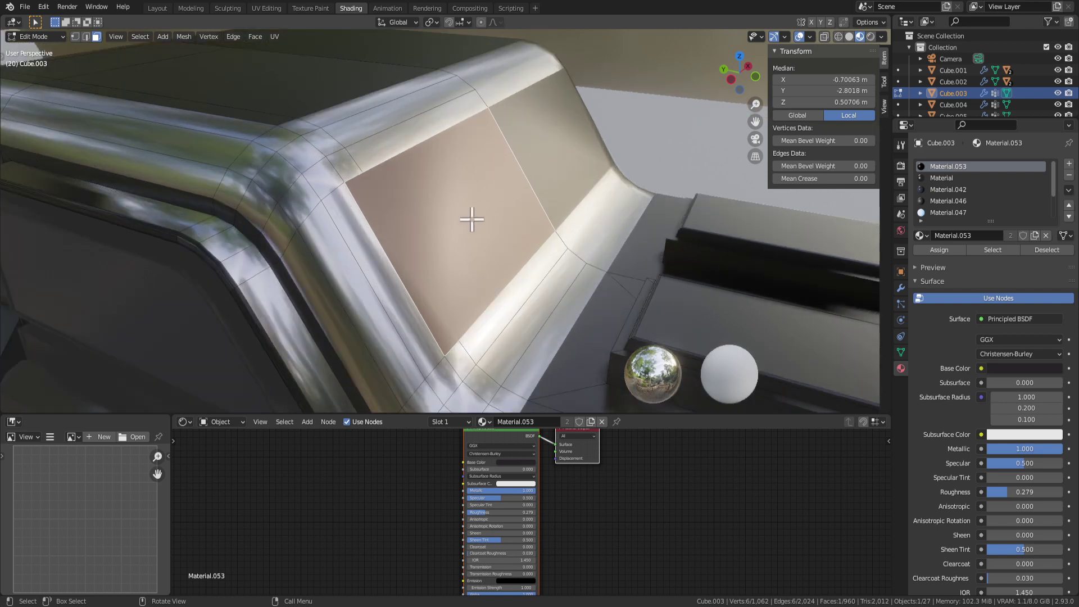
{"action": "middle_click_drag", "start_coordinate": [437, 227], "coordinate": [437, 231]}
{"action": "key", "text": "e"}
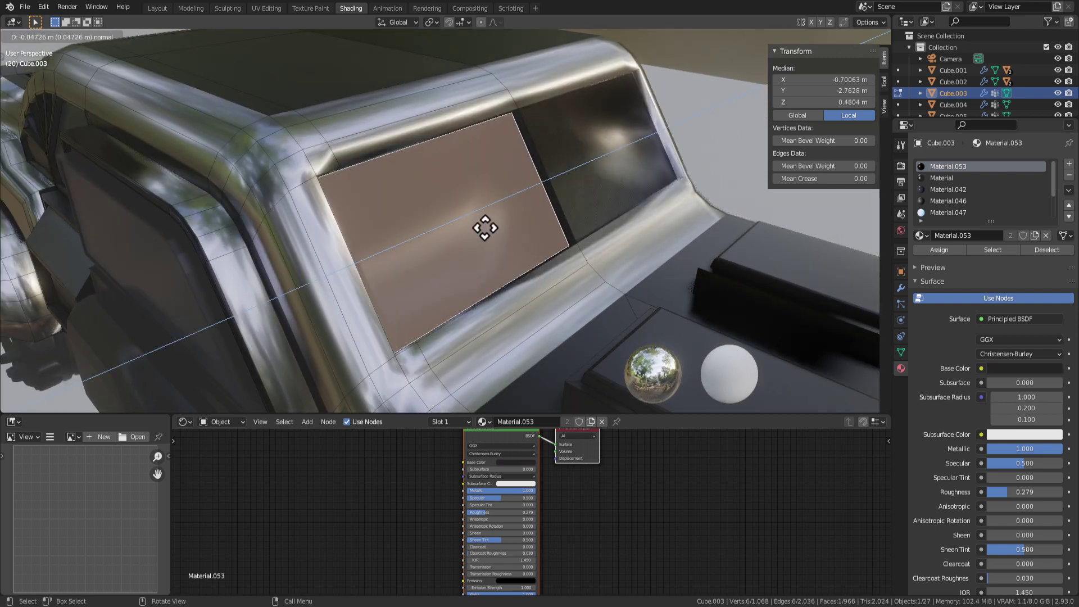
{"action": "left_click", "coordinate": [488, 227]}
{"action": "mouse_move", "coordinate": [494, 236]}
{"action": "middle_mouse_down"}
{"action": "mouse_move", "coordinate": [412, 234]}
{"action": "mouse_move", "coordinate": [478, 232]}
{"action": "middle_mouse_up"}
{"action": "key", "text": "ctrl+z"}
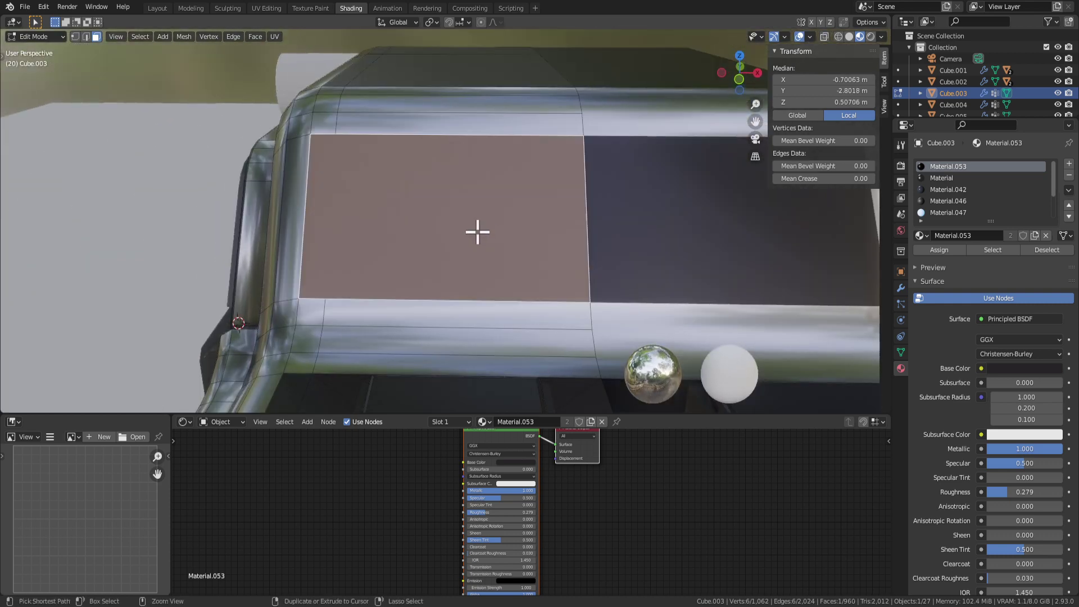
Step: Inset the flat windshield face by about 0.021 m
{"action": "key", "text": "i"}
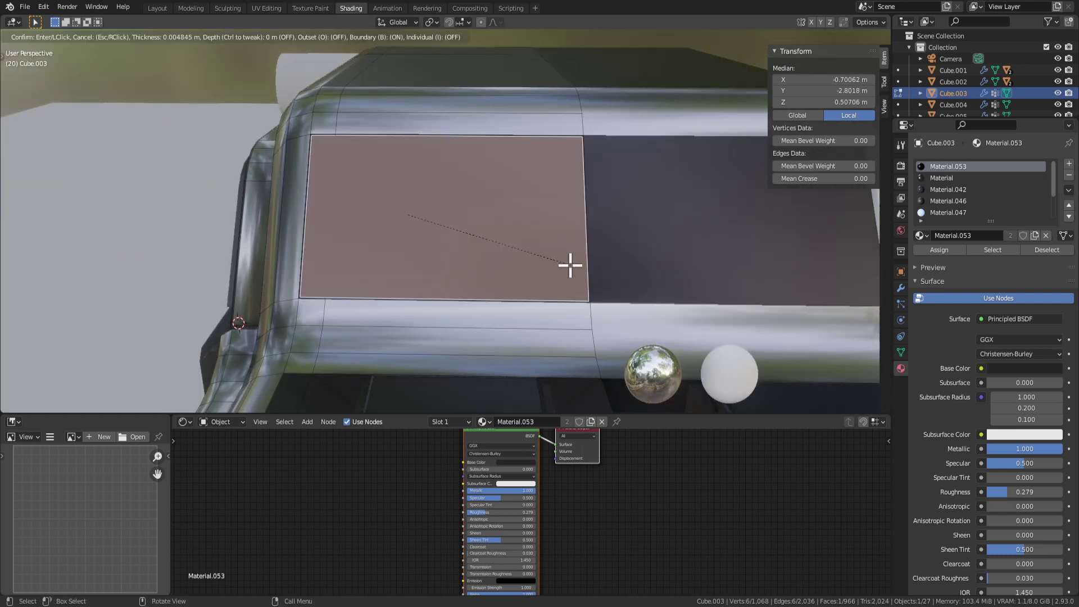
{"action": "left_click", "coordinate": [567, 264]}
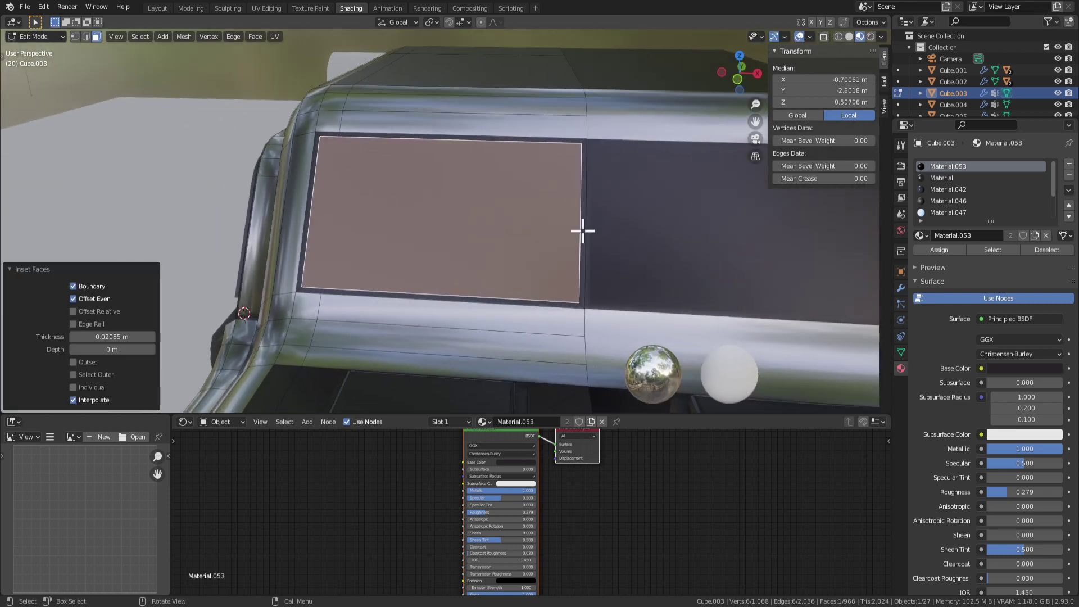
Step: Delete the narrow inset strip at the windshield's centre line and set the inner edge's median X to 0
{"action": "left_click", "coordinate": [580, 247]}
{"action": "key", "text": "x"}
{"action": "left_click", "coordinate": [568, 189]}
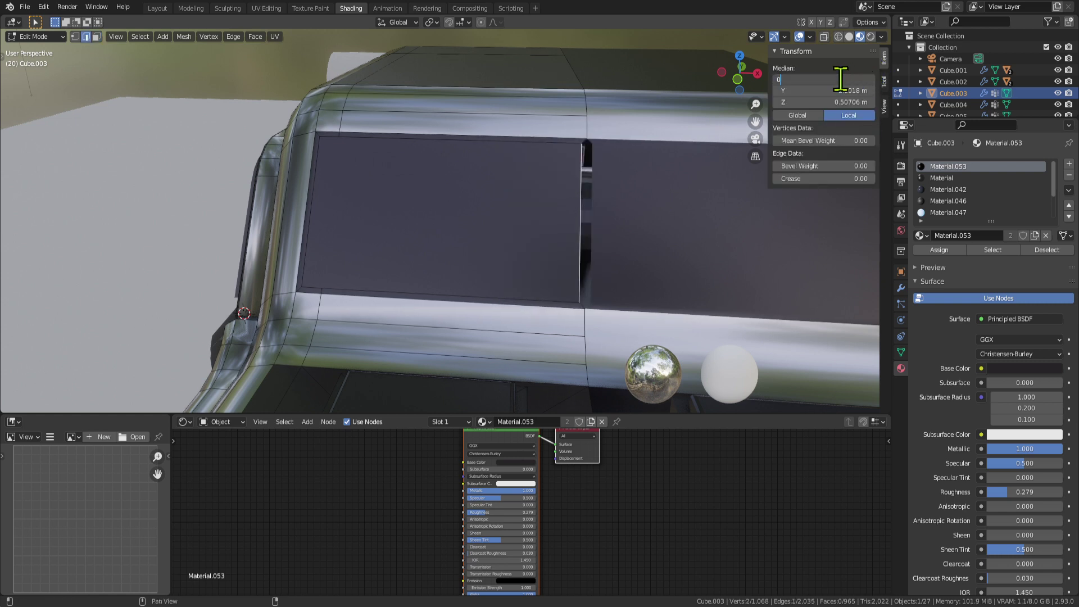
{"action": "key", "text": "3"}
Step: Try extruding the inner windshield face about 0.06 m inward
{"action": "middle_click_drag", "start_coordinate": [429, 222], "coordinate": [566, 238]}
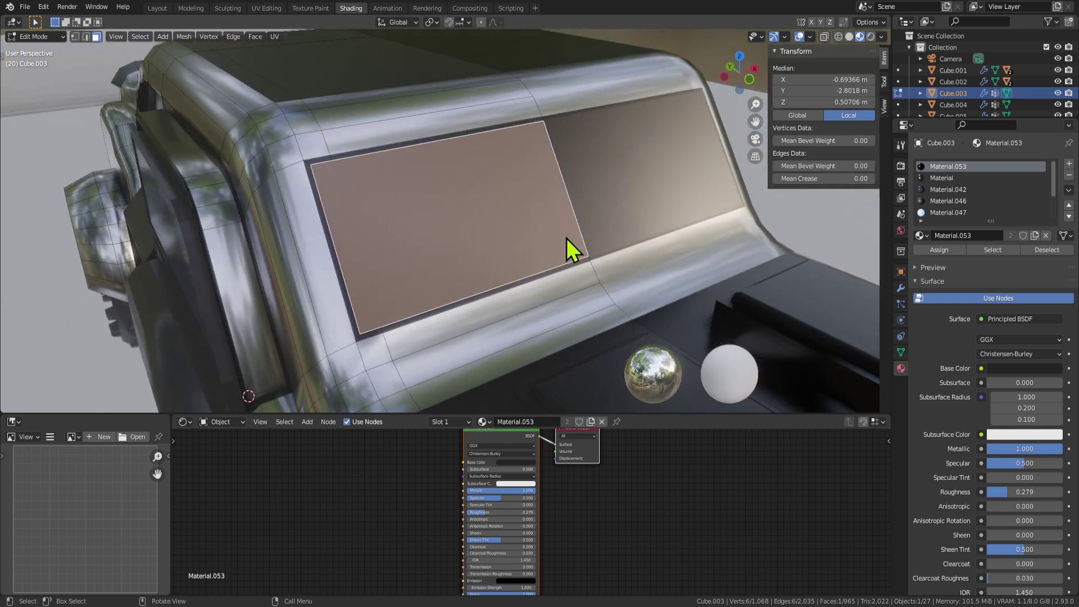
{"action": "key", "text": "ctrl+KP_Add"}
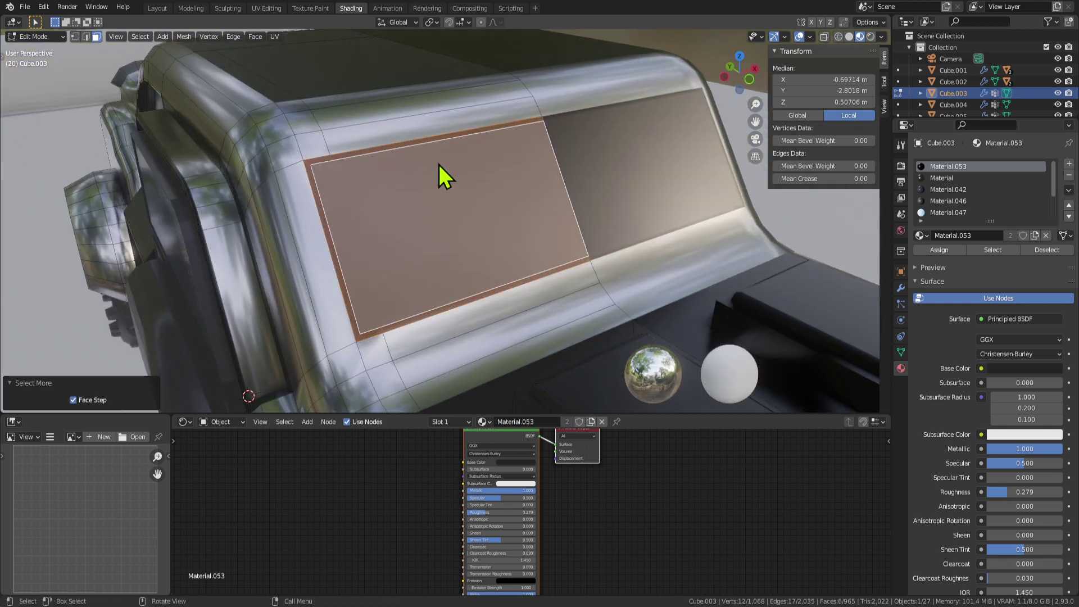
{"action": "left_click", "coordinate": [468, 273]}
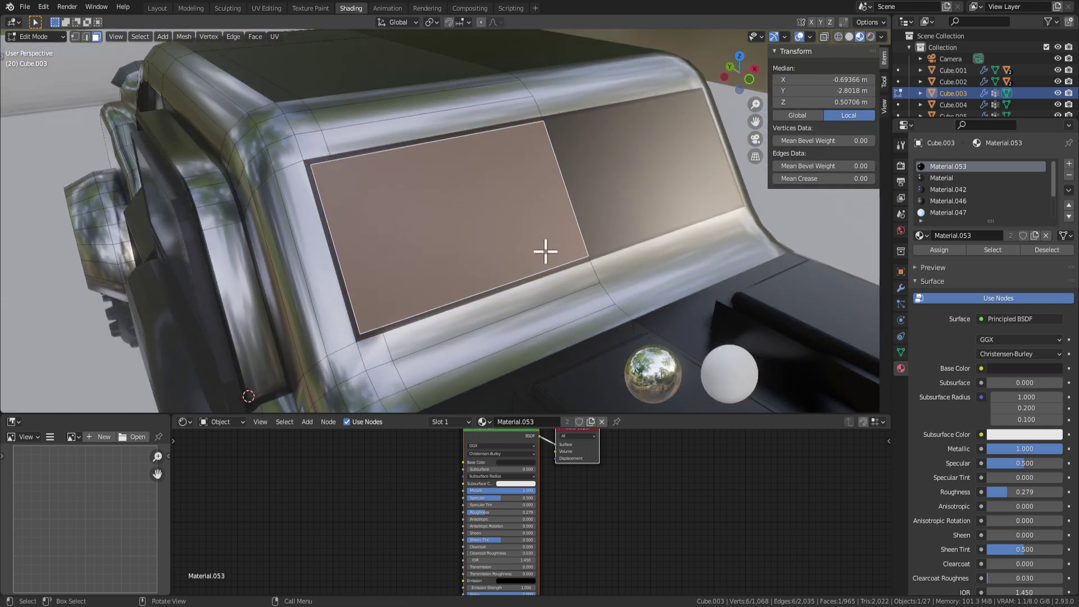
{"action": "key", "text": "e"}
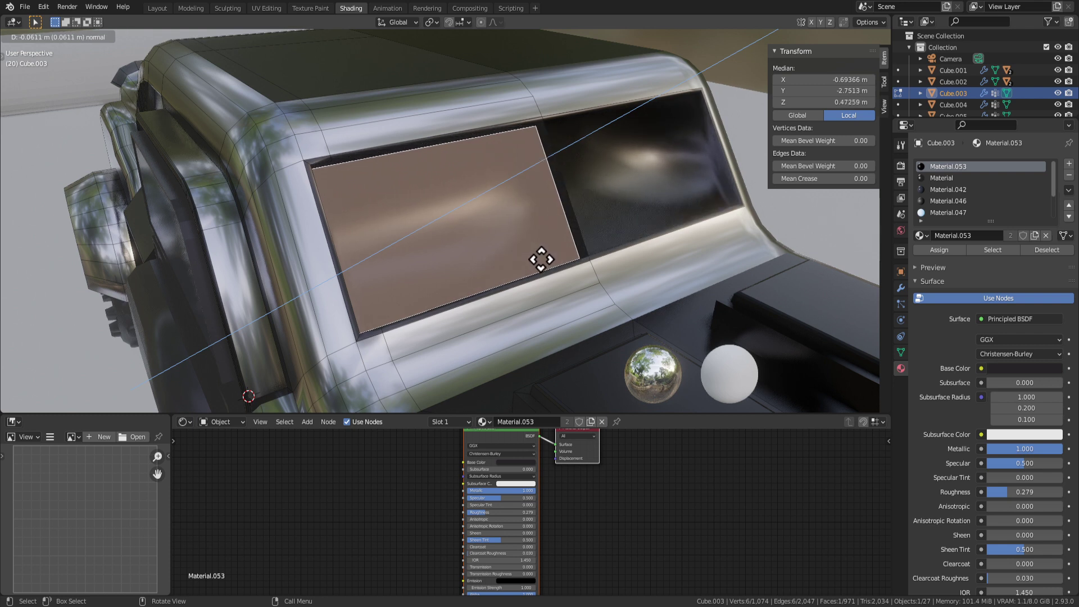
{"action": "right_click", "coordinate": [599, 259]}
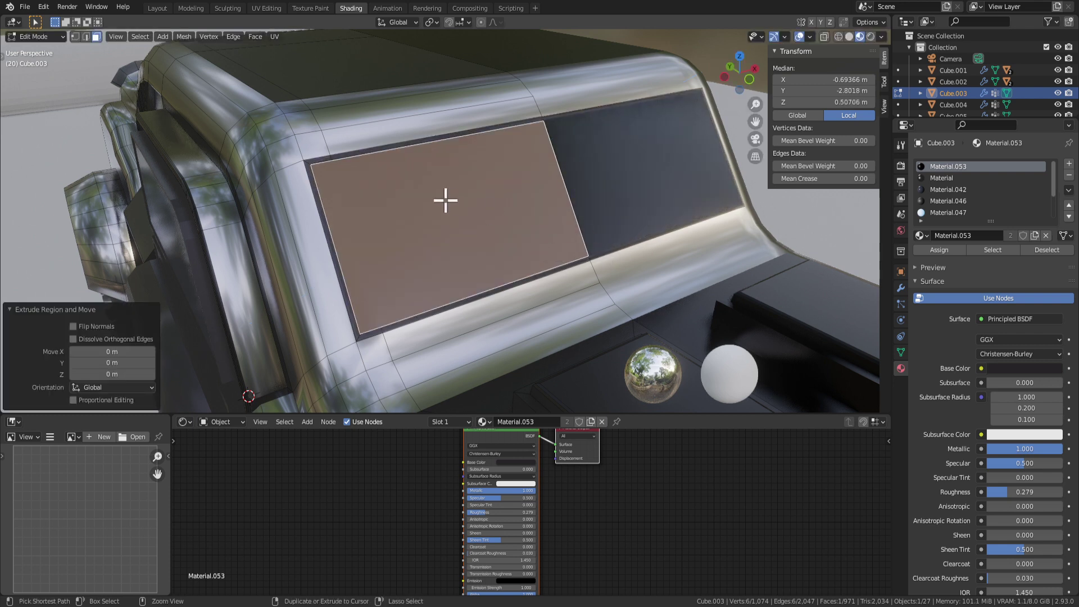
Step: Extrude the inner windshield face about 0.037 m inward and delete the wall face it leaves at the centre line
{"action": "right_click", "coordinate": [515, 200]}
{"action": "left_click", "coordinate": [516, 205]}
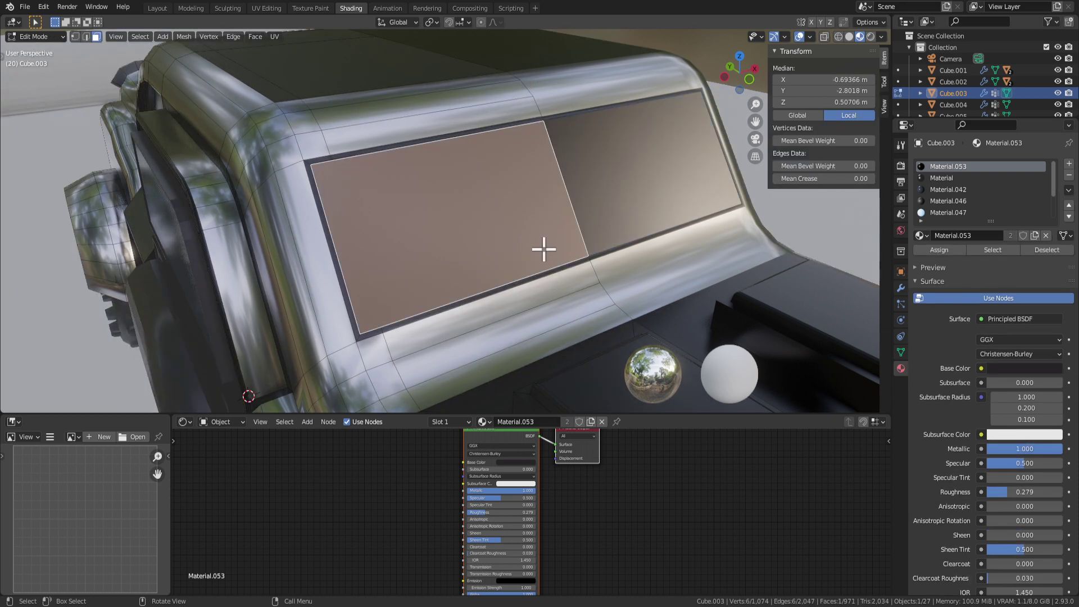
{"action": "left_click", "coordinate": [539, 249]}
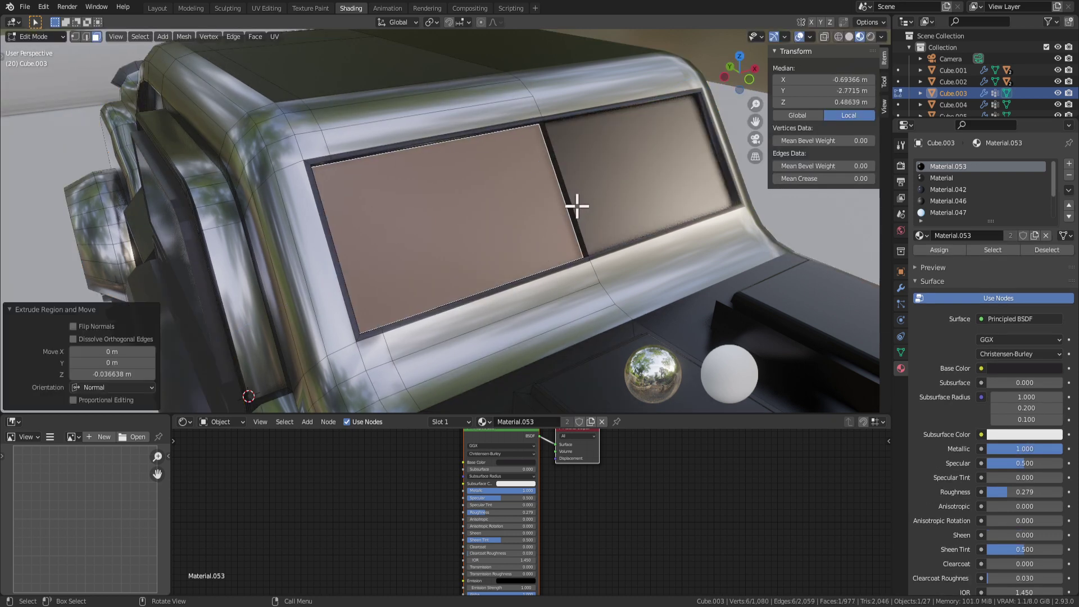
{"action": "right_click", "coordinate": [569, 207]}
{"action": "key", "text": "Tab"}
{"action": "scroll", "coordinate": [565, 272], "scroll_direction": "down", "scroll_amount": 8}
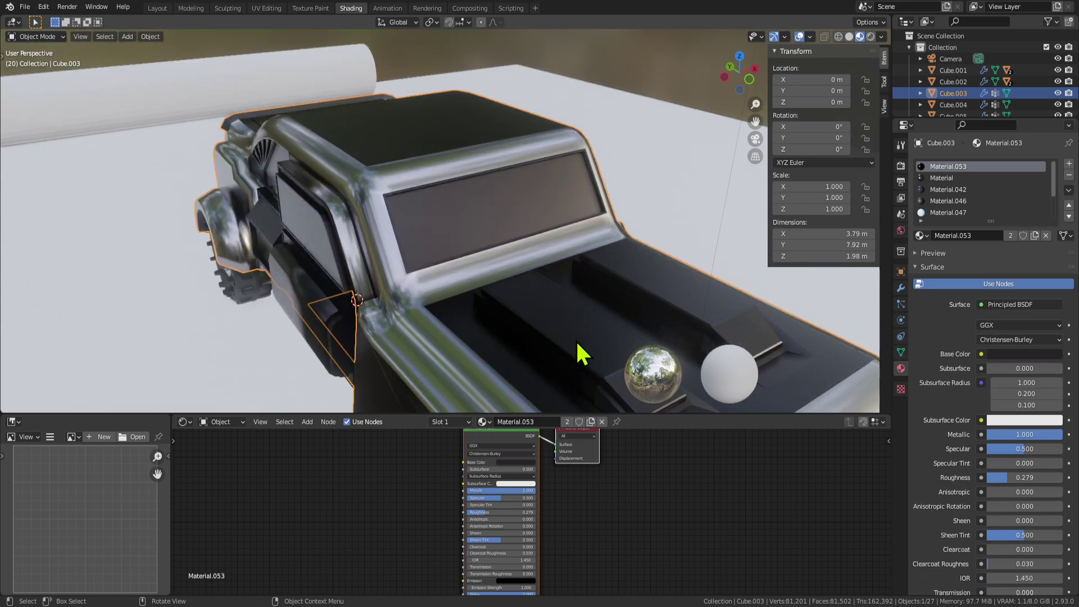
Step: Examine the recessed windshield and its chrome frame up close in Object Mode and Edit Mode
{"action": "middle_click_drag", "start_coordinate": [608, 318], "coordinate": [453, 229]}
{"action": "scroll", "coordinate": [489, 306], "scroll_direction": "up", "scroll_amount": 5}
{"action": "scroll", "coordinate": [725, 290], "scroll_direction": "up", "scroll_amount": 3}
{"action": "scroll", "coordinate": [595, 298], "scroll_direction": "down", "scroll_amount": 5}
{"action": "scroll", "coordinate": [493, 245], "scroll_direction": "up", "scroll_amount": 6}
{"action": "scroll", "coordinate": [502, 206], "scroll_direction": "up", "scroll_amount": 2}
{"action": "key", "text": "Tab"}
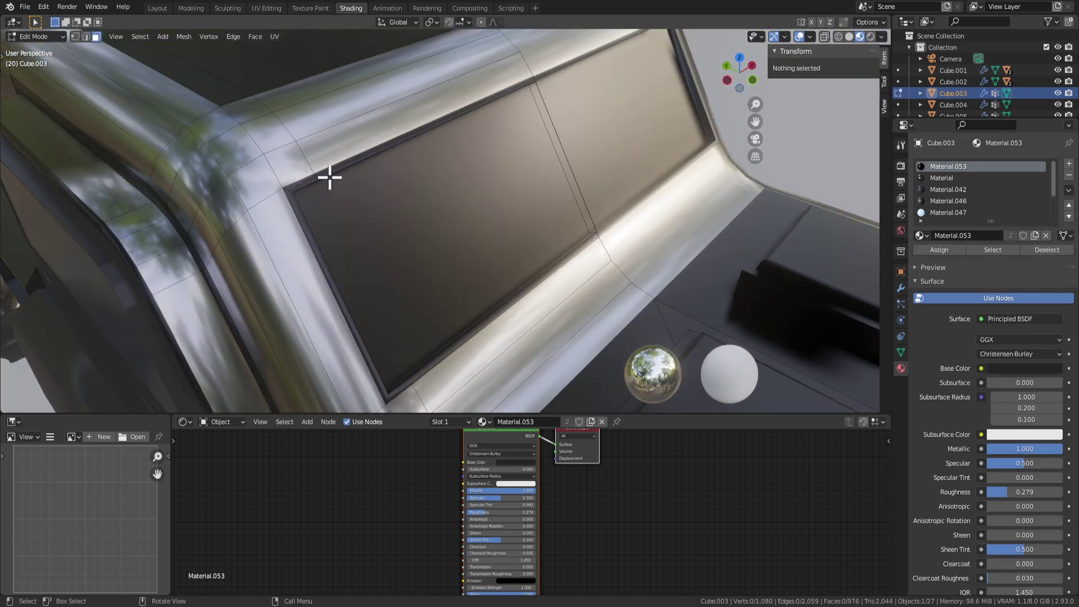
{"action": "scroll", "coordinate": [333, 193], "scroll_direction": "up", "scroll_amount": 2}
{"action": "left_click", "coordinate": [188, 133]}
{"action": "scroll", "coordinate": [253, 177], "scroll_direction": "down", "scroll_amount": 3}
{"action": "key", "text": "Tab"}
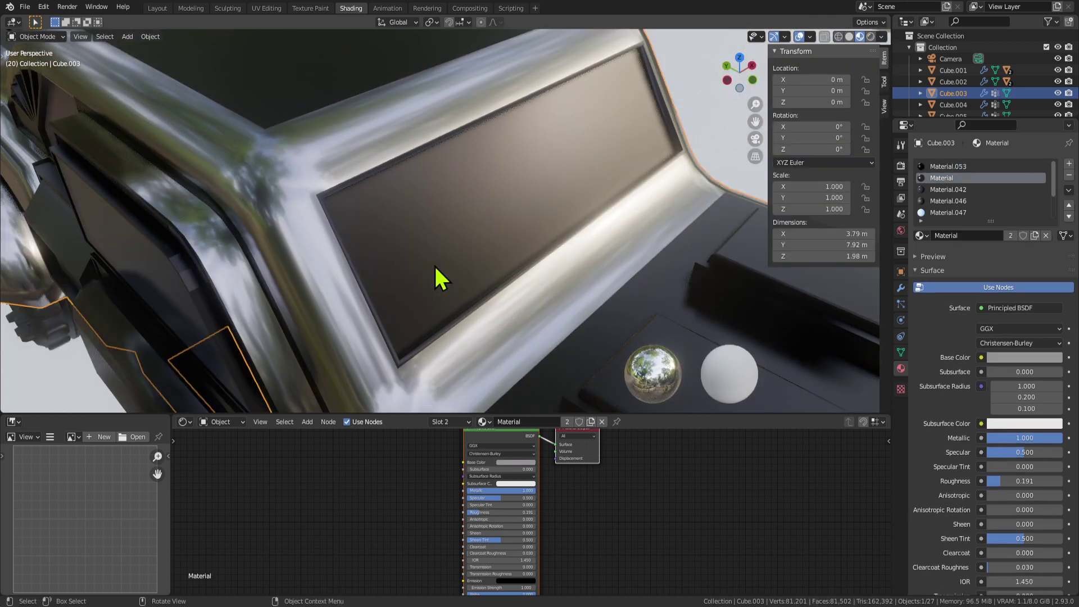
{"action": "scroll", "coordinate": [441, 253], "scroll_direction": "down", "scroll_amount": 3}
{"action": "scroll", "coordinate": [556, 261], "scroll_direction": "up", "scroll_amount": 3}
{"action": "key", "text": "Tab"}
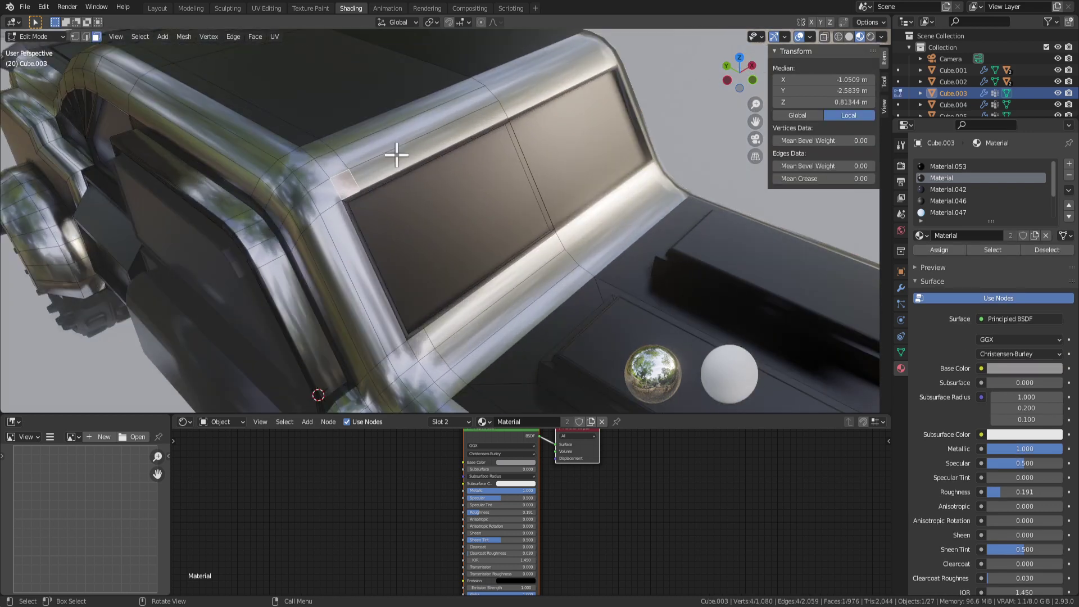
Step: Try extruding faces of the chrome windshield frame twice, undoing each extrusion
{"action": "middle_click_drag", "start_coordinate": [539, 188], "coordinate": [384, 206]}
{"action": "key", "text": "e"}
{"action": "left_click", "coordinate": [580, 181]}
{"action": "key", "text": "ctrl+z"}
{"action": "key", "text": "e"}
{"action": "left_click", "coordinate": [469, 173]}
{"action": "key", "text": "ctrl+z"}
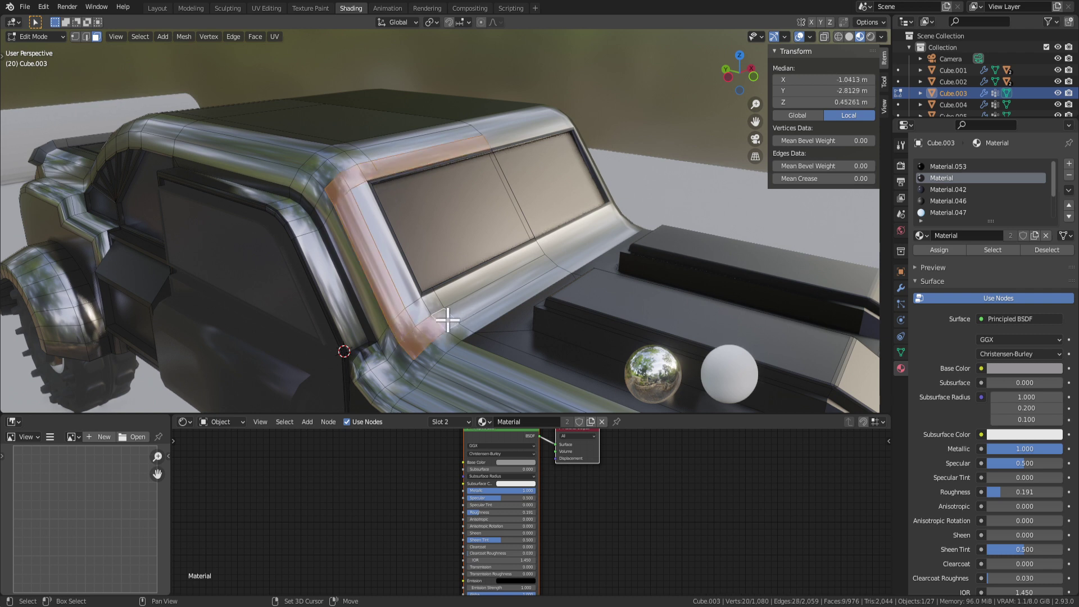
Step: Try extruding the ring of windshield frame faces about 0.064 m outward as one region, and undo it
{"action": "key", "text": "e"}
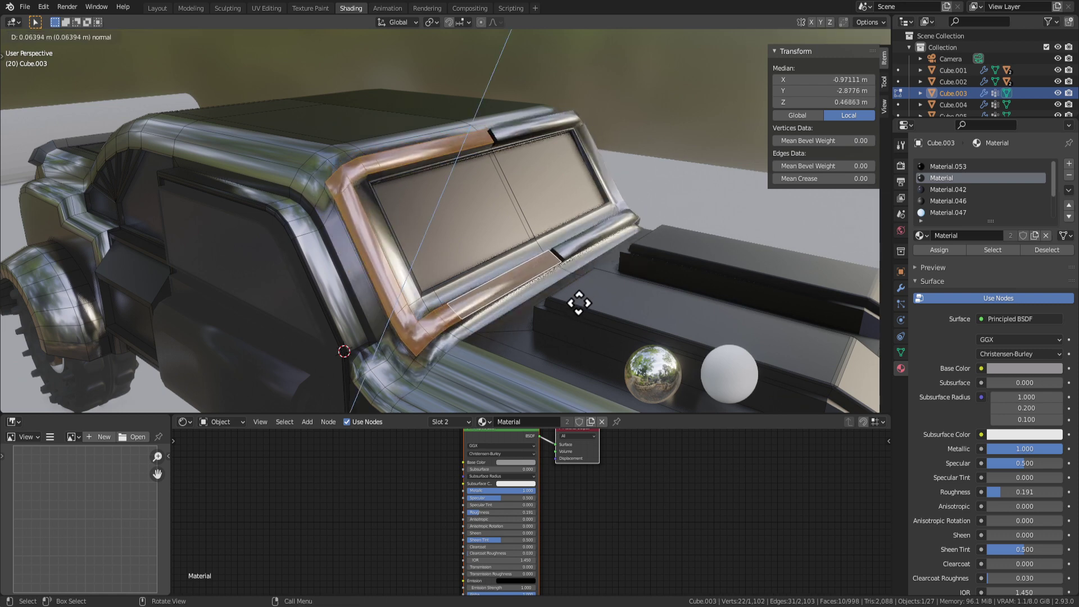
{"action": "right_click", "coordinate": [582, 302]}
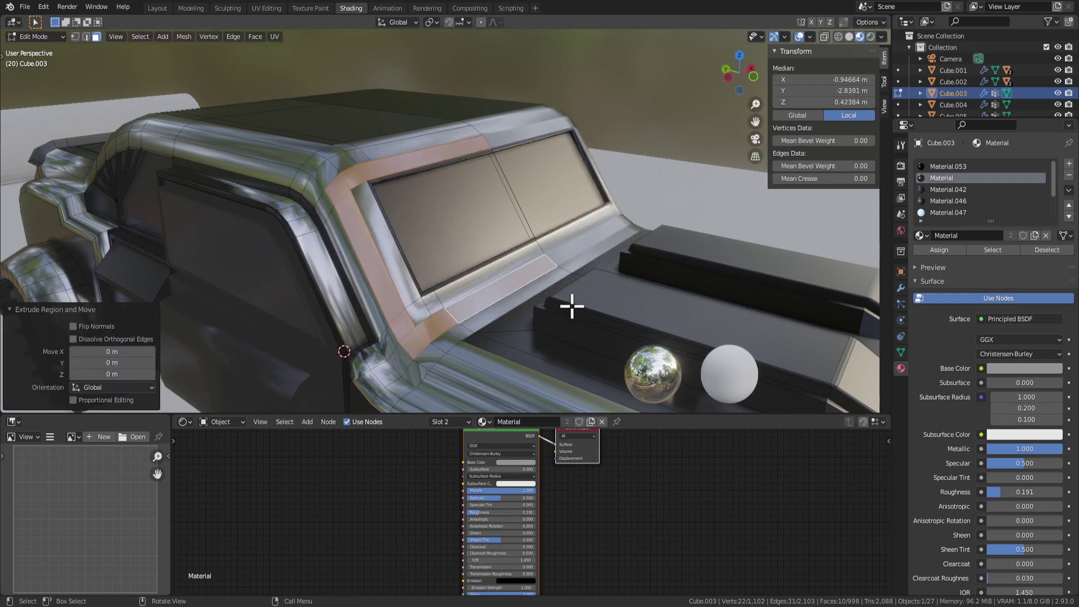
{"action": "key", "text": "ctrl+z"}
Step: Try extruding the windshield frame faces about 0.14 m along their own normals, and undo it
{"action": "key", "text": "alt+e"}
{"action": "left_click", "coordinate": [572, 306]}
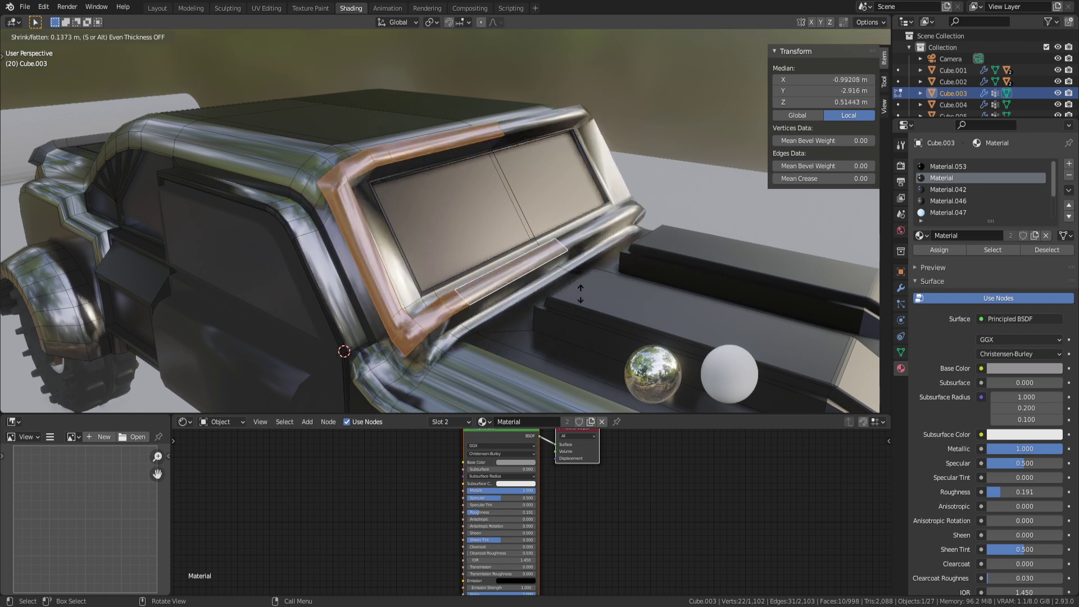
{"action": "left_click", "coordinate": [573, 304]}
{"action": "mouse_move", "coordinate": [566, 306]}
{"action": "middle_mouse_down"}
{"action": "mouse_move", "coordinate": [433, 323]}
{"action": "mouse_move", "coordinate": [631, 277]}
{"action": "mouse_move", "coordinate": [564, 291]}
{"action": "middle_mouse_up"}
{"action": "key", "text": "ctrl+z"}
{"action": "key", "text": "ctrl+z"}
Step: Examine the whole car body from the front, rear and side, checking the roof and rear louvres
{"action": "scroll", "coordinate": [537, 231], "scroll_direction": "up", "scroll_amount": 3}
{"action": "key", "text": "Tab"}
{"action": "key", "text": "Tab"}
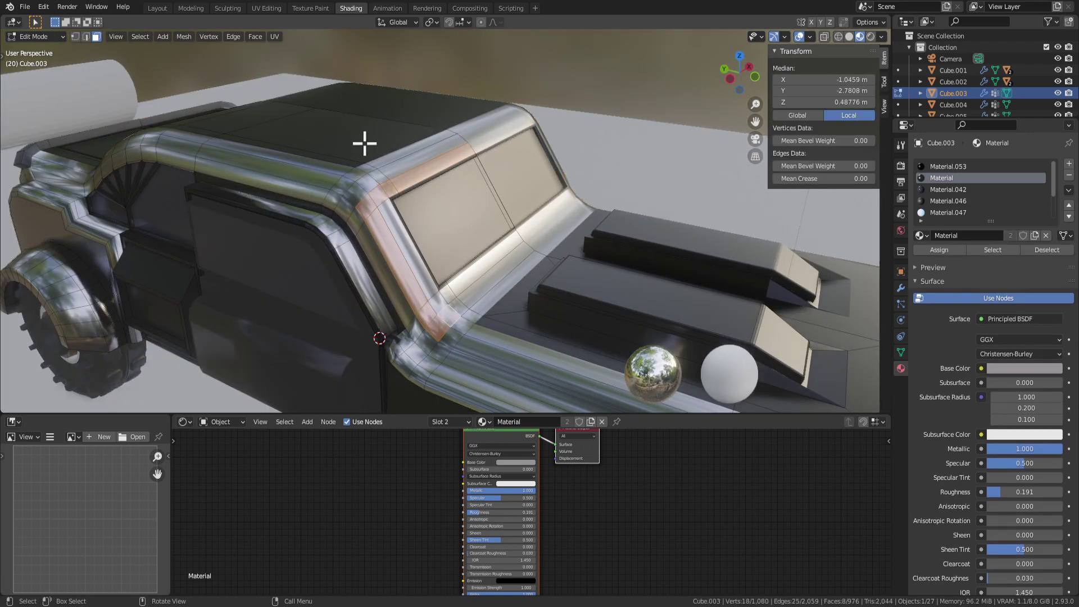
{"action": "left_click", "coordinate": [364, 143]}
{"action": "middle_click_drag", "start_coordinate": [471, 183], "coordinate": [528, 268]}
{"action": "scroll", "coordinate": [493, 211], "scroll_direction": "down", "scroll_amount": 4}
{"action": "scroll", "coordinate": [357, 230], "scroll_direction": "down", "scroll_amount": 3}
{"action": "key", "text": "Tab"}
{"action": "middle_click_drag", "start_coordinate": [779, 244], "coordinate": [506, 320]}
{"action": "left_click", "coordinate": [375, 214]}
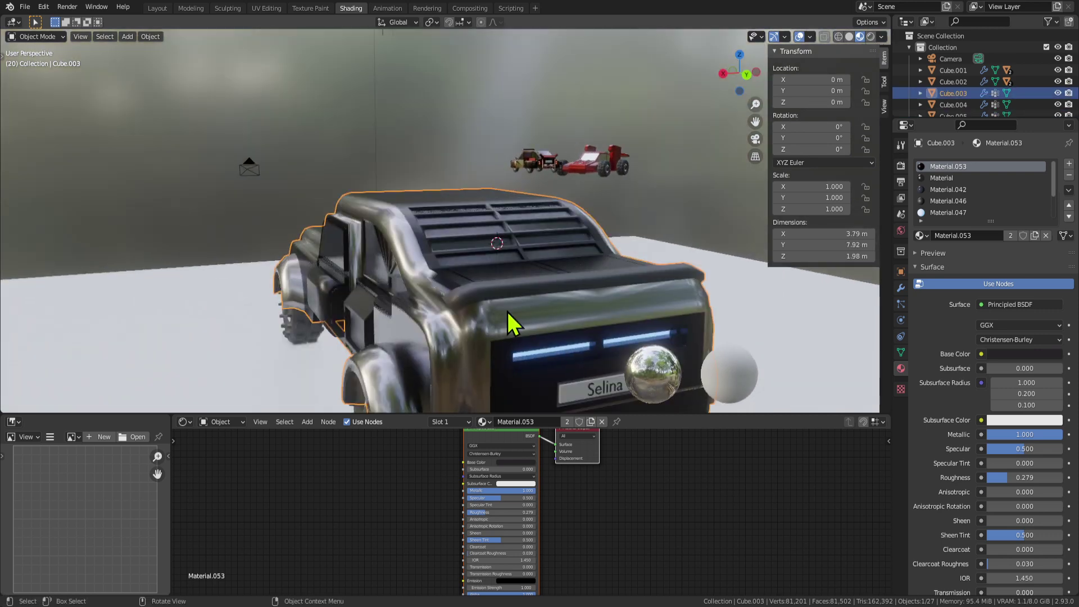
{"action": "key", "text": "Tab"}
{"action": "scroll", "coordinate": [611, 315], "scroll_direction": "up", "scroll_amount": 1}
{"action": "middle_click_drag", "start_coordinate": [705, 299], "coordinate": [365, 262]}
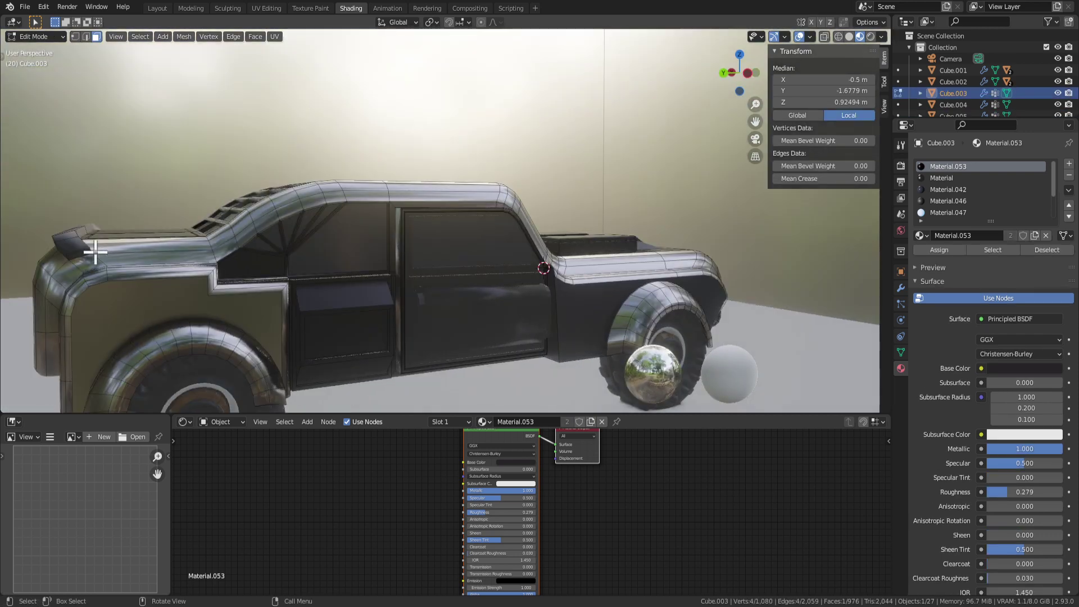
Step: Hide the front door to expose the opening behind it, and edit the truck body mesh
{"action": "middle_click_drag", "start_coordinate": [282, 268], "coordinate": [506, 265]}
{"action": "key", "text": "Tab"}
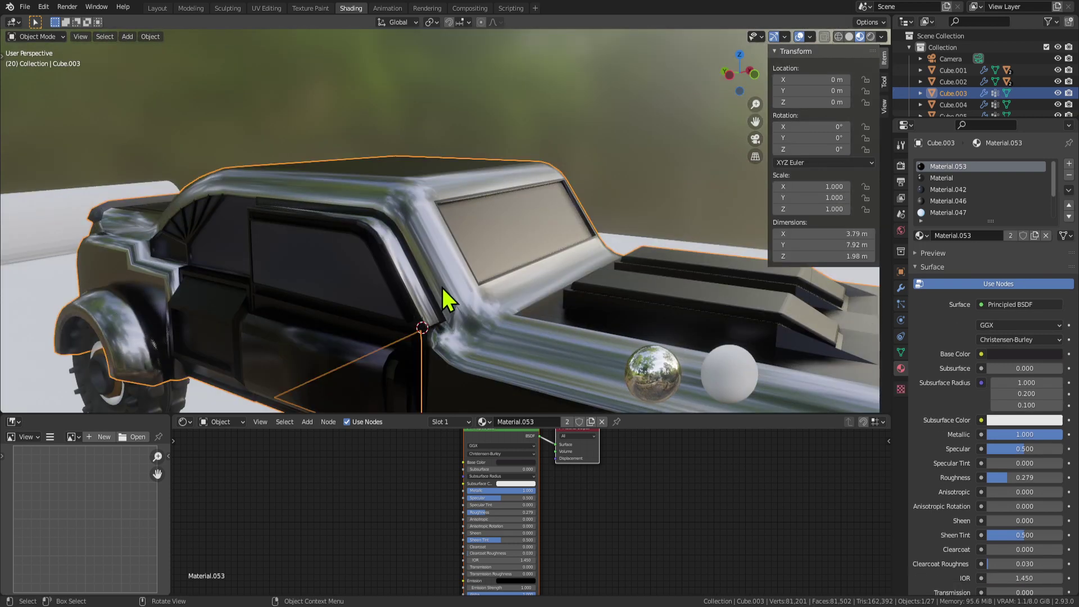
{"action": "middle_click_drag", "start_coordinate": [350, 277], "coordinate": [337, 303]}
{"action": "key", "text": "Tab"}
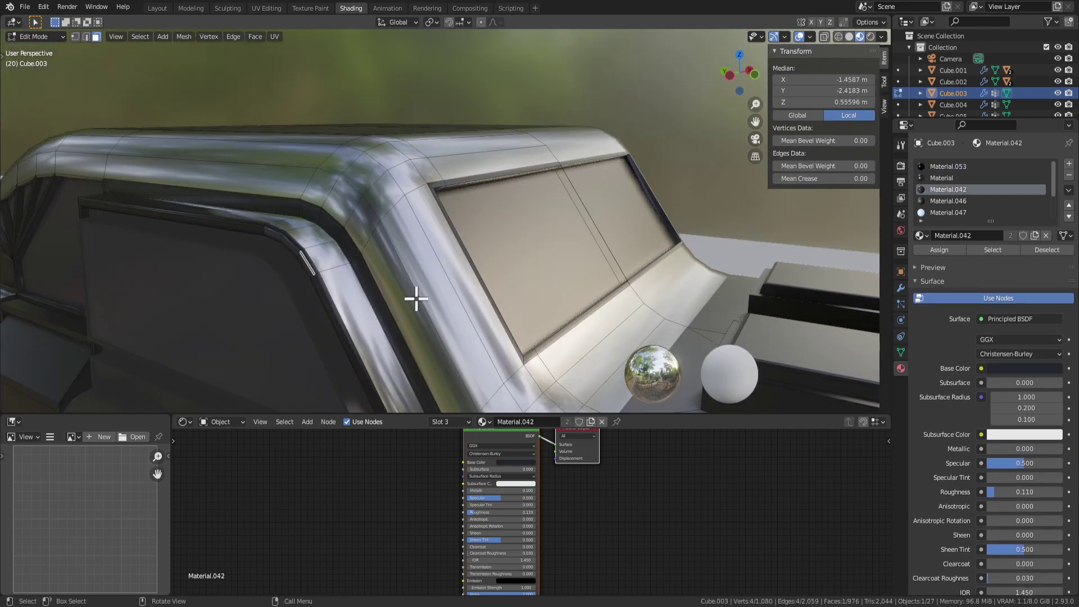
{"action": "mouse_move", "coordinate": [415, 299]}
{"action": "middle_mouse_down"}
{"action": "mouse_move", "coordinate": [410, 325]}
{"action": "mouse_move", "coordinate": [484, 320]}
{"action": "mouse_move", "coordinate": [493, 280]}
{"action": "mouse_move", "coordinate": [413, 268]}
{"action": "mouse_move", "coordinate": [427, 286]}
{"action": "middle_mouse_up"}
{"action": "key", "text": "Tab"}
{"action": "left_click", "coordinate": [373, 273]}
{"action": "key", "text": "Tab"}
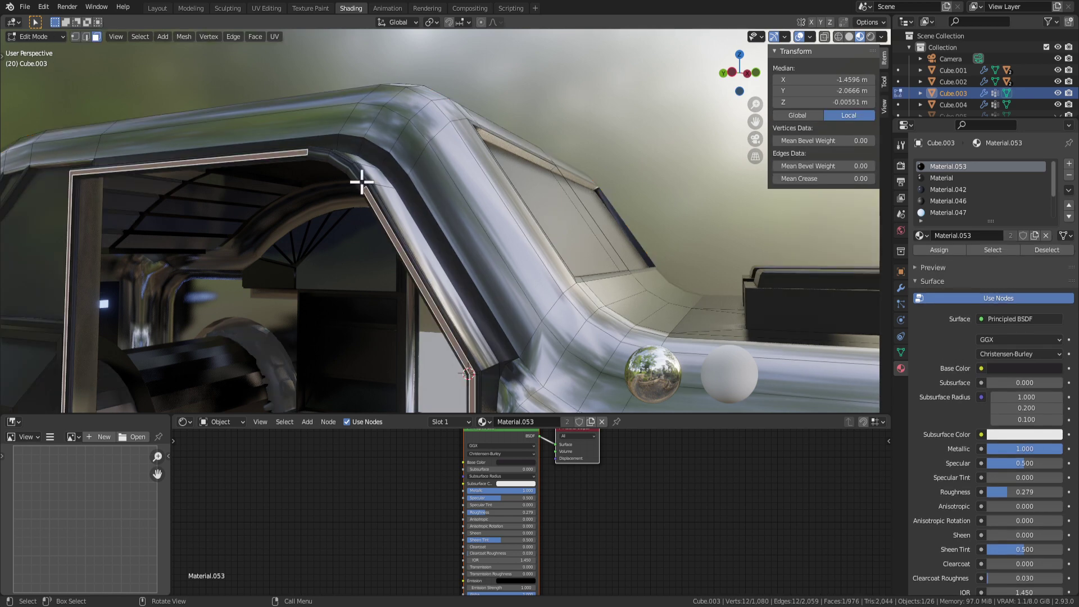
Step: Select the faces around the curved upper corner of the front door opening and assign Material.053 to them
{"action": "left_click", "coordinate": [361, 186]}
{"action": "key", "text": "KP_Decimal"}
{"action": "middle_click_drag", "start_coordinate": [410, 236], "coordinate": [238, 128]}
{"action": "key", "text": "c"}
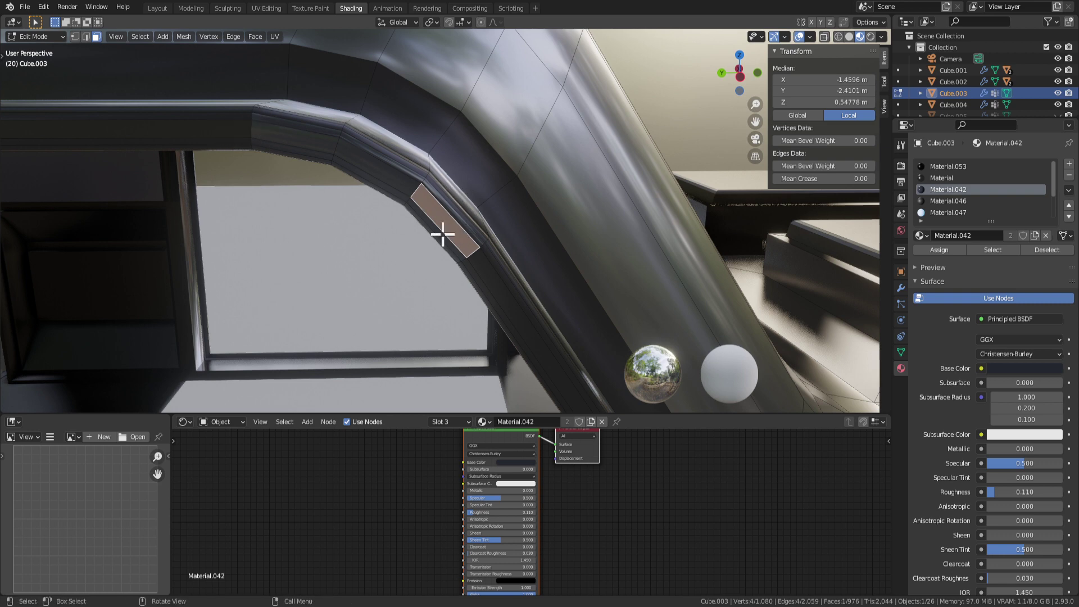
{"action": "middle_click_drag", "start_coordinate": [442, 234], "coordinate": [578, 238]}
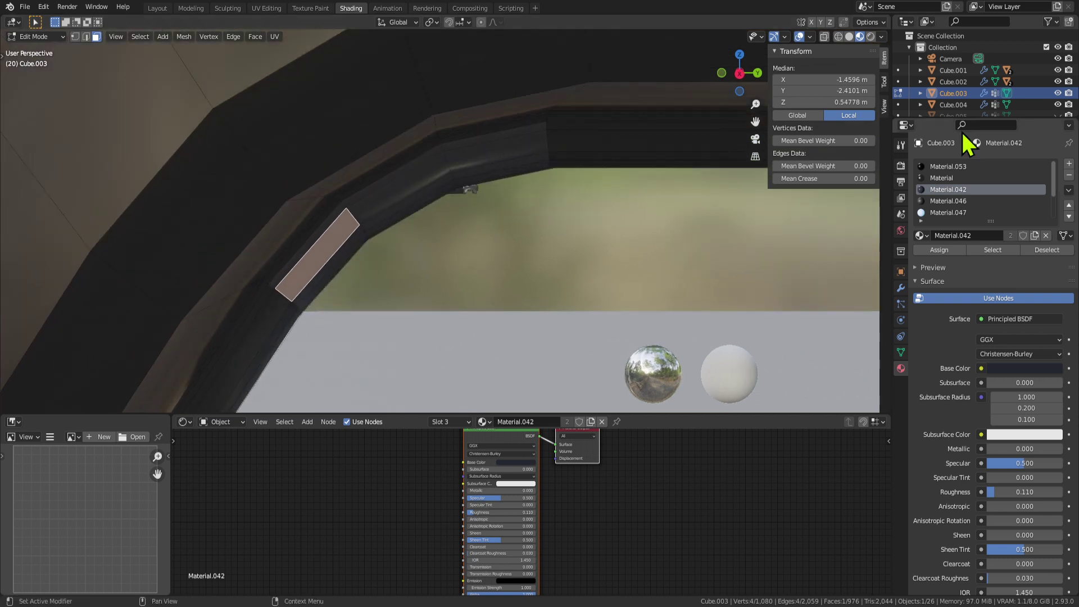
{"action": "middle_click_drag", "start_coordinate": [725, 198], "coordinate": [703, 196]}
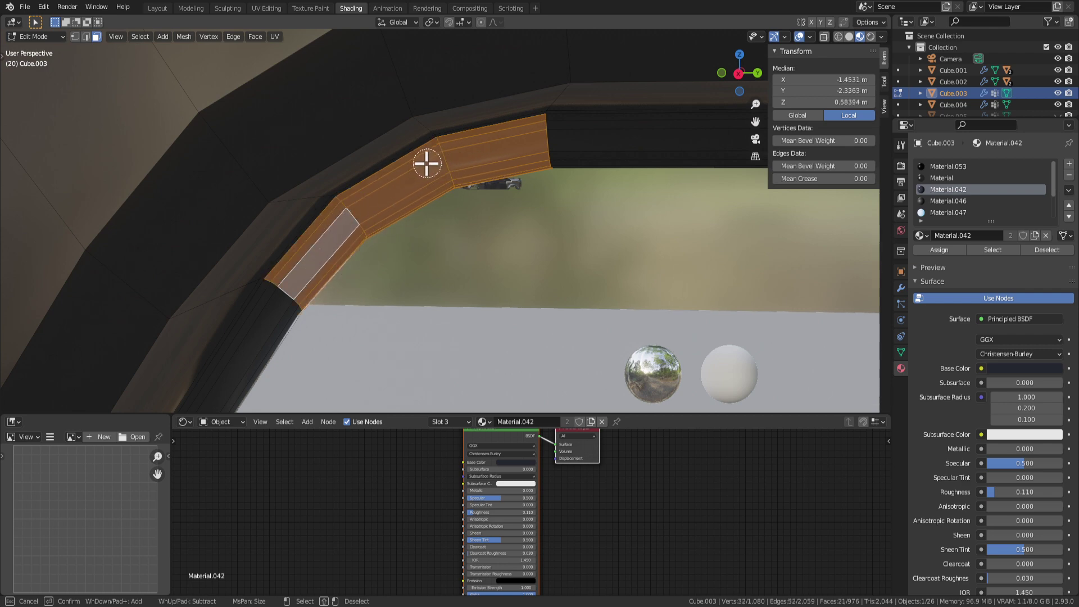
{"action": "middle_click_drag", "start_coordinate": [543, 262], "coordinate": [456, 235]}
{"action": "scroll", "coordinate": [456, 236], "scroll_direction": "up", "scroll_amount": 3}
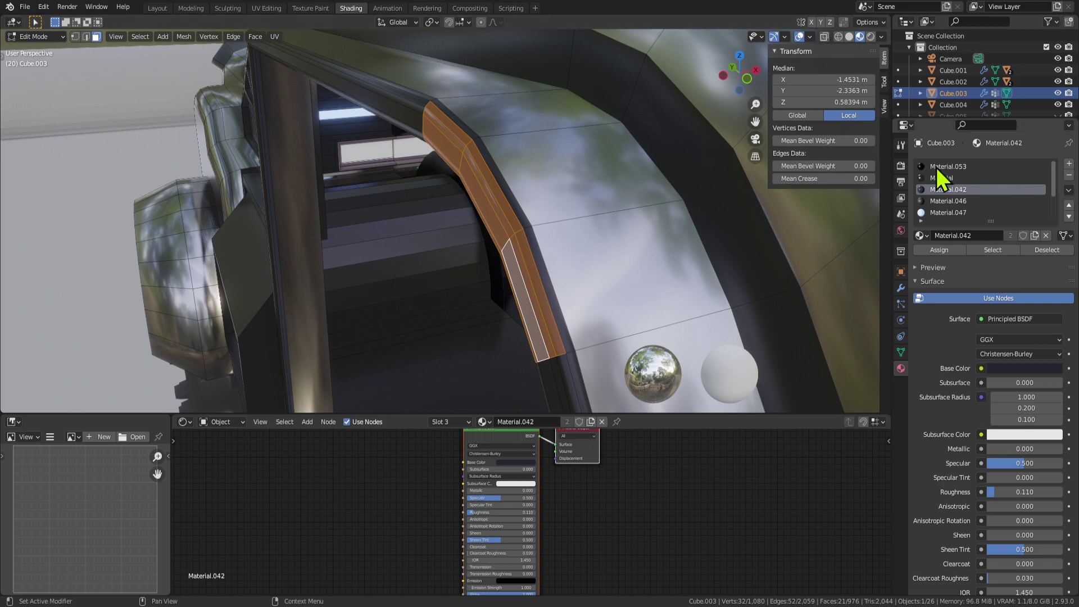
{"action": "key", "text": "Tab"}
Step: Inspect the recoloured door opening from several angles and unhide the front door
{"action": "middle_click_drag", "start_coordinate": [650, 269], "coordinate": [458, 224]}
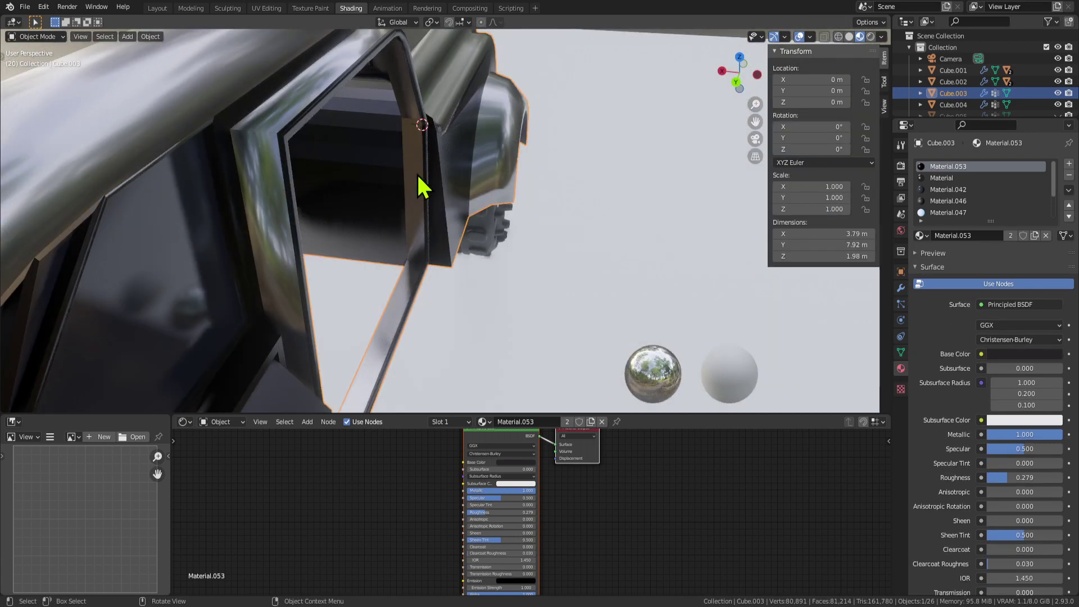
{"action": "middle_click_drag", "start_coordinate": [417, 175], "coordinate": [582, 191]}
{"action": "key", "text": "Tab"}
{"action": "middle_click_drag", "start_coordinate": [421, 217], "coordinate": [264, 180]}
{"action": "middle_click_drag", "start_coordinate": [347, 210], "coordinate": [582, 322]}
{"action": "key", "text": "Tab"}
{"action": "left_click", "coordinate": [491, 345]}
{"action": "key", "text": "alt+h"}
Step: Try to inset the long top rim face of the front door frame by about 0.016 m and extrude it inward about 0.012 m
{"action": "scroll", "coordinate": [583, 298], "scroll_direction": "down", "scroll_amount": 3}
{"action": "scroll", "coordinate": [550, 259], "scroll_direction": "up", "scroll_amount": 3}
{"action": "middle_click_drag", "start_coordinate": [397, 160], "coordinate": [424, 137]}
{"action": "left_click", "coordinate": [349, 138]}
{"action": "key", "text": "Tab"}
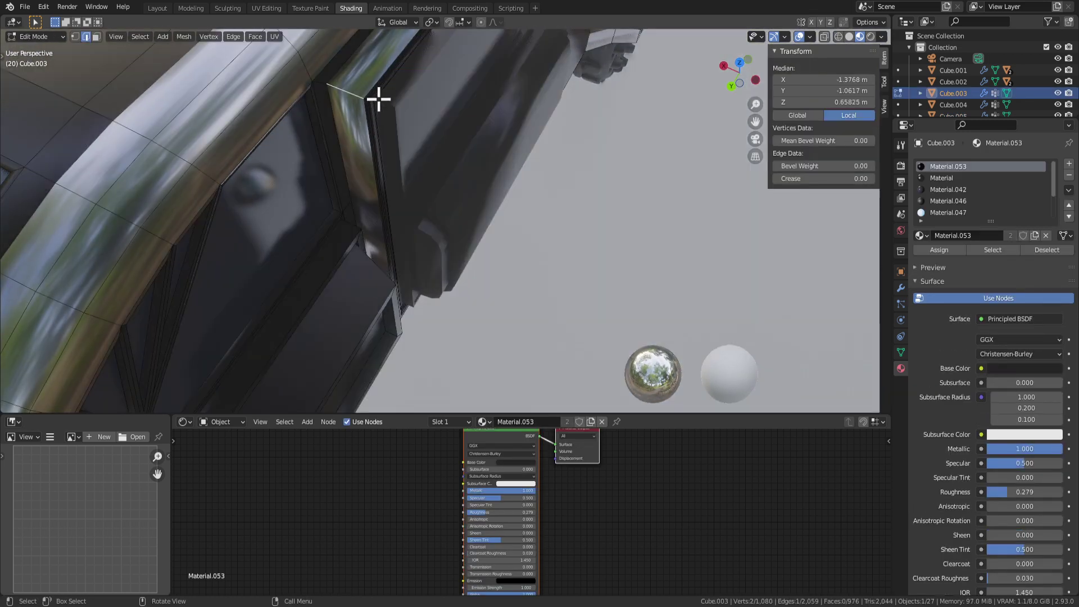
{"action": "left_click", "coordinate": [378, 87]}
{"action": "middle_click_drag", "start_coordinate": [443, 158], "coordinate": [608, 255]}
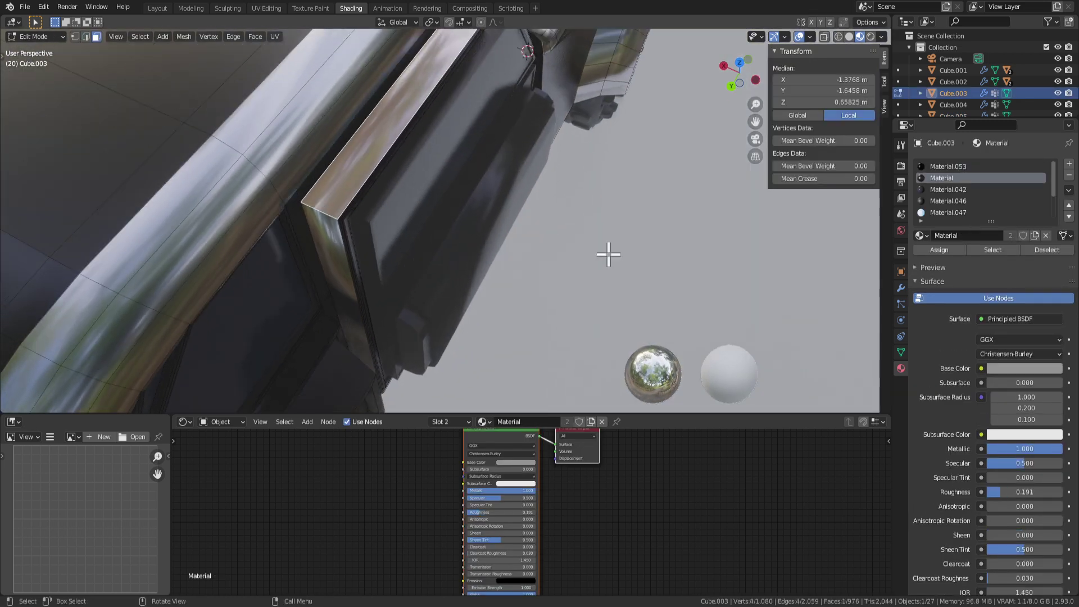
{"action": "key", "text": "i"}
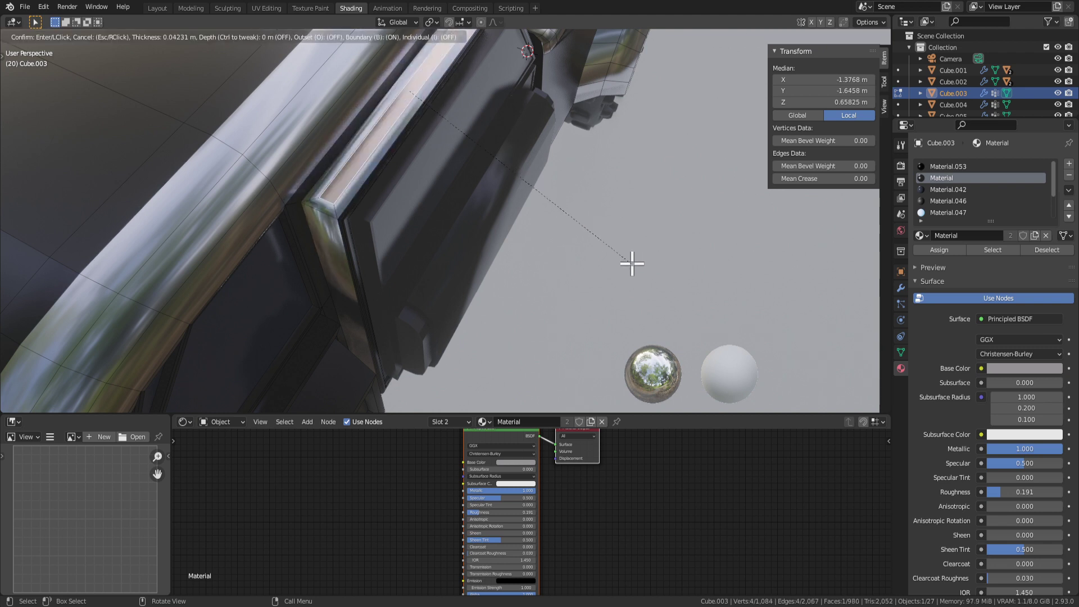
{"action": "left_click", "coordinate": [639, 265]}
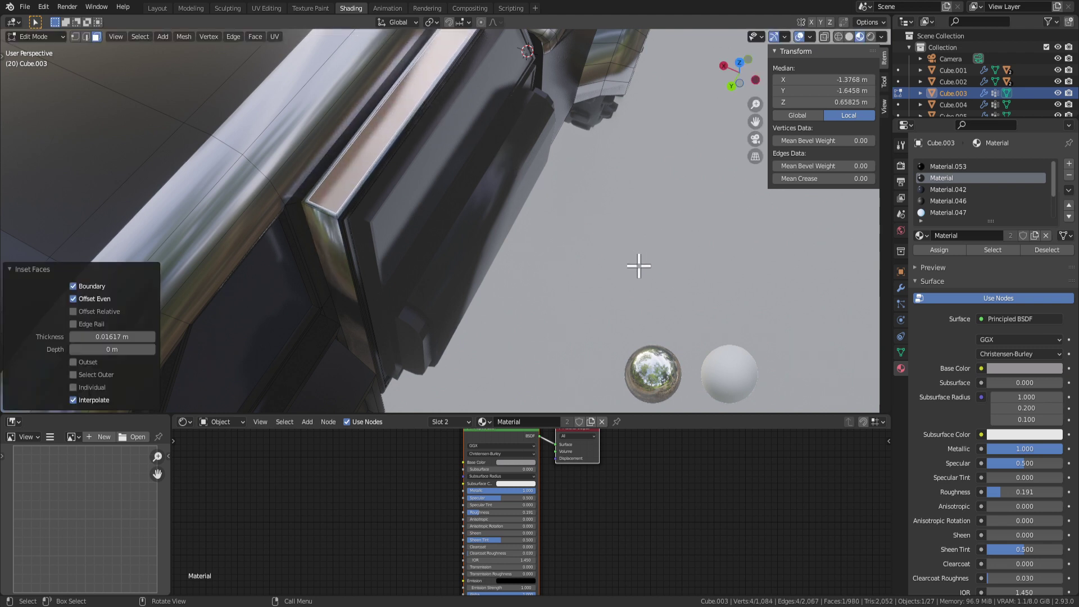
{"action": "middle_click_drag", "start_coordinate": [638, 265], "coordinate": [615, 243]}
{"action": "key", "text": "e"}
{"action": "left_click", "coordinate": [595, 235]}
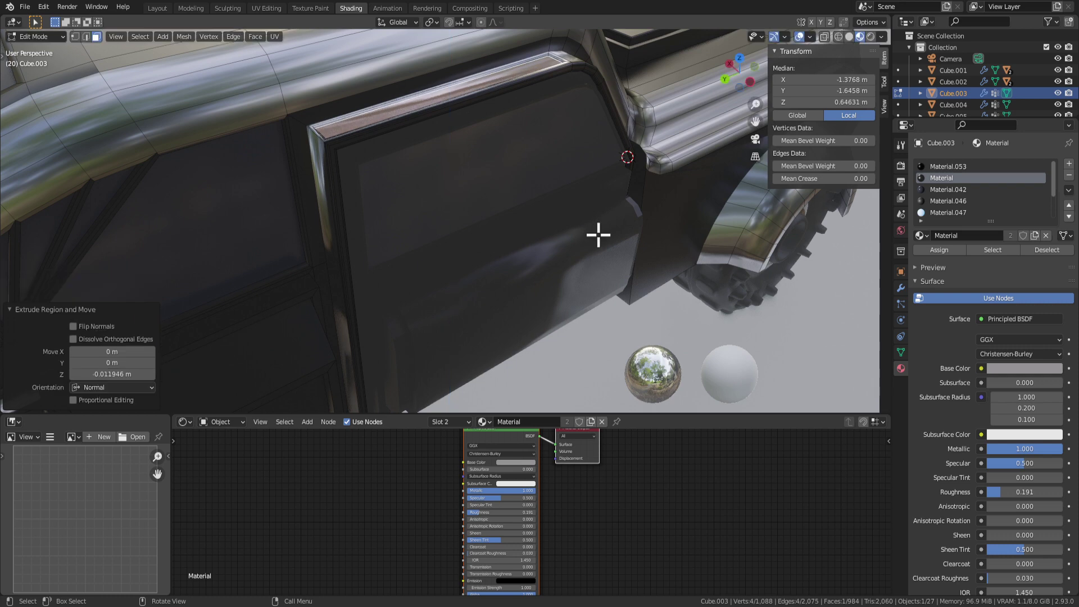
Step: Undo the rim inset and extrusion, and try selecting the rim faces along the door frame's top and rear side
{"action": "middle_click_drag", "start_coordinate": [430, 196], "coordinate": [378, 207]}
{"action": "left_click", "coordinate": [335, 233], "text": "shift"}
{"action": "scroll", "coordinate": [378, 208], "scroll_direction": "down", "scroll_amount": 4}
{"action": "middle_click_drag", "start_coordinate": [707, 284], "coordinate": [591, 279]}
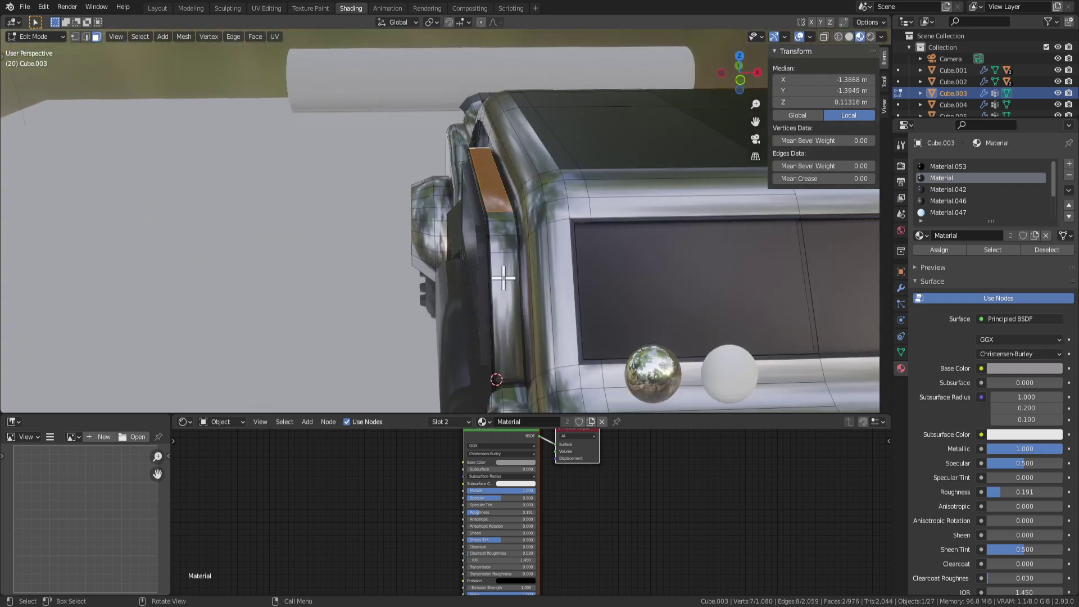
{"action": "middle_click_drag", "start_coordinate": [505, 281], "coordinate": [544, 292]}
{"action": "scroll", "coordinate": [541, 330], "scroll_direction": "down", "scroll_amount": 5}
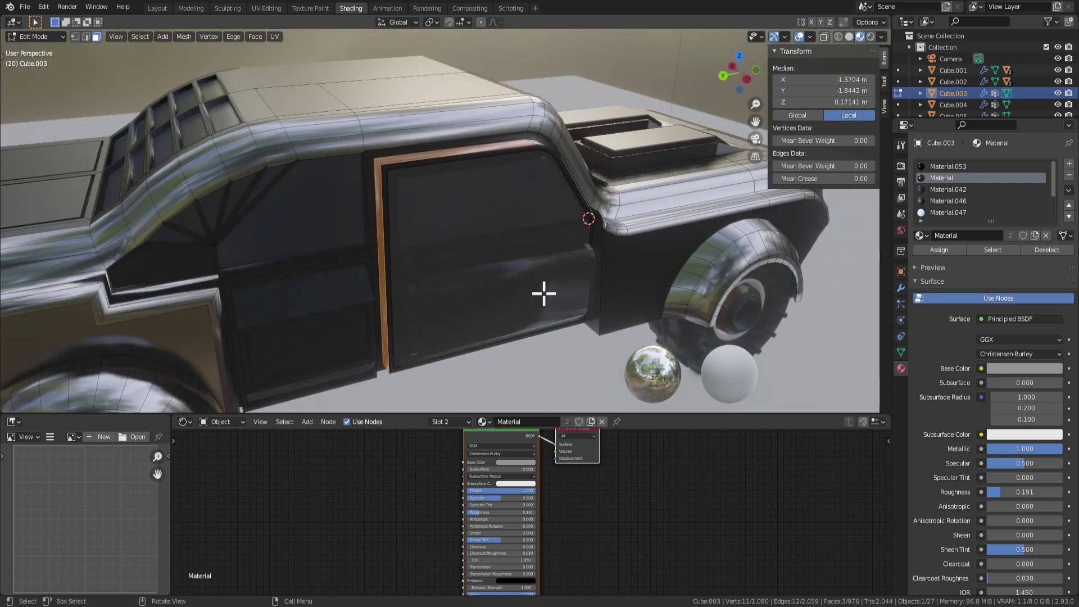
{"action": "key", "text": "alt+a"}
Step: Examine the materials used on the front door's lower panel and window in the door mesh
{"action": "key", "text": "Tab"}
{"action": "left_click", "coordinate": [514, 306]}
{"action": "key", "text": "Tab"}
{"action": "scroll", "coordinate": [438, 219], "scroll_direction": "up", "scroll_amount": 3}
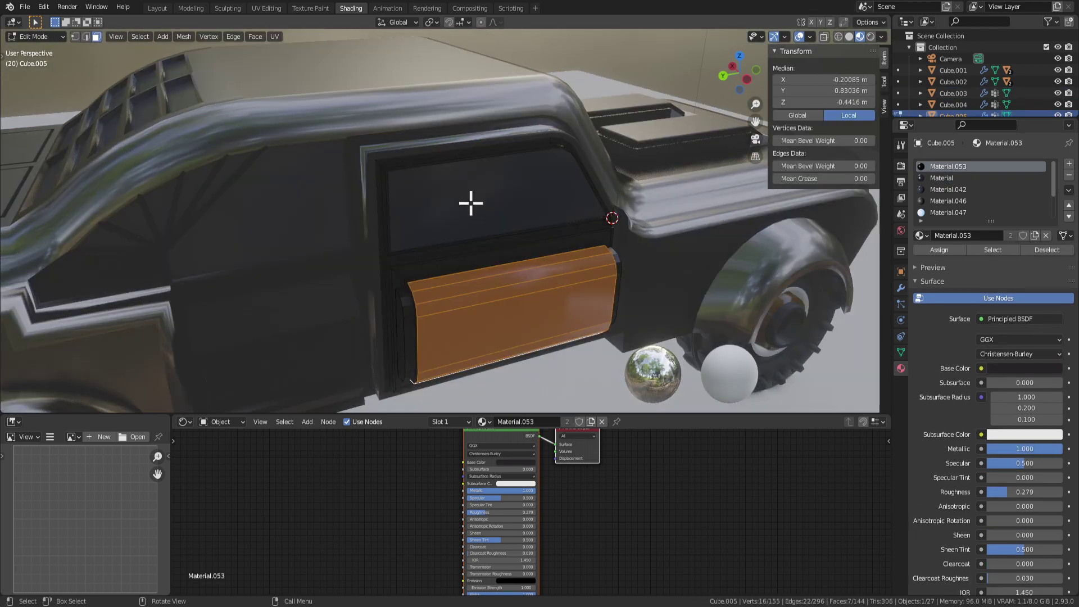
{"action": "left_click", "coordinate": [600, 209]}
{"action": "middle_click_drag", "start_coordinate": [600, 209], "coordinate": [331, 272]}
{"action": "key", "text": "Tab"}
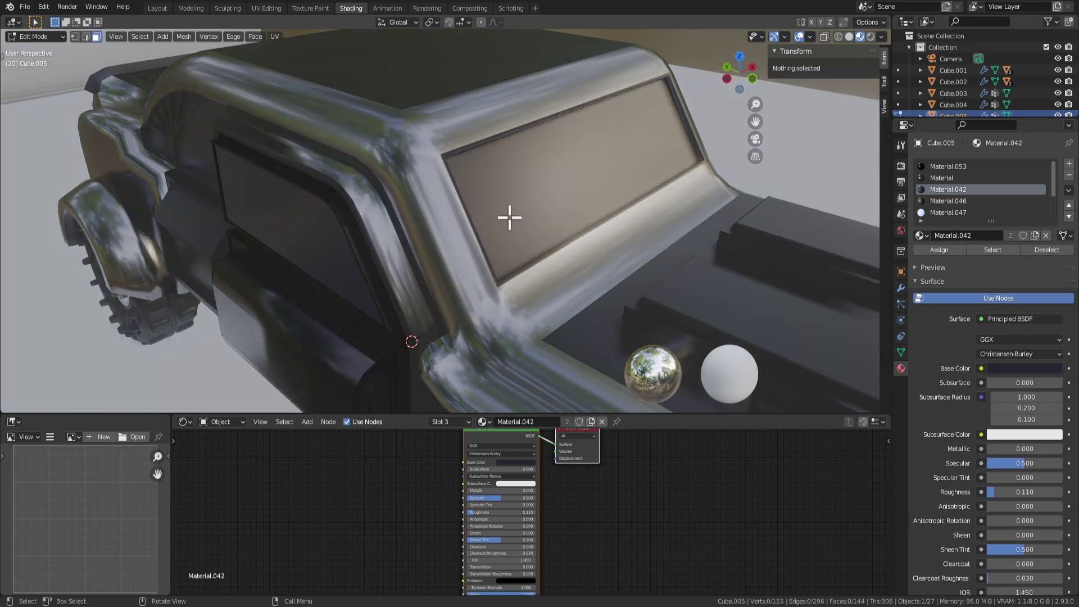
Step: Select the windshield face of the body, set Transmission of Material.053 to 1.000 and save the file
{"action": "left_click", "coordinate": [504, 230]}
{"action": "key", "text": "Tab"}
{"action": "left_click", "coordinate": [521, 217]}
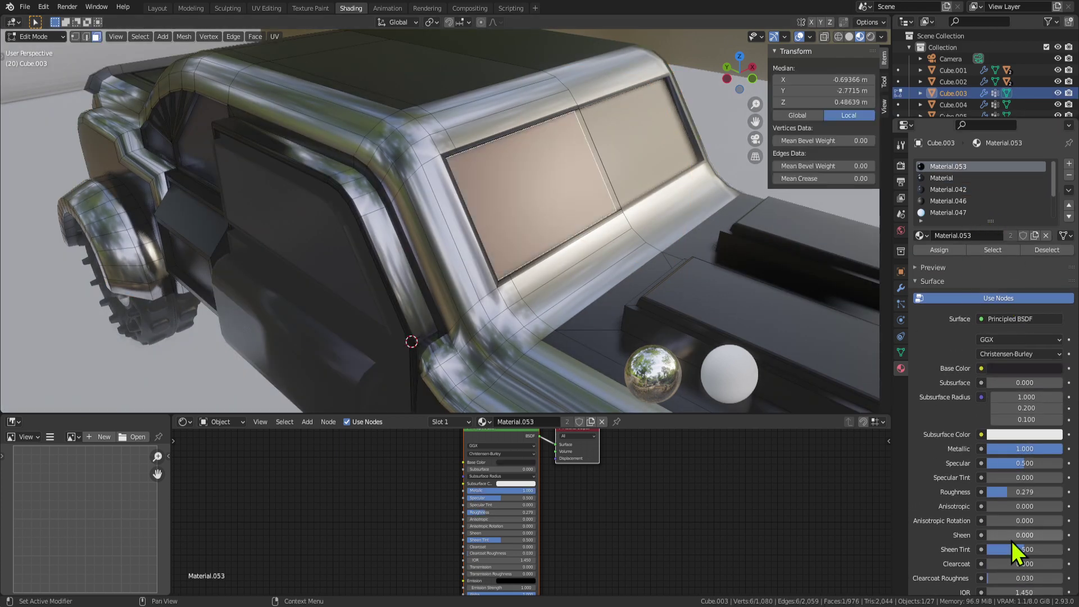
{"action": "scroll", "coordinate": [1015, 553], "scroll_direction": "down", "scroll_amount": 8}
{"action": "key", "text": "ctrl+s"}
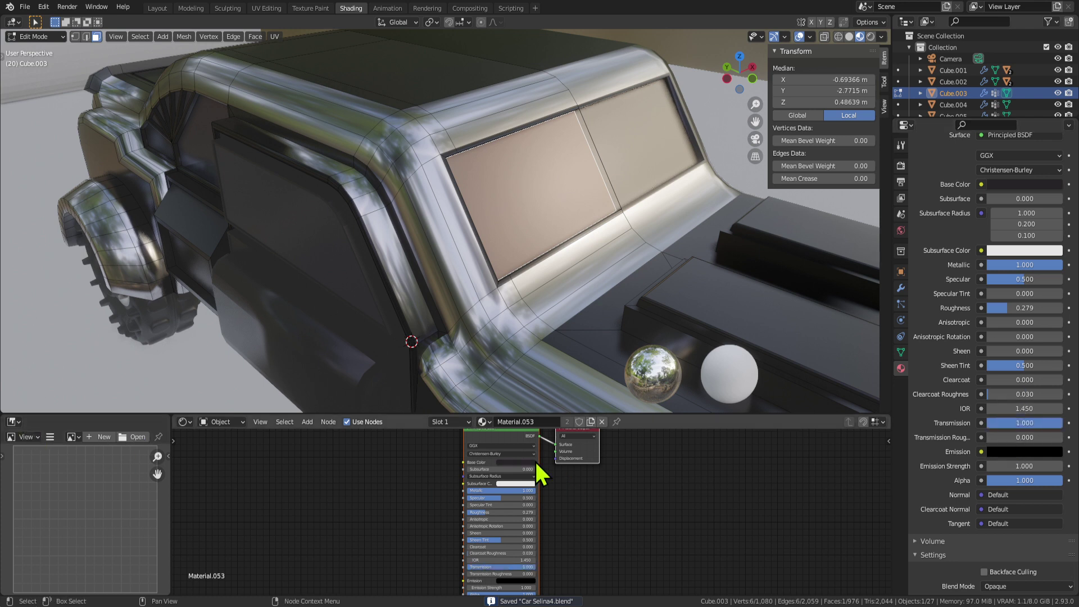
Step: Enable Screen Space Refraction in the settings of Material.053
{"action": "scroll", "coordinate": [837, 494], "scroll_direction": "down", "scroll_amount": 1}
{"action": "scroll", "coordinate": [944, 493], "scroll_direction": "down", "scroll_amount": 5}
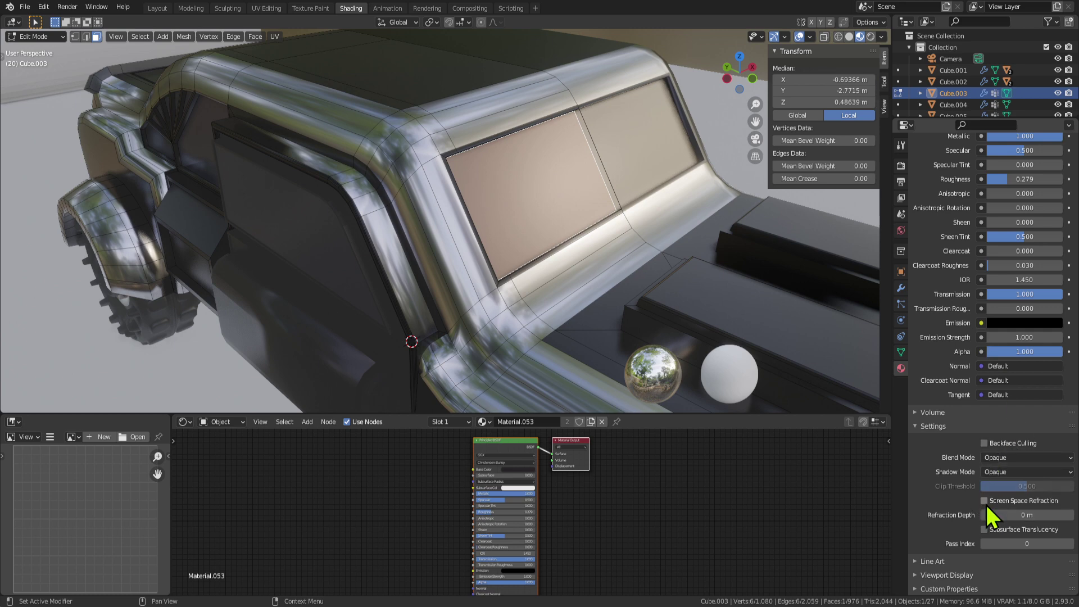
{"action": "left_click", "coordinate": [984, 500]}
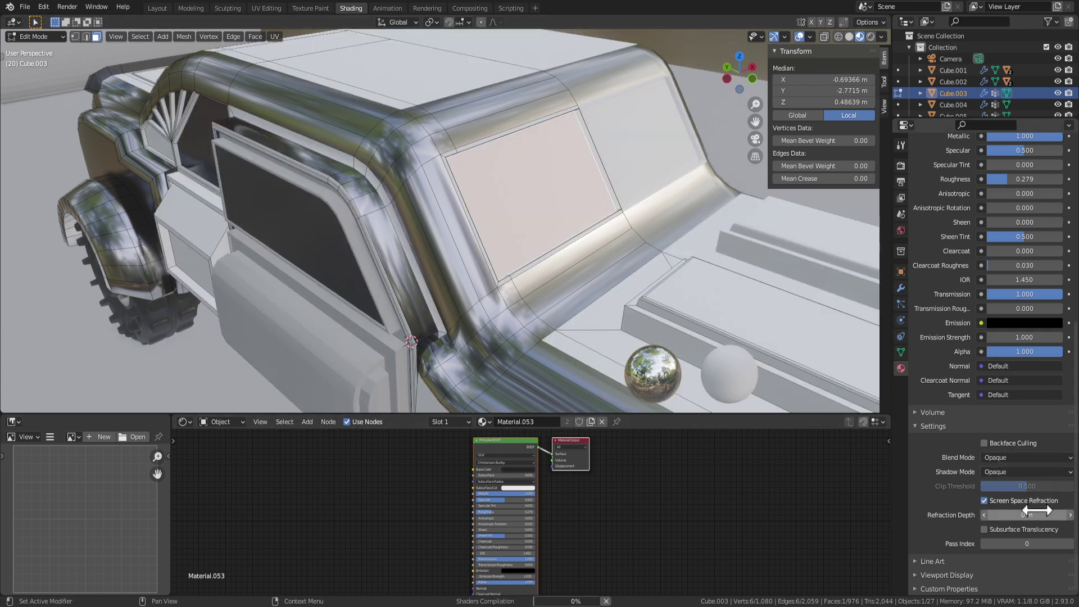
{"action": "scroll", "coordinate": [683, 313], "scroll_direction": "down", "scroll_amount": 2}
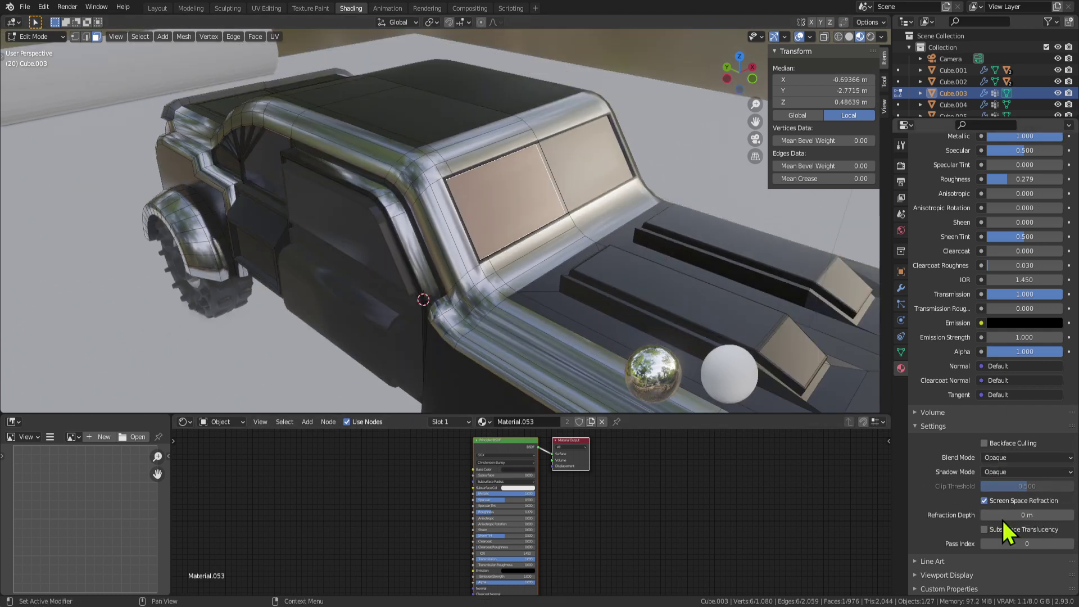
{"action": "scroll", "coordinate": [1011, 522], "scroll_direction": "up", "scroll_amount": 1}
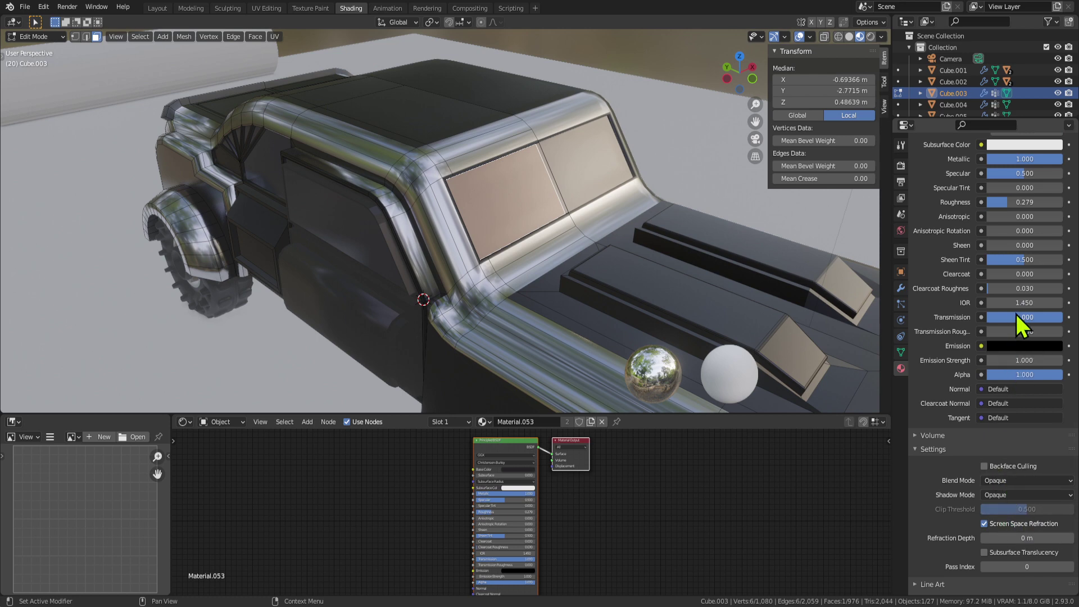
Step: Set Metallic and Roughness of Material.053 to 0.000 and check the look on the truck
{"action": "scroll", "coordinate": [1006, 306], "scroll_direction": "up", "scroll_amount": 1}
{"action": "left_click_drag", "start_coordinate": [1036, 184], "coordinate": [960, 185]}
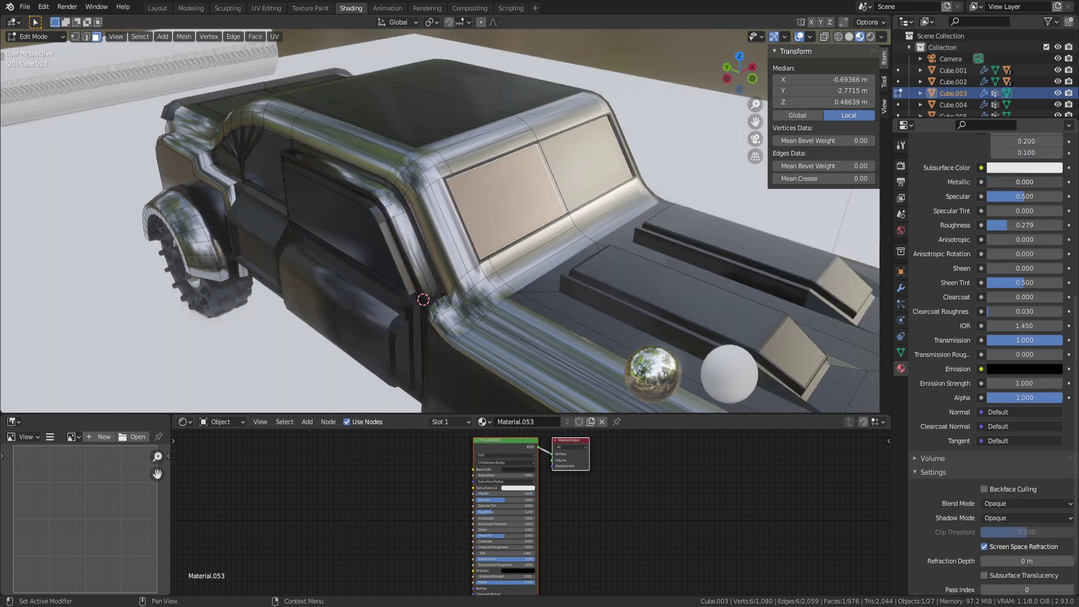
{"action": "left_click_drag", "start_coordinate": [1024, 225], "coordinate": [989, 224]}
{"action": "mouse_move", "coordinate": [850, 233]}
{"action": "middle_mouse_down"}
{"action": "mouse_move", "coordinate": [584, 231]}
{"action": "mouse_move", "coordinate": [679, 256]}
{"action": "mouse_move", "coordinate": [831, 248]}
{"action": "mouse_move", "coordinate": [674, 245]}
{"action": "mouse_move", "coordinate": [635, 265]}
{"action": "mouse_move", "coordinate": [703, 302]}
{"action": "mouse_move", "coordinate": [605, 280]}
{"action": "mouse_move", "coordinate": [679, 293]}
{"action": "mouse_move", "coordinate": [587, 234]}
{"action": "mouse_move", "coordinate": [583, 255]}
{"action": "mouse_move", "coordinate": [620, 301]}
{"action": "middle_mouse_up"}
{"action": "scroll", "coordinate": [640, 286], "scroll_direction": "down", "scroll_amount": 3}
{"action": "scroll", "coordinate": [1014, 373], "scroll_direction": "up", "scroll_amount": 10}
Step: Undo the recent edits back to the face selection at the door opening's curved corner, with the front door hidden
{"action": "key", "text": "ctrl+z"}
{"action": "key", "text": "ctrl+z"}
{"action": "key", "text": "ctrl+z"}
{"action": "key", "text": "ctrl+z"}
{"action": "key", "text": "ctrl+z"}
{"action": "key", "text": "ctrl+z"}
{"action": "key", "text": "ctrl+z"}
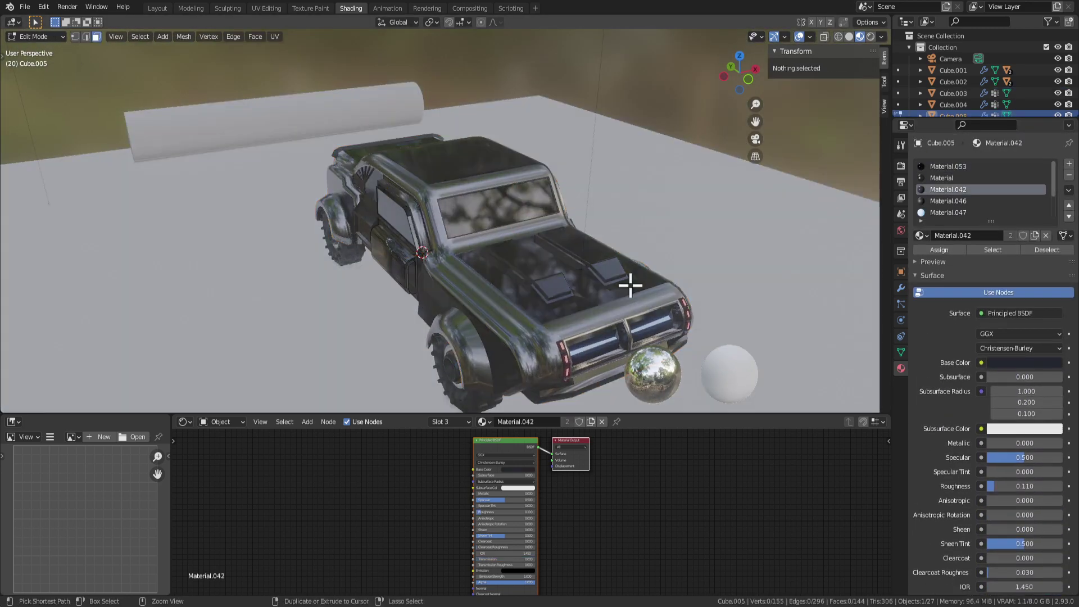
{"action": "key", "text": "ctrl+z"}
{"action": "key", "text": "ctrl+z"}
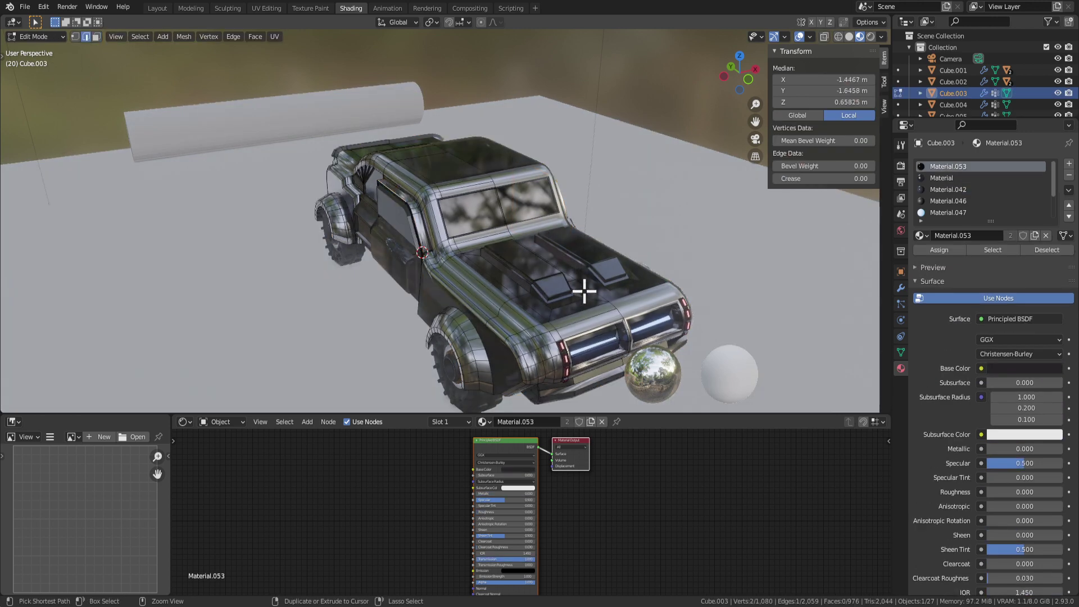
{"action": "key", "text": "ctrl+z"}
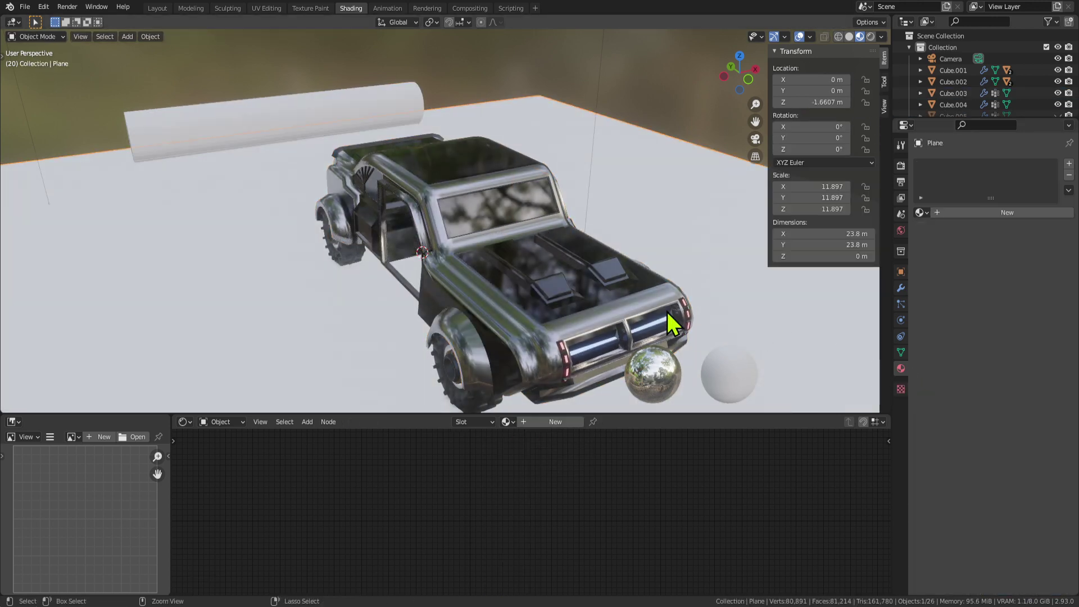
{"action": "key", "text": "ctrl+z"}
{"action": "key", "text": "ctrl+z"}
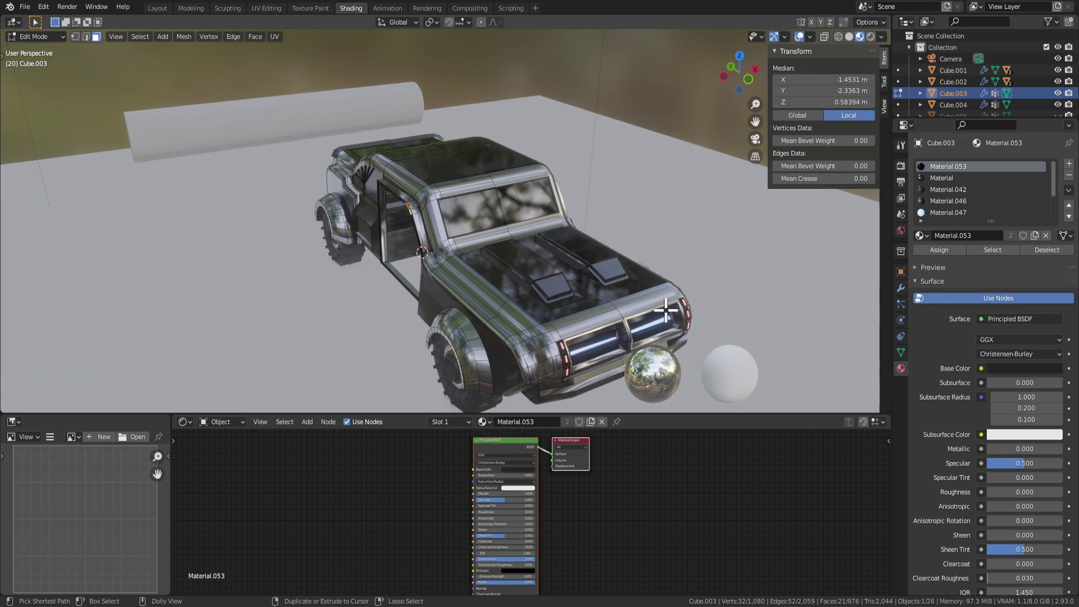
Step: Redo the undone edits up to the windshield face selection and review the truck from the side
{"action": "key", "text": "ctrl+shift+z"}
{"action": "key", "text": "ctrl+shift+z"}
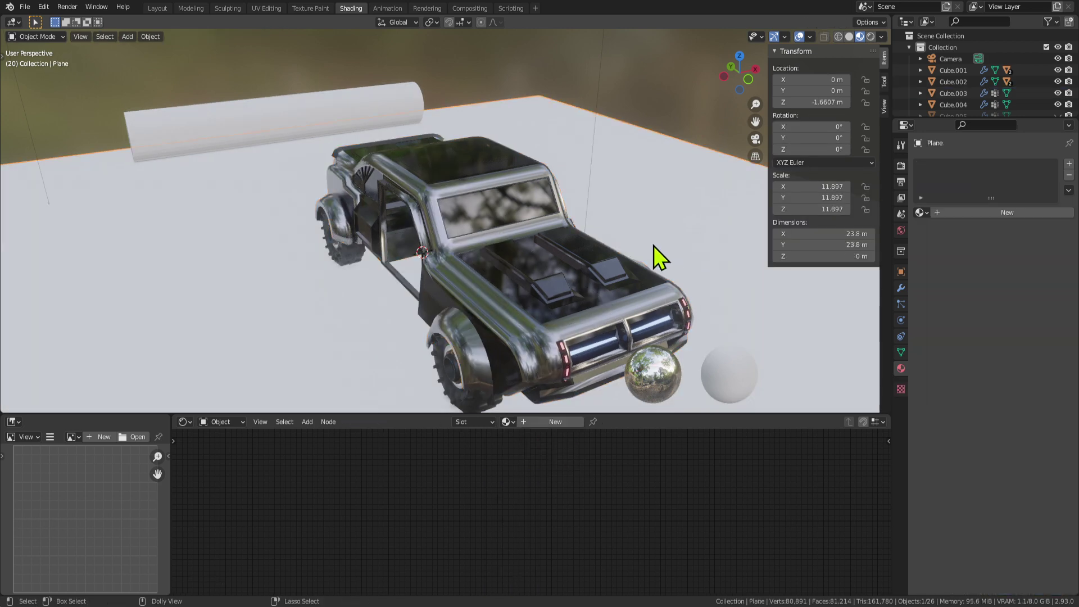
{"action": "key", "text": "ctrl+shift+z"}
{"action": "key", "text": "ctrl+shift+z"}
{"action": "scroll", "coordinate": [703, 236], "scroll_direction": "down", "scroll_amount": 2}
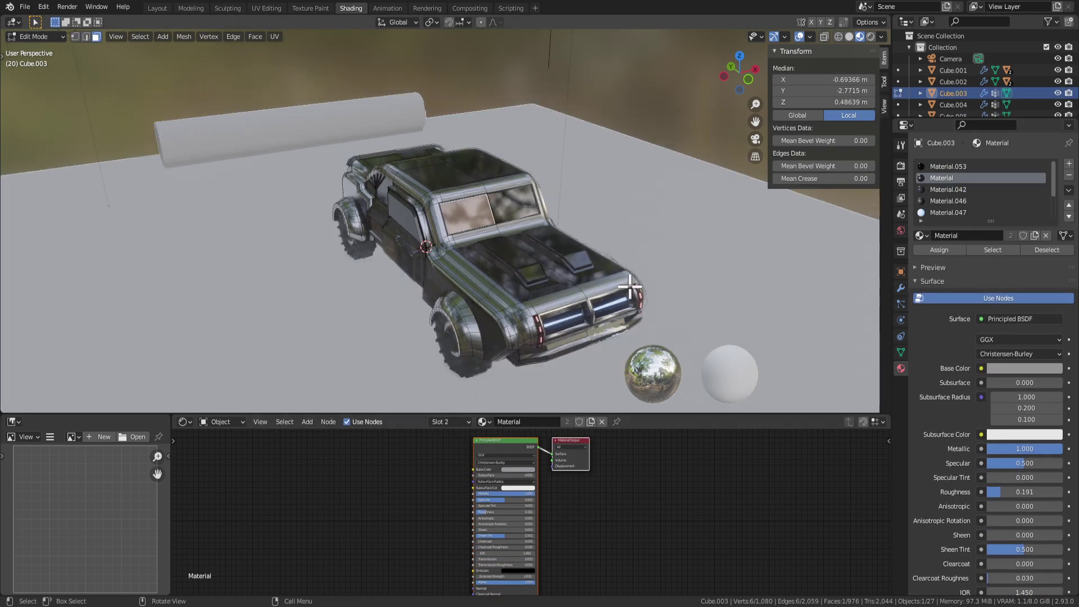
{"action": "scroll", "coordinate": [550, 346], "scroll_direction": "up", "scroll_amount": 5}
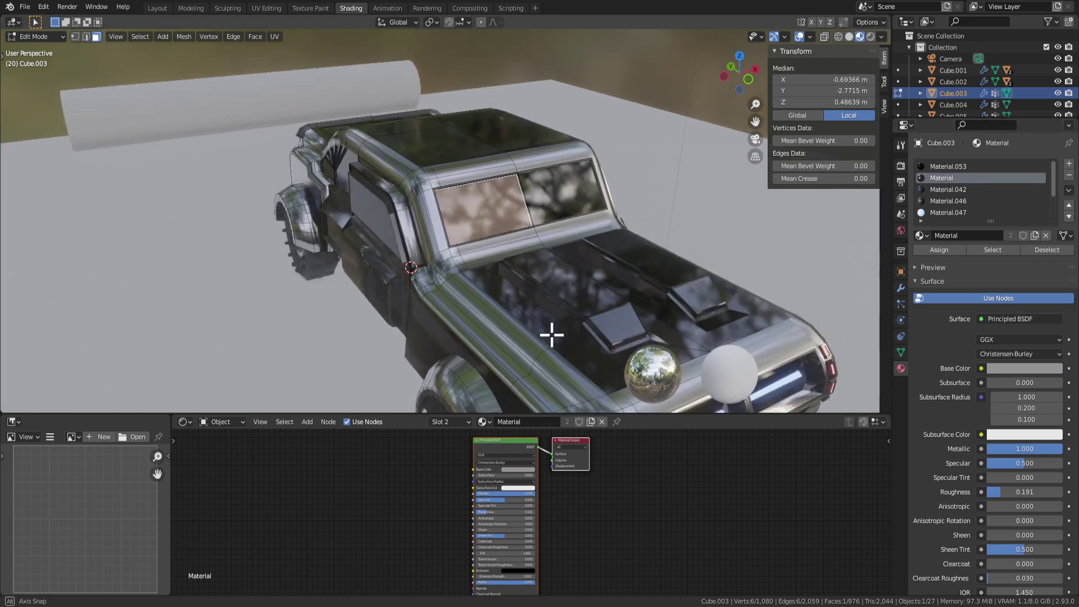
{"action": "middle_click_drag", "start_coordinate": [551, 334], "coordinate": [653, 258]}
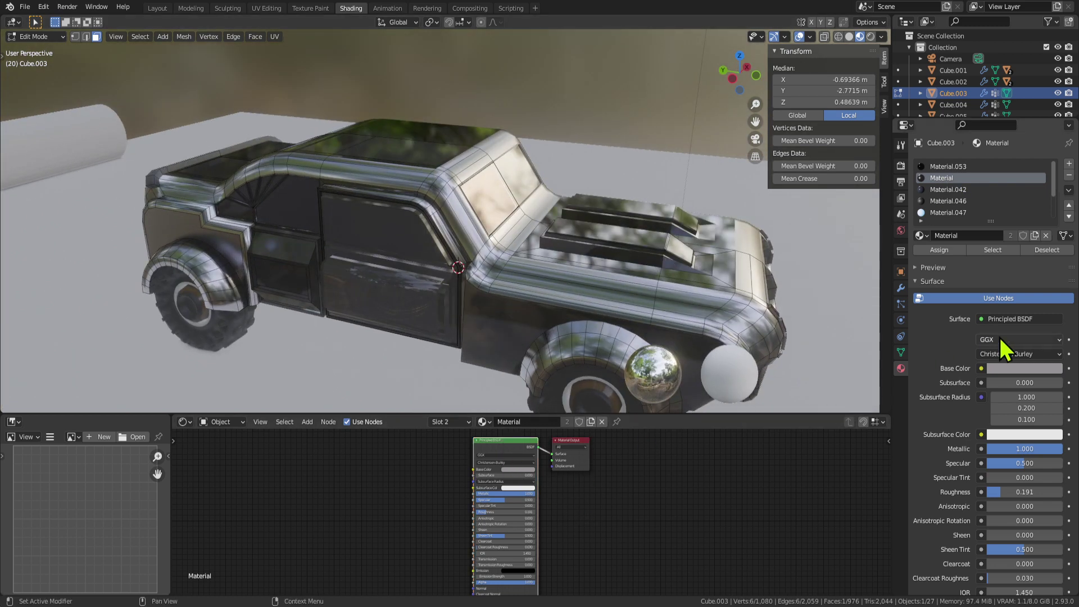
Step: Undo the Metallic and Roughness changes and step back to editing the front door mesh with nothing selected
{"action": "key", "text": "a"}
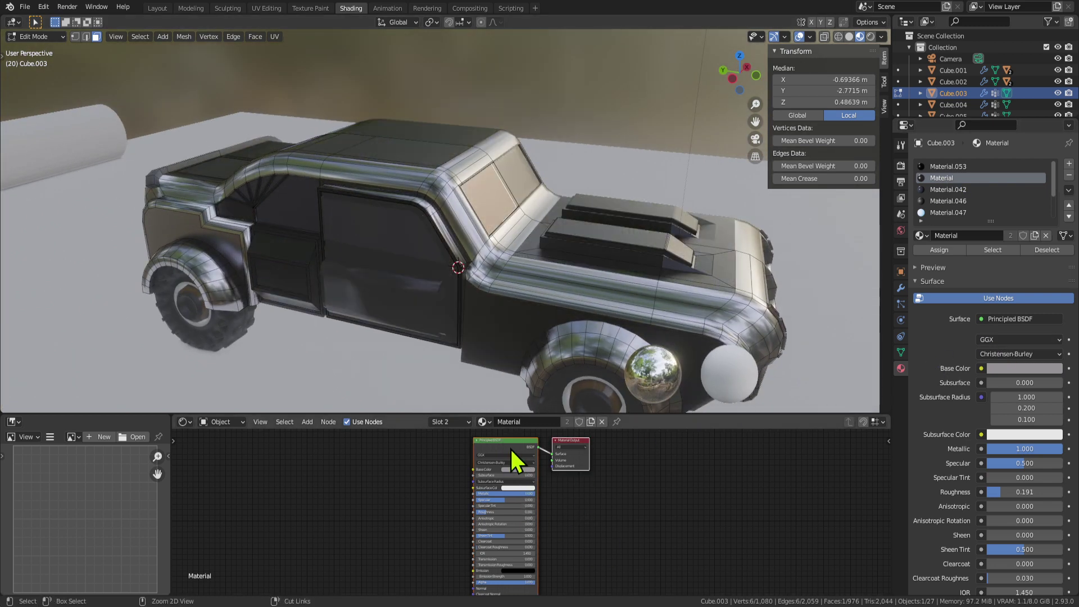
{"action": "key", "text": "Tab"}
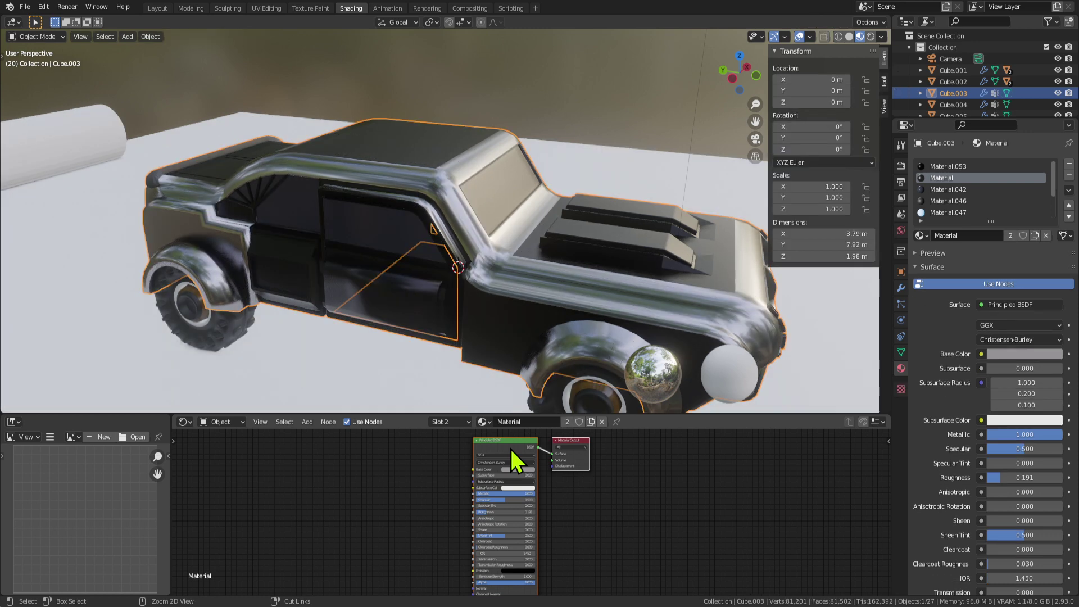
{"action": "key", "text": "ctrl+z"}
{"action": "key", "text": "ctrl+z"}
{"action": "middle_click_drag", "start_coordinate": [537, 273], "coordinate": [499, 259]}
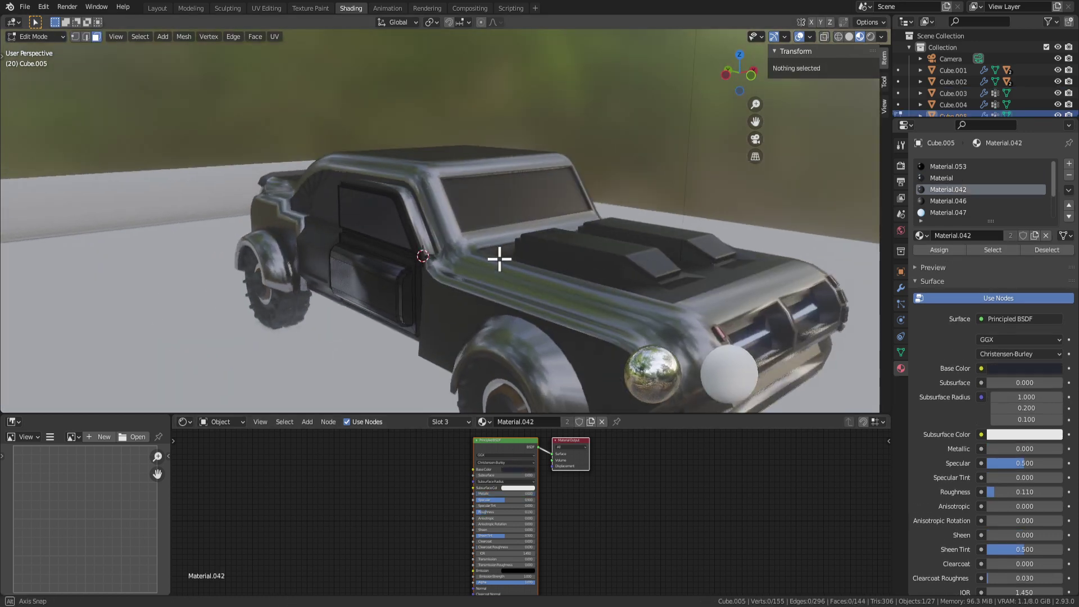
Step: Redo the undone edits to return to the truck body in object mode
{"action": "key", "text": "ctrl+shift+z"}
{"action": "key", "text": "ctrl+shift+z"}
{"action": "middle_click_drag", "start_coordinate": [538, 327], "coordinate": [596, 322]}
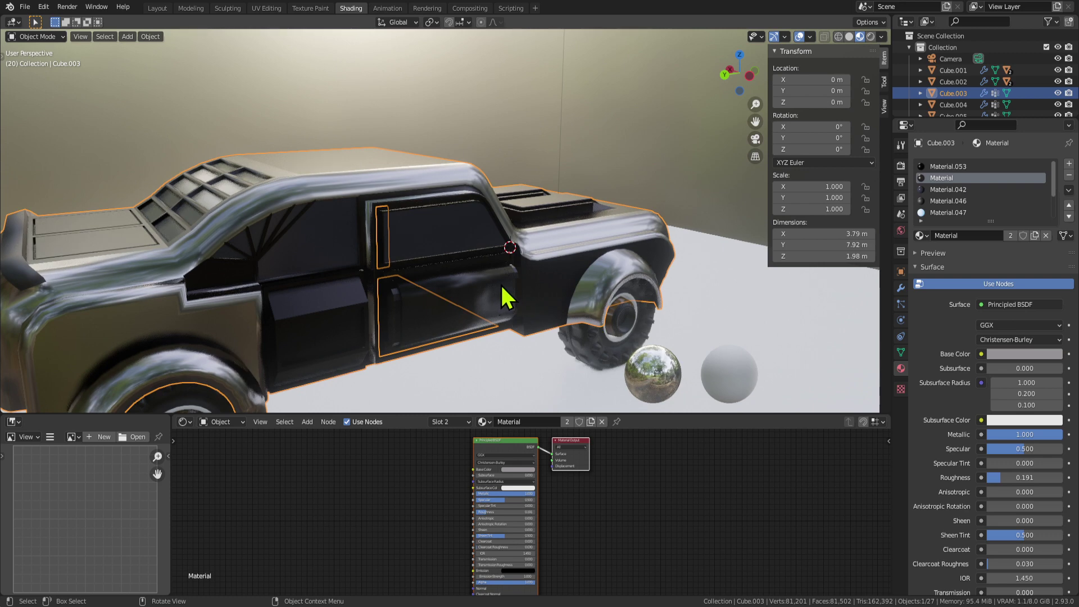
{"action": "middle_click_drag", "start_coordinate": [501, 287], "coordinate": [569, 253]}
Step: Examine the body mesh faces around the front door frame and the material they use
{"action": "key", "text": "Tab"}
{"action": "left_click", "coordinate": [528, 221]}
{"action": "key", "text": "KP_Decimal"}
{"action": "scroll", "coordinate": [508, 224], "scroll_direction": "up", "scroll_amount": 2}
{"action": "key", "text": "Tab"}
{"action": "scroll", "coordinate": [564, 279], "scroll_direction": "down", "scroll_amount": 4}
{"action": "left_click", "coordinate": [538, 281]}
{"action": "left_click", "coordinate": [476, 324]}
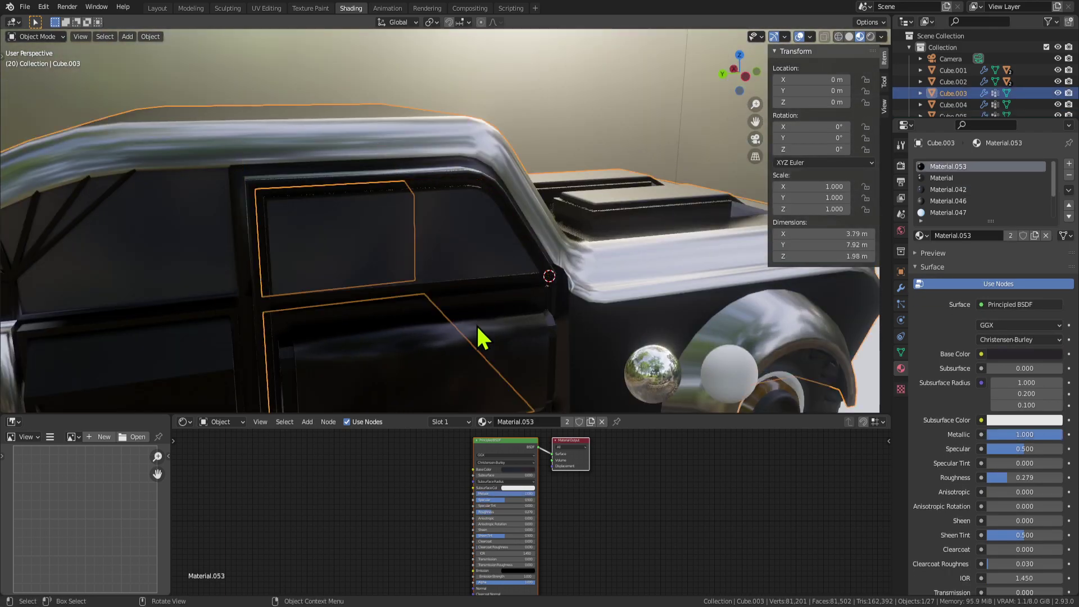
{"action": "key", "text": "h"}
{"action": "left_click", "coordinate": [474, 327]}
{"action": "middle_click_drag", "start_coordinate": [474, 327], "coordinate": [657, 289]}
{"action": "key", "text": "alt+h"}
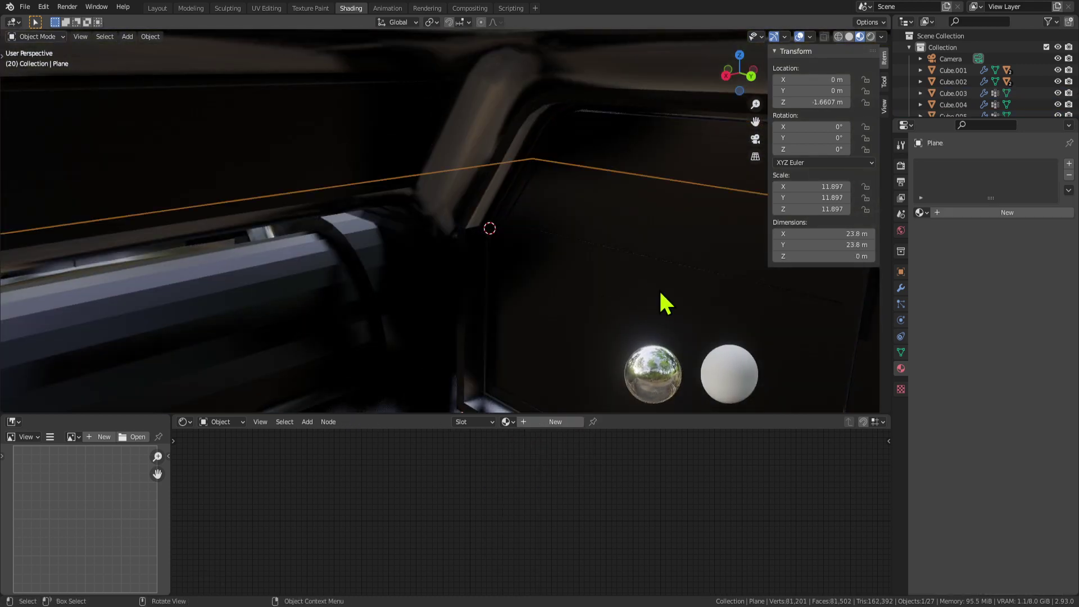
Step: Hide the front door object to expose the door opening
{"action": "left_click", "coordinate": [662, 303]}
{"action": "key", "text": "h"}
{"action": "middle_click_drag", "start_coordinate": [711, 385], "coordinate": [494, 294]}
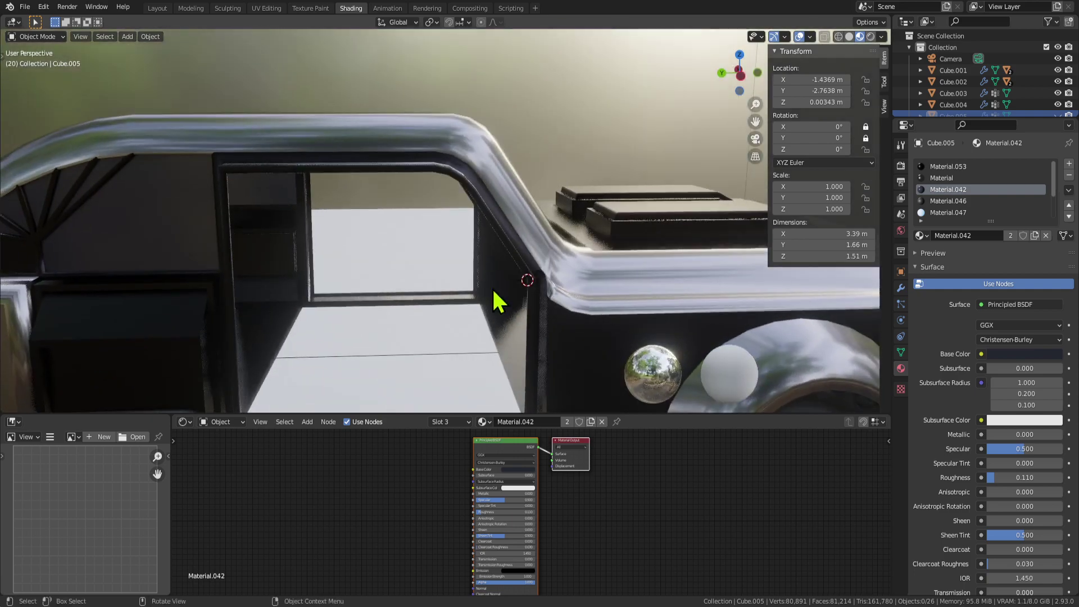
Step: Assign the material named Material to the inner face of the door opening's front pillar on the body
{"action": "middle_click_drag", "start_coordinate": [429, 310], "coordinate": [469, 193]}
{"action": "left_click", "coordinate": [494, 326]}
{"action": "key", "text": "Tab"}
{"action": "left_click", "coordinate": [474, 174]}
{"action": "left_click", "coordinate": [930, 252]}
{"action": "key", "text": "Tab"}
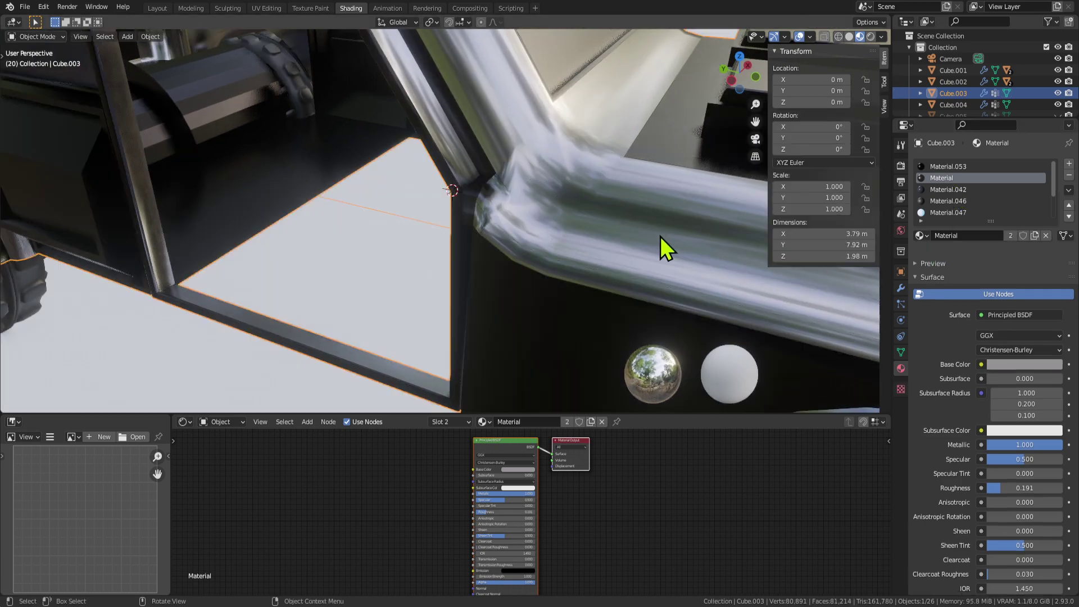
Step: Examine the door opening's front pillar faces in the body mesh, from the sill up to the roof corner
{"action": "key", "text": "Tab"}
{"action": "middle_click_drag", "start_coordinate": [479, 173], "coordinate": [462, 194]}
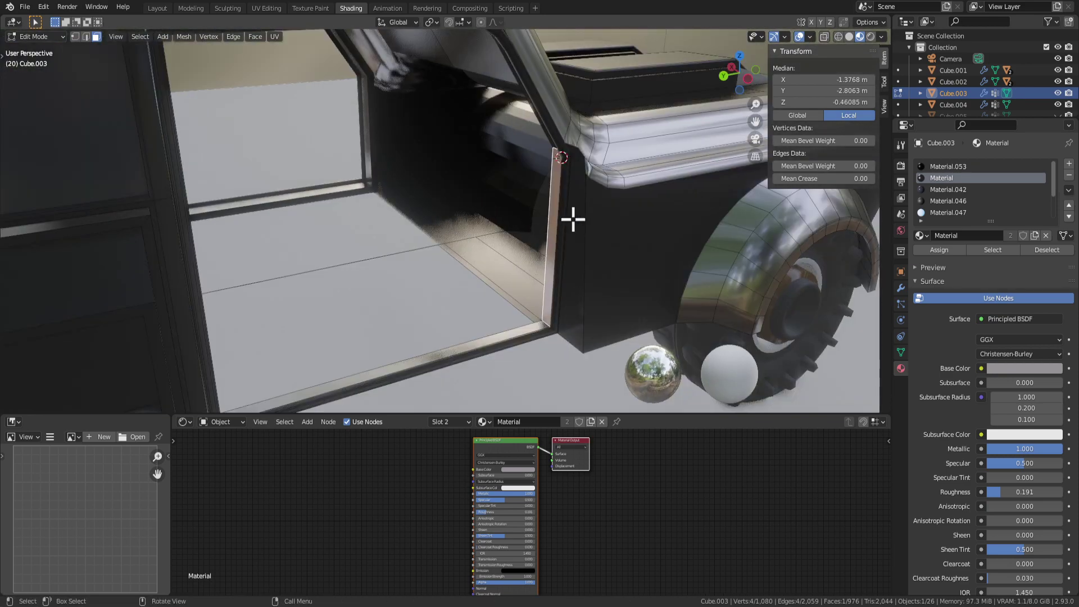
{"action": "key", "text": "shift+grave"}
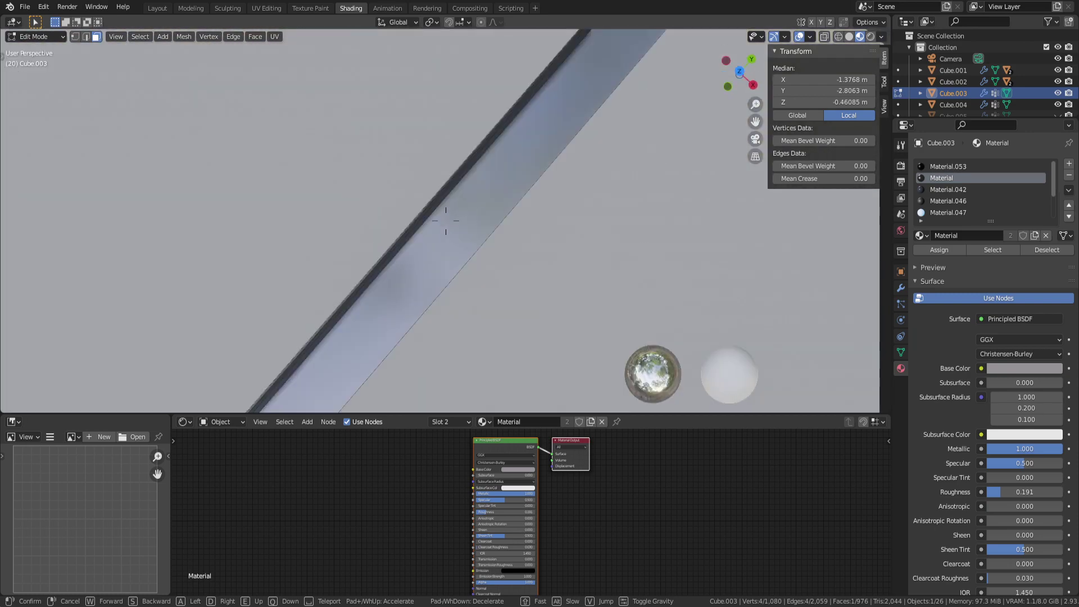
{"action": "right_click", "coordinate": [445, 220]}
{"action": "middle_click_drag", "start_coordinate": [364, 197], "coordinate": [387, 167]}
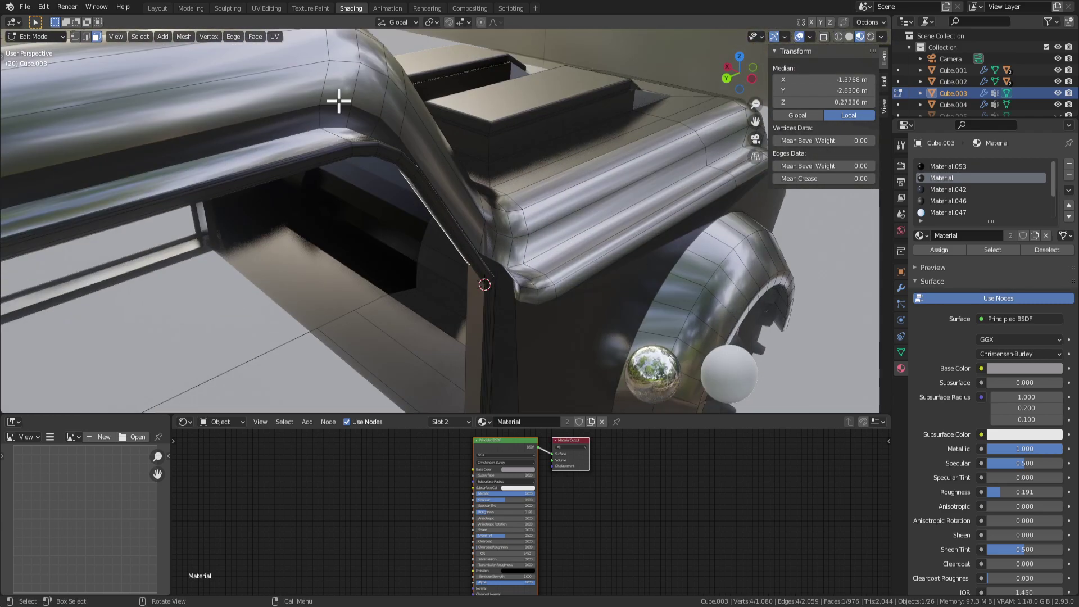
{"action": "middle_click_drag", "start_coordinate": [339, 102], "coordinate": [415, 224]}
Step: Select the rear side window face to check its material and review the cab with the door hidden
{"action": "left_click", "coordinate": [381, 249]}
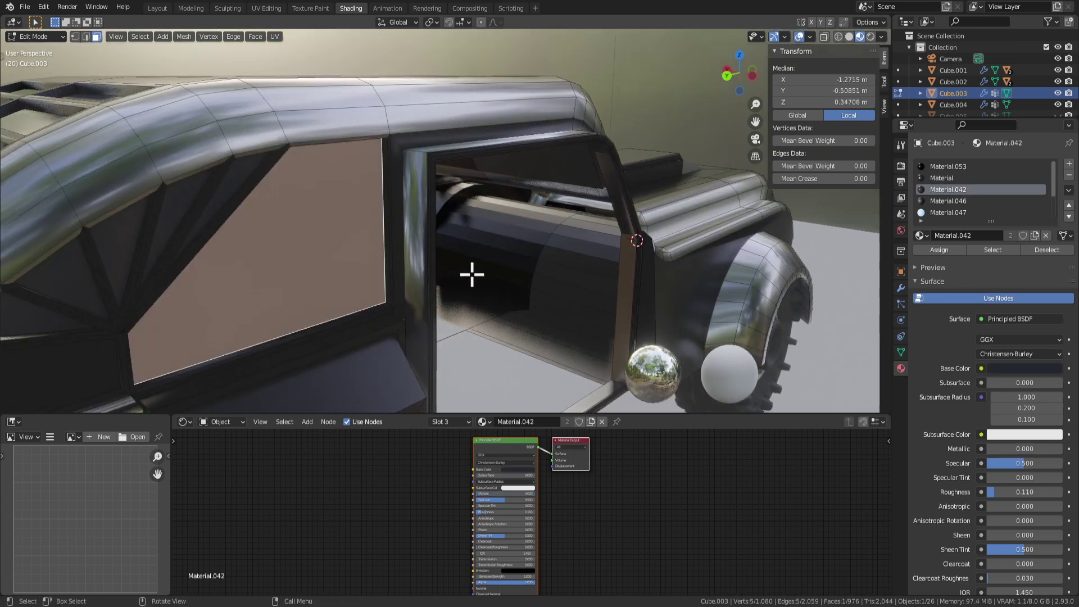
{"action": "middle_click_drag", "start_coordinate": [503, 321], "coordinate": [525, 255]}
{"action": "key", "text": "shift+grave"}
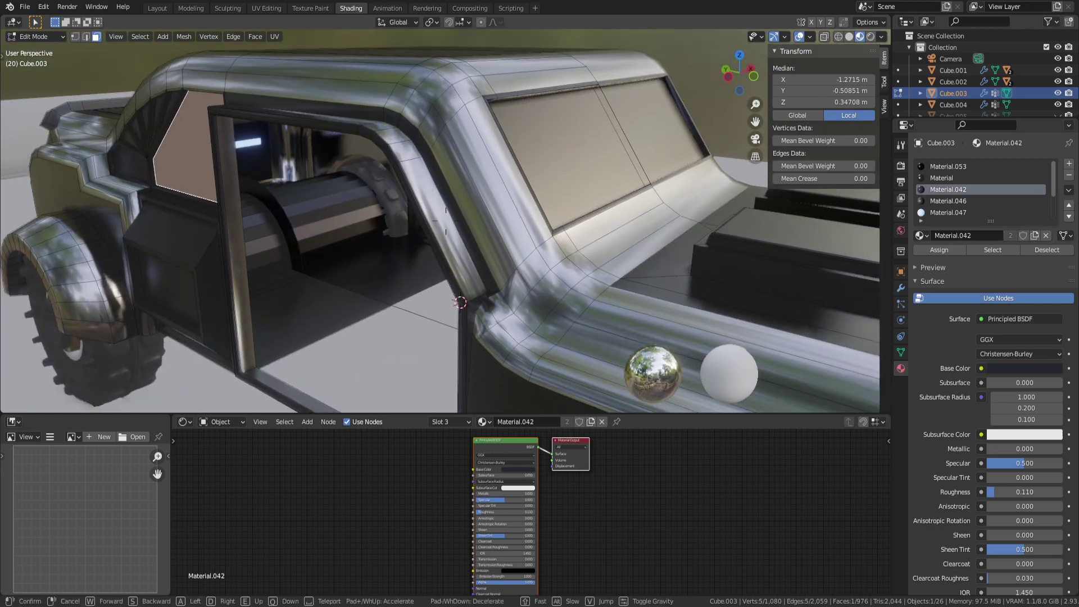
{"action": "key", "text": "Escape"}
{"action": "scroll", "coordinate": [367, 286], "scroll_direction": "down", "scroll_amount": 2}
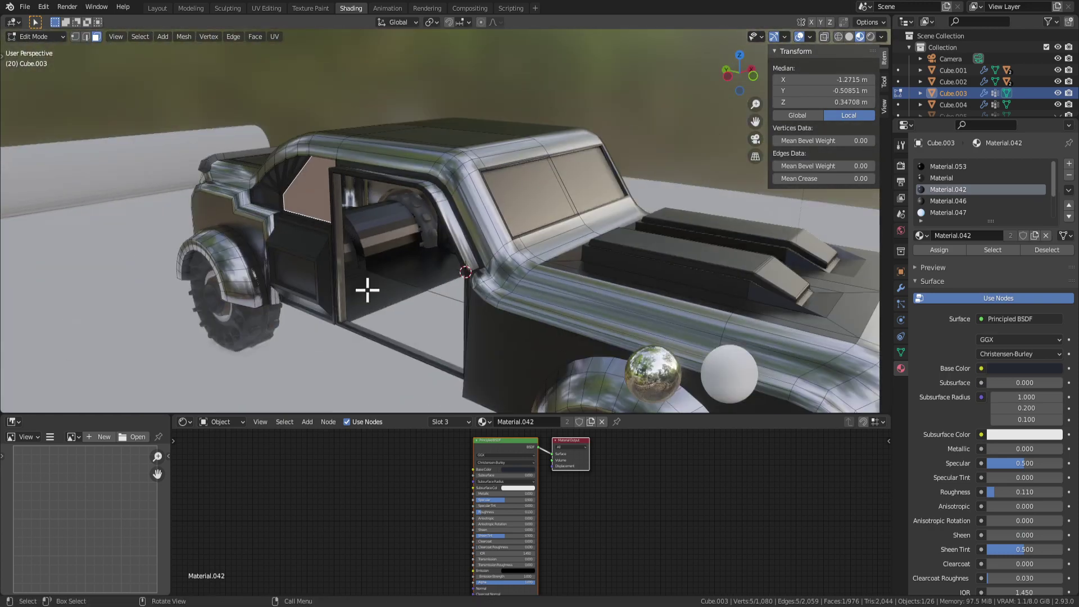
{"action": "scroll", "coordinate": [368, 289], "scroll_direction": "up", "scroll_amount": 1}
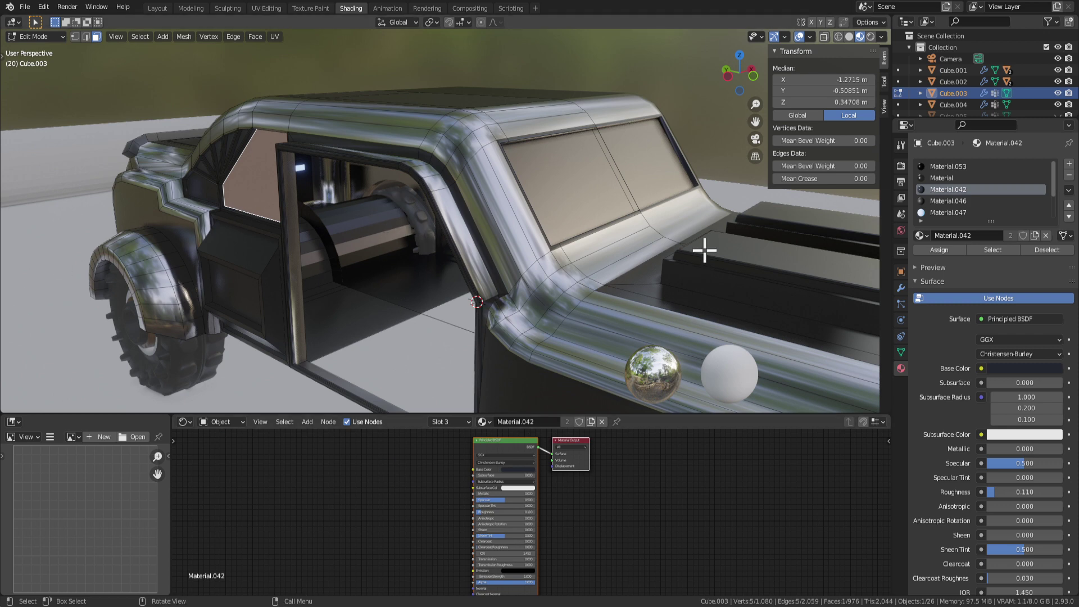
{"action": "middle_click_drag", "start_coordinate": [542, 196], "coordinate": [429, 304]}
{"action": "middle_click_drag", "start_coordinate": [433, 258], "coordinate": [461, 246]}
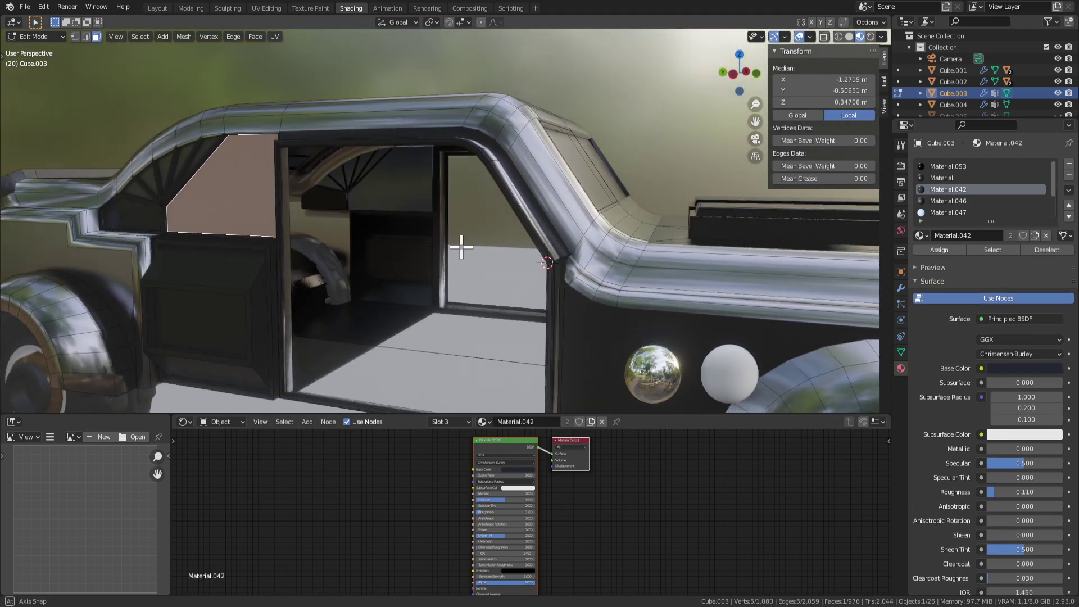
{"action": "middle_click_drag", "start_coordinate": [631, 222], "coordinate": [450, 212]}
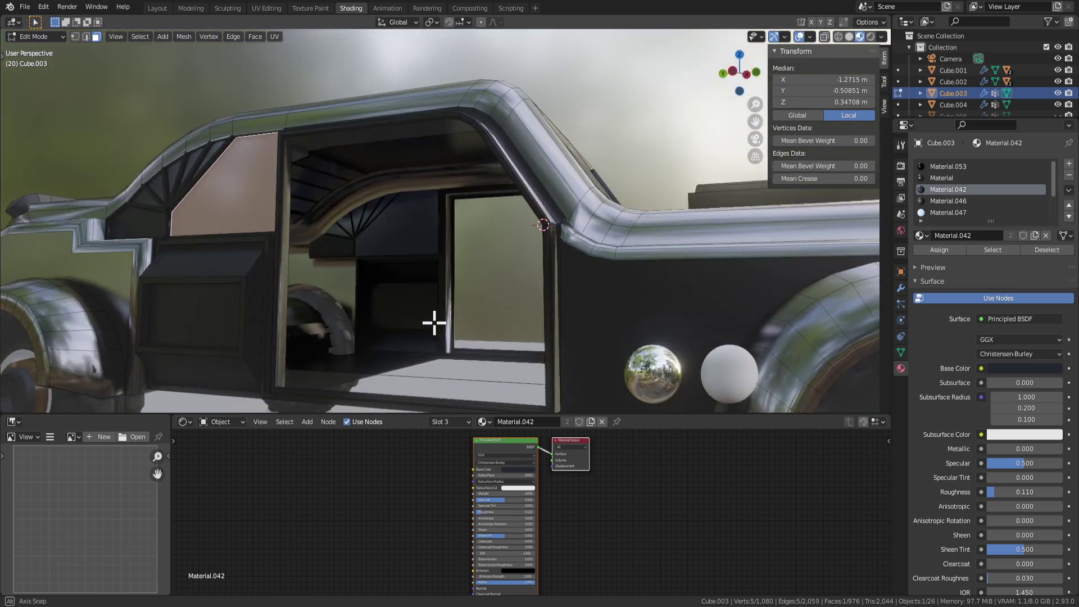
{"action": "middle_click_drag", "start_coordinate": [434, 323], "coordinate": [382, 366]}
{"action": "scroll", "coordinate": [416, 349], "scroll_direction": "down", "scroll_amount": 6}
{"action": "key", "text": "Tab"}
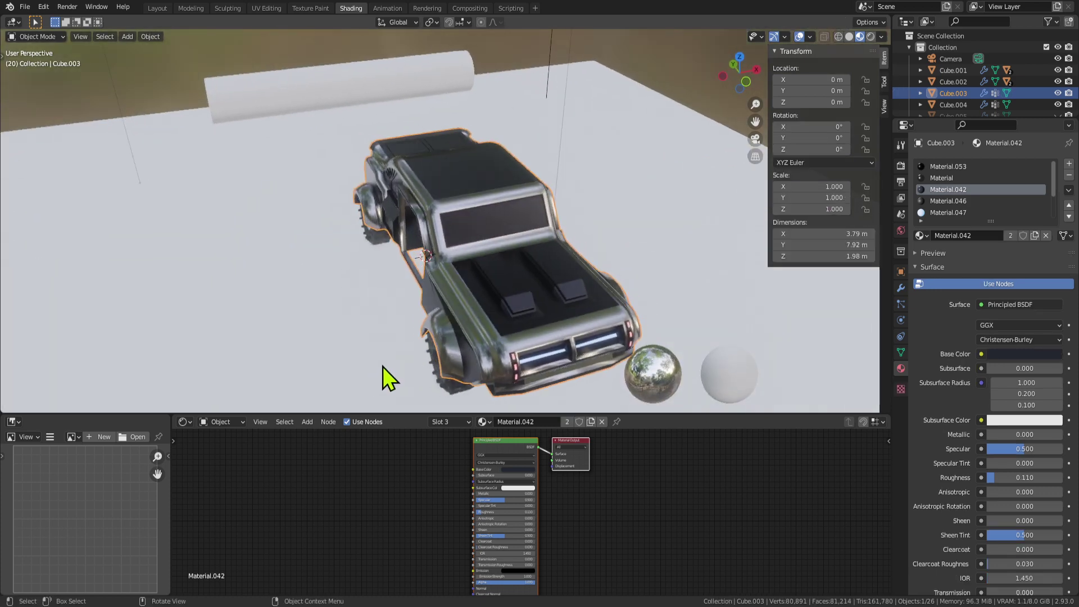
Step: Review the door opening from the side, unhide the front door and select the truck body
{"action": "scroll", "coordinate": [503, 323], "scroll_direction": "up", "scroll_amount": 2}
{"action": "scroll", "coordinate": [562, 336], "scroll_direction": "down", "scroll_amount": 3}
{"action": "left_click", "coordinate": [361, 265]}
{"action": "middle_click_drag", "start_coordinate": [361, 265], "coordinate": [659, 267]}
{"action": "scroll", "coordinate": [558, 281], "scroll_direction": "up", "scroll_amount": 10}
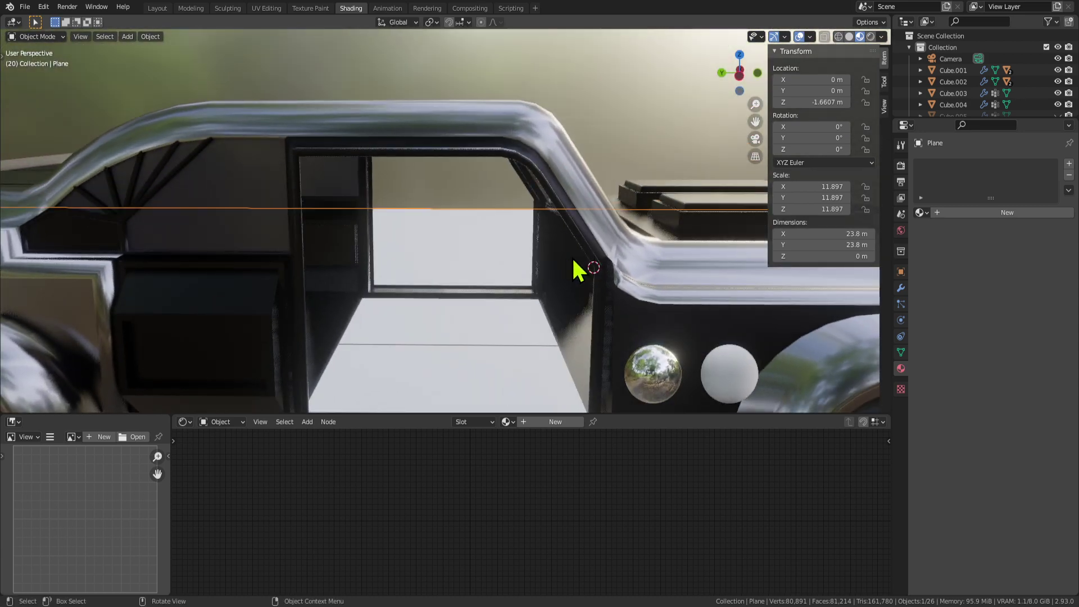
{"action": "middle_click_drag", "start_coordinate": [573, 269], "coordinate": [565, 254]}
{"action": "scroll", "coordinate": [565, 254], "scroll_direction": "down", "scroll_amount": 6}
{"action": "middle_click_drag", "start_coordinate": [413, 262], "coordinate": [472, 312]}
{"action": "left_click", "coordinate": [396, 254]}
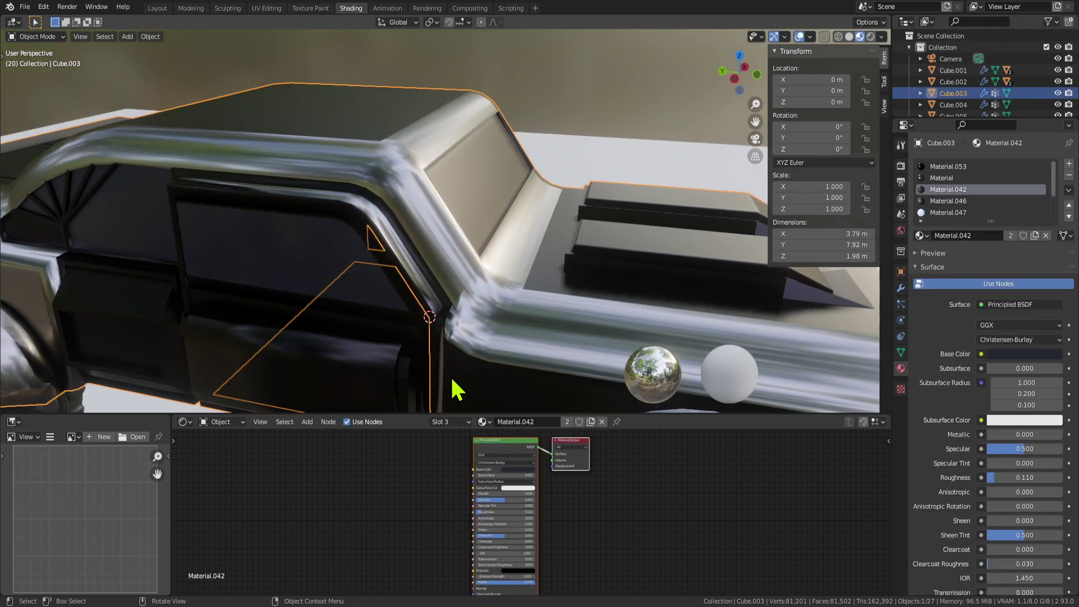
Step: Select the front door and check how it fits the body from the side and rear
{"action": "middle_click_drag", "start_coordinate": [452, 385], "coordinate": [421, 337]}
{"action": "left_click", "coordinate": [370, 314]}
{"action": "scroll", "coordinate": [404, 316], "scroll_direction": "up", "scroll_amount": 4}
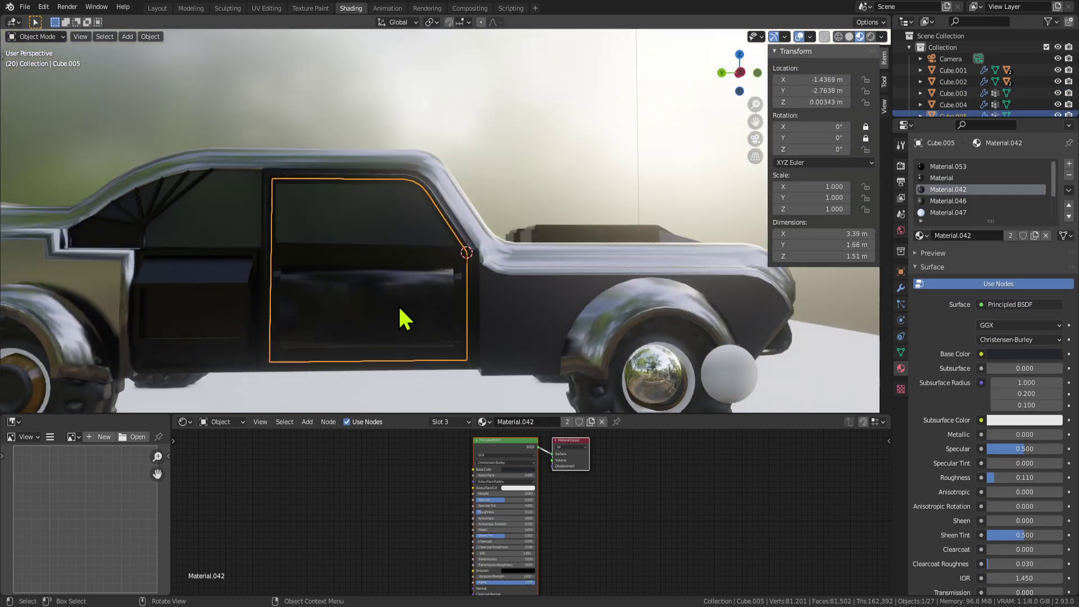
{"action": "key", "text": "Tab"}
{"action": "key", "text": "Tab"}
{"action": "middle_click_drag", "start_coordinate": [419, 319], "coordinate": [476, 322]}
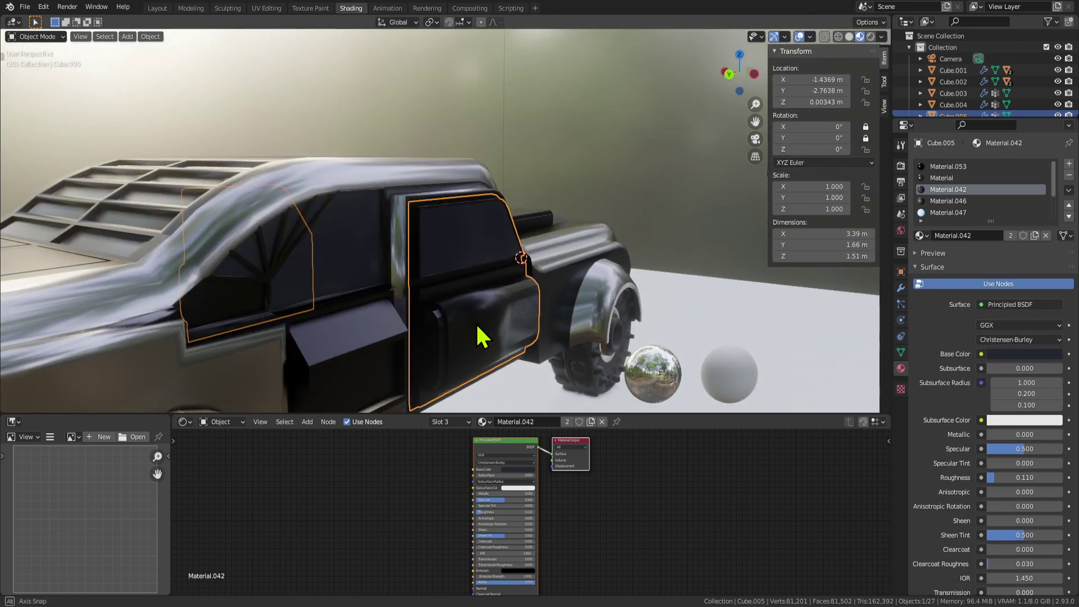
Step: Assign Material.042 to the windshield face of the truck body
{"action": "left_click", "coordinate": [452, 231]}
{"action": "key", "text": "Tab"}
{"action": "middle_click_drag", "start_coordinate": [439, 252], "coordinate": [418, 253]}
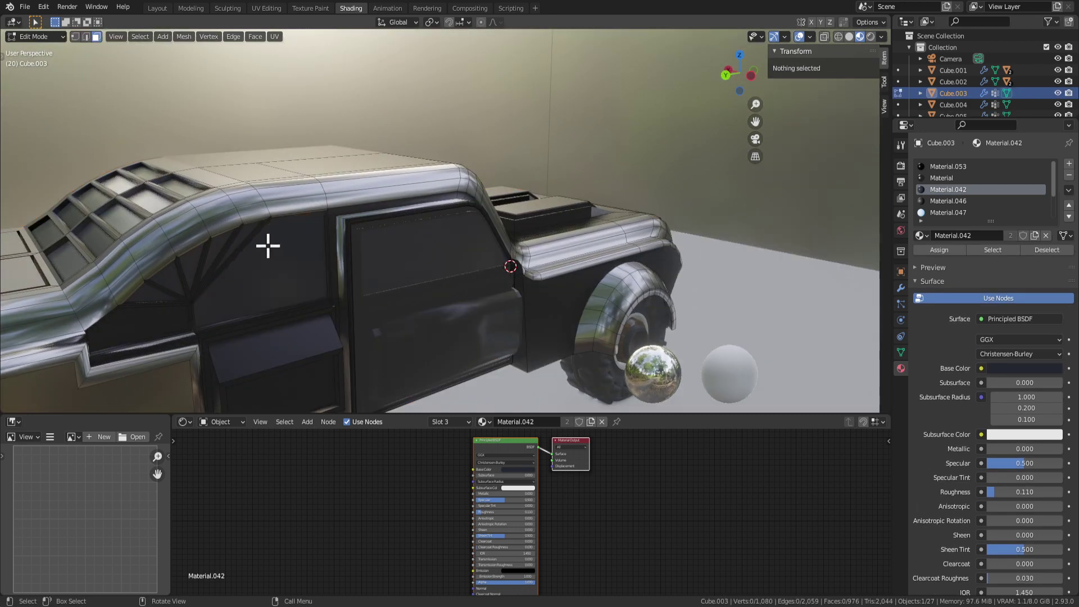
{"action": "middle_click_drag", "start_coordinate": [267, 245], "coordinate": [427, 214]}
{"action": "left_click", "coordinate": [438, 205]}
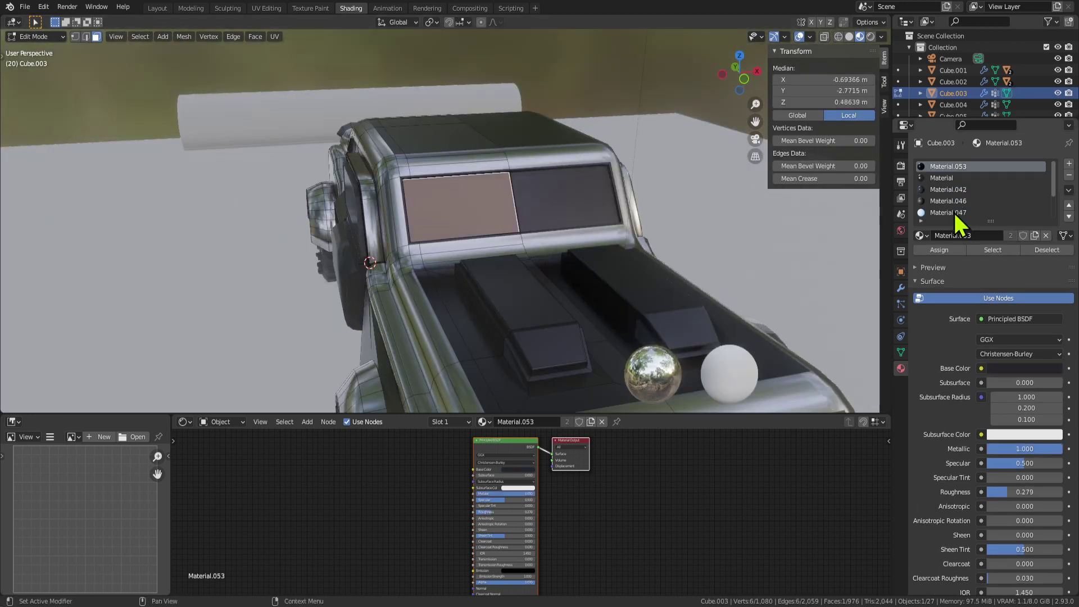
{"action": "middle_click_drag", "start_coordinate": [414, 309], "coordinate": [478, 292]}
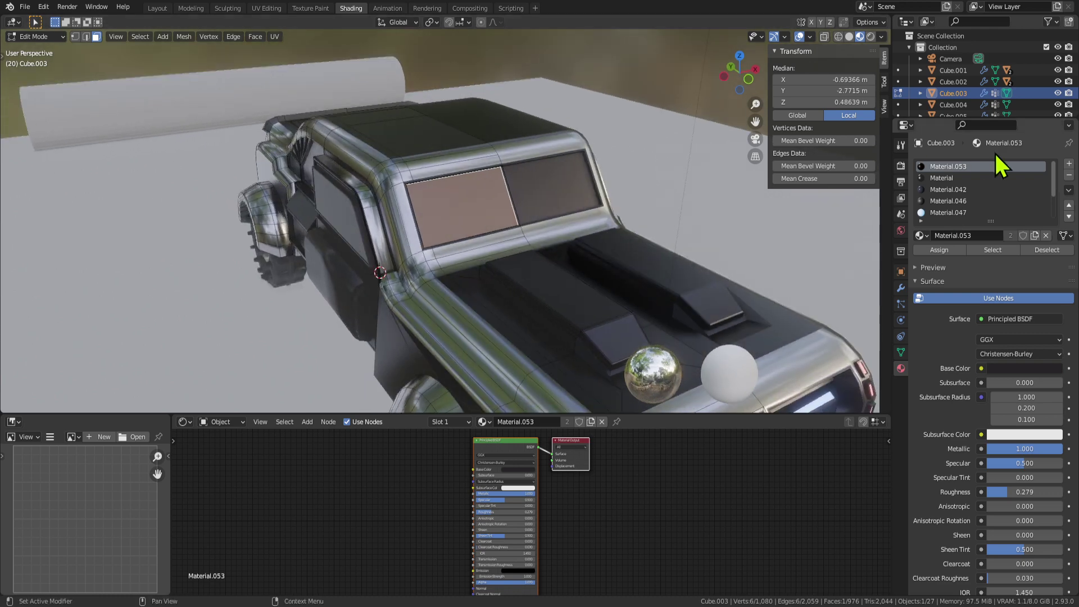
{"action": "left_click", "coordinate": [949, 189]}
{"action": "left_click", "coordinate": [939, 249]}
{"action": "middle_click_drag", "start_coordinate": [818, 243], "coordinate": [641, 183]}
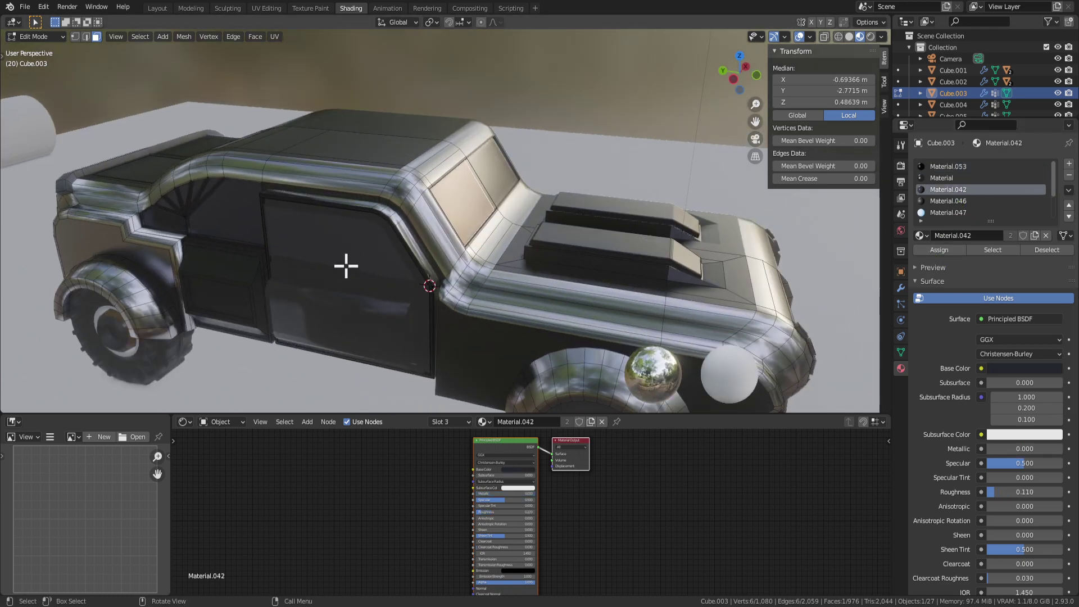
Step: Select the rear side window face and compare its material with the windshield in edit and object mode
{"action": "key", "text": "alt+a"}
{"action": "left_click", "coordinate": [269, 214]}
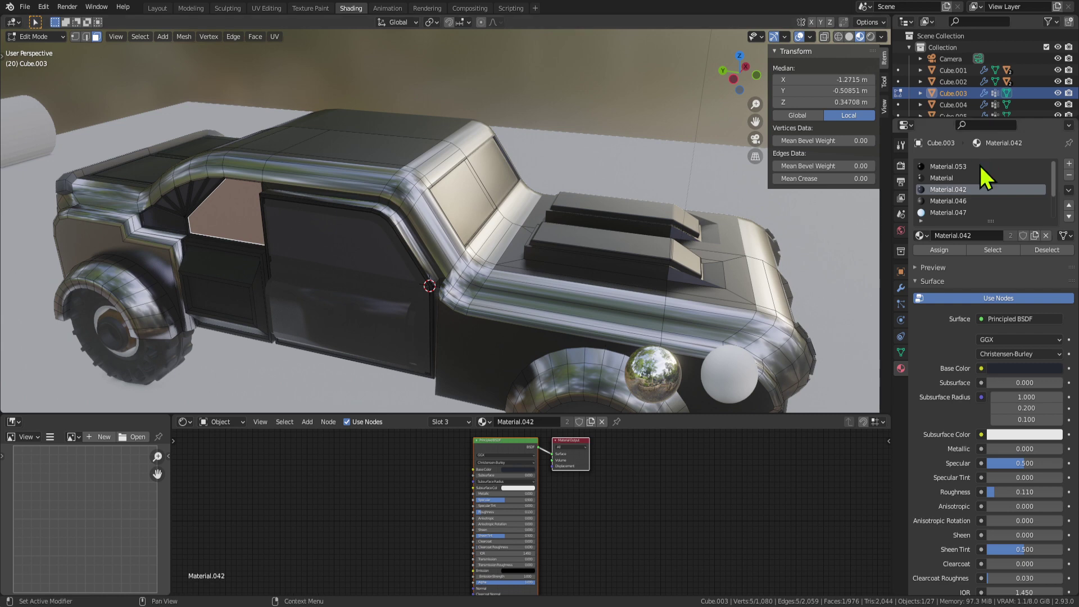
{"action": "key", "text": "Tab"}
{"action": "middle_click_drag", "start_coordinate": [693, 245], "coordinate": [623, 200]}
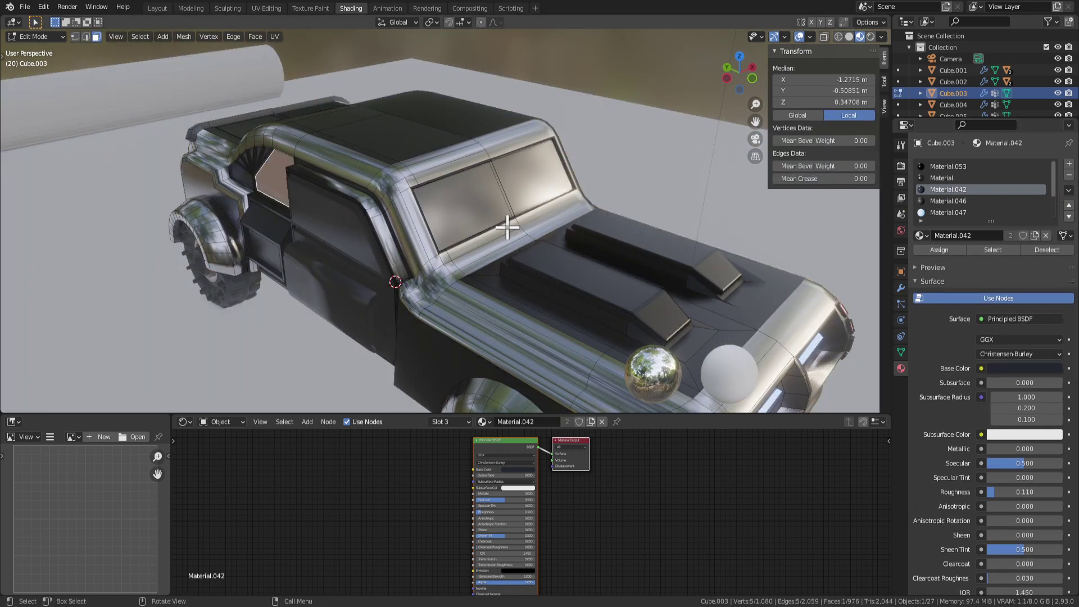
{"action": "middle_click_drag", "start_coordinate": [511, 221], "coordinate": [565, 251]}
{"action": "key", "text": "Tab"}
{"action": "key", "text": "Tab"}
{"action": "key", "text": "Tab"}
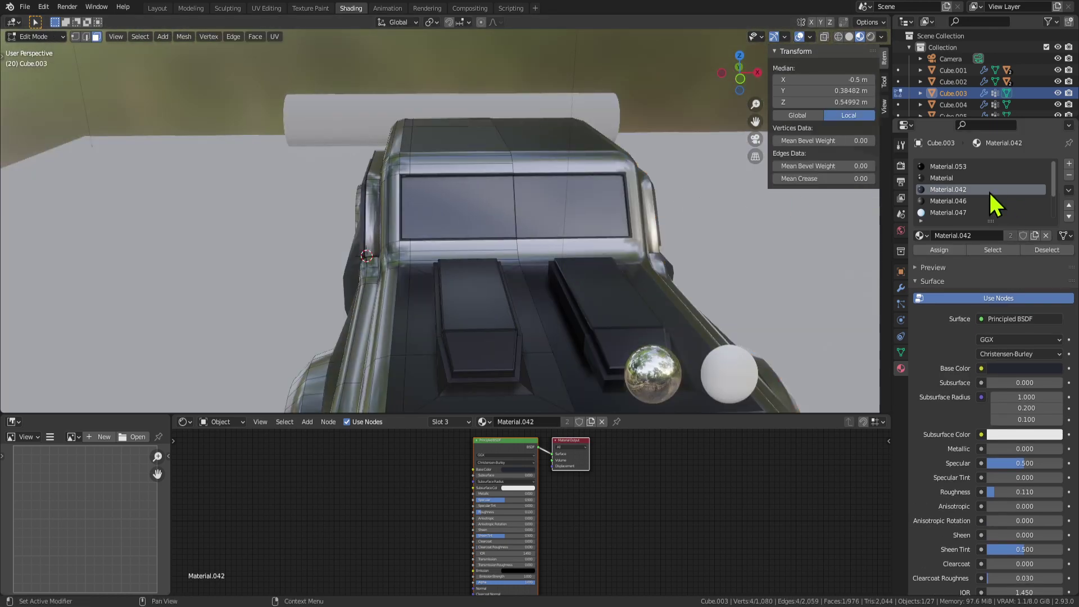
Step: Reselect the windshield face and check its glass material up close from the front
{"action": "scroll", "coordinate": [443, 183], "scroll_direction": "up", "scroll_amount": 3}
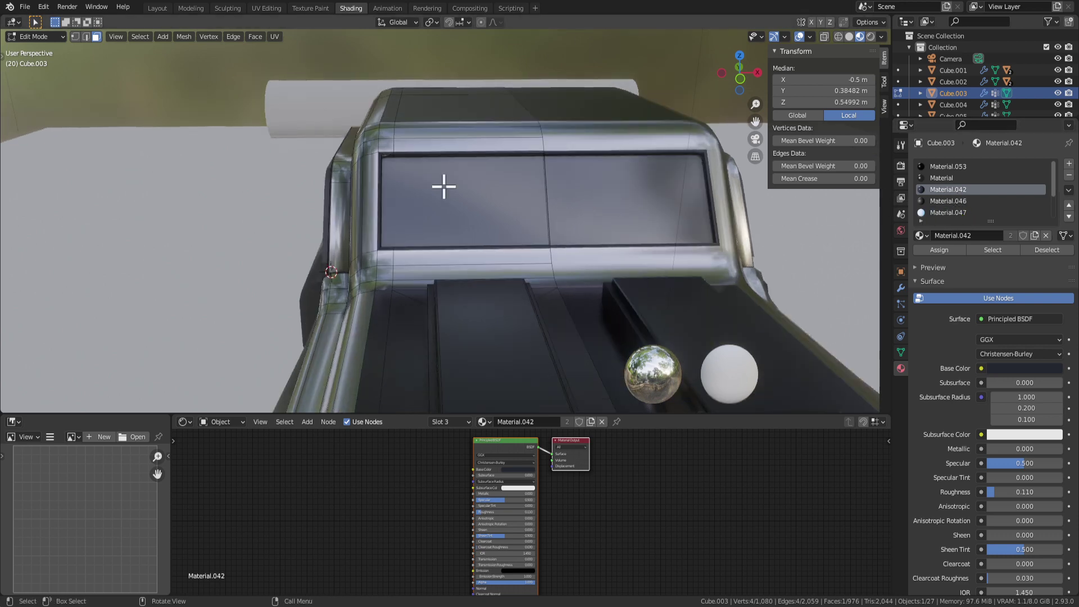
{"action": "key", "text": "Tab"}
{"action": "key", "text": "Tab"}
{"action": "middle_click_drag", "start_coordinate": [467, 204], "coordinate": [548, 206]}
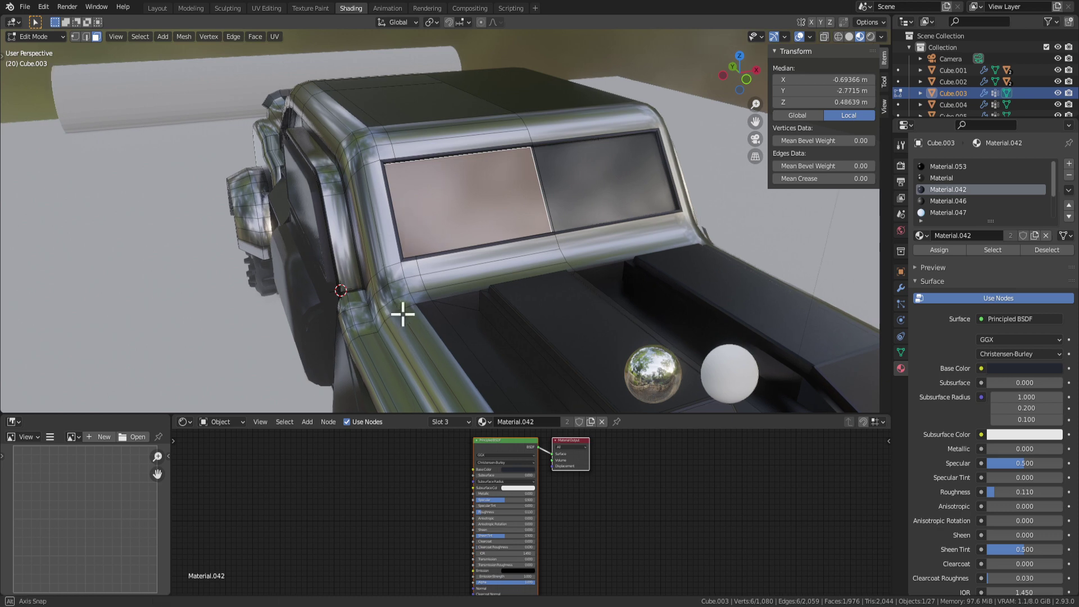
{"action": "middle_click_drag", "start_coordinate": [402, 309], "coordinate": [563, 257]}
{"action": "key", "text": "Tab"}
{"action": "key", "text": "Tab"}
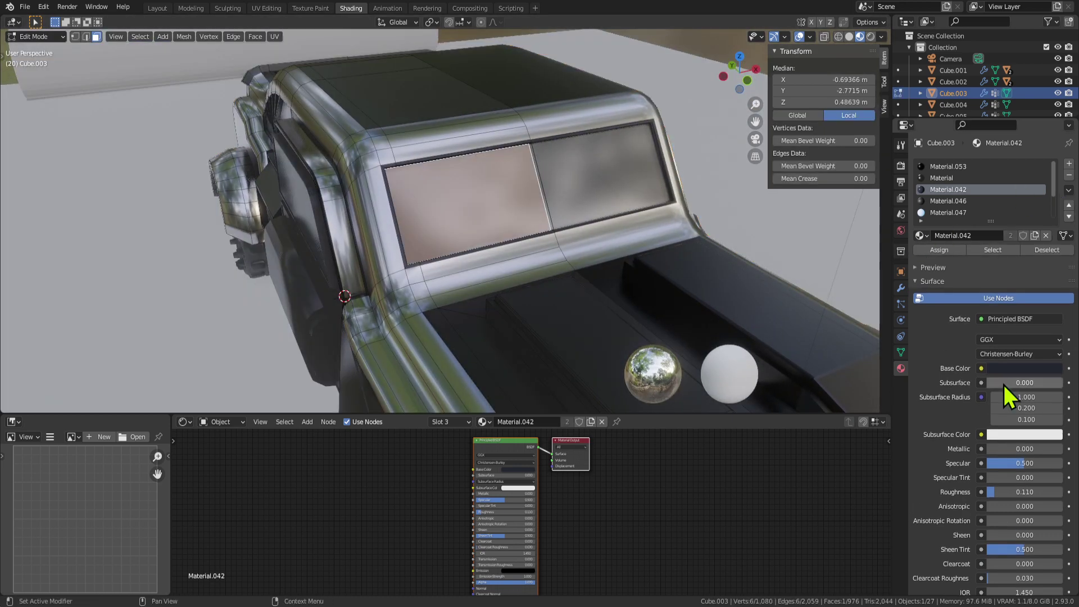
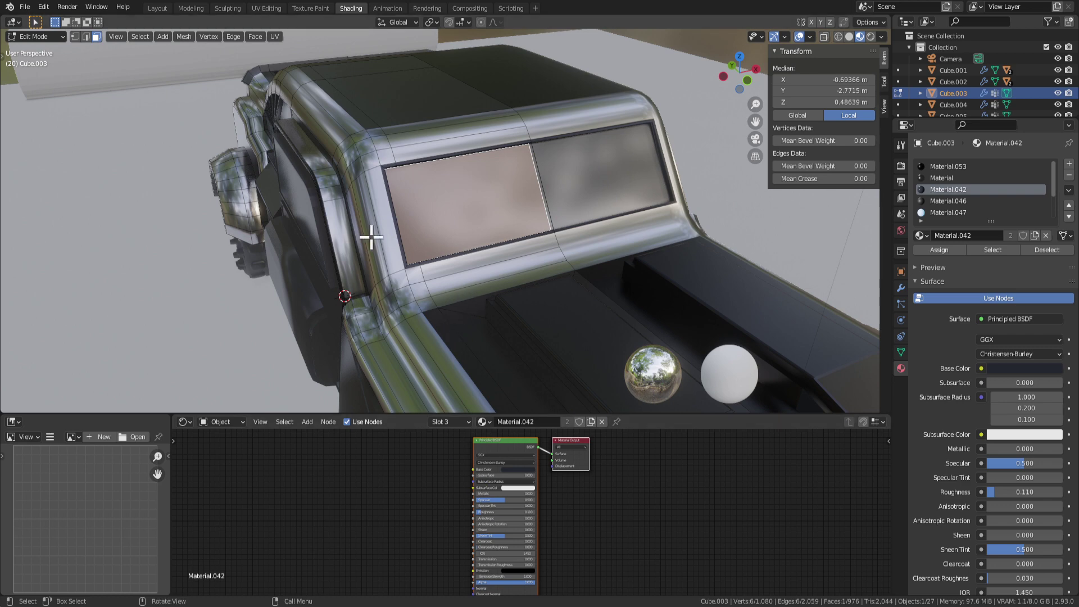
Step: Try to inset the rear door's lower panel face by about 0.028 m and extrude the inset face
{"action": "middle_click_drag", "start_coordinate": [371, 237], "coordinate": [426, 296]}
{"action": "key", "text": "Tab"}
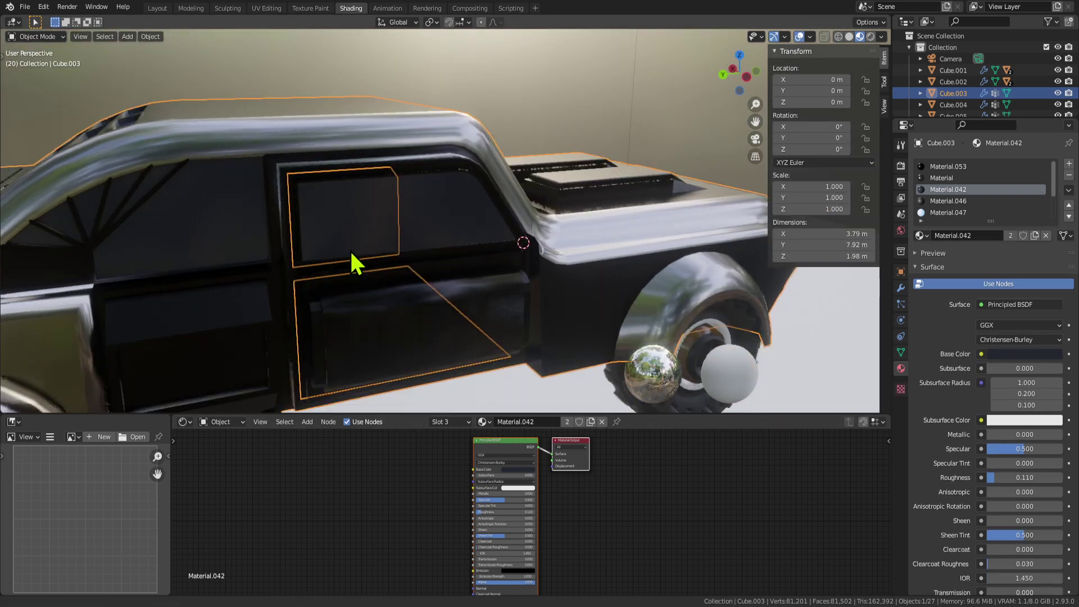
{"action": "key", "text": "Tab"}
{"action": "middle_click_drag", "start_coordinate": [351, 254], "coordinate": [406, 209]}
{"action": "left_click", "coordinate": [317, 284]}
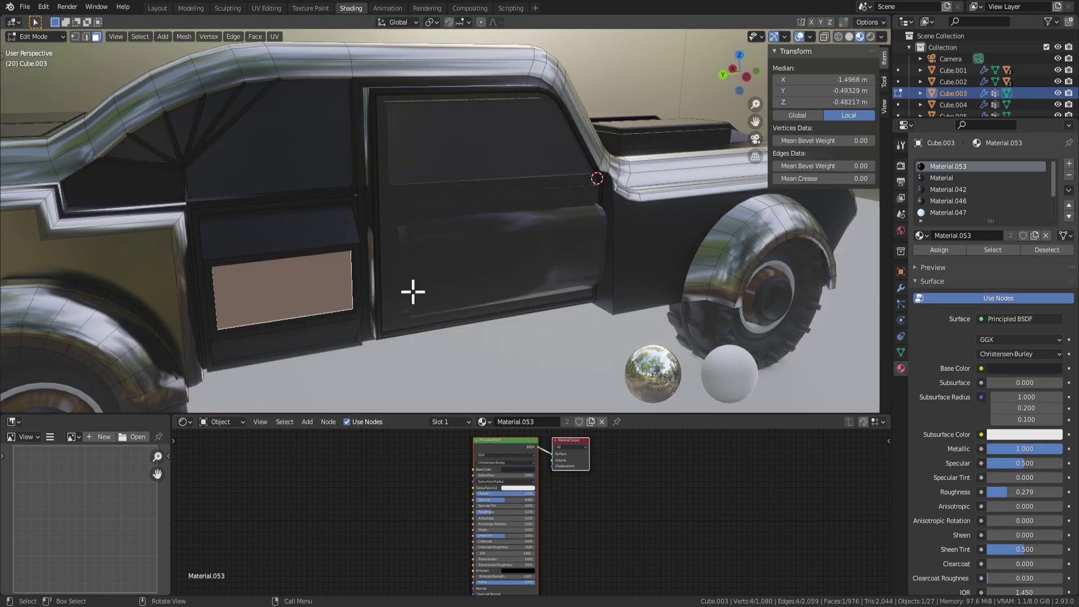
{"action": "key", "text": "i"}
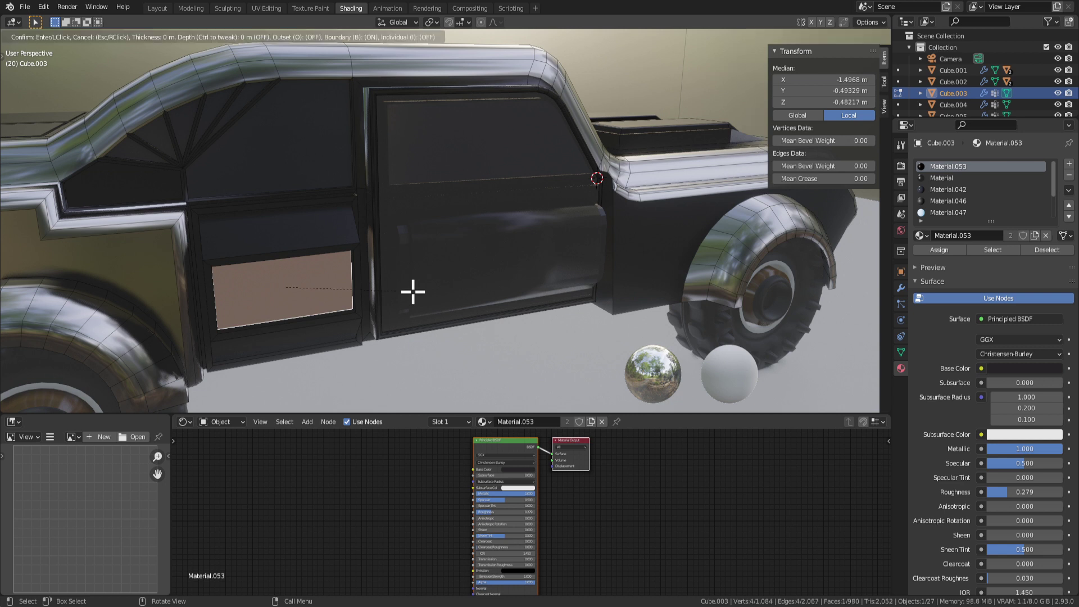
{"action": "left_click", "coordinate": [408, 298]}
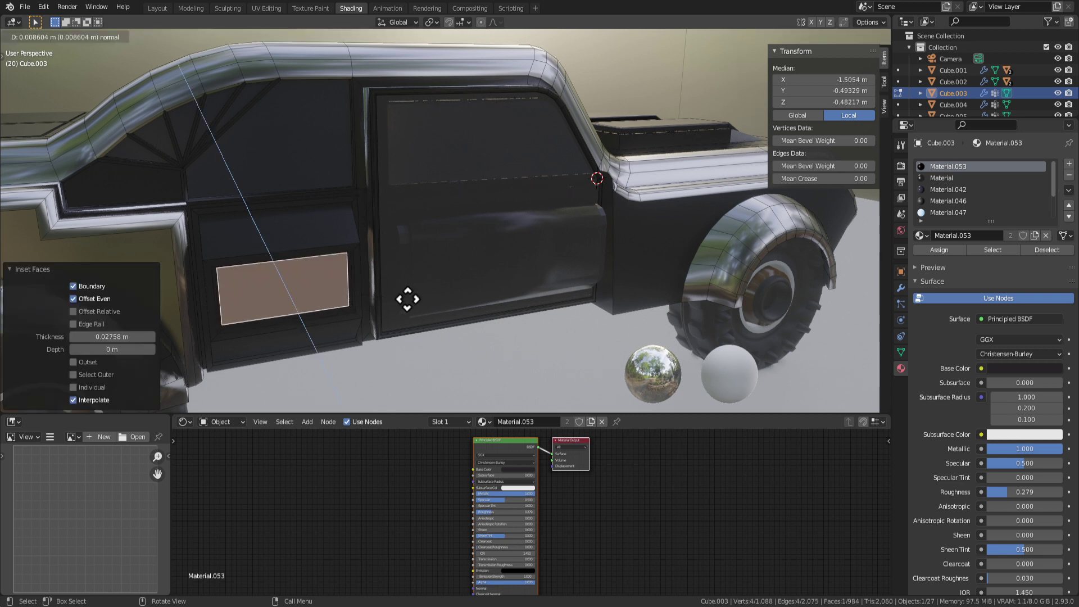
{"action": "key", "text": "e"}
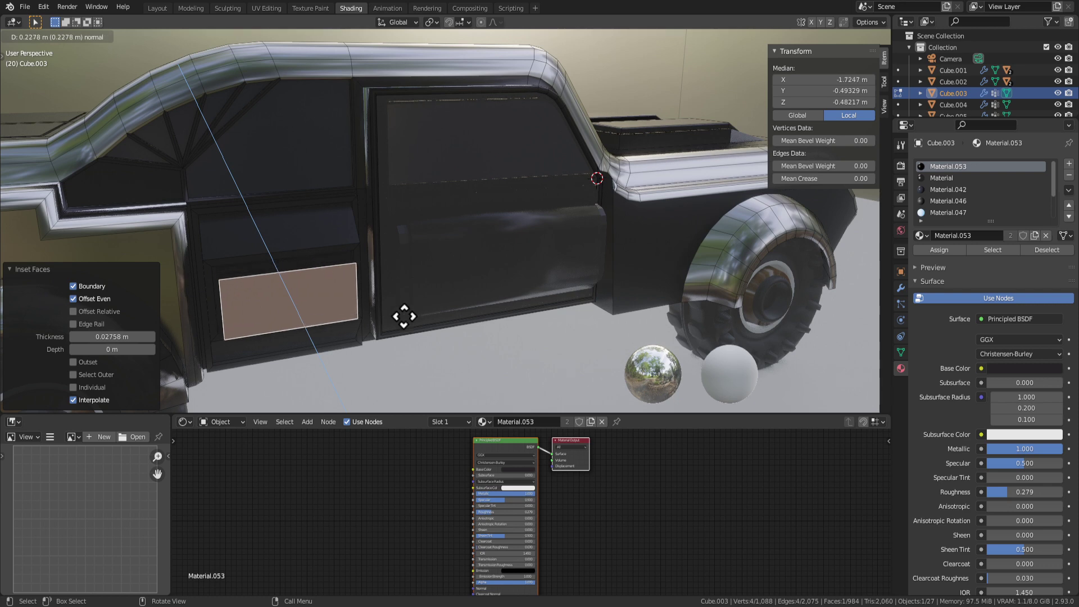
{"action": "left_click", "coordinate": [400, 306]}
{"action": "middle_click_drag", "start_coordinate": [409, 309], "coordinate": [449, 326]}
{"action": "key", "text": "ctrl+z"}
Step: Examine the rear door's lower panel and its surroundings from the front, side and rear of the truck
{"action": "scroll", "coordinate": [364, 279], "scroll_direction": "down", "scroll_amount": 5}
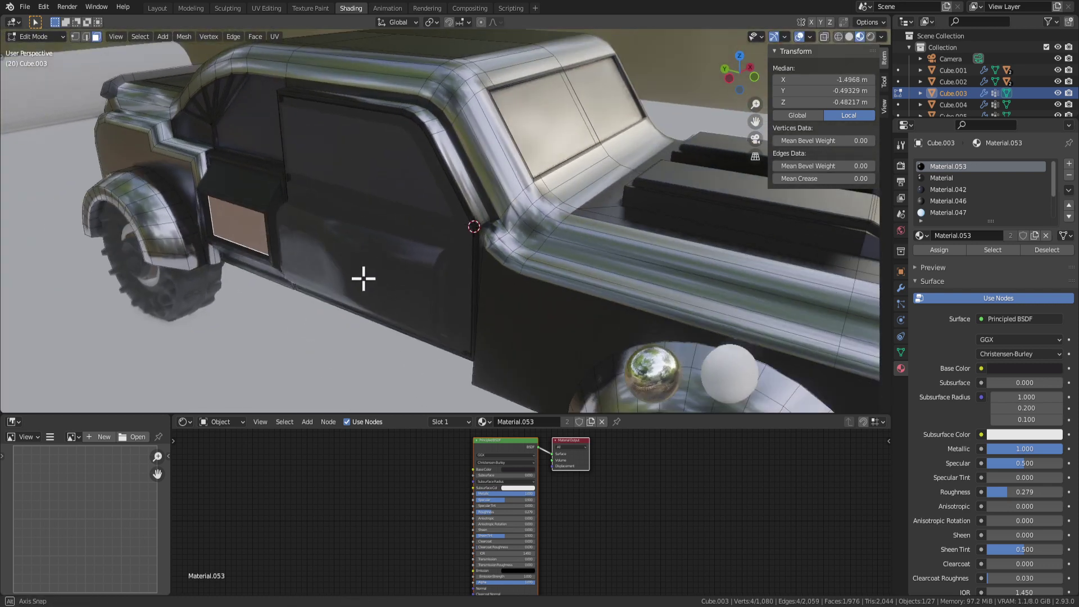
{"action": "middle_click_drag", "start_coordinate": [344, 341], "coordinate": [379, 338]}
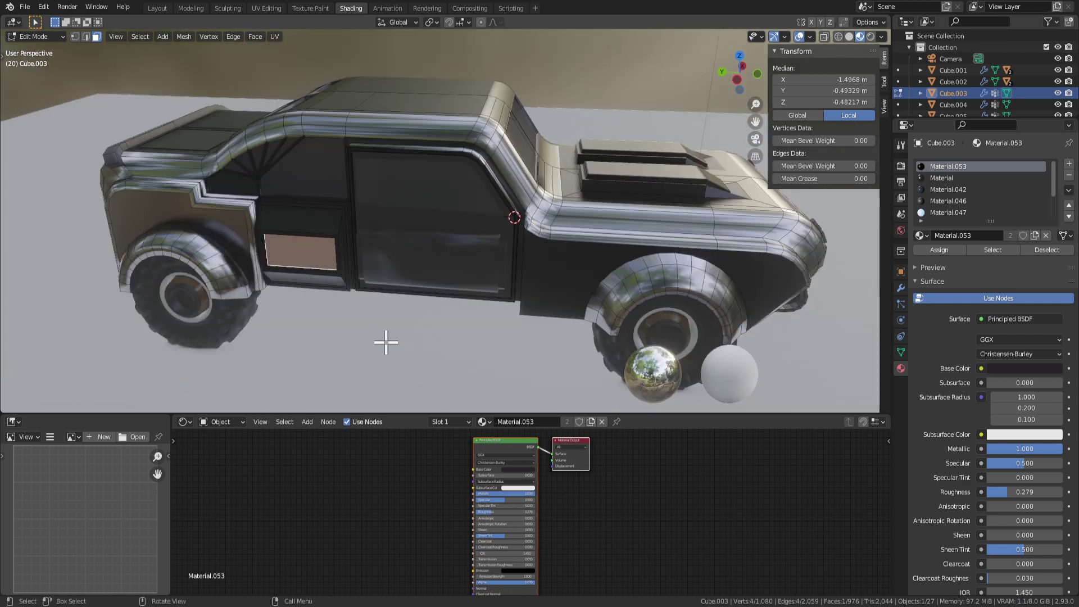
{"action": "middle_click_drag", "start_coordinate": [386, 342], "coordinate": [487, 278]}
{"action": "scroll", "coordinate": [488, 278], "scroll_direction": "up", "scroll_amount": 1}
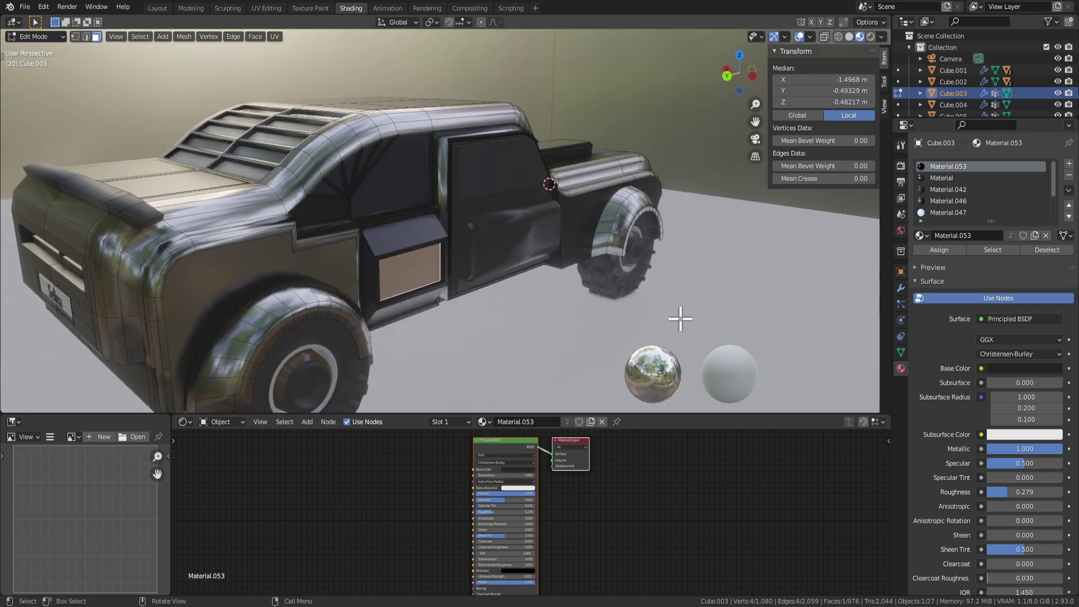
{"action": "middle_click_drag", "start_coordinate": [680, 318], "coordinate": [489, 275]}
{"action": "key", "text": "i"}
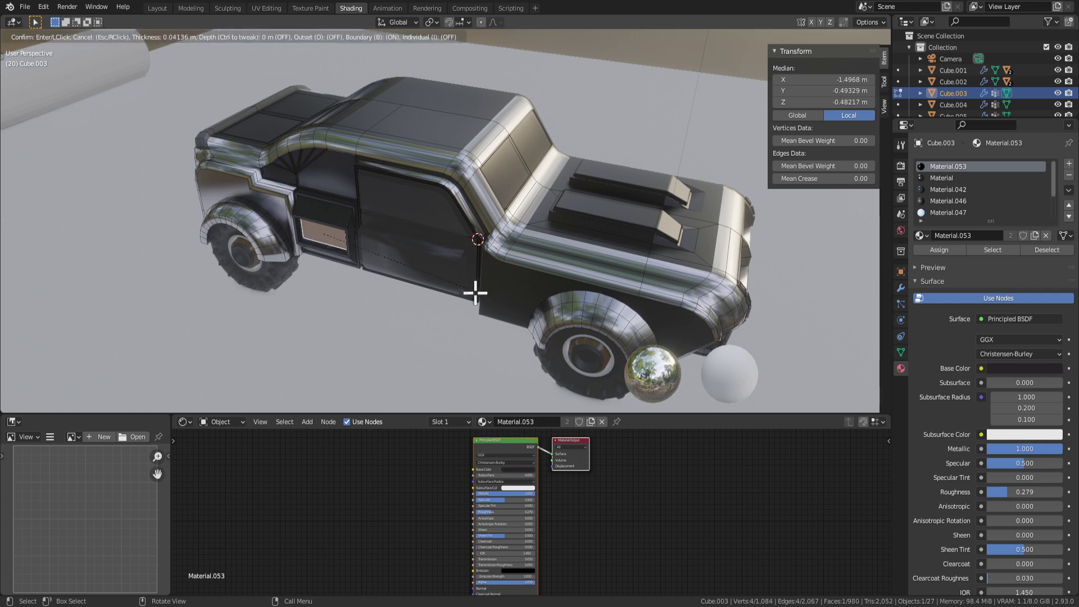
{"action": "key", "text": "Escape"}
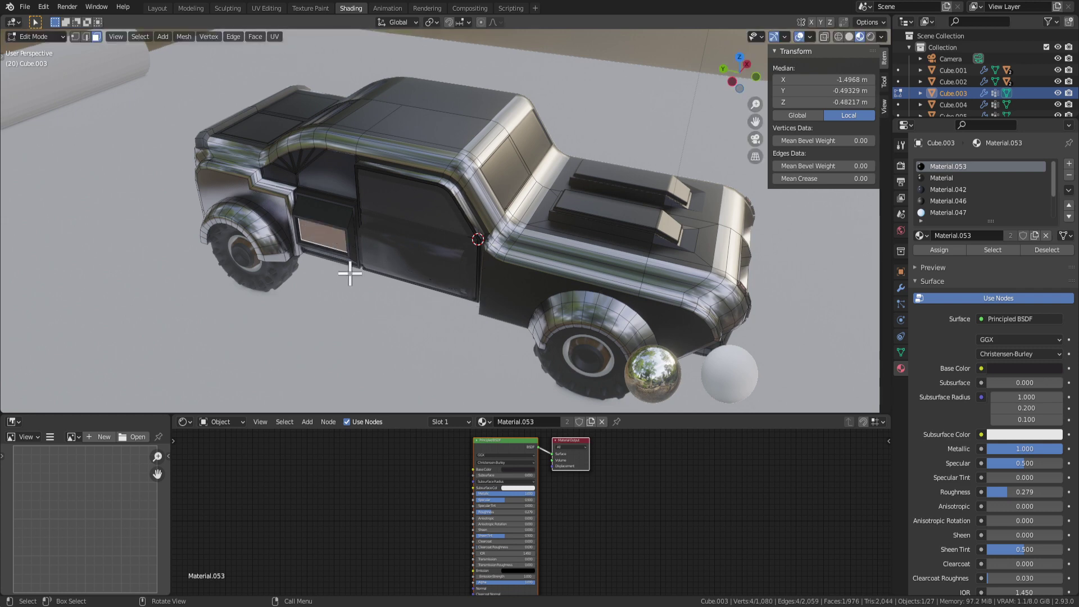
{"action": "middle_click_drag", "start_coordinate": [350, 273], "coordinate": [301, 296]}
{"action": "scroll", "coordinate": [334, 264], "scroll_direction": "up", "scroll_amount": 5}
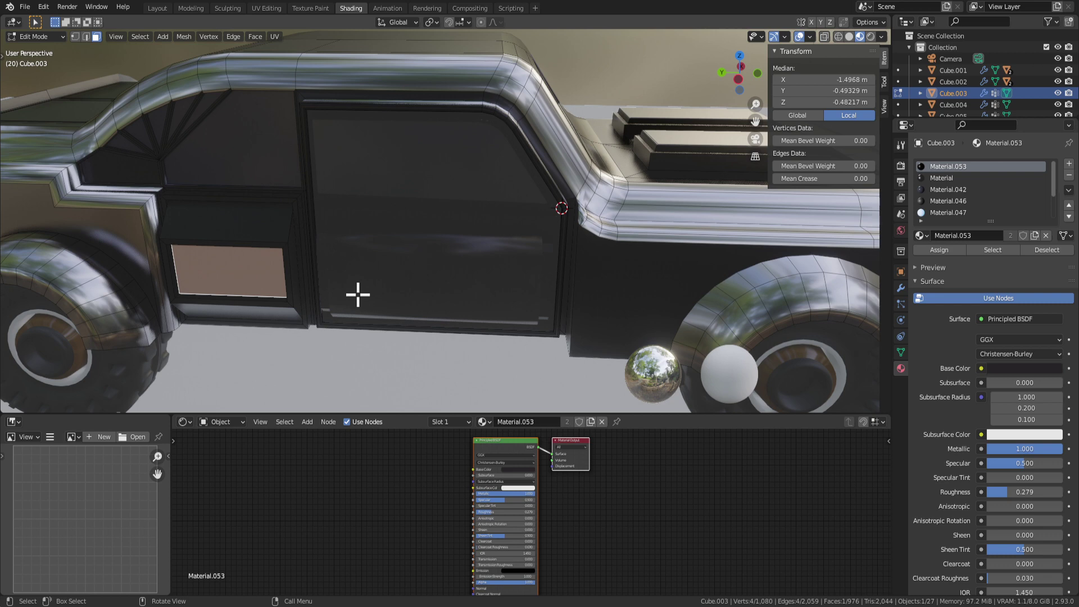
{"action": "scroll", "coordinate": [366, 296], "scroll_direction": "down", "scroll_amount": 4}
{"action": "middle_click_drag", "start_coordinate": [380, 298], "coordinate": [461, 231]}
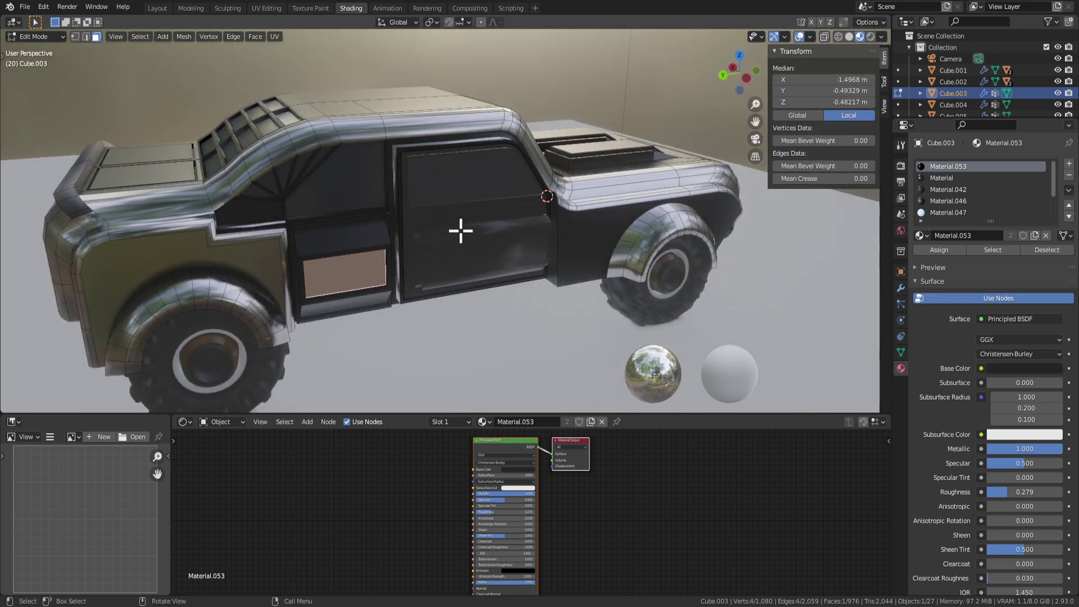
Step: Deselect the truck body in object mode and check the doors' finished look from the rear and side
{"action": "key", "text": "Tab"}
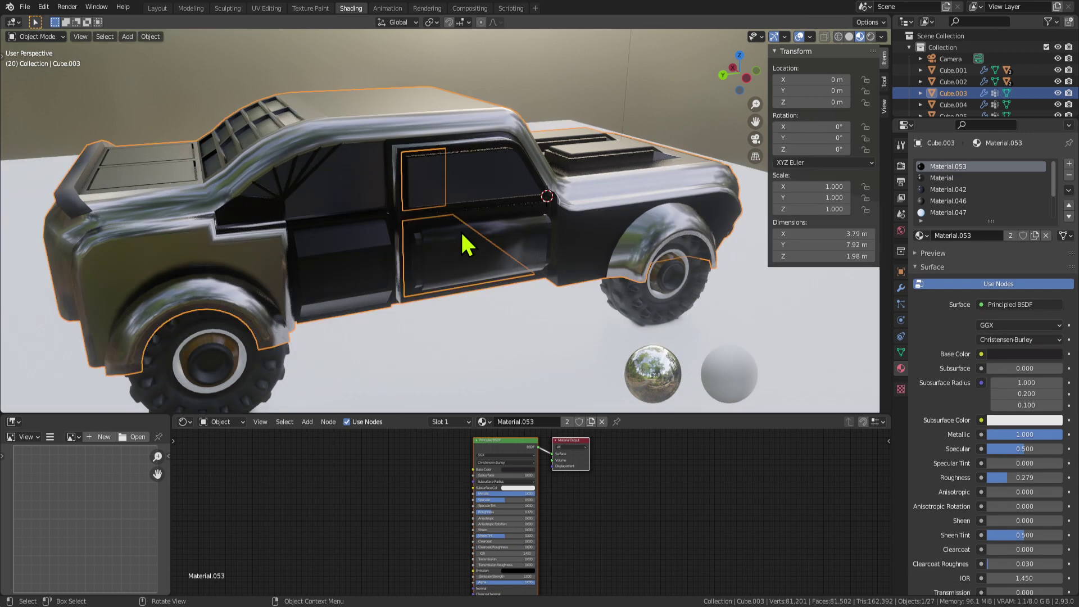
{"action": "left_click", "coordinate": [646, 77]}
{"action": "scroll", "coordinate": [503, 234], "scroll_direction": "up", "scroll_amount": 4}
{"action": "middle_click_drag", "start_coordinate": [503, 234], "coordinate": [466, 256]}
{"action": "scroll", "coordinate": [428, 249], "scroll_direction": "down", "scroll_amount": 3}
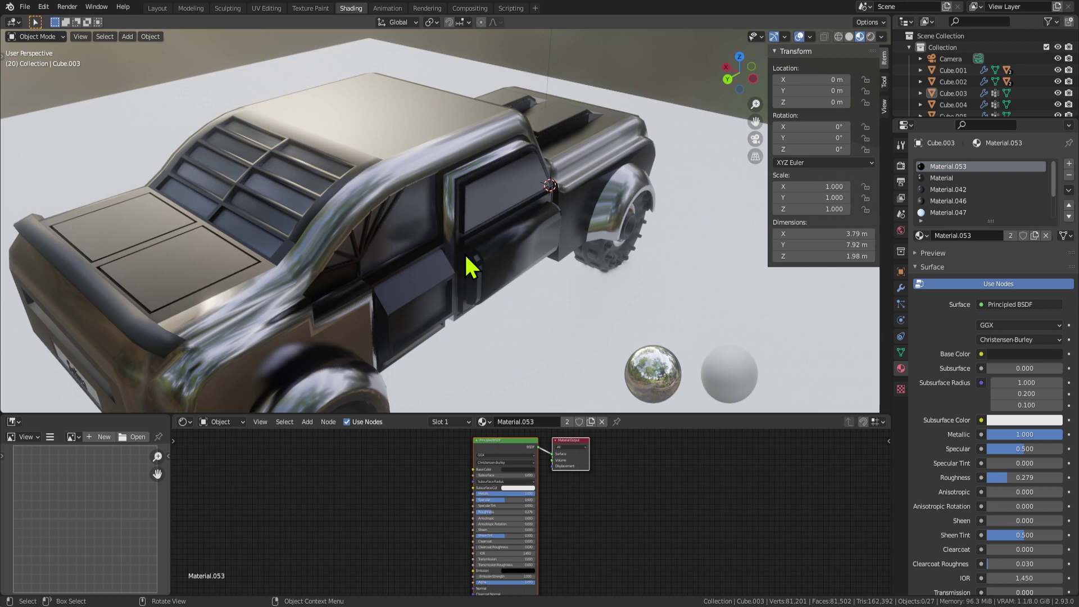
{"action": "middle_click_drag", "start_coordinate": [537, 249], "coordinate": [375, 244]}
{"action": "scroll", "coordinate": [375, 244], "scroll_direction": "up", "scroll_amount": 3}
{"action": "key", "text": "Tab"}
{"action": "key", "text": "Tab"}
Step: Try to inset the rear door's lower panel face again in edit mode
{"action": "key", "text": "Tab"}
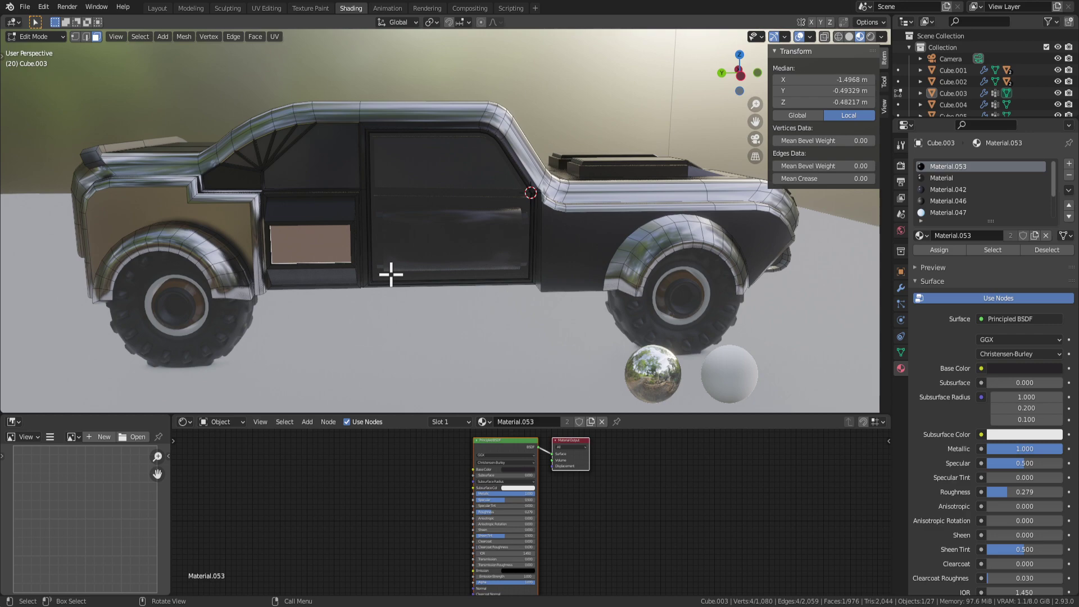
{"action": "scroll", "coordinate": [303, 240], "scroll_direction": "up", "scroll_amount": 5}
{"action": "scroll", "coordinate": [301, 239], "scroll_direction": "down", "scroll_amount": 2}
{"action": "middle_click_drag", "start_coordinate": [411, 250], "coordinate": [440, 254]}
{"action": "key", "text": "i"}
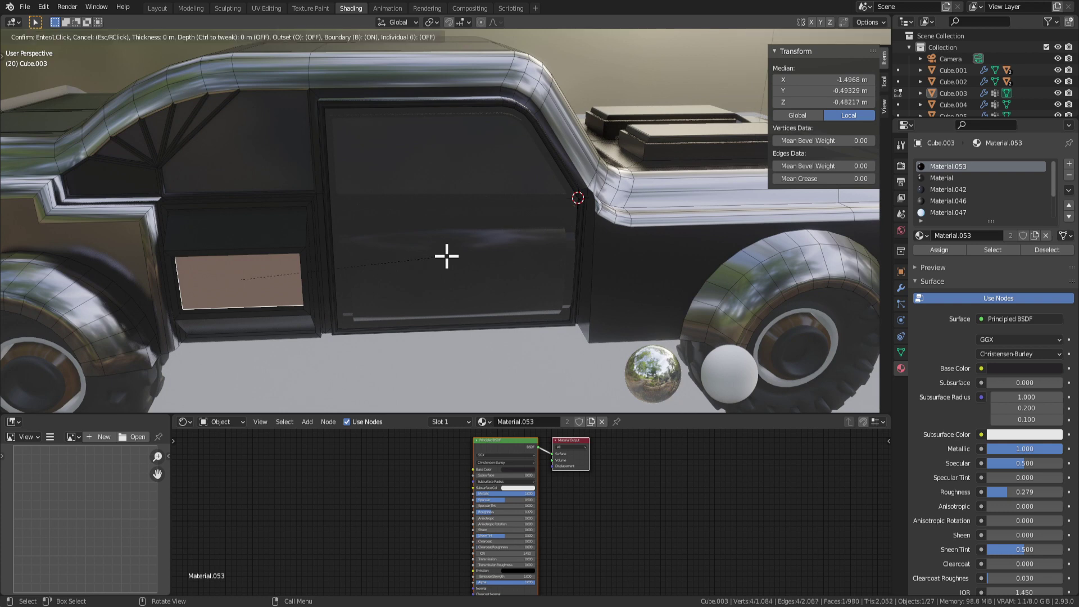
{"action": "left_click", "coordinate": [439, 260]}
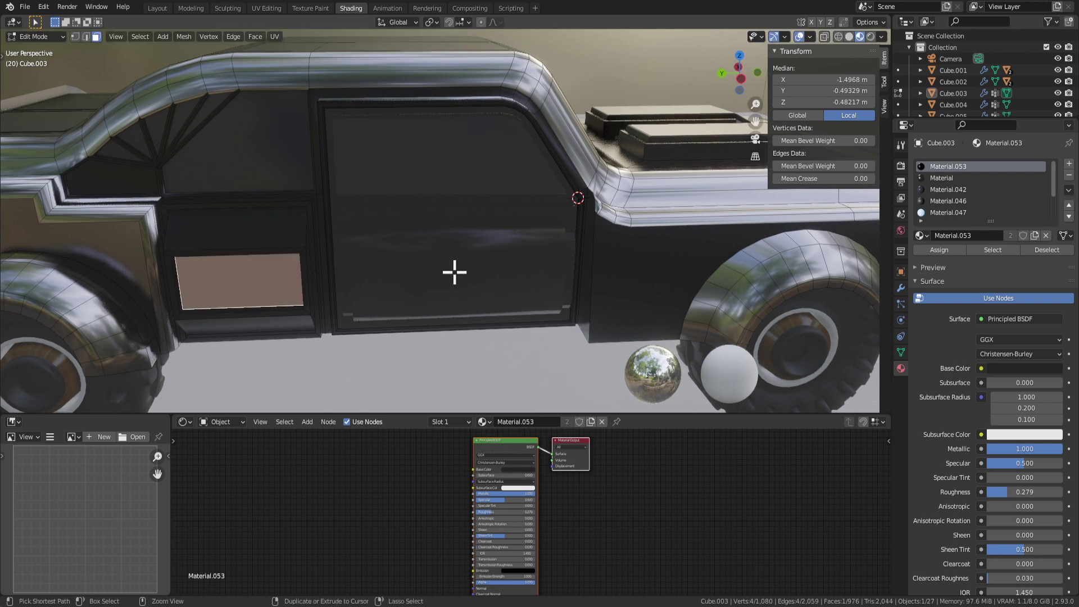
Step: Scale the rear door's lower panel face along the Z axis to about 0.87
{"action": "key", "text": "Tab"}
{"action": "scroll", "coordinate": [483, 359], "scroll_direction": "down", "scroll_amount": 4}
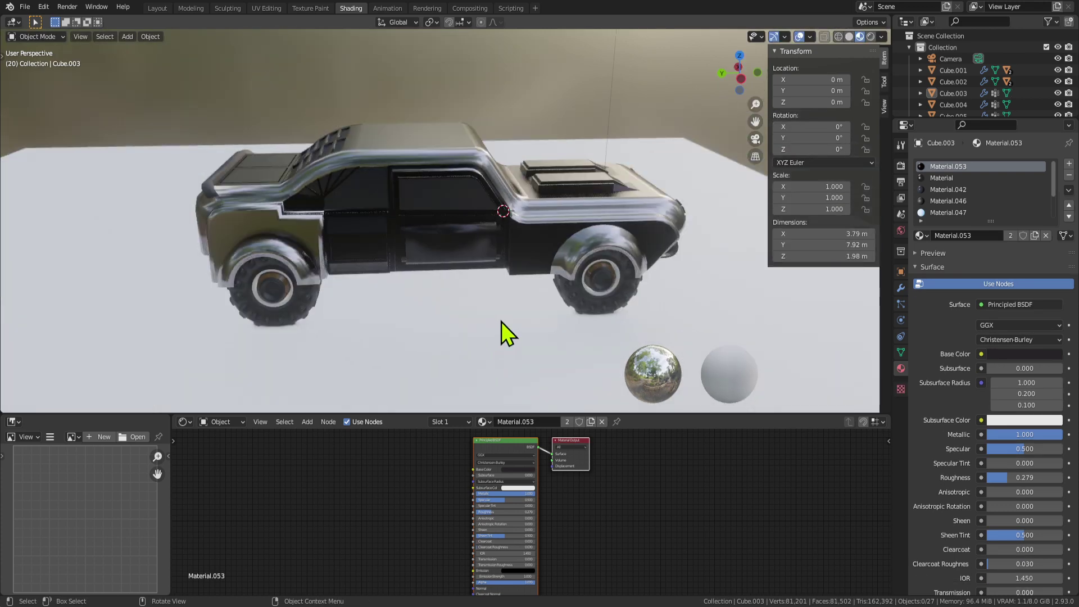
{"action": "middle_click_drag", "start_coordinate": [626, 339], "coordinate": [443, 243]}
{"action": "key", "text": "Tab"}
{"action": "scroll", "coordinate": [303, 251], "scroll_direction": "up", "scroll_amount": 2}
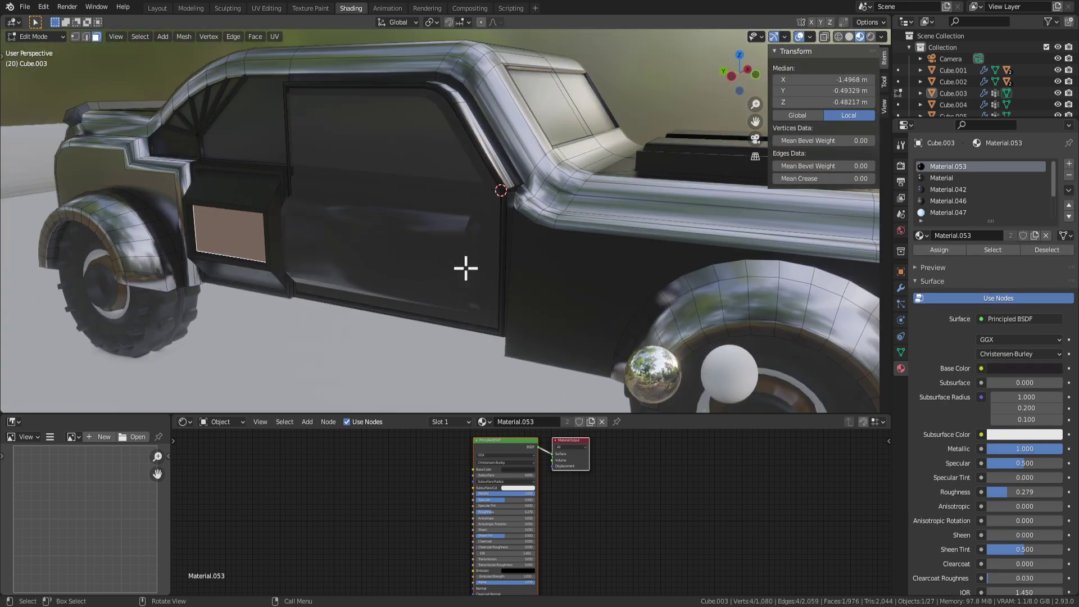
{"action": "key", "text": "s"}
{"action": "right_click", "coordinate": [389, 265]}
{"action": "key", "text": "s"}
{"action": "key", "text": "z"}
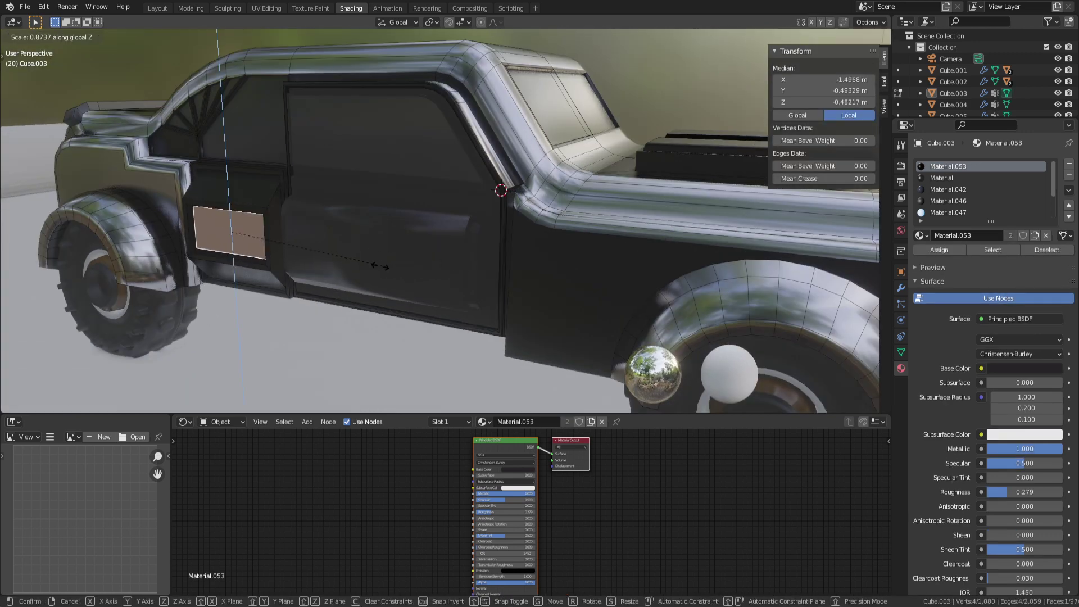
{"action": "left_click", "coordinate": [364, 301]}
Step: Try to bevel the end face of the front door's raised lower panel, about 0.024 m wide with 3 segments
{"action": "middle_click_drag", "start_coordinate": [537, 306], "coordinate": [308, 235]}
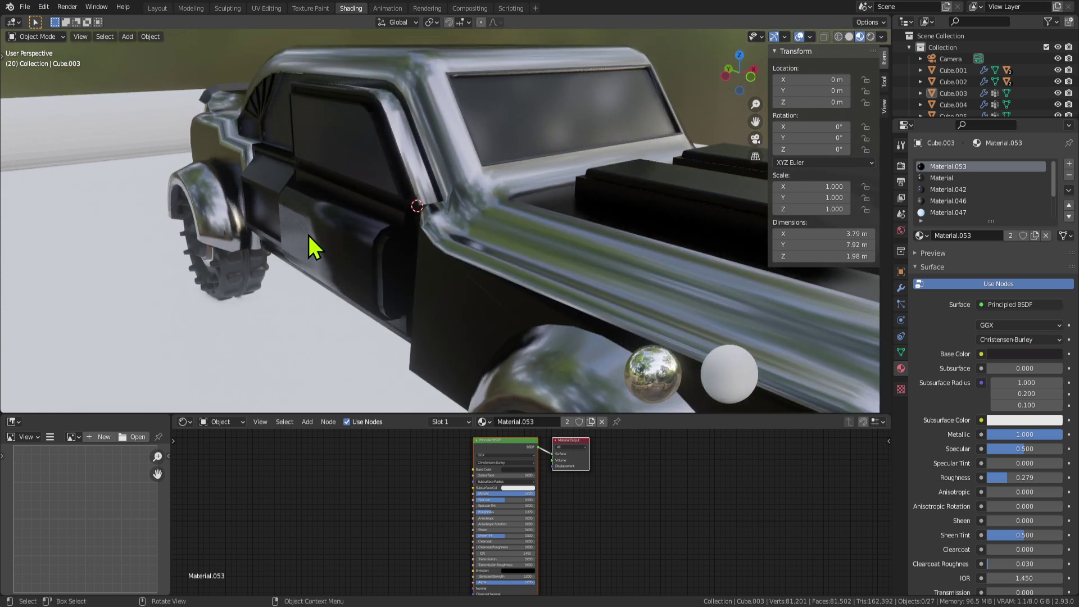
{"action": "left_click", "coordinate": [366, 258]}
{"action": "key", "text": "Tab"}
{"action": "left_click", "coordinate": [392, 261]}
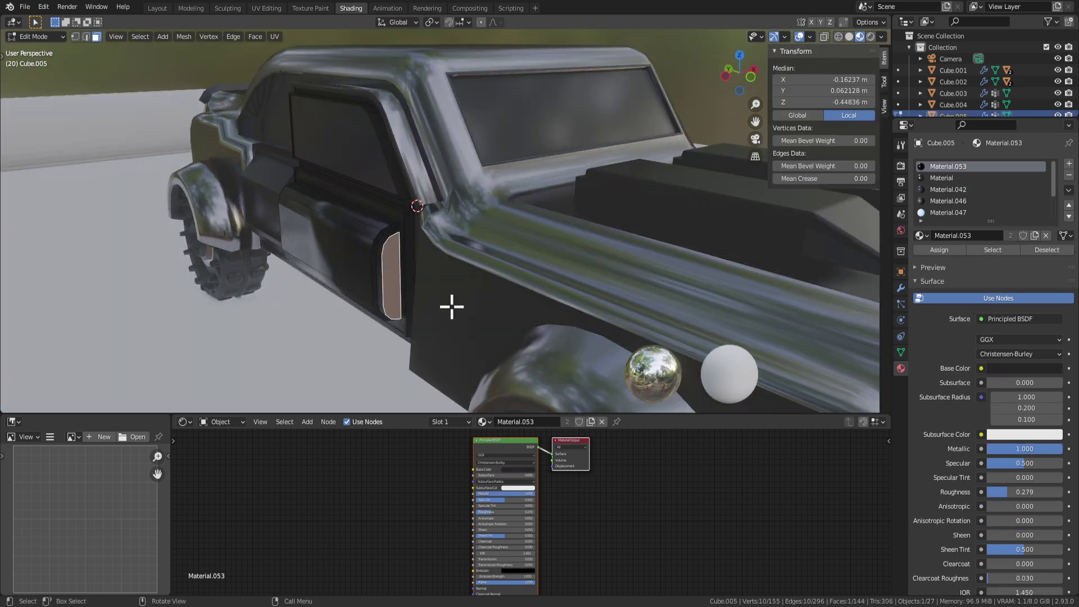
{"action": "right_click", "coordinate": [452, 306]}
{"action": "key", "text": "Escape"}
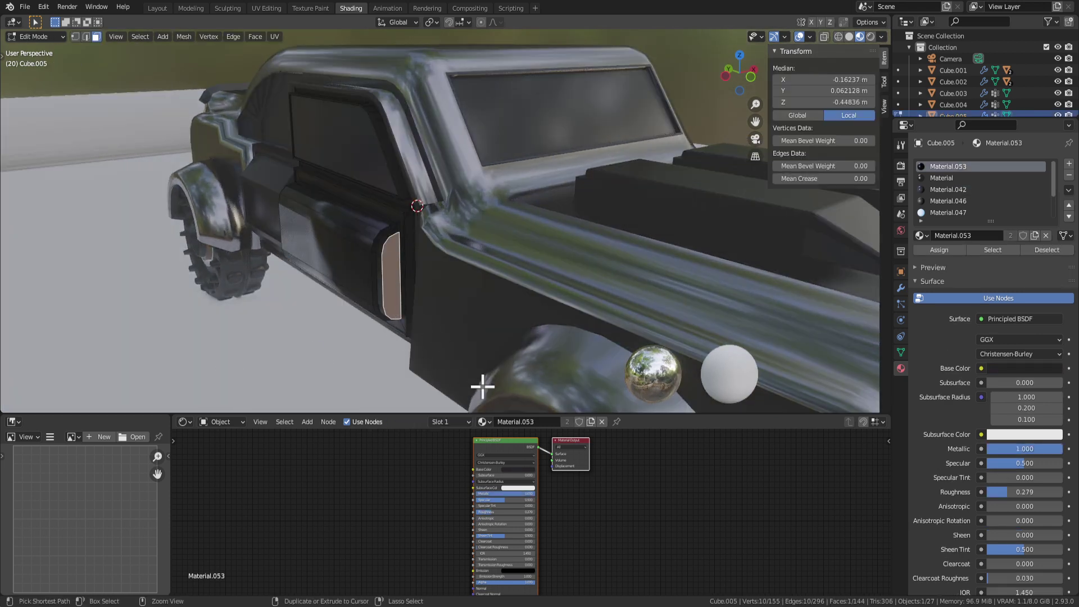
{"action": "key", "text": "ctrl+b"}
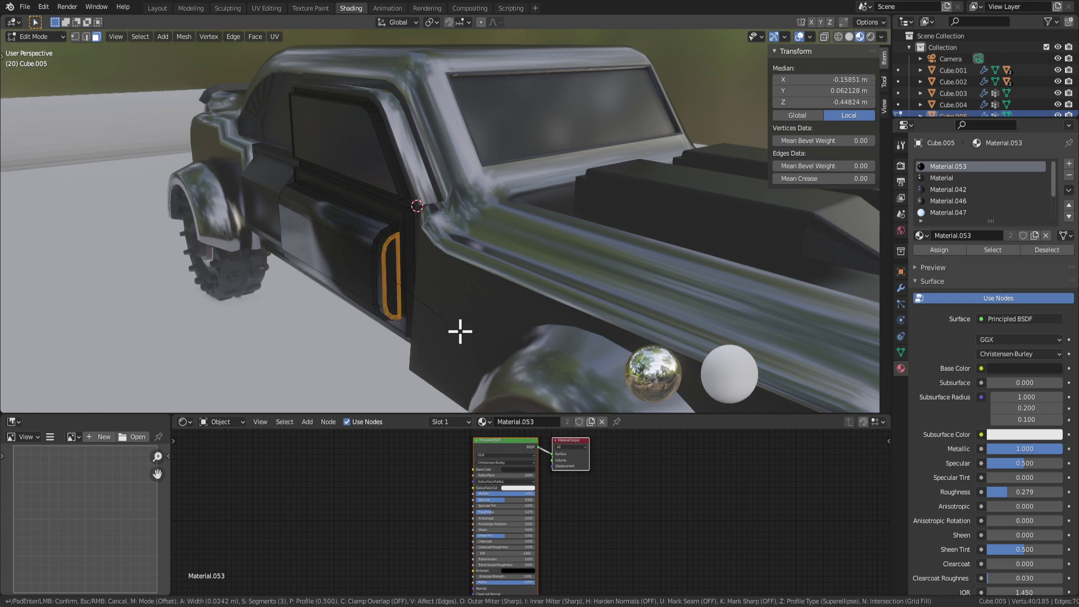
{"action": "key", "text": "Escape"}
{"action": "middle_click_drag", "start_coordinate": [457, 327], "coordinate": [891, 272]}
{"action": "scroll", "coordinate": [518, 304], "scroll_direction": "down", "scroll_amount": 5}
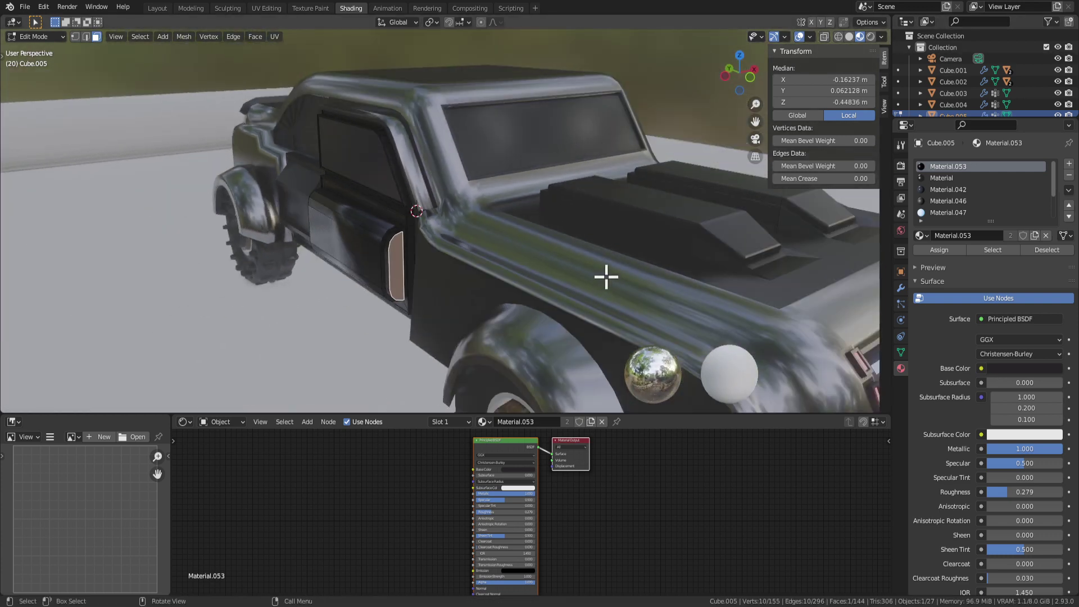
{"action": "scroll", "coordinate": [397, 332], "scroll_direction": "up", "scroll_amount": 6}
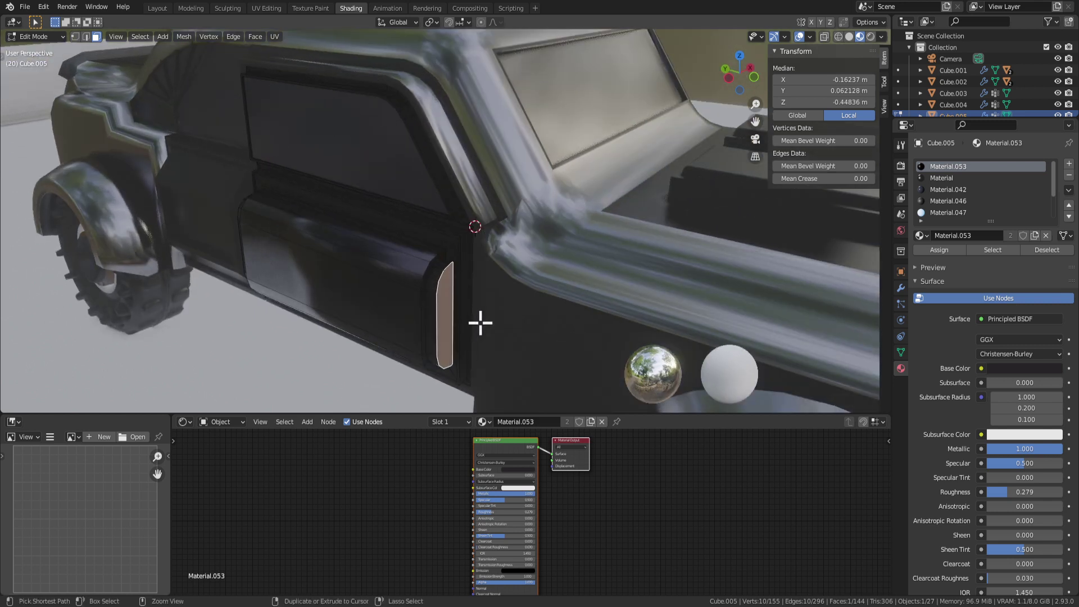
{"action": "key", "text": "ctrl+b"}
{"action": "left_click", "coordinate": [493, 329]}
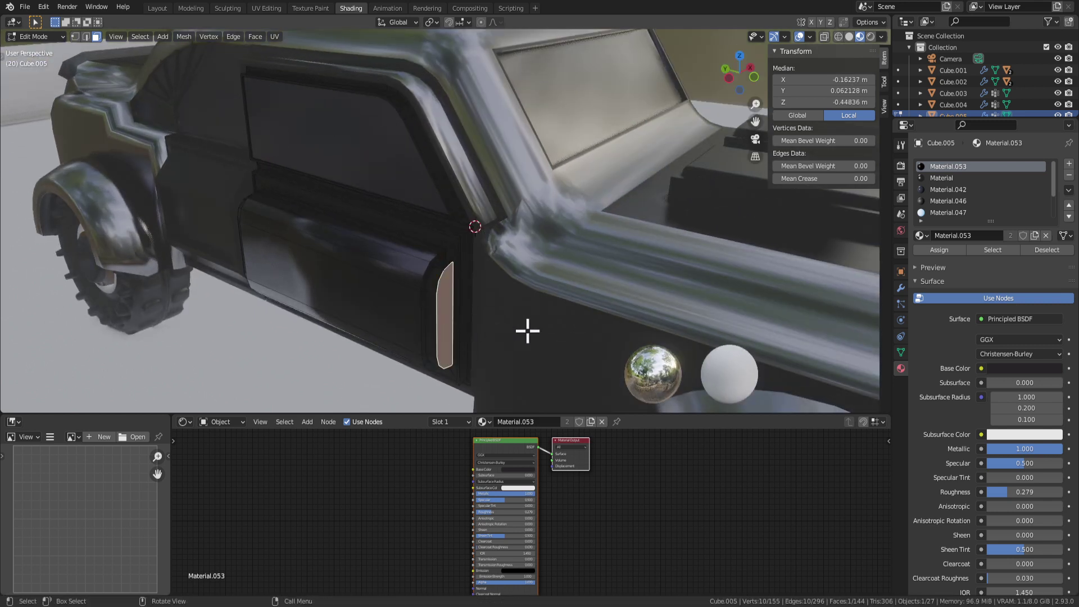
Step: Leave the front door's mesh and open the truck body, Cube.003, for face editing
{"action": "scroll", "coordinate": [402, 345], "scroll_direction": "down", "scroll_amount": 5}
{"action": "middle_click_drag", "start_coordinate": [403, 345], "coordinate": [591, 285]}
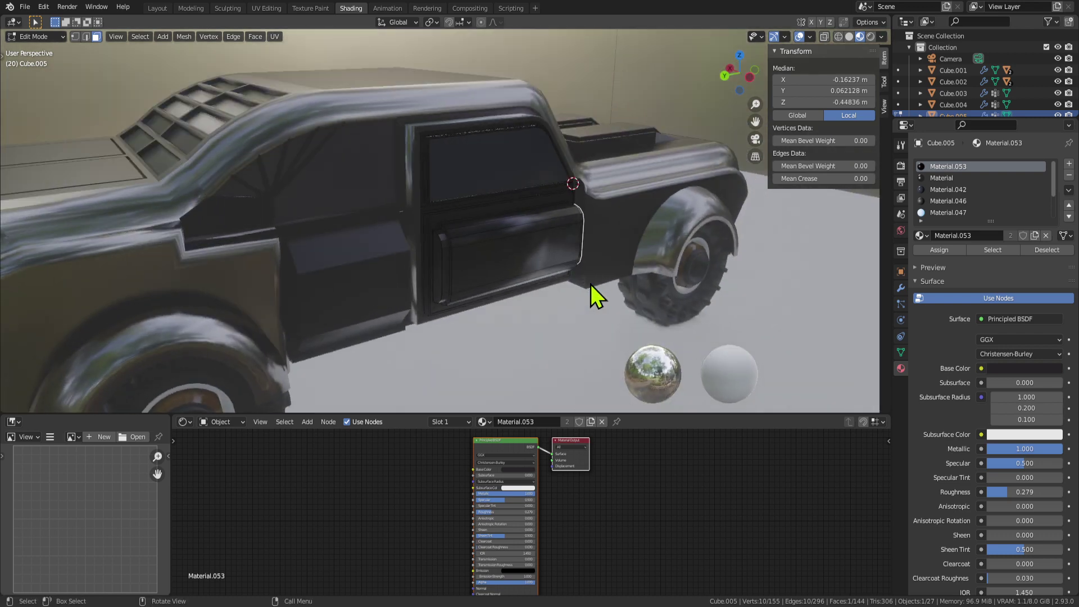
{"action": "scroll", "coordinate": [564, 281], "scroll_direction": "down", "scroll_amount": 5}
{"action": "middle_click_drag", "start_coordinate": [409, 264], "coordinate": [464, 299]}
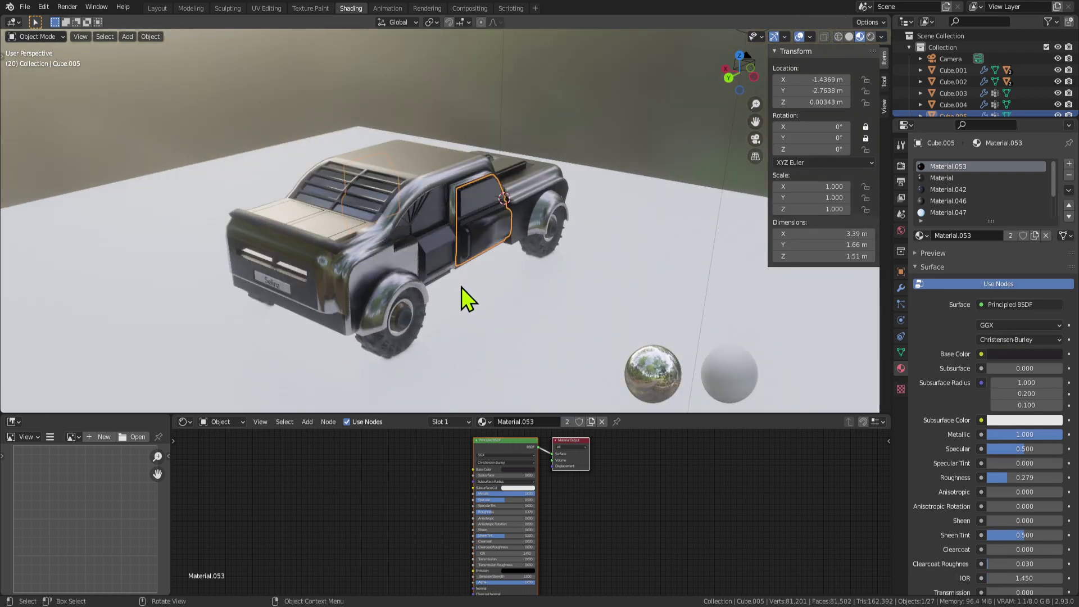
{"action": "scroll", "coordinate": [357, 265], "scroll_direction": "up", "scroll_amount": 4}
{"action": "middle_click_drag", "start_coordinate": [357, 265], "coordinate": [284, 250]}
{"action": "key", "text": "Tab"}
{"action": "left_click", "coordinate": [150, 195]}
{"action": "key", "text": "Tab"}
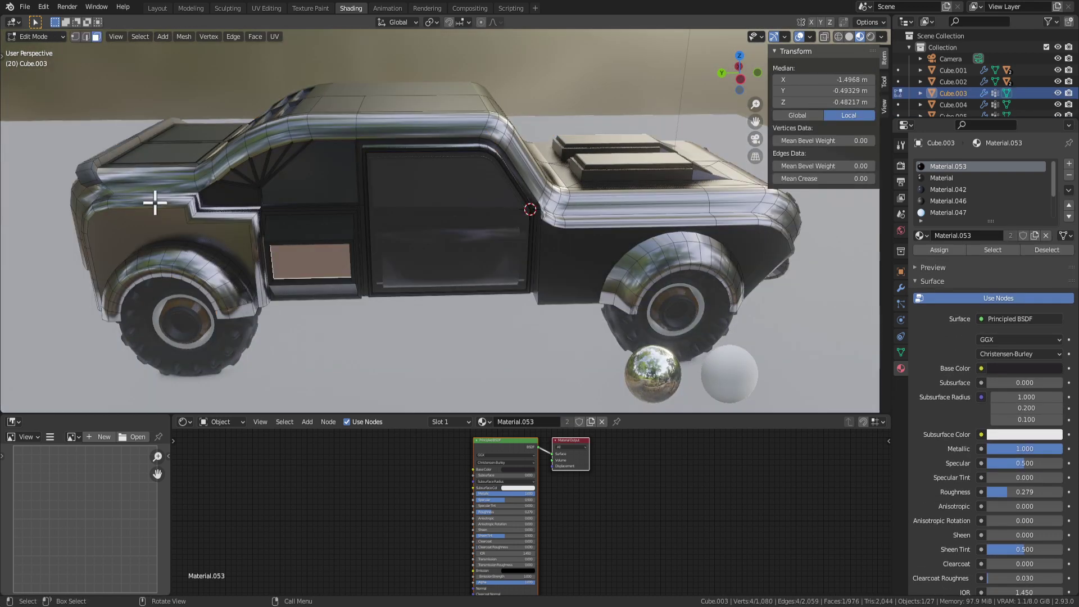
Step: Select the body's side rail faces from the truck bed, along the roof edge, down to the base of the windshield
{"action": "left_click", "coordinate": [160, 196]}
{"action": "scroll", "coordinate": [161, 197], "scroll_direction": "up", "scroll_amount": 5}
{"action": "middle_click_drag", "start_coordinate": [241, 221], "coordinate": [378, 248]}
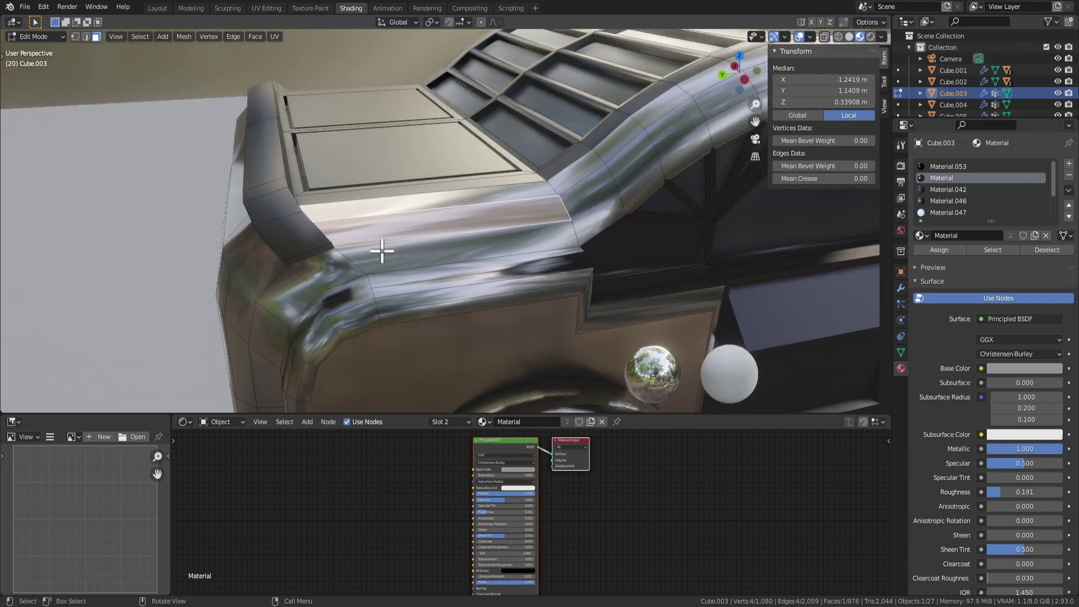
{"action": "left_click", "coordinate": [384, 208], "text": "ctrl"}
{"action": "middle_click_drag", "start_coordinate": [467, 234], "coordinate": [452, 217]}
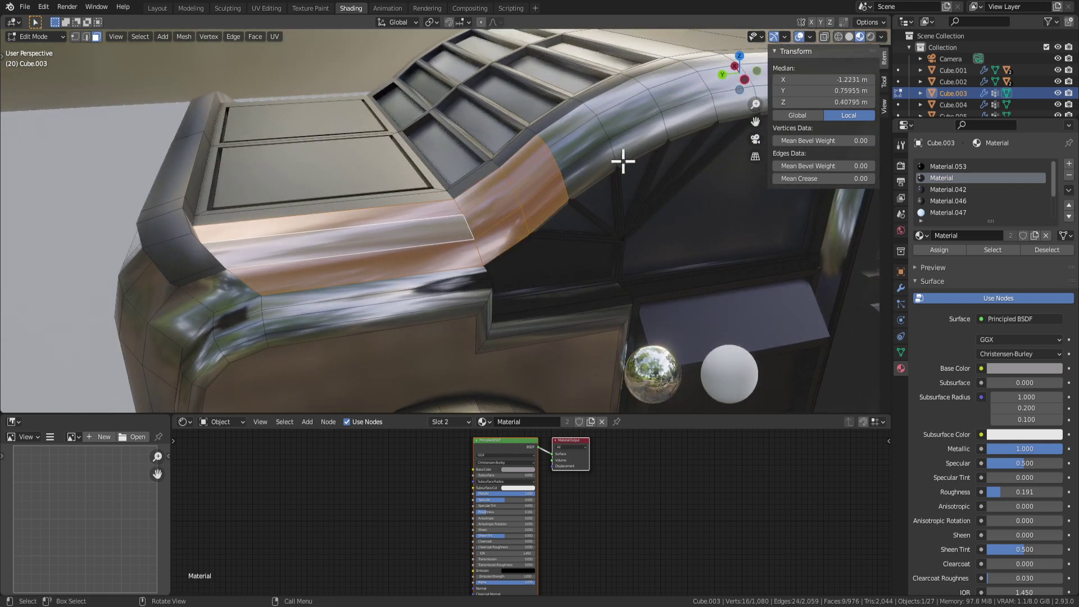
{"action": "middle_click_drag", "start_coordinate": [623, 161], "coordinate": [398, 200], "text": "shift"}
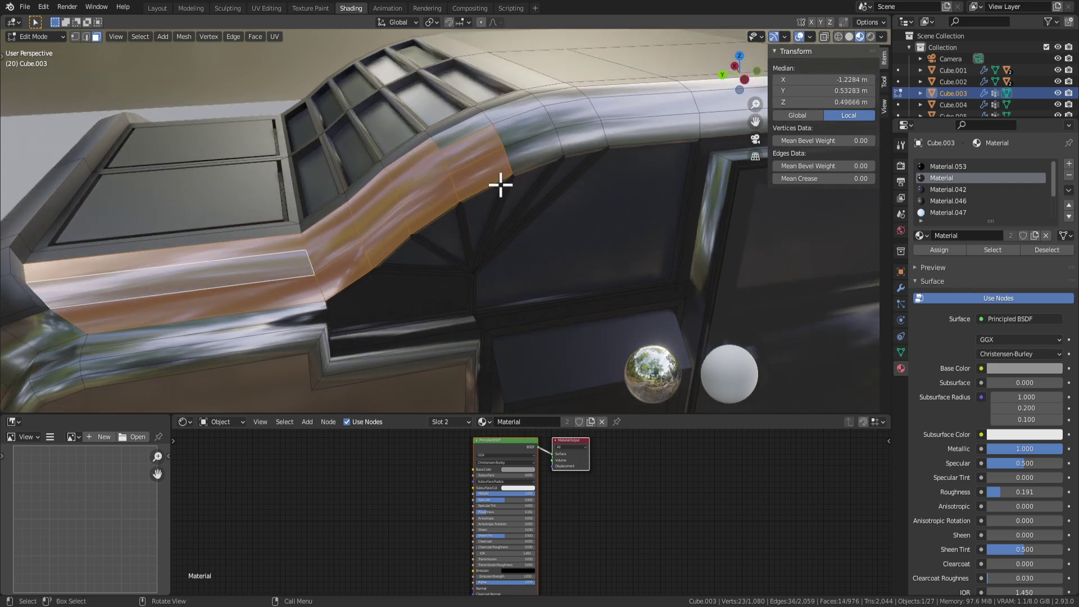
{"action": "middle_click_drag", "start_coordinate": [500, 185], "coordinate": [449, 162]}
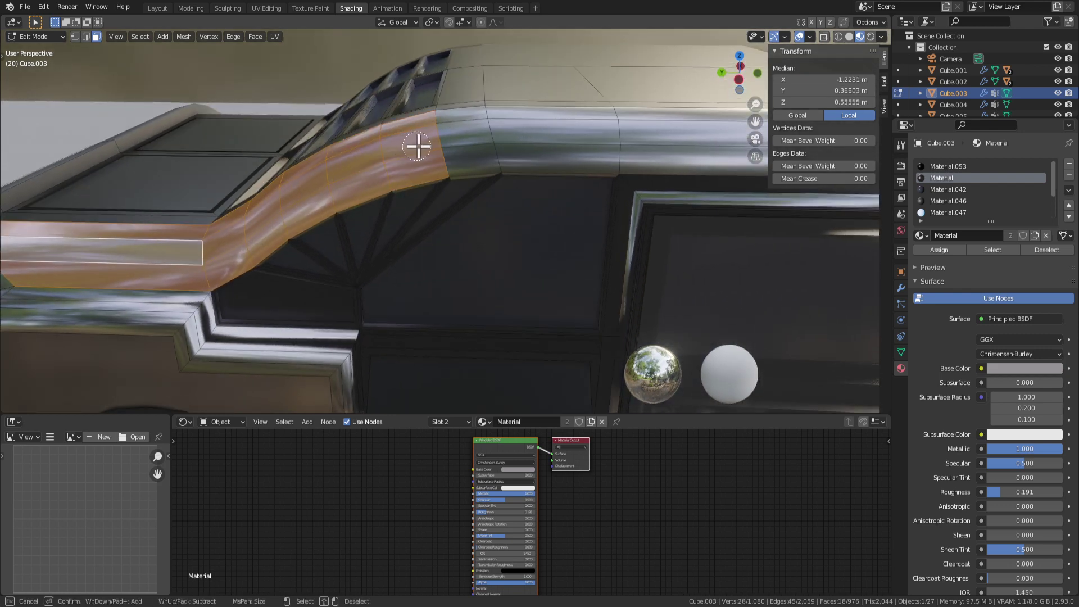
{"action": "left_click_drag", "start_coordinate": [418, 146], "coordinate": [501, 136]}
{"action": "middle_click_drag", "start_coordinate": [759, 163], "coordinate": [365, 151], "text": "shift"}
{"action": "left_click_drag", "start_coordinate": [366, 151], "coordinate": [391, 136]}
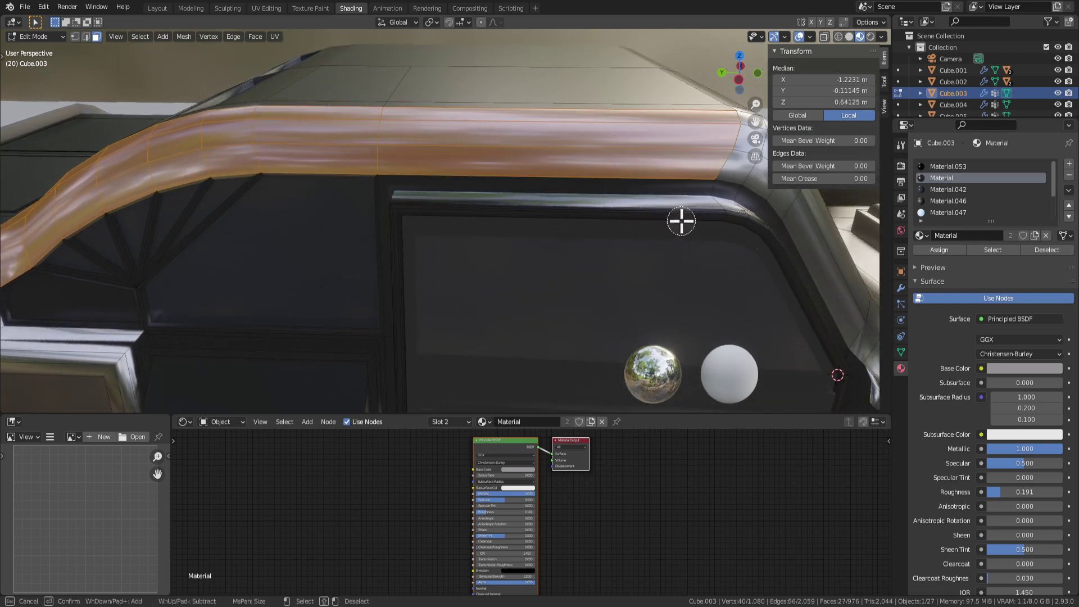
{"action": "middle_click_drag", "start_coordinate": [635, 227], "coordinate": [413, 134], "text": "shift"}
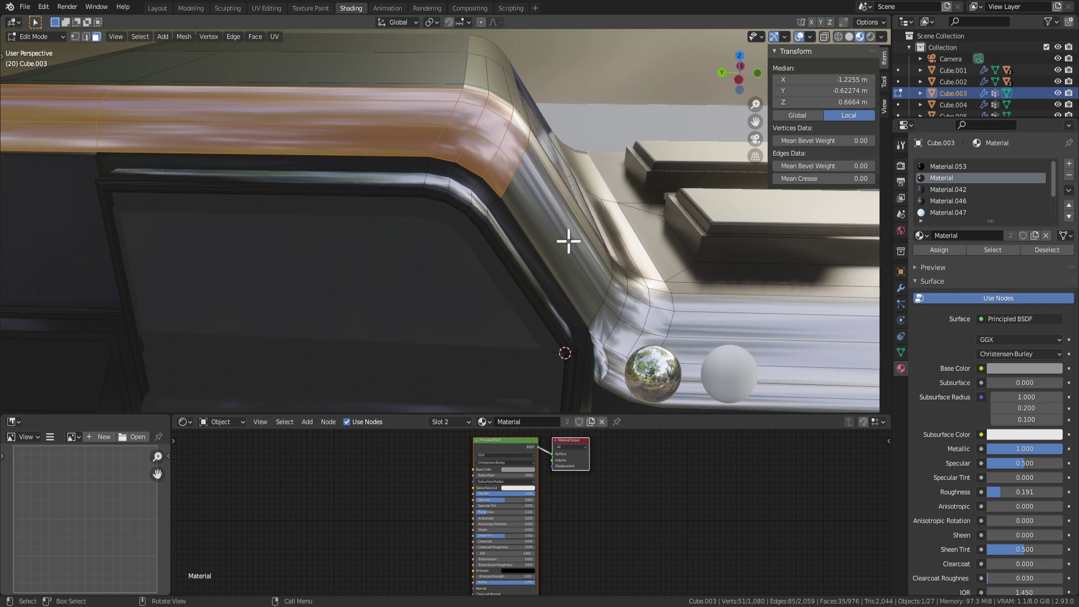
{"action": "left_click_drag", "start_coordinate": [610, 294], "coordinate": [552, 231]}
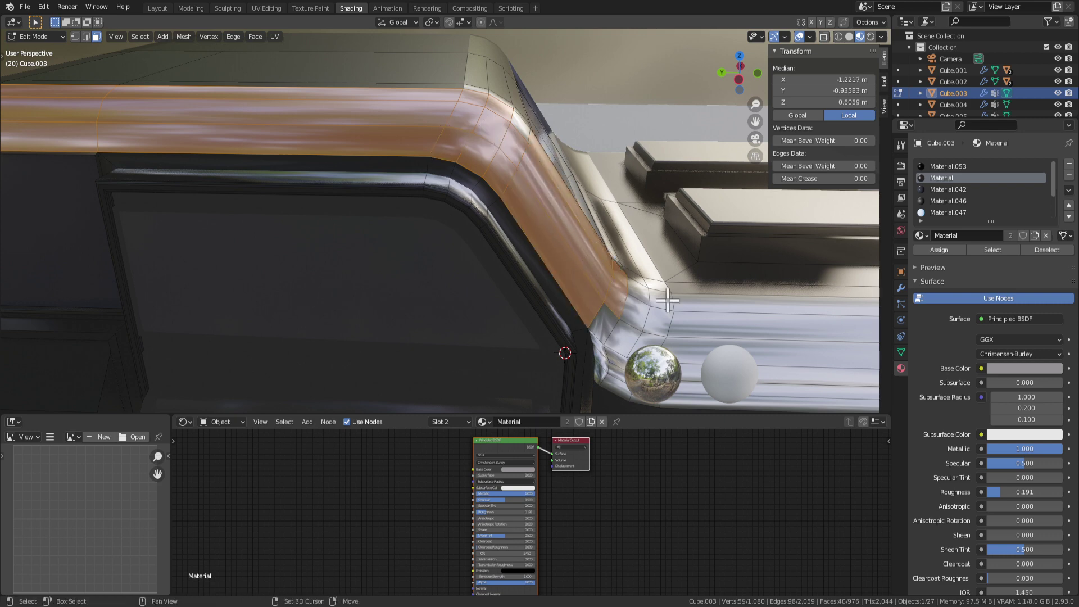
{"action": "middle_click_drag", "start_coordinate": [666, 301], "coordinate": [417, 212], "text": "shift"}
{"action": "scroll", "coordinate": [443, 263], "scroll_direction": "down", "scroll_amount": 6}
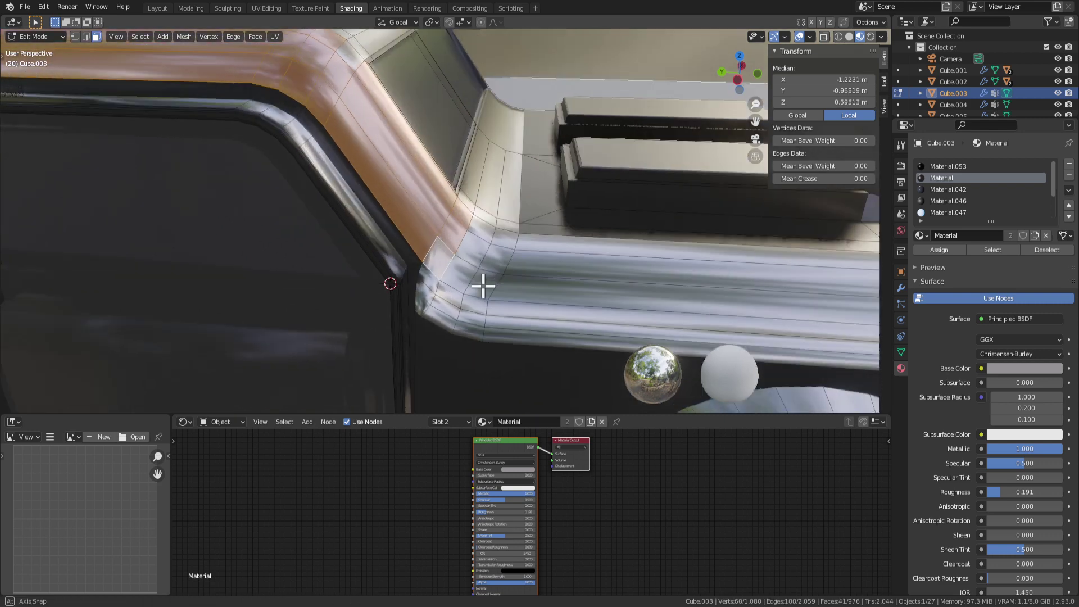
{"action": "scroll", "coordinate": [448, 294], "scroll_direction": "up", "scroll_amount": 2}
{"action": "scroll", "coordinate": [443, 298], "scroll_direction": "down", "scroll_amount": 5}
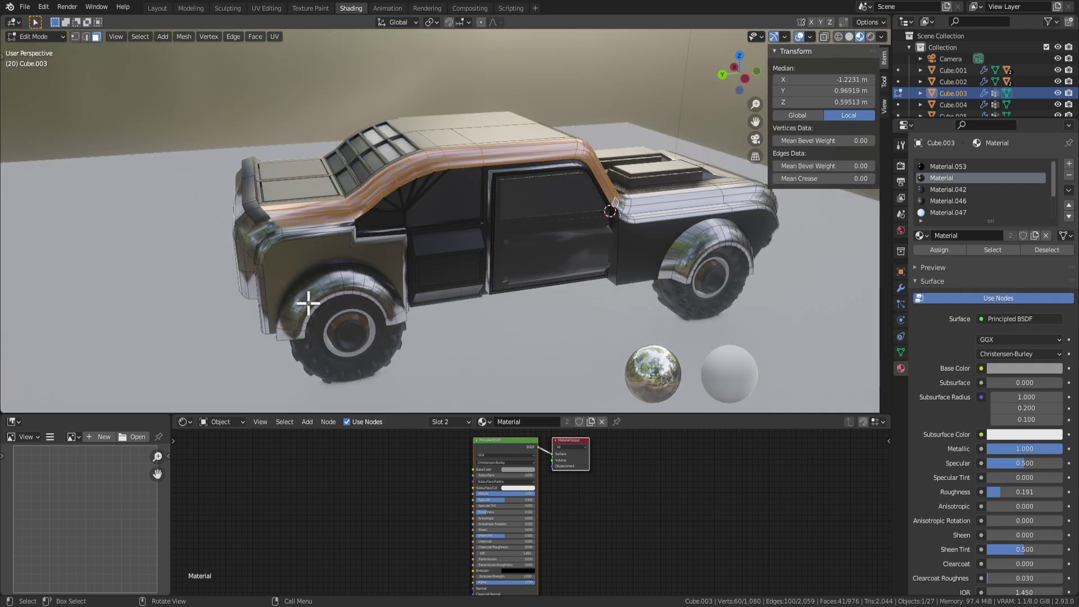
Step: Try to inset the black face below the number plate on the rear and extrude it outward about 0.31 m
{"action": "left_click", "coordinate": [300, 275]}
{"action": "middle_click_drag", "start_coordinate": [300, 275], "coordinate": [462, 289]}
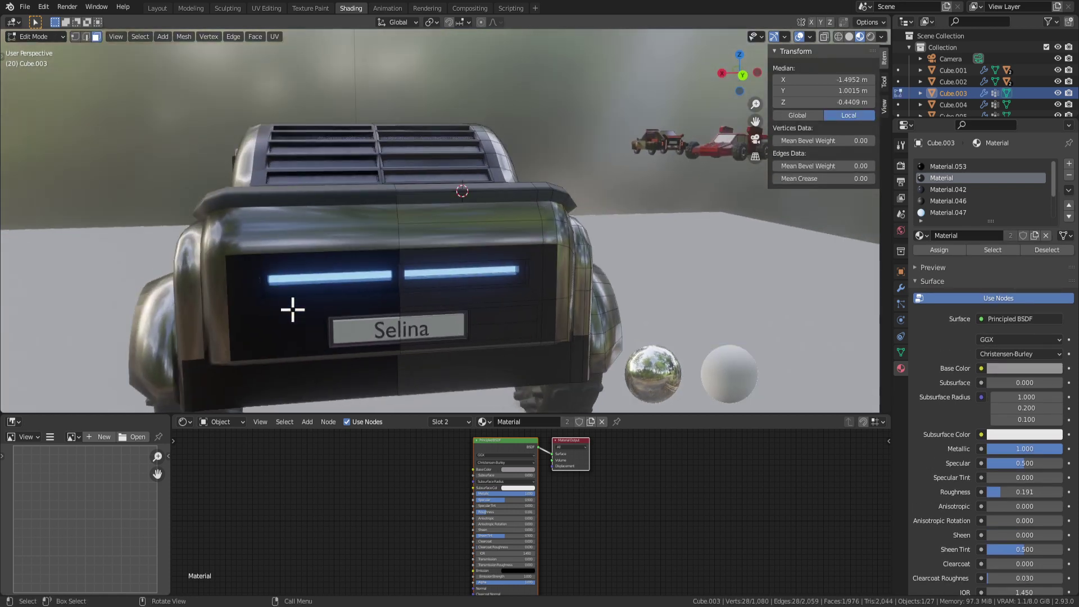
{"action": "middle_click_drag", "start_coordinate": [419, 331], "coordinate": [302, 335]}
{"action": "left_click", "coordinate": [301, 334]}
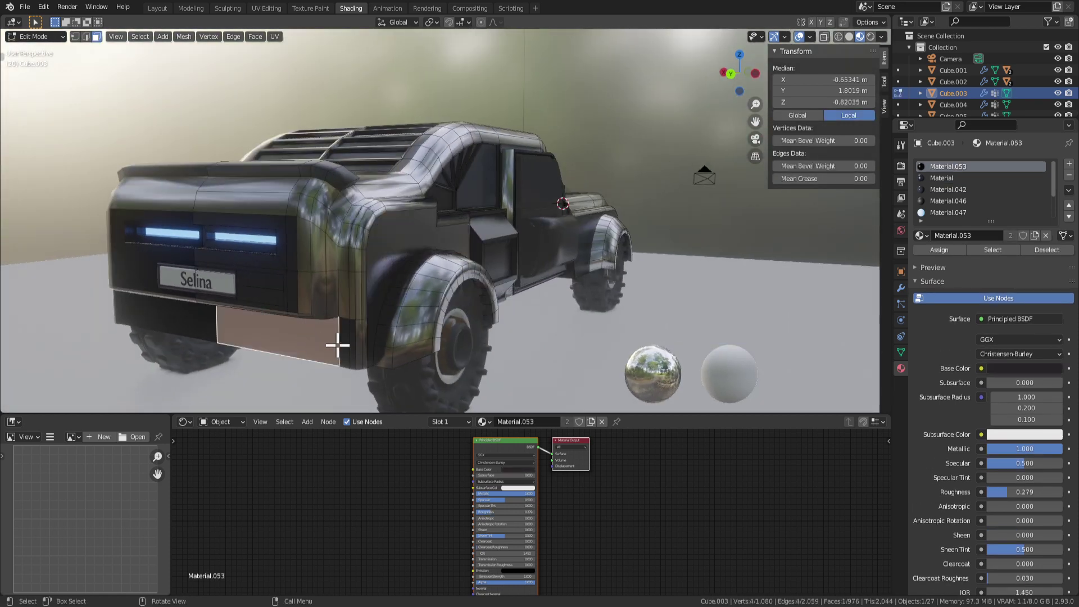
{"action": "key", "text": "i"}
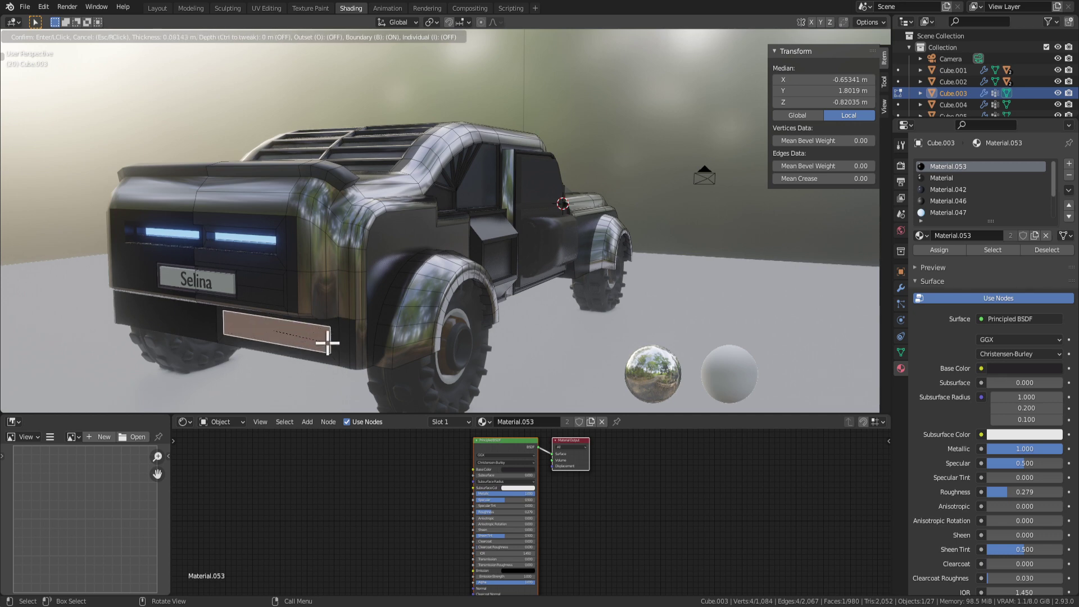
{"action": "left_click", "coordinate": [311, 354]}
{"action": "key", "text": "e"}
{"action": "left_click", "coordinate": [298, 368]}
{"action": "middle_click_drag", "start_coordinate": [299, 368], "coordinate": [480, 365]}
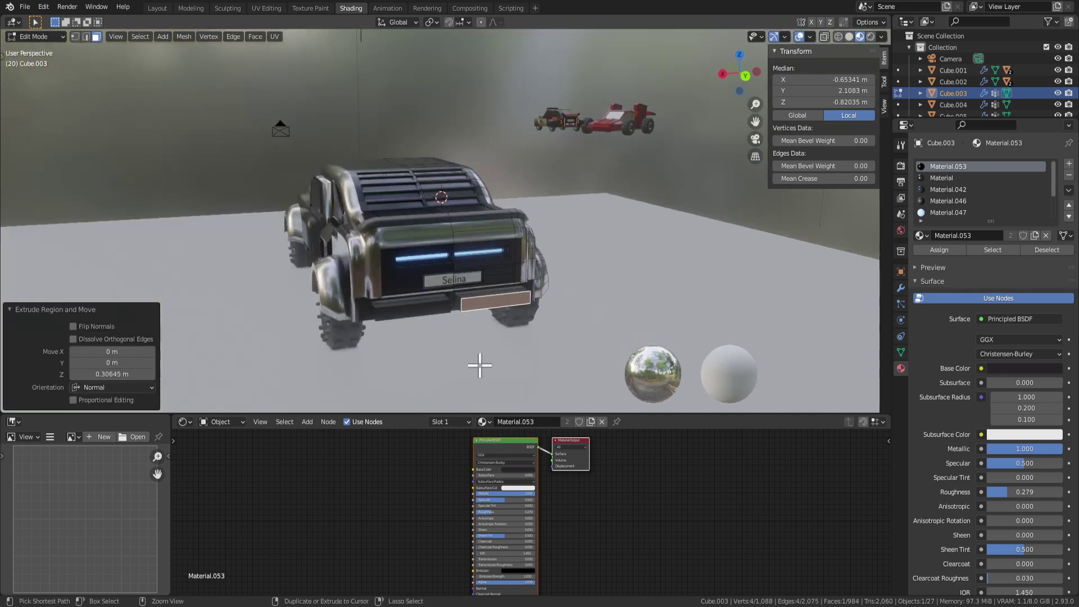
{"action": "key", "text": "ctrl+z"}
{"action": "key", "text": "ctrl+z"}
Step: Assign Material to the two narrow faces at the outer end of the black lower rear panel
{"action": "key", "text": "KP_Decimal"}
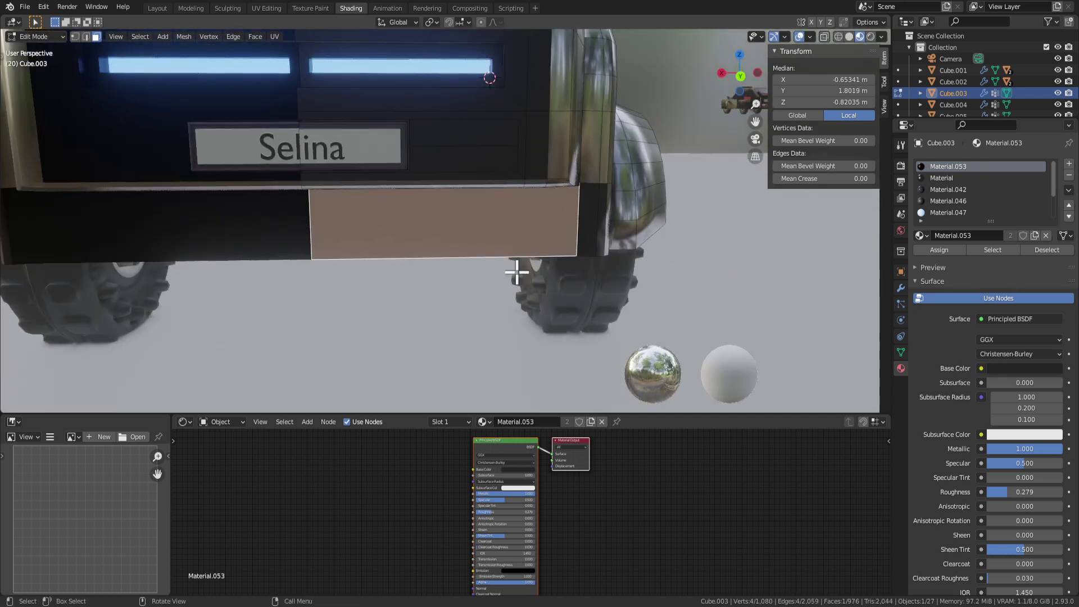
{"action": "scroll", "coordinate": [544, 249], "scroll_direction": "down", "scroll_amount": 3}
{"action": "middle_click_drag", "start_coordinate": [541, 228], "coordinate": [441, 225]}
{"action": "scroll", "coordinate": [527, 279], "scroll_direction": "up", "scroll_amount": 3}
{"action": "middle_click_drag", "start_coordinate": [530, 275], "coordinate": [573, 256]}
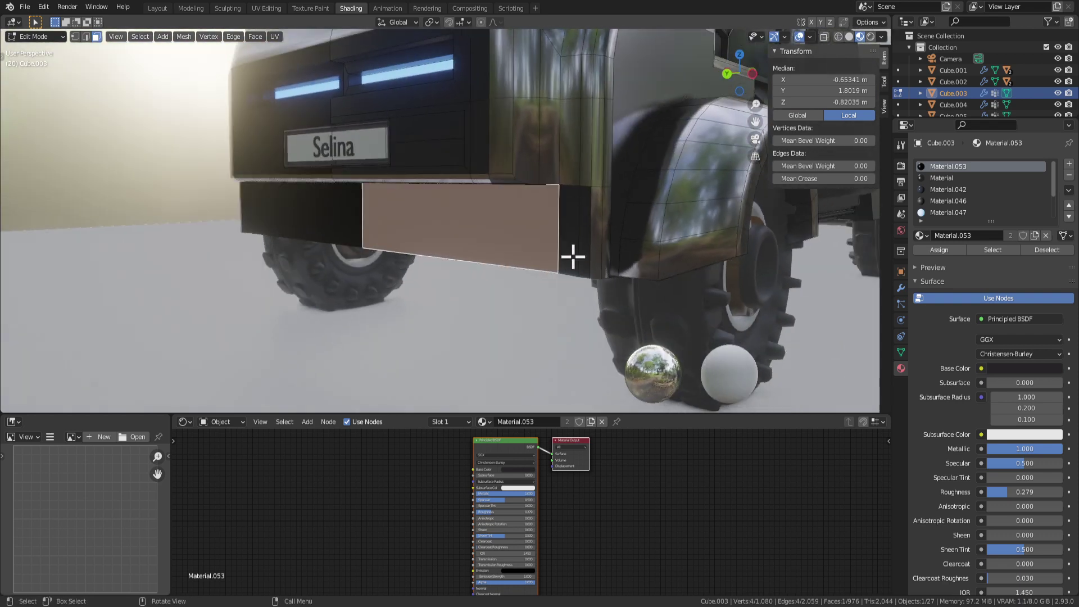
{"action": "left_click", "coordinate": [580, 228]}
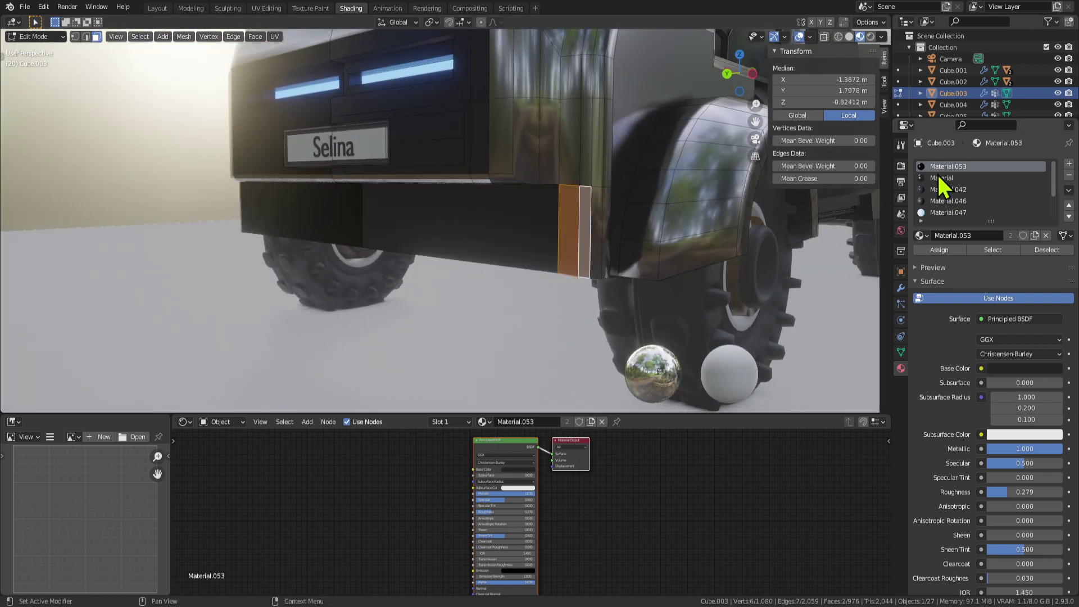
{"action": "left_click", "coordinate": [939, 250]}
{"action": "key", "text": "Tab"}
{"action": "middle_click_drag", "start_coordinate": [744, 257], "coordinate": [524, 222]}
Step: Try to inset the flat side panel face above the rear wheel arch by about 0.058 m
{"action": "key", "text": "Tab"}
{"action": "left_click", "coordinate": [525, 175]}
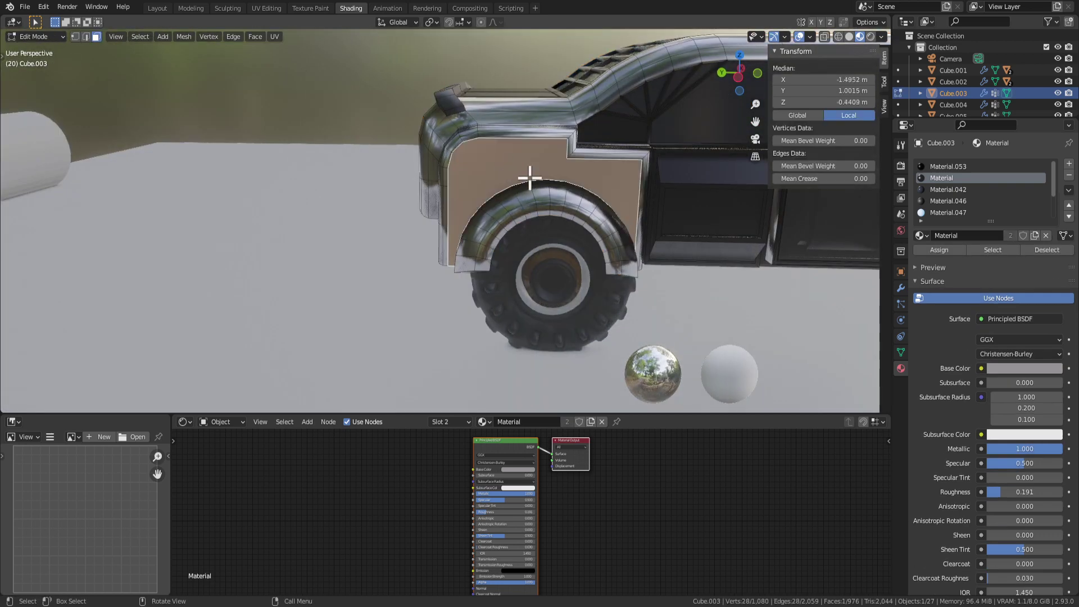
{"action": "middle_click_drag", "start_coordinate": [657, 218], "coordinate": [660, 219]}
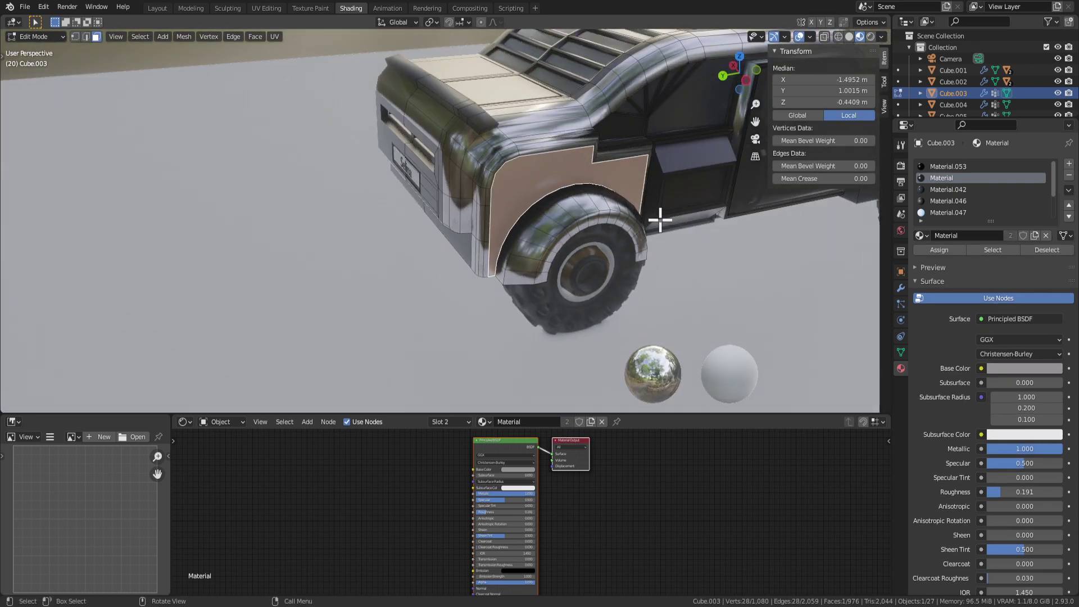
{"action": "key", "text": "i"}
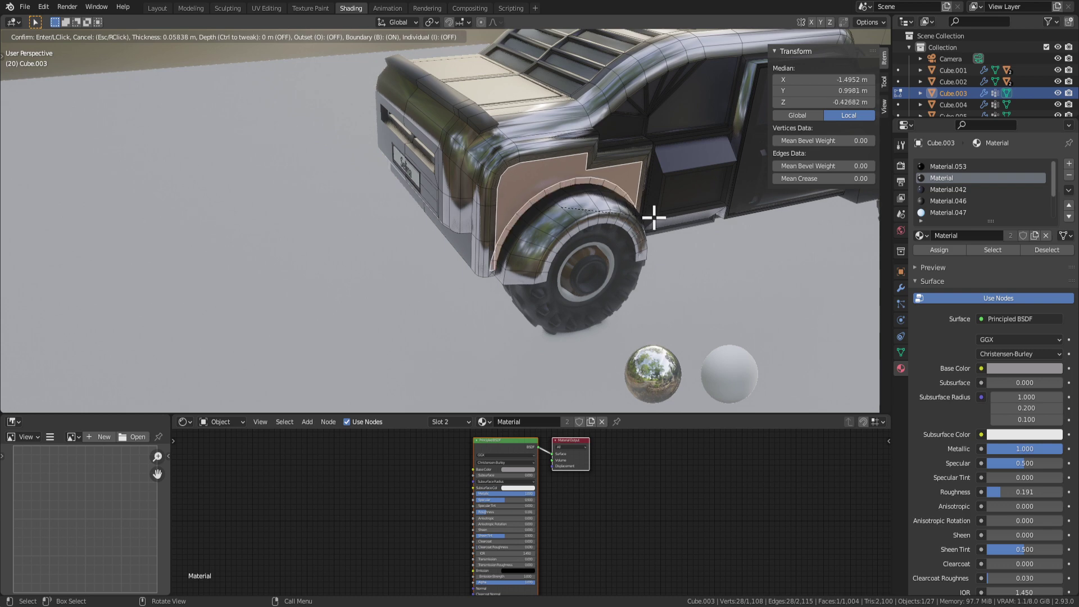
{"action": "left_click", "coordinate": [653, 217]}
{"action": "middle_click_drag", "start_coordinate": [662, 217], "coordinate": [572, 217]}
{"action": "key", "text": "Tab"}
{"action": "scroll", "coordinate": [589, 230], "scroll_direction": "up", "scroll_amount": 3}
{"action": "scroll", "coordinate": [573, 213], "scroll_direction": "up", "scroll_amount": 1}
{"action": "key", "text": "Tab"}
{"action": "key", "text": "Tab"}
{"action": "left_click", "coordinate": [592, 202]}
{"action": "key", "text": "Tab"}
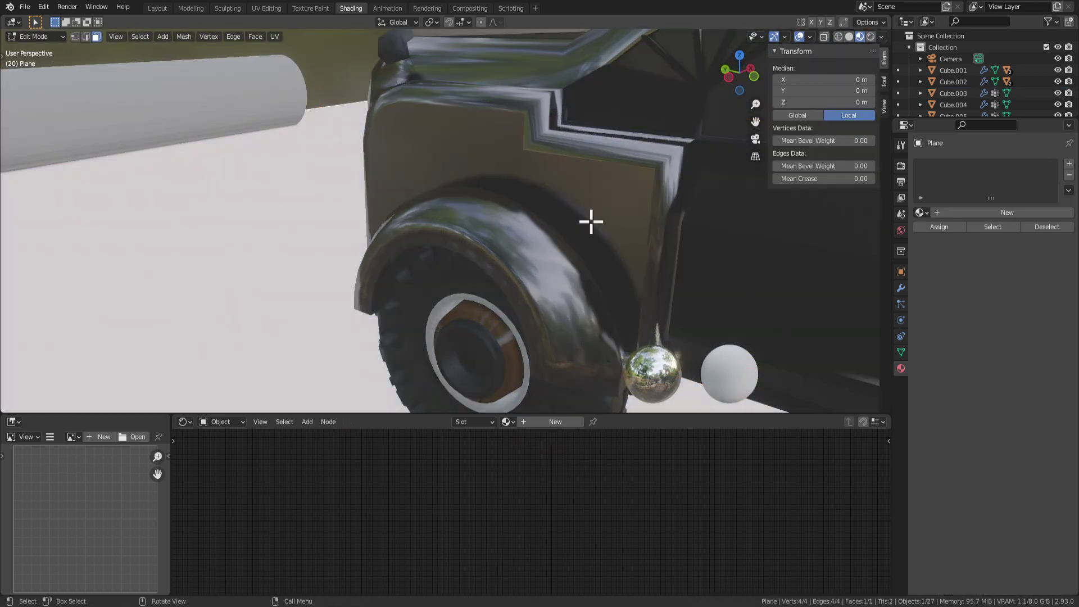
{"action": "key", "text": "Tab"}
Step: Reopen the truck body's mesh and delete the flat side panel face above the rear wheel arch with Only Faces
{"action": "left_click", "coordinate": [598, 233]}
{"action": "key", "text": "Tab"}
{"action": "left_click", "coordinate": [604, 243]}
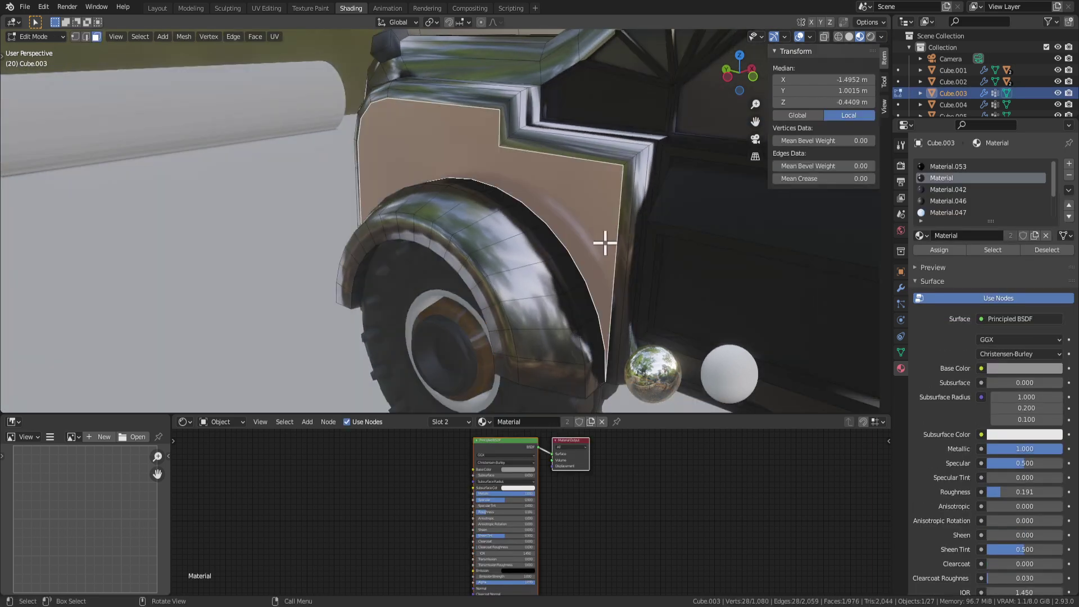
{"action": "scroll", "coordinate": [610, 349], "scroll_direction": "down", "scroll_amount": 1}
{"action": "scroll", "coordinate": [607, 347], "scroll_direction": "up", "scroll_amount": 4}
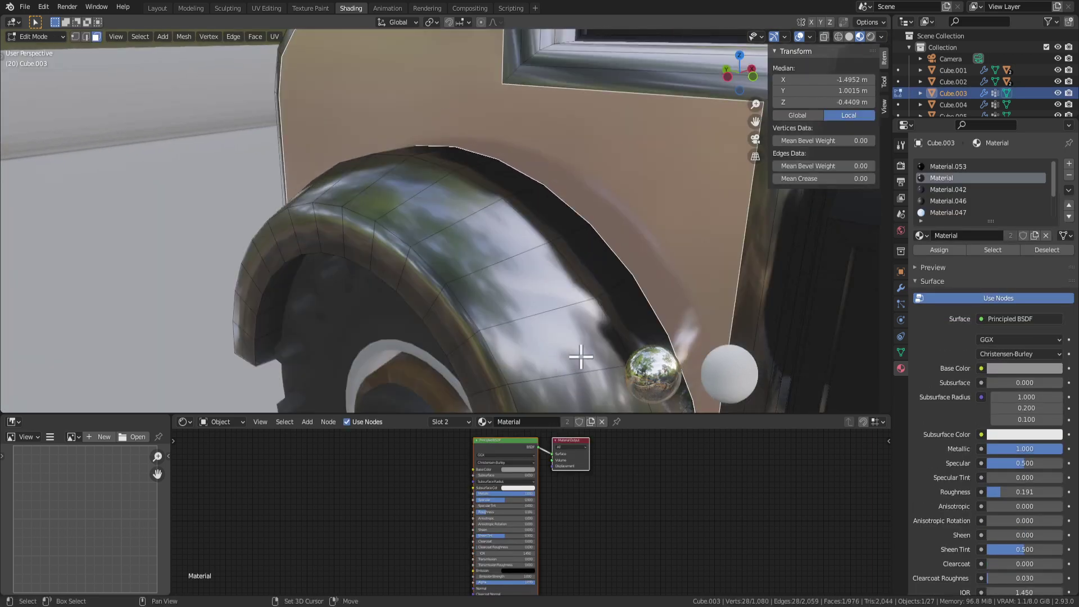
{"action": "middle_click_drag", "start_coordinate": [581, 359], "coordinate": [521, 280], "text": "shift"}
{"action": "scroll", "coordinate": [505, 278], "scroll_direction": "down", "scroll_amount": 6}
{"action": "key", "text": "x"}
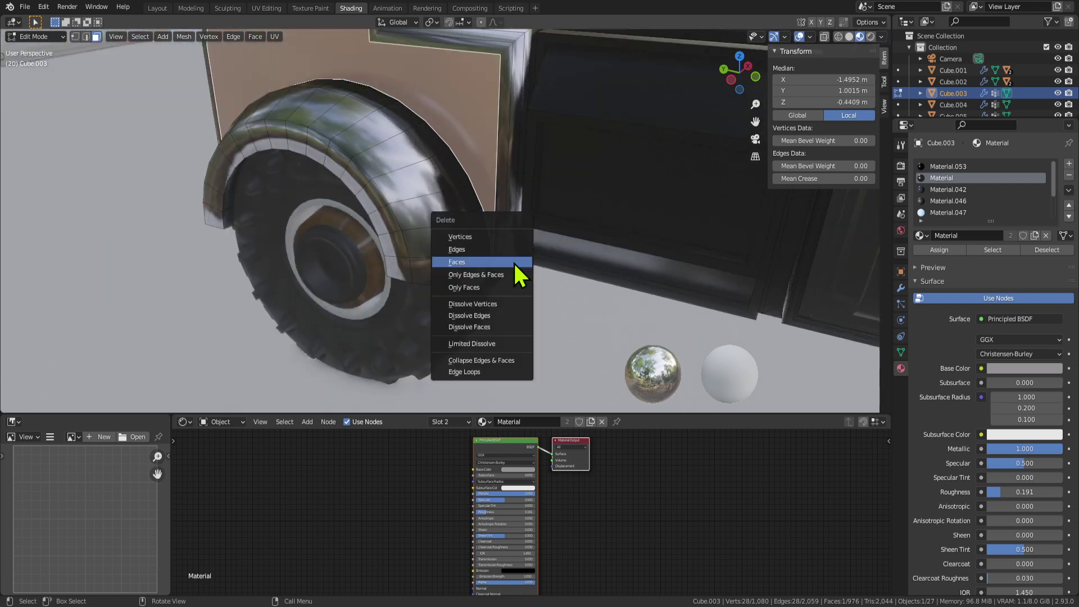
{"action": "left_click", "coordinate": [497, 284]}
Step: Subdivide the vertical edge of the opened side panel between the rear wheel arch and the rear door
{"action": "middle_click_drag", "start_coordinate": [477, 233], "coordinate": [537, 241]}
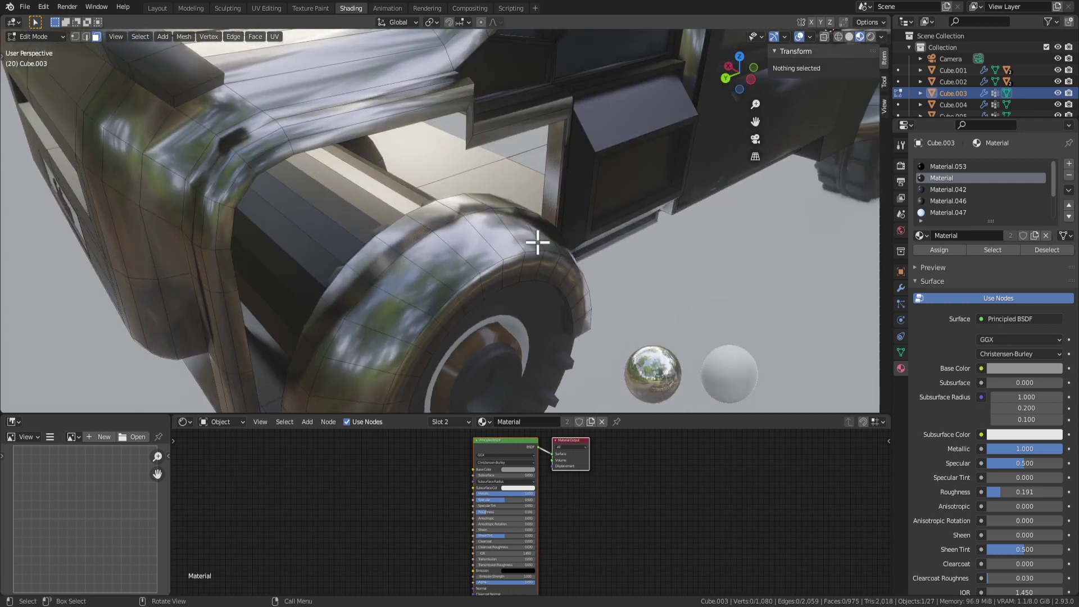
{"action": "key", "text": "1"}
{"action": "middle_click_drag", "start_coordinate": [473, 152], "coordinate": [426, 166]}
{"action": "middle_click_drag", "start_coordinate": [531, 216], "coordinate": [509, 254]}
{"action": "left_click", "coordinate": [536, 120]}
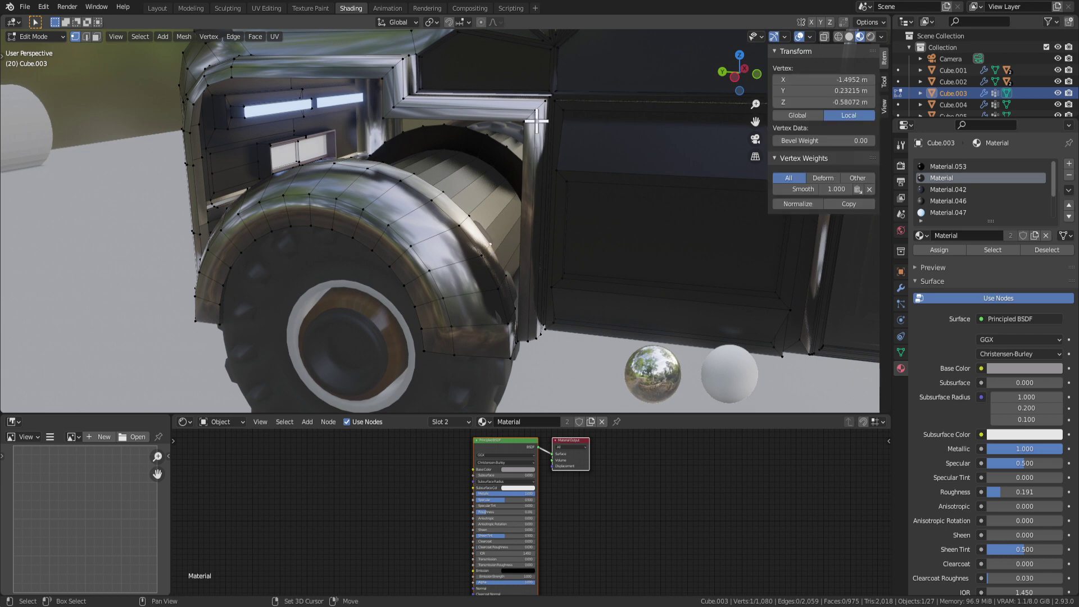
{"action": "middle_click_drag", "start_coordinate": [490, 191], "coordinate": [537, 279]}
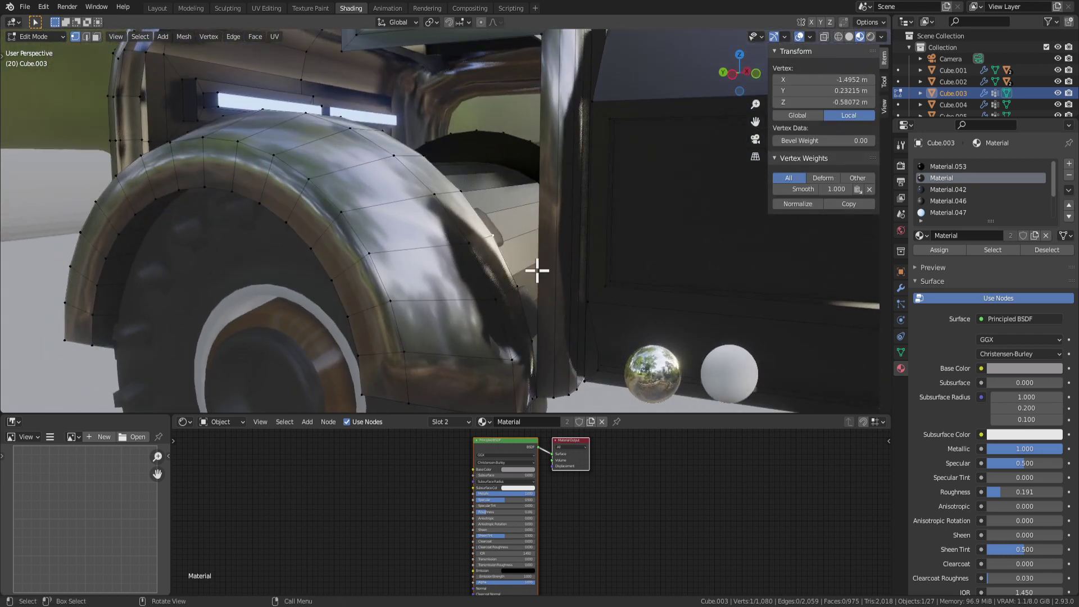
{"action": "key", "text": "2"}
{"action": "left_click", "coordinate": [538, 270]}
{"action": "scroll", "coordinate": [539, 318], "scroll_direction": "up", "scroll_amount": 5}
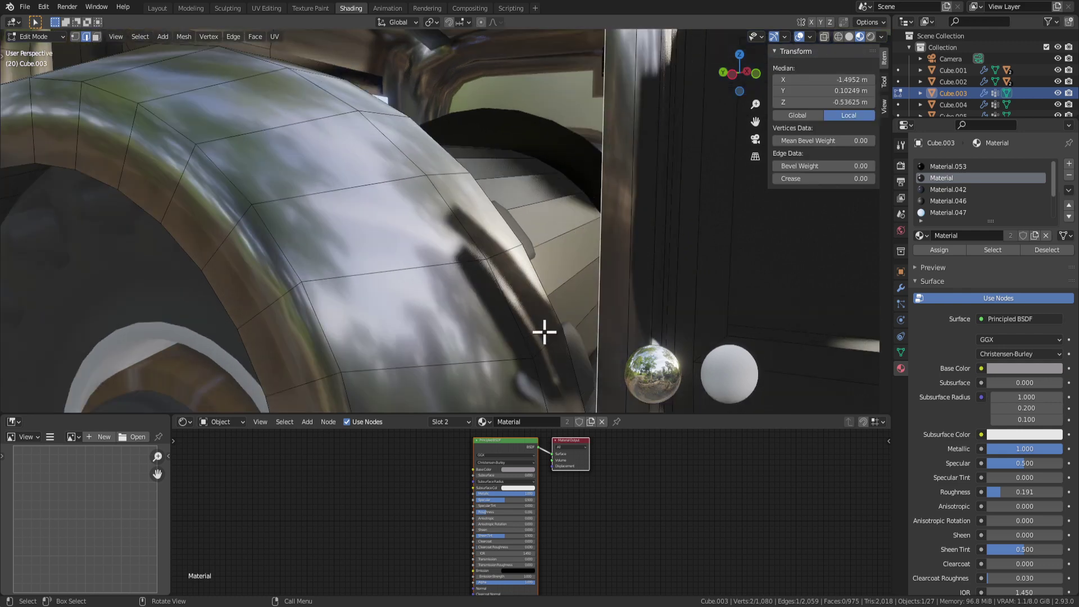
{"action": "right_click", "coordinate": [468, 241]}
{"action": "left_click", "coordinate": [466, 237]}
Step: Connect the wheel arch's rim vertex to the new vertex on the vertical edge beside the door
{"action": "key", "text": "1"}
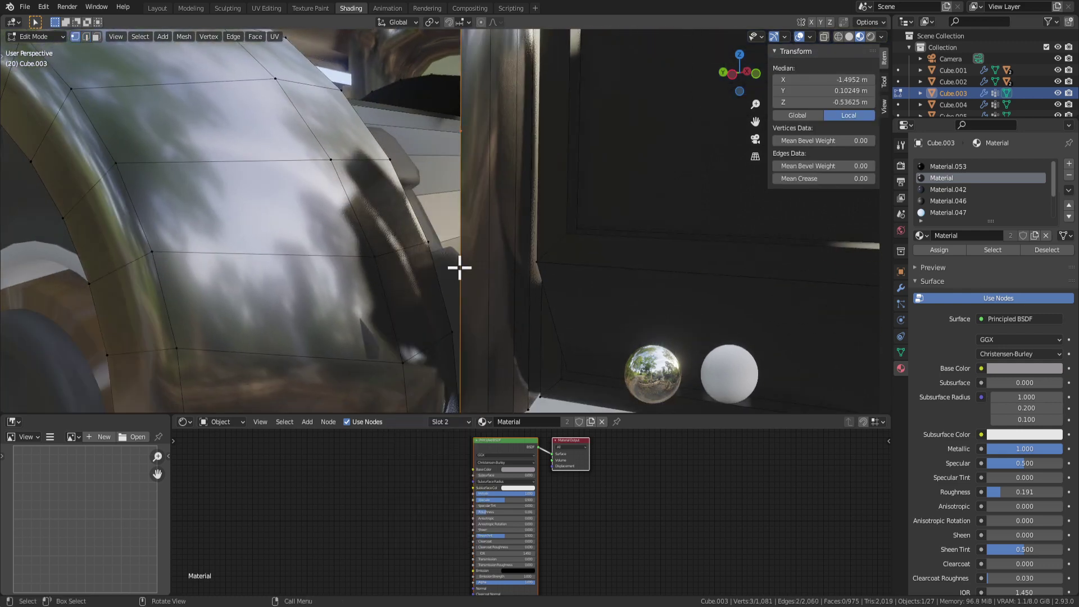
{"action": "left_click", "coordinate": [427, 248]}
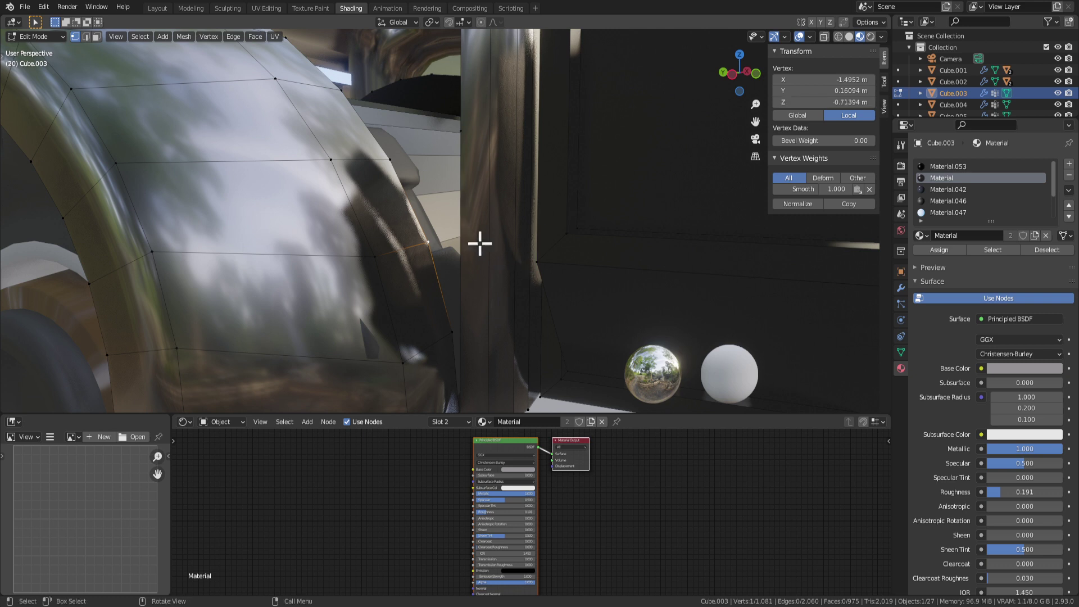
{"action": "left_click", "coordinate": [462, 122]}
{"action": "left_click", "coordinate": [489, 132]}
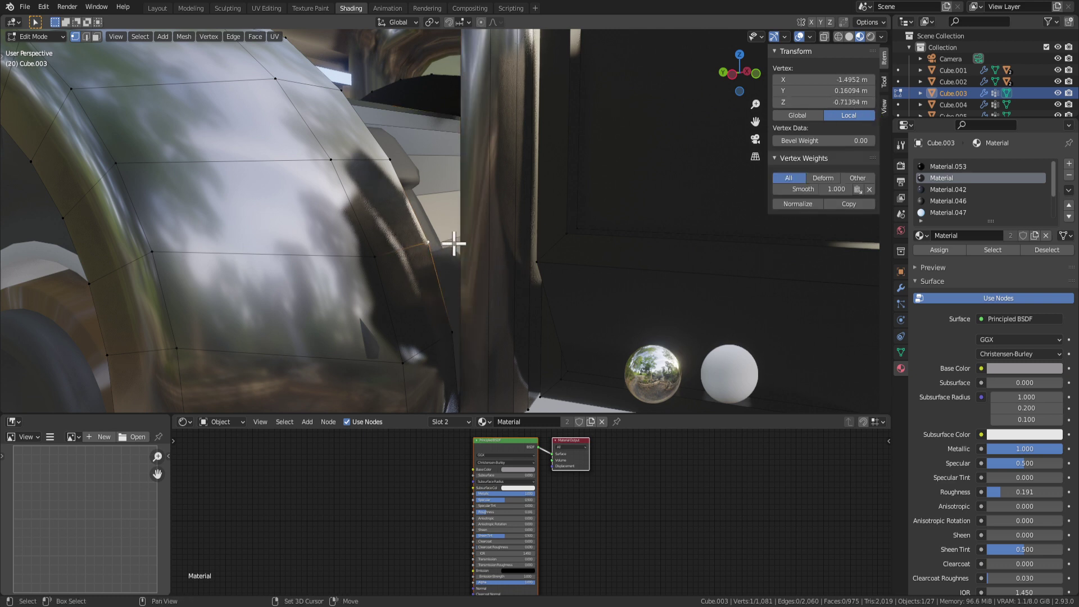
{"action": "left_click", "coordinate": [461, 243], "text": "shift"}
{"action": "key", "text": "f"}
Step: Subdivide the lower segment of the vertical edge beside the rear door
{"action": "middle_click_drag", "start_coordinate": [513, 289], "coordinate": [472, 304]}
{"action": "middle_click_drag", "start_coordinate": [487, 355], "coordinate": [449, 283], "text": "shift"}
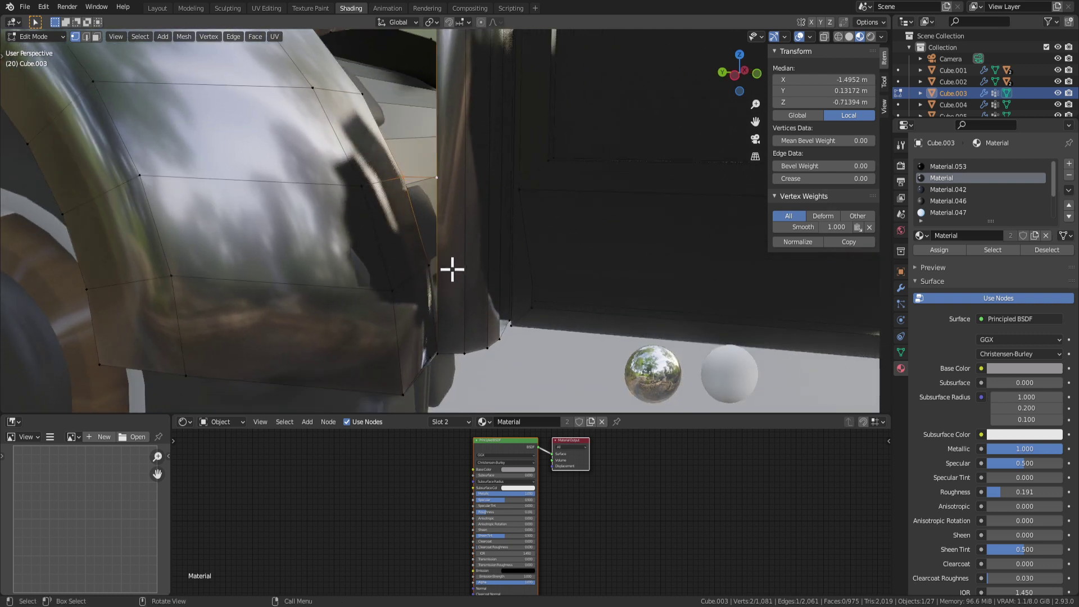
{"action": "right_click", "coordinate": [437, 260]}
{"action": "left_click", "coordinate": [439, 259]}
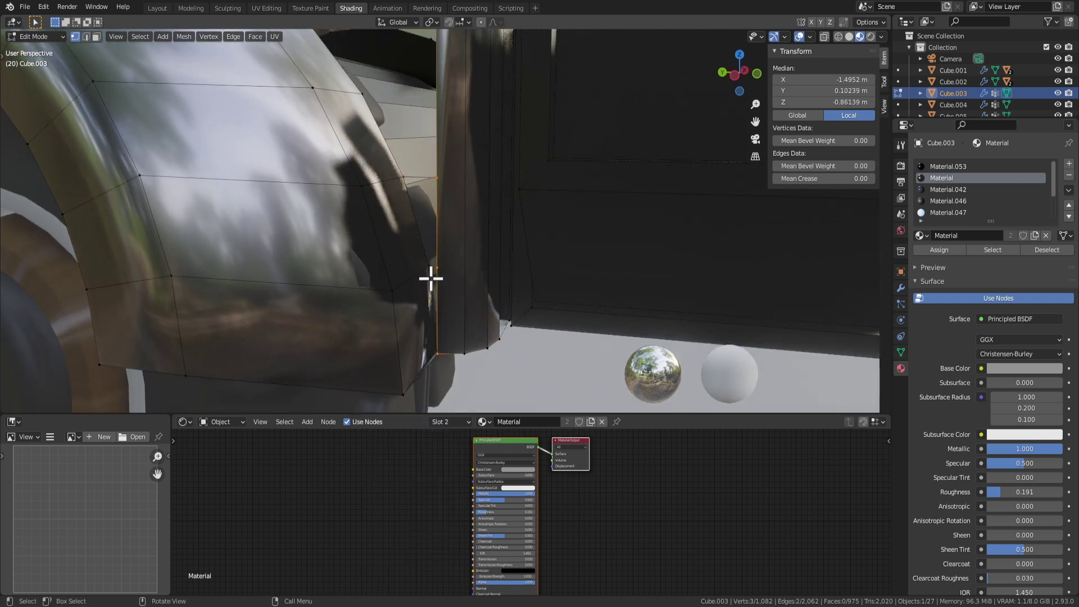
Step: Connect the new lower vertex on the vertical edge to the neighbouring lower vertex of the wheel arch rim
{"action": "left_click", "coordinate": [434, 266]}
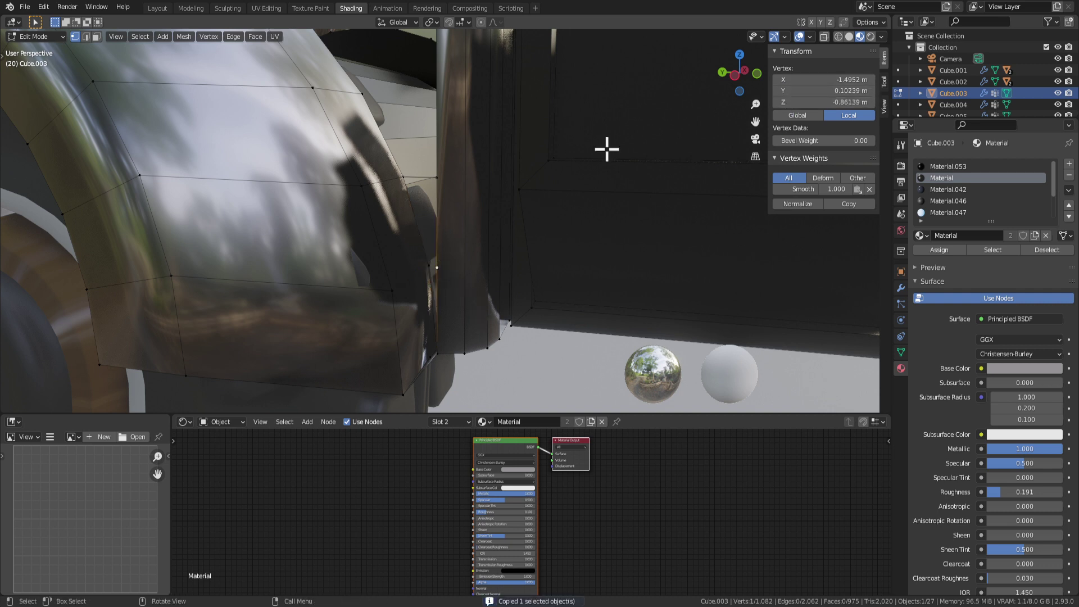
{"action": "left_click", "coordinate": [474, 310]}
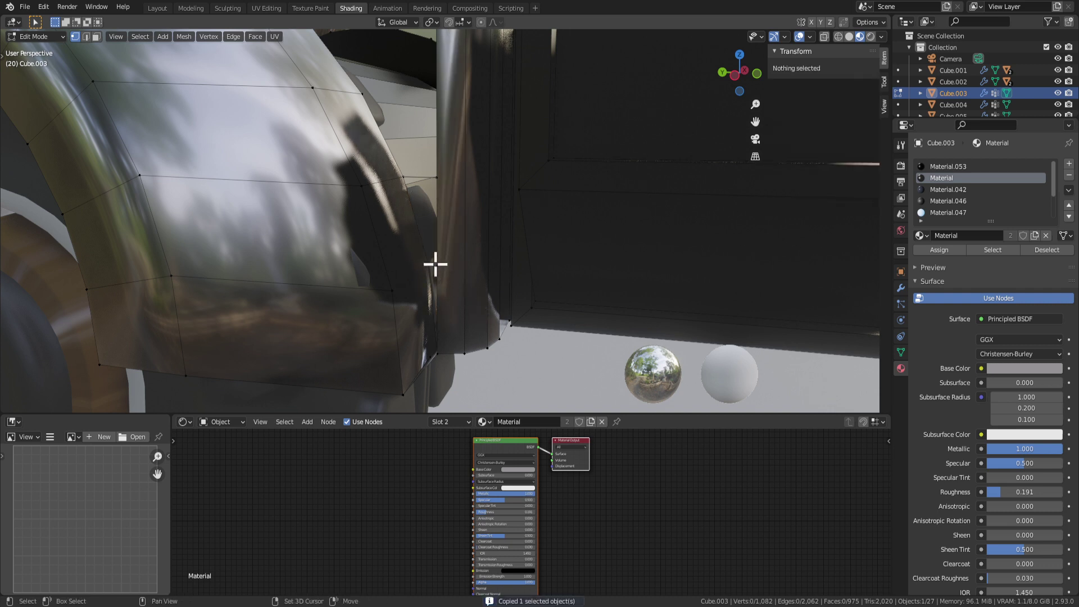
{"action": "left_click", "coordinate": [437, 265]}
{"action": "key", "text": "f"}
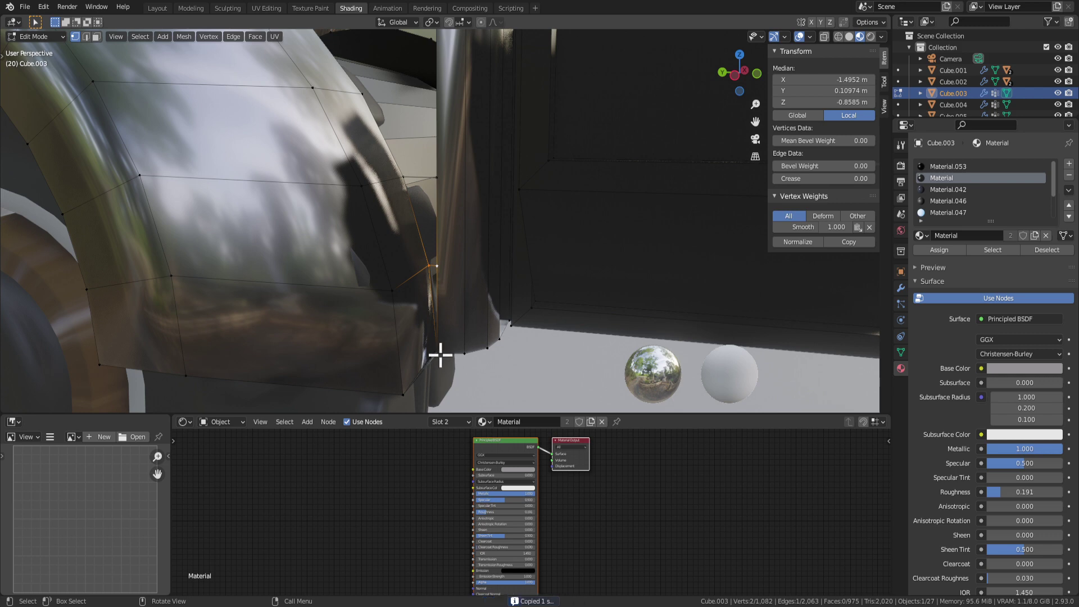
Step: Reposition the panel's lower corner vertex where the wheel arch meets the vertical edge beside the rear door
{"action": "scroll", "coordinate": [440, 353], "scroll_direction": "up", "scroll_amount": 10}
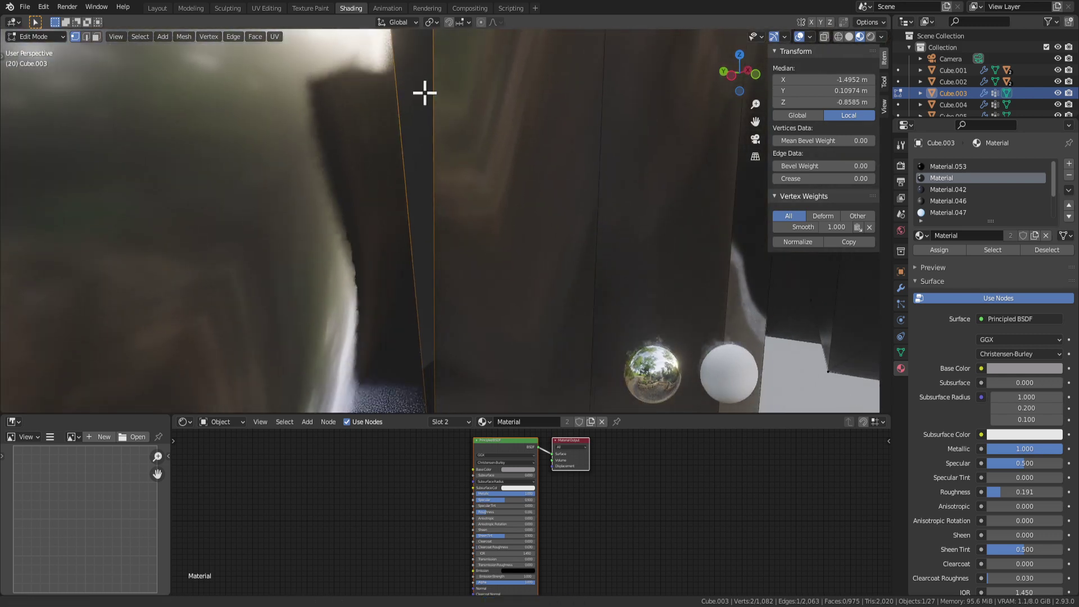
{"action": "scroll", "coordinate": [430, 253], "scroll_direction": "down", "scroll_amount": 3}
{"action": "left_click", "coordinate": [439, 362]}
{"action": "middle_click_drag", "start_coordinate": [460, 381], "coordinate": [486, 341]}
{"action": "key", "text": "g"}
{"action": "right_click", "coordinate": [534, 315]}
{"action": "middle_click_drag", "start_coordinate": [534, 315], "coordinate": [512, 355]}
{"action": "key", "text": "g"}
{"action": "left_click", "coordinate": [541, 321]}
Step: Merge all vertices of the body mesh by distance
{"action": "key", "text": "a"}
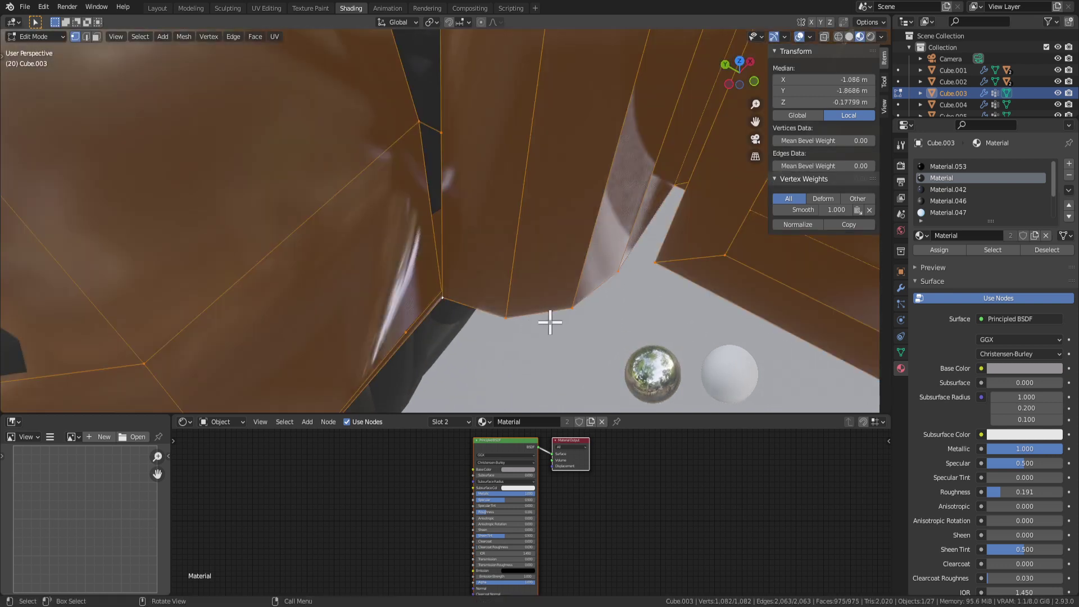
{"action": "key", "text": "m"}
{"action": "left_click", "coordinate": [548, 395]}
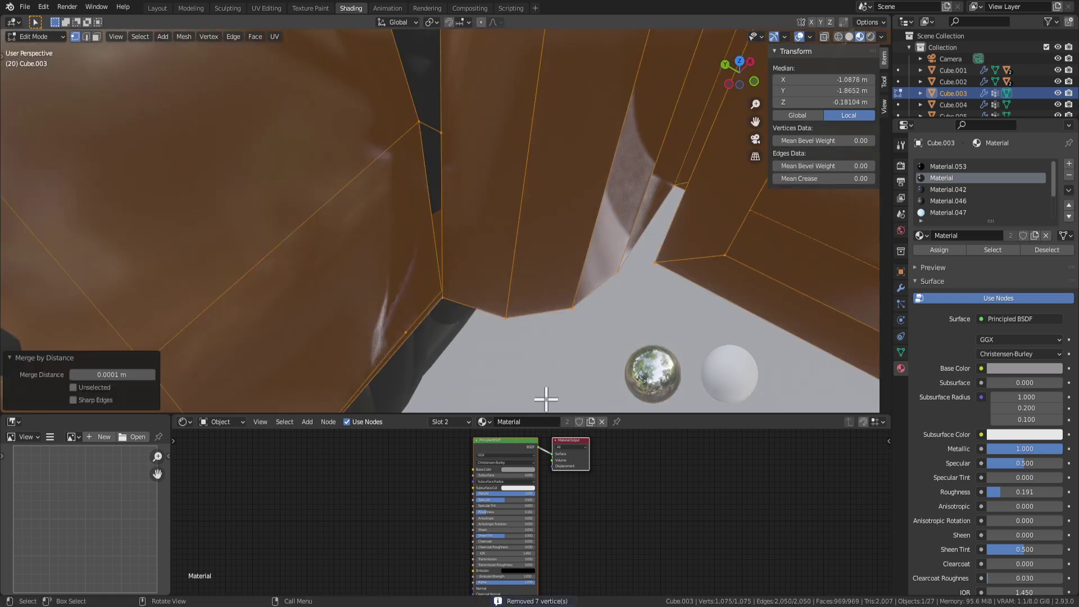
{"action": "middle_click_drag", "start_coordinate": [546, 409], "coordinate": [411, 284]}
{"action": "left_click", "coordinate": [424, 284]}
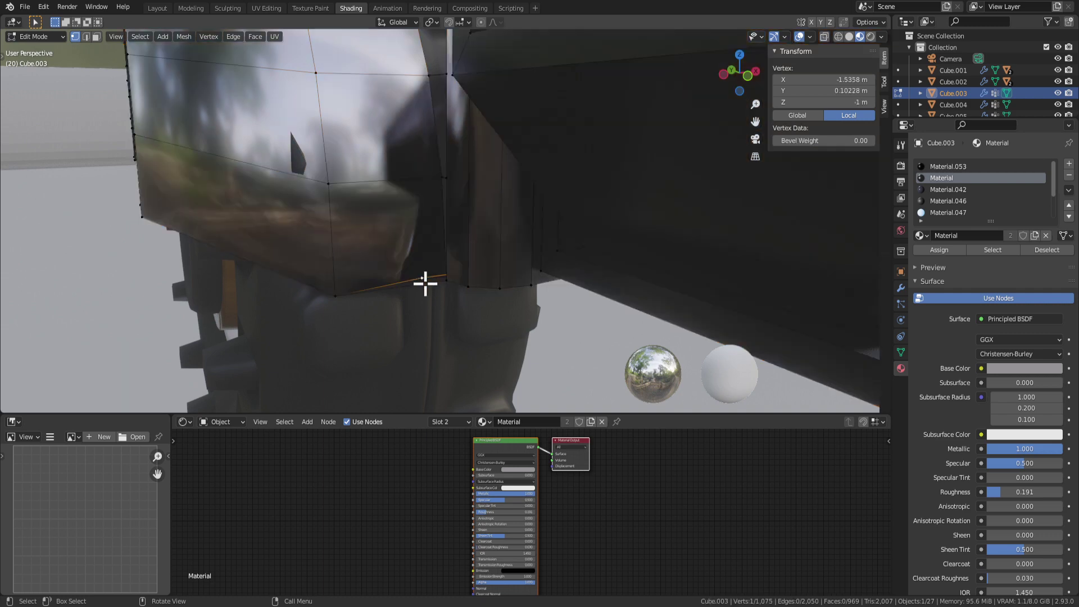
{"action": "key", "text": "g"}
{"action": "middle_click_drag", "start_coordinate": [370, 240], "coordinate": [424, 229]}
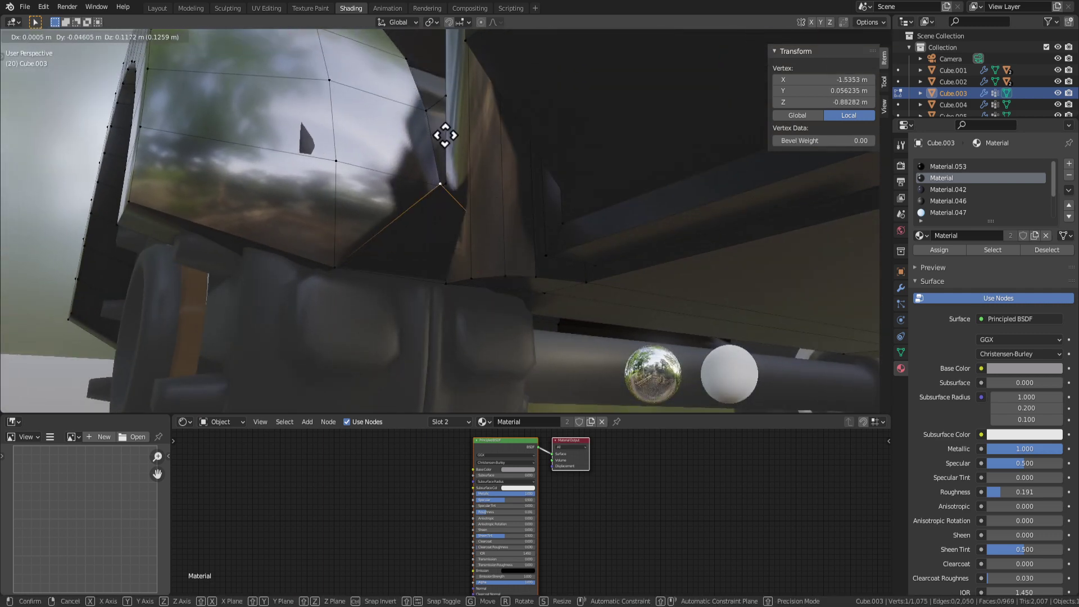
{"action": "left_click", "coordinate": [441, 286]}
{"action": "middle_click_drag", "start_coordinate": [440, 286], "coordinate": [482, 306]}
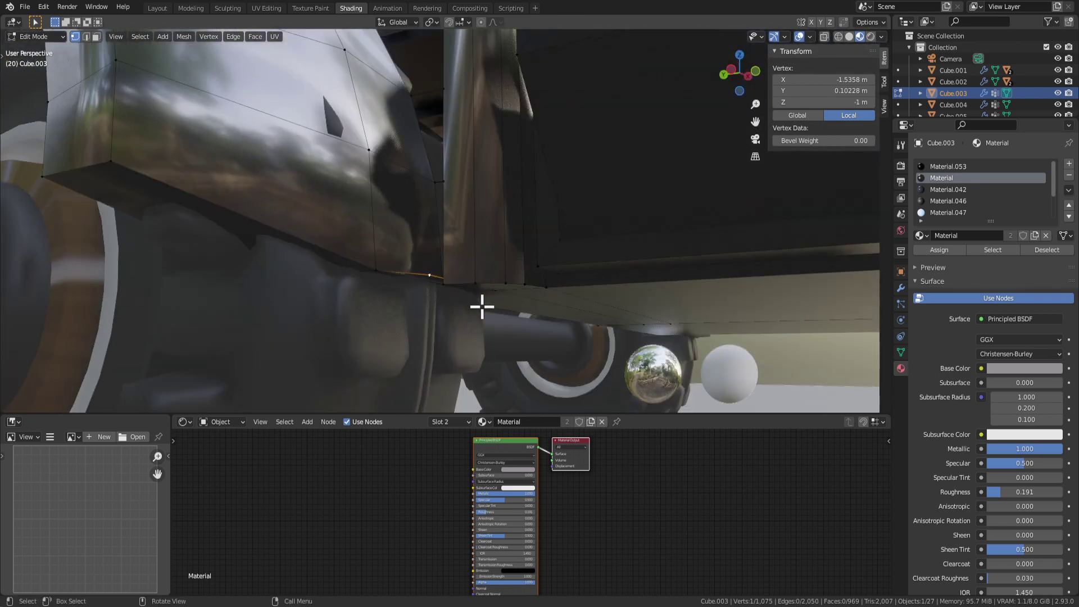
Step: Hide the rear wheel that obstructs the arch and resume editing the body mesh
{"action": "key", "text": "Tab"}
{"action": "left_click", "coordinate": [391, 378]}
{"action": "middle_click_drag", "start_coordinate": [391, 375], "coordinate": [343, 291]}
{"action": "left_click", "coordinate": [445, 230]}
{"action": "key", "text": "Tab"}
Step: Shift the bottom-edge vertex between the wheel arch and the rear door along Z, and delete it
{"action": "key", "text": "g"}
{"action": "left_click", "coordinate": [426, 294]}
{"action": "key", "text": "g"}
{"action": "key", "text": "z"}
{"action": "left_click", "coordinate": [443, 252]}
{"action": "key", "text": "x"}
{"action": "left_click", "coordinate": [433, 233]}
Step: Try to dissolve the extra vertices along the inner bottom edge of the underside opening
{"action": "left_click", "coordinate": [313, 281]}
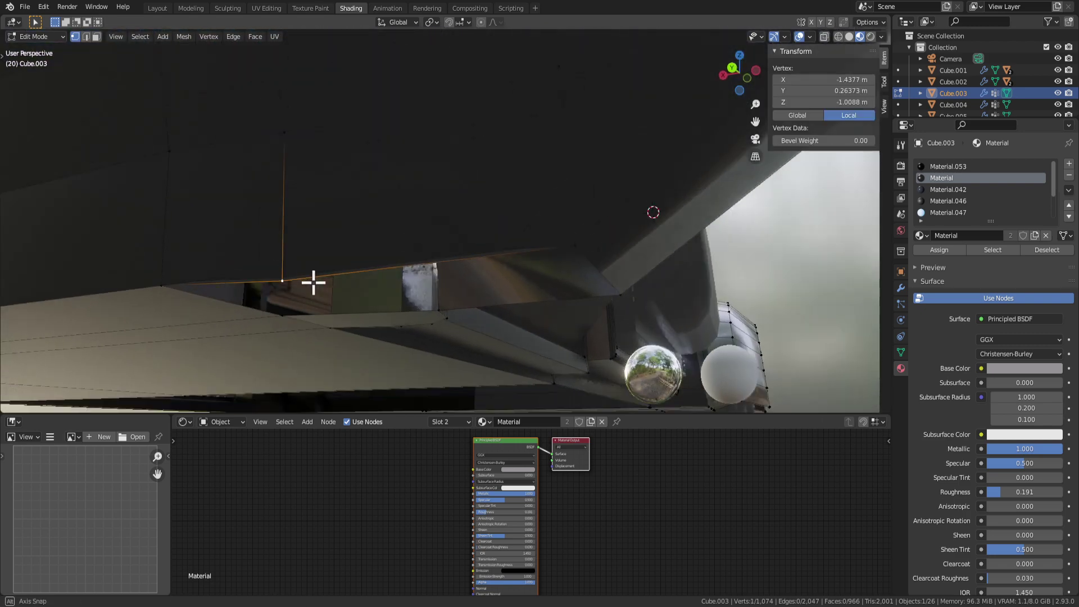
{"action": "key", "text": "KP_Decimal"}
{"action": "key", "text": "g"}
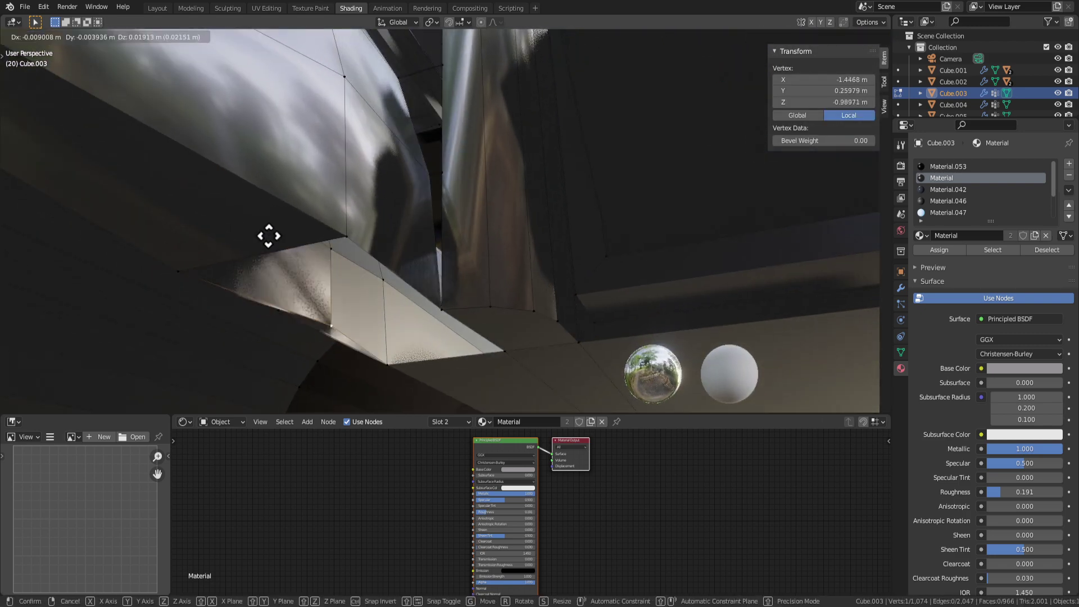
{"action": "key", "text": "Escape"}
{"action": "middle_click_drag", "start_coordinate": [308, 286], "coordinate": [426, 353]}
{"action": "key", "text": "x"}
{"action": "left_click", "coordinate": [432, 333]}
{"action": "left_click", "coordinate": [292, 313]}
{"action": "key", "text": "x"}
{"action": "left_click", "coordinate": [422, 421]}
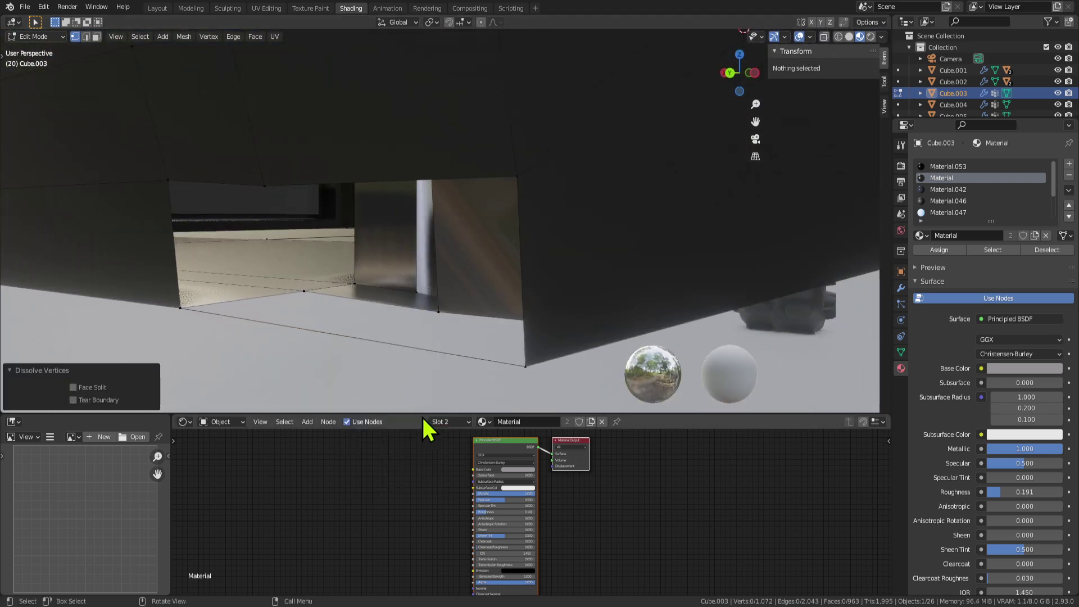
Step: Undo the latest vertex removals around the underside opening
{"action": "middle_click_drag", "start_coordinate": [421, 417], "coordinate": [489, 154]}
{"action": "left_click", "coordinate": [341, 125]}
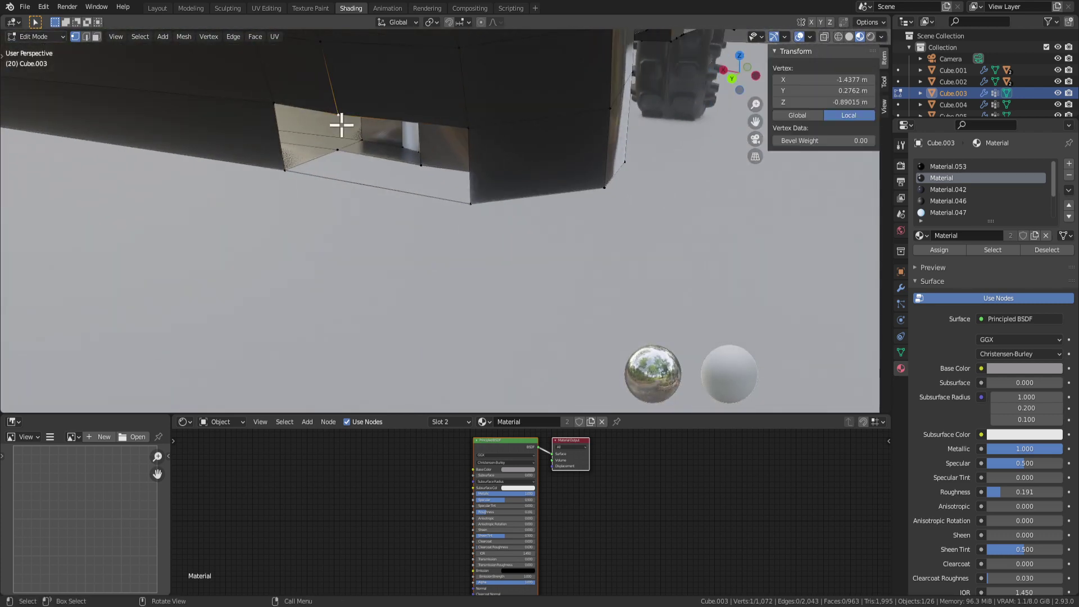
{"action": "middle_click_drag", "start_coordinate": [320, 140], "coordinate": [415, 225]}
{"action": "key", "text": "ctrl+z"}
{"action": "key", "text": "ctrl+z"}
{"action": "key", "text": "ctrl+z"}
{"action": "key", "text": "ctrl+z"}
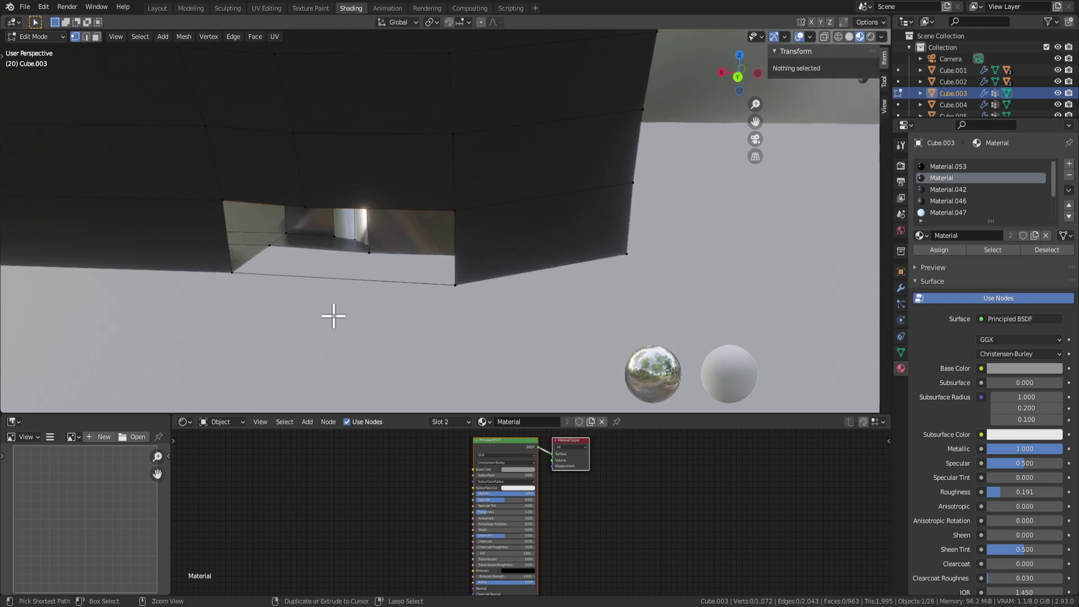
Step: Dissolve the extra vertex at the underside opening between the wheel arch and the rear door
{"action": "key", "text": "x"}
{"action": "left_click", "coordinate": [384, 300]}
{"action": "middle_click_drag", "start_coordinate": [385, 320], "coordinate": [234, 298]}
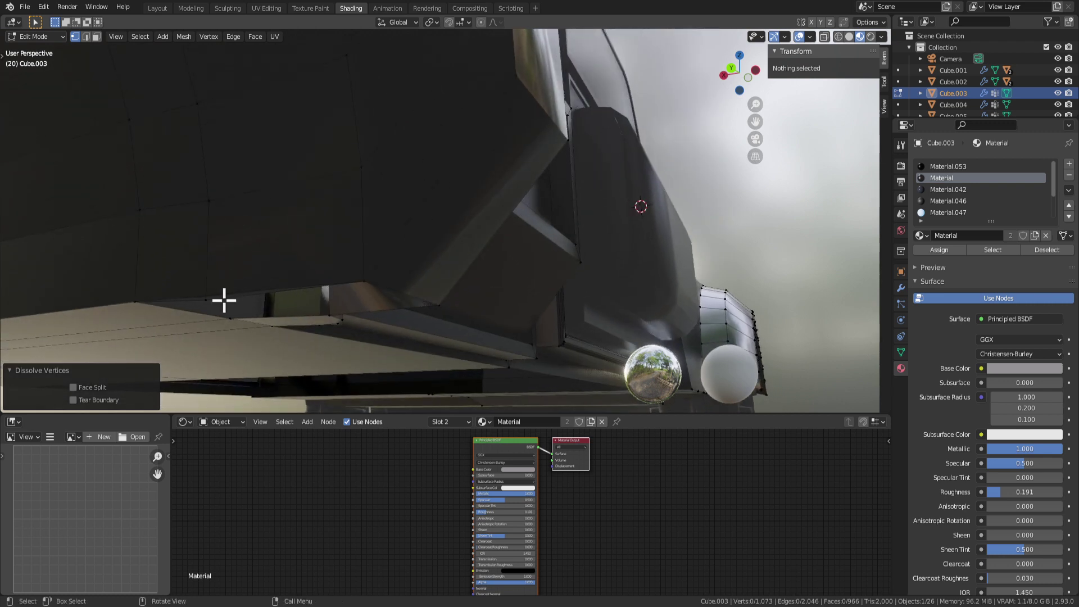
Step: Set the inner bottom-edge vertex's local Z to -1 m so it lines up with the neighbouring vertex
{"action": "left_click", "coordinate": [237, 309]}
{"action": "middle_click_drag", "start_coordinate": [301, 277], "coordinate": [338, 257]}
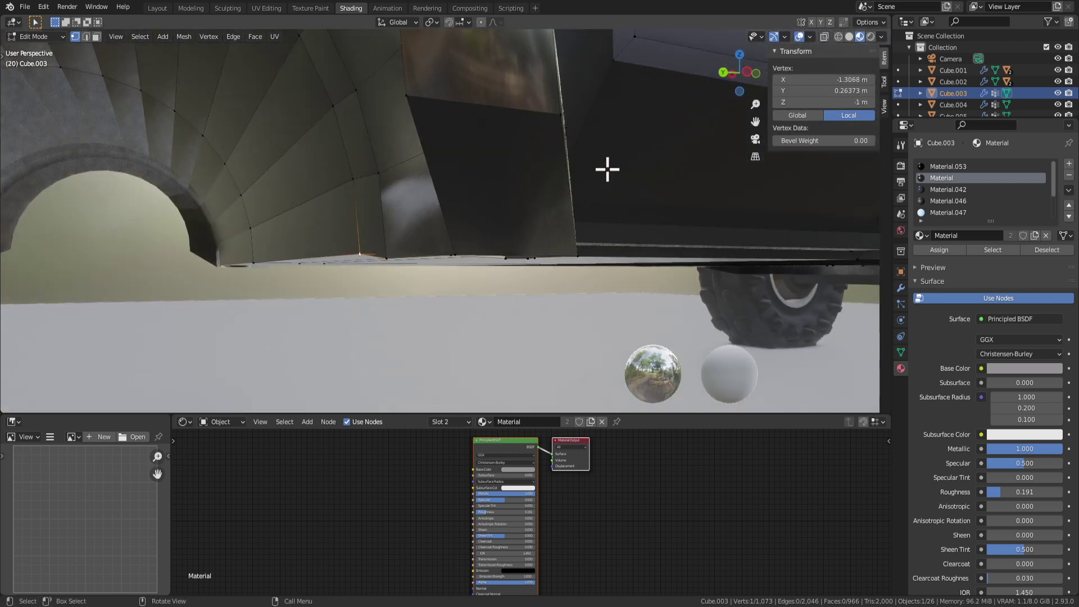
{"action": "middle_click_drag", "start_coordinate": [420, 273], "coordinate": [486, 276]}
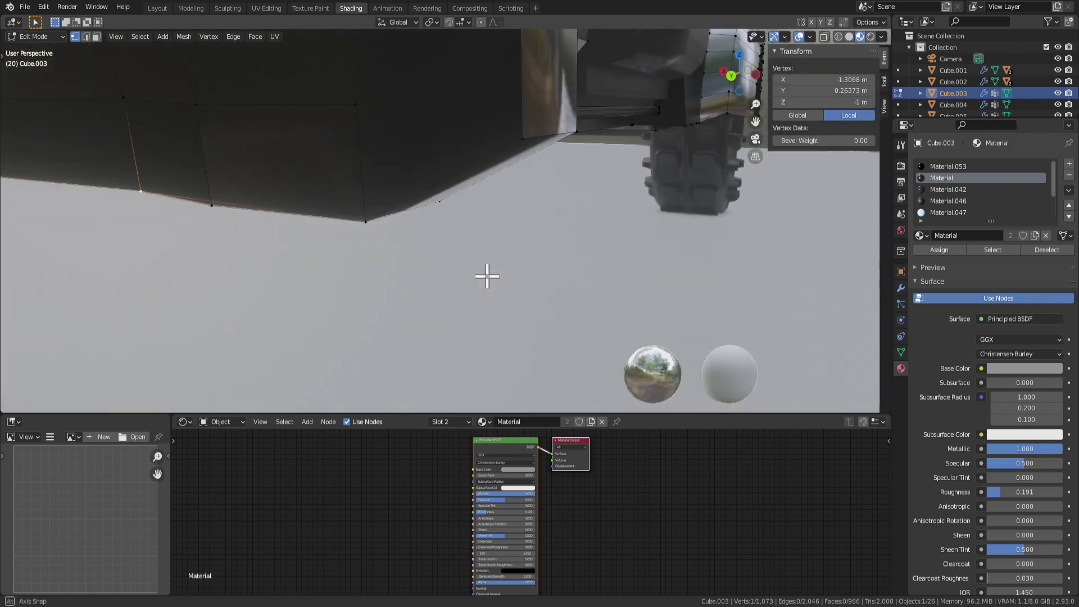
{"action": "key", "text": "alt+a"}
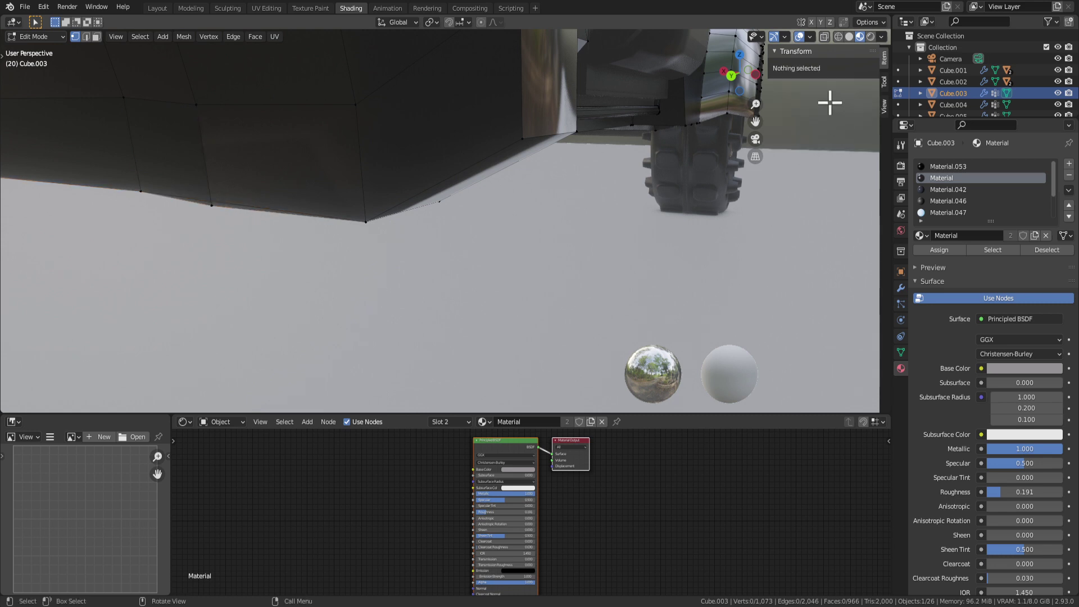
{"action": "left_click", "coordinate": [222, 207]}
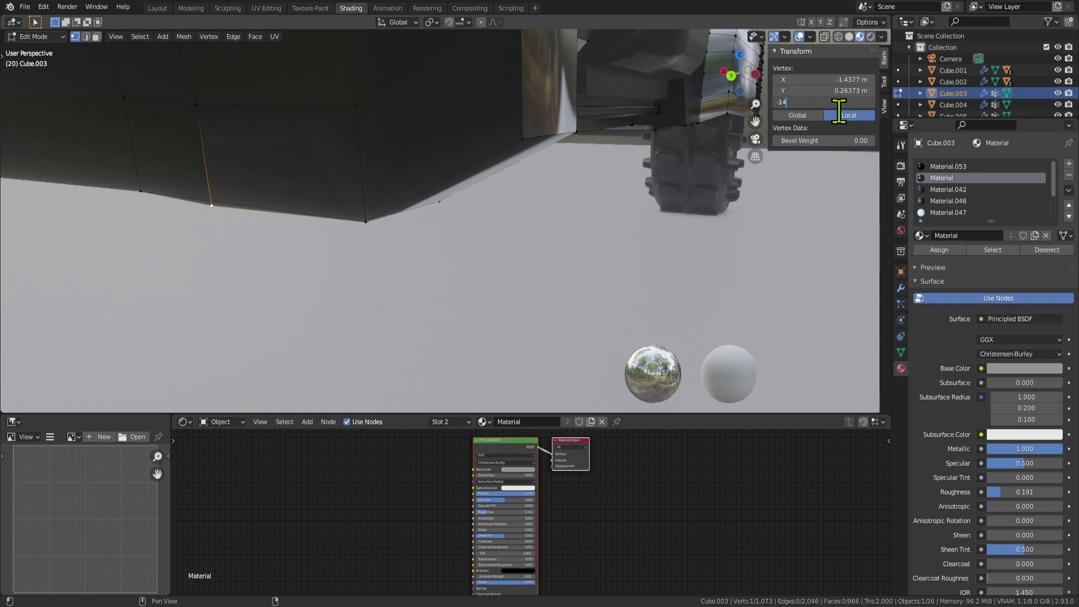
{"action": "key", "text": "Return"}
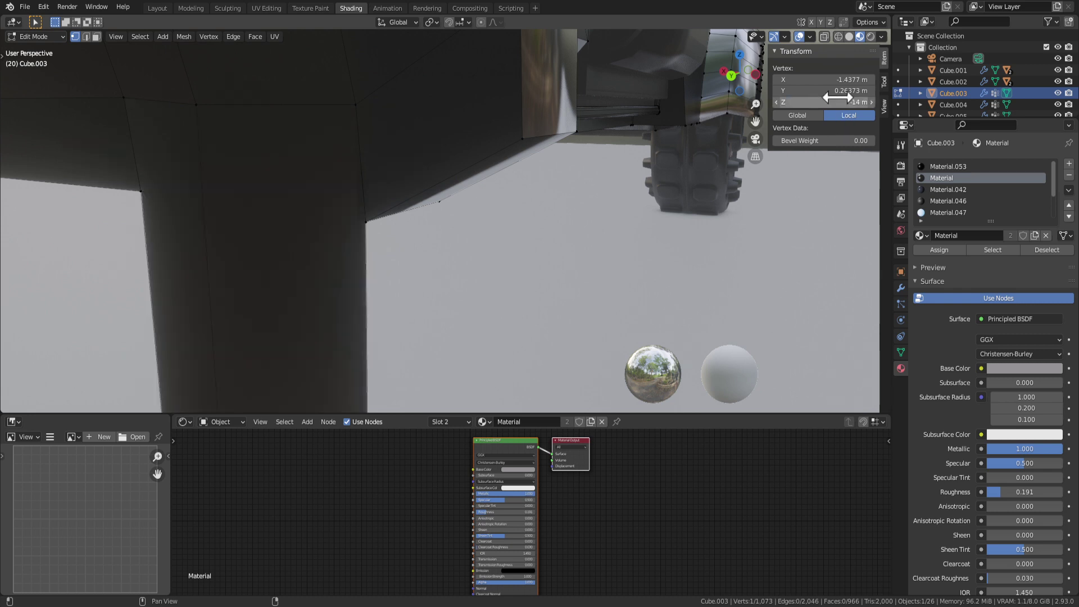
{"action": "left_click", "coordinate": [782, 102]}
{"action": "key", "text": "Return"}
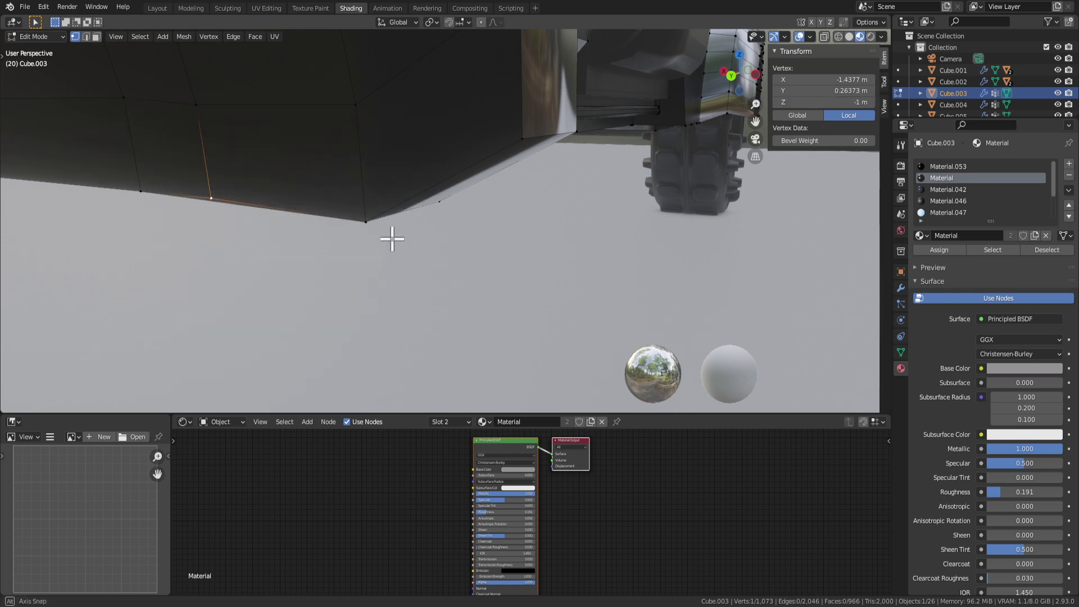
Step: Fill the inner part of the underside opening with a face next to the door panel's bottom corner
{"action": "middle_click_drag", "start_coordinate": [392, 239], "coordinate": [334, 213]}
{"action": "middle_click_drag", "start_coordinate": [511, 291], "coordinate": [437, 290]}
{"action": "mouse_move", "coordinate": [575, 290]}
{"action": "middle_mouse_down"}
{"action": "mouse_move", "coordinate": [561, 305]}
{"action": "mouse_move", "coordinate": [706, 169]}
{"action": "mouse_move", "coordinate": [607, 298]}
{"action": "mouse_move", "coordinate": [629, 269]}
{"action": "mouse_move", "coordinate": [491, 344]}
{"action": "mouse_move", "coordinate": [476, 330]}
{"action": "mouse_move", "coordinate": [737, 299]}
{"action": "mouse_move", "coordinate": [602, 270]}
{"action": "mouse_move", "coordinate": [663, 313]}
{"action": "mouse_move", "coordinate": [629, 282]}
{"action": "mouse_move", "coordinate": [577, 304]}
{"action": "middle_mouse_up"}
{"action": "left_click", "coordinate": [607, 299]}
{"action": "left_click", "coordinate": [583, 261], "text": "shift"}
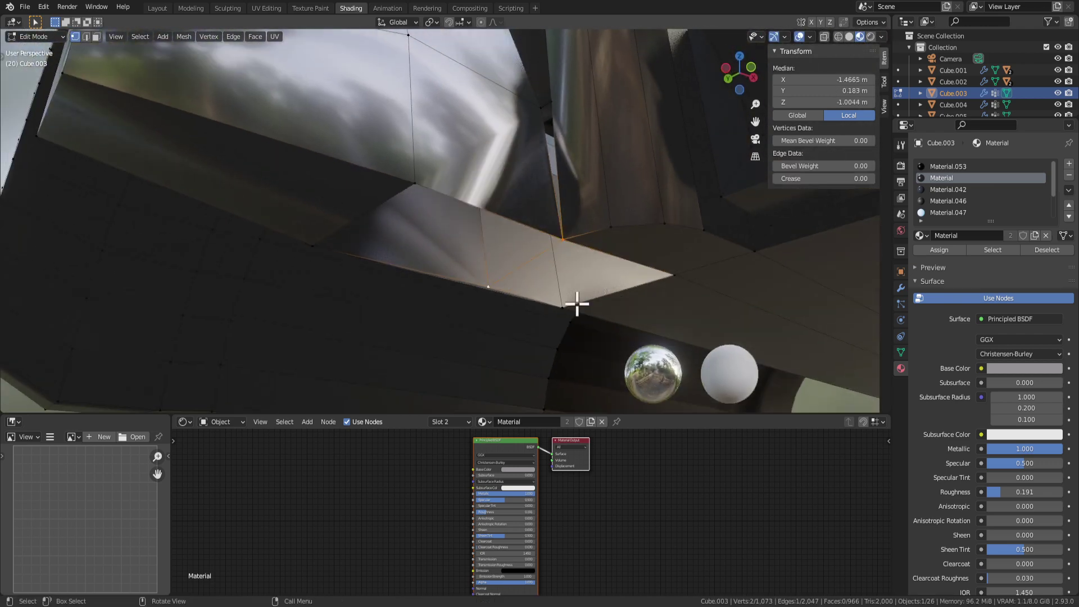
{"action": "left_click", "coordinate": [673, 274], "text": "shift"}
{"action": "key", "text": "f"}
Step: Fill the outer part of the underside opening with a face below the wheel arch panel
{"action": "left_click", "coordinate": [488, 287]}
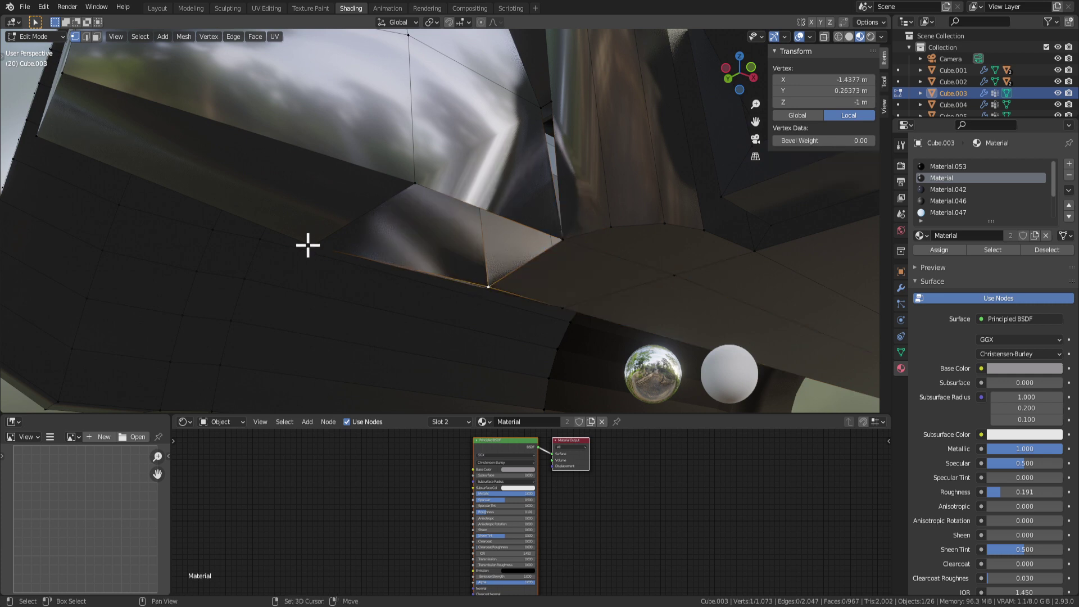
{"action": "left_click", "coordinate": [313, 245], "text": "shift"}
{"action": "left_click", "coordinate": [414, 182], "text": "shift"}
{"action": "key", "text": "f"}
{"action": "middle_click_drag", "start_coordinate": [561, 249], "coordinate": [409, 332]}
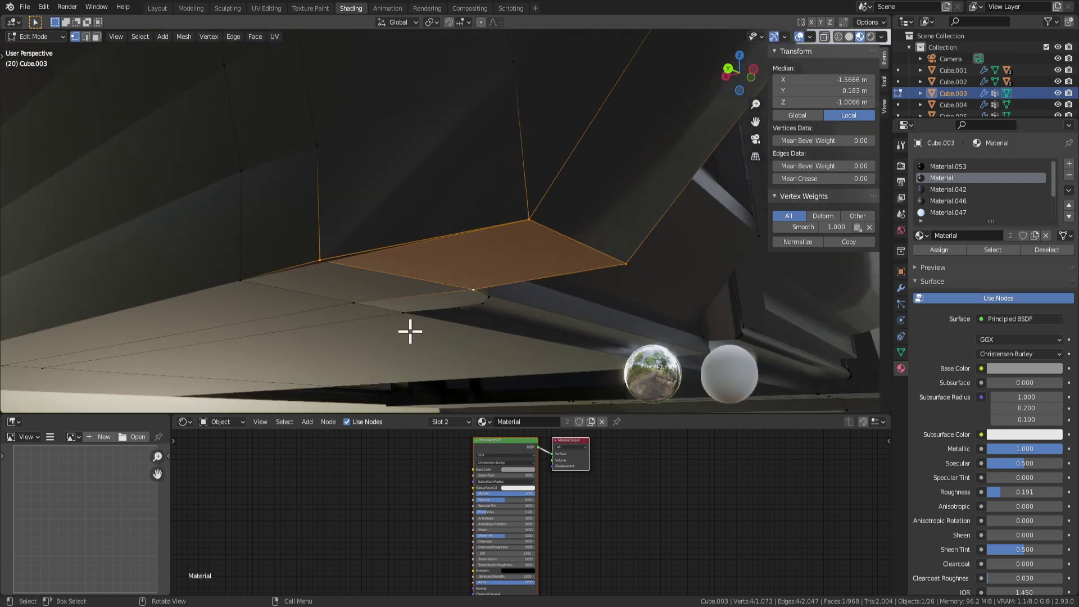
{"action": "left_click", "coordinate": [329, 259]}
{"action": "middle_click_drag", "start_coordinate": [330, 259], "coordinate": [352, 219]}
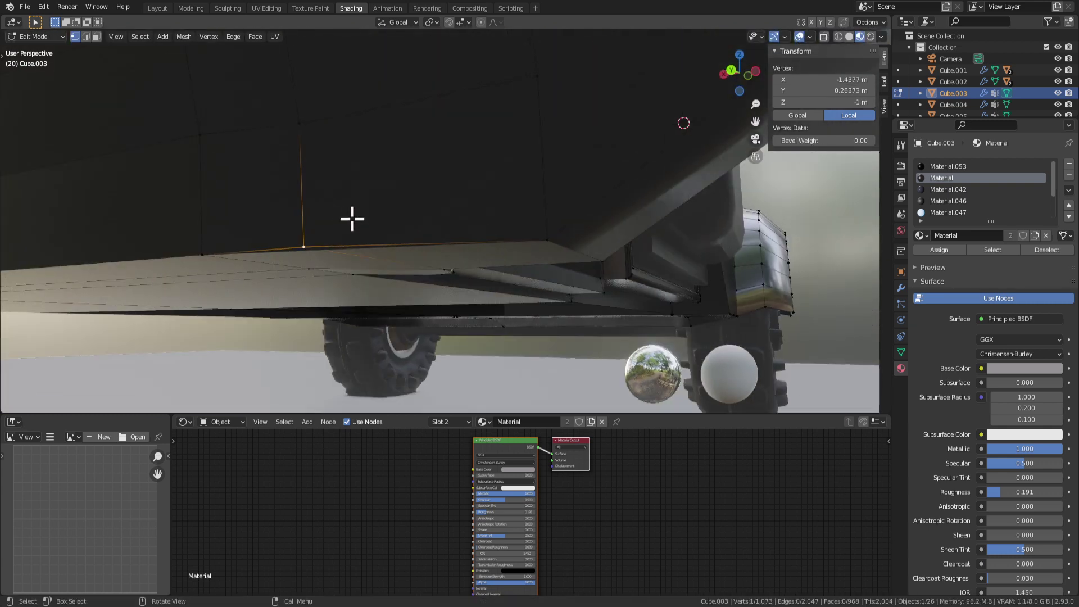
{"action": "key", "text": "x"}
{"action": "key", "text": "Escape"}
Step: Subdivide the bottom edge along the inner side of the outer underside face with one cut
{"action": "middle_click_drag", "start_coordinate": [260, 229], "coordinate": [281, 156]}
{"action": "key", "text": "2"}
{"action": "left_click", "coordinate": [279, 173]}
{"action": "left_click", "coordinate": [280, 175]}
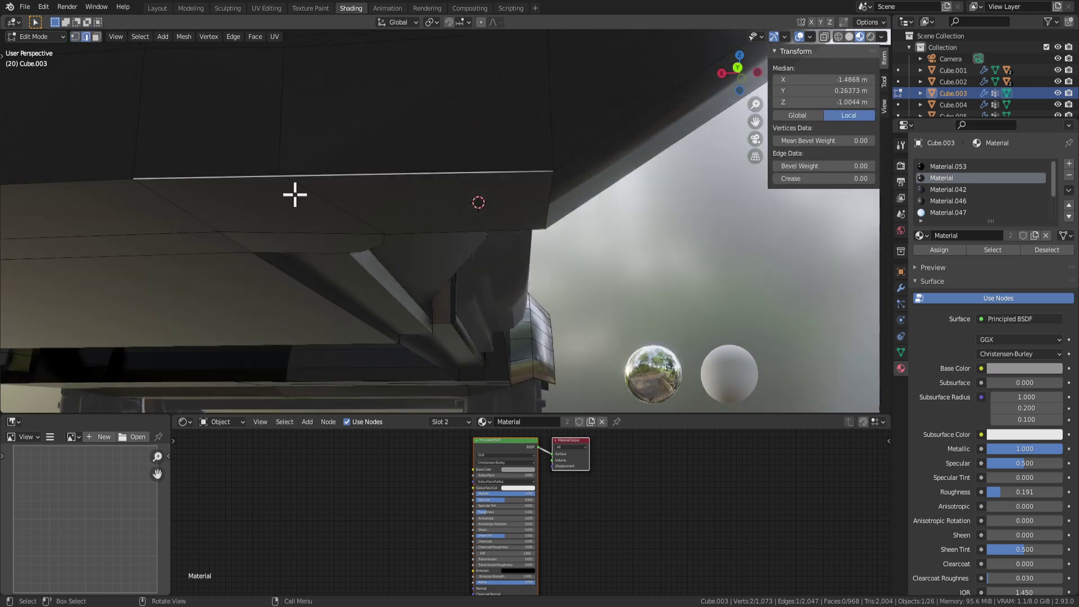
{"action": "right_click", "coordinate": [291, 167]}
{"action": "left_click", "coordinate": [294, 167]}
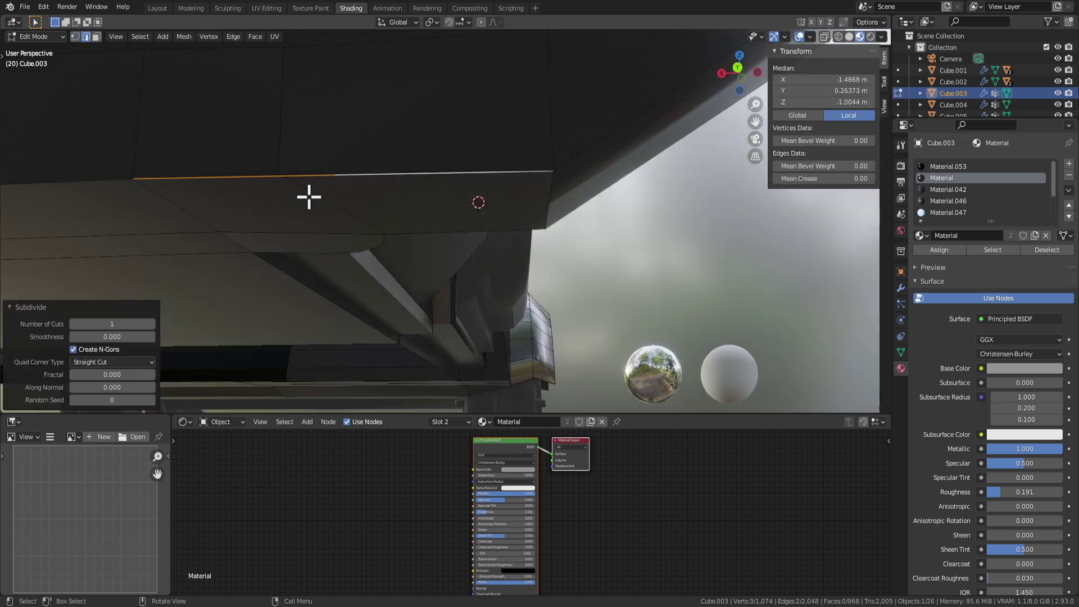
Step: Snap the new midpoint vertex onto the bottom vertex of the adjacent vertical edge, using Selection to Active
{"action": "left_click", "coordinate": [336, 175]}
{"action": "scroll", "coordinate": [361, 187], "scroll_direction": "up", "scroll_amount": 5}
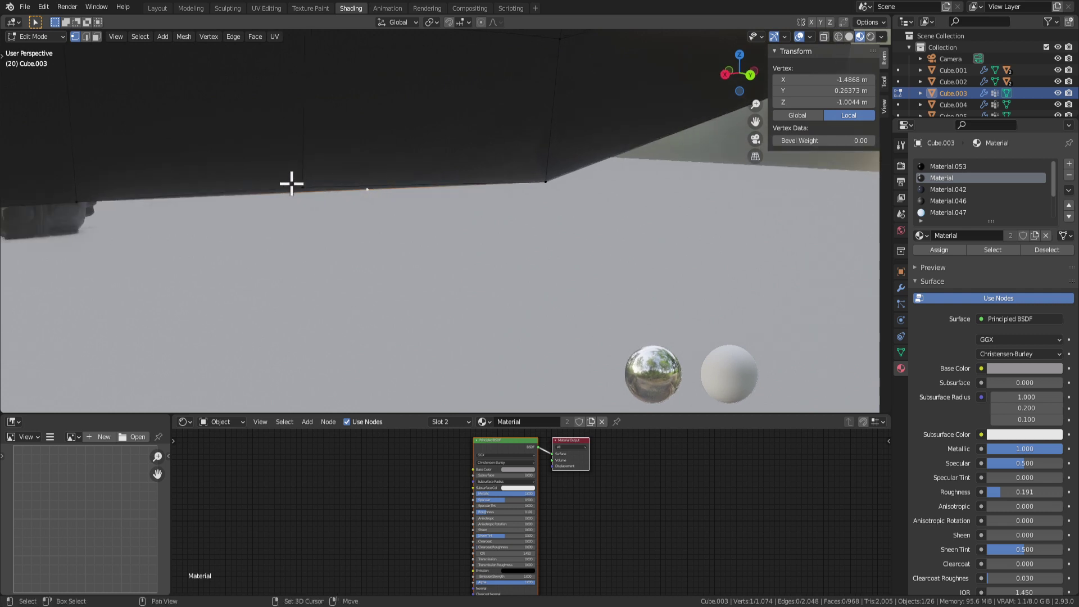
{"action": "right_click", "coordinate": [302, 184]}
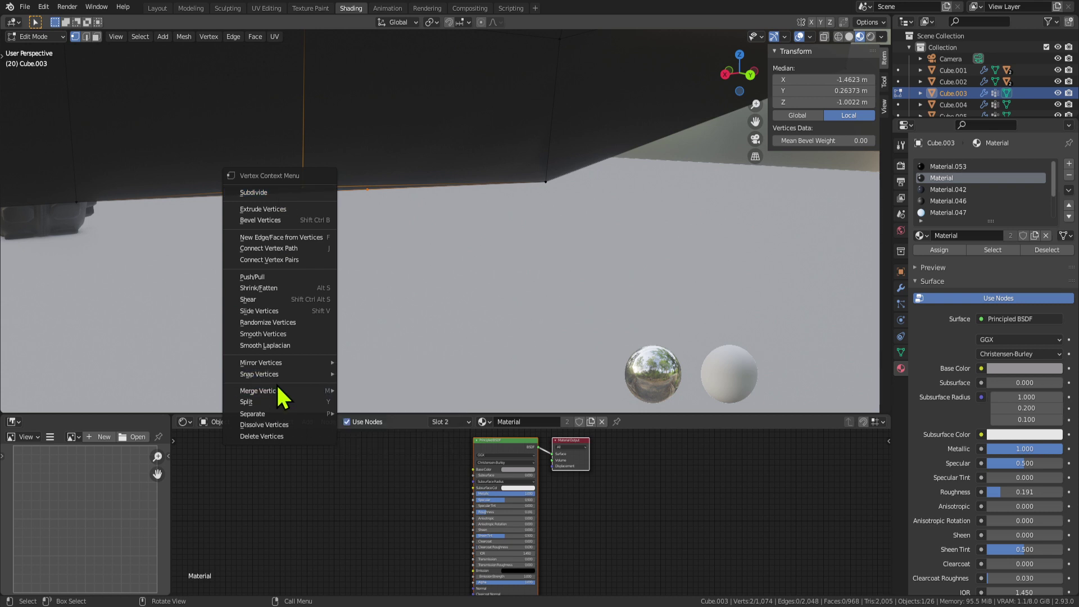
{"action": "mouse_move", "coordinate": [278, 371]}
{"action": "left_click", "coordinate": [380, 408]}
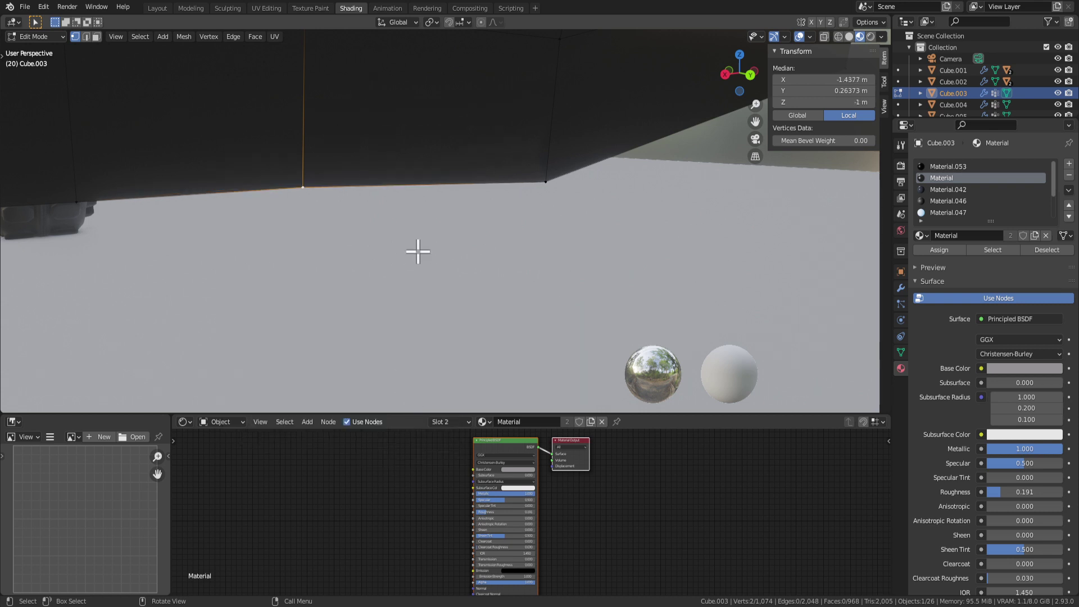
{"action": "middle_click_drag", "start_coordinate": [489, 200], "coordinate": [366, 162]}
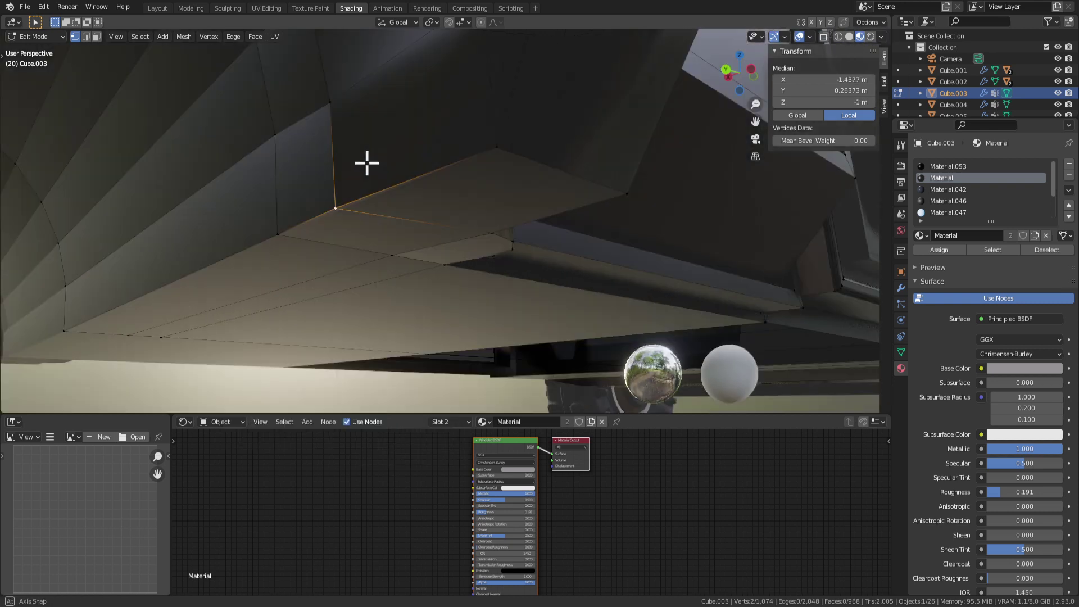
Step: Delete the two underside faces between the wheel arch and the door panel
{"action": "key", "text": "3"}
{"action": "left_click", "coordinate": [365, 219]}
{"action": "left_click", "coordinate": [416, 194], "text": "shift"}
{"action": "key", "text": "x"}
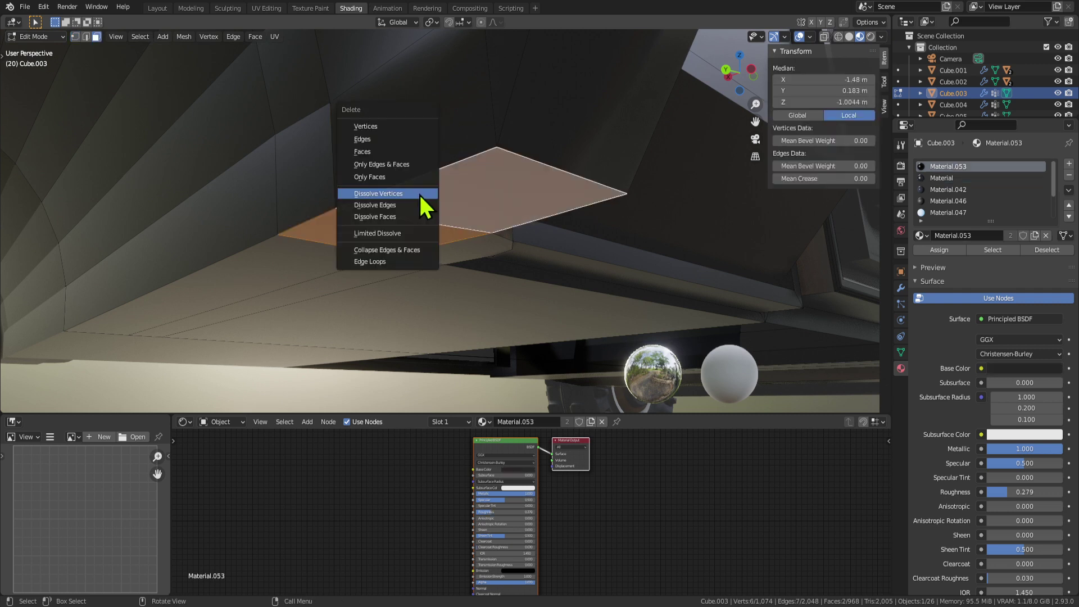
{"action": "left_click", "coordinate": [409, 151]}
{"action": "middle_click_drag", "start_coordinate": [433, 228], "coordinate": [420, 250]}
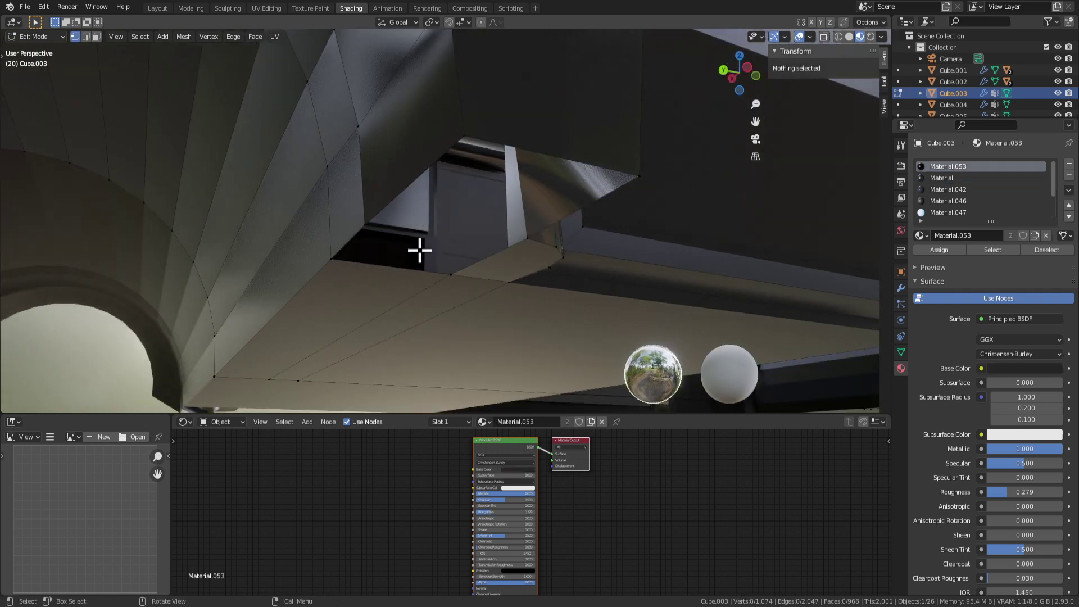
Step: Join the inner bottom vertex to the door panel's bottom corner and fill the inner half of the underside opening
{"action": "left_click", "coordinate": [366, 225]}
{"action": "middle_click_drag", "start_coordinate": [365, 225], "coordinate": [626, 274]}
{"action": "left_click", "coordinate": [616, 207], "text": "shift"}
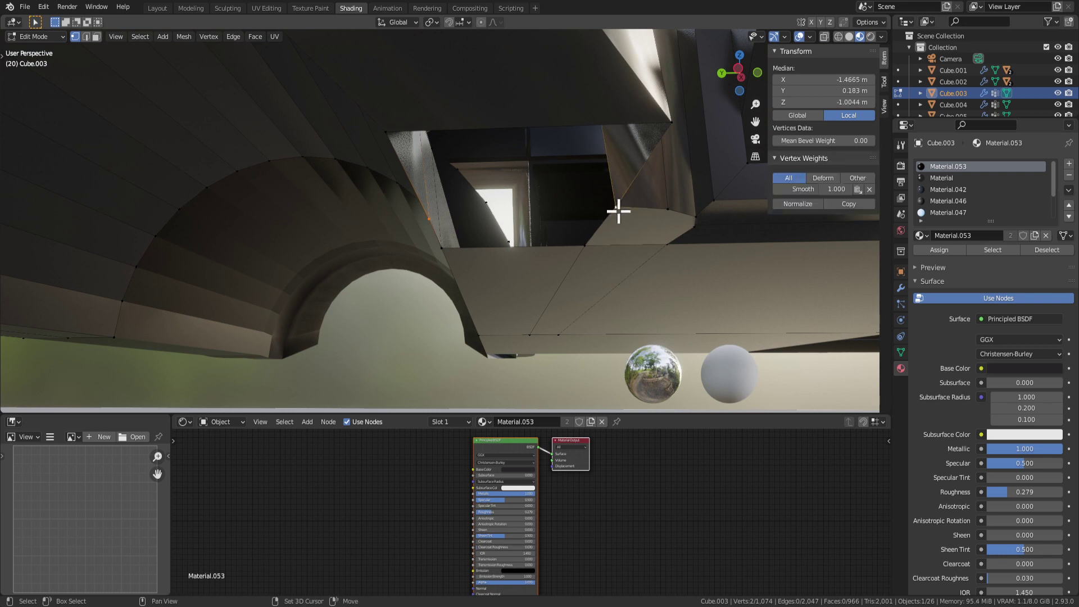
{"action": "key", "text": "f"}
{"action": "left_click", "coordinate": [592, 241]}
{"action": "left_click", "coordinate": [441, 249], "text": "shift"}
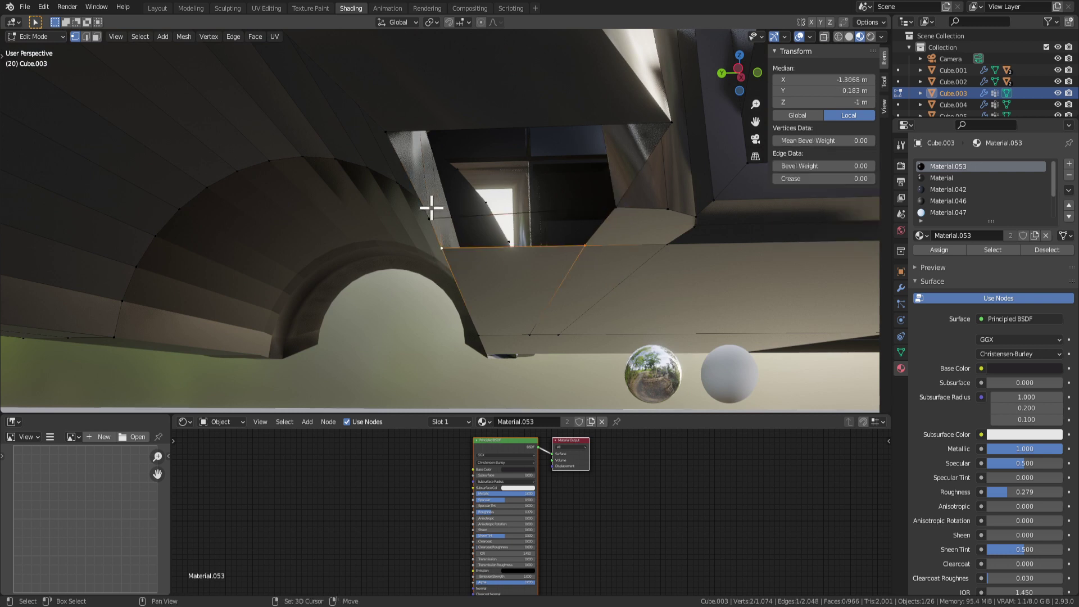
{"action": "key", "text": "f"}
Step: Fill the remaining outer half of the underside opening with a four-sided face and leave mesh editing
{"action": "middle_click_drag", "start_coordinate": [612, 258], "coordinate": [631, 221]}
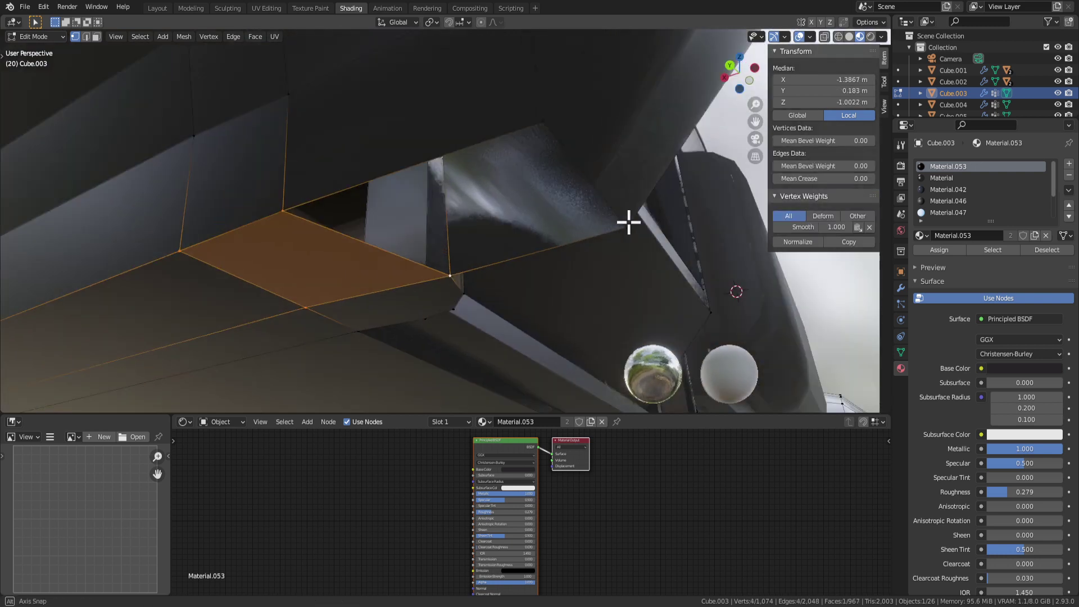
{"action": "left_click", "coordinate": [450, 280]}
{"action": "left_click", "coordinate": [619, 235], "text": "shift"}
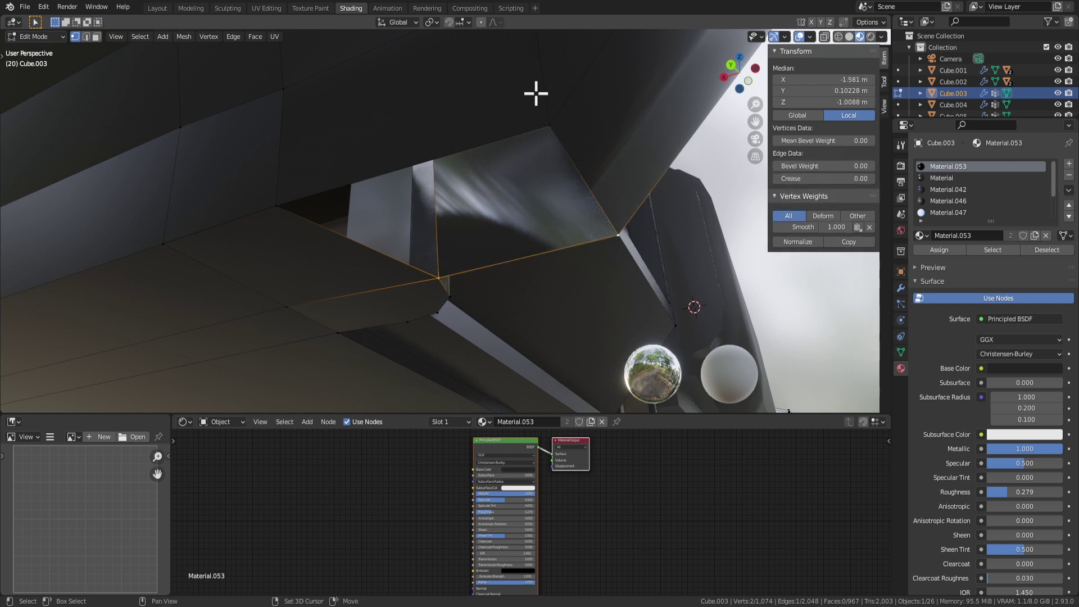
{"action": "left_click", "coordinate": [549, 125], "text": "shift"}
{"action": "left_click", "coordinate": [271, 206], "text": "shift"}
{"action": "key", "text": "f"}
{"action": "middle_click_drag", "start_coordinate": [556, 232], "coordinate": [504, 245]}
{"action": "key", "text": "Tab"}
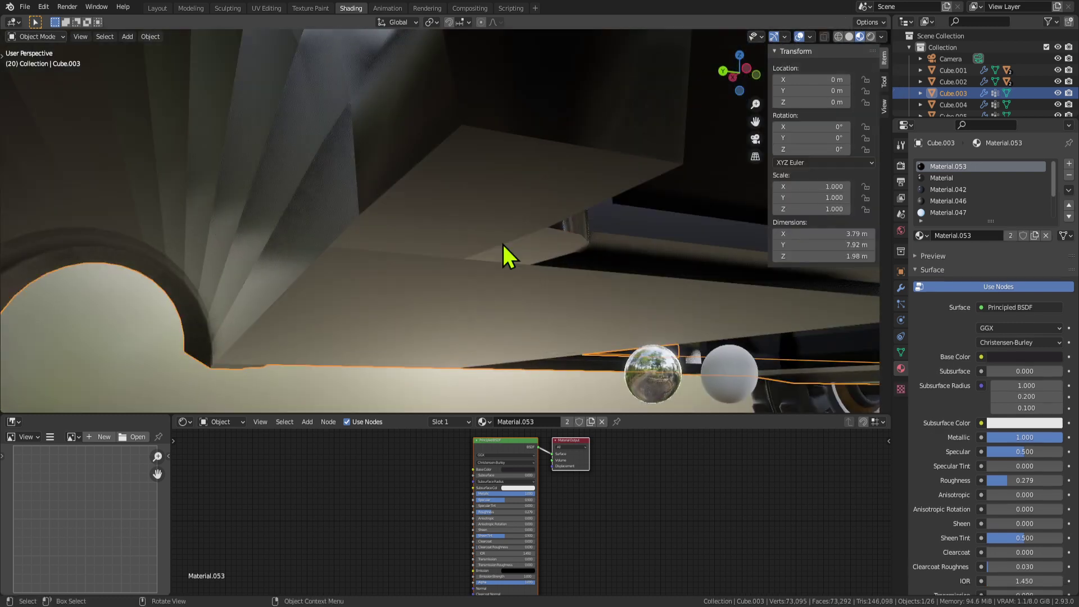
Step: Examine the filled underside between the wheel arch and the door panel from several angles, in and out of mesh editing
{"action": "middle_click_drag", "start_coordinate": [424, 261], "coordinate": [469, 231]}
{"action": "key", "text": "Tab"}
{"action": "key", "text": "Tab"}
{"action": "key", "text": "Tab"}
{"action": "key", "text": "2"}
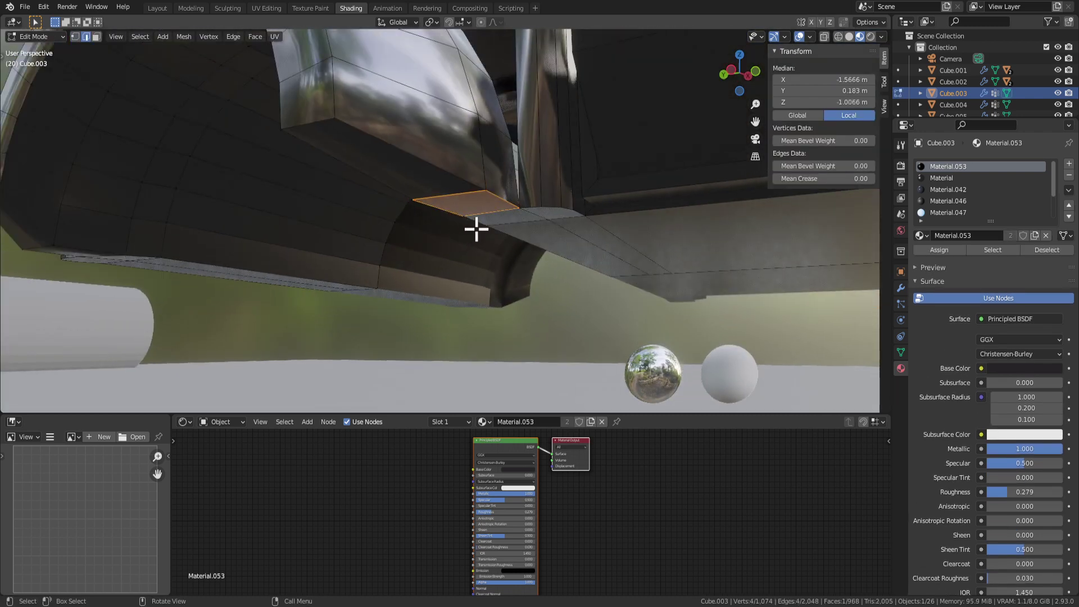
{"action": "key", "text": "3"}
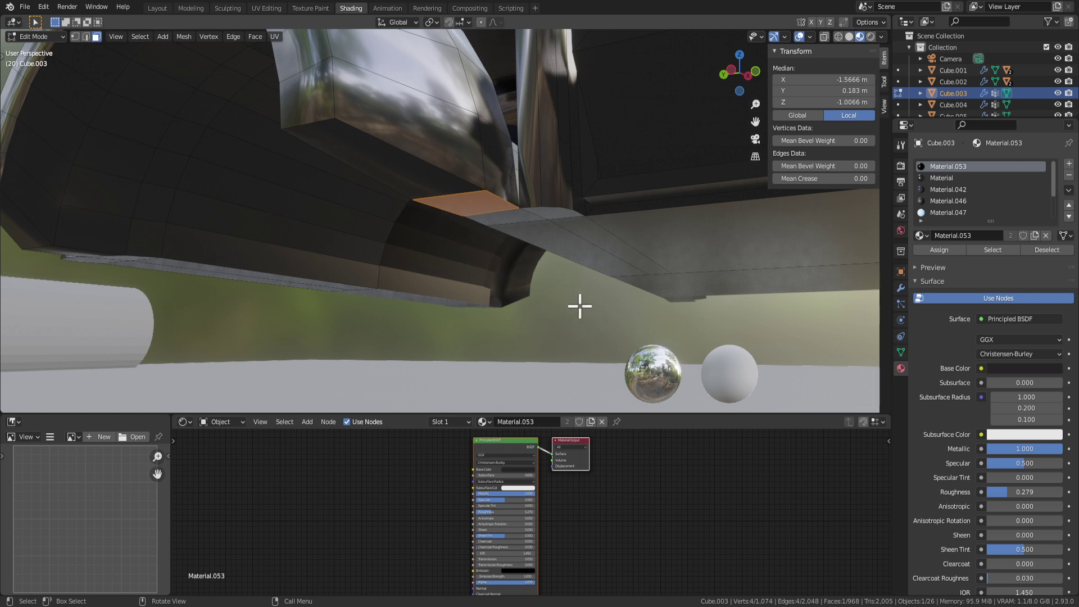
{"action": "middle_click_drag", "start_coordinate": [579, 306], "coordinate": [524, 284]}
{"action": "key", "text": "Tab"}
{"action": "middle_click_drag", "start_coordinate": [510, 230], "coordinate": [531, 240]}
{"action": "key", "text": "Tab"}
Step: Fill the narrow triangular gap between the lower wheel arch and the door frame's vertical edge, then inspect it outside mesh editing
{"action": "left_click", "coordinate": [511, 69]}
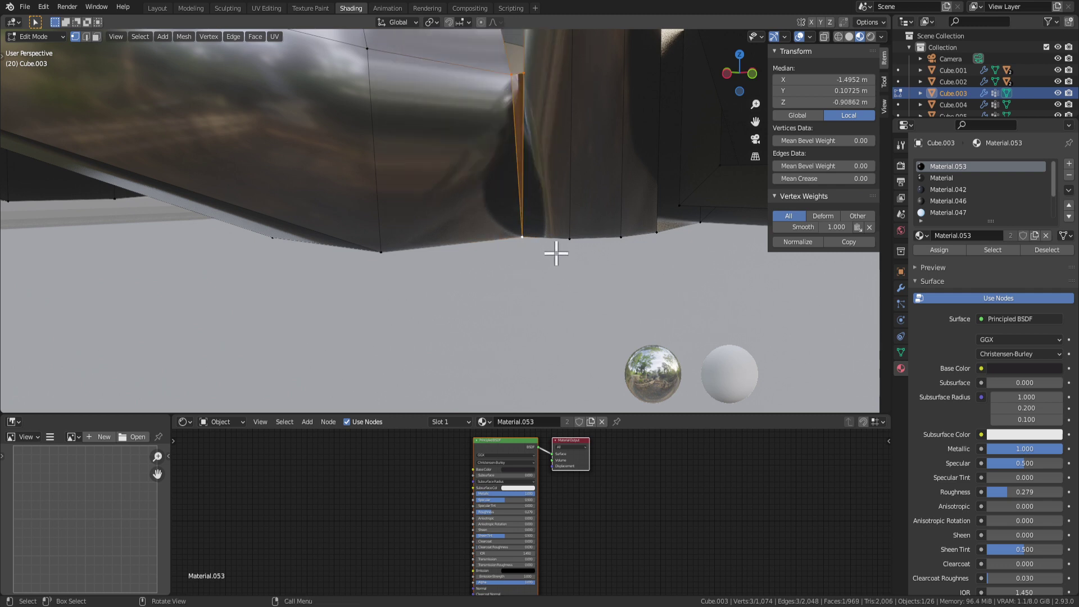
{"action": "middle_click_drag", "start_coordinate": [553, 253], "coordinate": [539, 222]}
{"action": "key", "text": "Tab"}
{"action": "middle_click_drag", "start_coordinate": [491, 167], "coordinate": [472, 289]}
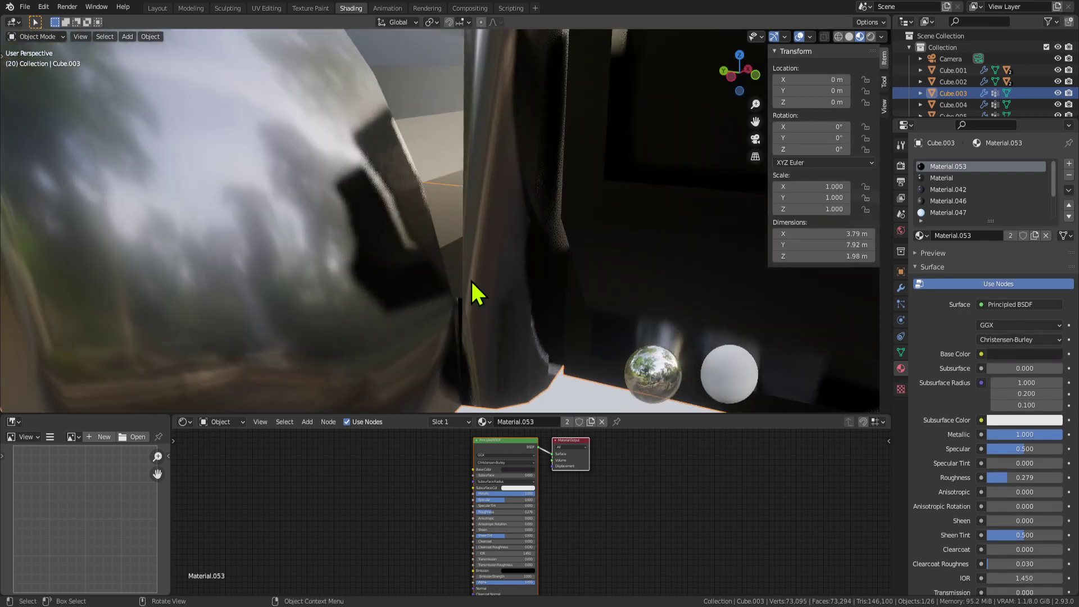
{"action": "key", "text": "Tab"}
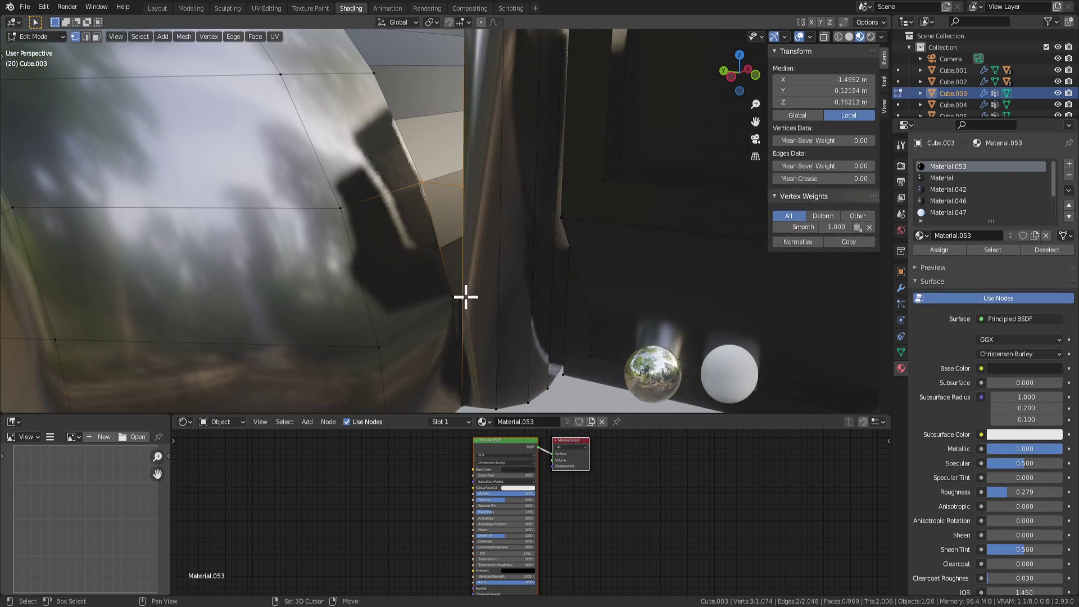
Step: Fill the gap above the narrow triangle and try extruding both faces along their normals
{"action": "key", "text": "f"}
{"action": "key", "text": "3"}
{"action": "left_click", "coordinate": [455, 228]}
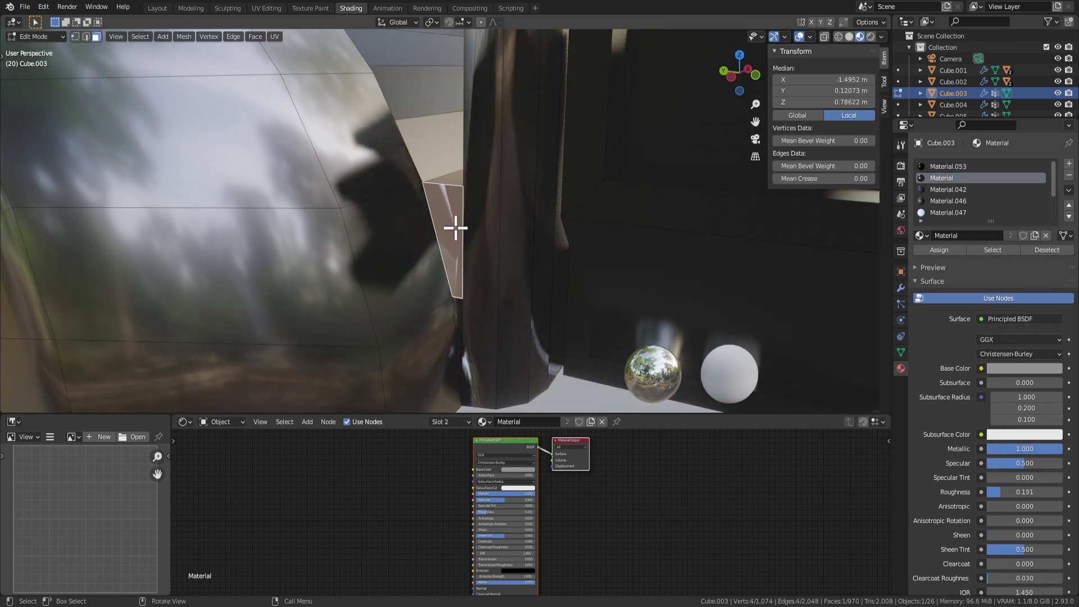
{"action": "left_click", "coordinate": [457, 309], "text": "shift"}
{"action": "right_click", "coordinate": [457, 258]}
{"action": "key", "text": "Escape"}
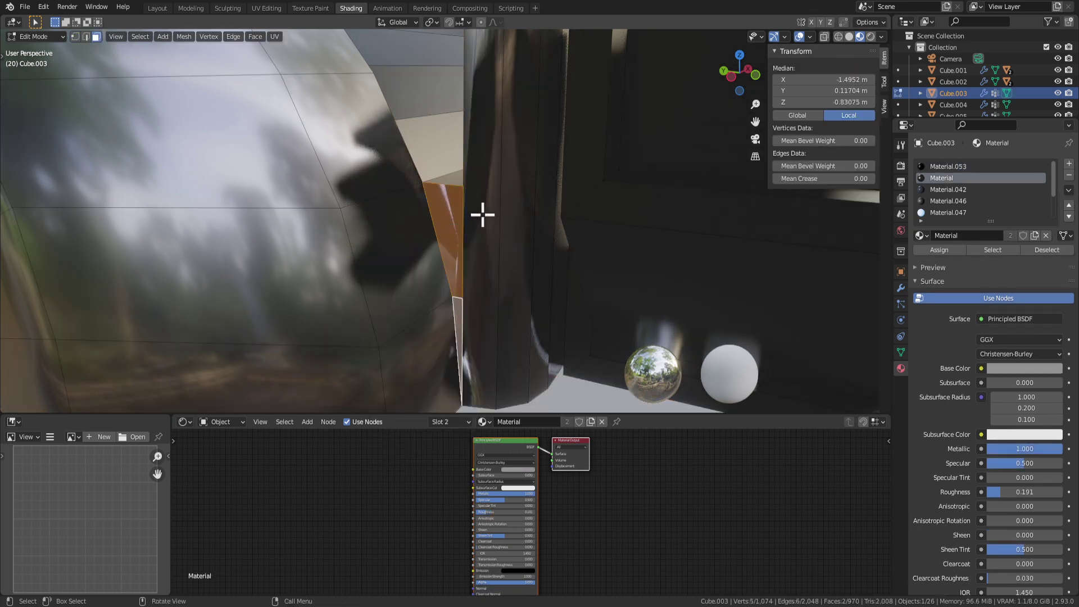
{"action": "middle_click_drag", "start_coordinate": [452, 210], "coordinate": [487, 238]}
{"action": "right_click", "coordinate": [424, 198]}
{"action": "left_click", "coordinate": [382, 230]}
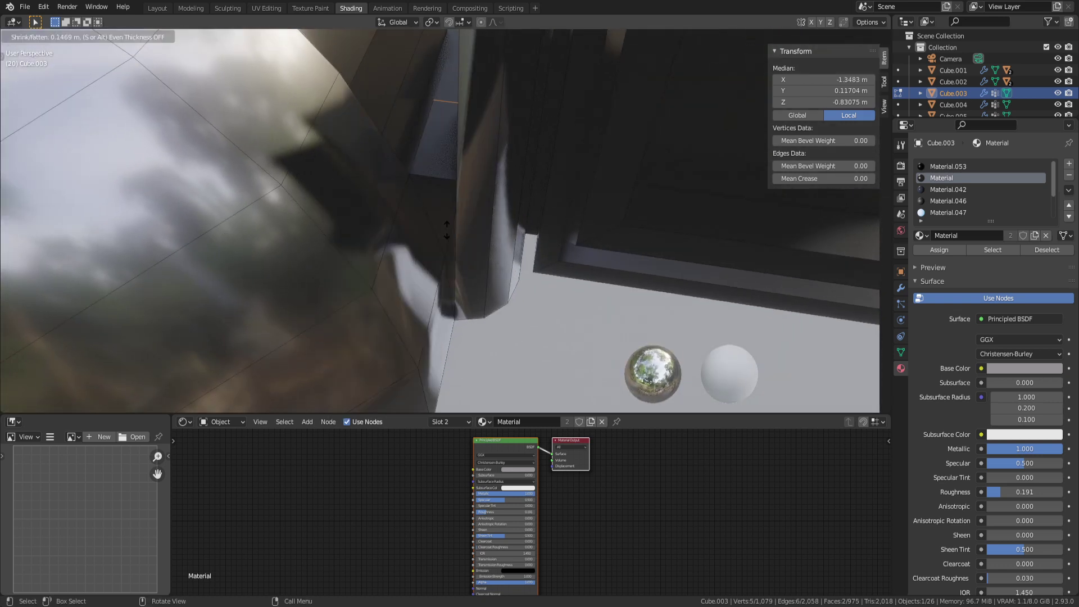
Step: Undo the extrusion and the gap-filling face above the narrow triangle
{"action": "left_click", "coordinate": [546, 216]}
{"action": "key", "text": "ctrl+z"}
{"action": "key", "text": "ctrl+z"}
{"action": "key", "text": "1"}
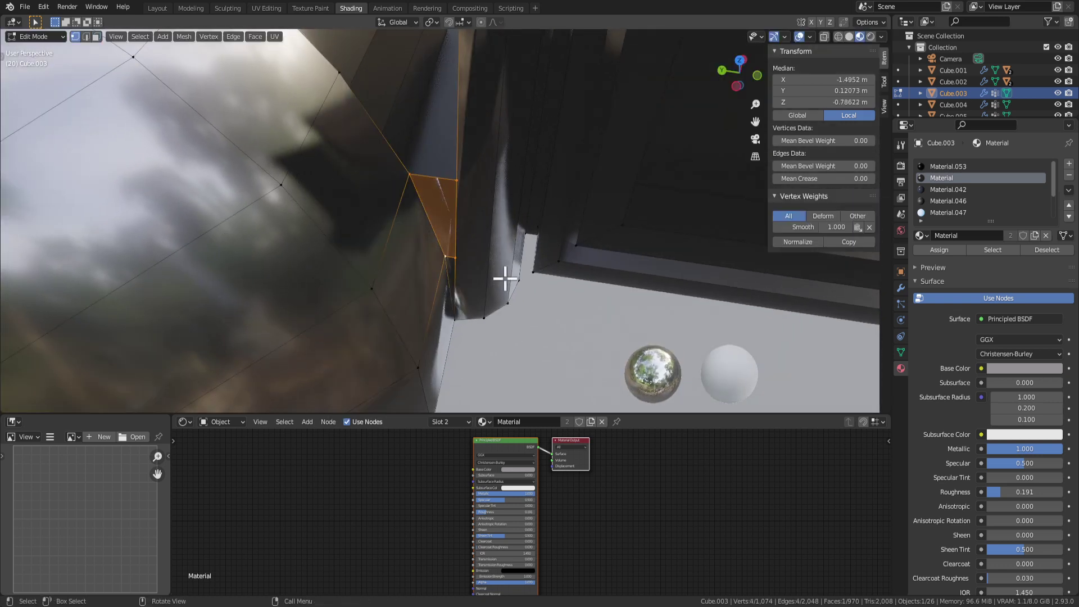
{"action": "middle_click_drag", "start_coordinate": [434, 394], "coordinate": [449, 291]}
{"action": "key", "text": "ctrl+z"}
{"action": "key", "text": "ctrl+z"}
{"action": "key", "text": "ctrl+z"}
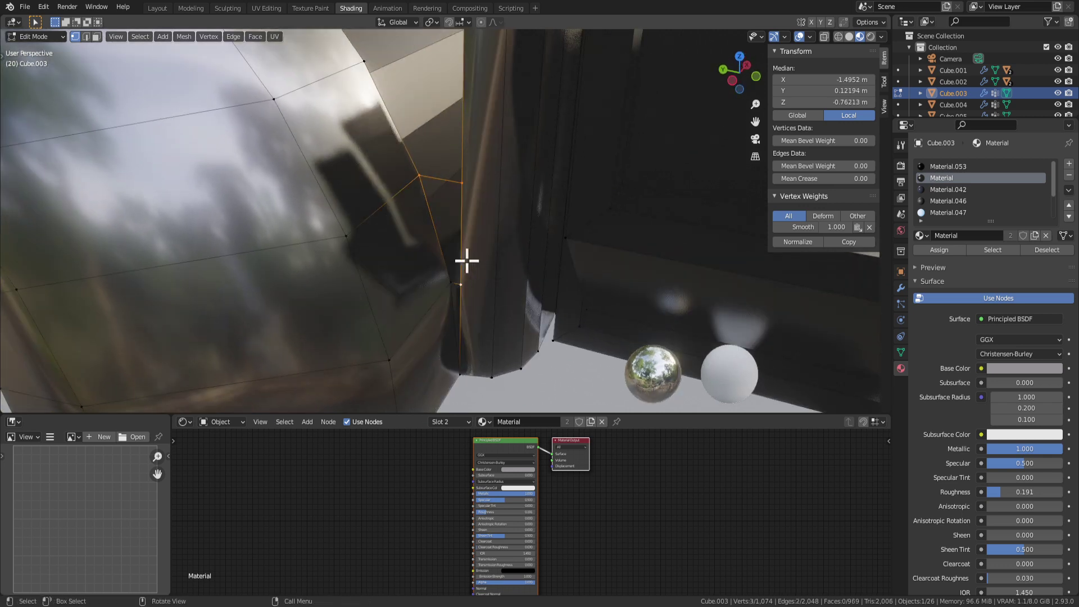
{"action": "key", "text": "ctrl+z"}
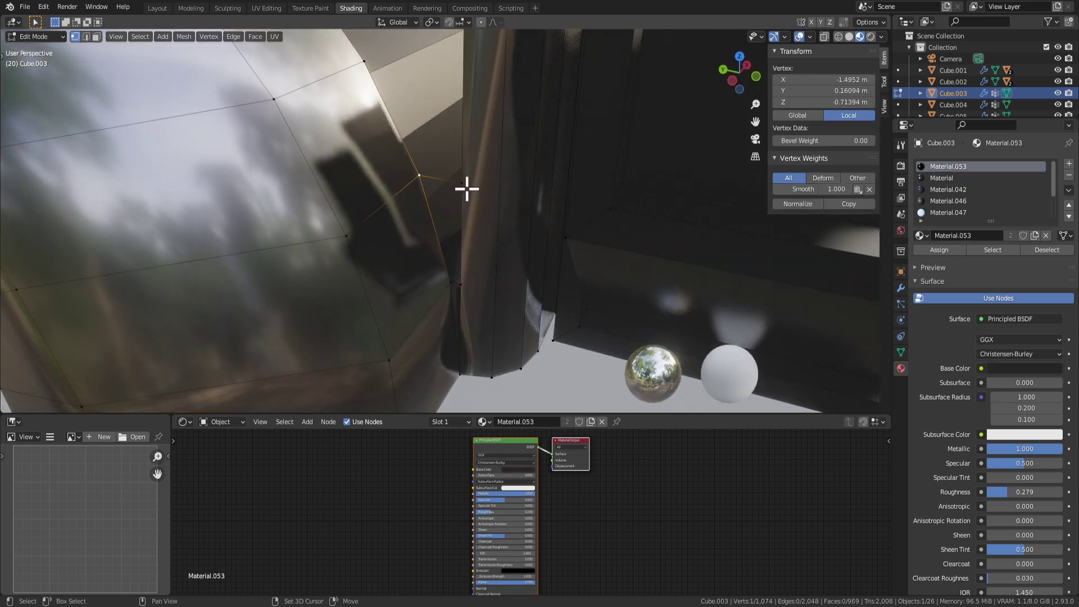
Step: Fill the gap above the narrow triangle with a four-sided face and select both faces
{"action": "key", "text": "f"}
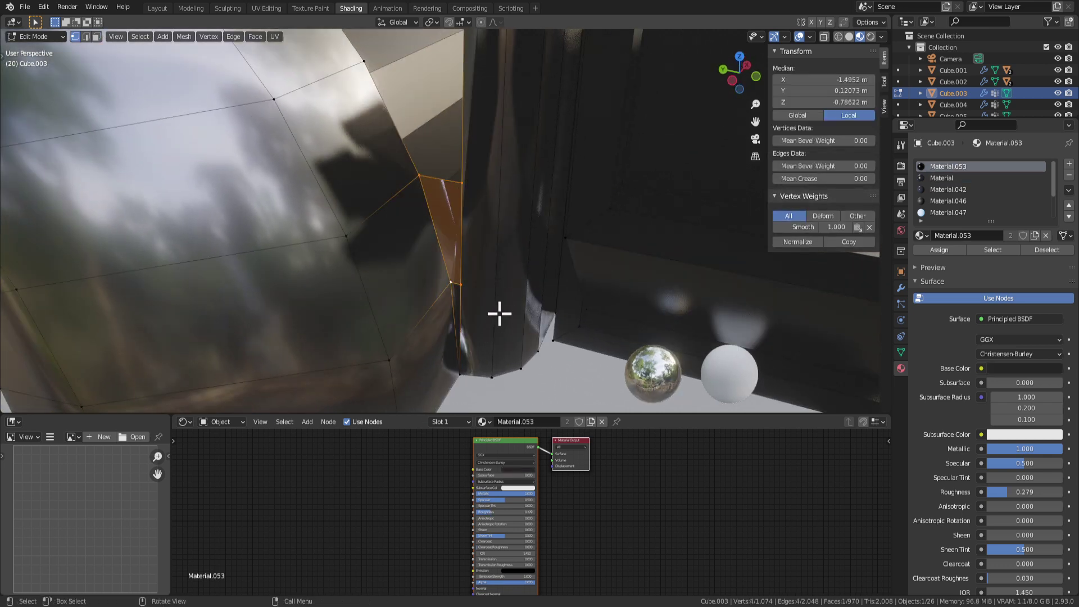
{"action": "middle_click_drag", "start_coordinate": [499, 313], "coordinate": [447, 282]}
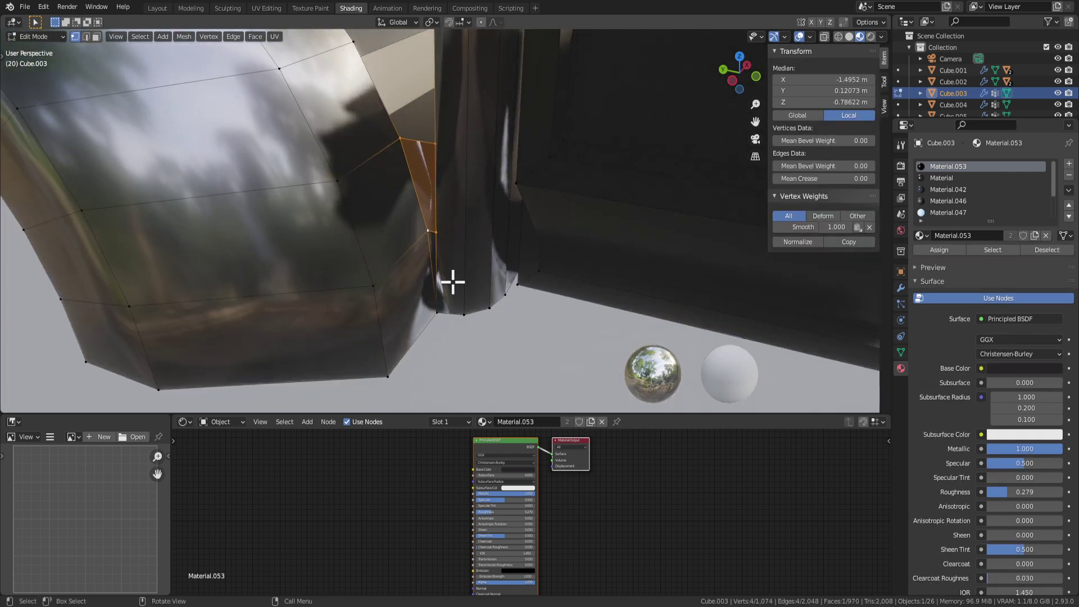
{"action": "key", "text": "3"}
{"action": "left_click", "coordinate": [437, 250]}
{"action": "left_click", "coordinate": [425, 197], "text": "shift"}
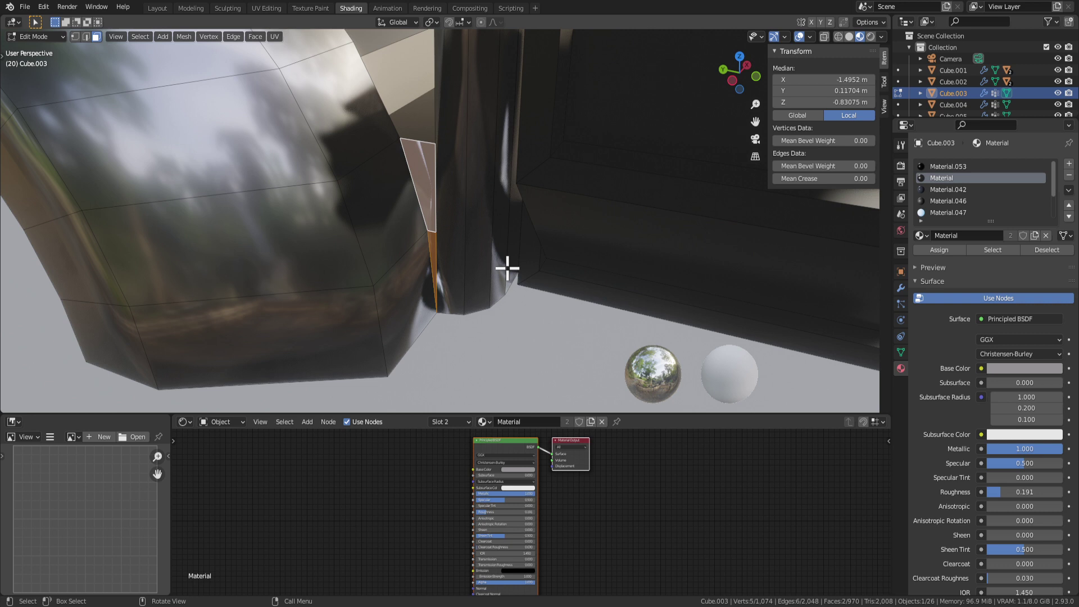
Step: Join the wheel arch to the upper frame corner and fill the tall gap beside the door frame with a four-sided face
{"action": "middle_click_drag", "start_coordinate": [503, 243], "coordinate": [388, 135]}
{"action": "scroll", "coordinate": [425, 170], "scroll_direction": "up", "scroll_amount": 3}
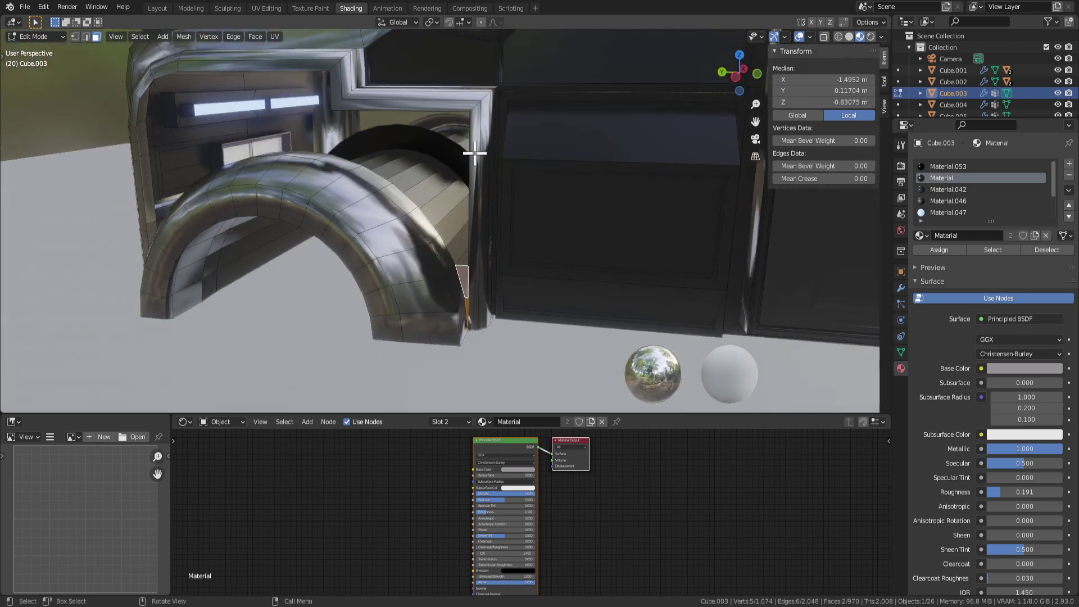
{"action": "left_click", "coordinate": [441, 245]}
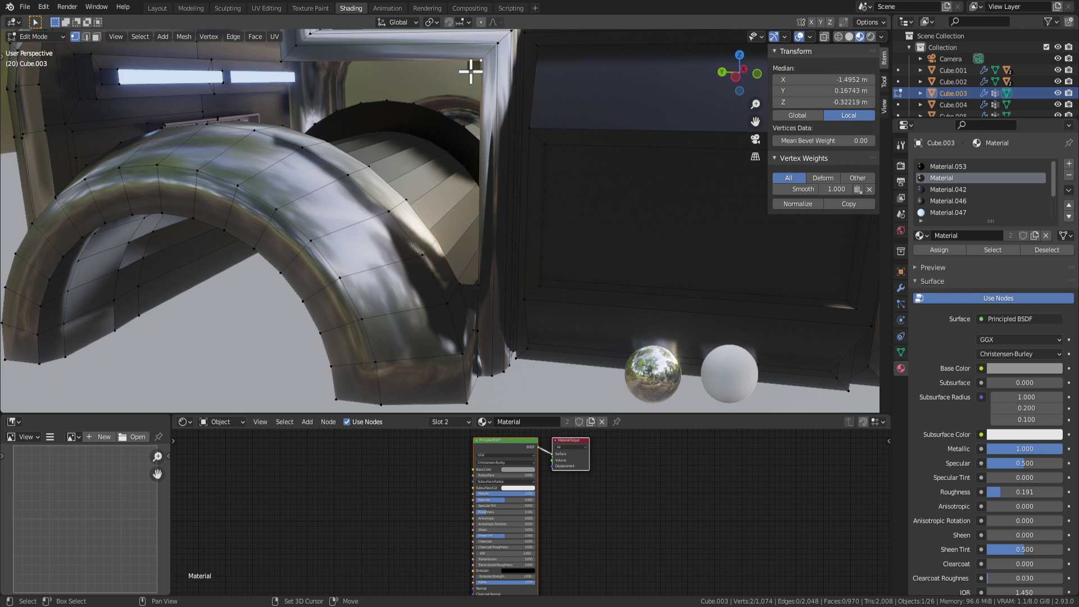
{"action": "scroll", "coordinate": [469, 259], "scroll_direction": "up", "scroll_amount": 2}
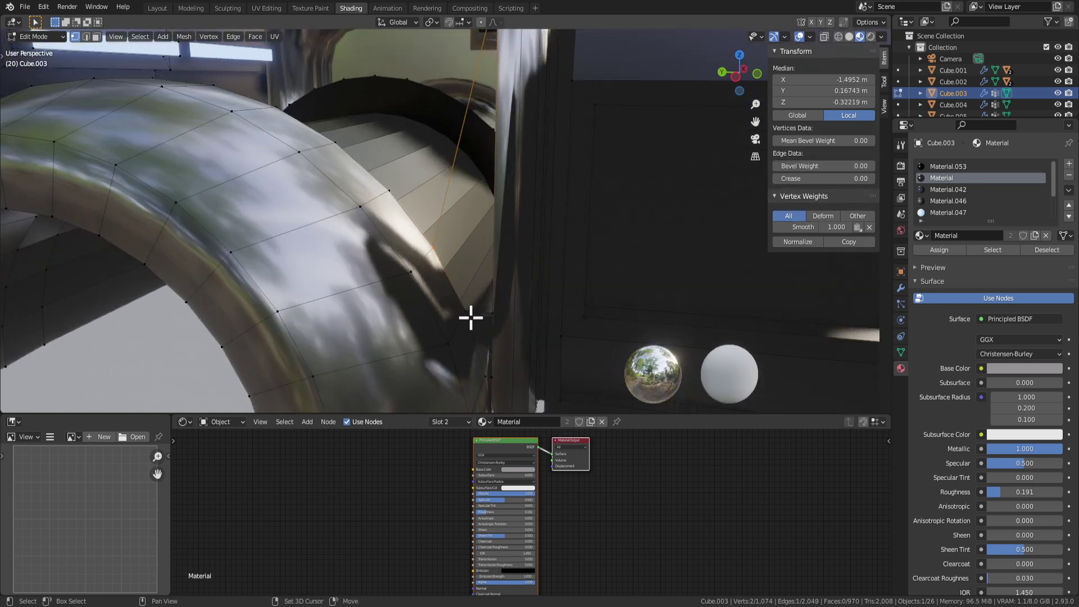
{"action": "middle_click_drag", "start_coordinate": [494, 275], "coordinate": [506, 160]}
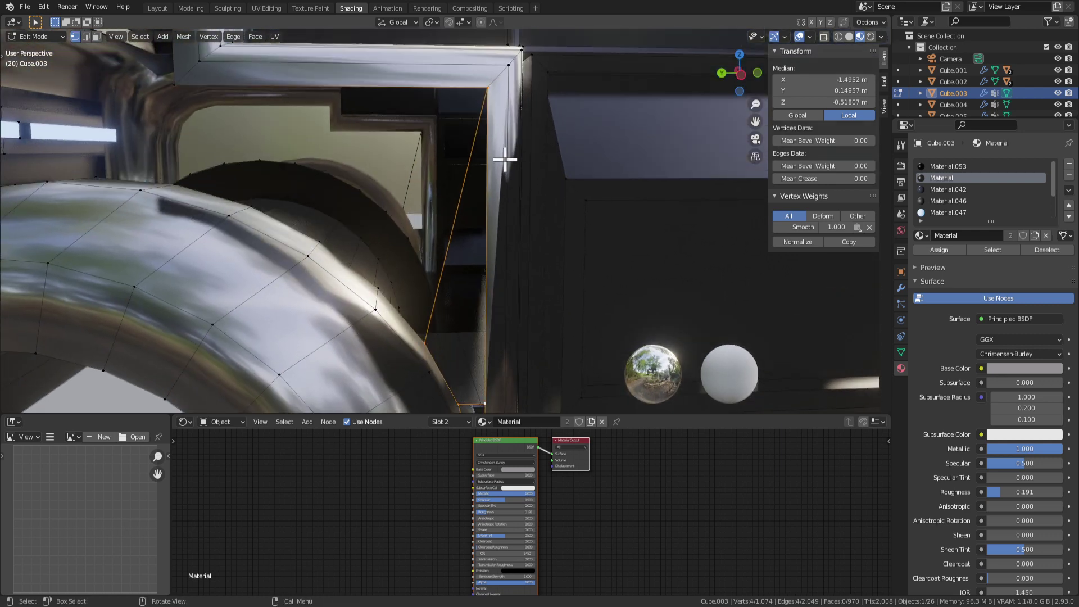
{"action": "middle_click_drag", "start_coordinate": [503, 286], "coordinate": [465, 260]}
{"action": "key", "text": "f"}
{"action": "key", "text": "3"}
Step: Apply flat shading to the tall new face and the small face below it beside the door frame
{"action": "right_click", "coordinate": [440, 279]}
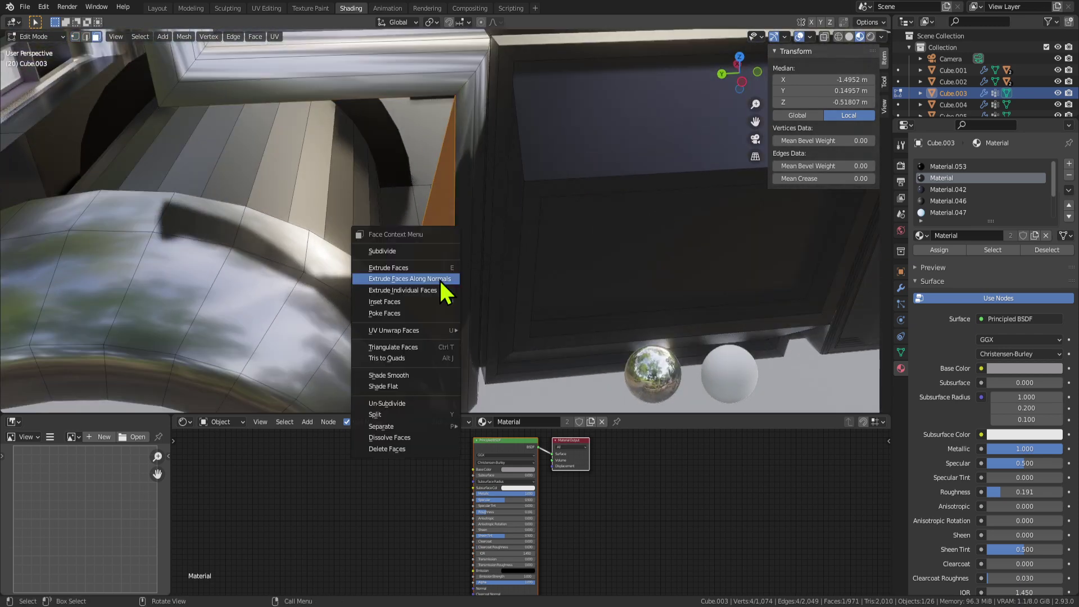
{"action": "left_click", "coordinate": [412, 385]}
{"action": "scroll", "coordinate": [462, 318], "scroll_direction": "down", "scroll_amount": 3}
{"action": "key", "text": "Tab"}
{"action": "key", "text": "Tab"}
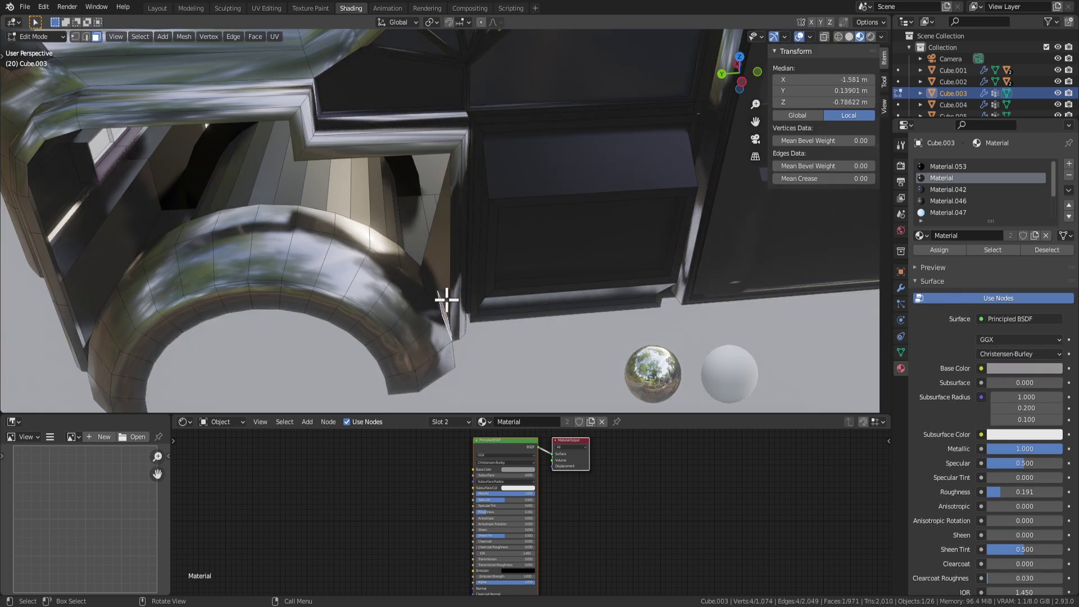
{"action": "left_click", "coordinate": [447, 299]}
{"action": "middle_click_drag", "start_coordinate": [446, 299], "coordinate": [462, 362]}
{"action": "right_click", "coordinate": [453, 333]}
{"action": "left_click", "coordinate": [456, 332]}
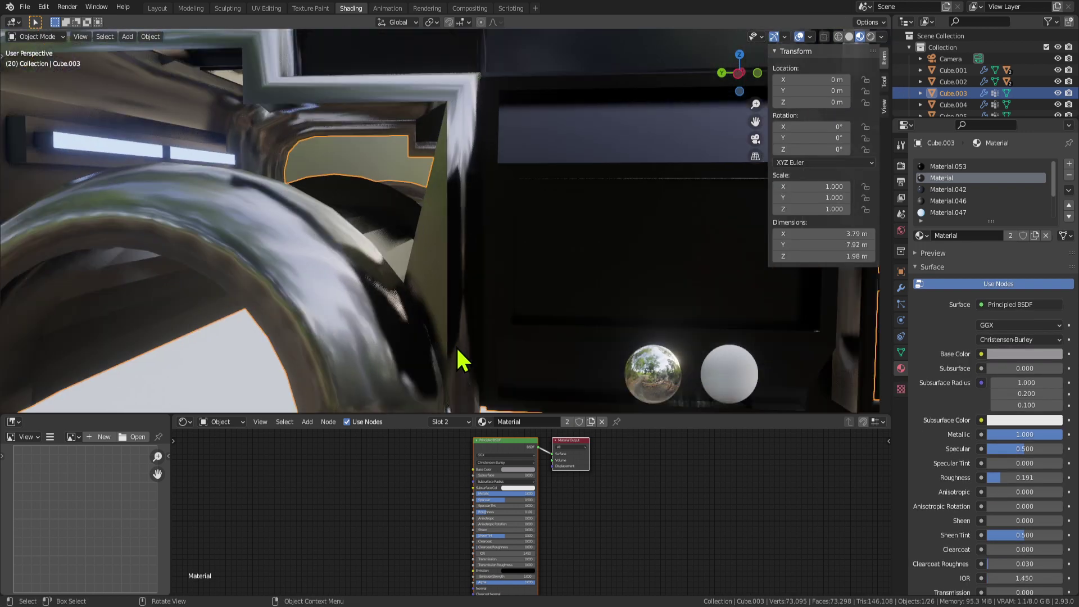
Step: Fill a triangular face from the upper frame corner to the next wheel arch edge
{"action": "scroll", "coordinate": [443, 337], "scroll_direction": "down", "scroll_amount": 8}
{"action": "middle_click_drag", "start_coordinate": [429, 320], "coordinate": [459, 264]}
{"action": "scroll", "coordinate": [403, 212], "scroll_direction": "up", "scroll_amount": 5}
{"action": "middle_click_drag", "start_coordinate": [402, 212], "coordinate": [411, 255]}
{"action": "left_click", "coordinate": [462, 150]}
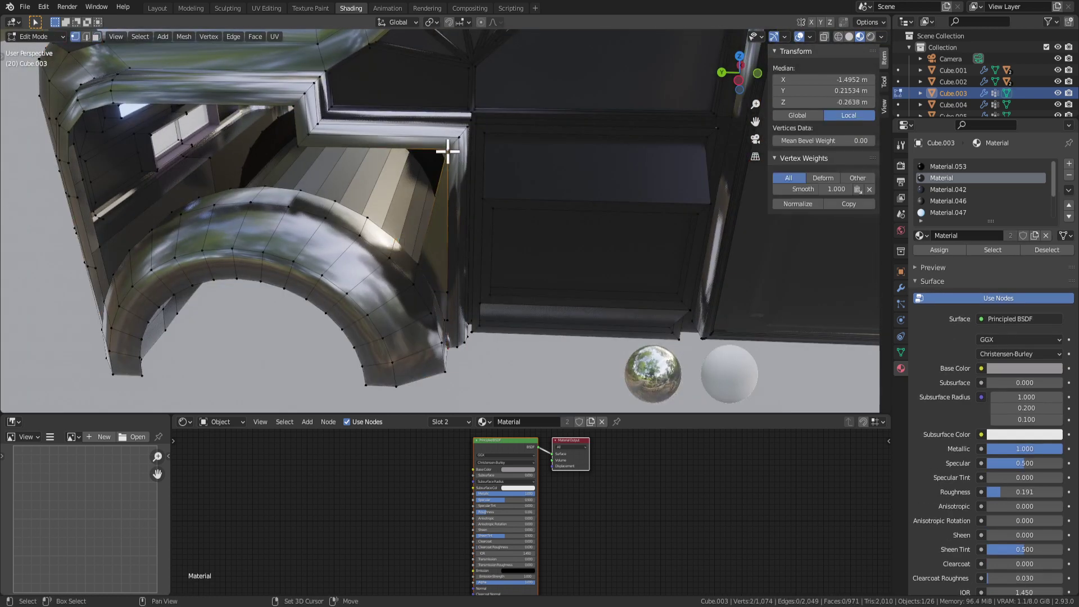
{"action": "left_click", "coordinate": [416, 264], "text": "shift"}
{"action": "key", "text": "f"}
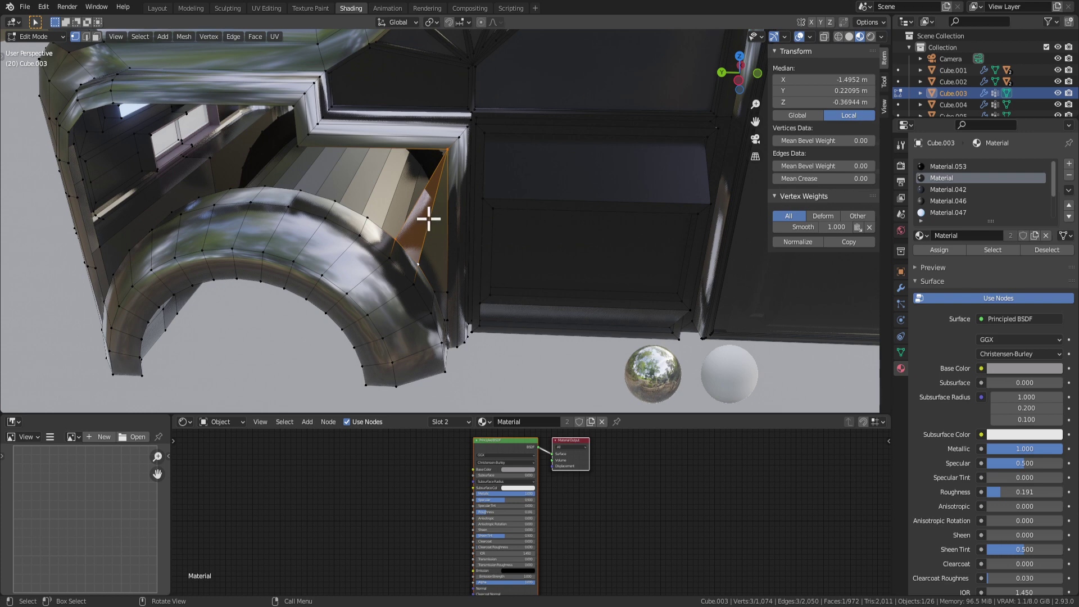
Step: Apply flat shading to the new triangular face and leave mesh editing
{"action": "mouse_move", "coordinate": [428, 219]}
{"action": "middle_mouse_down"}
{"action": "mouse_move", "coordinate": [462, 231]}
{"action": "mouse_move", "coordinate": [464, 256]}
{"action": "mouse_move", "coordinate": [426, 226]}
{"action": "middle_mouse_up"}
{"action": "left_click", "coordinate": [465, 270]}
{"action": "key", "text": "3"}
{"action": "left_click", "coordinate": [419, 218]}
{"action": "right_click", "coordinate": [421, 219]}
{"action": "left_click", "coordinate": [417, 219]}
{"action": "key", "text": "Tab"}
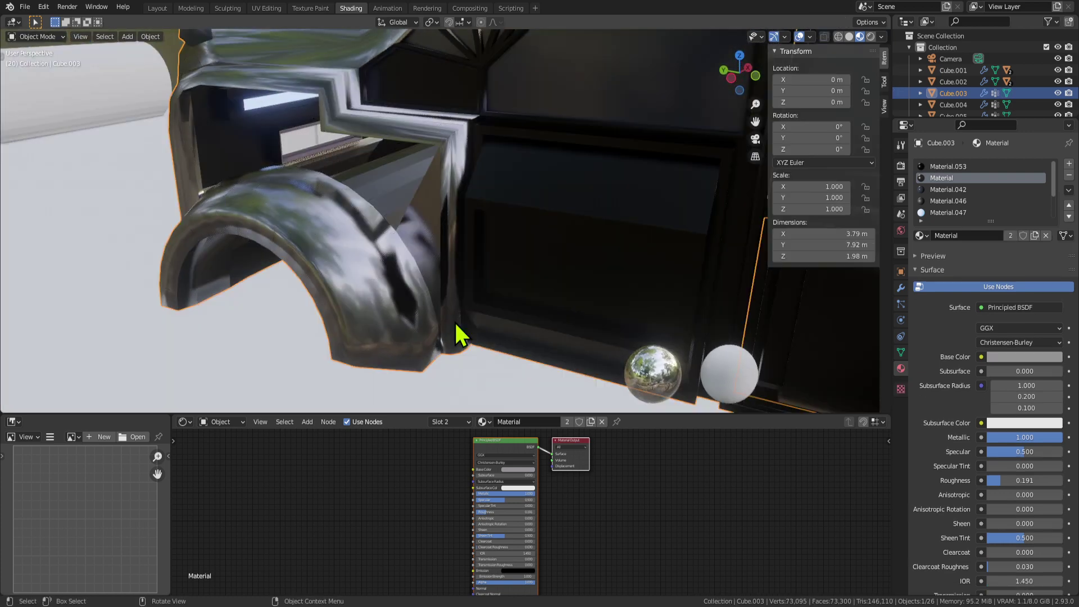
Step: Fill two more triangular faces fanning from the upper frame corner to the next two wheel arch edges
{"action": "scroll", "coordinate": [455, 323], "scroll_direction": "down", "scroll_amount": 4}
{"action": "middle_click_drag", "start_coordinate": [456, 322], "coordinate": [558, 238]}
{"action": "key", "text": "Tab"}
{"action": "scroll", "coordinate": [552, 226], "scroll_direction": "up", "scroll_amount": 3}
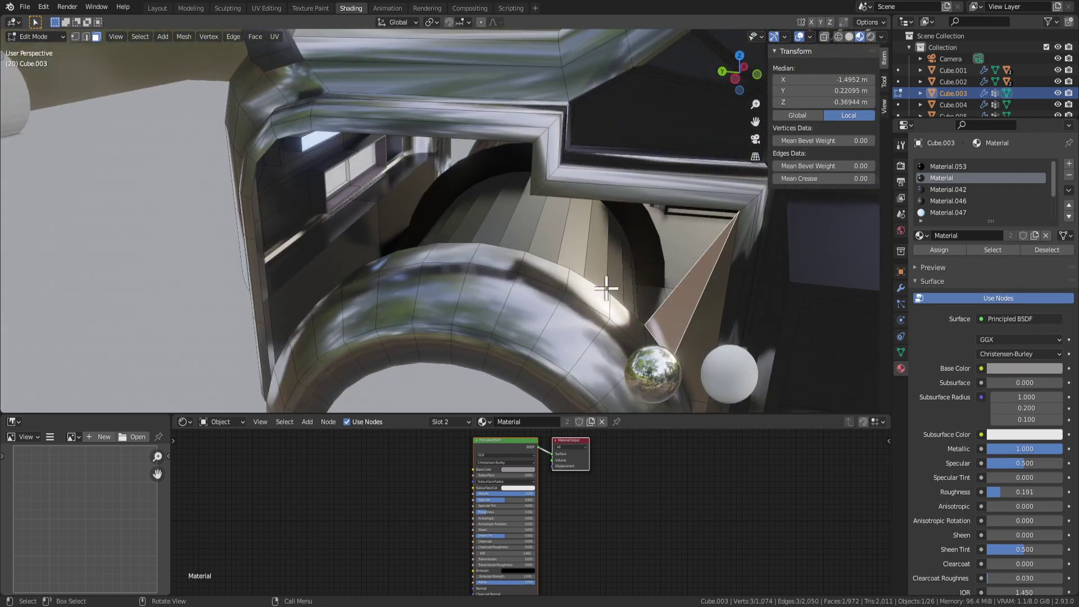
{"action": "middle_click_drag", "start_coordinate": [667, 296], "coordinate": [608, 285], "text": "shift"}
{"action": "key", "text": "1"}
{"action": "left_click", "coordinate": [670, 203]}
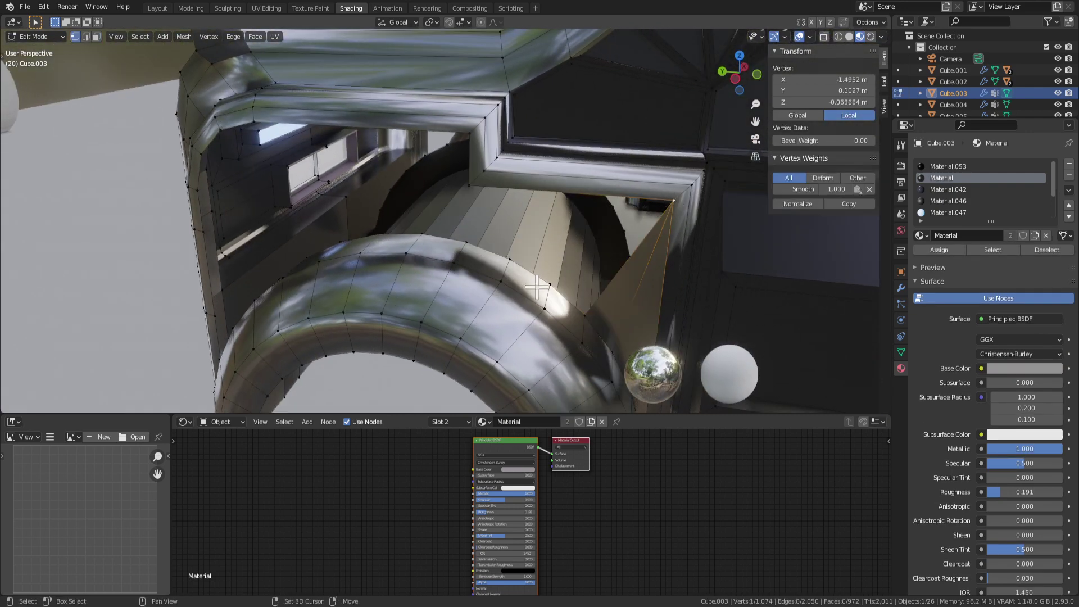
{"action": "left_click", "coordinate": [590, 311], "text": "shift"}
{"action": "key", "text": "f"}
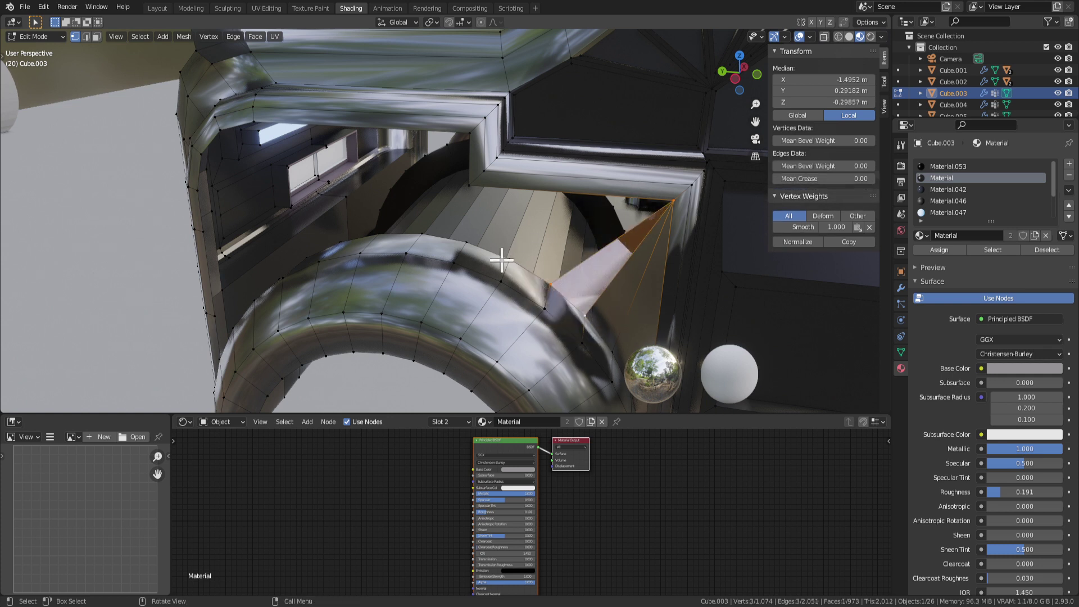
{"action": "left_click", "coordinate": [640, 207]}
{"action": "left_click", "coordinate": [550, 284], "text": "shift"}
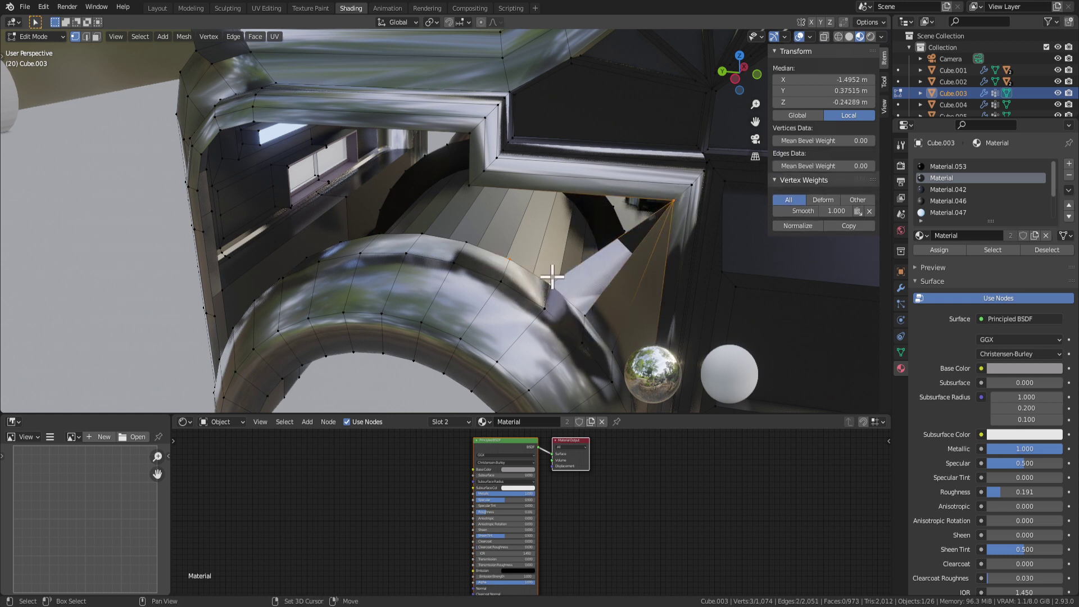
{"action": "key", "text": "f"}
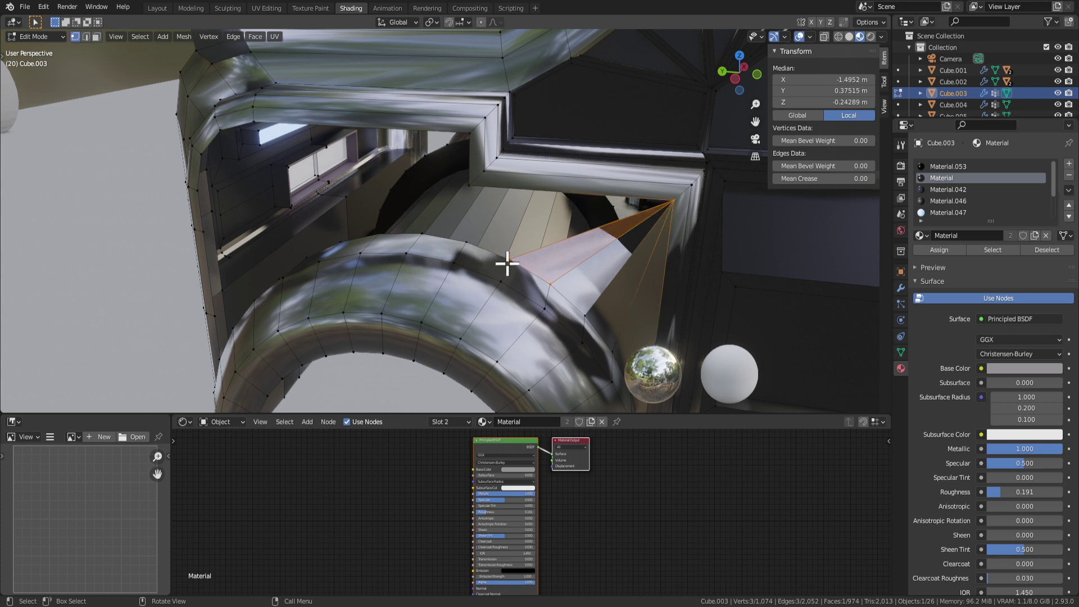
Step: Connect the frame's inner step corner to the wheel arch and fill the area between it and the triangles with a four-sided face
{"action": "left_click", "coordinate": [459, 242]}
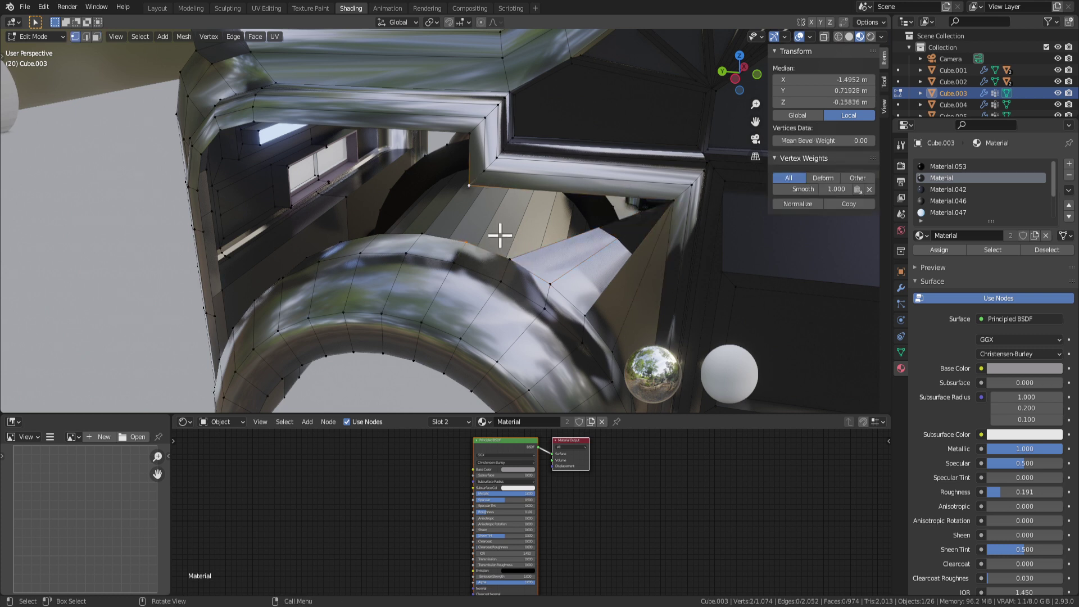
{"action": "key", "text": "f"}
{"action": "left_click", "coordinate": [510, 256]}
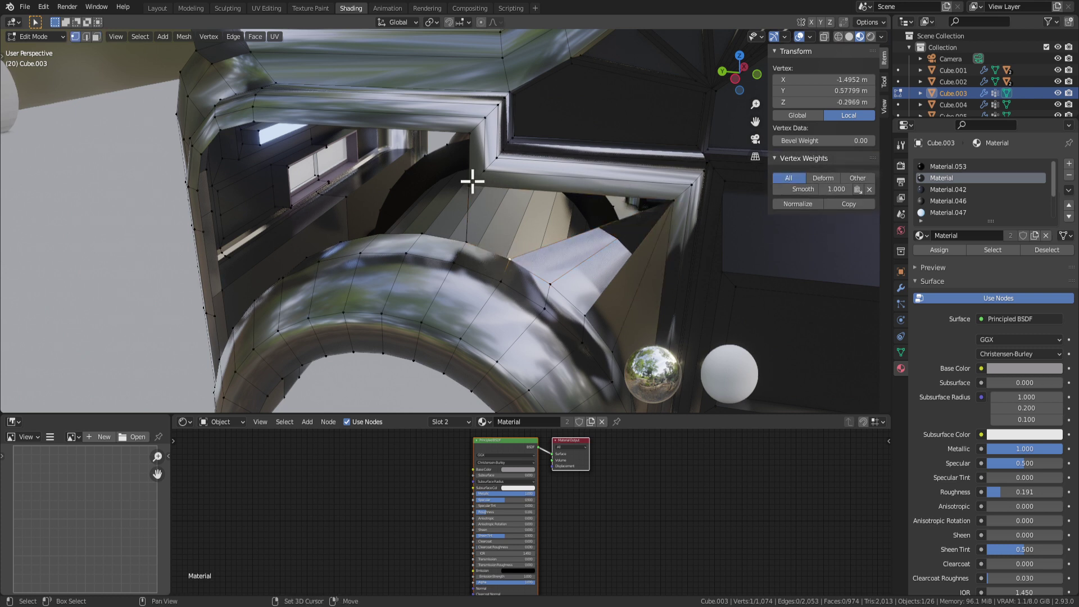
{"action": "left_click", "coordinate": [680, 198], "text": "shift"}
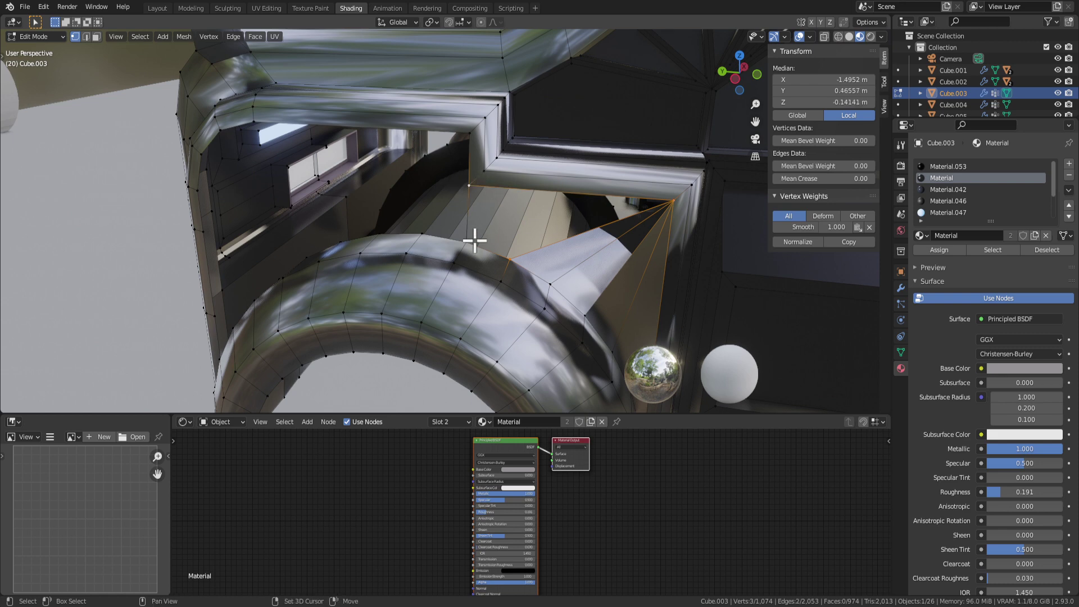
{"action": "key", "text": "f"}
Step: Apply flat shading to the new four-sided face and the two adjacent triangles, and check the side panel outside mesh editing
{"action": "middle_click_drag", "start_coordinate": [474, 241], "coordinate": [585, 252]}
{"action": "key", "text": "ctrl+f"}
{"action": "left_click", "coordinate": [484, 217]}
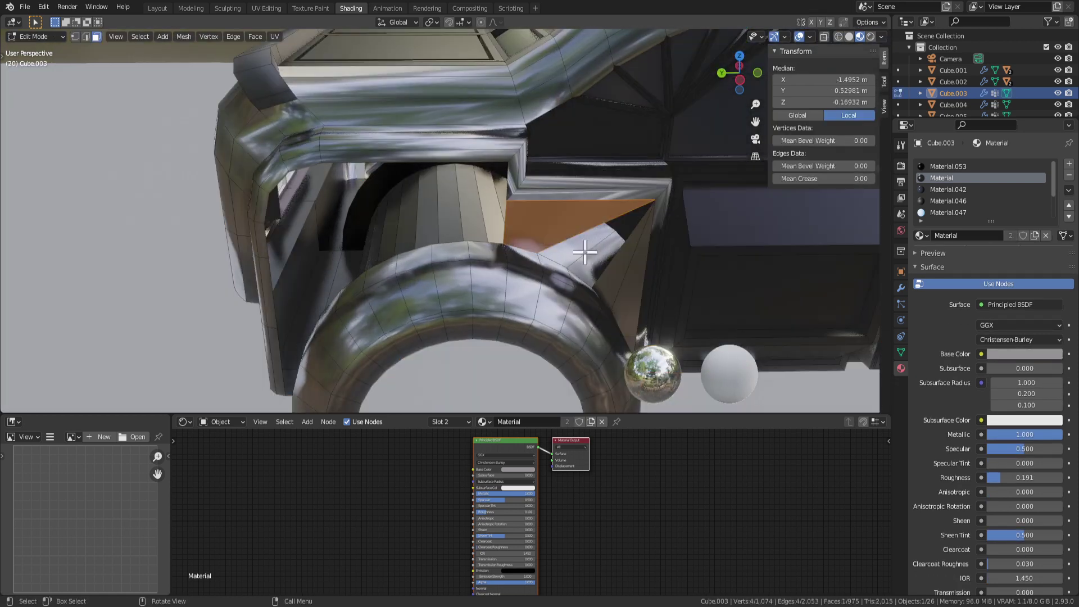
{"action": "key", "text": "ctrl+f"}
{"action": "left_click", "coordinate": [598, 255]}
{"action": "key", "text": "Tab"}
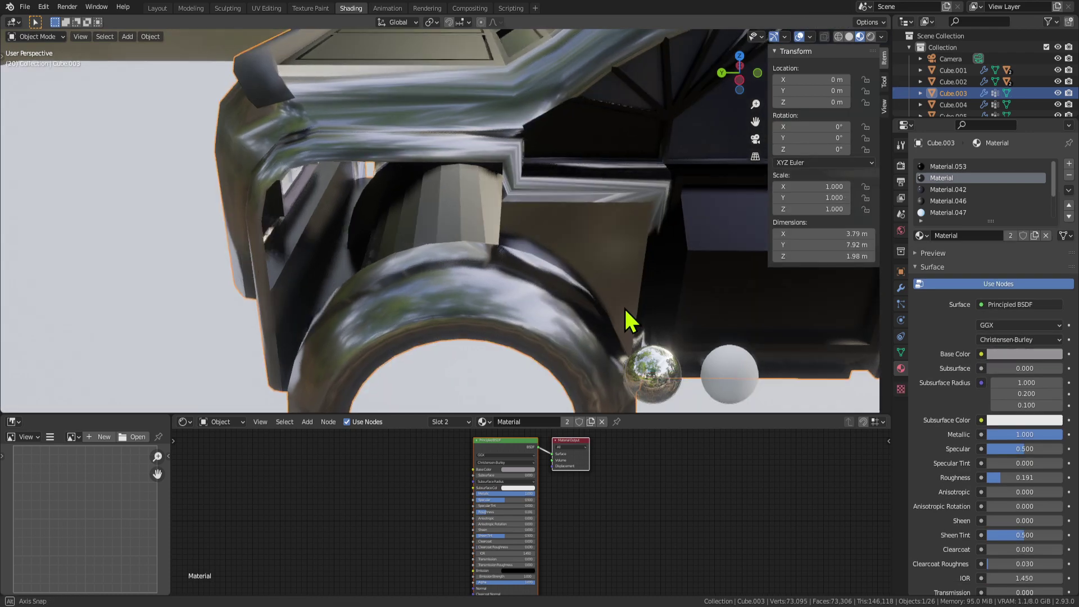
{"action": "middle_click_drag", "start_coordinate": [626, 310], "coordinate": [557, 231]}
{"action": "key", "text": "Tab"}
{"action": "scroll", "coordinate": [525, 228], "scroll_direction": "up", "scroll_amount": 3}
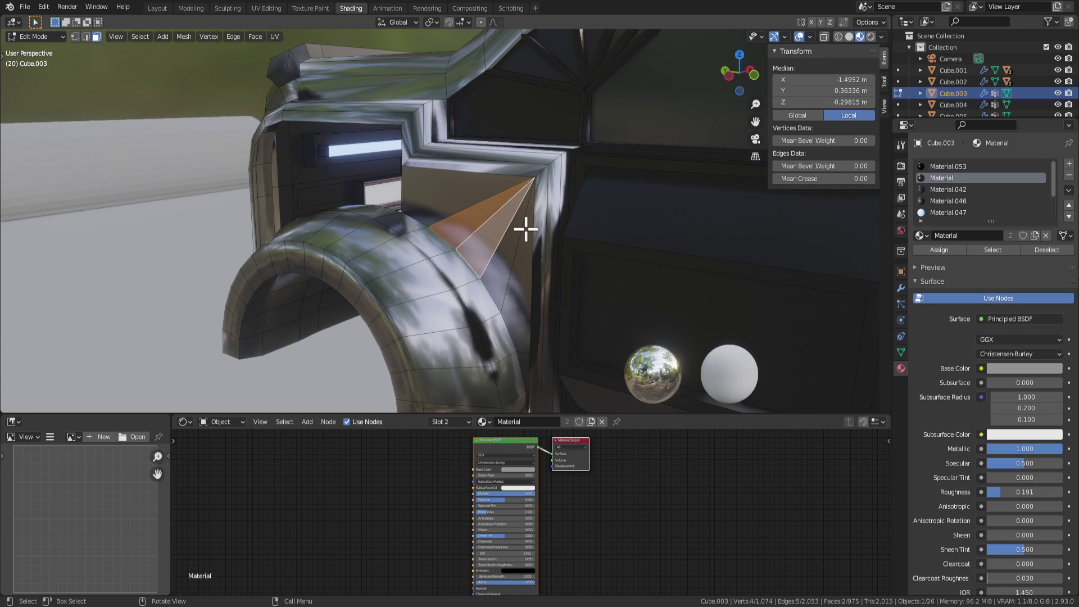
Step: Try to inset the five side panel faces by 0.017 m and extrude them inward about 0.098 m
{"action": "left_click", "coordinate": [514, 306]}
{"action": "left_click", "coordinate": [498, 261], "text": "shift"}
{"action": "left_click", "coordinate": [487, 247], "text": "shift"}
{"action": "left_click", "coordinate": [482, 222], "text": "shift"}
{"action": "left_click", "coordinate": [459, 198], "text": "shift"}
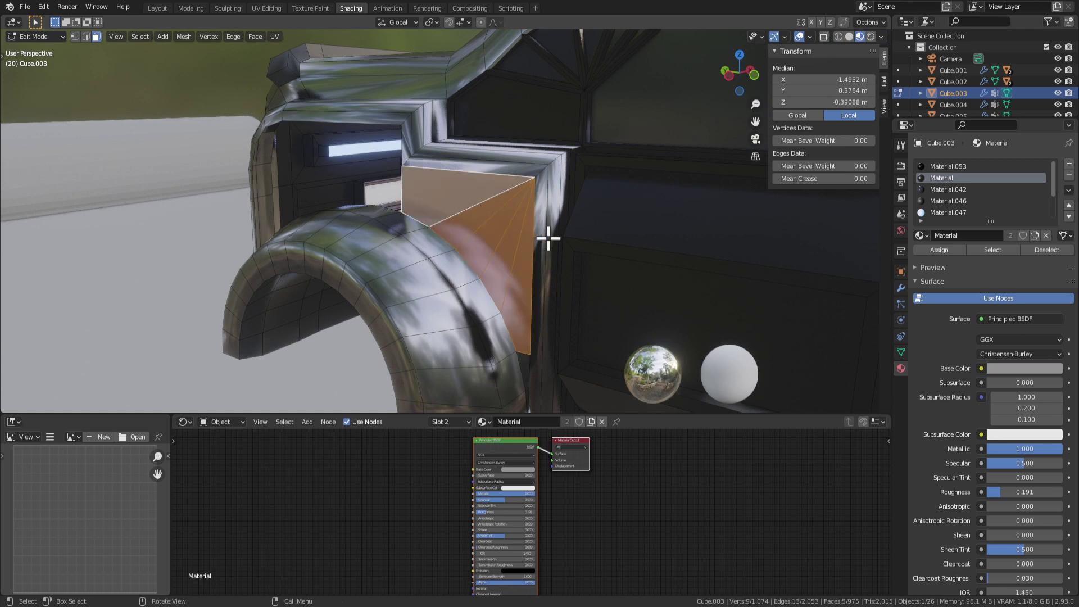
{"action": "key", "text": "i"}
{"action": "left_click", "coordinate": [543, 234]}
{"action": "key", "text": "e"}
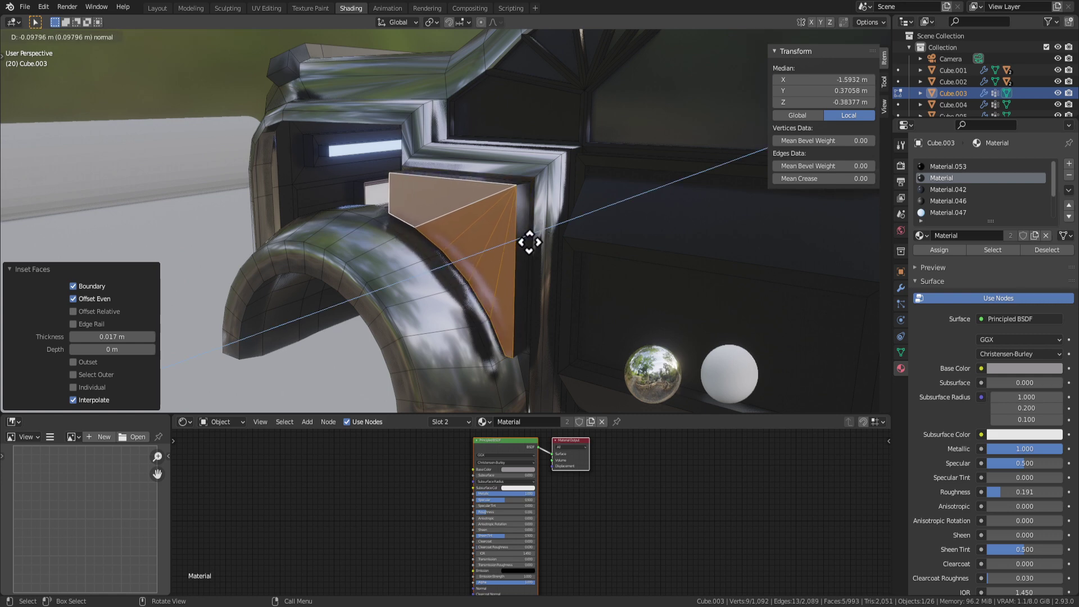
{"action": "left_click", "coordinate": [527, 242]}
Step: Check the recessed side panel from the side, and undo its extrusion and inset
{"action": "scroll", "coordinate": [527, 243], "scroll_direction": "down", "scroll_amount": 3}
{"action": "mouse_move", "coordinate": [528, 245]}
{"action": "middle_mouse_down"}
{"action": "mouse_move", "coordinate": [518, 301]}
{"action": "mouse_move", "coordinate": [605, 311]}
{"action": "mouse_move", "coordinate": [632, 291]}
{"action": "mouse_move", "coordinate": [511, 296]}
{"action": "mouse_move", "coordinate": [659, 309]}
{"action": "mouse_move", "coordinate": [522, 255]}
{"action": "middle_mouse_up"}
{"action": "key", "text": "Tab"}
{"action": "scroll", "coordinate": [511, 296], "scroll_direction": "down", "scroll_amount": 3}
{"action": "key", "text": "Tab"}
{"action": "scroll", "coordinate": [535, 208], "scroll_direction": "up", "scroll_amount": 5}
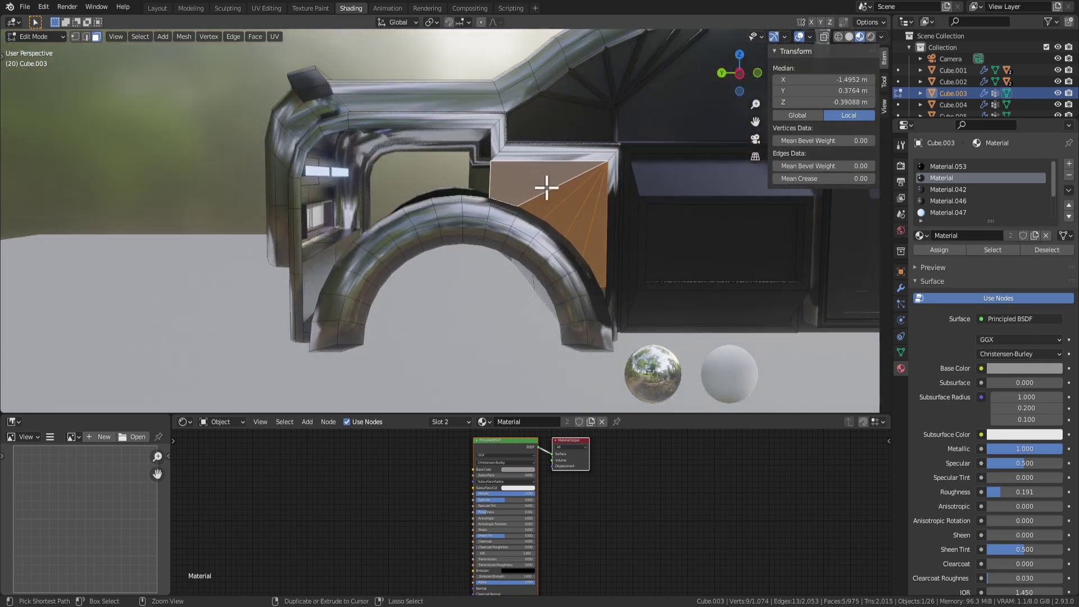
{"action": "key", "text": "ctrl+z"}
{"action": "middle_click_drag", "start_coordinate": [610, 215], "coordinate": [578, 239]}
{"action": "key", "text": "ctrl+z"}
{"action": "key", "text": "ctrl+z"}
{"action": "key", "text": "ctrl+z"}
{"action": "key", "text": "ctrl+z"}
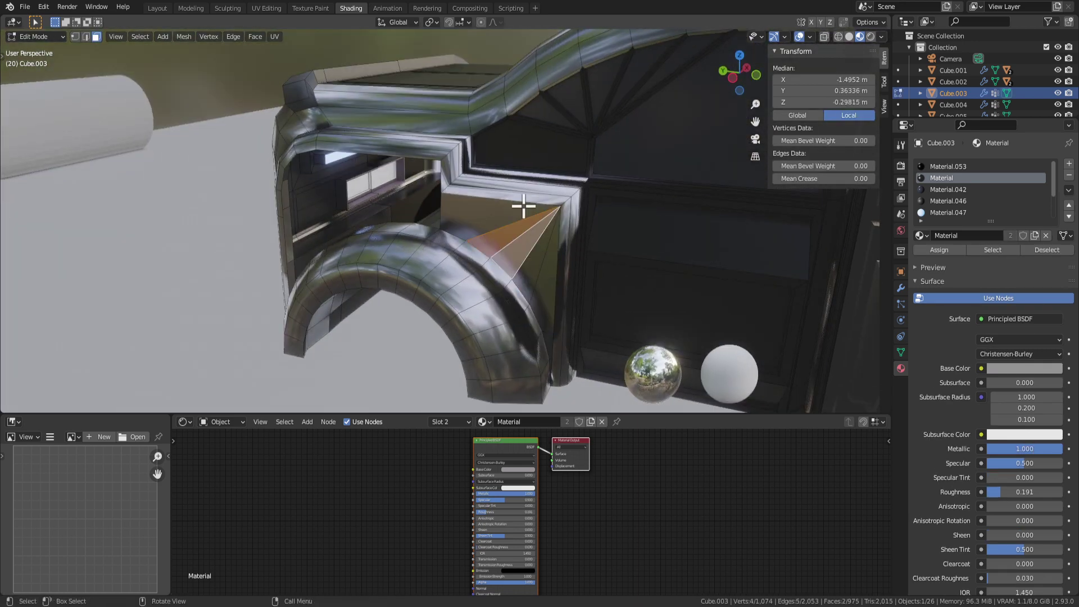
{"action": "key", "text": "2"}
{"action": "scroll", "coordinate": [523, 216], "scroll_direction": "up", "scroll_amount": 2}
{"action": "left_click", "coordinate": [525, 221]}
{"action": "left_click", "coordinate": [583, 275], "text": "shift"}
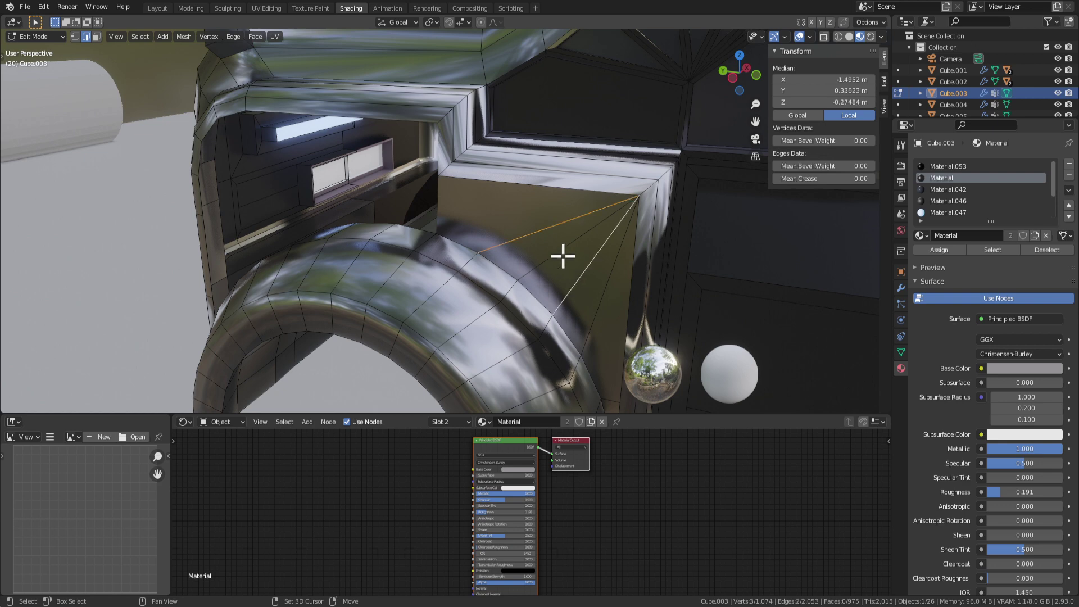
{"action": "left_click", "coordinate": [602, 298], "text": "shift"}
{"action": "left_click", "coordinate": [574, 276], "text": "shift"}
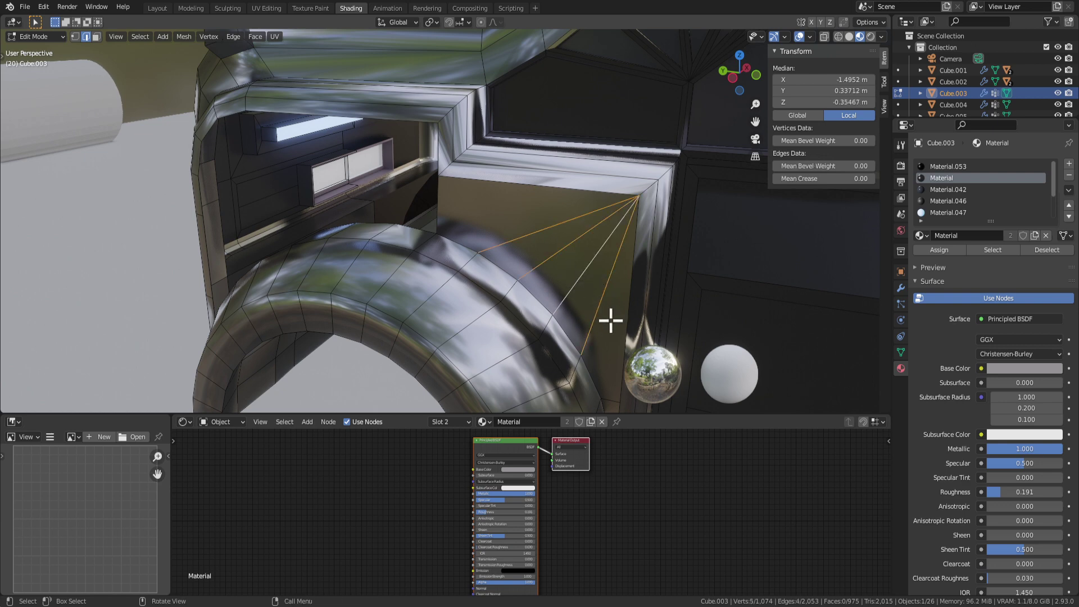
{"action": "scroll", "coordinate": [610, 321], "scroll_direction": "down", "scroll_amount": 3}
{"action": "scroll", "coordinate": [567, 242], "scroll_direction": "up", "scroll_amount": 2}
{"action": "left_click", "coordinate": [528, 225]}
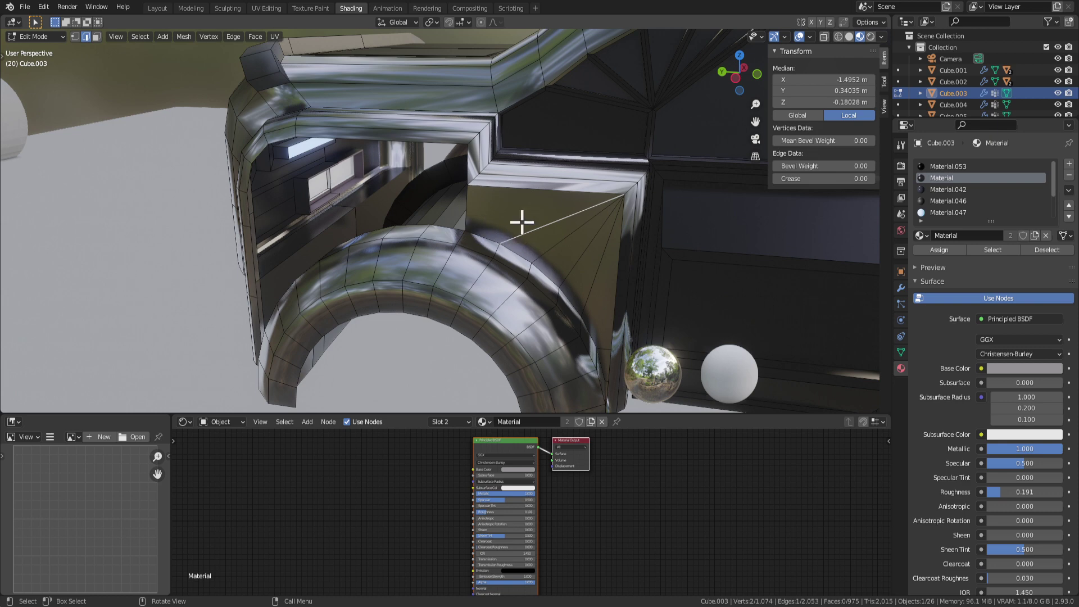
Step: Connect the wheel arch to the frame's upper inner edge and fill the opening above the arch with one face
{"action": "key", "text": "1"}
{"action": "middle_click_drag", "start_coordinate": [483, 231], "coordinate": [509, 256]}
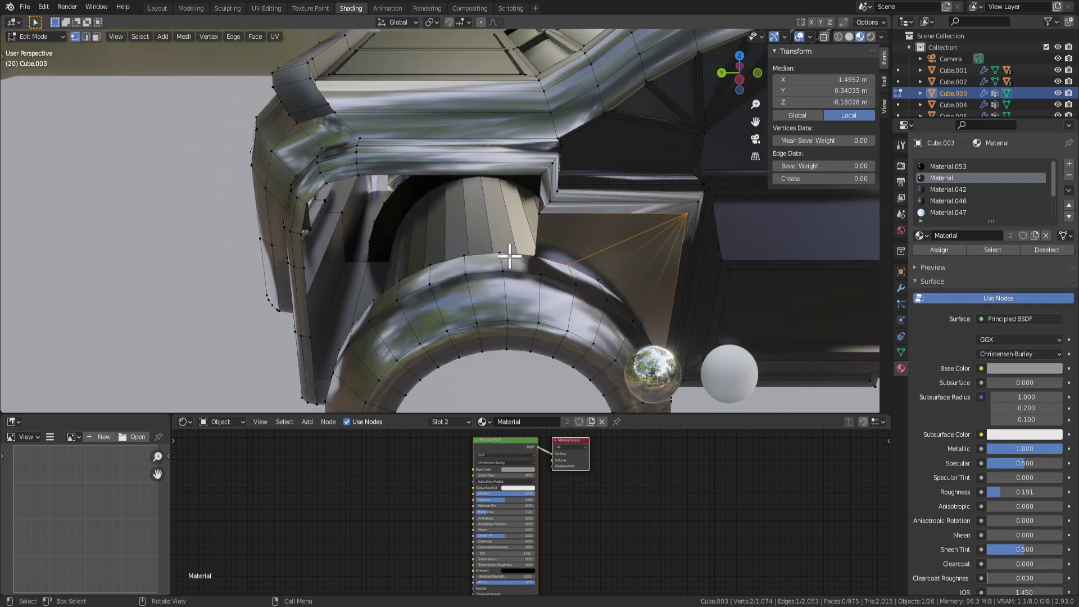
{"action": "left_click", "coordinate": [494, 223]}
{"action": "key", "text": "2"}
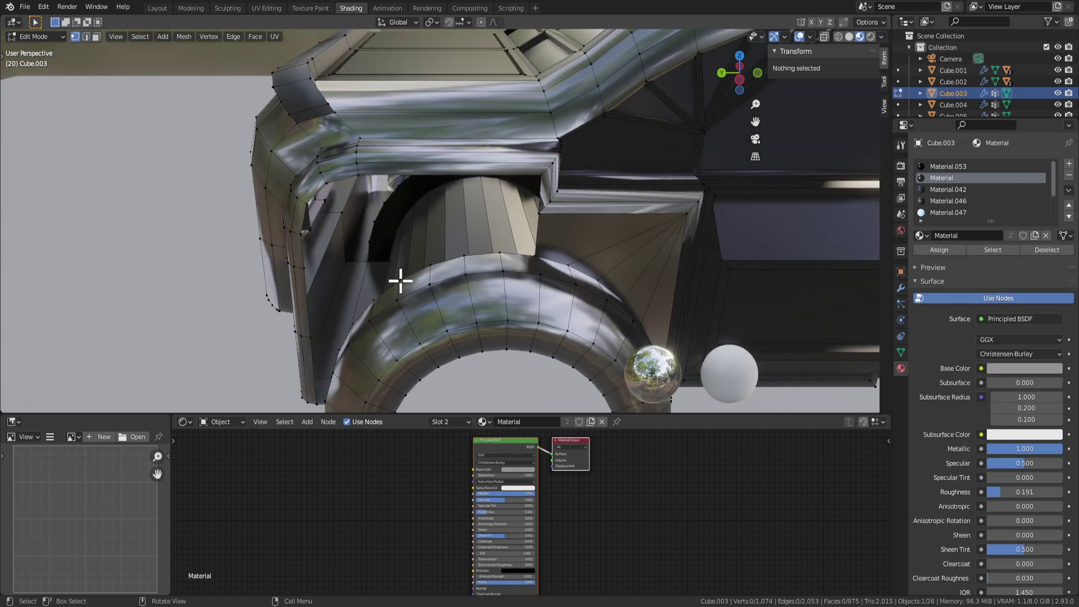
{"action": "left_click", "coordinate": [400, 281]}
{"action": "left_click", "coordinate": [358, 174], "text": "shift"}
{"action": "key", "text": "f"}
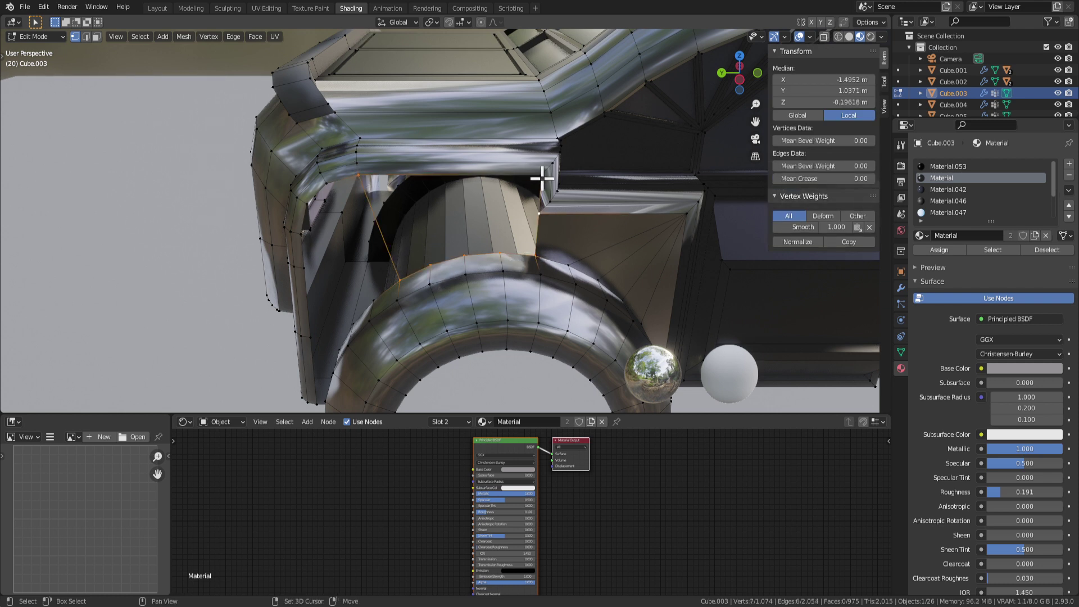
{"action": "key", "text": "f"}
Step: Apply flat shading to the new face above the wheel arch and the adjoining inner frame faces
{"action": "key", "text": "3"}
{"action": "middle_click_drag", "start_coordinate": [526, 234], "coordinate": [489, 203]}
{"action": "left_click", "coordinate": [387, 151], "text": "shift"}
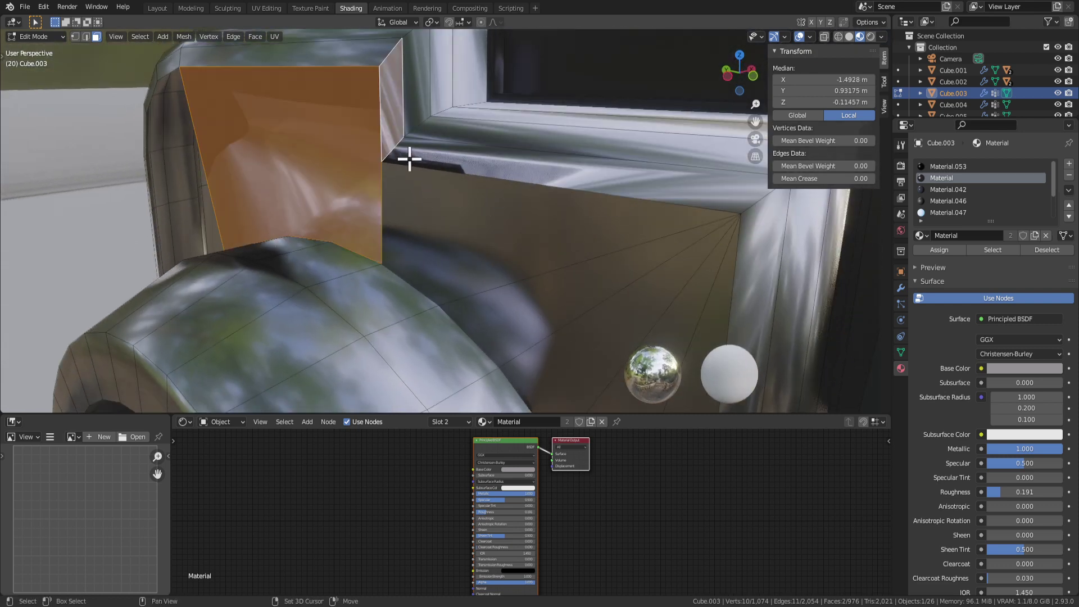
{"action": "left_click", "coordinate": [478, 185], "text": "shift"}
{"action": "mouse_move", "coordinate": [427, 160]}
{"action": "middle_mouse_down"}
{"action": "mouse_move", "coordinate": [414, 174]}
{"action": "mouse_move", "coordinate": [433, 168]}
{"action": "middle_mouse_up"}
{"action": "left_click", "coordinate": [427, 163], "text": "shift"}
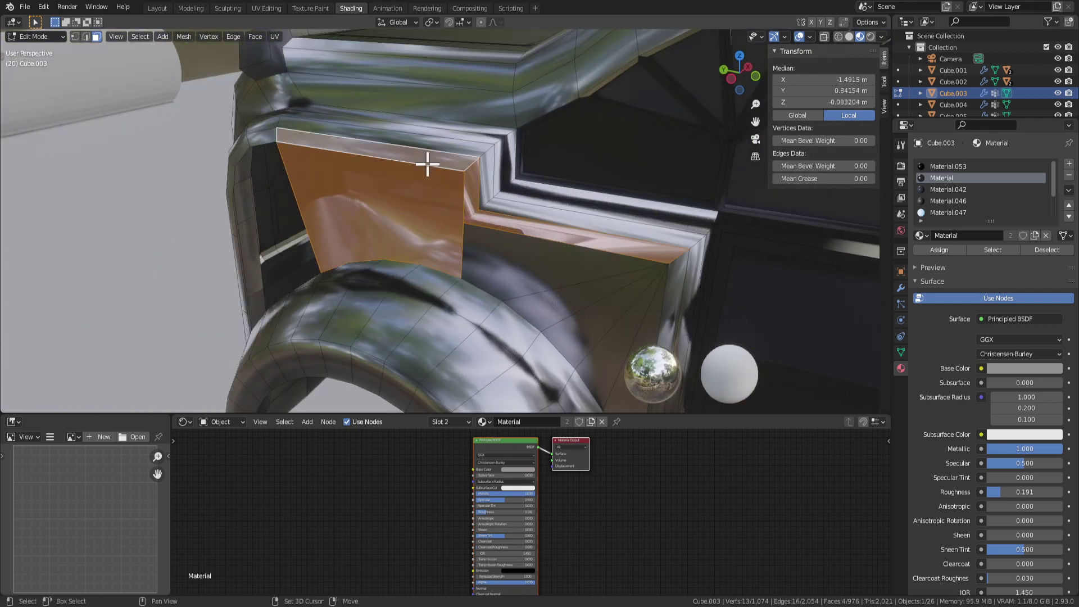
{"action": "left_click", "coordinate": [532, 259]}
{"action": "left_click", "coordinate": [624, 250]}
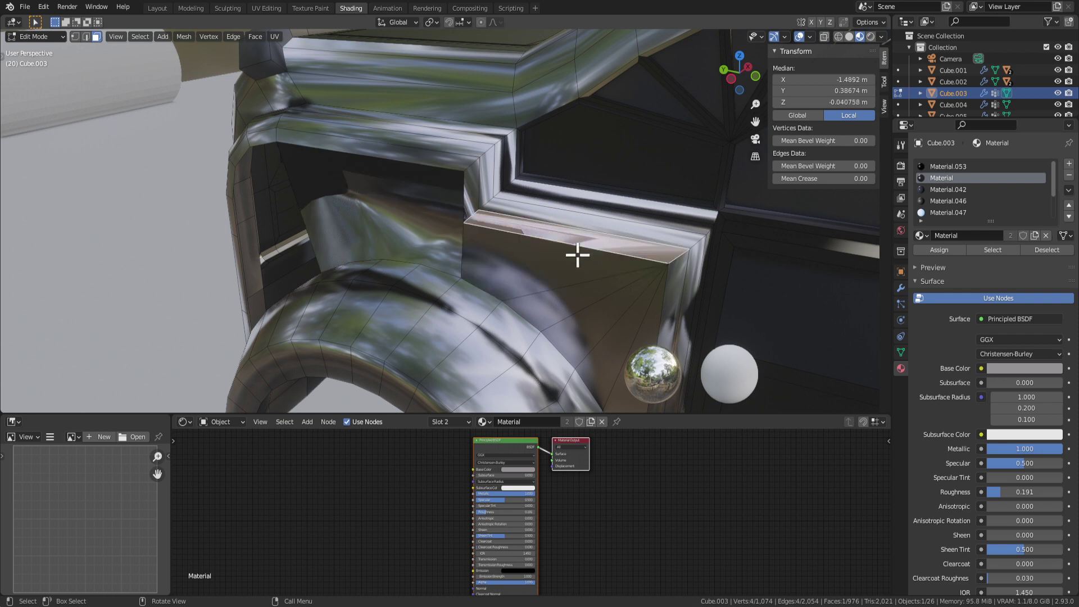
{"action": "left_click", "coordinate": [476, 201], "text": "shift"}
{"action": "middle_click_drag", "start_coordinate": [467, 198], "coordinate": [503, 265]}
{"action": "right_click", "coordinate": [473, 205]}
{"action": "left_click", "coordinate": [474, 206]}
{"action": "key", "text": "Tab"}
{"action": "key", "text": "Tab"}
Step: Apply flat shading to the chain of inner frame faces bordering the side panel, and check the result outside mesh editing
{"action": "middle_click_drag", "start_coordinate": [387, 225], "coordinate": [401, 202]}
{"action": "left_click", "coordinate": [562, 193]}
{"action": "right_click", "coordinate": [562, 197]}
{"action": "left_click", "coordinate": [562, 196]}
{"action": "left_click", "coordinate": [558, 192]}
{"action": "left_click", "coordinate": [402, 202]}
{"action": "left_click", "coordinate": [395, 235]}
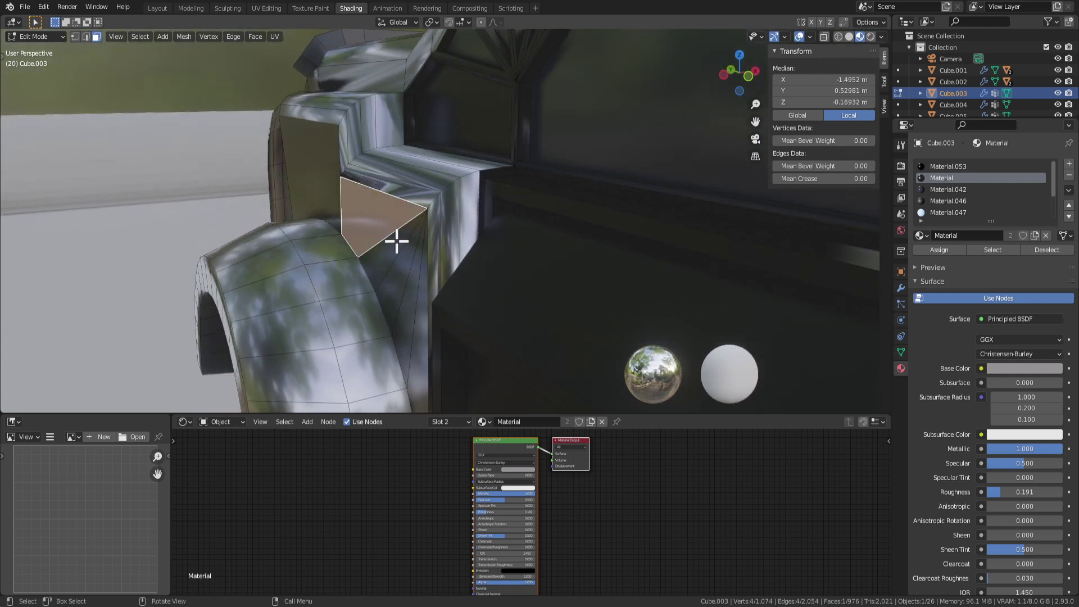
{"action": "left_click", "coordinate": [417, 189]}
{"action": "left_click", "coordinate": [431, 244], "text": "shift"}
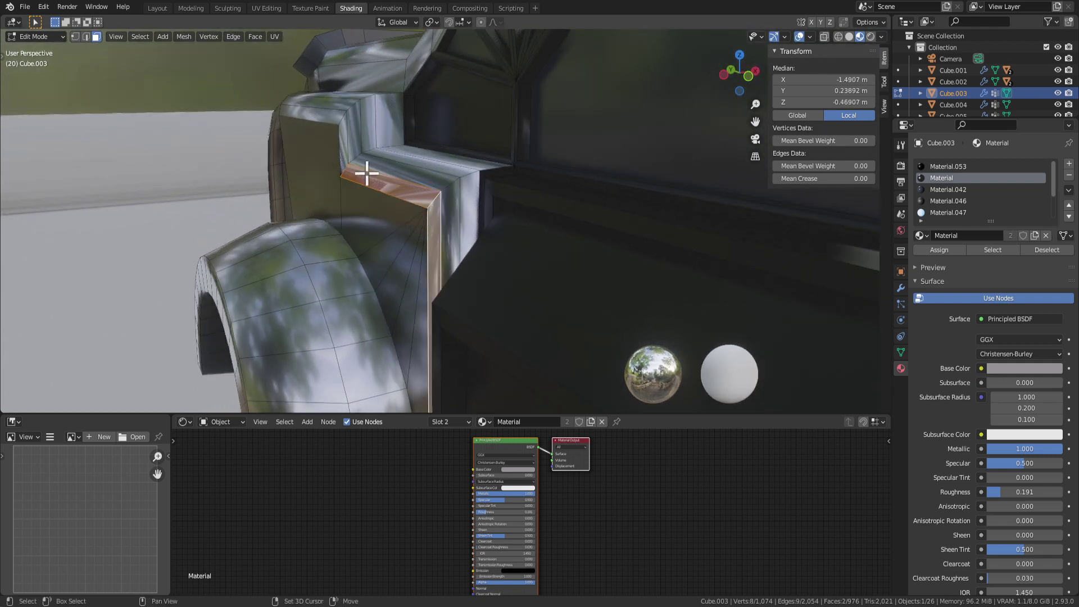
{"action": "left_click", "coordinate": [345, 152], "text": "shift"}
{"action": "left_click", "coordinate": [319, 117], "text": "shift"}
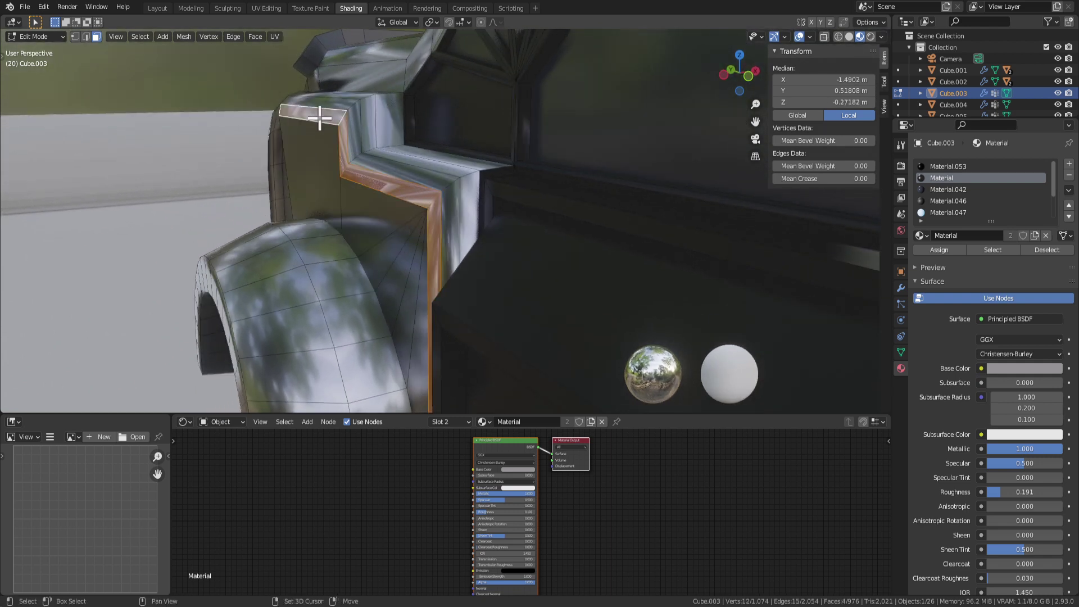
{"action": "right_click", "coordinate": [363, 162]}
{"action": "left_click", "coordinate": [342, 175]}
{"action": "key", "text": "Tab"}
{"action": "scroll", "coordinate": [402, 222], "scroll_direction": "down", "scroll_amount": 4}
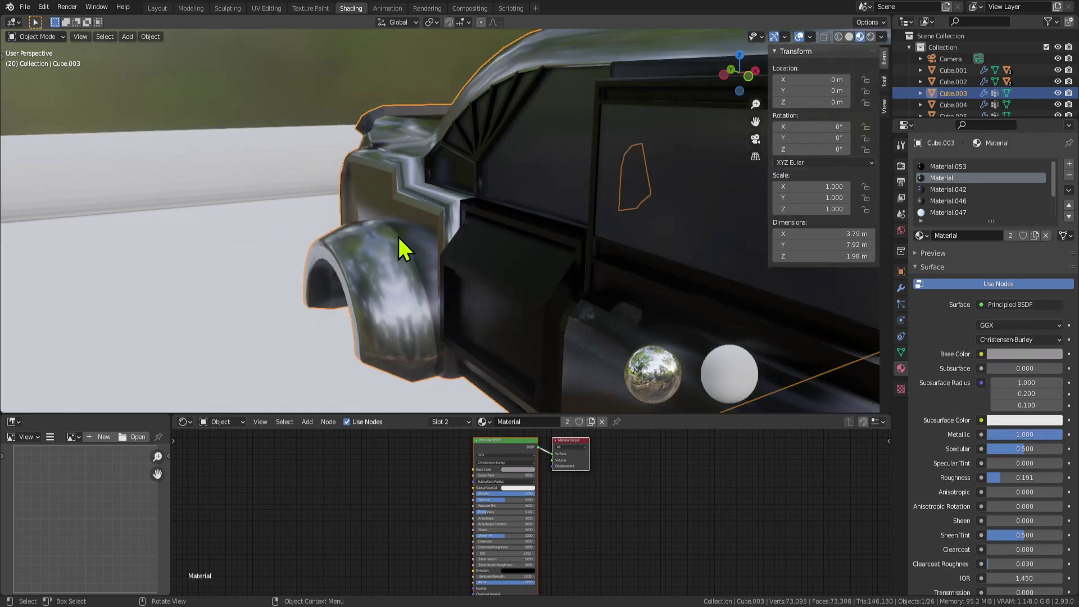
Step: Undo the flat shading of the inner frame faces and the face filled above the wheel arch
{"action": "middle_click_drag", "start_coordinate": [397, 234], "coordinate": [434, 247]}
{"action": "key", "text": "Tab"}
{"action": "left_click", "coordinate": [477, 228]}
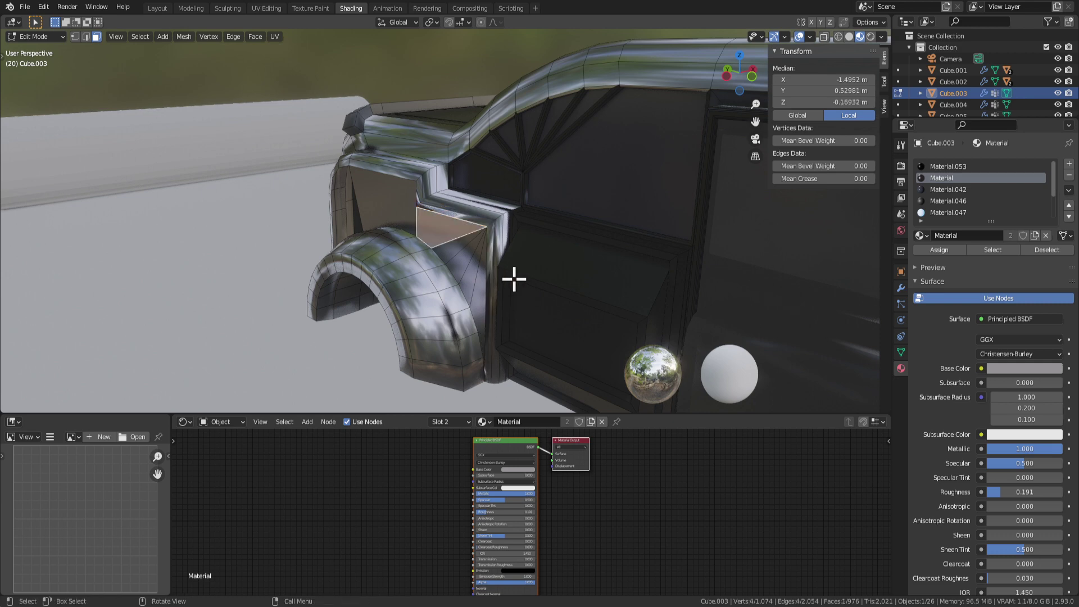
{"action": "middle_click_drag", "start_coordinate": [513, 279], "coordinate": [504, 218]}
{"action": "scroll", "coordinate": [501, 216], "scroll_direction": "up", "scroll_amount": 2}
{"action": "key", "text": "ctrl+z"}
{"action": "key", "text": "ctrl+z"}
{"action": "key", "text": "ctrl+z"}
{"action": "key", "text": "ctrl+z"}
{"action": "key", "text": "ctrl+z"}
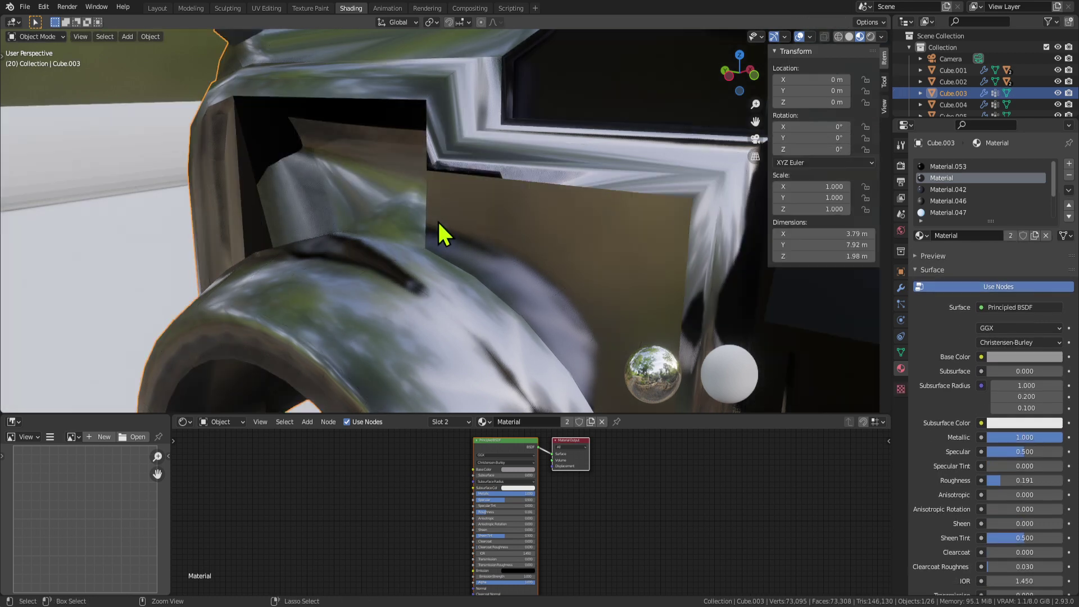
Step: Delete the four-sided face between the frame's inner step corner and the wheel arch
{"action": "key", "text": "x"}
{"action": "left_click", "coordinate": [409, 187]}
{"action": "left_click", "coordinate": [482, 217]}
{"action": "key", "text": "x"}
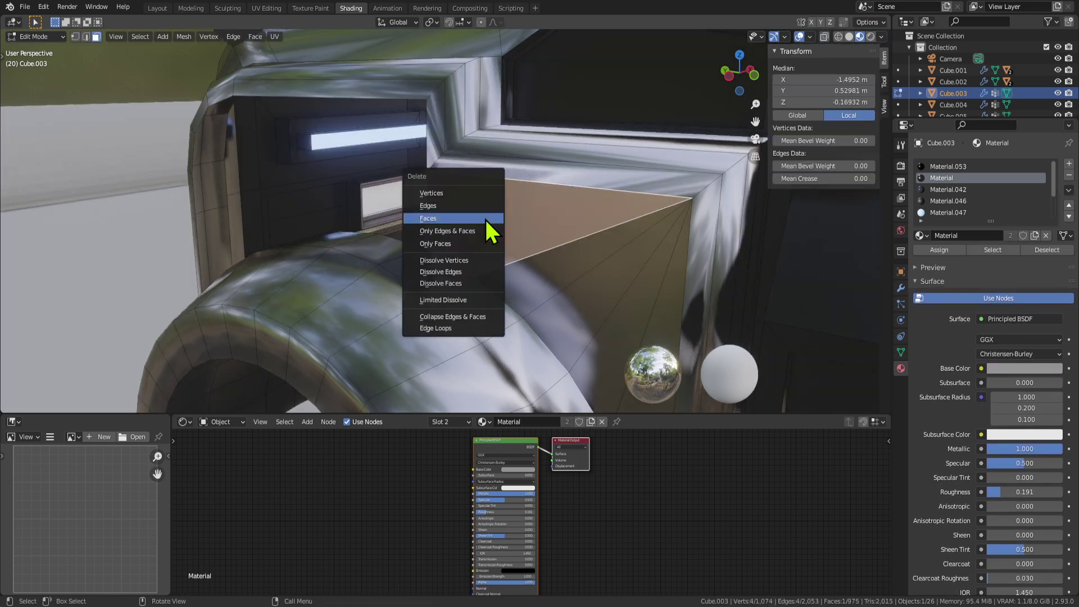
{"action": "left_click", "coordinate": [484, 218]}
Step: Connect the frame's inner step corner to the wheel arch vertex directly below it with an edge
{"action": "left_click", "coordinate": [493, 192]}
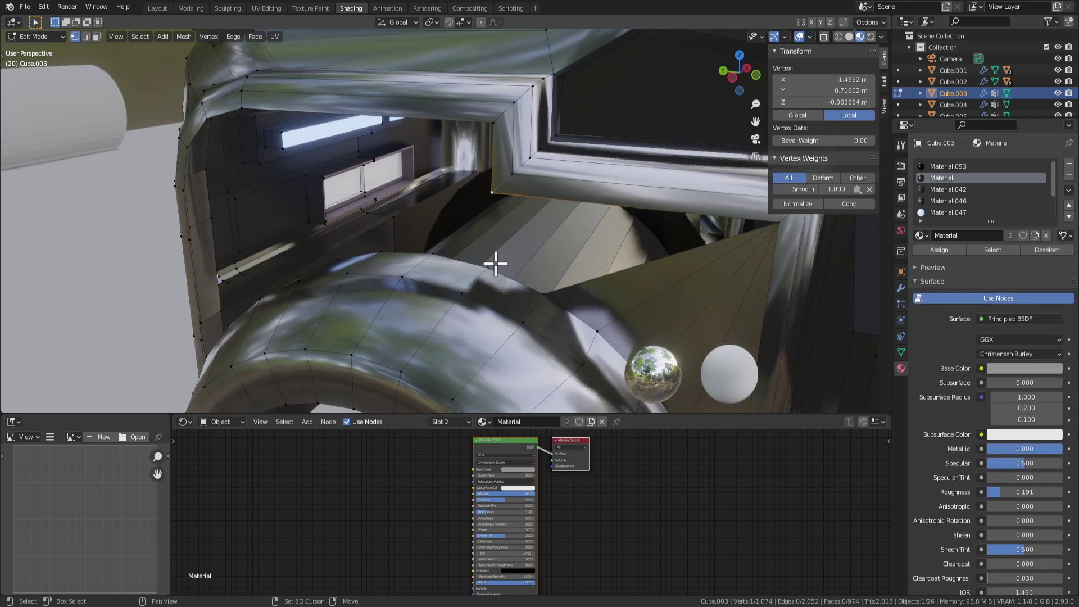
{"action": "left_click", "coordinate": [551, 295]}
{"action": "mouse_move", "coordinate": [599, 222]}
{"action": "middle_mouse_down"}
{"action": "mouse_move", "coordinate": [618, 204]}
{"action": "mouse_move", "coordinate": [601, 201]}
{"action": "middle_mouse_up"}
{"action": "middle_click_drag", "start_coordinate": [579, 203], "coordinate": [432, 203], "text": "shift"}
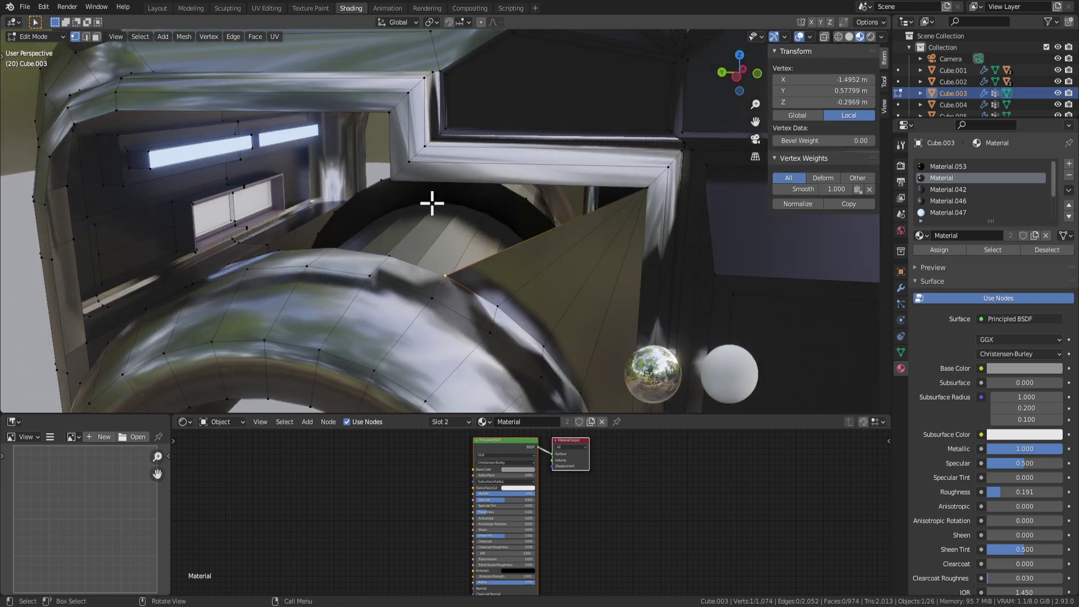
{"action": "left_click", "coordinate": [393, 186], "text": "shift"}
{"action": "key", "text": "f"}
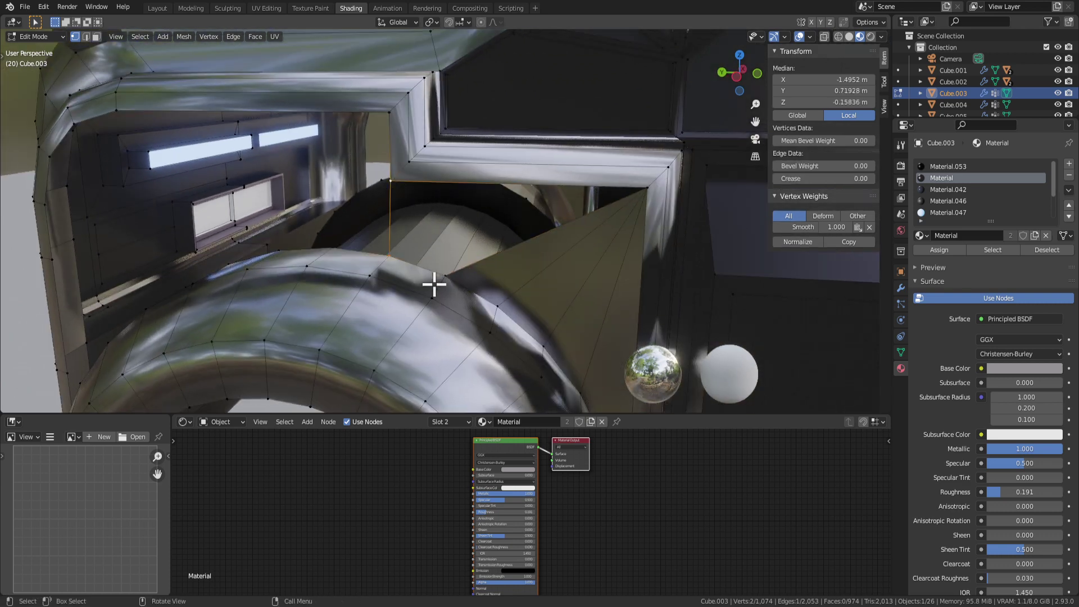
Step: Try to close the gap below the frame with a diagonal from the step corner, then with a four-sided face
{"action": "left_click", "coordinate": [443, 276]}
{"action": "left_click", "coordinate": [392, 187], "text": "shift"}
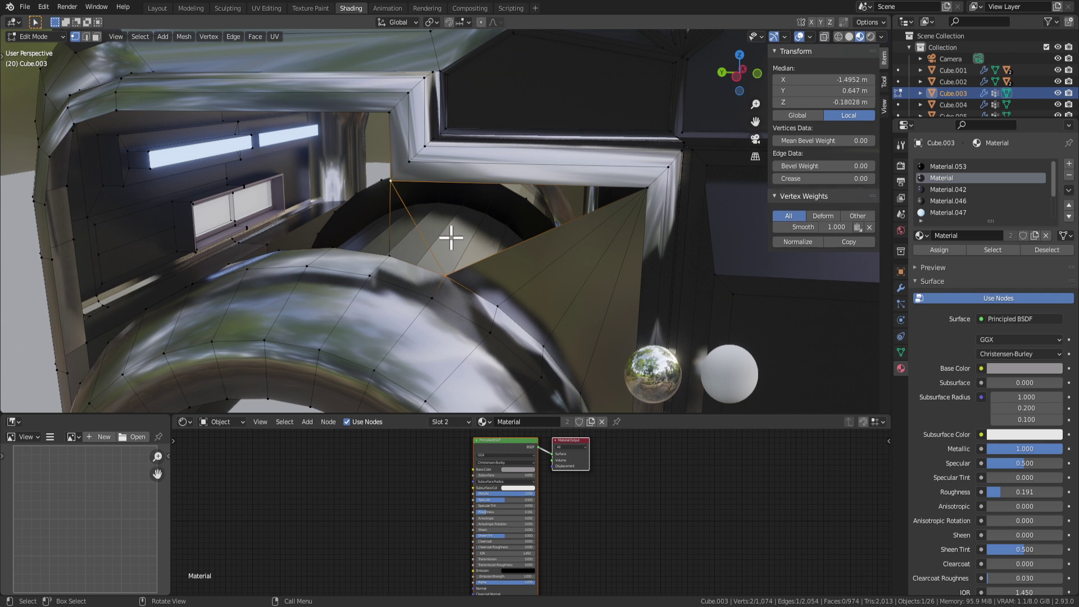
{"action": "left_click", "coordinate": [639, 184], "text": "shift"}
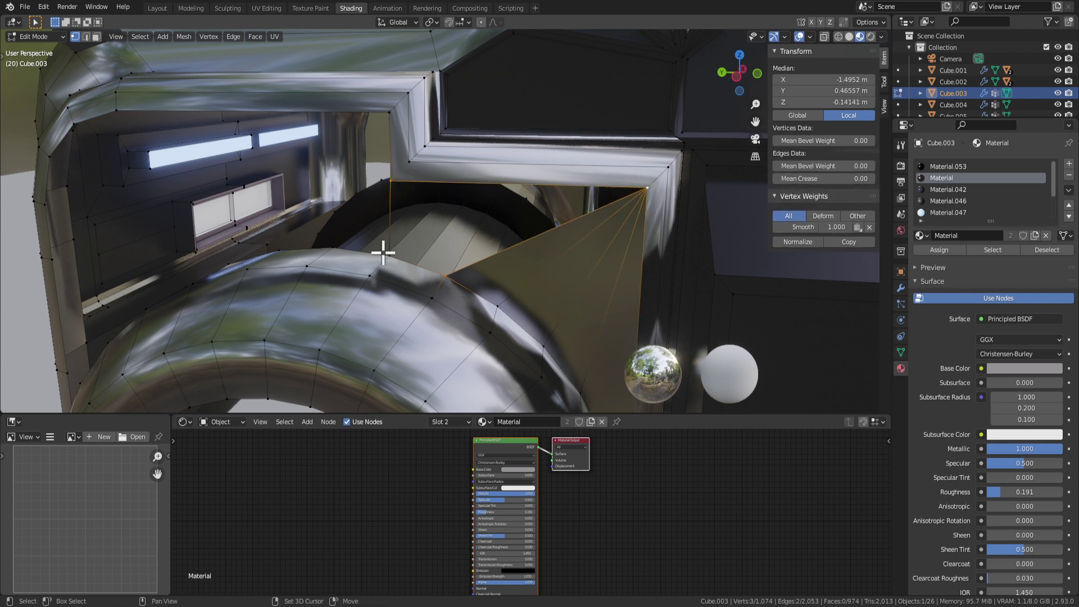
{"action": "key", "text": "f"}
{"action": "key", "text": "ctrl+z"}
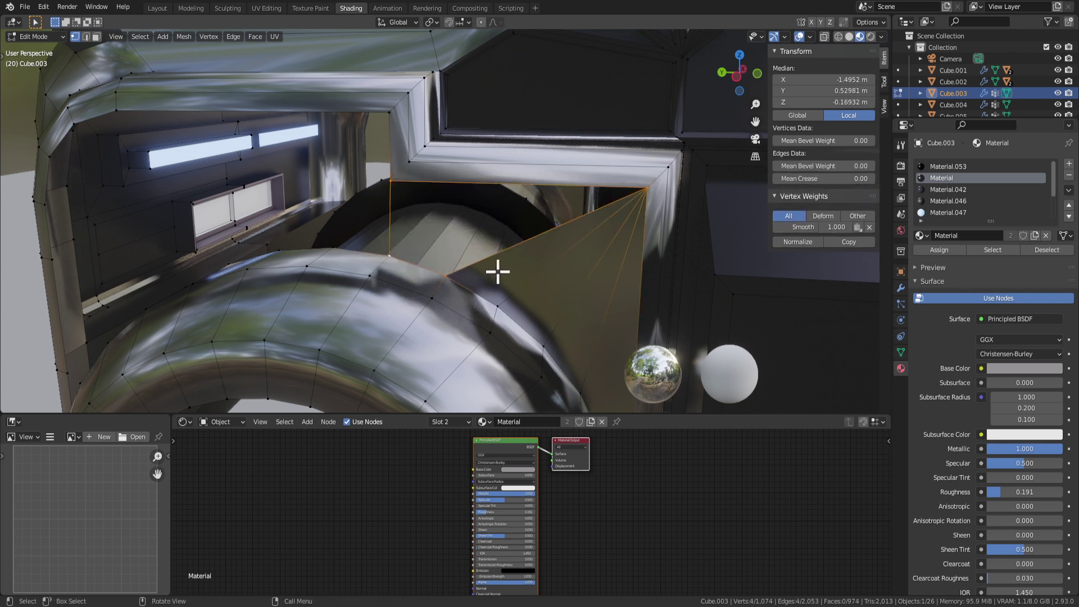
Step: Subdivide the frame's lower edge between the inner step corner and the outer corner once
{"action": "key", "text": "2"}
{"action": "left_click", "coordinate": [475, 181]}
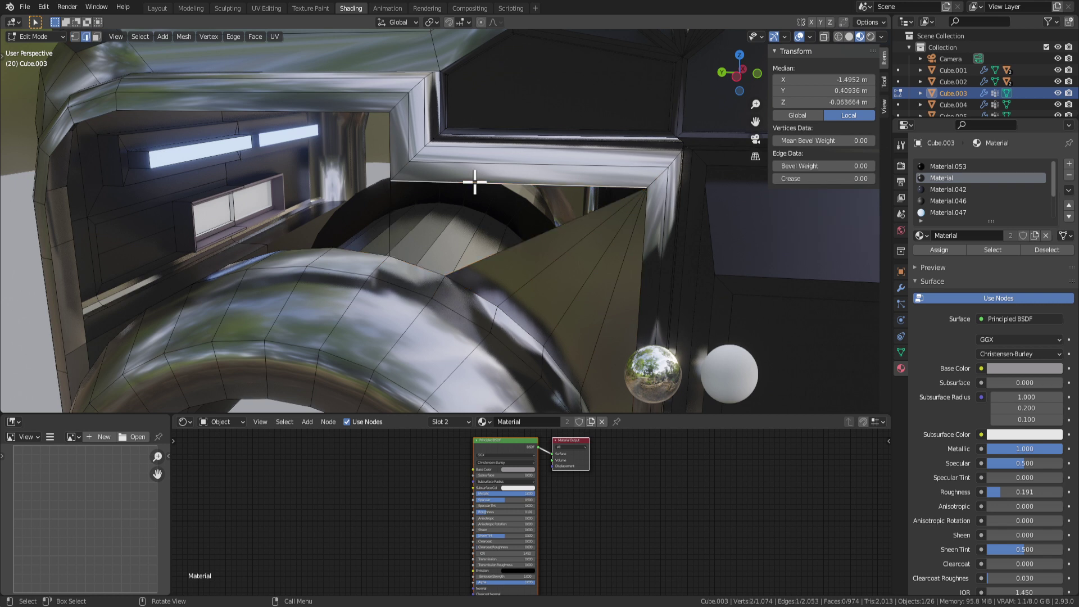
{"action": "right_click", "coordinate": [513, 180]}
{"action": "left_click", "coordinate": [510, 186]}
Step: Fill a triangular face between the frame edge's new midpoint, the wheel arch vertex and the frame's outer corner
{"action": "left_click", "coordinate": [517, 190]}
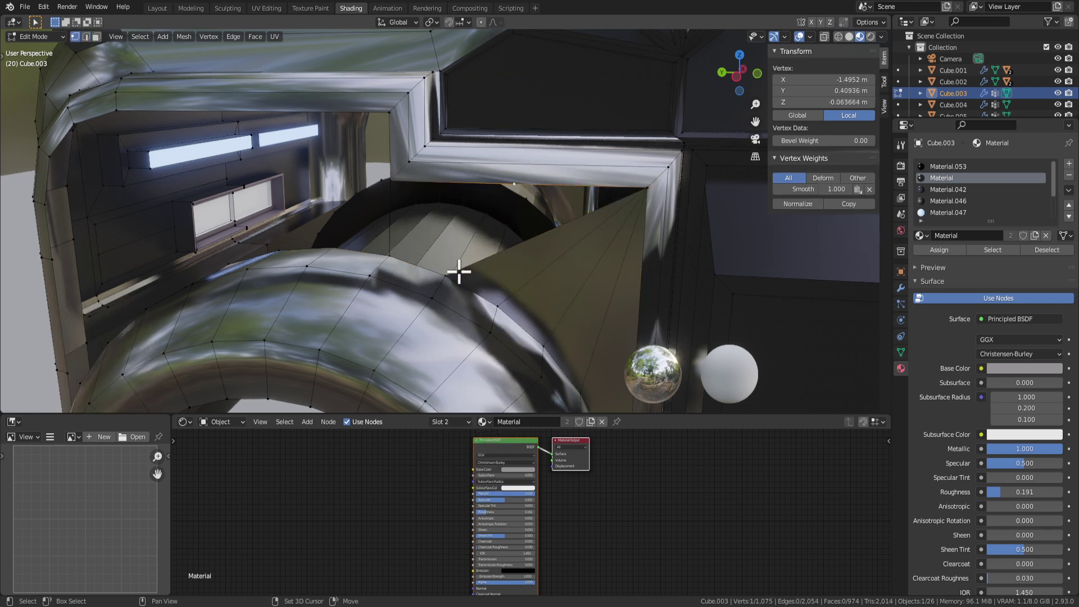
{"action": "left_click", "coordinate": [453, 273], "text": "shift"}
{"action": "left_click", "coordinate": [652, 190], "text": "shift"}
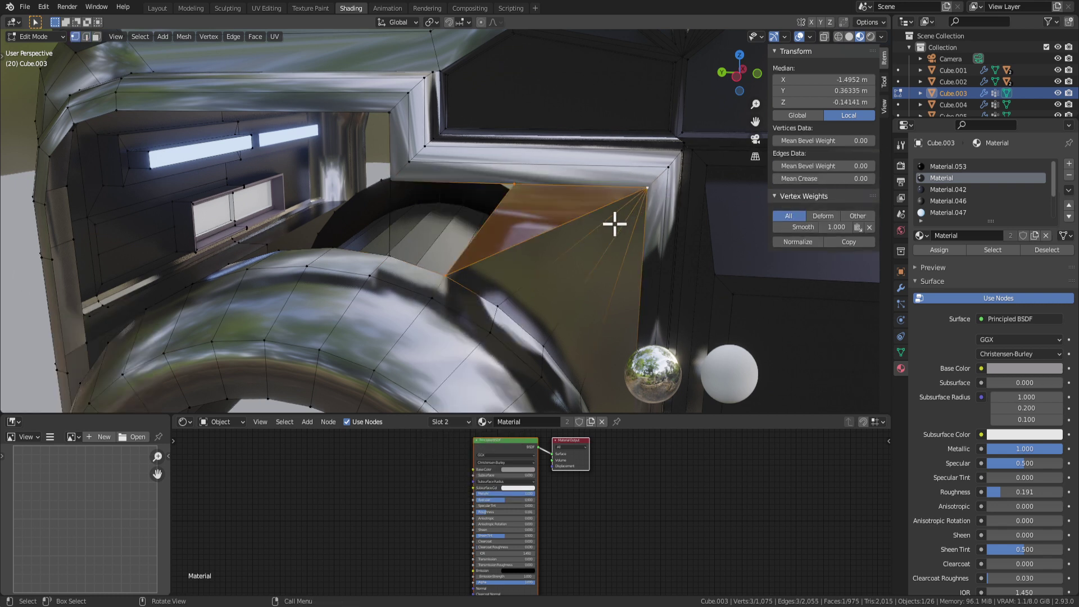
Step: Fill the remaining gap between the step corner, edge midpoint and two wheel arch vertices with a four-sided face
{"action": "middle_click_drag", "start_coordinate": [614, 224], "coordinate": [349, 245]}
{"action": "left_click", "coordinate": [347, 234]}
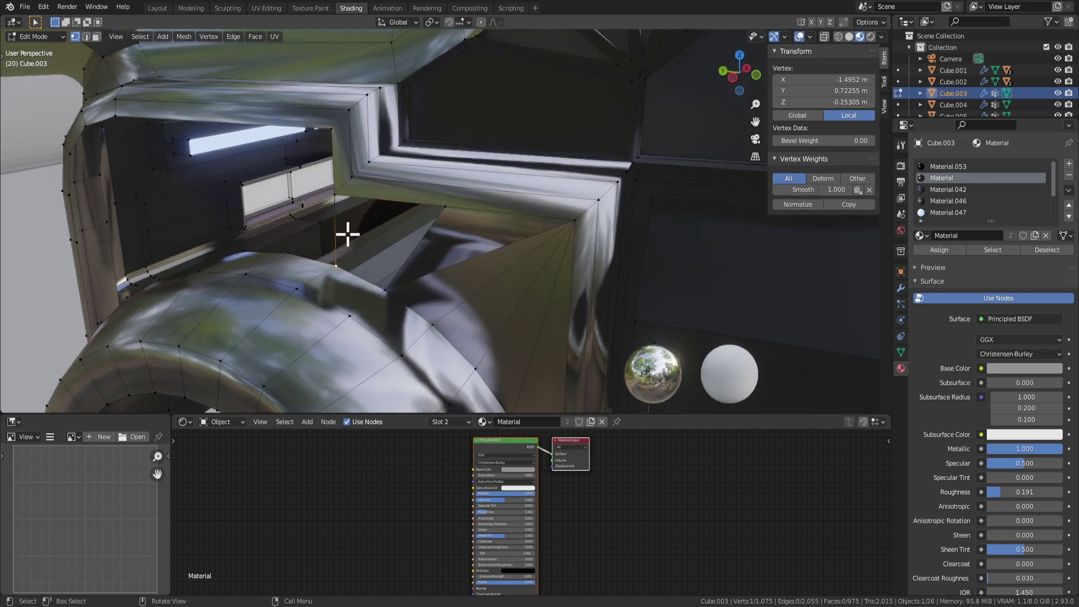
{"action": "left_click", "coordinate": [344, 200], "text": "shift"}
{"action": "left_click", "coordinate": [455, 204], "text": "shift"}
{"action": "left_click", "coordinate": [384, 289], "text": "shift"}
{"action": "key", "text": "f"}
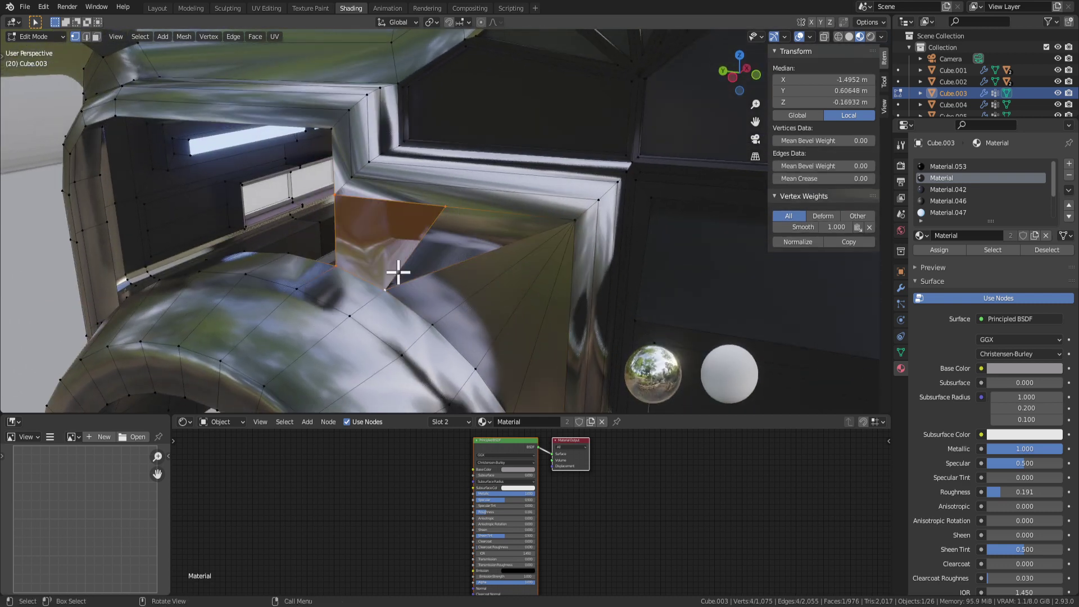
Step: Undo the four-sided face filling the gap beside the new triangle
{"action": "middle_click_drag", "start_coordinate": [395, 272], "coordinate": [421, 250]}
{"action": "key", "text": "ctrl+z"}
{"action": "key", "text": "ctrl+z"}
{"action": "middle_click_drag", "start_coordinate": [252, 246], "coordinate": [467, 240]}
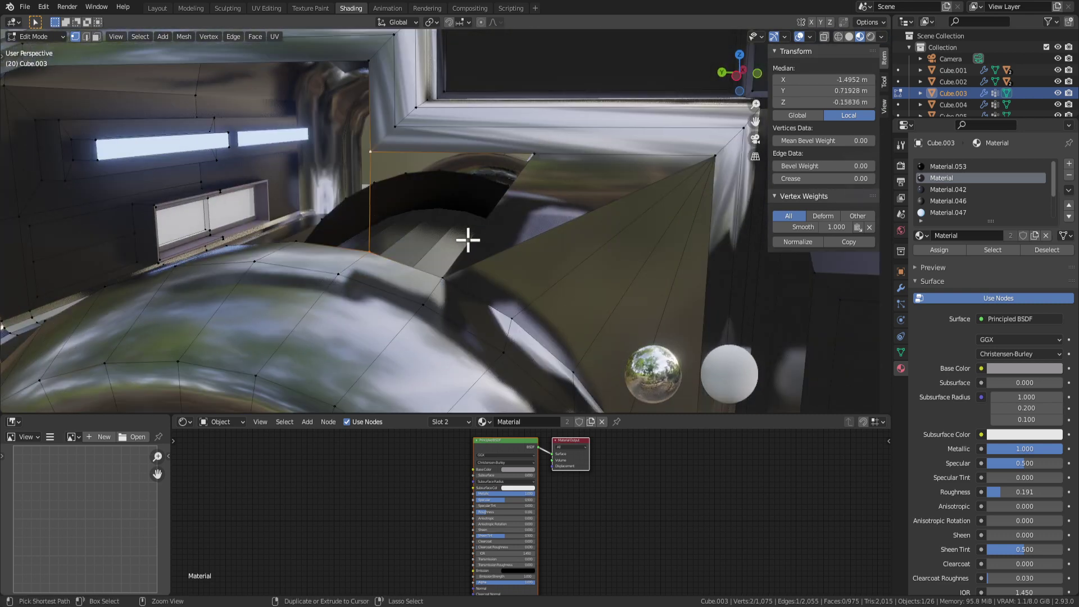
{"action": "key", "text": "ctrl+z"}
{"action": "key", "text": "ctrl+z"}
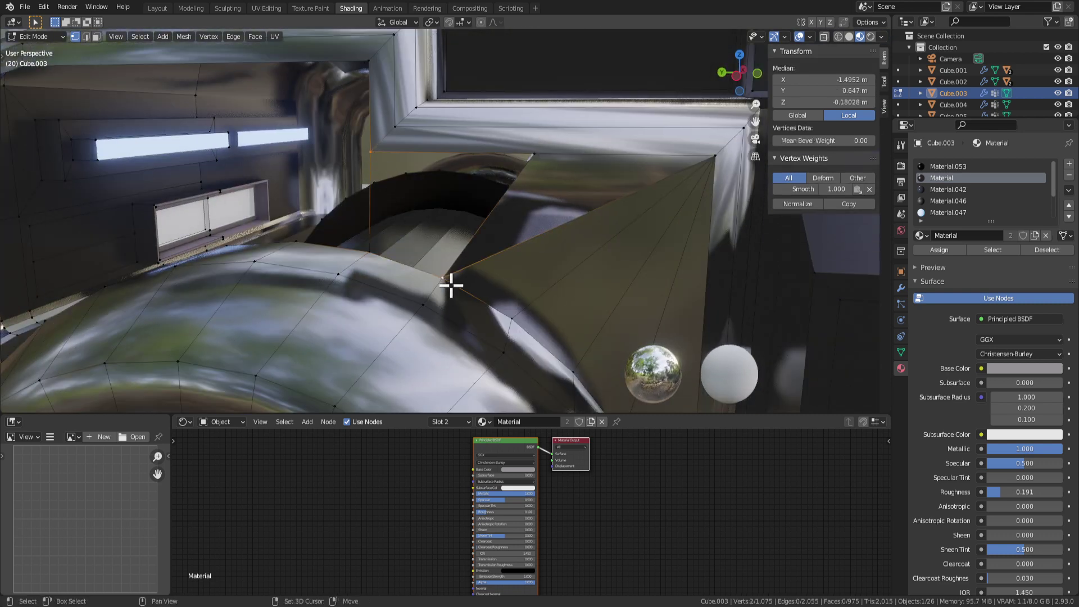
Step: Split the remaining gap diagonally from the step corner to the wheel arch and fill both halves with triangular faces
{"action": "left_click", "coordinate": [443, 278], "text": "shift"}
{"action": "key", "text": "f"}
{"action": "key", "text": "f"}
{"action": "middle_click_drag", "start_coordinate": [453, 231], "coordinate": [418, 176]}
{"action": "left_click", "coordinate": [522, 207], "text": "shift"}
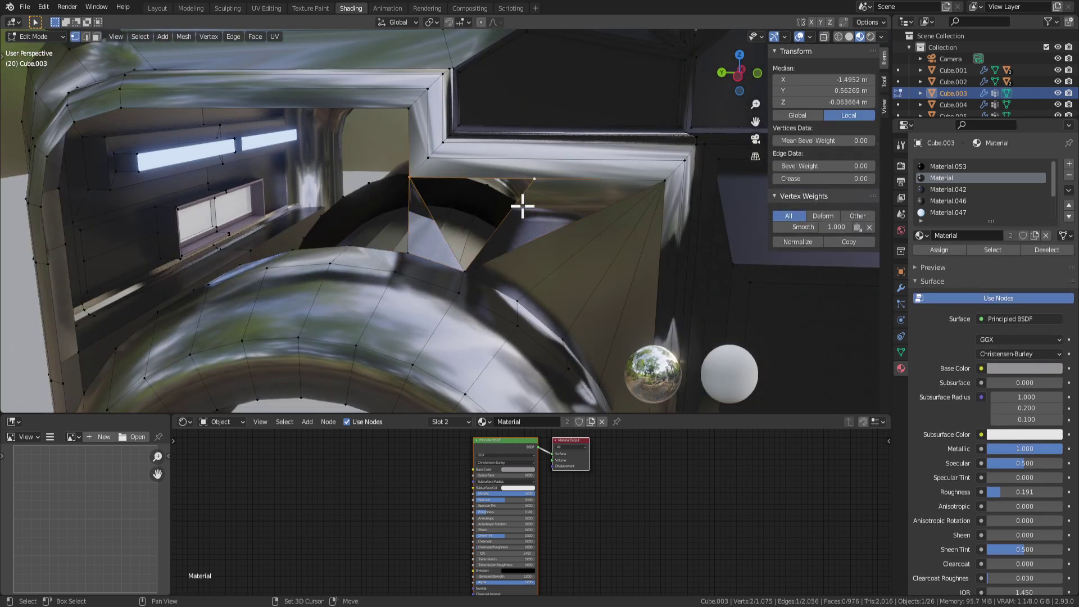
{"action": "middle_click_drag", "start_coordinate": [468, 265], "coordinate": [487, 174]}
{"action": "key", "text": "Tab"}
Step: Apply Shade Flat to the four triangular faces between the stepped frame and the wheel arch
{"action": "key", "text": "Tab"}
{"action": "left_click", "coordinate": [309, 251]}
{"action": "left_click", "coordinate": [309, 248], "text": "shift"}
{"action": "left_click", "coordinate": [375, 288], "text": "shift"}
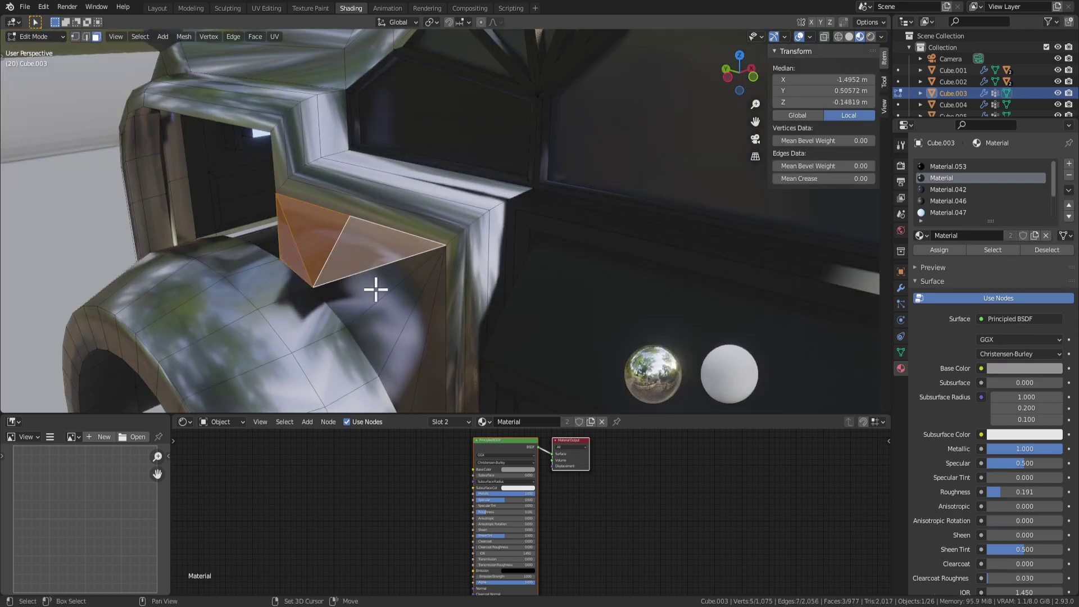
{"action": "right_click", "coordinate": [373, 282]}
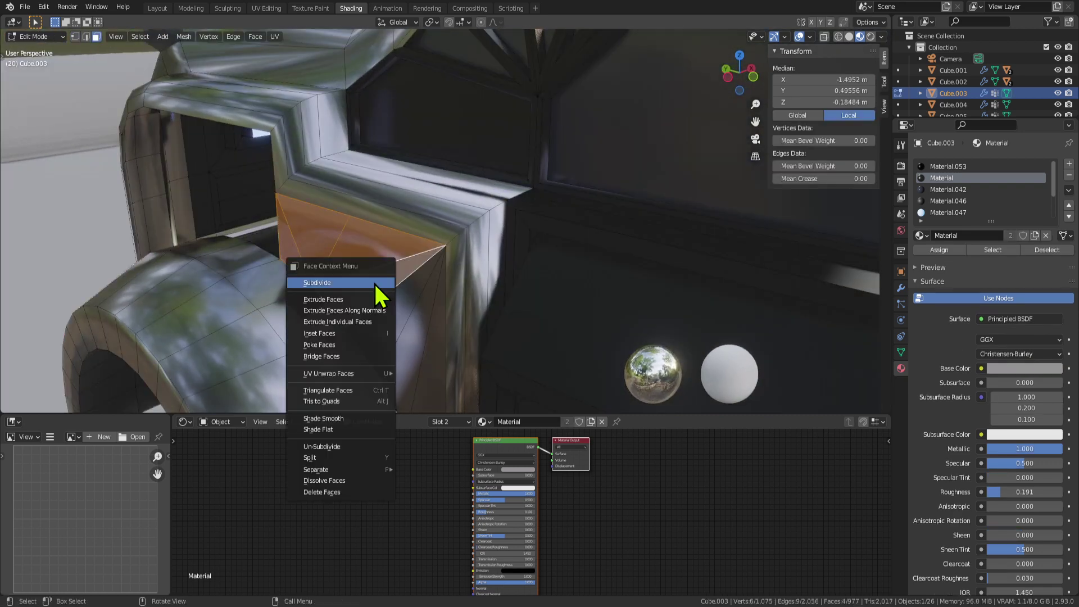
{"action": "key", "text": "x"}
{"action": "key", "text": "Escape"}
{"action": "right_click", "coordinate": [422, 279]}
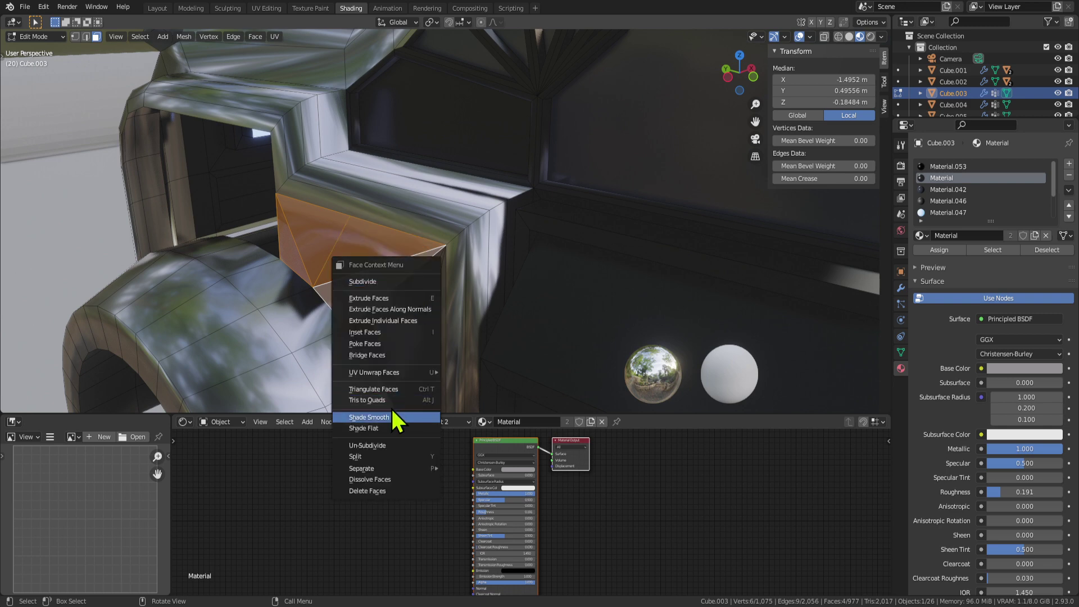
{"action": "left_click", "coordinate": [390, 427]}
{"action": "key", "text": "Tab"}
{"action": "middle_click_drag", "start_coordinate": [385, 373], "coordinate": [503, 320]}
{"action": "scroll", "coordinate": [593, 191], "scroll_direction": "up", "scroll_amount": 4}
Step: Fill the narrow lower gap between the tail-side frame edge and the end of the wheel arch with a five-sided face
{"action": "key", "text": "Tab"}
{"action": "middle_click_drag", "start_coordinate": [593, 191], "coordinate": [508, 160]}
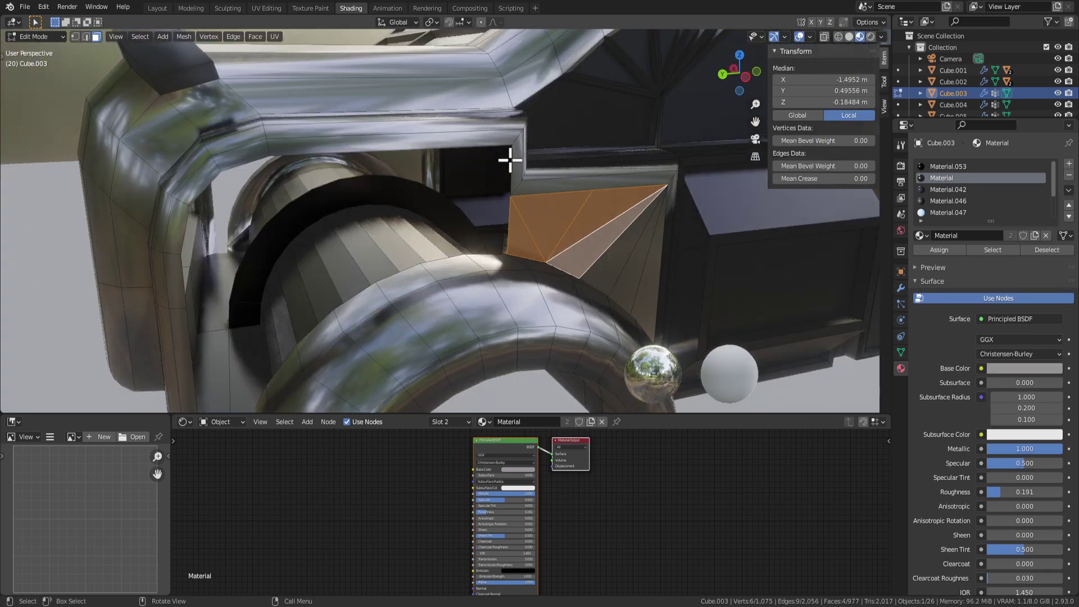
{"action": "key", "text": "1"}
{"action": "left_click", "coordinate": [478, 254]}
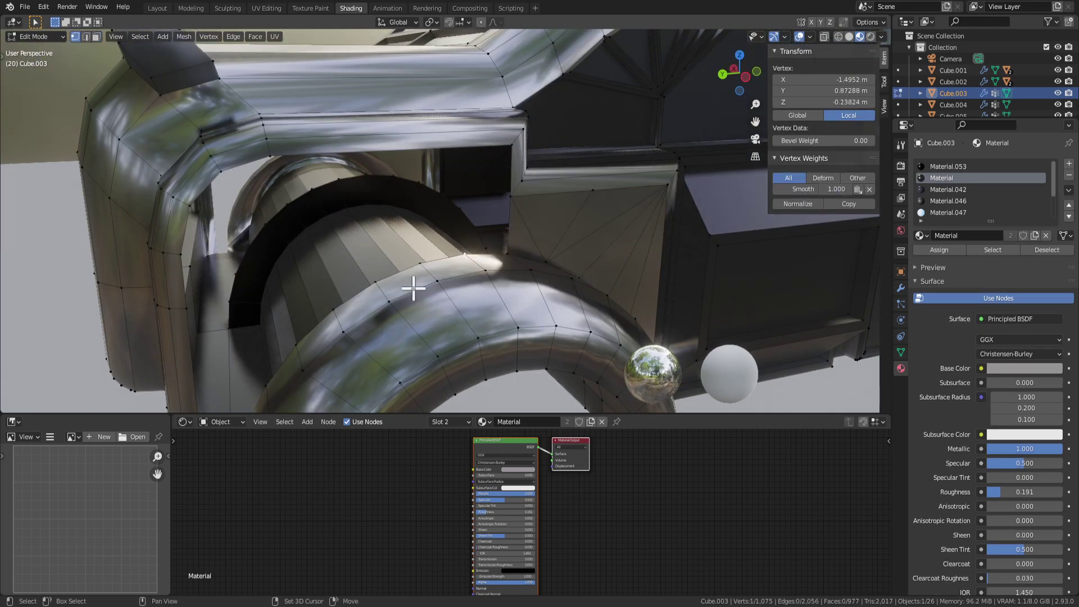
{"action": "left_click", "coordinate": [420, 263], "text": "shift"}
{"action": "middle_click_drag", "start_coordinate": [375, 326], "coordinate": [390, 278]}
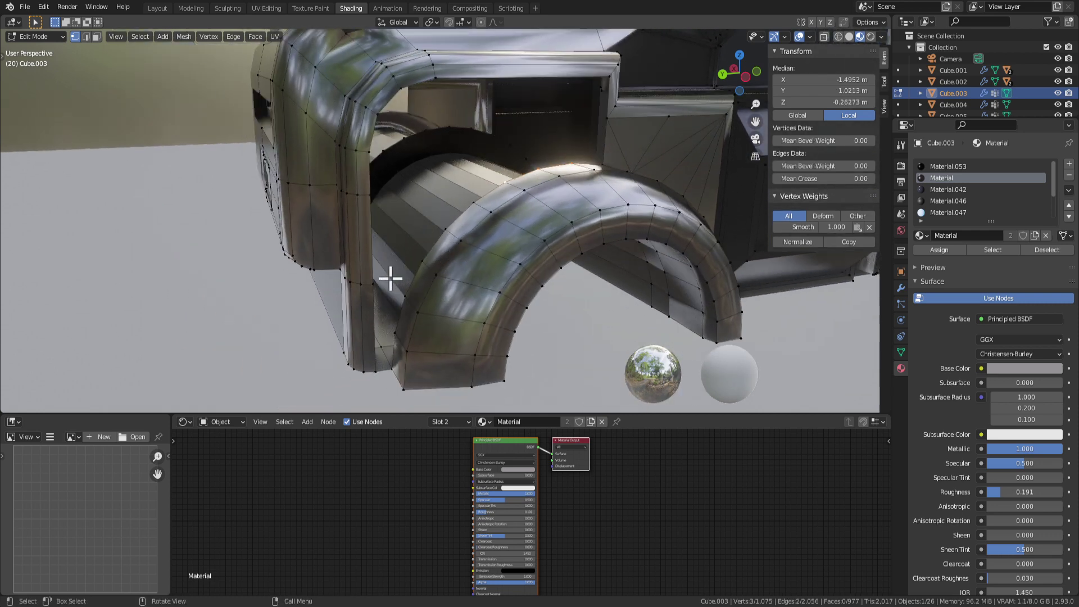
{"action": "left_click", "coordinate": [394, 299]}
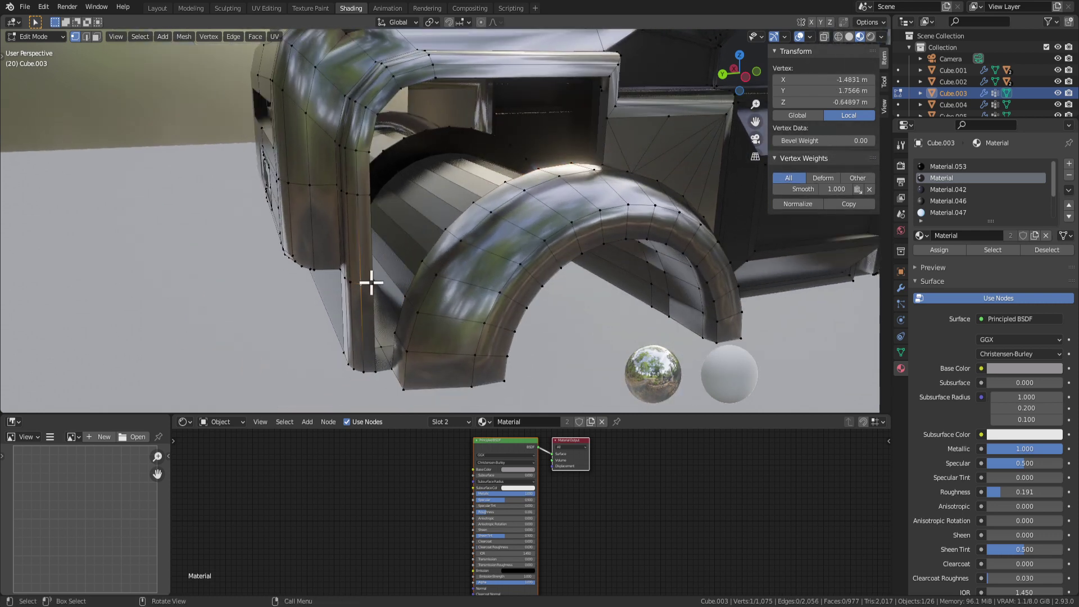
{"action": "left_click", "coordinate": [387, 287], "text": "shift"}
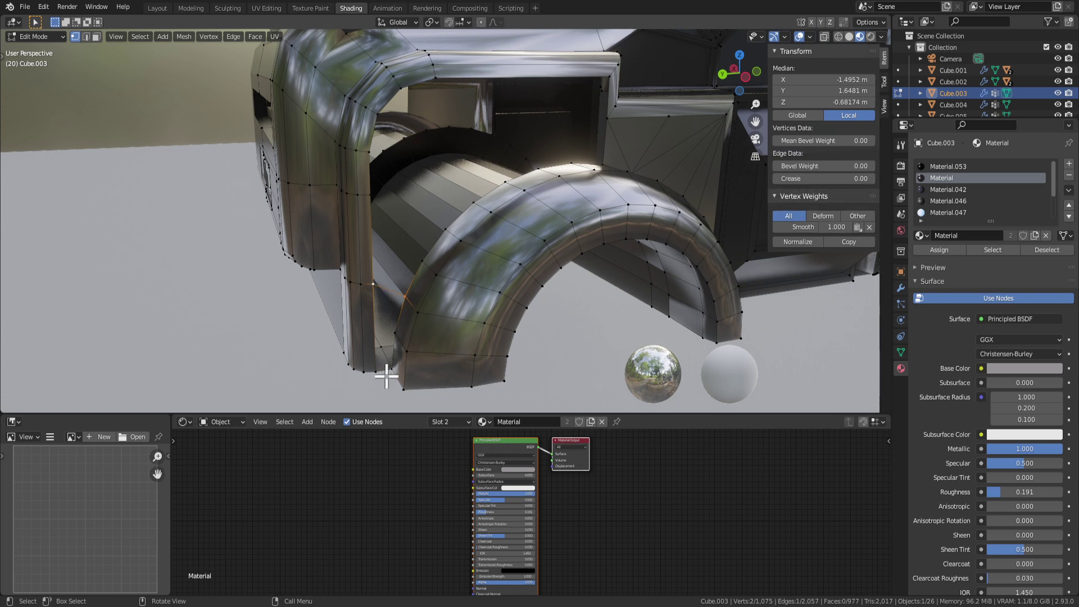
{"action": "middle_click_drag", "start_coordinate": [385, 373], "coordinate": [479, 323]}
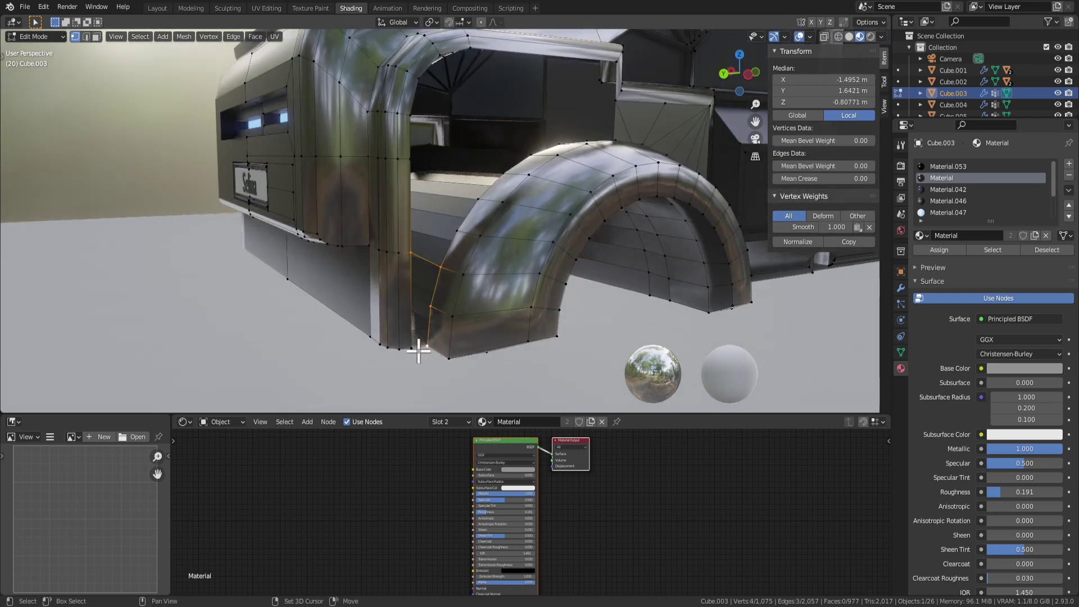
{"action": "key", "text": "f"}
{"action": "middle_click_drag", "start_coordinate": [482, 313], "coordinate": [446, 313]}
{"action": "key", "text": "x"}
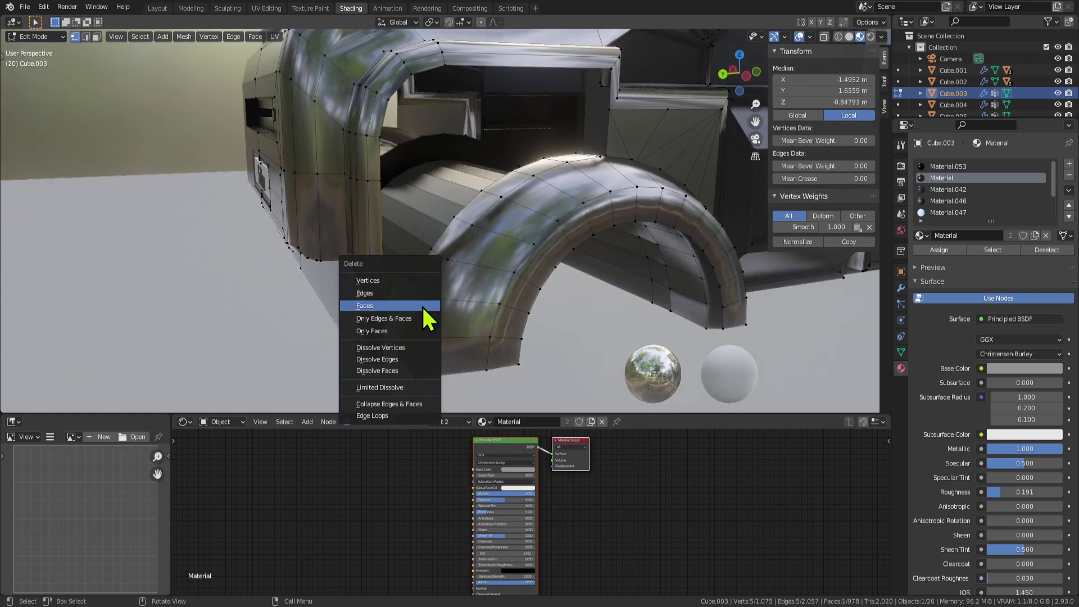
{"action": "key", "text": "Escape"}
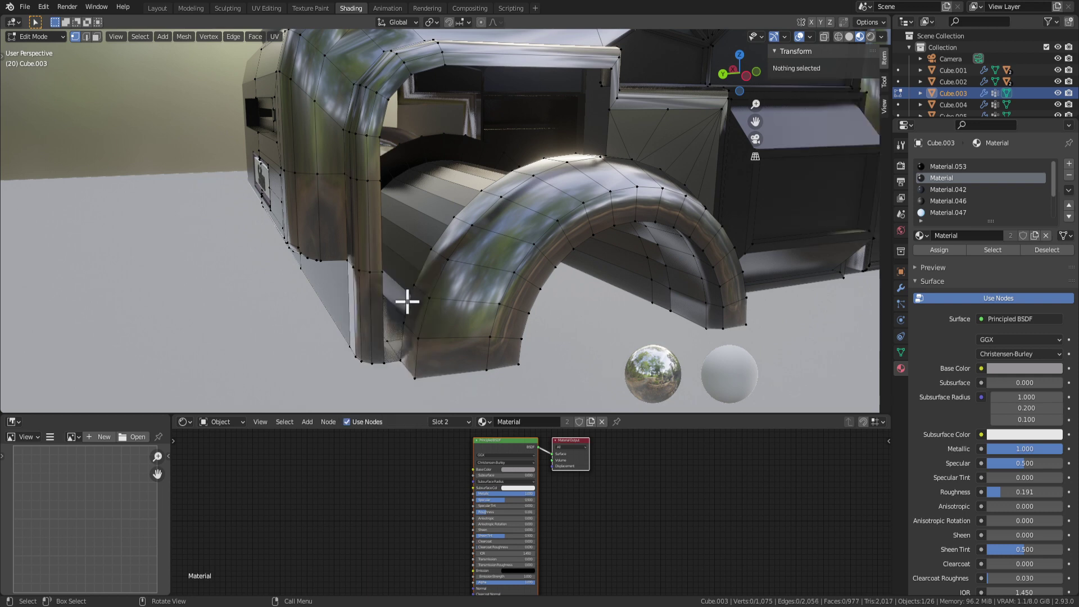
Step: Apply Shade Flat to the small face at the tail-side end of the wheel arch
{"action": "key", "text": "3"}
{"action": "right_click", "coordinate": [447, 281]}
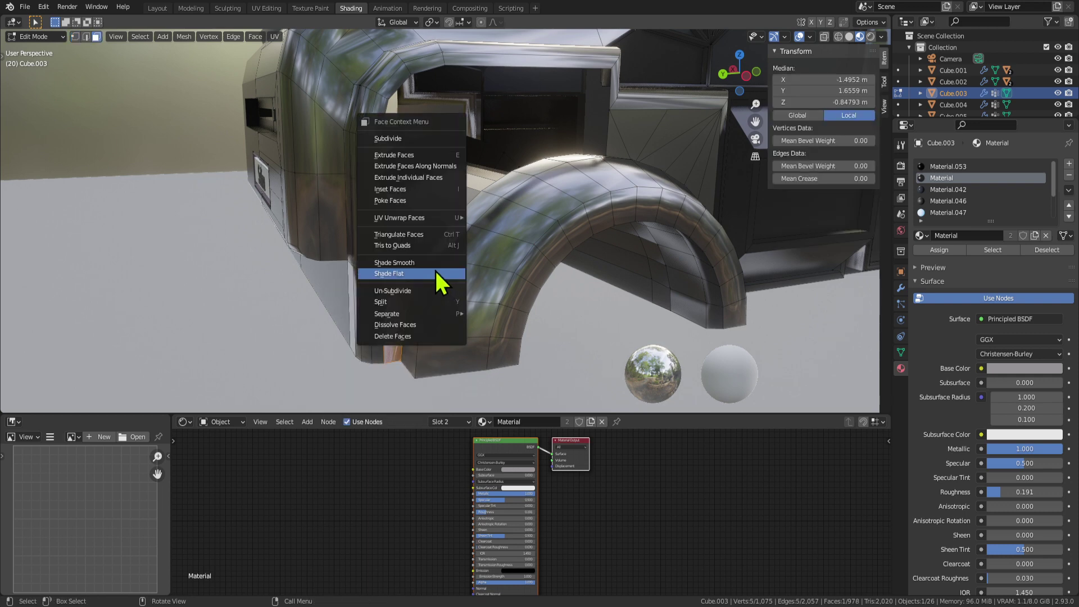
{"action": "left_click", "coordinate": [435, 273]}
Step: Fill the large opening above the wheel arch with one face spanning the arch vertices, step corners and tail-side frame
{"action": "scroll", "coordinate": [437, 288], "scroll_direction": "up", "scroll_amount": 4}
{"action": "key", "text": "1"}
{"action": "left_click", "coordinate": [427, 257]}
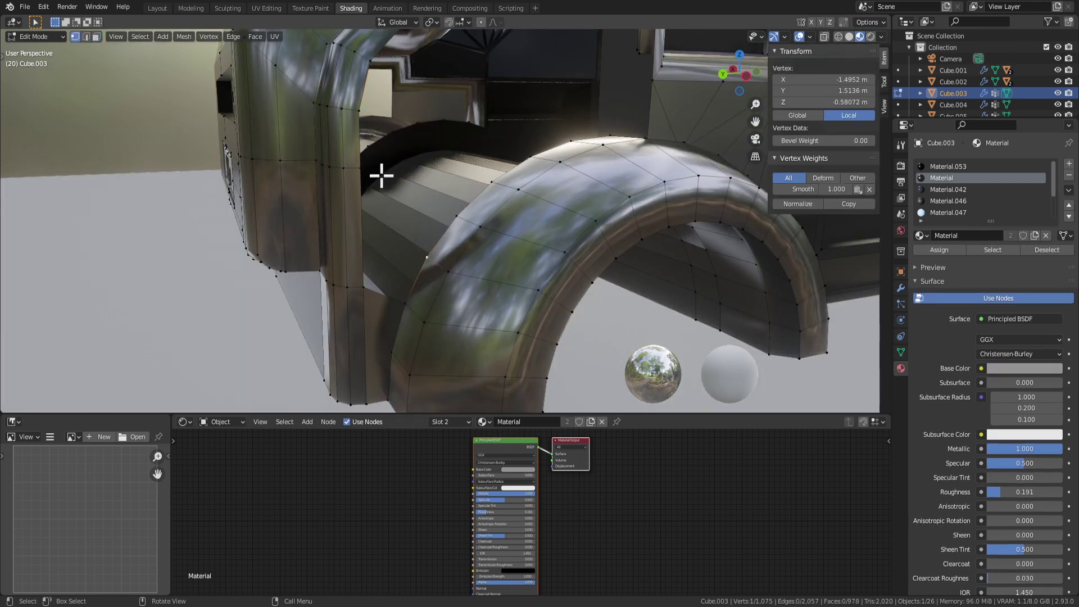
{"action": "left_click", "coordinate": [461, 211], "text": "shift"}
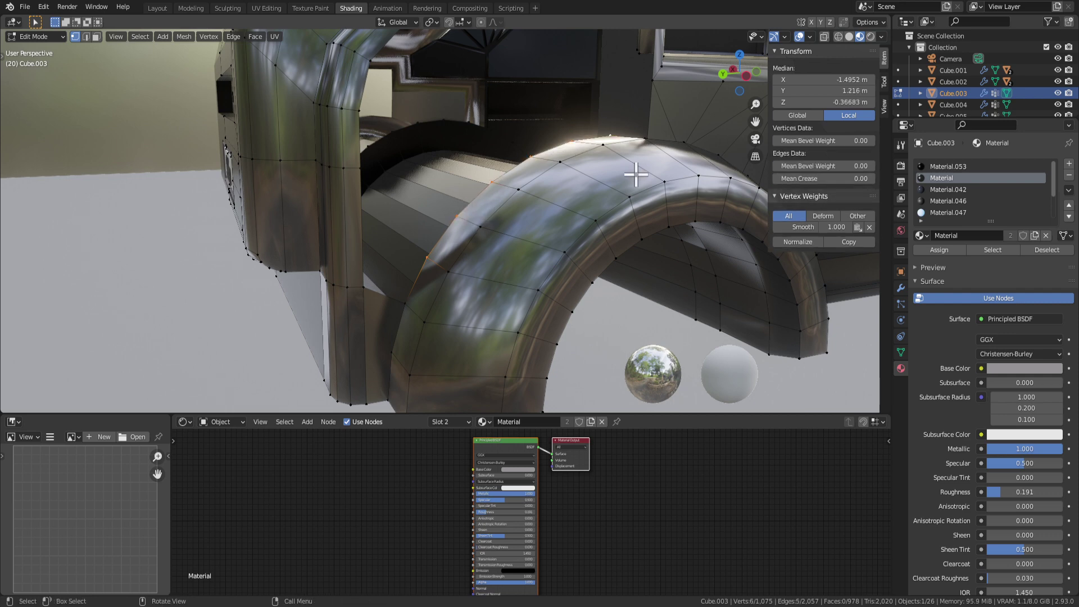
{"action": "middle_click_drag", "start_coordinate": [701, 141], "coordinate": [610, 193]}
{"action": "left_click", "coordinate": [597, 167], "text": "ctrl"}
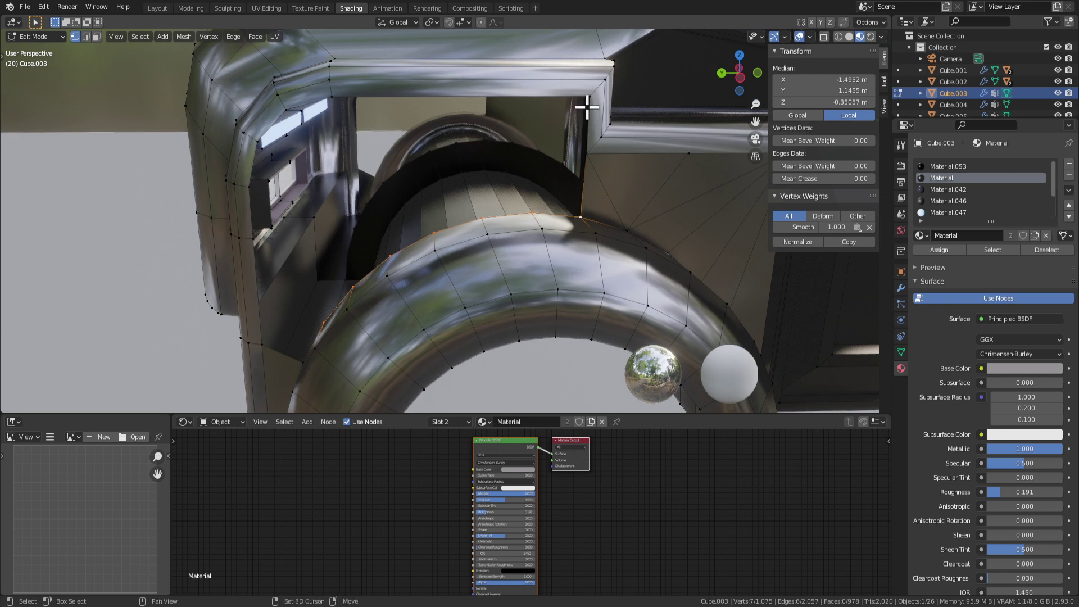
{"action": "left_click", "coordinate": [333, 91], "text": "shift"}
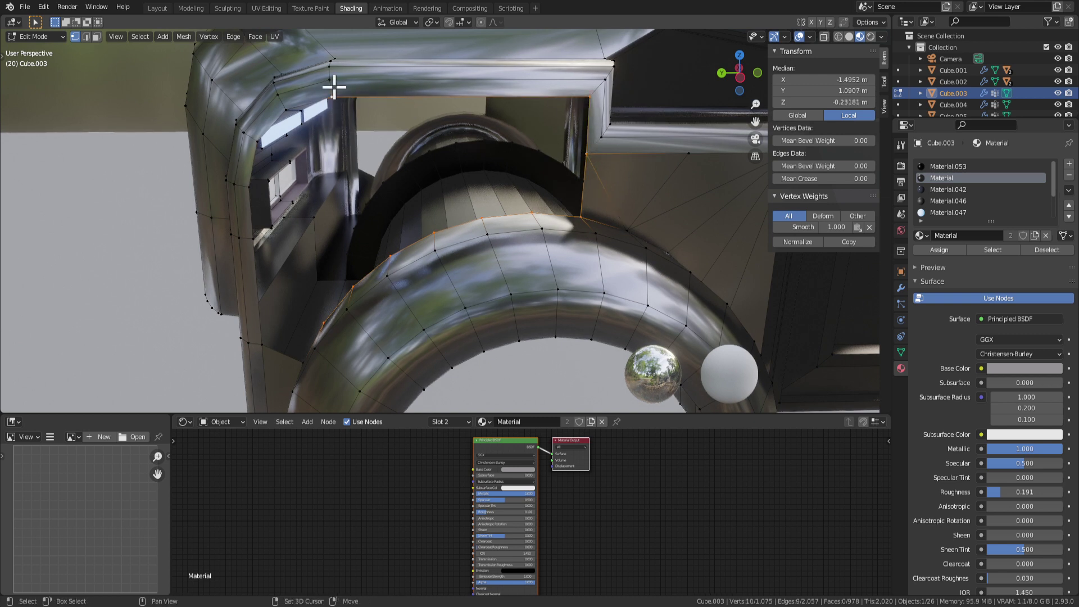
{"action": "left_click", "coordinate": [309, 116], "text": "ctrl"}
{"action": "middle_click_drag", "start_coordinate": [309, 117], "coordinate": [475, 180]}
{"action": "key", "text": "f"}
Step: Apply Shade Flat to the large face above the wheel arch
{"action": "right_click", "coordinate": [477, 186]}
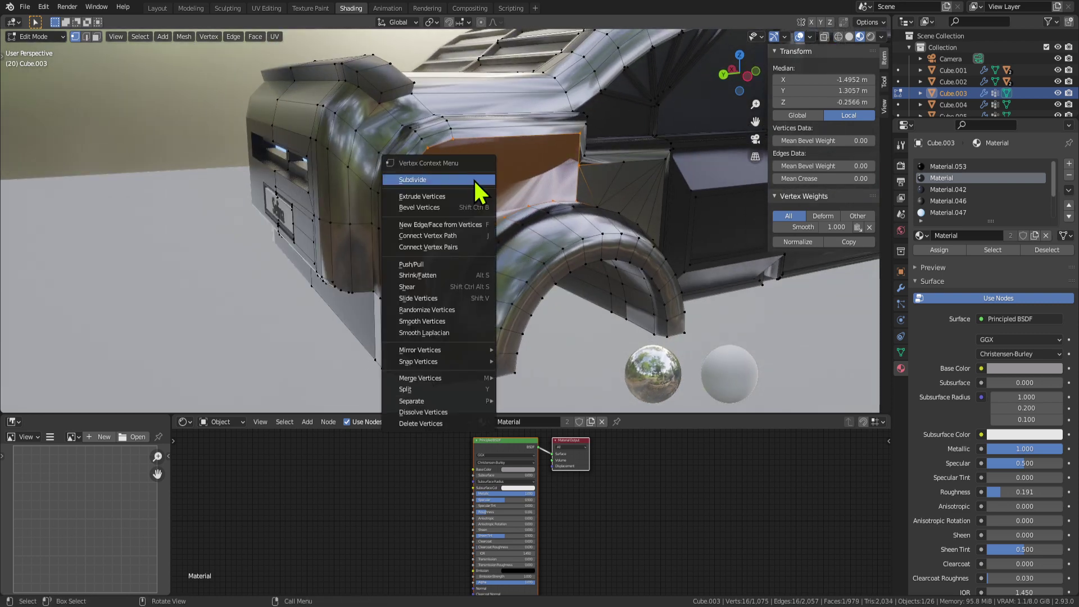
{"action": "key", "text": "3"}
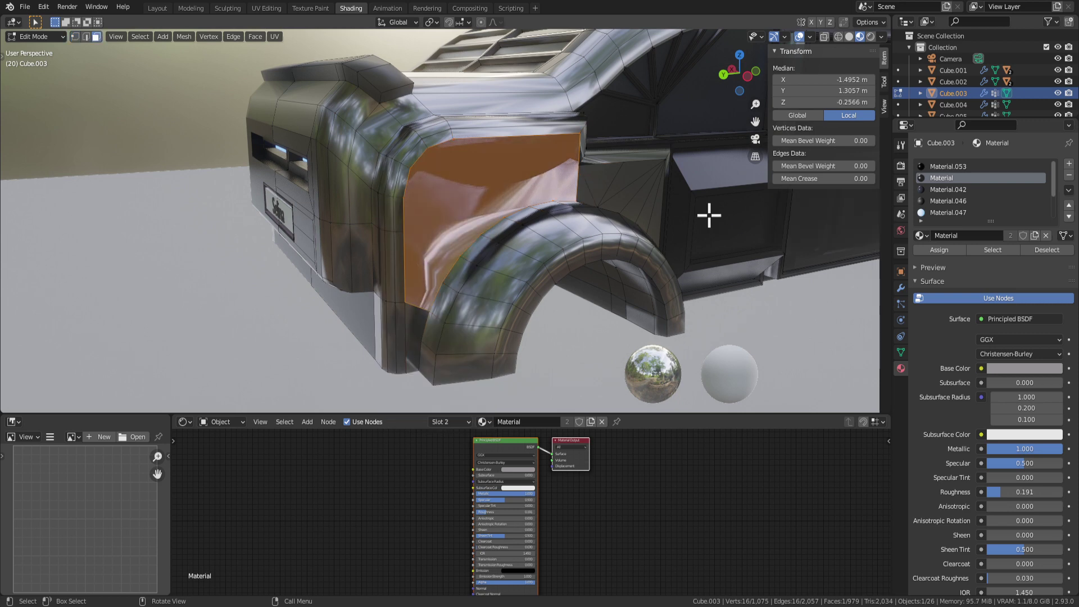
{"action": "right_click", "coordinate": [508, 181]}
{"action": "left_click", "coordinate": [506, 180]}
{"action": "scroll", "coordinate": [564, 212], "scroll_direction": "up", "scroll_amount": 6}
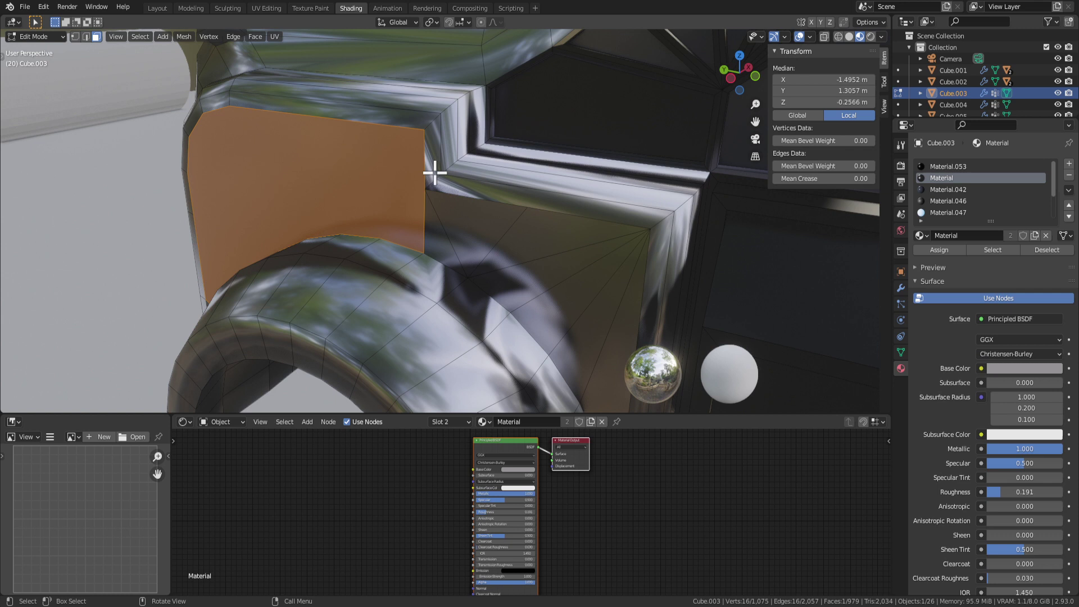
Step: Try extruding the large panel face together with all the triangular faces around the wheel arch by about 0.008 m
{"action": "left_click", "coordinate": [435, 173]}
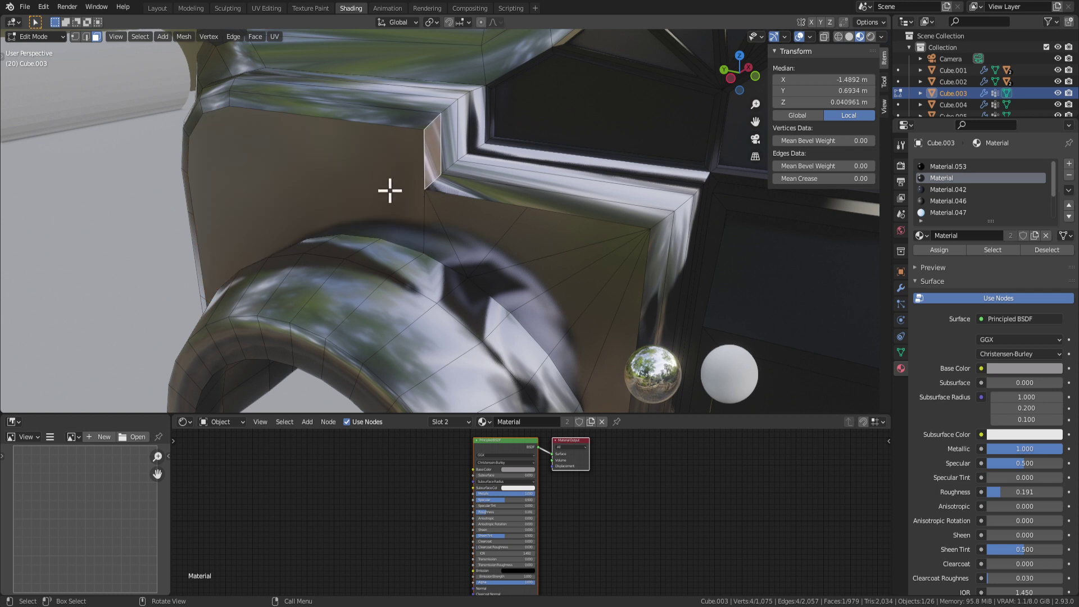
{"action": "left_click", "coordinate": [389, 190]}
{"action": "left_click", "coordinate": [436, 227], "text": "shift"}
{"action": "left_click", "coordinate": [465, 232], "text": "shift"}
{"action": "left_click", "coordinate": [521, 259], "text": "shift"}
{"action": "left_click", "coordinate": [554, 282], "text": "shift"}
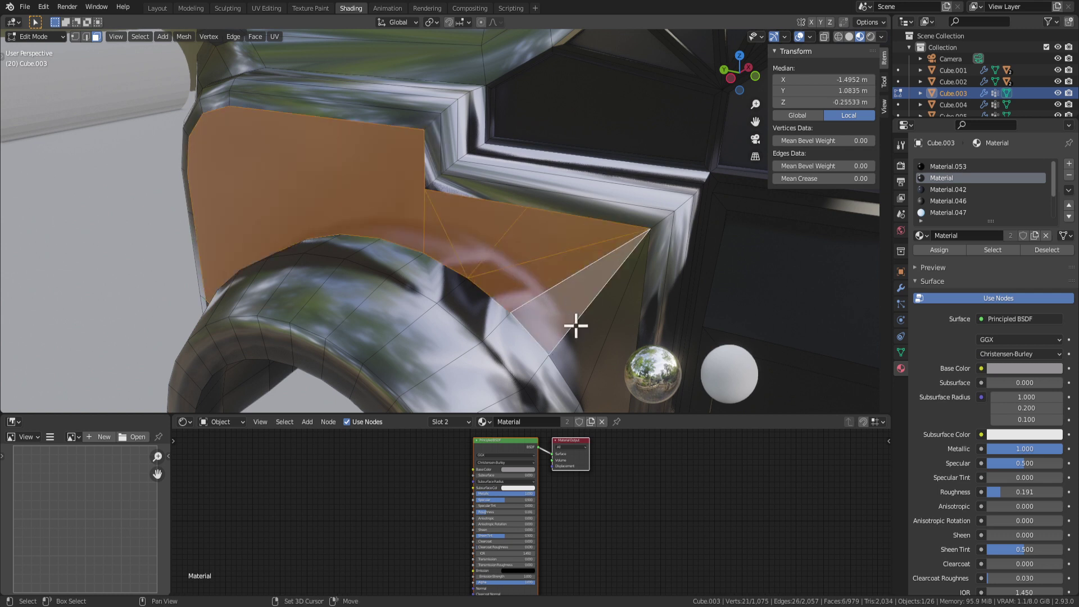
{"action": "middle_click_drag", "start_coordinate": [577, 320], "coordinate": [506, 219]}
{"action": "left_click", "coordinate": [462, 198], "text": "shift"}
{"action": "left_click", "coordinate": [457, 217], "text": "shift"}
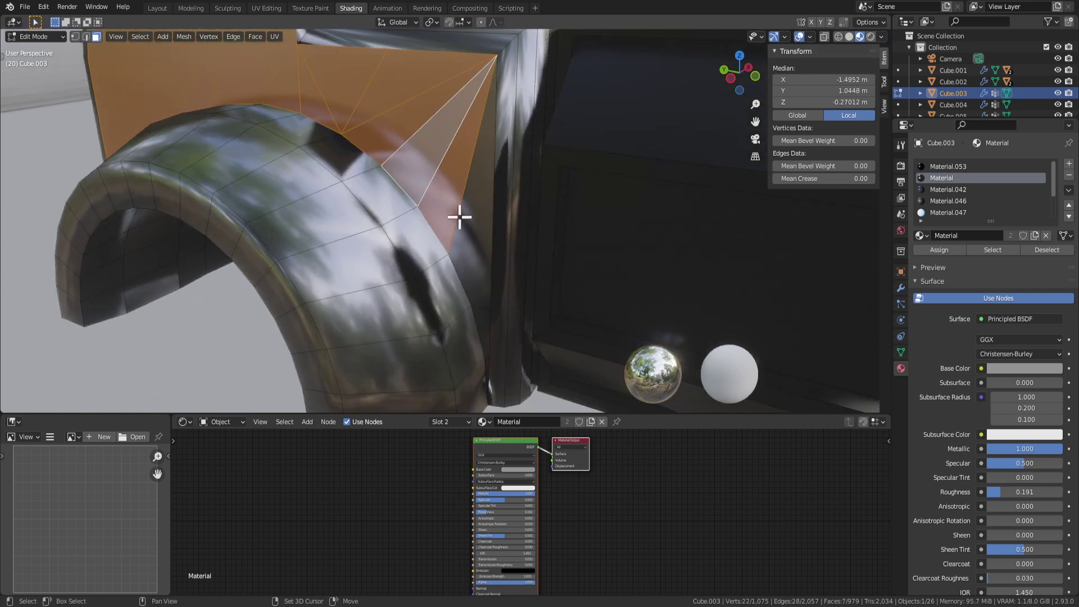
{"action": "left_click", "coordinate": [482, 301], "text": "shift"}
{"action": "middle_click_drag", "start_coordinate": [481, 301], "coordinate": [455, 244]}
{"action": "key", "text": "e"}
{"action": "left_click", "coordinate": [511, 274]}
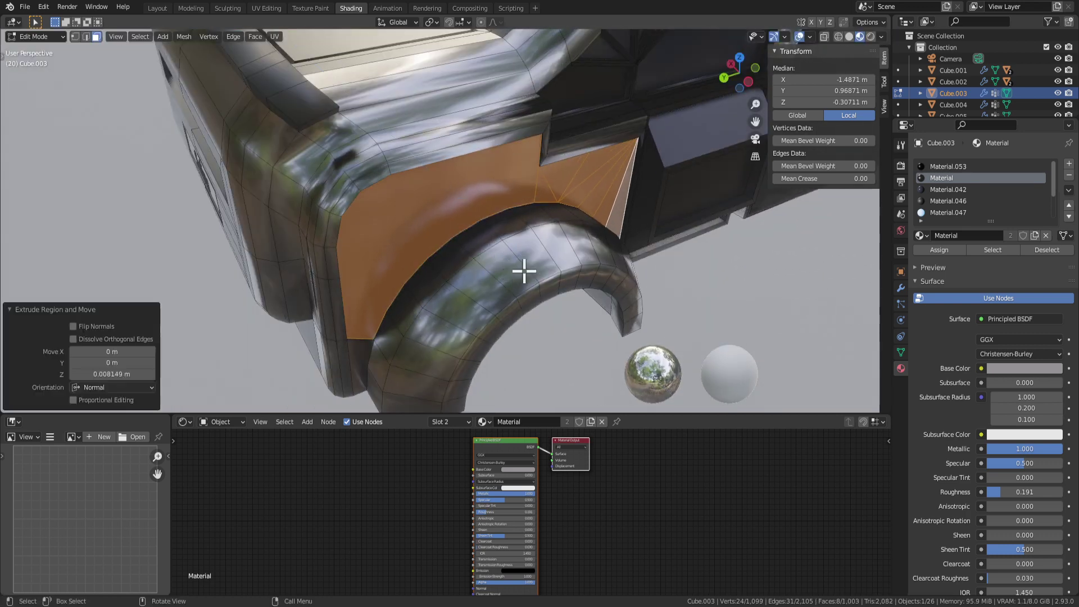
{"action": "key", "text": "Tab"}
{"action": "middle_click_drag", "start_coordinate": [525, 270], "coordinate": [631, 241]}
Step: Delete the fan of triangular faces between the step corner, the frame's outer corner and the wheel arch
{"action": "key", "text": "Tab"}
{"action": "scroll", "coordinate": [640, 198], "scroll_direction": "up", "scroll_amount": 2}
{"action": "middle_click_drag", "start_coordinate": [639, 197], "coordinate": [531, 239]}
{"action": "scroll", "coordinate": [500, 171], "scroll_direction": "up", "scroll_amount": 2}
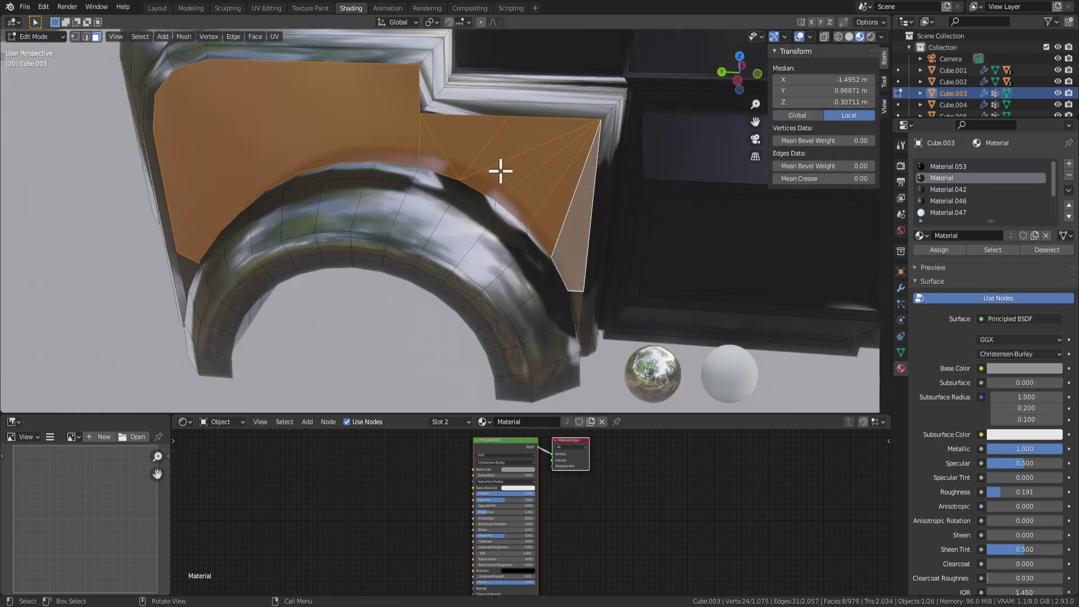
{"action": "left_click", "coordinate": [451, 145]}
{"action": "left_click", "coordinate": [508, 162], "text": "shift"}
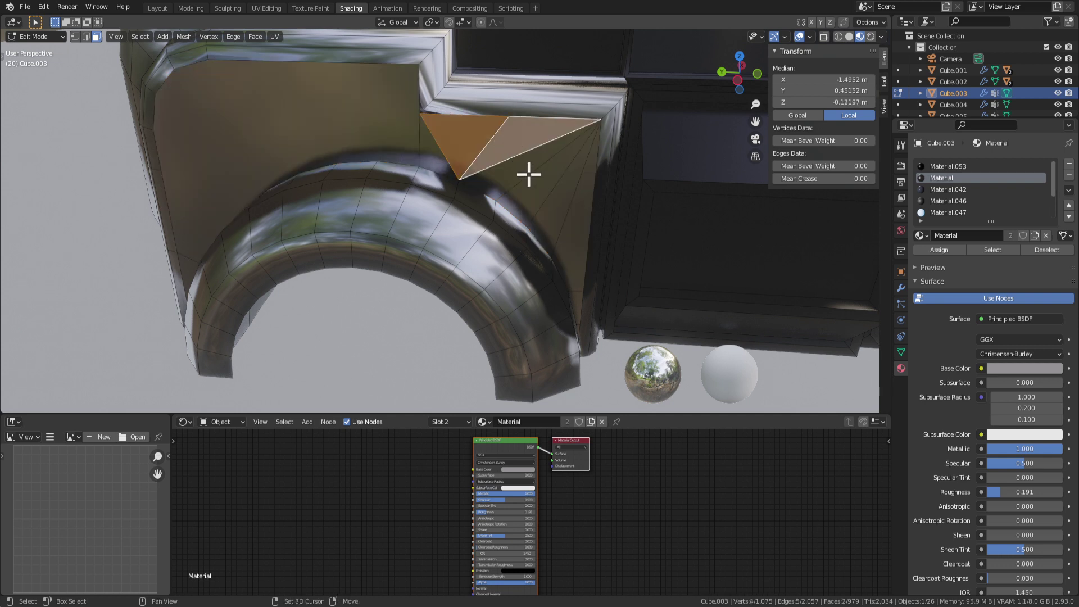
{"action": "left_click", "coordinate": [525, 176], "text": "shift"}
{"action": "left_click", "coordinate": [536, 194], "text": "shift"}
{"action": "left_click", "coordinate": [553, 216], "text": "shift"}
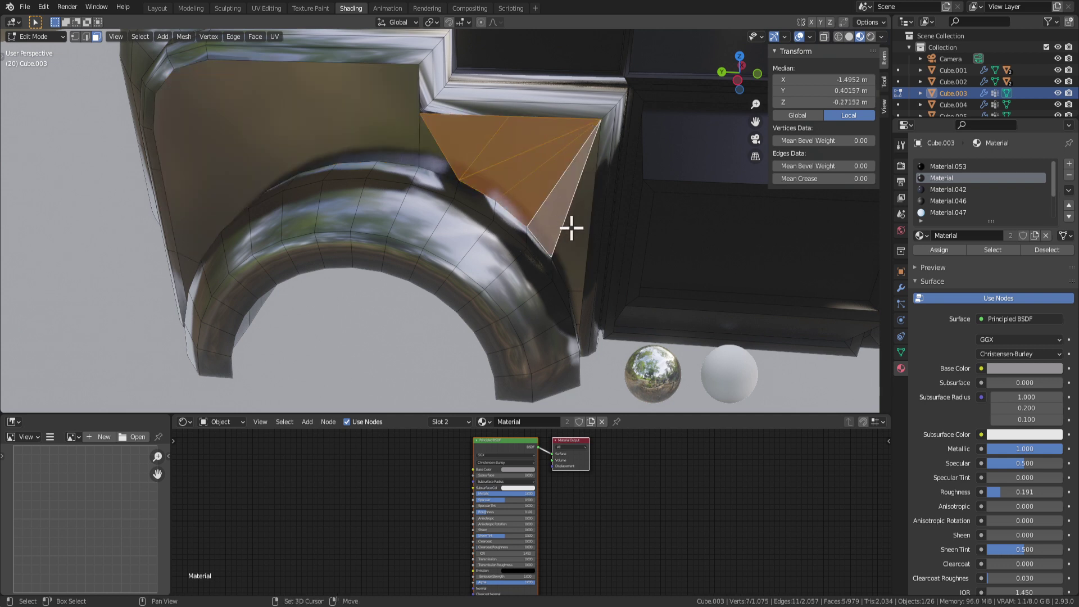
{"action": "key", "text": "x"}
{"action": "left_click", "coordinate": [443, 163]}
{"action": "scroll", "coordinate": [462, 140], "scroll_direction": "up", "scroll_amount": 2}
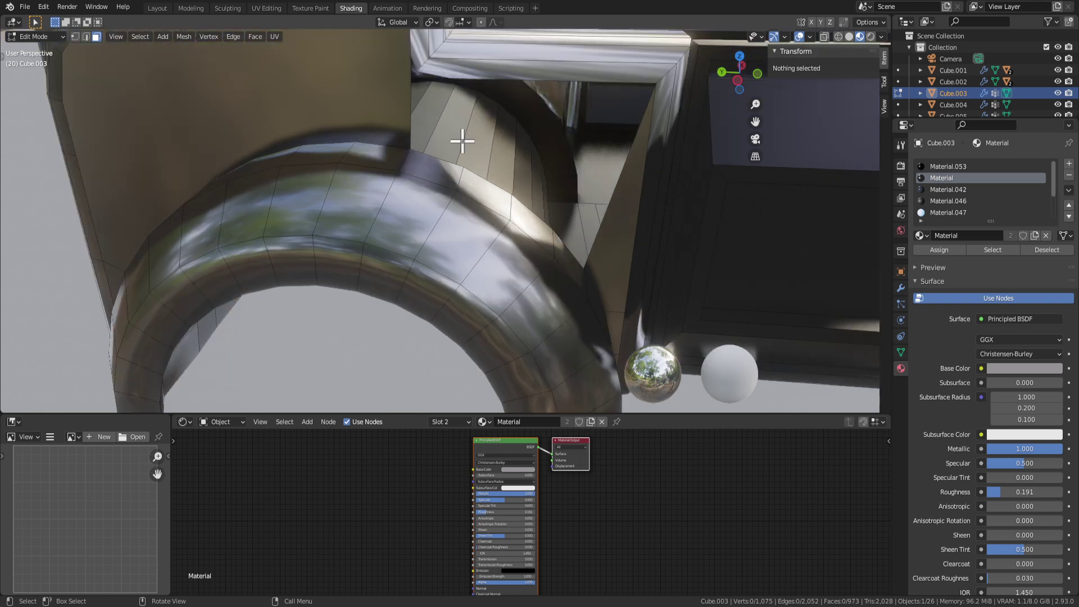
Step: Delete the large face above the wheel arch and the last triangular face beside the vertical frame edge
{"action": "left_click", "coordinate": [371, 109]}
{"action": "key", "text": "x"}
{"action": "left_click", "coordinate": [373, 109]}
{"action": "scroll", "coordinate": [441, 151], "scroll_direction": "down", "scroll_amount": 3}
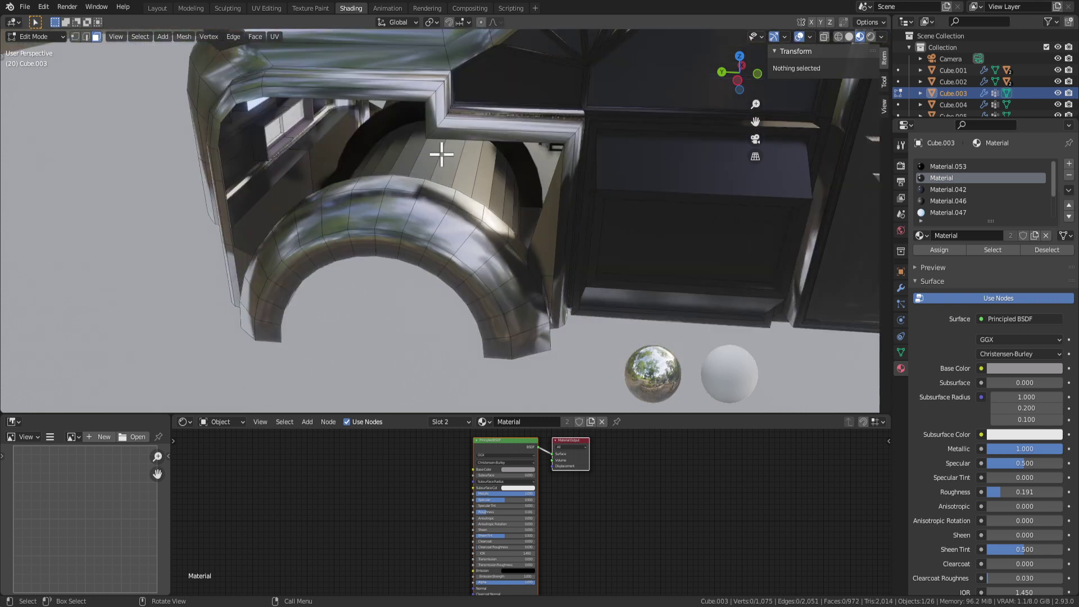
{"action": "left_click", "coordinate": [541, 231]}
{"action": "key", "text": "x"}
{"action": "left_click", "coordinate": [540, 235]}
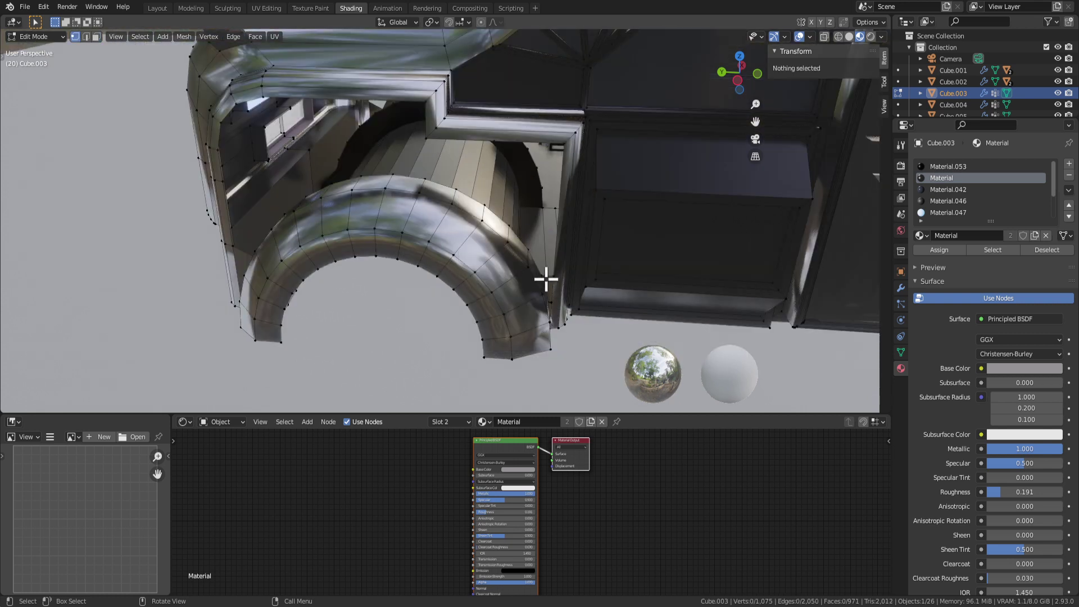
Step: Fill the entire opening between the wheel arch and the stepped frame with a single face from its boundary vertices
{"action": "scroll", "coordinate": [553, 274], "scroll_direction": "up", "scroll_amount": 3}
{"action": "middle_click_drag", "start_coordinate": [568, 267], "coordinate": [563, 253]}
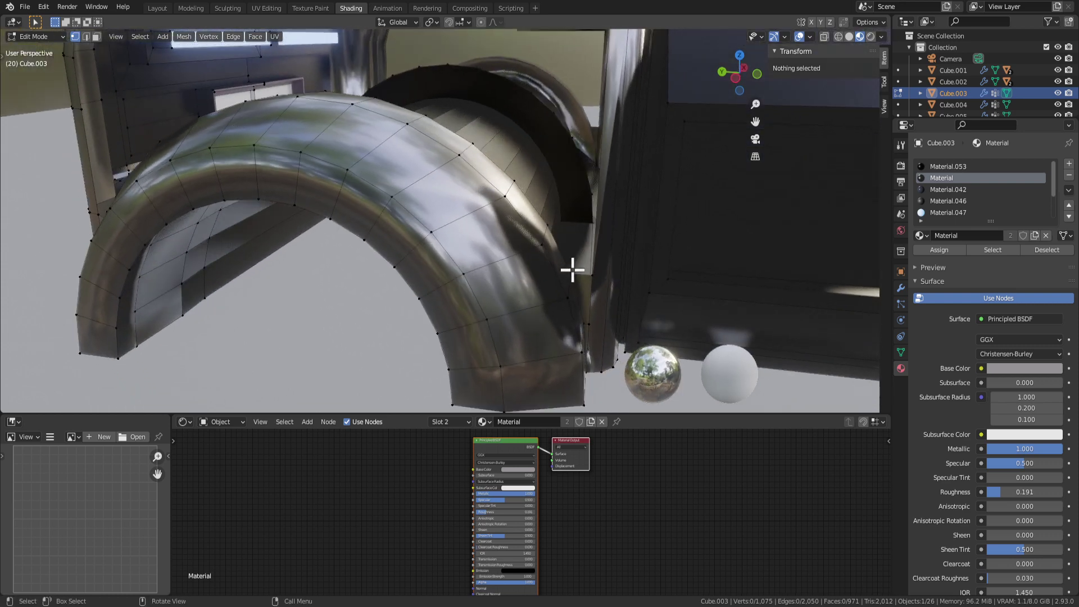
{"action": "left_click", "coordinate": [571, 273]}
{"action": "left_click", "coordinate": [558, 225], "text": "shift"}
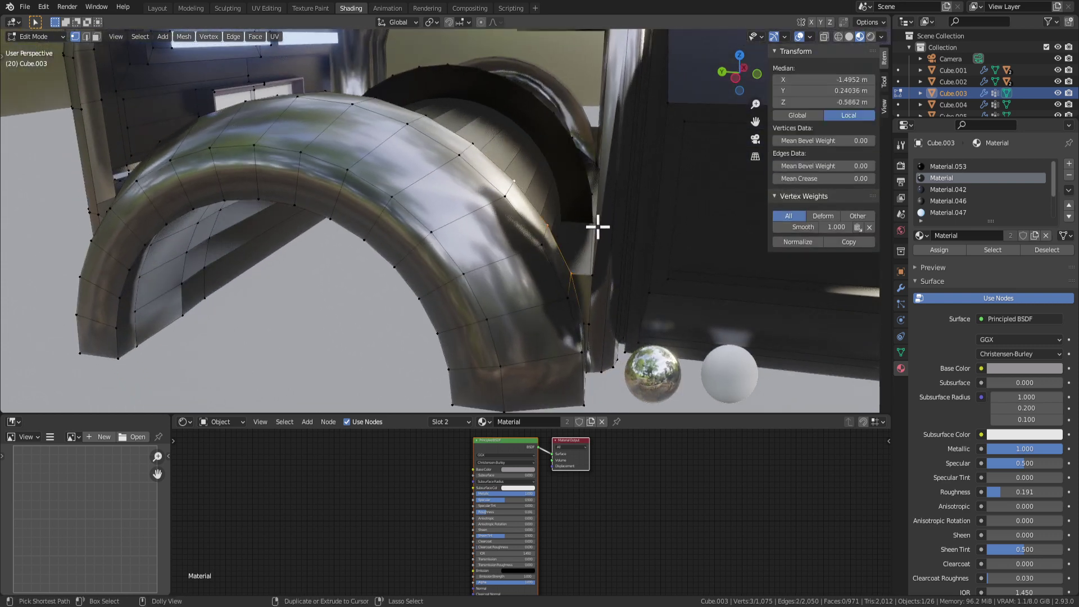
{"action": "middle_click_drag", "start_coordinate": [597, 227], "coordinate": [466, 260]}
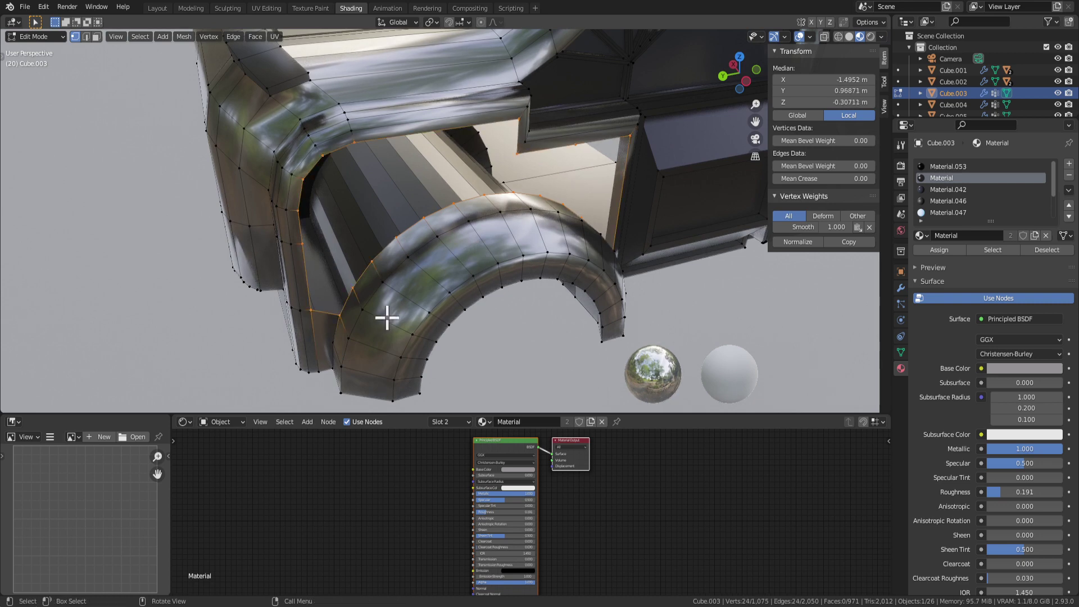
{"action": "middle_click_drag", "start_coordinate": [386, 318], "coordinate": [515, 245]}
{"action": "key", "text": "f"}
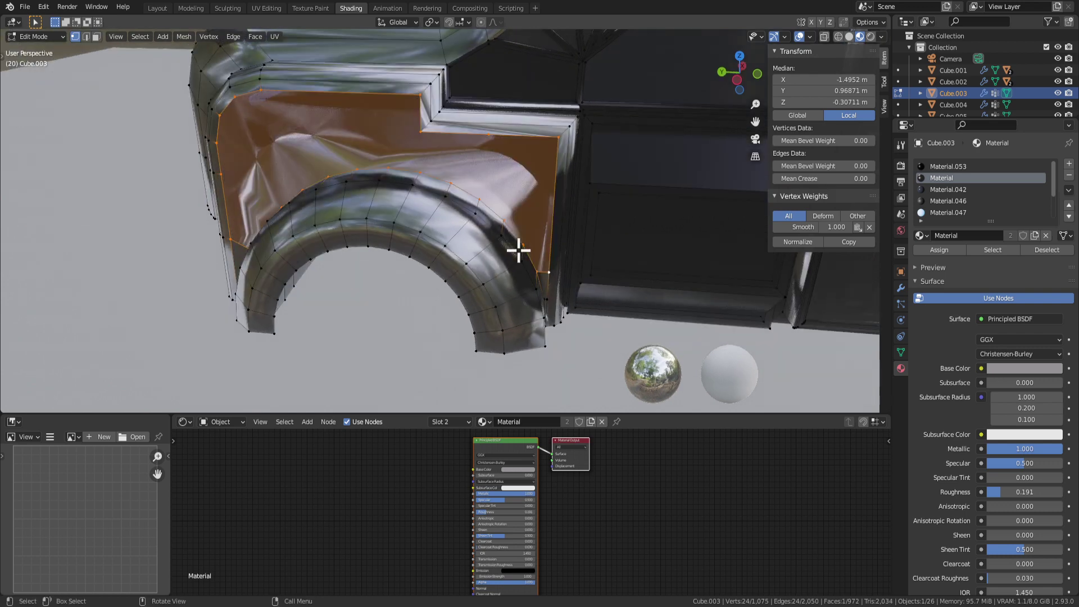
Step: Apply Shade Flat to the single side panel face and check the panel in Object Mode
{"action": "right_click", "coordinate": [413, 148]}
{"action": "key", "text": "Escape"}
{"action": "key", "text": "3"}
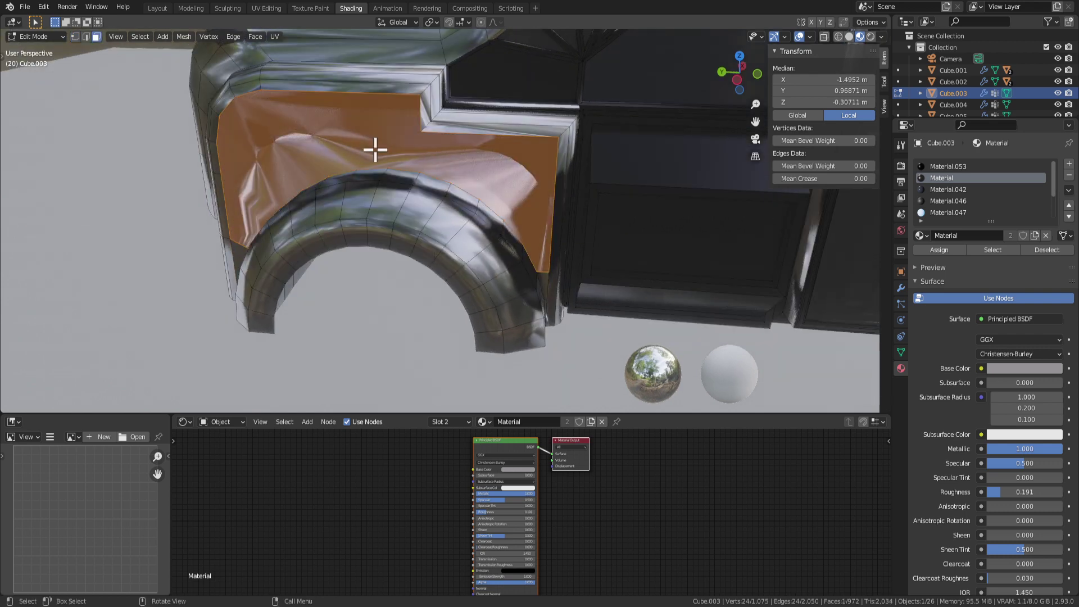
{"action": "right_click", "coordinate": [374, 153]}
{"action": "left_click", "coordinate": [373, 154]}
{"action": "key", "text": "Tab"}
{"action": "middle_click_drag", "start_coordinate": [361, 161], "coordinate": [495, 200]}
{"action": "key", "text": "Tab"}
{"action": "middle_click_drag", "start_coordinate": [597, 200], "coordinate": [495, 188]}
{"action": "key", "text": "Tab"}
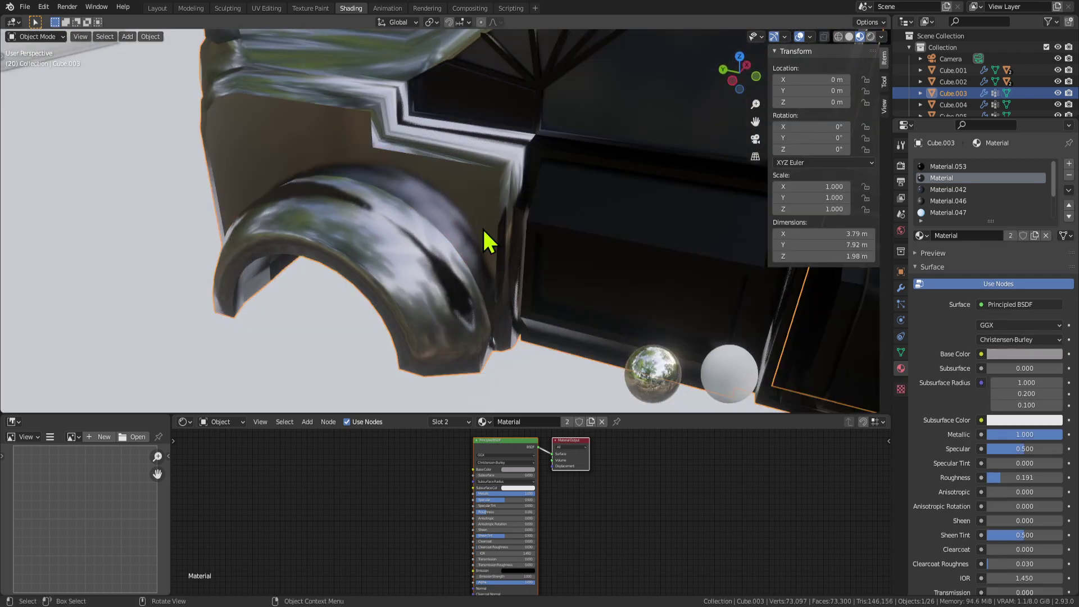
Step: Inspect both lower corners of the side panel where it meets the wheel arch and the vertical frame
{"action": "key", "text": "Tab"}
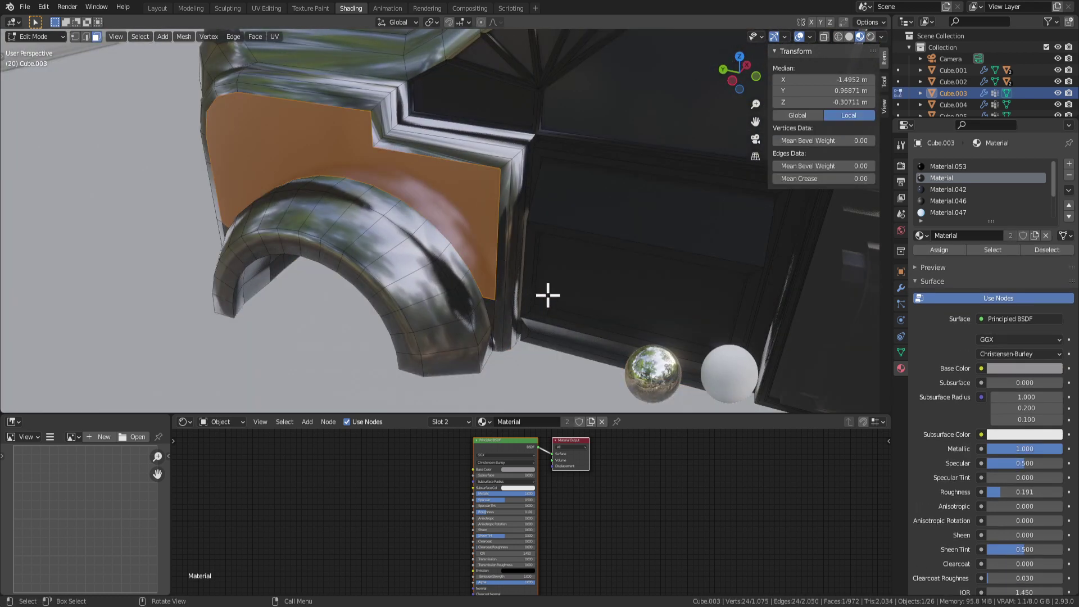
{"action": "scroll", "coordinate": [548, 295], "scroll_direction": "up", "scroll_amount": 8}
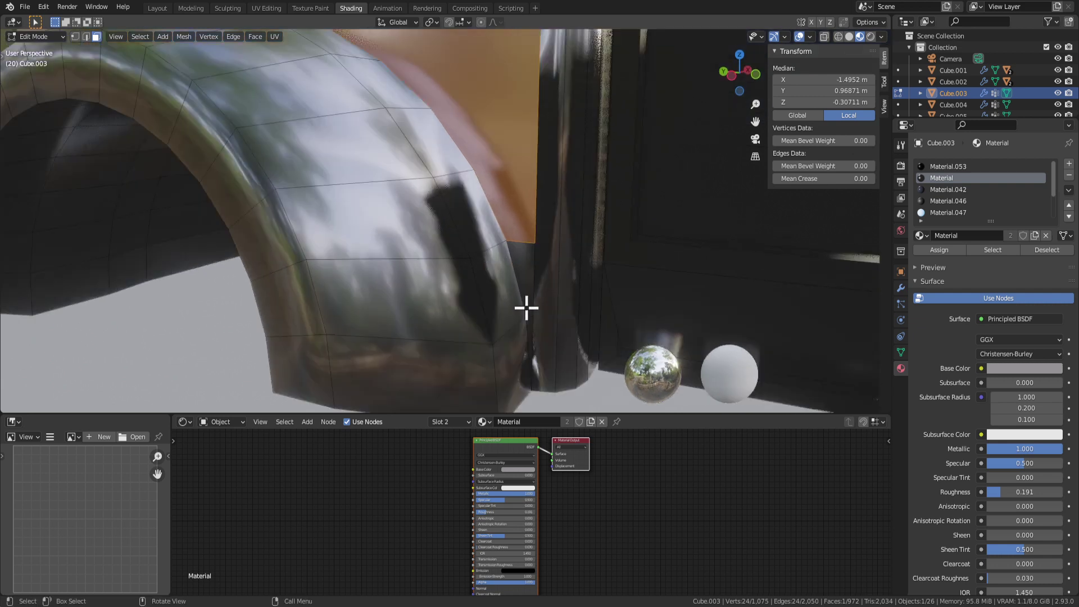
{"action": "scroll", "coordinate": [526, 308], "scroll_direction": "up", "scroll_amount": 2}
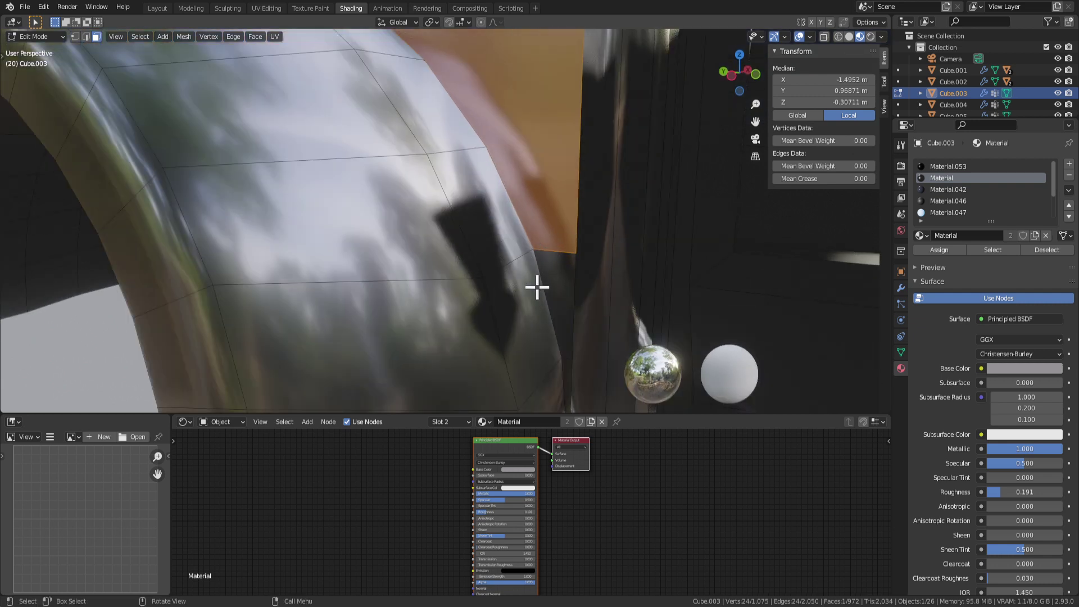
{"action": "scroll", "coordinate": [552, 364], "scroll_direction": "down", "scroll_amount": 3}
{"action": "middle_click_drag", "start_coordinate": [556, 368], "coordinate": [549, 334]}
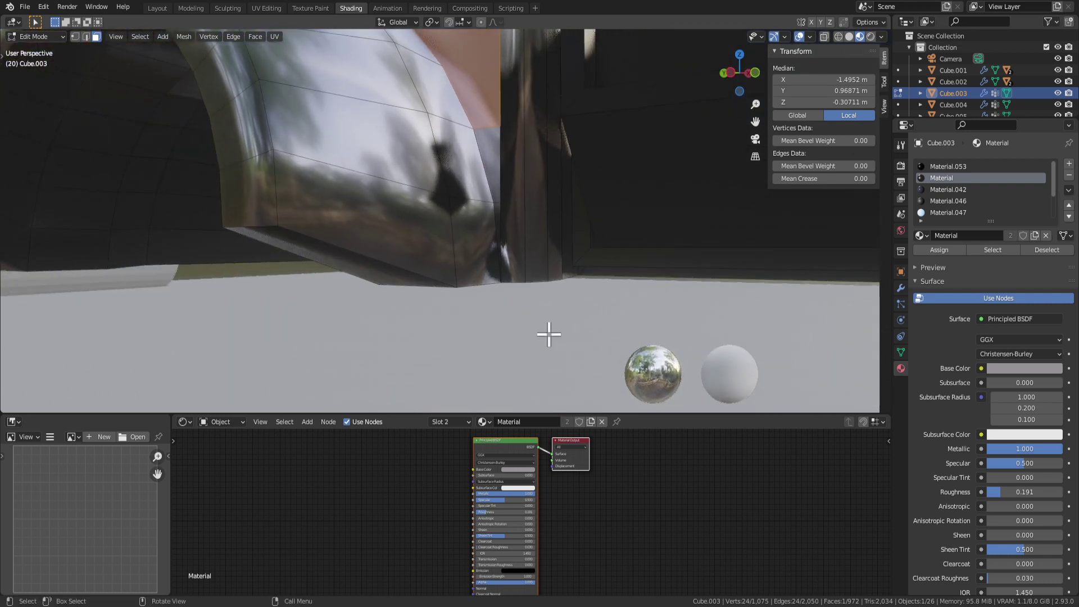
{"action": "middle_click_drag", "start_coordinate": [501, 250], "coordinate": [505, 279]}
{"action": "scroll", "coordinate": [438, 270], "scroll_direction": "down", "scroll_amount": 5}
{"action": "middle_click_drag", "start_coordinate": [343, 253], "coordinate": [414, 245]}
{"action": "middle_click_drag", "start_coordinate": [553, 211], "coordinate": [565, 235]}
{"action": "middle_click_drag", "start_coordinate": [594, 252], "coordinate": [486, 208]}
Step: Inset the side panel face by about 0.016 m and extrude it inward about 0.052 m, checking it in Object Mode
{"action": "key", "text": "1"}
{"action": "key", "text": "3"}
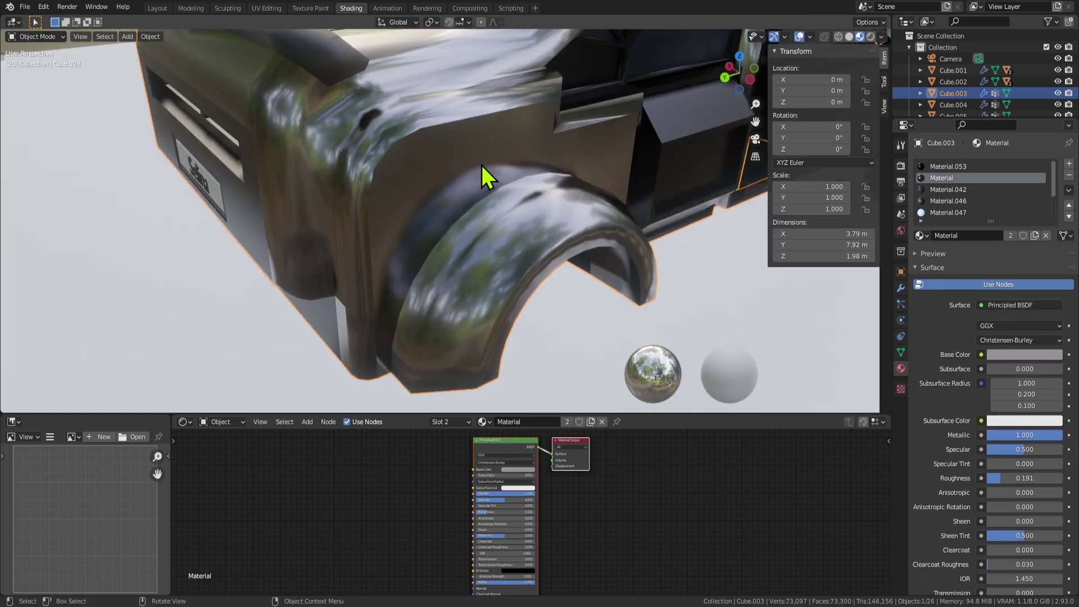
{"action": "key", "text": "i"}
{"action": "left_click", "coordinate": [672, 261]}
{"action": "key", "text": "e"}
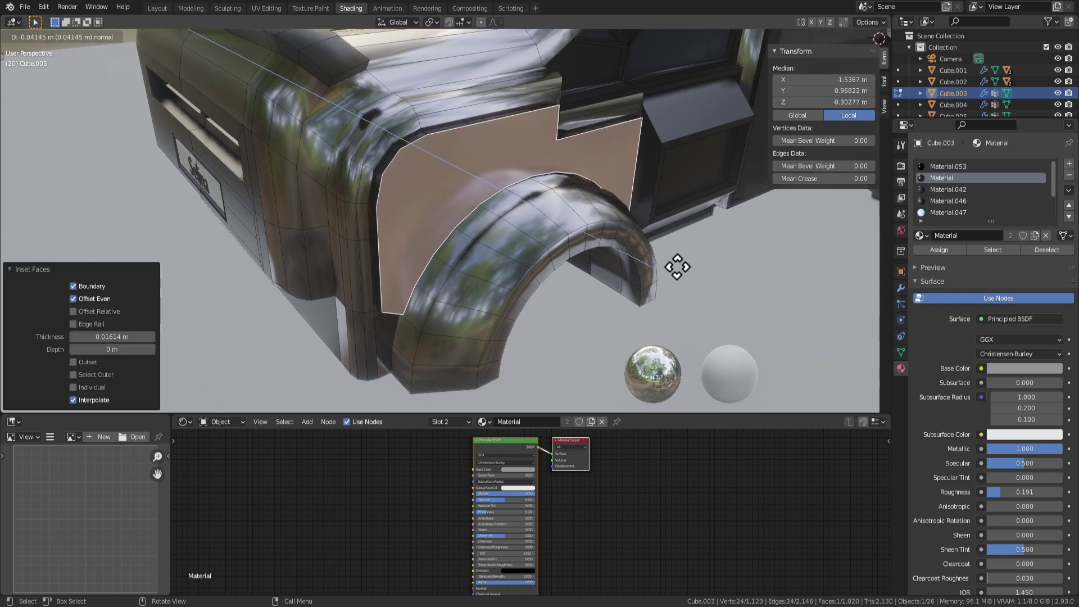
{"action": "left_click", "coordinate": [664, 256]}
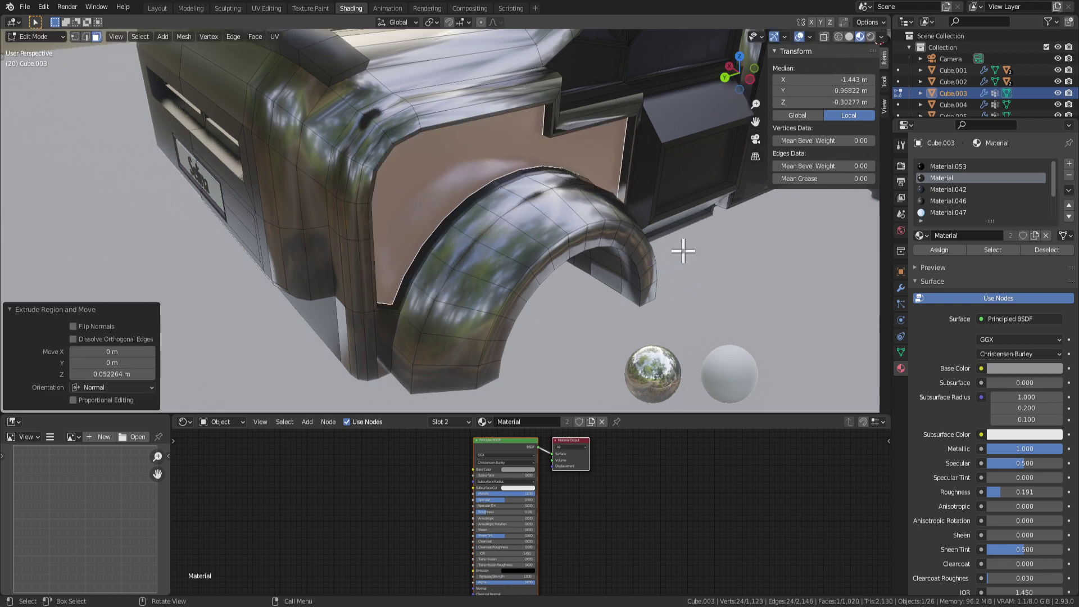
{"action": "middle_click_drag", "start_coordinate": [681, 248], "coordinate": [491, 223]}
{"action": "key", "text": "Tab"}
{"action": "scroll", "coordinate": [477, 244], "scroll_direction": "down", "scroll_amount": 5}
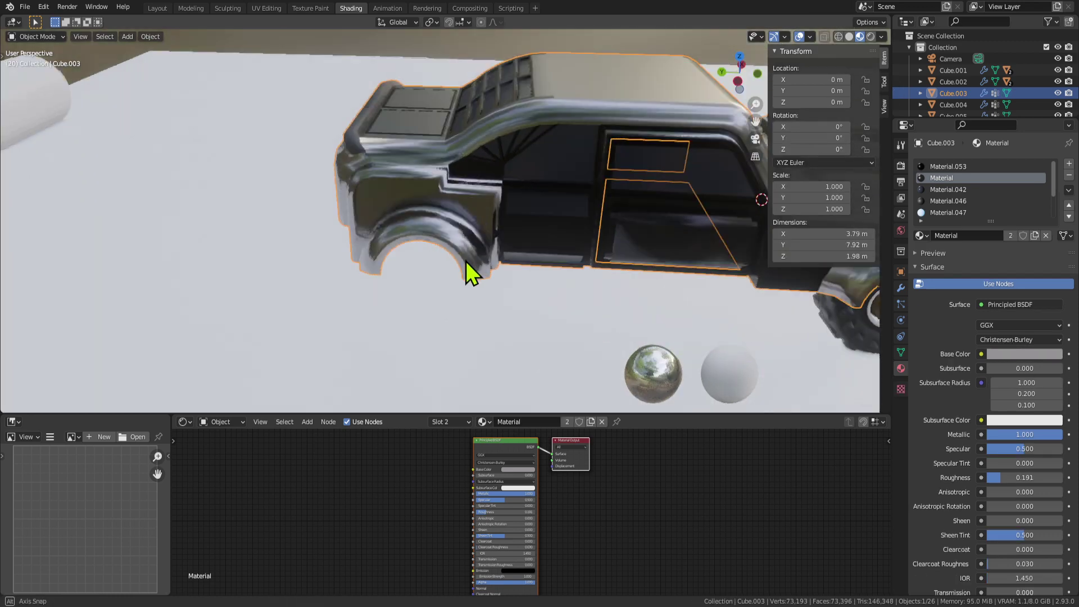
Step: Inspect the recessed side panel and its rim around the wheel arch in Edit Mode and Object Mode
{"action": "middle_click_drag", "start_coordinate": [465, 264], "coordinate": [568, 241]}
{"action": "scroll", "coordinate": [618, 219], "scroll_direction": "up", "scroll_amount": 4}
{"action": "key", "text": "Tab"}
{"action": "key", "text": "KP_Decimal"}
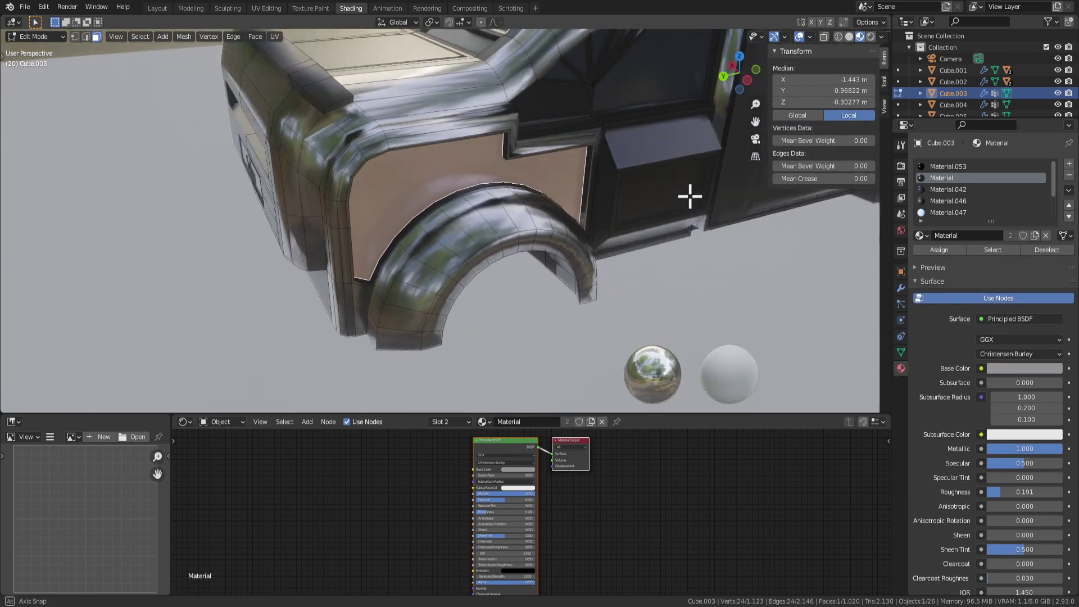
{"action": "key", "text": "s"}
{"action": "left_click", "coordinate": [596, 188]}
{"action": "scroll", "coordinate": [585, 180], "scroll_direction": "up", "scroll_amount": 4}
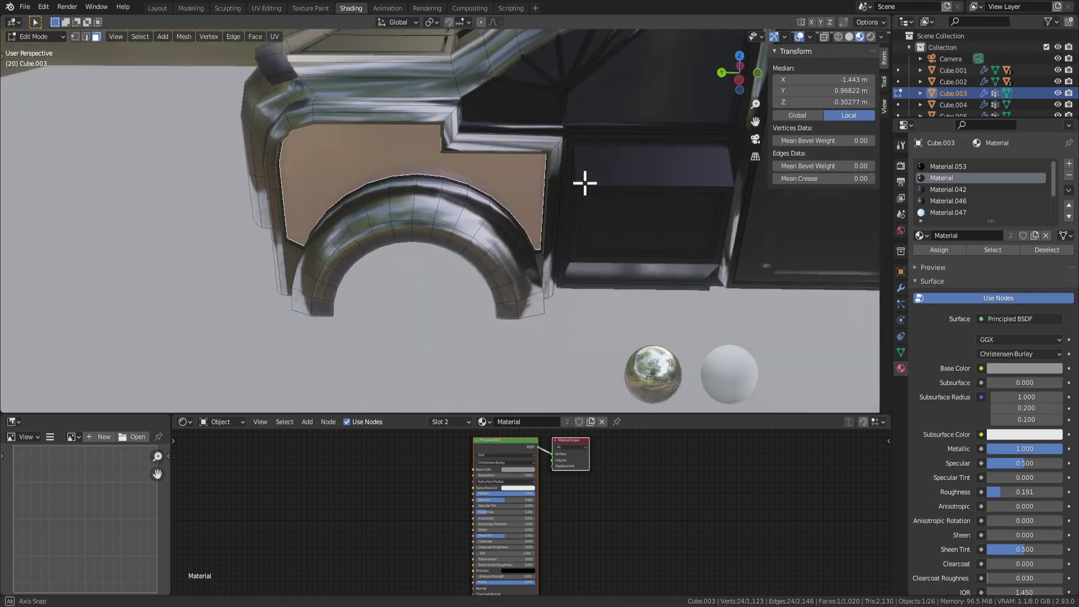
{"action": "scroll", "coordinate": [528, 161], "scroll_direction": "down", "scroll_amount": 2}
{"action": "key", "text": "Tab"}
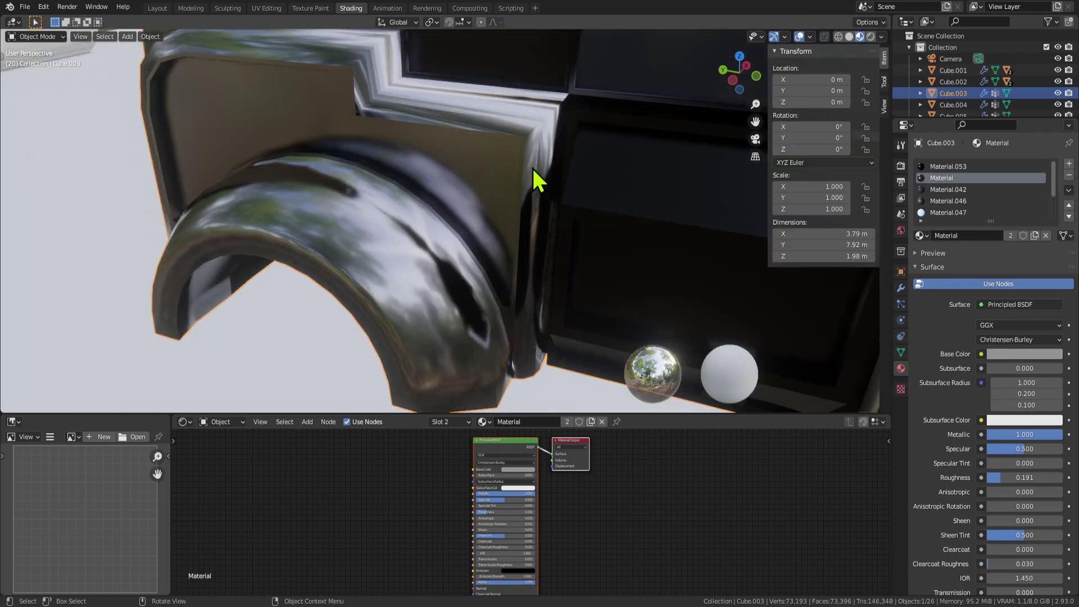
{"action": "middle_click_drag", "start_coordinate": [439, 217], "coordinate": [486, 213]}
Step: Undo the inset and inward extrusion of the side panel face
{"action": "key", "text": "Tab"}
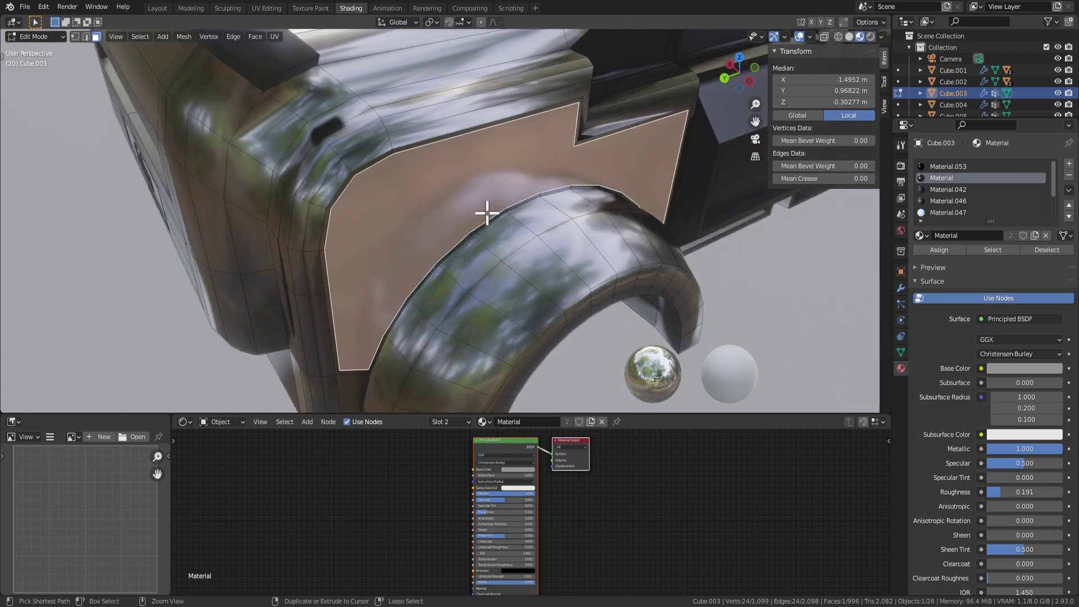
{"action": "key", "text": "ctrl+z"}
{"action": "key", "text": "ctrl+z"}
{"action": "key", "text": "ctrl+z"}
Step: Extrude the side panel face outward by about 0.256 m and check the raised panel in Object Mode
{"action": "key", "text": "e"}
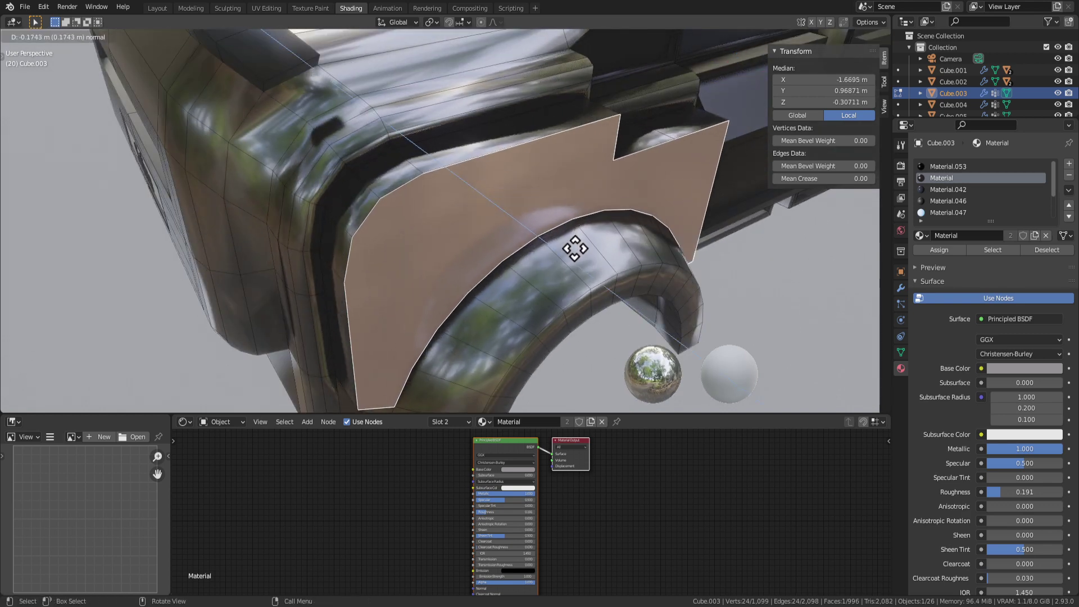
{"action": "left_click", "coordinate": [588, 270]}
{"action": "scroll", "coordinate": [624, 263], "scroll_direction": "down", "scroll_amount": 5}
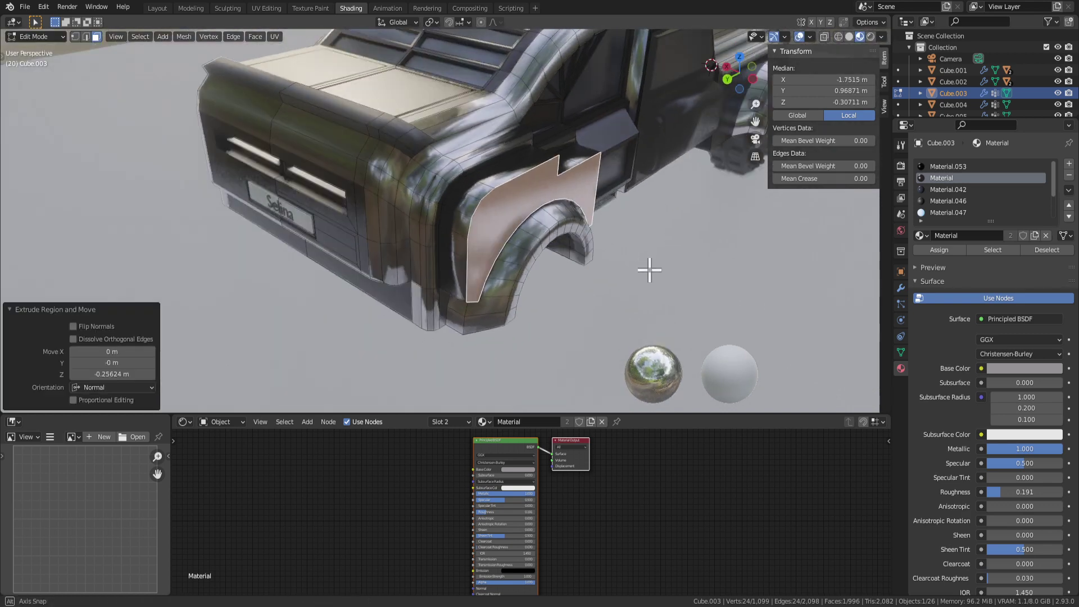
{"action": "key", "text": "Tab"}
{"action": "middle_click_drag", "start_coordinate": [648, 270], "coordinate": [183, 240]}
{"action": "scroll", "coordinate": [466, 247], "scroll_direction": "down", "scroll_amount": 5}
{"action": "scroll", "coordinate": [477, 202], "scroll_direction": "up", "scroll_amount": 4}
{"action": "mouse_move", "coordinate": [485, 201]}
{"action": "middle_mouse_down"}
{"action": "mouse_move", "coordinate": [396, 197]}
{"action": "mouse_move", "coordinate": [307, 241]}
{"action": "mouse_move", "coordinate": [487, 200]}
{"action": "middle_mouse_up"}
{"action": "scroll", "coordinate": [506, 205], "scroll_direction": "up", "scroll_amount": 3}
{"action": "middle_click_drag", "start_coordinate": [561, 219], "coordinate": [537, 211]}
Step: Undo the outward extrusion of the side panel
{"action": "key", "text": "Tab"}
{"action": "key", "text": "ctrl+z"}
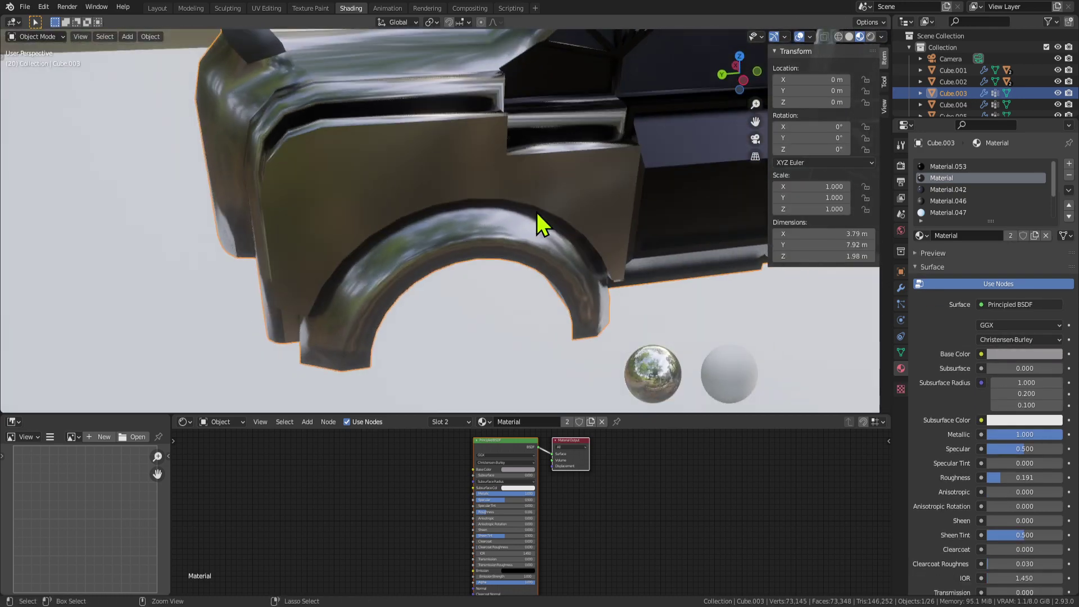
{"action": "key", "text": "ctrl+z"}
{"action": "key", "text": "ctrl+z"}
{"action": "key", "text": "ctrl+z"}
Step: Delete the side panel face together with the small face below its lower corner beside the wheel arch
{"action": "middle_click_drag", "start_coordinate": [547, 253], "coordinate": [509, 241]}
{"action": "middle_click_drag", "start_coordinate": [469, 282], "coordinate": [515, 270]}
{"action": "scroll", "coordinate": [412, 255], "scroll_direction": "up", "scroll_amount": 3}
{"action": "middle_click_drag", "start_coordinate": [357, 280], "coordinate": [423, 222], "text": "shift"}
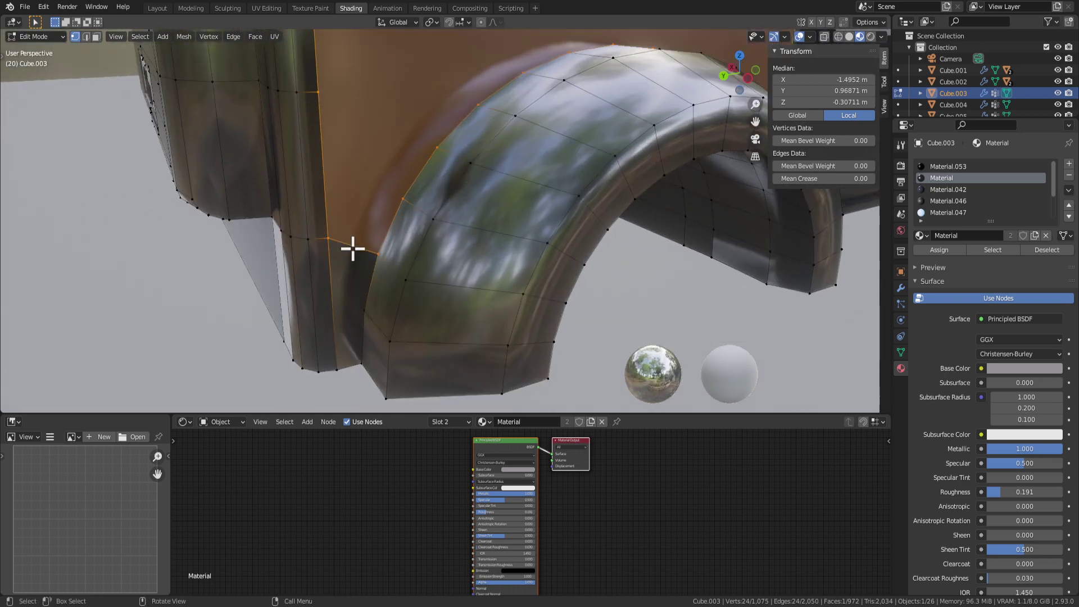
{"action": "key", "text": "3"}
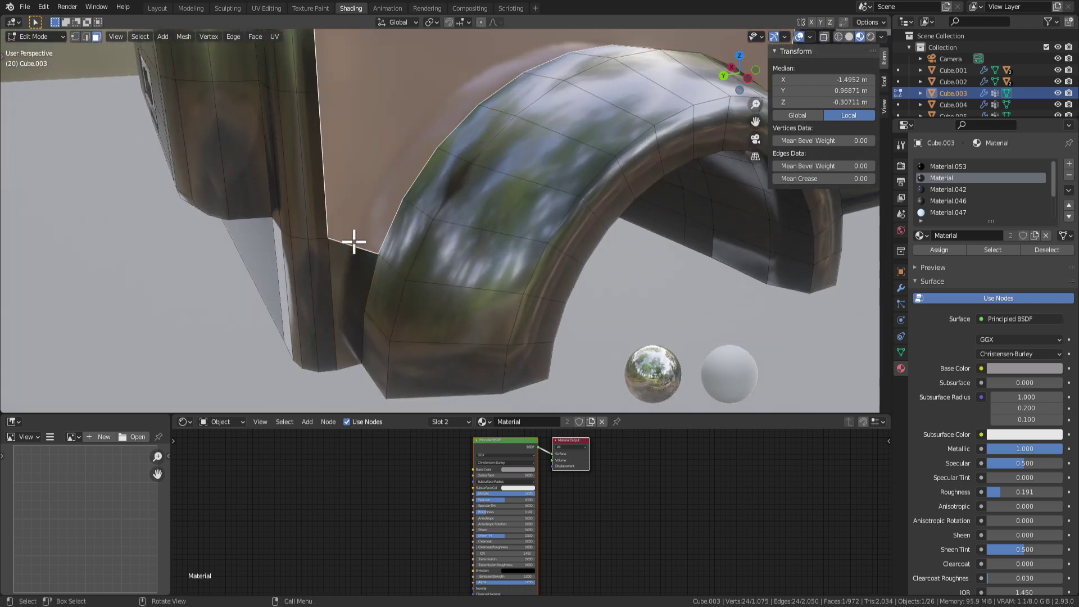
{"action": "left_click", "coordinate": [348, 266], "text": "shift"}
{"action": "key", "text": "x"}
{"action": "key", "text": "x"}
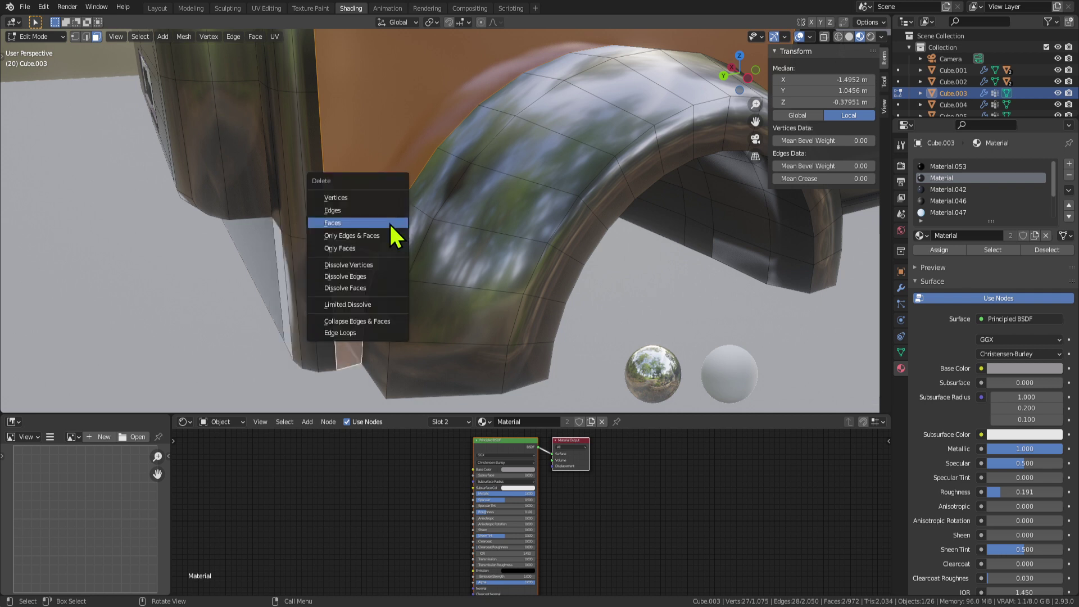
{"action": "left_click", "coordinate": [389, 222]}
Step: Add a vertex on the frame's lower vertical edge level with the arch vertex and join the two with an edge
{"action": "left_click", "coordinate": [332, 258]}
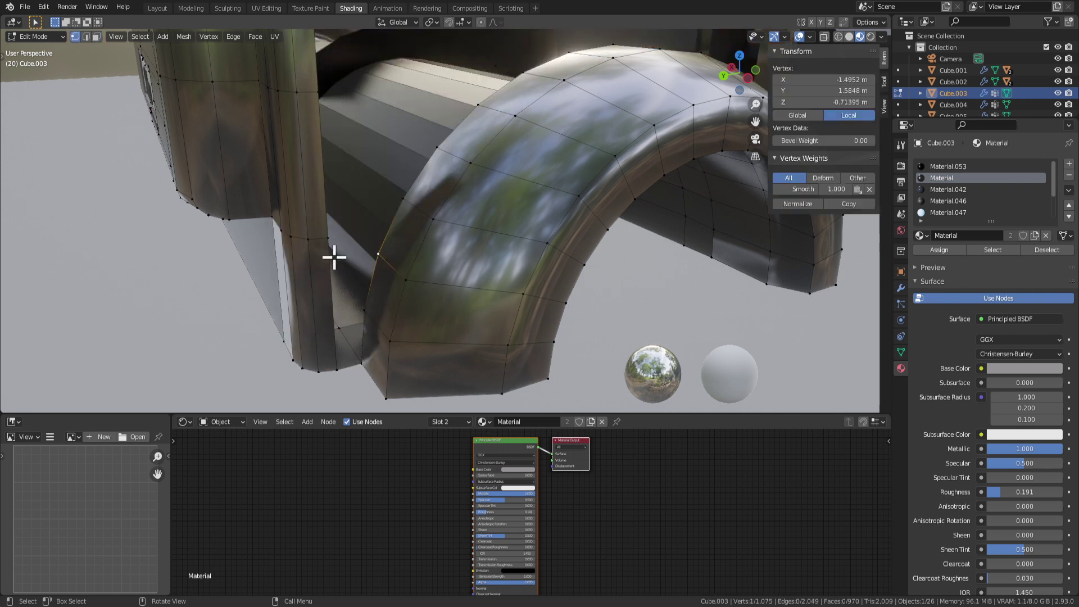
{"action": "right_click", "coordinate": [332, 260]}
{"action": "left_click", "coordinate": [332, 259]}
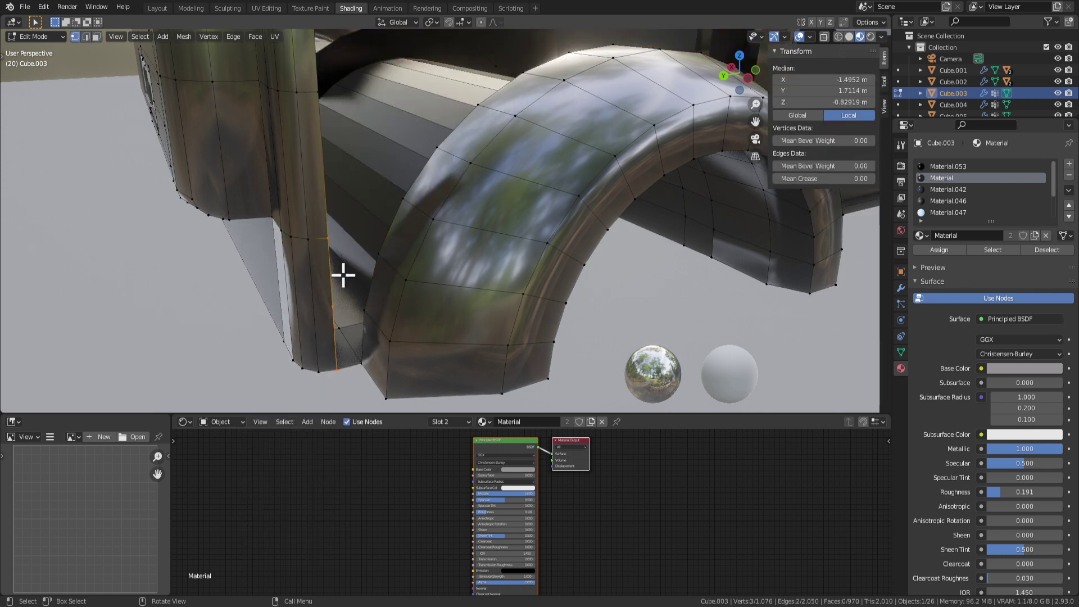
{"action": "left_click", "coordinate": [332, 307]}
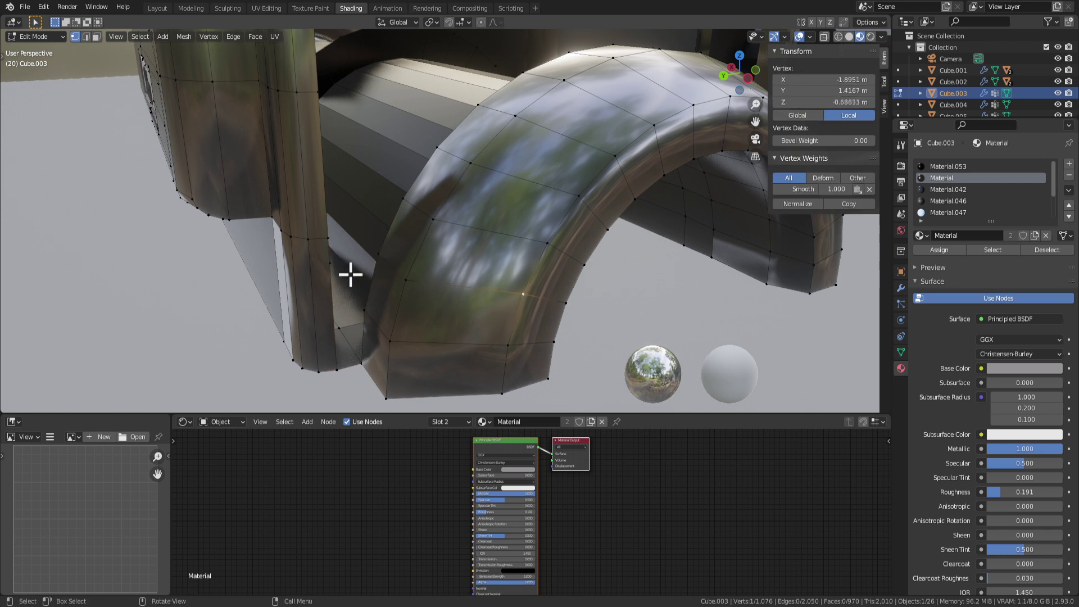
{"action": "key", "text": "f"}
Step: Fill the small opening below the new edge, between frame and wheel arch, with a face and apply Shade Flat
{"action": "left_click", "coordinate": [371, 315]}
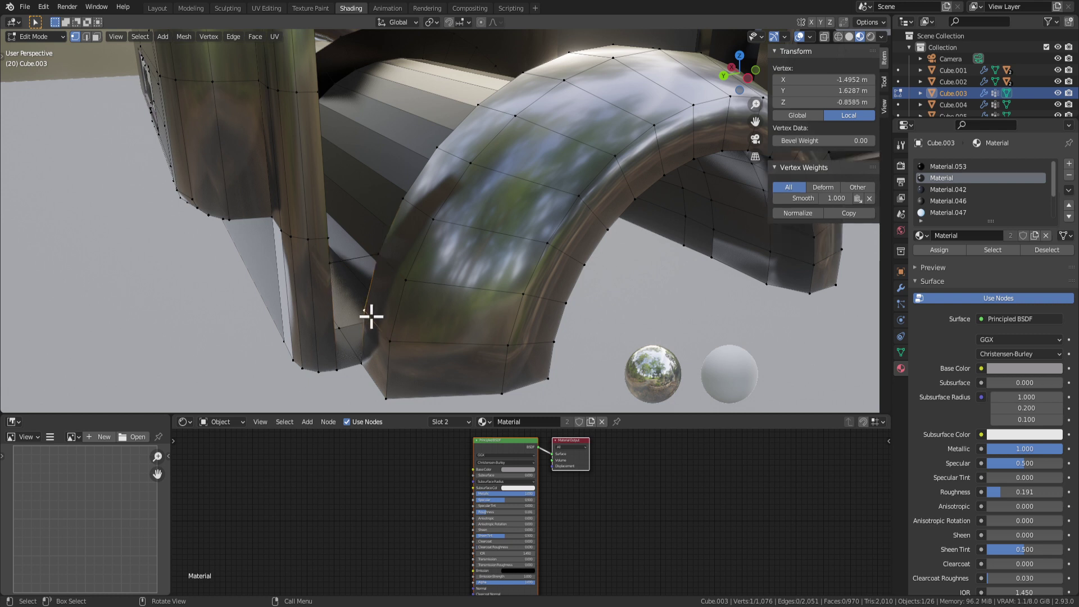
{"action": "left_click", "coordinate": [365, 370], "text": "shift"}
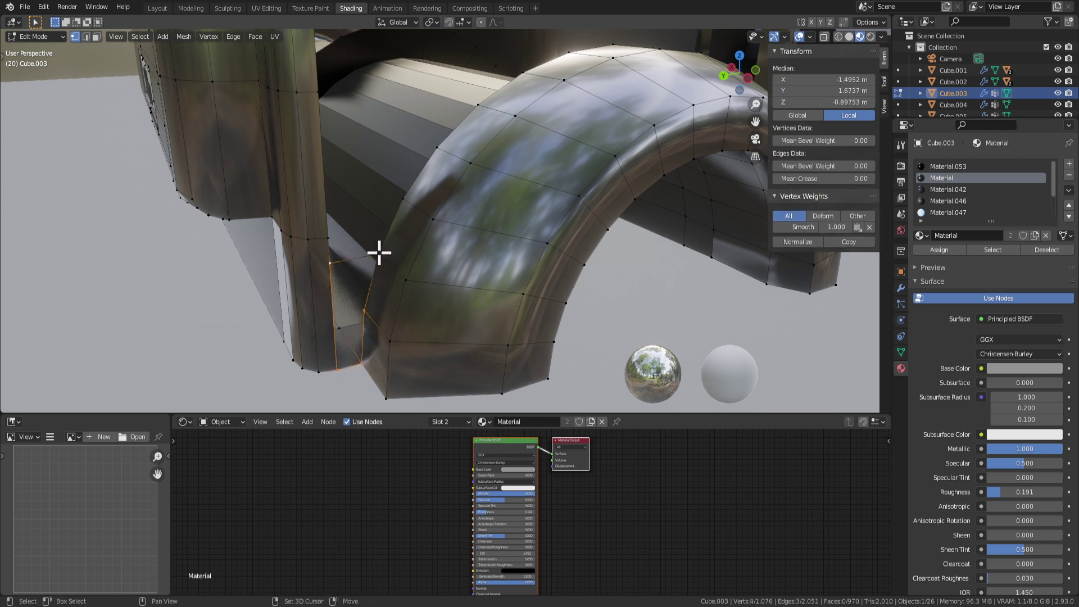
{"action": "key", "text": "f"}
{"action": "middle_click_drag", "start_coordinate": [433, 312], "coordinate": [406, 271]}
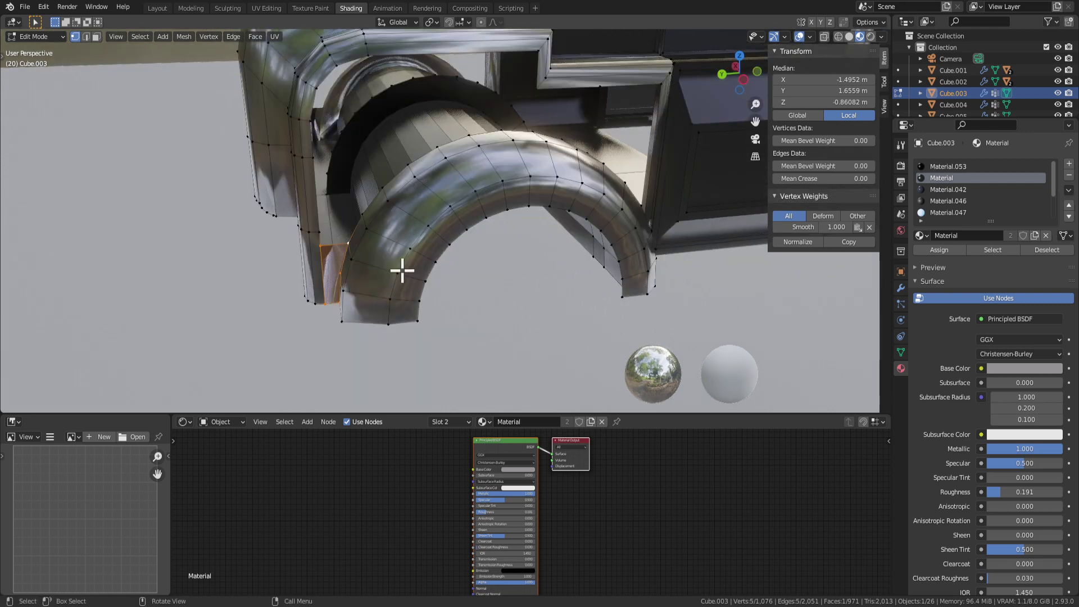
{"action": "key", "text": "3"}
{"action": "scroll", "coordinate": [378, 257], "scroll_direction": "up", "scroll_amount": 2}
{"action": "right_click", "coordinate": [378, 257]}
{"action": "left_click", "coordinate": [354, 389]}
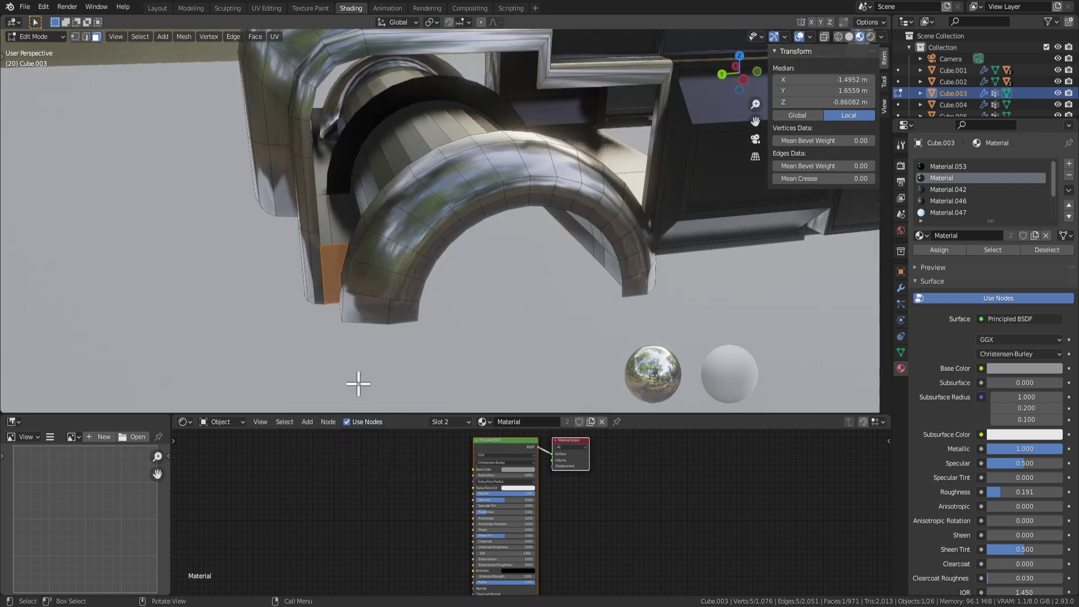
Step: Select the boundary vertices along the wheel arch and stepped frame and fill the large opening with one face
{"action": "middle_click_drag", "start_coordinate": [356, 380], "coordinate": [444, 236]}
{"action": "scroll", "coordinate": [554, 243], "scroll_direction": "up", "scroll_amount": 2}
{"action": "left_click", "coordinate": [394, 194]}
{"action": "left_click", "coordinate": [416, 190], "text": "shift"}
{"action": "scroll", "coordinate": [469, 299], "scroll_direction": "down", "scroll_amount": 4}
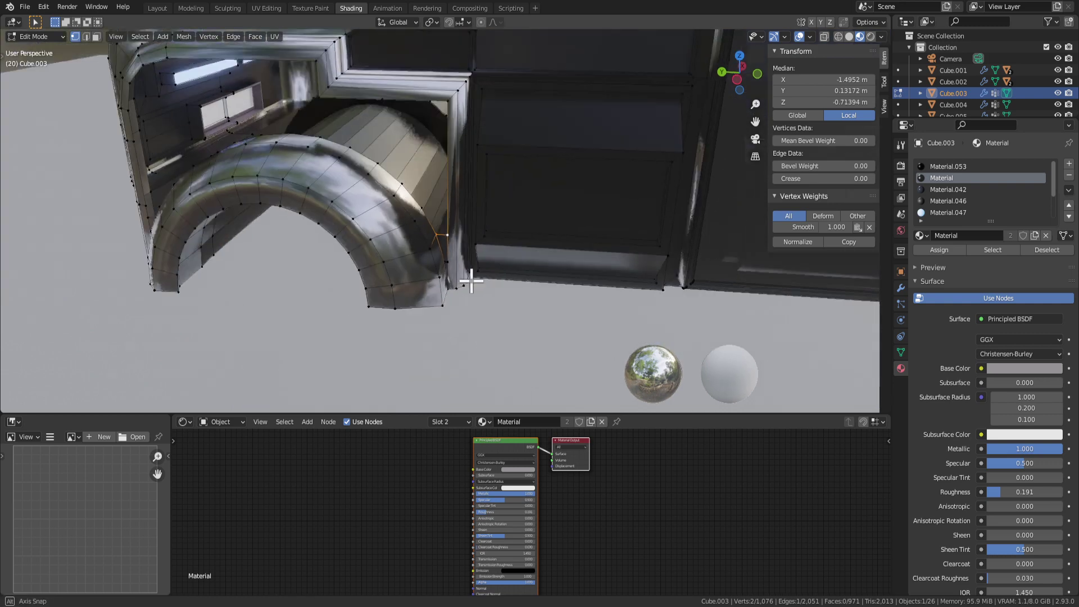
{"action": "middle_click_drag", "start_coordinate": [470, 282], "coordinate": [450, 258]}
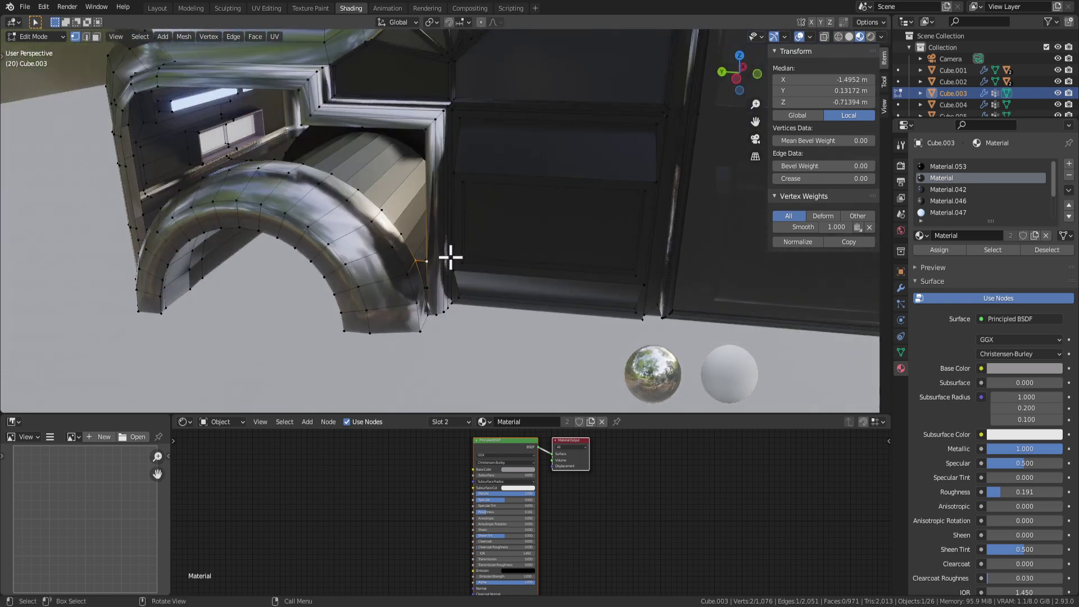
{"action": "left_click", "coordinate": [418, 267]}
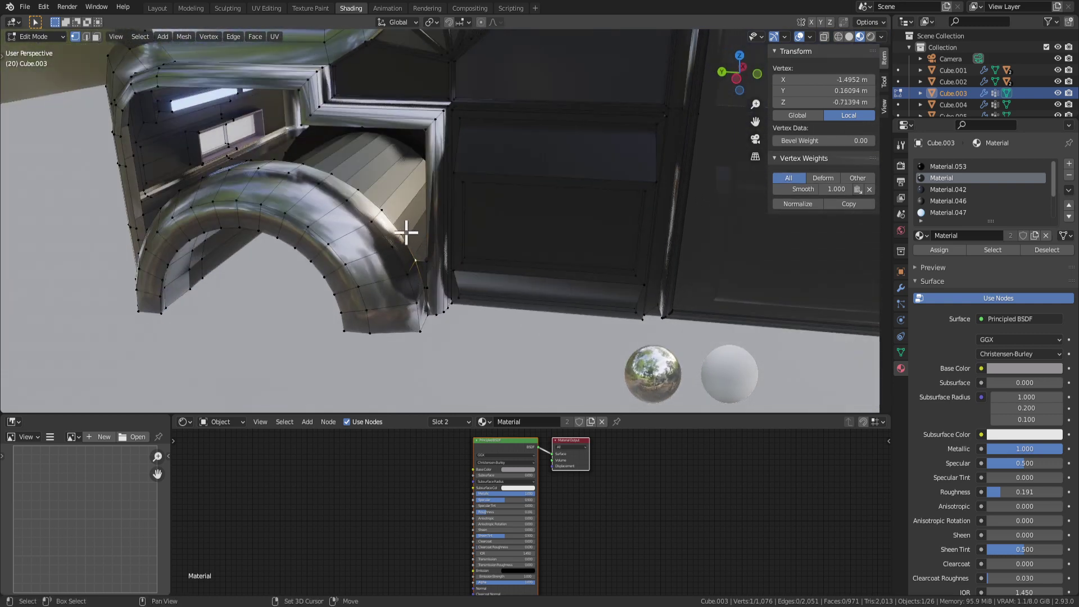
{"action": "left_click", "coordinate": [411, 251], "text": "shift"}
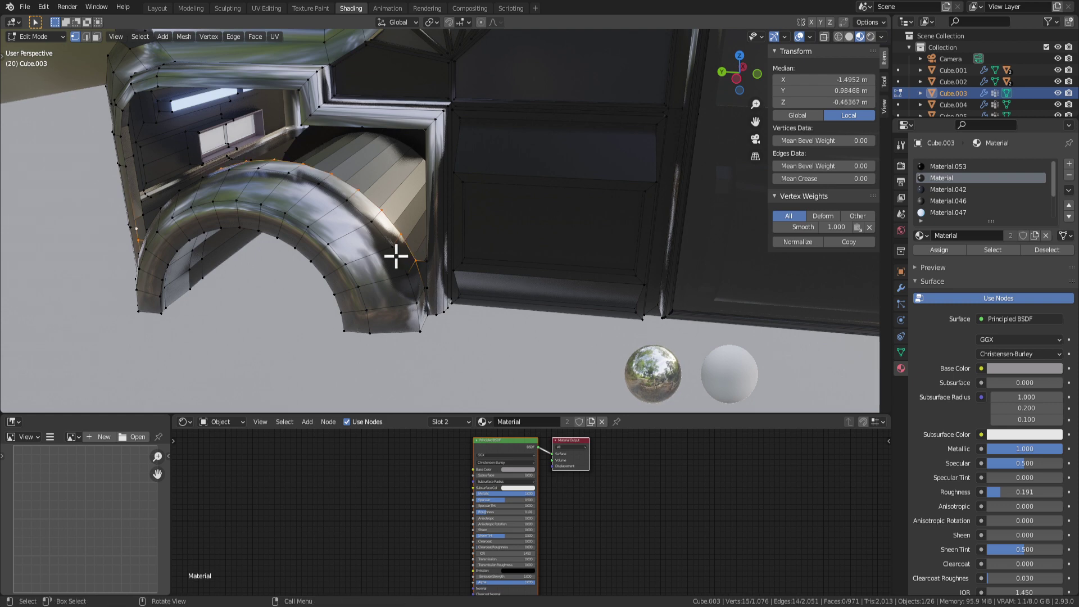
{"action": "middle_click_drag", "start_coordinate": [396, 257], "coordinate": [309, 259]}
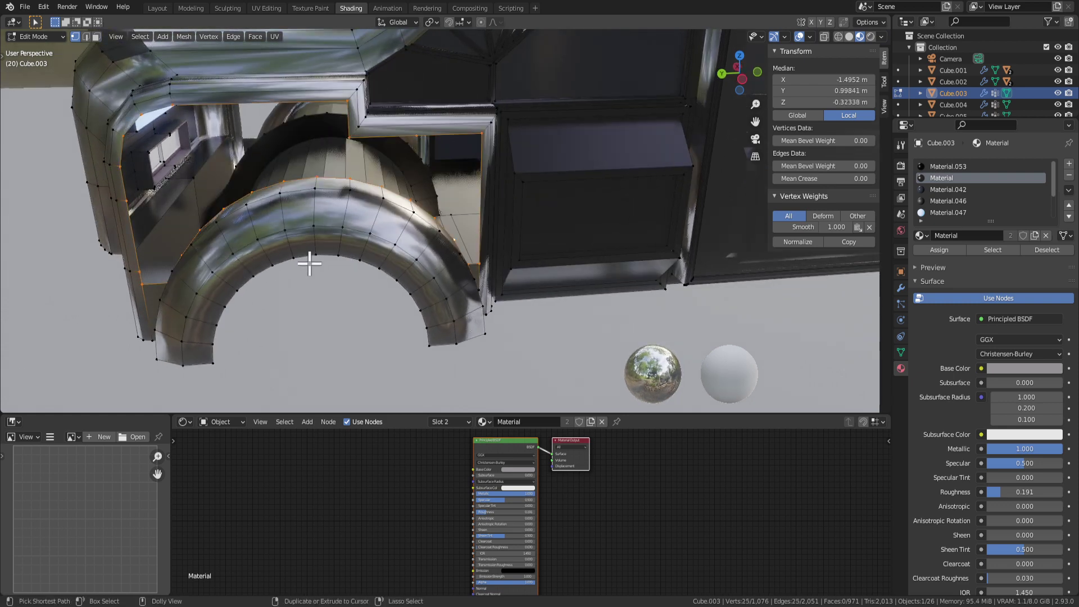
{"action": "key", "text": "f"}
Step: Apply Shade Flat to the refilled side panel face and check its surface in Object Mode
{"action": "middle_click_drag", "start_coordinate": [277, 277], "coordinate": [299, 186]}
{"action": "right_click", "coordinate": [299, 185]}
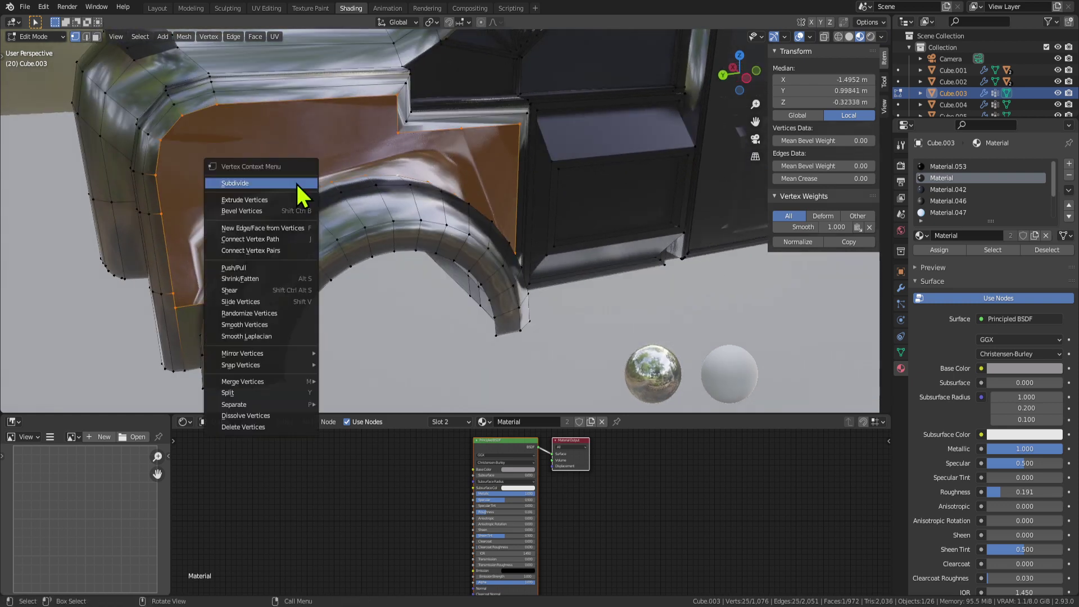
{"action": "key", "text": "Escape"}
{"action": "key", "text": "3"}
{"action": "right_click", "coordinate": [294, 221]}
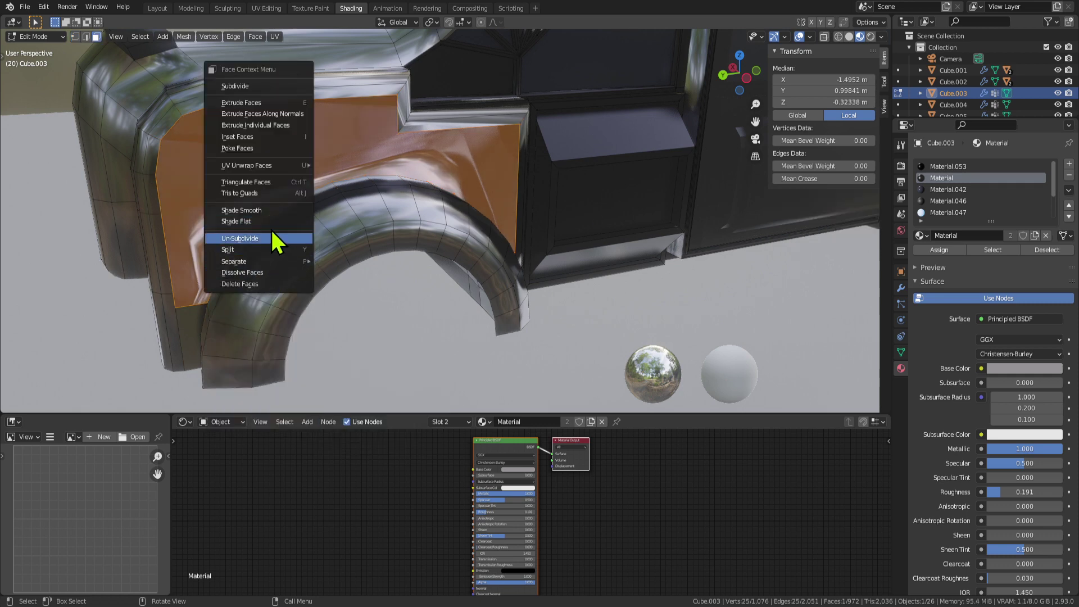
{"action": "left_click", "coordinate": [272, 222]}
{"action": "key", "text": "Tab"}
{"action": "middle_click_drag", "start_coordinate": [380, 286], "coordinate": [463, 233]}
Step: Extrude the side panel face outward by about 0.093 m and move it a further -0.2035 m along X
{"action": "key", "text": "Tab"}
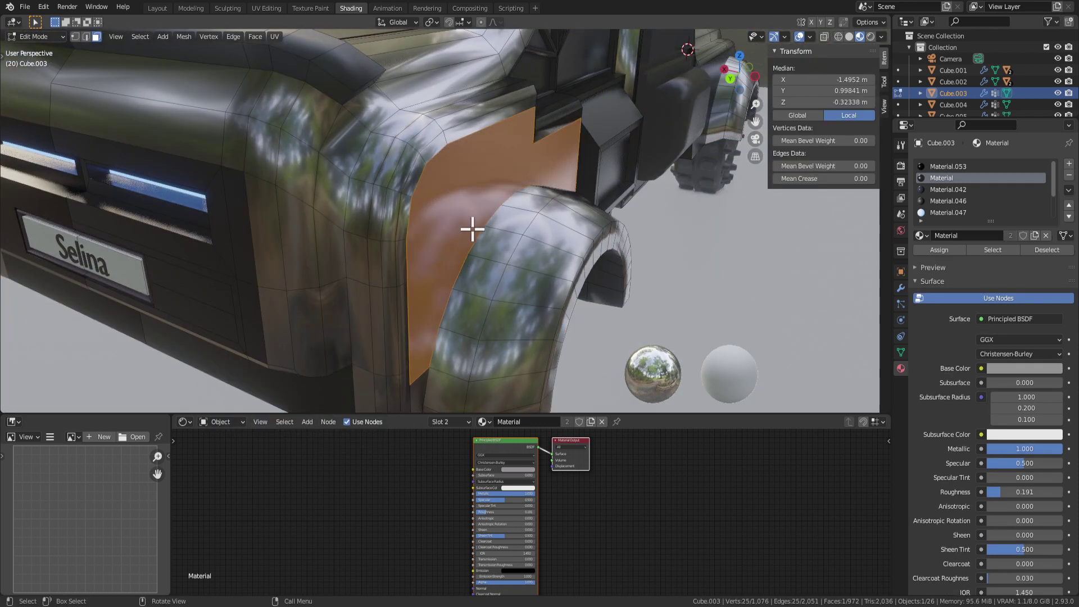
{"action": "key", "text": "e"}
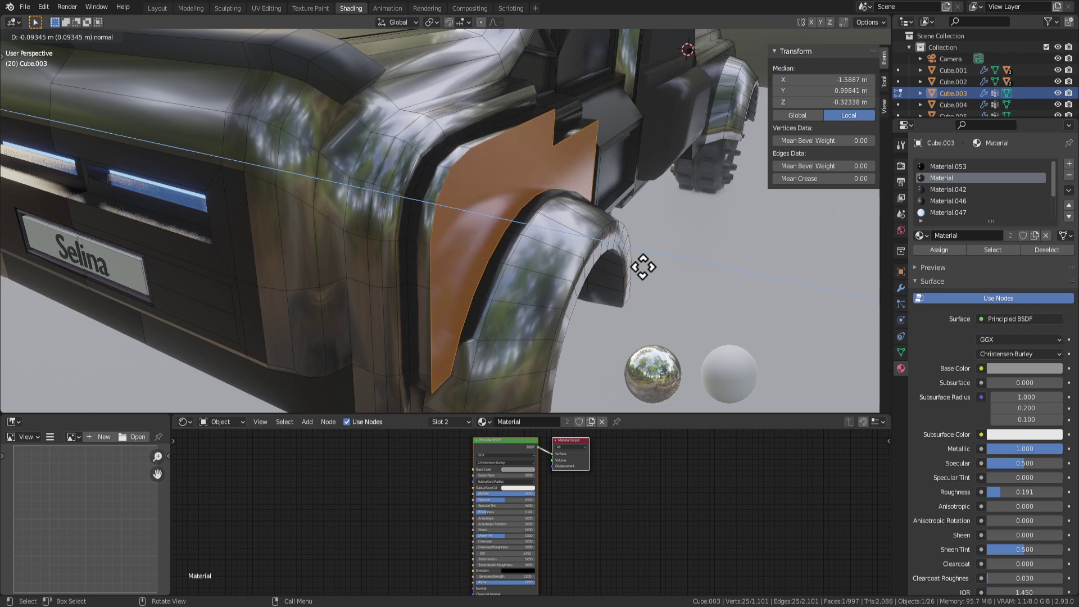
{"action": "left_click", "coordinate": [646, 267]}
{"action": "middle_click_drag", "start_coordinate": [646, 266], "coordinate": [665, 243]}
{"action": "key", "text": "g"}
{"action": "key", "text": "y"}
{"action": "key", "text": "x"}
{"action": "left_click", "coordinate": [686, 296]}
Step: Bevel the vertices of the extruded side panel face by about 0.036 m with three segments
{"action": "key", "text": "ctrl+b"}
{"action": "key", "text": "Escape"}
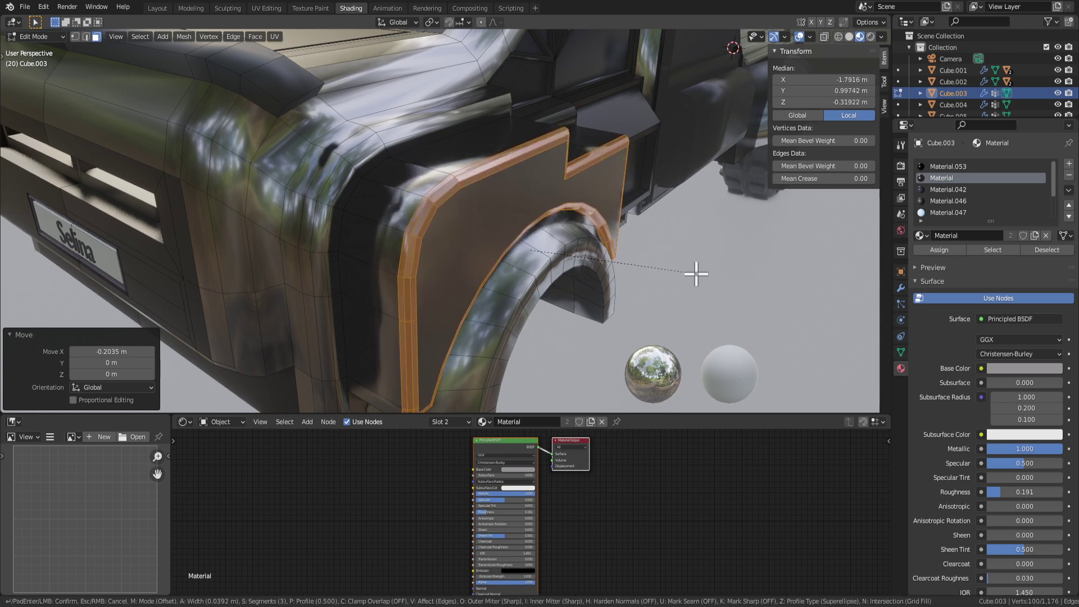
{"action": "key", "text": "v"}
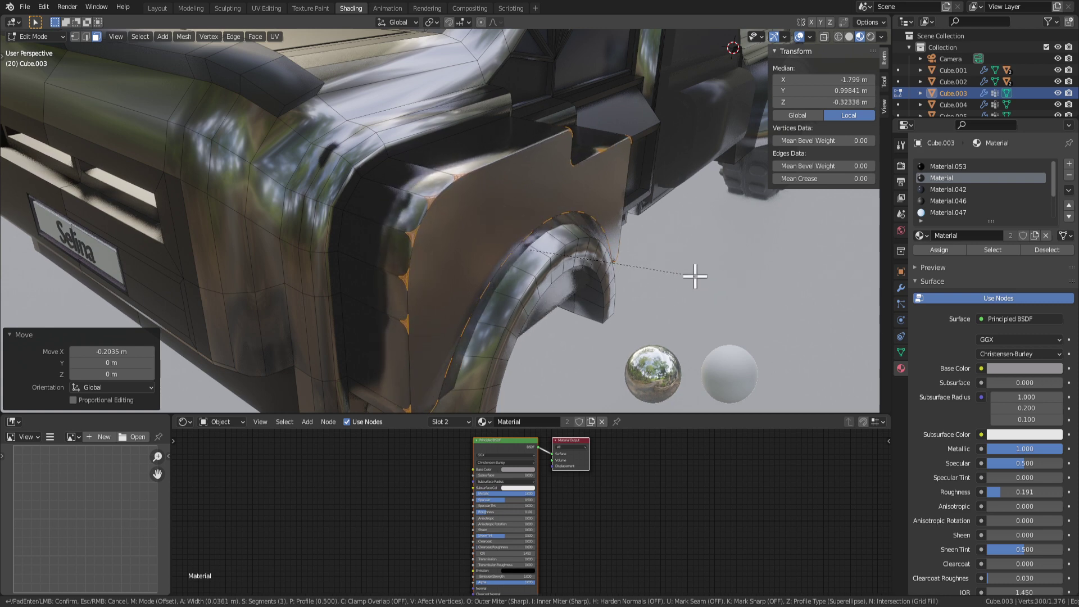
{"action": "left_click", "coordinate": [694, 275]}
{"action": "mouse_move", "coordinate": [694, 276]}
{"action": "middle_mouse_down"}
{"action": "mouse_move", "coordinate": [677, 258]}
{"action": "mouse_move", "coordinate": [575, 272]}
{"action": "mouse_move", "coordinate": [675, 262]}
{"action": "mouse_move", "coordinate": [717, 234]}
{"action": "mouse_move", "coordinate": [516, 330]}
{"action": "mouse_move", "coordinate": [686, 265]}
{"action": "middle_mouse_up"}
Step: Inspect the bevelled side panel in Object Mode, and from the rear and side in Edit Mode
{"action": "key", "text": "Tab"}
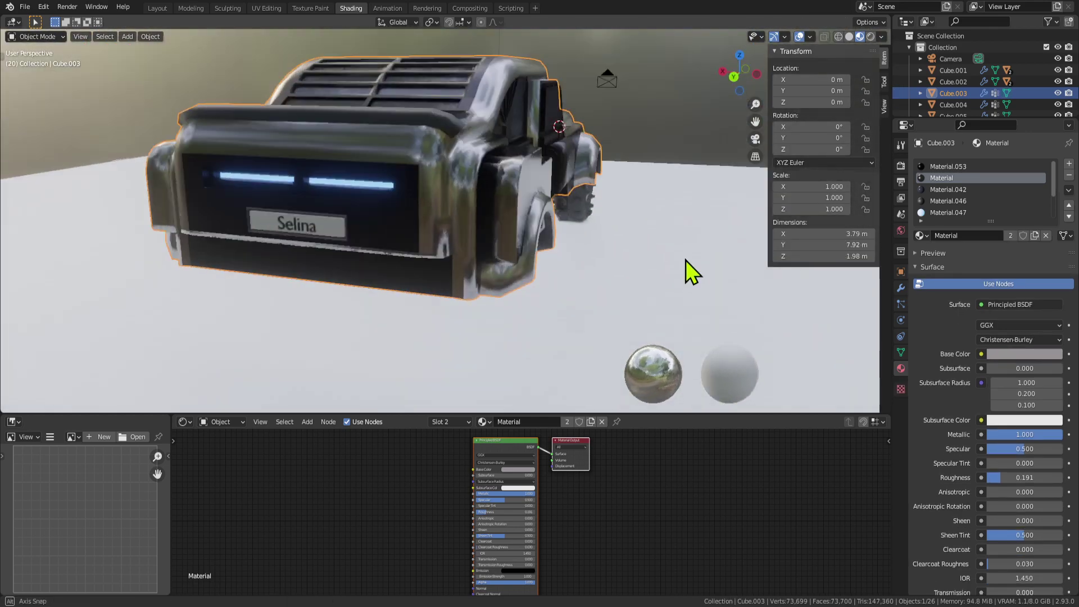
{"action": "scroll", "coordinate": [686, 265], "scroll_direction": "up", "scroll_amount": 4}
{"action": "key", "text": "Tab"}
{"action": "key", "text": "KP_Decimal"}
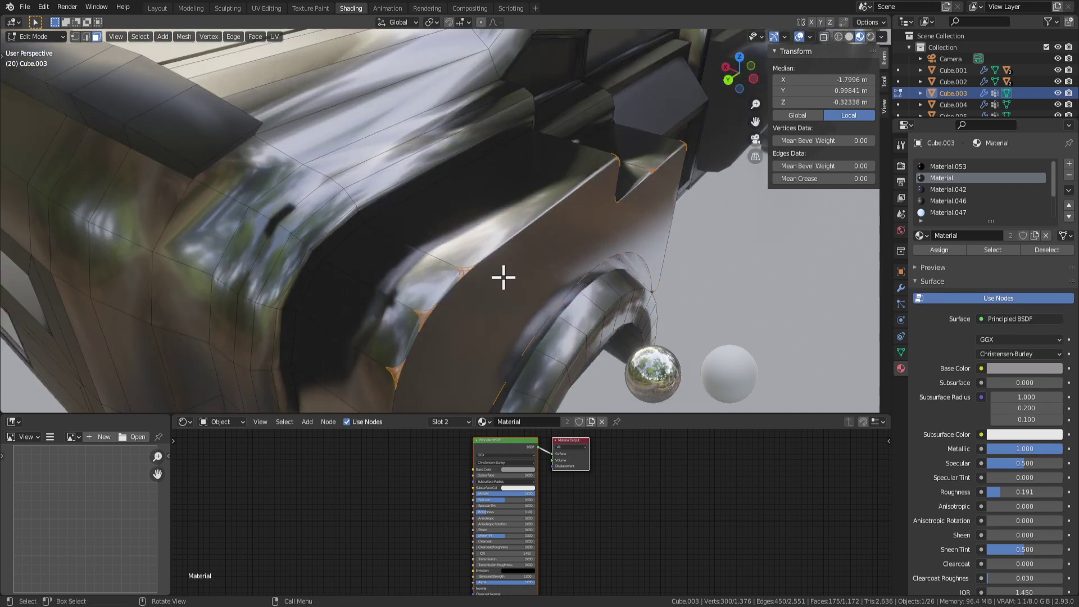
{"action": "middle_click_drag", "start_coordinate": [503, 291], "coordinate": [404, 246]}
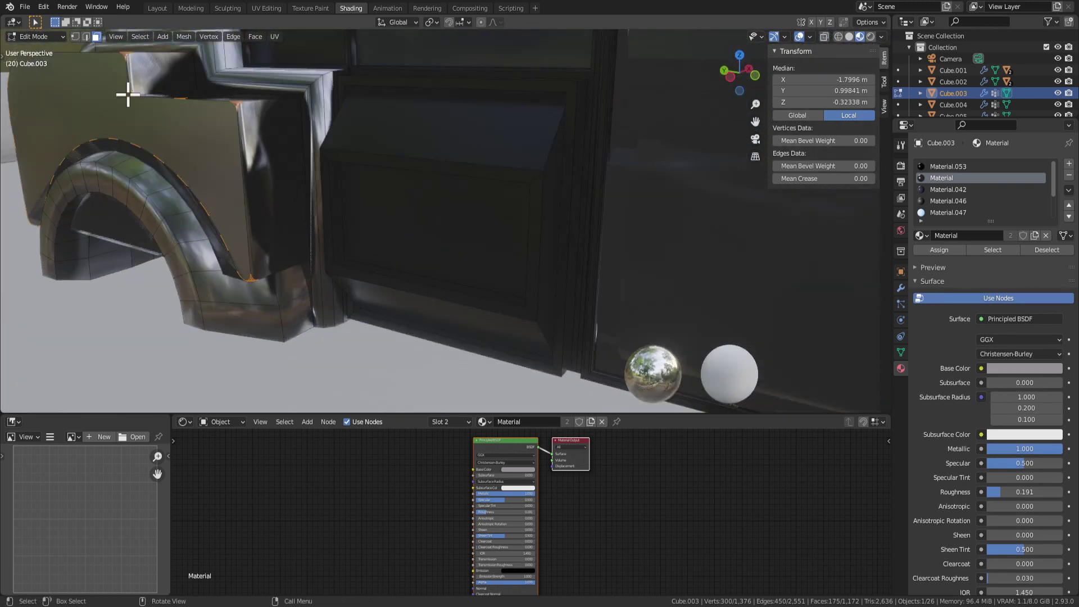
{"action": "middle_click_drag", "start_coordinate": [243, 232], "coordinate": [307, 259]}
{"action": "scroll", "coordinate": [318, 254], "scroll_direction": "down", "scroll_amount": 1}
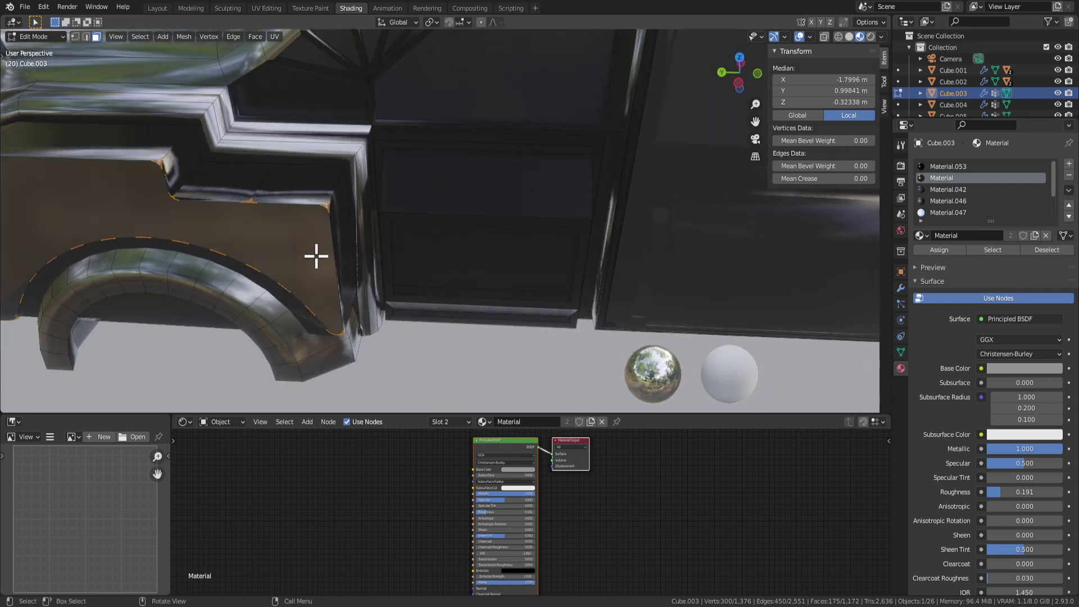
Step: Undo the vertex bevel, the X move and the extrusion of the side panel face
{"action": "key", "text": "ctrl+z"}
{"action": "key", "text": "ctrl+z"}
{"action": "key", "text": "ctrl+z"}
{"action": "key", "text": "ctrl+z"}
{"action": "key", "text": "ctrl+z"}
{"action": "key", "text": "ctrl+z"}
{"action": "key", "text": "ctrl+z"}
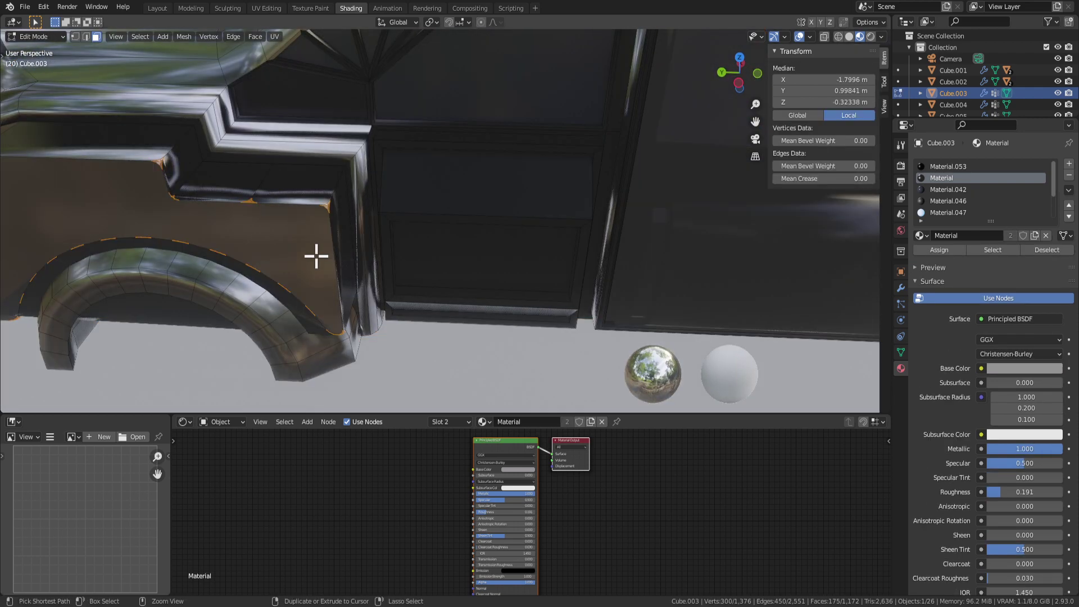
Step: In Object Mode, copy the truck body together with its second part, paste them and move the copy -12.971 m along X
{"action": "scroll", "coordinate": [316, 256], "scroll_direction": "down", "scroll_amount": 4}
{"action": "key", "text": "Tab"}
{"action": "scroll", "coordinate": [393, 277], "scroll_direction": "down", "scroll_amount": 5}
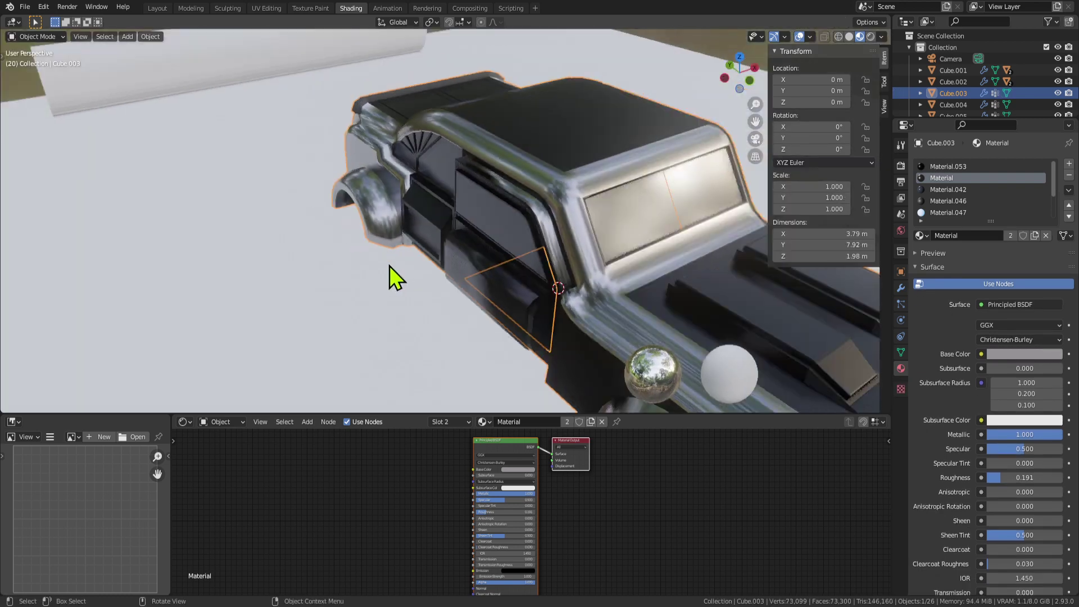
{"action": "middle_click_drag", "start_coordinate": [501, 253], "coordinate": [477, 227]}
{"action": "scroll", "coordinate": [483, 288], "scroll_direction": "down", "scroll_amount": 3}
{"action": "left_click", "coordinate": [476, 227]}
{"action": "left_click", "coordinate": [549, 242]}
{"action": "middle_click_drag", "start_coordinate": [549, 241], "coordinate": [517, 270]}
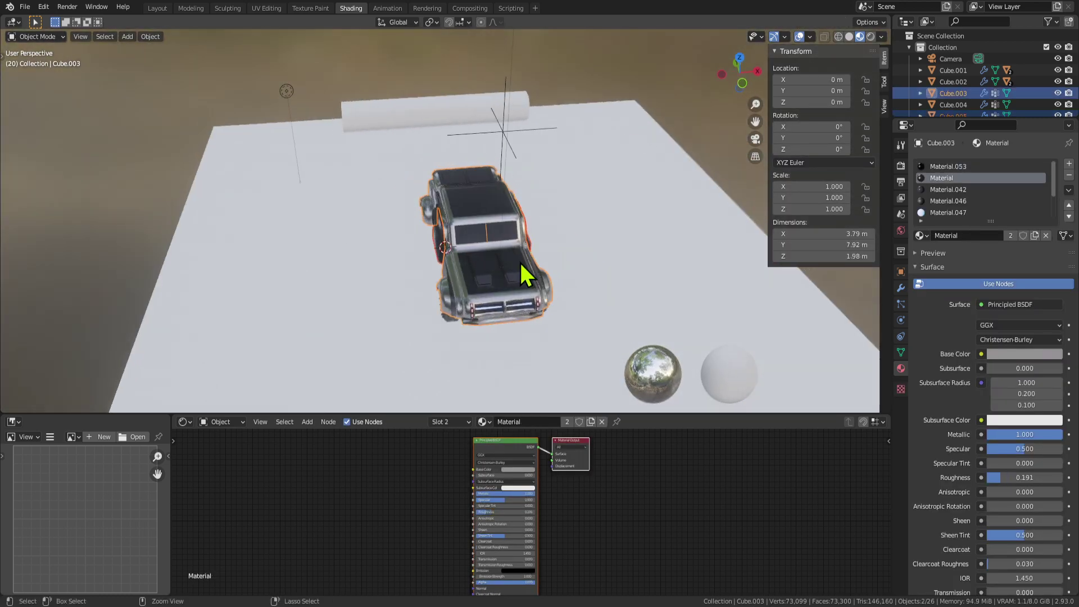
{"action": "key", "text": "ctrl+v"}
{"action": "key", "text": "g"}
{"action": "key", "text": "x"}
{"action": "left_click", "coordinate": [146, 264]}
Step: Move the pasted body copy a further -19.787 m and -42.662 m along X, into the row of earlier copies
{"action": "scroll", "coordinate": [247, 270], "scroll_direction": "down", "scroll_amount": 3}
{"action": "key", "text": "g"}
{"action": "key", "text": "x"}
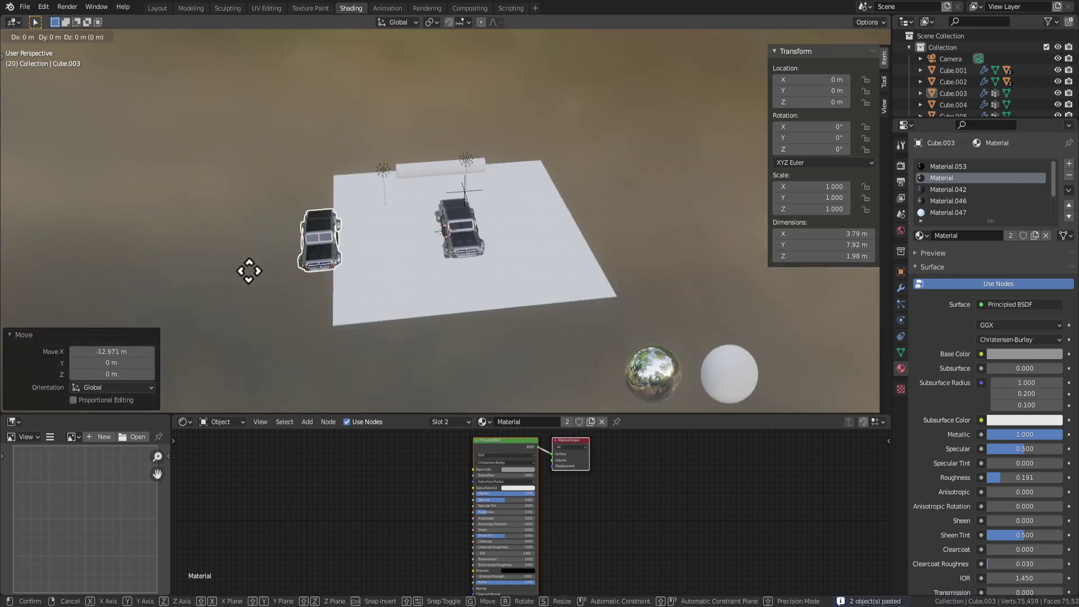
{"action": "left_click", "coordinate": [32, 277]}
{"action": "scroll", "coordinate": [159, 255], "scroll_direction": "down", "scroll_amount": 3}
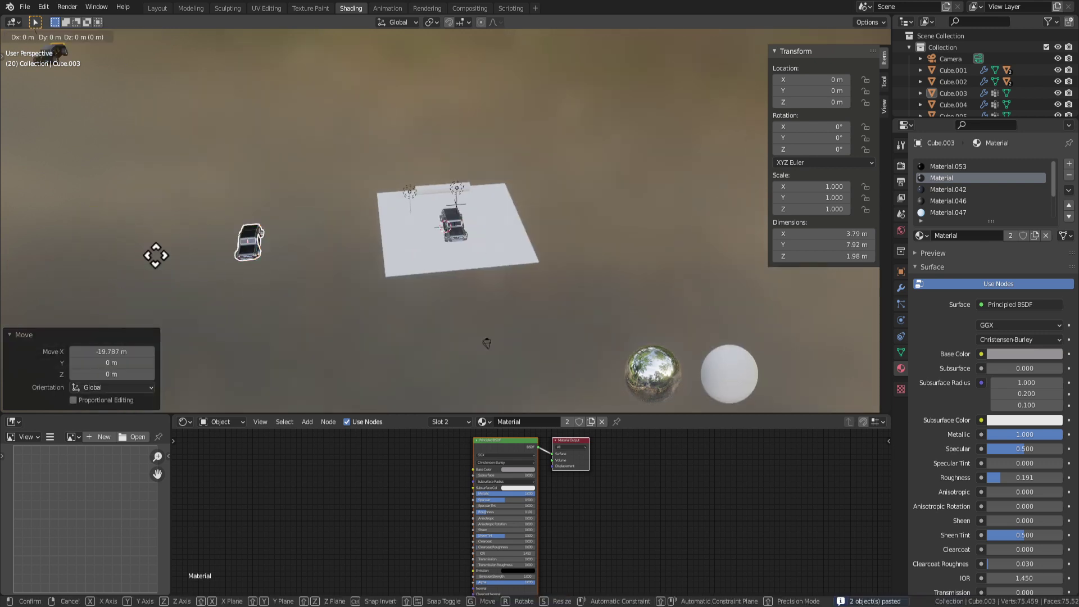
{"action": "key", "text": "g"}
{"action": "key", "text": "z"}
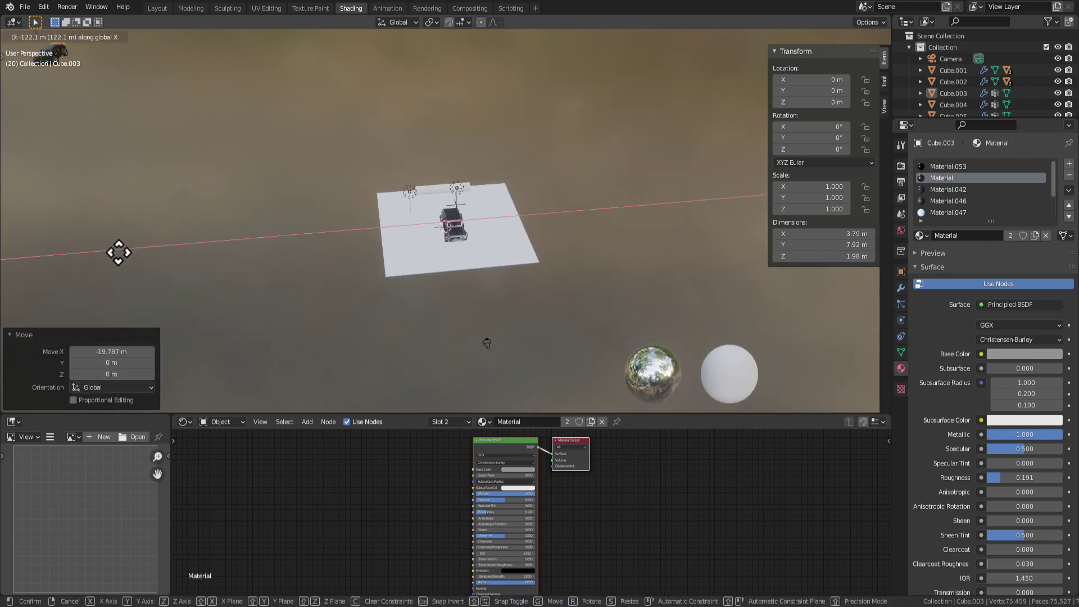
{"action": "scroll", "coordinate": [119, 253], "scroll_direction": "down", "scroll_amount": 3}
{"action": "key", "text": "z"}
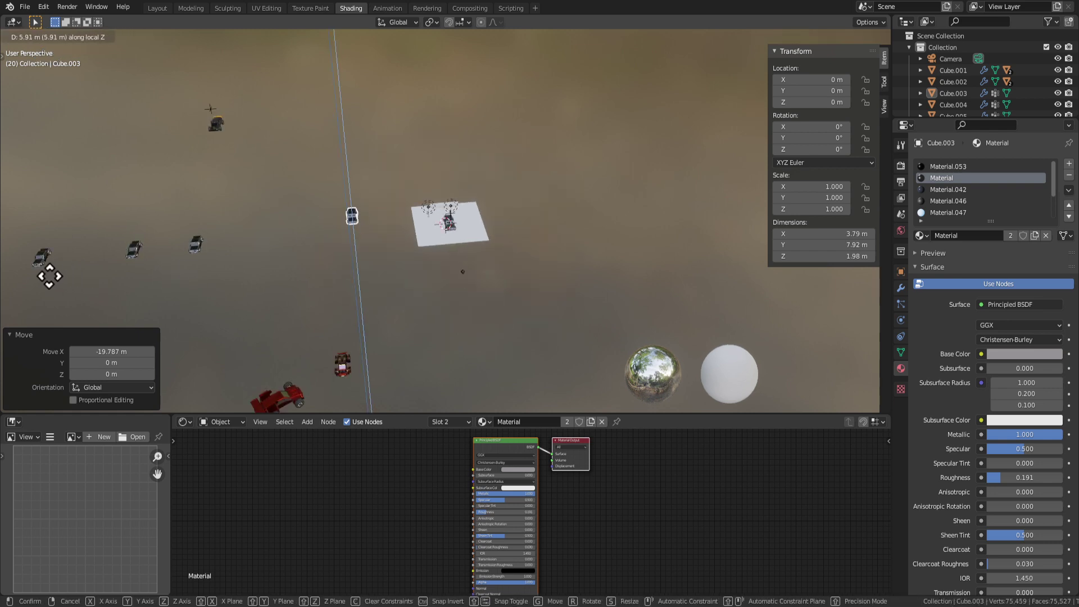
{"action": "key", "text": "Escape"}
{"action": "key", "text": "x"}
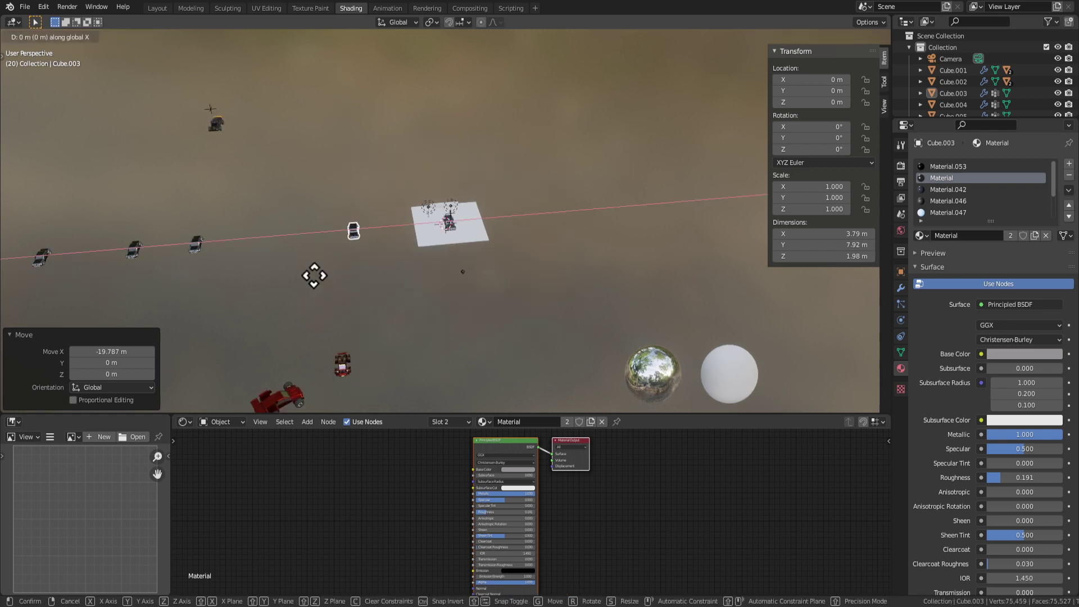
{"action": "left_click", "coordinate": [183, 279]}
Step: Select the original truck body, check its rear side panel from several angles and enter Edit Mode
{"action": "scroll", "coordinate": [489, 241], "scroll_direction": "up", "scroll_amount": 6}
{"action": "middle_click_drag", "start_coordinate": [494, 258], "coordinate": [518, 204]}
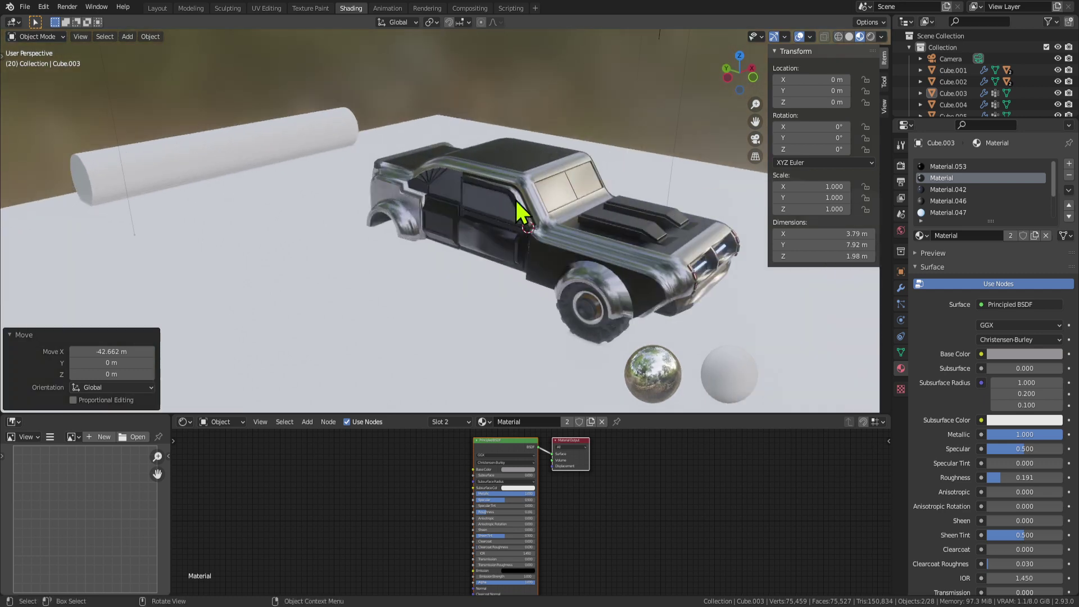
{"action": "left_click", "coordinate": [496, 199]}
{"action": "middle_click_drag", "start_coordinate": [422, 223], "coordinate": [496, 201]}
{"action": "scroll", "coordinate": [396, 228], "scroll_direction": "up", "scroll_amount": 1}
{"action": "left_click", "coordinate": [396, 228]}
{"action": "key", "text": "Tab"}
{"action": "middle_click_drag", "start_coordinate": [396, 228], "coordinate": [440, 244]}
{"action": "key", "text": "Tab"}
{"action": "scroll", "coordinate": [378, 265], "scroll_direction": "down", "scroll_amount": 2}
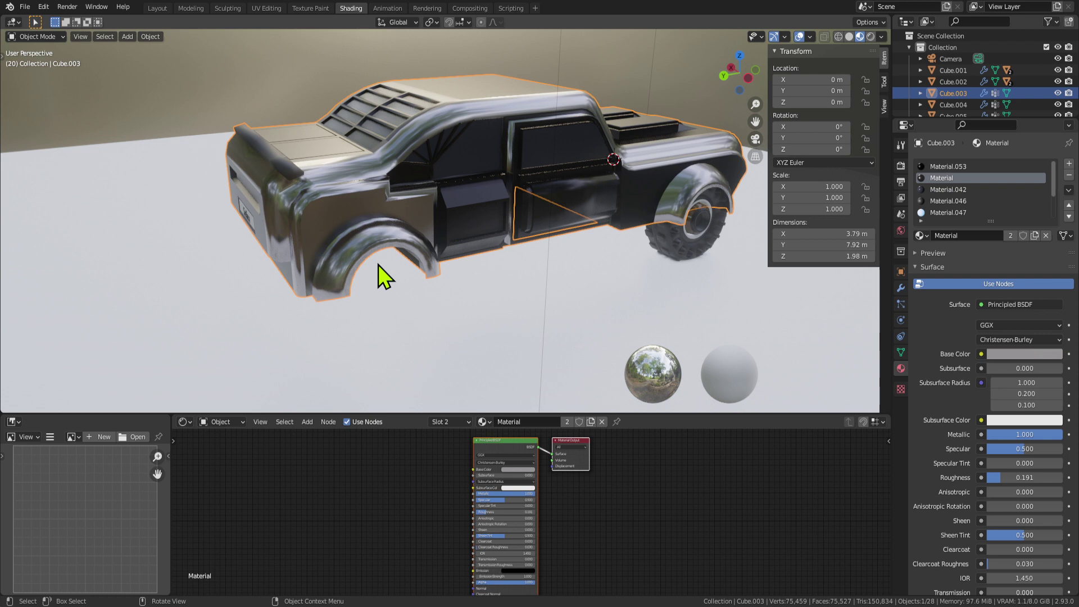
{"action": "middle_click_drag", "start_coordinate": [379, 265], "coordinate": [352, 162]}
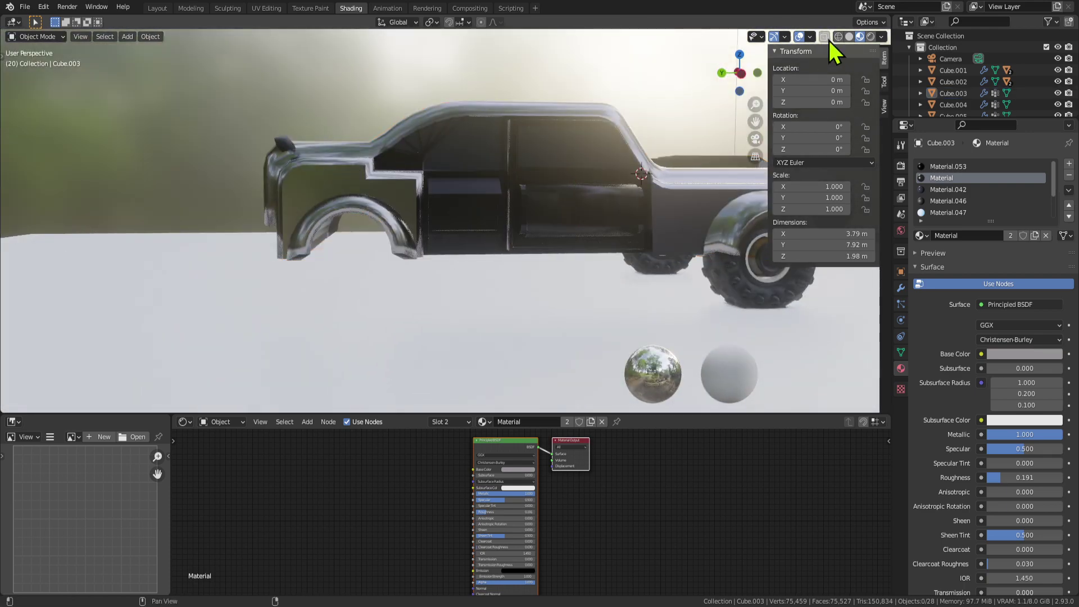
{"action": "middle_click_drag", "start_coordinate": [337, 219], "coordinate": [550, 263]}
{"action": "key", "text": "Tab"}
{"action": "scroll", "coordinate": [550, 263], "scroll_direction": "up", "scroll_amount": 3}
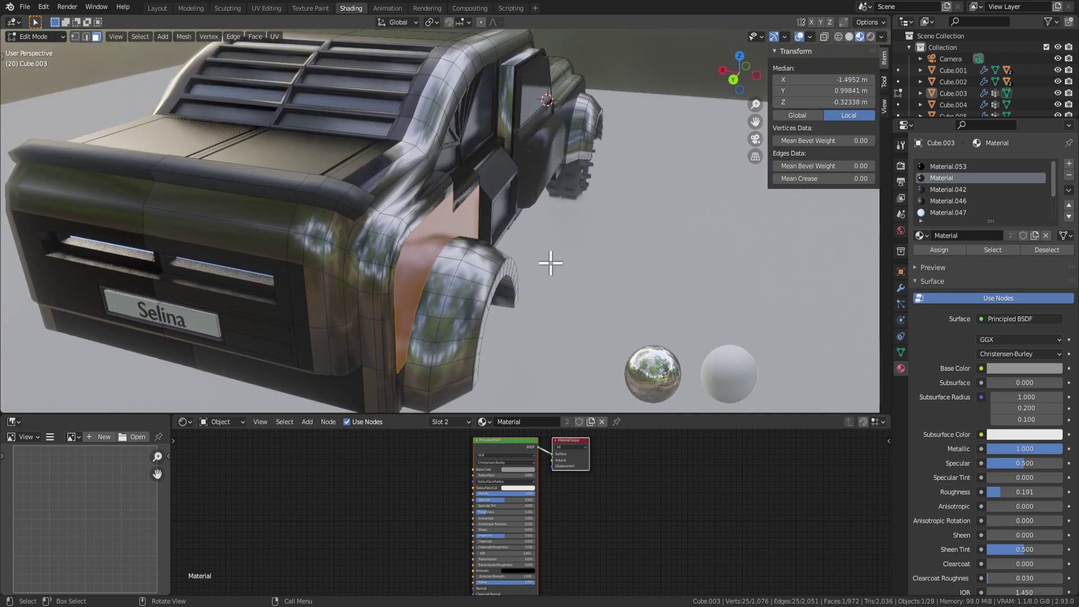
{"action": "key", "text": "e"}
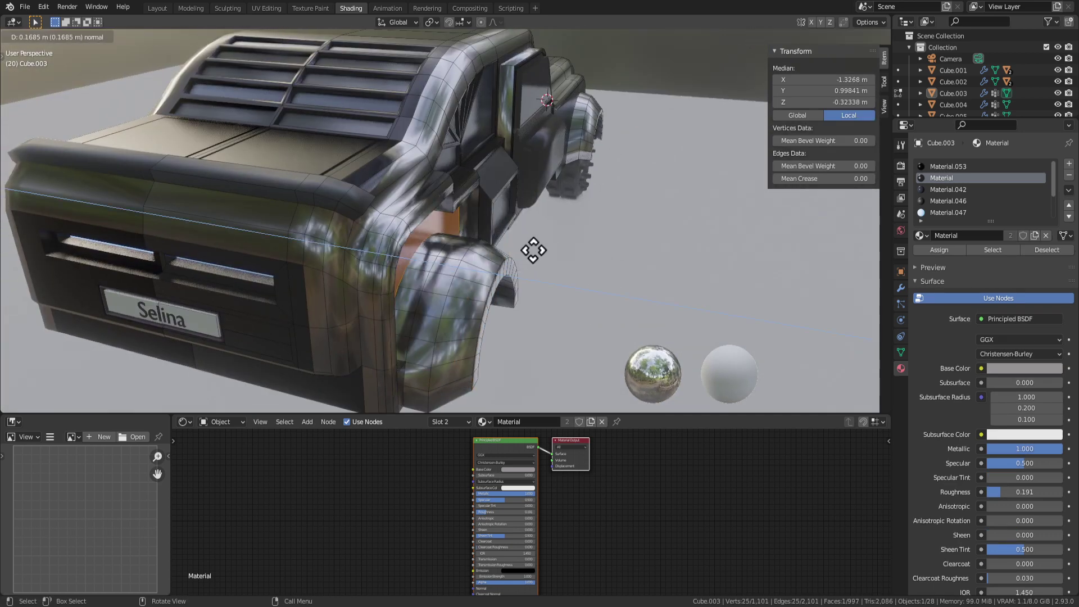
{"action": "key", "text": "Escape"}
{"action": "key", "text": "s"}
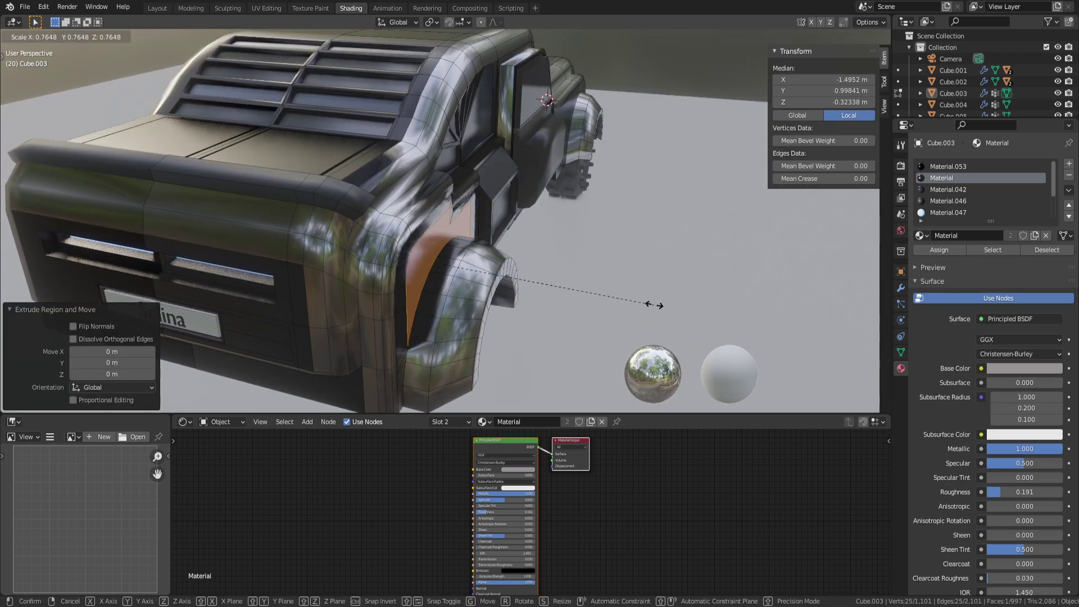
{"action": "key", "text": "Escape"}
{"action": "key", "text": "ctrl+z"}
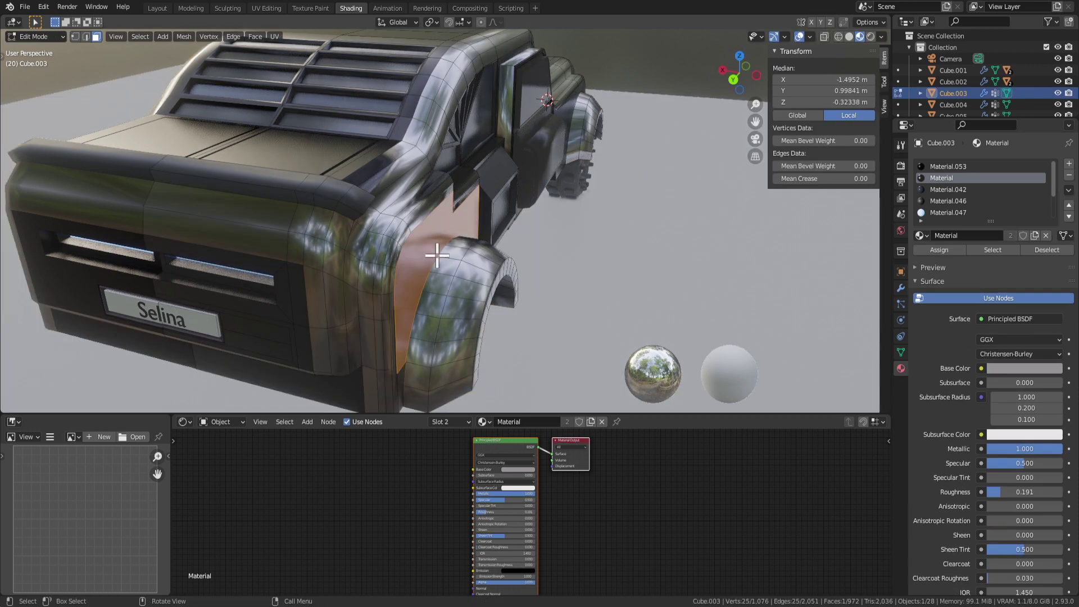
Step: Extrude the side panel face outward by about 0.382 m
{"action": "mouse_move", "coordinate": [483, 277]}
{"action": "middle_mouse_down"}
{"action": "mouse_move", "coordinate": [434, 272]}
{"action": "mouse_move", "coordinate": [497, 290]}
{"action": "middle_mouse_up"}
{"action": "key", "text": "e"}
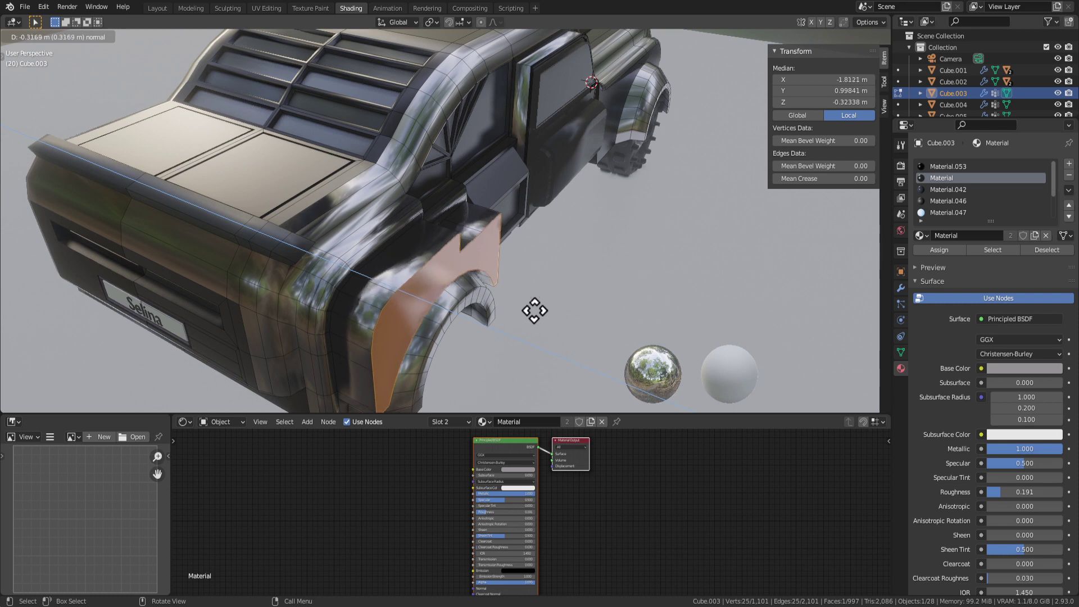
{"action": "left_click", "coordinate": [539, 316]}
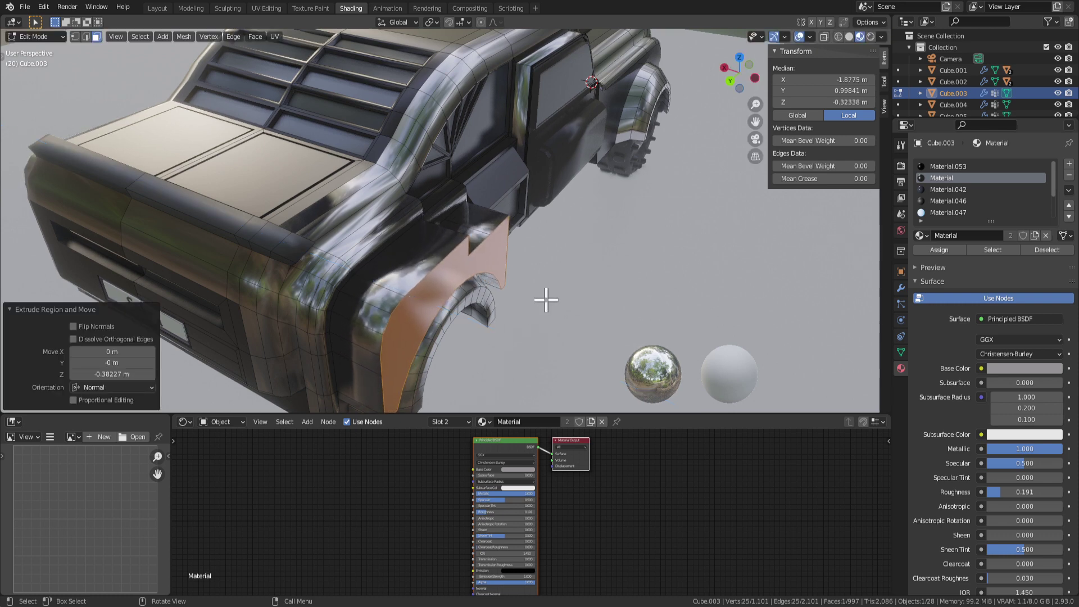
Step: Bevel the extruded panel's vertices with a 0.0385 m width and try different segment counts
{"action": "middle_click_drag", "start_coordinate": [546, 299], "coordinate": [483, 290]}
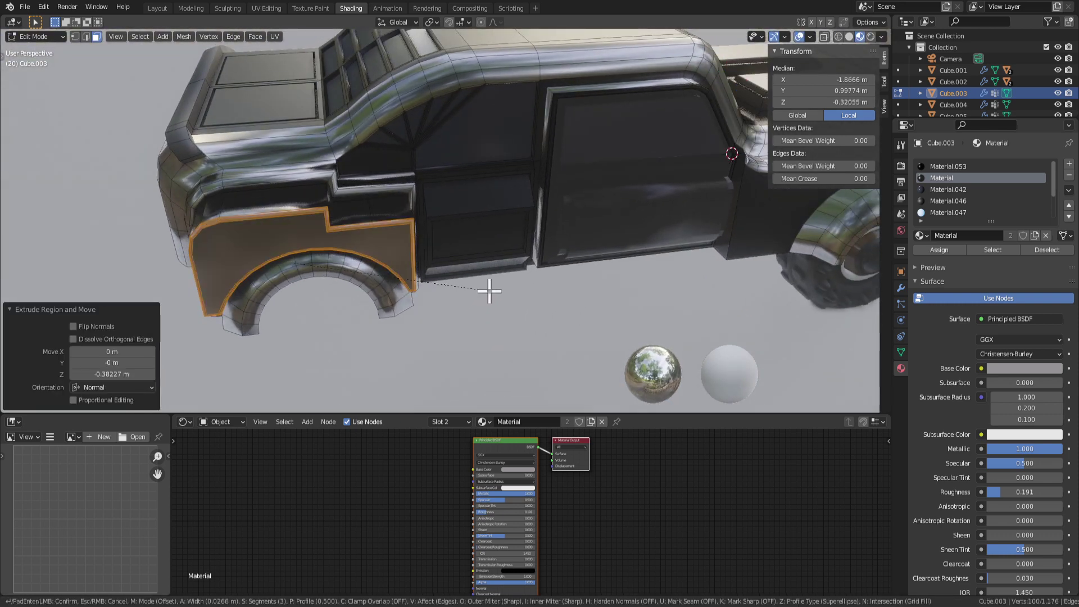
{"action": "key", "text": "v"}
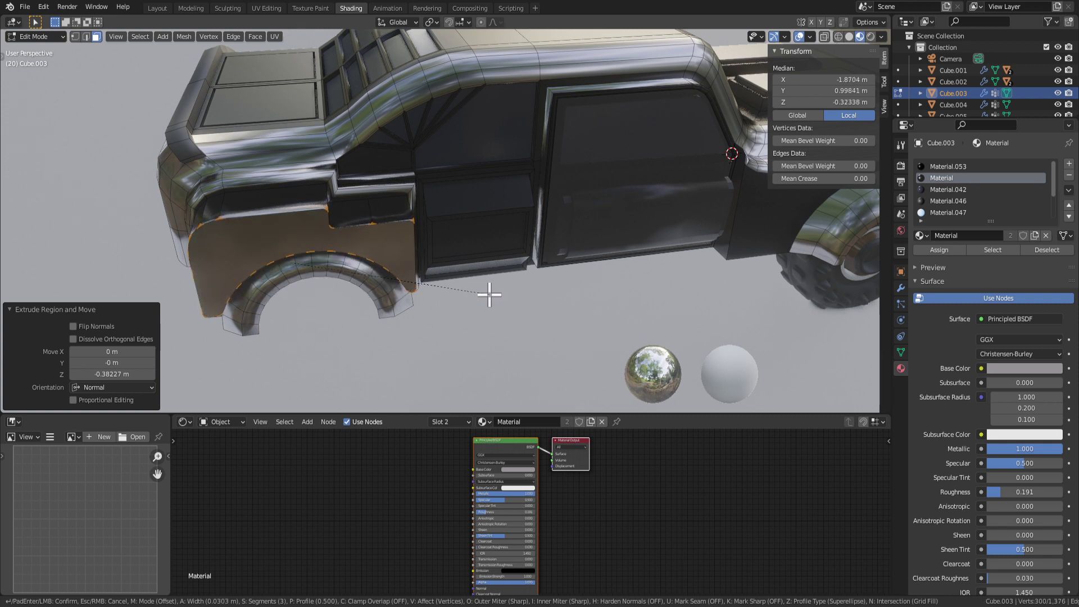
{"action": "left_click", "coordinate": [476, 292]}
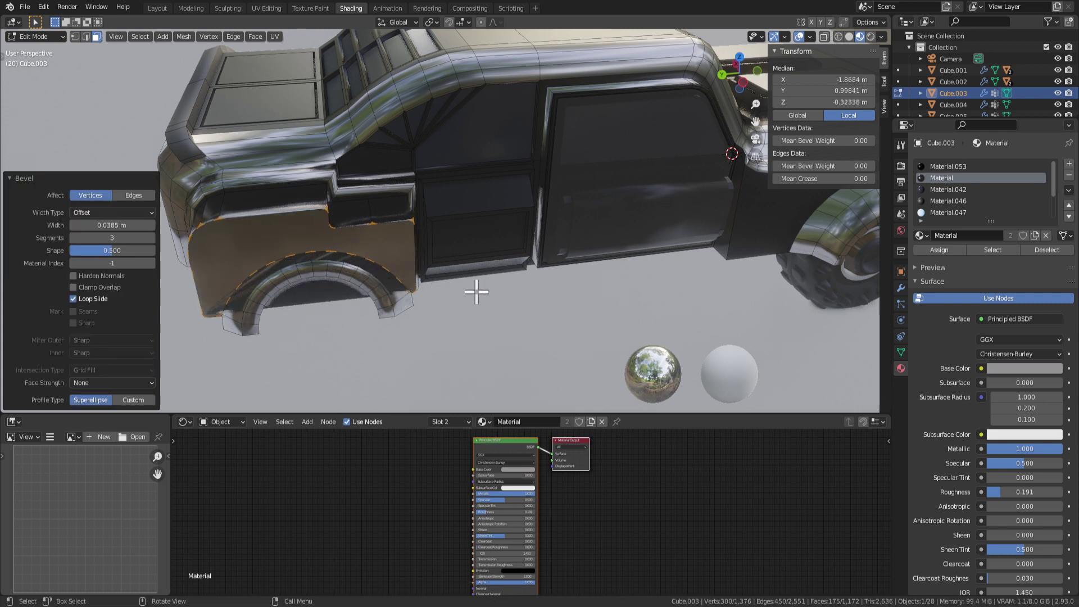
{"action": "left_click", "coordinate": [73, 238]}
{"action": "left_click", "coordinate": [73, 238]}
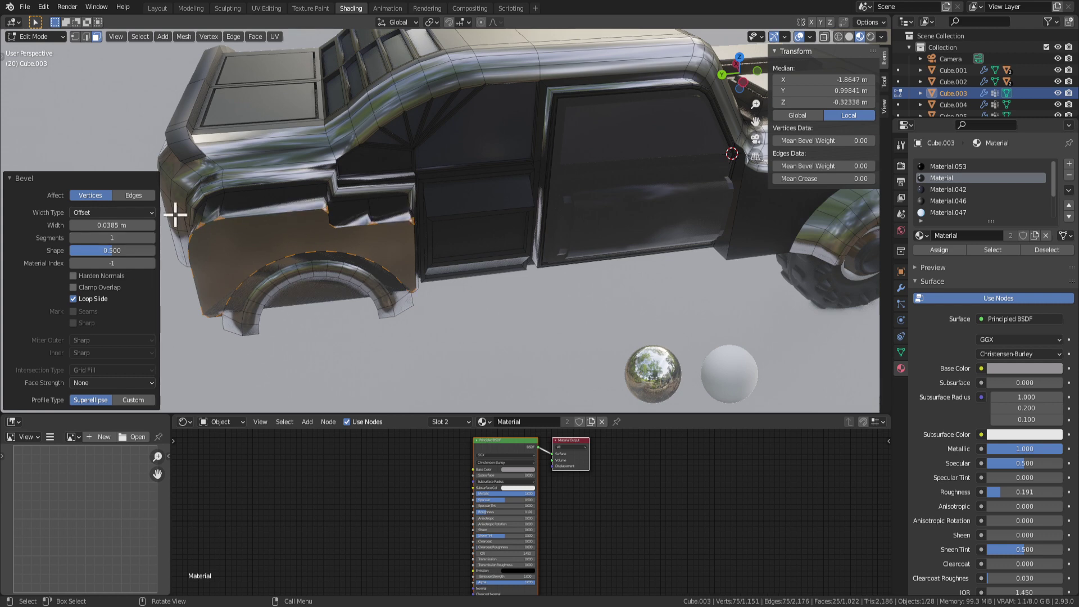
{"action": "left_click", "coordinate": [153, 238]}
Step: Examine how the bevelled side panel shades in Object Mode and from around the truck
{"action": "middle_click_drag", "start_coordinate": [296, 250], "coordinate": [933, 275]}
{"action": "key", "text": "Tab"}
{"action": "scroll", "coordinate": [430, 267], "scroll_direction": "down", "scroll_amount": 3}
{"action": "key", "text": "Tab"}
{"action": "right_click", "coordinate": [471, 268]}
{"action": "left_click", "coordinate": [456, 249]}
{"action": "key", "text": "Tab"}
{"action": "scroll", "coordinate": [618, 301], "scroll_direction": "down", "scroll_amount": 3}
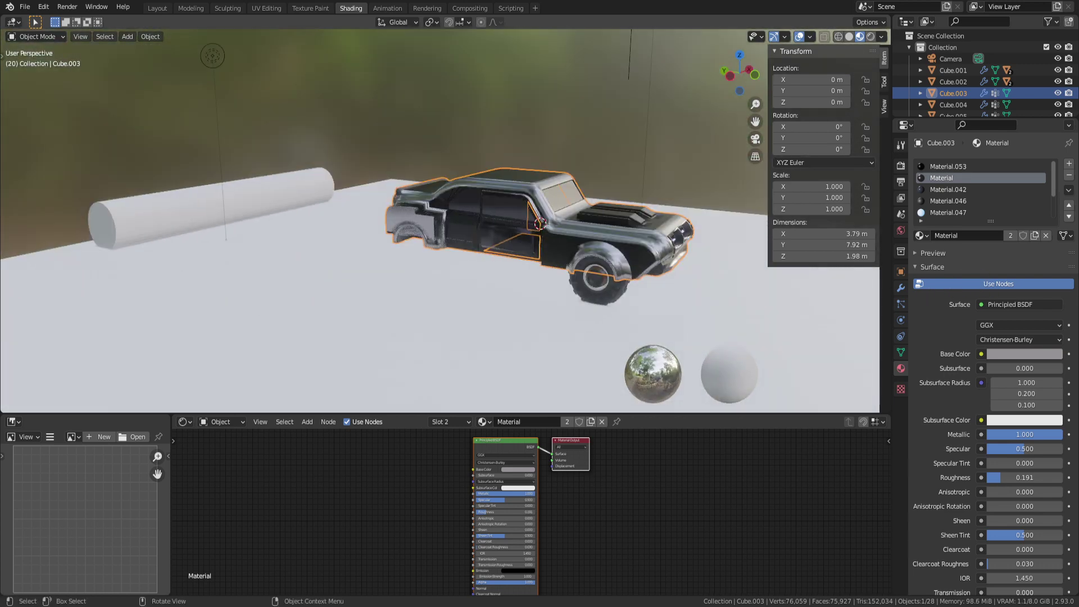
{"action": "middle_click_drag", "start_coordinate": [281, 296], "coordinate": [520, 269]}
{"action": "scroll", "coordinate": [544, 264], "scroll_direction": "up", "scroll_amount": 5}
{"action": "key", "text": "Tab"}
Step: Extrude the top face of the raised side panel upward by about 0.104 m
{"action": "middle_click_drag", "start_coordinate": [523, 274], "coordinate": [521, 288]}
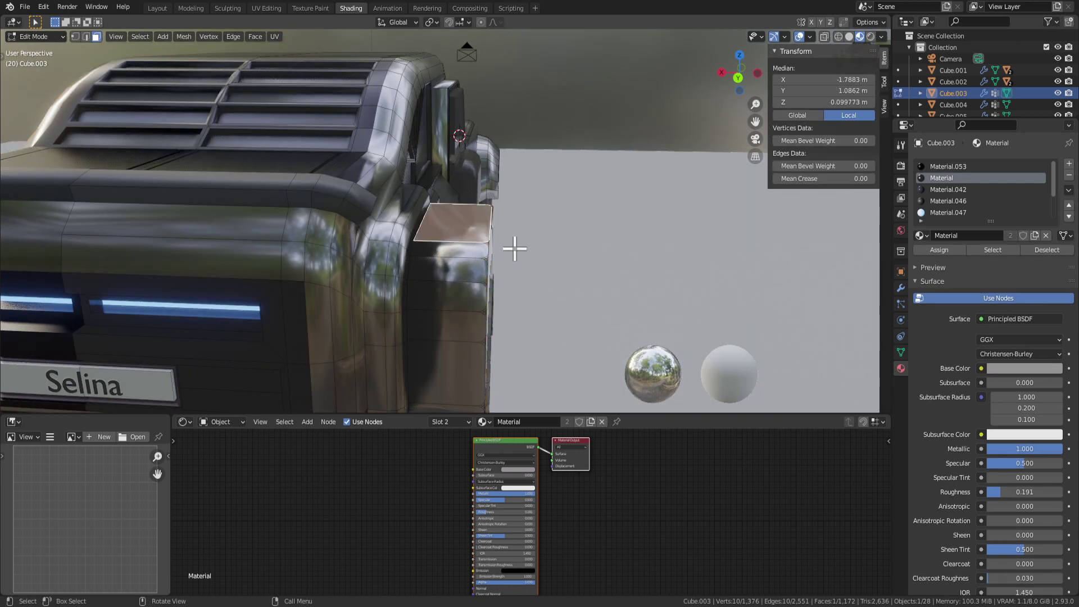
{"action": "key", "text": "e"}
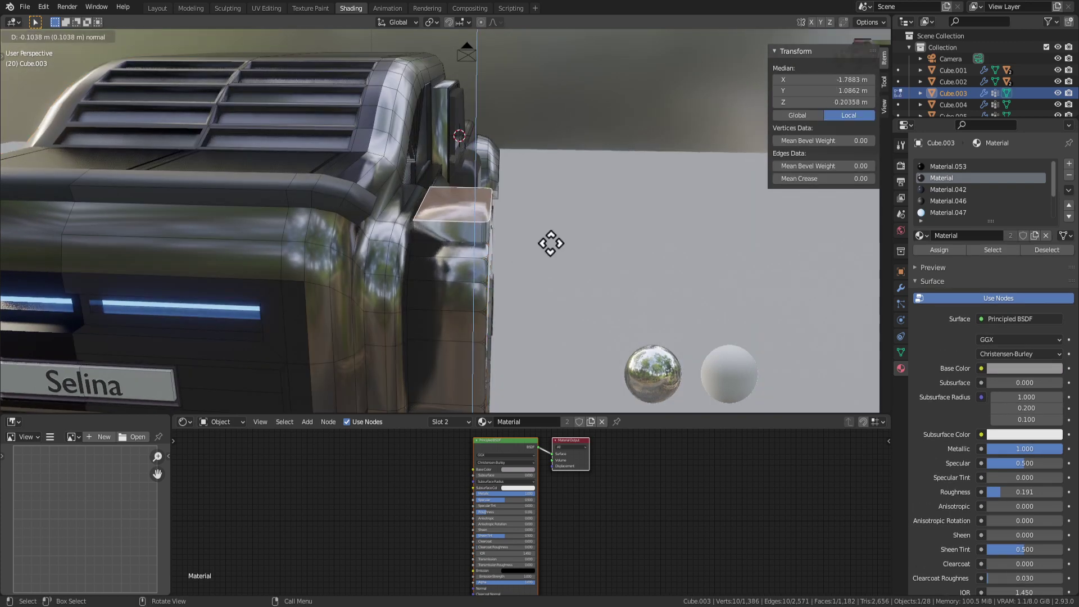
{"action": "left_click", "coordinate": [548, 241]}
{"action": "middle_click_drag", "start_coordinate": [549, 241], "coordinate": [443, 252]}
Step: Undo the top face extrusion, the vertex bevel and the side panel extrusion
{"action": "key", "text": "ctrl+z"}
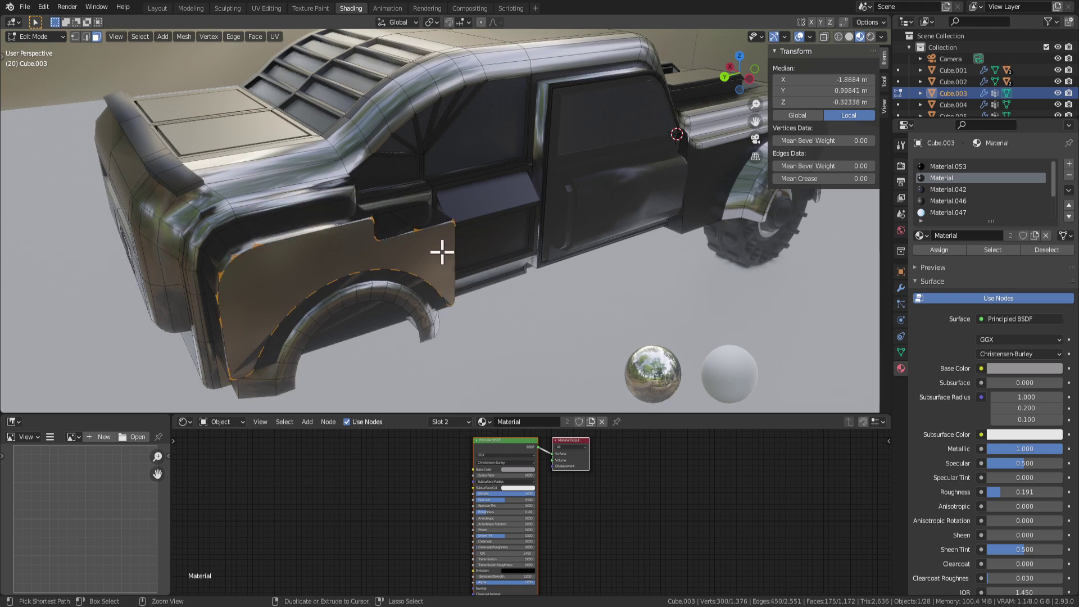
{"action": "middle_click_drag", "start_coordinate": [344, 252], "coordinate": [363, 294]}
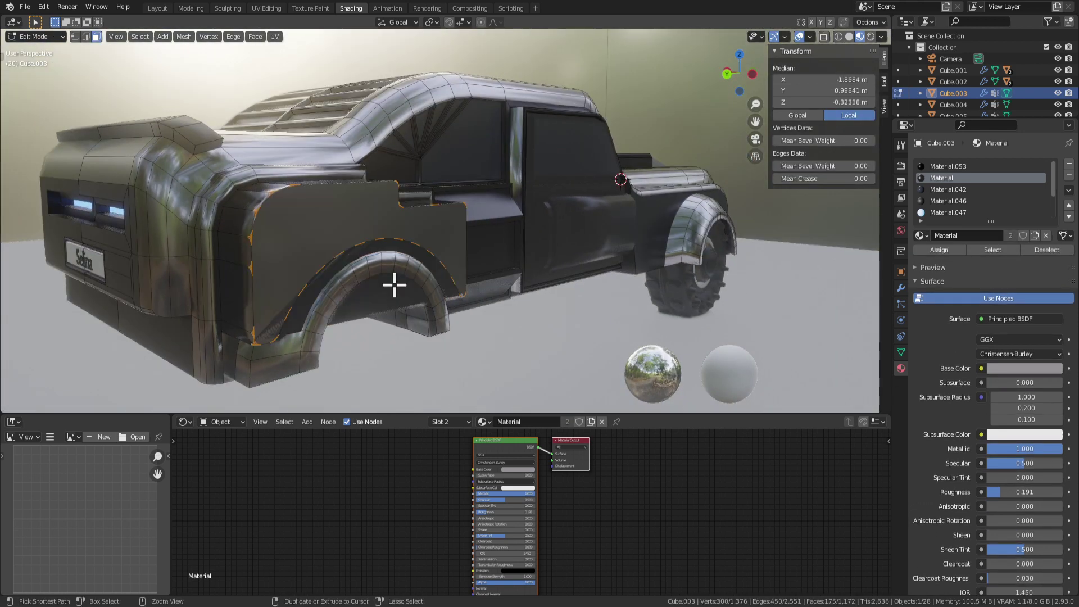
{"action": "key", "text": "Tab"}
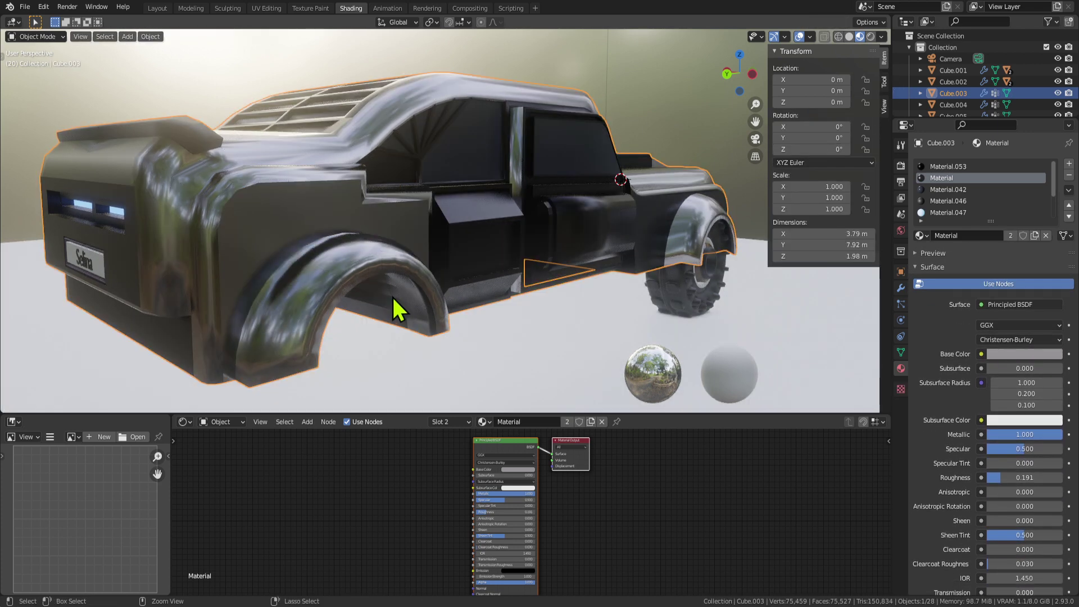
{"action": "key", "text": "Tab"}
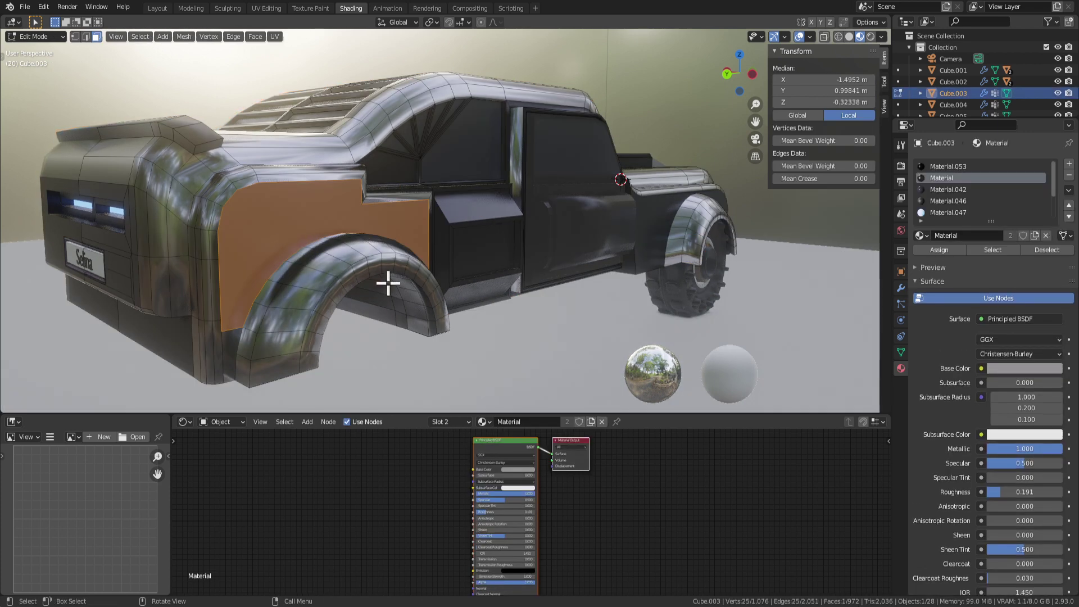
Step: Extrude the selected side panel face around the rear wheel arch outward by about 0.427 m
{"action": "scroll", "coordinate": [385, 281], "scroll_direction": "up", "scroll_amount": 3}
{"action": "key", "text": "e"}
{"action": "left_click", "coordinate": [475, 303]}
{"action": "middle_click_drag", "start_coordinate": [474, 303], "coordinate": [419, 282], "text": "alt"}
Step: Bevel the extruded panel's vertices with a width of about 0.018 m and 3 segments
{"action": "key", "text": "ctrl+b"}
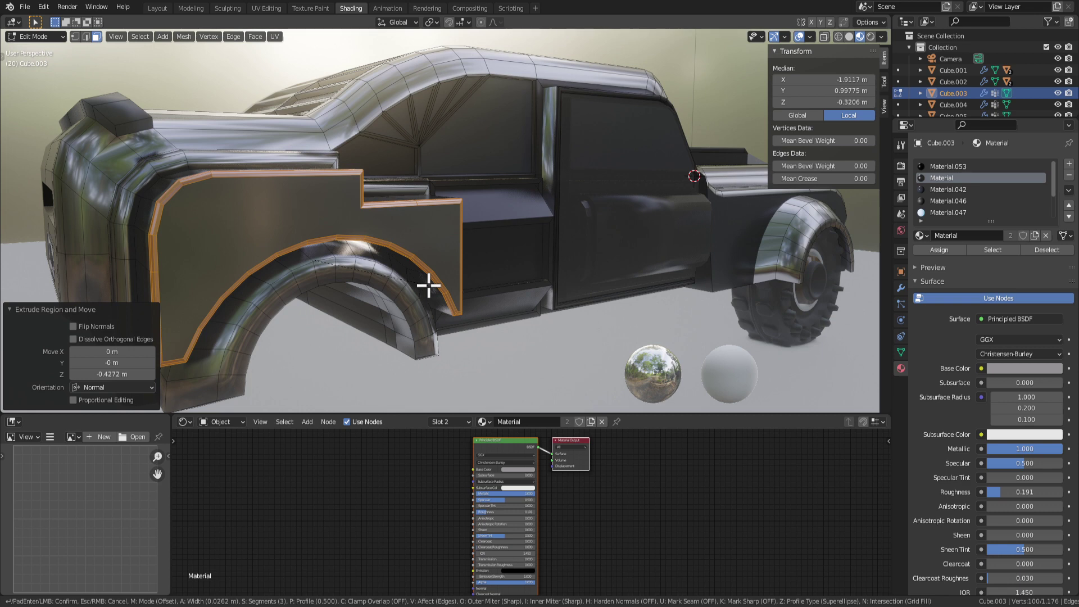
{"action": "key", "text": "v"}
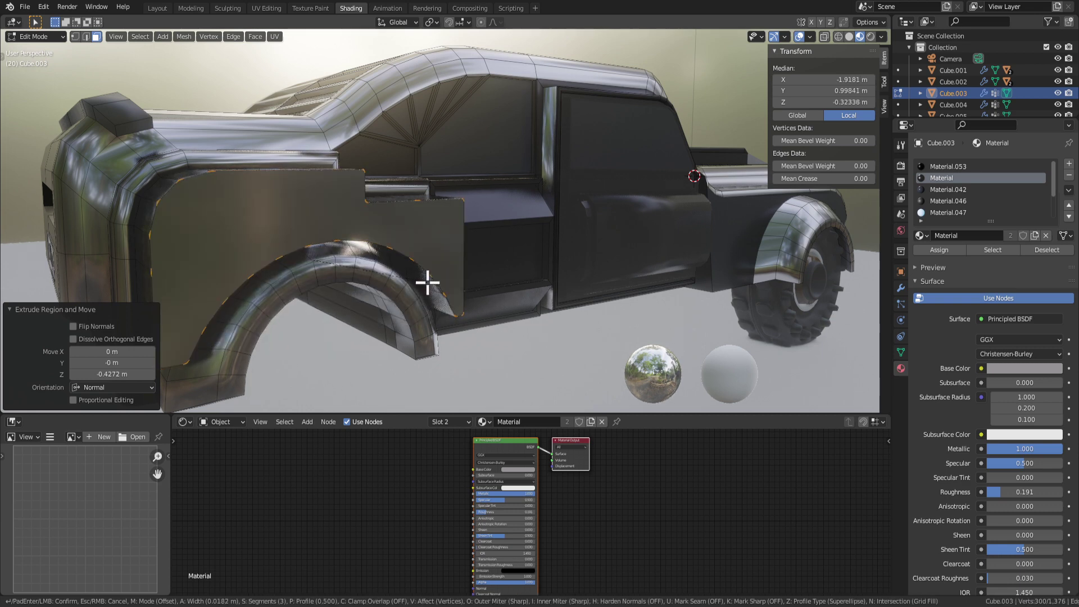
{"action": "left_click", "coordinate": [427, 283]}
Step: Shade the vertex-bevelled panel smooth and check it in Object Mode from around the truck
{"action": "middle_click_drag", "start_coordinate": [445, 272], "coordinate": [473, 295]}
{"action": "right_click", "coordinate": [444, 264]}
{"action": "left_click", "coordinate": [454, 266]}
{"action": "scroll", "coordinate": [466, 316], "scroll_direction": "down", "scroll_amount": 3}
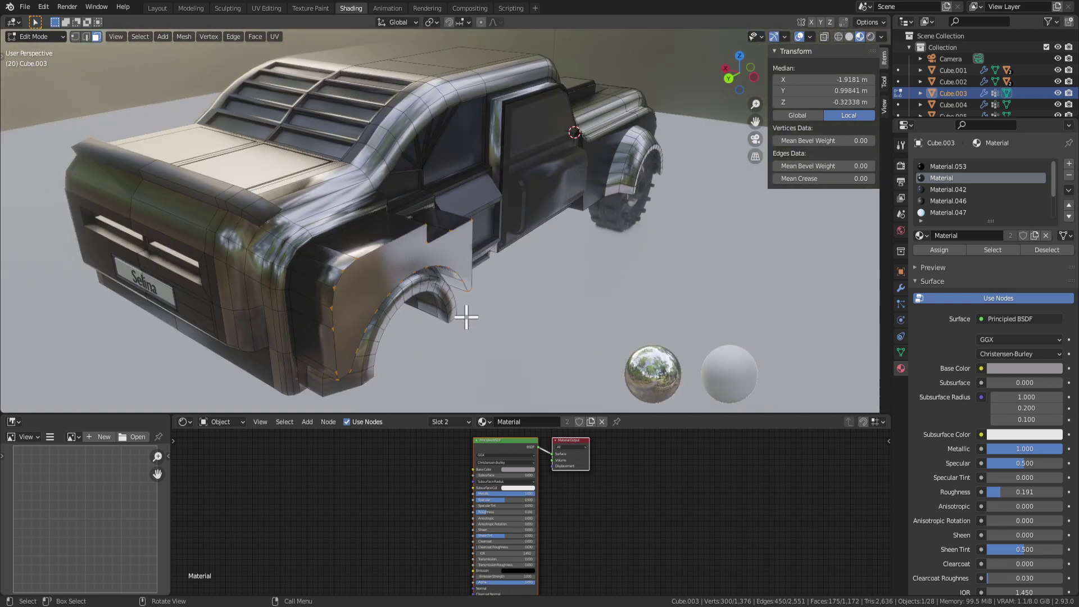
{"action": "scroll", "coordinate": [477, 303], "scroll_direction": "up", "scroll_amount": 4}
{"action": "key", "text": "Tab"}
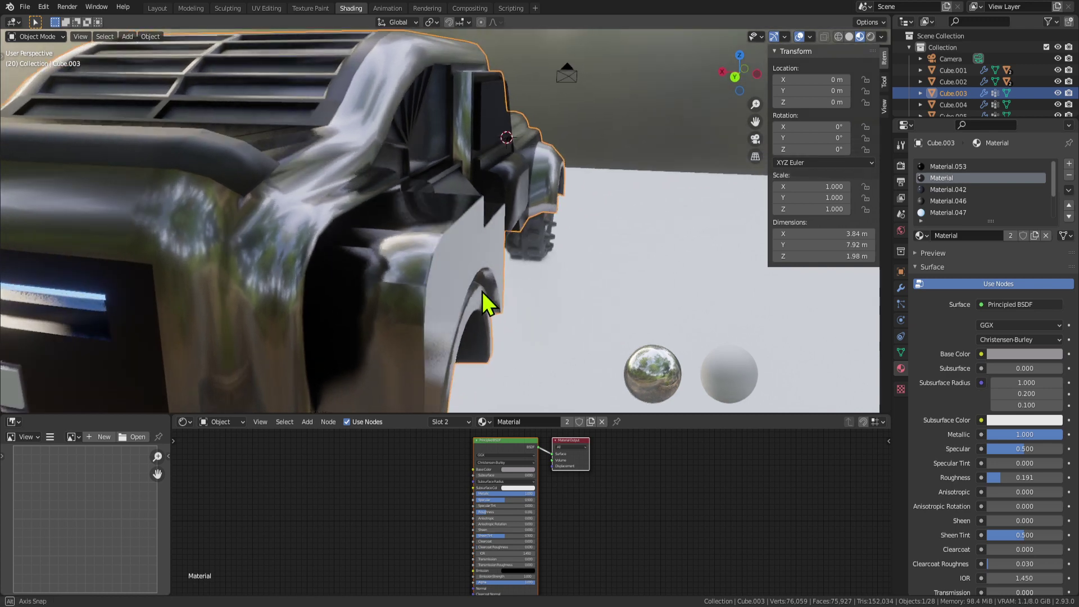
{"action": "mouse_move", "coordinate": [482, 292]}
{"action": "middle_mouse_down"}
{"action": "mouse_move", "coordinate": [498, 282]}
{"action": "mouse_move", "coordinate": [321, 285]}
{"action": "mouse_move", "coordinate": [492, 283]}
{"action": "middle_mouse_up"}
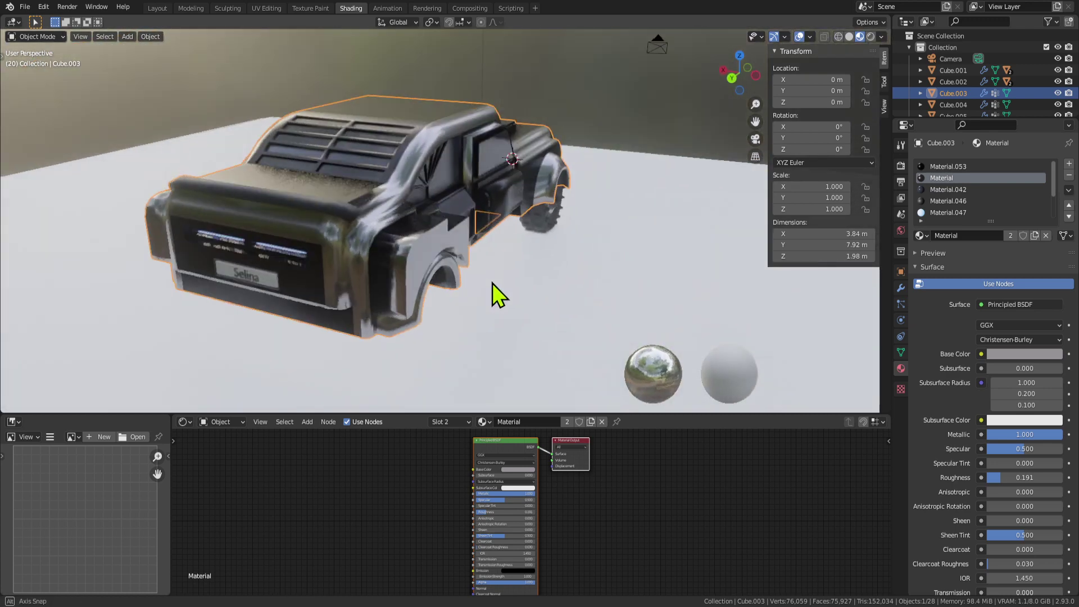
Step: Try to move the raised panel's outer face along the global Y axis by about 0.146 m
{"action": "key", "text": "Tab"}
{"action": "scroll", "coordinate": [483, 279], "scroll_direction": "up", "scroll_amount": 3}
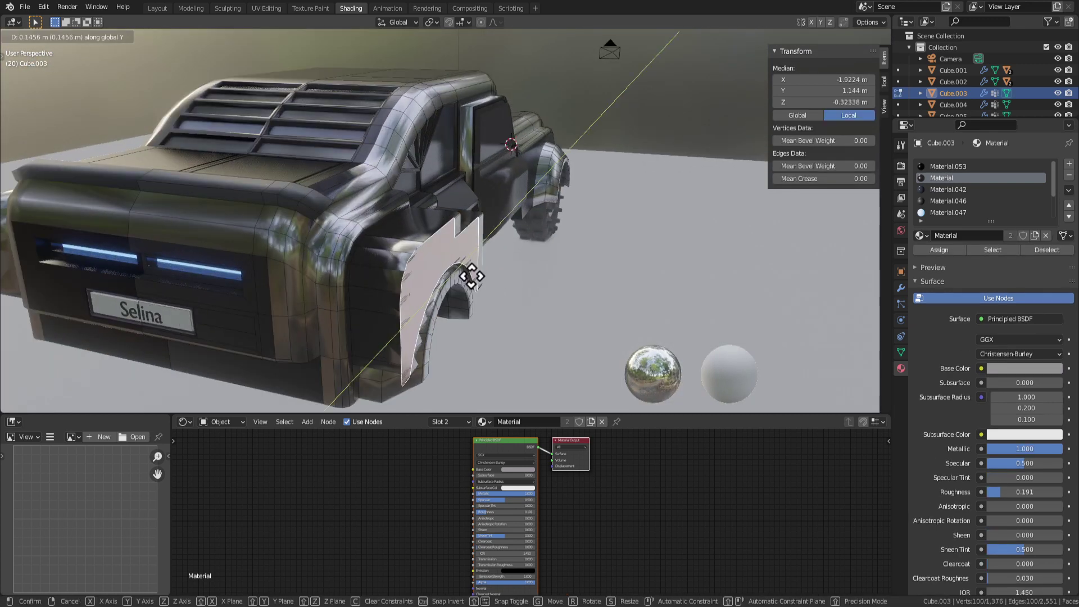
{"action": "key", "text": "ctrl+KP_Add"}
{"action": "key", "text": "ctrl+z"}
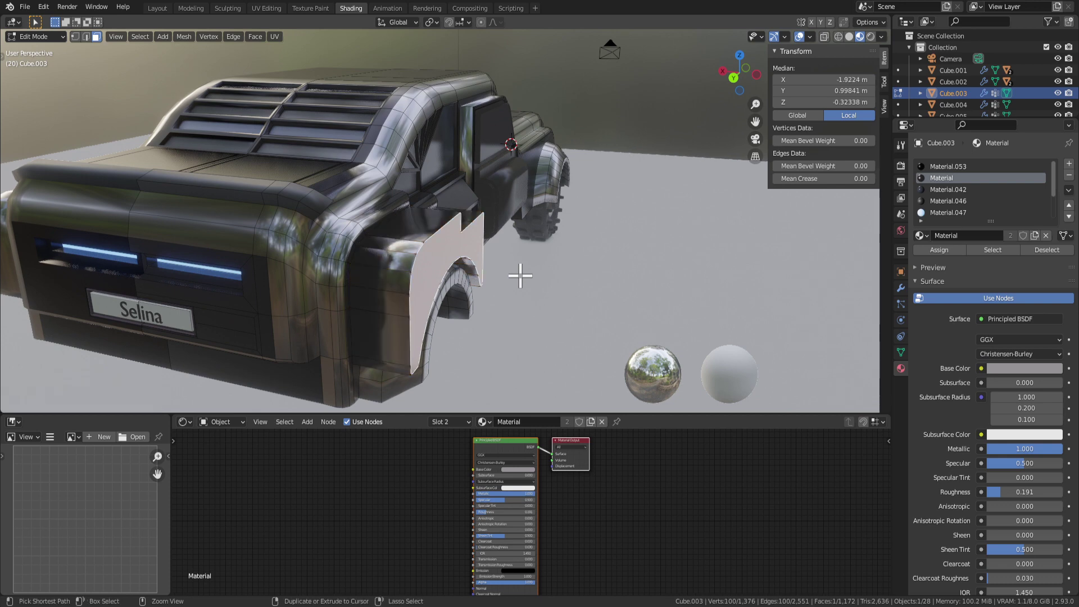
{"action": "scroll", "coordinate": [555, 337], "scroll_direction": "up", "scroll_amount": 1}
{"action": "key", "text": "g"}
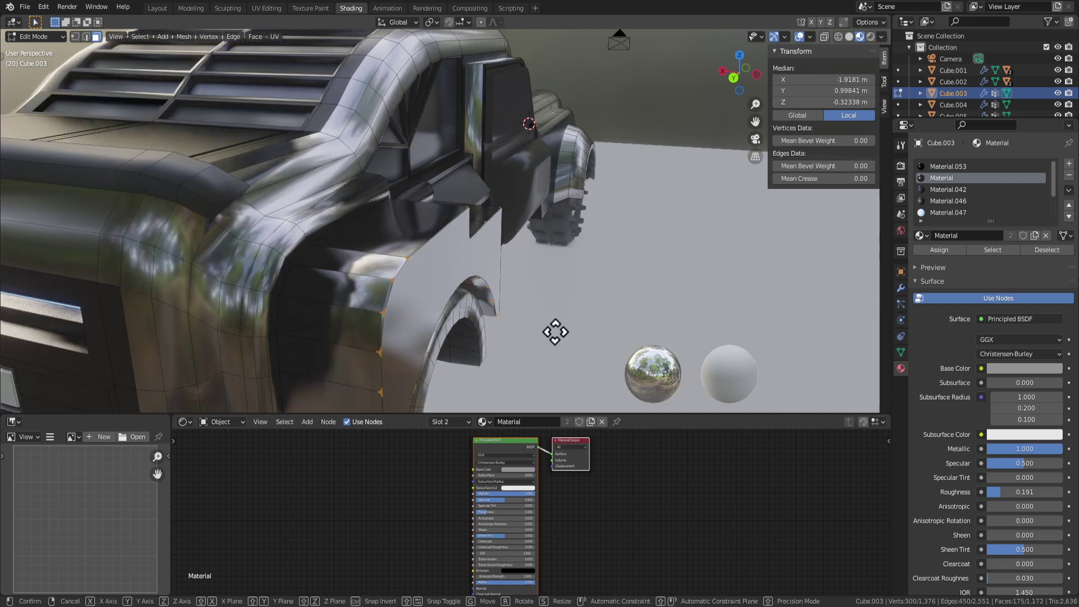
{"action": "key", "text": "x"}
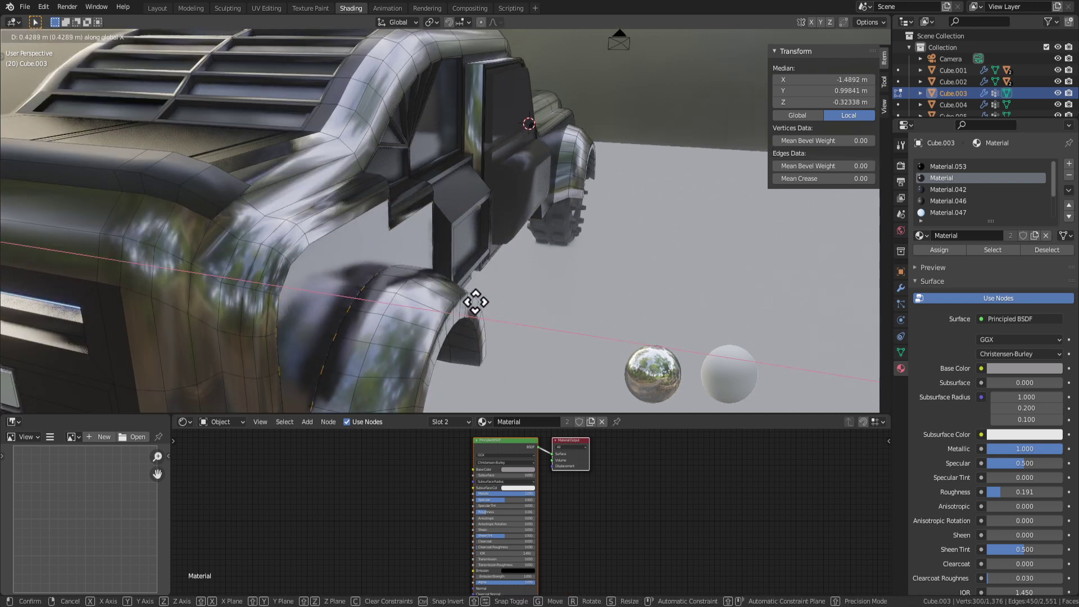
{"action": "right_click", "coordinate": [543, 317]}
Step: Undo the vertex bevel and bevel the extruded panel's edges instead, with a 0.0179 m width and 2 segments
{"action": "middle_click_drag", "start_coordinate": [535, 315], "coordinate": [500, 306]}
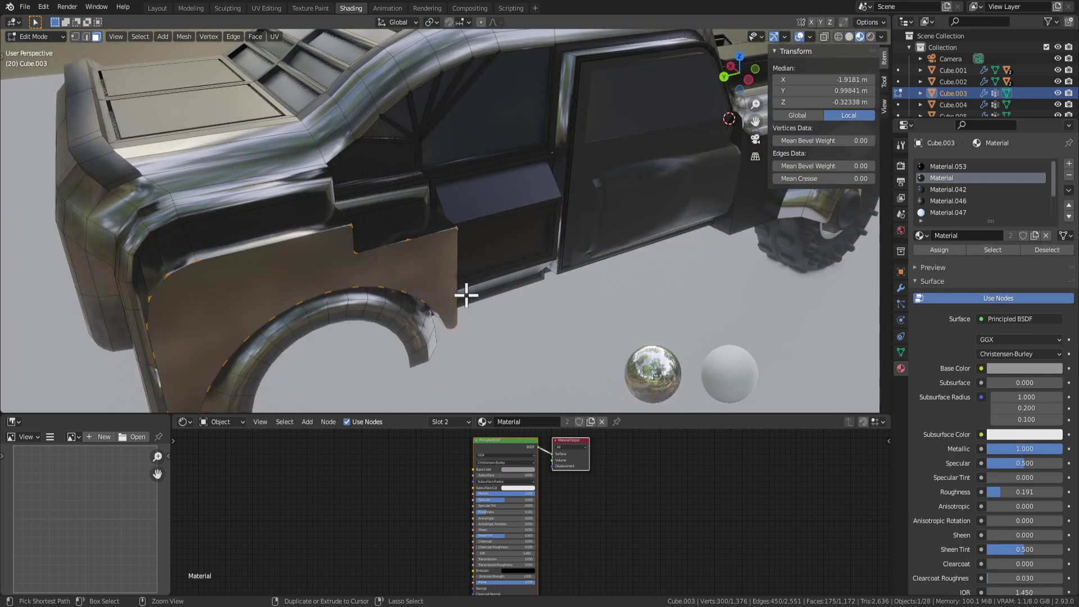
{"action": "key", "text": "ctrl+z"}
{"action": "middle_click_drag", "start_coordinate": [435, 290], "coordinate": [407, 257]}
{"action": "key", "text": "ctrl+b"}
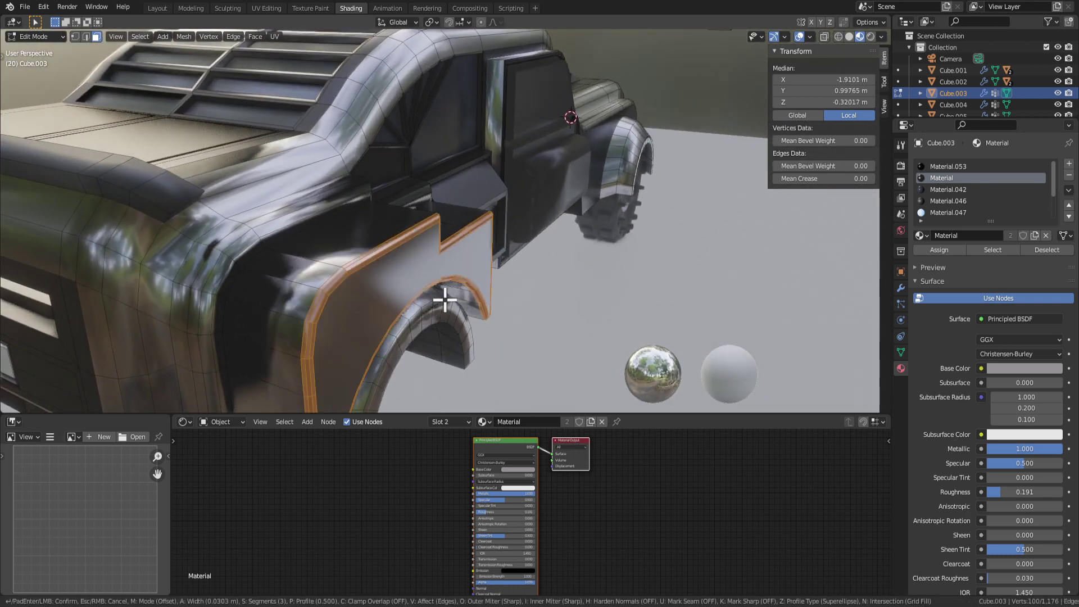
{"action": "left_click", "coordinate": [442, 301]}
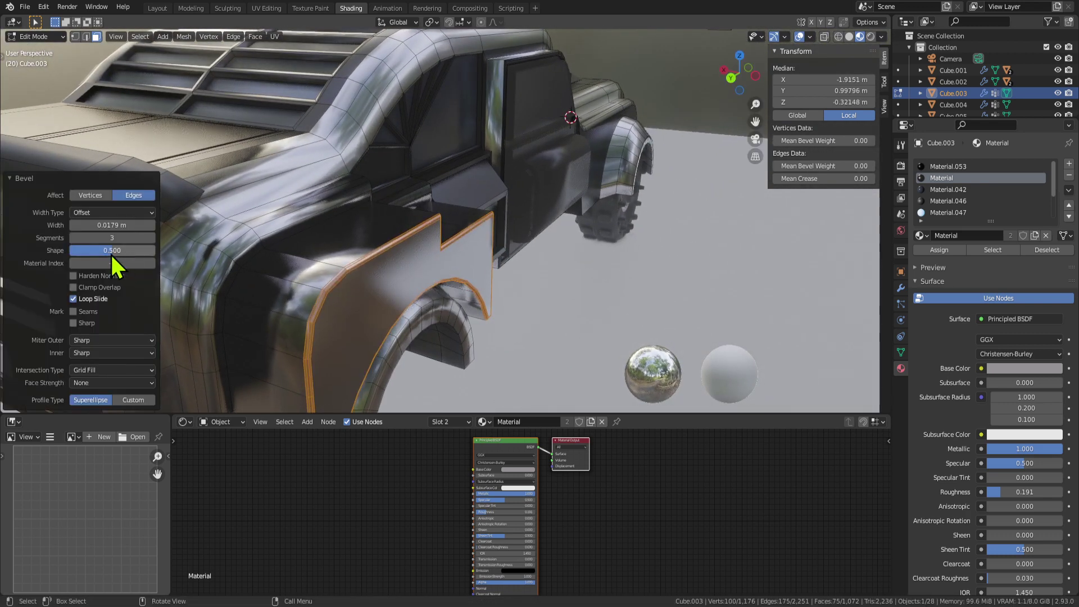
Step: Shade the edge-bevelled panel faces smooth and check the result in Object Mode
{"action": "right_click", "coordinate": [412, 283]}
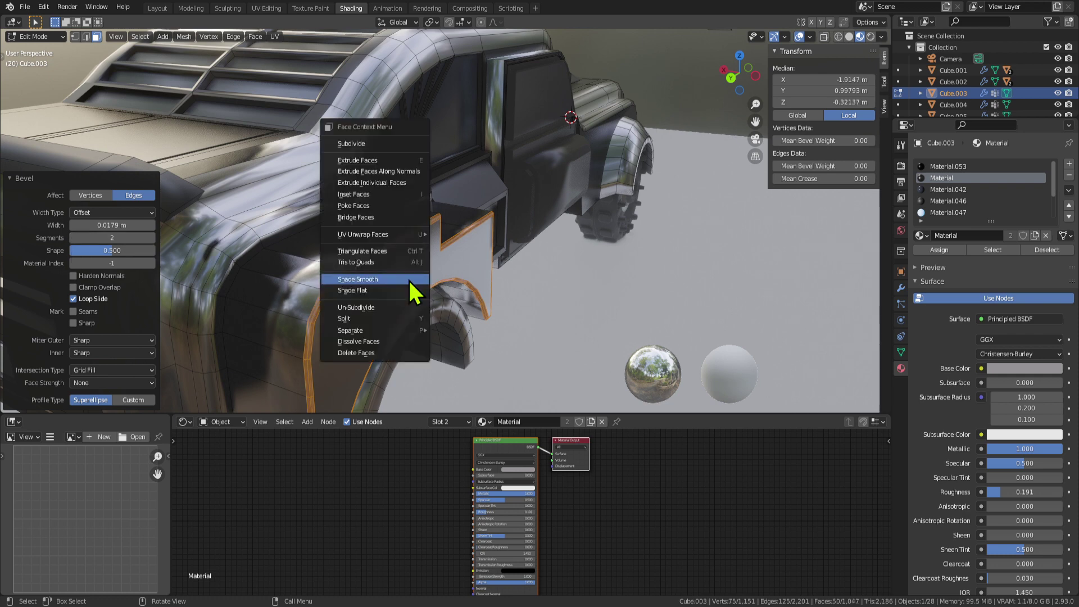
{"action": "left_click", "coordinate": [414, 283]}
{"action": "key", "text": "Tab"}
{"action": "mouse_move", "coordinate": [453, 313]}
{"action": "middle_mouse_down"}
{"action": "mouse_move", "coordinate": [407, 304]}
{"action": "mouse_move", "coordinate": [322, 310]}
{"action": "mouse_move", "coordinate": [457, 313]}
{"action": "mouse_move", "coordinate": [424, 287]}
{"action": "mouse_move", "coordinate": [443, 271]}
{"action": "middle_mouse_up"}
{"action": "key", "text": "Tab"}
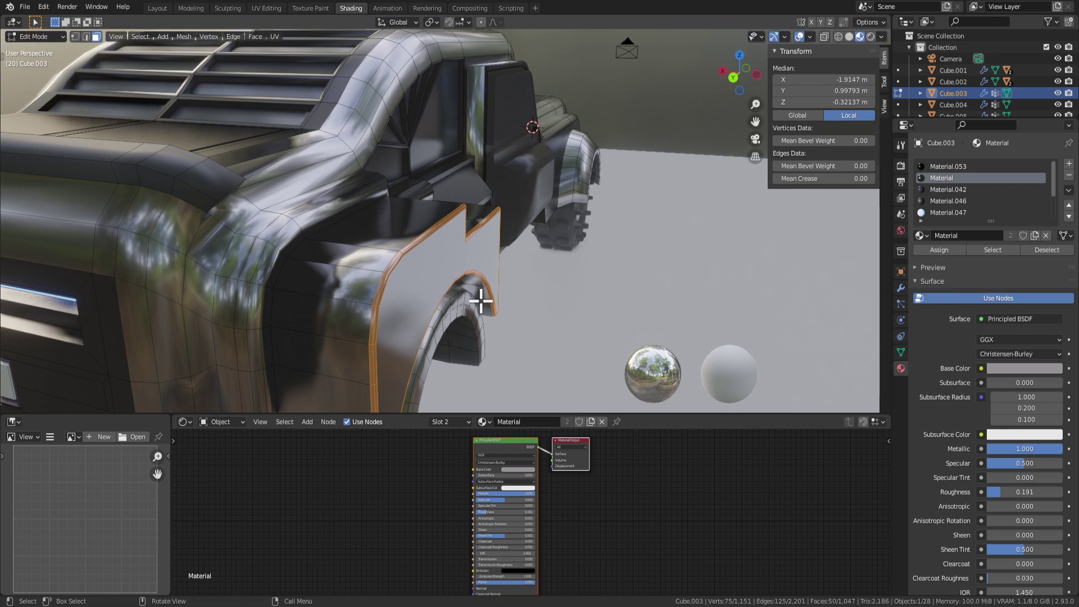
Step: Select the rear fender's side panel with its bordering faces and move them about 0.29 m inward along global X
{"action": "left_click", "coordinate": [409, 298]}
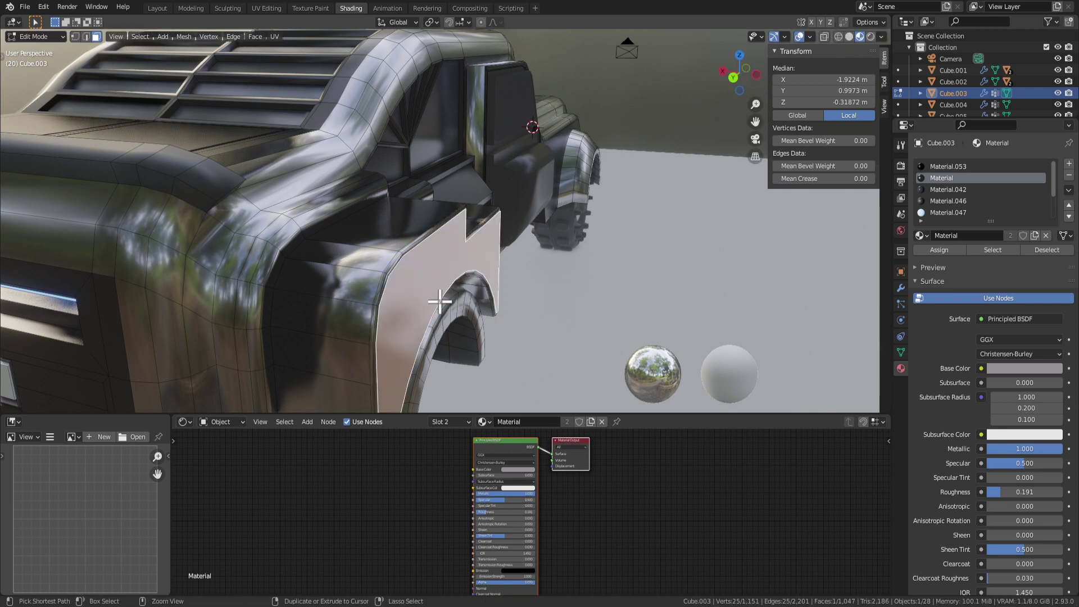
{"action": "key", "text": "x"}
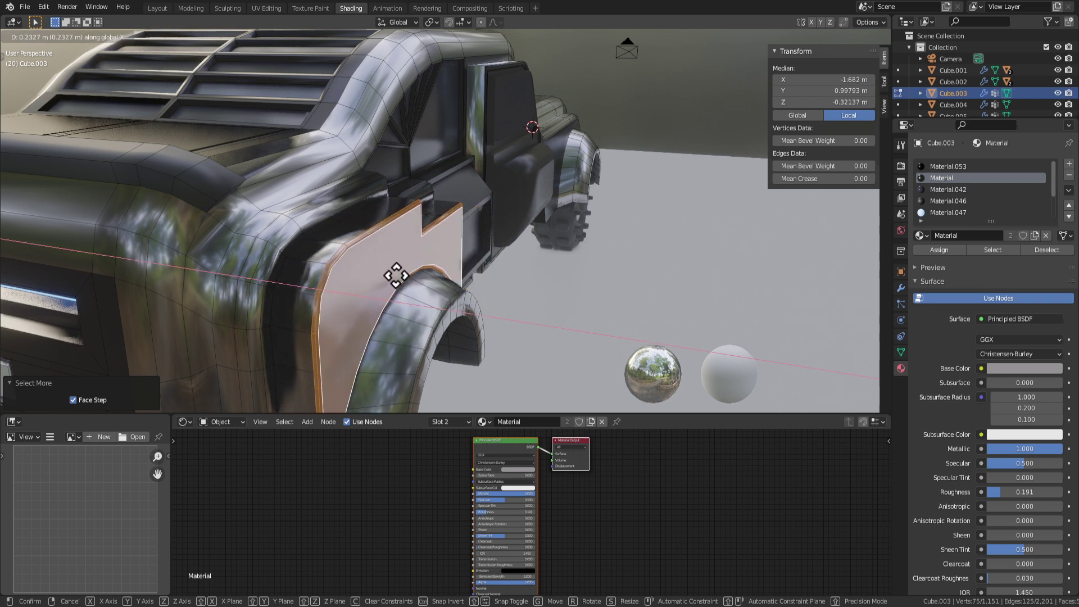
{"action": "left_click", "coordinate": [387, 274]}
{"action": "scroll", "coordinate": [432, 290], "scroll_direction": "down", "scroll_amount": 3}
{"action": "mouse_move", "coordinate": [432, 289]}
{"action": "middle_mouse_down"}
{"action": "mouse_move", "coordinate": [477, 272]}
{"action": "mouse_move", "coordinate": [448, 278]}
{"action": "middle_mouse_up"}
{"action": "key", "text": "g"}
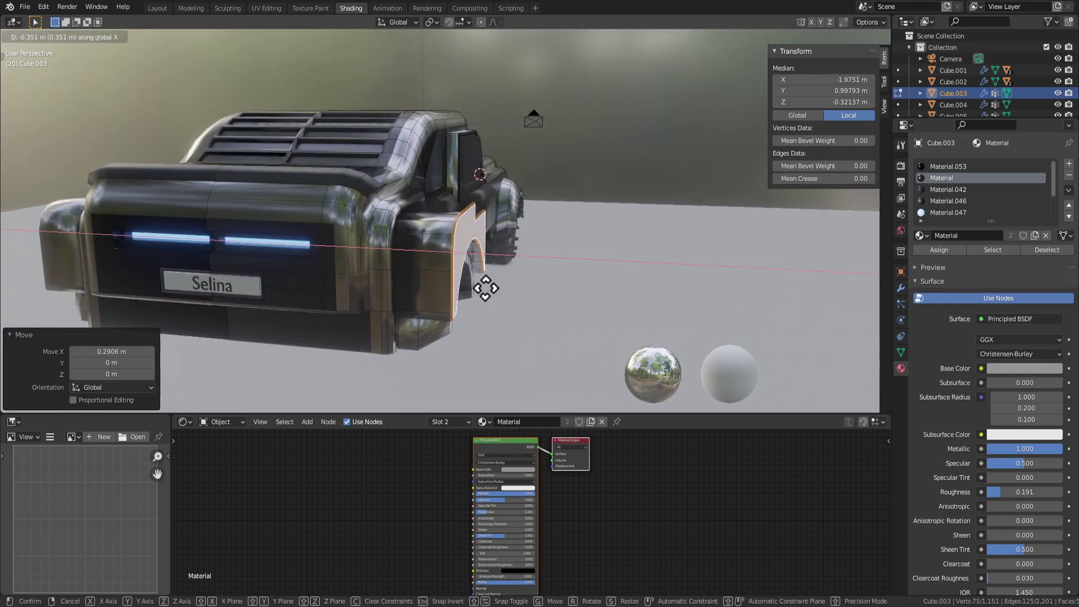
{"action": "middle_click_drag", "start_coordinate": [497, 284], "coordinate": [506, 272]}
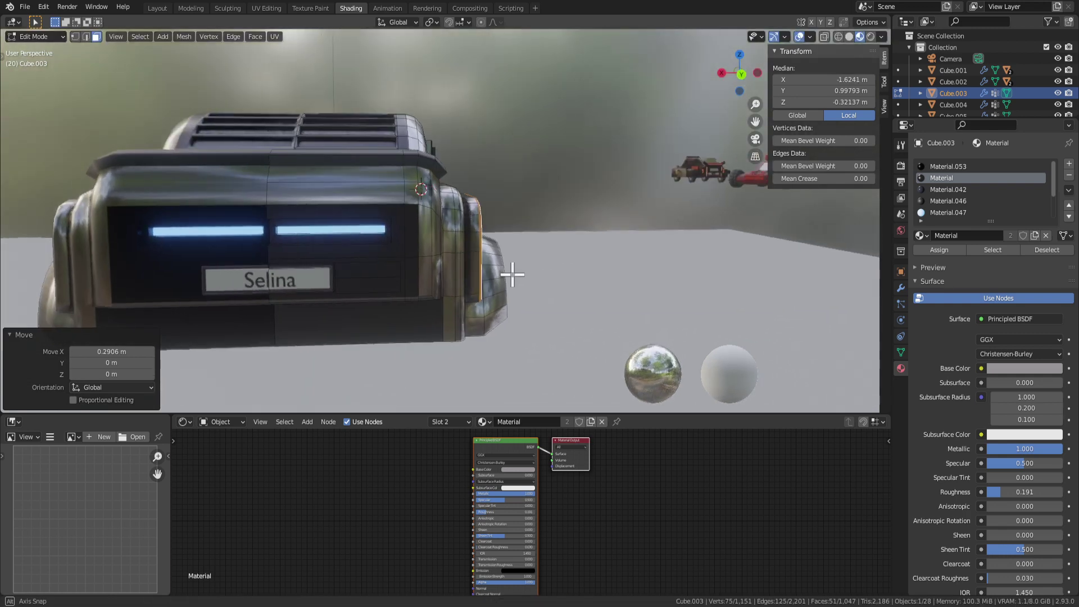
{"action": "scroll", "coordinate": [506, 272], "scroll_direction": "down", "scroll_amount": 2}
{"action": "key", "text": "Escape"}
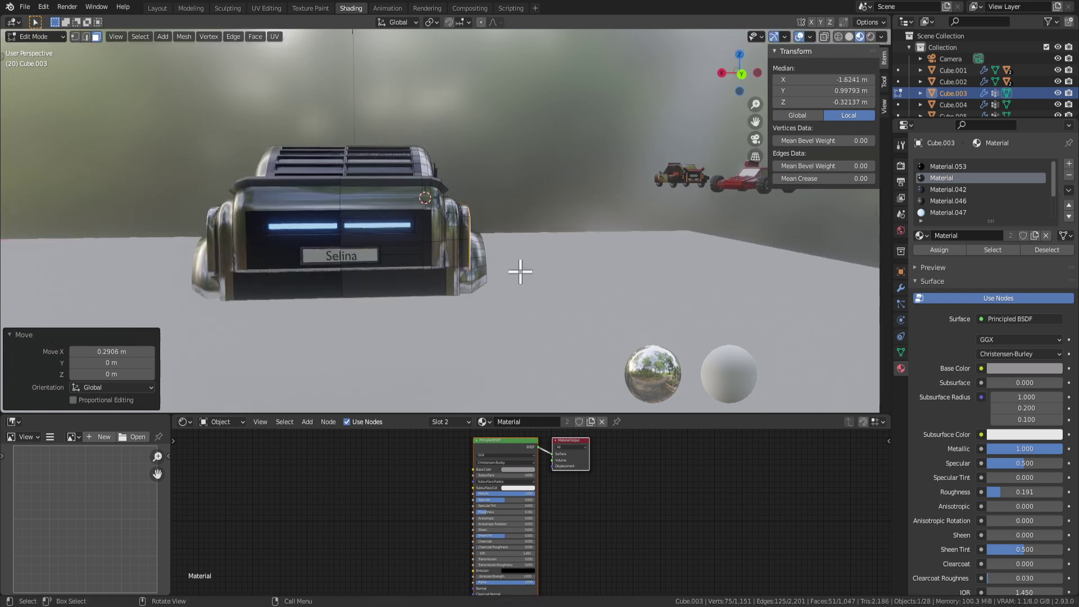
{"action": "key", "text": "x"}
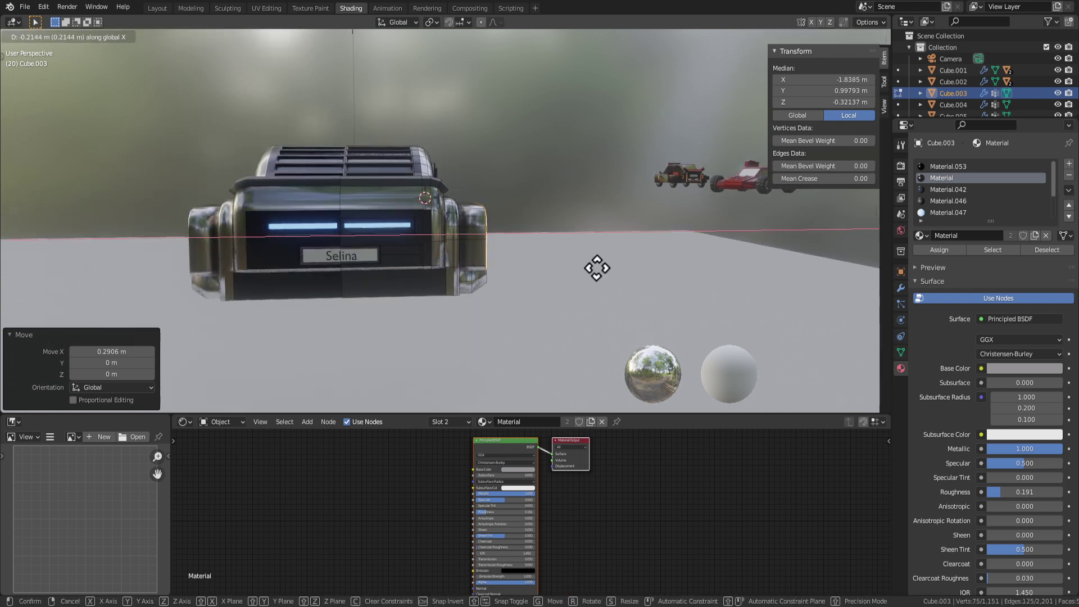
{"action": "key", "text": "Escape"}
Step: Move the selected rear fender panel faces about 0.024 m further inward along global X
{"action": "middle_click_drag", "start_coordinate": [594, 270], "coordinate": [337, 308]}
{"action": "key", "text": "g"}
{"action": "key", "text": "x"}
{"action": "left_click", "coordinate": [554, 275]}
{"action": "scroll", "coordinate": [429, 270], "scroll_direction": "up", "scroll_amount": 4}
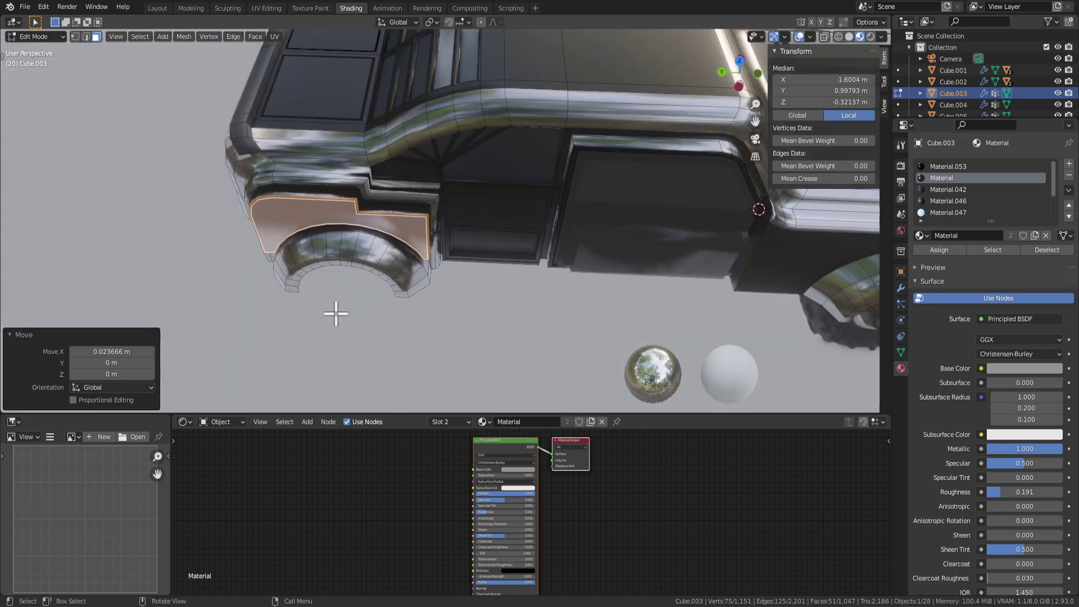
{"action": "scroll", "coordinate": [334, 255], "scroll_direction": "up", "scroll_amount": 3}
Step: Examine the narrow border faces above the rear fender panel and the truck's side in Object Mode
{"action": "left_click", "coordinate": [382, 196]}
{"action": "middle_click_drag", "start_coordinate": [283, 191], "coordinate": [375, 236], "text": "shift"}
{"action": "scroll", "coordinate": [335, 248], "scroll_direction": "down", "scroll_amount": 3}
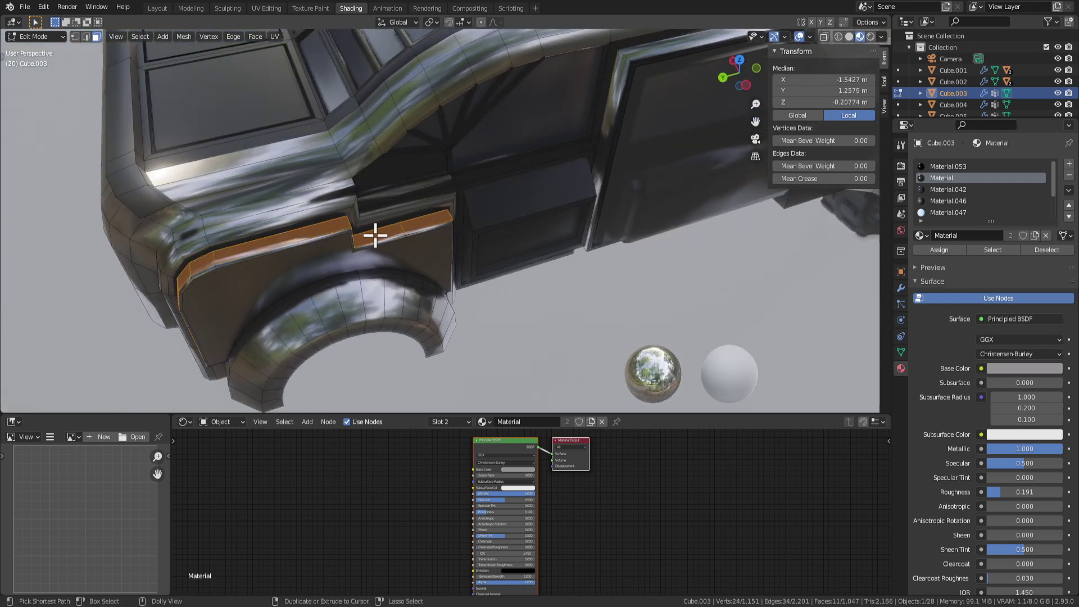
{"action": "middle_click_drag", "start_coordinate": [427, 271], "coordinate": [454, 277]}
{"action": "middle_click_drag", "start_coordinate": [439, 240], "coordinate": [385, 284]}
{"action": "middle_click_drag", "start_coordinate": [562, 235], "coordinate": [264, 267]}
{"action": "key", "text": "Tab"}
{"action": "middle_click_drag", "start_coordinate": [467, 262], "coordinate": [437, 292]}
{"action": "left_click", "coordinate": [437, 291]}
{"action": "middle_click_drag", "start_coordinate": [461, 183], "coordinate": [606, 163]}
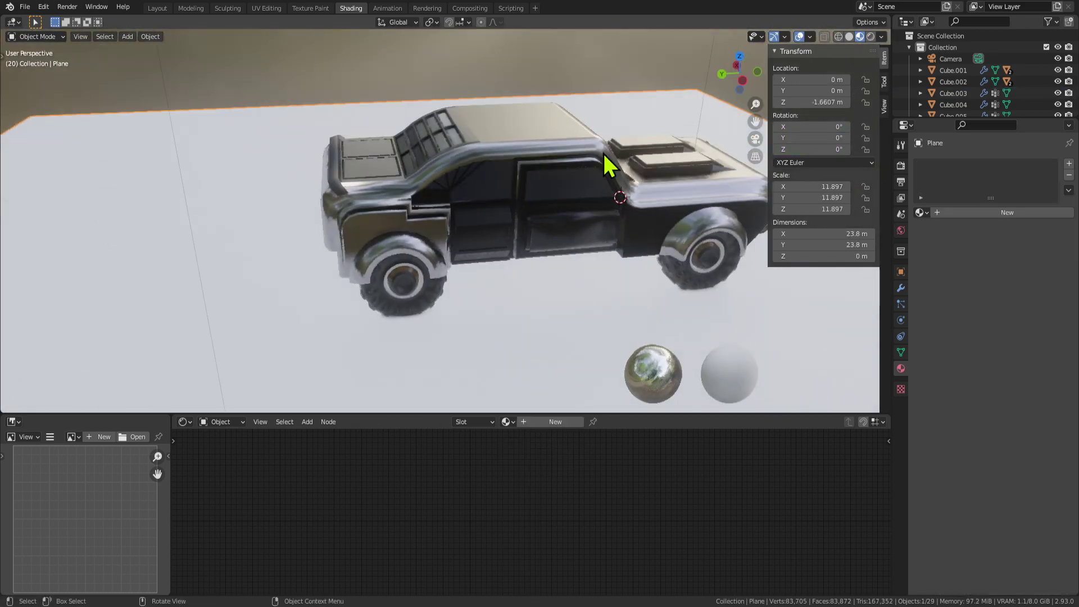
Step: Switch the viewport to Solid shading and select the inset face of the side box on Cube.003 for editing
{"action": "left_click", "coordinate": [850, 36]}
{"action": "mouse_move", "coordinate": [663, 191]}
{"action": "middle_mouse_down"}
{"action": "mouse_move", "coordinate": [532, 188]}
{"action": "mouse_move", "coordinate": [495, 235]}
{"action": "mouse_move", "coordinate": [522, 244]}
{"action": "mouse_move", "coordinate": [500, 278]}
{"action": "mouse_move", "coordinate": [428, 273]}
{"action": "mouse_move", "coordinate": [528, 234]}
{"action": "mouse_move", "coordinate": [439, 262]}
{"action": "mouse_move", "coordinate": [537, 244]}
{"action": "mouse_move", "coordinate": [389, 214]}
{"action": "middle_mouse_up"}
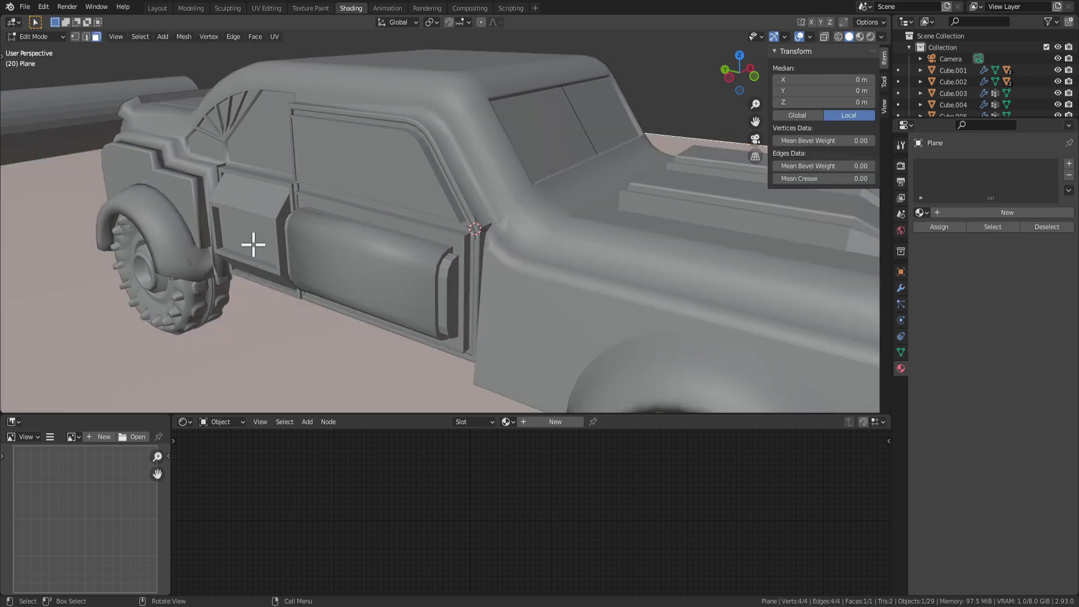
{"action": "left_click", "coordinate": [250, 251]}
{"action": "key", "text": "Tab"}
{"action": "left_click", "coordinate": [253, 241]}
{"action": "scroll", "coordinate": [318, 238], "scroll_direction": "up", "scroll_amount": 2}
{"action": "key", "text": "KP_Decimal"}
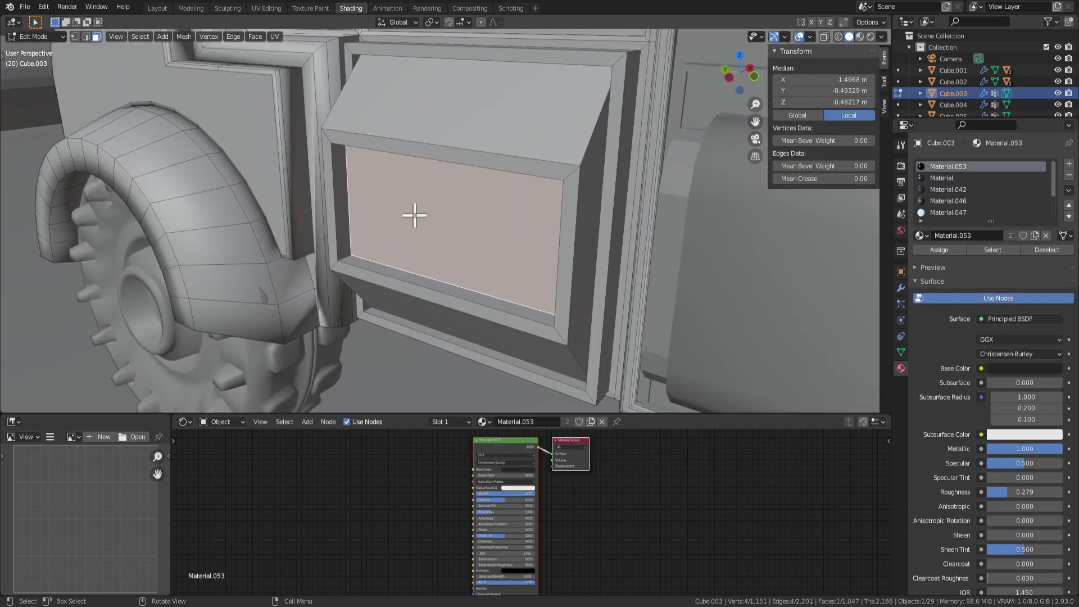
{"action": "scroll", "coordinate": [388, 200], "scroll_direction": "up", "scroll_amount": 1}
Step: Bevel the inner and outer edge loops of the side box's inset frame by 0.00914 m with two segments and change the bevel faces' shading
{"action": "key", "text": "2"}
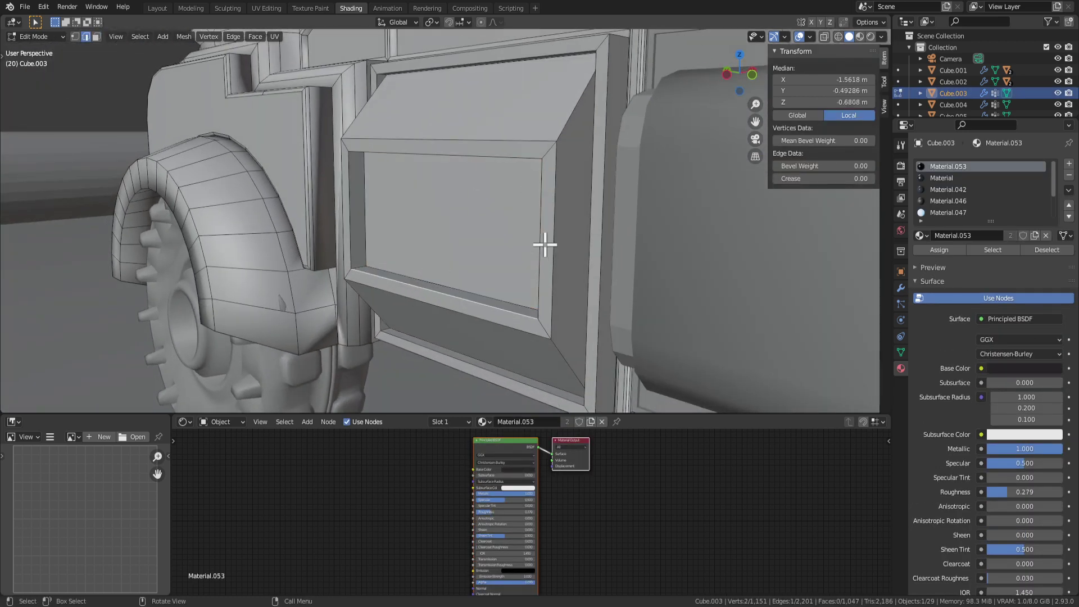
{"action": "key", "text": "ctrl+b"}
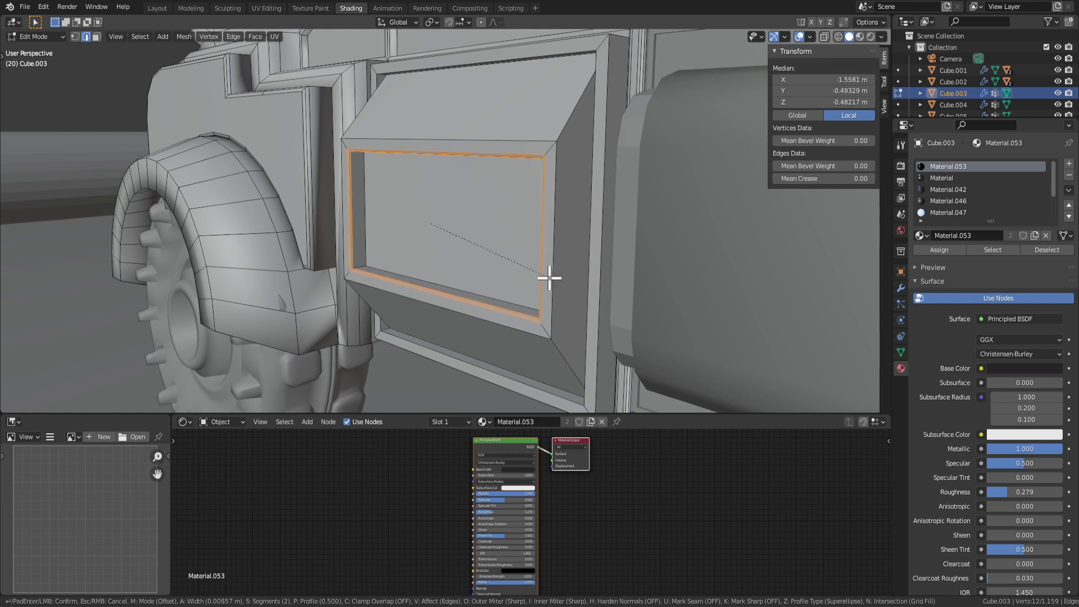
{"action": "key", "text": "Escape"}
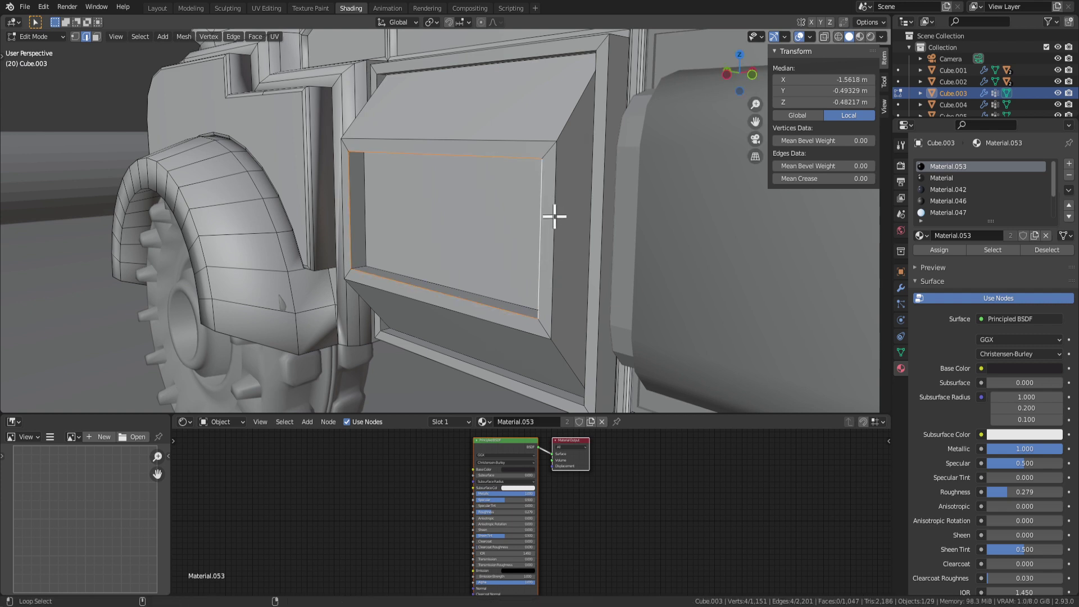
{"action": "left_click", "coordinate": [571, 252]}
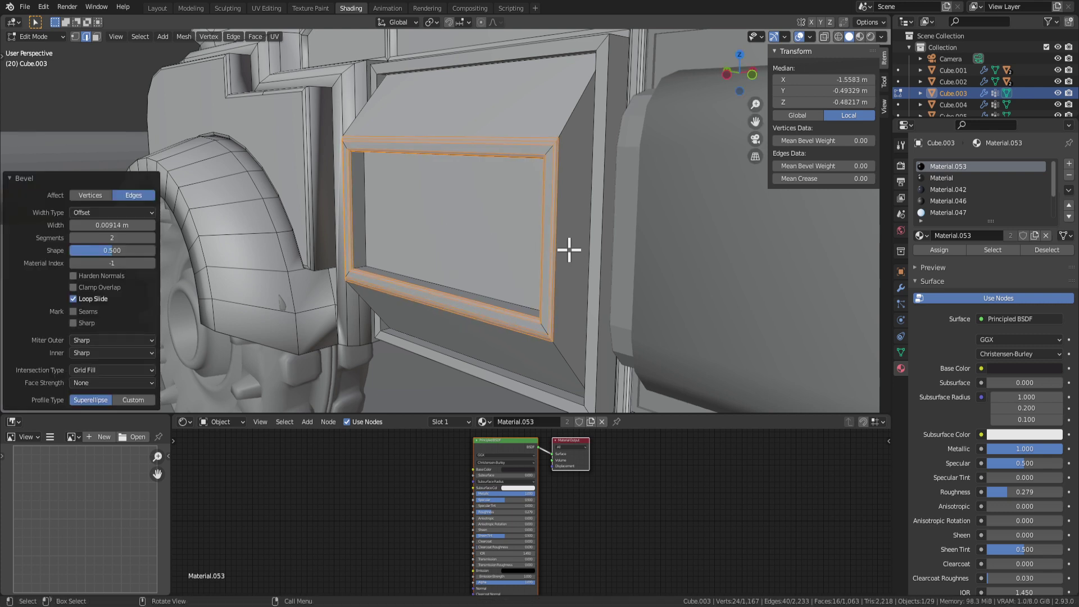
{"action": "key", "text": "3"}
{"action": "right_click", "coordinate": [557, 146]}
{"action": "mouse_move", "coordinate": [551, 121]}
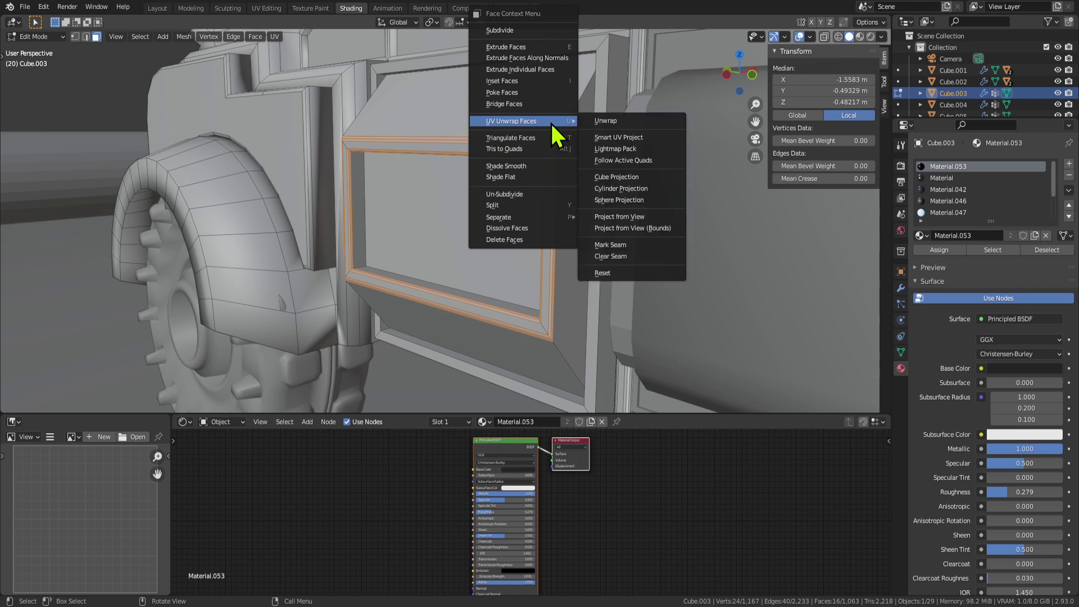
{"action": "left_click", "coordinate": [522, 177]}
Step: Examine the side box's bevelled frame and sloped upper face, comparing Object Mode with Edit Mode
{"action": "mouse_move", "coordinate": [496, 216]}
{"action": "middle_mouse_down"}
{"action": "mouse_move", "coordinate": [487, 241]}
{"action": "mouse_move", "coordinate": [529, 272]}
{"action": "mouse_move", "coordinate": [493, 232]}
{"action": "middle_mouse_up"}
{"action": "left_click", "coordinate": [486, 235]}
{"action": "middle_click_drag", "start_coordinate": [632, 299], "coordinate": [472, 176]}
{"action": "key", "text": "Tab"}
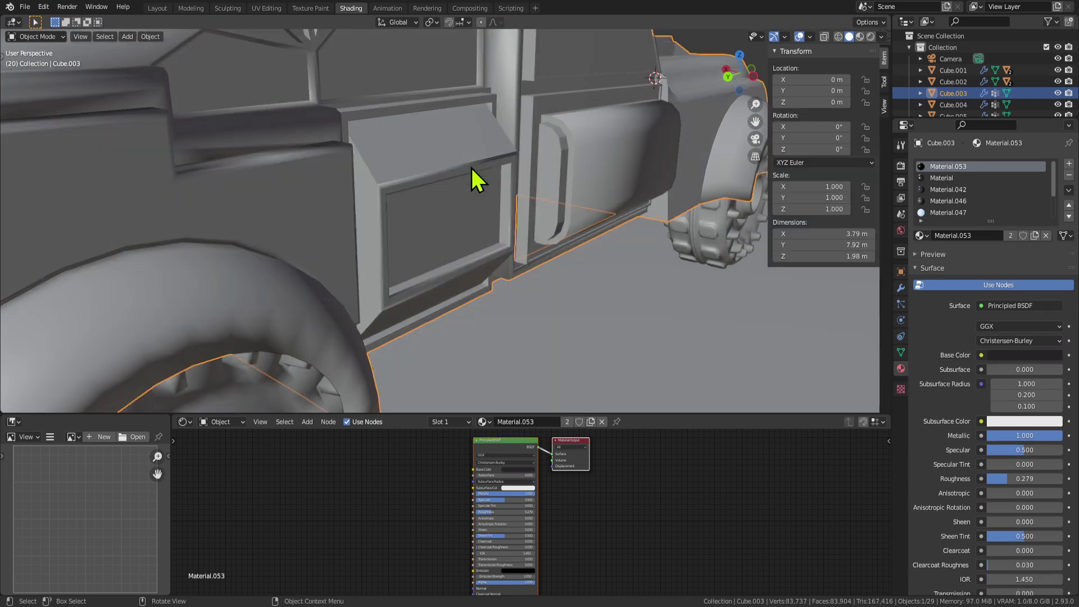
{"action": "key", "text": "Tab"}
{"action": "left_click", "coordinate": [437, 180]}
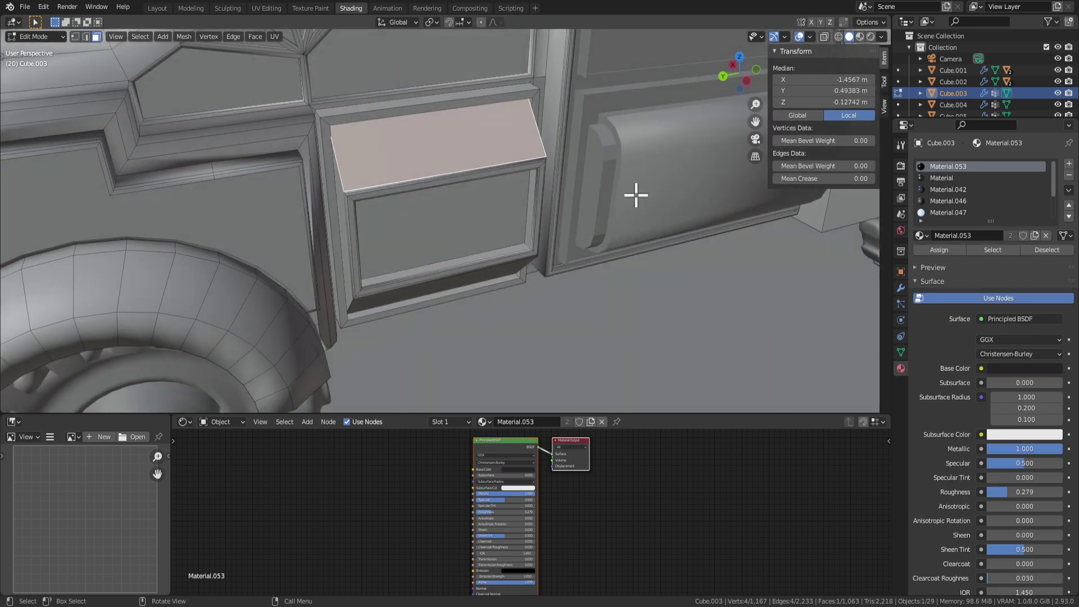
{"action": "middle_click_drag", "start_coordinate": [636, 195], "coordinate": [384, 144]}
{"action": "key", "text": "Tab"}
{"action": "key", "text": "Tab"}
{"action": "key", "text": "Tab"}
{"action": "key", "text": "Tab"}
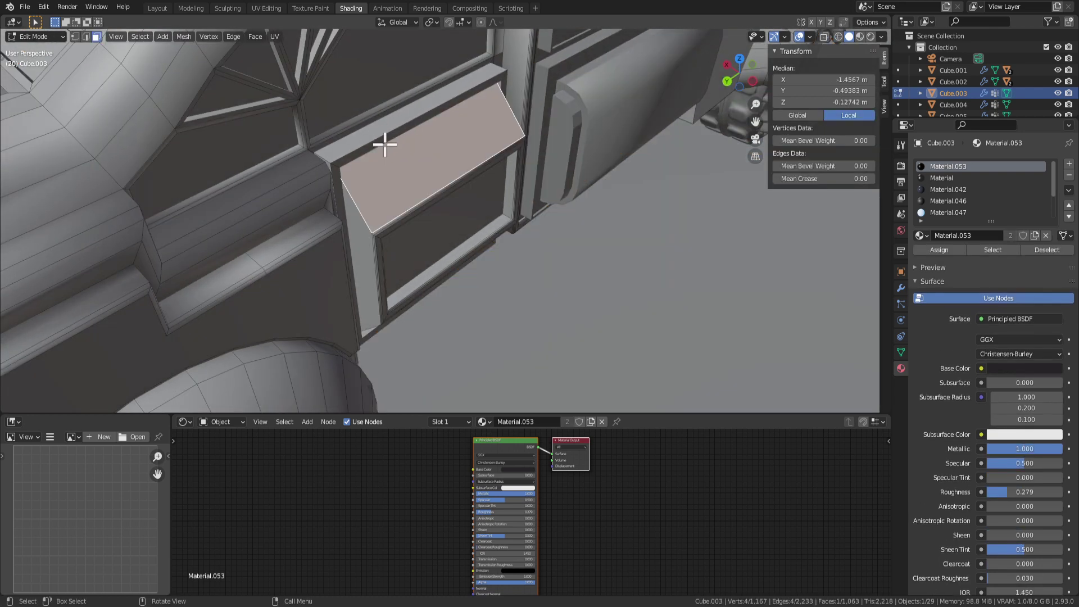
{"action": "key", "text": "Tab"}
{"action": "left_click", "coordinate": [382, 143]}
{"action": "key", "text": "Tab"}
{"action": "key", "text": "Tab"}
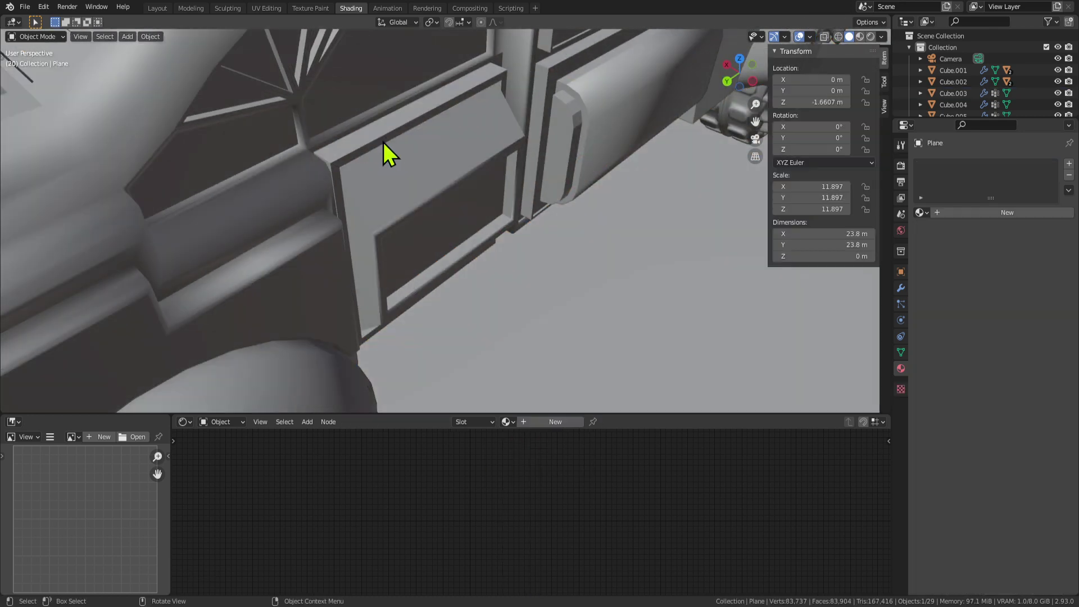
Step: Bevel the outermost edge loop around the side box on Cube.003 and change the shading of the new bevel faces
{"action": "left_click", "coordinate": [383, 143]}
{"action": "key", "text": "Tab"}
{"action": "left_click", "coordinate": [405, 147]}
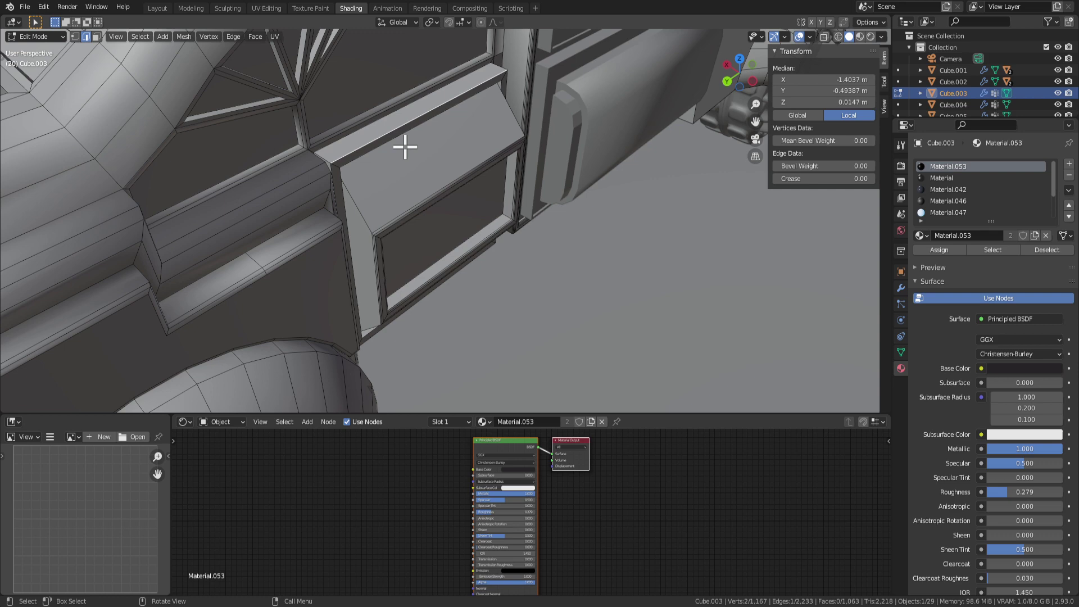
{"action": "left_click", "coordinate": [466, 91], "text": "alt+shift"}
{"action": "left_click", "coordinate": [465, 91], "text": "alt+shift"}
{"action": "middle_click_drag", "start_coordinate": [614, 154], "coordinate": [526, 167]}
{"action": "scroll", "coordinate": [581, 151], "scroll_direction": "up", "scroll_amount": 2}
{"action": "left_click", "coordinate": [585, 151]}
{"action": "key", "text": "3"}
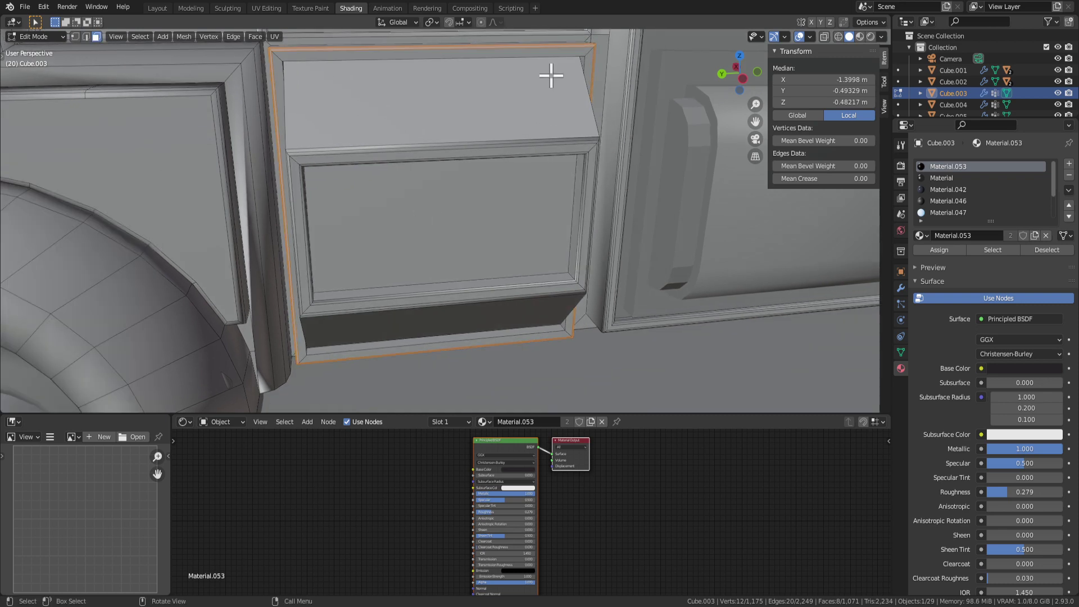
{"action": "right_click", "coordinate": [584, 55]}
{"action": "left_click", "coordinate": [547, 167]}
Step: Select the large rear side window pane on Cube.003 and switch the viewport to Material Preview
{"action": "key", "text": "Tab"}
{"action": "middle_click_drag", "start_coordinate": [636, 219], "coordinate": [395, 156]}
{"action": "key", "text": "Tab"}
{"action": "scroll", "coordinate": [336, 178], "scroll_direction": "up", "scroll_amount": 3}
{"action": "left_click", "coordinate": [321, 203]}
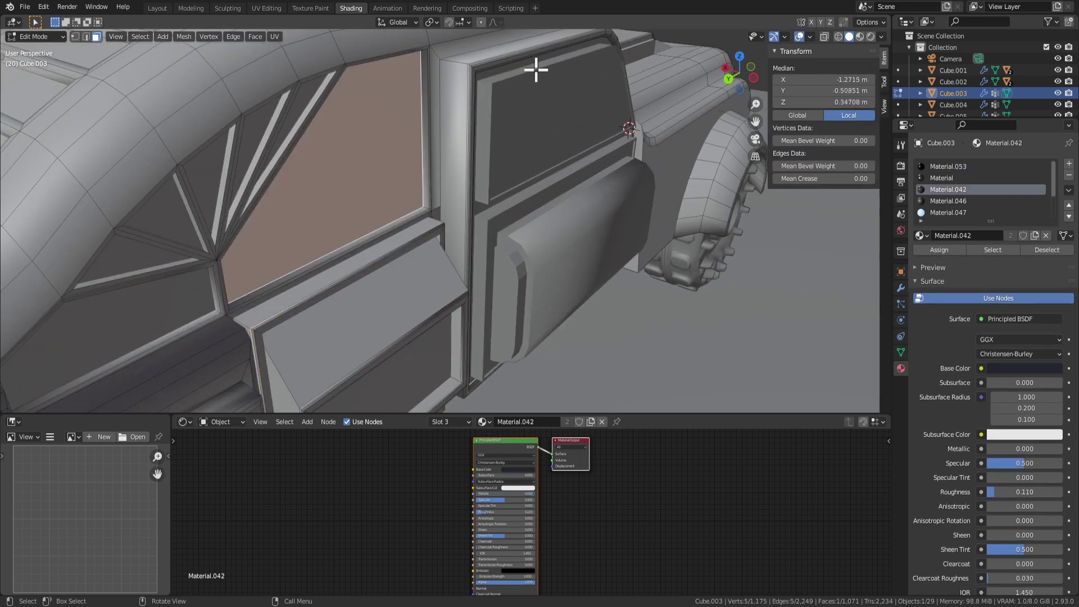
{"action": "left_click", "coordinate": [860, 35]}
{"action": "middle_click_drag", "start_coordinate": [450, 152], "coordinate": [369, 120]}
{"action": "scroll", "coordinate": [450, 137], "scroll_direction": "up", "scroll_amount": 3}
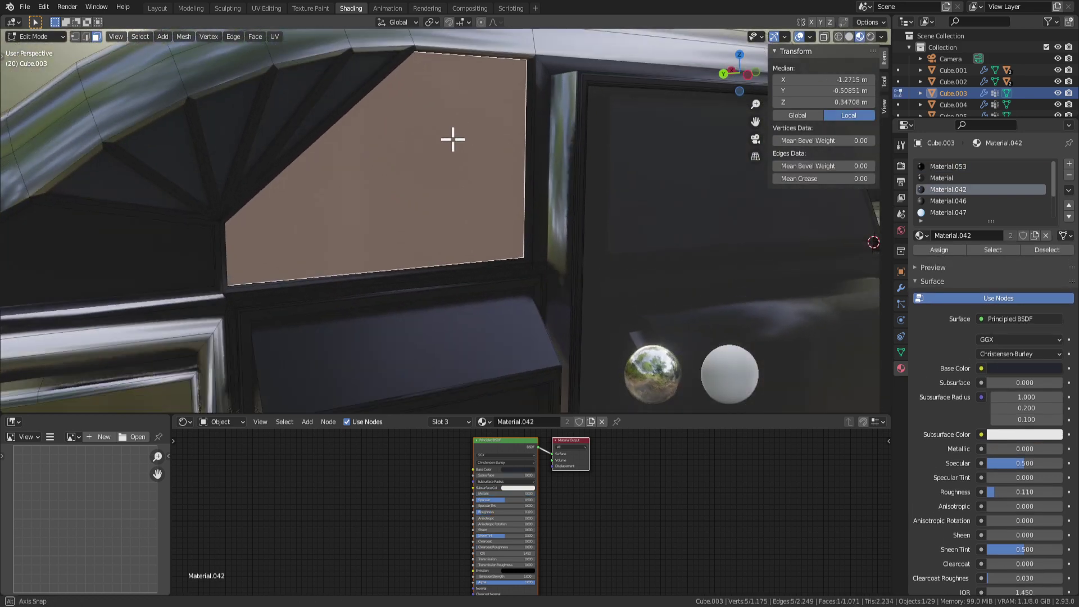
Step: Examine the faces around the window's radiating dividers and clear the selection
{"action": "mouse_move", "coordinate": [450, 137]}
{"action": "middle_mouse_down"}
{"action": "mouse_move", "coordinate": [481, 184]}
{"action": "mouse_move", "coordinate": [412, 147]}
{"action": "middle_mouse_up"}
{"action": "scroll", "coordinate": [412, 146], "scroll_direction": "up", "scroll_amount": 2}
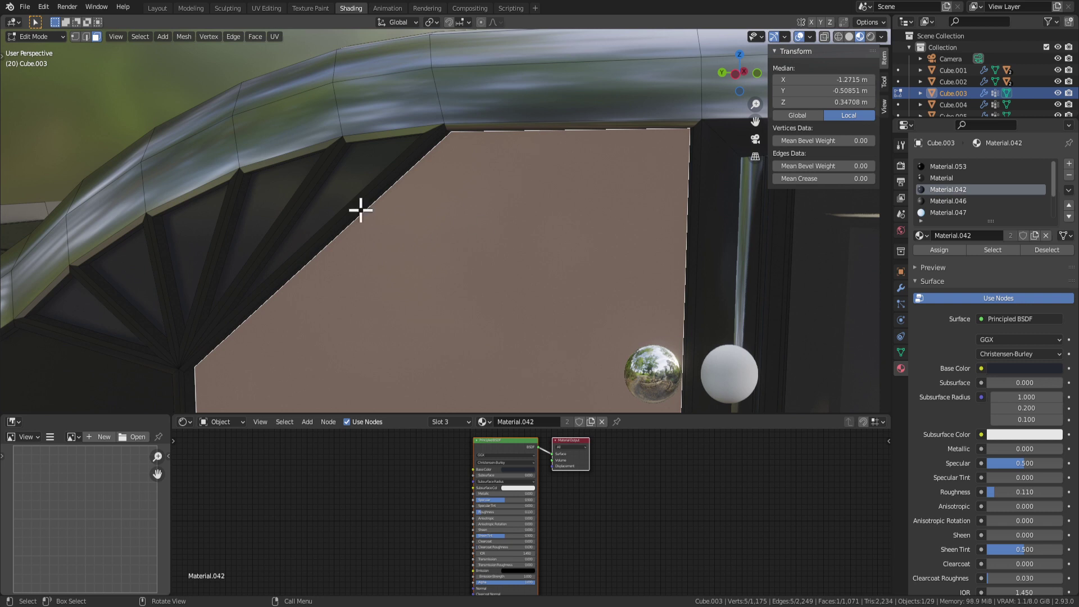
{"action": "left_click", "coordinate": [324, 206]}
{"action": "left_click", "coordinate": [466, 261]}
{"action": "key", "text": "alt+a"}
{"action": "scroll", "coordinate": [482, 228], "scroll_direction": "down", "scroll_amount": 3}
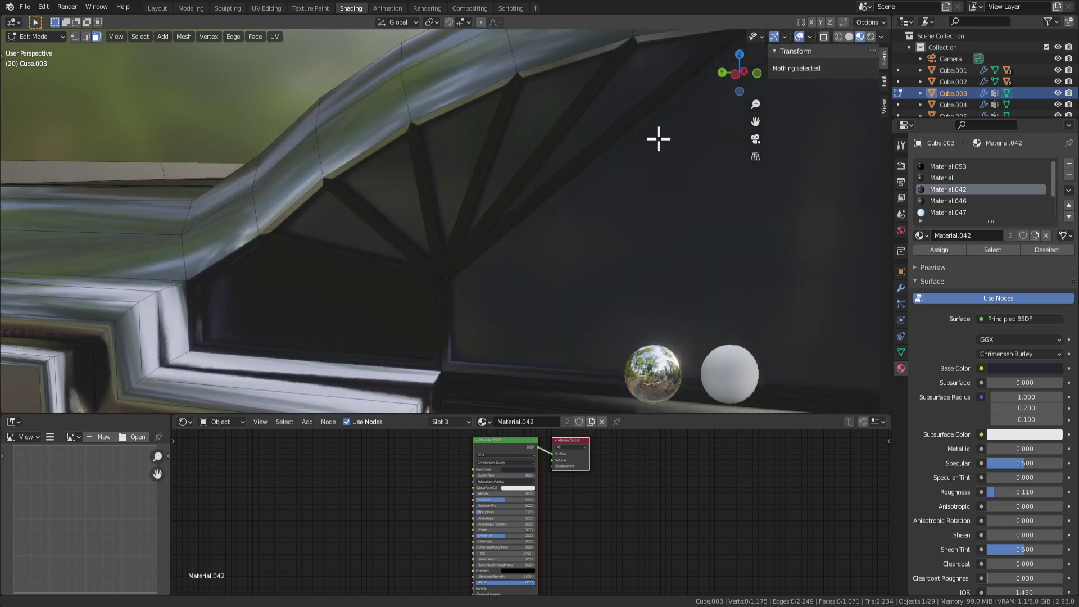
Step: Try assigning Material.042 to the small lower quarter-window face and check it on the whole truck side
{"action": "left_click", "coordinate": [385, 306]}
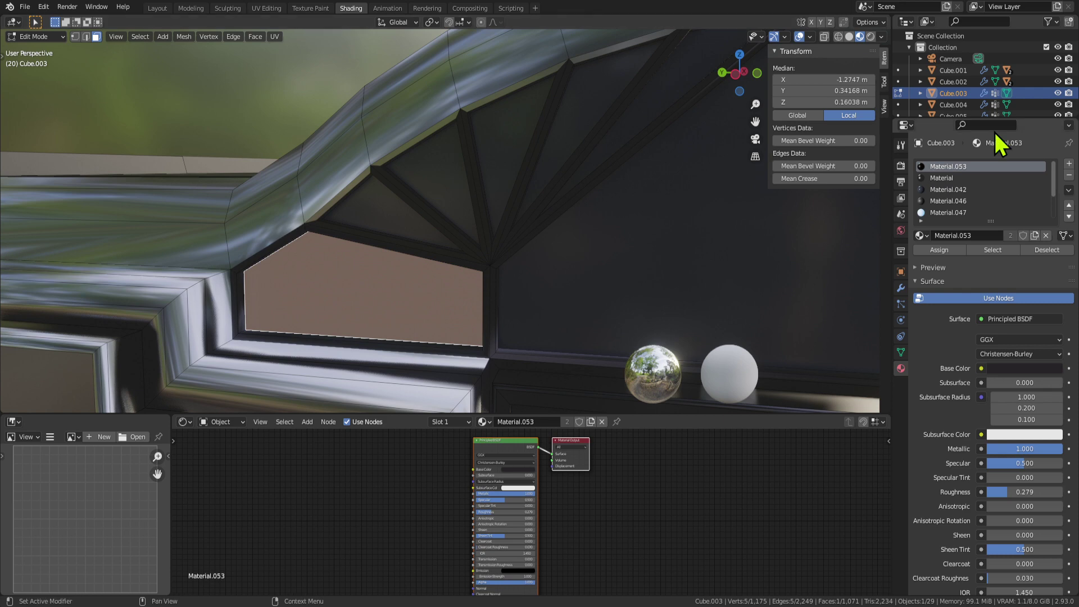
{"action": "left_click", "coordinate": [938, 250]}
{"action": "key", "text": "Tab"}
{"action": "scroll", "coordinate": [674, 267], "scroll_direction": "down", "scroll_amount": 5}
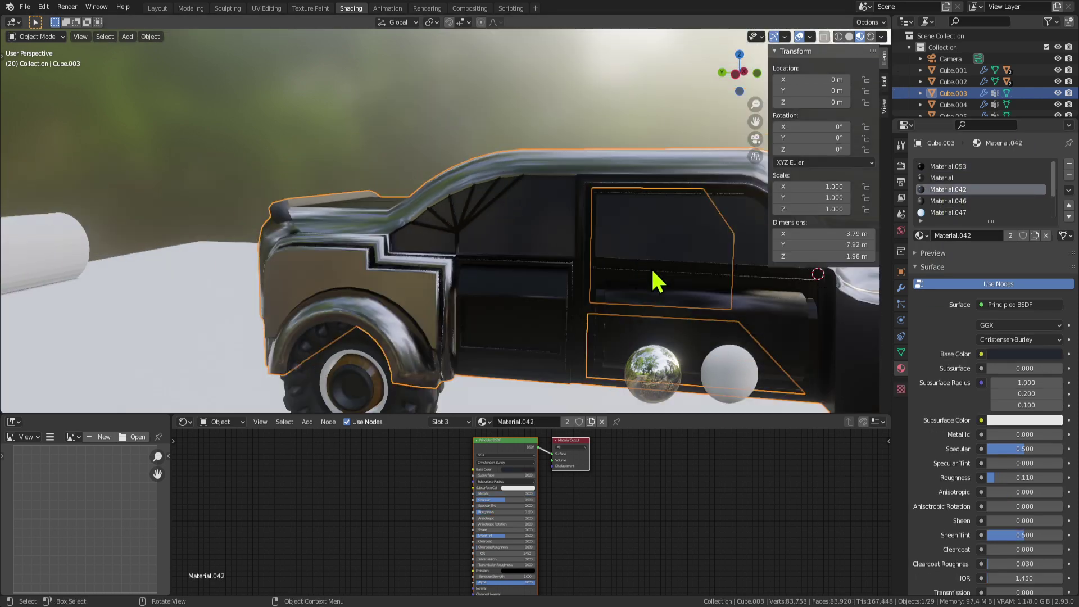
{"action": "middle_click_drag", "start_coordinate": [655, 279], "coordinate": [539, 264]}
{"action": "scroll", "coordinate": [539, 264], "scroll_direction": "up", "scroll_amount": 4}
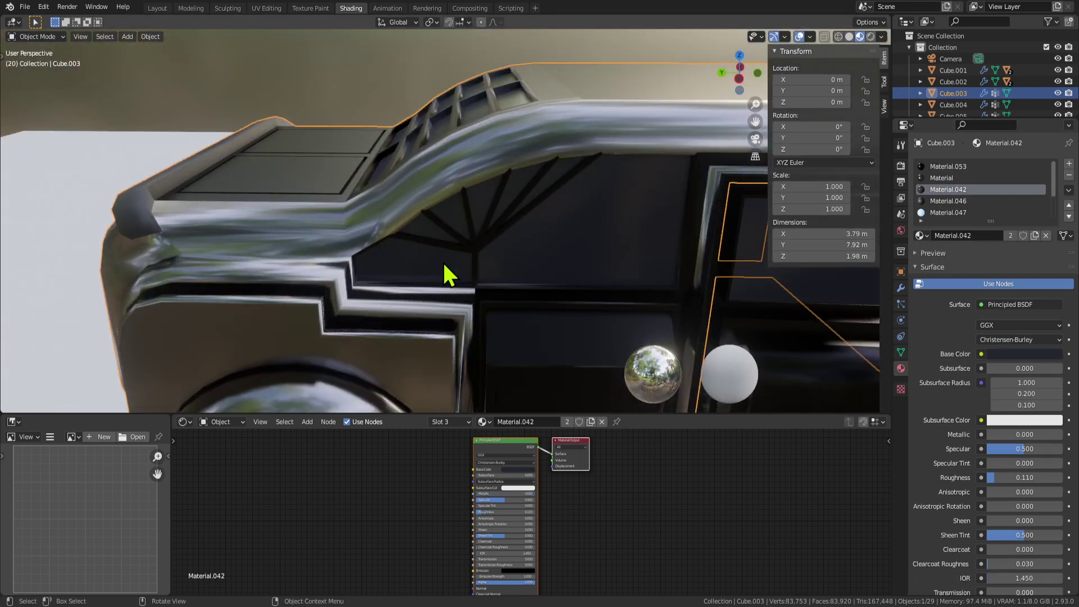
Step: Try dissolving the vertices of the lower quarter-window face and of its surrounding border
{"action": "key", "text": "Tab"}
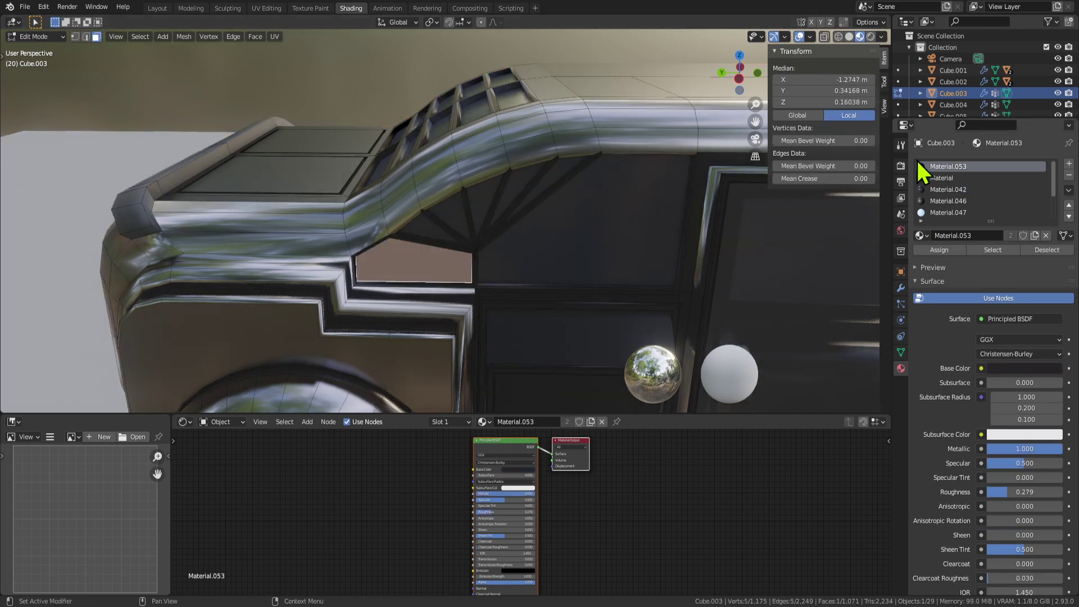
{"action": "middle_click_drag", "start_coordinate": [830, 251], "coordinate": [444, 275]}
{"action": "key", "text": "x"}
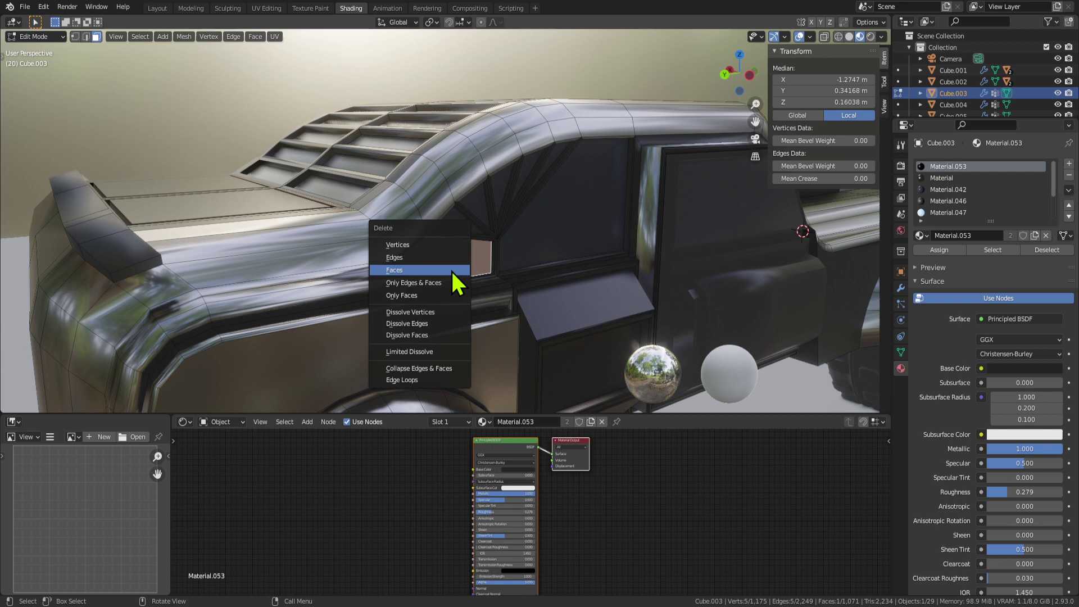
{"action": "left_click", "coordinate": [434, 311]}
{"action": "middle_click_drag", "start_coordinate": [552, 296], "coordinate": [414, 269]}
{"action": "left_click", "coordinate": [414, 269]}
{"action": "key", "text": "x"}
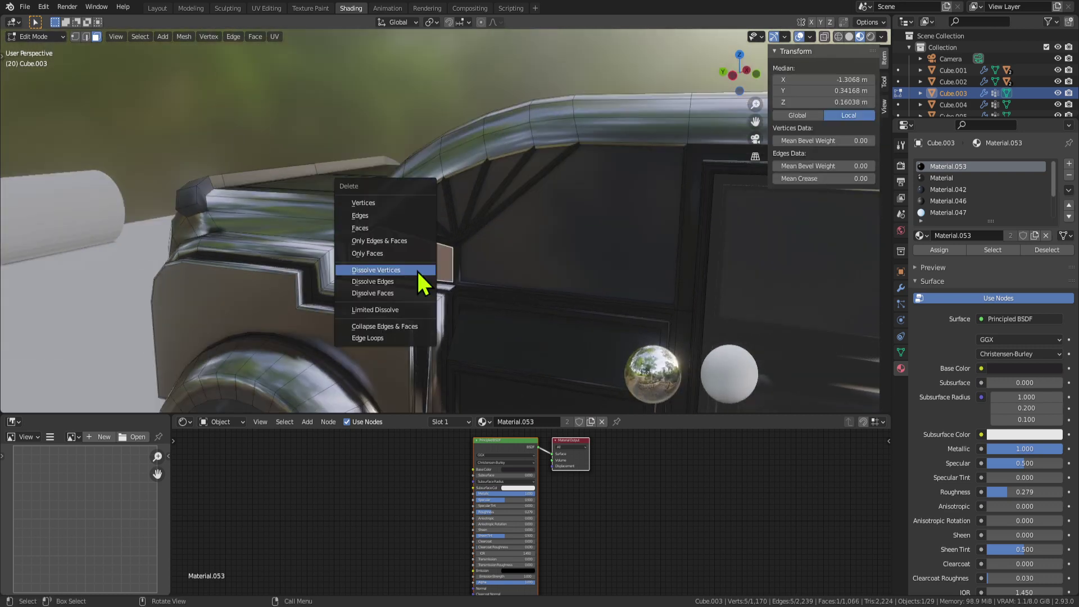
{"action": "left_click", "coordinate": [419, 272]}
{"action": "key", "text": "Tab"}
{"action": "middle_click_drag", "start_coordinate": [506, 316], "coordinate": [525, 326]}
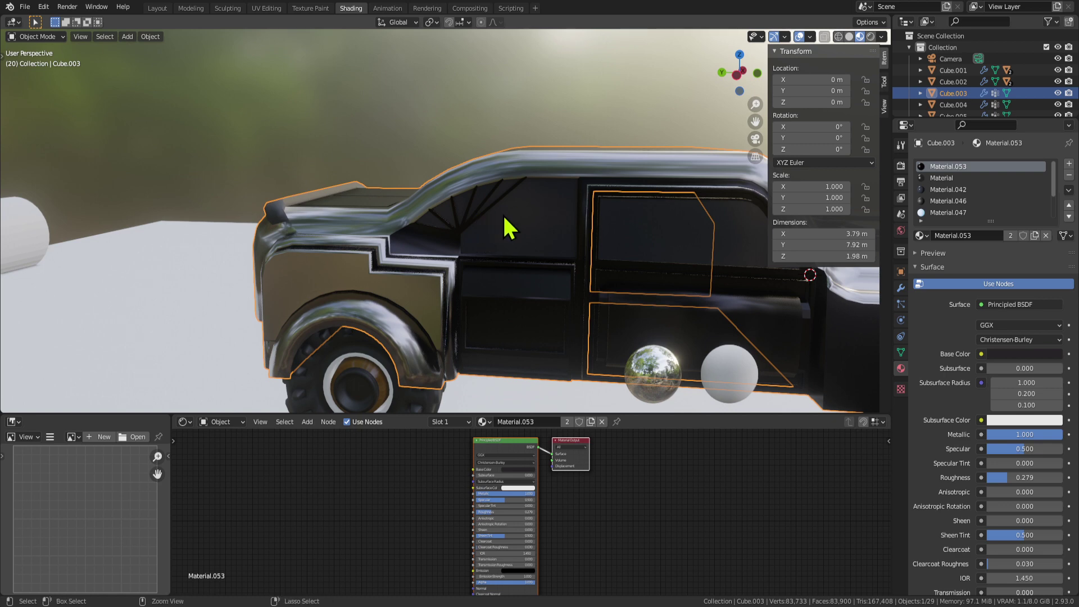
Step: Select the thin trim faces along the upper edge of the arched rear side window and assign Material.053 to them
{"action": "key", "text": "Tab"}
{"action": "scroll", "coordinate": [484, 287], "scroll_direction": "up", "scroll_amount": 3}
{"action": "scroll", "coordinate": [484, 287], "scroll_direction": "up", "scroll_amount": 2}
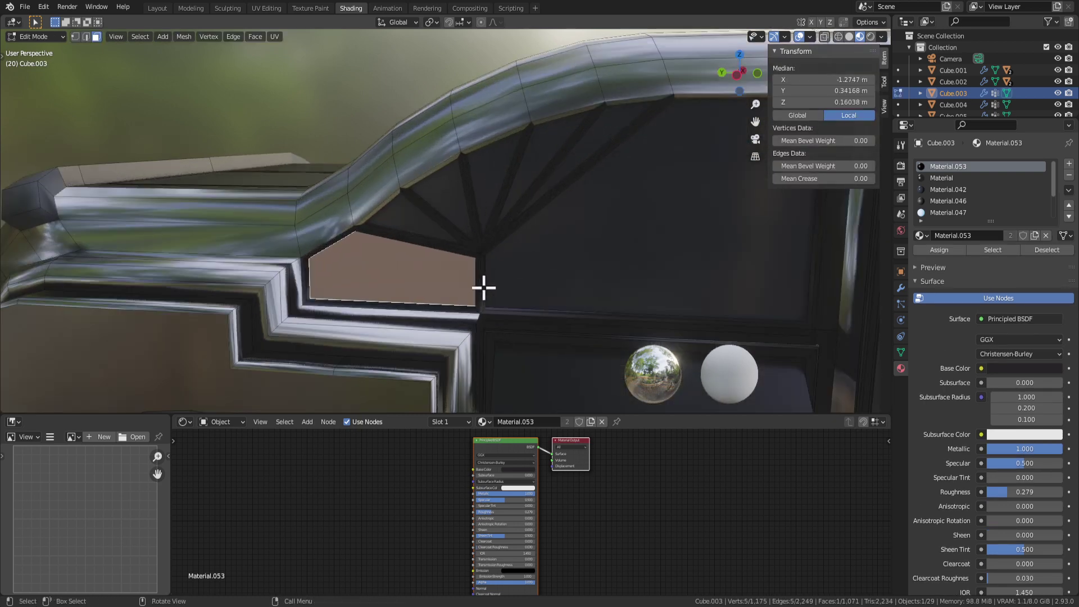
{"action": "scroll", "coordinate": [364, 268], "scroll_direction": "up", "scroll_amount": 2}
{"action": "middle_click_drag", "start_coordinate": [363, 267], "coordinate": [366, 230]}
{"action": "left_click", "coordinate": [339, 208]}
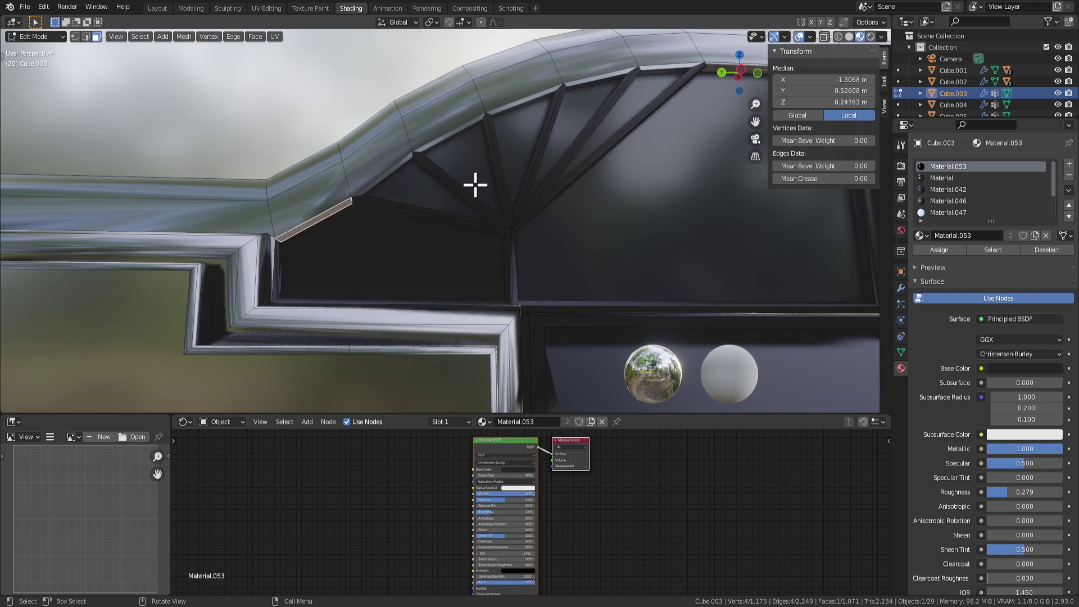
{"action": "middle_click_drag", "start_coordinate": [475, 184], "coordinate": [384, 179]}
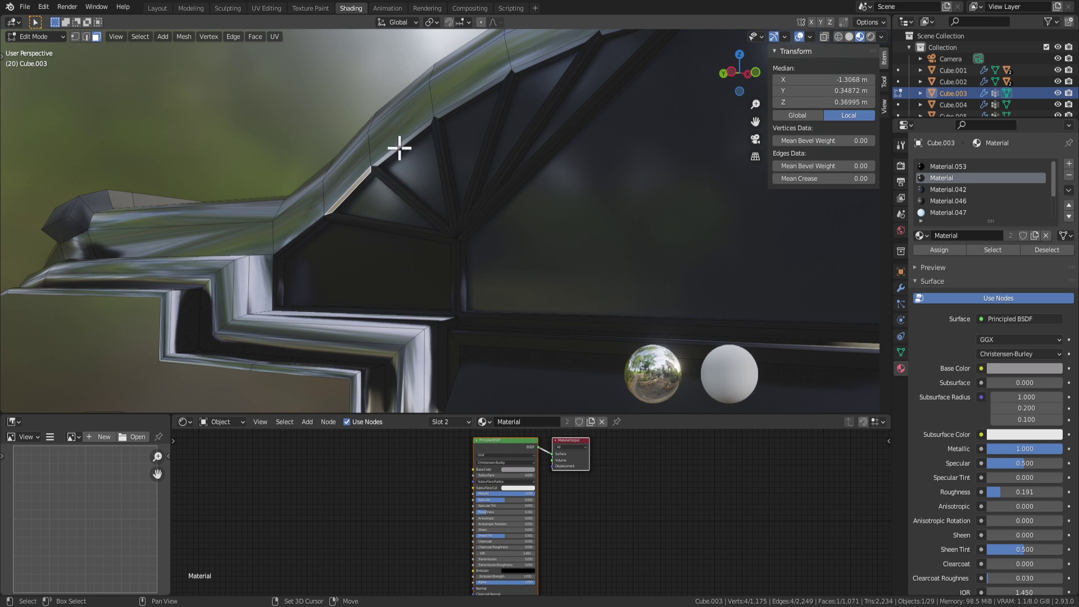
{"action": "scroll", "coordinate": [548, 135], "scroll_direction": "down", "scroll_amount": 4}
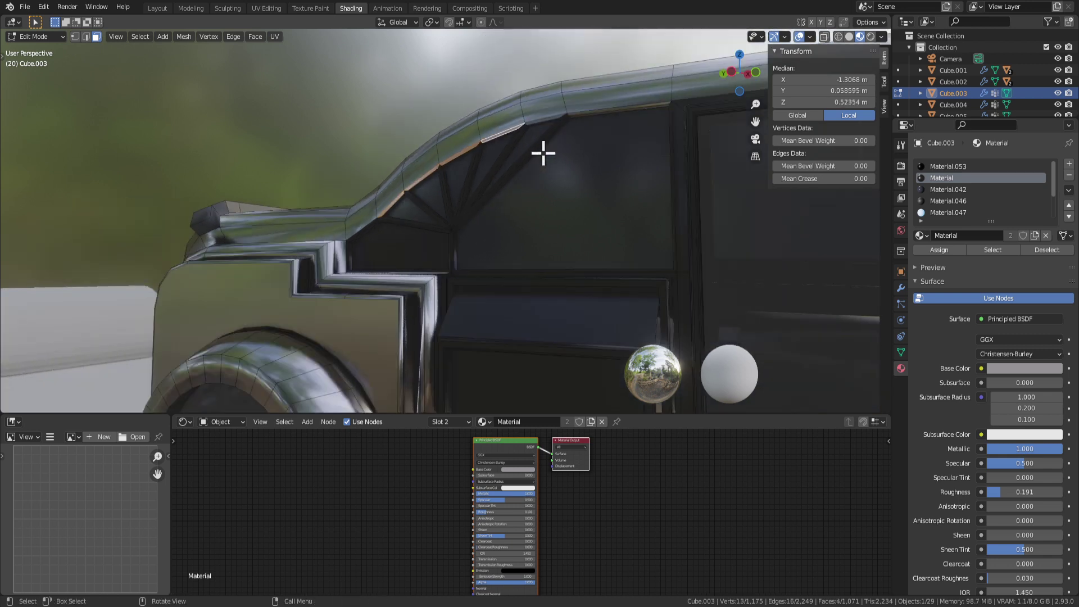
{"action": "middle_click_drag", "start_coordinate": [541, 152], "coordinate": [671, 169]}
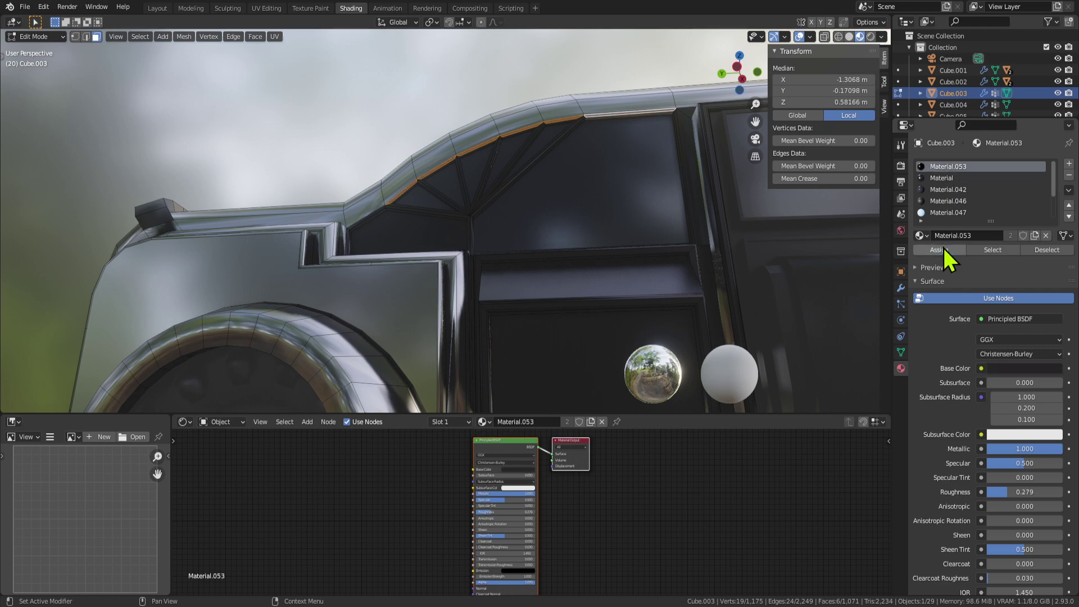
{"action": "key", "text": "Tab"}
{"action": "middle_click_drag", "start_coordinate": [843, 215], "coordinate": [692, 236]}
{"action": "middle_click_drag", "start_coordinate": [706, 277], "coordinate": [424, 241]}
Step: Select the small triangular rear window pane and set the Transmission of its Material.042 to 1.000
{"action": "key", "text": "Tab"}
{"action": "left_click", "coordinate": [450, 221]}
{"action": "scroll", "coordinate": [675, 277], "scroll_direction": "down", "scroll_amount": 6}
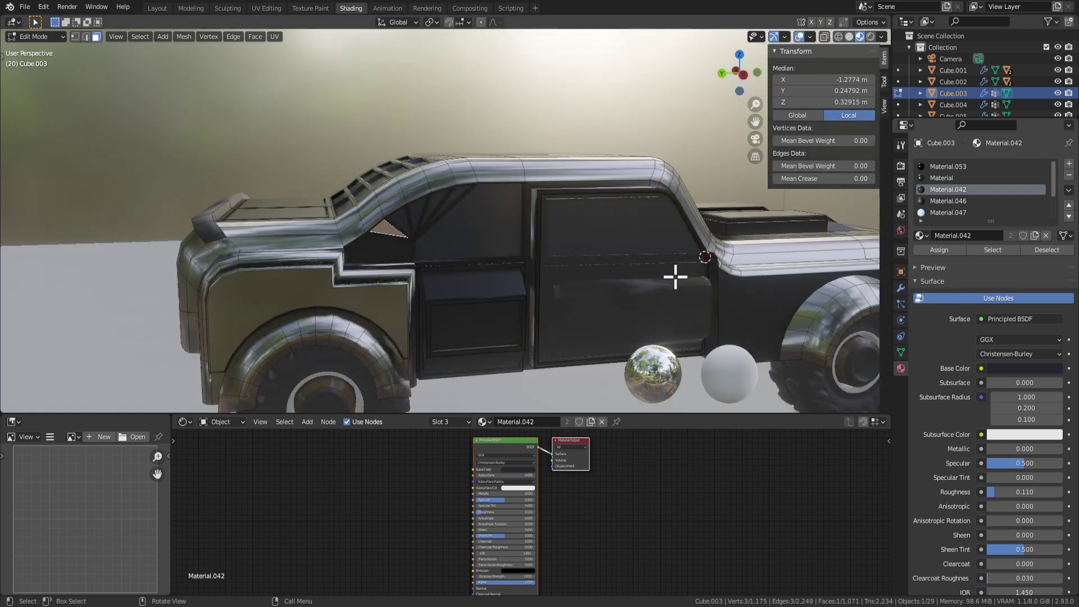
{"action": "scroll", "coordinate": [1039, 483], "scroll_direction": "down", "scroll_amount": 10}
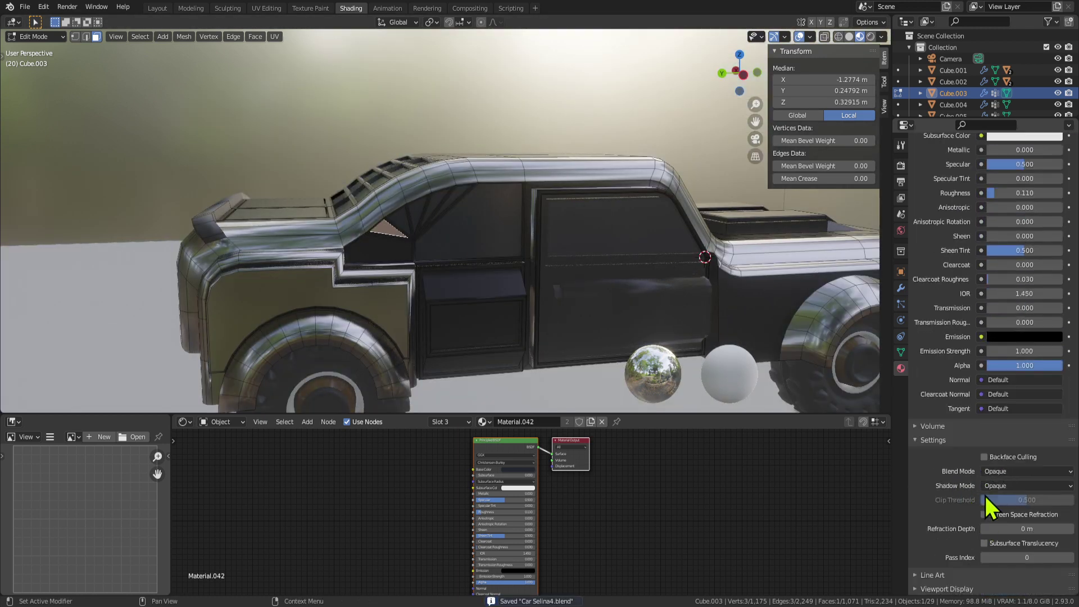
{"action": "left_click_drag", "start_coordinate": [1006, 308], "coordinate": [1065, 308]}
{"action": "middle_click_drag", "start_coordinate": [709, 347], "coordinate": [573, 239]}
{"action": "scroll", "coordinate": [1000, 226], "scroll_direction": "up", "scroll_amount": 2}
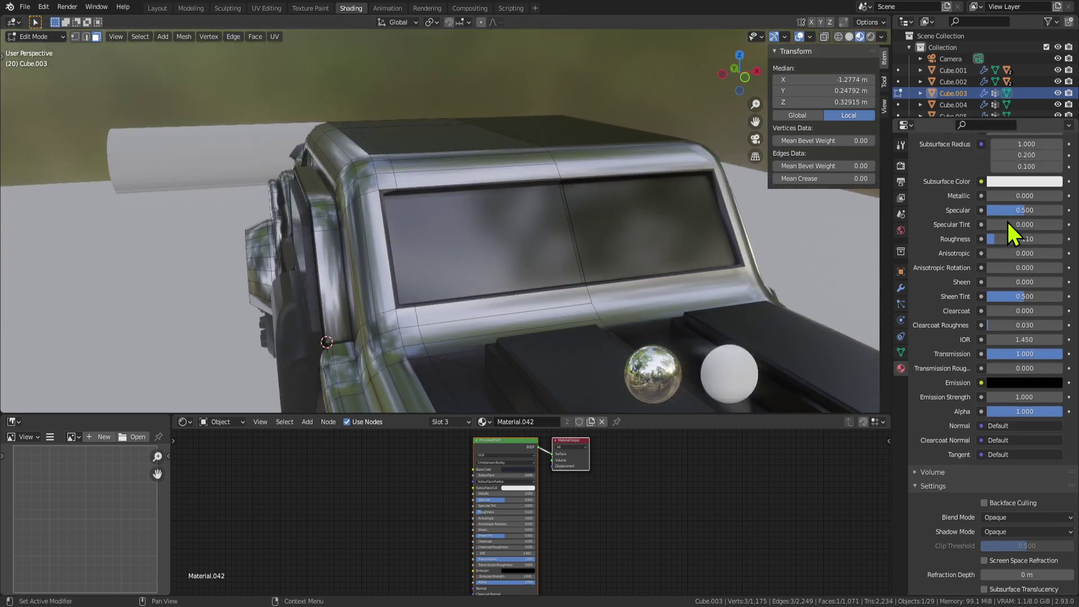
Step: Set Material.042's Roughness to 0.000, enable Screen Space Refraction, and check the glass around the truck
{"action": "left_click_drag", "start_coordinate": [1000, 241], "coordinate": [990, 242]}
{"action": "scroll", "coordinate": [962, 466], "scroll_direction": "down", "scroll_amount": 3}
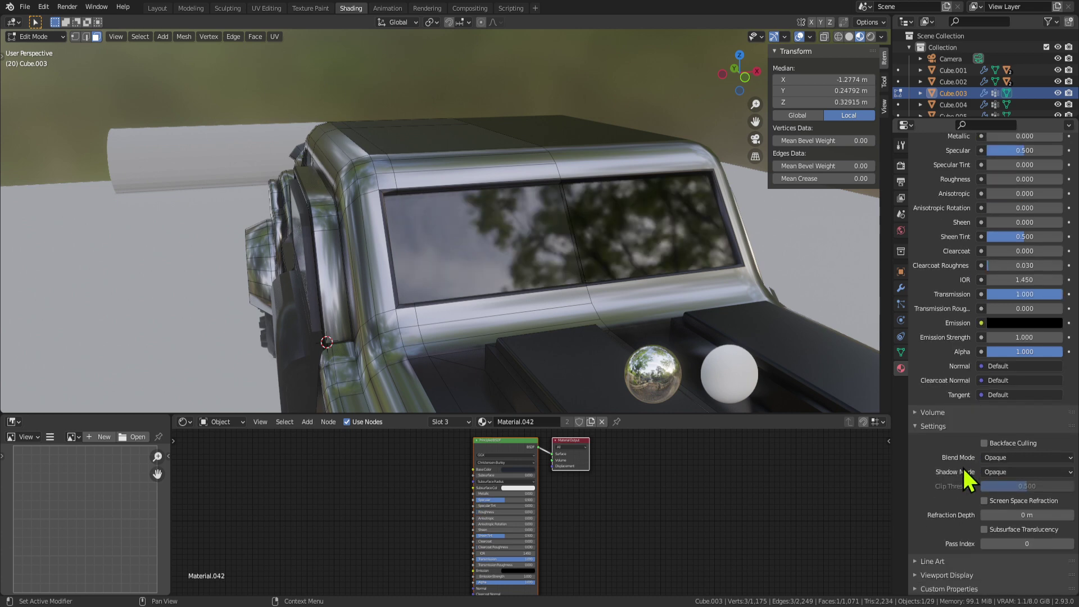
{"action": "left_click", "coordinate": [985, 500]}
{"action": "middle_click_drag", "start_coordinate": [548, 309], "coordinate": [702, 301]}
{"action": "key", "text": "Tab"}
{"action": "left_click", "coordinate": [716, 358]}
{"action": "middle_click_drag", "start_coordinate": [715, 354], "coordinate": [640, 303]}
{"action": "scroll", "coordinate": [607, 247], "scroll_direction": "down", "scroll_amount": 3}
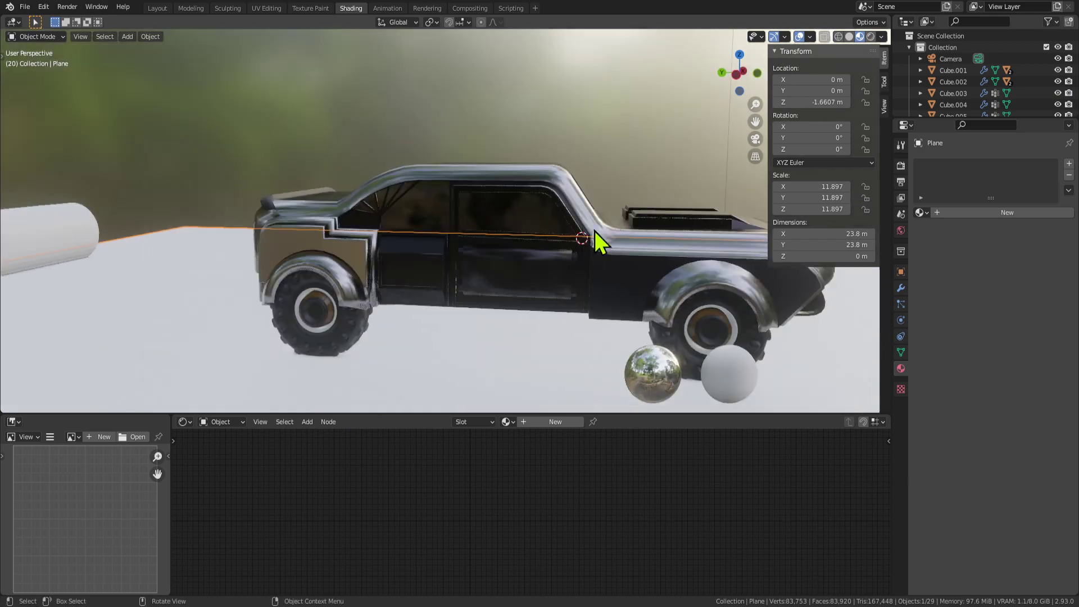
{"action": "left_click", "coordinate": [652, 162]}
{"action": "middle_click_drag", "start_coordinate": [652, 162], "coordinate": [430, 234]}
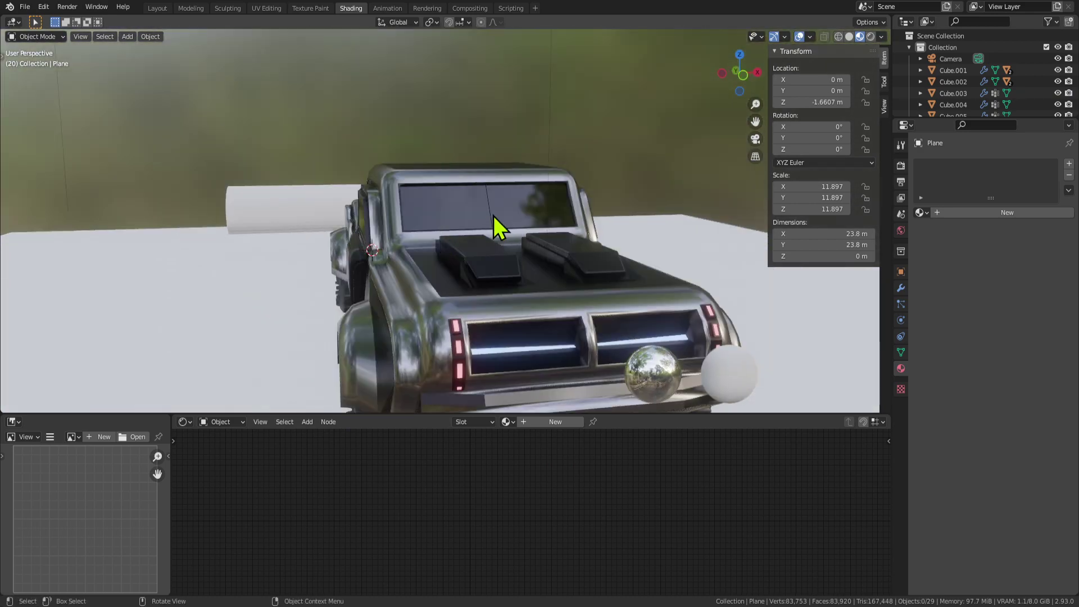
Step: Delete the vertical centre edge of the windshield on Cube.003
{"action": "left_click", "coordinate": [493, 215]}
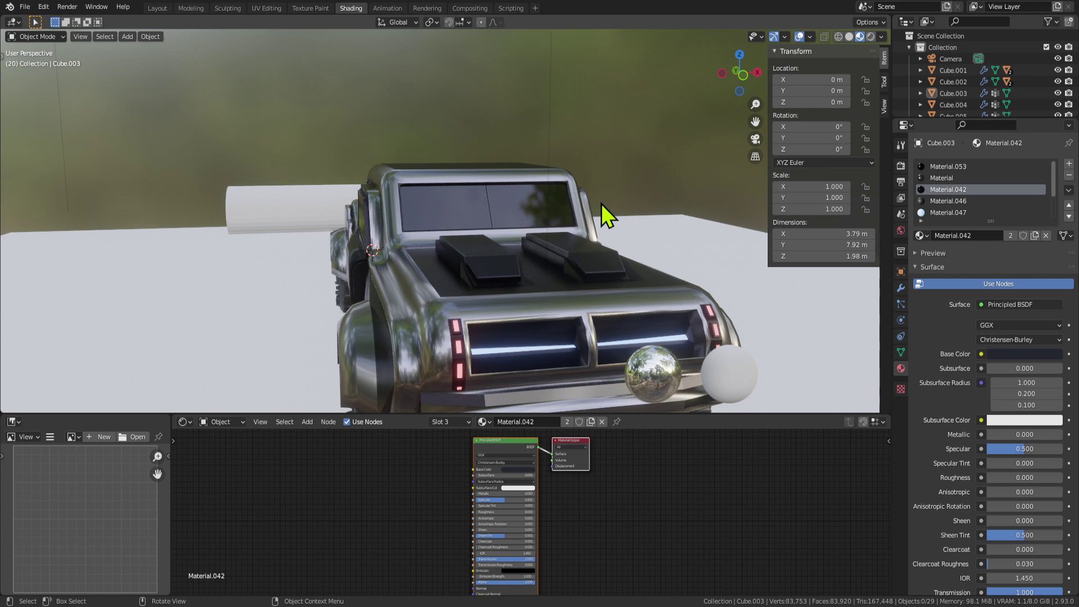
{"action": "scroll", "coordinate": [493, 212], "scroll_direction": "up", "scroll_amount": 3}
{"action": "left_click", "coordinate": [492, 217]}
{"action": "key", "text": "Tab"}
{"action": "middle_click_drag", "start_coordinate": [492, 217], "coordinate": [544, 243]}
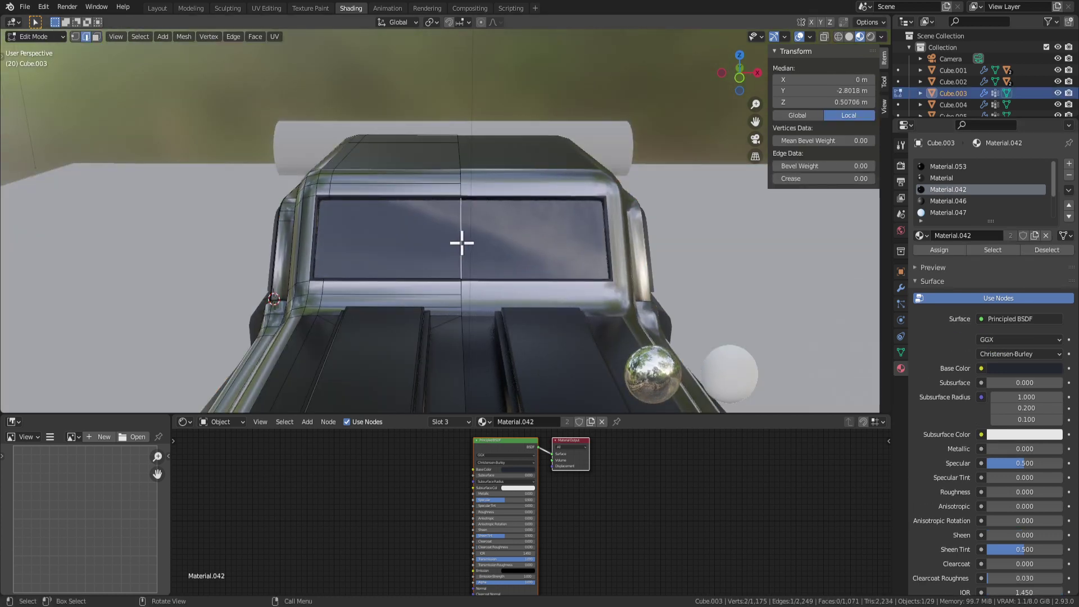
{"action": "middle_click_drag", "start_coordinate": [462, 243], "coordinate": [406, 245]}
{"action": "key", "text": "x"}
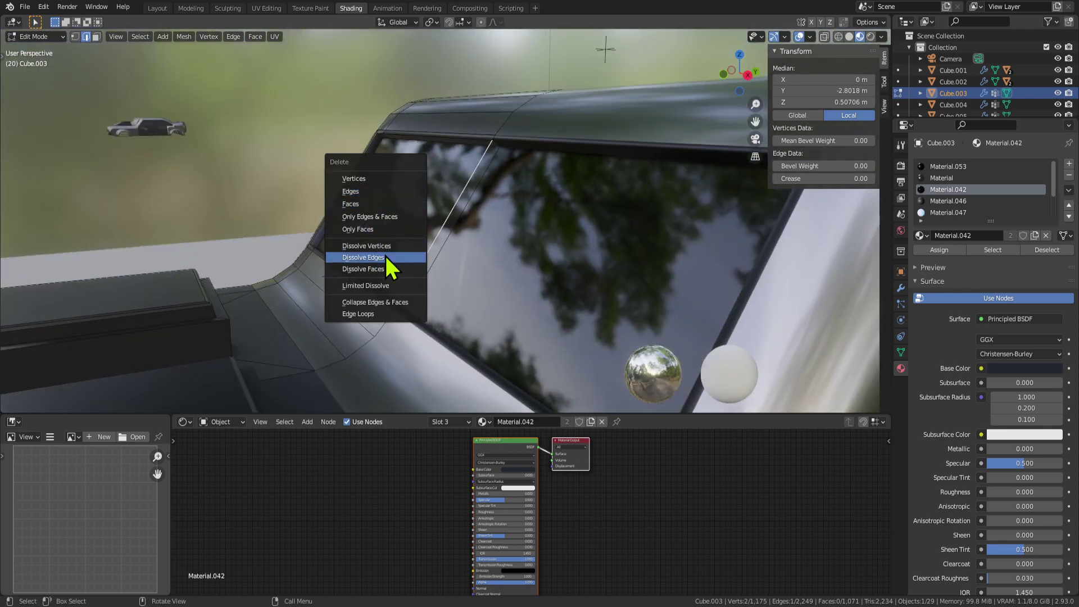
{"action": "left_click", "coordinate": [379, 192]}
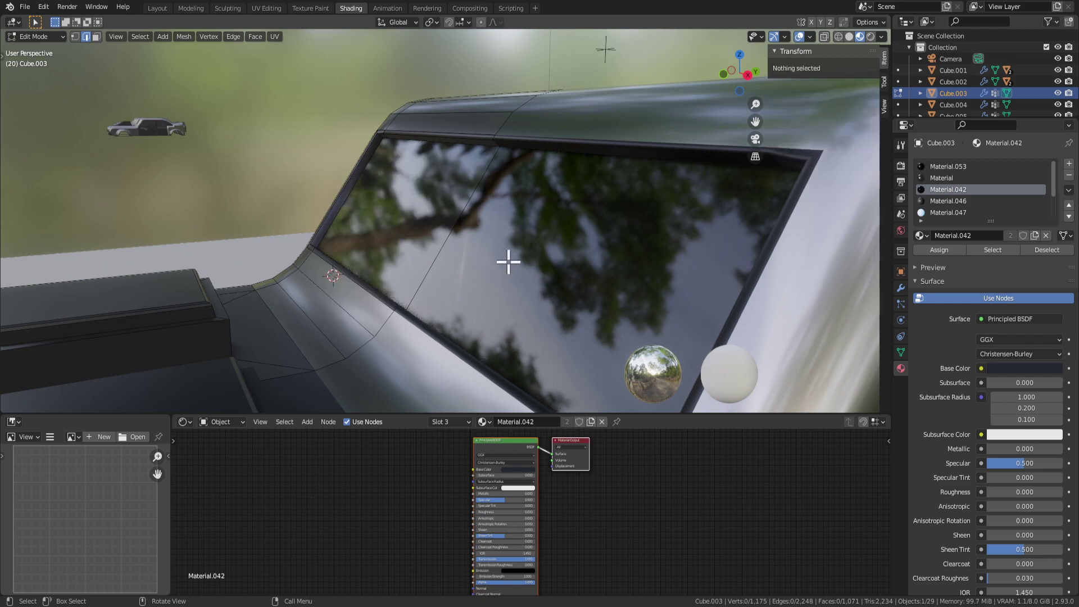
{"action": "middle_click_drag", "start_coordinate": [509, 262], "coordinate": [694, 251]}
{"action": "key", "text": "Tab"}
Step: Look over the whole truck and save the file
{"action": "scroll", "coordinate": [520, 318], "scroll_direction": "down", "scroll_amount": 5}
{"action": "middle_click_drag", "start_coordinate": [520, 318], "coordinate": [497, 298]}
{"action": "scroll", "coordinate": [453, 318], "scroll_direction": "down", "scroll_amount": 4}
{"action": "scroll", "coordinate": [456, 291], "scroll_direction": "up", "scroll_amount": 5}
{"action": "scroll", "coordinate": [456, 291], "scroll_direction": "down", "scroll_amount": 5}
{"action": "key", "text": "ctrl+s"}
Step: Select the two roof panel faces on Cube.003 and check their assigned material
{"action": "middle_click_drag", "start_coordinate": [299, 330], "coordinate": [549, 240]}
{"action": "key", "text": "Tab"}
{"action": "left_click", "coordinate": [433, 188]}
{"action": "left_click", "coordinate": [381, 226], "text": "shift"}
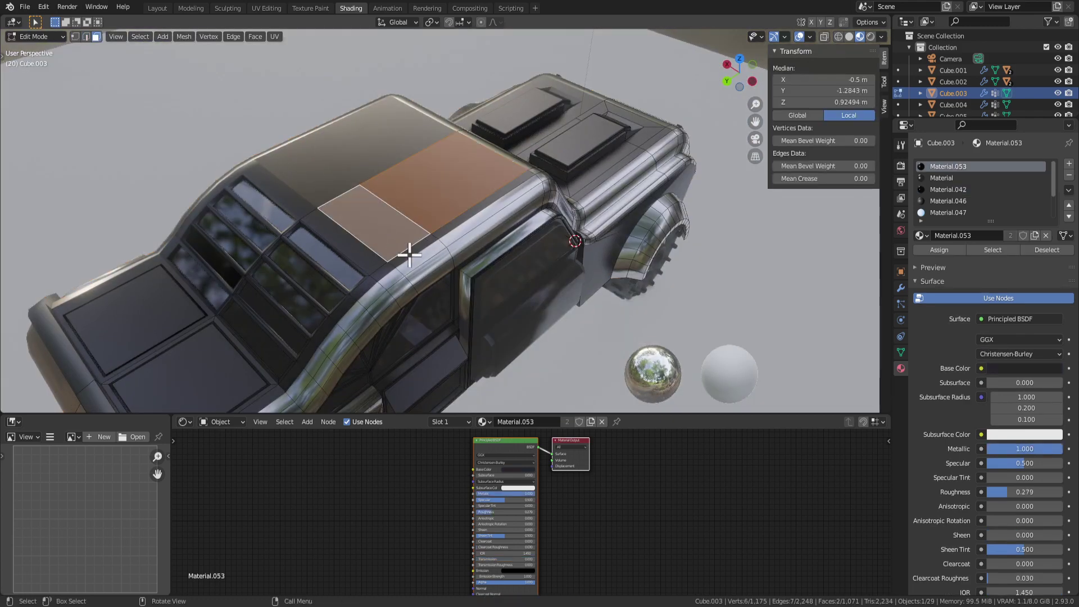
{"action": "mouse_move", "coordinate": [409, 254]}
{"action": "middle_mouse_down"}
{"action": "mouse_move", "coordinate": [561, 218]}
{"action": "mouse_move", "coordinate": [405, 244]}
{"action": "middle_mouse_up"}
{"action": "key", "text": "Tab"}
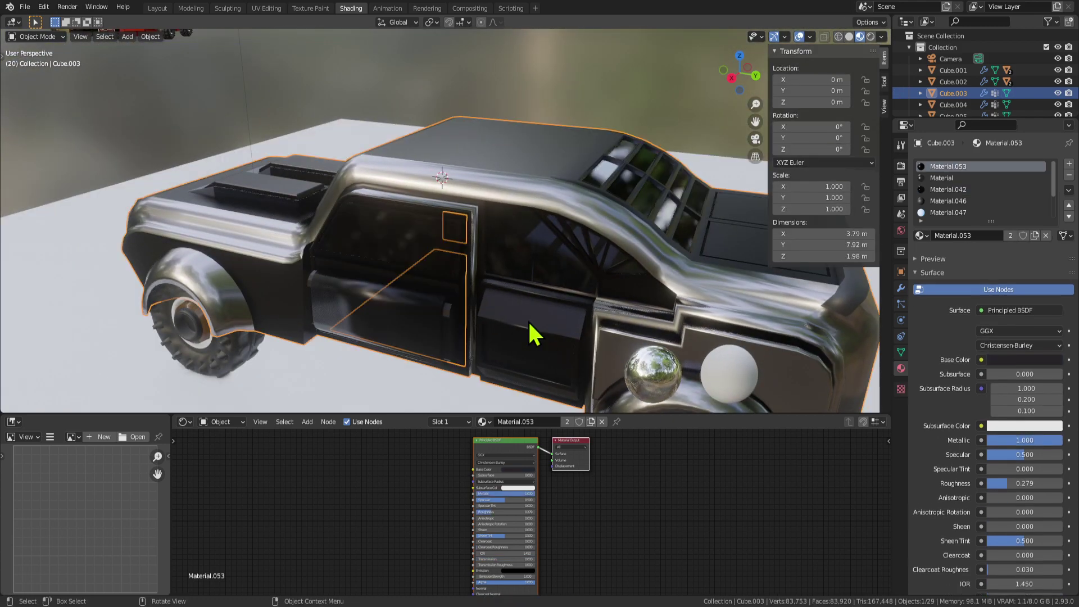
Step: Assign the material named Material to the side box's outer and frame faces, leaving out its recessed centre panel
{"action": "middle_click_drag", "start_coordinate": [529, 323], "coordinate": [251, 296]}
{"action": "key", "text": "Tab"}
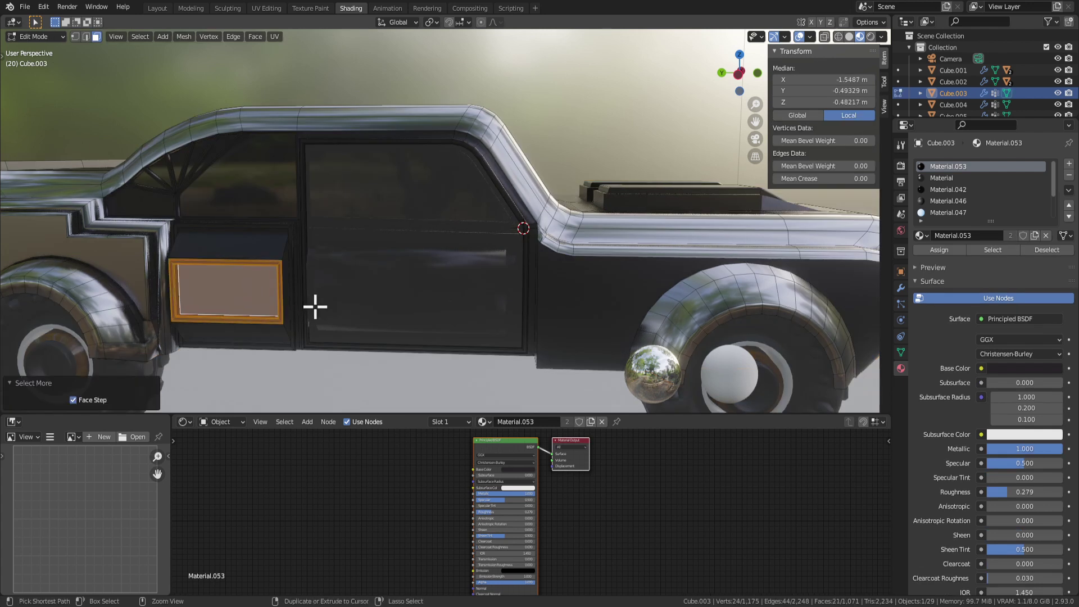
{"action": "left_click", "coordinate": [217, 306], "text": "ctrl"}
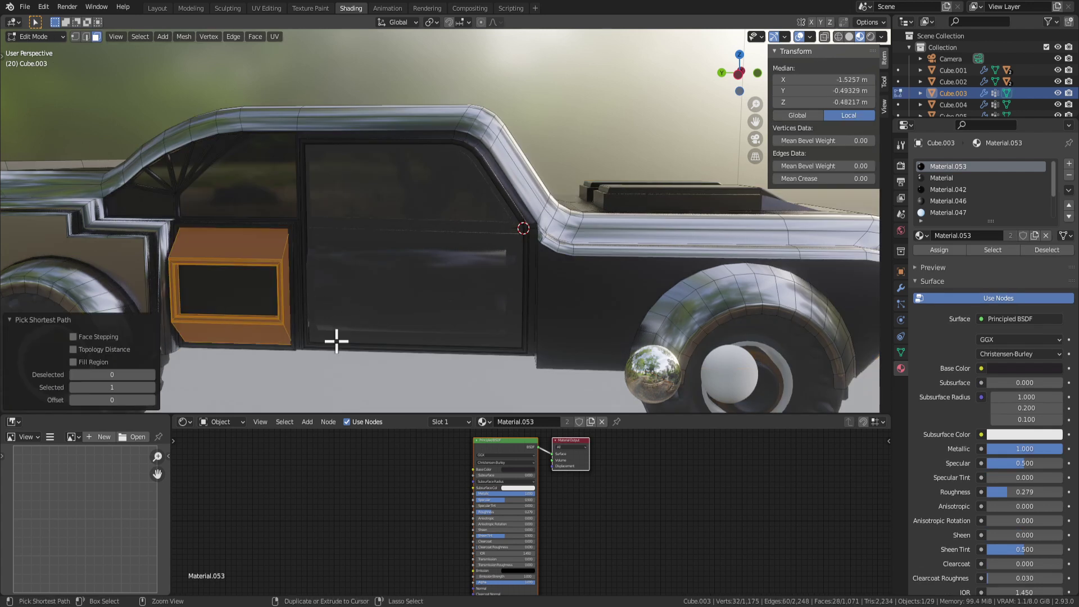
{"action": "left_click", "coordinate": [933, 249]}
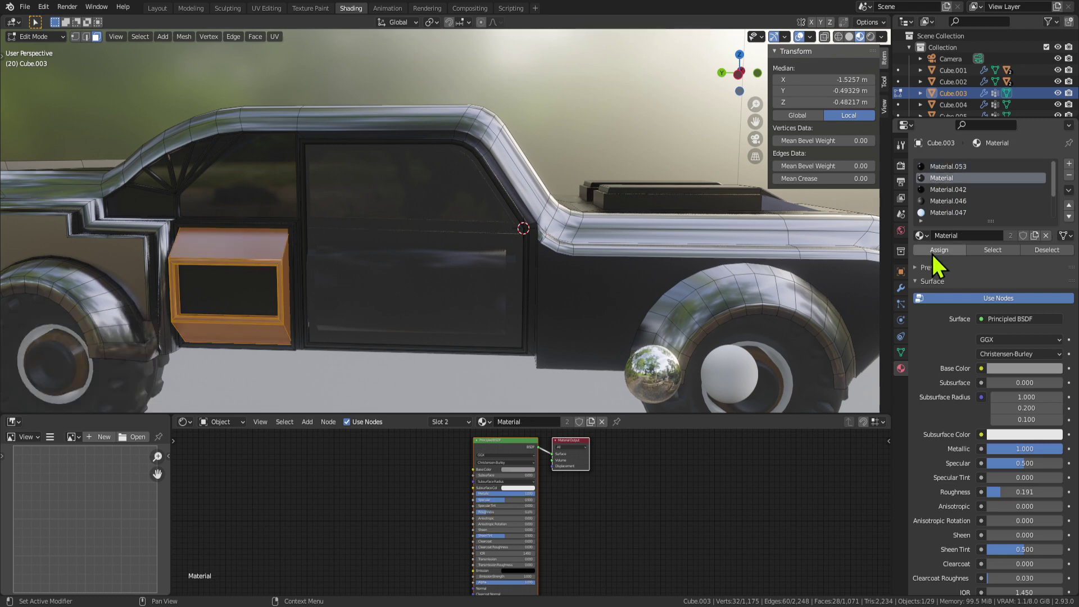
{"action": "key", "text": "Tab"}
{"action": "scroll", "coordinate": [506, 332], "scroll_direction": "down", "scroll_amount": 5}
{"action": "middle_click_drag", "start_coordinate": [505, 332], "coordinate": [345, 286]}
{"action": "scroll", "coordinate": [466, 306], "scroll_direction": "up", "scroll_amount": 6}
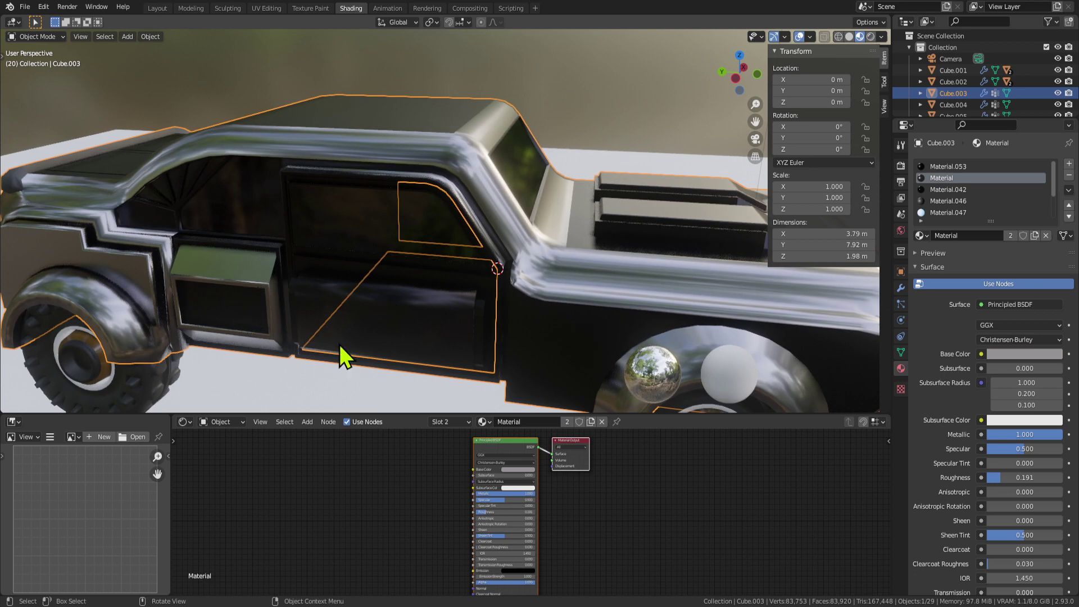
Step: Select the front door Cube.005 and check its assigned material
{"action": "left_click", "coordinate": [238, 319]}
{"action": "key", "text": "Tab"}
{"action": "key", "text": "Tab"}
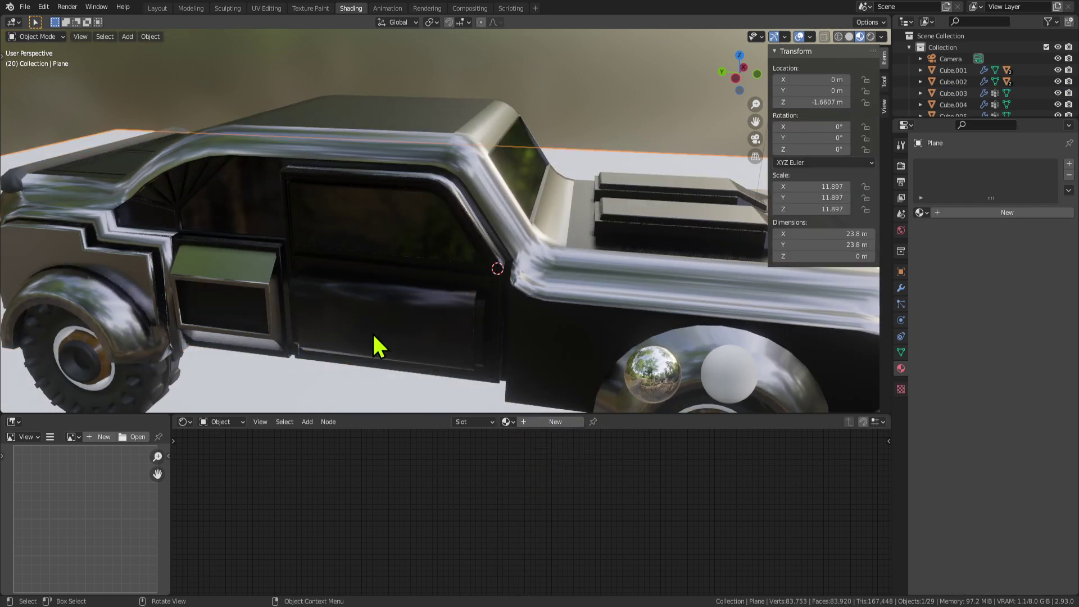
{"action": "left_click", "coordinate": [391, 330]}
{"action": "key", "text": "Tab"}
{"action": "left_click", "coordinate": [406, 327]}
{"action": "key", "text": "Tab"}
{"action": "scroll", "coordinate": [473, 326], "scroll_direction": "down", "scroll_amount": 2}
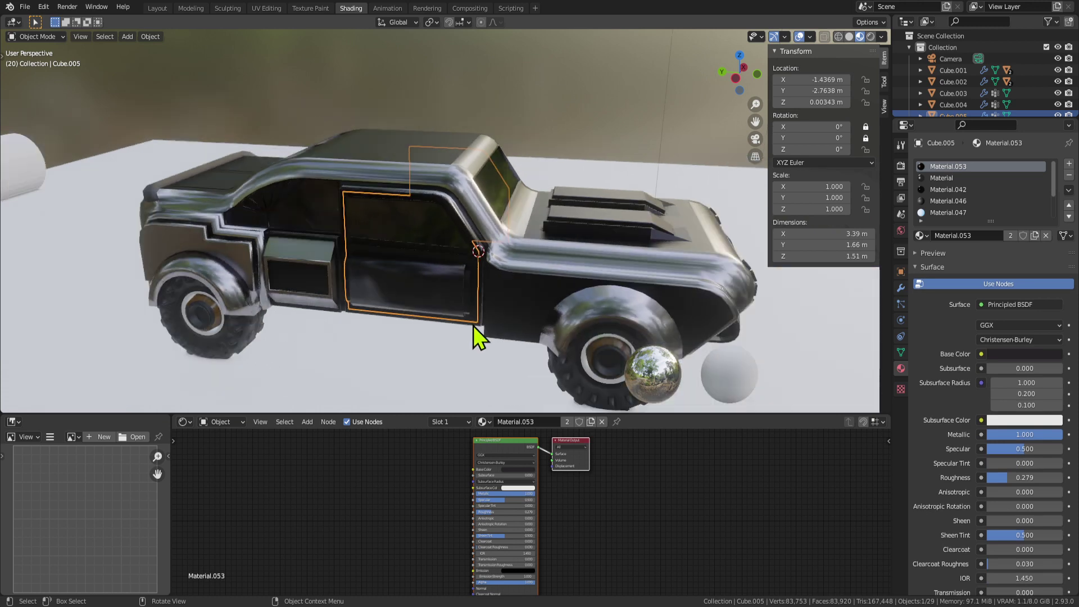
Step: Examine the door and the truck's whole side from several angles and distances
{"action": "middle_click_drag", "start_coordinate": [473, 326], "coordinate": [458, 293]}
{"action": "scroll", "coordinate": [539, 294], "scroll_direction": "up", "scroll_amount": 3}
{"action": "scroll", "coordinate": [538, 294], "scroll_direction": "down", "scroll_amount": 4}
{"action": "key", "text": "Tab"}
{"action": "key", "text": "Tab"}
{"action": "scroll", "coordinate": [444, 262], "scroll_direction": "up", "scroll_amount": 4}
{"action": "scroll", "coordinate": [456, 323], "scroll_direction": "down", "scroll_amount": 4}
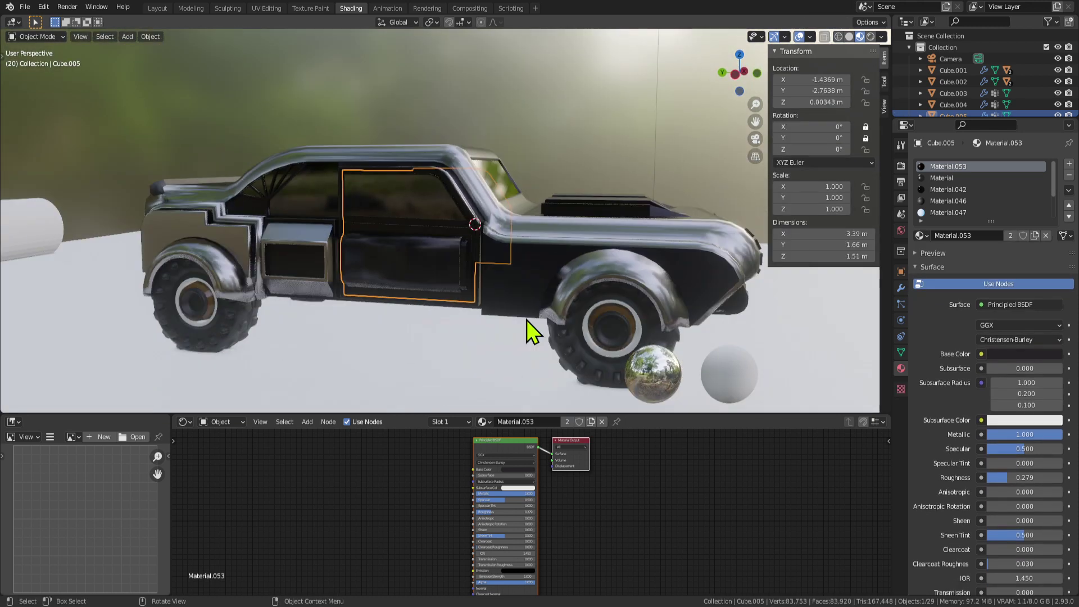
{"action": "mouse_move", "coordinate": [529, 332]}
{"action": "middle_mouse_down"}
{"action": "mouse_move", "coordinate": [560, 315]}
{"action": "mouse_move", "coordinate": [521, 374]}
{"action": "mouse_move", "coordinate": [528, 331]}
{"action": "middle_mouse_up"}
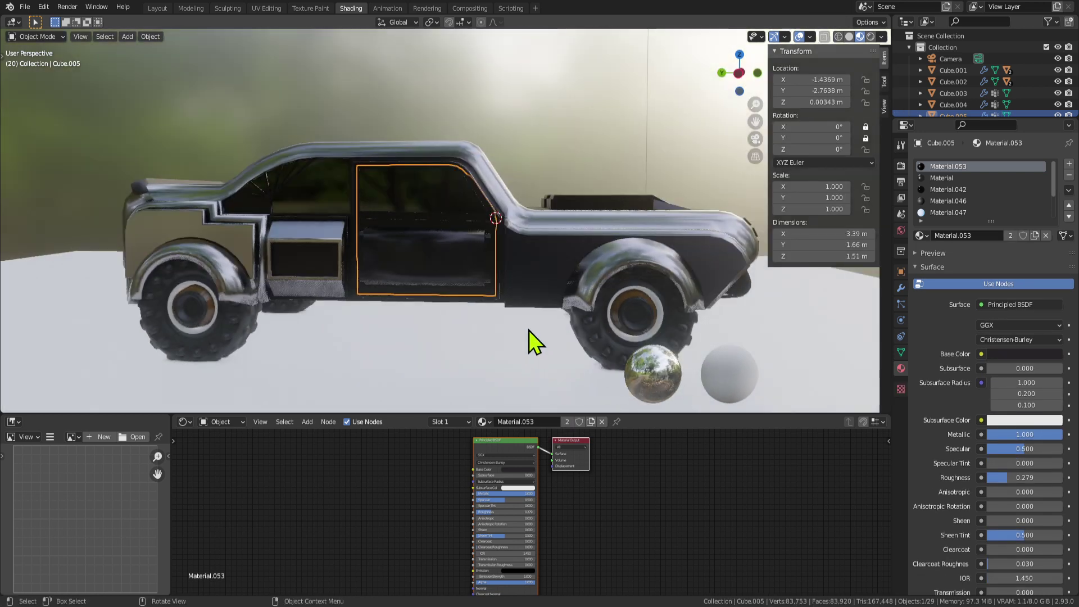
{"action": "scroll", "coordinate": [518, 288], "scroll_direction": "up", "scroll_amount": 4}
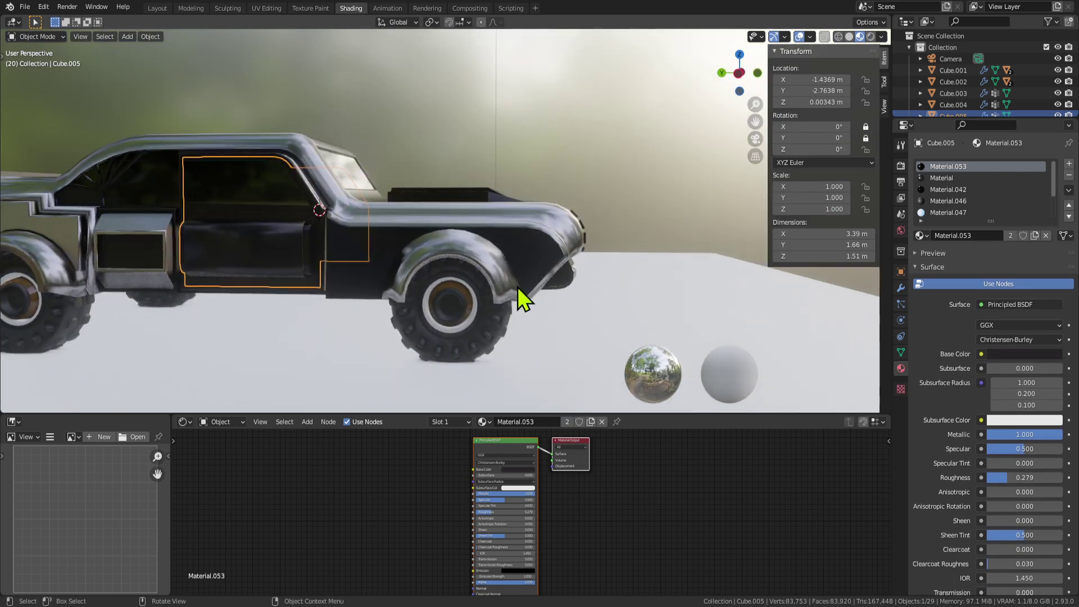
Step: Select the central face of the front wheel Cylinder.008 and examine the truck's front end and hood
{"action": "left_click", "coordinate": [449, 315]}
{"action": "middle_click_drag", "start_coordinate": [449, 315], "coordinate": [420, 321]}
{"action": "key", "text": "Tab"}
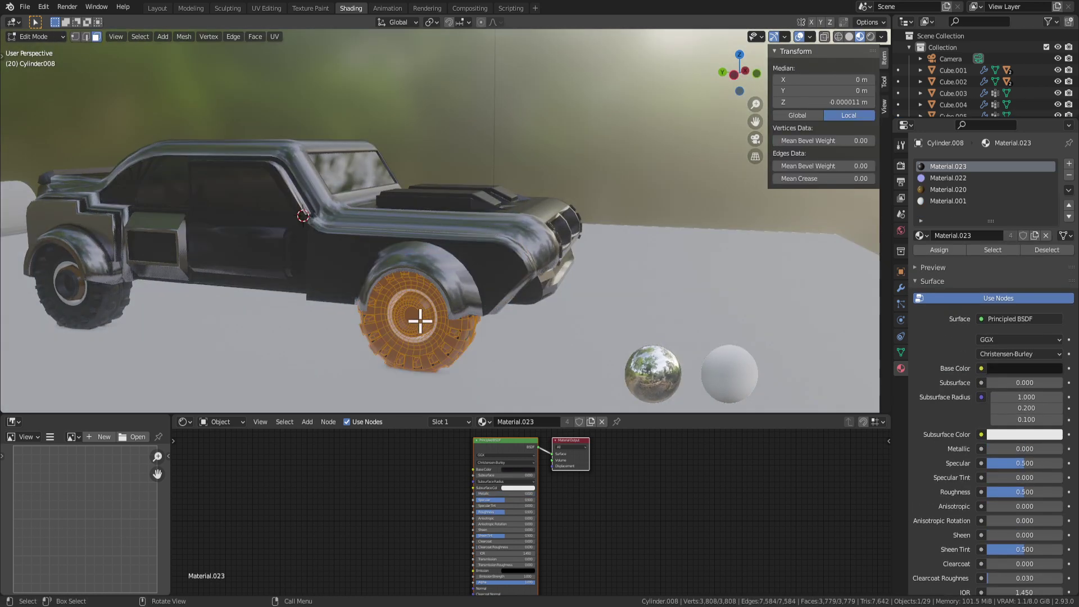
{"action": "key", "text": "Tab"}
{"action": "left_click", "coordinate": [410, 315]}
{"action": "left_click", "coordinate": [416, 319]}
{"action": "key", "text": "Tab"}
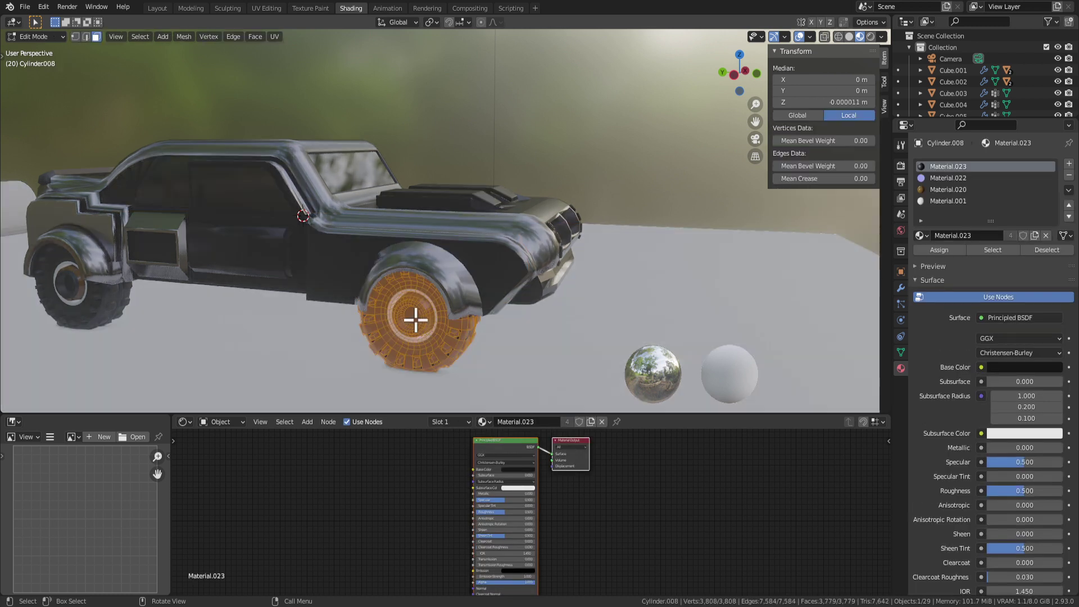
{"action": "left_click", "coordinate": [411, 314]}
{"action": "middle_click_drag", "start_coordinate": [411, 314], "coordinate": [483, 309]}
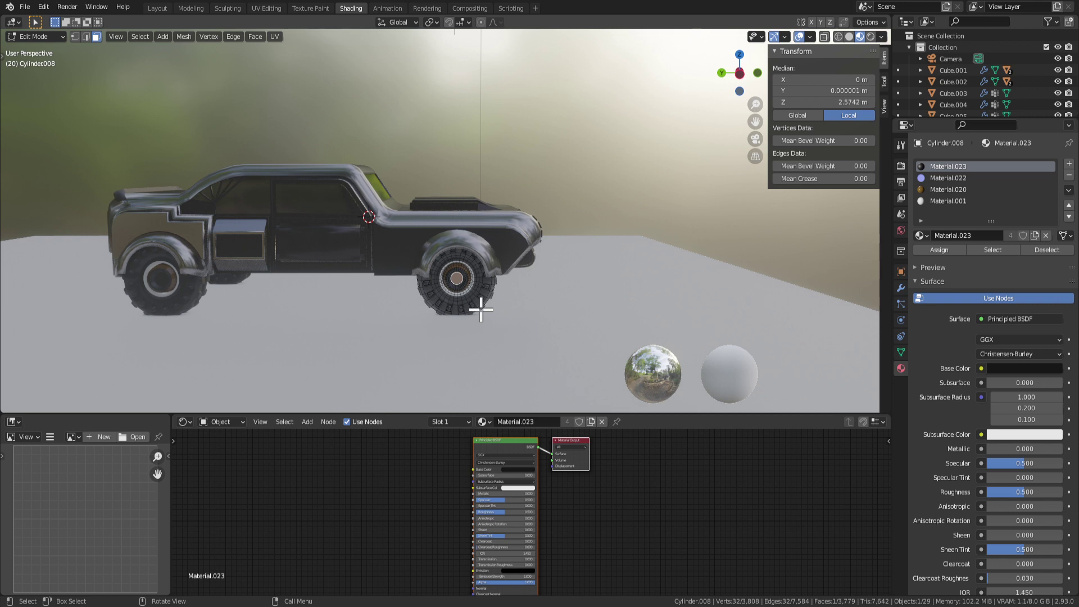
{"action": "middle_click_drag", "start_coordinate": [378, 273], "coordinate": [291, 345]}
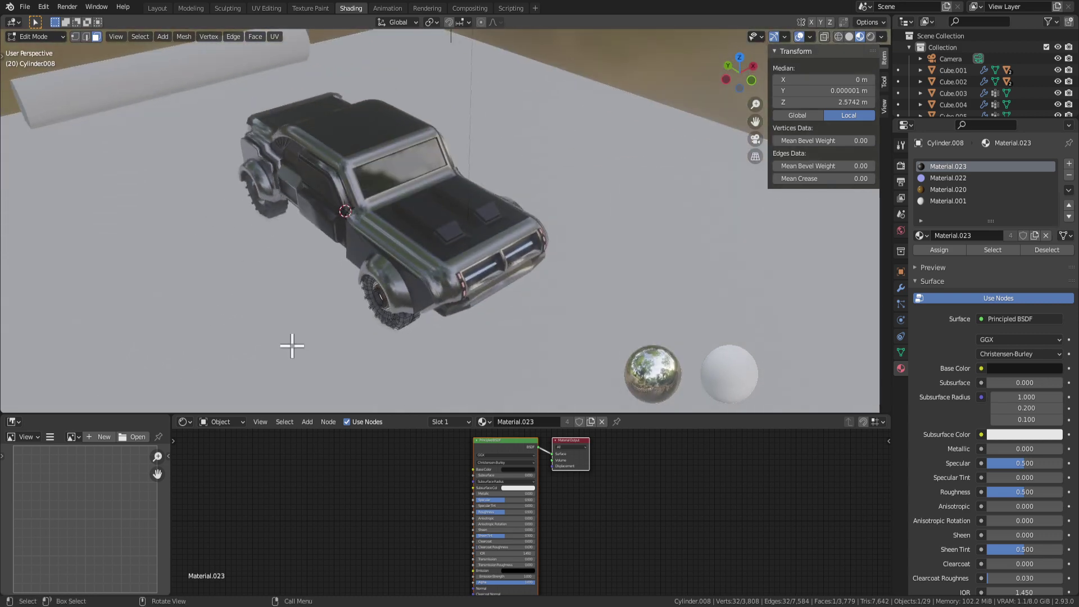
{"action": "middle_click_drag", "start_coordinate": [563, 326], "coordinate": [443, 199]}
{"action": "scroll", "coordinate": [443, 199], "scroll_direction": "up", "scroll_amount": 4}
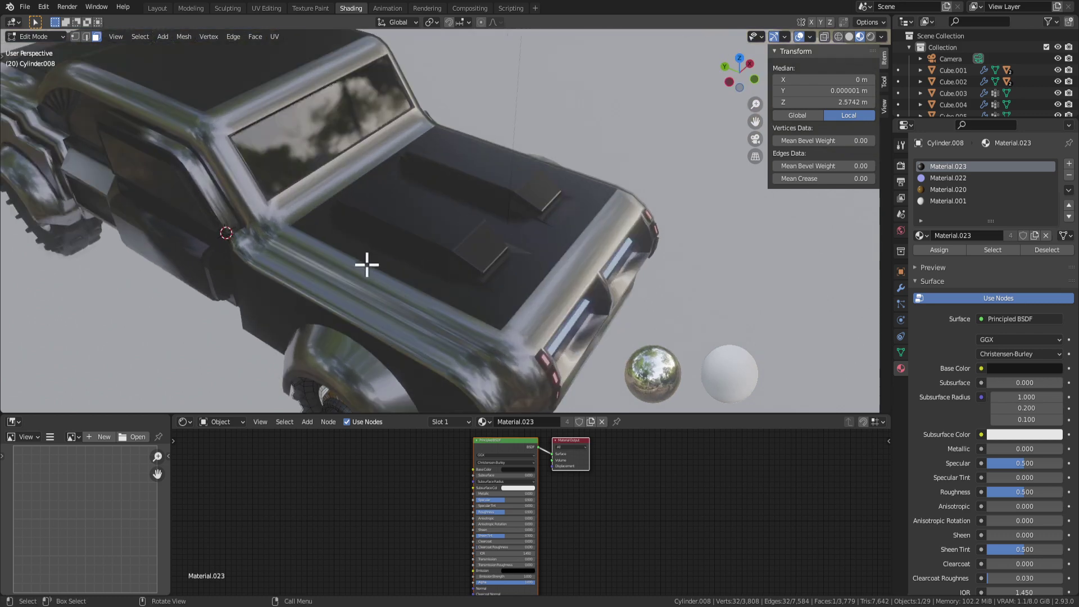
{"action": "middle_click_drag", "start_coordinate": [363, 260], "coordinate": [351, 228]}
Step: Leave Edit Mode and go back and forth through the recent history to compare the last changes
{"action": "key", "text": "Tab"}
{"action": "left_click", "coordinate": [361, 212]}
{"action": "key", "text": "ctrl+z"}
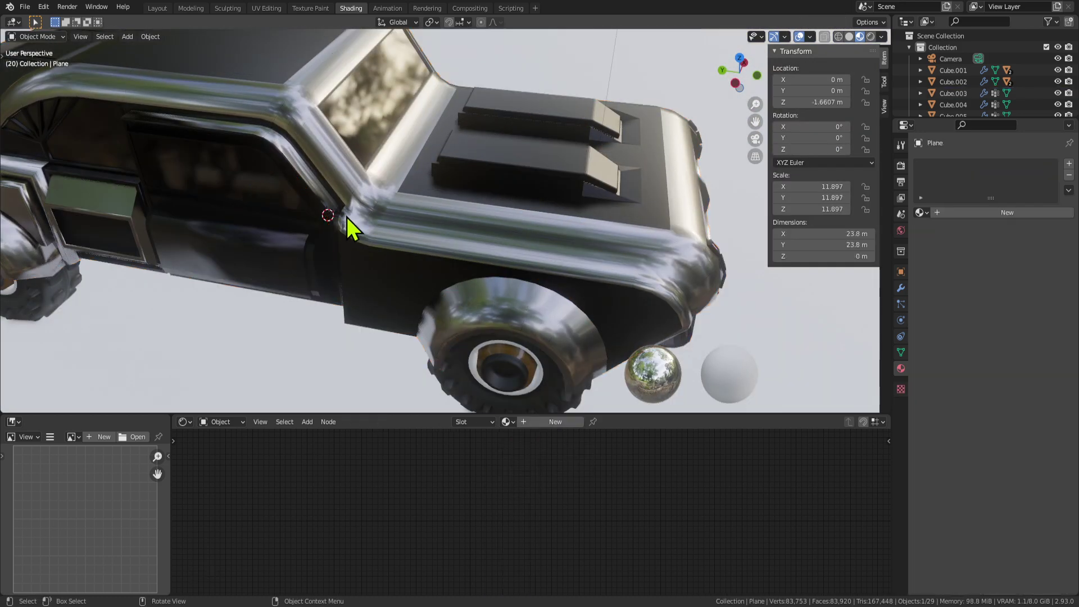
{"action": "key", "text": "ctrl+z"}
{"action": "key", "text": "ctrl+shift+z"}
{"action": "key", "text": "ctrl+shift+z"}
{"action": "key", "text": "ctrl+z"}
{"action": "key", "text": "ctrl+z"}
{"action": "key", "text": "ctrl+shift+z"}
{"action": "key", "text": "ctrl+shift+z"}
{"action": "middle_click_drag", "start_coordinate": [362, 270], "coordinate": [715, 204]}
Step: Edit the truck body Cube.003 and select the two small corner faces where the windshield pillar meets the hood
{"action": "left_click", "coordinate": [365, 214]}
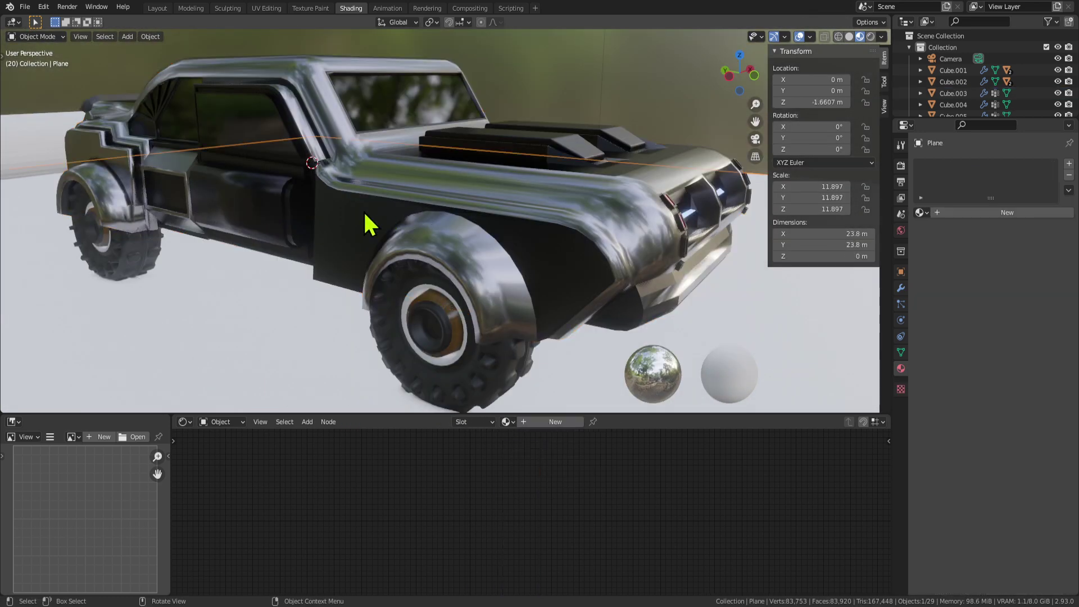
{"action": "left_click", "coordinate": [375, 160]}
{"action": "key", "text": "Tab"}
{"action": "scroll", "coordinate": [350, 162], "scroll_direction": "up", "scroll_amount": 5}
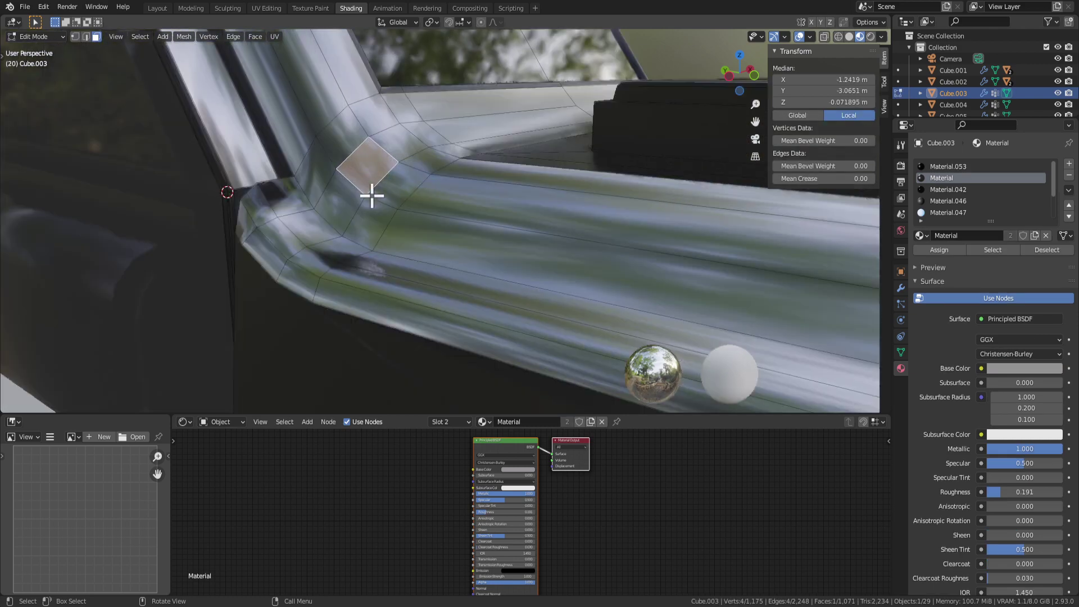
{"action": "middle_click_drag", "start_coordinate": [373, 193], "coordinate": [500, 248]}
{"action": "scroll", "coordinate": [498, 272], "scroll_direction": "down", "scroll_amount": 5}
{"action": "scroll", "coordinate": [500, 268], "scroll_direction": "up", "scroll_amount": 5}
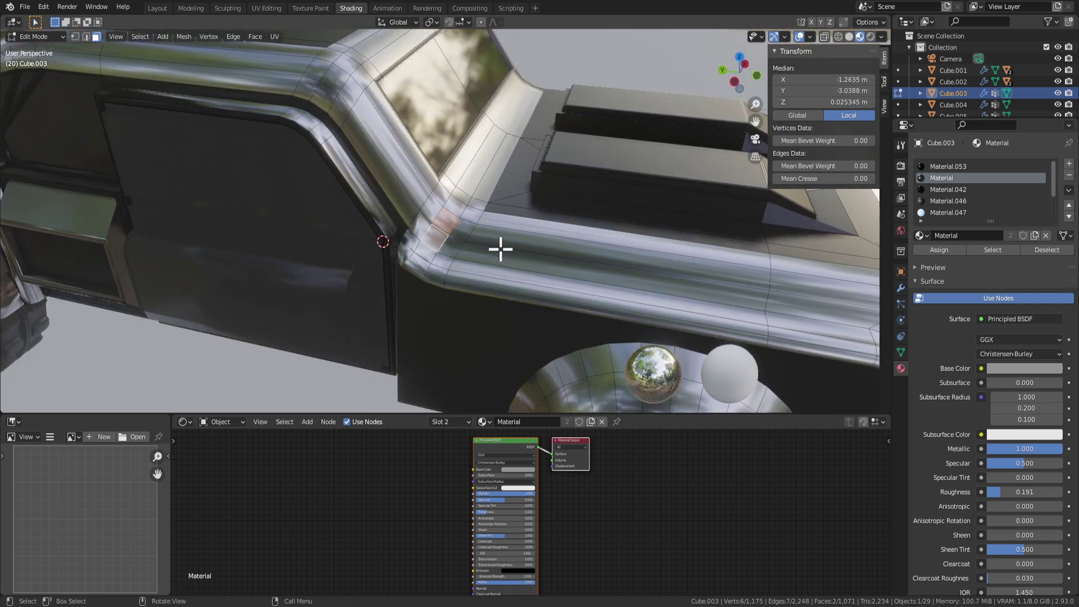
{"action": "middle_click_drag", "start_coordinate": [397, 314], "coordinate": [345, 297]}
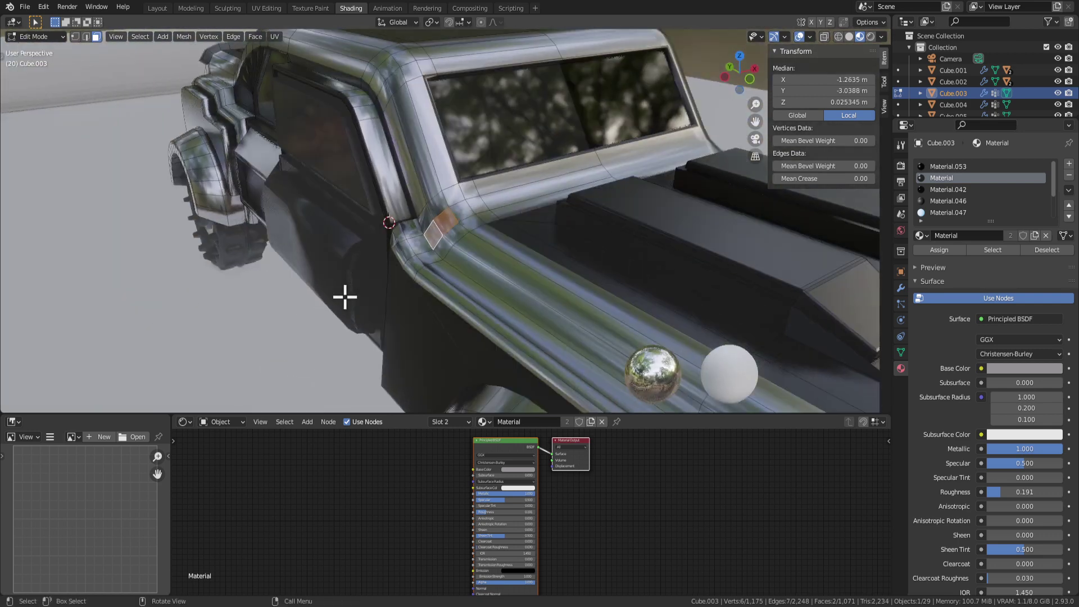
Step: Try to extrude the two corner faces along their normals, and select the long outer face of the windshield pillar instead
{"action": "left_click", "coordinate": [457, 248]}
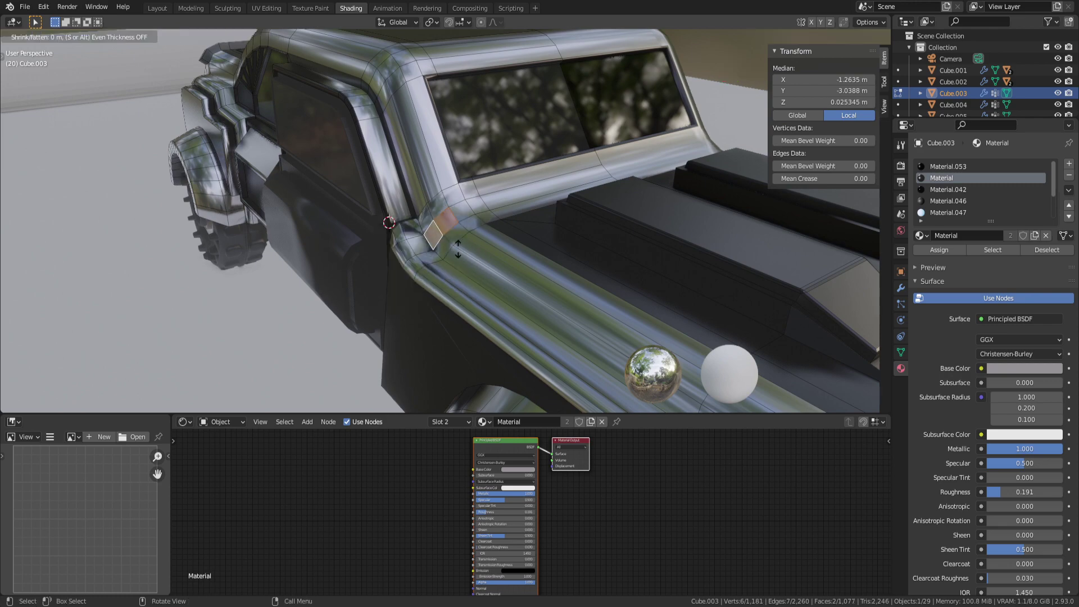
{"action": "left_click", "coordinate": [402, 202]}
{"action": "middle_click_drag", "start_coordinate": [402, 202], "coordinate": [380, 189]}
{"action": "key", "text": "ctrl+z"}
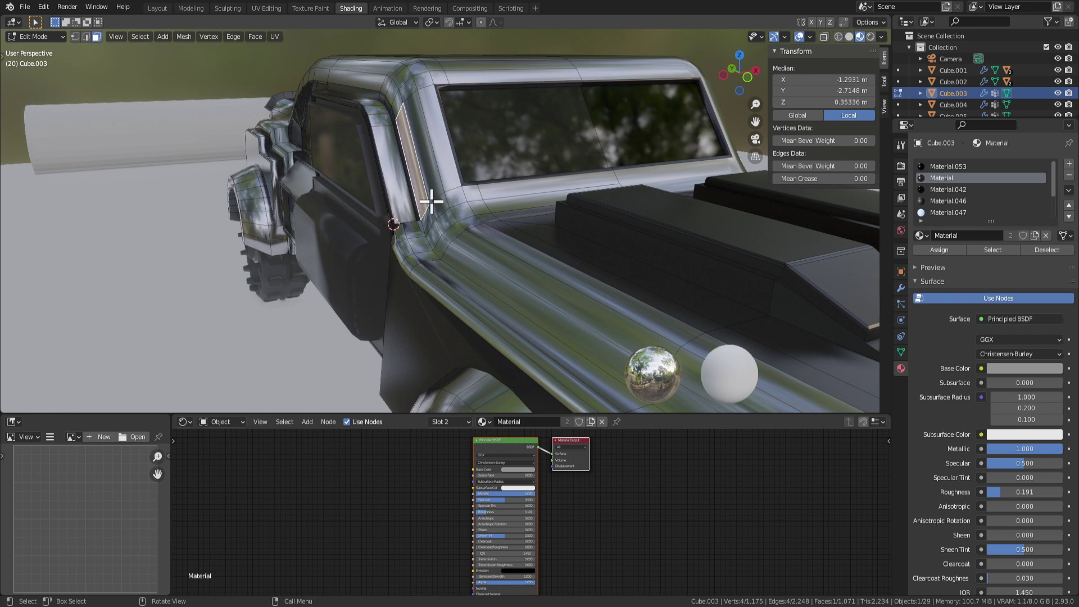
Step: Leave Edit Mode to inspect the windshield pillar, and return to editing the truck body Cube.003
{"action": "middle_click_drag", "start_coordinate": [439, 266], "coordinate": [474, 190]}
{"action": "key", "text": "Tab"}
{"action": "left_click", "coordinate": [398, 272]}
{"action": "middle_click_drag", "start_coordinate": [397, 272], "coordinate": [407, 205]}
{"action": "left_click", "coordinate": [400, 209]}
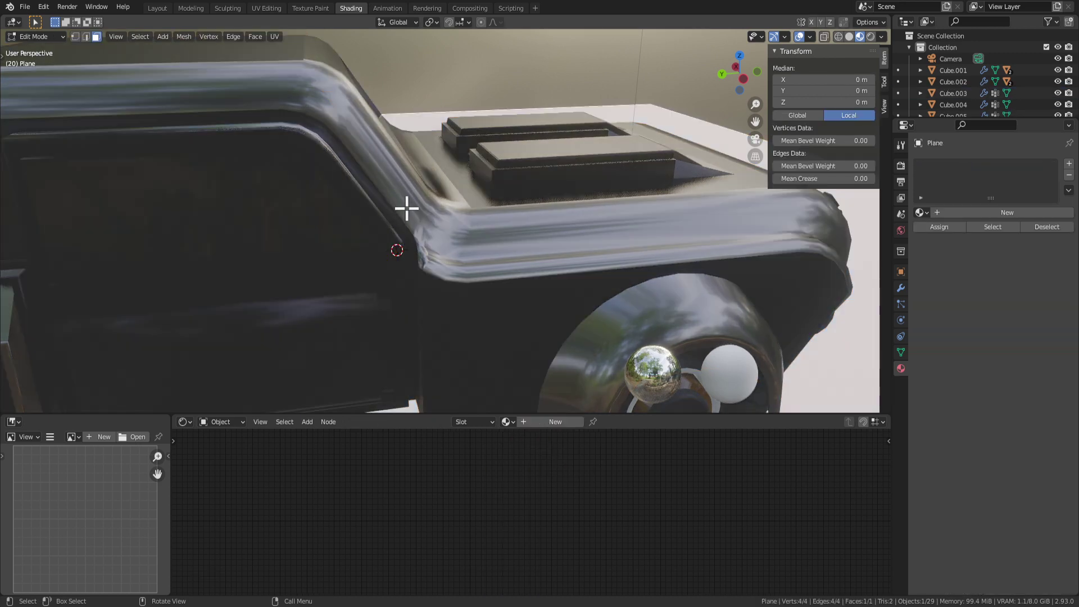
{"action": "left_click", "coordinate": [409, 212]}
{"action": "key", "text": "Tab"}
Step: Try to extrude the long pillar face about 0.47 m outward along the global X axis
{"action": "middle_click_drag", "start_coordinate": [400, 205], "coordinate": [453, 269]}
{"action": "key", "text": "e"}
{"action": "right_click", "coordinate": [452, 283]}
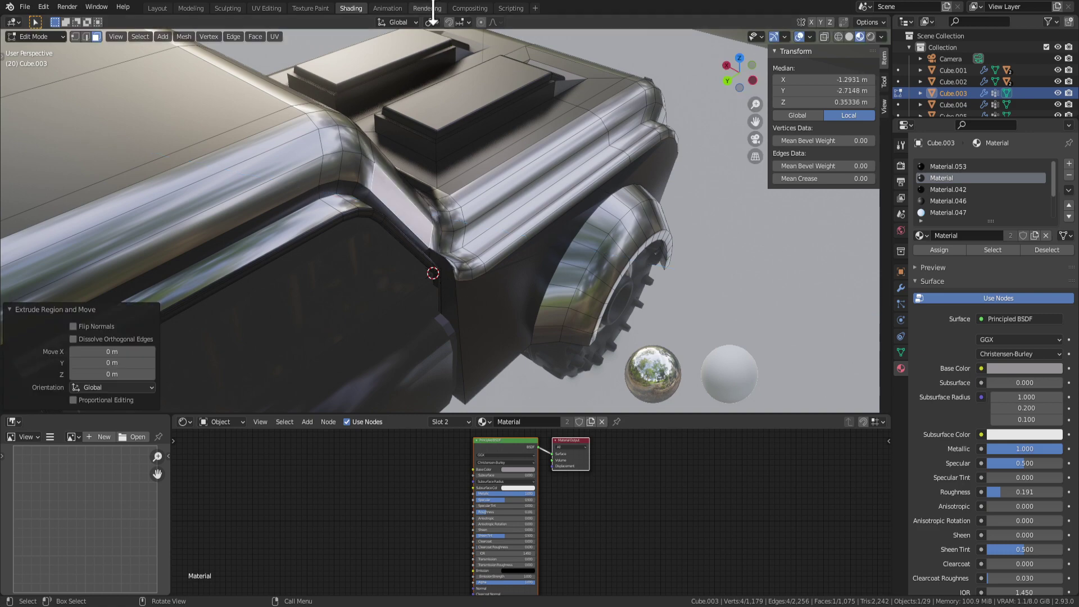
{"action": "key", "text": "g"}
{"action": "key", "text": "x"}
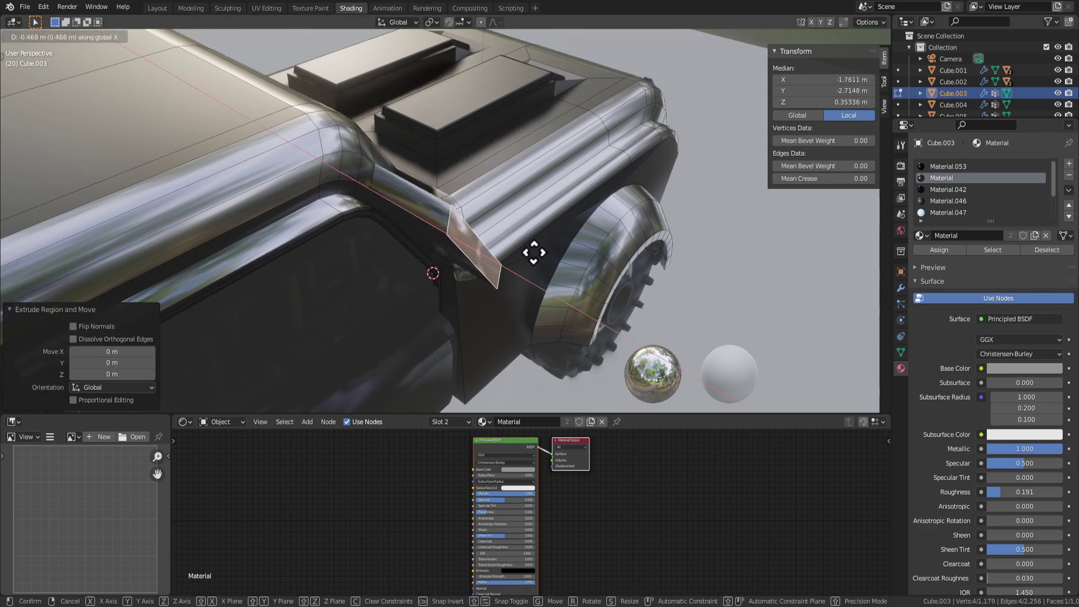
{"action": "left_click", "coordinate": [520, 243]}
{"action": "middle_click_drag", "start_coordinate": [520, 243], "coordinate": [443, 250]}
{"action": "scroll", "coordinate": [413, 228], "scroll_direction": "down", "scroll_amount": 5}
{"action": "key", "text": "ctrl+z"}
Step: Inset the long pillar face by about 0.027 m and extrude it outward from the body
{"action": "key", "text": "i"}
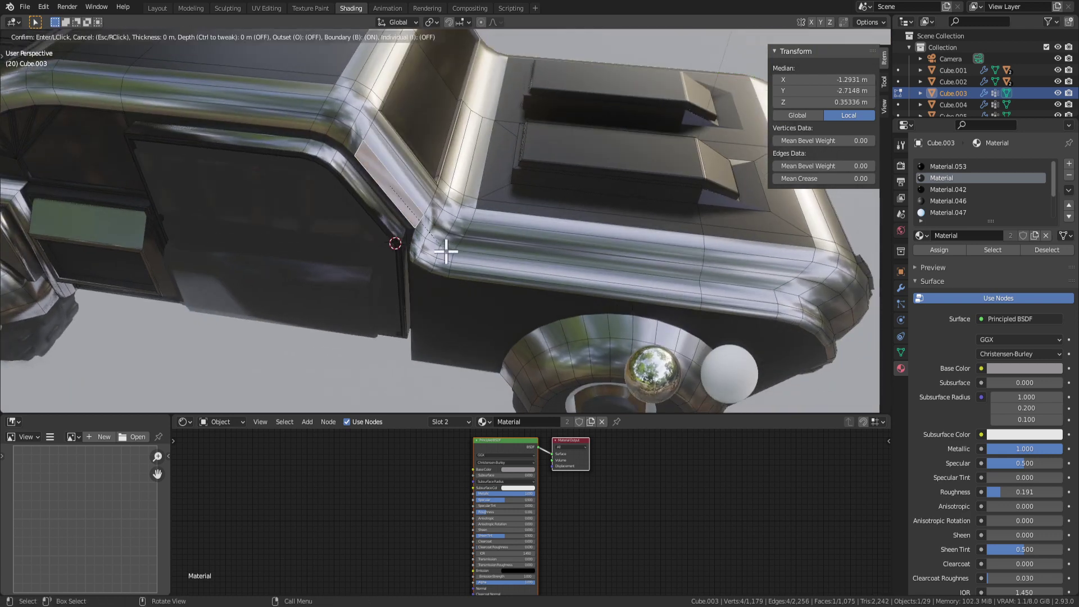
{"action": "left_click", "coordinate": [441, 250]}
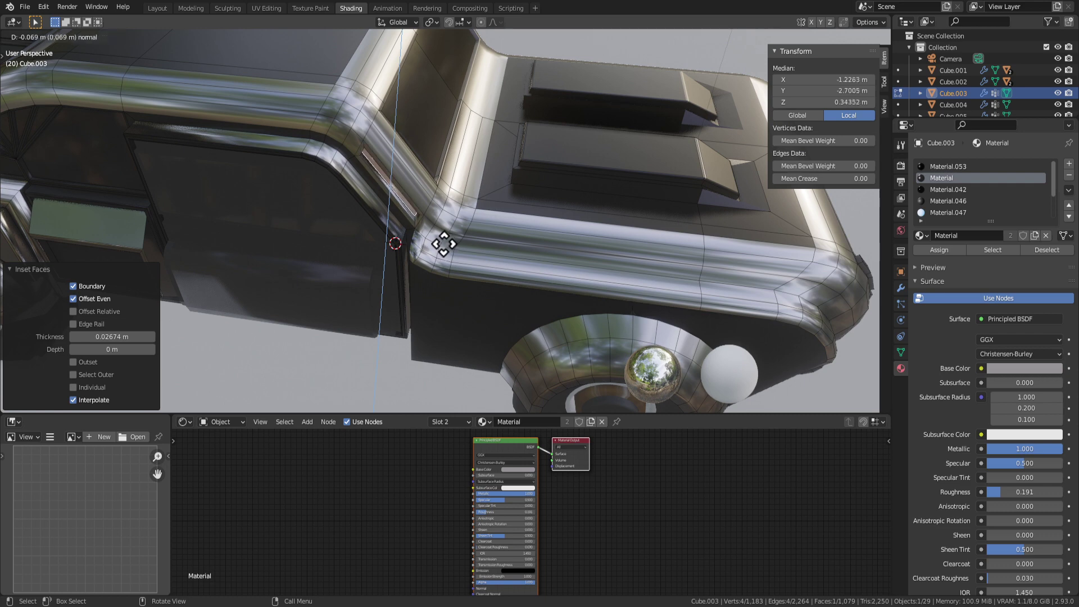
{"action": "left_click", "coordinate": [411, 303]}
Step: Select the extrusion's upper outer edge and try to move it along its axes in Normal orientation
{"action": "key", "text": "2"}
{"action": "middle_click_drag", "start_coordinate": [351, 207], "coordinate": [400, 224]}
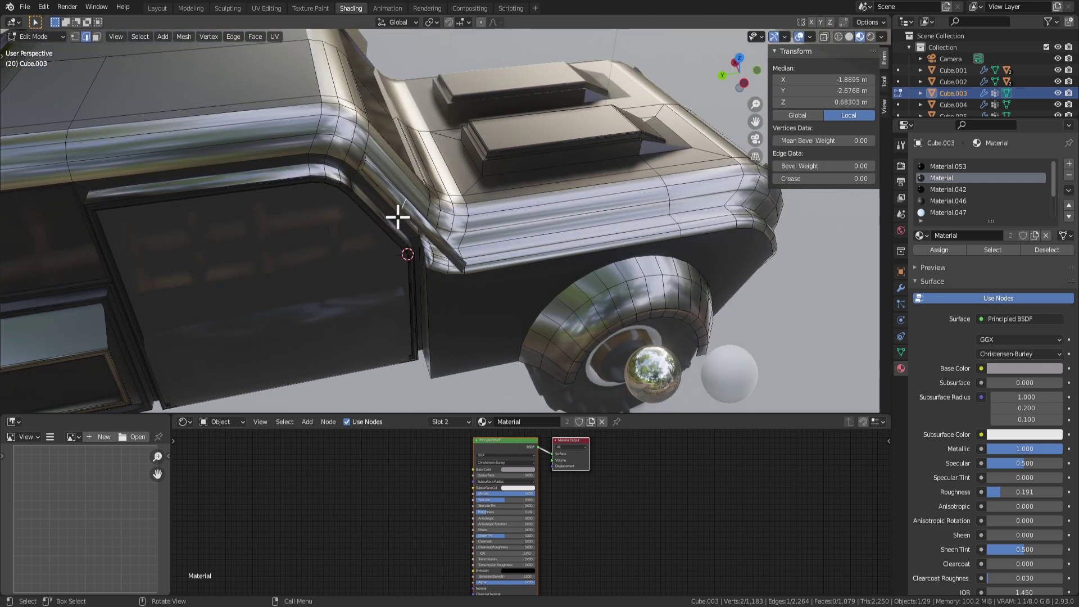
{"action": "left_click", "coordinate": [398, 22]}
{"action": "left_click", "coordinate": [380, 84]}
{"action": "middle_click_drag", "start_coordinate": [470, 332], "coordinate": [513, 272]}
{"action": "key", "text": "g"}
{"action": "key", "text": "y"}
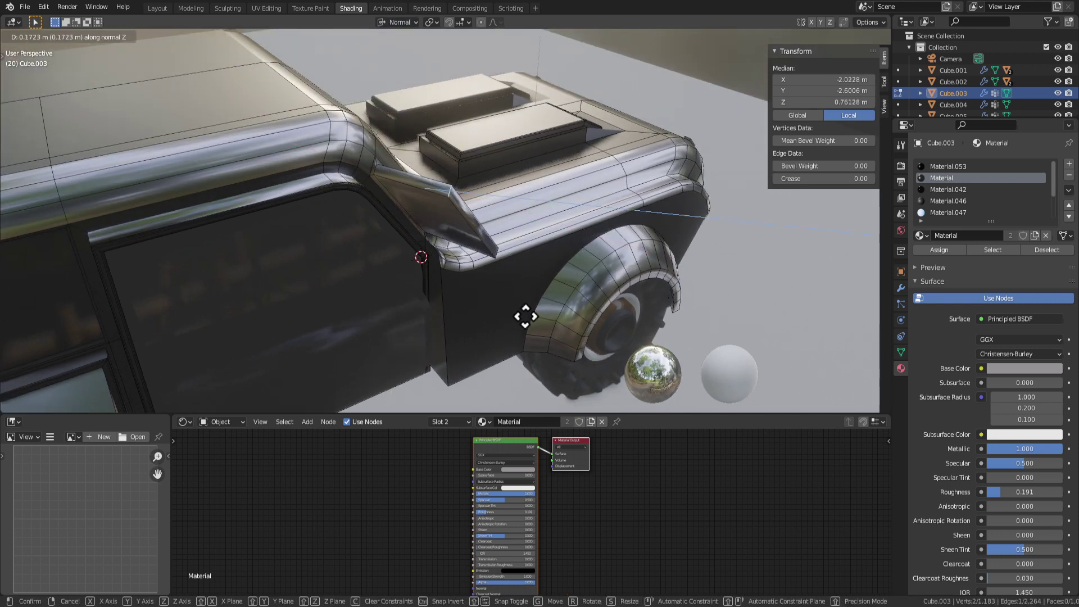
{"action": "key", "text": "x"}
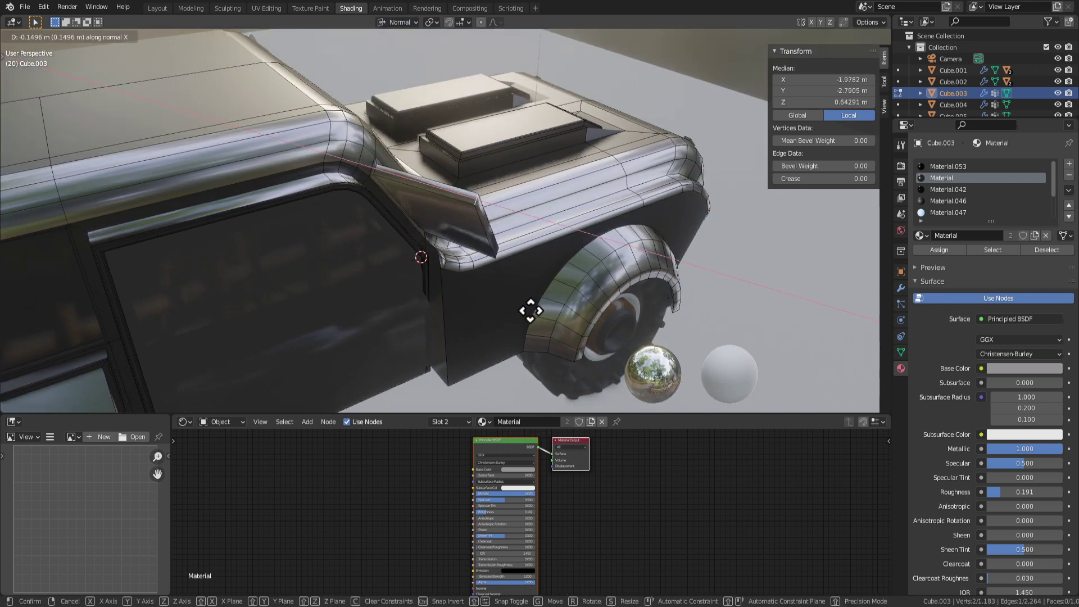
{"action": "right_click", "coordinate": [531, 310]}
{"action": "middle_click_drag", "start_coordinate": [530, 310], "coordinate": [481, 235]}
{"action": "key", "text": "g"}
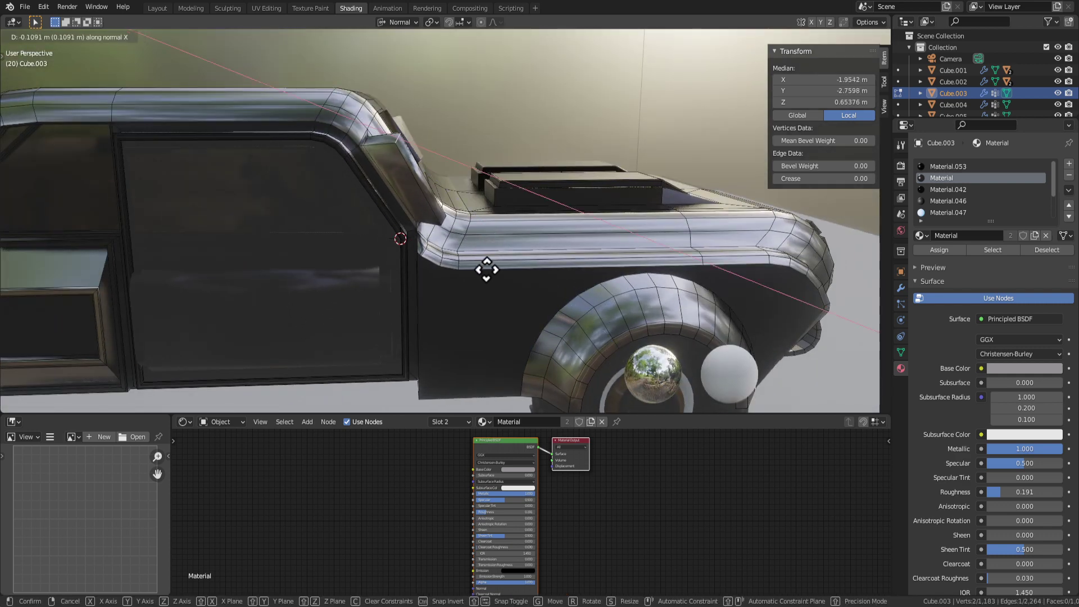
{"action": "left_click", "coordinate": [487, 302]}
Step: Switch to Local orientation and try to move the upper outer edge along local Z and local X
{"action": "left_click", "coordinate": [390, 22]}
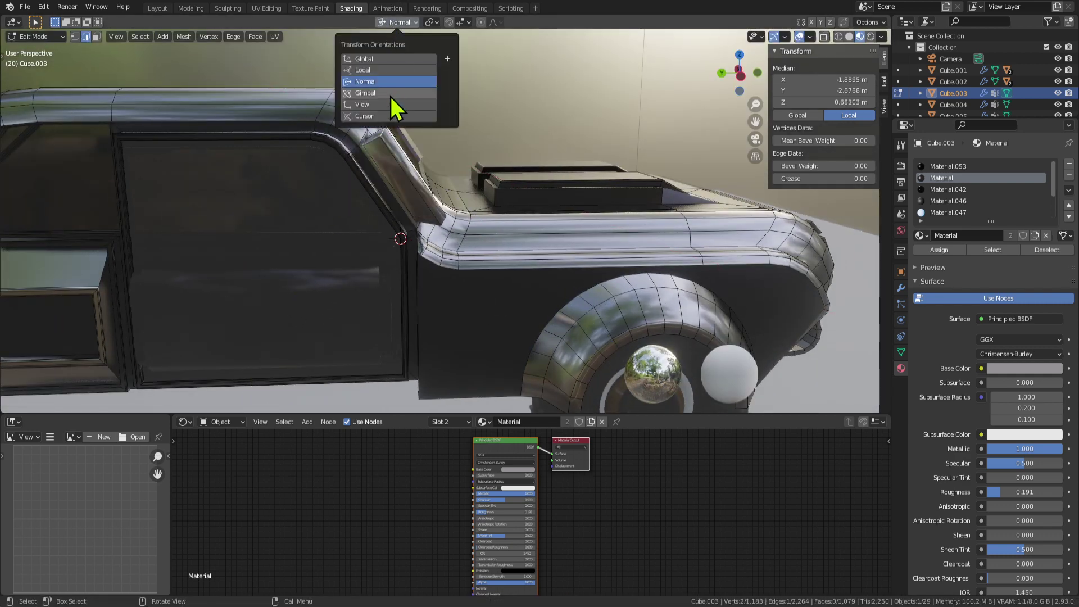
{"action": "left_click", "coordinate": [380, 73]}
{"action": "key", "text": "g"}
{"action": "key", "text": "z"}
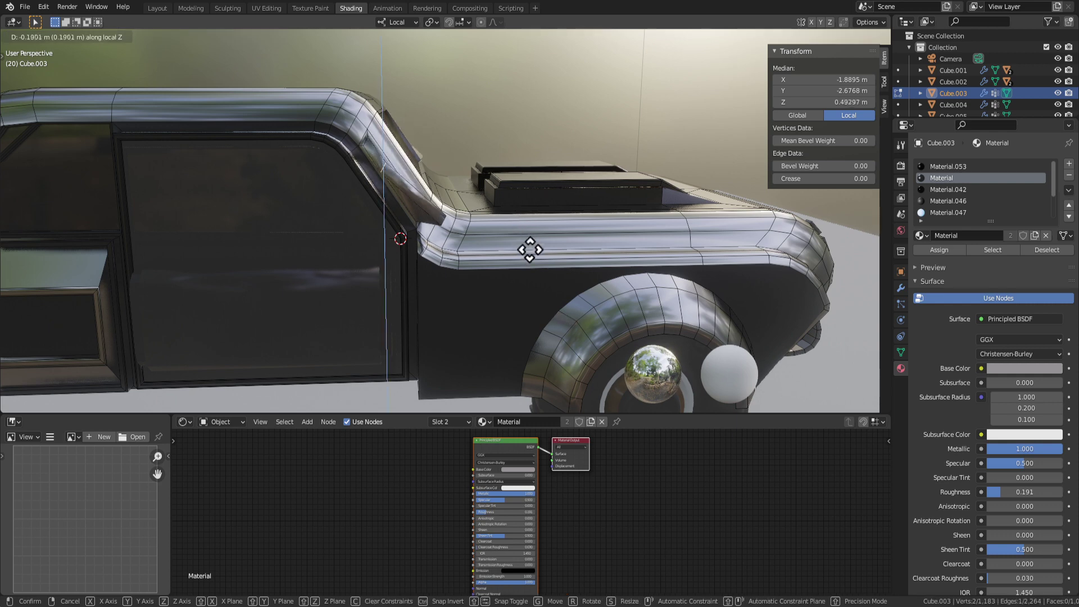
{"action": "right_click", "coordinate": [534, 253]}
{"action": "middle_click_drag", "start_coordinate": [535, 252], "coordinate": [413, 264]}
{"action": "key", "text": "g"}
{"action": "key", "text": "x"}
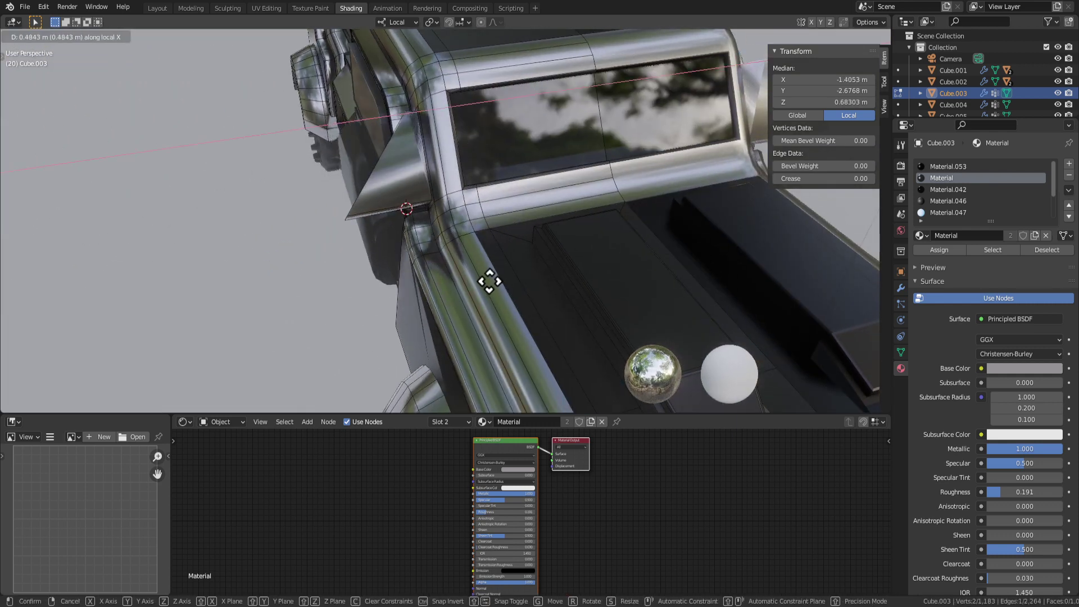
{"action": "left_click", "coordinate": [452, 120]}
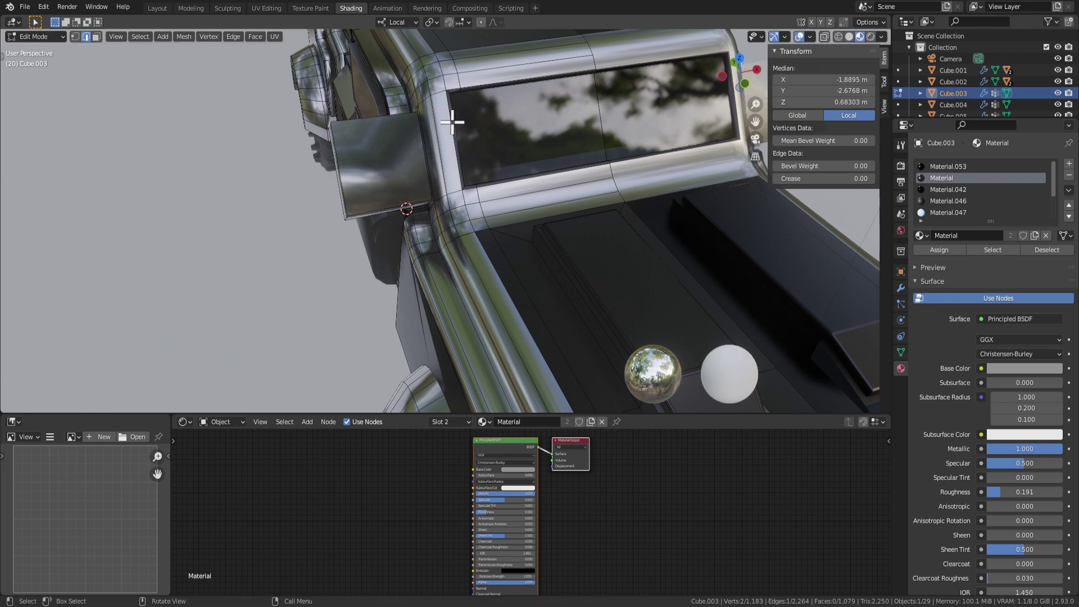
Step: Return to Global orientation and try to move the upper outer edge along the global Y axis
{"action": "left_click", "coordinate": [397, 22]}
{"action": "left_click", "coordinate": [373, 58]}
{"action": "middle_click_drag", "start_coordinate": [488, 229], "coordinate": [536, 210]}
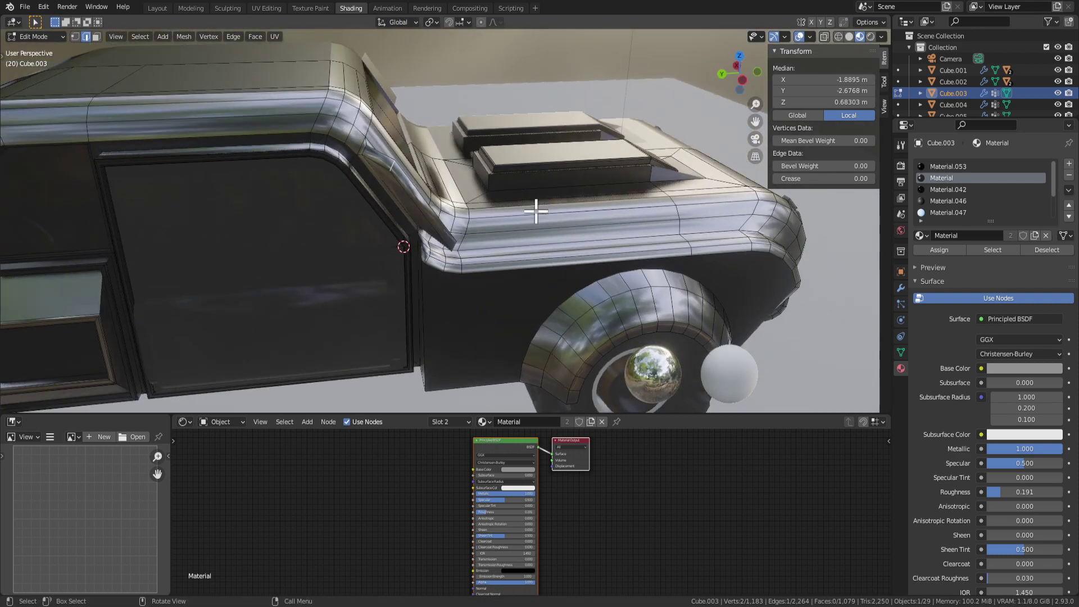
{"action": "middle_click_drag", "start_coordinate": [445, 161], "coordinate": [434, 205]}
{"action": "key", "text": "g"}
{"action": "key", "text": "y"}
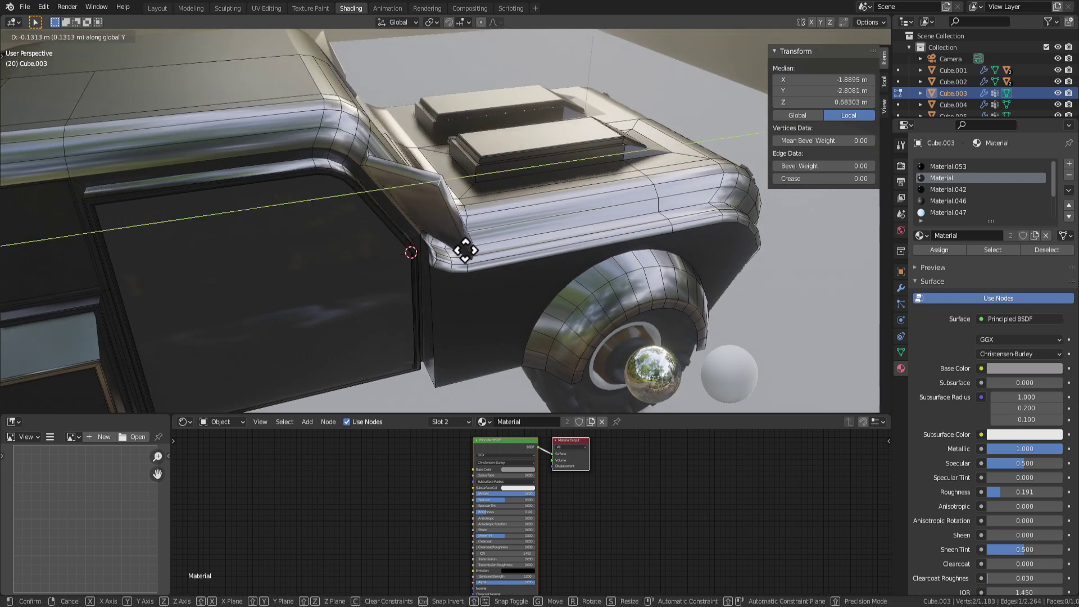
{"action": "right_click", "coordinate": [482, 284]}
Step: Bevel the extrusion's outer edge with 2 segments and check the shape from a distance
{"action": "middle_click_drag", "start_coordinate": [445, 241], "coordinate": [421, 221]}
{"action": "key", "text": "ctrl+b"}
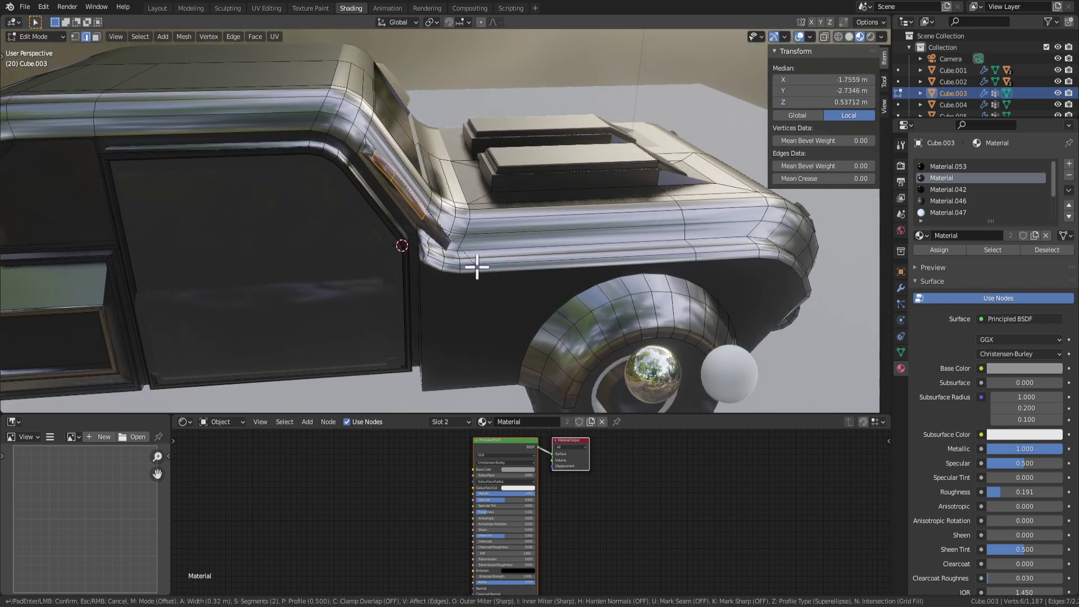
{"action": "left_click", "coordinate": [479, 275]}
{"action": "middle_click_drag", "start_coordinate": [479, 275], "coordinate": [343, 269]}
{"action": "middle_click_drag", "start_coordinate": [366, 188], "coordinate": [387, 253]}
{"action": "scroll", "coordinate": [502, 266], "scroll_direction": "down", "scroll_amount": 4}
{"action": "key", "text": "Tab"}
{"action": "middle_click_drag", "start_coordinate": [502, 266], "coordinate": [481, 248]}
{"action": "key", "text": "Tab"}
{"action": "scroll", "coordinate": [404, 187], "scroll_direction": "up", "scroll_amount": 5}
Step: Undo the bevel, the extrusion and the inset on the windshield pillar
{"action": "key", "text": "ctrl+z"}
{"action": "key", "text": "ctrl+z"}
{"action": "key", "text": "ctrl+z"}
{"action": "key", "text": "ctrl+z"}
Step: Inset the long pillar face by about 0.0175 m and try to narrow it along the global X axis
{"action": "middle_click_drag", "start_coordinate": [404, 187], "coordinate": [578, 199]}
{"action": "scroll", "coordinate": [425, 200], "scroll_direction": "up", "scroll_amount": 3}
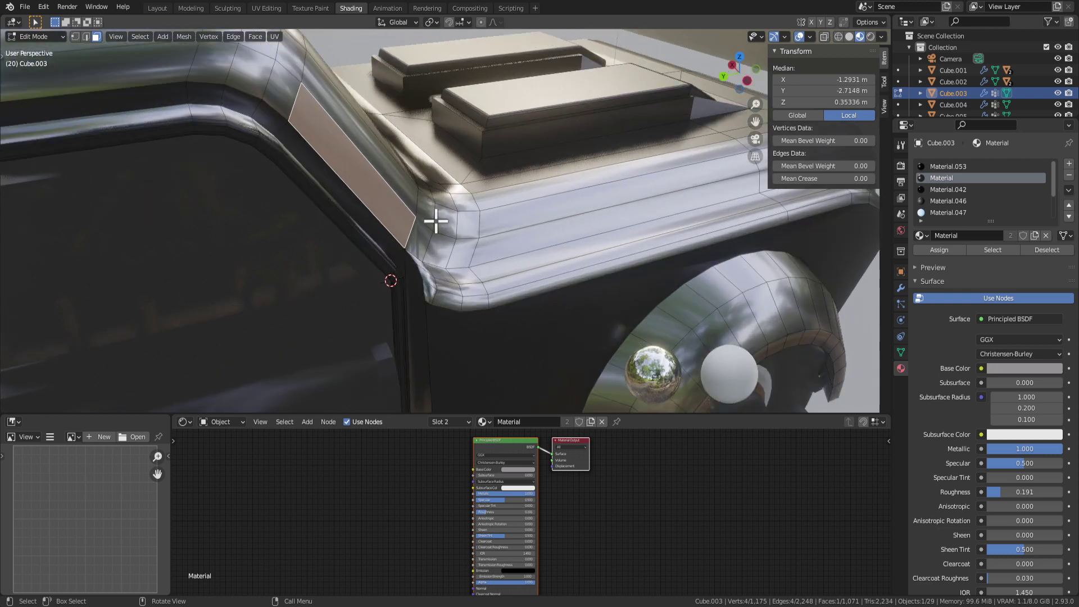
{"action": "key", "text": "i"}
{"action": "left_click", "coordinate": [634, 296]}
{"action": "key", "text": "s"}
{"action": "key", "text": "x"}
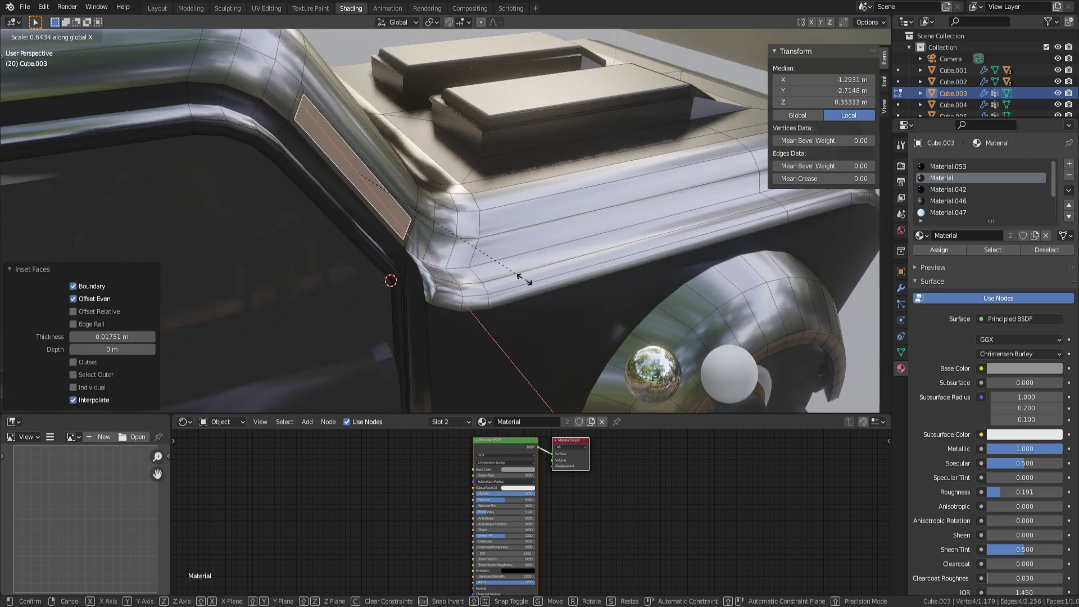
{"action": "left_click", "coordinate": [524, 280]}
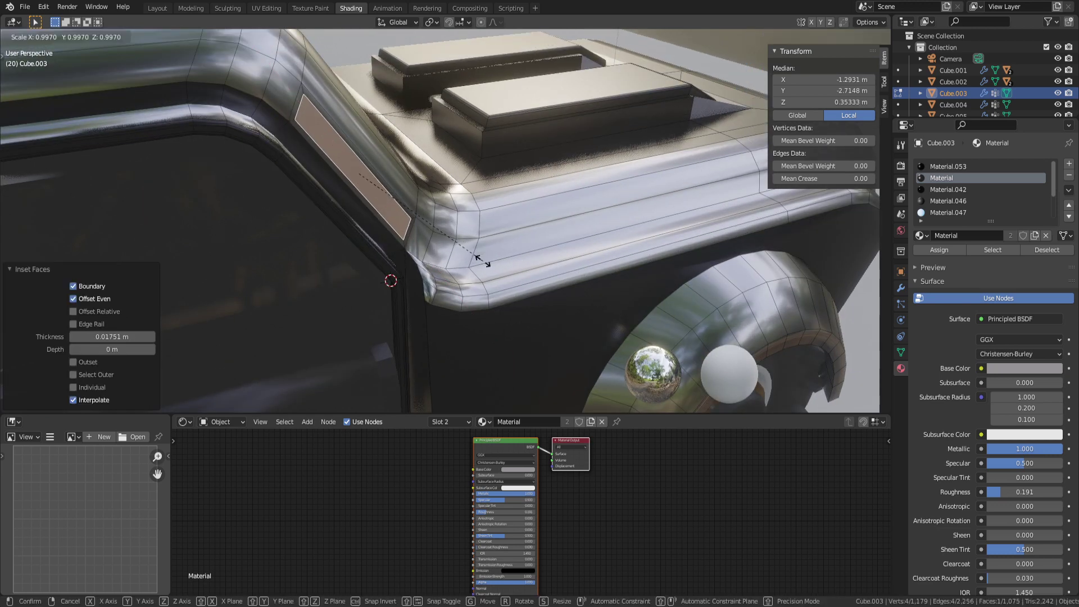
Step: Switch to Normal orientation and scale the inset pillar face to about 0.187 along its normal Y axis
{"action": "left_click", "coordinate": [416, 22]}
{"action": "left_click", "coordinate": [382, 82]}
{"action": "key", "text": "s"}
{"action": "key", "text": "x"}
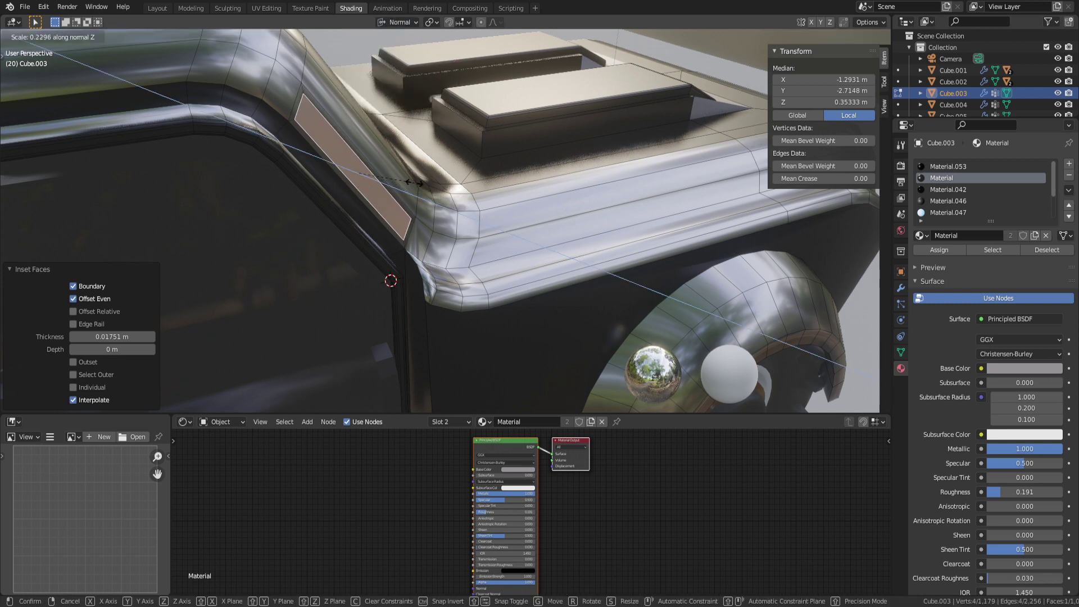
{"action": "key", "text": "y"}
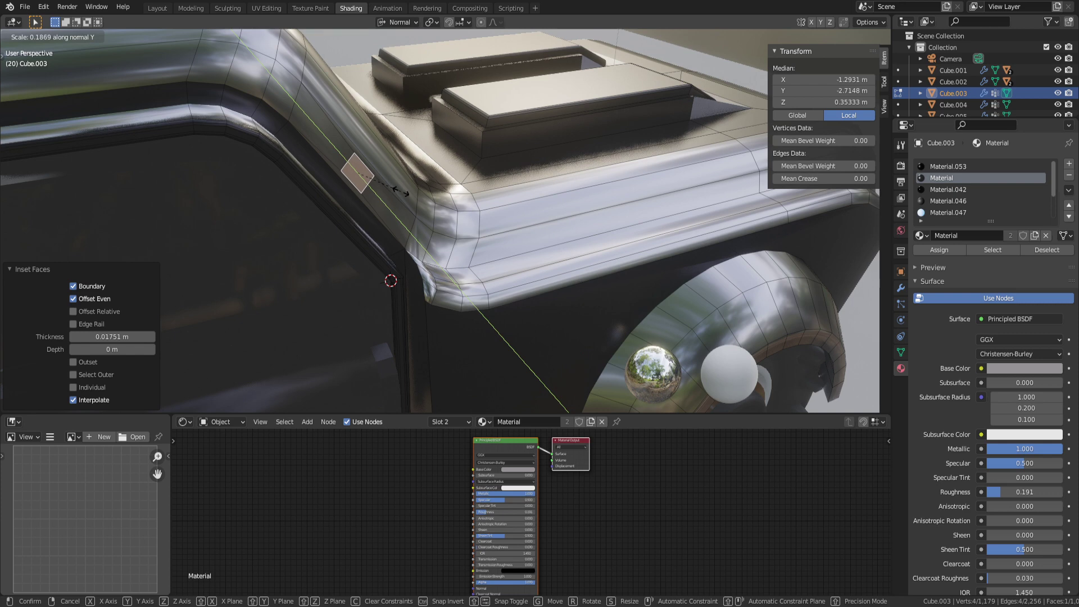
{"action": "left_click", "coordinate": [401, 191]}
Step: Scale the small pillar face by 1.075 and extrude it outward in two sections, the second about 0.114 m along its normal
{"action": "middle_click_drag", "start_coordinate": [402, 191], "coordinate": [332, 181]}
{"action": "middle_click_drag", "start_coordinate": [407, 170], "coordinate": [456, 192]}
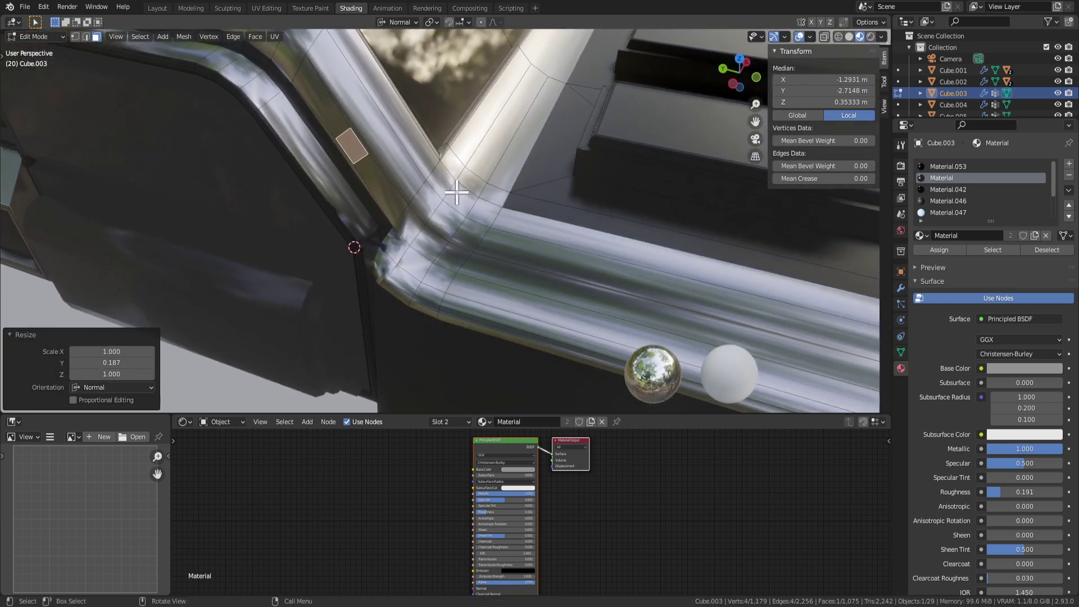
{"action": "key", "text": "s"}
{"action": "left_click", "coordinate": [459, 200]}
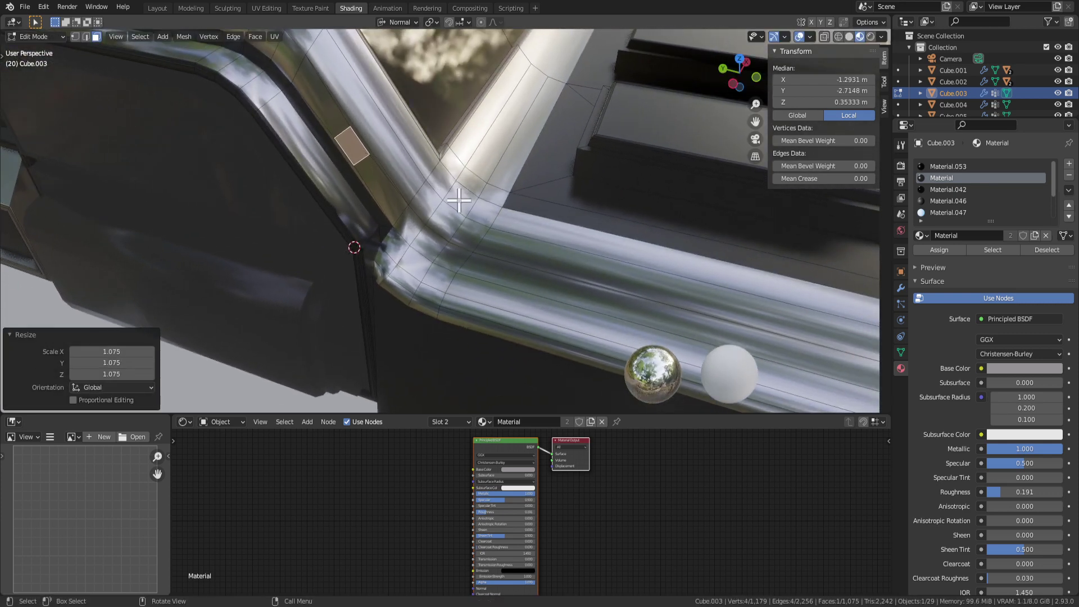
{"action": "key", "text": "g"}
{"action": "key", "text": "z"}
{"action": "left_click", "coordinate": [442, 211]}
Step: Stretch the stub's end face by a factor of 2.88 along its normal Y axis
{"action": "middle_click_drag", "start_coordinate": [441, 211], "coordinate": [390, 212]}
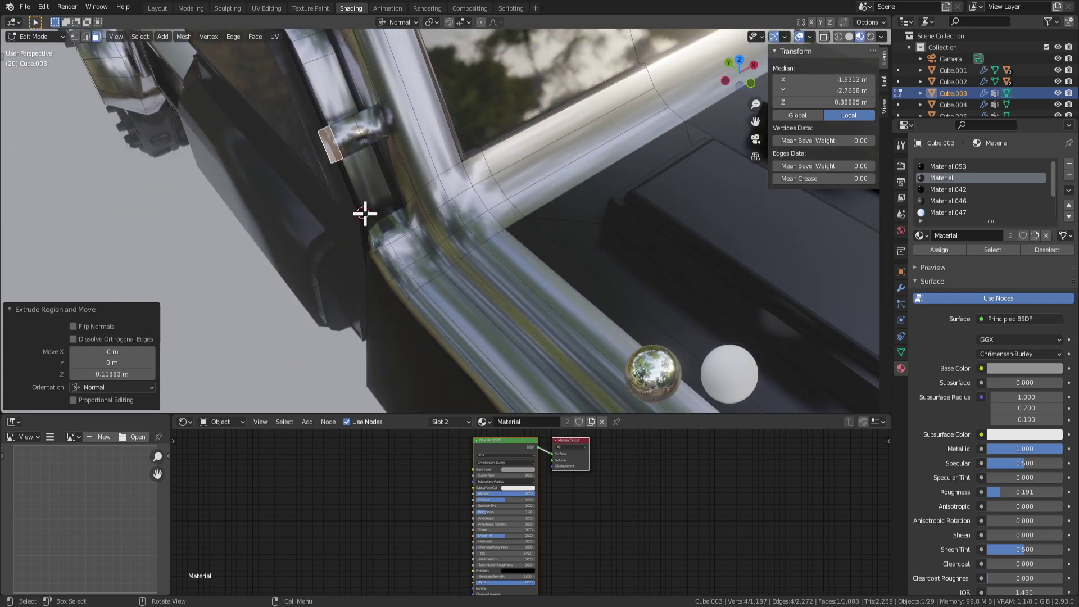
{"action": "key", "text": "s"}
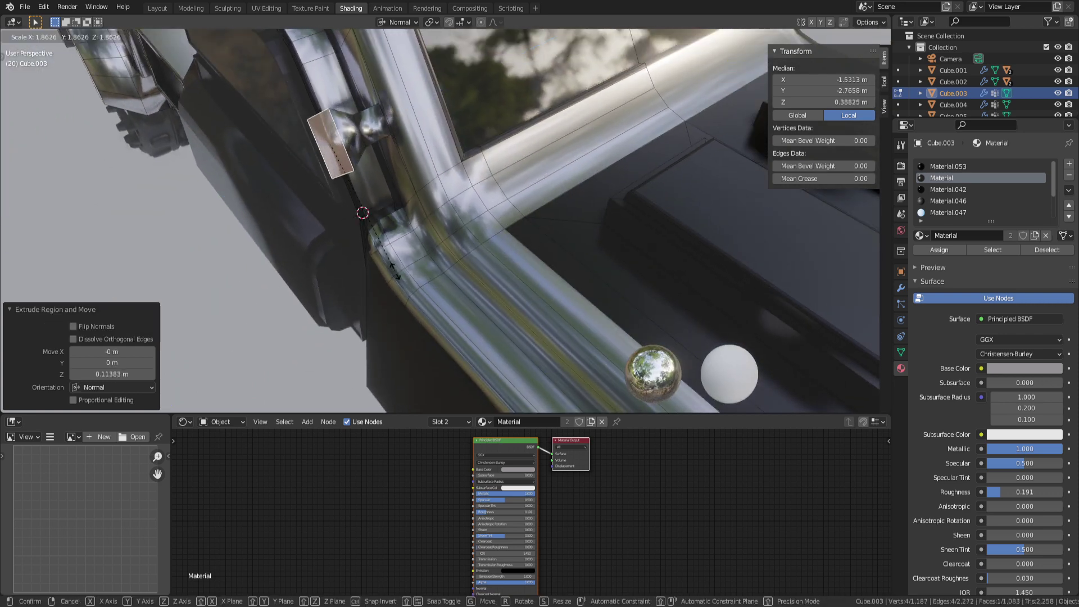
{"action": "right_click", "coordinate": [391, 267]}
{"action": "middle_click_drag", "start_coordinate": [391, 267], "coordinate": [444, 228]}
{"action": "key", "text": "s"}
{"action": "key", "text": "x"}
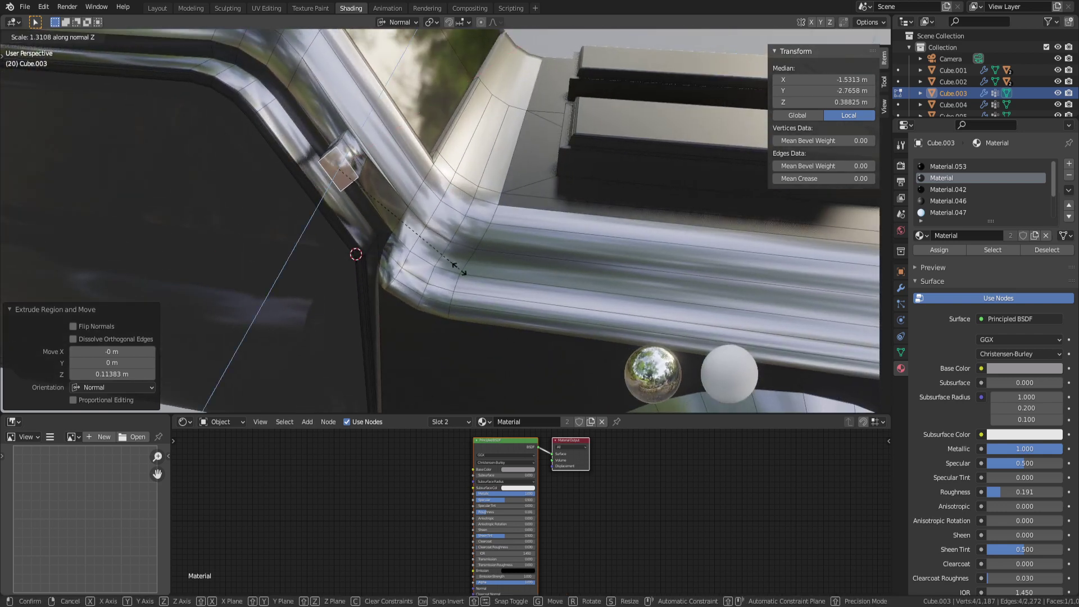
{"action": "left_click", "coordinate": [580, 45]}
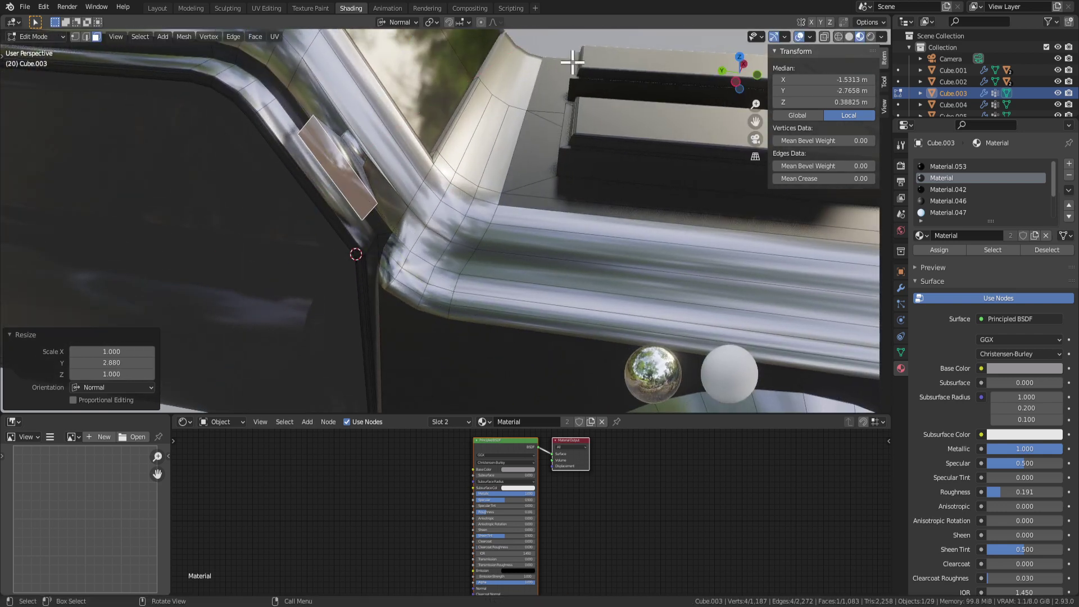
Step: Extrude the stretched end face about 0.295 m outward along its normal
{"action": "middle_click_drag", "start_coordinate": [580, 45], "coordinate": [552, 107]}
{"action": "key", "text": "e"}
{"action": "left_click", "coordinate": [494, 129]}
{"action": "mouse_move", "coordinate": [494, 129]}
{"action": "middle_mouse_down"}
{"action": "mouse_move", "coordinate": [467, 145]}
{"action": "mouse_move", "coordinate": [412, 140]}
{"action": "mouse_move", "coordinate": [546, 142]}
{"action": "mouse_move", "coordinate": [491, 109]}
{"action": "middle_mouse_up"}
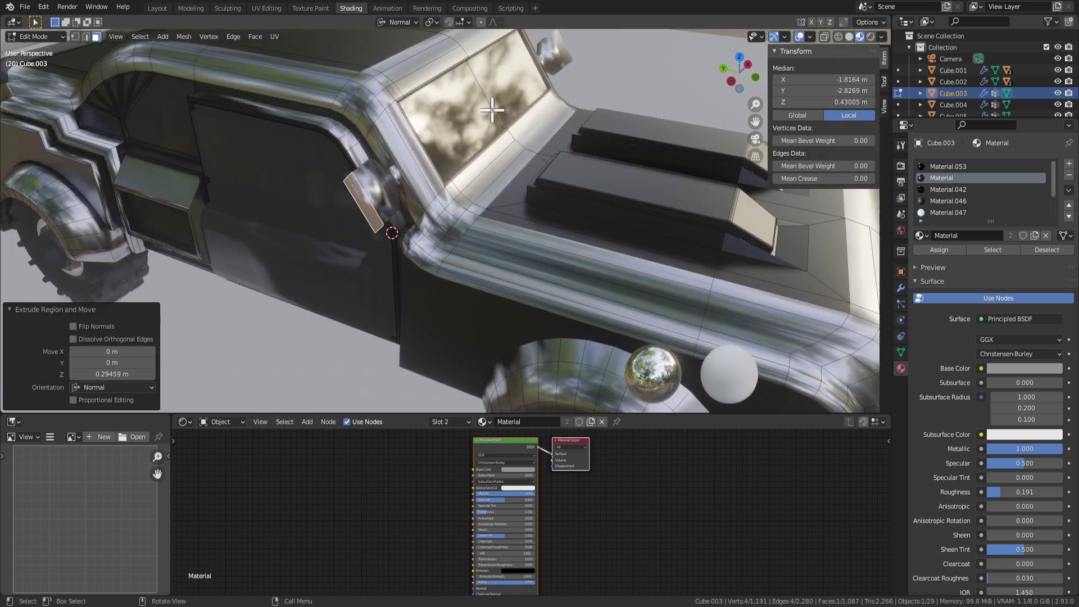
{"action": "left_click", "coordinate": [480, 23]}
{"action": "key", "text": "g"}
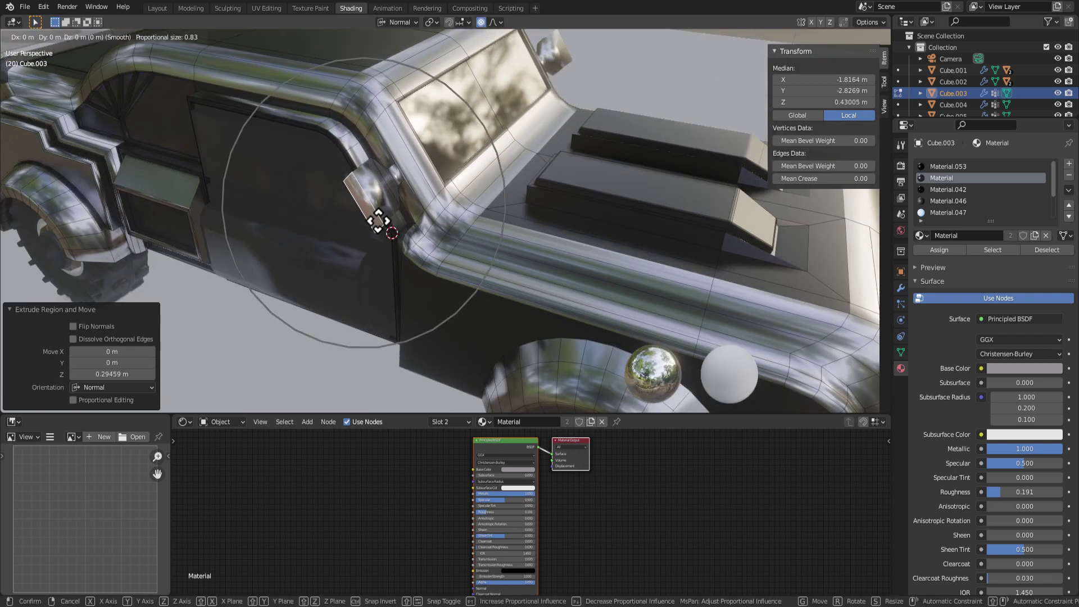
{"action": "key", "text": "y"}
{"action": "scroll", "coordinate": [377, 213], "scroll_direction": "up", "scroll_amount": 3}
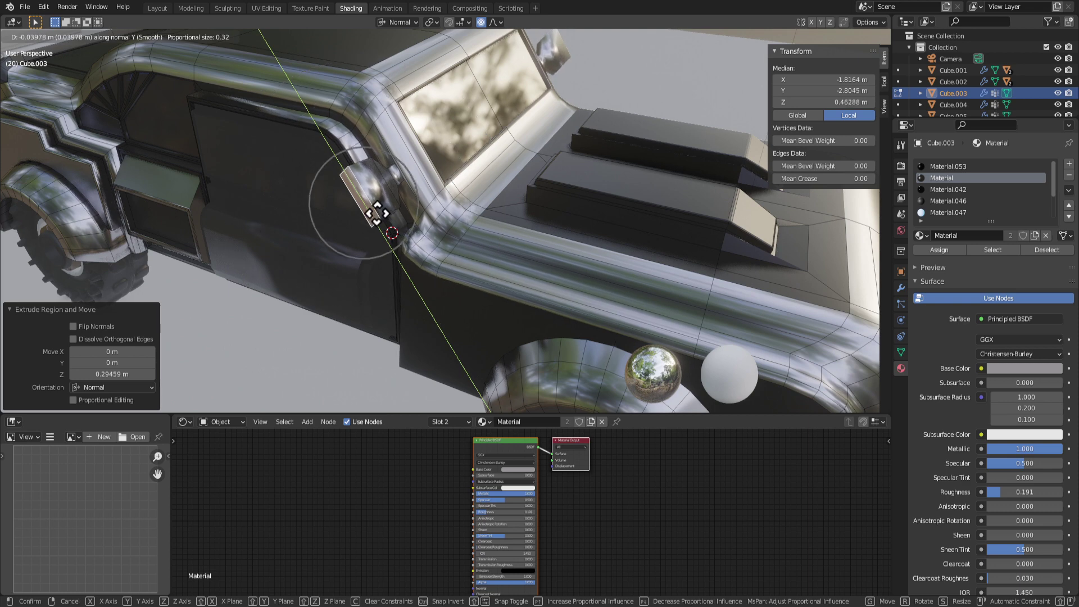
{"action": "left_click", "coordinate": [352, 223]}
{"action": "middle_click_drag", "start_coordinate": [352, 223], "coordinate": [420, 176]}
{"action": "key", "text": "g"}
{"action": "key", "text": "z"}
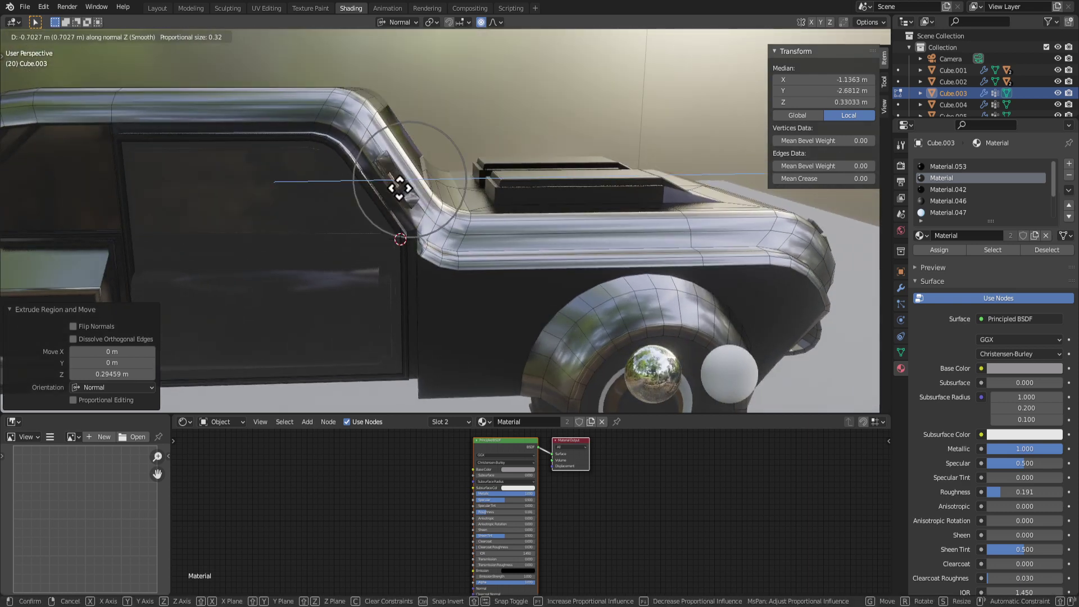
{"action": "key", "text": "x"}
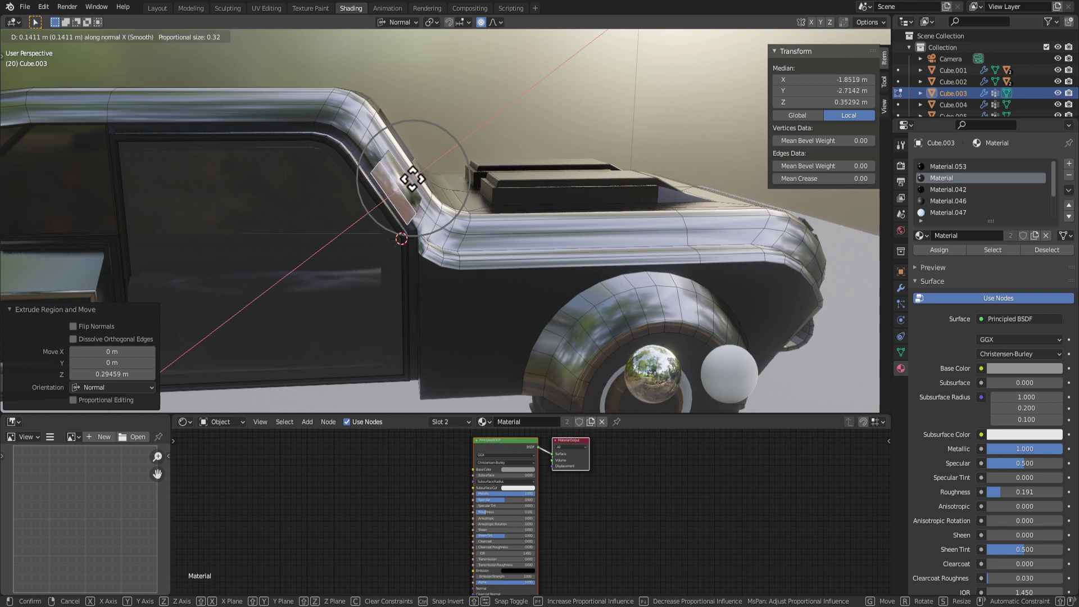
{"action": "right_click", "coordinate": [413, 177]}
{"action": "key", "text": "g"}
{"action": "key", "text": "z"}
{"action": "right_click", "coordinate": [414, 175]}
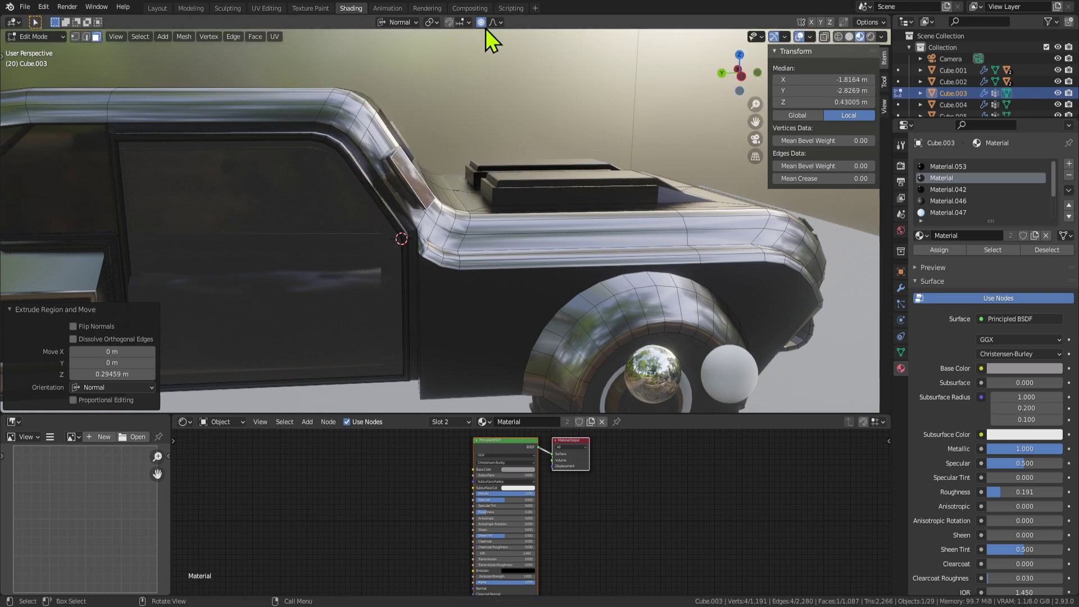
Step: Move the mirror's end face about 0.161 m along its normal X axis and grow the selection to the mirror head
{"action": "key", "text": "g"}
{"action": "key", "text": "x"}
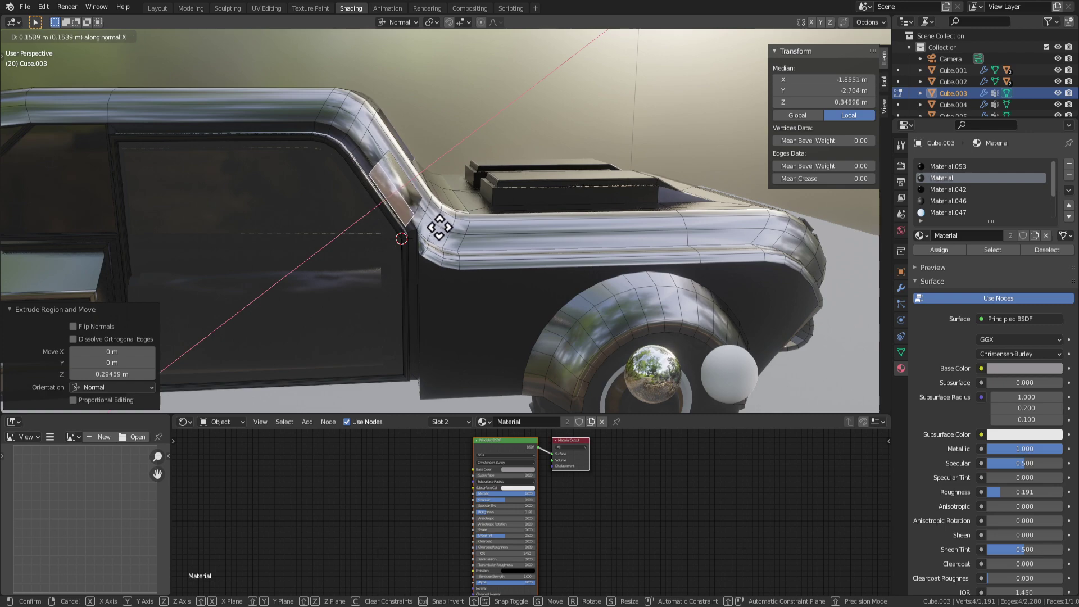
{"action": "left_click", "coordinate": [457, 197]}
{"action": "middle_click_drag", "start_coordinate": [458, 197], "coordinate": [490, 196]}
{"action": "key", "text": "r"}
{"action": "key", "text": "x"}
{"action": "left_click", "coordinate": [500, 216]}
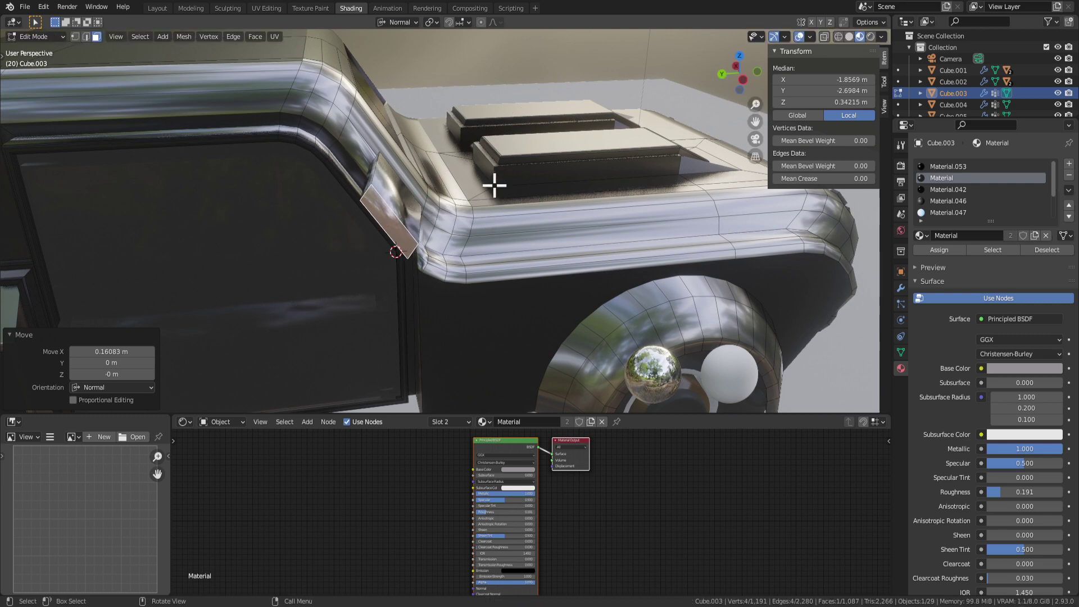
{"action": "key", "text": "ctrl+KP_Add"}
{"action": "middle_click_drag", "start_coordinate": [512, 210], "coordinate": [540, 200]}
{"action": "key", "text": "r"}
{"action": "key", "text": "x"}
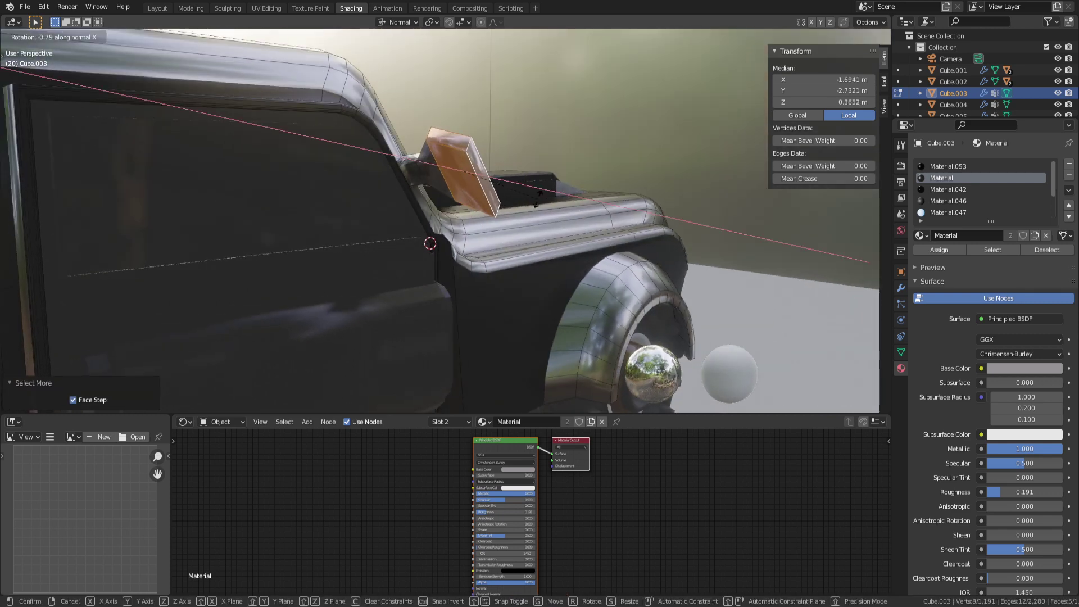
{"action": "left_click", "coordinate": [528, 217]}
{"action": "key", "text": "r"}
{"action": "key", "text": "y"}
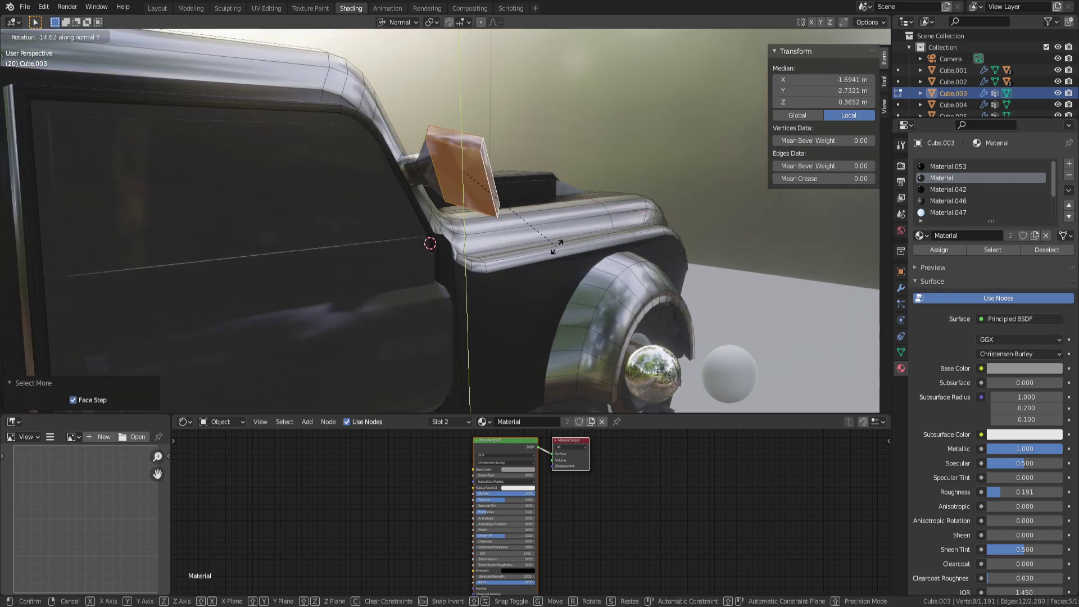
{"action": "left_click", "coordinate": [544, 253]}
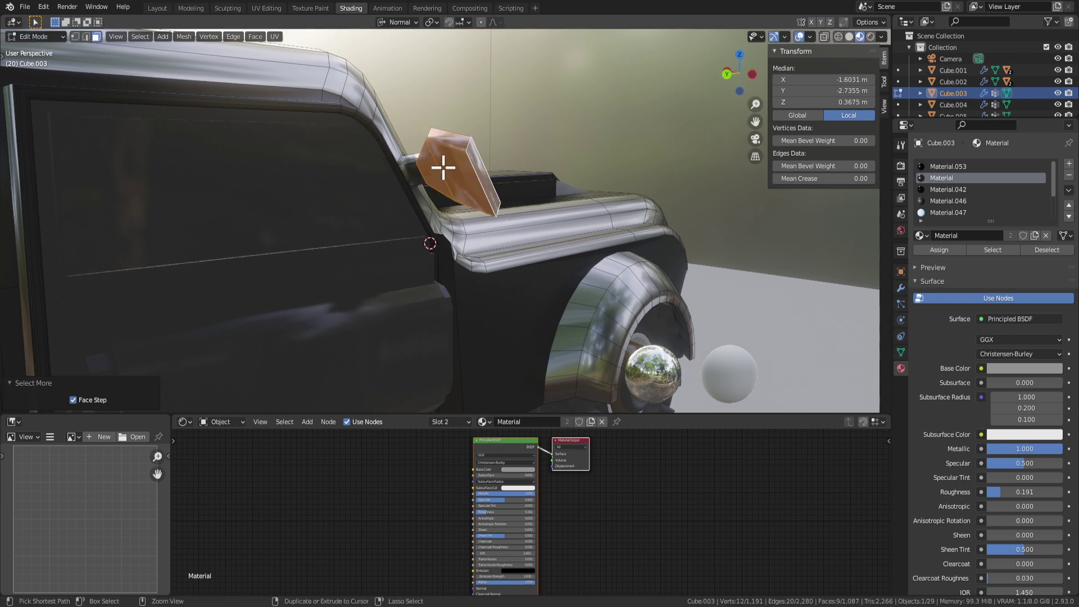
Step: Scale the mirror head by 0.819 and shift it about 0.077 m along its normal Z axis
{"action": "key", "text": "s"}
{"action": "middle_click_drag", "start_coordinate": [461, 168], "coordinate": [562, 242]}
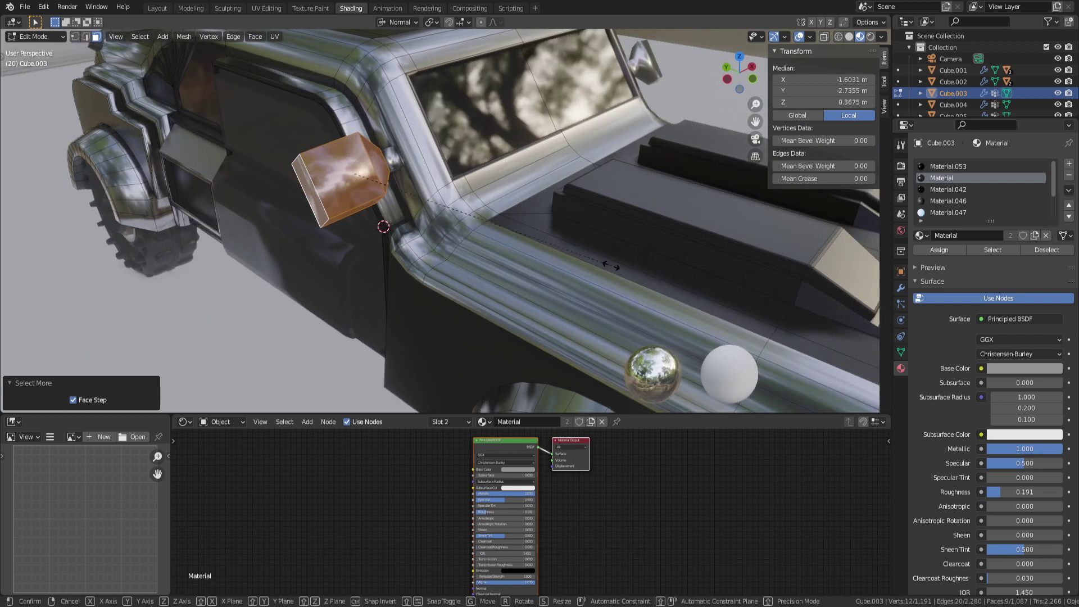
{"action": "left_click", "coordinate": [567, 241]}
{"action": "key", "text": "g"}
{"action": "key", "text": "y"}
{"action": "key", "text": "y"}
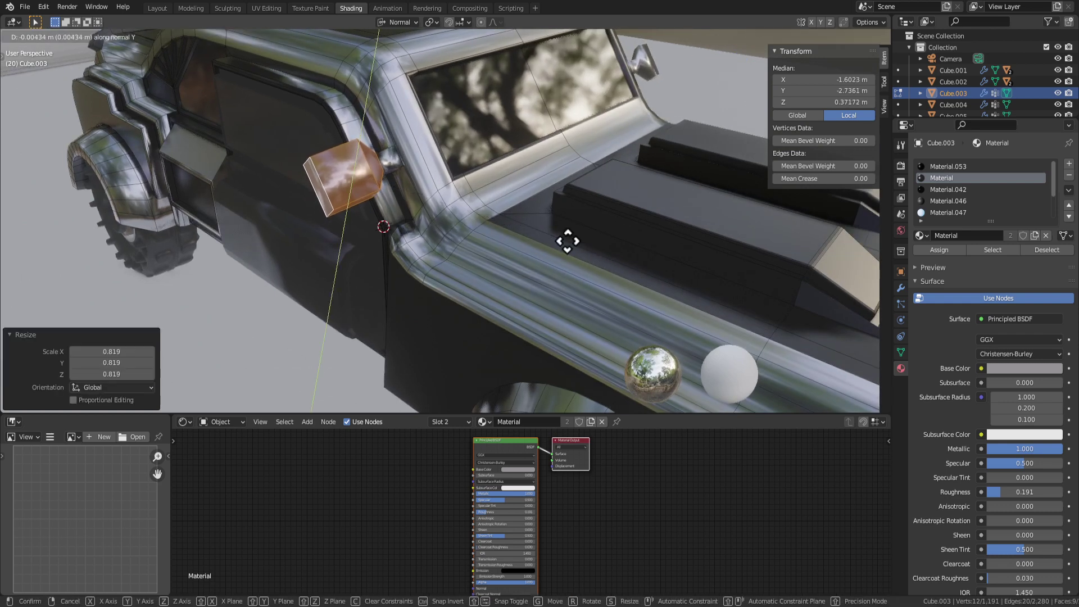
{"action": "key", "text": "z"}
{"action": "key", "text": "z"}
{"action": "left_click", "coordinate": [572, 228]}
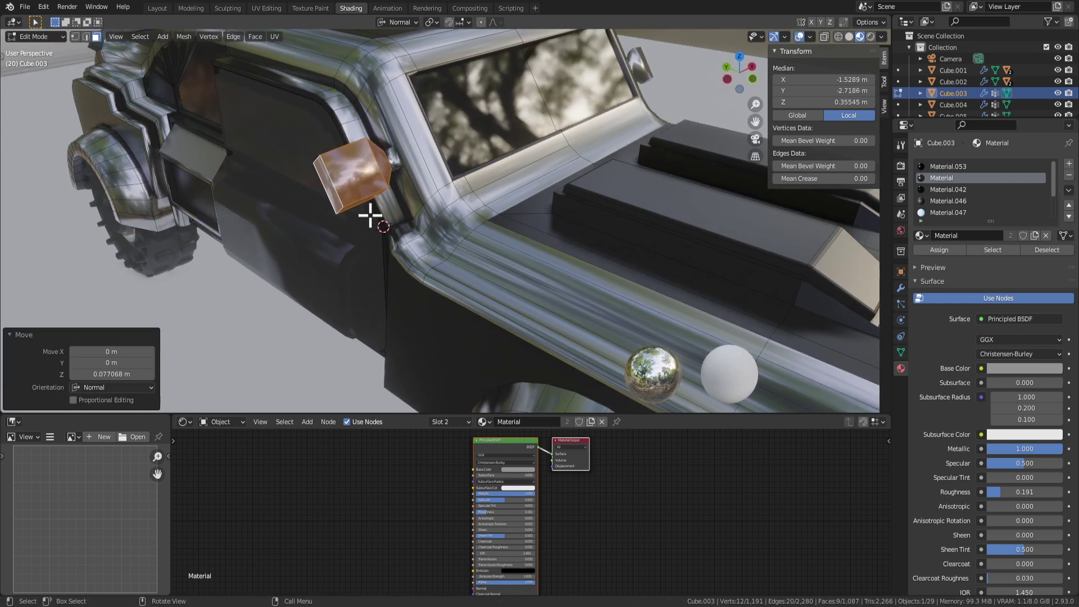
Step: Bevel the outer end of the mirror head with a width of about 0.093 m and two segments
{"action": "left_click", "coordinate": [336, 198]}
{"action": "middle_click_drag", "start_coordinate": [343, 209], "coordinate": [319, 157]}
{"action": "key", "text": "2"}
{"action": "key", "text": "ctrl+b"}
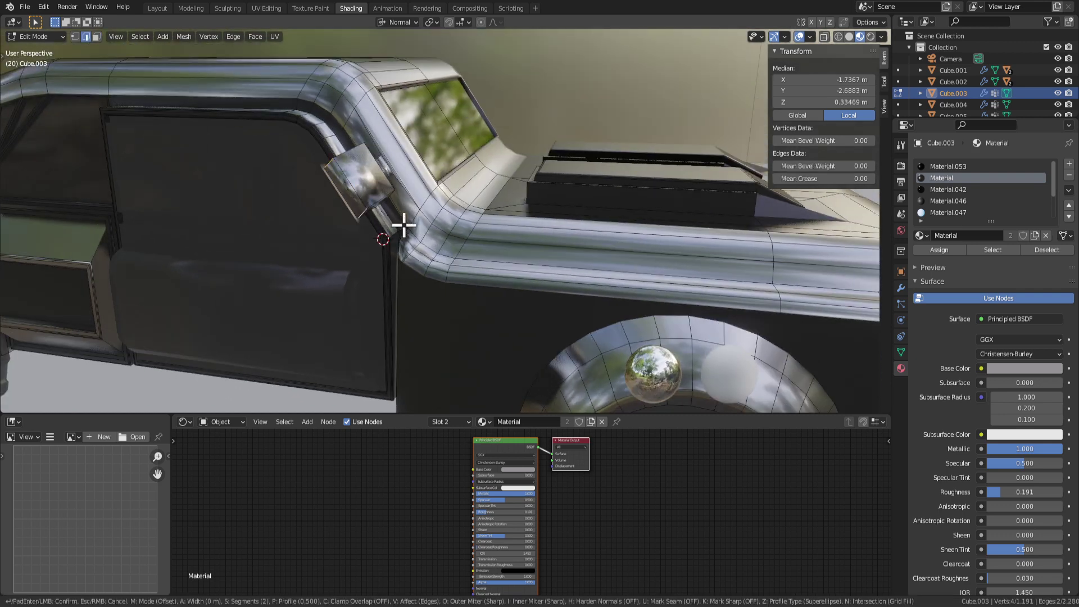
{"action": "left_click", "coordinate": [427, 222]}
{"action": "middle_click_drag", "start_coordinate": [427, 222], "coordinate": [378, 233]}
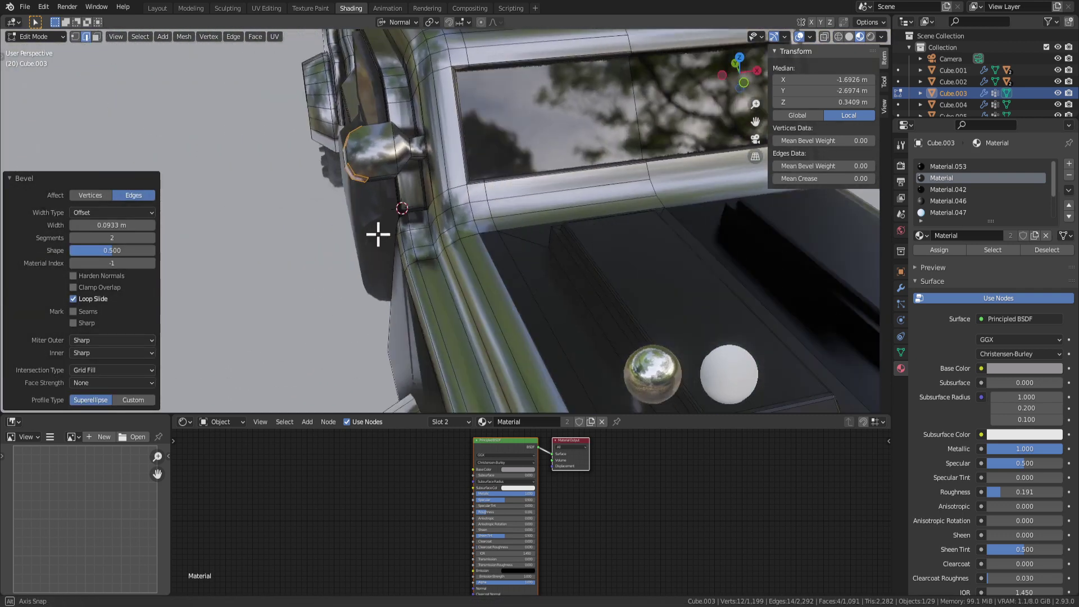
Step: Return to Object Mode and swing the front door open by about 54° around its normal Z axis
{"action": "scroll", "coordinate": [520, 248], "scroll_direction": "down", "scroll_amount": 5}
{"action": "key", "text": "Tab"}
{"action": "middle_click_drag", "start_coordinate": [509, 248], "coordinate": [414, 284]}
{"action": "scroll", "coordinate": [414, 284], "scroll_direction": "up", "scroll_amount": 3}
{"action": "left_click", "coordinate": [414, 284]}
{"action": "key", "text": "r"}
{"action": "key", "text": "z"}
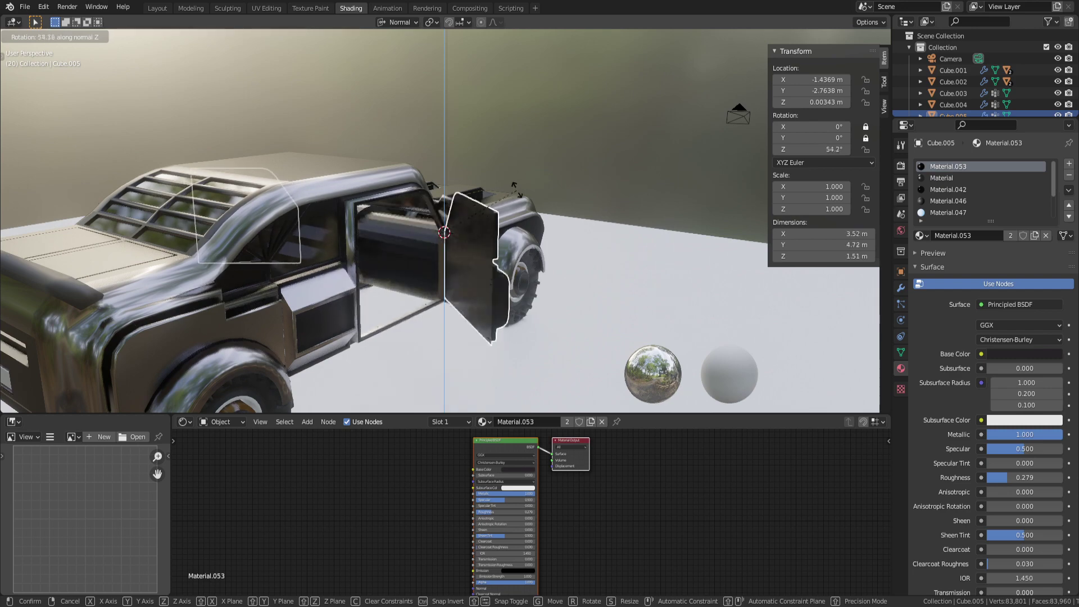
{"action": "left_click", "coordinate": [512, 142]}
Step: Reopen the truck body in Edit Mode with the whole mirror head selected
{"action": "middle_click_drag", "start_coordinate": [513, 143], "coordinate": [490, 191]}
{"action": "left_click", "coordinate": [381, 189]}
{"action": "left_click", "coordinate": [410, 216]}
{"action": "left_click", "coordinate": [488, 204]}
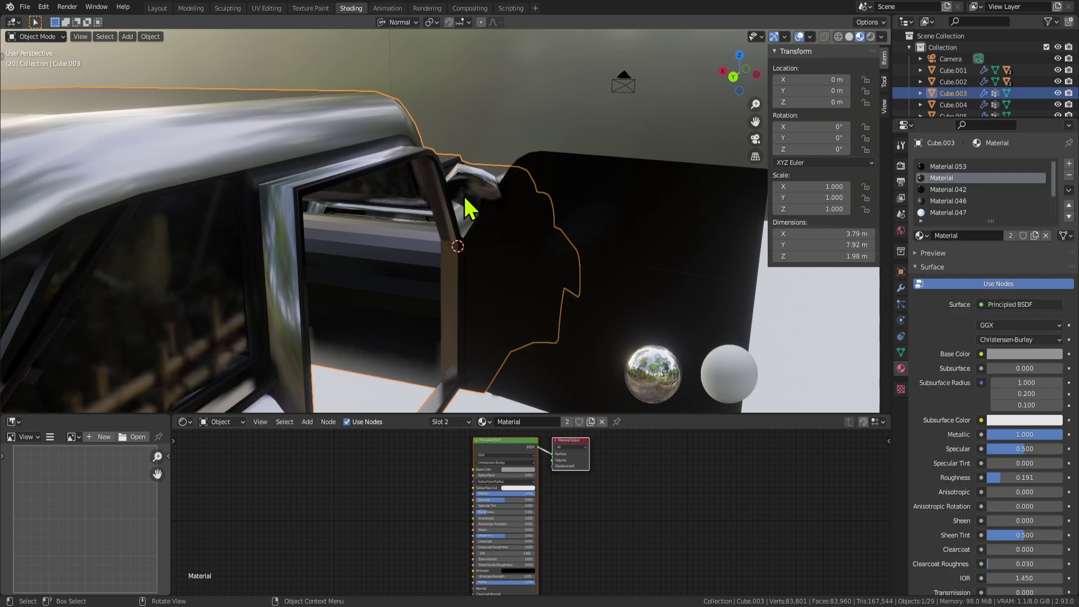
{"action": "key", "text": "Tab"}
{"action": "key", "text": "Tab"}
{"action": "key", "text": "Tab"}
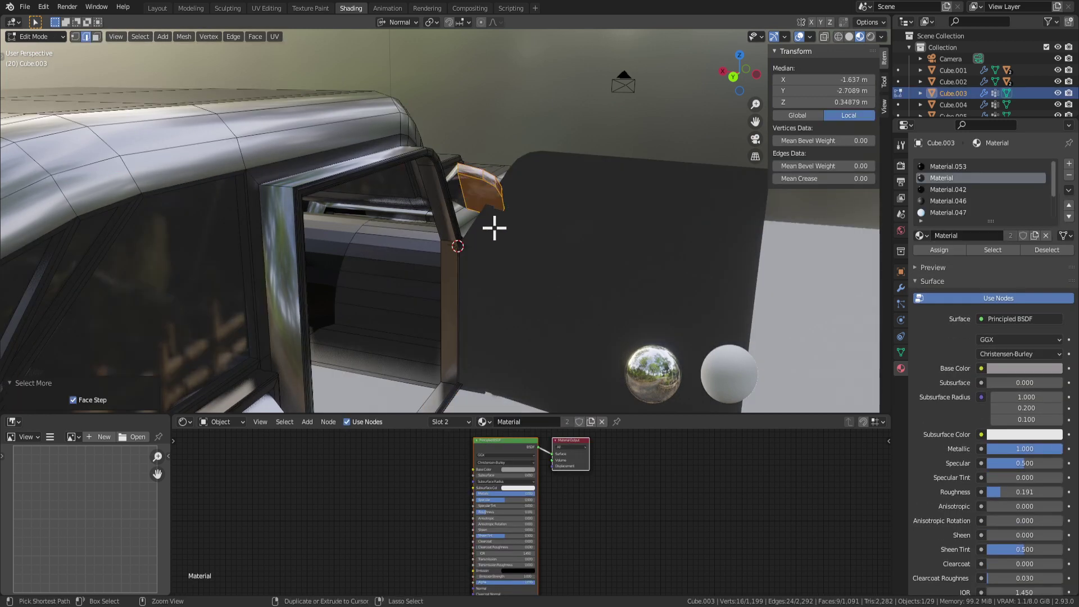
{"action": "key", "text": "g"}
{"action": "key", "text": "y"}
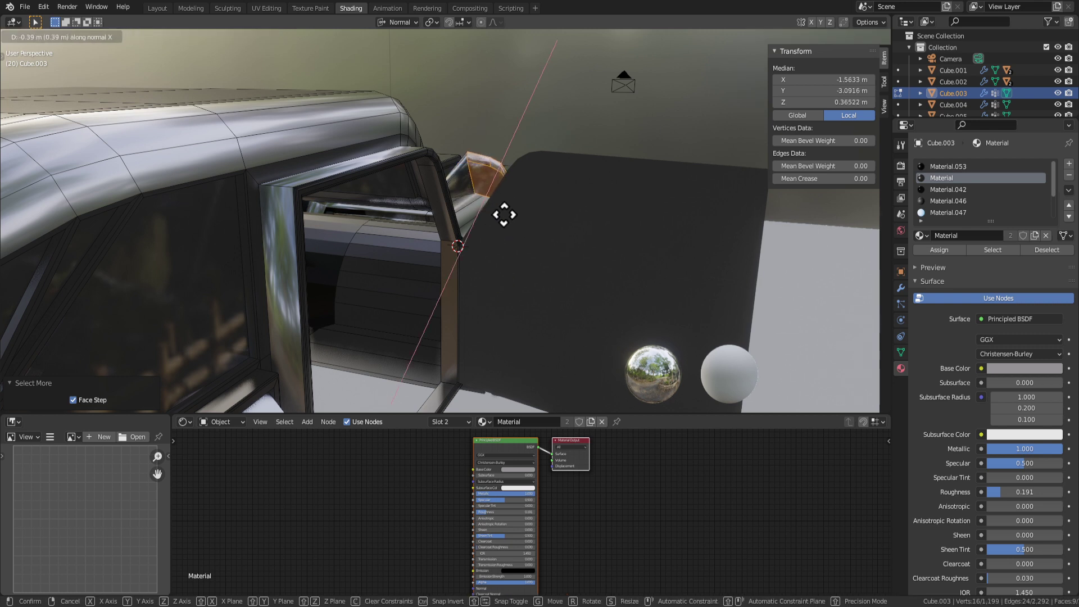
{"action": "left_click", "coordinate": [501, 217]}
{"action": "key", "text": "r"}
{"action": "key", "text": "x"}
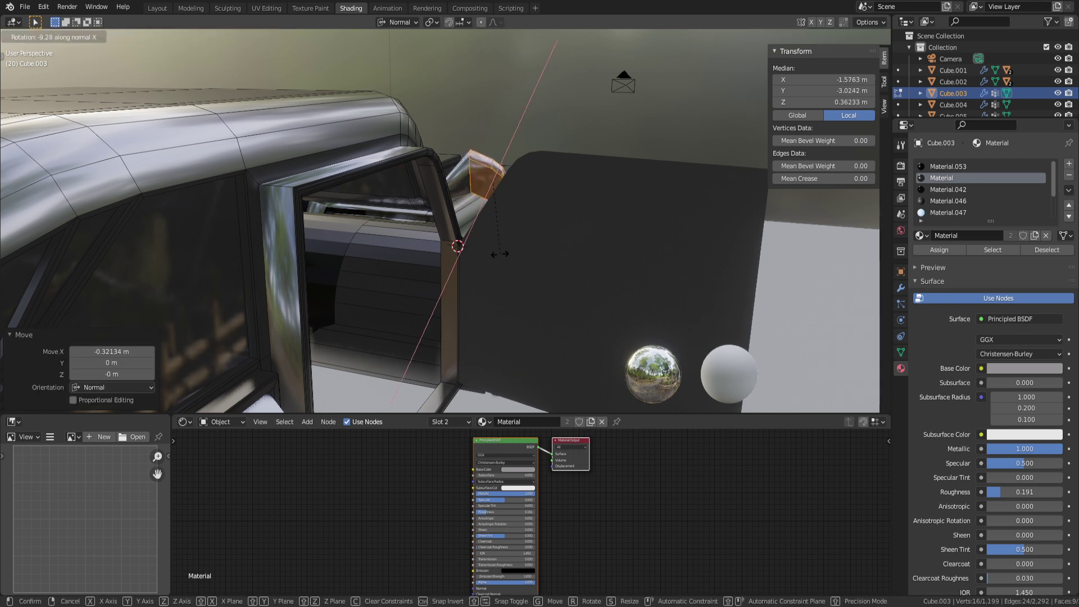
{"action": "key", "text": "Escape"}
{"action": "key", "text": "g"}
{"action": "key", "text": "y"}
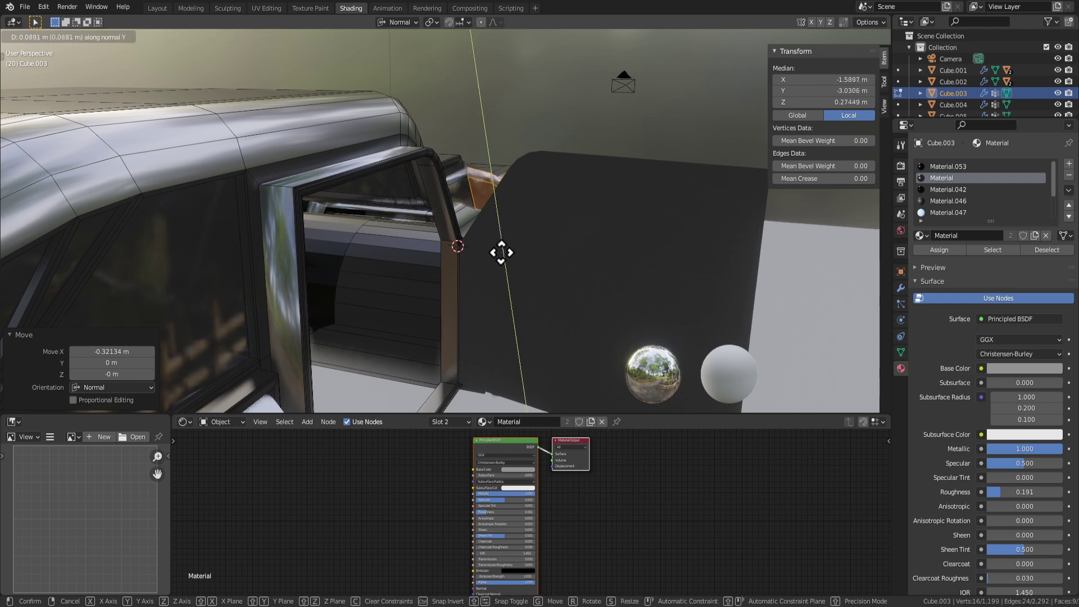
{"action": "left_click", "coordinate": [502, 260]}
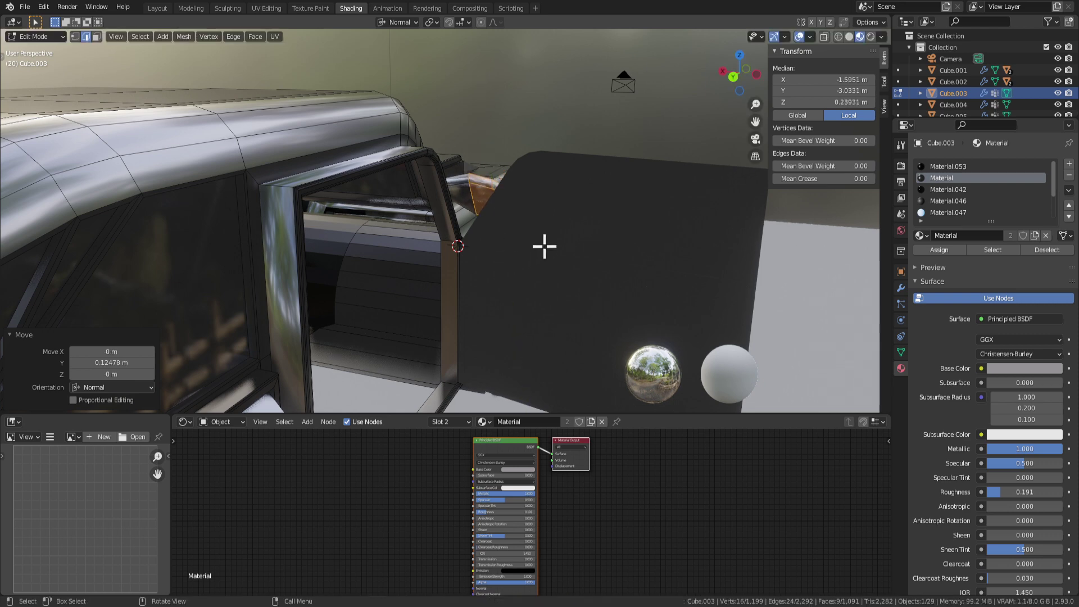
{"action": "middle_click_drag", "start_coordinate": [544, 243], "coordinate": [415, 228]}
{"action": "key", "text": "x"}
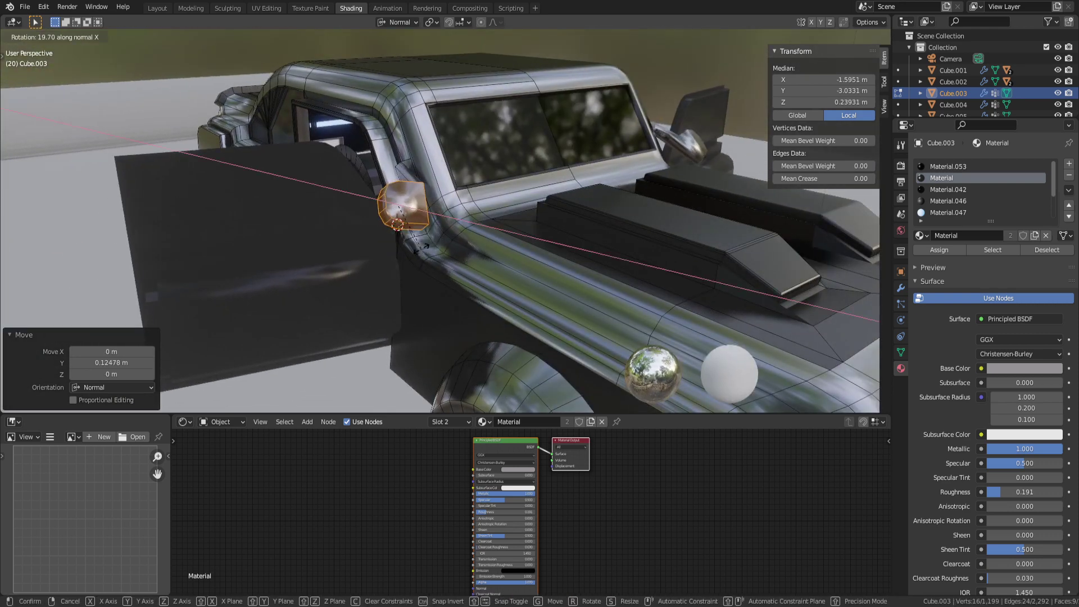
{"action": "right_click", "coordinate": [417, 240]}
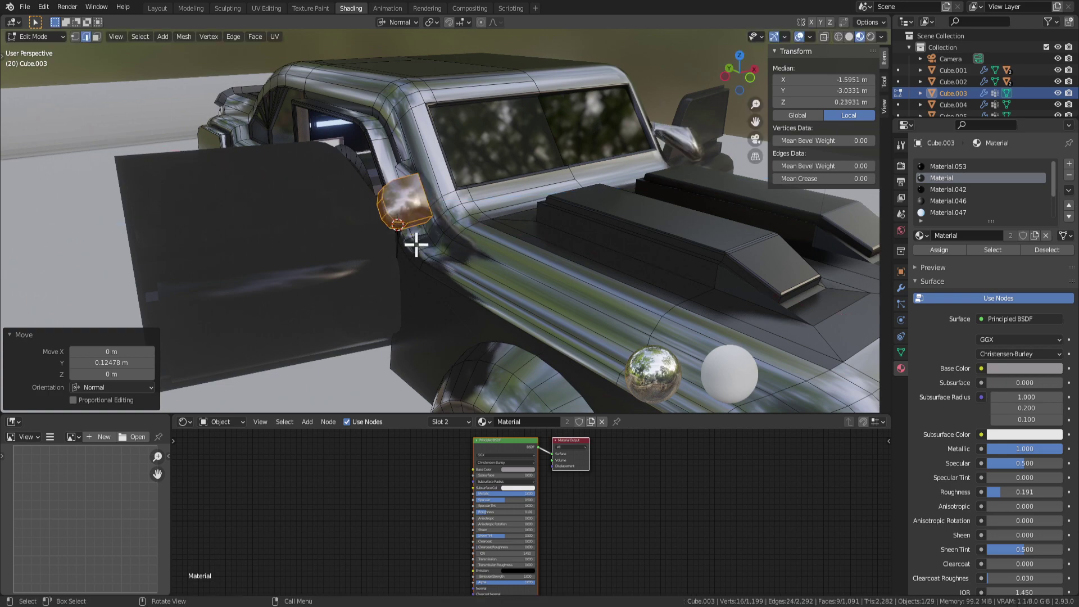
{"action": "middle_click_drag", "start_coordinate": [417, 240], "coordinate": [482, 257]}
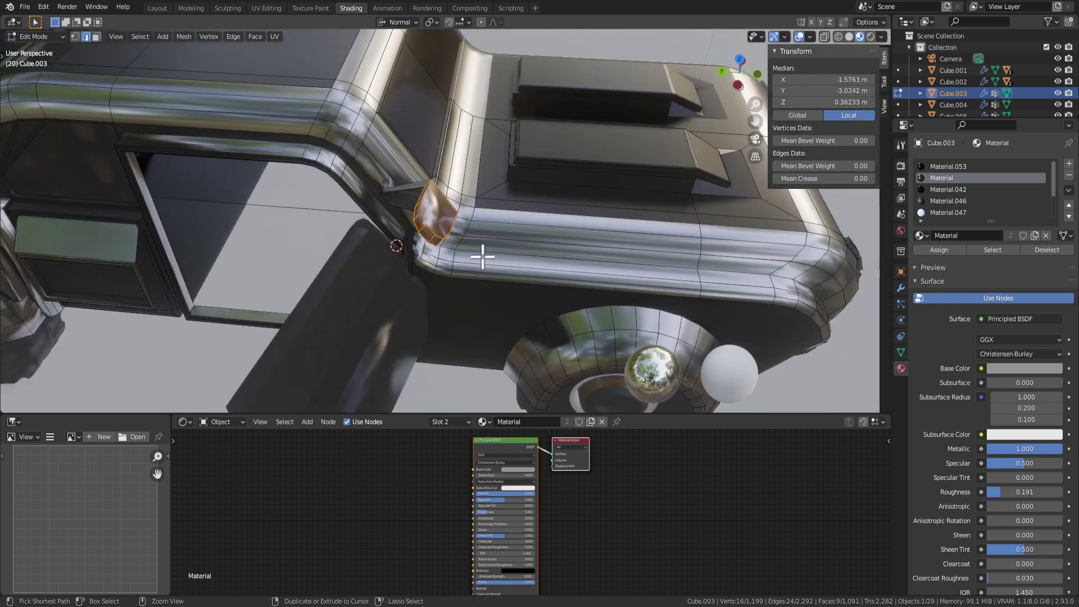
Step: Move the mirror head about -0.082 m along its normal X axis
{"action": "key", "text": "g"}
{"action": "key", "text": "y"}
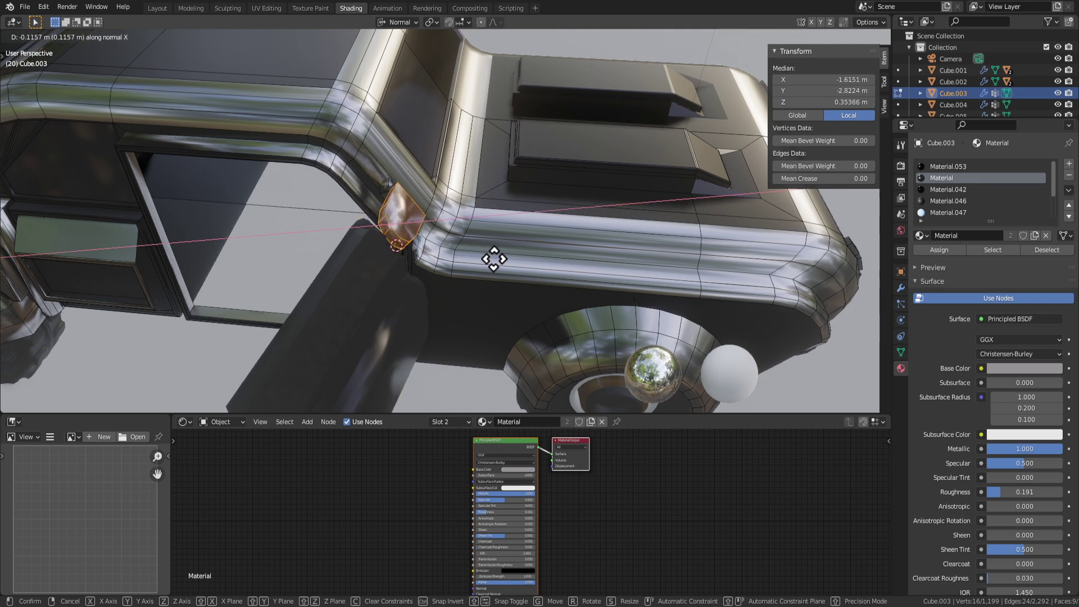
{"action": "left_click", "coordinate": [488, 259]}
{"action": "key", "text": "s"}
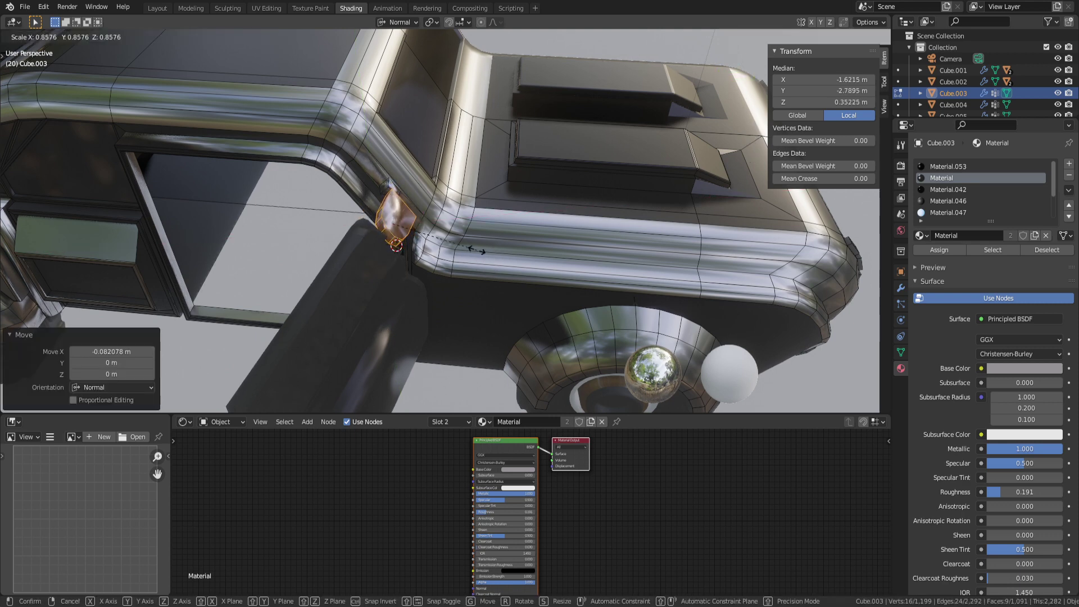
{"action": "key", "text": "Escape"}
{"action": "middle_click_drag", "start_coordinate": [476, 249], "coordinate": [347, 212]}
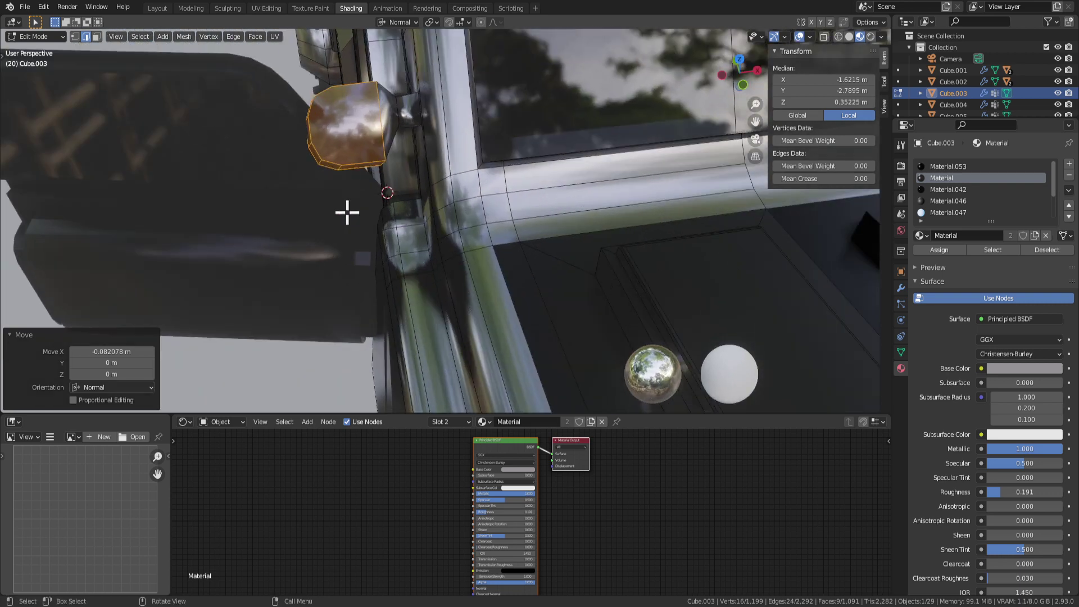
Step: Shift the mirror head slightly along its normal Z axis and rotate it -24.5° about that axis
{"action": "key", "text": "g"}
{"action": "key", "text": "y"}
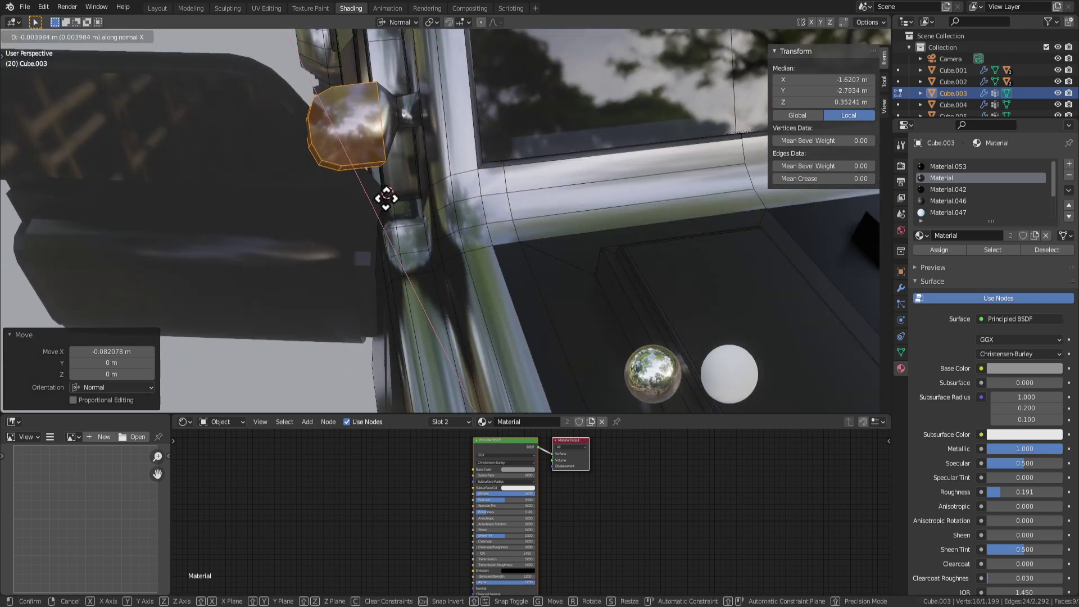
{"action": "key", "text": "z"}
{"action": "left_click", "coordinate": [382, 192]}
{"action": "middle_click_drag", "start_coordinate": [382, 192], "coordinate": [405, 215]}
{"action": "key", "text": "r"}
{"action": "key", "text": "x"}
{"action": "key", "text": "z"}
{"action": "left_click", "coordinate": [407, 215]}
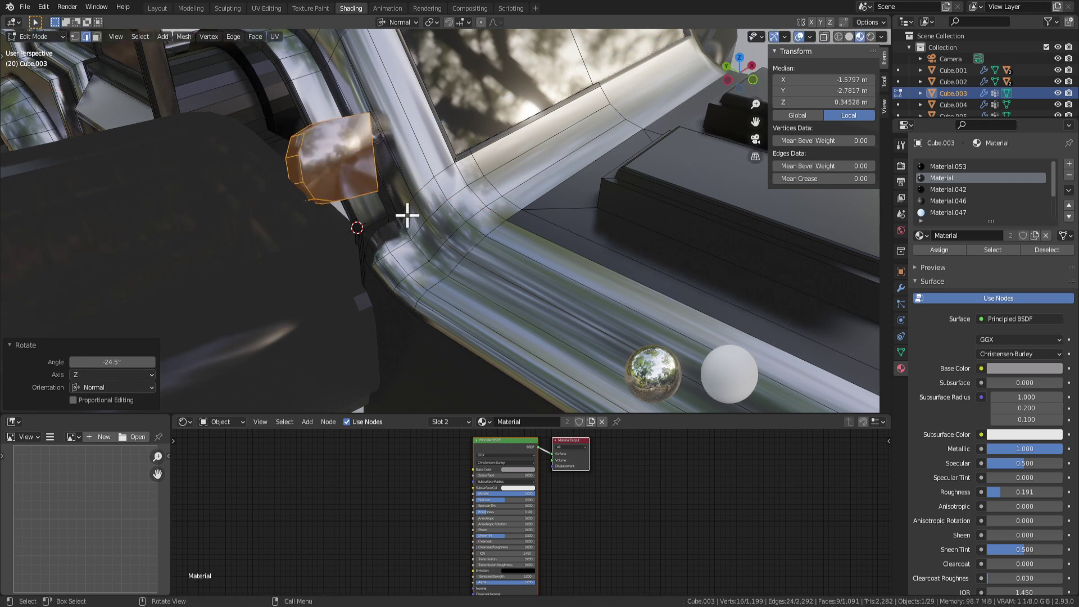
Step: Scale the mirror head by 0.770 and move it freely by about -0.006, 0.037 and 0.032 m in X, Y and Z
{"action": "key", "text": "s"}
{"action": "left_click", "coordinate": [388, 194]}
{"action": "key", "text": "g"}
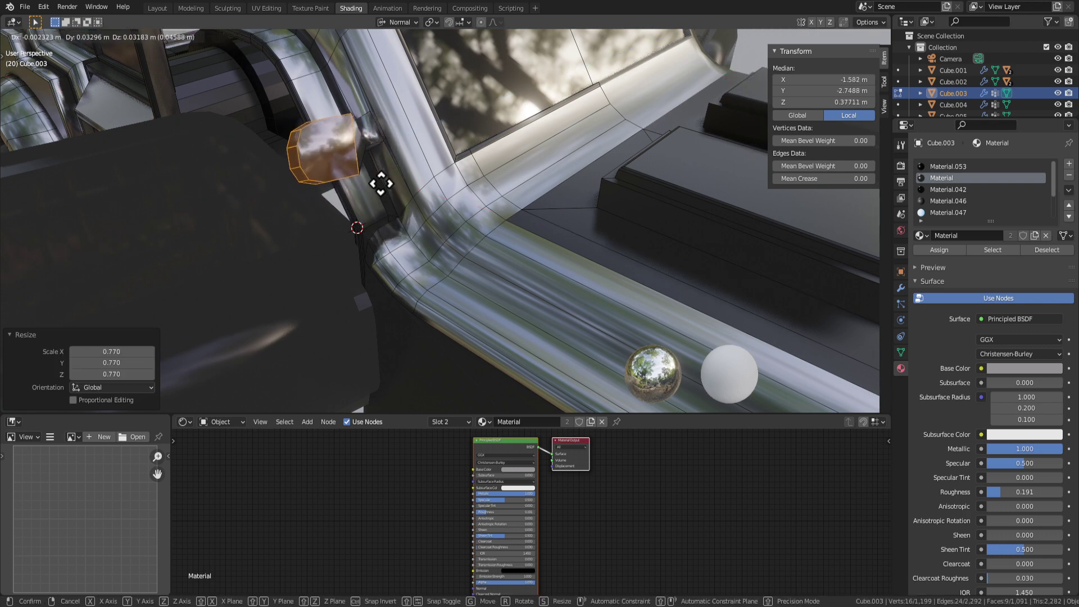
{"action": "left_click", "coordinate": [380, 183]}
{"action": "middle_click_drag", "start_coordinate": [379, 183], "coordinate": [539, 180]}
{"action": "middle_click_drag", "start_coordinate": [562, 224], "coordinate": [568, 204]}
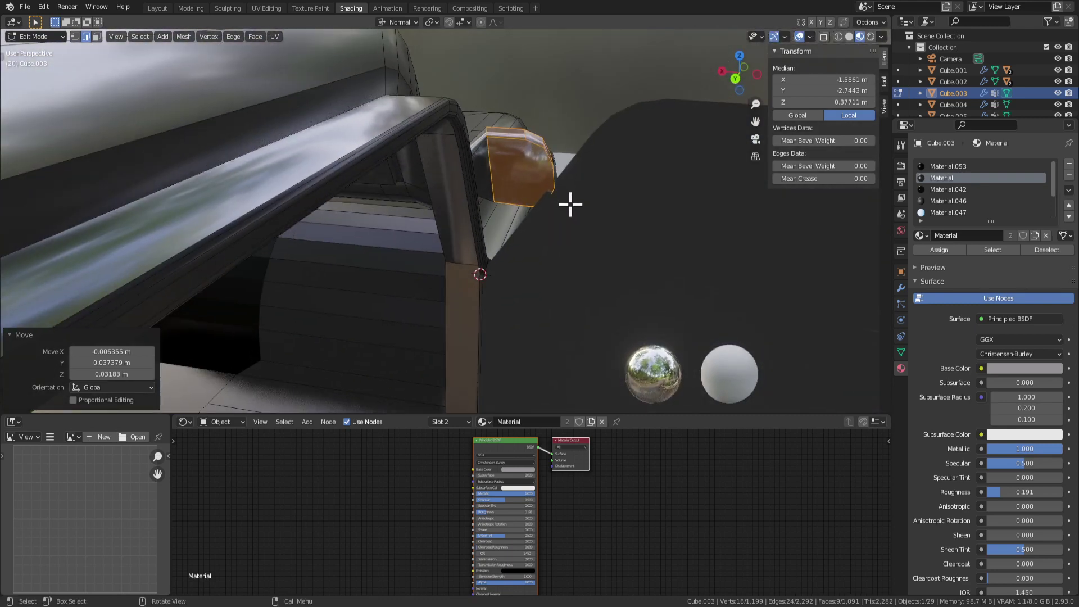
{"action": "key", "text": "r"}
{"action": "key", "text": "z"}
{"action": "key", "text": "z"}
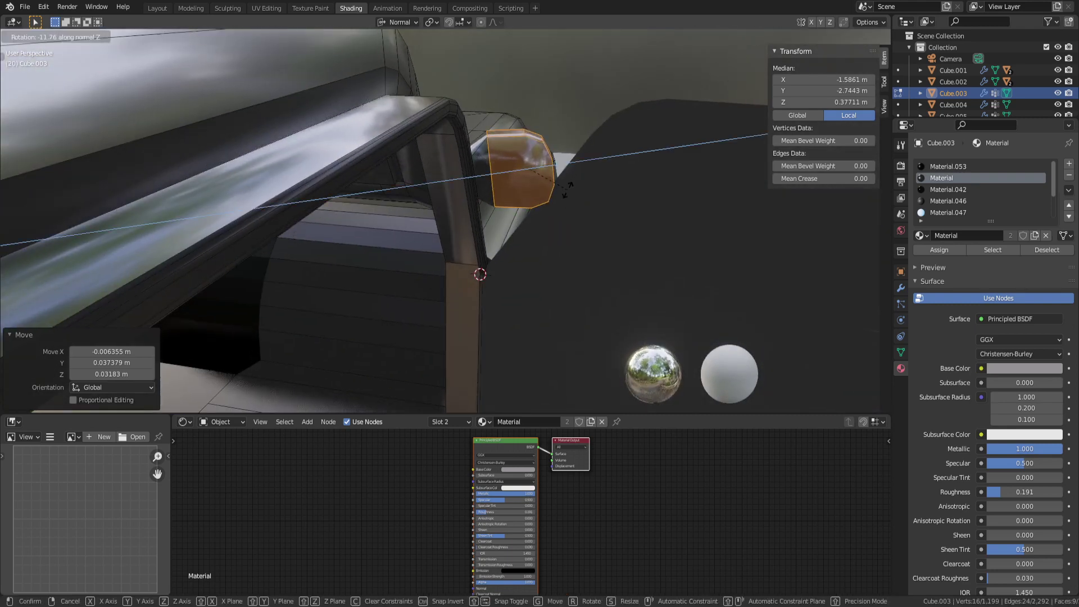
{"action": "key", "text": "Escape"}
Step: Move the mirror head about 0.040 m along its normal Y axis and return to Object Mode
{"action": "key", "text": "g"}
{"action": "key", "text": "y"}
{"action": "key", "text": "y"}
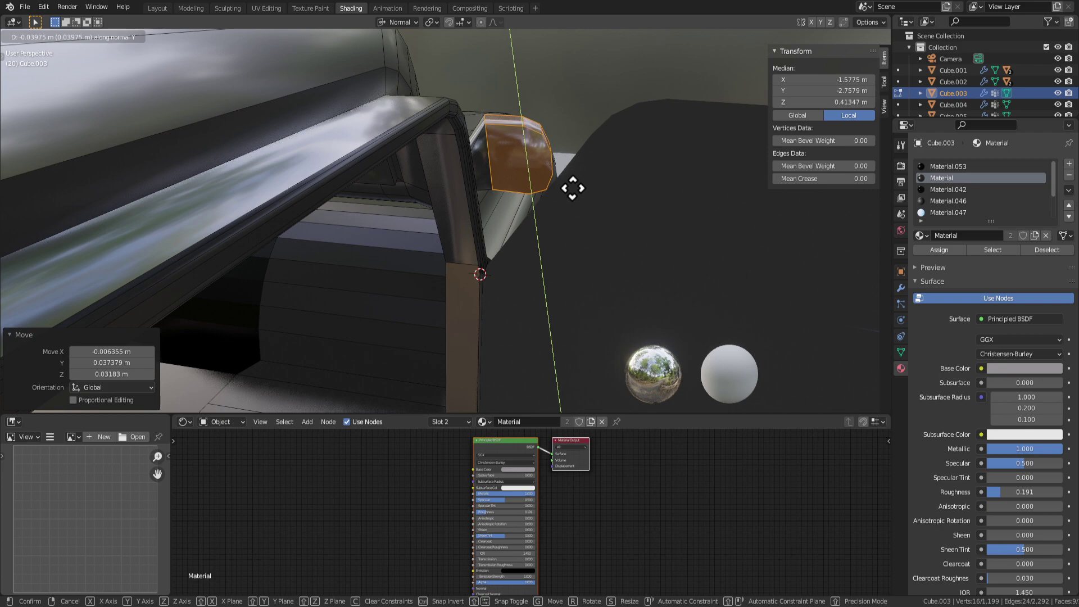
{"action": "left_click", "coordinate": [572, 188]}
{"action": "key", "text": "Tab"}
{"action": "scroll", "coordinate": [584, 252], "scroll_direction": "down", "scroll_amount": 5}
{"action": "middle_click_drag", "start_coordinate": [580, 251], "coordinate": [417, 257]}
{"action": "scroll", "coordinate": [417, 256], "scroll_direction": "down", "scroll_amount": 4}
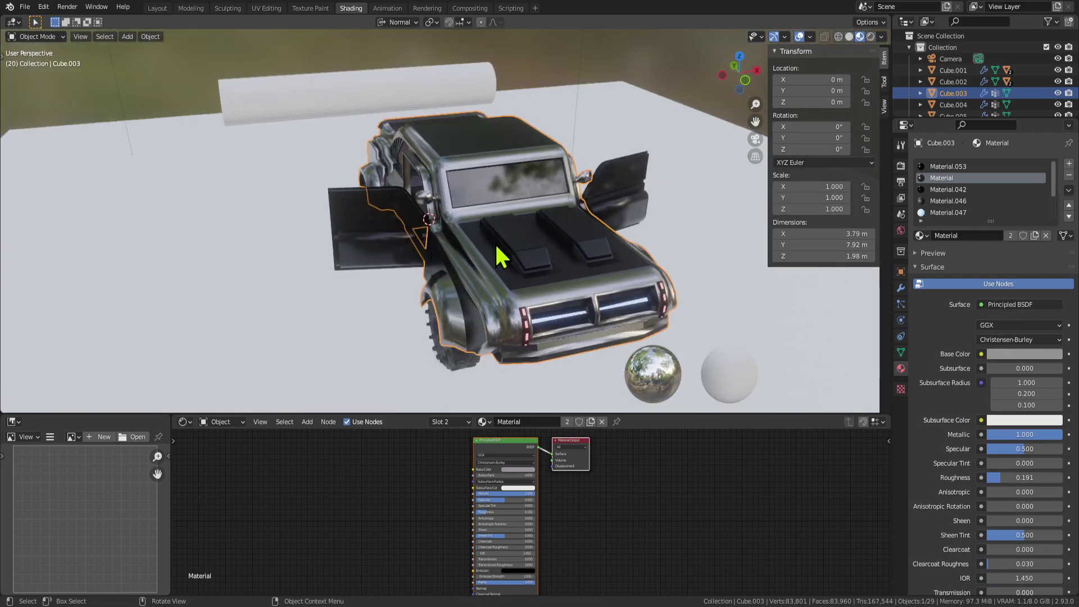
Step: Close the open front door by clearing its rotation, and reselect the truck body
{"action": "middle_click_drag", "start_coordinate": [496, 247], "coordinate": [960, 256]}
{"action": "middle_click_drag", "start_coordinate": [348, 231], "coordinate": [503, 257]}
{"action": "scroll", "coordinate": [484, 205], "scroll_direction": "up", "scroll_amount": 3}
{"action": "scroll", "coordinate": [503, 257], "scroll_direction": "up", "scroll_amount": 1}
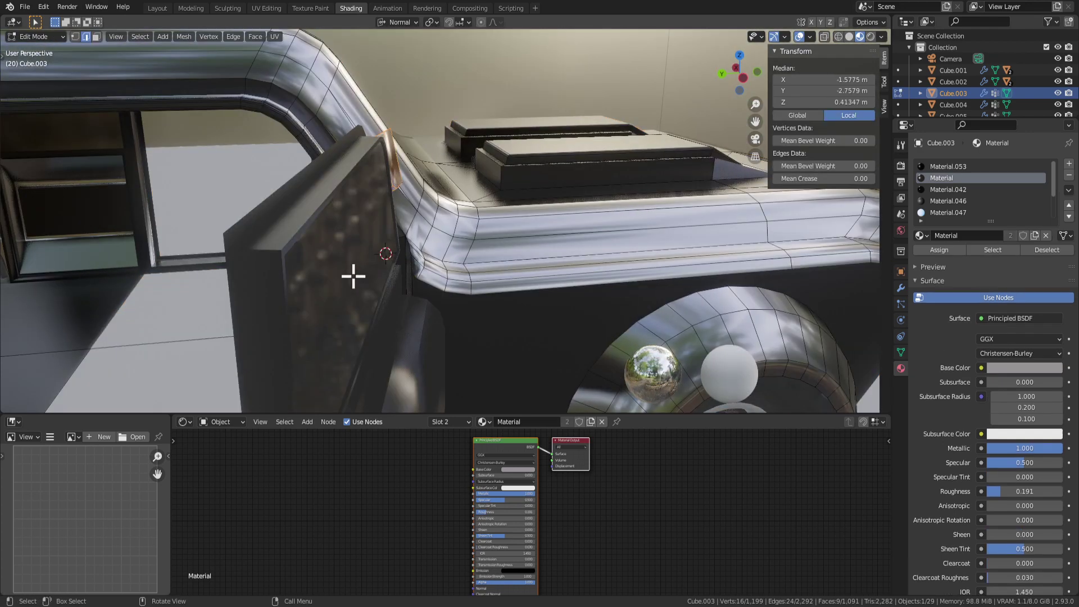
{"action": "scroll", "coordinate": [375, 287], "scroll_direction": "down", "scroll_amount": 1}
{"action": "scroll", "coordinate": [416, 330], "scroll_direction": "down", "scroll_amount": 1}
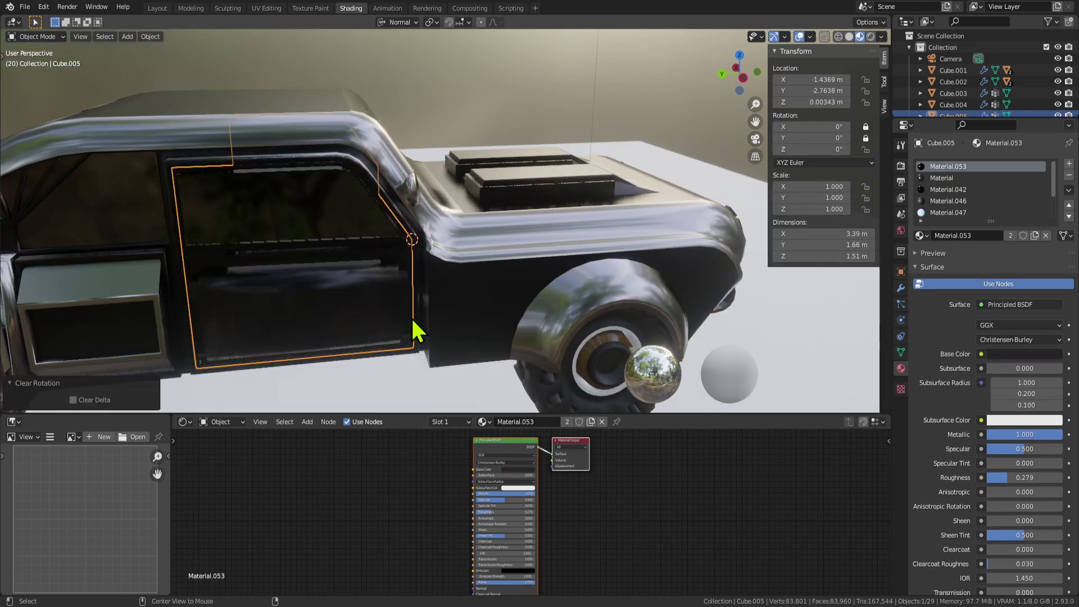
{"action": "mouse_move", "coordinate": [544, 217]}
{"action": "middle_mouse_down"}
{"action": "mouse_move", "coordinate": [397, 207]}
{"action": "mouse_move", "coordinate": [534, 228]}
{"action": "middle_mouse_up"}
{"action": "scroll", "coordinate": [397, 207], "scroll_direction": "down", "scroll_amount": 2}
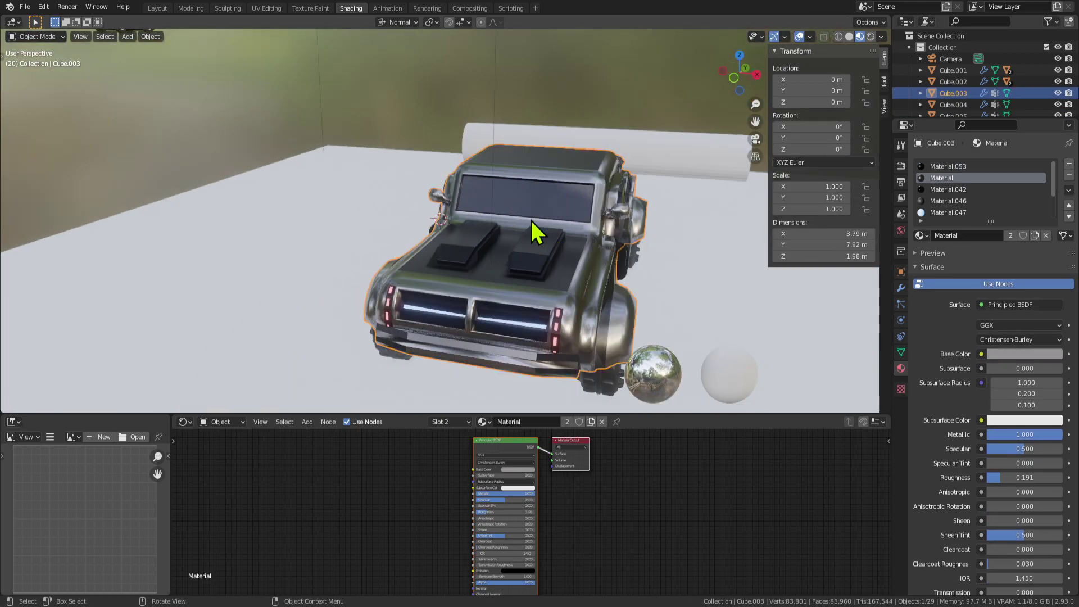
Step: Try to bevel all edges of the mirror head with two segments and inspect its shading in Object Mode
{"action": "scroll", "coordinate": [556, 280], "scroll_direction": "up", "scroll_amount": 2}
{"action": "middle_click_drag", "start_coordinate": [696, 296], "coordinate": [415, 245]}
{"action": "scroll", "coordinate": [414, 246], "scroll_direction": "up", "scroll_amount": 1}
{"action": "middle_click_drag", "start_coordinate": [450, 197], "coordinate": [359, 181]}
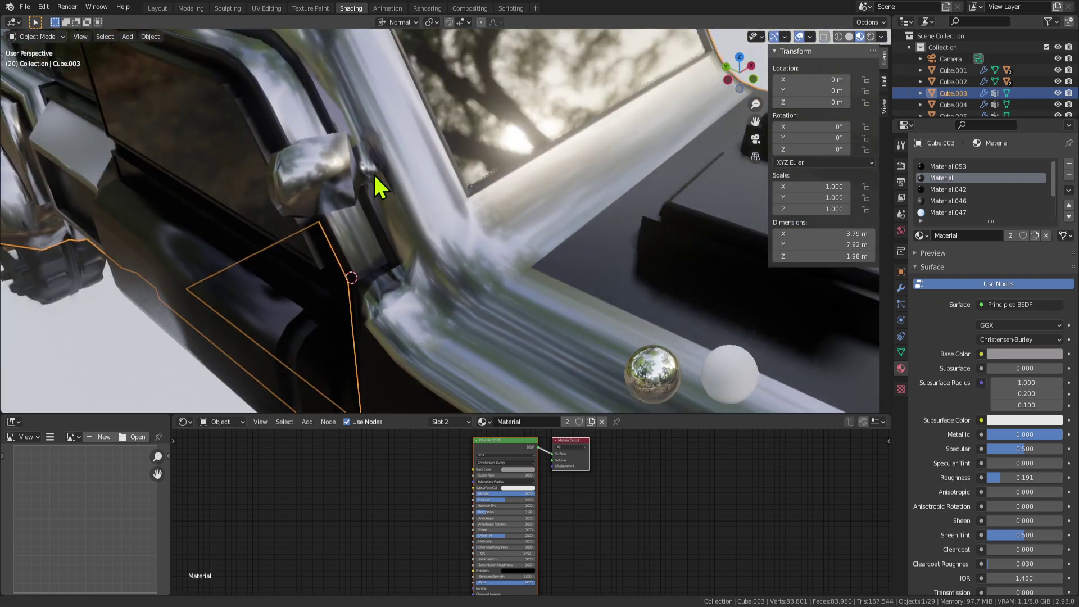
{"action": "key", "text": "Tab"}
{"action": "key", "text": "ctrl+b"}
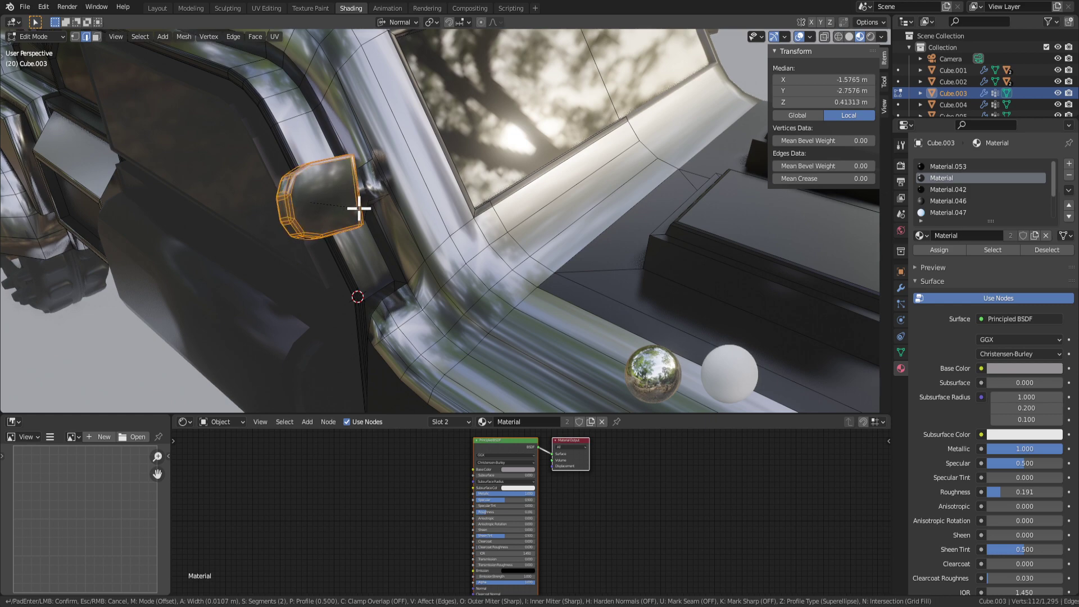
{"action": "left_click", "coordinate": [360, 211]}
{"action": "key", "text": "Tab"}
{"action": "middle_click_drag", "start_coordinate": [360, 211], "coordinate": [550, 271]}
{"action": "scroll", "coordinate": [449, 215], "scroll_direction": "up", "scroll_amount": 6}
{"action": "middle_click_drag", "start_coordinate": [447, 214], "coordinate": [473, 227]}
{"action": "key", "text": "Tab"}
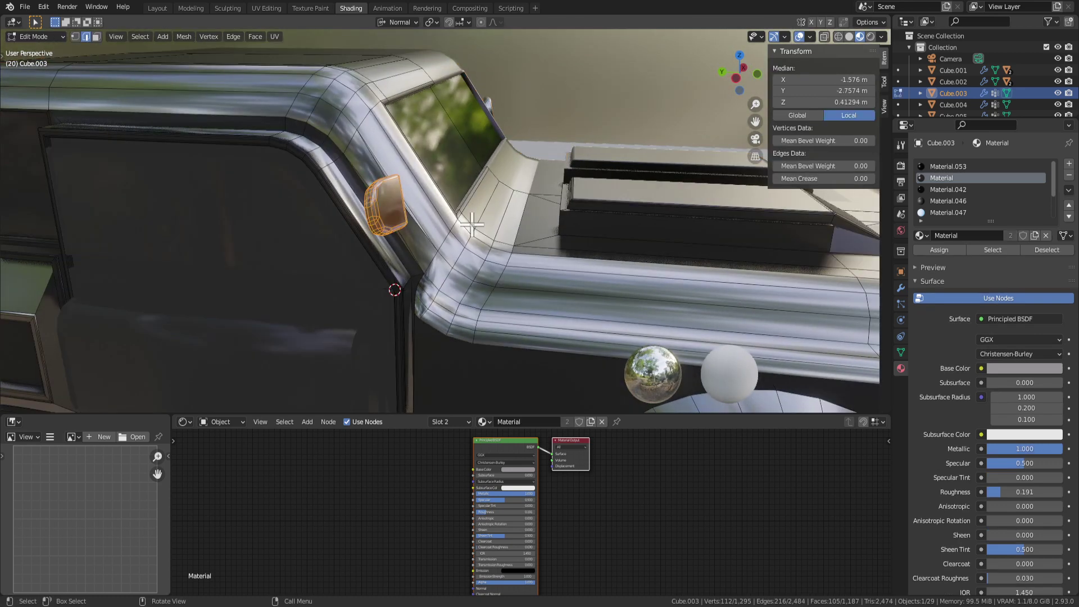
Step: Rotate the mirror head 24.6° about its normal Z axis
{"action": "key", "text": "r"}
{"action": "key", "text": "x"}
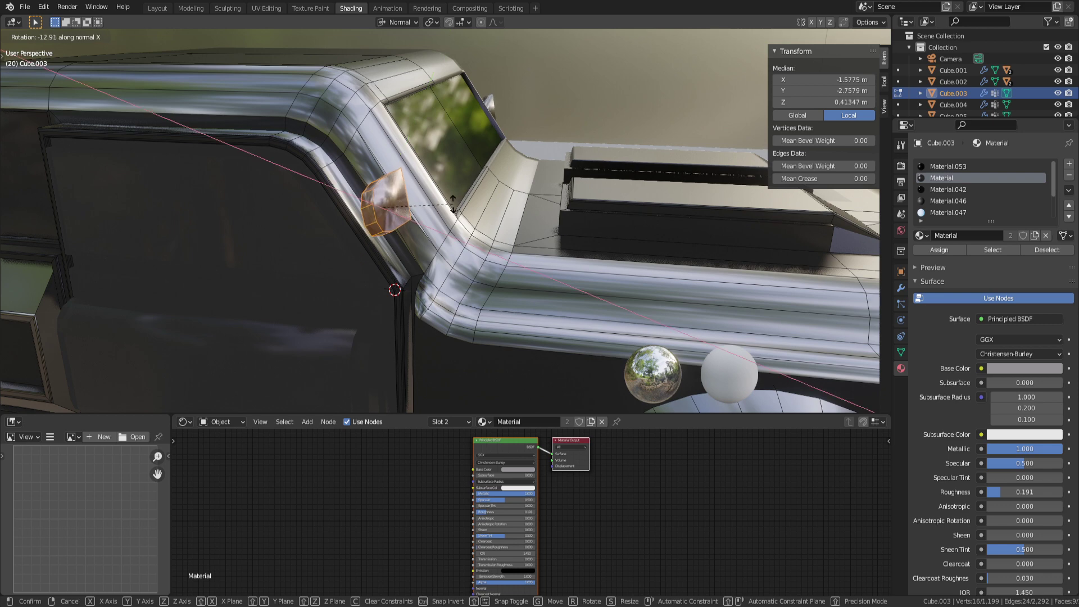
{"action": "key", "text": "z"}
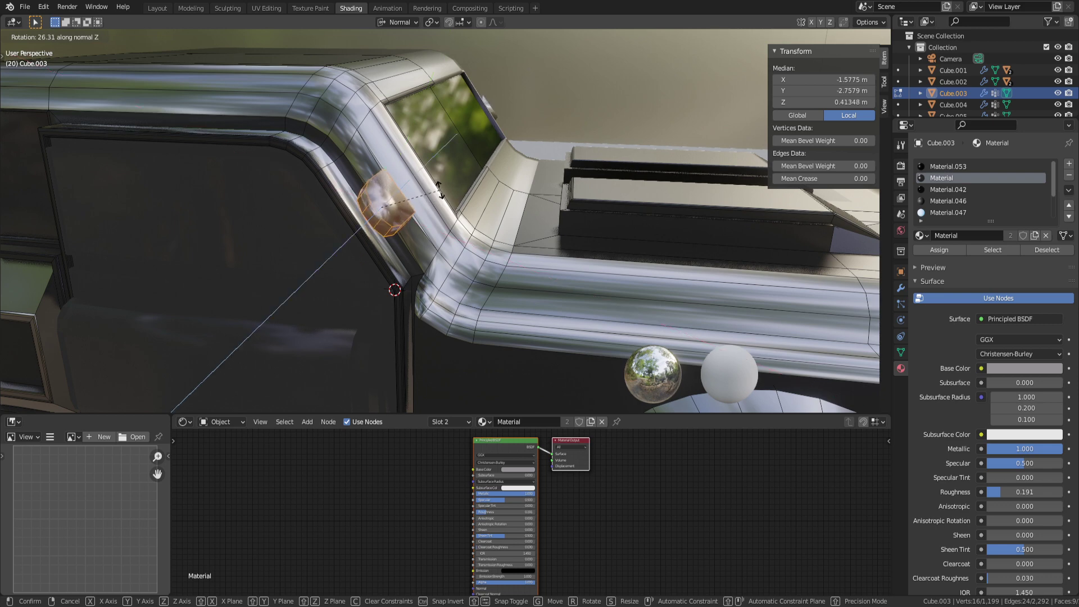
{"action": "left_click", "coordinate": [440, 191]}
{"action": "scroll", "coordinate": [416, 204], "scroll_direction": "down", "scroll_amount": 5}
{"action": "middle_click_drag", "start_coordinate": [417, 204], "coordinate": [385, 197]}
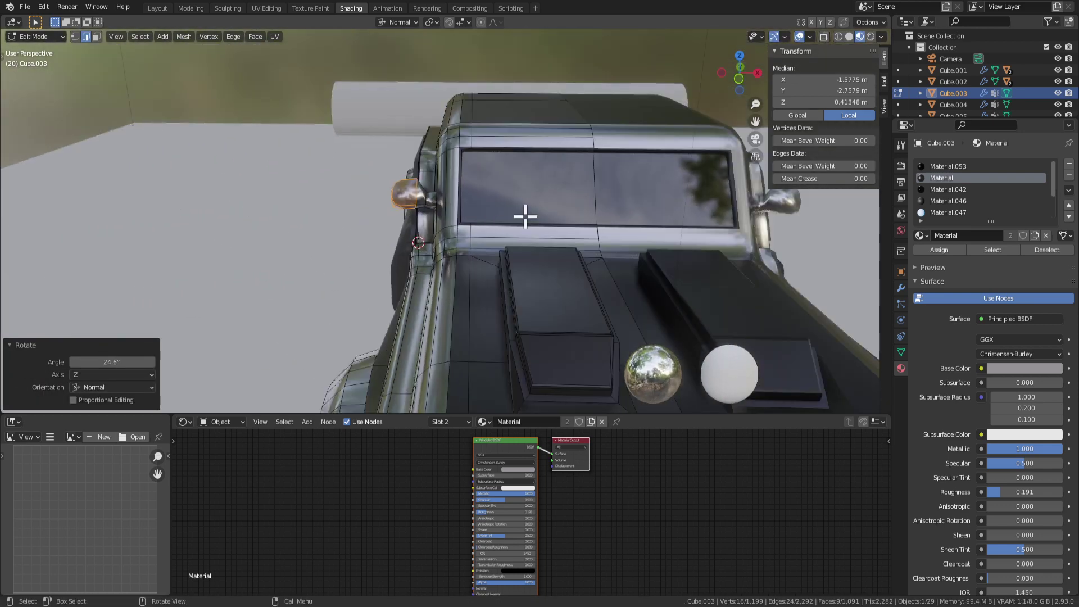
{"action": "scroll", "coordinate": [586, 276], "scroll_direction": "down", "scroll_amount": 2}
{"action": "middle_click_drag", "start_coordinate": [586, 276], "coordinate": [361, 258]}
{"action": "scroll", "coordinate": [421, 253], "scroll_direction": "up", "scroll_amount": 4}
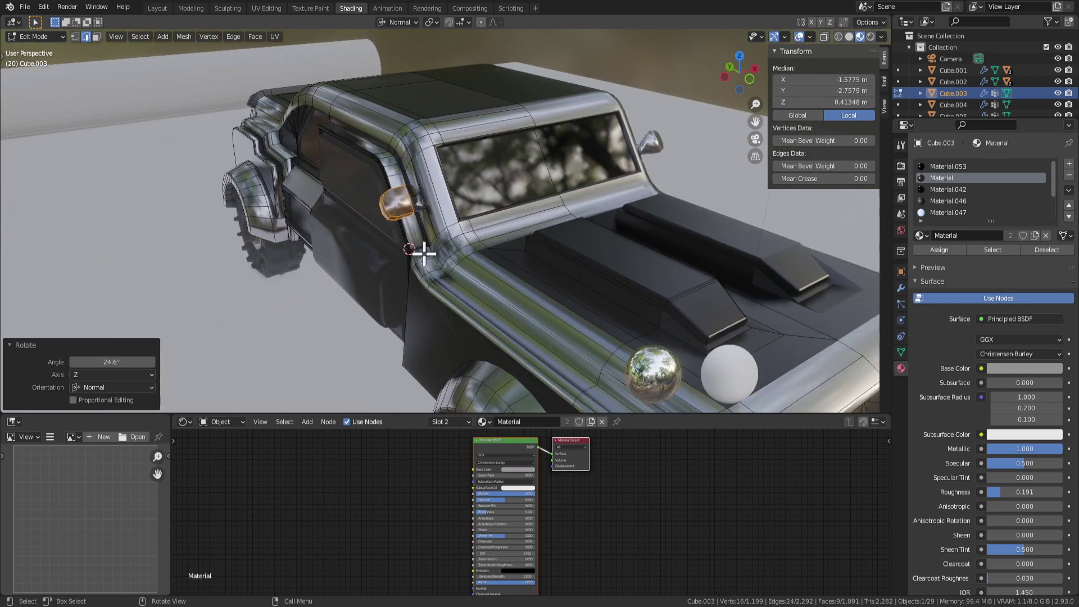
Step: Move the edge on the mirror's mounting arm about -0.036 m along its normal Z axis
{"action": "scroll", "coordinate": [465, 187], "scroll_direction": "up", "scroll_amount": 5}
{"action": "middle_click_drag", "start_coordinate": [464, 186], "coordinate": [361, 232]}
{"action": "left_click", "coordinate": [359, 232]}
{"action": "key", "text": "g"}
{"action": "key", "text": "z"}
{"action": "key", "text": "z"}
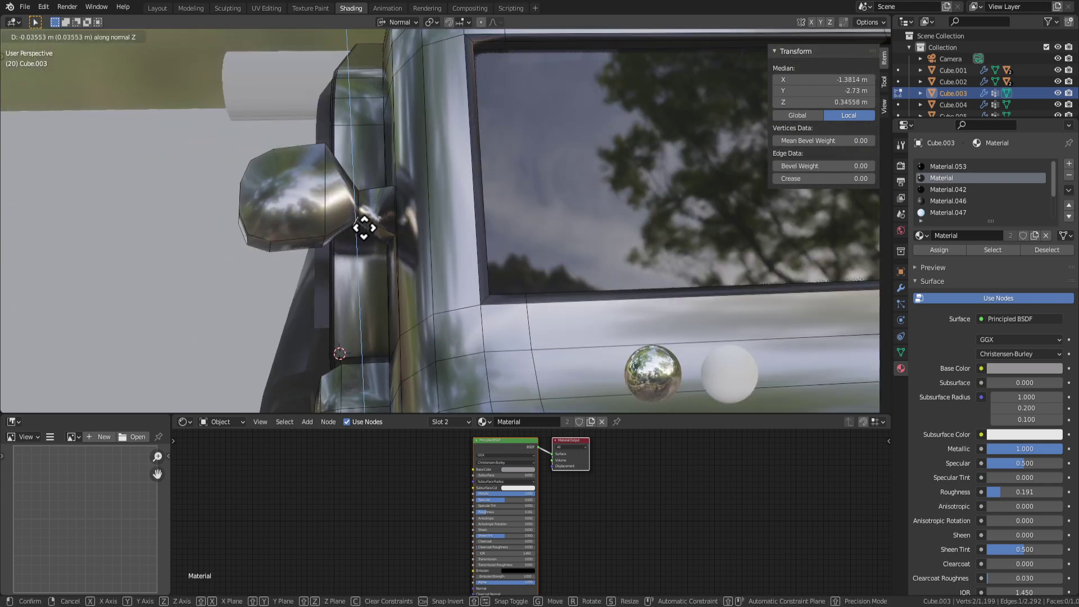
{"action": "left_click", "coordinate": [362, 222]}
Step: Select the mirror head's front face and grow the selection to the neighbouring faces
{"action": "middle_click_drag", "start_coordinate": [362, 224], "coordinate": [308, 297]}
{"action": "key", "text": "3"}
{"action": "left_click", "coordinate": [284, 313]}
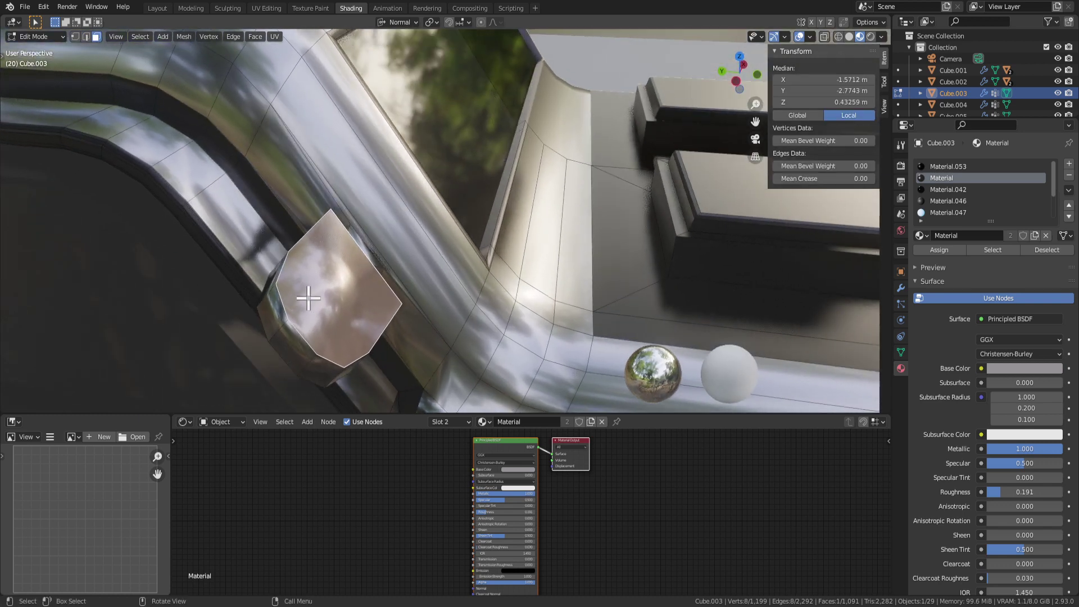
{"action": "middle_click_drag", "start_coordinate": [286, 336], "coordinate": [376, 316]}
{"action": "key", "text": "ctrl+KP_Add"}
{"action": "middle_click_drag", "start_coordinate": [472, 315], "coordinate": [385, 264]}
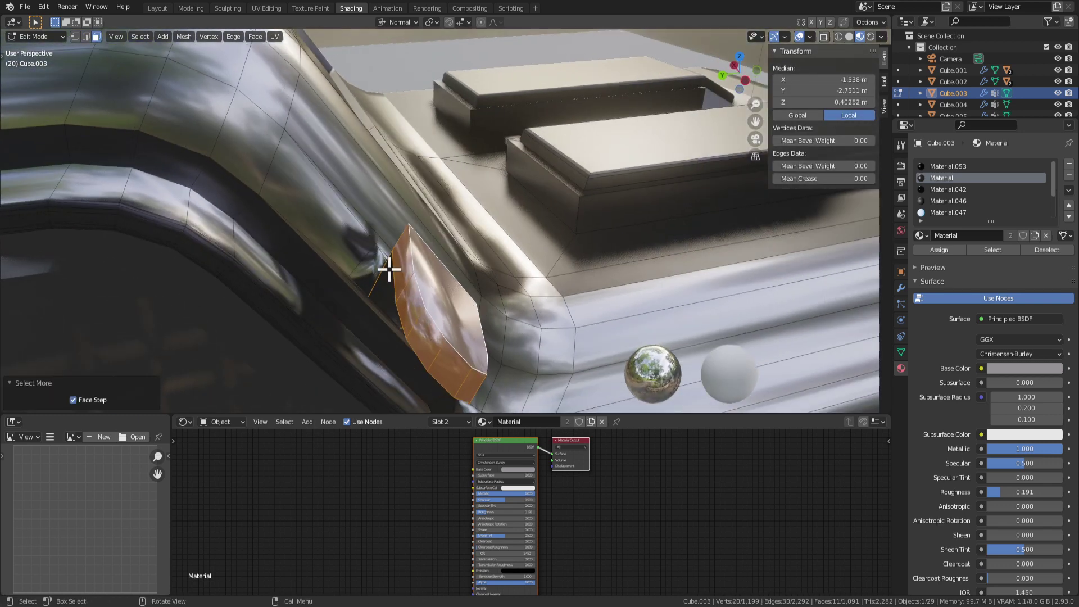
Step: Try to bevel the whole mirror head by 0.00641 m, reducing the bevel to one segment
{"action": "left_click", "coordinate": [414, 296]}
{"action": "key", "text": "2"}
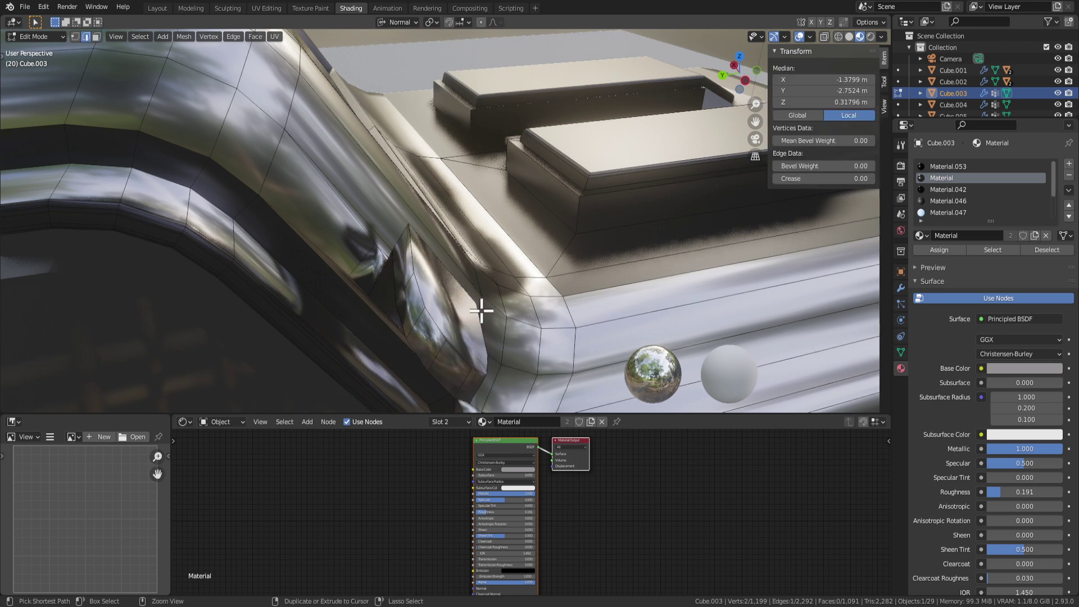
{"action": "key", "text": "ctrl+KP_Add"}
{"action": "mouse_move", "coordinate": [484, 311]}
{"action": "middle_mouse_down"}
{"action": "mouse_move", "coordinate": [584, 353]}
{"action": "mouse_move", "coordinate": [503, 312]}
{"action": "middle_mouse_up"}
{"action": "key", "text": "ctrl+b"}
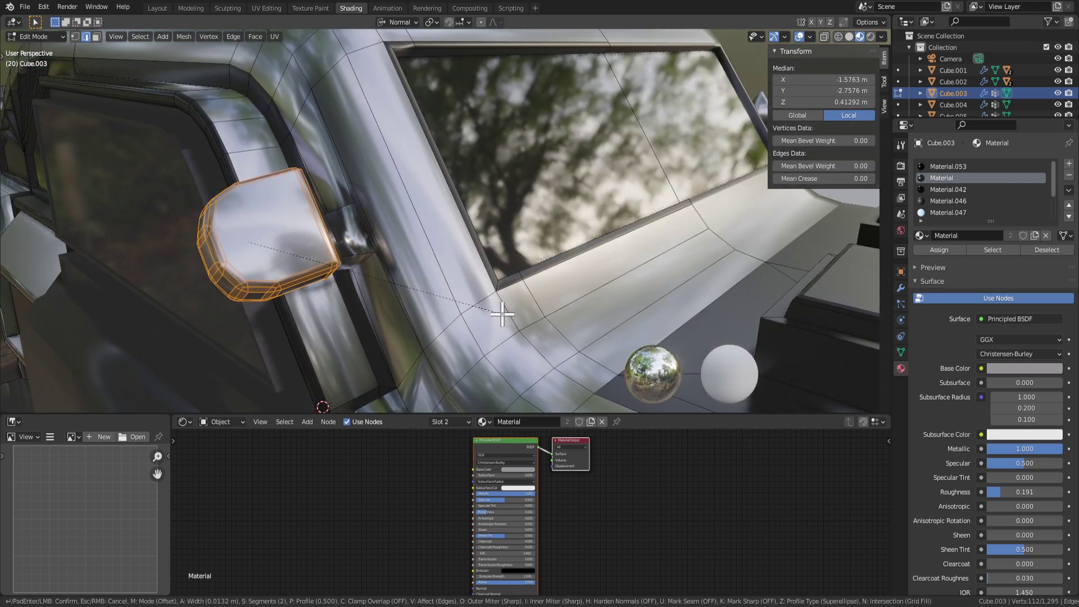
{"action": "left_click", "coordinate": [498, 313]}
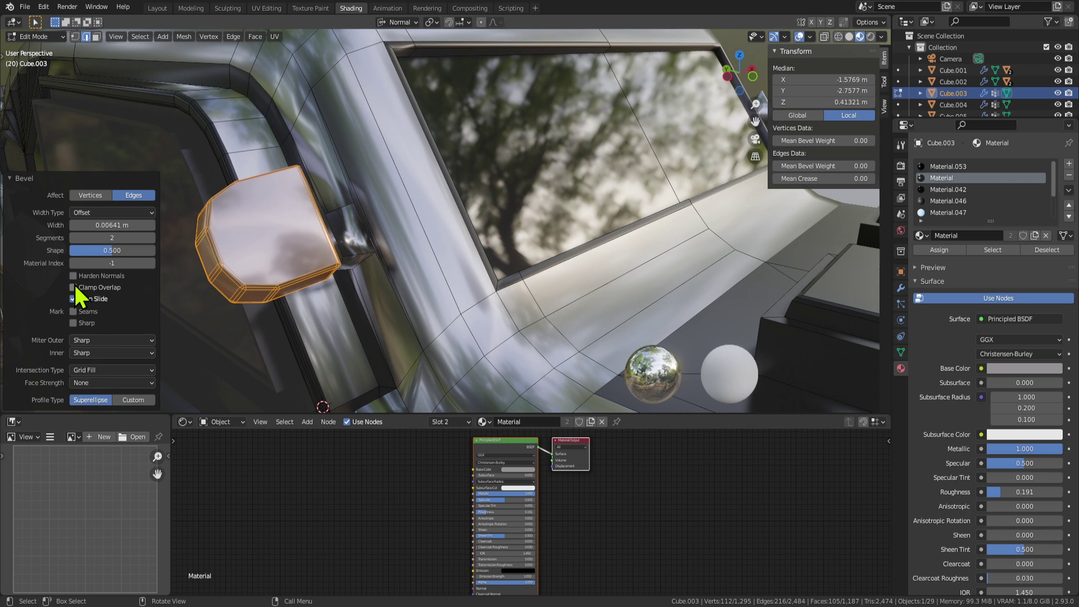
{"action": "left_click", "coordinate": [73, 238]}
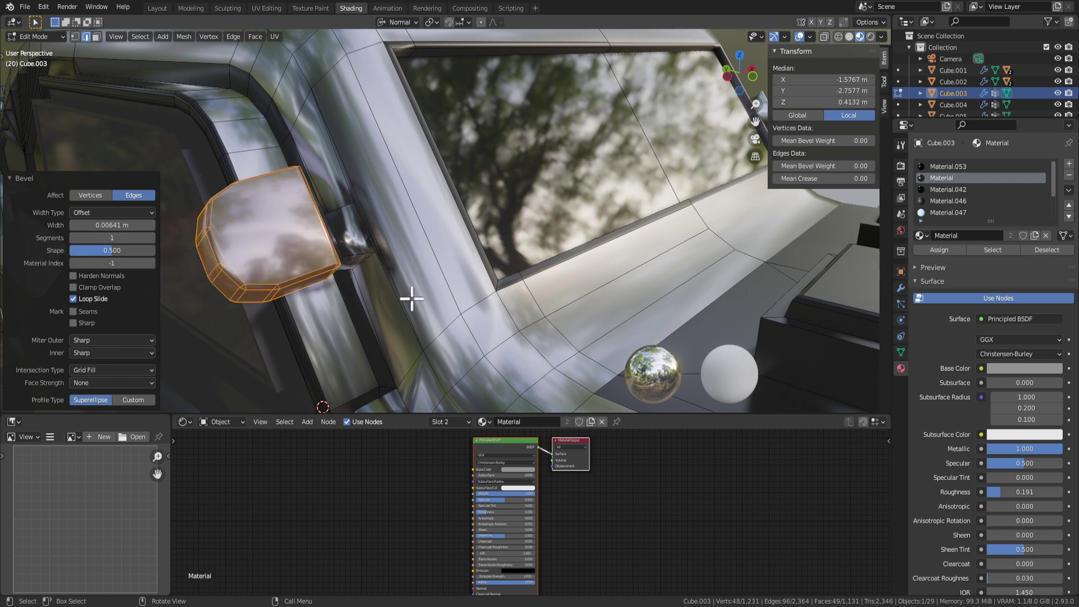
Step: Try a narrower single-segment bevel of about 0.002 m on all the mirror head's edges
{"action": "key", "text": "ctrl+b"}
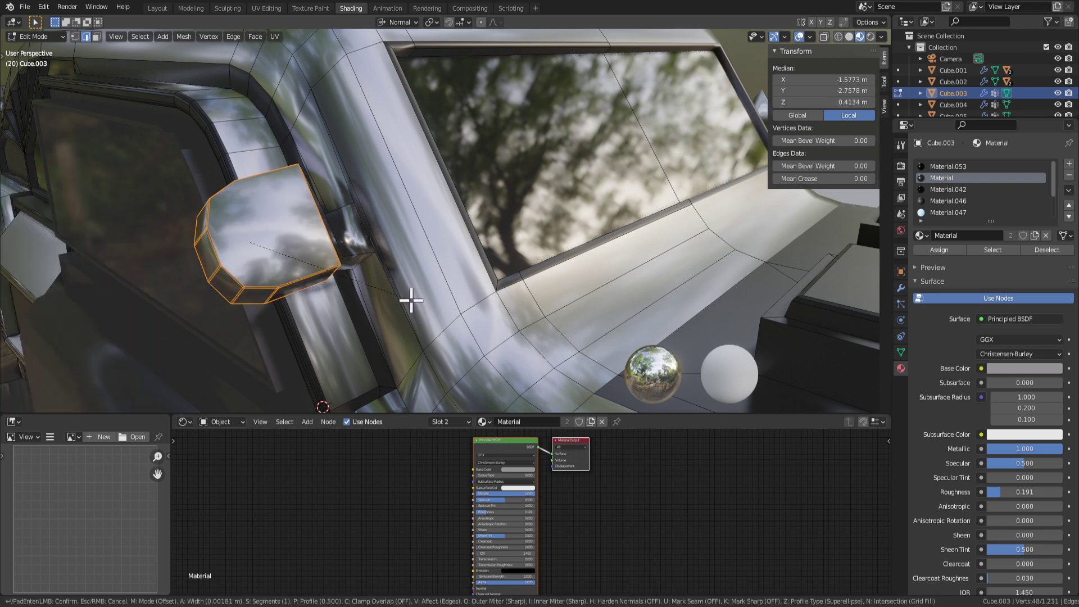
{"action": "left_click", "coordinate": [411, 300]}
{"action": "key", "text": "Tab"}
{"action": "scroll", "coordinate": [409, 296], "scroll_direction": "down", "scroll_amount": 5}
{"action": "middle_click_drag", "start_coordinate": [409, 296], "coordinate": [446, 304]}
{"action": "key", "text": "Tab"}
{"action": "scroll", "coordinate": [398, 288], "scroll_direction": "up", "scroll_amount": 3}
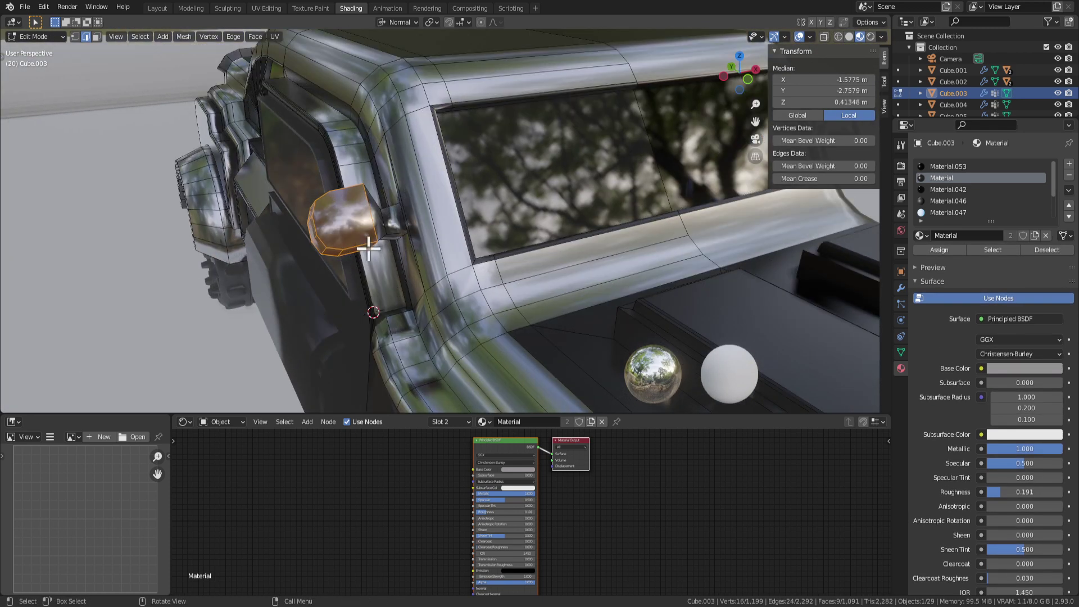
Step: Shade all faces of the mirror head flat
{"action": "key", "text": "Tab"}
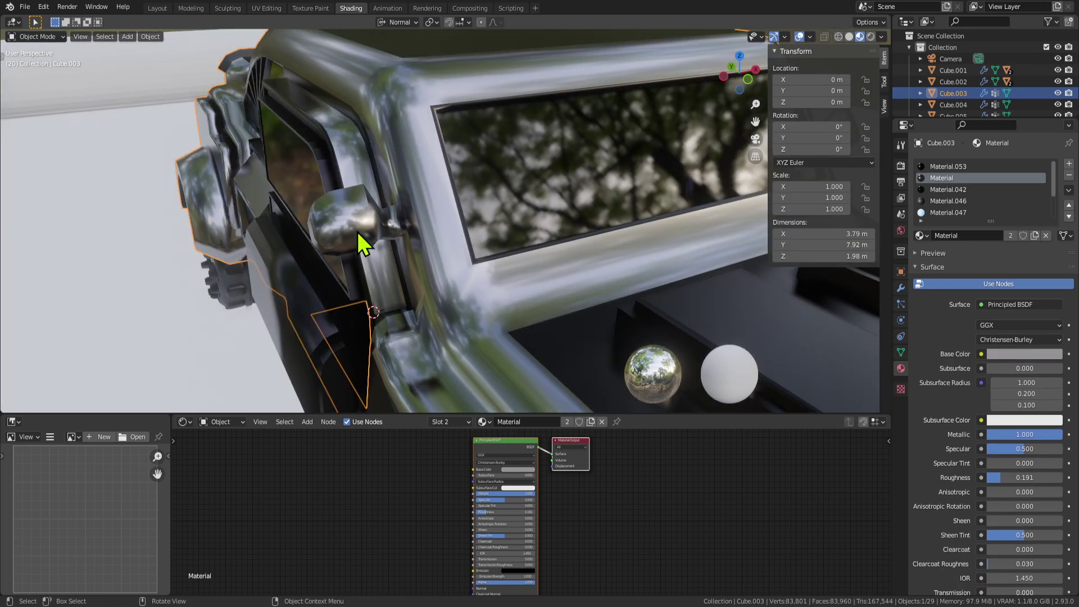
{"action": "left_click", "coordinate": [357, 231]}
{"action": "left_click", "coordinate": [362, 238]}
{"action": "key", "text": "Tab"}
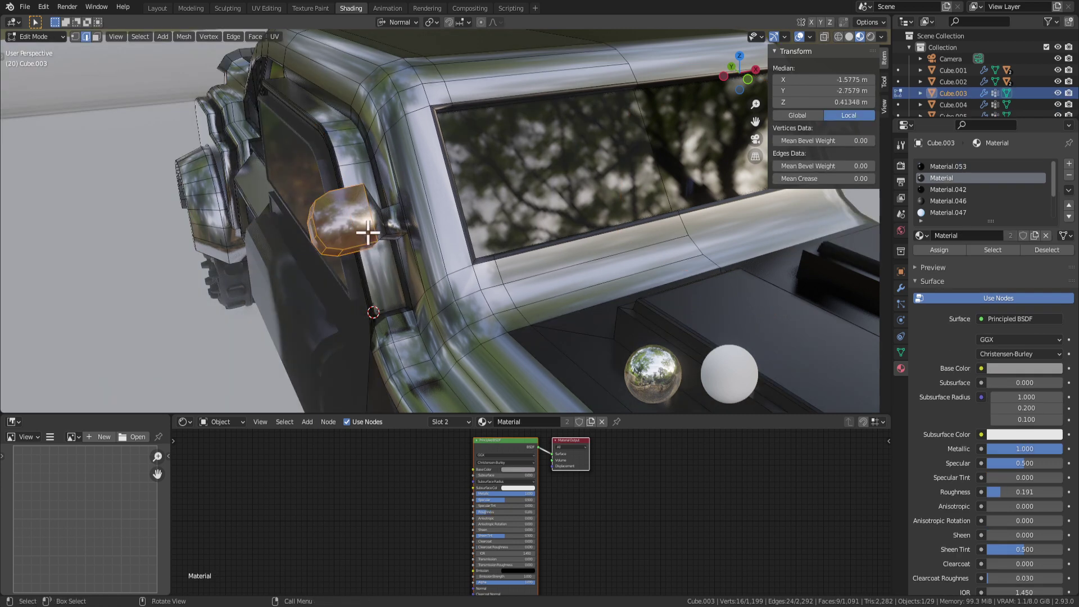
{"action": "right_click", "coordinate": [367, 231]}
{"action": "key", "text": "3"}
{"action": "right_click", "coordinate": [472, 227]}
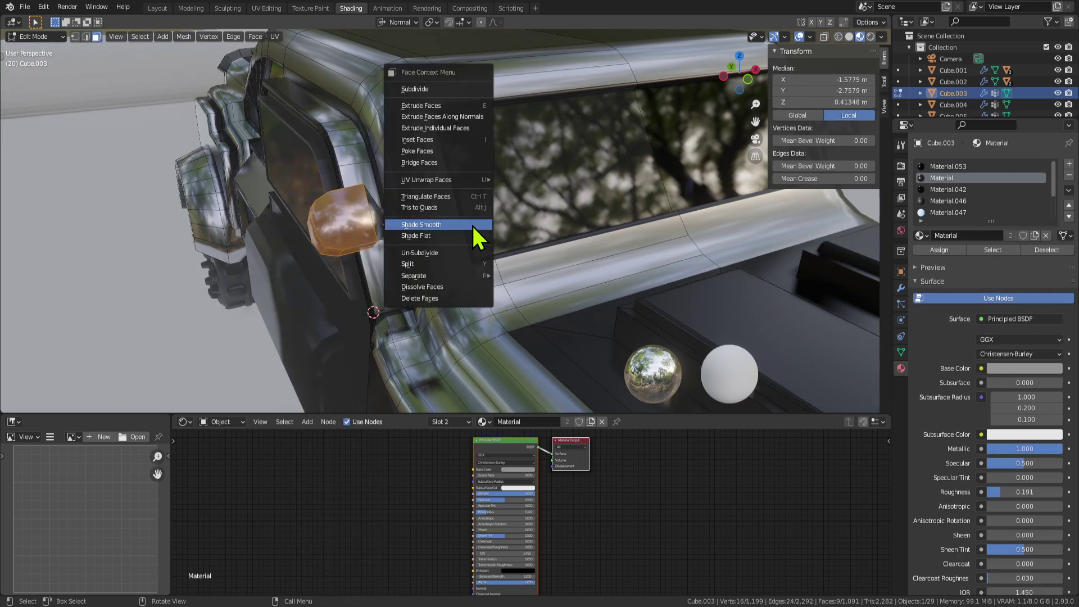
{"action": "left_click", "coordinate": [457, 233]}
{"action": "key", "text": "Tab"}
Step: Select the ring of side faces around the mirror head and shade them smooth
{"action": "scroll", "coordinate": [471, 265], "scroll_direction": "down", "scroll_amount": 3}
{"action": "middle_click_drag", "start_coordinate": [471, 265], "coordinate": [417, 284]}
{"action": "key", "text": "Tab"}
{"action": "left_click", "coordinate": [430, 241]}
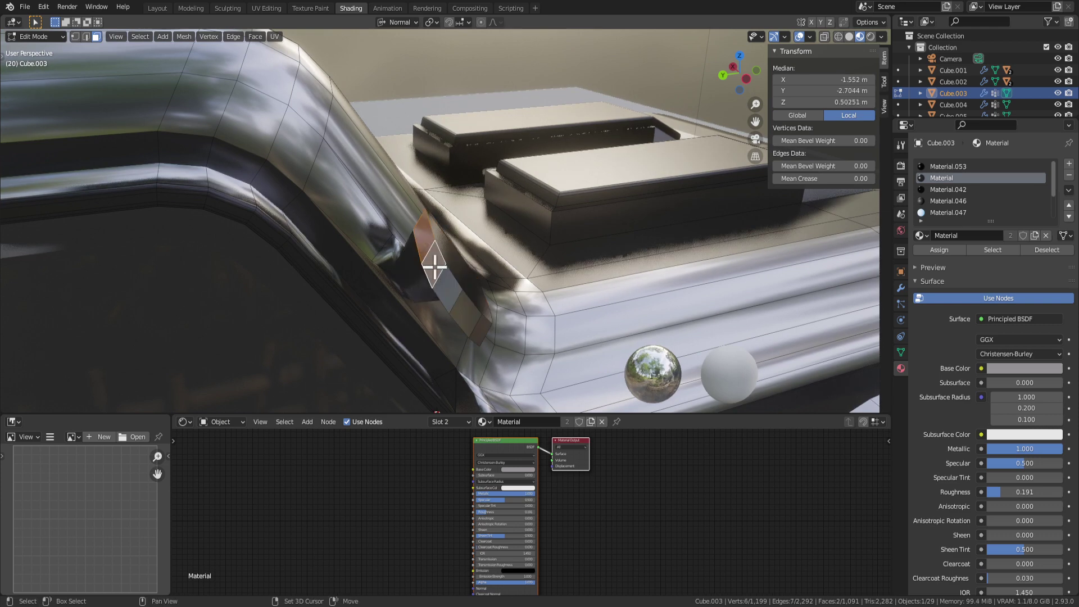
{"action": "middle_click_drag", "start_coordinate": [534, 323], "coordinate": [349, 215]}
{"action": "left_click", "coordinate": [366, 254], "text": "shift"}
{"action": "mouse_move", "coordinate": [366, 254]}
{"action": "middle_mouse_down"}
{"action": "mouse_move", "coordinate": [400, 272]}
{"action": "mouse_move", "coordinate": [373, 245]}
{"action": "middle_mouse_up"}
{"action": "right_click", "coordinate": [372, 245]}
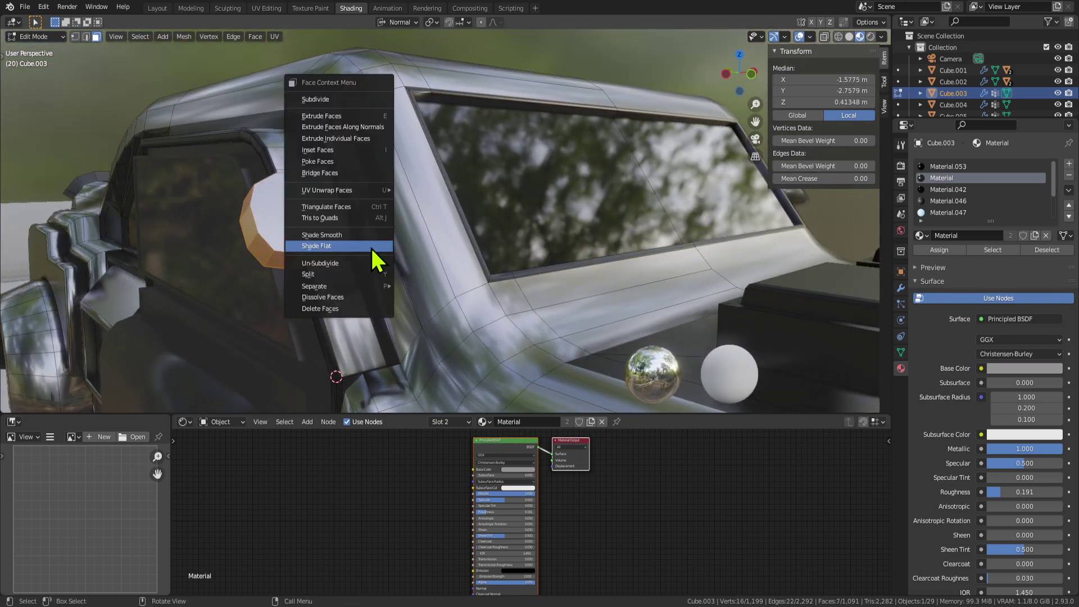
{"action": "left_click", "coordinate": [378, 235]}
Step: Try to bevel the edge loops around the mirror head's front and back faces by 0.00227 m with two segments
{"action": "middle_click_drag", "start_coordinate": [398, 248], "coordinate": [497, 307]}
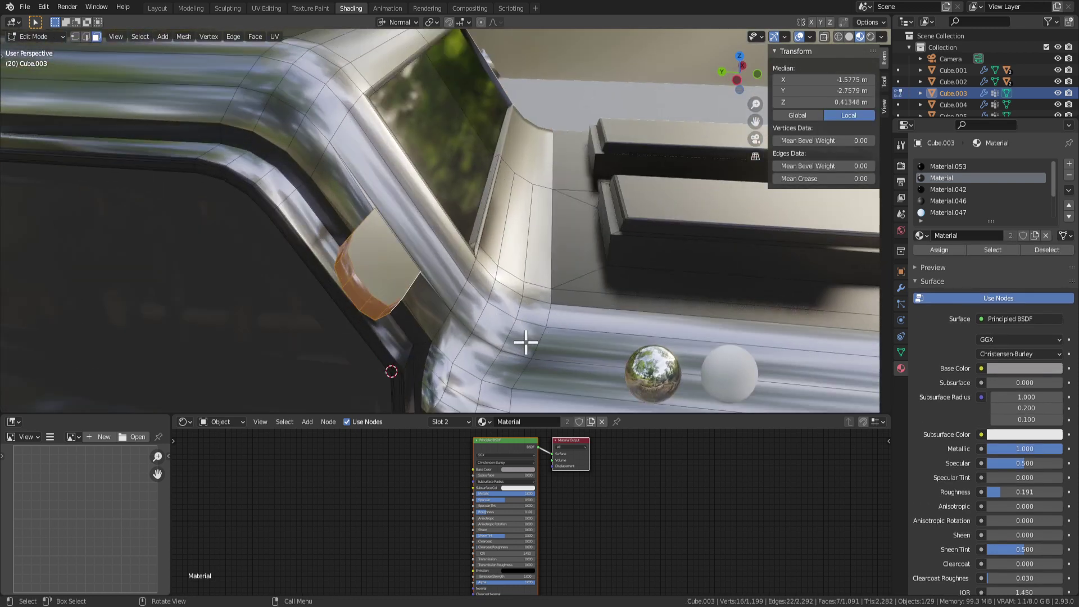
{"action": "key", "text": "ctrl+b"}
{"action": "left_click", "coordinate": [429, 306]}
{"action": "key", "text": "2"}
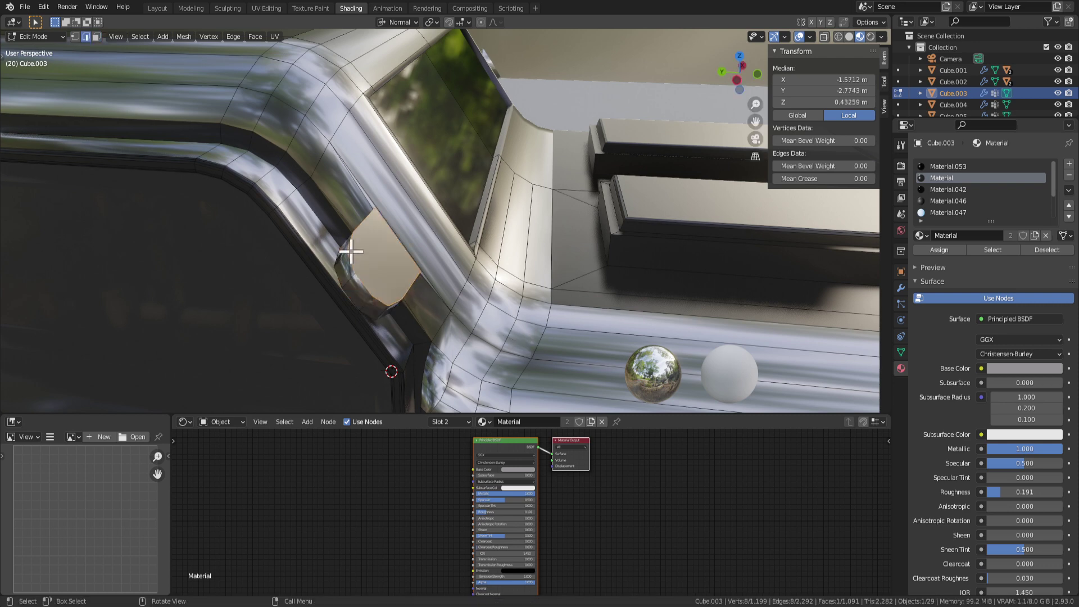
{"action": "left_click", "coordinate": [351, 252]}
{"action": "scroll", "coordinate": [393, 267], "scroll_direction": "up", "scroll_amount": 3}
{"action": "middle_click_drag", "start_coordinate": [304, 316], "coordinate": [436, 259]}
{"action": "middle_click_drag", "start_coordinate": [516, 276], "coordinate": [445, 281]}
{"action": "key", "text": "ctrl+b"}
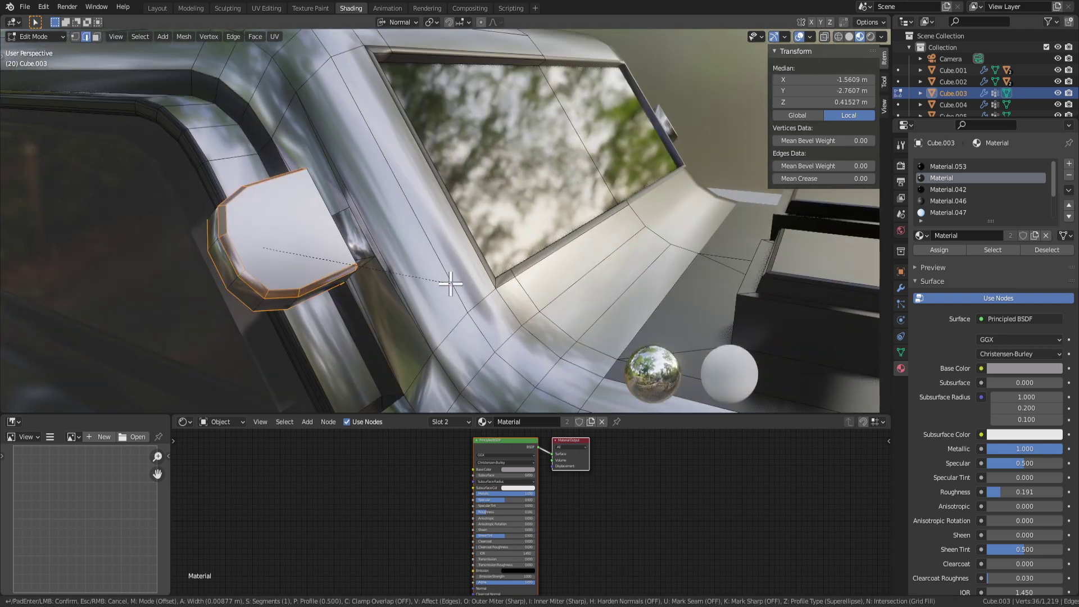
{"action": "left_click", "coordinate": [447, 281]}
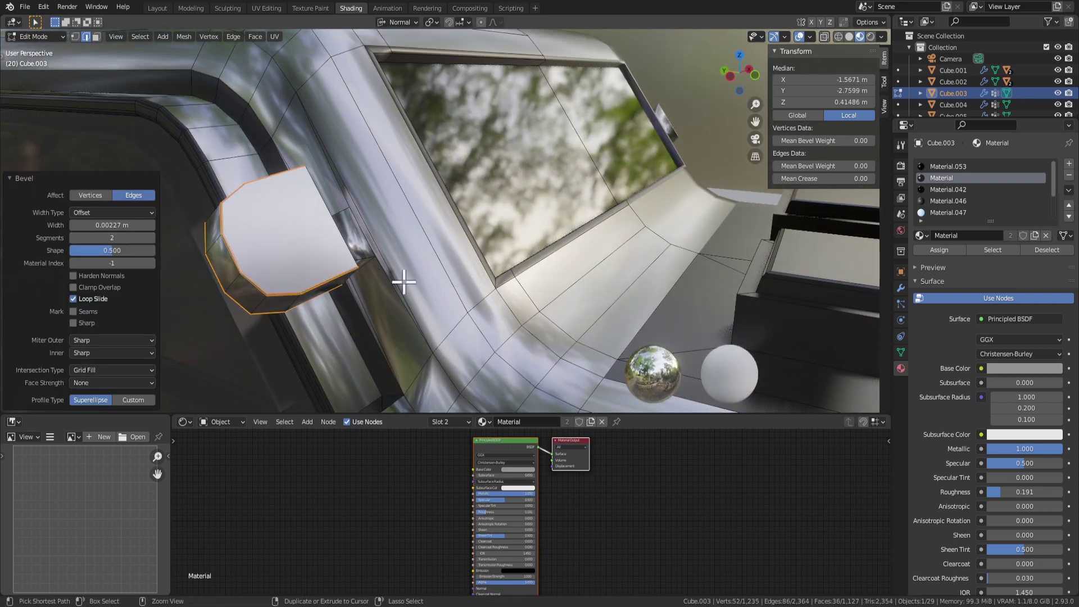
Step: Bevel the mirror head's front and back edge loops by 0.00308 m with two segments and check the truck in Object Mode
{"action": "left_click", "coordinate": [390, 305]}
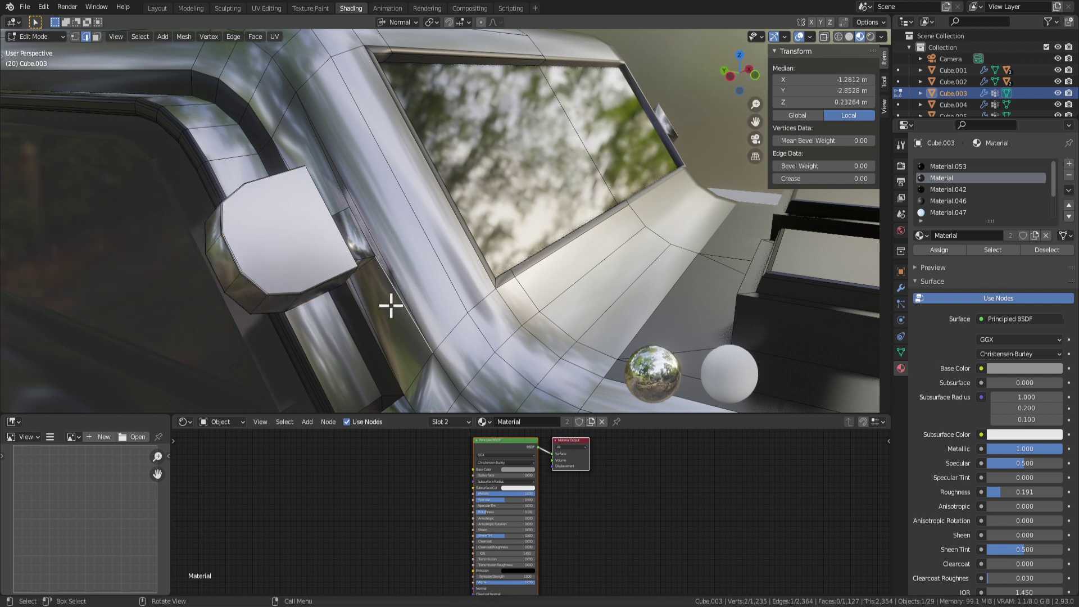
{"action": "key", "text": "ctrl+l"}
{"action": "key", "text": "ctrl+b"}
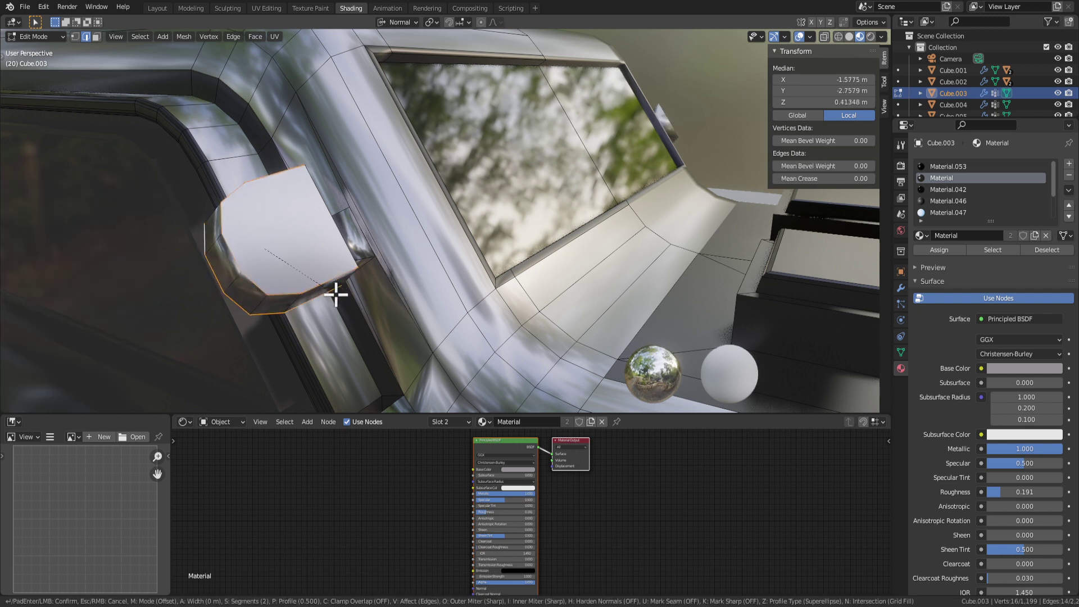
{"action": "left_click", "coordinate": [339, 296]}
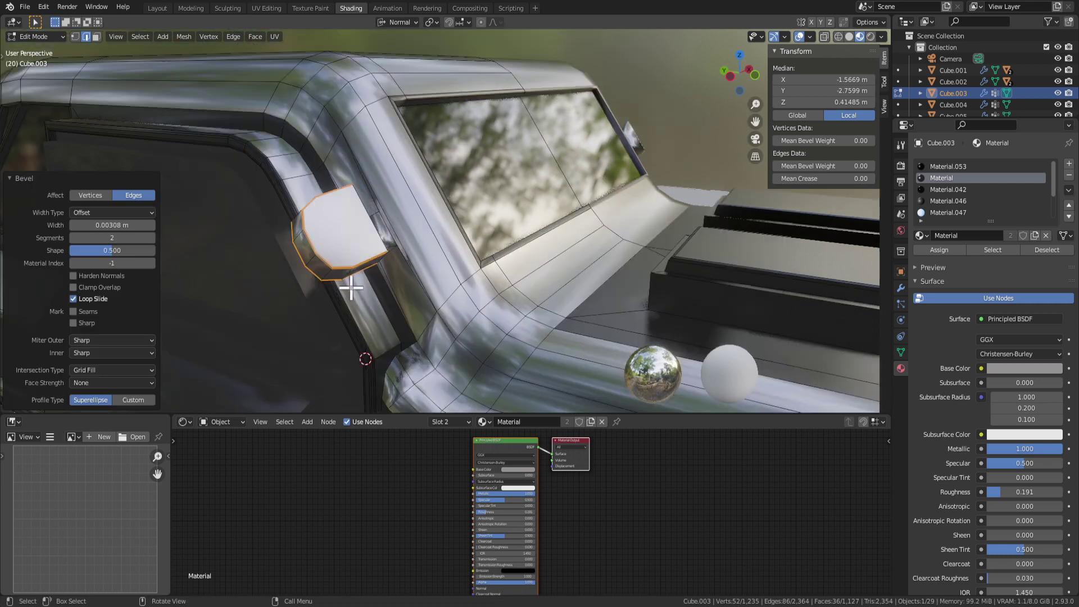
{"action": "key", "text": "Tab"}
{"action": "scroll", "coordinate": [426, 289], "scroll_direction": "down", "scroll_amount": 8}
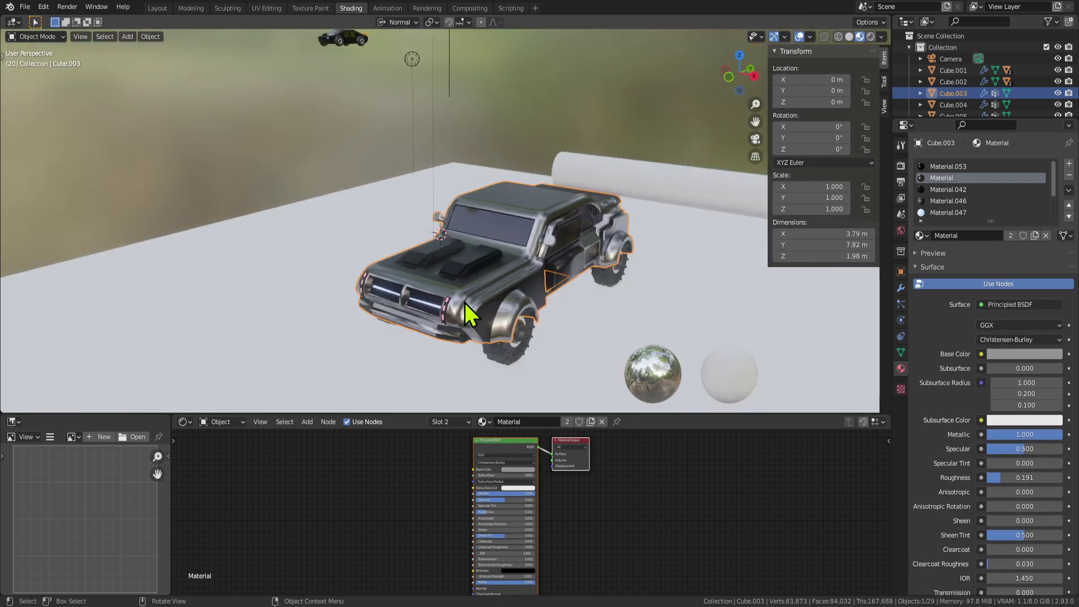
{"action": "middle_click_drag", "start_coordinate": [464, 302], "coordinate": [572, 301]}
{"action": "scroll", "coordinate": [556, 272], "scroll_direction": "up", "scroll_amount": 6}
{"action": "middle_click_drag", "start_coordinate": [548, 258], "coordinate": [597, 266]}
{"action": "key", "text": "Tab"}
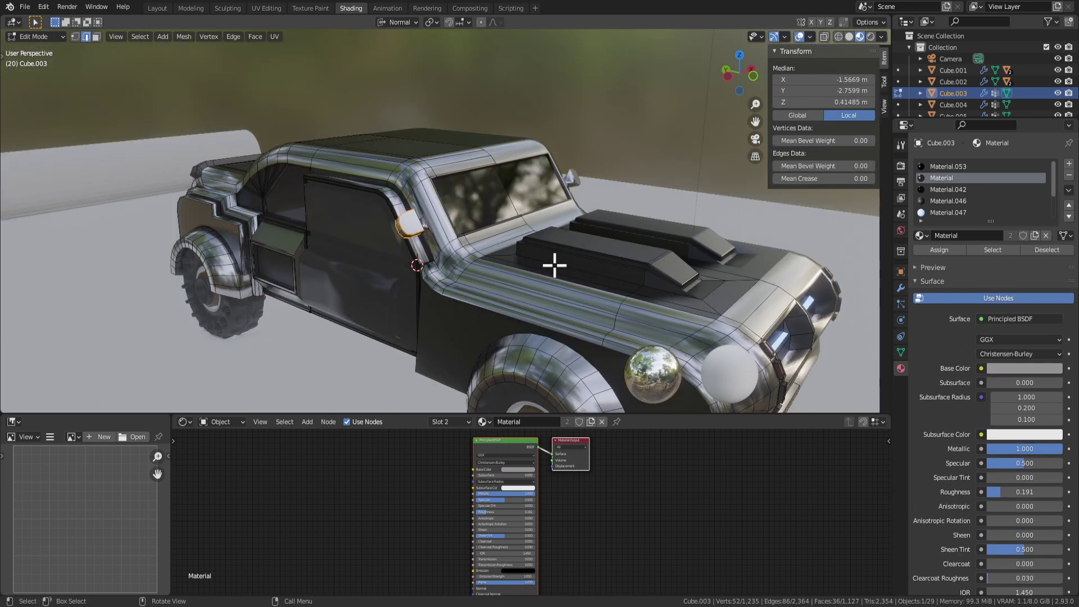
Step: Undo the mirror head's edge bevel and redo it at 0.00433 m with two segments
{"action": "key", "text": "ctrl+z"}
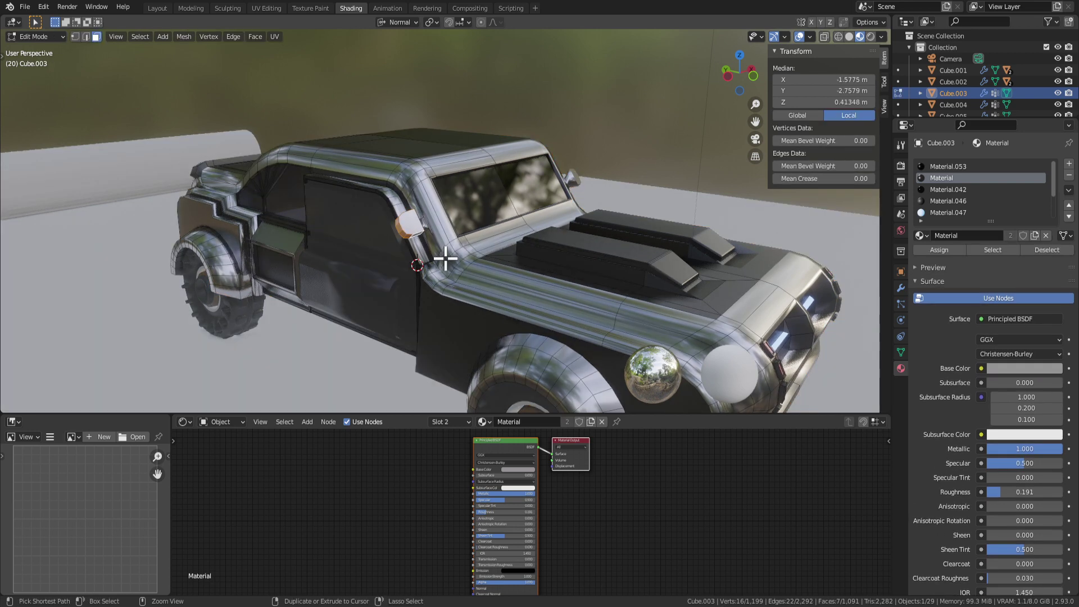
{"action": "key", "text": "Tab"}
{"action": "scroll", "coordinate": [445, 259], "scroll_direction": "up", "scroll_amount": 3}
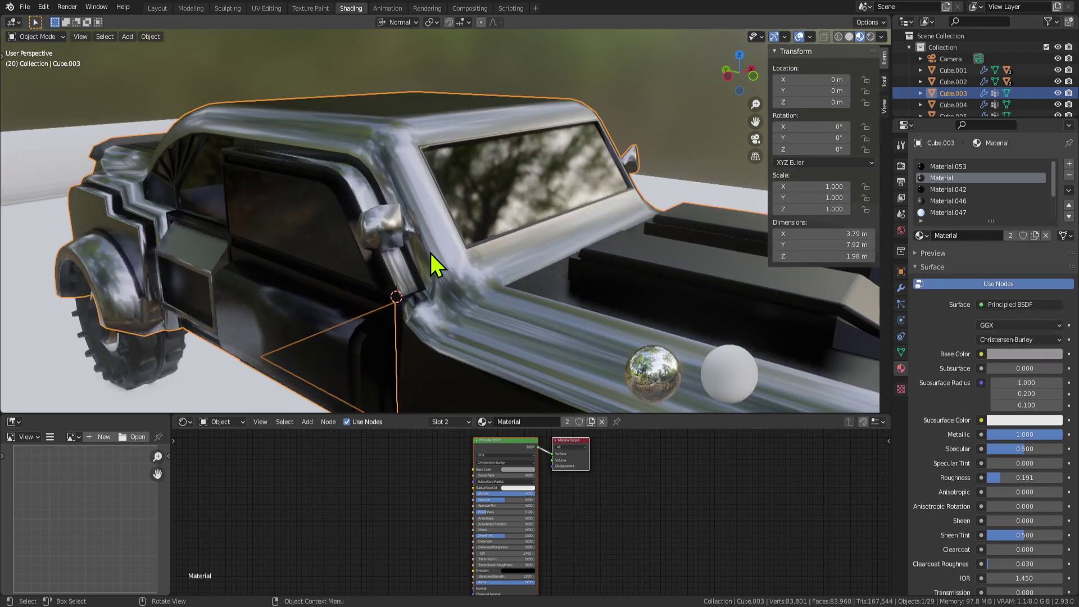
{"action": "key", "text": "Tab"}
{"action": "key", "text": "l"}
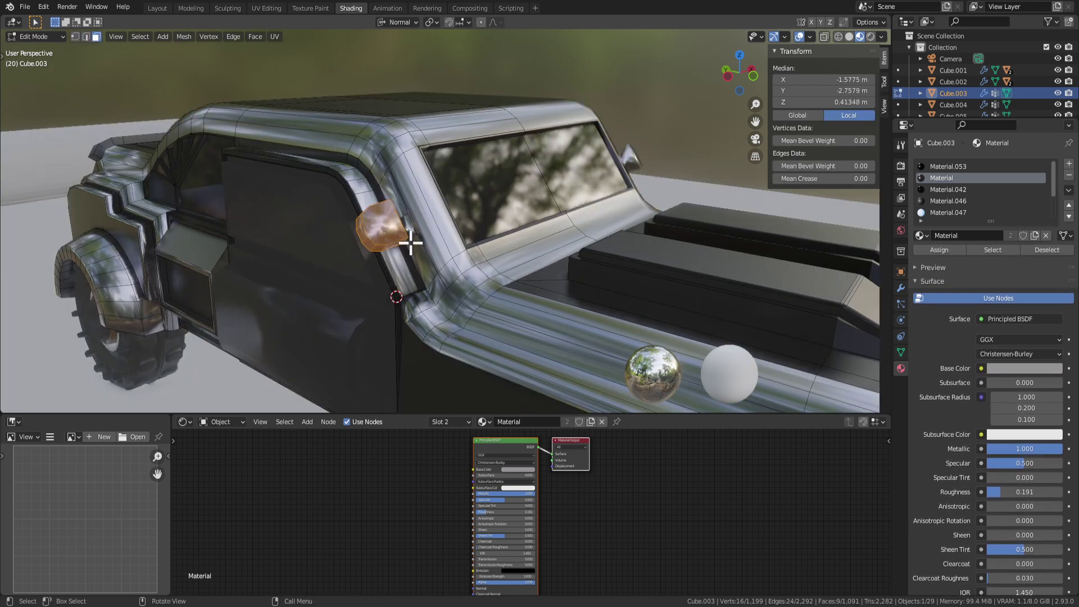
{"action": "scroll", "coordinate": [410, 243], "scroll_direction": "up", "scroll_amount": 1}
{"action": "key", "text": "ctrl+b"}
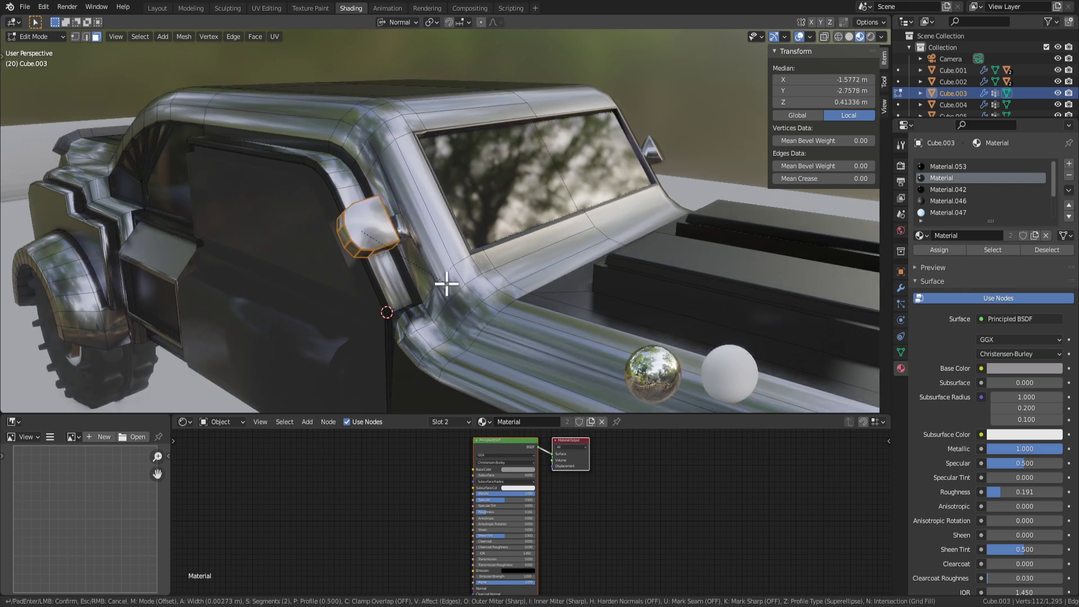
{"action": "left_click", "coordinate": [447, 289]}
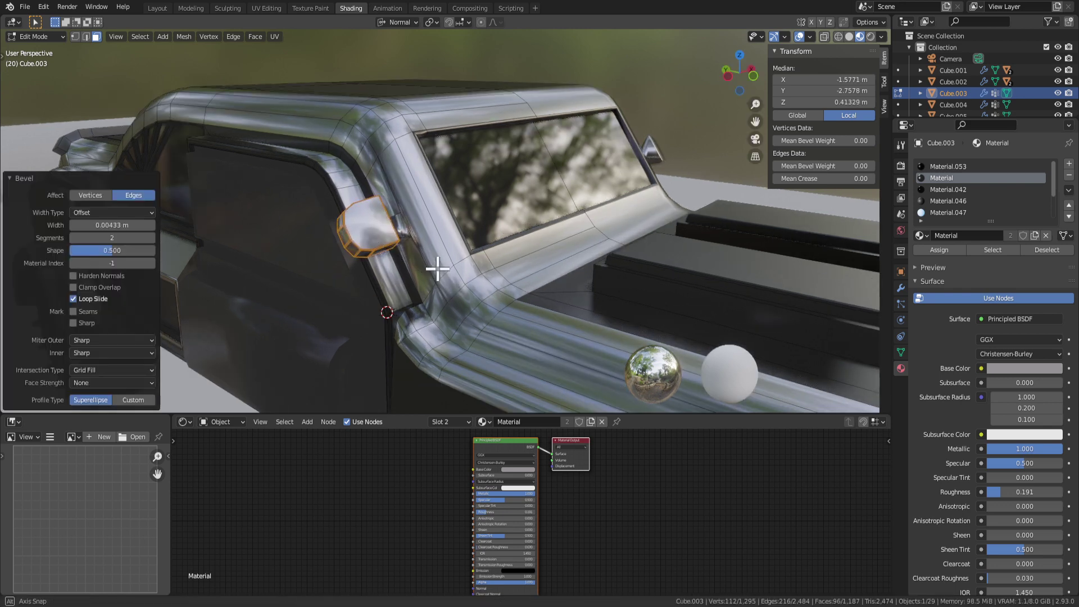
Step: Move the mirror head's beveled selection by about -0.036 m along its normal Y axis
{"action": "key", "text": "g"}
{"action": "key", "text": "y"}
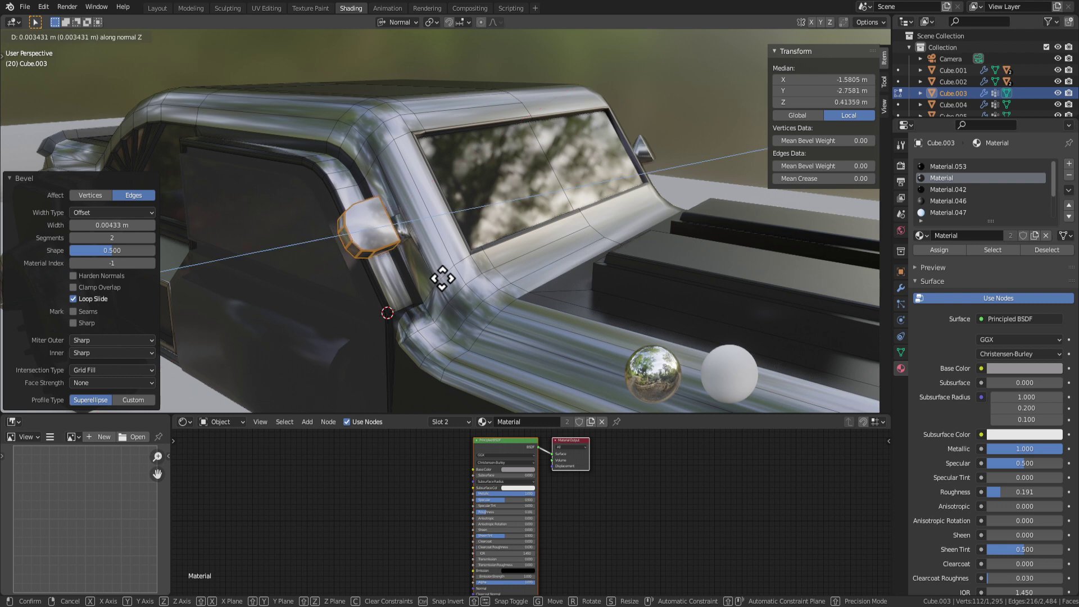
{"action": "key", "text": "y"}
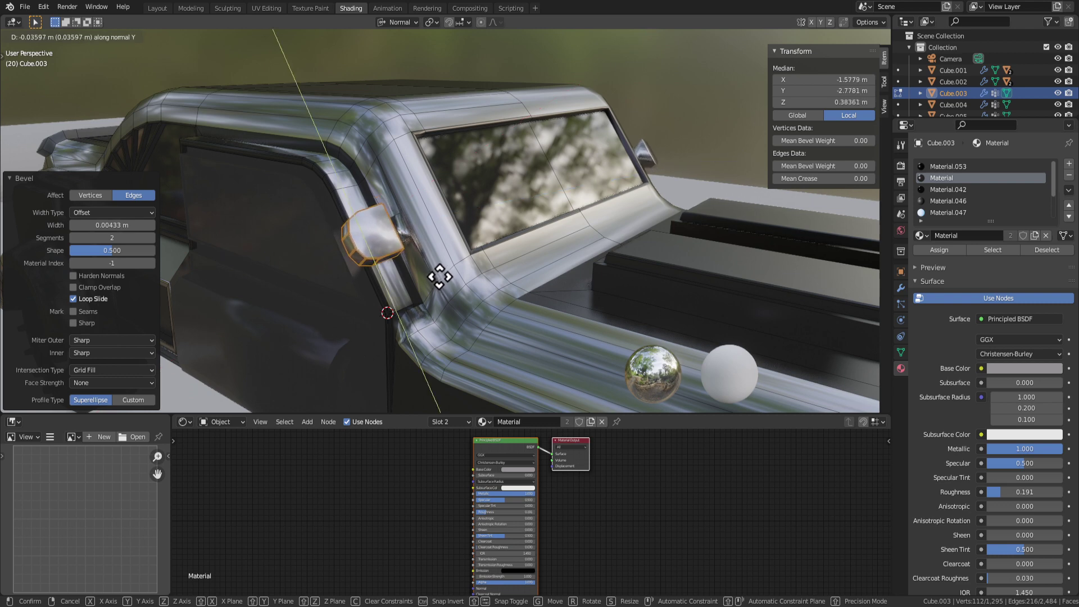
{"action": "left_click", "coordinate": [439, 278]}
Step: Try to bevel the edges of the small stem joining the mirror to the pillar by about 0.02 m with two segments, and undo it
{"action": "middle_click_drag", "start_coordinate": [440, 278], "coordinate": [306, 284]}
{"action": "left_click", "coordinate": [388, 208]}
{"action": "key", "text": "2"}
{"action": "left_click", "coordinate": [313, 271]}
{"action": "left_click", "coordinate": [315, 201], "text": "shift"}
{"action": "middle_click_drag", "start_coordinate": [315, 201], "coordinate": [456, 264]}
{"action": "left_click", "coordinate": [378, 343], "text": "shift"}
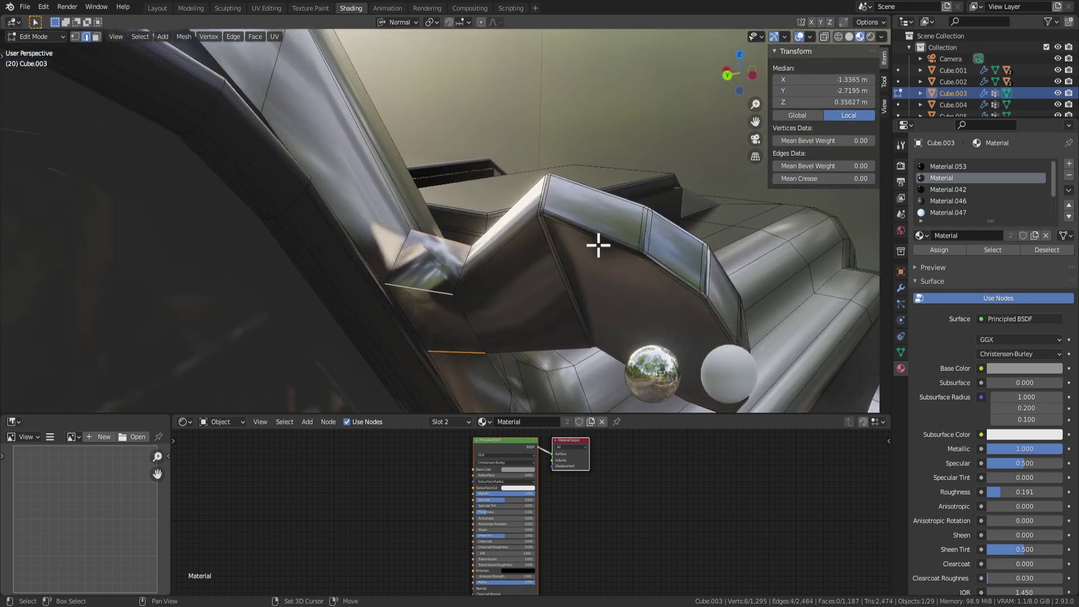
{"action": "middle_click_drag", "start_coordinate": [598, 245], "coordinate": [421, 269]}
{"action": "key", "text": "ctrl+b"}
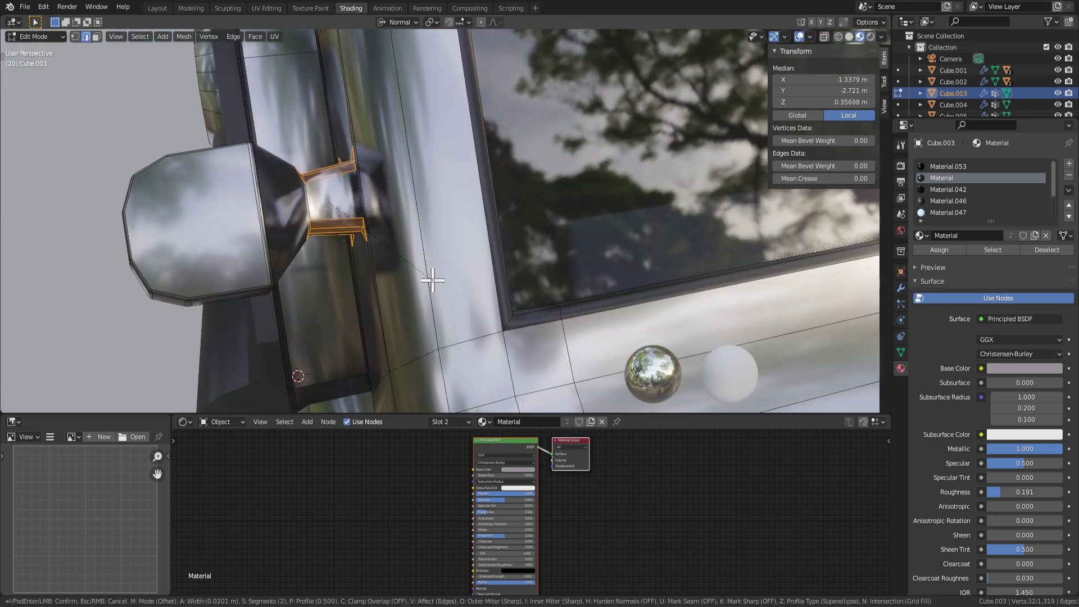
{"action": "left_click", "coordinate": [432, 281]}
{"action": "middle_click_drag", "start_coordinate": [432, 281], "coordinate": [431, 221]}
{"action": "key", "text": "ctrl+z"}
Step: Inset the mirror stem's front face by about 0.009 m, extrude it inward by about 0.0088 m and check it in Object Mode
{"action": "key", "text": "3"}
{"action": "left_click", "coordinate": [419, 239]}
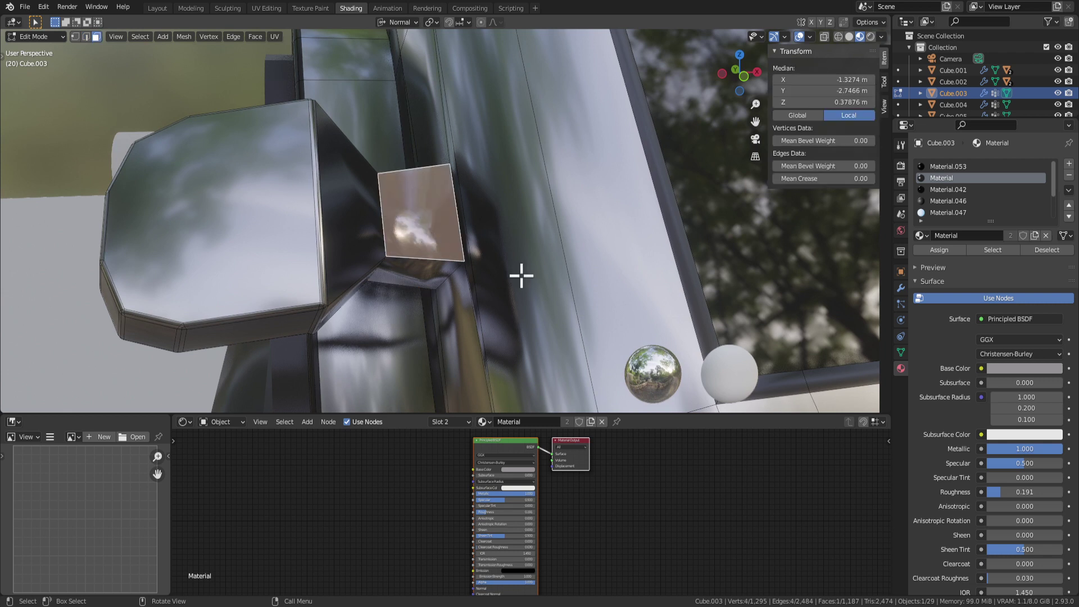
{"action": "right_click", "coordinate": [479, 298]}
{"action": "key", "text": "i"}
{"action": "left_click", "coordinate": [557, 247]}
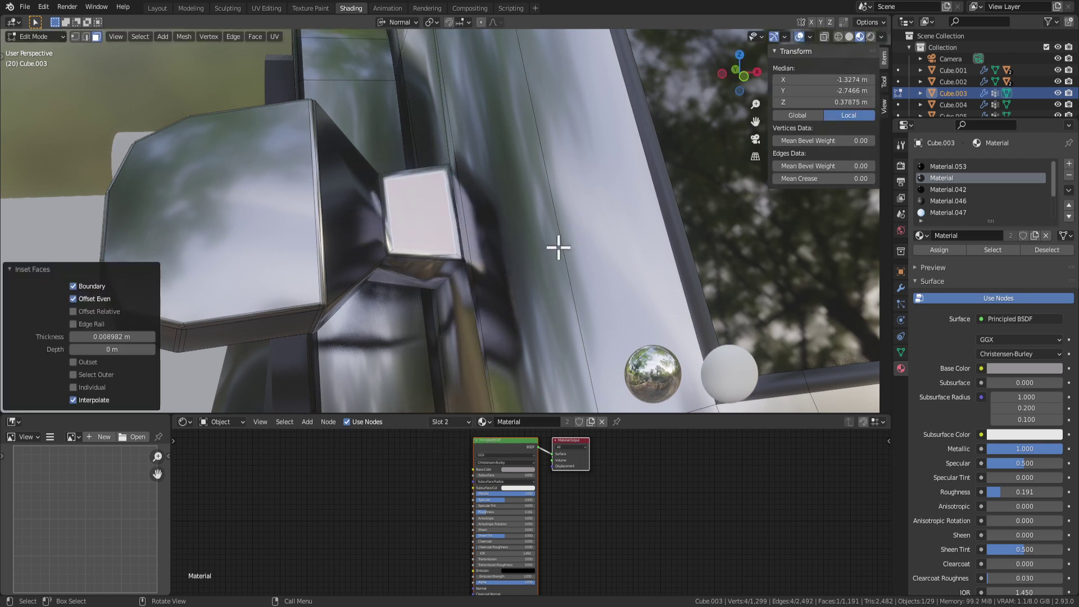
{"action": "key", "text": "e"}
{"action": "left_click", "coordinate": [558, 250]}
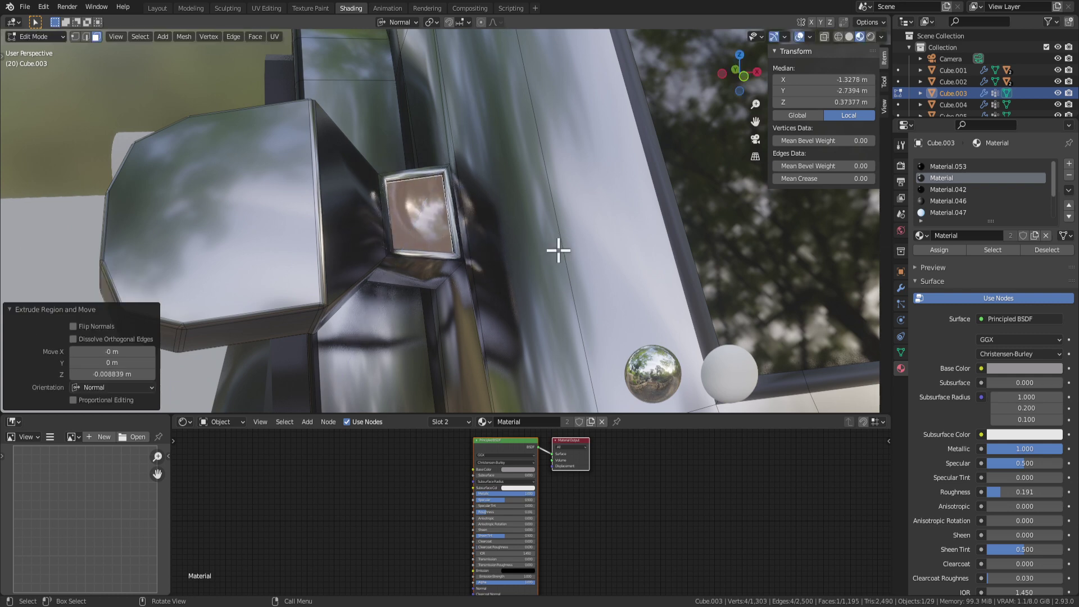
{"action": "key", "text": "Tab"}
{"action": "scroll", "coordinate": [548, 264], "scroll_direction": "down", "scroll_amount": 11}
{"action": "scroll", "coordinate": [534, 287], "scroll_direction": "up", "scroll_amount": 6}
{"action": "key", "text": "Tab"}
{"action": "scroll", "coordinate": [529, 272], "scroll_direction": "up", "scroll_amount": 2}
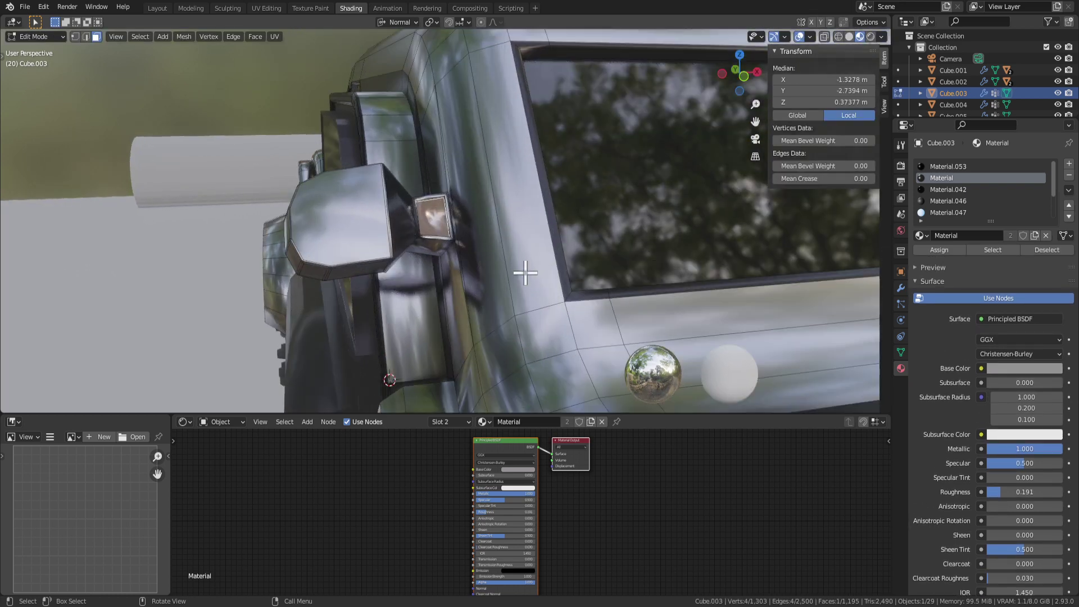
Step: Select two opposite faces of the mirror stem and inset them by about 0.0049 m
{"action": "right_click", "coordinate": [440, 233]}
{"action": "right_click", "coordinate": [475, 225]}
{"action": "left_click", "coordinate": [470, 229]}
{"action": "middle_click_drag", "start_coordinate": [471, 228], "coordinate": [497, 258]}
{"action": "left_click", "coordinate": [434, 246]}
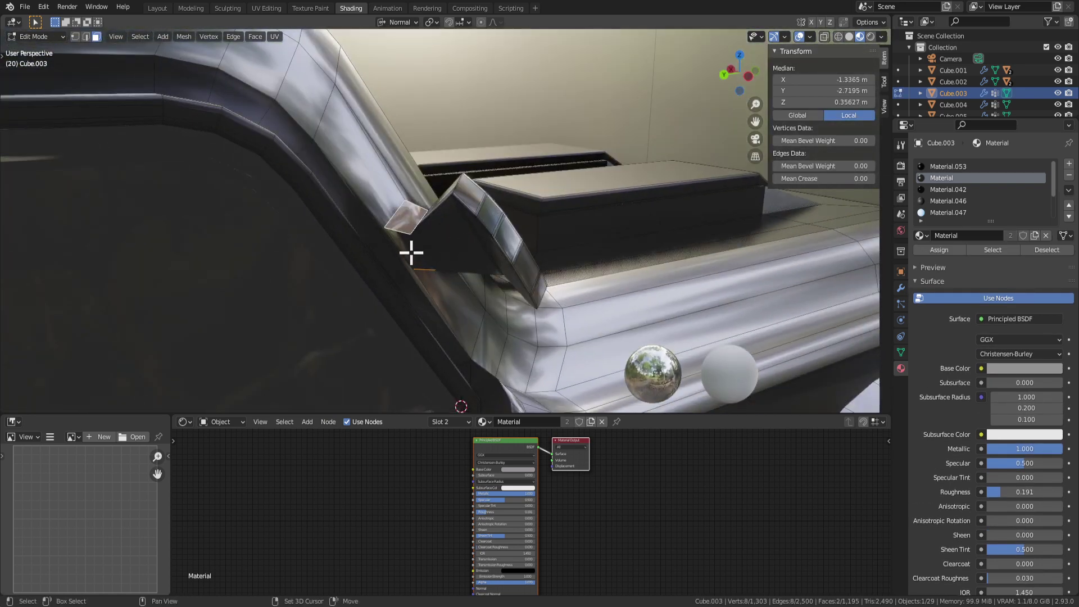
{"action": "key", "text": "i"}
{"action": "left_click", "coordinate": [504, 279]}
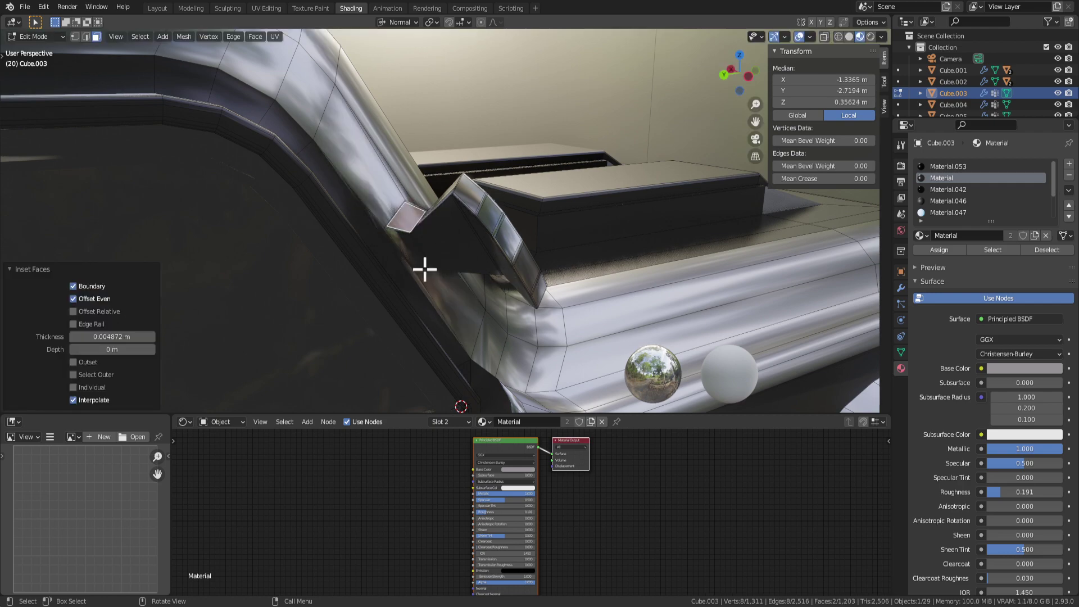
Step: Examine the mirror stem in Object Mode, both close up and with the whole truck in view
{"action": "middle_click_drag", "start_coordinate": [434, 268], "coordinate": [549, 306]}
{"action": "key", "text": "Tab"}
{"action": "key", "text": "Tab"}
{"action": "key", "text": "Tab"}
{"action": "key", "text": "Tab"}
{"action": "key", "text": "Tab"}
{"action": "scroll", "coordinate": [437, 322], "scroll_direction": "down", "scroll_amount": 8}
{"action": "scroll", "coordinate": [437, 322], "scroll_direction": "down", "scroll_amount": 4}
{"action": "scroll", "coordinate": [638, 309], "scroll_direction": "up", "scroll_amount": 6}
{"action": "key", "text": "Tab"}
Step: Examine the hood and the front fender's side panel, comparing the truck in Edit Mode and Object Mode
{"action": "left_click", "coordinate": [478, 236]}
{"action": "scroll", "coordinate": [517, 264], "scroll_direction": "down", "scroll_amount": 4}
{"action": "scroll", "coordinate": [549, 305], "scroll_direction": "up", "scroll_amount": 3}
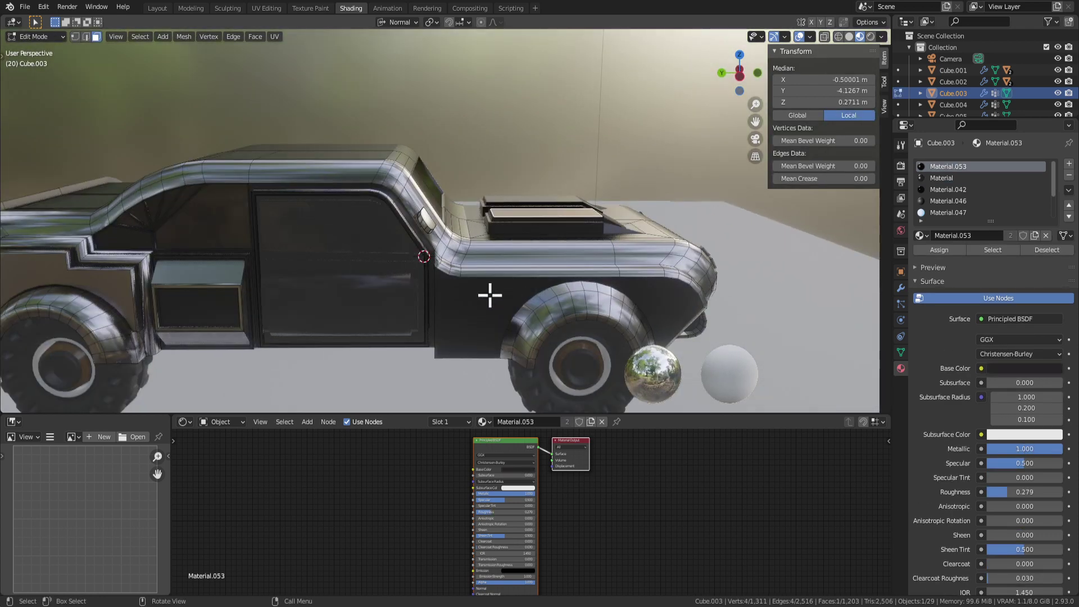
{"action": "left_click", "coordinate": [478, 311]}
{"action": "middle_click_drag", "start_coordinate": [479, 312], "coordinate": [653, 360]}
{"action": "scroll", "coordinate": [607, 344], "scroll_direction": "down", "scroll_amount": 4}
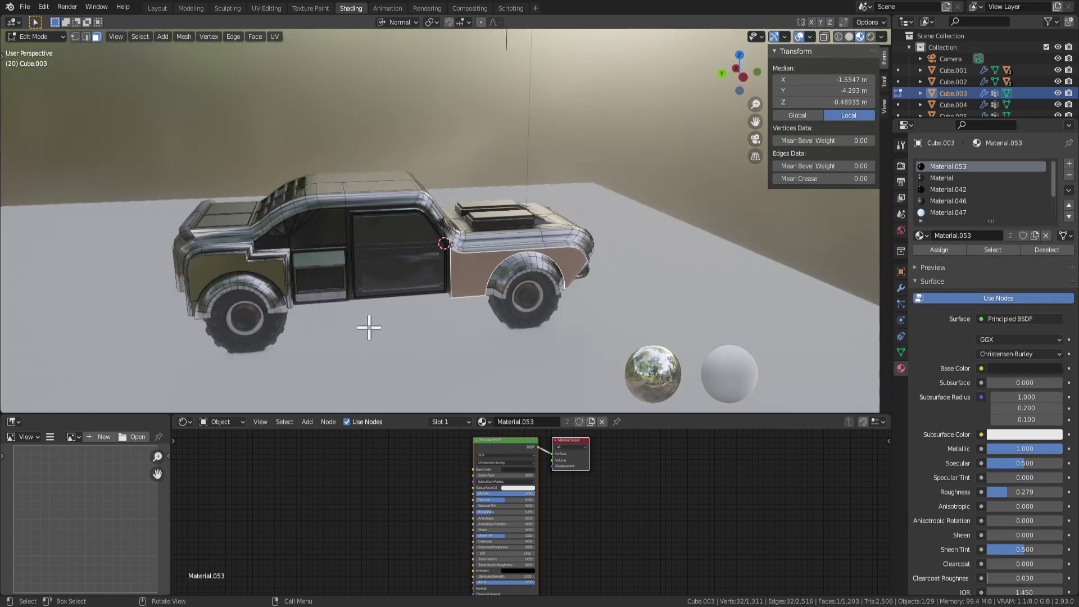
{"action": "key", "text": "Tab"}
{"action": "middle_click_drag", "start_coordinate": [541, 332], "coordinate": [260, 303]}
{"action": "scroll", "coordinate": [261, 308], "scroll_direction": "up", "scroll_amount": 2}
{"action": "key", "text": "Tab"}
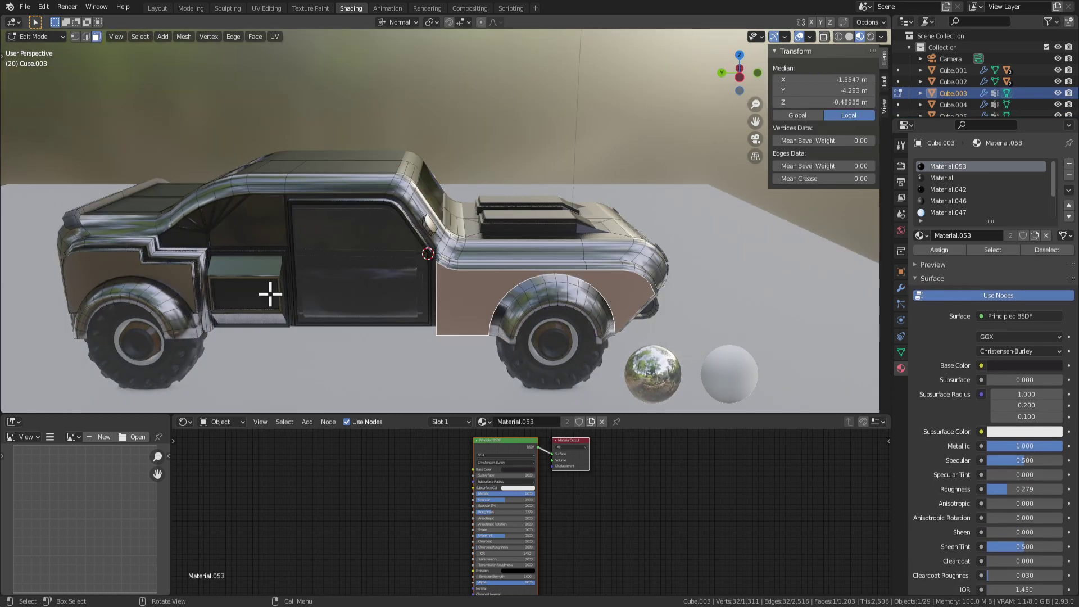
Step: Try scaling the recessed face of the side box behind the door to 0.45 along its normal X axis
{"action": "left_click", "coordinate": [245, 293]}
{"action": "middle_click_drag", "start_coordinate": [460, 353], "coordinate": [359, 306]}
{"action": "key", "text": "s"}
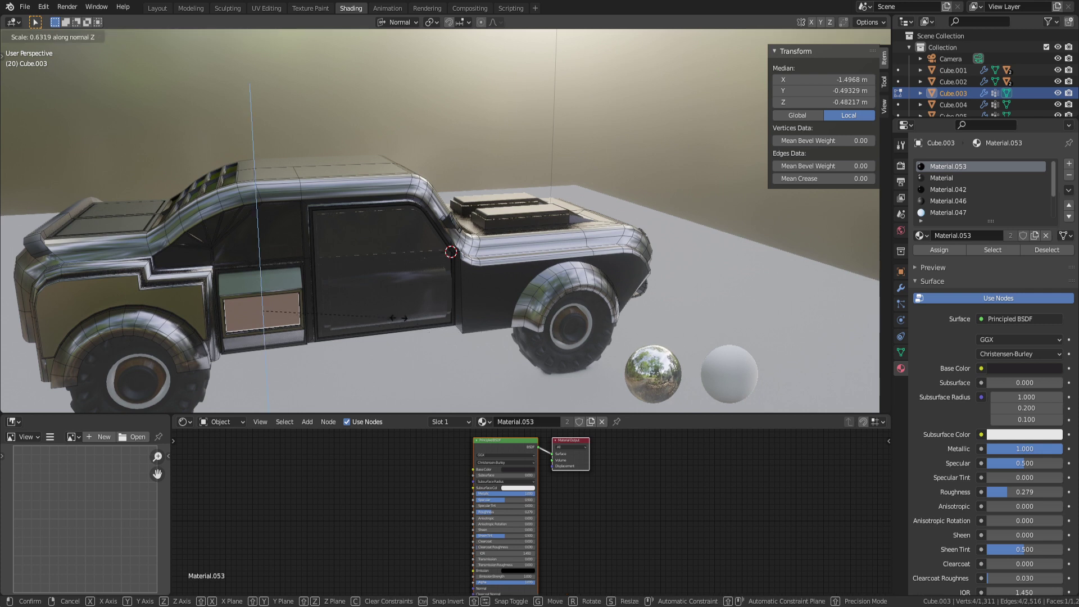
{"action": "key", "text": "y"}
{"action": "key", "text": "y"}
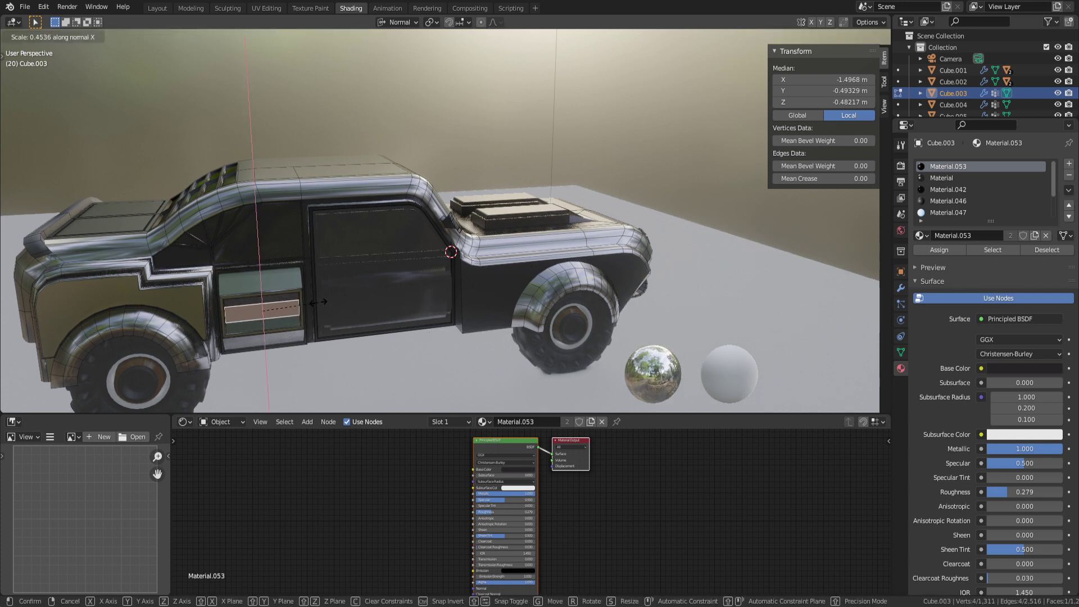
{"action": "left_click", "coordinate": [329, 302]}
{"action": "key", "text": "s"}
{"action": "right_click", "coordinate": [354, 304]}
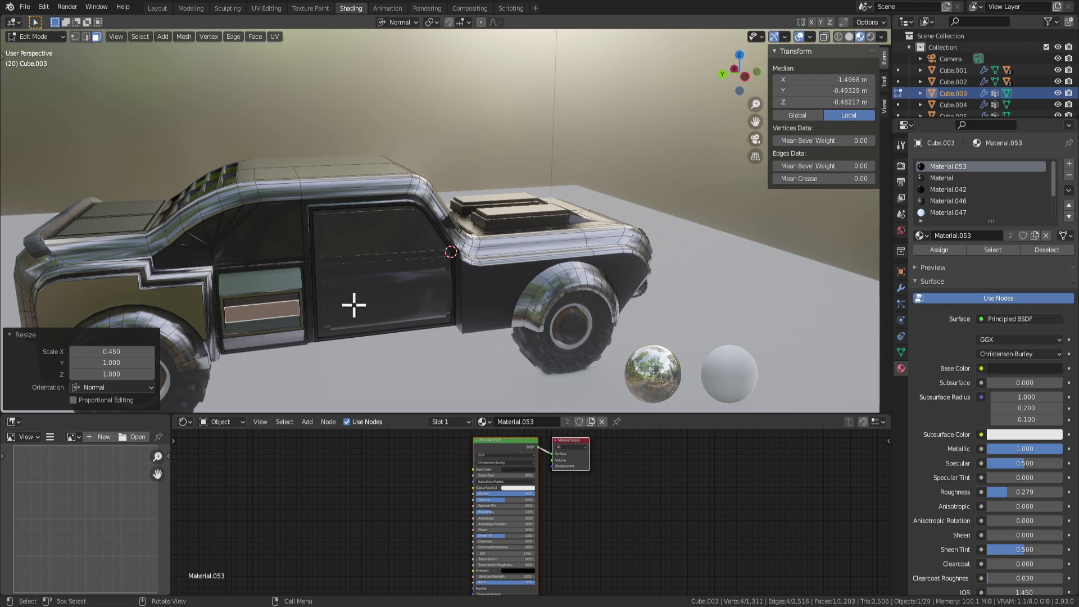
Step: Try shrinking the side box's recessed face along its normal Y axis, check the truck, and undo the face's scaling
{"action": "key", "text": "s"}
{"action": "key", "text": "x"}
{"action": "key", "text": "x"}
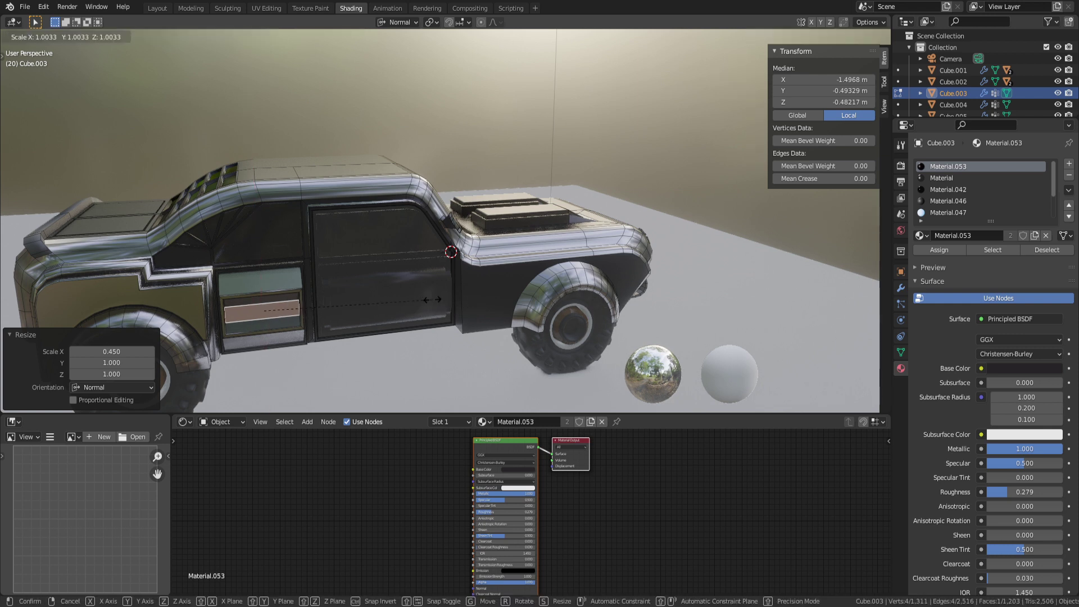
{"action": "key", "text": "y"}
{"action": "key", "text": "y"}
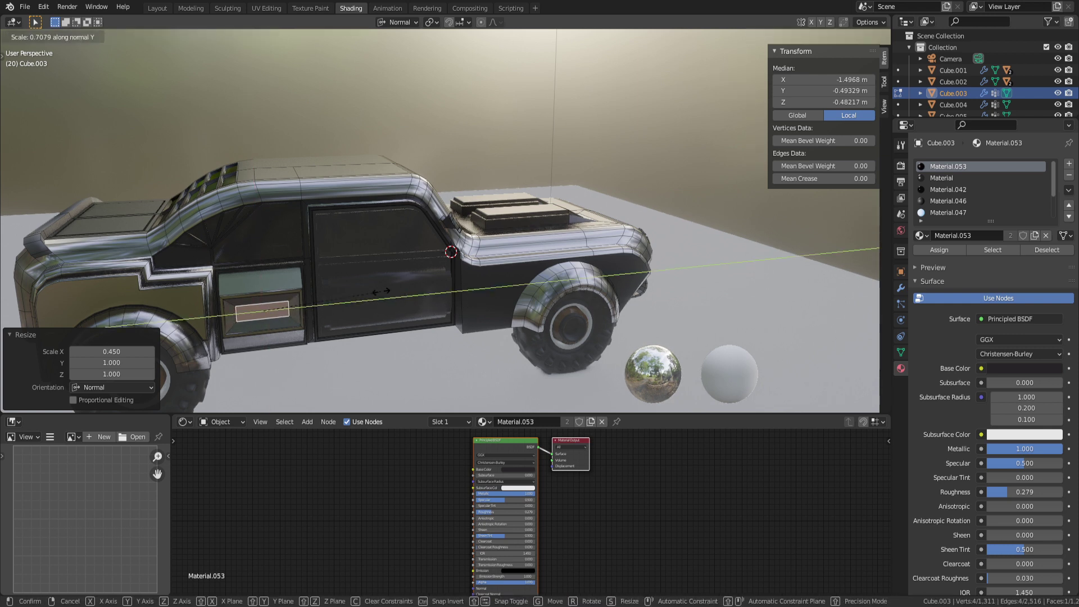
{"action": "left_click", "coordinate": [404, 286]}
{"action": "middle_click_drag", "start_coordinate": [416, 286], "coordinate": [445, 272]}
{"action": "key", "text": "Tab"}
{"action": "scroll", "coordinate": [302, 289], "scroll_direction": "down", "scroll_amount": 4}
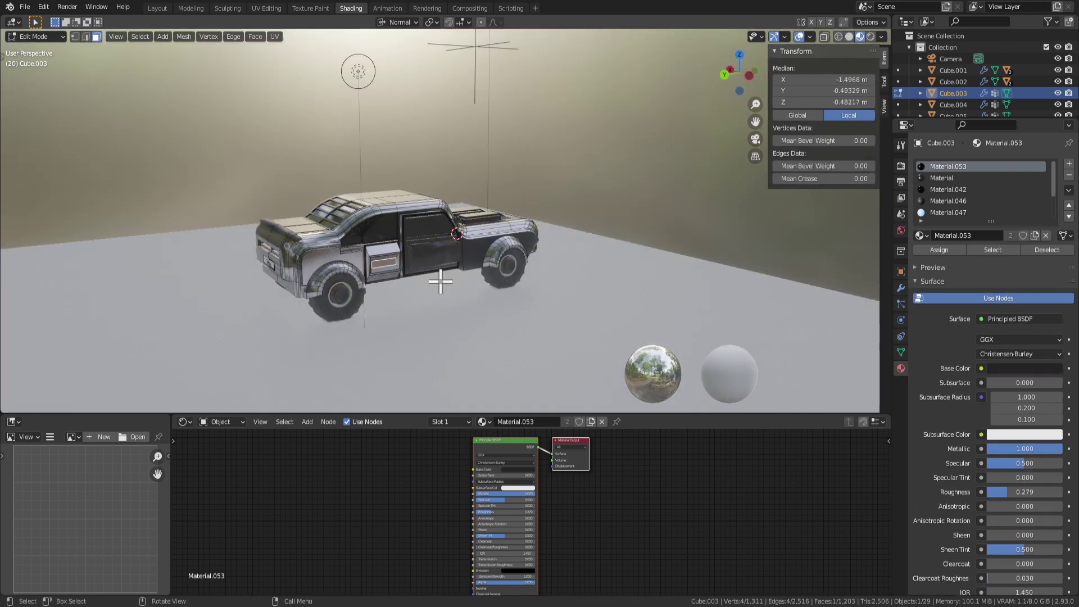
{"action": "scroll", "coordinate": [436, 274], "scroll_direction": "up", "scroll_amount": 5}
{"action": "key", "text": "Tab"}
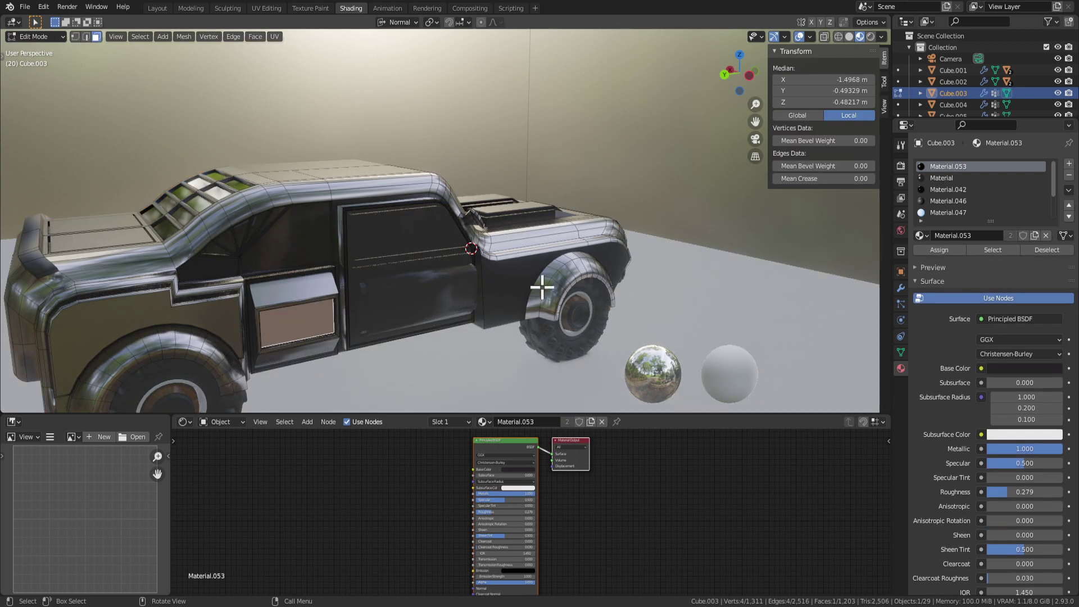
Step: Try extruding the front fender's flat side panel far outward along its normal, and view the whole truck
{"action": "left_click", "coordinate": [537, 290]}
{"action": "left_click", "coordinate": [512, 285]}
{"action": "middle_click_drag", "start_coordinate": [672, 298], "coordinate": [525, 345]}
{"action": "key", "text": "e"}
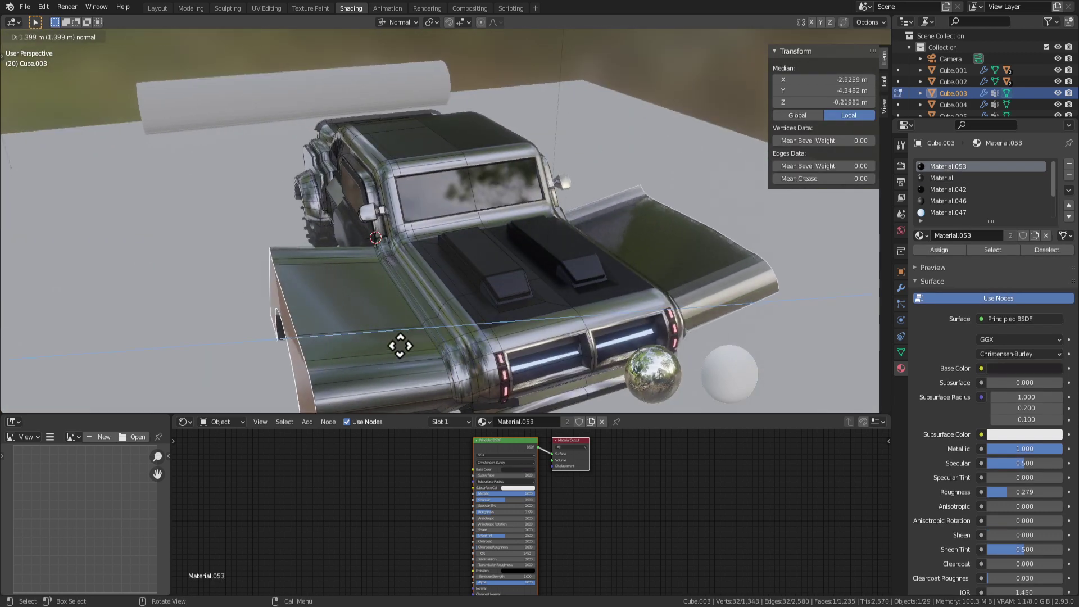
{"action": "left_click", "coordinate": [265, 318]}
{"action": "scroll", "coordinate": [436, 339], "scroll_direction": "down", "scroll_amount": 4}
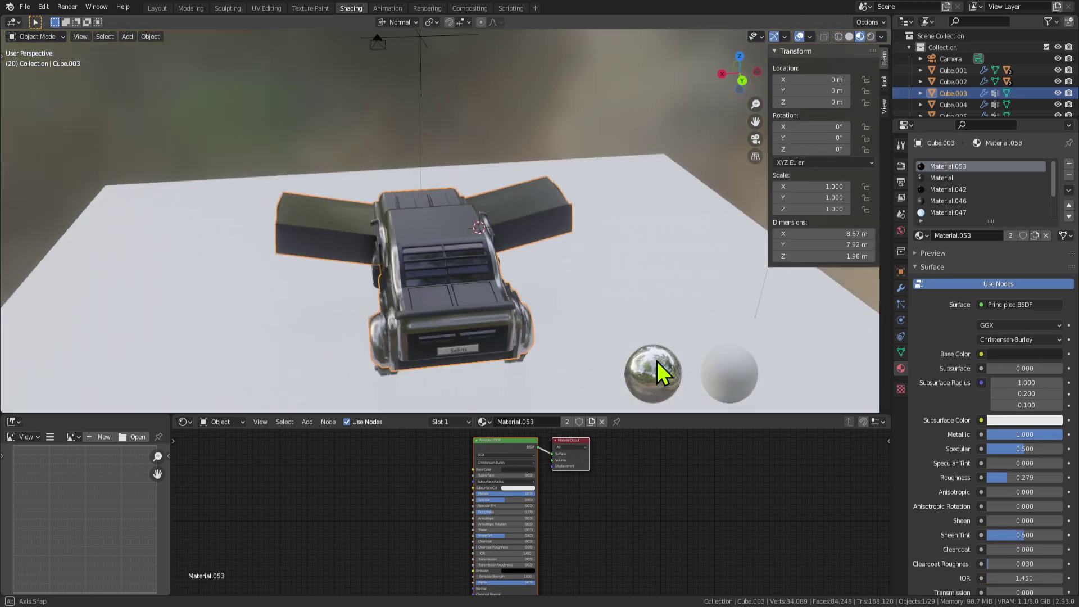
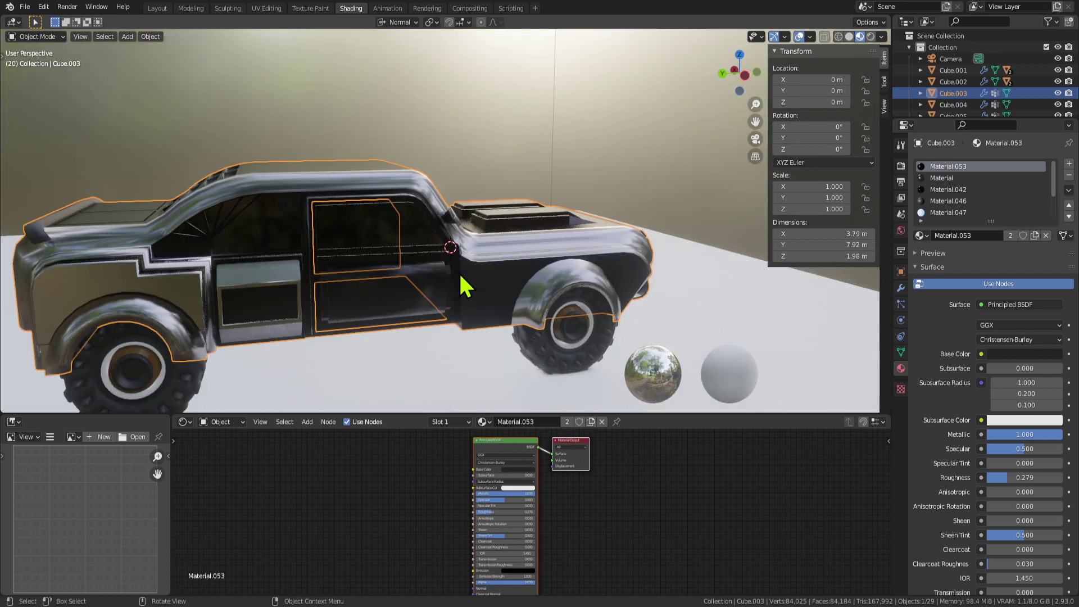
Step: Open the door object Cube.005 in Edit Mode and select its window glass face
{"action": "key", "text": "Tab"}
{"action": "key", "text": "Tab"}
{"action": "left_click", "coordinate": [378, 241]}
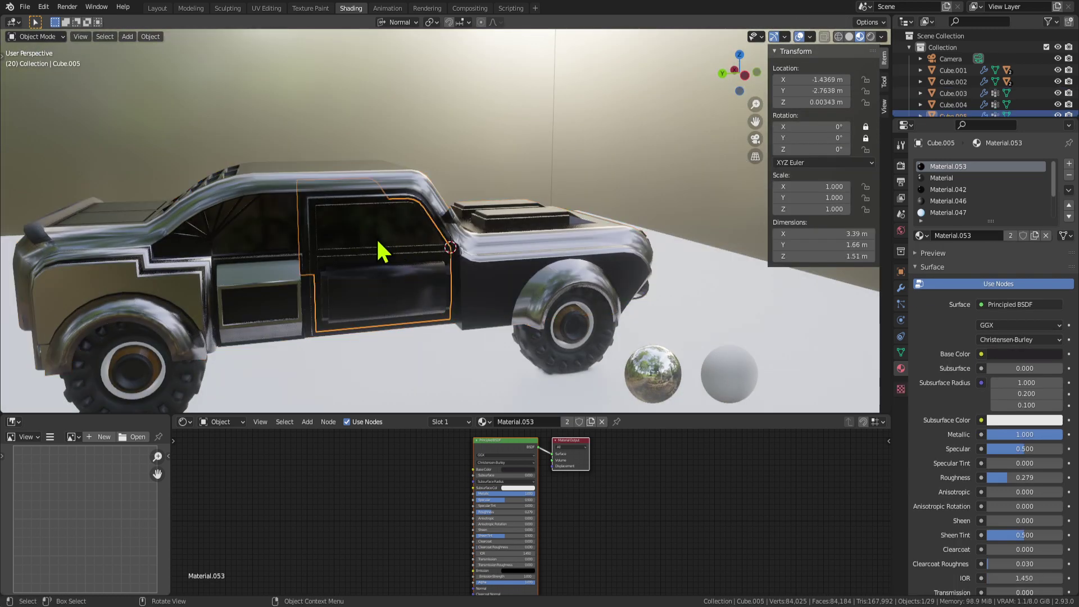
{"action": "key", "text": "Tab"}
{"action": "scroll", "coordinate": [277, 219], "scroll_direction": "up", "scroll_amount": 4}
{"action": "left_click", "coordinate": [298, 219]}
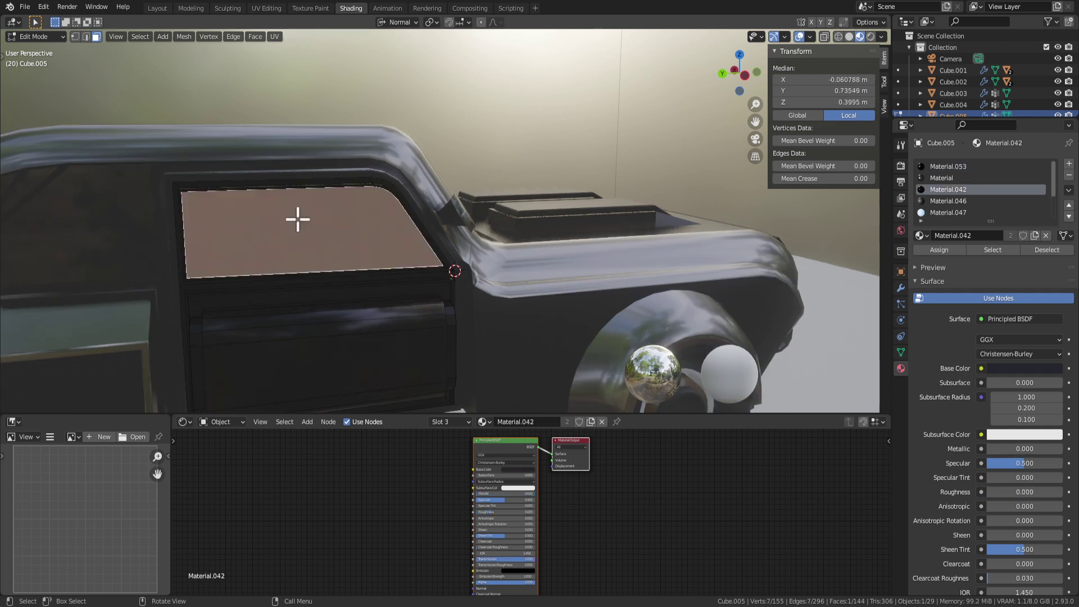
{"action": "middle_click_drag", "start_coordinate": [366, 299], "coordinate": [356, 318]}
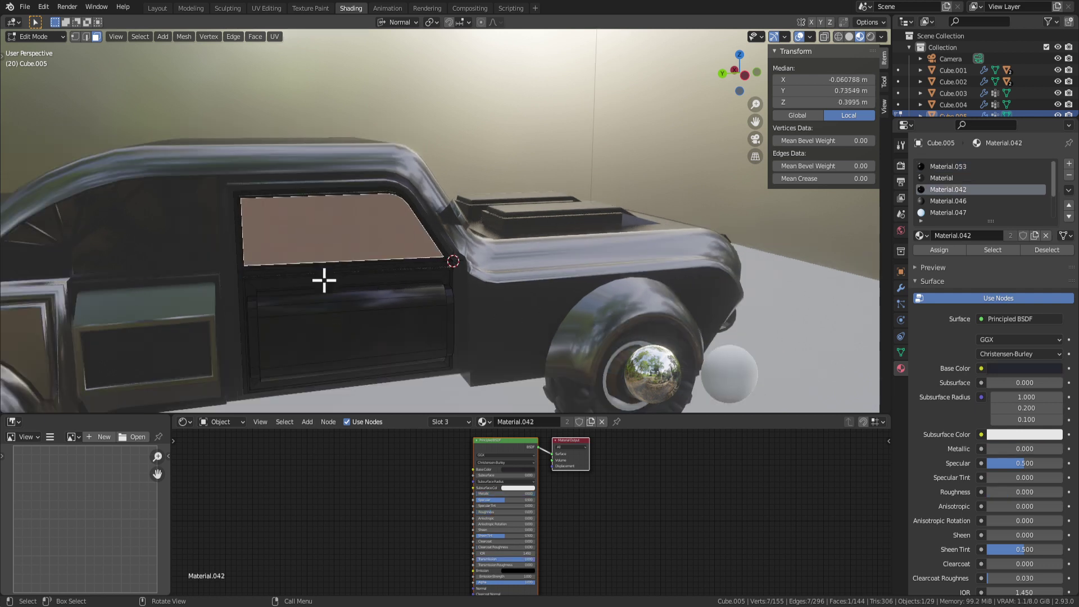
{"action": "middle_click_drag", "start_coordinate": [346, 347], "coordinate": [393, 280]}
{"action": "scroll", "coordinate": [183, 173], "scroll_direction": "up", "scroll_amount": 3}
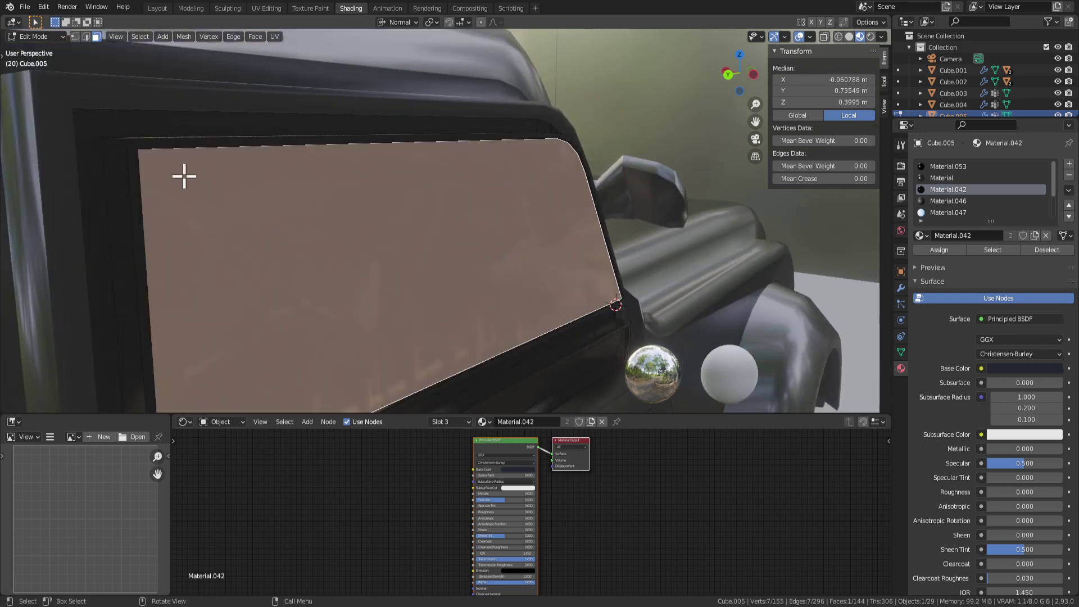
Step: Switch the viewport to solid shading and select the ring of narrow faces bordering the door's window glass
{"action": "left_click", "coordinate": [145, 140]}
{"action": "middle_click_drag", "start_coordinate": [145, 140], "coordinate": [250, 182]}
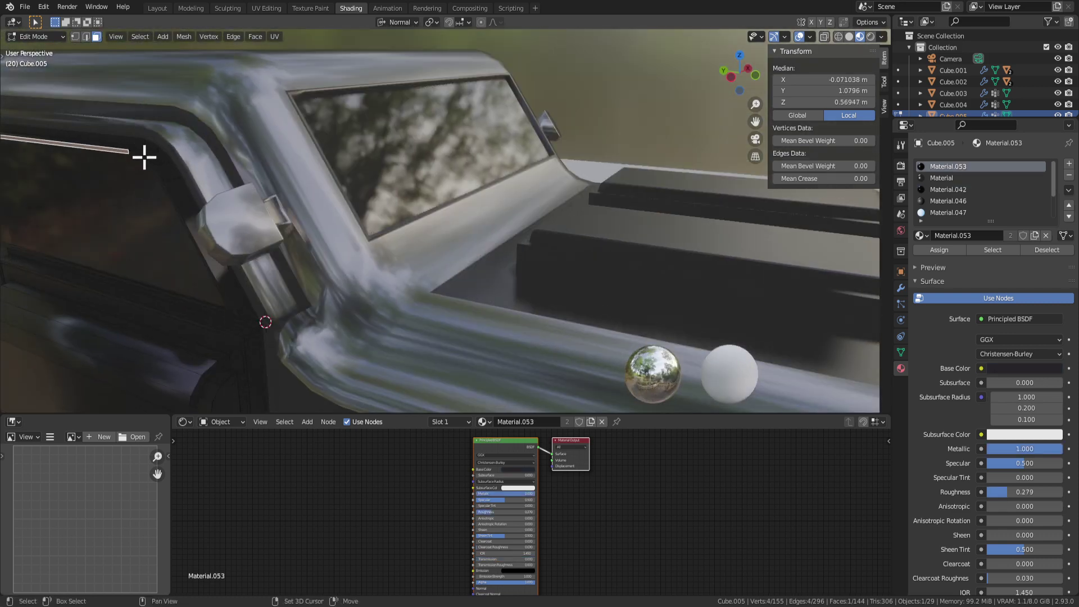
{"action": "mouse_move", "coordinate": [145, 157]}
{"action": "middle_mouse_down"}
{"action": "mouse_move", "coordinate": [227, 149]}
{"action": "mouse_move", "coordinate": [141, 157]}
{"action": "middle_mouse_up"}
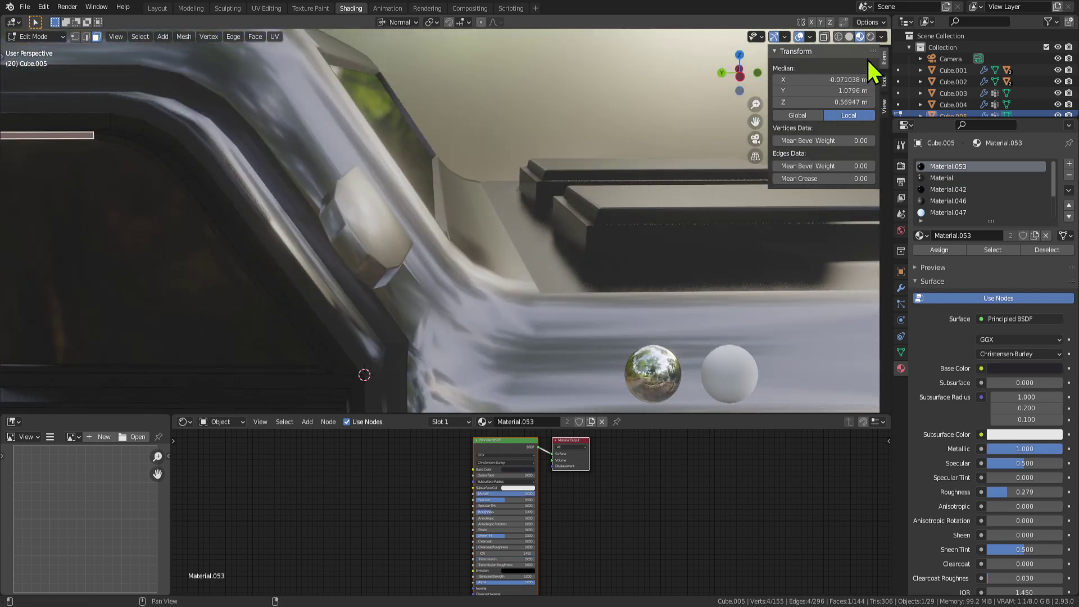
{"action": "left_click", "coordinate": [849, 36]}
{"action": "middle_click_drag", "start_coordinate": [655, 103], "coordinate": [226, 162]}
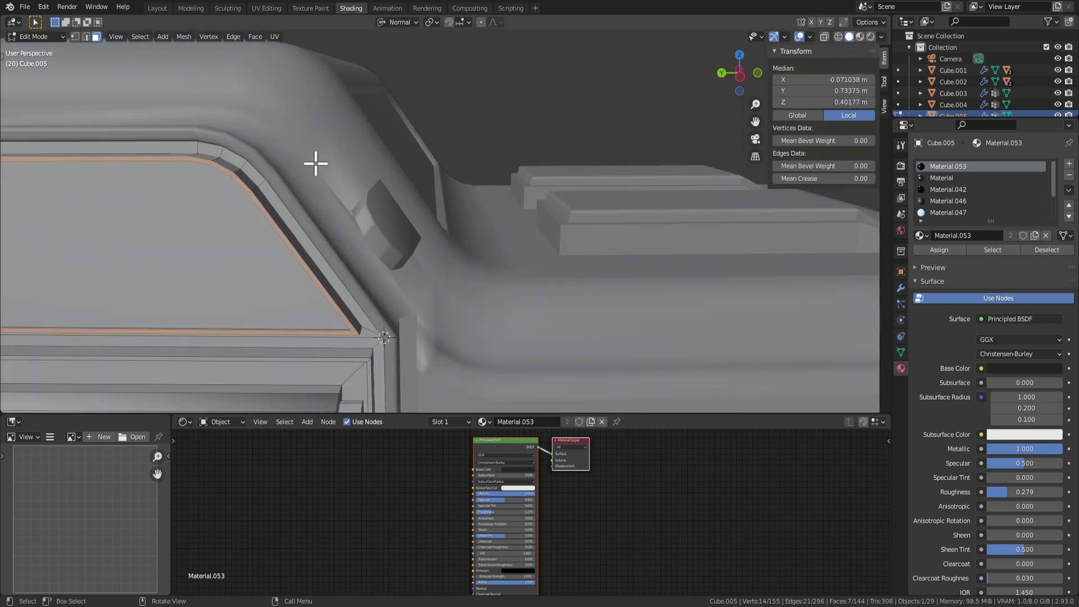
Step: Extend the selection to the full frame around the door's window, assign the material named Material, and switch to material preview
{"action": "scroll", "coordinate": [315, 163], "scroll_direction": "down", "scroll_amount": 5}
{"action": "scroll", "coordinate": [431, 197], "scroll_direction": "up", "scroll_amount": 6}
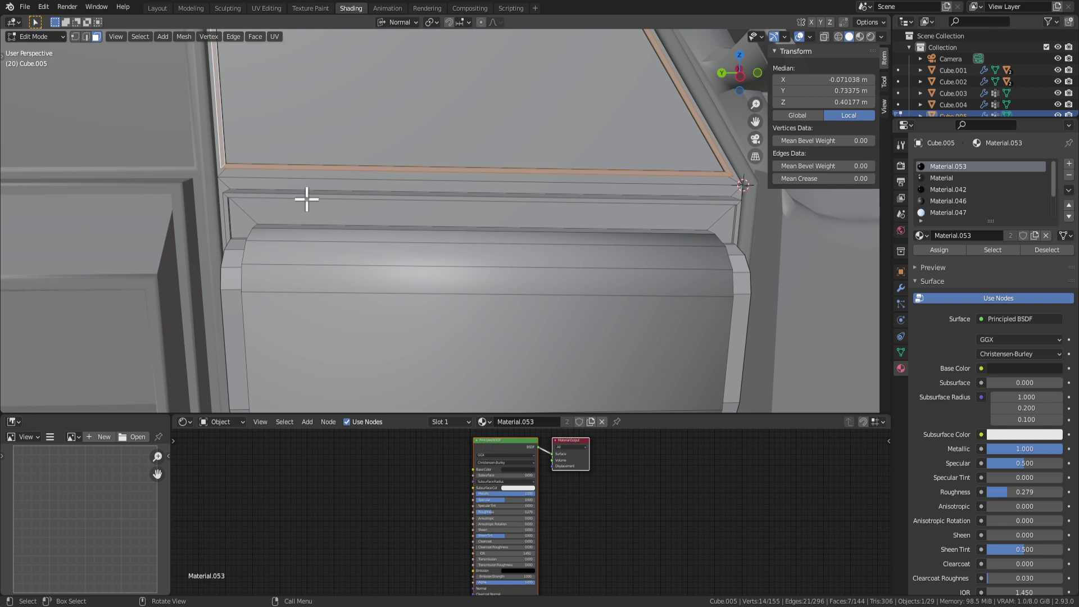
{"action": "middle_click_drag", "start_coordinate": [425, 211], "coordinate": [595, 139]}
{"action": "key", "text": "ctrl+KP_Add"}
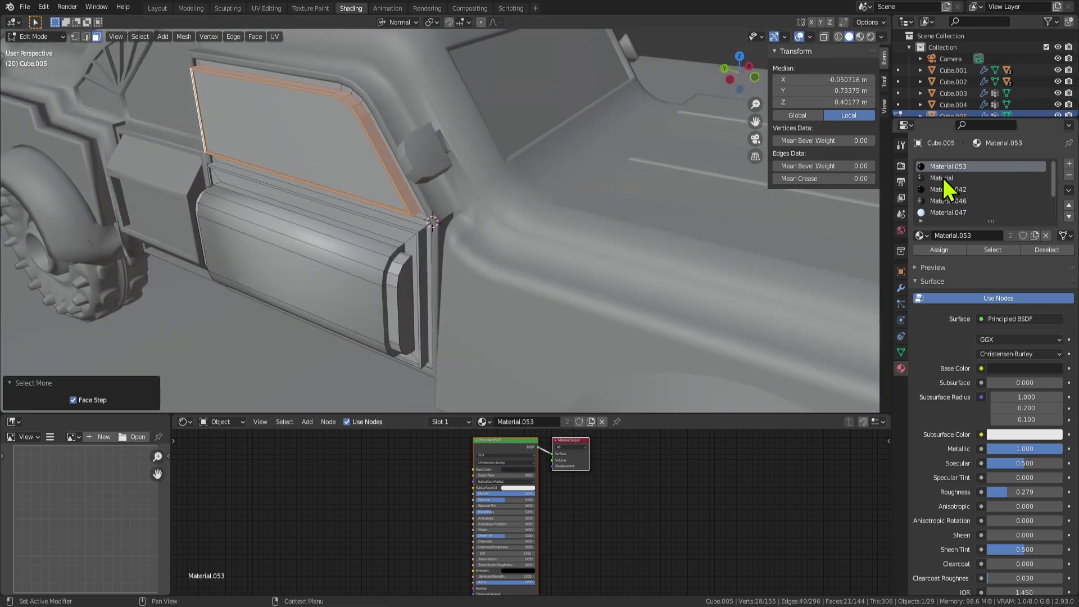
{"action": "left_click", "coordinate": [946, 247]}
{"action": "key", "text": "Tab"}
{"action": "left_click", "coordinate": [859, 37]}
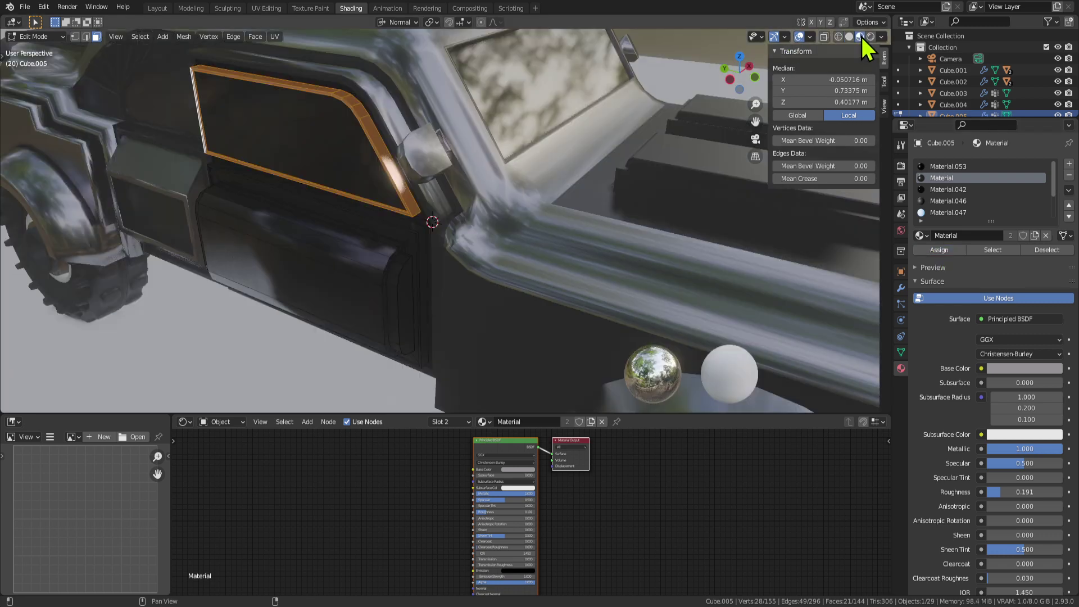
Step: Inspect the door's window frame in material preview from several angles, in and out of Edit Mode
{"action": "scroll", "coordinate": [518, 174], "scroll_direction": "down", "scroll_amount": 4}
{"action": "middle_click_drag", "start_coordinate": [475, 185], "coordinate": [518, 186]}
{"action": "scroll", "coordinate": [517, 186], "scroll_direction": "up", "scroll_amount": 4}
{"action": "key", "text": "Tab"}
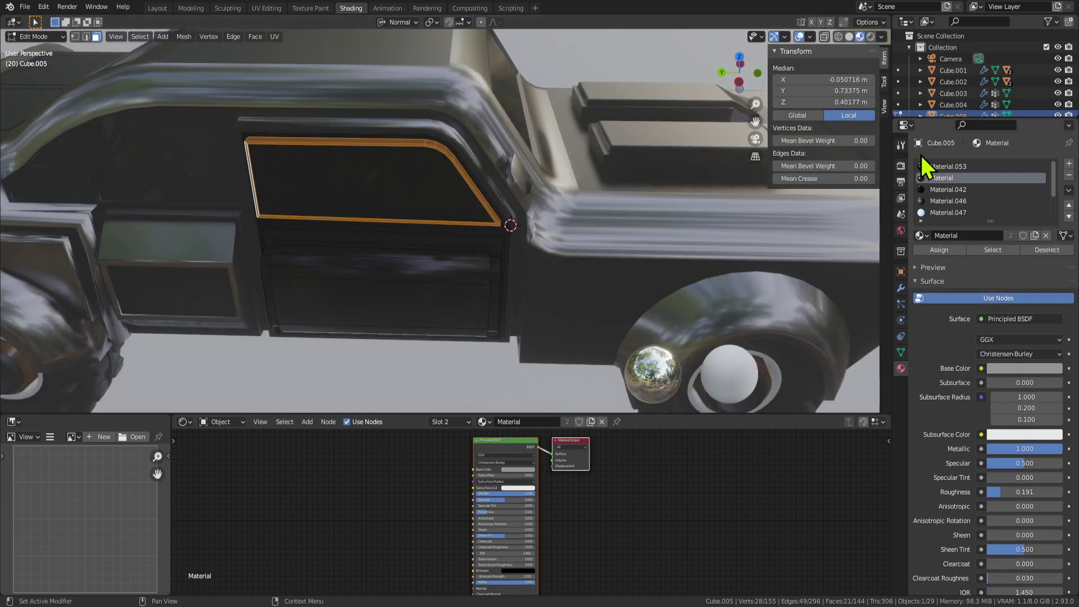
{"action": "middle_click_drag", "start_coordinate": [600, 150], "coordinate": [561, 166]}
{"action": "key", "text": "Tab"}
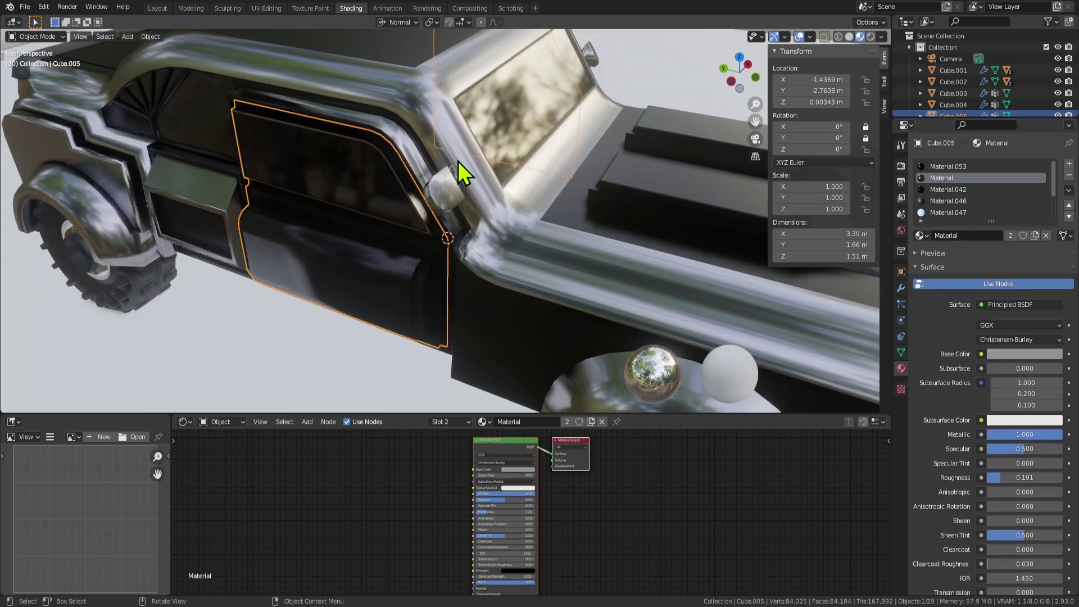
{"action": "middle_click_drag", "start_coordinate": [457, 160], "coordinate": [554, 121]}
{"action": "key", "text": "Tab"}
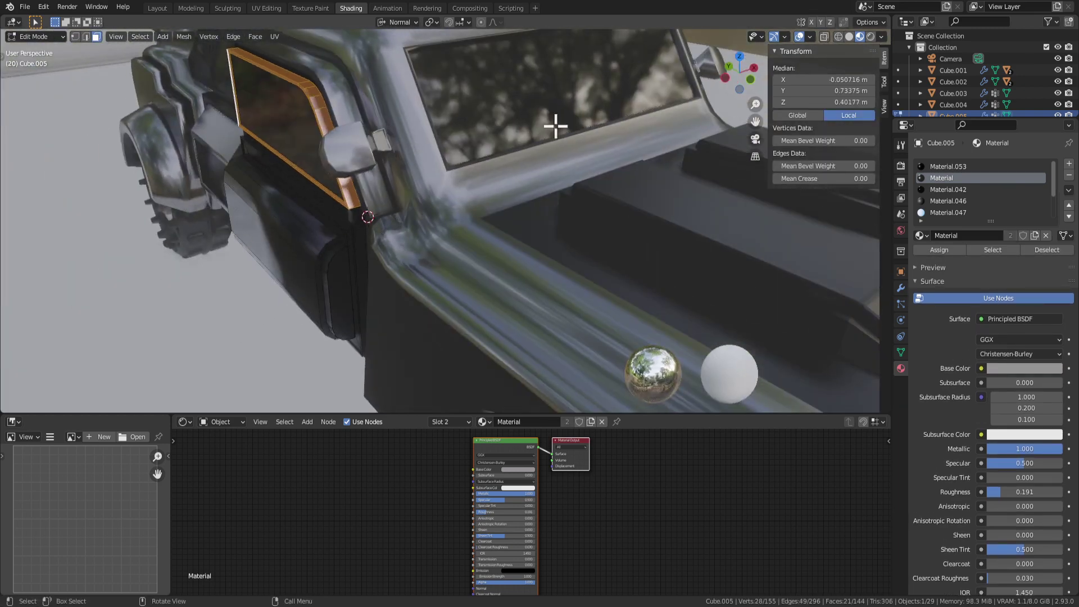
{"action": "key", "text": "Tab"}
{"action": "key", "text": "Tab"}
{"action": "middle_click_drag", "start_coordinate": [306, 99], "coordinate": [433, 115]}
{"action": "right_click", "coordinate": [335, 95]}
{"action": "right_click", "coordinate": [433, 115]}
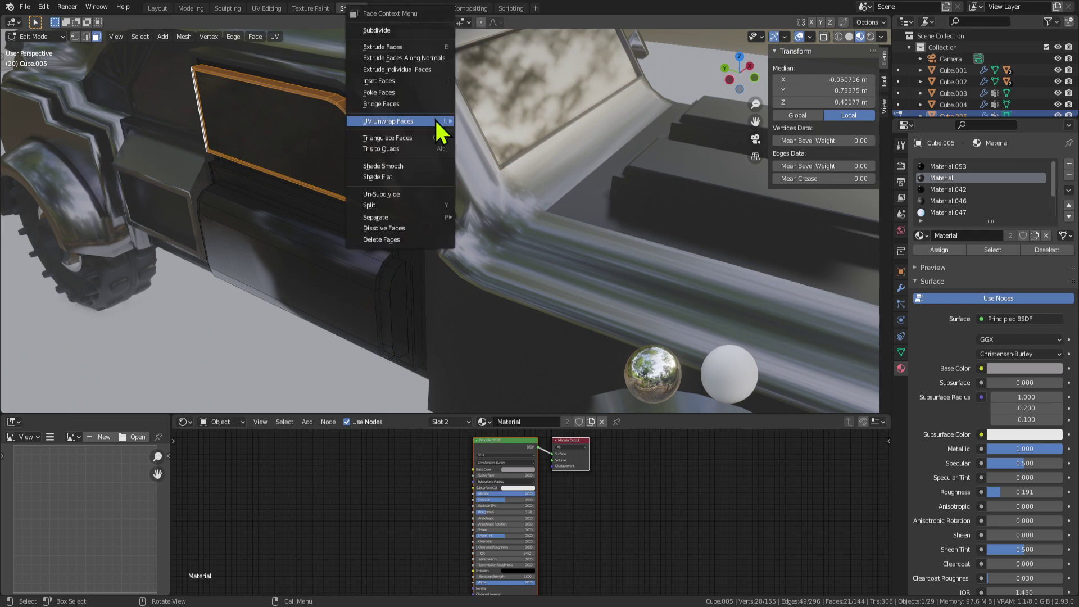
{"action": "key", "text": "Escape"}
{"action": "key", "text": "Tab"}
{"action": "middle_click_drag", "start_coordinate": [421, 174], "coordinate": [246, 165]}
{"action": "scroll", "coordinate": [438, 149], "scroll_direction": "up", "scroll_amount": 2}
Step: In solid shading, select the narrow faces bordering the door's lower panel on all four sides and assign the material named Material
{"action": "key", "text": "Tab"}
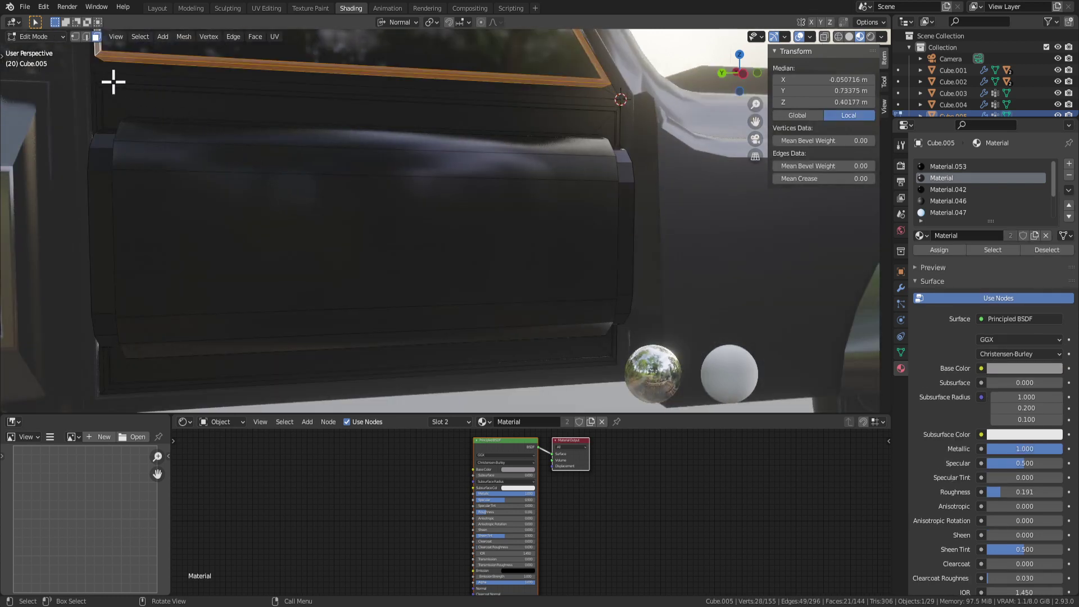
{"action": "left_click", "coordinate": [438, 126]}
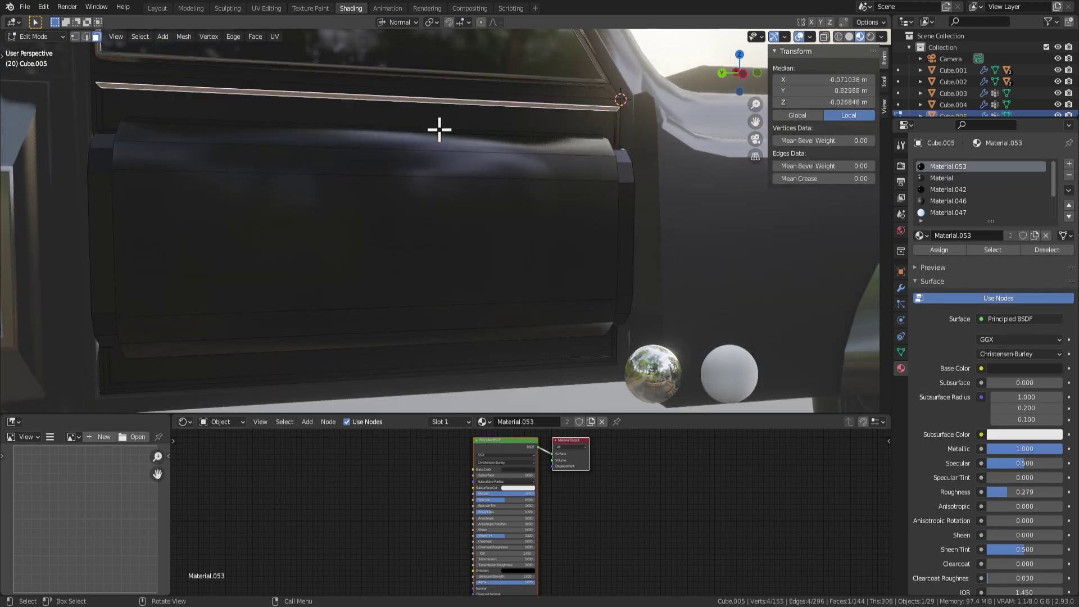
{"action": "left_click", "coordinate": [849, 36]}
{"action": "middle_click_drag", "start_coordinate": [660, 108], "coordinate": [446, 288]}
{"action": "left_click", "coordinate": [427, 203], "text": "shift"}
{"action": "scroll", "coordinate": [651, 281], "scroll_direction": "up", "scroll_amount": 3}
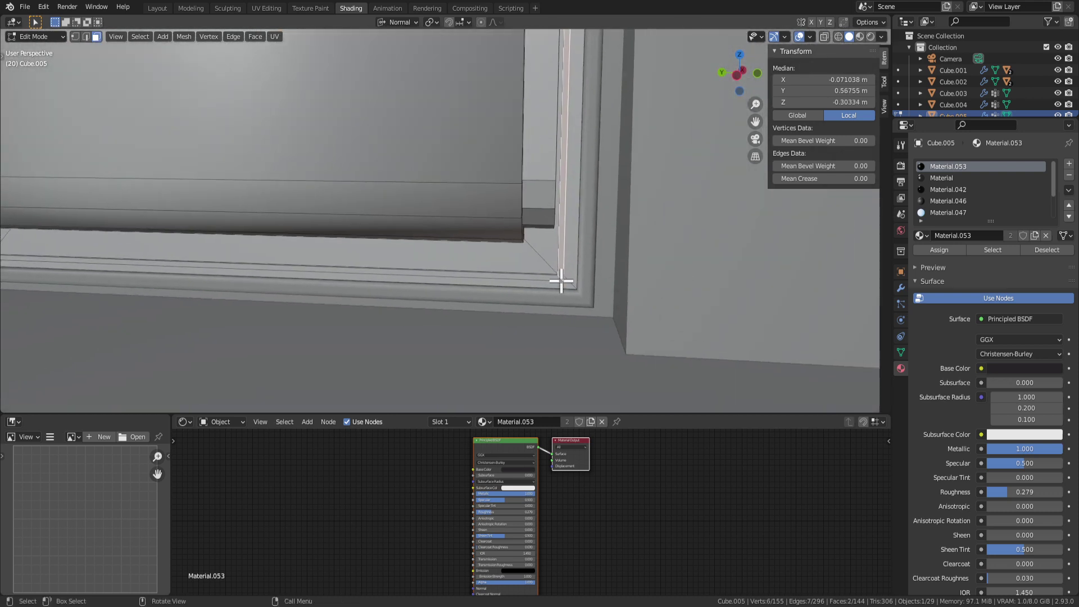
{"action": "middle_click_drag", "start_coordinate": [547, 278], "coordinate": [514, 288]}
{"action": "middle_click_drag", "start_coordinate": [407, 260], "coordinate": [574, 79]}
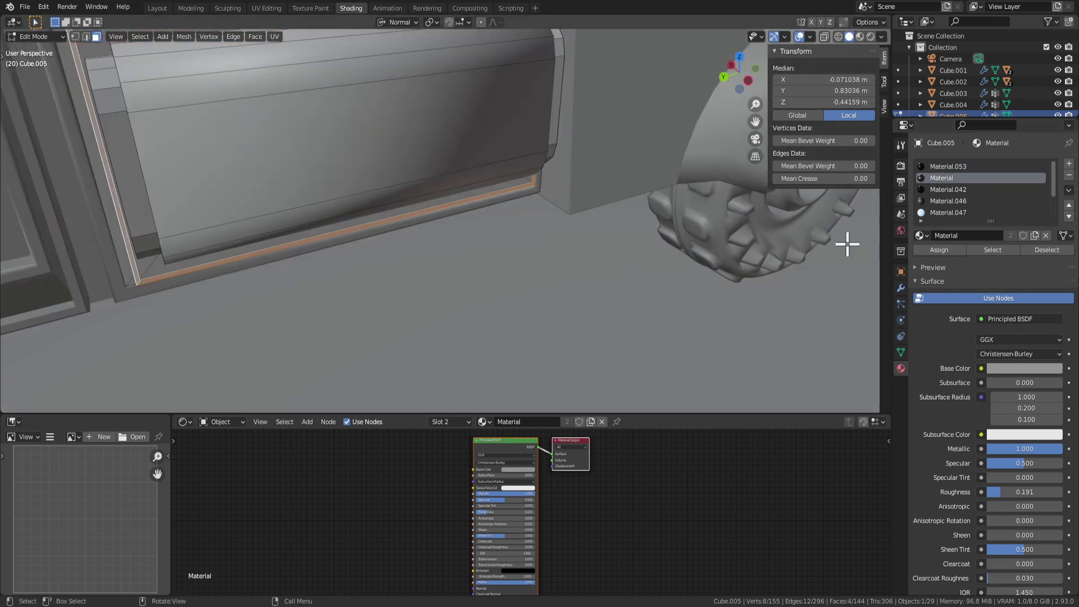
Step: Try flat shading on the lower door panel's border faces and set them to smooth shading
{"action": "middle_click_drag", "start_coordinate": [847, 244], "coordinate": [149, 41]}
{"action": "right_click", "coordinate": [154, 54]}
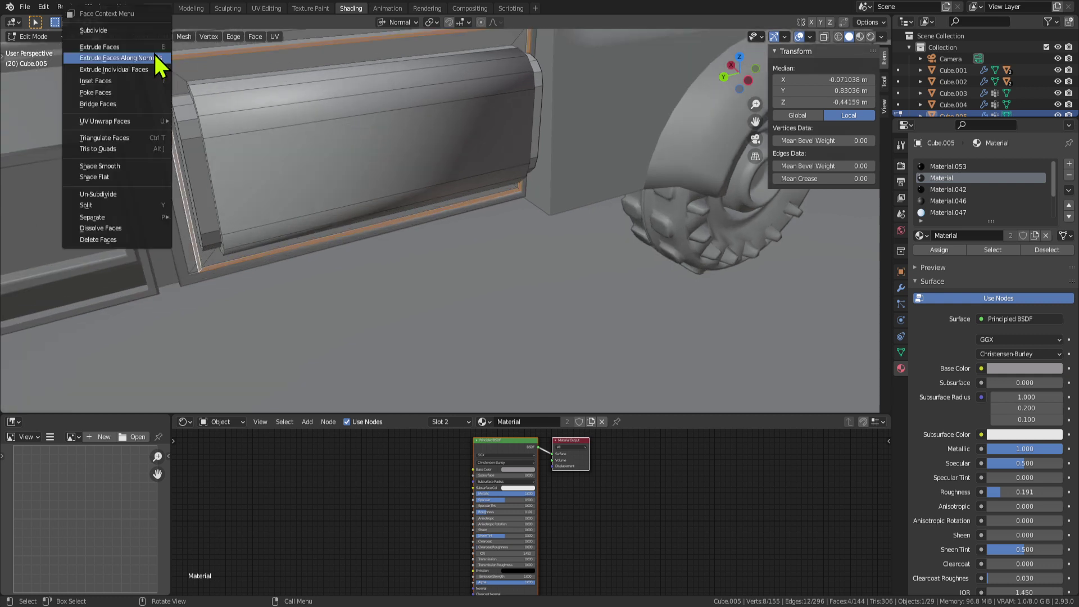
{"action": "left_click", "coordinate": [94, 176]}
{"action": "right_click", "coordinate": [186, 72]}
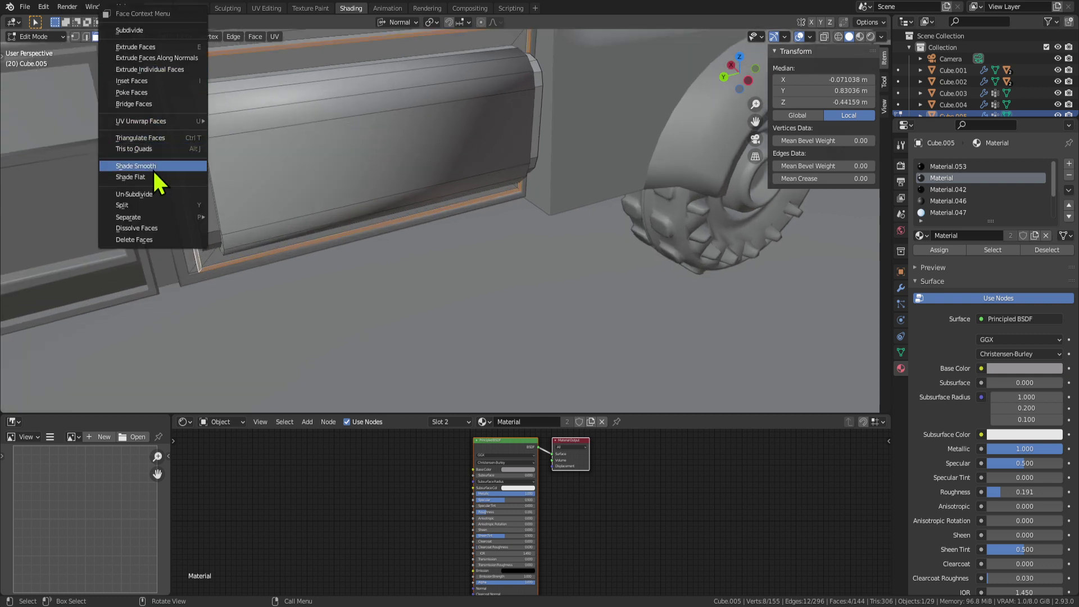
{"action": "left_click", "coordinate": [153, 168]}
Step: Select all faces of the end caps on both sides of the lower door panel and assign the material named Material
{"action": "mouse_move", "coordinate": [336, 149]}
{"action": "middle_mouse_down"}
{"action": "mouse_move", "coordinate": [410, 135]}
{"action": "mouse_move", "coordinate": [406, 127]}
{"action": "mouse_move", "coordinate": [408, 150]}
{"action": "mouse_move", "coordinate": [238, 174]}
{"action": "mouse_move", "coordinate": [244, 159]}
{"action": "middle_mouse_up"}
{"action": "left_click", "coordinate": [377, 184]}
{"action": "left_click", "coordinate": [270, 212]}
{"action": "left_click", "coordinate": [288, 105]}
{"action": "middle_click_drag", "start_coordinate": [514, 127], "coordinate": [446, 131]}
{"action": "left_click", "coordinate": [360, 160], "text": "shift"}
{"action": "middle_click_drag", "start_coordinate": [360, 160], "coordinate": [577, 163]}
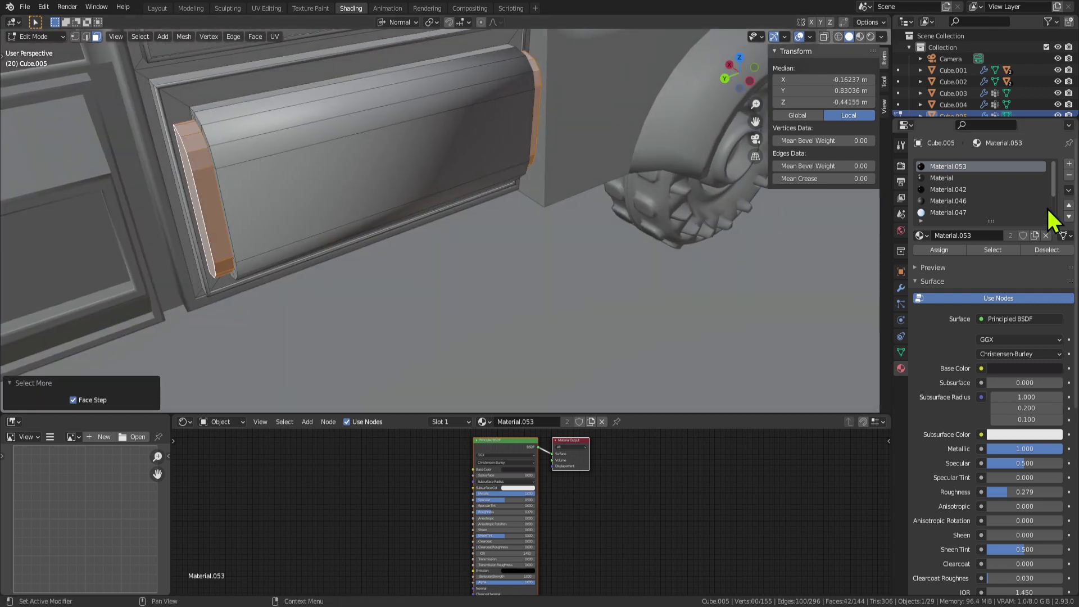
{"action": "left_click", "coordinate": [949, 177]}
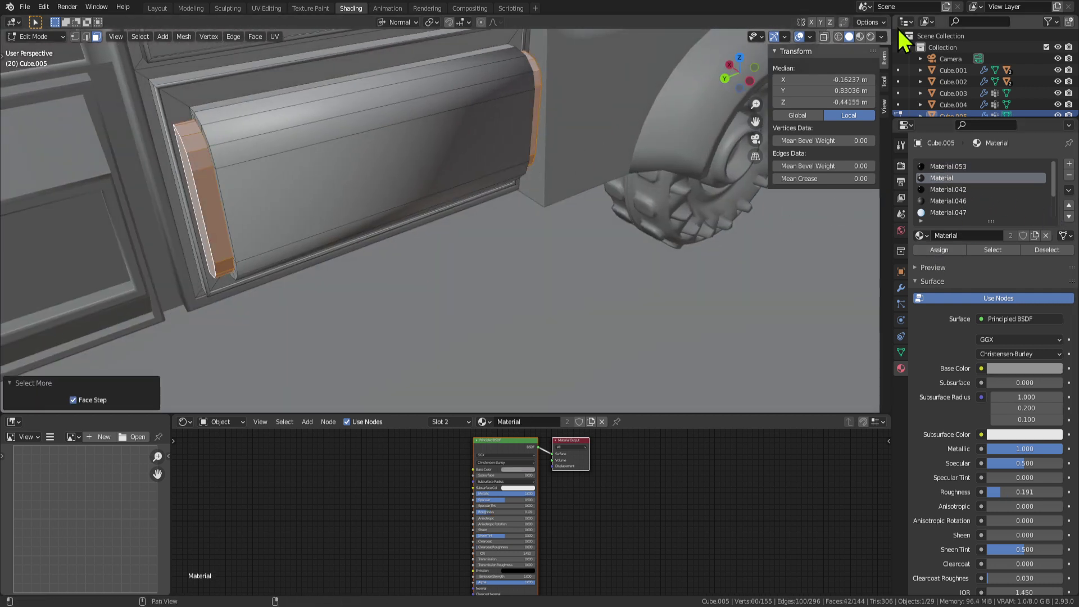
Step: Switch to rendered shading and examine the end caps of the lower door panel from several angles
{"action": "left_click", "coordinate": [870, 37]}
{"action": "scroll", "coordinate": [525, 137], "scroll_direction": "down", "scroll_amount": 5}
{"action": "scroll", "coordinate": [477, 193], "scroll_direction": "up", "scroll_amount": 4}
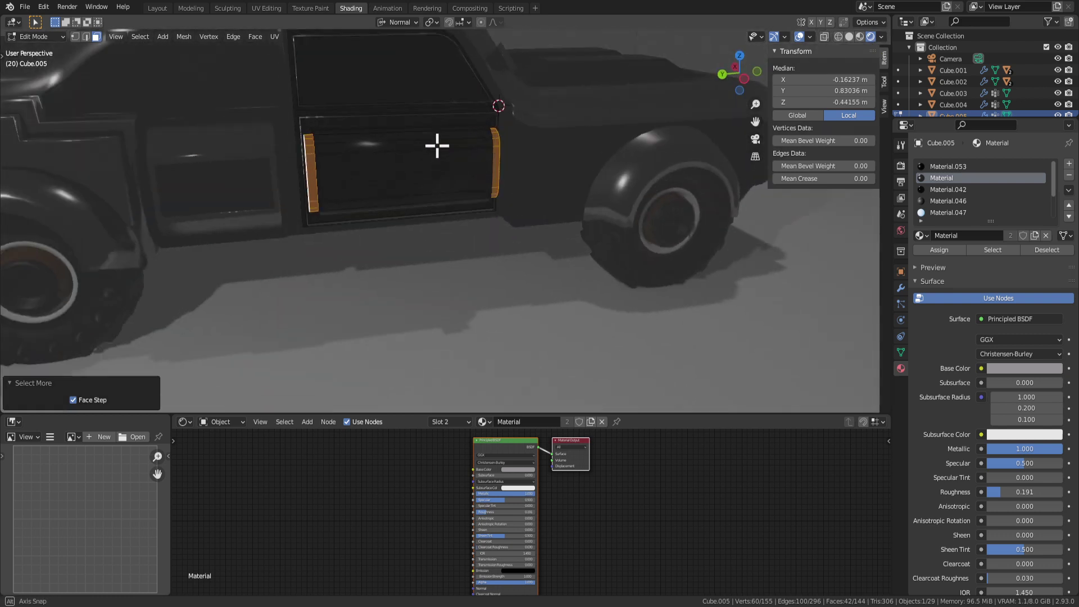
{"action": "mouse_move", "coordinate": [436, 144]}
{"action": "middle_mouse_down"}
{"action": "mouse_move", "coordinate": [405, 137]}
{"action": "mouse_move", "coordinate": [439, 136]}
{"action": "mouse_move", "coordinate": [361, 144]}
{"action": "mouse_move", "coordinate": [436, 157]}
{"action": "mouse_move", "coordinate": [403, 135]}
{"action": "middle_mouse_up"}
{"action": "scroll", "coordinate": [349, 135], "scroll_direction": "up", "scroll_amount": 6}
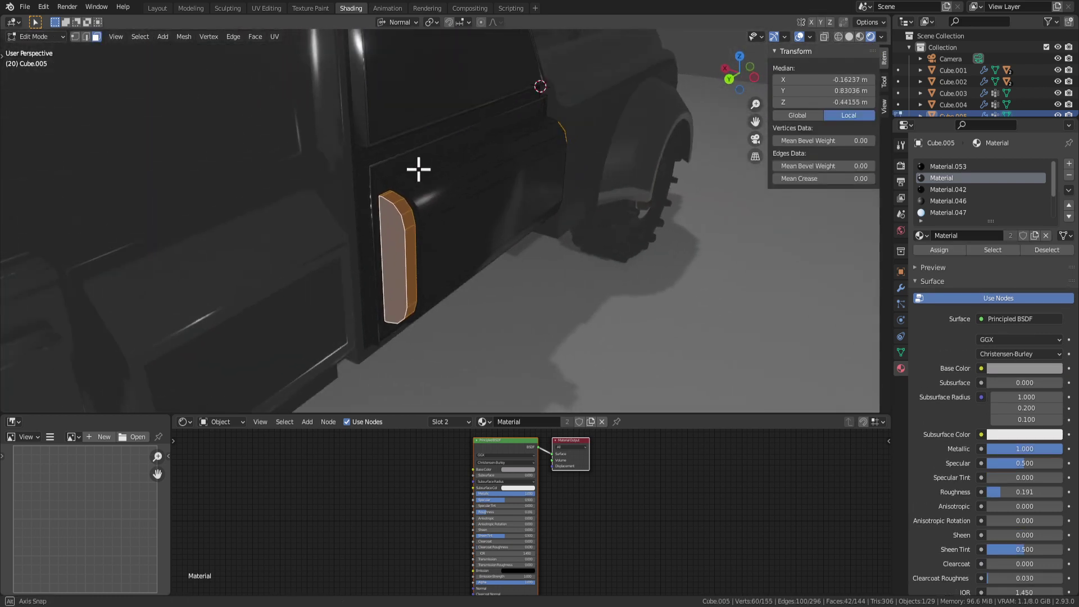
{"action": "key", "text": "Tab"}
{"action": "key", "text": "Tab"}
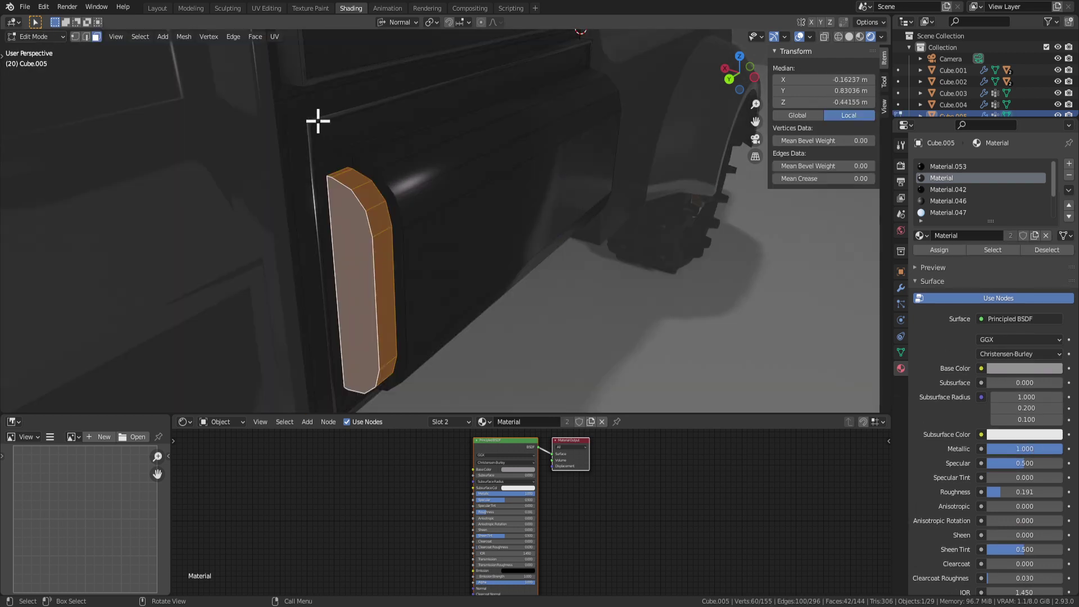
Step: Try moving the edge loop bordering the lower door panel along its normal Y axis, and set the transform orientation to Global
{"action": "left_click", "coordinate": [318, 121]}
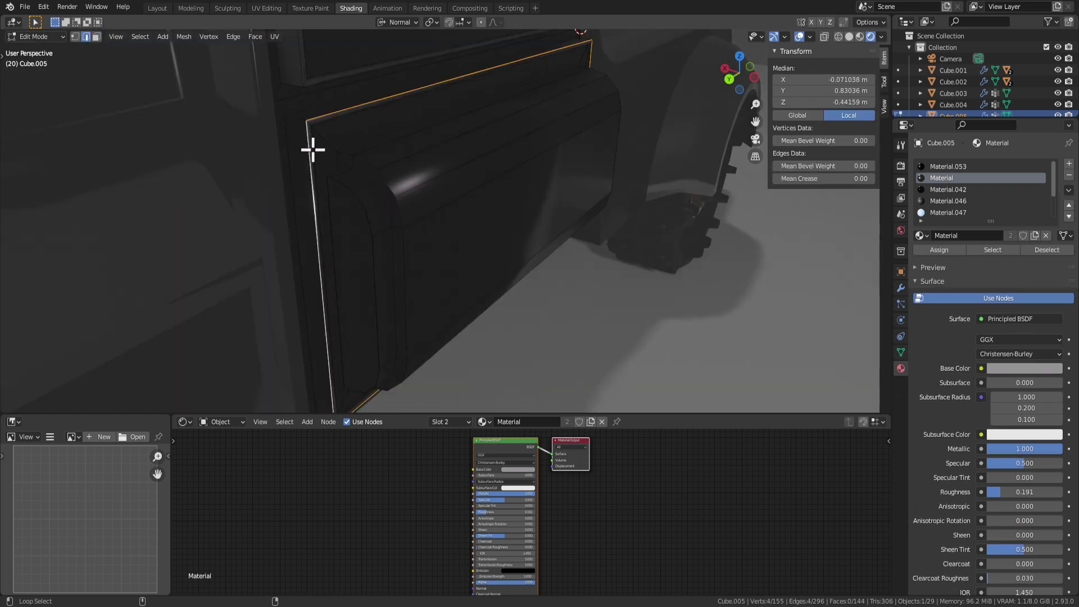
{"action": "key", "text": "ctrl+b"}
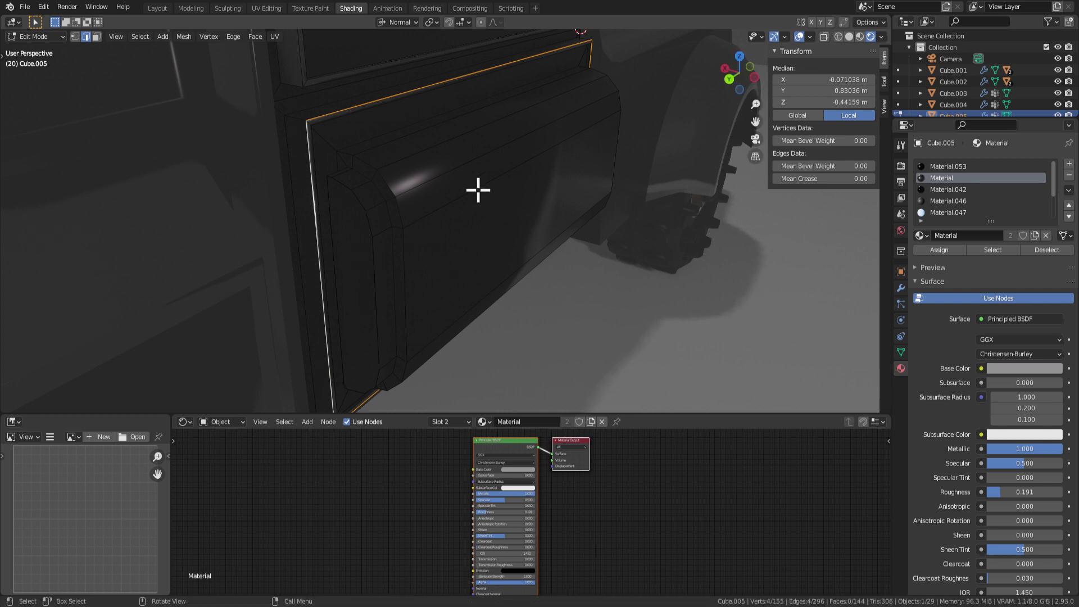
{"action": "middle_click_drag", "start_coordinate": [478, 190], "coordinate": [497, 195]}
{"action": "key", "text": "g"}
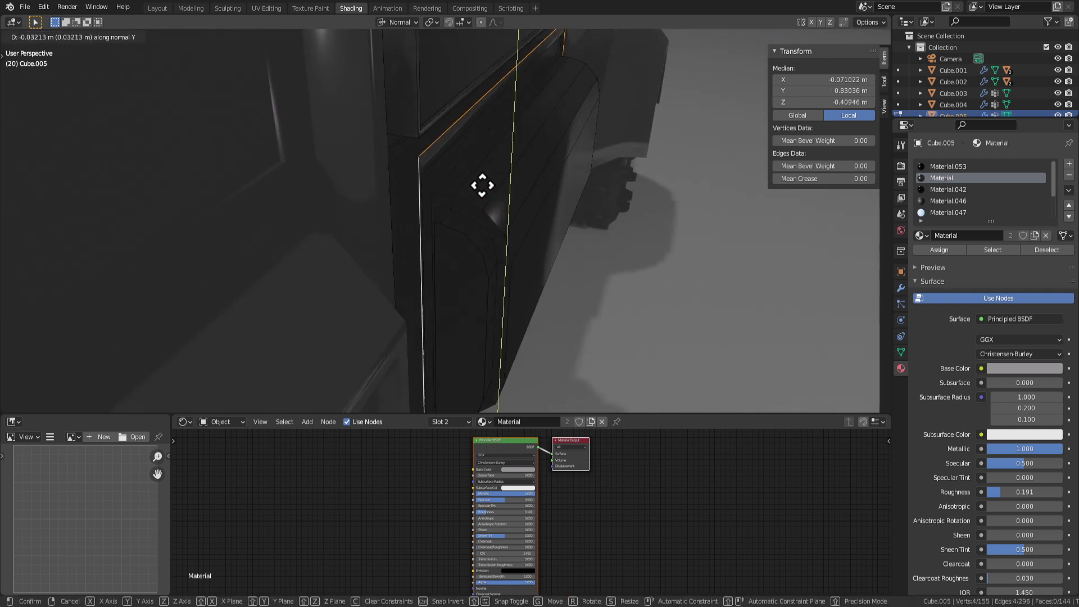
{"action": "key", "text": "Escape"}
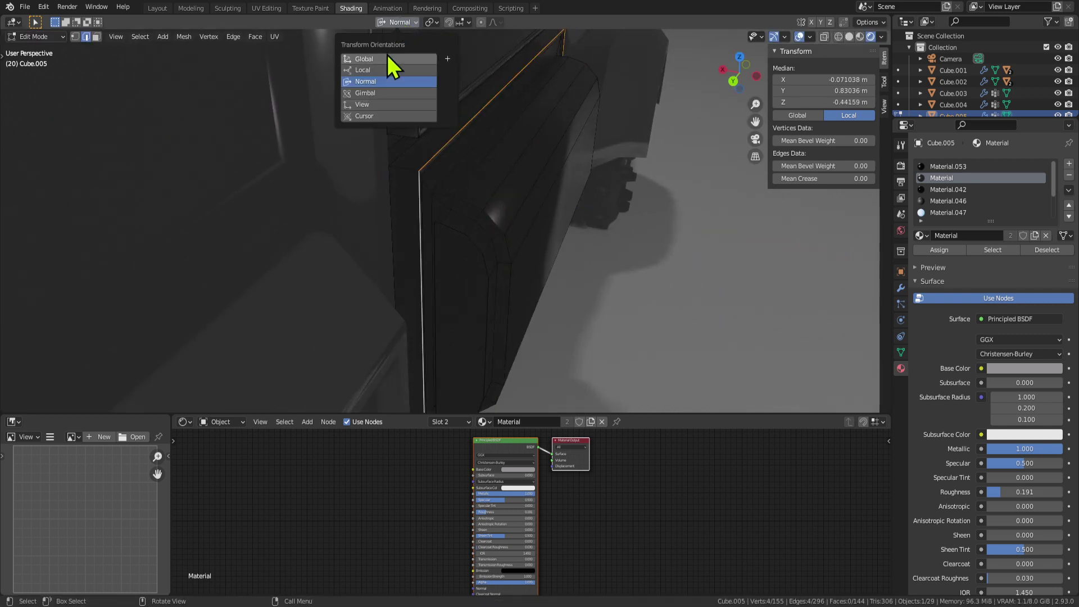
{"action": "left_click", "coordinate": [556, 162]}
Step: Examine the door and the truck's side in rendered shading from several angles
{"action": "middle_click_drag", "start_coordinate": [564, 170], "coordinate": [522, 171]}
{"action": "scroll", "coordinate": [522, 171], "scroll_direction": "down", "scroll_amount": 3}
{"action": "key", "text": "Tab"}
{"action": "middle_click_drag", "start_coordinate": [553, 228], "coordinate": [483, 264]}
{"action": "key", "text": "Tab"}
{"action": "scroll", "coordinate": [433, 204], "scroll_direction": "up", "scroll_amount": 3}
{"action": "key", "text": "Tab"}
{"action": "scroll", "coordinate": [474, 211], "scroll_direction": "down", "scroll_amount": 5}
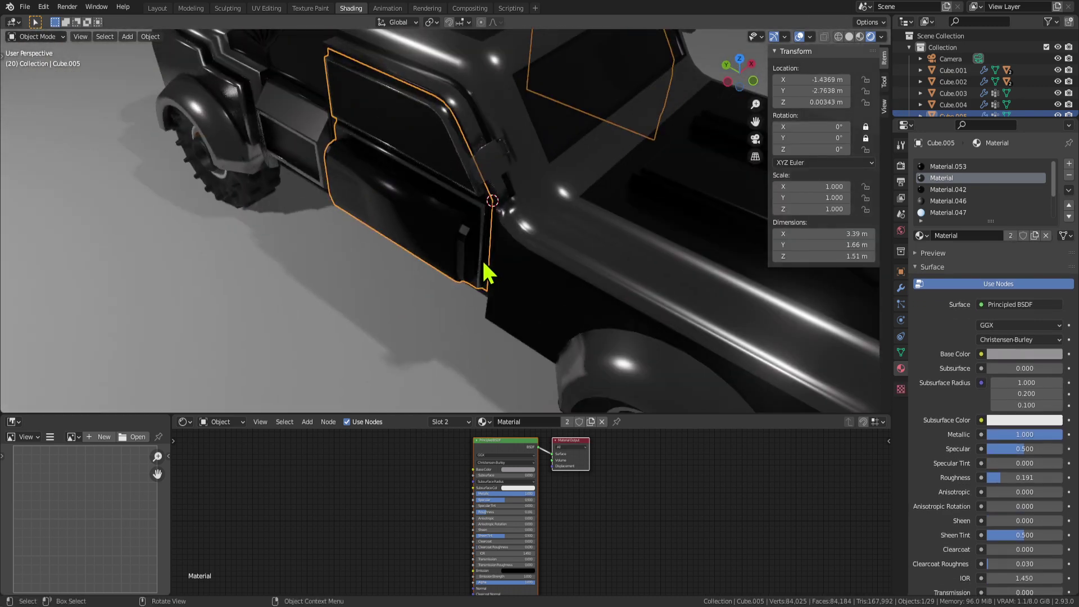
{"action": "left_click", "coordinate": [413, 282]}
{"action": "scroll", "coordinate": [412, 282], "scroll_direction": "down", "scroll_amount": 3}
{"action": "middle_click_drag", "start_coordinate": [412, 282], "coordinate": [376, 292]}
{"action": "scroll", "coordinate": [375, 292], "scroll_direction": "up", "scroll_amount": 4}
{"action": "middle_click_drag", "start_coordinate": [457, 233], "coordinate": [577, 171]}
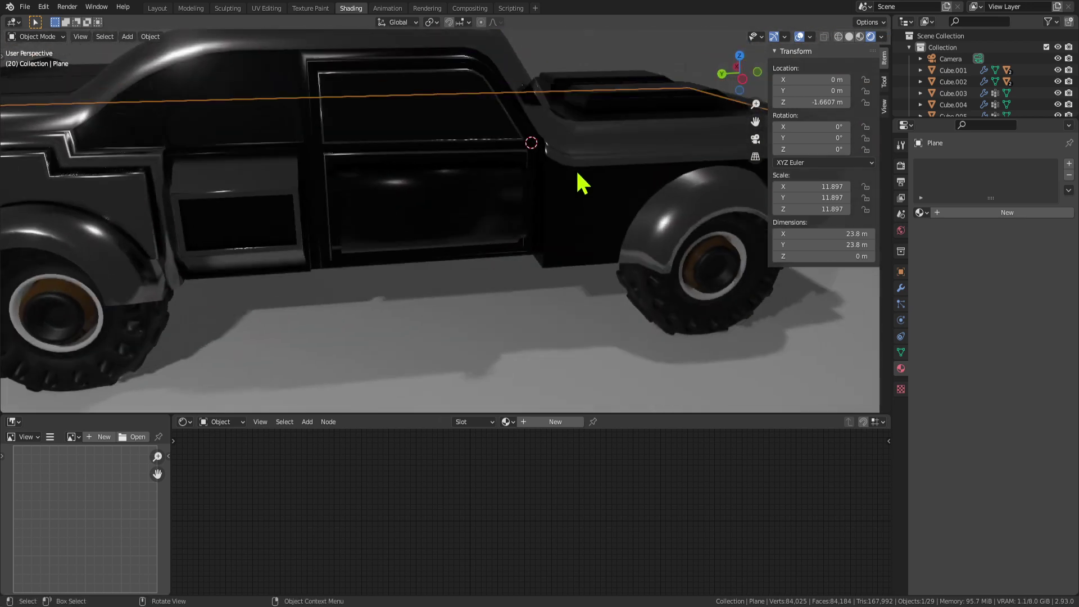
Step: Open the door object Cube.005 in Edit Mode, select its window glass face, and switch the viewport to material preview
{"action": "left_click", "coordinate": [462, 236]}
{"action": "key", "text": "Tab"}
{"action": "scroll", "coordinate": [402, 170], "scroll_direction": "up", "scroll_amount": 4}
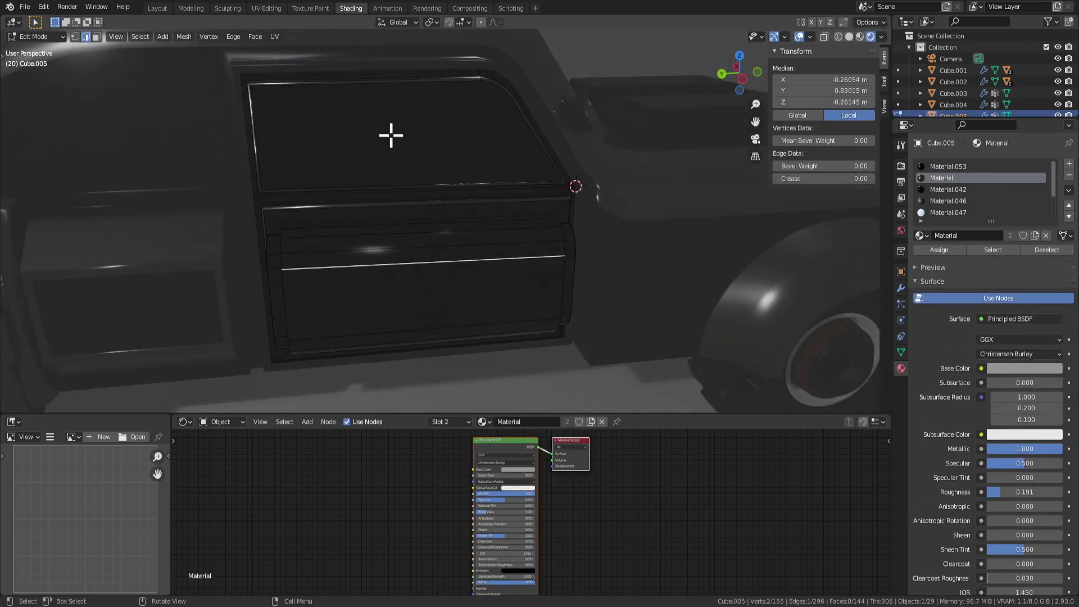
{"action": "key", "text": "3"}
{"action": "left_click", "coordinate": [429, 140]}
{"action": "middle_click_drag", "start_coordinate": [429, 140], "coordinate": [517, 148]}
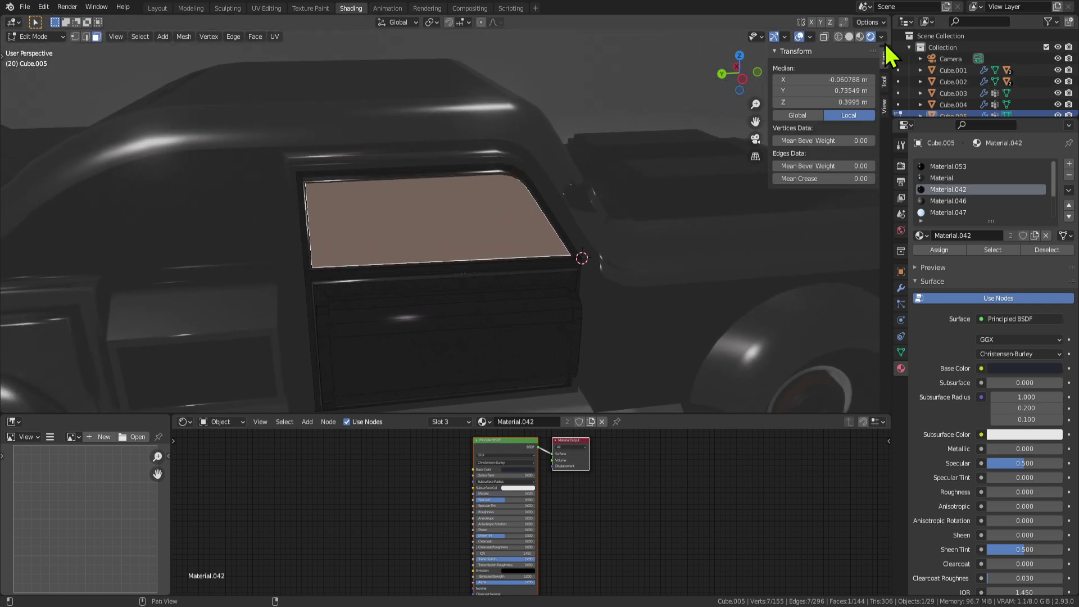
{"action": "left_click", "coordinate": [859, 36]}
Step: Inspect the window glass and its frame up close, in and out of Edit Mode
{"action": "scroll", "coordinate": [646, 235], "scroll_direction": "up", "scroll_amount": 5}
{"action": "key", "text": "Tab"}
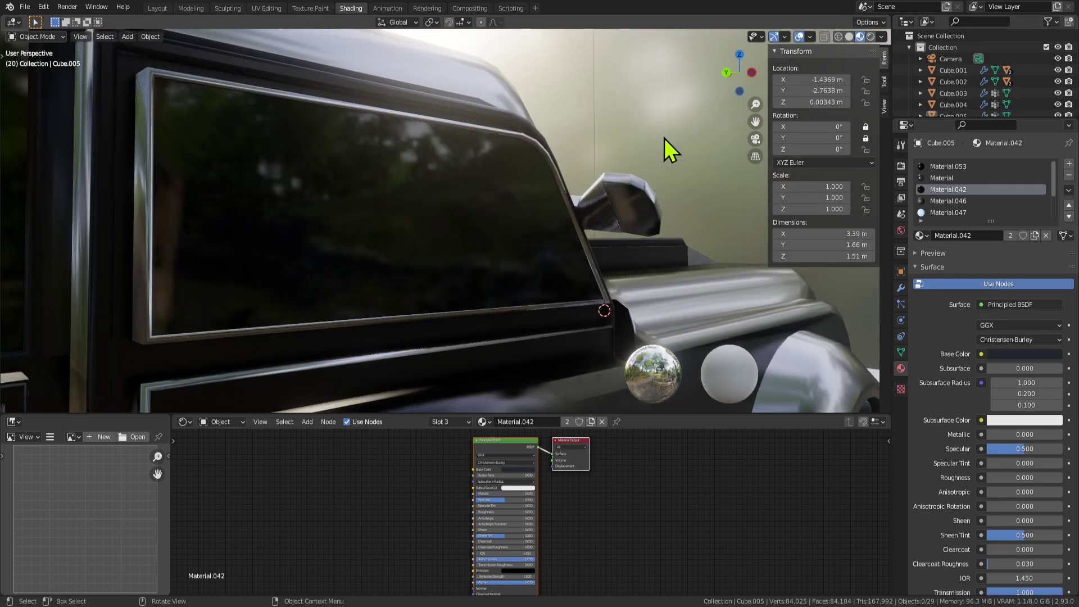
{"action": "key", "text": "Tab"}
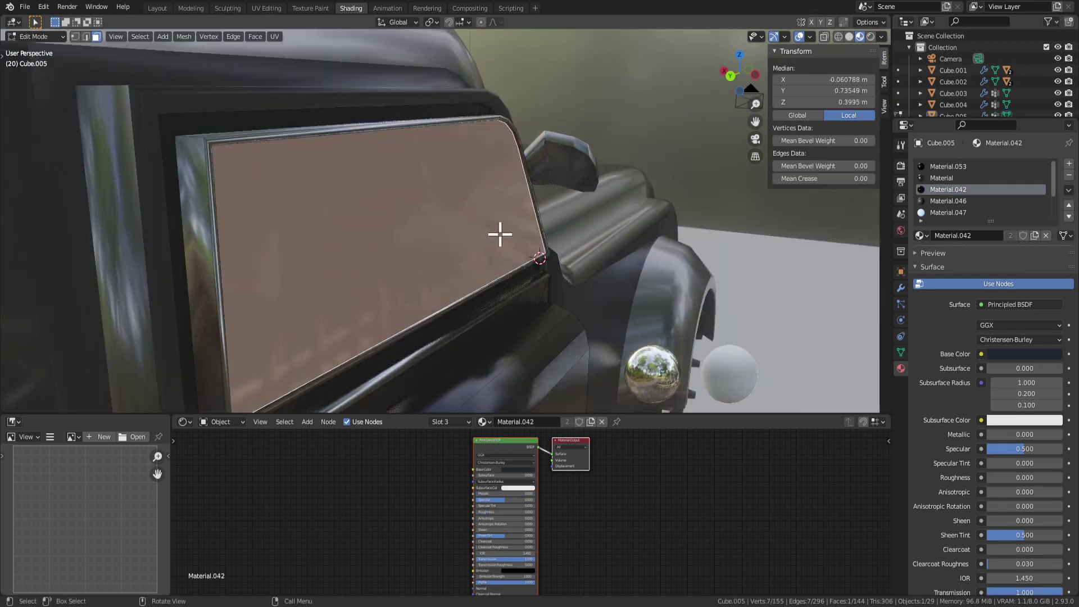
{"action": "scroll", "coordinate": [217, 189], "scroll_direction": "up", "scroll_amount": 2}
{"action": "middle_click_drag", "start_coordinate": [334, 206], "coordinate": [247, 171]}
{"action": "key", "text": "Tab"}
{"action": "key", "text": "Tab"}
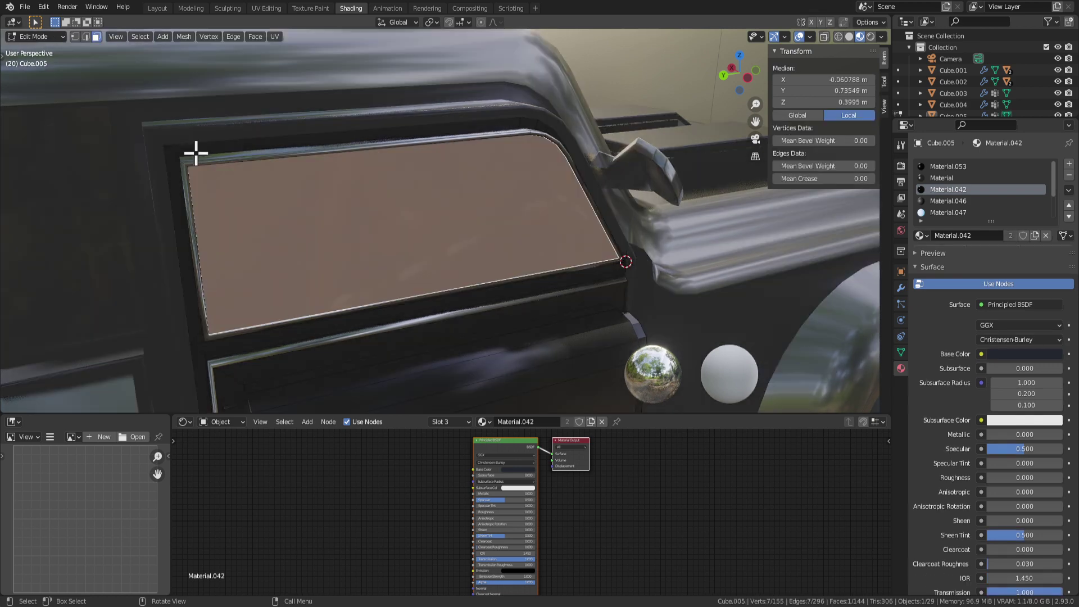
Step: Try to select the outer edge of the door's window surround in edge selection mode
{"action": "key", "text": "1"}
{"action": "key", "text": "2"}
{"action": "left_click", "coordinate": [207, 157]}
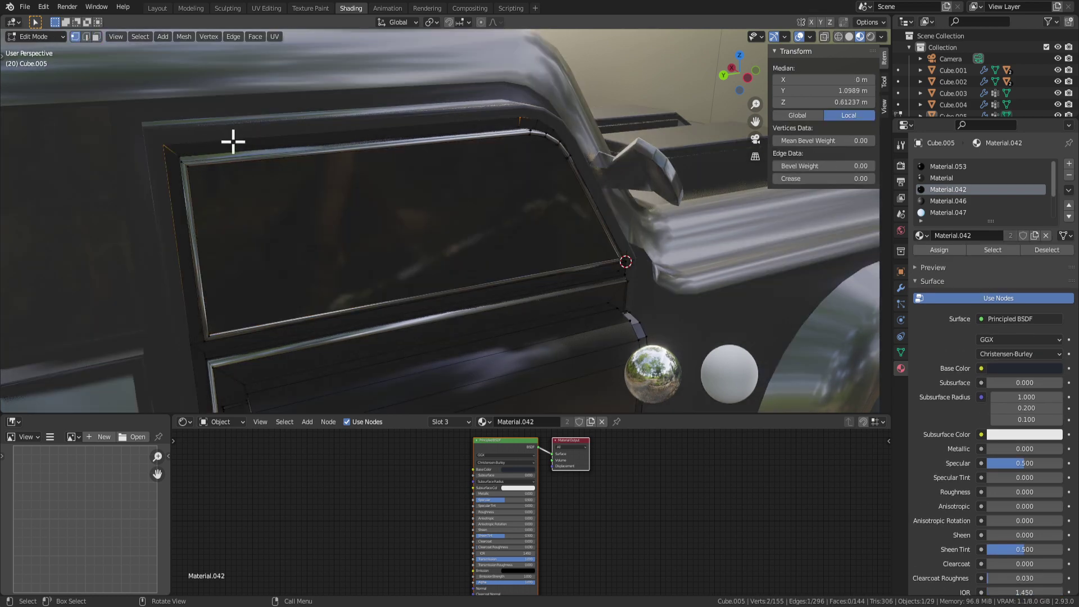
{"action": "key", "text": "Tab"}
{"action": "left_click", "coordinate": [238, 133]}
{"action": "left_click", "coordinate": [289, 138]}
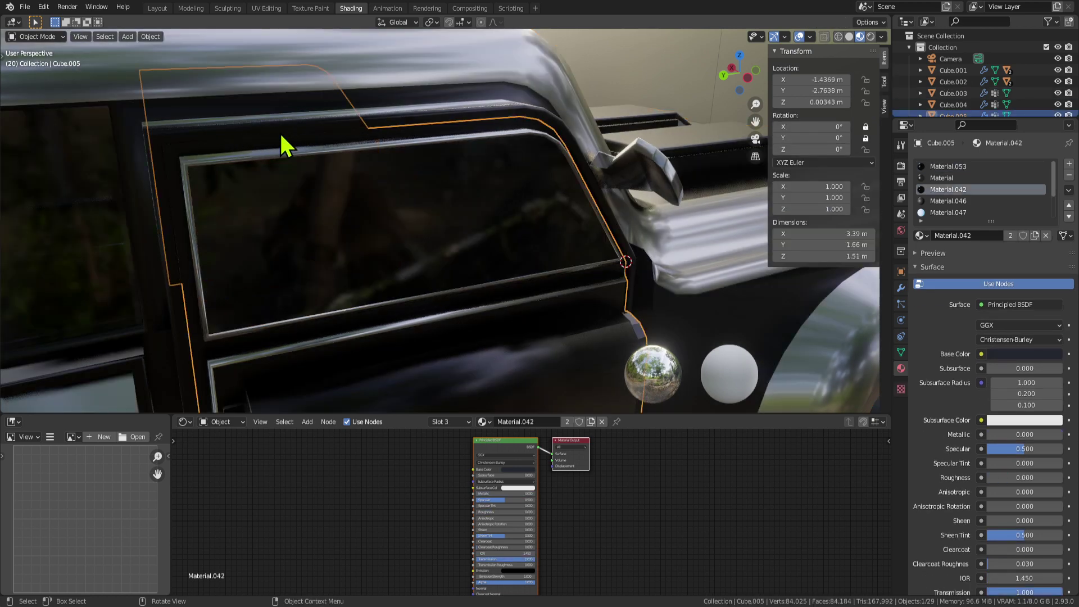
{"action": "key", "text": "Tab"}
{"action": "middle_click_drag", "start_coordinate": [377, 239], "coordinate": [609, 201]}
{"action": "key", "text": "Tab"}
{"action": "left_click", "coordinate": [509, 220]}
{"action": "key", "text": "Tab"}
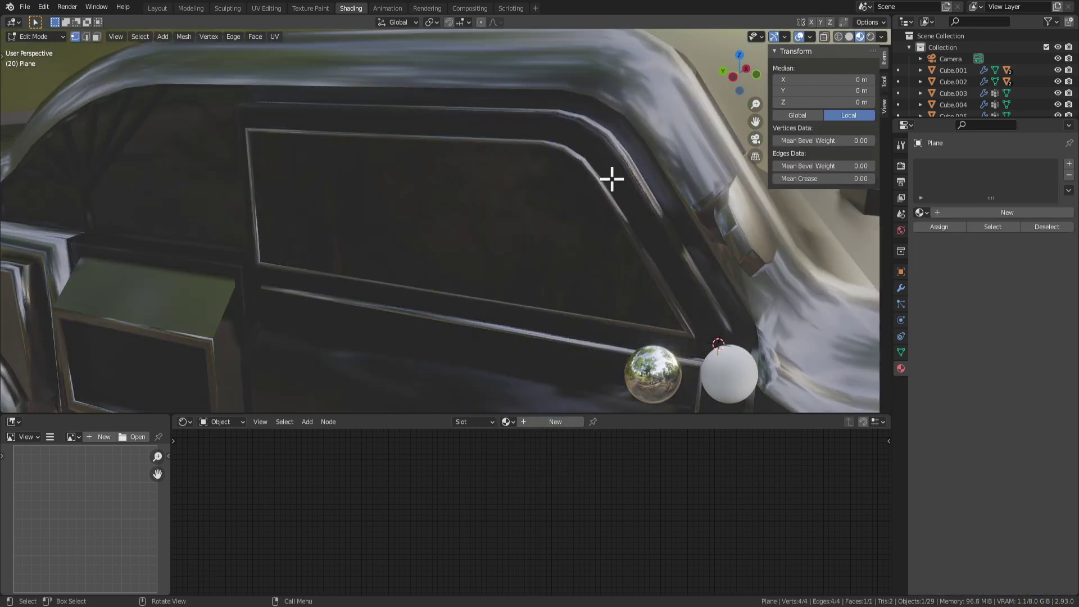
{"action": "key", "text": "Tab"}
{"action": "left_click", "coordinate": [616, 197]}
{"action": "scroll", "coordinate": [611, 239], "scroll_direction": "down", "scroll_amount": 7}
{"action": "left_click", "coordinate": [657, 112]}
{"action": "middle_click_drag", "start_coordinate": [656, 113], "coordinate": [646, 193]}
{"action": "scroll", "coordinate": [481, 245], "scroll_direction": "up", "scroll_amount": 5}
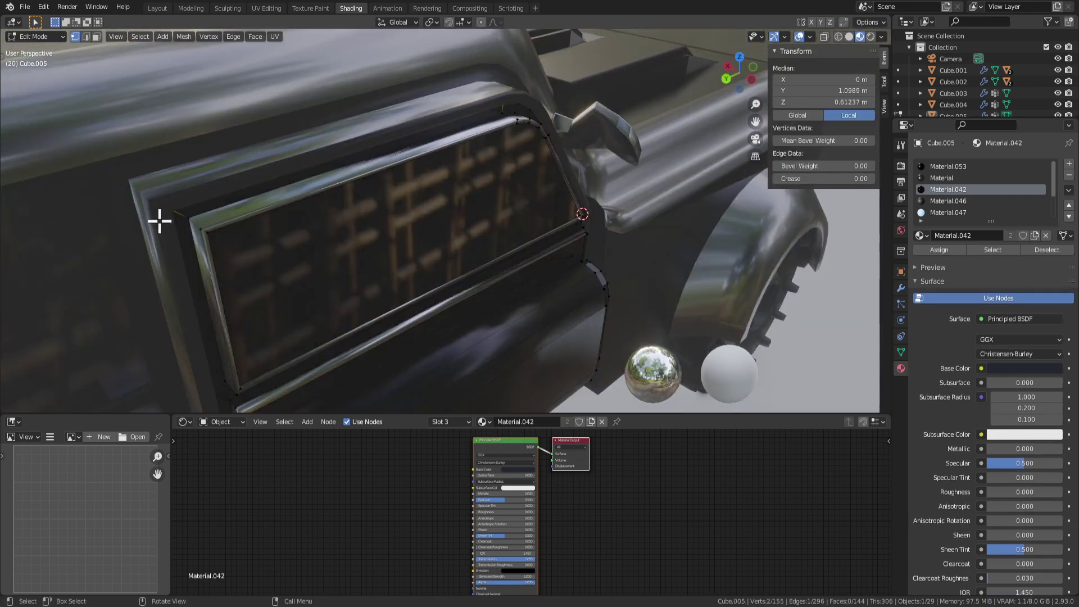
{"action": "left_click", "coordinate": [160, 181]}
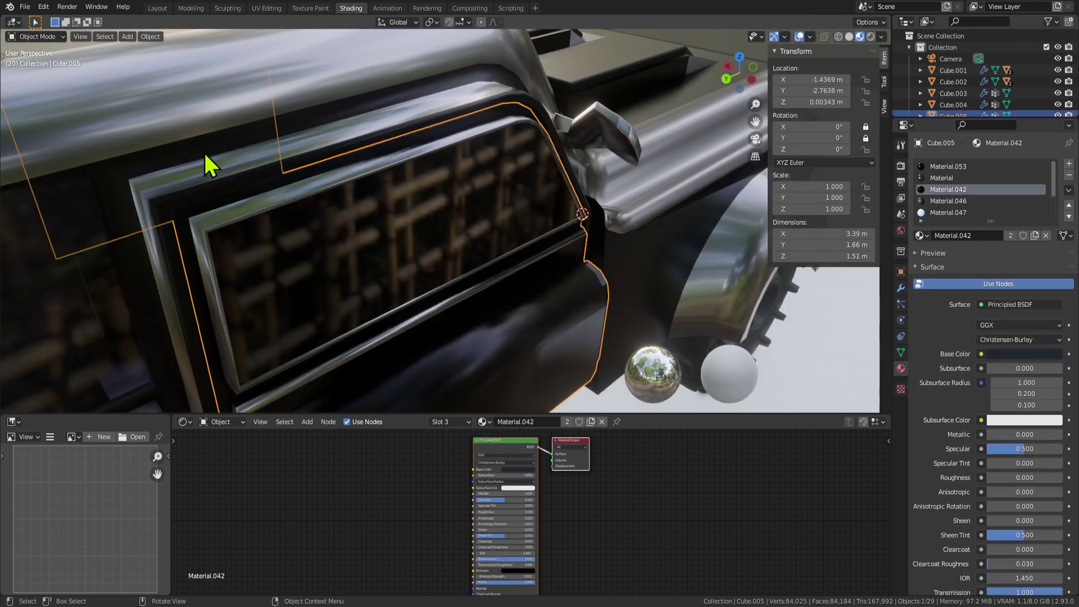
Step: Open the truck body Cube.003 in Edit Mode and try to bevel the selected faces around the door opening
{"action": "left_click", "coordinate": [71, 149]}
{"action": "key", "text": "Tab"}
{"action": "middle_click_drag", "start_coordinate": [154, 207], "coordinate": [275, 199]}
{"action": "middle_click_drag", "start_coordinate": [354, 135], "coordinate": [479, 265]}
{"action": "key", "text": "ctrl+b"}
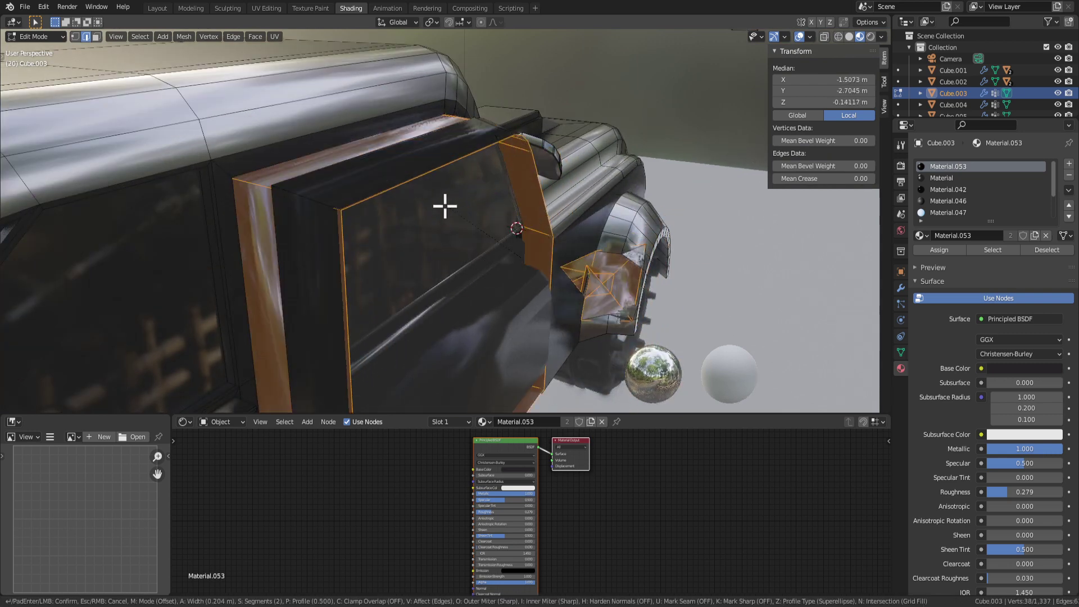
{"action": "key", "text": "Escape"}
{"action": "middle_click_drag", "start_coordinate": [385, 168], "coordinate": [466, 209]}
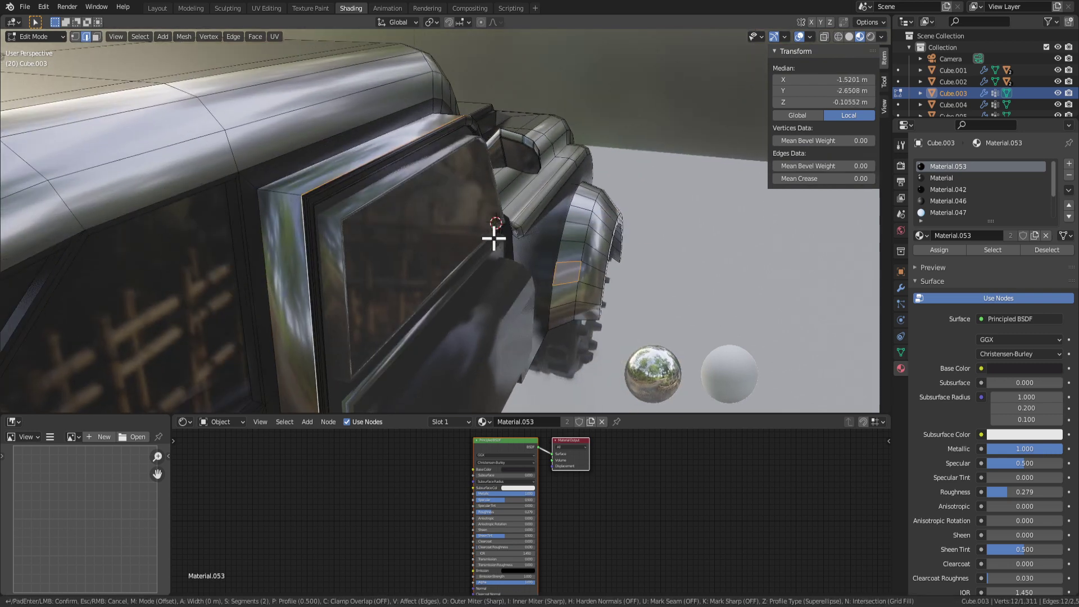
{"action": "key", "text": "Escape"}
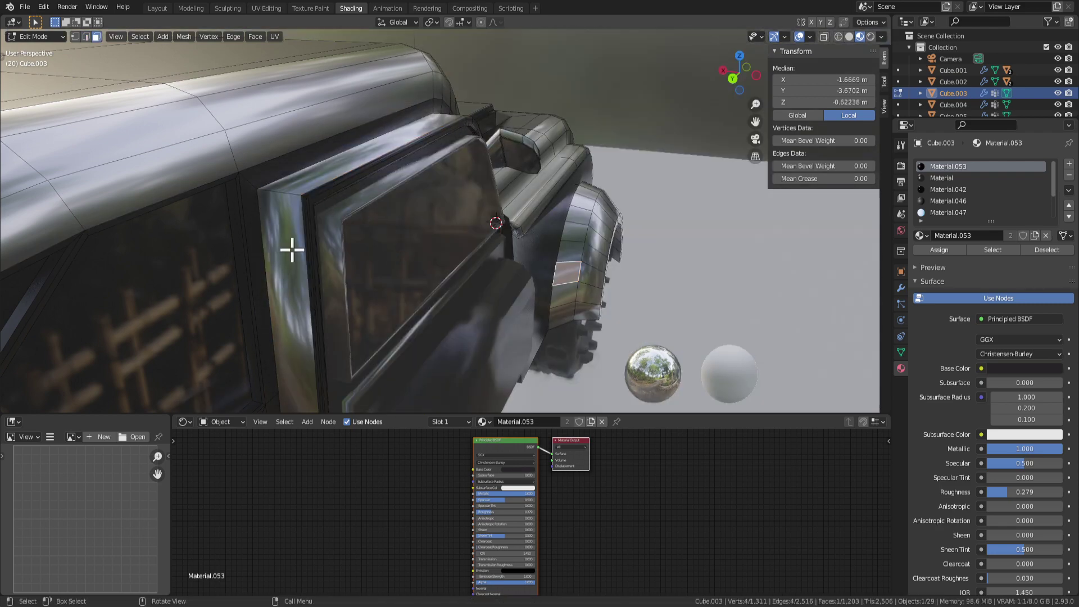
Step: Try selecting the rim faces around the door opening on Cube.003 and extruding them along their normals
{"action": "middle_click_drag", "start_coordinate": [497, 172], "coordinate": [595, 259]}
{"action": "left_click", "coordinate": [560, 196], "text": "shift"}
{"action": "left_click", "coordinate": [598, 257]}
{"action": "key", "text": "alt+e"}
{"action": "left_click", "coordinate": [601, 207]}
{"action": "left_click", "coordinate": [614, 208]}
Step: Try beveling the extruded door opening rim with a width of about 0.015 m and two segments
{"action": "key", "text": "Tab"}
{"action": "scroll", "coordinate": [530, 239], "scroll_direction": "down", "scroll_amount": 6}
{"action": "scroll", "coordinate": [510, 229], "scroll_direction": "up", "scroll_amount": 5}
{"action": "key", "text": "Tab"}
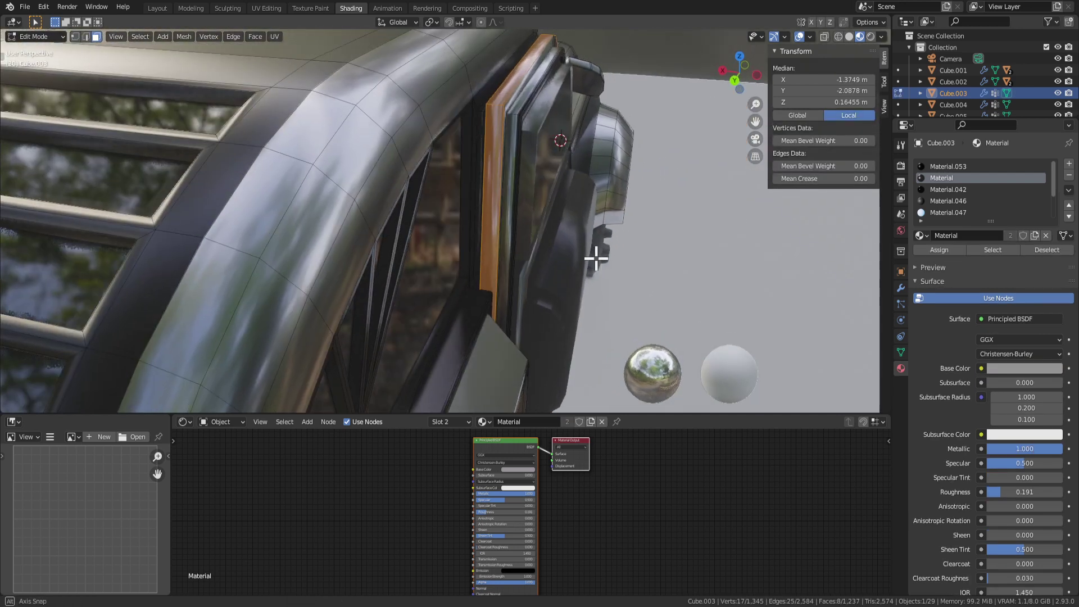
{"action": "left_click", "coordinate": [600, 203]}
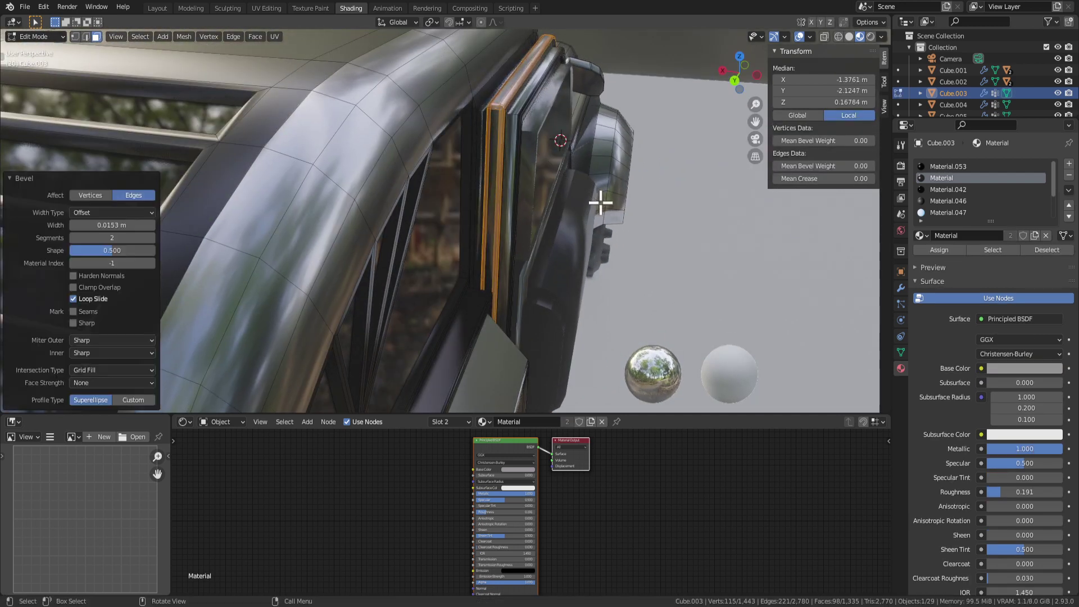
Step: Try swinging the door Cube.005 open about the Z axis to test its clearance against the door opening rim
{"action": "key", "text": "Tab"}
{"action": "scroll", "coordinate": [602, 204], "scroll_direction": "down", "scroll_amount": 5}
{"action": "middle_click_drag", "start_coordinate": [607, 220], "coordinate": [426, 230]}
{"action": "left_click", "coordinate": [300, 132]}
{"action": "scroll", "coordinate": [431, 170], "scroll_direction": "up", "scroll_amount": 4}
{"action": "middle_click_drag", "start_coordinate": [433, 179], "coordinate": [515, 207]}
{"action": "left_click", "coordinate": [513, 207]}
{"action": "key", "text": "r"}
{"action": "key", "text": "z"}
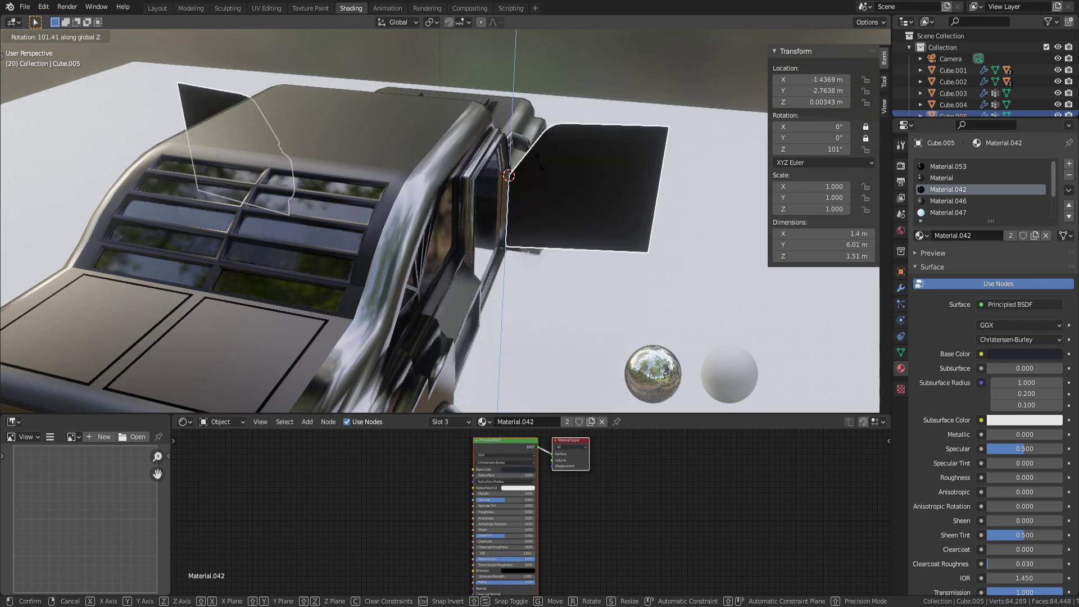
{"action": "key", "text": "Escape"}
Step: Undo the bevel and extrusion of the door opening rim on Cube.003
{"action": "mouse_move", "coordinate": [526, 192]}
{"action": "middle_mouse_down"}
{"action": "mouse_move", "coordinate": [503, 218]}
{"action": "mouse_move", "coordinate": [514, 185]}
{"action": "middle_mouse_up"}
{"action": "scroll", "coordinate": [470, 205], "scroll_direction": "up", "scroll_amount": 3}
{"action": "key", "text": "Tab"}
{"action": "key", "text": "Tab"}
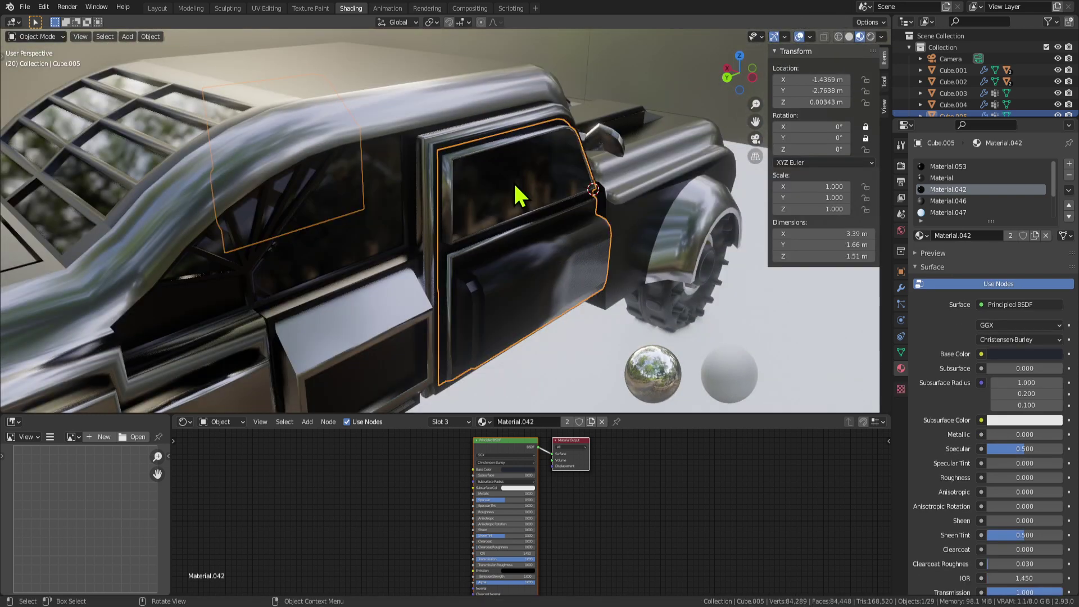
{"action": "key", "text": "Tab"}
{"action": "key", "text": "Tab"}
{"action": "left_click", "coordinate": [530, 220]}
{"action": "key", "text": "Tab"}
{"action": "key", "text": "Tab"}
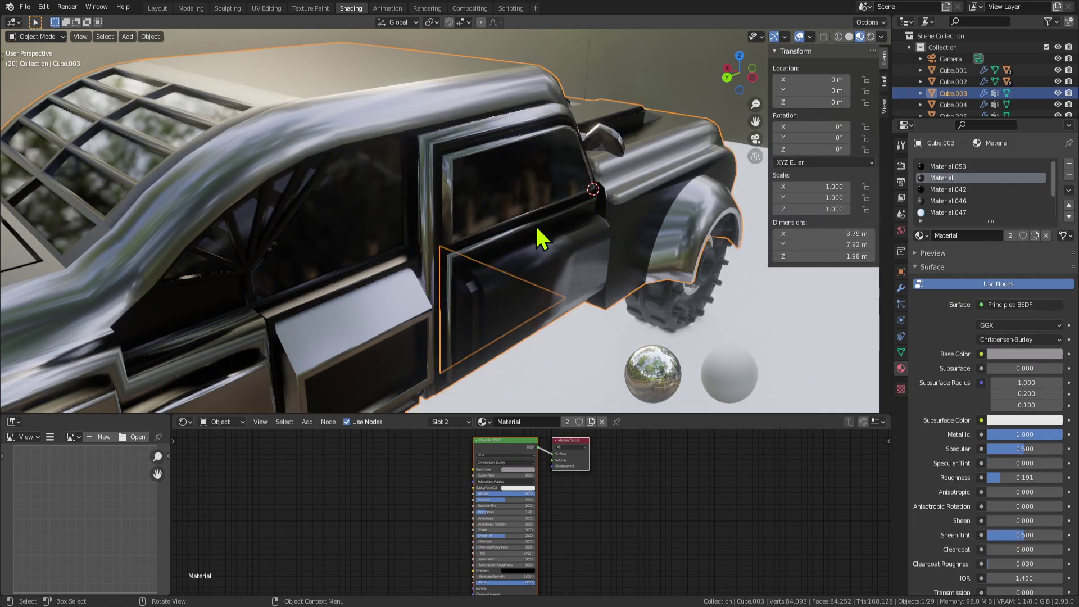
{"action": "key", "text": "Tab"}
{"action": "key", "text": "Tab"}
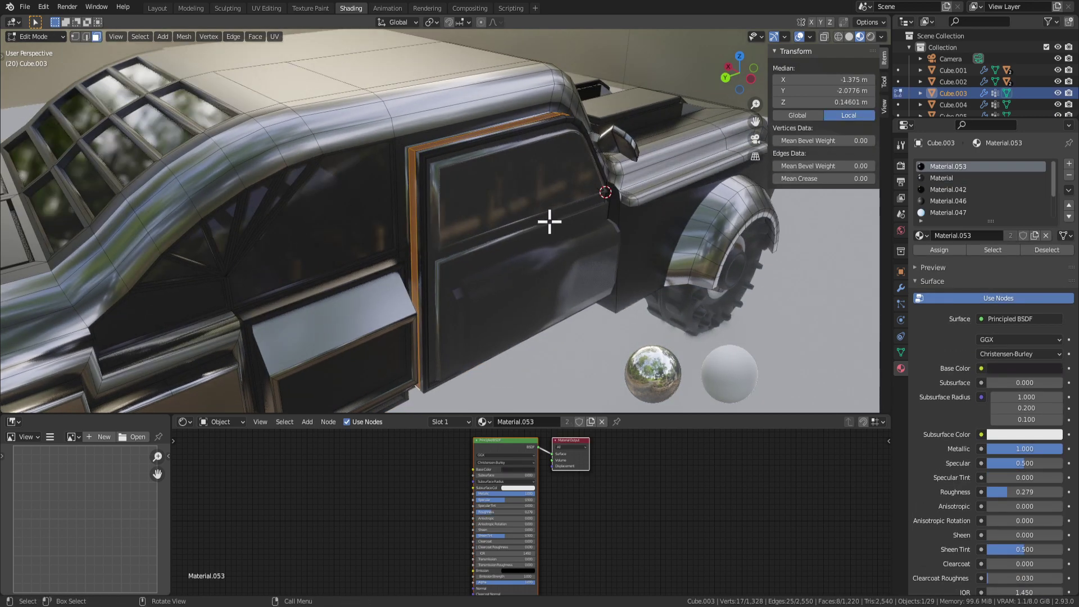
Step: Try pasting a copy of the truck body Cube.003 and delete the pasted object
{"action": "scroll", "coordinate": [549, 219], "scroll_direction": "down", "scroll_amount": 5}
{"action": "middle_click_drag", "start_coordinate": [582, 267], "coordinate": [356, 238]}
{"action": "left_click", "coordinate": [470, 211]}
{"action": "left_click", "coordinate": [448, 205]}
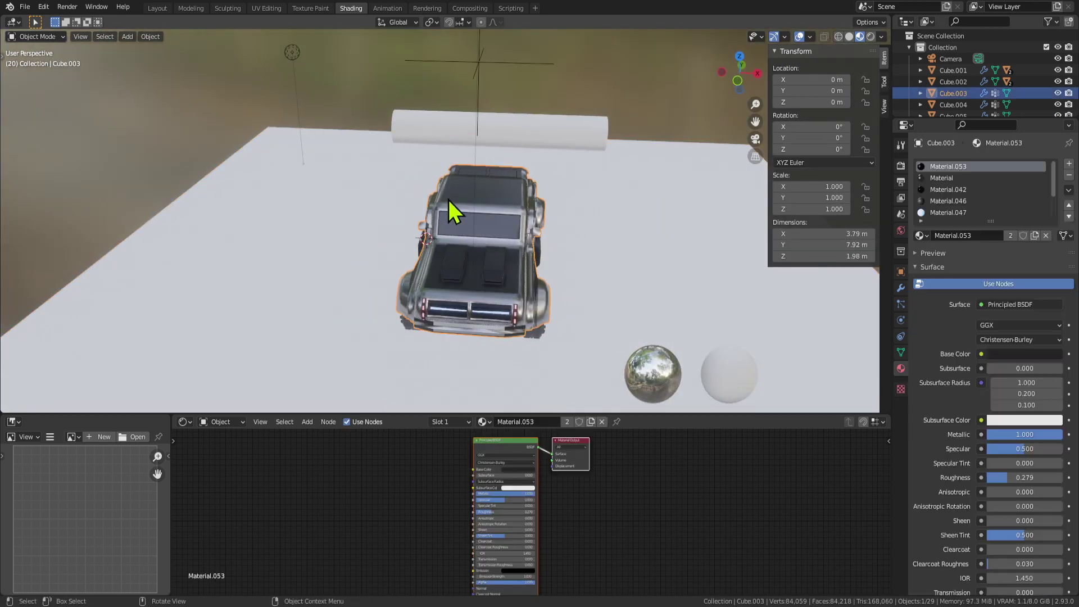
{"action": "scroll", "coordinate": [450, 230], "scroll_direction": "down", "scroll_amount": 4}
{"action": "key", "text": "ctrl+v"}
{"action": "key", "text": "x"}
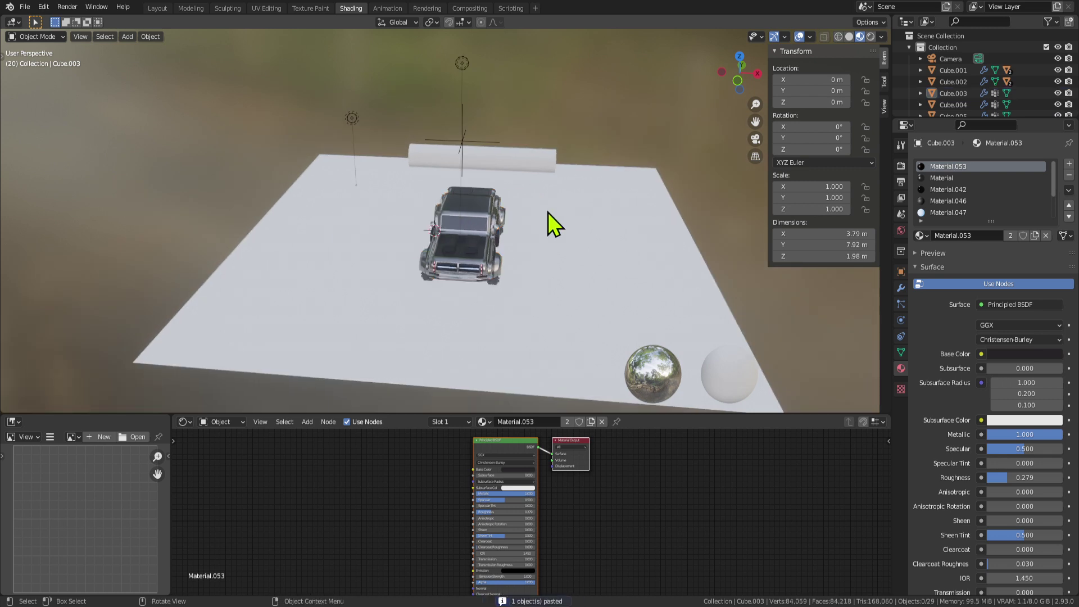
Step: Copy the truck body Cube.003 together with the door Cube.005, paste them and move the copies -21.785 m along X
{"action": "middle_click_drag", "start_coordinate": [548, 213], "coordinate": [537, 258]}
{"action": "left_click", "coordinate": [468, 230]}
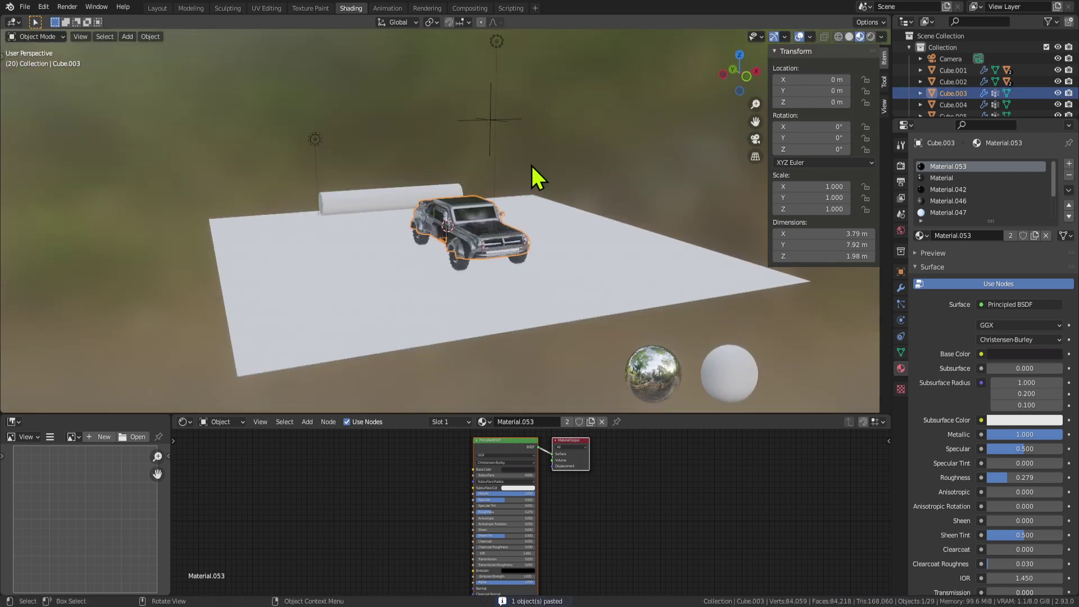
{"action": "left_click", "coordinate": [484, 230]}
{"action": "middle_click_drag", "start_coordinate": [485, 230], "coordinate": [461, 238]}
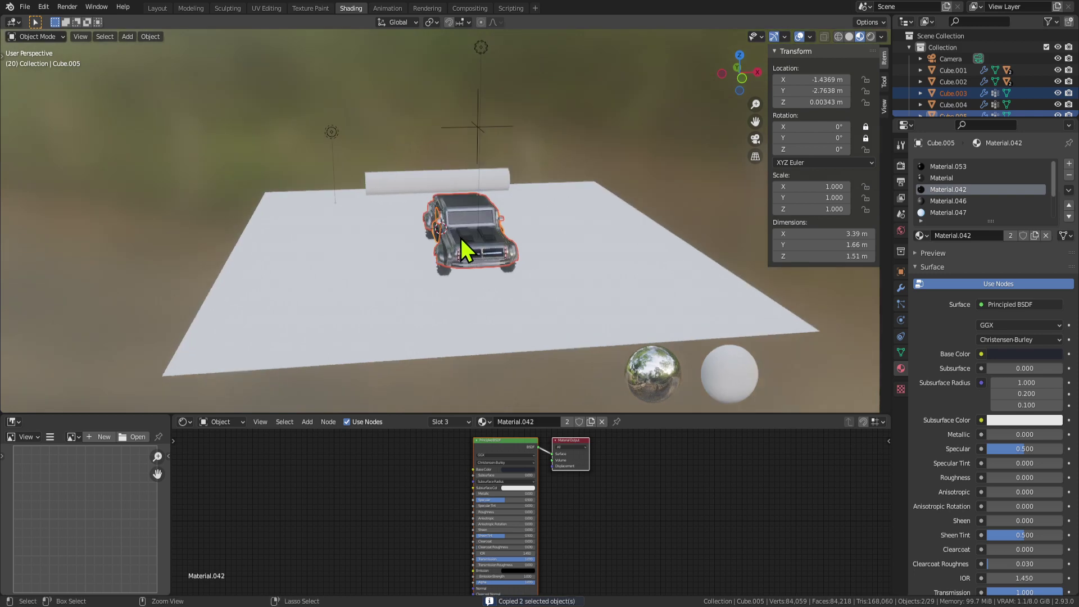
{"action": "key", "text": "ctrl+v"}
{"action": "key", "text": "g"}
{"action": "key", "text": "x"}
{"action": "left_click", "coordinate": [113, 194]}
{"action": "scroll", "coordinate": [267, 247], "scroll_direction": "down", "scroll_amount": 3}
{"action": "key", "text": "g"}
{"action": "key", "text": "y"}
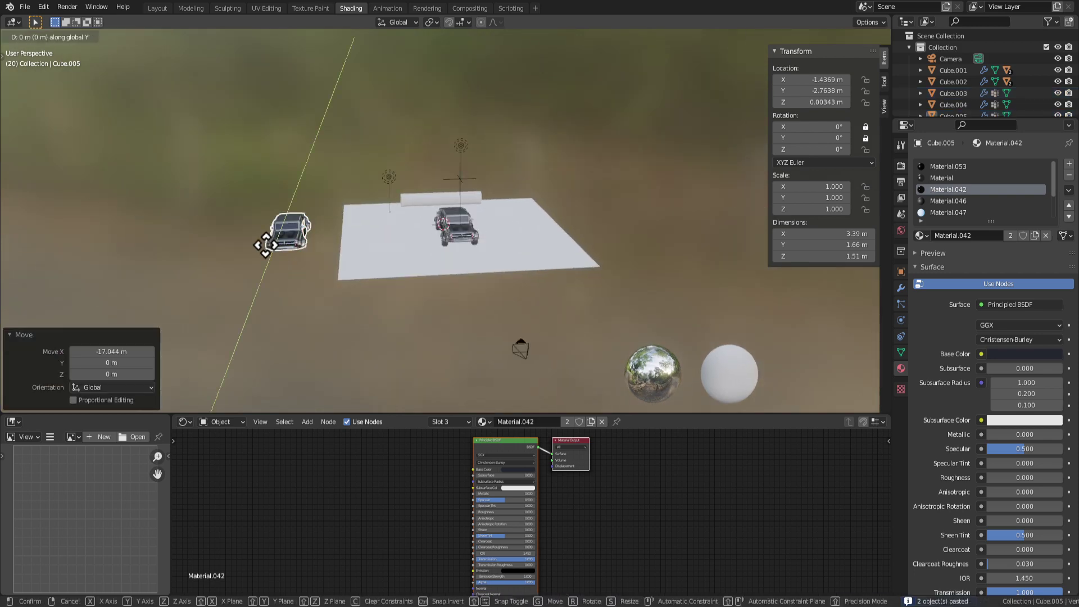
{"action": "left_click", "coordinate": [86, 248]}
Step: Examine the original door's window frame up close in Edit Mode, checking its frame face's material
{"action": "scroll", "coordinate": [424, 278], "scroll_direction": "up", "scroll_amount": 10}
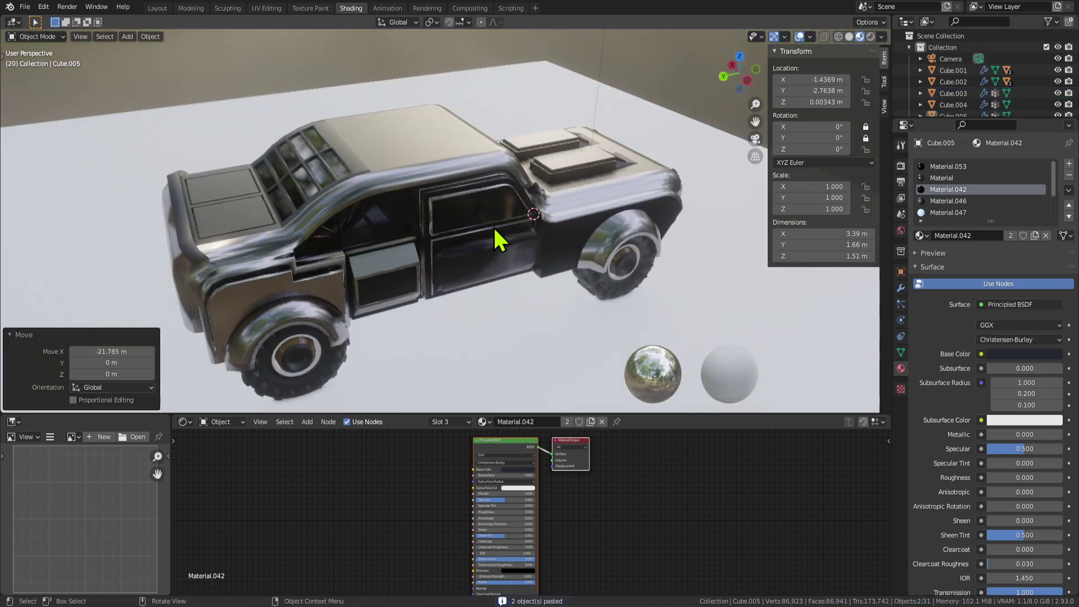
{"action": "key", "text": "Tab"}
{"action": "scroll", "coordinate": [446, 195], "scroll_direction": "up", "scroll_amount": 3}
{"action": "middle_click_drag", "start_coordinate": [446, 195], "coordinate": [453, 200]}
{"action": "scroll", "coordinate": [502, 156], "scroll_direction": "up", "scroll_amount": 4}
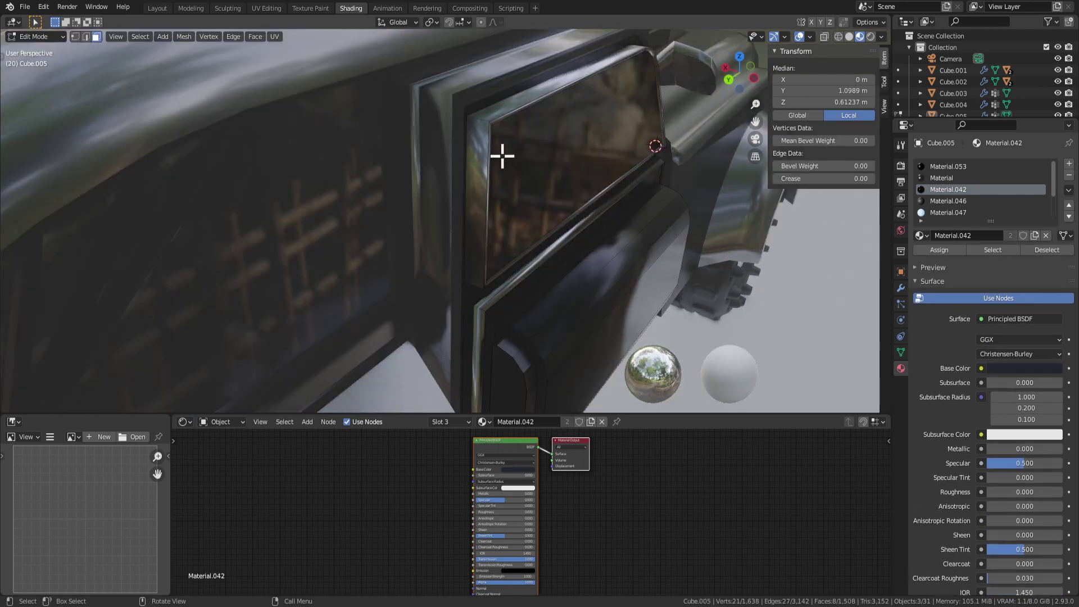
{"action": "left_click", "coordinate": [482, 132]}
{"action": "key", "text": "Tab"}
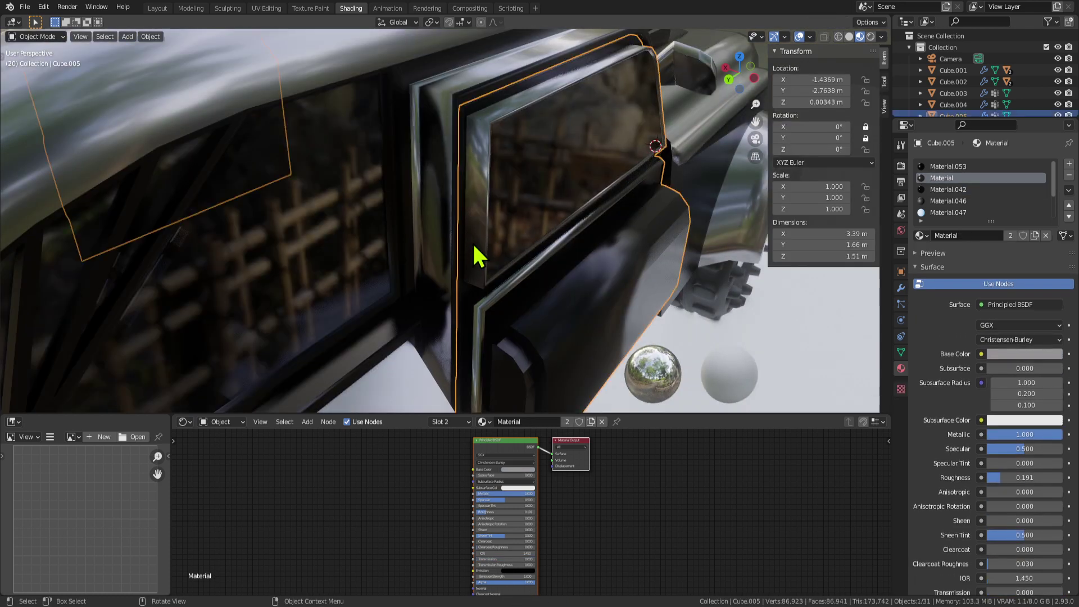
Step: Open Cube.003 in Edit Mode and extrude the door opening rim faces along their normals by 0.0369 m
{"action": "left_click", "coordinate": [433, 180]}
{"action": "key", "text": "Tab"}
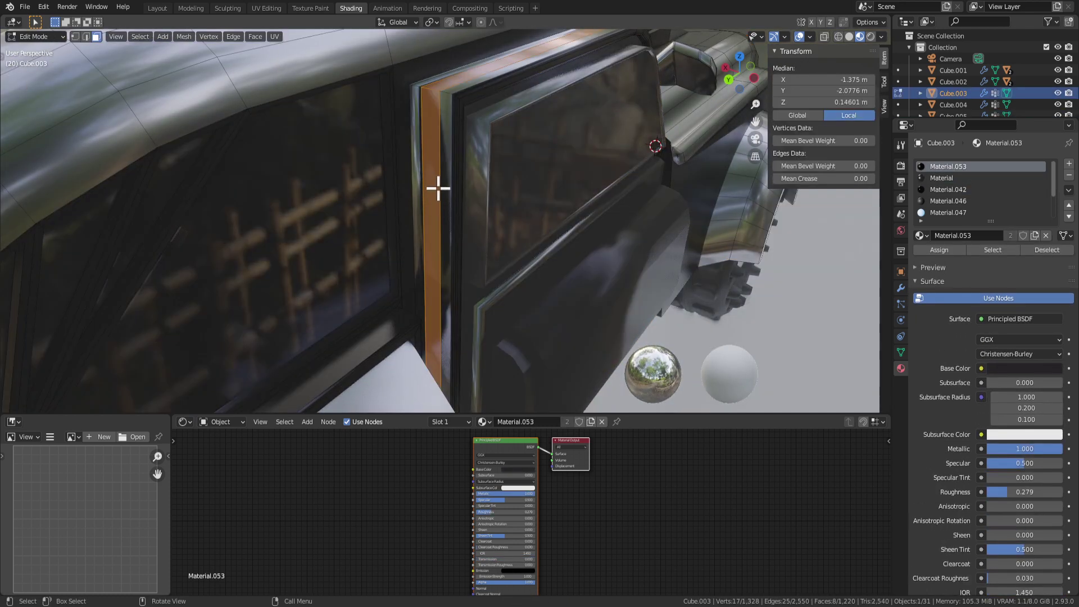
{"action": "left_click", "coordinate": [534, 201]}
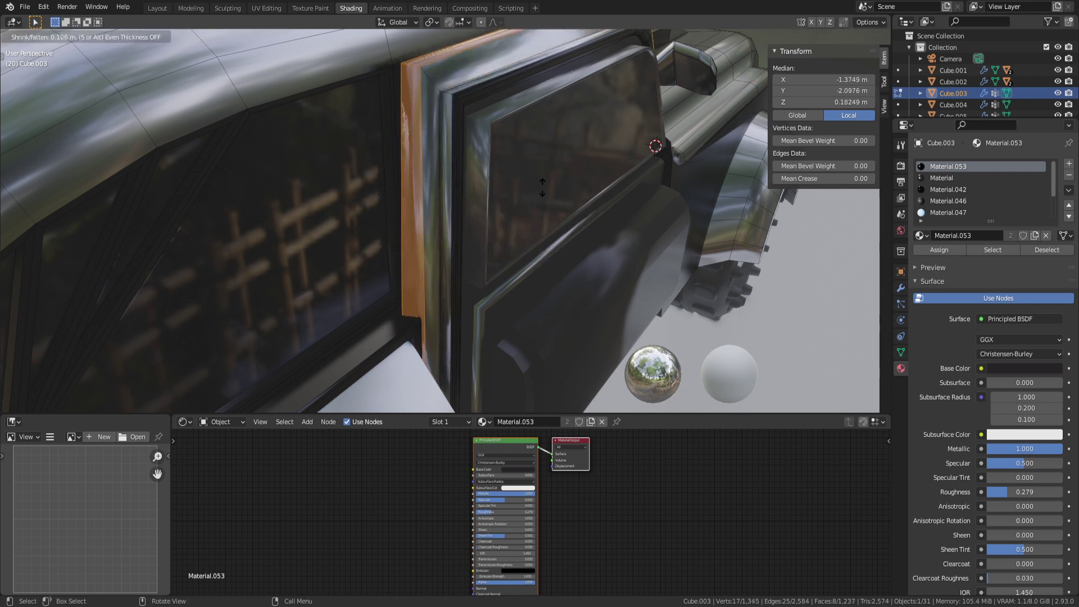
{"action": "left_click", "coordinate": [560, 212]}
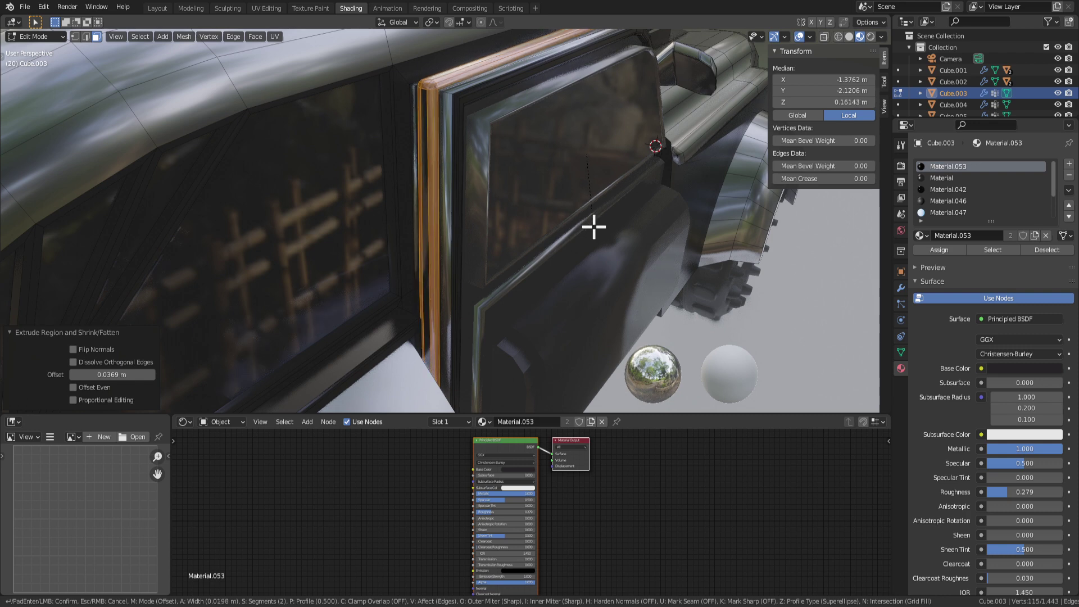
Step: Bevel the extruded rim about 0.02 m wide with two segments, check it in Object Mode and undo the bevel
{"action": "left_click", "coordinate": [594, 227]}
{"action": "middle_click_drag", "start_coordinate": [592, 226], "coordinate": [548, 211]}
{"action": "key", "text": "Tab"}
{"action": "key", "text": "Tab"}
{"action": "key", "text": "ctrl+z"}
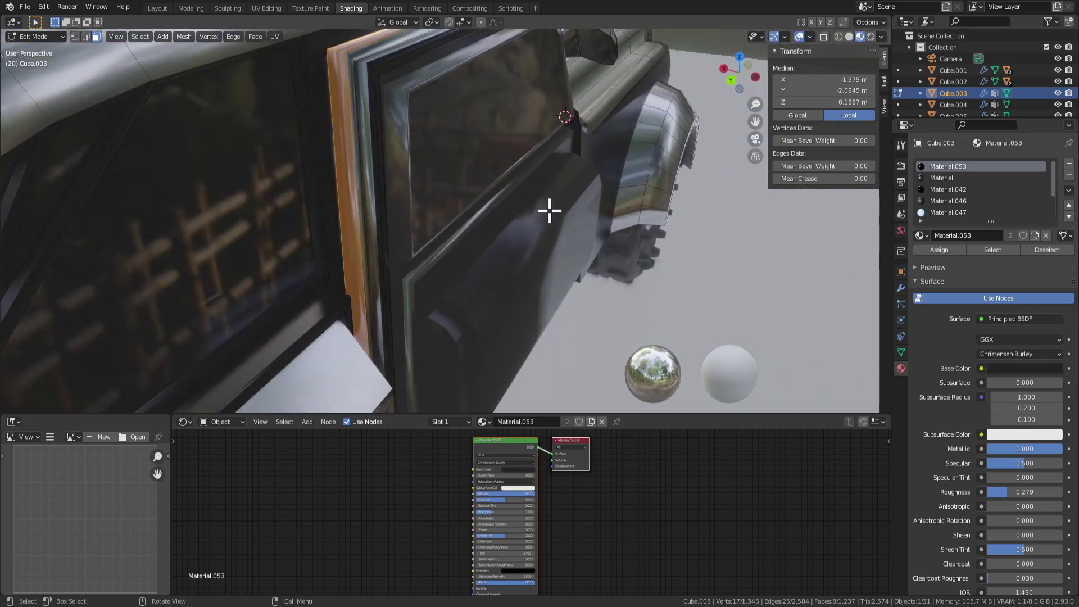
Step: Extrude the door opening rim faces along their normals a second time by 0.0328 m
{"action": "key", "text": "alt+e"}
{"action": "left_click", "coordinate": [548, 210]}
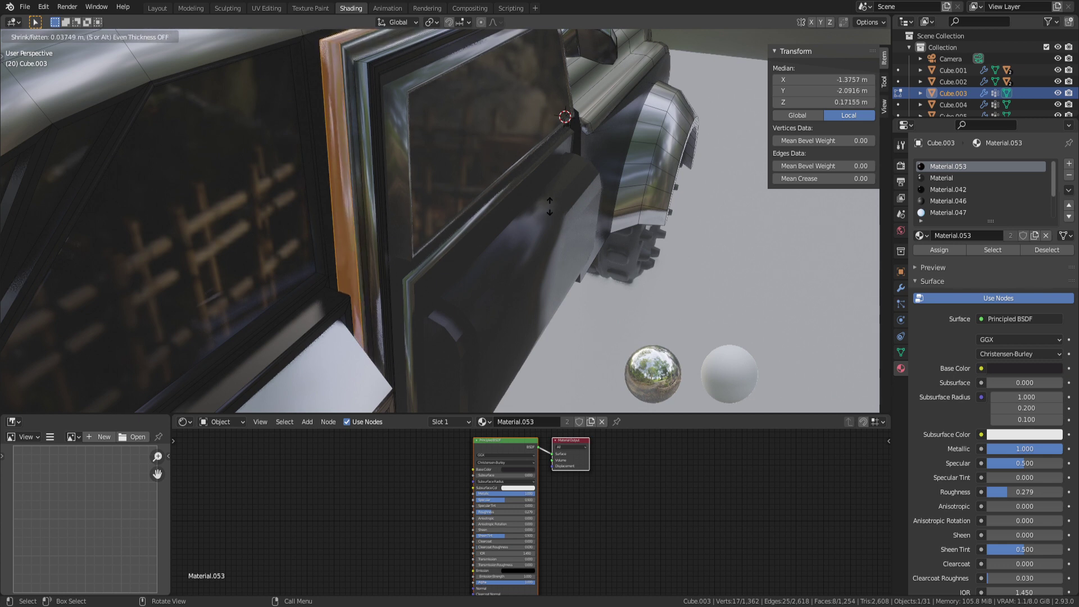
{"action": "middle_click_drag", "start_coordinate": [548, 209], "coordinate": [514, 228]}
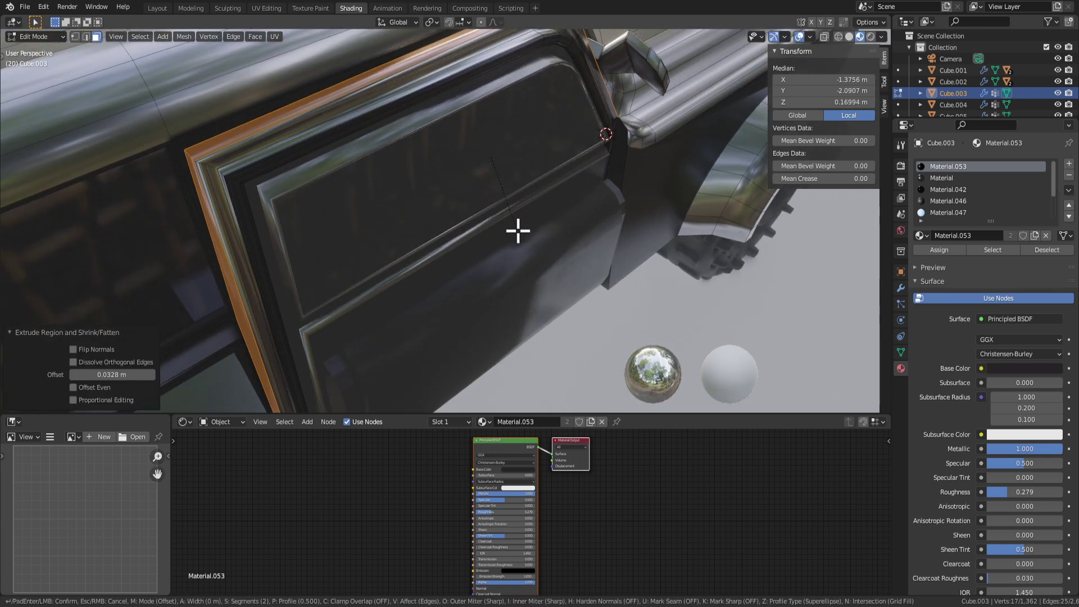
{"action": "right_click", "coordinate": [521, 233]}
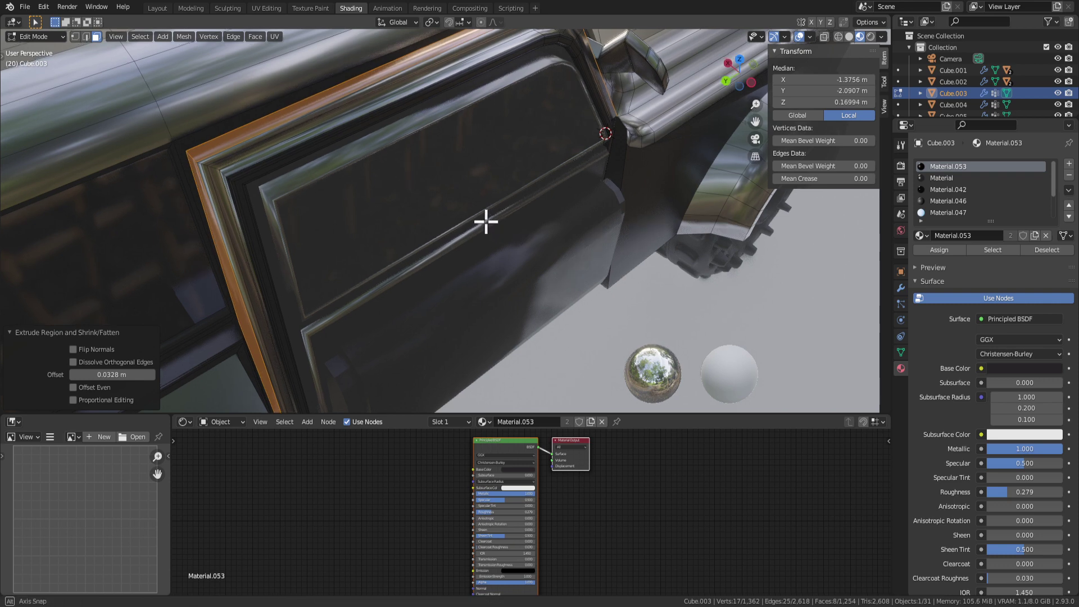
Step: Try beveling the outer edge loops of the door opening rim about 0.021 m wide in edge selection mode
{"action": "middle_click_drag", "start_coordinate": [484, 221], "coordinate": [403, 224]}
{"action": "key", "text": "2"}
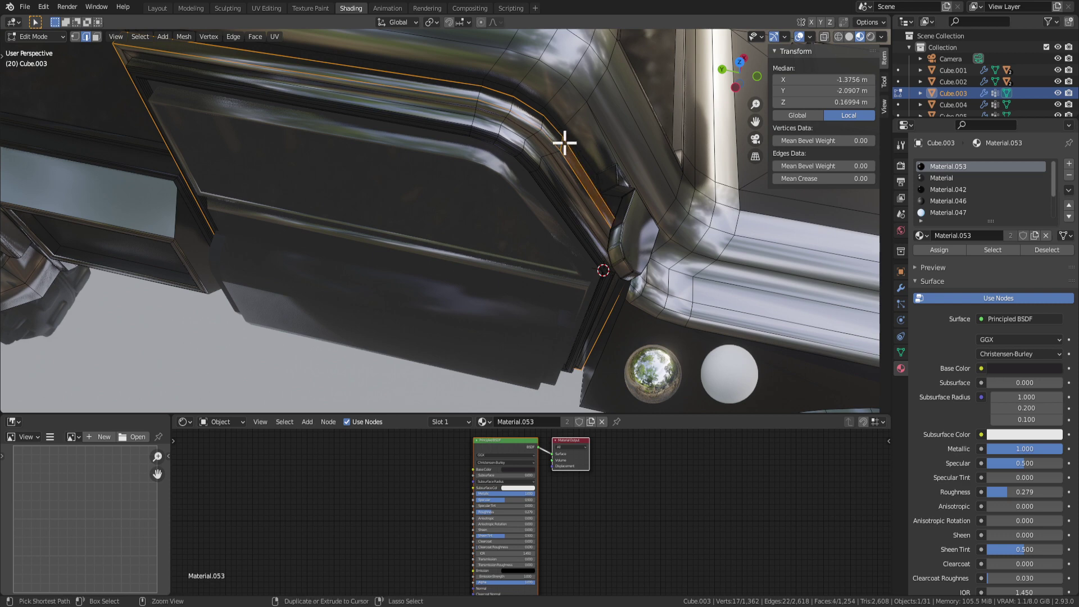
{"action": "middle_click_drag", "start_coordinate": [562, 145], "coordinate": [590, 219]}
{"action": "key", "text": "ctrl+b"}
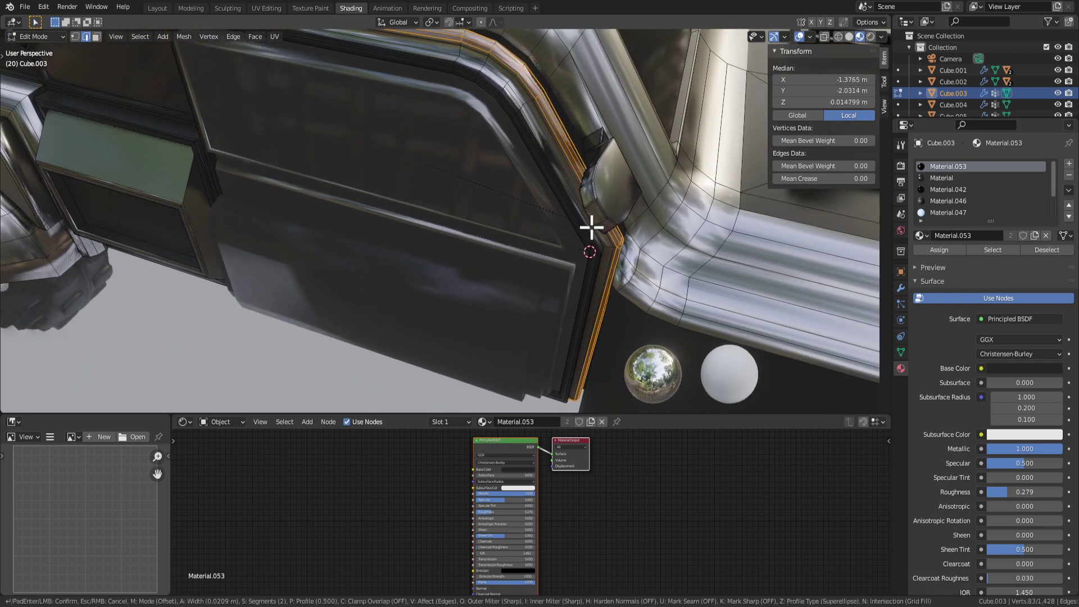
{"action": "left_click", "coordinate": [597, 253]}
{"action": "middle_click_drag", "start_coordinate": [598, 253], "coordinate": [721, 243]}
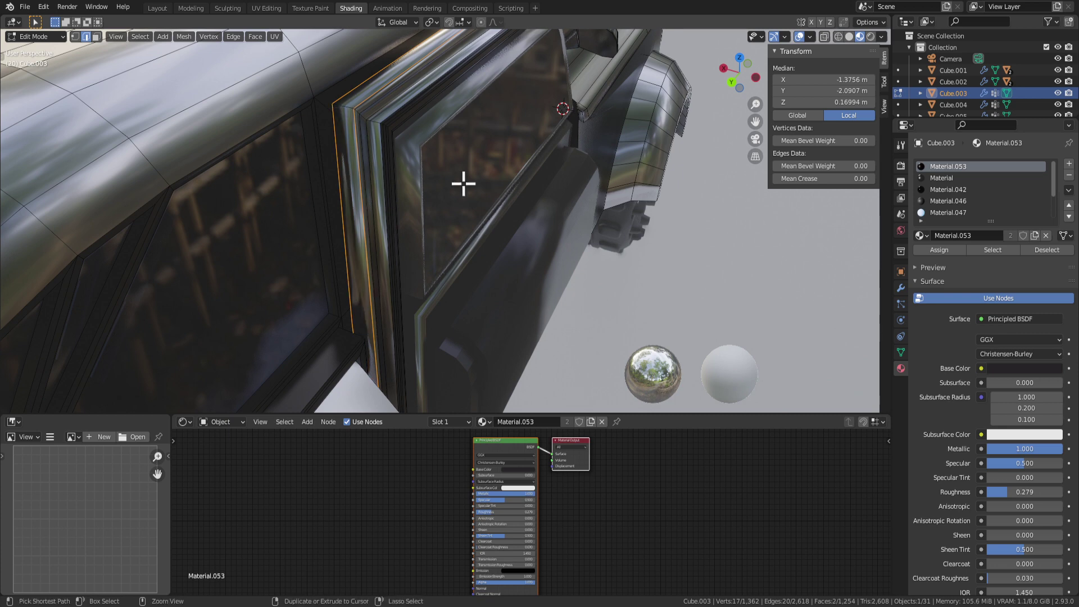
Step: Try a two-segment bevel about 0.02 m wide on the reselected rim edges and check it in Object Mode
{"action": "key", "text": "ctrl+b"}
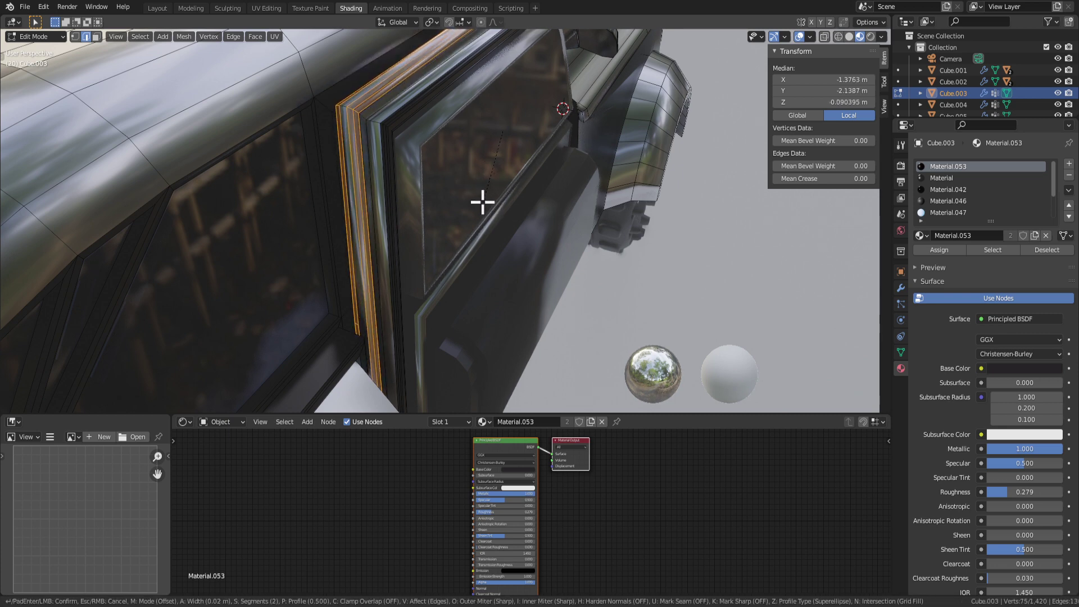
{"action": "left_click", "coordinate": [482, 201]}
{"action": "middle_click_drag", "start_coordinate": [482, 201], "coordinate": [517, 209]}
{"action": "key", "text": "Tab"}
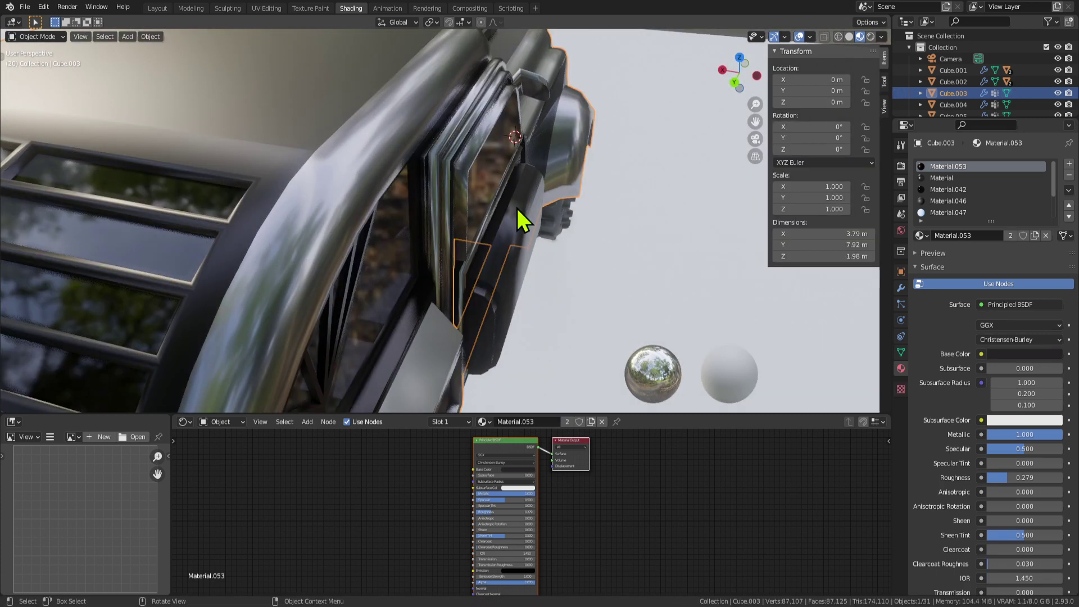
{"action": "key", "text": "Tab"}
{"action": "key", "text": "Tab"}
Step: Bevel the door opening rim's outer edges with a width of 0.0126 m and two segments
{"action": "key", "text": "Tab"}
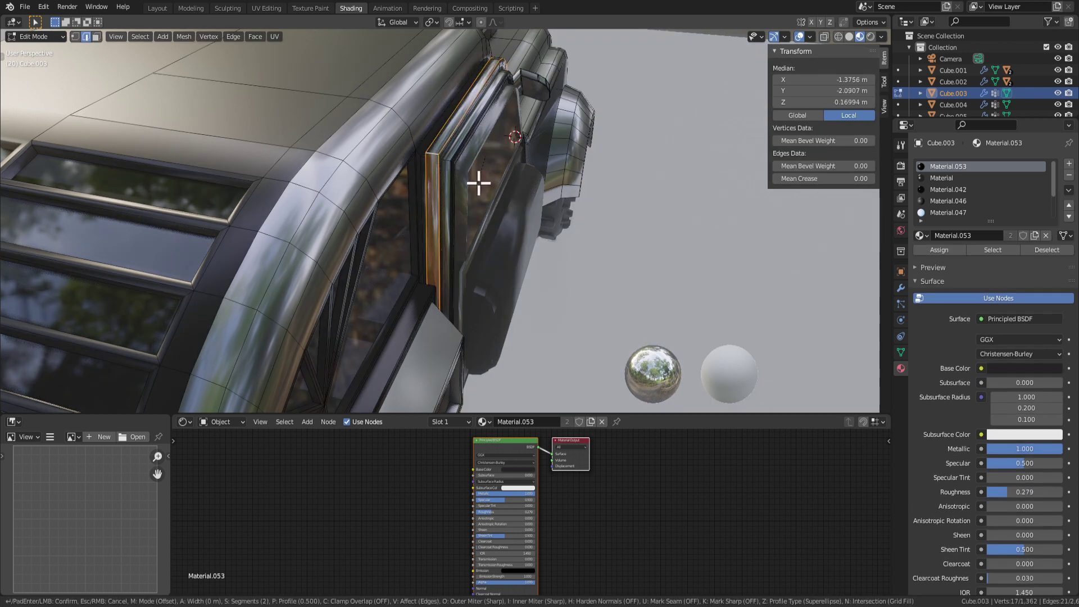
{"action": "key", "text": "ctrl+b"}
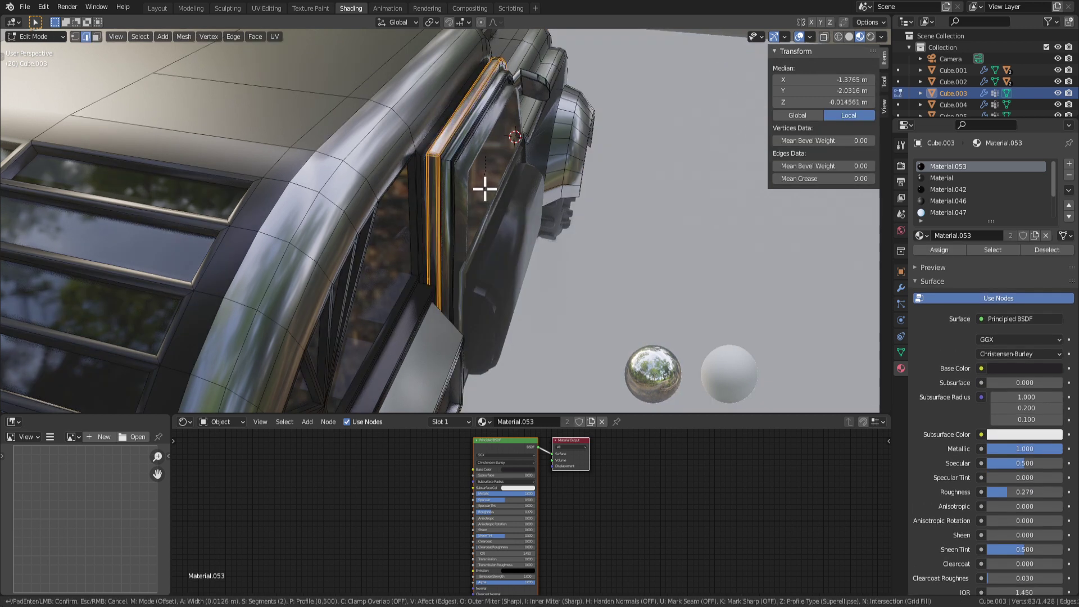
{"action": "left_click", "coordinate": [484, 189]}
Step: Scale the beveled door opening rim edges to 0.994 on all axes
{"action": "mouse_move", "coordinate": [494, 191]}
{"action": "middle_mouse_down"}
{"action": "mouse_move", "coordinate": [535, 185]}
{"action": "mouse_move", "coordinate": [397, 178]}
{"action": "mouse_move", "coordinate": [416, 164]}
{"action": "mouse_move", "coordinate": [549, 137]}
{"action": "mouse_move", "coordinate": [469, 125]}
{"action": "mouse_move", "coordinate": [400, 180]}
{"action": "mouse_move", "coordinate": [477, 202]}
{"action": "middle_mouse_up"}
{"action": "middle_click_drag", "start_coordinate": [691, 325], "coordinate": [540, 273]}
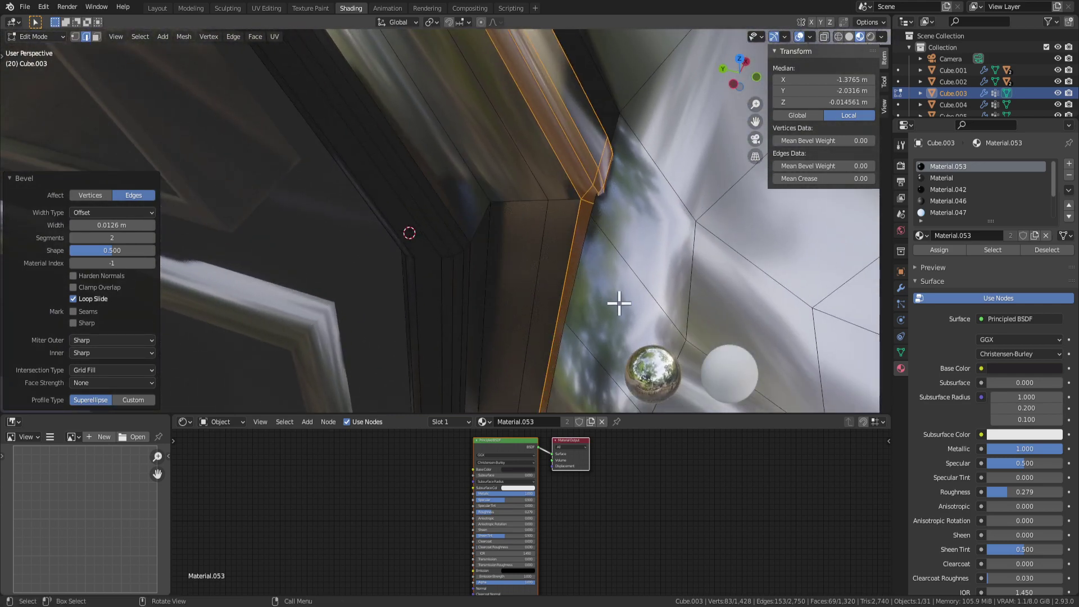
{"action": "key", "text": "s"}
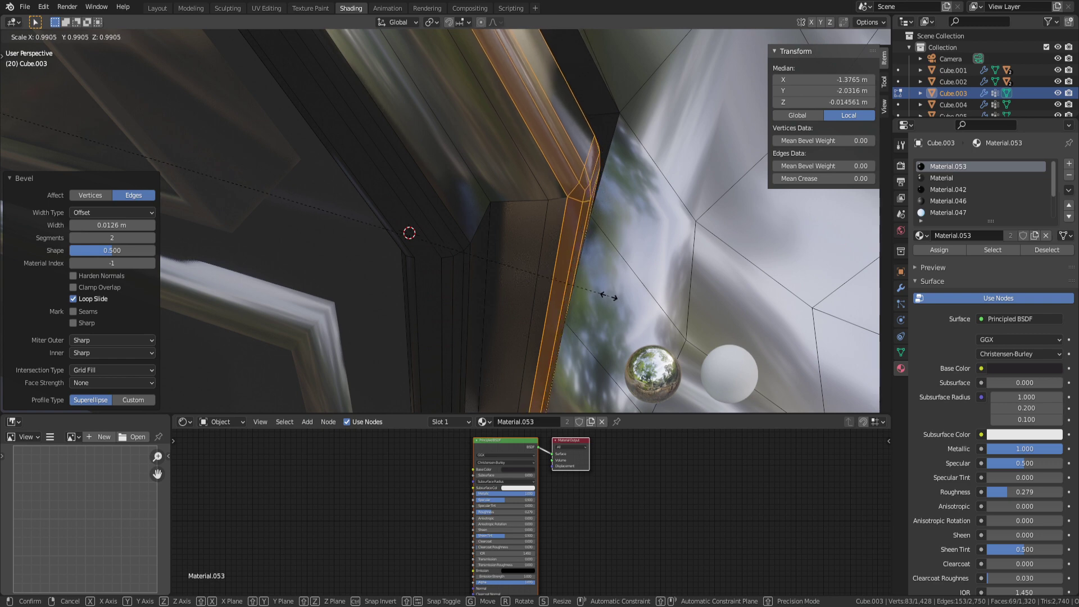
{"action": "left_click", "coordinate": [683, 324]}
{"action": "middle_click_drag", "start_coordinate": [683, 324], "coordinate": [551, 222]}
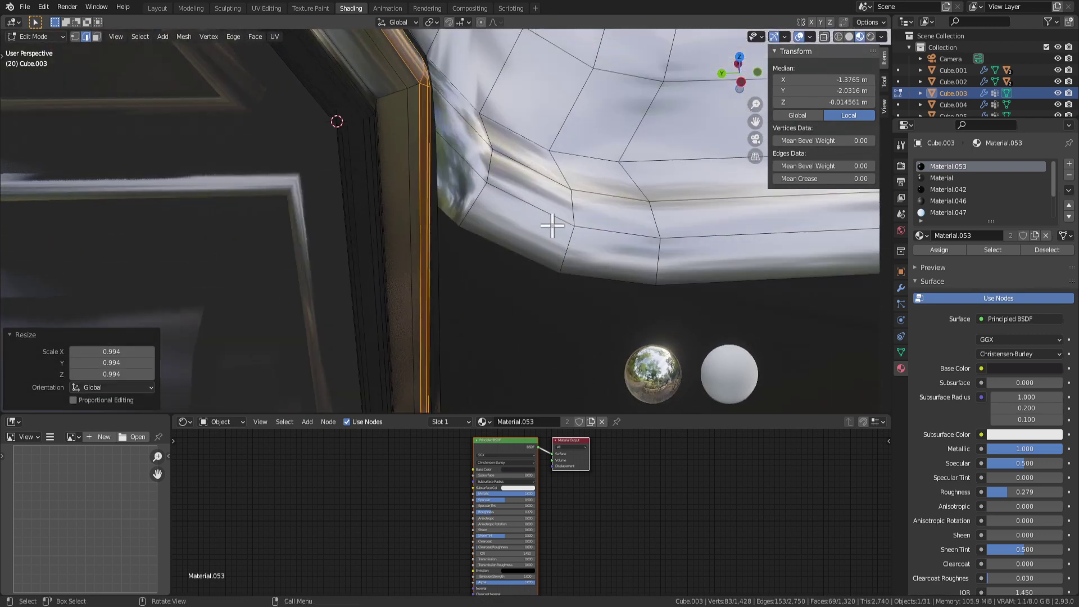
Step: Shrink the rim's beveled edges slightly further to fit the door and body, checking the fit in Object Mode
{"action": "scroll", "coordinate": [552, 227], "scroll_direction": "up", "scroll_amount": 2}
{"action": "key", "text": "s"}
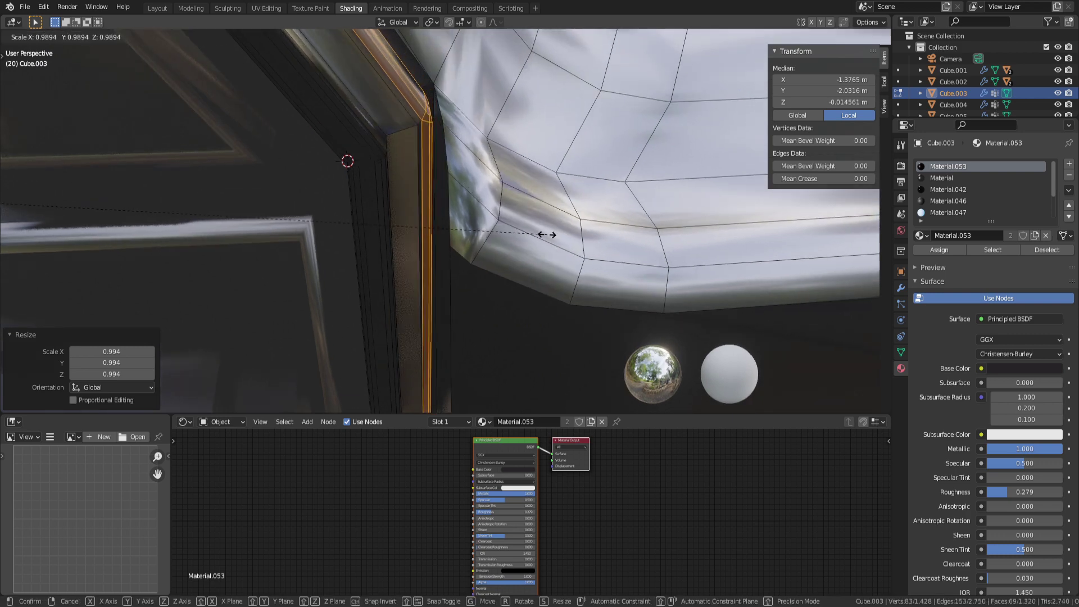
{"action": "left_click", "coordinate": [570, 238]}
{"action": "key", "text": "s"}
{"action": "left_click", "coordinate": [561, 239]}
{"action": "middle_click_drag", "start_coordinate": [561, 239], "coordinate": [466, 253]}
{"action": "scroll", "coordinate": [550, 249], "scroll_direction": "down", "scroll_amount": 5}
{"action": "key", "text": "Tab"}
{"action": "key", "text": "Tab"}
Step: Try a new orange metallic material with 0.441 roughness on the door opening rim
{"action": "left_click", "coordinate": [1069, 165]}
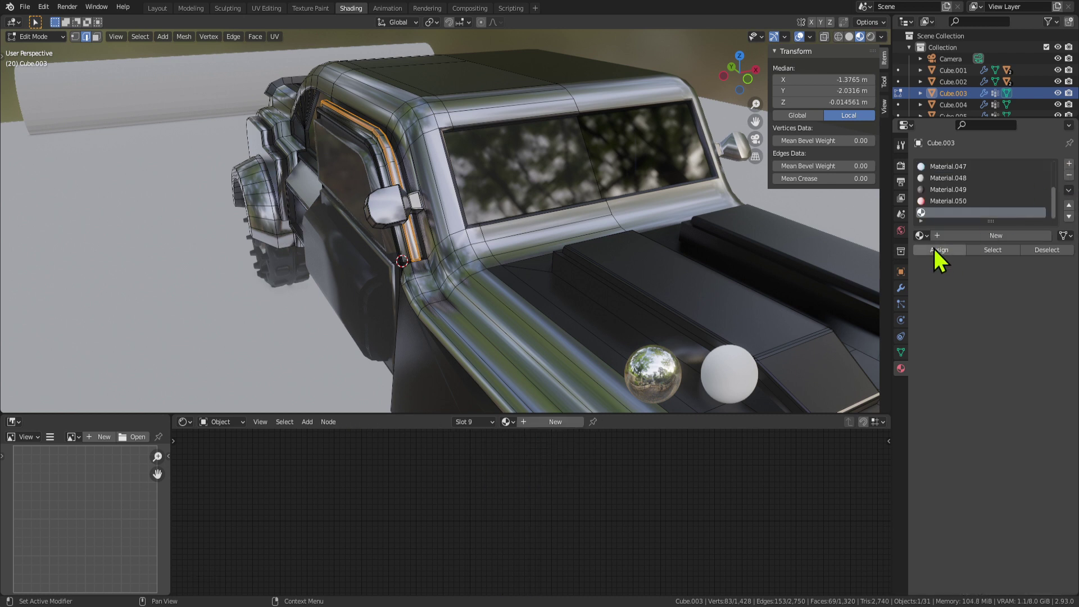
{"action": "left_click", "coordinate": [962, 236]}
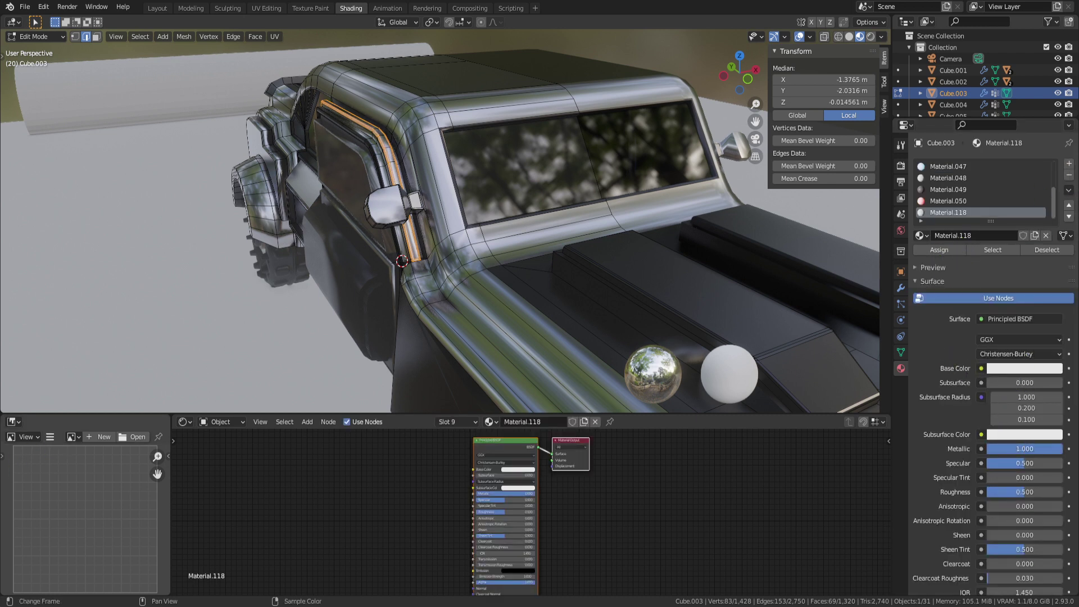
{"action": "left_click", "coordinate": [1021, 369]}
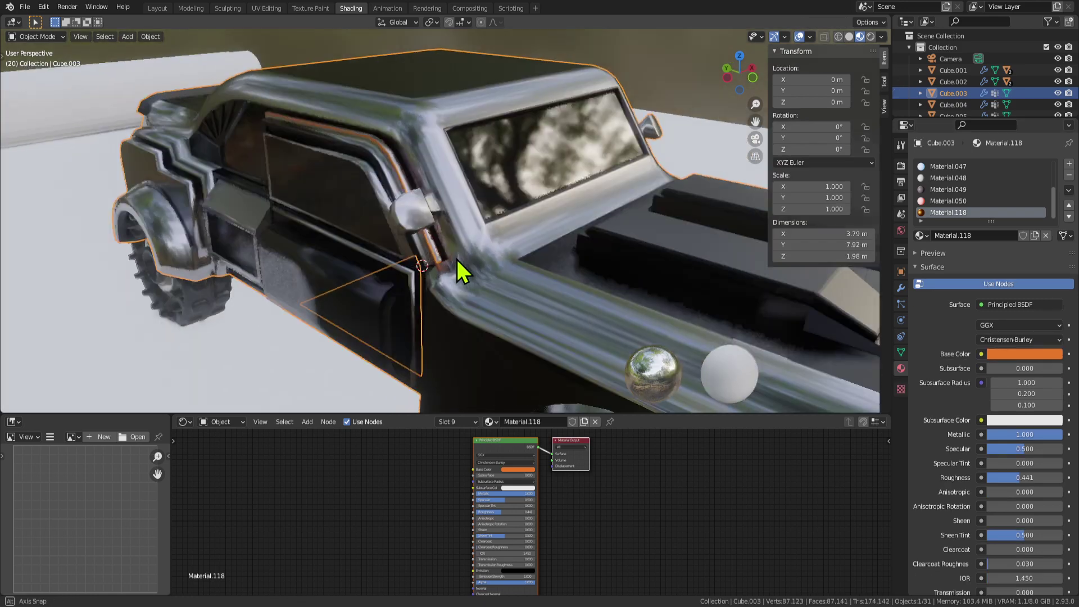
{"action": "middle_click_drag", "start_coordinate": [457, 260], "coordinate": [412, 272]}
{"action": "key", "text": "ctrl+z"}
{"action": "key", "text": "ctrl+z"}
{"action": "key", "text": "ctrl+z"}
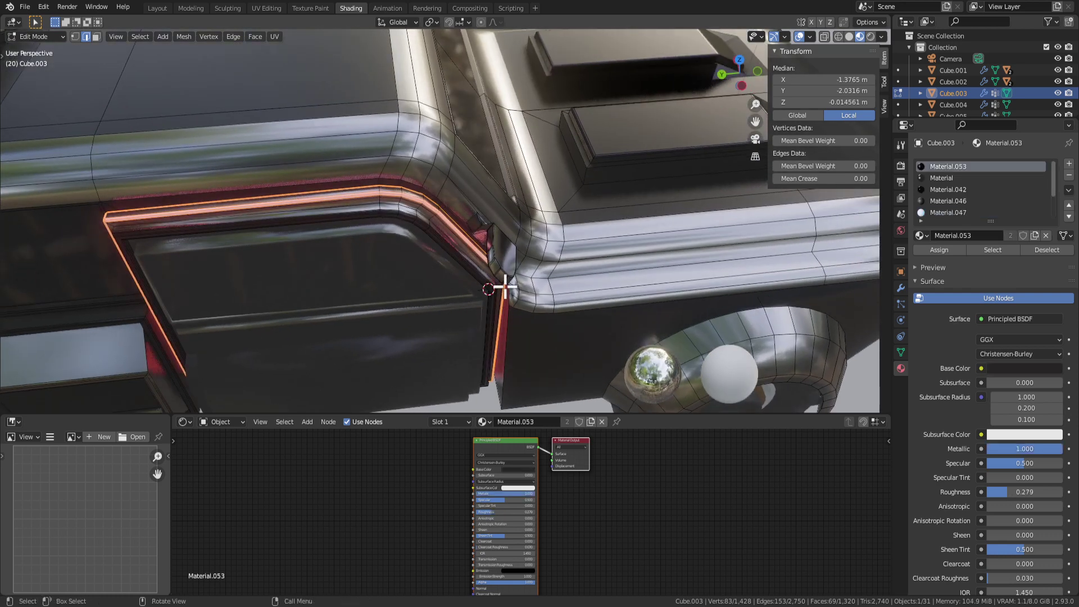
Step: Examine the glowing red rim around the door from several sides in Object Mode, using rendered viewport shading
{"action": "middle_click_drag", "start_coordinate": [522, 282], "coordinate": [497, 253]}
{"action": "key", "text": "Tab"}
{"action": "scroll", "coordinate": [523, 312], "scroll_direction": "down", "scroll_amount": 5}
{"action": "middle_click_drag", "start_coordinate": [520, 314], "coordinate": [667, 164]}
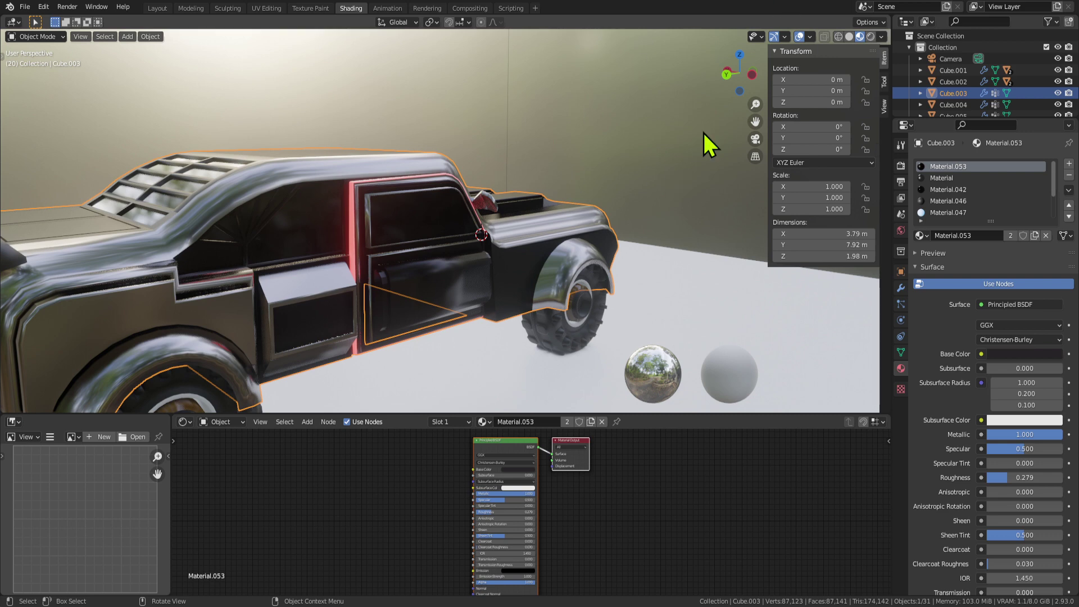
{"action": "middle_click_drag", "start_coordinate": [704, 132], "coordinate": [360, 220]}
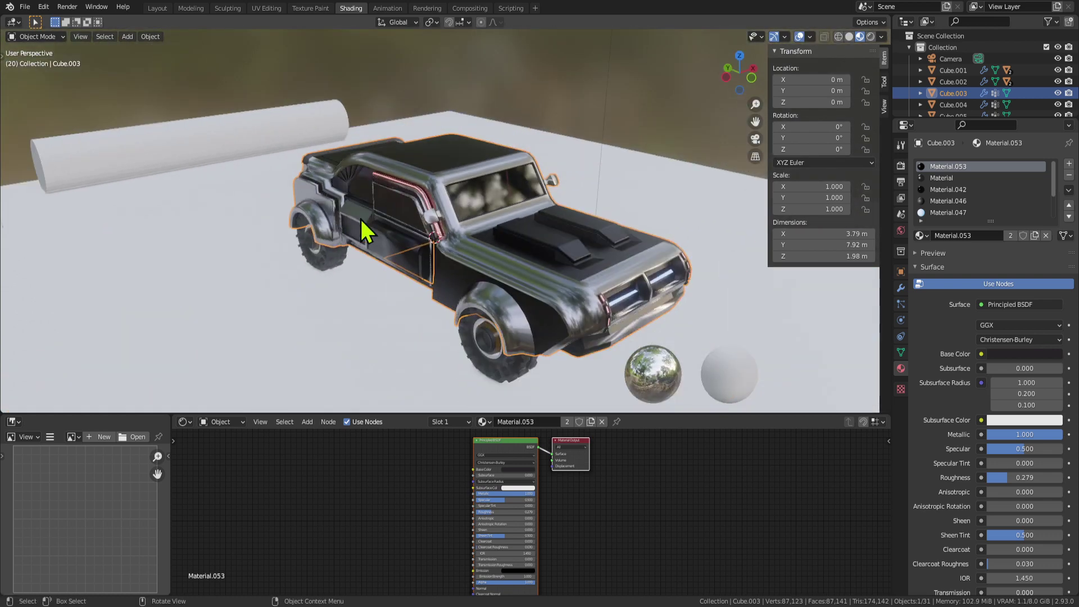
{"action": "left_click", "coordinate": [871, 39]}
{"action": "middle_click_drag", "start_coordinate": [590, 147], "coordinate": [629, 113]}
{"action": "left_click", "coordinate": [470, 87]}
{"action": "mouse_move", "coordinate": [422, 107]}
{"action": "middle_mouse_down"}
{"action": "mouse_move", "coordinate": [487, 136]}
{"action": "mouse_move", "coordinate": [422, 144]}
{"action": "mouse_move", "coordinate": [466, 125]}
{"action": "middle_mouse_up"}
{"action": "scroll", "coordinate": [448, 212], "scroll_direction": "up", "scroll_amount": 5}
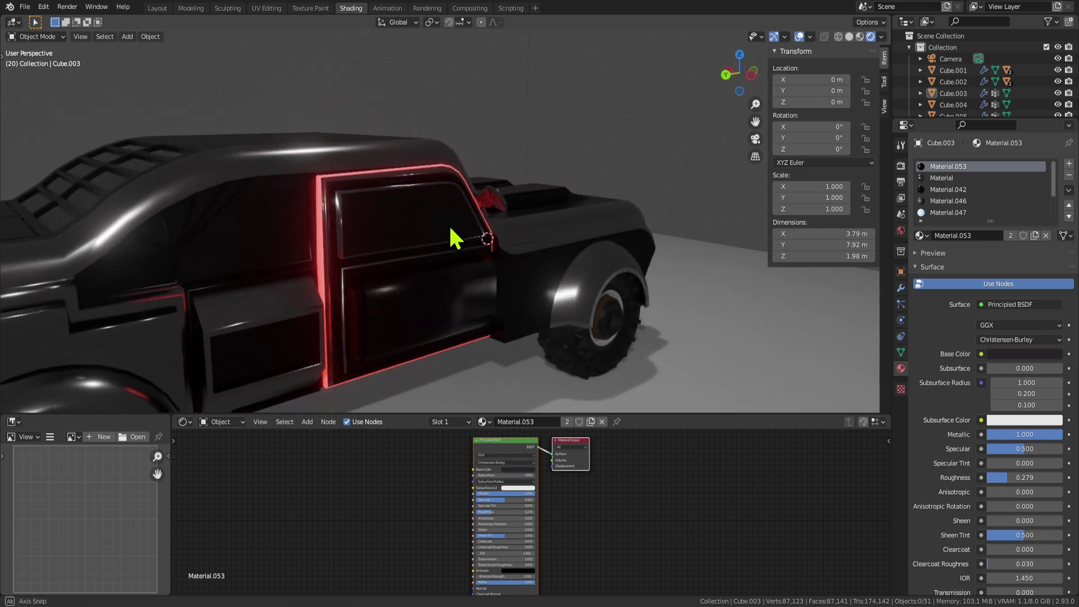
{"action": "middle_click_drag", "start_coordinate": [454, 239], "coordinate": [542, 234]}
Step: Extend the rim's face selection along the windshield pillar and check the rim's look in Object Mode
{"action": "key", "text": "Tab"}
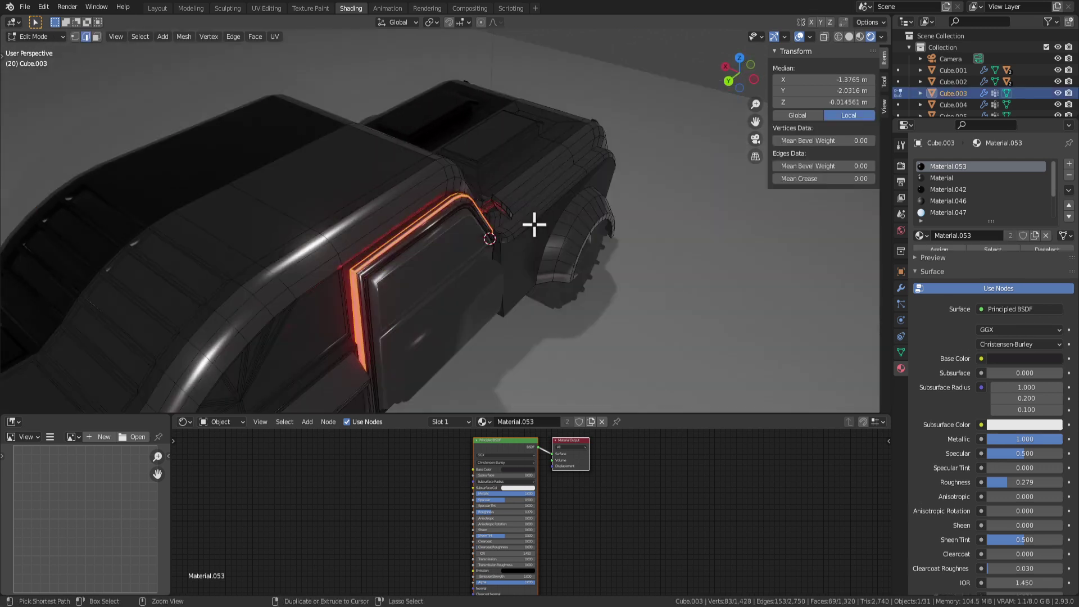
{"action": "middle_click_drag", "start_coordinate": [433, 284], "coordinate": [422, 152]}
{"action": "key", "text": "Tab"}
{"action": "key", "text": "Tab"}
{"action": "left_click", "coordinate": [389, 222], "text": "shift"}
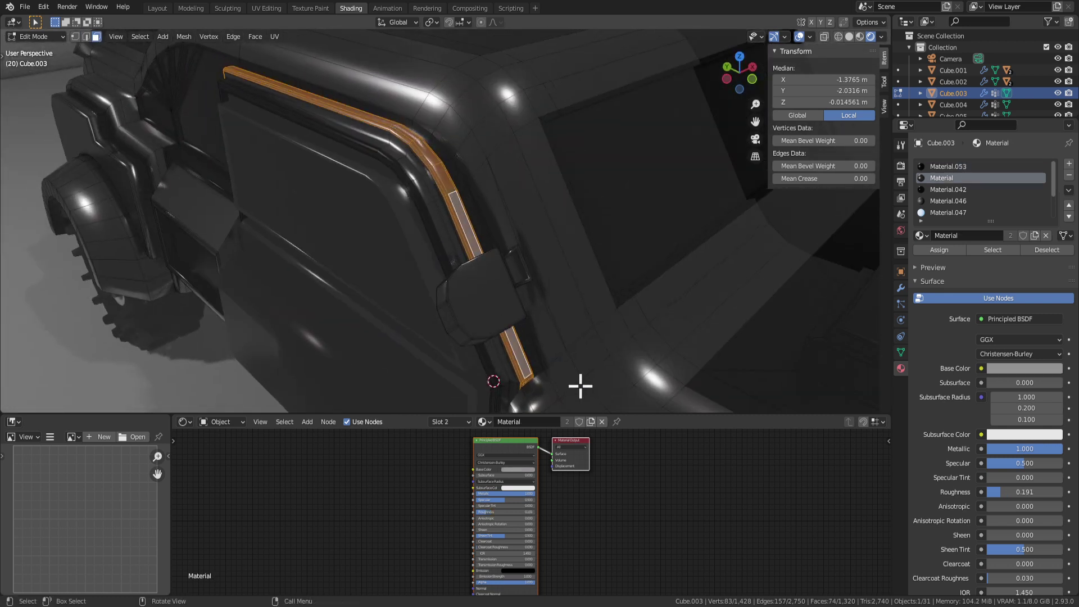
{"action": "middle_click_drag", "start_coordinate": [581, 386], "coordinate": [609, 241]}
{"action": "key", "text": "Tab"}
{"action": "key", "text": "Tab"}
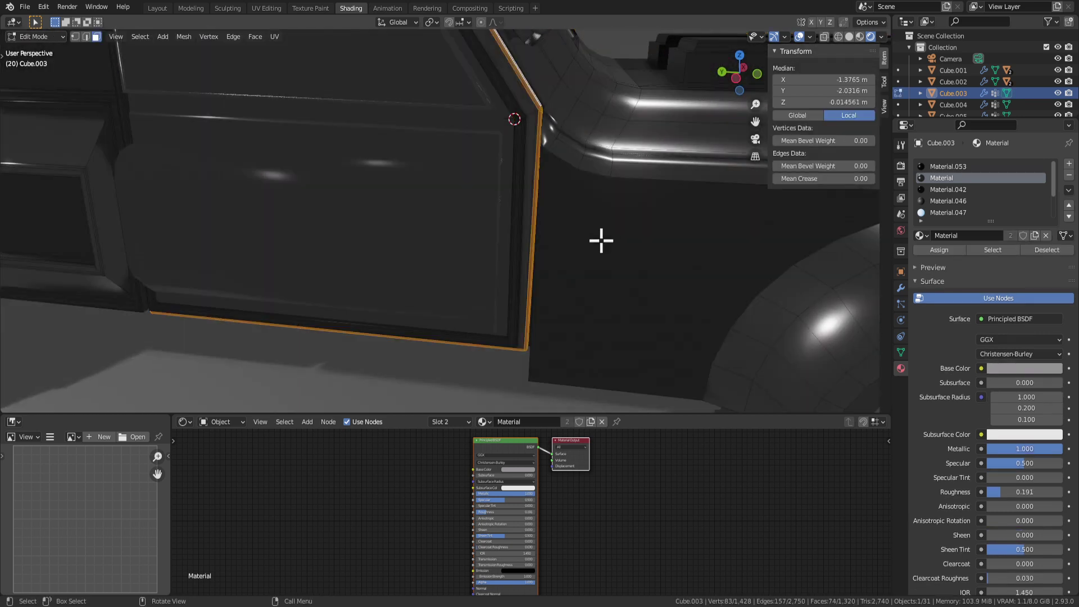
{"action": "key", "text": "Tab"}
{"action": "left_click", "coordinate": [614, 283]}
{"action": "left_click", "coordinate": [616, 283]}
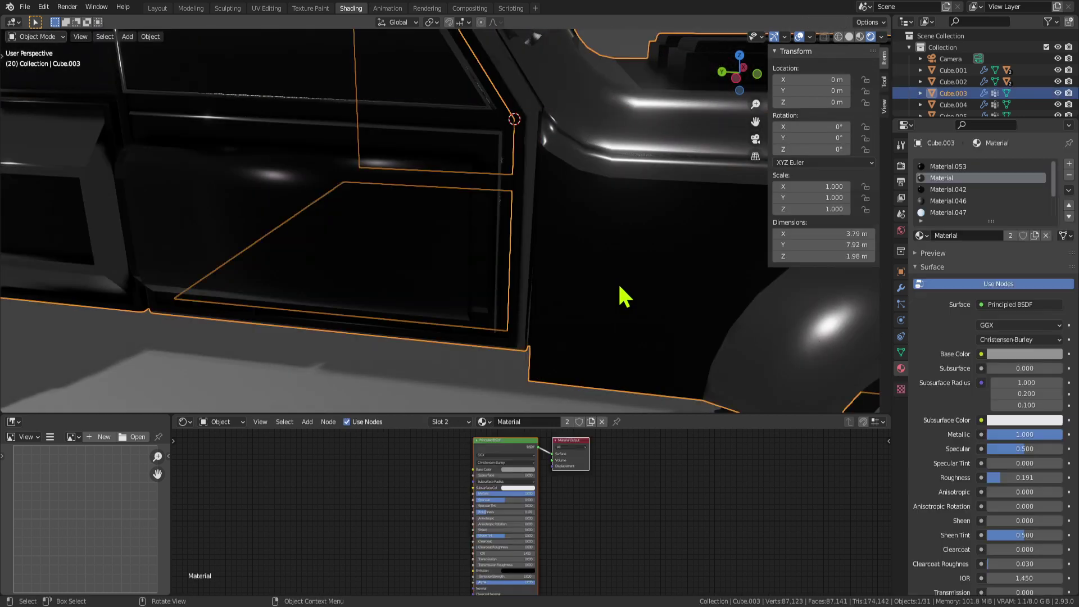
Step: Select a face of the blue front light and grow the selection three times across the truck's hood and front
{"action": "scroll", "coordinate": [619, 284], "scroll_direction": "down", "scroll_amount": 4}
{"action": "key", "text": "Tab"}
{"action": "left_click", "coordinate": [562, 243]}
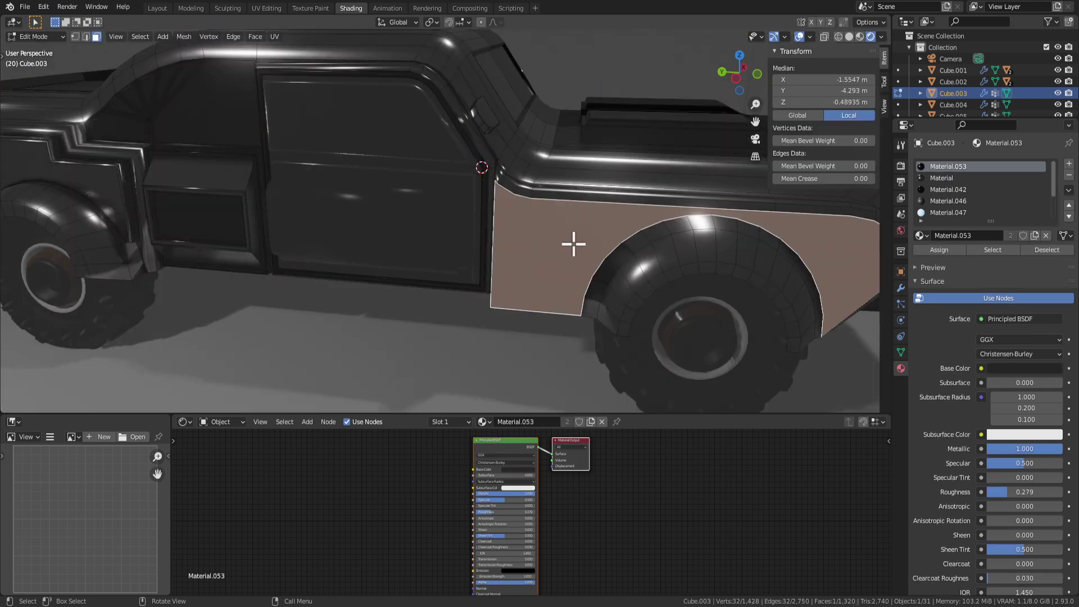
{"action": "middle_click_drag", "start_coordinate": [604, 227], "coordinate": [697, 350]}
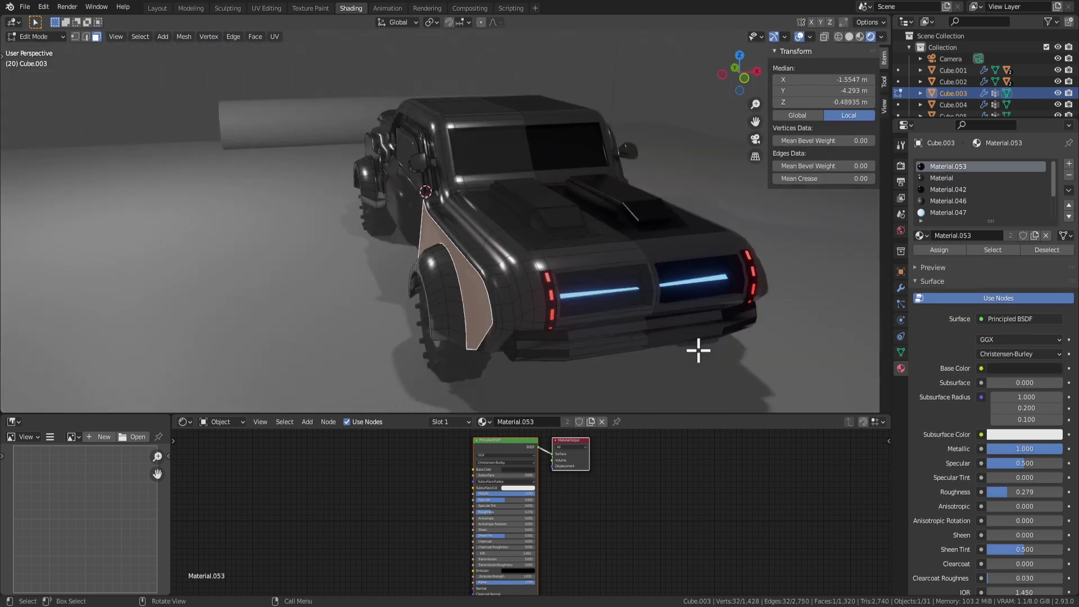
{"action": "left_click", "coordinate": [602, 294]}
{"action": "key", "text": "ctrl+KP_Add"}
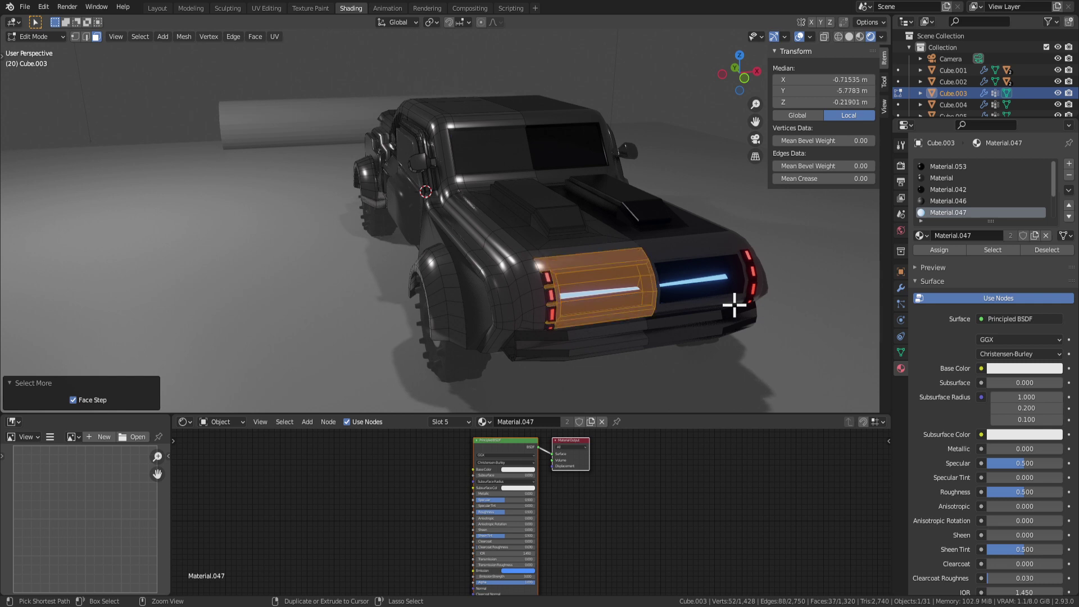
{"action": "key", "text": "ctrl+KP_Add"}
{"action": "key", "text": "ctrl+KP_Add"}
{"action": "middle_click_drag", "start_coordinate": [734, 305], "coordinate": [804, 291]}
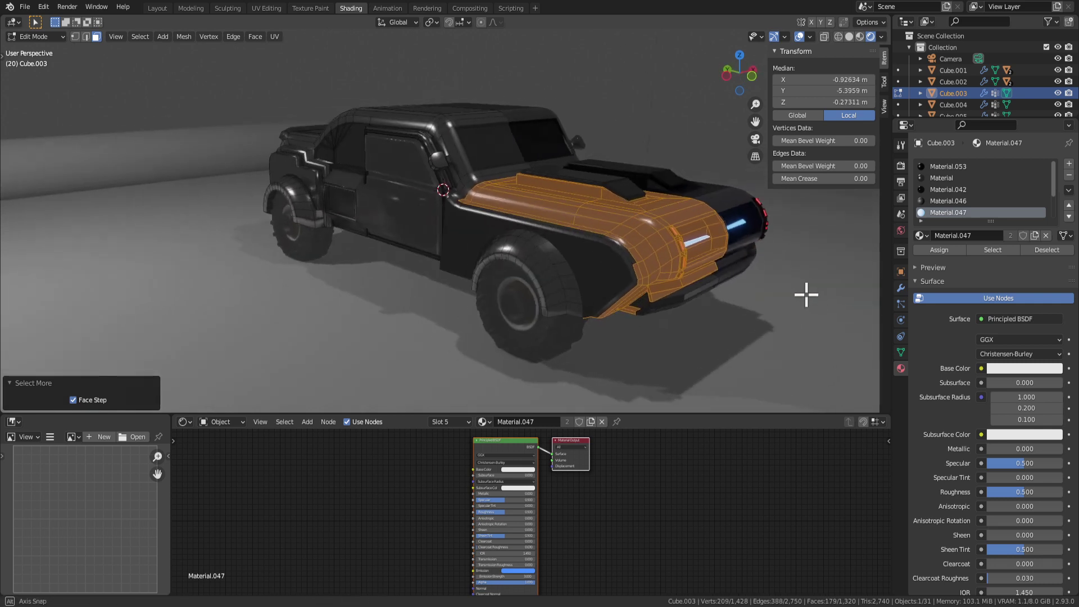
Step: Circle-select the front side panel, wheel arch and cowl faces to add them to the front-end selection
{"action": "key", "text": "c"}
{"action": "mouse_move", "coordinate": [633, 309]}
{"action": "left_mouse_down"}
{"action": "mouse_move", "coordinate": [580, 313]}
{"action": "mouse_move", "coordinate": [557, 293]}
{"action": "mouse_move", "coordinate": [588, 270]}
{"action": "mouse_move", "coordinate": [549, 265]}
{"action": "left_mouse_up"}
{"action": "key", "text": "Escape"}
{"action": "middle_click_drag", "start_coordinate": [525, 309], "coordinate": [540, 215]}
{"action": "scroll", "coordinate": [540, 215], "scroll_direction": "up", "scroll_amount": 2}
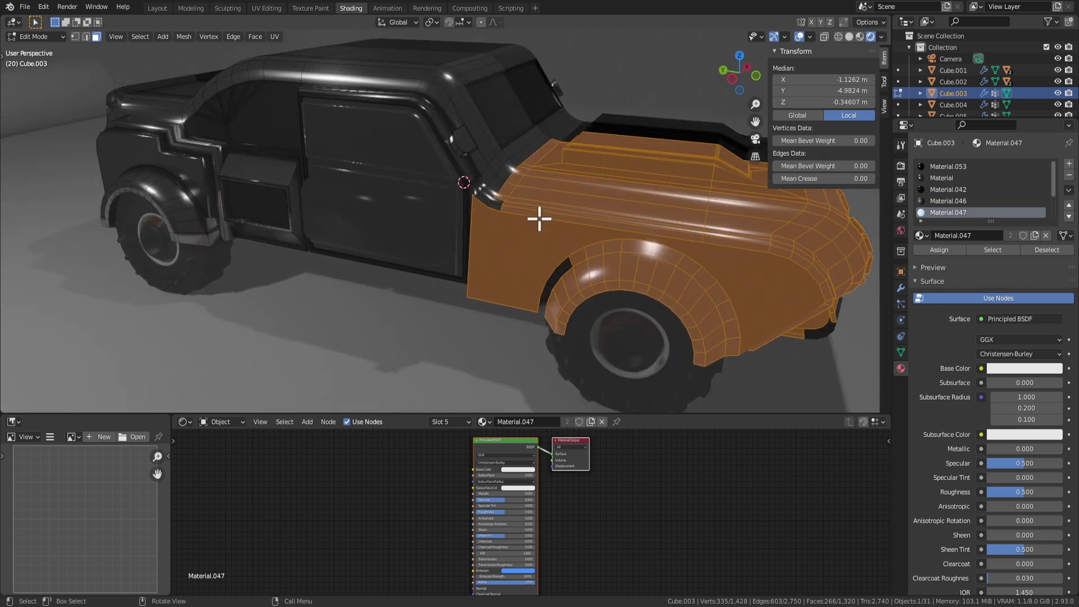
{"action": "key", "text": "c"}
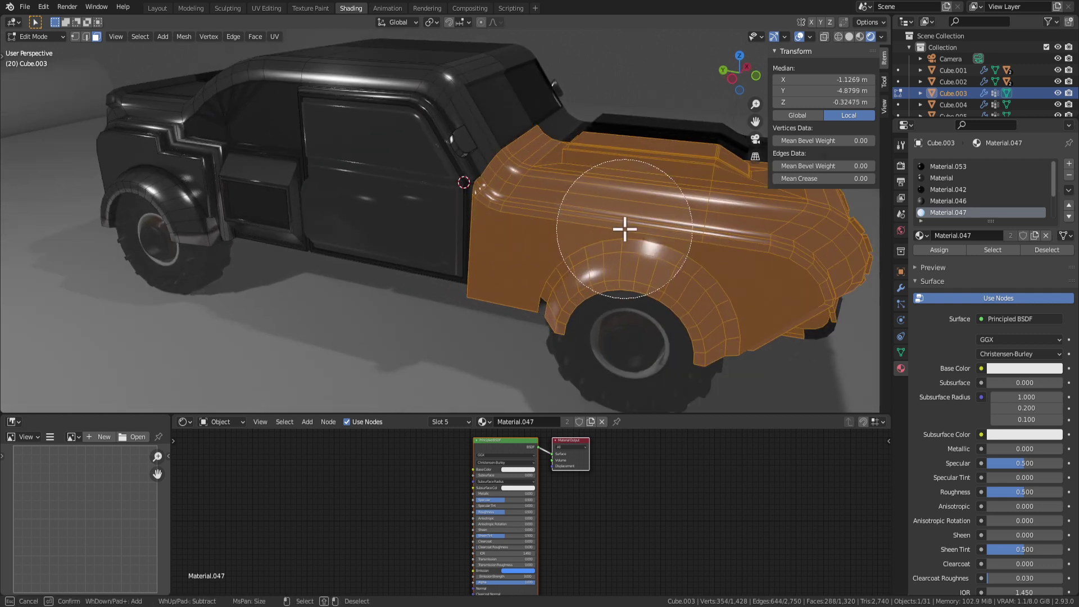
{"action": "left_click_drag", "start_coordinate": [578, 271], "coordinate": [650, 322]}
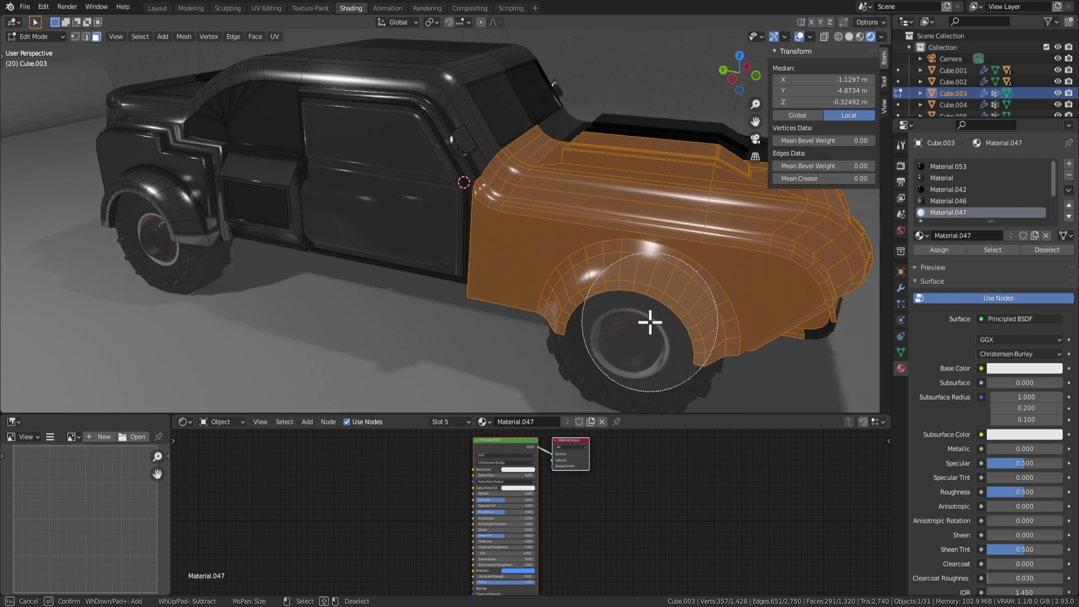
{"action": "scroll", "coordinate": [652, 317], "scroll_direction": "up", "scroll_amount": 2}
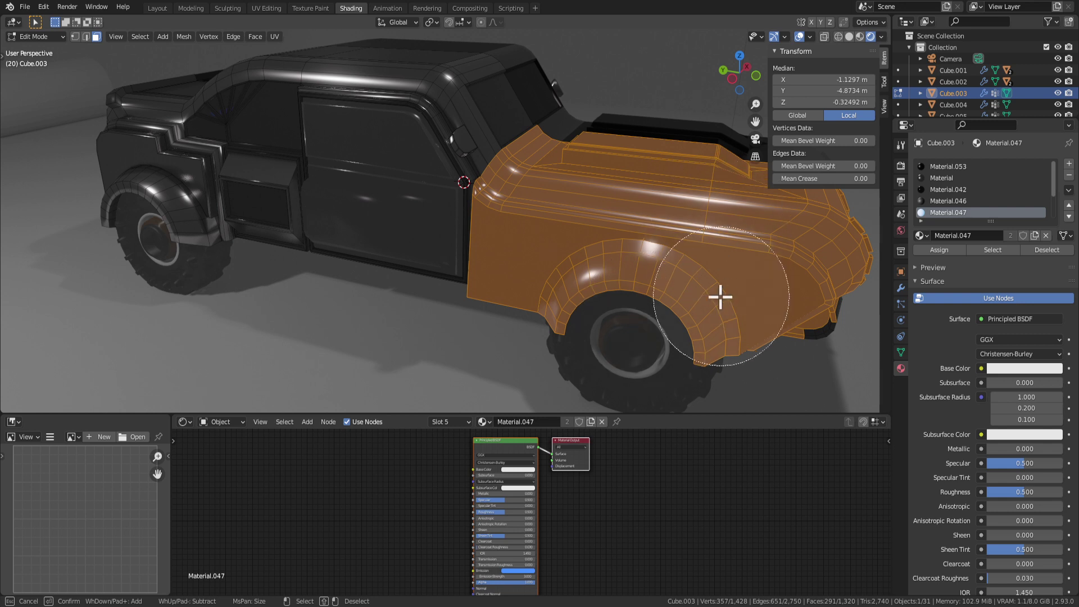
{"action": "mouse_move", "coordinate": [699, 306]}
{"action": "left_mouse_down", "text": "shift"}
{"action": "mouse_move", "coordinate": [757, 303]}
{"action": "mouse_move", "coordinate": [730, 321]}
{"action": "mouse_move", "coordinate": [780, 325]}
{"action": "left_mouse_up", "text": "shift"}
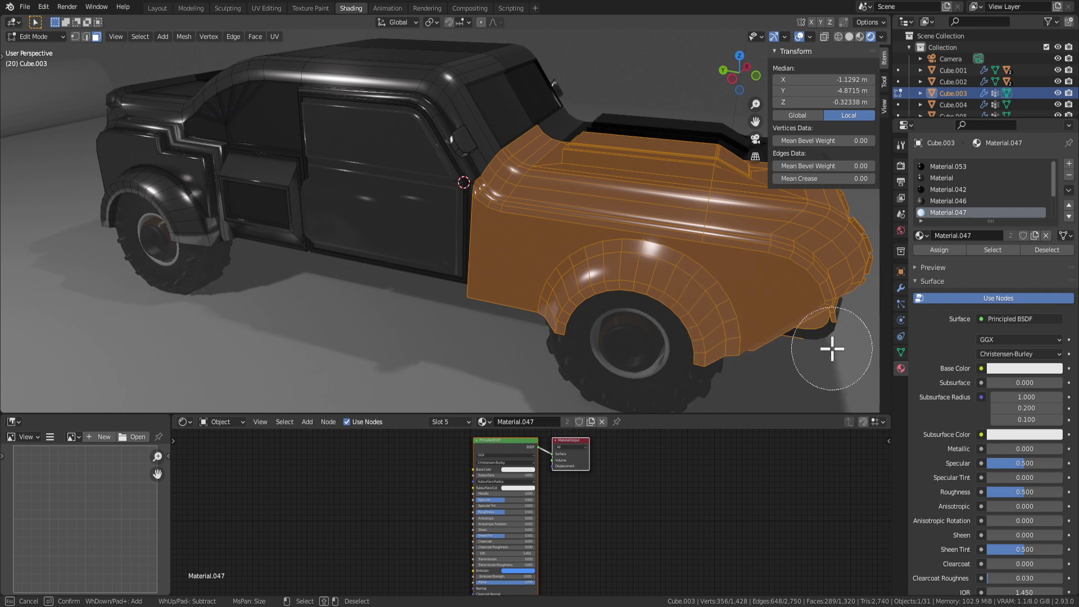
Step: Add the front bumper faces to the front-end selection with Circle Select
{"action": "mouse_move", "coordinate": [809, 381]}
{"action": "middle_mouse_down"}
{"action": "mouse_move", "coordinate": [795, 313]}
{"action": "mouse_move", "coordinate": [619, 323]}
{"action": "mouse_move", "coordinate": [549, 298]}
{"action": "mouse_move", "coordinate": [562, 292]}
{"action": "middle_mouse_up"}
{"action": "key", "text": "c"}
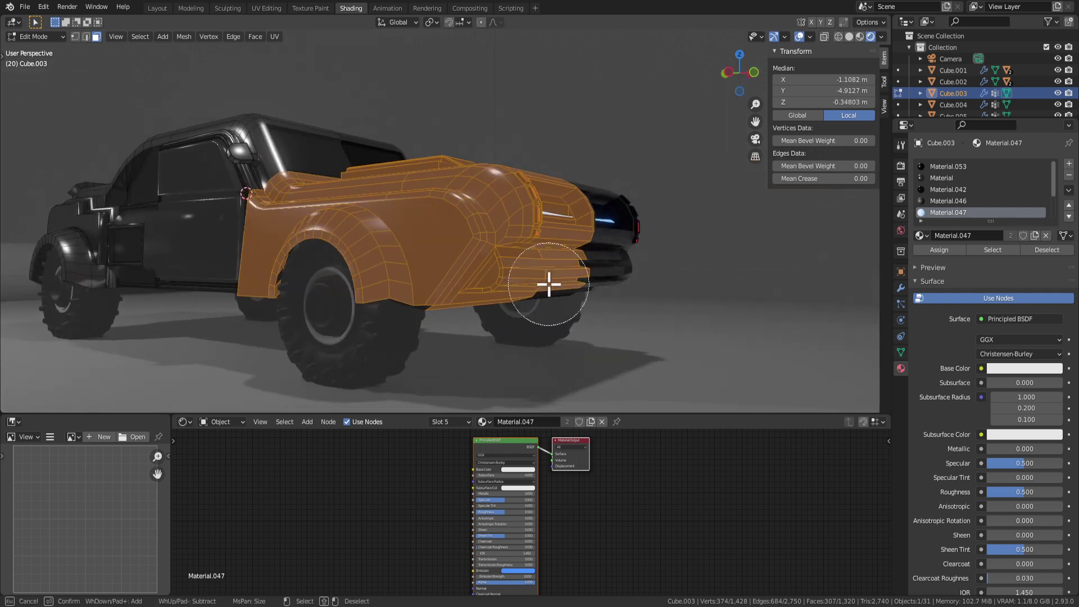
{"action": "mouse_move", "coordinate": [592, 335]}
{"action": "middle_mouse_down"}
{"action": "mouse_move", "coordinate": [614, 298]}
{"action": "mouse_move", "coordinate": [597, 261]}
{"action": "mouse_move", "coordinate": [585, 309]}
{"action": "middle_mouse_up"}
{"action": "key", "text": "c"}
{"action": "key", "text": "Escape"}
Step: Remove the ground plane from view and return to editing the truck body mesh
{"action": "key", "text": "Tab"}
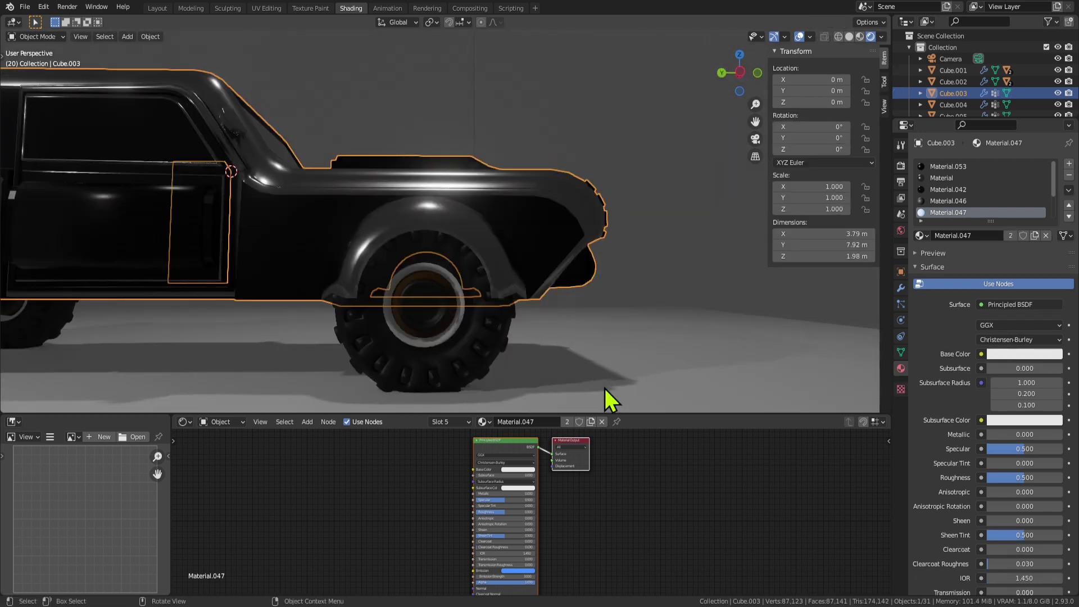
{"action": "left_click", "coordinate": [605, 388]}
{"action": "middle_click_drag", "start_coordinate": [606, 387], "coordinate": [465, 236]}
{"action": "left_click", "coordinate": [513, 243]}
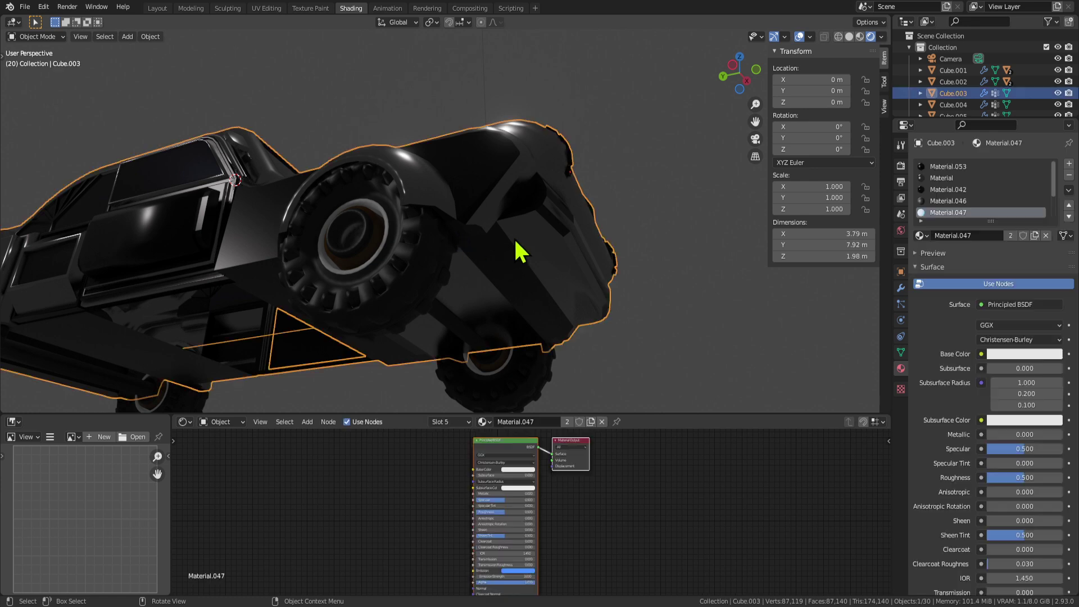
{"action": "key", "text": "Tab"}
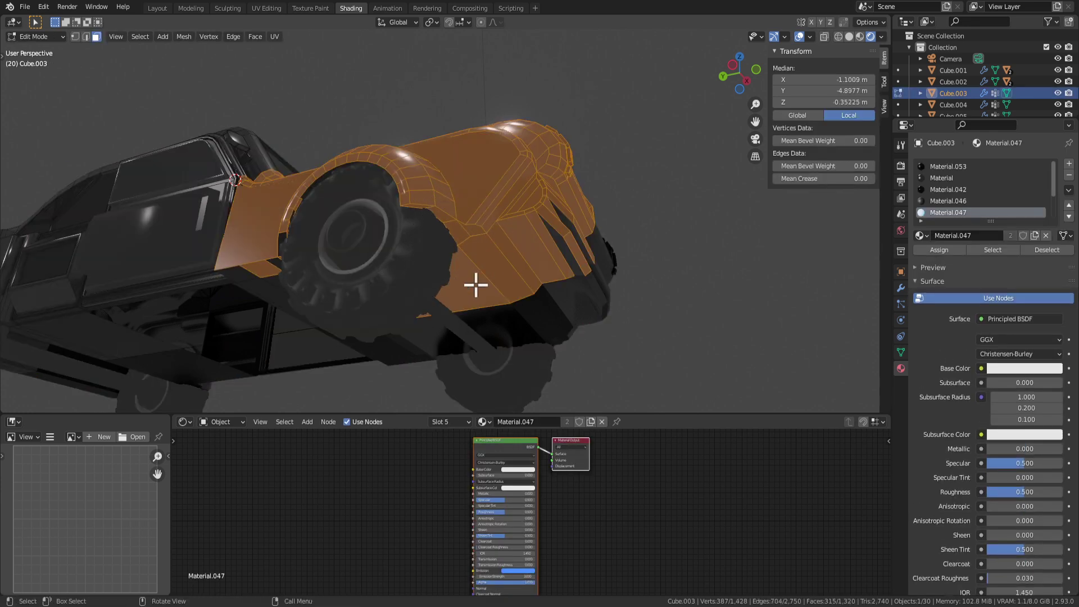
Step: Add the underside faces behind the front wheel to the front-end selection with Circle Select
{"action": "middle_click_drag", "start_coordinate": [475, 285], "coordinate": [429, 214]}
{"action": "key", "text": "c"}
{"action": "mouse_move", "coordinate": [429, 215]}
{"action": "left_mouse_down"}
{"action": "mouse_move", "coordinate": [398, 255]}
{"action": "mouse_move", "coordinate": [347, 234]}
{"action": "left_mouse_up"}
{"action": "key", "text": "Escape"}
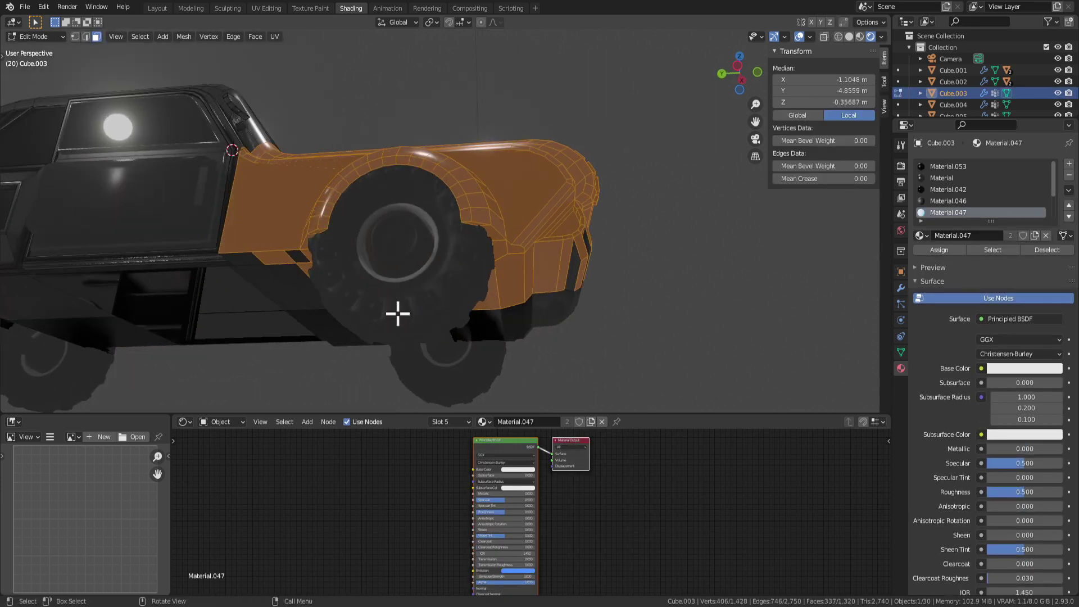
{"action": "middle_click_drag", "start_coordinate": [397, 314], "coordinate": [372, 220]}
{"action": "key", "text": "c"}
{"action": "left_click_drag", "start_coordinate": [349, 221], "coordinate": [305, 242]}
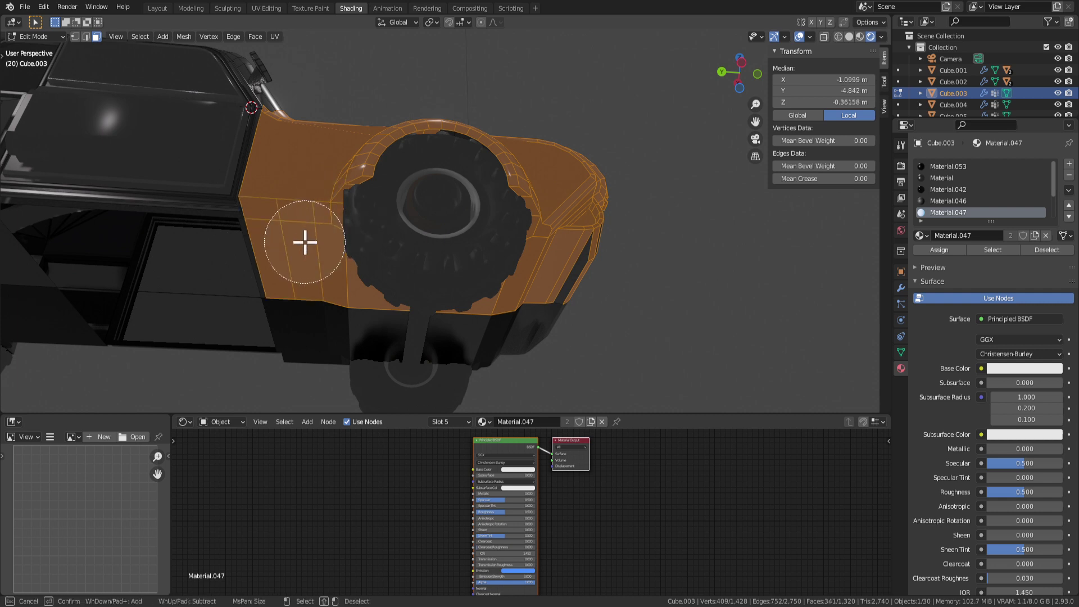
Step: Circle-select the remaining faces beneath the front bumper and add them to the front-end selection
{"action": "mouse_move", "coordinate": [407, 233]}
{"action": "middle_mouse_down"}
{"action": "mouse_move", "coordinate": [369, 243]}
{"action": "mouse_move", "coordinate": [316, 235]}
{"action": "mouse_move", "coordinate": [397, 193]}
{"action": "mouse_move", "coordinate": [476, 199]}
{"action": "middle_mouse_up"}
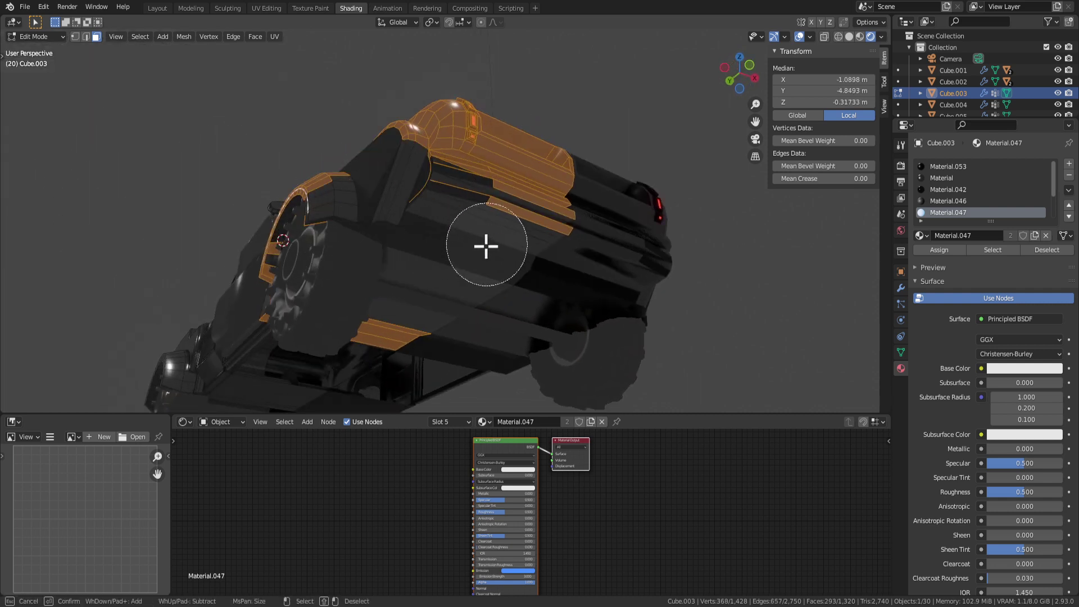
{"action": "left_click_drag", "start_coordinate": [523, 169], "coordinate": [397, 222]}
{"action": "middle_click_drag", "start_coordinate": [397, 222], "coordinate": [544, 197]}
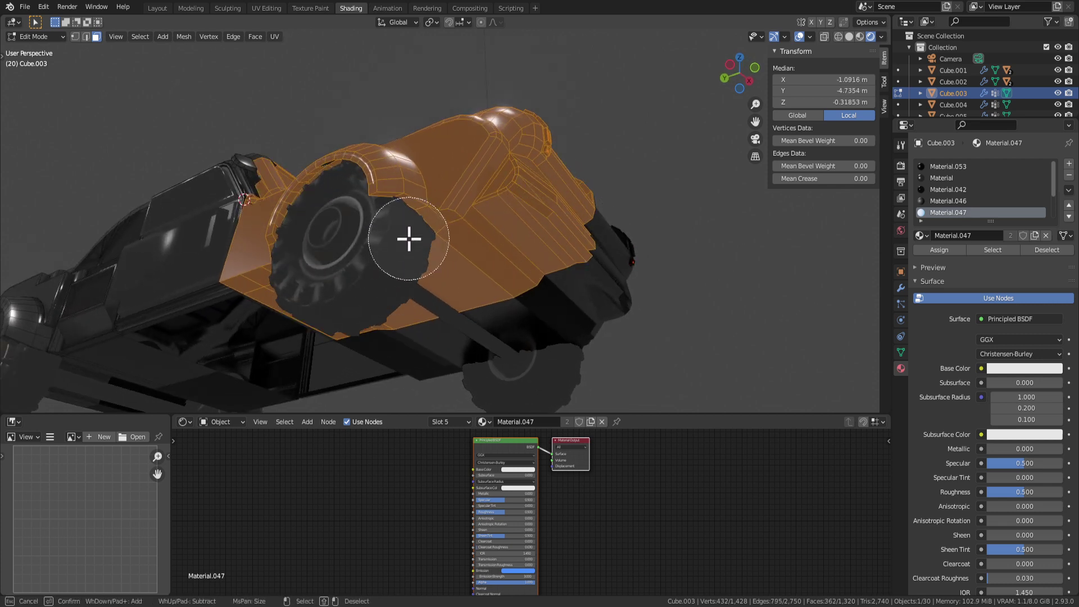
{"action": "key", "text": "Escape"}
Step: Extend the front-end selection around the front wheel well and undo the accidental selection change
{"action": "mouse_move", "coordinate": [425, 232]}
{"action": "middle_mouse_down"}
{"action": "mouse_move", "coordinate": [359, 243]}
{"action": "mouse_move", "coordinate": [534, 251]}
{"action": "middle_mouse_up"}
{"action": "key", "text": "c"}
{"action": "mouse_move", "coordinate": [468, 261]}
{"action": "middle_mouse_down"}
{"action": "mouse_move", "coordinate": [540, 238]}
{"action": "mouse_move", "coordinate": [435, 175]}
{"action": "middle_mouse_up"}
{"action": "key", "text": "c"}
{"action": "mouse_move", "coordinate": [436, 161]}
{"action": "left_mouse_down"}
{"action": "mouse_move", "coordinate": [393, 151]}
{"action": "mouse_move", "coordinate": [470, 152]}
{"action": "left_mouse_up"}
{"action": "key", "text": "Escape"}
{"action": "left_click", "coordinate": [645, 279]}
{"action": "mouse_move", "coordinate": [646, 280]}
{"action": "middle_mouse_down"}
{"action": "mouse_move", "coordinate": [650, 258]}
{"action": "mouse_move", "coordinate": [419, 138]}
{"action": "middle_mouse_up"}
{"action": "key", "text": "ctrl+z"}
Step: Add the remaining faces inside the front wheel arch to the front-end selection from below
{"action": "key", "text": "c"}
{"action": "left_click", "coordinate": [362, 115]}
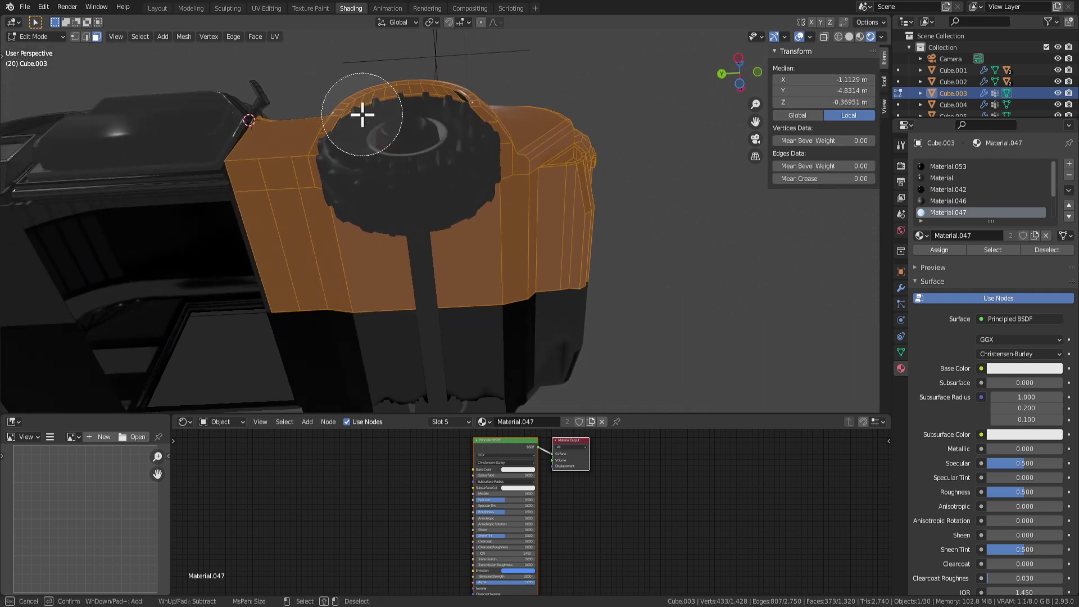
{"action": "left_click_drag", "start_coordinate": [372, 147], "coordinate": [472, 120]}
{"action": "key", "text": "Escape"}
{"action": "mouse_move", "coordinate": [619, 241]}
{"action": "middle_mouse_down"}
{"action": "mouse_move", "coordinate": [655, 240]}
{"action": "mouse_move", "coordinate": [625, 304]}
{"action": "mouse_move", "coordinate": [567, 361]}
{"action": "mouse_move", "coordinate": [655, 272]}
{"action": "mouse_move", "coordinate": [705, 248]}
{"action": "mouse_move", "coordinate": [665, 239]}
{"action": "middle_mouse_up"}
{"action": "key", "text": "c"}
{"action": "middle_click_drag", "start_coordinate": [602, 219], "coordinate": [669, 219]}
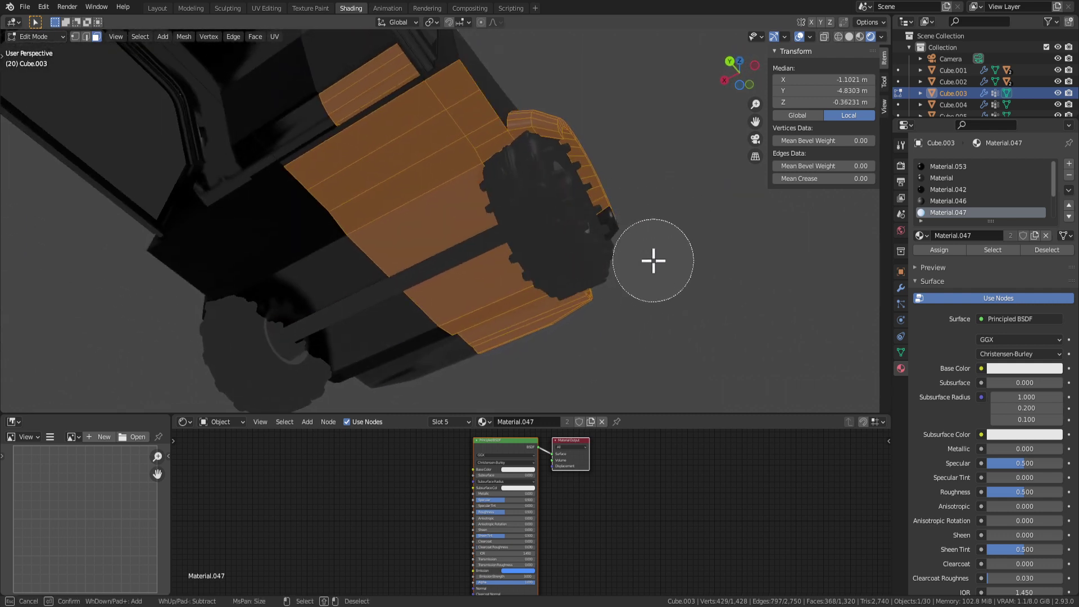
{"action": "key", "text": "Escape"}
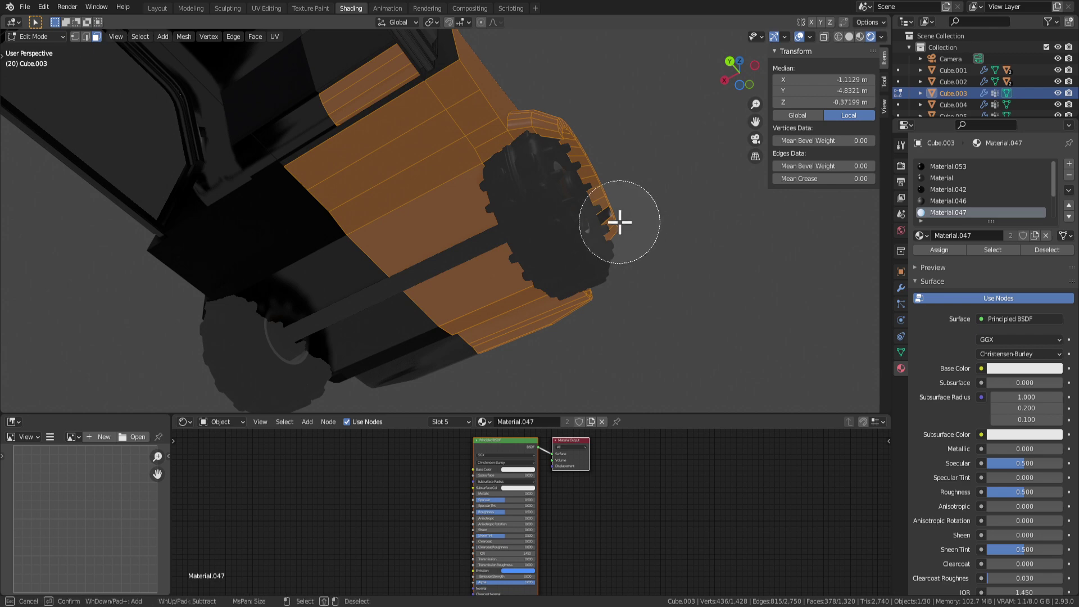
Step: Hide the selected front-end faces along with the leftover body face at the front edge of the cab
{"action": "left_click", "coordinate": [619, 222]}
{"action": "key", "text": "Escape"}
{"action": "mouse_move", "coordinate": [682, 289]}
{"action": "middle_mouse_down"}
{"action": "mouse_move", "coordinate": [710, 279]}
{"action": "mouse_move", "coordinate": [571, 352]}
{"action": "mouse_move", "coordinate": [625, 399]}
{"action": "mouse_move", "coordinate": [662, 347]}
{"action": "mouse_move", "coordinate": [664, 292]}
{"action": "mouse_move", "coordinate": [646, 340]}
{"action": "mouse_move", "coordinate": [447, 313]}
{"action": "mouse_move", "coordinate": [315, 271]}
{"action": "middle_mouse_up"}
{"action": "key", "text": "h"}
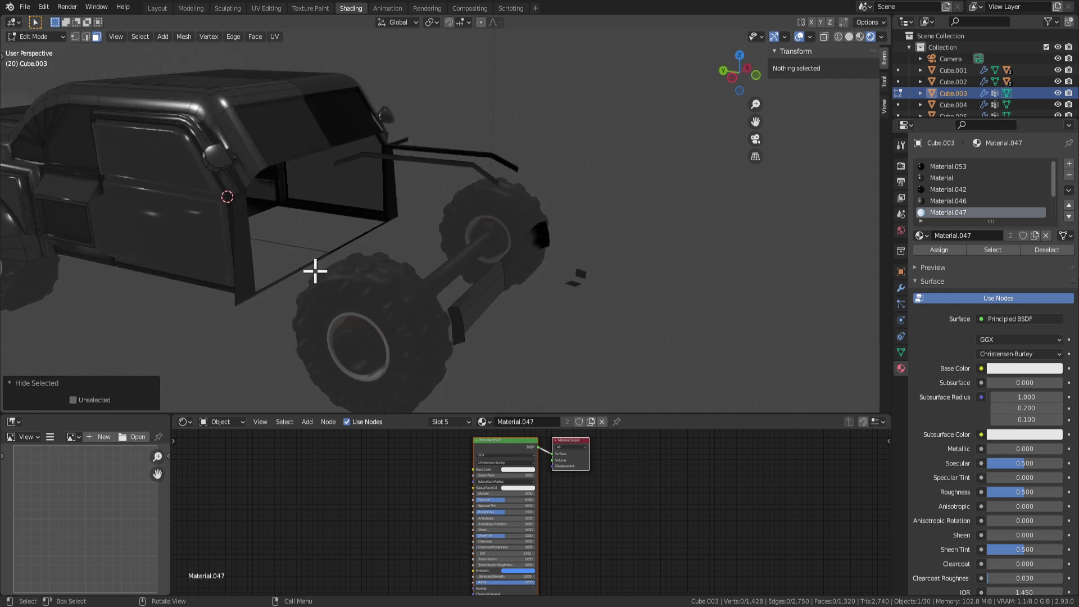
{"action": "left_click", "coordinate": [244, 257]}
{"action": "key", "text": "h"}
{"action": "middle_click_drag", "start_coordinate": [233, 264], "coordinate": [479, 244]}
{"action": "scroll", "coordinate": [410, 271], "scroll_direction": "up", "scroll_amount": 3}
{"action": "middle_click_drag", "start_coordinate": [409, 271], "coordinate": [513, 286], "text": "shift"}
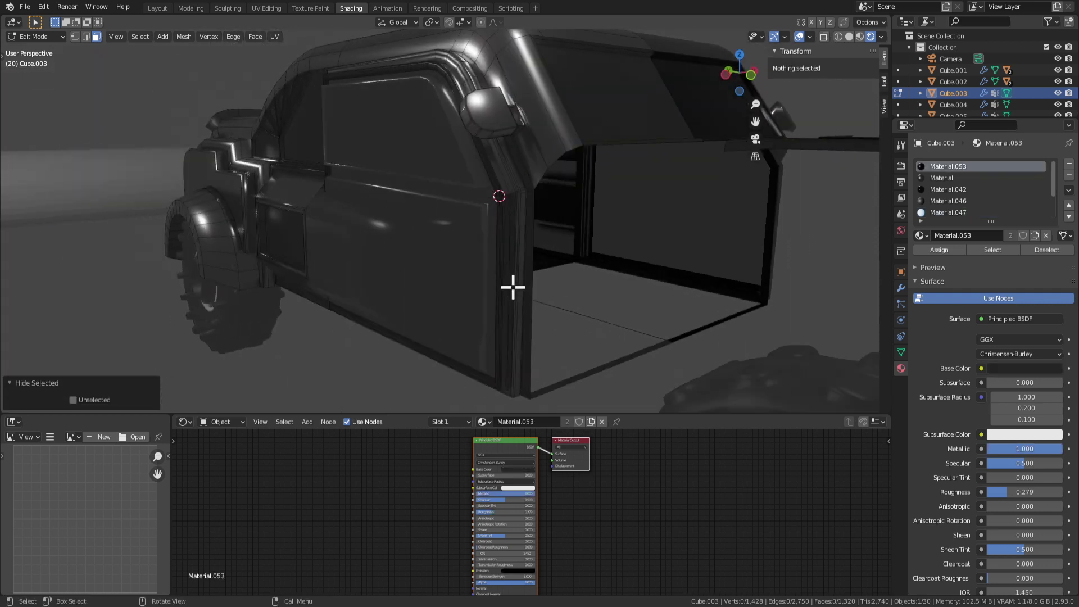
Step: Switch the viewport shading to Material Preview and compare the front door pillar in Object and Edit Mode
{"action": "scroll", "coordinate": [513, 287], "scroll_direction": "up", "scroll_amount": 3}
{"action": "left_click", "coordinate": [859, 37]}
{"action": "mouse_move", "coordinate": [710, 298]}
{"action": "middle_mouse_down"}
{"action": "mouse_move", "coordinate": [636, 214]}
{"action": "mouse_move", "coordinate": [590, 236]}
{"action": "mouse_move", "coordinate": [610, 246]}
{"action": "middle_mouse_up"}
{"action": "key", "text": "Tab"}
{"action": "key", "text": "Tab"}
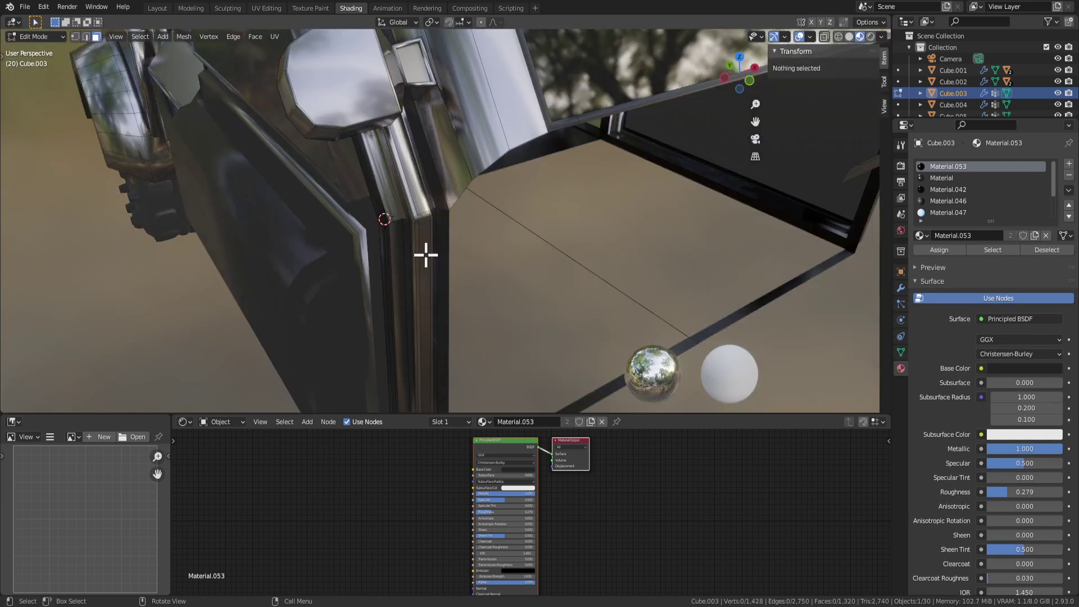
Step: Select the vertical strip faces along the front door pillar, including the small bevel faces at its bend
{"action": "left_click", "coordinate": [428, 274]}
{"action": "middle_click_drag", "start_coordinate": [426, 282], "coordinate": [423, 254]}
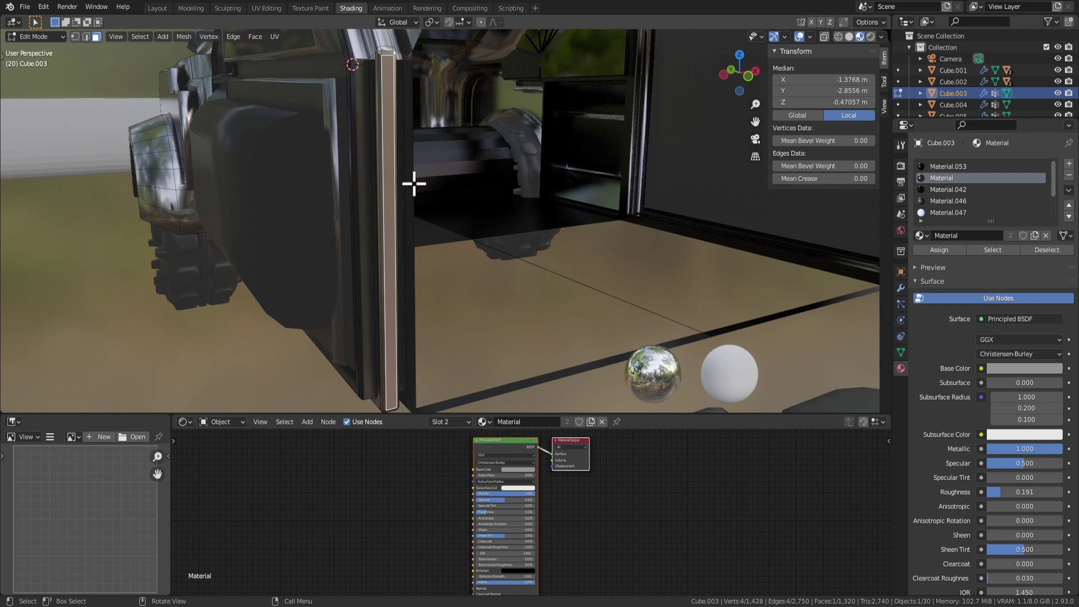
{"action": "middle_click_drag", "start_coordinate": [414, 183], "coordinate": [460, 209]}
{"action": "middle_click_drag", "start_coordinate": [494, 284], "coordinate": [466, 262]}
{"action": "middle_click_drag", "start_coordinate": [432, 129], "coordinate": [432, 184]}
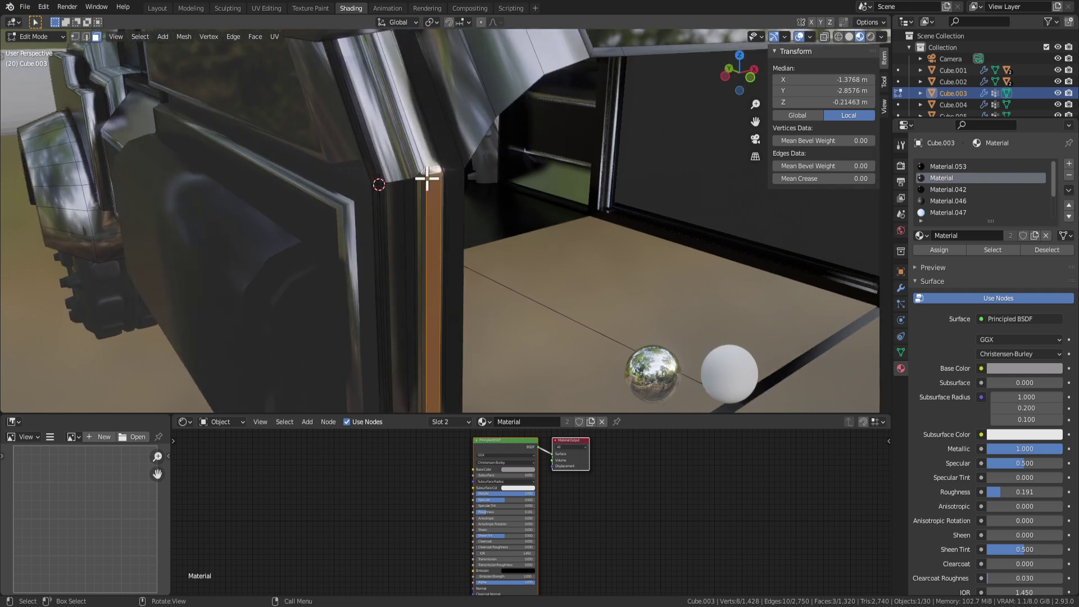
{"action": "middle_click_drag", "start_coordinate": [427, 178], "coordinate": [459, 178]}
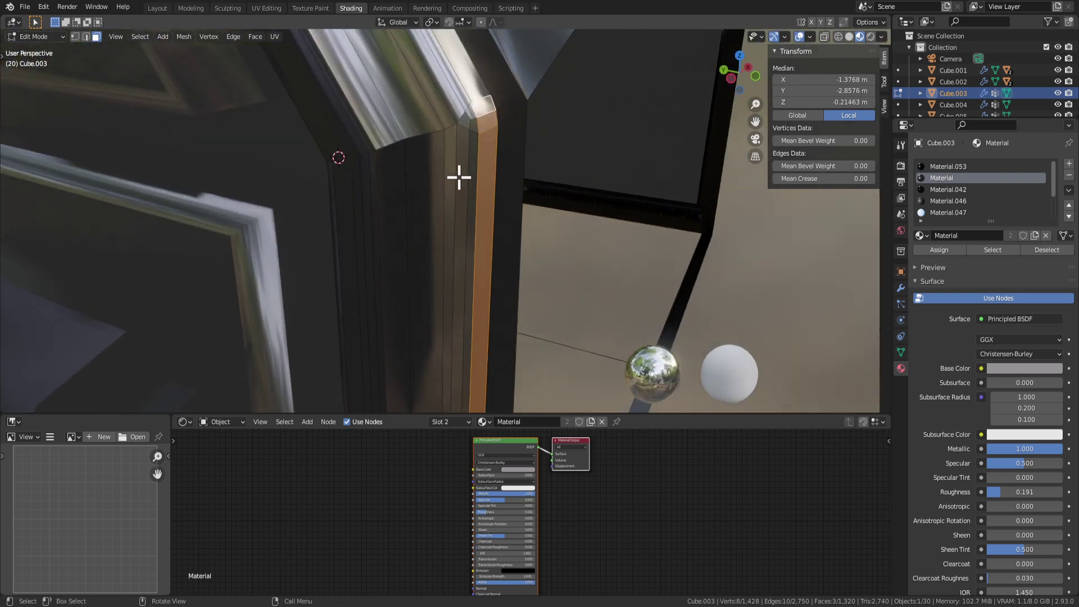
{"action": "left_click", "coordinate": [477, 129]}
{"action": "key", "text": "Escape"}
{"action": "middle_click_drag", "start_coordinate": [478, 141], "coordinate": [424, 104]}
{"action": "middle_click_drag", "start_coordinate": [451, 145], "coordinate": [418, 135]}
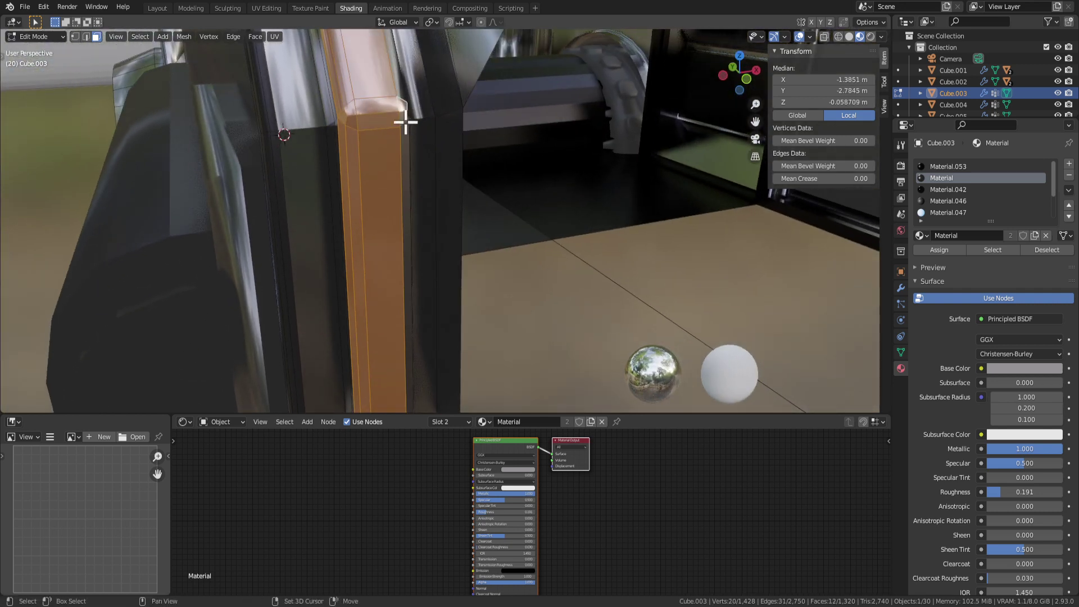
Step: Extend the strip selection up along the window frame behind the mirror and try extruding it along the normals
{"action": "middle_click_drag", "start_coordinate": [460, 285], "coordinate": [381, 326]}
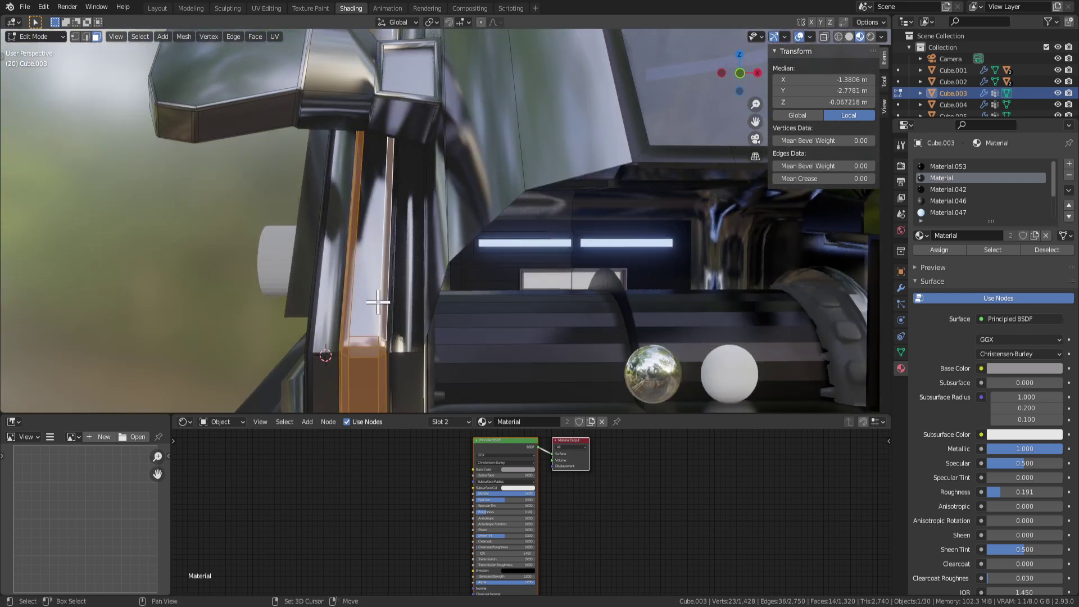
{"action": "mouse_move", "coordinate": [369, 258]}
{"action": "middle_mouse_down"}
{"action": "mouse_move", "coordinate": [455, 349]}
{"action": "mouse_move", "coordinate": [353, 268]}
{"action": "middle_mouse_up"}
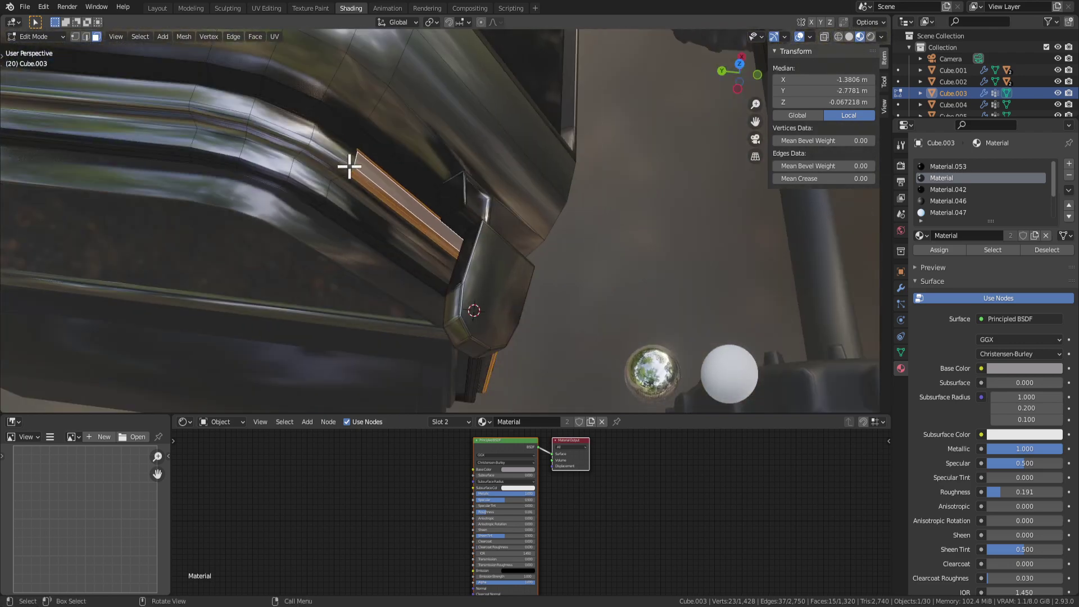
{"action": "middle_click_drag", "start_coordinate": [349, 166], "coordinate": [462, 190]}
{"action": "right_click", "coordinate": [416, 189]}
{"action": "left_click", "coordinate": [416, 188]}
{"action": "left_click", "coordinate": [442, 185]}
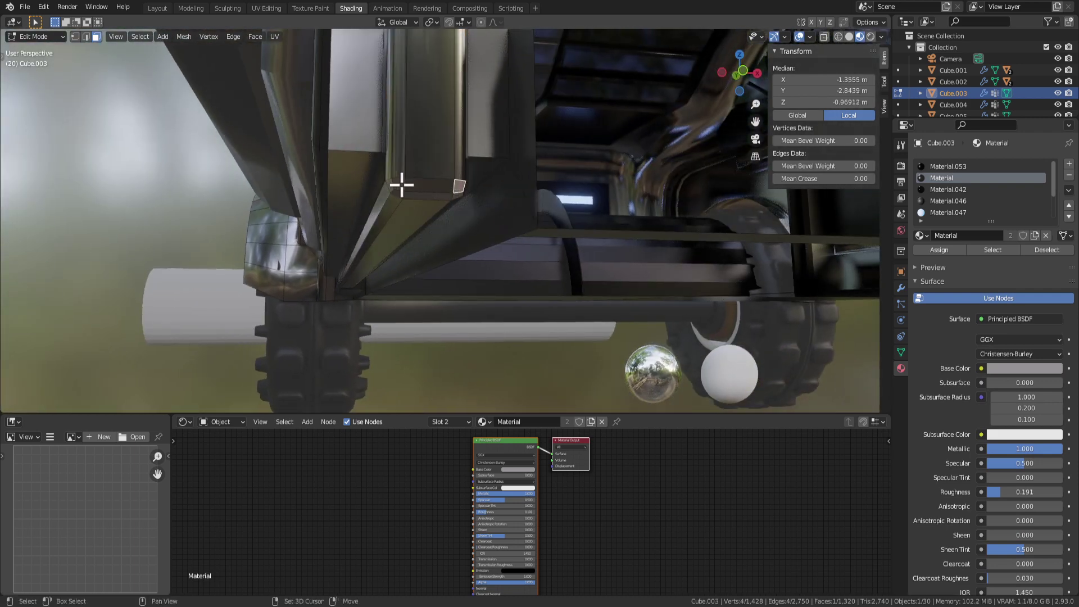
Step: Select the end faces at the lower tip of the front door pillar strip and try extruding them
{"action": "key", "text": "KP_Decimal"}
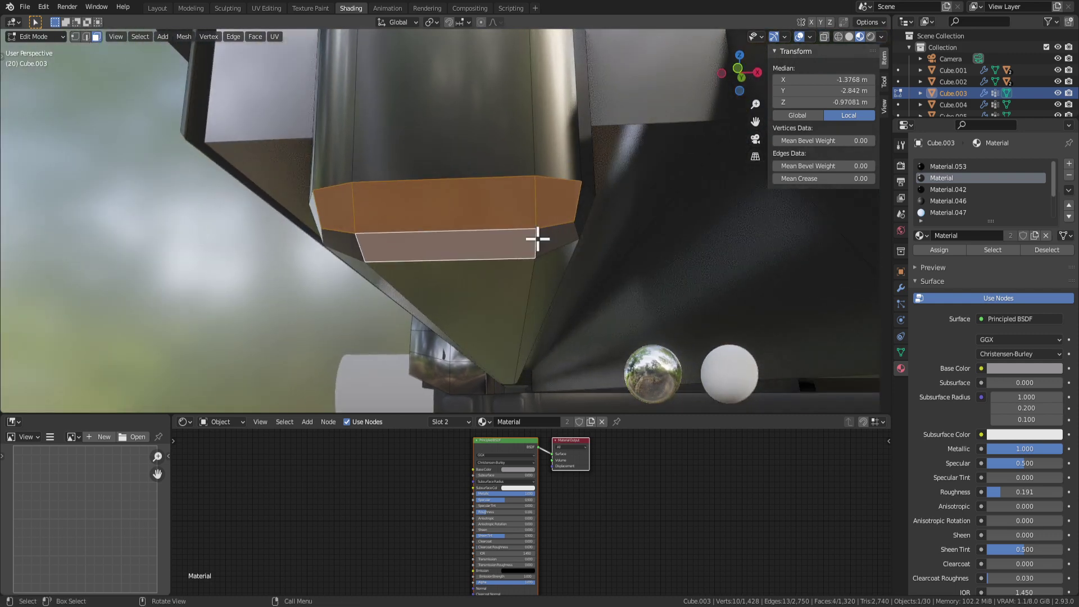
{"action": "left_click", "coordinate": [553, 239], "text": "shift"}
{"action": "middle_click_drag", "start_coordinate": [498, 227], "coordinate": [356, 225]}
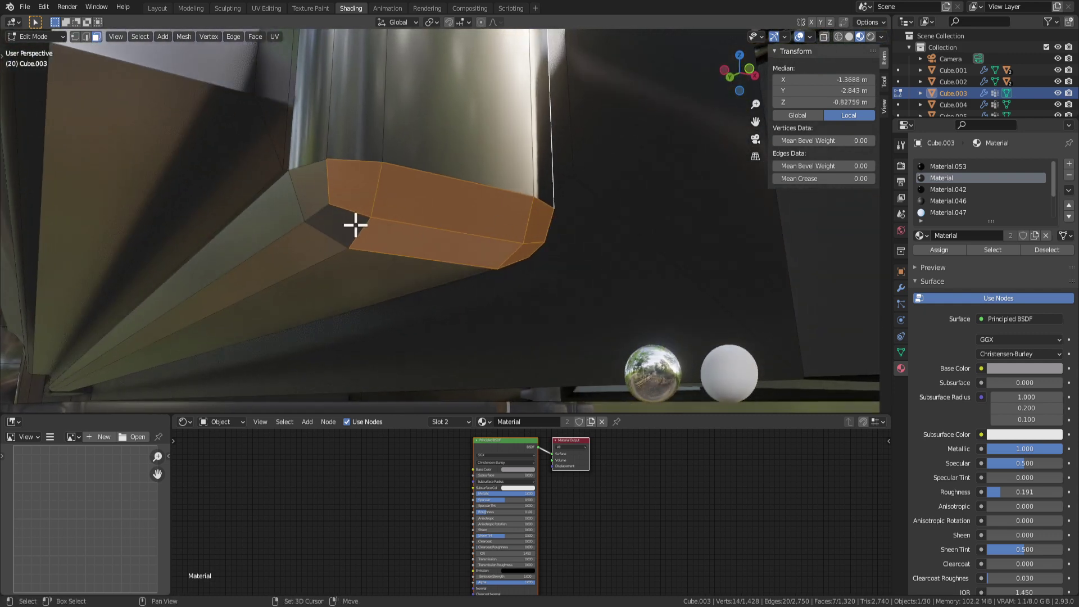
{"action": "left_click", "coordinate": [355, 283], "text": "shift"}
{"action": "middle_click_drag", "start_coordinate": [355, 283], "coordinate": [420, 242]}
{"action": "left_click", "coordinate": [593, 257], "text": "shift"}
{"action": "right_click", "coordinate": [476, 221]}
{"action": "left_click", "coordinate": [476, 222]}
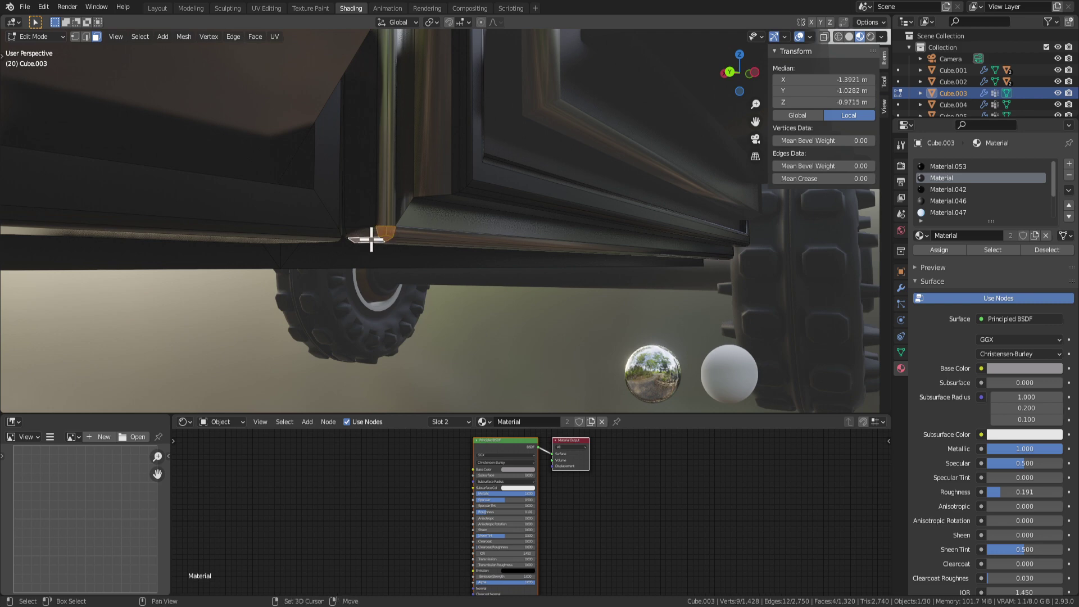
Step: Add the remaining end faces at the door opening's lower rear corner and try extruding them
{"action": "scroll", "coordinate": [383, 260], "scroll_direction": "up", "scroll_amount": 5}
{"action": "middle_click_drag", "start_coordinate": [419, 243], "coordinate": [326, 241]}
{"action": "left_click", "coordinate": [277, 184], "text": "shift"}
{"action": "right_click", "coordinate": [336, 173]}
{"action": "left_click", "coordinate": [338, 176]}
{"action": "scroll", "coordinate": [362, 211], "scroll_direction": "down", "scroll_amount": 3}
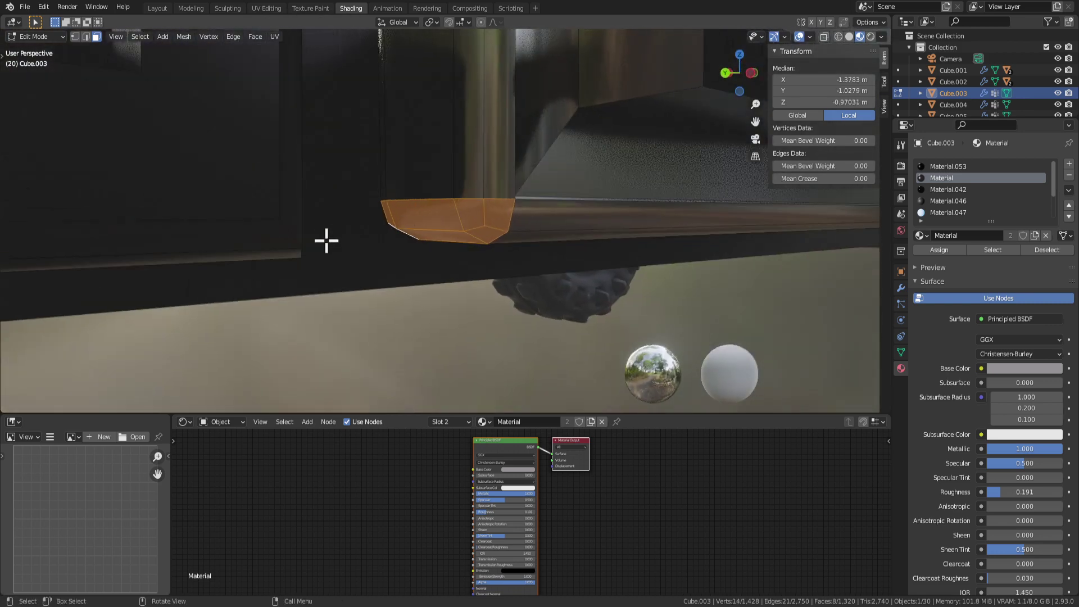
Step: Select the three vertical strip faces along the rear edge of the door opening
{"action": "left_click", "coordinate": [483, 182]}
{"action": "left_click", "coordinate": [492, 187]}
{"action": "scroll", "coordinate": [494, 267], "scroll_direction": "down", "scroll_amount": 2}
{"action": "key", "text": "Tab"}
{"action": "middle_click_drag", "start_coordinate": [501, 245], "coordinate": [433, 234]}
{"action": "scroll", "coordinate": [493, 271], "scroll_direction": "down", "scroll_amount": 2}
{"action": "key", "text": "Tab"}
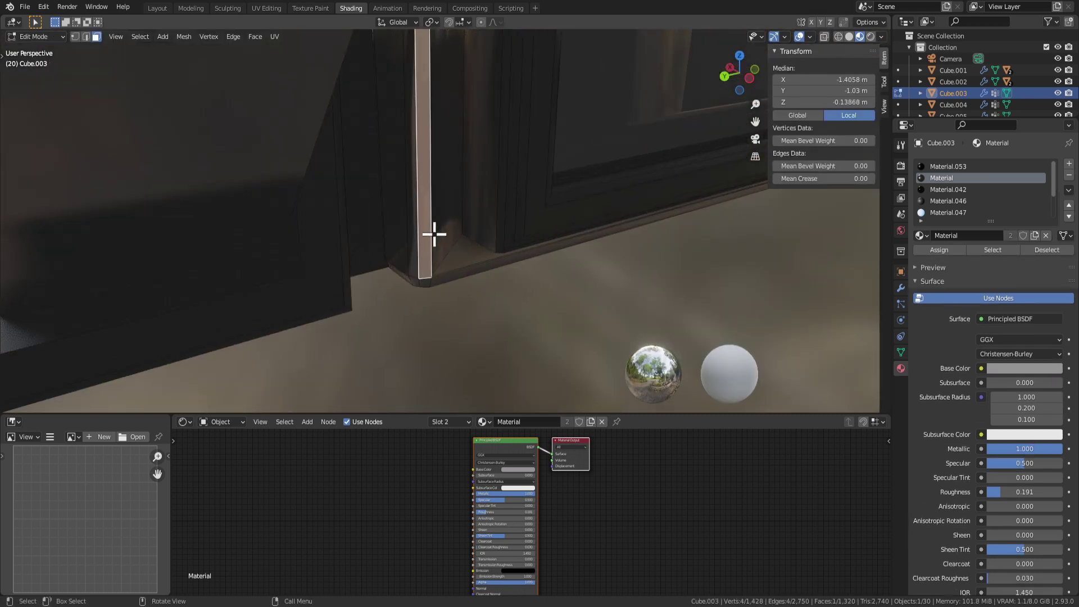
{"action": "left_click", "coordinate": [404, 259]}
{"action": "middle_click_drag", "start_coordinate": [425, 270], "coordinate": [423, 291]}
{"action": "key", "text": "Tab"}
{"action": "key", "text": "Tab"}
{"action": "scroll", "coordinate": [395, 214], "scroll_direction": "up", "scroll_amount": 5}
{"action": "middle_click_drag", "start_coordinate": [395, 214], "coordinate": [358, 200]}
{"action": "scroll", "coordinate": [413, 196], "scroll_direction": "up", "scroll_amount": 3}
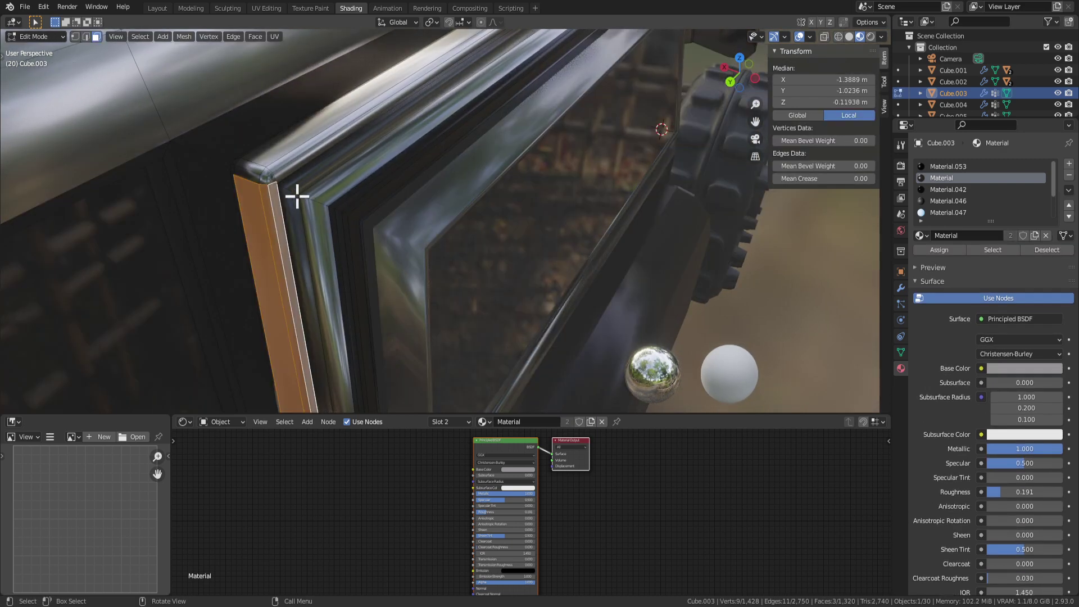
Step: Return to Object Mode, deselect the truck body and examine the door frame and cab from the side
{"action": "key", "text": "Tab"}
{"action": "middle_click_drag", "start_coordinate": [296, 188], "coordinate": [397, 335]}
{"action": "scroll", "coordinate": [391, 324], "scroll_direction": "down", "scroll_amount": 5}
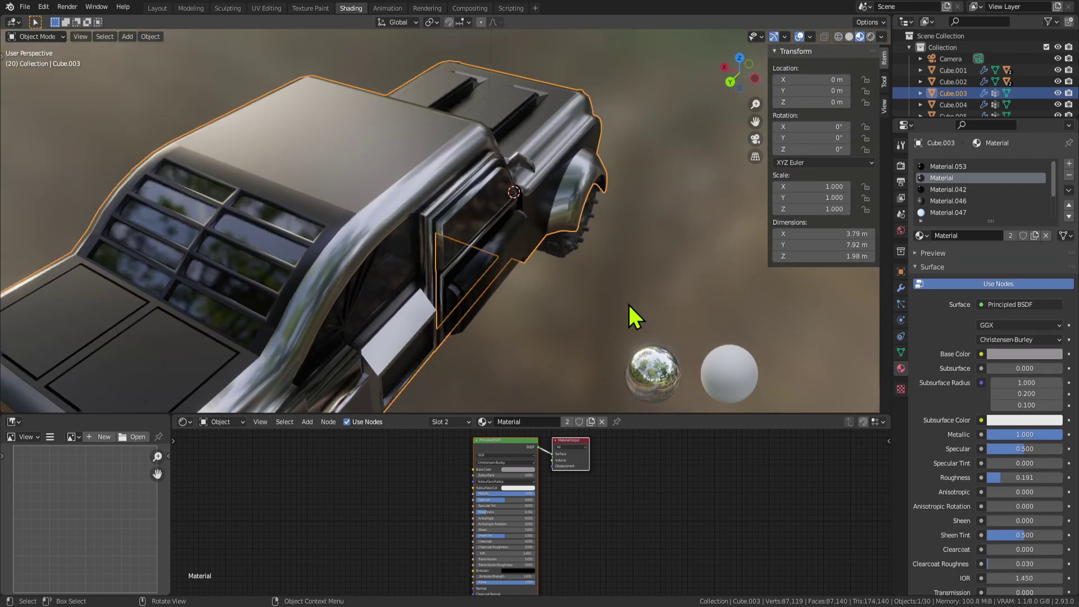
{"action": "middle_click_drag", "start_coordinate": [629, 304], "coordinate": [572, 298]}
{"action": "left_click", "coordinate": [542, 73]}
{"action": "scroll", "coordinate": [500, 225], "scroll_direction": "down", "scroll_amount": 1}
{"action": "scroll", "coordinate": [572, 298], "scroll_direction": "up", "scroll_amount": 3}
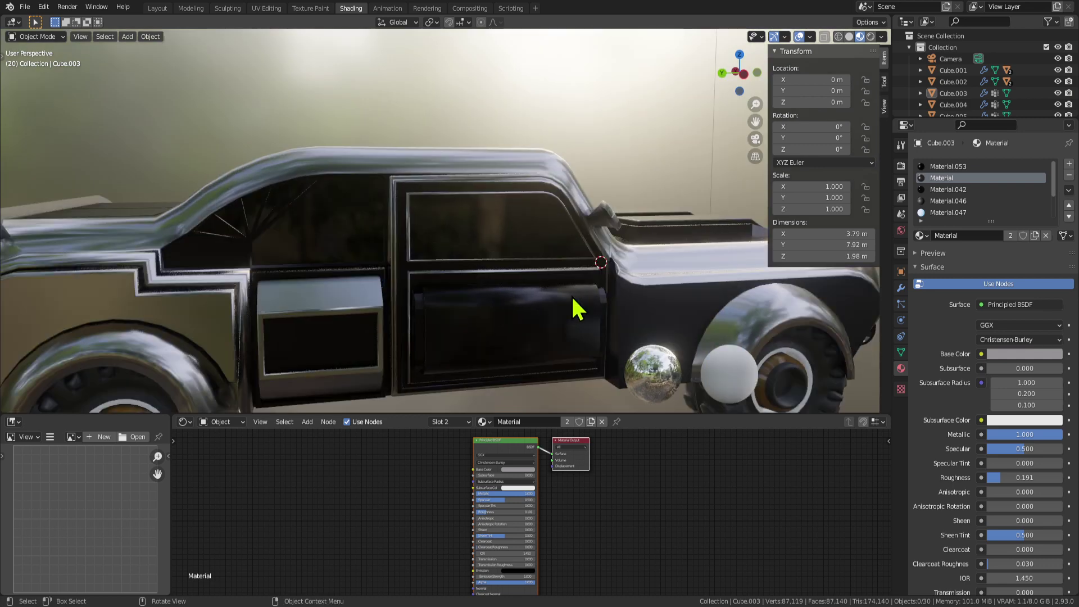
Step: Select the front door object and inspect its faces in Edit Mode before returning to Object Mode
{"action": "left_click", "coordinate": [466, 332]}
{"action": "key", "text": "Tab"}
{"action": "key", "text": "Tab"}
{"action": "key", "text": "Tab"}
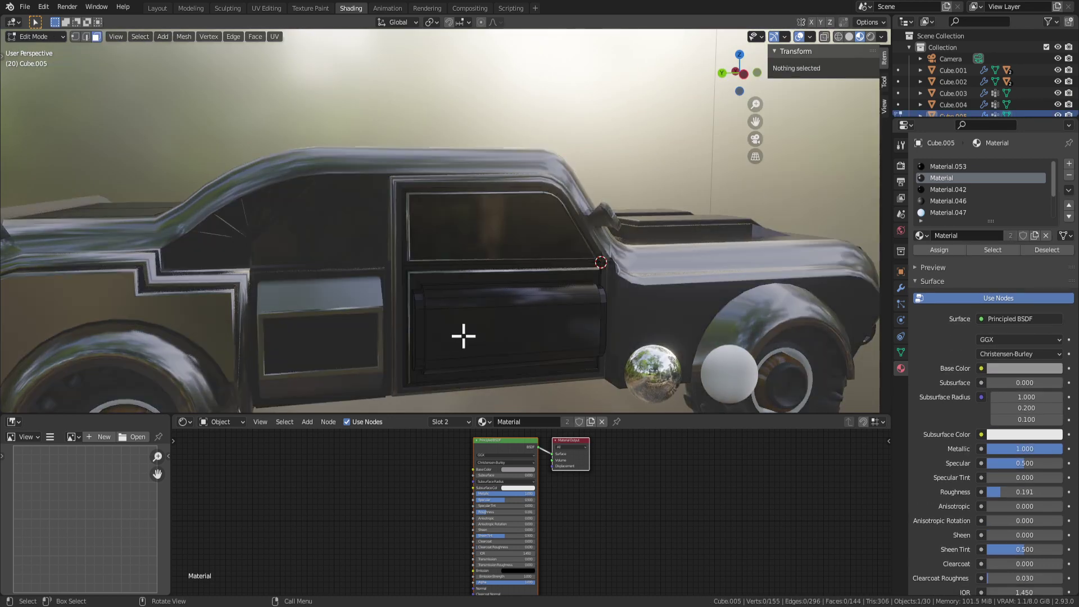
{"action": "left_click", "coordinate": [466, 335]}
{"action": "scroll", "coordinate": [599, 352], "scroll_direction": "down", "scroll_amount": 2}
{"action": "scroll", "coordinate": [596, 349], "scroll_direction": "up", "scroll_amount": 2}
{"action": "key", "text": "Tab"}
{"action": "scroll", "coordinate": [250, 318], "scroll_direction": "down", "scroll_amount": 2}
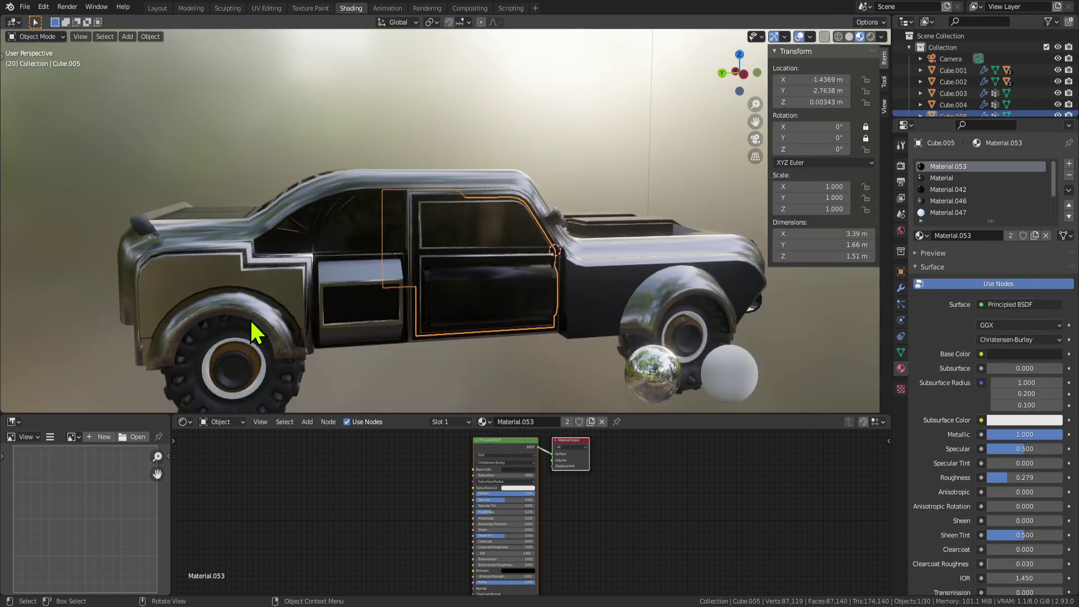
Step: Open the truck body in Edit Mode and select the large side panel face above the rear wheel
{"action": "middle_click_drag", "start_coordinate": [250, 318], "coordinate": [494, 265]}
{"action": "scroll", "coordinate": [486, 281], "scroll_direction": "up", "scroll_amount": 3}
{"action": "left_click", "coordinate": [487, 278]}
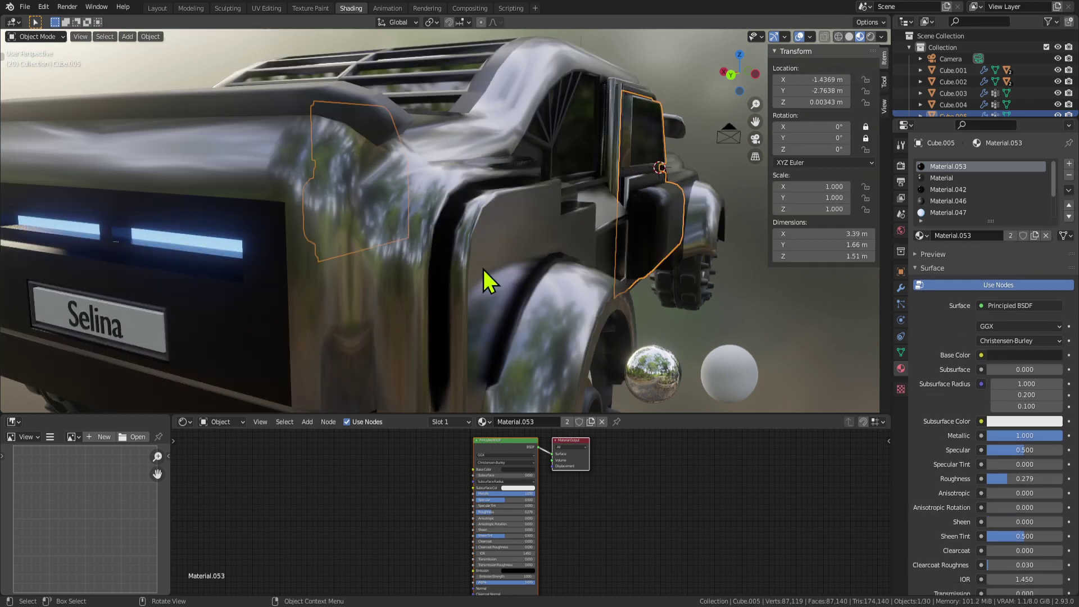
{"action": "scroll", "coordinate": [499, 277], "scroll_direction": "down", "scroll_amount": 3}
{"action": "key", "text": "Tab"}
{"action": "left_click", "coordinate": [223, 278]}
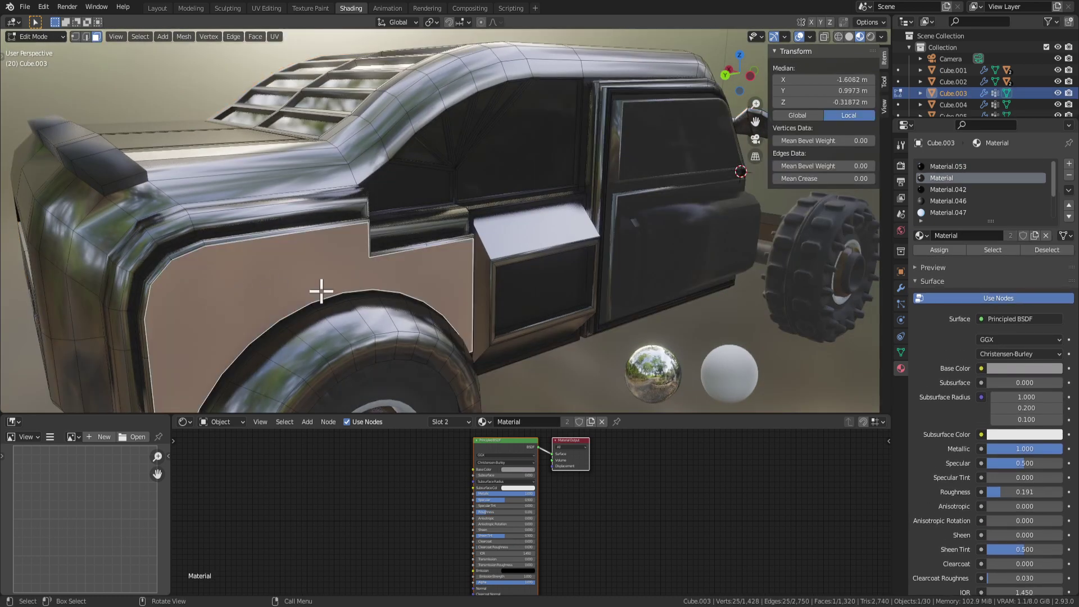
Step: Select the groove face running above the rear side panel and frame it
{"action": "scroll", "coordinate": [410, 277], "scroll_direction": "down", "scroll_amount": 3}
{"action": "key", "text": "Tab"}
{"action": "middle_click_drag", "start_coordinate": [410, 277], "coordinate": [366, 276]}
{"action": "scroll", "coordinate": [252, 294], "scroll_direction": "up", "scroll_amount": 4}
{"action": "key", "text": "Tab"}
{"action": "key", "text": "Tab"}
{"action": "key", "text": "Tab"}
{"action": "left_click", "coordinate": [290, 229]}
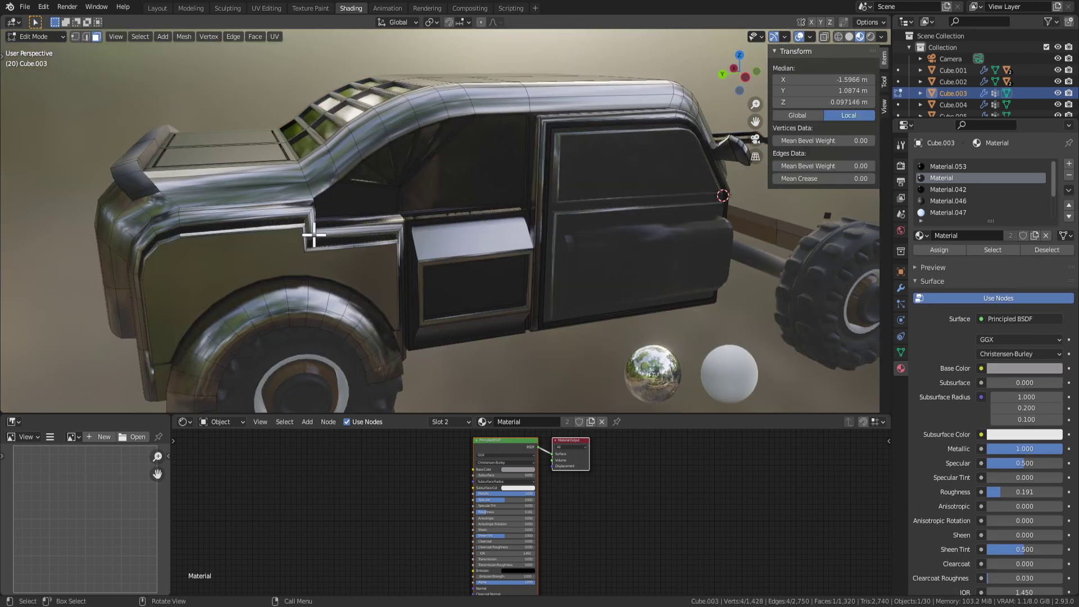
{"action": "key", "text": "KP_Decimal"}
{"action": "middle_click_drag", "start_coordinate": [447, 279], "coordinate": [361, 166]}
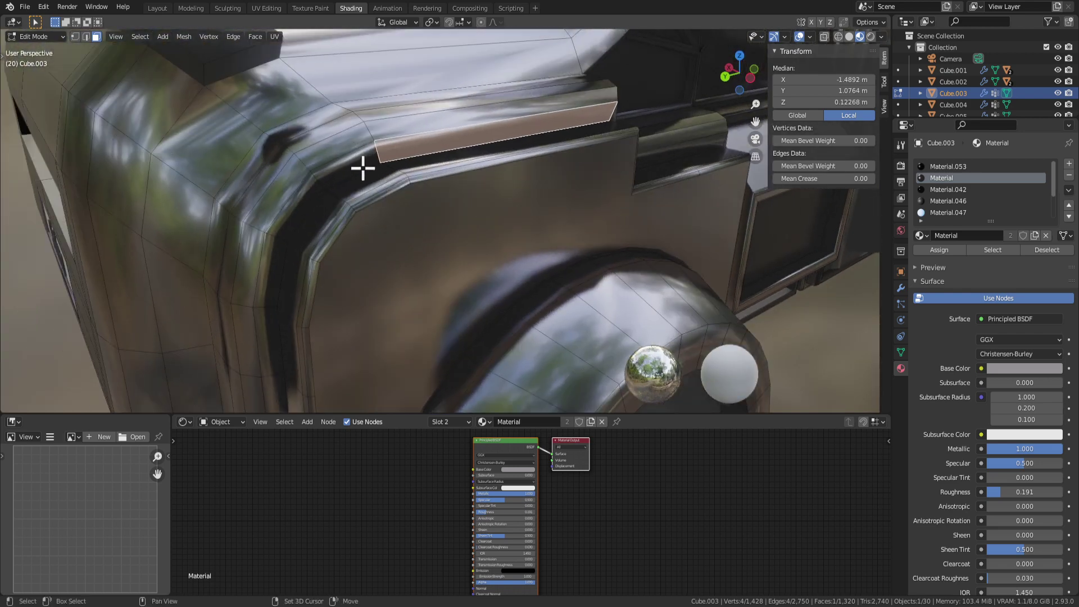
Step: Extend the groove selection around the rear corner and down to the body's lower edge behind the wheel
{"action": "left_click", "coordinate": [354, 168], "text": "shift"}
{"action": "middle_click_drag", "start_coordinate": [272, 277], "coordinate": [262, 233]}
{"action": "left_click", "coordinate": [261, 231], "text": "ctrl"}
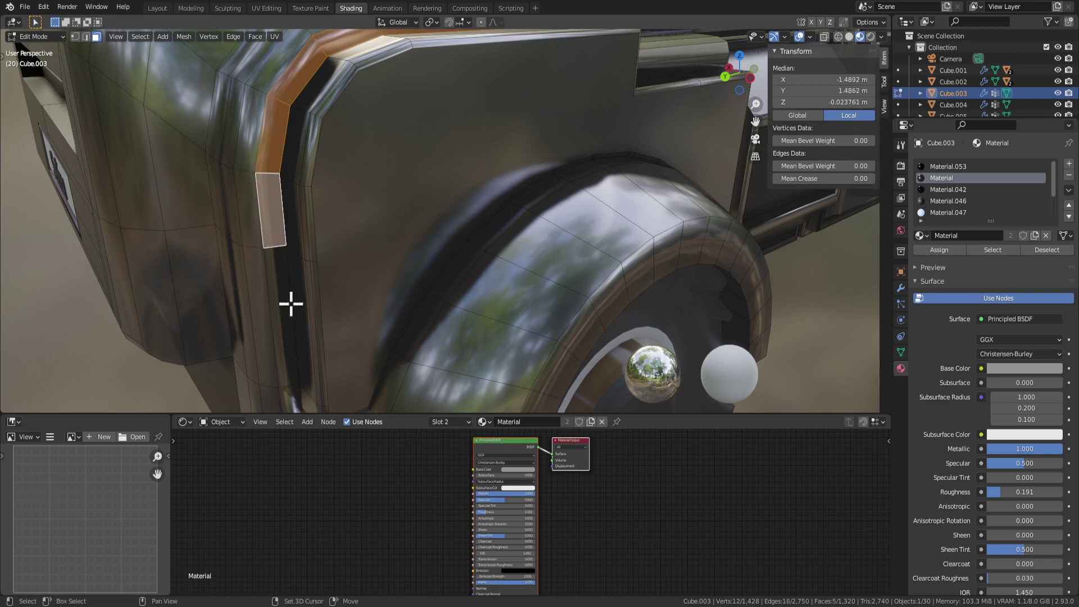
{"action": "left_click", "coordinate": [287, 326], "text": "ctrl"}
{"action": "middle_click_drag", "start_coordinate": [287, 325], "coordinate": [265, 241]}
{"action": "left_click", "coordinate": [265, 241], "text": "ctrl"}
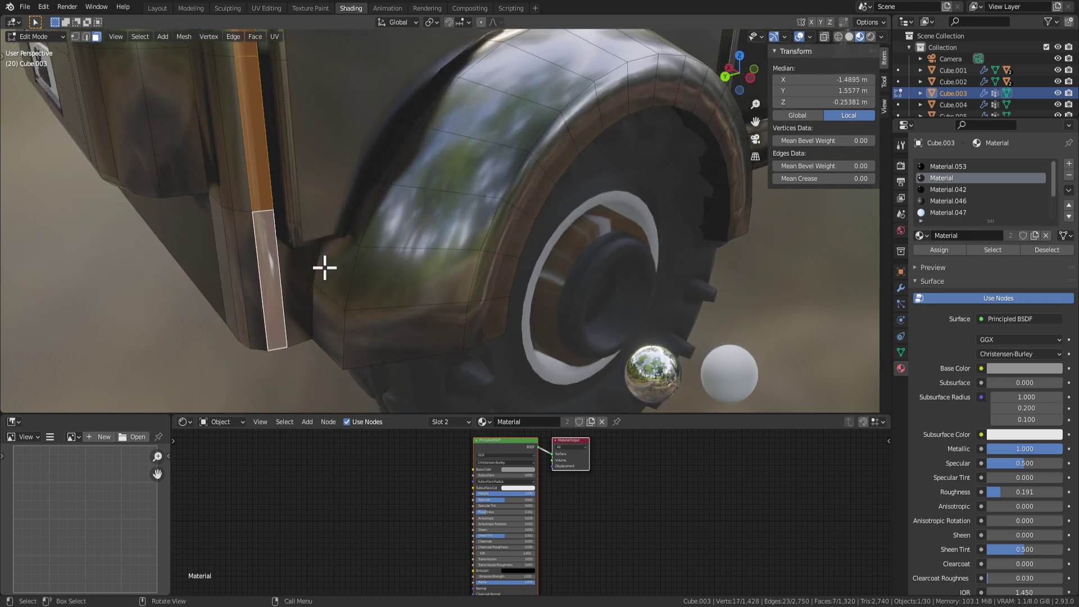
Step: Extend the groove selection forward along the stepped trim and down the front edge of the rear side panel
{"action": "middle_click_drag", "start_coordinate": [354, 246], "coordinate": [658, 257]}
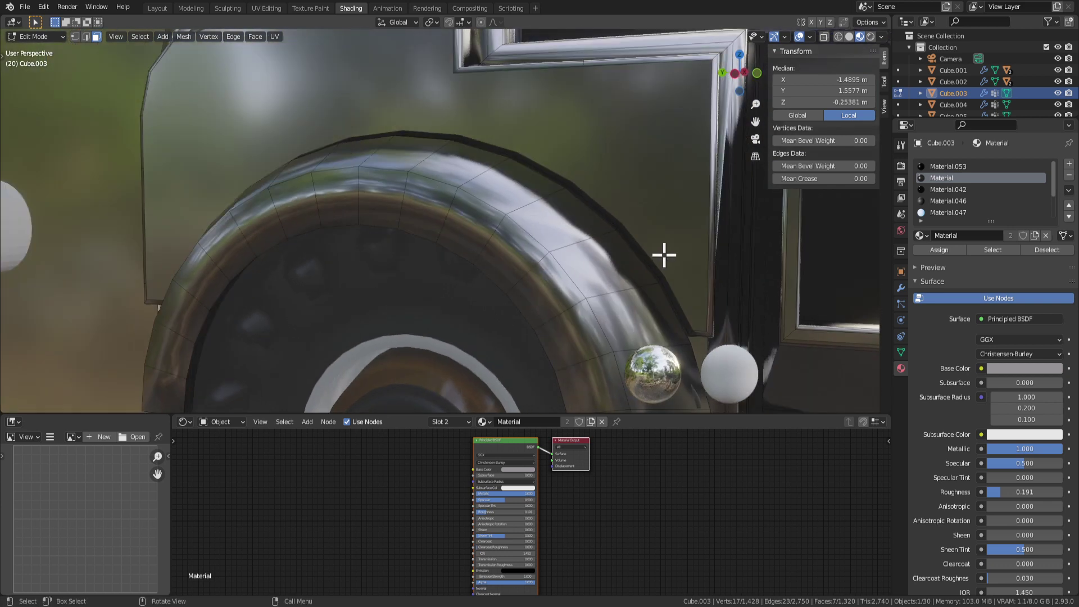
{"action": "middle_click_drag", "start_coordinate": [805, 249], "coordinate": [446, 142]}
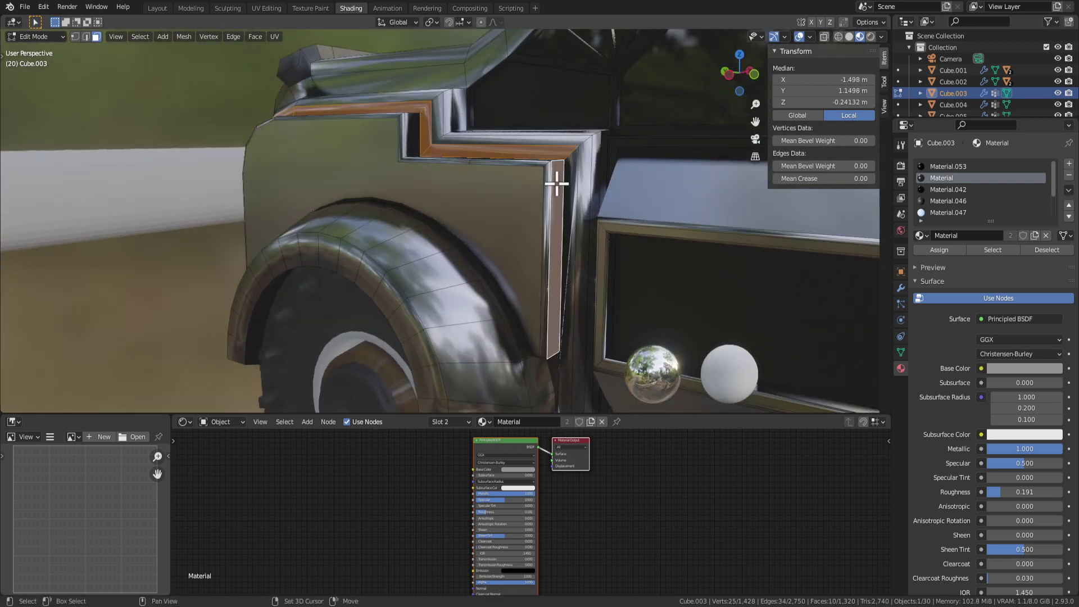
{"action": "middle_click_drag", "start_coordinate": [571, 168], "coordinate": [537, 180]}
{"action": "scroll", "coordinate": [553, 164], "scroll_direction": "down", "scroll_amount": 10}
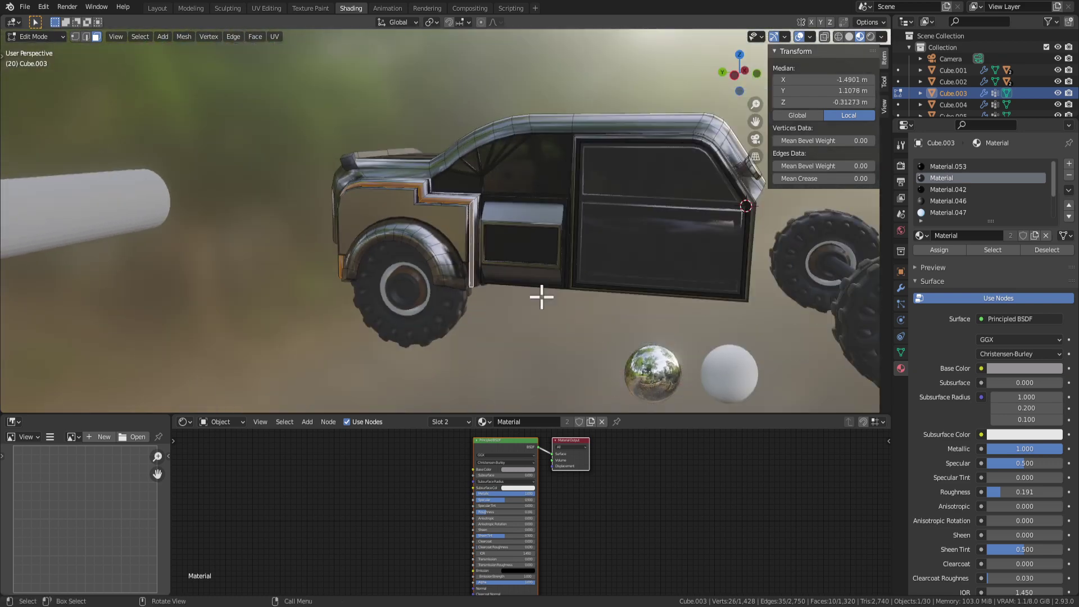
{"action": "middle_click_drag", "start_coordinate": [541, 297], "coordinate": [614, 260]}
{"action": "scroll", "coordinate": [494, 272], "scroll_direction": "up", "scroll_amount": 8}
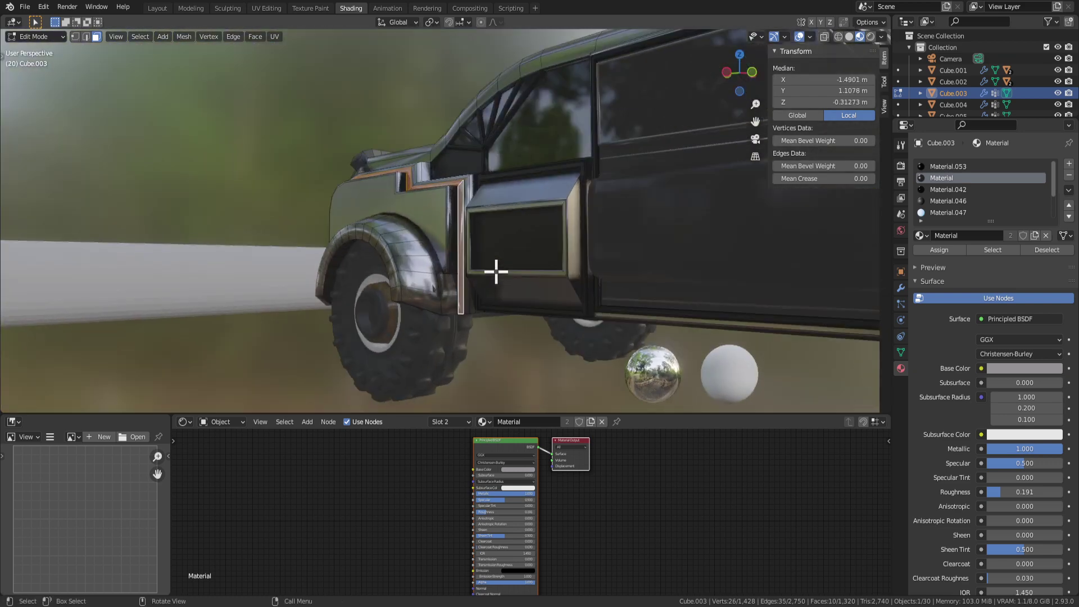
{"action": "mouse_move", "coordinate": [508, 294]}
{"action": "middle_mouse_down"}
{"action": "mouse_move", "coordinate": [570, 270]}
{"action": "mouse_move", "coordinate": [609, 293]}
{"action": "mouse_move", "coordinate": [612, 281]}
{"action": "mouse_move", "coordinate": [518, 281]}
{"action": "middle_mouse_up"}
{"action": "scroll", "coordinate": [518, 252], "scroll_direction": "down", "scroll_amount": 6}
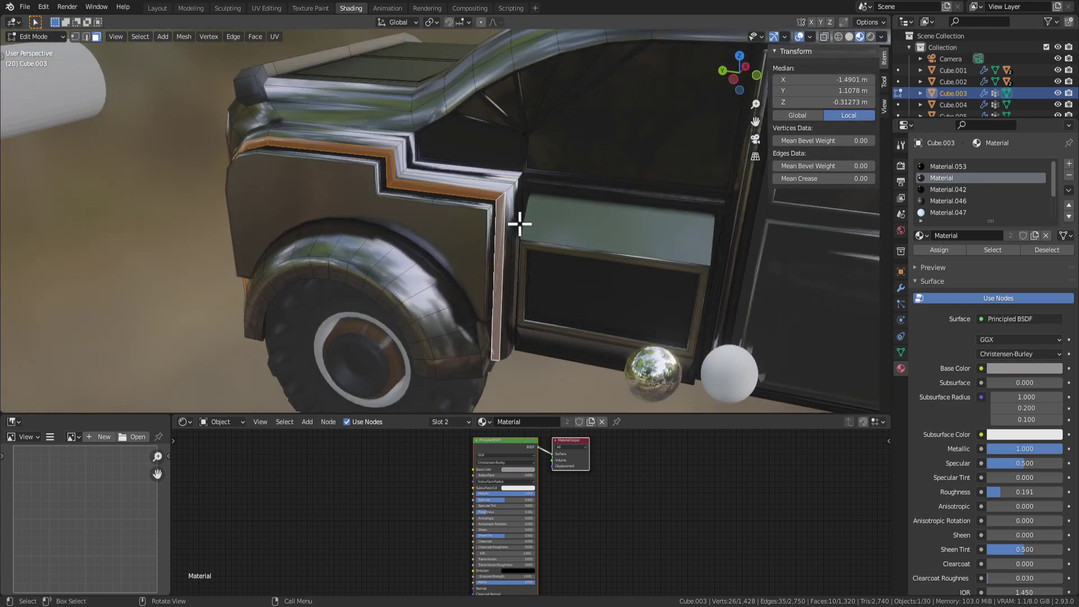
Step: Try extruding the face above the rear lights inward along its normals by about 0.1 m, and undo it
{"action": "key", "text": "Tab"}
{"action": "middle_click_drag", "start_coordinate": [448, 243], "coordinate": [568, 224]}
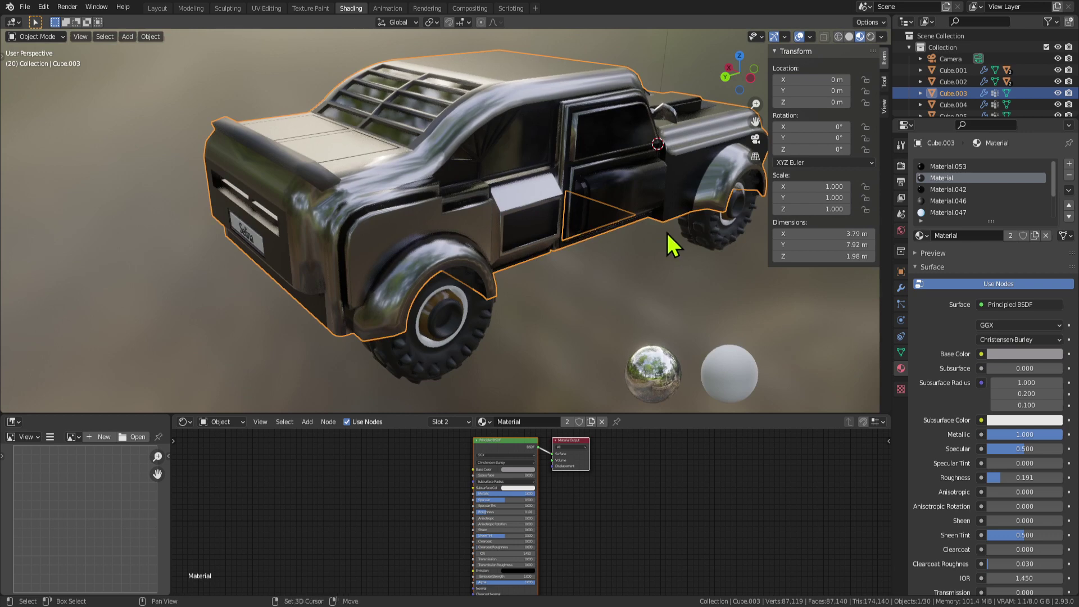
{"action": "middle_click_drag", "start_coordinate": [636, 222], "coordinate": [568, 295]}
{"action": "key", "text": "Tab"}
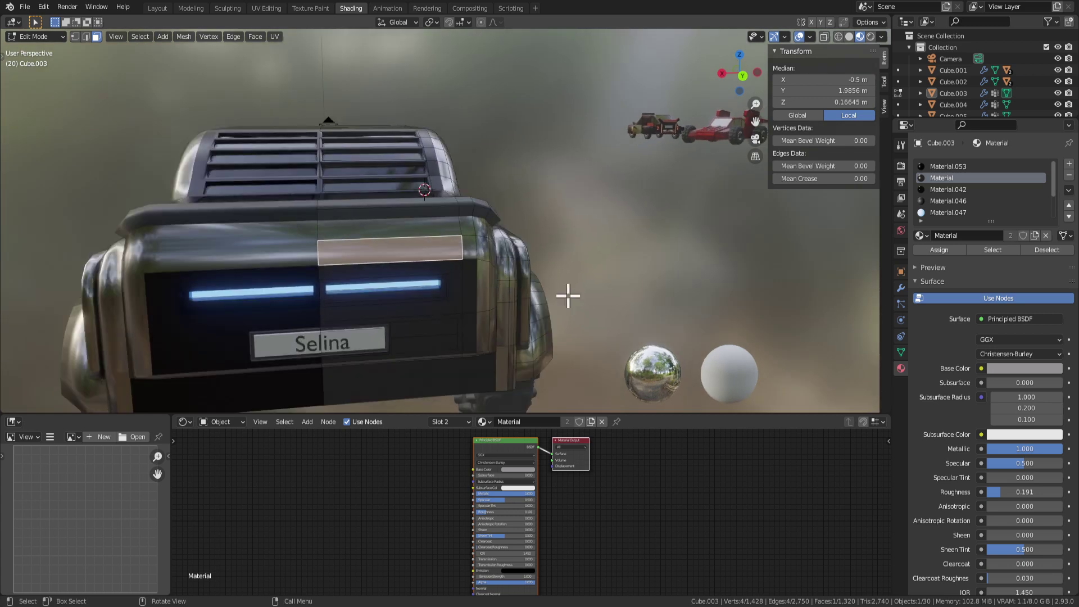
{"action": "right_click", "coordinate": [594, 305]}
{"action": "left_click", "coordinate": [597, 311]}
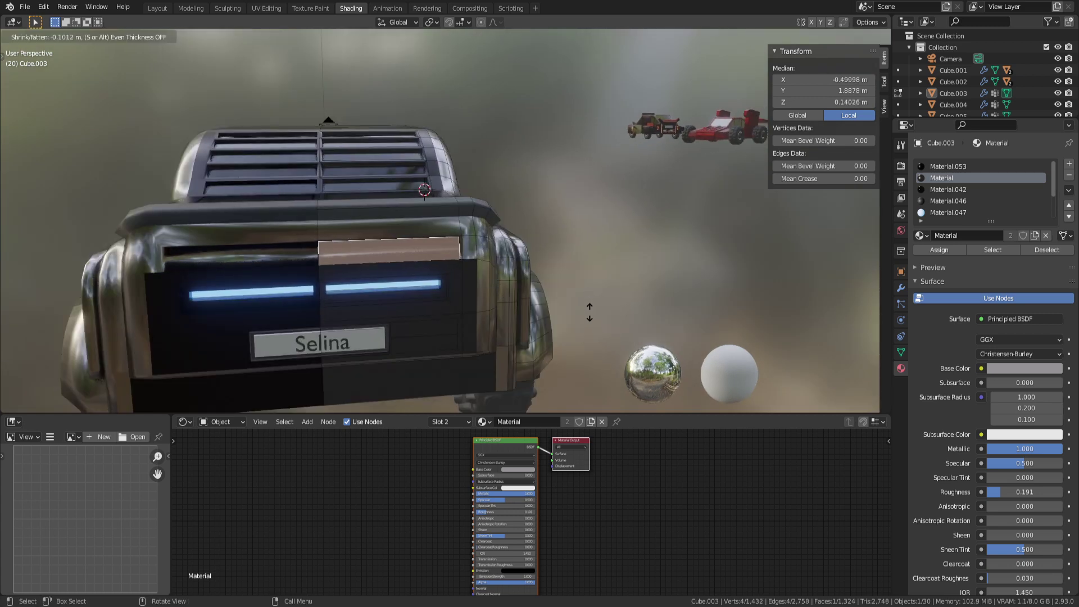
{"action": "left_click", "coordinate": [580, 305]}
{"action": "middle_click_drag", "start_coordinate": [581, 305], "coordinate": [407, 283]}
{"action": "key", "text": "ctrl+z"}
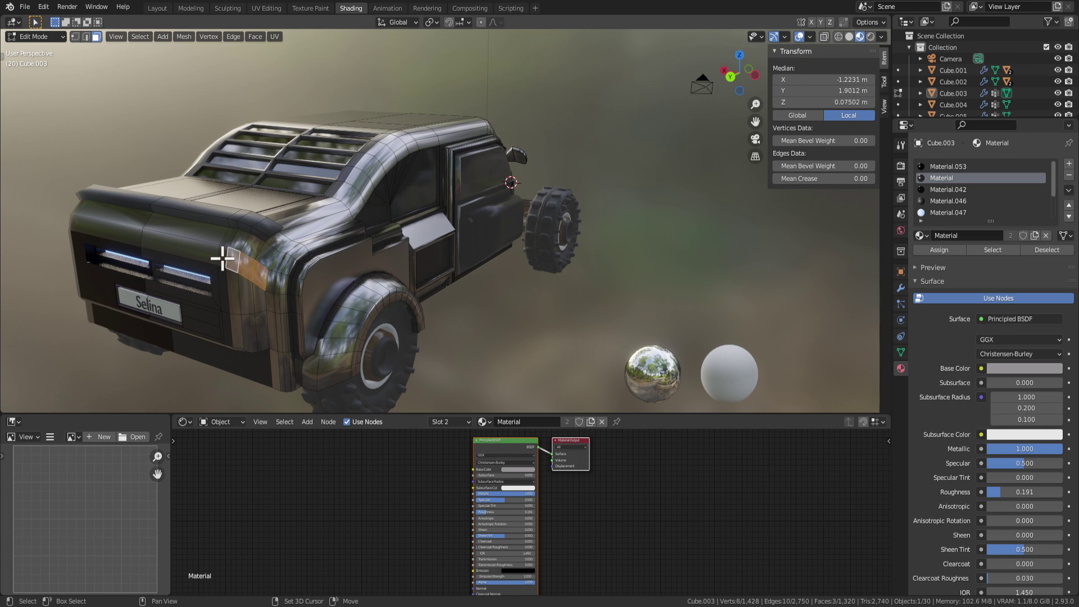
Step: Try extruding the selected faces above the rear lights outward along their normals by about 0.41 m
{"action": "middle_click_drag", "start_coordinate": [364, 296], "coordinate": [358, 282]}
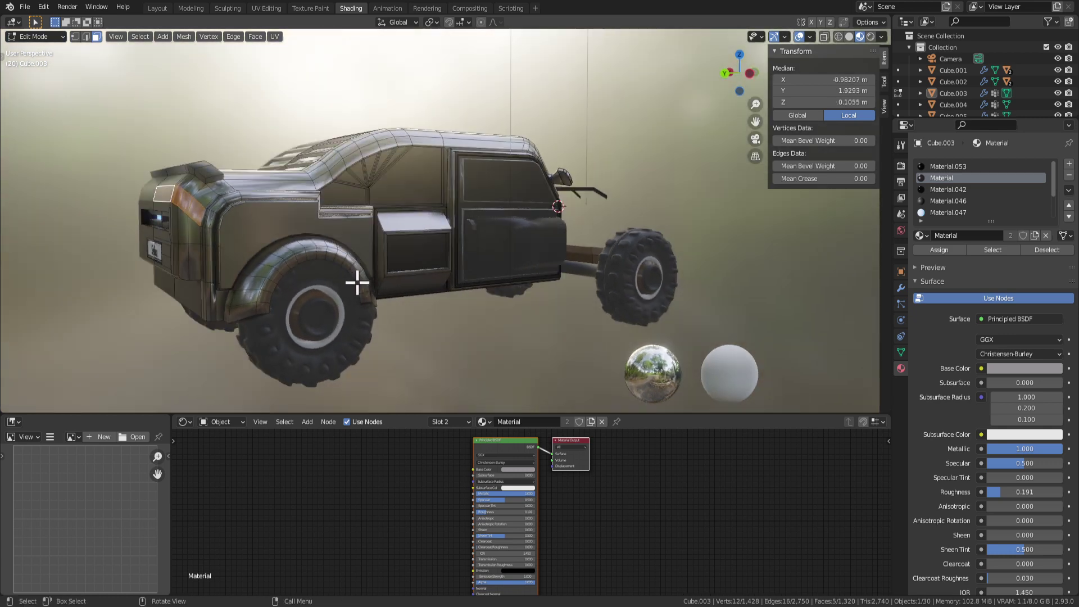
{"action": "left_click", "coordinate": [358, 282]}
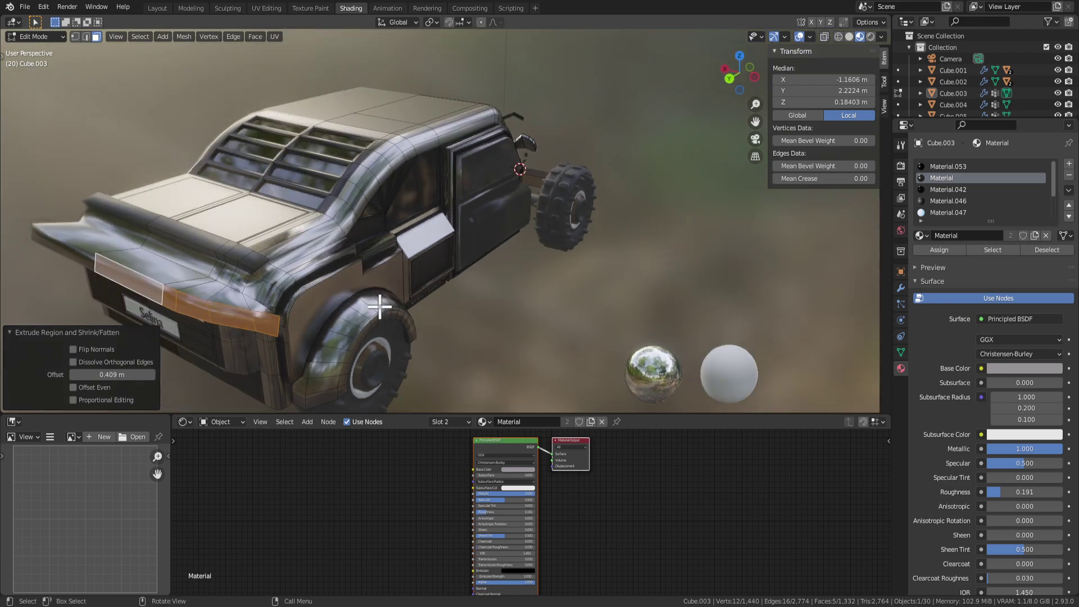
{"action": "middle_click_drag", "start_coordinate": [378, 305], "coordinate": [279, 207]}
{"action": "key", "text": "Tab"}
{"action": "key", "text": "Tab"}
{"action": "key", "text": "Tab"}
Step: Try raising the selected faces on the rear spoiler's upper lip along the global Z axis by about 0.45 m
{"action": "left_click", "coordinate": [465, 257]}
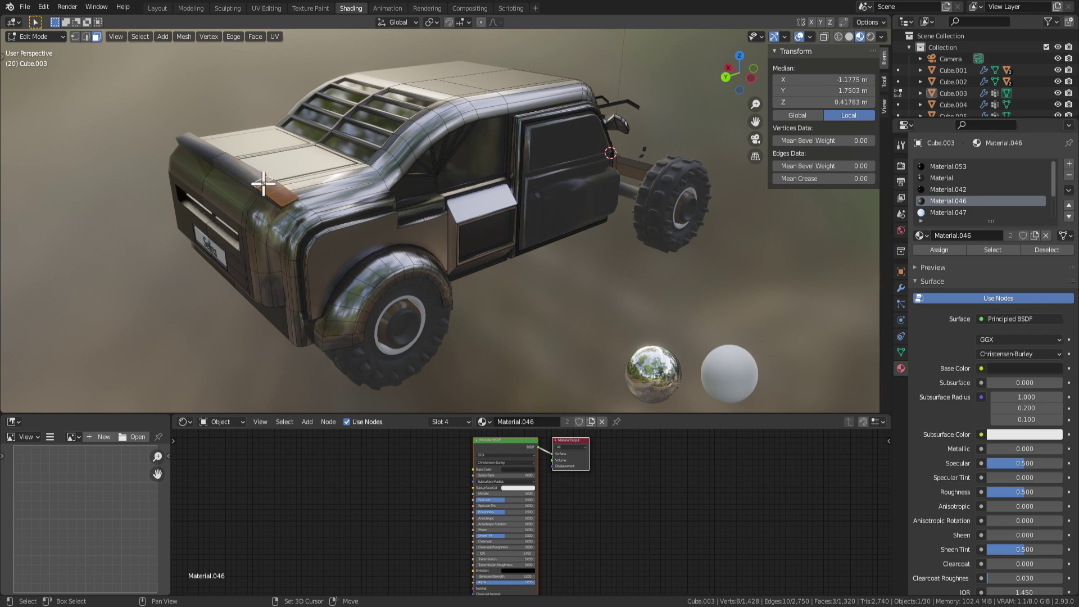
{"action": "middle_click_drag", "start_coordinate": [245, 171], "coordinate": [320, 224]}
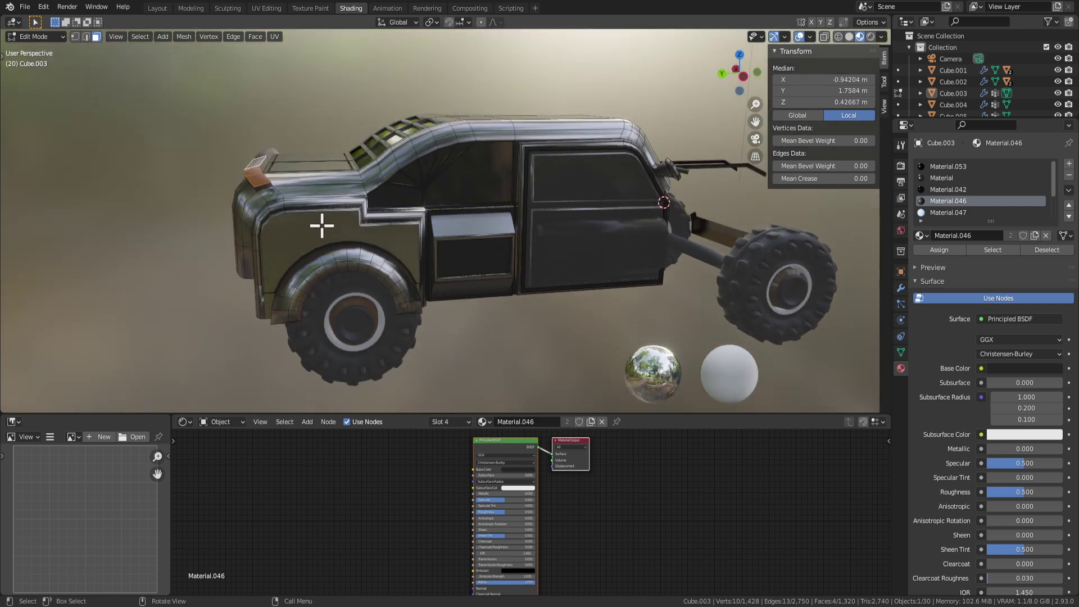
{"action": "key", "text": "g"}
{"action": "key", "text": "z"}
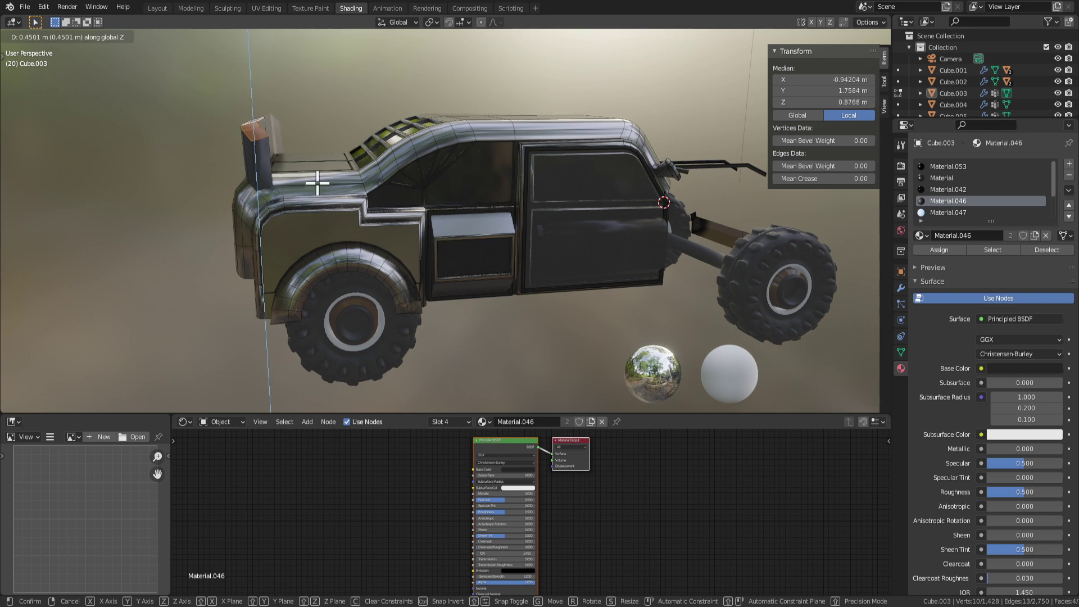
{"action": "middle_click_drag", "start_coordinate": [317, 183], "coordinate": [400, 287]}
{"action": "right_click", "coordinate": [336, 191]}
{"action": "key", "text": "Tab"}
{"action": "scroll", "coordinate": [514, 338], "scroll_direction": "down", "scroll_amount": 3}
{"action": "scroll", "coordinate": [534, 306], "scroll_direction": "up", "scroll_amount": 2}
{"action": "key", "text": "Tab"}
{"action": "key", "text": "Tab"}
{"action": "scroll", "coordinate": [517, 325], "scroll_direction": "down", "scroll_amount": 2}
{"action": "key", "text": "Tab"}
{"action": "scroll", "coordinate": [358, 289], "scroll_direction": "up", "scroll_amount": 3}
Step: Select the band of faces above the rear lights, from the tailgate centre around the corner to the side panel groove
{"action": "middle_click_drag", "start_coordinate": [639, 326], "coordinate": [343, 249]}
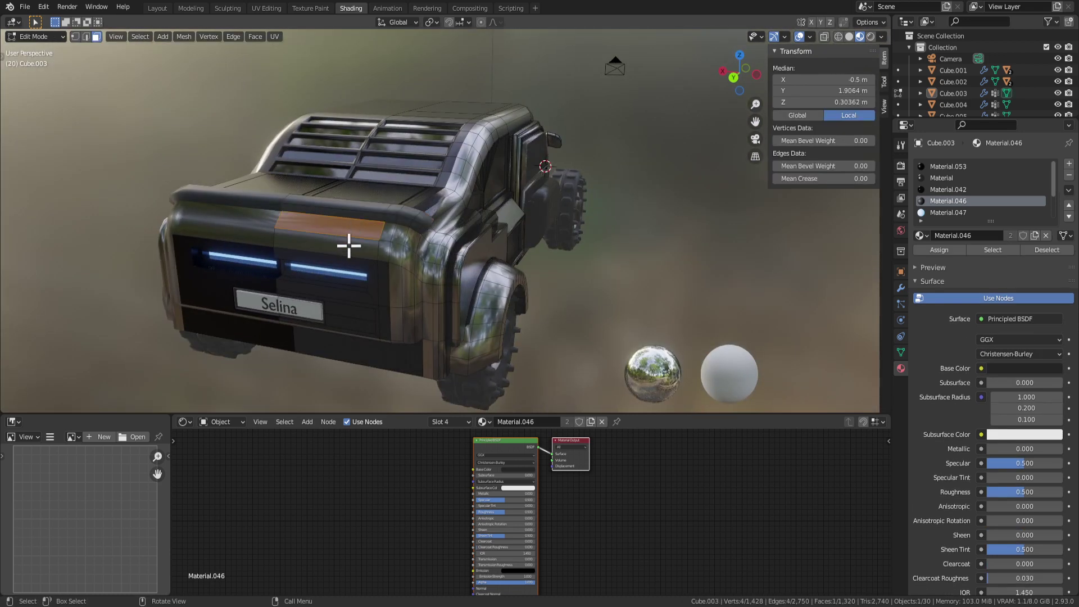
{"action": "left_click", "coordinate": [348, 245]}
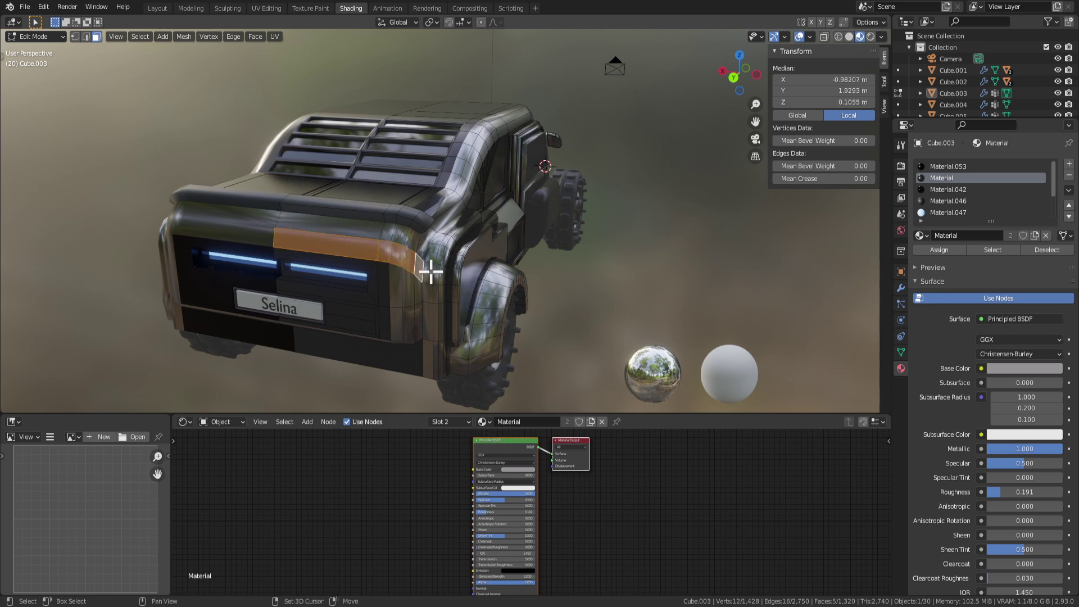
{"action": "scroll", "coordinate": [549, 311], "scroll_direction": "up", "scroll_amount": 3}
{"action": "middle_click_drag", "start_coordinate": [486, 298], "coordinate": [568, 274], "text": "shift"}
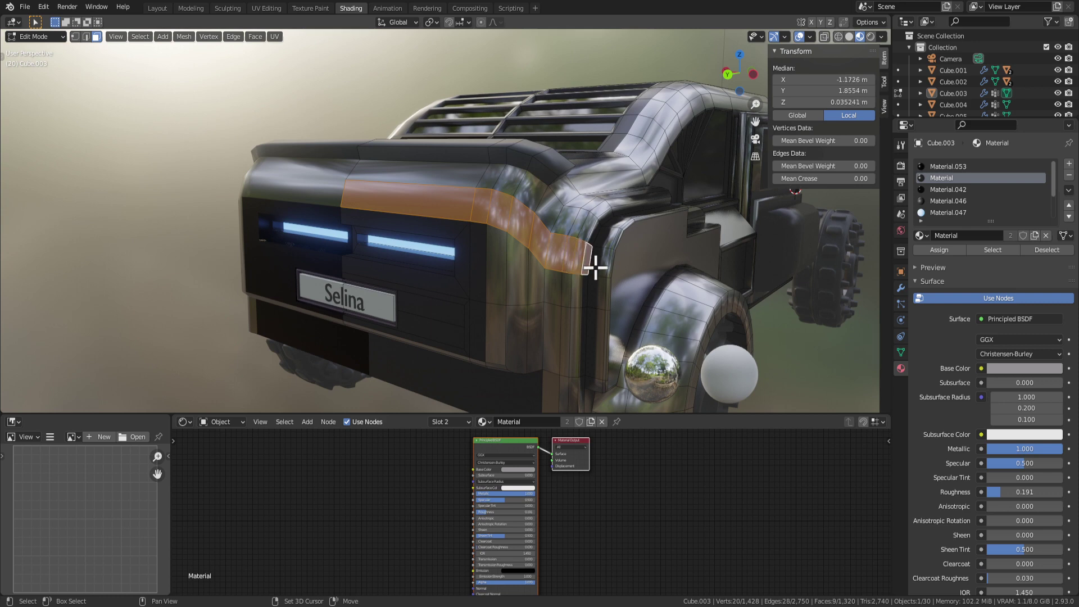
{"action": "middle_click_drag", "start_coordinate": [611, 273], "coordinate": [642, 297]}
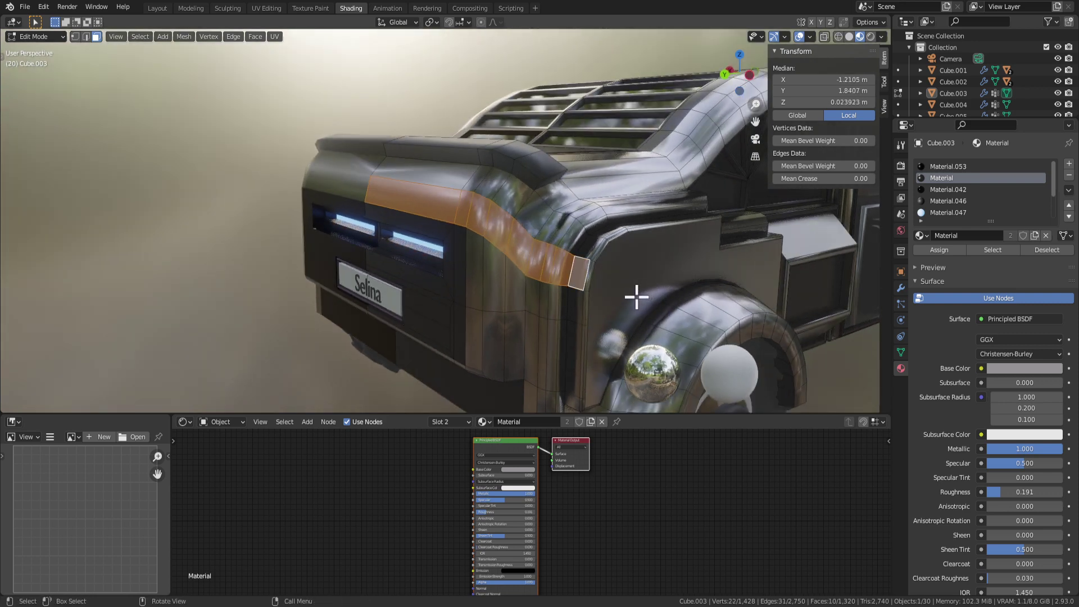
Step: Try extruding the long face band around the rear corner inward along its normals by about 0.06 m
{"action": "key", "text": "alt+e"}
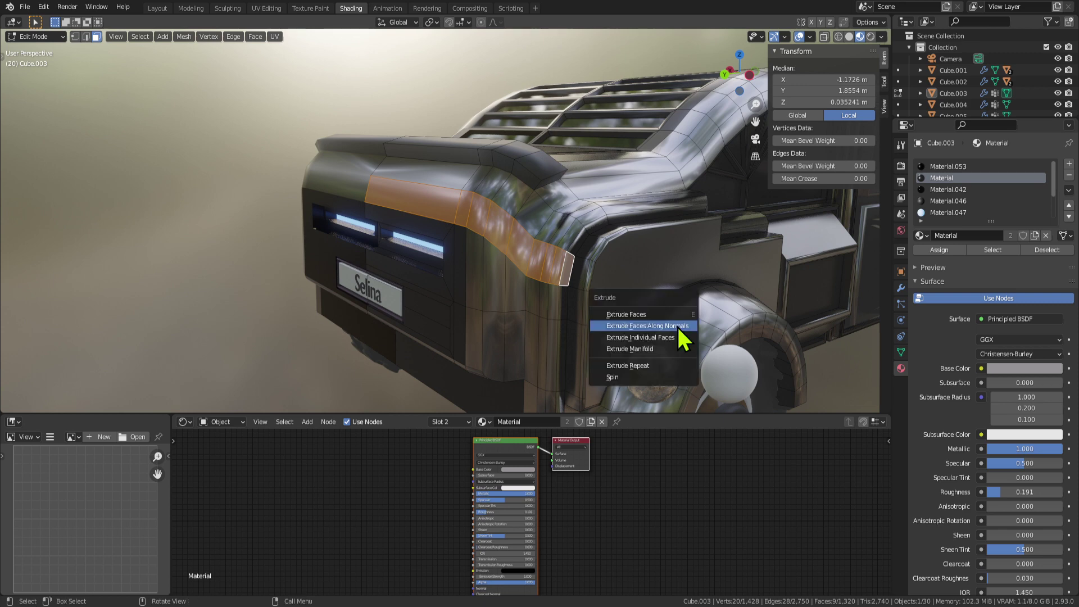
{"action": "left_click", "coordinate": [676, 325]}
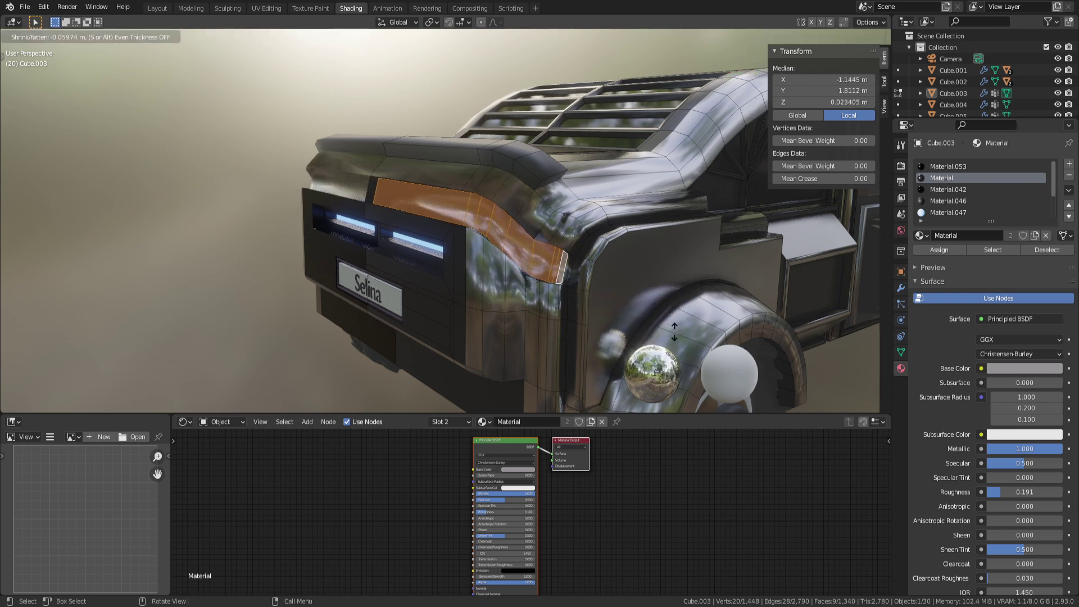
{"action": "left_click", "coordinate": [675, 331]}
{"action": "middle_click_drag", "start_coordinate": [679, 335], "coordinate": [539, 282]}
{"action": "key", "text": "Tab"}
{"action": "key", "text": "Tab"}
Step: Extrude the shortened face band above the rear lights inward along its normals by about 0.045 m and bring up the face operations
{"action": "scroll", "coordinate": [538, 231], "scroll_direction": "up", "scroll_amount": 5}
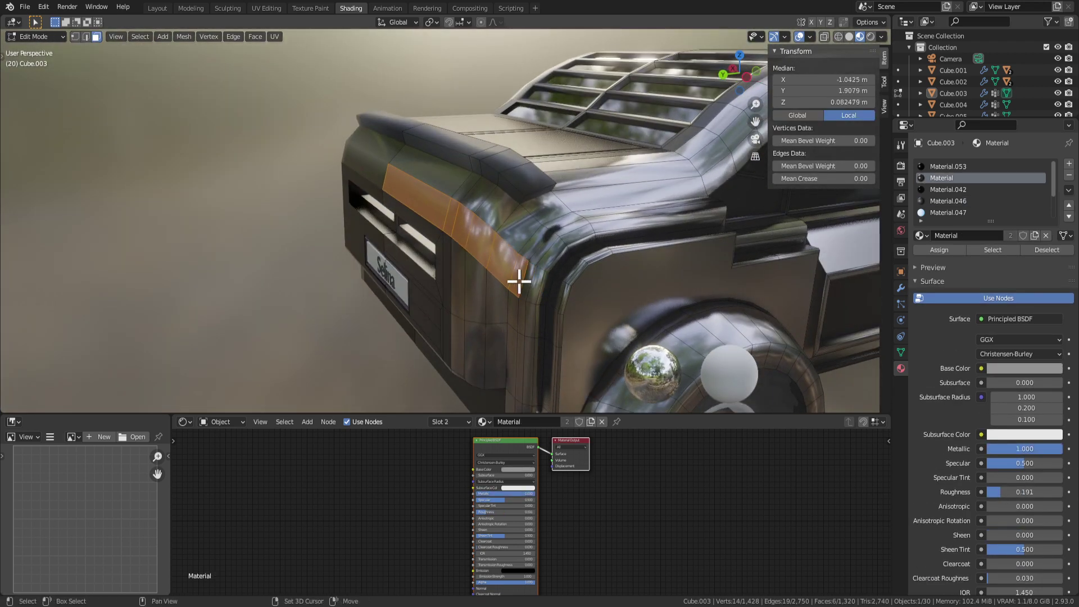
{"action": "key", "text": "alt+e"}
{"action": "left_click", "coordinate": [517, 277]}
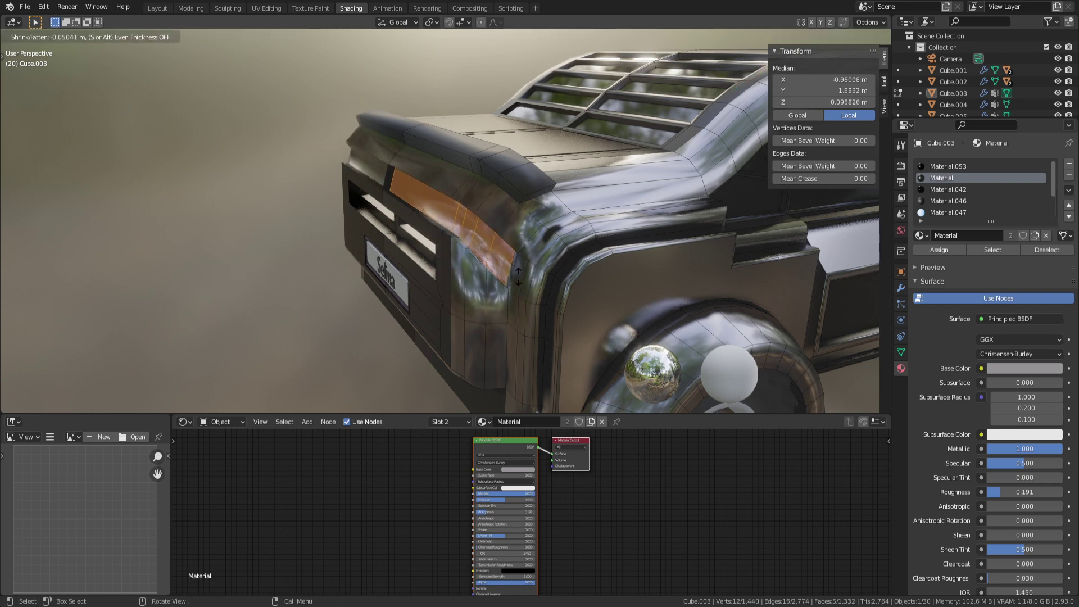
{"action": "left_click", "coordinate": [518, 277]}
{"action": "mouse_move", "coordinate": [518, 276]}
{"action": "middle_mouse_down"}
{"action": "mouse_move", "coordinate": [530, 287]}
{"action": "mouse_move", "coordinate": [631, 287]}
{"action": "mouse_move", "coordinate": [531, 286]}
{"action": "middle_mouse_up"}
{"action": "right_click", "coordinate": [533, 255]}
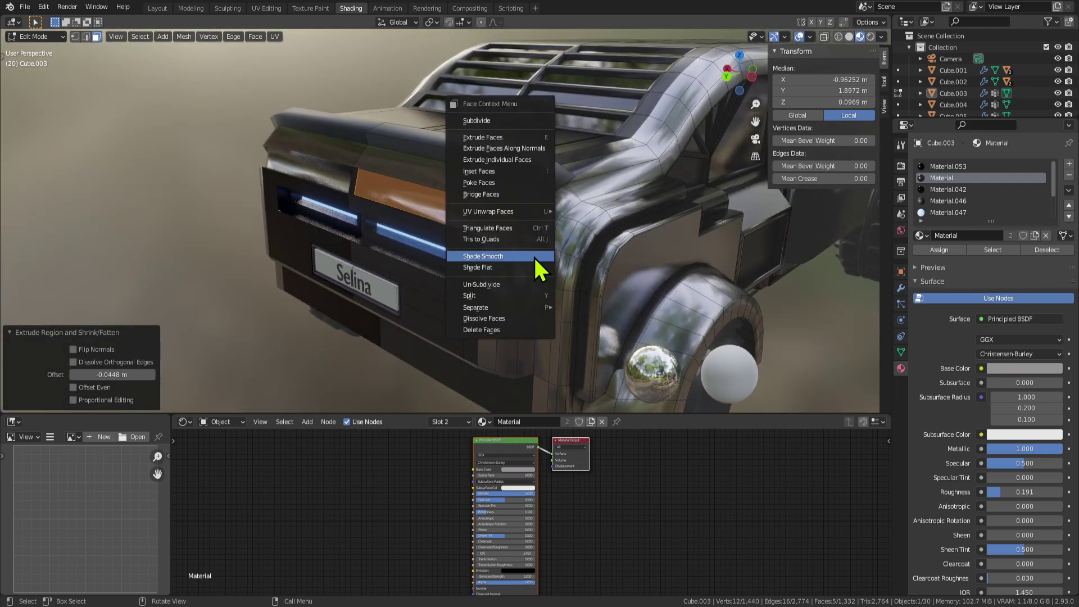
Step: Shade the recessed light-strip faces on the truck's rear flat and check the shading in Object Mode
{"action": "left_click", "coordinate": [516, 268]}
{"action": "scroll", "coordinate": [515, 281], "scroll_direction": "down", "scroll_amount": 3}
{"action": "key", "text": "Tab"}
{"action": "left_click", "coordinate": [434, 306]}
{"action": "middle_click_drag", "start_coordinate": [433, 307], "coordinate": [489, 277]}
{"action": "left_click", "coordinate": [489, 277]}
{"action": "key", "text": "Tab"}
{"action": "scroll", "coordinate": [490, 276], "scroll_direction": "up", "scroll_amount": 2}
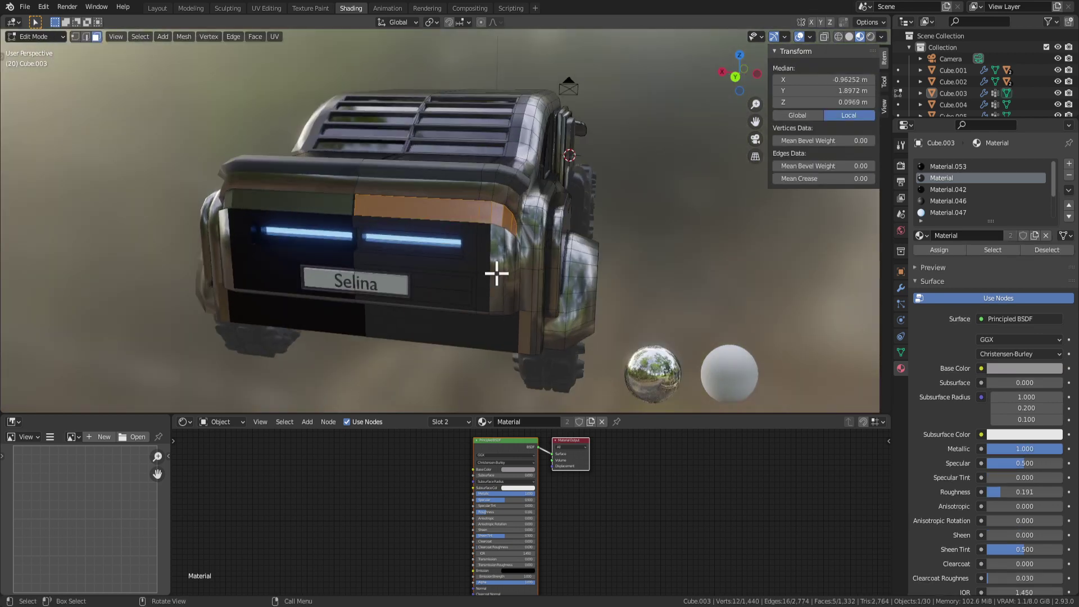
Step: Undo the flat shading and the inward extrusion of the rear light-strip faces
{"action": "key", "text": "ctrl+z"}
{"action": "key", "text": "ctrl+z"}
{"action": "key", "text": "ctrl+z"}
{"action": "key", "text": "ctrl+z"}
{"action": "key", "text": "ctrl+z"}
{"action": "key", "text": "ctrl+z"}
Step: Set the transform orientation to Normal for the selected rear light-strip faces
{"action": "middle_click_drag", "start_coordinate": [463, 225], "coordinate": [441, 225]}
{"action": "scroll", "coordinate": [527, 208], "scroll_direction": "up", "scroll_amount": 3}
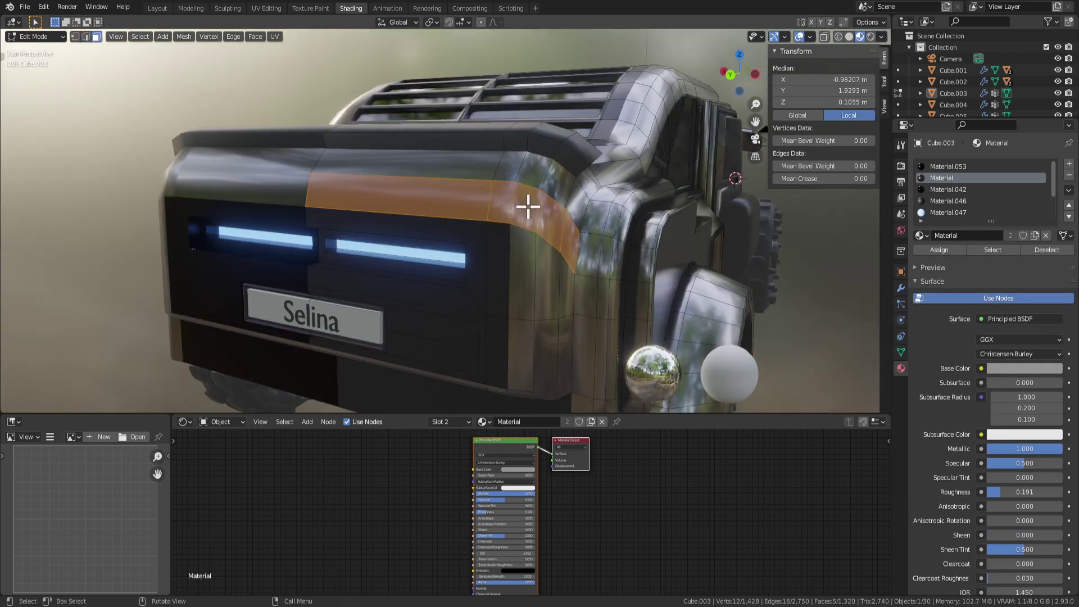
{"action": "middle_click_drag", "start_coordinate": [527, 207], "coordinate": [462, 220]}
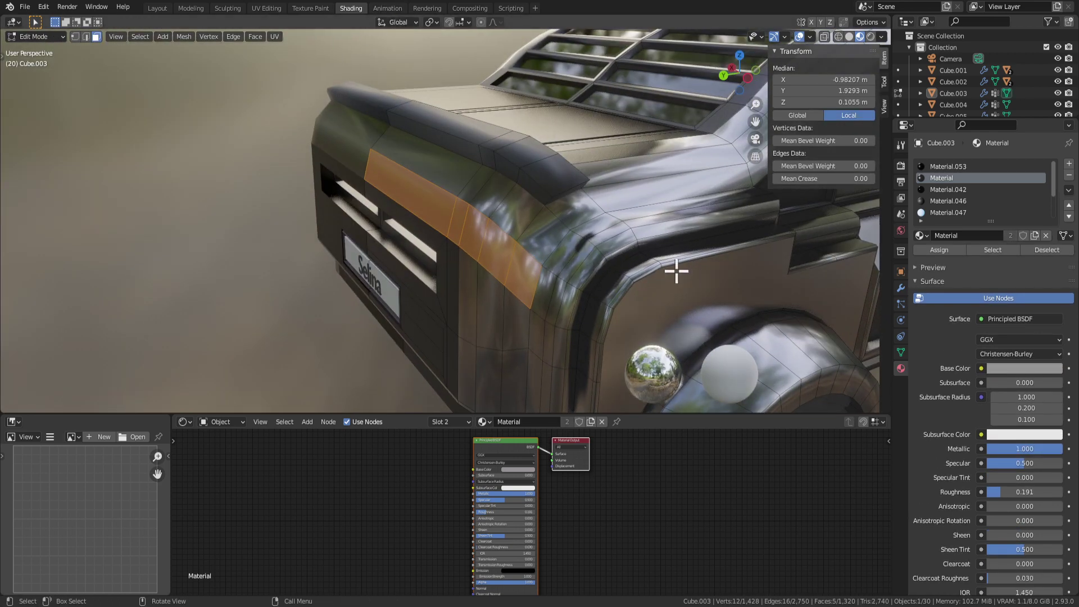
{"action": "middle_click_drag", "start_coordinate": [676, 271], "coordinate": [555, 113]}
{"action": "left_click", "coordinate": [395, 21]}
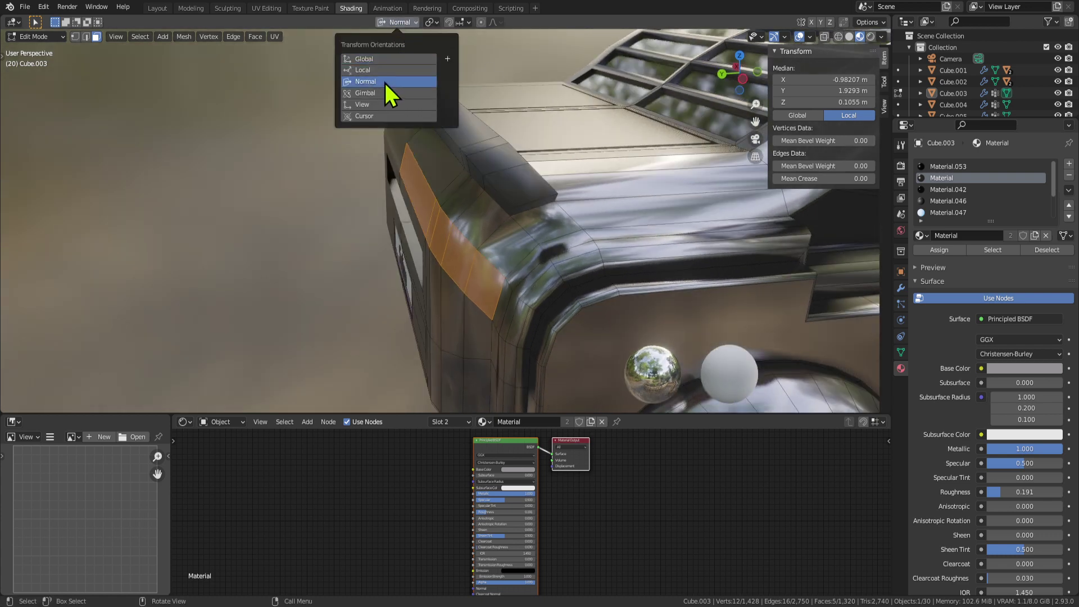
{"action": "left_click", "coordinate": [385, 85]}
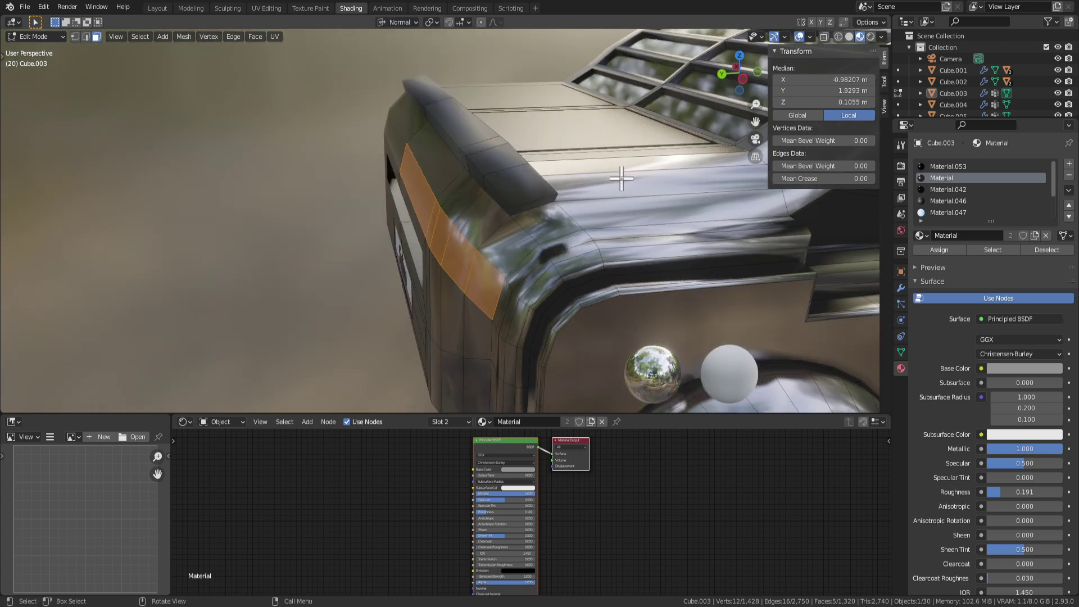
Step: Extrude the strip faces scaled to about 0.88, and extrude them again inward into the body
{"action": "key", "text": "e"}
{"action": "key", "text": "s"}
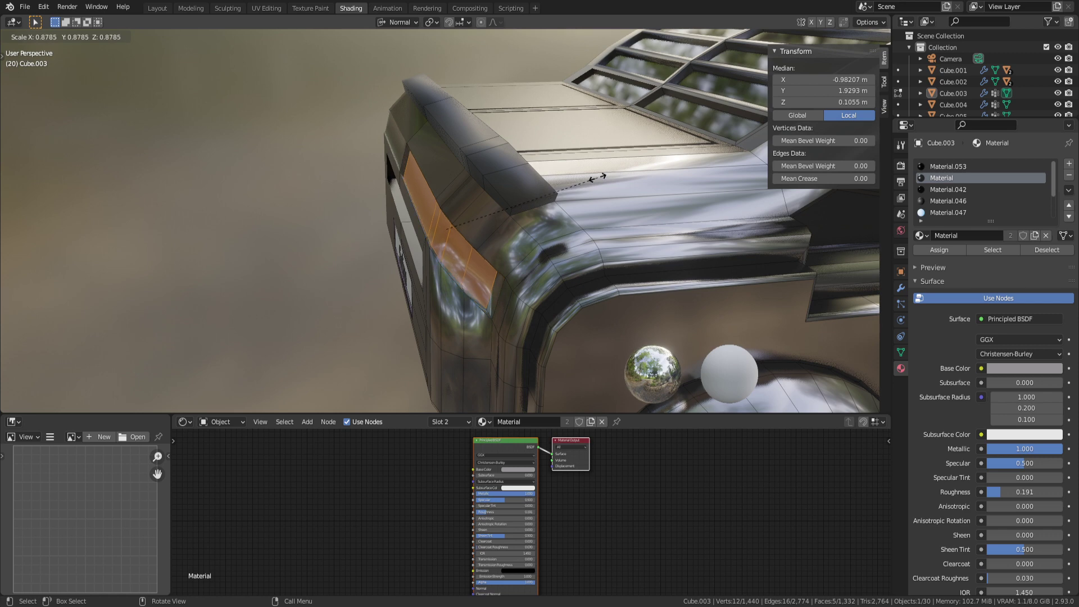
{"action": "left_click", "coordinate": [597, 177]}
{"action": "key", "text": "e"}
{"action": "left_click", "coordinate": [606, 177]}
{"action": "scroll", "coordinate": [607, 178], "scroll_direction": "down", "scroll_amount": 5}
{"action": "middle_click_drag", "start_coordinate": [607, 178], "coordinate": [639, 207]}
{"action": "key", "text": "Tab"}
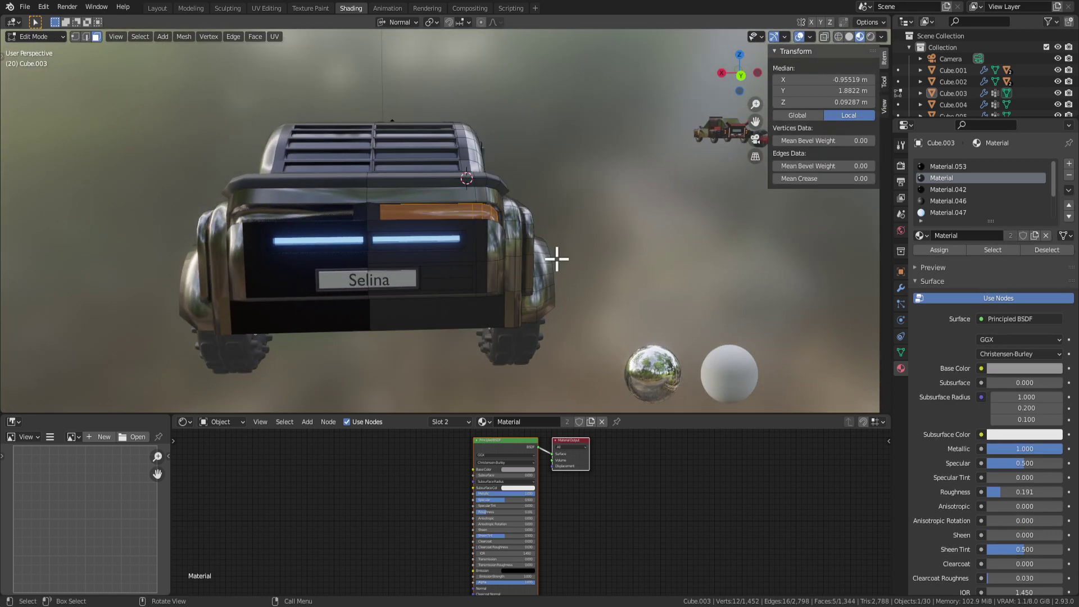
{"action": "right_click", "coordinate": [556, 259]}
{"action": "left_click", "coordinate": [558, 259]}
{"action": "middle_click_drag", "start_coordinate": [558, 260], "coordinate": [621, 241]}
{"action": "key", "text": "Tab"}
{"action": "key", "text": "s"}
{"action": "key", "text": "z"}
{"action": "key", "text": "z"}
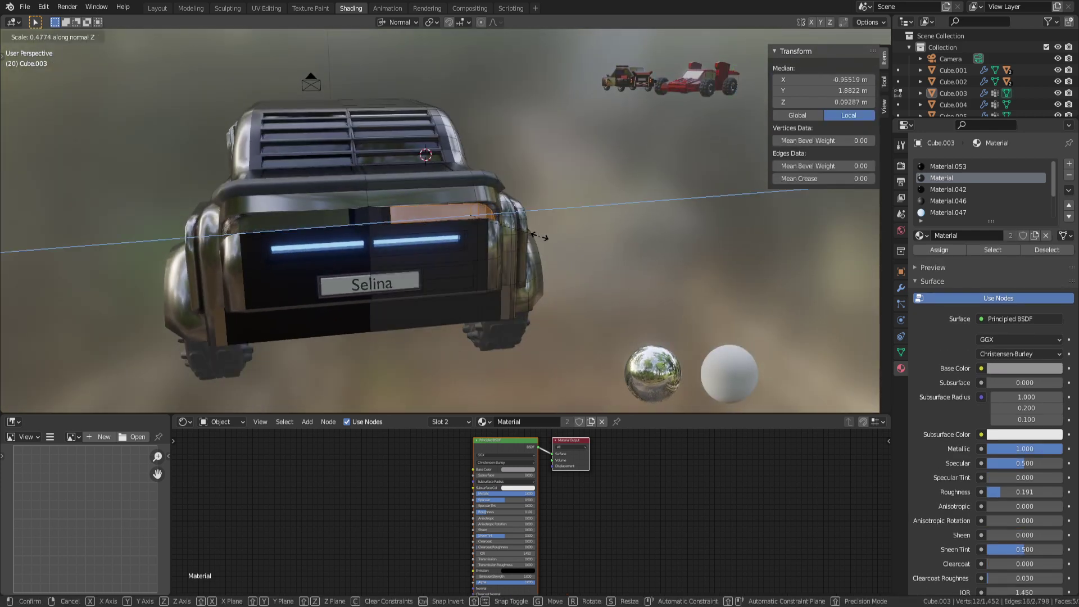
{"action": "key", "text": "x"}
{"action": "key", "text": "x"}
{"action": "right_click", "coordinate": [474, 228]}
{"action": "key", "text": "Tab"}
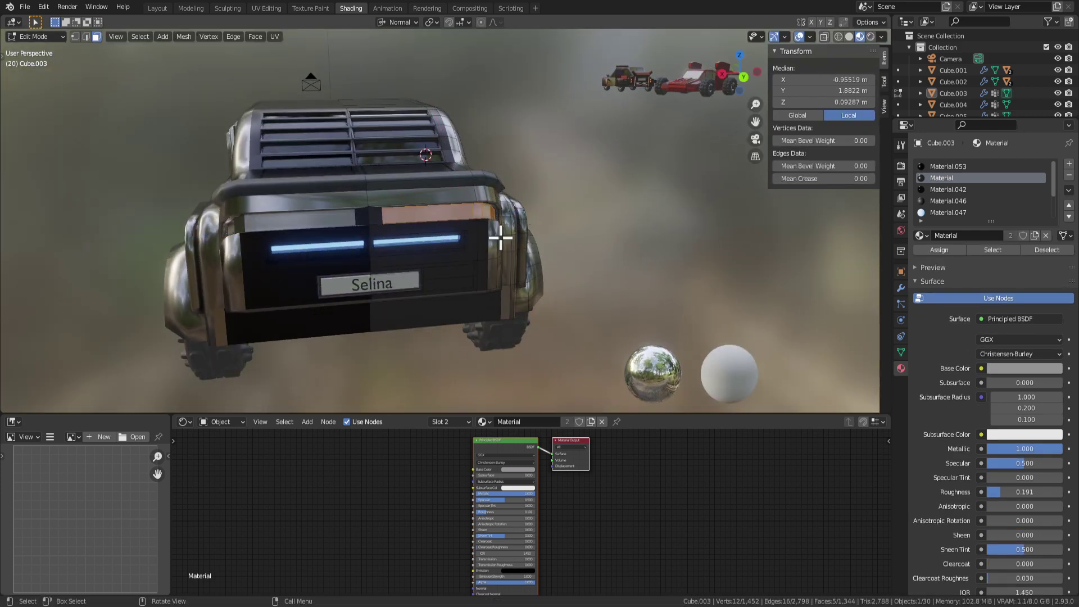
Step: Undo the scaled and inward extrusions of the strip faces and return to Global orientation
{"action": "middle_click_drag", "start_coordinate": [614, 272], "coordinate": [499, 270]}
{"action": "key", "text": "Tab"}
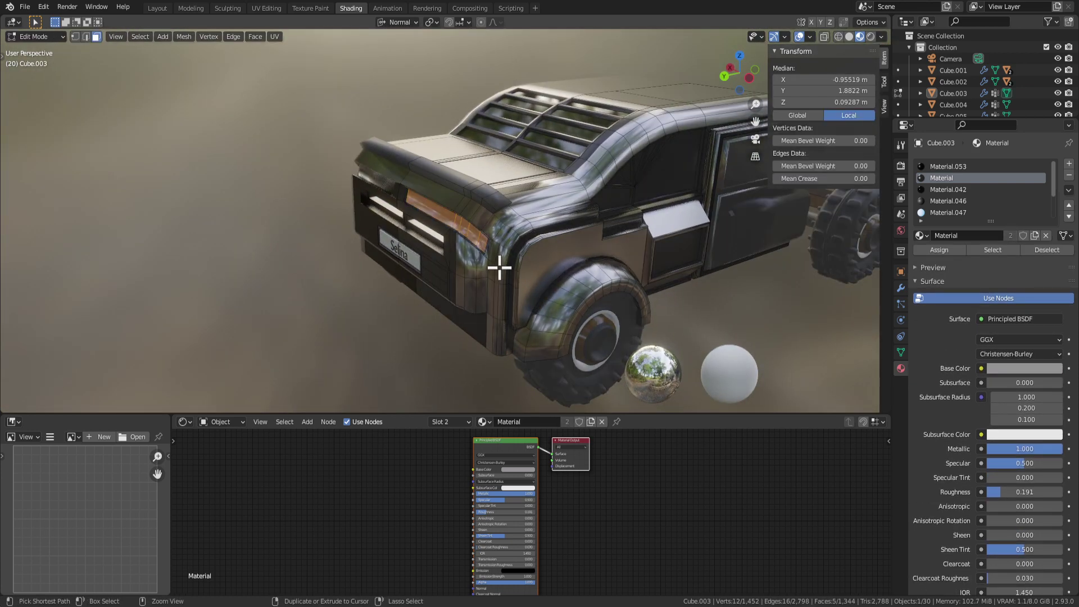
{"action": "key", "text": "Tab"}
{"action": "middle_click_drag", "start_coordinate": [450, 253], "coordinate": [463, 231]}
{"action": "key", "text": "Tab"}
{"action": "key", "text": "ctrl+z"}
{"action": "key", "text": "ctrl+z"}
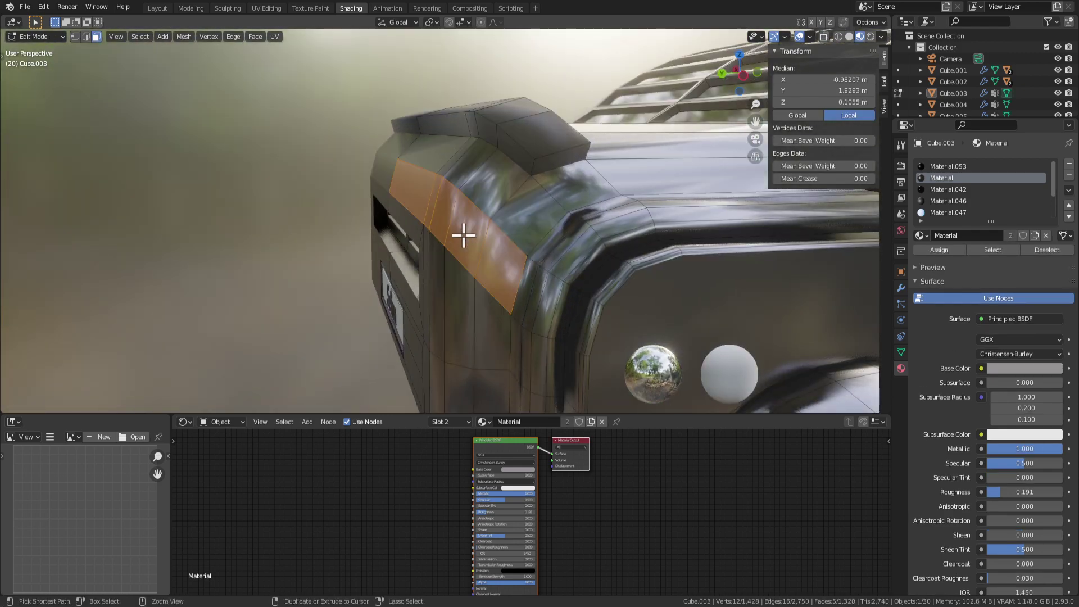
Step: Inset the five rear light-strip faces by about 0.009 m
{"action": "key", "text": "i"}
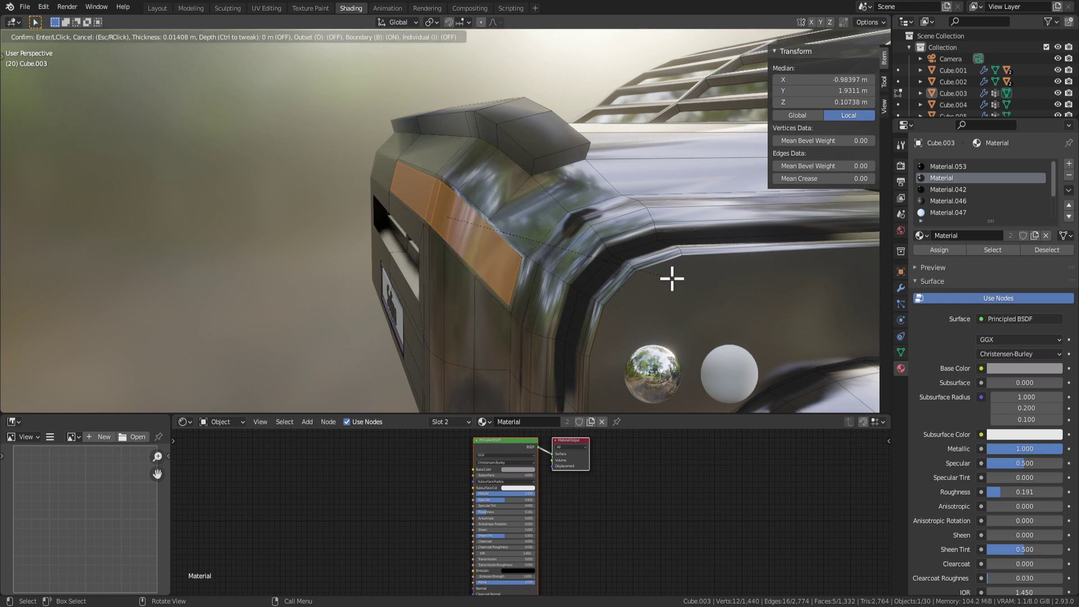
{"action": "left_click", "coordinate": [673, 277]}
{"action": "key", "text": "e"}
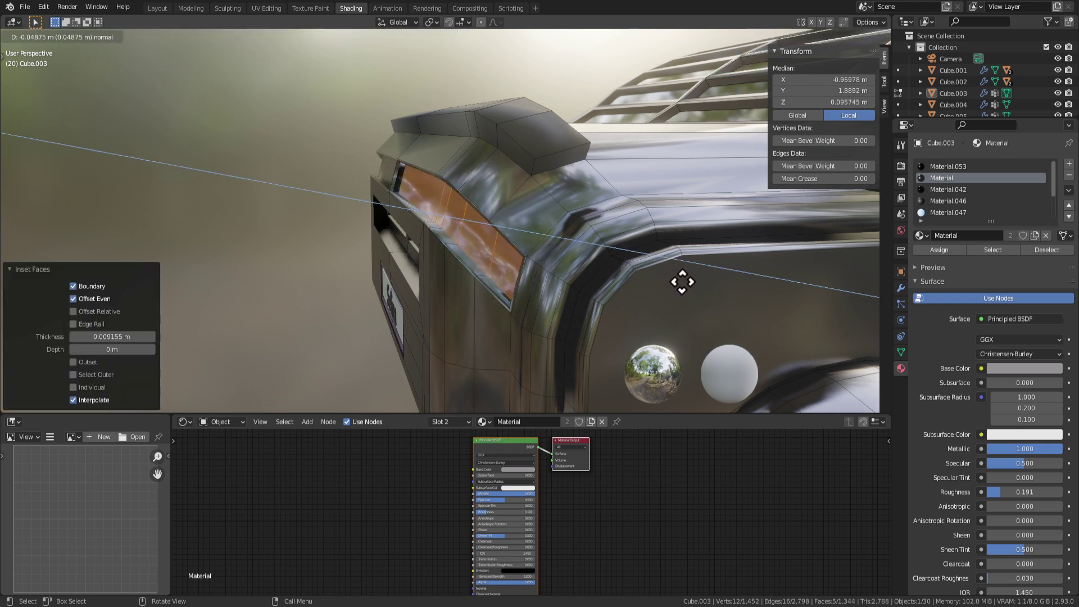
{"action": "right_click", "coordinate": [682, 282]}
Step: Delete the narrow border face of the light strip at the body's centre seam
{"action": "middle_click_drag", "start_coordinate": [682, 282], "coordinate": [508, 222]}
{"action": "scroll", "coordinate": [383, 207], "scroll_direction": "up", "scroll_amount": 3}
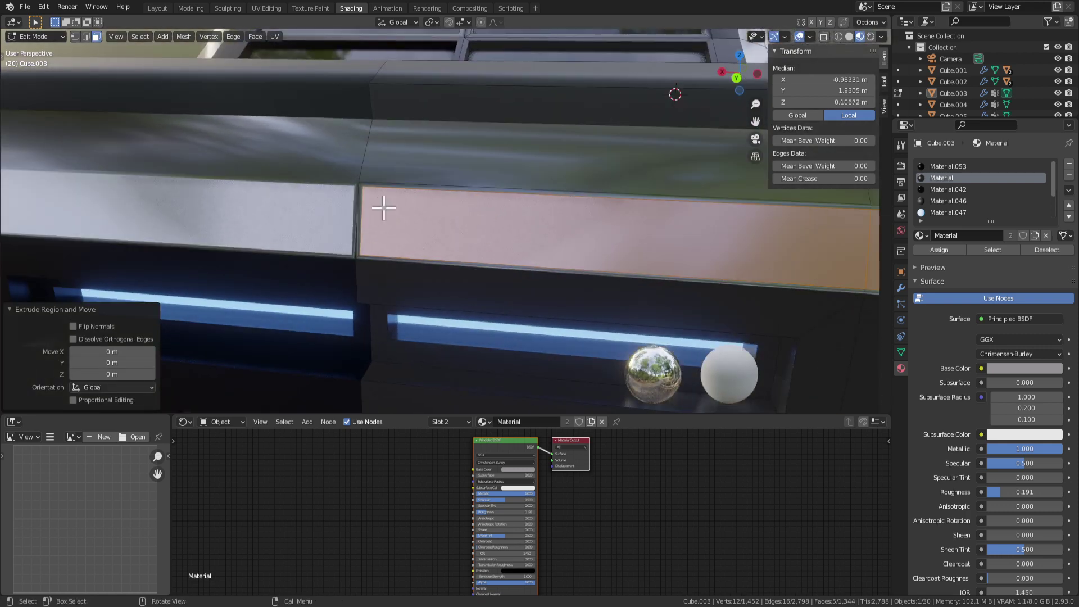
{"action": "key", "text": "x"}
{"action": "left_click", "coordinate": [357, 238]}
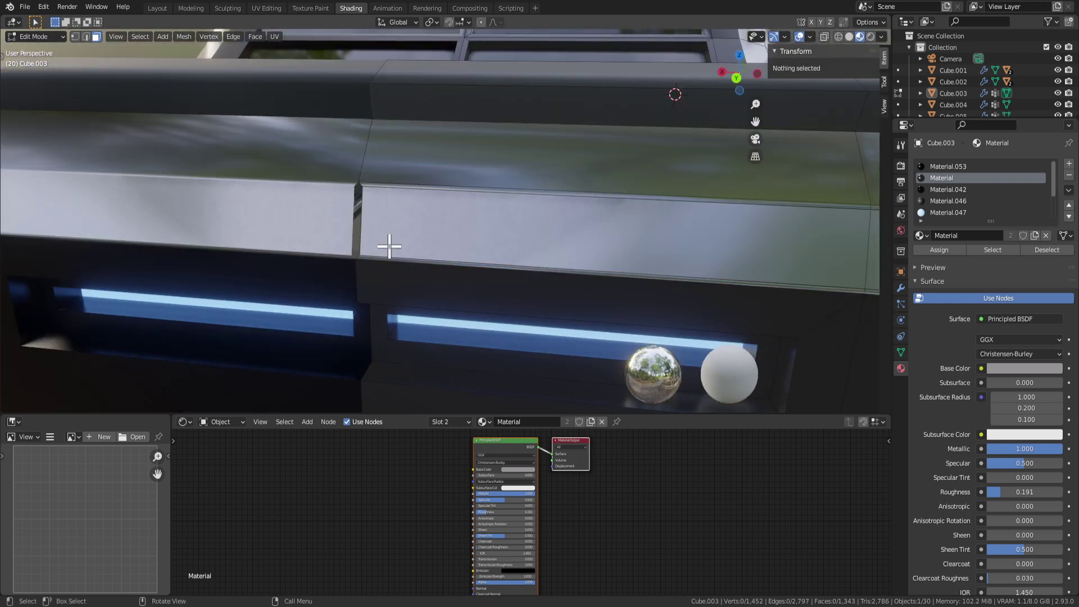
Step: Set the median X of the light strip's vertical edge beside the centre seam to 0 m
{"action": "key", "text": "2"}
{"action": "left_click", "coordinate": [362, 223]}
{"action": "left_click", "coordinate": [819, 79]}
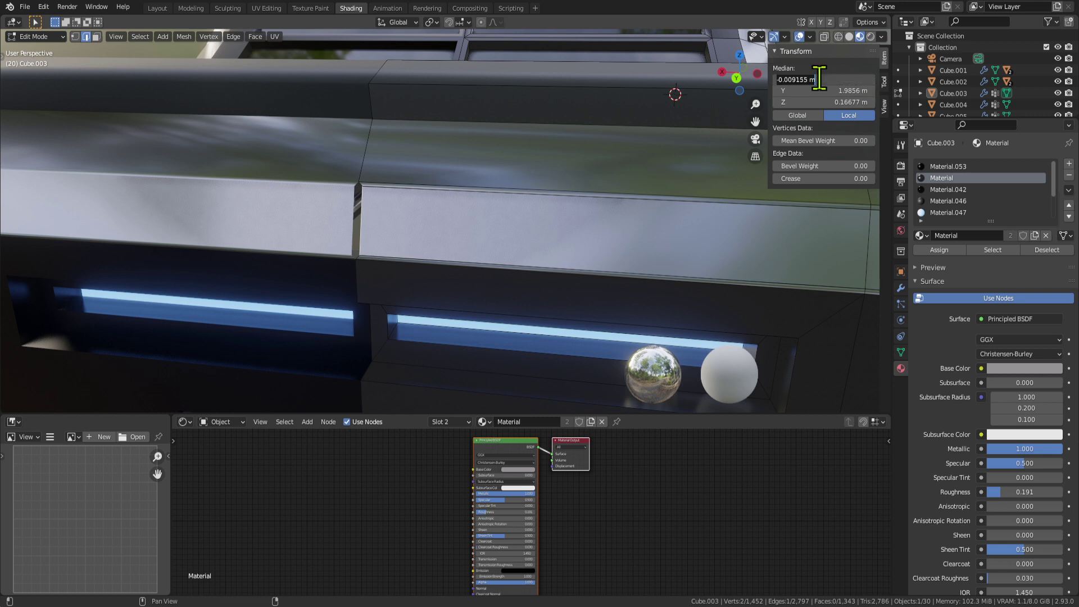
{"action": "type", "text": "0"}
{"action": "key", "text": "Return"}
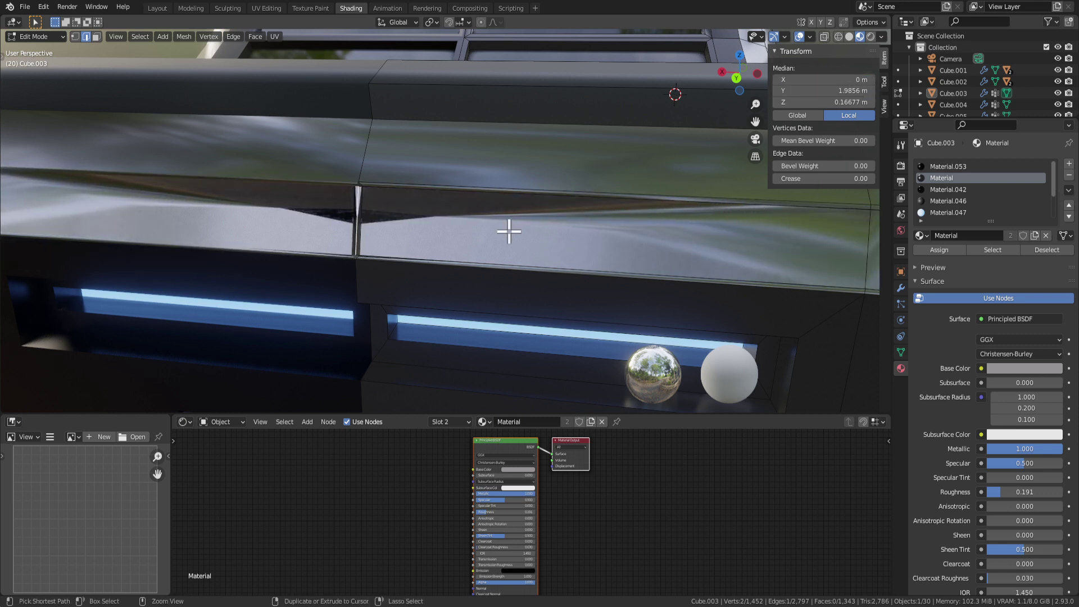
Step: Undo the seam edge's move and set its median X to 0 m again
{"action": "key", "text": "ctrl+z"}
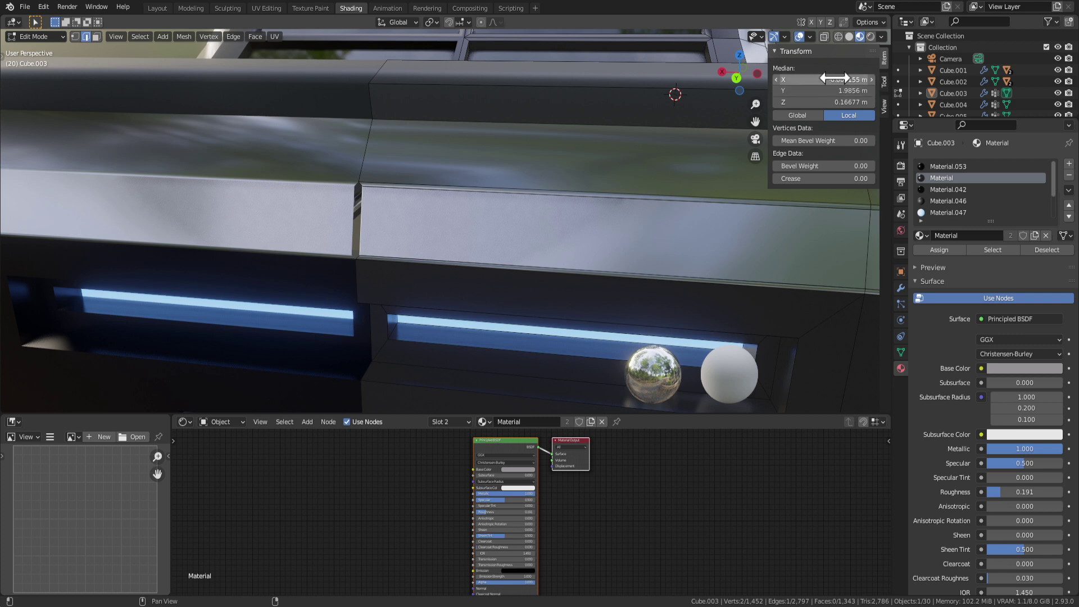
{"action": "key", "text": "Return"}
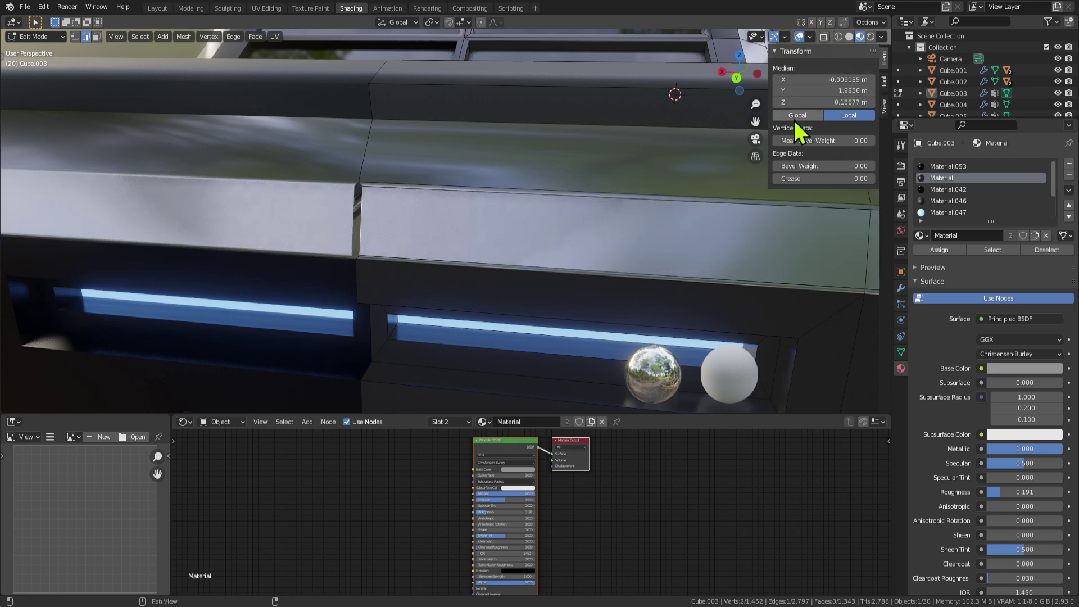
{"action": "type", "text": "0"}
{"action": "key", "text": "Return"}
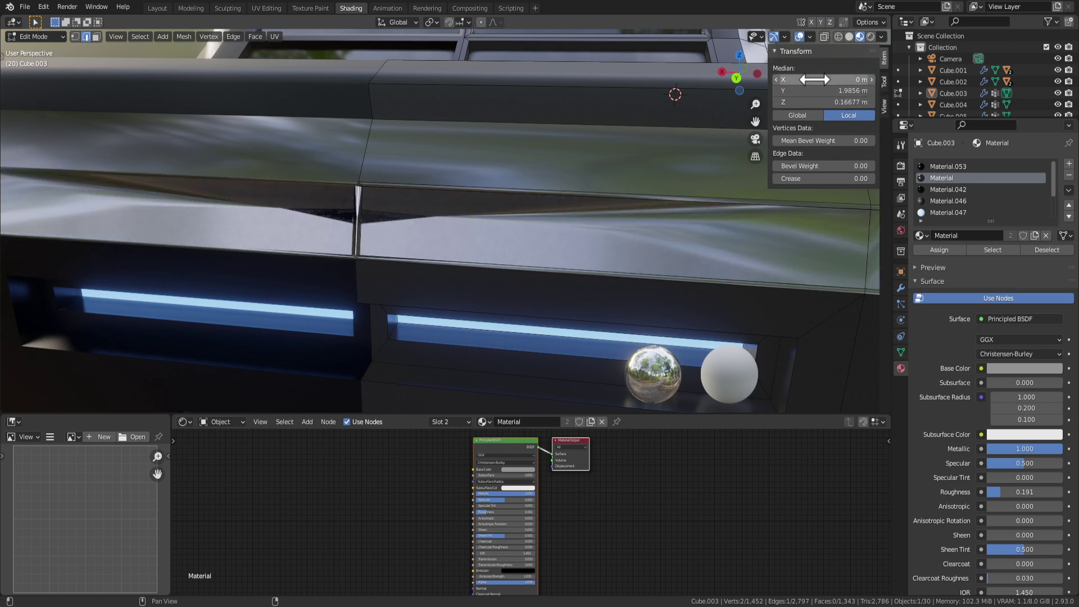
Step: Undo the seam edge's move, the seam face deletion and the leftover extrusion, back to the inset strip faces
{"action": "middle_click_drag", "start_coordinate": [702, 253], "coordinate": [525, 243]}
{"action": "key", "text": "ctrl+z"}
{"action": "key", "text": "ctrl+z"}
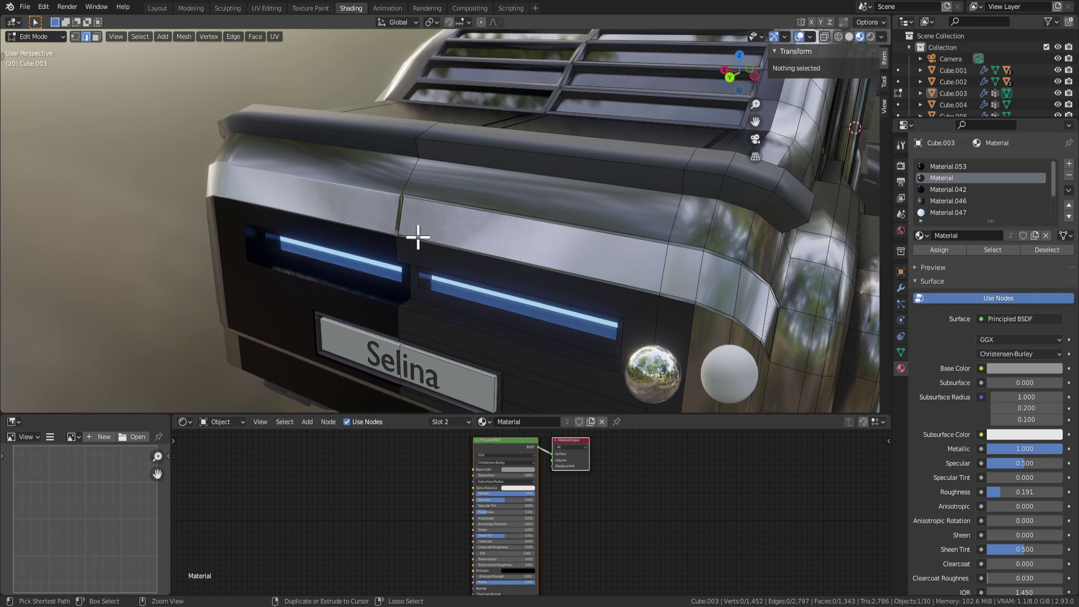
{"action": "middle_click_drag", "start_coordinate": [418, 216], "coordinate": [518, 208]}
{"action": "scroll", "coordinate": [487, 207], "scroll_direction": "up", "scroll_amount": 2}
{"action": "middle_click_drag", "start_coordinate": [379, 222], "coordinate": [481, 218]}
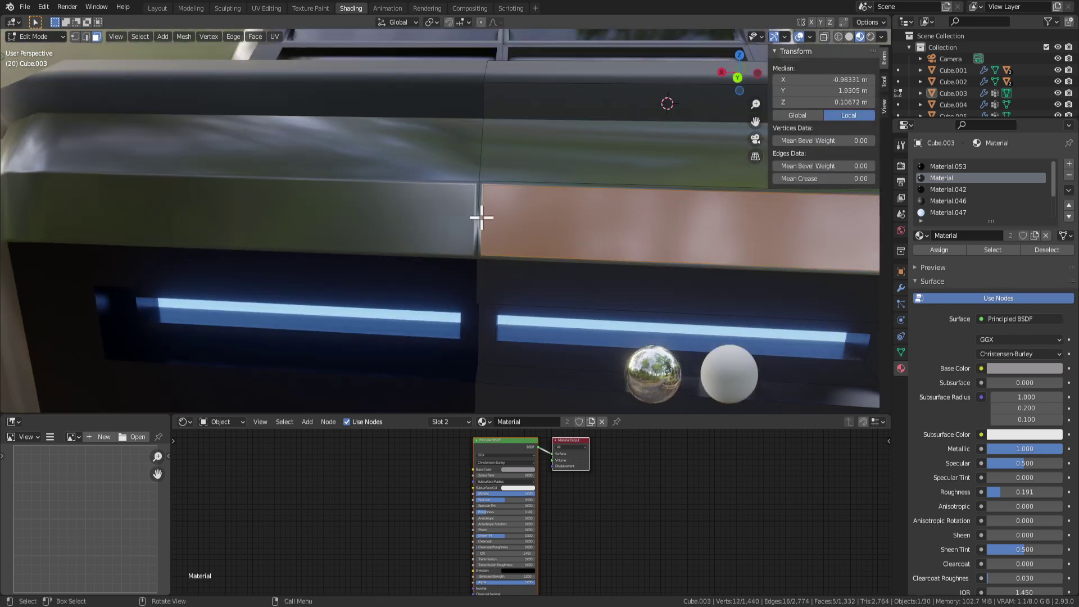
Step: Delete the narrow inset border face at the centre seam and set the median X of the strip's open end edge to 0 m
{"action": "key", "text": "2"}
{"action": "left_click", "coordinate": [480, 224]}
{"action": "key", "text": "x"}
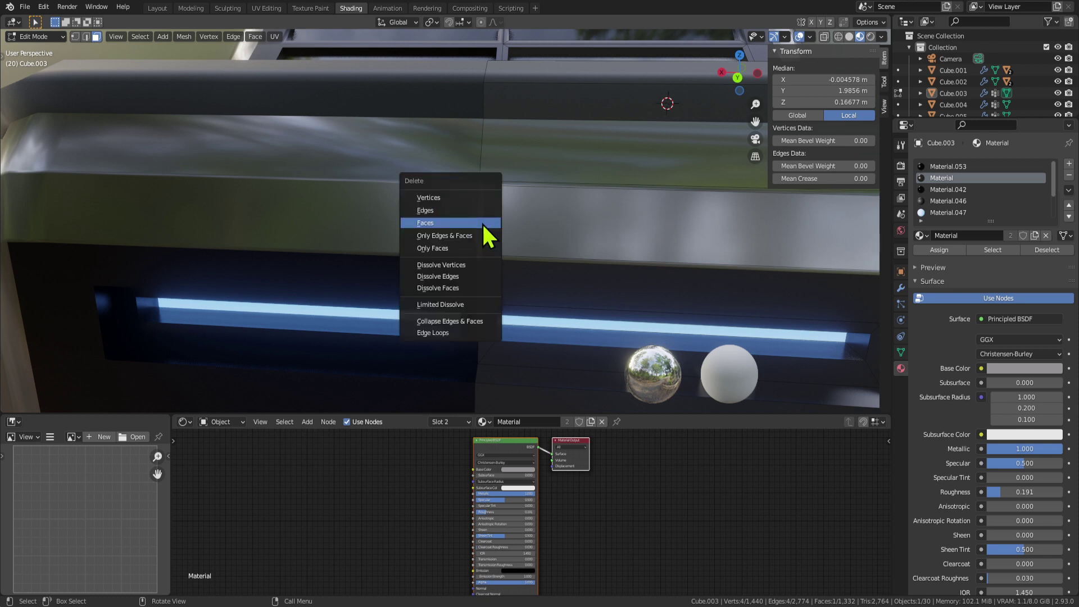
{"action": "left_click", "coordinate": [481, 222]}
{"action": "middle_click_drag", "start_coordinate": [489, 214], "coordinate": [486, 188]}
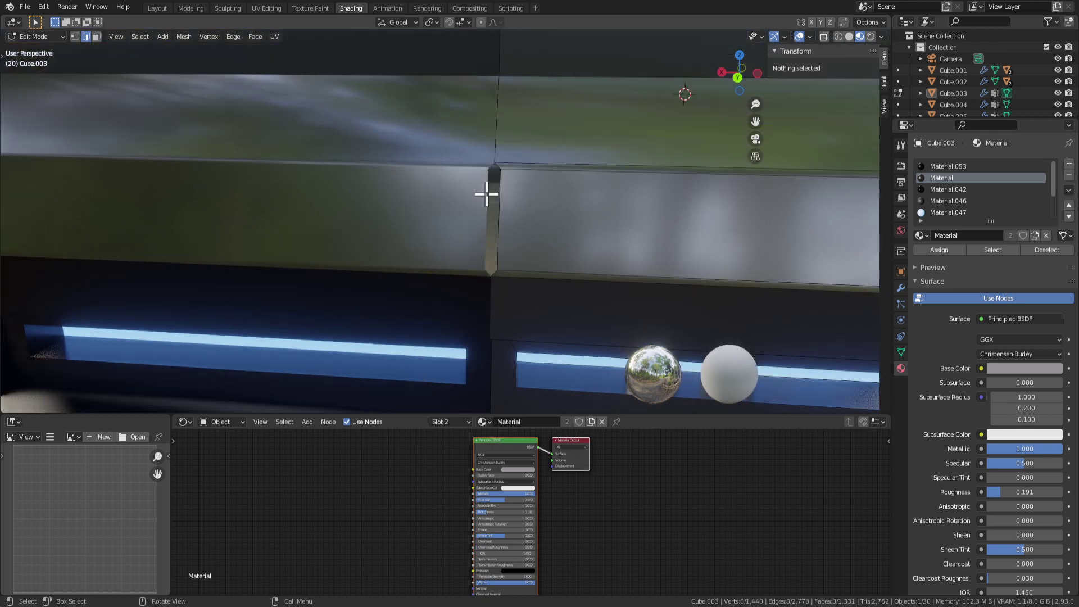
{"action": "left_click", "coordinate": [501, 169]}
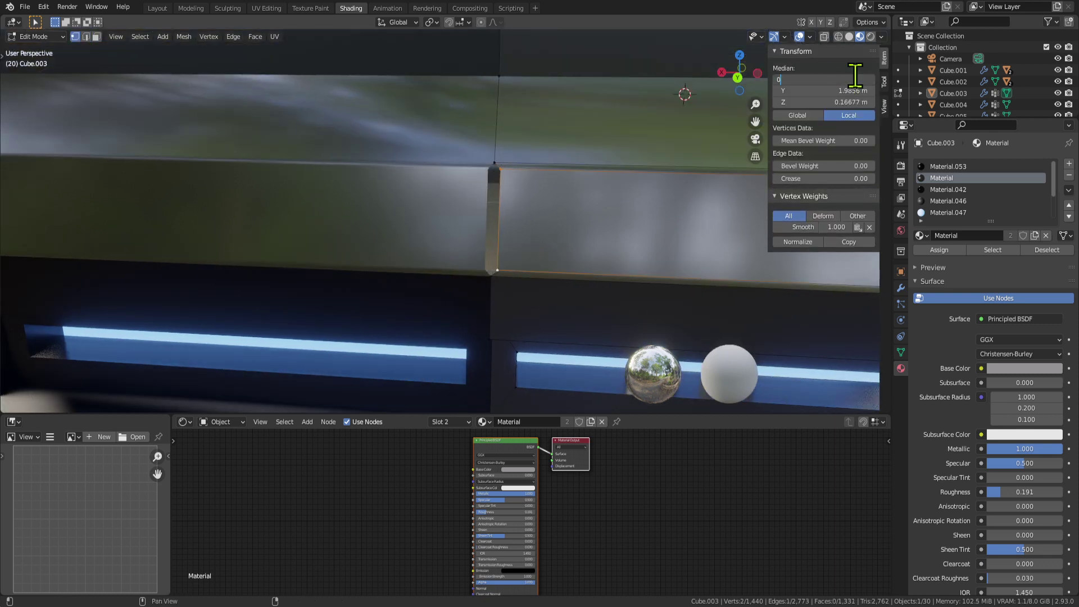
{"action": "key", "text": "Return"}
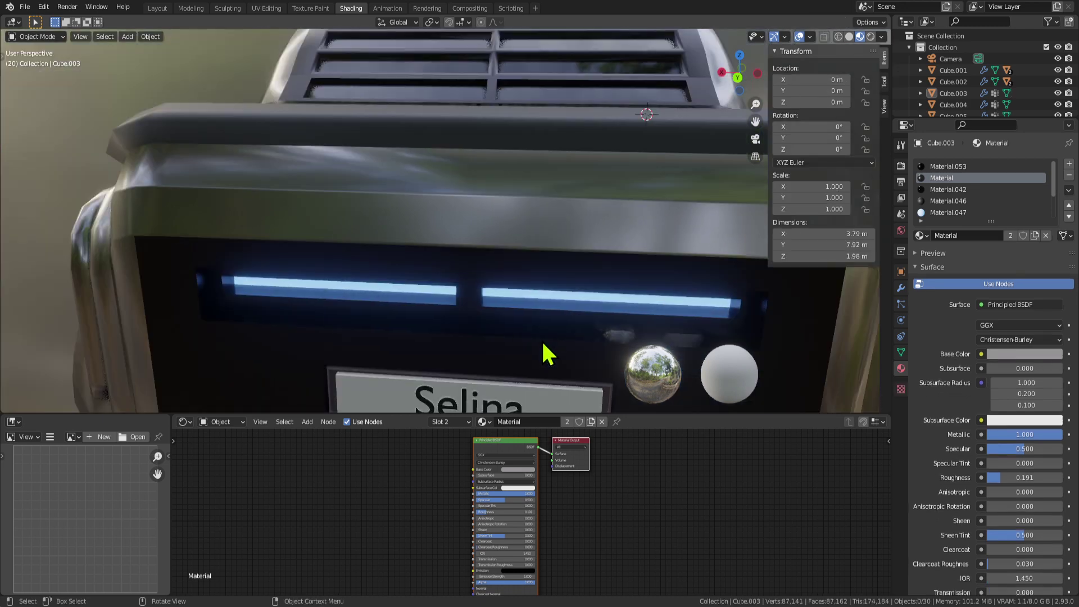
Step: Extrude the five inset light-strip faces along their normals with an offset of about -0.0352 m
{"action": "middle_click_drag", "start_coordinate": [549, 354], "coordinate": [441, 246]}
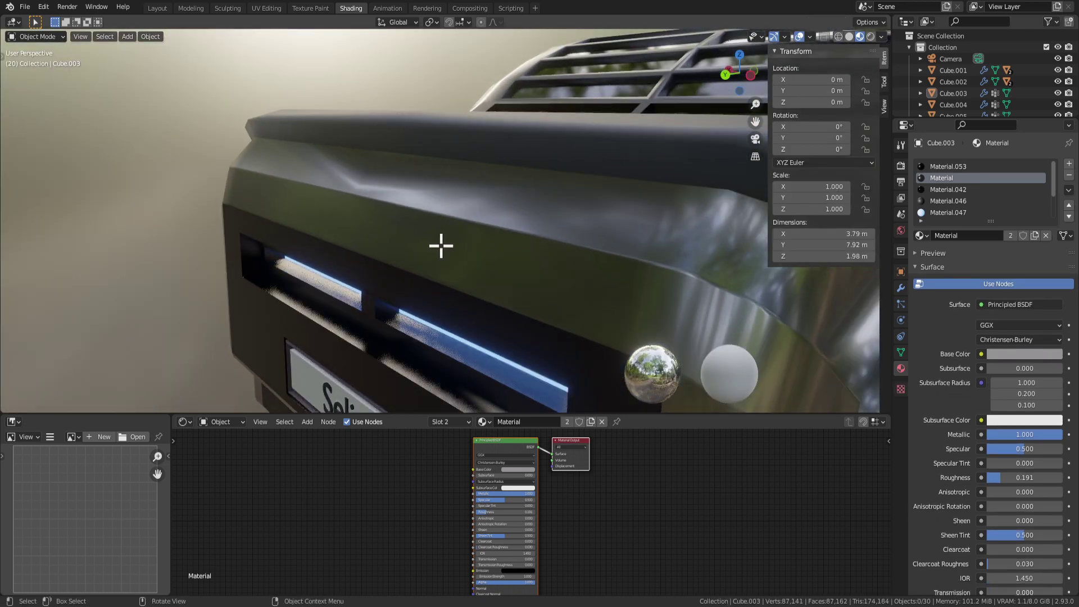
{"action": "key", "text": "Tab"}
{"action": "key", "text": "3"}
{"action": "left_click", "coordinate": [449, 250]}
{"action": "mouse_move", "coordinate": [644, 281]}
{"action": "middle_mouse_down"}
{"action": "mouse_move", "coordinate": [626, 280]}
{"action": "mouse_move", "coordinate": [636, 281]}
{"action": "middle_mouse_up"}
{"action": "left_click", "coordinate": [554, 267], "text": "shift"}
{"action": "left_click", "coordinate": [495, 291], "text": "shift"}
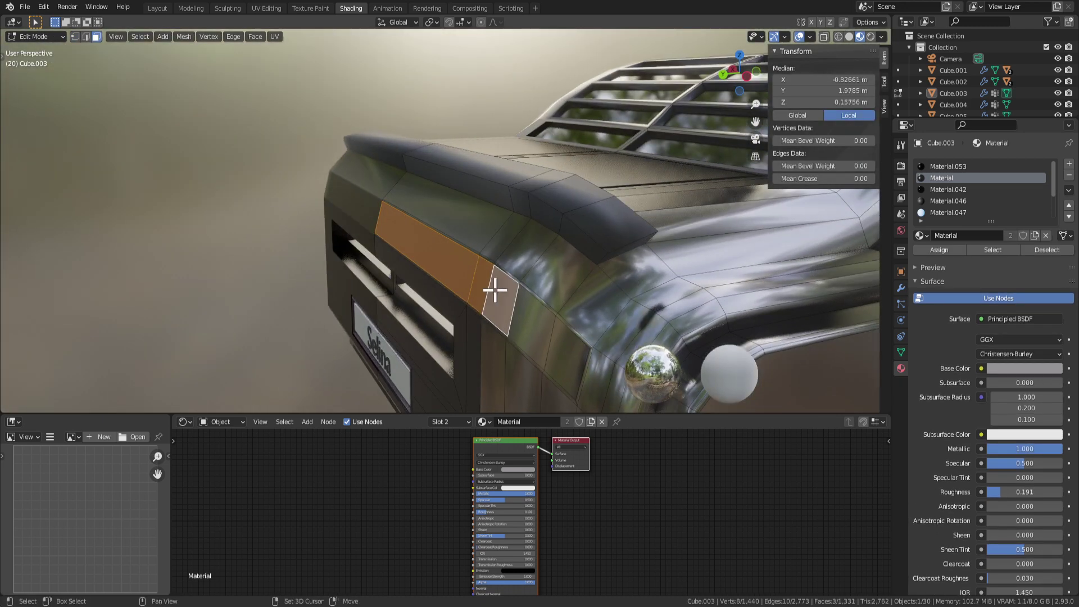
{"action": "left_click", "coordinate": [532, 324], "text": "shift"}
{"action": "left_click", "coordinate": [564, 353], "text": "shift"}
{"action": "middle_click_drag", "start_coordinate": [554, 339], "coordinate": [524, 282]}
{"action": "key", "text": "alt+e"}
{"action": "left_click", "coordinate": [524, 281]}
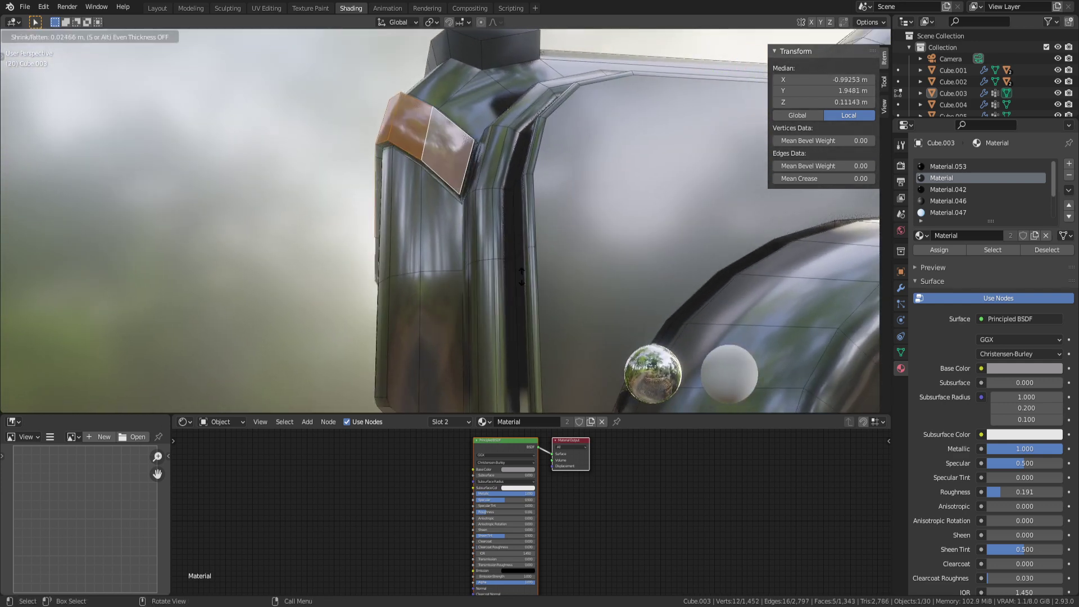
{"action": "left_click", "coordinate": [525, 286]}
Step: Assign Material.050 to the recessed light-strip faces
{"action": "middle_click_drag", "start_coordinate": [480, 236], "coordinate": [562, 241]}
{"action": "scroll", "coordinate": [937, 217], "scroll_direction": "down", "scroll_amount": 3}
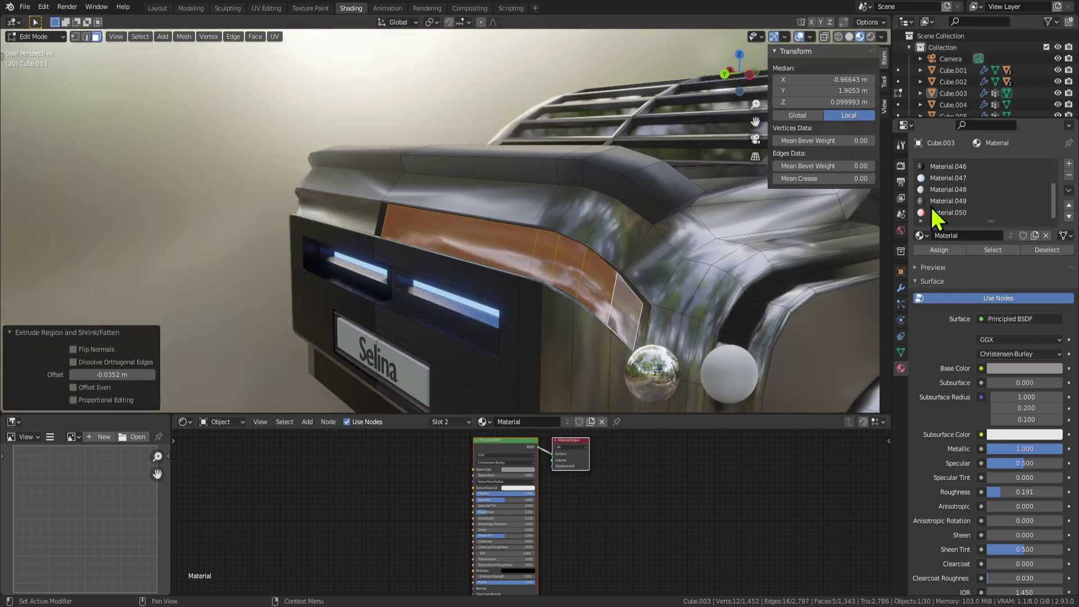
{"action": "left_click", "coordinate": [931, 212]}
{"action": "left_click", "coordinate": [939, 249]}
Step: Switch the viewport to Rendered shading in Object Mode and examine the rear light strip
{"action": "key", "text": "Tab"}
{"action": "mouse_move", "coordinate": [618, 292]}
{"action": "middle_mouse_down"}
{"action": "mouse_move", "coordinate": [525, 306]}
{"action": "mouse_move", "coordinate": [624, 297]}
{"action": "mouse_move", "coordinate": [655, 281]}
{"action": "middle_mouse_up"}
{"action": "left_click", "coordinate": [871, 37]}
{"action": "scroll", "coordinate": [630, 245], "scroll_direction": "down", "scroll_amount": 3}
{"action": "mouse_move", "coordinate": [631, 245]}
{"action": "middle_mouse_down"}
{"action": "mouse_move", "coordinate": [545, 273]}
{"action": "mouse_move", "coordinate": [474, 258]}
{"action": "mouse_move", "coordinate": [787, 217]}
{"action": "mouse_move", "coordinate": [650, 260]}
{"action": "mouse_move", "coordinate": [605, 215]}
{"action": "middle_mouse_up"}
{"action": "scroll", "coordinate": [606, 215], "scroll_direction": "up", "scroll_amount": 5}
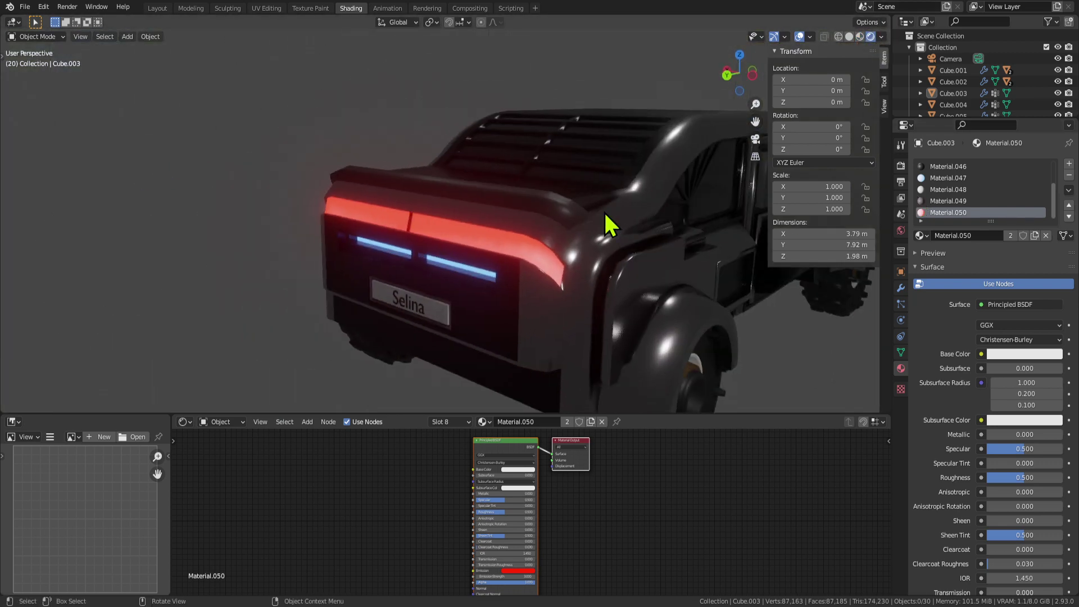
Step: Undo the Material.050 assignment and return to editing the light-strip faces
{"action": "key", "text": "ctrl+z"}
{"action": "key", "text": "ctrl+z"}
{"action": "key", "text": "ctrl+z"}
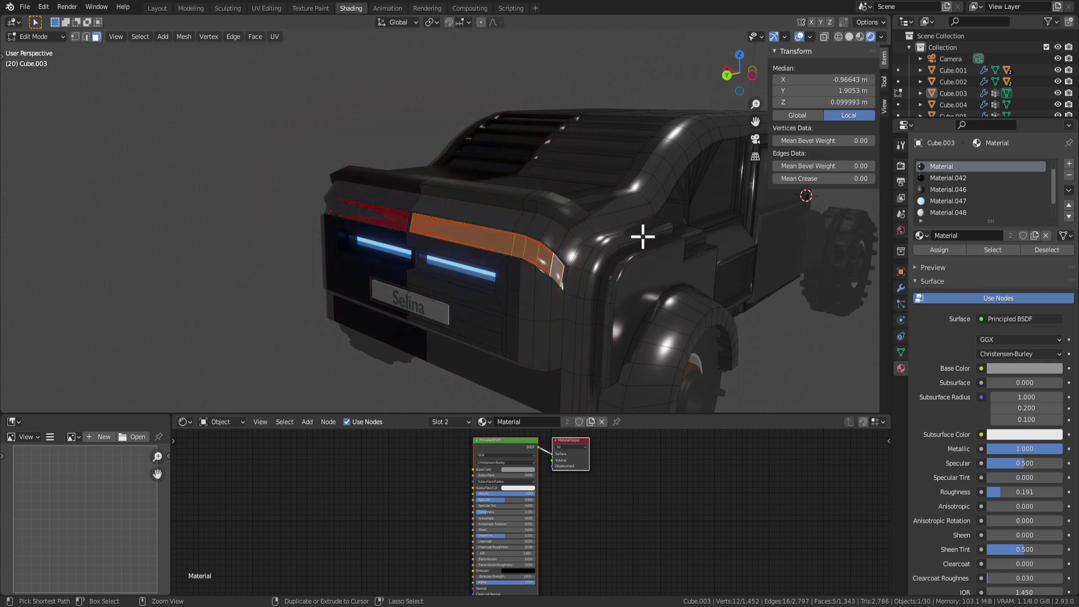
Step: Inset the selected light-strip faces by about 0.0295 m and extrude them about 0.11 m into the body along their normals
{"action": "middle_click_drag", "start_coordinate": [662, 253], "coordinate": [535, 275]}
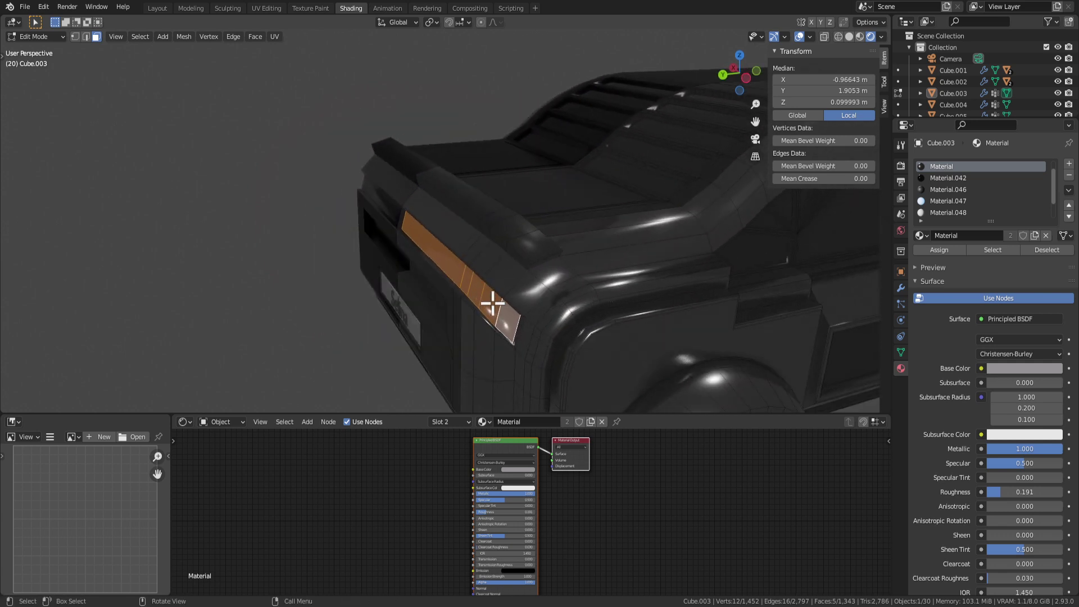
{"action": "key", "text": "i"}
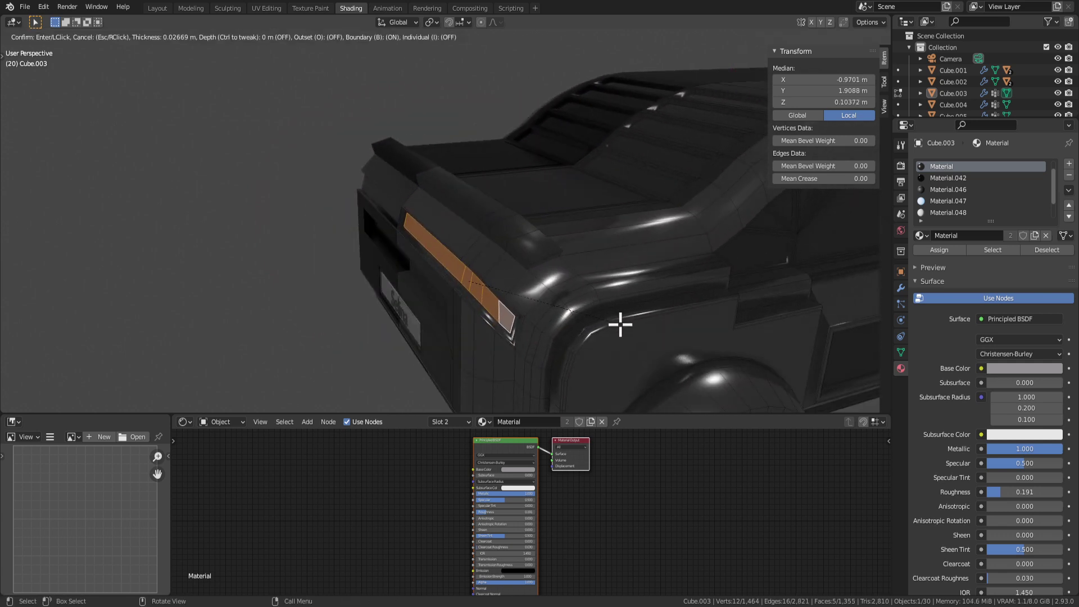
{"action": "left_click", "coordinate": [620, 324]}
{"action": "key", "text": "e"}
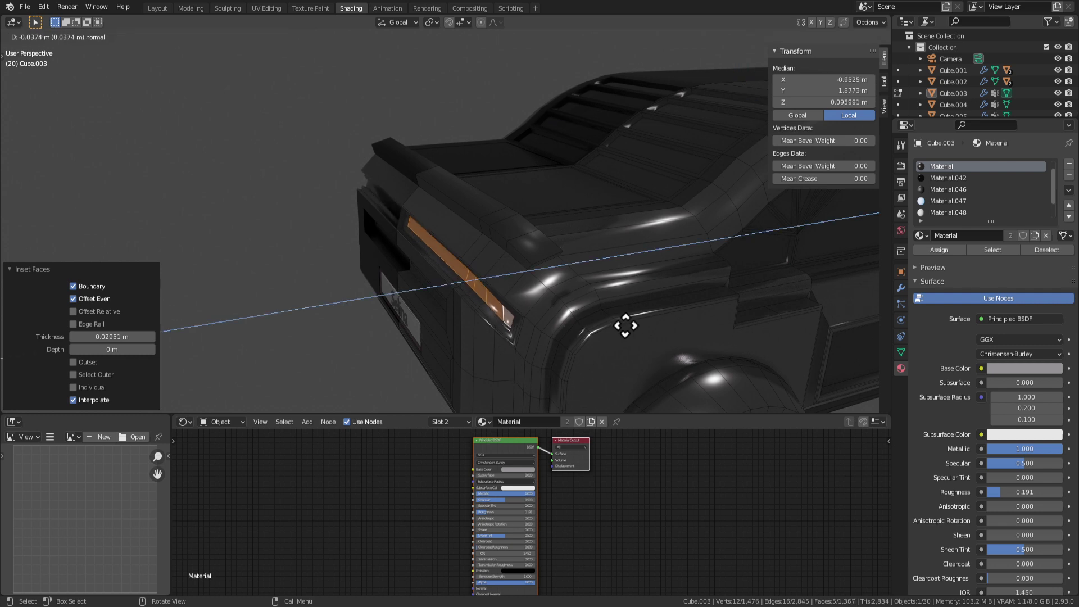
{"action": "left_click", "coordinate": [632, 324]}
Step: Assign Material.047 to the recessed light-strip faces and view the truck's rear in Object Mode
{"action": "middle_click_drag", "start_coordinate": [633, 323], "coordinate": [694, 297]}
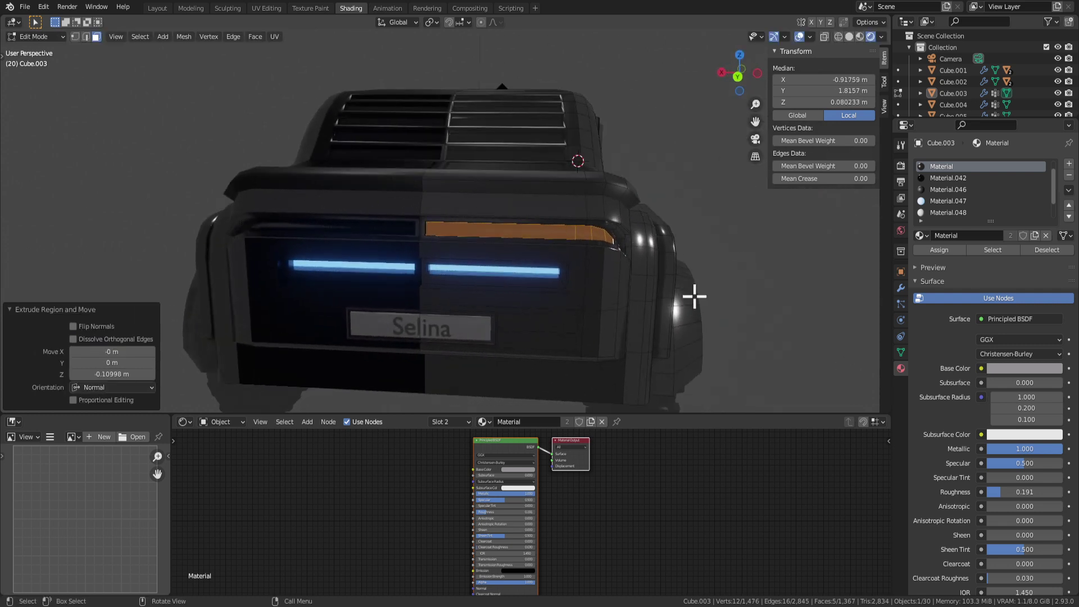
{"action": "left_click", "coordinate": [948, 212]}
{"action": "left_click", "coordinate": [948, 200]}
{"action": "left_click", "coordinate": [939, 250]}
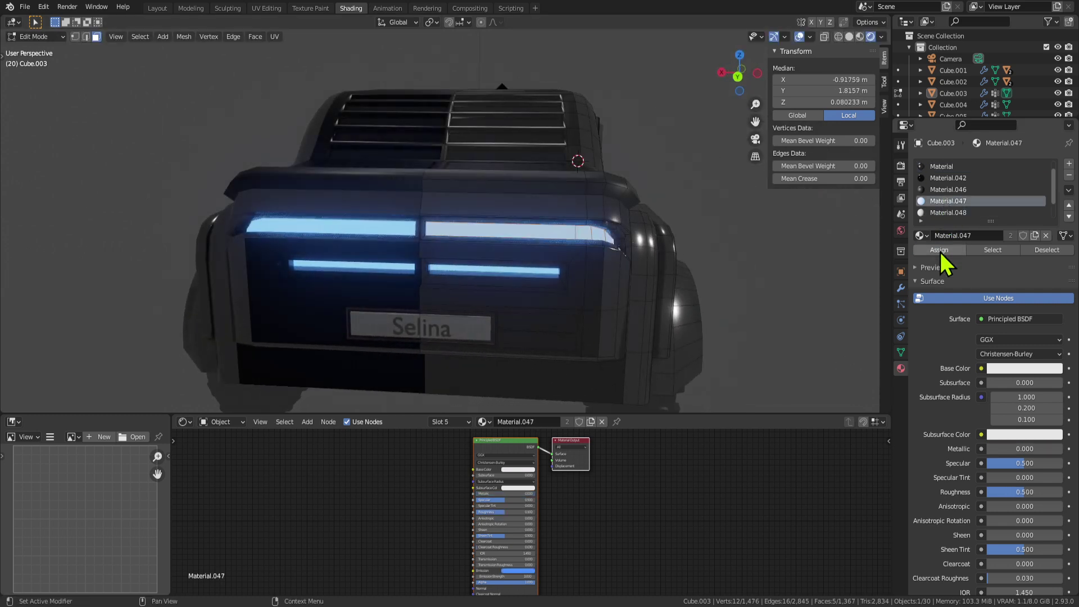
{"action": "scroll", "coordinate": [645, 272], "scroll_direction": "down", "scroll_amount": 3}
{"action": "key", "text": "Tab"}
{"action": "mouse_move", "coordinate": [646, 272]}
{"action": "middle_mouse_down"}
{"action": "mouse_move", "coordinate": [739, 259]}
{"action": "mouse_move", "coordinate": [649, 262]}
{"action": "middle_mouse_up"}
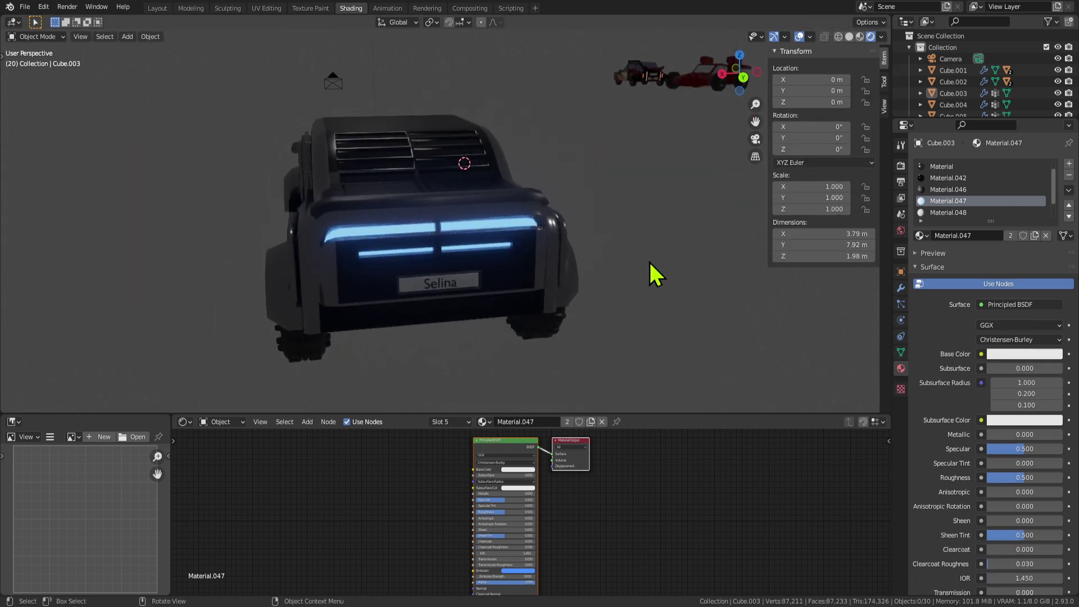
Step: Examine the recessed light strip and its curved corner up close in Object and Edit Mode
{"action": "key", "text": "Tab"}
{"action": "middle_click_drag", "start_coordinate": [689, 183], "coordinate": [600, 231]}
{"action": "scroll", "coordinate": [600, 231], "scroll_direction": "up", "scroll_amount": 3}
{"action": "key", "text": "Tab"}
{"action": "key", "text": "Tab"}
{"action": "middle_click_drag", "start_coordinate": [656, 263], "coordinate": [624, 291]}
{"action": "scroll", "coordinate": [624, 291], "scroll_direction": "up", "scroll_amount": 3}
{"action": "middle_click_drag", "start_coordinate": [587, 239], "coordinate": [568, 264]}
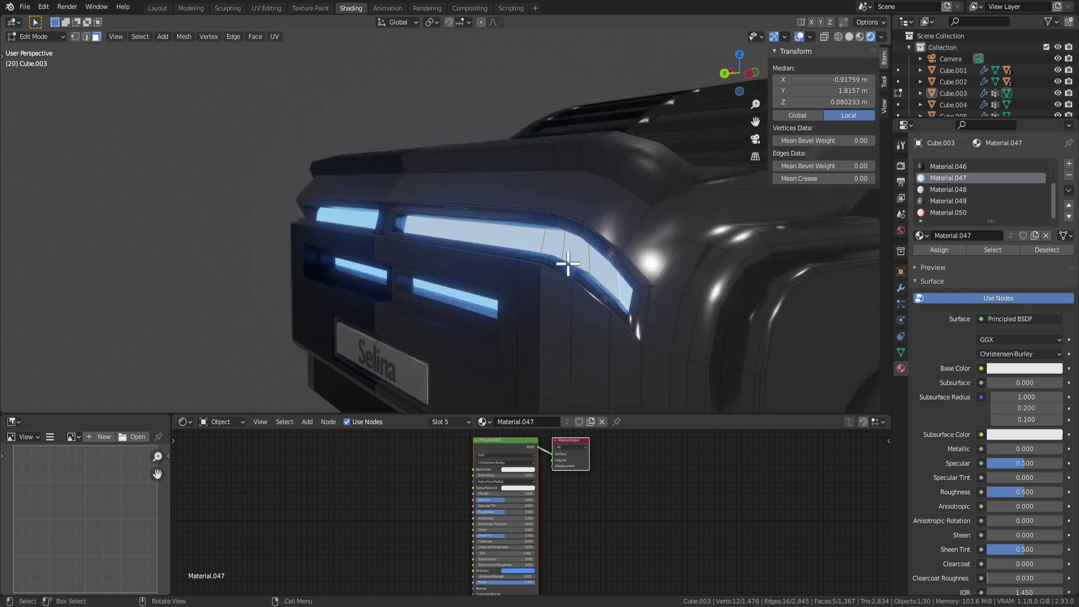
{"action": "middle_click_drag", "start_coordinate": [525, 232], "coordinate": [623, 270]}
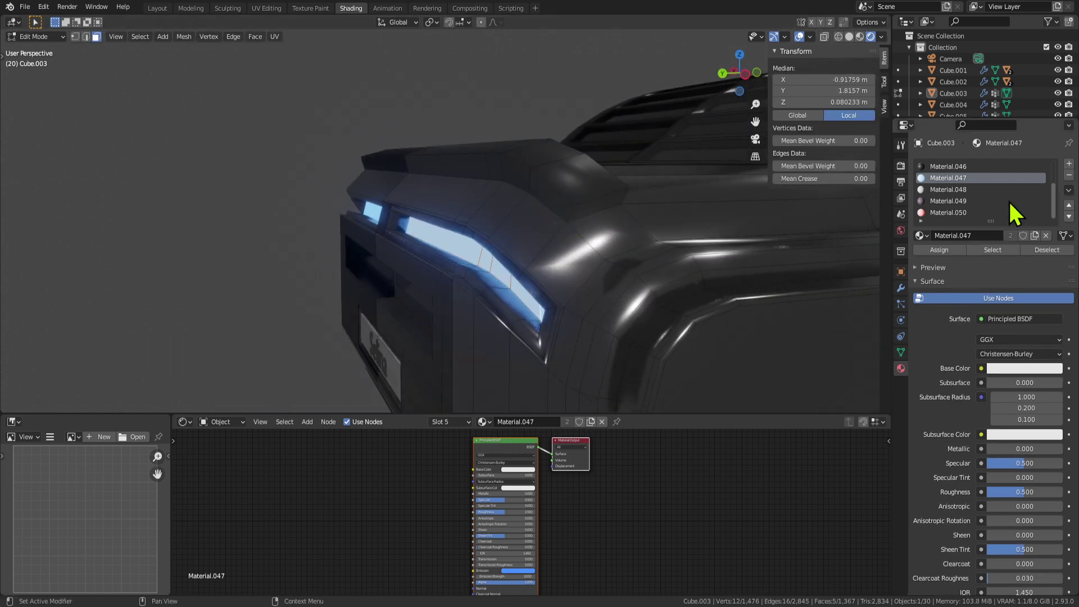
Step: Assign Material.050 to the recessed light-strip faces and return to Object Mode
{"action": "left_click", "coordinate": [935, 212]}
{"action": "left_click", "coordinate": [941, 250]}
{"action": "scroll", "coordinate": [640, 267], "scroll_direction": "down", "scroll_amount": 4}
{"action": "key", "text": "Tab"}
{"action": "scroll", "coordinate": [472, 289], "scroll_direction": "down", "scroll_amount": 2}
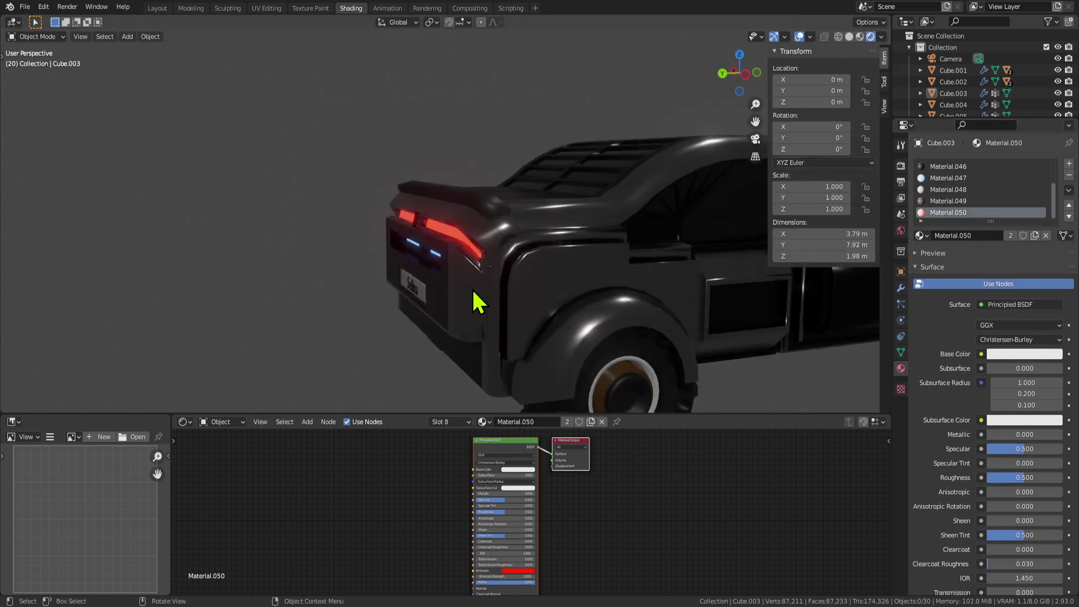
{"action": "middle_click_drag", "start_coordinate": [472, 289], "coordinate": [543, 264]}
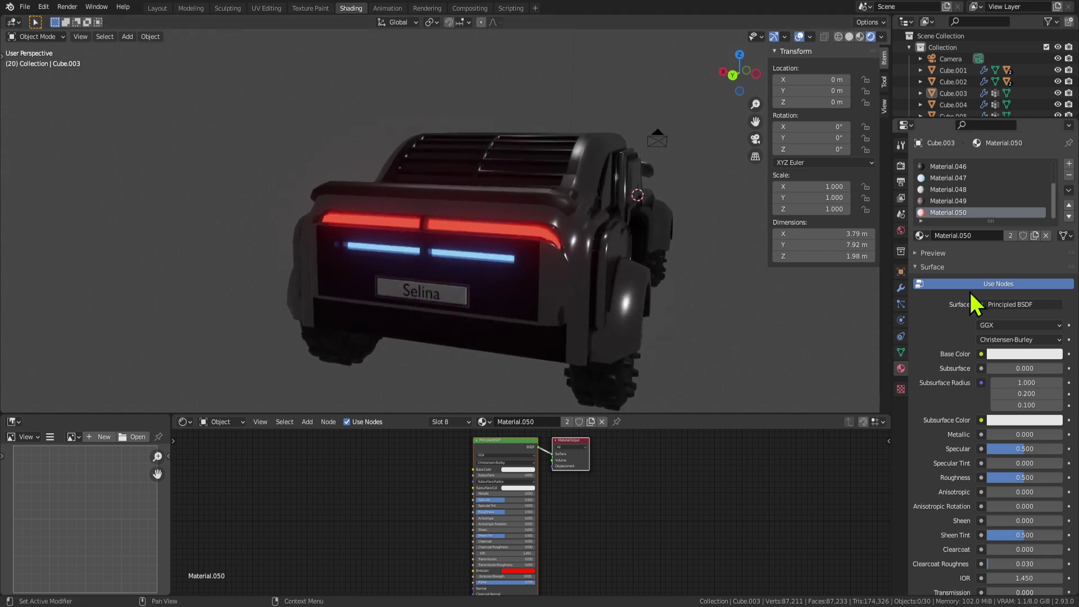
Step: Shift Material.050's emission color from pure red to a fully saturated orange-red
{"action": "scroll", "coordinate": [1020, 483], "scroll_direction": "down", "scroll_amount": 4}
{"action": "scroll", "coordinate": [1017, 509], "scroll_direction": "down", "scroll_amount": 5}
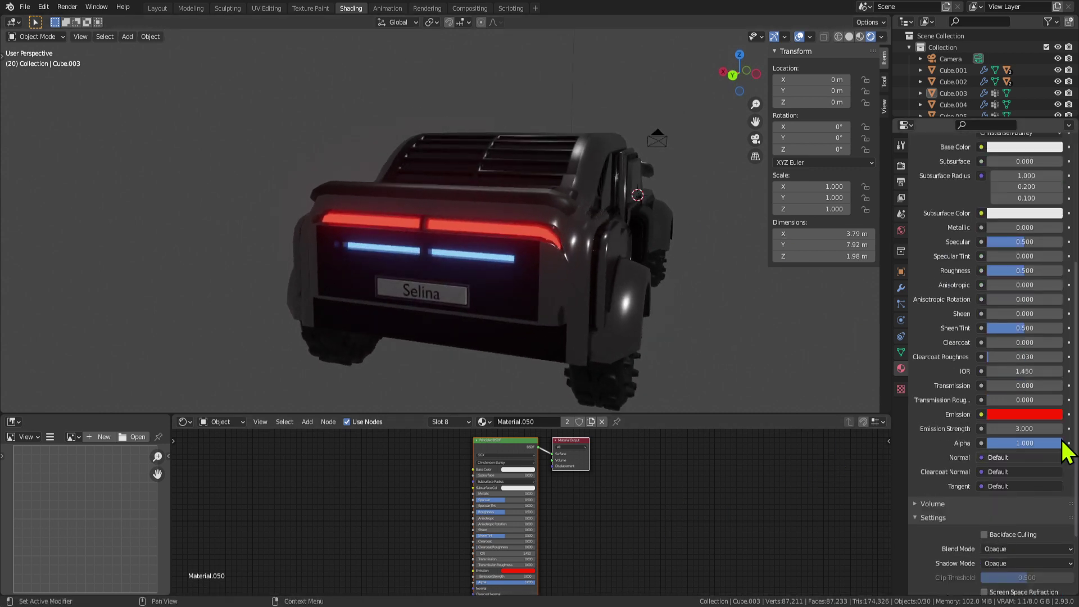
{"action": "middle_click_drag", "start_coordinate": [791, 394], "coordinate": [650, 329]}
{"action": "left_click", "coordinate": [1054, 416]}
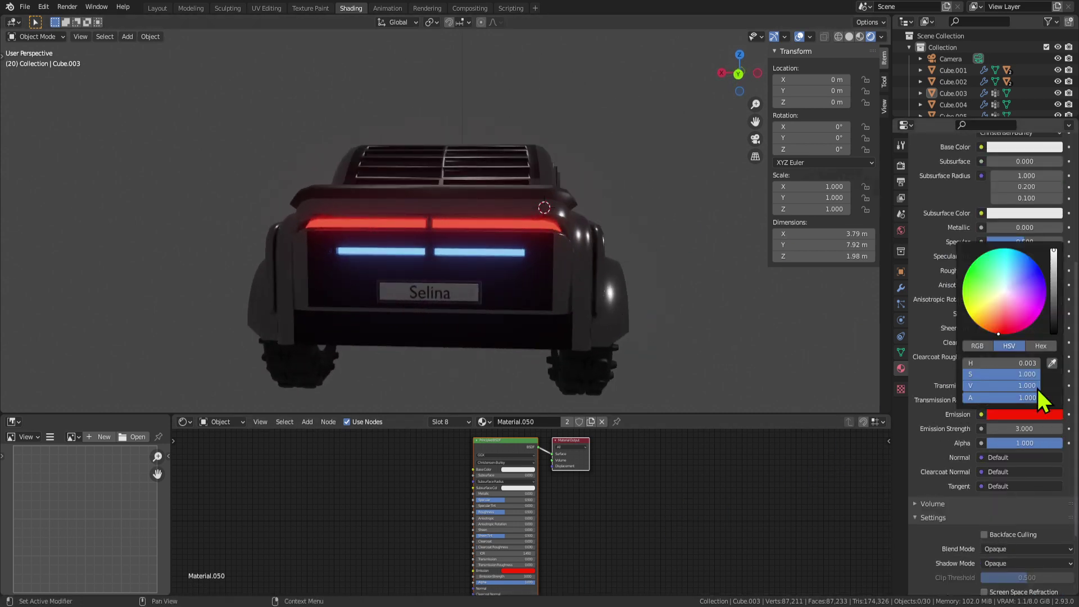
{"action": "left_click_drag", "start_coordinate": [998, 331], "coordinate": [992, 332]}
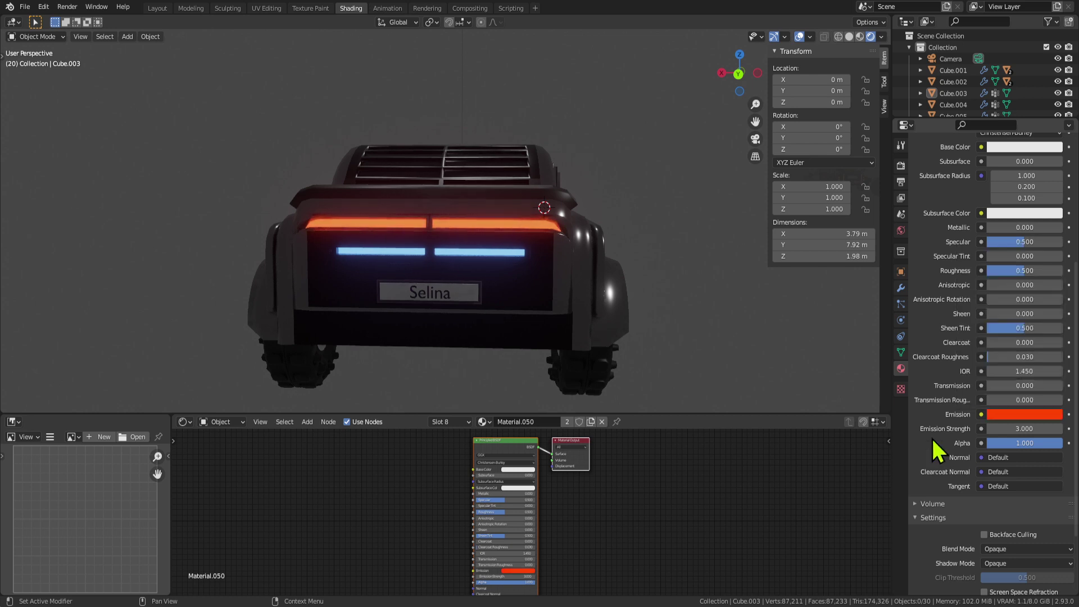
Step: Try Material.050 emission strengths of about 2112 and 0, and set the strength back to 3
{"action": "left_click_drag", "start_coordinate": [1024, 428], "coordinate": [1062, 428]}
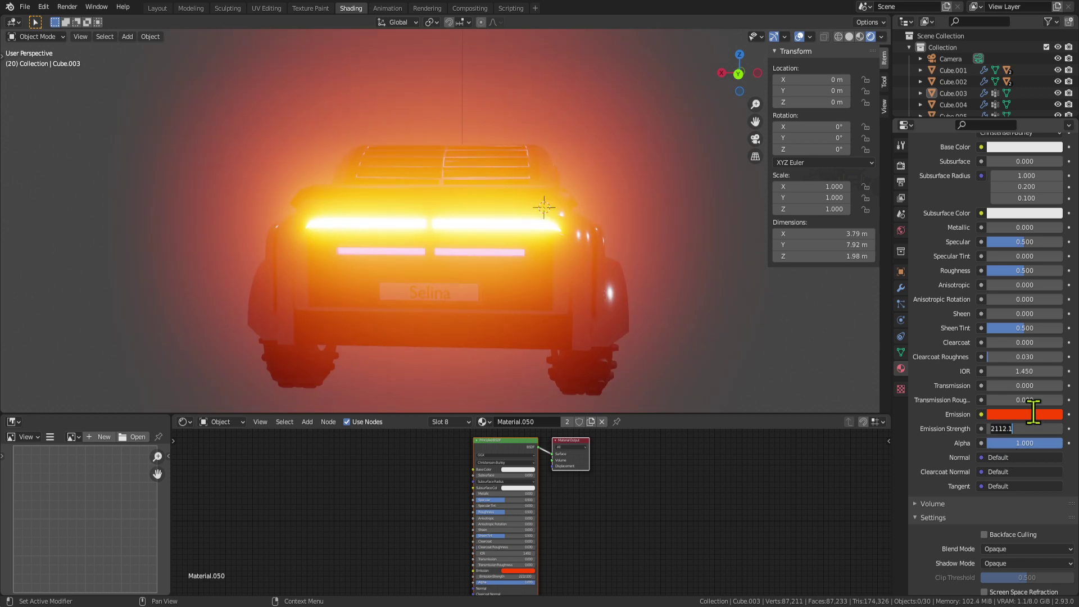
{"action": "key", "text": "ctrl+a"}
{"action": "type", "text": "0"}
{"action": "key", "text": "Return"}
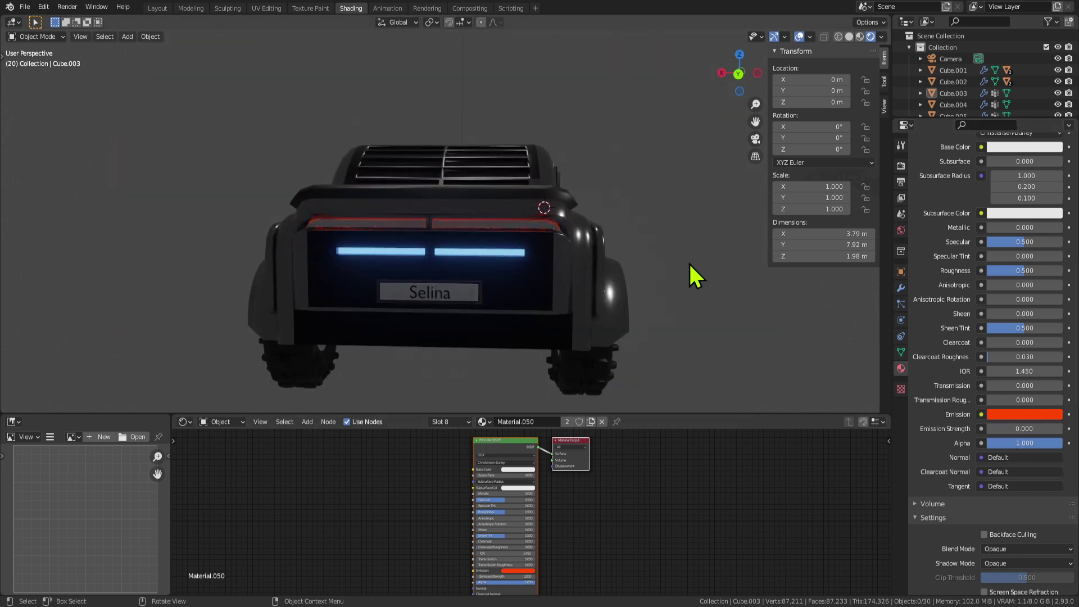
{"action": "middle_click_drag", "start_coordinate": [689, 262], "coordinate": [785, 329]}
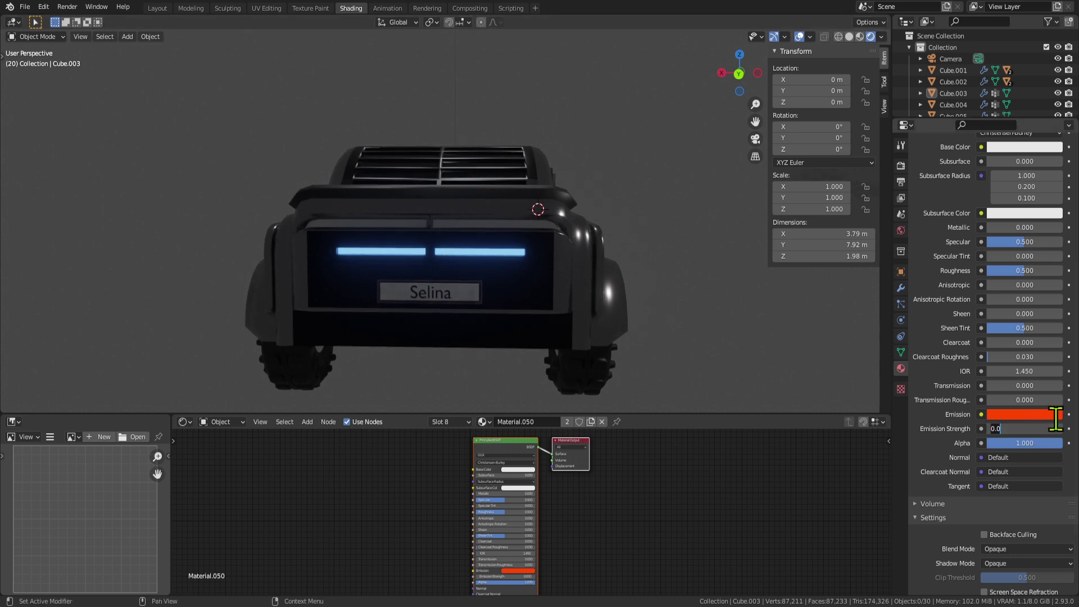
{"action": "key", "text": "ctrl+a"}
{"action": "type", "text": "3"}
{"action": "key", "text": "Return"}
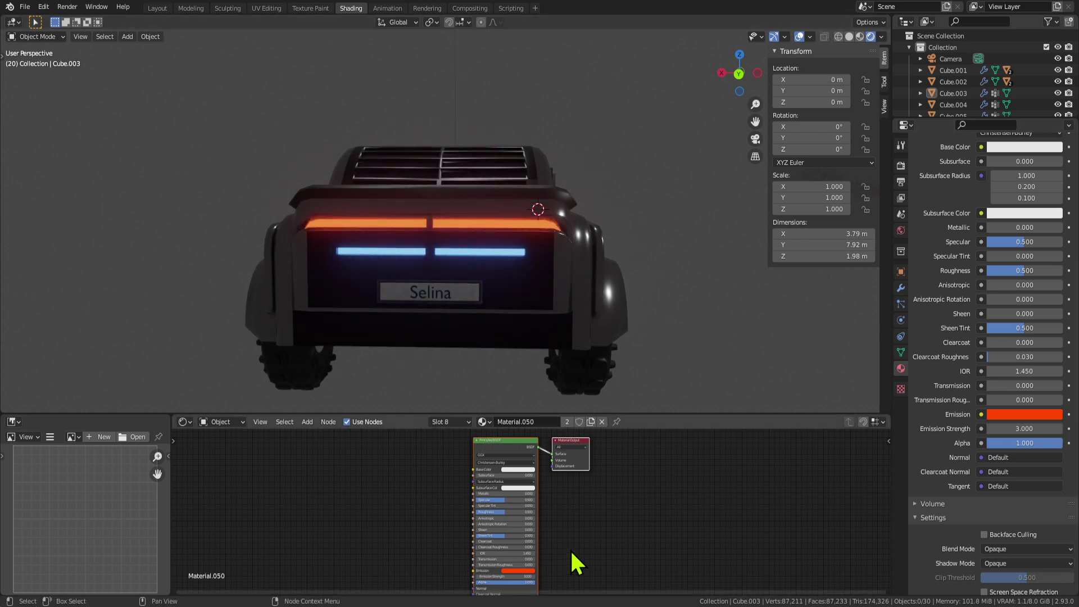
Step: Try a yellow-green emission color on Material.050 and settle on a slightly desaturated orange-red
{"action": "left_click", "coordinate": [1028, 414]}
{"action": "mouse_move", "coordinate": [1039, 308]}
{"action": "left_mouse_down"}
{"action": "mouse_move", "coordinate": [1005, 289]}
{"action": "mouse_move", "coordinate": [1014, 256]}
{"action": "mouse_move", "coordinate": [1038, 265]}
{"action": "mouse_move", "coordinate": [1045, 300]}
{"action": "mouse_move", "coordinate": [966, 280]}
{"action": "left_mouse_up"}
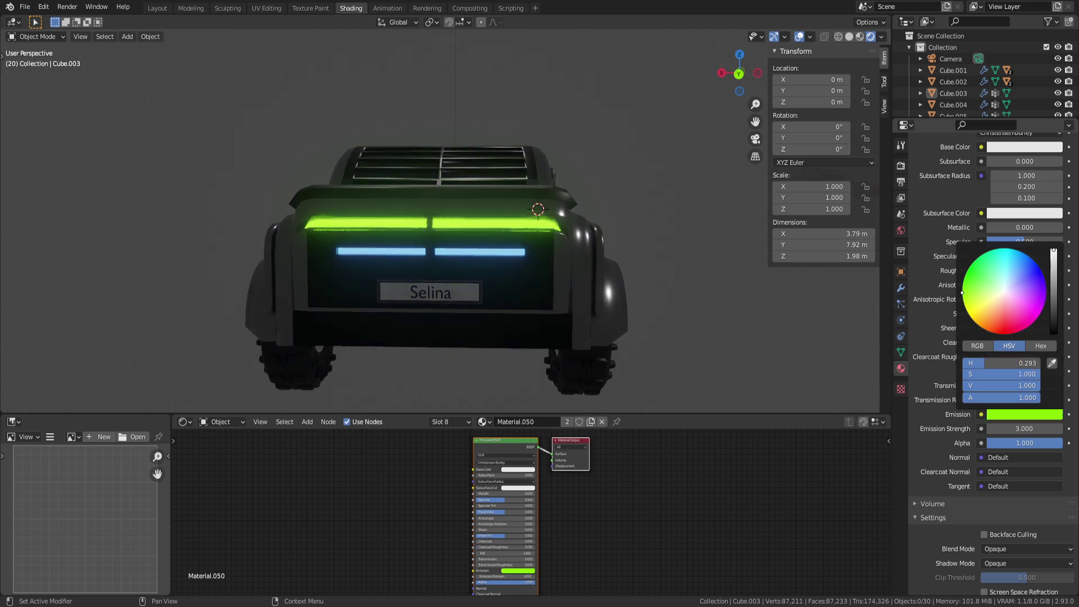
{"action": "left_click", "coordinate": [1027, 415]}
{"action": "mouse_move", "coordinate": [1020, 314]}
{"action": "left_mouse_down"}
{"action": "mouse_move", "coordinate": [989, 314]}
{"action": "mouse_move", "coordinate": [1006, 329]}
{"action": "mouse_move", "coordinate": [979, 308]}
{"action": "mouse_move", "coordinate": [1000, 304]}
{"action": "mouse_move", "coordinate": [997, 324]}
{"action": "left_mouse_up"}
Step: Assign Material.046 to two light-strip faces: the one beside the long face and the outermost corner face
{"action": "middle_click_drag", "start_coordinate": [686, 314], "coordinate": [513, 305]}
{"action": "key", "text": "Tab"}
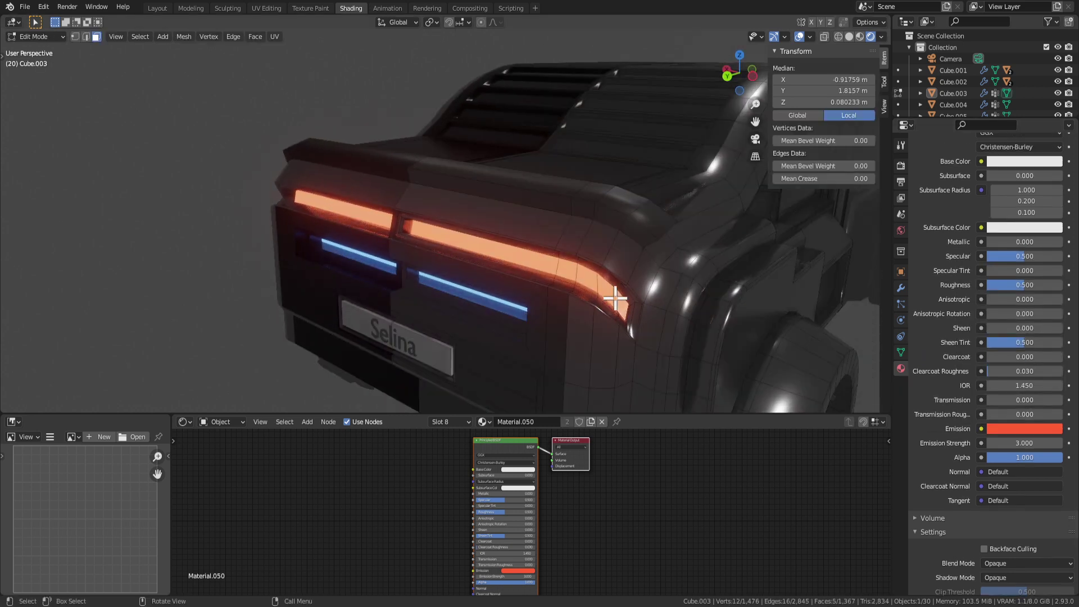
{"action": "scroll", "coordinate": [602, 281], "scroll_direction": "up", "scroll_amount": 4}
{"action": "middle_click_drag", "start_coordinate": [601, 272], "coordinate": [450, 205]}
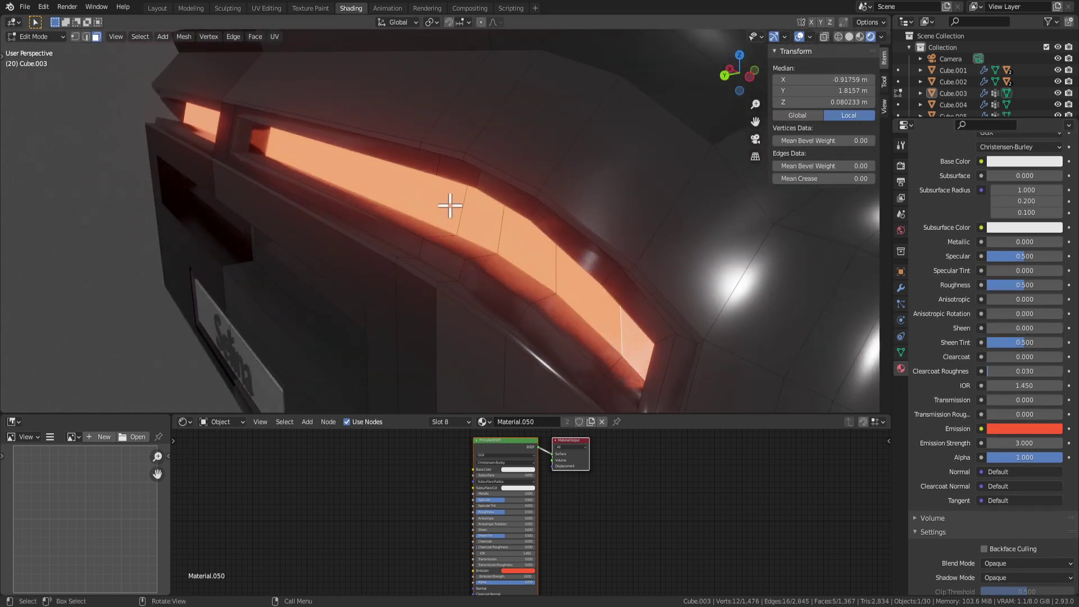
{"action": "left_click", "coordinate": [496, 226]}
{"action": "left_click", "coordinate": [632, 336], "text": "shift"}
{"action": "scroll", "coordinate": [635, 329], "scroll_direction": "up", "scroll_amount": 2}
{"action": "scroll", "coordinate": [1006, 378], "scroll_direction": "up", "scroll_amount": 9}
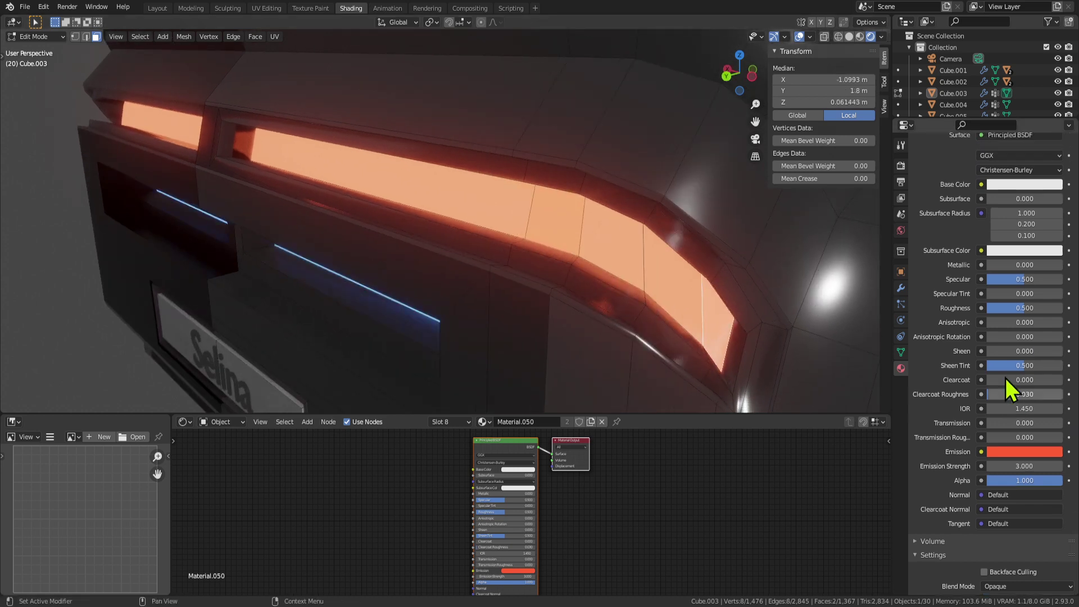
{"action": "left_click", "coordinate": [951, 165]}
{"action": "left_click", "coordinate": [947, 251]}
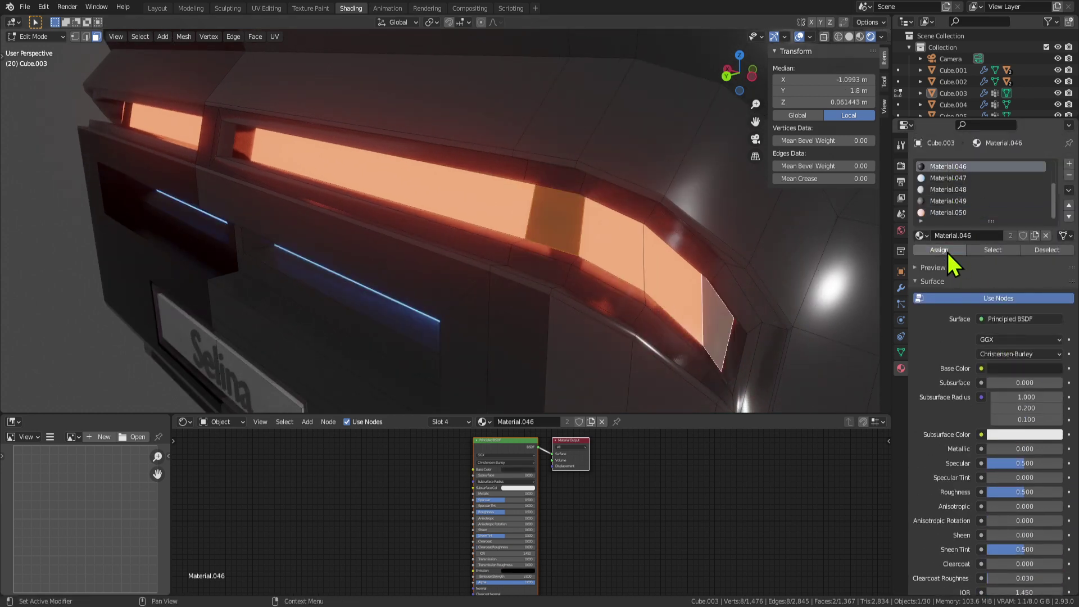
Step: Examine the divided light strip across the truck's rear in Object Mode
{"action": "key", "text": "Tab"}
{"action": "scroll", "coordinate": [502, 285], "scroll_direction": "down", "scroll_amount": 5}
{"action": "middle_click_drag", "start_coordinate": [503, 285], "coordinate": [544, 261]}
{"action": "scroll", "coordinate": [543, 272], "scroll_direction": "down", "scroll_amount": 4}
{"action": "scroll", "coordinate": [544, 272], "scroll_direction": "up", "scroll_amount": 3}
{"action": "middle_click_drag", "start_coordinate": [494, 211], "coordinate": [475, 208]}
Step: Select the long inner light-strip face of the truck body in Edit Mode
{"action": "left_click", "coordinate": [451, 205]}
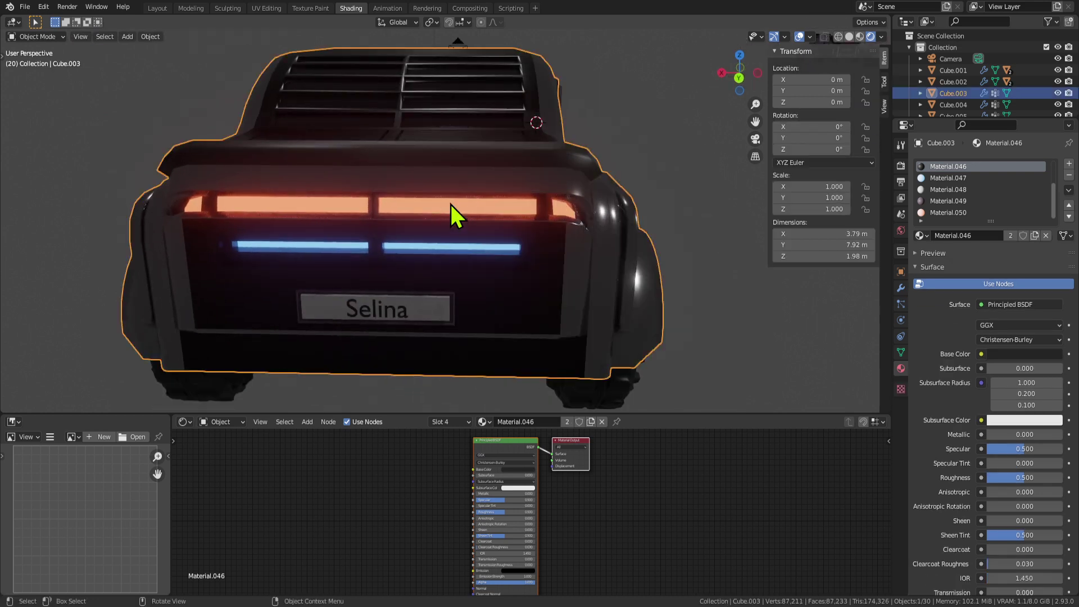
{"action": "key", "text": "Tab"}
{"action": "scroll", "coordinate": [451, 204], "scroll_direction": "up", "scroll_amount": 4}
{"action": "left_click", "coordinate": [363, 197]}
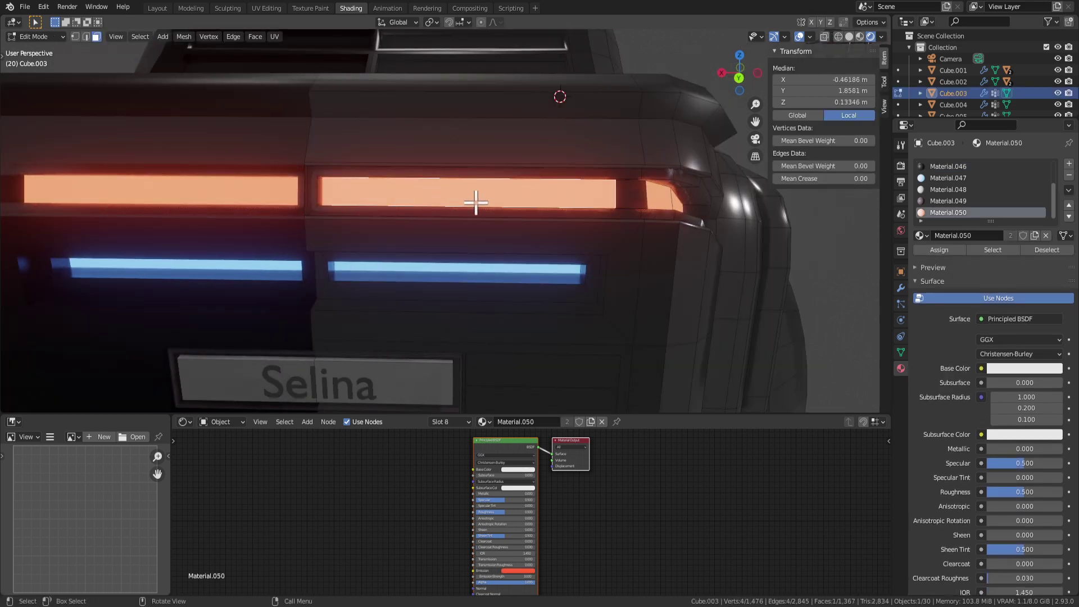
Step: Try subdividing the long light-strip face with one cut and selecting the resulting pieces
{"action": "right_click", "coordinate": [425, 200]}
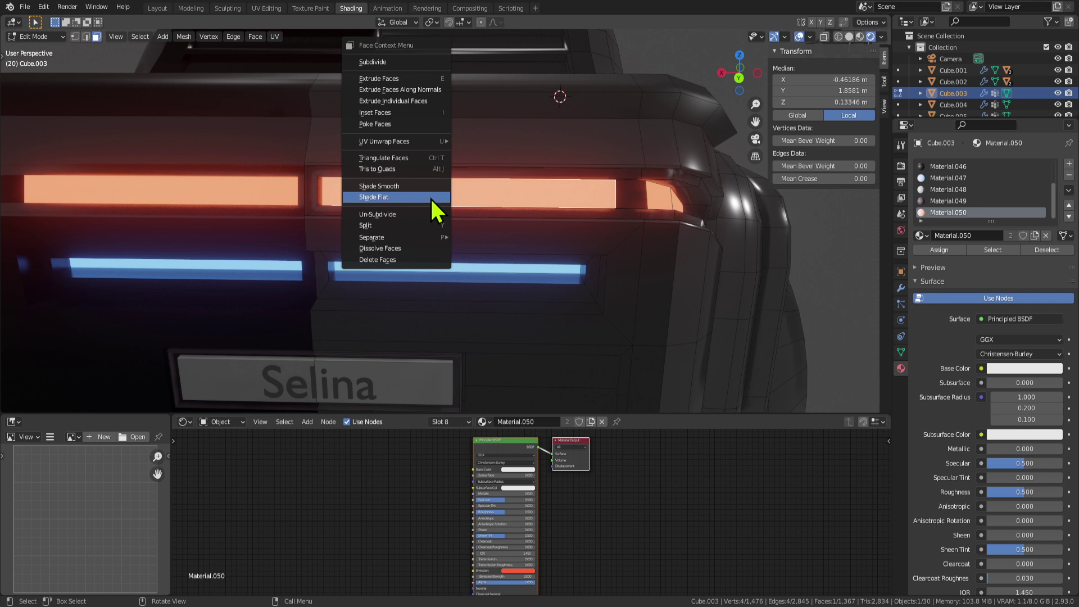
{"action": "left_click", "coordinate": [391, 60]}
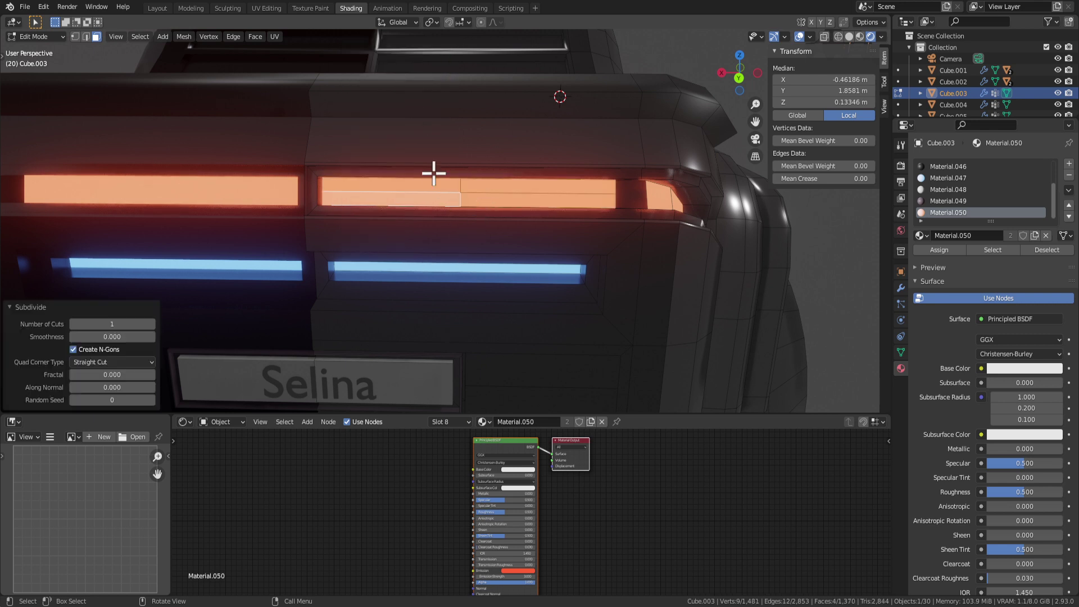
{"action": "left_click", "coordinate": [398, 236]}
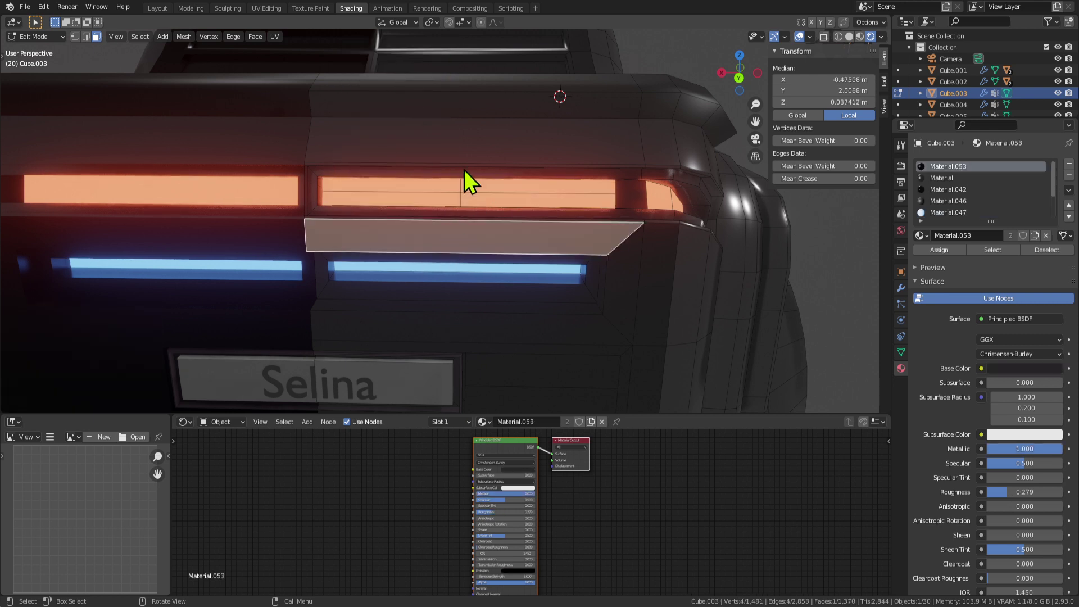
{"action": "left_click", "coordinate": [428, 198]}
{"action": "left_click", "coordinate": [520, 190]}
{"action": "left_click", "coordinate": [429, 200]}
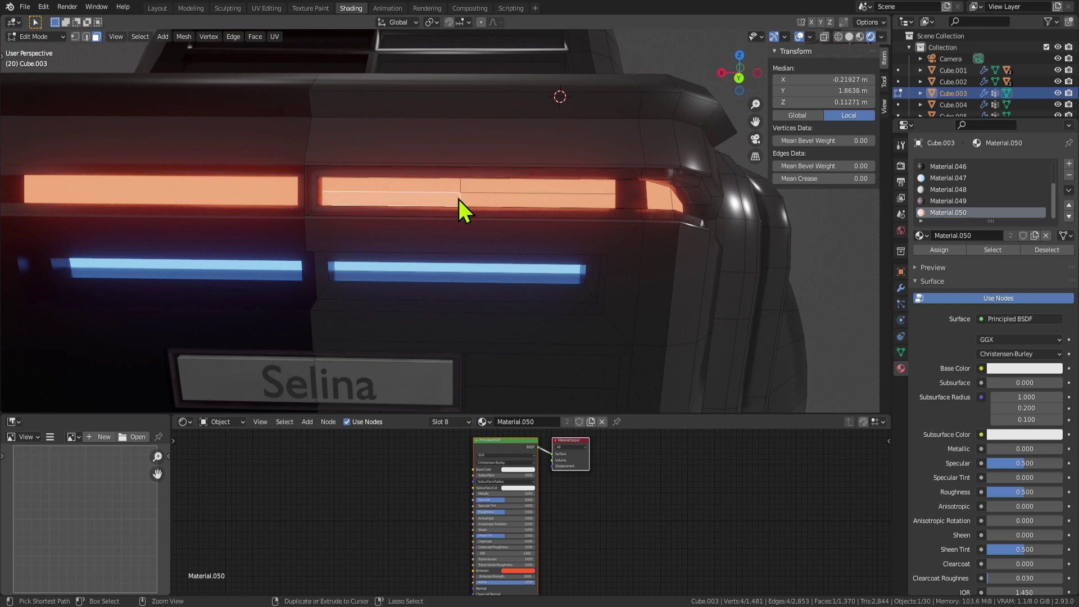
Step: Undo the face selections and the subdivision of the long light-strip face
{"action": "key", "text": "ctrl+z"}
{"action": "key", "text": "ctrl+z"}
{"action": "key", "text": "ctrl+z"}
{"action": "key", "text": "ctrl+z"}
{"action": "key", "text": "ctrl+z"}
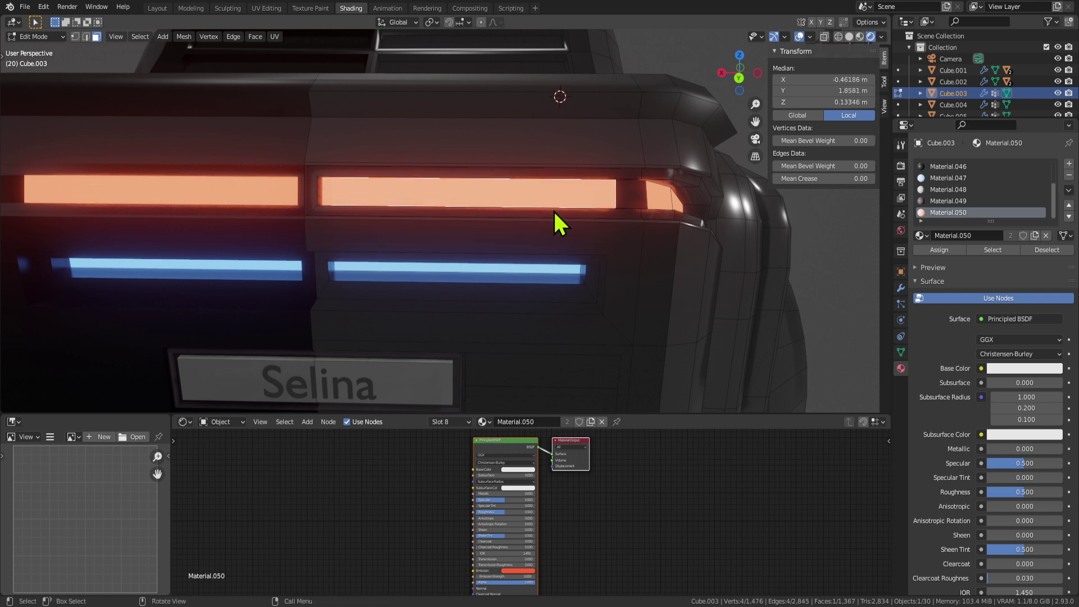
Step: Hide all geometry except the long light-strip face and divide it with six evenly spaced vertical loop cuts
{"action": "key", "text": "ctrl+l"}
{"action": "key", "text": "h"}
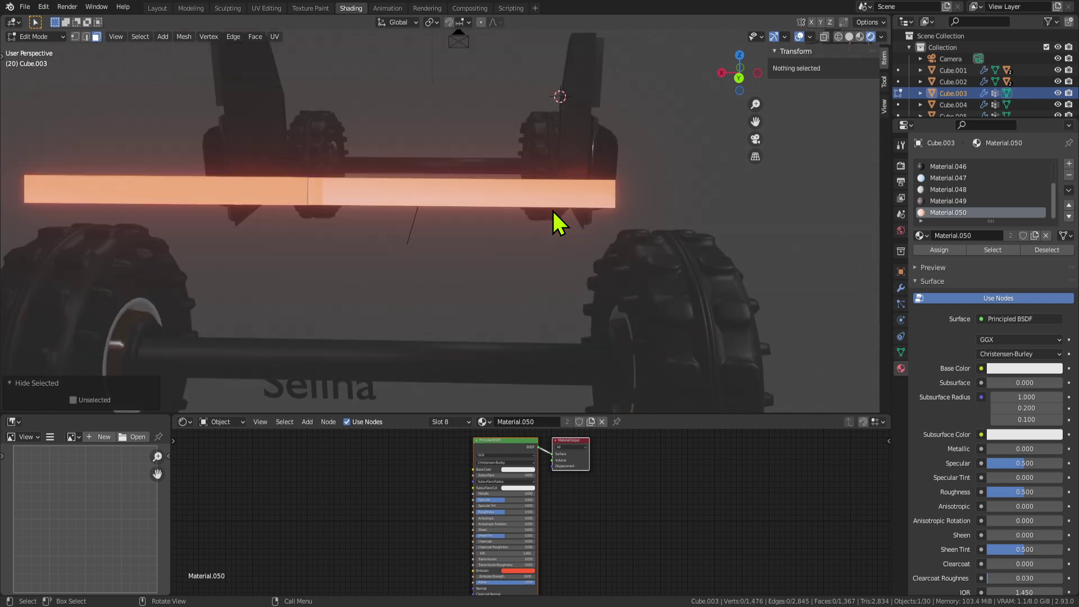
{"action": "key", "text": "ctrl+r"}
{"action": "scroll", "coordinate": [393, 203], "scroll_direction": "up", "scroll_amount": 5}
{"action": "left_click", "coordinate": [395, 201]}
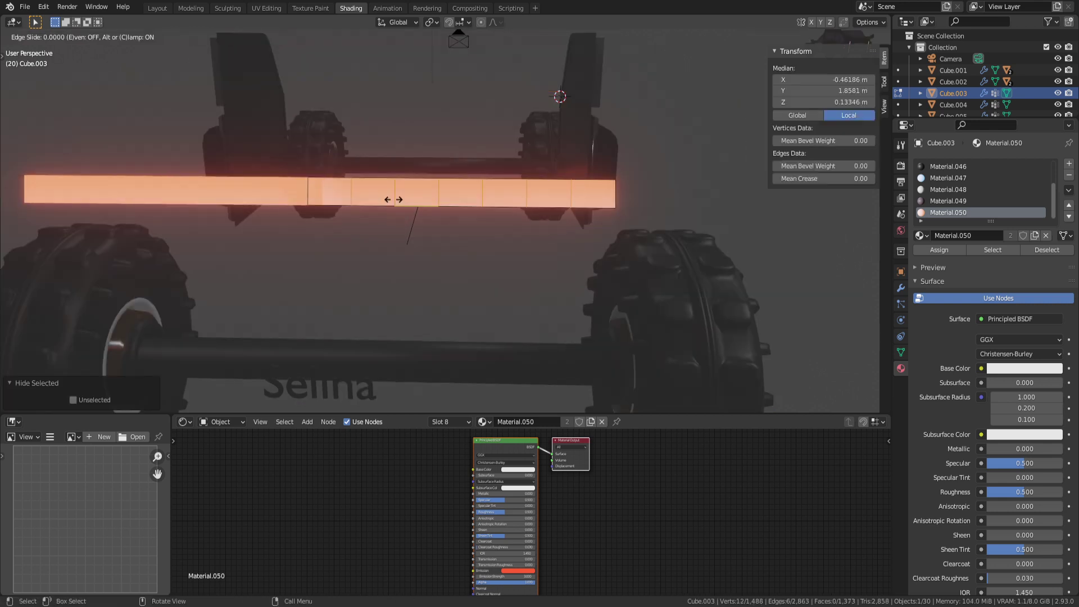
{"action": "right_click", "coordinate": [387, 197]}
Step: Assign Material.046 to the second, fourth and sixth segments of the long strip face and return to Object Mode
{"action": "left_click", "coordinate": [369, 195]}
{"action": "left_click", "coordinate": [478, 200], "text": "shift"}
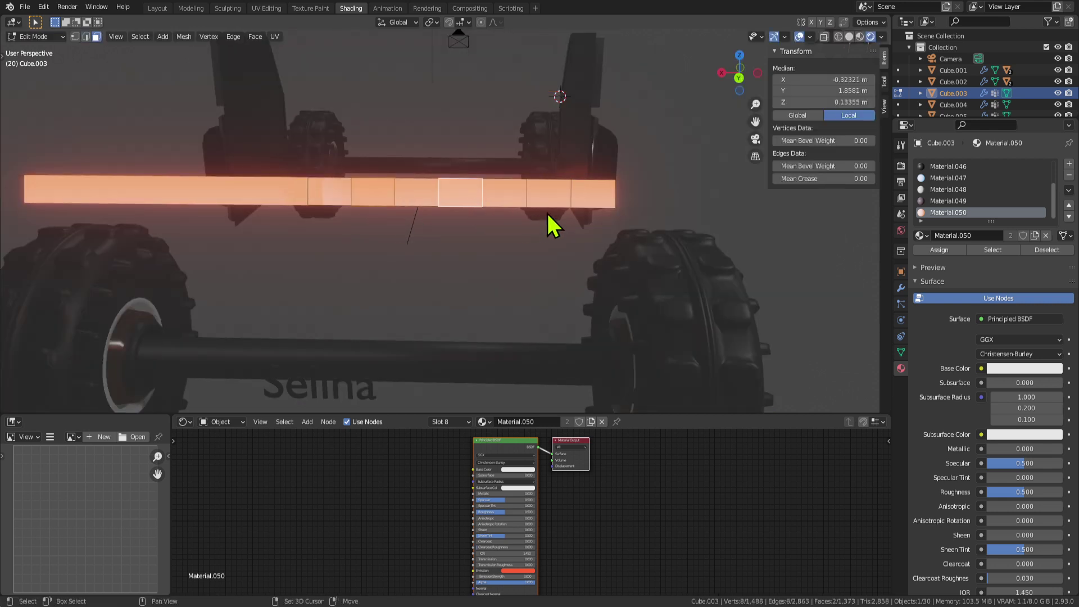
{"action": "left_click", "coordinate": [546, 207], "text": "shift"}
{"action": "left_click", "coordinate": [948, 167]}
{"action": "left_click", "coordinate": [939, 250]}
{"action": "key", "text": "Tab"}
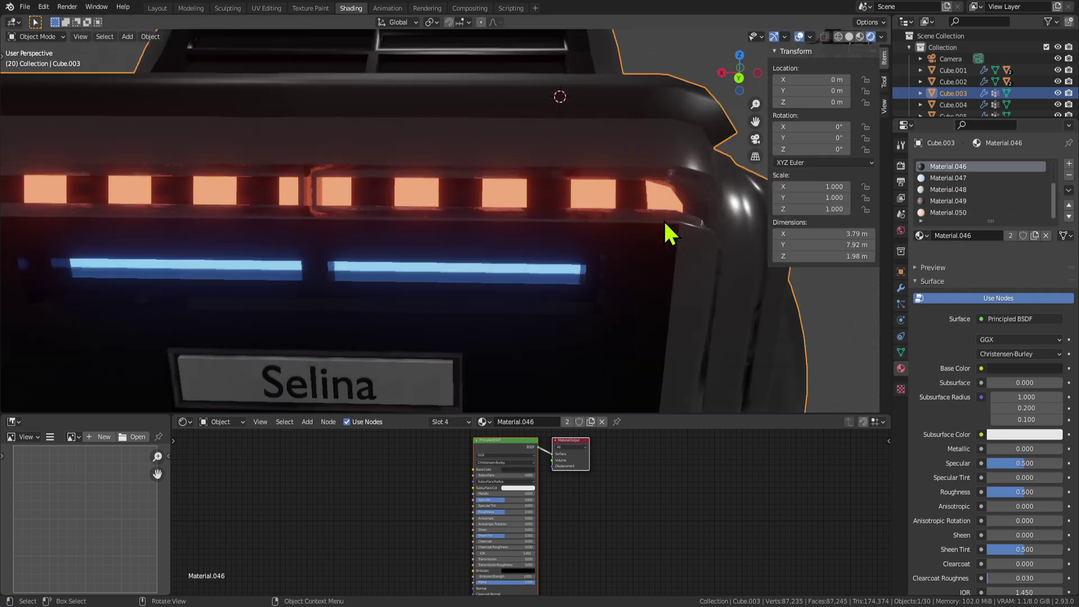
Step: Deselect the body and examine the segmented light strip across the truck's rear
{"action": "scroll", "coordinate": [646, 253], "scroll_direction": "down", "scroll_amount": 6}
{"action": "left_click", "coordinate": [571, 278]}
{"action": "middle_click_drag", "start_coordinate": [571, 278], "coordinate": [495, 264]}
{"action": "scroll", "coordinate": [519, 235], "scroll_direction": "up", "scroll_amount": 8}
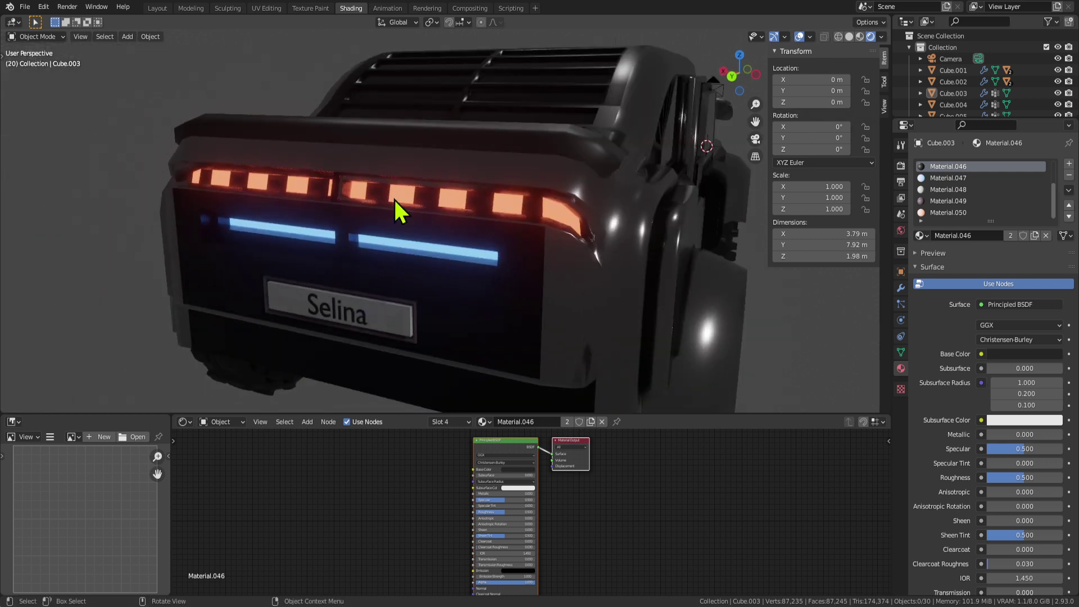
{"action": "middle_click_drag", "start_coordinate": [395, 200], "coordinate": [447, 190]}
{"action": "scroll", "coordinate": [448, 190], "scroll_direction": "up", "scroll_amount": 2}
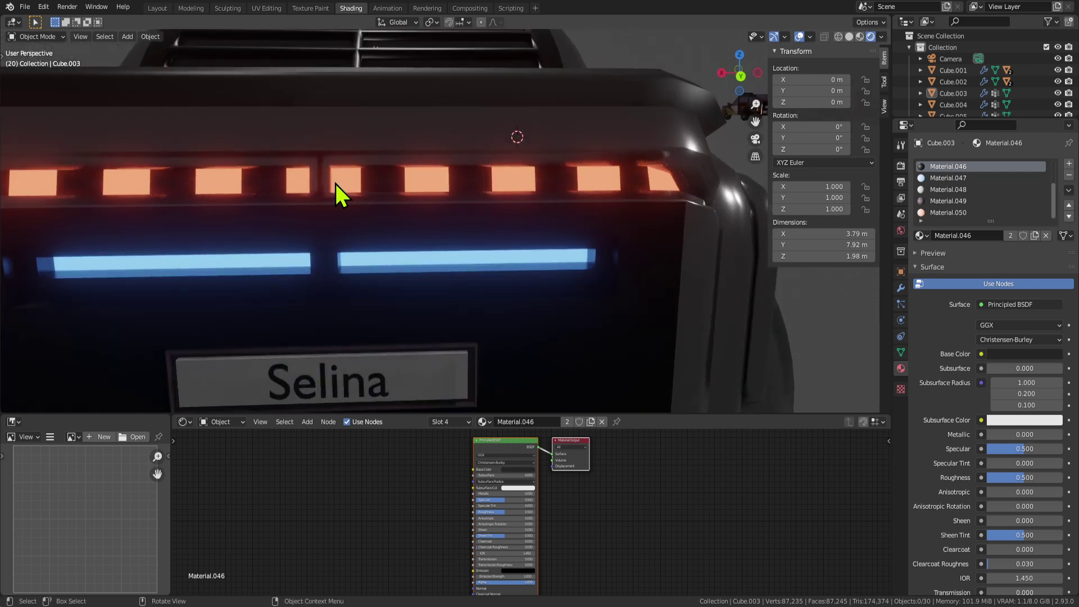
Step: Enter Edit Mode on the truck body and reveal all of its hidden geometry
{"action": "scroll", "coordinate": [507, 261], "scroll_direction": "down", "scroll_amount": 7}
{"action": "middle_click_drag", "start_coordinate": [458, 203], "coordinate": [422, 251]}
{"action": "key", "text": "Tab"}
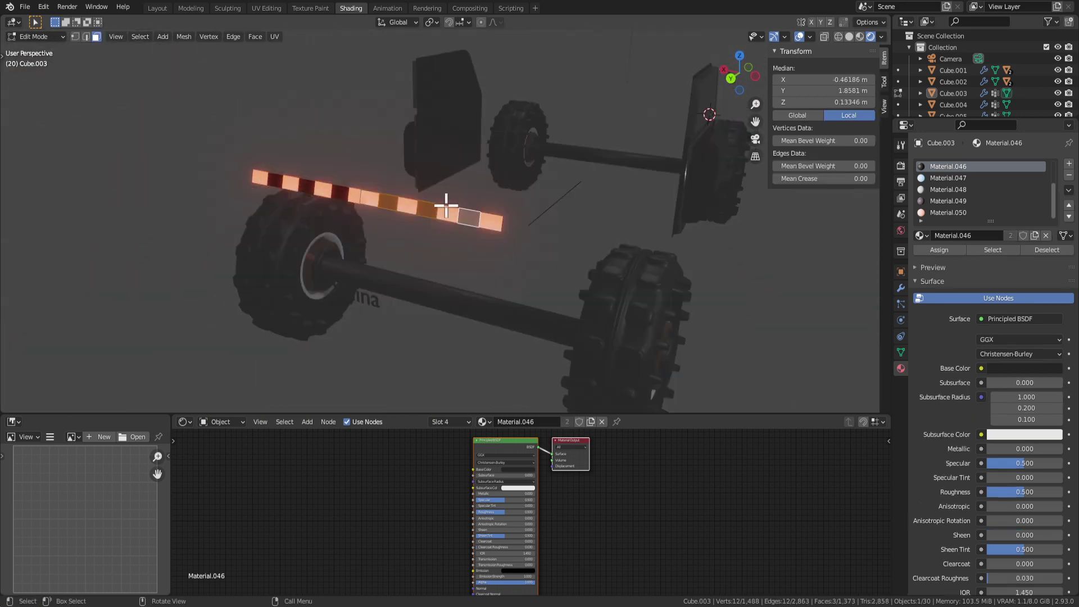
{"action": "scroll", "coordinate": [449, 202], "scroll_direction": "up", "scroll_amount": 2}
{"action": "key", "text": "alt+h"}
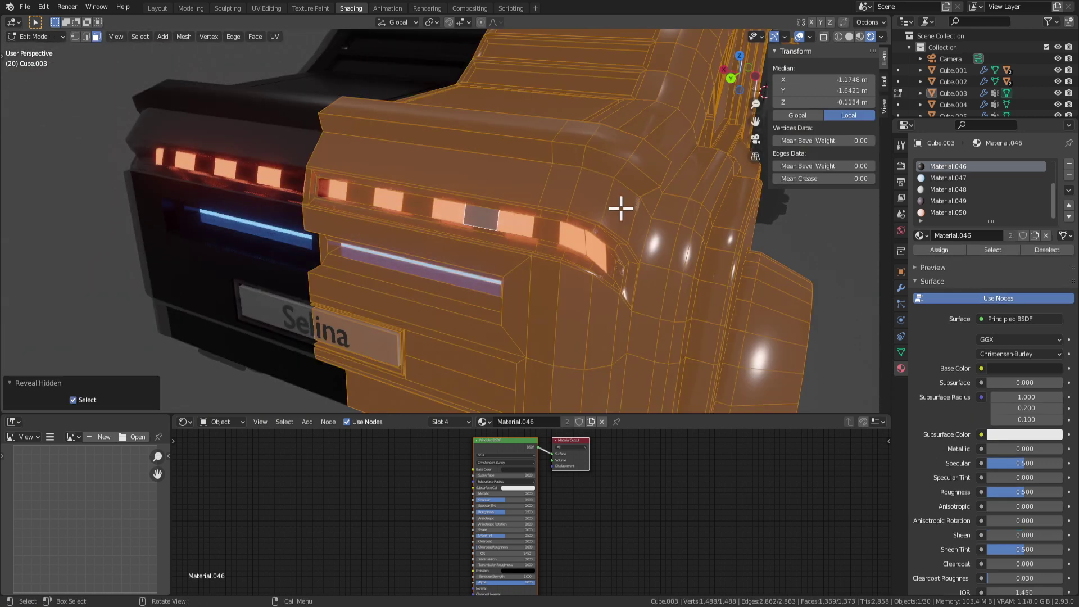
Step: Select all lit and dark faces of the tail-light strip on the editable half, from the curved corner to the centre
{"action": "left_click", "coordinate": [578, 246]}
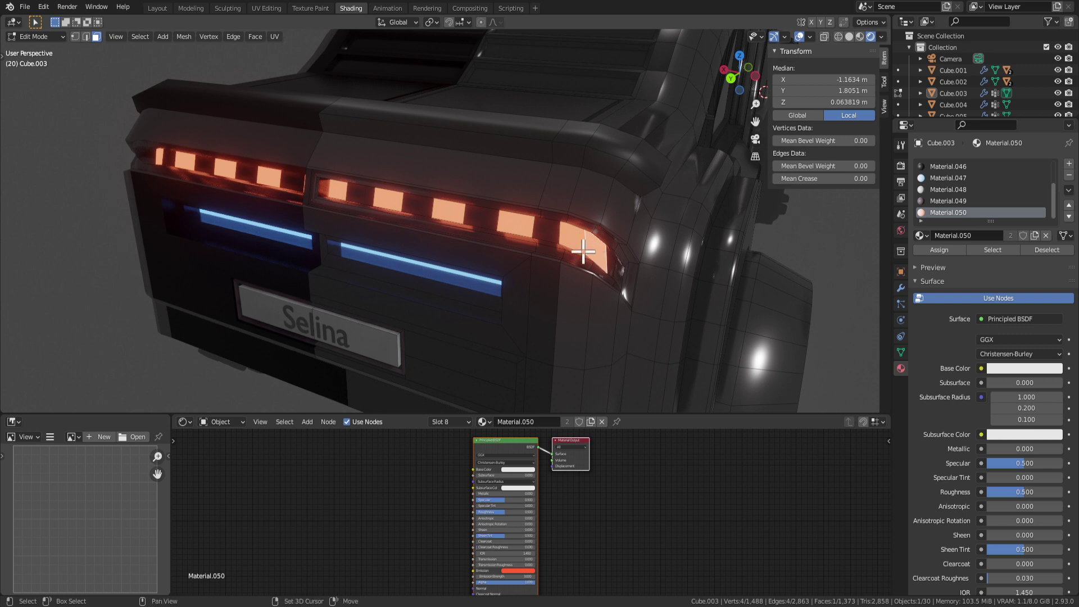
{"action": "left_click", "coordinate": [517, 224], "text": "shift"}
{"action": "left_click", "coordinate": [470, 217], "text": "shift"}
{"action": "left_click", "coordinate": [448, 209], "text": "shift"}
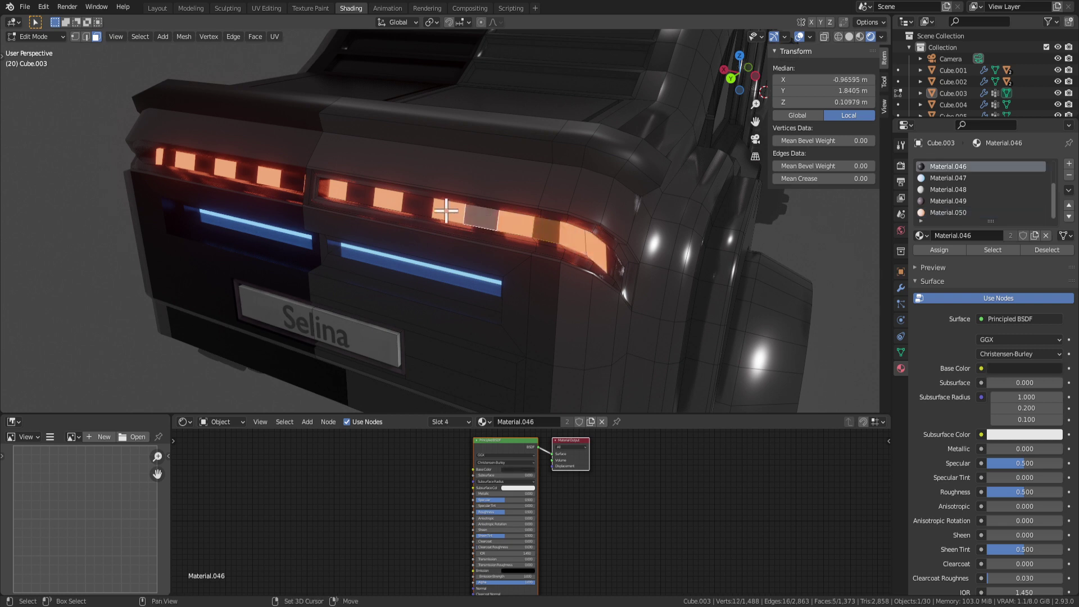
{"action": "left_click", "coordinate": [425, 207], "text": "shift"}
{"action": "left_click", "coordinate": [405, 201], "text": "shift"}
{"action": "left_click", "coordinate": [385, 198], "text": "shift"}
{"action": "left_click", "coordinate": [356, 193], "text": "shift"}
{"action": "left_click", "coordinate": [340, 191], "text": "shift"}
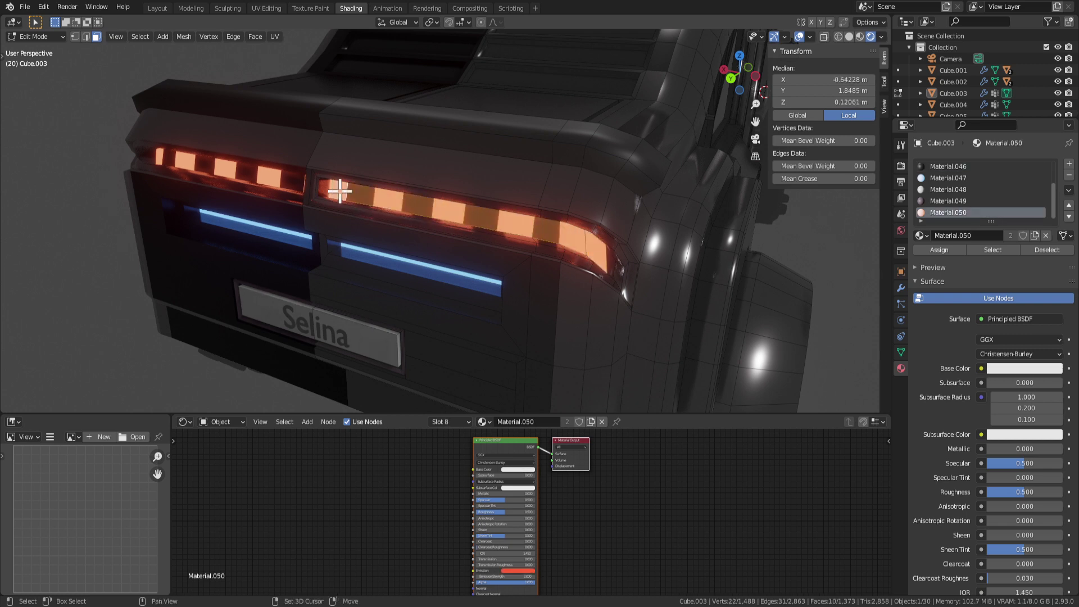
Step: Try flattening the selected tail-light faces to about 0.33 along Z and check the truck's rear in Object Mode
{"action": "key", "text": "s"}
{"action": "key", "text": "z"}
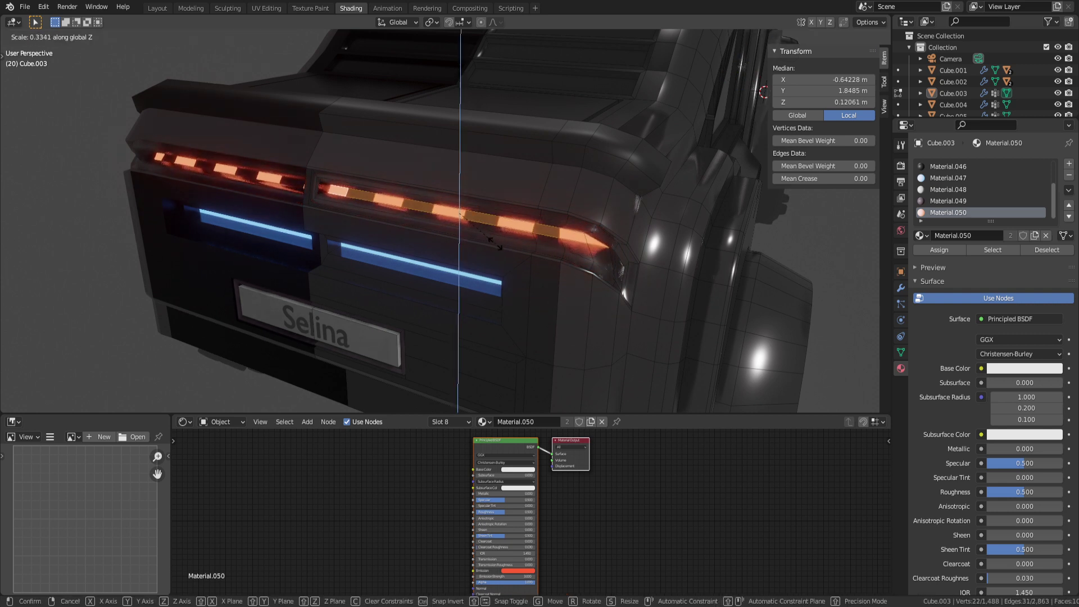
{"action": "left_click", "coordinate": [481, 244]}
{"action": "scroll", "coordinate": [532, 288], "scroll_direction": "down", "scroll_amount": 8}
{"action": "key", "text": "Tab"}
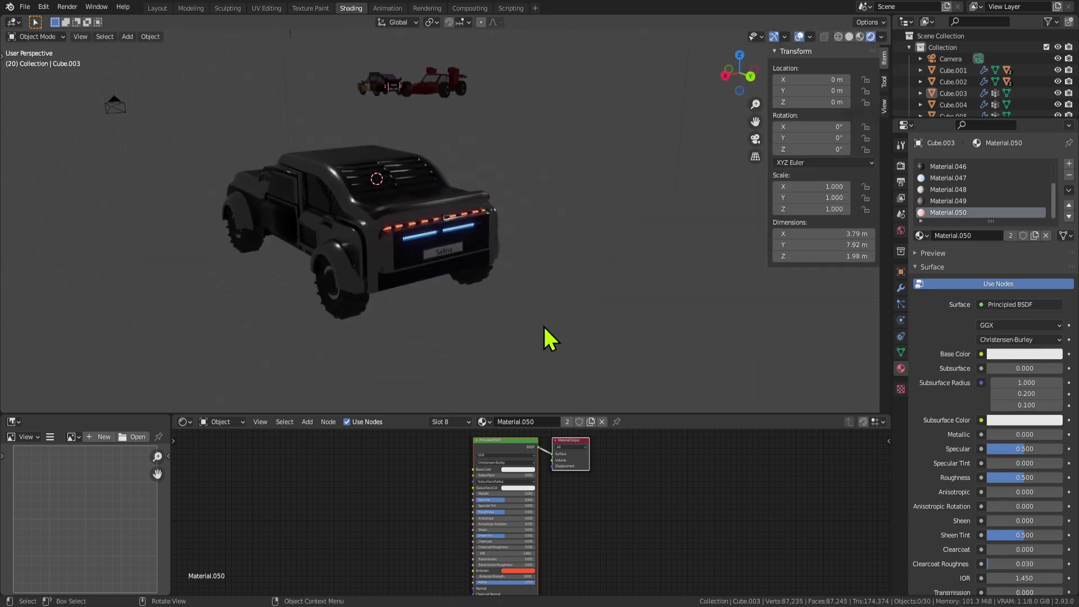
{"action": "middle_click_drag", "start_coordinate": [585, 299], "coordinate": [474, 294]}
{"action": "scroll", "coordinate": [488, 275], "scroll_direction": "up", "scroll_amount": 5}
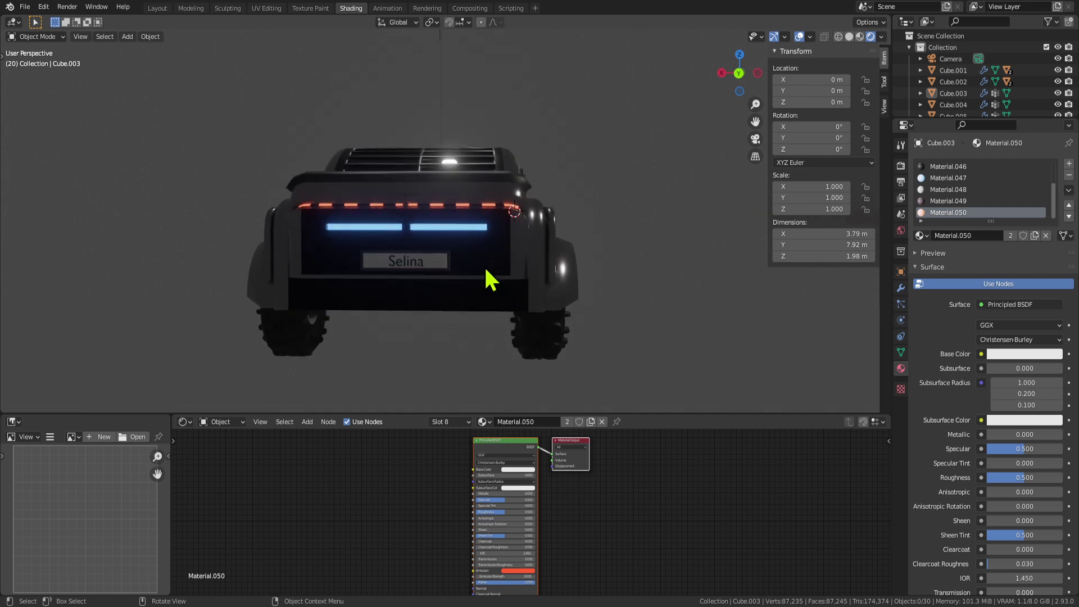
{"action": "key", "text": "Tab"}
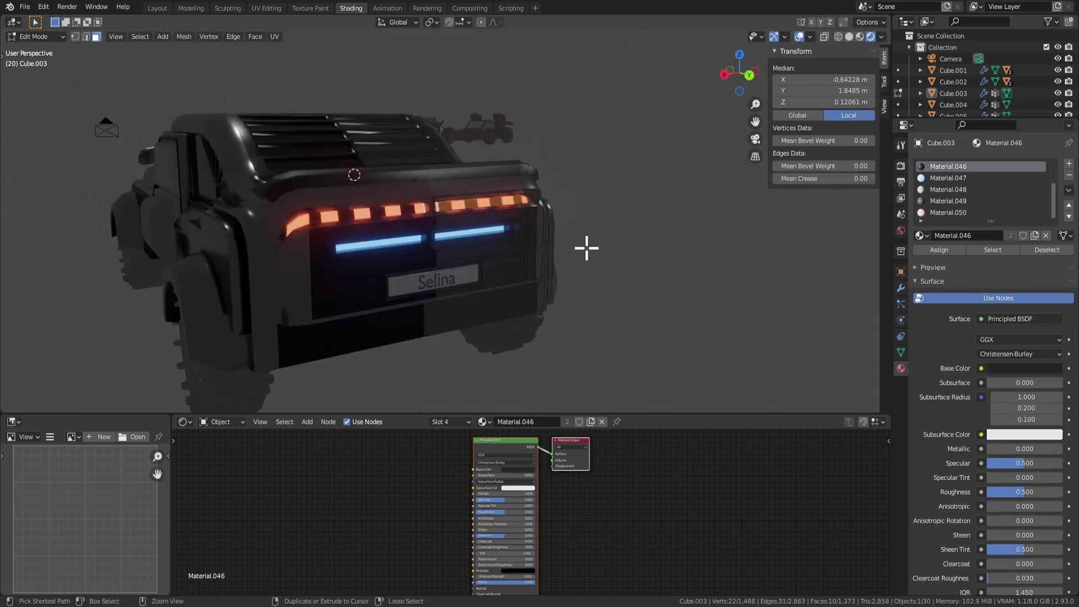
Step: Scale the selected tail-light faces to 0.639 along Z and check the truck's rear in Object Mode
{"action": "key", "text": "s"}
{"action": "key", "text": "z"}
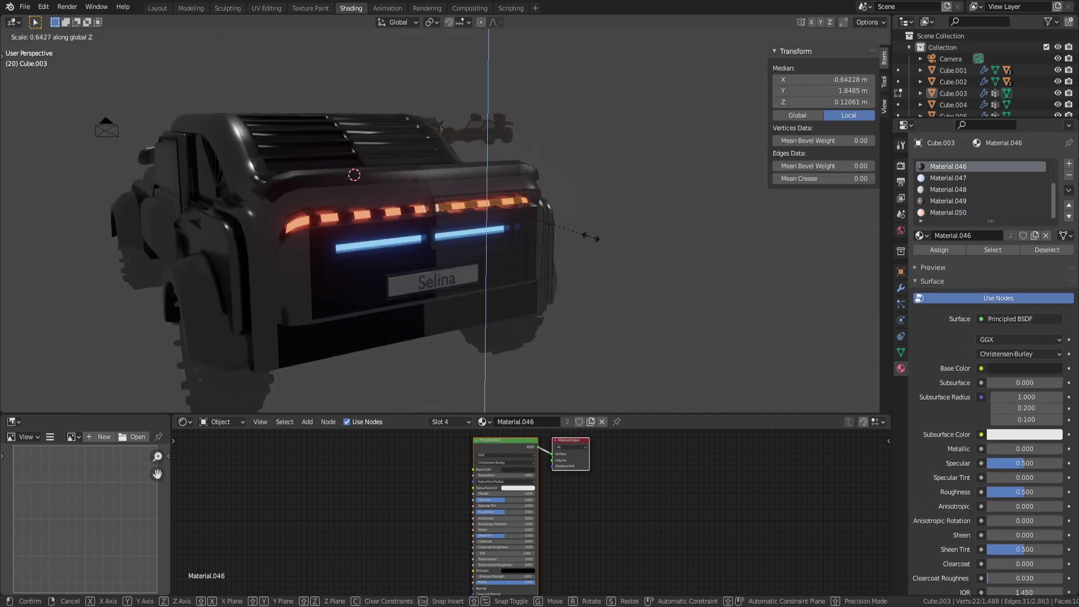
{"action": "left_click", "coordinate": [590, 237]}
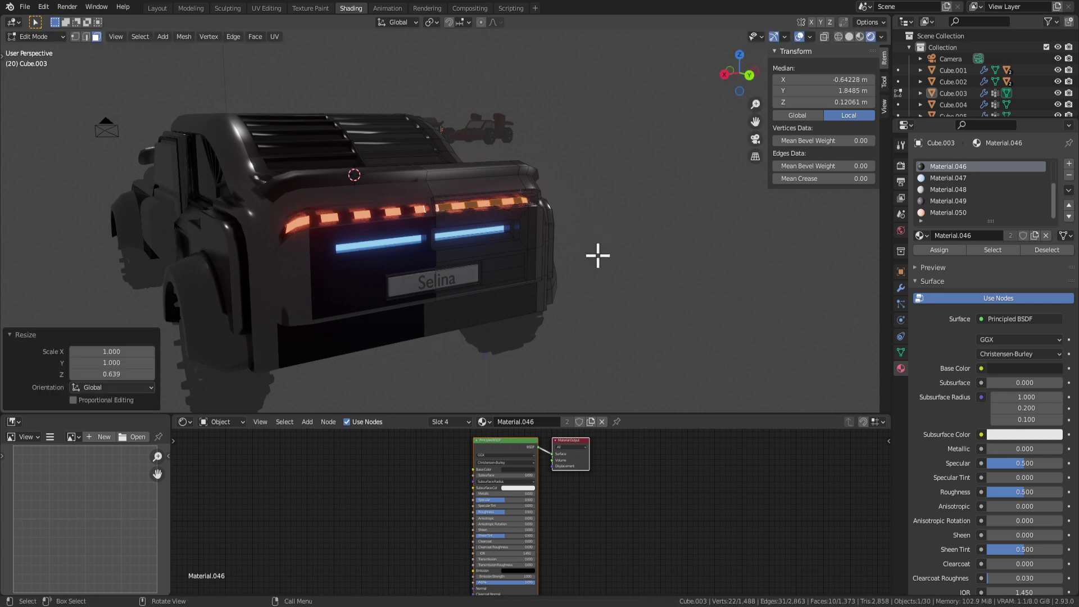
{"action": "key", "text": "Tab"}
{"action": "scroll", "coordinate": [598, 253], "scroll_direction": "down", "scroll_amount": 4}
{"action": "middle_click_drag", "start_coordinate": [597, 253], "coordinate": [510, 282]}
{"action": "key", "text": "Tab"}
{"action": "scroll", "coordinate": [458, 242], "scroll_direction": "up", "scroll_amount": 2}
{"action": "scroll", "coordinate": [458, 243], "scroll_direction": "up", "scroll_amount": 2}
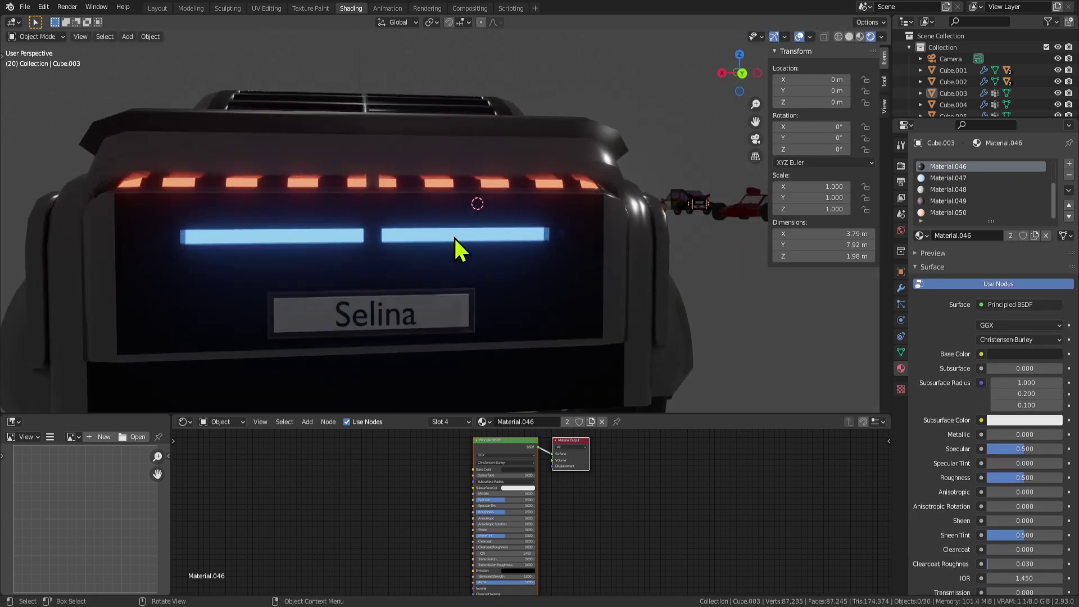
Step: Try flattening the blue light bar's face along Z and check it from behind
{"action": "left_click", "coordinate": [388, 234]}
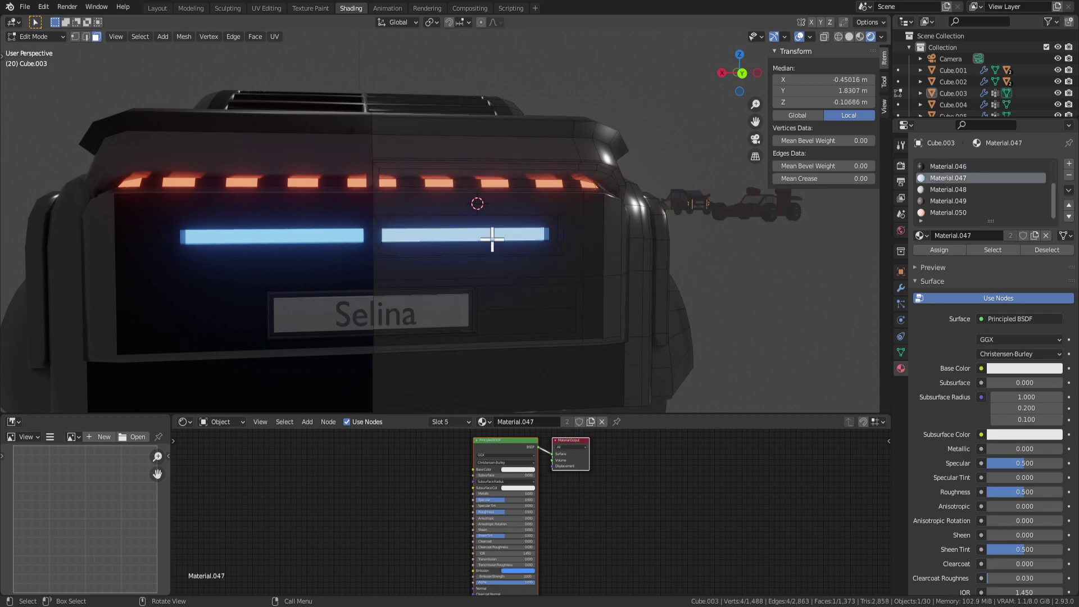
{"action": "scroll", "coordinate": [464, 248], "scroll_direction": "up", "scroll_amount": 2}
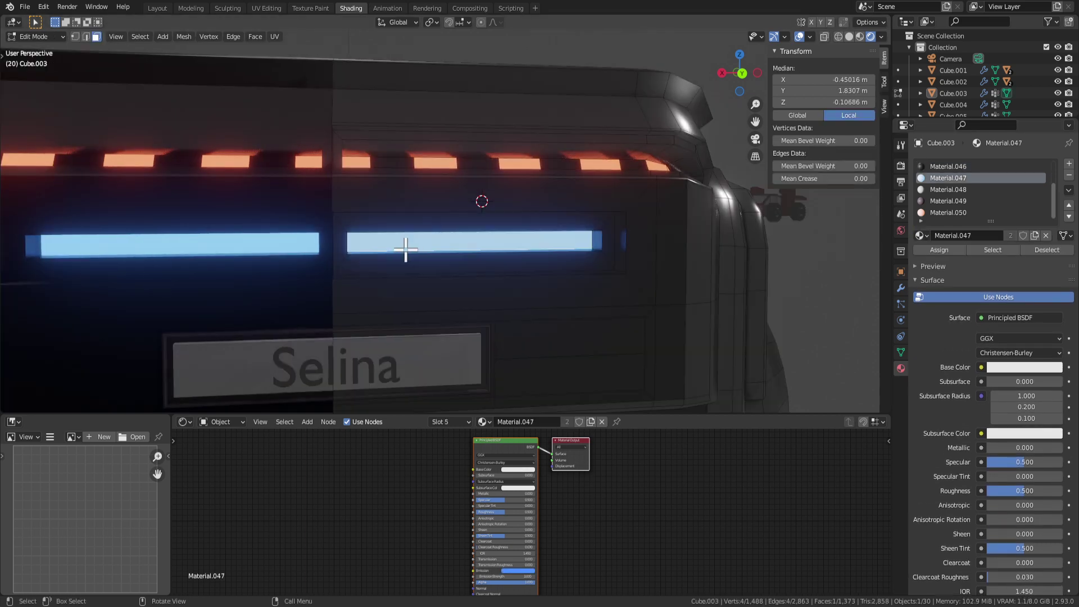
{"action": "middle_click_drag", "start_coordinate": [400, 244], "coordinate": [554, 267]}
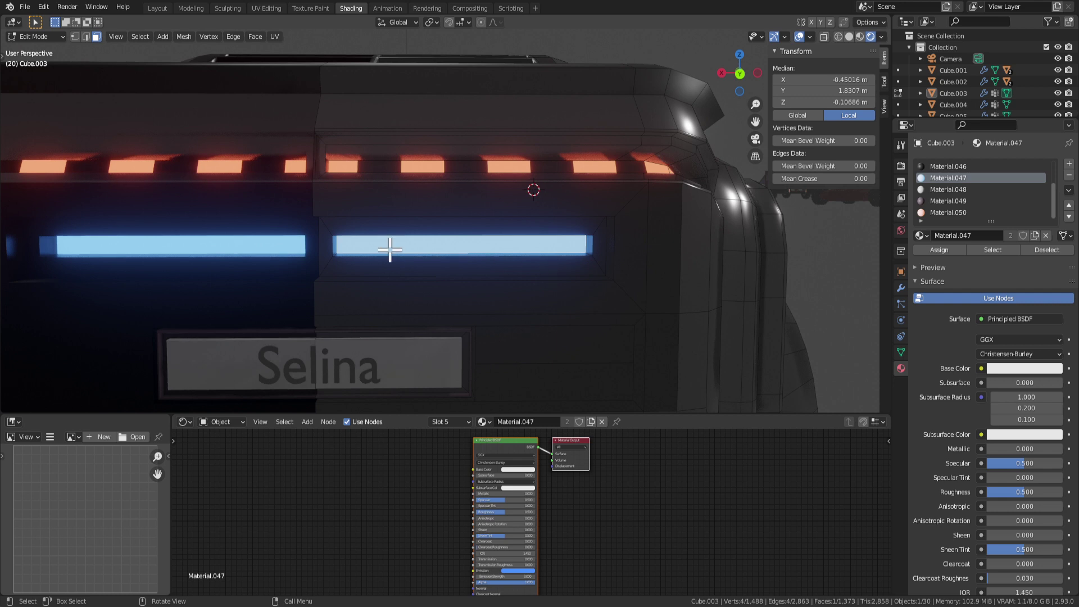
{"action": "key", "text": "s"}
{"action": "key", "text": "z"}
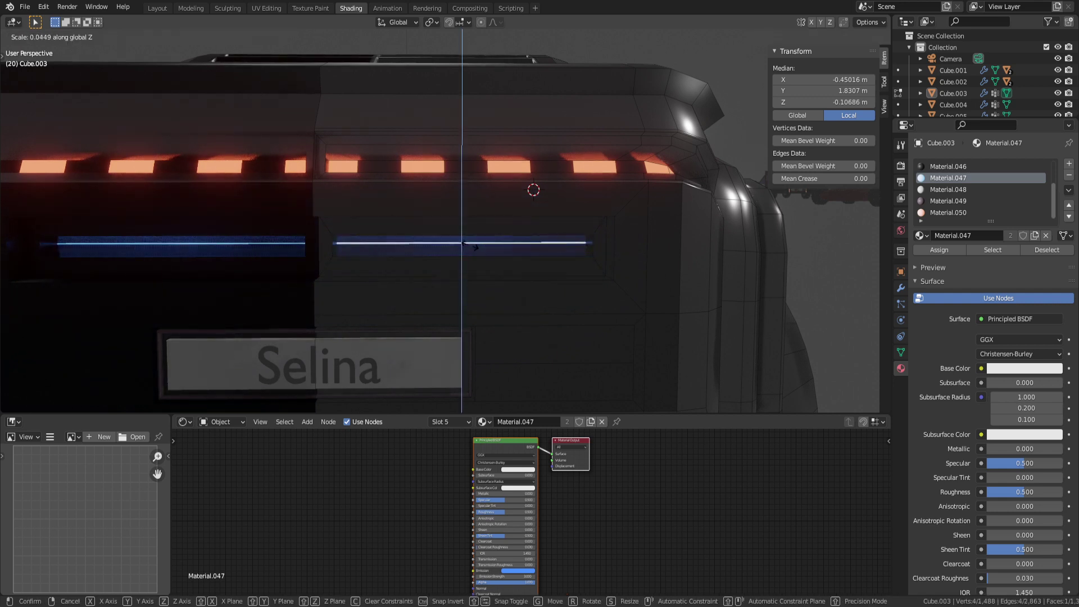
{"action": "left_click", "coordinate": [486, 246]}
{"action": "key", "text": "Tab"}
{"action": "scroll", "coordinate": [509, 289], "scroll_direction": "down", "scroll_amount": 5}
{"action": "mouse_move", "coordinate": [509, 289]}
{"action": "middle_mouse_down"}
{"action": "mouse_move", "coordinate": [589, 305]}
{"action": "mouse_move", "coordinate": [430, 295]}
{"action": "mouse_move", "coordinate": [520, 272]}
{"action": "middle_mouse_up"}
{"action": "key", "text": "Tab"}
{"action": "scroll", "coordinate": [436, 272], "scroll_direction": "up", "scroll_amount": 4}
{"action": "scroll", "coordinate": [478, 267], "scroll_direction": "down", "scroll_amount": 4}
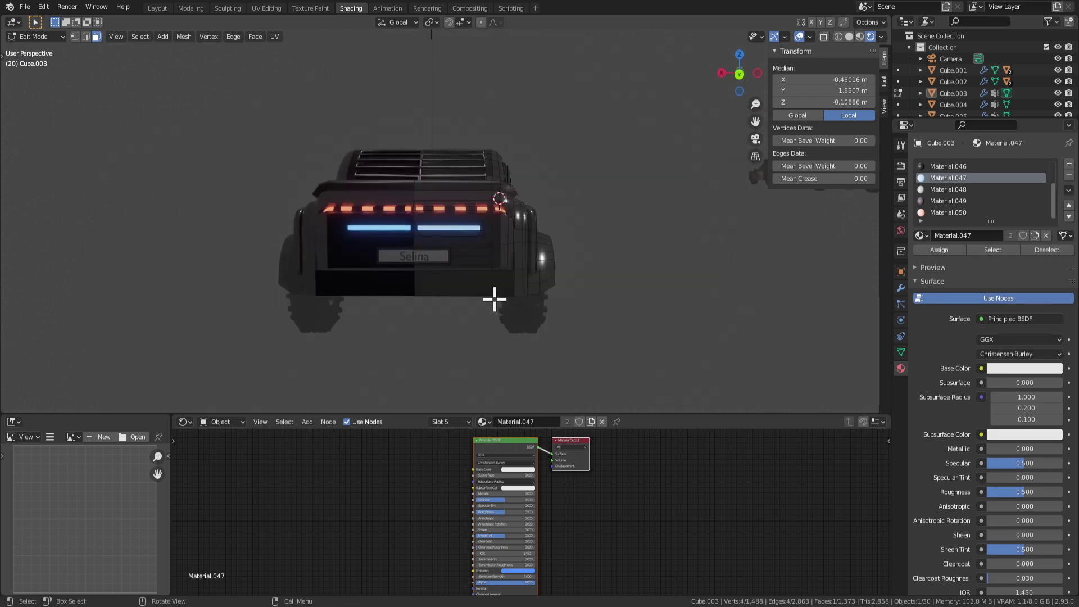
Step: Select the large face of the lower rear panel below the number plate
{"action": "scroll", "coordinate": [493, 298], "scroll_direction": "up", "scroll_amount": 2}
{"action": "left_click", "coordinate": [483, 314]}
{"action": "middle_click_drag", "start_coordinate": [578, 311], "coordinate": [504, 330]}
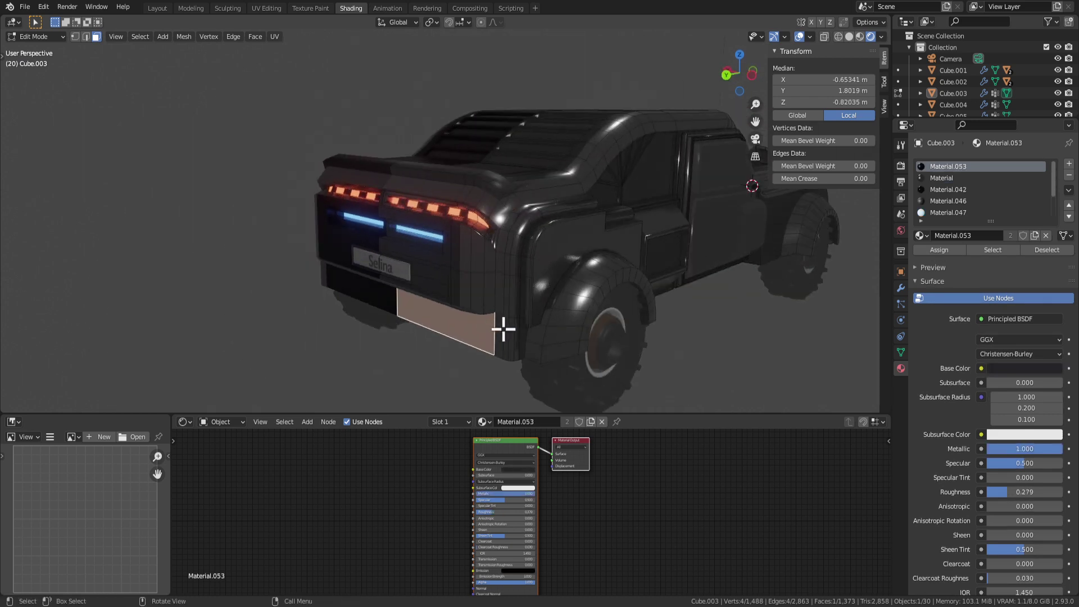
Step: Try insetting the lower rear panel face by about 0.082 m and extruding it outward
{"action": "key", "text": "i"}
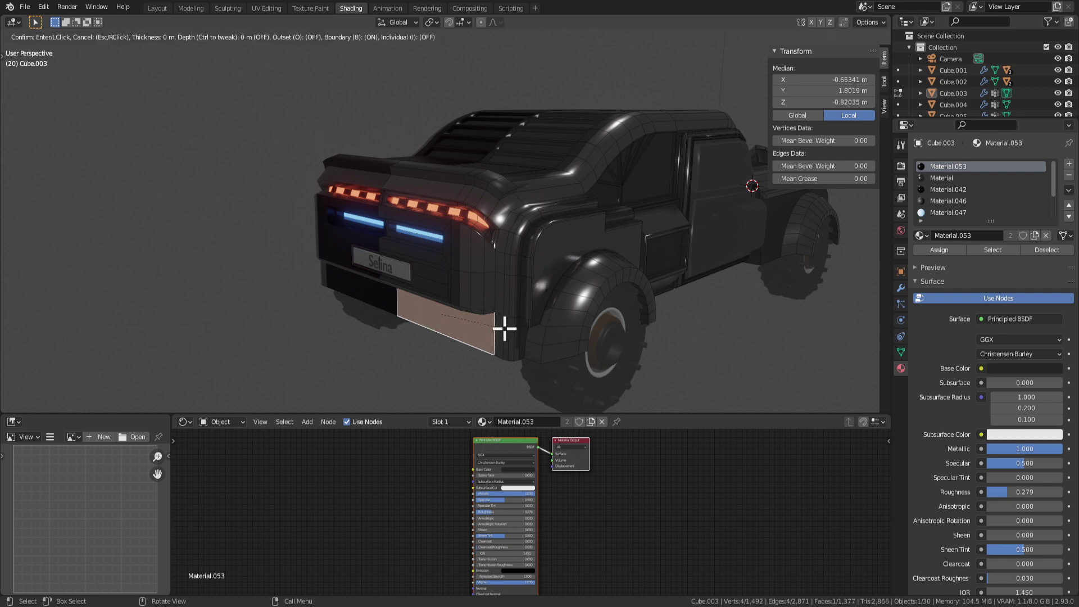
{"action": "left_click", "coordinate": [497, 327]}
{"action": "key", "text": "e"}
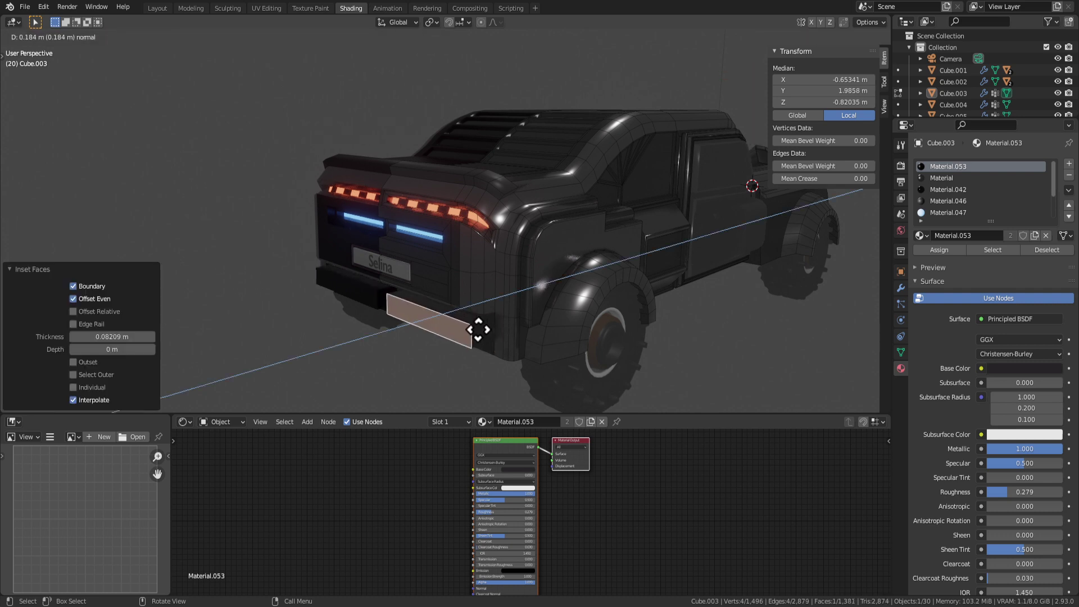
{"action": "right_click", "coordinate": [462, 335]}
{"action": "key", "text": "ctrl+z"}
Step: Inset the lower rear panel face by about 0.059 m and scale the inner face to 0.477 along X
{"action": "middle_click_drag", "start_coordinate": [498, 340], "coordinate": [551, 315]}
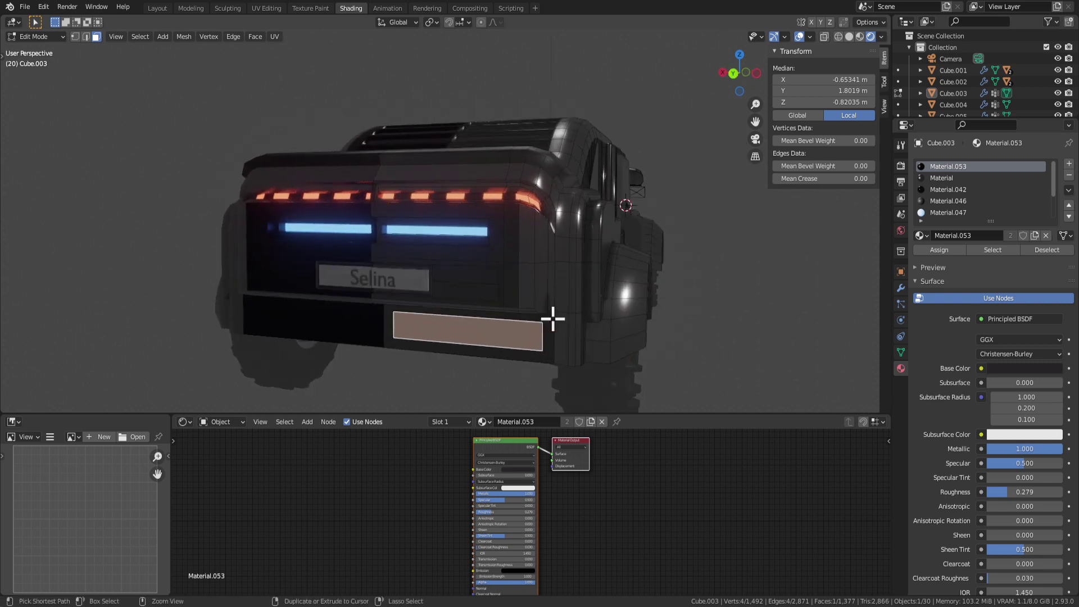
{"action": "key", "text": "i"}
{"action": "left_click", "coordinate": [545, 337]}
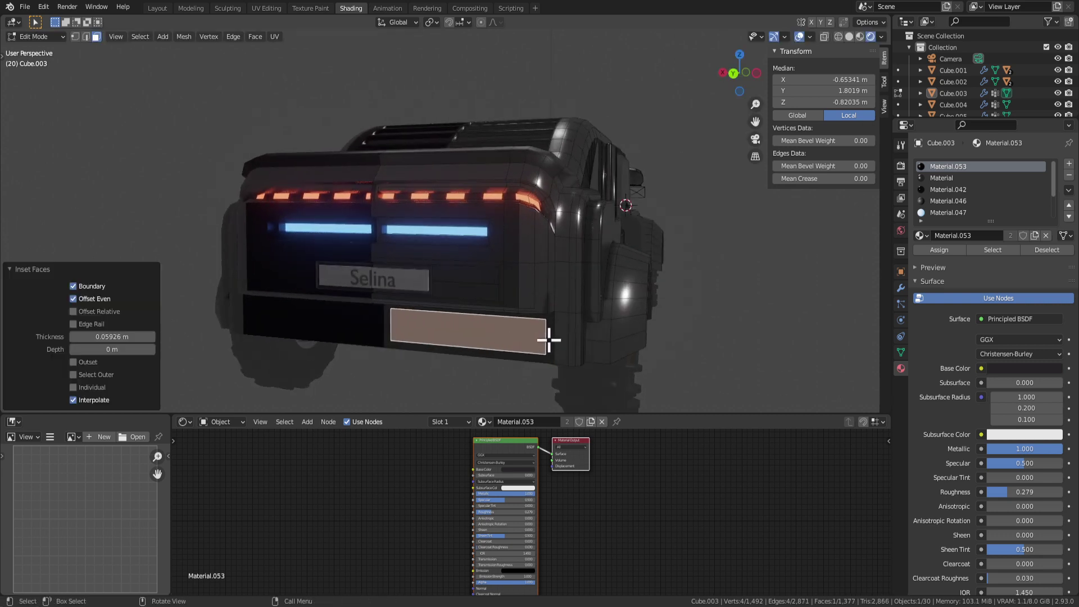
{"action": "key", "text": "s"}
{"action": "key", "text": "x"}
{"action": "left_click", "coordinate": [503, 336]}
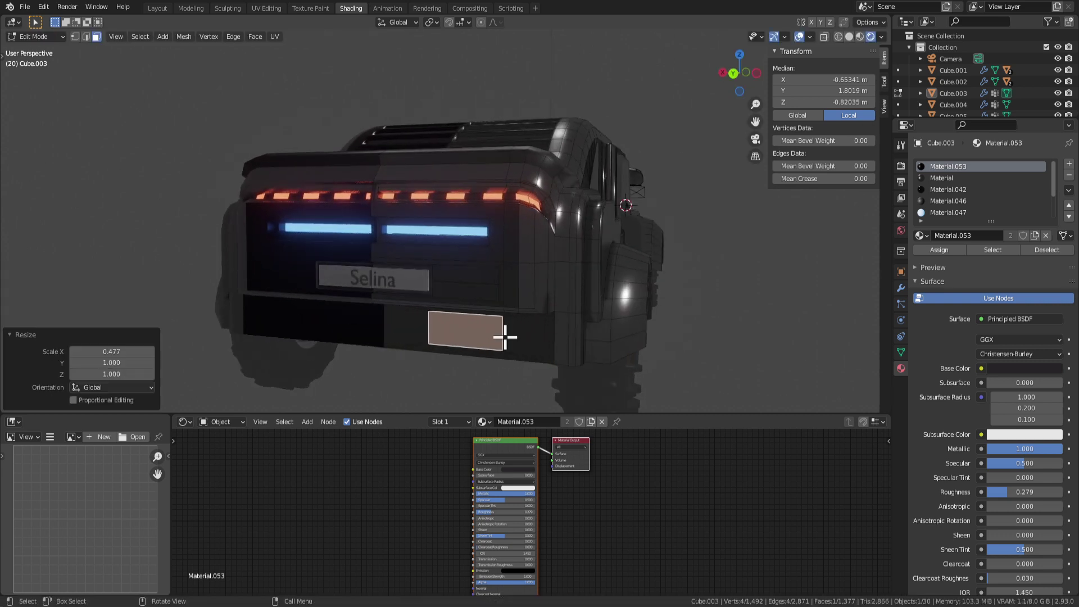
Step: Extrude the narrowed inner face about 0.71 m out from the truck's rear
{"action": "key", "text": "e"}
{"action": "left_click", "coordinate": [470, 356]}
{"action": "middle_click_drag", "start_coordinate": [470, 357], "coordinate": [429, 342]}
{"action": "key", "text": "2"}
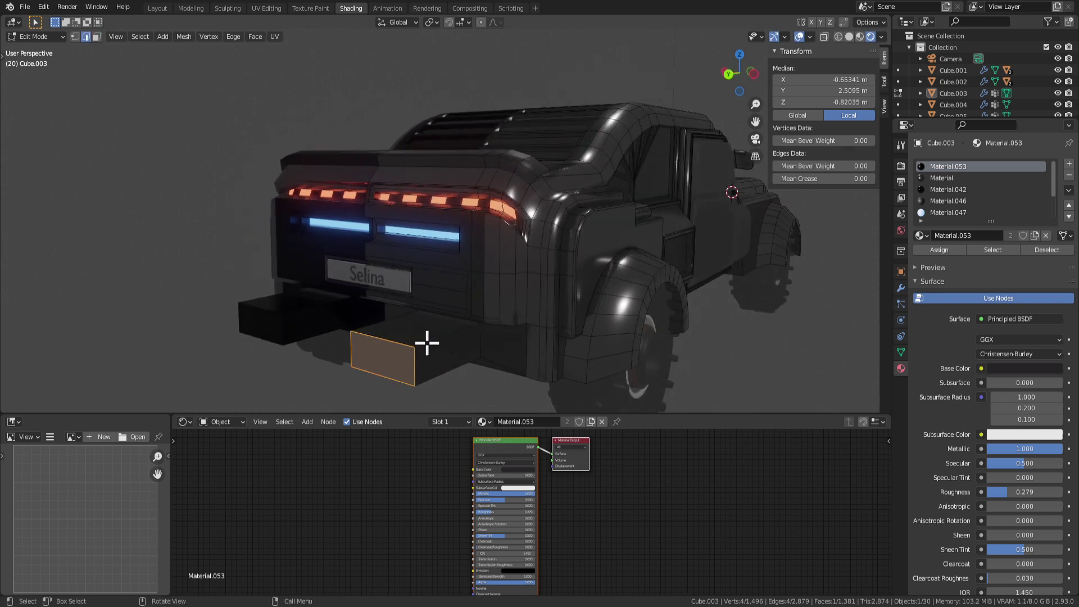
{"action": "left_click", "coordinate": [425, 361]}
Step: Move the extruded block's end face about 0.66 m along Y back toward the body
{"action": "key", "text": "3"}
{"action": "left_click", "coordinate": [385, 358]}
{"action": "key", "text": "g"}
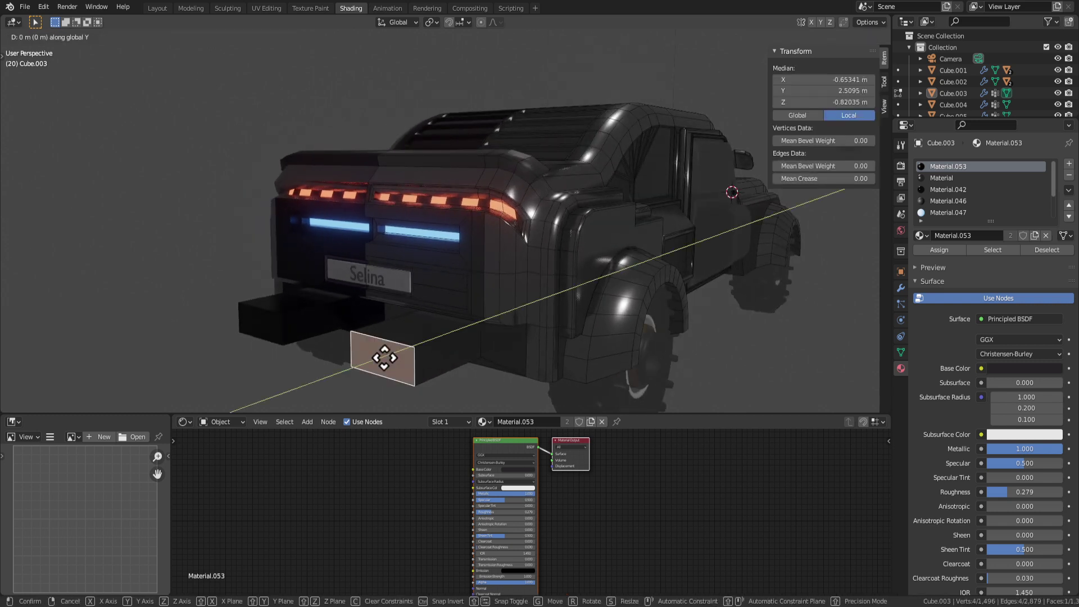
{"action": "key", "text": "z"}
{"action": "key", "text": "x"}
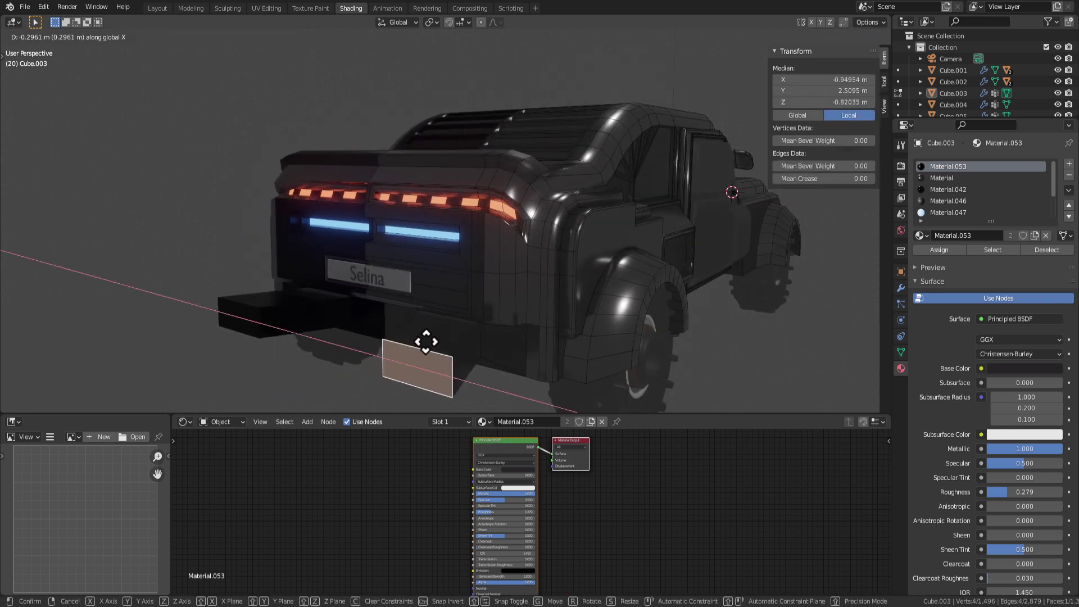
{"action": "key", "text": "y"}
{"action": "left_click", "coordinate": [442, 337]}
Step: Try extruding the block's end face about 0.73 m further and bevelling its long edges with two segments
{"action": "key", "text": "e"}
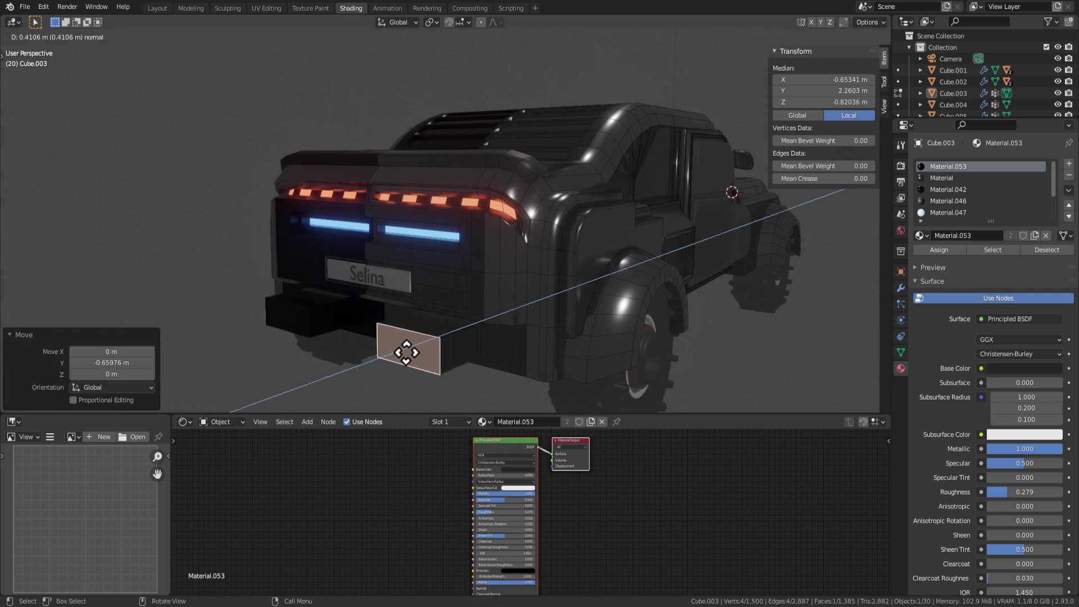
{"action": "left_click", "coordinate": [376, 365]}
{"action": "key", "text": "2"}
{"action": "left_click", "coordinate": [422, 340]}
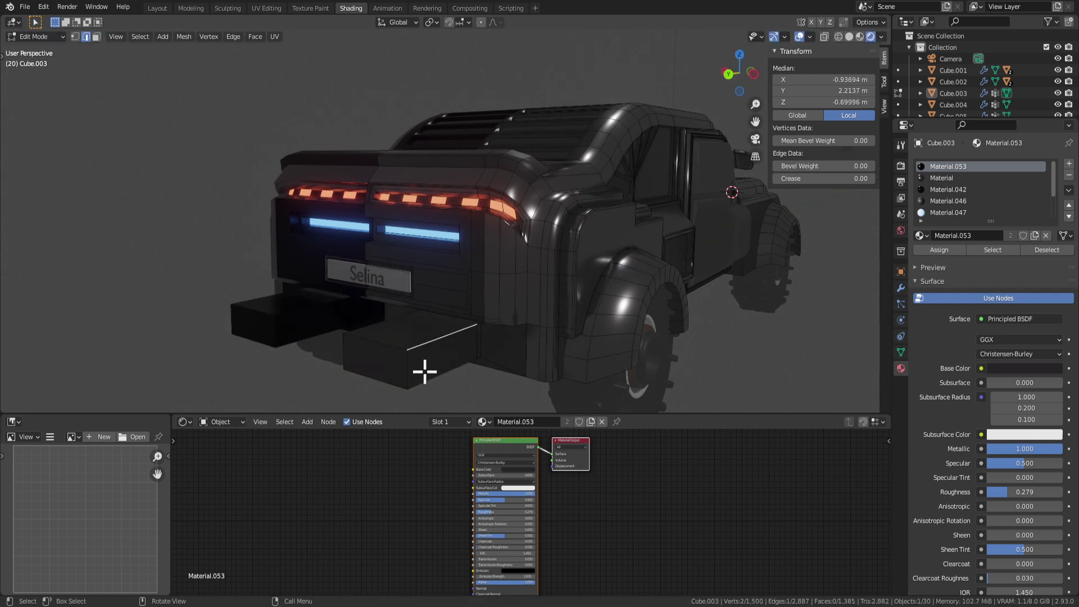
{"action": "middle_click_drag", "start_coordinate": [427, 375], "coordinate": [588, 395]}
{"action": "key", "text": "ctrl+b"}
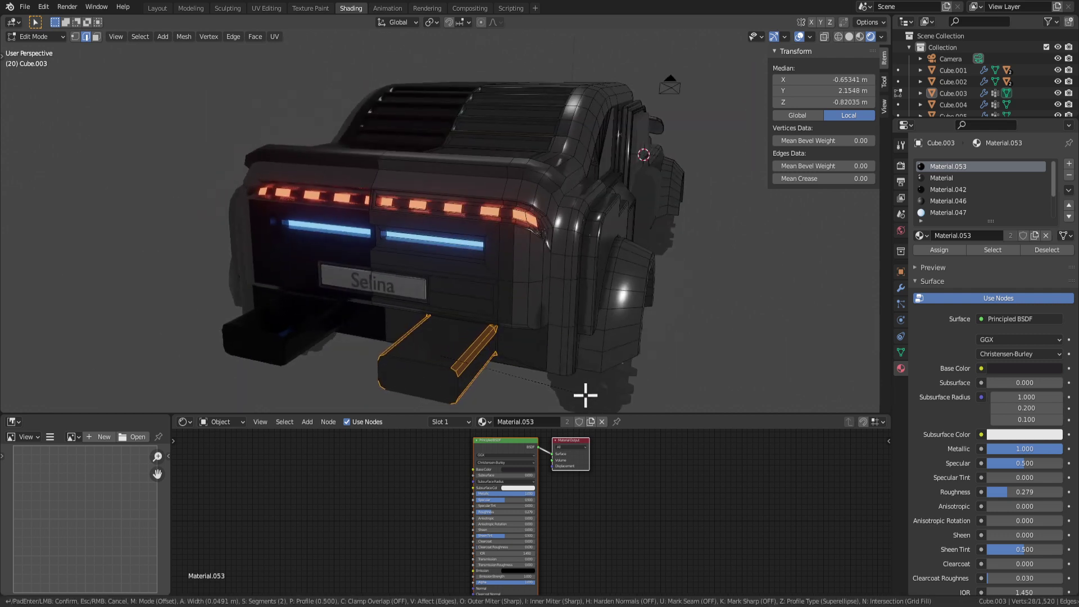
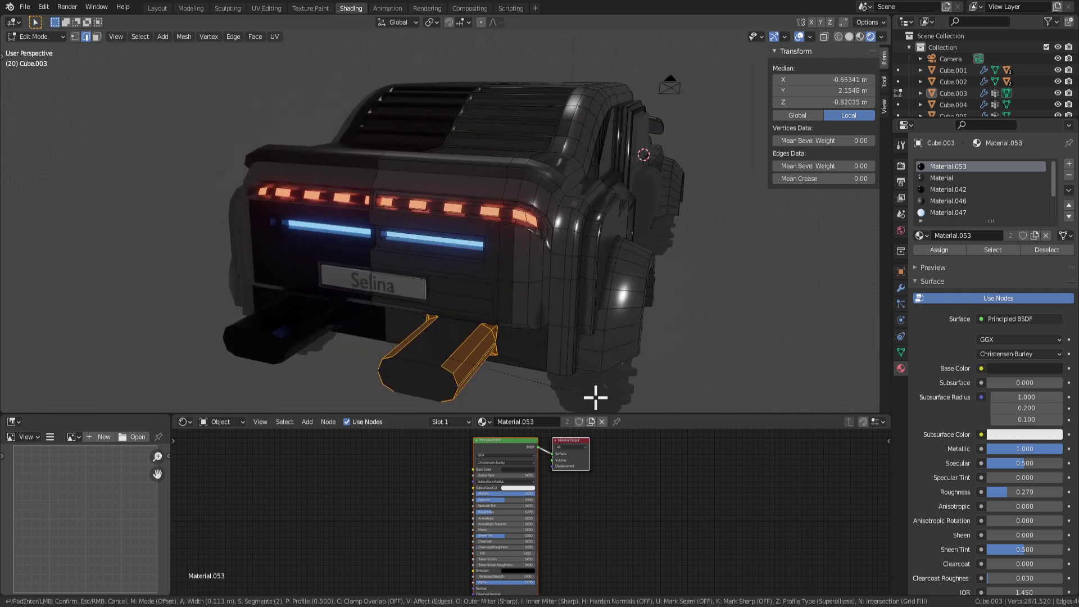
{"action": "key", "text": "Escape"}
{"action": "left_click", "coordinate": [494, 363], "text": "shift"}
{"action": "key", "text": "ctrl+z"}
{"action": "key", "text": "ctrl+z"}
{"action": "key", "text": "ctrl+z"}
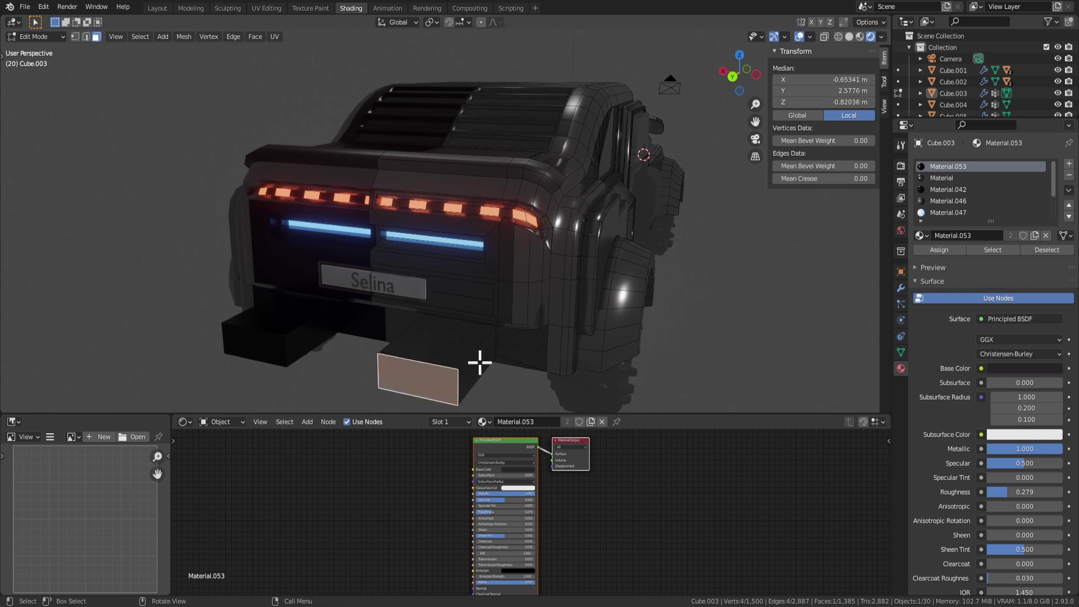
Step: Extrude the block's end face about 0.776 m outward
{"action": "scroll", "coordinate": [524, 364], "scroll_direction": "up", "scroll_amount": 1}
{"action": "middle_click_drag", "start_coordinate": [524, 364], "coordinate": [376, 260]}
{"action": "key", "text": "e"}
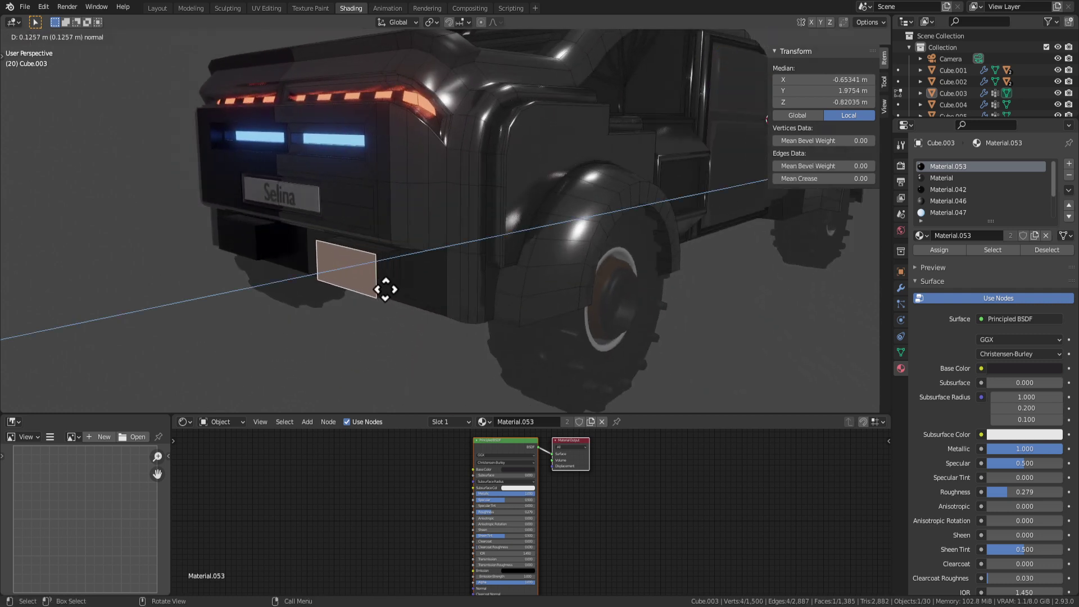
{"action": "left_click", "coordinate": [269, 299]}
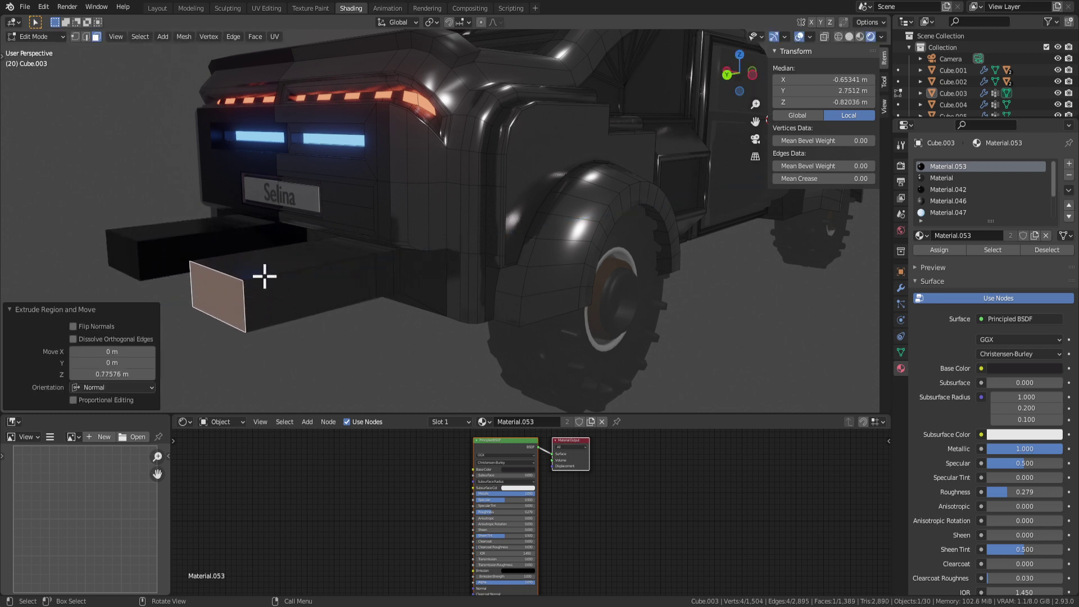
{"action": "key", "text": "ctrl+KP_Add"}
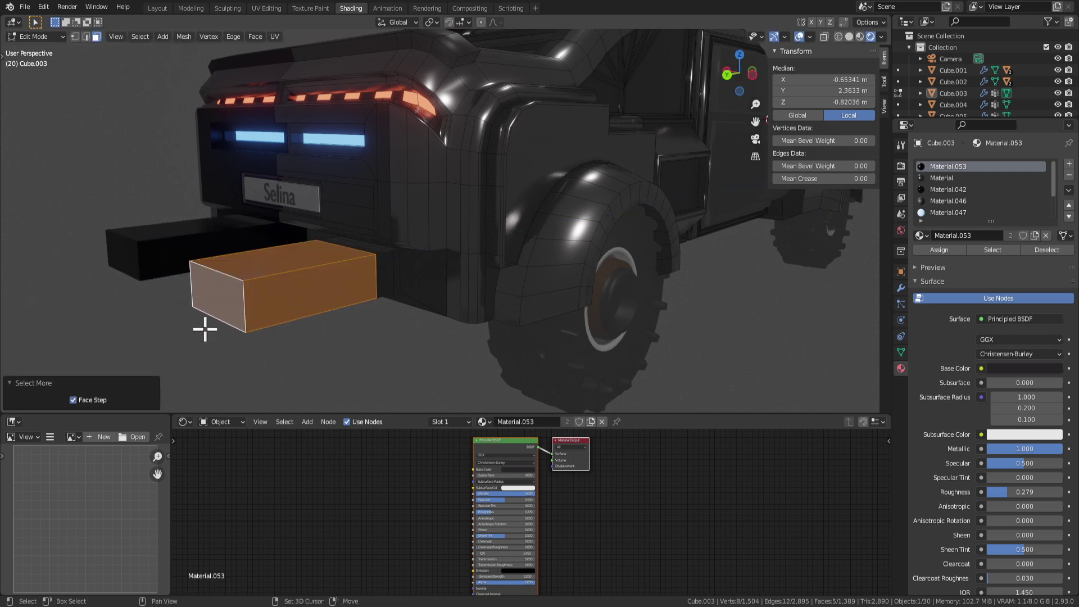
{"action": "key", "text": "ctrl+b"}
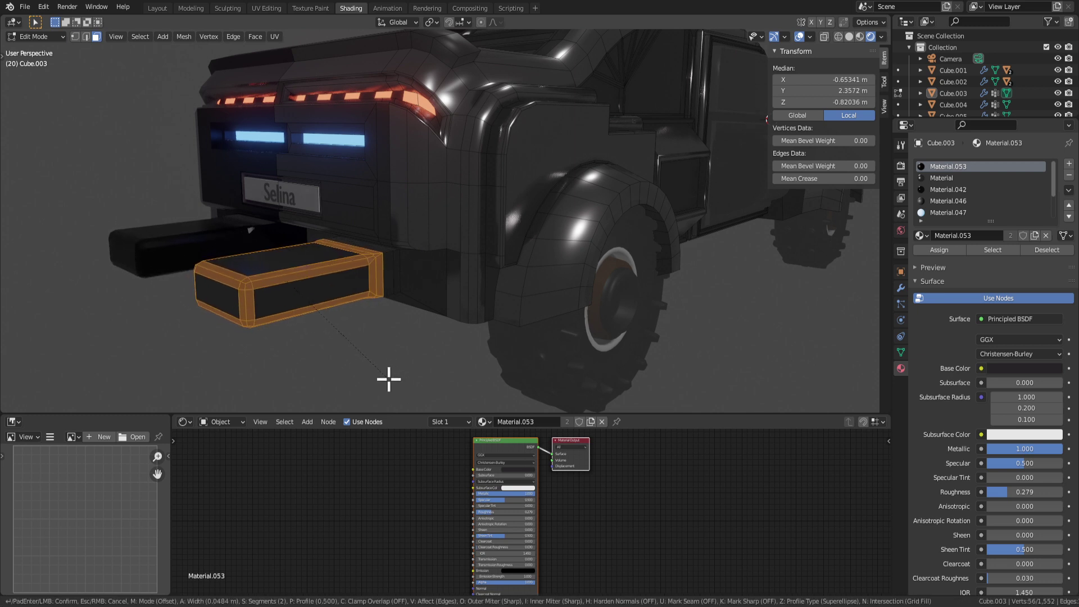
{"action": "key", "text": "Escape"}
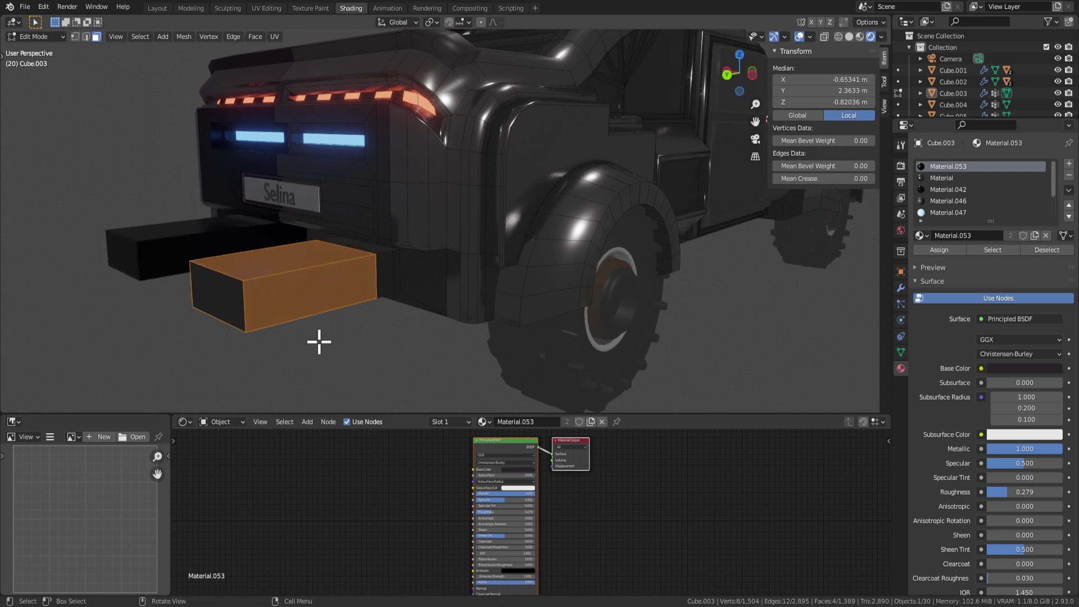
Step: Try narrowing the selection to the block's four long edges by removing its end and base edges
{"action": "key", "text": "2"}
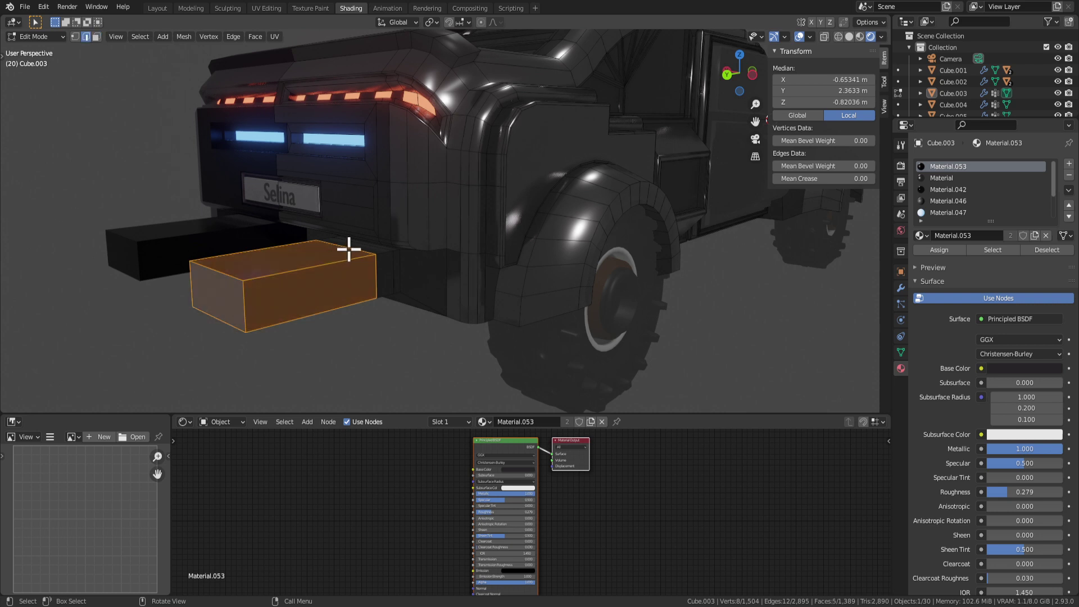
{"action": "left_click", "coordinate": [349, 247], "text": "shift"}
{"action": "left_click", "coordinate": [372, 282], "text": "shift"}
{"action": "middle_click_drag", "start_coordinate": [375, 314], "coordinate": [366, 262]}
{"action": "left_click", "coordinate": [351, 236], "text": "shift"}
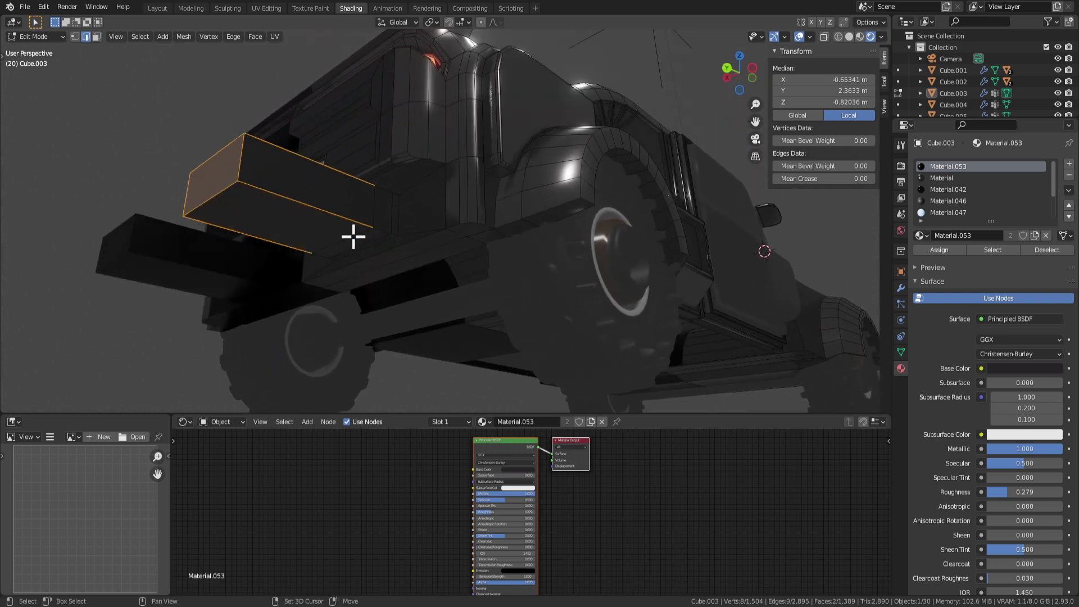
{"action": "middle_click_drag", "start_coordinate": [288, 236], "coordinate": [321, 272]}
{"action": "left_click", "coordinate": [320, 241], "text": "shift"}
{"action": "middle_click_drag", "start_coordinate": [324, 308], "coordinate": [374, 326]}
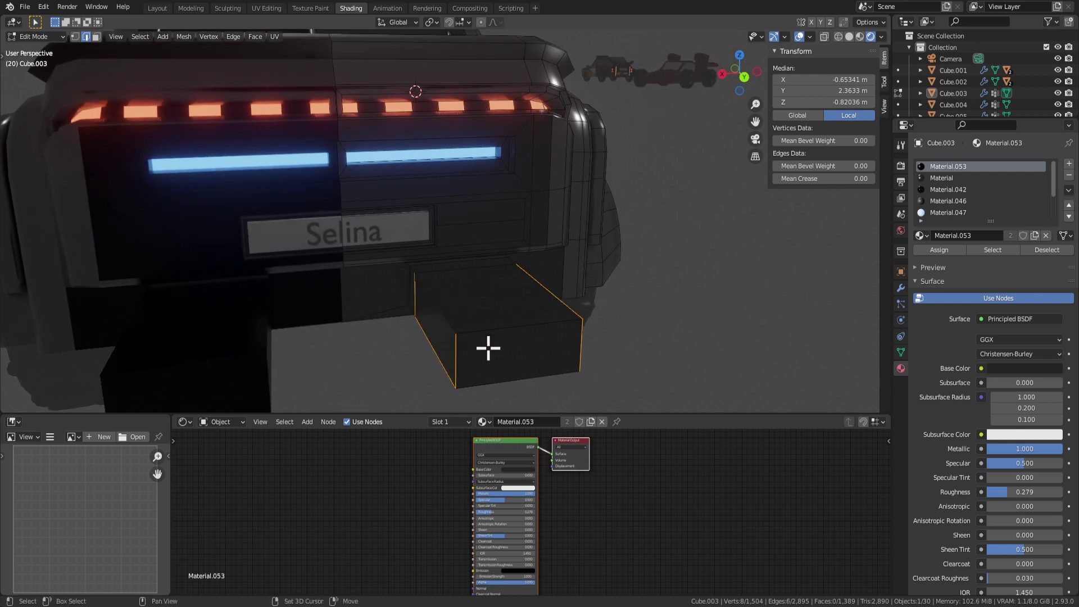
{"action": "middle_click_drag", "start_coordinate": [489, 349], "coordinate": [461, 339]}
{"action": "middle_click_drag", "start_coordinate": [438, 385], "coordinate": [329, 315]}
{"action": "key", "text": "3"}
{"action": "key", "text": "alt+a"}
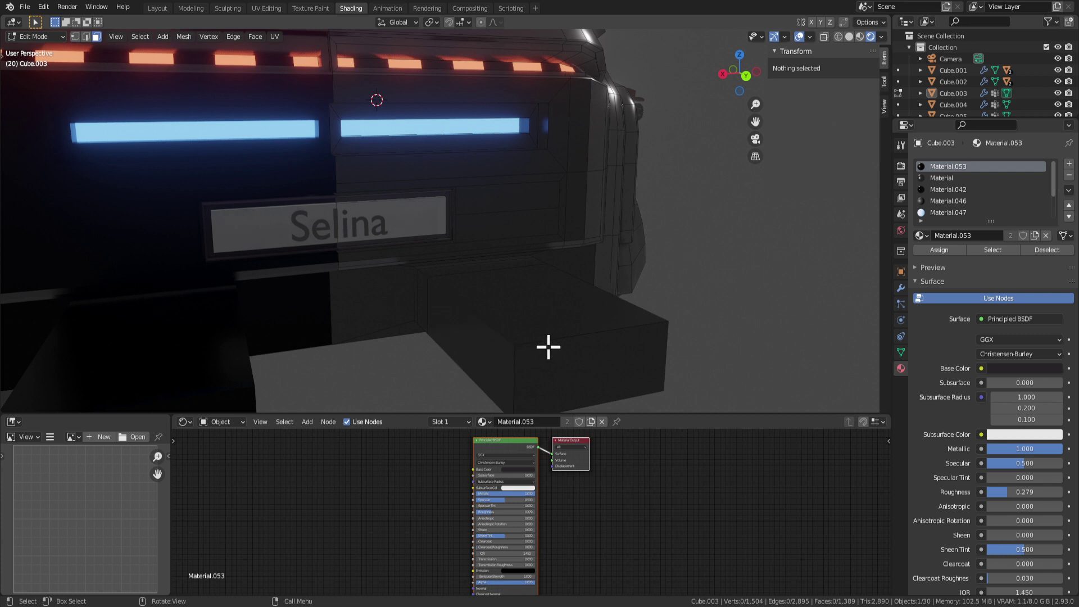
Step: Bevel the block's four long edges with a width of about 0.093 m and three segments
{"action": "left_click", "coordinate": [482, 327]}
{"action": "left_click", "coordinate": [612, 305], "text": "shift"}
{"action": "middle_click_drag", "start_coordinate": [612, 305], "coordinate": [445, 344]}
{"action": "left_click", "coordinate": [599, 332], "text": "shift"}
{"action": "key", "text": "ctrl+b"}
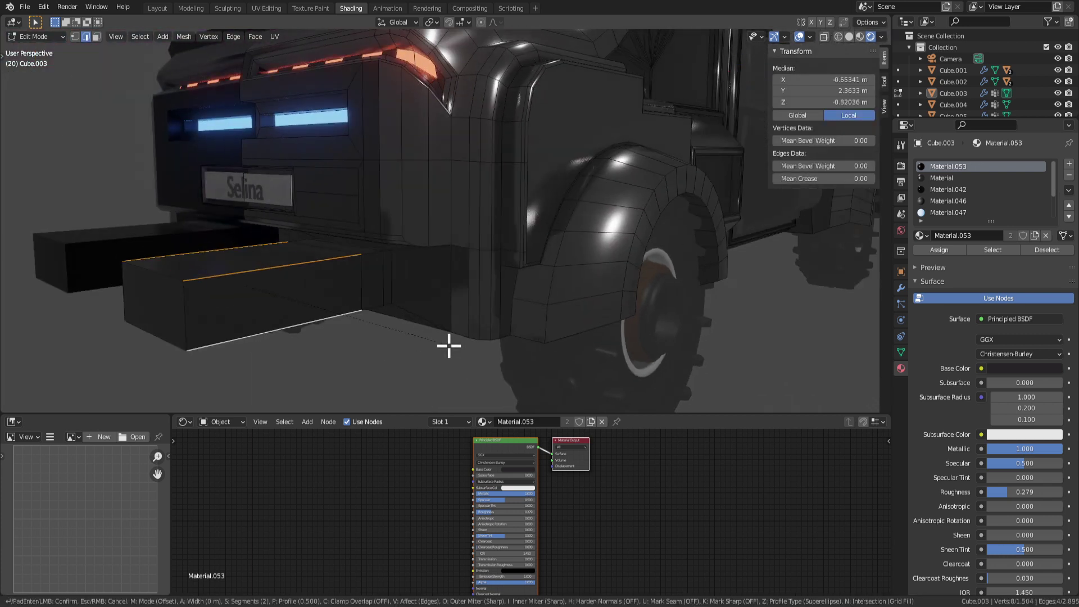
{"action": "left_click", "coordinate": [466, 373]}
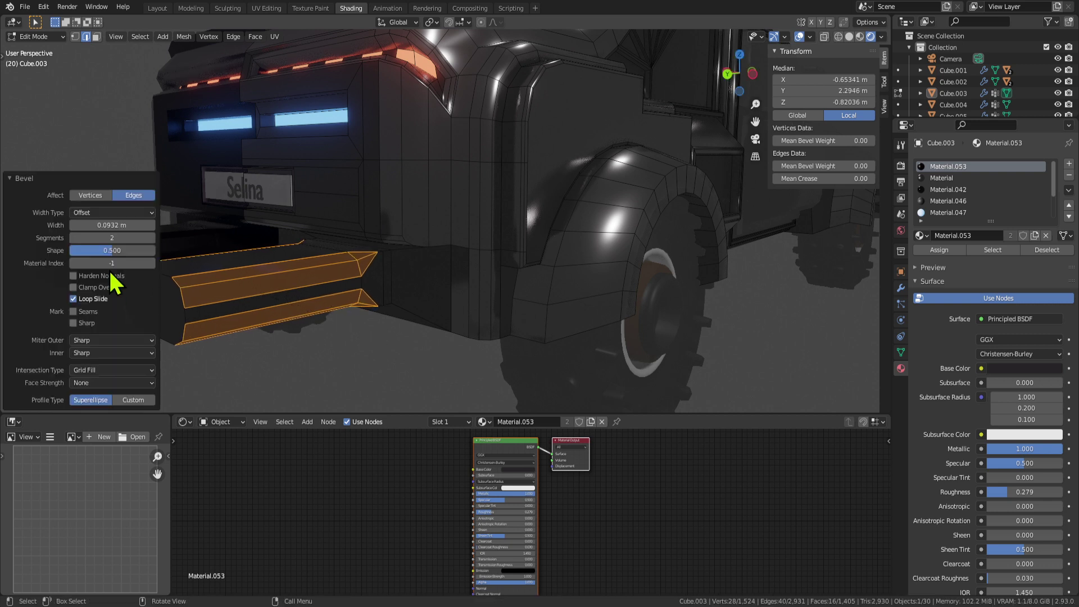
{"action": "left_click", "coordinate": [150, 238]}
Step: Move the block's rounded end face about 0.29 m along Y toward the truck body
{"action": "middle_click_drag", "start_coordinate": [357, 310], "coordinate": [431, 320]}
{"action": "key", "text": "3"}
{"action": "left_click", "coordinate": [388, 314]}
{"action": "key", "text": "g"}
{"action": "key", "text": "x"}
{"action": "key", "text": "x"}
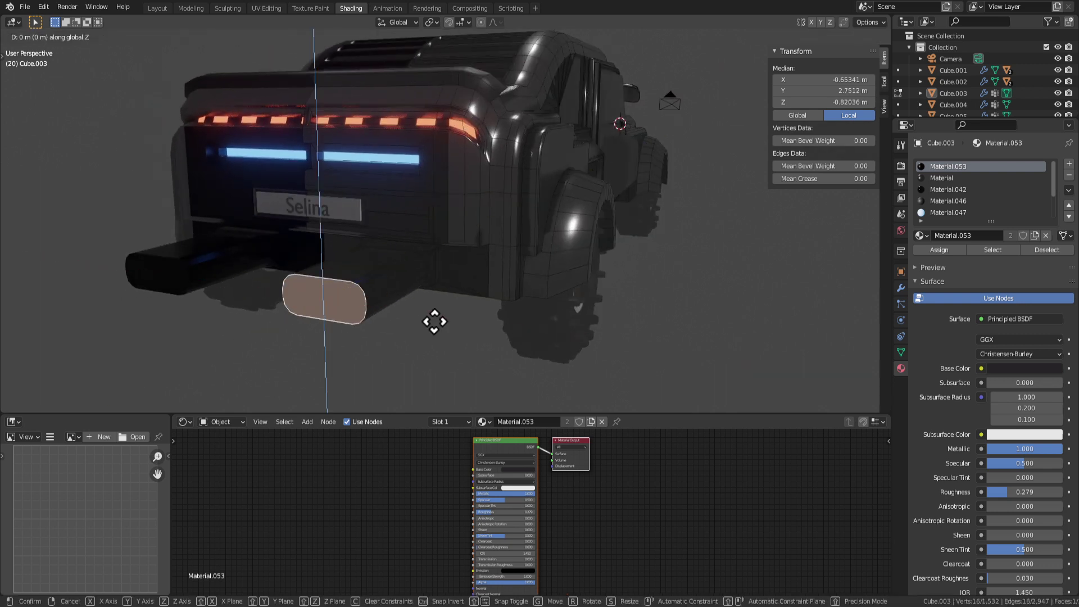
{"action": "key", "text": "x"}
{"action": "key", "text": "x"}
{"action": "key", "text": "y"}
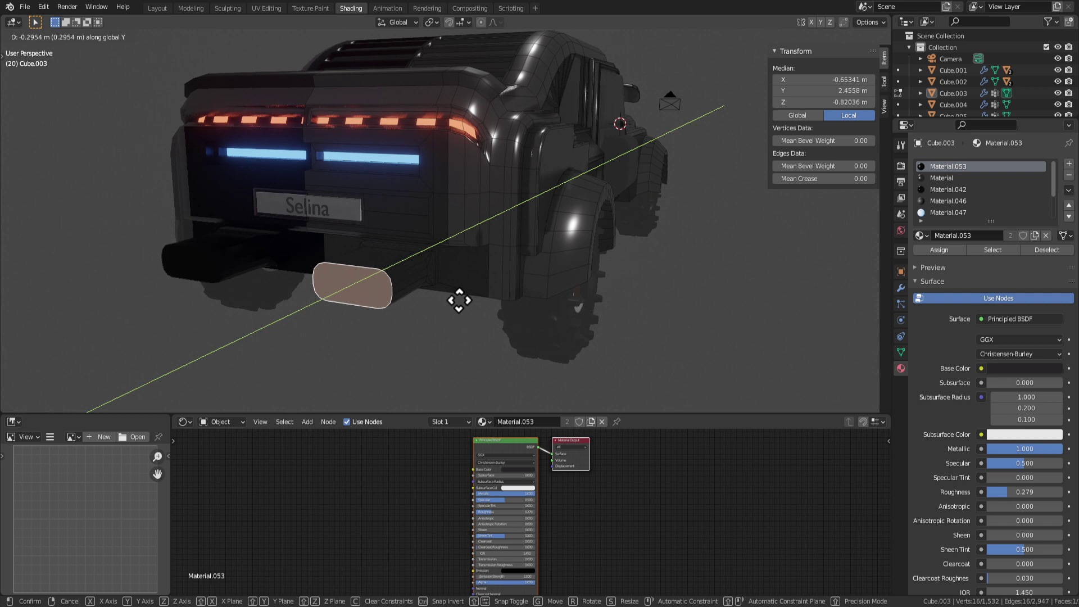
{"action": "left_click", "coordinate": [464, 303]}
Step: Inset the block's end face by about 0.061 m and extrude it about 0.32 m inward to hollow the block
{"action": "key", "text": "i"}
{"action": "left_click", "coordinate": [431, 312]}
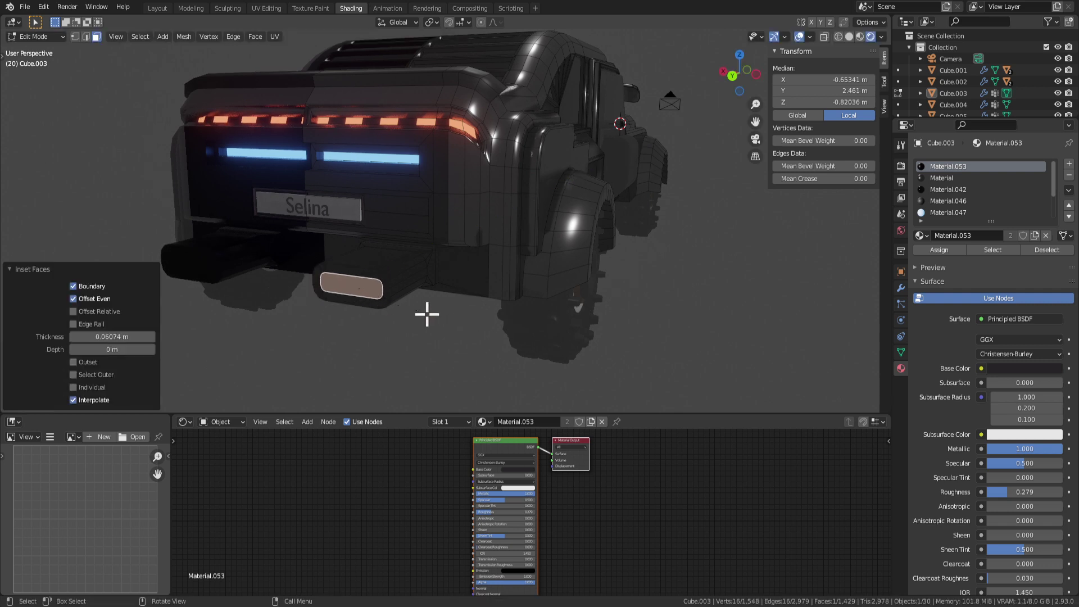
{"action": "key", "text": "e"}
{"action": "left_click", "coordinate": [455, 304]}
{"action": "scroll", "coordinate": [399, 332], "scroll_direction": "down", "scroll_amount": 5}
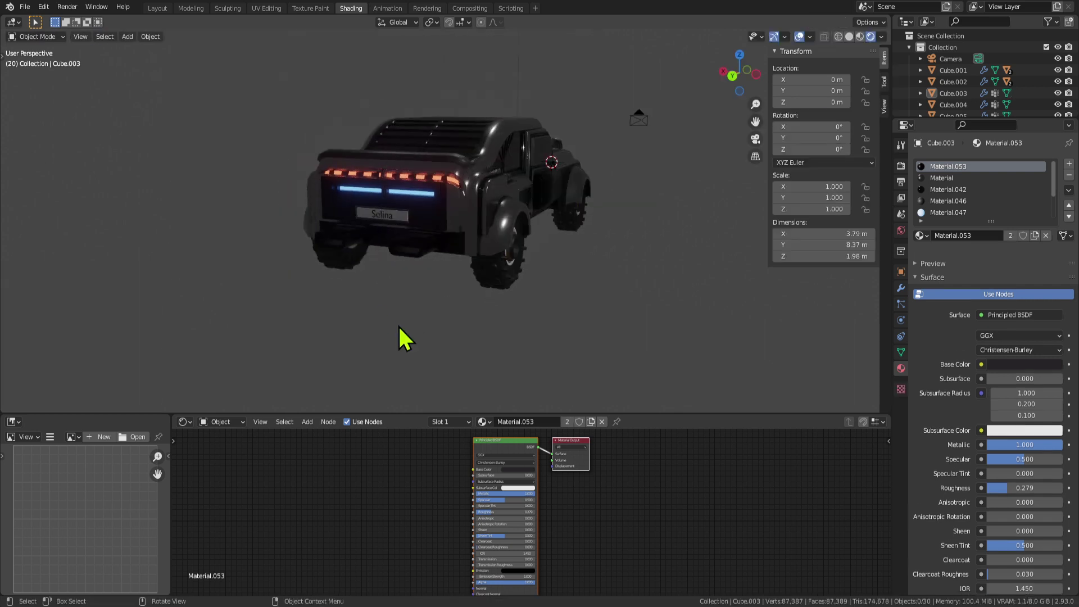
{"action": "middle_click_drag", "start_coordinate": [399, 332], "coordinate": [450, 278]}
{"action": "key", "text": "Tab"}
{"action": "key", "text": "Tab"}
{"action": "key", "text": "Tab"}
{"action": "key", "text": "Tab"}
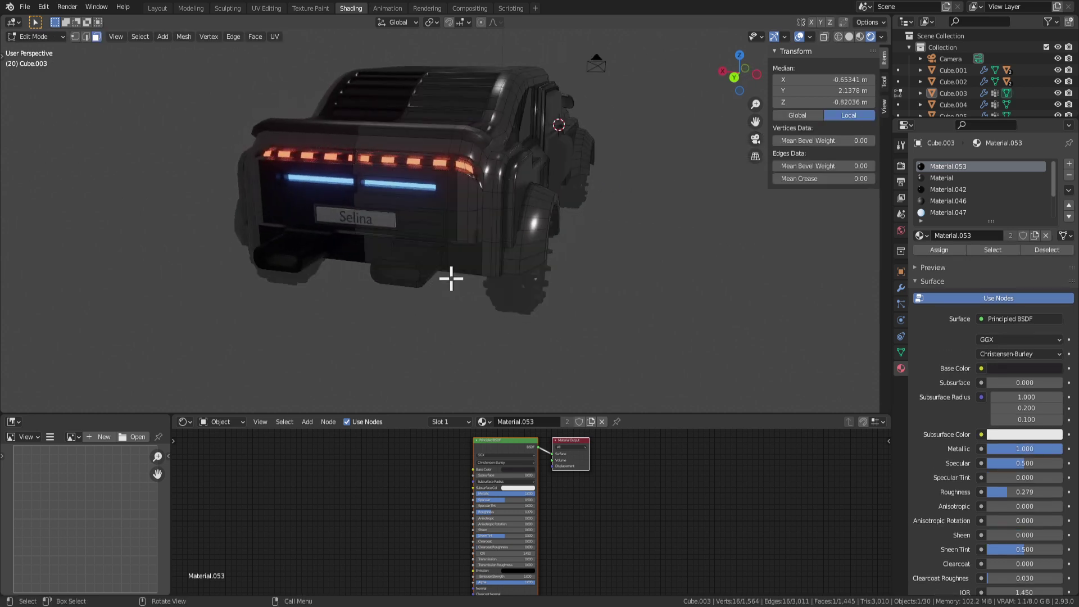
Step: Move the block's hollowed end about 0.2 m along Y toward the truck body
{"action": "middle_click_drag", "start_coordinate": [443, 240], "coordinate": [437, 262]}
{"action": "key", "text": "ctrl+KP_Add"}
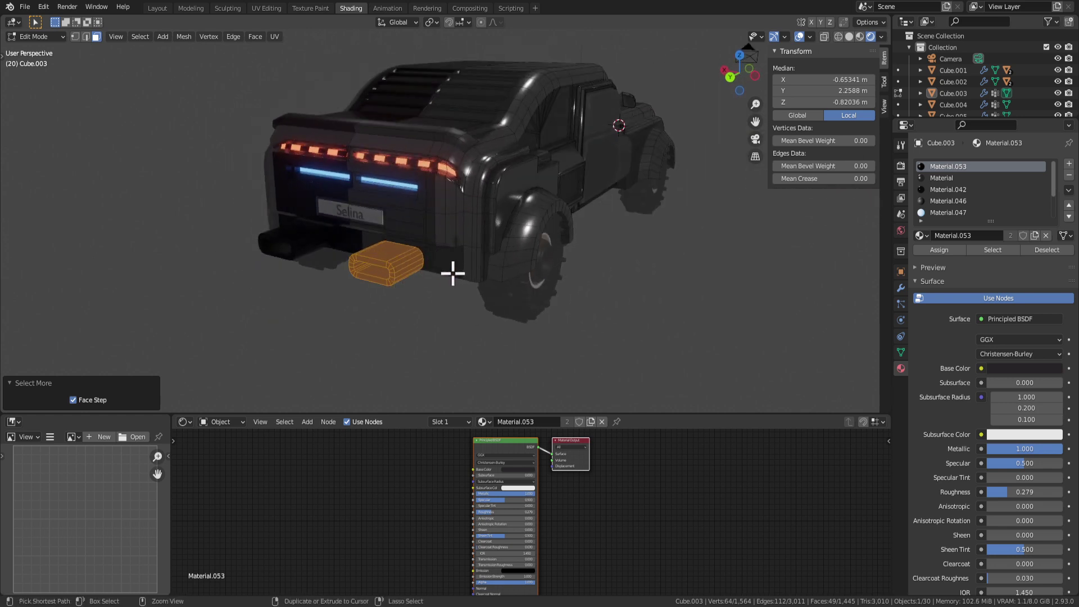
{"action": "key", "text": "ctrl+KP_Subtract"}
{"action": "middle_click_drag", "start_coordinate": [366, 269], "coordinate": [500, 320]}
{"action": "key", "text": "g"}
{"action": "key", "text": "y"}
{"action": "left_click", "coordinate": [528, 335]}
Step: Assign the material named Material to all faces of the hollow block
{"action": "key", "text": "ctrl+KP_Add"}
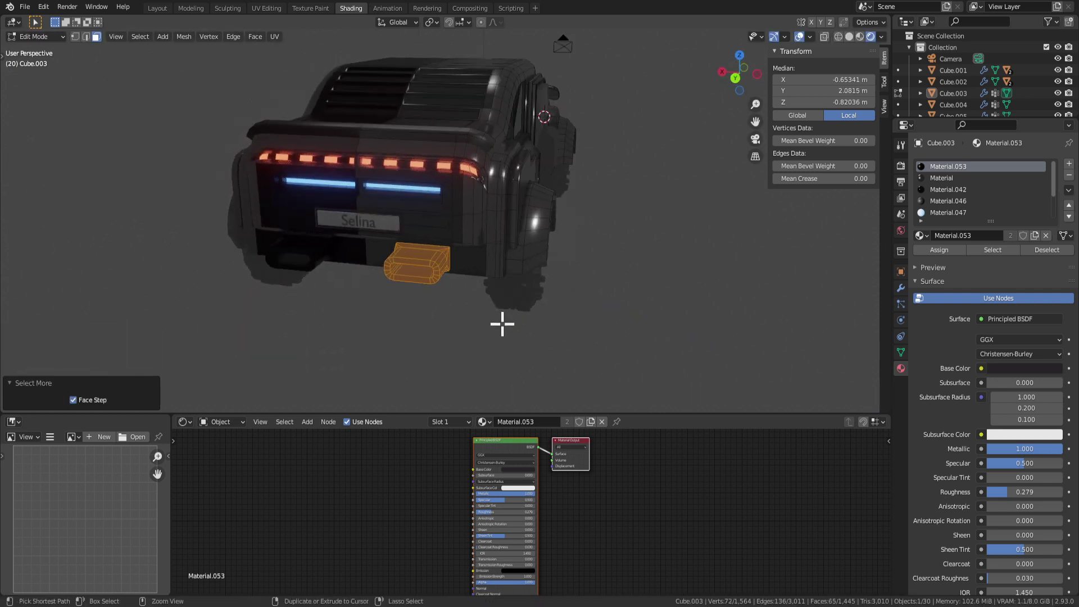
{"action": "left_click", "coordinate": [942, 178]}
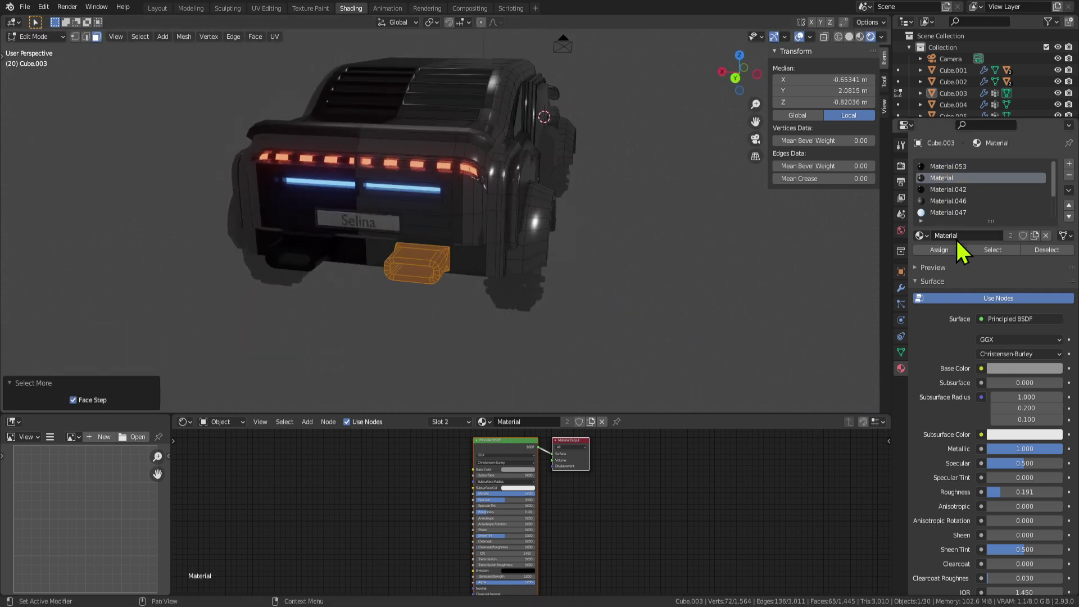
{"action": "left_click", "coordinate": [952, 249]}
{"action": "key", "text": "Tab"}
{"action": "middle_click_drag", "start_coordinate": [703, 265], "coordinate": [533, 272]}
{"action": "key", "text": "Tab"}
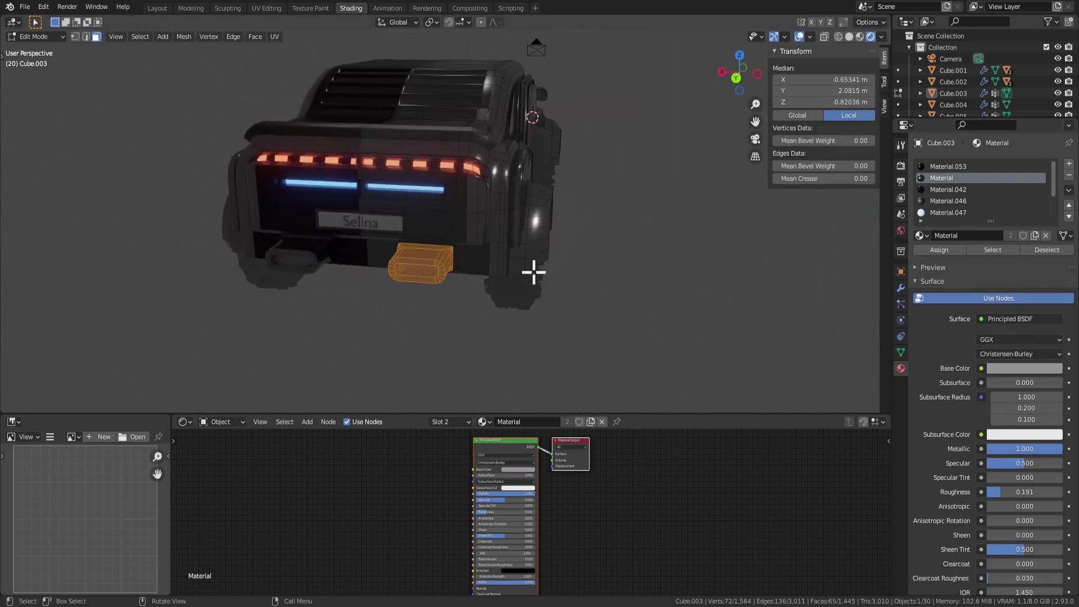
Step: Try smooth shading on the hollow block's outer and inner faces
{"action": "key", "text": "ctrl+KP_Subtract"}
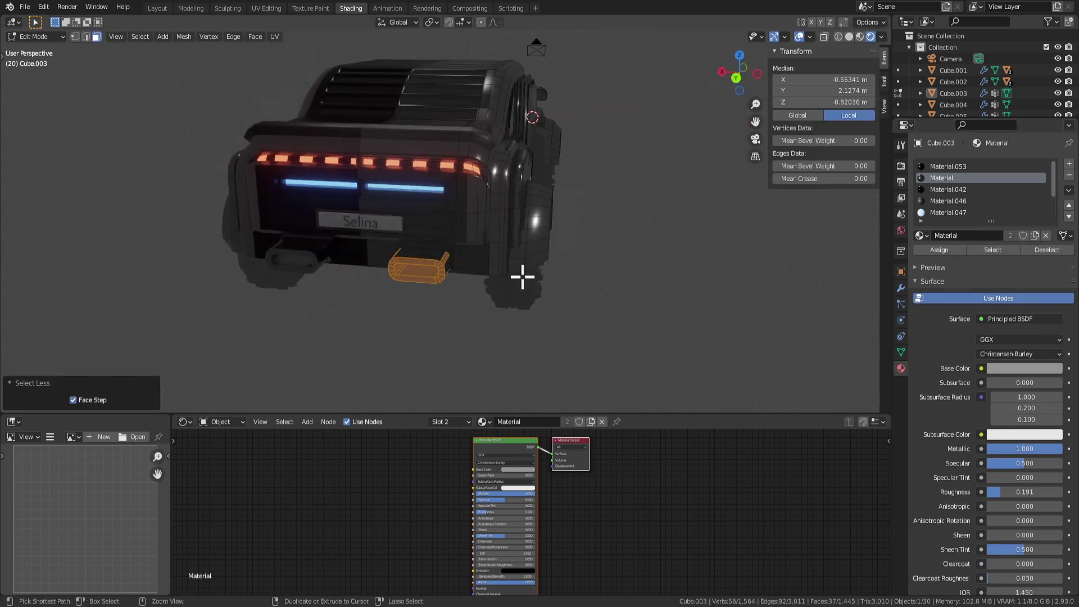
{"action": "scroll", "coordinate": [508, 275], "scroll_direction": "up", "scroll_amount": 1}
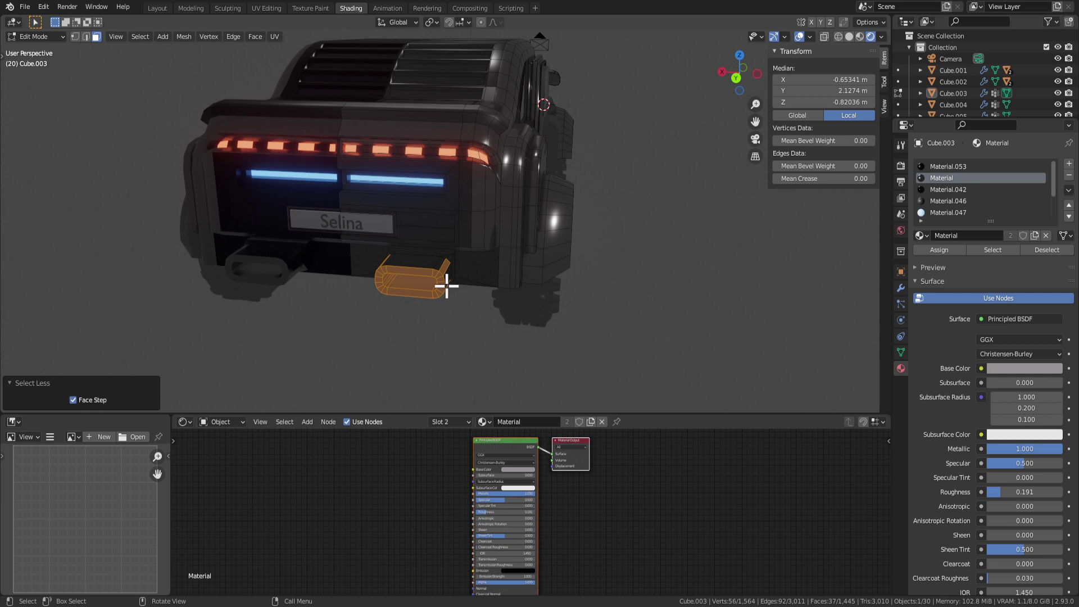
{"action": "right_click", "coordinate": [447, 286]}
{"action": "middle_click_drag", "start_coordinate": [535, 358], "coordinate": [503, 352]}
{"action": "scroll", "coordinate": [438, 336], "scroll_direction": "up", "scroll_amount": 5}
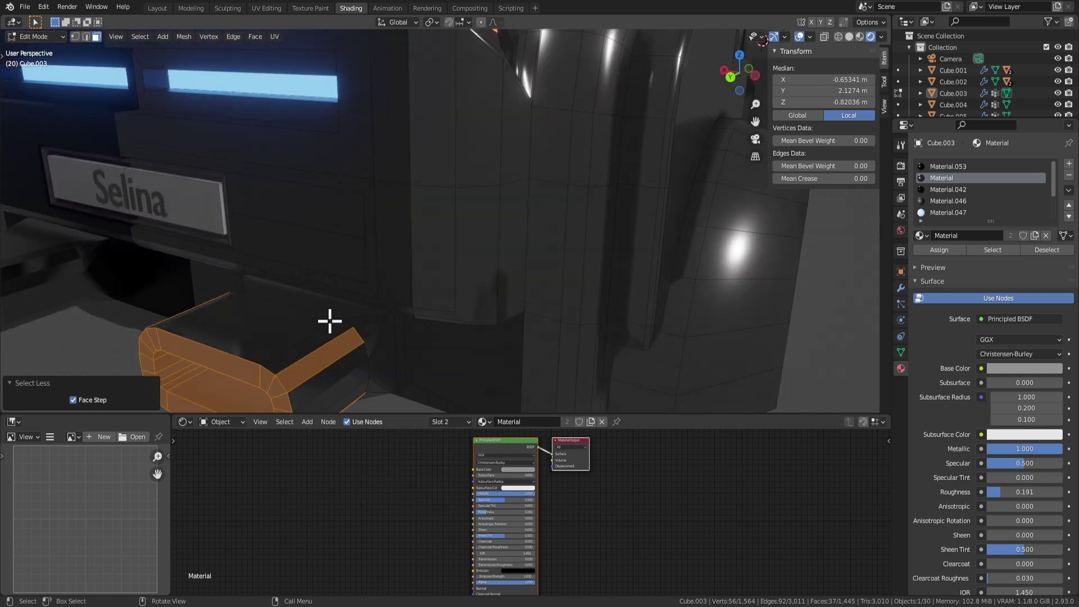
{"action": "scroll", "coordinate": [295, 337], "scroll_direction": "down", "scroll_amount": 3}
{"action": "key", "text": "ctrl+KP_Add"}
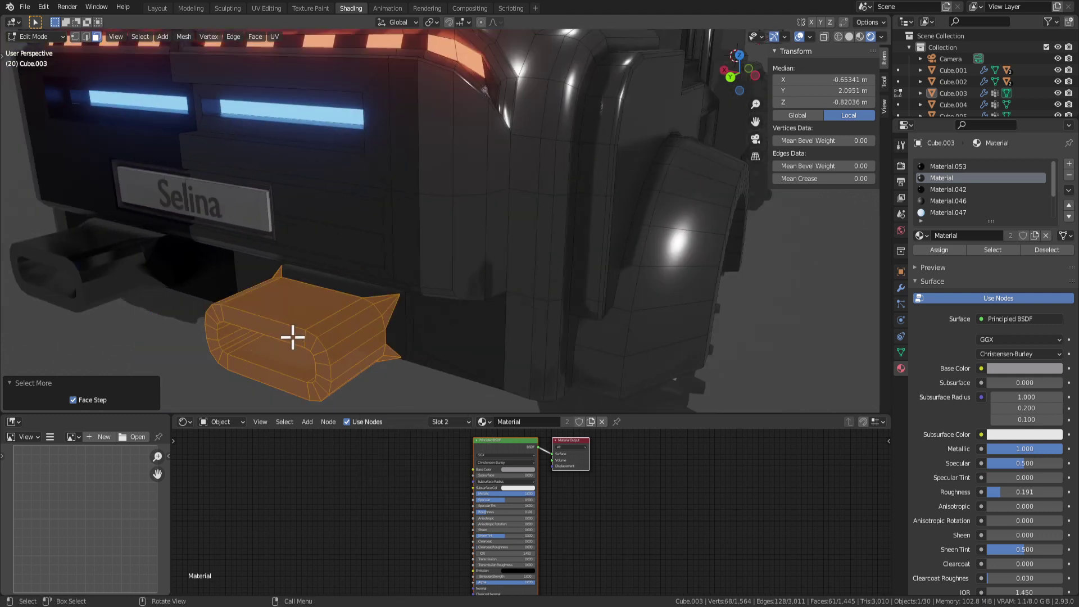
{"action": "middle_click_drag", "start_coordinate": [270, 353], "coordinate": [284, 330]}
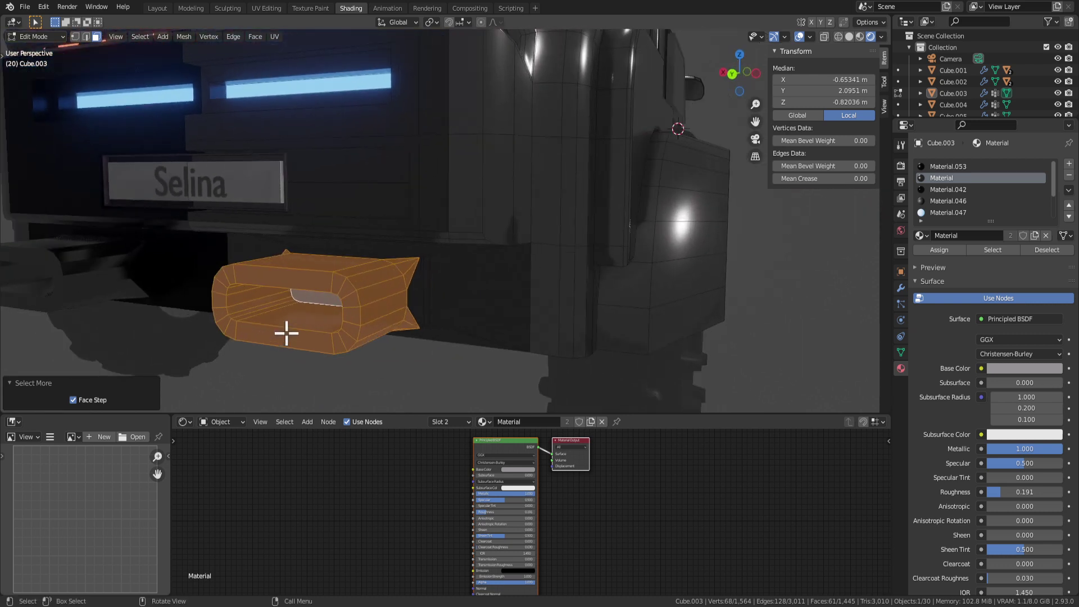
{"action": "right_click", "coordinate": [337, 292]}
{"action": "left_click", "coordinate": [309, 427]}
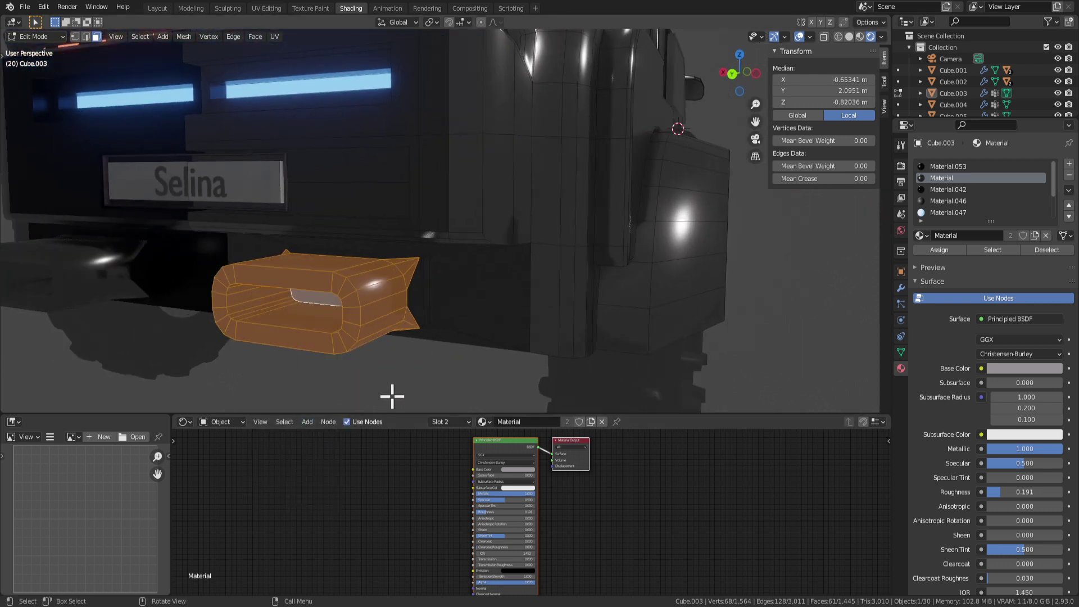
Step: Return the hollow block's faces to flat shading
{"action": "key", "text": "Tab"}
{"action": "scroll", "coordinate": [394, 388], "scroll_direction": "down", "scroll_amount": 5}
{"action": "middle_click_drag", "start_coordinate": [399, 382], "coordinate": [438, 351]}
{"action": "key", "text": "Tab"}
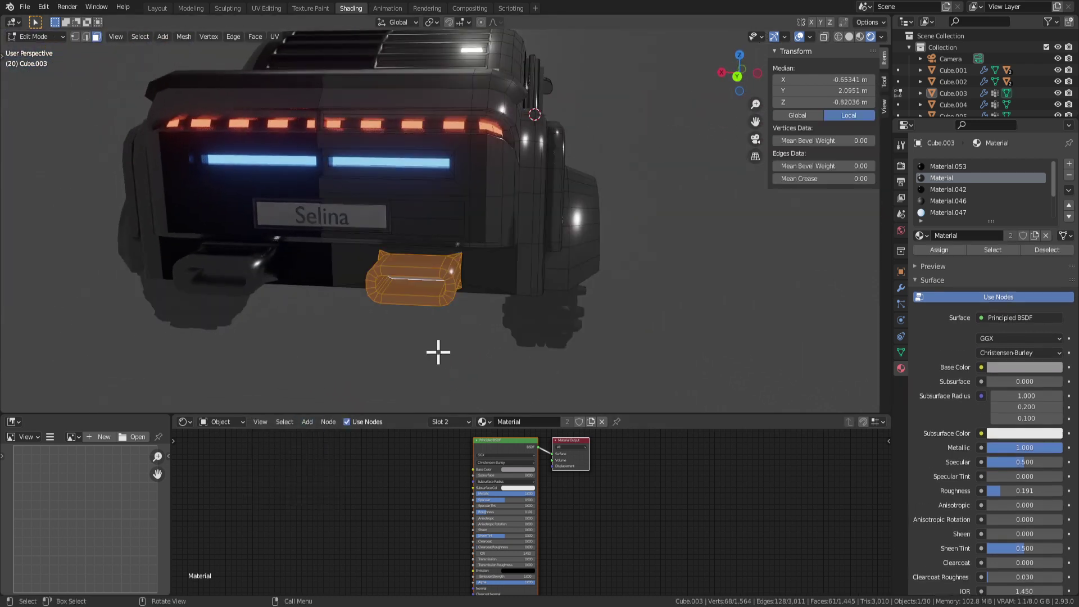
{"action": "key", "text": "ctrl+KP_Subtract"}
{"action": "right_click", "coordinate": [475, 313]}
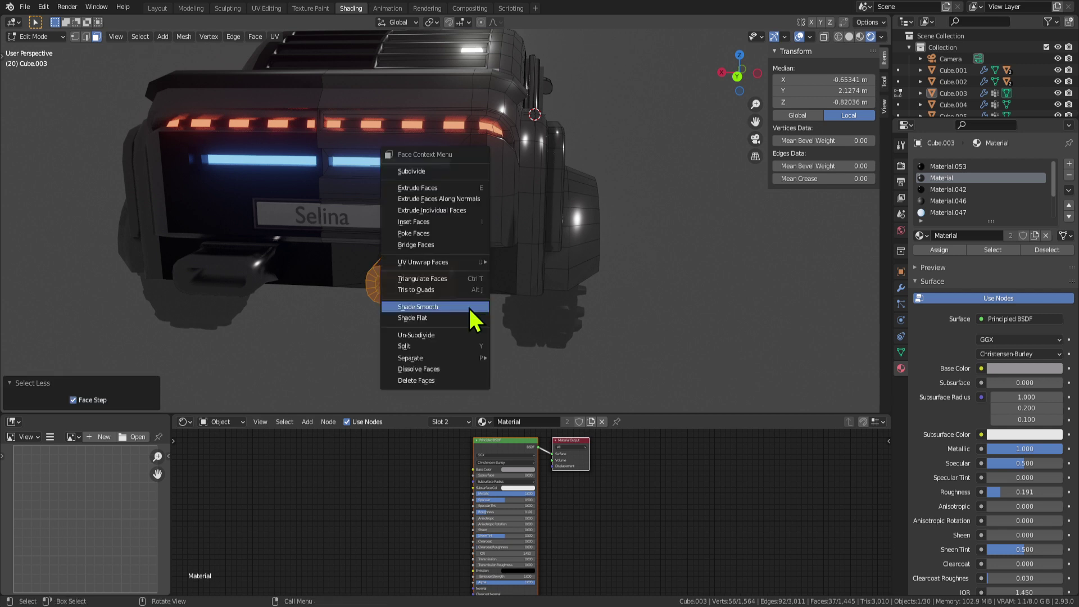
{"action": "left_click", "coordinate": [474, 313]}
{"action": "key", "text": "Tab"}
{"action": "key", "text": "Tab"}
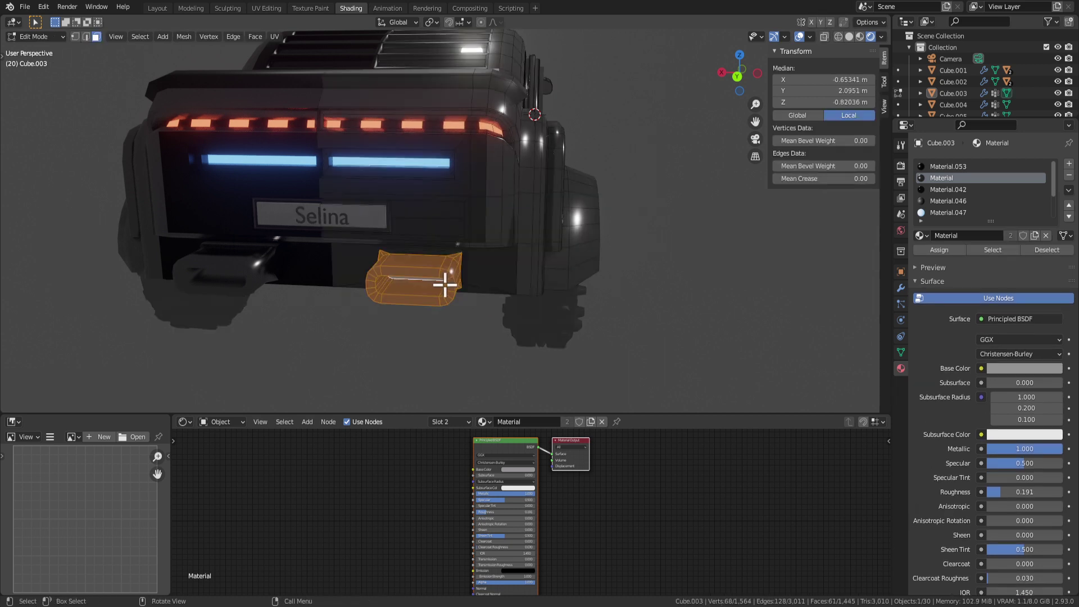
{"action": "right_click", "coordinate": [440, 285]}
{"action": "left_click", "coordinate": [440, 293]}
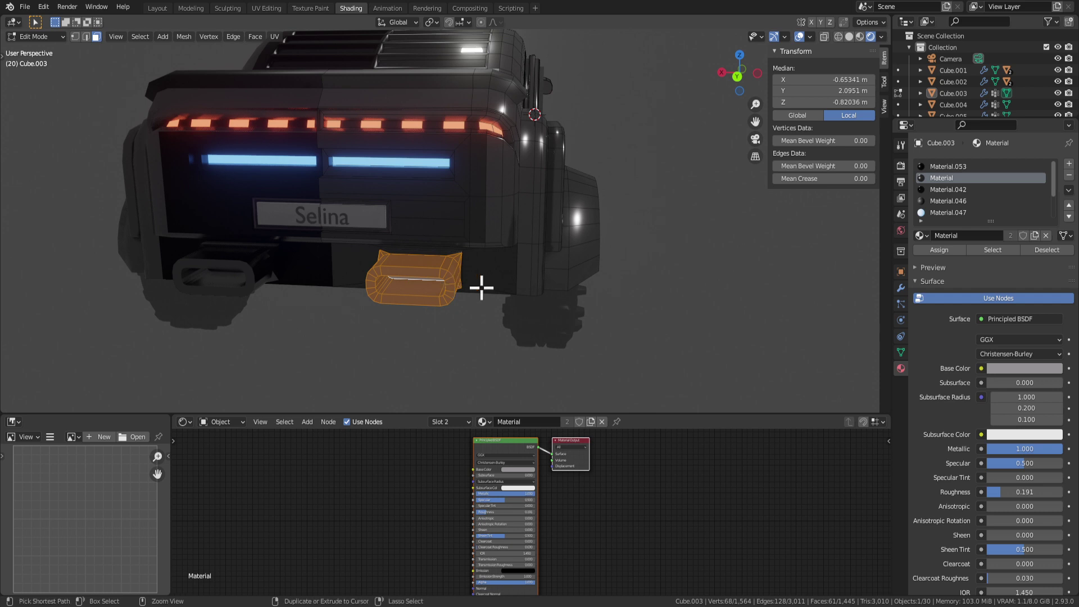
Step: Select the complete ring of faces around the hollow block's open rim
{"action": "key", "text": "ctrl+KP_Subtract"}
{"action": "key", "text": "ctrl+KP_Subtract"}
{"action": "scroll", "coordinate": [481, 287], "scroll_direction": "up", "scroll_amount": 1}
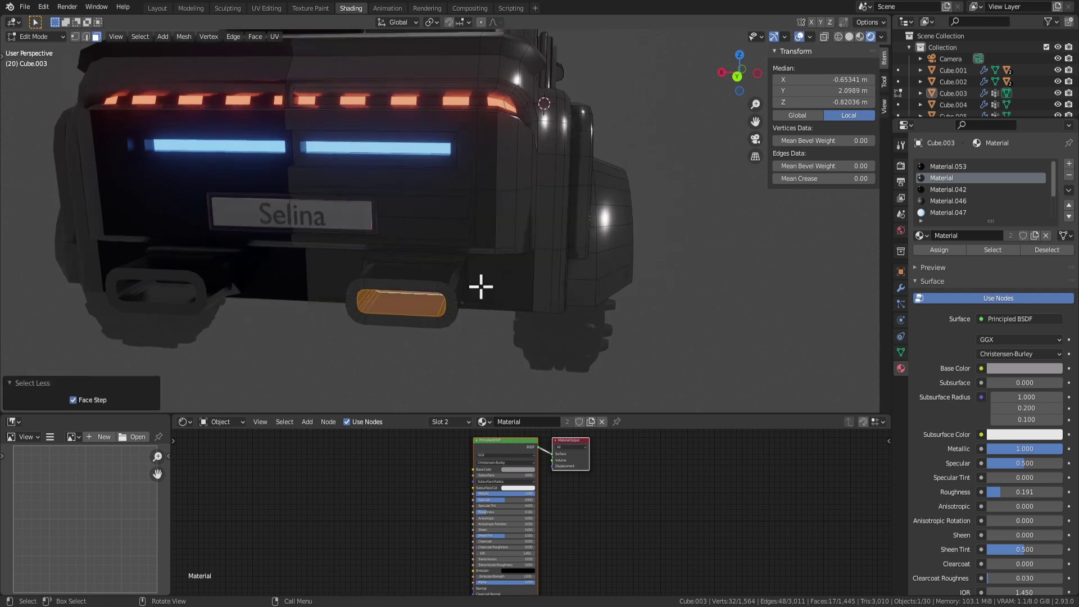
{"action": "left_click", "coordinate": [433, 322]}
{"action": "scroll", "coordinate": [449, 328], "scroll_direction": "up", "scroll_amount": 3}
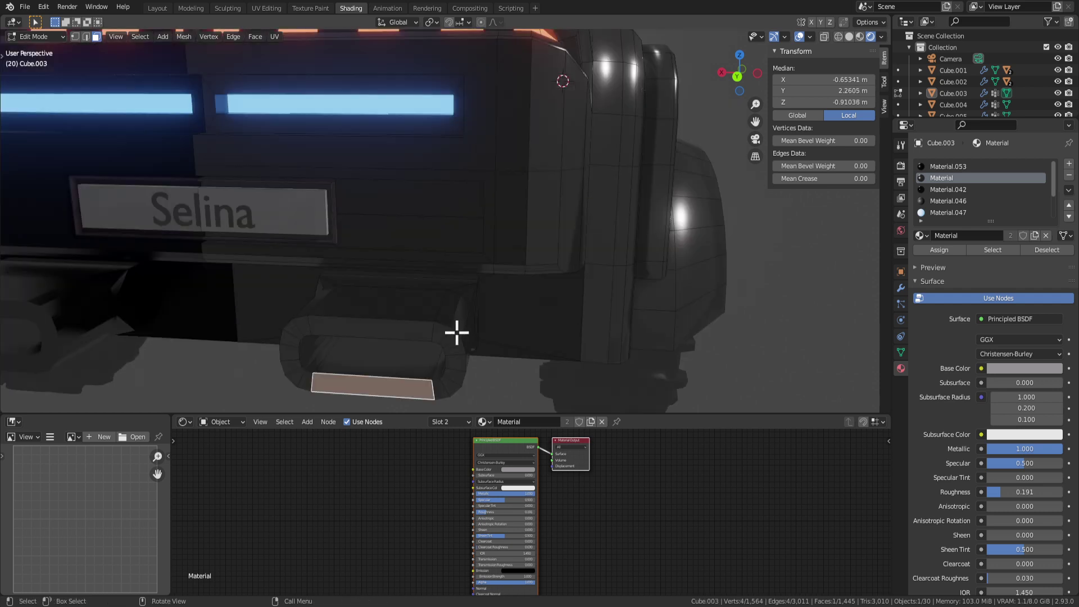
{"action": "left_click", "coordinate": [445, 387], "text": "shift"}
{"action": "key", "text": "ctrl+KP_Add"}
{"action": "key", "text": "ctrl+KP_Add"}
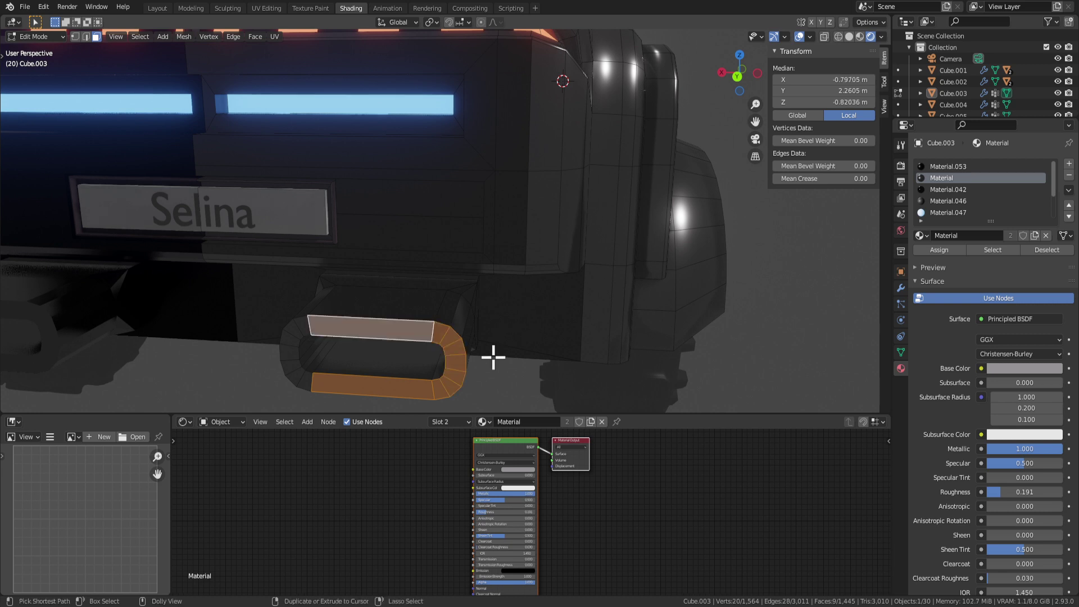
{"action": "middle_click_drag", "start_coordinate": [492, 356], "coordinate": [427, 292]}
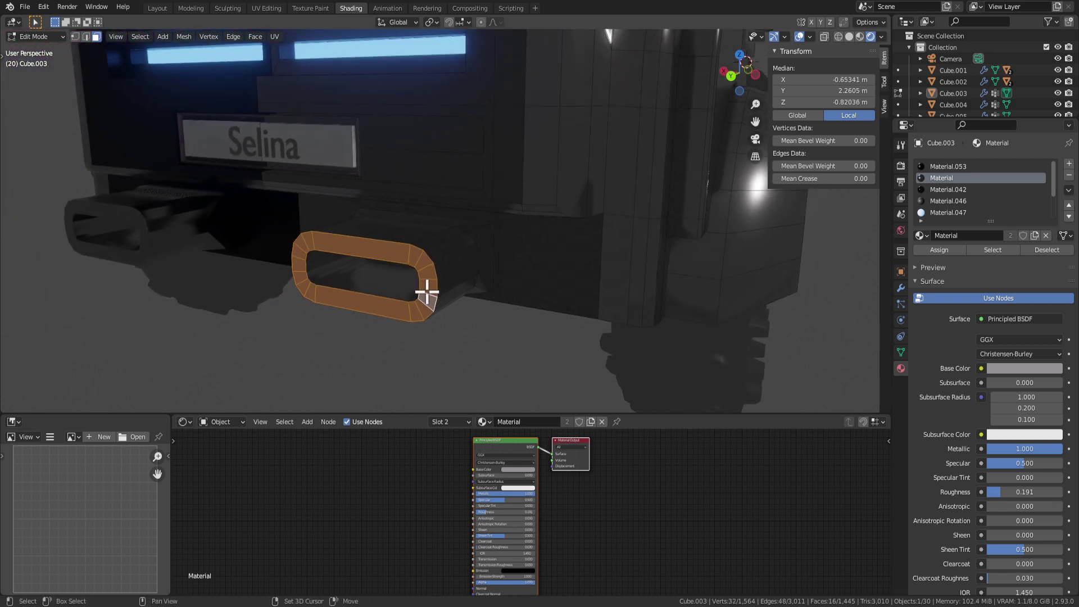
Step: Bevel only the inner and outer edge loops of the hollow block's rim with a 0.0128 m width and 3 segments
{"action": "scroll", "coordinate": [453, 299], "scroll_direction": "up", "scroll_amount": 3}
{"action": "key", "text": "shift+2"}
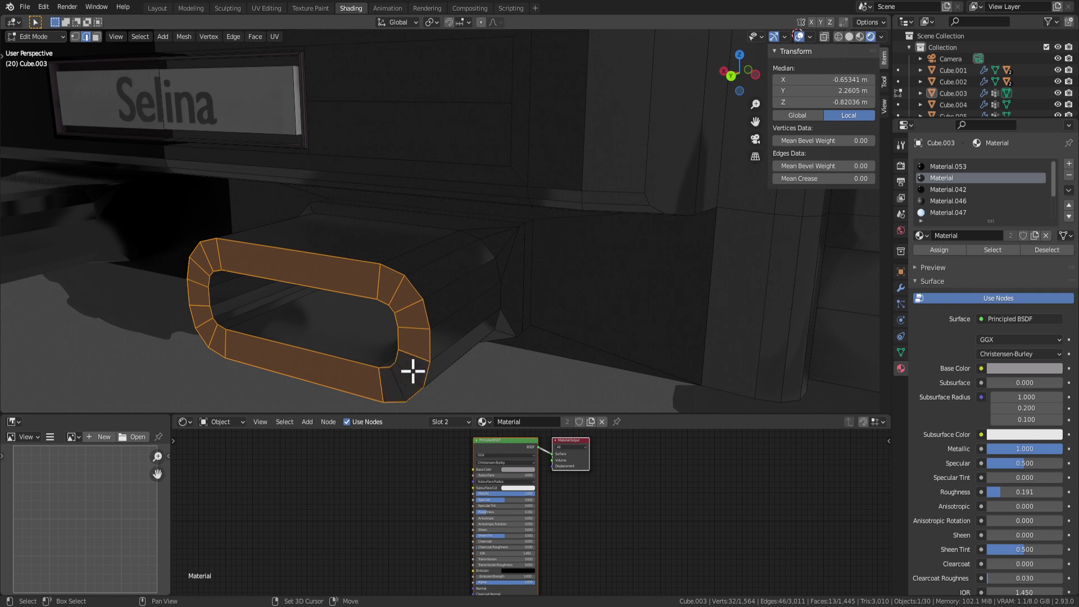
{"action": "left_click", "coordinate": [377, 281], "text": "shift"}
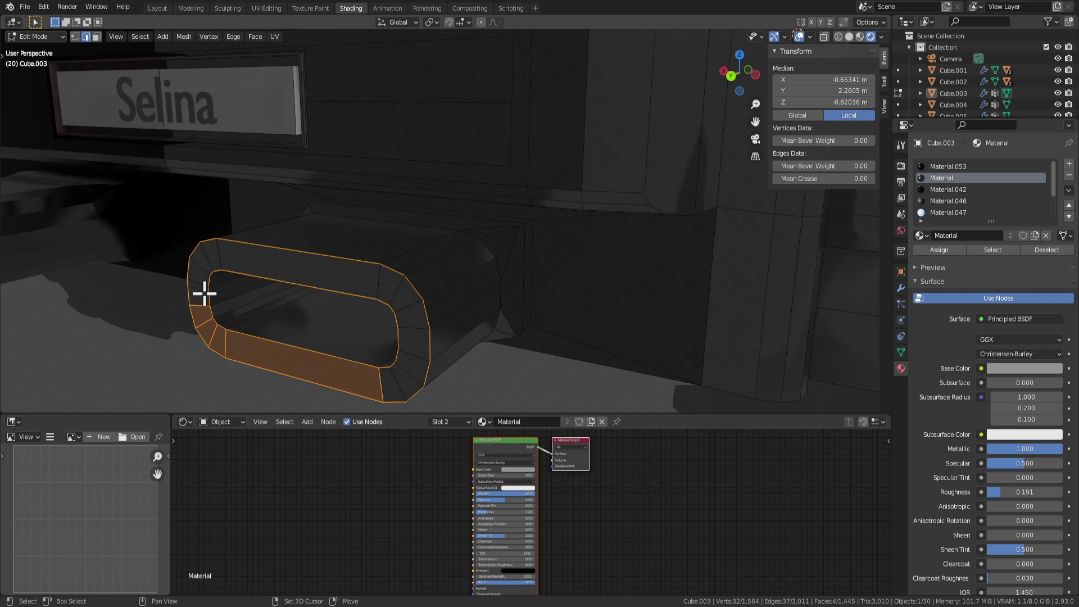
{"action": "left_click", "coordinate": [218, 336], "text": "shift"}
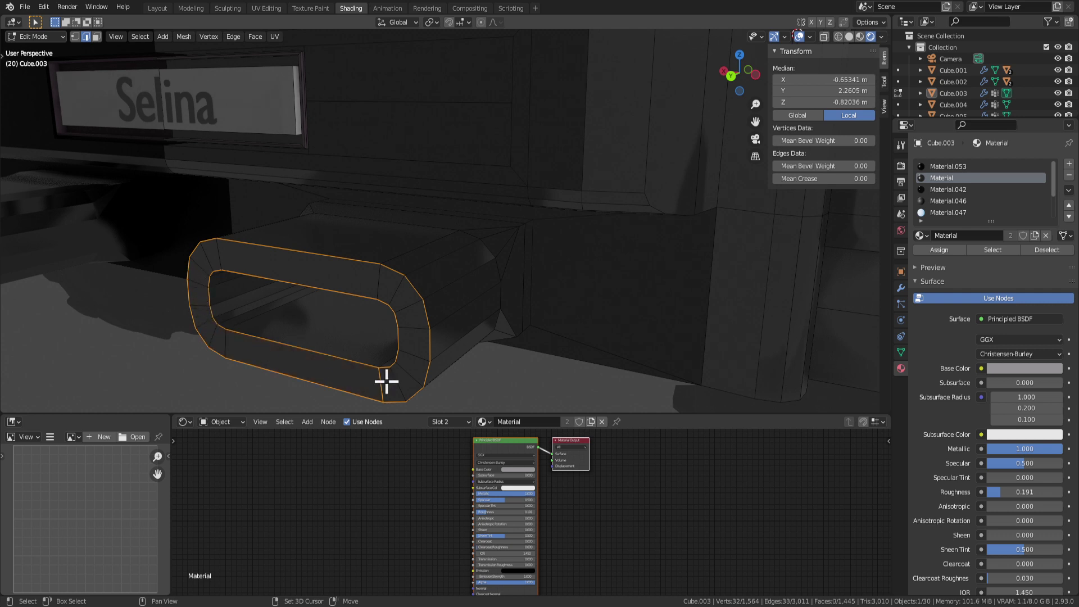
{"action": "middle_click_drag", "start_coordinate": [386, 380], "coordinate": [494, 367]}
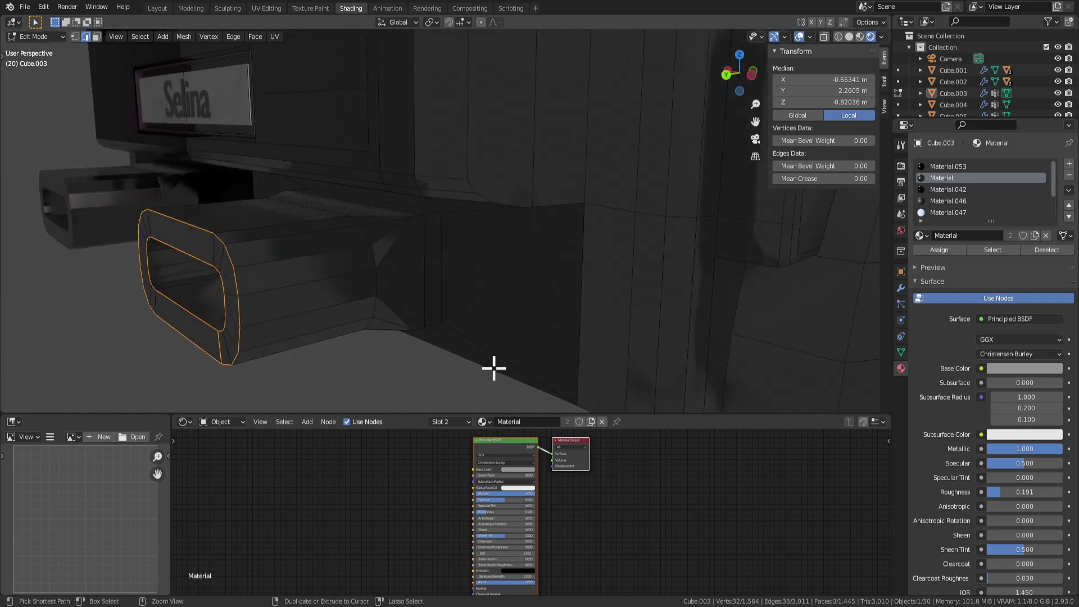
{"action": "key", "text": "ctrl+b"}
{"action": "scroll", "coordinate": [325, 365], "scroll_direction": "up", "scroll_amount": 2}
{"action": "left_click", "coordinate": [325, 367]}
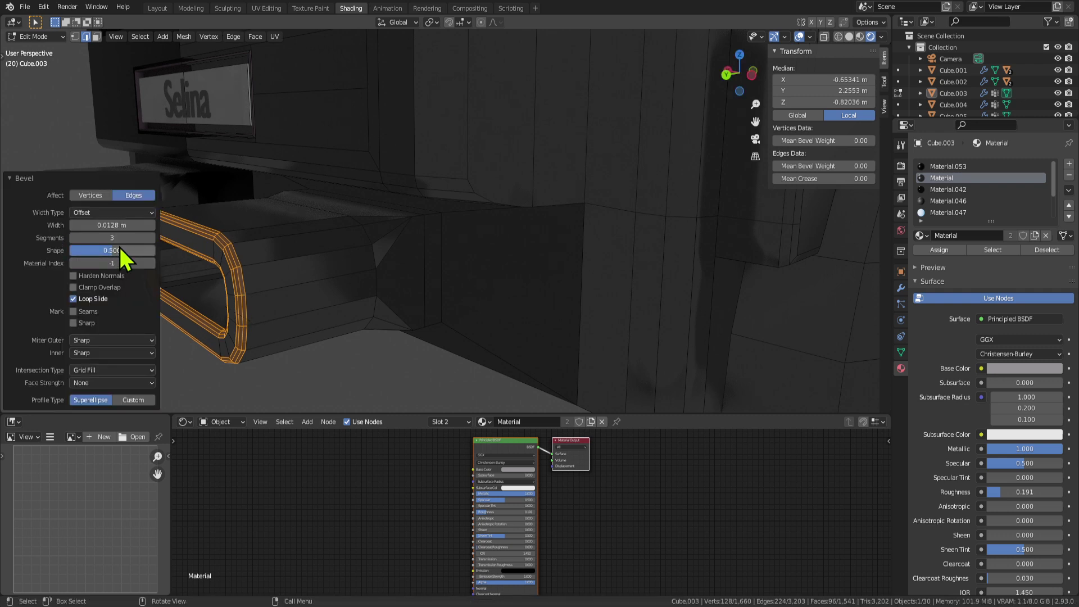
{"action": "left_click", "coordinate": [73, 240]}
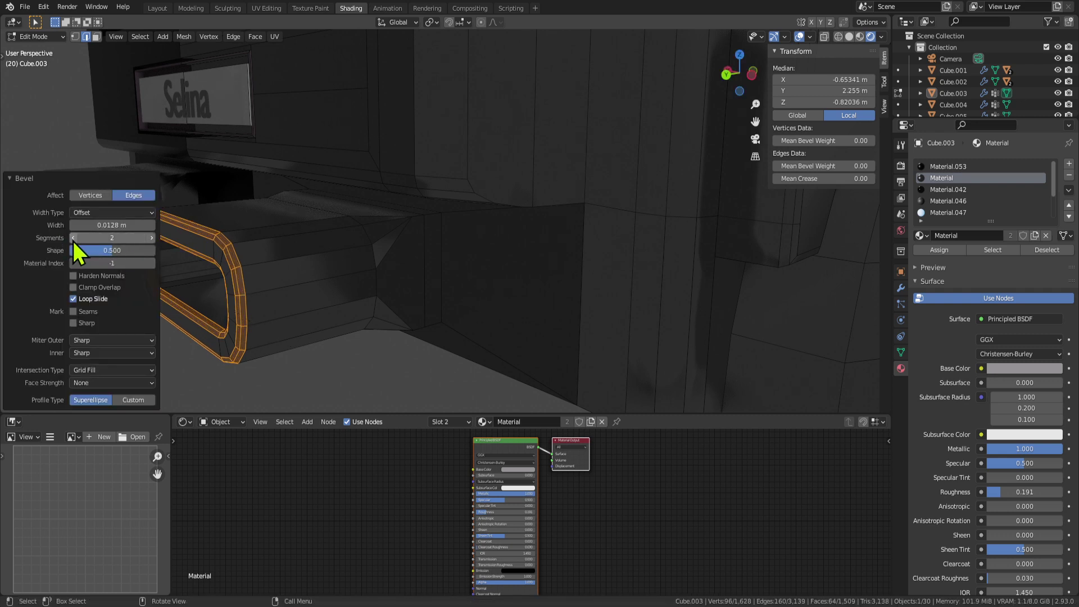
{"action": "scroll", "coordinate": [328, 360], "scroll_direction": "down", "scroll_amount": 5}
{"action": "left_click", "coordinate": [150, 236]}
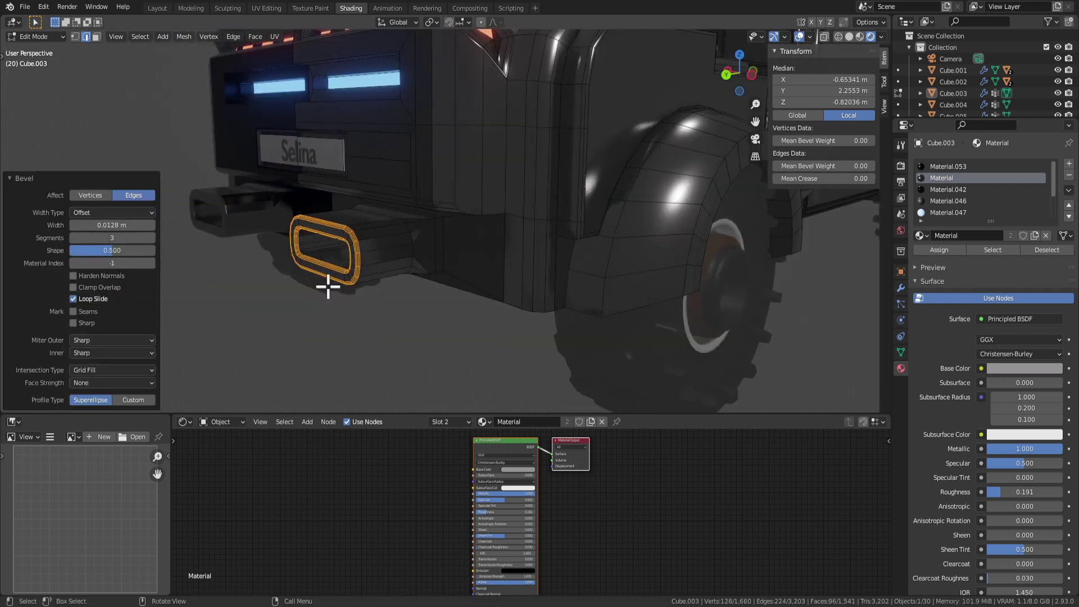
Step: Move the bevelled rim about 0.012 m toward the truck body along the Y axis
{"action": "middle_click_drag", "start_coordinate": [328, 284], "coordinate": [407, 303]}
{"action": "key", "text": "g"}
{"action": "key", "text": "y"}
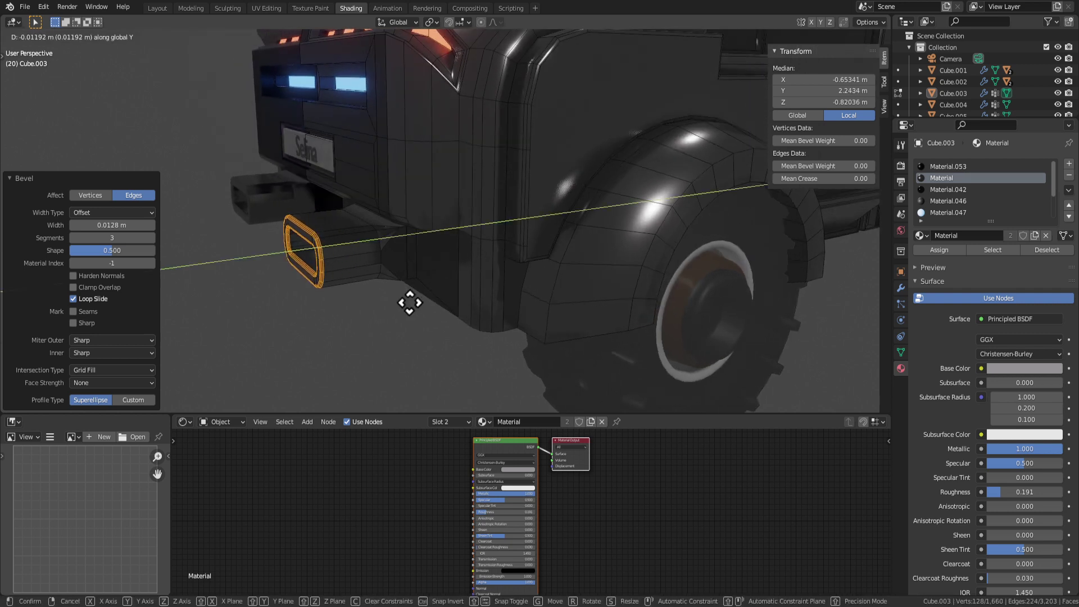
{"action": "left_click", "coordinate": [410, 301]}
{"action": "right_click", "coordinate": [302, 249]}
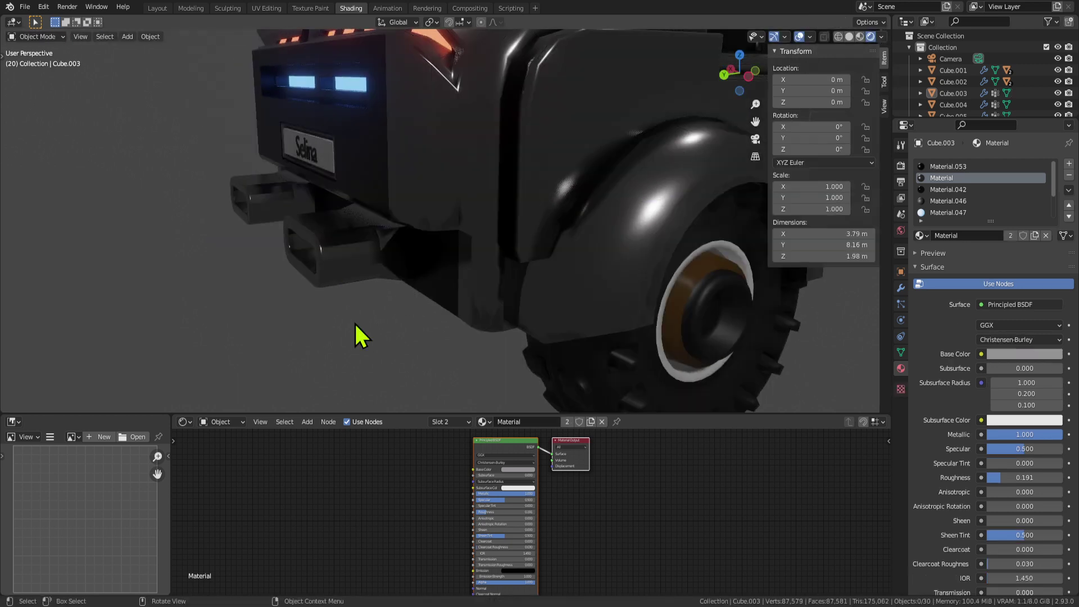
Step: Apply smooth shading to the full ring of faces around the hollow block's outer sides
{"action": "mouse_move", "coordinate": [354, 321]}
{"action": "middle_mouse_down"}
{"action": "mouse_move", "coordinate": [514, 319]}
{"action": "mouse_move", "coordinate": [337, 326]}
{"action": "middle_mouse_up"}
{"action": "scroll", "coordinate": [347, 309], "scroll_direction": "up", "scroll_amount": 3}
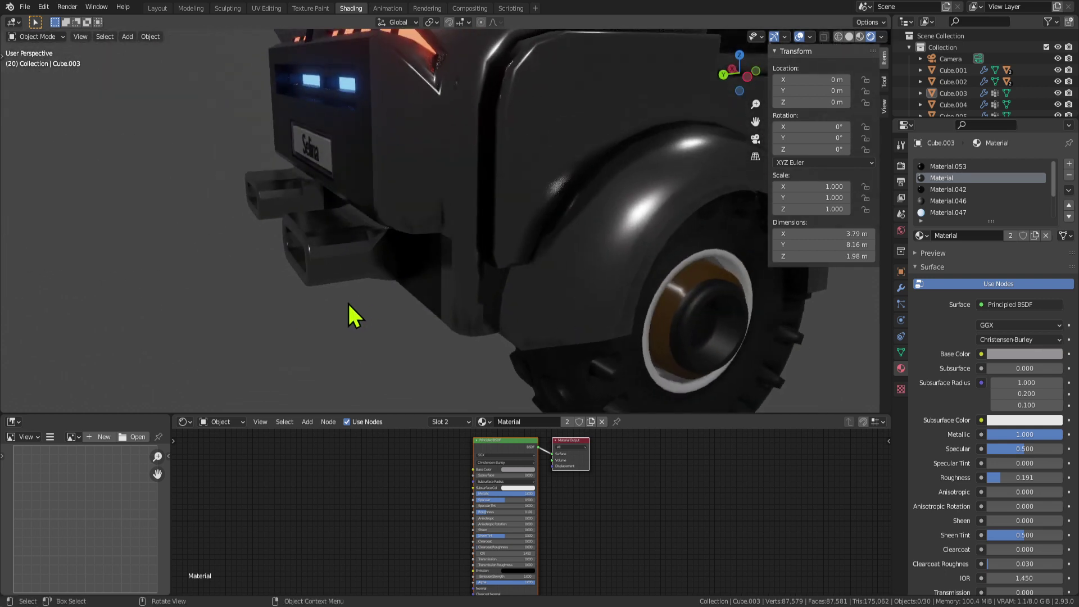
{"action": "key", "text": "Tab"}
{"action": "left_click", "coordinate": [329, 247]}
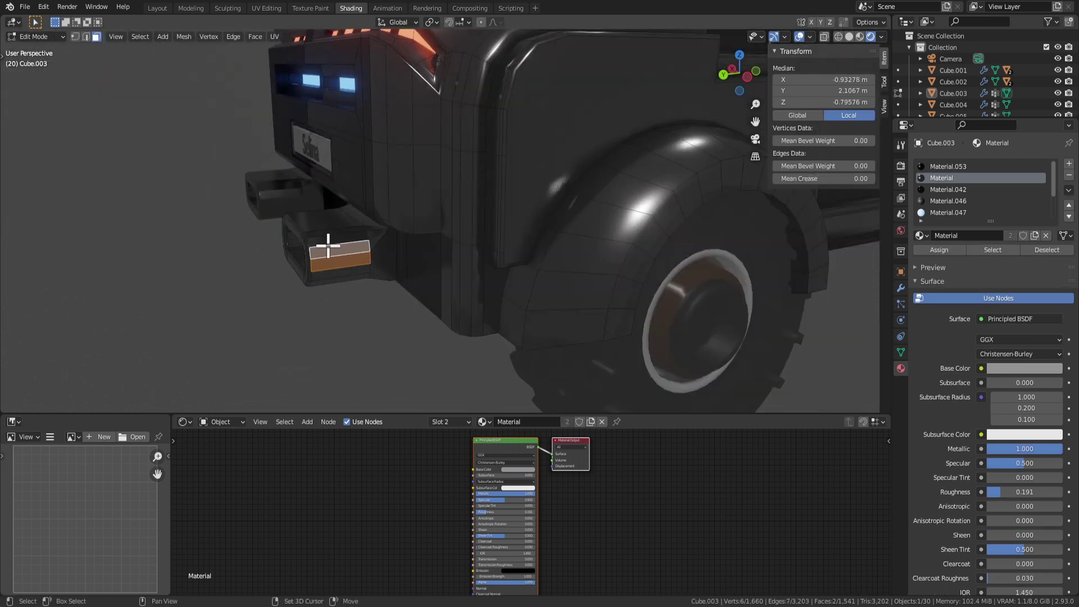
{"action": "left_click", "coordinate": [335, 241], "text": "shift"}
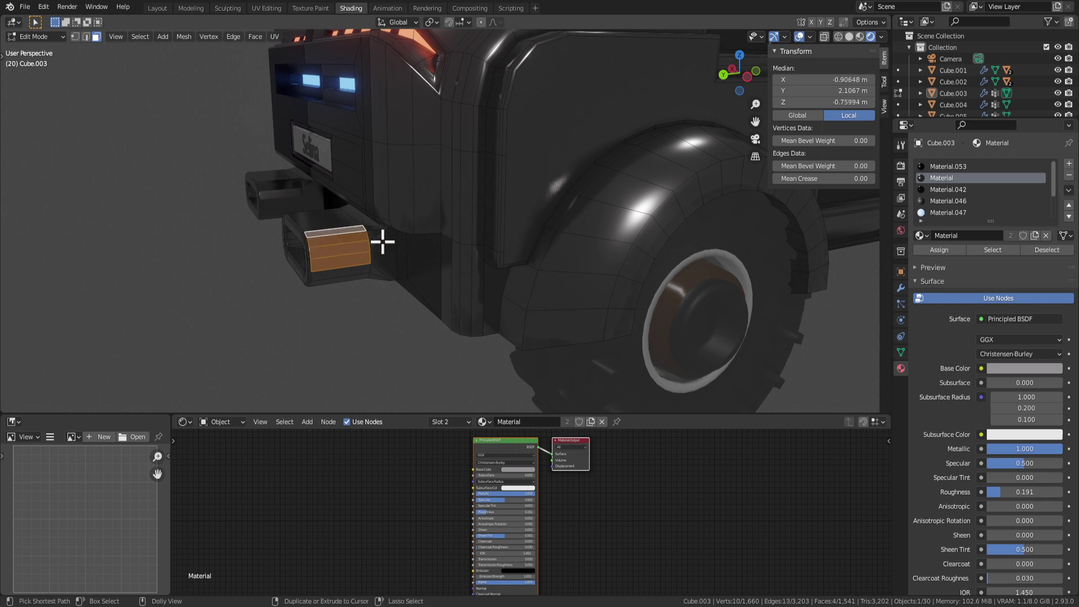
{"action": "key", "text": "ctrl+KP_Add"}
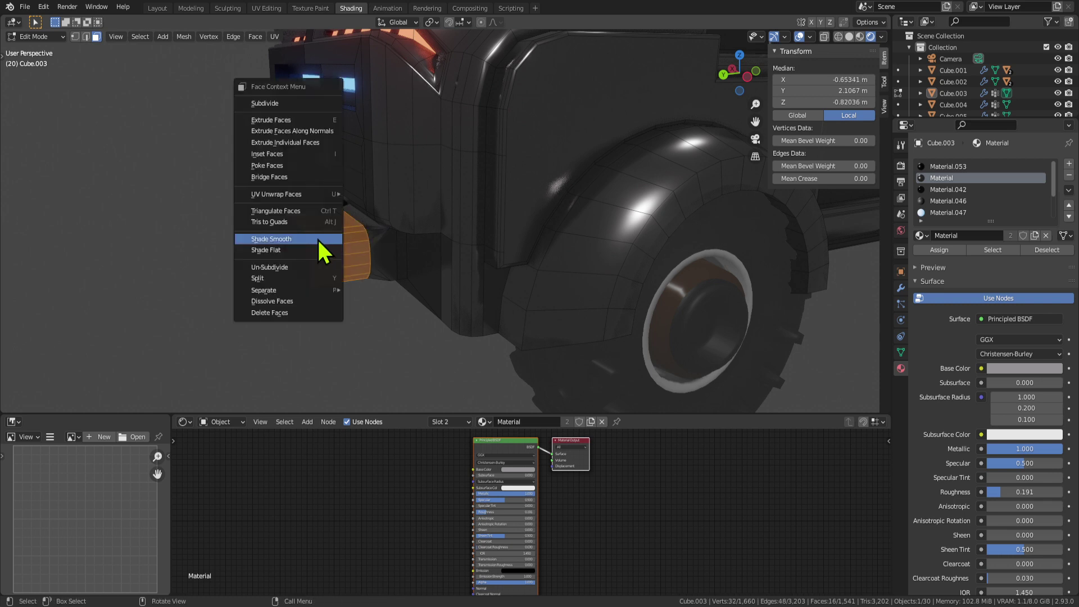
{"action": "left_click", "coordinate": [317, 237]}
Step: Inset the outer side faces of the hollow block by about 0.017 m and extrude them outward along their normals
{"action": "scroll", "coordinate": [331, 270], "scroll_direction": "up", "scroll_amount": 5}
{"action": "mouse_move", "coordinate": [342, 265]}
{"action": "middle_mouse_down"}
{"action": "mouse_move", "coordinate": [393, 255]}
{"action": "mouse_move", "coordinate": [335, 245]}
{"action": "mouse_move", "coordinate": [382, 262]}
{"action": "mouse_move", "coordinate": [336, 272]}
{"action": "middle_mouse_up"}
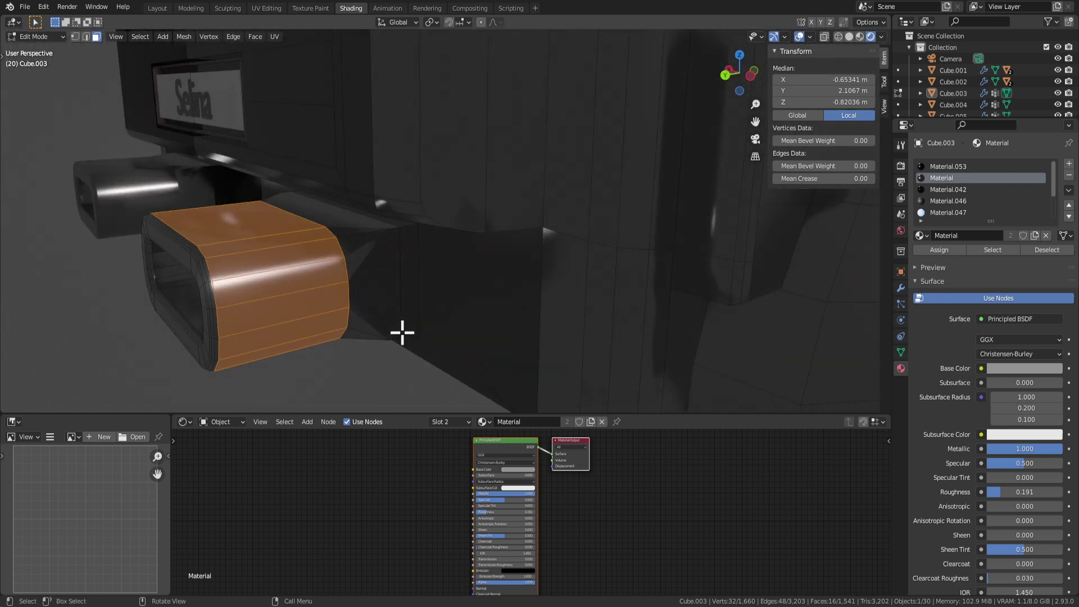
{"action": "key", "text": "i"}
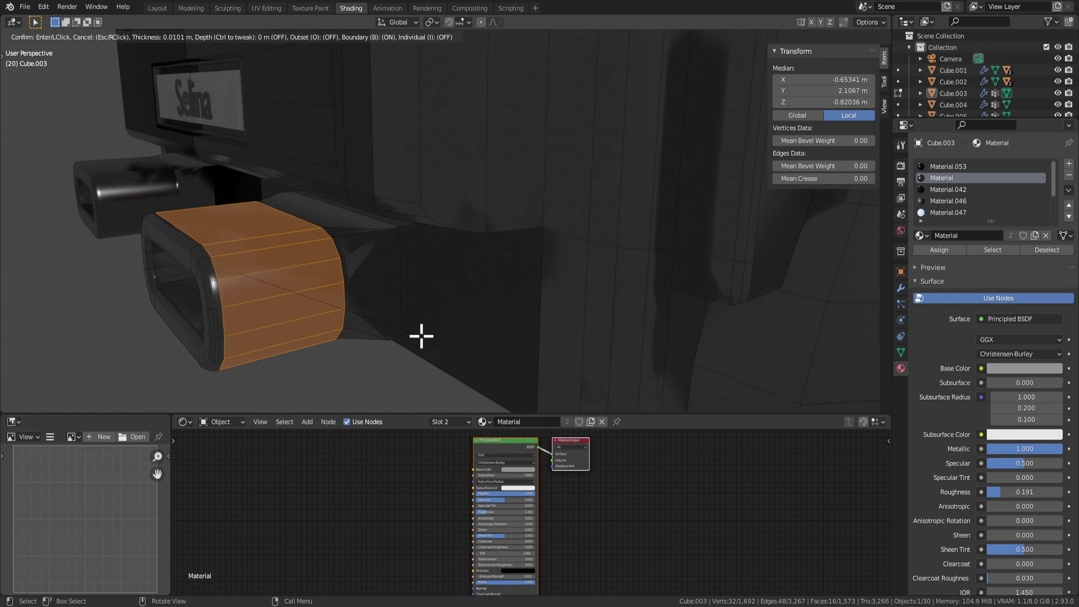
{"action": "left_click", "coordinate": [419, 335]}
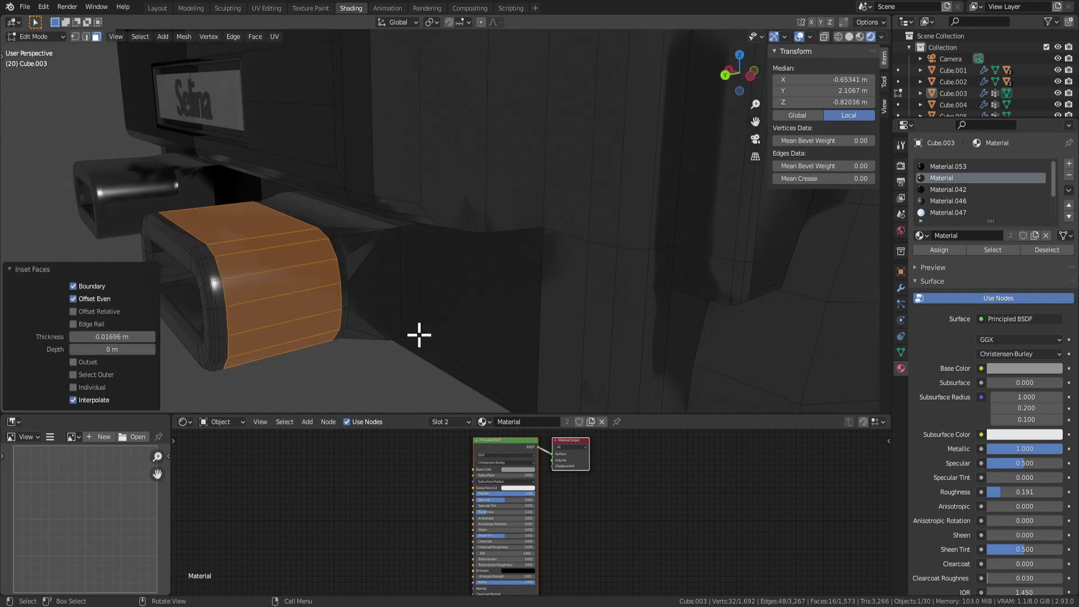
{"action": "key", "text": "alt+e"}
{"action": "left_click", "coordinate": [427, 343]}
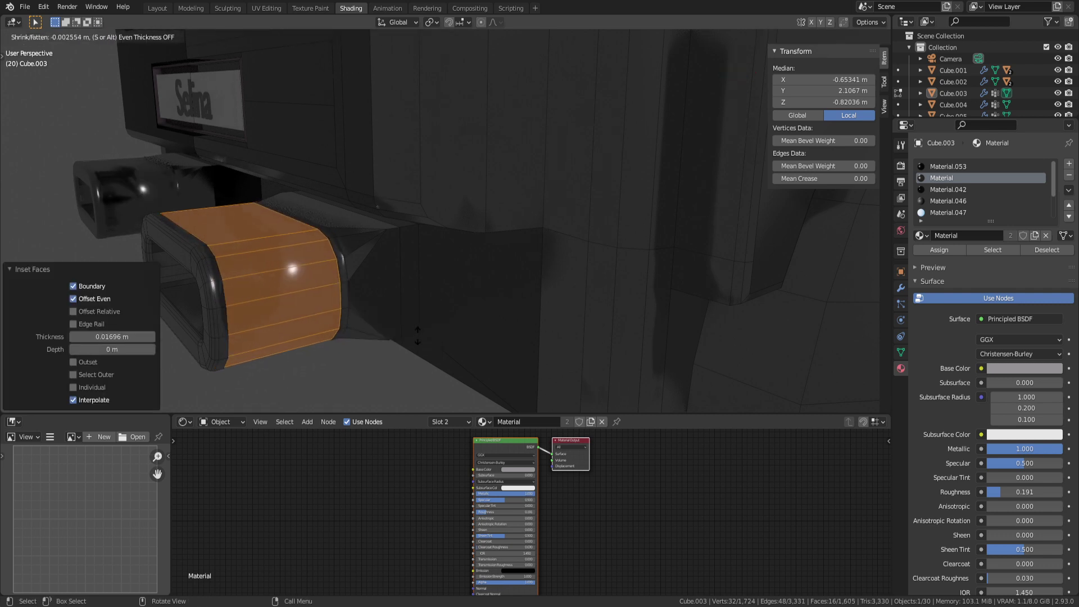
{"action": "left_click", "coordinate": [420, 340]}
{"action": "middle_click_drag", "start_coordinate": [421, 340], "coordinate": [419, 306]}
{"action": "key", "text": "Tab"}
{"action": "scroll", "coordinate": [435, 315], "scroll_direction": "down", "scroll_amount": 4}
{"action": "scroll", "coordinate": [438, 261], "scroll_direction": "up", "scroll_amount": 5}
{"action": "key", "text": "Tab"}
{"action": "scroll", "coordinate": [440, 258], "scroll_direction": "up", "scroll_amount": 3}
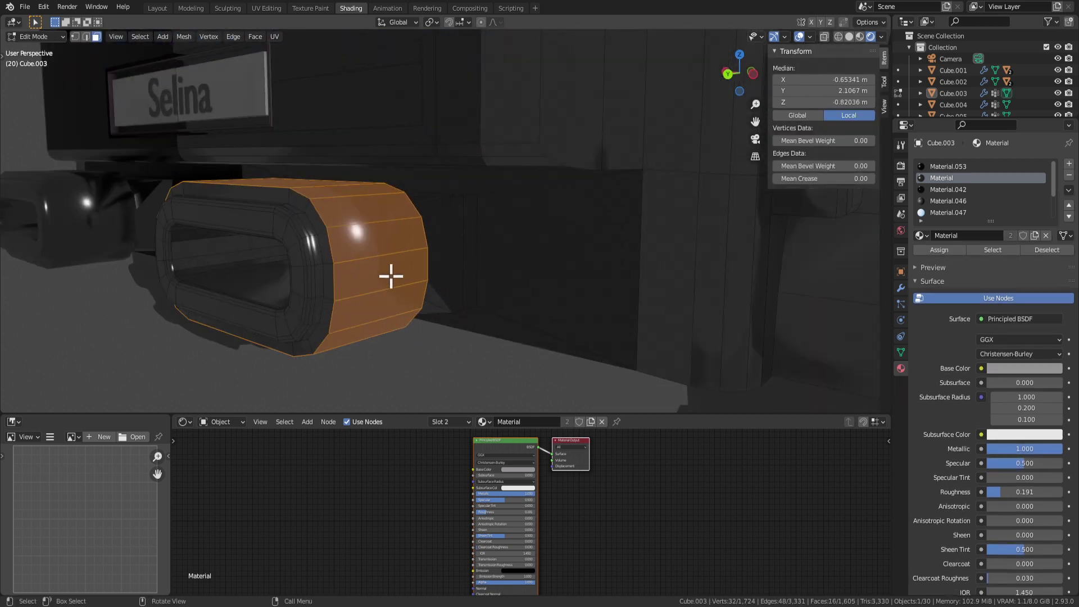
Step: Grow the selection from the hollow block's inner end face across its rim and sides, and hide those faces
{"action": "middle_click_drag", "start_coordinate": [391, 275], "coordinate": [481, 255]}
{"action": "key", "text": "ctrl+KP_Add"}
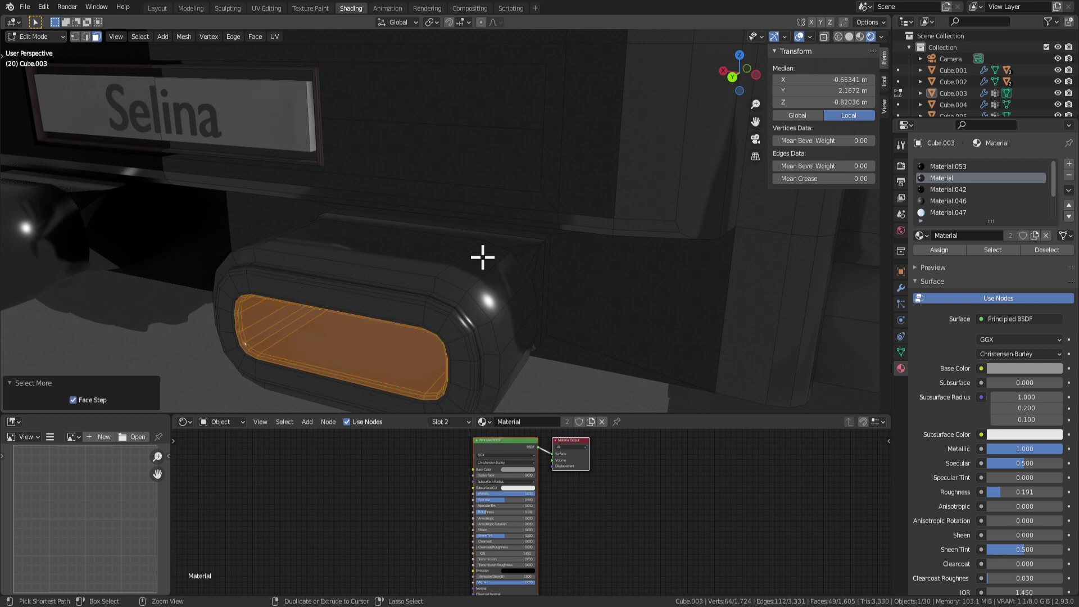
{"action": "key", "text": "ctrl+KP_Add"}
{"action": "key", "text": "ctrl+KP_Add"}
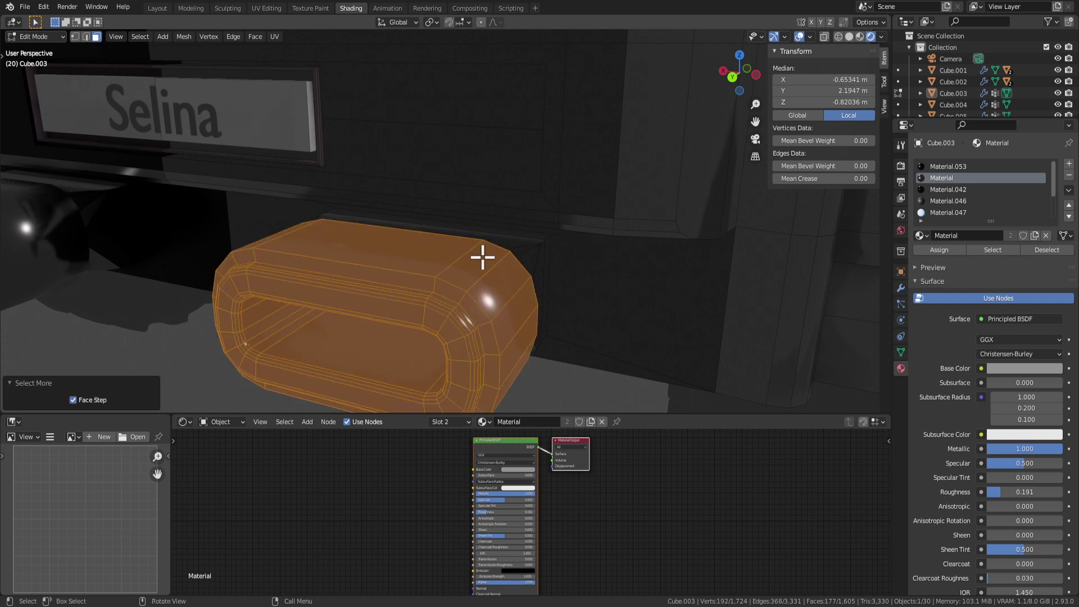
{"action": "key", "text": "h"}
Step: Try selecting the triangular corner faces where the hollow block meets the rear panel
{"action": "middle_click_drag", "start_coordinate": [667, 325], "coordinate": [449, 264]}
{"action": "left_click", "coordinate": [448, 264]}
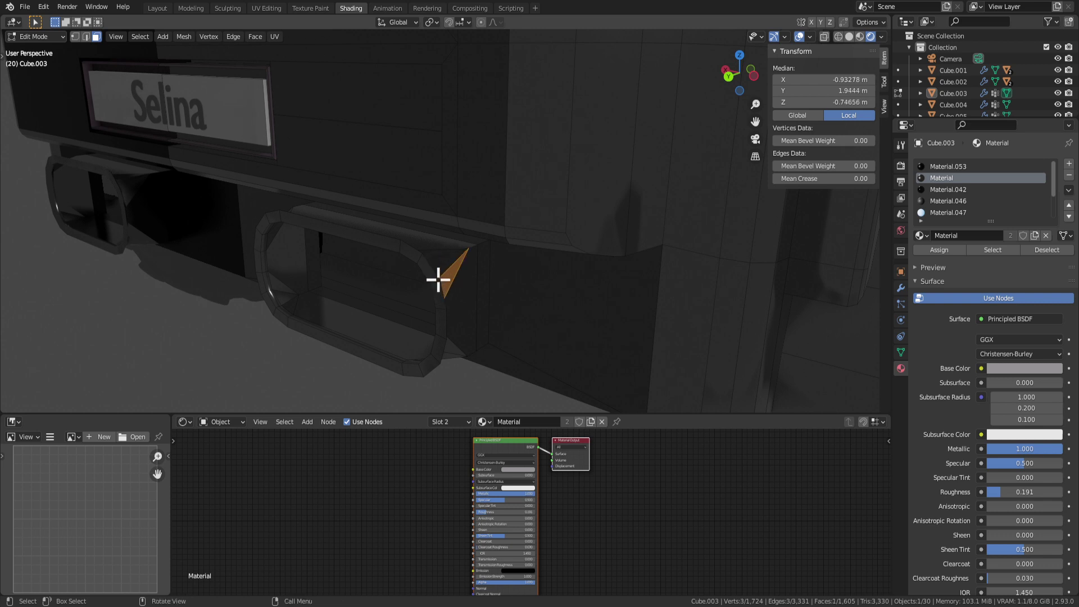
{"action": "middle_click_drag", "start_coordinate": [437, 278], "coordinate": [409, 271]}
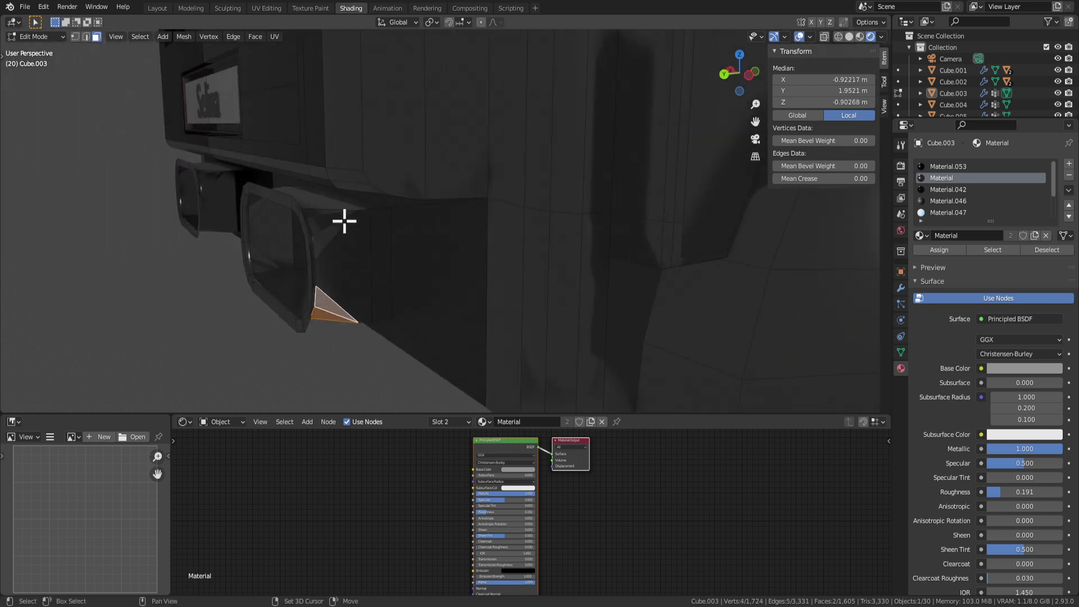
{"action": "middle_click_drag", "start_coordinate": [320, 212], "coordinate": [492, 236]}
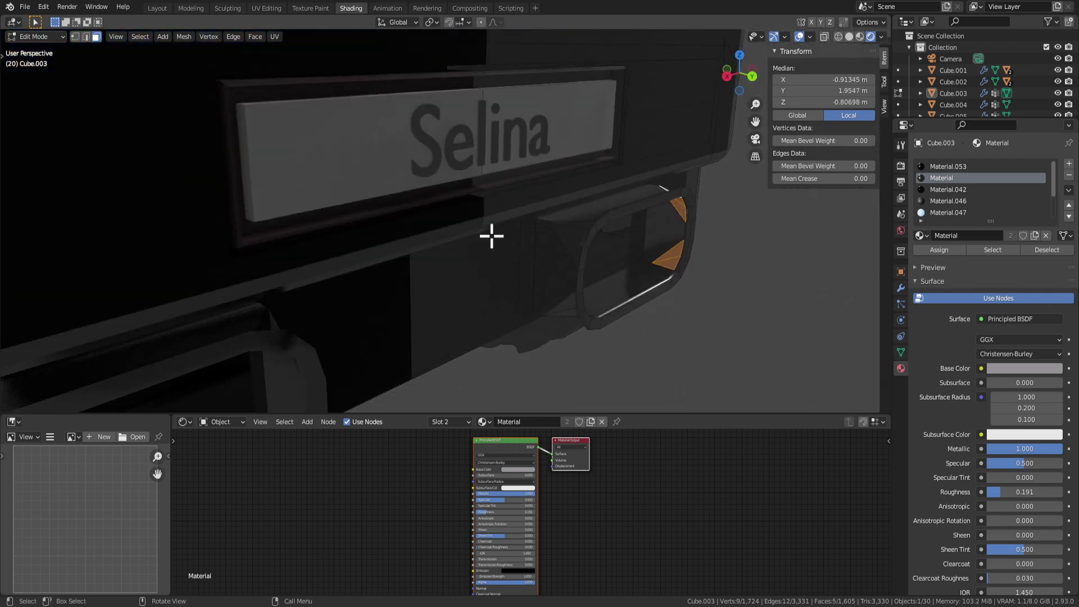
{"action": "middle_click_drag", "start_coordinate": [576, 245], "coordinate": [298, 224]}
{"action": "left_click", "coordinate": [535, 176], "text": "shift"}
{"action": "right_click", "coordinate": [300, 225]}
{"action": "left_click", "coordinate": [299, 227]}
Step: Try selecting the flat connecting faces between the hollow block's back end and the rear panel
{"action": "middle_click_drag", "start_coordinate": [329, 260], "coordinate": [379, 244]}
{"action": "left_click", "coordinate": [340, 251]}
{"action": "left_click", "coordinate": [385, 282], "text": "shift"}
{"action": "middle_click_drag", "start_coordinate": [385, 282], "coordinate": [476, 235]}
{"action": "left_click", "coordinate": [388, 190], "text": "shift"}
{"action": "middle_click_drag", "start_coordinate": [388, 189], "coordinate": [373, 231]}
{"action": "right_click", "coordinate": [369, 217]}
{"action": "left_click", "coordinate": [370, 217]}
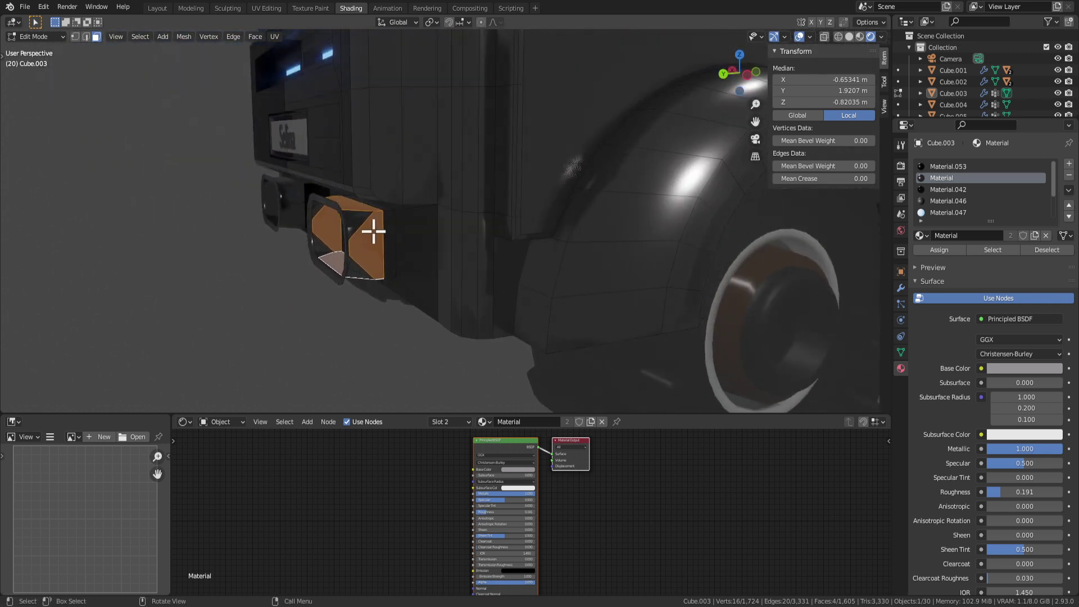
{"action": "left_click", "coordinate": [365, 274]}
{"action": "scroll", "coordinate": [363, 273], "scroll_direction": "up", "scroll_amount": 3}
{"action": "middle_click_drag", "start_coordinate": [362, 272], "coordinate": [457, 276]}
{"action": "left_click", "coordinate": [458, 284], "text": "alt"}
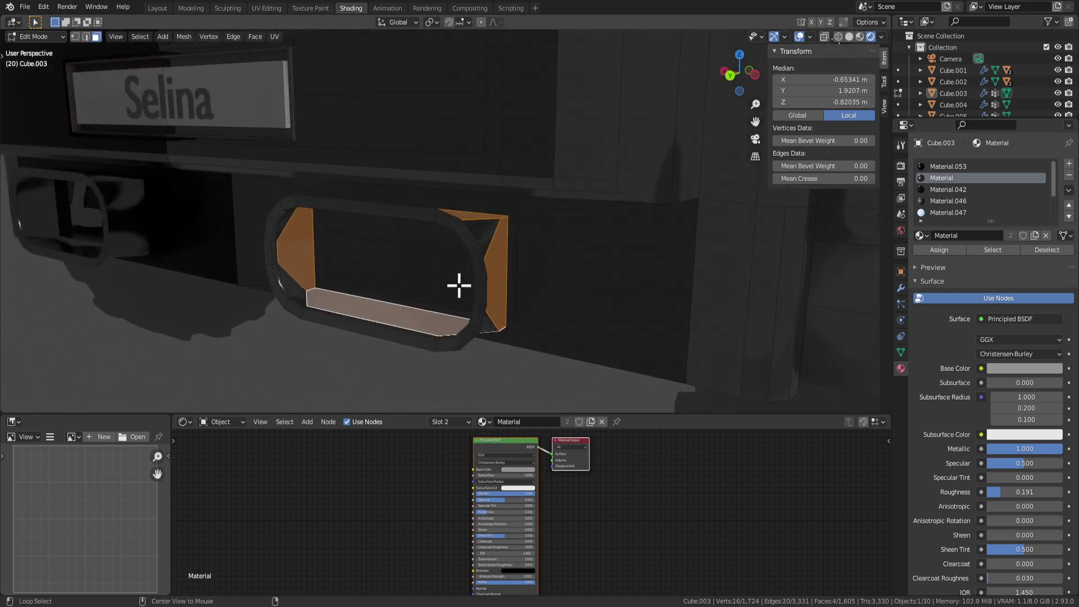
Step: Reveal the hidden faces, select the entire hollow block including its raised outer ring and surrounding collar, and hide it
{"action": "key", "text": "alt+h"}
{"action": "middle_click_drag", "start_coordinate": [376, 284], "coordinate": [405, 277]}
{"action": "scroll", "coordinate": [404, 277], "scroll_direction": "down", "scroll_amount": 1}
{"action": "left_click", "coordinate": [412, 262]}
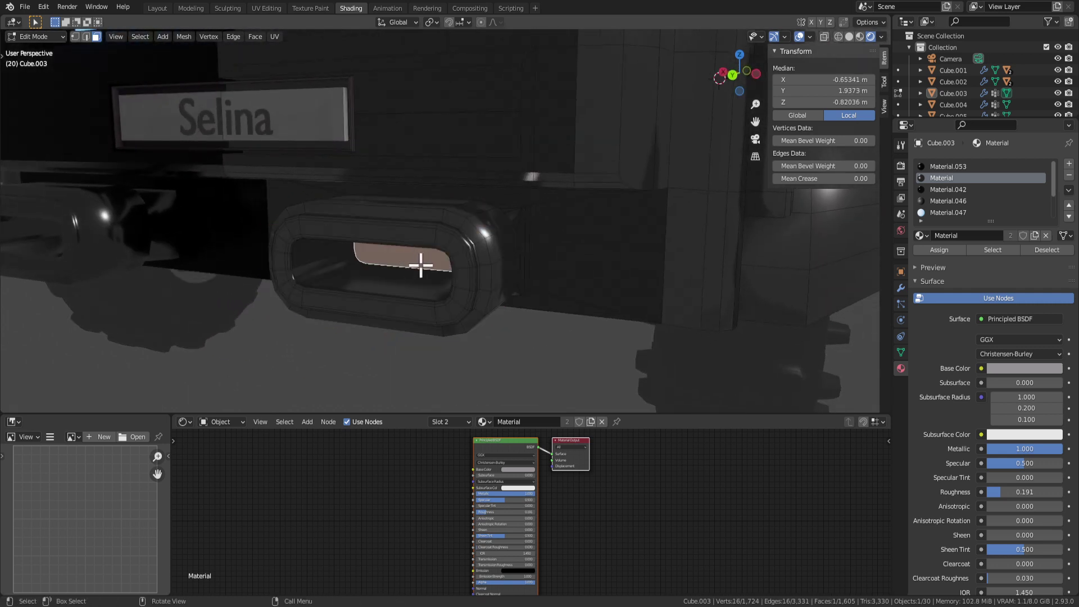
{"action": "key", "text": "ctrl+KP_Add"}
{"action": "key", "text": "ctrl+KP_Add"}
{"action": "key", "text": "ctrl+KP_Add"}
{"action": "key", "text": "ctrl+KP_Add"}
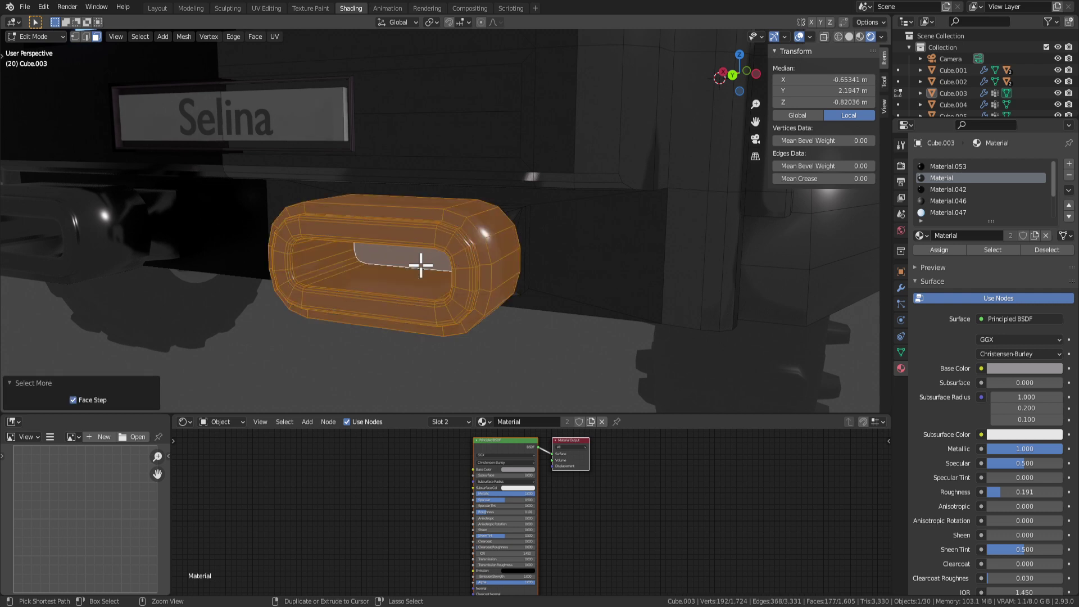
{"action": "scroll", "coordinate": [505, 281], "scroll_direction": "down", "scroll_amount": 2}
{"action": "middle_click_drag", "start_coordinate": [538, 287], "coordinate": [433, 296]}
{"action": "key", "text": "h"}
{"action": "key", "text": "alt+h"}
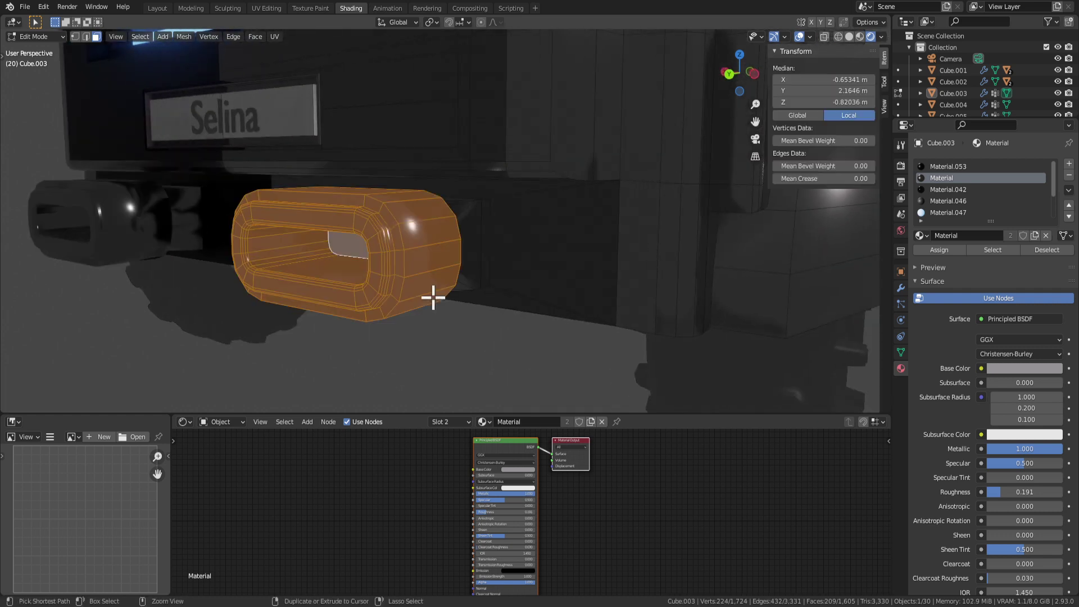
{"action": "key", "text": "h"}
Step: Select the corner, underside and side faces that connect the hidden hollow block to the rear panel
{"action": "middle_click_drag", "start_coordinate": [432, 296], "coordinate": [400, 250]}
{"action": "left_click", "coordinate": [380, 207]}
{"action": "middle_click_drag", "start_coordinate": [376, 208], "coordinate": [482, 246]}
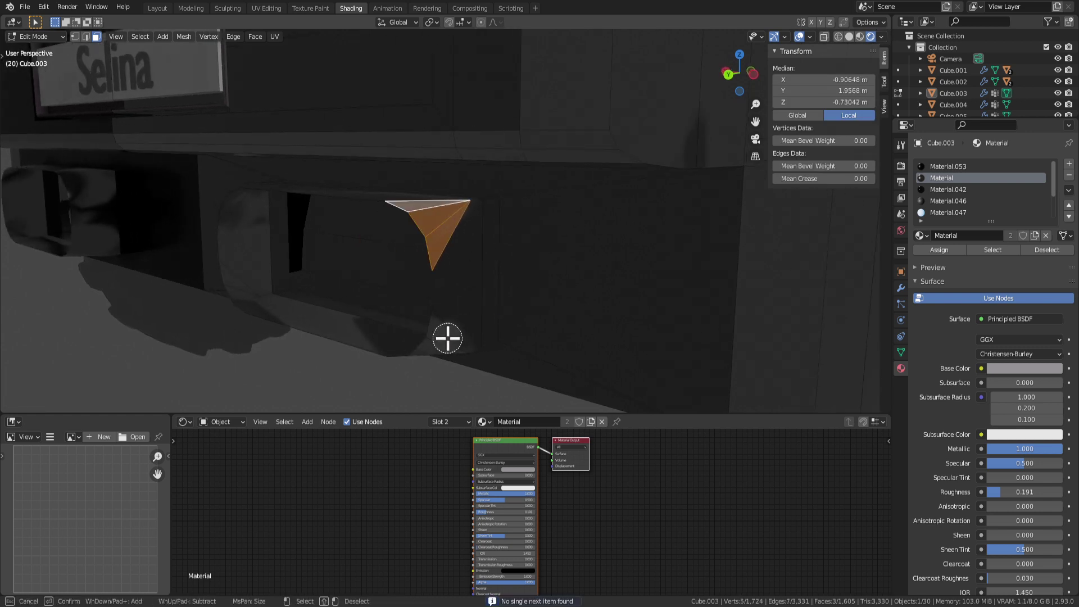
{"action": "left_click_drag", "start_coordinate": [447, 339], "coordinate": [449, 329]}
{"action": "key", "text": "Escape"}
{"action": "middle_click_drag", "start_coordinate": [448, 330], "coordinate": [628, 116]}
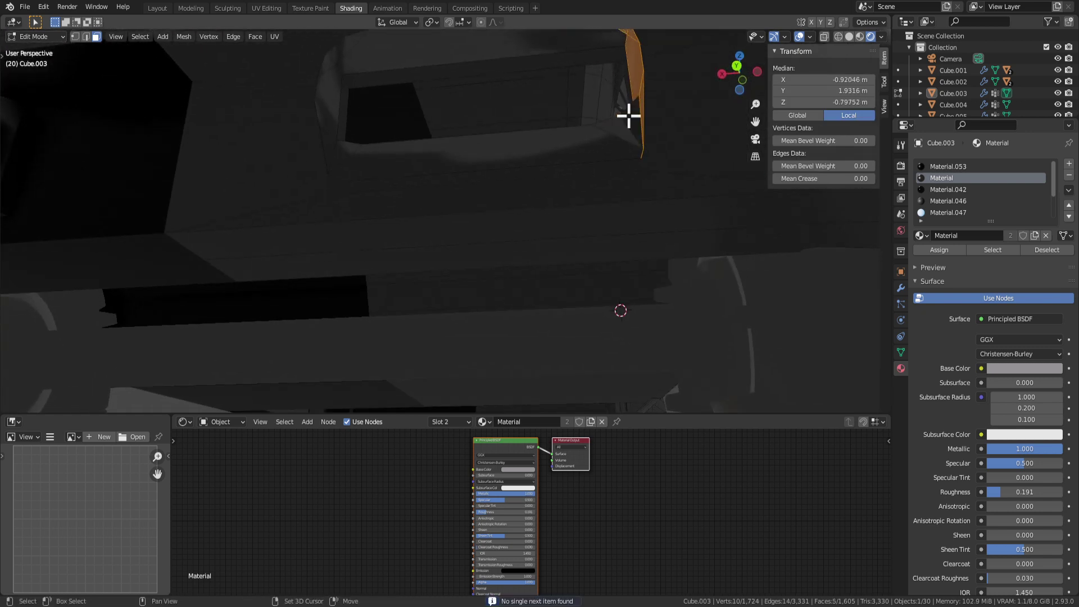
{"action": "left_click_drag", "start_coordinate": [589, 144], "coordinate": [579, 151]}
{"action": "key", "text": "Escape"}
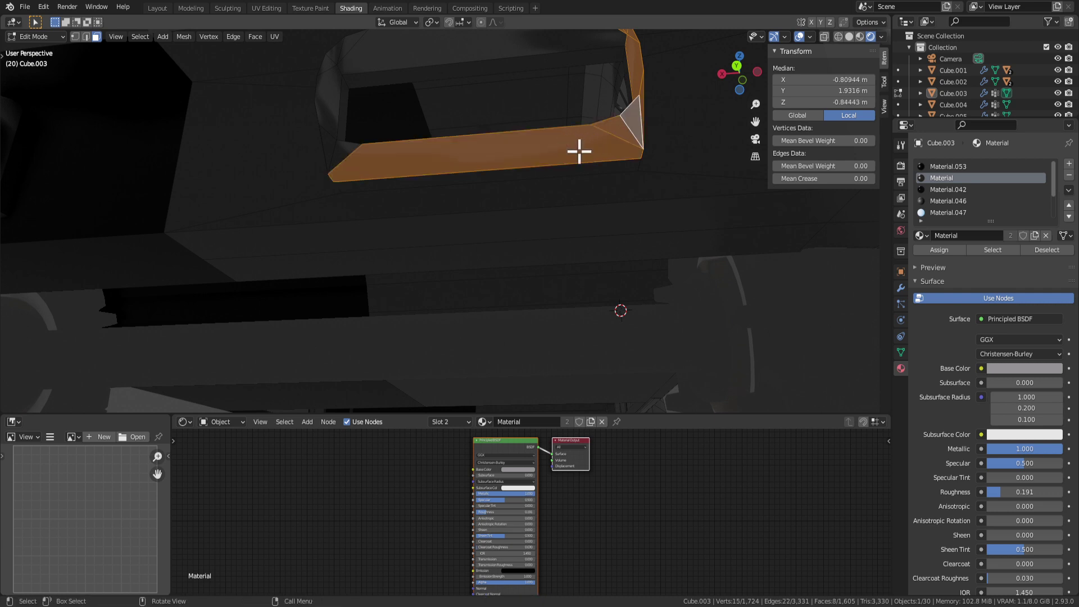
{"action": "left_click", "coordinate": [605, 170], "text": "shift"}
{"action": "middle_click_drag", "start_coordinate": [448, 157], "coordinate": [554, 251]}
{"action": "left_click", "coordinate": [554, 251], "text": "shift"}
{"action": "left_click", "coordinate": [552, 150], "text": "shift"}
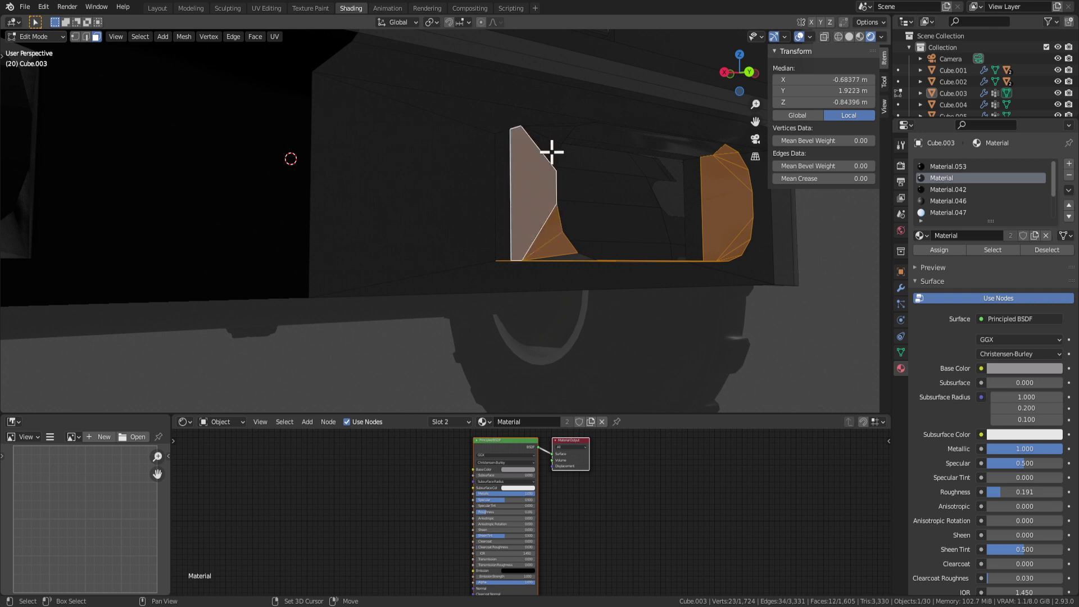
Step: Add the remaining connecting faces behind the hollow block to the selection and assign Material.053 to the complete ring
{"action": "left_click", "coordinate": [557, 135], "text": "shift"}
{"action": "middle_click_drag", "start_coordinate": [682, 206], "coordinate": [497, 198]}
{"action": "left_click", "coordinate": [424, 155], "text": "shift"}
{"action": "left_click", "coordinate": [381, 194], "text": "shift"}
{"action": "left_click", "coordinate": [431, 153], "text": "shift"}
{"action": "middle_click_drag", "start_coordinate": [431, 153], "coordinate": [571, 236]}
{"action": "left_click", "coordinate": [547, 217], "text": "shift"}
{"action": "left_click", "coordinate": [943, 250]}
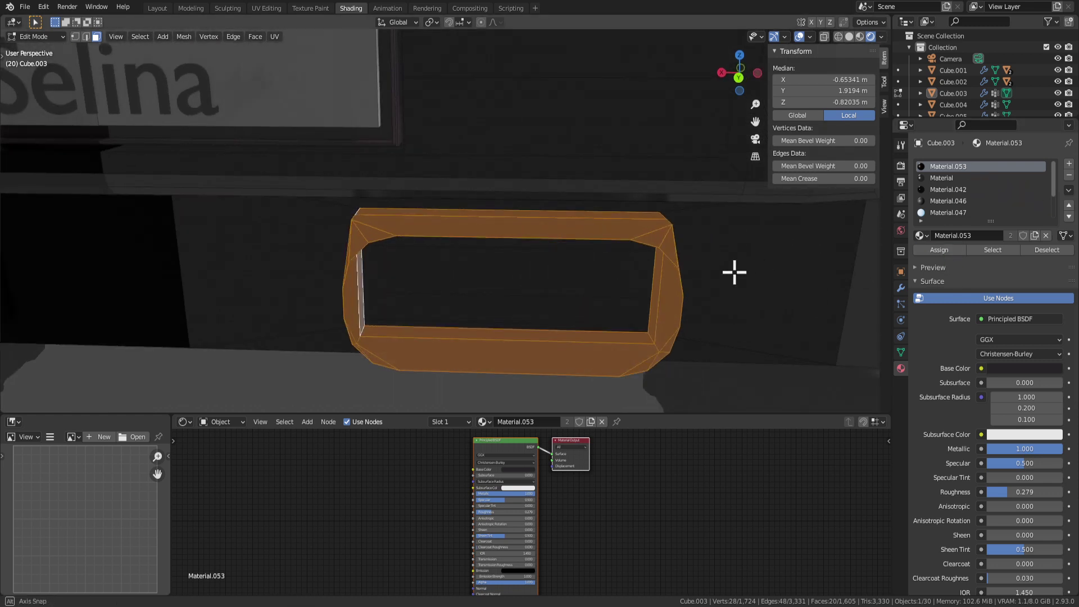
{"action": "scroll", "coordinate": [734, 271], "scroll_direction": "down", "scroll_amount": 3}
{"action": "middle_click_drag", "start_coordinate": [735, 272], "coordinate": [499, 315]}
{"action": "key", "text": "Tab"}
{"action": "key", "text": "alt+a"}
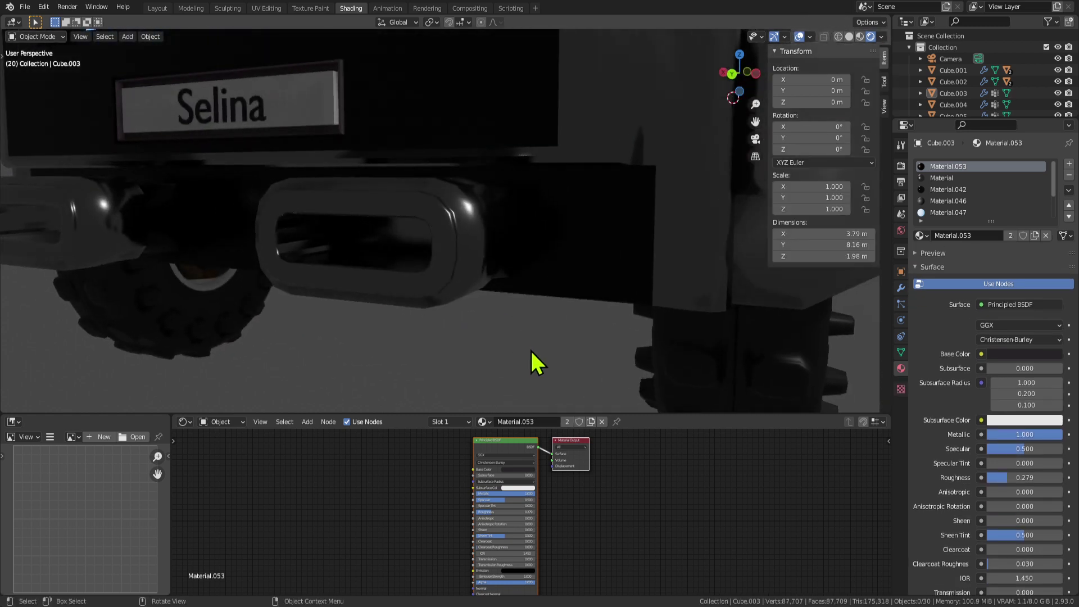
Step: Inspect the material where the hollow block joins the rear panel and return to editing the body mesh
{"action": "scroll", "coordinate": [498, 329], "scroll_direction": "down", "scroll_amount": 4}
{"action": "scroll", "coordinate": [421, 285], "scroll_direction": "up", "scroll_amount": 4}
{"action": "middle_click_drag", "start_coordinate": [421, 284], "coordinate": [363, 255]}
{"action": "left_click", "coordinate": [363, 253]}
{"action": "left_click", "coordinate": [317, 332]}
{"action": "scroll", "coordinate": [342, 259], "scroll_direction": "up", "scroll_amount": 2}
{"action": "key", "text": "Tab"}
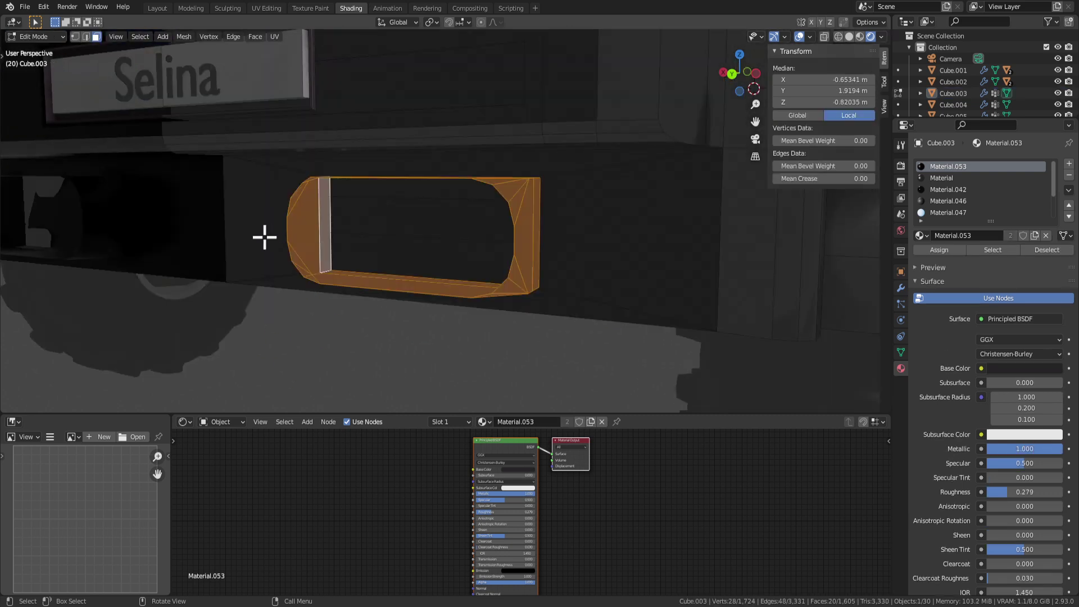
Step: Reveal the hidden hollow exhaust block and compare it in object and edit modes
{"action": "key", "text": "Tab"}
{"action": "key", "text": "Tab"}
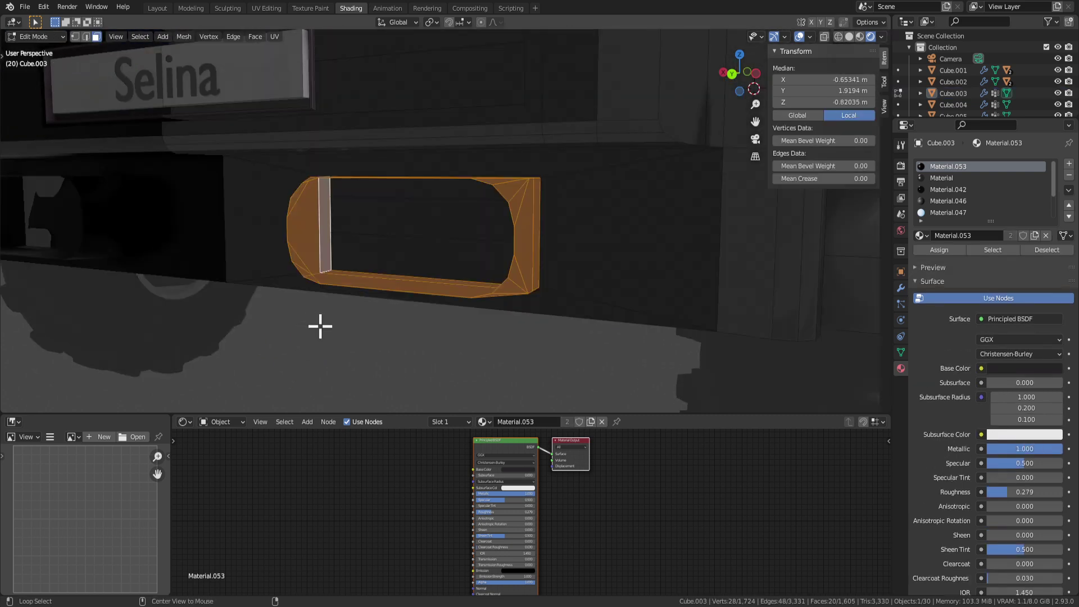
{"action": "key", "text": "a"}
{"action": "key", "text": "Tab"}
{"action": "key", "text": "Tab"}
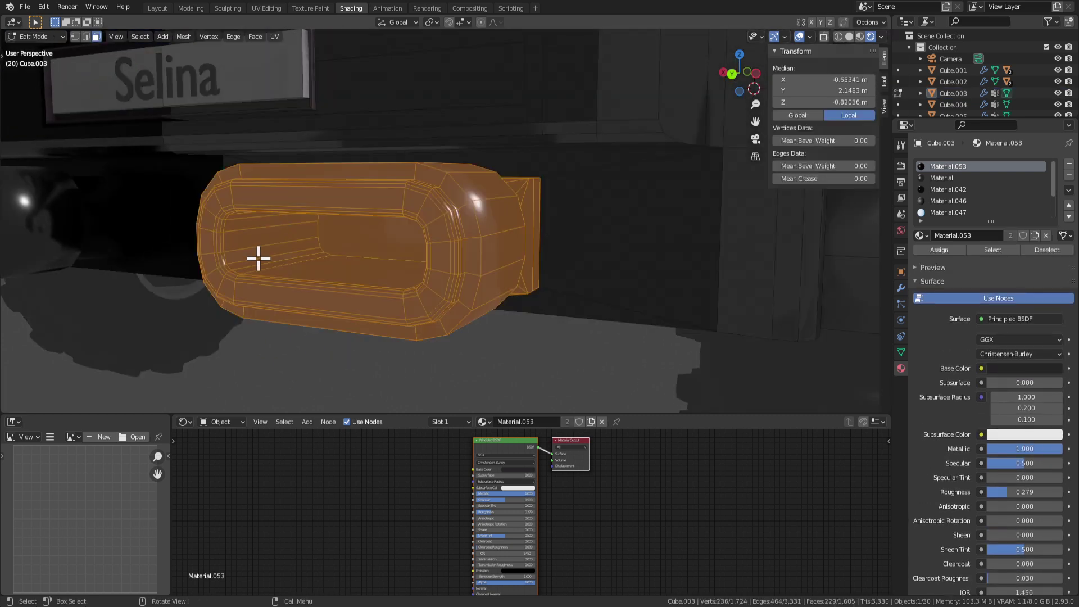
Step: Select all recessed interior faces inside the hollow exhaust block's opening, including its back face
{"action": "left_click", "coordinate": [261, 246]}
{"action": "key", "text": "ctrl+KP_Add"}
{"action": "key", "text": "ctrl+KP_Add"}
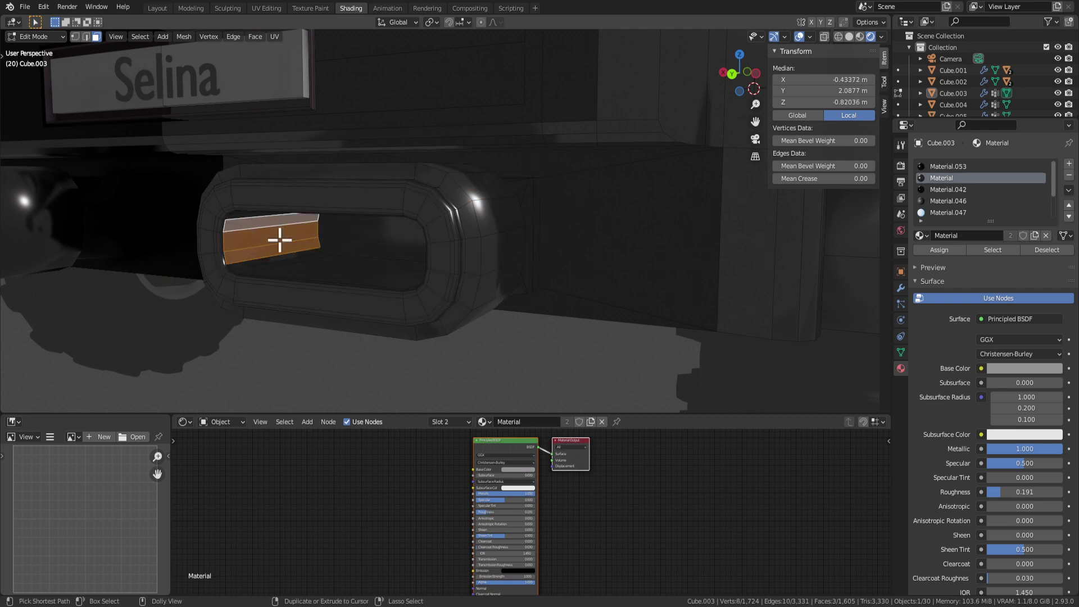
{"action": "key", "text": "u"}
{"action": "left_click", "coordinate": [378, 279]}
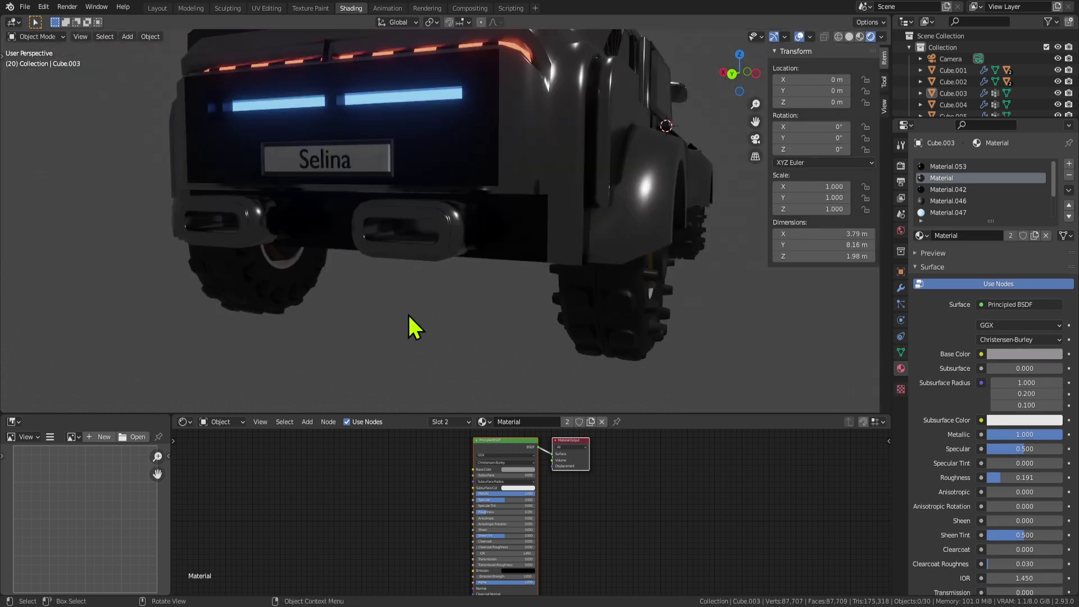
{"action": "scroll", "coordinate": [427, 320], "scroll_direction": "up", "scroll_amount": 3}
{"action": "scroll", "coordinate": [449, 329], "scroll_direction": "down", "scroll_amount": 3}
{"action": "middle_click_drag", "start_coordinate": [444, 285], "coordinate": [548, 248]}
{"action": "key", "text": "Tab"}
{"action": "scroll", "coordinate": [511, 260], "scroll_direction": "up", "scroll_amount": 2}
{"action": "left_click", "coordinate": [484, 224], "text": "shift"}
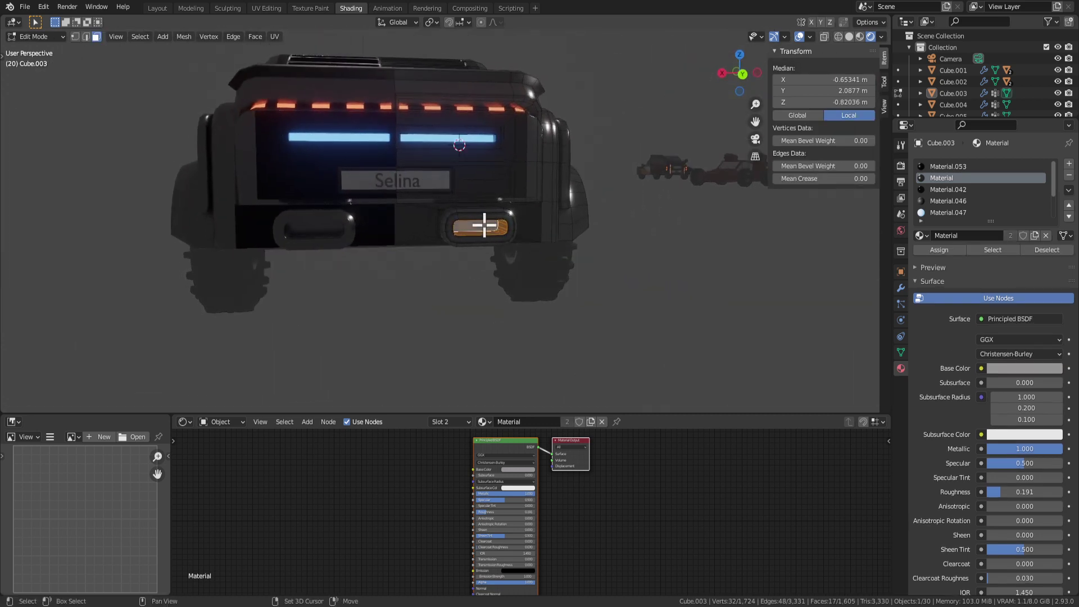
Step: Assign a new material to the selected interior faces and make its base colour black
{"action": "middle_click_drag", "start_coordinate": [484, 225], "coordinate": [626, 248]}
{"action": "left_click", "coordinate": [1068, 163]}
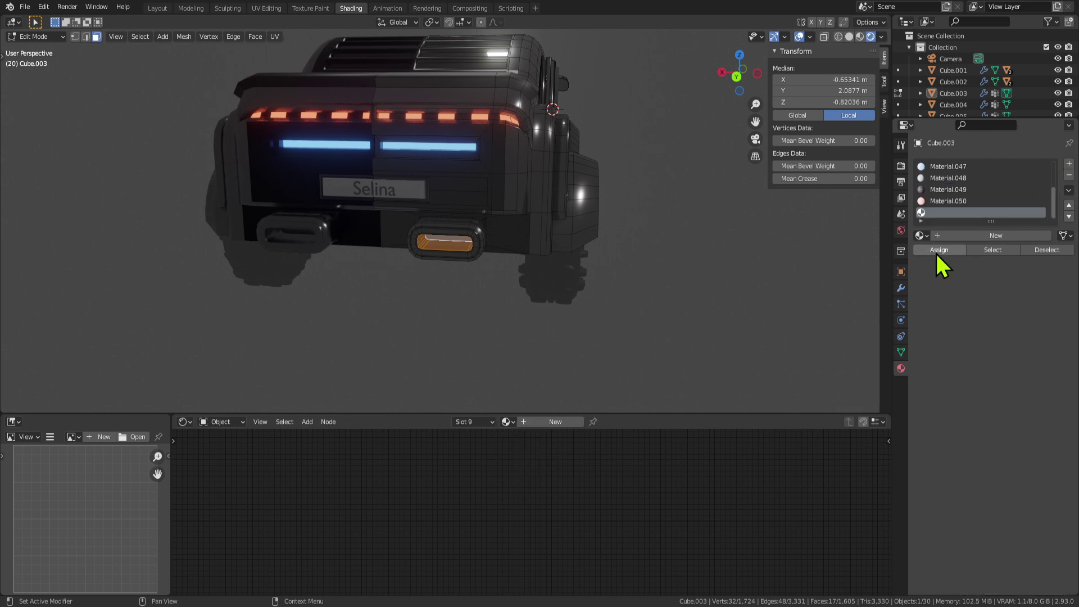
{"action": "left_click", "coordinate": [957, 237]}
{"action": "left_click", "coordinate": [1011, 368]}
{"action": "left_click_drag", "start_coordinate": [1046, 330], "coordinate": [1000, 331]}
{"action": "mouse_move", "coordinate": [540, 366]}
{"action": "middle_mouse_down"}
{"action": "mouse_move", "coordinate": [614, 354]}
{"action": "mouse_move", "coordinate": [597, 366]}
{"action": "mouse_move", "coordinate": [539, 345]}
{"action": "mouse_move", "coordinate": [598, 332]}
{"action": "mouse_move", "coordinate": [652, 376]}
{"action": "mouse_move", "coordinate": [553, 356]}
{"action": "middle_mouse_up"}
{"action": "key", "text": "Tab"}
{"action": "scroll", "coordinate": [539, 325], "scroll_direction": "up", "scroll_amount": 5}
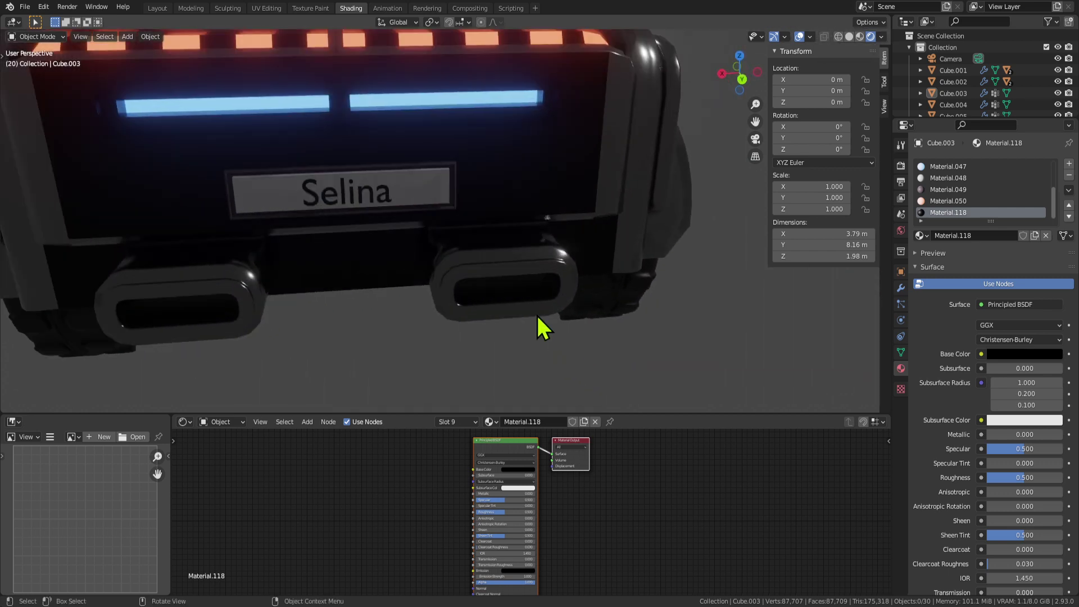
Step: Select the complete ring of narrow faces around the outer edge of the exhaust block's front
{"action": "key", "text": "Tab"}
{"action": "middle_click_drag", "start_coordinate": [529, 275], "coordinate": [507, 276]}
{"action": "left_click", "coordinate": [497, 255]}
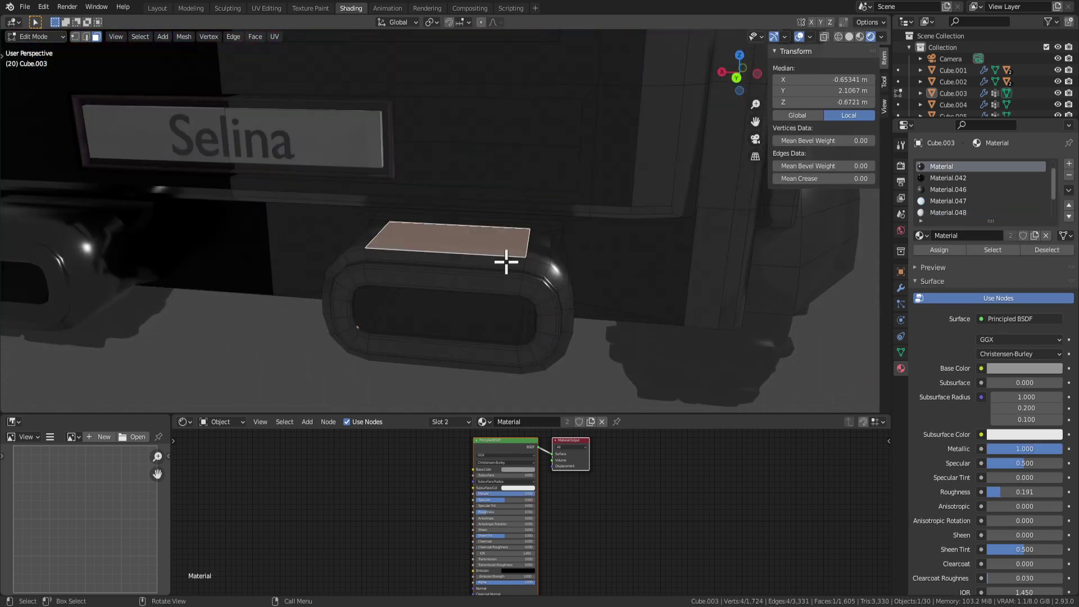
{"action": "left_click_drag", "start_coordinate": [505, 262], "coordinate": [540, 269]}
{"action": "key", "text": "ctrl+shift+KP_Add"}
{"action": "key", "text": "ctrl+shift+KP_Add"}
{"action": "key", "text": "ctrl+shift+KP_Add"}
{"action": "key", "text": "ctrl+shift+KP_Add"}
{"action": "key", "text": "ctrl+shift+KP_Add"}
{"action": "key", "text": "ctrl+shift+KP_Add"}
{"action": "key", "text": "ctrl+shift+KP_Add"}
{"action": "key", "text": "ctrl+shift+KP_Add"}
{"action": "key", "text": "ctrl+shift+KP_Add"}
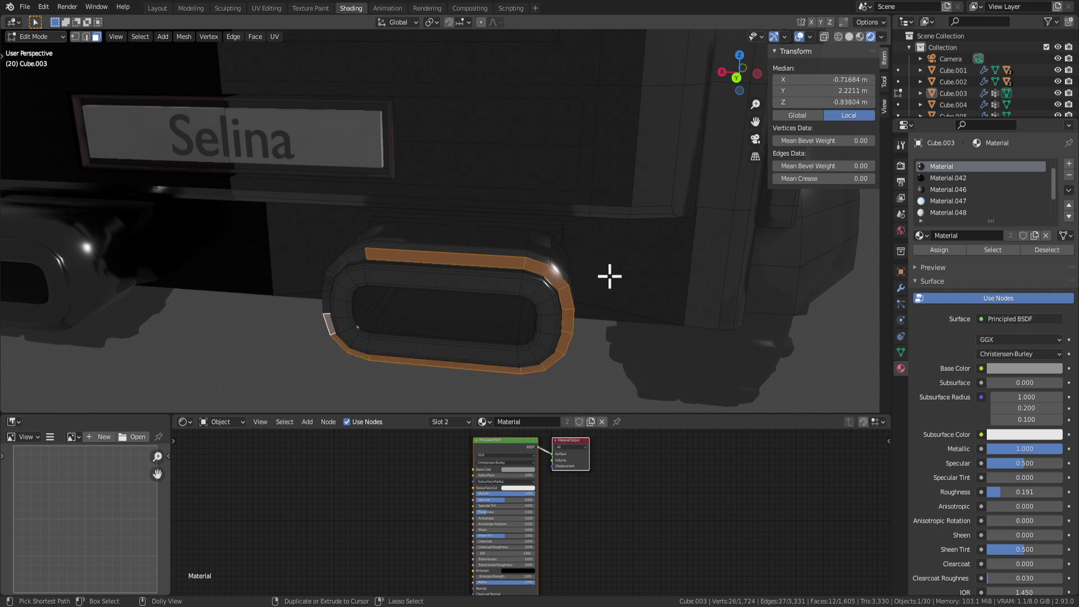
Step: Assign another new material to the selected rim faces and set its Metallic value to 1.000
{"action": "scroll", "coordinate": [942, 192], "scroll_direction": "down", "scroll_amount": 3}
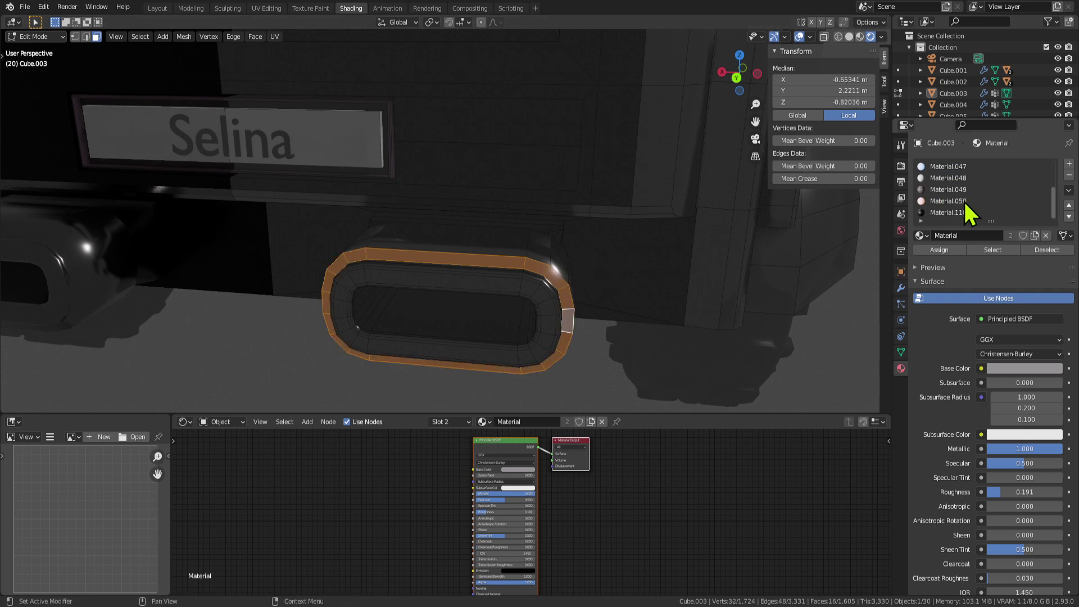
{"action": "left_click", "coordinate": [1068, 163]}
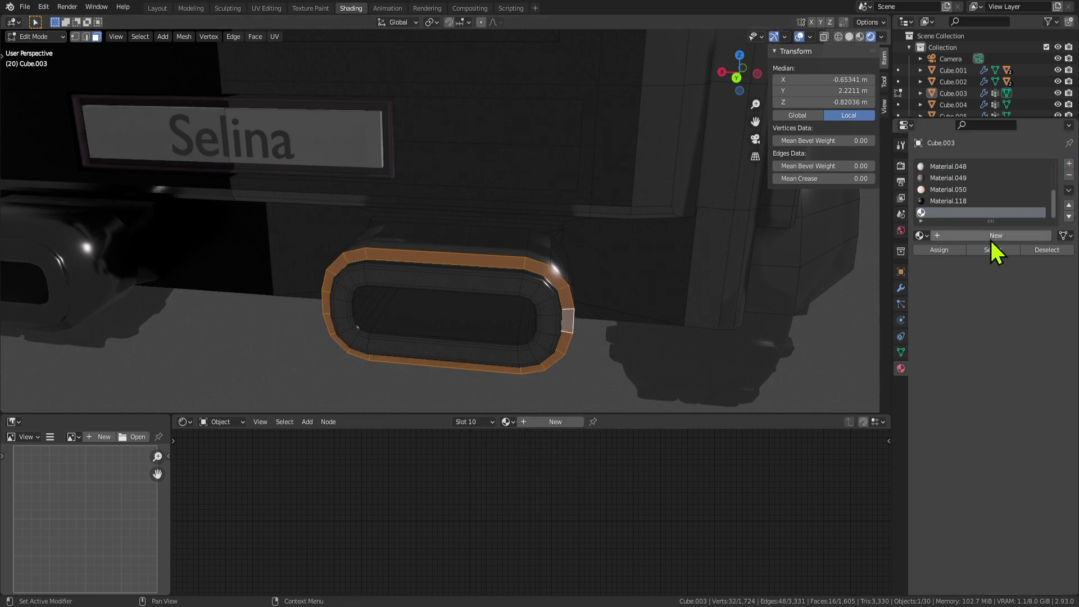
{"action": "key", "text": "Tab"}
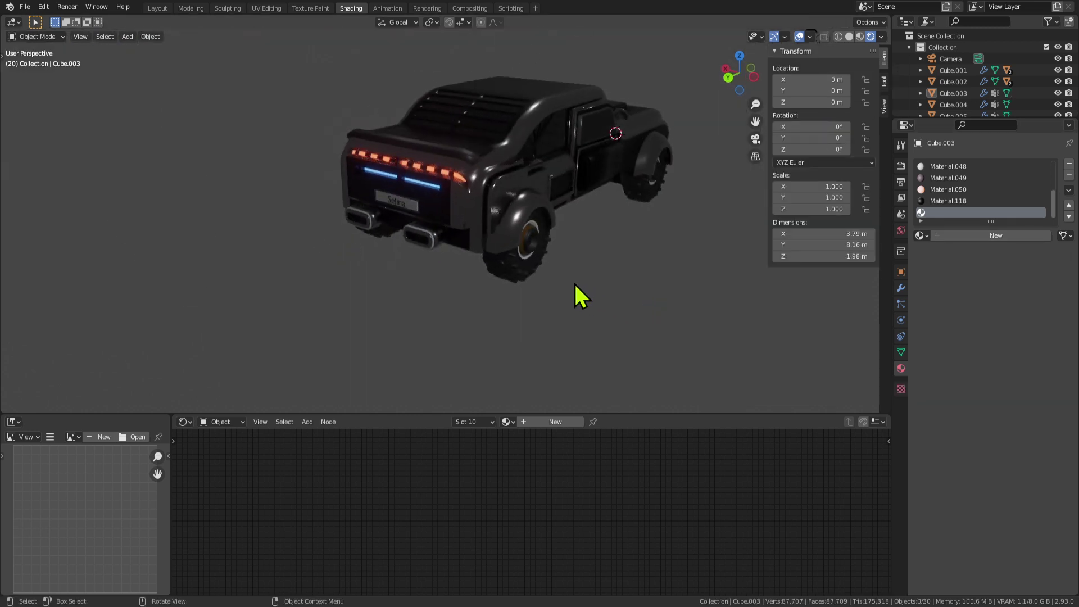
{"action": "key", "text": "Tab"}
{"action": "left_click", "coordinate": [961, 236]}
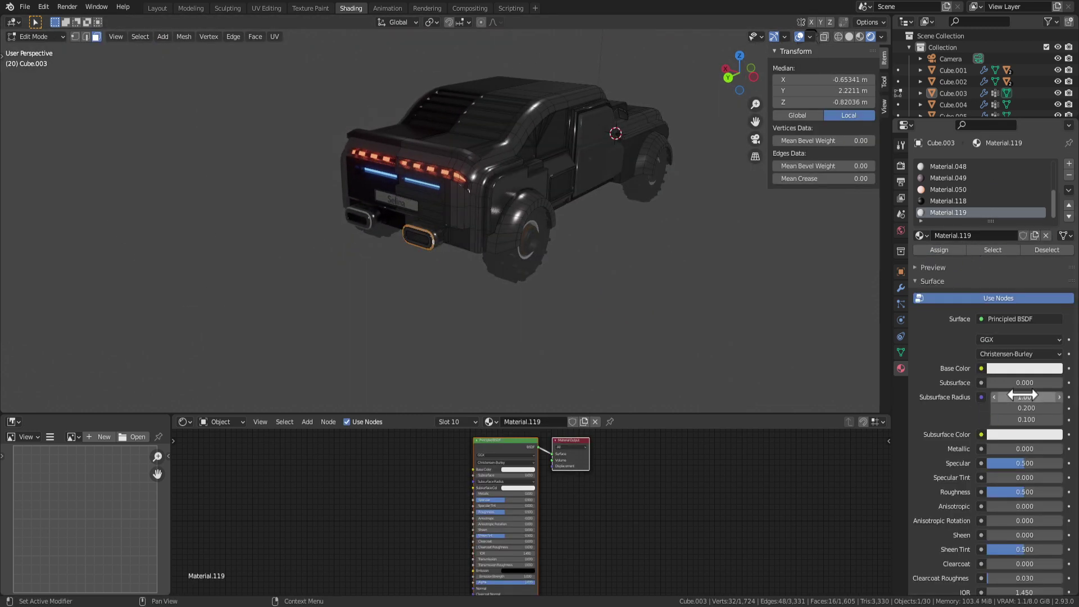
{"action": "left_click_drag", "start_coordinate": [992, 448], "coordinate": [1059, 448]}
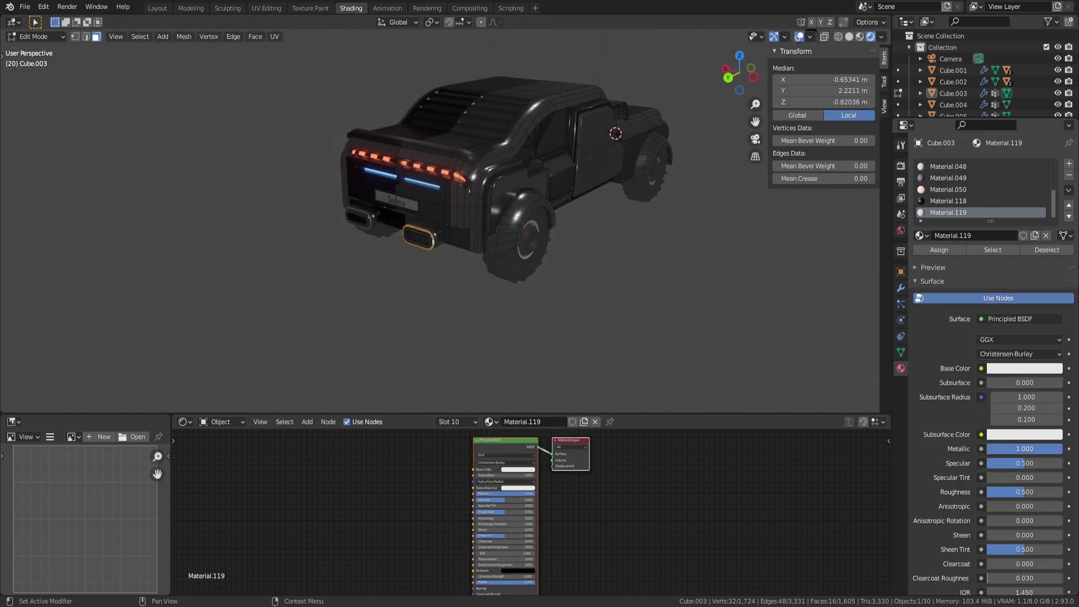
Step: Set the exhaust rim material's base colour to golden yellow
{"action": "left_click", "coordinate": [1029, 368]}
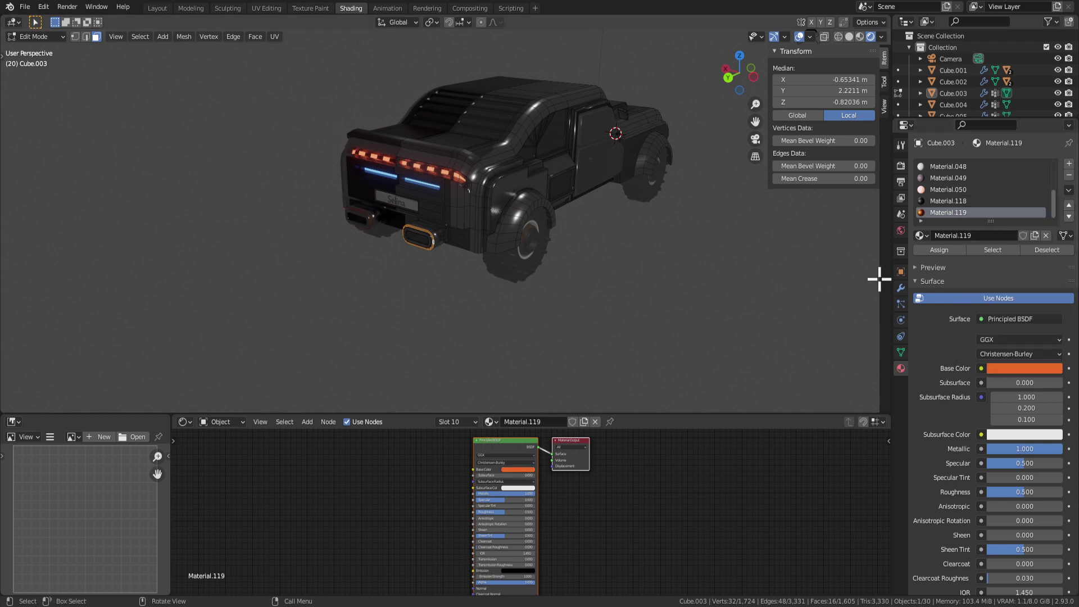
{"action": "left_click", "coordinate": [1023, 368]}
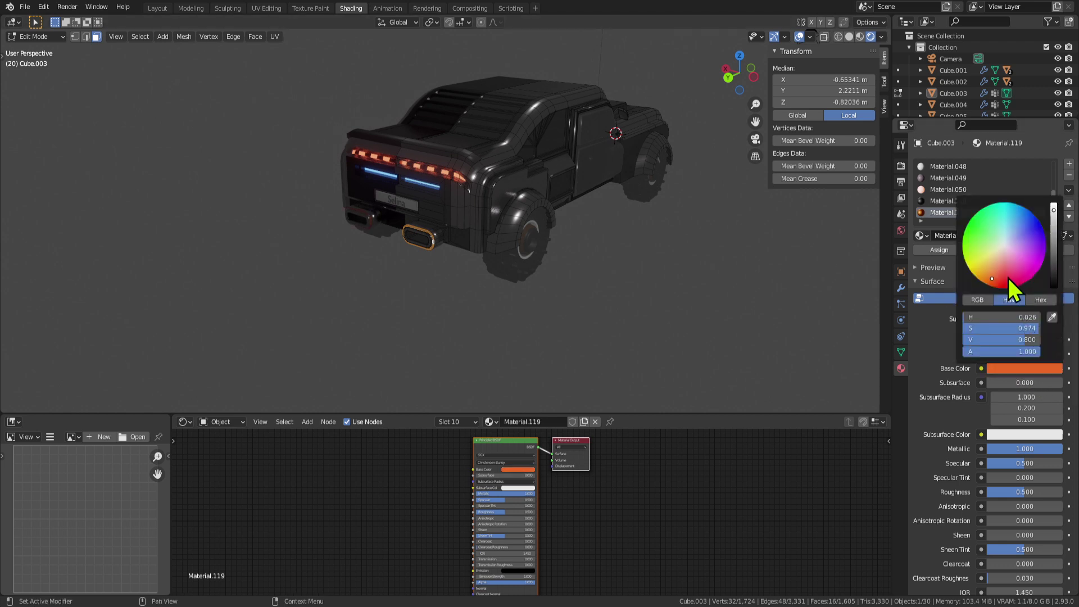
{"action": "scroll", "coordinate": [590, 315], "scroll_direction": "up", "scroll_amount": 6}
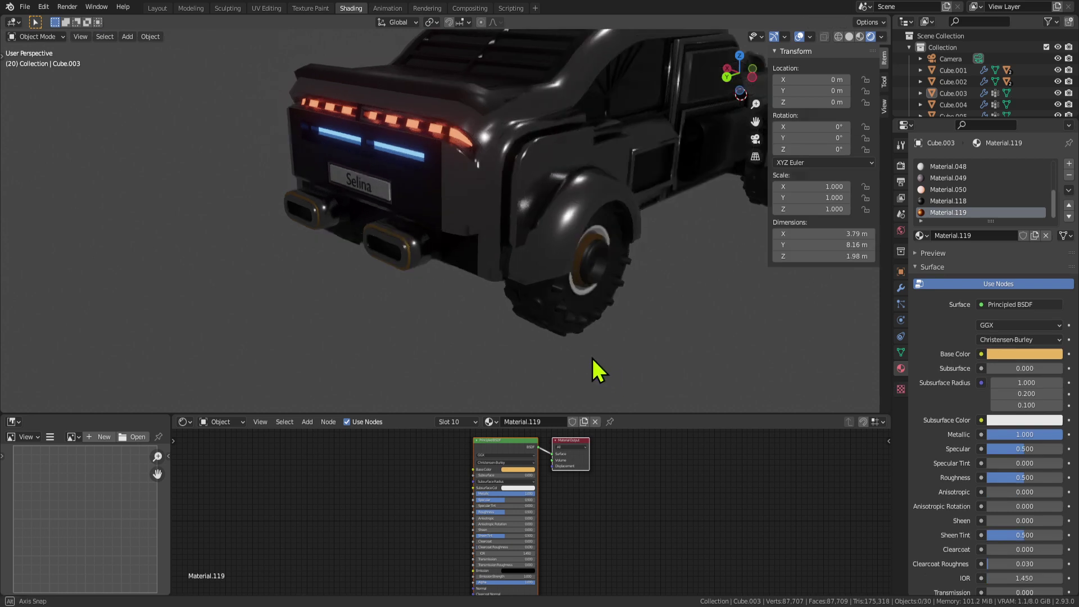
Step: Grow the rim selection and assign the golden material to the surrounding exhaust faces
{"action": "scroll", "coordinate": [562, 359], "scroll_direction": "down", "scroll_amount": 2}
{"action": "scroll", "coordinate": [508, 327], "scroll_direction": "up", "scroll_amount": 2}
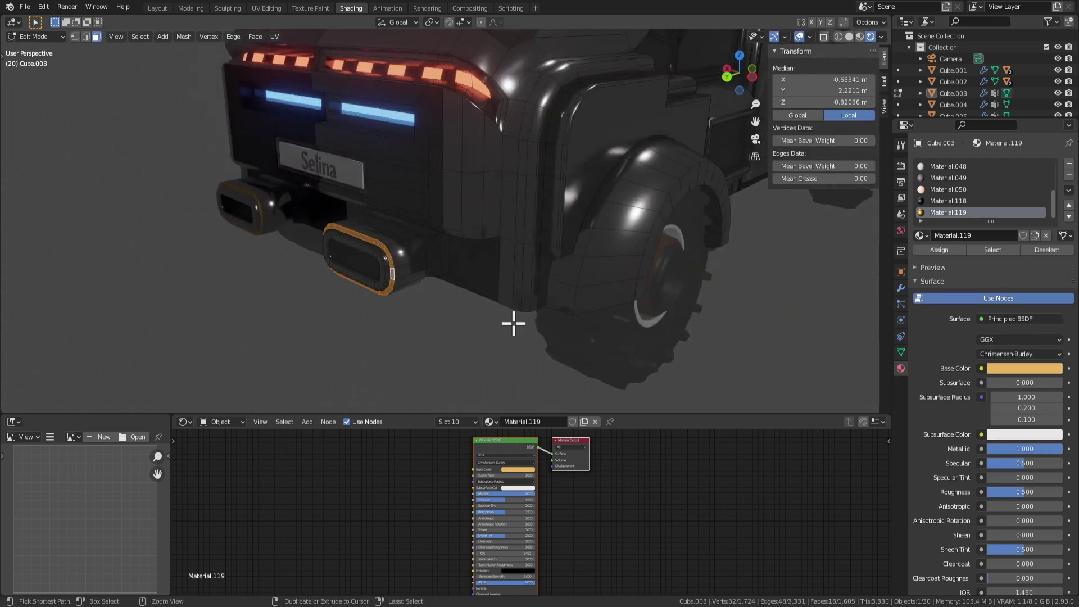
{"action": "key", "text": "ctrl+KP_Add"}
{"action": "left_click", "coordinate": [938, 250]}
{"action": "key", "text": "Tab"}
{"action": "scroll", "coordinate": [521, 325], "scroll_direction": "down", "scroll_amount": 4}
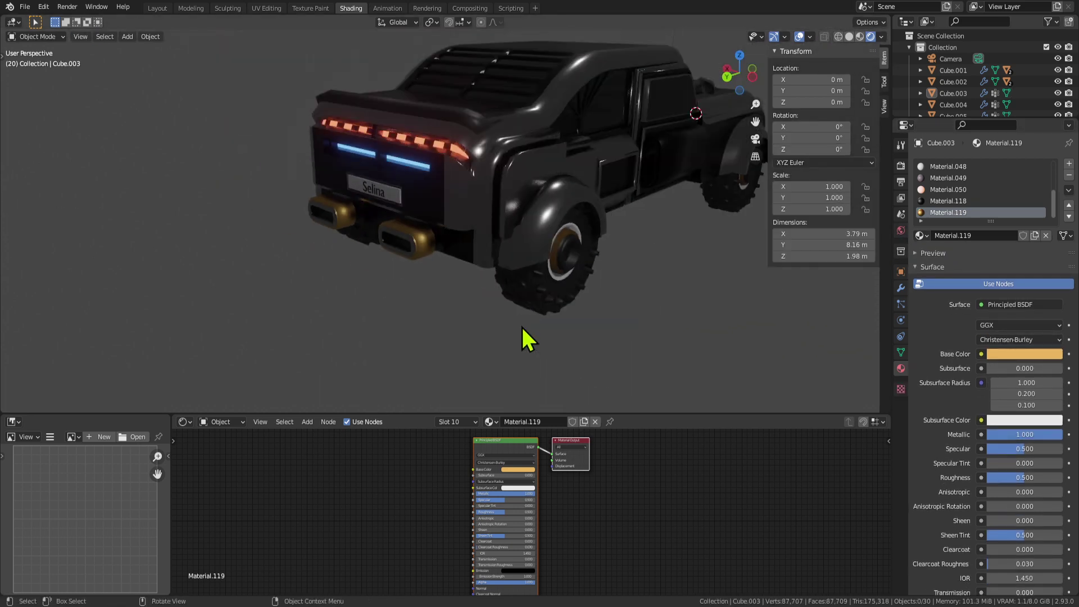
Step: Set the golden material's roughness to 0.147 and check the exhausts from behind and from the side
{"action": "middle_click_drag", "start_coordinate": [521, 325], "coordinate": [601, 337]}
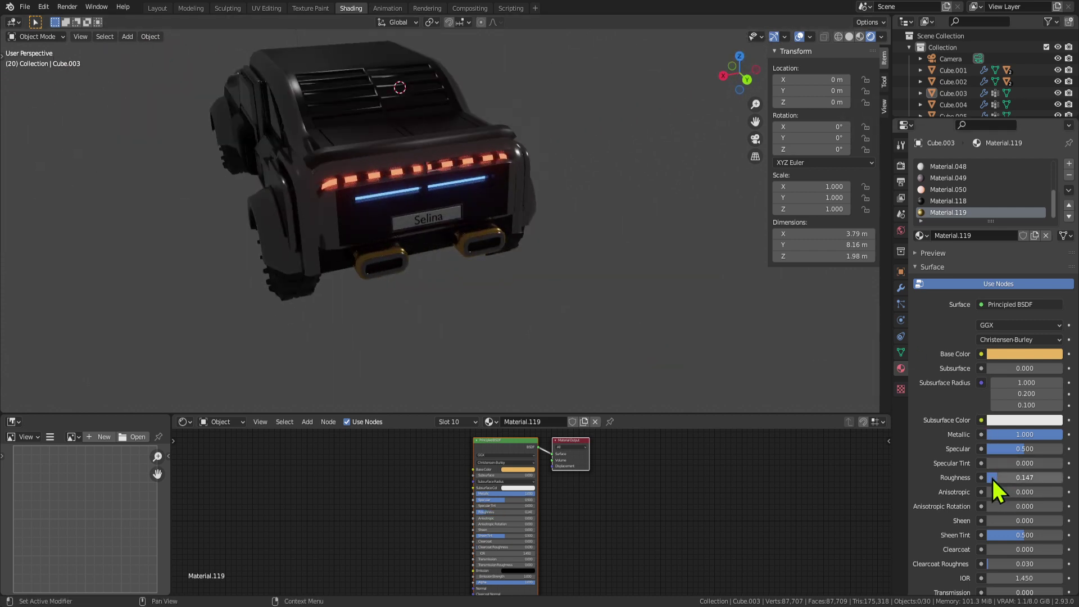
{"action": "middle_click_drag", "start_coordinate": [505, 292], "coordinate": [626, 275]}
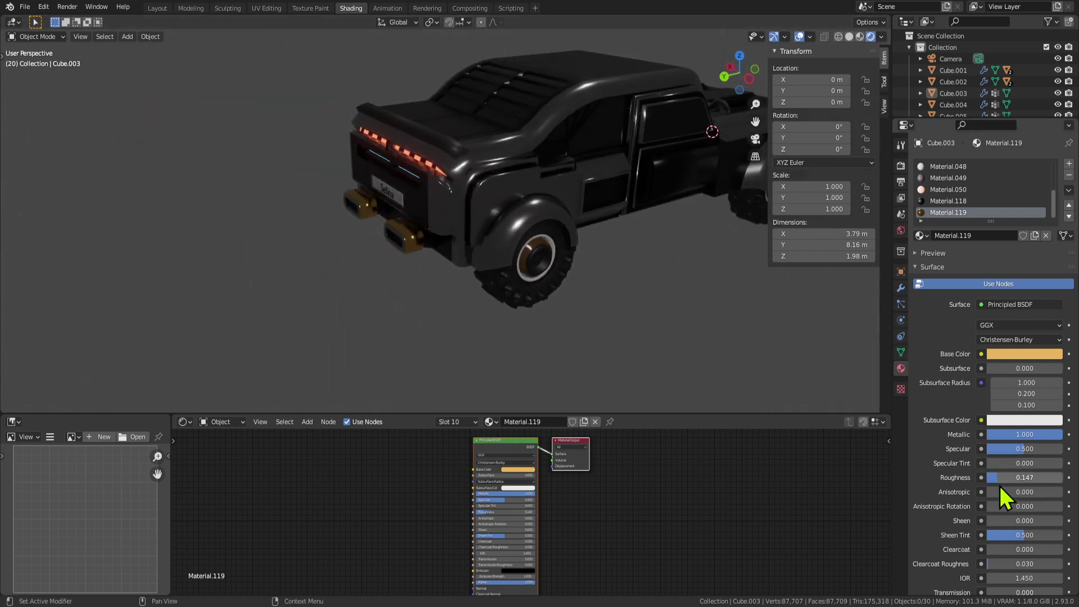
{"action": "left_click", "coordinate": [510, 298]}
{"action": "scroll", "coordinate": [510, 299], "scroll_direction": "down", "scroll_amount": 3}
{"action": "middle_click_drag", "start_coordinate": [510, 299], "coordinate": [527, 273]}
{"action": "scroll", "coordinate": [547, 291], "scroll_direction": "up", "scroll_amount": 4}
{"action": "key", "text": "Tab"}
{"action": "key", "text": "Tab"}
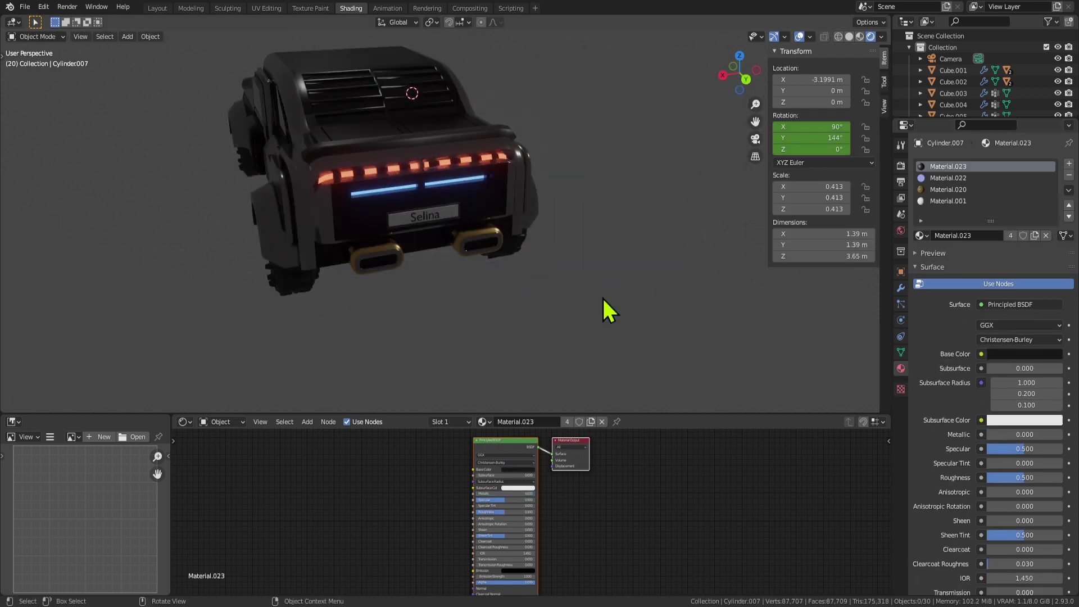
Step: Undo the roughness change and the wider golden material assignment
{"action": "middle_click_drag", "start_coordinate": [602, 296], "coordinate": [513, 267]}
{"action": "key", "text": "Tab"}
{"action": "key", "text": "ctrl+z"}
{"action": "key", "text": "ctrl+z"}
{"action": "key", "text": "ctrl+z"}
{"action": "key", "text": "ctrl+z"}
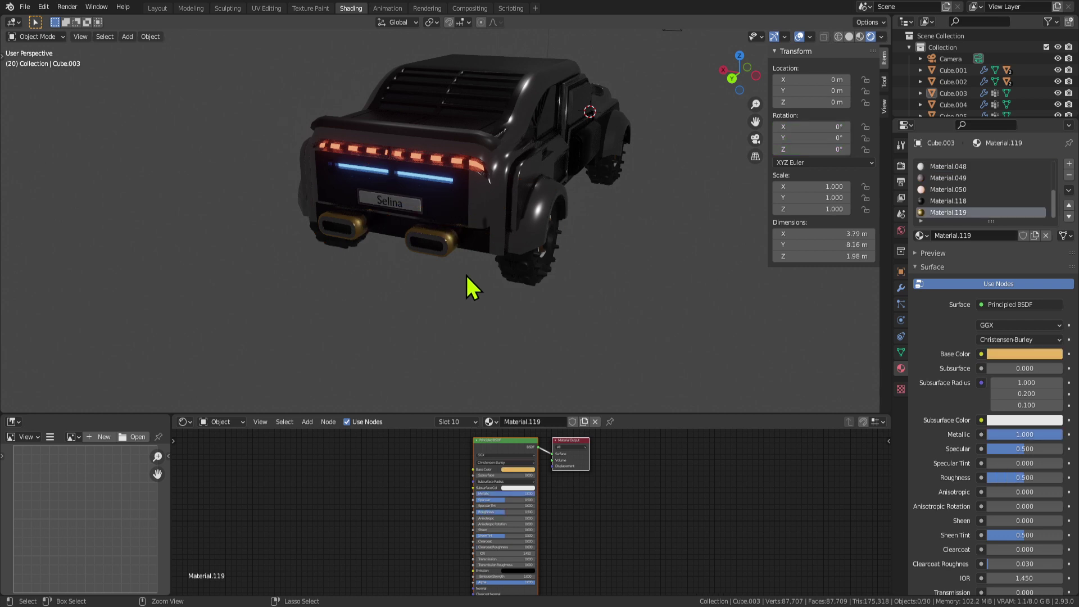
Step: Change the exhaust rim material's base colour to bright red
{"action": "scroll", "coordinate": [477, 295], "scroll_direction": "up", "scroll_amount": 6}
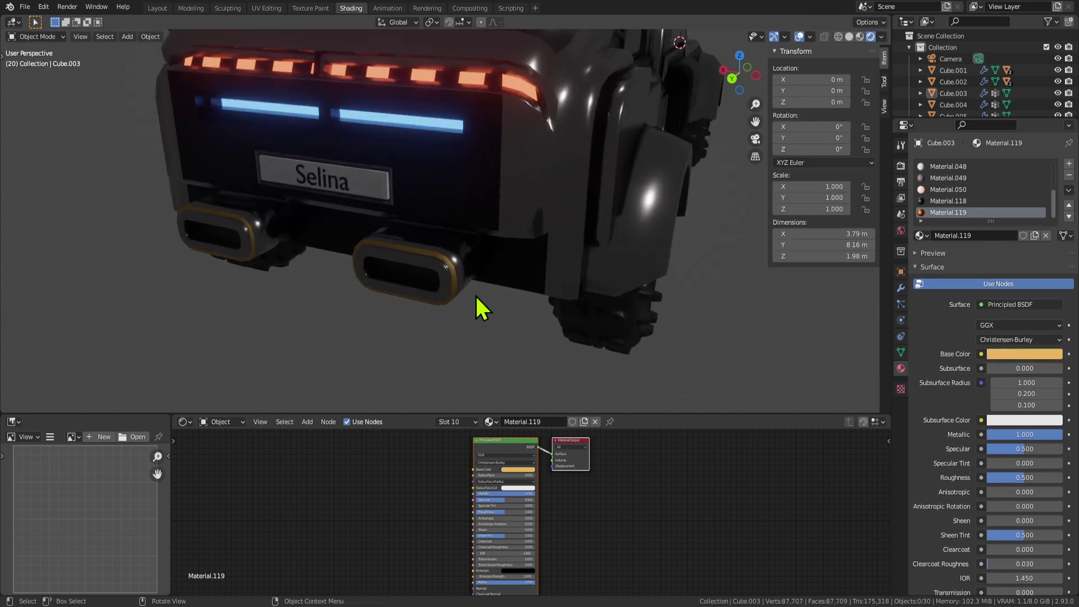
{"action": "left_click", "coordinate": [1010, 353]}
{"action": "left_click", "coordinate": [995, 272]}
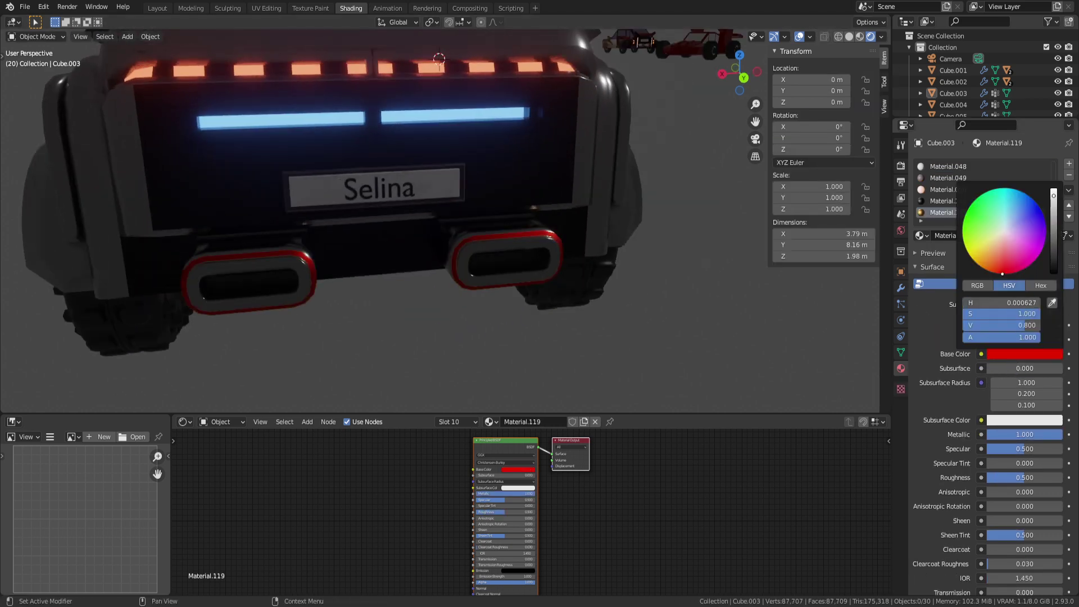
{"action": "scroll", "coordinate": [697, 351], "scroll_direction": "down", "scroll_amount": 5}
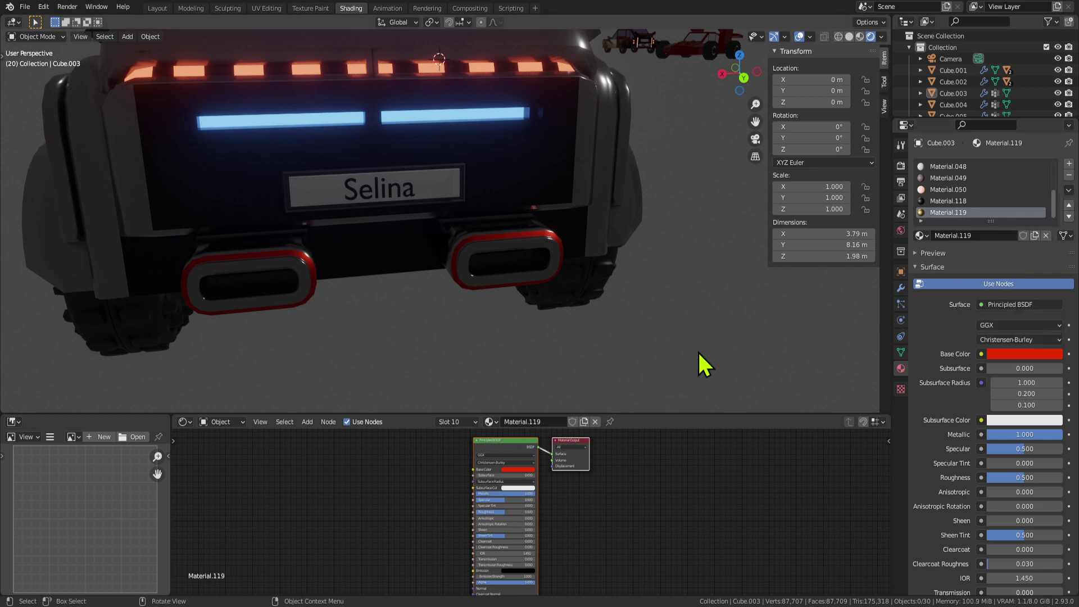
Step: Examine the exhaust rims and the rear corner panels from several angles, picking individual faces
{"action": "middle_click_drag", "start_coordinate": [634, 337], "coordinate": [534, 258]}
{"action": "scroll", "coordinate": [450, 181], "scroll_direction": "up", "scroll_amount": 2}
{"action": "key", "text": "Tab"}
{"action": "scroll", "coordinate": [490, 198], "scroll_direction": "up", "scroll_amount": 2}
{"action": "scroll", "coordinate": [453, 182], "scroll_direction": "up", "scroll_amount": 2}
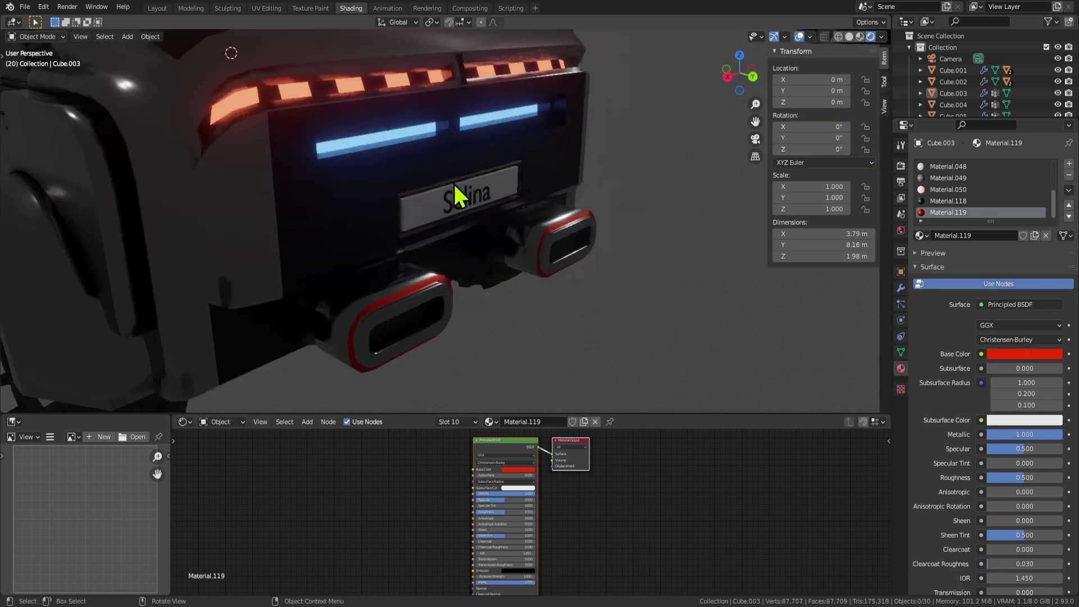
{"action": "middle_click_drag", "start_coordinate": [453, 182], "coordinate": [492, 179]}
{"action": "left_click", "coordinate": [547, 163]}
{"action": "left_click", "coordinate": [549, 161]}
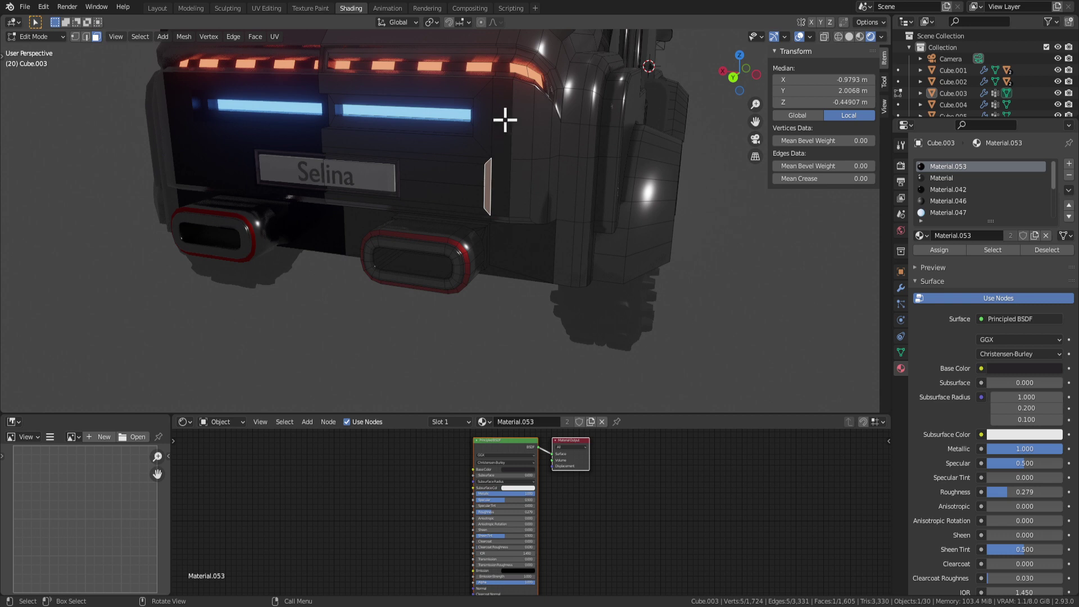
{"action": "middle_click_drag", "start_coordinate": [504, 120], "coordinate": [504, 190]}
{"action": "left_click", "coordinate": [382, 182]}
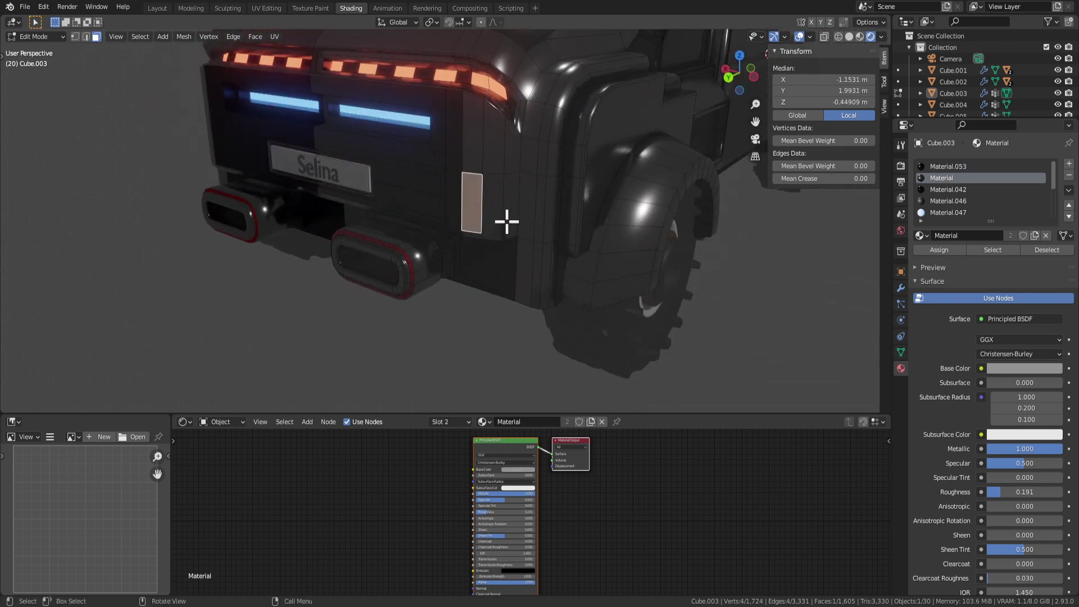
Step: Try insetting the upper rear corner face by about 0.0159 m, and undo the inset
{"action": "left_click", "coordinate": [495, 148]}
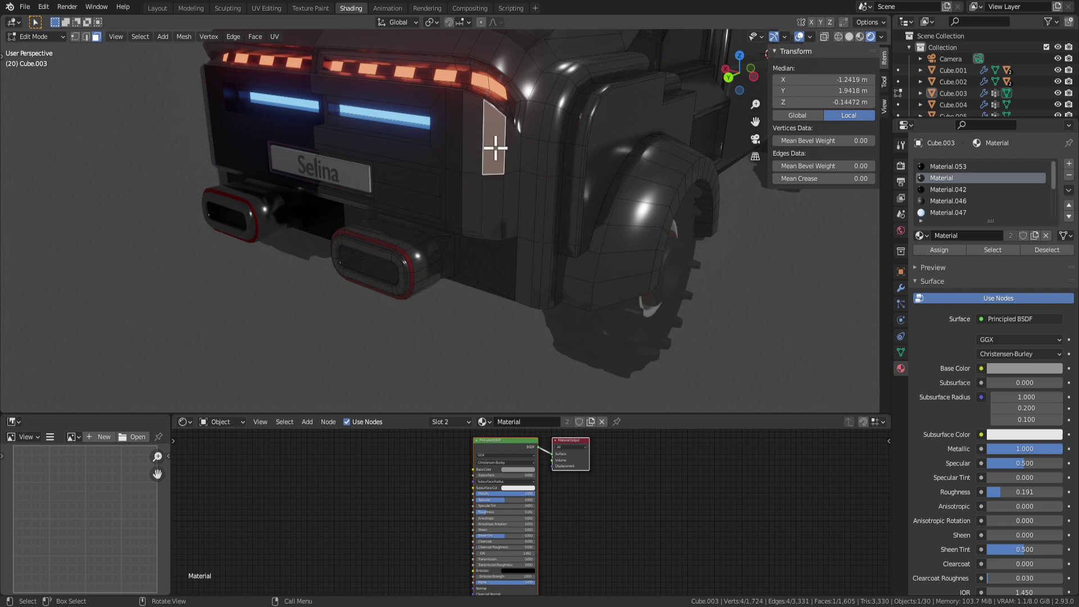
{"action": "key", "text": "i"}
{"action": "left_click", "coordinate": [533, 224]}
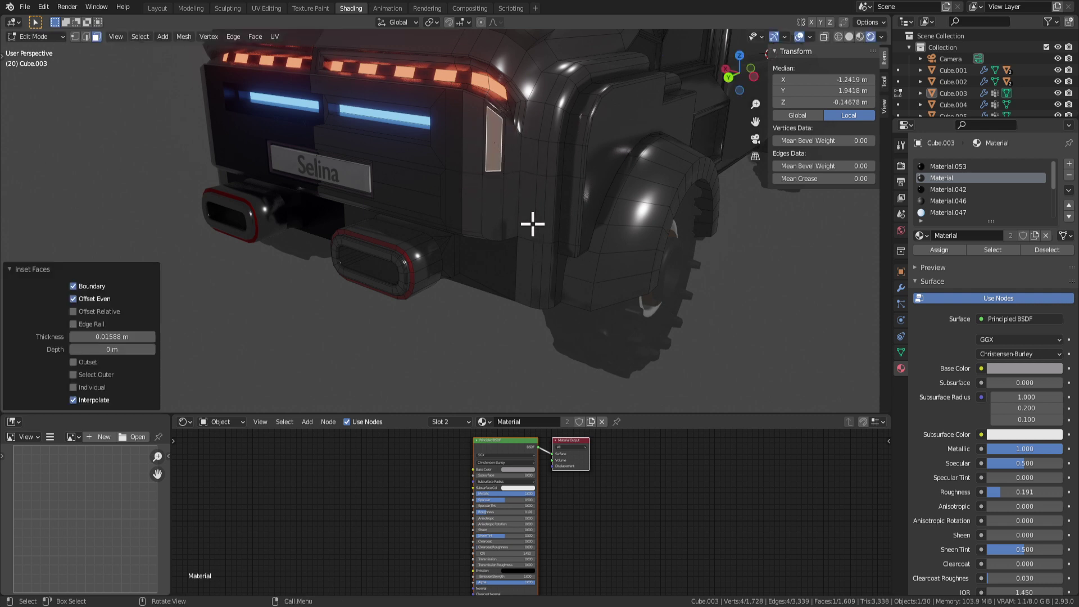
{"action": "left_click", "coordinate": [471, 210], "text": "shift"}
{"action": "key", "text": "ctrl+z"}
{"action": "key", "text": "ctrl+z"}
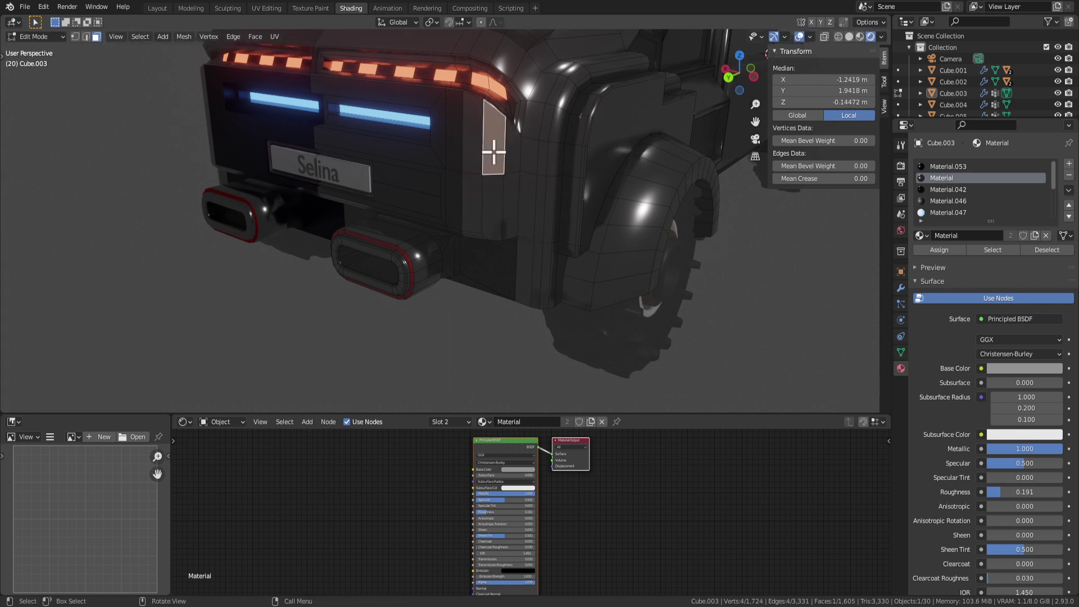
Step: Inset the upper outer and lower inner faces of the truck's rear corner by about 0.0157 m each
{"action": "key", "text": "i"}
{"action": "left_click", "coordinate": [669, 245]}
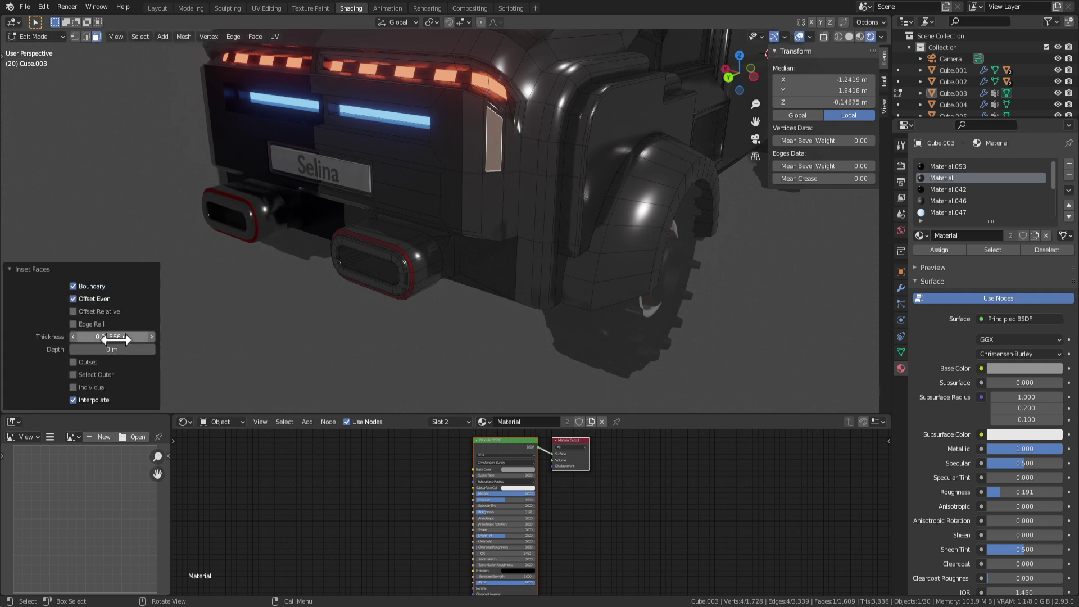
{"action": "left_click", "coordinate": [473, 209]}
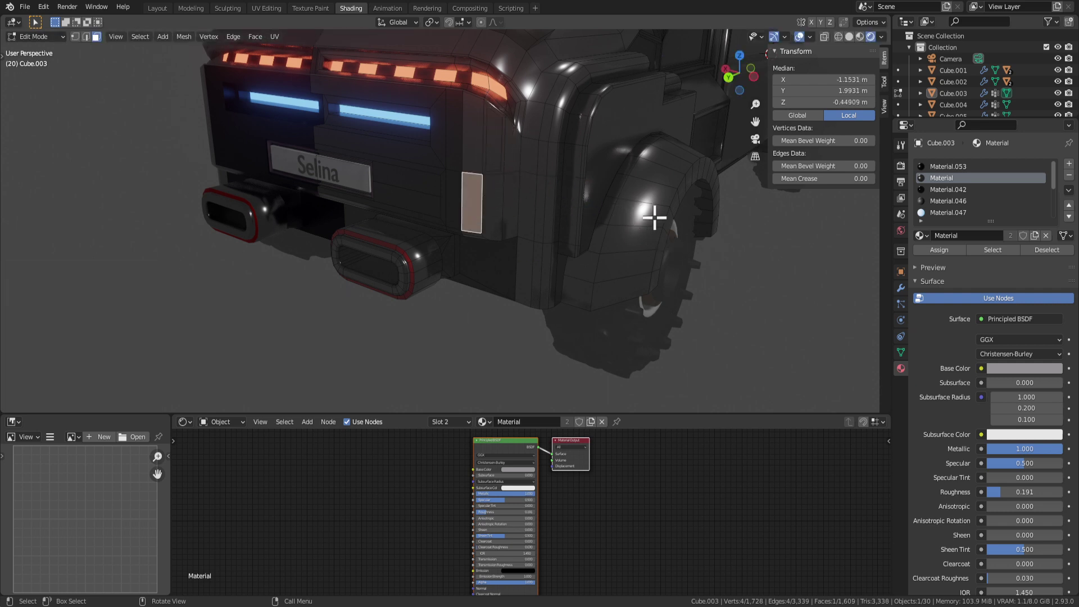
{"action": "key", "text": "i"}
{"action": "left_click", "coordinate": [640, 217]}
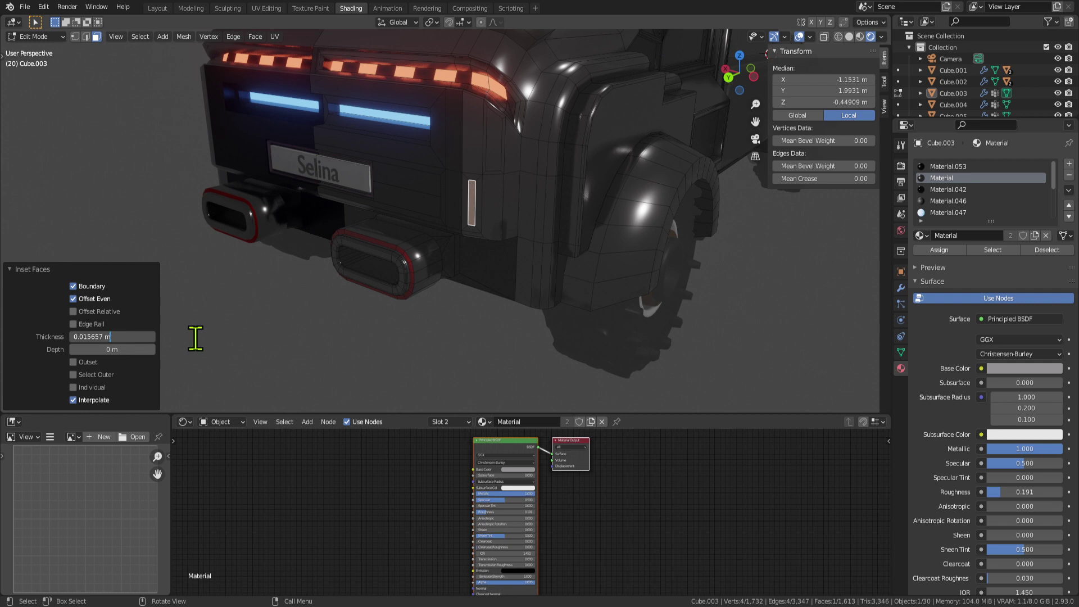
Step: Inset the upper inner and lower outer faces of the rear corner to complete four framed panels
{"action": "key", "text": "g"}
{"action": "key", "text": "z"}
{"action": "left_click", "coordinate": [478, 133]}
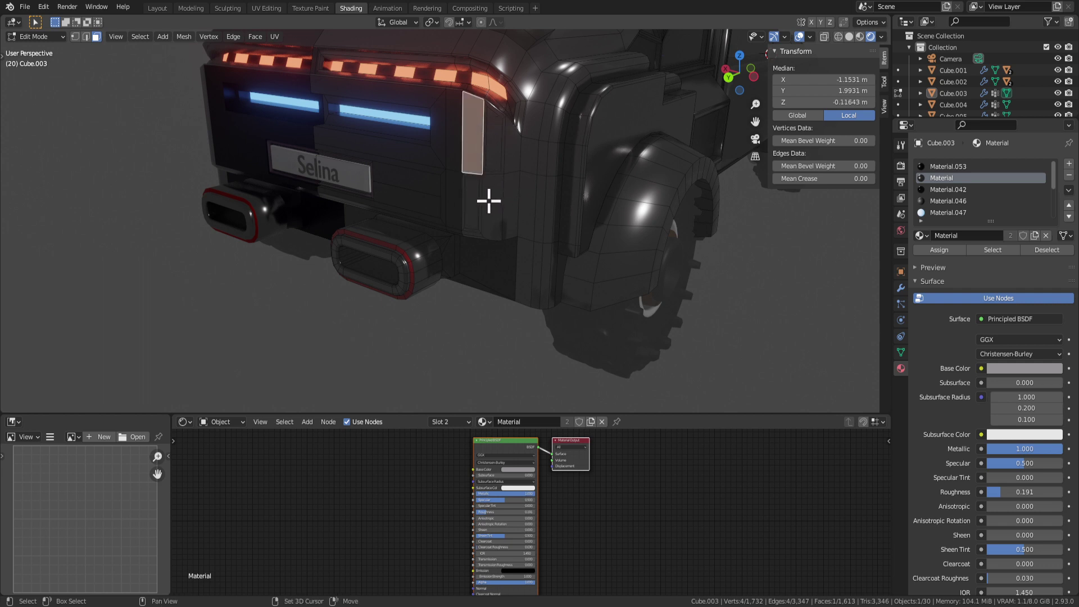
{"action": "left_click", "coordinate": [568, 225]}
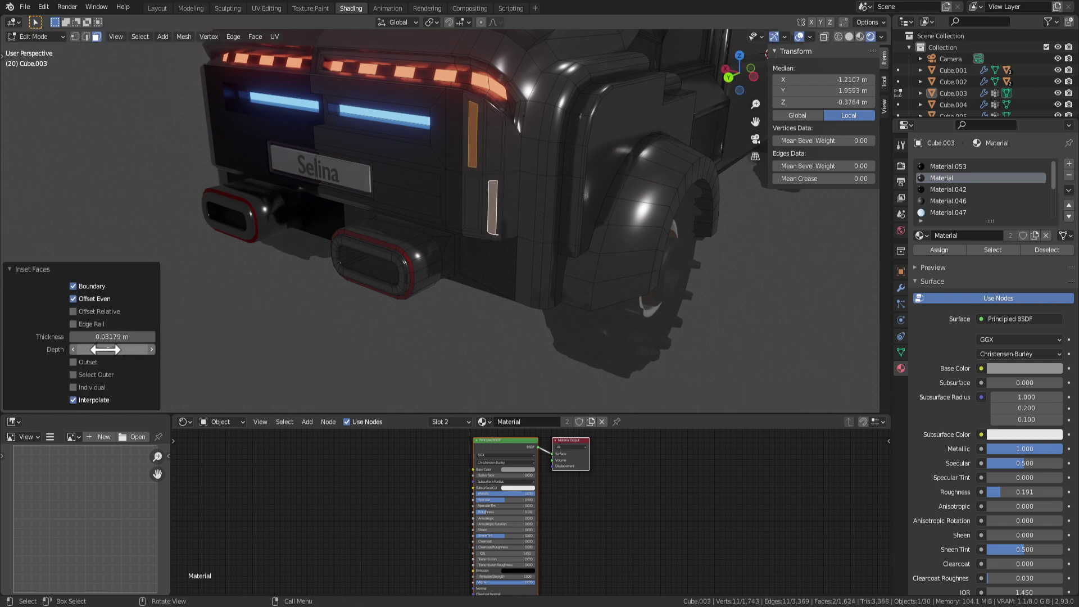
{"action": "left_click", "coordinate": [489, 156], "text": "shift"}
Step: Extrude the four inset rear corner faces inward along their normals by about 0.027 m
{"action": "middle_click_drag", "start_coordinate": [600, 176], "coordinate": [566, 183]}
{"action": "key", "text": "e"}
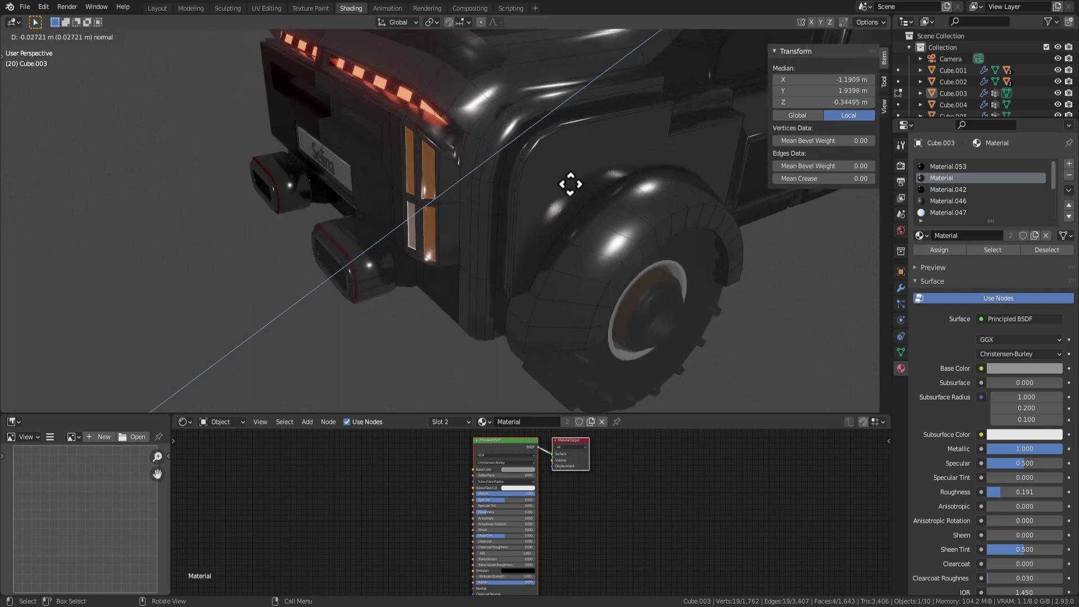
{"action": "left_click", "coordinate": [572, 183]}
{"action": "right_click", "coordinate": [571, 194]}
{"action": "left_click", "coordinate": [568, 200]}
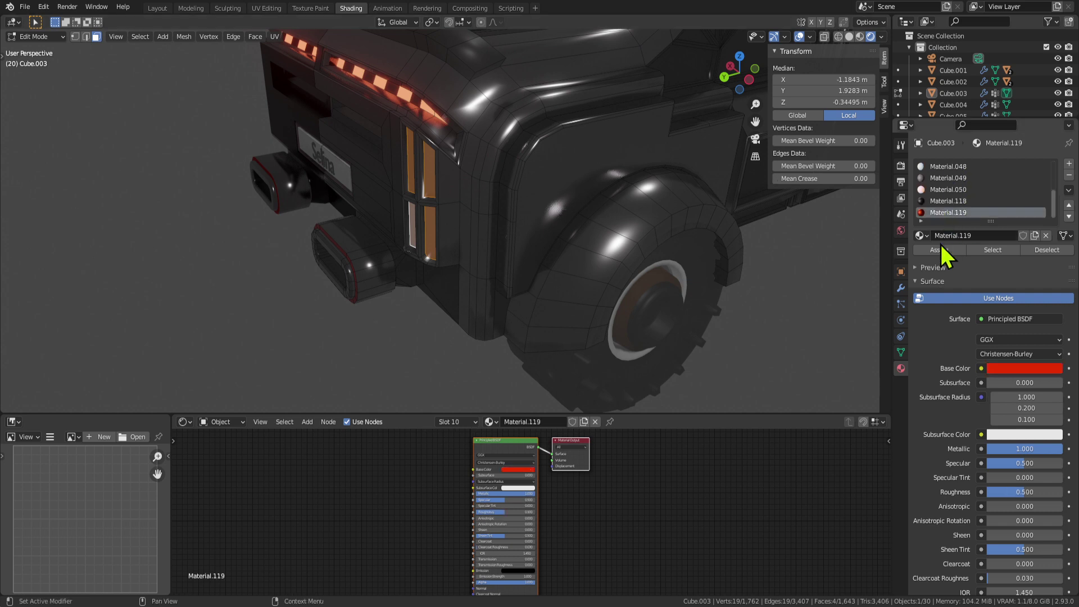
Step: Replace the red material on the recessed rear corner panels with the black Material.118
{"action": "key", "text": "Tab"}
{"action": "scroll", "coordinate": [599, 286], "scroll_direction": "down", "scroll_amount": 4}
{"action": "middle_click_drag", "start_coordinate": [600, 286], "coordinate": [787, 180]}
{"action": "scroll", "coordinate": [589, 203], "scroll_direction": "up", "scroll_amount": 3}
{"action": "scroll", "coordinate": [589, 203], "scroll_direction": "down", "scroll_amount": 2}
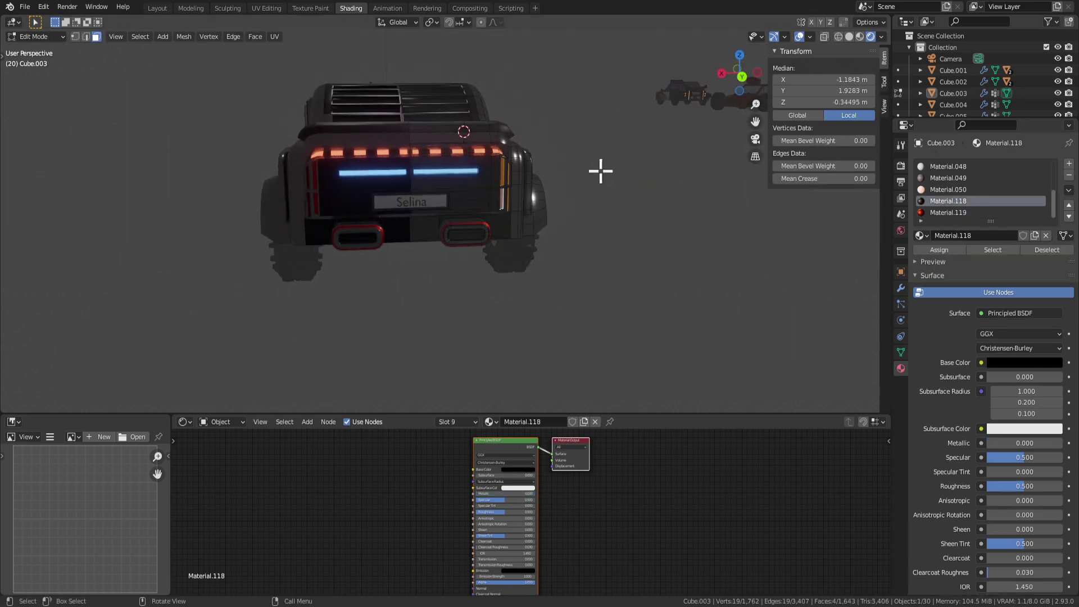
{"action": "middle_click_drag", "start_coordinate": [661, 246], "coordinate": [552, 193]}
{"action": "key", "text": "Tab"}
Step: Select the trim strip running from the rear corner along the side body and assign Material.046 to it
{"action": "left_click", "coordinate": [502, 262]}
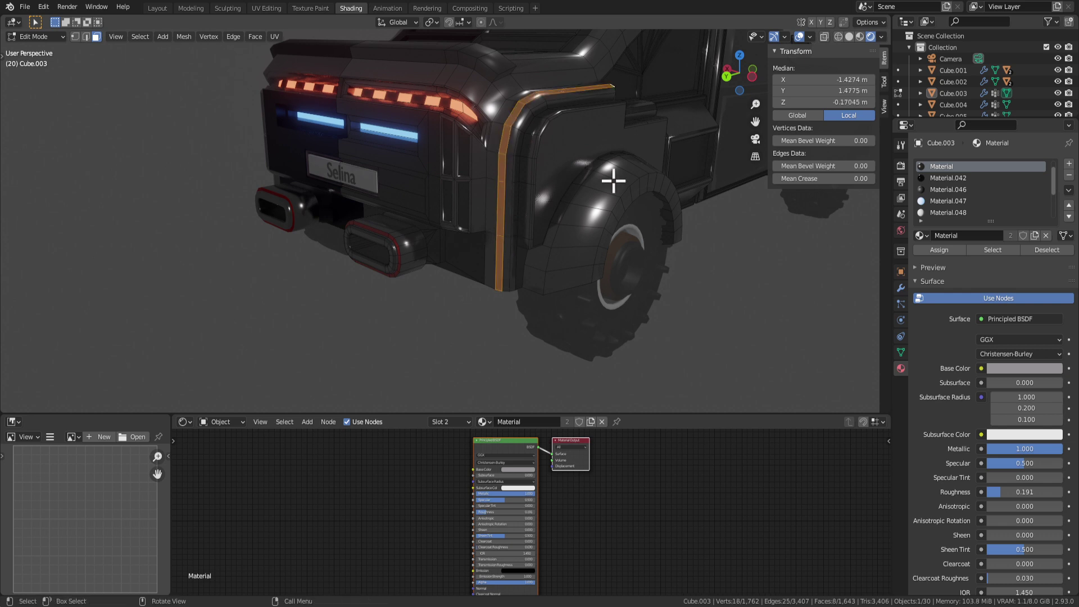
{"action": "middle_click_drag", "start_coordinate": [613, 180], "coordinate": [519, 172]}
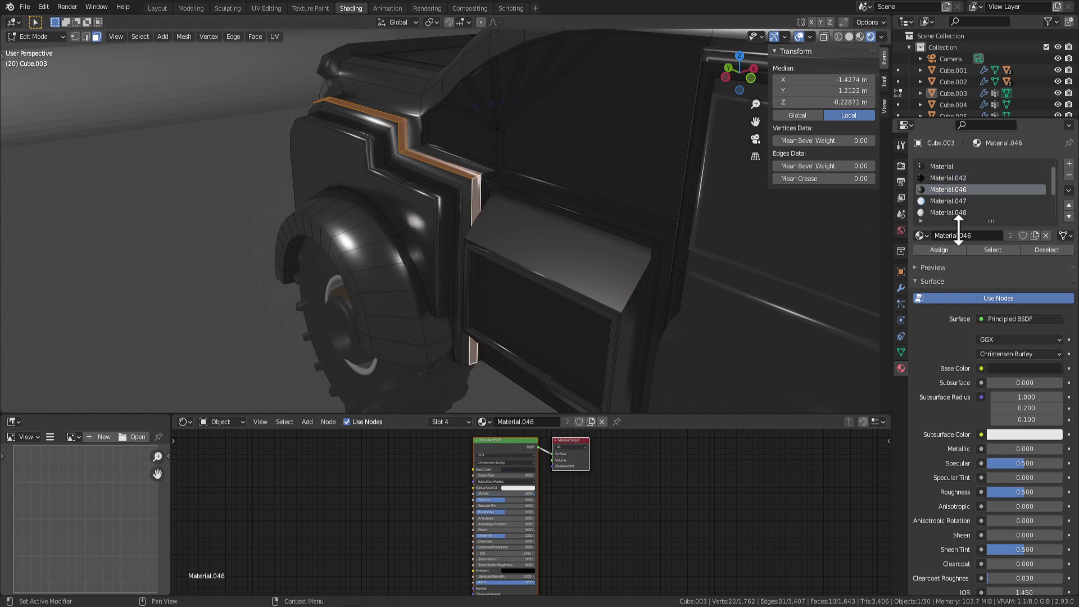
{"action": "left_click", "coordinate": [938, 250]}
{"action": "key", "text": "Tab"}
{"action": "middle_click_drag", "start_coordinate": [693, 270], "coordinate": [613, 211]}
{"action": "scroll", "coordinate": [637, 230], "scroll_direction": "up", "scroll_amount": 1}
{"action": "key", "text": "Tab"}
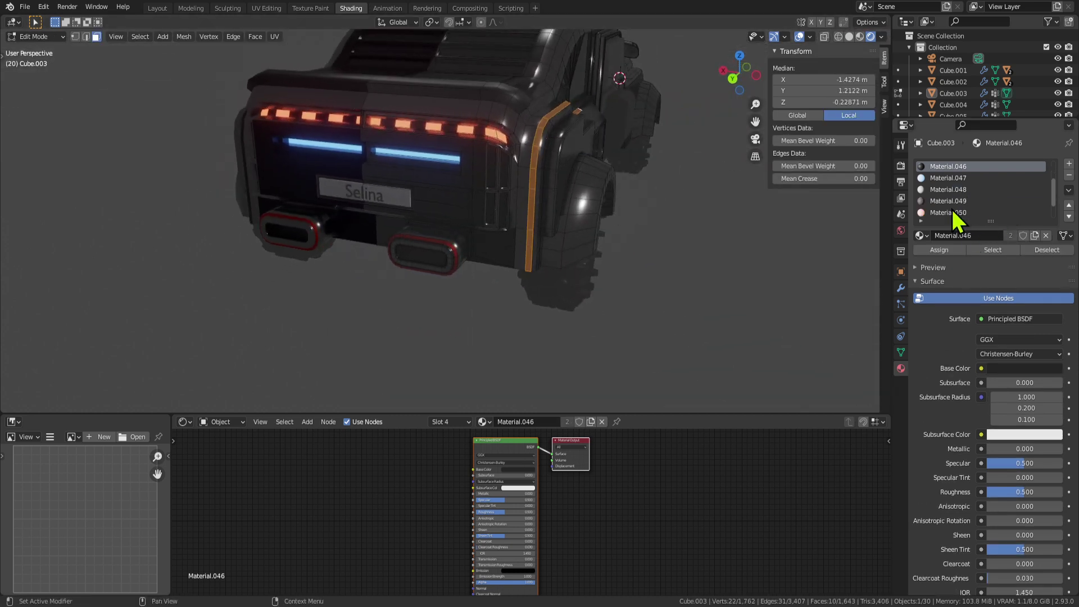
Step: Try the red Material.119 on the side trim strip and check it from the side
{"action": "left_click", "coordinate": [938, 250]}
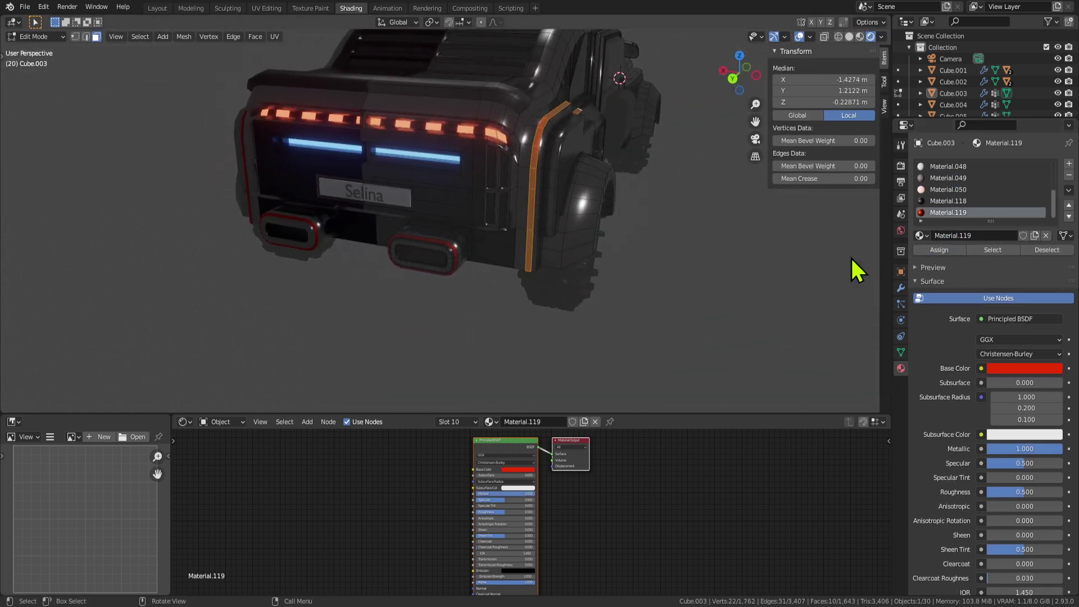
{"action": "key", "text": "Tab"}
{"action": "scroll", "coordinate": [641, 245], "scroll_direction": "down", "scroll_amount": 2}
{"action": "middle_click_drag", "start_coordinate": [640, 245], "coordinate": [315, 225]}
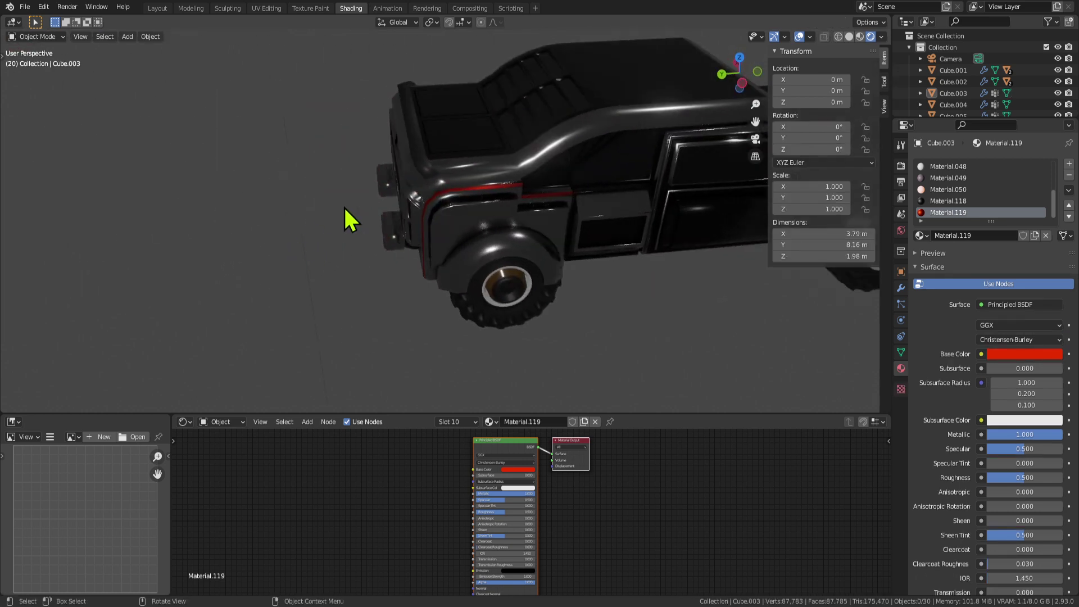
{"action": "scroll", "coordinate": [506, 211], "scroll_direction": "up", "scroll_amount": 1}
{"action": "mouse_move", "coordinate": [553, 217]}
{"action": "middle_mouse_down"}
{"action": "mouse_move", "coordinate": [517, 196]}
{"action": "mouse_move", "coordinate": [539, 224]}
{"action": "middle_mouse_up"}
Step: Assign the black Material.118 to the side trim strip and extend the face selection at its front end
{"action": "key", "text": "Tab"}
{"action": "left_click", "coordinate": [545, 244], "text": "ctrl"}
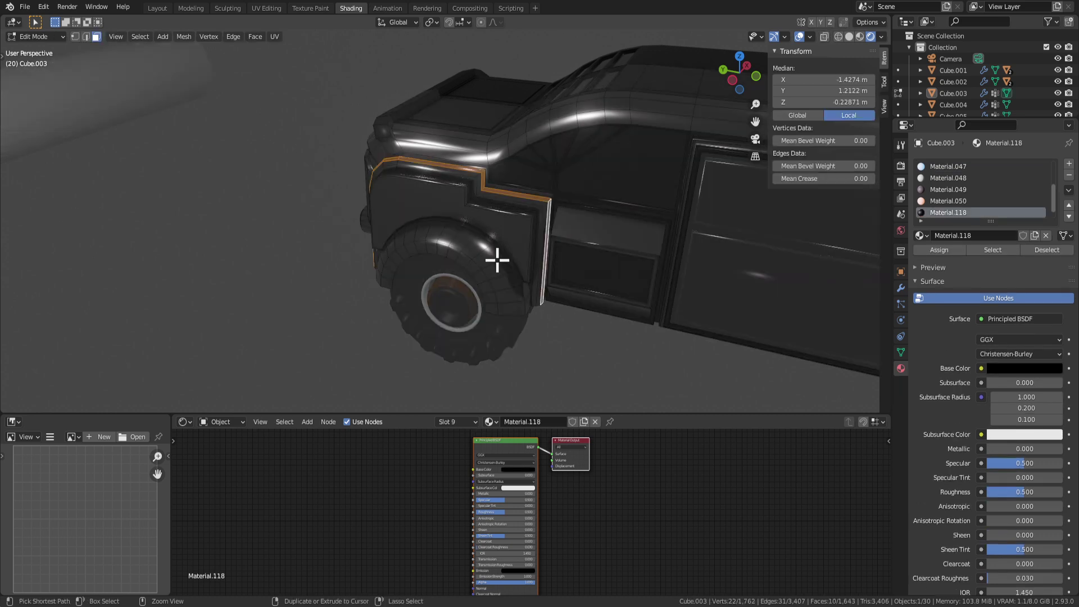
{"action": "middle_click_drag", "start_coordinate": [494, 253], "coordinate": [600, 231]}
{"action": "key", "text": "Tab"}
{"action": "middle_click_drag", "start_coordinate": [538, 258], "coordinate": [484, 244]}
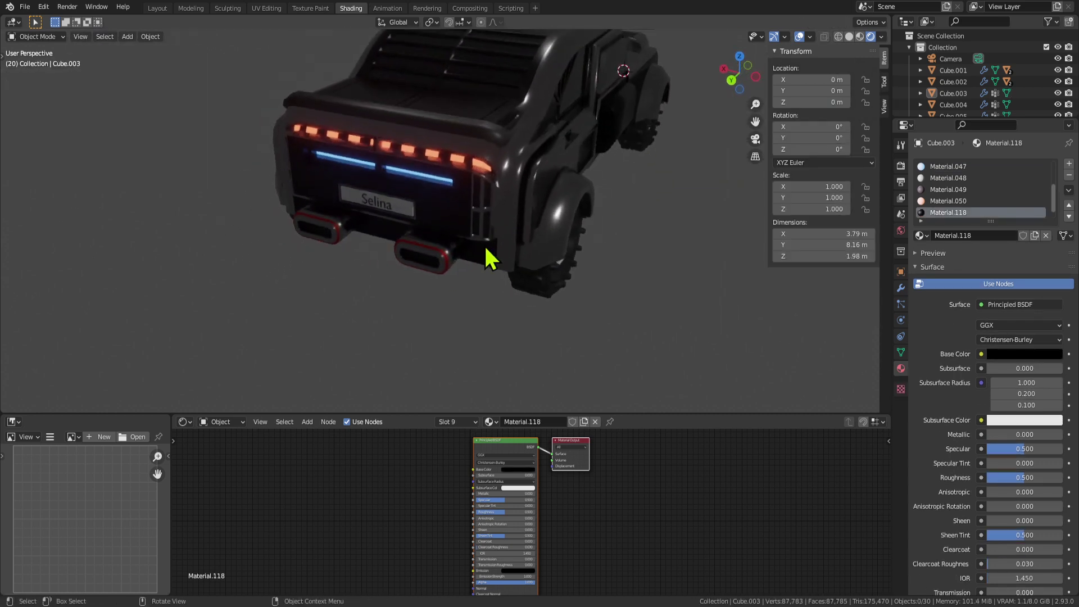
{"action": "scroll", "coordinate": [484, 244], "scroll_direction": "up", "scroll_amount": 2}
{"action": "key", "text": "Tab"}
{"action": "key", "text": "Tab"}
{"action": "middle_click_drag", "start_coordinate": [426, 191], "coordinate": [491, 171]}
{"action": "key", "text": "Tab"}
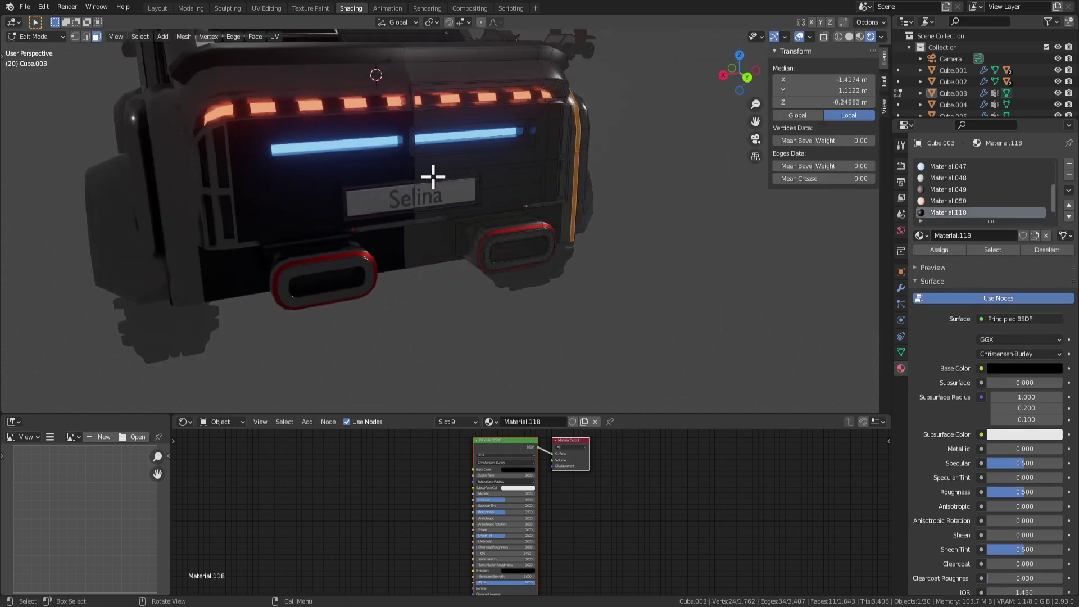
Step: Try extruding the rear panel faces beside the blue light bar, and undo the extrusion and the added face selection
{"action": "left_click", "coordinate": [447, 164]}
{"action": "middle_click_drag", "start_coordinate": [592, 214], "coordinate": [547, 167]}
{"action": "left_click", "coordinate": [475, 144]}
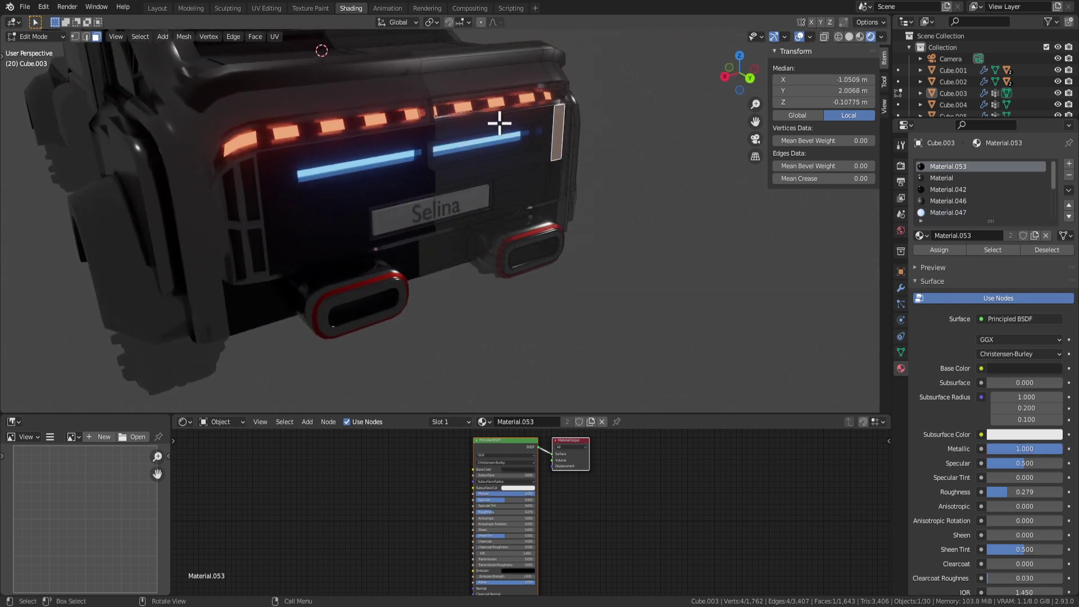
{"action": "left_click", "coordinate": [534, 164], "text": "shift"}
{"action": "middle_click_drag", "start_coordinate": [548, 188], "coordinate": [586, 211]}
{"action": "key", "text": "e"}
{"action": "left_click", "coordinate": [599, 215]}
{"action": "middle_click_drag", "start_coordinate": [669, 193], "coordinate": [512, 172]}
{"action": "scroll", "coordinate": [575, 187], "scroll_direction": "up", "scroll_amount": 2}
{"action": "key", "text": "ctrl+z"}
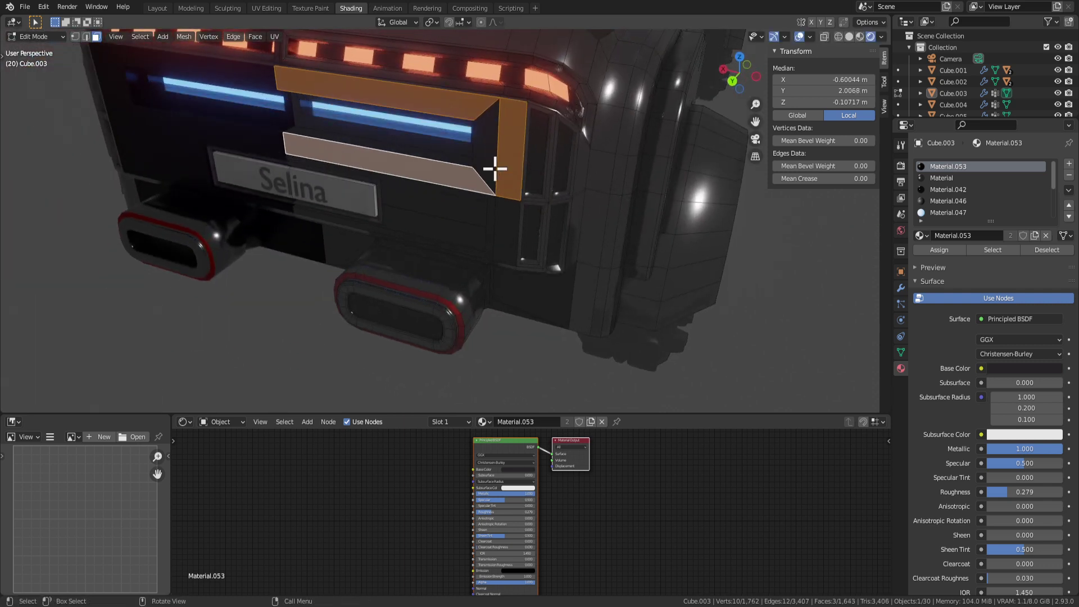
{"action": "key", "text": "ctrl+z"}
Step: Extrude the rear panel faces surrounding the blue light bar
{"action": "left_click", "coordinate": [477, 184]}
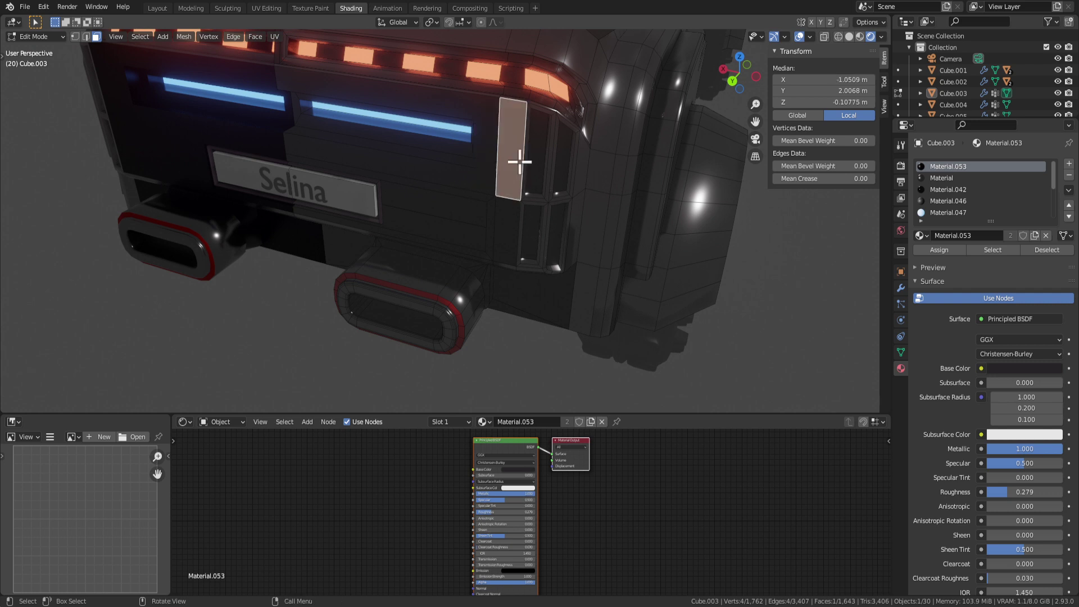
{"action": "left_click", "coordinate": [461, 103], "text": "shift"}
{"action": "left_click", "coordinate": [488, 144], "text": "shift"}
{"action": "left_click", "coordinate": [471, 180], "text": "shift"}
{"action": "key", "text": "e"}
{"action": "middle_click_drag", "start_coordinate": [559, 174], "coordinate": [538, 194]}
{"action": "left_click", "coordinate": [510, 190]}
{"action": "scroll", "coordinate": [613, 206], "scroll_direction": "down", "scroll_amount": 4}
Step: Adjust the position of the selected rear geometry and save the file Car Selina4.blend
{"action": "key", "text": "Tab"}
{"action": "left_click", "coordinate": [613, 206]}
{"action": "key", "text": "Tab"}
{"action": "scroll", "coordinate": [443, 211], "scroll_direction": "up", "scroll_amount": 3}
{"action": "key", "text": "g"}
{"action": "left_click", "coordinate": [424, 198]}
{"action": "scroll", "coordinate": [699, 242], "scroll_direction": "down", "scroll_amount": 5}
{"action": "key", "text": "Tab"}
{"action": "middle_click_drag", "start_coordinate": [614, 305], "coordinate": [607, 253]}
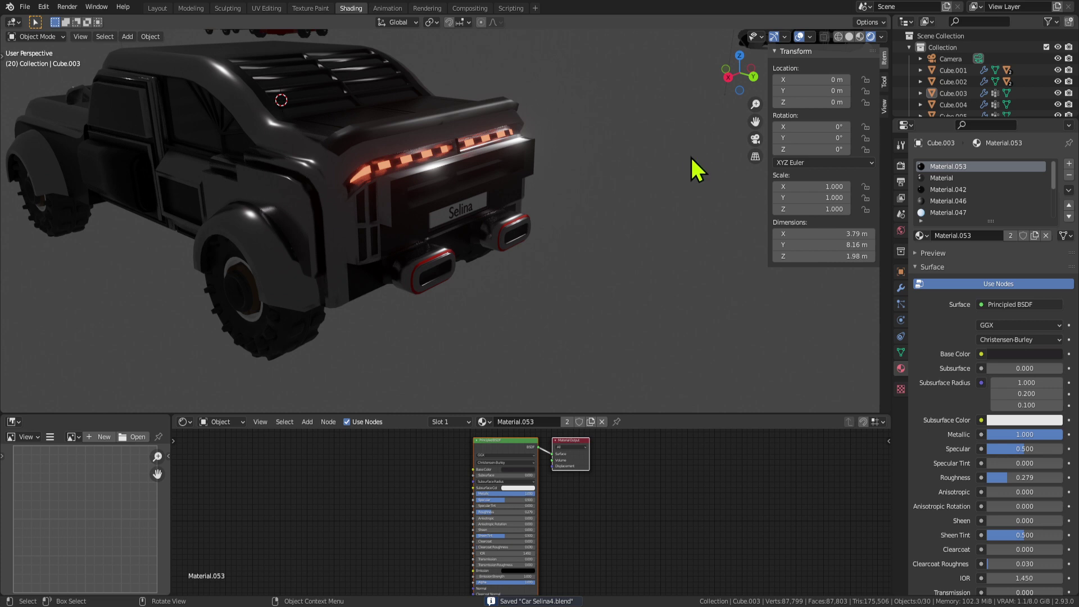
Step: Try insetting the large side panel around the front wheel arch by about 0.025 m, and undo the inset
{"action": "middle_click_drag", "start_coordinate": [693, 163], "coordinate": [506, 320]}
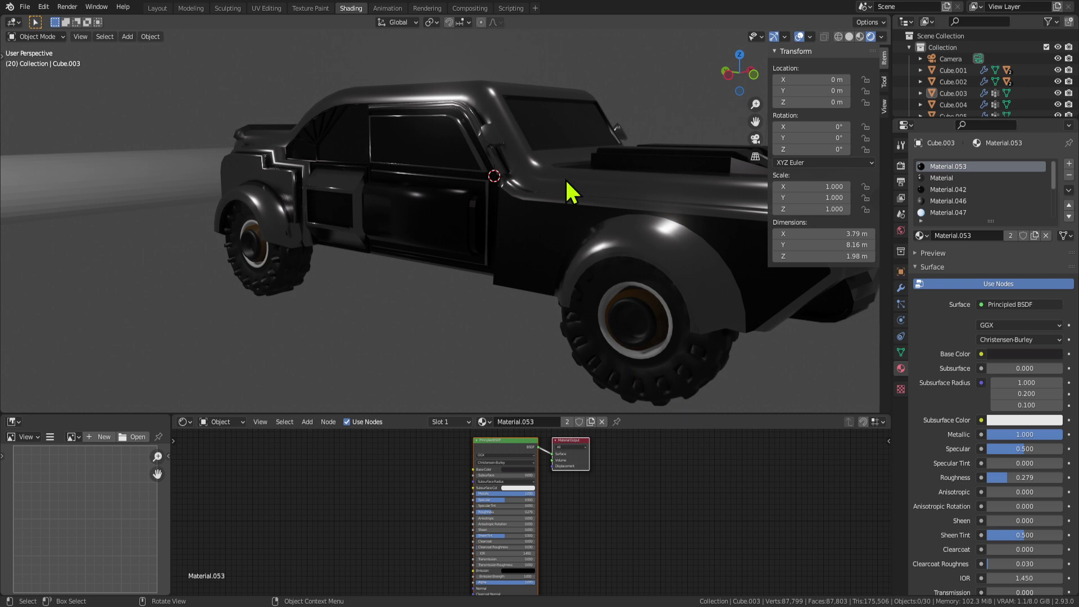
{"action": "middle_click_drag", "start_coordinate": [565, 177], "coordinate": [722, 219]}
{"action": "key", "text": "Tab"}
{"action": "scroll", "coordinate": [733, 201], "scroll_direction": "up", "scroll_amount": 3}
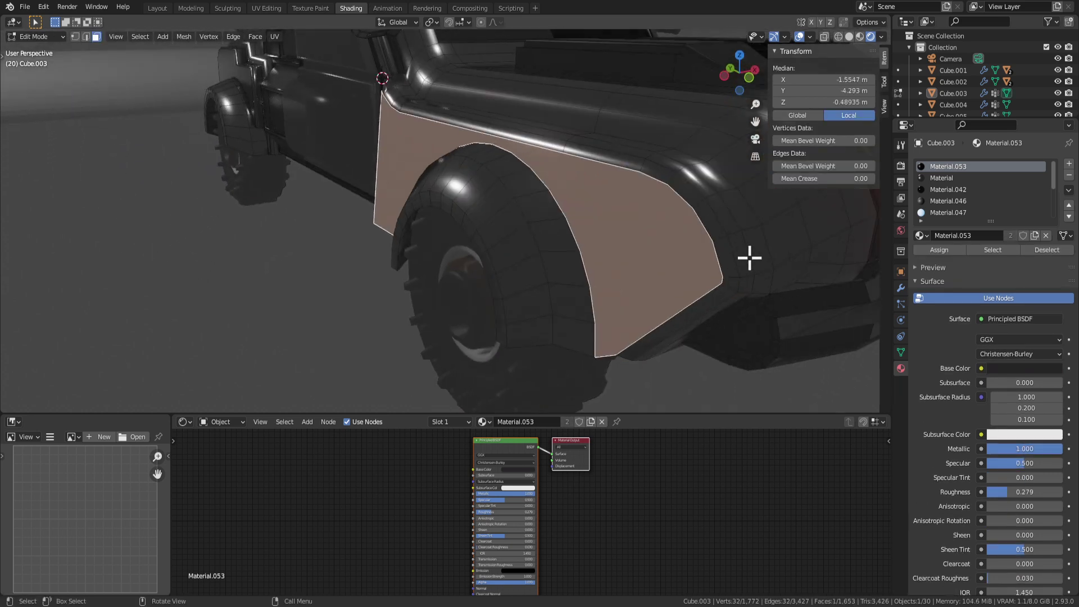
{"action": "key", "text": "i"}
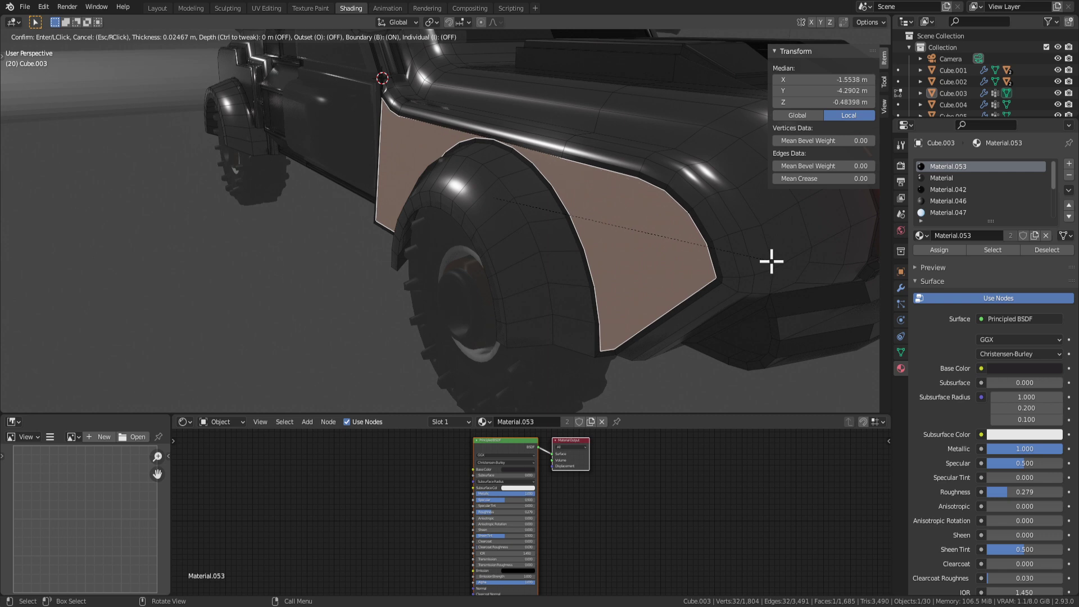
{"action": "left_click", "coordinate": [773, 261]}
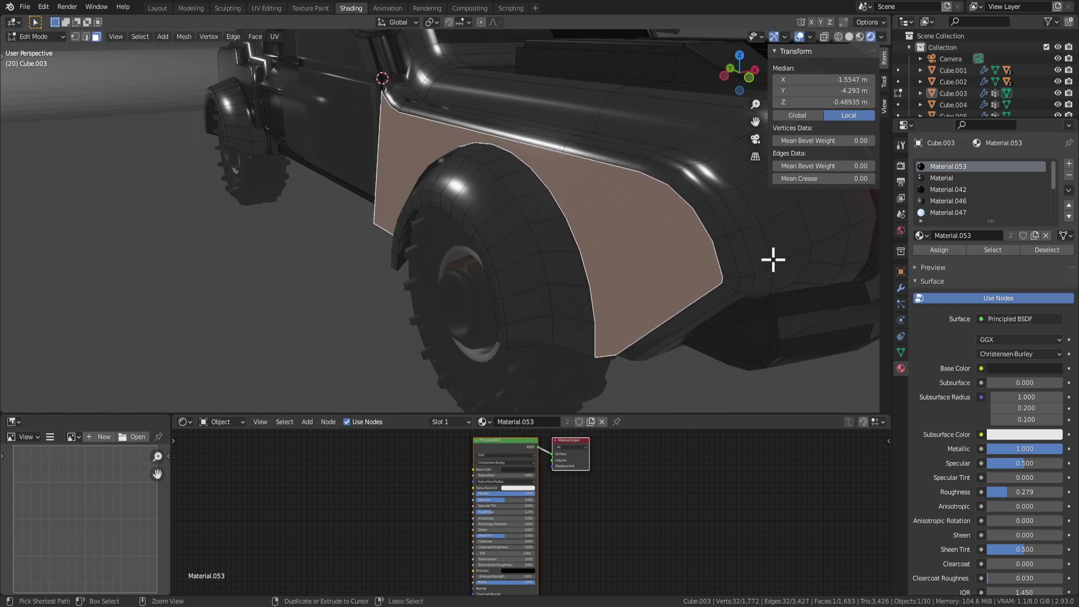
{"action": "key", "text": "alt+a"}
Step: Examine the truck's side panels and wheel arches from several angles, picking the wheels and individual body faces
{"action": "key", "text": "Tab"}
{"action": "left_click", "coordinate": [645, 252]}
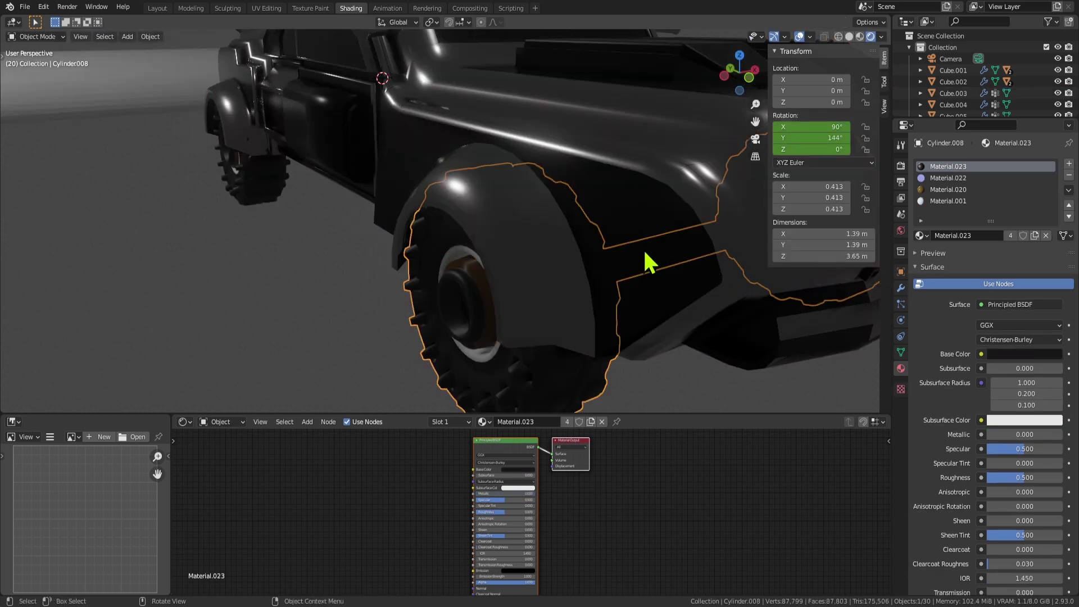
{"action": "left_click", "coordinate": [615, 213]}
{"action": "scroll", "coordinate": [614, 216], "scroll_direction": "down", "scroll_amount": 4}
{"action": "middle_click_drag", "start_coordinate": [614, 217], "coordinate": [661, 254]}
{"action": "key", "text": "Tab"}
{"action": "left_click", "coordinate": [544, 177]}
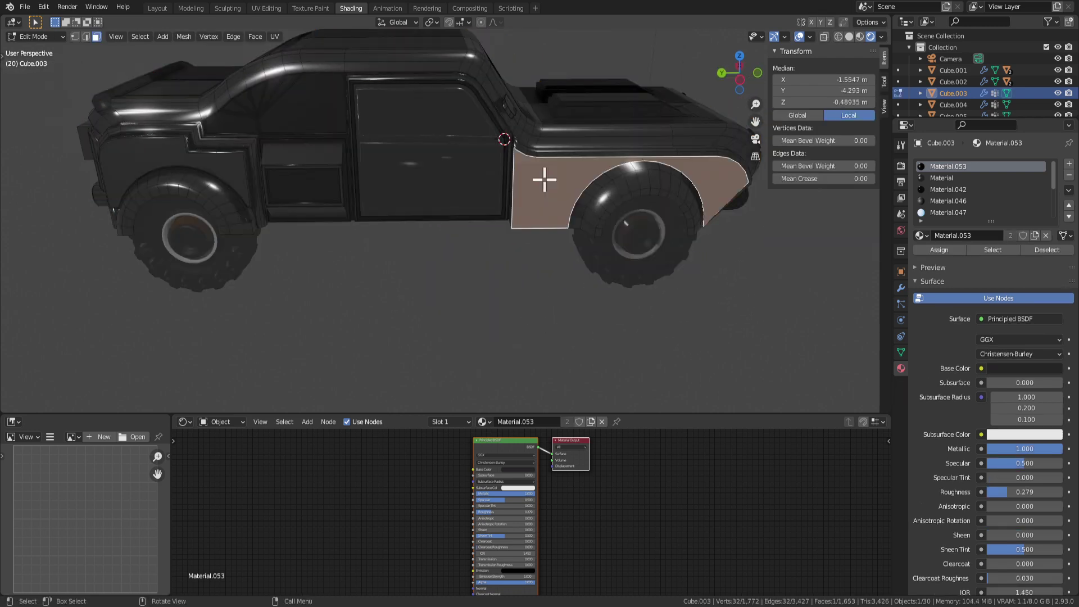
{"action": "middle_click_drag", "start_coordinate": [575, 207], "coordinate": [528, 217]}
{"action": "key", "text": "Tab"}
{"action": "key", "text": "Tab"}
{"action": "middle_click_drag", "start_coordinate": [267, 268], "coordinate": [469, 247]}
{"action": "key", "text": "Tab"}
{"action": "left_click", "coordinate": [435, 350]}
{"action": "scroll", "coordinate": [388, 242], "scroll_direction": "up", "scroll_amount": 3}
{"action": "key", "text": "Tab"}
{"action": "left_click", "coordinate": [266, 241]}
{"action": "scroll", "coordinate": [292, 260], "scroll_direction": "down", "scroll_amount": 5}
{"action": "key", "text": "Tab"}
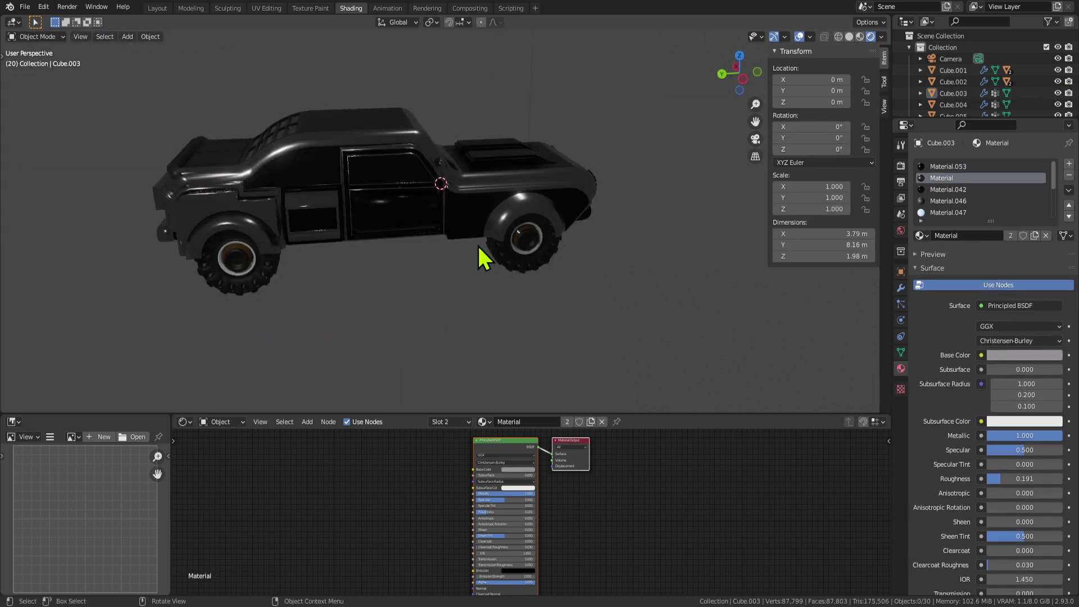
Step: Select the front doors and try swinging them open about the vertical axis, cancelling each trial
{"action": "left_click", "coordinate": [477, 244]}
{"action": "middle_click_drag", "start_coordinate": [410, 232], "coordinate": [388, 210]}
{"action": "scroll", "coordinate": [384, 217], "scroll_direction": "up", "scroll_amount": 2}
{"action": "left_click", "coordinate": [423, 230]}
{"action": "scroll", "coordinate": [444, 242], "scroll_direction": "up", "scroll_amount": 3}
{"action": "key", "text": "s"}
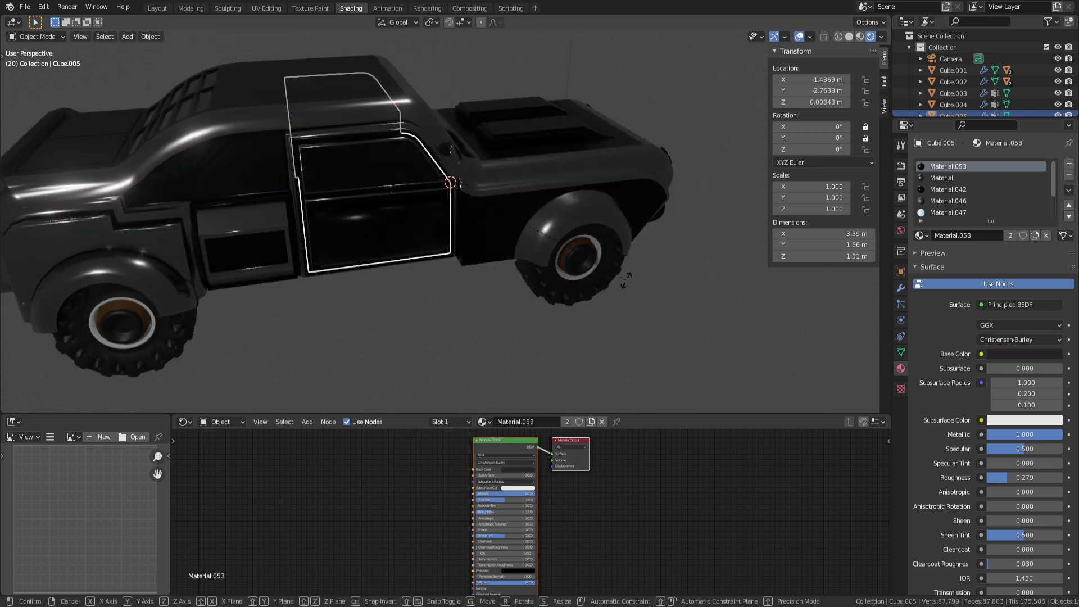
{"action": "key", "text": "z"}
{"action": "key", "text": "Escape"}
{"action": "key", "text": "r"}
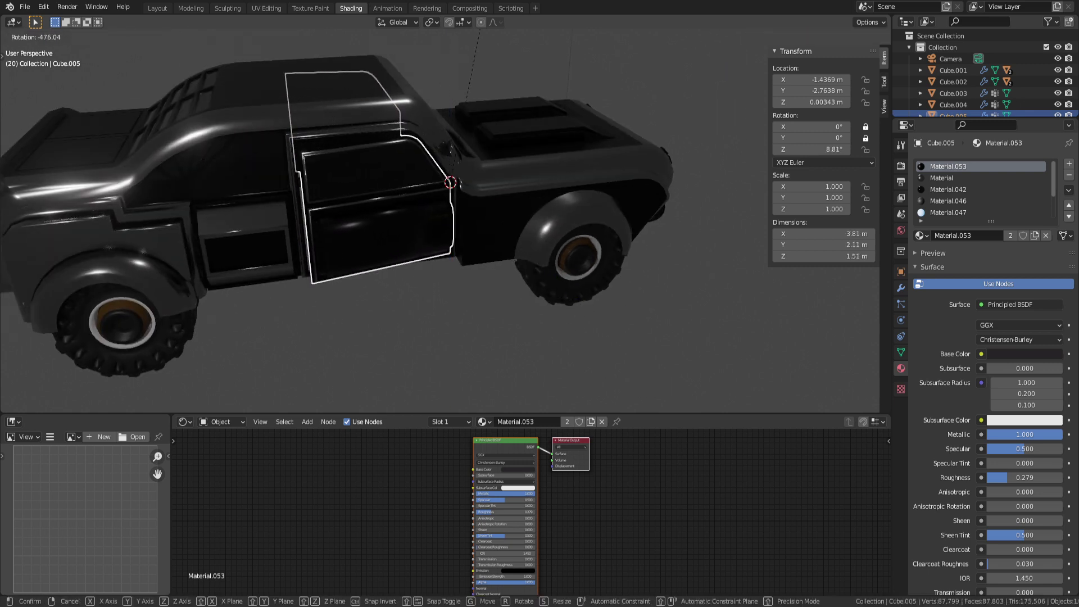
{"action": "key", "text": "Escape"}
{"action": "scroll", "coordinate": [525, 270], "scroll_direction": "down", "scroll_amount": 5}
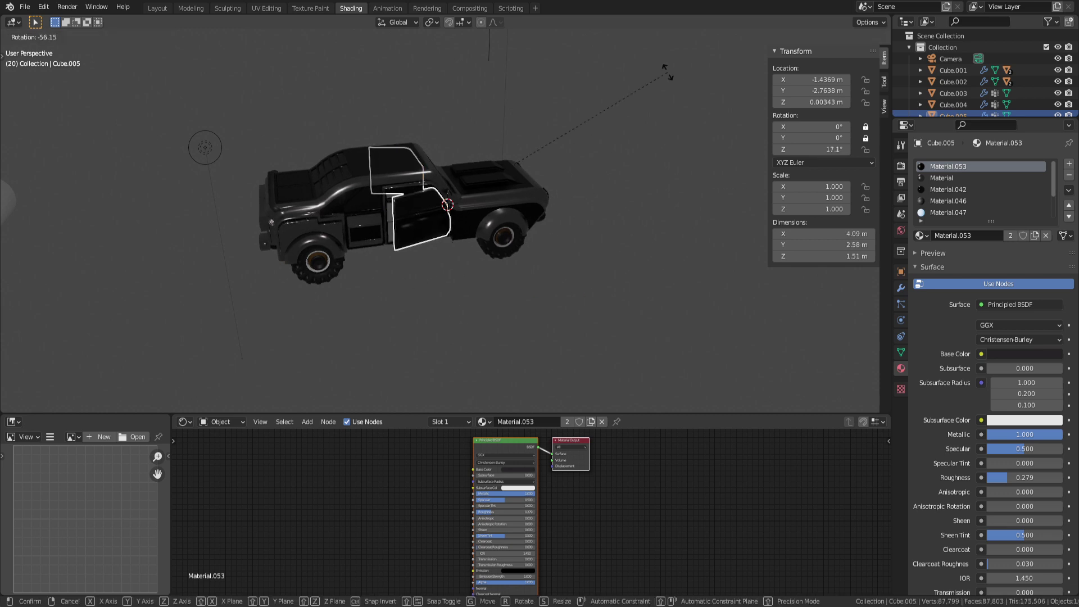
{"action": "key", "text": "Escape"}
{"action": "middle_click_drag", "start_coordinate": [539, 289], "coordinate": [506, 270]}
{"action": "key", "text": "r"}
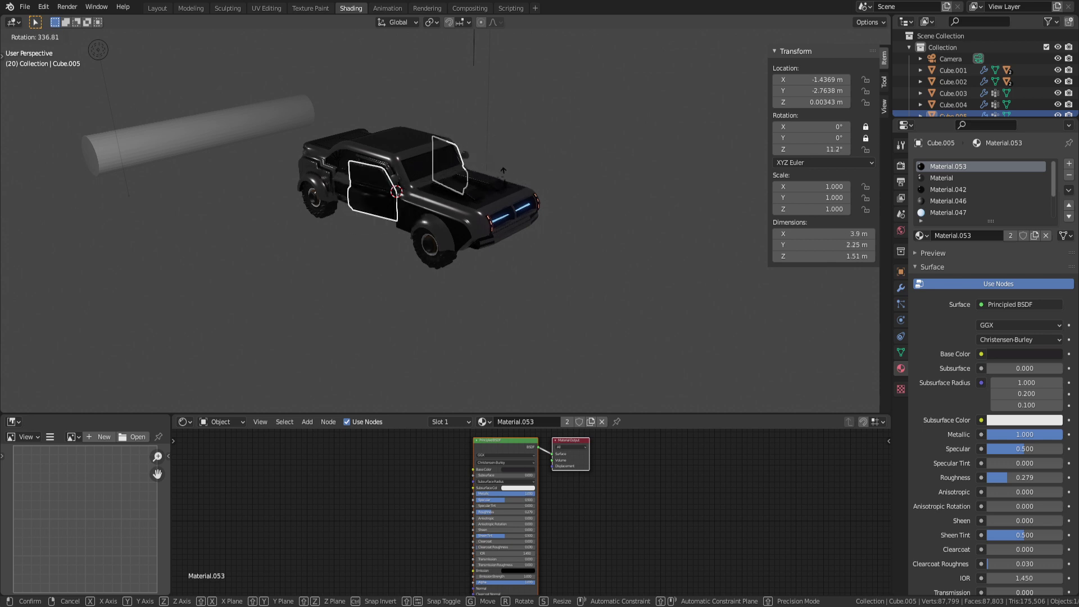
{"action": "key", "text": "Escape"}
Step: Unhide all hidden objects in the scene, including the floor plane, and clear the selection
{"action": "middle_click_drag", "start_coordinate": [372, 204], "coordinate": [517, 194]}
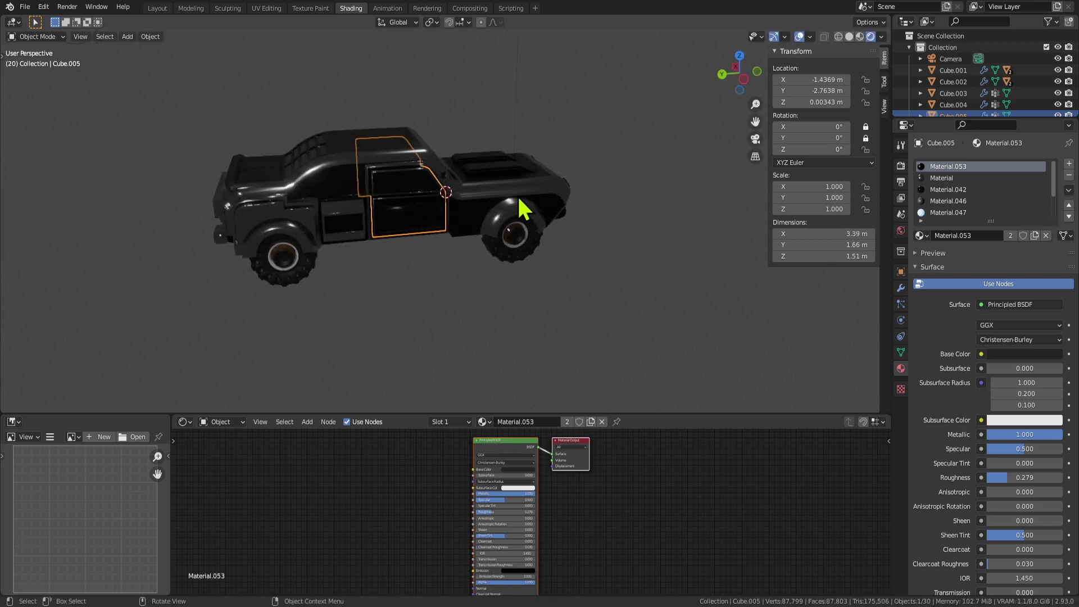
{"action": "scroll", "coordinate": [514, 194], "scroll_direction": "up", "scroll_amount": 2}
{"action": "middle_click_drag", "start_coordinate": [542, 160], "coordinate": [613, 162]}
{"action": "scroll", "coordinate": [610, 180], "scroll_direction": "down", "scroll_amount": 4}
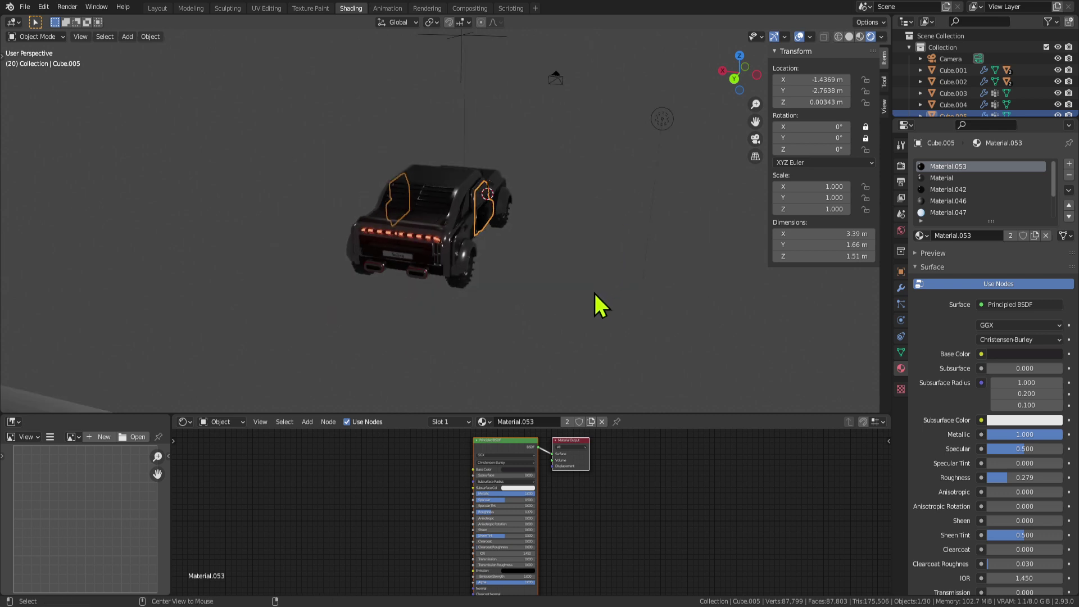
{"action": "key", "text": "alt+h"}
{"action": "middle_click_drag", "start_coordinate": [520, 348], "coordinate": [540, 146]}
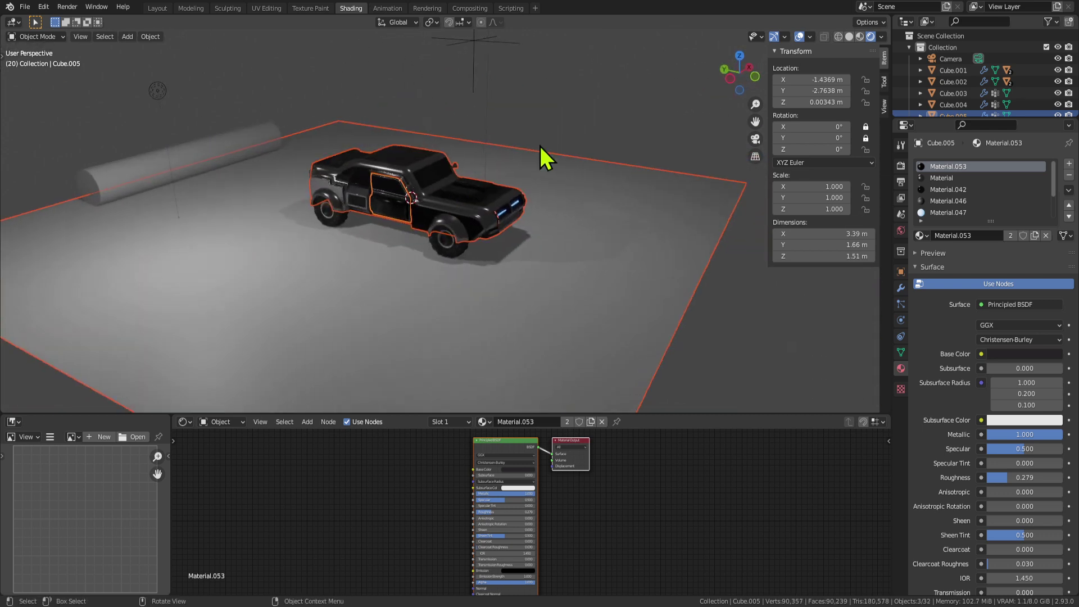
{"action": "key", "text": "alt+a"}
Step: Delete the floor plane beneath the truck
{"action": "scroll", "coordinate": [613, 132], "scroll_direction": "up", "scroll_amount": 5}
{"action": "middle_click_drag", "start_coordinate": [641, 118], "coordinate": [461, 168]}
{"action": "left_click", "coordinate": [344, 193]}
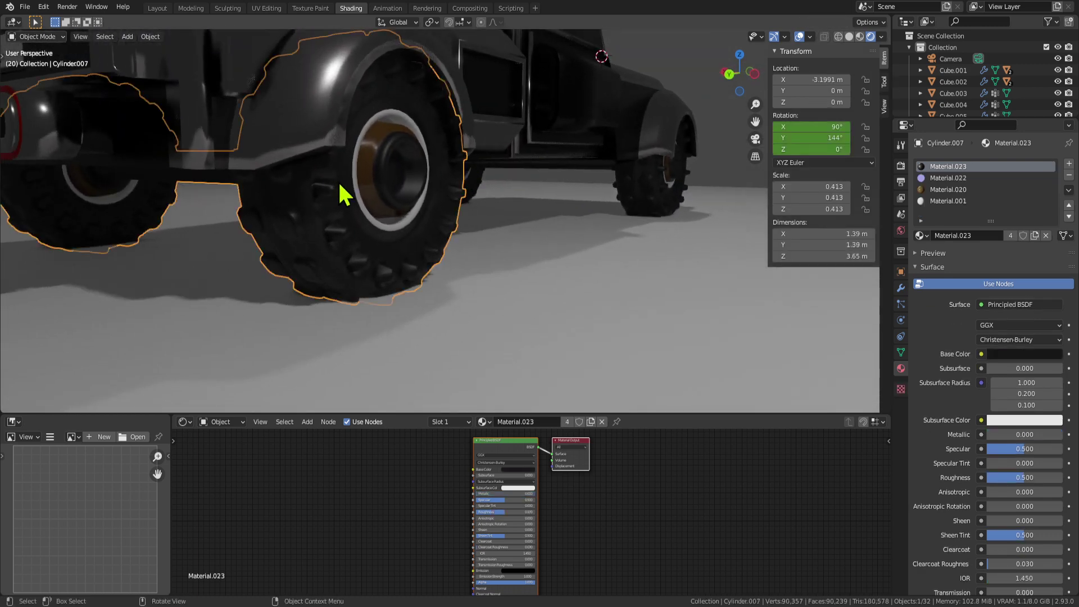
{"action": "middle_click_drag", "start_coordinate": [345, 193], "coordinate": [354, 161]}
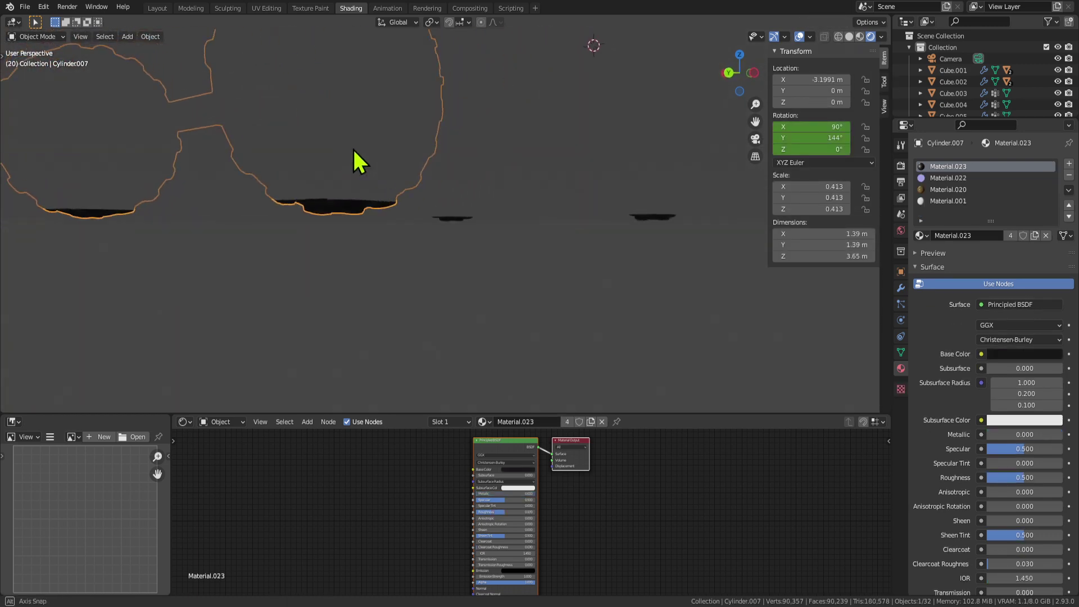
{"action": "left_click", "coordinate": [511, 260]}
{"action": "middle_click_drag", "start_coordinate": [511, 258], "coordinate": [511, 277]}
{"action": "left_click", "coordinate": [511, 277]}
{"action": "key", "text": "g"}
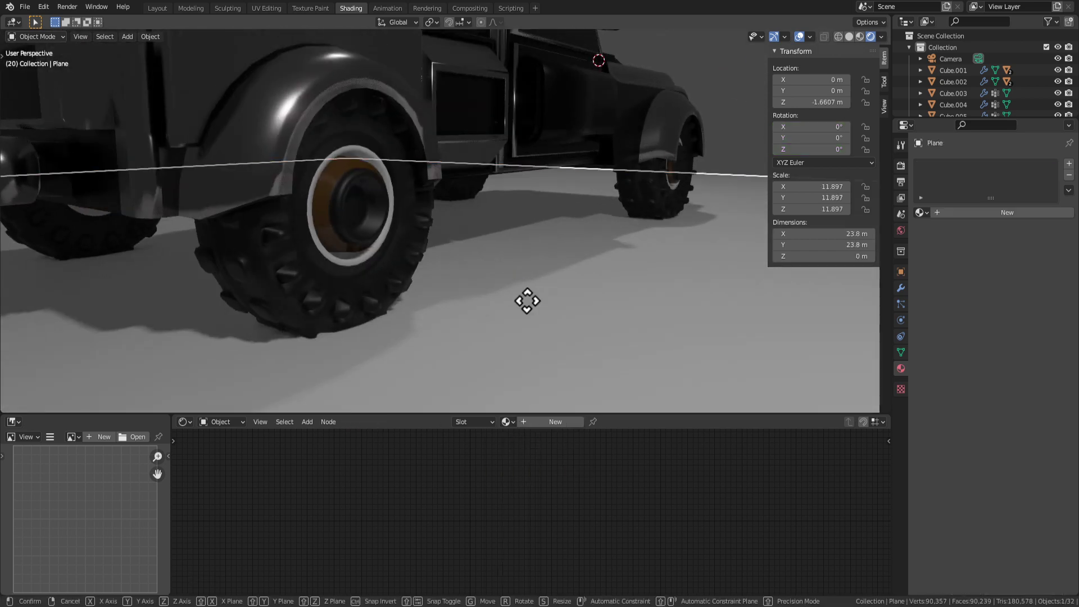
{"action": "right_click", "coordinate": [515, 294]}
{"action": "key", "text": "Delete"}
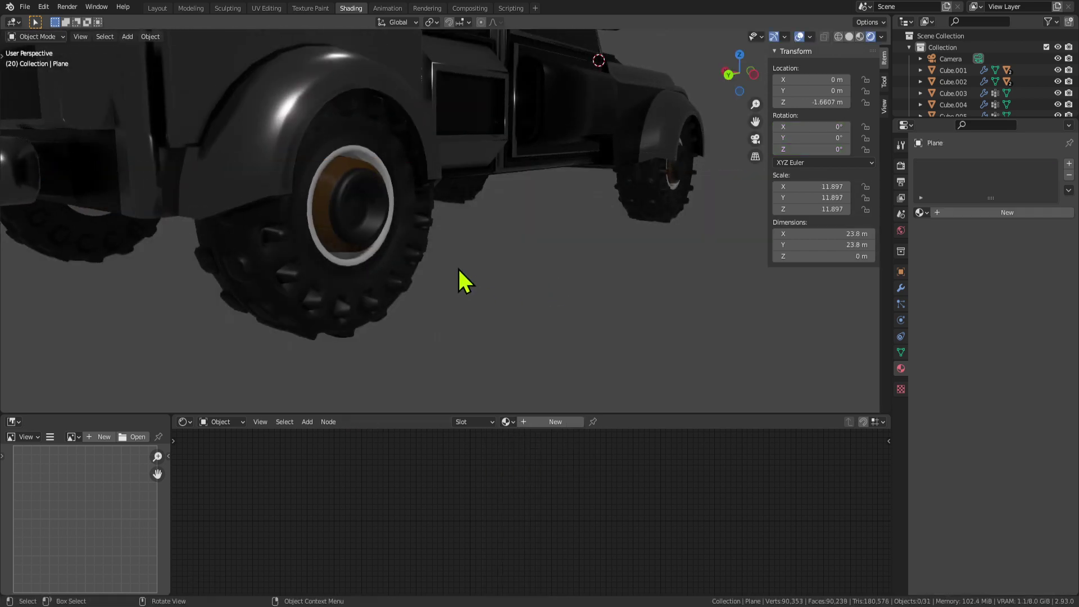
Step: Switch the viewport to material preview shading and select the rear and front wheel sets from beneath the truck
{"action": "middle_click_drag", "start_coordinate": [457, 267], "coordinate": [557, 239]}
{"action": "left_click", "coordinate": [860, 36]}
{"action": "mouse_move", "coordinate": [730, 107]}
{"action": "middle_mouse_down"}
{"action": "mouse_move", "coordinate": [650, 157]}
{"action": "mouse_move", "coordinate": [566, 185]}
{"action": "mouse_move", "coordinate": [527, 160]}
{"action": "mouse_move", "coordinate": [464, 225]}
{"action": "middle_mouse_up"}
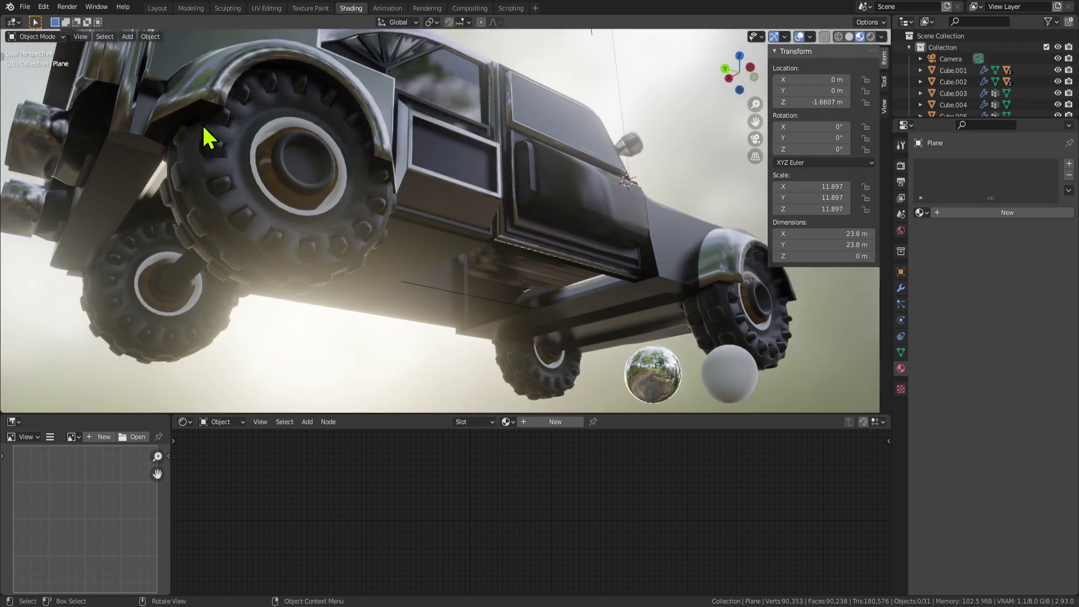
{"action": "left_click", "coordinate": [194, 115]}
{"action": "left_click", "coordinate": [251, 191]}
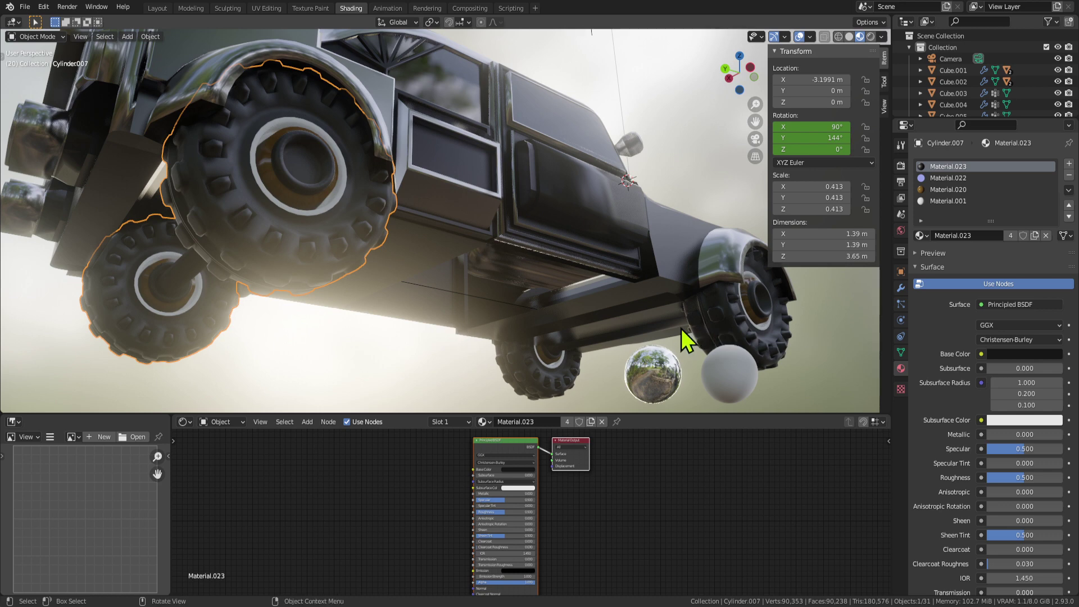
{"action": "left_click", "coordinate": [384, 184]}
{"action": "key", "text": "ctrl+z"}
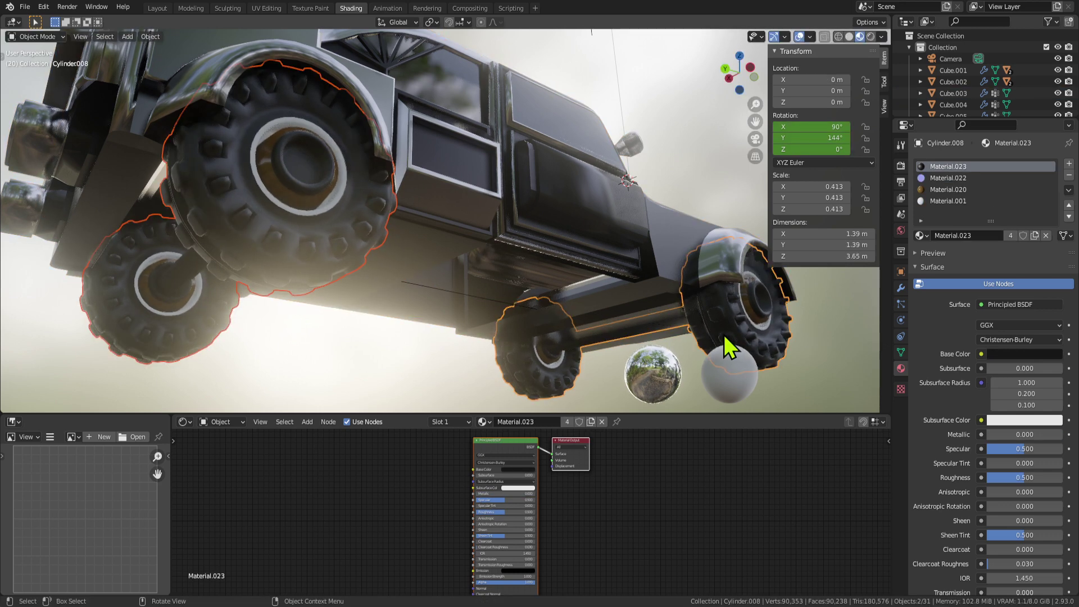
Step: Try moving the geometry of both wheel sets together, and reselect both sets with the rear wheels active
{"action": "key", "text": "Tab"}
{"action": "key", "text": "g"}
{"action": "key", "text": "Escape"}
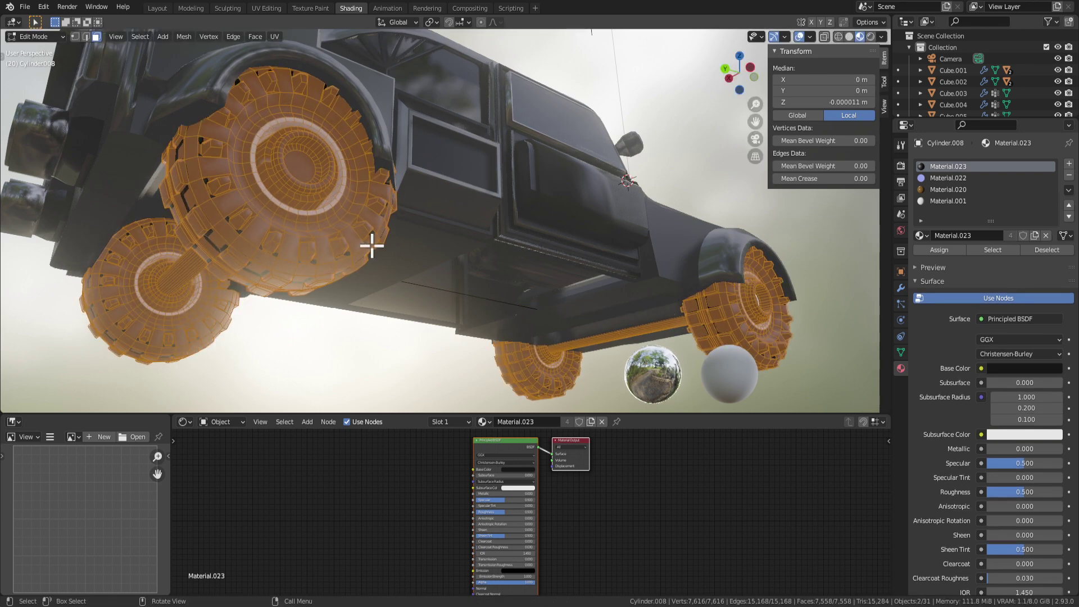
{"action": "key", "text": "Tab"}
{"action": "left_click", "coordinate": [284, 252]}
{"action": "key", "text": "ctrl+z"}
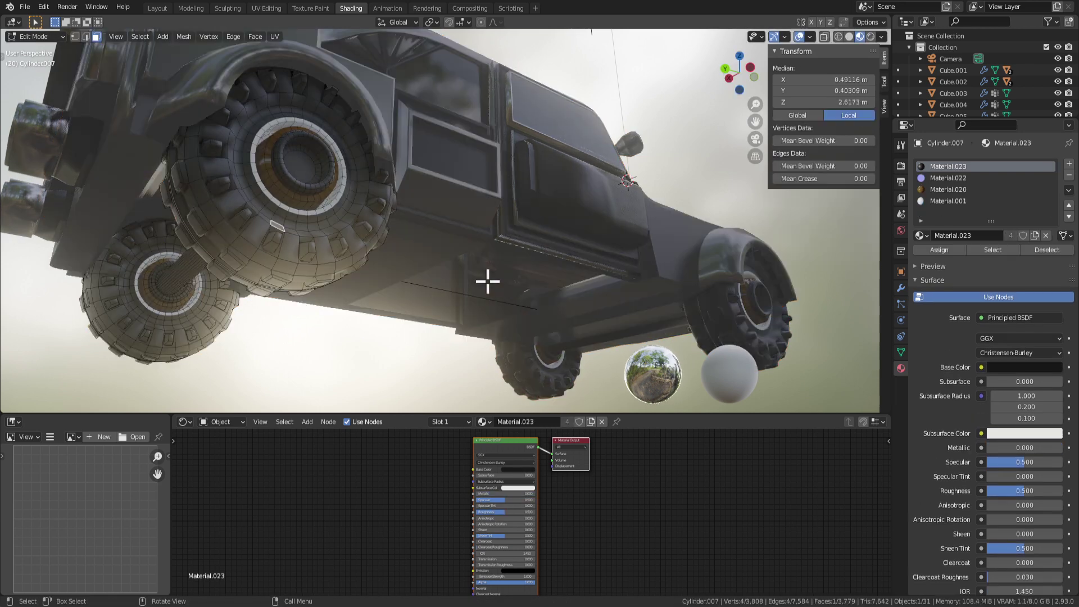
{"action": "left_click", "coordinate": [338, 259], "text": "shift"}
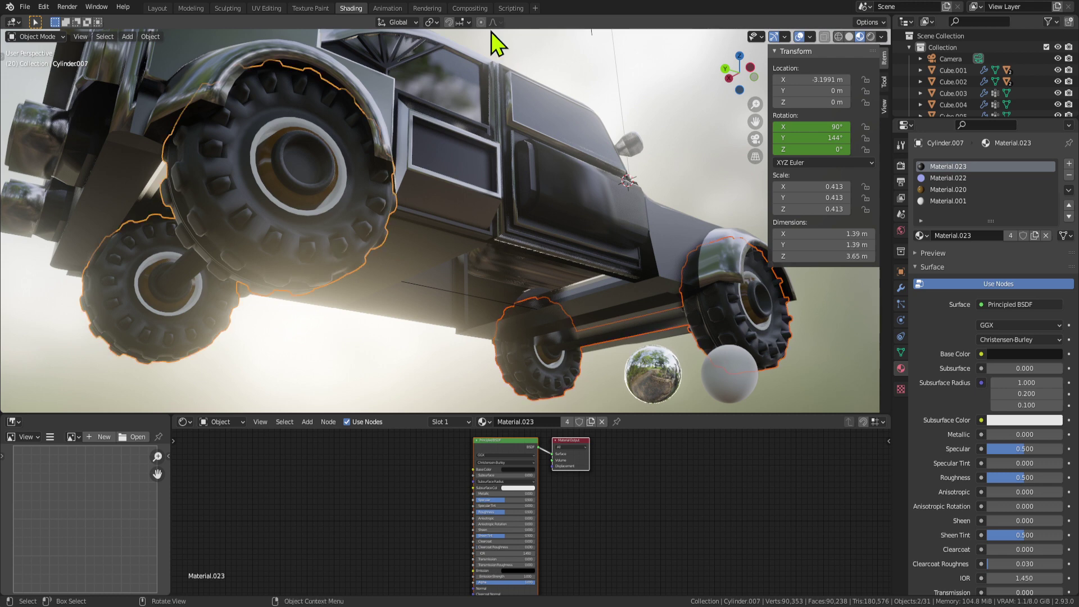
Step: Set the transform pivot point to Individual Origins and try scaling both wheel sets down to about 0.91
{"action": "left_click", "coordinate": [432, 22]}
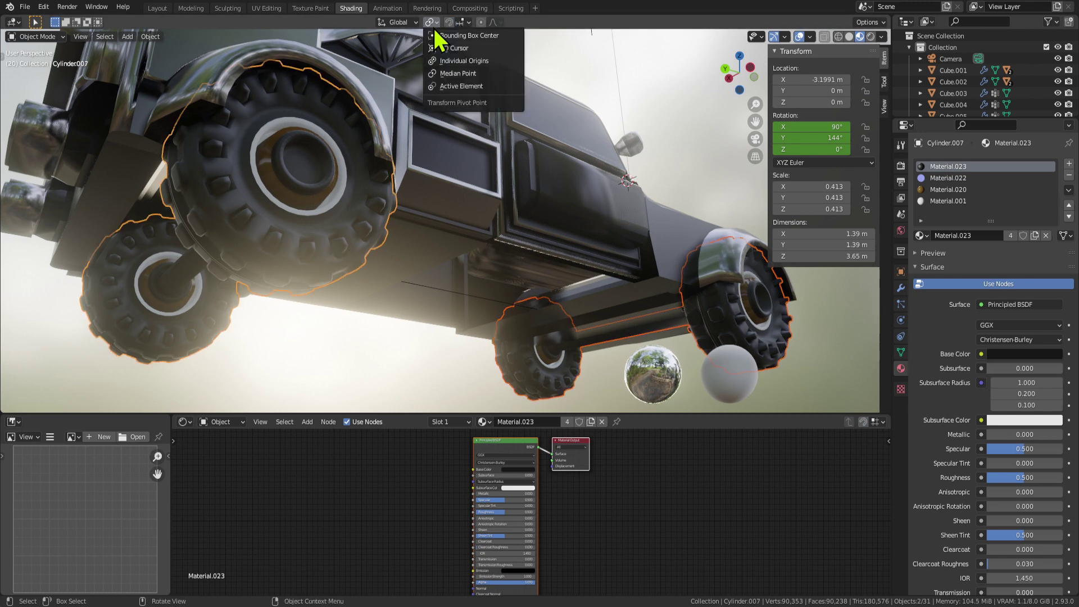
{"action": "left_click", "coordinate": [472, 63]}
{"action": "key", "text": "s"}
{"action": "left_click", "coordinate": [727, 302]}
{"action": "key", "text": "Tab"}
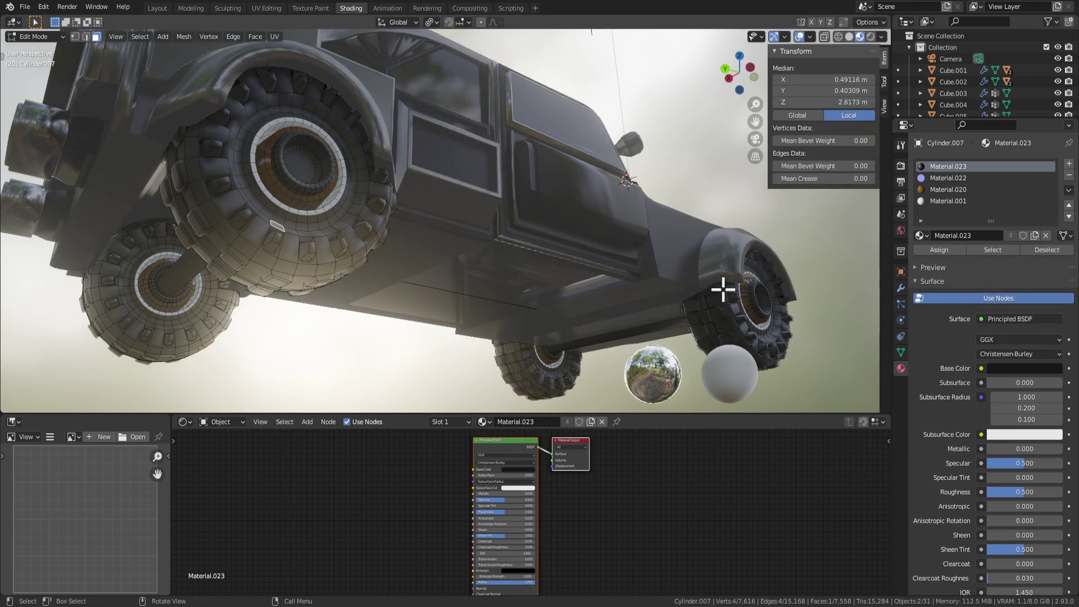
{"action": "key", "text": "a"}
{"action": "key", "text": "s"}
{"action": "right_click", "coordinate": [695, 284]}
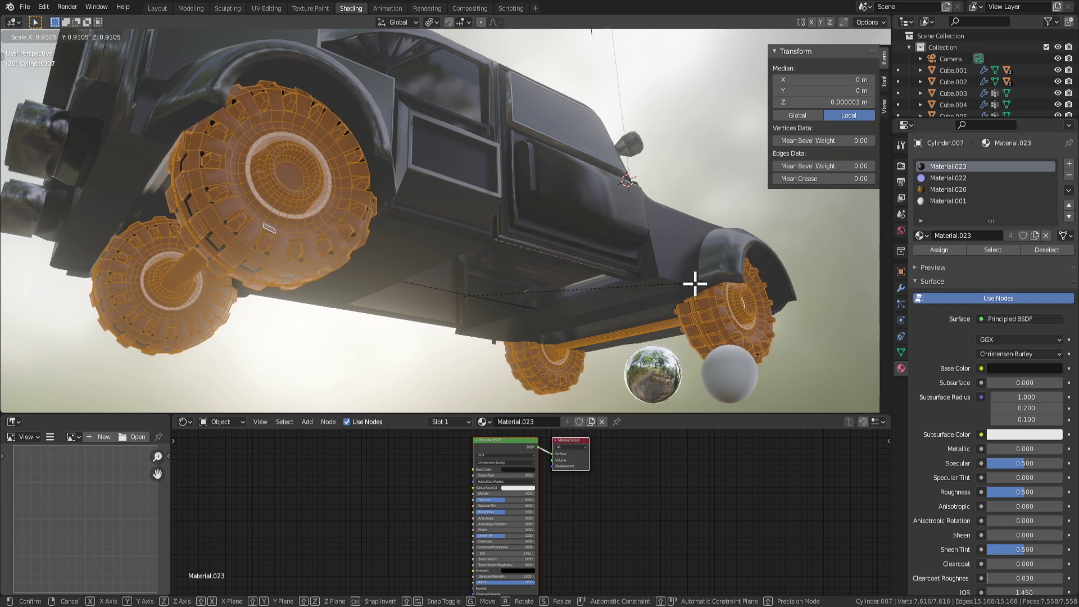
Step: Try scaling the rear wheel set to about 0.87 and shifting it along the Y and X axes
{"action": "key", "text": "Tab"}
{"action": "middle_click_drag", "start_coordinate": [448, 80], "coordinate": [372, 264]}
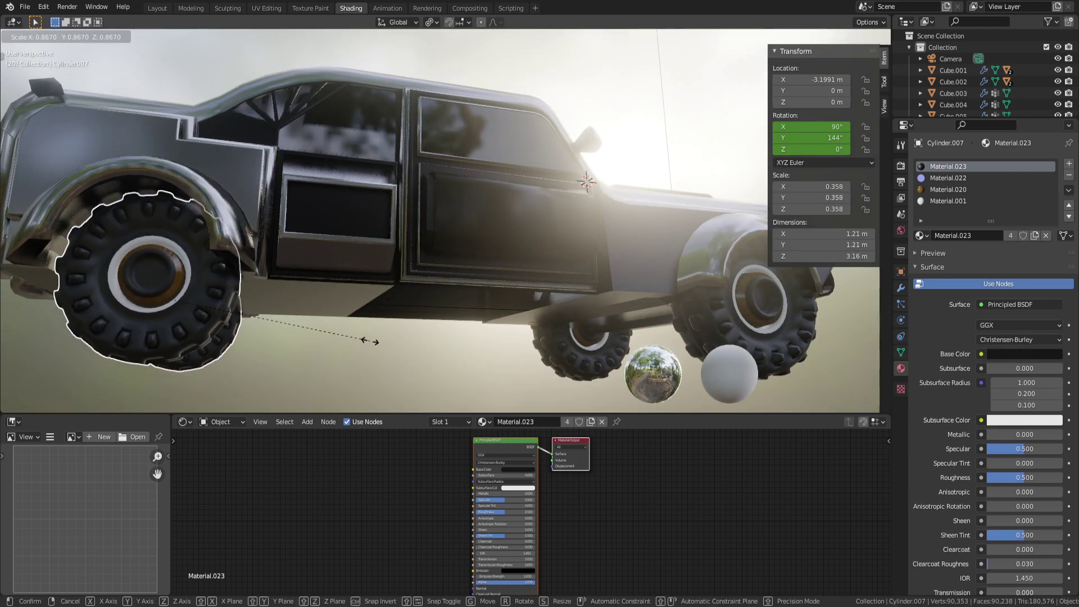
{"action": "middle_click_drag", "start_coordinate": [366, 331], "coordinate": [342, 362]}
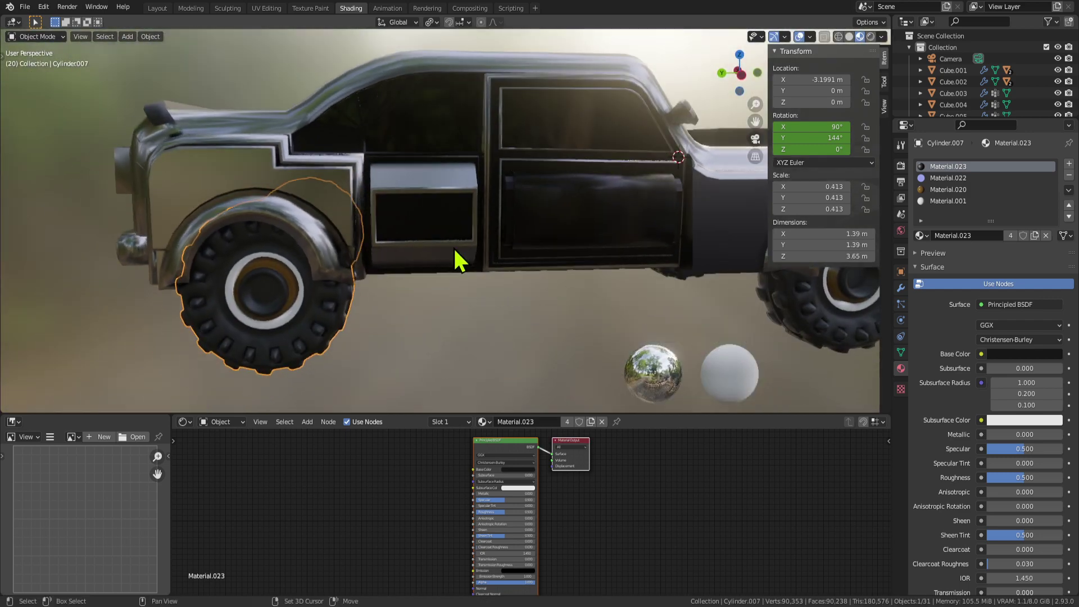
{"action": "key", "text": "g"}
{"action": "key", "text": "y"}
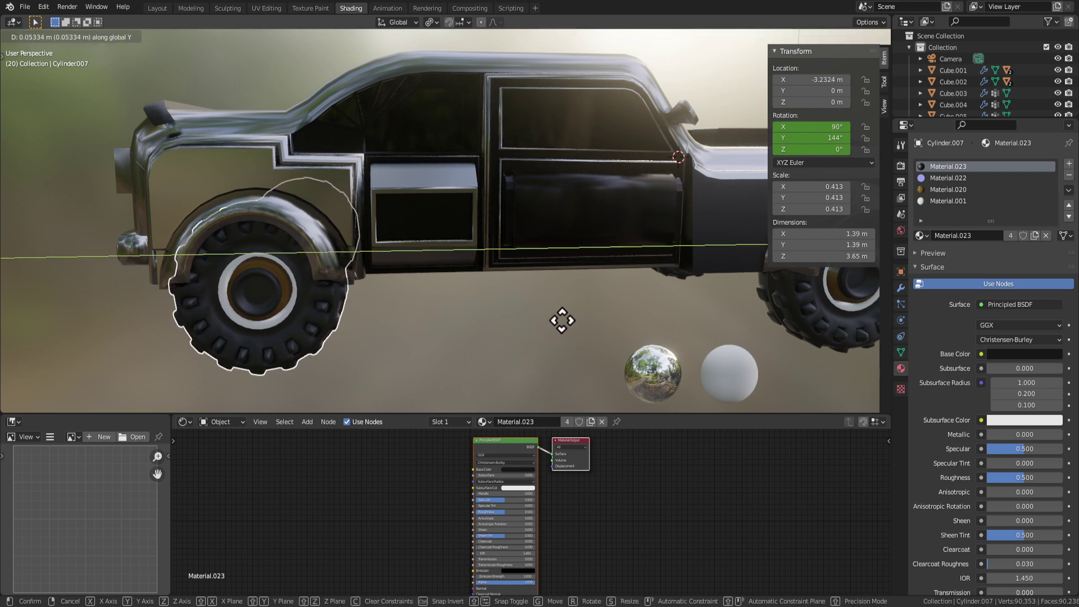
{"action": "left_click", "coordinate": [565, 319]}
{"action": "key", "text": "g"}
{"action": "key", "text": "x"}
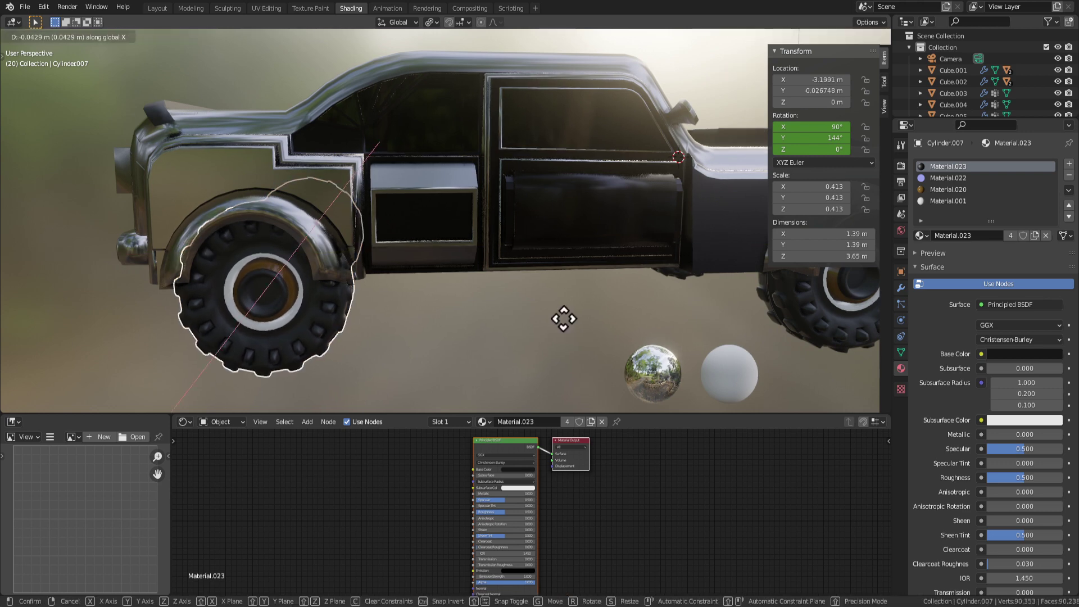
{"action": "right_click", "coordinate": [564, 317]}
Step: Move the rear wheel set along the X axis to about -3.235 m
{"action": "key", "text": "g"}
{"action": "middle_click_drag", "start_coordinate": [514, 329], "coordinate": [650, 330]}
{"action": "key", "text": "x"}
{"action": "left_click", "coordinate": [510, 319]}
Step: Examine the wheels, axles and open underside of the truck from several angles
{"action": "scroll", "coordinate": [510, 325], "scroll_direction": "down", "scroll_amount": 4}
{"action": "scroll", "coordinate": [643, 242], "scroll_direction": "up", "scroll_amount": 4}
{"action": "scroll", "coordinate": [635, 225], "scroll_direction": "up", "scroll_amount": 3}
{"action": "middle_click_drag", "start_coordinate": [590, 258], "coordinate": [641, 245]}
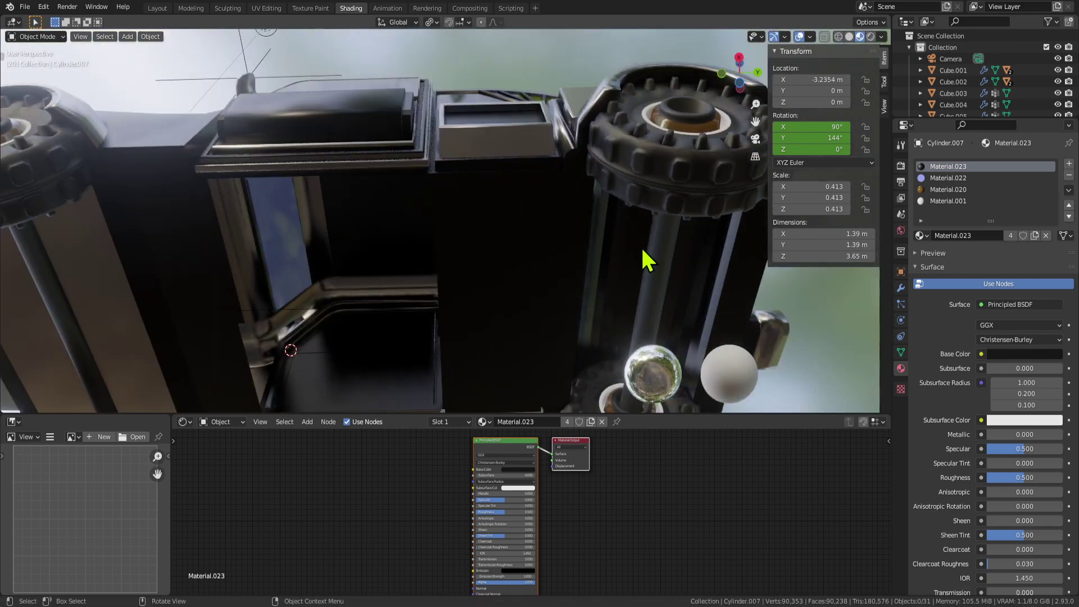
{"action": "middle_click_drag", "start_coordinate": [578, 262], "coordinate": [561, 287]}
{"action": "key", "text": "Tab"}
{"action": "key", "text": "Tab"}
{"action": "scroll", "coordinate": [528, 328], "scroll_direction": "down", "scroll_amount": 4}
{"action": "middle_click_drag", "start_coordinate": [522, 339], "coordinate": [525, 382]}
{"action": "scroll", "coordinate": [387, 277], "scroll_direction": "down", "scroll_amount": 2}
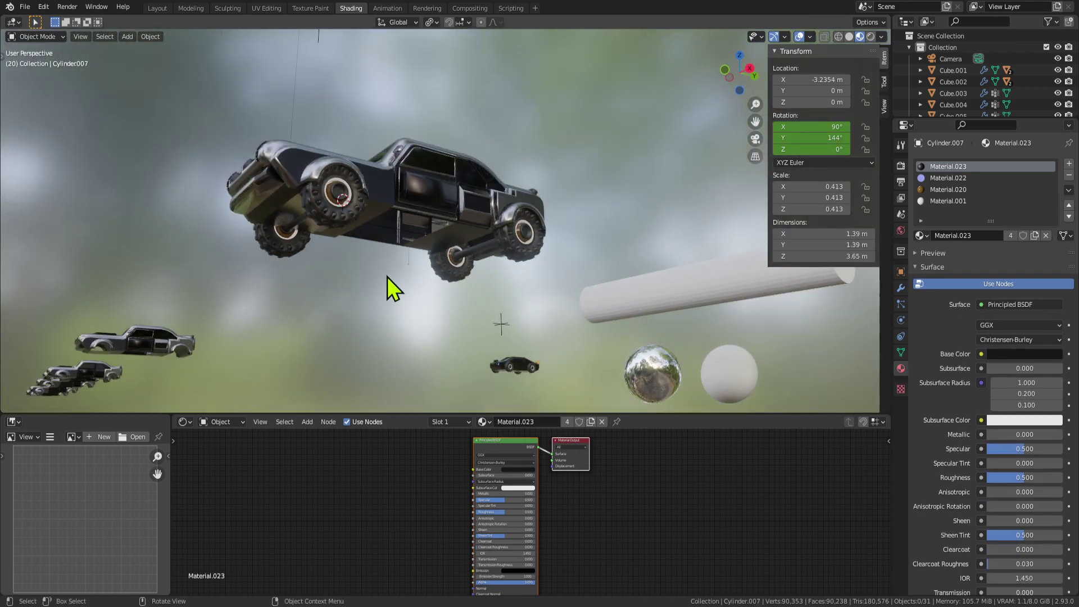
{"action": "middle_click_drag", "start_coordinate": [386, 276], "coordinate": [337, 228]}
{"action": "key", "text": "Tab"}
{"action": "key", "text": "Tab"}
{"action": "scroll", "coordinate": [450, 306], "scroll_direction": "up", "scroll_amount": 2}
{"action": "middle_click_drag", "start_coordinate": [454, 309], "coordinate": [510, 251]}
{"action": "scroll", "coordinate": [454, 207], "scroll_direction": "up", "scroll_amount": 2}
{"action": "key", "text": "Tab"}
{"action": "key", "text": "Tab"}
Step: Fill the opening in the cabin floor of the body object Cube.012 with a face
{"action": "left_click", "coordinate": [387, 166]}
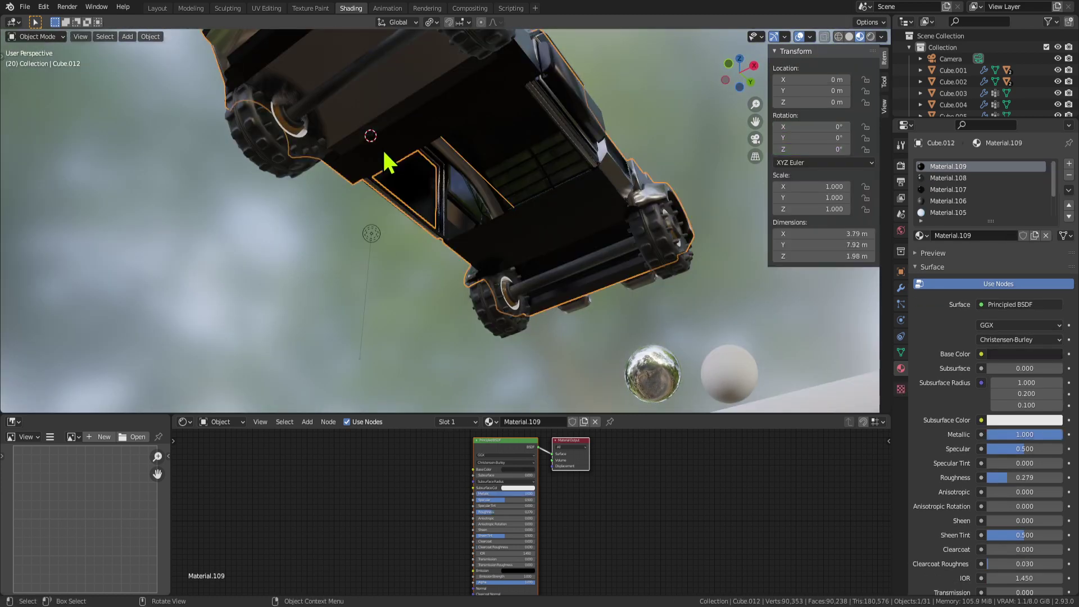
{"action": "key", "text": "Tab"}
{"action": "left_click", "coordinate": [401, 160]}
{"action": "middle_click_drag", "start_coordinate": [401, 161], "coordinate": [488, 195]}
{"action": "scroll", "coordinate": [491, 248], "scroll_direction": "up", "scroll_amount": 3}
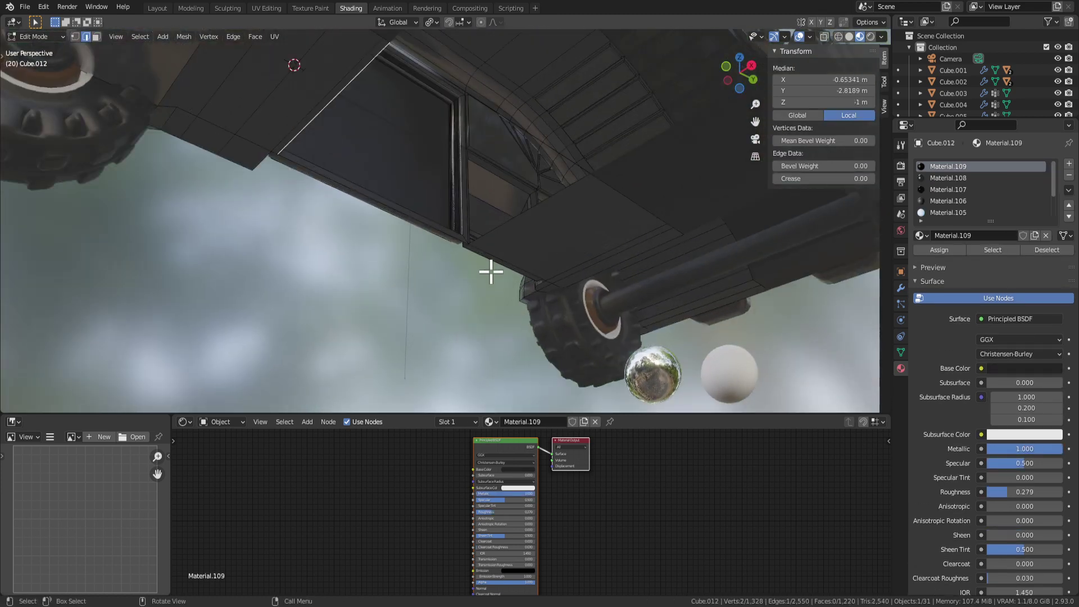
{"action": "scroll", "coordinate": [499, 264], "scroll_direction": "up", "scroll_amount": 3}
{"action": "middle_click_drag", "start_coordinate": [505, 260], "coordinate": [559, 226]}
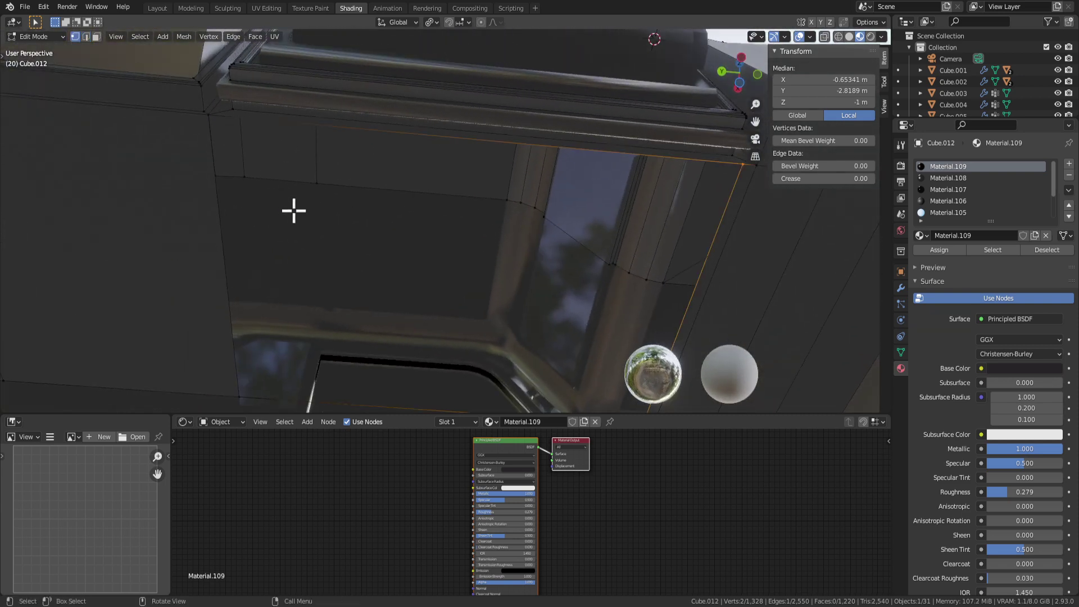
{"action": "middle_click_drag", "start_coordinate": [293, 211], "coordinate": [223, 169]}
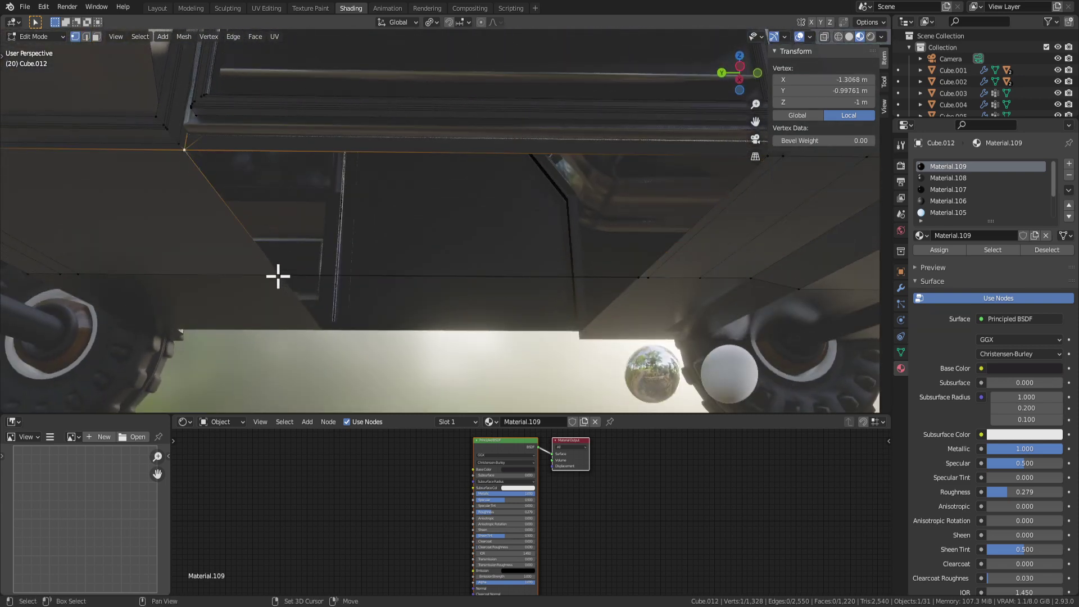
{"action": "left_click", "coordinate": [651, 269], "text": "shift"}
{"action": "middle_click_drag", "start_coordinate": [652, 270], "coordinate": [566, 313]}
{"action": "key", "text": "f"}
{"action": "key", "text": "Tab"}
Step: Try moving the two overlapping truck bodies apart, and delete the duplicate body Cube.012
{"action": "left_click", "coordinate": [549, 310]}
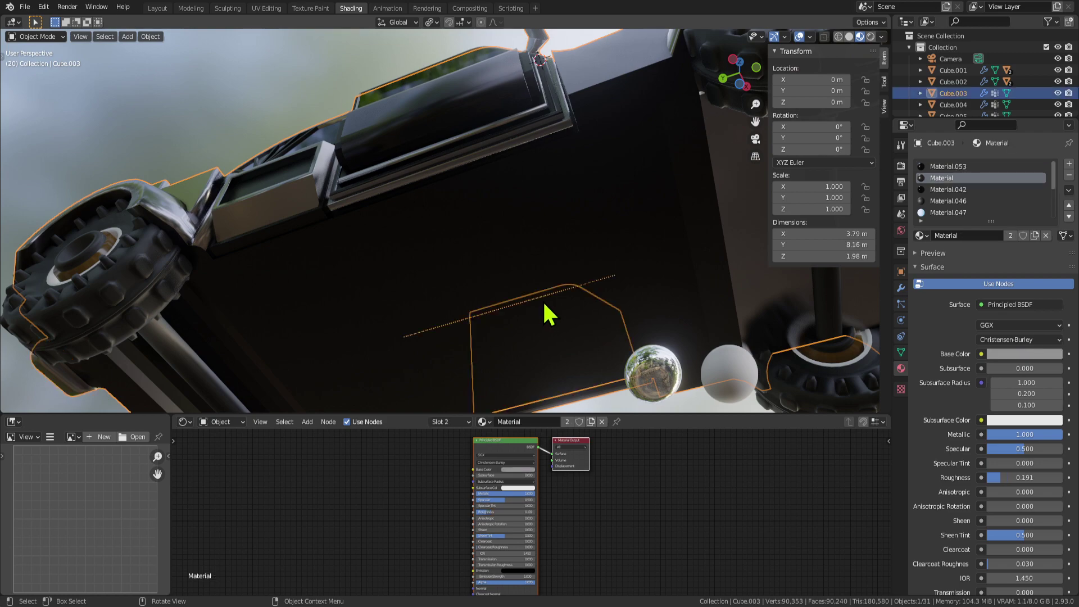
{"action": "key", "text": "g"}
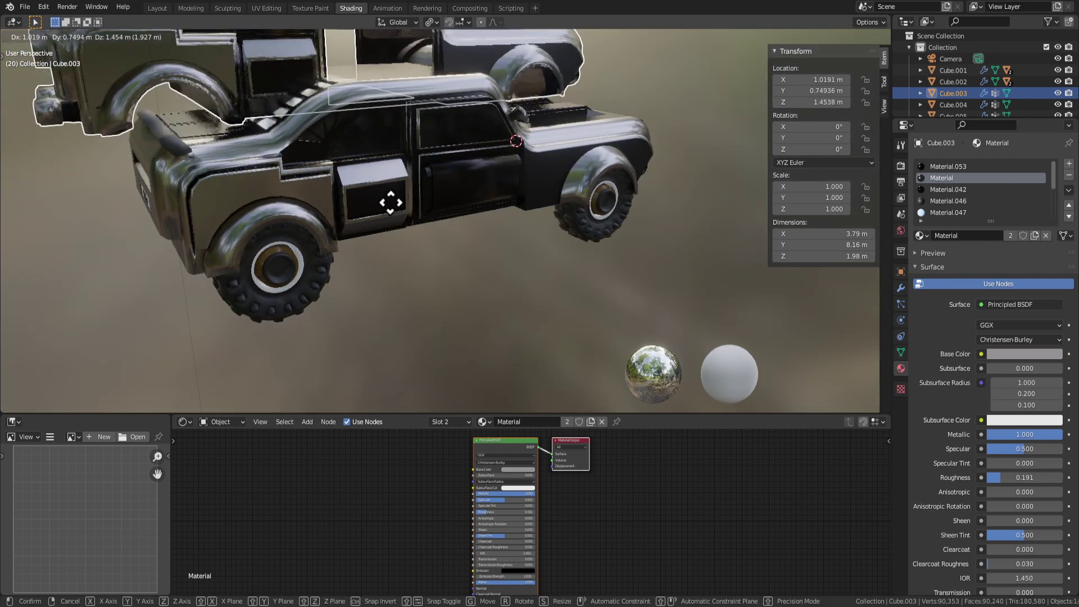
{"action": "key", "text": "Escape"}
{"action": "left_click", "coordinate": [384, 209]}
{"action": "key", "text": "g"}
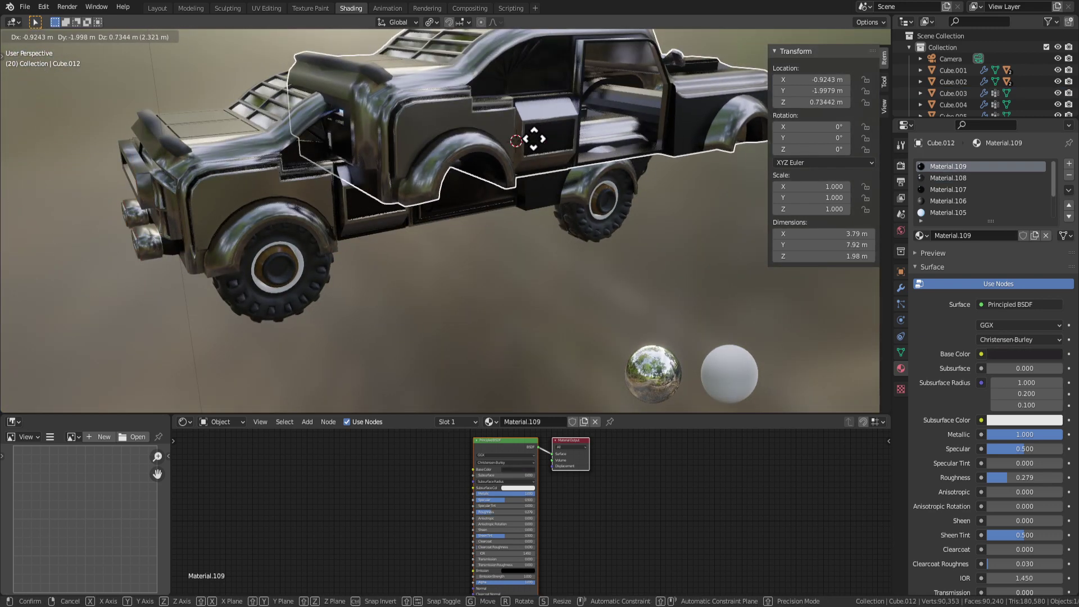
{"action": "left_click", "coordinate": [612, 276]}
{"action": "left_click", "coordinate": [606, 264]}
{"action": "middle_click_drag", "start_coordinate": [607, 269], "coordinate": [356, 164]}
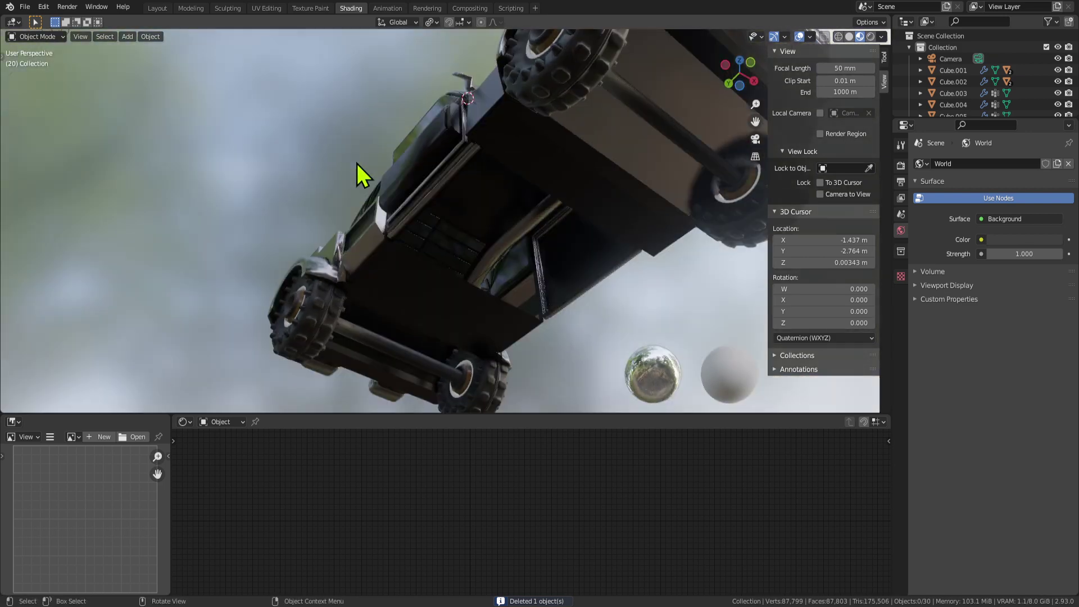
Step: Fill the rectangular opening in the remaining body's cabin floor with a face between its four corner vertices
{"action": "left_click", "coordinate": [461, 292]}
{"action": "middle_click_drag", "start_coordinate": [461, 292], "coordinate": [504, 293]}
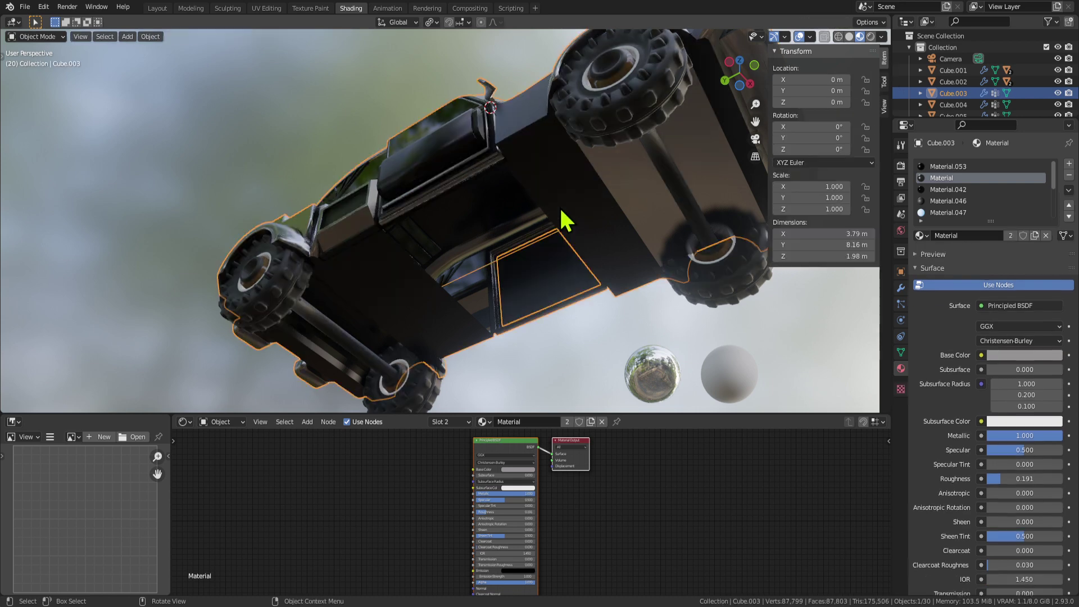
{"action": "scroll", "coordinate": [549, 211], "scroll_direction": "up", "scroll_amount": 5}
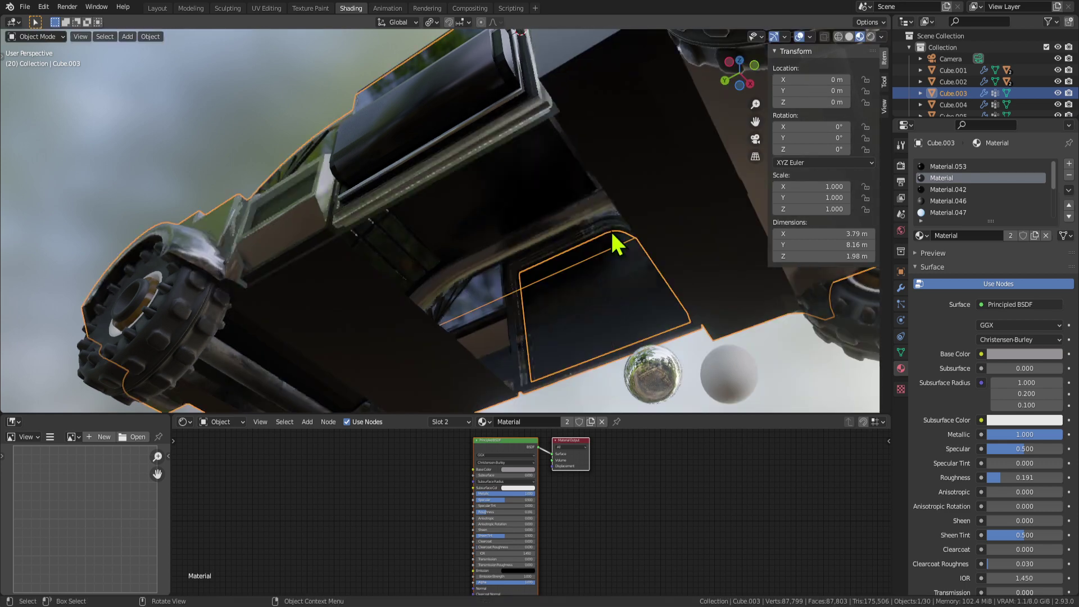
{"action": "key", "text": "Tab"}
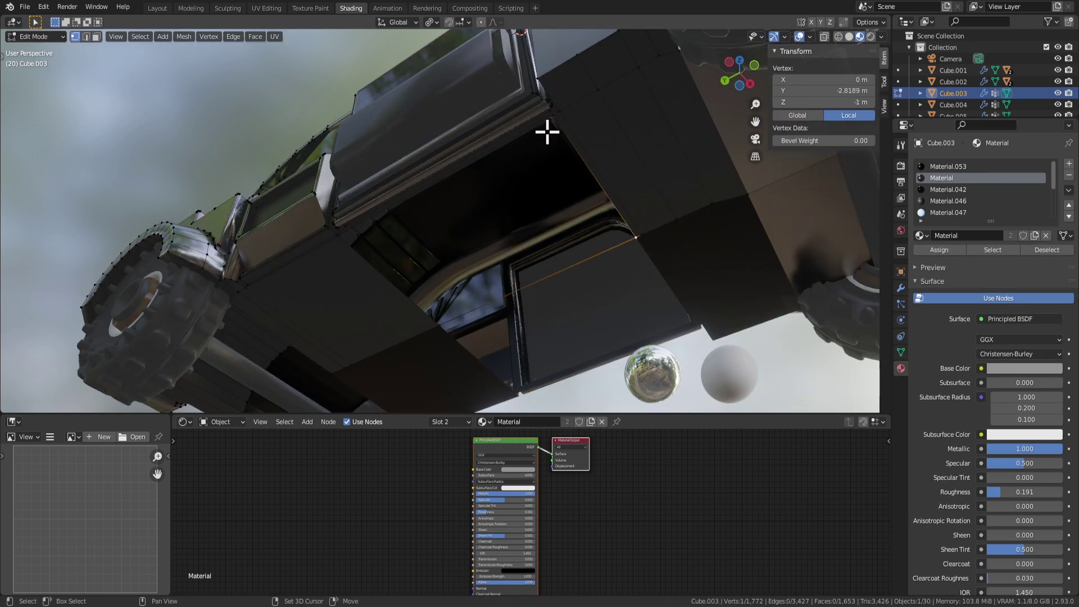
{"action": "middle_click_drag", "start_coordinate": [607, 200], "coordinate": [648, 200]}
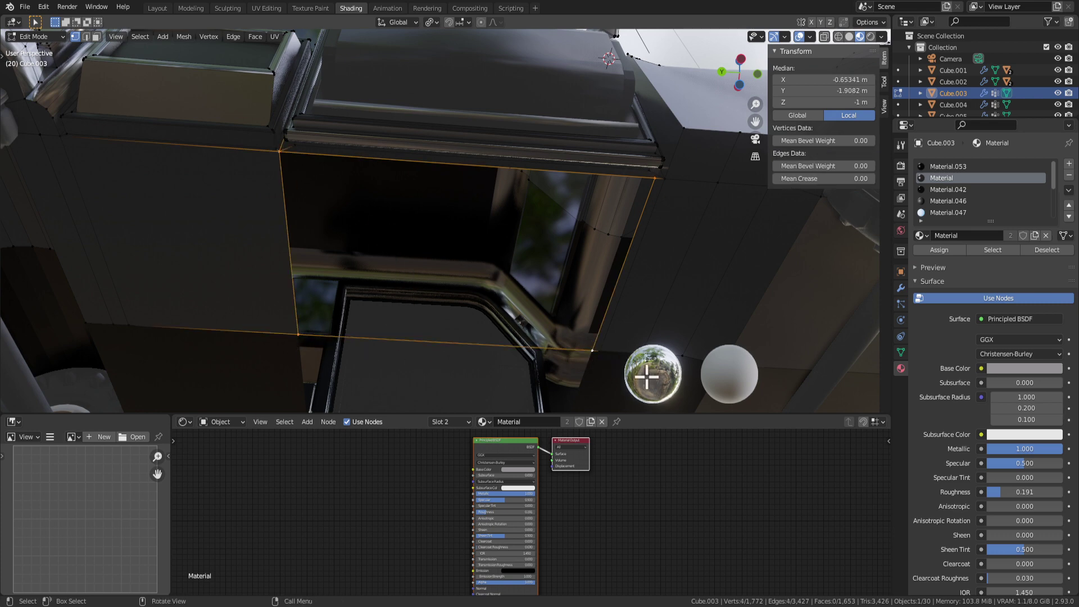
{"action": "key", "text": "f"}
{"action": "scroll", "coordinate": [539, 297], "scroll_direction": "down", "scroll_amount": 4}
{"action": "key", "text": "Tab"}
Step: Maximize the 3D viewport and examine the truck's rear side panel, wheel arch and body mesh up close
{"action": "scroll", "coordinate": [515, 297], "scroll_direction": "down", "scroll_amount": 3}
{"action": "middle_click_drag", "start_coordinate": [515, 314], "coordinate": [560, 188]}
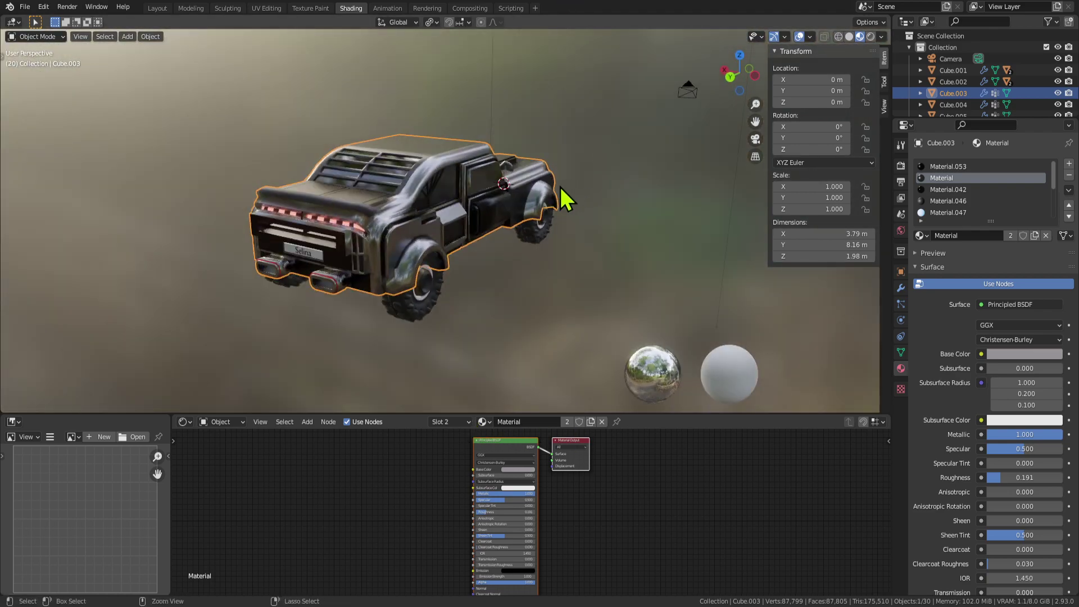
{"action": "key", "text": "ctrl+space"}
{"action": "left_click", "coordinate": [646, 413]}
{"action": "middle_click_drag", "start_coordinate": [646, 413], "coordinate": [372, 274]}
{"action": "scroll", "coordinate": [372, 274], "scroll_direction": "up", "scroll_amount": 3}
{"action": "scroll", "coordinate": [326, 289], "scroll_direction": "up", "scroll_amount": 2}
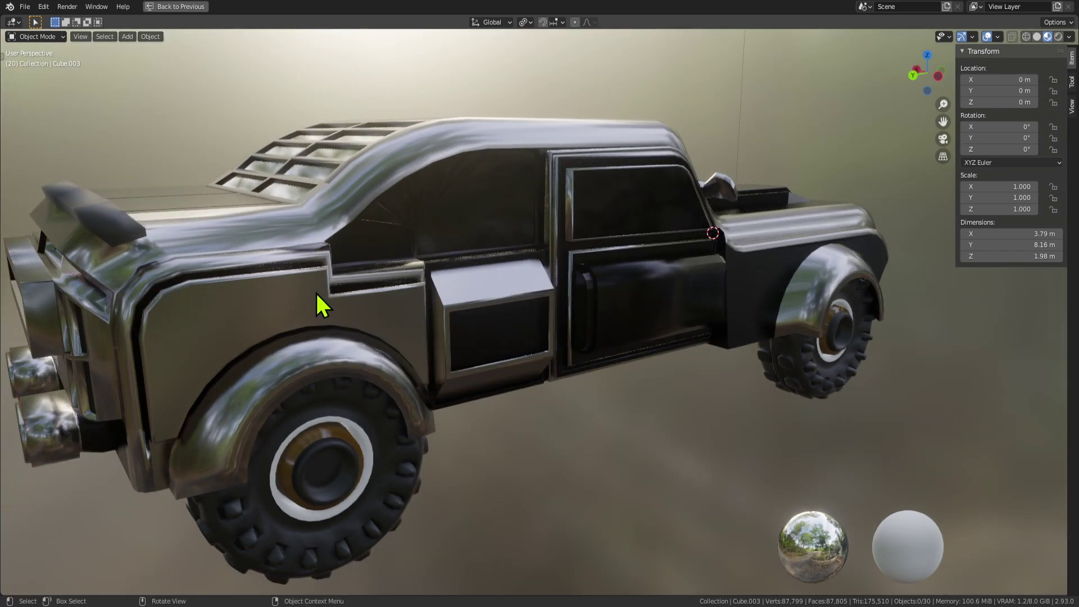
{"action": "key", "text": "Tab"}
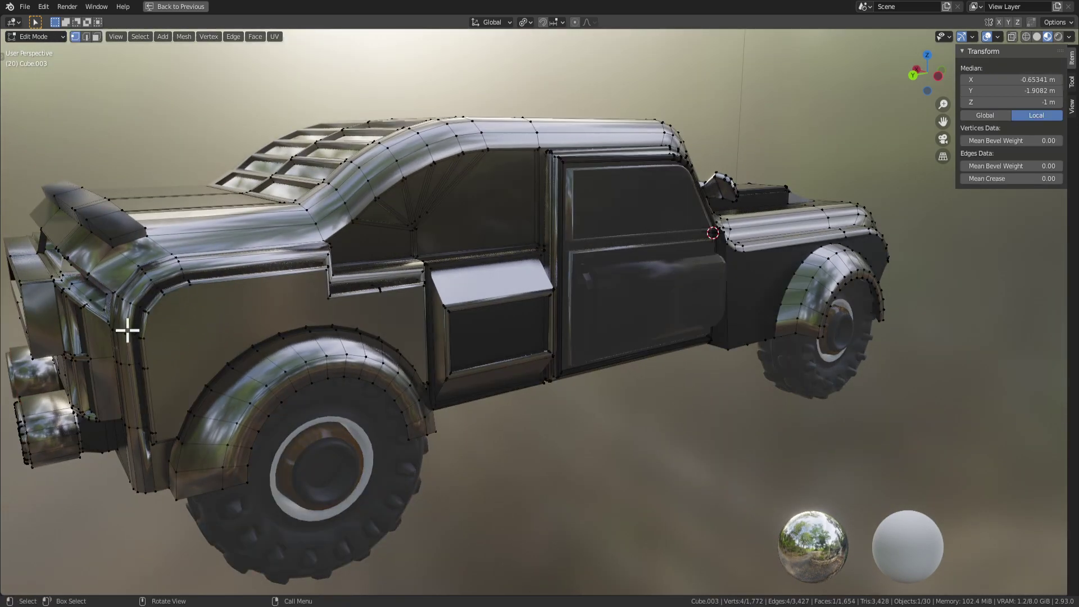
{"action": "key", "text": "Tab"}
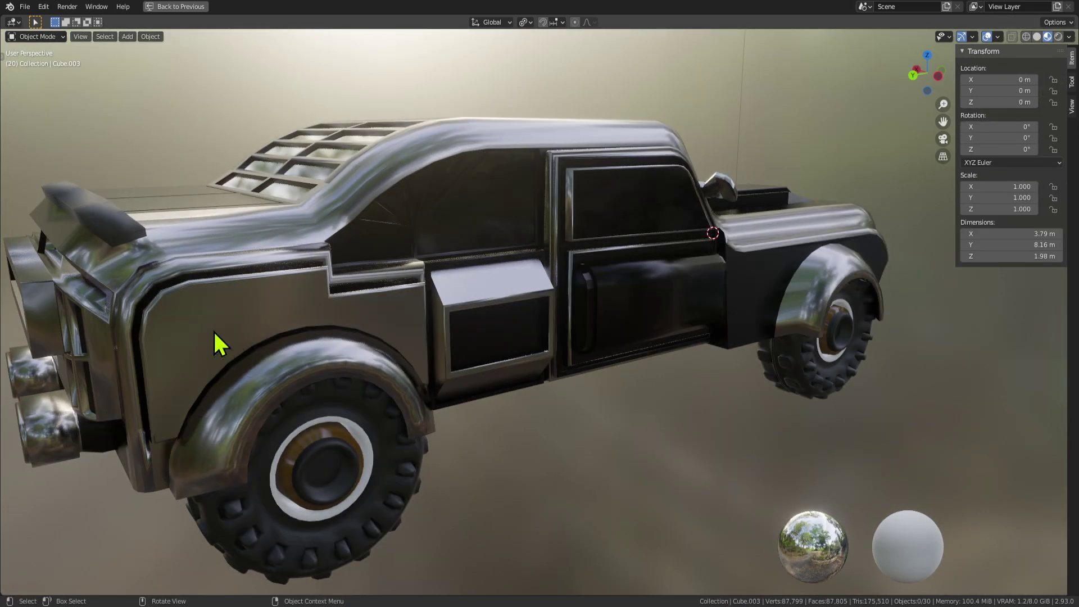
Step: Try insetting the flat side face of the front fender around the wheel arch by about 0.033 m
{"action": "key", "text": "Tab"}
{"action": "scroll", "coordinate": [616, 323], "scroll_direction": "up", "scroll_amount": 3}
{"action": "middle_click_drag", "start_coordinate": [617, 322], "coordinate": [515, 307]}
{"action": "key", "text": "Tab"}
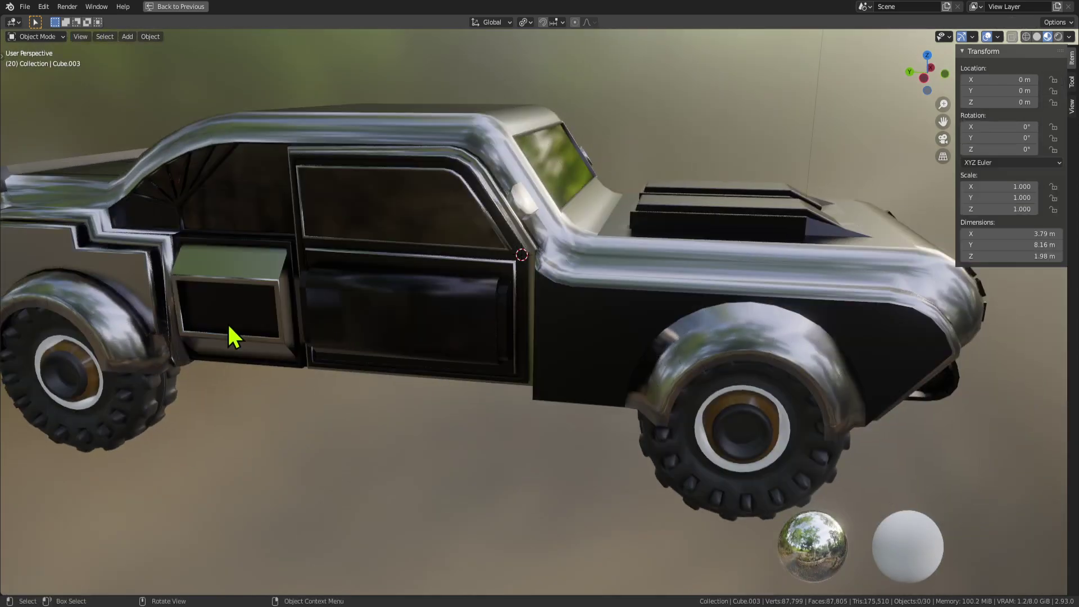
{"action": "key", "text": "Tab"}
{"action": "left_click", "coordinate": [229, 307]}
{"action": "key", "text": "3"}
{"action": "left_click", "coordinate": [234, 318]}
{"action": "middle_click_drag", "start_coordinate": [233, 318], "coordinate": [474, 373]}
{"action": "left_click", "coordinate": [494, 399]}
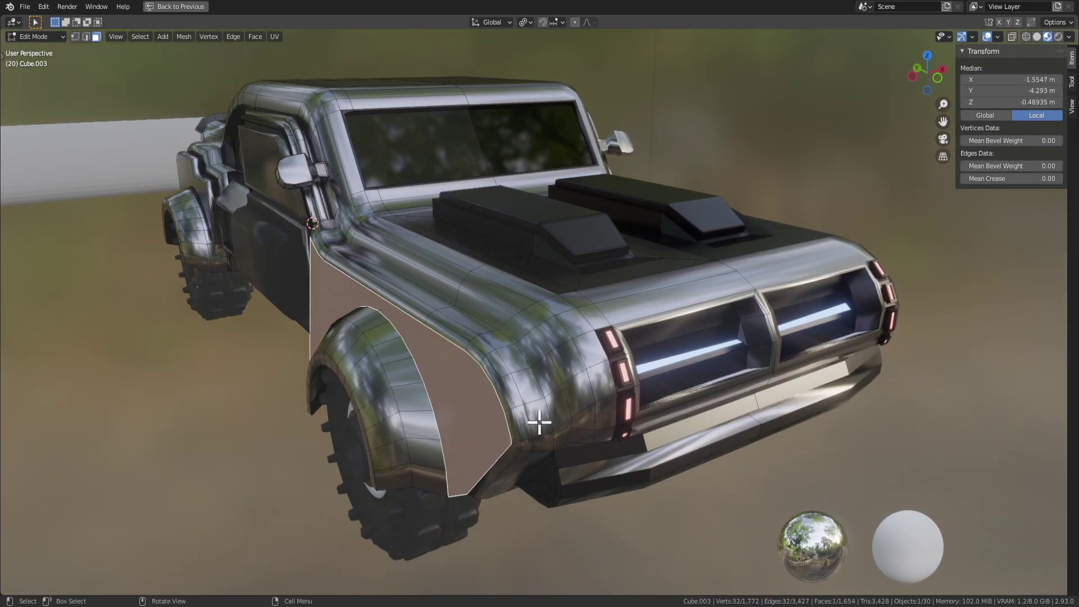
{"action": "key", "text": "i"}
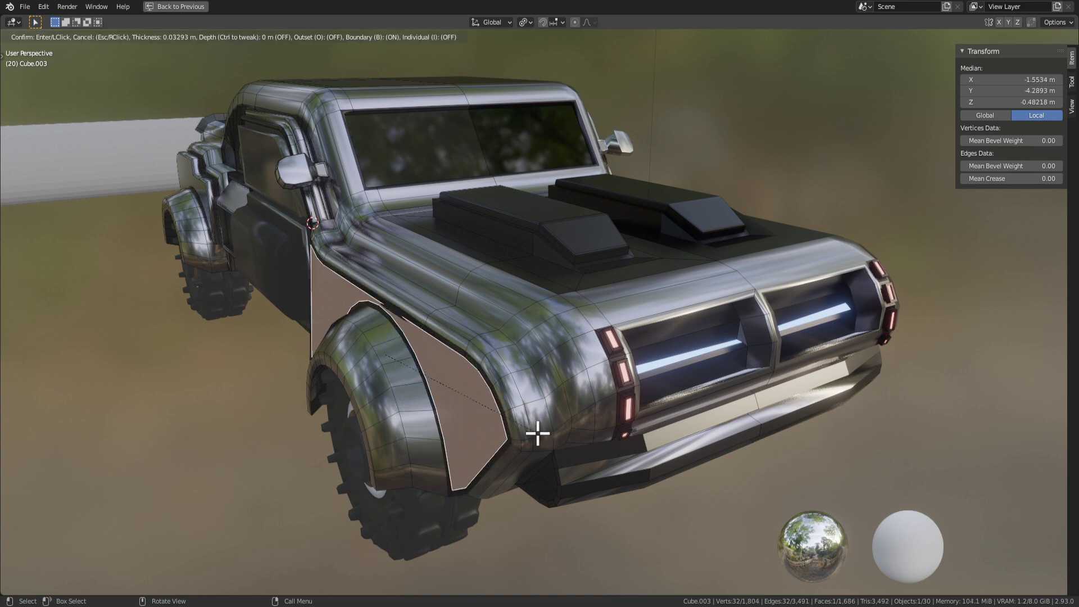
{"action": "left_click", "coordinate": [536, 434]}
{"action": "key", "text": "ctrl+z"}
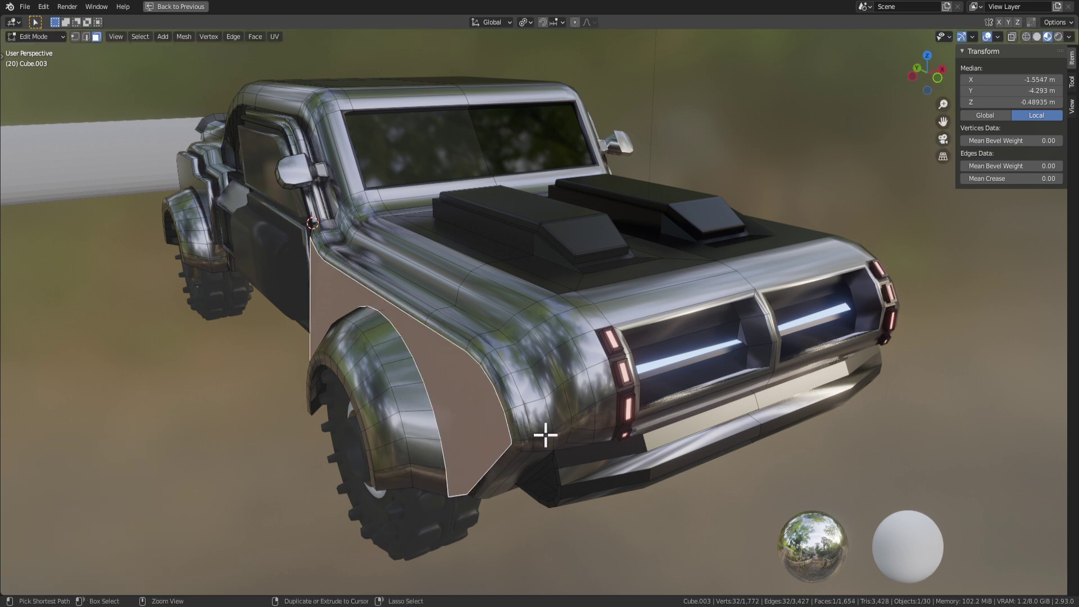
Step: Try a 0.004141 m inset followed by an extrusion on the front fender's side face, then undo both and deselect everything
{"action": "key", "text": "ctrl+z"}
{"action": "key", "text": "ctrl+shift+z"}
{"action": "key", "text": "i"}
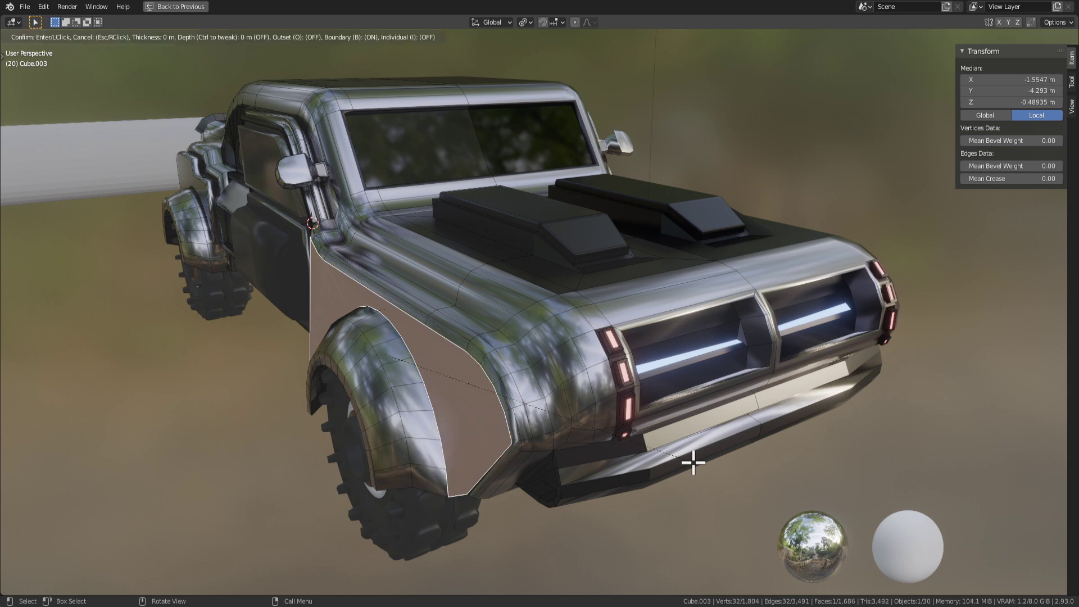
{"action": "left_click", "coordinate": [693, 463]}
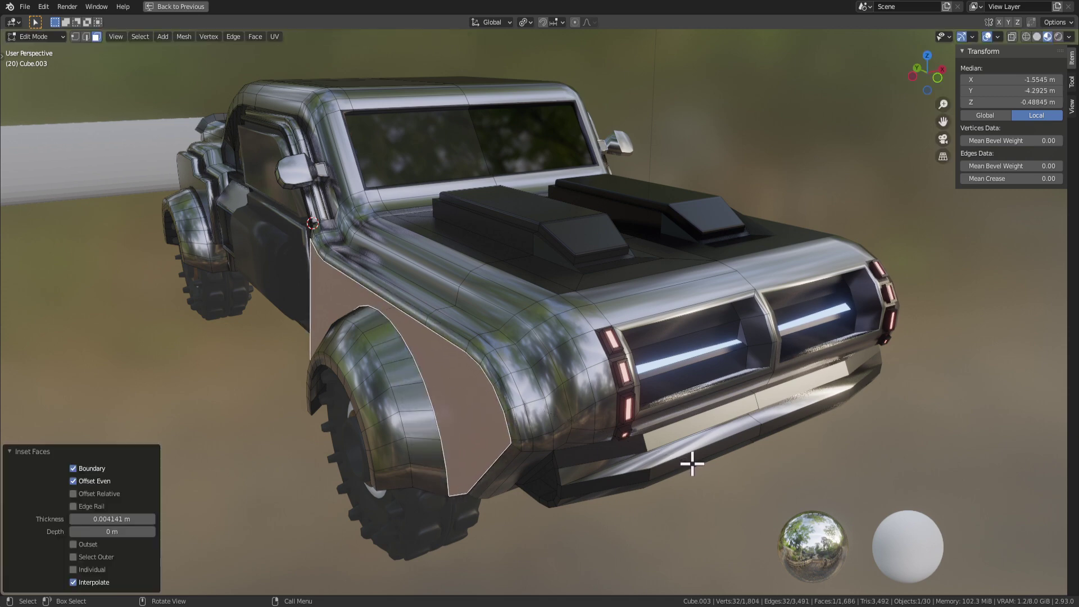
{"action": "key", "text": "e"}
{"action": "left_click", "coordinate": [700, 462]}
{"action": "key", "text": "ctrl+z"}
{"action": "key", "text": "ctrl+z"}
{"action": "key", "text": "ctrl+z"}
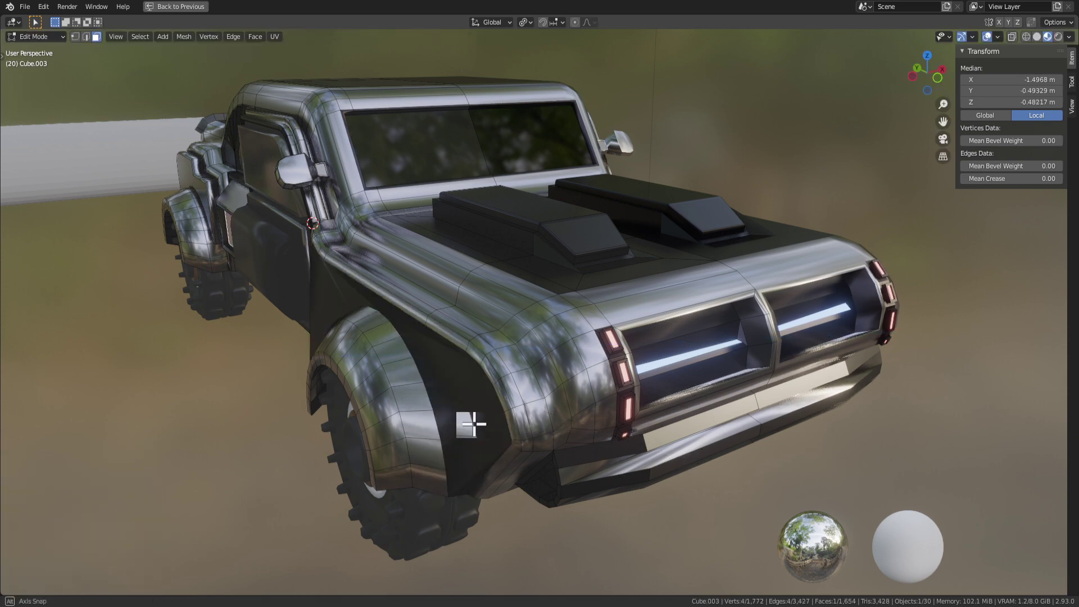
{"action": "middle_click_drag", "start_coordinate": [470, 425], "coordinate": [528, 403]}
{"action": "key", "text": "alt+a"}
{"action": "key", "text": "Tab"}
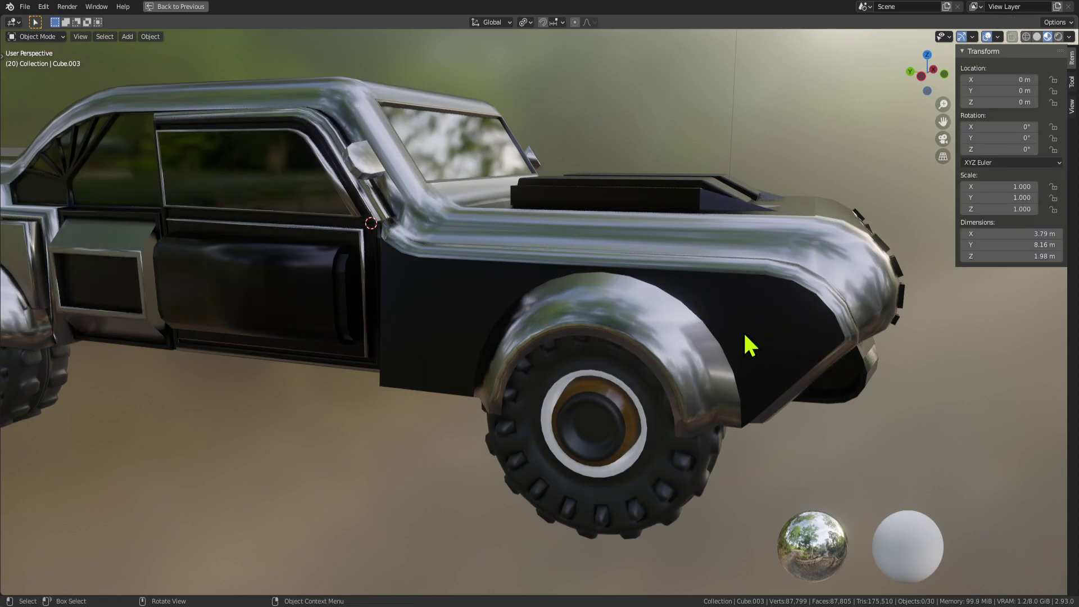
Step: Try hiding the front fender's flat side face around the wheel arch
{"action": "key", "text": "Tab"}
{"action": "middle_click_drag", "start_coordinate": [745, 336], "coordinate": [544, 348]}
{"action": "left_click", "coordinate": [501, 363]}
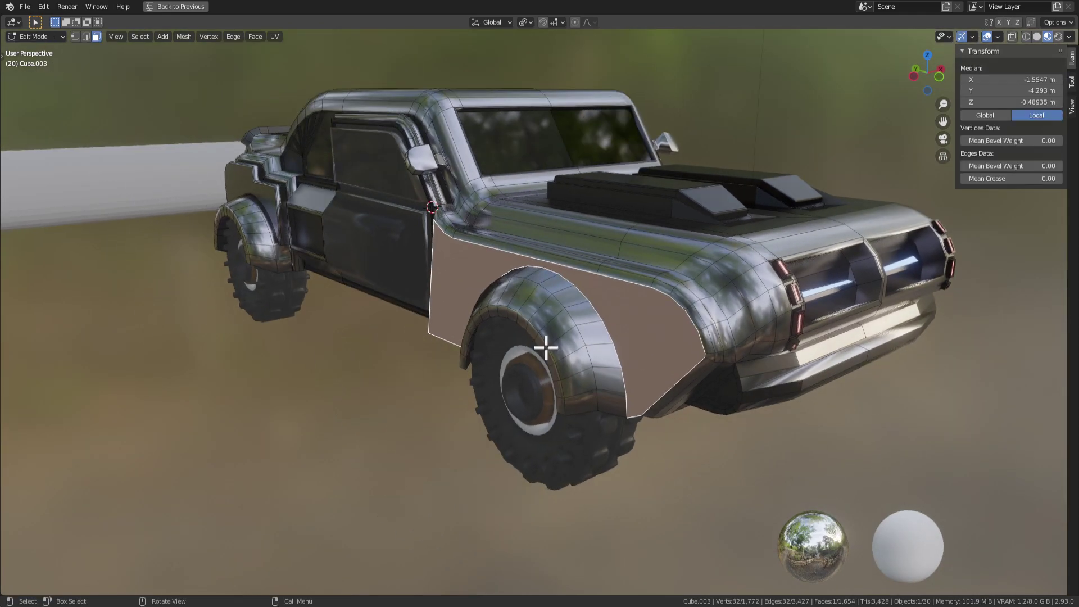
{"action": "scroll", "coordinate": [556, 346], "scroll_direction": "up", "scroll_amount": 3}
{"action": "middle_click_drag", "start_coordinate": [666, 328], "coordinate": [674, 257]}
{"action": "key", "text": "h"}
{"action": "key", "text": "ctrl+z"}
{"action": "key", "text": "ctrl+z"}
{"action": "key", "text": "Tab"}
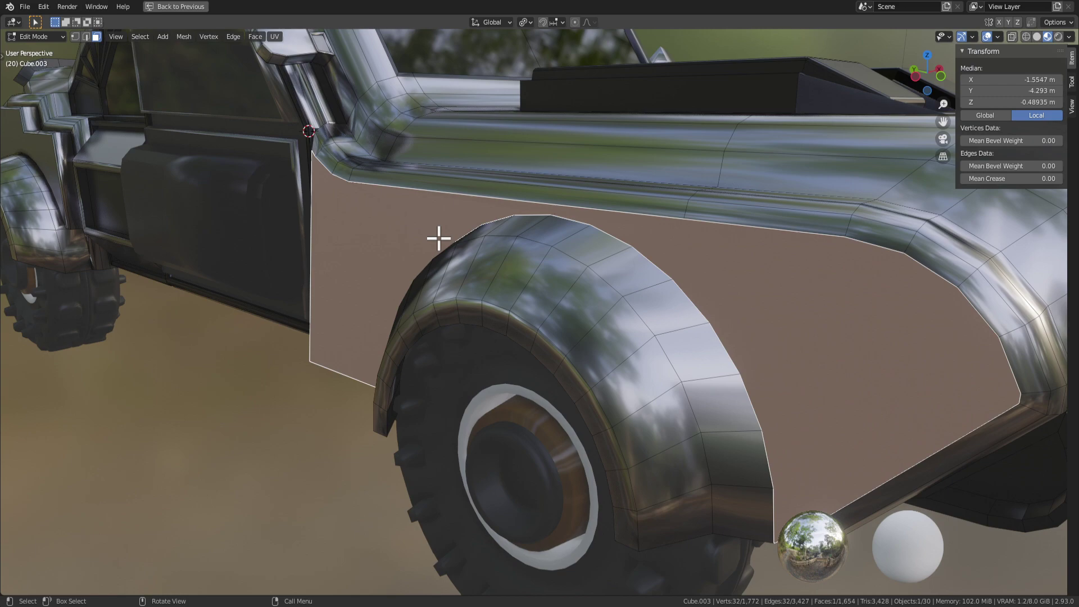
Step: Delete the flat side face of the front fender around the wheel arch
{"action": "middle_click_drag", "start_coordinate": [438, 239], "coordinate": [487, 296]}
{"action": "key", "text": "x"}
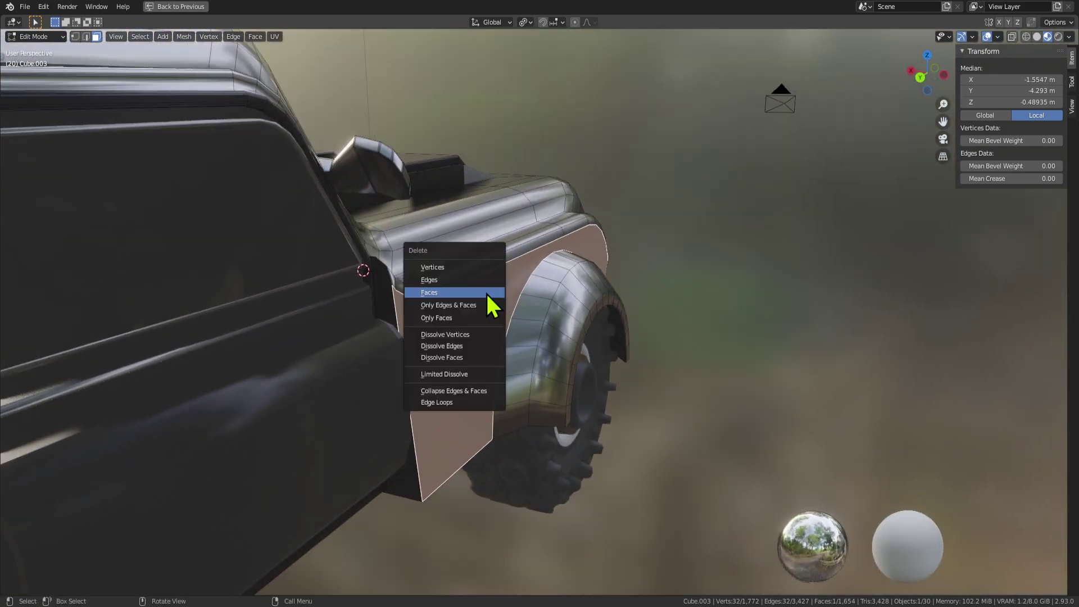
{"action": "middle_click_drag", "start_coordinate": [803, 360], "coordinate": [658, 314]}
{"action": "key", "text": "x"}
{"action": "left_click", "coordinate": [677, 347]}
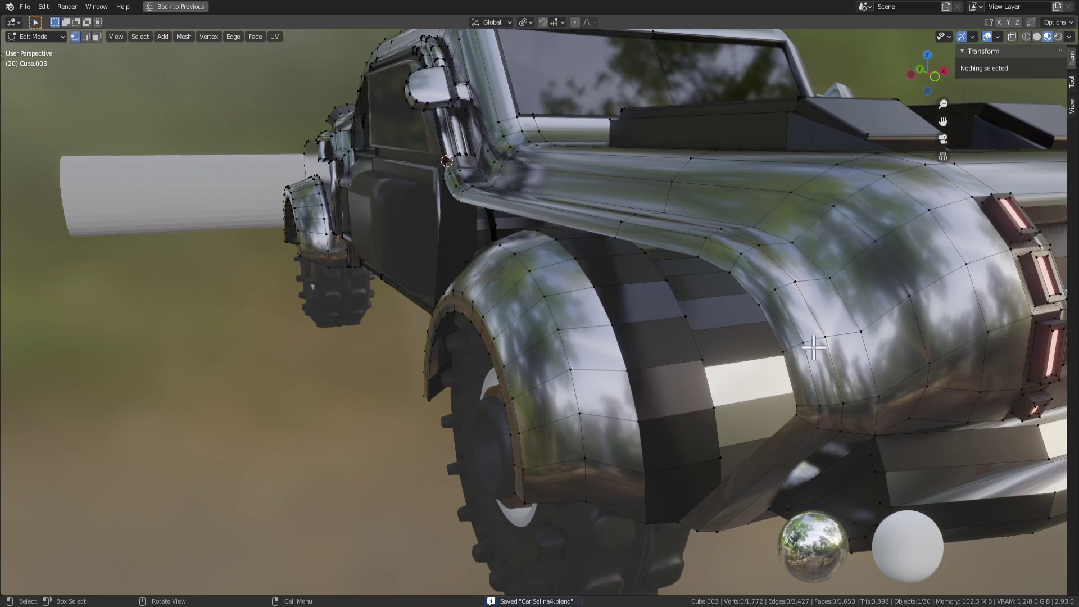
Step: Align the floor's cross edge with the vertex on the fender's lower rim by giving it the Y value -3.12819 m
{"action": "left_click", "coordinate": [795, 373], "text": "alt"}
{"action": "middle_click_drag", "start_coordinate": [795, 374], "coordinate": [318, 307]}
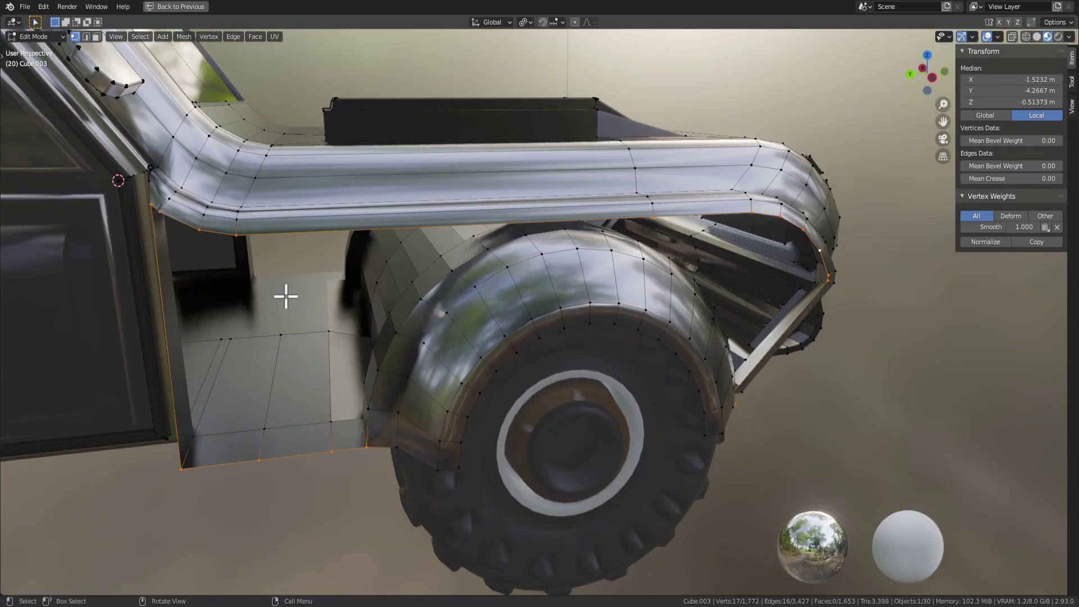
{"action": "left_click", "coordinate": [233, 231]}
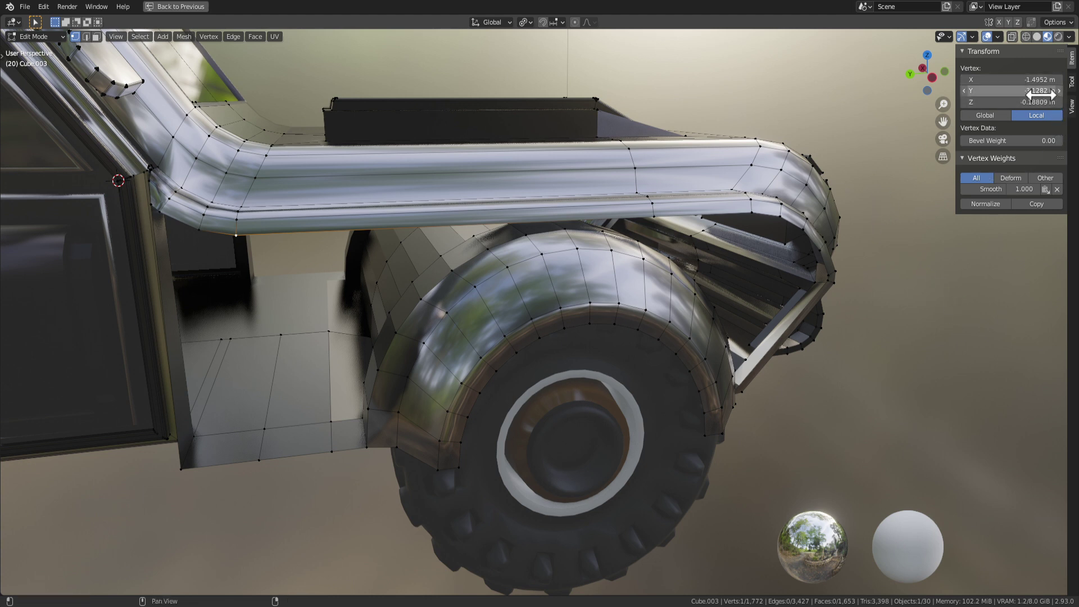
{"action": "left_click", "coordinate": [261, 460]}
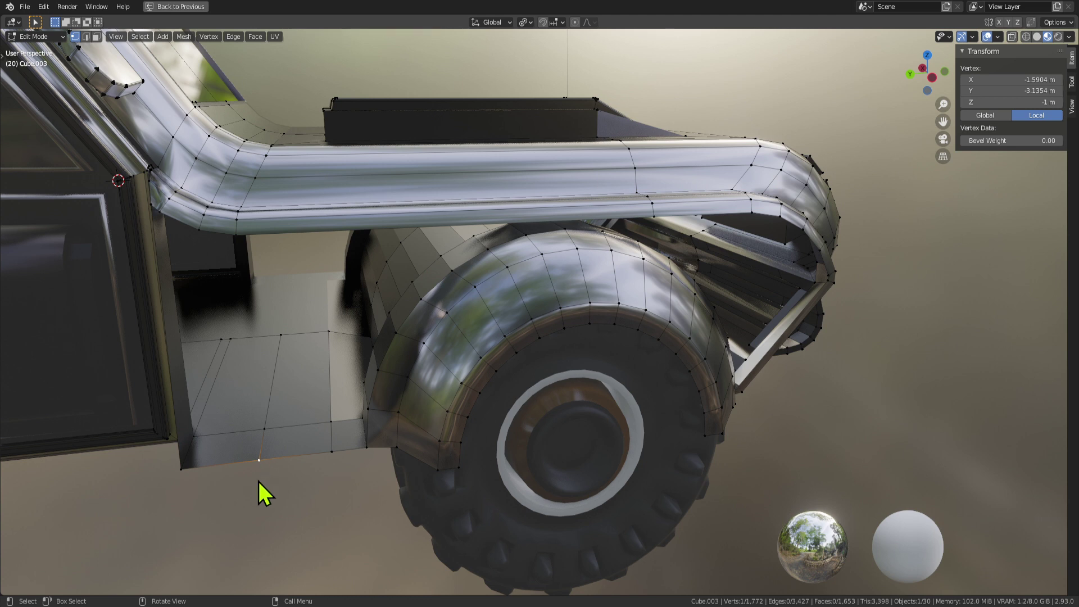
{"action": "left_click", "coordinate": [229, 244]}
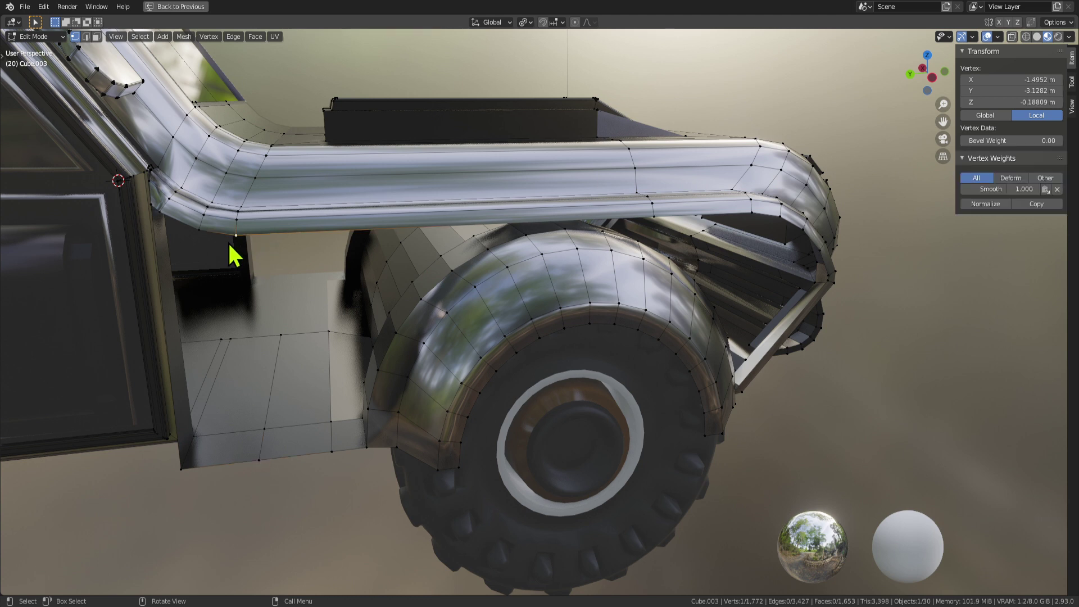
{"action": "left_click", "coordinate": [258, 460]}
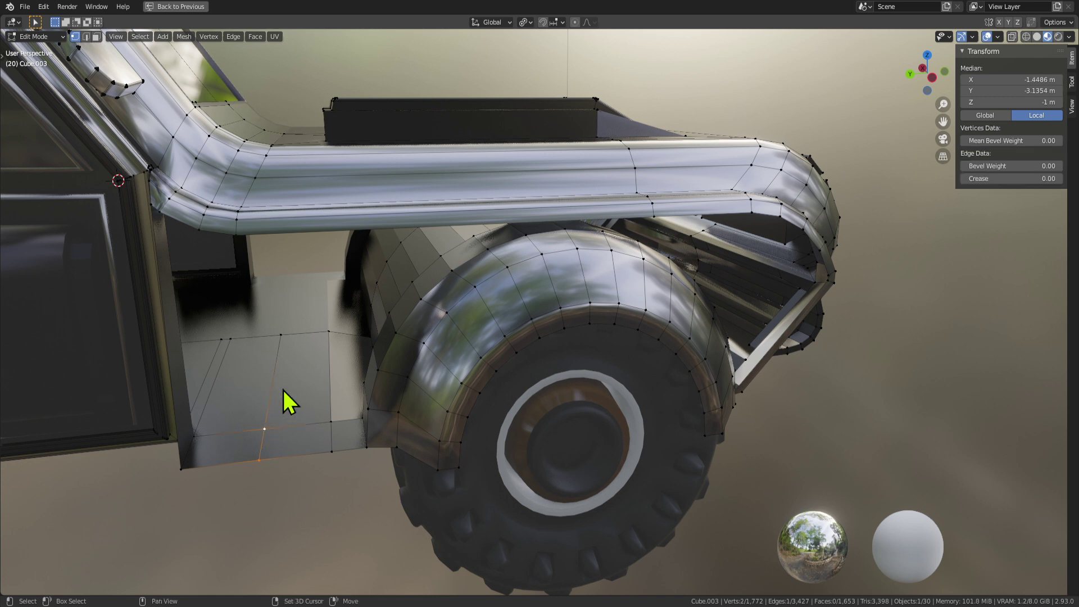
{"action": "left_click", "coordinate": [250, 244]}
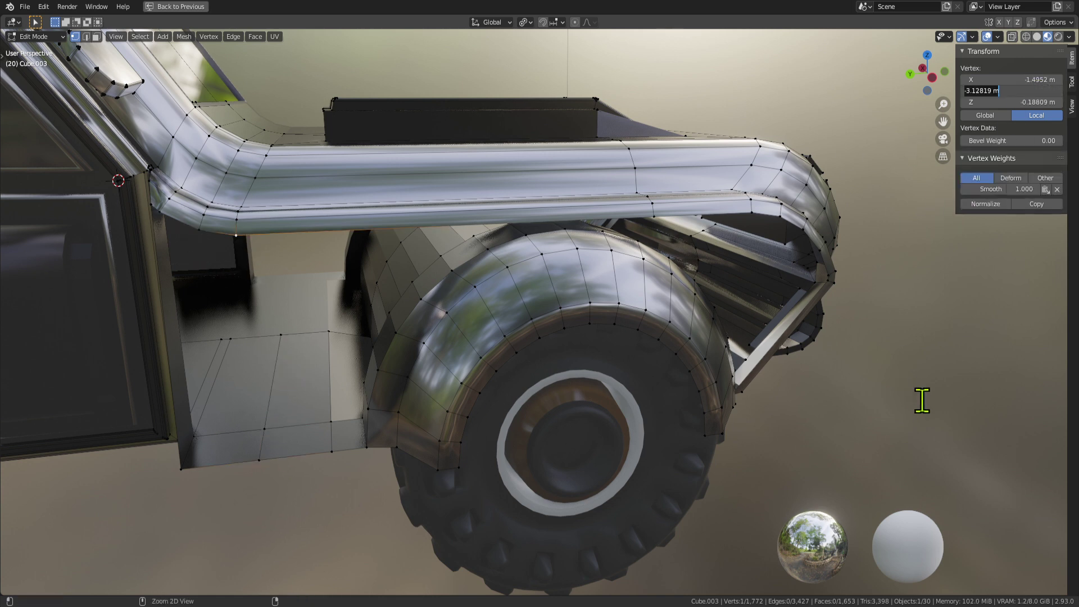
{"action": "key", "text": "2"}
{"action": "left_click", "coordinate": [278, 438]}
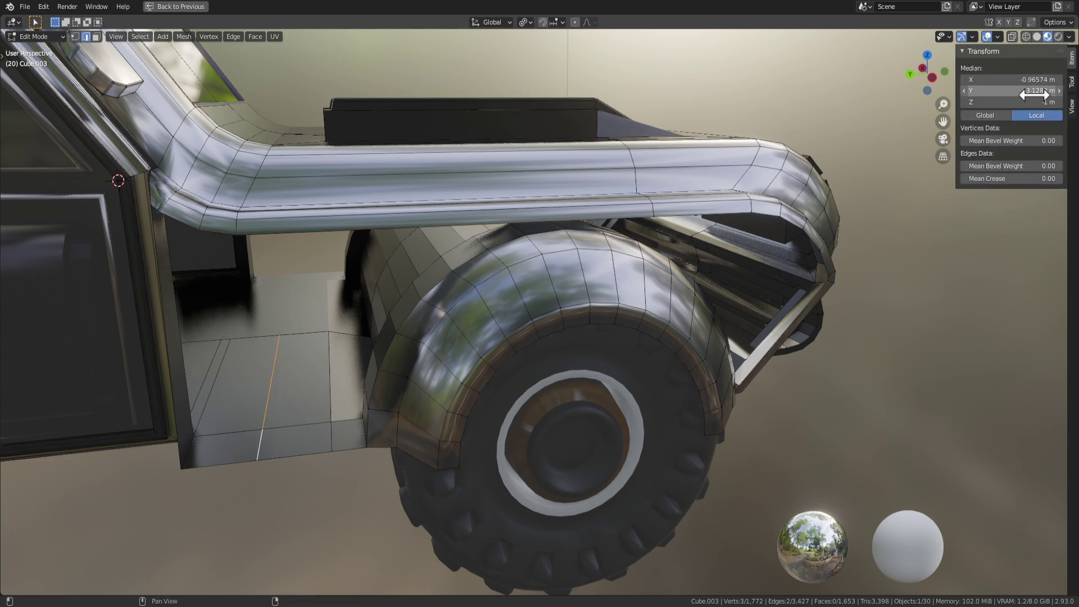
Step: Connect the vertex on the fender's lower rim to the outer end of the aligned floor edge with a vertical edge
{"action": "left_click", "coordinate": [237, 233]}
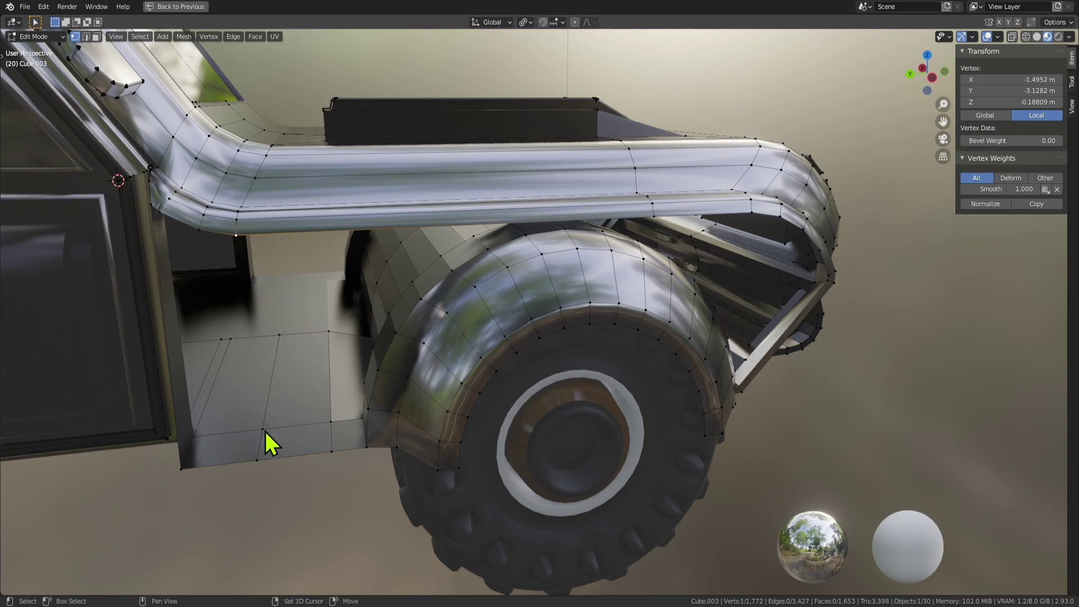
{"action": "left_click", "coordinate": [256, 460], "text": "shift"}
{"action": "key", "text": "f"}
Step: Move the narrow upright face beside the door along the Y axis and check how it meets the fender rim
{"action": "middle_click_drag", "start_coordinate": [285, 458], "coordinate": [431, 88]}
{"action": "key", "text": "3"}
{"action": "left_click", "coordinate": [248, 275]}
{"action": "key", "text": "g"}
{"action": "key", "text": "y"}
{"action": "left_click", "coordinate": [607, 231]}
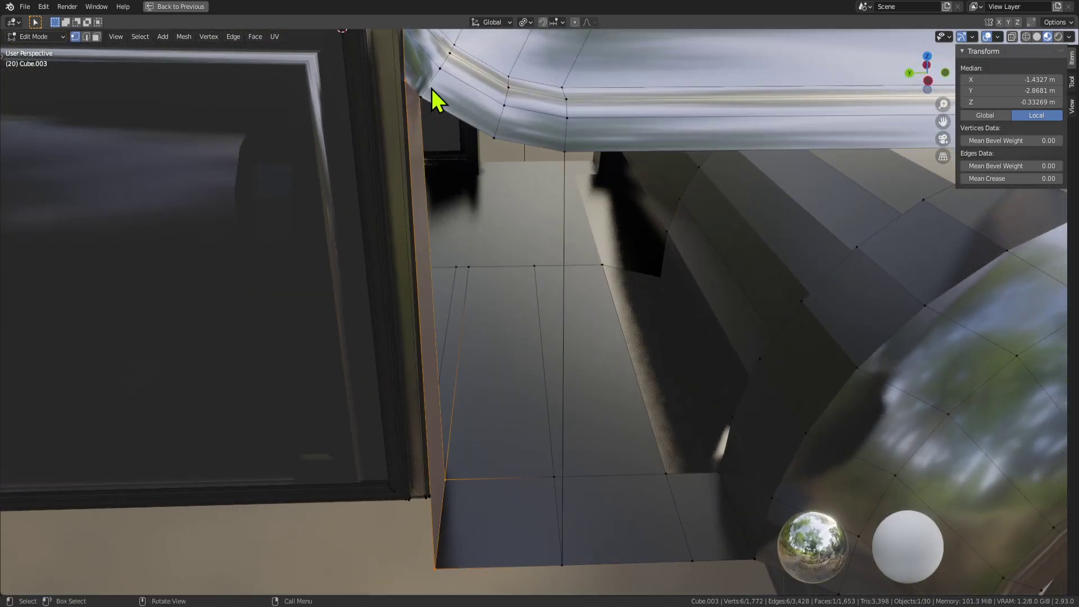
{"action": "left_click", "coordinate": [436, 140]}
{"action": "middle_click_drag", "start_coordinate": [436, 139], "coordinate": [454, 171]}
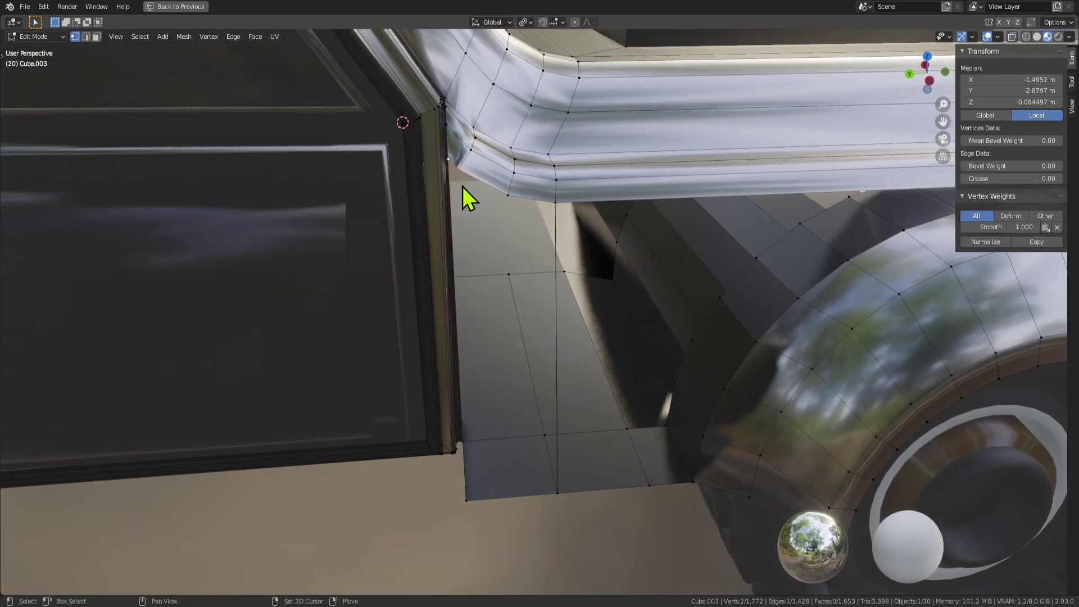
{"action": "key", "text": "2"}
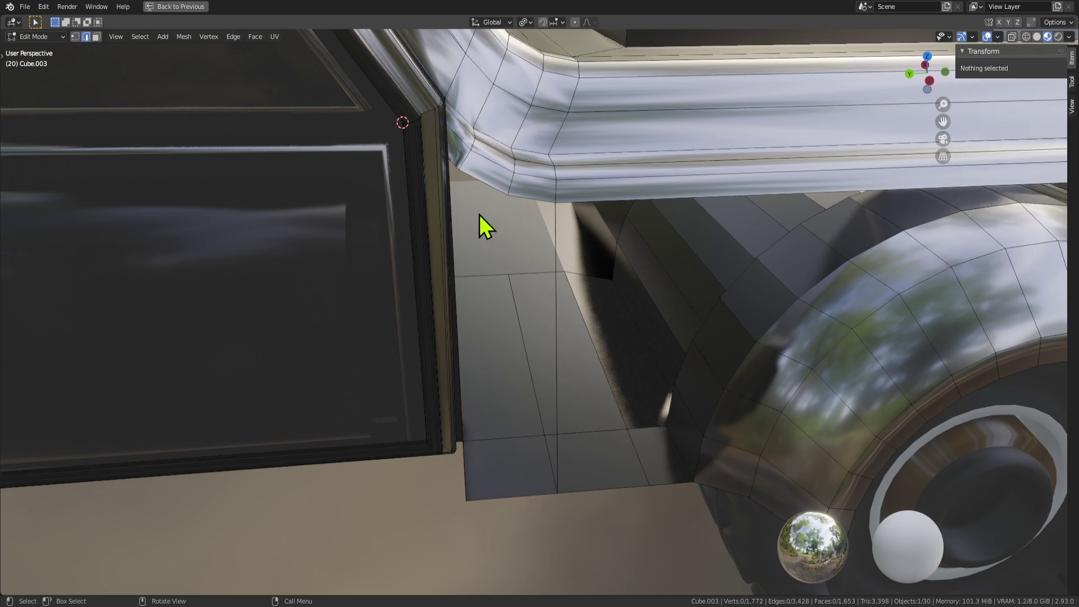
{"action": "middle_click_drag", "start_coordinate": [481, 219], "coordinate": [418, 164]}
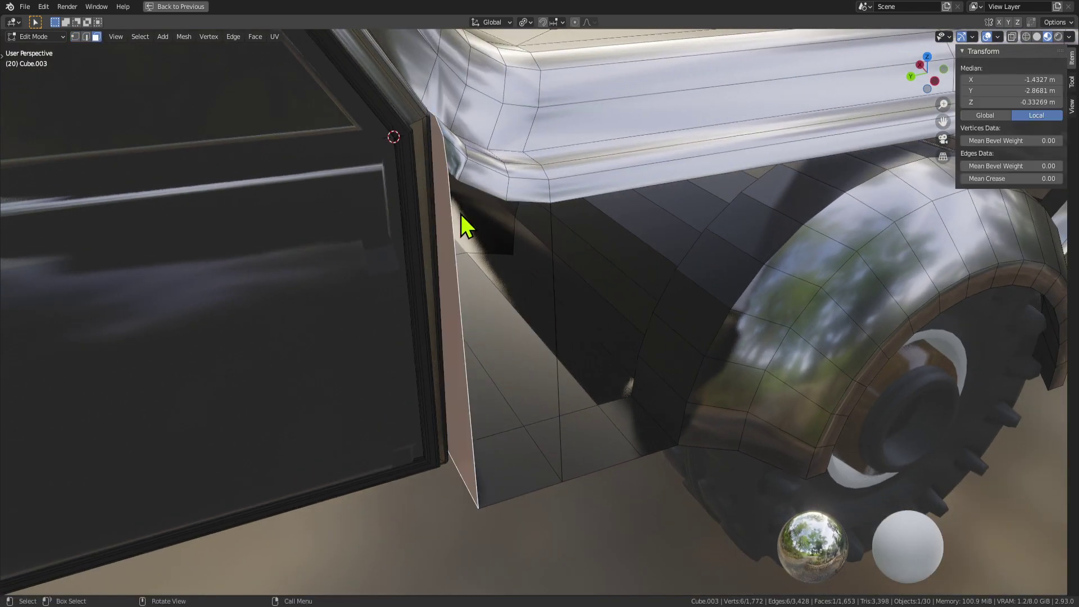
{"action": "middle_click_drag", "start_coordinate": [461, 214], "coordinate": [539, 360]}
Step: Fill the strip between the door-side corner, the fender rim and the vertical edge with a face, and leave mesh editing
{"action": "key", "text": "1"}
{"action": "left_click", "coordinate": [524, 492]}
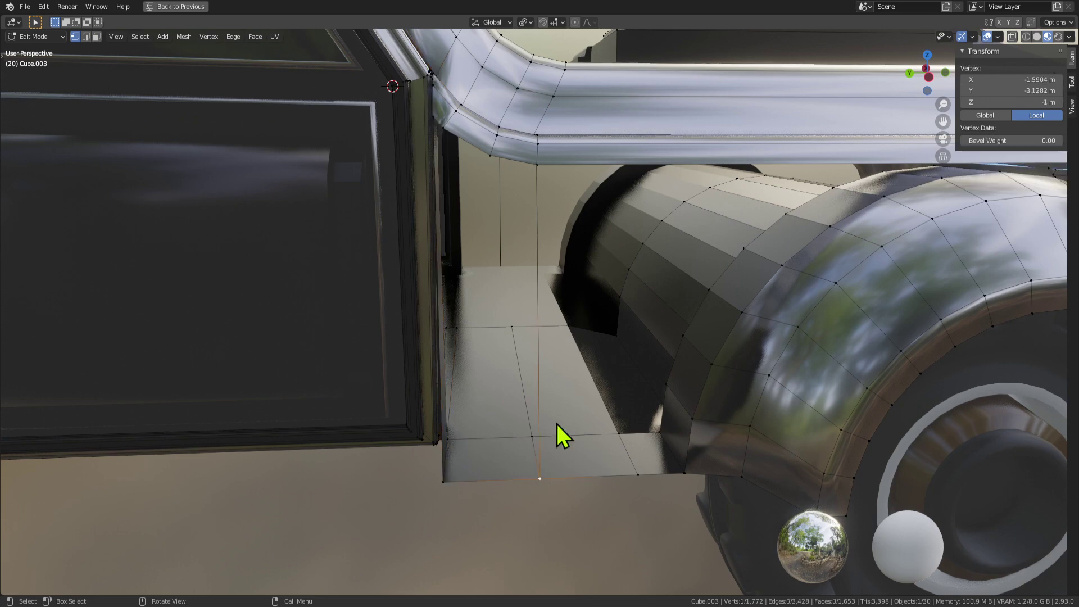
{"action": "left_click", "coordinate": [537, 162], "text": "shift"}
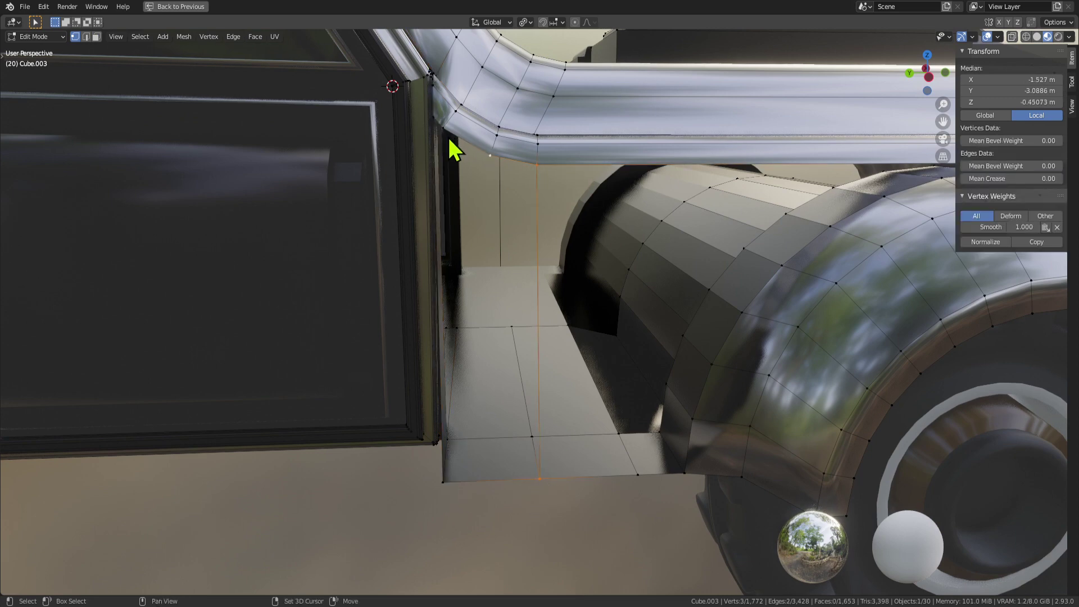
{"action": "middle_click_drag", "start_coordinate": [507, 154], "coordinate": [565, 214]}
{"action": "left_click", "coordinate": [468, 105], "text": "shift"}
{"action": "left_click", "coordinate": [450, 443], "text": "shift"}
{"action": "key", "text": "f"}
{"action": "middle_click_drag", "start_coordinate": [461, 448], "coordinate": [604, 299]}
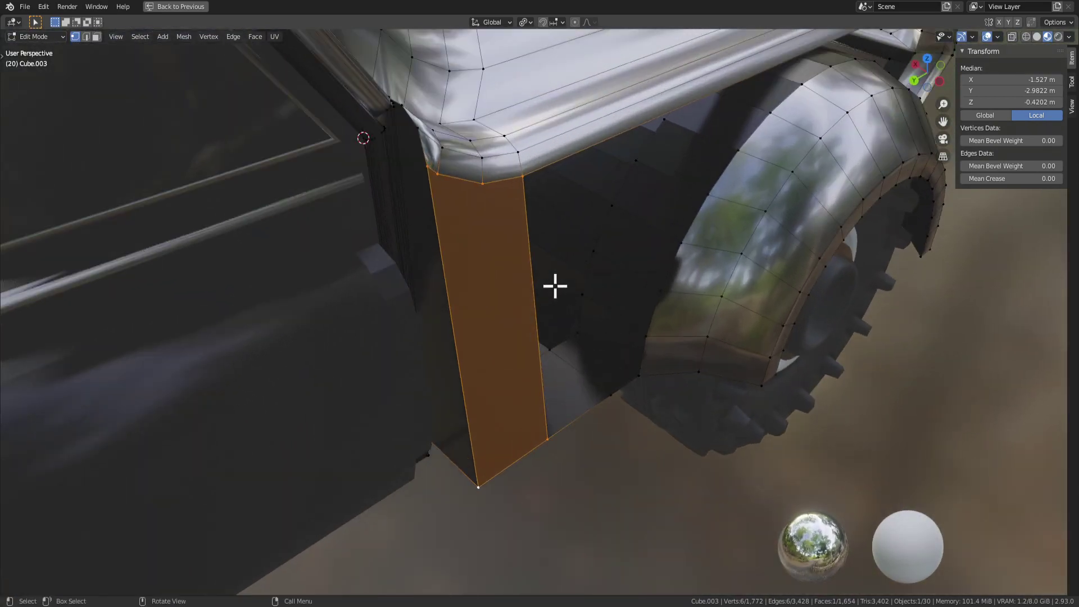
{"action": "scroll", "coordinate": [631, 345], "scroll_direction": "down", "scroll_amount": 3}
{"action": "key", "text": "Tab"}
{"action": "left_click", "coordinate": [634, 395]}
{"action": "scroll", "coordinate": [635, 396], "scroll_direction": "down", "scroll_amount": 10}
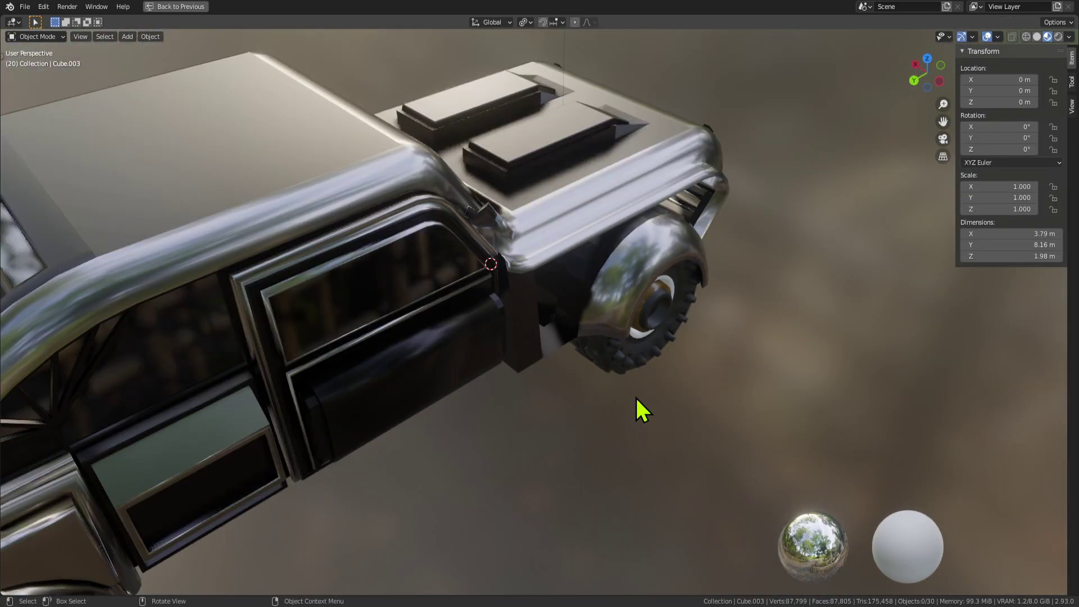
Step: Try pasting a copy of the truck body Cube.003 in place
{"action": "left_click", "coordinate": [446, 319]}
{"action": "scroll", "coordinate": [446, 319], "scroll_direction": "down", "scroll_amount": 4}
{"action": "middle_click_drag", "start_coordinate": [446, 319], "coordinate": [571, 357]}
{"action": "key", "text": "ctrl+c"}
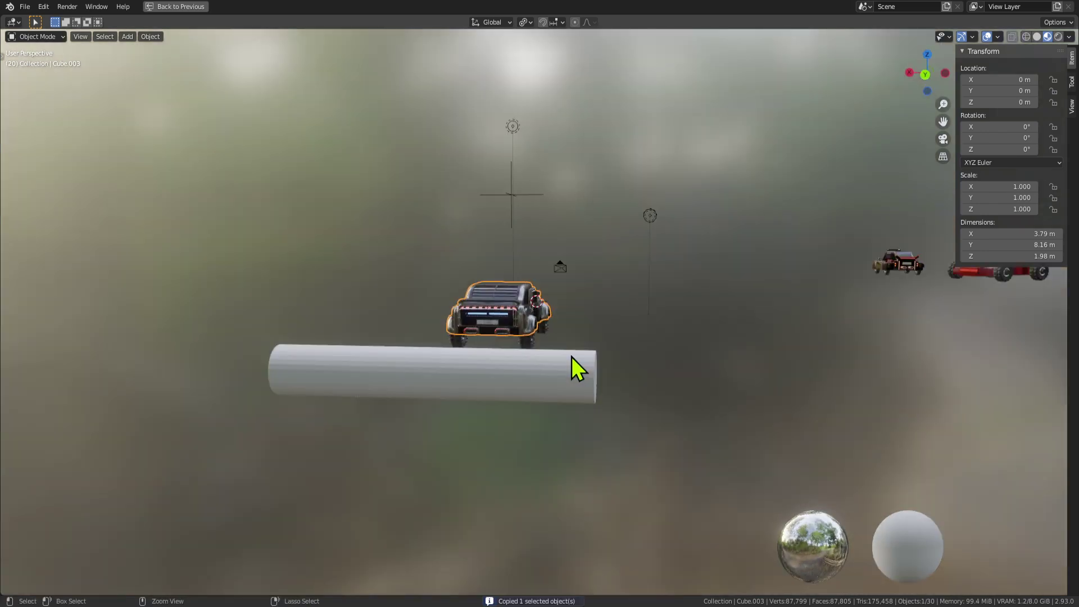
{"action": "key", "text": "ctrl+v"}
{"action": "key", "text": "ctrl+z"}
{"action": "key", "text": "ctrl+z"}
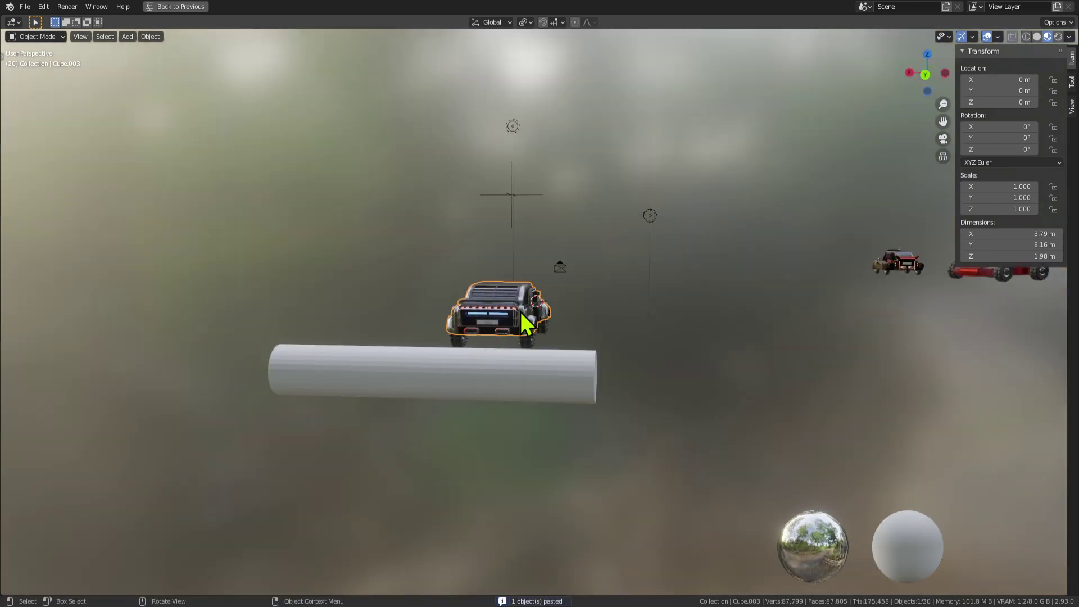
Step: Duplicate the truck body Cube.003 by copy and paste, and shift one body about 32 m along global X towards the other vehicles
{"action": "left_click", "coordinate": [521, 312]}
{"action": "key", "text": "ctrl+c"}
{"action": "key", "text": "ctrl+v"}
{"action": "key", "text": "g"}
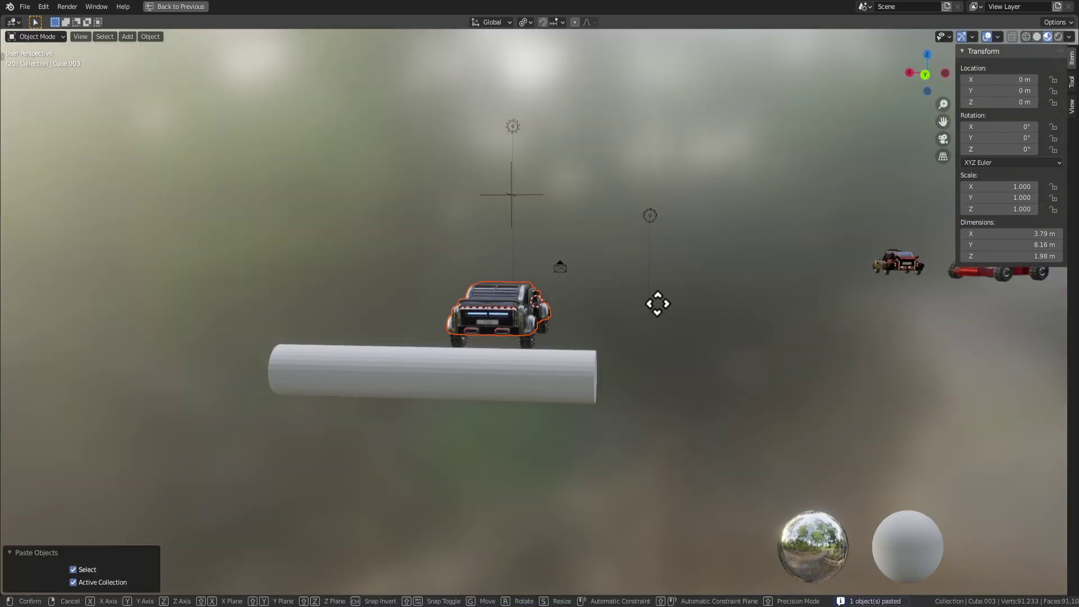
{"action": "key", "text": "x"}
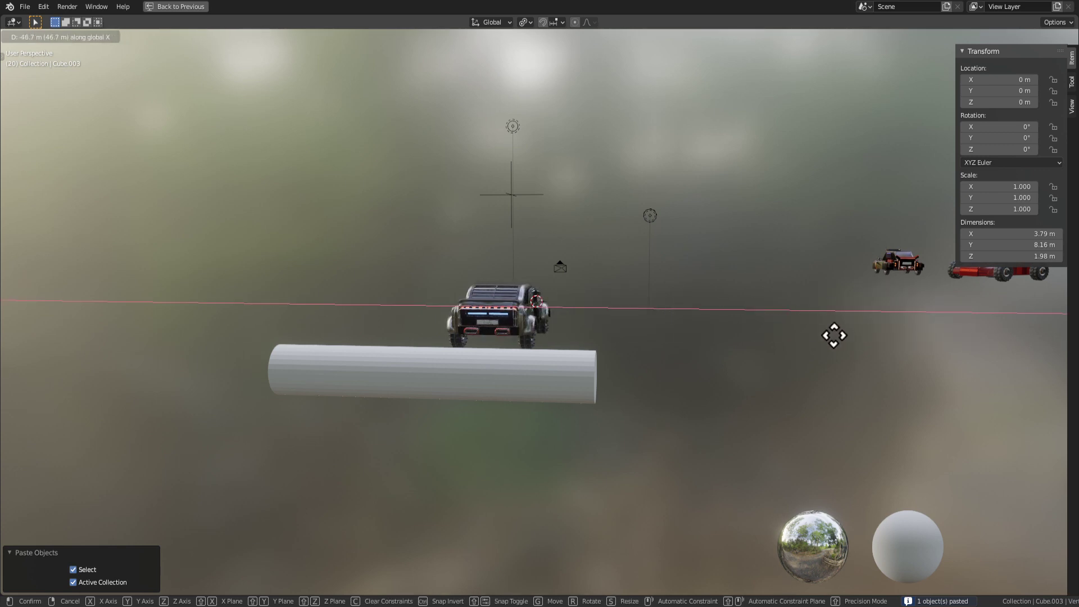
{"action": "right_click", "coordinate": [866, 335]}
{"action": "scroll", "coordinate": [722, 418], "scroll_direction": "down", "scroll_amount": 6}
{"action": "key", "text": "g"}
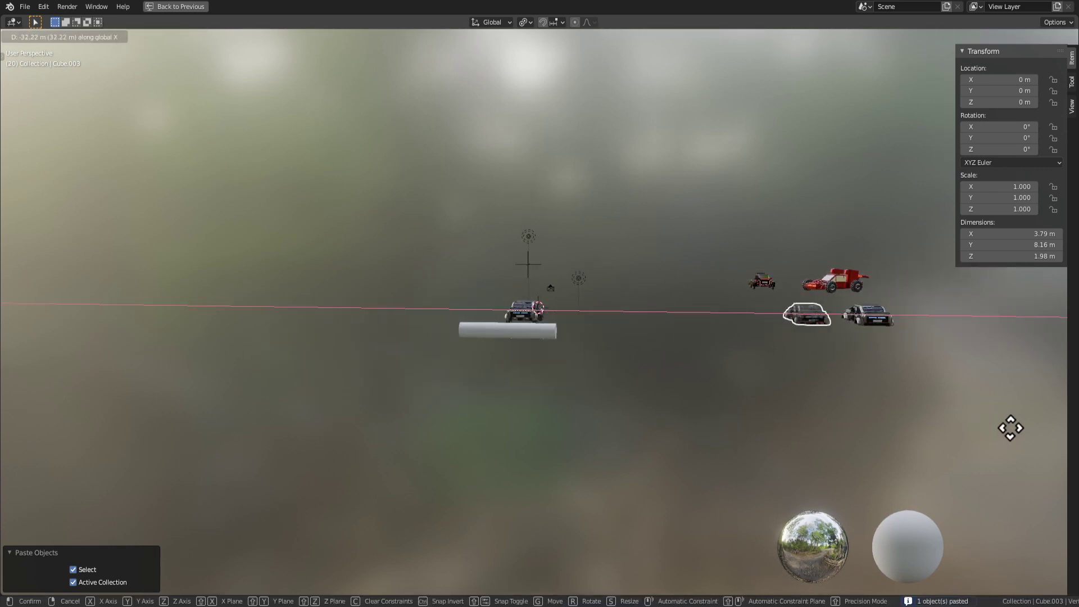
{"action": "scroll", "coordinate": [943, 417], "scroll_direction": "up", "scroll_amount": 3}
{"action": "left_click", "coordinate": [787, 387]}
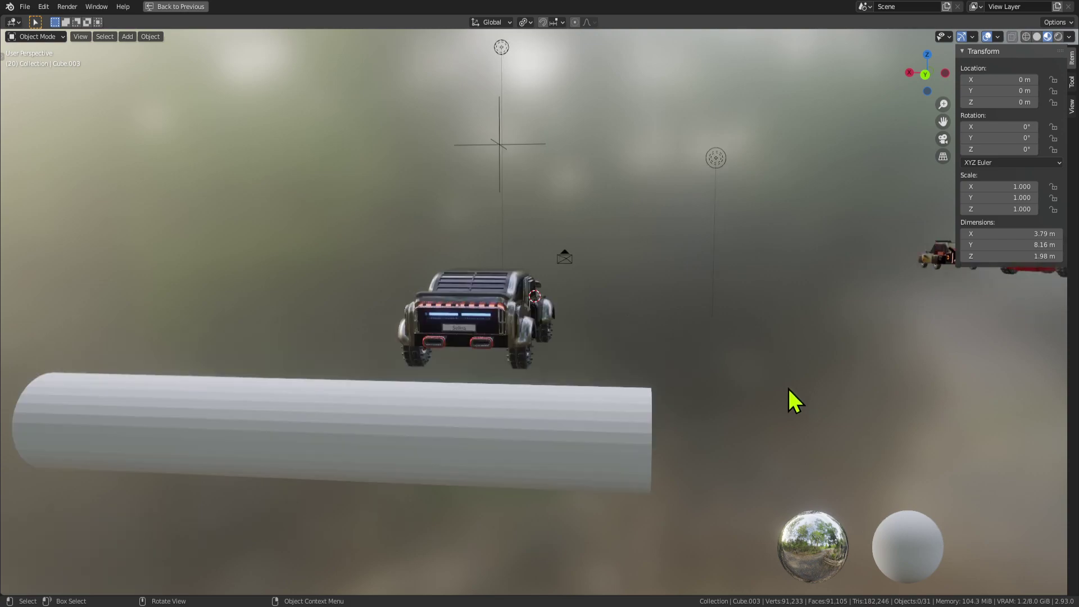
Step: Open the truck body Cube.003 for mesh editing and copy the X coordinate of a vertex on the front wheel arch's inner edge
{"action": "middle_click_drag", "start_coordinate": [787, 387], "coordinate": [578, 368]}
{"action": "scroll", "coordinate": [578, 369], "scroll_direction": "up", "scroll_amount": 5}
{"action": "middle_click_drag", "start_coordinate": [576, 274], "coordinate": [631, 284]}
{"action": "key", "text": "Tab"}
{"action": "key", "text": "KP_Decimal"}
{"action": "left_click", "coordinate": [589, 256]}
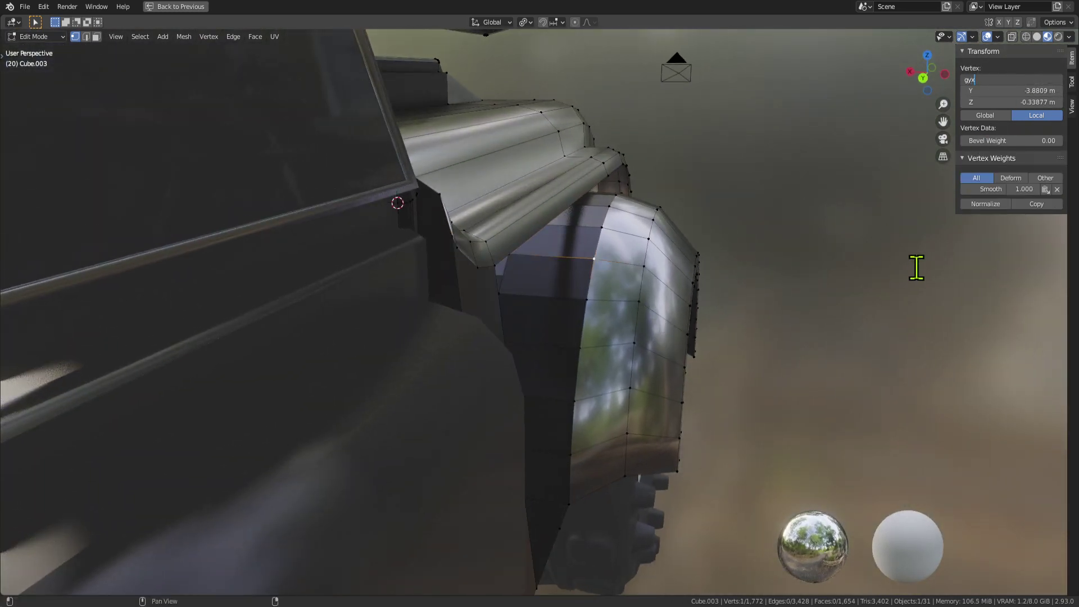
{"action": "left_click_drag", "start_coordinate": [1006, 79], "coordinate": [966, 79]}
{"action": "key", "text": "ctrl+z"}
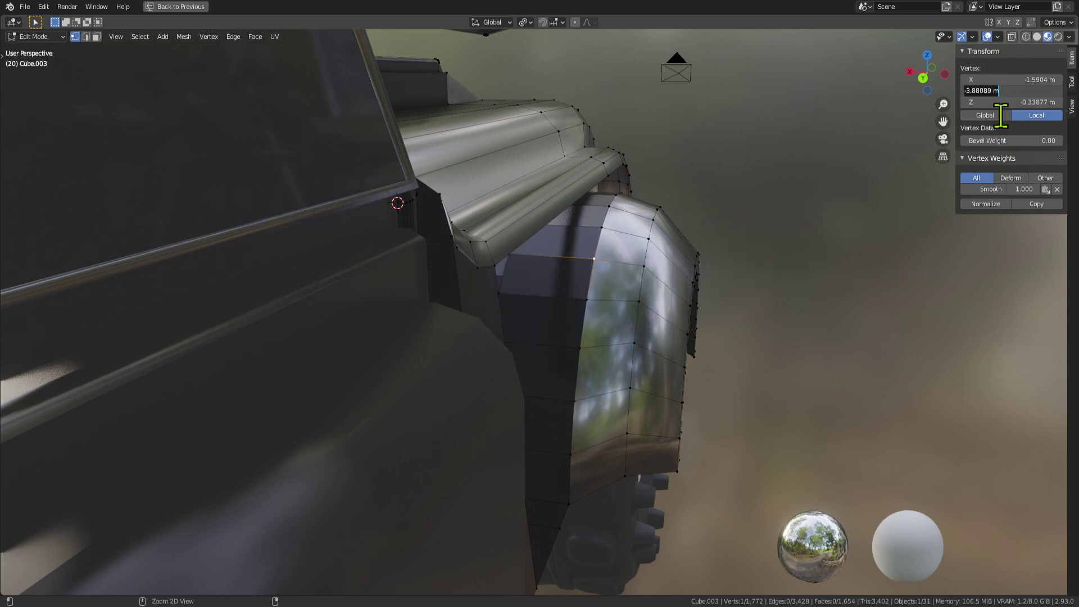
Step: Set the X location of the fender rim's lower corner vertex beside the door to -1.5904 m
{"action": "middle_click_drag", "start_coordinate": [742, 324], "coordinate": [434, 287]}
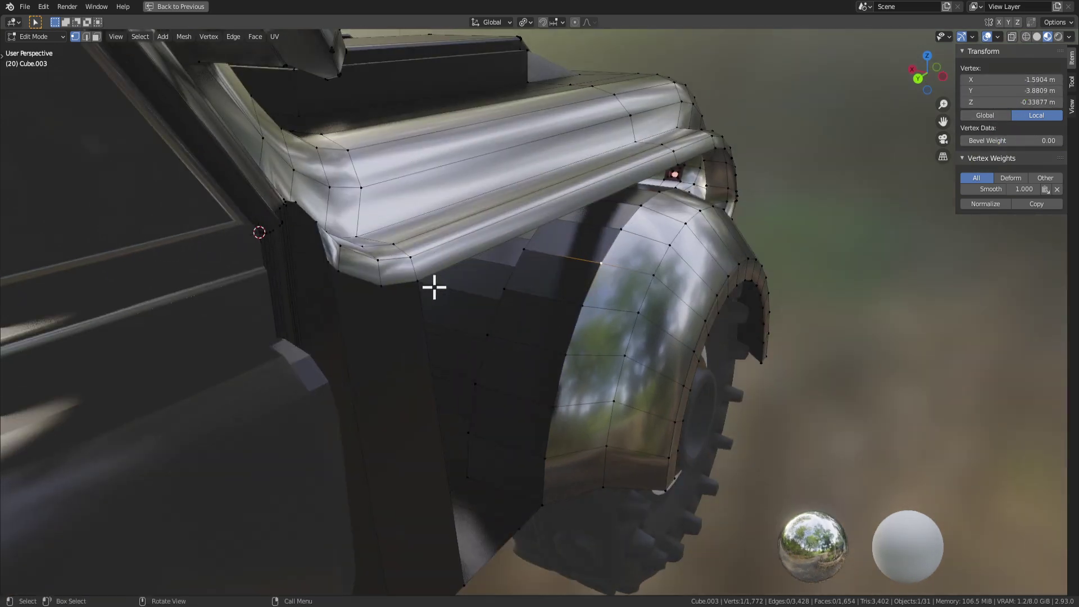
{"action": "middle_click_drag", "start_coordinate": [542, 265], "coordinate": [784, 155]}
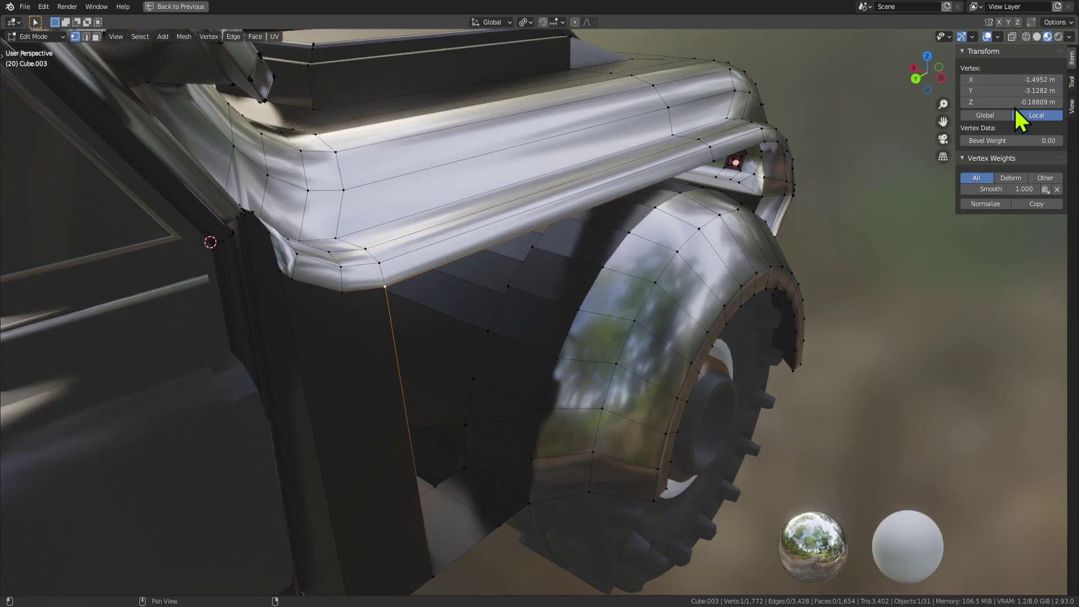
{"action": "middle_click_drag", "start_coordinate": [731, 292], "coordinate": [702, 213]}
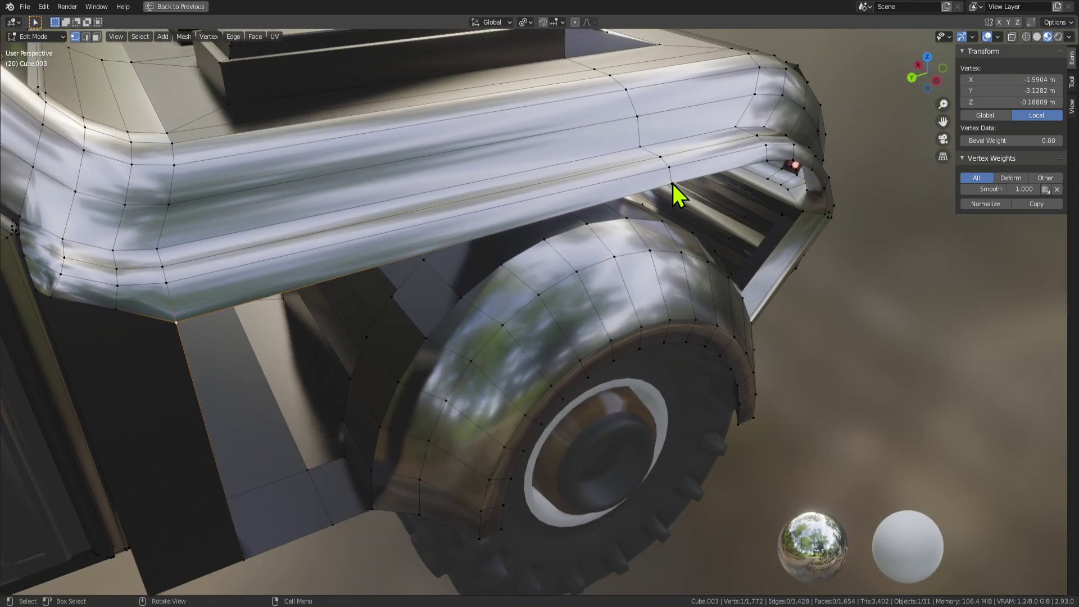
Step: Set the X location of the fender rim vertices above and ahead of the front wheel to -1.5904 m, and leave mesh editing
{"action": "left_click_drag", "start_coordinate": [1006, 81], "coordinate": [989, 82]}
{"action": "middle_click_drag", "start_coordinate": [921, 214], "coordinate": [634, 213]}
{"action": "left_click", "coordinate": [706, 220], "text": "shift"}
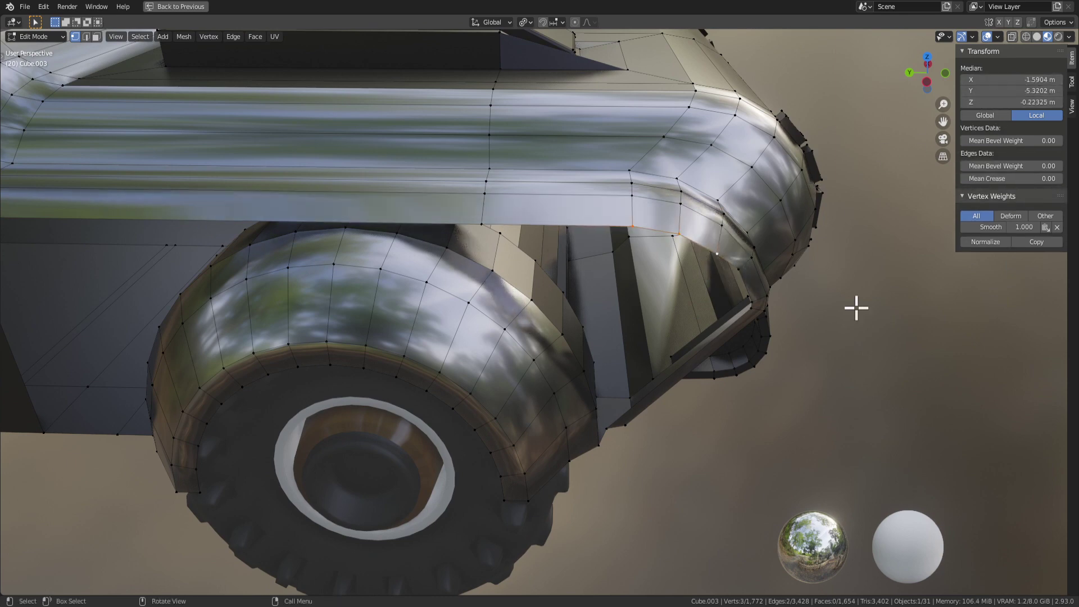
{"action": "middle_click_drag", "start_coordinate": [855, 306], "coordinate": [592, 236]}
{"action": "key", "text": "ctrl+z"}
{"action": "key", "text": "Tab"}
Step: Set X to -1.5904 m for the rim vertices beside the front bumper and for the lower corner vertex behind the wheel arch's front end
{"action": "scroll", "coordinate": [613, 265], "scroll_direction": "down", "scroll_amount": 4}
{"action": "middle_click_drag", "start_coordinate": [689, 337], "coordinate": [641, 358]}
{"action": "scroll", "coordinate": [764, 365], "scroll_direction": "down", "scroll_amount": 4}
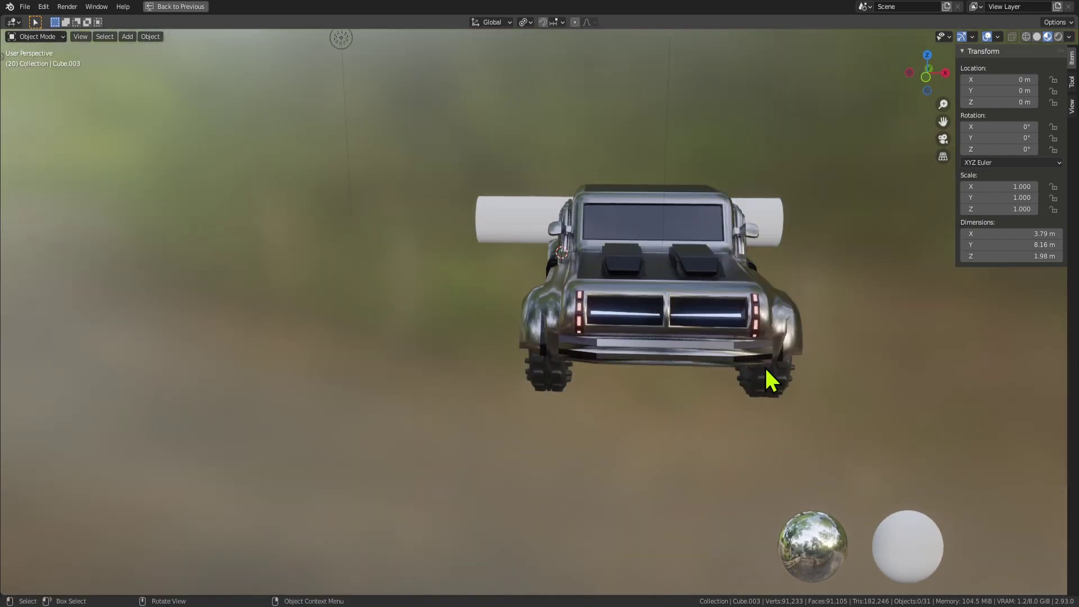
{"action": "middle_click_drag", "start_coordinate": [764, 365], "coordinate": [455, 324]}
{"action": "scroll", "coordinate": [659, 350], "scroll_direction": "up", "scroll_amount": 5}
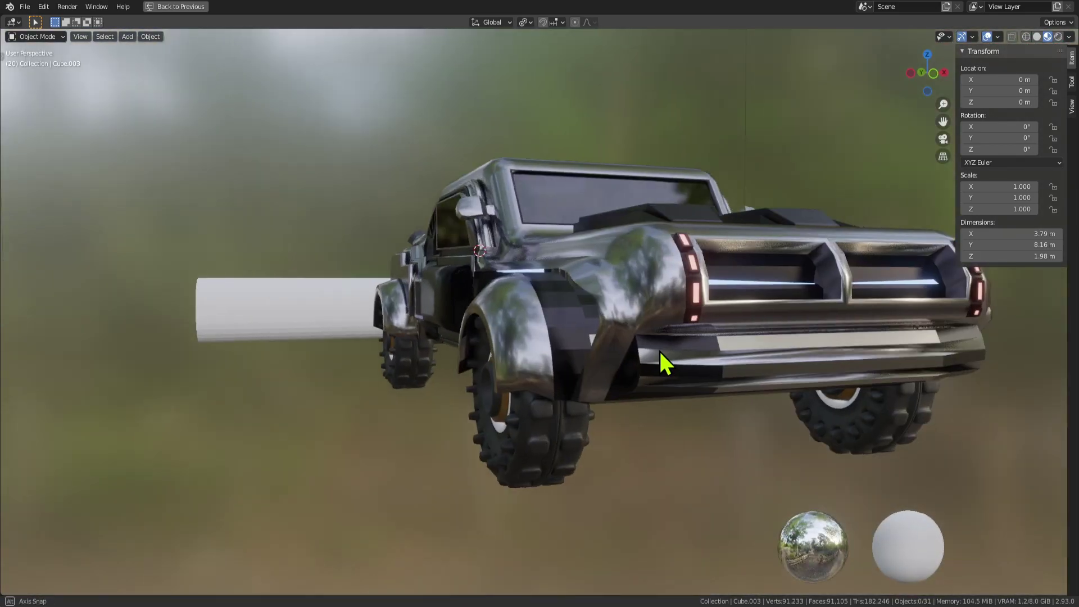
{"action": "key", "text": "Tab"}
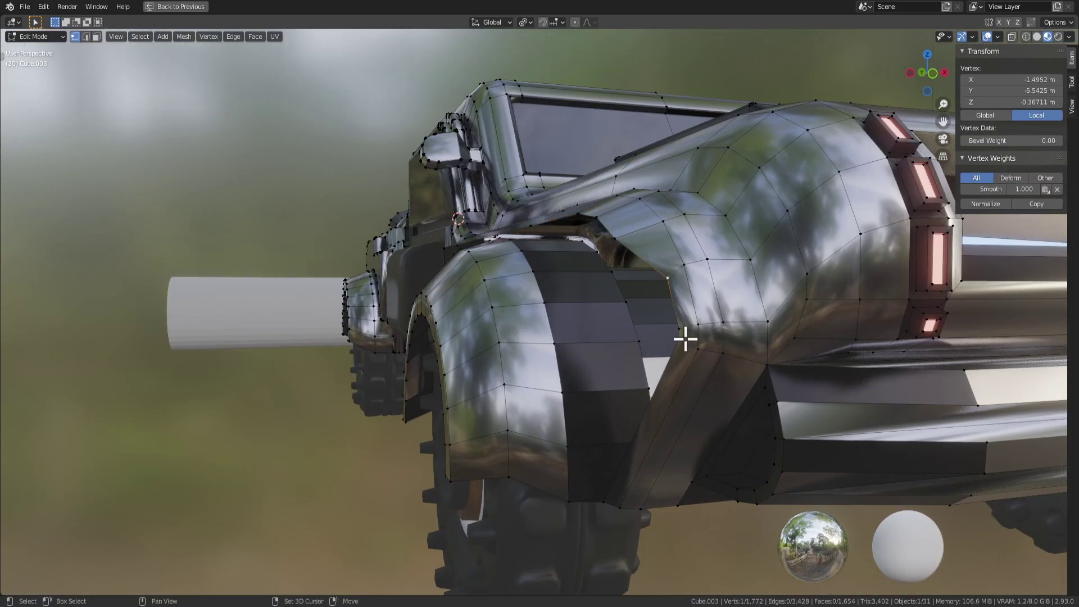
{"action": "left_click", "coordinate": [679, 342], "text": "shift"}
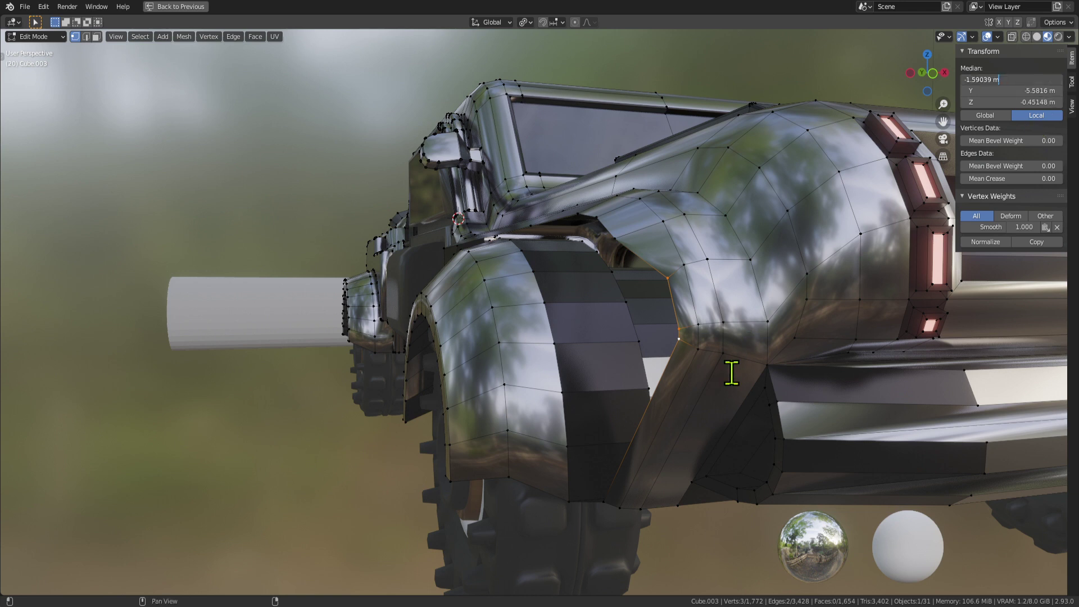
{"action": "key", "text": "Return"}
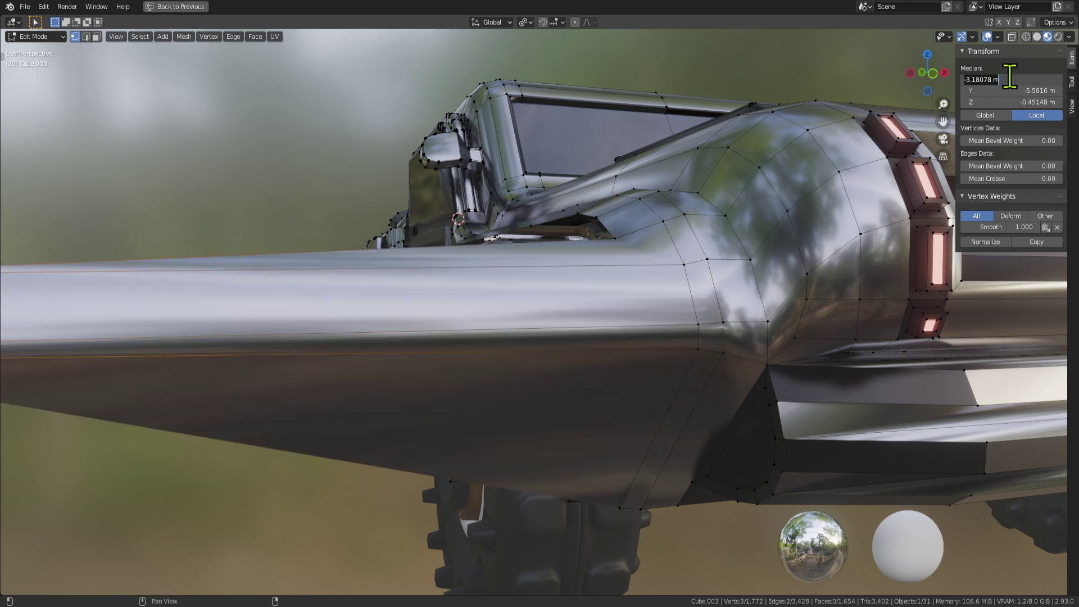
{"action": "key", "text": "Return"}
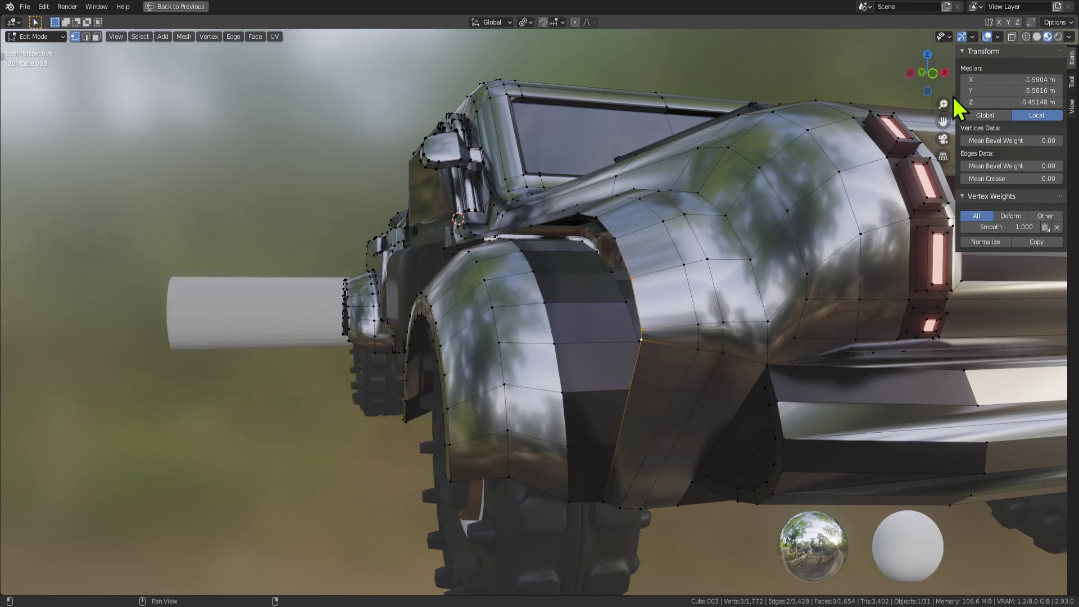
{"action": "left_click", "coordinate": [632, 277]}
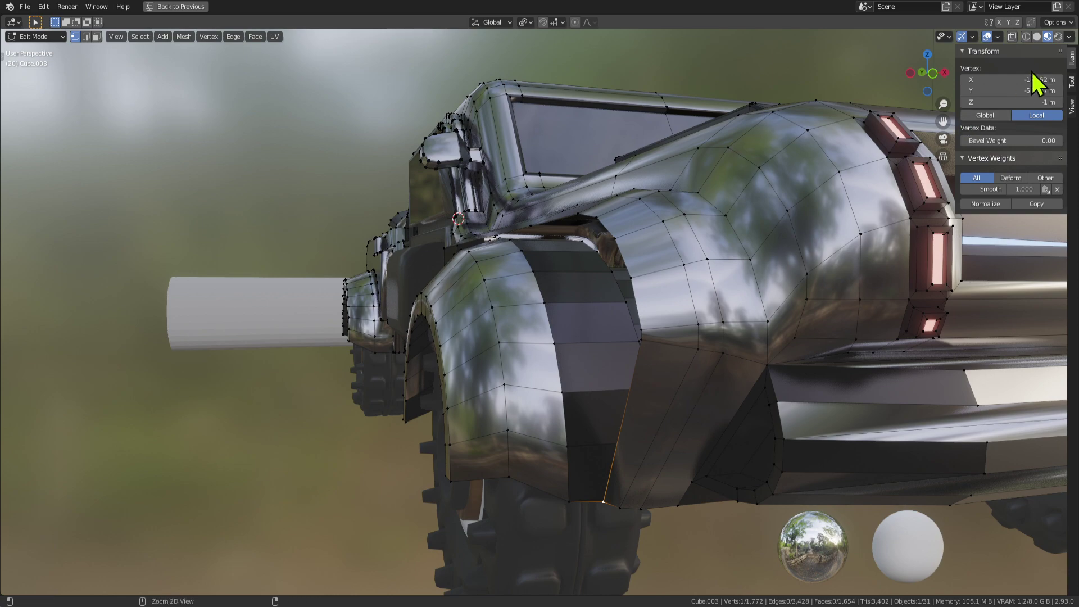
{"action": "middle_click_drag", "start_coordinate": [935, 260], "coordinate": [646, 399]}
Step: Hide the front wheel object and reopen the truck body's mesh for editing
{"action": "key", "text": "Tab"}
{"action": "left_click", "coordinate": [602, 481]}
{"action": "key", "text": "h"}
{"action": "left_click", "coordinate": [681, 369]}
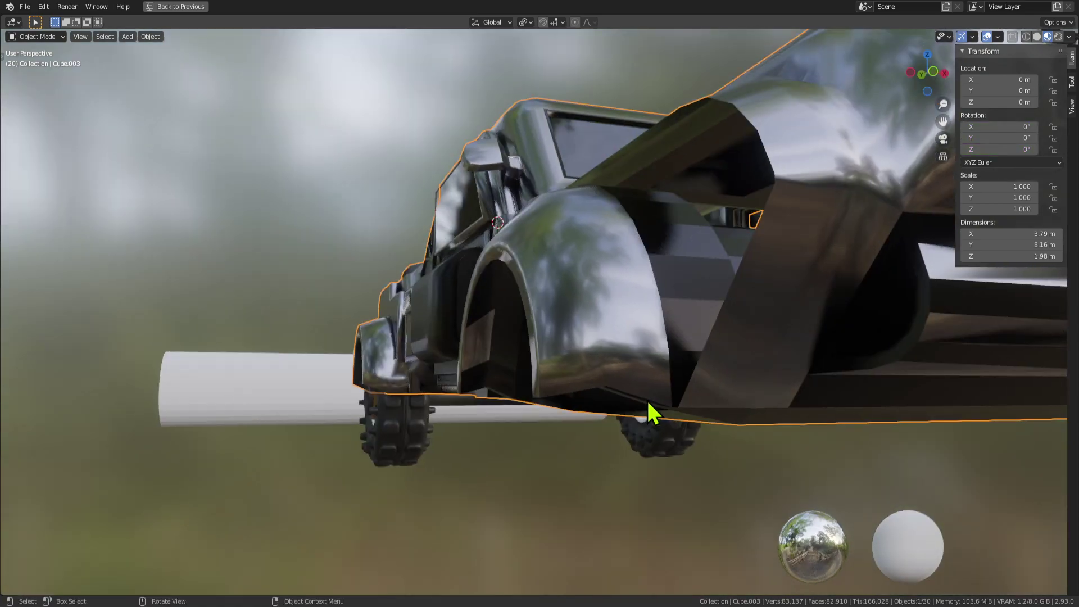
{"action": "key", "text": "Tab"}
Step: Align the side panel's lower door-side corner vertex with the fender rim along X
{"action": "middle_click_drag", "start_coordinate": [693, 438], "coordinate": [465, 380]}
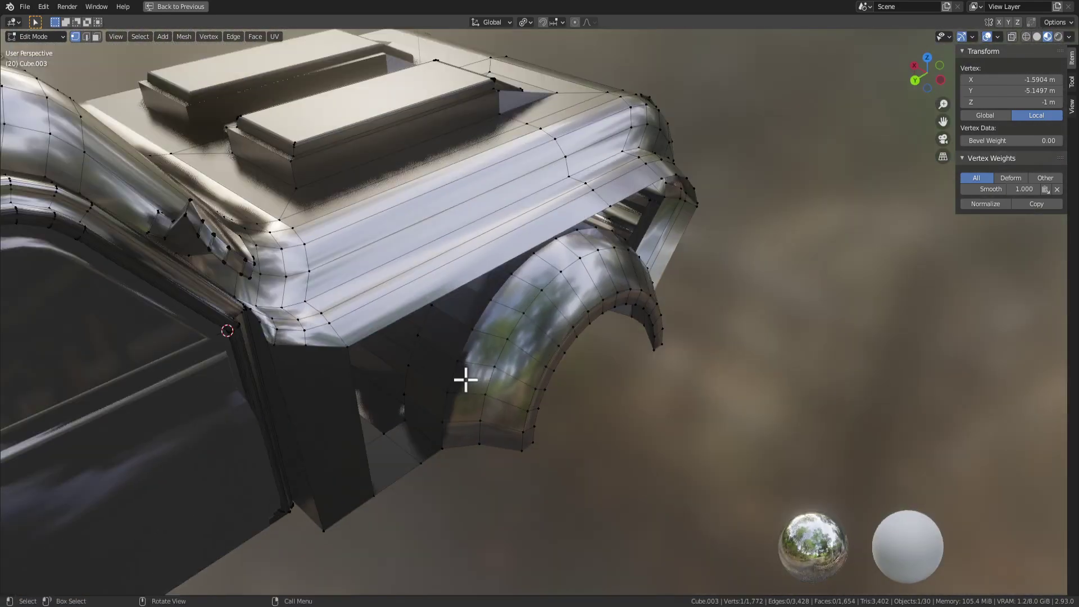
{"action": "left_click", "coordinate": [385, 501]}
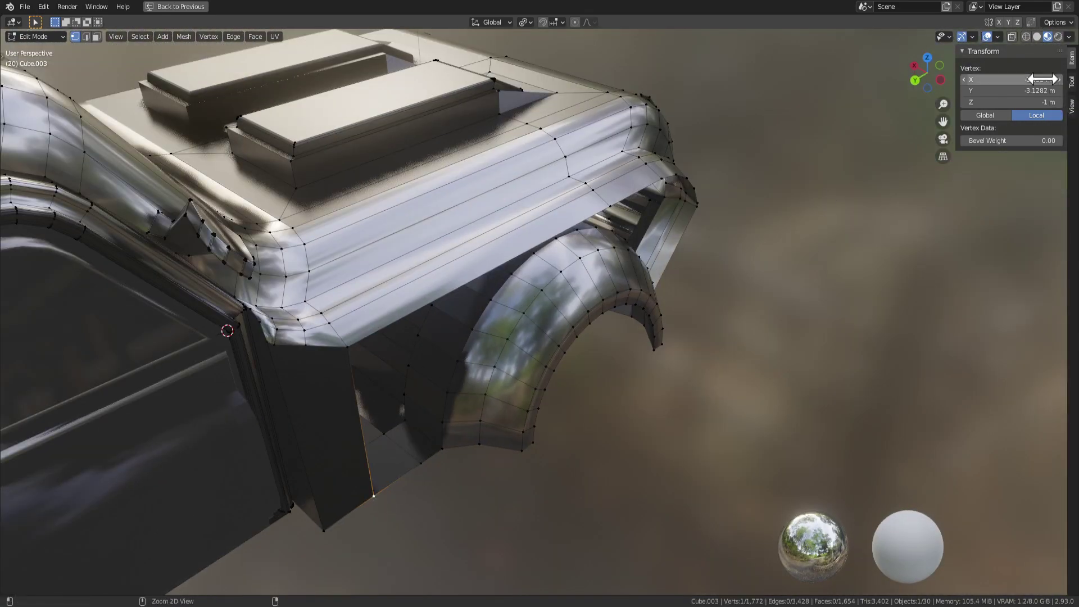
{"action": "left_click", "coordinate": [667, 397]}
{"action": "middle_click_drag", "start_coordinate": [666, 397], "coordinate": [486, 309]}
{"action": "key", "text": "Tab"}
{"action": "key", "text": "Tab"}
Step: Try deleting the two upright faces between the door and the wheel-arch side panel
{"action": "middle_click_drag", "start_coordinate": [426, 254], "coordinate": [433, 236]}
{"action": "key", "text": "3"}
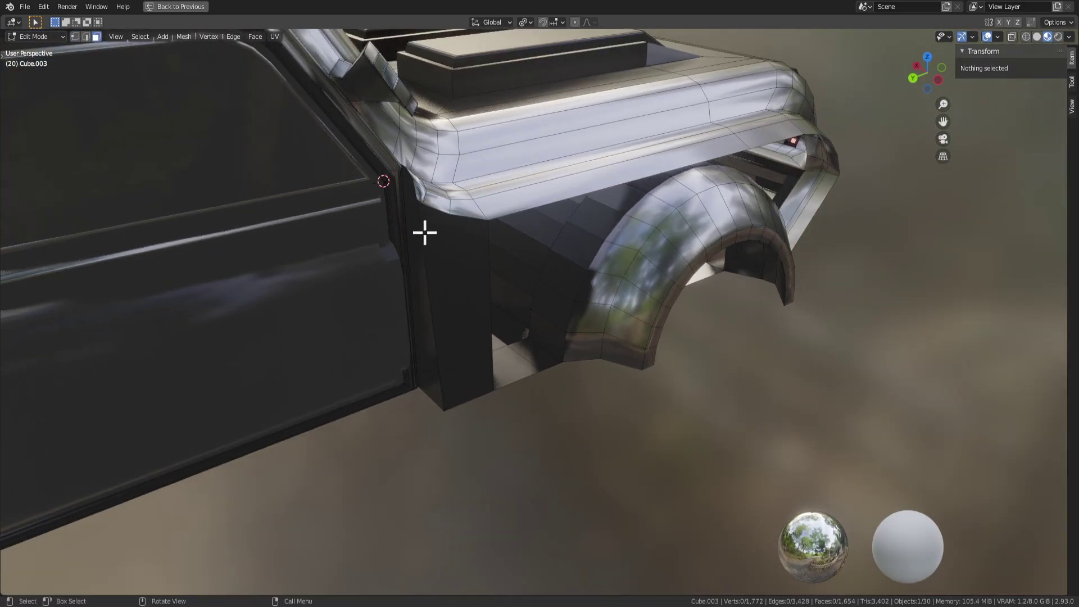
{"action": "left_click", "coordinate": [468, 262]}
{"action": "key", "text": "x"}
{"action": "left_click", "coordinate": [426, 292]}
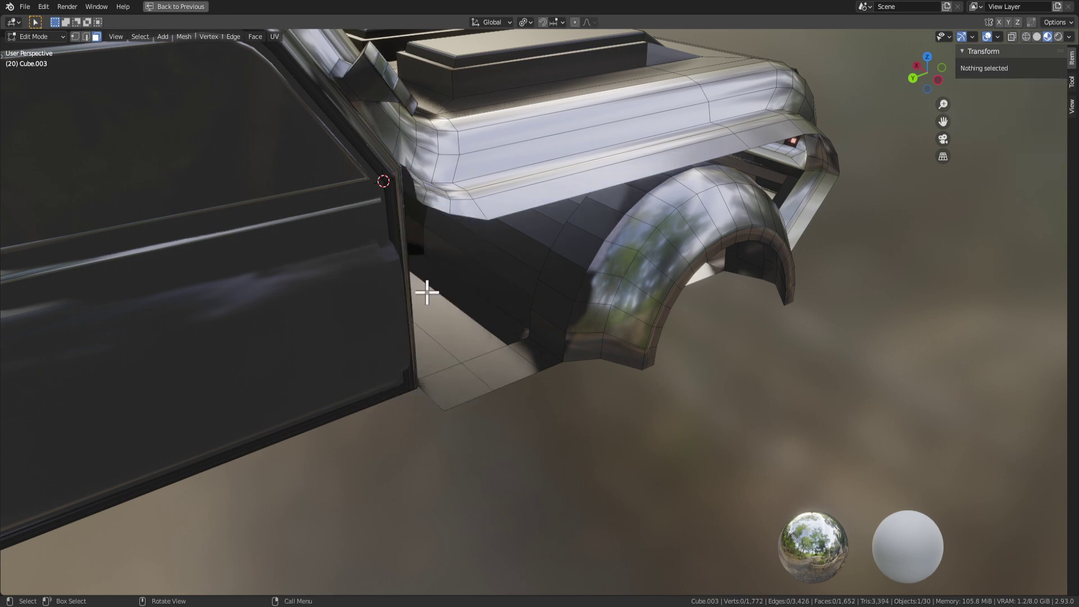
{"action": "middle_click_drag", "start_coordinate": [424, 288], "coordinate": [386, 219]}
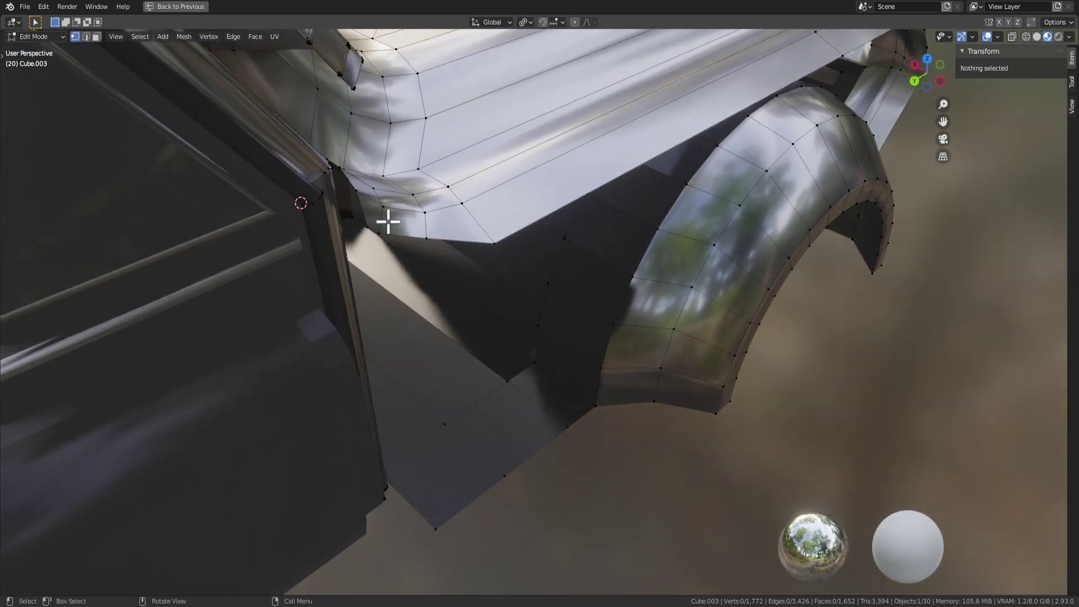
{"action": "scroll", "coordinate": [378, 208], "scroll_direction": "up", "scroll_amount": 2}
{"action": "key", "text": "ctrl+z"}
{"action": "key", "text": "ctrl+z"}
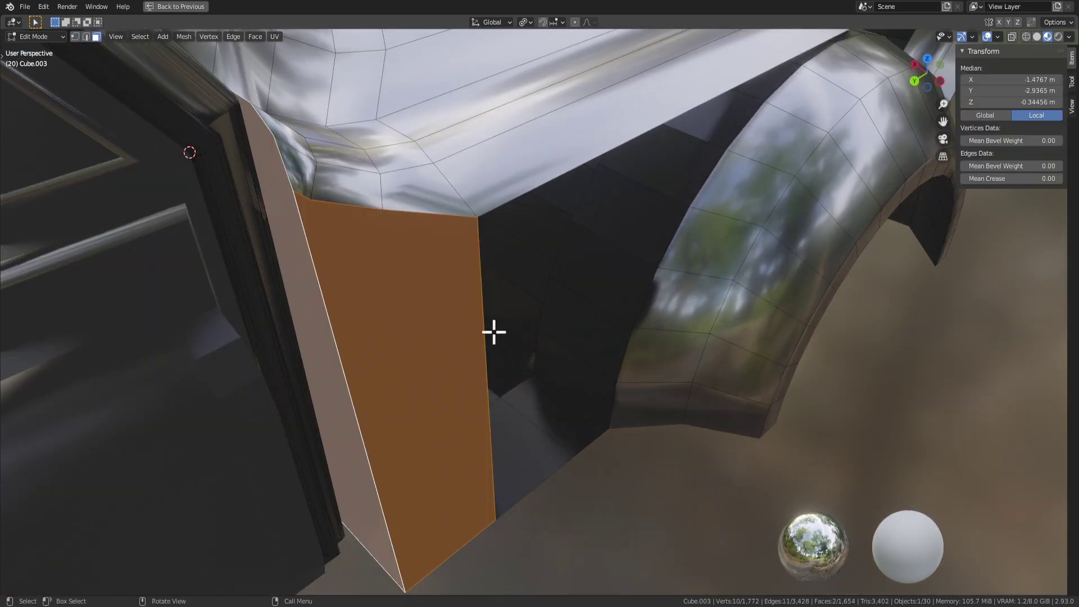
Step: Select the five-edge chain running down beside the door to the lower corner and try bevelling it with three segments
{"action": "key", "text": "2"}
{"action": "left_click", "coordinate": [305, 256]}
{"action": "middle_click_drag", "start_coordinate": [262, 116], "coordinate": [146, 219]}
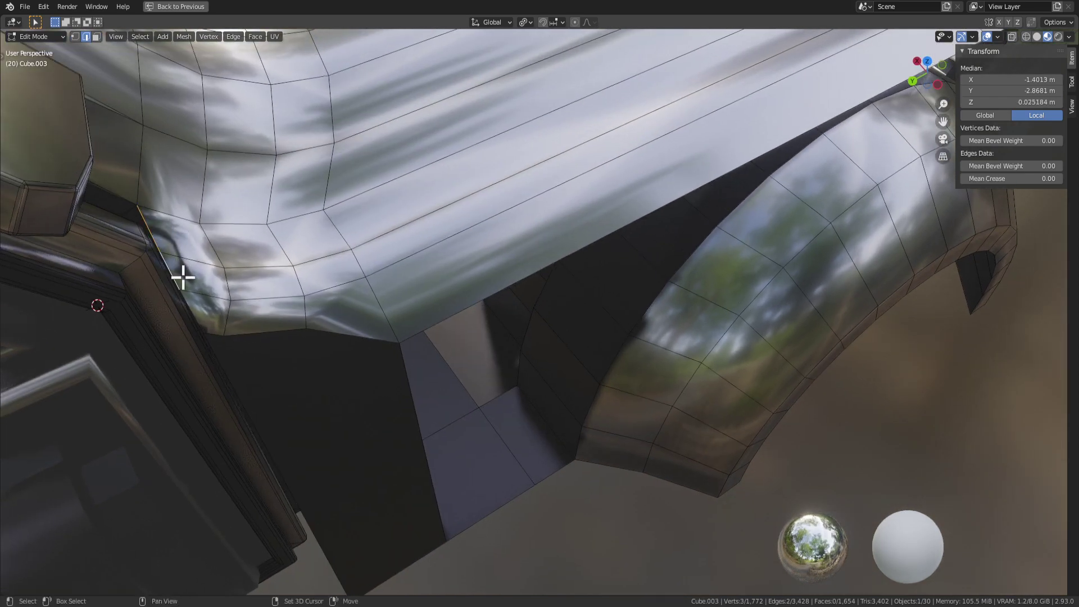
{"action": "middle_click_drag", "start_coordinate": [182, 277], "coordinate": [282, 118]}
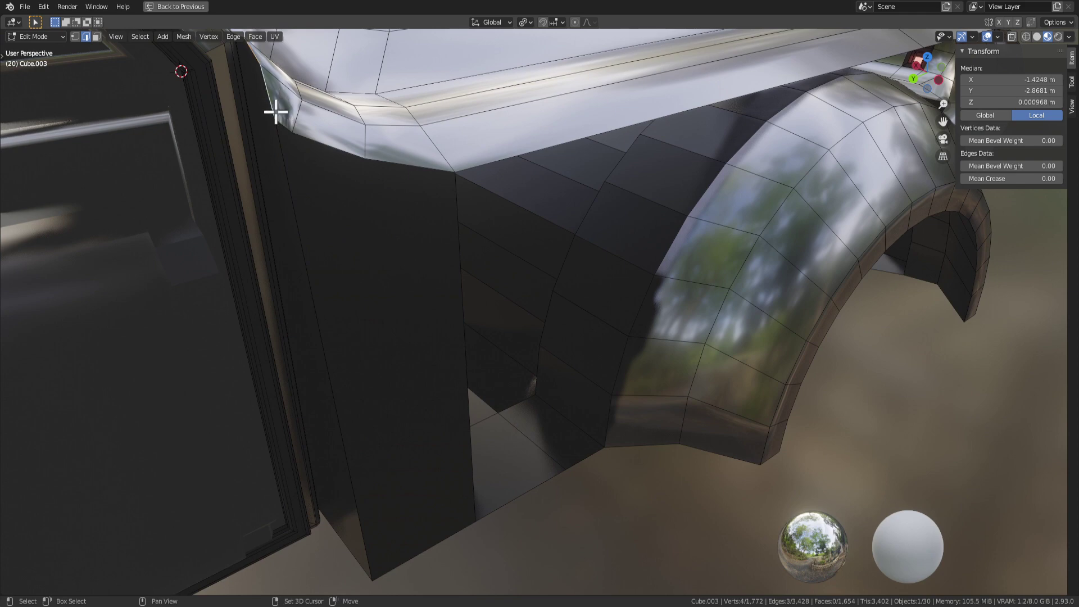
{"action": "middle_click_drag", "start_coordinate": [413, 380], "coordinate": [419, 224], "text": "shift"}
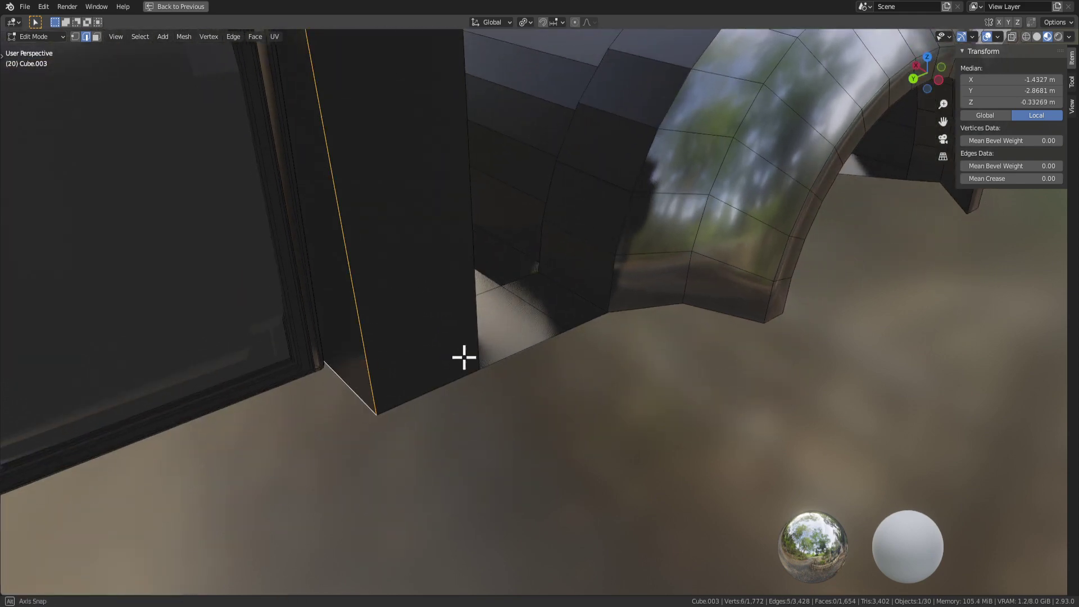
{"action": "scroll", "coordinate": [465, 358], "scroll_direction": "down", "scroll_amount": 3}
{"action": "key", "text": "ctrl+b"}
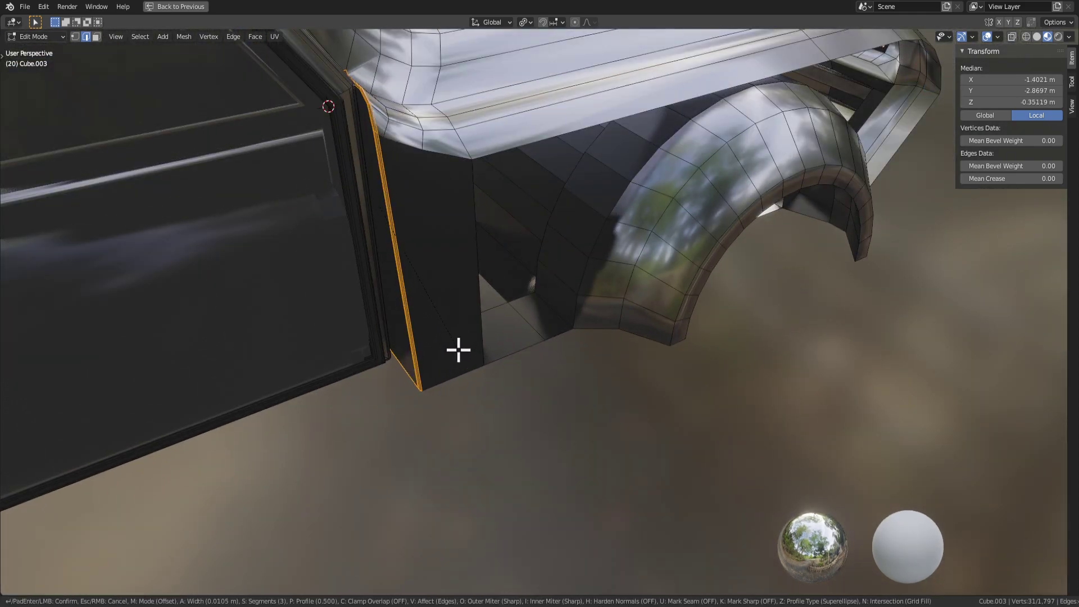
{"action": "right_click", "coordinate": [459, 350]}
Step: Reduce the selected chain beside the door to four edges and try the three-segment bevel on them
{"action": "middle_click_drag", "start_coordinate": [455, 340], "coordinate": [328, 253]}
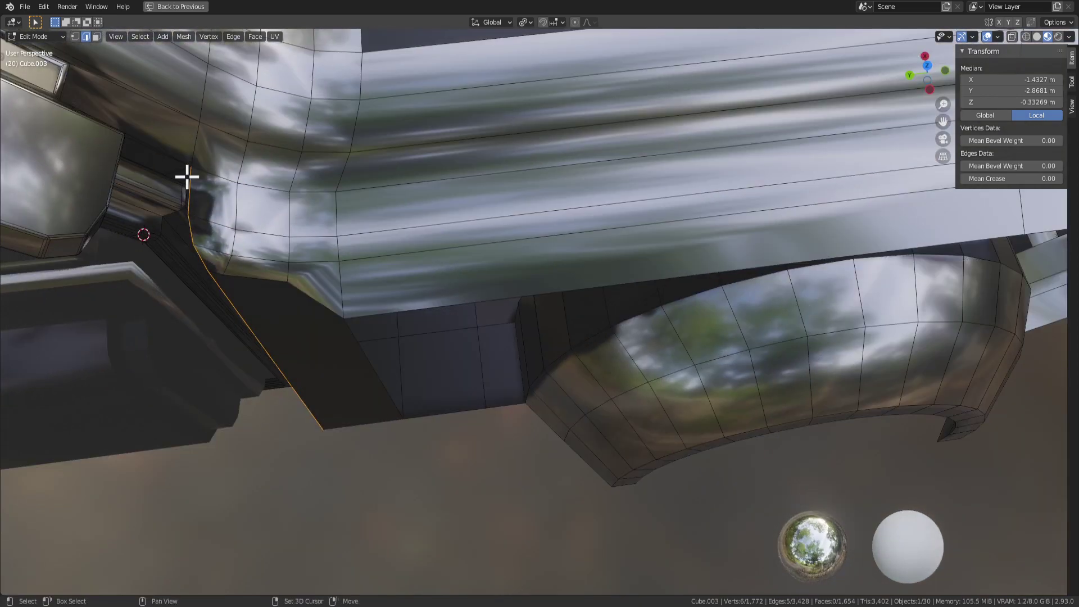
{"action": "middle_click_drag", "start_coordinate": [210, 211], "coordinate": [289, 228]}
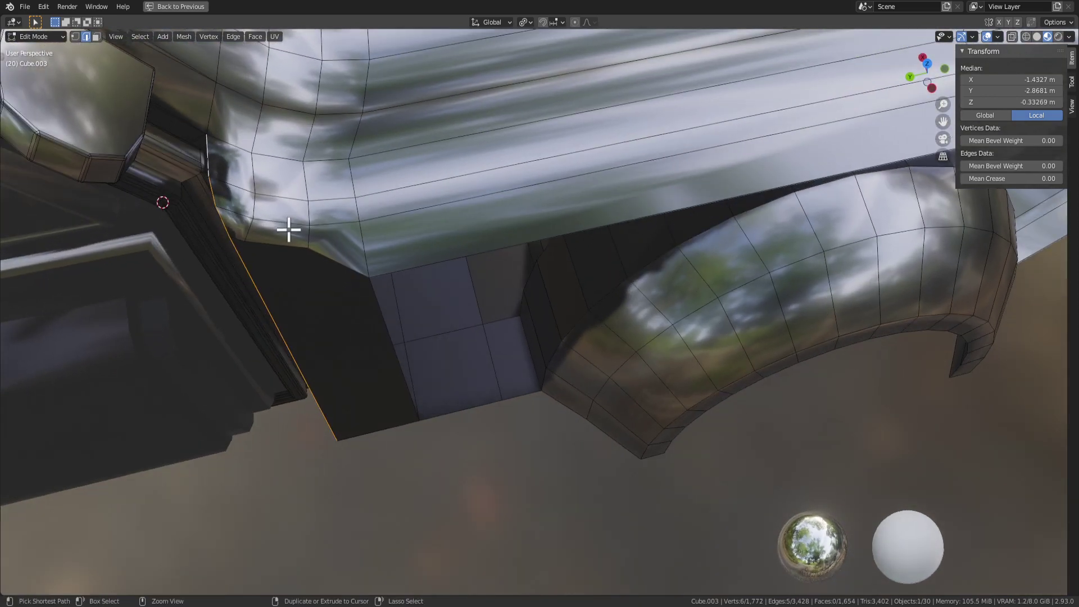
{"action": "key", "text": "ctrl+b"}
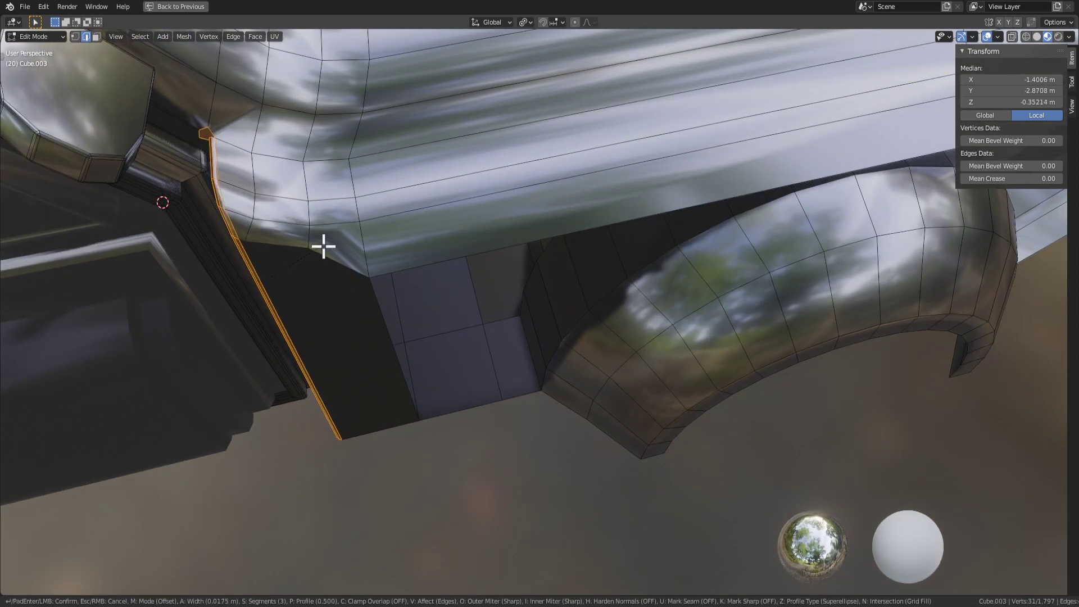
{"action": "right_click", "coordinate": [305, 236]}
{"action": "key", "text": "ctrl+KP_Subtract"}
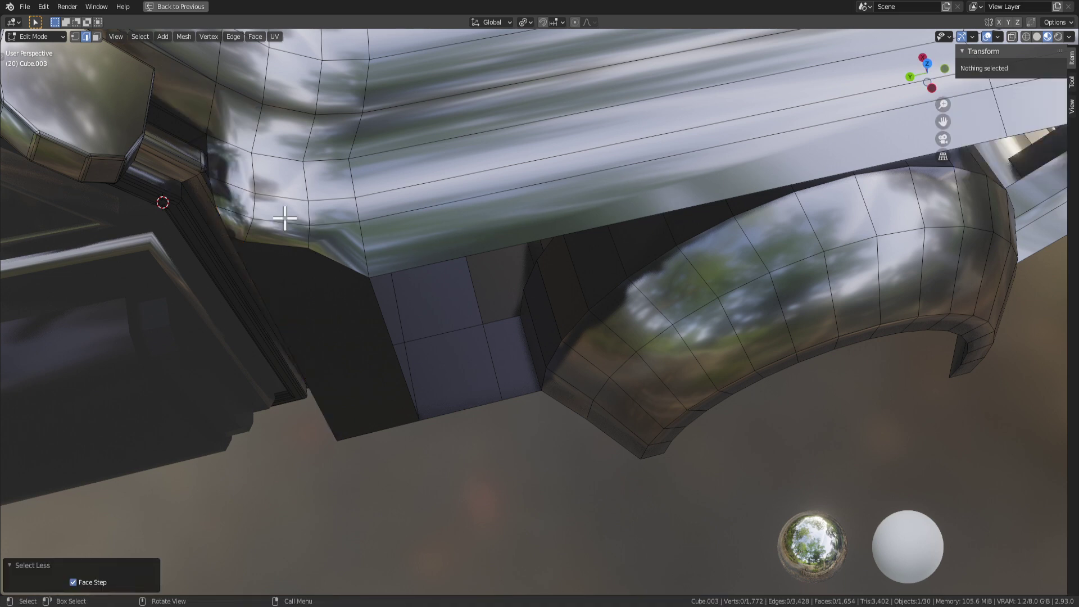
{"action": "key", "text": "ctrl+z"}
{"action": "middle_click_drag", "start_coordinate": [212, 162], "coordinate": [330, 204]}
{"action": "key", "text": "ctrl+b"}
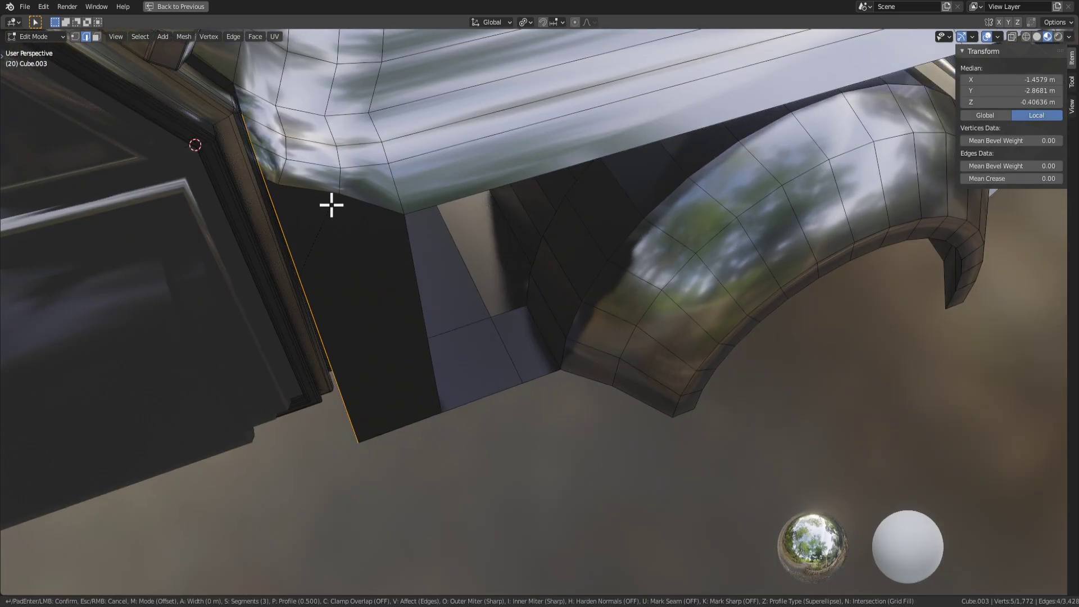
{"action": "left_click", "coordinate": [374, 223]}
{"action": "middle_click_drag", "start_coordinate": [373, 224], "coordinate": [426, 281]}
{"action": "key", "text": "ctrl+z"}
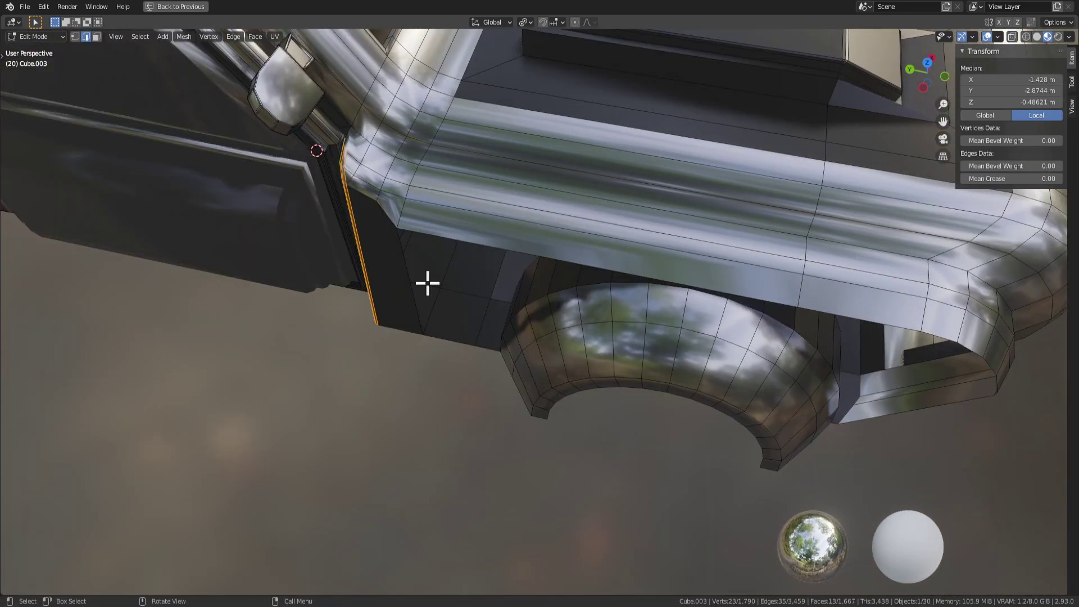
Step: Try a three-segment vertex bevel on the fender's corner vertex beside the door
{"action": "middle_click_drag", "start_coordinate": [384, 253], "coordinate": [393, 193]}
{"action": "scroll", "coordinate": [393, 193], "scroll_direction": "up", "scroll_amount": 3}
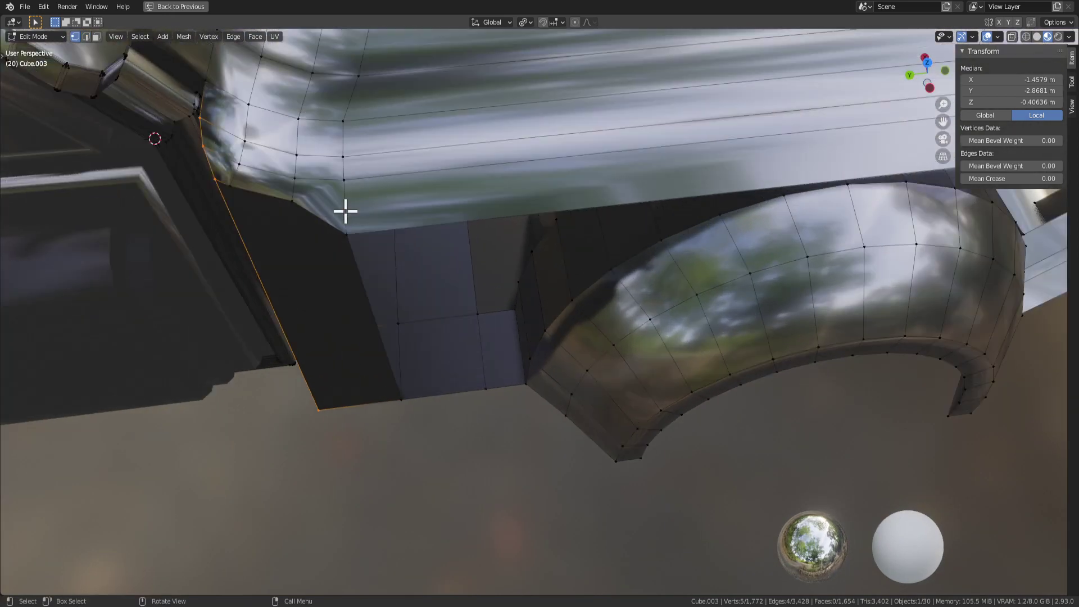
{"action": "left_click", "coordinate": [218, 152]}
{"action": "key", "text": "ctrl+b"}
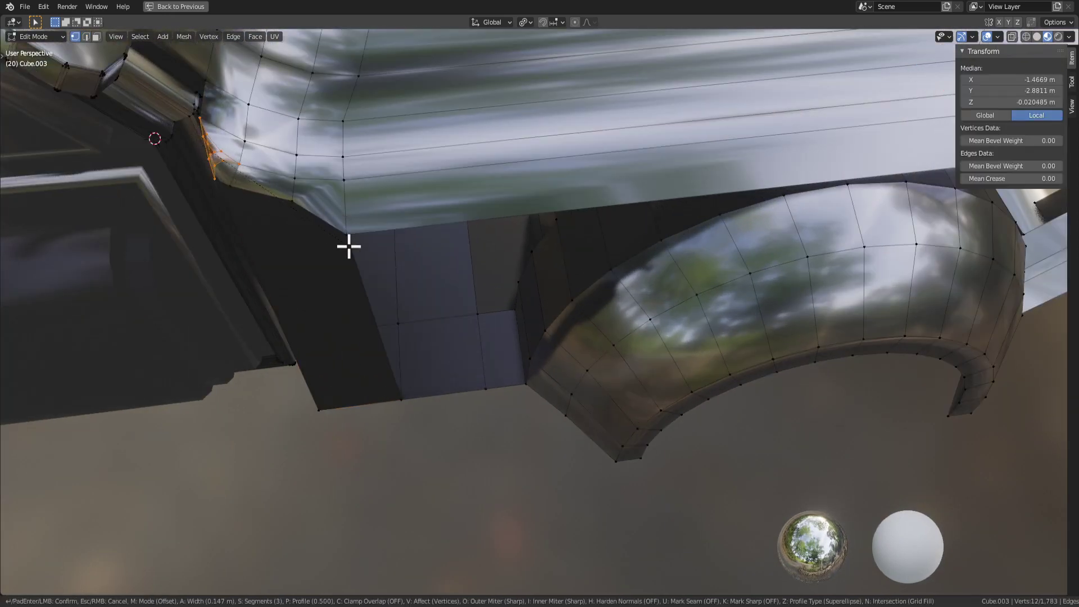
{"action": "key", "text": "v"}
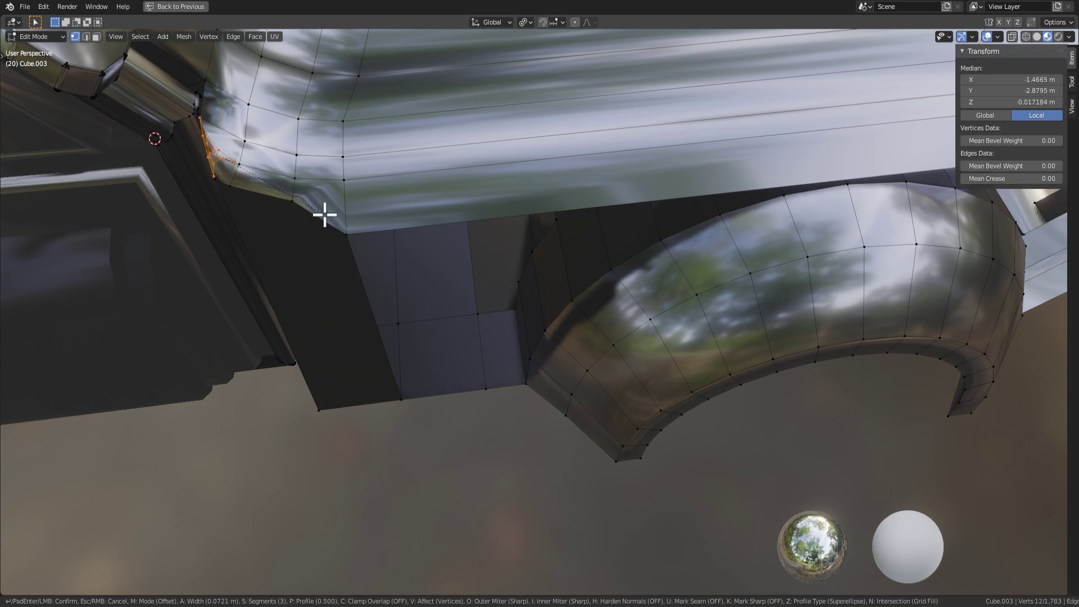
{"action": "left_click", "coordinate": [322, 213]}
{"action": "scroll", "coordinate": [321, 214], "scroll_direction": "down", "scroll_amount": 3}
{"action": "middle_click_drag", "start_coordinate": [321, 214], "coordinate": [395, 234]}
Step: Reselect the edge chain running down beside the door to the lower corner
{"action": "key", "text": "Tab"}
{"action": "key", "text": "Tab"}
{"action": "left_click", "coordinate": [463, 230], "text": "alt"}
{"action": "key", "text": "Tab"}
{"action": "key", "text": "Tab"}
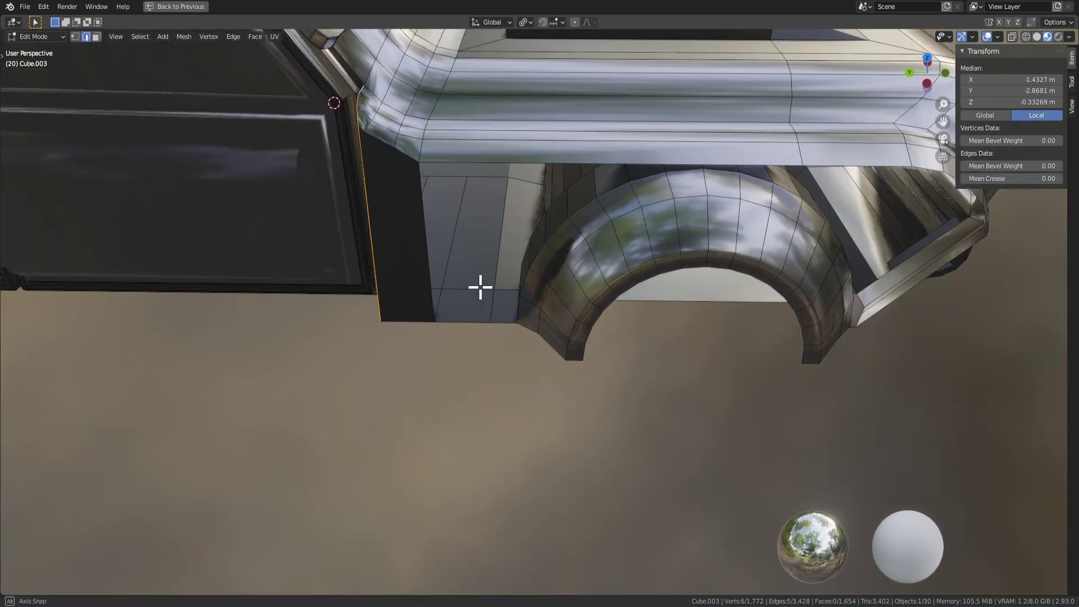
{"action": "middle_click_drag", "start_coordinate": [479, 286], "coordinate": [514, 239]}
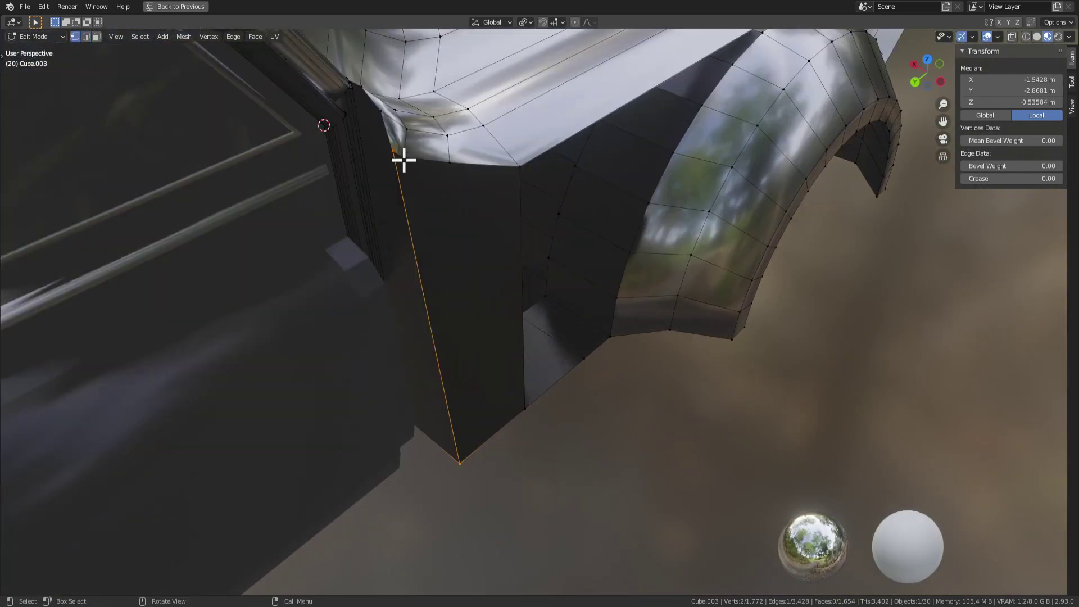
Step: Move the fender's lower corner vertex beside the door along the X axis
{"action": "left_click", "coordinate": [404, 160]}
{"action": "middle_click_drag", "start_coordinate": [403, 160], "coordinate": [400, 241]}
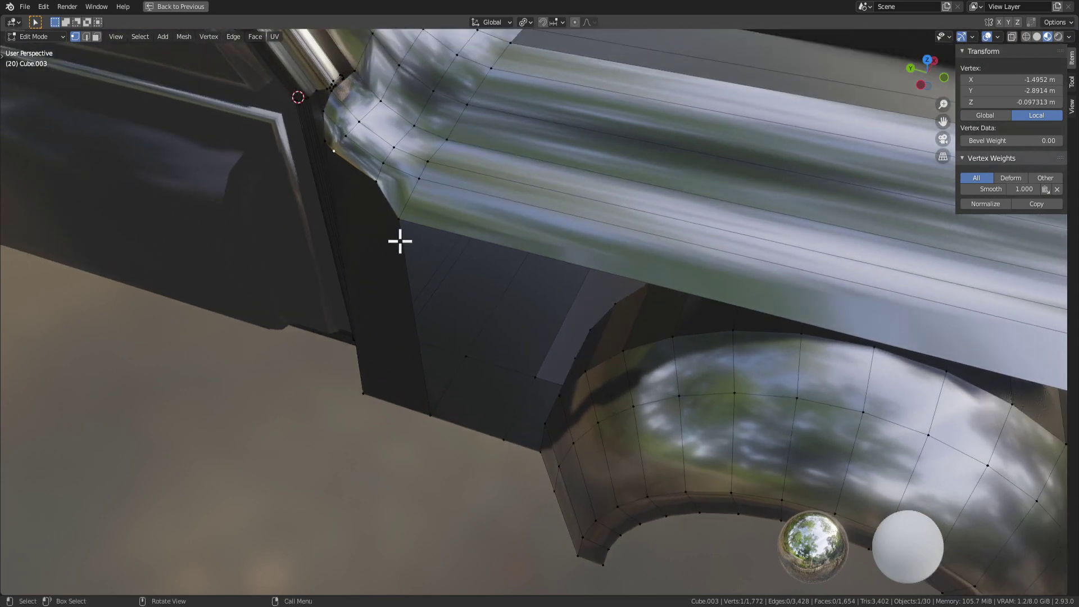
{"action": "middle_click_drag", "start_coordinate": [383, 179], "coordinate": [631, 245]}
{"action": "key", "text": "g"}
{"action": "key", "text": "x"}
{"action": "left_click", "coordinate": [628, 269]}
Step: Try deleting the narrow upright face directly beside the door
{"action": "key", "text": "3"}
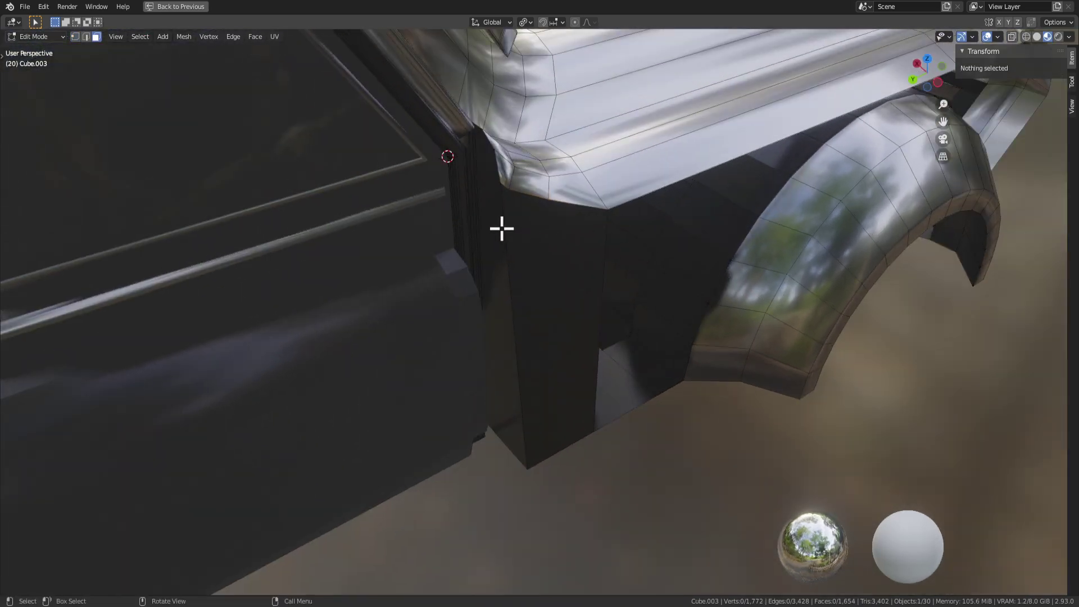
{"action": "left_click", "coordinate": [500, 227]}
{"action": "key", "text": "x"}
{"action": "left_click", "coordinate": [501, 228]}
{"action": "key", "text": "1"}
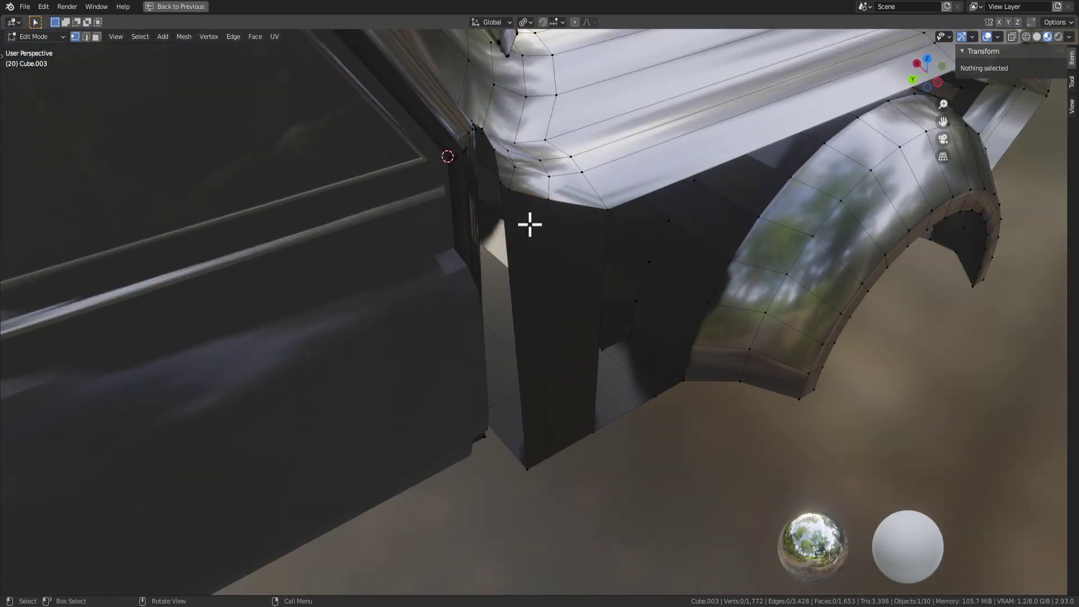
Step: Select the wide upright face with the small fender-corner face above it and try deleting them
{"action": "left_click", "coordinate": [549, 261]}
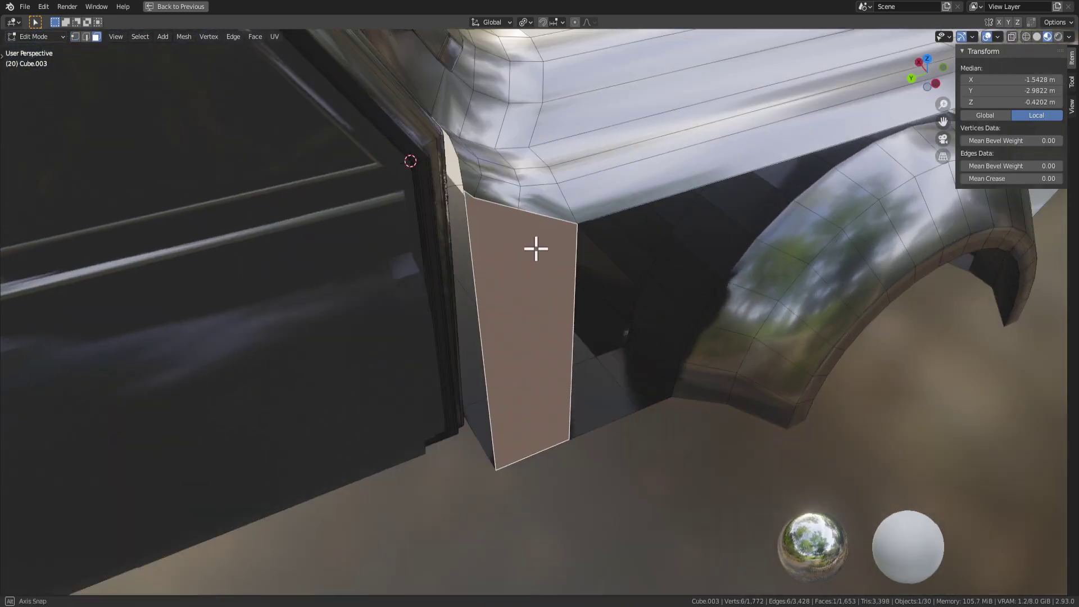
{"action": "middle_click_drag", "start_coordinate": [532, 243], "coordinate": [422, 163]}
{"action": "left_click", "coordinate": [406, 147], "text": "shift"}
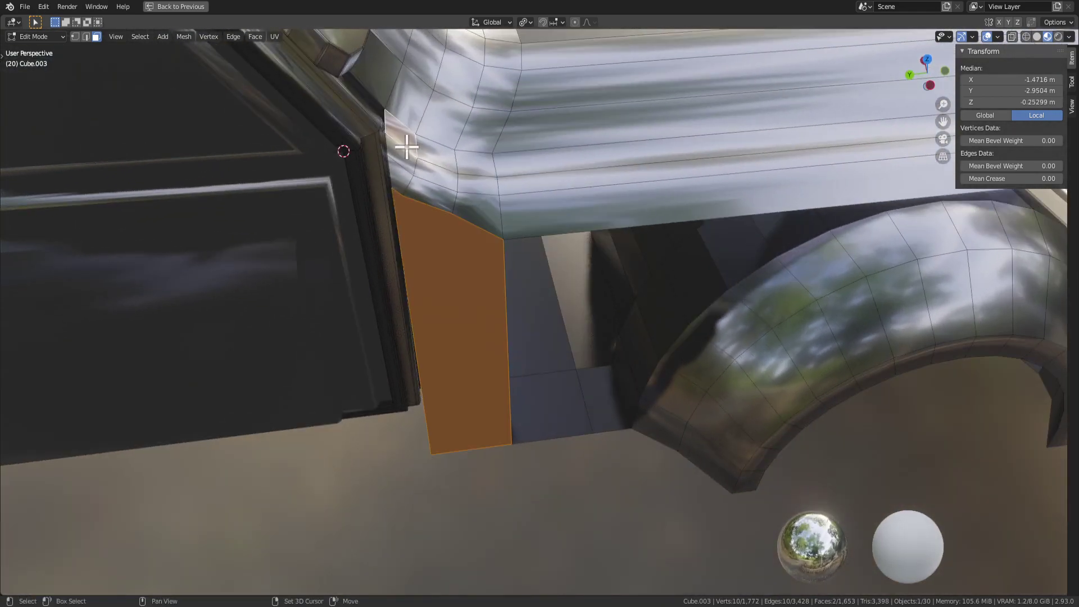
{"action": "key", "text": "alt+a"}
{"action": "mouse_move", "coordinate": [412, 231]}
{"action": "middle_mouse_down"}
{"action": "mouse_move", "coordinate": [440, 231]}
{"action": "mouse_move", "coordinate": [399, 217]}
{"action": "middle_mouse_up"}
{"action": "key", "text": "ctrl+z"}
{"action": "middle_click_drag", "start_coordinate": [486, 264], "coordinate": [535, 243]}
{"action": "key", "text": "x"}
{"action": "left_click", "coordinate": [399, 225]}
Step: Undo the recent face deletions beside the door
{"action": "key", "text": "ctrl+z"}
{"action": "key", "text": "ctrl+z"}
{"action": "key", "text": "ctrl+z"}
{"action": "key", "text": "ctrl+z"}
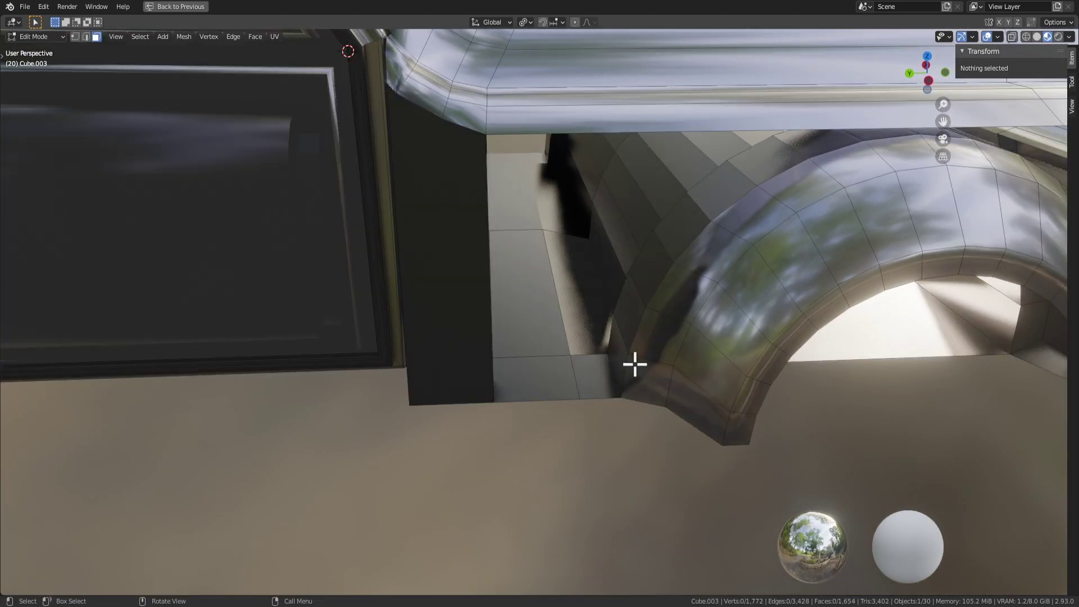
Step: Select the vertices along the side panel's lower edge and on to the tip of the wheel-arch flare
{"action": "middle_click_drag", "start_coordinate": [635, 364], "coordinate": [499, 397], "text": "shift"}
{"action": "key", "text": "1"}
{"action": "left_click", "coordinate": [510, 390]}
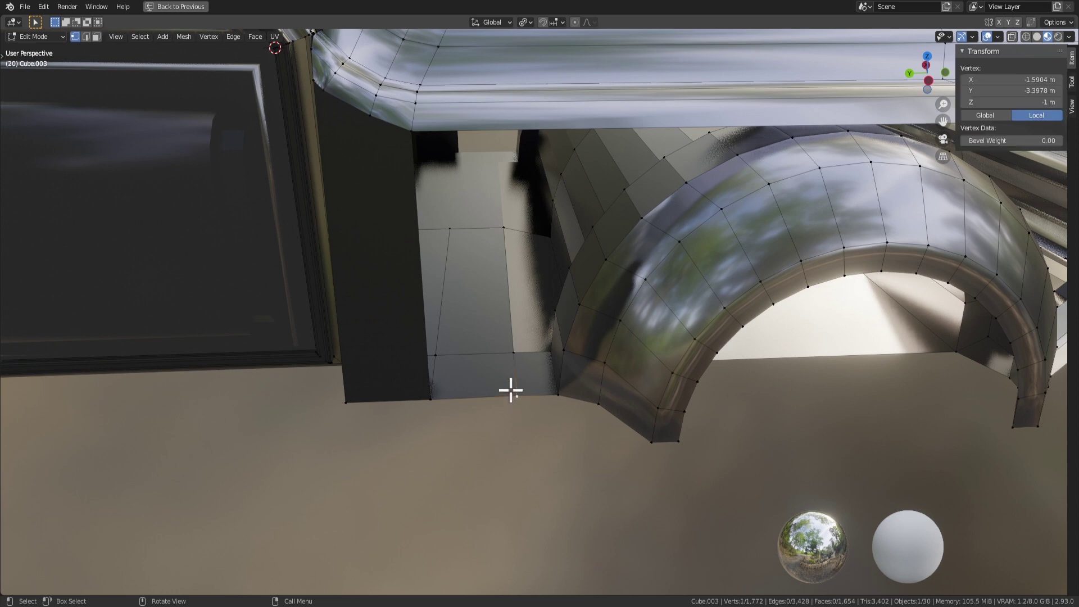
{"action": "middle_click_drag", "start_coordinate": [604, 352], "coordinate": [574, 394]}
{"action": "left_click", "coordinate": [444, 189]}
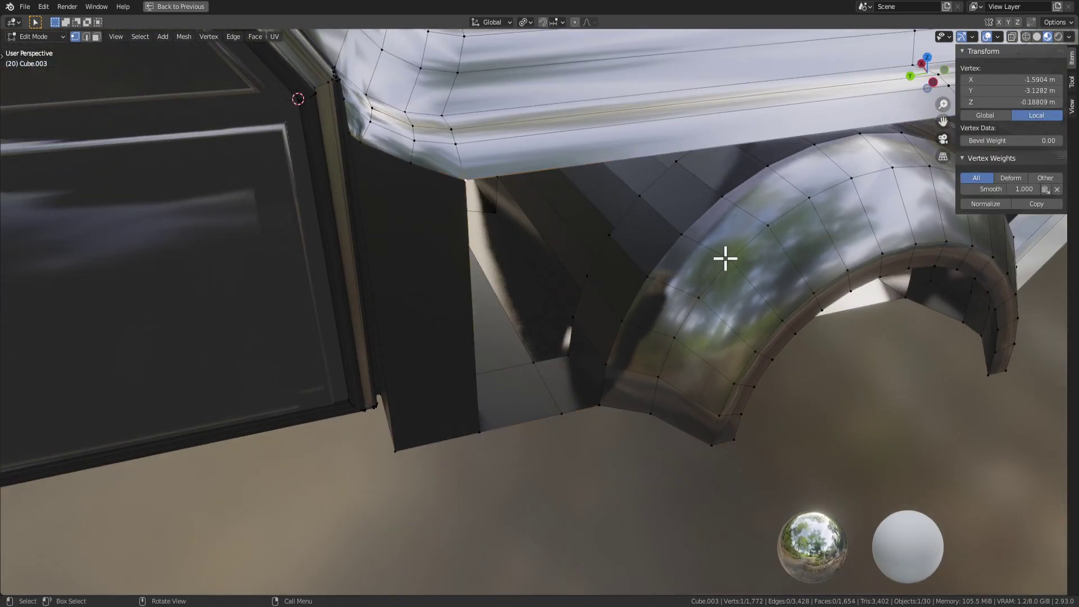
{"action": "middle_click_drag", "start_coordinate": [681, 333], "coordinate": [506, 391], "text": "shift"}
{"action": "left_click", "coordinate": [353, 474]}
{"action": "left_click", "coordinate": [427, 456], "text": "shift"}
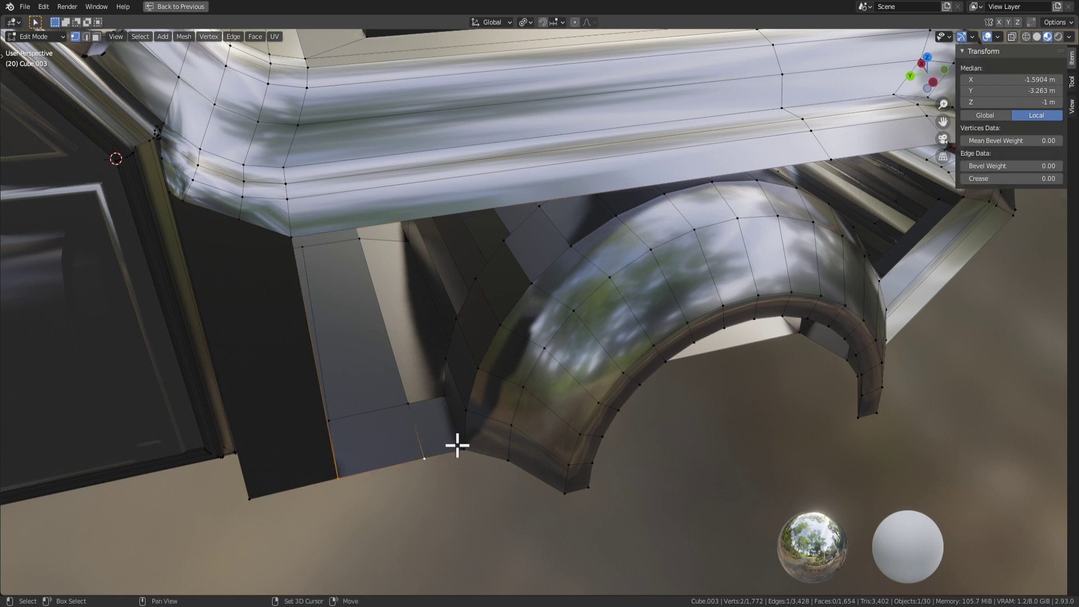
{"action": "left_click", "coordinate": [468, 452], "text": "shift"}
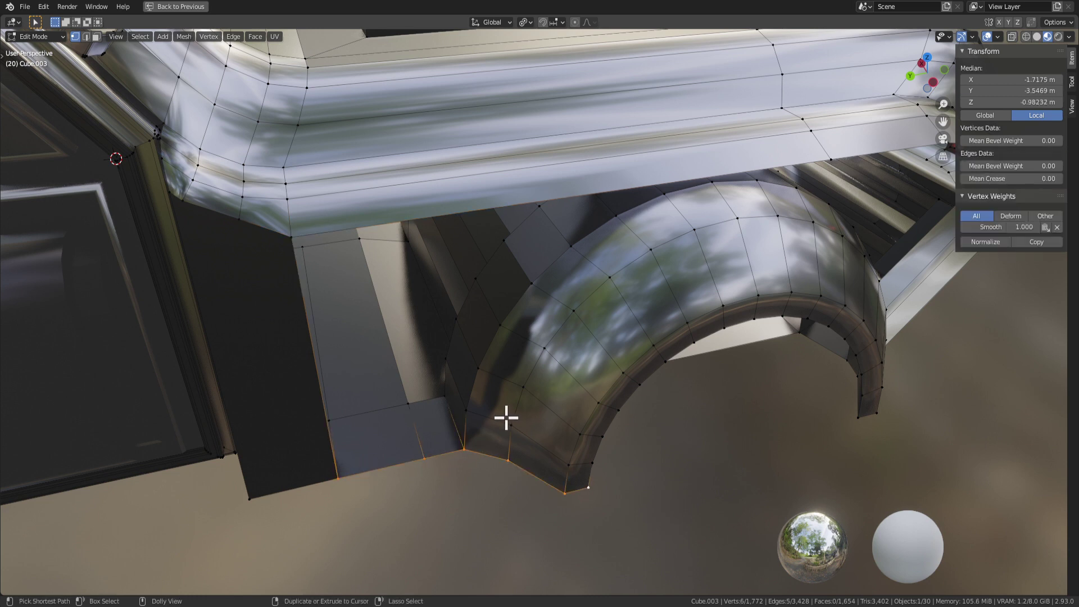
{"action": "middle_click_drag", "start_coordinate": [734, 511], "coordinate": [433, 482]}
Step: Reselect the vertex path from the side panel's lower corner over the wheel arch's inner rim, around the front and back along the fender underside
{"action": "left_click", "coordinate": [371, 446]}
{"action": "left_click", "coordinate": [298, 434]}
{"action": "left_click", "coordinate": [383, 429], "text": "shift"}
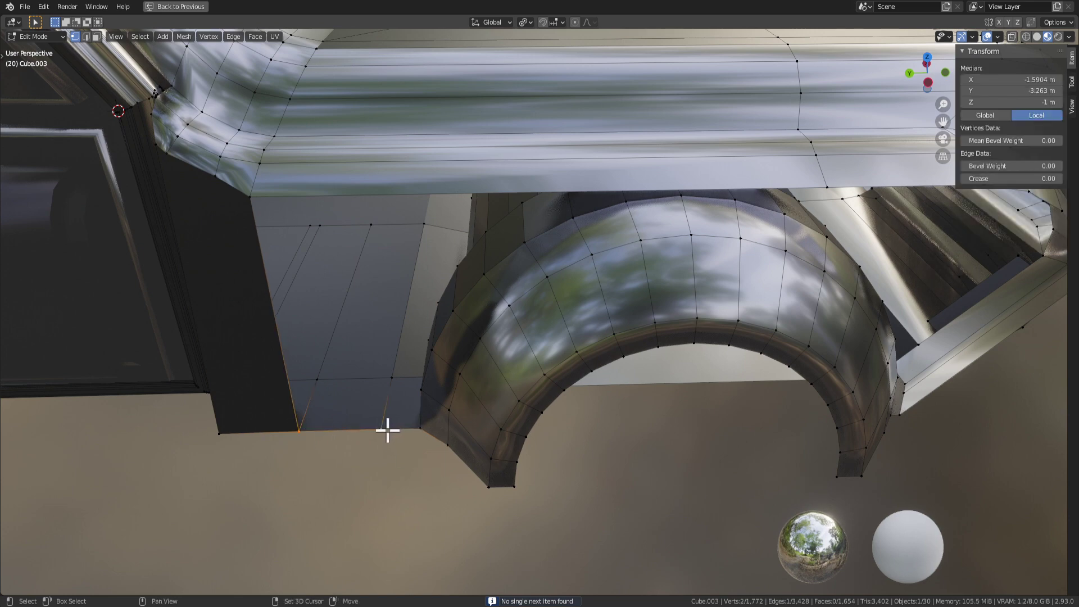
{"action": "left_click", "coordinate": [419, 427], "text": "shift"}
{"action": "middle_click_drag", "start_coordinate": [419, 424], "coordinate": [613, 419]}
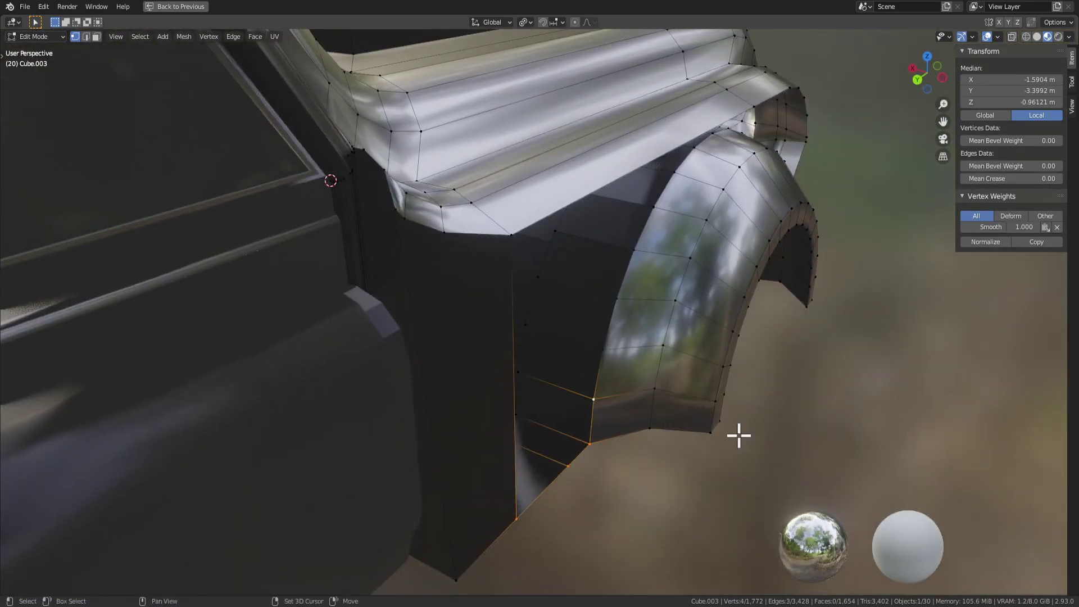
{"action": "middle_click_drag", "start_coordinate": [738, 435], "coordinate": [585, 403]}
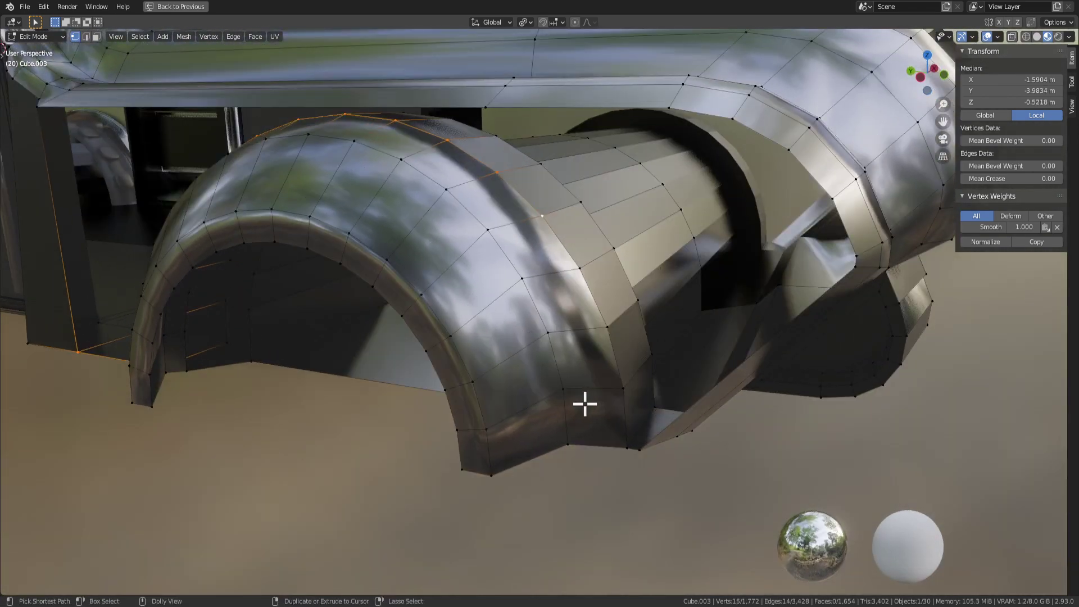
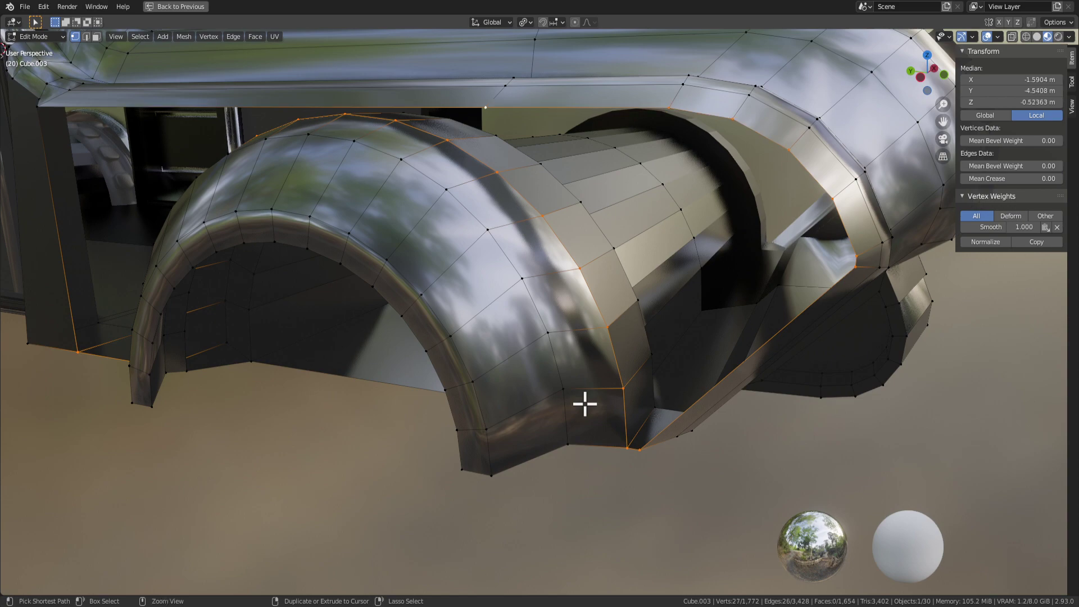
Step: Fill the selected open boundary around the truck body's front wheel arch with a single face and finish mesh editing
{"action": "middle_click_drag", "start_coordinate": [481, 392], "coordinate": [530, 354]}
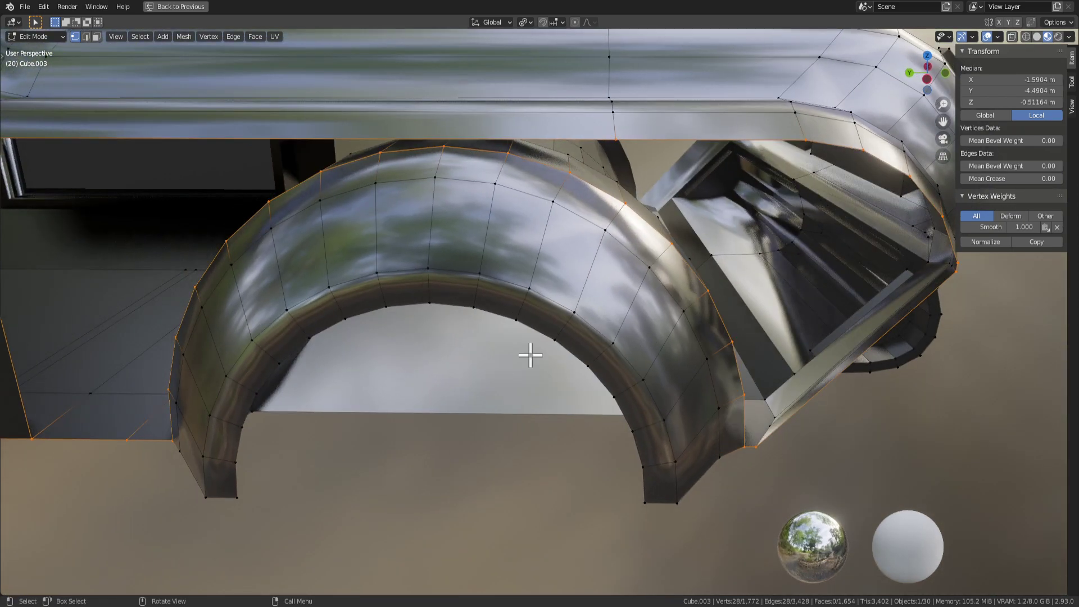
{"action": "key", "text": "f"}
{"action": "scroll", "coordinate": [530, 368], "scroll_direction": "down", "scroll_amount": 5}
{"action": "middle_click_drag", "start_coordinate": [634, 351], "coordinate": [493, 379]}
{"action": "key", "text": "Tab"}
Step: Reveal all hidden objects, clear the selection and switch the viewport to rendered shading
{"action": "scroll", "coordinate": [493, 417], "scroll_direction": "down", "scroll_amount": 5}
{"action": "key", "text": "alt+h"}
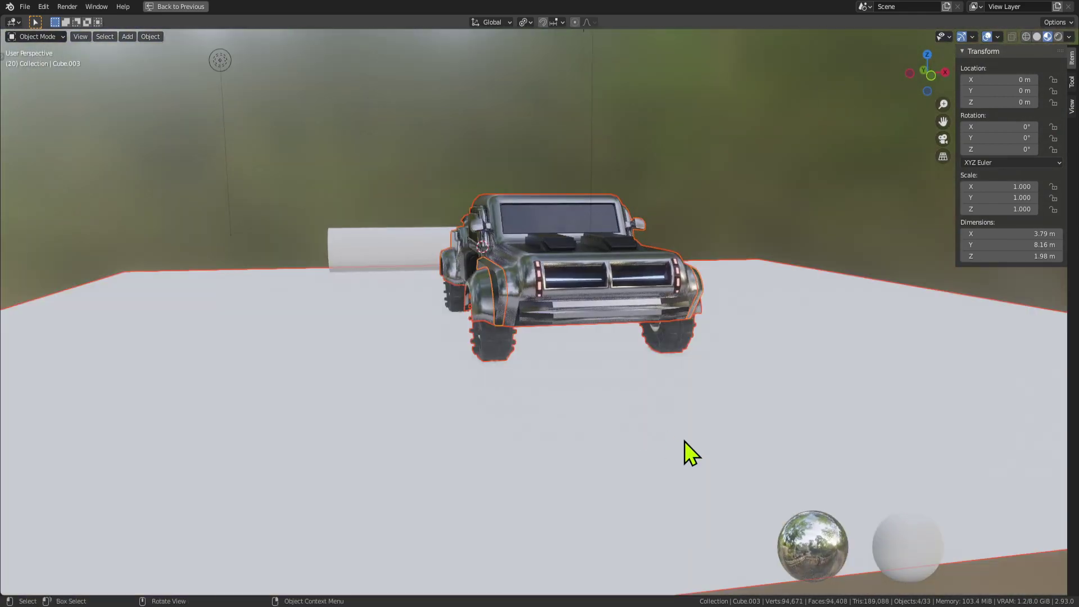
{"action": "left_click", "coordinate": [724, 161]}
{"action": "left_click", "coordinate": [1059, 37]}
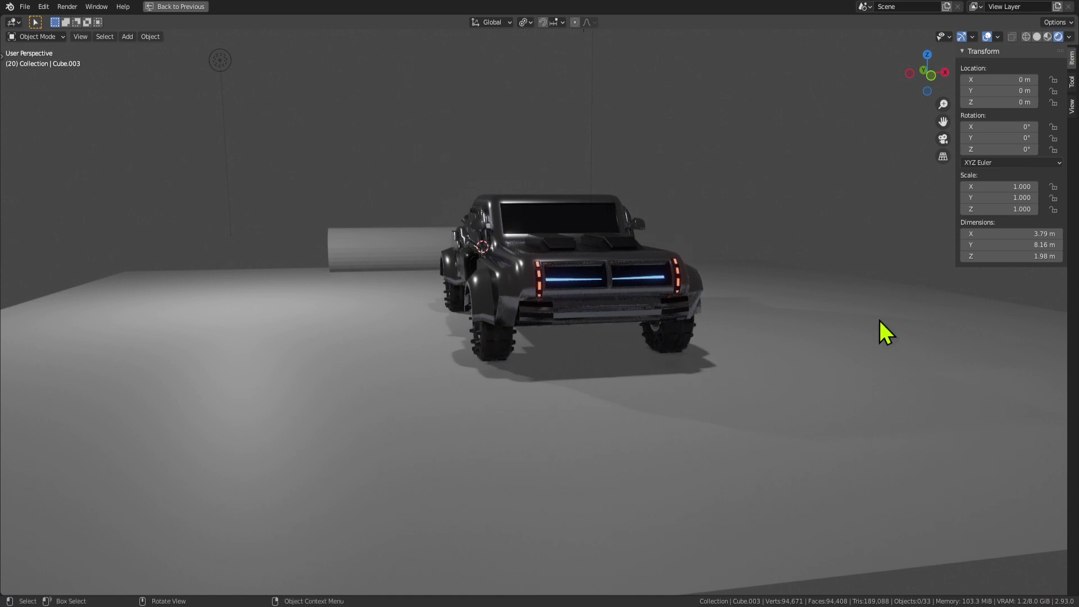
{"action": "middle_click_drag", "start_coordinate": [878, 321], "coordinate": [766, 343]}
{"action": "scroll", "coordinate": [730, 337], "scroll_direction": "down", "scroll_amount": 4}
{"action": "middle_click_drag", "start_coordinate": [347, 284], "coordinate": [449, 329]}
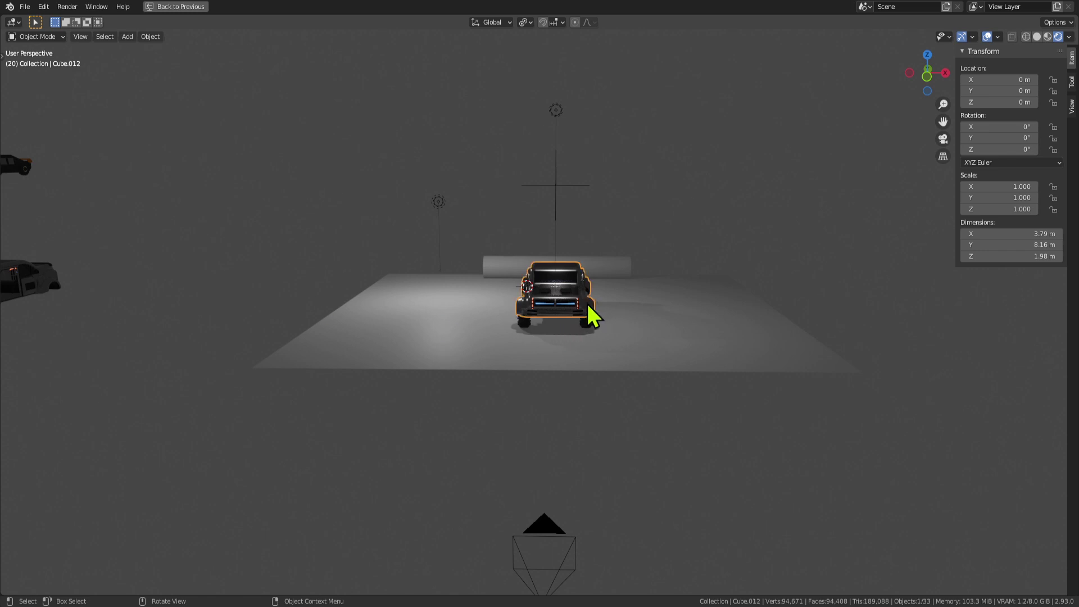
Step: Move the body copy overlapping the truck by about 0.19 m in X, 0.62 m in Y and 2.37 m in Z
{"action": "key", "text": "shift+d"}
{"action": "right_click", "coordinate": [605, 312]}
{"action": "scroll", "coordinate": [612, 320], "scroll_direction": "up", "scroll_amount": 3}
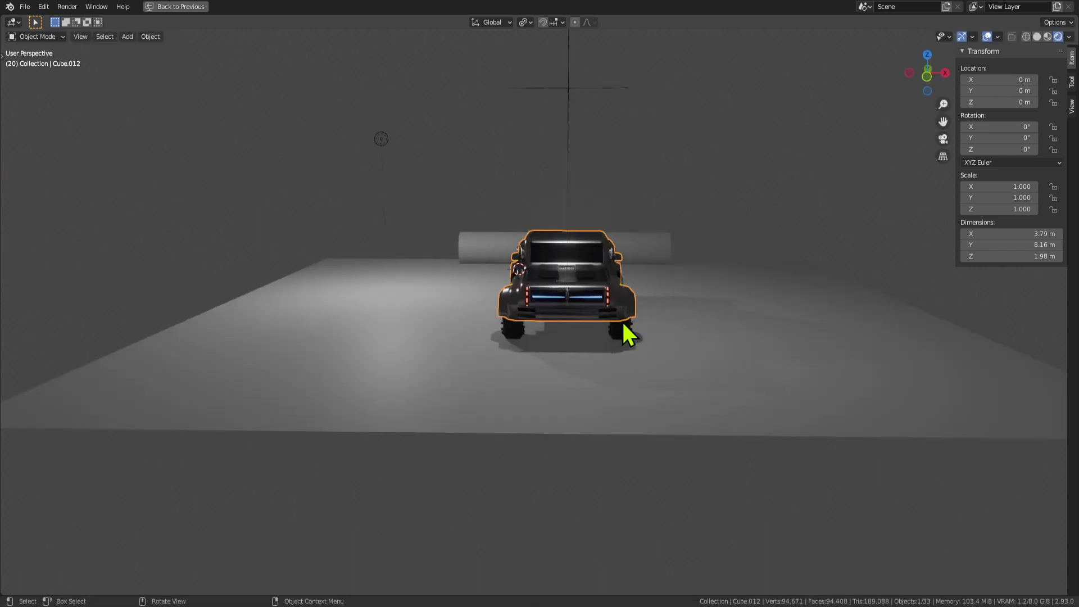
{"action": "key", "text": "g"}
{"action": "scroll", "coordinate": [657, 206], "scroll_direction": "up", "scroll_amount": 3}
{"action": "mouse_move", "coordinate": [610, 338]}
{"action": "middle_mouse_down"}
{"action": "mouse_move", "coordinate": [673, 339]}
{"action": "mouse_move", "coordinate": [612, 325]}
{"action": "middle_mouse_up"}
{"action": "scroll", "coordinate": [612, 324], "scroll_direction": "up", "scroll_amount": 2}
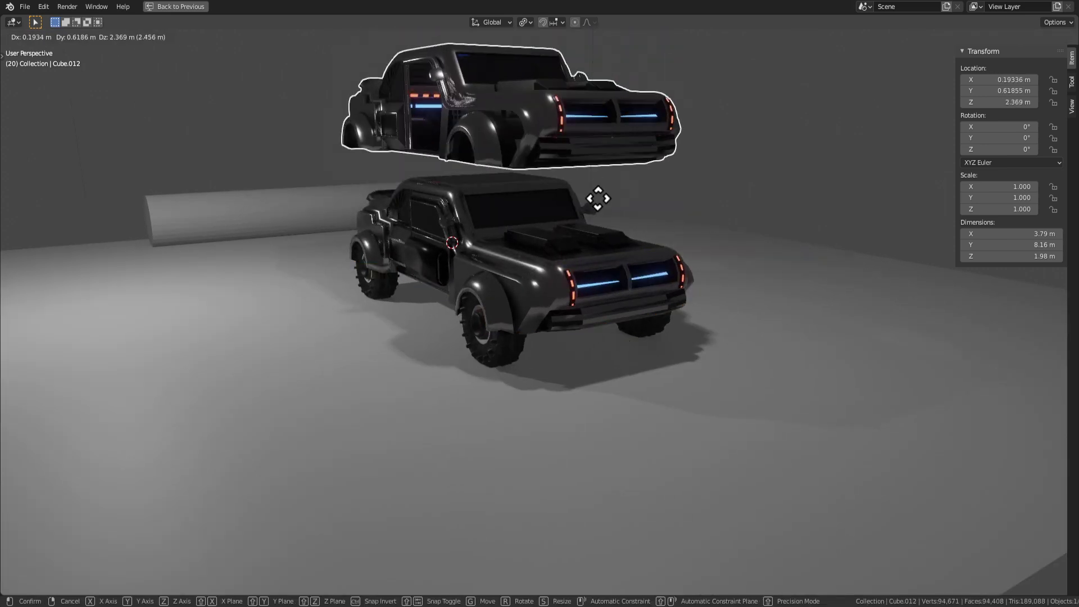
{"action": "left_click", "coordinate": [598, 197]}
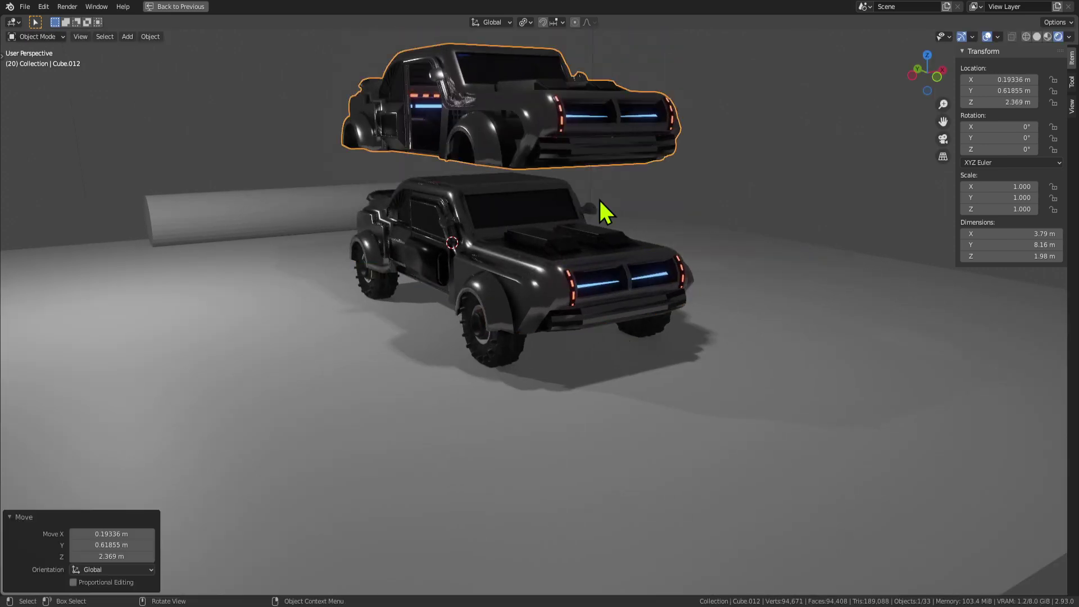
Step: Delete the body copy lifted above the truck and select the backup body parked beside the stage
{"action": "left_click", "coordinate": [594, 118]}
{"action": "left_click", "coordinate": [573, 120]}
{"action": "middle_click_drag", "start_coordinate": [631, 253], "coordinate": [211, 200]}
{"action": "left_click", "coordinate": [139, 205]}
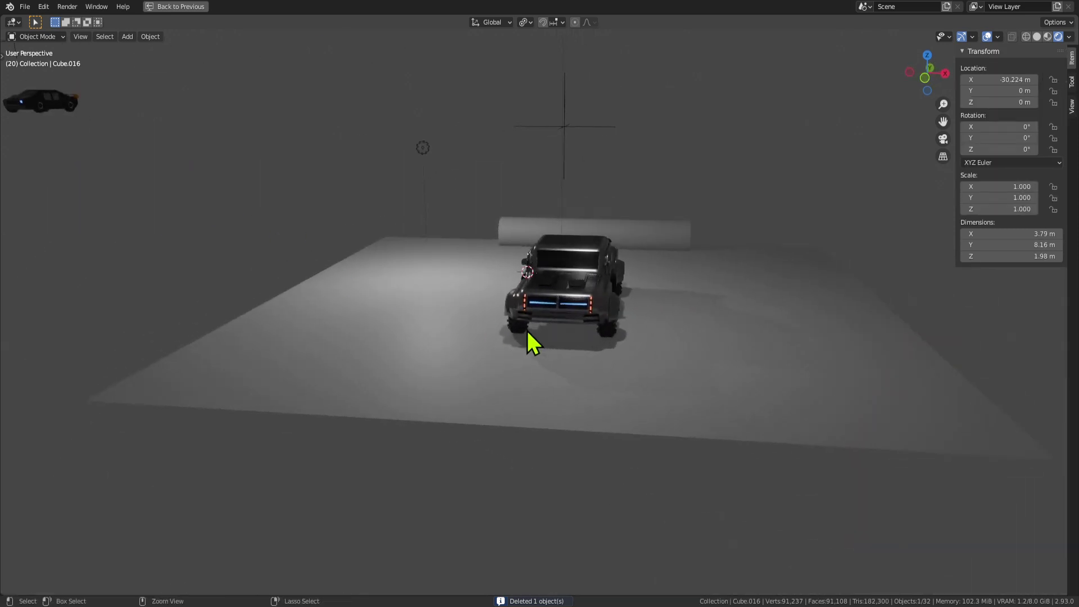
Step: Paste a copy of the backup body and clear its location so it sits at the world origin
{"action": "scroll", "coordinate": [709, 377], "scroll_direction": "up", "scroll_amount": 3}
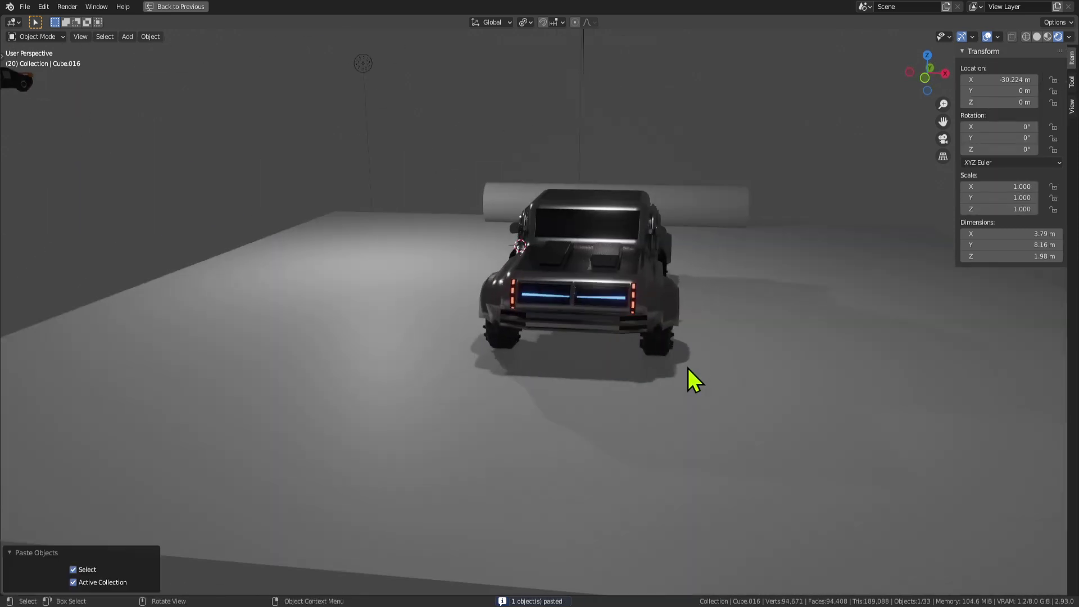
{"action": "scroll", "coordinate": [611, 416], "scroll_direction": "down", "scroll_amount": 5}
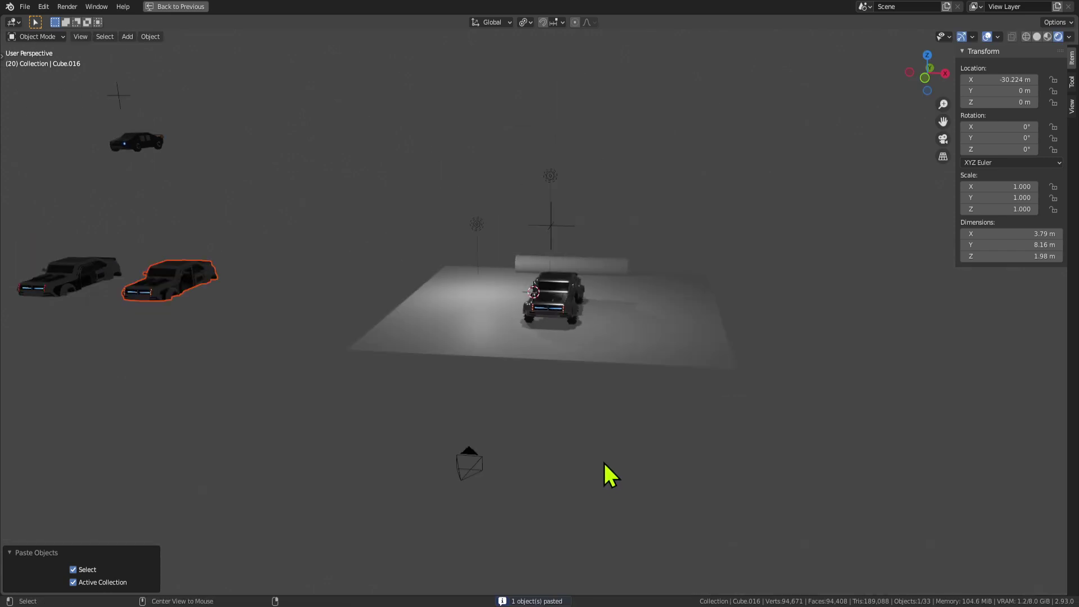
{"action": "key", "text": "alt+g"}
{"action": "scroll", "coordinate": [669, 464], "scroll_direction": "up", "scroll_amount": 5}
{"action": "mouse_move", "coordinate": [610, 287]}
{"action": "middle_mouse_down"}
{"action": "mouse_move", "coordinate": [667, 288]}
{"action": "mouse_move", "coordinate": [628, 292]}
{"action": "middle_mouse_up"}
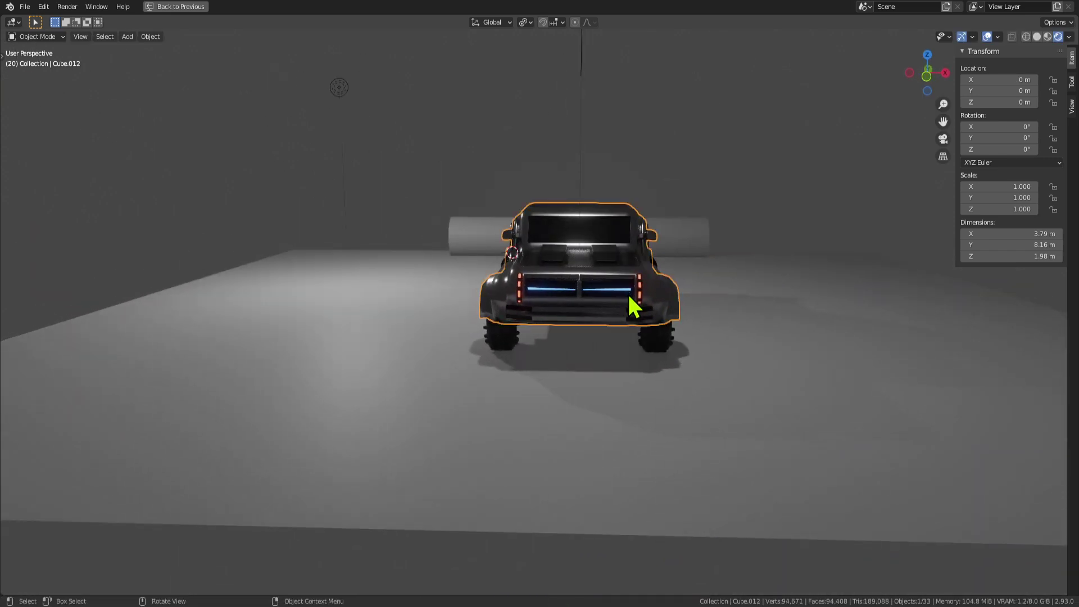
Step: Move the pasted body by about 4.44 m in X, 0.81 m in Y and 2.98 m in Z, and delete it
{"action": "key", "text": "g"}
{"action": "left_click", "coordinate": [787, 166]}
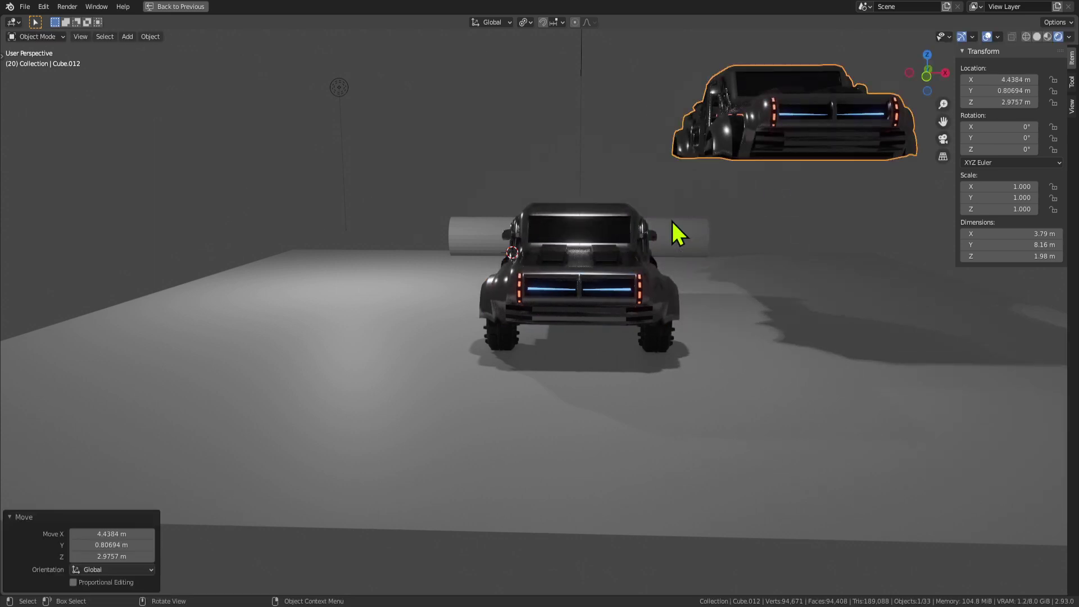
{"action": "middle_click_drag", "start_coordinate": [672, 221], "coordinate": [639, 104]}
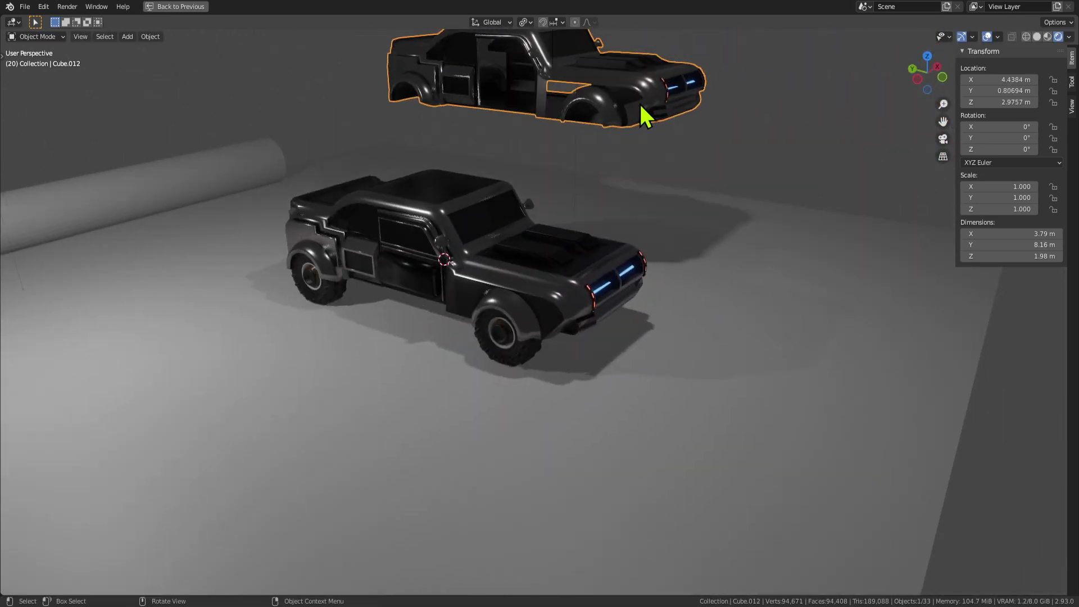
{"action": "key", "text": "x"}
{"action": "left_click", "coordinate": [646, 109]}
Step: Examine the two backup bodies beside the stage, checking the side and fender mesh of one of them
{"action": "scroll", "coordinate": [561, 270], "scroll_direction": "down", "scroll_amount": 6}
{"action": "middle_click_drag", "start_coordinate": [231, 421], "coordinate": [477, 358], "text": "shift"}
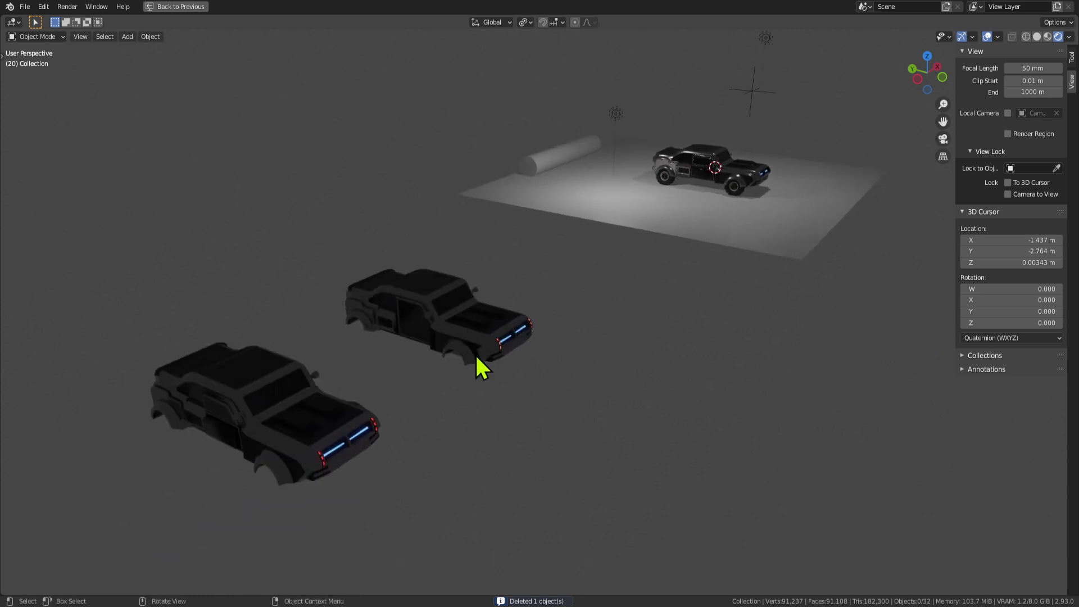
{"action": "scroll", "coordinate": [427, 376], "scroll_direction": "up", "scroll_amount": 3}
{"action": "left_click", "coordinate": [412, 385]}
{"action": "scroll", "coordinate": [413, 386], "scroll_direction": "up", "scroll_amount": 3}
{"action": "middle_click_drag", "start_coordinate": [419, 397], "coordinate": [478, 343]}
{"action": "key", "text": "Tab"}
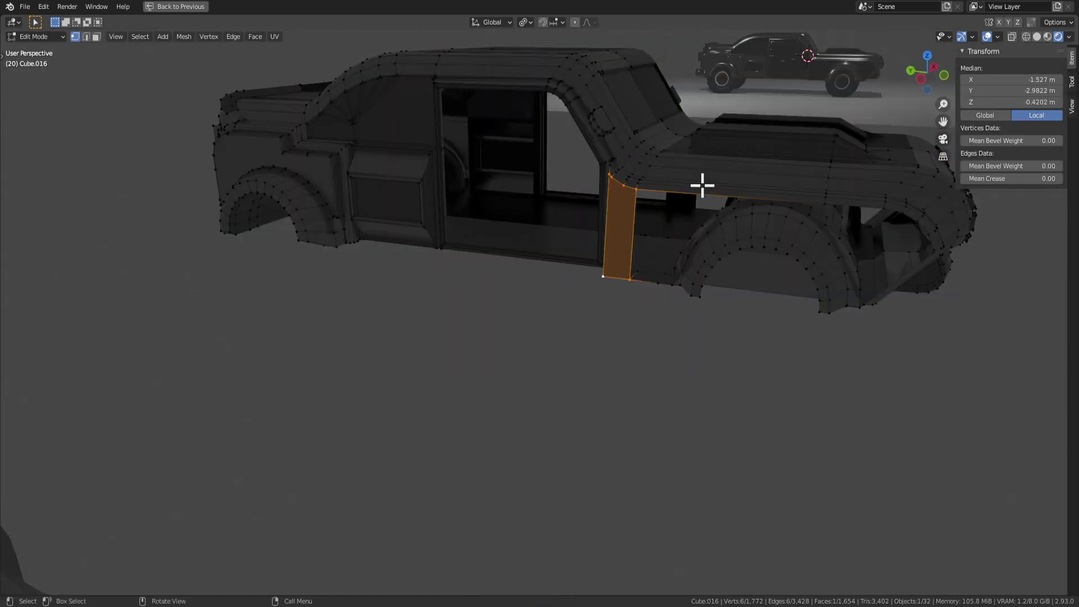
{"action": "key", "text": "Tab"}
{"action": "scroll", "coordinate": [580, 354], "scroll_direction": "down", "scroll_amount": 8}
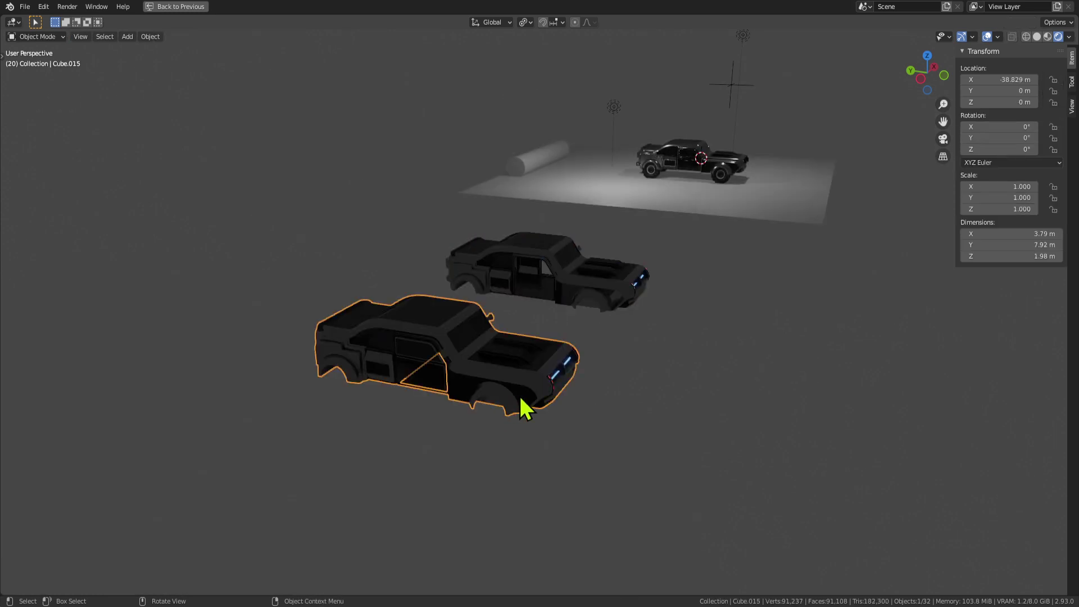
{"action": "middle_click_drag", "start_coordinate": [519, 398], "coordinate": [545, 385]}
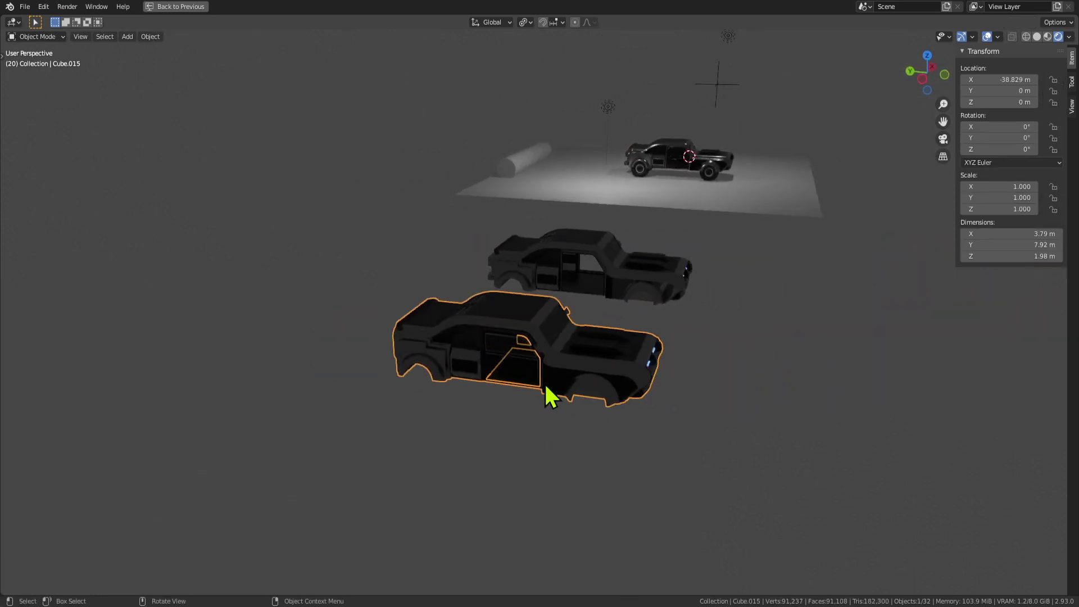
Step: Edit the main truck body's mesh and try to shift the new front fender face about 0.07 m inward along X
{"action": "middle_click_drag", "start_coordinate": [648, 287], "coordinate": [271, 353]}
{"action": "key", "text": "KP_Decimal"}
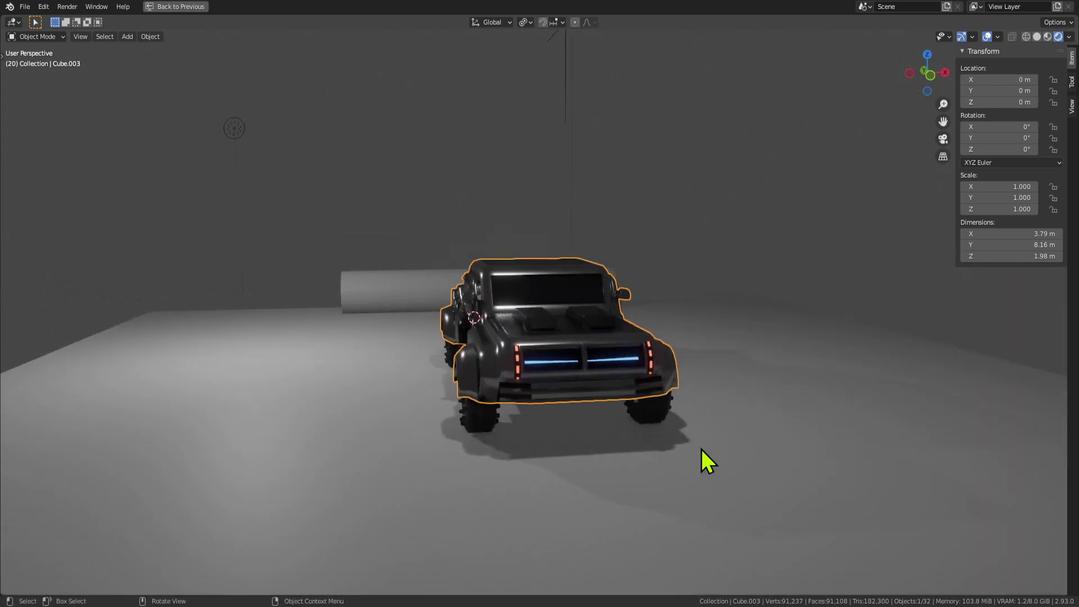
{"action": "key", "text": "Tab"}
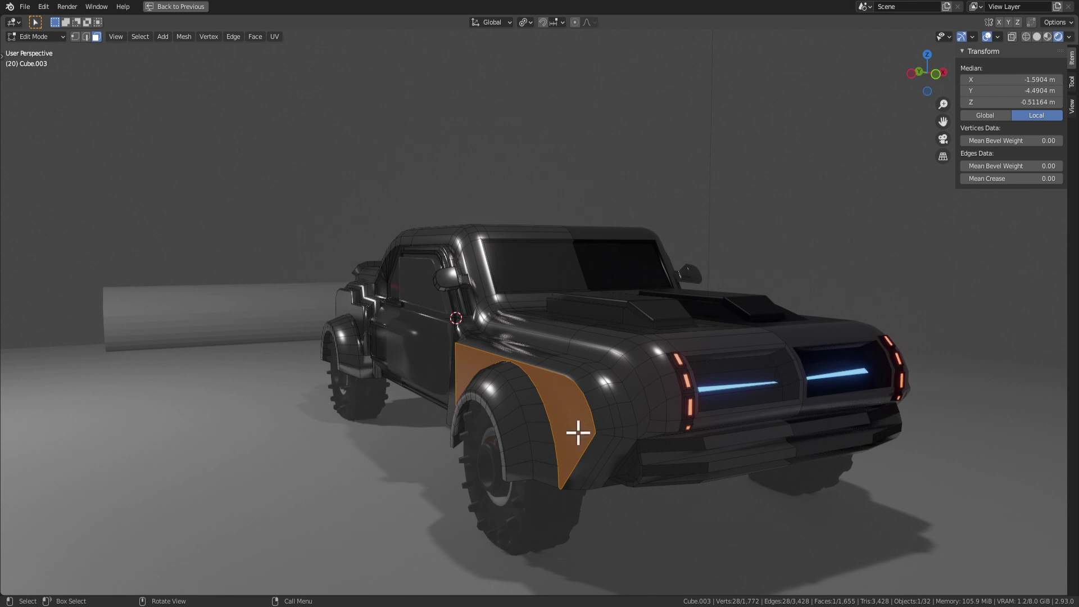
{"action": "middle_click_drag", "start_coordinate": [578, 433], "coordinate": [570, 434]}
{"action": "key", "text": "g"}
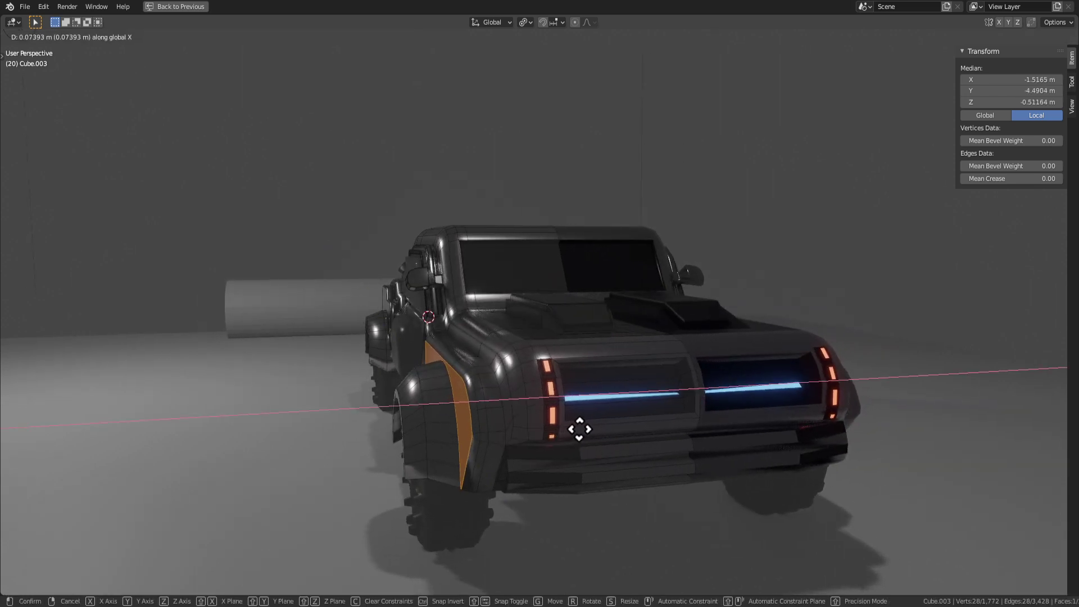
{"action": "right_click", "coordinate": [573, 431]}
Step: Try two more inward shifts of the front fender face along X, by about 0.1 m and 0.16 m
{"action": "middle_click_drag", "start_coordinate": [571, 431], "coordinate": [720, 433]}
{"action": "key", "text": "KP_Decimal"}
{"action": "key", "text": "g"}
{"action": "key", "text": "y"}
{"action": "key", "text": "x"}
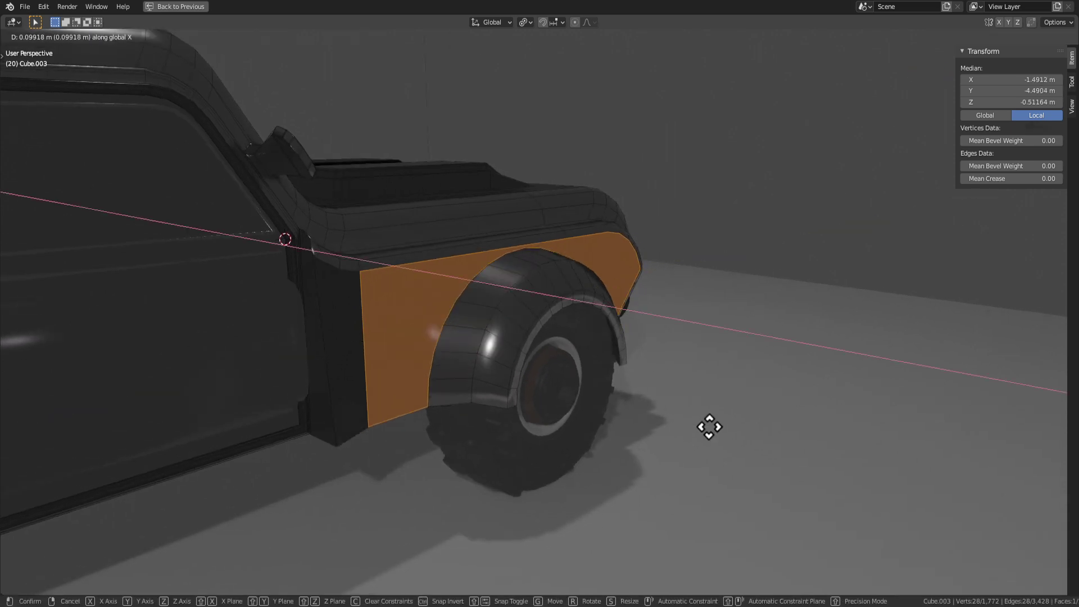
{"action": "right_click", "coordinate": [705, 420]}
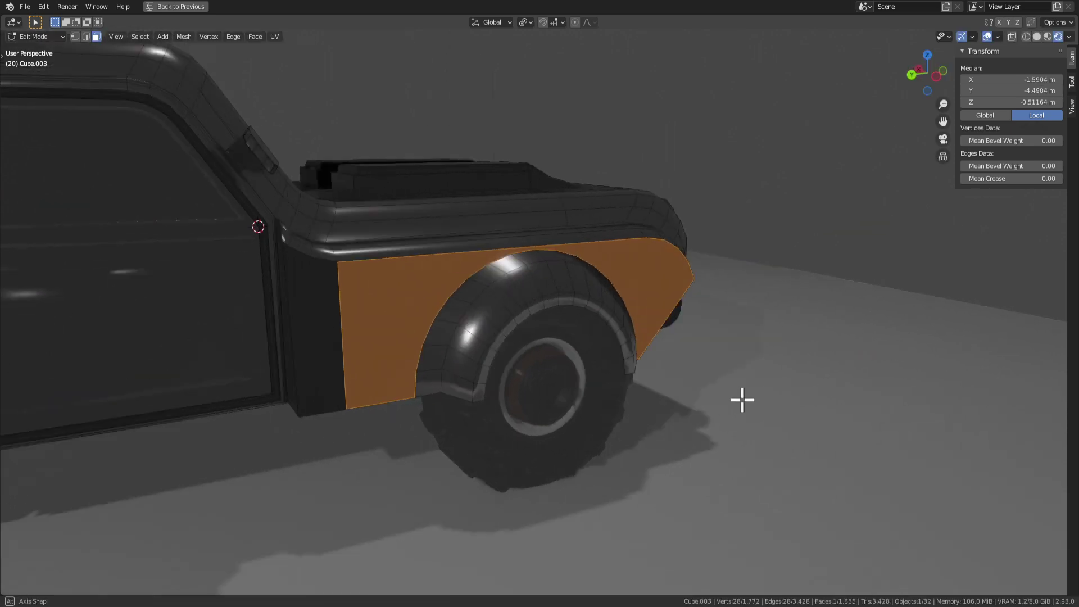
{"action": "middle_click_drag", "start_coordinate": [742, 397], "coordinate": [592, 392]}
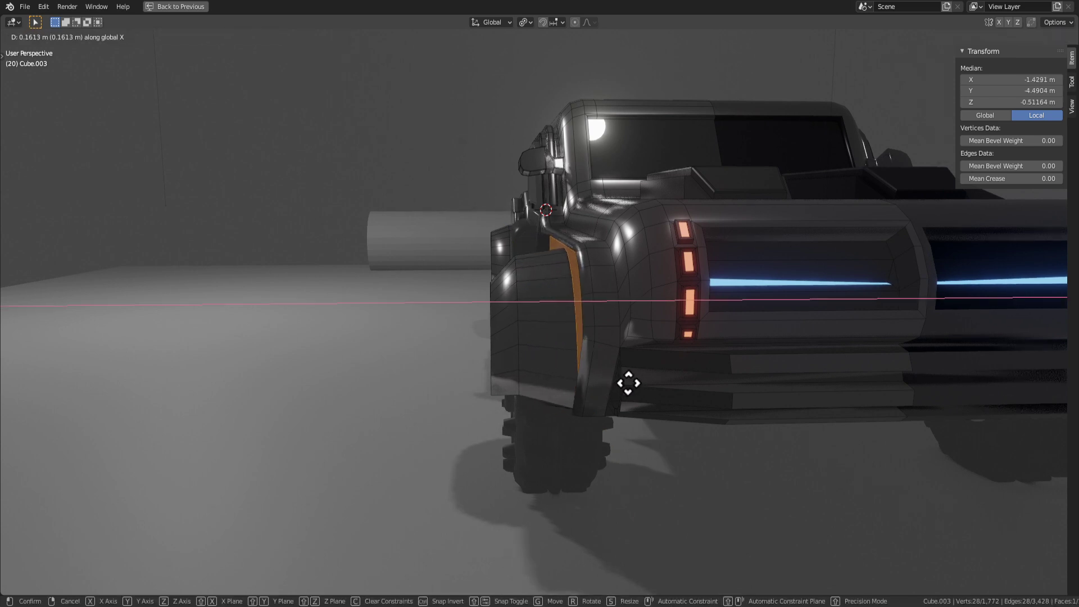
{"action": "left_click", "coordinate": [623, 383]}
Step: Compare the truck's front end in object mode and edit mode
{"action": "scroll", "coordinate": [623, 383], "scroll_direction": "down", "scroll_amount": 4}
{"action": "key", "text": "Tab"}
{"action": "mouse_move", "coordinate": [697, 413]}
{"action": "middle_mouse_down"}
{"action": "mouse_move", "coordinate": [679, 401]}
{"action": "mouse_move", "coordinate": [699, 402]}
{"action": "middle_mouse_up"}
{"action": "scroll", "coordinate": [683, 412], "scroll_direction": "down", "scroll_amount": 3}
{"action": "key", "text": "Tab"}
{"action": "key", "text": "Tab"}
{"action": "scroll", "coordinate": [683, 411], "scroll_direction": "up", "scroll_amount": 3}
{"action": "key", "text": "Tab"}
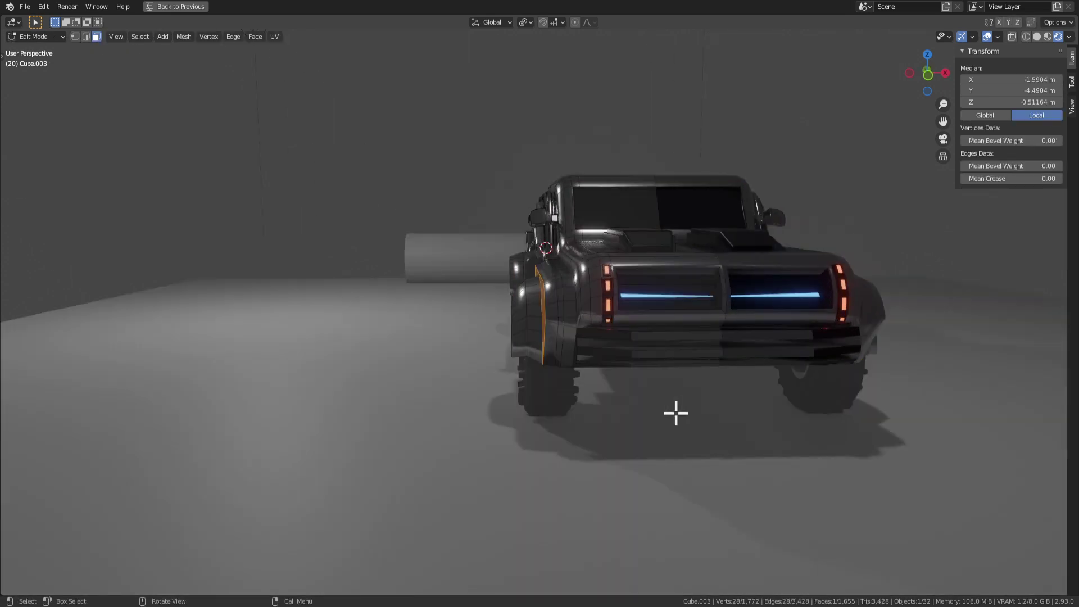
{"action": "key", "text": "Tab"}
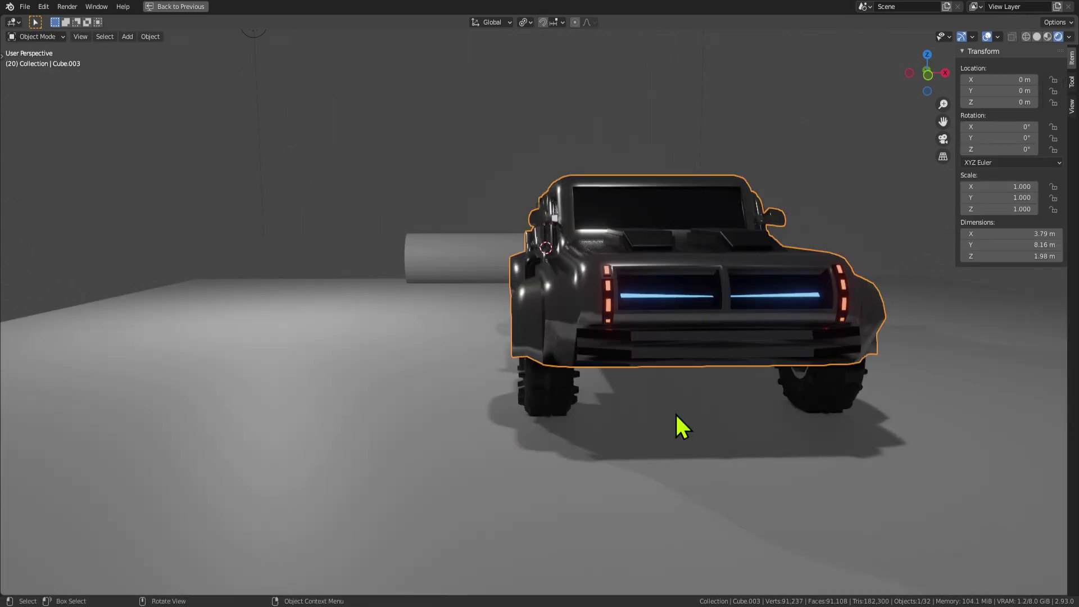
{"action": "key", "text": "Tab"}
{"action": "key", "text": "Tab"}
Step: Examine the whole truck on its ground plane from the front, the side and above
{"action": "left_click", "coordinate": [616, 450]}
{"action": "middle_click_drag", "start_coordinate": [617, 449], "coordinate": [595, 437]}
{"action": "scroll", "coordinate": [606, 440], "scroll_direction": "down", "scroll_amount": 4}
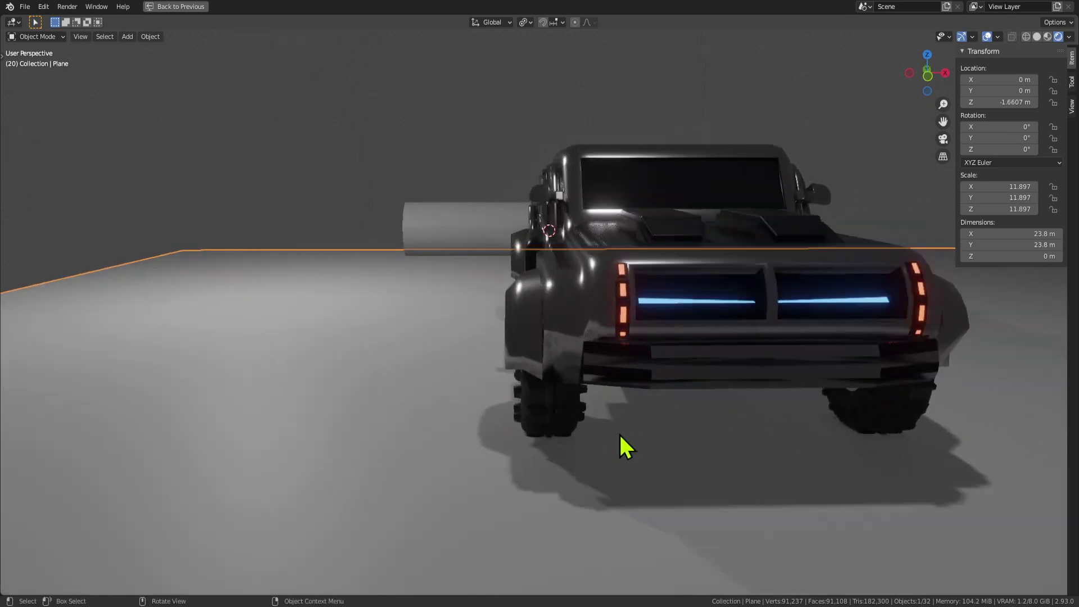
{"action": "middle_click_drag", "start_coordinate": [650, 410], "coordinate": [677, 411]}
{"action": "scroll", "coordinate": [682, 357], "scroll_direction": "up", "scroll_amount": 2}
{"action": "middle_click_drag", "start_coordinate": [681, 357], "coordinate": [665, 338]}
{"action": "left_click", "coordinate": [840, 166]}
{"action": "scroll", "coordinate": [842, 191], "scroll_direction": "down", "scroll_amount": 4}
{"action": "middle_click_drag", "start_coordinate": [846, 213], "coordinate": [840, 231]}
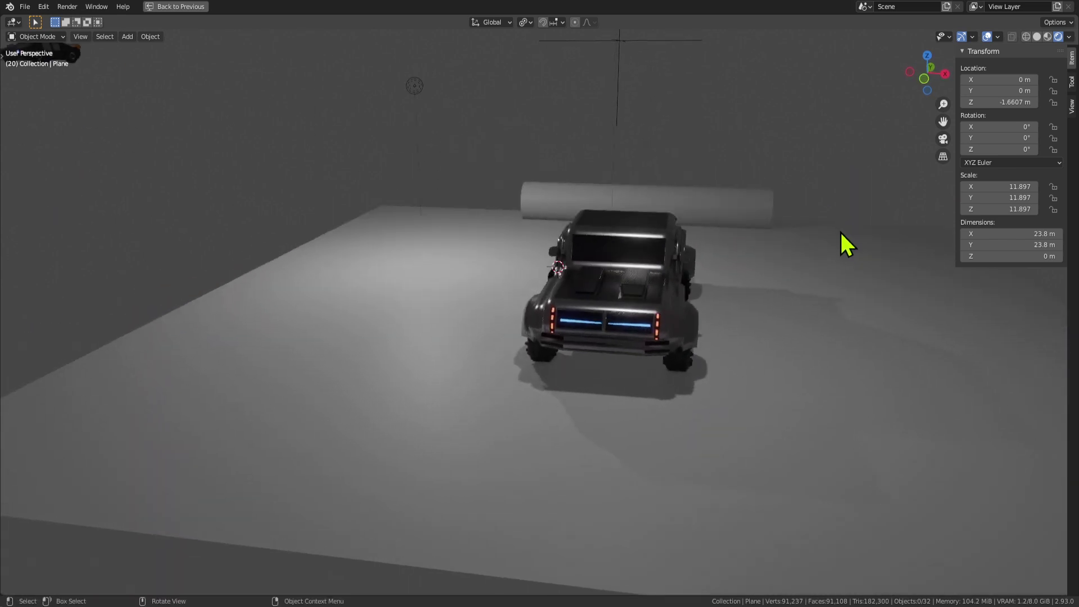
{"action": "scroll", "coordinate": [809, 224], "scroll_direction": "up", "scroll_amount": 3}
{"action": "key", "text": "Tab"}
{"action": "key", "text": "Tab"}
{"action": "middle_click_drag", "start_coordinate": [614, 241], "coordinate": [706, 220]}
{"action": "scroll", "coordinate": [562, 268], "scroll_direction": "down", "scroll_amount": 8}
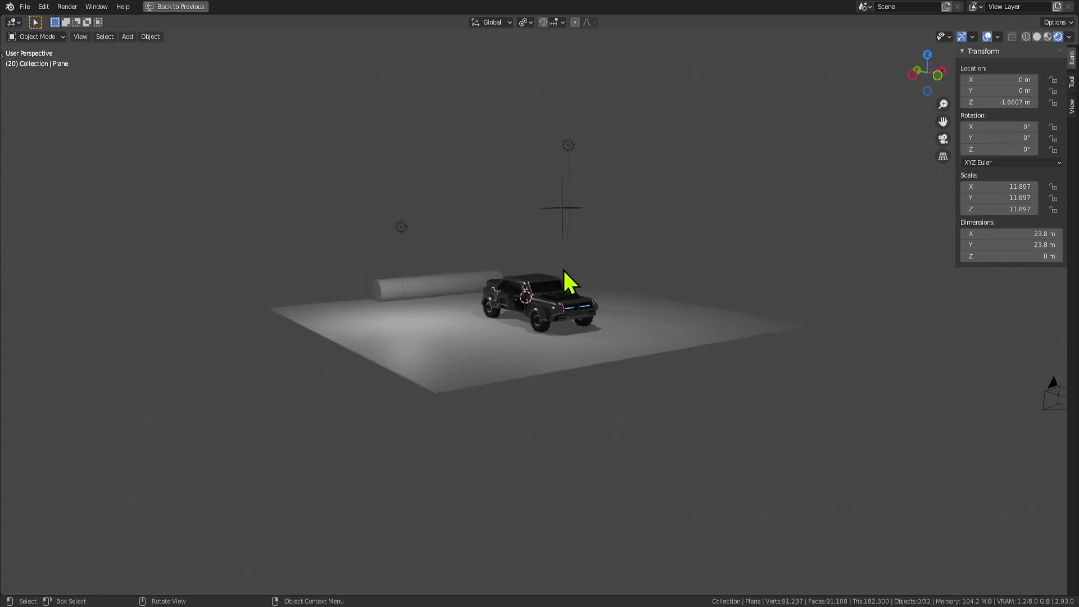
{"action": "middle_click_drag", "start_coordinate": [427, 290], "coordinate": [750, 205], "text": "shift"}
{"action": "mouse_move", "coordinate": [635, 267]}
{"action": "middle_mouse_down"}
{"action": "mouse_move", "coordinate": [614, 279]}
{"action": "mouse_move", "coordinate": [625, 272]}
{"action": "middle_mouse_up"}
{"action": "middle_click_drag", "start_coordinate": [625, 272], "coordinate": [527, 296], "text": "shift"}
{"action": "middle_click_drag", "start_coordinate": [851, 306], "coordinate": [593, 288], "text": "shift"}
{"action": "scroll", "coordinate": [615, 269], "scroll_direction": "up", "scroll_amount": 5}
{"action": "scroll", "coordinate": [592, 288], "scroll_direction": "up", "scroll_amount": 1}
{"action": "middle_click_drag", "start_coordinate": [592, 281], "coordinate": [580, 289]}
{"action": "middle_click_drag", "start_coordinate": [554, 157], "coordinate": [548, 177]}
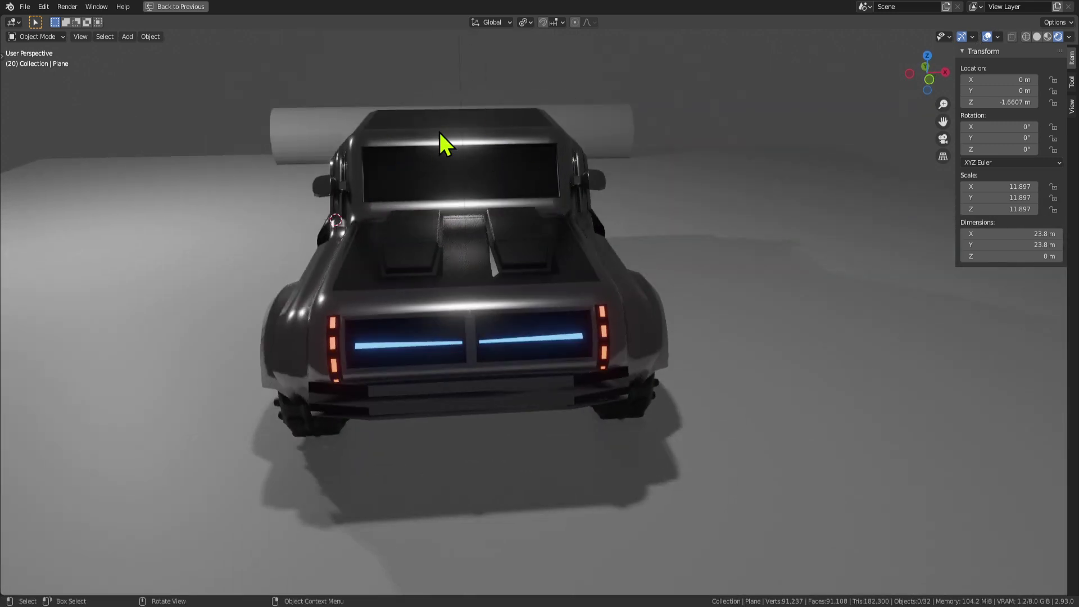
{"action": "middle_click_drag", "start_coordinate": [439, 133], "coordinate": [542, 157]}
{"action": "scroll", "coordinate": [544, 195], "scroll_direction": "down", "scroll_amount": 3}
{"action": "middle_click_drag", "start_coordinate": [567, 242], "coordinate": [568, 298], "text": "shift"}
Step: Try to delete the light strip face in the front grille of the truck body
{"action": "left_click", "coordinate": [544, 334]}
{"action": "middle_click_drag", "start_coordinate": [721, 252], "coordinate": [681, 332]}
{"action": "scroll", "coordinate": [618, 372], "scroll_direction": "up", "scroll_amount": 3}
{"action": "middle_click_drag", "start_coordinate": [618, 372], "coordinate": [633, 391]}
{"action": "key", "text": "Tab"}
{"action": "key", "text": "Tab"}
{"action": "middle_click_drag", "start_coordinate": [824, 435], "coordinate": [758, 417]}
{"action": "key", "text": "Tab"}
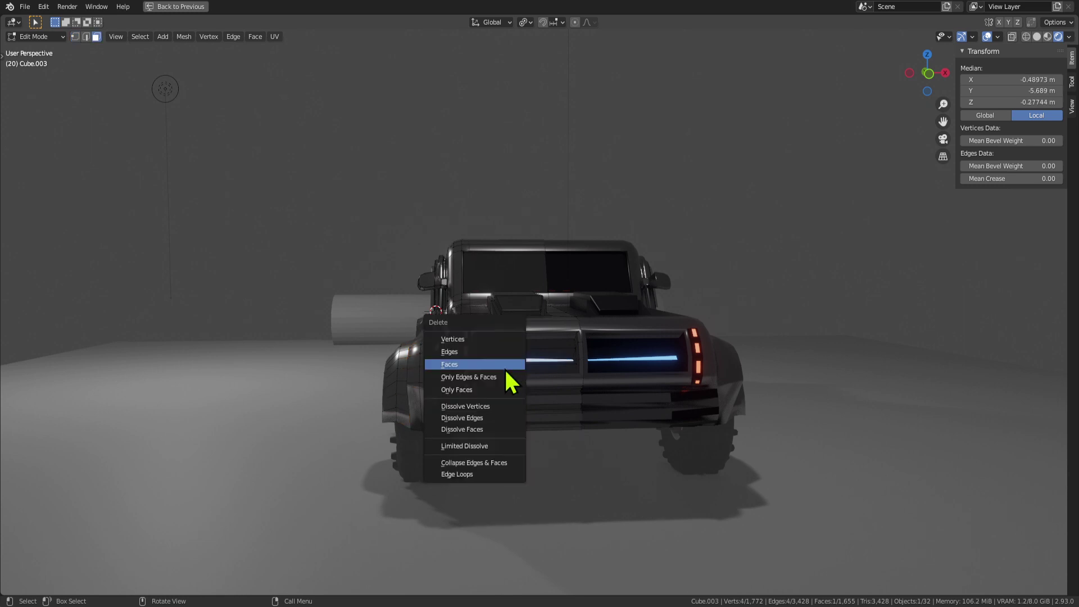
{"action": "left_click", "coordinate": [493, 407]}
{"action": "scroll", "coordinate": [604, 392], "scroll_direction": "down", "scroll_amount": 2}
{"action": "key", "text": "Tab"}
Step: Inset the large front fender face by about 0.007 m and extrude it slightly inward
{"action": "middle_click_drag", "start_coordinate": [607, 403], "coordinate": [586, 340]}
{"action": "key", "text": "Tab"}
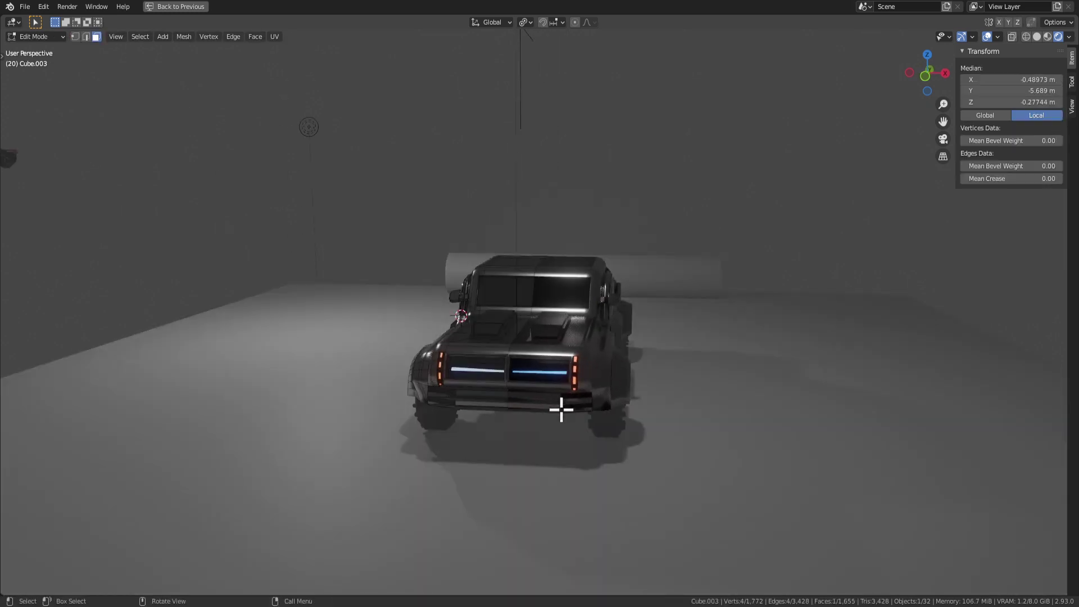
{"action": "scroll", "coordinate": [561, 409], "scroll_direction": "up", "scroll_amount": 3}
{"action": "left_click", "coordinate": [540, 376]}
{"action": "middle_click_drag", "start_coordinate": [541, 376], "coordinate": [697, 393]}
{"action": "scroll", "coordinate": [612, 398], "scroll_direction": "up", "scroll_amount": 2}
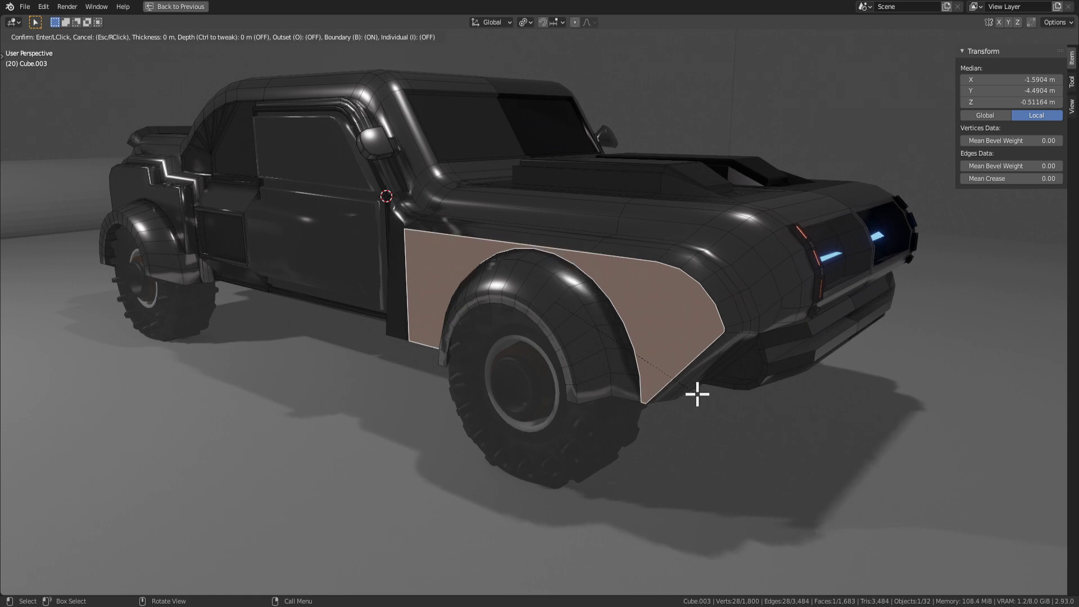
{"action": "left_click", "coordinate": [695, 394]}
{"action": "key", "text": "e"}
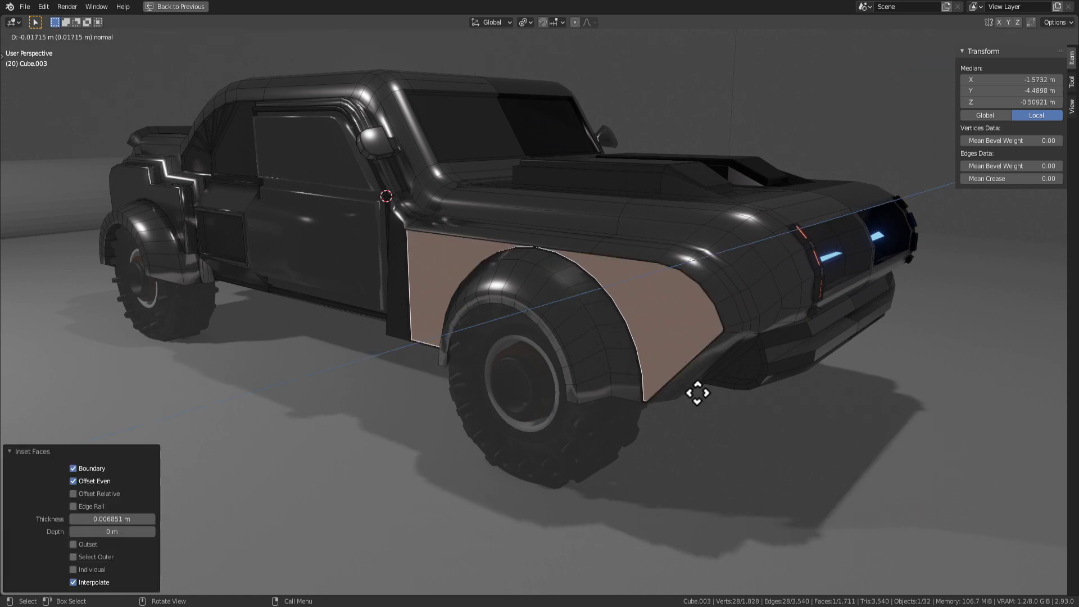
{"action": "left_click", "coordinate": [707, 389]}
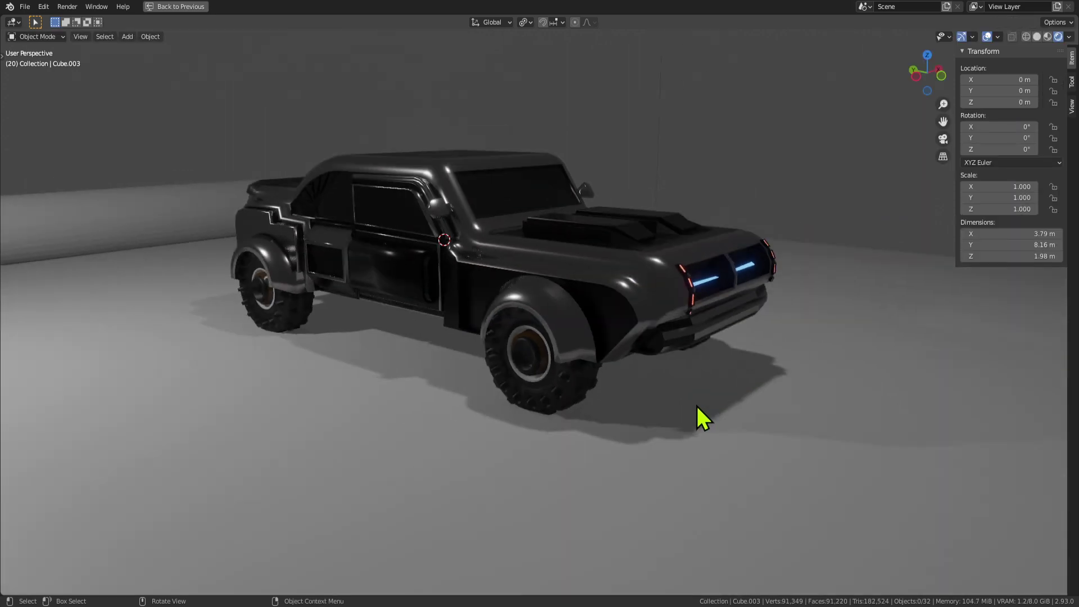
Step: Move the selected front fender face inward about 0.086 m along global X and check the truck from the side and front
{"action": "middle_click_drag", "start_coordinate": [696, 406], "coordinate": [600, 368]}
{"action": "key", "text": "Tab"}
{"action": "scroll", "coordinate": [572, 368], "scroll_direction": "up", "scroll_amount": 5}
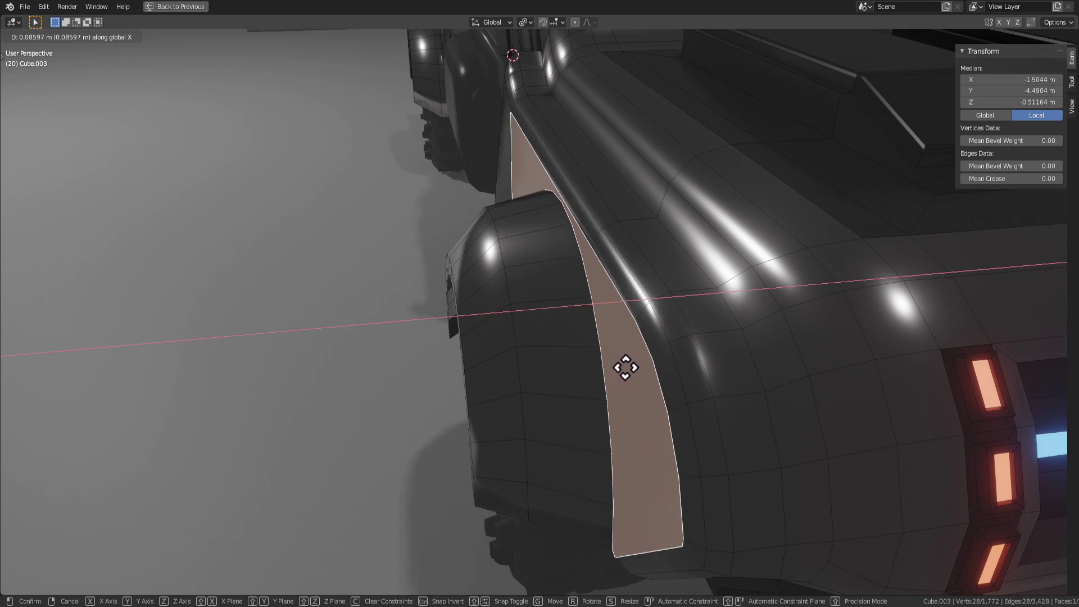
{"action": "left_click", "coordinate": [626, 367]}
{"action": "scroll", "coordinate": [626, 366], "scroll_direction": "down", "scroll_amount": 4}
{"action": "middle_click_drag", "start_coordinate": [626, 366], "coordinate": [756, 364]}
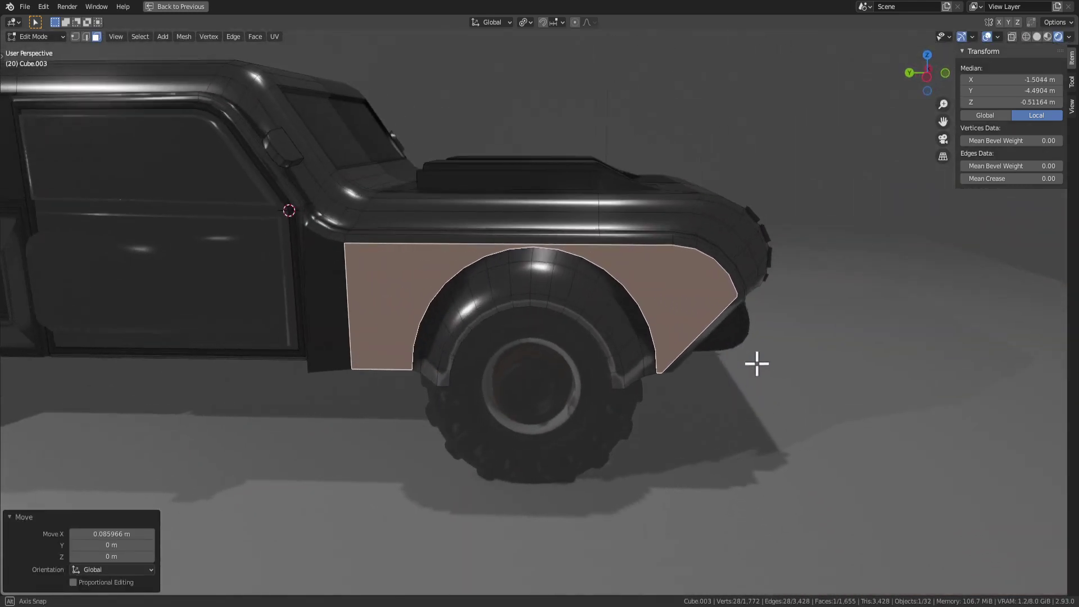
{"action": "key", "text": "Tab"}
{"action": "scroll", "coordinate": [698, 393], "scroll_direction": "down", "scroll_amount": 3}
{"action": "middle_click_drag", "start_coordinate": [698, 393], "coordinate": [672, 358]}
{"action": "key", "text": "Tab"}
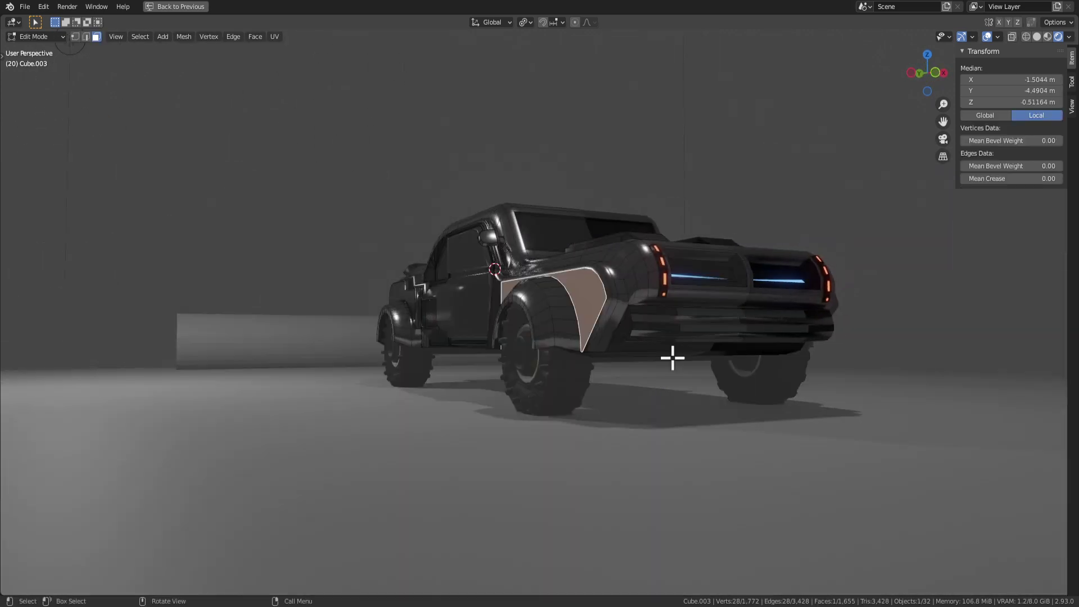
{"action": "key", "text": "Tab"}
Step: Switch to solid shading and try to extrude the front bumper's underside face downward, lowering it a further 0.216 m along Z
{"action": "middle_click_drag", "start_coordinate": [723, 464], "coordinate": [584, 318]}
{"action": "left_click", "coordinate": [660, 327]}
{"action": "key", "text": "Tab"}
{"action": "left_click", "coordinate": [663, 329]}
{"action": "left_click", "coordinate": [1036, 36]}
{"action": "mouse_move", "coordinate": [669, 332]}
{"action": "middle_mouse_down"}
{"action": "mouse_move", "coordinate": [711, 321]}
{"action": "mouse_move", "coordinate": [749, 339]}
{"action": "mouse_move", "coordinate": [651, 275]}
{"action": "middle_mouse_up"}
{"action": "middle_click_drag", "start_coordinate": [612, 312], "coordinate": [717, 349]}
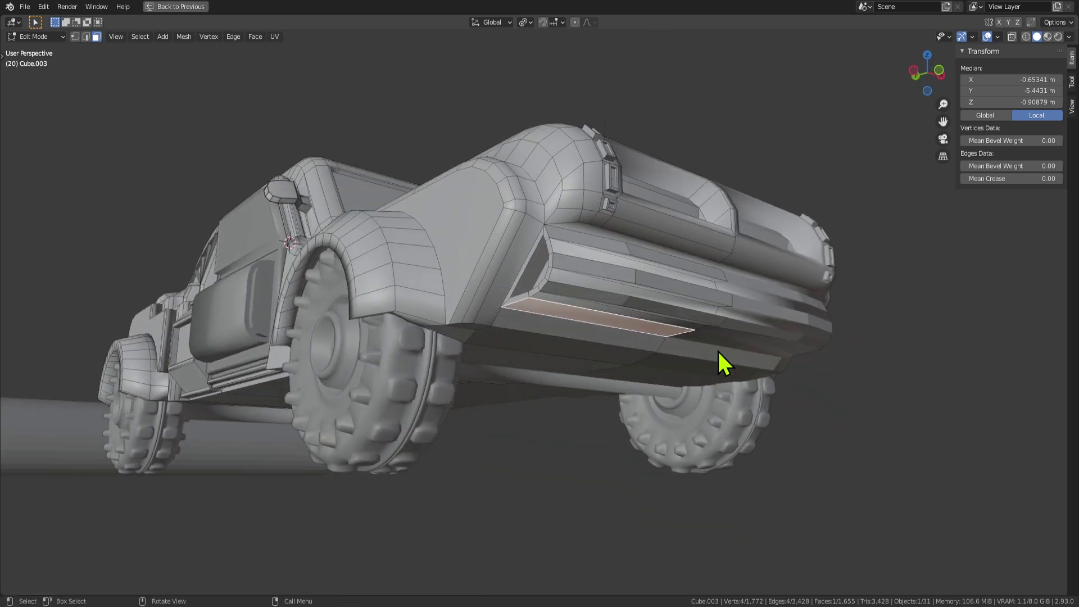
{"action": "key", "text": "e"}
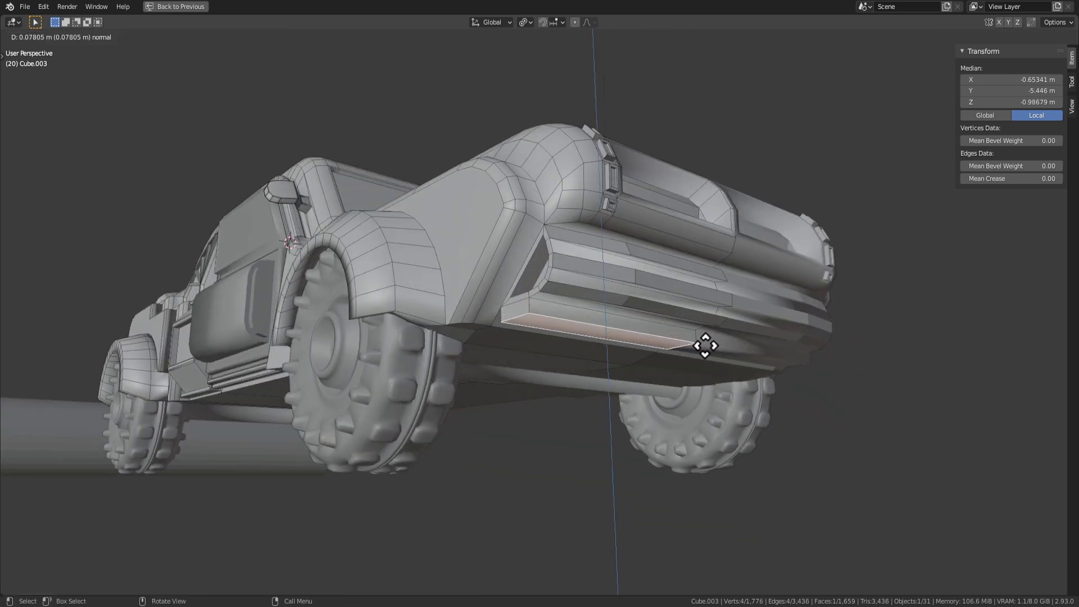
{"action": "middle_click_drag", "start_coordinate": [705, 360], "coordinate": [556, 353]}
{"action": "key", "text": "g"}
{"action": "key", "text": "z"}
{"action": "left_click", "coordinate": [659, 366]}
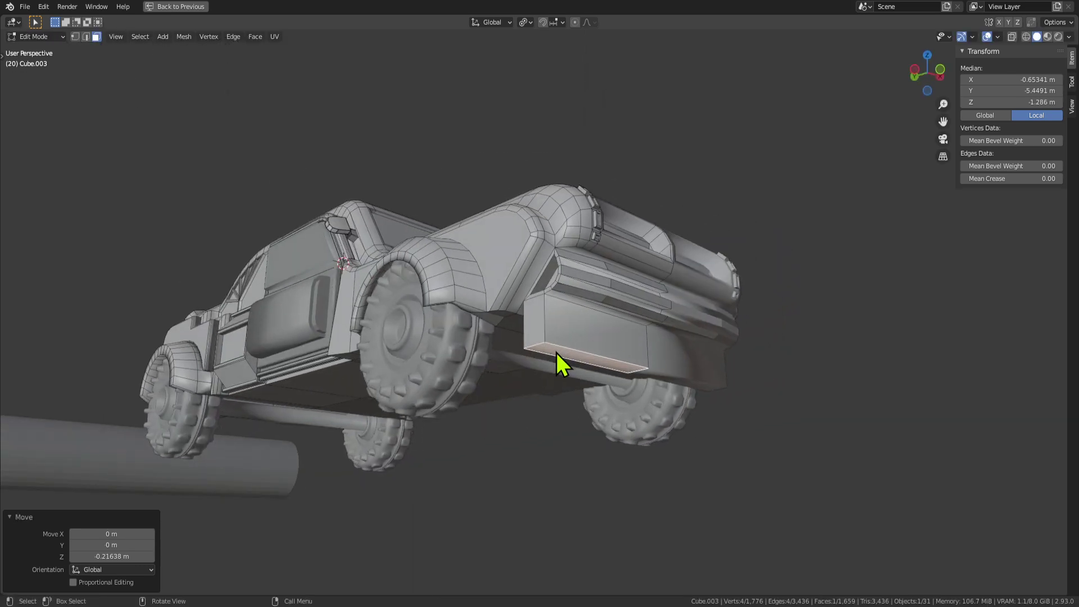
Step: Try to round the lower outer corner of the block under the front bumper
{"action": "key", "text": "2"}
{"action": "middle_click_drag", "start_coordinate": [664, 361], "coordinate": [716, 380]}
{"action": "left_click", "coordinate": [651, 368]}
{"action": "key", "text": "Tab"}
{"action": "key", "text": "Tab"}
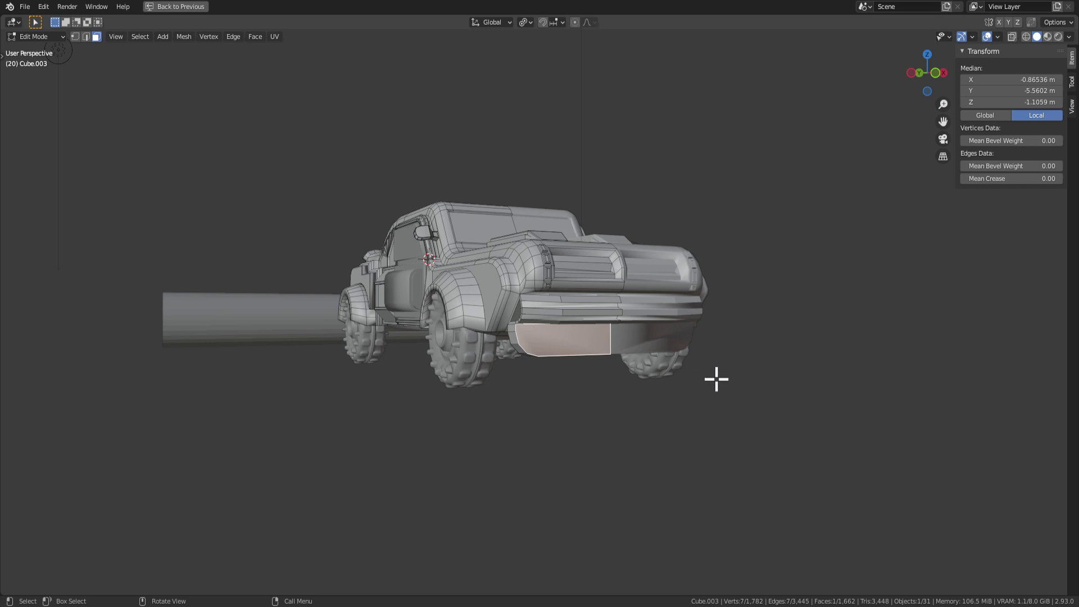
Step: Try to extrude the lower bumper block's front face forward about 0.286 m, and redisplay the ground plane in rendered shading
{"action": "left_click", "coordinate": [751, 394]}
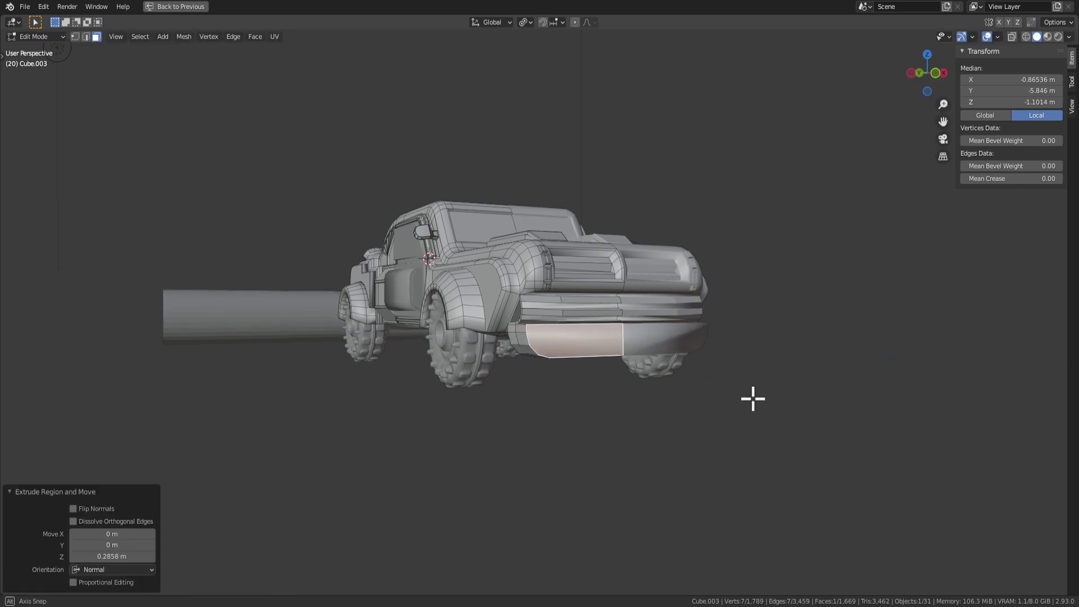
{"action": "middle_click_drag", "start_coordinate": [751, 397], "coordinate": [716, 409]}
{"action": "scroll", "coordinate": [676, 402], "scroll_direction": "up", "scroll_amount": 2}
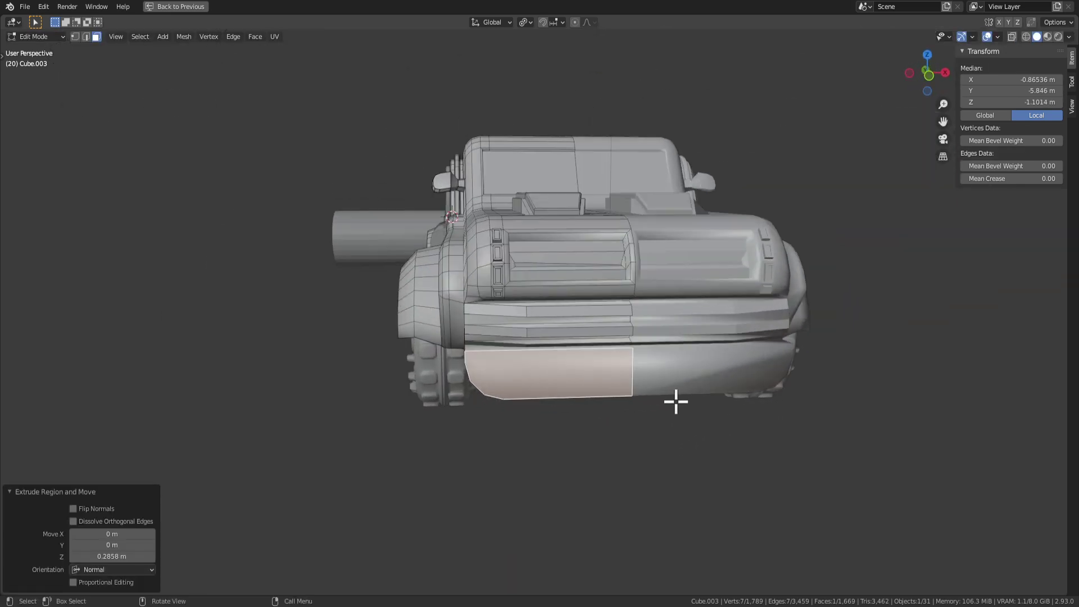
{"action": "middle_click_drag", "start_coordinate": [564, 397], "coordinate": [596, 418]}
{"action": "key", "text": "Tab"}
{"action": "scroll", "coordinate": [596, 427], "scroll_direction": "down", "scroll_amount": 3}
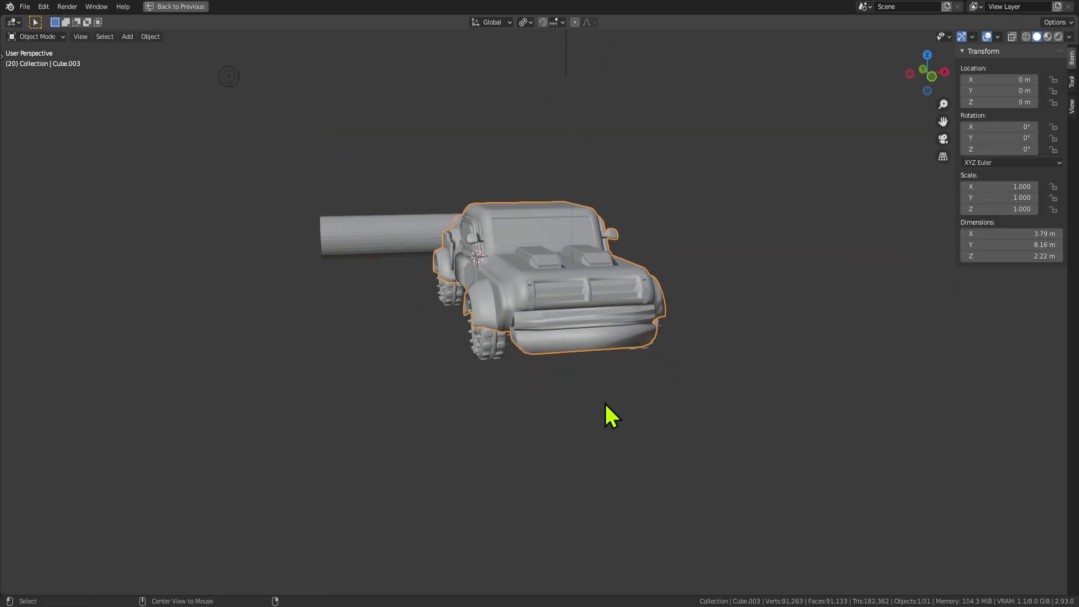
{"action": "key", "text": "alt+h"}
{"action": "left_click", "coordinate": [1059, 37]}
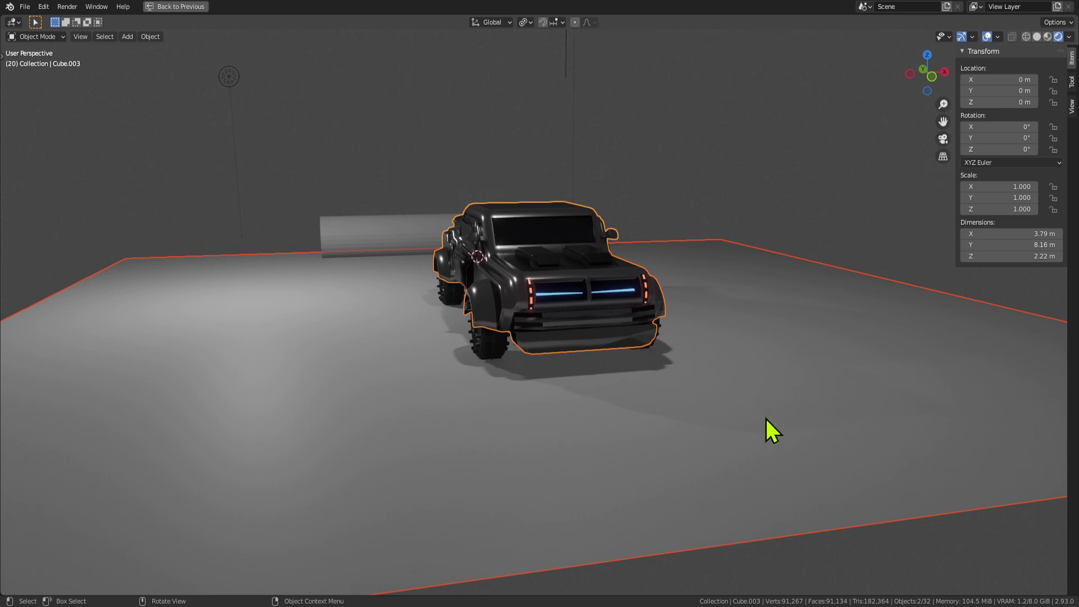
Step: Try to delete the light strip faces in the truck's front grille
{"action": "middle_click_drag", "start_coordinate": [766, 419], "coordinate": [558, 268]}
{"action": "key", "text": "Tab"}
{"action": "scroll", "coordinate": [579, 270], "scroll_direction": "up", "scroll_amount": 2}
{"action": "key", "text": "x"}
{"action": "left_click", "coordinate": [581, 292]}
{"action": "left_click", "coordinate": [586, 297]}
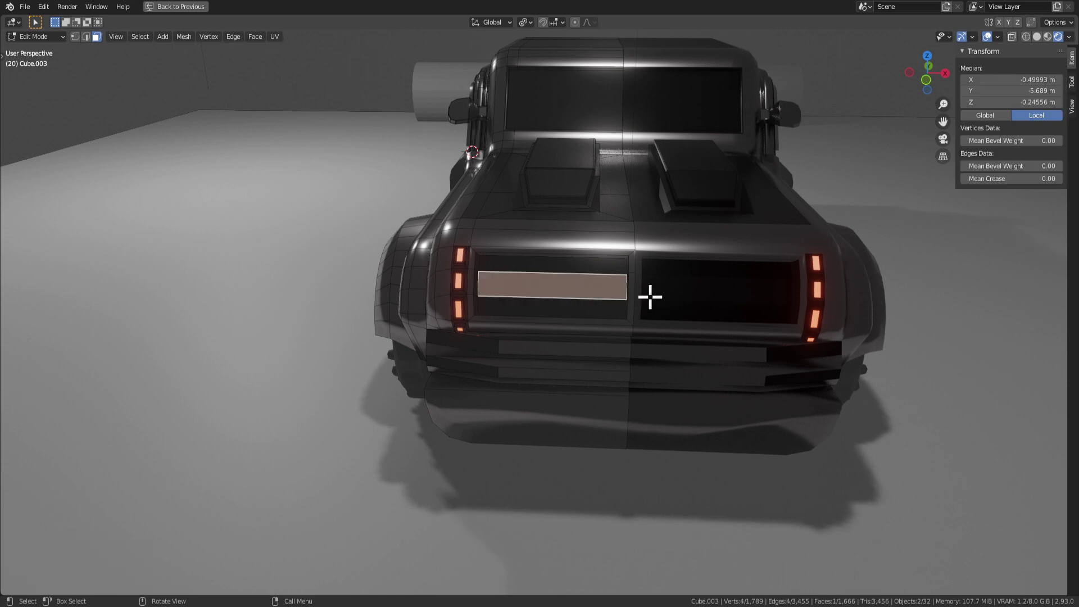
{"action": "scroll", "coordinate": [568, 378], "scroll_direction": "down", "scroll_amount": 5}
{"action": "scroll", "coordinate": [578, 339], "scroll_direction": "up", "scroll_amount": 7}
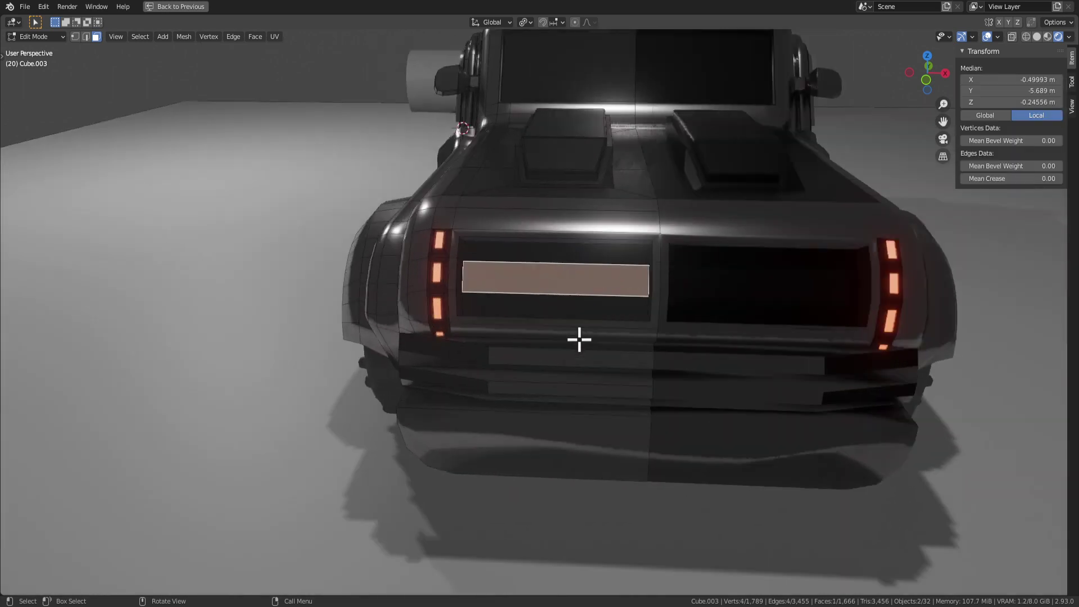
Step: Try to delete the remaining rectangular face inside the grille recess, and undo that deletion
{"action": "key", "text": "x"}
{"action": "left_click", "coordinate": [604, 281]}
{"action": "left_click", "coordinate": [557, 285]}
{"action": "scroll", "coordinate": [620, 344], "scroll_direction": "down", "scroll_amount": 5}
{"action": "middle_click_drag", "start_coordinate": [644, 339], "coordinate": [676, 311]}
{"action": "scroll", "coordinate": [698, 324], "scroll_direction": "up", "scroll_amount": 4}
{"action": "key", "text": "ctrl+z"}
{"action": "key", "text": "ctrl+z"}
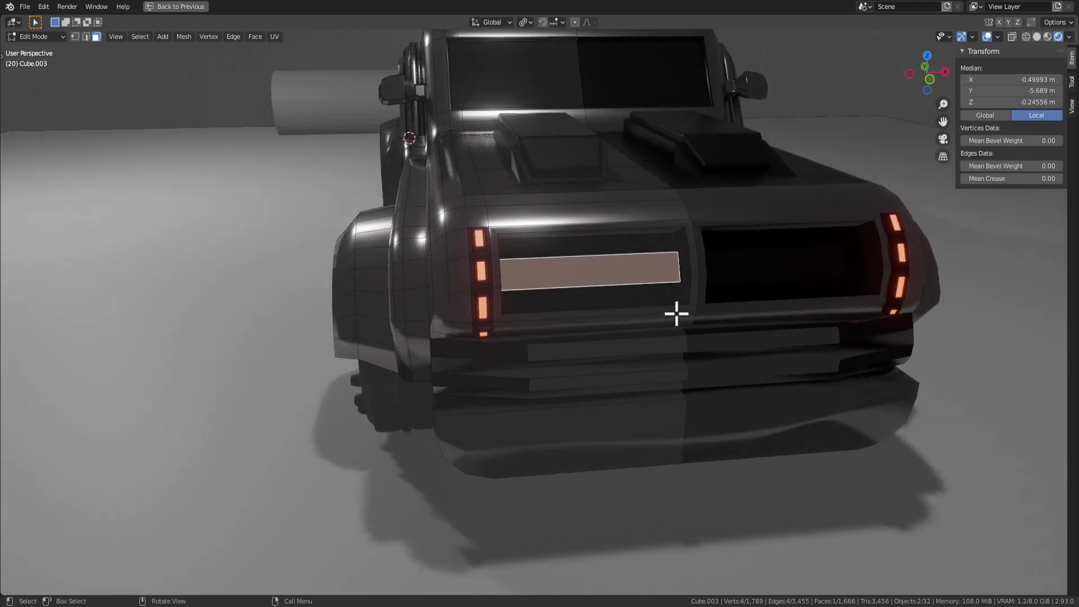
Step: Undo the grille face deletions to restore the light strips
{"action": "scroll", "coordinate": [676, 311], "scroll_direction": "up", "scroll_amount": 3}
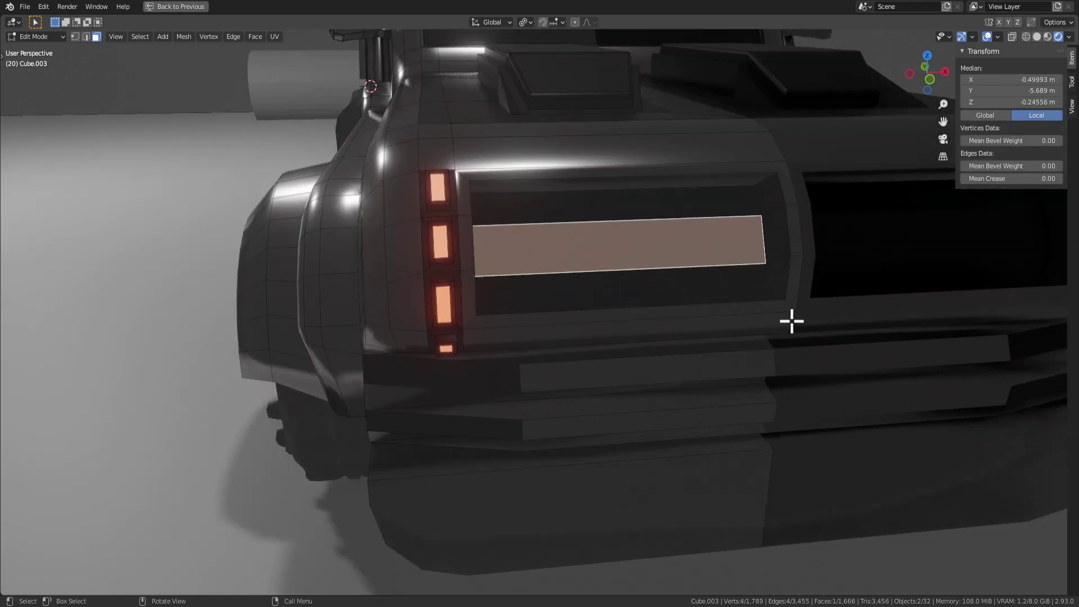
{"action": "right_click", "coordinate": [674, 257]}
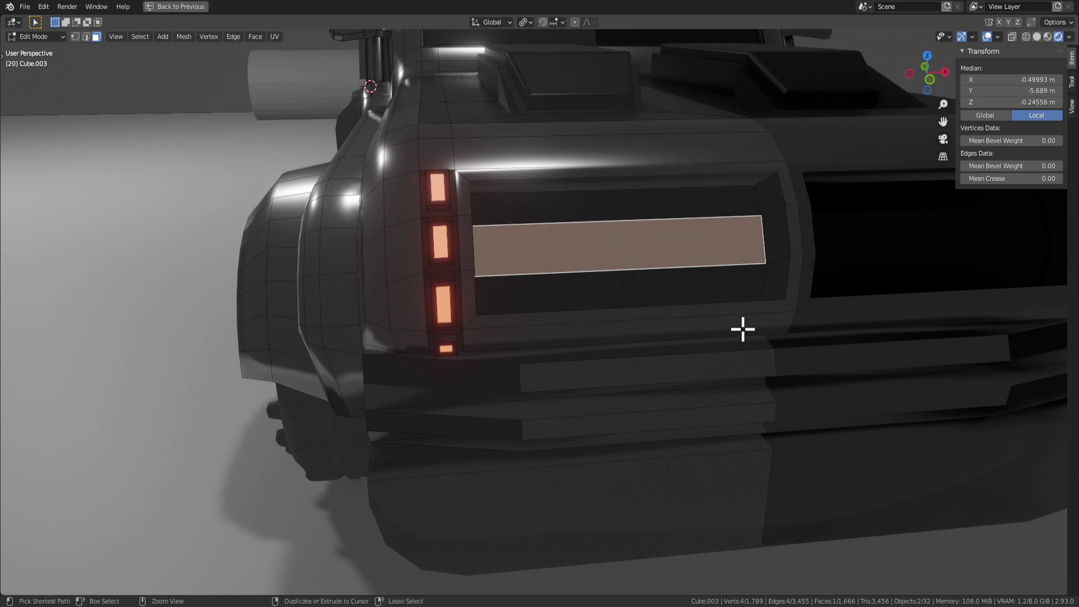
{"action": "key", "text": "ctrl+z"}
{"action": "key", "text": "ctrl+z"}
{"action": "key", "text": "ctrl+z"}
{"action": "key", "text": "ctrl+z"}
{"action": "scroll", "coordinate": [641, 384], "scroll_direction": "down", "scroll_amount": 8}
{"action": "mouse_move", "coordinate": [651, 376]}
{"action": "middle_mouse_down"}
{"action": "mouse_move", "coordinate": [734, 373]}
{"action": "mouse_move", "coordinate": [667, 364]}
{"action": "middle_mouse_up"}
{"action": "key", "text": "Tab"}
{"action": "scroll", "coordinate": [604, 371], "scroll_direction": "up", "scroll_amount": 5}
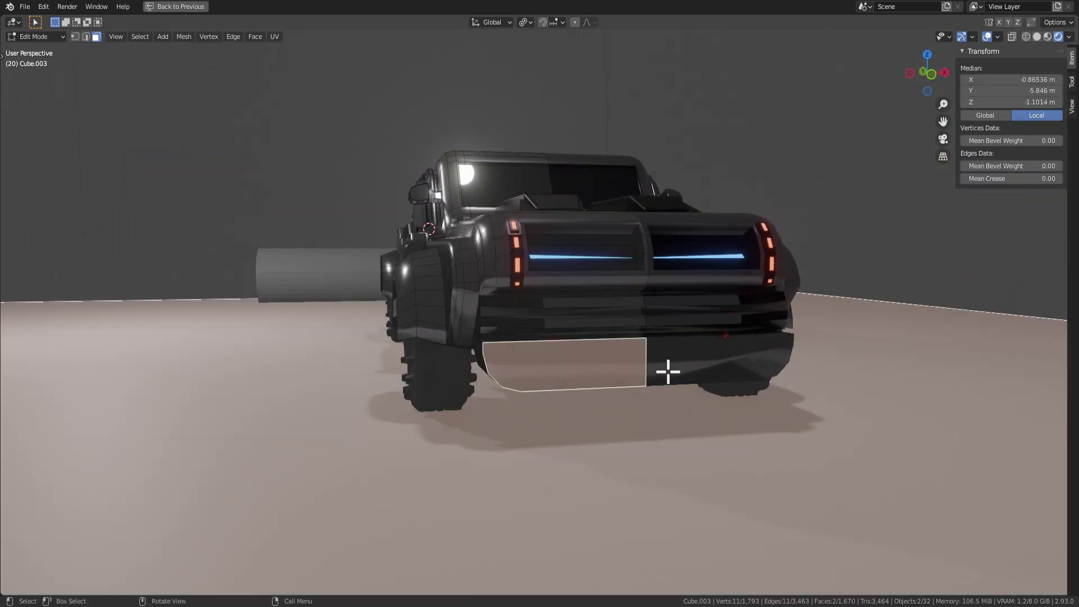
Step: Try flat shading on the faces of the extruded lower bumper block and inspect it in object mode
{"action": "left_click", "coordinate": [701, 372]}
{"action": "right_click", "coordinate": [592, 321]}
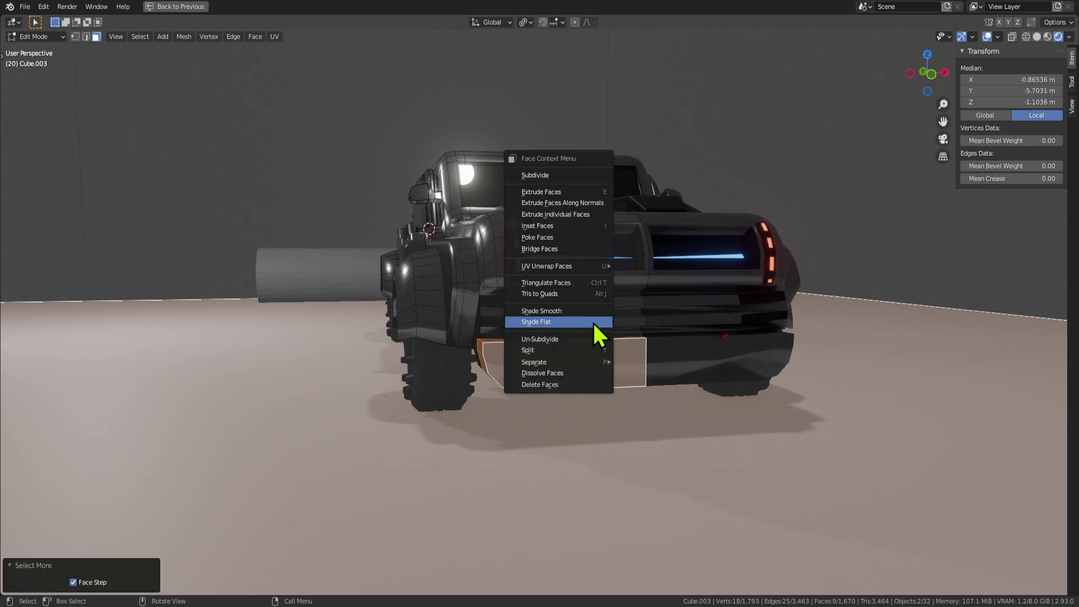
{"action": "key", "text": "Tab"}
{"action": "middle_click_drag", "start_coordinate": [688, 410], "coordinate": [666, 348]}
{"action": "key", "text": "Tab"}
{"action": "key", "text": "Tab"}
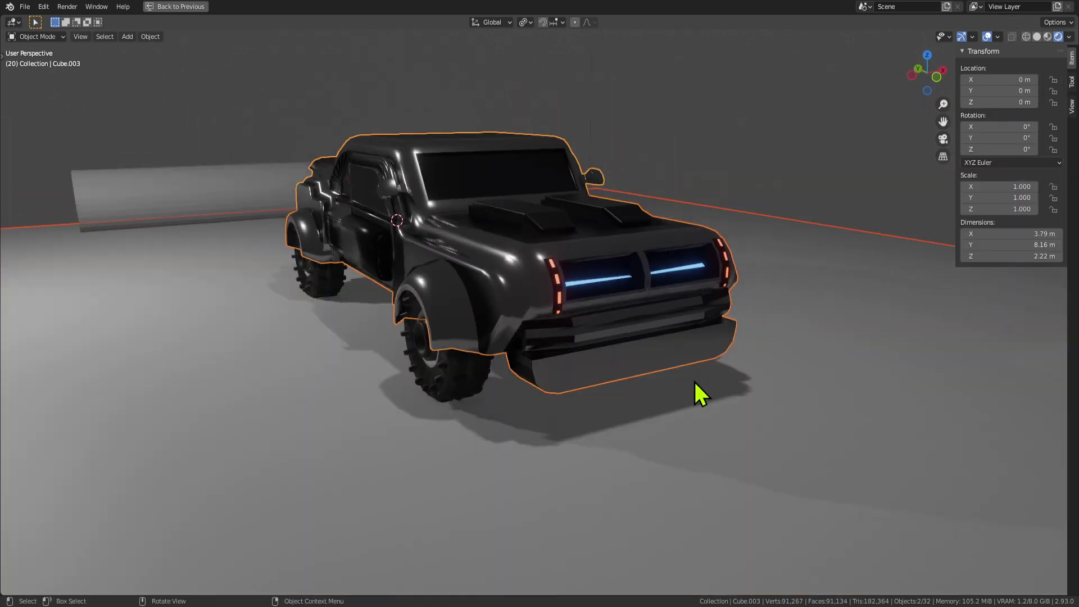
{"action": "middle_click_drag", "start_coordinate": [697, 388], "coordinate": [571, 365]}
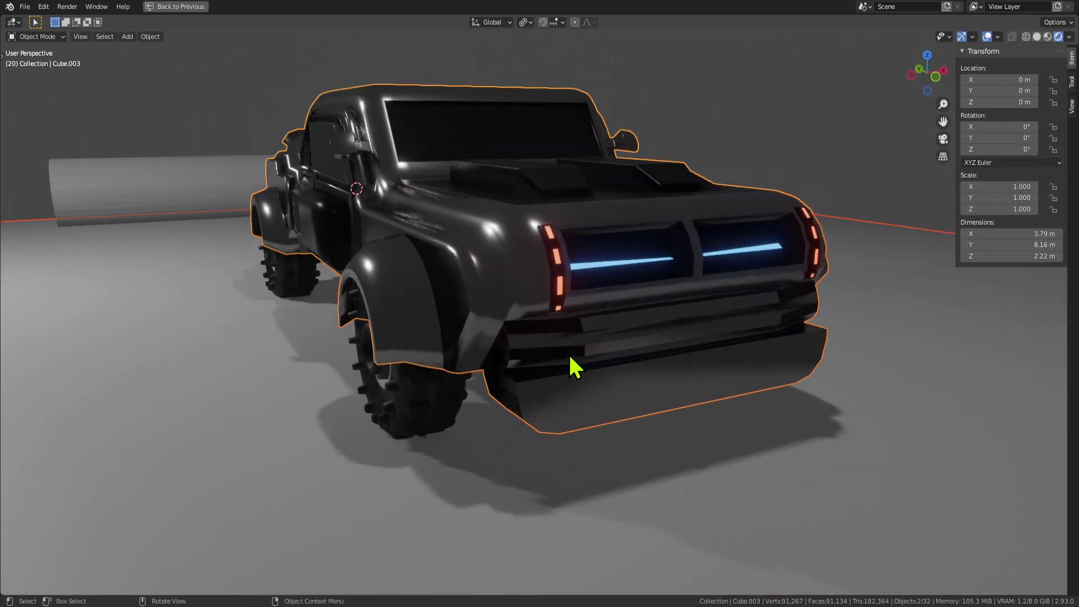
Step: Try to extrude the narrow slanted face at the front edge of the fender, and undo it
{"action": "key", "text": "Tab"}
{"action": "left_click", "coordinate": [490, 343]}
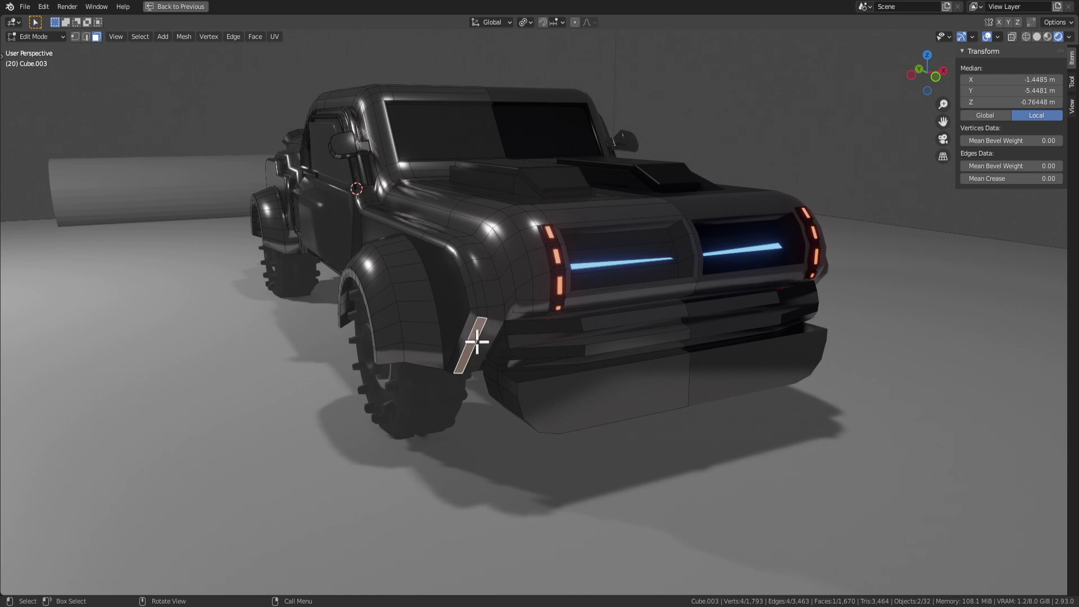
{"action": "key", "text": "e"}
{"action": "left_click", "coordinate": [482, 365]}
{"action": "middle_click_drag", "start_coordinate": [481, 366], "coordinate": [626, 373]}
{"action": "key", "text": "ctrl+z"}
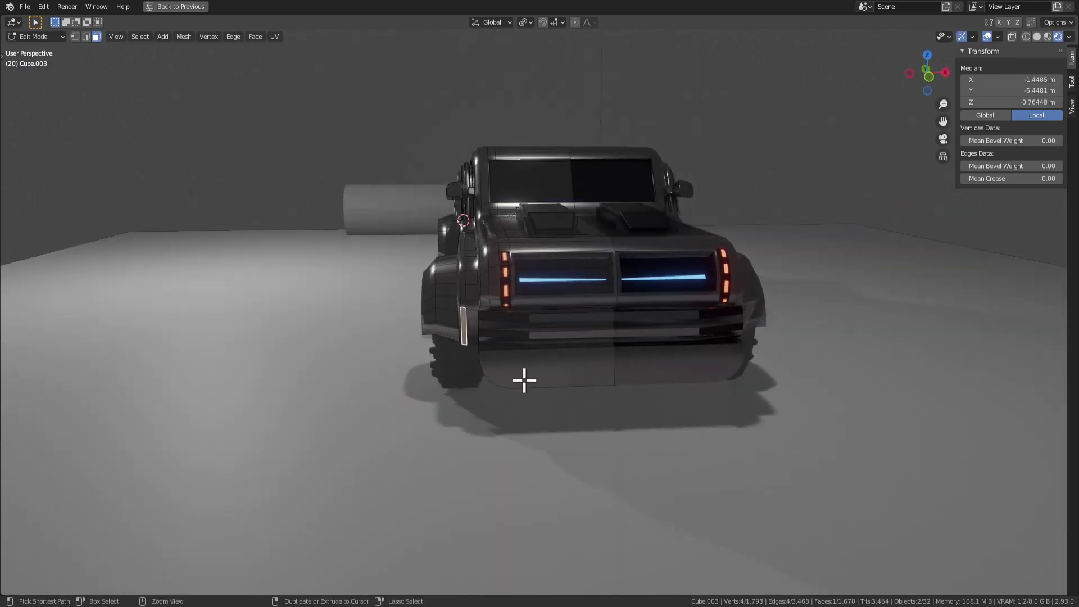
Step: Try to move the front bumper's outer end face outward along global X and view the truck from the front
{"action": "middle_click_drag", "start_coordinate": [523, 378], "coordinate": [633, 378]}
{"action": "scroll", "coordinate": [542, 362], "scroll_direction": "up", "scroll_amount": 3}
{"action": "key", "text": "g"}
{"action": "key", "text": "x"}
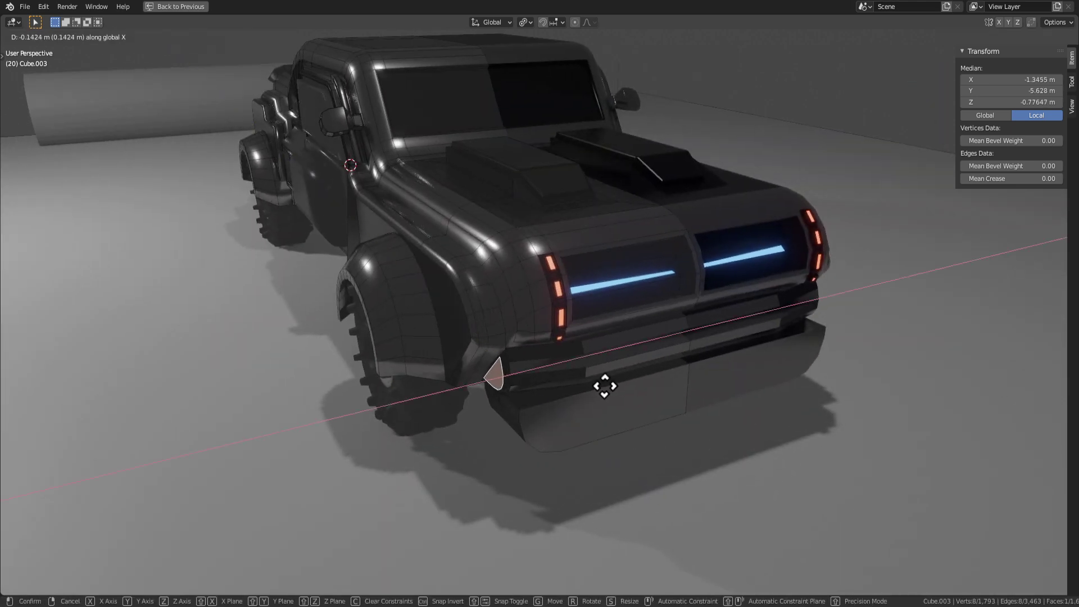
{"action": "left_click", "coordinate": [599, 385]}
{"action": "middle_click_drag", "start_coordinate": [645, 390], "coordinate": [750, 312]}
{"action": "key", "text": "g"}
{"action": "key", "text": "x"}
{"action": "left_click", "coordinate": [599, 380]}
{"action": "key", "text": "Tab"}
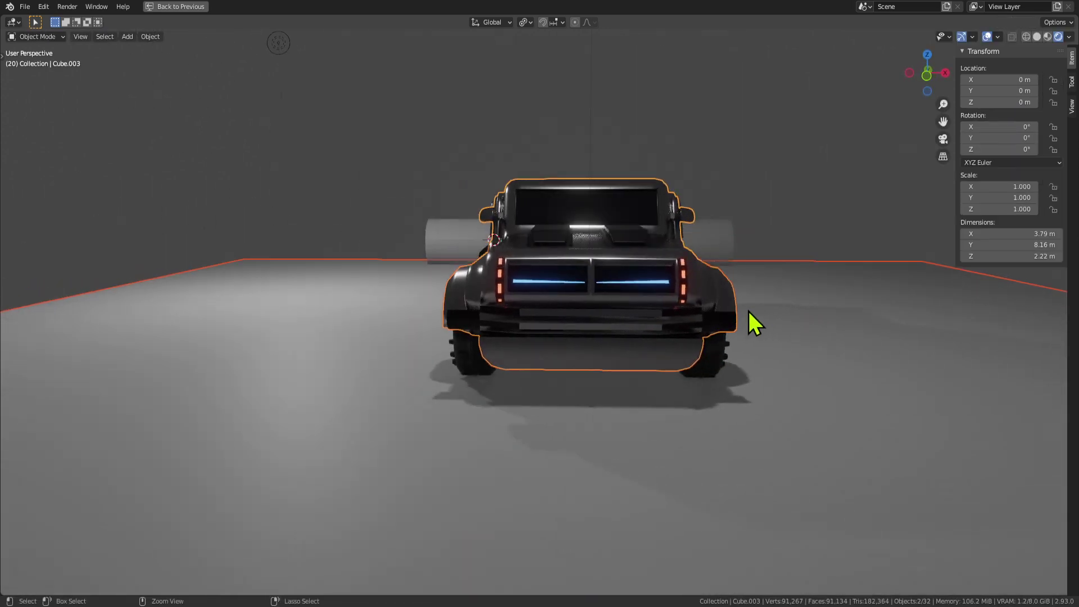
{"action": "key", "text": "Tab"}
{"action": "key", "text": "Tab"}
Step: Undo the bumper end and lower bumper block edits, back to the moved front fender face
{"action": "middle_click_drag", "start_coordinate": [649, 372], "coordinate": [616, 366]}
{"action": "key", "text": "Tab"}
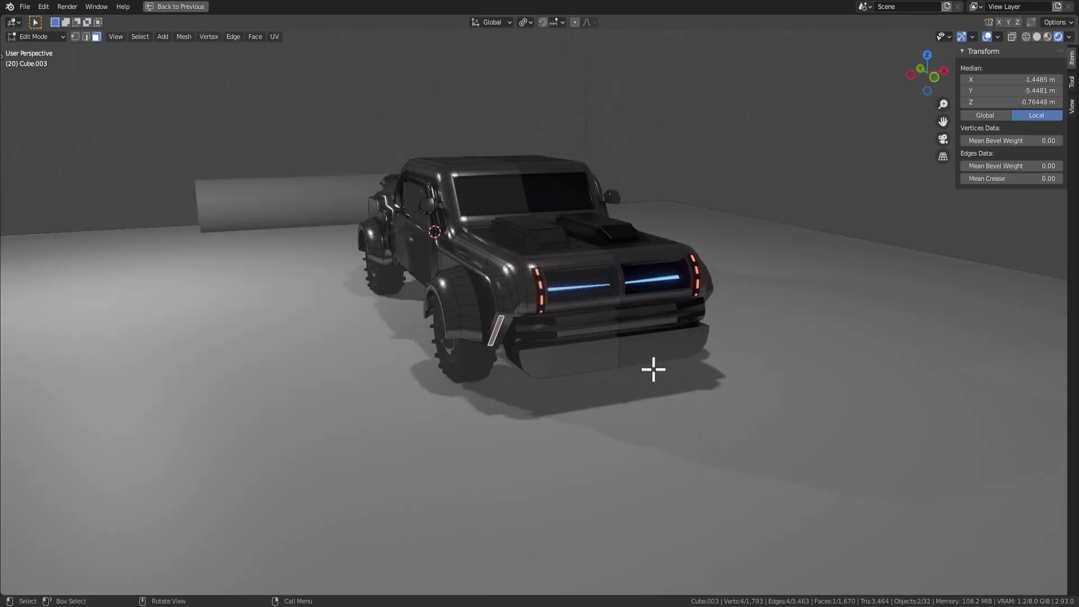
{"action": "key", "text": "ctrl+z"}
{"action": "key", "text": "ctrl+z"}
{"action": "key", "text": "ctrl+z"}
{"action": "key", "text": "ctrl+z"}
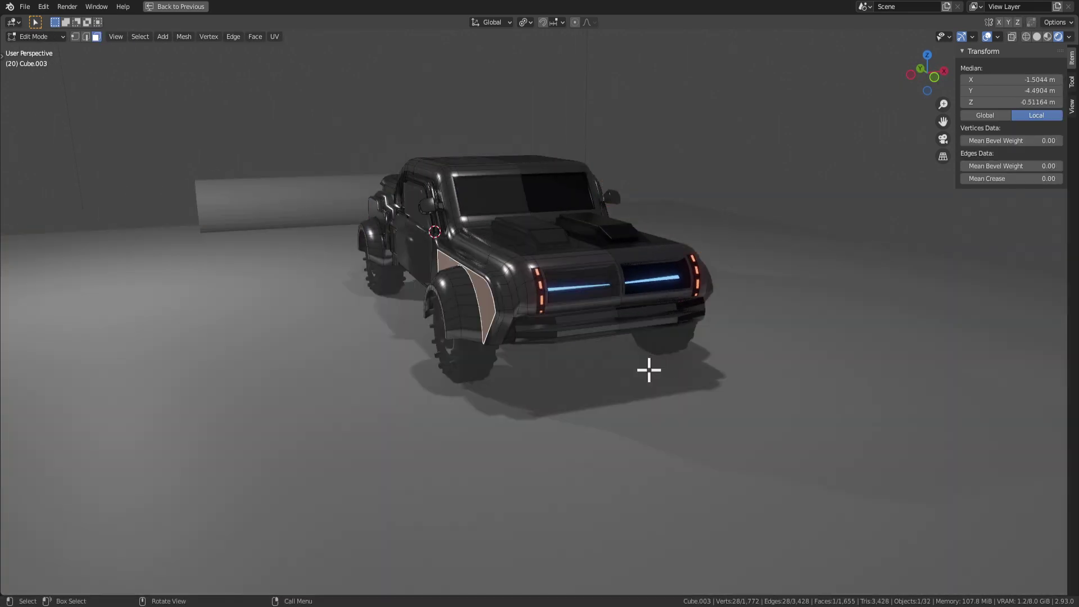
{"action": "key", "text": "ctrl+z"}
{"action": "key", "text": "ctrl+z"}
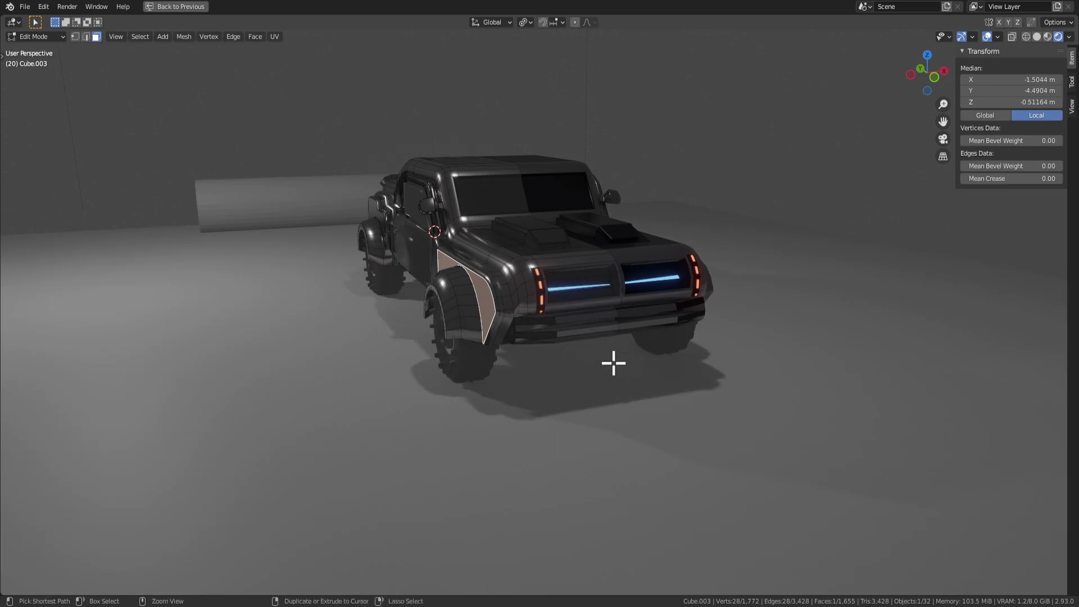
{"action": "scroll", "coordinate": [504, 324], "scroll_direction": "up", "scroll_amount": 4}
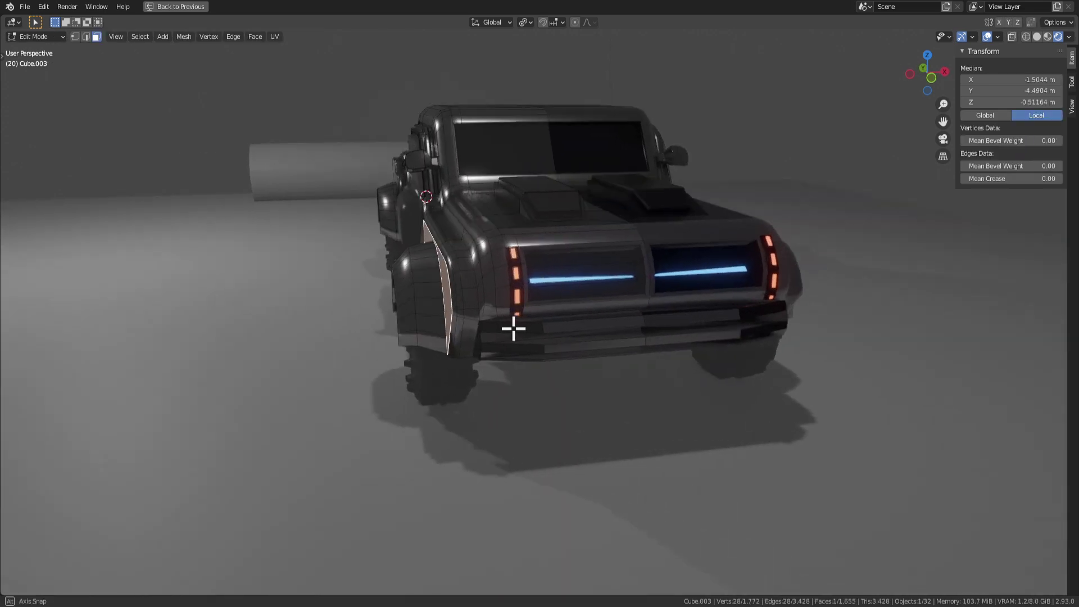
{"action": "key", "text": "g"}
{"action": "key", "text": "x"}
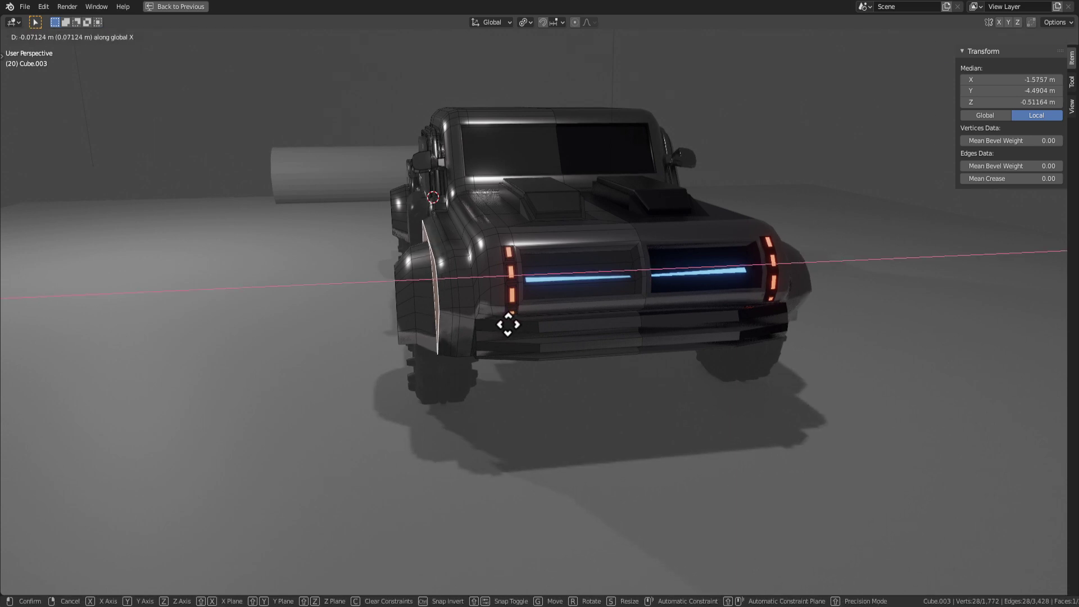
{"action": "right_click", "coordinate": [507, 325]}
{"action": "key", "text": "Tab"}
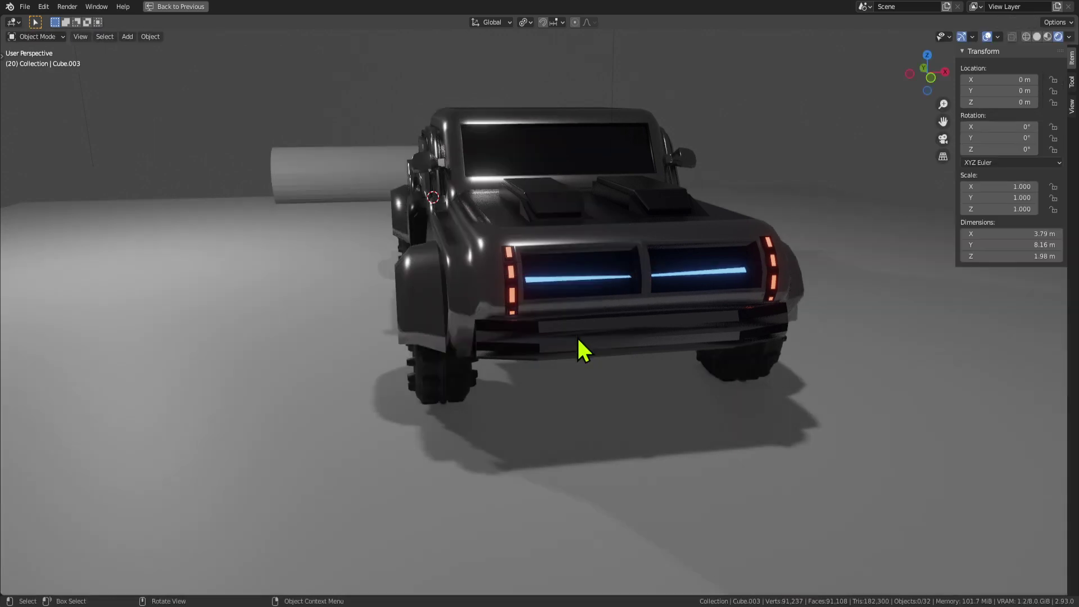
{"action": "key", "text": "Tab"}
{"action": "key", "text": "Tab"}
Step: Select the row of spare truck body copies and move them about -76.8 m along global X, away from the main truck
{"action": "middle_click_drag", "start_coordinate": [542, 332], "coordinate": [508, 323]}
{"action": "scroll", "coordinate": [509, 323], "scroll_direction": "down", "scroll_amount": 10}
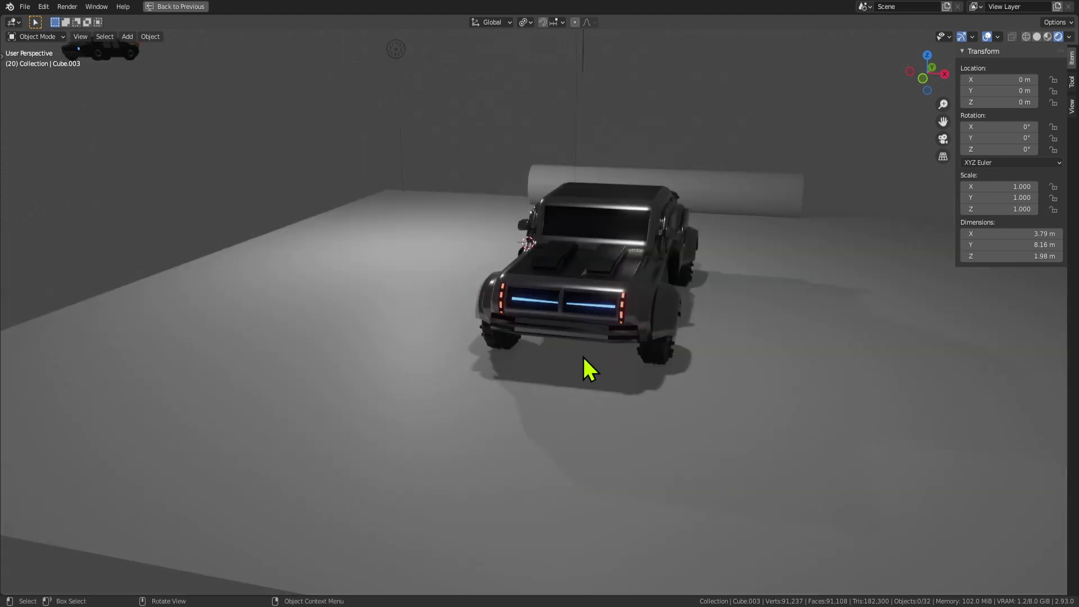
{"action": "scroll", "coordinate": [345, 319], "scroll_direction": "down", "scroll_amount": 4}
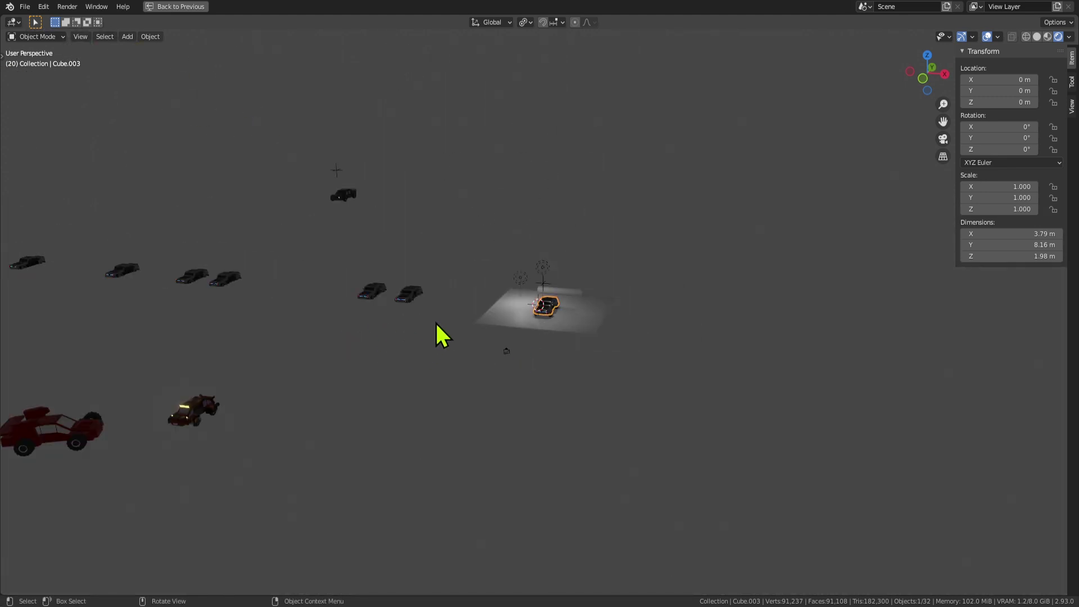
{"action": "key", "text": "b"}
{"action": "left_click_drag", "start_coordinate": [460, 325], "coordinate": [180, 268]}
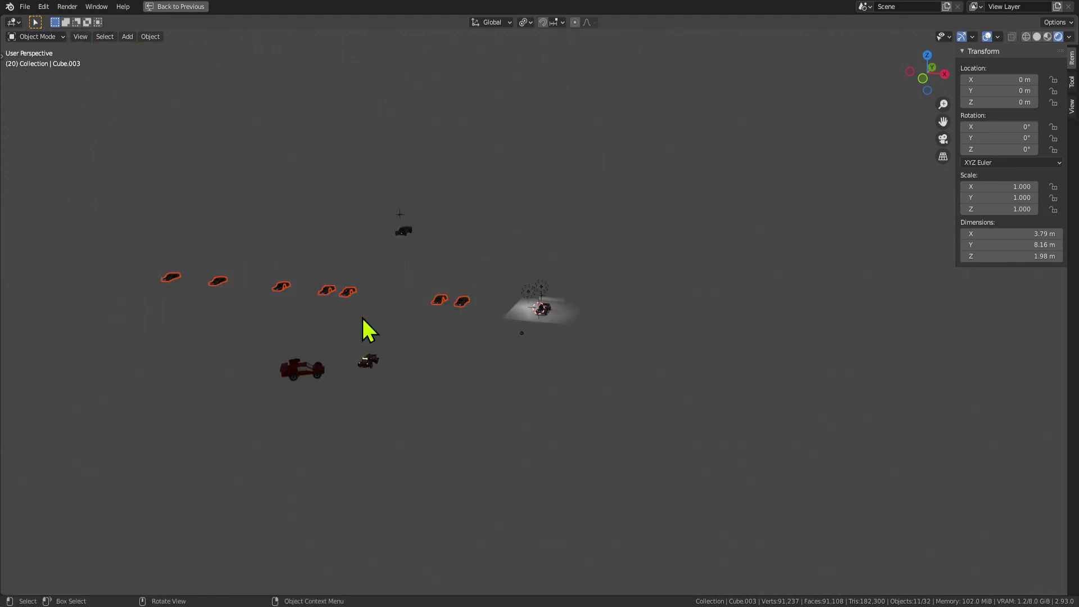
{"action": "key", "text": "g"}
{"action": "key", "text": "x"}
{"action": "left_click", "coordinate": [275, 303]}
Step: Enter Edit Mode on the main truck's body and examine the front bumper and fender faces from several angles
{"action": "scroll", "coordinate": [710, 436], "scroll_direction": "up", "scroll_amount": 15}
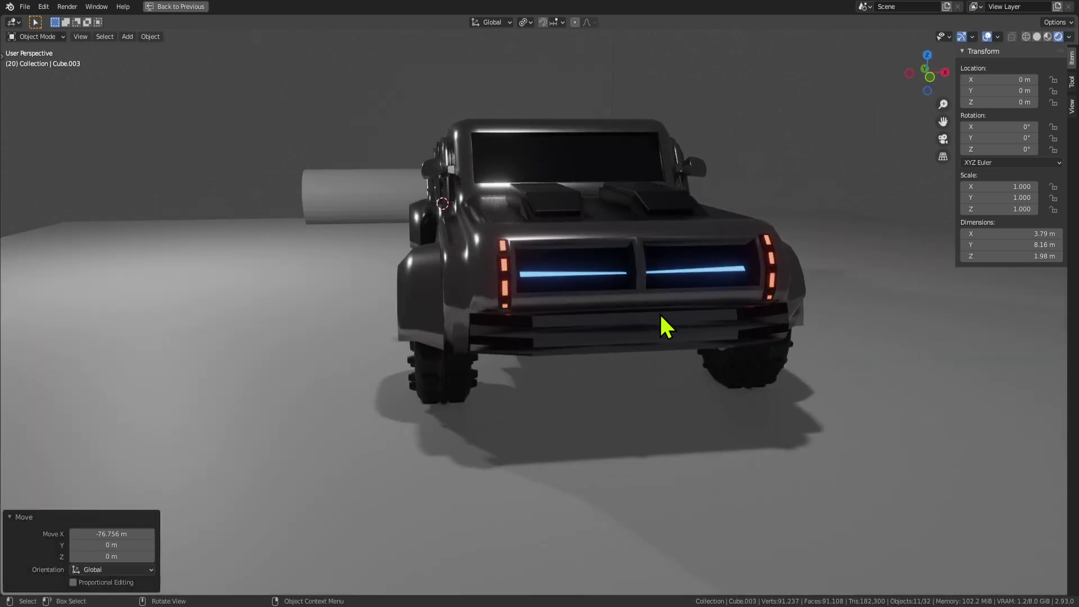
{"action": "middle_click_drag", "start_coordinate": [596, 333], "coordinate": [635, 306]}
{"action": "key", "text": "Tab"}
{"action": "middle_click_drag", "start_coordinate": [506, 333], "coordinate": [541, 325]}
{"action": "key", "text": "Tab"}
{"action": "key", "text": "Tab"}
{"action": "left_click", "coordinate": [614, 313]}
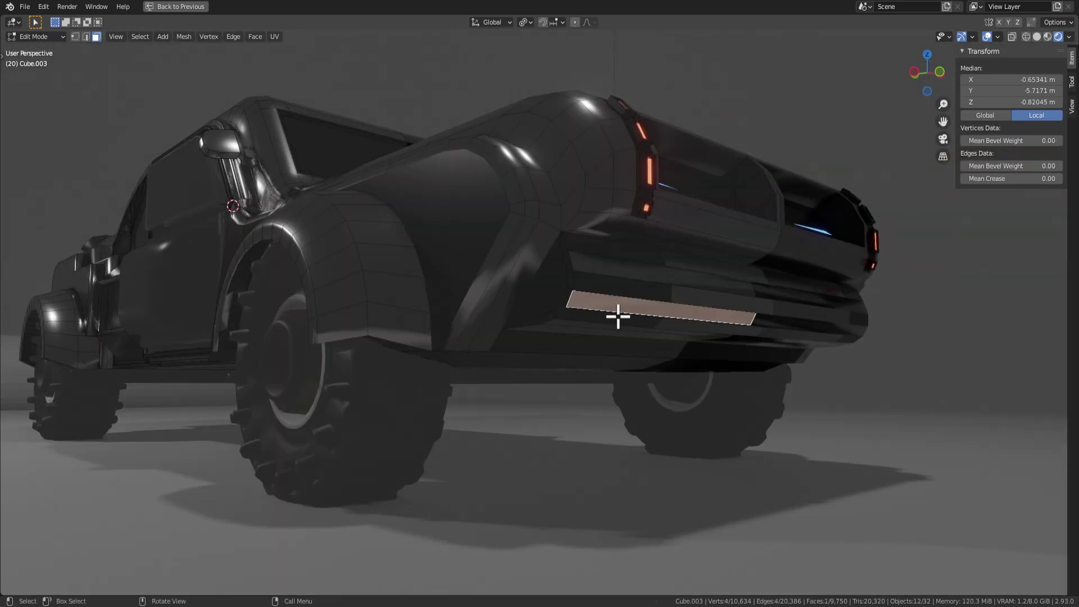
{"action": "middle_click_drag", "start_coordinate": [619, 316], "coordinate": [638, 337]}
{"action": "left_click", "coordinate": [501, 277]}
{"action": "middle_click_drag", "start_coordinate": [501, 277], "coordinate": [558, 317]}
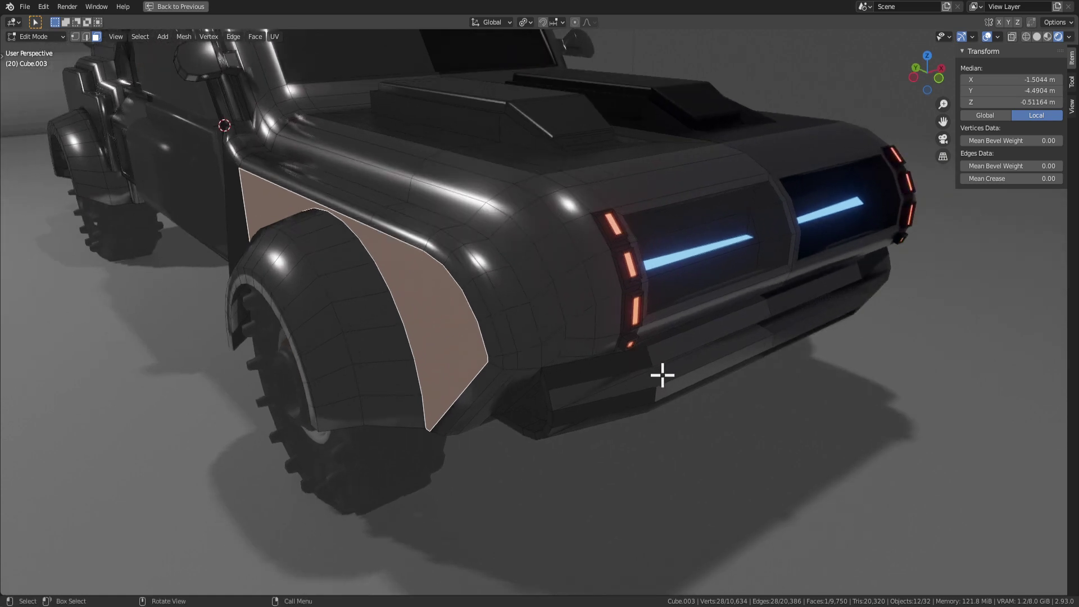
Step: Select the glowing blue strip in the front grille and remove it by dissolving its vertices
{"action": "middle_click_drag", "start_coordinate": [662, 375], "coordinate": [616, 271]}
{"action": "left_click", "coordinate": [617, 272]}
{"action": "scroll", "coordinate": [658, 345], "scroll_direction": "down", "scroll_amount": 5}
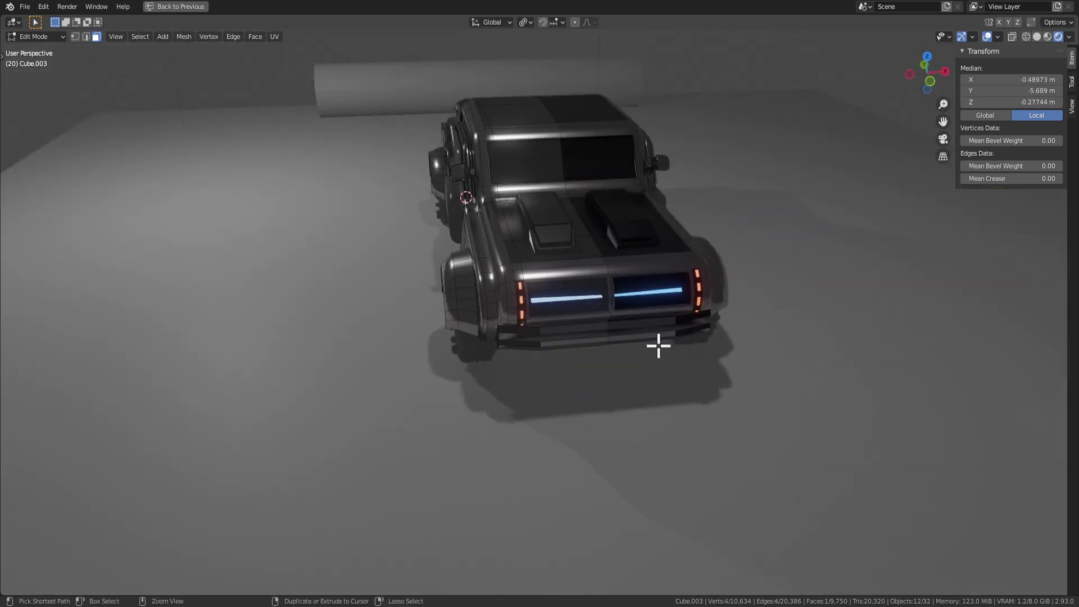
{"action": "scroll", "coordinate": [658, 346], "scroll_direction": "up", "scroll_amount": 5}
{"action": "key", "text": "x"}
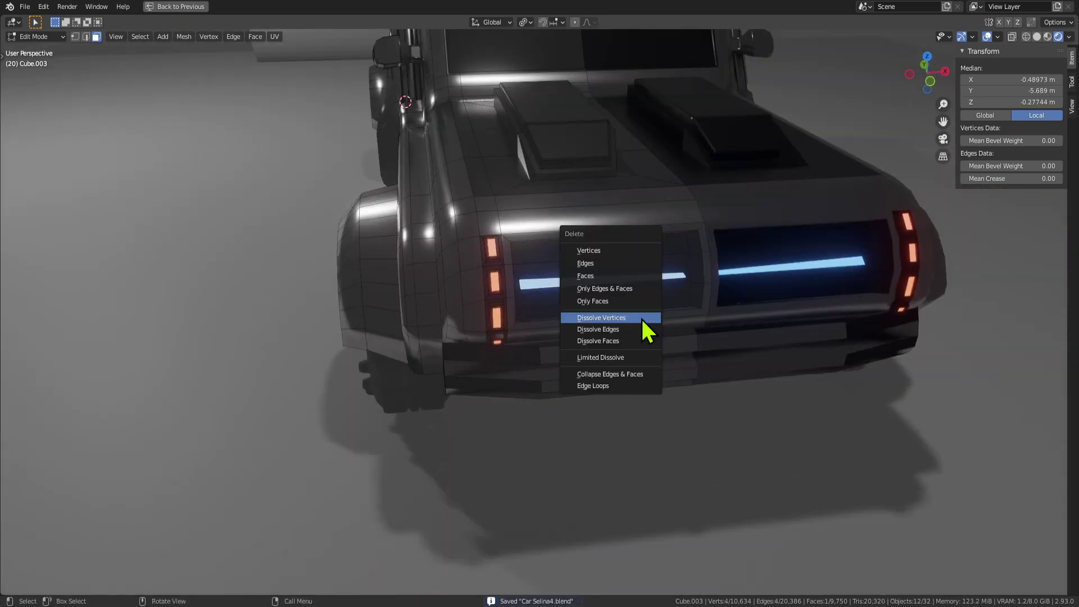
{"action": "left_click", "coordinate": [642, 319]}
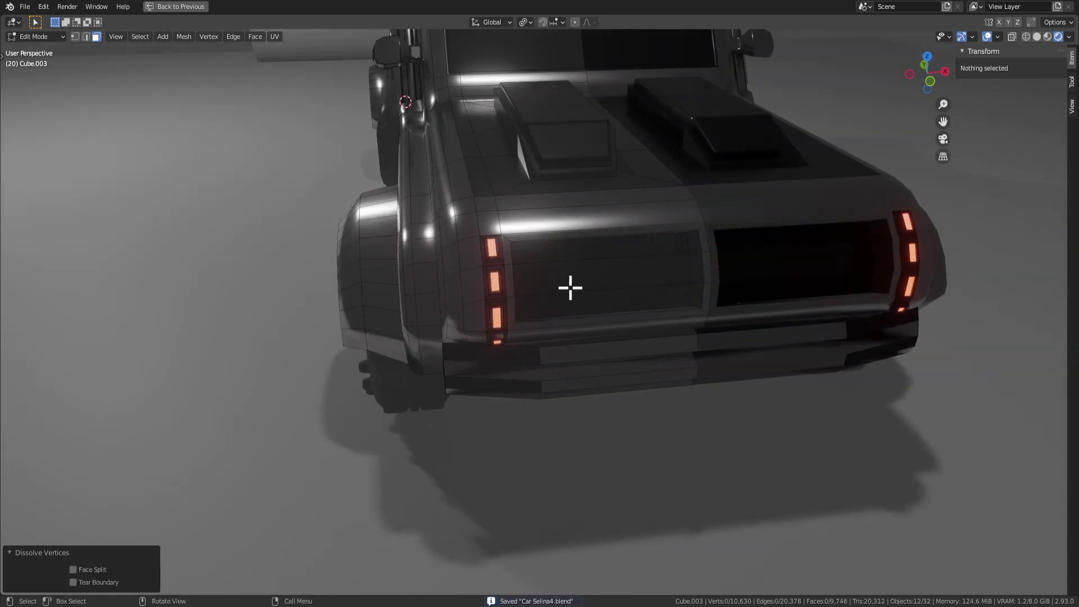
Step: Examine the middle face of the recessed front grille and its surroundings from the front and the side
{"action": "left_click", "coordinate": [568, 285]}
{"action": "right_click", "coordinate": [679, 281]}
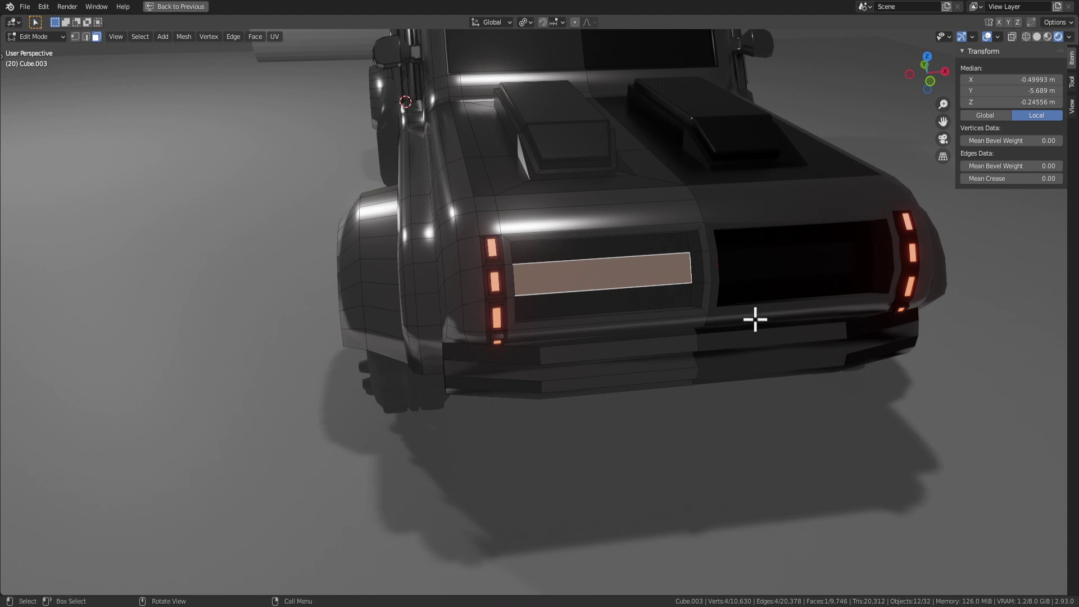
{"action": "middle_click_drag", "start_coordinate": [754, 319], "coordinate": [522, 313]}
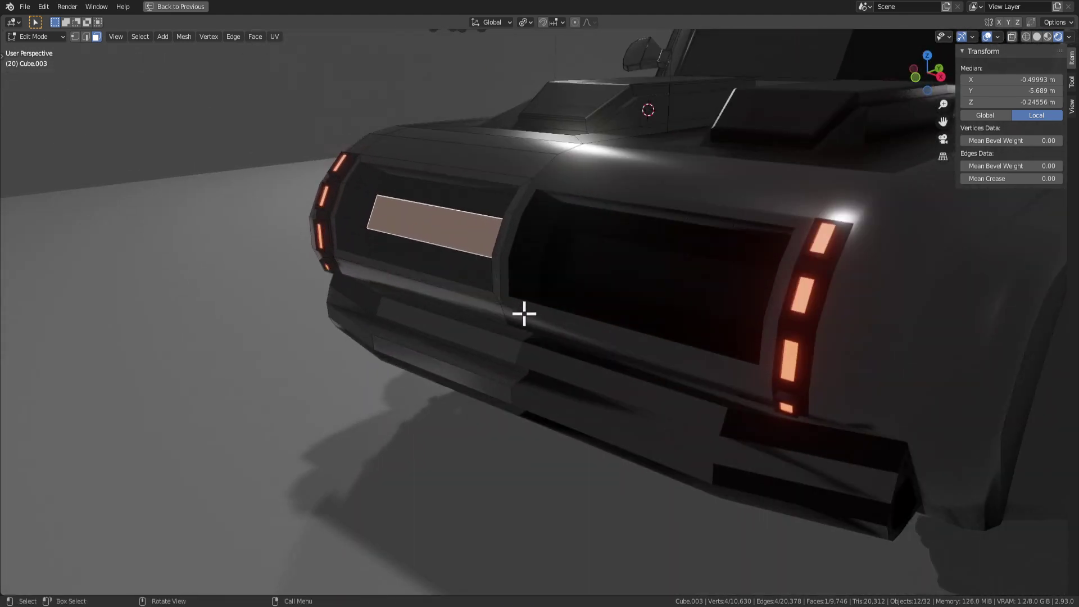
{"action": "scroll", "coordinate": [449, 274], "scroll_direction": "up", "scroll_amount": 3}
{"action": "left_click", "coordinate": [448, 274], "text": "shift"}
{"action": "left_click", "coordinate": [550, 196], "text": "shift"}
{"action": "middle_click_drag", "start_coordinate": [509, 260], "coordinate": [620, 293]}
{"action": "scroll", "coordinate": [620, 293], "scroll_direction": "down", "scroll_amount": 4}
Step: Try the glowing orange Material.050 on the upper and lower sloped faces inside the grille recess and view the truck's front
{"action": "left_click", "coordinate": [597, 306]}
{"action": "left_click", "coordinate": [609, 268], "text": "shift"}
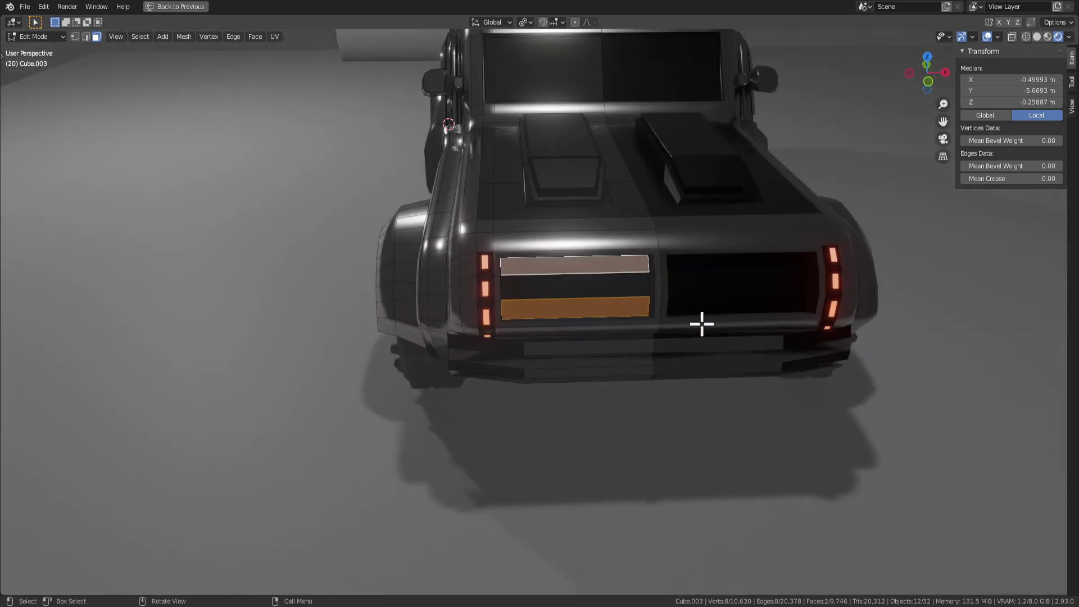
{"action": "key", "text": "ctrl+space"}
{"action": "scroll", "coordinate": [936, 216], "scroll_direction": "down", "scroll_amount": 5}
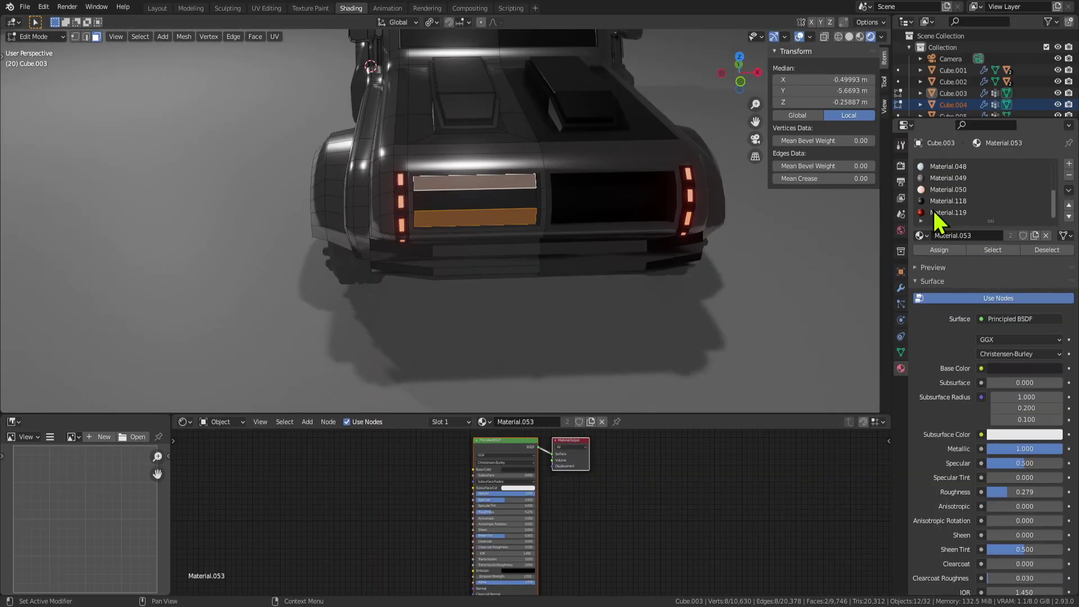
{"action": "left_click", "coordinate": [936, 190]}
{"action": "left_click", "coordinate": [937, 250]}
{"action": "key", "text": "Tab"}
{"action": "scroll", "coordinate": [646, 296], "scroll_direction": "down", "scroll_amount": 5}
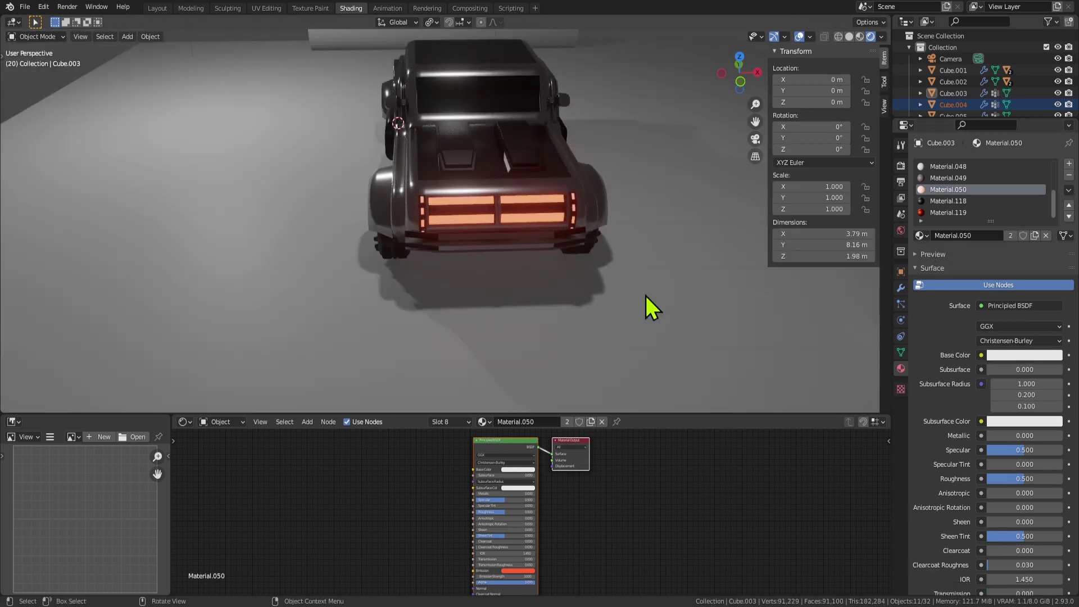
{"action": "middle_click_drag", "start_coordinate": [645, 296], "coordinate": [608, 268]}
Step: Undo the Material.050 assignment on the two grille faces
{"action": "key", "text": "Tab"}
{"action": "key", "text": "ctrl+z"}
{"action": "key", "text": "ctrl+z"}
{"action": "key", "text": "ctrl+z"}
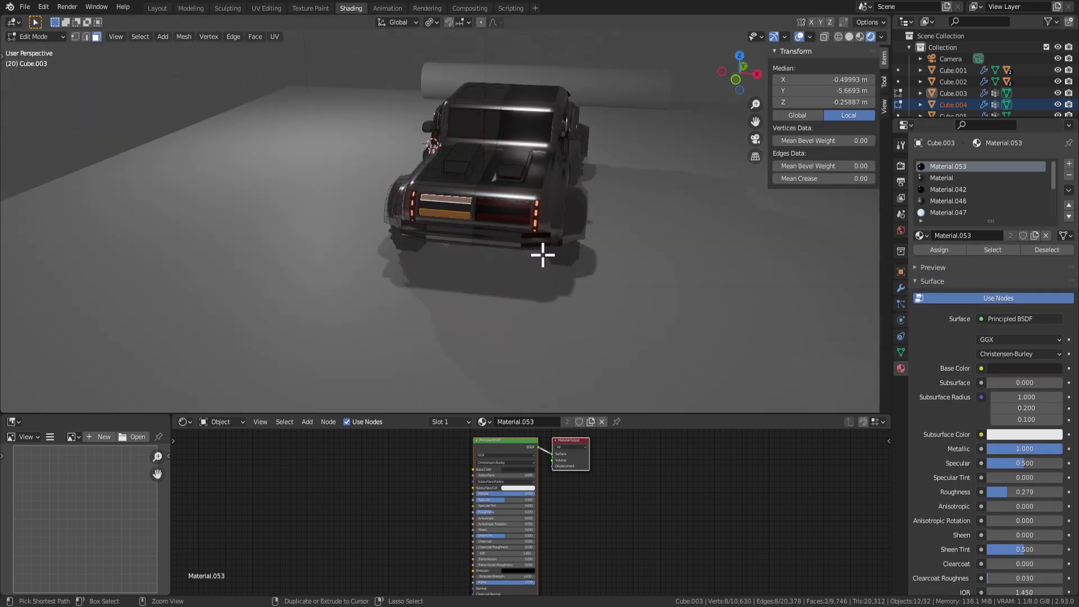
Step: Isolate the middle face of the grille recess by hiding all other faces of the body mesh
{"action": "scroll", "coordinate": [523, 226], "scroll_direction": "up", "scroll_amount": 5}
{"action": "middle_click_drag", "start_coordinate": [522, 224], "coordinate": [544, 221]}
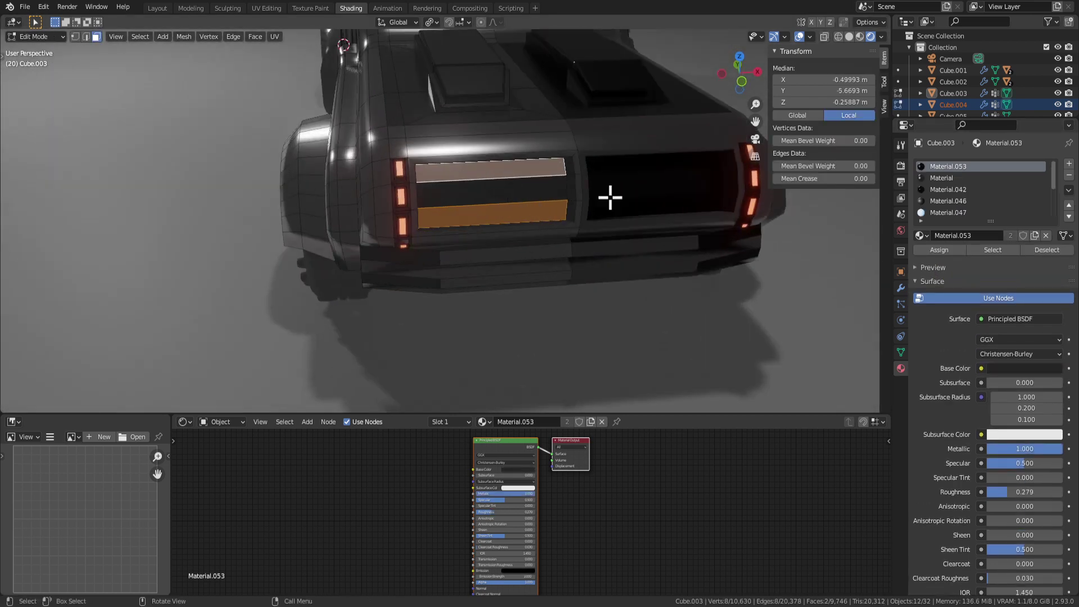
{"action": "middle_click_drag", "start_coordinate": [610, 197], "coordinate": [541, 196]}
{"action": "left_click", "coordinate": [467, 197]}
{"action": "scroll", "coordinate": [540, 193], "scroll_direction": "up", "scroll_amount": 3}
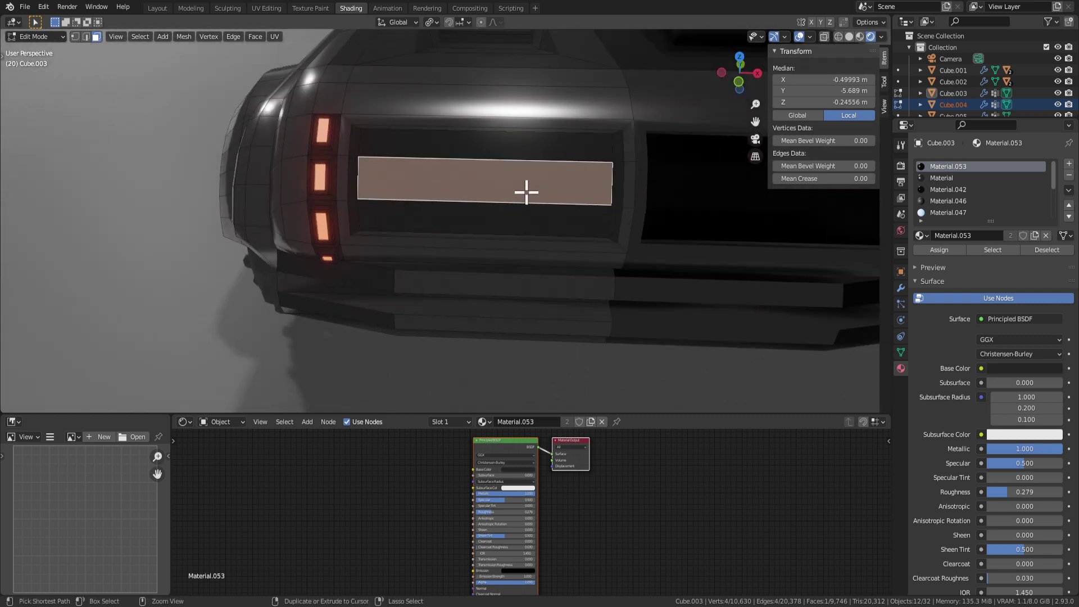
{"action": "key", "text": "ctrl+i"}
{"action": "key", "text": "h"}
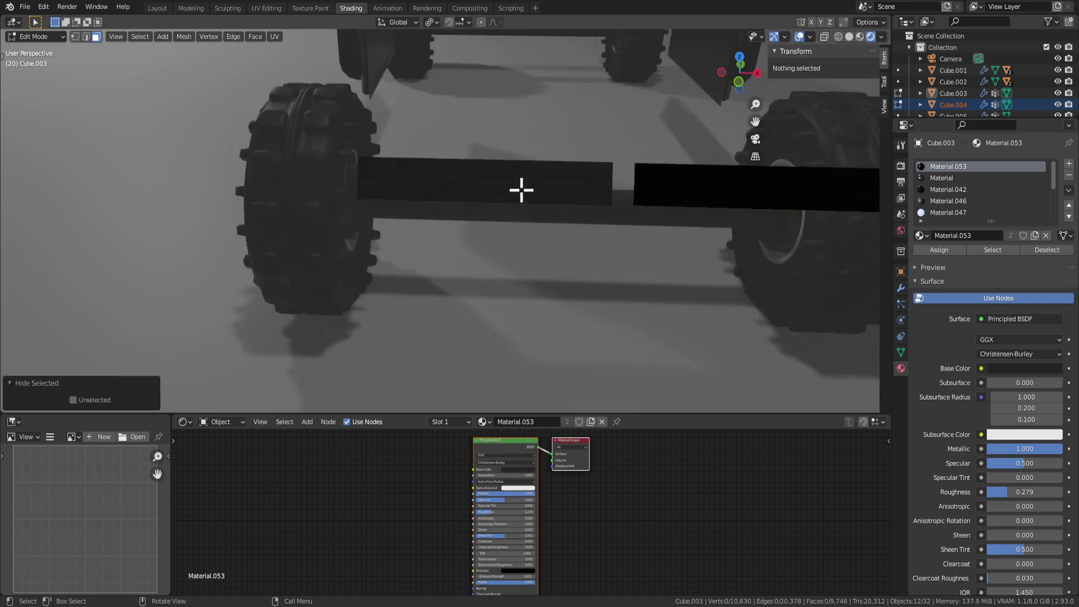
Step: Divide the isolated grille face into six equal squares with five evenly spaced vertical loop cuts, and clear the selection
{"action": "key", "text": "ctrl+i"}
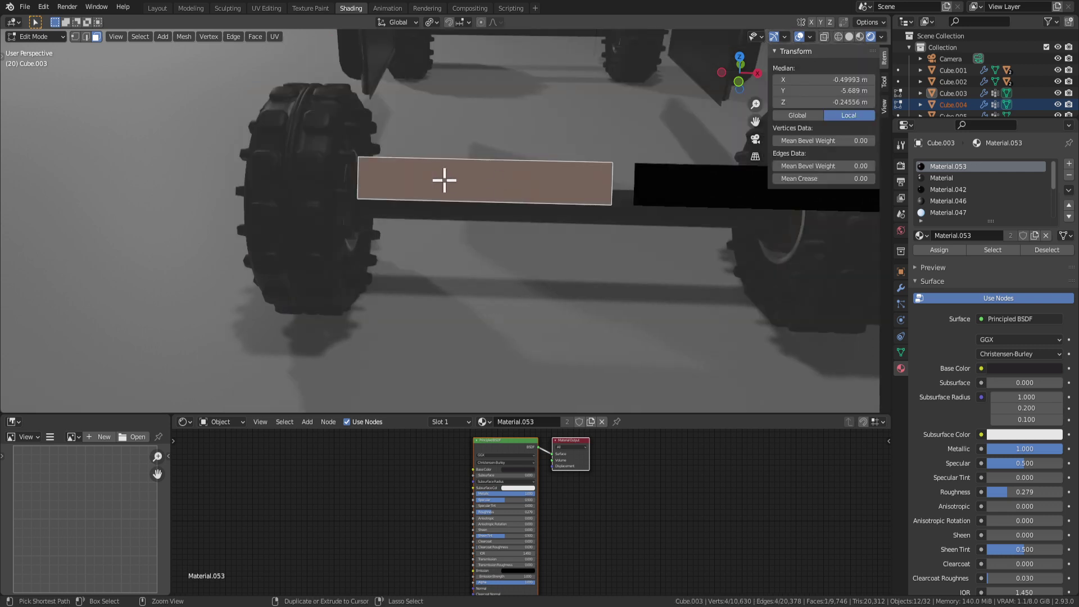
{"action": "key", "text": "ctrl+r"}
{"action": "left_click", "coordinate": [444, 180]}
{"action": "right_click", "coordinate": [444, 179]}
{"action": "key", "text": "alt+a"}
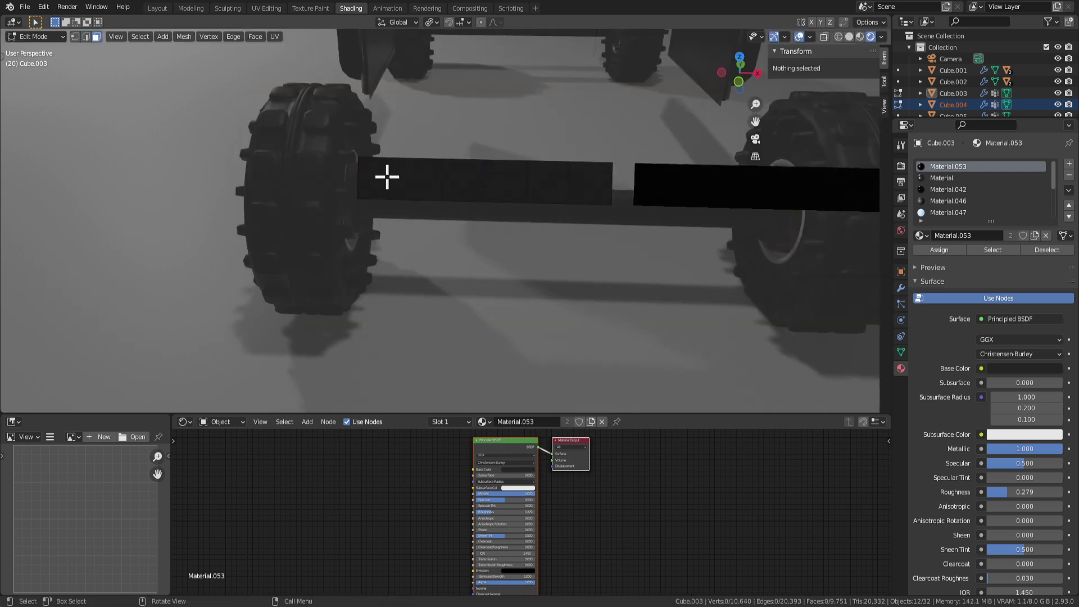
Step: Try different selections of squares along the grille strip, with and without the innermost square
{"action": "left_click", "coordinate": [385, 176]}
{"action": "left_click", "coordinate": [474, 185], "text": "shift"}
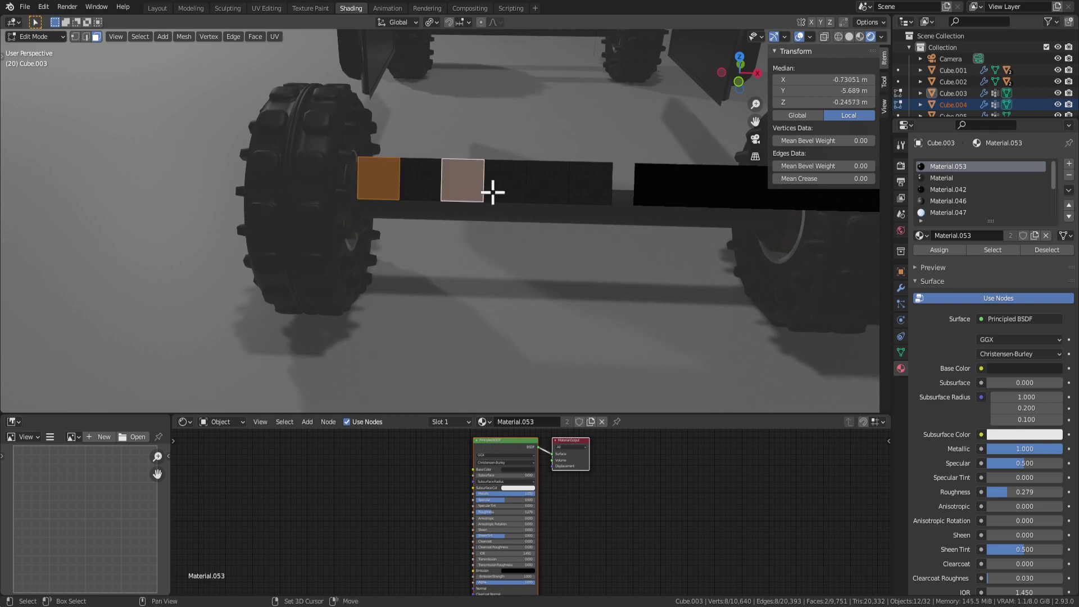
{"action": "left_click", "coordinate": [565, 191], "text": "shift"}
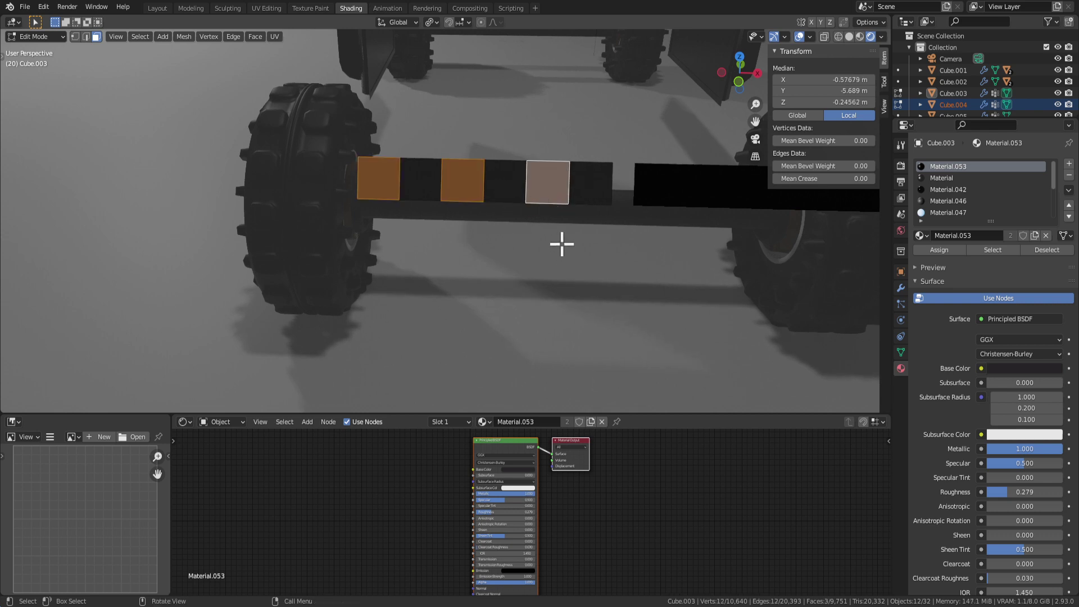
{"action": "left_click", "coordinate": [608, 186]}
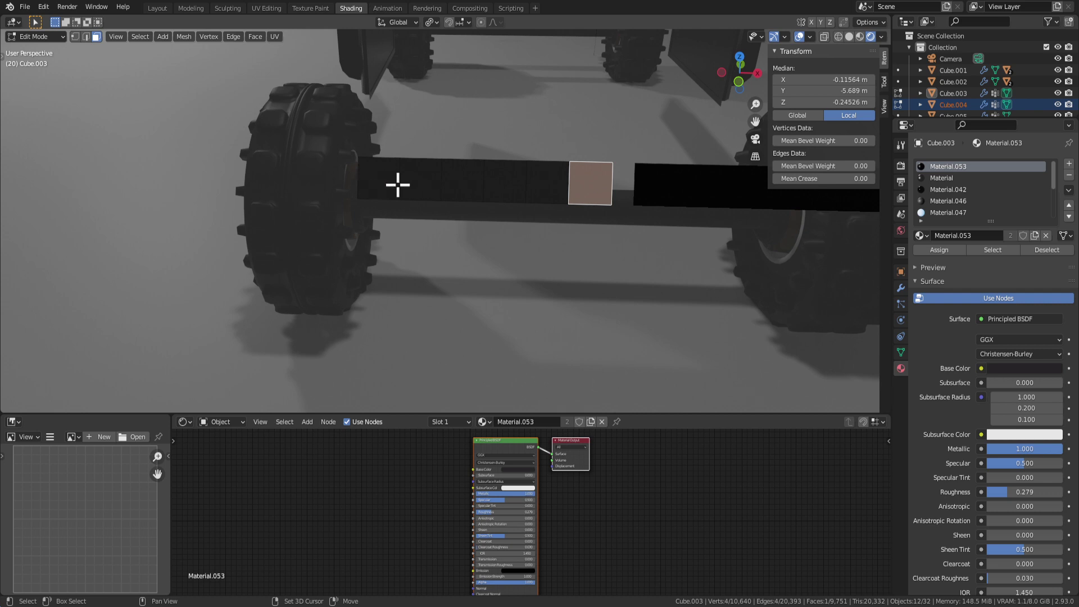
{"action": "left_click", "coordinate": [395, 183], "text": "shift"}
{"action": "left_click", "coordinate": [478, 189], "text": "shift"}
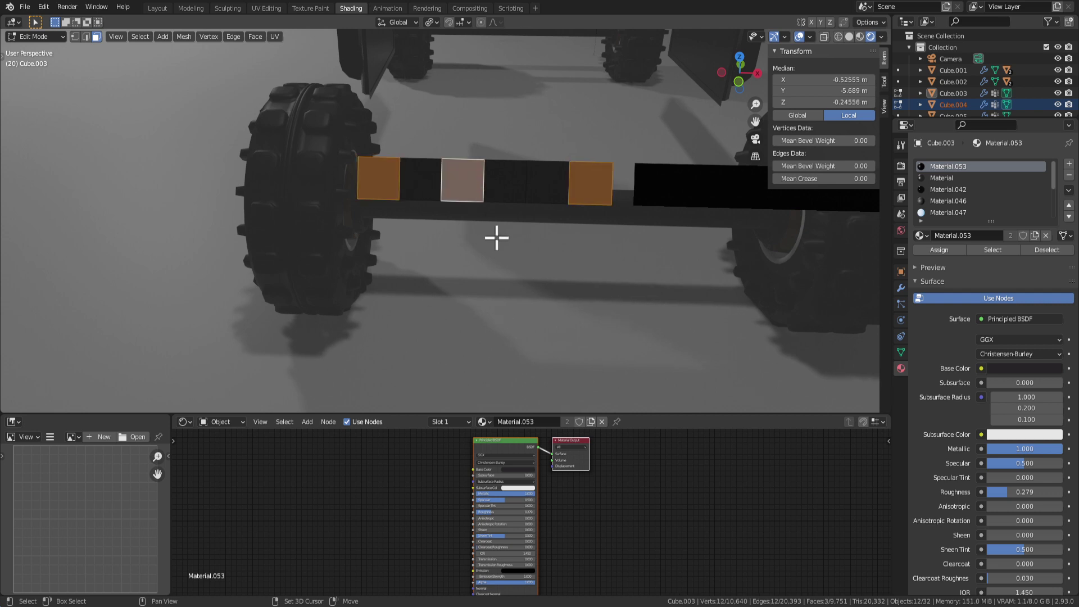
{"action": "left_click", "coordinate": [555, 183], "text": "shift"}
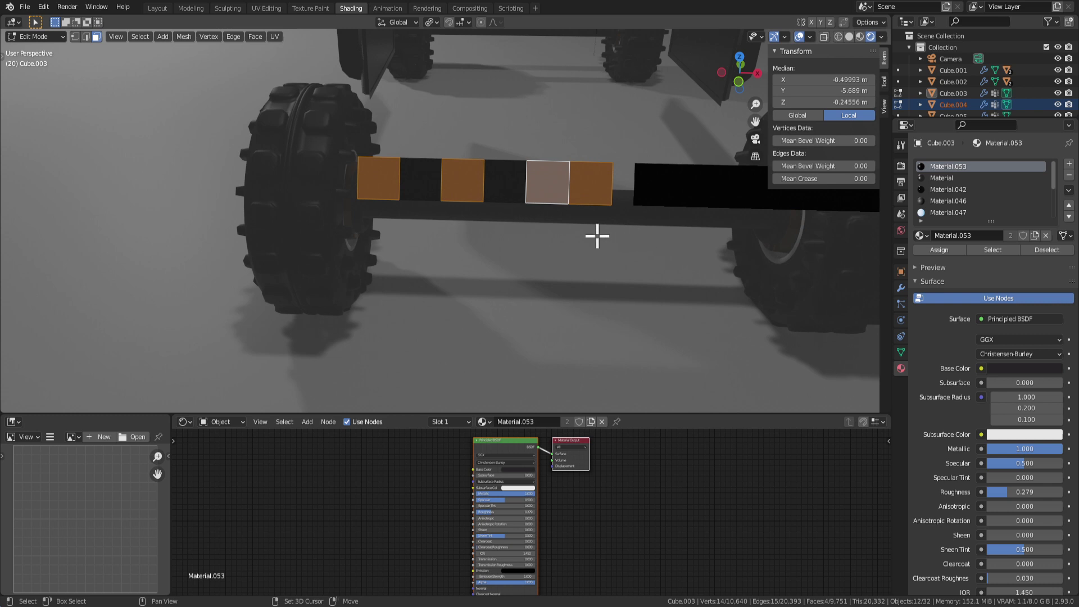
{"action": "left_click", "coordinate": [528, 181]}
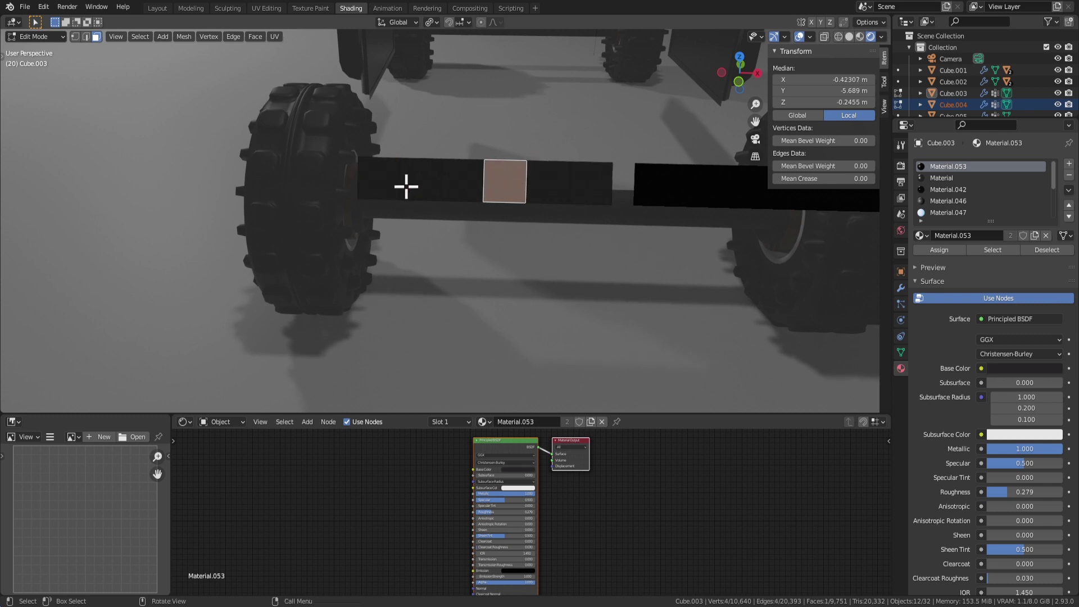
Step: Inset the first, third and fifth squares, counted from the strip's outer end, by about 0.009 m
{"action": "left_click", "coordinate": [388, 180]}
{"action": "left_click", "coordinate": [464, 181], "text": "shift"}
{"action": "left_click", "coordinate": [551, 186], "text": "shift"}
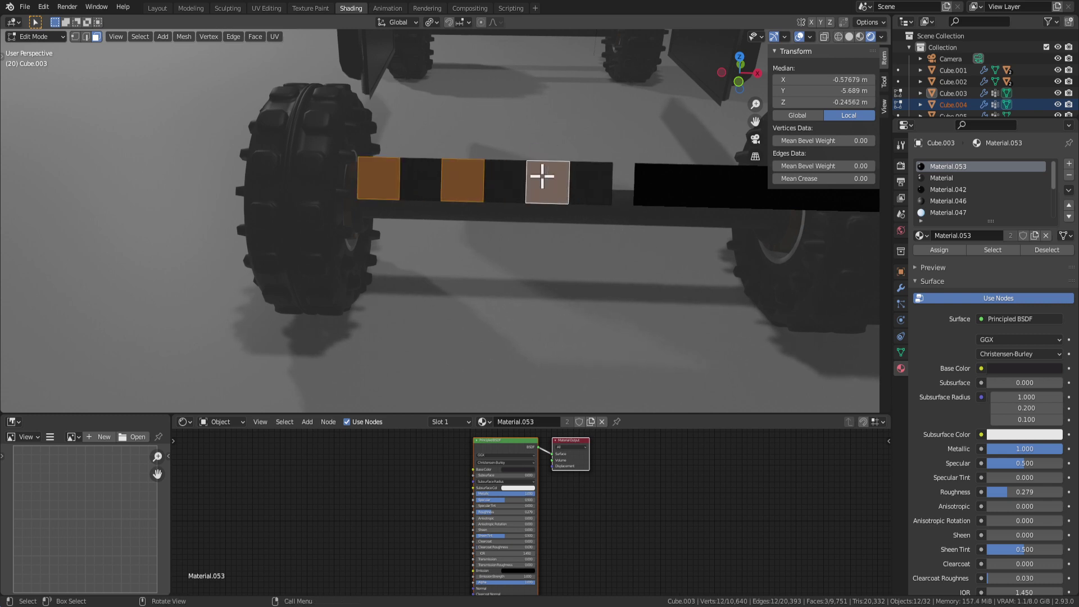
{"action": "key", "text": "i"}
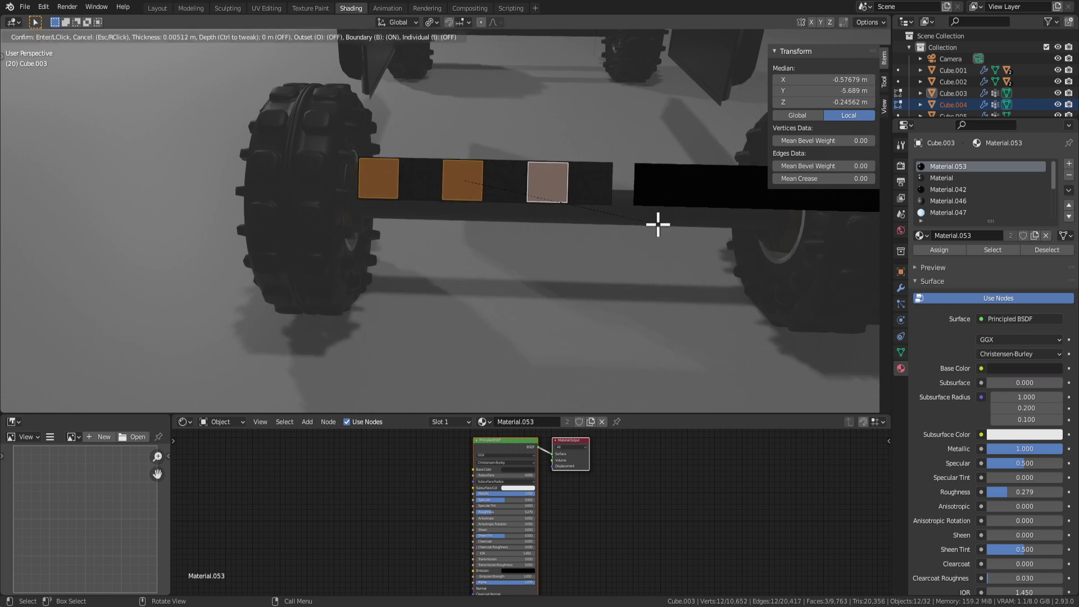
{"action": "left_click", "coordinate": [588, 198]}
Step: Subdivide the three inset squares with 6 cuts
{"action": "middle_click_drag", "start_coordinate": [536, 183], "coordinate": [558, 210]}
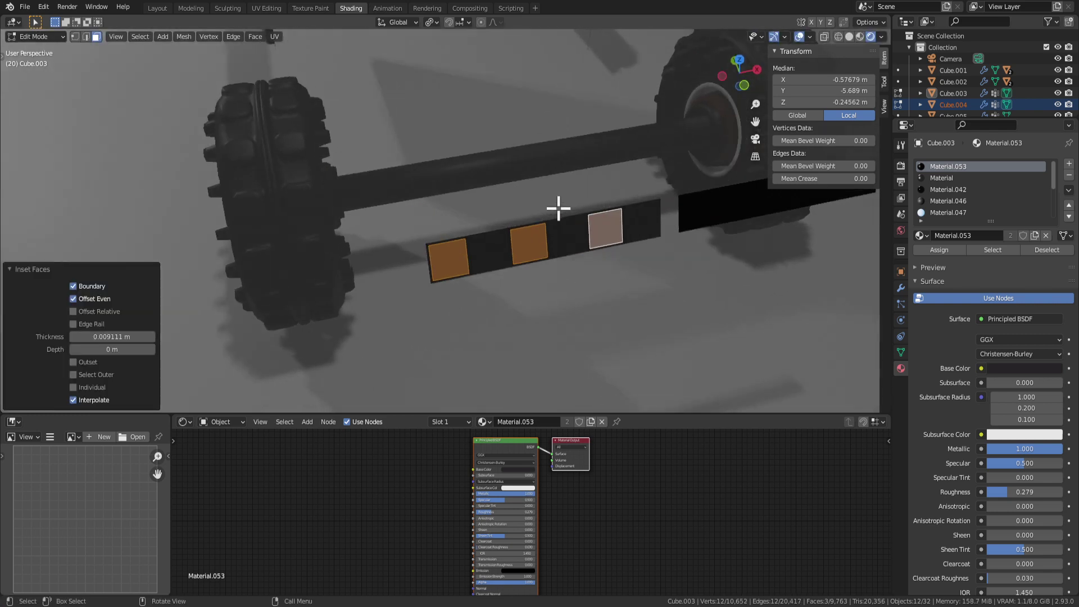
{"action": "right_click", "coordinate": [549, 238]}
{"action": "left_click", "coordinate": [513, 79]}
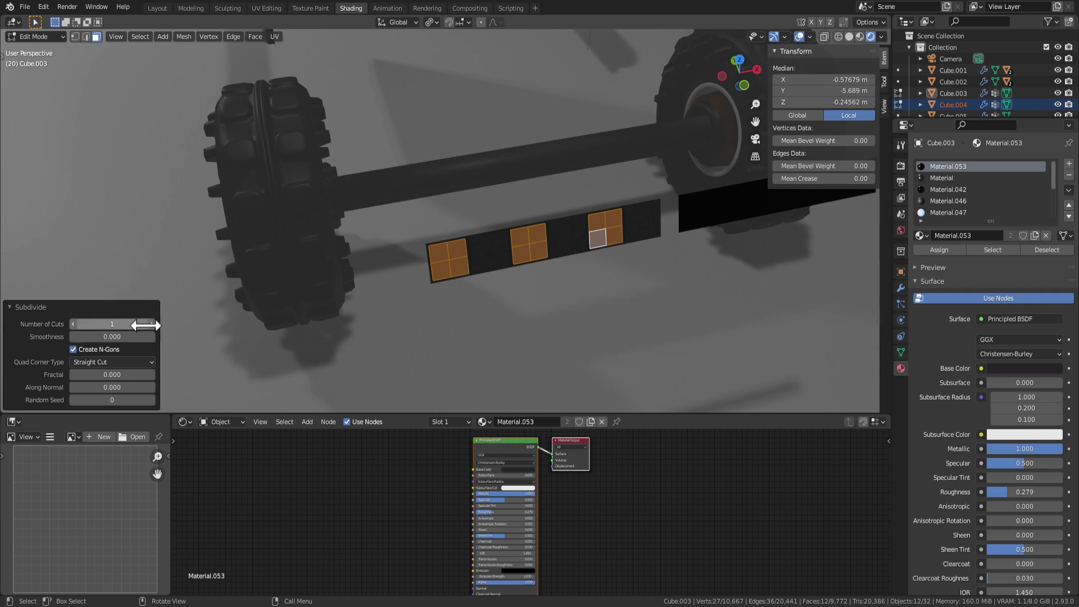
{"action": "key", "text": "Return"}
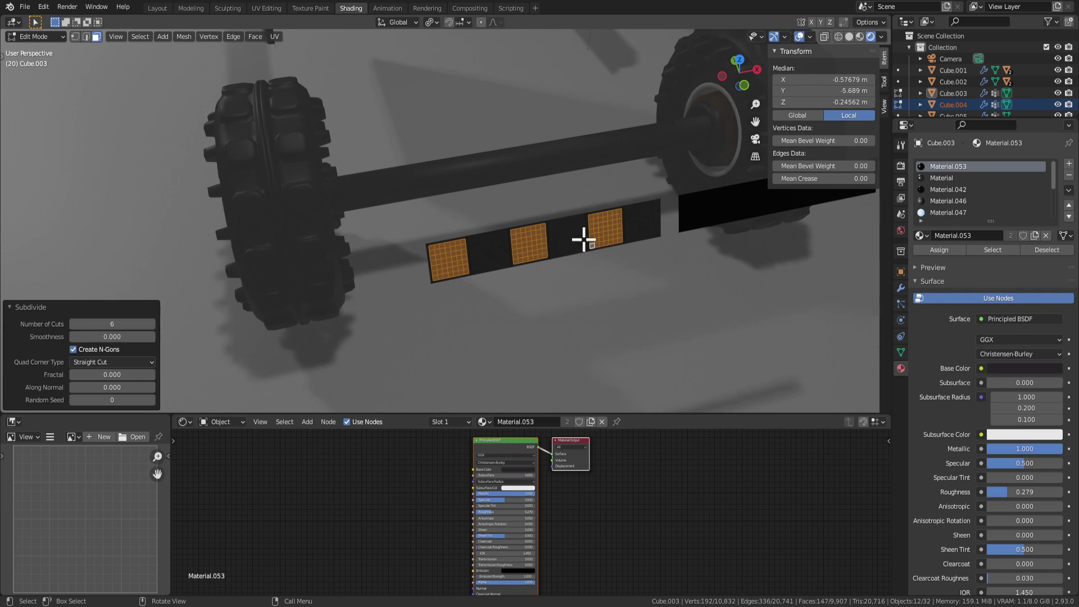
{"action": "key", "text": "F3"}
{"action": "type", "text": "to sp"}
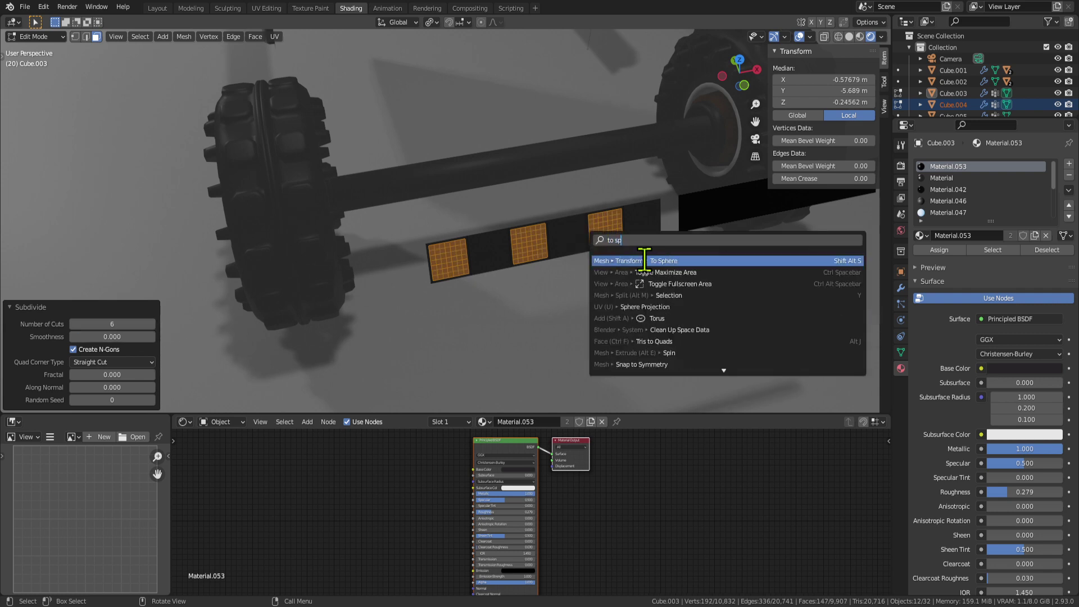
{"action": "key", "text": "Return"}
{"action": "key", "text": "Escape"}
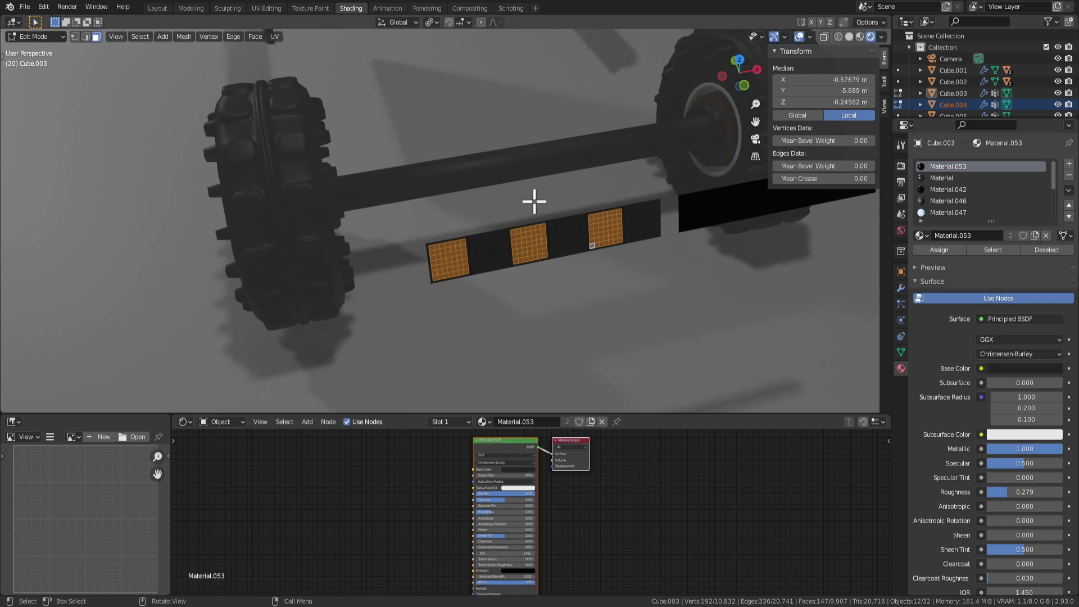
Step: Round the three subdivided squares with To Sphere at a factor of about 0.8
{"action": "key", "text": "F3"}
{"action": "key", "text": "Return"}
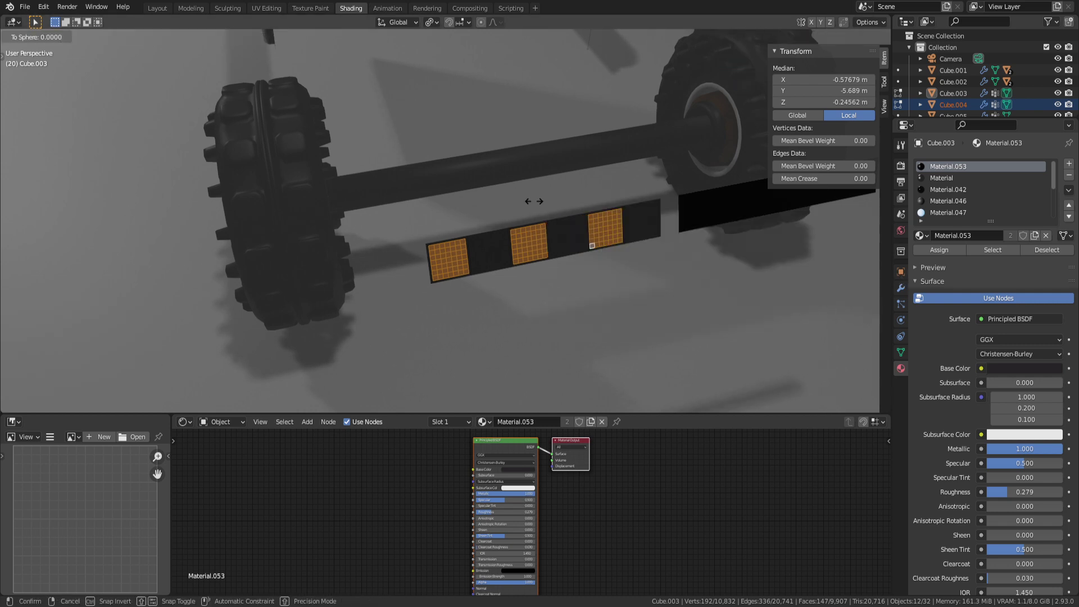
{"action": "left_click", "coordinate": [594, 241]}
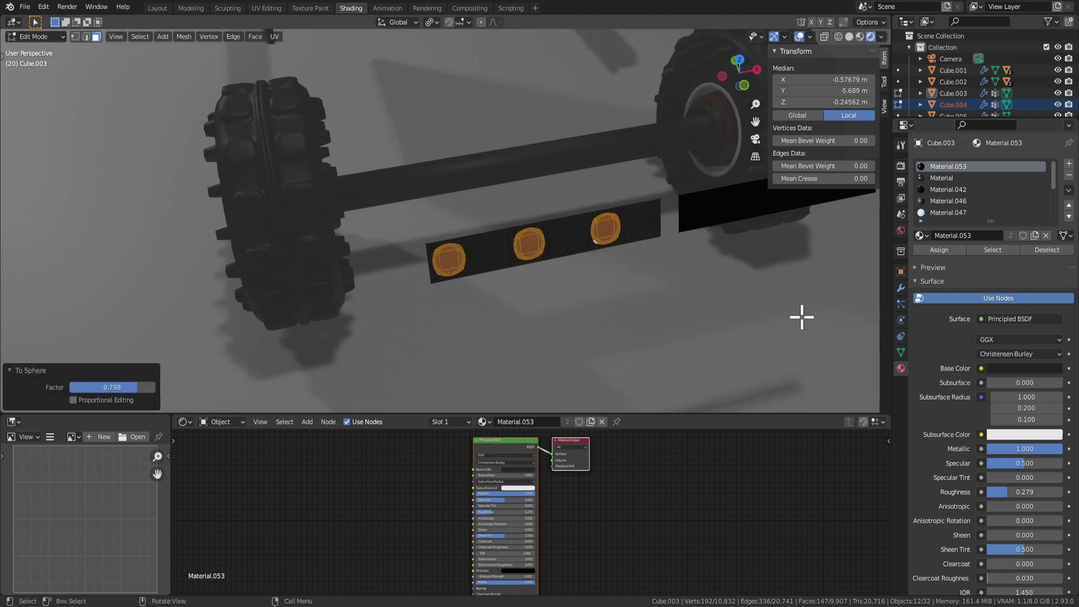
Step: Dissolve the inner faces of the three rounded shapes so that each one is a single face
{"action": "left_click", "coordinate": [530, 159]}
{"action": "key", "text": "ctrl+z"}
{"action": "key", "text": "x"}
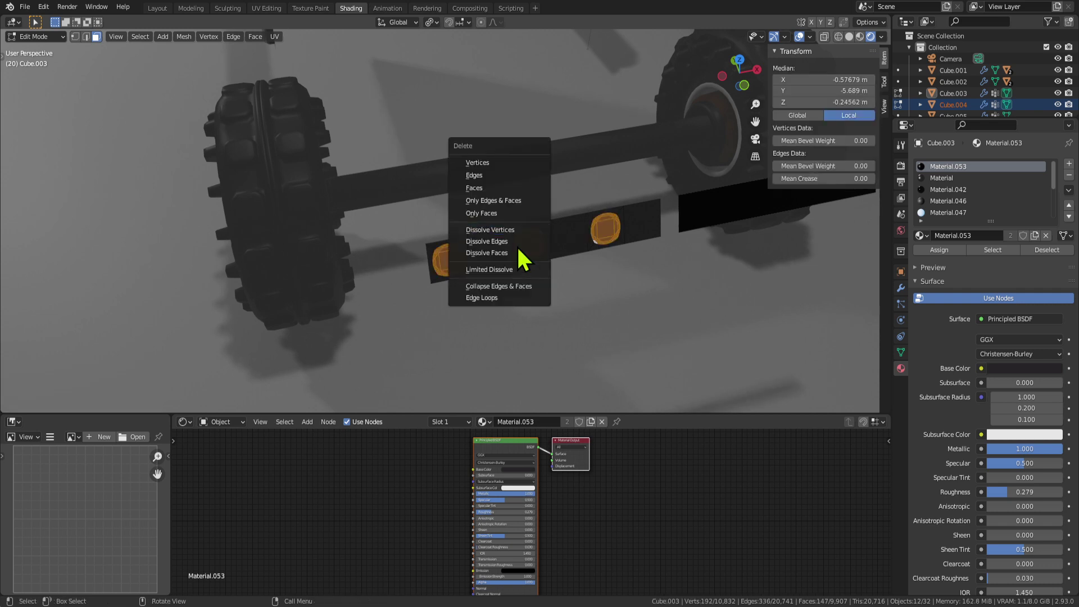
{"action": "left_click", "coordinate": [506, 253]}
Step: Extrude the three rounded faces outward by about 0.055 m and scale their front faces down
{"action": "scroll", "coordinate": [629, 285], "scroll_direction": "up", "scroll_amount": 2}
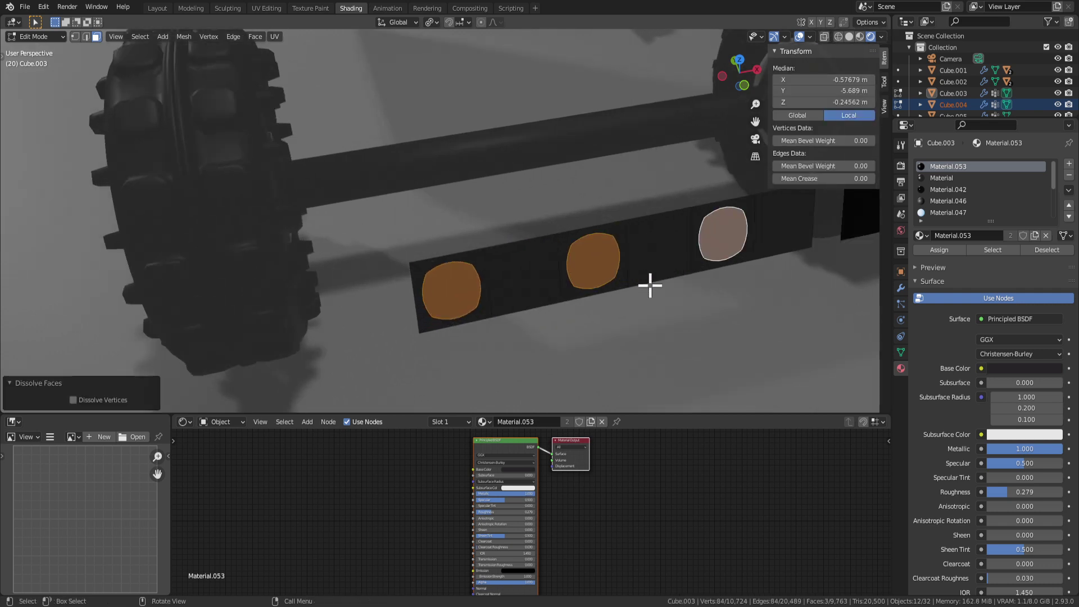
{"action": "key", "text": "e"}
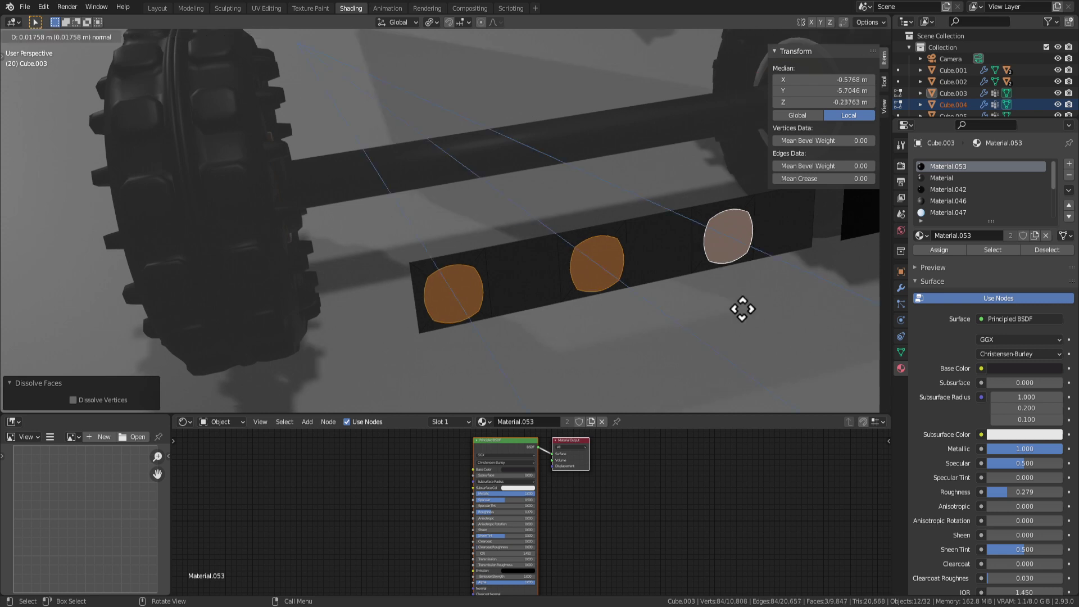
{"action": "left_click", "coordinate": [750, 315]}
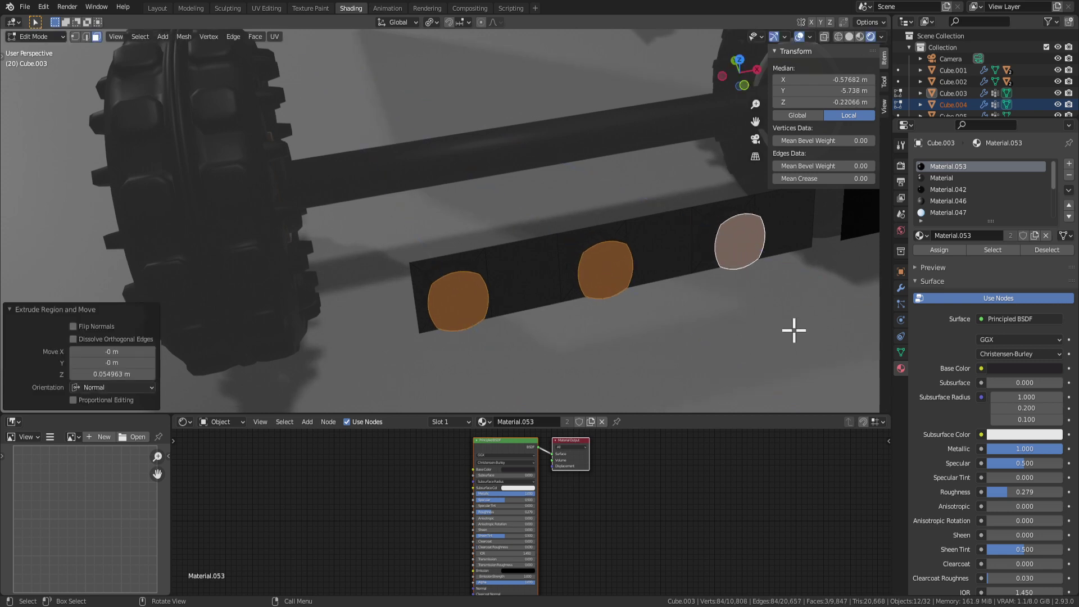
{"action": "key", "text": "s"}
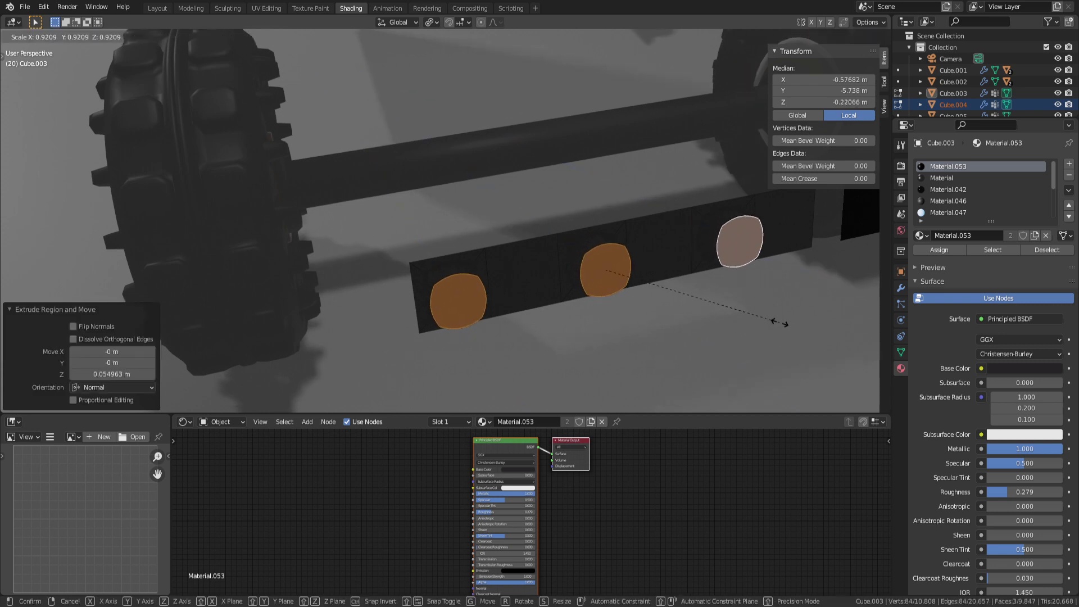
{"action": "left_click", "coordinate": [748, 292]}
Step: Expand the selection to the sides of the three extruded lamps and assign them Material.050
{"action": "key", "text": "ctrl+KP_Add"}
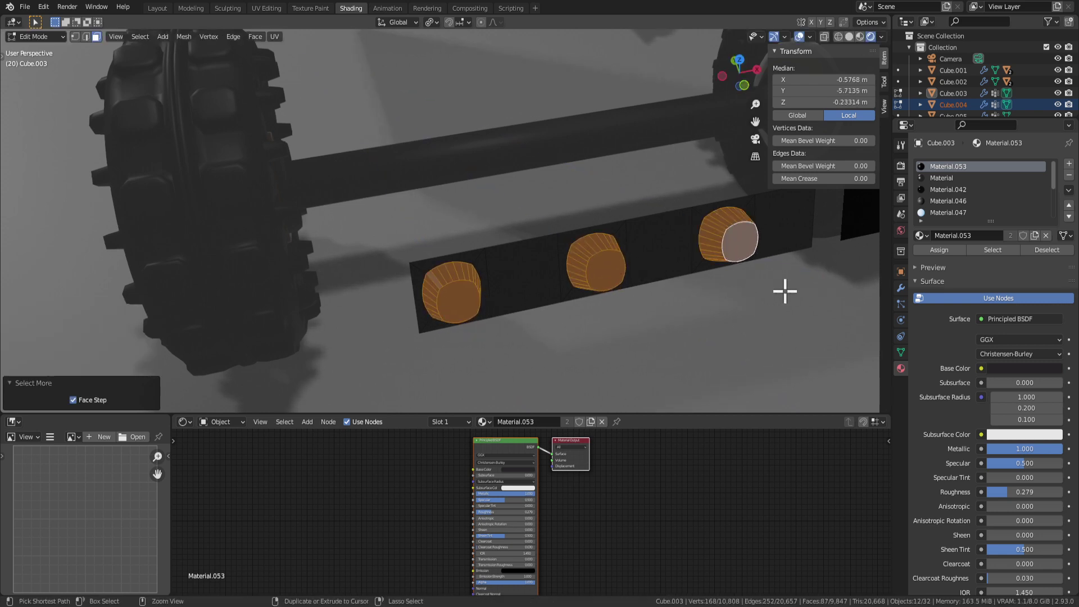
{"action": "scroll", "coordinate": [961, 190], "scroll_direction": "down", "scroll_amount": 5}
{"action": "left_click", "coordinate": [948, 191]}
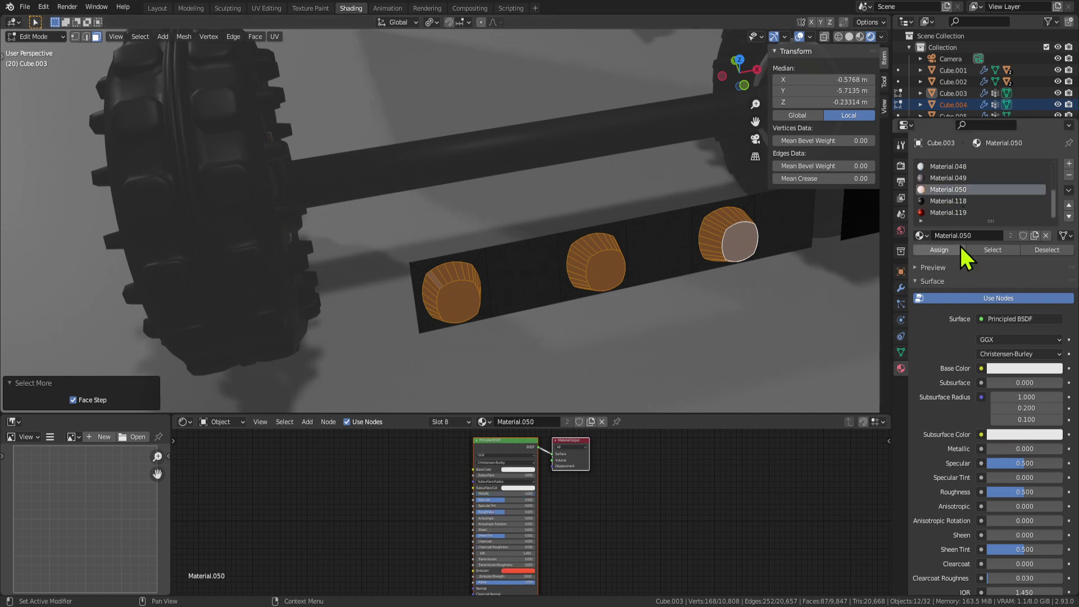
{"action": "left_click", "coordinate": [950, 250]}
{"action": "key", "text": "Tab"}
{"action": "middle_click_drag", "start_coordinate": [800, 272], "coordinate": [602, 217]}
{"action": "scroll", "coordinate": [722, 272], "scroll_direction": "down", "scroll_amount": 4}
Step: Examine the lamps in the truck's grille from the front, with and without the surrounding body
{"action": "left_click", "coordinate": [624, 225]}
{"action": "scroll", "coordinate": [596, 217], "scroll_direction": "up", "scroll_amount": 3}
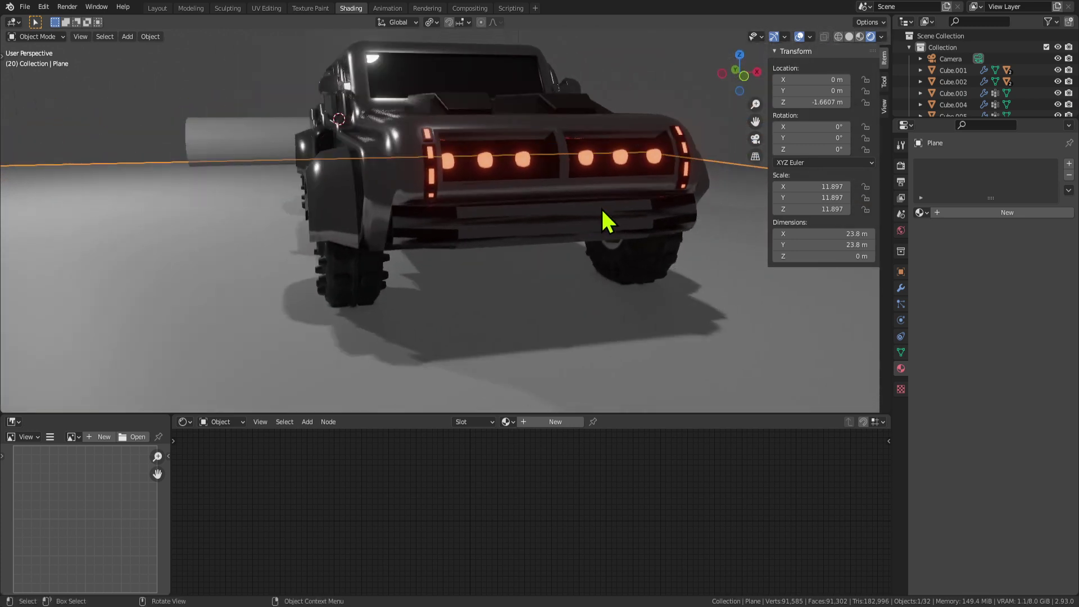
{"action": "scroll", "coordinate": [592, 272], "scroll_direction": "down", "scroll_amount": 3}
{"action": "left_click", "coordinate": [628, 79]}
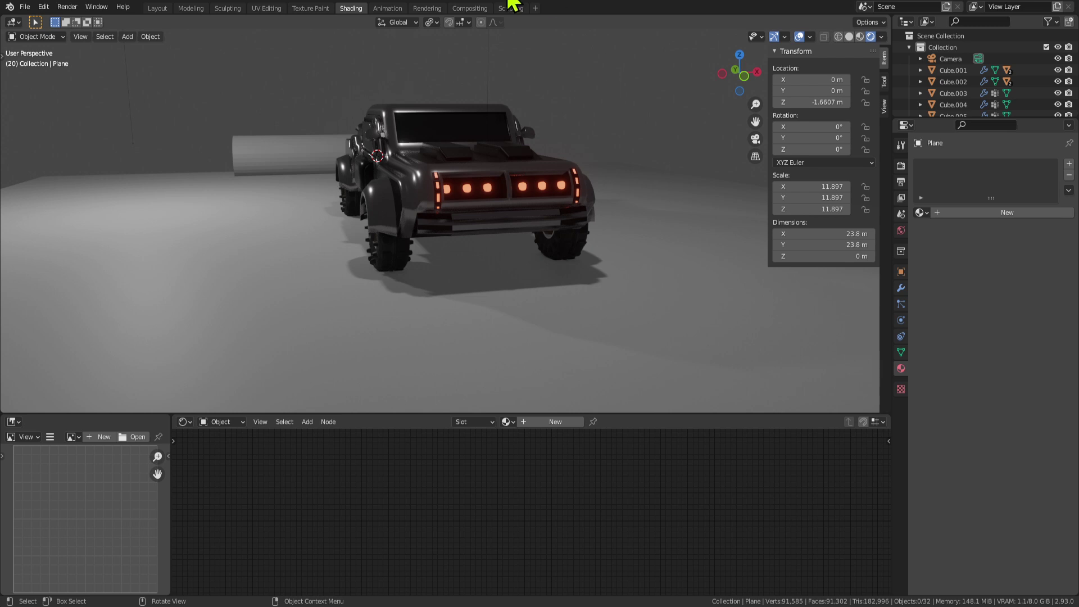
{"action": "middle_click_drag", "start_coordinate": [595, 144], "coordinate": [546, 180]}
{"action": "scroll", "coordinate": [567, 162], "scroll_direction": "up", "scroll_amount": 3}
{"action": "key", "text": "Tab"}
{"action": "key", "text": "Tab"}
{"action": "scroll", "coordinate": [554, 231], "scroll_direction": "down", "scroll_amount": 4}
{"action": "middle_click_drag", "start_coordinate": [553, 231], "coordinate": [494, 234]}
{"action": "key", "text": "Tab"}
{"action": "scroll", "coordinate": [549, 241], "scroll_direction": "up", "scroll_amount": 3}
{"action": "key", "text": "Tab"}
{"action": "key", "text": "Tab"}
{"action": "key", "text": "Tab"}
{"action": "left_click", "coordinate": [494, 241]}
{"action": "key", "text": "Tab"}
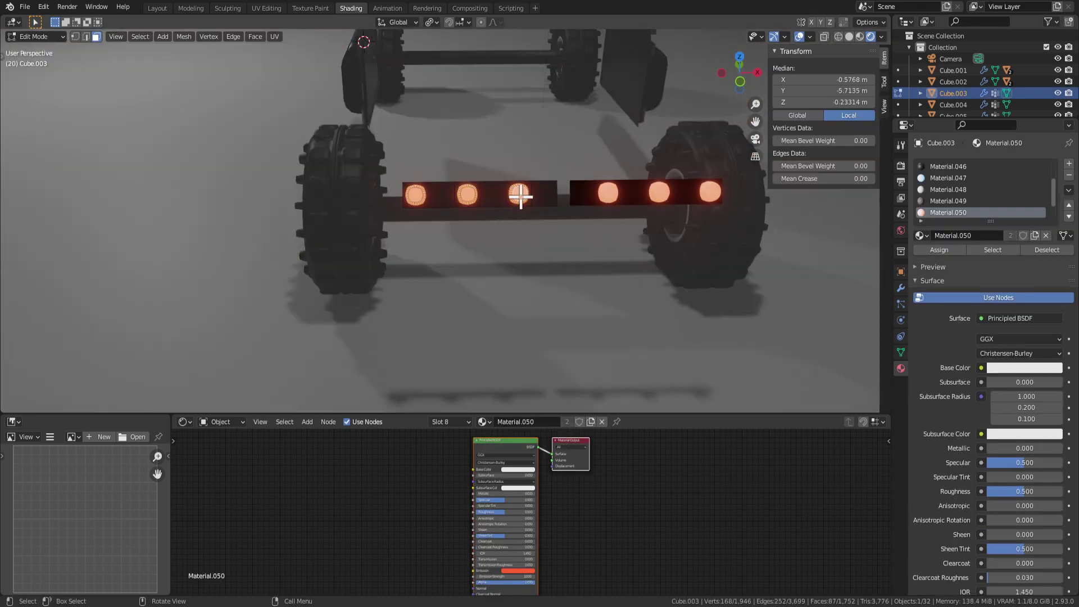
{"action": "key", "text": "Tab"}
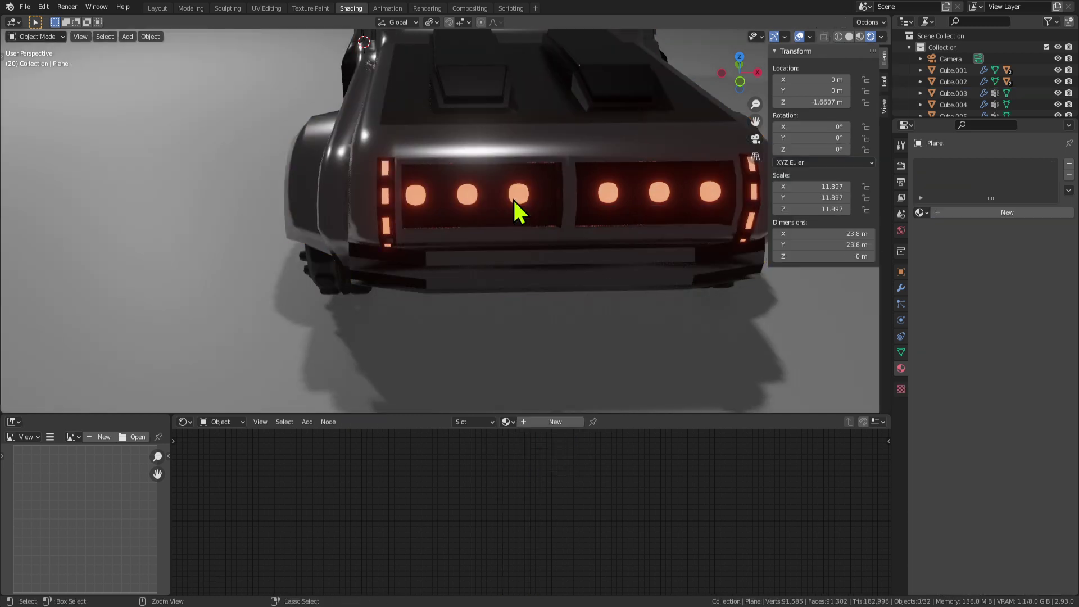
Step: Undo the lamps' material assignment and the outward extrusion of the three rounded faces
{"action": "left_click", "coordinate": [513, 200]}
{"action": "key", "text": "Tab"}
{"action": "key", "text": "Tab"}
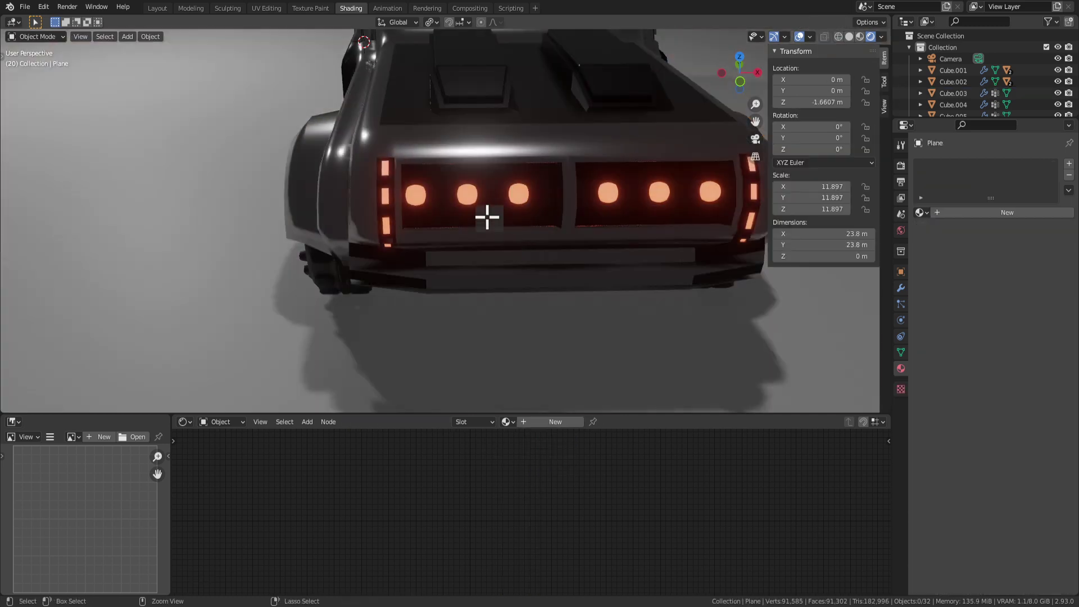
{"action": "key", "text": "Tab"}
{"action": "key", "text": "Tab"}
{"action": "left_click", "coordinate": [509, 225]}
{"action": "key", "text": "Tab"}
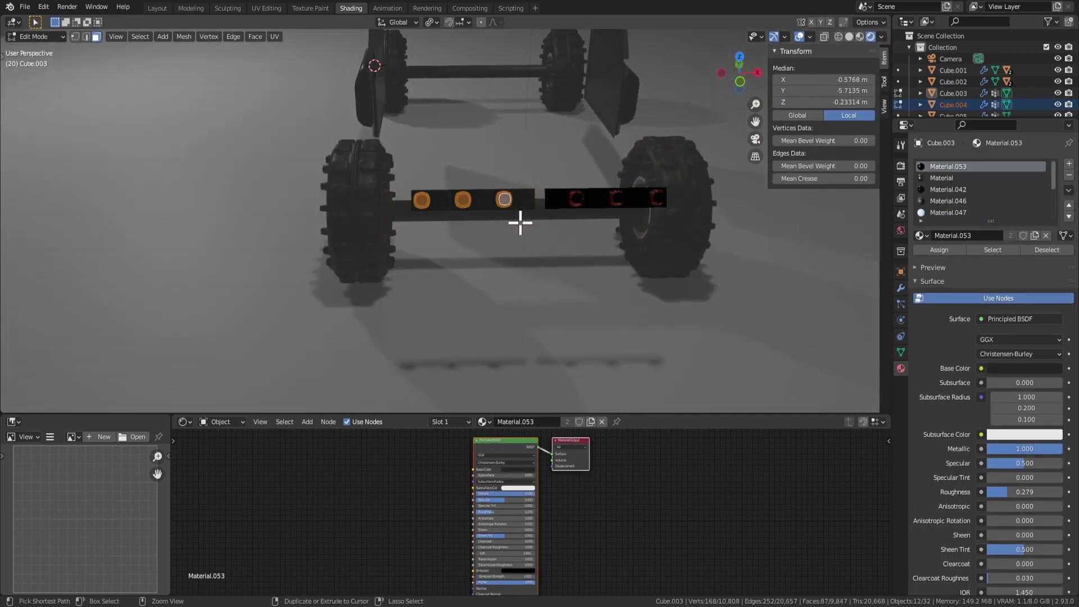
{"action": "scroll", "coordinate": [513, 218], "scroll_direction": "up", "scroll_amount": 4}
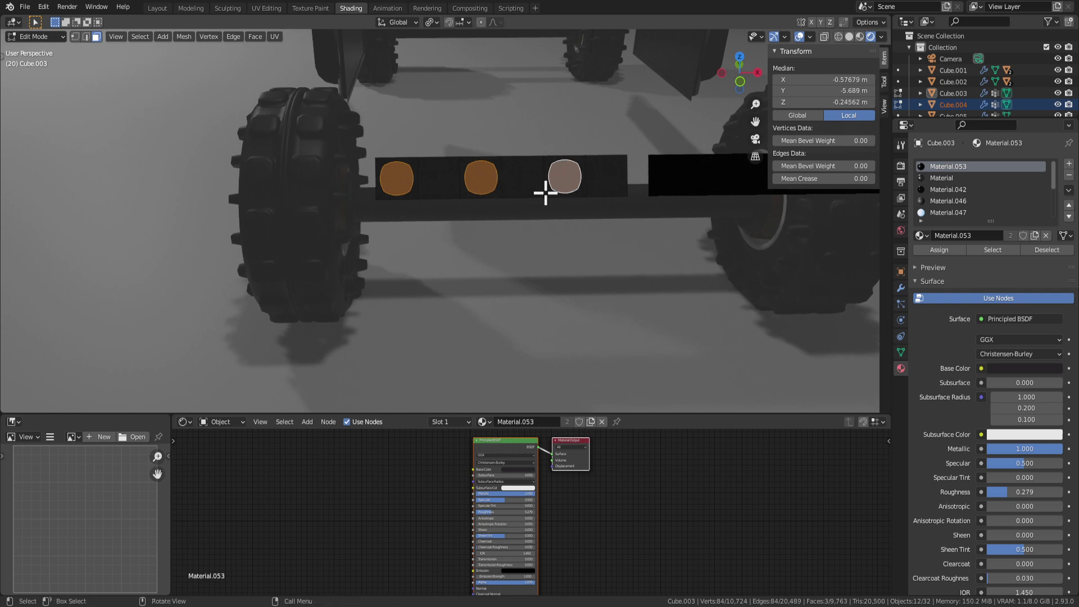
Step: Extrude the three rounded faces inward by about 0.082 m and assign Material.047 to them
{"action": "middle_click_drag", "start_coordinate": [544, 188], "coordinate": [621, 233]}
{"action": "key", "text": "e"}
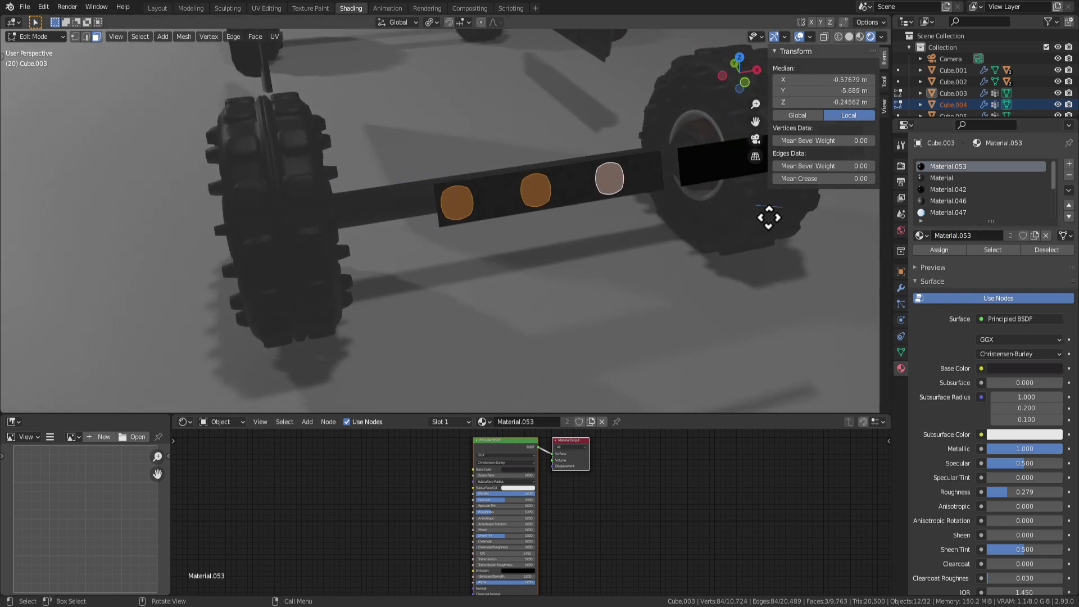
{"action": "left_click", "coordinate": [770, 218]}
{"action": "left_click", "coordinate": [944, 213]}
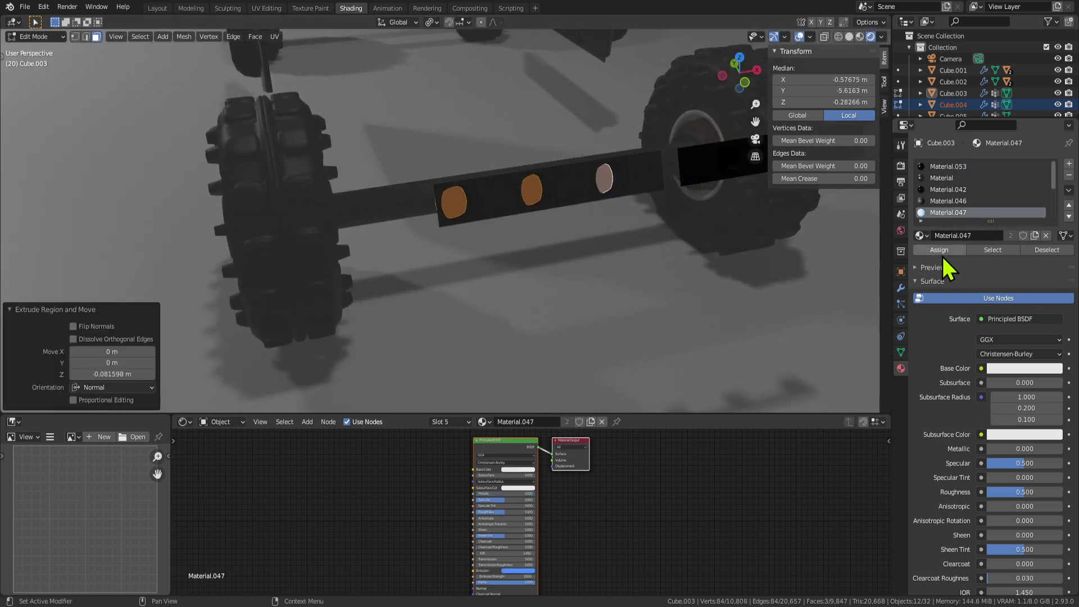
{"action": "left_click", "coordinate": [939, 250]}
{"action": "key", "text": "Tab"}
{"action": "scroll", "coordinate": [710, 236], "scroll_direction": "down", "scroll_amount": 5}
{"action": "middle_click_drag", "start_coordinate": [645, 225], "coordinate": [537, 219]}
{"action": "scroll", "coordinate": [602, 230], "scroll_direction": "up", "scroll_amount": 4}
{"action": "scroll", "coordinate": [537, 219], "scroll_direction": "up", "scroll_amount": 5}
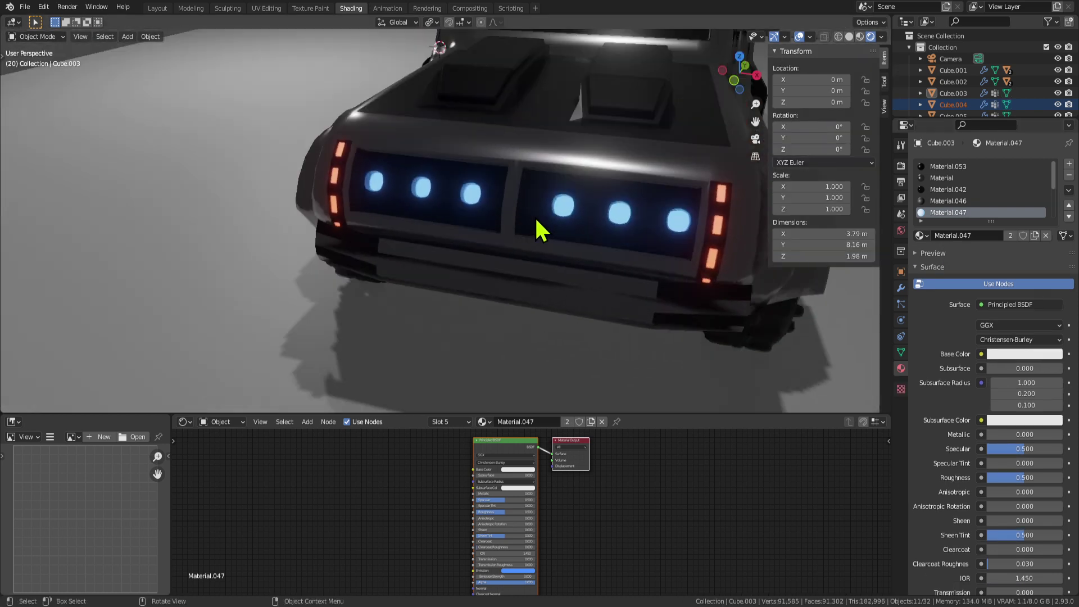
{"action": "key", "text": "Tab"}
{"action": "key", "text": "Tab"}
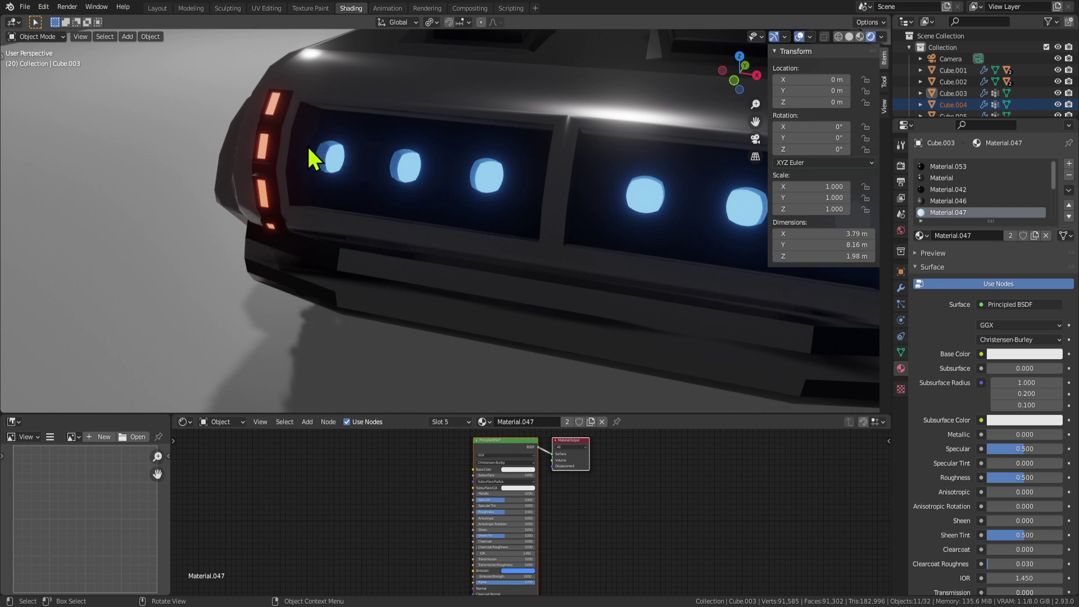
Step: Unhide the rest of the body and assign the material named Material to the three faces at the grille recess's outer end
{"action": "key", "text": "Tab"}
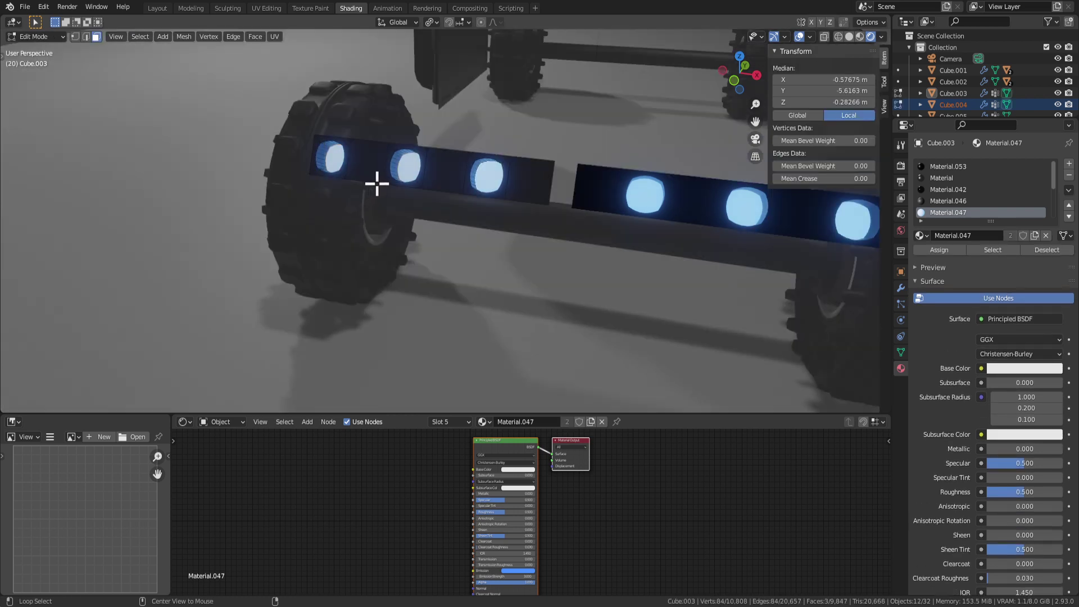
{"action": "key", "text": "alt+h"}
{"action": "key", "text": "Tab"}
{"action": "key", "text": "Tab"}
{"action": "left_click", "coordinate": [303, 151]}
{"action": "left_click", "coordinate": [301, 188], "text": "shift"}
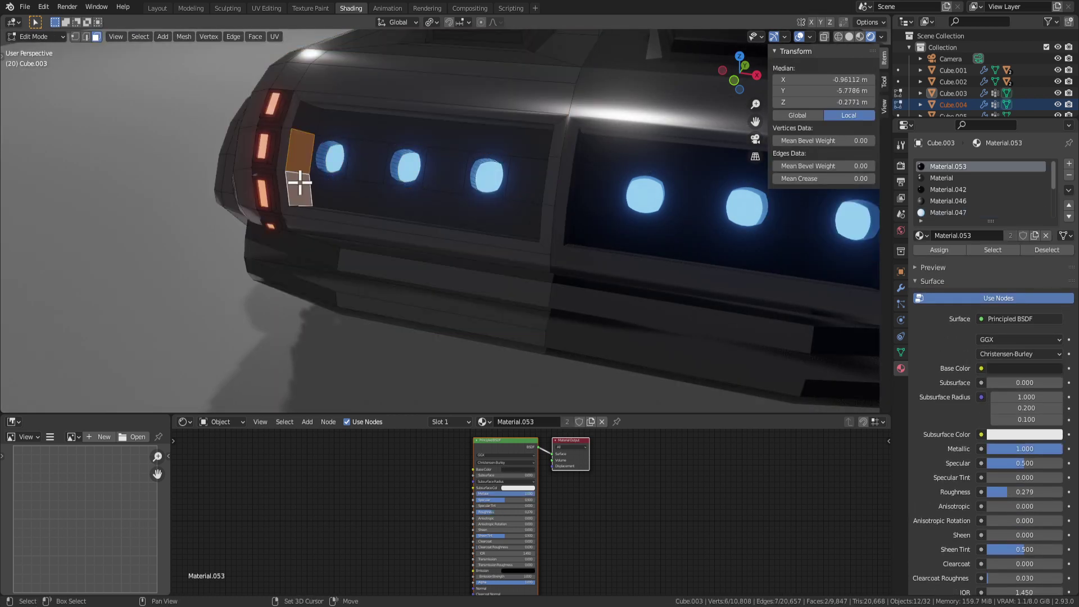
{"action": "left_click", "coordinate": [307, 117], "text": "shift"}
{"action": "left_click", "coordinate": [948, 179]}
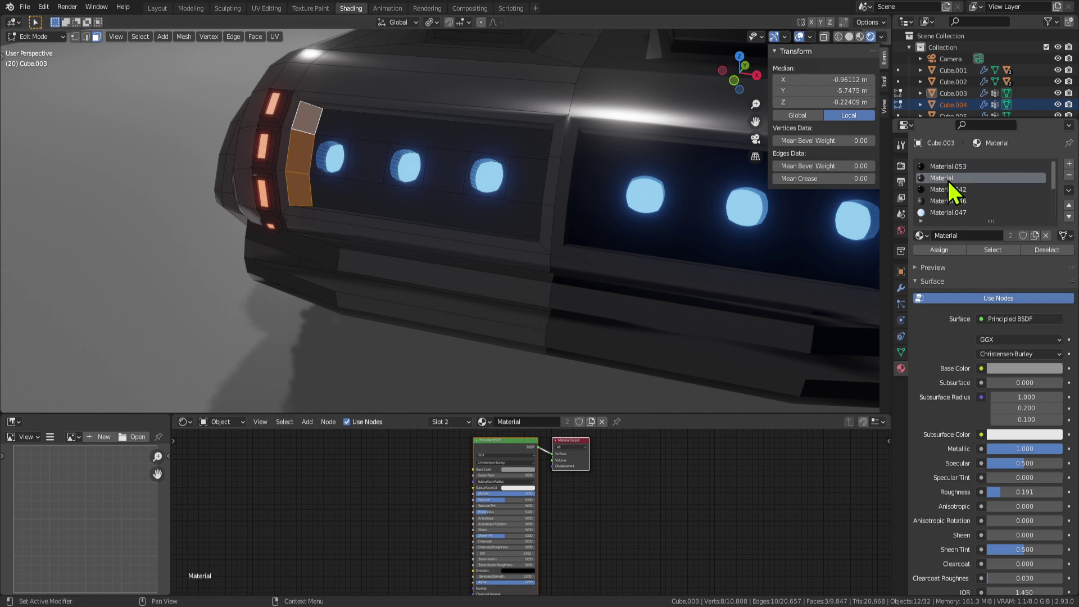
{"action": "left_click", "coordinate": [939, 250]}
{"action": "key", "text": "Tab"}
{"action": "middle_click_drag", "start_coordinate": [539, 233], "coordinate": [575, 217]}
Step: Assign the material named Material to the three faces at the grille recess's inner end, beside the center divider
{"action": "key", "text": "Tab"}
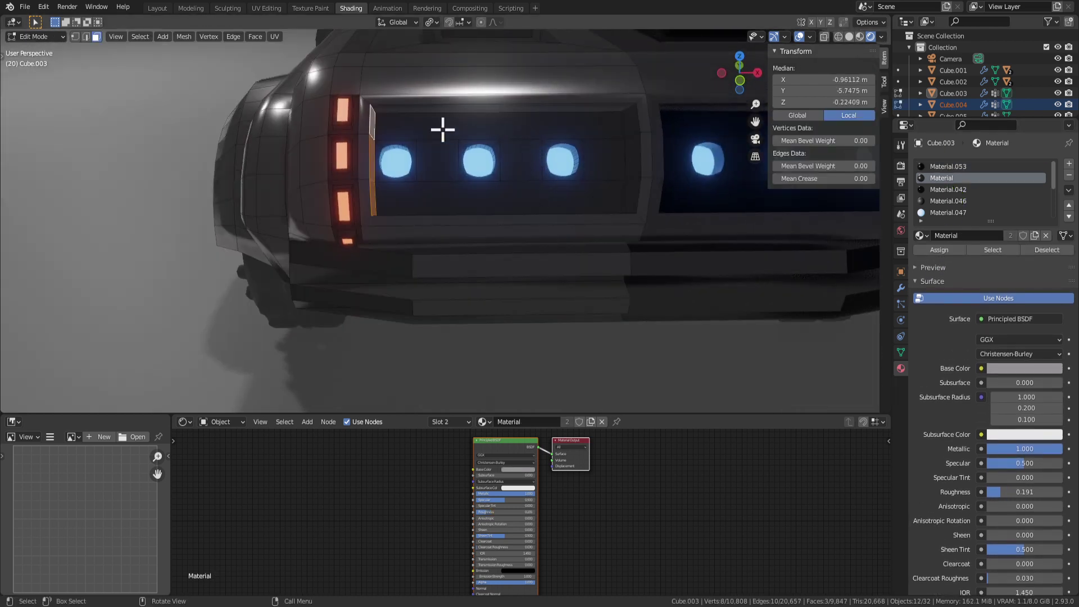
{"action": "left_click", "coordinate": [438, 146]}
{"action": "left_click", "coordinate": [436, 161]}
{"action": "left_click", "coordinate": [466, 164]}
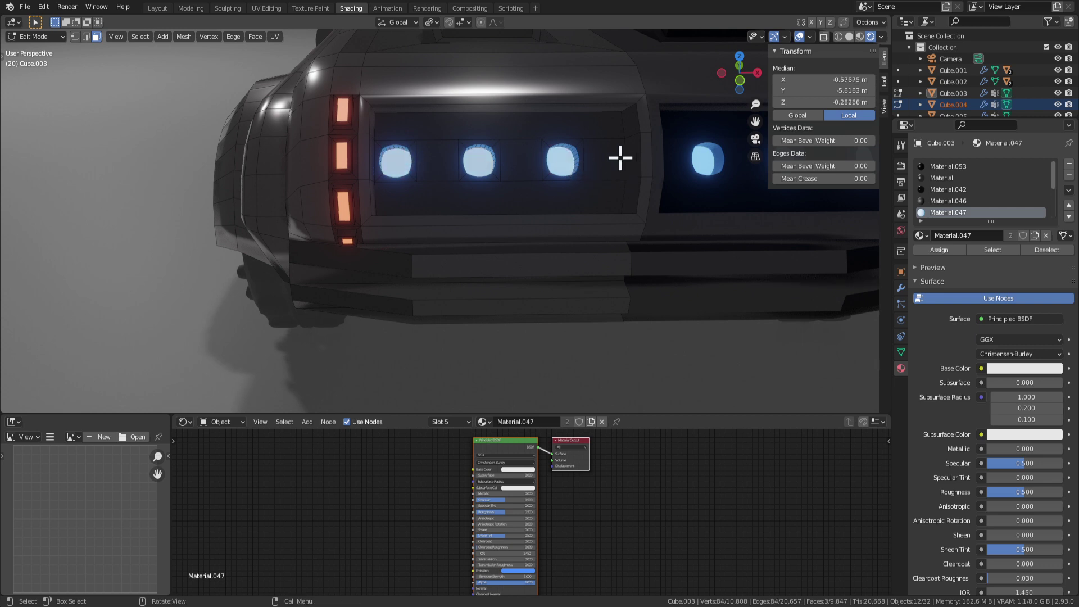
{"action": "left_click", "coordinate": [629, 194]}
{"action": "left_click", "coordinate": [633, 160], "text": "shift"}
{"action": "left_click", "coordinate": [629, 123], "text": "shift"}
{"action": "left_click", "coordinate": [973, 177]}
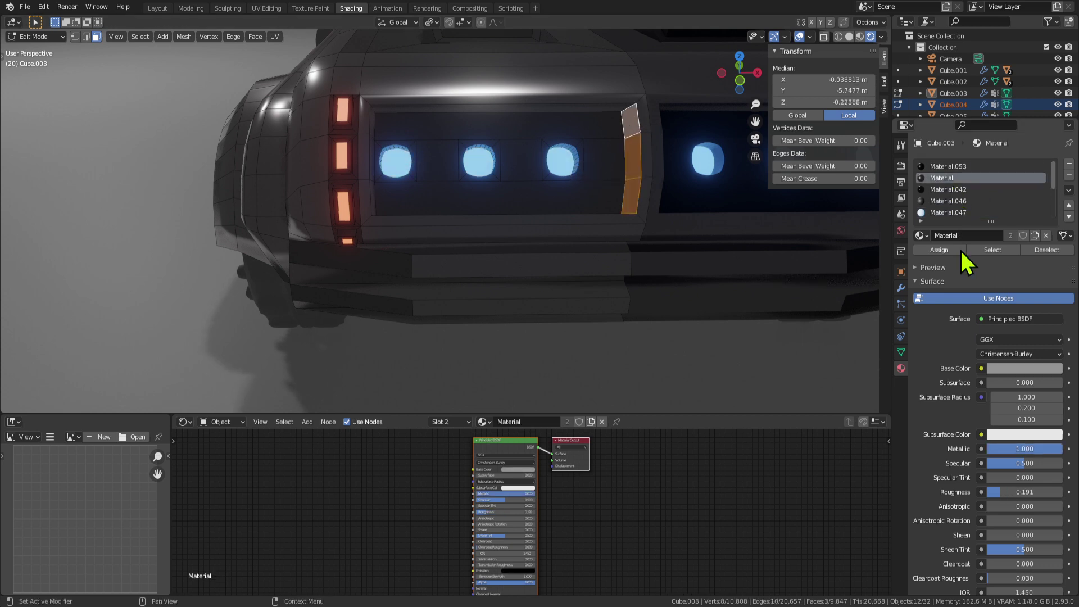
{"action": "left_click", "coordinate": [958, 250]}
{"action": "key", "text": "Tab"}
{"action": "scroll", "coordinate": [698, 252], "scroll_direction": "down", "scroll_amount": 3}
{"action": "middle_click_drag", "start_coordinate": [699, 253], "coordinate": [611, 204]}
{"action": "scroll", "coordinate": [590, 200], "scroll_direction": "up", "scroll_amount": 4}
Step: Assign Material.053 to the eight frame faces surrounding the grille opening
{"action": "key", "text": "Tab"}
{"action": "scroll", "coordinate": [667, 203], "scroll_direction": "up", "scroll_amount": 5}
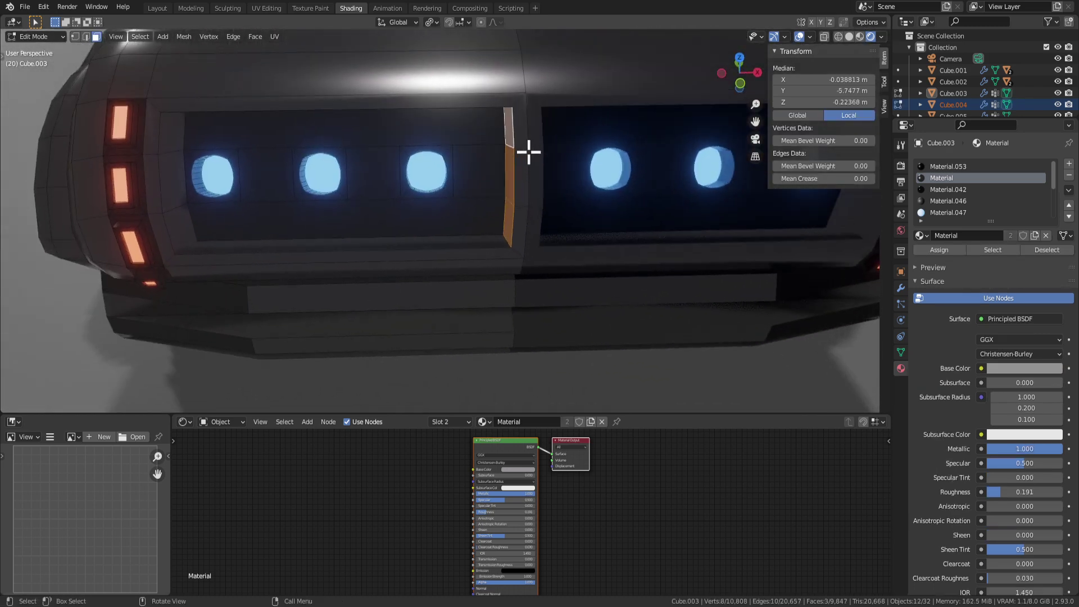
{"action": "left_click", "coordinate": [209, 260], "text": "shift"}
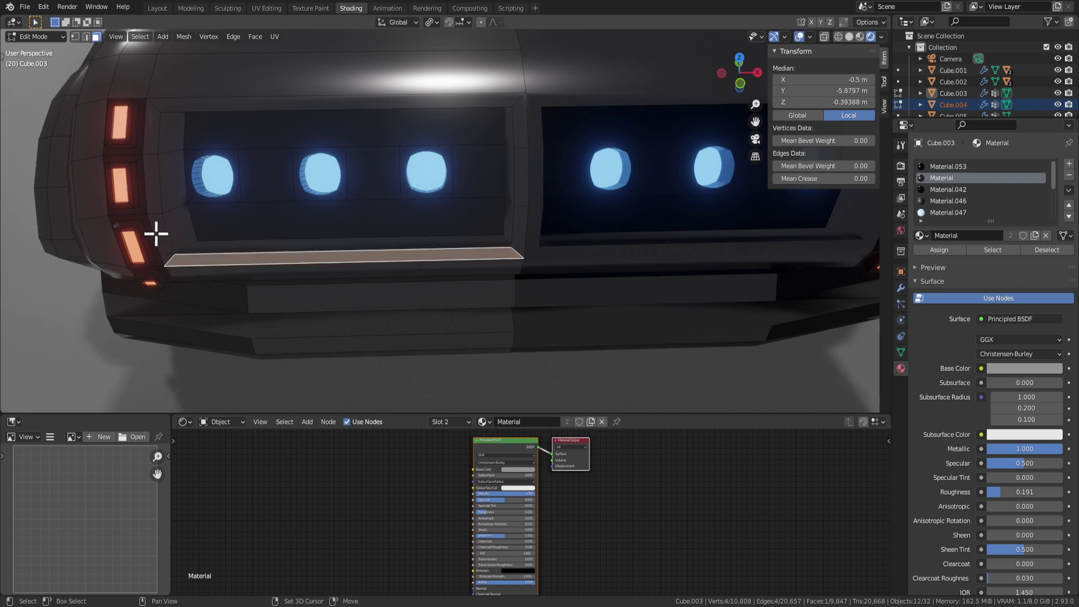
{"action": "left_click", "coordinate": [153, 185], "text": "shift"}
{"action": "left_click", "coordinate": [156, 127], "text": "shift"}
{"action": "left_click", "coordinate": [168, 101], "text": "shift"}
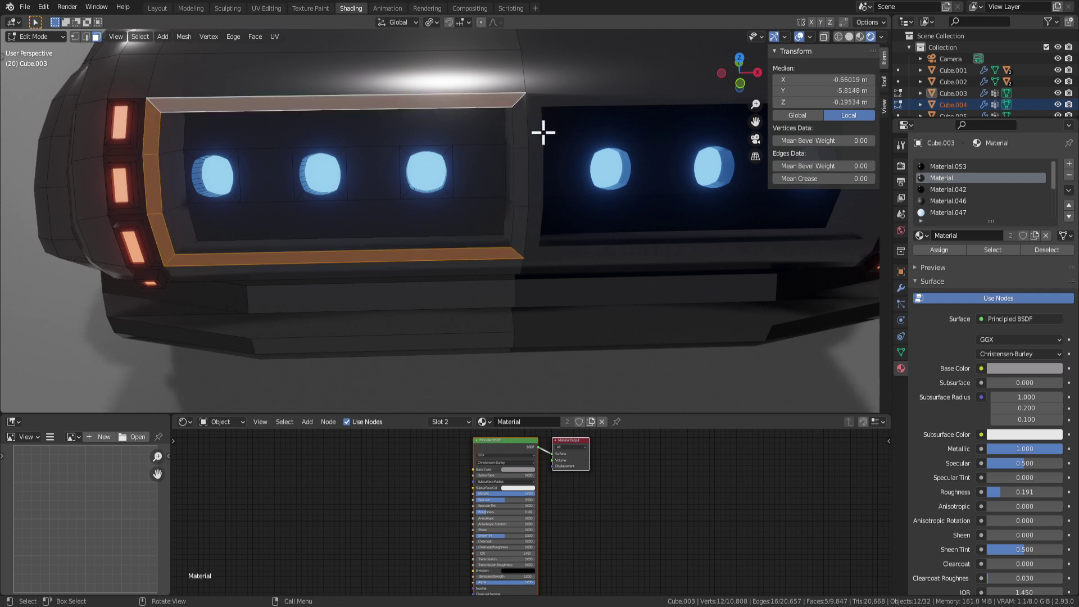
{"action": "left_click", "coordinate": [519, 127], "text": "shift"}
{"action": "left_click", "coordinate": [516, 180], "text": "shift"}
{"action": "left_click", "coordinate": [514, 231], "text": "shift"}
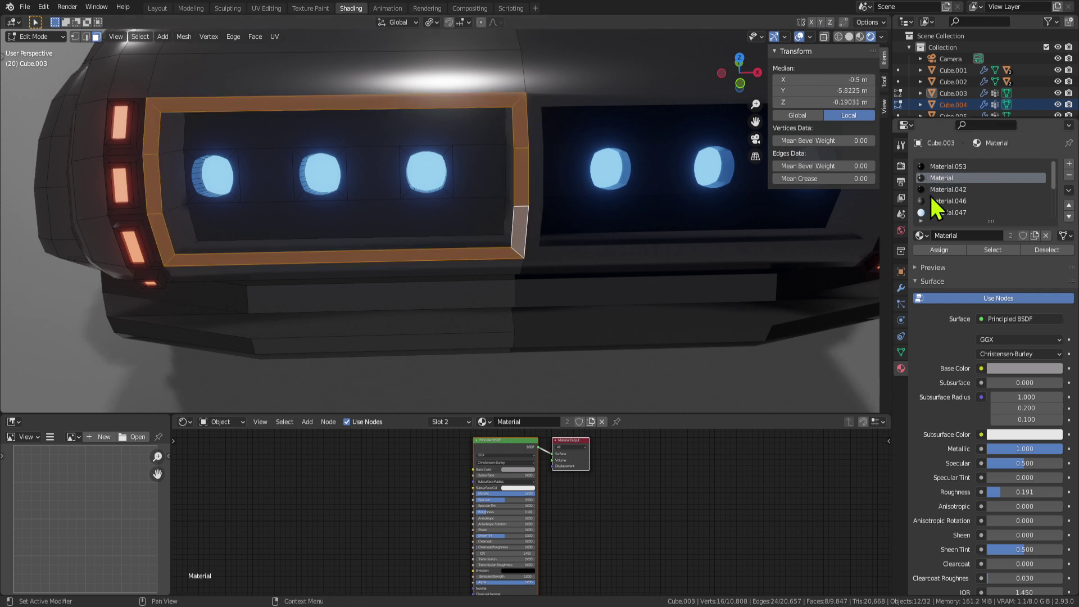
{"action": "left_click", "coordinate": [937, 190]}
{"action": "left_click", "coordinate": [958, 166]}
{"action": "left_click", "coordinate": [941, 252]}
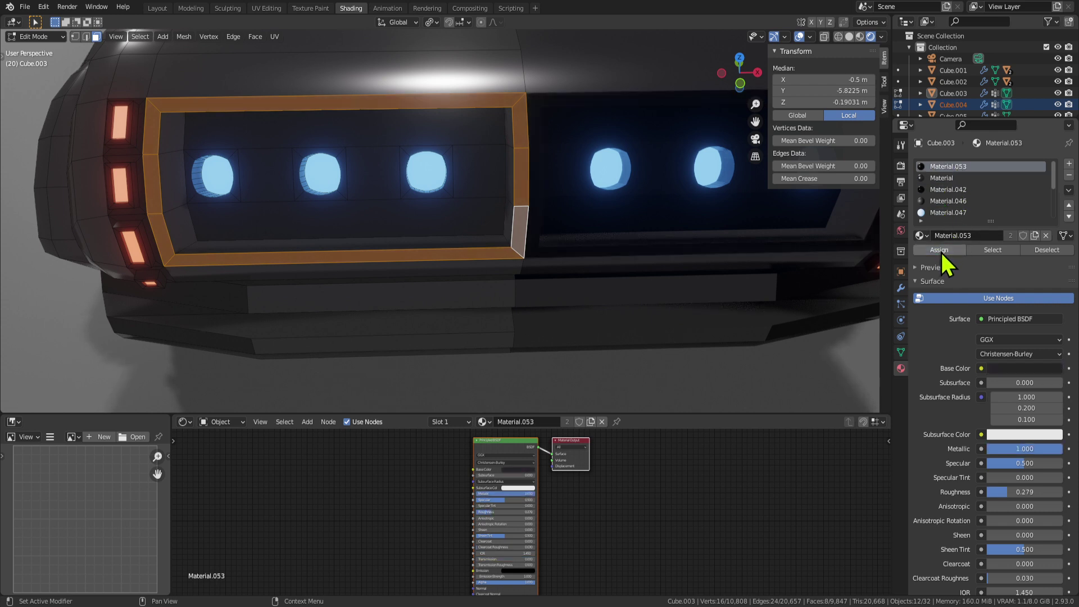
{"action": "key", "text": "Tab"}
{"action": "scroll", "coordinate": [582, 252], "scroll_direction": "down", "scroll_amount": 5}
{"action": "middle_click_drag", "start_coordinate": [582, 253], "coordinate": [397, 213]}
{"action": "scroll", "coordinate": [517, 220], "scroll_direction": "down", "scroll_amount": 4}
{"action": "scroll", "coordinate": [517, 220], "scroll_direction": "up", "scroll_amount": 5}
Step: Delete the large flat side panel face around the front wheel arch
{"action": "key", "text": "Tab"}
{"action": "left_click", "coordinate": [320, 206]}
{"action": "key", "text": "Tab"}
{"action": "key", "text": "Tab"}
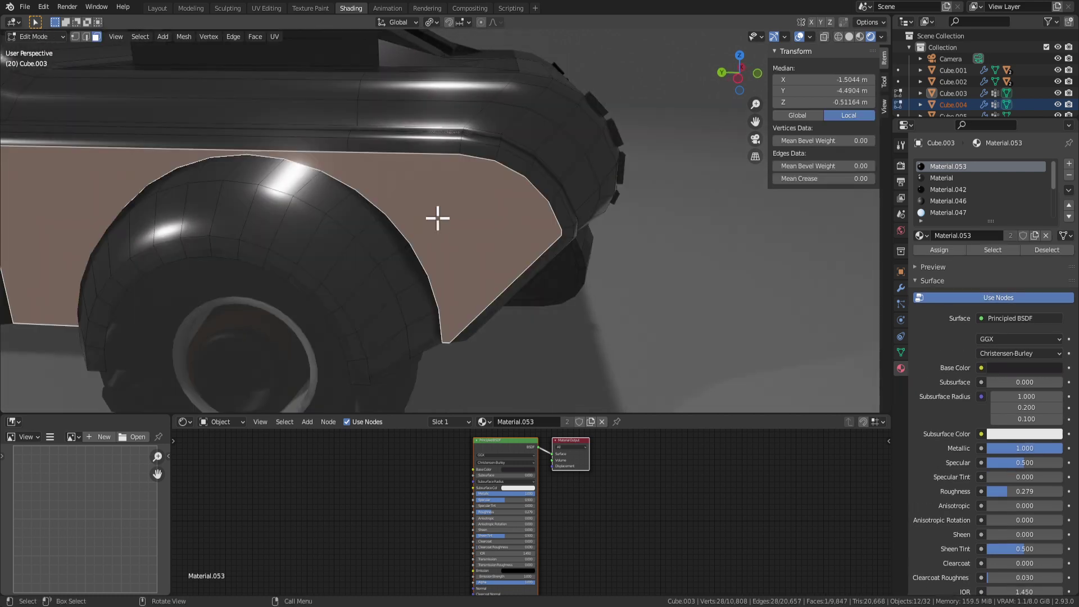
{"action": "key", "text": "x"}
{"action": "left_click", "coordinate": [416, 150]}
{"action": "middle_click_drag", "start_coordinate": [410, 160], "coordinate": [414, 193]}
Step: Subdivide the body's lower side edge above the front wheel arch with 1 cut
{"action": "key", "text": "1"}
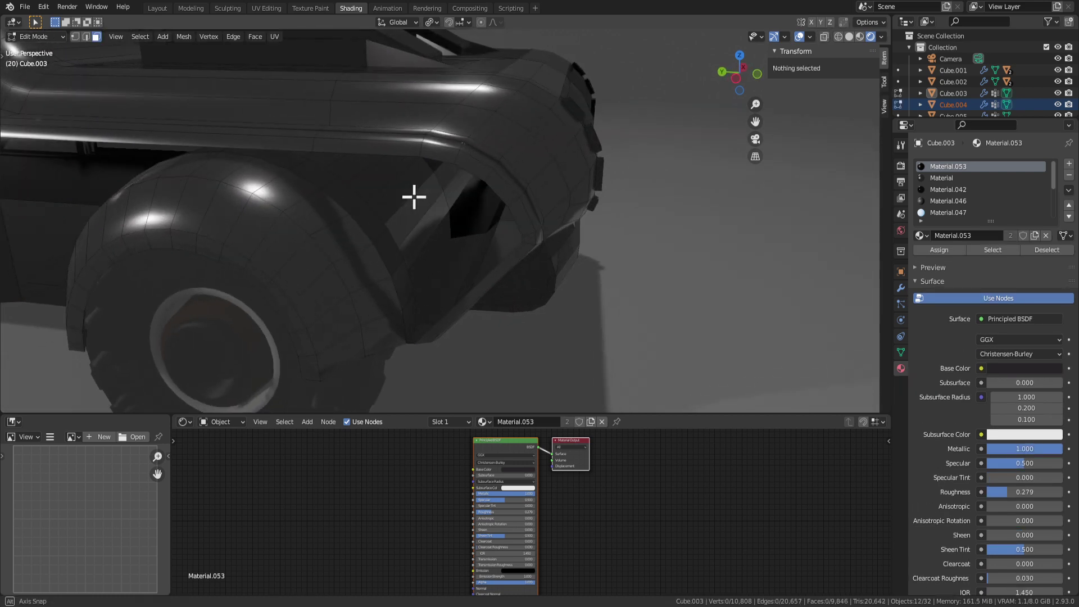
{"action": "middle_click_drag", "start_coordinate": [262, 168], "coordinate": [301, 157]}
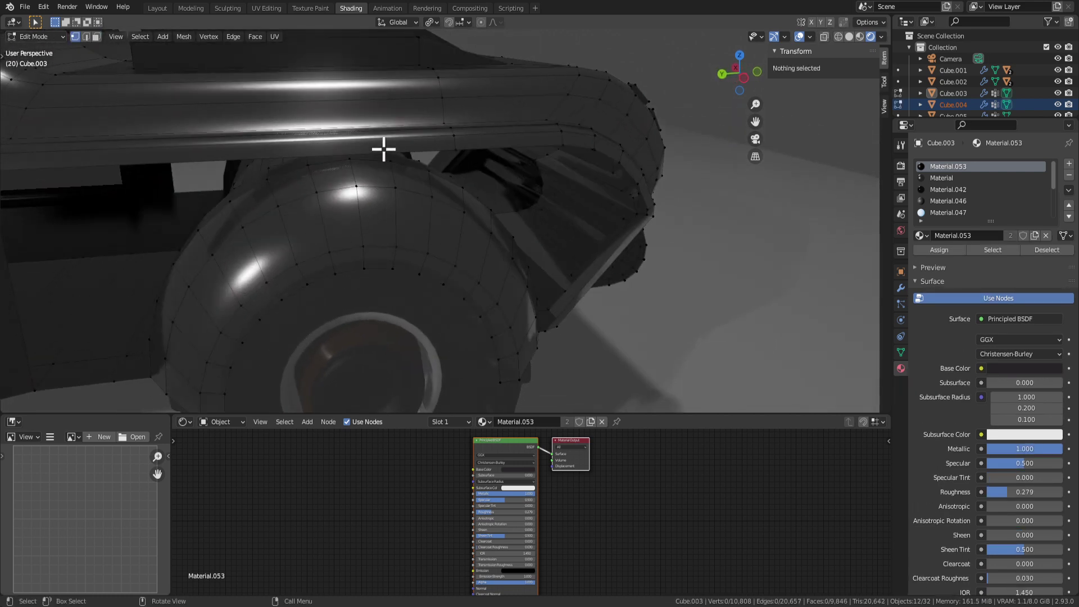
{"action": "right_click", "coordinate": [355, 150]}
{"action": "left_click", "coordinate": [356, 151]}
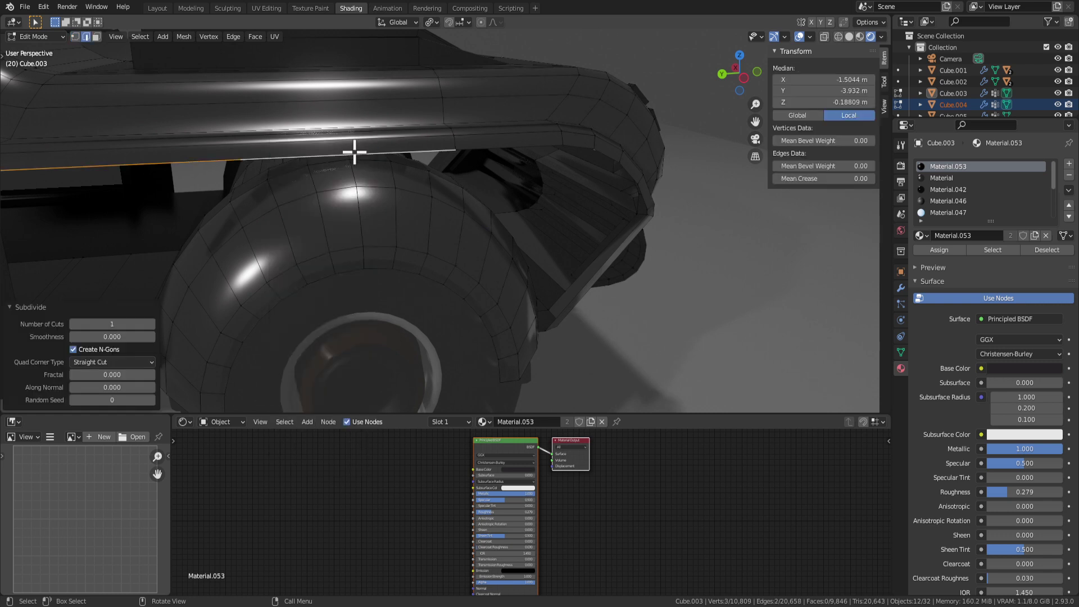
Step: Align the new vertex on the body's lower side edge with the wheel arch's top vertex at Y -4.3227 m
{"action": "key", "text": "1"}
{"action": "left_click", "coordinate": [355, 162]}
{"action": "middle_click_drag", "start_coordinate": [355, 163], "coordinate": [387, 170]}
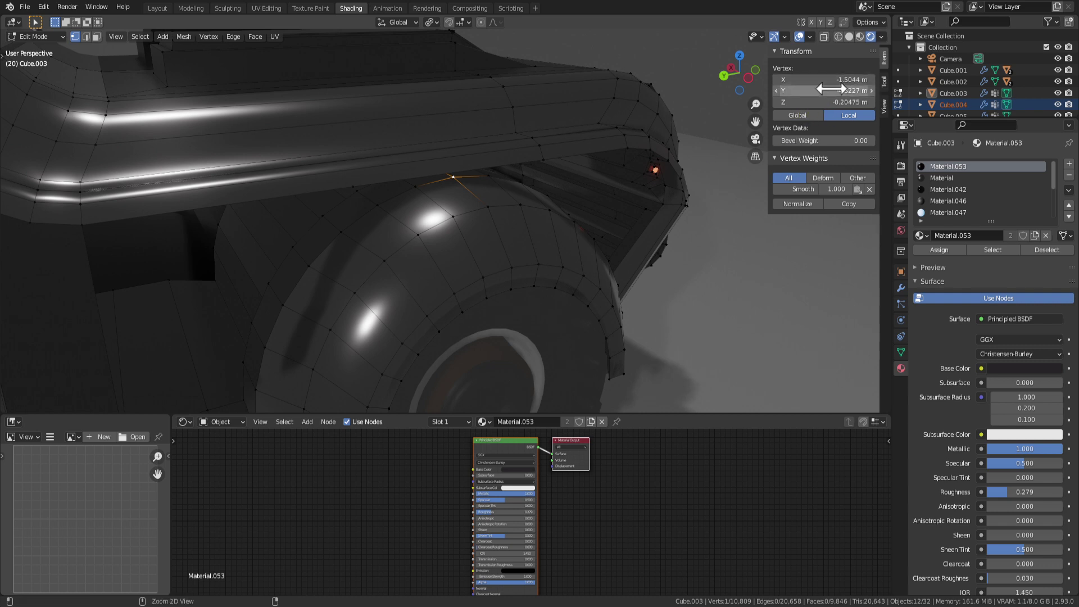
{"action": "key", "text": "ctrl+c"}
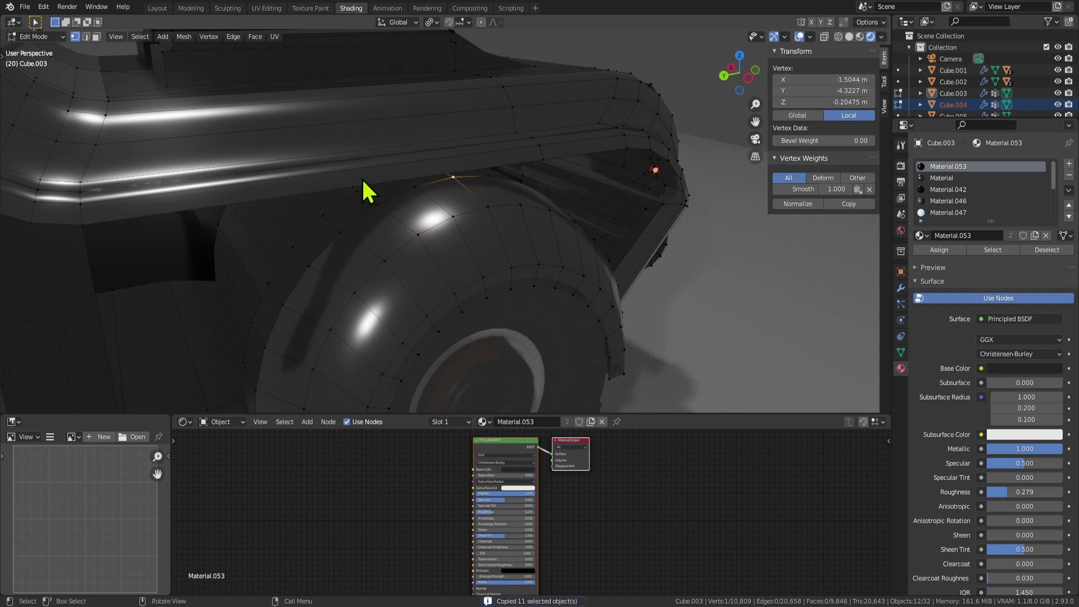
{"action": "key", "text": "ctrl+alt+v"}
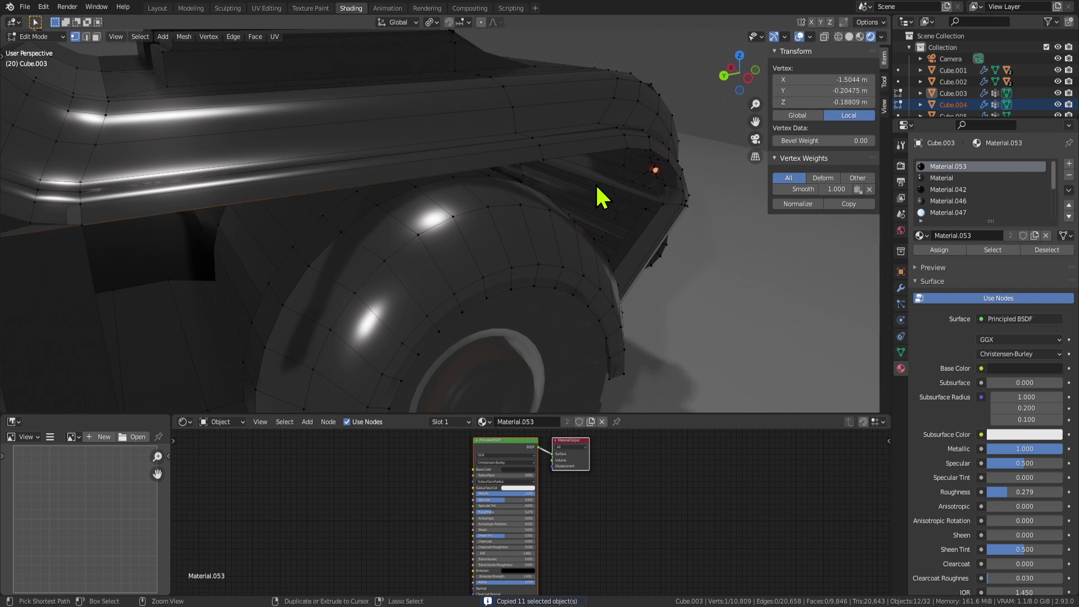
{"action": "key", "text": "ctrl+z"}
{"action": "key", "text": "g"}
{"action": "key", "text": "x"}
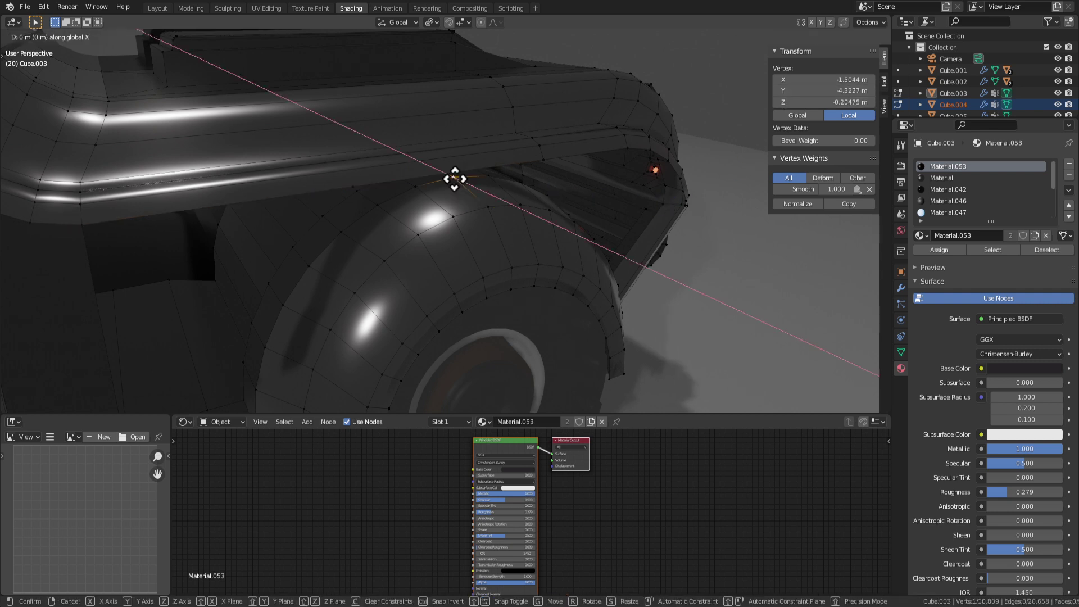
{"action": "key", "text": "y"}
{"action": "left_click", "coordinate": [447, 181]}
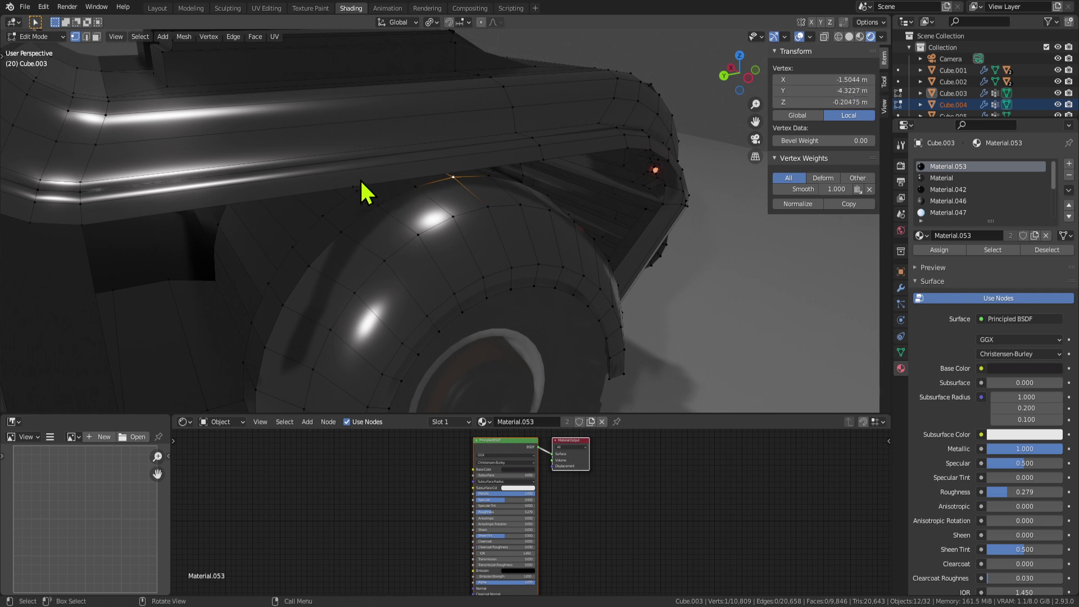
{"action": "key", "text": "ctrl+z"}
{"action": "key", "text": "ctrl+shift+z"}
Step: Connect the aligned edge vertex to the arch's top vertex and fill the side panel gap ahead of the front wheel arch
{"action": "middle_click_drag", "start_coordinate": [609, 197], "coordinate": [438, 232]}
{"action": "left_click", "coordinate": [420, 222], "text": "shift"}
{"action": "key", "text": "f"}
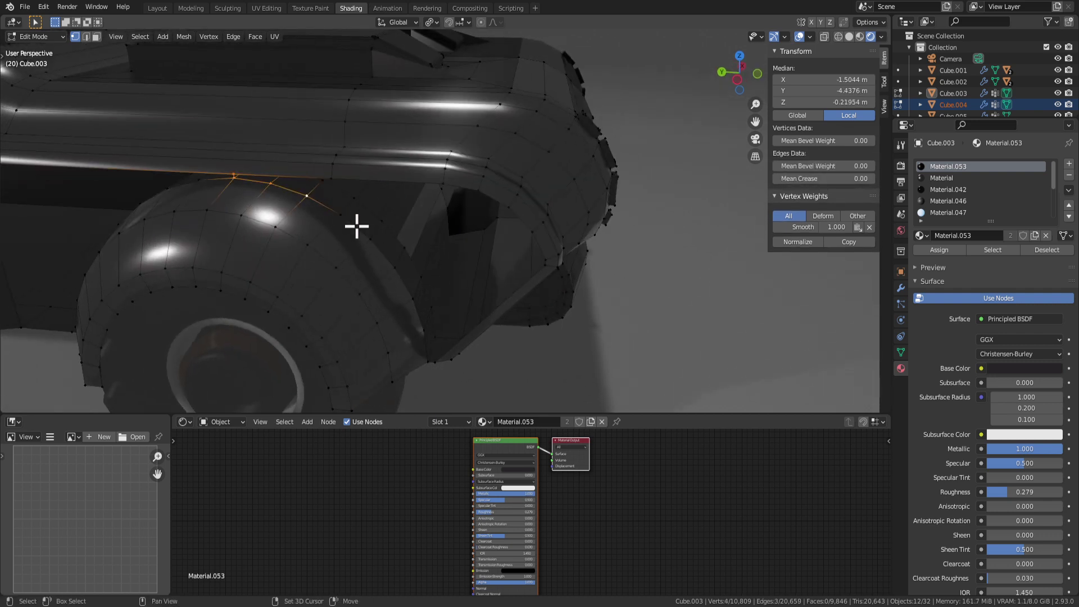
{"action": "left_click", "coordinate": [545, 265], "text": "ctrl"}
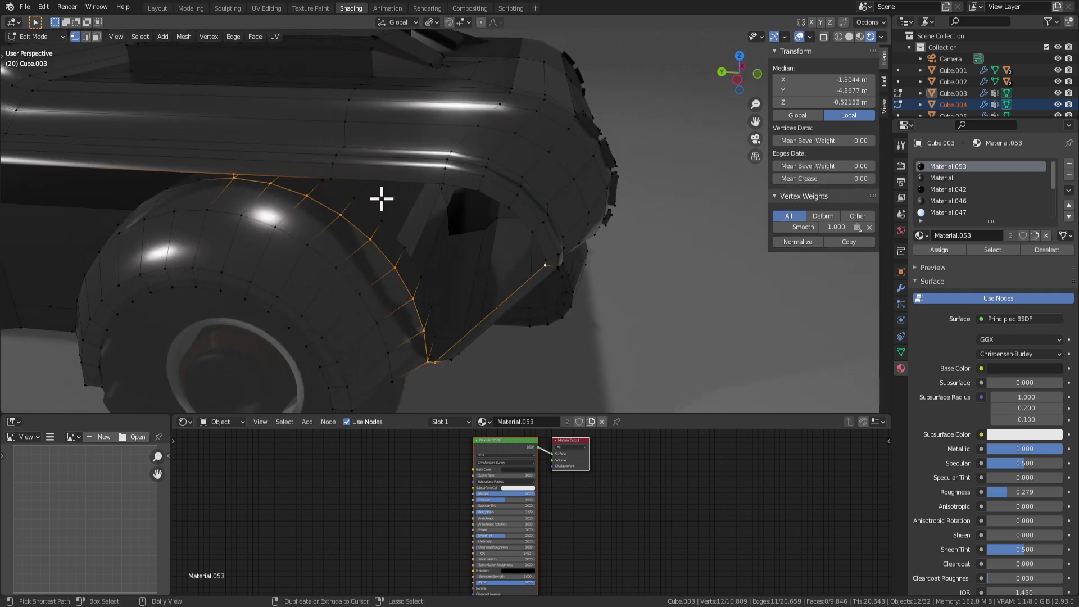
{"action": "key", "text": "f"}
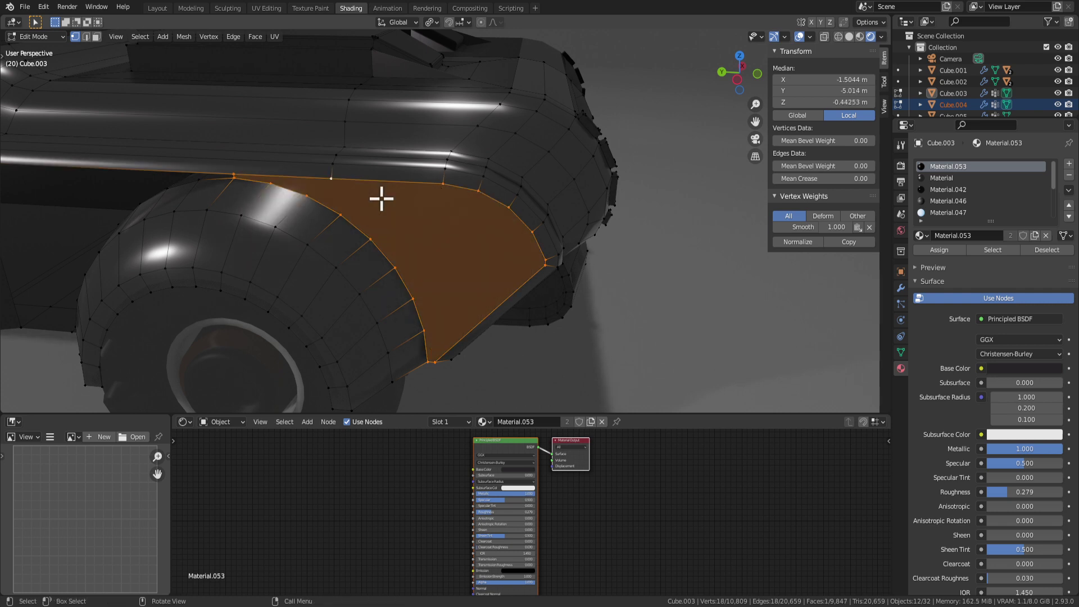
{"action": "key", "text": "Tab"}
{"action": "scroll", "coordinate": [419, 230], "scroll_direction": "down", "scroll_amount": 4}
Step: Try to fill the side panel gap behind the front wheel arch with a single face
{"action": "key", "text": "Tab"}
{"action": "middle_click_drag", "start_coordinate": [433, 240], "coordinate": [360, 223]}
{"action": "left_click", "coordinate": [395, 208]}
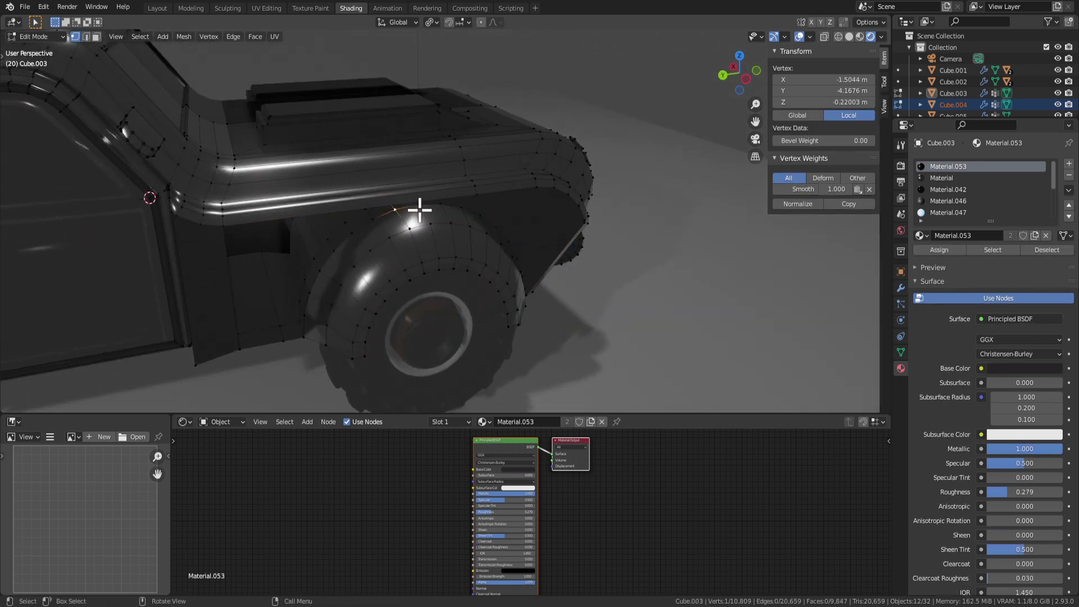
{"action": "scroll", "coordinate": [419, 209], "scroll_direction": "up", "scroll_amount": 6}
{"action": "left_click", "coordinate": [366, 169], "text": "shift"}
{"action": "scroll", "coordinate": [298, 231], "scroll_direction": "down", "scroll_amount": 4}
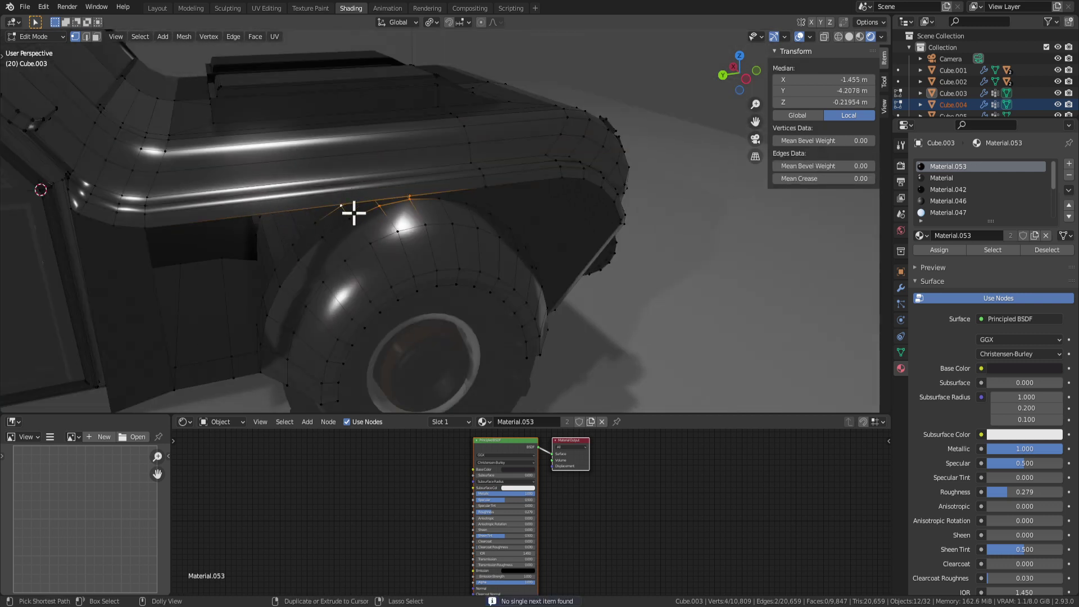
{"action": "left_click", "coordinate": [175, 388], "text": "ctrl"}
{"action": "key", "text": "ctrl+shift+KP_Add"}
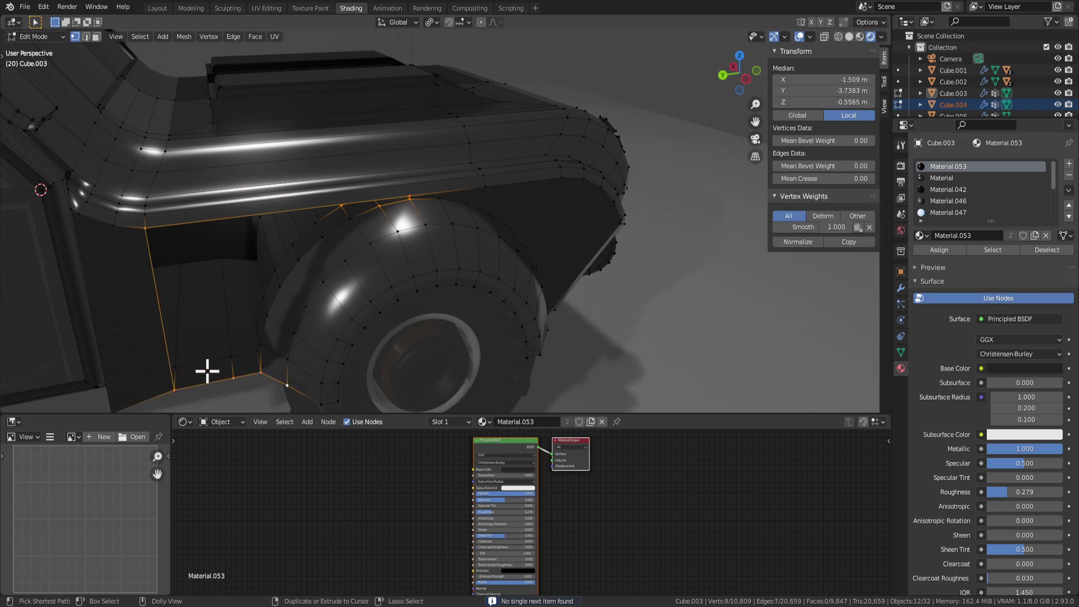
{"action": "key", "text": "ctrl+shift+KP_Subtract"}
{"action": "key", "text": "ctrl+shift+KP_Subtract"}
{"action": "left_click", "coordinate": [259, 377], "text": "ctrl"}
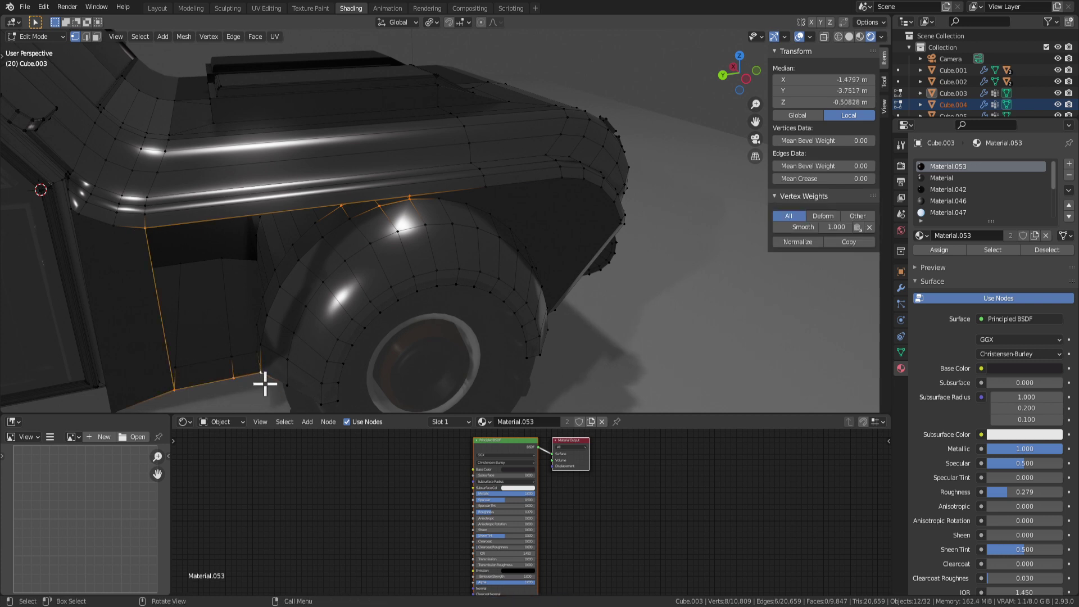
{"action": "middle_click_drag", "start_coordinate": [264, 383], "coordinate": [337, 366]}
{"action": "scroll", "coordinate": [338, 365], "scroll_direction": "up", "scroll_amount": 2}
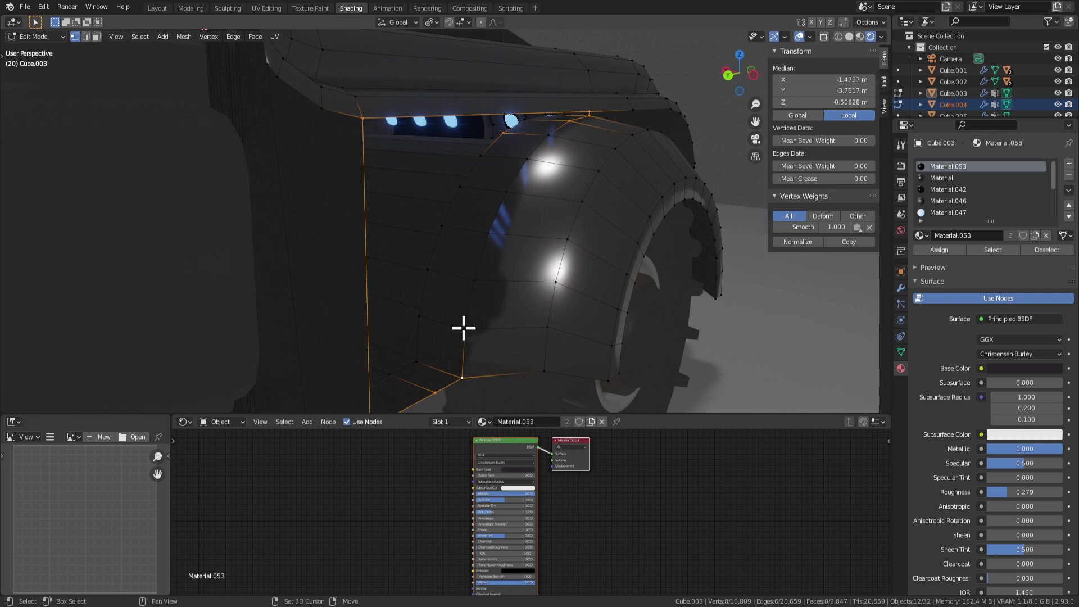
{"action": "left_click", "coordinate": [473, 268], "text": "shift"}
{"action": "middle_click_drag", "start_coordinate": [584, 304], "coordinate": [558, 311]}
{"action": "key", "text": "ctrl+shift+KP_Add"}
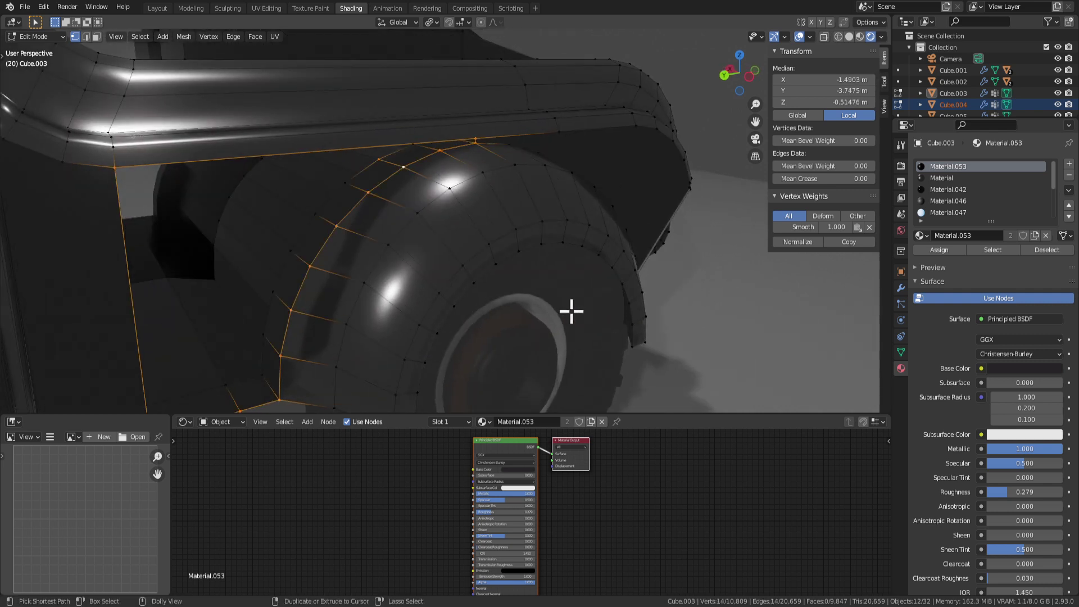
{"action": "key", "text": "f"}
{"action": "key", "text": "ctrl+z"}
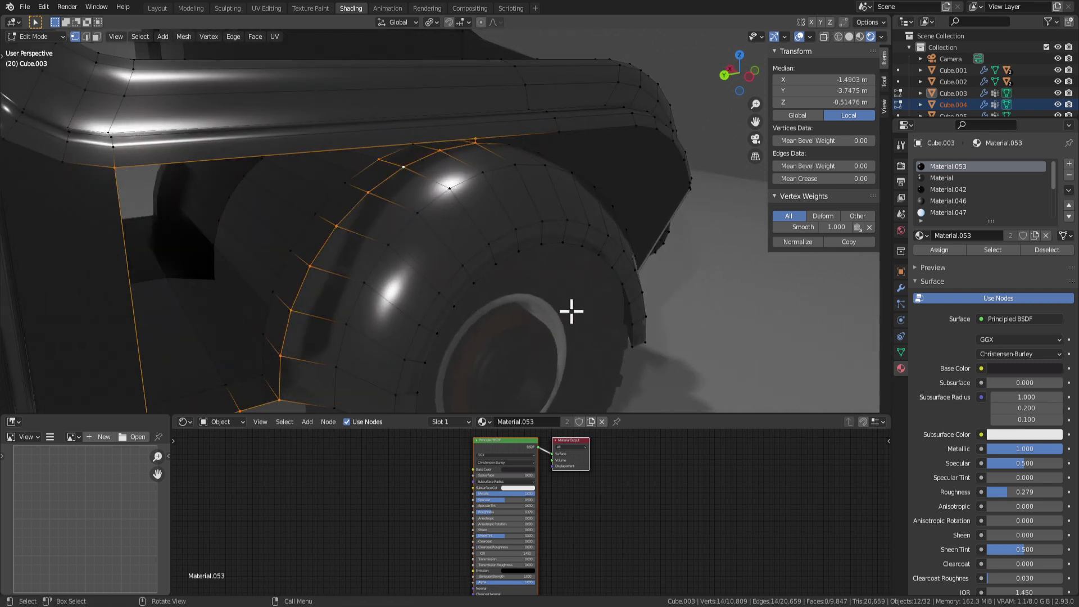
{"action": "middle_click_drag", "start_coordinate": [571, 311], "coordinate": [648, 225]}
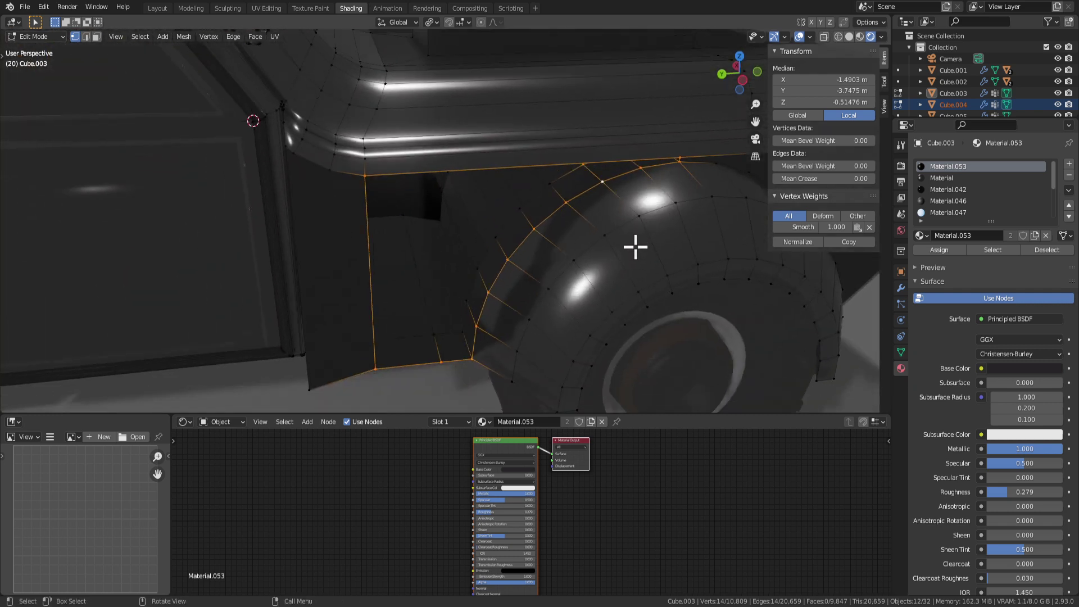
{"action": "key", "text": "f"}
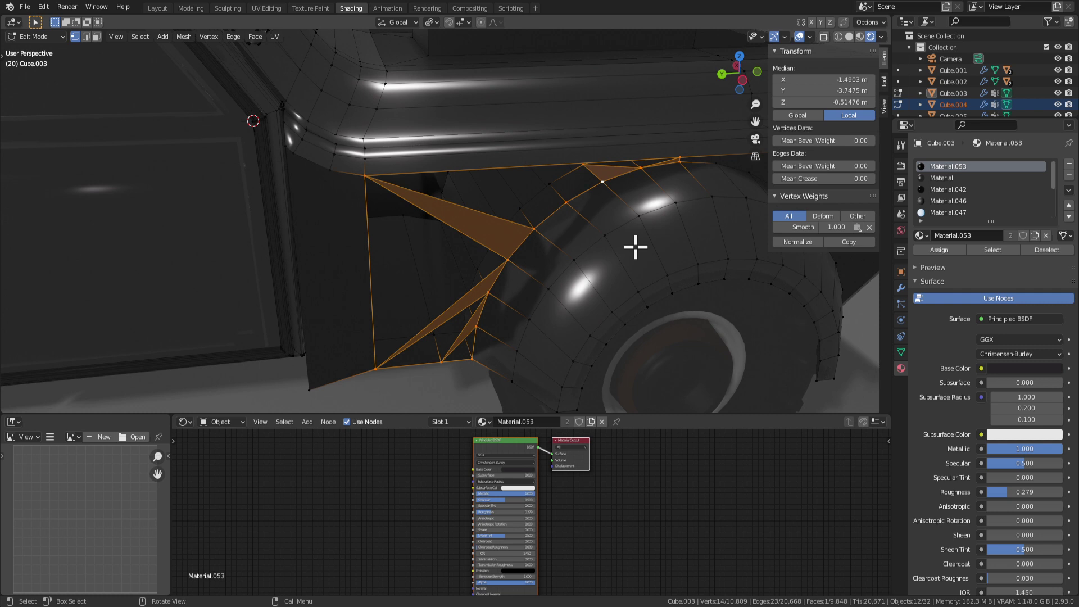
{"action": "key", "text": "ctrl+z"}
Step: Connect the upper rear corner of the open side panel to a vertex partway down the wheel arch's rear curve
{"action": "middle_click_drag", "start_coordinate": [600, 253], "coordinate": [652, 173]}
{"action": "left_click", "coordinate": [652, 170]}
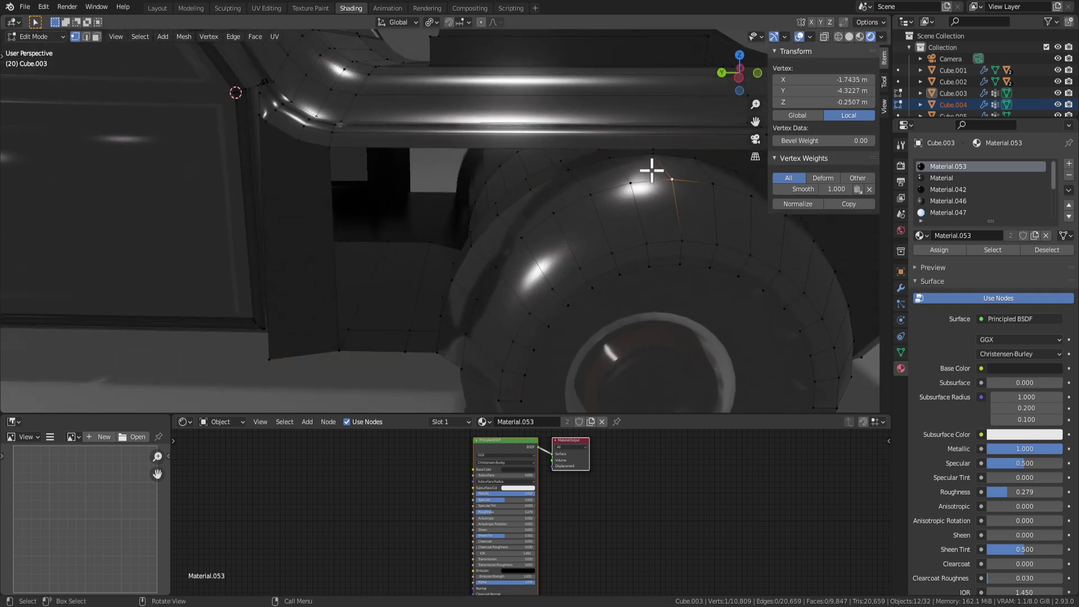
{"action": "scroll", "coordinate": [652, 170], "scroll_direction": "up", "scroll_amount": 5}
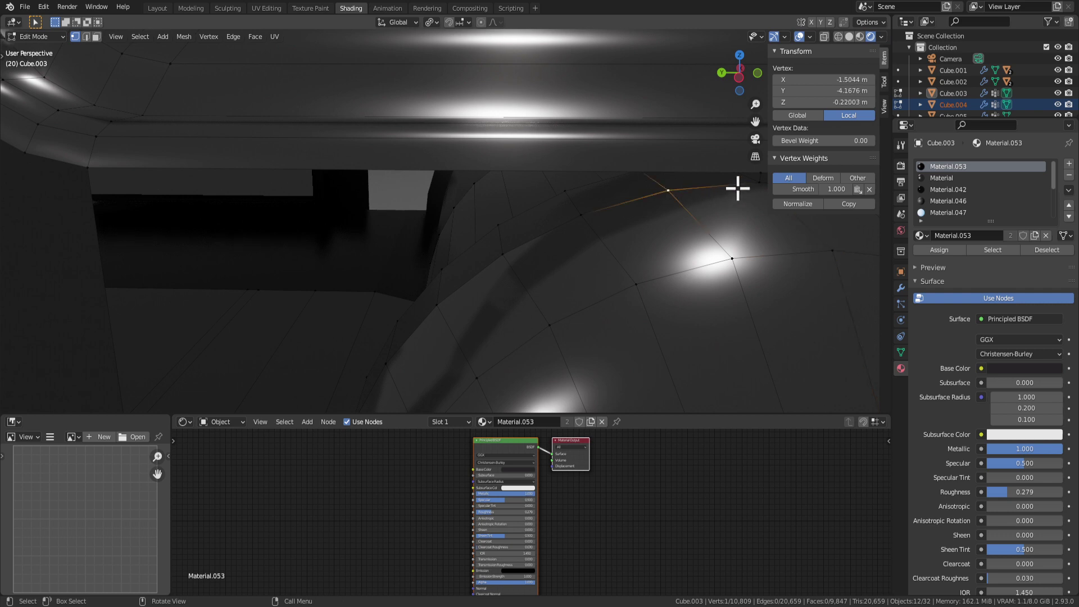
{"action": "scroll", "coordinate": [487, 214], "scroll_direction": "down", "scroll_amount": 2}
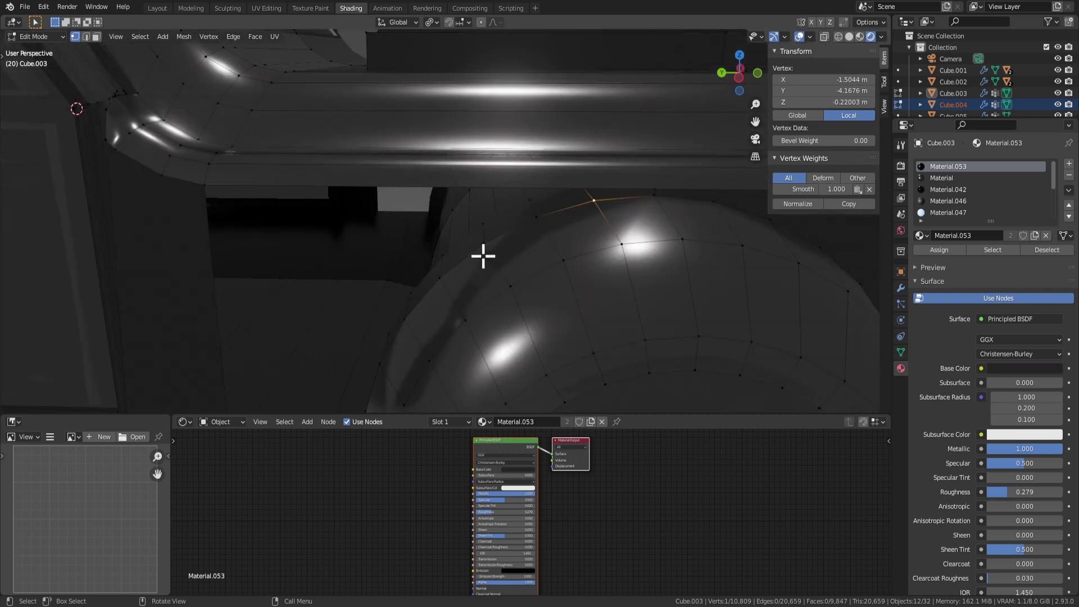
{"action": "scroll", "coordinate": [482, 256], "scroll_direction": "down", "scroll_amount": 2}
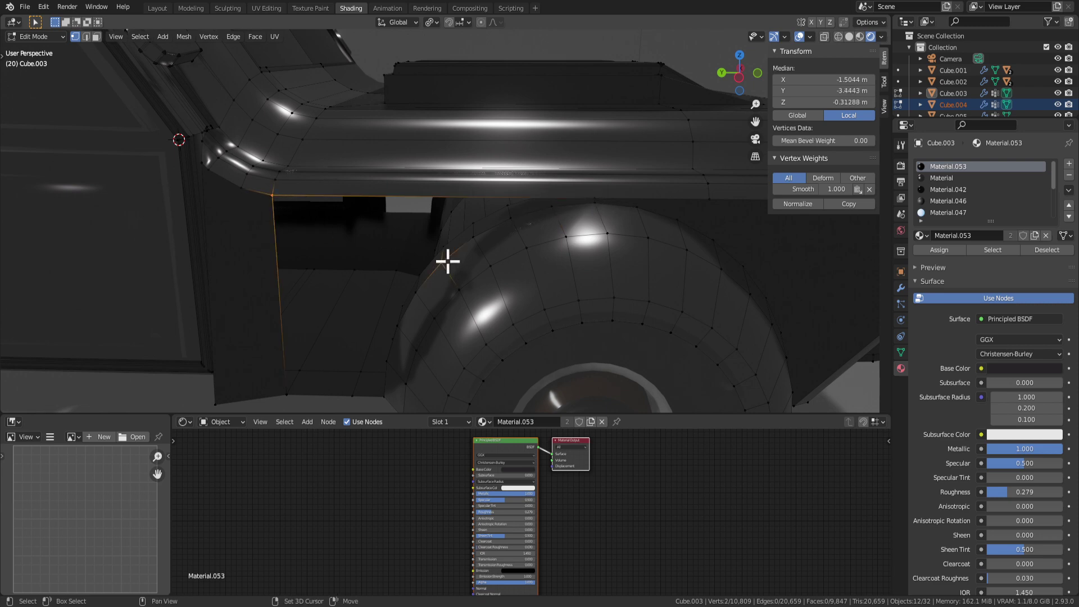
{"action": "middle_click_drag", "start_coordinate": [497, 285], "coordinate": [722, 259]}
{"action": "key", "text": "f"}
{"action": "left_click", "coordinate": [542, 273]}
{"action": "left_click", "coordinate": [764, 291]}
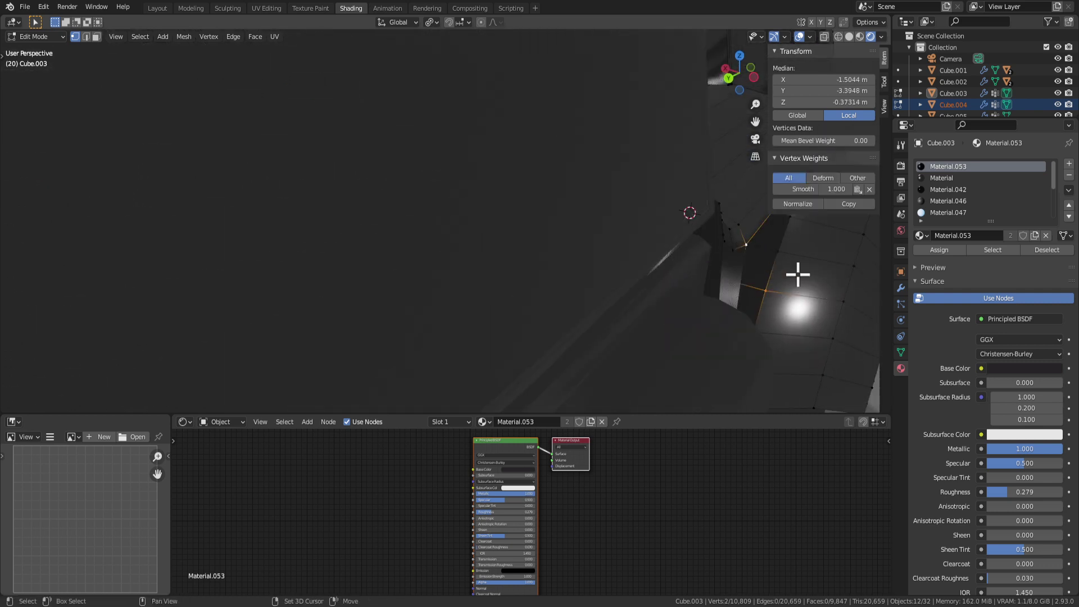
{"action": "middle_click_drag", "start_coordinate": [798, 275], "coordinate": [727, 269]}
{"action": "key", "text": "f"}
Step: Fill the upper part of the gap between the new diagonal edge, the wheel arch and the body's lower edge
{"action": "middle_click_drag", "start_coordinate": [635, 308], "coordinate": [428, 313]}
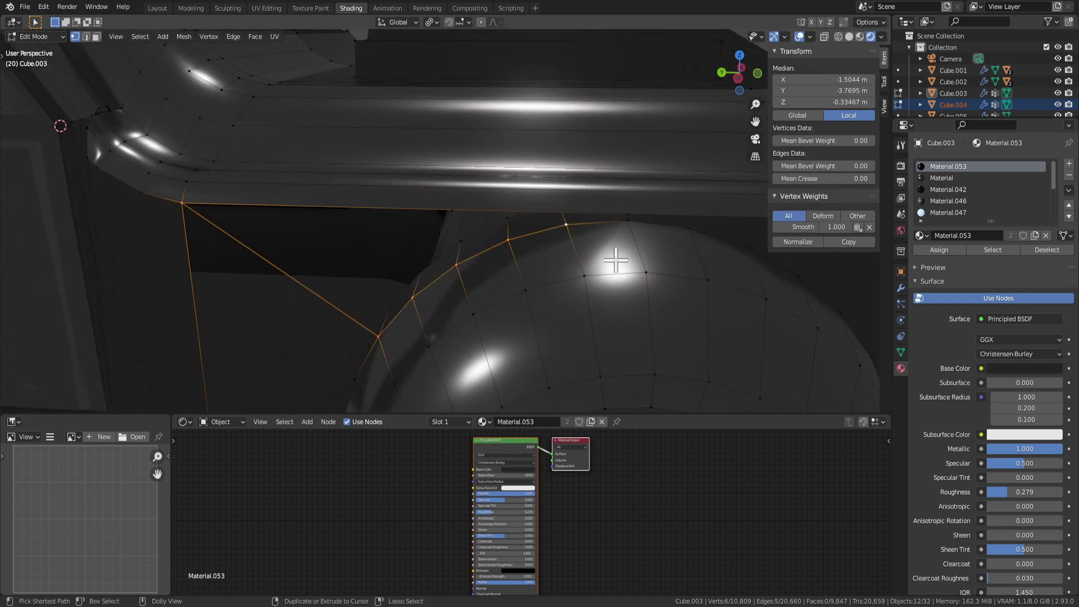
{"action": "key", "text": "f"}
{"action": "scroll", "coordinate": [590, 287], "scroll_direction": "down", "scroll_amount": 5}
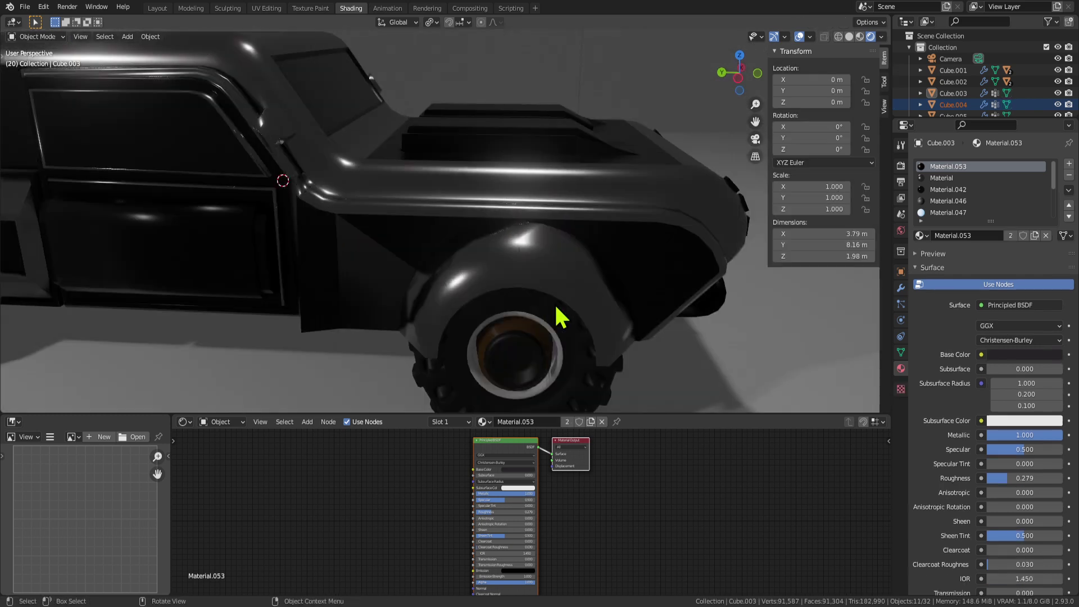
Step: Fill the remaining lower part of the side panel between the diagonal edge and the wheel arch's rear curve
{"action": "middle_click_drag", "start_coordinate": [561, 313], "coordinate": [492, 298]}
{"action": "left_click", "coordinate": [495, 289]}
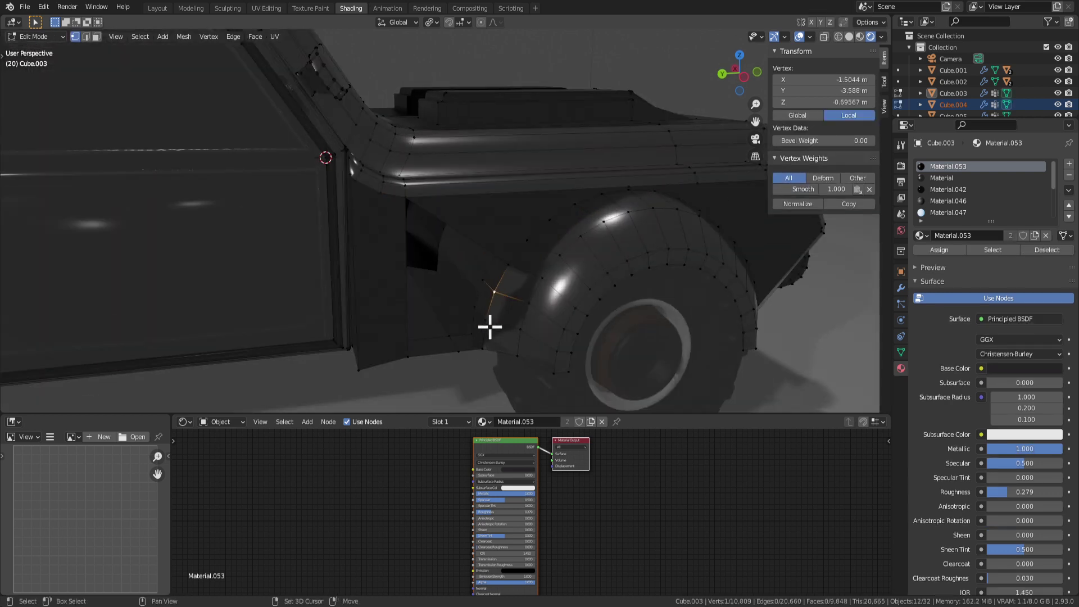
{"action": "left_click", "coordinate": [486, 320], "text": "shift"}
{"action": "left_click", "coordinate": [456, 352], "text": "shift"}
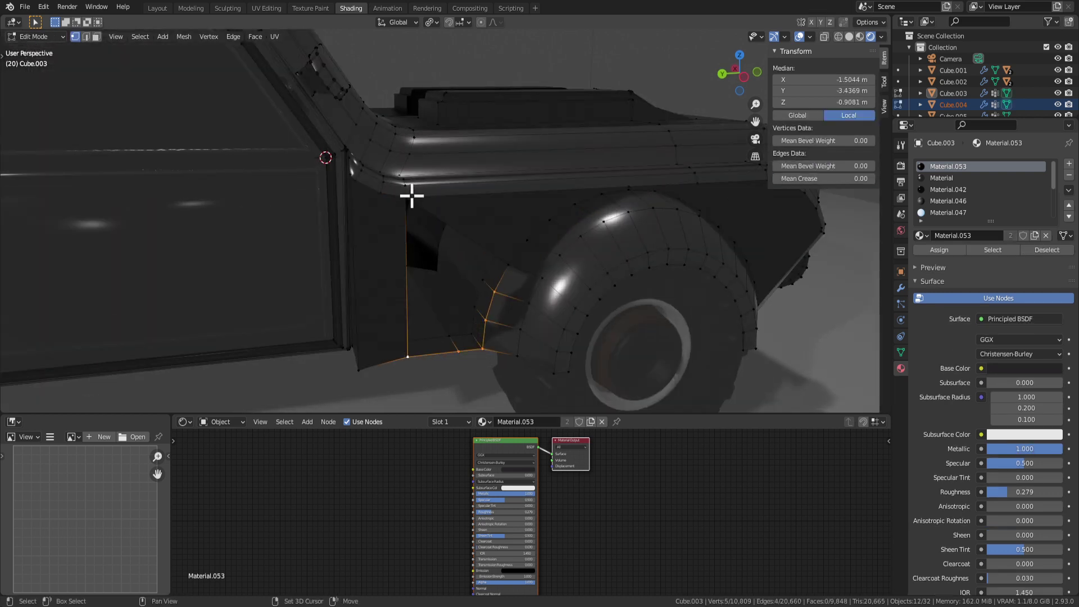
{"action": "key", "text": "f"}
{"action": "scroll", "coordinate": [545, 289], "scroll_direction": "down", "scroll_amount": 3}
{"action": "middle_click_drag", "start_coordinate": [545, 289], "coordinate": [506, 272]}
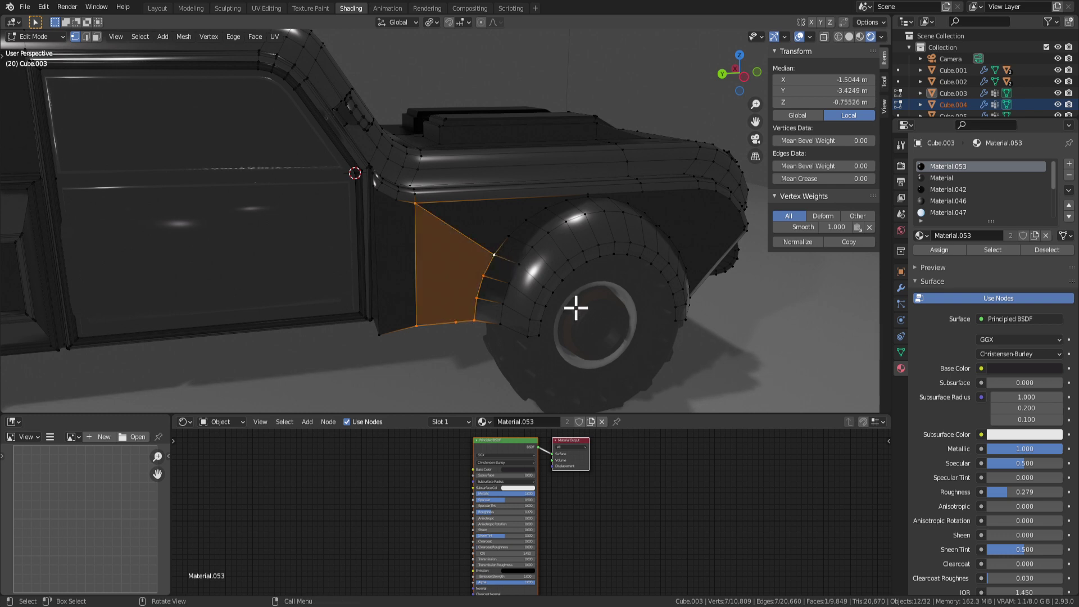
Step: Try to extrude the side panel face ahead of the front wheel arch outward
{"action": "middle_click_drag", "start_coordinate": [576, 308], "coordinate": [373, 243]}
{"action": "key", "text": "3"}
{"action": "left_click", "coordinate": [426, 272]}
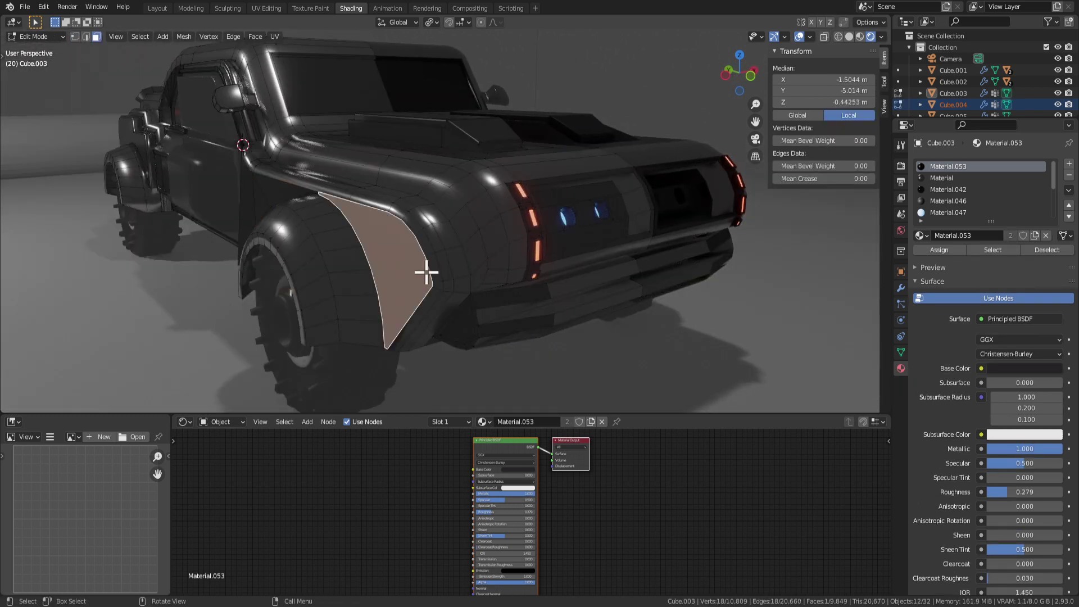
{"action": "key", "text": "e"}
{"action": "left_click", "coordinate": [419, 279]}
{"action": "middle_click_drag", "start_coordinate": [419, 279], "coordinate": [508, 296]}
{"action": "scroll", "coordinate": [413, 274], "scroll_direction": "down", "scroll_amount": 3}
{"action": "scroll", "coordinate": [487, 306], "scroll_direction": "up", "scroll_amount": 2}
{"action": "scroll", "coordinate": [487, 306], "scroll_direction": "up", "scroll_amount": 2}
Step: Try to move the extruded panel face -0.16778 m further outward along the X axis
{"action": "key", "text": "g"}
{"action": "key", "text": "y"}
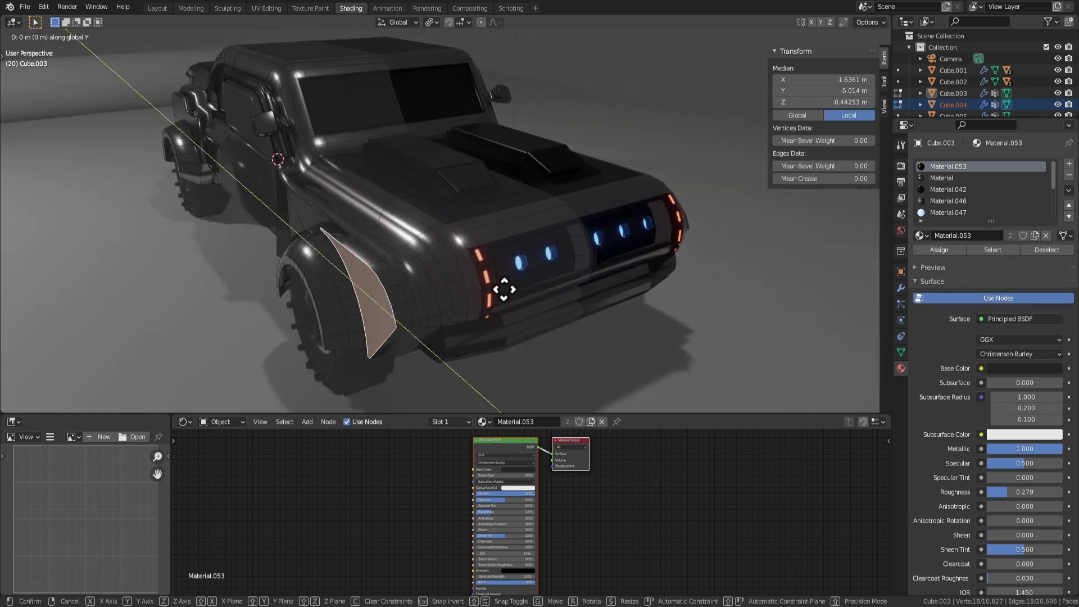
{"action": "key", "text": "x"}
{"action": "left_click", "coordinate": [482, 288]}
{"action": "middle_click_drag", "start_coordinate": [549, 292], "coordinate": [525, 274]}
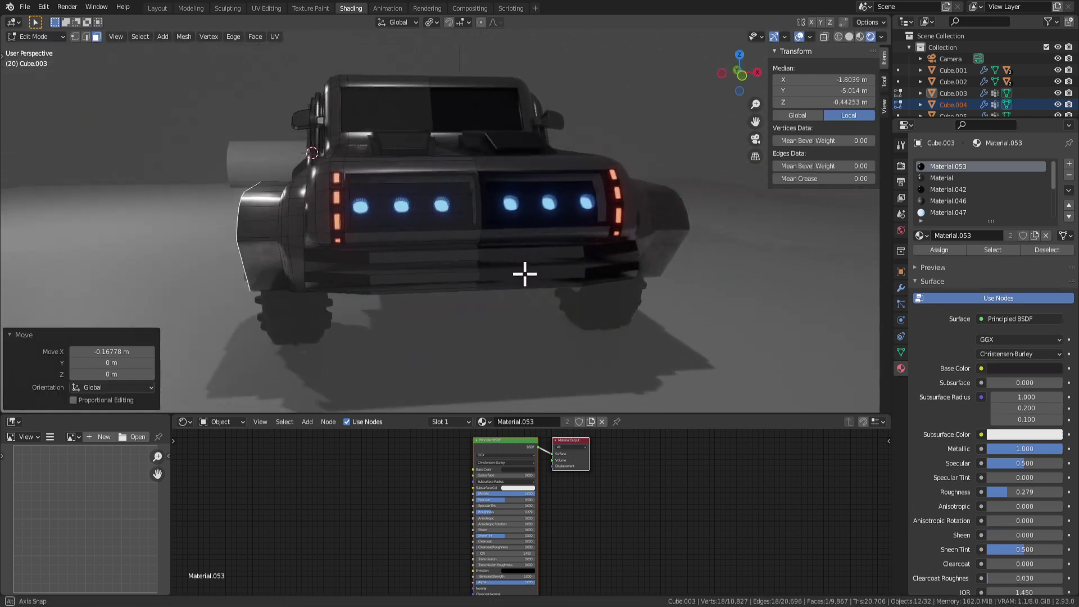
{"action": "scroll", "coordinate": [525, 274], "scroll_direction": "down", "scroll_amount": 3}
{"action": "middle_click_drag", "start_coordinate": [585, 184], "coordinate": [522, 254]}
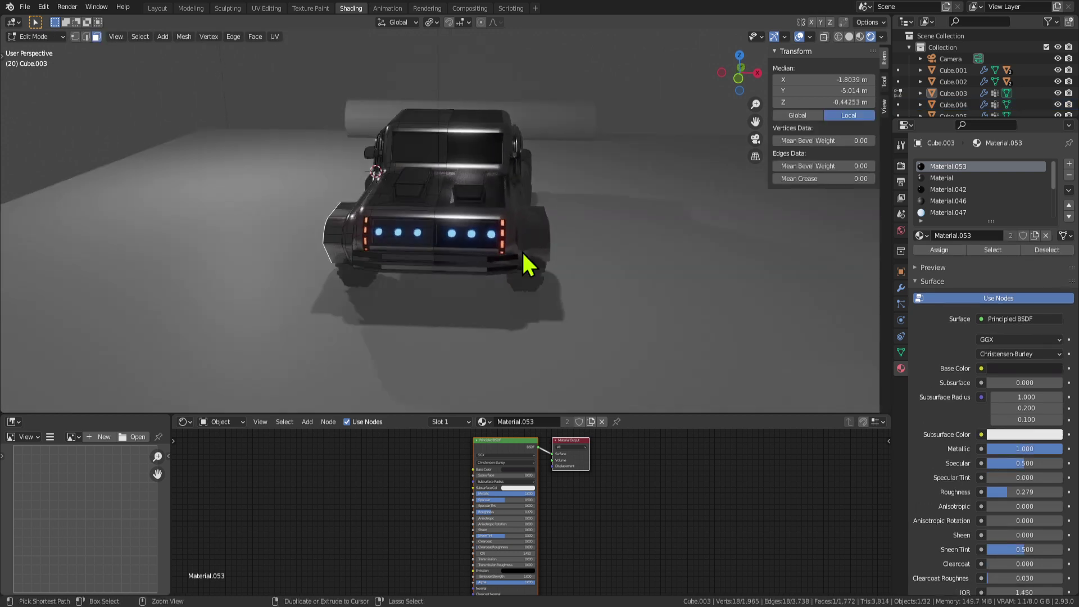
{"action": "left_click", "coordinate": [412, 281]}
{"action": "middle_click_drag", "start_coordinate": [361, 280], "coordinate": [484, 272]}
{"action": "scroll", "coordinate": [413, 286], "scroll_direction": "up", "scroll_amount": 2}
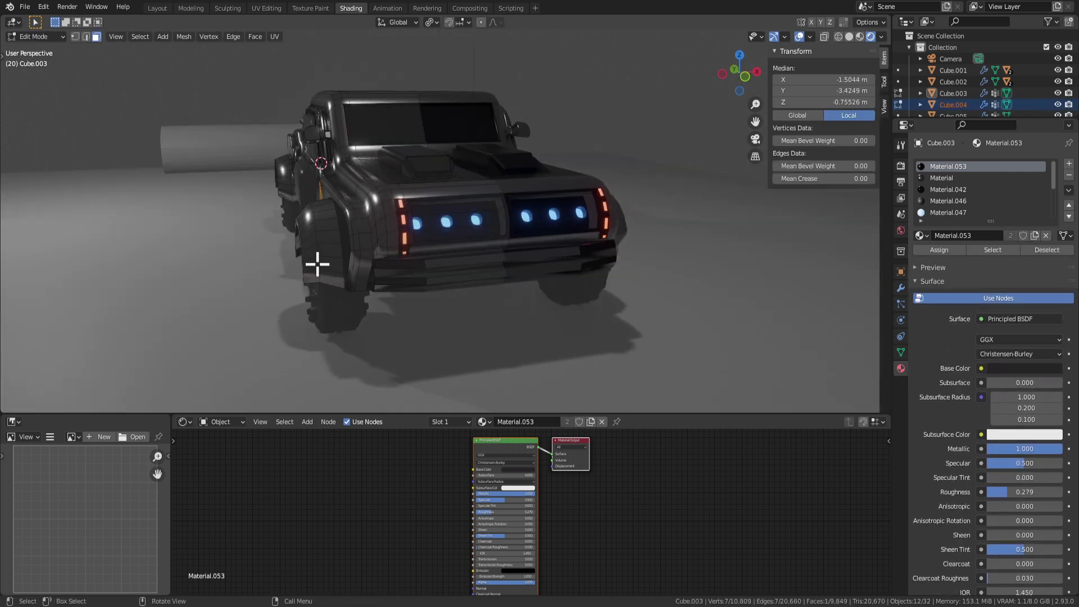
Step: Select every second face in the front wheel arch row next to the body, from its front lower end around to the rear
{"action": "middle_click_drag", "start_coordinate": [315, 263], "coordinate": [373, 282]}
{"action": "left_click", "coordinate": [377, 290]}
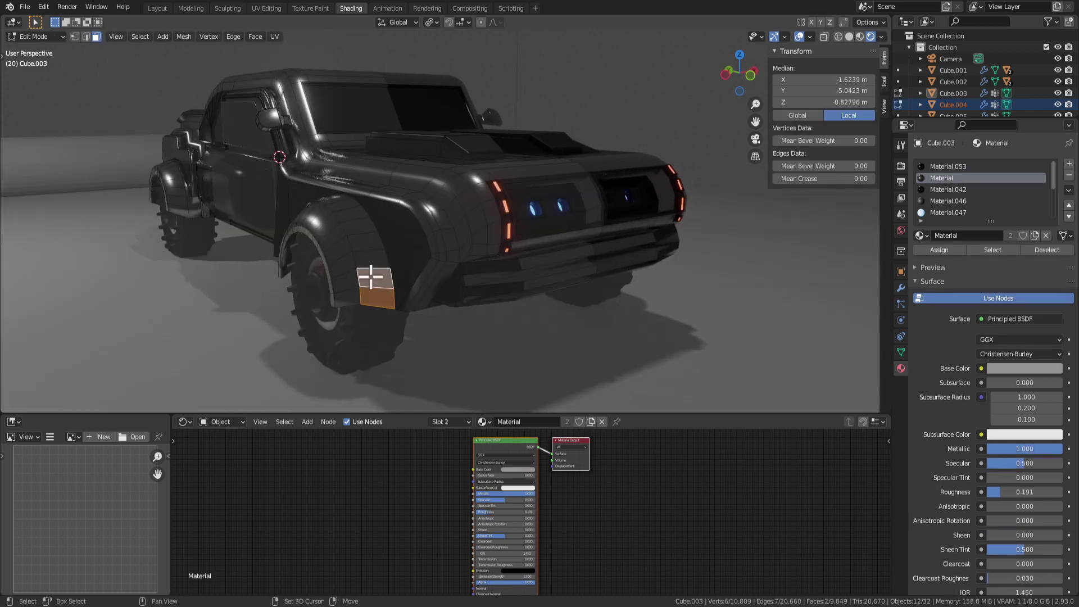
{"action": "left_click", "coordinate": [387, 287]}
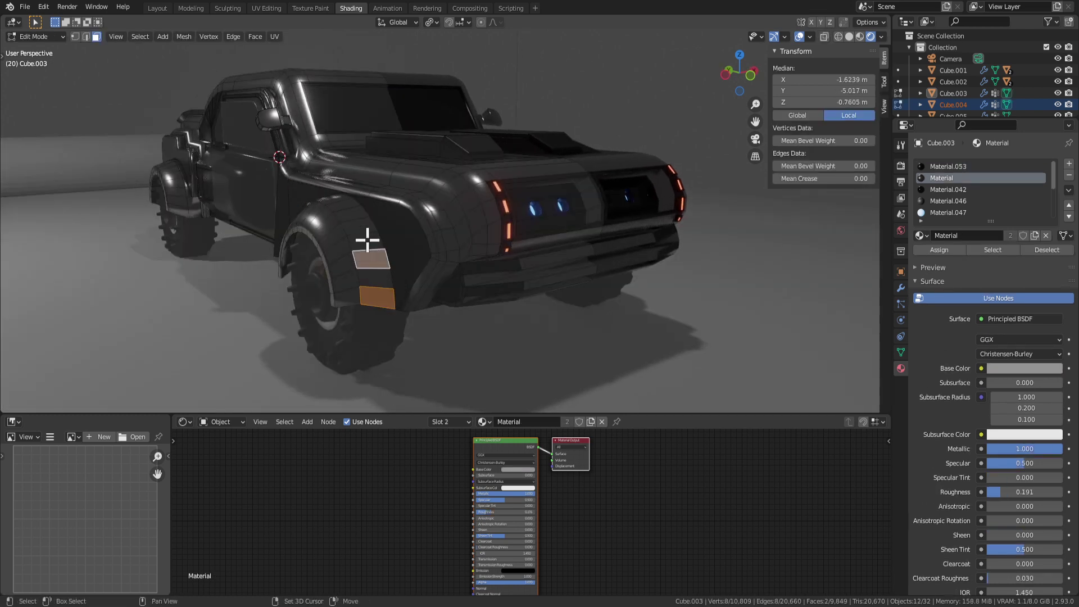
{"action": "middle_click_drag", "start_coordinate": [390, 214], "coordinate": [498, 225]}
{"action": "scroll", "coordinate": [601, 254], "scroll_direction": "up", "scroll_amount": 2}
{"action": "middle_click_drag", "start_coordinate": [606, 225], "coordinate": [587, 254], "text": "shift"}
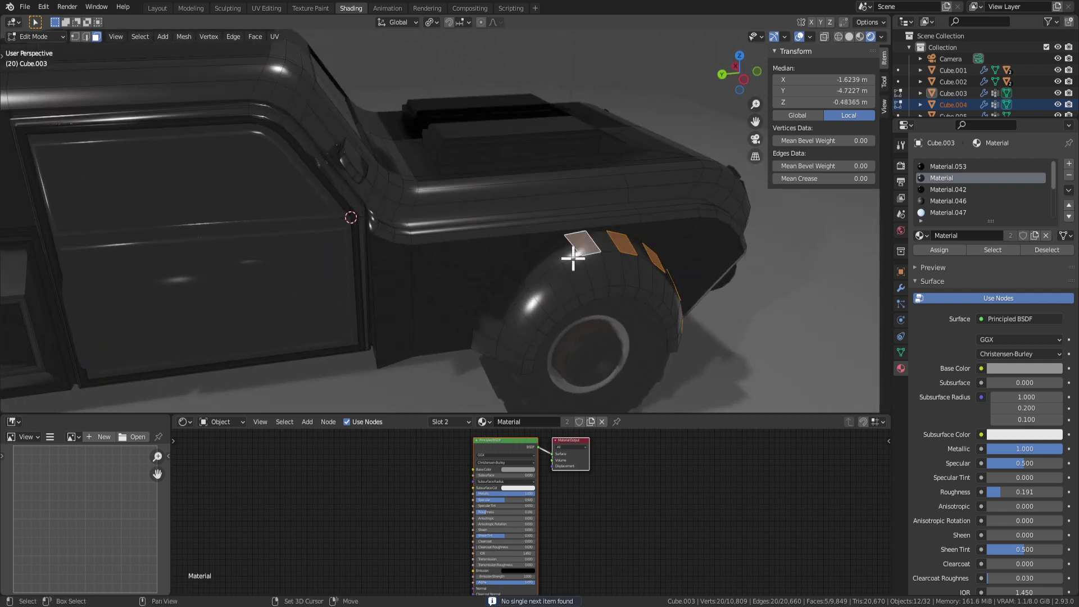
{"action": "left_click", "coordinate": [537, 265], "text": "ctrl"}
{"action": "left_click", "coordinate": [509, 290], "text": "ctrl"}
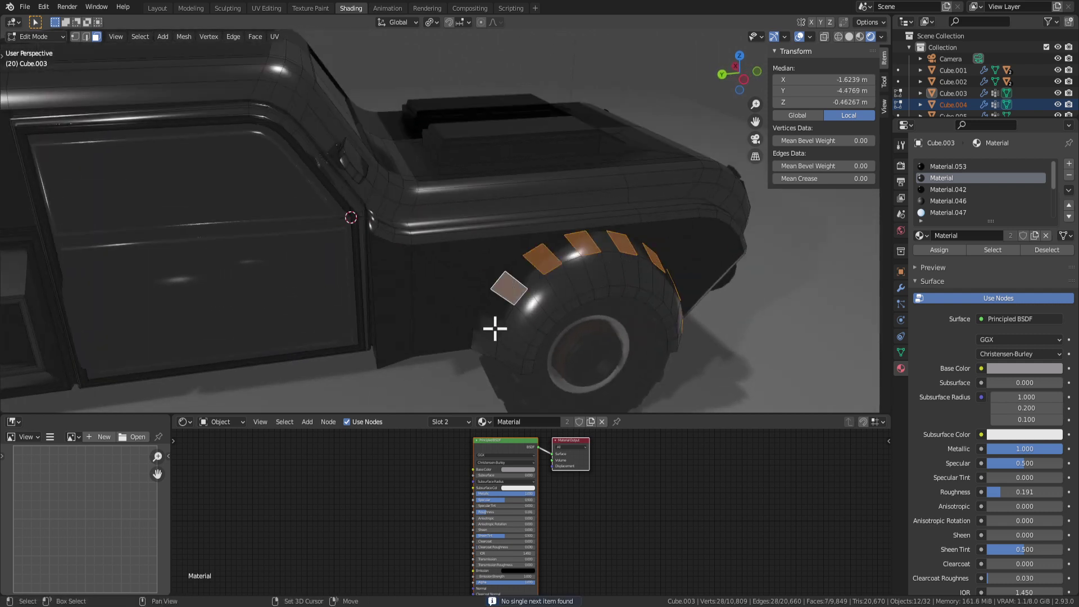
{"action": "left_click", "coordinate": [492, 326], "text": "ctrl"}
{"action": "middle_click_drag", "start_coordinate": [490, 326], "coordinate": [609, 334]}
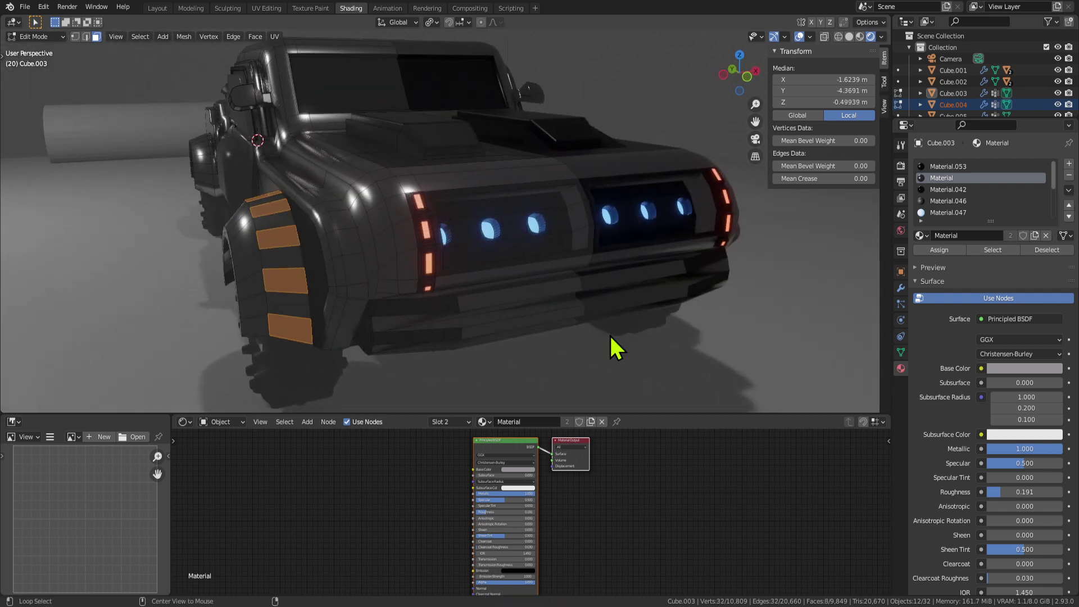
Step: Try to extrude the selected alternating wheel arch faces along their normals and check the truck's front
{"action": "key", "text": "alt+e"}
{"action": "left_click", "coordinate": [609, 332]}
{"action": "left_click", "coordinate": [607, 322]}
{"action": "key", "text": "Tab"}
{"action": "scroll", "coordinate": [561, 326], "scroll_direction": "down", "scroll_amount": 4}
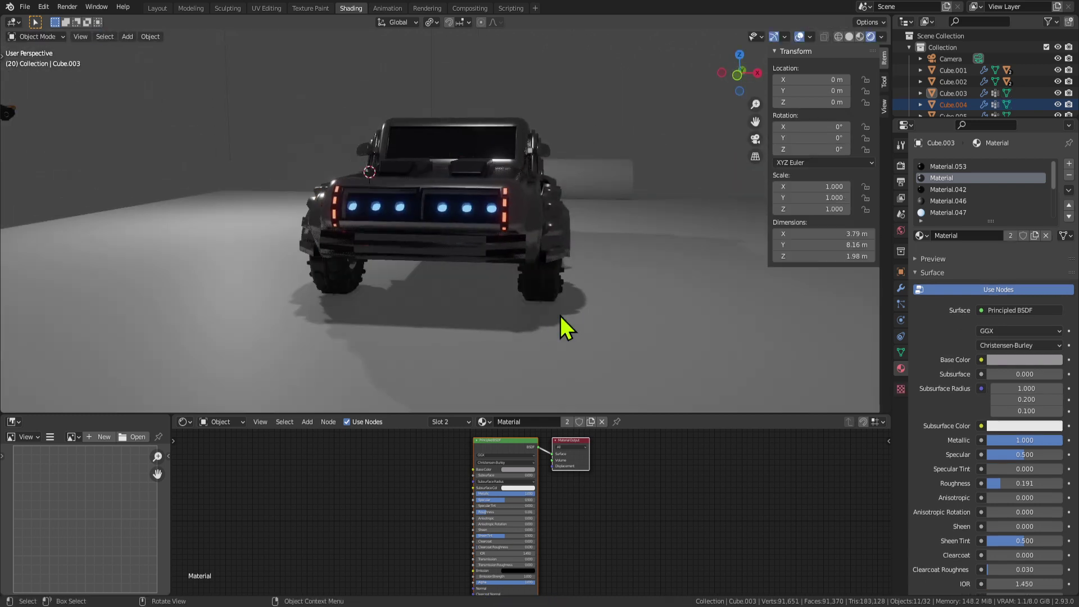
{"action": "middle_click_drag", "start_coordinate": [549, 340], "coordinate": [612, 335]}
{"action": "key", "text": "Tab"}
{"action": "scroll", "coordinate": [528, 330], "scroll_direction": "up", "scroll_amount": 6}
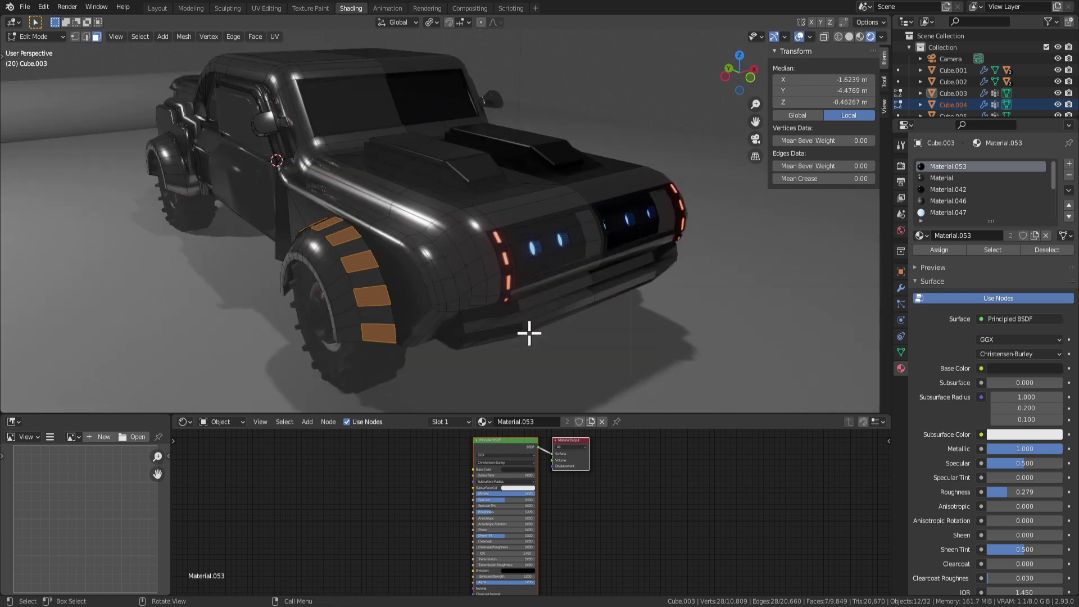
Step: Extrude the alternating wheel arch faces along their normals with an offset of -0.0147 m
{"action": "key", "text": "alt+e"}
{"action": "left_click", "coordinate": [609, 339]}
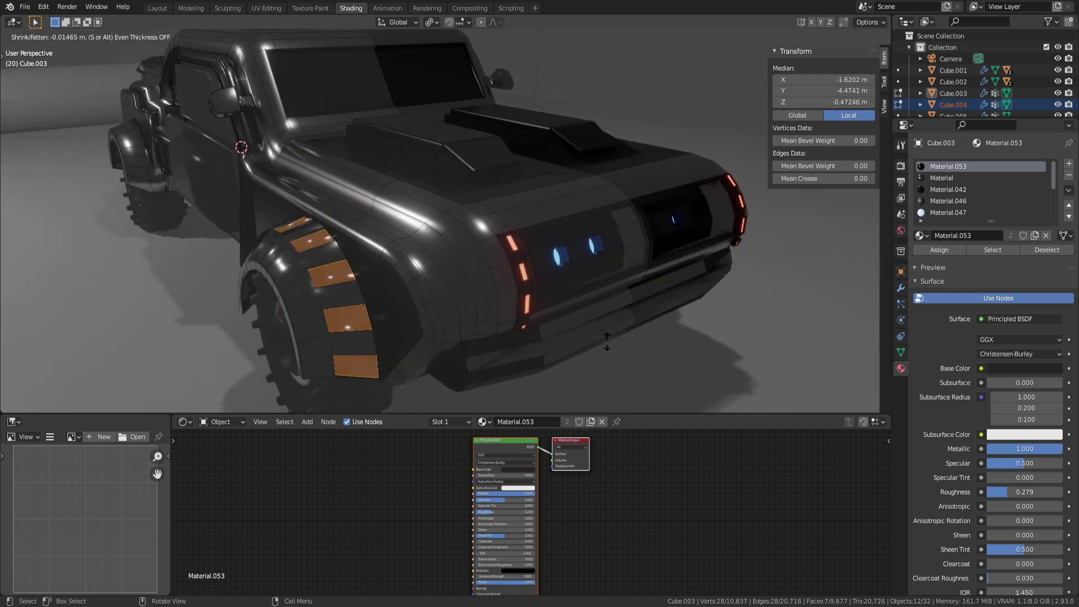
{"action": "left_click", "coordinate": [607, 341]}
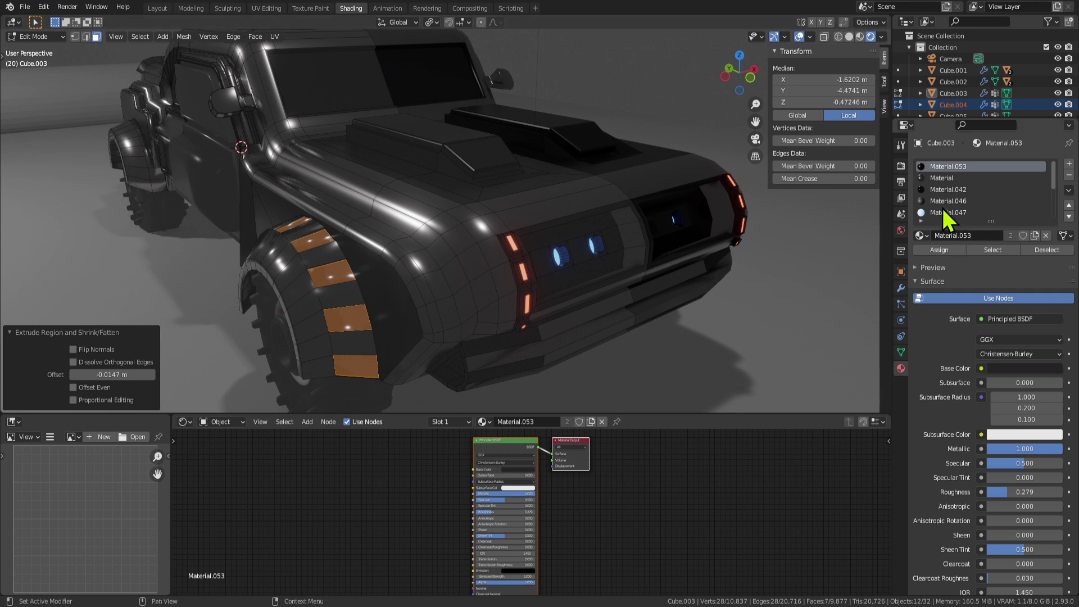
Step: Assign the red Material.119 to the extruded alternating faces of the front wheel arch
{"action": "scroll", "coordinate": [938, 203], "scroll_direction": "down", "scroll_amount": 5}
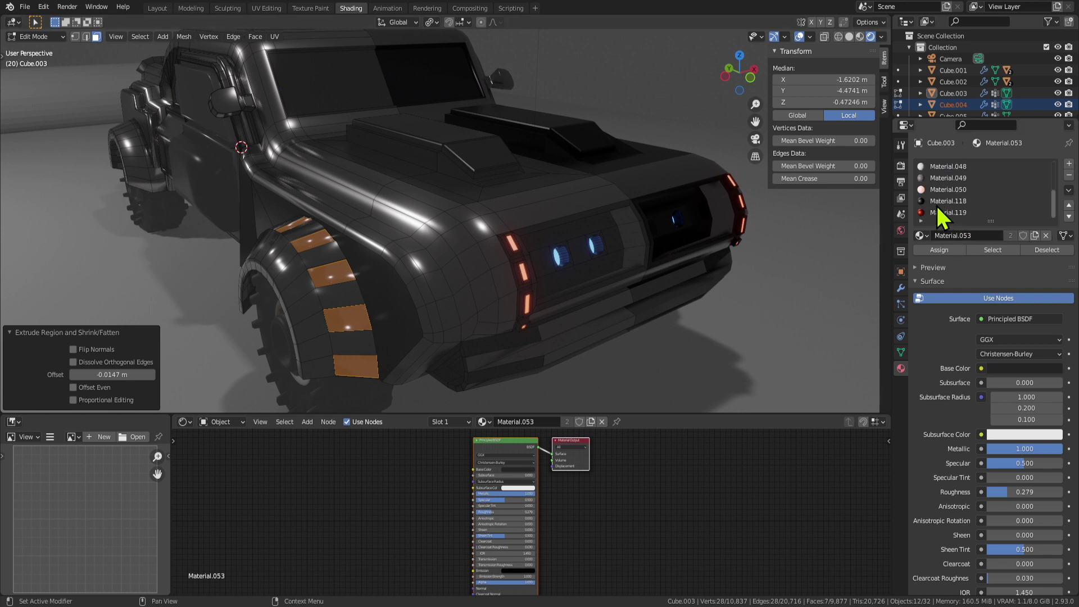
{"action": "left_click", "coordinate": [937, 212]}
{"action": "key", "text": "Tab"}
{"action": "scroll", "coordinate": [695, 304], "scroll_direction": "down", "scroll_amount": 5}
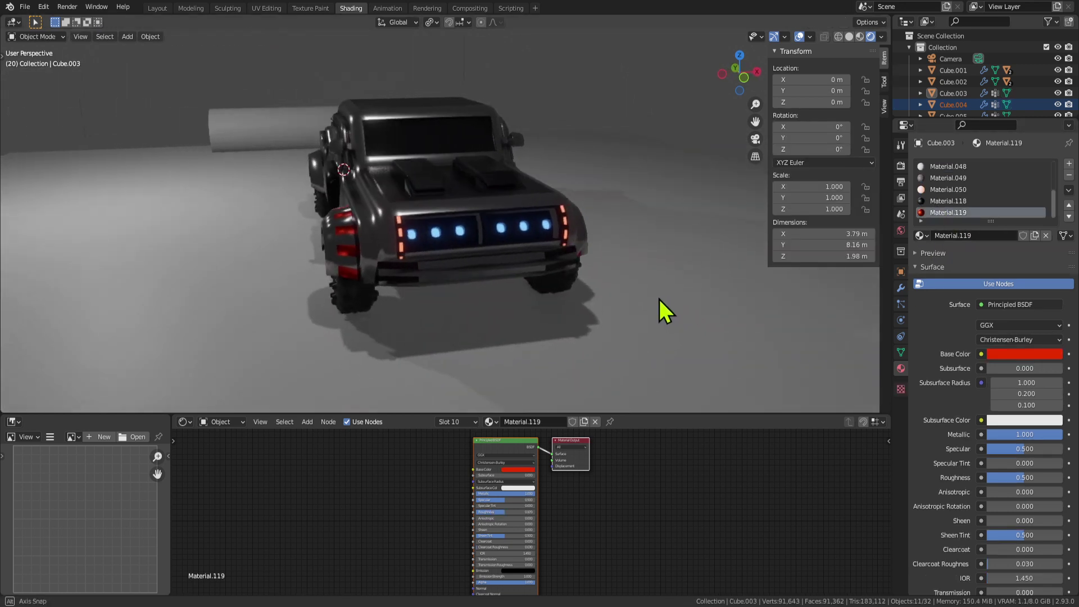
{"action": "mouse_move", "coordinate": [659, 299]}
{"action": "middle_mouse_down"}
{"action": "mouse_move", "coordinate": [604, 308]}
{"action": "mouse_move", "coordinate": [642, 301]}
{"action": "middle_mouse_up"}
Step: Select the three side panel faces ahead of and behind the front wheel arch and assign them the slot named Material
{"action": "key", "text": "Tab"}
{"action": "middle_click_drag", "start_coordinate": [460, 284], "coordinate": [414, 243]}
{"action": "left_click", "coordinate": [512, 255]}
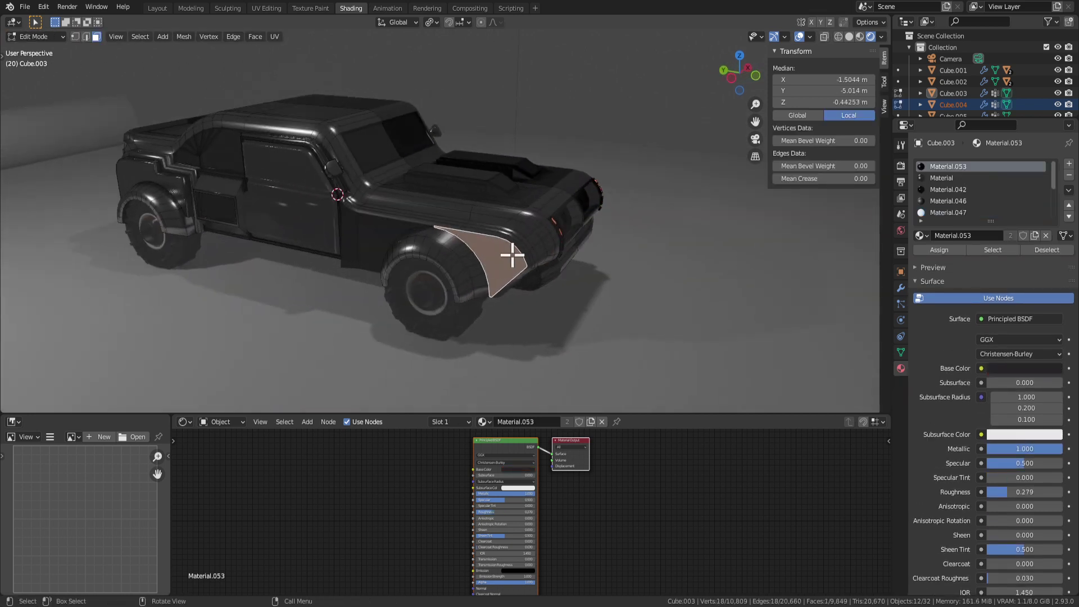
{"action": "left_click", "coordinate": [376, 249], "text": "shift"}
{"action": "left_click", "coordinate": [371, 248]}
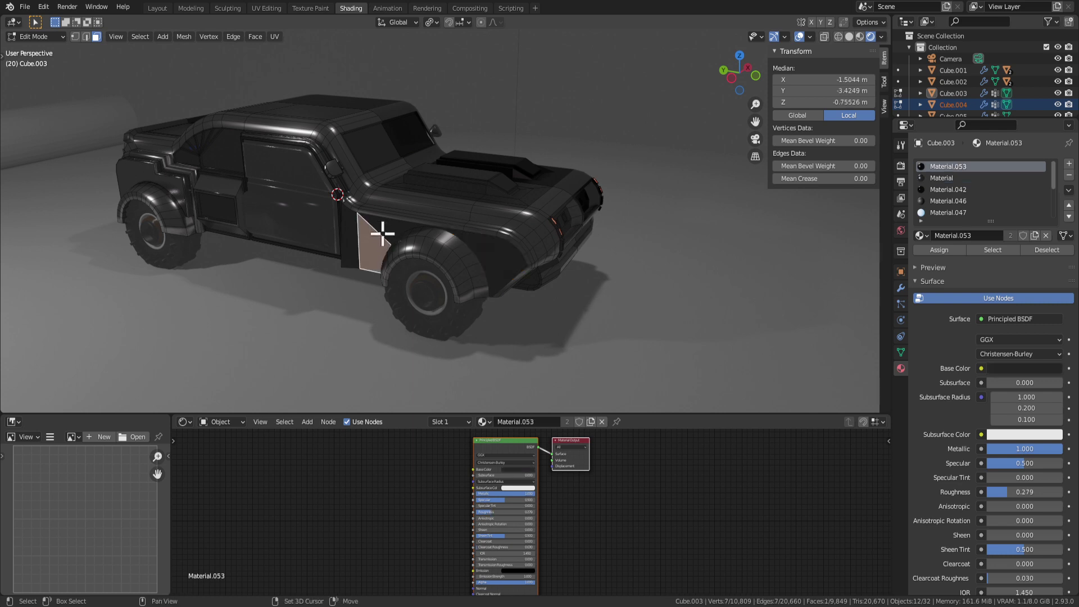
{"action": "left_click", "coordinate": [392, 229], "text": "shift"}
{"action": "left_click", "coordinate": [501, 248], "text": "shift"}
{"action": "left_click", "coordinate": [941, 178]}
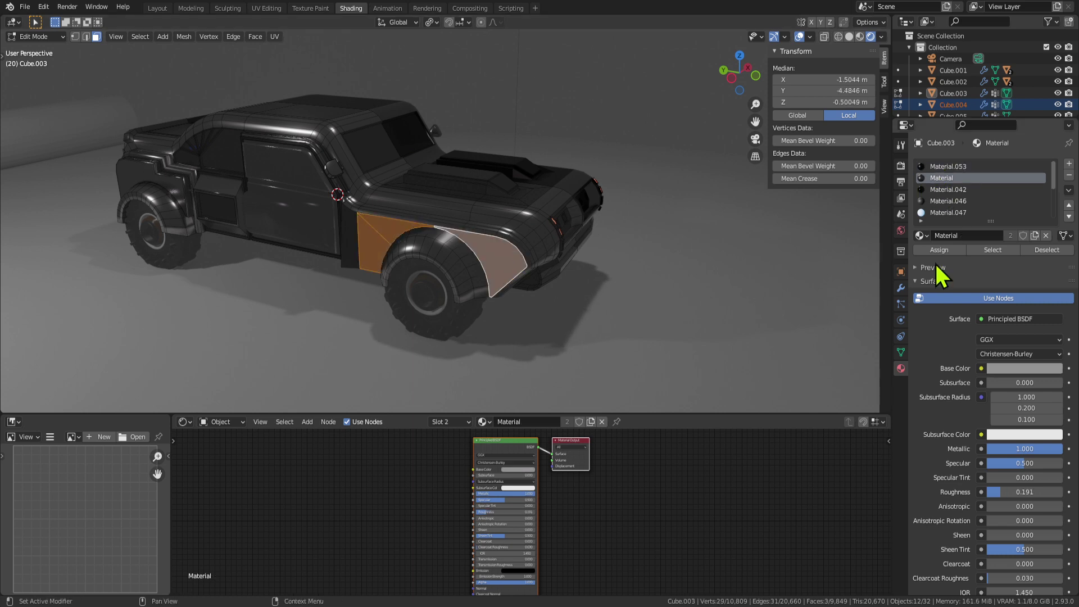
{"action": "left_click", "coordinate": [938, 250]}
{"action": "key", "text": "Tab"}
{"action": "middle_click_drag", "start_coordinate": [708, 269], "coordinate": [369, 258]}
{"action": "scroll", "coordinate": [368, 259], "scroll_direction": "up", "scroll_amount": 2}
Step: Bevel the edge line running lengthwise around the front wheel arch with a 0.0241 m width and 3 segments
{"action": "key", "text": "Tab"}
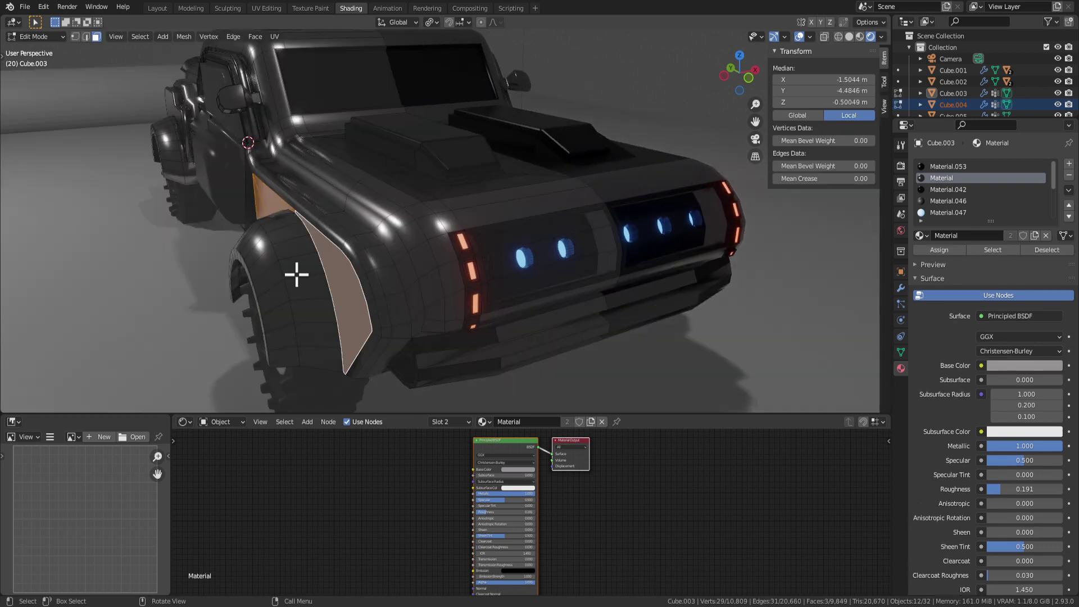
{"action": "middle_click_drag", "start_coordinate": [267, 311], "coordinate": [311, 299]}
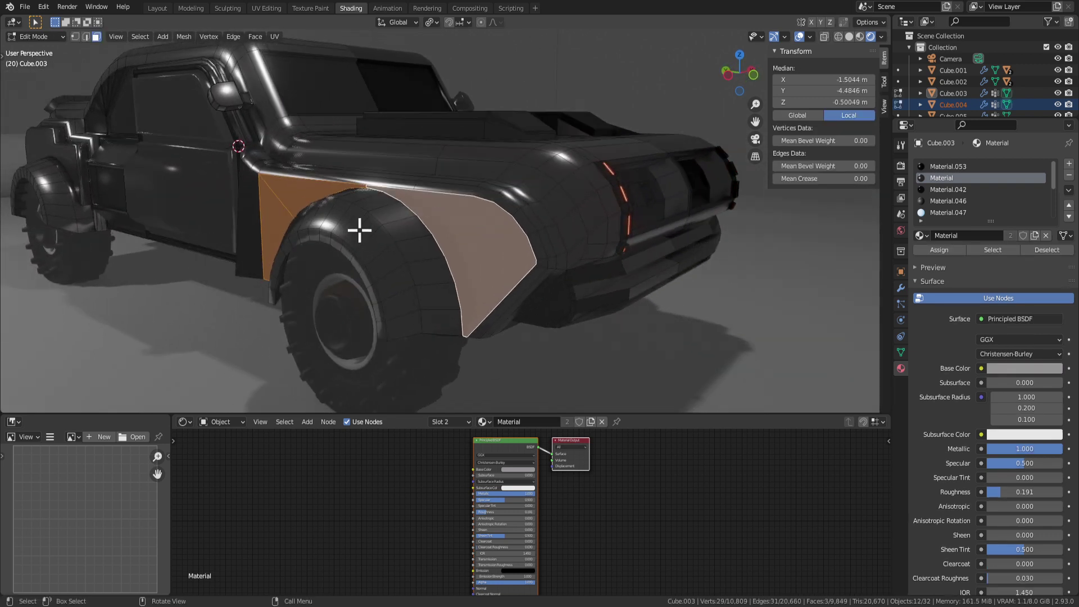
{"action": "middle_click_drag", "start_coordinate": [359, 231], "coordinate": [366, 222]}
{"action": "key", "text": "2"}
{"action": "left_click", "coordinate": [382, 278]}
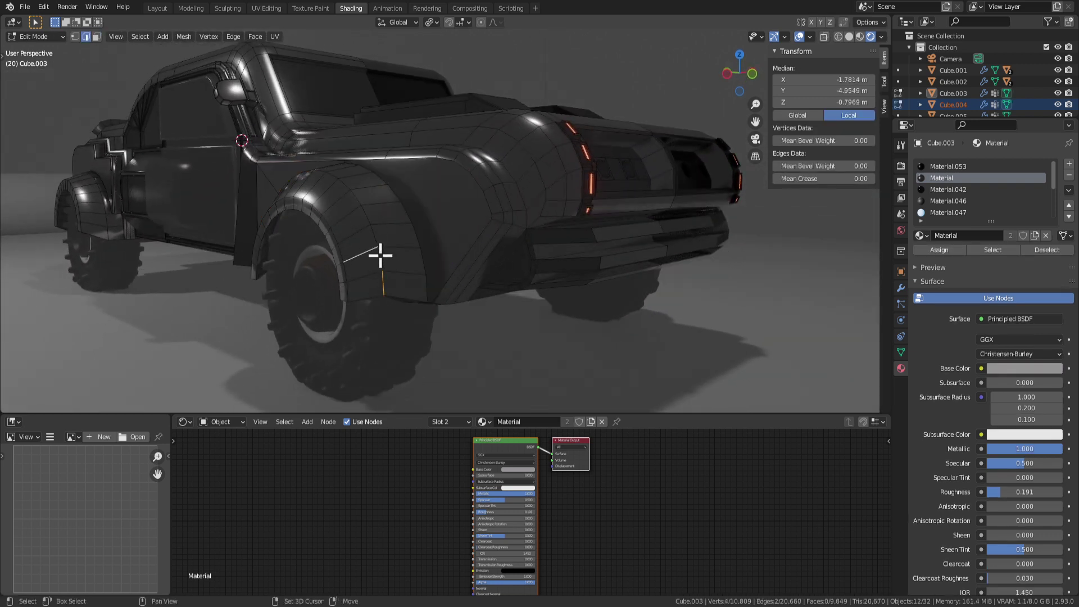
{"action": "left_click", "coordinate": [380, 259]}
{"action": "left_click", "coordinate": [374, 232], "text": "ctrl"}
{"action": "middle_click_drag", "start_coordinate": [374, 232], "coordinate": [488, 204]}
{"action": "scroll", "coordinate": [488, 204], "scroll_direction": "up", "scroll_amount": 4}
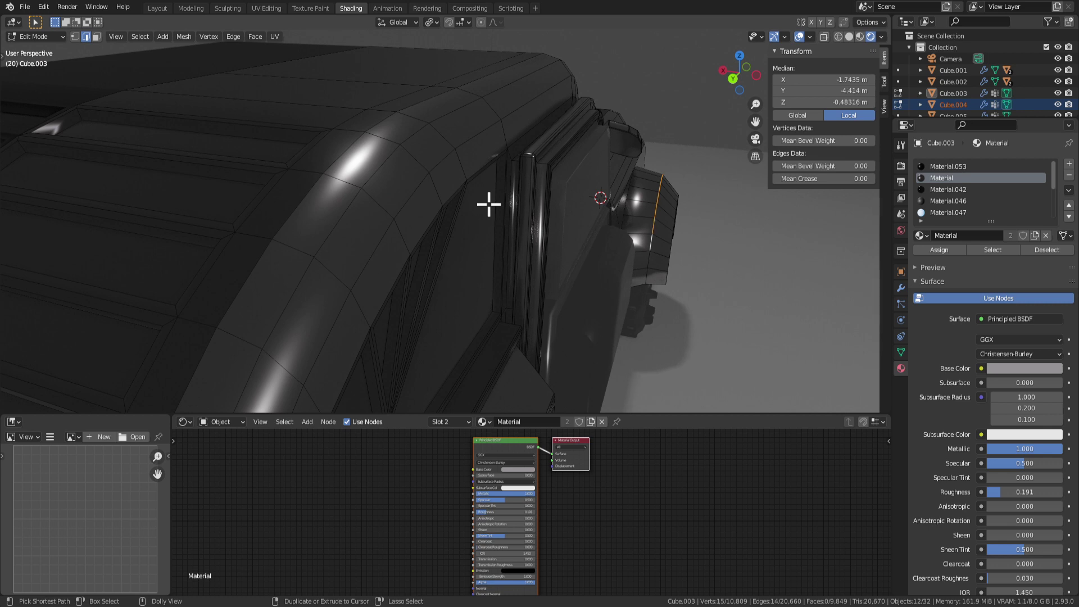
{"action": "scroll", "coordinate": [704, 132], "scroll_direction": "down", "scroll_amount": 5}
{"action": "middle_click_drag", "start_coordinate": [561, 164], "coordinate": [511, 176]}
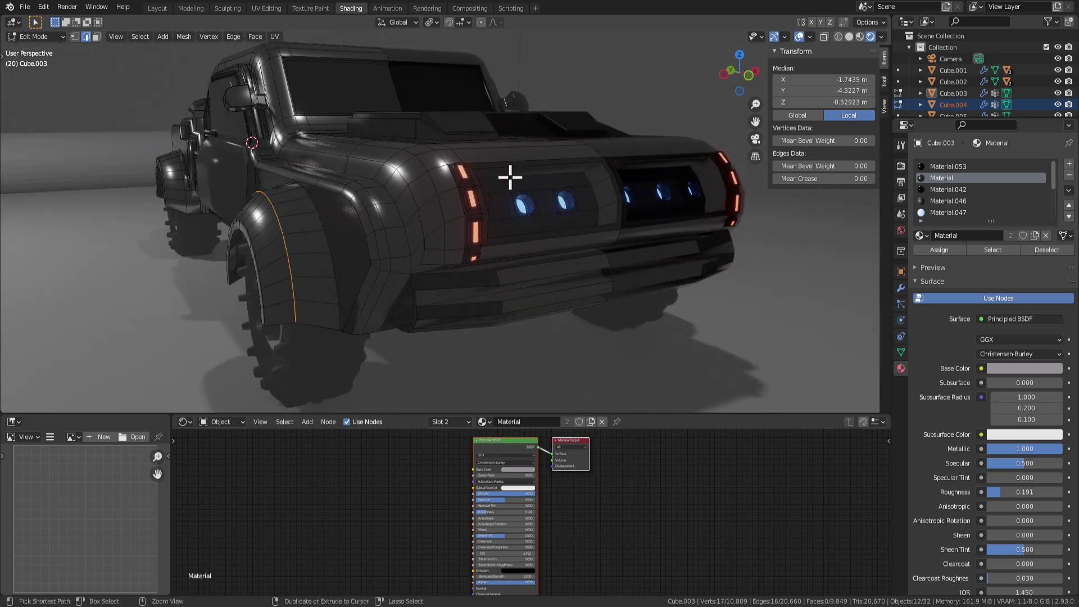
{"action": "key", "text": "ctrl+b"}
{"action": "left_click", "coordinate": [517, 183]}
{"action": "scroll", "coordinate": [493, 197], "scroll_direction": "down", "scroll_amount": 2}
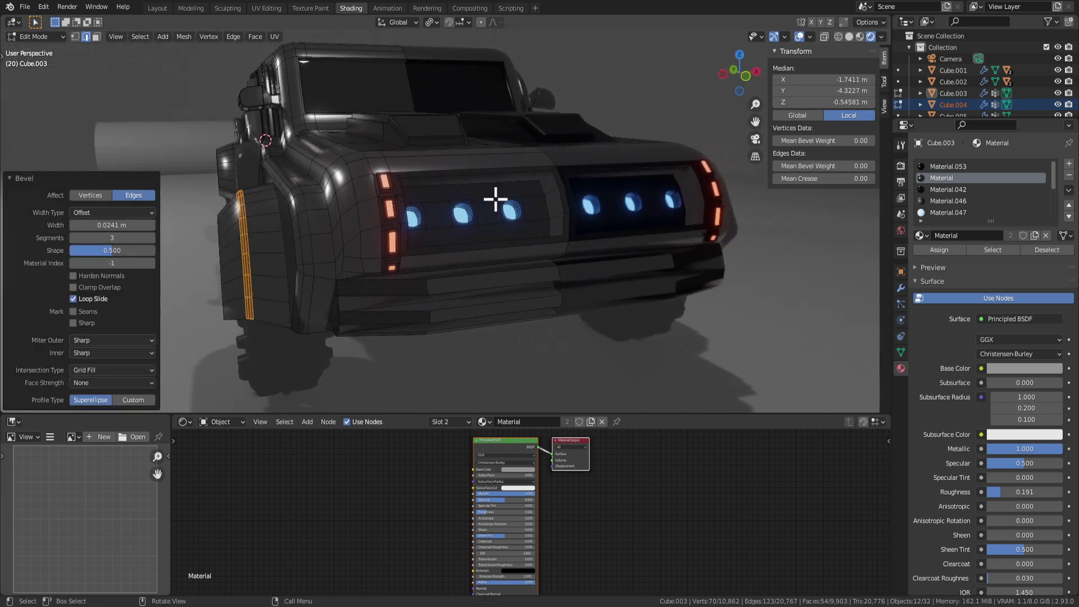
{"action": "key", "text": "Tab"}
{"action": "scroll", "coordinate": [506, 212], "scroll_direction": "down", "scroll_amount": 2}
{"action": "mouse_move", "coordinate": [488, 201]}
{"action": "middle_mouse_down"}
{"action": "mouse_move", "coordinate": [459, 220]}
{"action": "mouse_move", "coordinate": [420, 206]}
{"action": "mouse_move", "coordinate": [474, 205]}
{"action": "middle_mouse_up"}
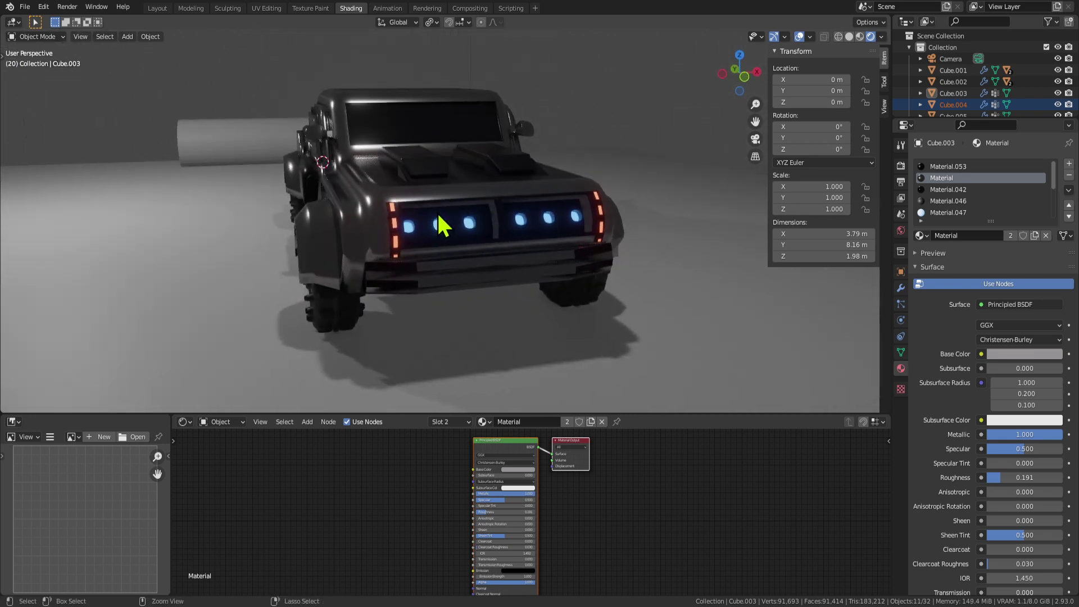
Step: Assign the red Material.119 to the narrow bevelled strip around the front wheel arch
{"action": "key", "text": "Tab"}
{"action": "scroll", "coordinate": [939, 212], "scroll_direction": "down", "scroll_amount": 10}
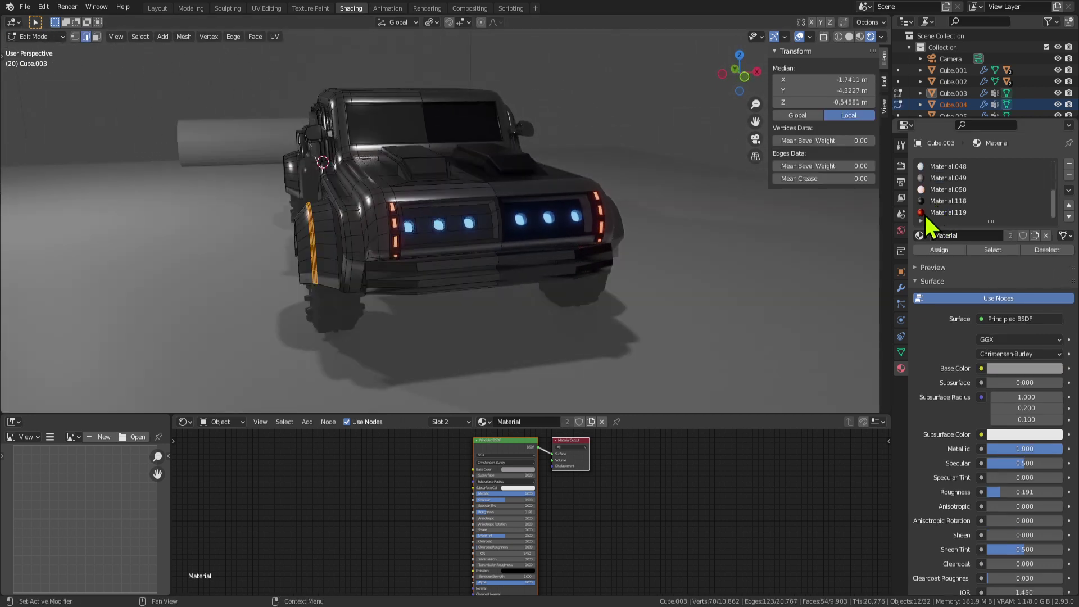
{"action": "left_click", "coordinate": [924, 213]}
{"action": "left_click", "coordinate": [933, 249]}
{"action": "key", "text": "Tab"}
{"action": "middle_click_drag", "start_coordinate": [682, 272], "coordinate": [703, 285]}
{"action": "middle_click_drag", "start_coordinate": [770, 296], "coordinate": [385, 303]}
Step: Try a wider 3-segment bevel of about 0.0775 m on the front wheel arch's lengthwise edge line
{"action": "key", "text": "Tab"}
{"action": "left_click", "coordinate": [390, 299], "text": "alt"}
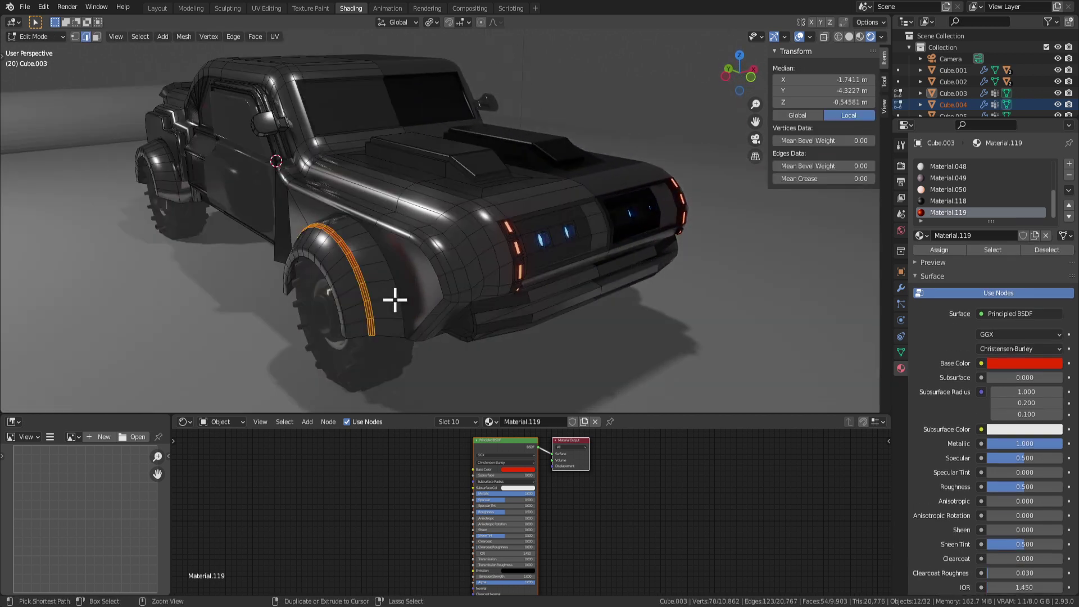
{"action": "scroll", "coordinate": [395, 298], "scroll_direction": "up", "scroll_amount": 3}
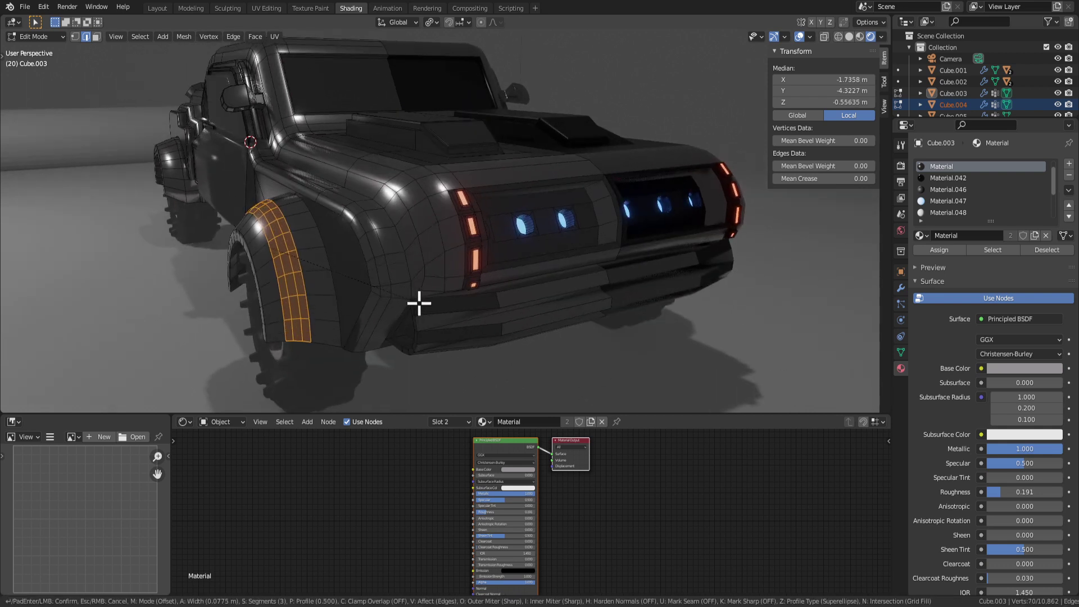
{"action": "left_click", "coordinate": [424, 303]}
{"action": "key", "text": "Tab"}
{"action": "middle_click_drag", "start_coordinate": [423, 303], "coordinate": [392, 279]}
{"action": "scroll", "coordinate": [396, 298], "scroll_direction": "down", "scroll_amount": 3}
Step: Select all the faces of the front wheel arch by growing the selection and assign them Material.053
{"action": "key", "text": "Tab"}
{"action": "key", "text": "3"}
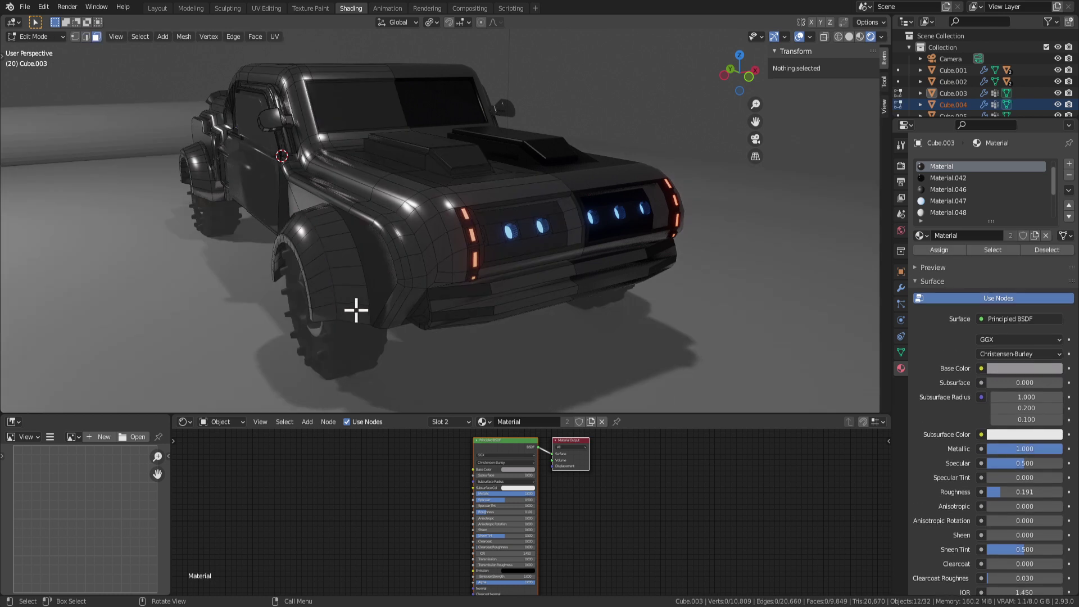
{"action": "left_click", "coordinate": [355, 311]}
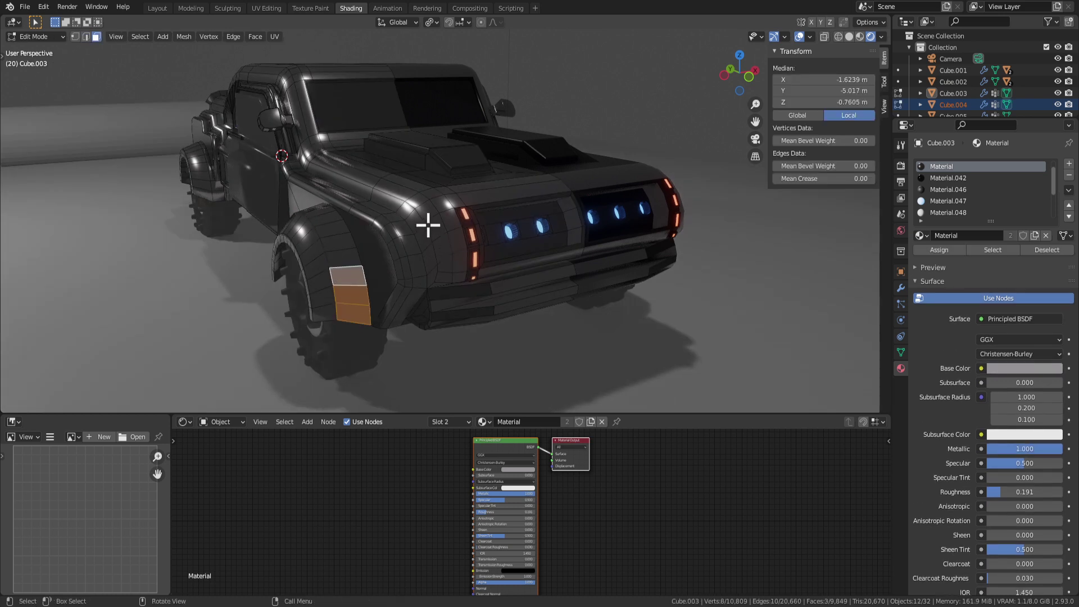
{"action": "middle_click_drag", "start_coordinate": [428, 225], "coordinate": [568, 212]}
{"action": "scroll", "coordinate": [526, 299], "scroll_direction": "up", "scroll_amount": 2}
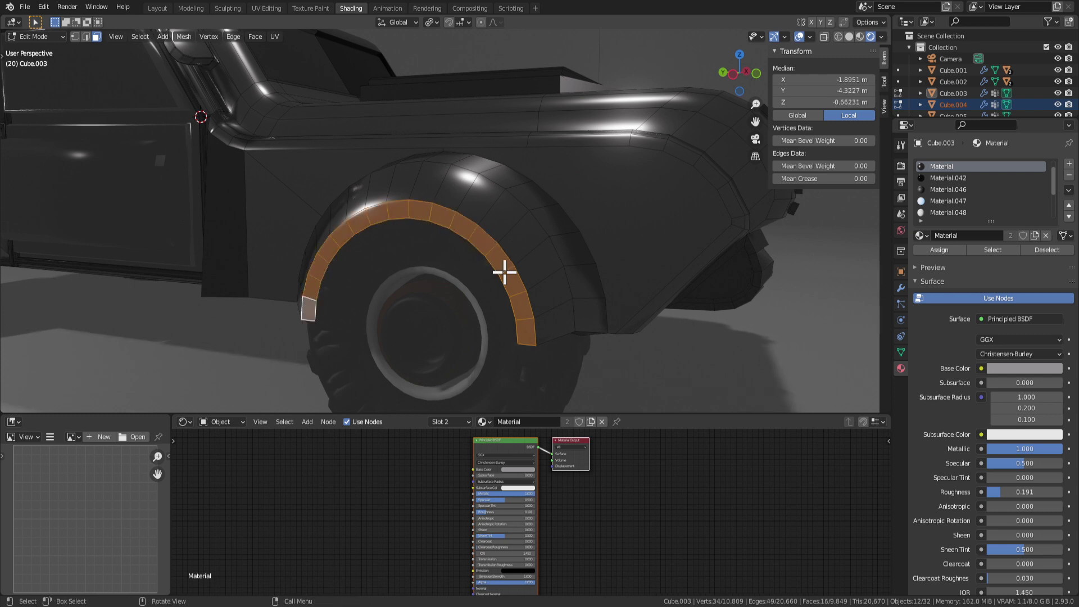
{"action": "key", "text": "ctrl+KP_Add"}
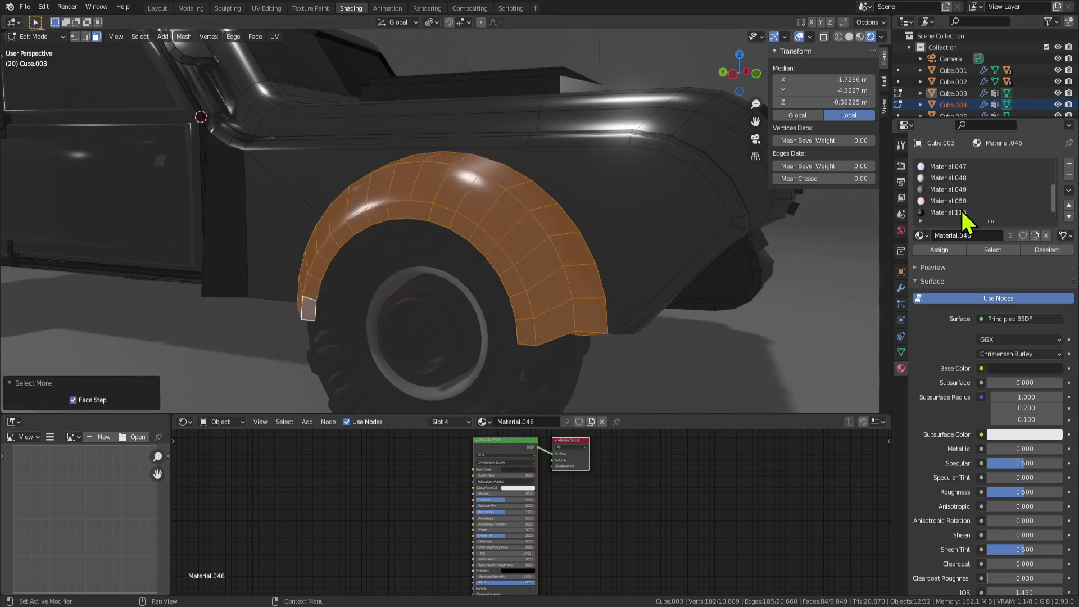
{"action": "scroll", "coordinate": [957, 208], "scroll_direction": "up", "scroll_amount": 4}
{"action": "left_click", "coordinate": [948, 167]}
{"action": "left_click", "coordinate": [939, 250]}
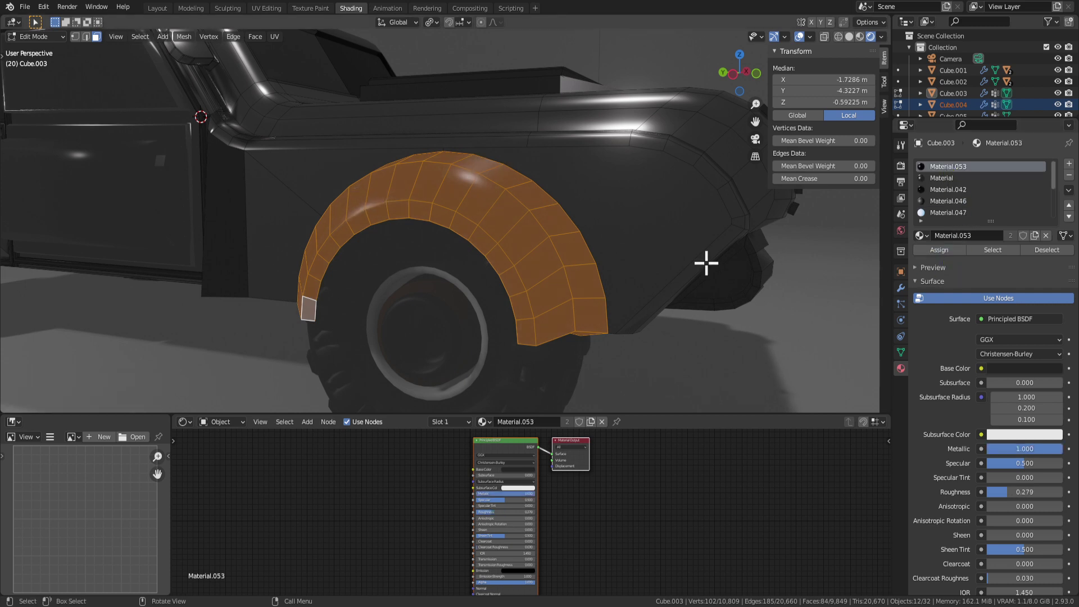
{"action": "key", "text": "Tab"}
{"action": "scroll", "coordinate": [580, 283], "scroll_direction": "down", "scroll_amount": 5}
{"action": "middle_click_drag", "start_coordinate": [706, 262], "coordinate": [498, 250]}
{"action": "scroll", "coordinate": [537, 292], "scroll_direction": "up", "scroll_amount": 4}
{"action": "scroll", "coordinate": [663, 272], "scroll_direction": "down", "scroll_amount": 4}
{"action": "scroll", "coordinate": [494, 258], "scroll_direction": "up", "scroll_amount": 3}
{"action": "scroll", "coordinate": [545, 243], "scroll_direction": "up", "scroll_amount": 2}
Step: Reduce the selection to the single row of front wheel arch faces adjoining the body panel
{"action": "key", "text": "Tab"}
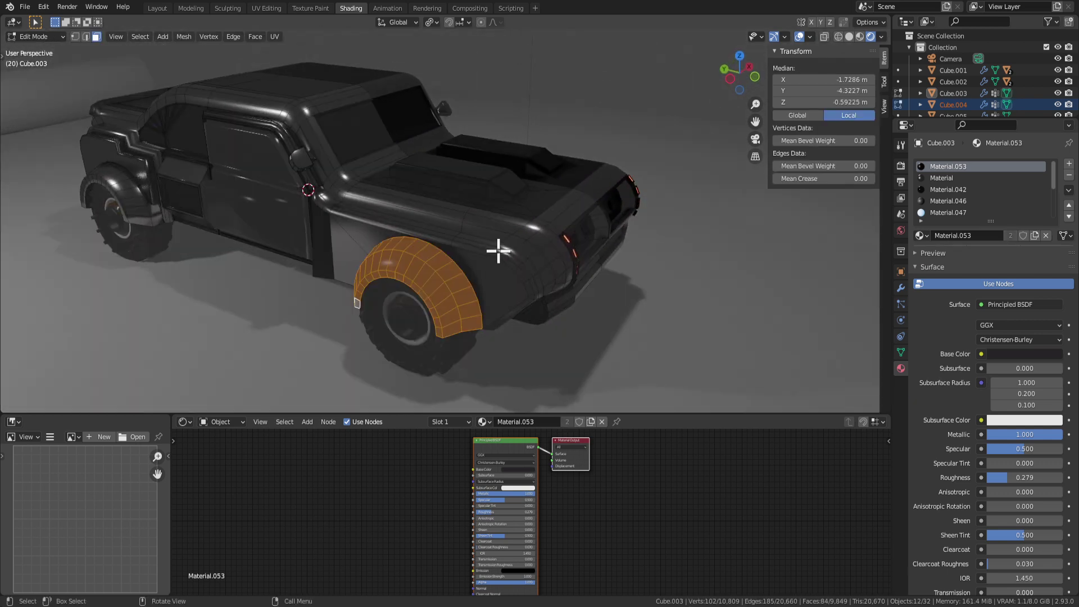
{"action": "key", "text": "ctrl+KP_Subtract"}
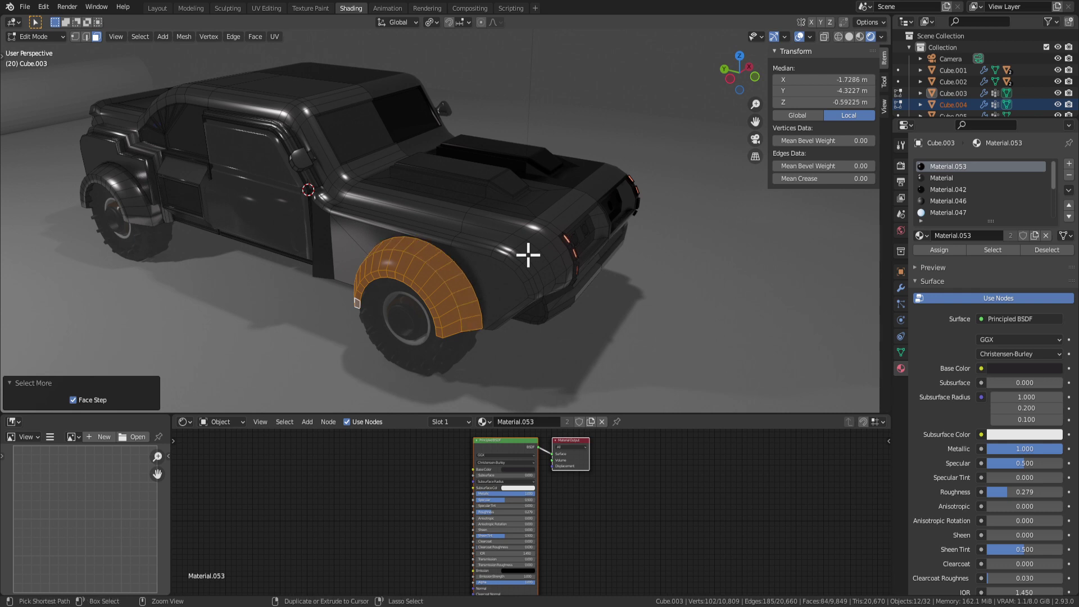
{"action": "middle_click_drag", "start_coordinate": [376, 316], "coordinate": [532, 265]}
{"action": "left_click", "coordinate": [532, 296]}
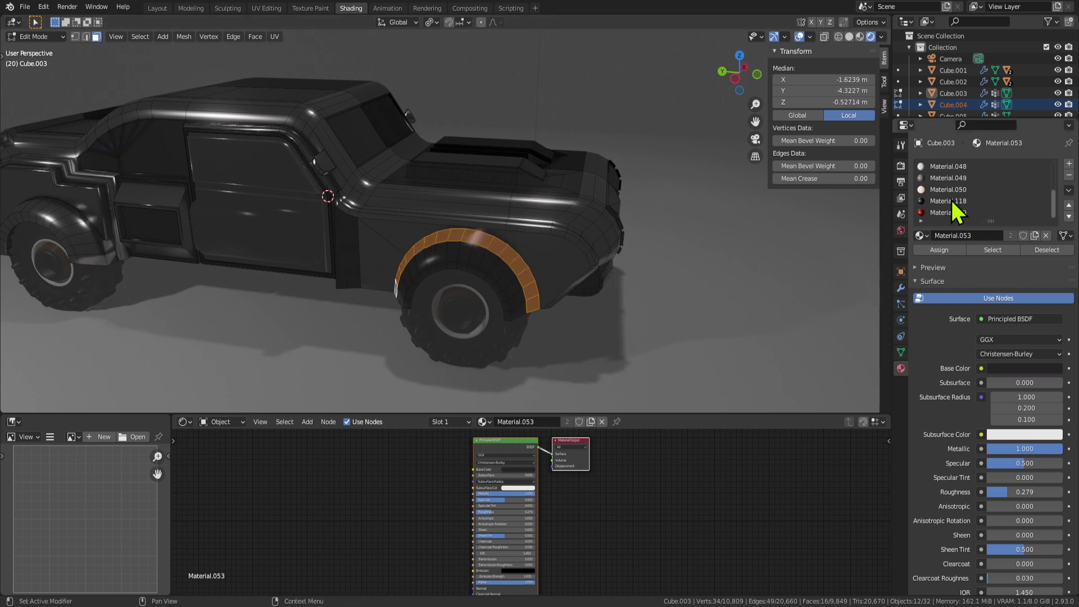
Step: Try the red Material.119 on the wheel arch face row adjoining the body panel
{"action": "left_click", "coordinate": [953, 250]}
{"action": "key", "text": "Tab"}
{"action": "middle_click_drag", "start_coordinate": [683, 279], "coordinate": [619, 272]}
Step: Assign the slot named Material to the wheel arch face row adjoining the body and check the truck's front
{"action": "key", "text": "Tab"}
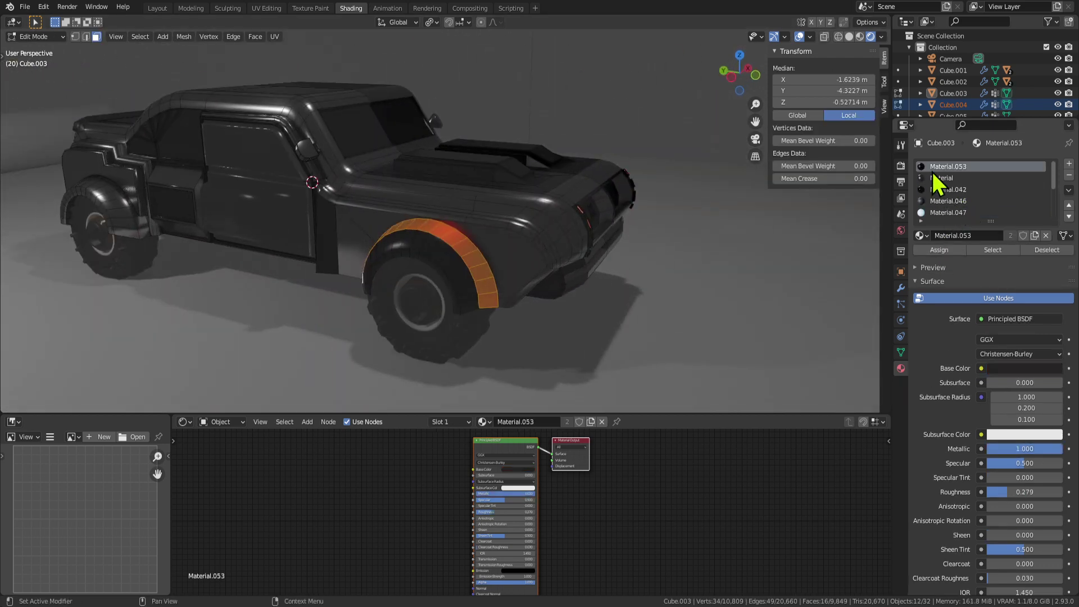
{"action": "left_click", "coordinate": [946, 252]}
{"action": "key", "text": "Tab"}
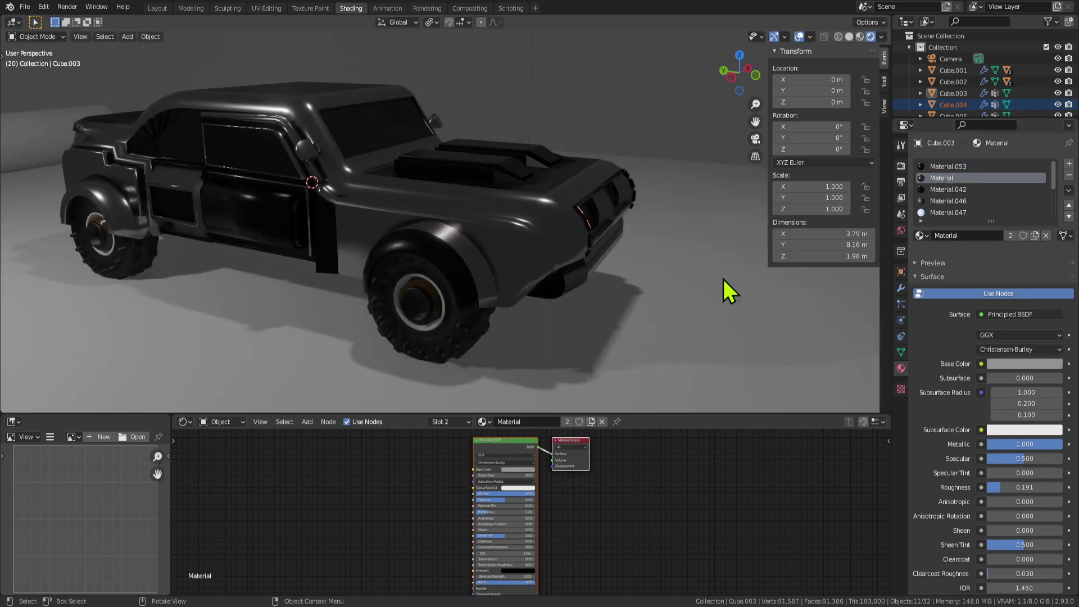
{"action": "middle_click_drag", "start_coordinate": [723, 278], "coordinate": [669, 276]}
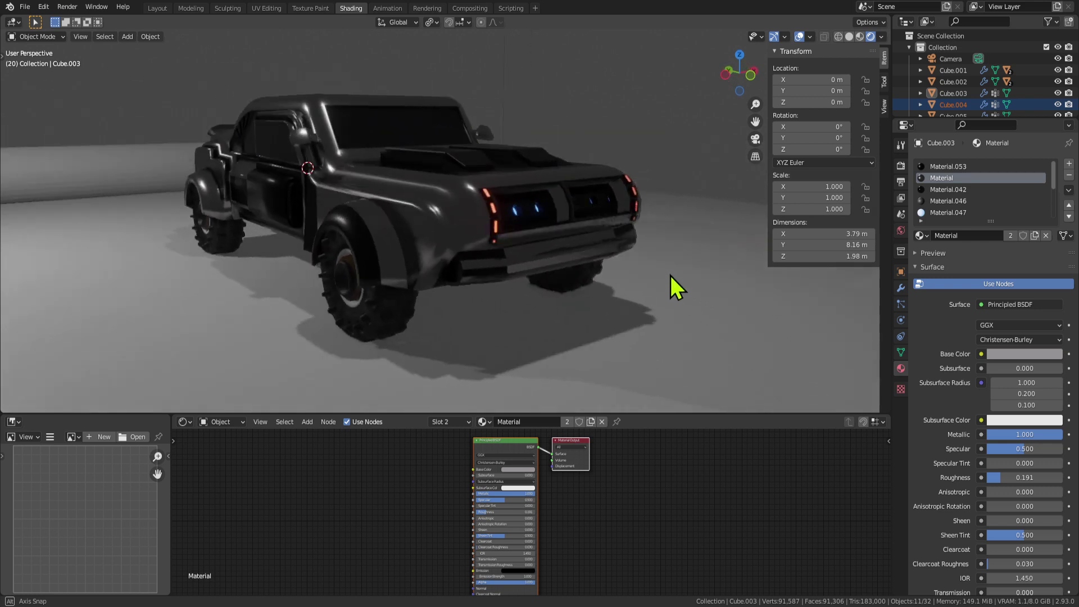
Step: Try to extrude the body panel face ahead of the front wheel arch inward by about 0.048 m
{"action": "key", "text": "Tab"}
{"action": "middle_click_drag", "start_coordinate": [400, 221], "coordinate": [475, 277]}
{"action": "key", "text": "1"}
{"action": "left_click", "coordinate": [411, 225]}
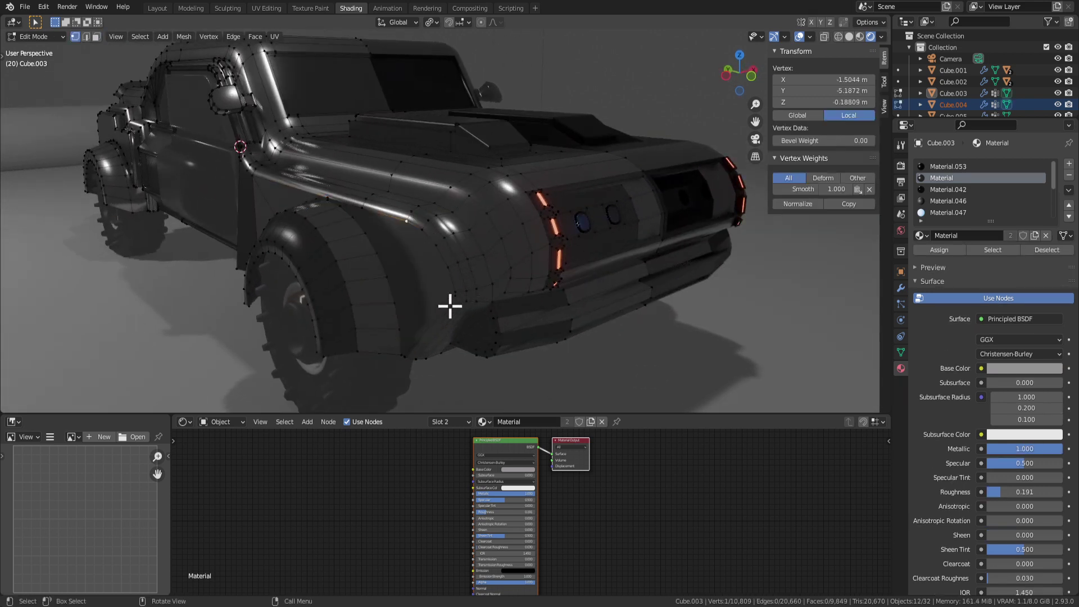
{"action": "key", "text": "3"}
{"action": "left_click", "coordinate": [432, 283]}
{"action": "key", "text": "e"}
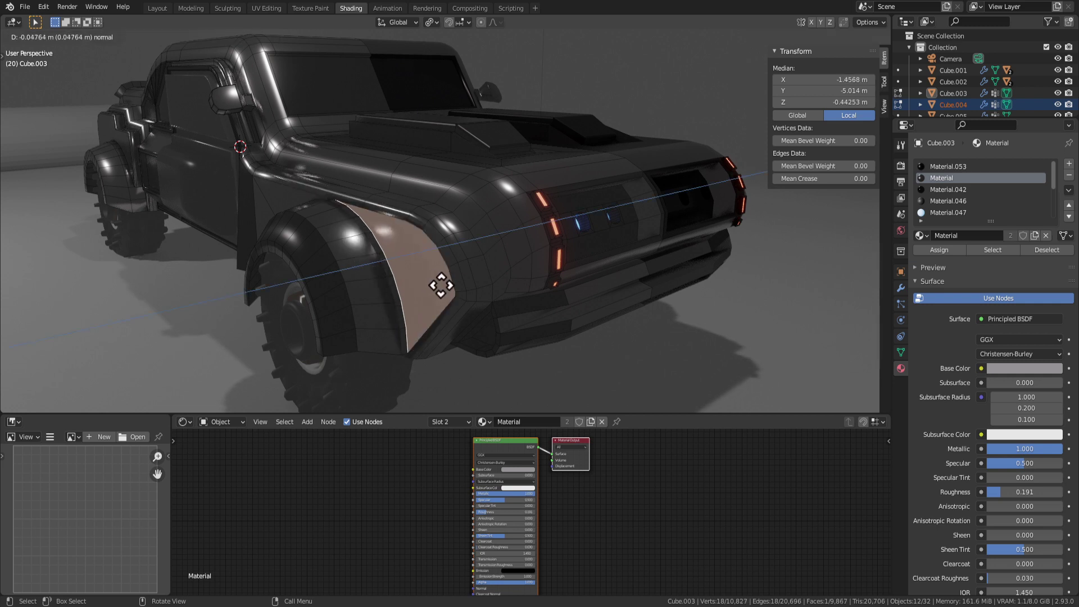
{"action": "left_click", "coordinate": [445, 285]}
{"action": "scroll", "coordinate": [513, 316], "scroll_direction": "down", "scroll_amount": 3}
{"action": "middle_click_drag", "start_coordinate": [516, 313], "coordinate": [538, 259]}
{"action": "key", "text": "Tab"}
{"action": "key", "text": "Tab"}
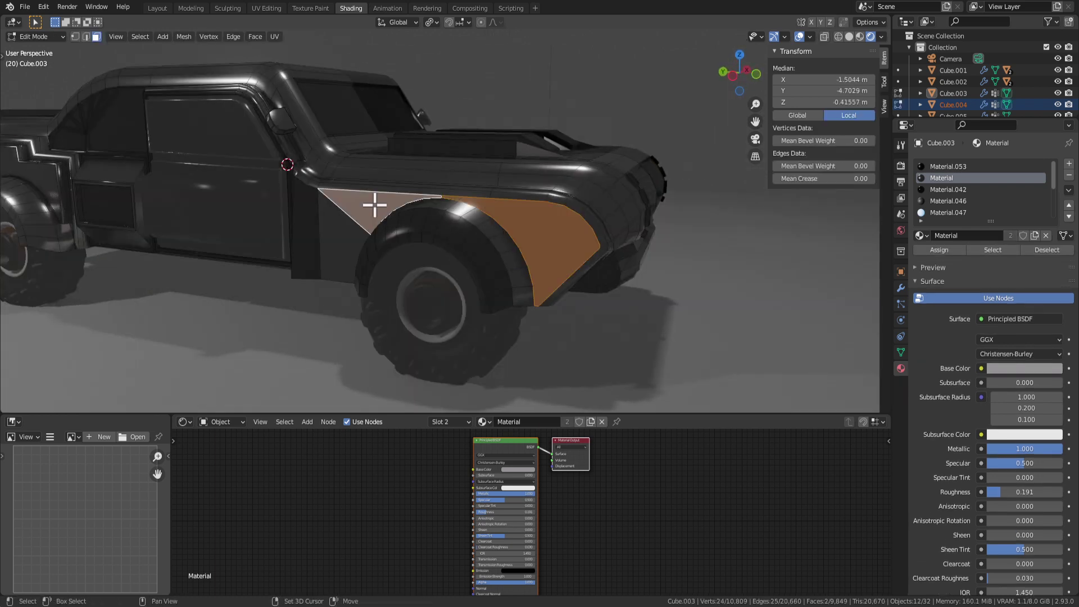
Step: Extrude the three side panel faces around the front wheel arch inward by about 0.043 m and check the truck's side
{"action": "middle_click_drag", "start_coordinate": [462, 270], "coordinate": [604, 315]}
{"action": "scroll", "coordinate": [675, 351], "scroll_direction": "up", "scroll_amount": 2}
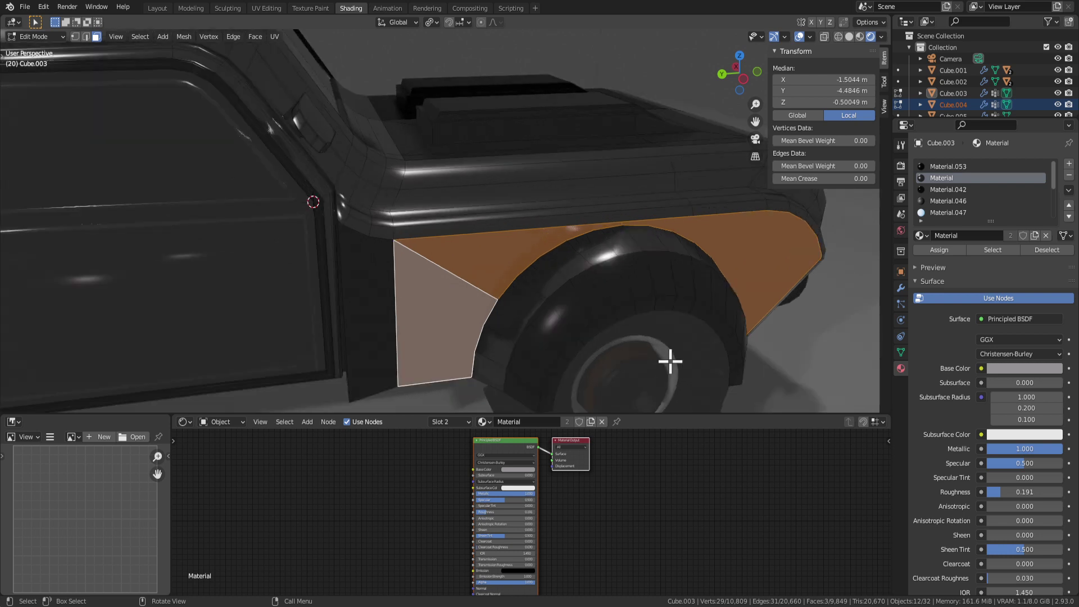
{"action": "key", "text": "ctrl+z"}
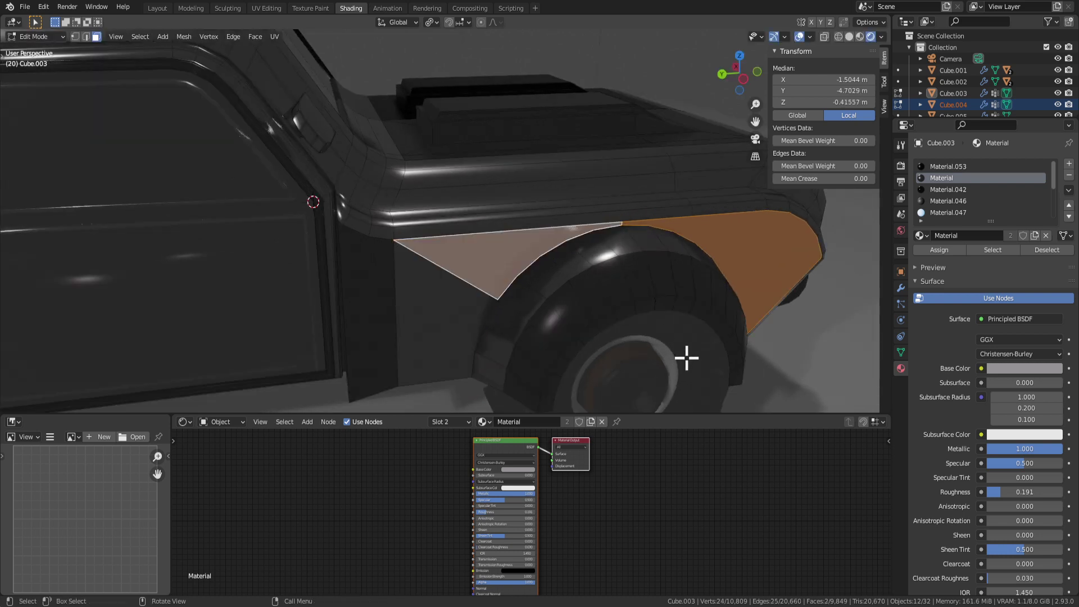
{"action": "key", "text": "e"}
{"action": "left_click", "coordinate": [644, 368]}
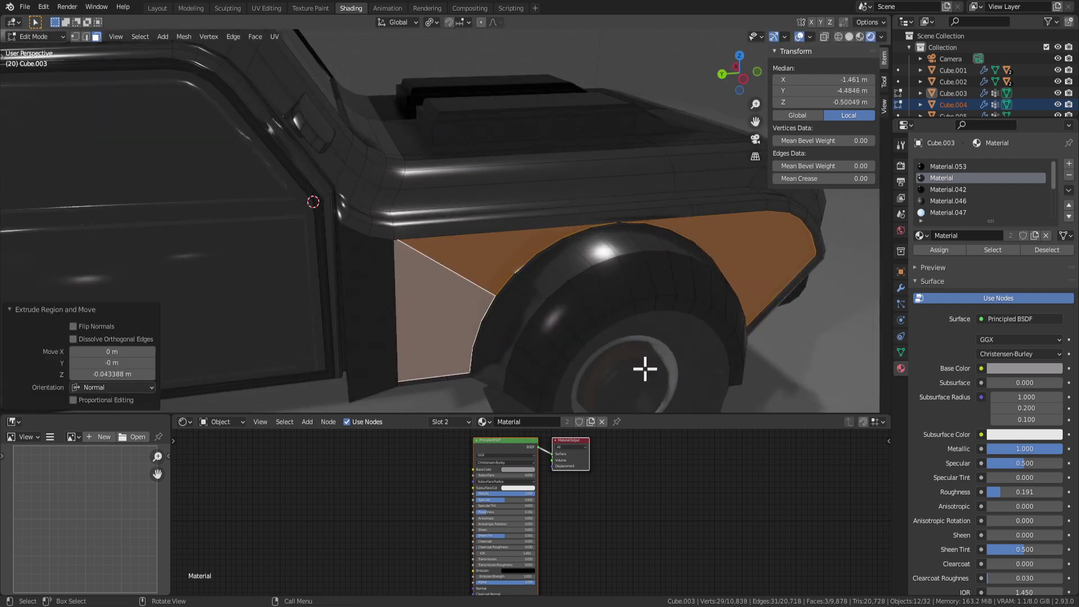
{"action": "middle_click_drag", "start_coordinate": [645, 368], "coordinate": [715, 318]}
{"action": "key", "text": "s"}
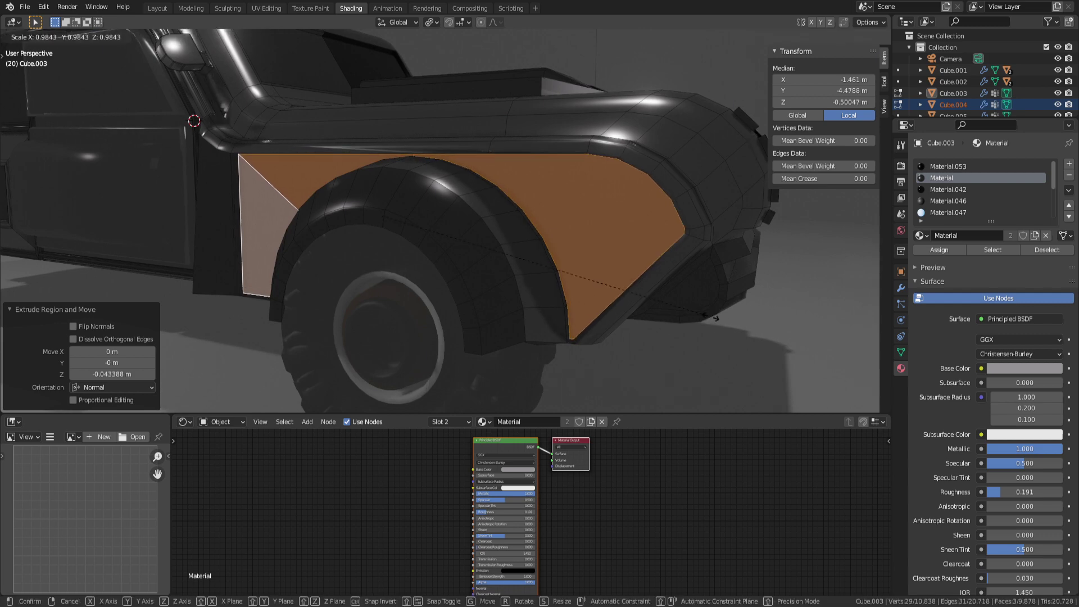
{"action": "left_click", "coordinate": [715, 318]}
{"action": "key", "text": "Tab"}
{"action": "scroll", "coordinate": [647, 318], "scroll_direction": "down", "scroll_amount": 6}
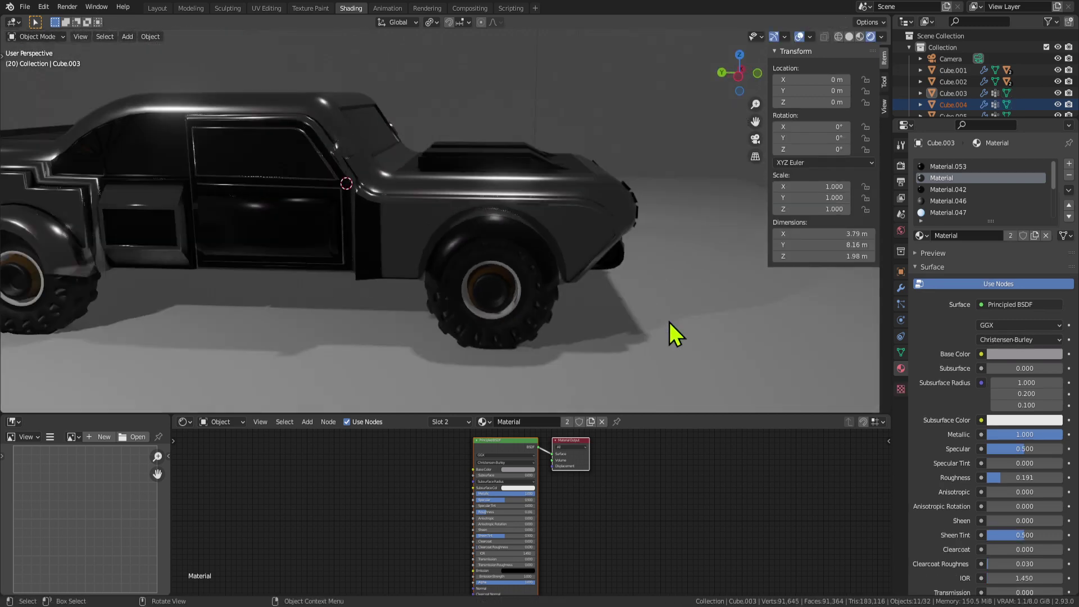
{"action": "middle_click_drag", "start_coordinate": [670, 323], "coordinate": [497, 271]}
Step: Assign the slot named Material to the recessed panels around the front wheel arch and clear the selection
{"action": "key", "text": "Tab"}
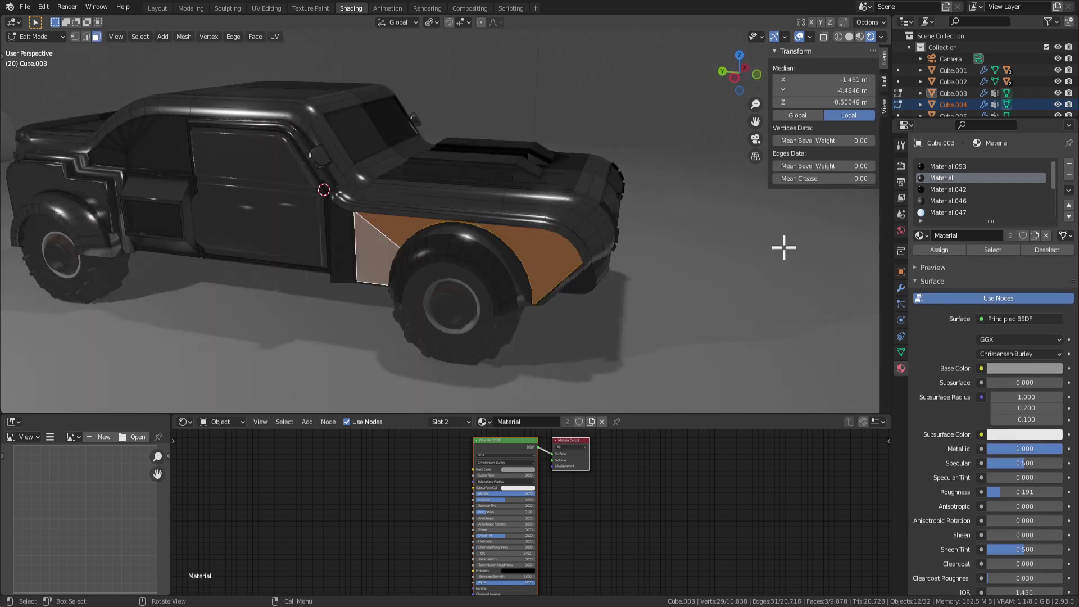
{"action": "left_click", "coordinate": [937, 250]}
{"action": "key", "text": "Tab"}
{"action": "middle_click_drag", "start_coordinate": [717, 318], "coordinate": [659, 305]}
{"action": "key", "text": "Tab"}
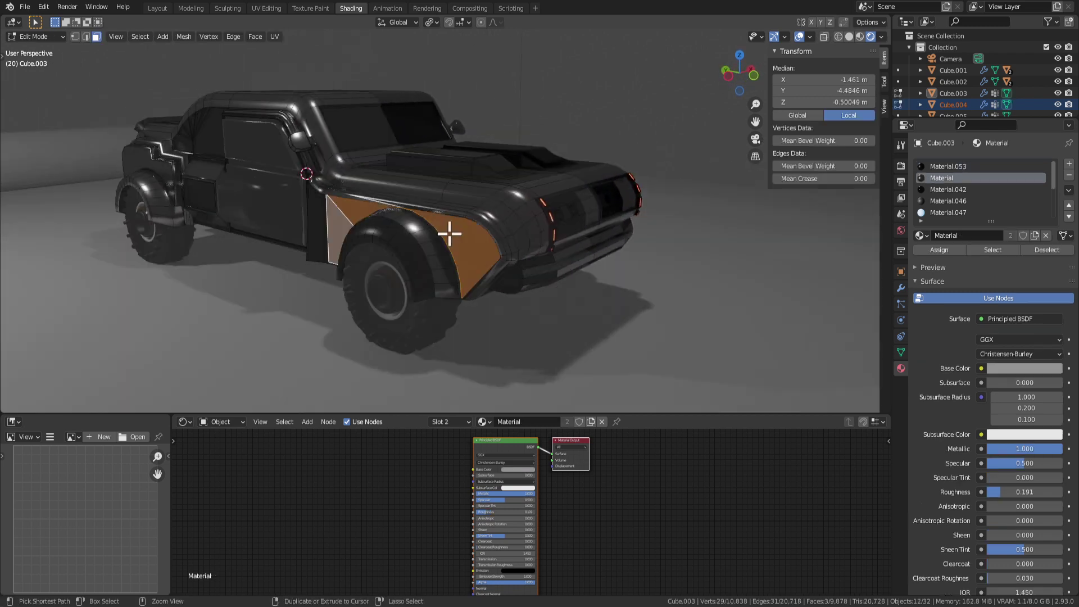
{"action": "key", "text": "alt+a"}
Step: Dissolve the innermost round headlight in the front grille
{"action": "middle_click_drag", "start_coordinate": [532, 282], "coordinate": [483, 218]}
{"action": "middle_click_drag", "start_coordinate": [377, 193], "coordinate": [497, 255]}
{"action": "scroll", "coordinate": [413, 240], "scroll_direction": "up", "scroll_amount": 5}
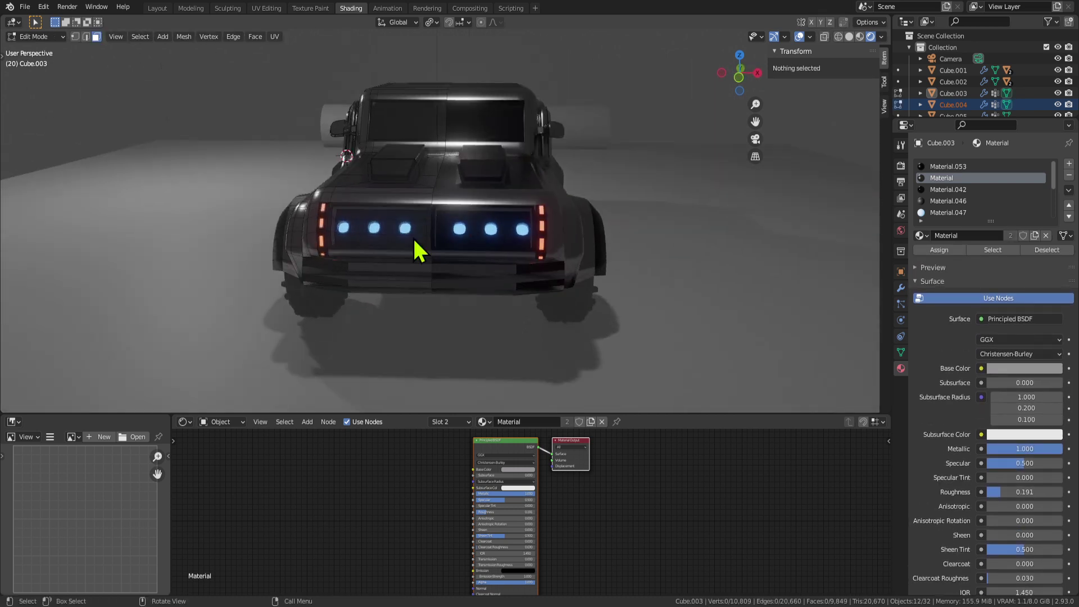
{"action": "left_click", "coordinate": [375, 232]}
{"action": "middle_click_drag", "start_coordinate": [392, 242], "coordinate": [470, 286]}
{"action": "key", "text": "x"}
{"action": "left_click", "coordinate": [453, 302]}
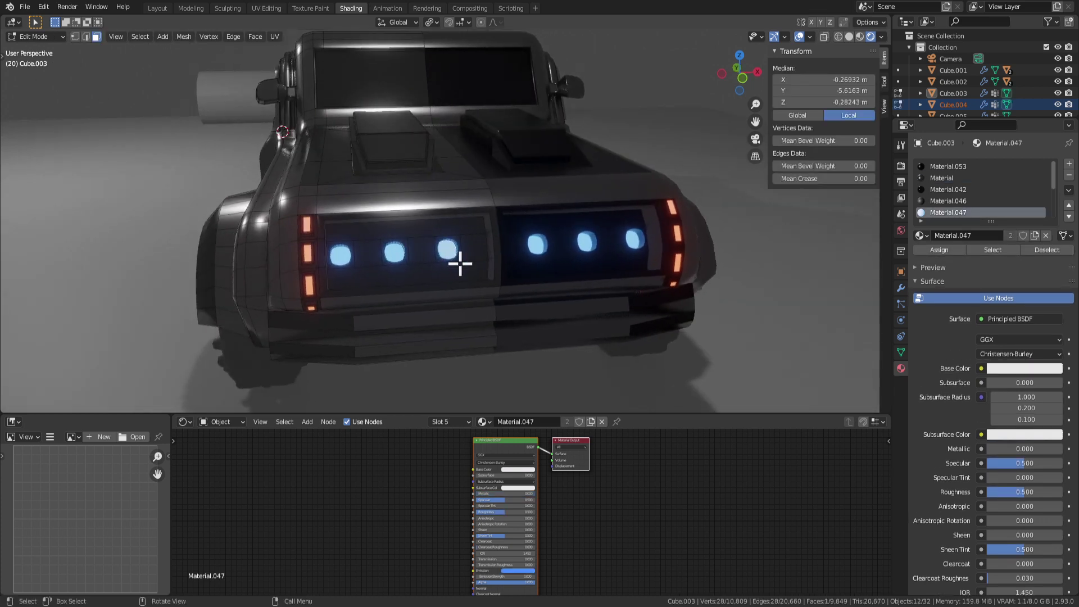
{"action": "scroll", "coordinate": [446, 247], "scroll_direction": "down", "scroll_amount": 3}
{"action": "key", "text": "Tab"}
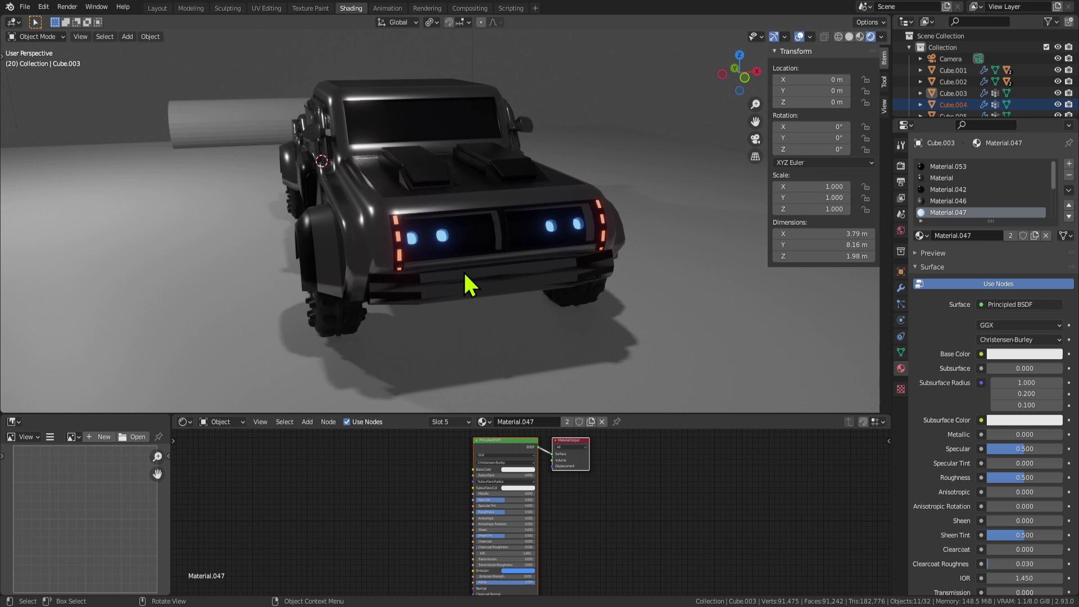
Step: Dissolve the middle round headlight and its remaining circular face, keeping only the outermost round light in the grille
{"action": "key", "text": "Tab"}
{"action": "scroll", "coordinate": [431, 246], "scroll_direction": "up", "scroll_amount": 3}
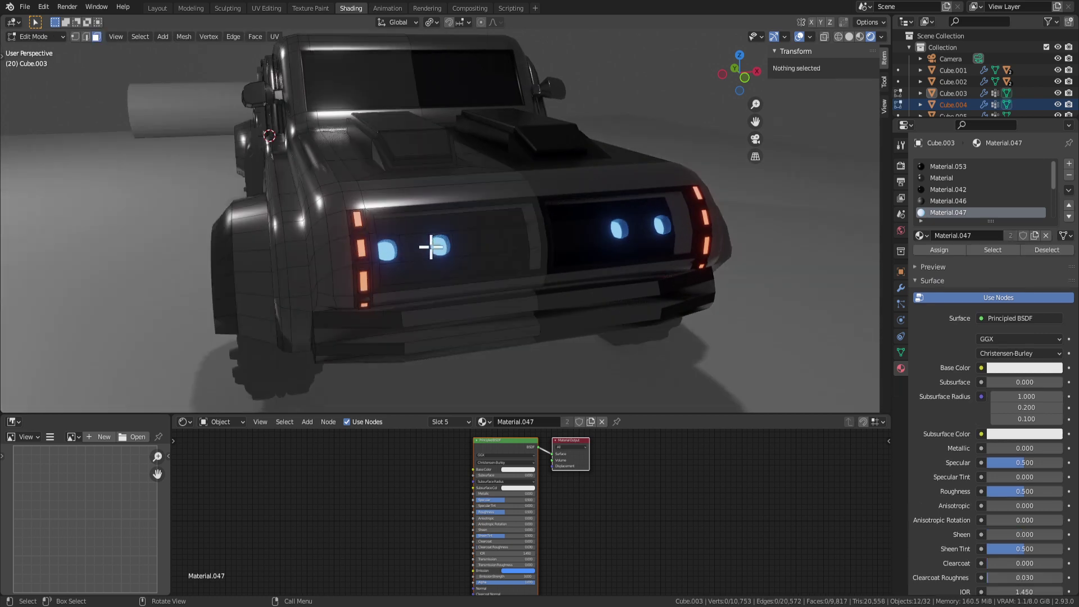
{"action": "left_click", "coordinate": [446, 245]}
{"action": "key", "text": "x"}
{"action": "left_click", "coordinate": [450, 248]}
{"action": "left_click", "coordinate": [441, 248]}
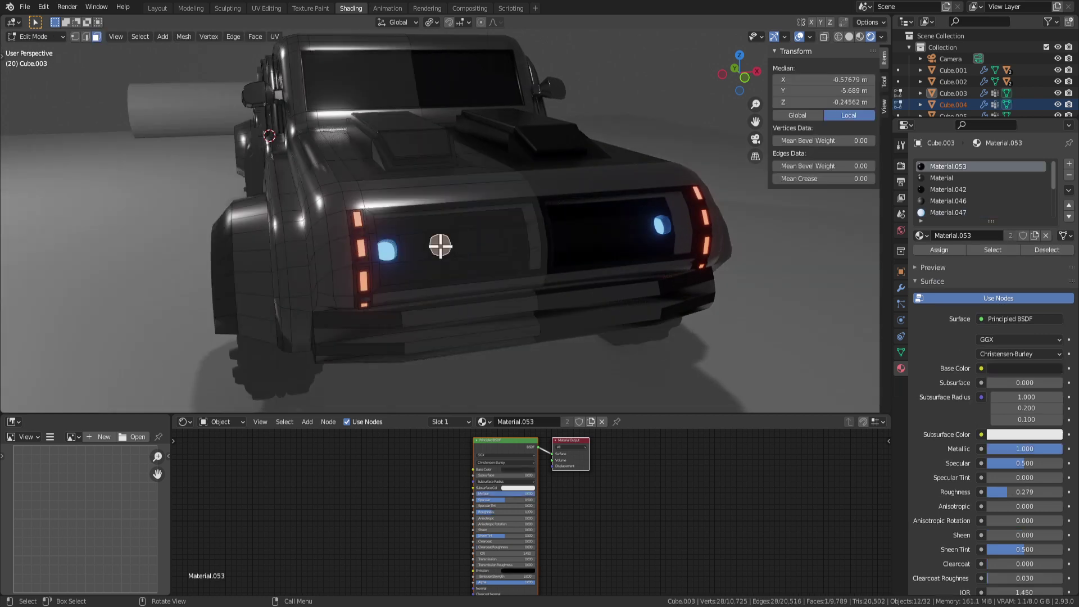
{"action": "key", "text": "x"}
{"action": "left_click", "coordinate": [444, 250]}
{"action": "key", "text": "Tab"}
Step: Select the three square faces in the front grille and inset them by about 0.016 m
{"action": "middle_click_drag", "start_coordinate": [555, 260], "coordinate": [414, 248]}
{"action": "scroll", "coordinate": [510, 275], "scroll_direction": "down", "scroll_amount": 2}
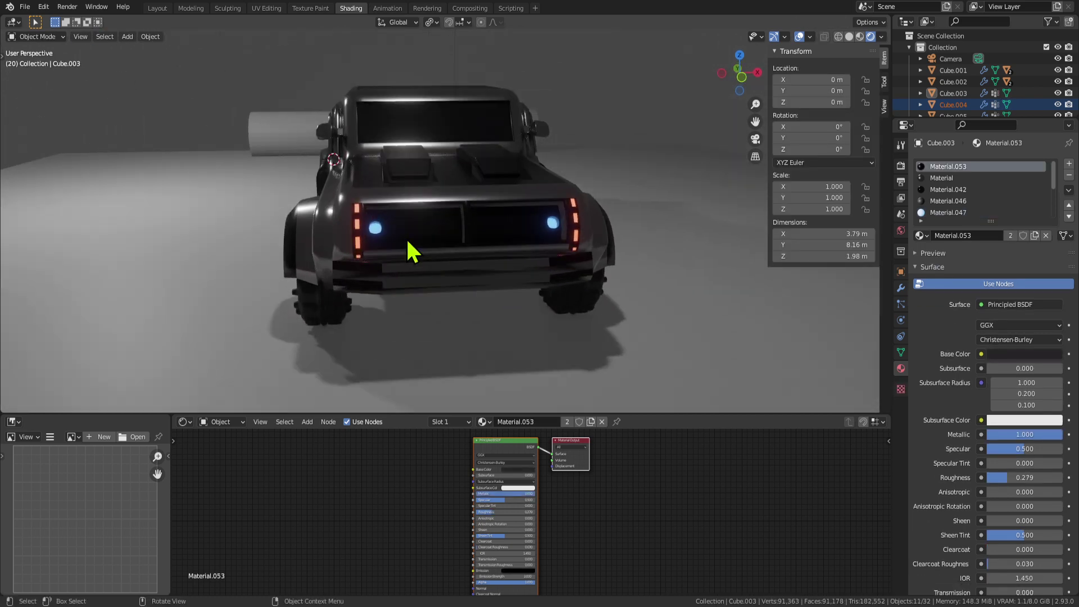
{"action": "key", "text": "Tab"}
{"action": "scroll", "coordinate": [392, 232], "scroll_direction": "up", "scroll_amount": 3}
{"action": "left_click", "coordinate": [391, 232]}
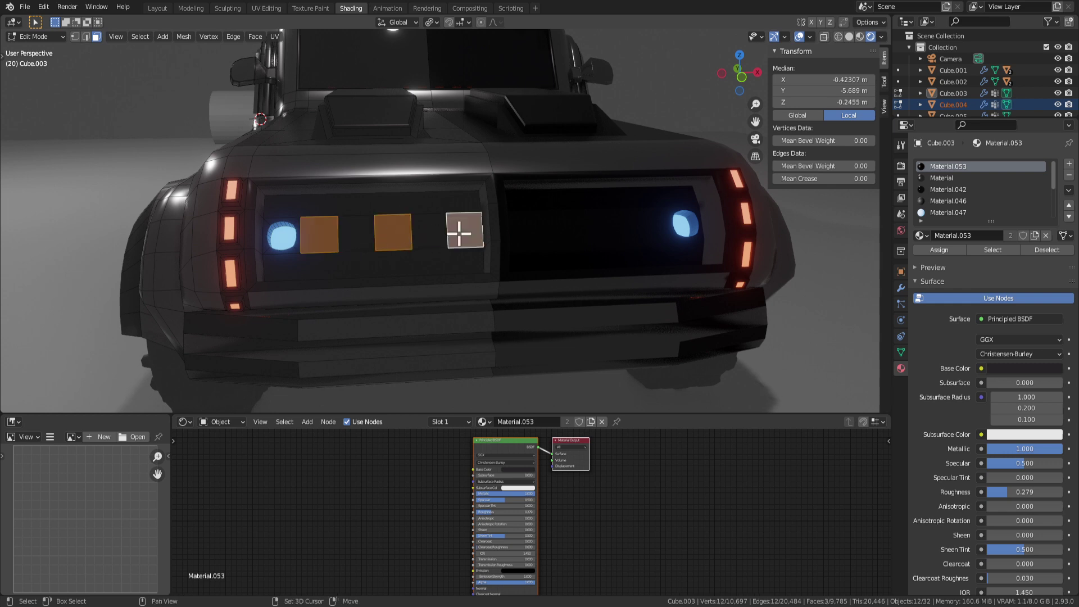
{"action": "key", "text": "g"}
{"action": "key", "text": "z"}
{"action": "key", "text": "Escape"}
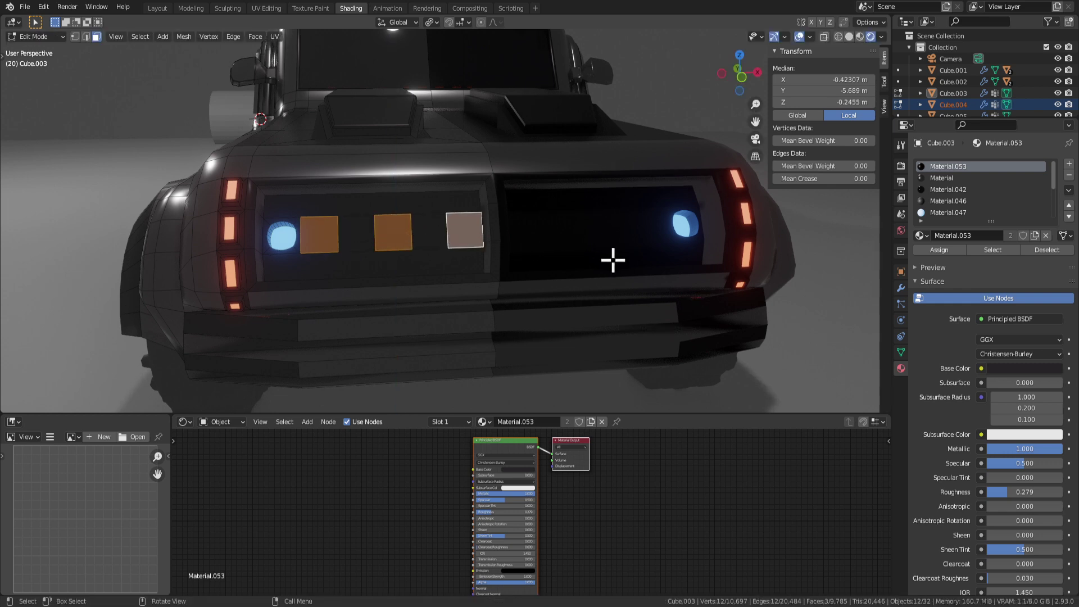
{"action": "left_click", "coordinate": [604, 259]}
{"action": "key", "text": "s"}
{"action": "key", "text": "z"}
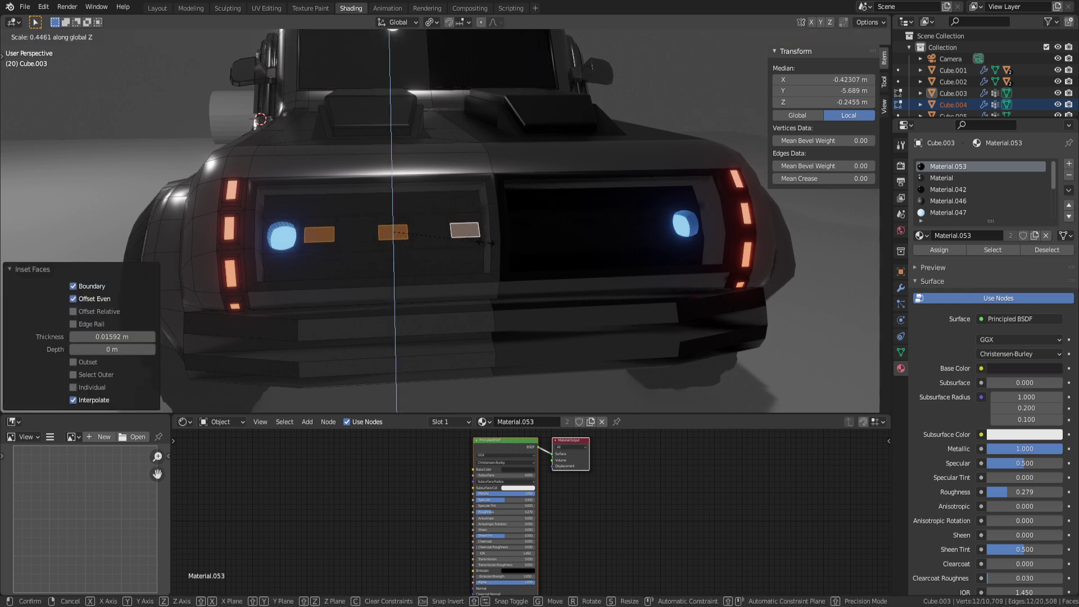
{"action": "key", "text": "Escape"}
Step: Extrude the three square grille faces inward along their normals by about 0.064 m and assign them Material.047
{"action": "middle_click_drag", "start_coordinate": [604, 156], "coordinate": [561, 230]}
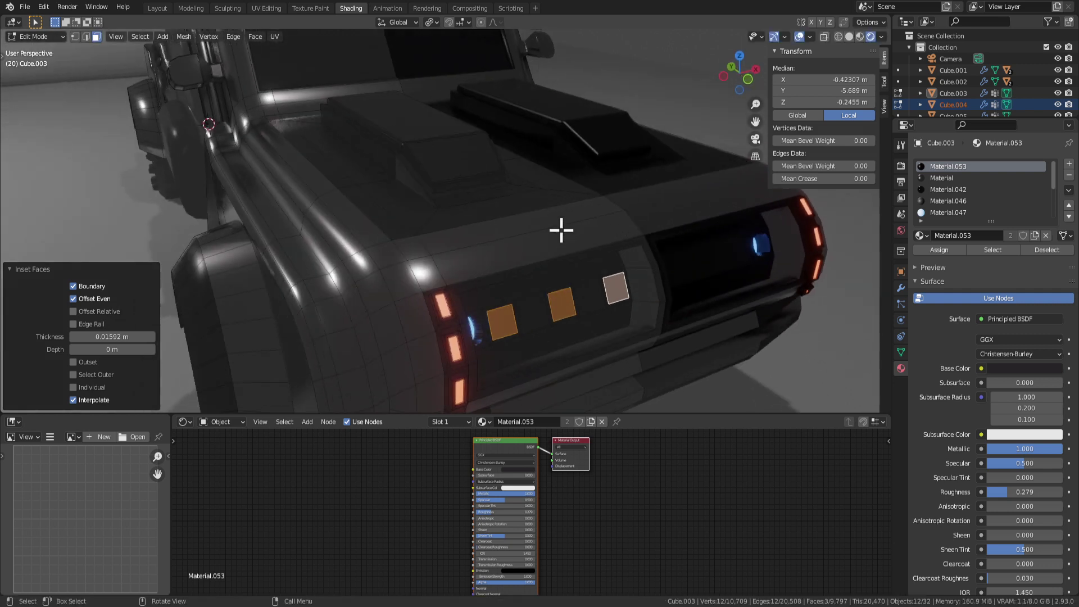
{"action": "left_click", "coordinate": [657, 293]}
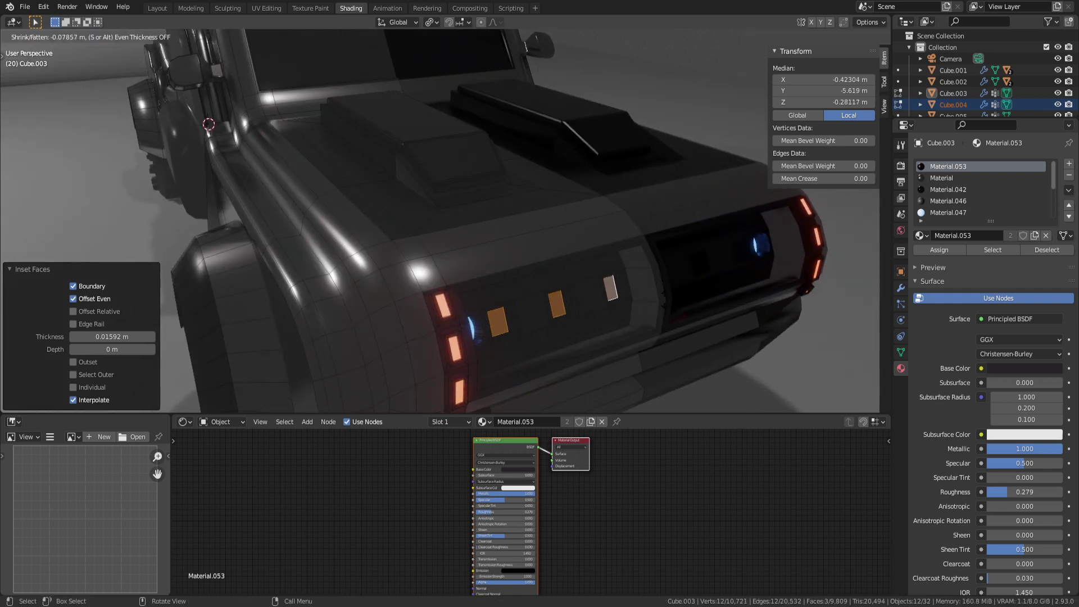
{"action": "key", "text": "Return"}
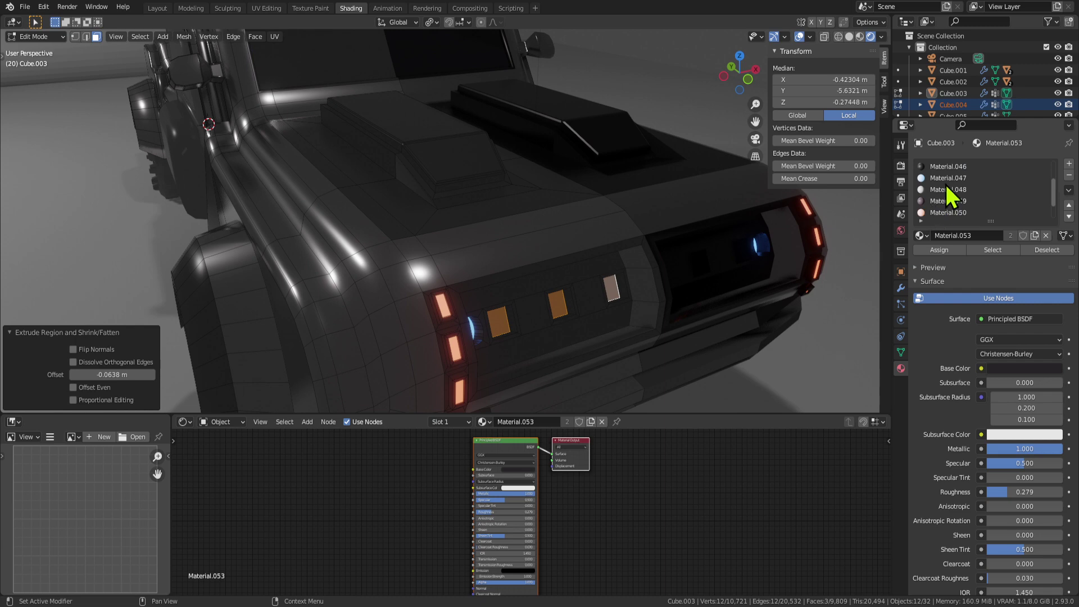
{"action": "left_click", "coordinate": [948, 253]}
Step: Examine the row of glowing square and round grille lights from the truck's front
{"action": "key", "text": "Tab"}
{"action": "middle_click_drag", "start_coordinate": [775, 272], "coordinate": [686, 262]}
{"action": "left_click", "coordinate": [627, 163]}
{"action": "middle_click_drag", "start_coordinate": [627, 163], "coordinate": [640, 208]}
{"action": "mouse_move", "coordinate": [576, 227]}
{"action": "middle_mouse_down"}
{"action": "mouse_move", "coordinate": [600, 209]}
{"action": "mouse_move", "coordinate": [623, 212]}
{"action": "mouse_move", "coordinate": [549, 212]}
{"action": "mouse_move", "coordinate": [578, 217]}
{"action": "middle_mouse_up"}
{"action": "scroll", "coordinate": [579, 216], "scroll_direction": "up", "scroll_amount": 2}
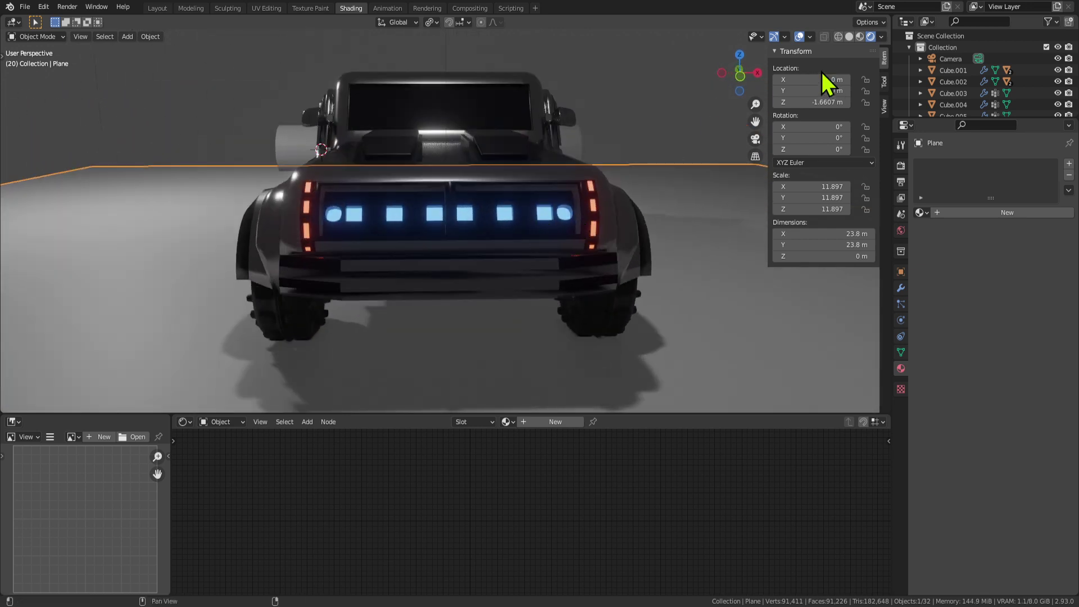
{"action": "scroll", "coordinate": [639, 216], "scroll_direction": "down", "scroll_amount": 5}
{"action": "mouse_move", "coordinate": [558, 150]}
{"action": "middle_mouse_down"}
{"action": "mouse_move", "coordinate": [640, 172]}
{"action": "mouse_move", "coordinate": [506, 158]}
{"action": "mouse_move", "coordinate": [550, 151]}
{"action": "middle_mouse_up"}
{"action": "scroll", "coordinate": [528, 202], "scroll_direction": "up", "scroll_amount": 5}
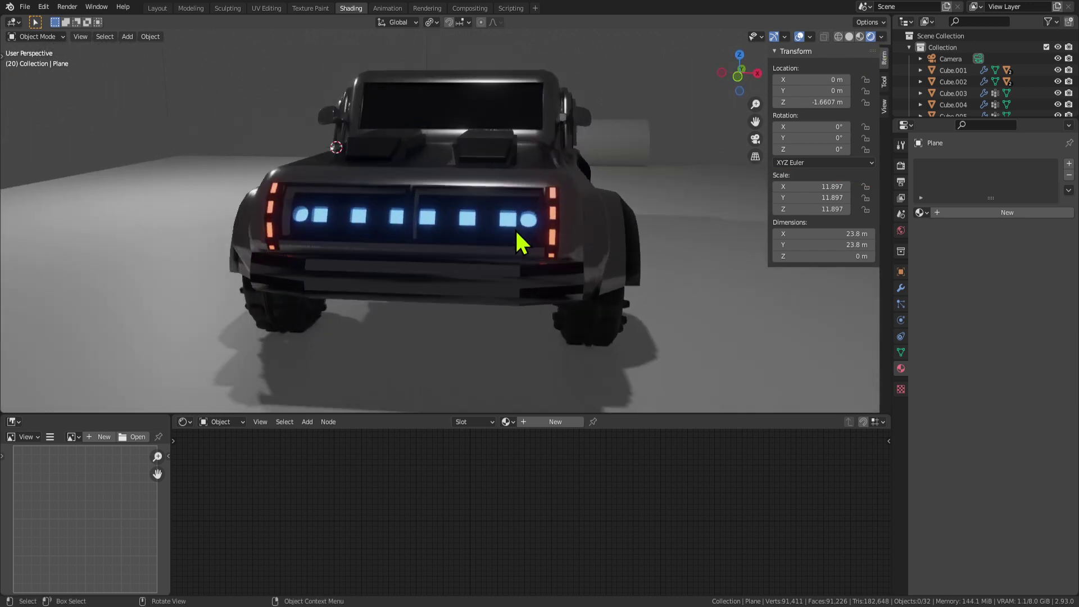
{"action": "middle_click_drag", "start_coordinate": [518, 241], "coordinate": [500, 227]}
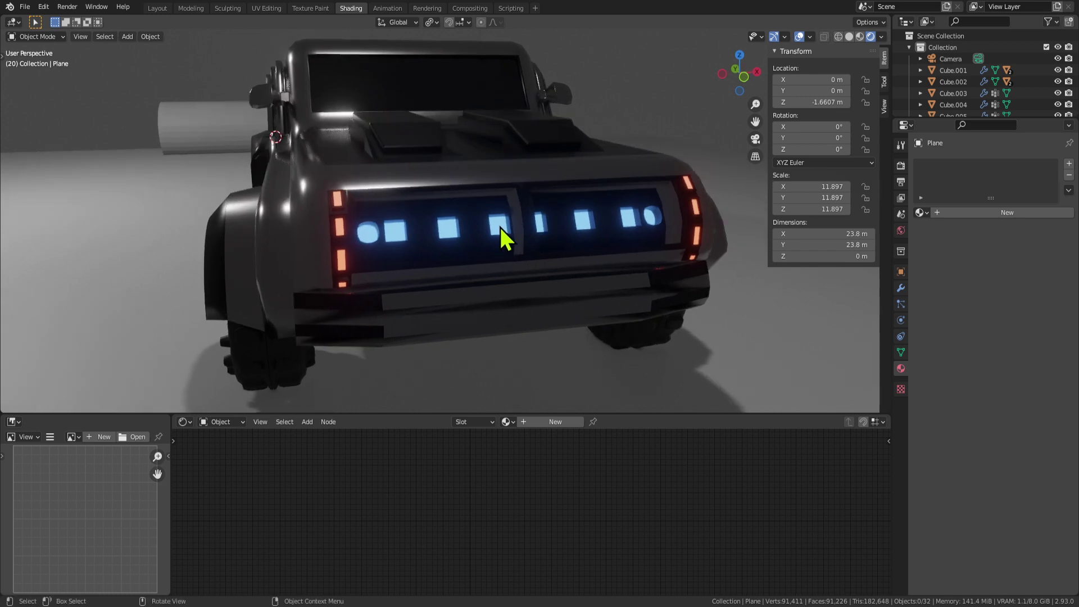
Step: Dissolve the two inner square lights in the body's grille, keeping the one beside the round headlight, and check the front
{"action": "left_click", "coordinate": [500, 227]}
{"action": "key", "text": "Tab"}
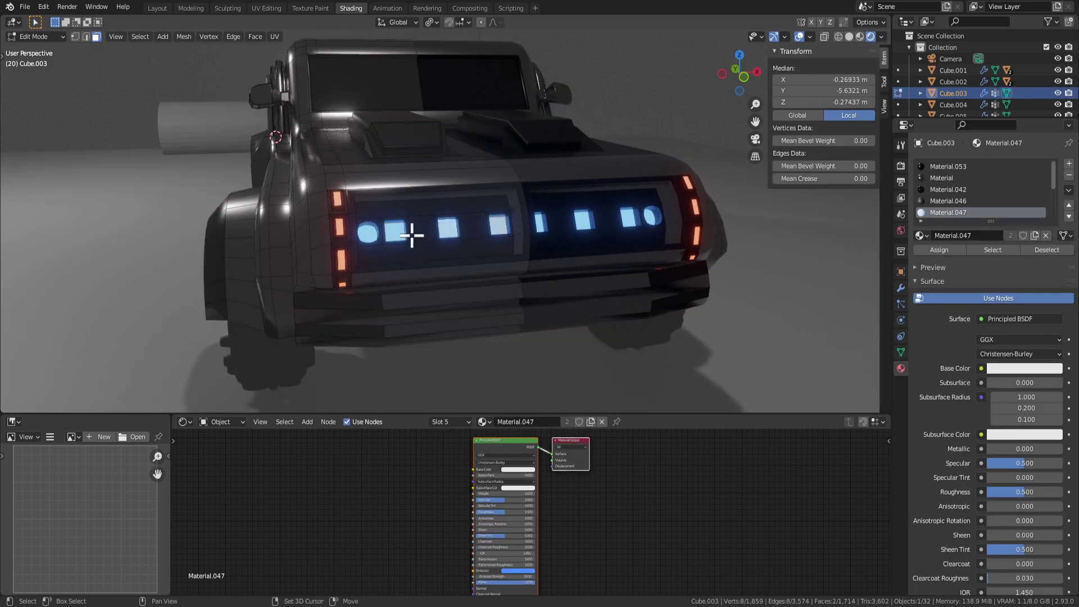
{"action": "key", "text": "x"}
{"action": "left_click", "coordinate": [500, 262]}
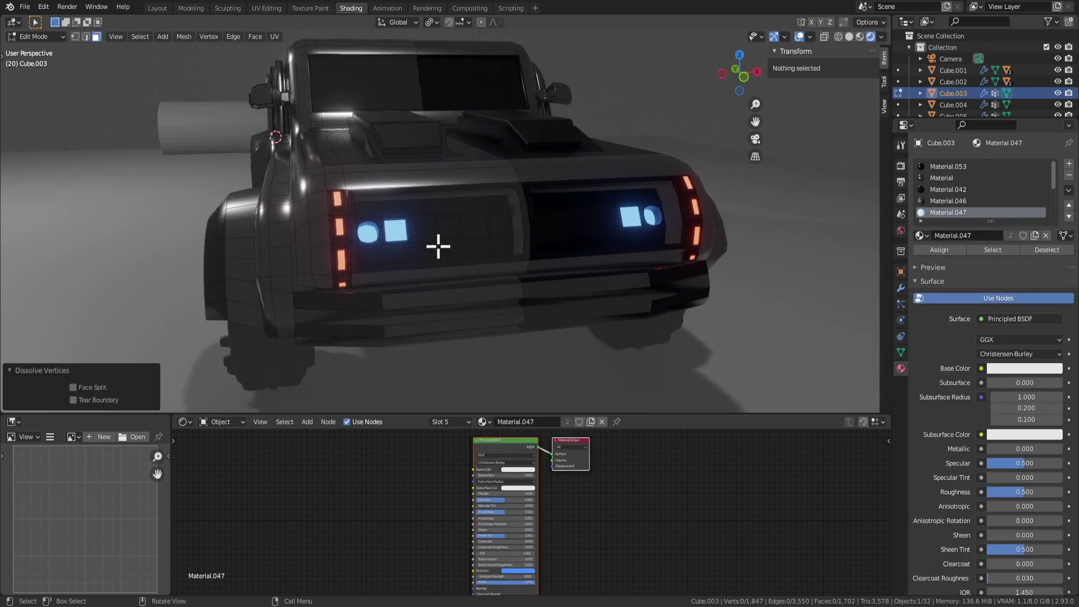
{"action": "key", "text": "Tab"}
{"action": "left_click", "coordinate": [636, 278]}
{"action": "middle_click_drag", "start_coordinate": [643, 274], "coordinate": [624, 263]}
{"action": "left_click", "coordinate": [716, 114]}
{"action": "scroll", "coordinate": [604, 187], "scroll_direction": "down", "scroll_amount": 3}
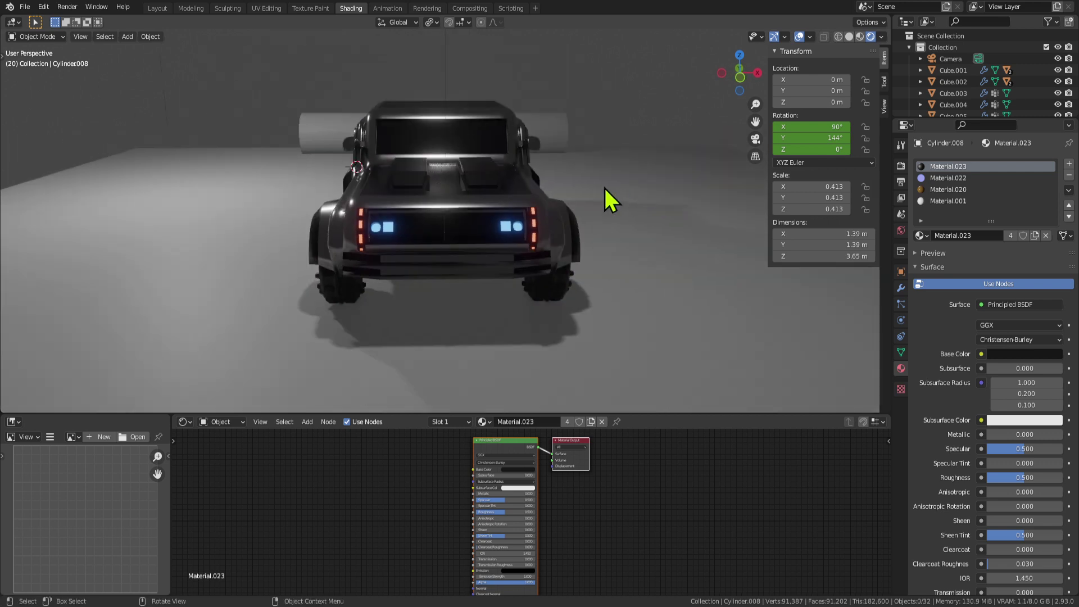
{"action": "scroll", "coordinate": [489, 243], "scroll_direction": "up", "scroll_amount": 6}
{"action": "key", "text": "Tab"}
{"action": "key", "text": "Tab"}
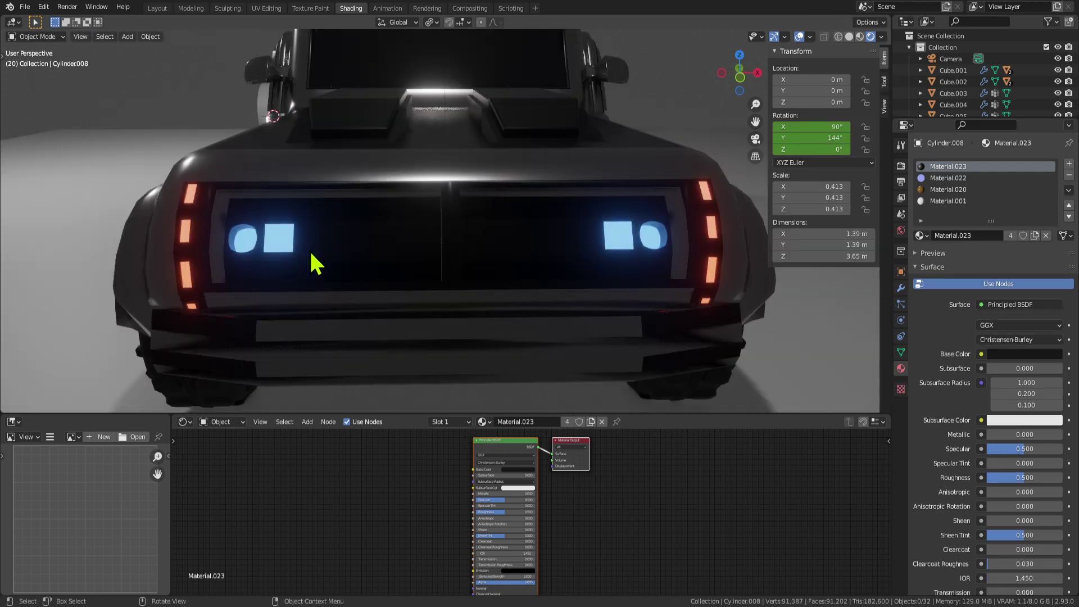
{"action": "scroll", "coordinate": [338, 264], "scroll_direction": "down", "scroll_amount": 3}
{"action": "scroll", "coordinate": [332, 269], "scroll_direction": "up", "scroll_amount": 5}
{"action": "key", "text": "Tab"}
{"action": "key", "text": "alt+a"}
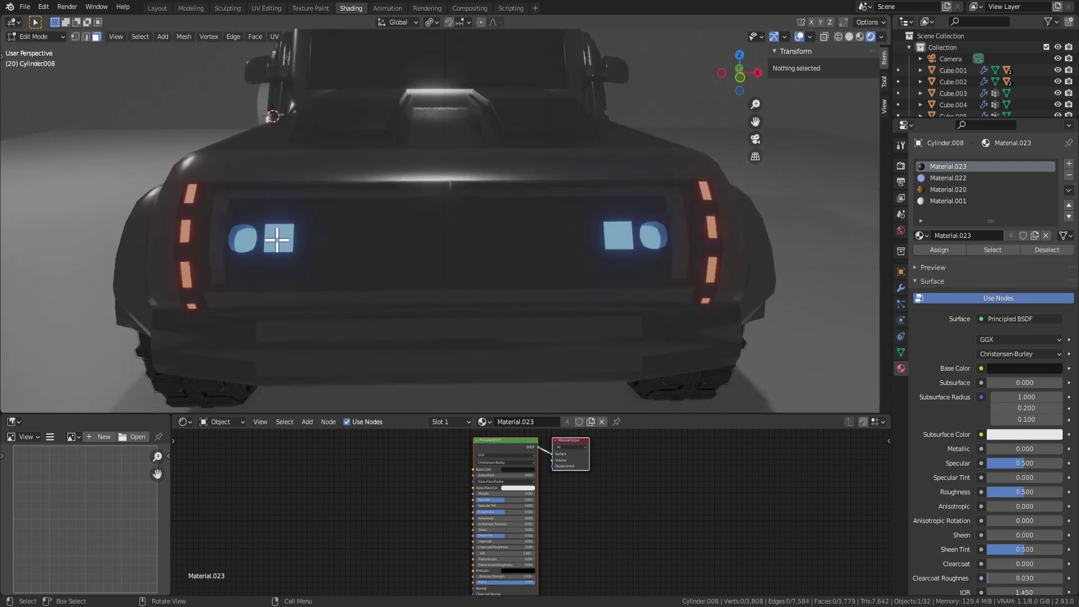
{"action": "key", "text": "Tab"}
Step: Assign the glowing red Material.050 to the body's remaining square grille light
{"action": "left_click", "coordinate": [319, 252]}
{"action": "key", "text": "Tab"}
{"action": "left_click", "coordinate": [376, 270]}
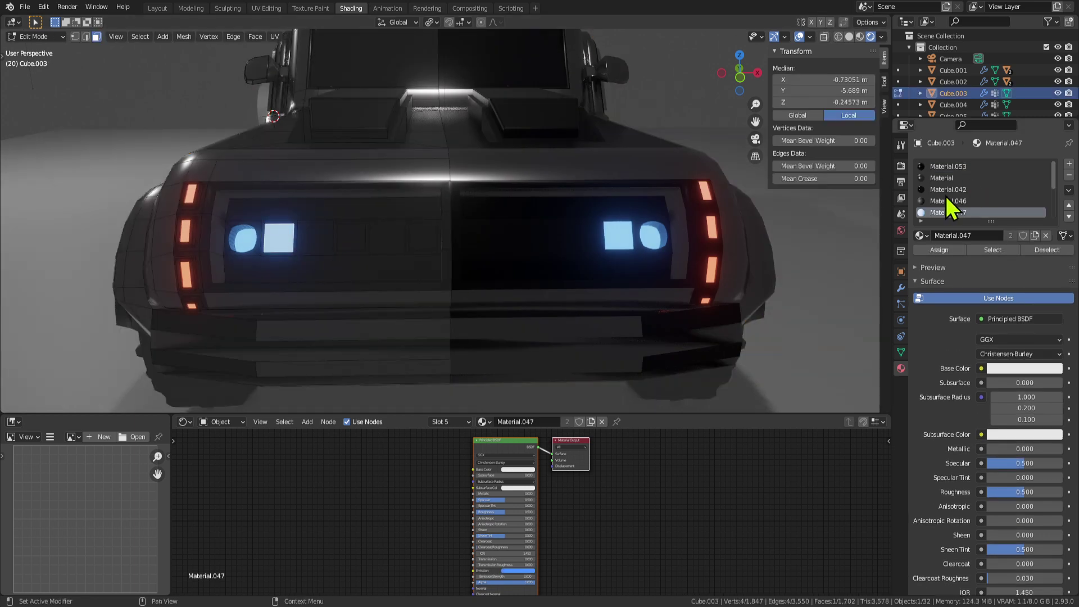
{"action": "scroll", "coordinate": [929, 210], "scroll_direction": "up", "scroll_amount": 2}
{"action": "left_click", "coordinate": [936, 213]}
{"action": "left_click", "coordinate": [938, 250]}
{"action": "key", "text": "Tab"}
{"action": "scroll", "coordinate": [631, 272], "scroll_direction": "down", "scroll_amount": 6}
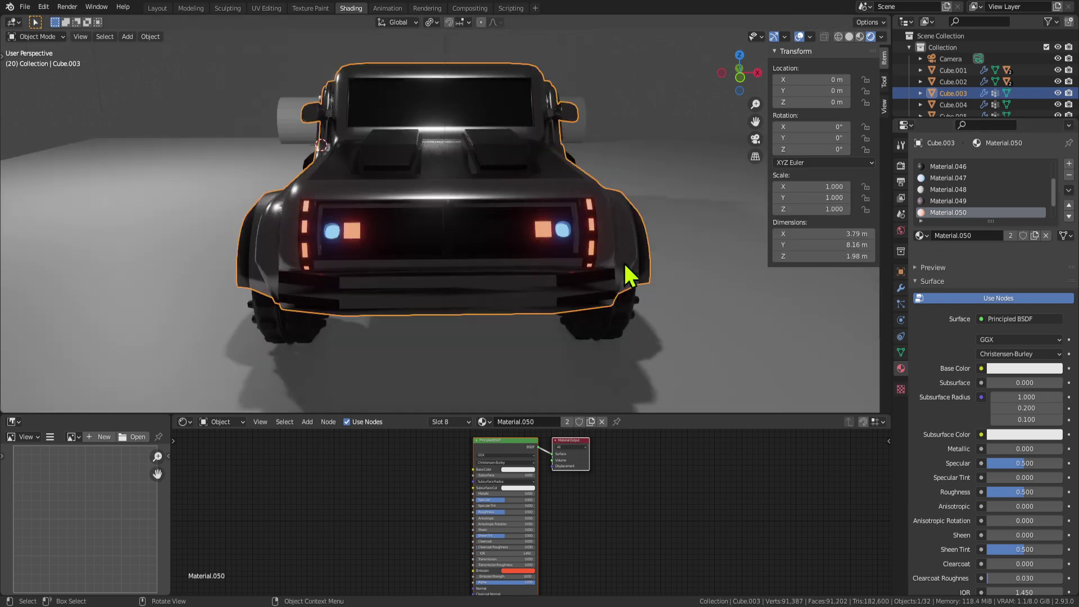
Step: Join the grille frame's vertices above the headlights with an edge and fill a long face along the grille's upper border
{"action": "middle_click_drag", "start_coordinate": [489, 281], "coordinate": [428, 230]}
{"action": "scroll", "coordinate": [470, 267], "scroll_direction": "up", "scroll_amount": 5}
{"action": "key", "text": "Tab"}
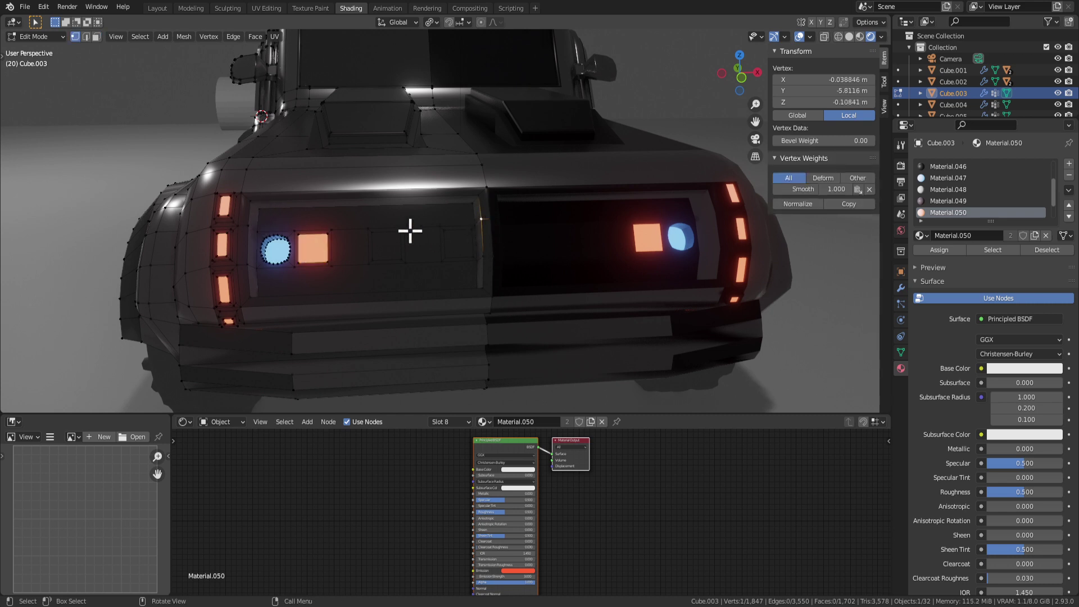
{"action": "key", "text": "f"}
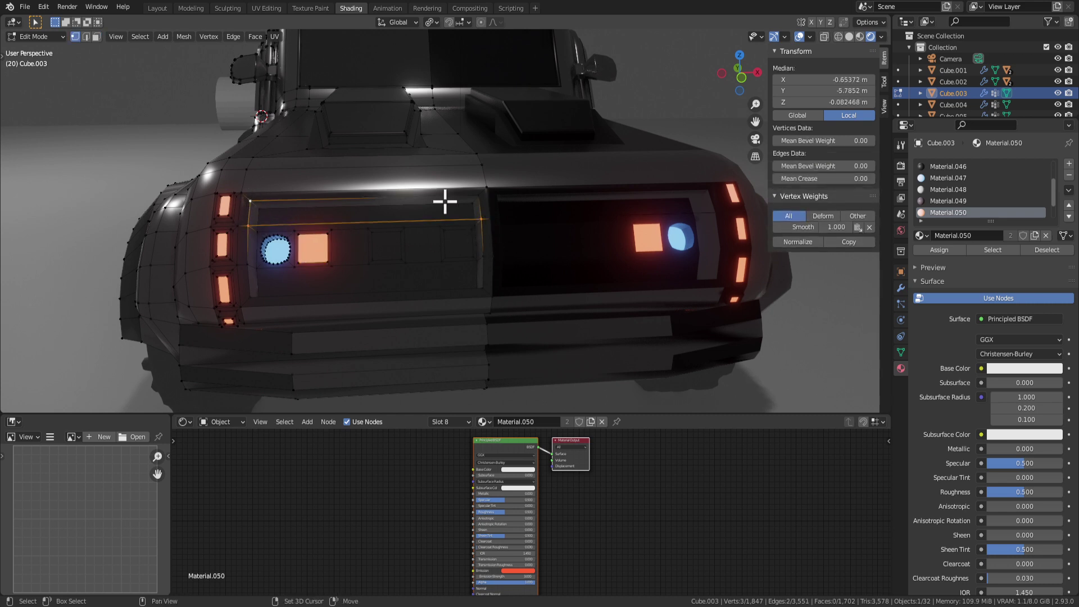
{"action": "key", "text": "f"}
{"action": "middle_click_drag", "start_coordinate": [446, 238], "coordinate": [586, 244]}
{"action": "scroll", "coordinate": [586, 245], "scroll_direction": "up", "scroll_amount": 5}
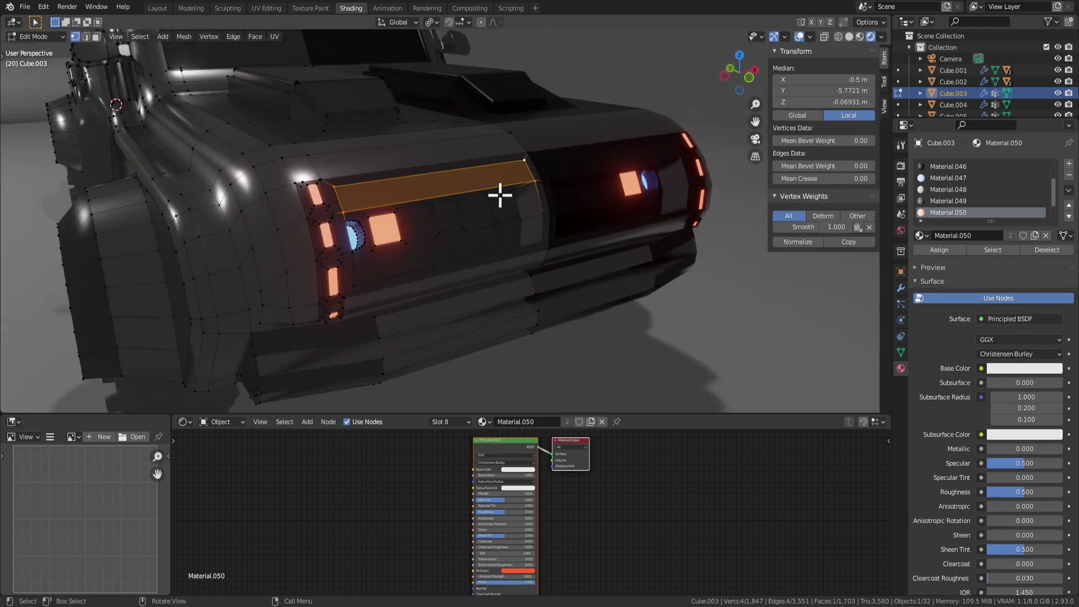
Step: Extrude the grille's long upper border face outward about 0.058 m and extend its underside, inset about 0.016 m, downward about 0.05 m
{"action": "key", "text": "e"}
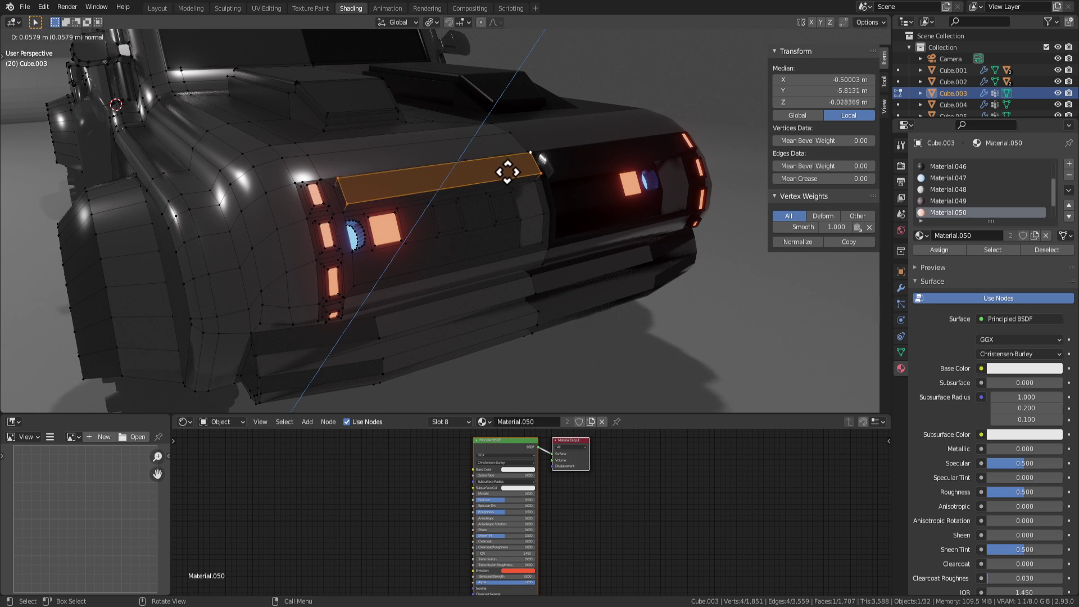
{"action": "left_click", "coordinate": [508, 172]}
{"action": "left_click", "coordinate": [521, 183]}
{"action": "key", "text": "3"}
{"action": "left_click", "coordinate": [497, 183]}
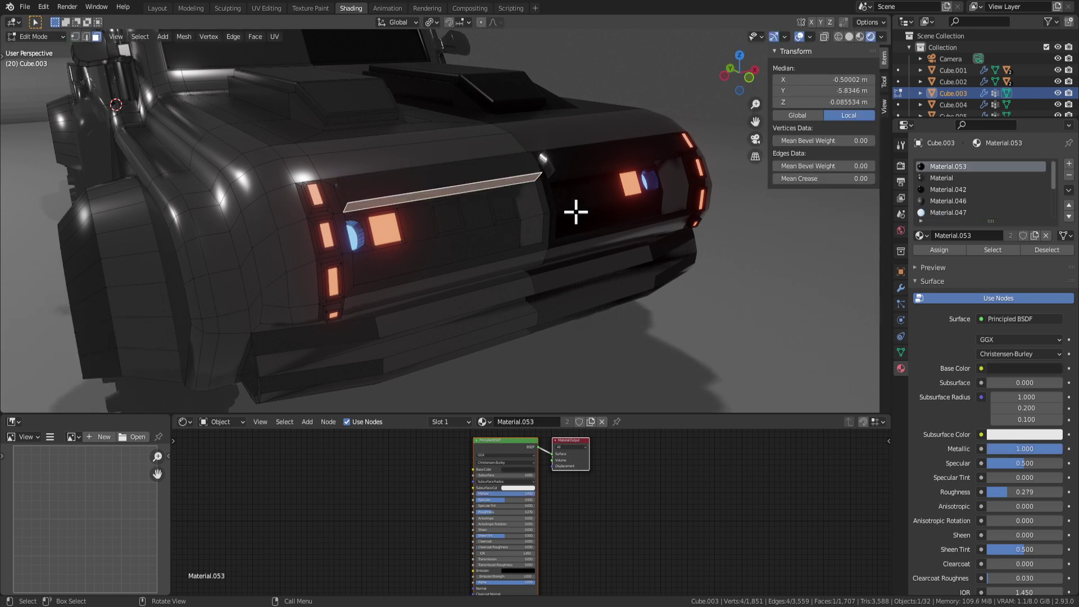
{"action": "left_click", "coordinate": [589, 220]}
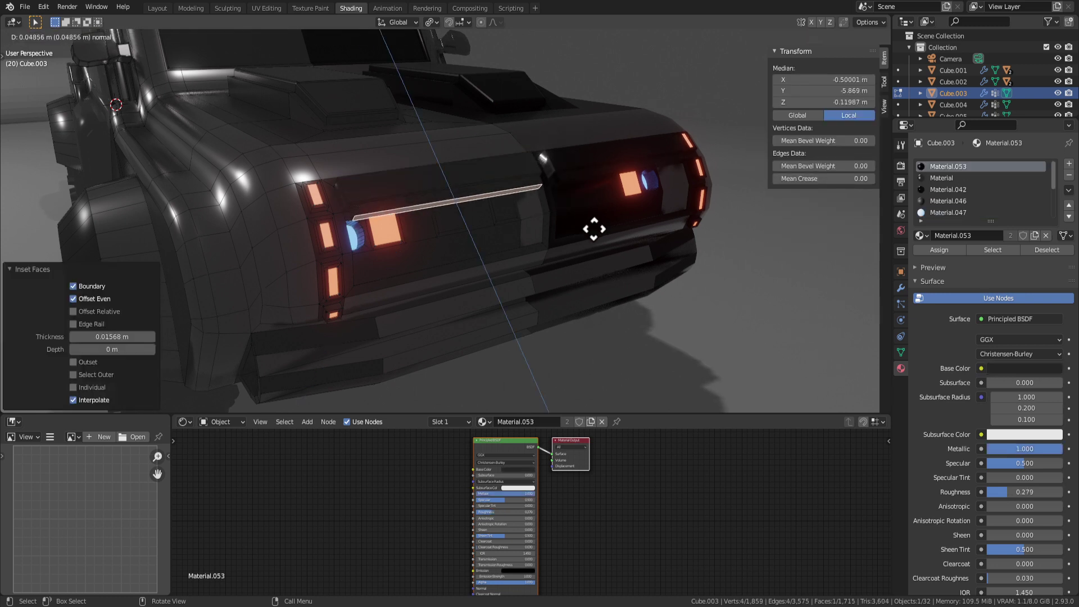
{"action": "left_click", "coordinate": [595, 235]}
{"action": "middle_click_drag", "start_coordinate": [602, 234], "coordinate": [464, 278]}
{"action": "key", "text": "Tab"}
{"action": "key", "text": "Tab"}
{"action": "scroll", "coordinate": [463, 278], "scroll_direction": "up", "scroll_amount": 2}
Step: Extrude the grille's lower border face outward about 0.056 m and extend its top face, inset about 0.013 m, upward about 0.1 m
{"action": "left_click", "coordinate": [447, 284]}
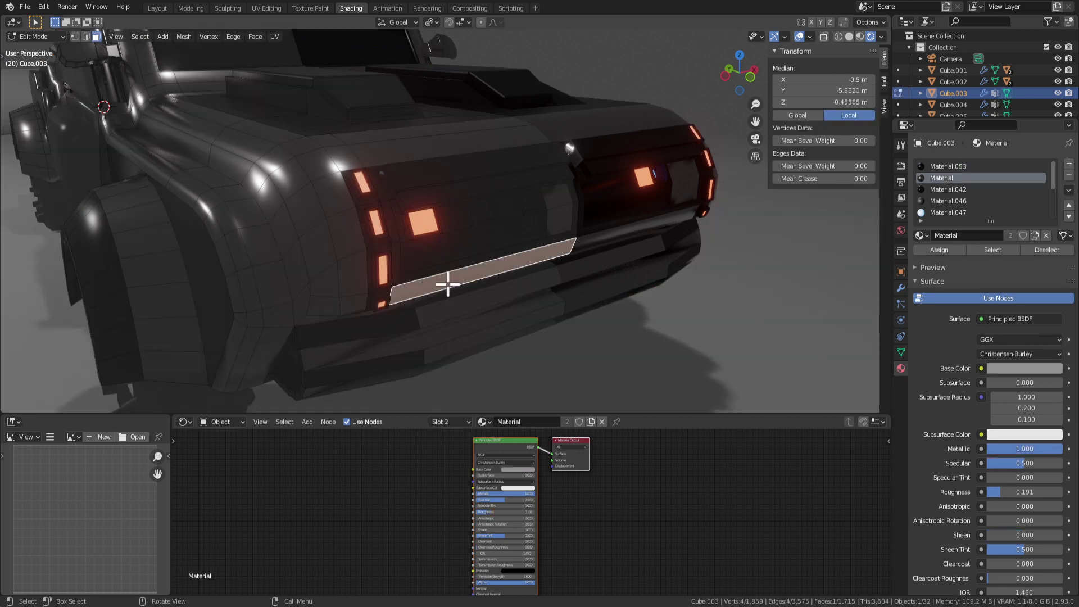
{"action": "left_click", "coordinate": [497, 309]}
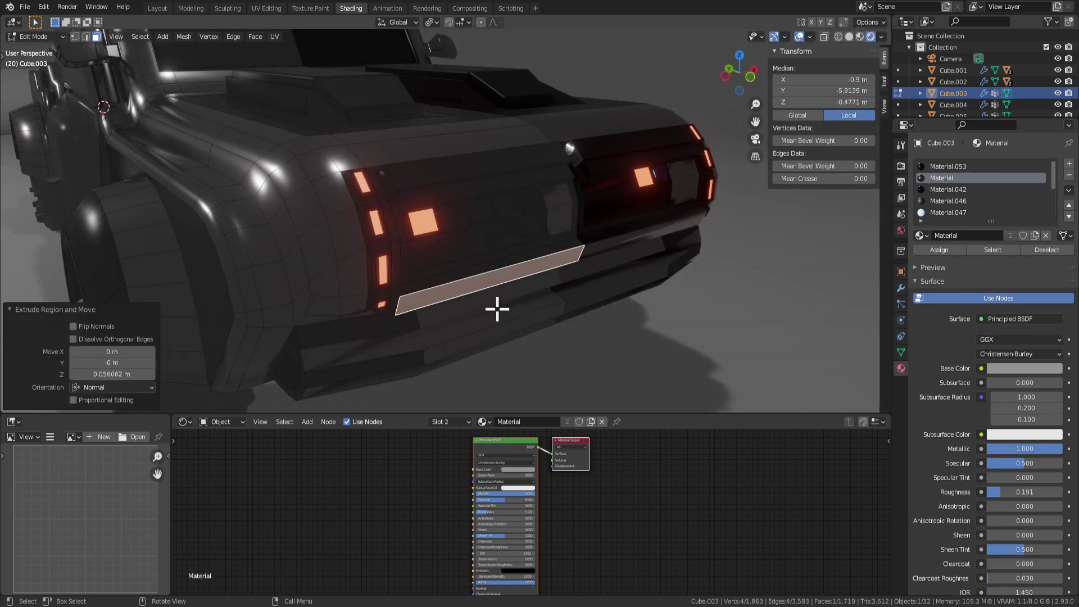
{"action": "left_click", "coordinate": [504, 276]}
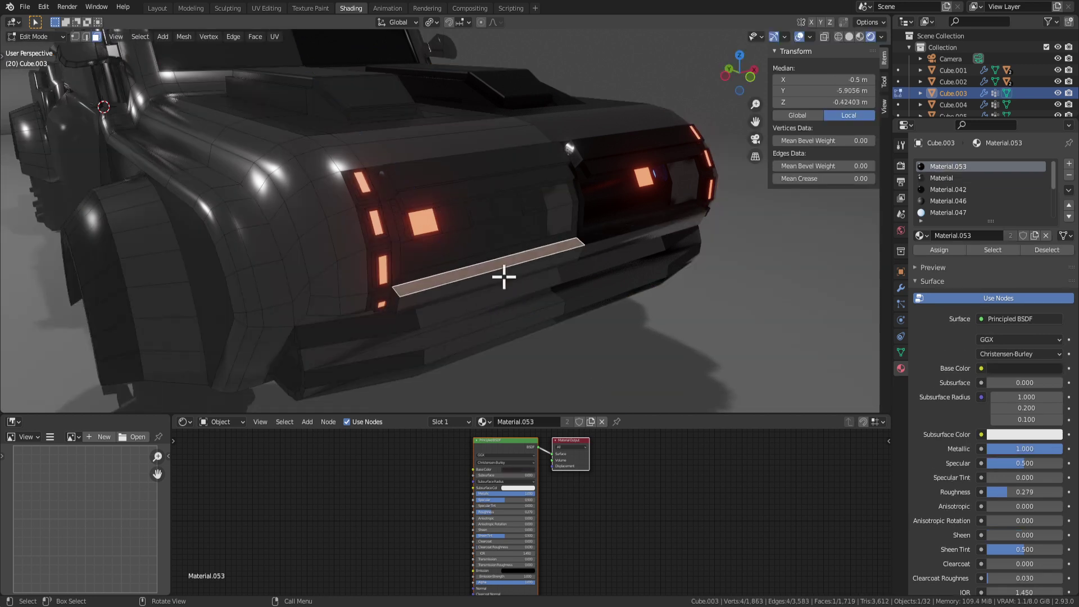
{"action": "left_click", "coordinate": [676, 296]}
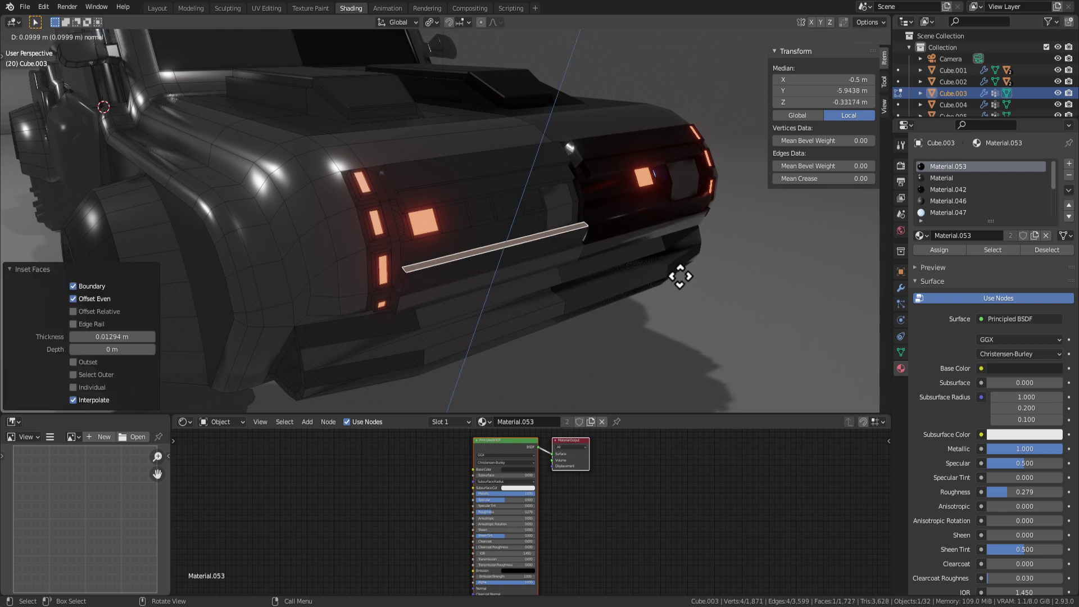
{"action": "key", "text": "Tab"}
{"action": "scroll", "coordinate": [710, 286], "scroll_direction": "down", "scroll_amount": 5}
{"action": "mouse_move", "coordinate": [677, 278]}
{"action": "middle_mouse_down"}
{"action": "mouse_move", "coordinate": [615, 265]}
{"action": "mouse_move", "coordinate": [533, 279]}
{"action": "mouse_move", "coordinate": [554, 289]}
{"action": "mouse_move", "coordinate": [662, 284]}
{"action": "middle_mouse_up"}
{"action": "scroll", "coordinate": [494, 267], "scroll_direction": "up", "scroll_amount": 4}
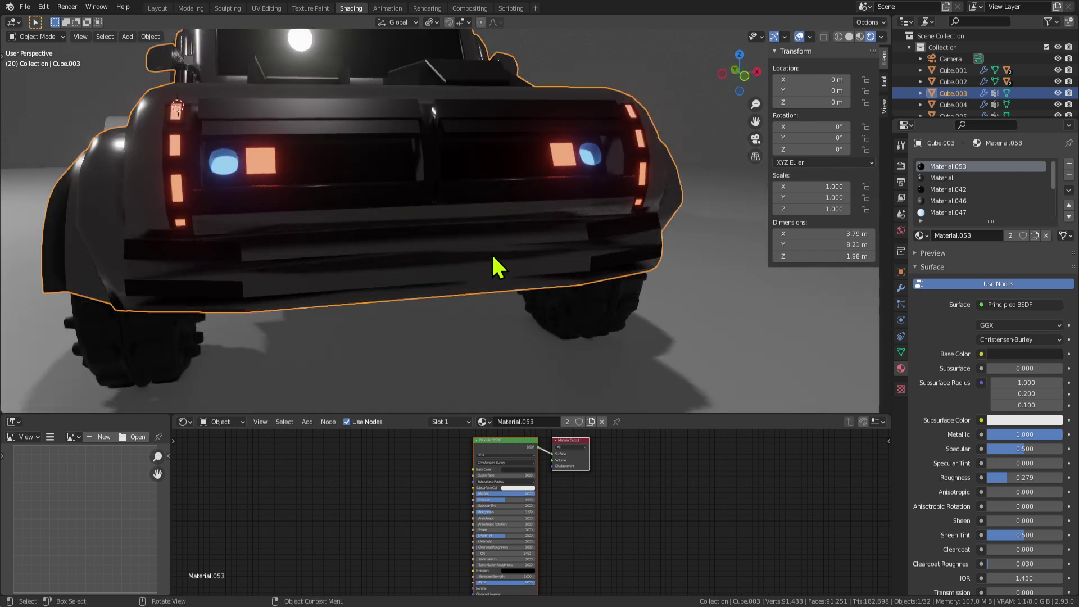
Step: Dissolve the inner vertices of the body's glowing red square light beside the round headlight
{"action": "middle_click_drag", "start_coordinate": [493, 257], "coordinate": [477, 274]}
{"action": "key", "text": "Tab"}
{"action": "left_click", "coordinate": [207, 230]}
{"action": "key", "text": "x"}
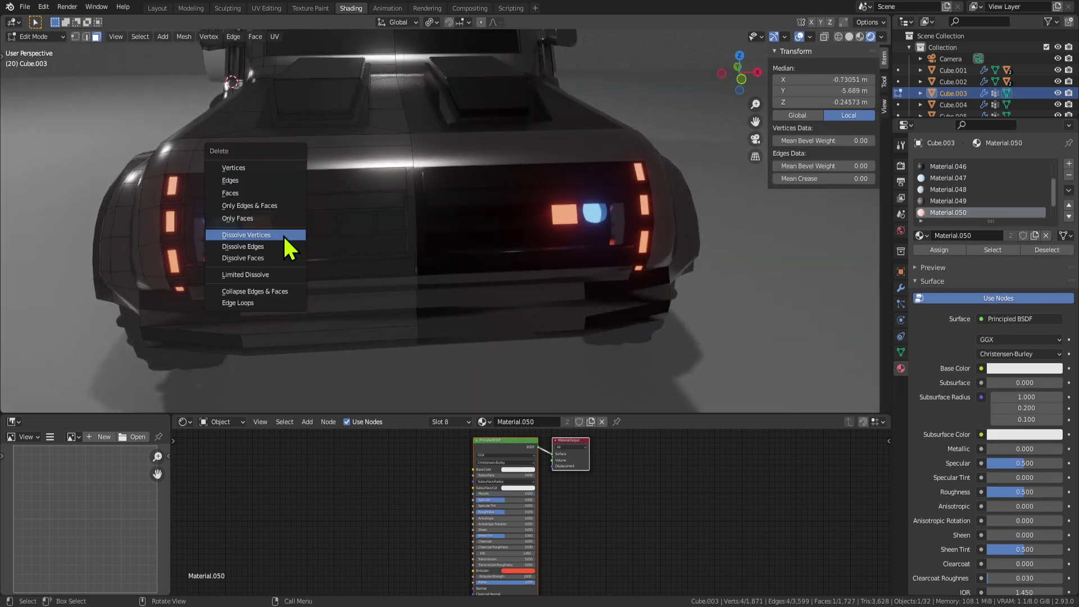
{"action": "left_click", "coordinate": [282, 234]}
{"action": "scroll", "coordinate": [457, 272], "scroll_direction": "down", "scroll_amount": 3}
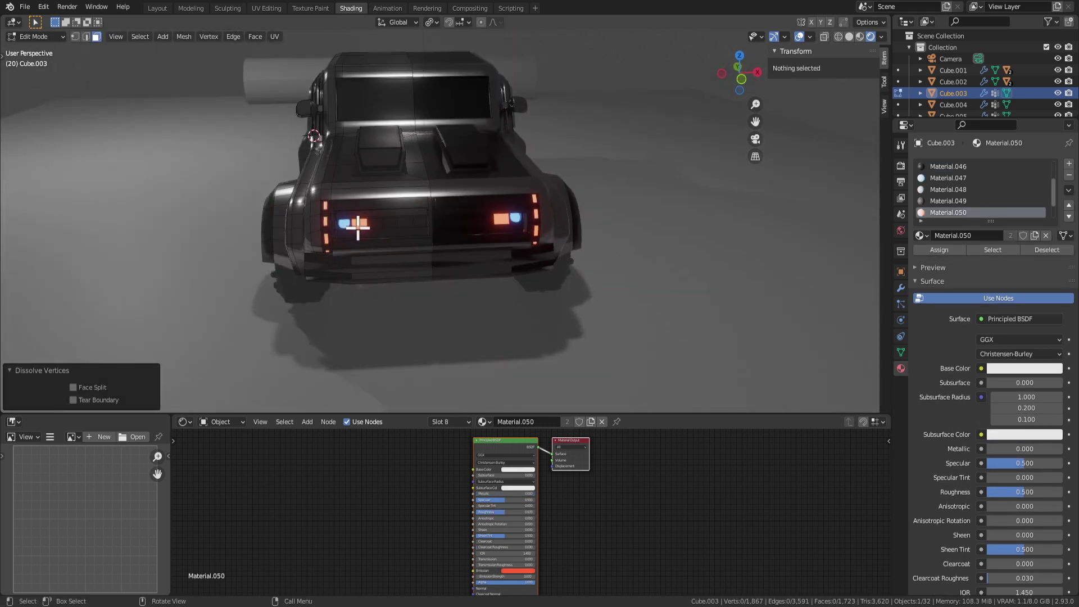
Step: Try to dissolve the remaining vertices of the red square light in the body's grille
{"action": "key", "text": "x"}
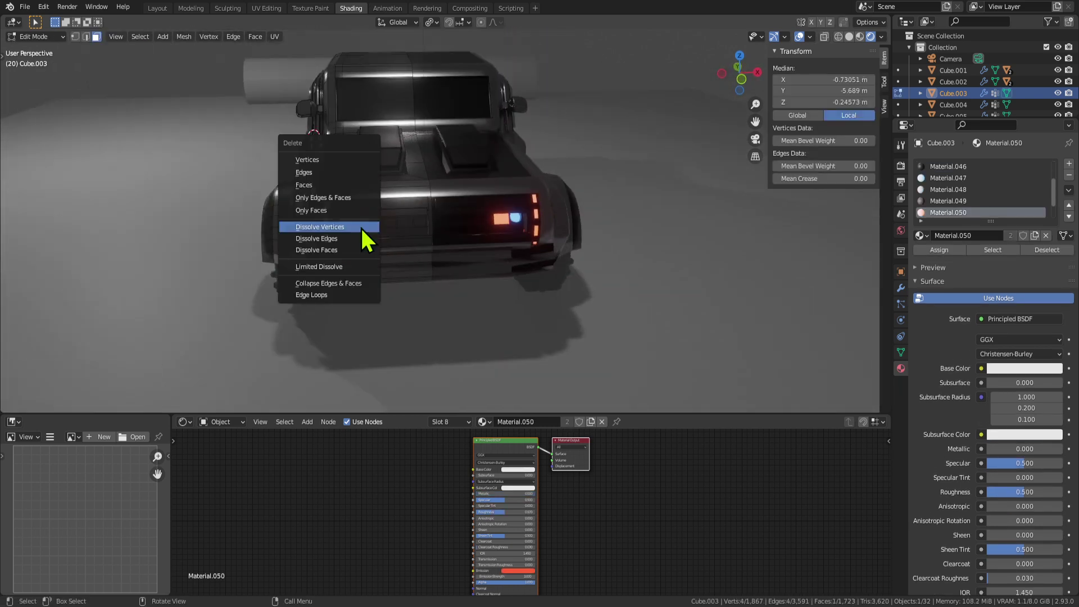
{"action": "left_click", "coordinate": [368, 234]}
{"action": "scroll", "coordinate": [446, 256], "scroll_direction": "up", "scroll_amount": 3}
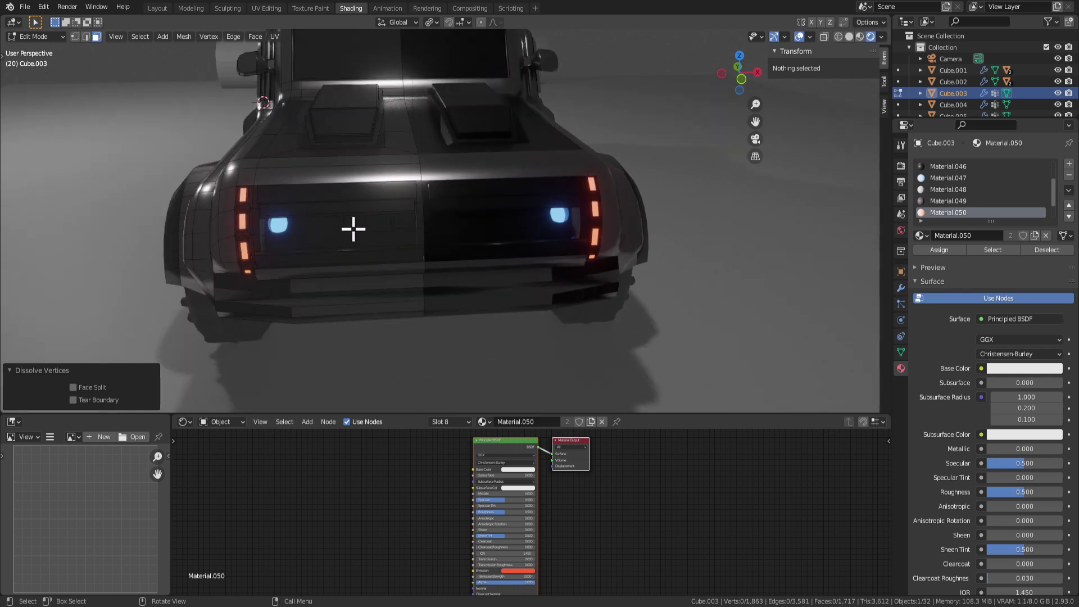
{"action": "key", "text": "ctrl+z"}
{"action": "middle_click_drag", "start_coordinate": [385, 253], "coordinate": [393, 241]}
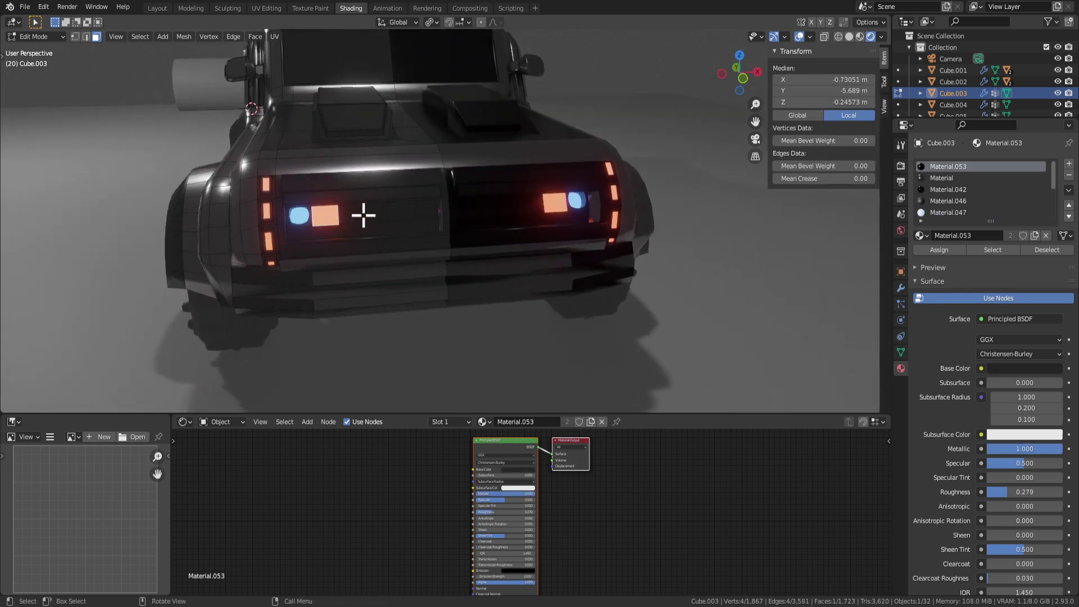
Step: Assign the dark Material.046 to the square light beside the round headlight in the body's grille
{"action": "left_click", "coordinate": [334, 216]}
{"action": "left_click", "coordinate": [917, 167]}
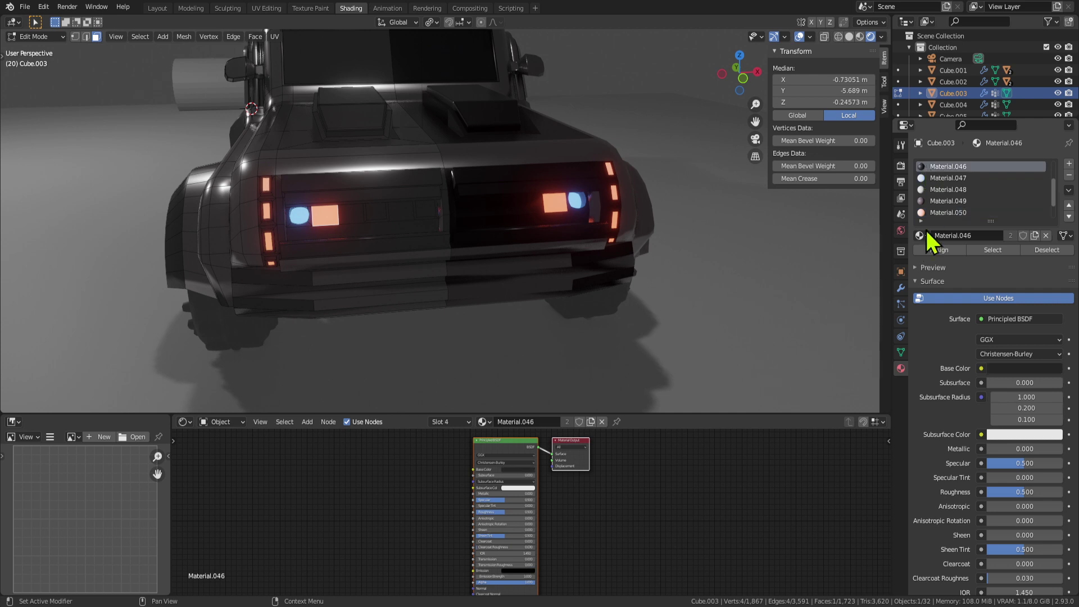
{"action": "left_click", "coordinate": [926, 248]}
{"action": "left_click", "coordinate": [369, 212]}
{"action": "key", "text": "Tab"}
{"action": "scroll", "coordinate": [504, 295], "scroll_direction": "down", "scroll_amount": 4}
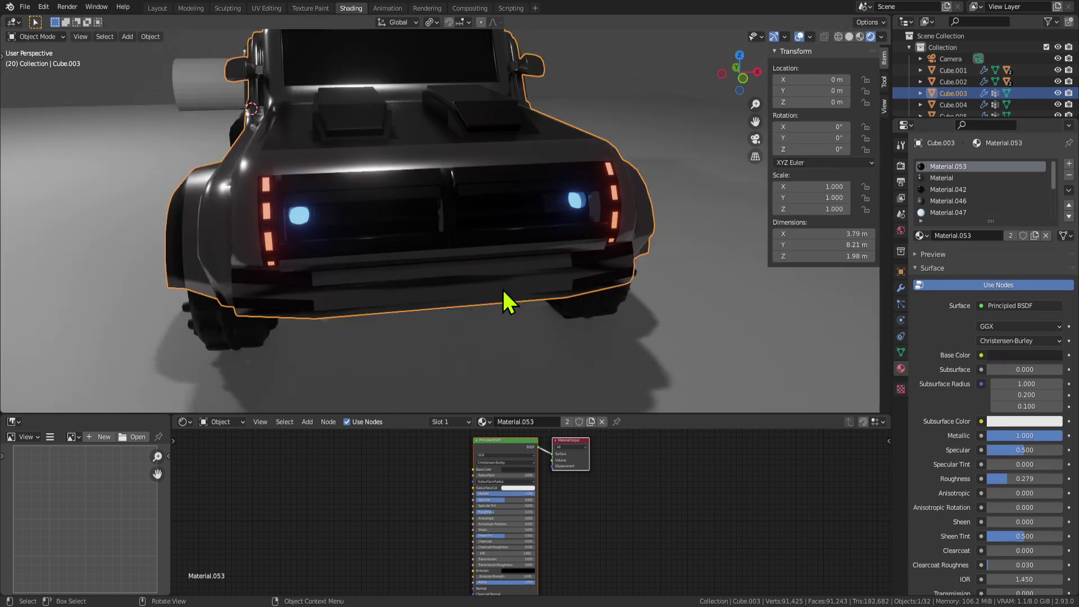
Step: Extrude the underside face of the grille's upper lip further down over the round headlight and check the front
{"action": "middle_click_drag", "start_coordinate": [503, 282], "coordinate": [313, 229]}
{"action": "scroll", "coordinate": [413, 248], "scroll_direction": "up", "scroll_amount": 3}
{"action": "key", "text": "Tab"}
{"action": "scroll", "coordinate": [269, 189], "scroll_direction": "up", "scroll_amount": 2}
{"action": "left_click", "coordinate": [331, 182]}
{"action": "scroll", "coordinate": [337, 197], "scroll_direction": "up", "scroll_amount": 2}
{"action": "left_click", "coordinate": [377, 247]}
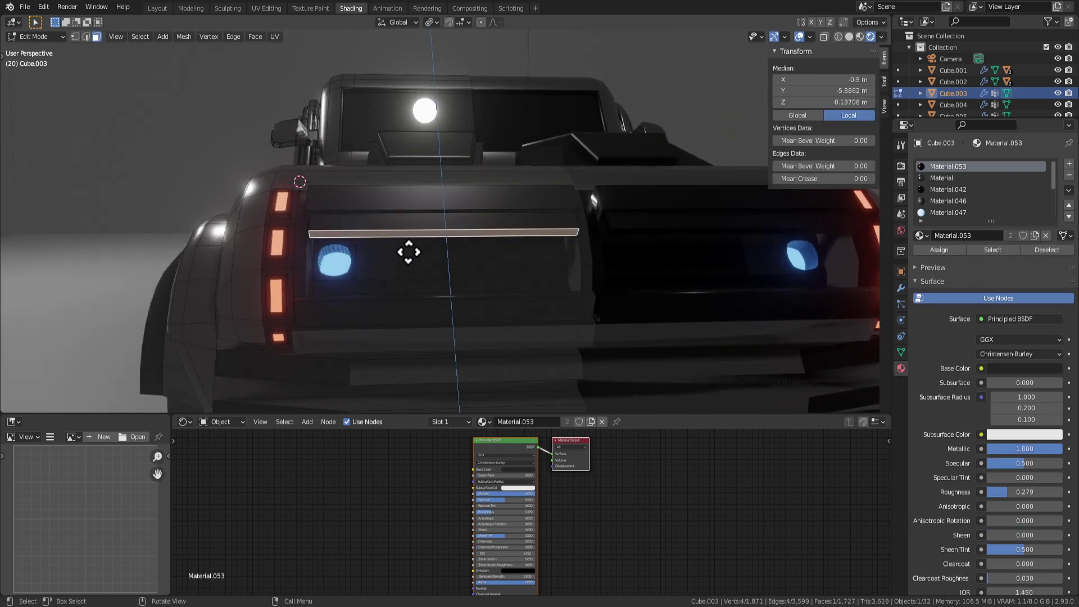
{"action": "key", "text": "g"}
{"action": "left_click", "coordinate": [407, 269]}
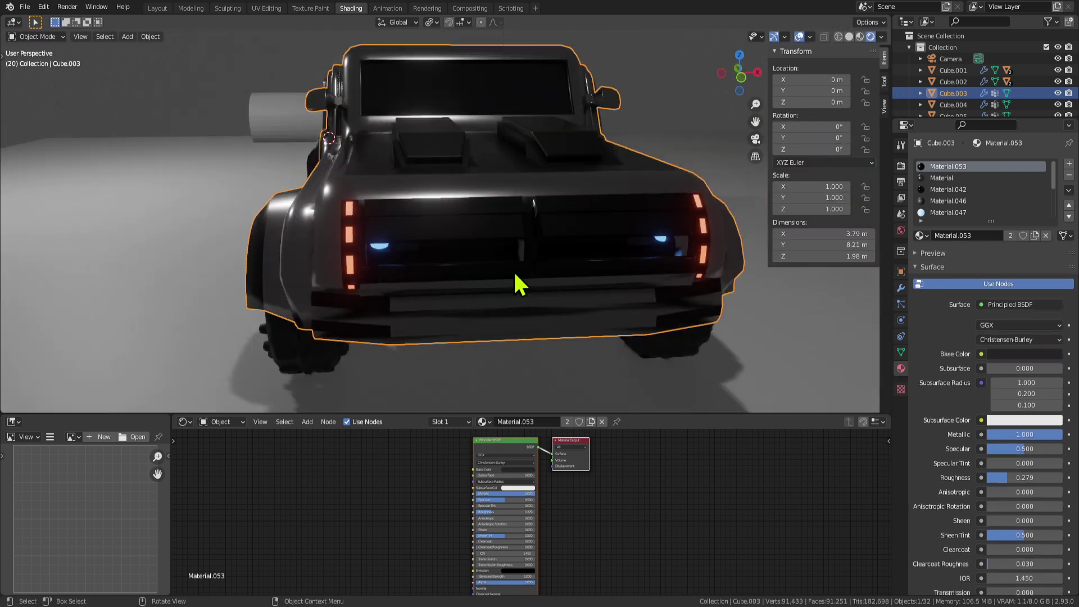
{"action": "middle_click_drag", "start_coordinate": [517, 284], "coordinate": [493, 248]}
{"action": "scroll", "coordinate": [404, 261], "scroll_direction": "up", "scroll_amount": 5}
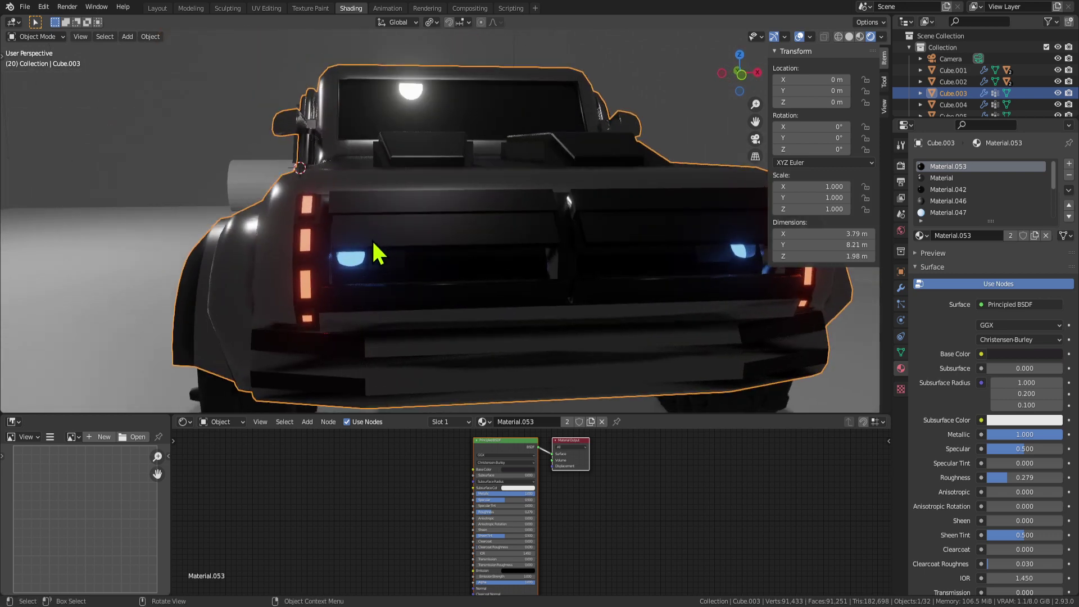
Step: Dissolve the inner vertices of the two unlit squares in the middle of the body's grille
{"action": "key", "text": "Tab"}
{"action": "left_click", "coordinate": [440, 275]}
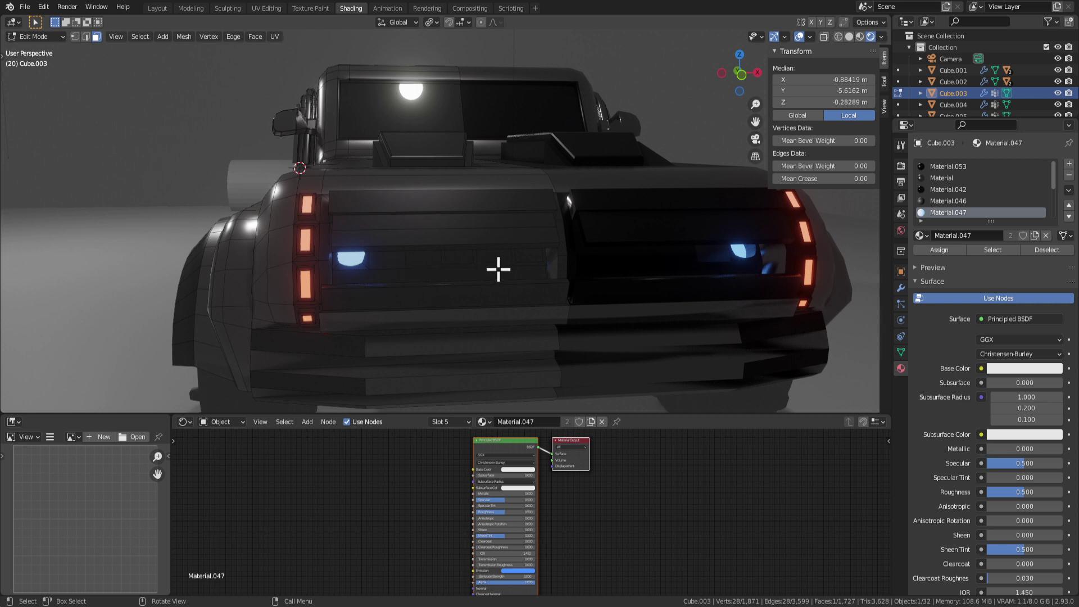
{"action": "left_click", "coordinate": [463, 259]}
{"action": "key", "text": "x"}
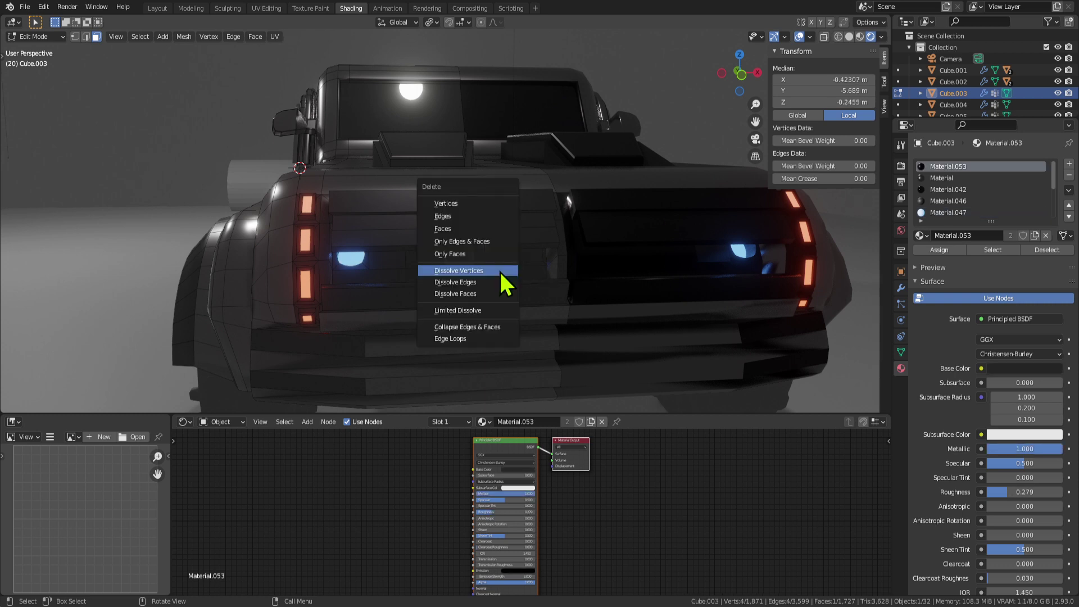
{"action": "left_click", "coordinate": [505, 272]}
{"action": "key", "text": "ctrl+z"}
{"action": "key", "text": "x"}
{"action": "left_click", "coordinate": [492, 262]}
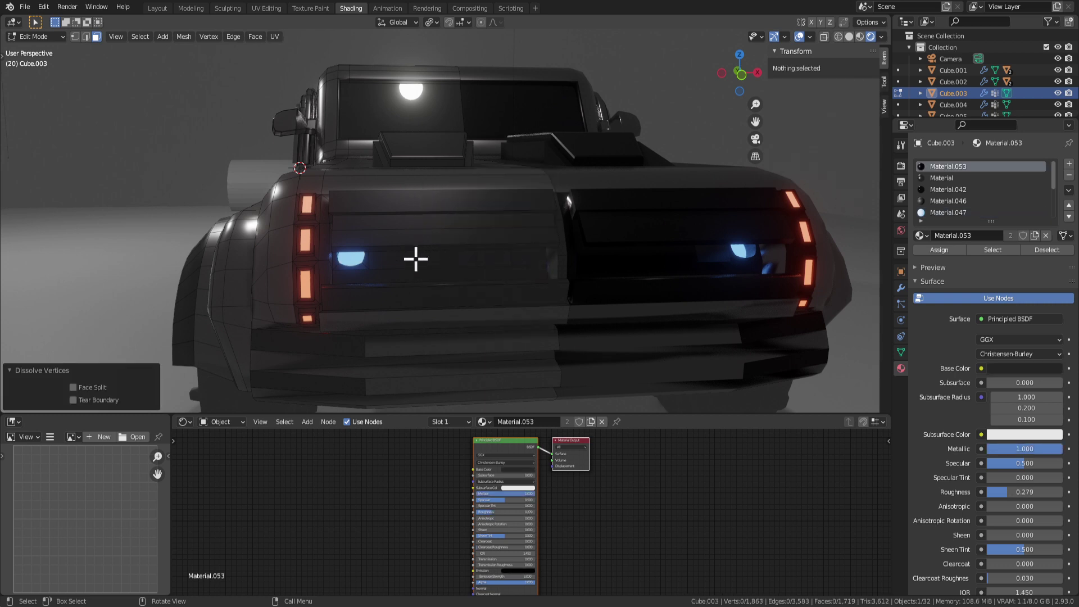
Step: Dissolve the edges between the two unlit grille squares to merge them into one wide rectangle
{"action": "left_click", "coordinate": [416, 259]}
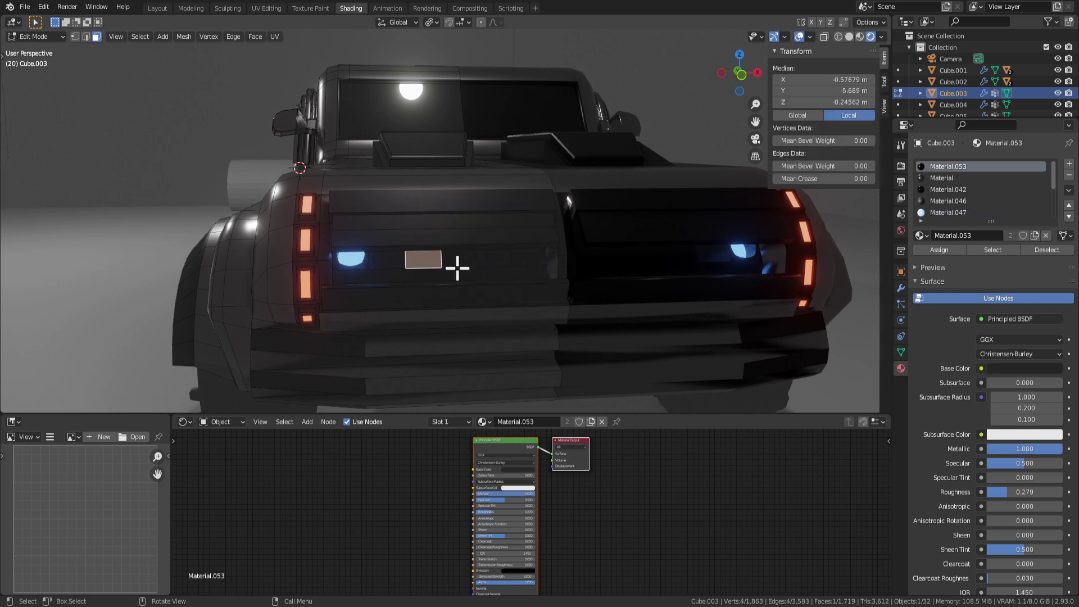
{"action": "key", "text": "x"}
{"action": "left_click", "coordinate": [510, 271]}
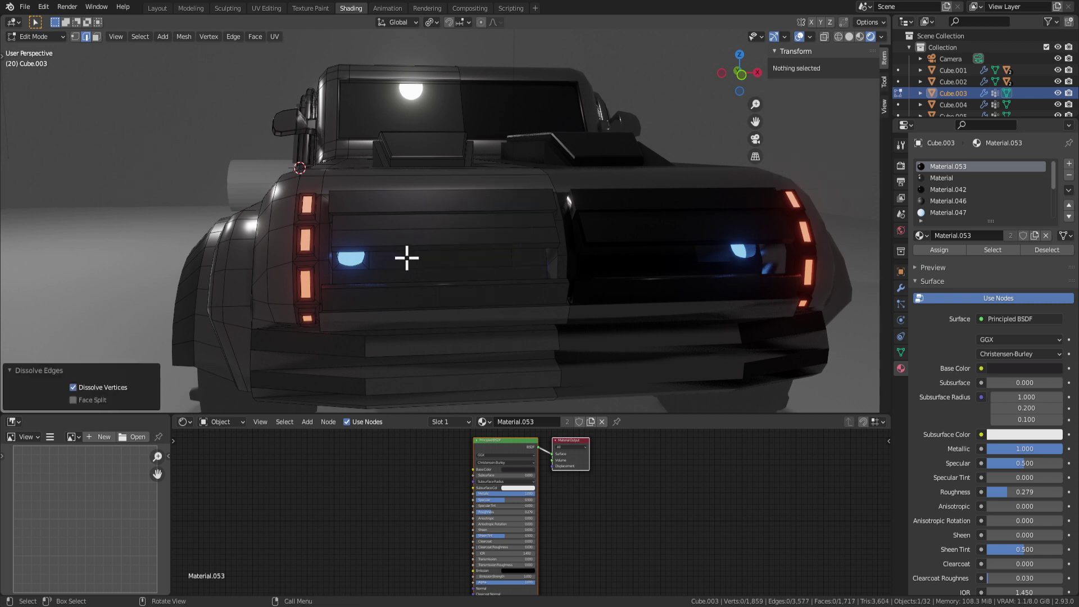
Step: Assign the glowing blue Material.047 to the wide grille rectangle and check the front
{"action": "key", "text": "3"}
{"action": "left_click", "coordinate": [457, 260]}
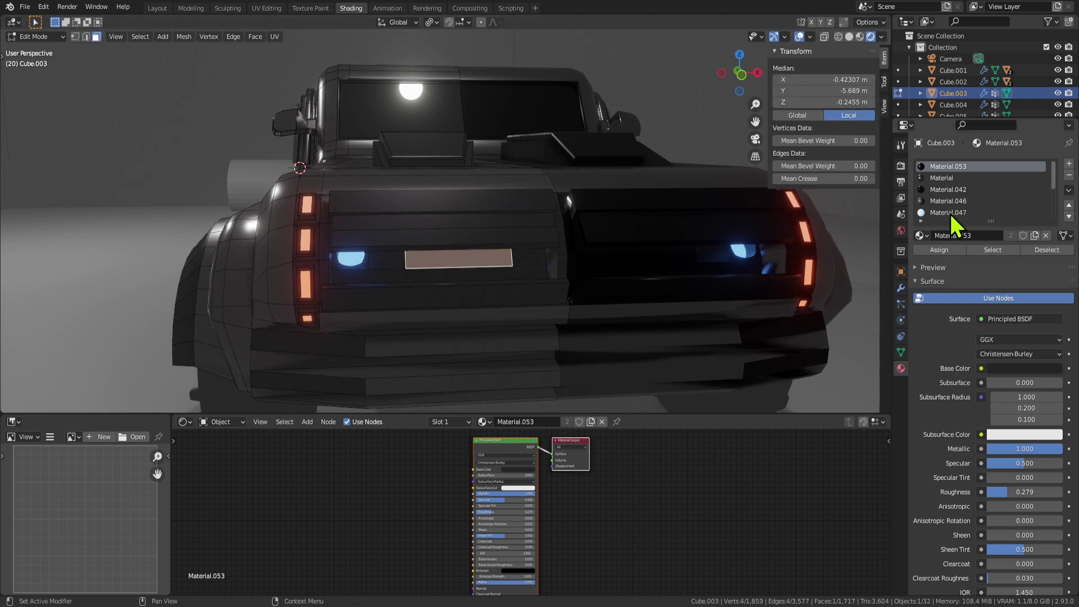
{"action": "left_click", "coordinate": [948, 212]}
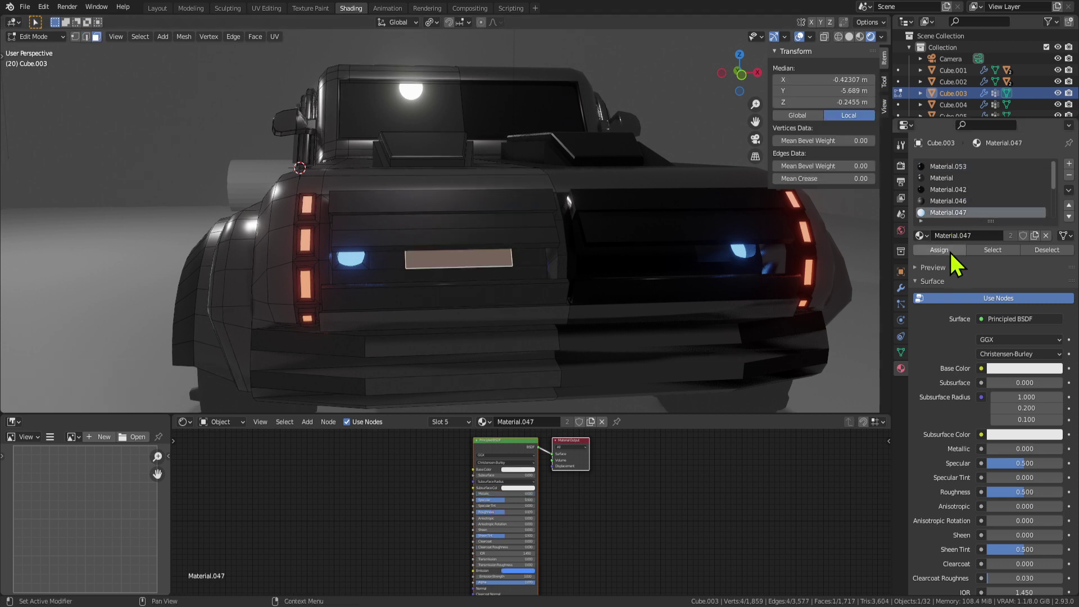
{"action": "left_click", "coordinate": [950, 252]}
{"action": "key", "text": "Tab"}
{"action": "scroll", "coordinate": [577, 301], "scroll_direction": "down", "scroll_amount": 4}
{"action": "middle_click_drag", "start_coordinate": [576, 301], "coordinate": [572, 291]}
{"action": "scroll", "coordinate": [531, 255], "scroll_direction": "up", "scroll_amount": 3}
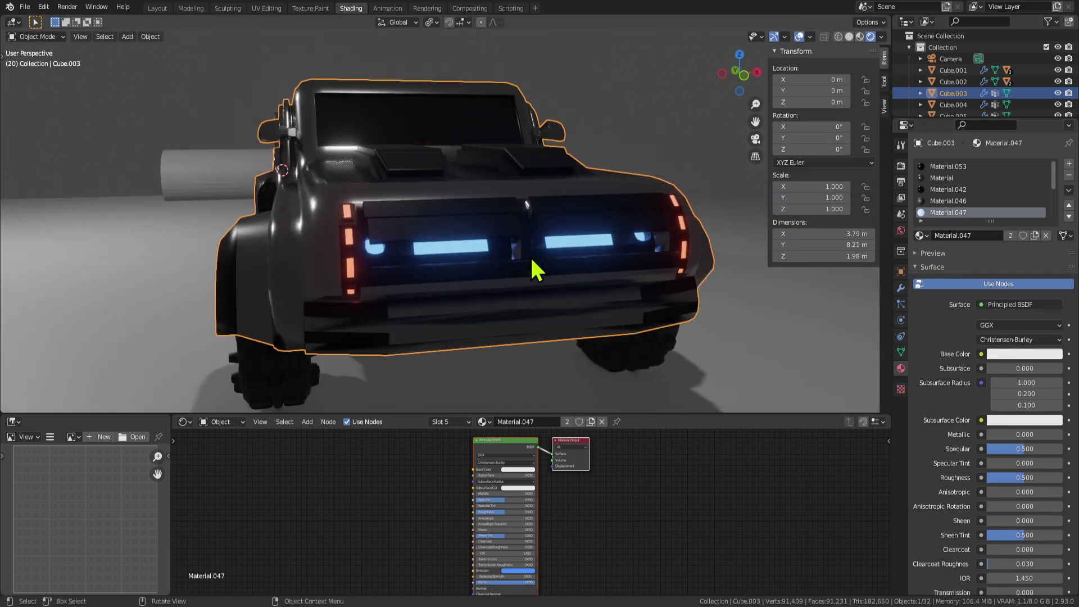
Step: Try to extrude the top face of the grille's lower lip about 0.085 m further upward
{"action": "key", "text": "Tab"}
{"action": "middle_click_drag", "start_coordinate": [489, 251], "coordinate": [565, 262]}
{"action": "scroll", "coordinate": [503, 257], "scroll_direction": "up", "scroll_amount": 2}
{"action": "left_click", "coordinate": [503, 258]}
{"action": "scroll", "coordinate": [551, 272], "scroll_direction": "up", "scroll_amount": 1}
{"action": "key", "text": "e"}
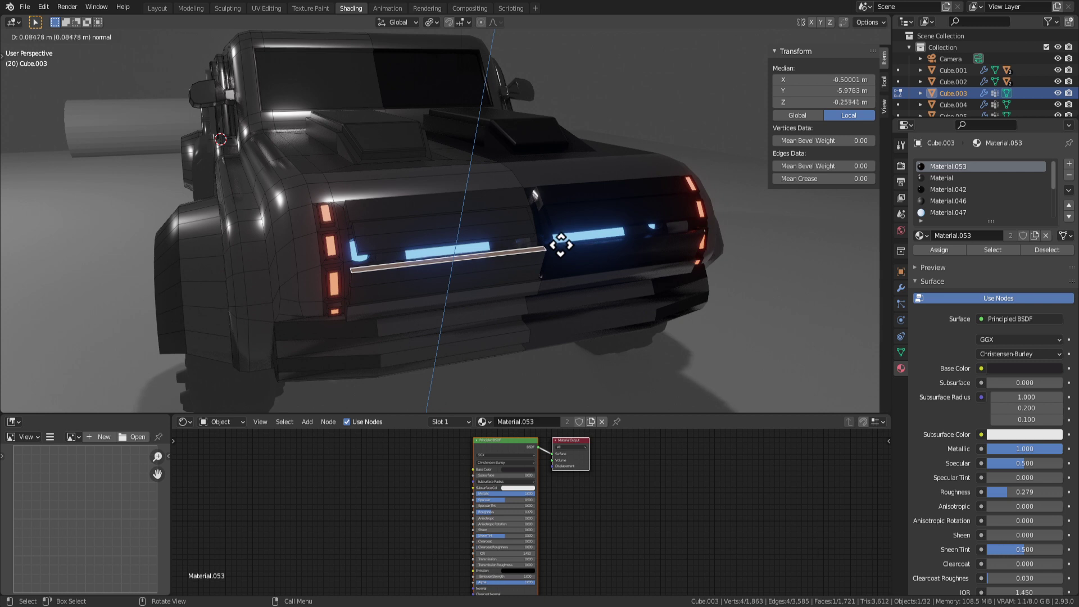
{"action": "left_click", "coordinate": [561, 245]}
{"action": "middle_click_drag", "start_coordinate": [573, 250], "coordinate": [474, 265]}
{"action": "key", "text": "Tab"}
{"action": "key", "text": "Tab"}
Step: Assign the dark Material.053 to the wide rectangle in the body's grille
{"action": "key", "text": "3"}
{"action": "key", "text": "1"}
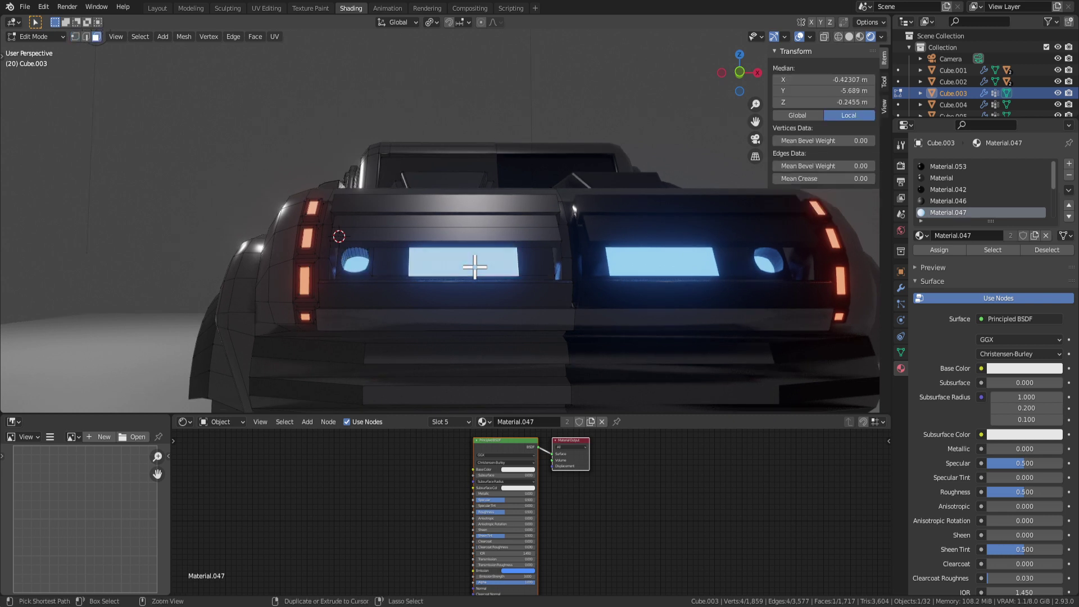
{"action": "left_click", "coordinate": [949, 166]}
{"action": "left_click", "coordinate": [935, 250]}
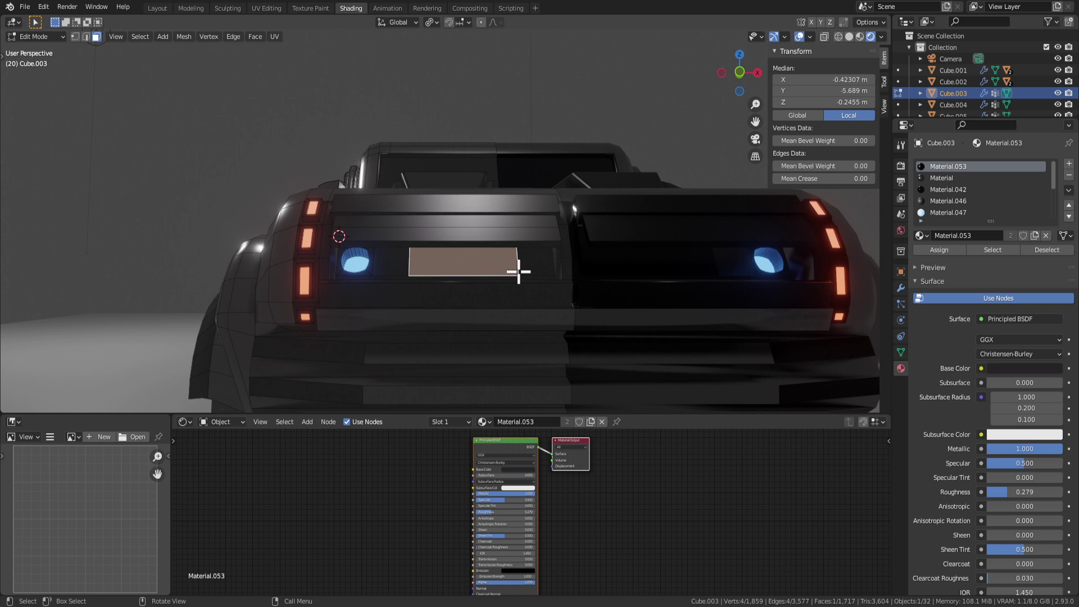
{"action": "left_click", "coordinate": [926, 178]}
{"action": "left_click", "coordinate": [926, 212]}
{"action": "left_click", "coordinate": [504, 266]}
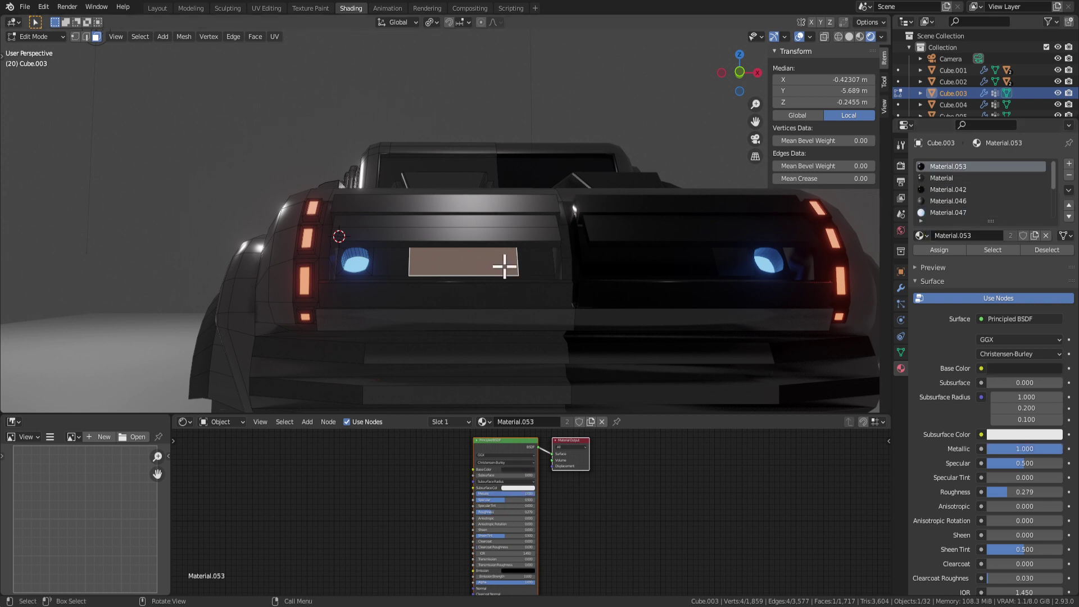
Step: Inset the wide grille rectangle by about 0.019 m, leaving its height unscaled
{"action": "key", "text": "i"}
{"action": "left_click", "coordinate": [499, 265]}
{"action": "key", "text": "s"}
{"action": "key", "text": "z"}
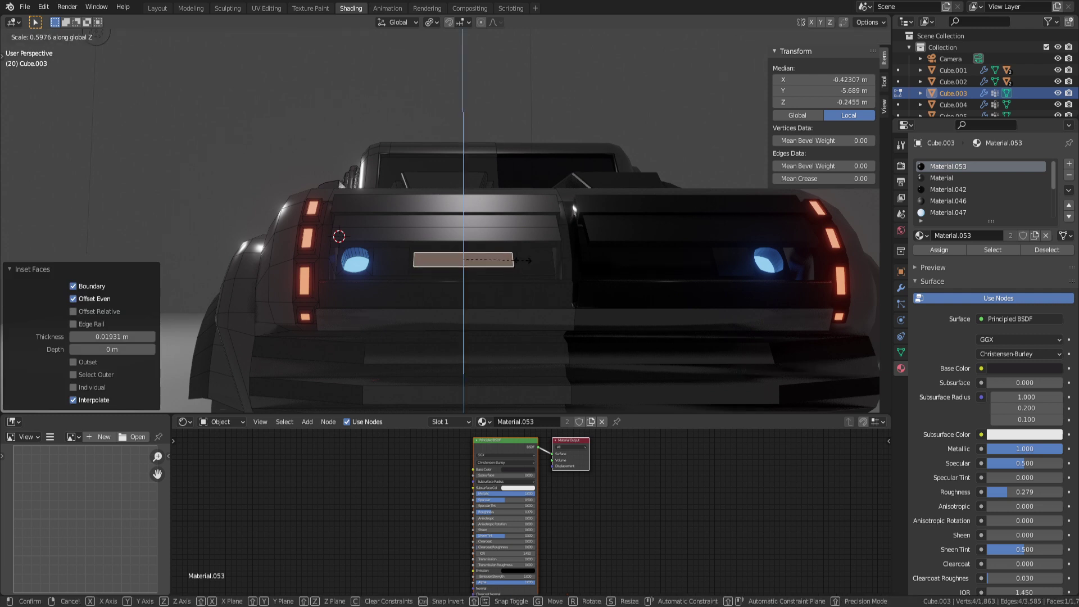
{"action": "right_click", "coordinate": [524, 265]}
Step: Lower the inset rectangle's upper corner nearest the grille's centre by about 0.061 m along Z
{"action": "key", "text": "1"}
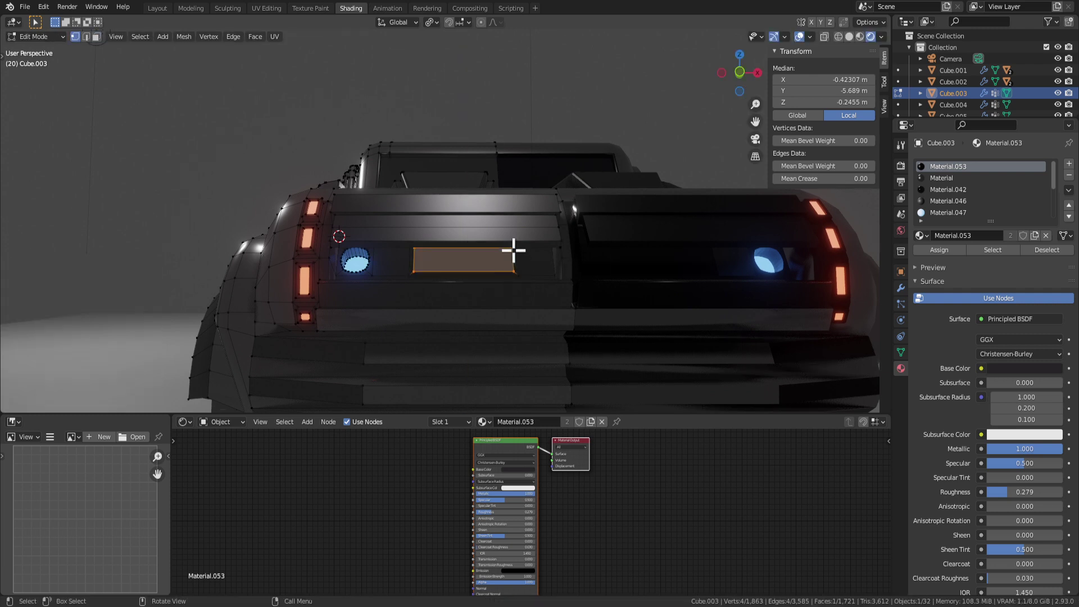
{"action": "left_click", "coordinate": [512, 248]}
{"action": "key", "text": "g"}
{"action": "key", "text": "z"}
{"action": "left_click", "coordinate": [512, 261]}
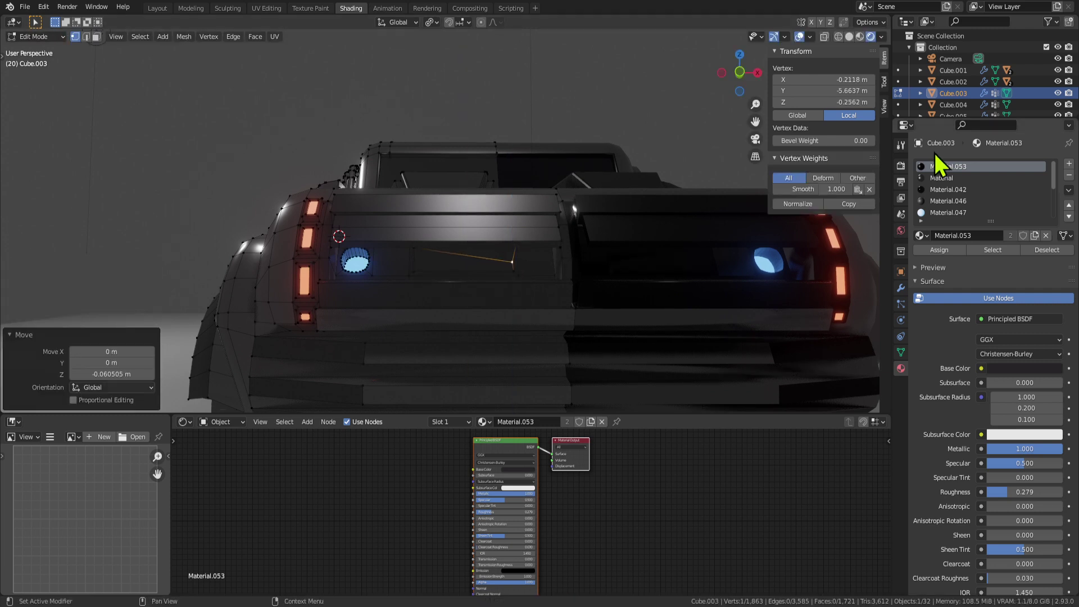
Step: Assign the glowing blue Material.047 to the tapered inner face of the grille rectangle and check the truck's front
{"action": "key", "text": "3"}
{"action": "left_click", "coordinate": [463, 267]}
{"action": "left_click", "coordinate": [950, 213]}
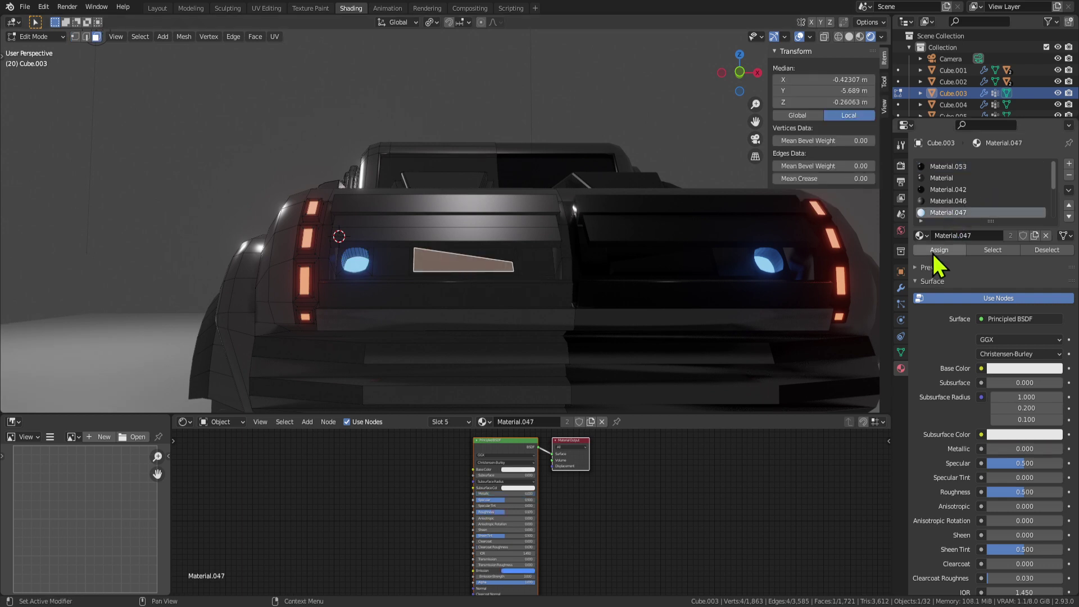
{"action": "left_click", "coordinate": [938, 250]}
{"action": "key", "text": "Tab"}
{"action": "scroll", "coordinate": [646, 264], "scroll_direction": "down", "scroll_amount": 5}
{"action": "scroll", "coordinate": [666, 285], "scroll_direction": "down", "scroll_amount": 3}
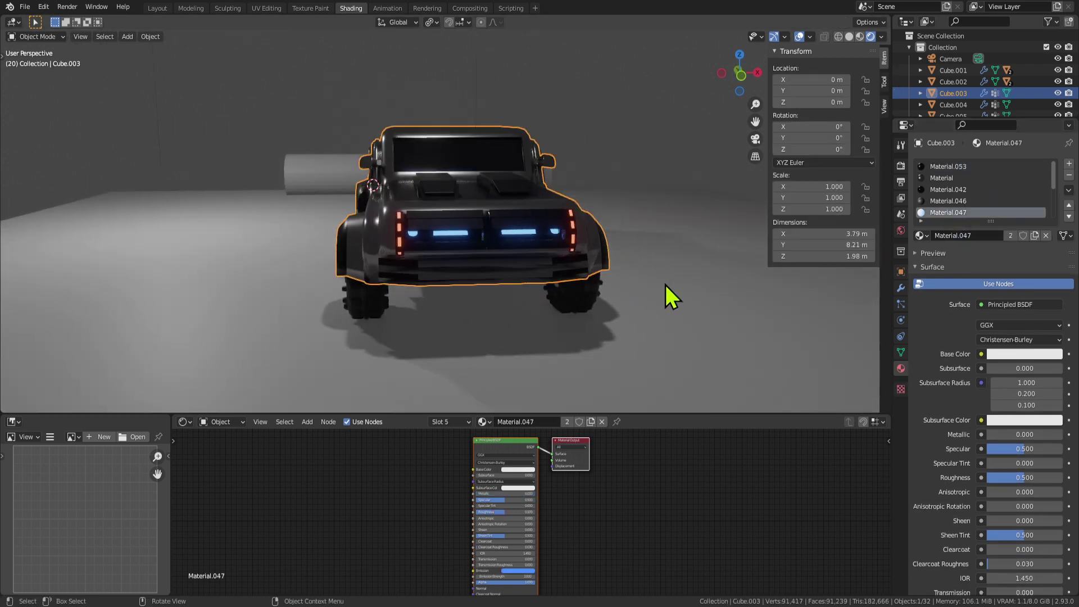
Step: Move the narrow lip face above the blue headlight about 0.031 m inwards along Y and check the front
{"action": "middle_click_drag", "start_coordinate": [665, 285], "coordinate": [575, 248]}
{"action": "scroll", "coordinate": [476, 279], "scroll_direction": "up", "scroll_amount": 4}
{"action": "key", "text": "Tab"}
{"action": "scroll", "coordinate": [500, 241], "scroll_direction": "up", "scroll_amount": 3}
{"action": "left_click", "coordinate": [439, 249]}
{"action": "key", "text": "g"}
{"action": "key", "text": "y"}
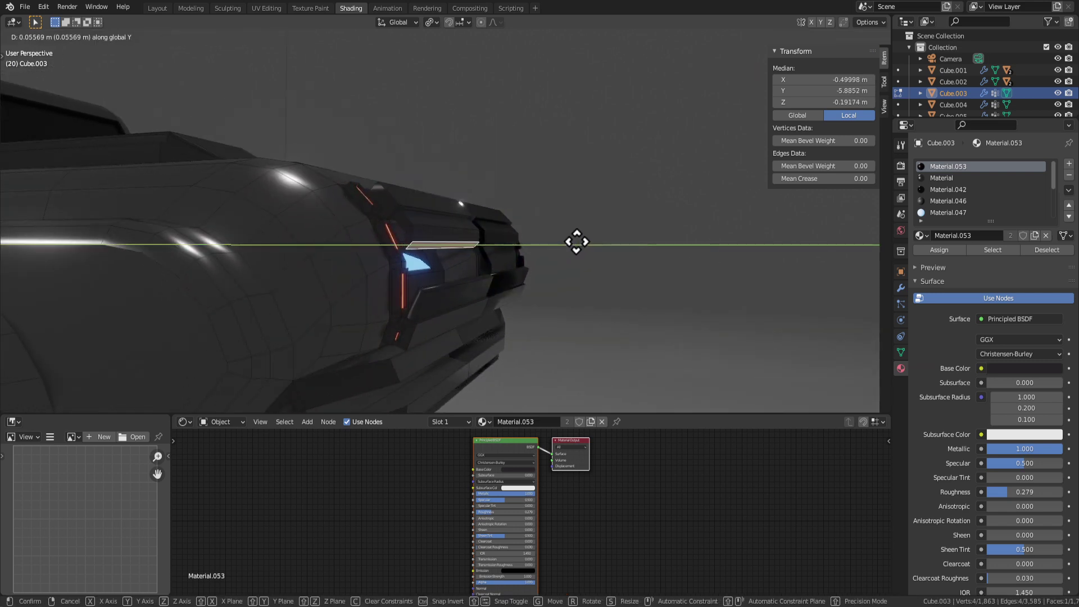
{"action": "right_click", "coordinate": [569, 242]}
{"action": "middle_click_drag", "start_coordinate": [563, 243], "coordinate": [585, 263]}
{"action": "key", "text": "g"}
{"action": "key", "text": "x"}
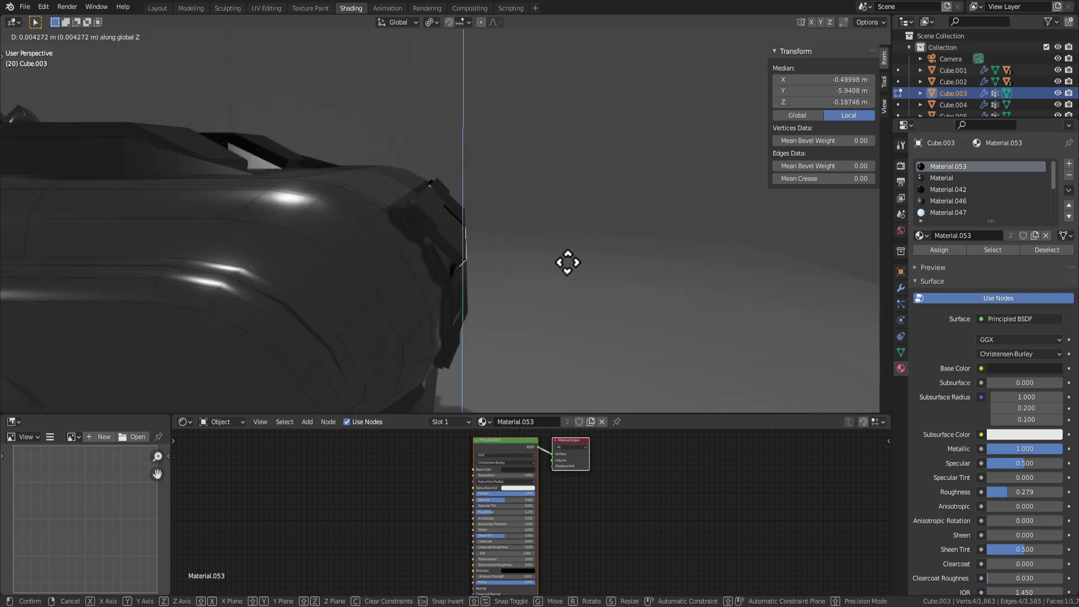
{"action": "key", "text": "y"}
{"action": "left_click", "coordinate": [577, 263]}
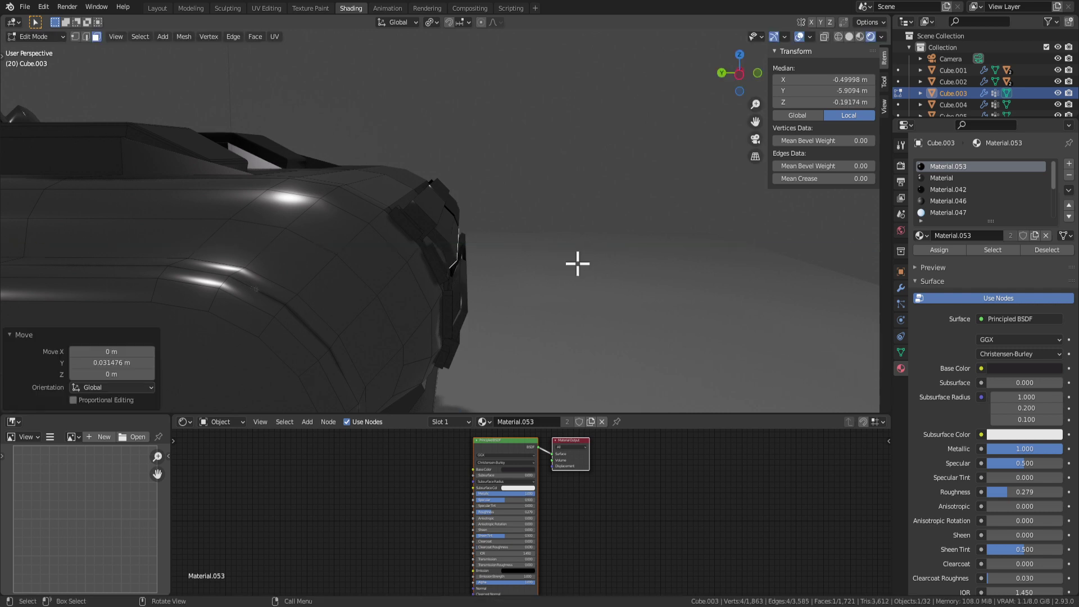
{"action": "middle_click_drag", "start_coordinate": [578, 263], "coordinate": [721, 270]}
{"action": "key", "text": "Tab"}
{"action": "scroll", "coordinate": [541, 270], "scroll_direction": "down", "scroll_amount": 3}
Step: Assign the dark Material.053 to the wide faces across the hood's front edge
{"action": "key", "text": "Tab"}
{"action": "left_click", "coordinate": [367, 192], "text": "shift"}
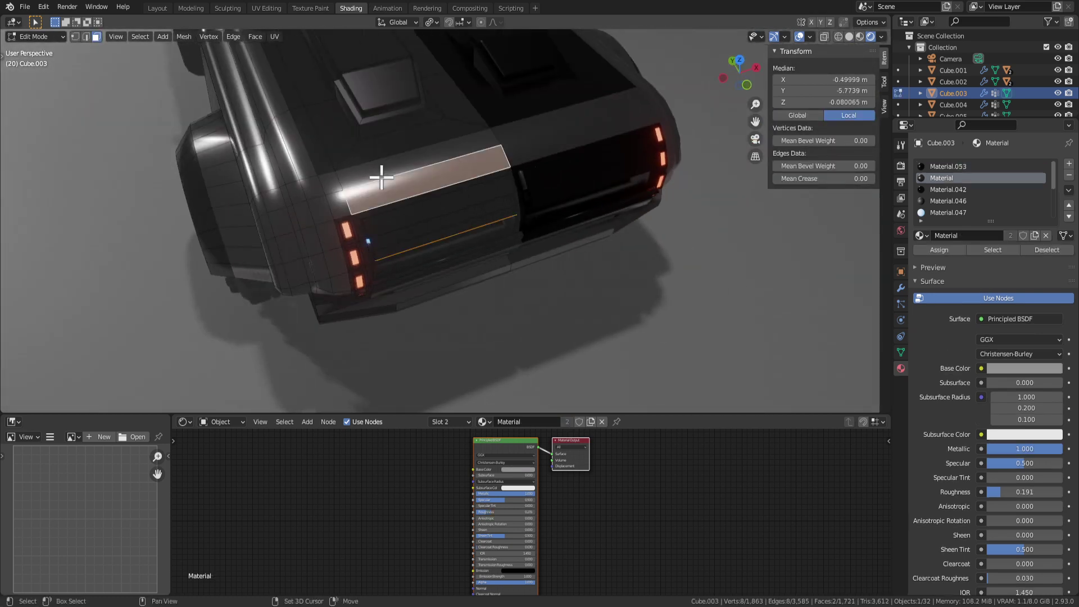
{"action": "left_click", "coordinate": [933, 249]}
{"action": "scroll", "coordinate": [654, 240], "scroll_direction": "down", "scroll_amount": 2}
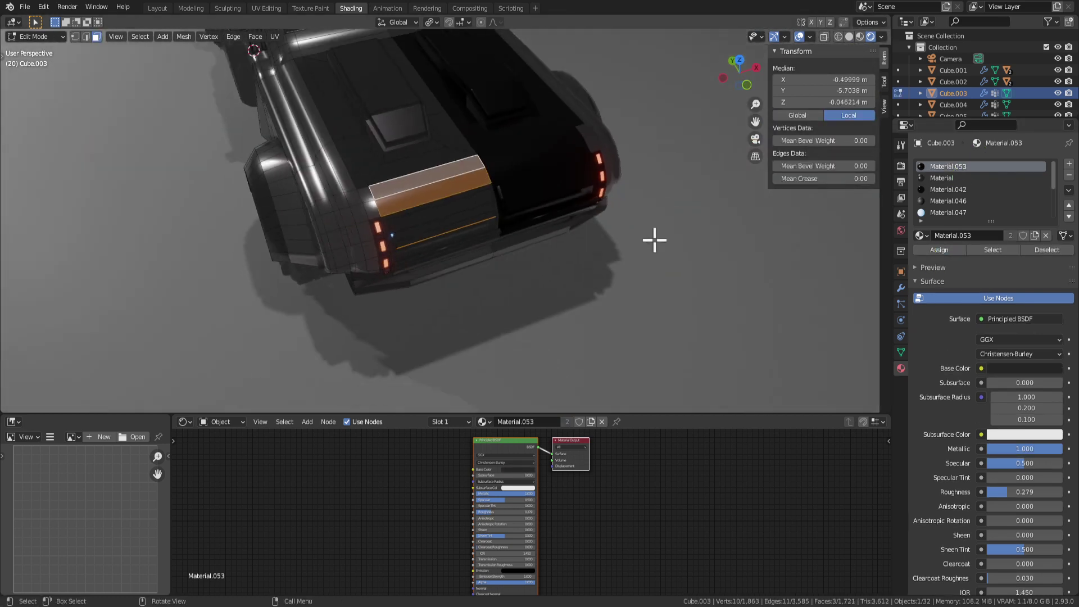
{"action": "key", "text": "Tab"}
{"action": "middle_click_drag", "start_coordinate": [653, 240], "coordinate": [428, 185]}
Step: Assign Material.053 to the small face directly above the red side light
{"action": "key", "text": "Tab"}
{"action": "left_click", "coordinate": [368, 180]}
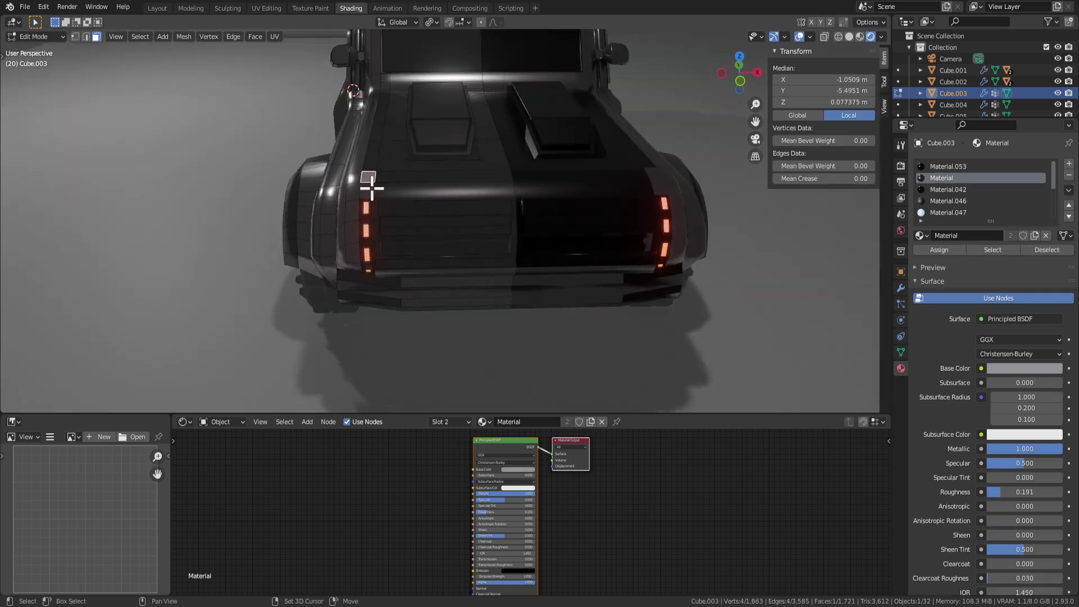
{"action": "left_click", "coordinate": [949, 167]}
{"action": "left_click", "coordinate": [937, 249]}
{"action": "key", "text": "Tab"}
{"action": "scroll", "coordinate": [626, 258], "scroll_direction": "down", "scroll_amount": 2}
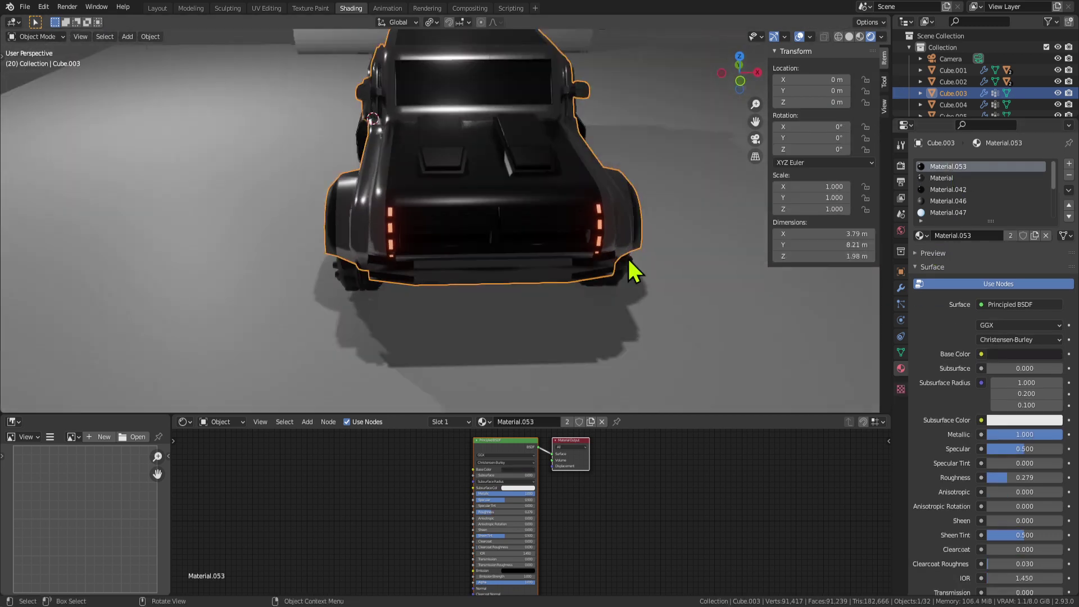
Step: Select the whole raised hood scoop and assign it the lighter metallic slot named Material
{"action": "middle_click_drag", "start_coordinate": [625, 258], "coordinate": [539, 217]}
{"action": "key", "text": "Tab"}
{"action": "scroll", "coordinate": [503, 106], "scroll_direction": "up", "scroll_amount": 3}
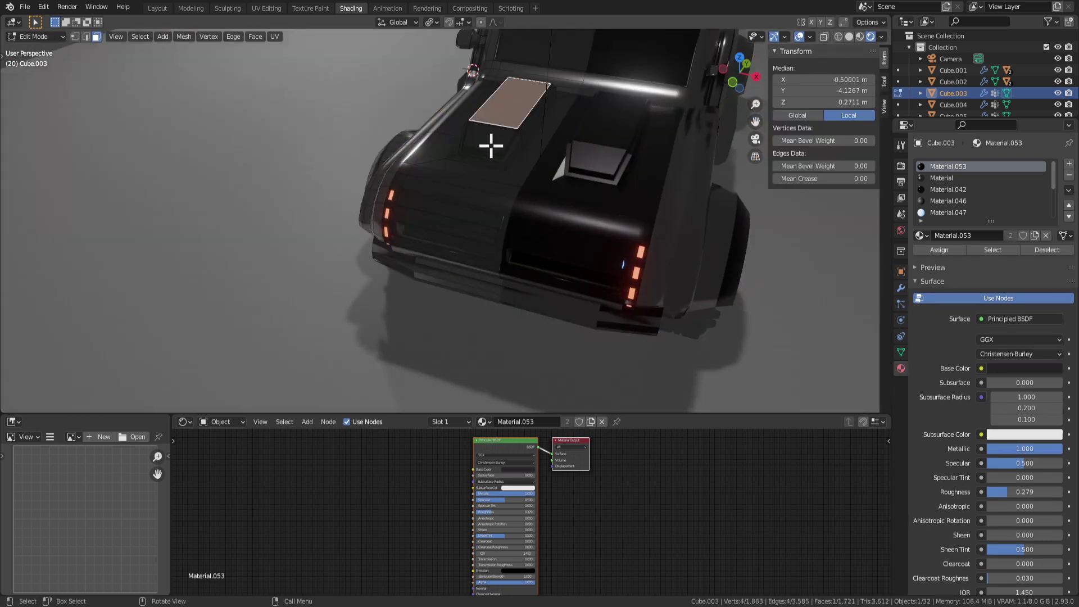
{"action": "key", "text": "e"}
{"action": "left_click", "coordinate": [513, 134]}
{"action": "key", "text": "ctrl+KP_Add"}
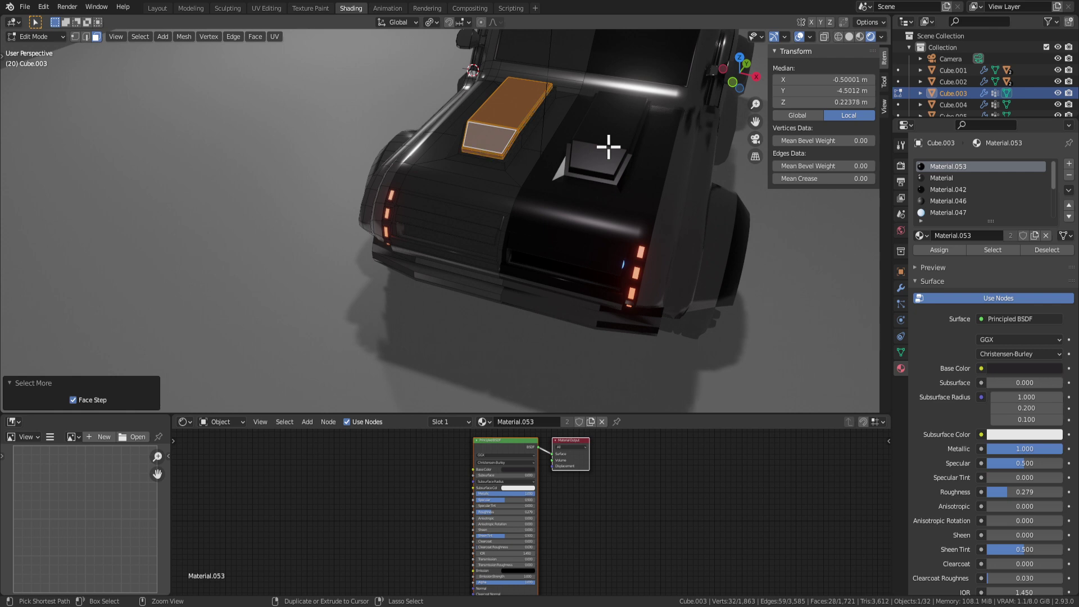
{"action": "left_click", "coordinate": [944, 177]}
{"action": "left_click", "coordinate": [939, 249]}
{"action": "middle_click_drag", "start_coordinate": [647, 208], "coordinate": [674, 181]}
{"action": "key", "text": "Tab"}
Step: Assign Material.053 to the strip of faces running from the windscreen base along the front fender to its lower edge
{"action": "scroll", "coordinate": [450, 211], "scroll_direction": "up", "scroll_amount": 5}
{"action": "middle_click_drag", "start_coordinate": [479, 212], "coordinate": [353, 275]}
{"action": "key", "text": "Tab"}
{"action": "left_click", "coordinate": [368, 287]}
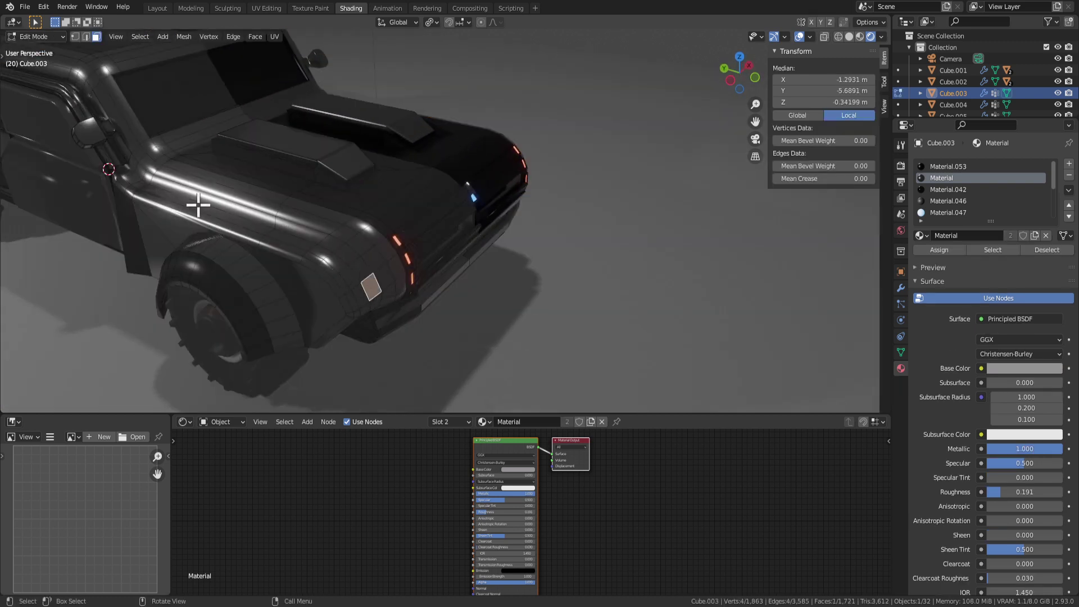
{"action": "middle_click_drag", "start_coordinate": [294, 240], "coordinate": [87, 197]}
{"action": "left_click", "coordinate": [85, 197]}
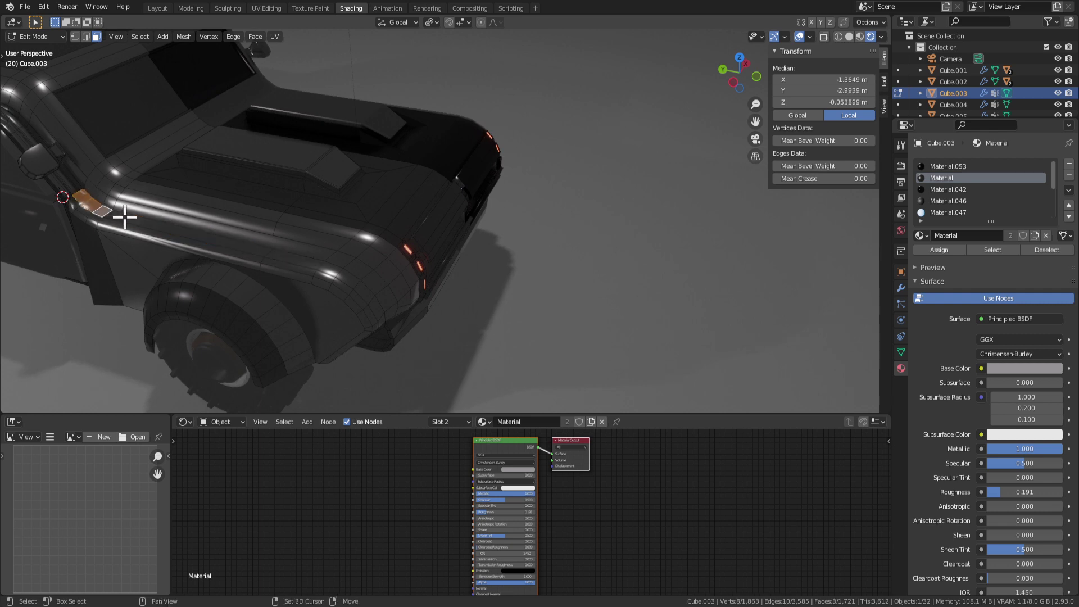
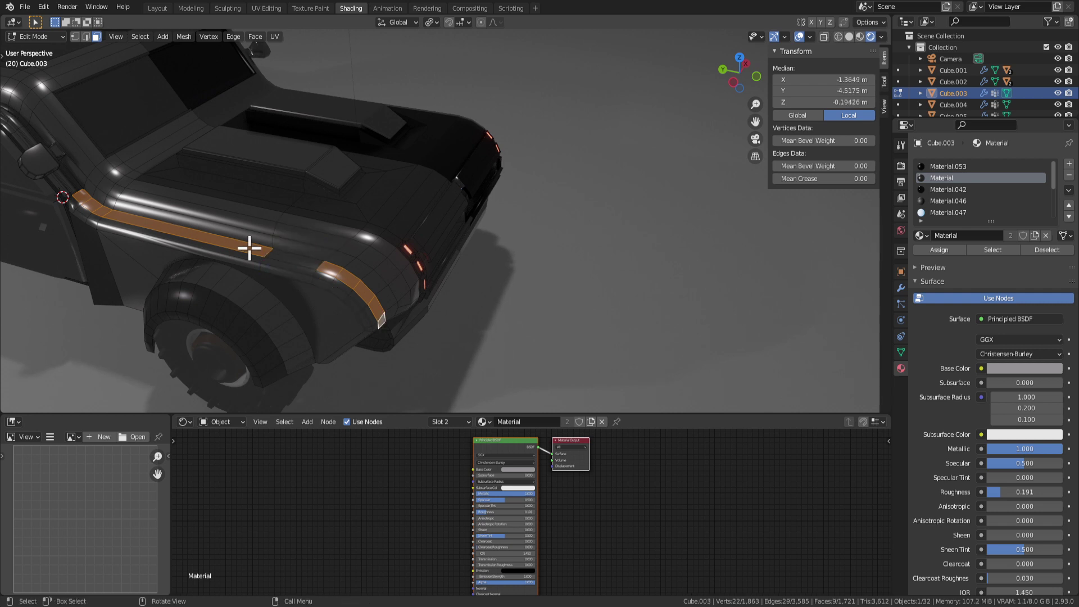
{"action": "middle_click_drag", "start_coordinate": [392, 293], "coordinate": [352, 231]}
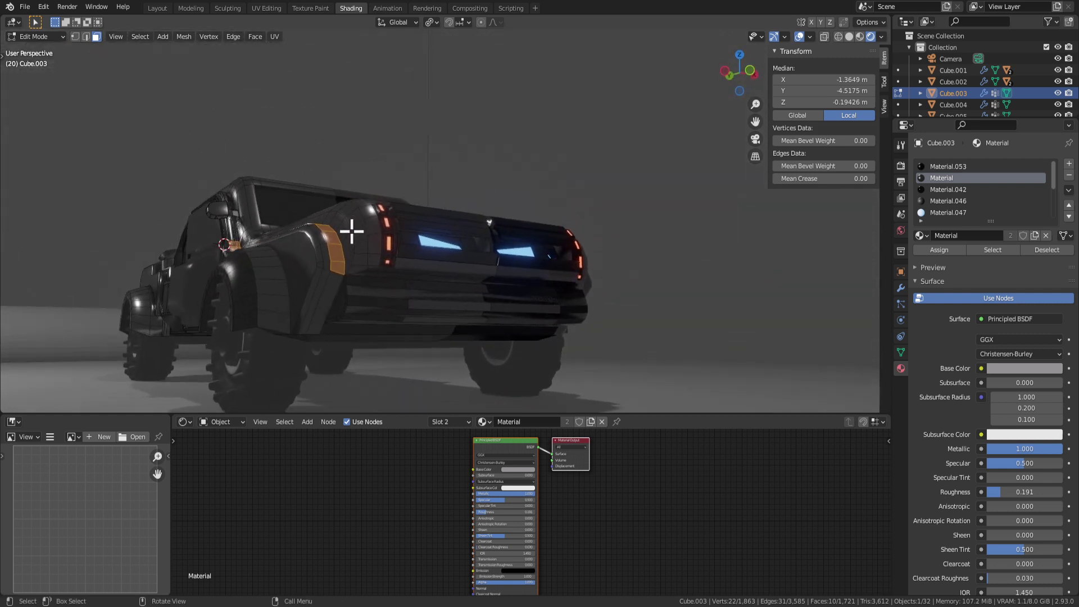
{"action": "left_click", "coordinate": [947, 167]}
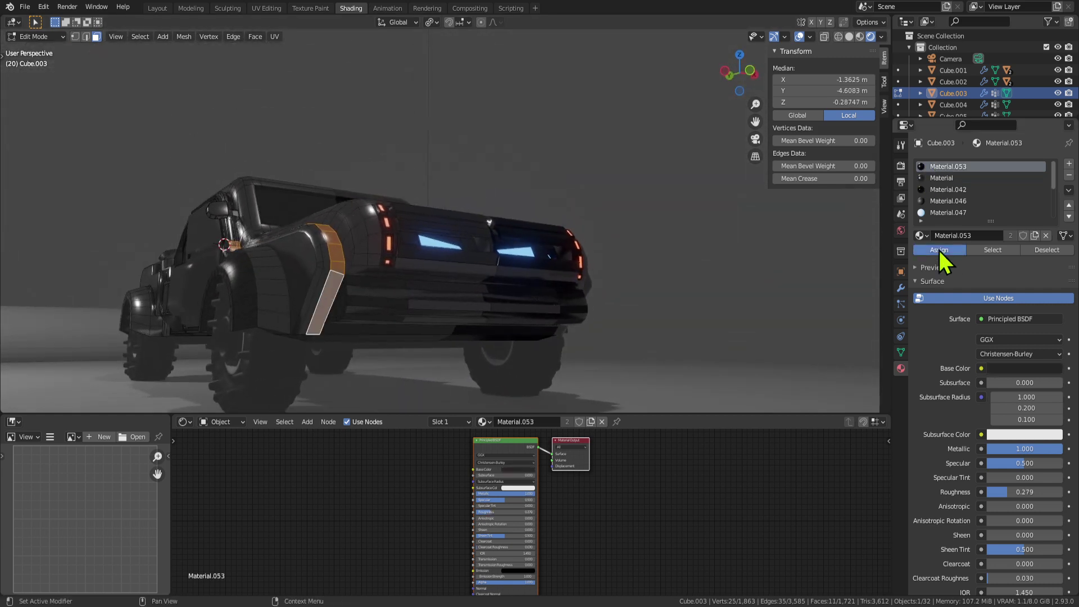
{"action": "key", "text": "Tab"}
{"action": "middle_click_drag", "start_coordinate": [669, 248], "coordinate": [442, 273]}
Step: Assign Material.053 to the ring of faces around the outside of the front wheel arch
{"action": "key", "text": "Tab"}
{"action": "key", "text": "Tab"}
{"action": "mouse_move", "coordinate": [356, 284]}
{"action": "middle_mouse_down"}
{"action": "mouse_move", "coordinate": [376, 277]}
{"action": "mouse_move", "coordinate": [294, 267]}
{"action": "mouse_move", "coordinate": [318, 241]}
{"action": "mouse_move", "coordinate": [247, 279]}
{"action": "mouse_move", "coordinate": [357, 258]}
{"action": "mouse_move", "coordinate": [351, 276]}
{"action": "mouse_move", "coordinate": [422, 262]}
{"action": "mouse_move", "coordinate": [390, 287]}
{"action": "mouse_move", "coordinate": [374, 278]}
{"action": "middle_mouse_up"}
{"action": "key", "text": "Tab"}
{"action": "left_click", "coordinate": [356, 287]}
{"action": "left_click", "coordinate": [376, 258]}
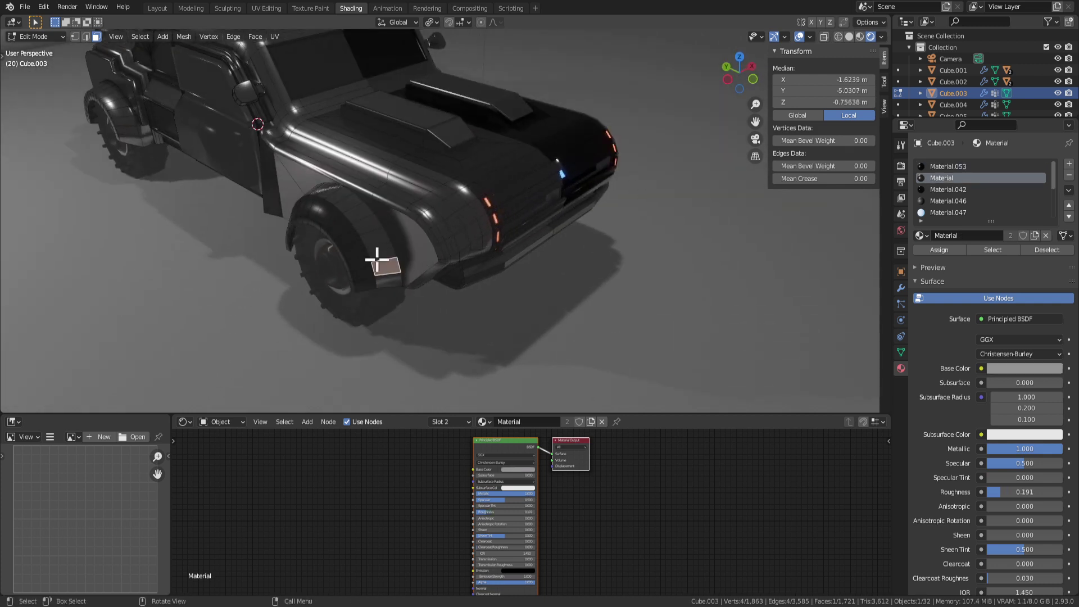
{"action": "left_click", "coordinate": [366, 283]}
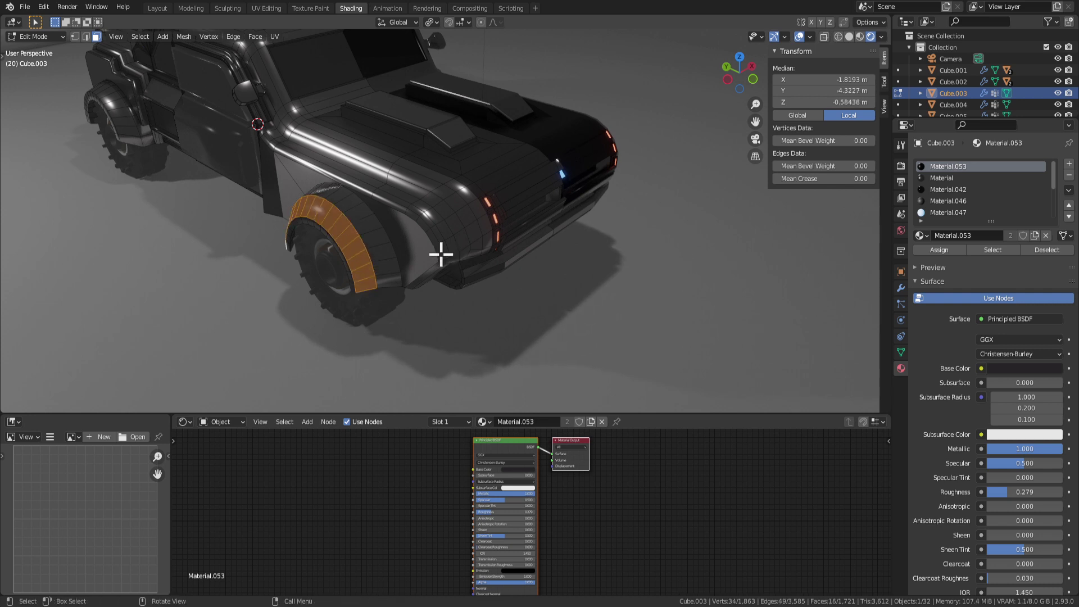
Step: Try to extrude the wheel arch's face ring outwards and move the extrusion about 0.106 m inwards along X
{"action": "middle_click_drag", "start_coordinate": [441, 255], "coordinate": [486, 247]}
{"action": "key", "text": "alt+e"}
{"action": "left_click", "coordinate": [469, 263]}
{"action": "left_click", "coordinate": [520, 255]}
{"action": "key", "text": "Tab"}
{"action": "scroll", "coordinate": [507, 238], "scroll_direction": "down", "scroll_amount": 3}
{"action": "key", "text": "Tab"}
{"action": "key", "text": "g"}
{"action": "key", "text": "y"}
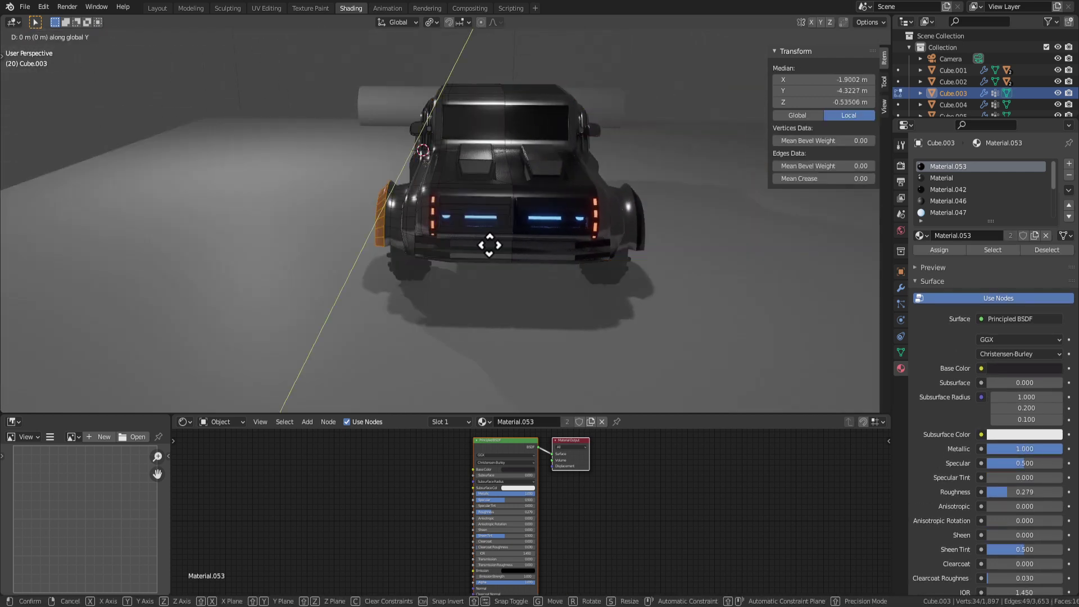
{"action": "left_click", "coordinate": [496, 244]}
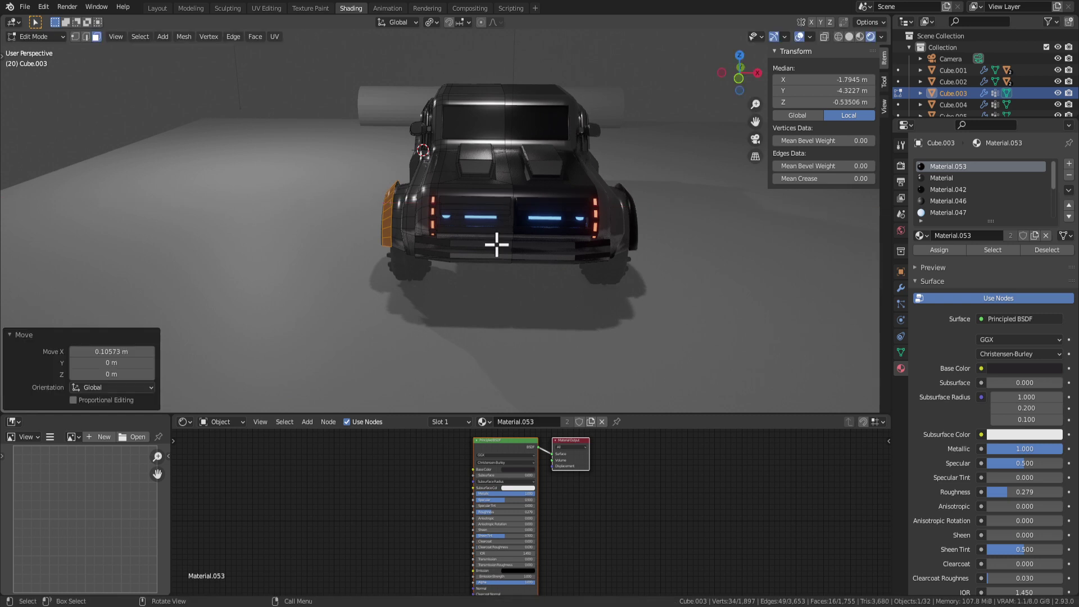
Step: Try to move the extruded wheel arch ring along Z, and undo the ring's extrusion
{"action": "key", "text": "g"}
{"action": "key", "text": "z"}
{"action": "left_click", "coordinate": [505, 225]}
{"action": "key", "text": "Tab"}
{"action": "scroll", "coordinate": [513, 235], "scroll_direction": "down", "scroll_amount": 2}
{"action": "middle_click_drag", "start_coordinate": [513, 235], "coordinate": [567, 253]}
{"action": "key", "text": "Tab"}
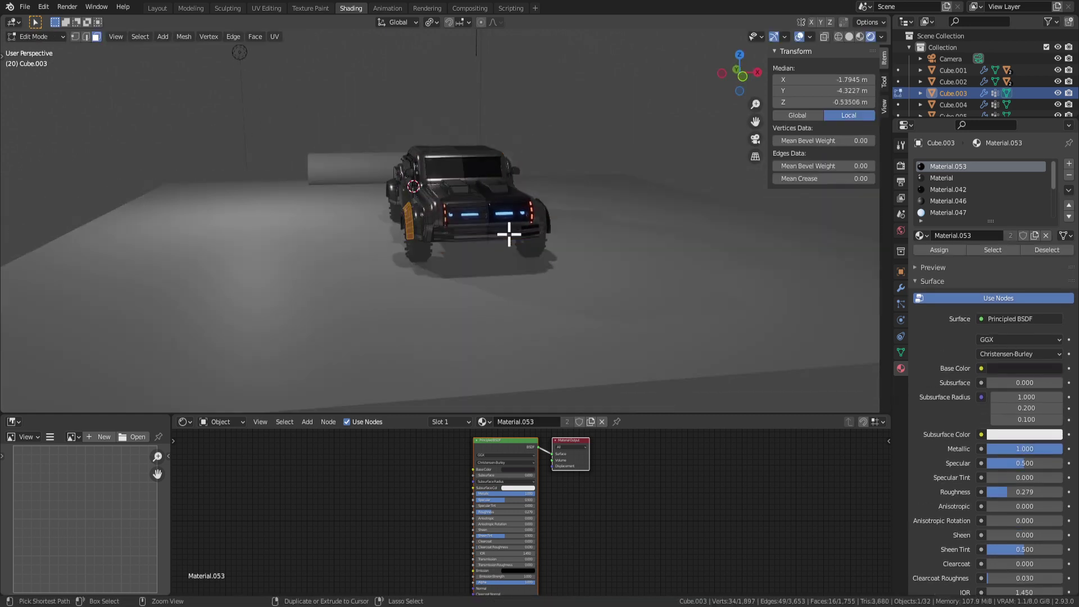
{"action": "key", "text": "Tab"}
{"action": "scroll", "coordinate": [453, 283], "scroll_direction": "up", "scroll_amount": 2}
{"action": "middle_click_drag", "start_coordinate": [453, 283], "coordinate": [458, 257]}
{"action": "key", "text": "Tab"}
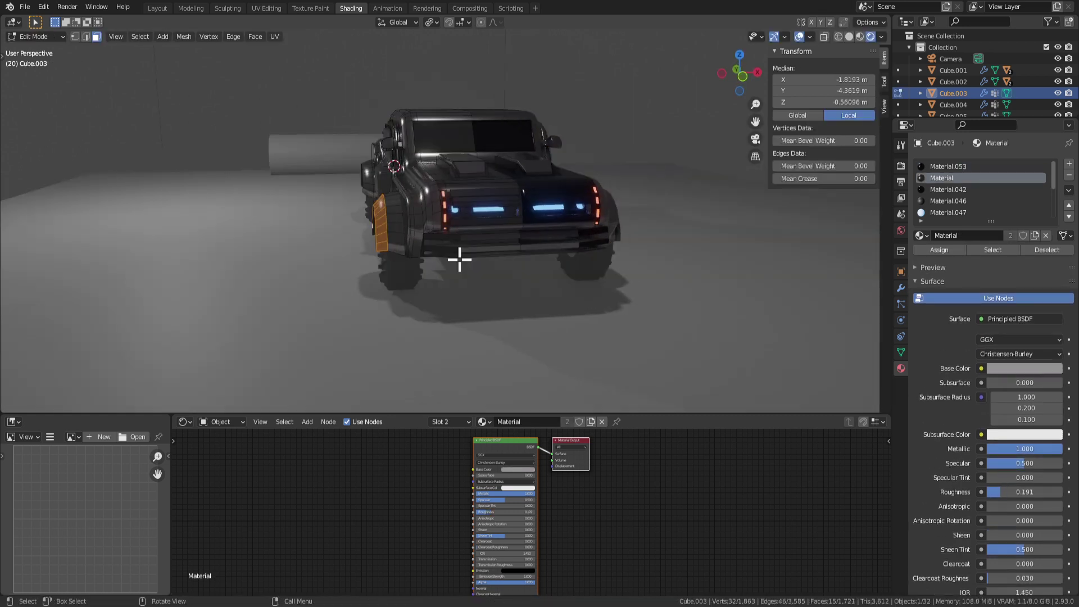
{"action": "key", "text": "g"}
{"action": "key", "text": "y"}
{"action": "left_click", "coordinate": [469, 256]}
Step: Select the narrow rim faces around the front wheel arch's opening
{"action": "middle_click_drag", "start_coordinate": [450, 252], "coordinate": [506, 241]}
{"action": "scroll", "coordinate": [505, 241], "scroll_direction": "up", "scroll_amount": 3}
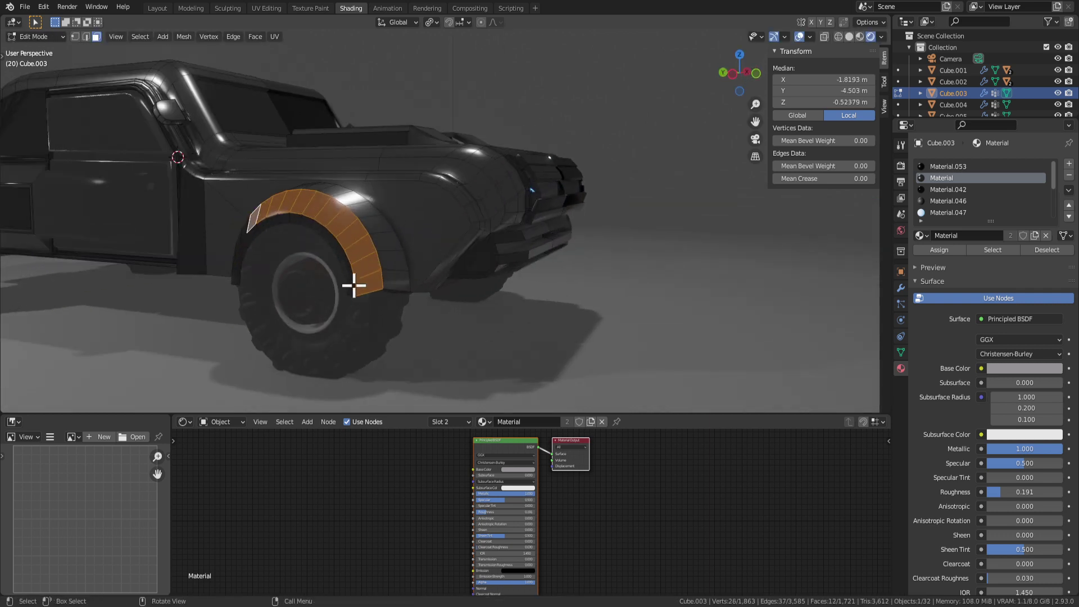
{"action": "left_click", "coordinate": [352, 284]}
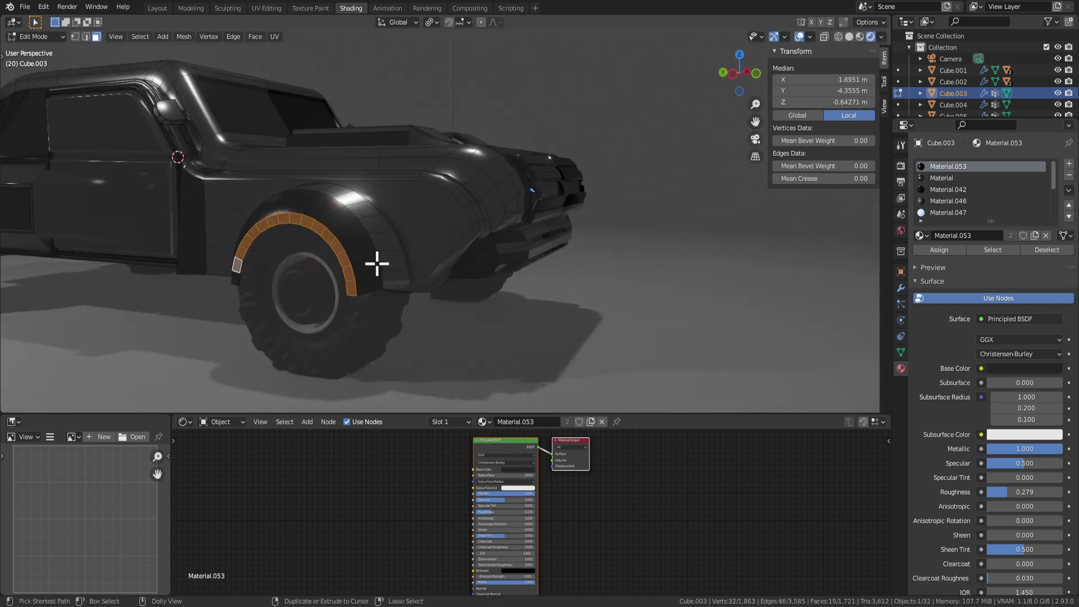
{"action": "middle_click_drag", "start_coordinate": [376, 263], "coordinate": [316, 265]}
Step: Try to move the selected wheel arch rim about 0.111 m inwards along X and check the truck's front
{"action": "key", "text": "g"}
{"action": "key", "text": "y"}
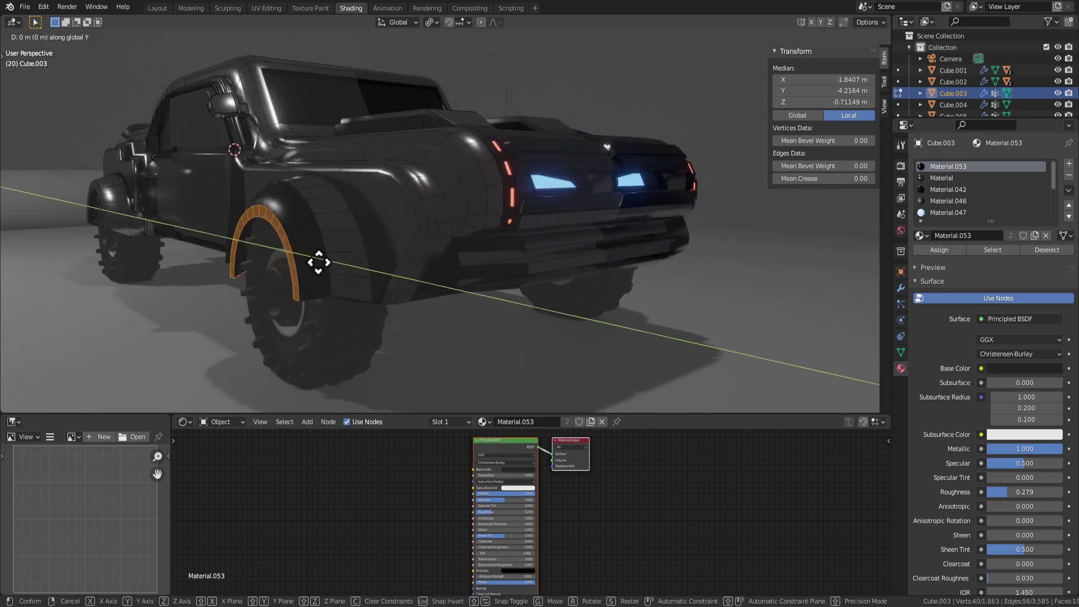
{"action": "key", "text": "x"}
{"action": "left_click", "coordinate": [334, 260]}
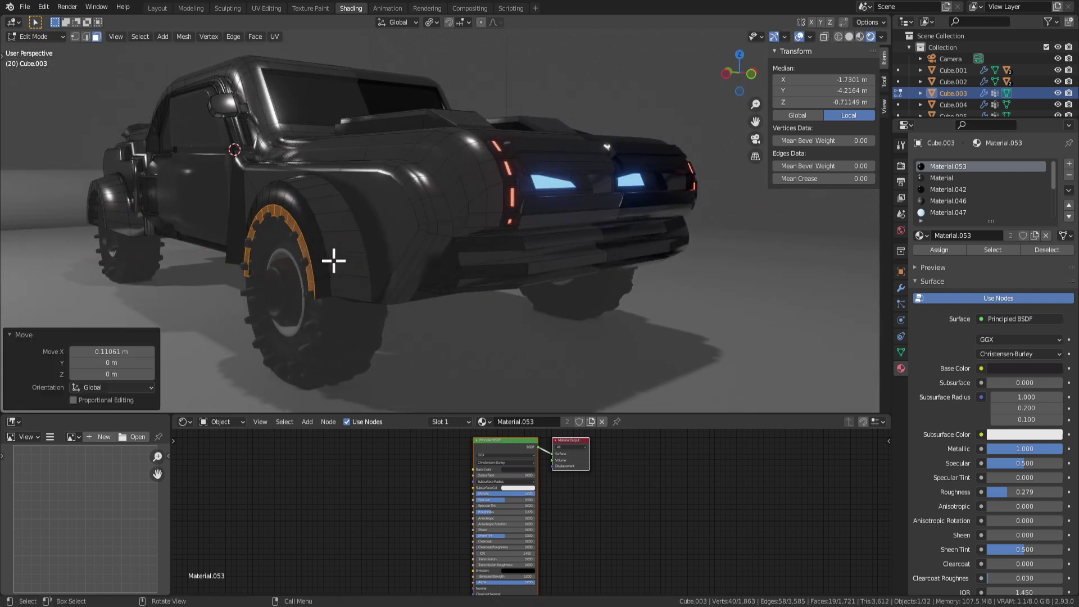
{"action": "middle_click_drag", "start_coordinate": [476, 284], "coordinate": [496, 296]}
{"action": "scroll", "coordinate": [443, 289], "scroll_direction": "down", "scroll_amount": 3}
{"action": "key", "text": "Tab"}
{"action": "key", "text": "Tab"}
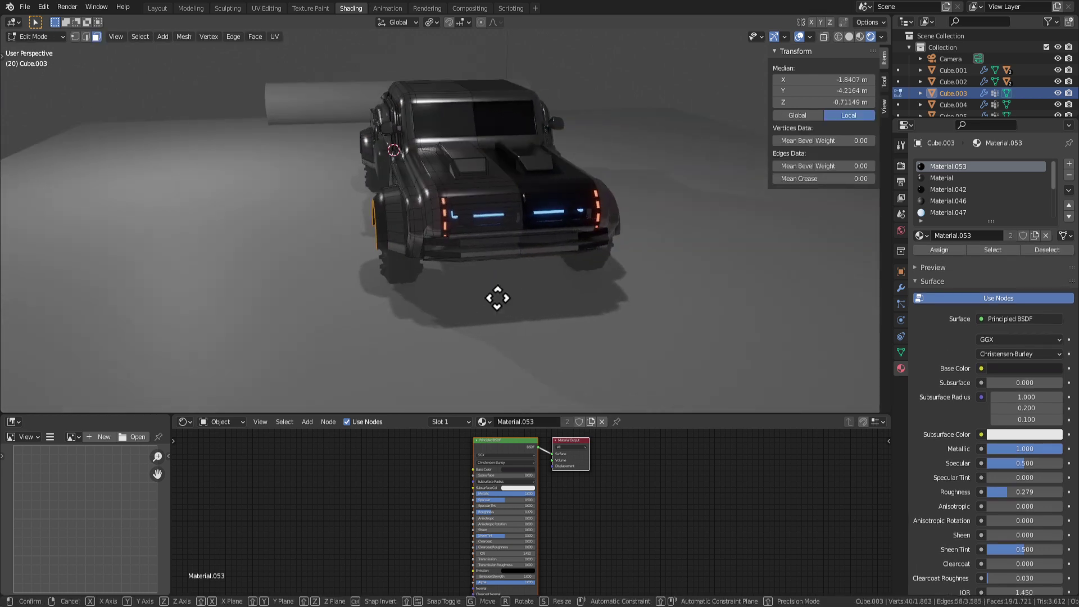
Step: Move the selected wheel arch rim about 0.07 m inwards along X
{"action": "key", "text": "g"}
{"action": "key", "text": "y"}
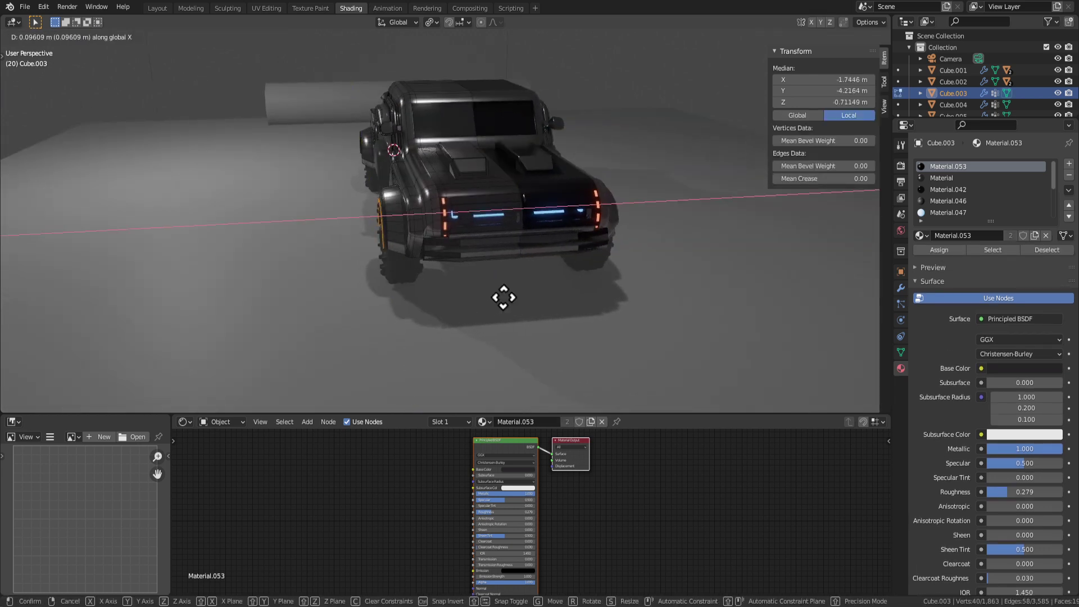
{"action": "left_click", "coordinate": [501, 298]}
{"action": "key", "text": "Tab"}
{"action": "middle_click_drag", "start_coordinate": [501, 297], "coordinate": [465, 267]}
Step: Try to extrude the curved fender panel in front of the wheel arch about 0.26 m outwards along its normal
{"action": "key", "text": "Tab"}
{"action": "scroll", "coordinate": [426, 223], "scroll_direction": "up", "scroll_amount": 3}
{"action": "left_click", "coordinate": [428, 226]}
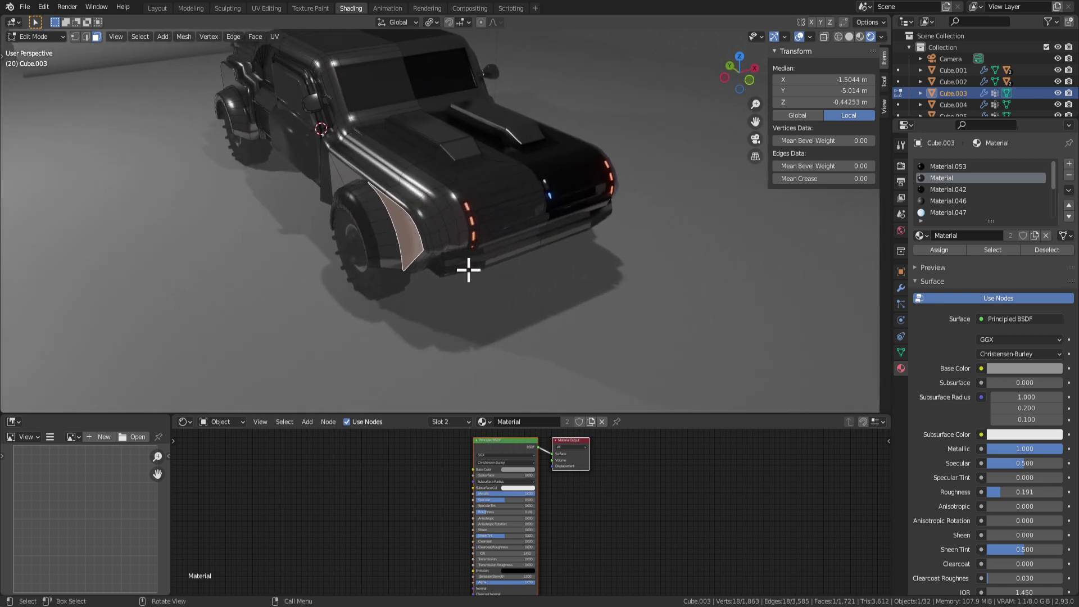
{"action": "key", "text": "g"}
{"action": "key", "text": "x"}
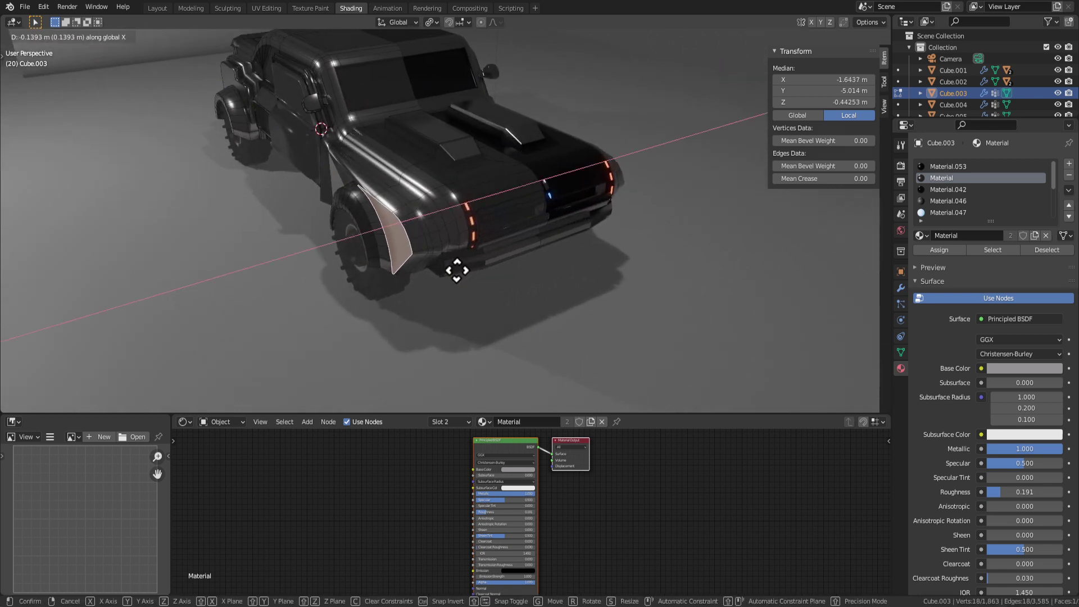
{"action": "key", "text": "z"}
{"action": "key", "text": "z"}
{"action": "left_click", "coordinate": [459, 267]}
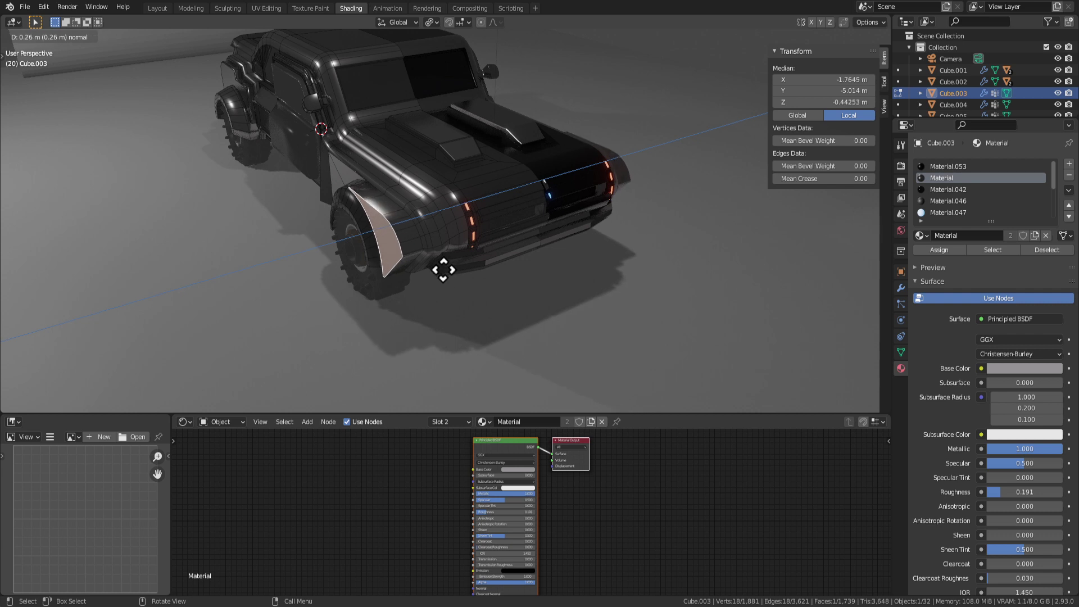
{"action": "left_click", "coordinate": [444, 270]}
{"action": "middle_click_drag", "start_coordinate": [443, 270], "coordinate": [428, 245]}
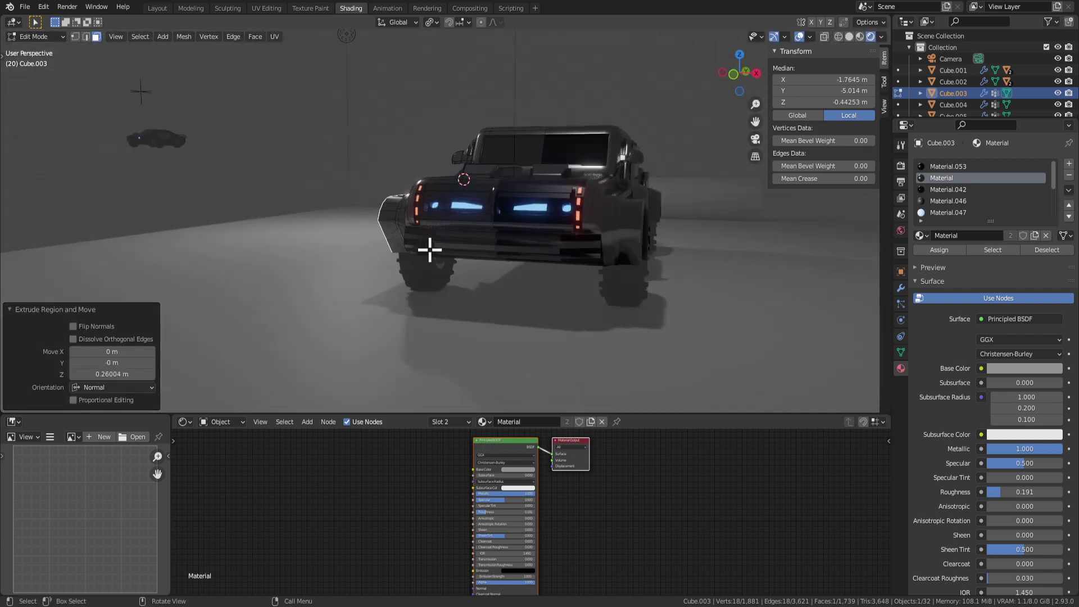
Step: Inspect the truck's front from several angles and undo the fender panel's extrusion
{"action": "key", "text": "Tab"}
{"action": "scroll", "coordinate": [502, 298], "scroll_direction": "up", "scroll_amount": 3}
{"action": "middle_click_drag", "start_coordinate": [501, 297], "coordinate": [440, 227]}
{"action": "key", "text": "Tab"}
{"action": "key", "text": "Tab"}
{"action": "scroll", "coordinate": [467, 291], "scroll_direction": "down", "scroll_amount": 3}
{"action": "left_click", "coordinate": [507, 317]}
{"action": "scroll", "coordinate": [500, 290], "scroll_direction": "up", "scroll_amount": 3}
{"action": "key", "text": "Tab"}
{"action": "key", "text": "Tab"}
{"action": "left_click", "coordinate": [408, 234]}
{"action": "scroll", "coordinate": [408, 234], "scroll_direction": "up", "scroll_amount": 3}
Step: Select the continuous strip of faces along the fender's outer crease, from beside the bumper up to the windscreen base
{"action": "key", "text": "Tab"}
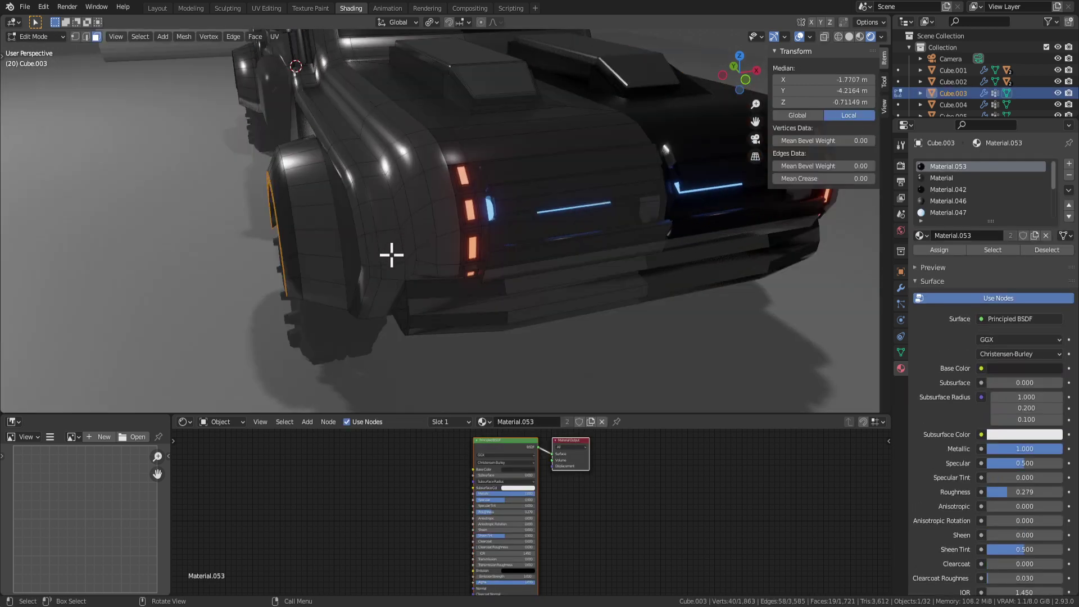
{"action": "middle_click_drag", "start_coordinate": [392, 277], "coordinate": [397, 320]}
{"action": "left_click", "coordinate": [384, 319]}
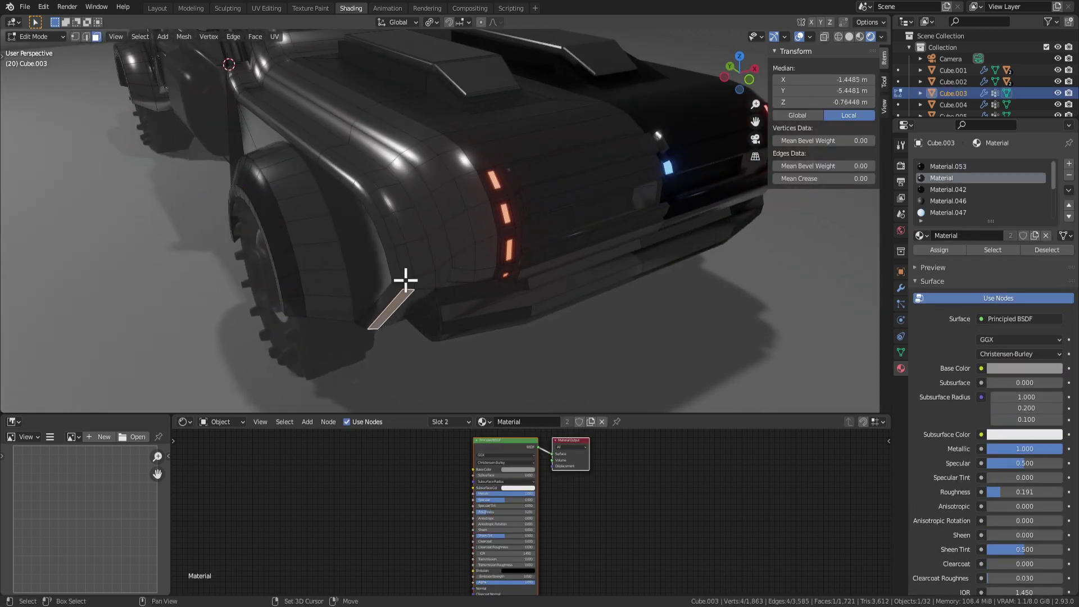
{"action": "key", "text": "ctrl+shift+KP_Add"}
{"action": "key", "text": "ctrl+shift+KP_Add"}
{"action": "key", "text": "ctrl+shift+KP_Add"}
{"action": "key", "text": "ctrl+shift+KP_Add"}
{"action": "key", "text": "ctrl+shift+KP_Add"}
{"action": "key", "text": "ctrl+shift+KP_Add"}
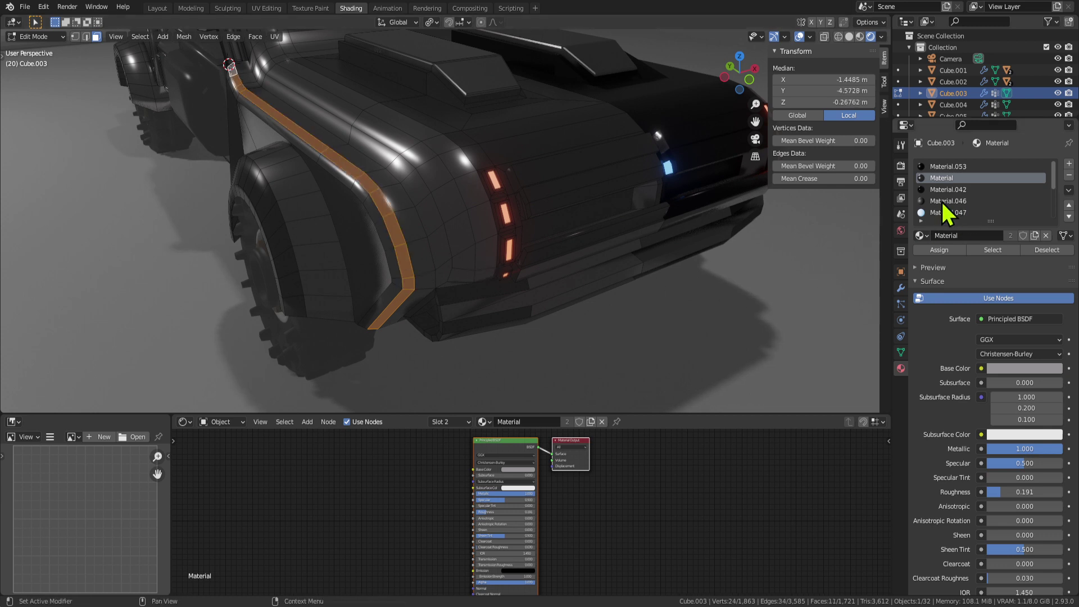
Step: Try Material.046 on the selected fender strip, switch it to Material.053 and check the truck's front
{"action": "left_click", "coordinate": [944, 202]}
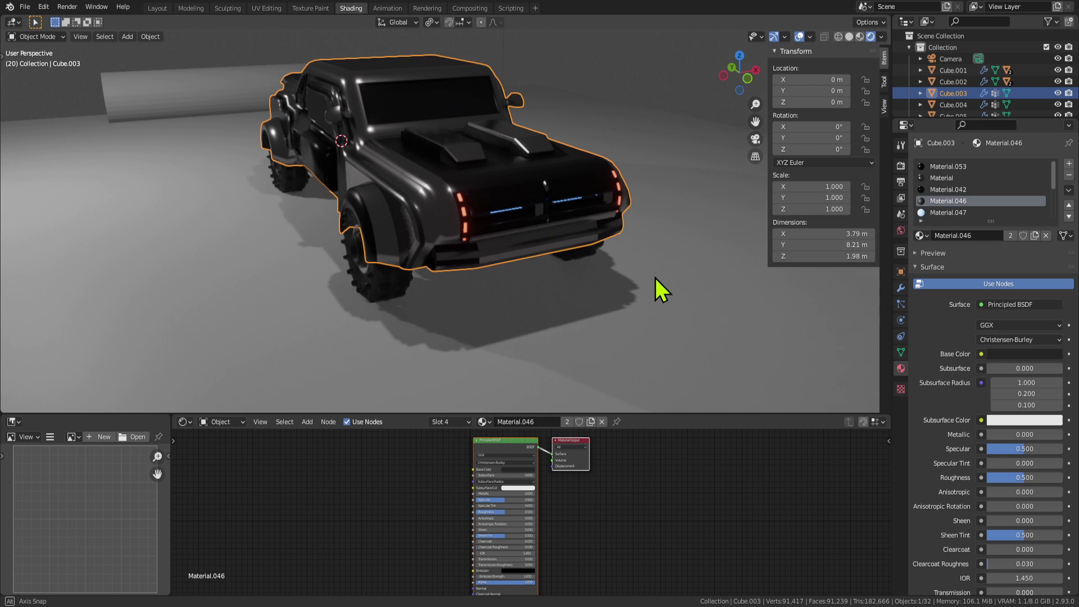
{"action": "middle_click_drag", "start_coordinate": [655, 278], "coordinate": [620, 273]}
{"action": "key", "text": "Tab"}
{"action": "left_click", "coordinate": [395, 243]}
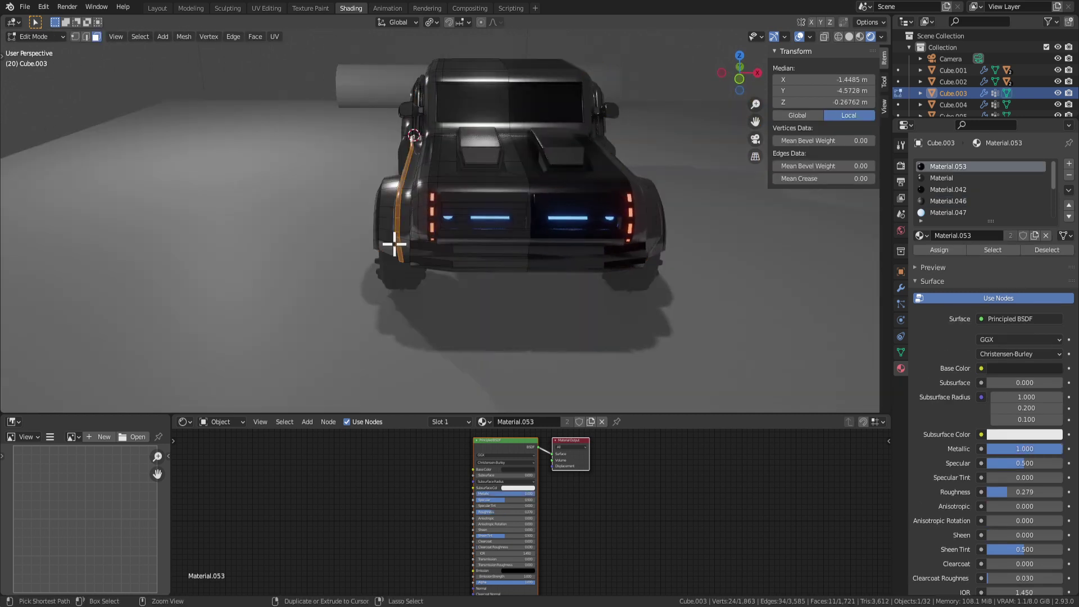
Step: Extend the face selection over the fender's upper strip and front corner beside the red lights, and assign Material.053 to it
{"action": "scroll", "coordinate": [457, 203], "scroll_direction": "up", "scroll_amount": 2}
{"action": "key", "text": "Tab"}
{"action": "middle_click_drag", "start_coordinate": [449, 203], "coordinate": [294, 176]}
{"action": "key", "text": "Tab"}
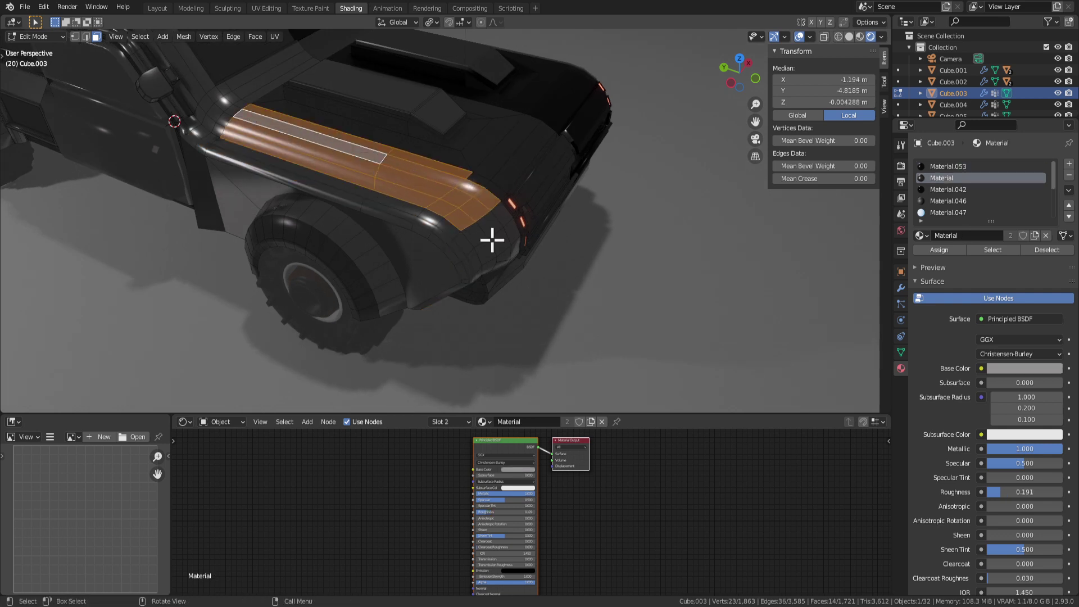
{"action": "middle_click_drag", "start_coordinate": [491, 240], "coordinate": [436, 214]}
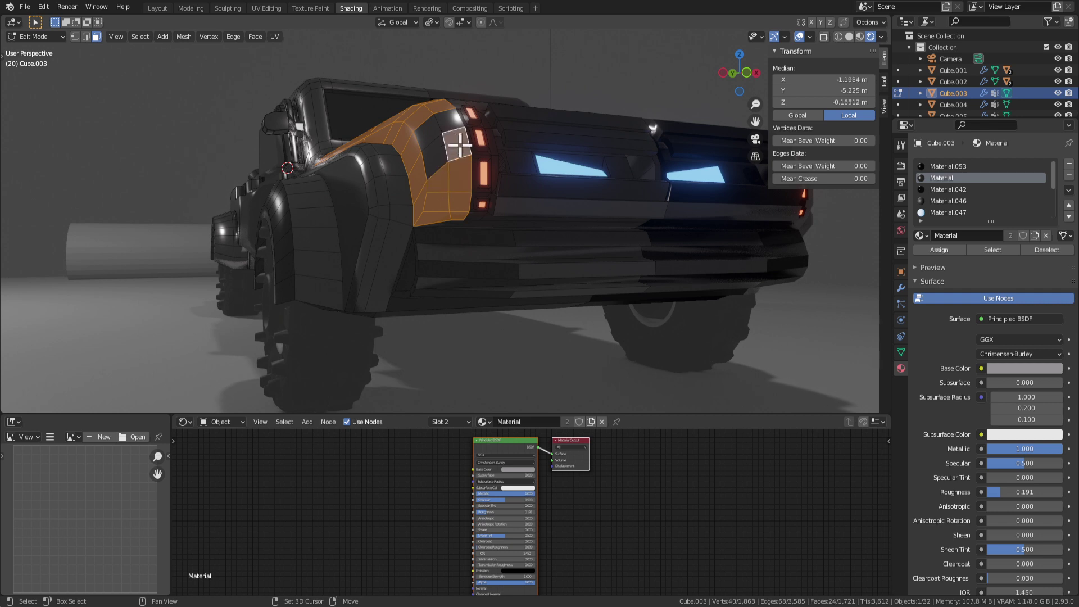
{"action": "left_click", "coordinate": [458, 145], "text": "shift"}
{"action": "middle_click_drag", "start_coordinate": [457, 145], "coordinate": [488, 199]}
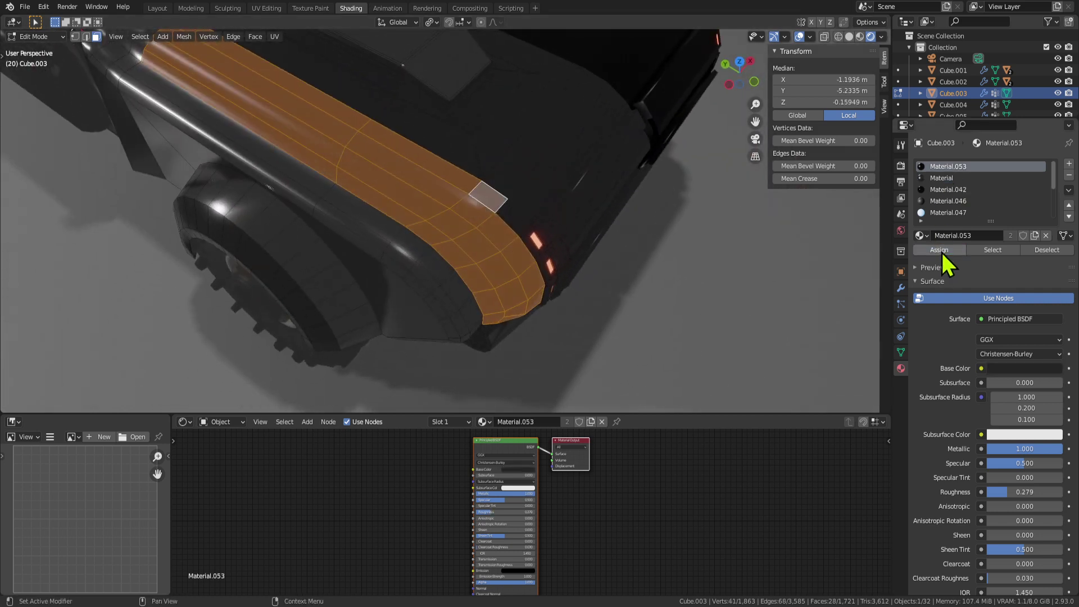
{"action": "left_click", "coordinate": [942, 251]}
{"action": "key", "text": "Tab"}
{"action": "scroll", "coordinate": [640, 313], "scroll_direction": "down", "scroll_amount": 4}
{"action": "middle_click_drag", "start_coordinate": [641, 313], "coordinate": [632, 235]}
{"action": "scroll", "coordinate": [575, 265], "scroll_direction": "down", "scroll_amount": 3}
{"action": "middle_click_drag", "start_coordinate": [563, 216], "coordinate": [464, 253]}
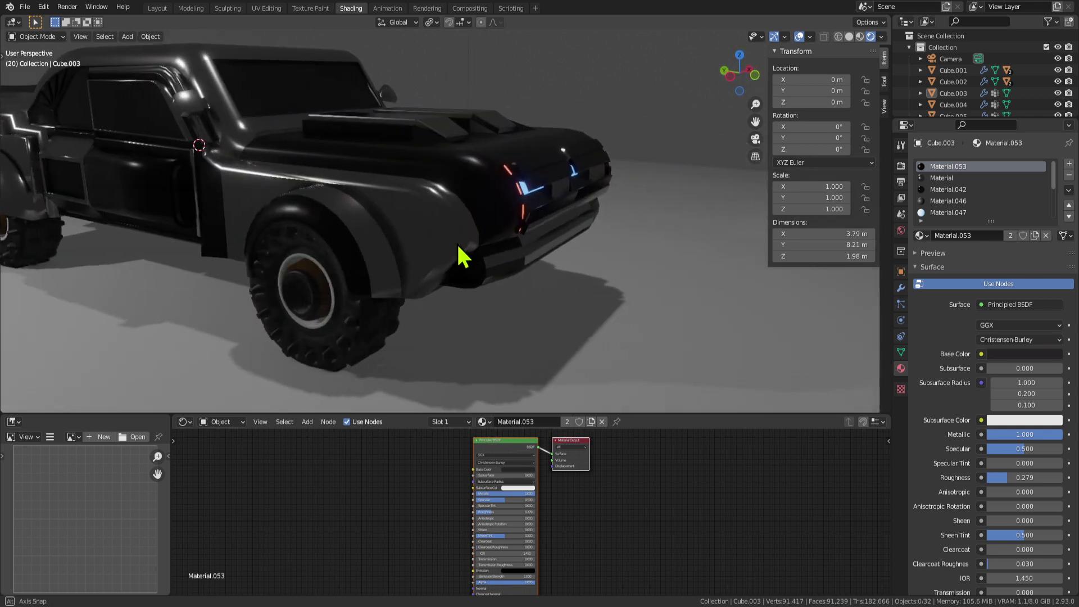
Step: Select the three flat side panels around the front wheel arch and assign the material named Material to them
{"action": "key", "text": "Tab"}
{"action": "key", "text": "Tab"}
{"action": "middle_click_drag", "start_coordinate": [326, 194], "coordinate": [468, 277]}
{"action": "scroll", "coordinate": [499, 281], "scroll_direction": "down", "scroll_amount": 6}
{"action": "scroll", "coordinate": [497, 207], "scroll_direction": "up", "scroll_amount": 6}
{"action": "key", "text": "Tab"}
{"action": "left_click", "coordinate": [458, 252]}
{"action": "left_click", "coordinate": [231, 275], "text": "shift"}
{"action": "middle_click_drag", "start_coordinate": [320, 304], "coordinate": [507, 327]}
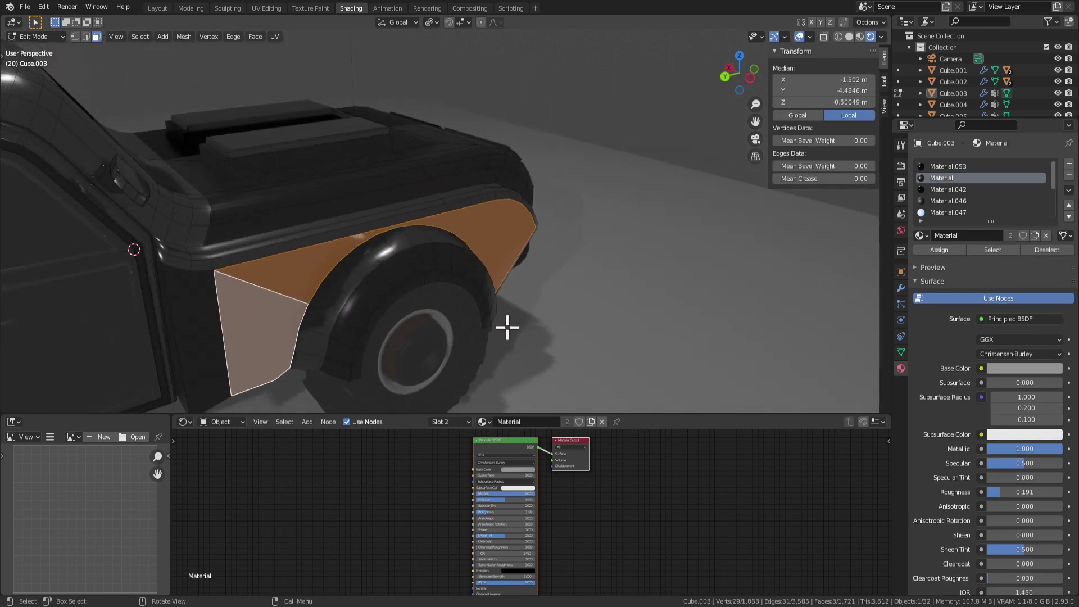
{"action": "left_click", "coordinate": [937, 249]}
{"action": "key", "text": "Tab"}
{"action": "middle_click_drag", "start_coordinate": [843, 298], "coordinate": [534, 251]}
Step: Set Material.053's roughness to 0.169 and check the glossier hood and fender from the front and side
{"action": "key", "text": "Tab"}
{"action": "key", "text": "Tab"}
{"action": "key", "text": "Tab"}
{"action": "scroll", "coordinate": [502, 173], "scroll_direction": "up", "scroll_amount": 2}
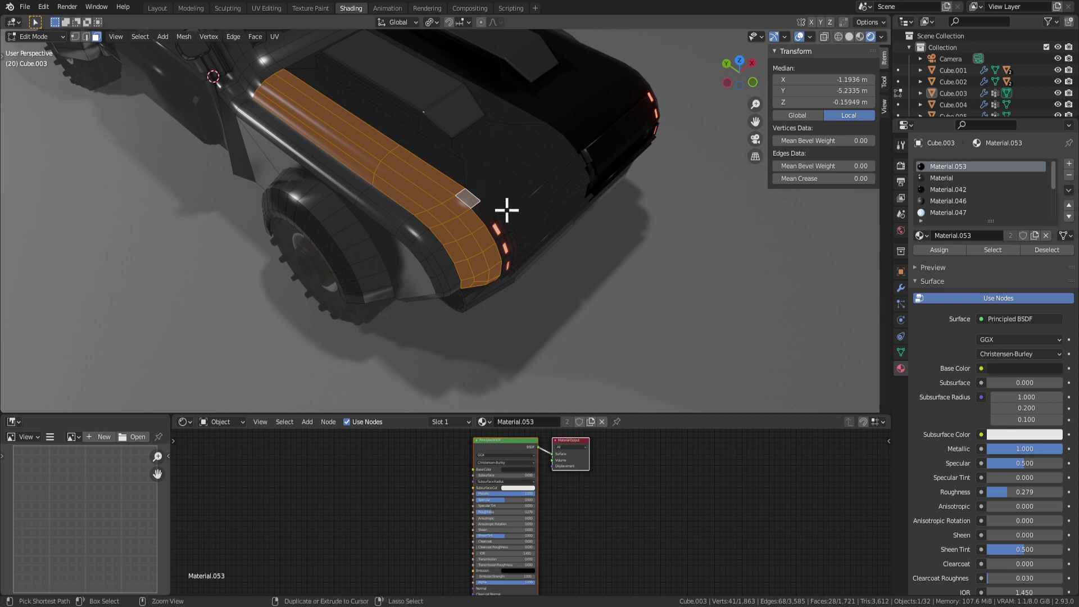
{"action": "left_click_drag", "start_coordinate": [1009, 496], "coordinate": [1011, 491]}
{"action": "key", "text": "Tab"}
{"action": "middle_click_drag", "start_coordinate": [629, 331], "coordinate": [499, 170]}
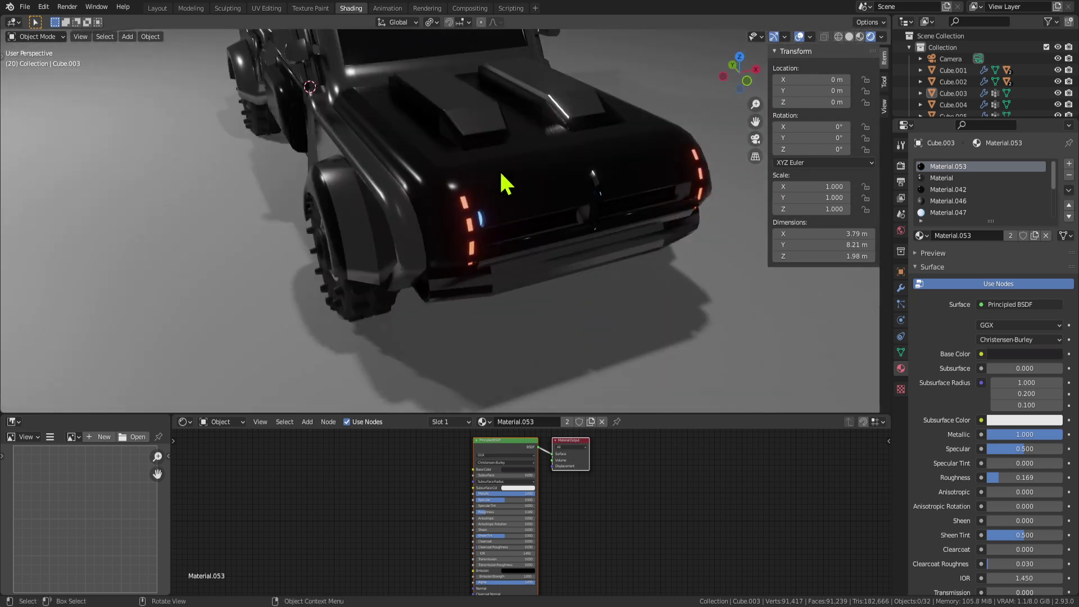
{"action": "key", "text": "Tab"}
{"action": "key", "text": "Tab"}
{"action": "scroll", "coordinate": [558, 251], "scroll_direction": "down", "scroll_amount": 5}
{"action": "middle_click_drag", "start_coordinate": [551, 233], "coordinate": [489, 260]}
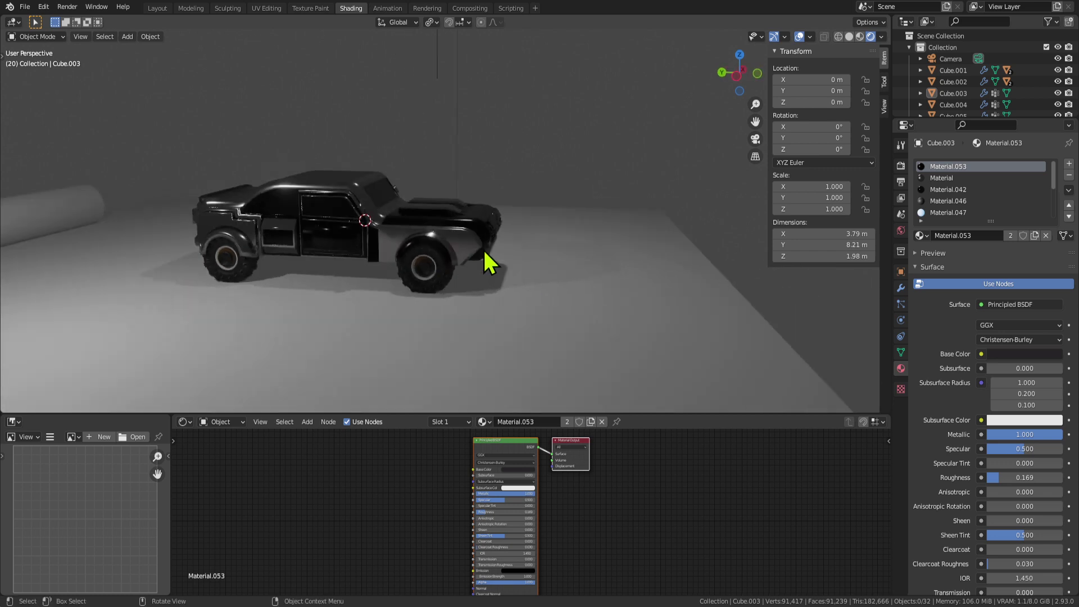
Step: Try a deep red base colour on the body's Material (H 0.006, S 1.000, V 0.303) and view it from several angles
{"action": "scroll", "coordinate": [506, 267], "scroll_direction": "up", "scroll_amount": 5}
{"action": "scroll", "coordinate": [518, 292], "scroll_direction": "down", "scroll_amount": 3}
{"action": "middle_click_drag", "start_coordinate": [517, 301], "coordinate": [1030, 153]}
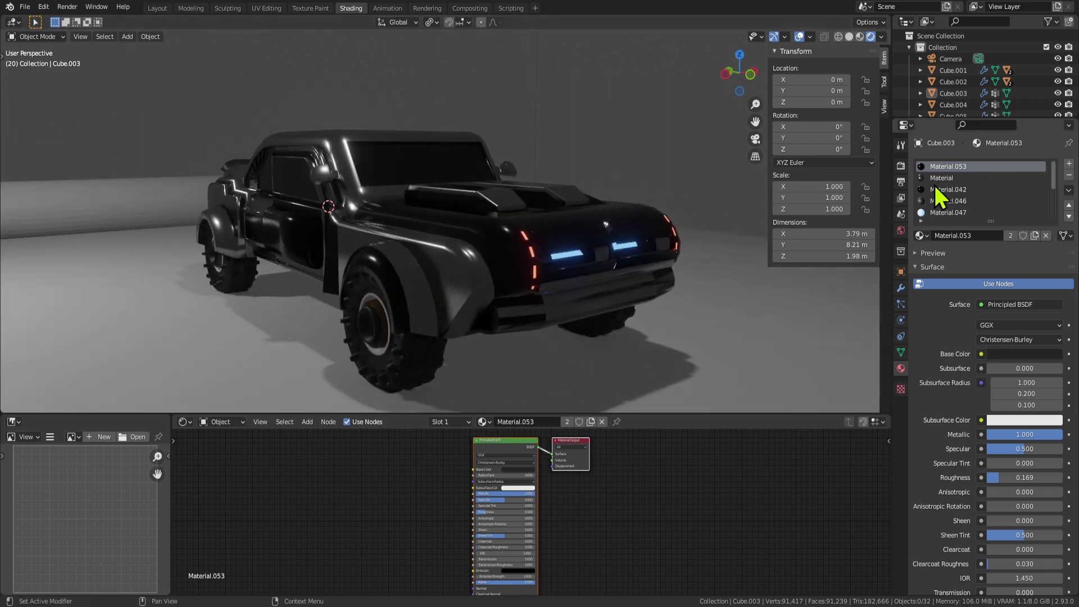
{"action": "left_click", "coordinate": [1021, 356]}
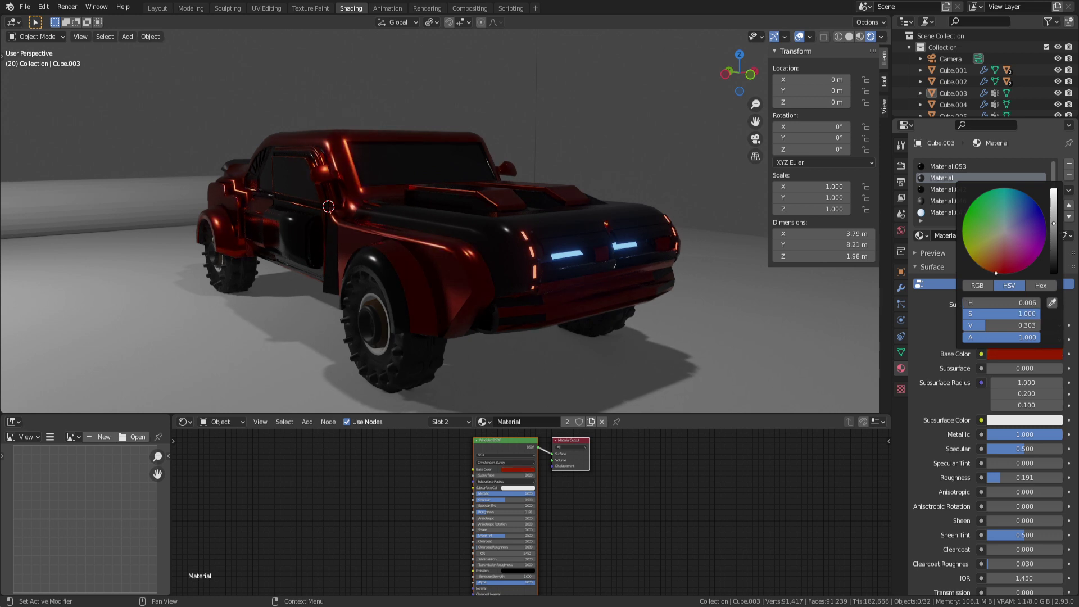
{"action": "middle_click_drag", "start_coordinate": [747, 236], "coordinate": [646, 236]}
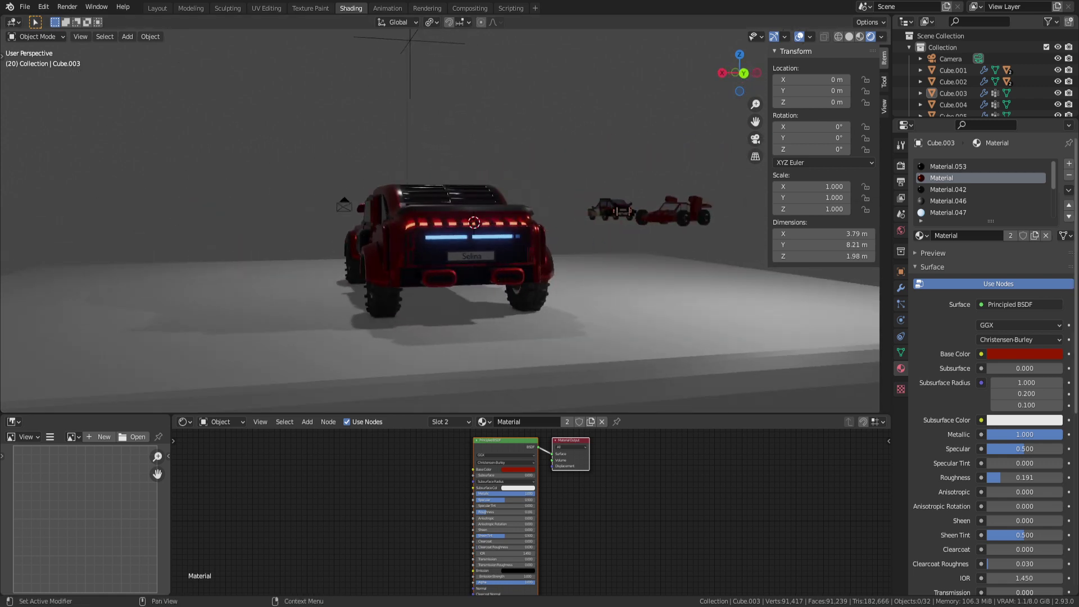
Step: Try orange and gold base colours on the body's Material, with roughness 0.346, and brighten the gold to full value
{"action": "left_click", "coordinate": [1005, 354]}
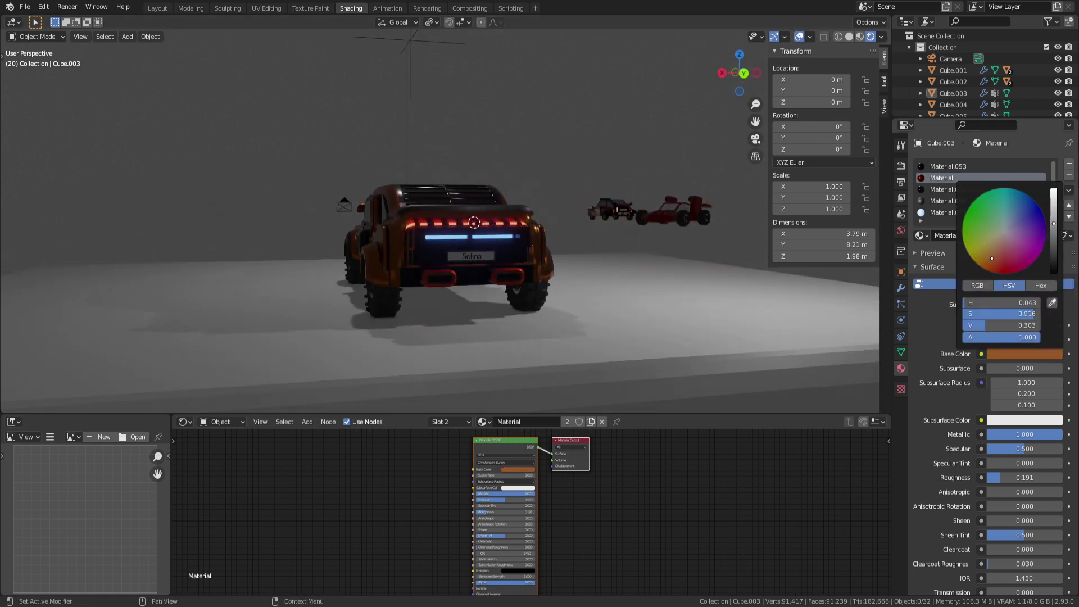
{"action": "middle_click_drag", "start_coordinate": [786, 353], "coordinate": [500, 266]}
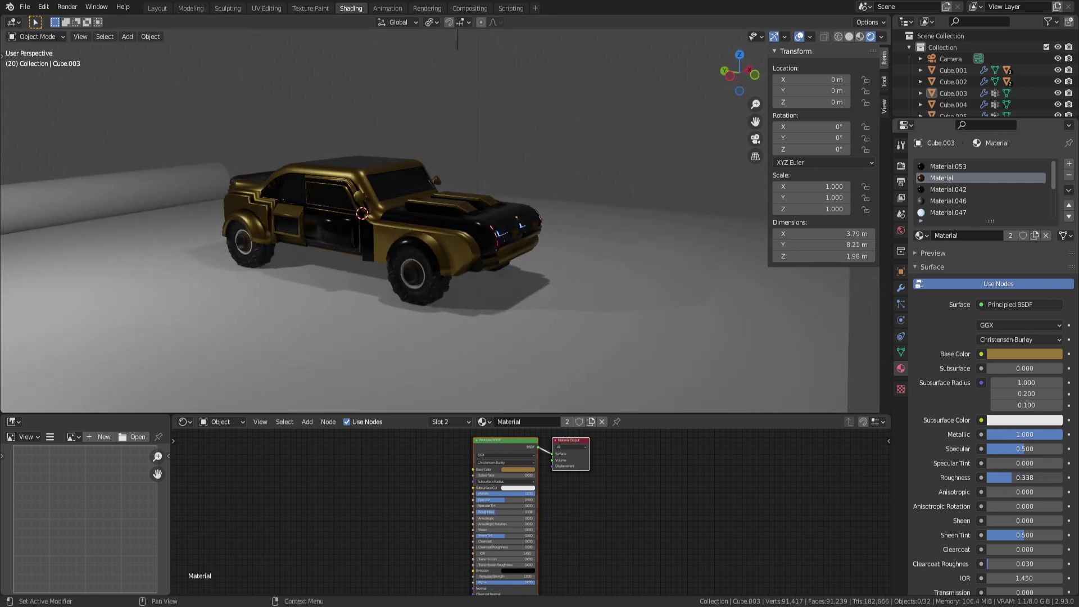
{"action": "left_click", "coordinate": [1022, 355]}
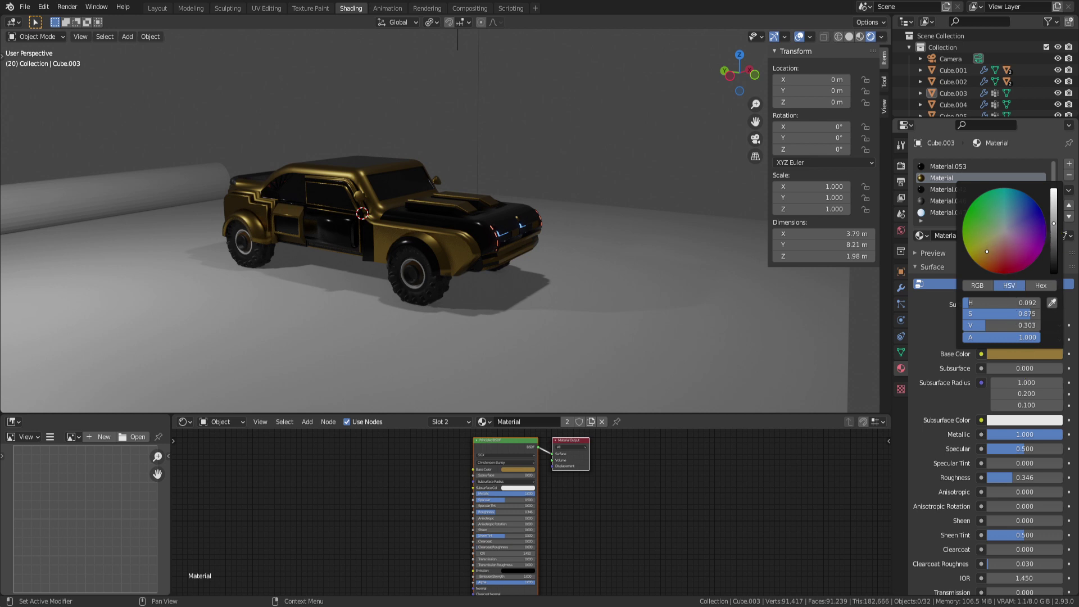
{"action": "left_click_drag", "start_coordinate": [1054, 224], "coordinate": [1054, 190]}
{"action": "middle_click_drag", "start_coordinate": [551, 239], "coordinate": [448, 228]}
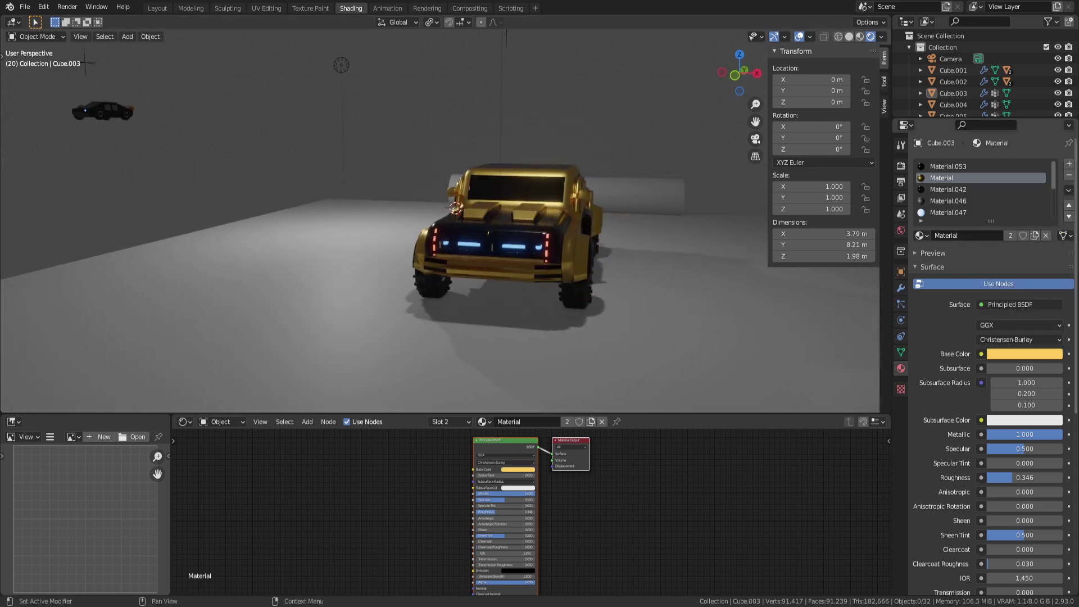
Step: Try a pale pinkish-white base colour on the body's Material (H 0.021, S 0.201, V 1.000) with Metallic at 0.000
{"action": "left_click", "coordinate": [1023, 352]}
{"action": "left_click_drag", "start_coordinate": [1009, 247], "coordinate": [990, 271]}
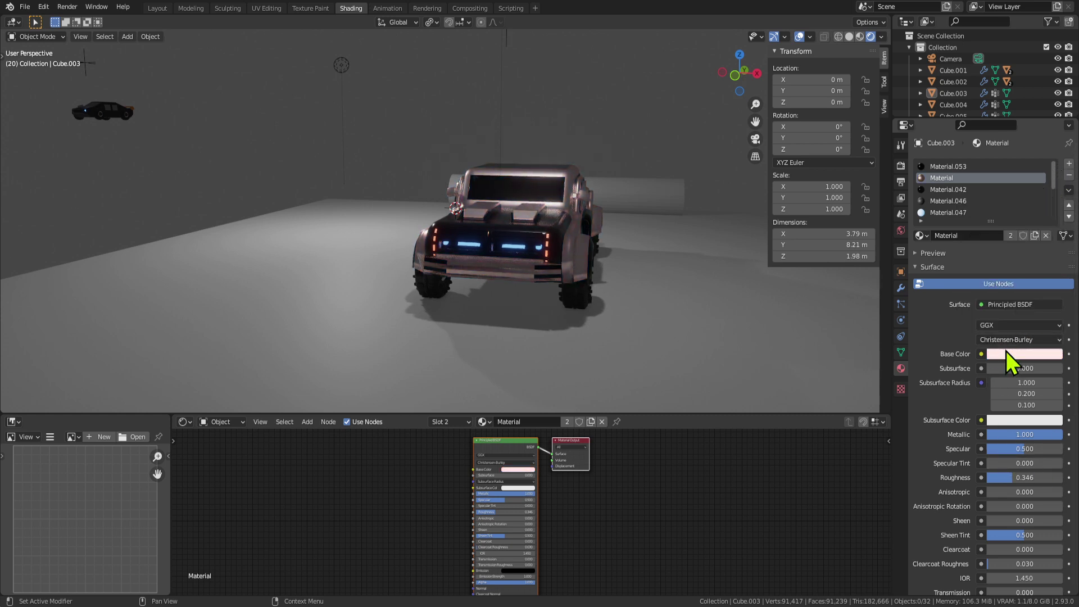
{"action": "middle_click_drag", "start_coordinate": [443, 230], "coordinate": [591, 230]}
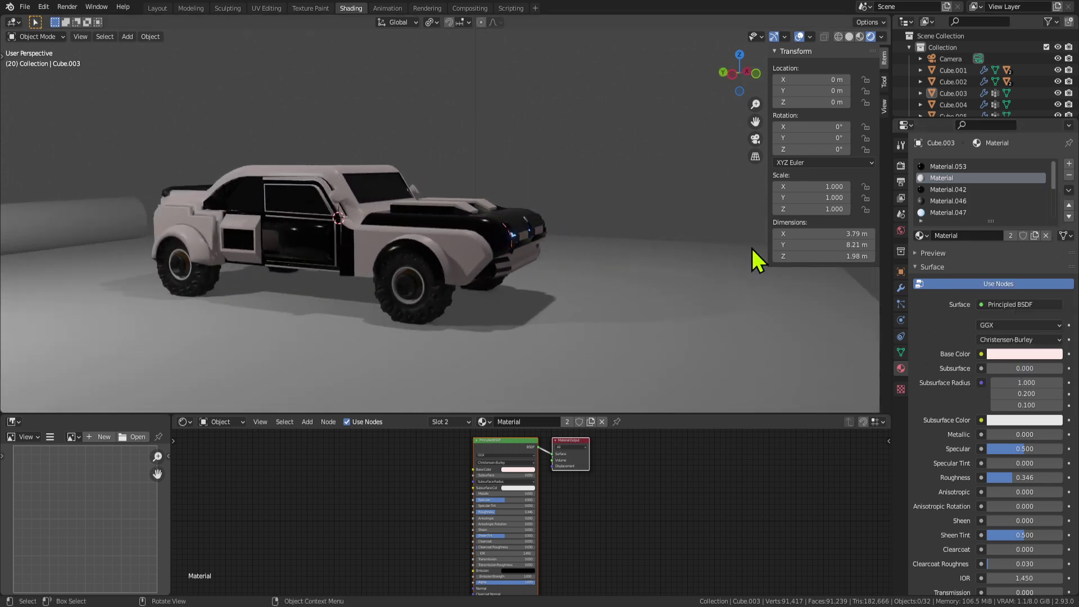
Step: Try a non-metallic red base colour on the body's Material and darken it to H 0.008, S 0.978, V 0.095
{"action": "left_click", "coordinate": [1006, 355]}
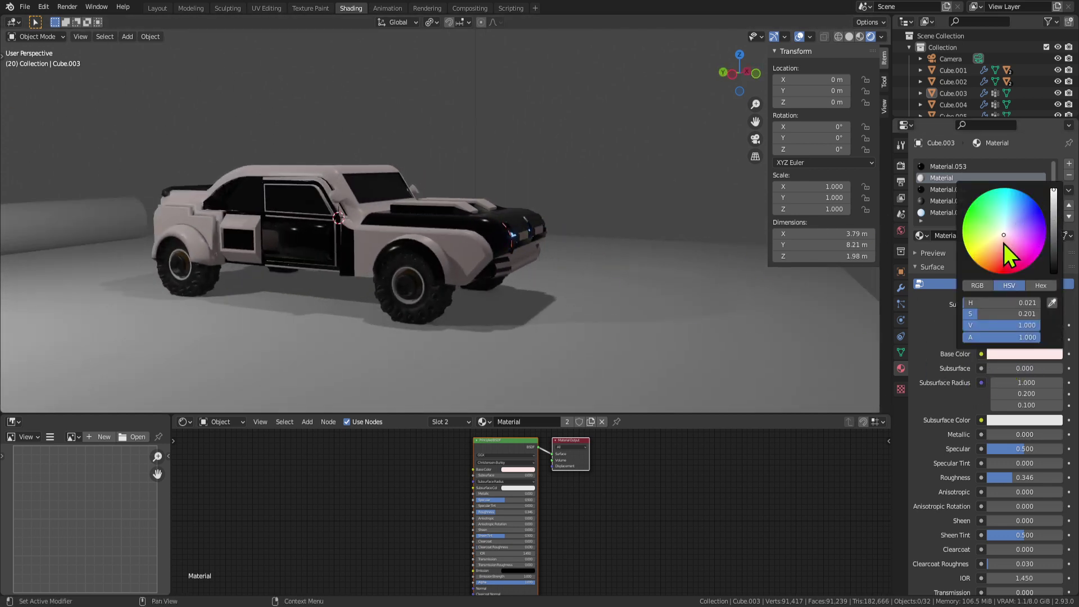
{"action": "mouse_move", "coordinate": [1005, 256]}
{"action": "left_mouse_down"}
{"action": "mouse_move", "coordinate": [989, 272]}
{"action": "mouse_move", "coordinate": [992, 262]}
{"action": "mouse_move", "coordinate": [997, 269]}
{"action": "left_mouse_up"}
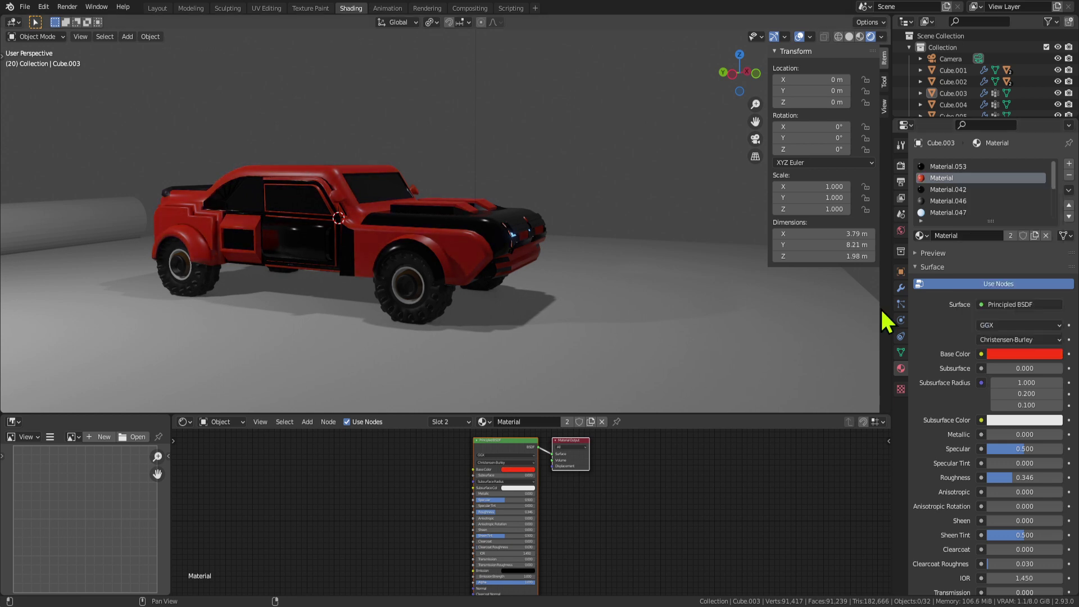
{"action": "left_click", "coordinate": [1001, 356]}
{"action": "left_click_drag", "start_coordinate": [1053, 194], "coordinate": [1054, 245]}
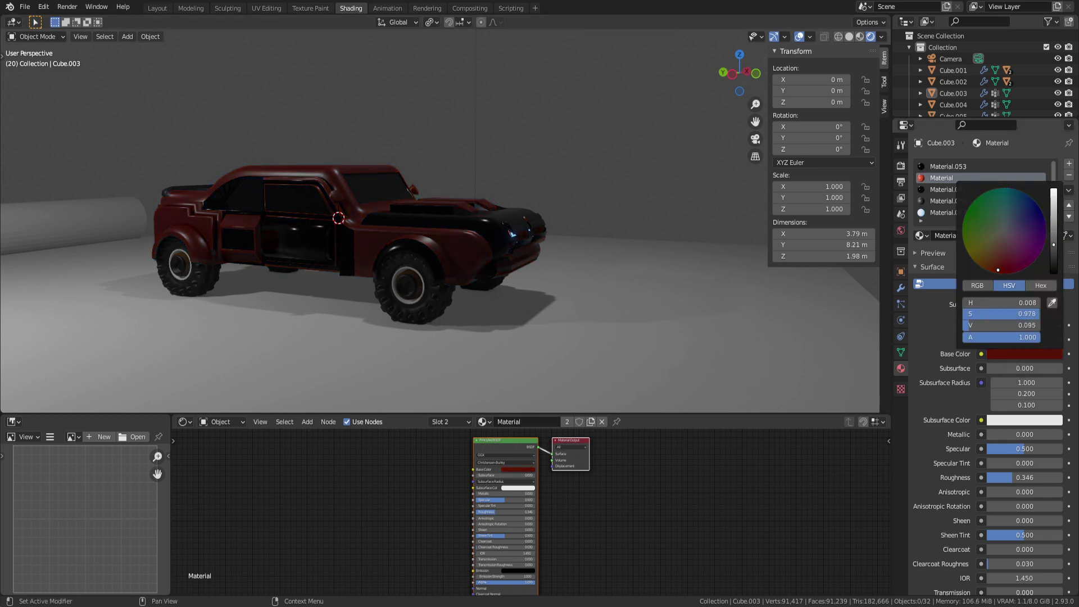
Step: Try olive and yellow base colours on the body's Material, ending with orange-yellow at H 0.074, S 0.966, V 1.000
{"action": "left_click_drag", "start_coordinate": [984, 268], "coordinate": [980, 257]}
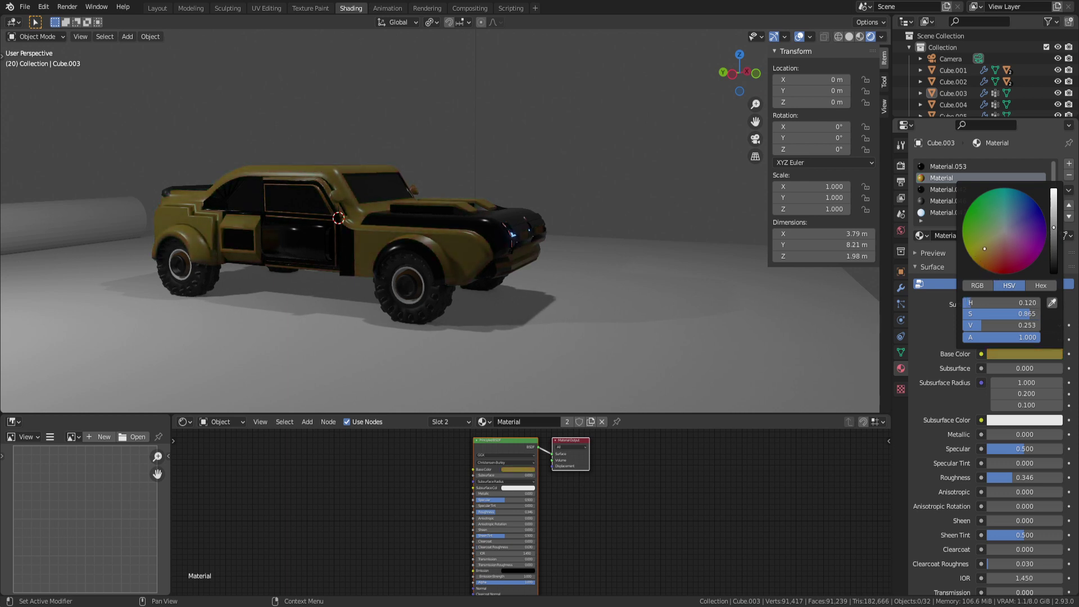
{"action": "left_click_drag", "start_coordinate": [1055, 239], "coordinate": [1053, 197]}
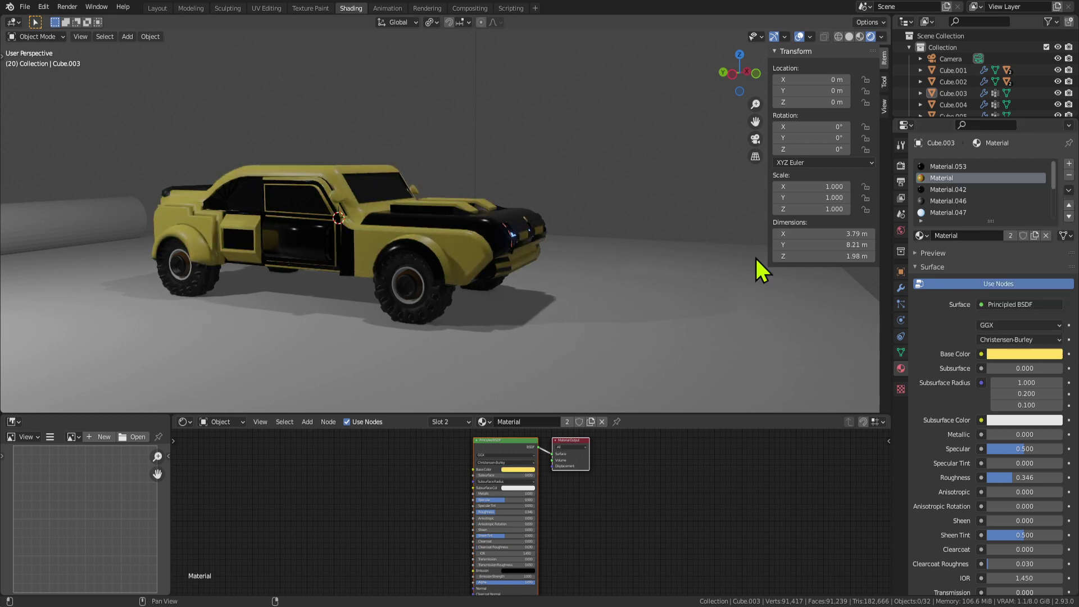
{"action": "left_click", "coordinate": [1027, 354]}
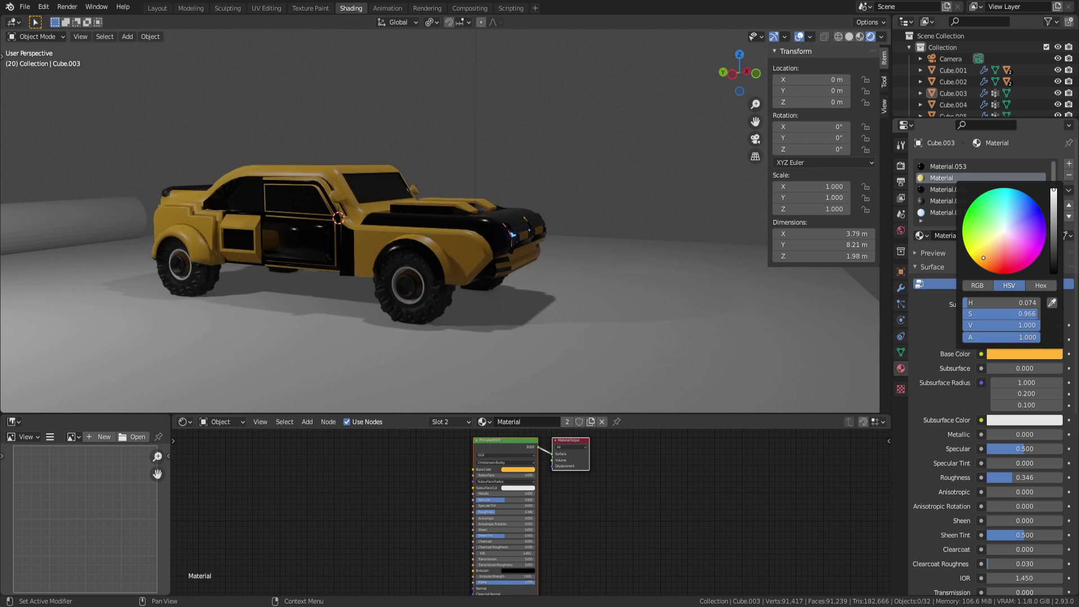
{"action": "middle_click_drag", "start_coordinate": [814, 299], "coordinate": [353, 270]}
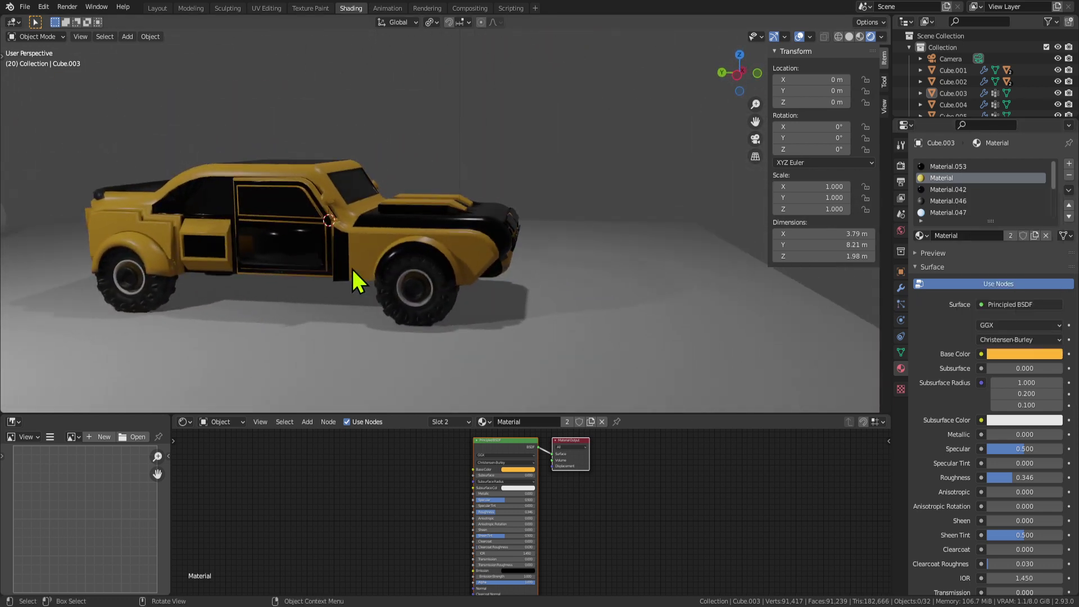
Step: Step through the undo history to compare the colour trials and restore the body's grey metallic base colour
{"action": "key", "text": "ctrl+z"}
{"action": "key", "text": "ctrl+shift+z"}
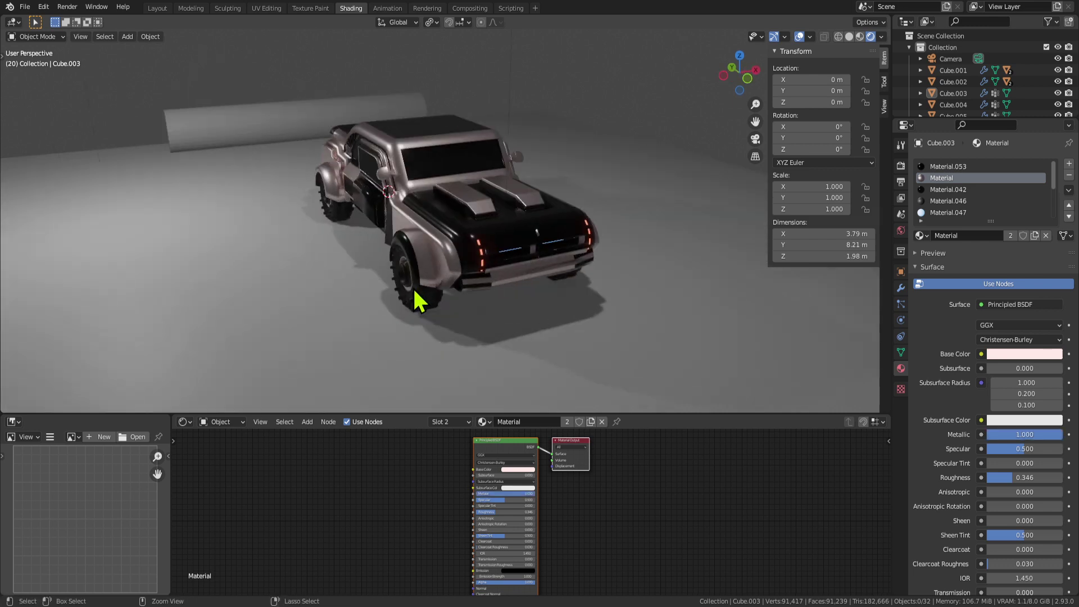
{"action": "key", "text": "ctrl+shift+z"}
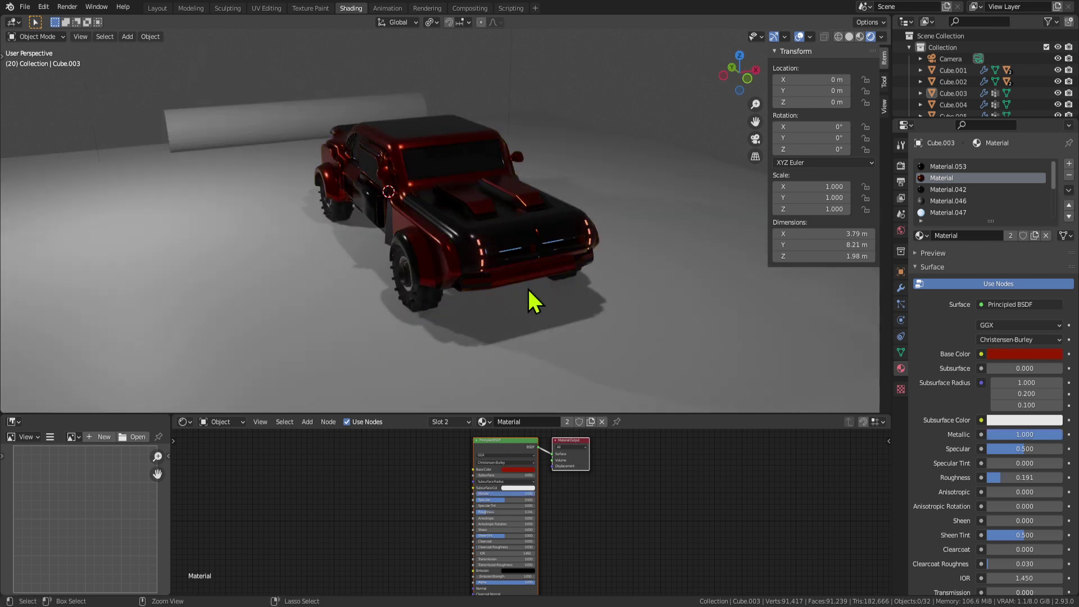
{"action": "middle_click_drag", "start_coordinate": [527, 288], "coordinate": [681, 286]}
{"action": "key", "text": "ctrl+z"}
Step: Set the roughness of the body's grey metallic Material to 0.463
{"action": "left_click_drag", "start_coordinate": [1011, 477], "coordinate": [1034, 477]}
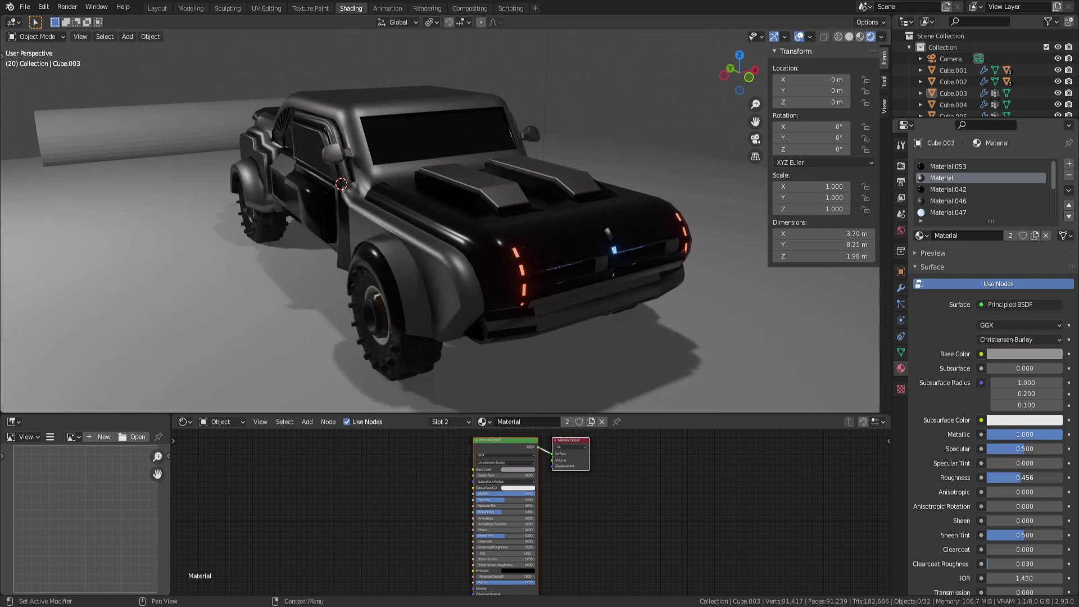
{"action": "key", "text": "Tab"}
{"action": "middle_click_drag", "start_coordinate": [494, 285], "coordinate": [502, 279]}
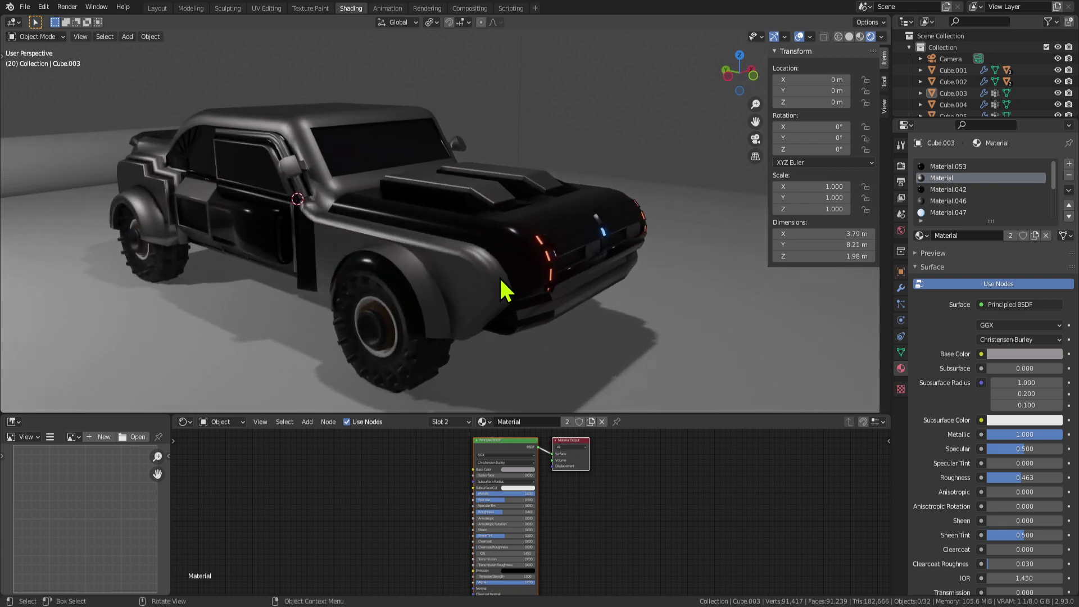
Step: Select the three side panels around the front wheel arch and apply Shade Smooth to them
{"action": "scroll", "coordinate": [517, 328], "scroll_direction": "up", "scroll_amount": 3}
{"action": "left_click", "coordinate": [490, 332]}
{"action": "middle_click_drag", "start_coordinate": [568, 333], "coordinate": [275, 277]}
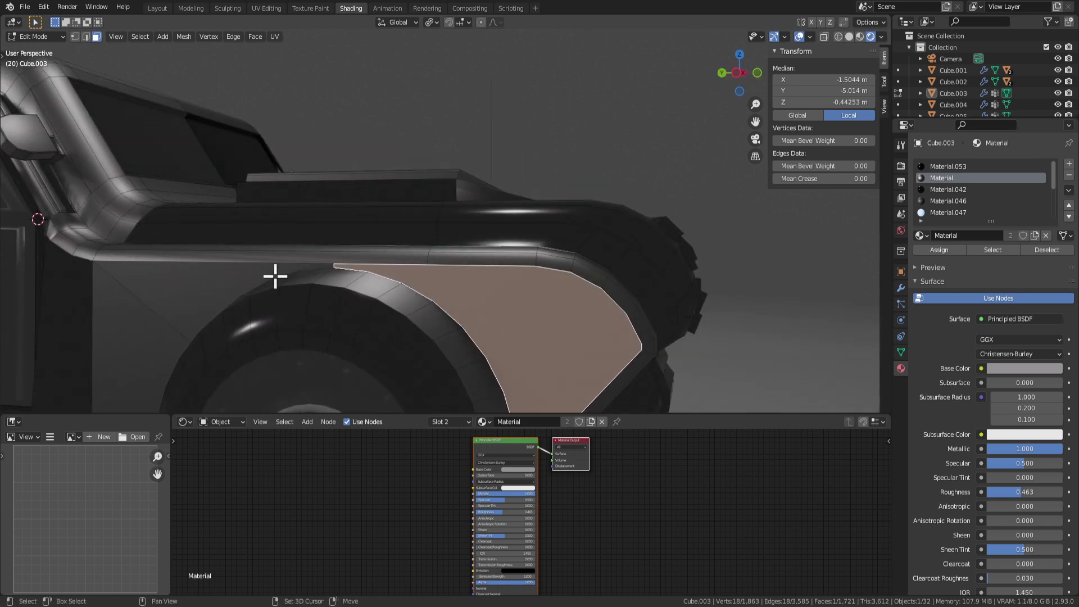
{"action": "left_click", "coordinate": [214, 295], "text": "shift"}
{"action": "left_click", "coordinate": [156, 320], "text": "shift"}
{"action": "middle_click_drag", "start_coordinate": [157, 320], "coordinate": [509, 302]}
{"action": "right_click", "coordinate": [509, 302]}
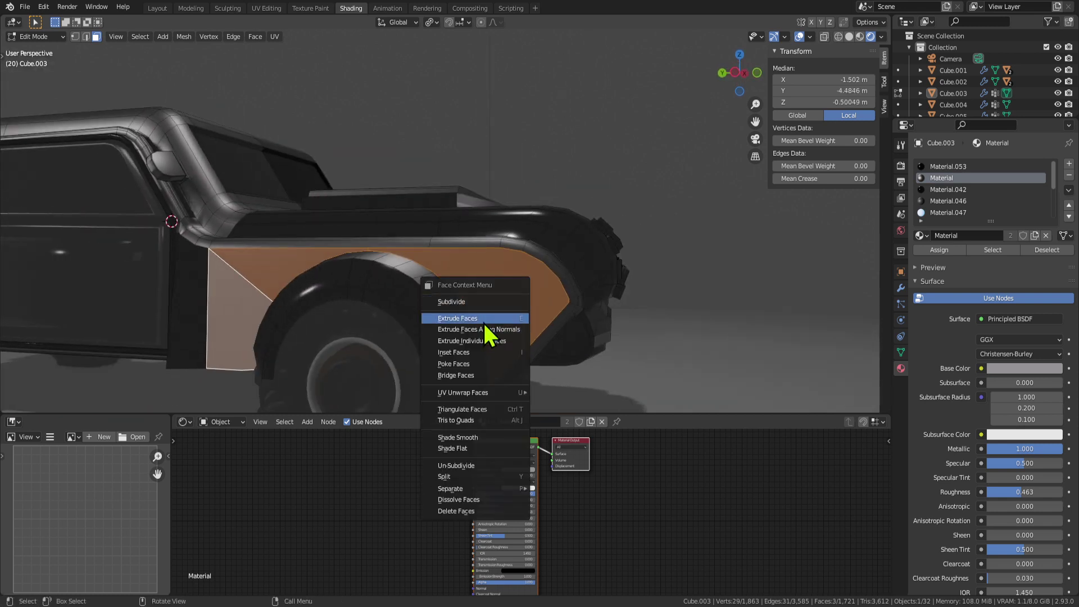
{"action": "left_click", "coordinate": [483, 437]}
{"action": "middle_click_drag", "start_coordinate": [609, 354], "coordinate": [445, 298]}
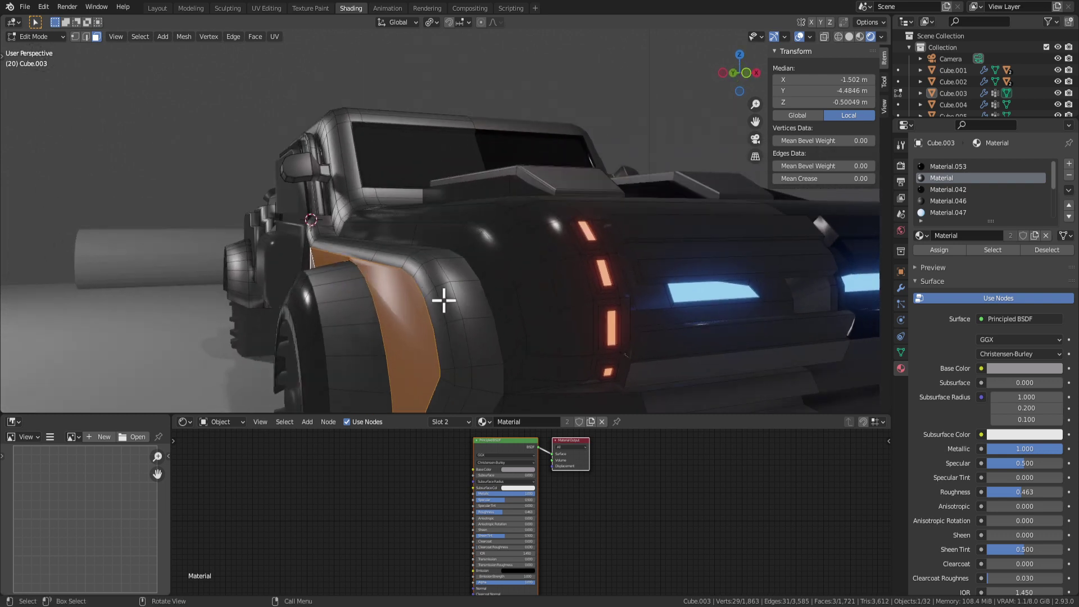
Step: Try to inset the three selected side panels around the front wheel arch
{"action": "key", "text": "i"}
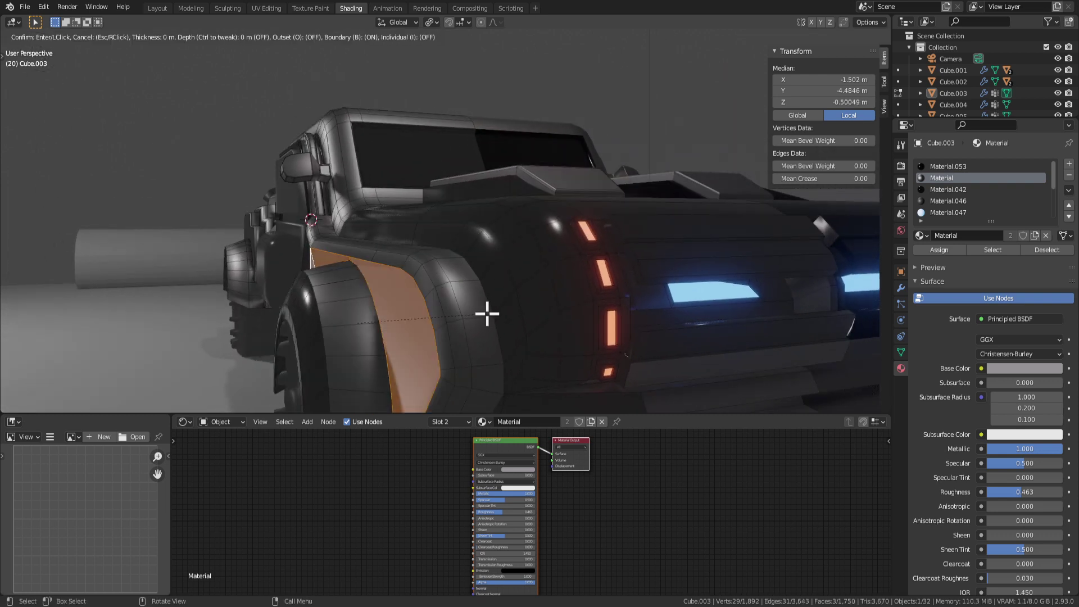
{"action": "left_click", "coordinate": [486, 314]}
{"action": "key", "text": "Tab"}
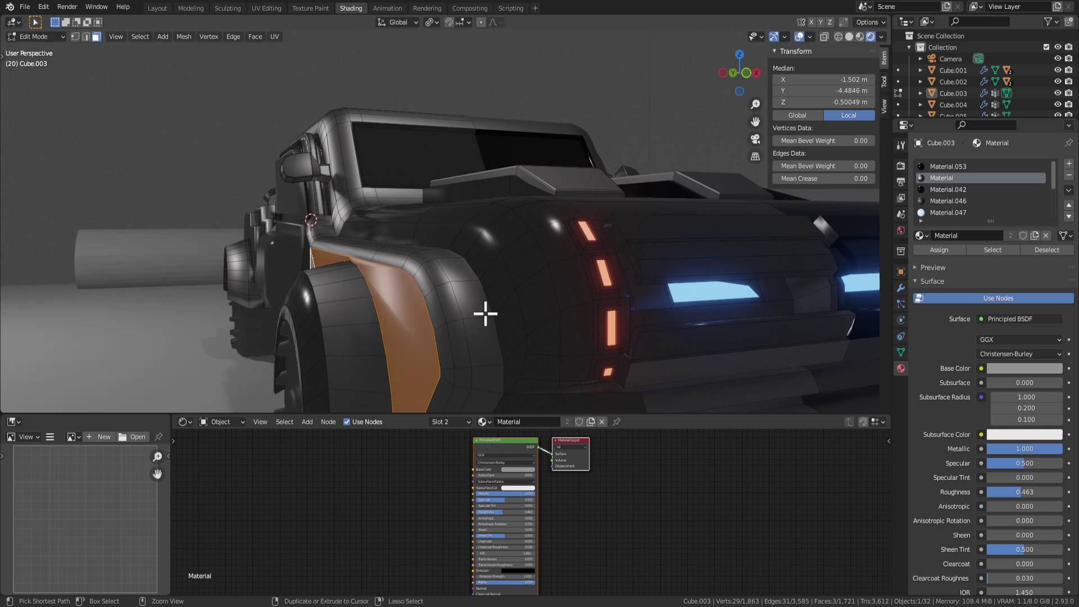
{"action": "key", "text": "Tab"}
Step: Try to extrude the three selected side panels around the front wheel arch by about 0.037 m and apply Shade Smooth
{"action": "scroll", "coordinate": [417, 318], "scroll_direction": "down", "scroll_amount": 2}
{"action": "middle_click_drag", "start_coordinate": [416, 315], "coordinate": [440, 328]}
{"action": "scroll", "coordinate": [438, 326], "scroll_direction": "down", "scroll_amount": 4}
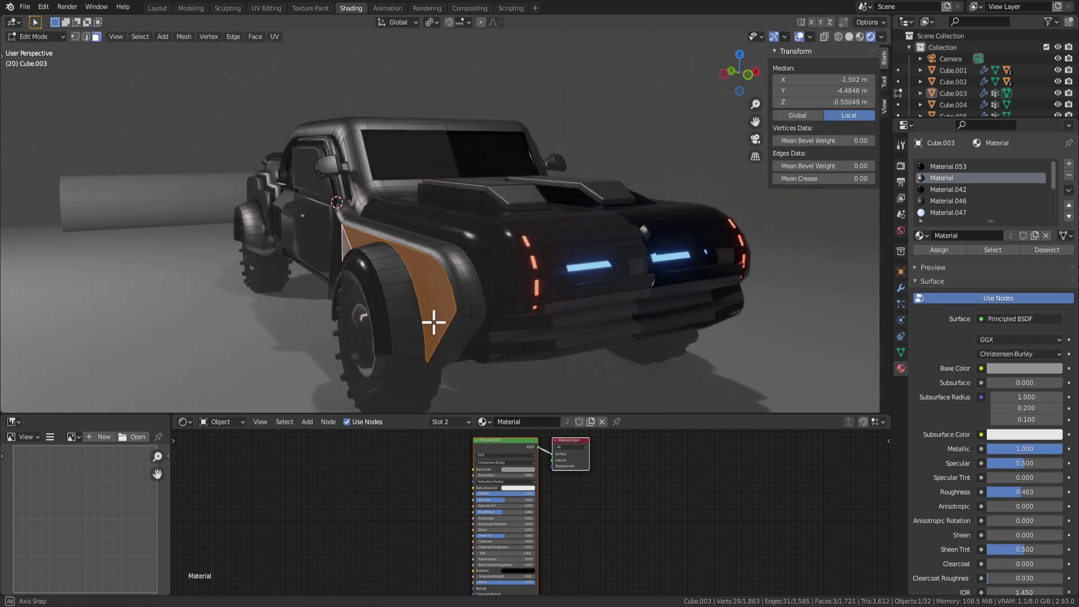
{"action": "key", "text": "e"}
{"action": "left_click", "coordinate": [425, 320]}
{"action": "right_click", "coordinate": [431, 320]}
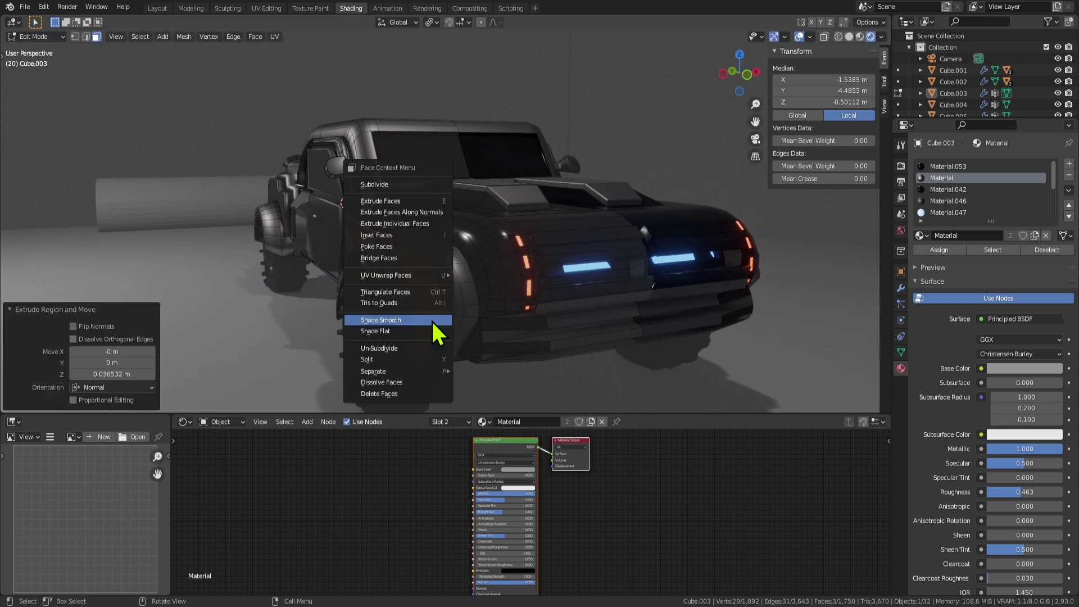
{"action": "left_click", "coordinate": [438, 326]}
{"action": "key", "text": "Tab"}
{"action": "middle_click_drag", "start_coordinate": [436, 320], "coordinate": [524, 292]}
Step: Delete the three side panel faces around the front wheel arch
{"action": "key", "text": "Tab"}
{"action": "key", "text": "x"}
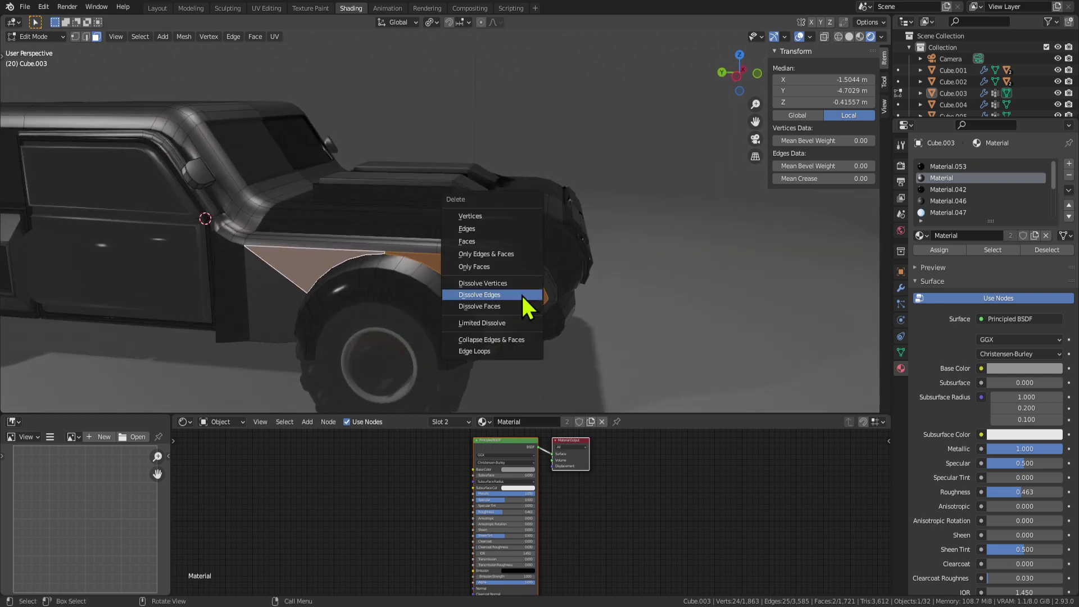
{"action": "left_click", "coordinate": [493, 232]}
{"action": "scroll", "coordinate": [470, 309], "scroll_direction": "up", "scroll_amount": 3}
{"action": "key", "text": "ctrl+z"}
{"action": "key", "text": "ctrl+shift+z"}
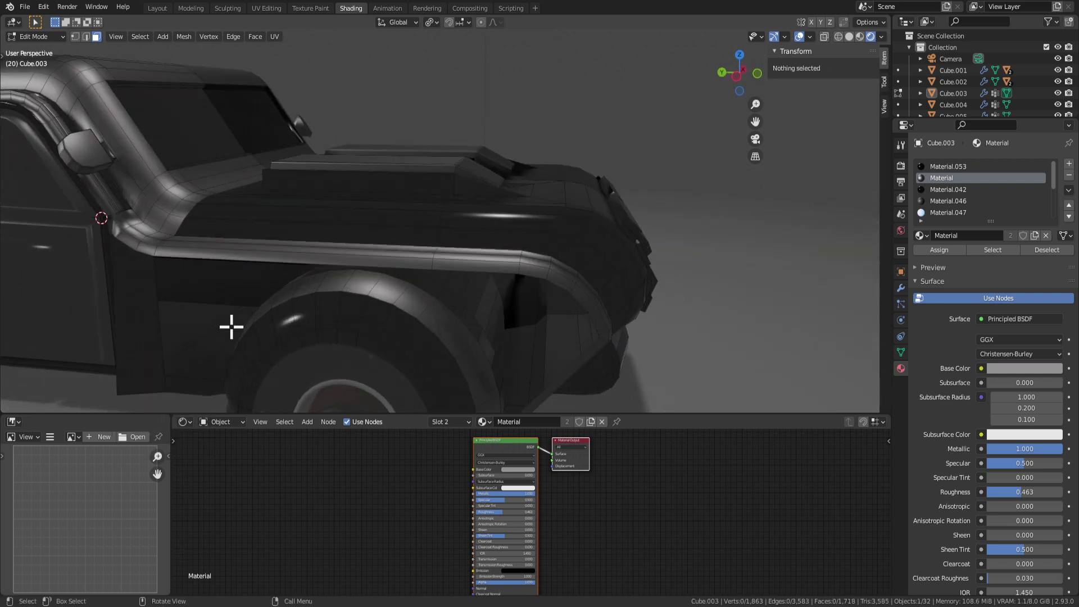
Step: Select the boundary vertices of the opening around the front wheel arch and fill it with a single face
{"action": "middle_click_drag", "start_coordinate": [231, 326], "coordinate": [483, 330]}
{"action": "key", "text": "1"}
{"action": "left_click", "coordinate": [482, 337]}
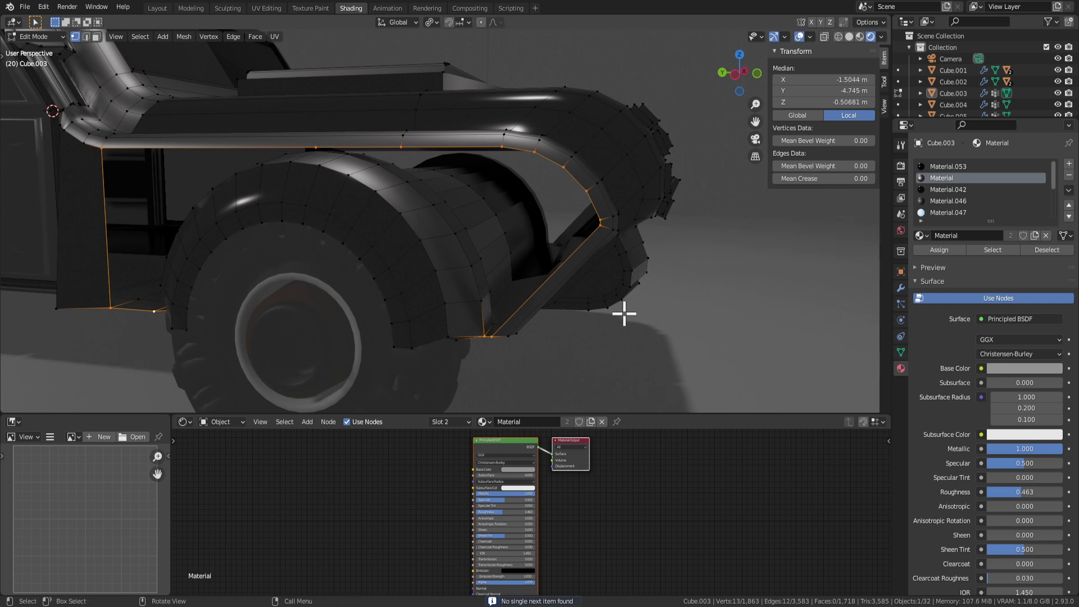
{"action": "middle_click_drag", "start_coordinate": [624, 313], "coordinate": [395, 362]}
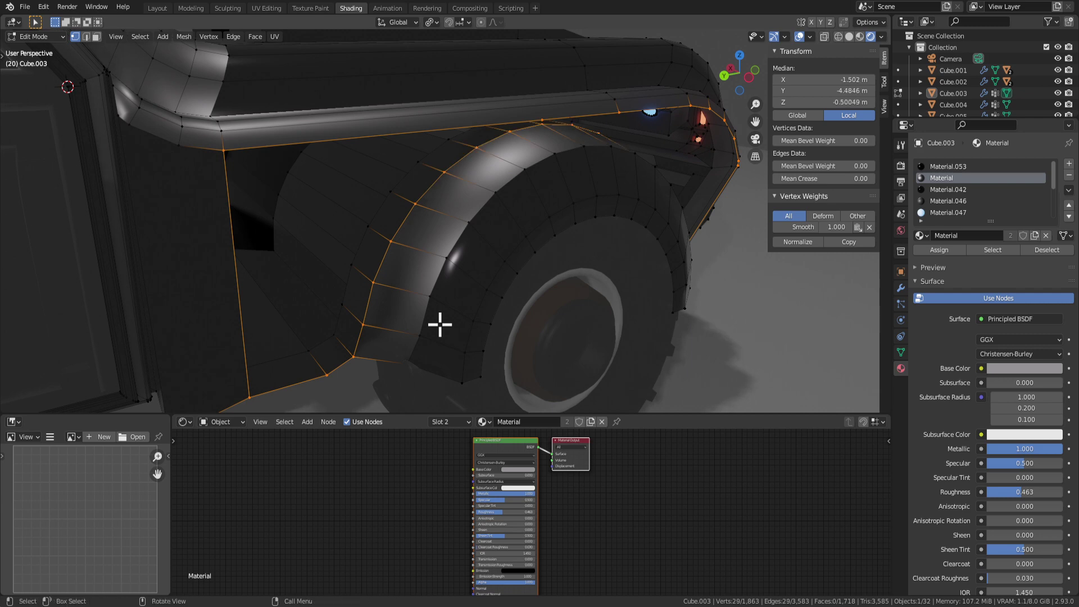
{"action": "middle_click_drag", "start_coordinate": [440, 325], "coordinate": [469, 246]}
{"action": "key", "text": "f"}
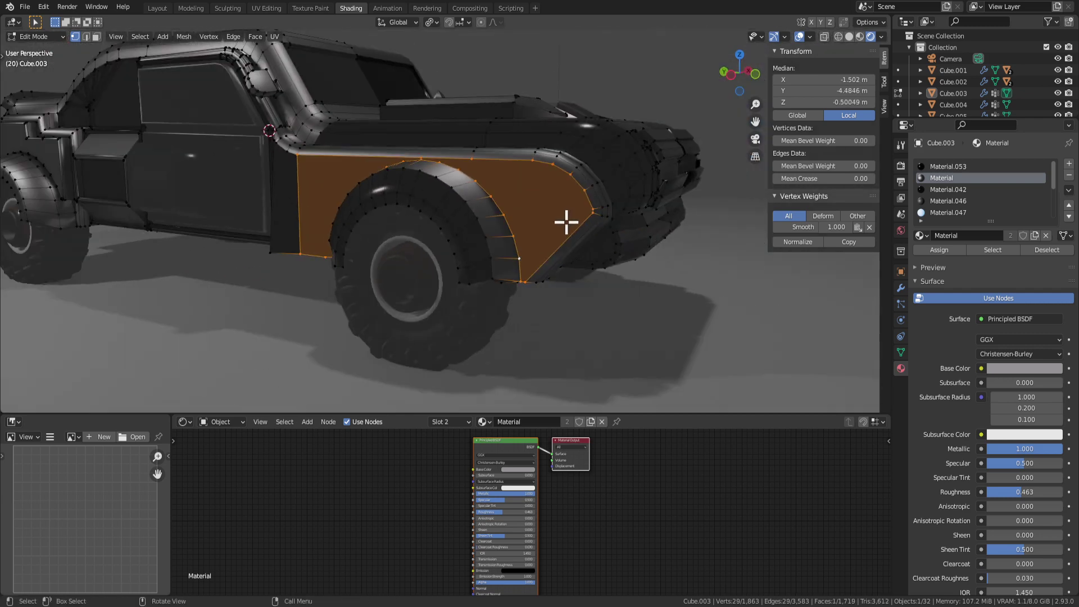
Step: Set the shading of the newly filled fender side face around the front wheel arch
{"action": "mouse_move", "coordinate": [566, 222]}
{"action": "middle_mouse_down"}
{"action": "mouse_move", "coordinate": [501, 258]}
{"action": "mouse_move", "coordinate": [469, 254]}
{"action": "mouse_move", "coordinate": [474, 281]}
{"action": "mouse_move", "coordinate": [601, 269]}
{"action": "mouse_move", "coordinate": [566, 243]}
{"action": "middle_mouse_up"}
{"action": "scroll", "coordinate": [534, 230], "scroll_direction": "up", "scroll_amount": 2}
{"action": "right_click", "coordinate": [469, 254]}
{"action": "left_click", "coordinate": [477, 270]}
{"action": "key", "text": "Tab"}
{"action": "key", "text": "Tab"}
{"action": "scroll", "coordinate": [447, 264], "scroll_direction": "up", "scroll_amount": 3}
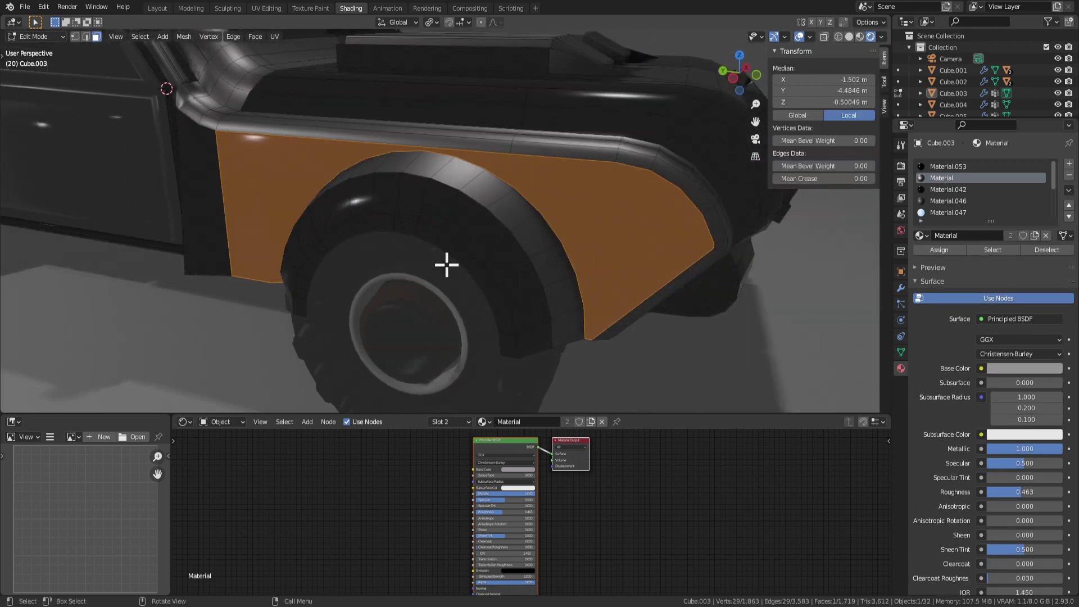
Step: Compare the fender side face's shading in Object Mode and Edit Mode from several angles
{"action": "key", "text": "Tab"}
{"action": "key", "text": "Tab"}
{"action": "key", "text": "Tab"}
{"action": "key", "text": "Tab"}
{"action": "middle_click_drag", "start_coordinate": [265, 258], "coordinate": [392, 318]}
{"action": "key", "text": "Tab"}
{"action": "key", "text": "Tab"}
{"action": "key", "text": "Tab"}
{"action": "key", "text": "Tab"}
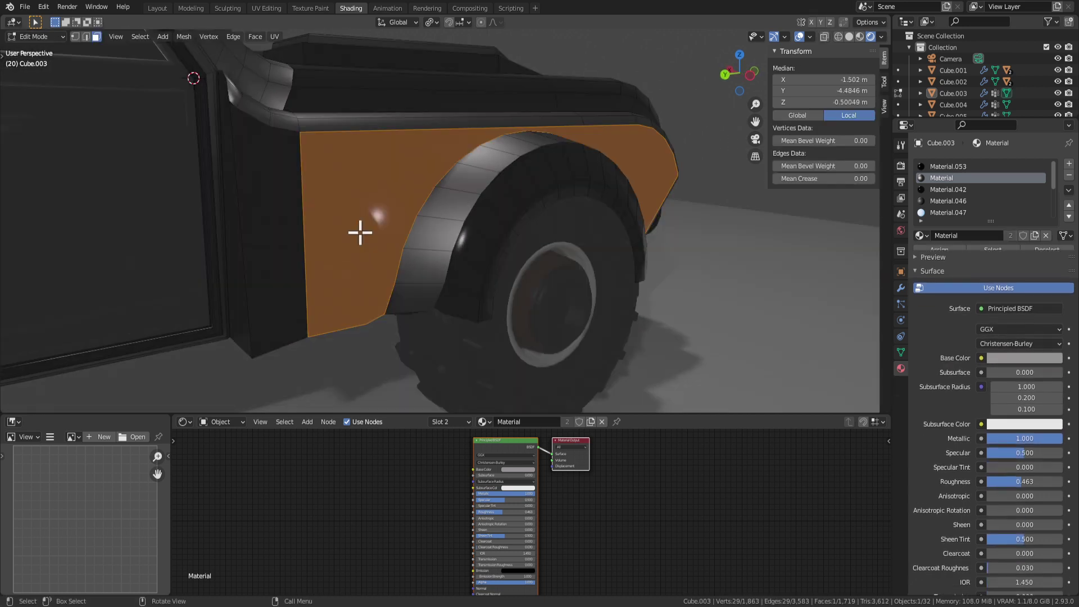
{"action": "middle_click_drag", "start_coordinate": [345, 149], "coordinate": [365, 162]}
{"action": "key", "text": "1"}
{"action": "left_click", "coordinate": [371, 308]}
{"action": "middle_click_drag", "start_coordinate": [413, 271], "coordinate": [359, 340]}
{"action": "left_click", "coordinate": [361, 338]}
{"action": "scroll", "coordinate": [400, 344], "scroll_direction": "up", "scroll_amount": 5}
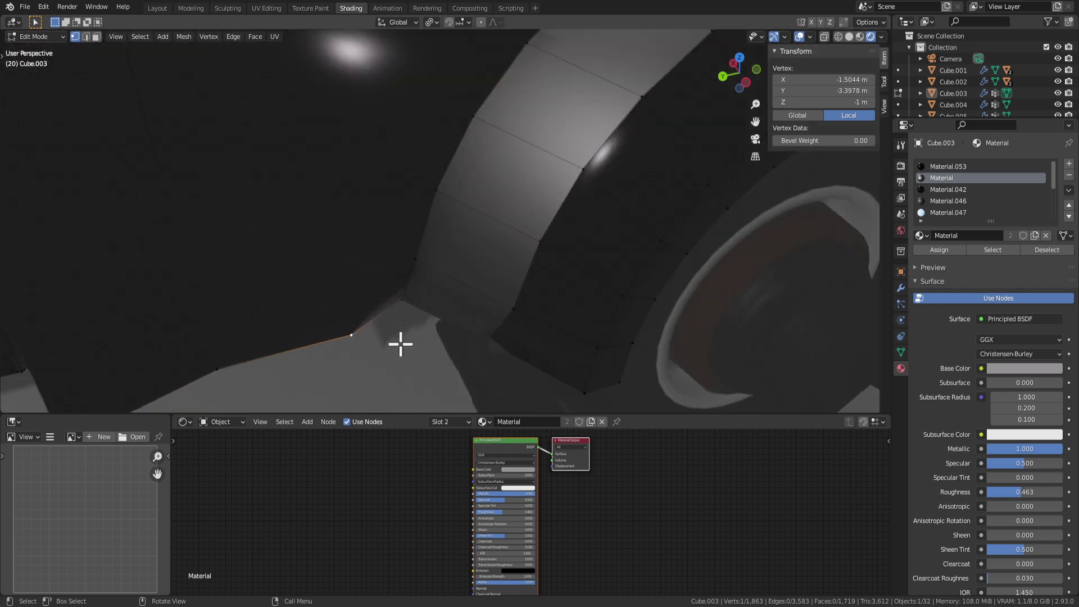
{"action": "key", "text": "KP_Decimal"}
{"action": "middle_click_drag", "start_coordinate": [399, 298], "coordinate": [484, 224]}
{"action": "key", "text": "x"}
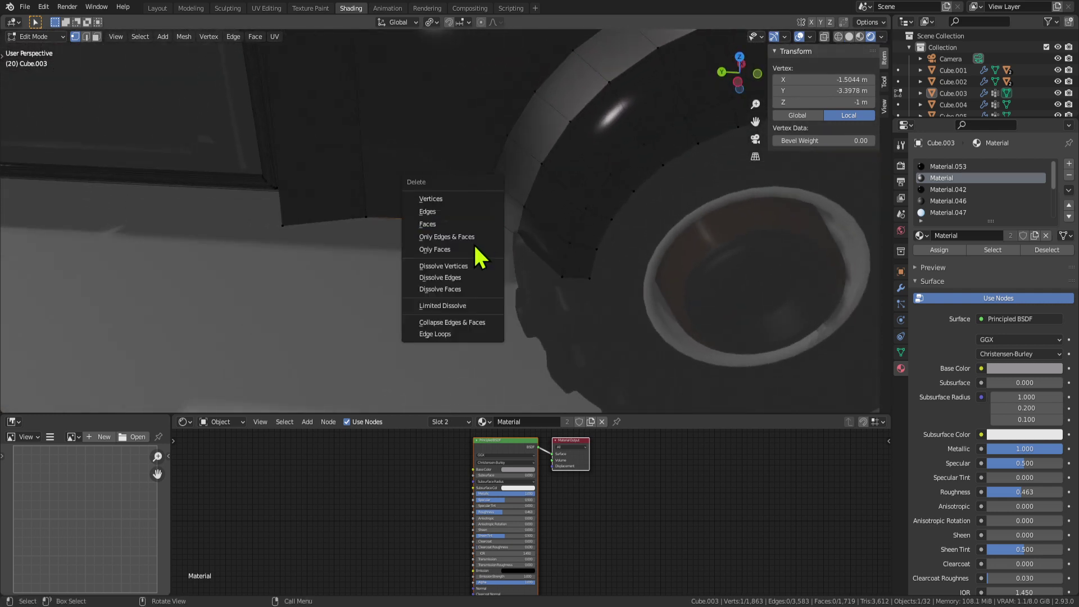
{"action": "key", "text": "Escape"}
Step: Move the lowest rear vertex of the front wheel arch's inner edge to Y -3.528 m and Z -1 m
{"action": "mouse_move", "coordinate": [469, 260]}
{"action": "middle_mouse_down"}
{"action": "mouse_move", "coordinate": [549, 229]}
{"action": "mouse_move", "coordinate": [461, 279]}
{"action": "middle_mouse_up"}
{"action": "middle_click_drag", "start_coordinate": [427, 242], "coordinate": [483, 194]}
{"action": "left_click", "coordinate": [474, 224]}
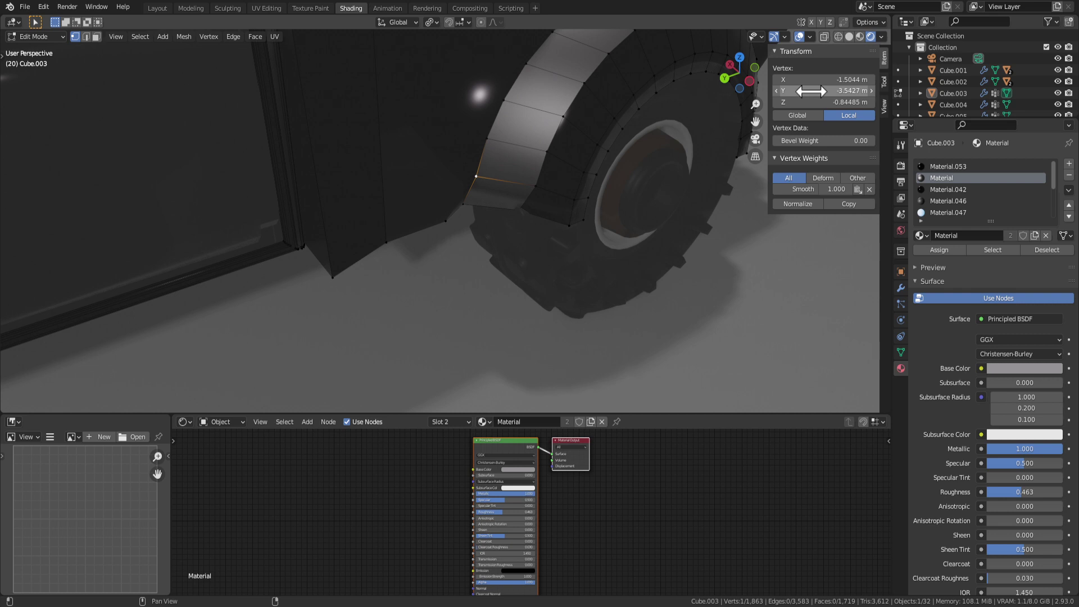
{"action": "mouse_move", "coordinate": [810, 91]}
{"action": "left_mouse_down"}
{"action": "mouse_move", "coordinate": [842, 91]}
{"action": "mouse_move", "coordinate": [826, 91]}
{"action": "left_mouse_up"}
{"action": "key", "text": "Escape"}
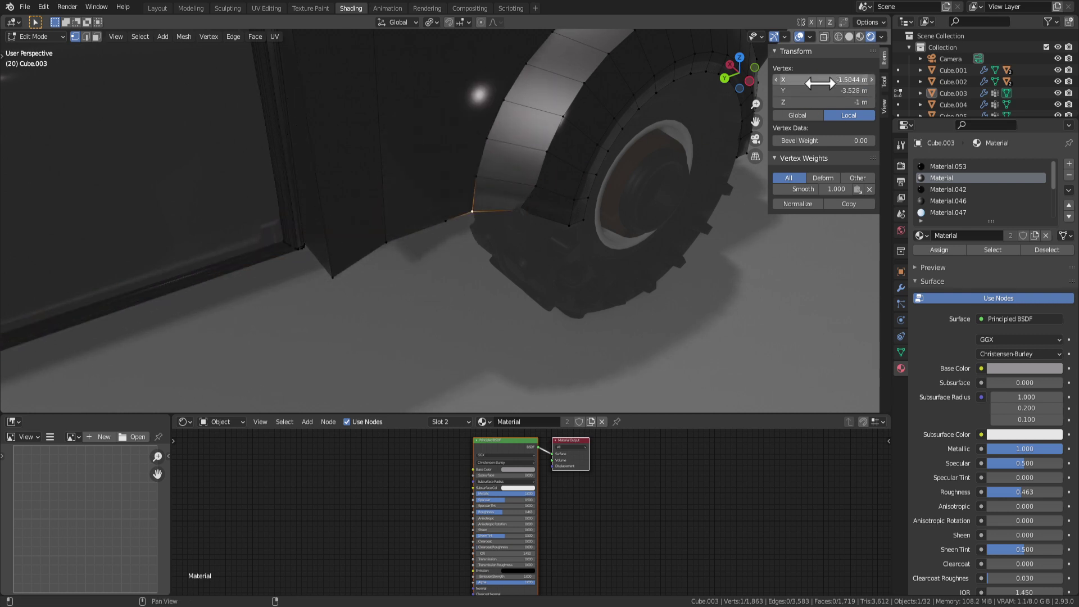
{"action": "key", "text": "Tab"}
{"action": "scroll", "coordinate": [629, 278], "scroll_direction": "down", "scroll_amount": 4}
{"action": "middle_click_drag", "start_coordinate": [629, 277], "coordinate": [527, 260]}
{"action": "scroll", "coordinate": [523, 257], "scroll_direction": "up", "scroll_amount": 4}
{"action": "key", "text": "Tab"}
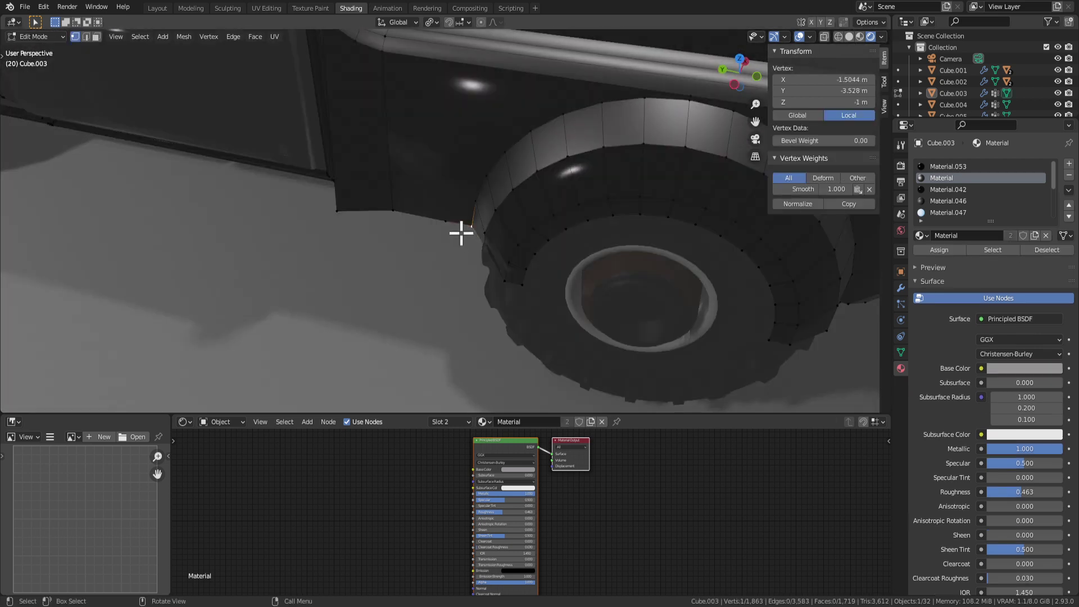
Step: Select the next vertex up the rear inner edge of the front wheel arch
{"action": "middle_click_drag", "start_coordinate": [461, 233], "coordinate": [512, 215]}
{"action": "left_click", "coordinate": [472, 192]}
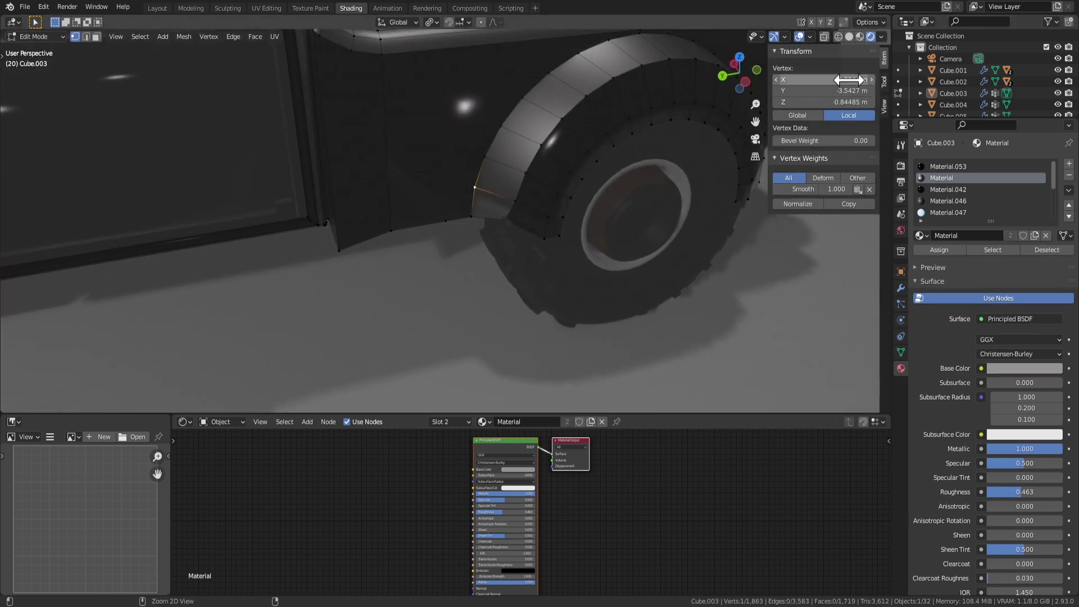
Step: Try to dissolve the bottom-edge vertex of the fender panel beside the front wheel arch
{"action": "key", "text": "x"}
{"action": "left_click", "coordinate": [442, 223]}
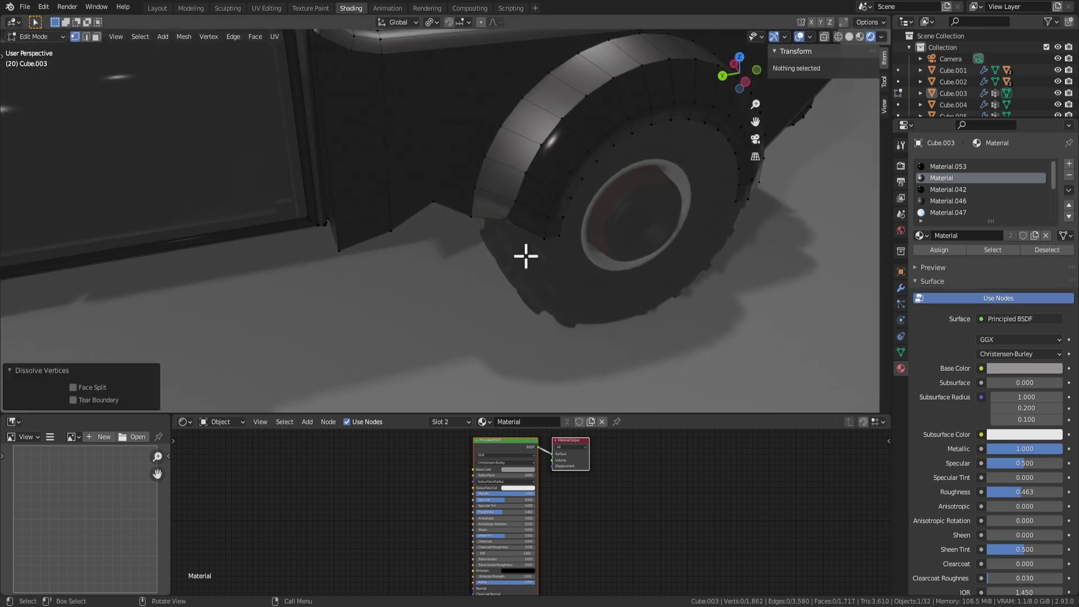
{"action": "left_click", "coordinate": [523, 250]}
{"action": "key", "text": "x"}
{"action": "scroll", "coordinate": [614, 210], "scroll_direction": "down", "scroll_amount": 3}
{"action": "scroll", "coordinate": [532, 197], "scroll_direction": "up", "scroll_amount": 4}
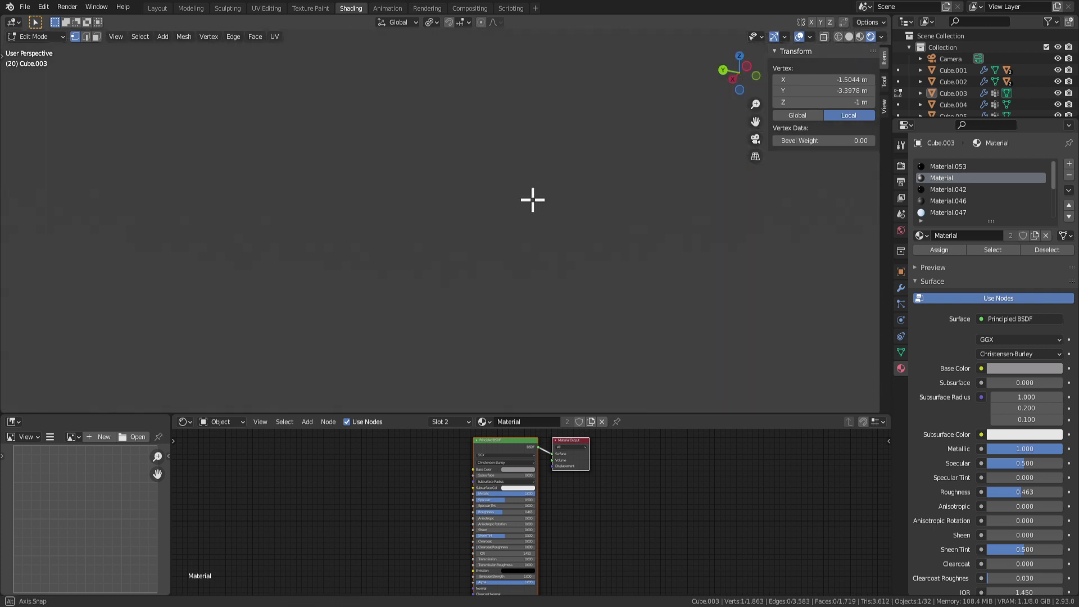
{"action": "scroll", "coordinate": [546, 224], "scroll_direction": "down", "scroll_amount": 3}
{"action": "scroll", "coordinate": [564, 260], "scroll_direction": "up", "scroll_amount": 3}
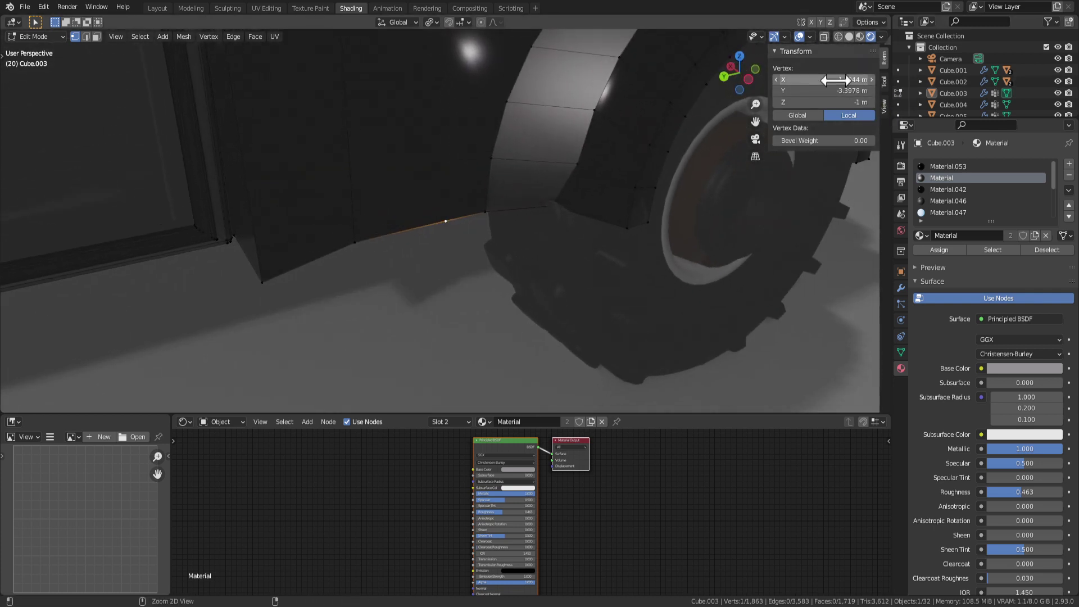
Step: Match the X coordinates of the fender panel's bottom-edge vertices between the front wheel arch and the door
{"action": "left_click", "coordinate": [352, 240]}
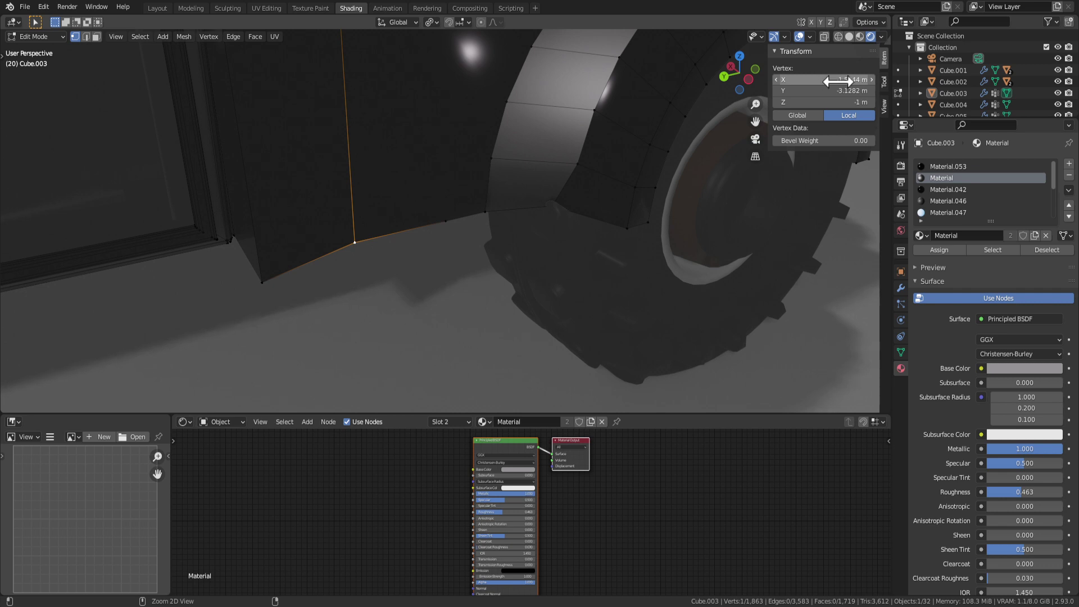
{"action": "left_click", "coordinate": [549, 217]}
{"action": "middle_click_drag", "start_coordinate": [549, 217], "coordinate": [419, 282]}
{"action": "scroll", "coordinate": [581, 241], "scroll_direction": "down", "scroll_amount": 3}
{"action": "key", "text": "Tab"}
{"action": "scroll", "coordinate": [602, 261], "scroll_direction": "down", "scroll_amount": 5}
{"action": "scroll", "coordinate": [444, 255], "scroll_direction": "up", "scroll_amount": 3}
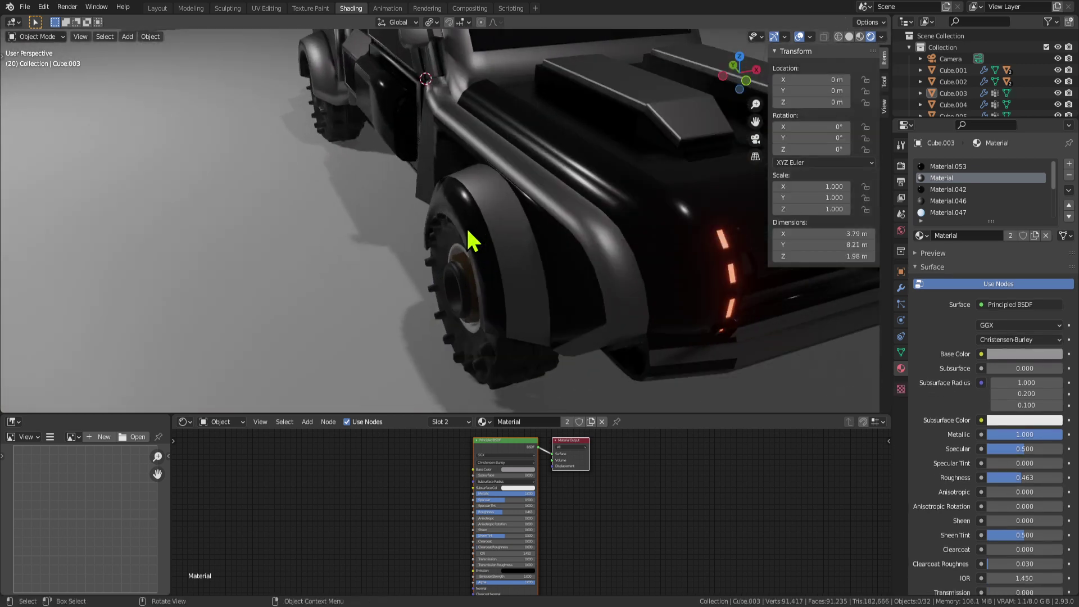
{"action": "key", "text": "Tab"}
{"action": "middle_click_drag", "start_coordinate": [470, 229], "coordinate": [509, 216]}
{"action": "left_click", "coordinate": [393, 242]}
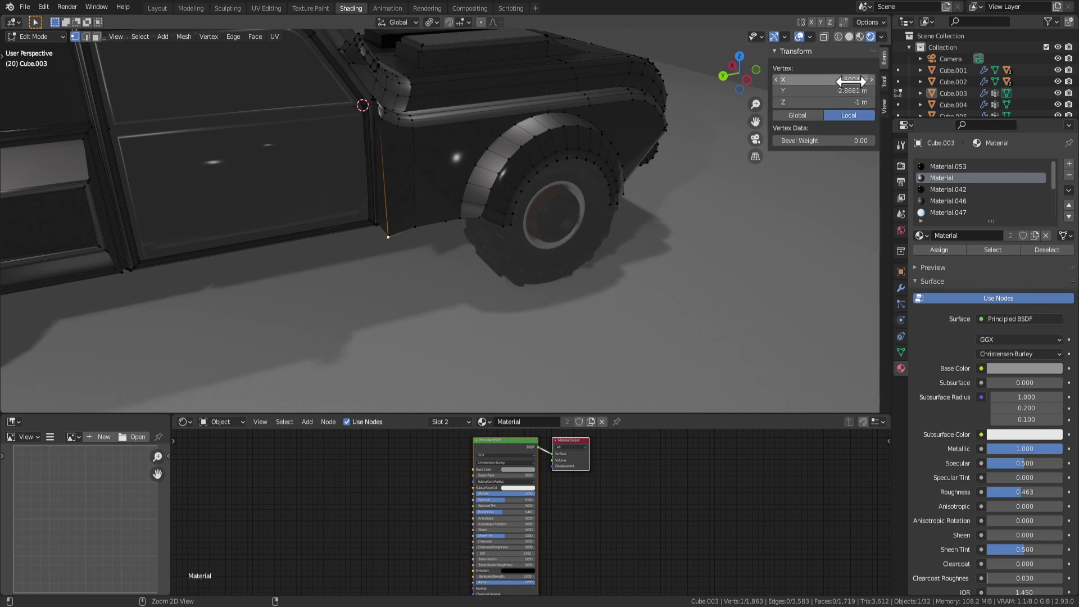
Step: Select an upper bumper face at the front of the vehicle and switch the viewport to Material Preview shading
{"action": "key", "text": "Tab"}
{"action": "scroll", "coordinate": [582, 234], "scroll_direction": "down", "scroll_amount": 5}
{"action": "middle_click_drag", "start_coordinate": [597, 246], "coordinate": [501, 247]}
{"action": "key", "text": "Tab"}
{"action": "left_click", "coordinate": [471, 242]}
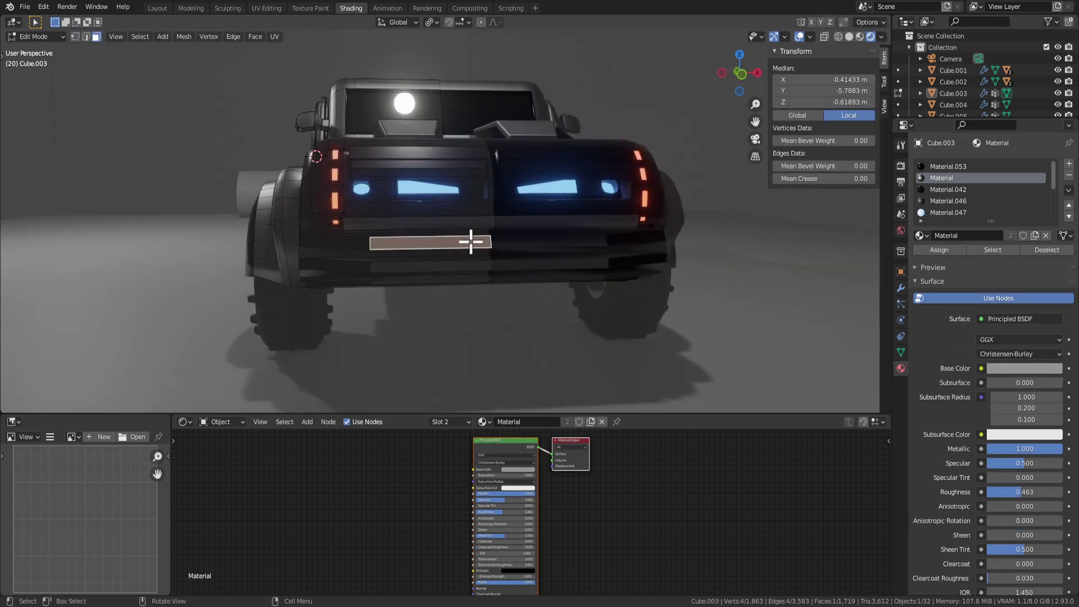
{"action": "left_click", "coordinate": [859, 36]}
{"action": "scroll", "coordinate": [570, 277], "scroll_direction": "up", "scroll_amount": 4}
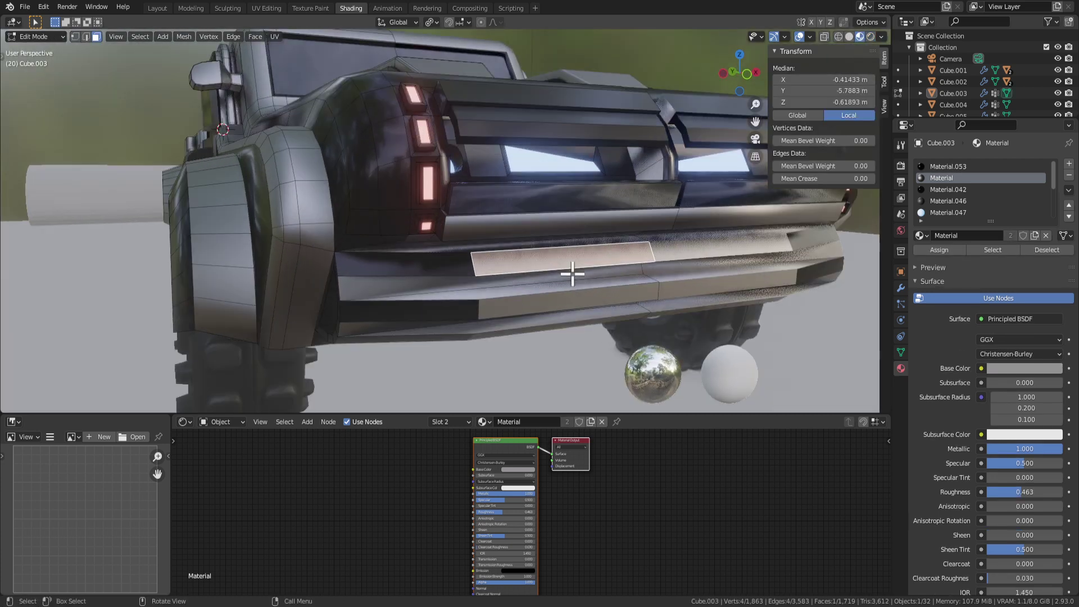
Step: Try to assign Material.053 to all strips and recesses of the front bumper, leaving out the adjoining fender faces
{"action": "mouse_move", "coordinate": [570, 277]}
{"action": "middle_mouse_down"}
{"action": "mouse_move", "coordinate": [595, 253]}
{"action": "mouse_move", "coordinate": [474, 239]}
{"action": "middle_mouse_up"}
{"action": "left_click", "coordinate": [475, 240]}
{"action": "left_click", "coordinate": [597, 271]}
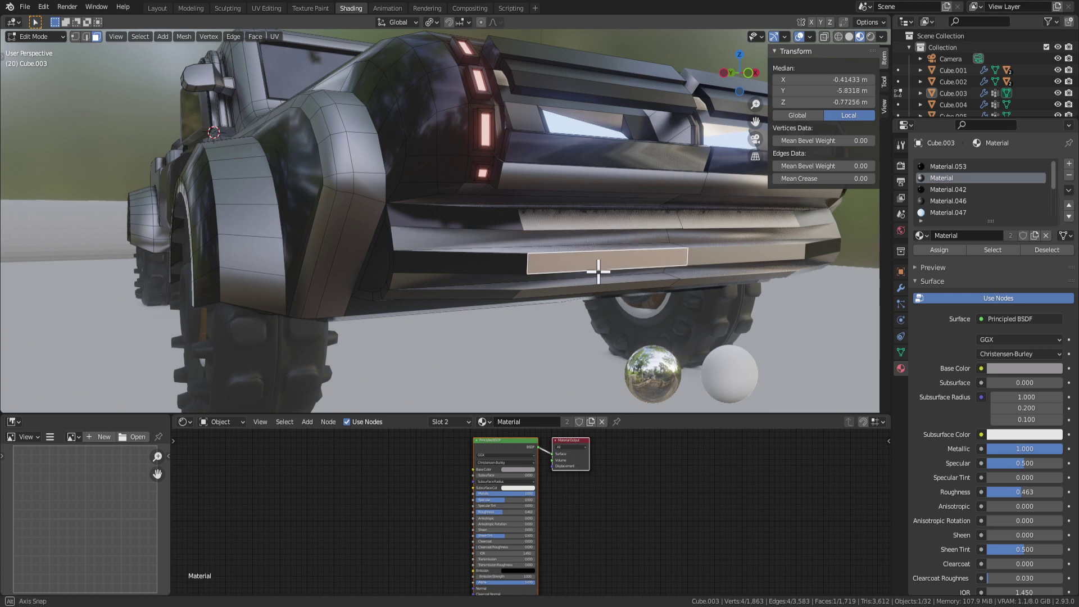
{"action": "middle_click_drag", "start_coordinate": [597, 272], "coordinate": [609, 268]}
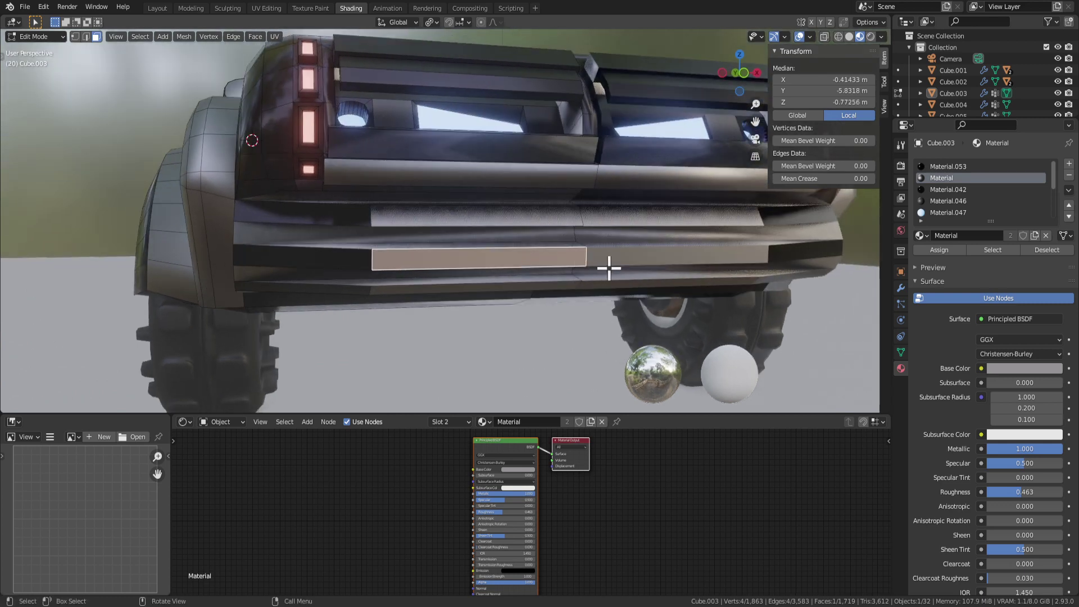
{"action": "left_click", "coordinate": [431, 219], "text": "shift"}
{"action": "left_click", "coordinate": [455, 262], "text": "shift"}
{"action": "left_click", "coordinate": [455, 291], "text": "shift"}
{"action": "key", "text": "ctrl+KP_Add"}
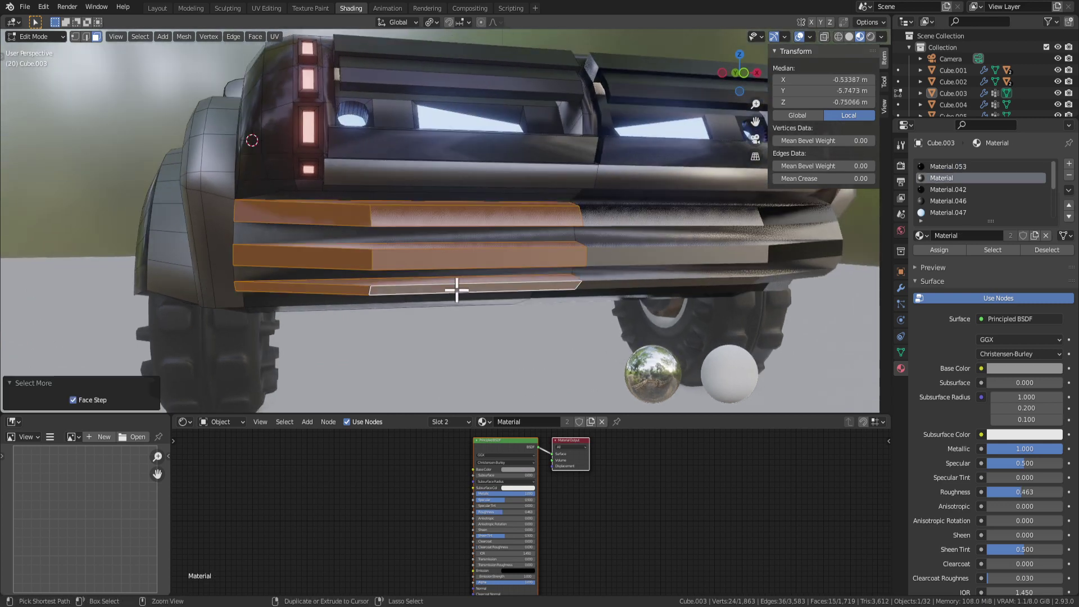
{"action": "key", "text": "ctrl+KP_Add"}
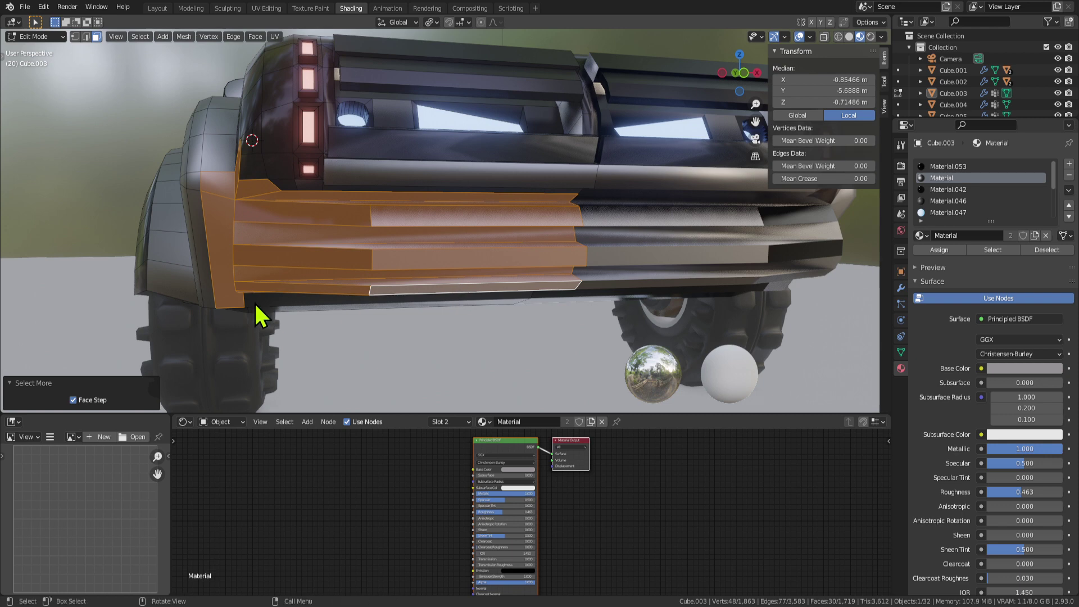
{"action": "left_click", "coordinate": [222, 231], "text": "shift"}
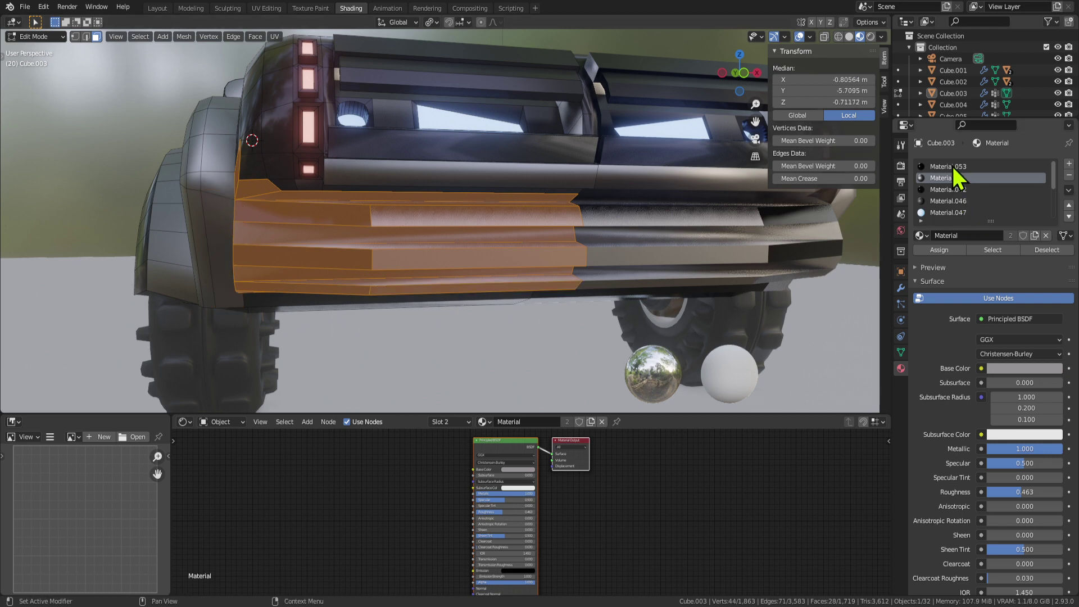
{"action": "left_click", "coordinate": [938, 250]}
{"action": "key", "text": "Tab"}
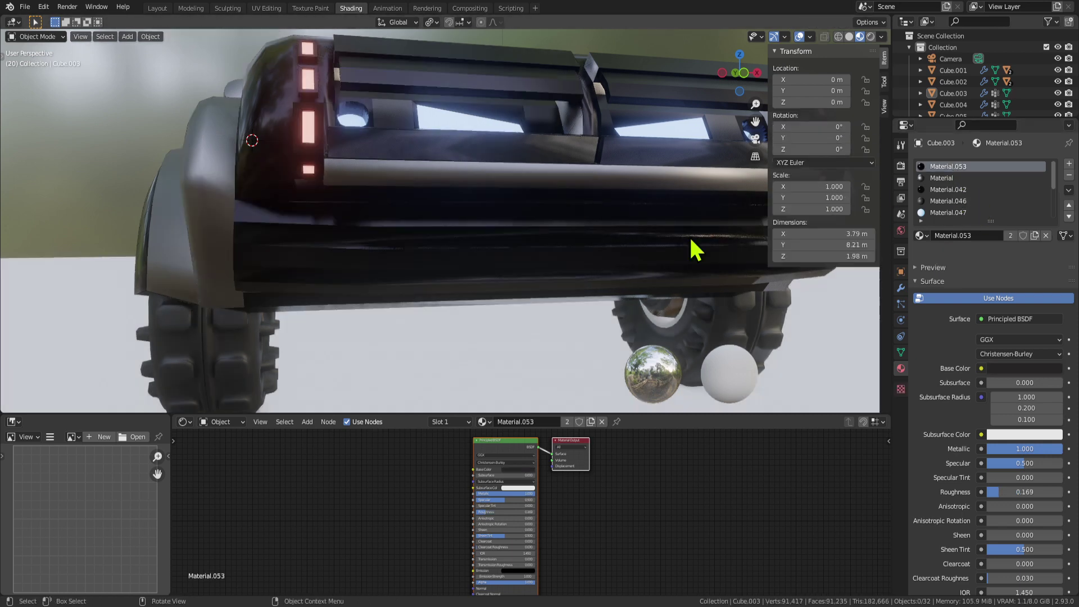
Step: Return the viewport to Rendered shading and examine the front bumper's materials
{"action": "middle_click_drag", "start_coordinate": [691, 248], "coordinate": [527, 303]}
{"action": "key", "text": "Tab"}
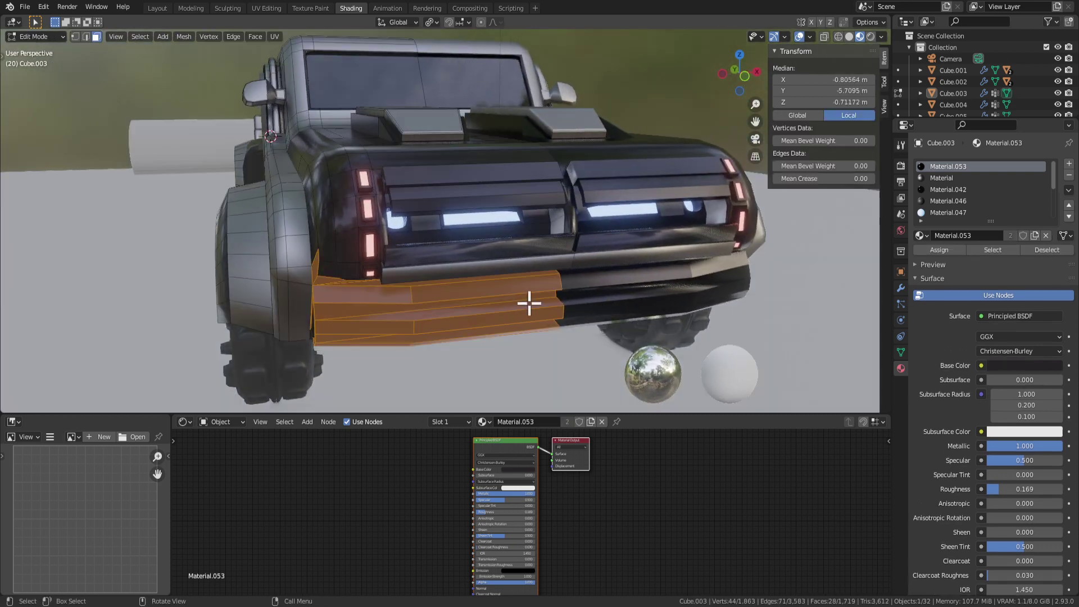
{"action": "scroll", "coordinate": [565, 362], "scroll_direction": "down", "scroll_amount": 5}
{"action": "key", "text": "Tab"}
{"action": "left_click", "coordinate": [870, 37]}
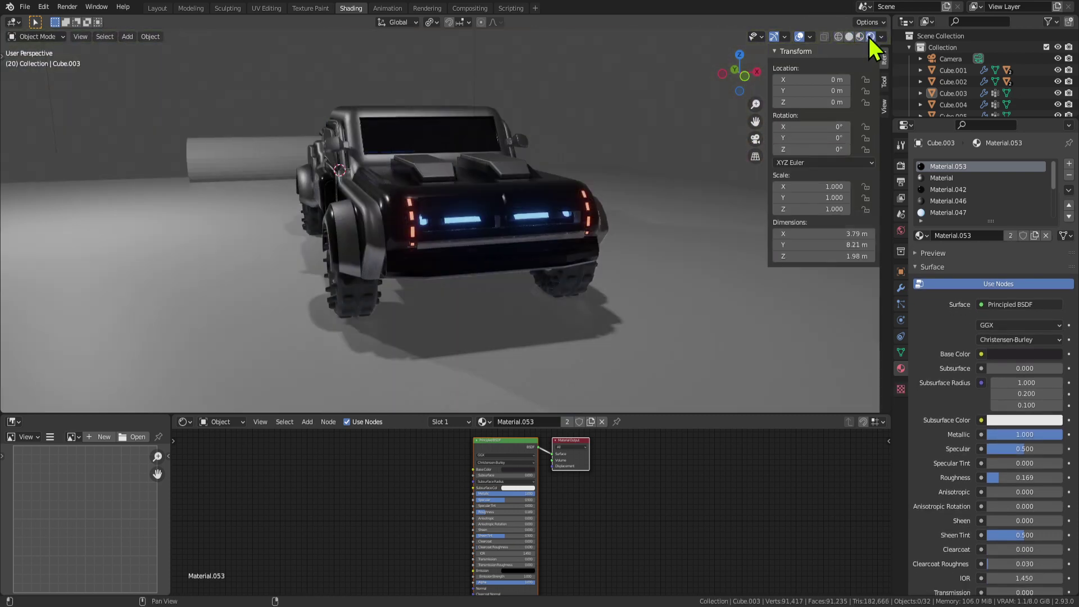
{"action": "mouse_move", "coordinate": [798, 241]}
{"action": "middle_mouse_down"}
{"action": "mouse_move", "coordinate": [672, 267]}
{"action": "mouse_move", "coordinate": [722, 259]}
{"action": "mouse_move", "coordinate": [562, 268]}
{"action": "mouse_move", "coordinate": [626, 268]}
{"action": "mouse_move", "coordinate": [661, 292]}
{"action": "mouse_move", "coordinate": [605, 264]}
{"action": "mouse_move", "coordinate": [549, 308]}
{"action": "middle_mouse_up"}
{"action": "key", "text": "Tab"}
{"action": "key", "text": "Tab"}
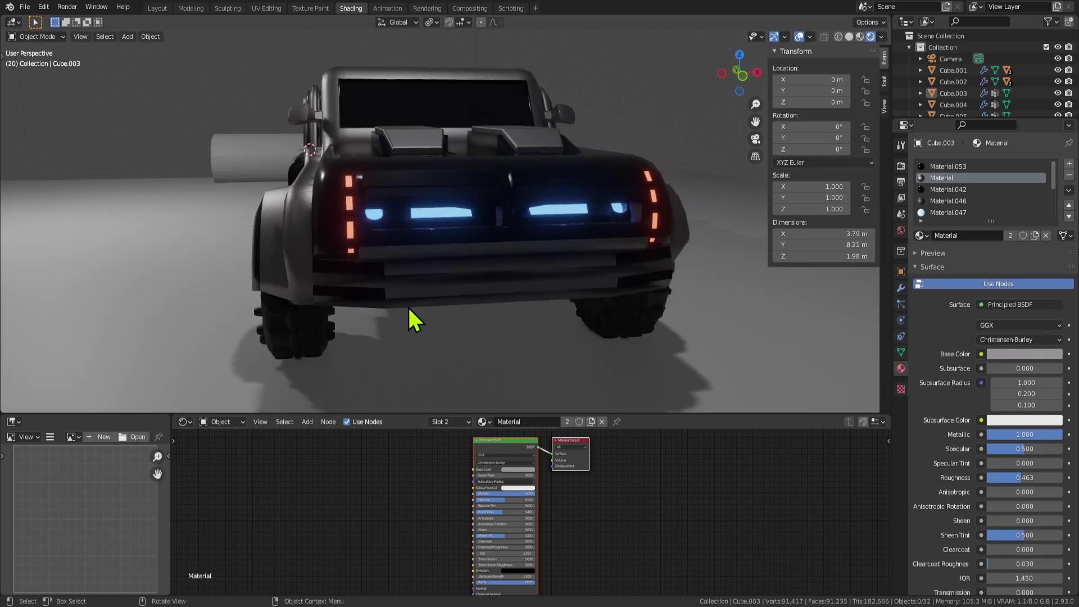
Step: Assign Material.053 to the long face directly above the front bumper, below the headlights
{"action": "key", "text": "Tab"}
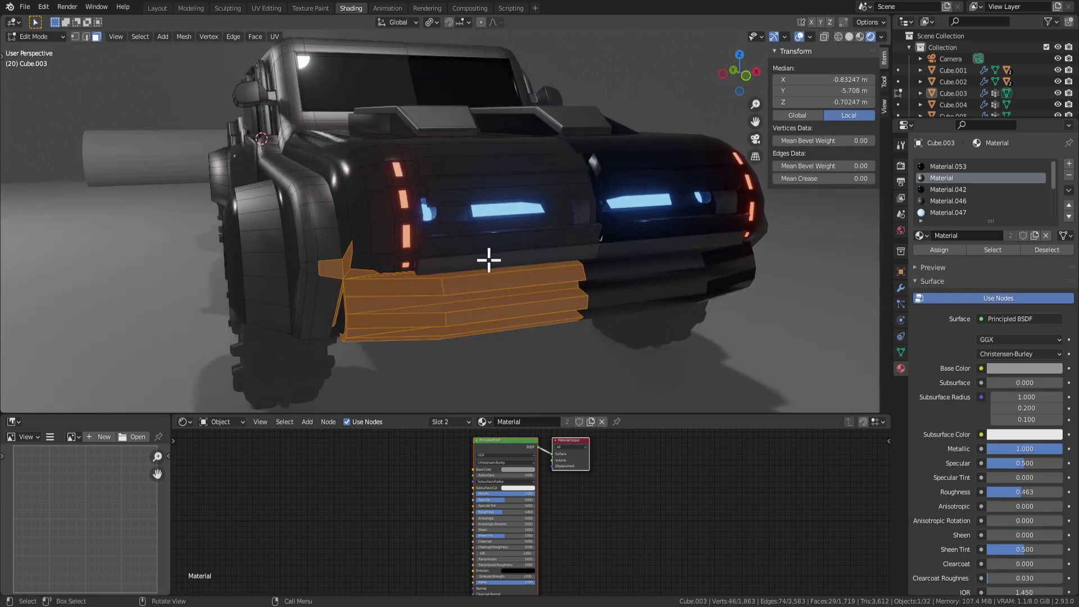
{"action": "middle_click_drag", "start_coordinate": [488, 257], "coordinate": [489, 265]}
{"action": "left_click", "coordinate": [943, 252]}
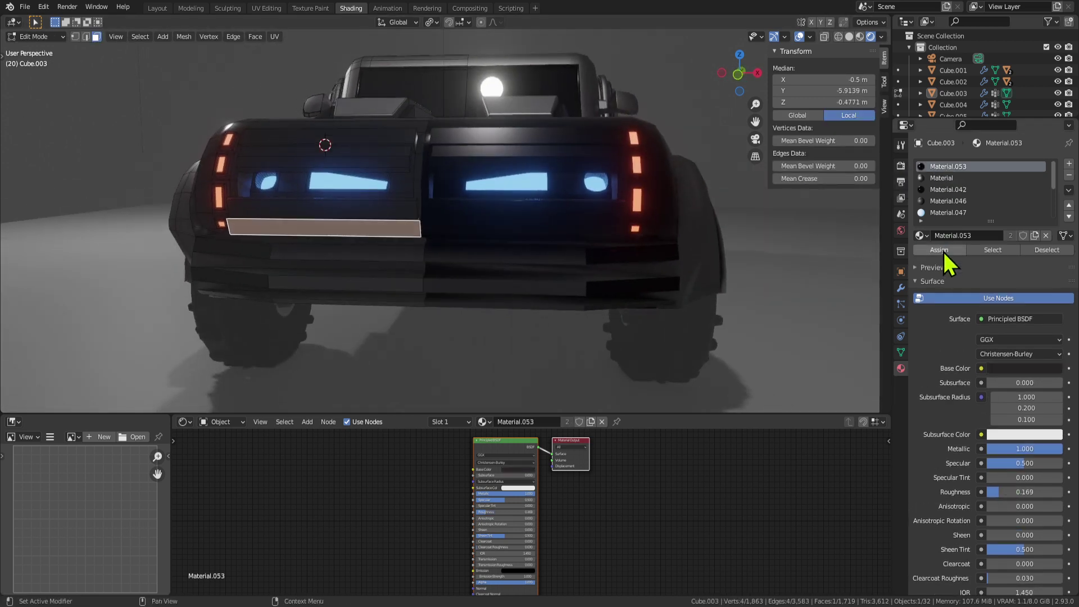
{"action": "key", "text": "Tab"}
{"action": "middle_click_drag", "start_coordinate": [528, 322], "coordinate": [612, 281]}
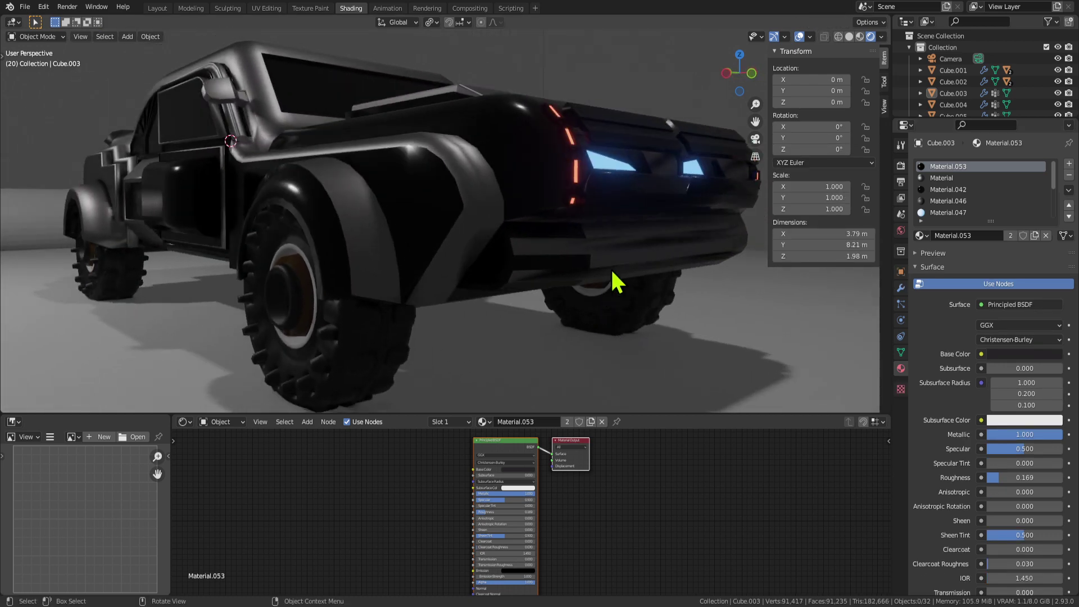
{"action": "key", "text": "Tab"}
{"action": "middle_click_drag", "start_coordinate": [699, 260], "coordinate": [663, 265]}
{"action": "key", "text": "Tab"}
{"action": "scroll", "coordinate": [663, 265], "scroll_direction": "down", "scroll_amount": 3}
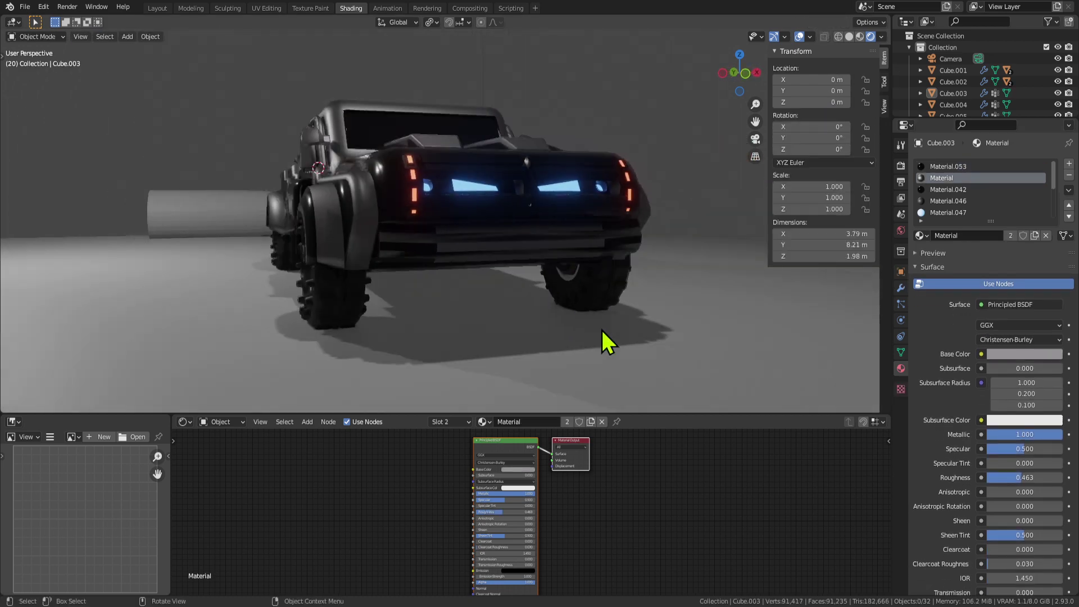
Step: Try to extrude the five faces along the hood's front edge along their normals with an offset of 0.0674 m
{"action": "middle_click_drag", "start_coordinate": [602, 330], "coordinate": [436, 272]}
{"action": "key", "text": "Tab"}
{"action": "left_click", "coordinate": [515, 207], "text": "shift"}
{"action": "left_click", "coordinate": [557, 240]}
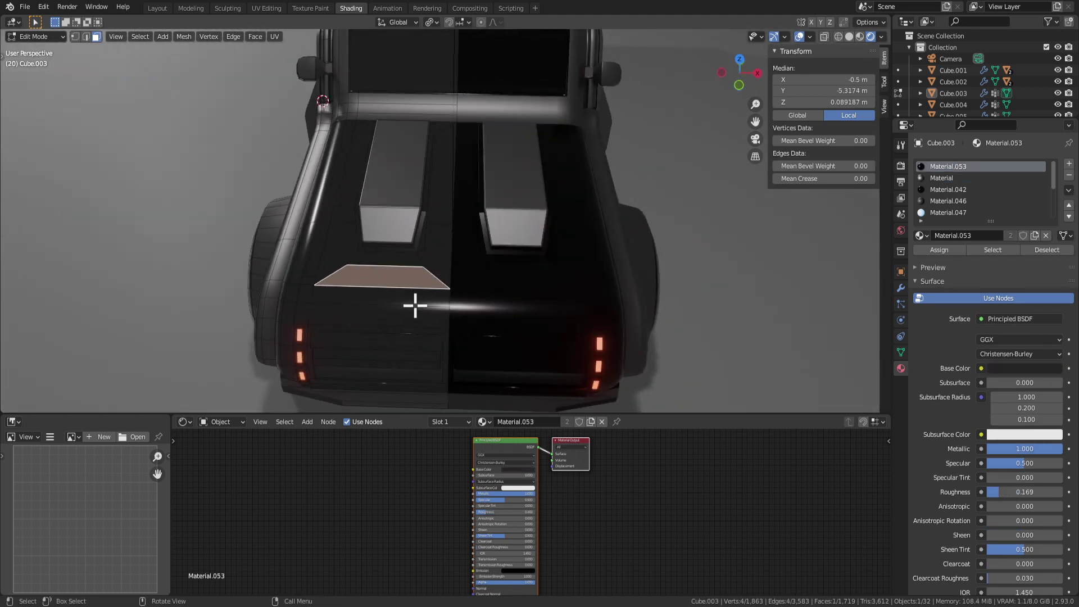
{"action": "left_click", "coordinate": [427, 332]}
{"action": "middle_click_drag", "start_coordinate": [427, 332], "coordinate": [583, 254]}
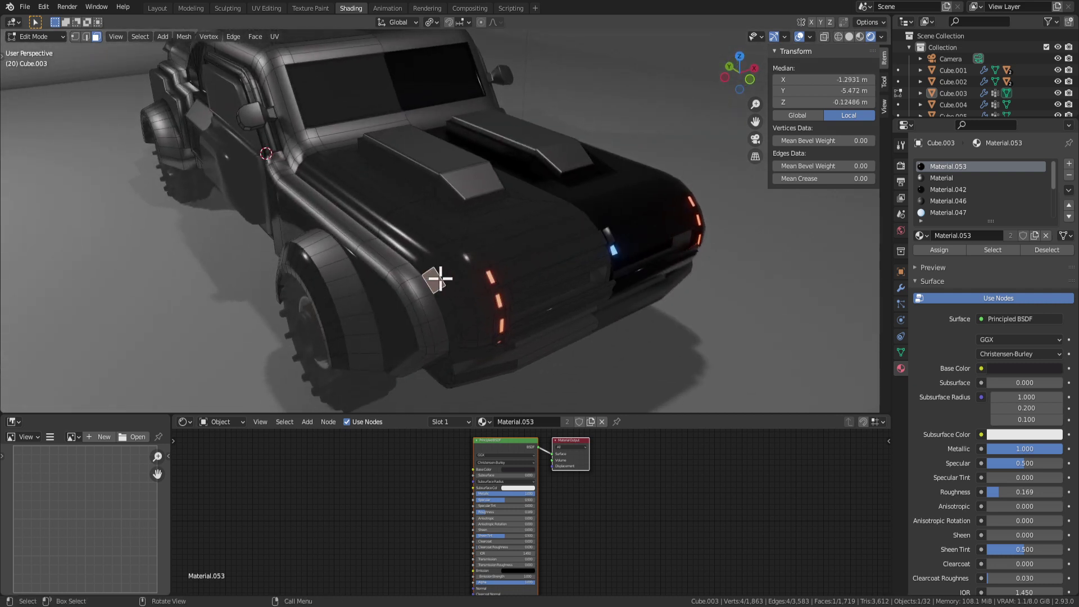
{"action": "key", "text": "alt+e"}
{"action": "left_click", "coordinate": [636, 251]}
{"action": "left_click", "coordinate": [638, 248]}
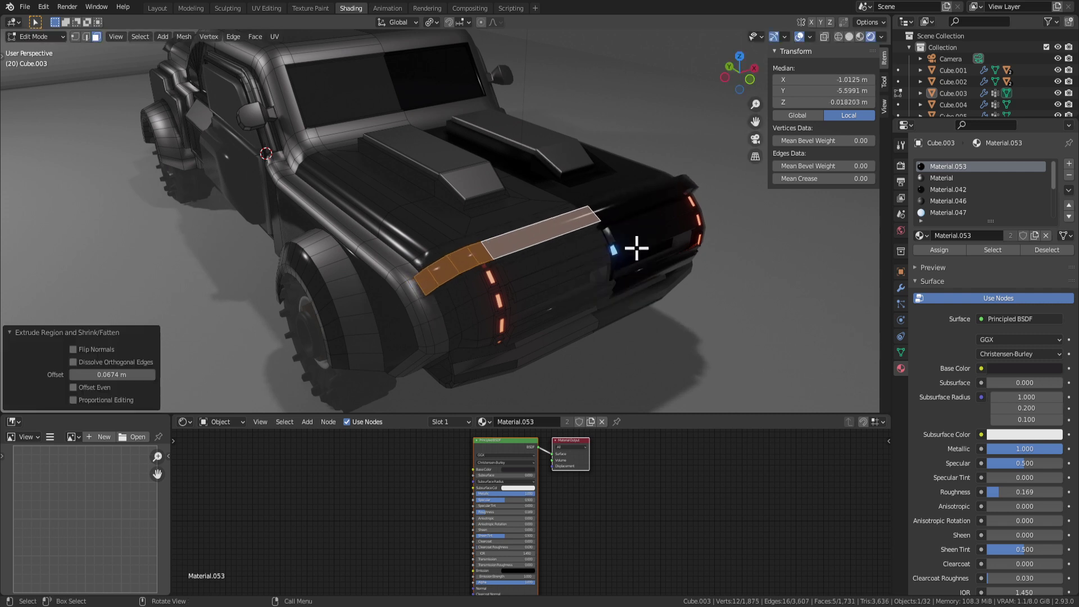
Step: Try to bevel the extruded strip at the hood's front edge, and undo the bevel and the extrusion
{"action": "middle_click_drag", "start_coordinate": [638, 247], "coordinate": [547, 281]}
{"action": "key", "text": "ctrl+b"}
{"action": "left_click", "coordinate": [561, 273]}
{"action": "key", "text": "Tab"}
{"action": "key", "text": "Tab"}
{"action": "key", "text": "ctrl+z"}
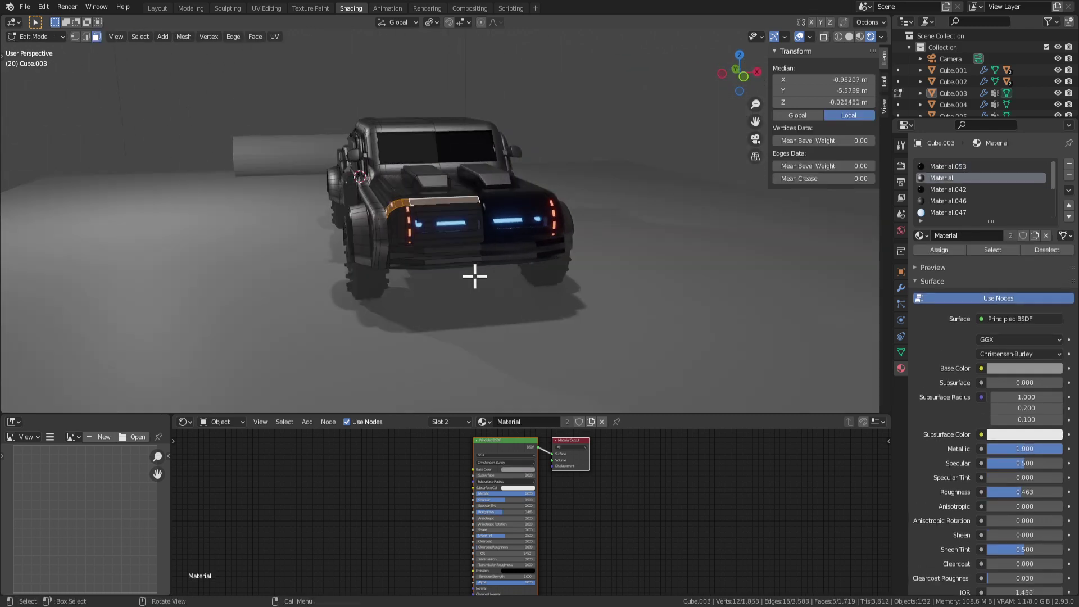
{"action": "middle_click_drag", "start_coordinate": [475, 275], "coordinate": [373, 97]}
{"action": "key", "text": "Tab"}
{"action": "key", "text": "Tab"}
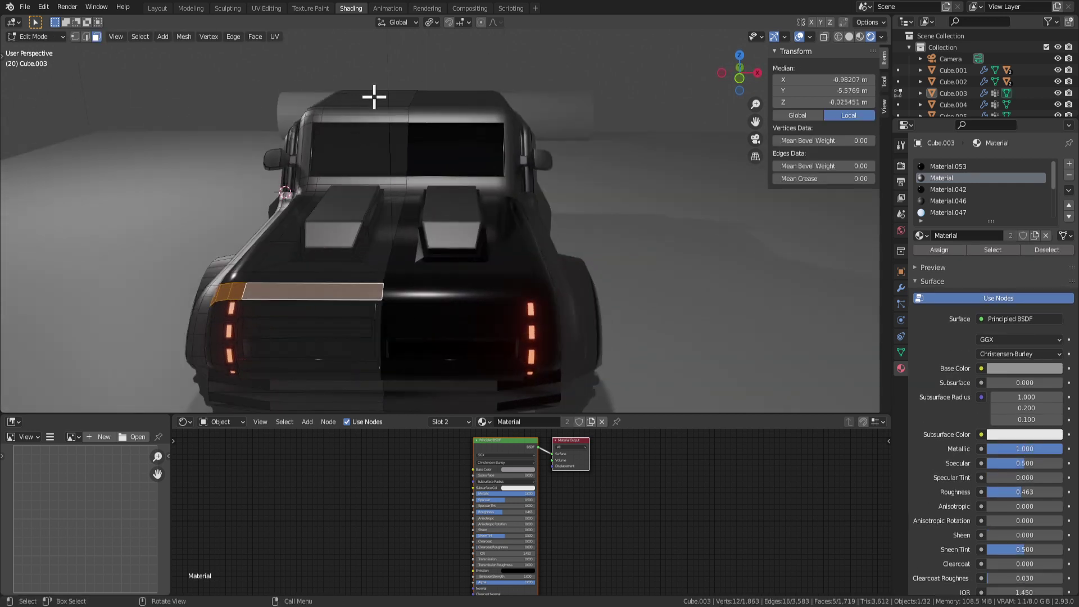
{"action": "left_click", "coordinate": [360, 101]}
{"action": "key", "text": "g"}
{"action": "key", "text": "z"}
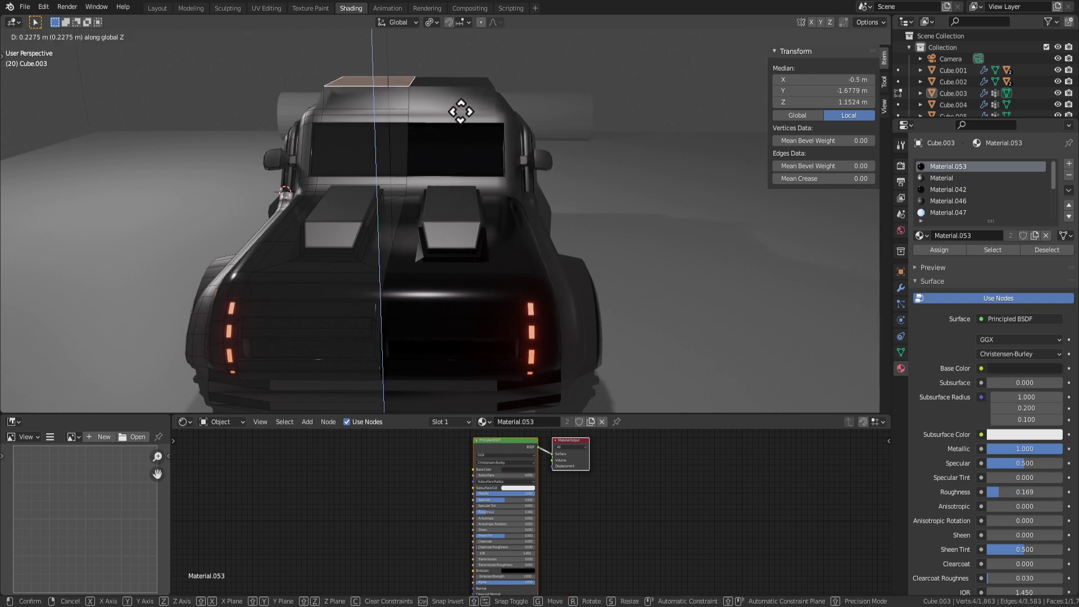
{"action": "key", "text": "Escape"}
Step: Try to move the outer side edge of the windshield glass
{"action": "middle_click_drag", "start_coordinate": [461, 112], "coordinate": [472, 129]}
{"action": "middle_click_drag", "start_coordinate": [283, 107], "coordinate": [322, 145]}
{"action": "left_click", "coordinate": [335, 142]}
{"action": "key", "text": "2"}
{"action": "left_click", "coordinate": [306, 137]}
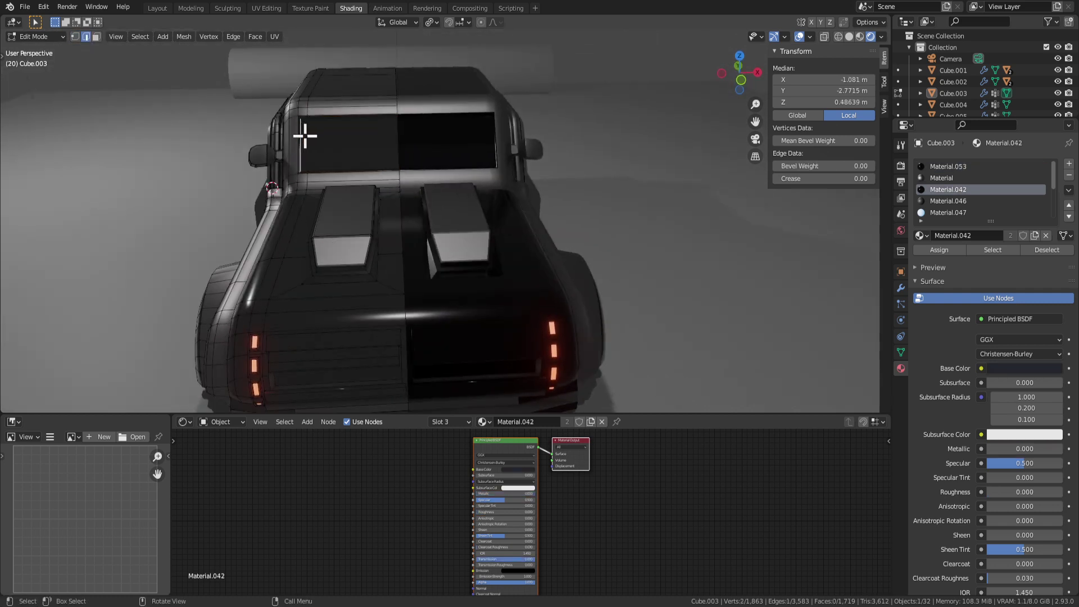
{"action": "key", "text": "g"}
{"action": "left_click", "coordinate": [358, 153]}
{"action": "scroll", "coordinate": [377, 149], "scroll_direction": "up", "scroll_amount": 5}
{"action": "middle_click_drag", "start_coordinate": [522, 191], "coordinate": [559, 270]}
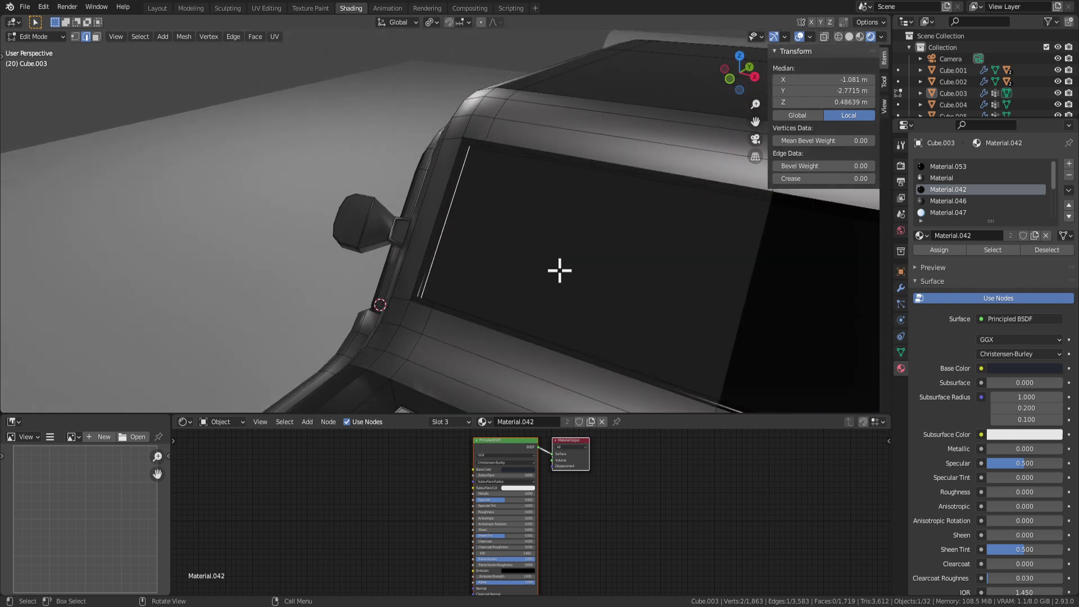
{"action": "scroll", "coordinate": [452, 239], "scroll_direction": "up", "scroll_amount": 2}
{"action": "left_click", "coordinate": [442, 241], "text": "ctrl"}
{"action": "middle_click_drag", "start_coordinate": [429, 244], "coordinate": [546, 241]}
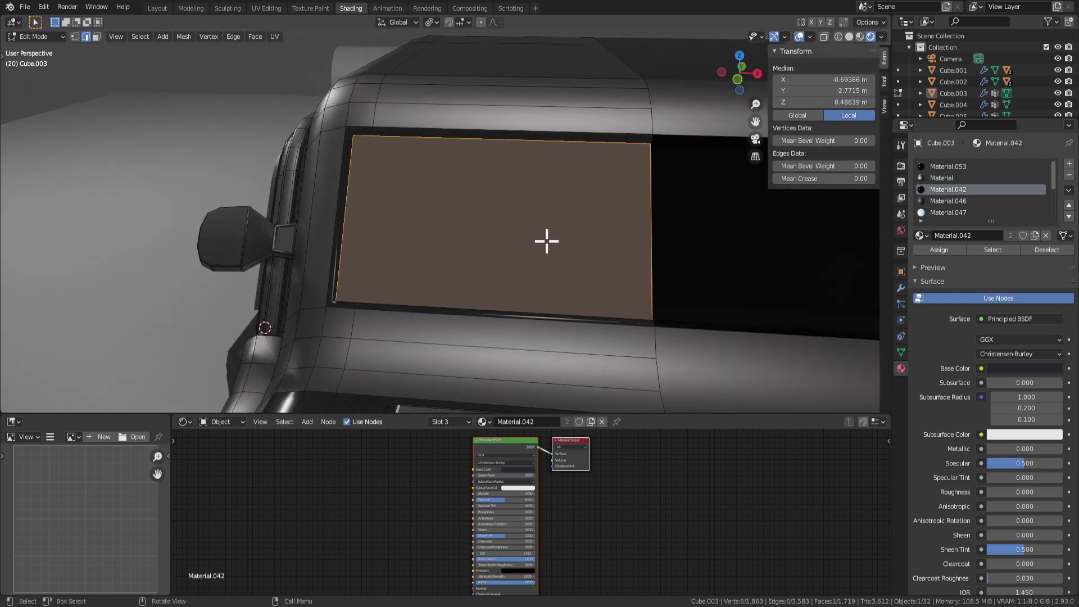
{"action": "key", "text": "alt+a"}
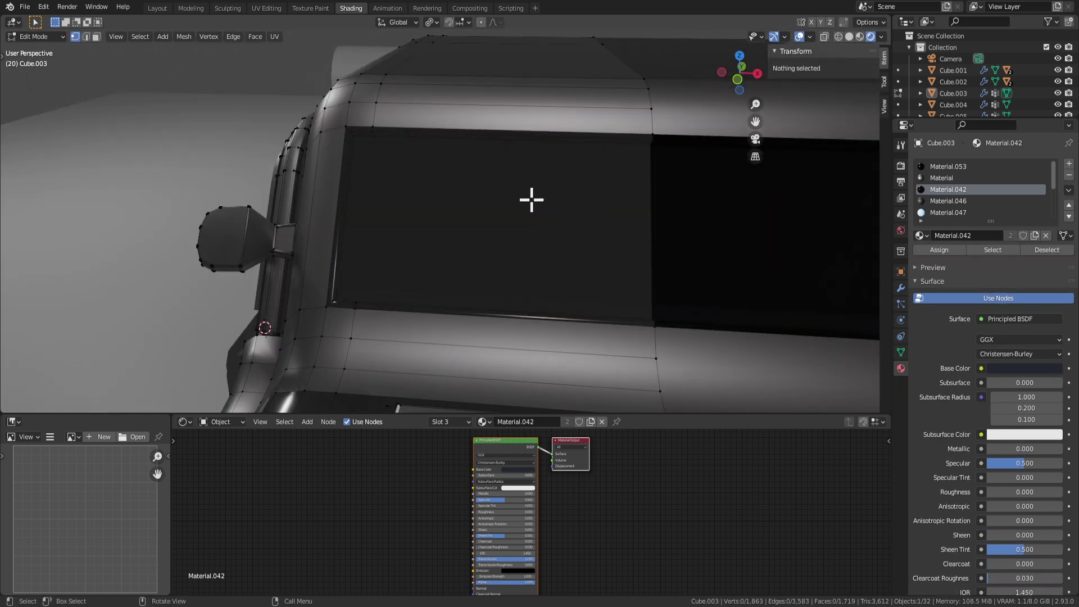
{"action": "key", "text": "3"}
{"action": "left_click", "coordinate": [590, 210]}
{"action": "middle_click_drag", "start_coordinate": [589, 209], "coordinate": [506, 173]}
Step: Try to extrude the three roof faces above the windshield along their normals to form a raised strip
{"action": "left_click", "coordinate": [434, 116]}
{"action": "middle_click_drag", "start_coordinate": [433, 116], "coordinate": [445, 146]}
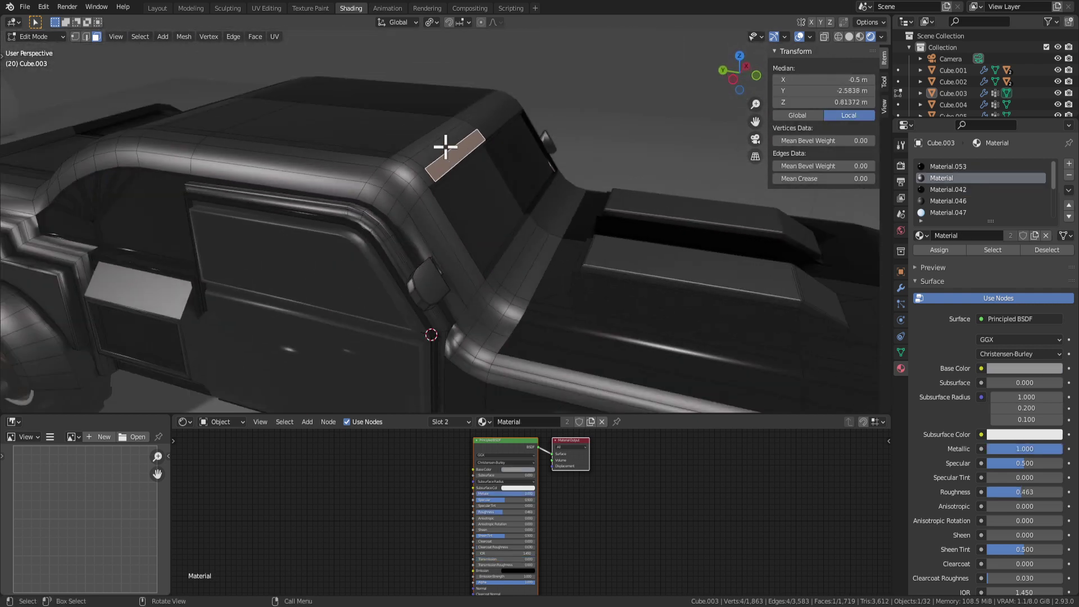
{"action": "key", "text": "alt+e"}
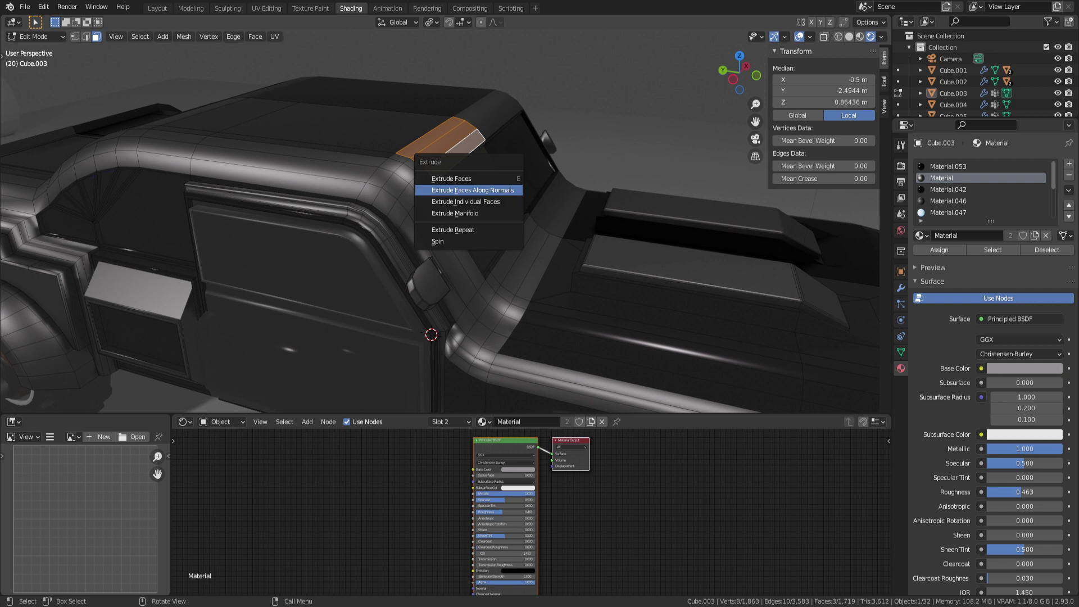
{"action": "left_click", "coordinate": [502, 191]}
{"action": "left_click", "coordinate": [510, 186]}
{"action": "scroll", "coordinate": [623, 299], "scroll_direction": "down", "scroll_amount": 3}
{"action": "middle_click_drag", "start_coordinate": [624, 299], "coordinate": [494, 256]}
{"action": "key", "text": "Tab"}
{"action": "scroll", "coordinate": [581, 288], "scroll_direction": "down", "scroll_amount": 4}
{"action": "middle_click_drag", "start_coordinate": [580, 287], "coordinate": [403, 179]}
{"action": "scroll", "coordinate": [497, 242], "scroll_direction": "up", "scroll_amount": 4}
{"action": "key", "text": "Tab"}
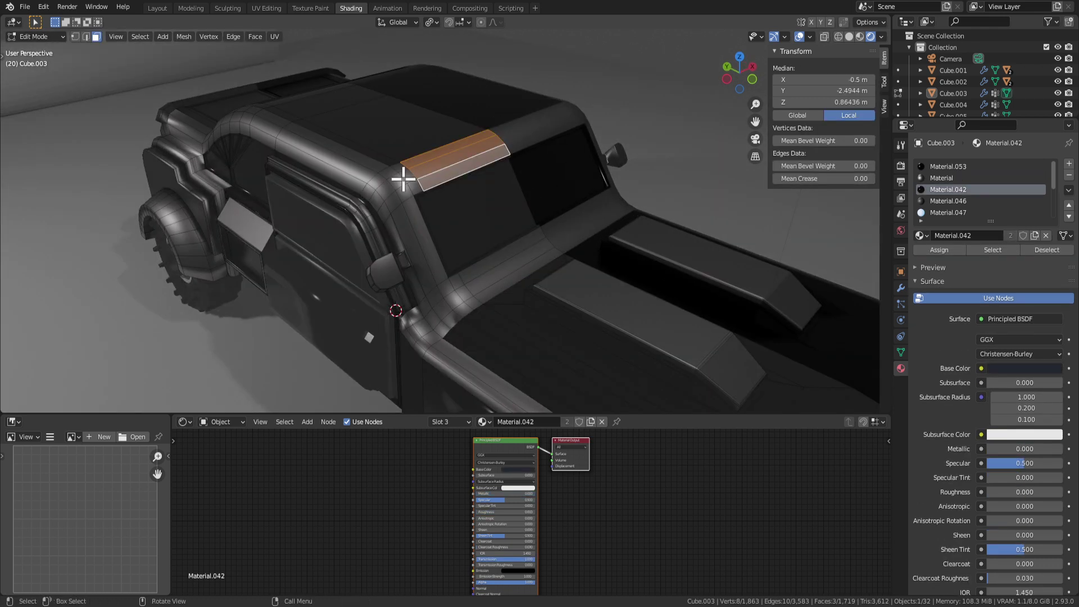
Step: Try to extrude the twelve faces along the roof's front edge and around its corner along their normals
{"action": "scroll", "coordinate": [399, 188], "scroll_direction": "up", "scroll_amount": 2}
{"action": "left_click", "coordinate": [339, 198]}
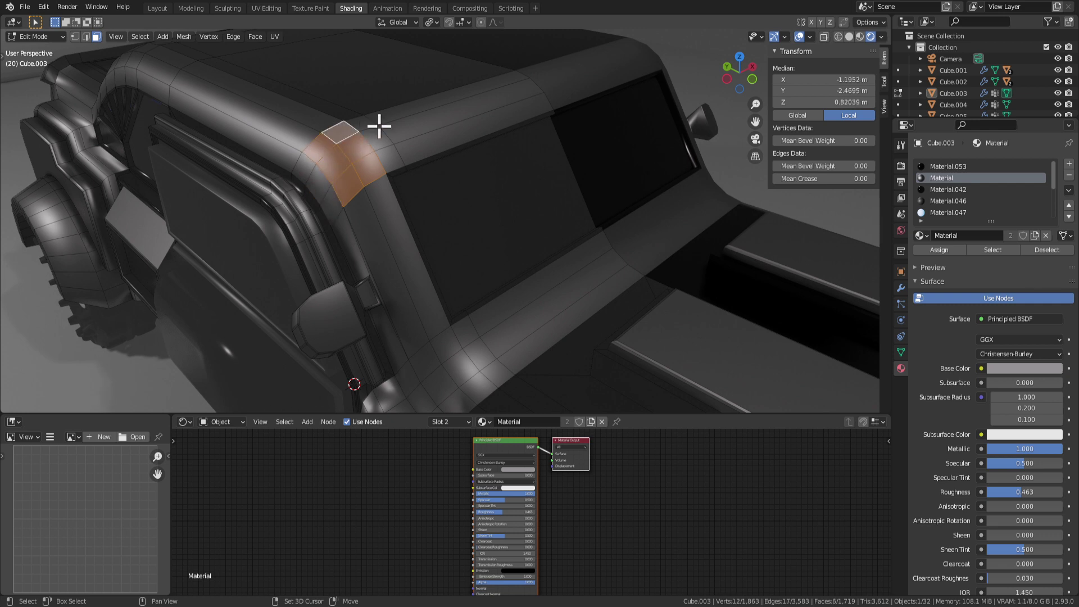
{"action": "left_click", "coordinate": [410, 145], "text": "shift"}
{"action": "left_click", "coordinate": [409, 128], "text": "shift"}
{"action": "left_click", "coordinate": [406, 113], "text": "shift"}
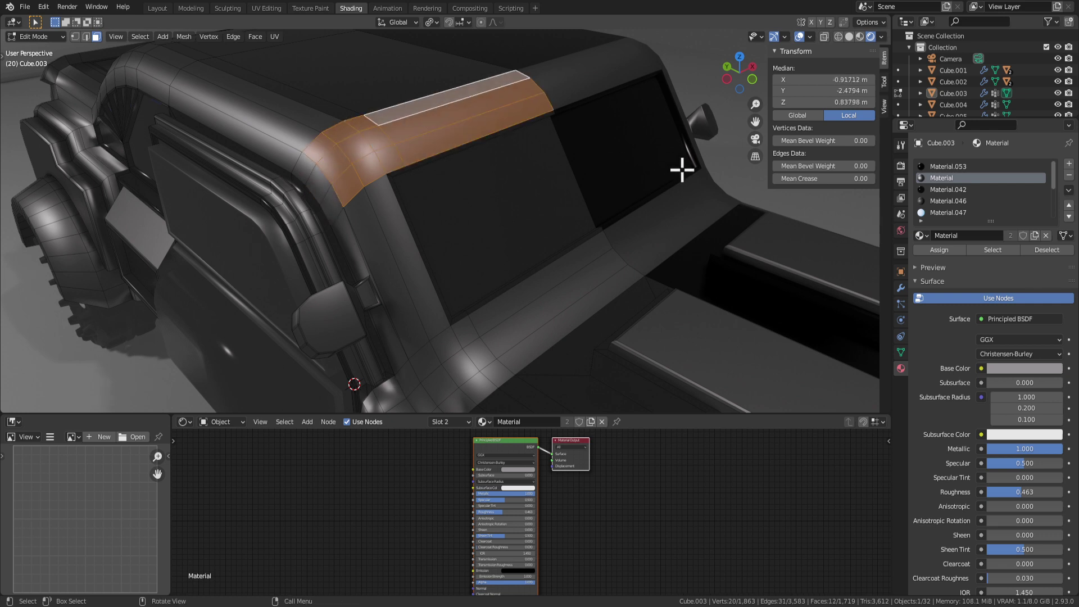
{"action": "key", "text": "alt+e"}
{"action": "middle_click_drag", "start_coordinate": [681, 170], "coordinate": [538, 189]}
{"action": "left_click", "coordinate": [669, 170]}
{"action": "key", "text": "Escape"}
Step: Try to move the extruded roof-edge faces along the Z axis, and undo the move and the extrusion
{"action": "key", "text": "g"}
{"action": "key", "text": "y"}
{"action": "key", "text": "z"}
{"action": "key", "text": "z"}
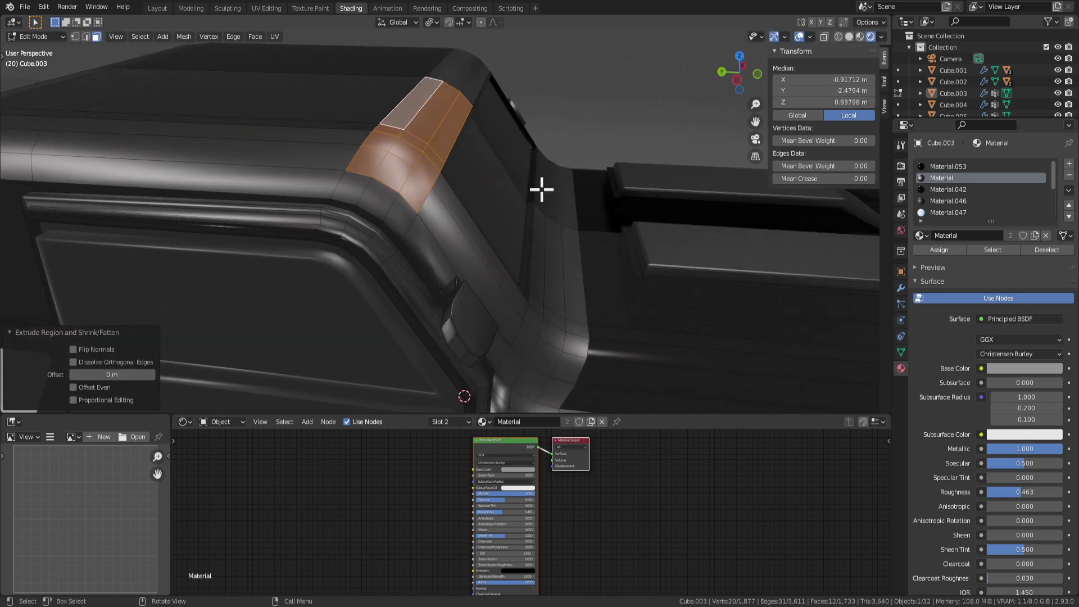
{"action": "left_click", "coordinate": [592, 178]}
{"action": "left_click", "coordinate": [592, 179]}
{"action": "scroll", "coordinate": [578, 185], "scroll_direction": "down", "scroll_amount": 4}
{"action": "middle_click_drag", "start_coordinate": [578, 186], "coordinate": [518, 183]}
{"action": "key", "text": "ctrl+z"}
{"action": "key", "text": "ctrl+z"}
Step: Try to extrude the roof-edge faces again as one region in the front view, and undo it
{"action": "middle_click_drag", "start_coordinate": [569, 228], "coordinate": [537, 226]}
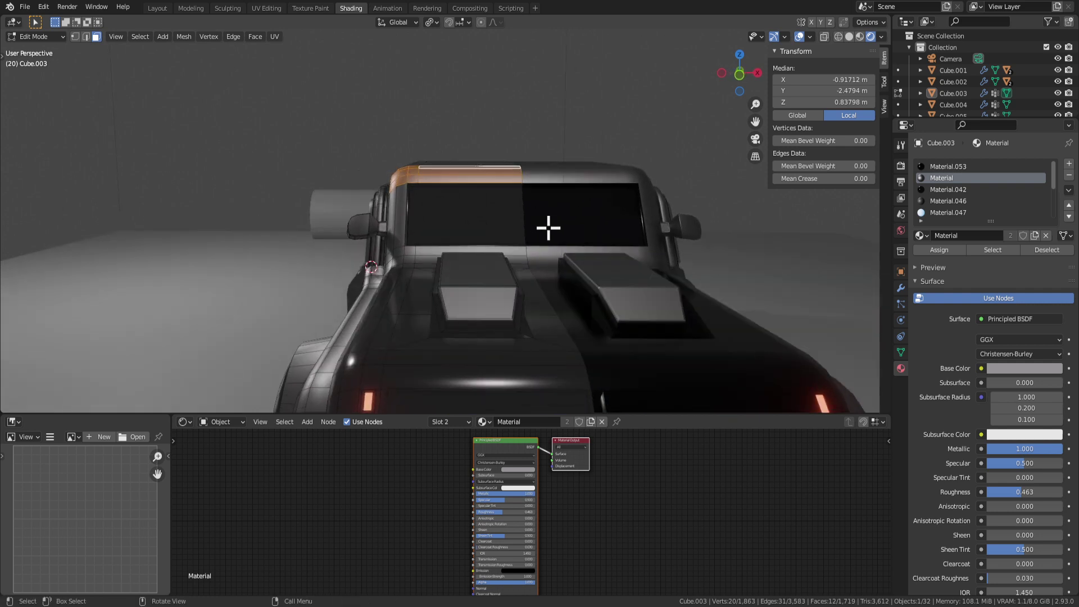
{"action": "key", "text": "e"}
{"action": "left_click", "coordinate": [547, 214]}
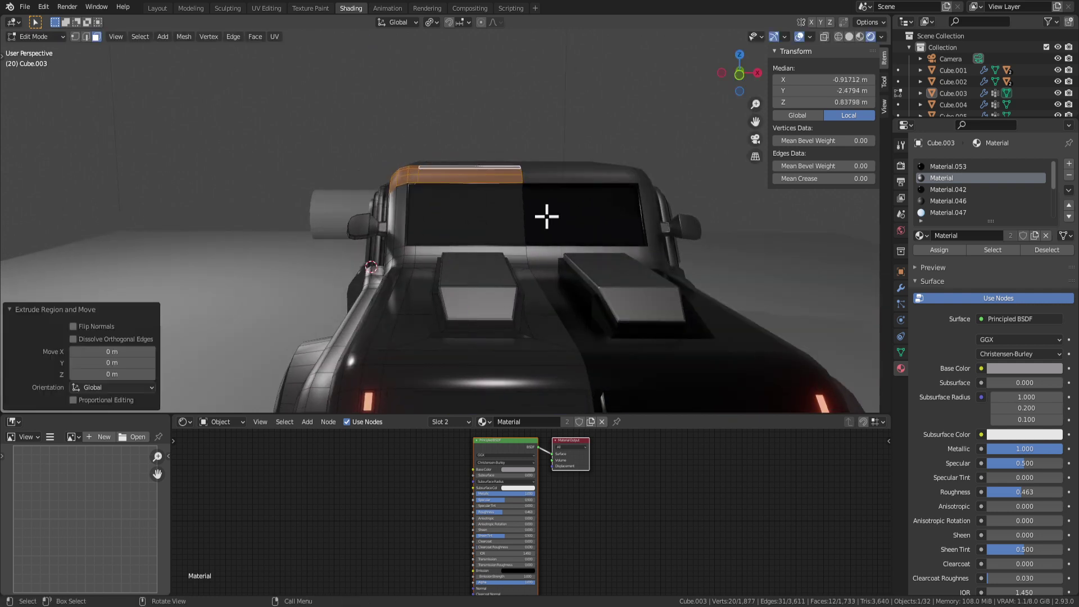
{"action": "key", "text": "ctrl+z"}
Step: Try to extrude only the six faces above the windshield, first along their normals and as a plain region
{"action": "middle_click_drag", "start_coordinate": [539, 217], "coordinate": [451, 223]}
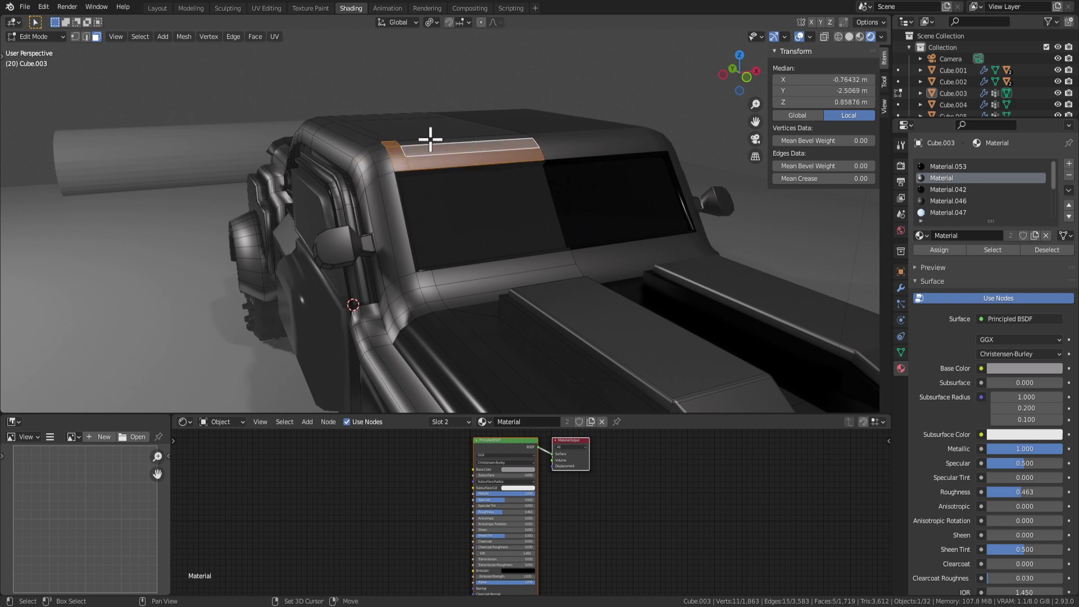
{"action": "middle_click_drag", "start_coordinate": [431, 139], "coordinate": [597, 191]}
{"action": "key", "text": "alt+e"}
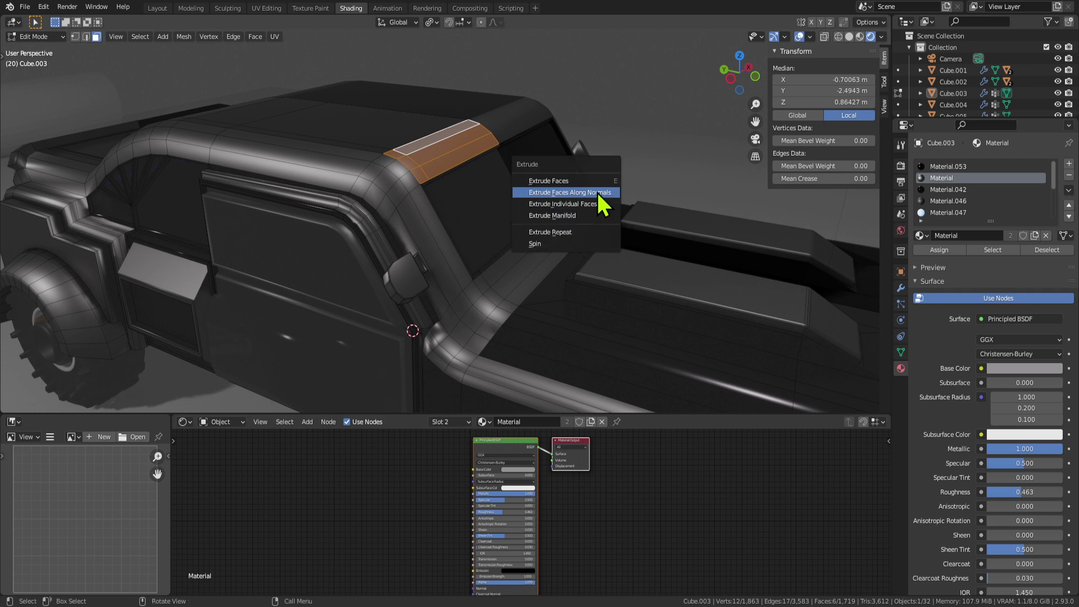
{"action": "left_click", "coordinate": [598, 194]}
{"action": "right_click", "coordinate": [600, 185]}
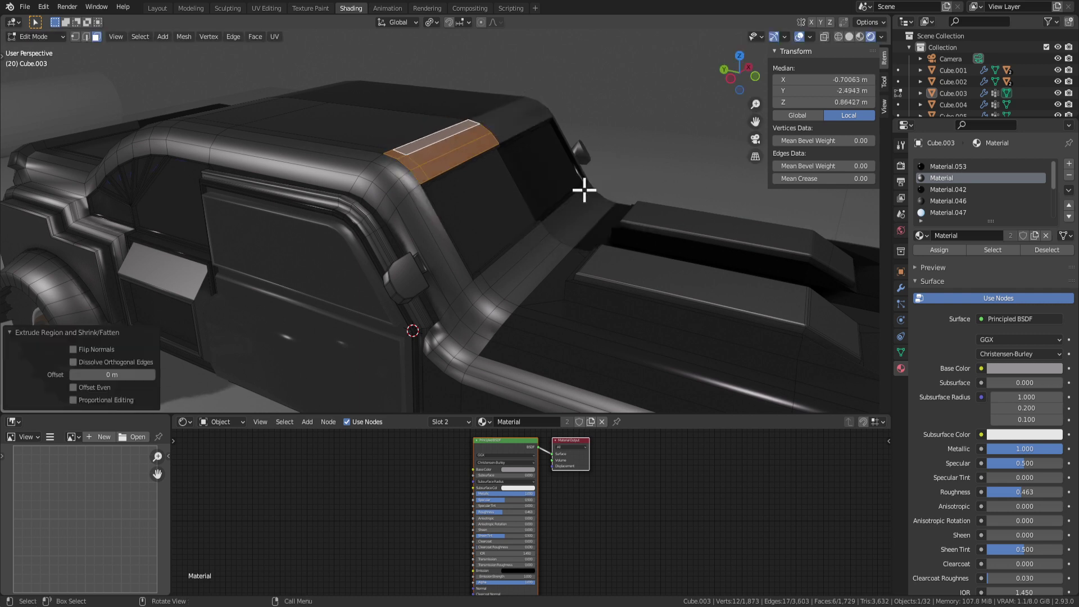
{"action": "key", "text": "e"}
{"action": "left_click", "coordinate": [605, 194]}
Step: Examine the vehicle's roof, cab and front from several angles, in and out of mesh editing
{"action": "middle_click_drag", "start_coordinate": [604, 197], "coordinate": [535, 267]}
{"action": "scroll", "coordinate": [618, 321], "scroll_direction": "up", "scroll_amount": 3}
{"action": "key", "text": "Tab"}
{"action": "middle_click_drag", "start_coordinate": [619, 320], "coordinate": [594, 287]}
{"action": "scroll", "coordinate": [676, 299], "scroll_direction": "down", "scroll_amount": 4}
{"action": "key", "text": "Tab"}
{"action": "scroll", "coordinate": [479, 289], "scroll_direction": "down", "scroll_amount": 1}
{"action": "key", "text": "Tab"}
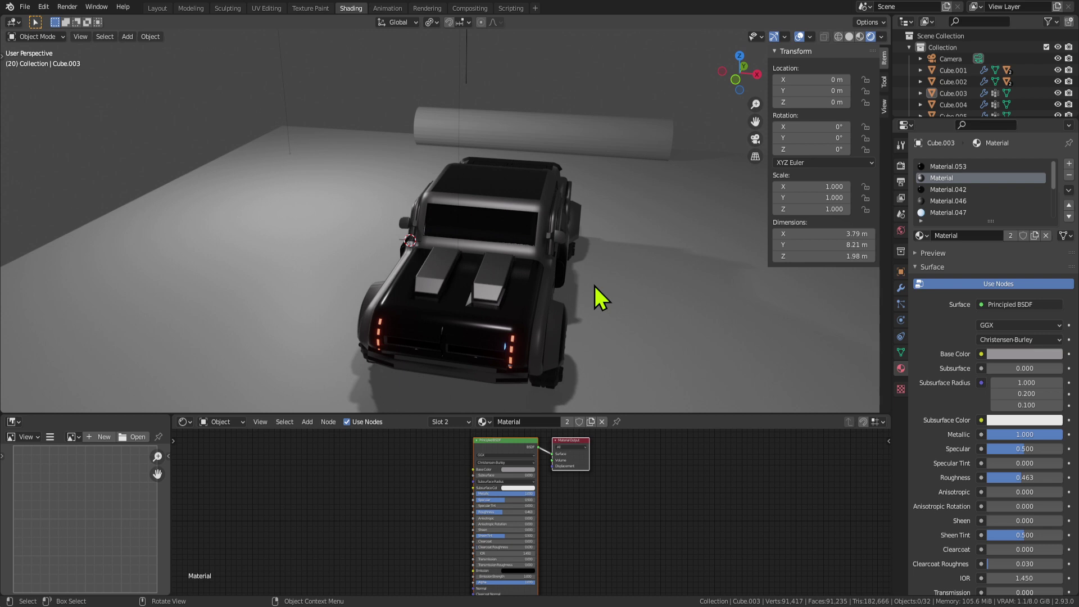
{"action": "scroll", "coordinate": [594, 286], "scroll_direction": "up", "scroll_amount": 4}
{"action": "key", "text": "Tab"}
{"action": "middle_click_drag", "start_coordinate": [565, 287], "coordinate": [592, 219]}
{"action": "scroll", "coordinate": [592, 219], "scroll_direction": "up", "scroll_amount": 3}
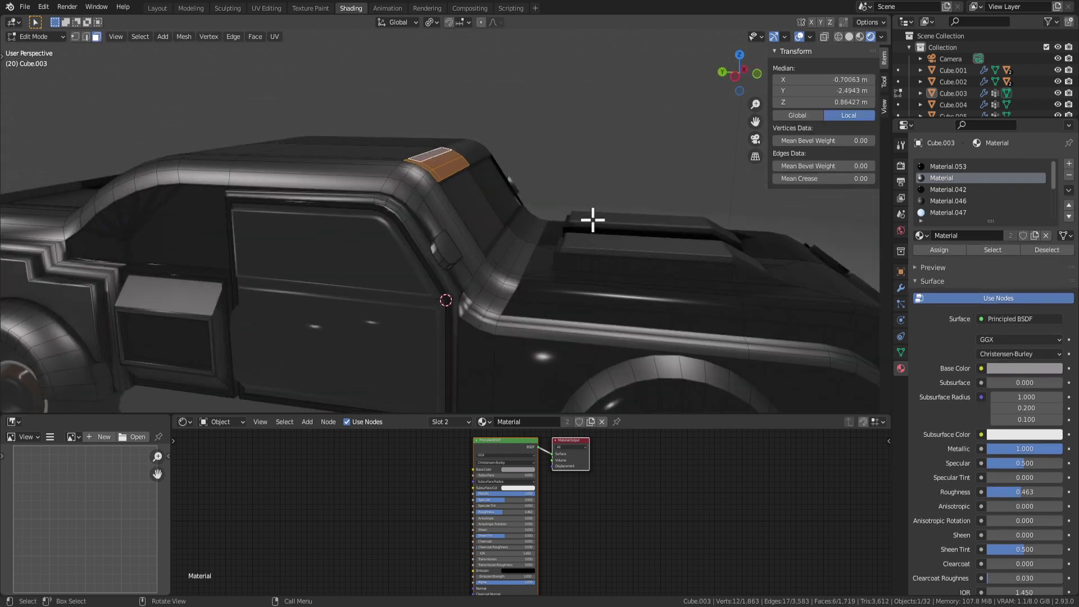
{"action": "key", "text": "Tab"}
{"action": "key", "text": "Tab"}
{"action": "middle_click_drag", "start_coordinate": [485, 190], "coordinate": [438, 187]}
{"action": "scroll", "coordinate": [432, 169], "scroll_direction": "up", "scroll_amount": 1}
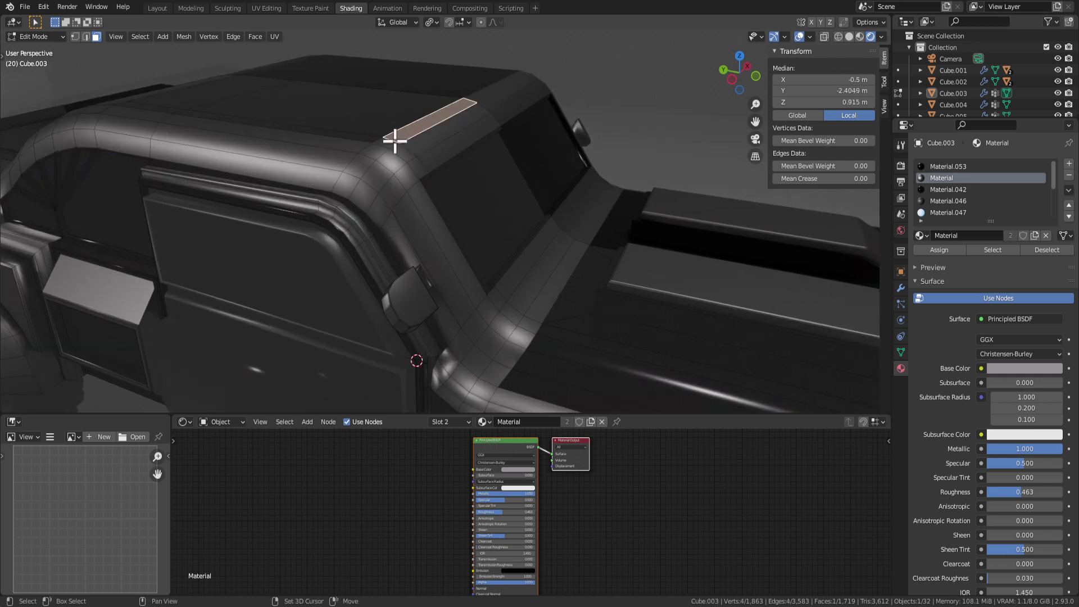
Step: Select the six faces along the roof's front edge above the windshield
{"action": "key", "text": "g"}
{"action": "left_click", "coordinate": [426, 161]}
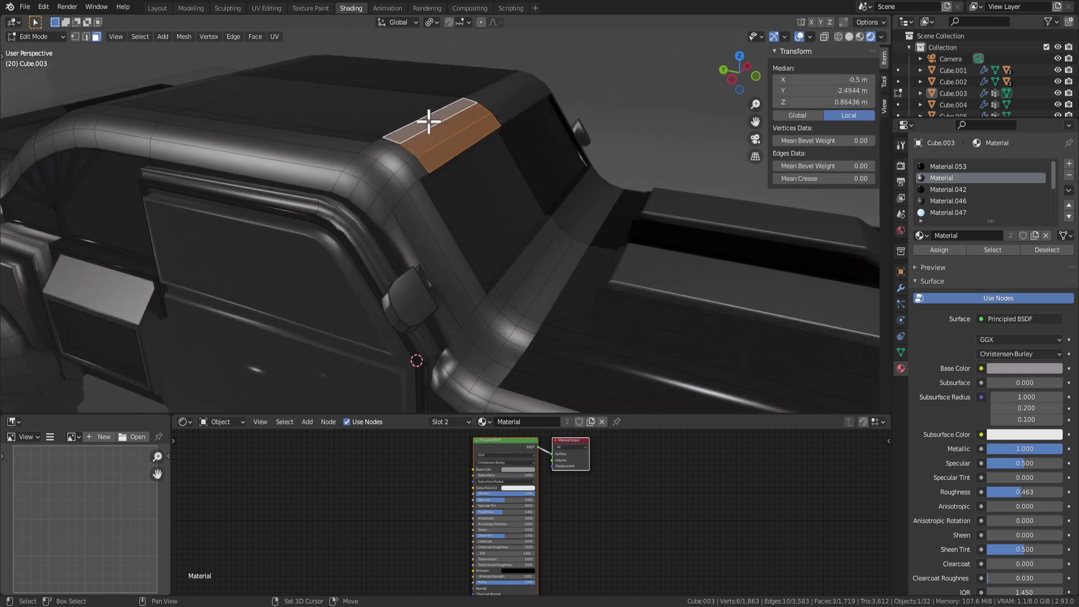
{"action": "scroll", "coordinate": [431, 154], "scroll_direction": "down", "scroll_amount": 8}
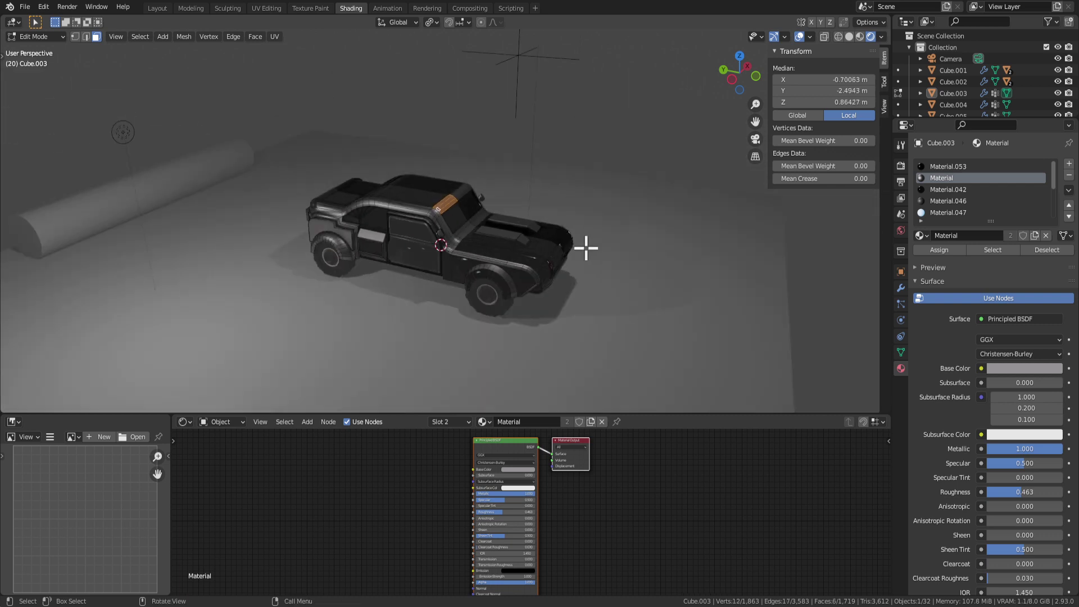
Step: Paste a backup copy of the vehicle body and move it beside the scene's floor, about -15.6 m along X
{"action": "middle_click_drag", "start_coordinate": [585, 243], "coordinate": [498, 248]}
{"action": "key", "text": "Tab"}
{"action": "key", "text": "ctrl+c"}
{"action": "key", "text": "ctrl+v"}
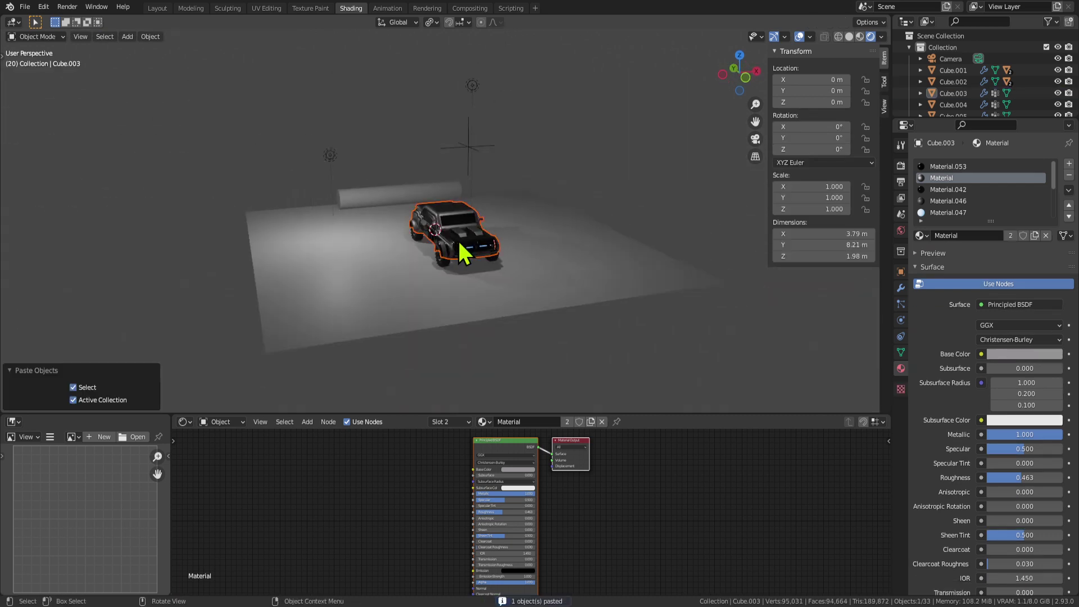
{"action": "key", "text": "g"}
{"action": "left_click", "coordinate": [204, 270]}
{"action": "right_click", "coordinate": [479, 274]}
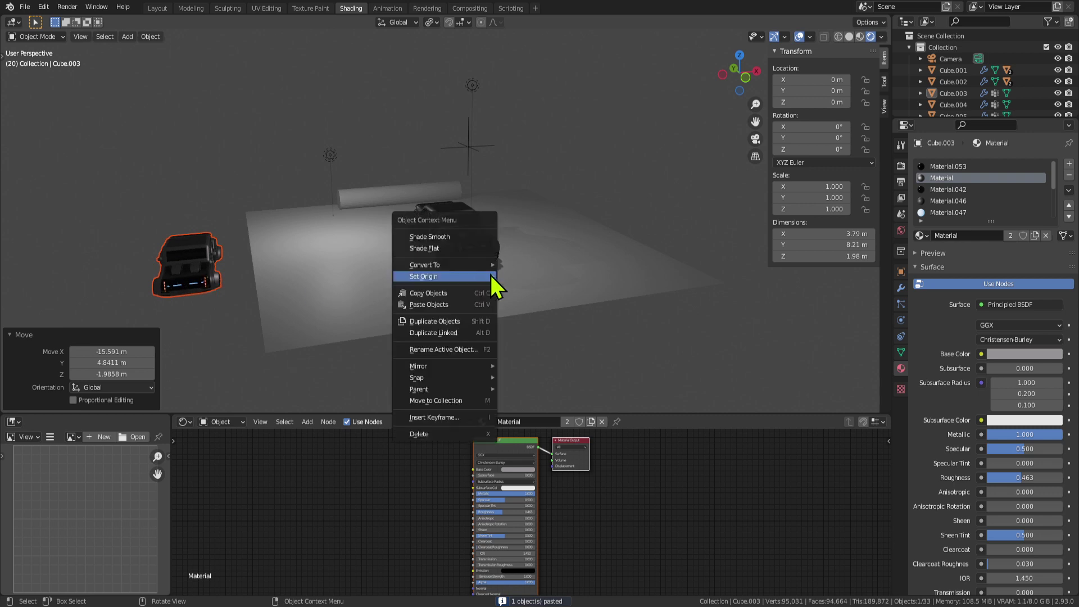
{"action": "left_click", "coordinate": [253, 258]}
Step: Move the body copy a further 48.01 m along the negative X axis, away from the scene
{"action": "left_click", "coordinate": [209, 268]}
{"action": "scroll", "coordinate": [269, 279], "scroll_direction": "down", "scroll_amount": 3}
{"action": "key", "text": "g"}
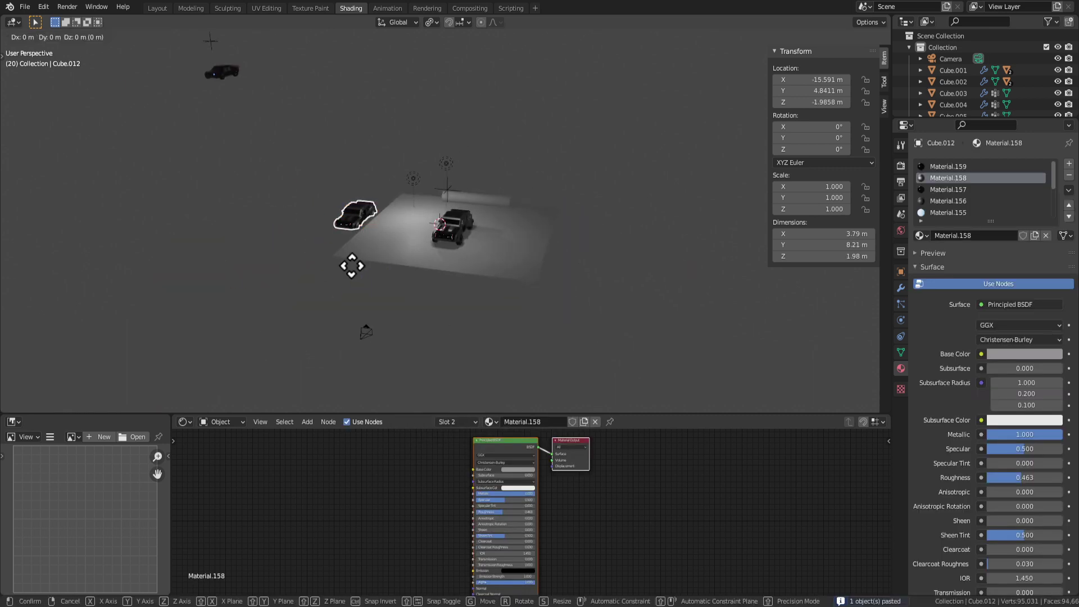
{"action": "key", "text": "x"}
{"action": "left_click", "coordinate": [90, 216]}
{"action": "scroll", "coordinate": [440, 261], "scroll_direction": "up", "scroll_amount": 5}
{"action": "middle_click_drag", "start_coordinate": [441, 261], "coordinate": [525, 241]}
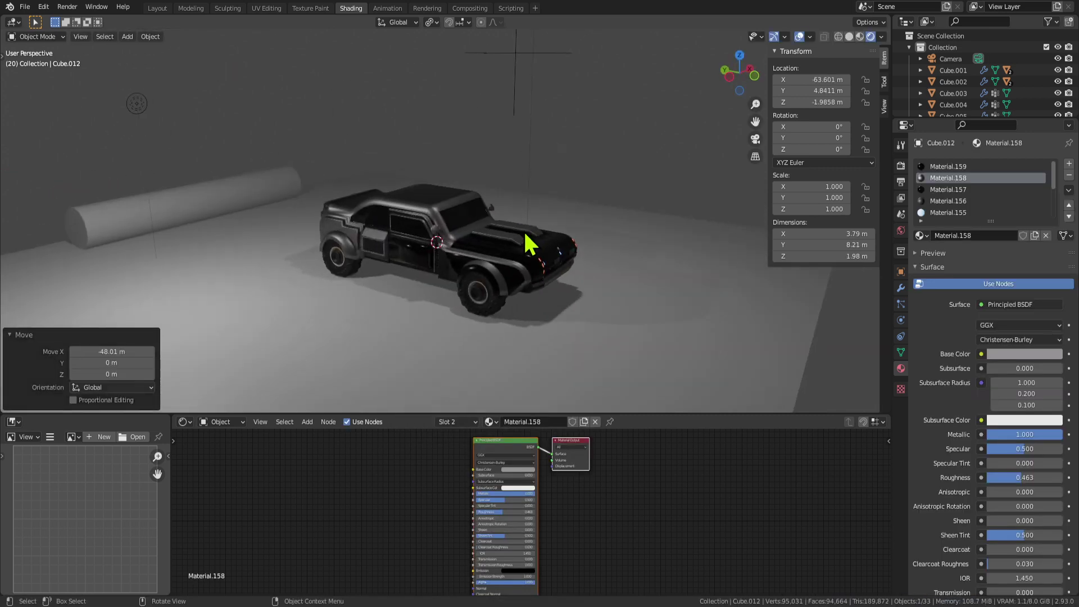
Step: Open the original vehicle body for mesh editing at the six faces above the windshield
{"action": "scroll", "coordinate": [500, 230], "scroll_direction": "up", "scroll_amount": 3}
{"action": "left_click", "coordinate": [474, 209]}
{"action": "key", "text": "Tab"}
{"action": "scroll", "coordinate": [469, 203], "scroll_direction": "up", "scroll_amount": 3}
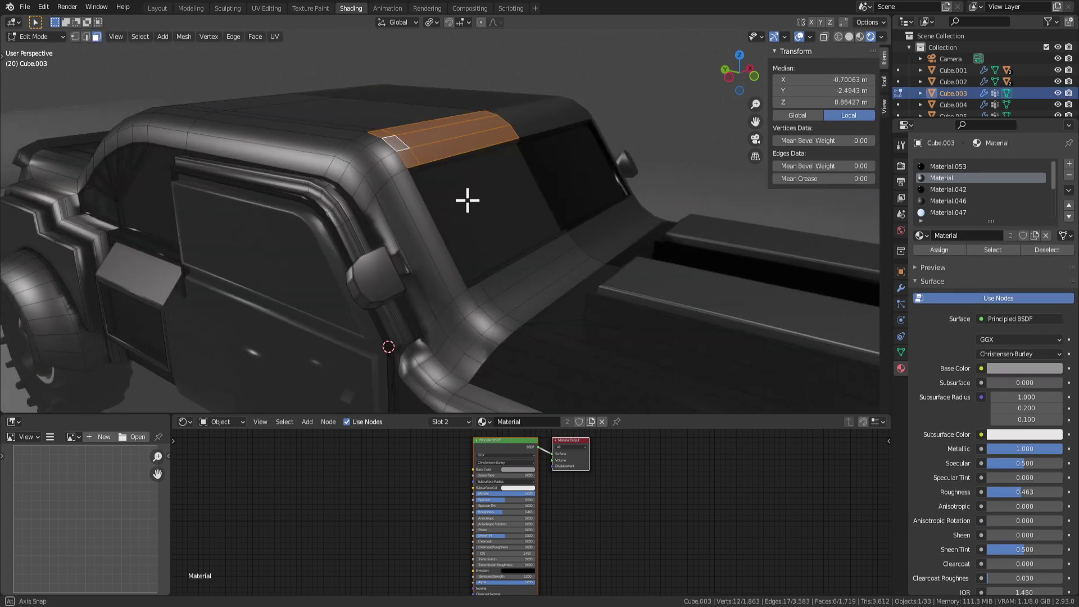
{"action": "middle_click_drag", "start_coordinate": [465, 197], "coordinate": [561, 213]}
Step: Try to extrude the original body's six roof-edge faces along their normals, and undo it
{"action": "key", "text": "alt+e"}
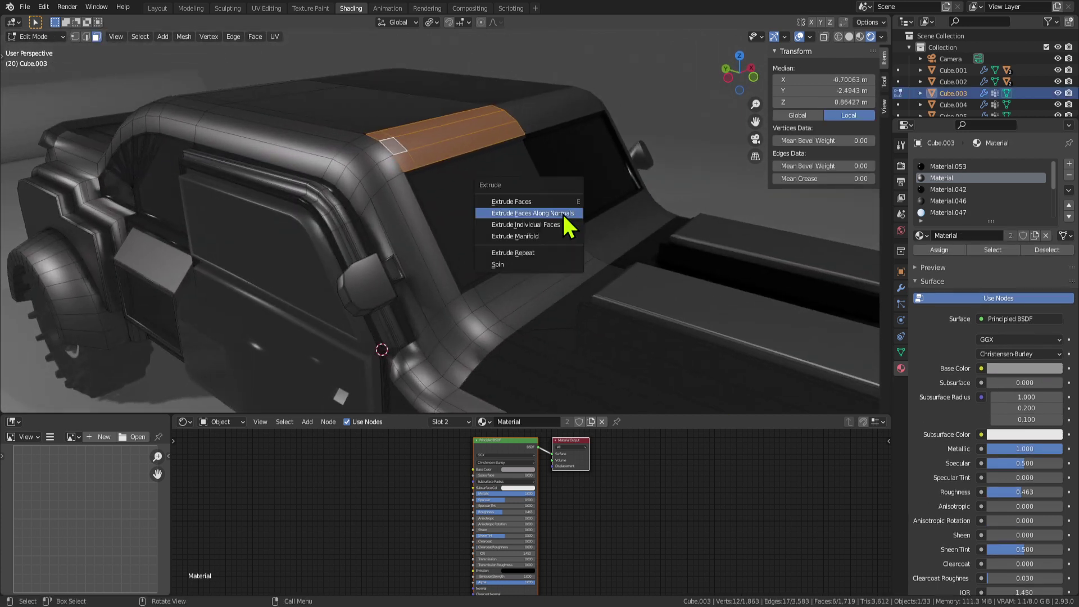
{"action": "left_click", "coordinate": [562, 213]}
{"action": "right_click", "coordinate": [565, 206]}
{"action": "key", "text": "ctrl+z"}
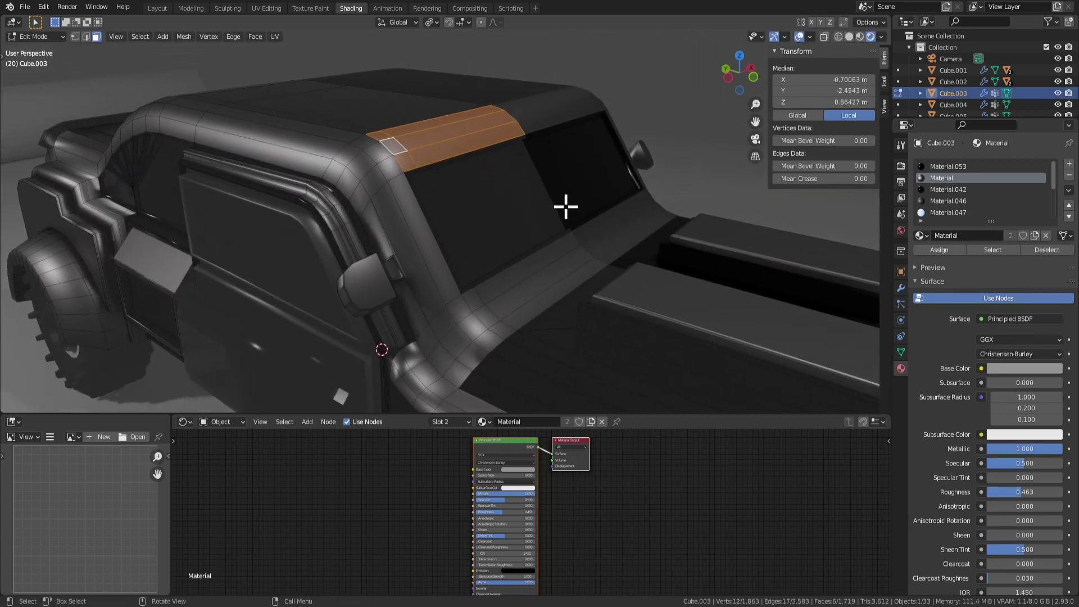
Step: Extrude the six faces above the windshield by about 0.11 m to form a raised strip
{"action": "key", "text": "e"}
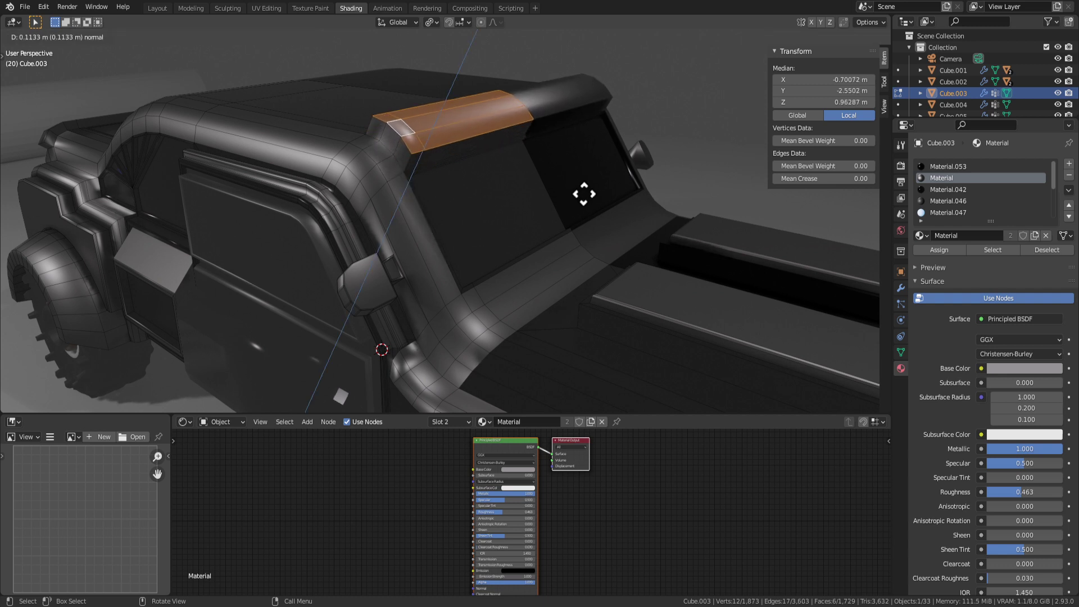
{"action": "left_click", "coordinate": [580, 197]}
{"action": "scroll", "coordinate": [560, 226], "scroll_direction": "down", "scroll_amount": 4}
{"action": "middle_click_drag", "start_coordinate": [675, 229], "coordinate": [535, 175]}
{"action": "scroll", "coordinate": [496, 217], "scroll_direction": "up", "scroll_amount": 4}
{"action": "middle_click_drag", "start_coordinate": [535, 176], "coordinate": [491, 219], "text": "shift"}
Step: Try to extrude the long face and the adjoining end face of the raised strip into a further lip
{"action": "left_click", "coordinate": [408, 163]}
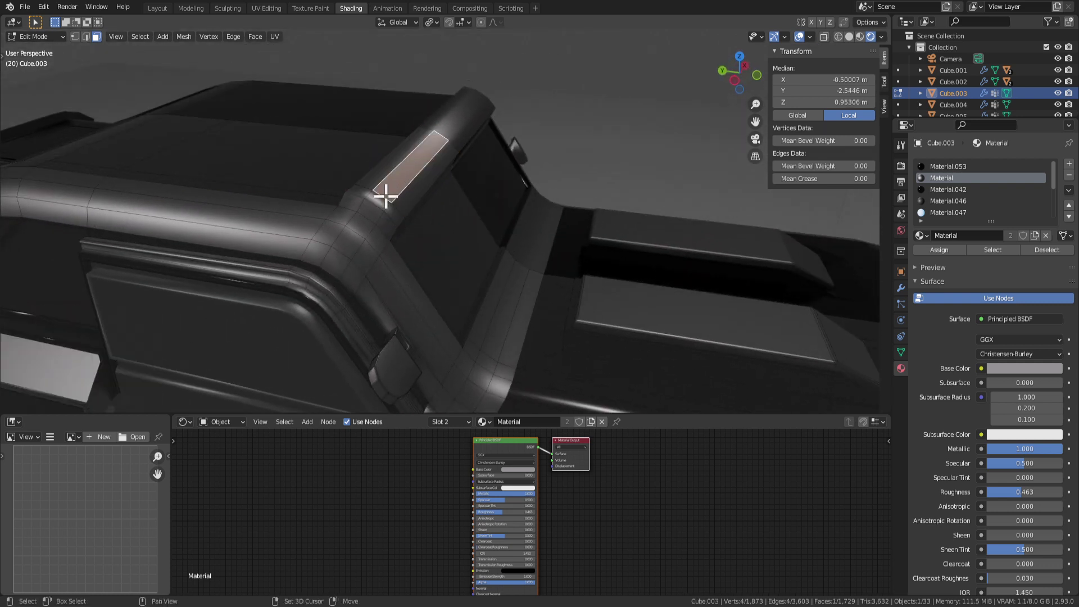
{"action": "left_click", "coordinate": [385, 199], "text": "shift"}
{"action": "middle_click_drag", "start_coordinate": [386, 198], "coordinate": [421, 181]}
{"action": "key", "text": "e"}
{"action": "left_click", "coordinate": [502, 182]}
{"action": "key", "text": "Tab"}
{"action": "key", "text": "Tab"}
{"action": "key", "text": "ctrl+KP_Add"}
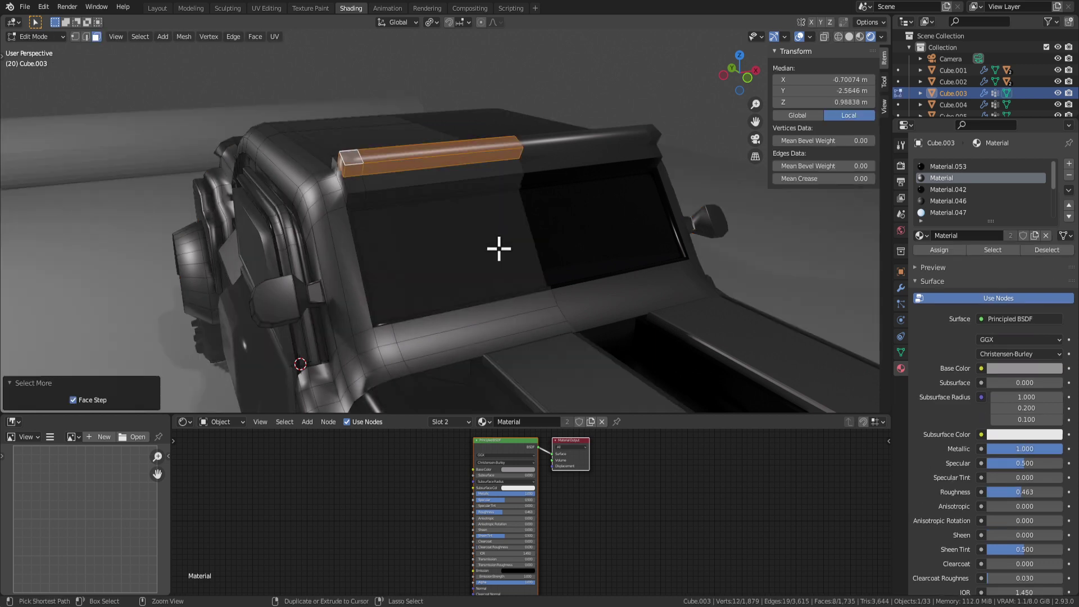
Step: Try to bevel the lip's outer end edge with a width of 0.0859 m and 3 segments, and undo it
{"action": "left_click", "coordinate": [343, 161]}
{"action": "key", "text": "2"}
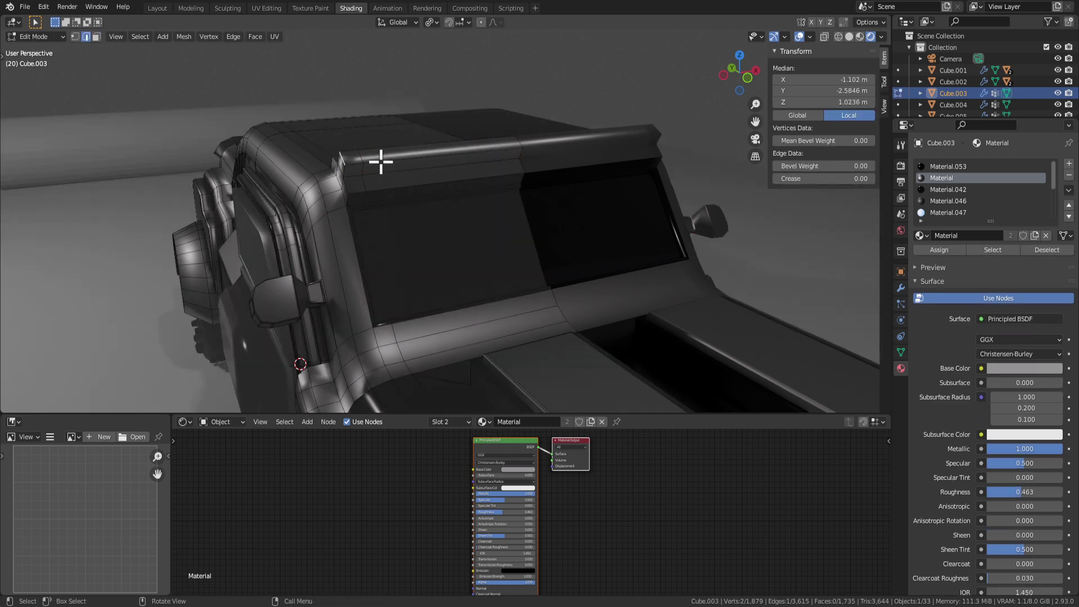
{"action": "key", "text": "ctrl+e"}
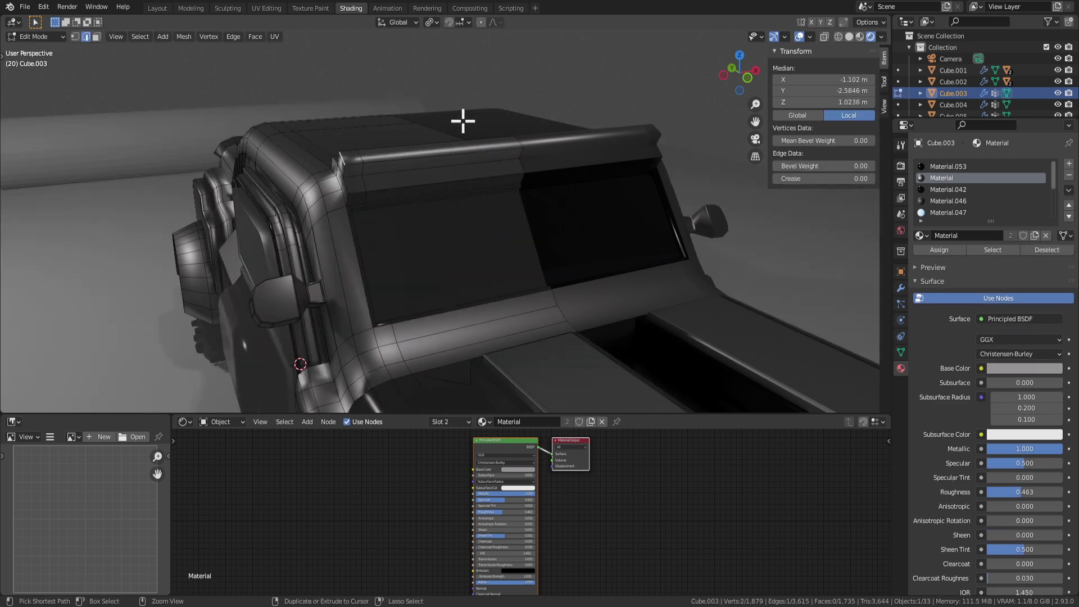
{"action": "key", "text": "ctrl+b"}
{"action": "left_click", "coordinate": [484, 129]}
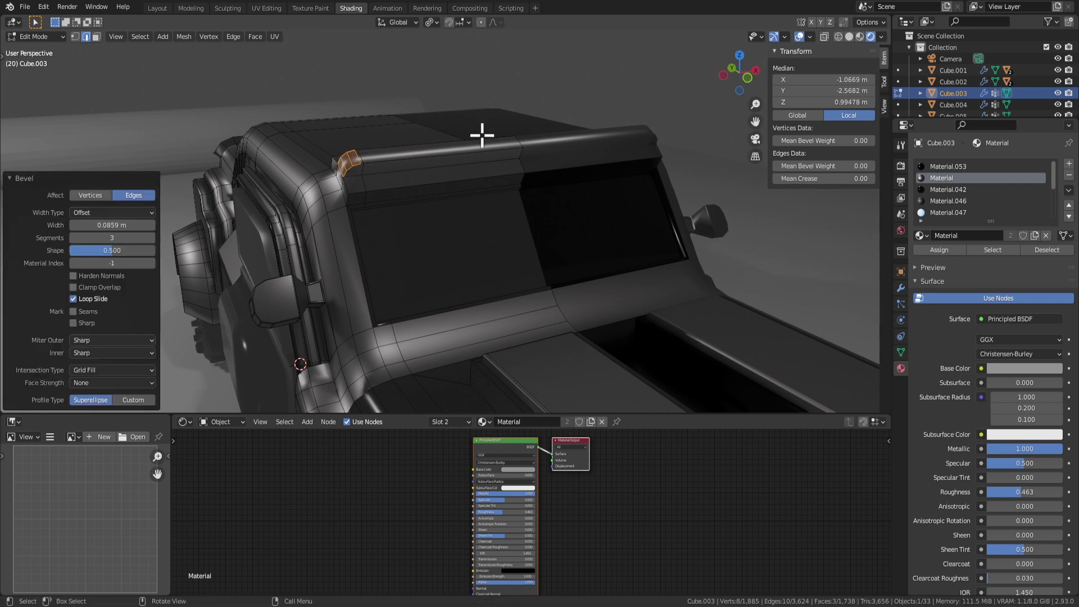
{"action": "middle_click_drag", "start_coordinate": [482, 132], "coordinate": [405, 153]}
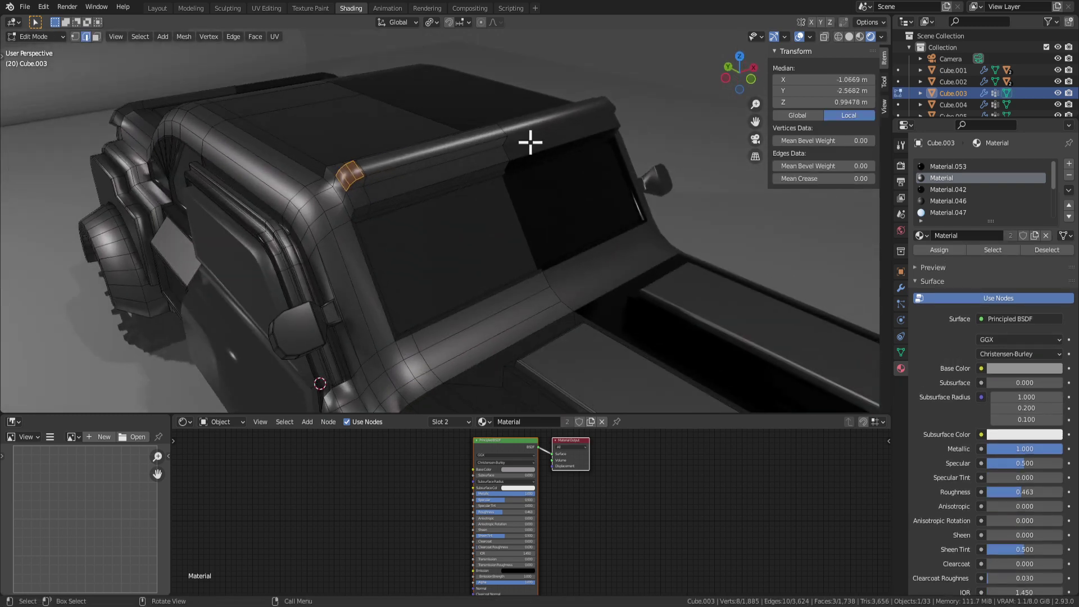
{"action": "middle_click_drag", "start_coordinate": [530, 142], "coordinate": [554, 149]}
{"action": "key", "text": "ctrl+z"}
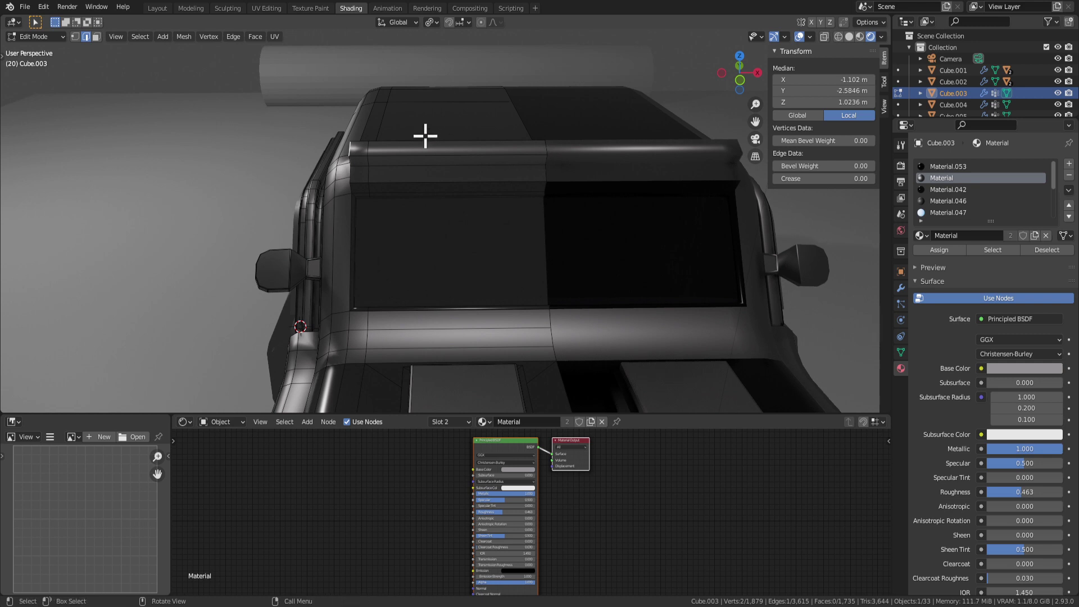
Step: Try to bevel the lip's outer end edge and its centre edge together with 3 segments
{"action": "scroll", "coordinate": [401, 133], "scroll_direction": "up", "scroll_amount": 2}
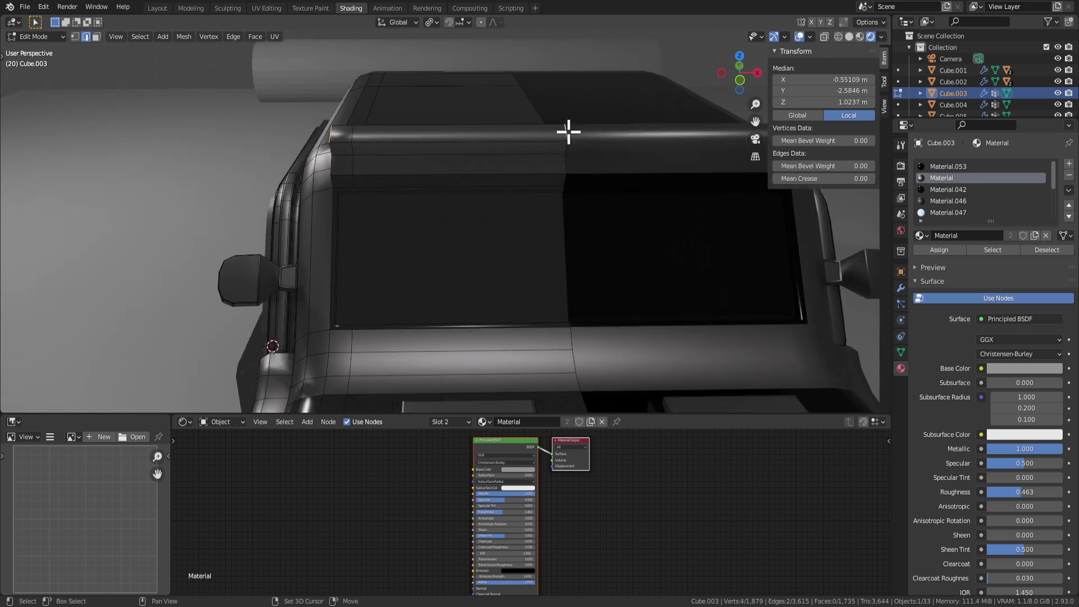
{"action": "key", "text": "ctrl+b"}
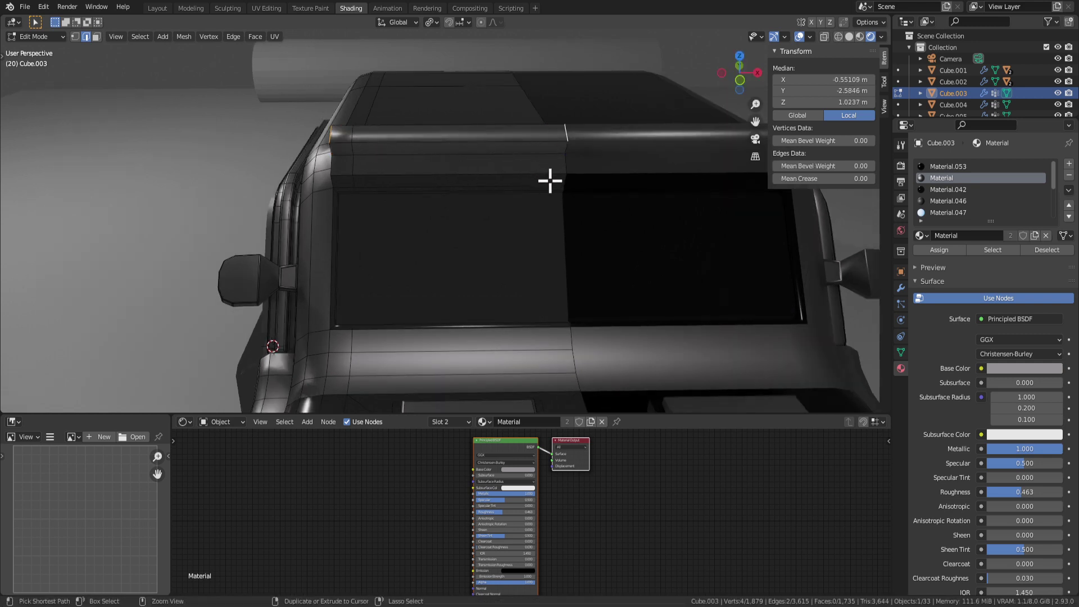
{"action": "key", "text": "v"}
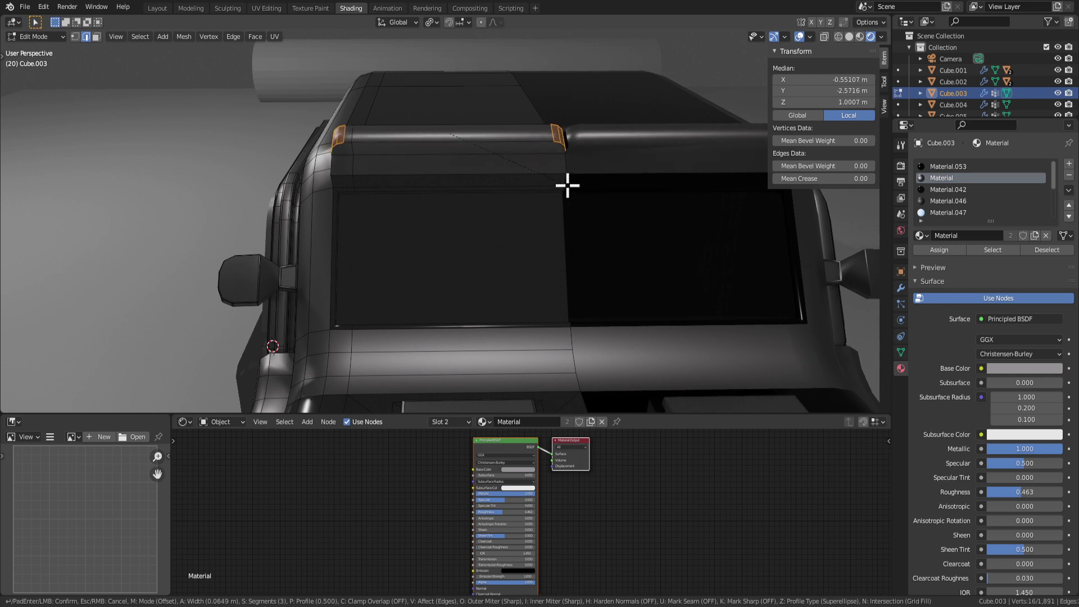
{"action": "left_click", "coordinate": [570, 187]}
{"action": "scroll", "coordinate": [561, 180], "scroll_direction": "down", "scroll_amount": 5}
{"action": "middle_click_drag", "start_coordinate": [561, 180], "coordinate": [535, 241]}
{"action": "key", "text": "Tab"}
{"action": "key", "text": "Tab"}
{"action": "scroll", "coordinate": [479, 180], "scroll_direction": "up", "scroll_amount": 4}
{"action": "scroll", "coordinate": [478, 180], "scroll_direction": "up", "scroll_amount": 3}
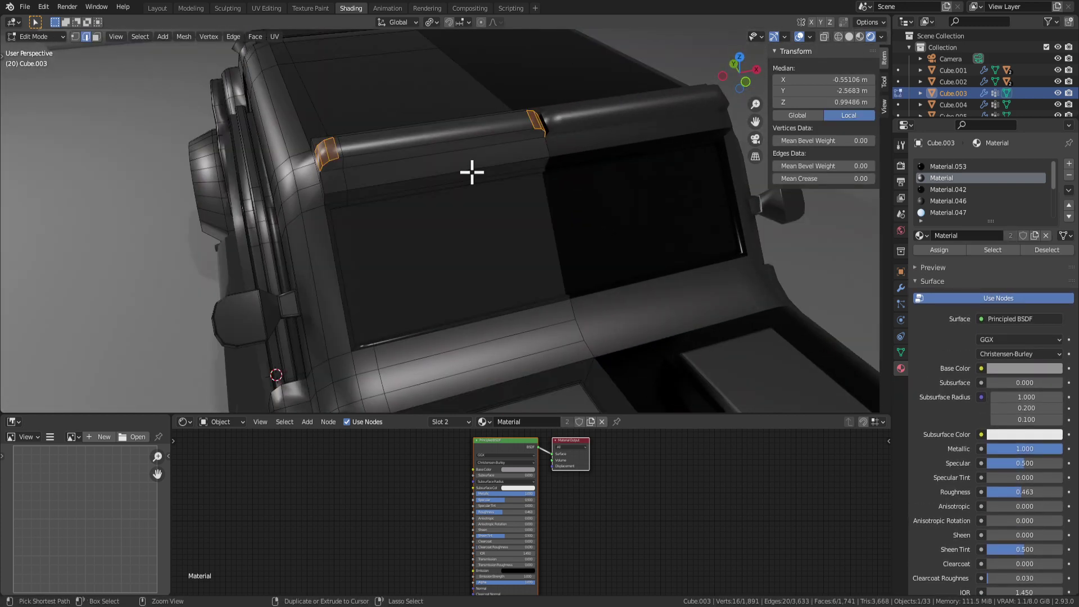
Step: Undo the edge bevels and the extruded lip, going back to the raised strip with its long face selected
{"action": "middle_click_drag", "start_coordinate": [388, 154], "coordinate": [460, 148]}
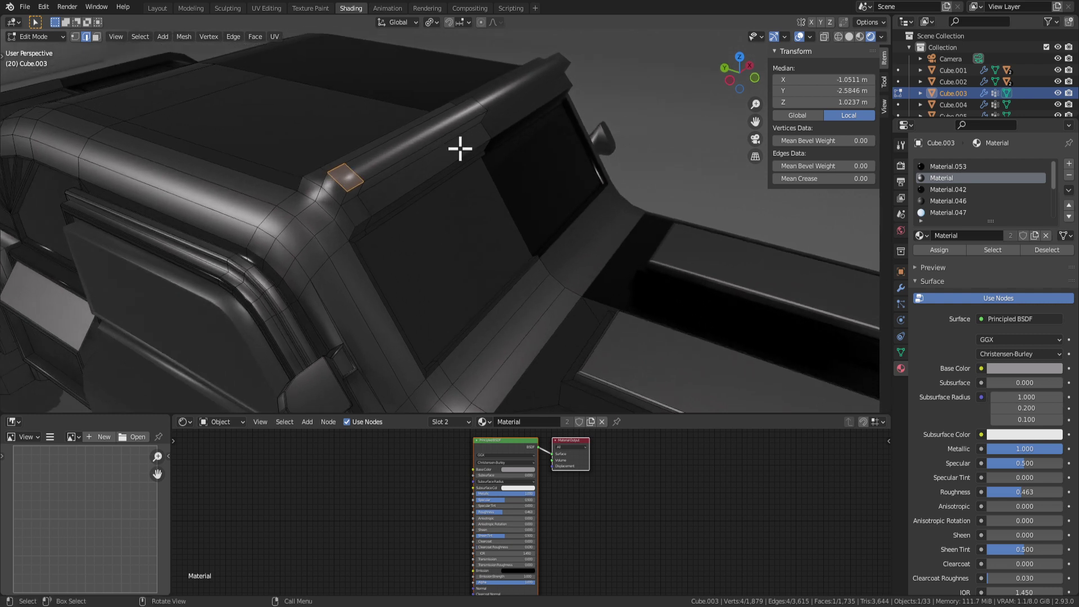
{"action": "left_click", "coordinate": [412, 163], "text": "alt"}
{"action": "key", "text": "Tab"}
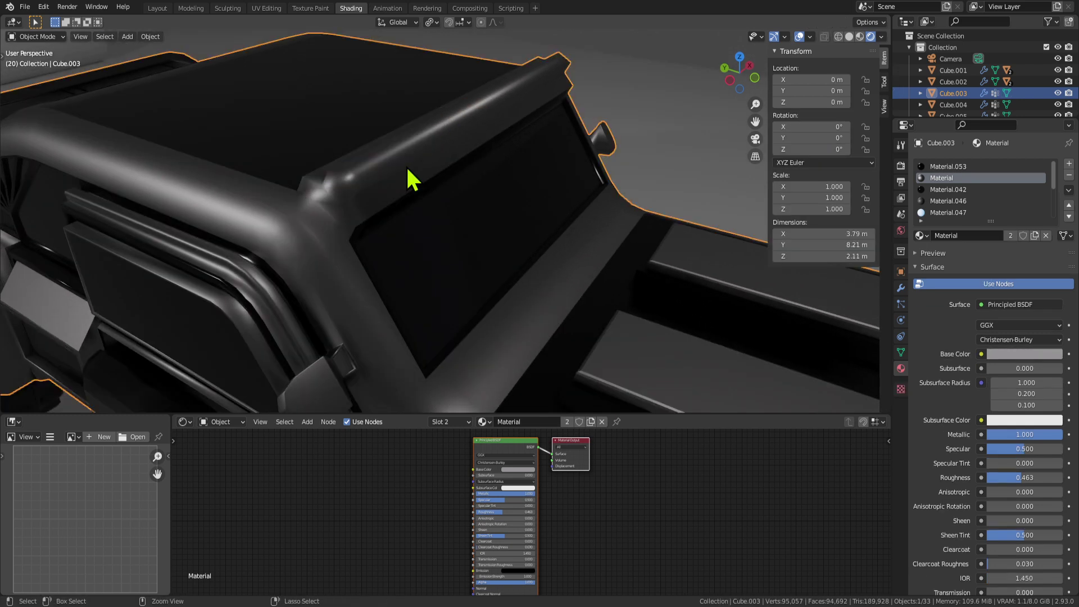
{"action": "key", "text": "Tab"}
{"action": "left_click", "coordinate": [376, 175]}
{"action": "middle_click_drag", "start_coordinate": [376, 175], "coordinate": [407, 155]}
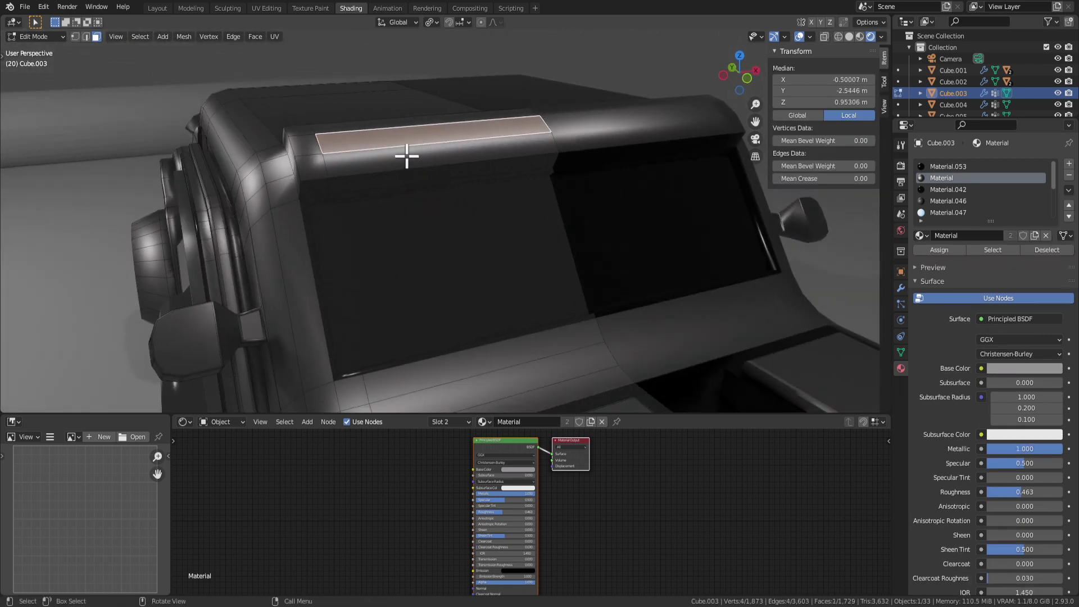
Step: Try to extrude the strip's long face about 0.103 m and bevel it with a width of 0.029 m and 3 segments
{"action": "key", "text": "e"}
{"action": "left_click", "coordinate": [480, 152]}
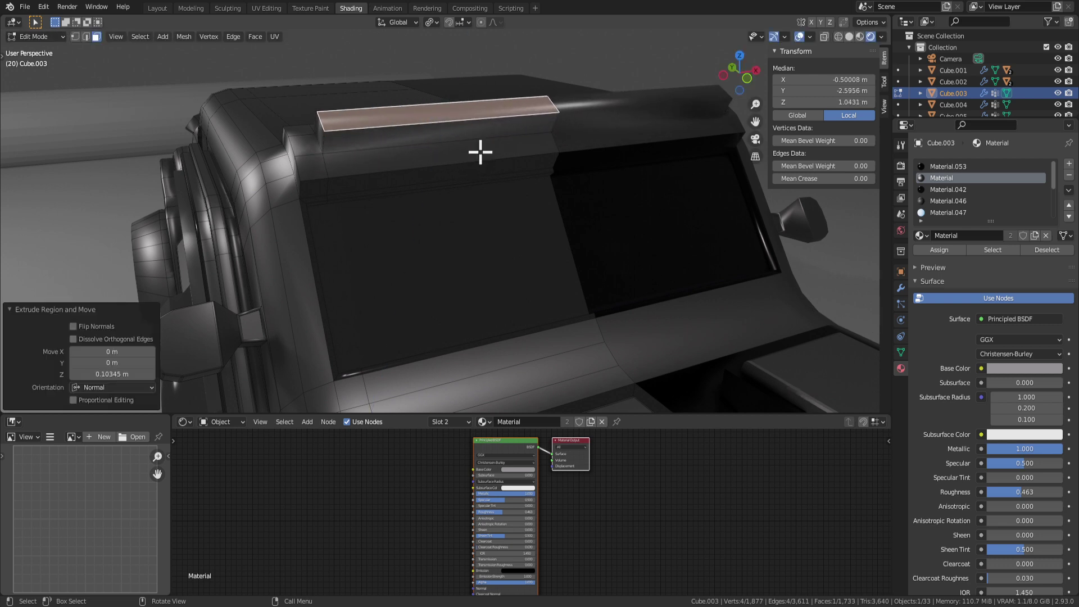
{"action": "key", "text": "ctrl+b"}
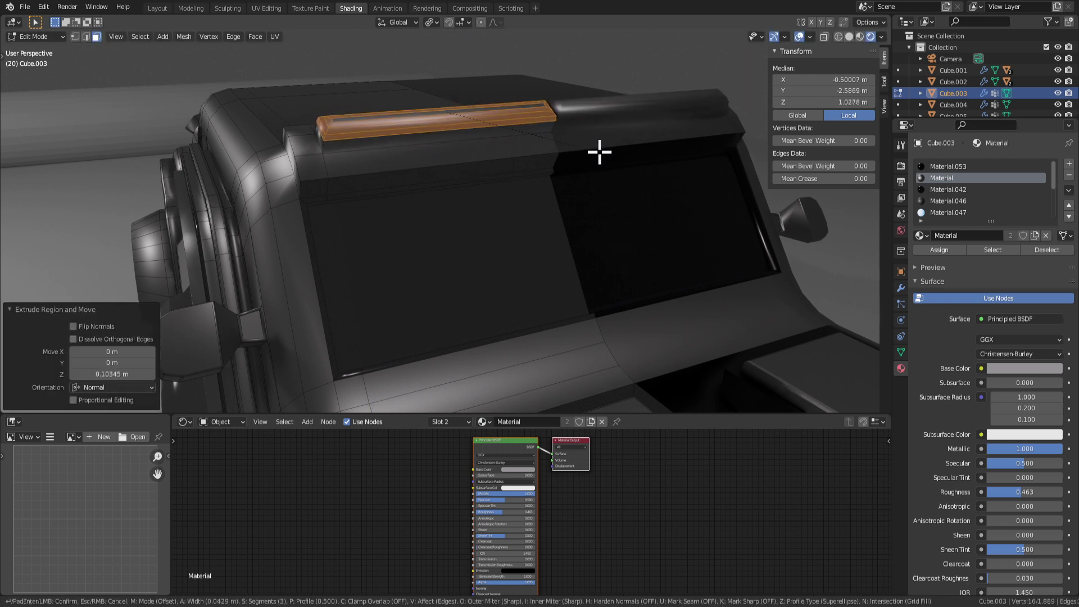
{"action": "left_click", "coordinate": [596, 151]}
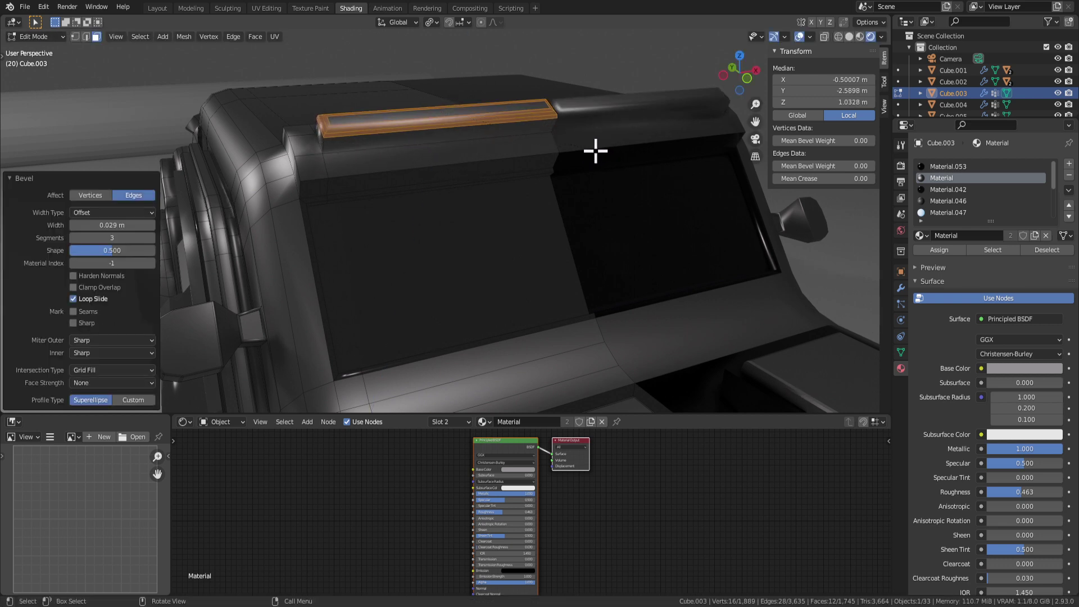
Step: Cancel the vertical move and the inset, and undo the bevel and extrusion of the strip's long face
{"action": "key", "text": "g"}
{"action": "key", "text": "z"}
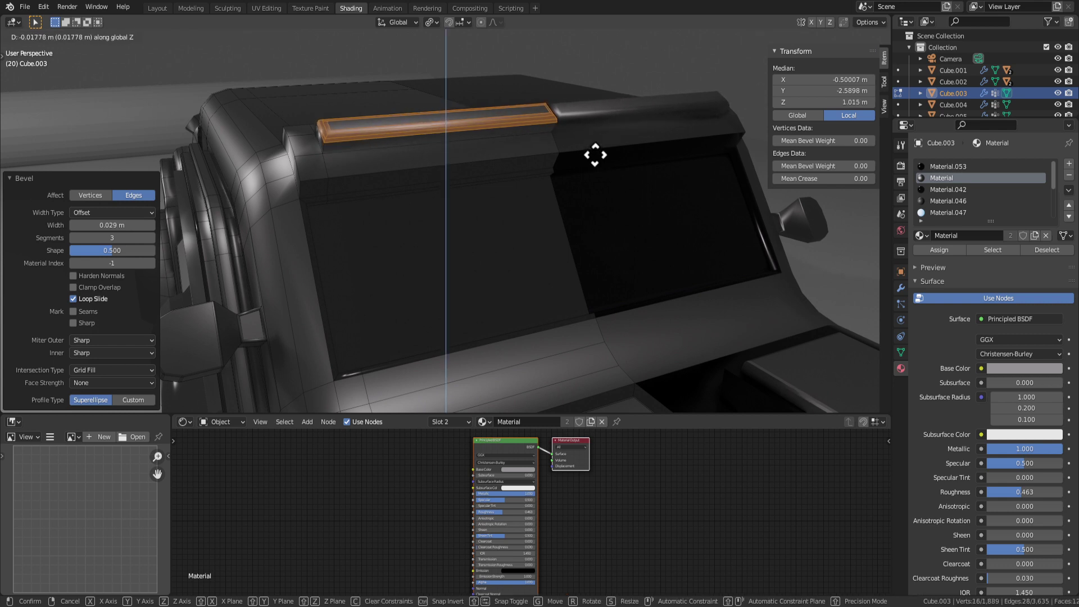
{"action": "key", "text": "Escape"}
{"action": "key", "text": "ctrl+z"}
{"action": "key", "text": "i"}
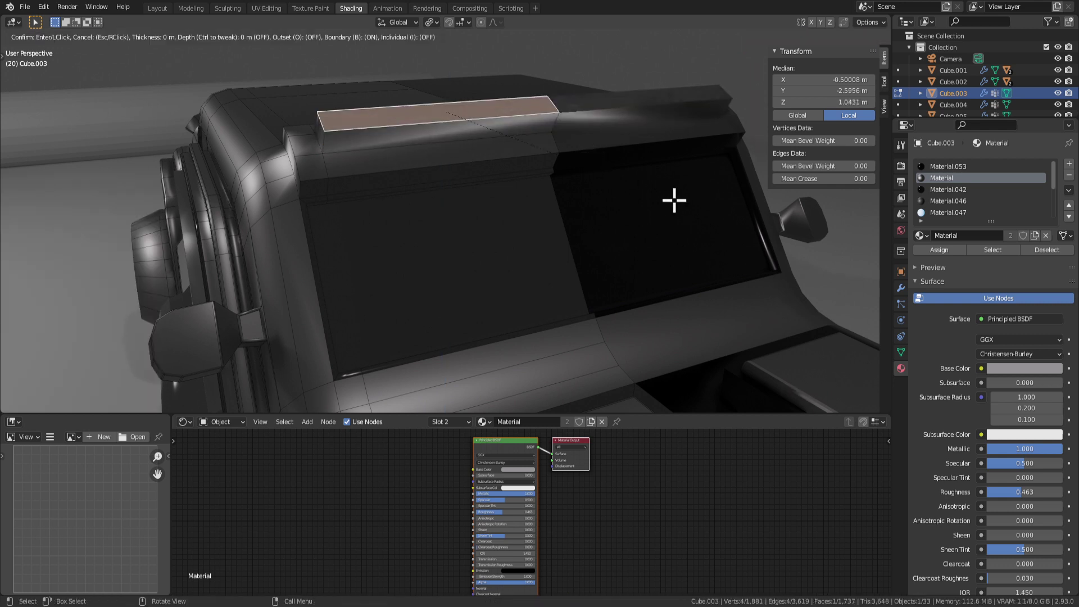
{"action": "key", "text": "Escape"}
{"action": "key", "text": "ctrl+z"}
{"action": "key", "text": "ctrl+z"}
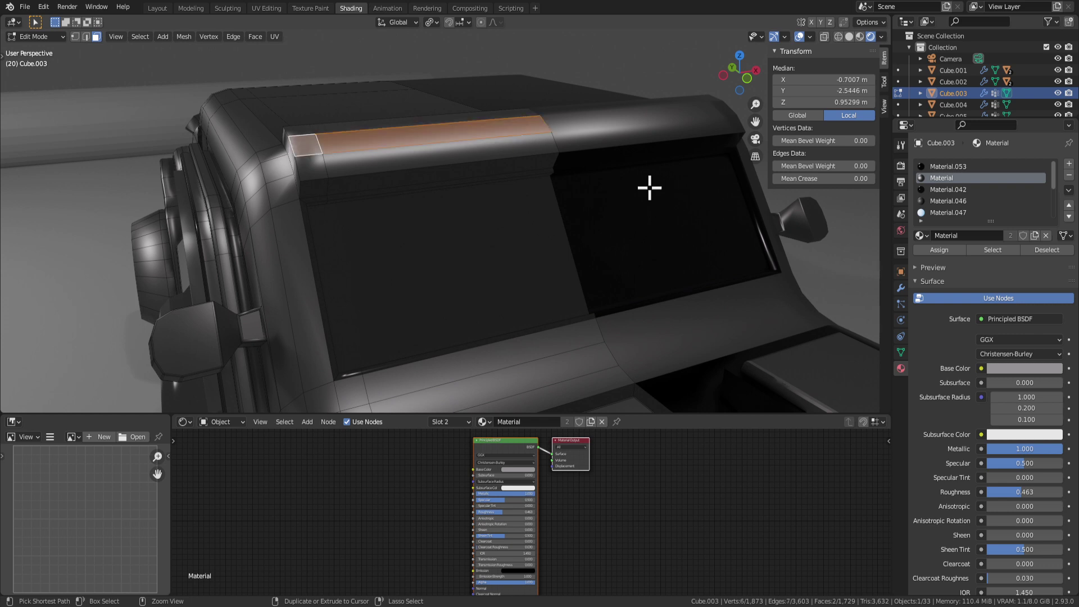
Step: Isolate the strip's long face by hiding all other geometry and add one centred loop cut across it
{"action": "left_click", "coordinate": [508, 145]}
{"action": "middle_click_drag", "start_coordinate": [508, 146], "coordinate": [540, 160]}
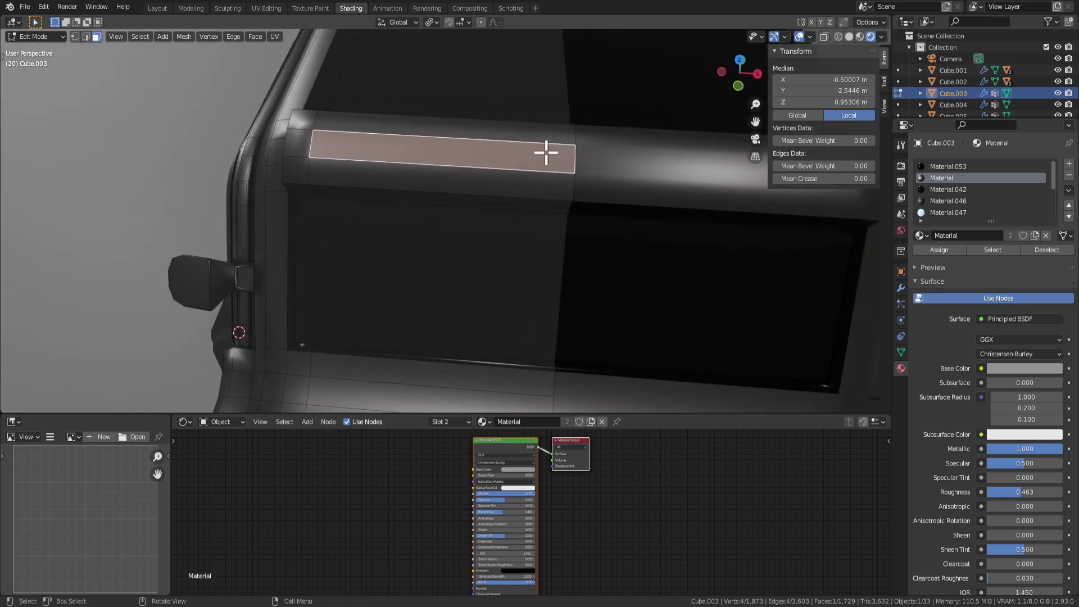
{"action": "key", "text": "2"}
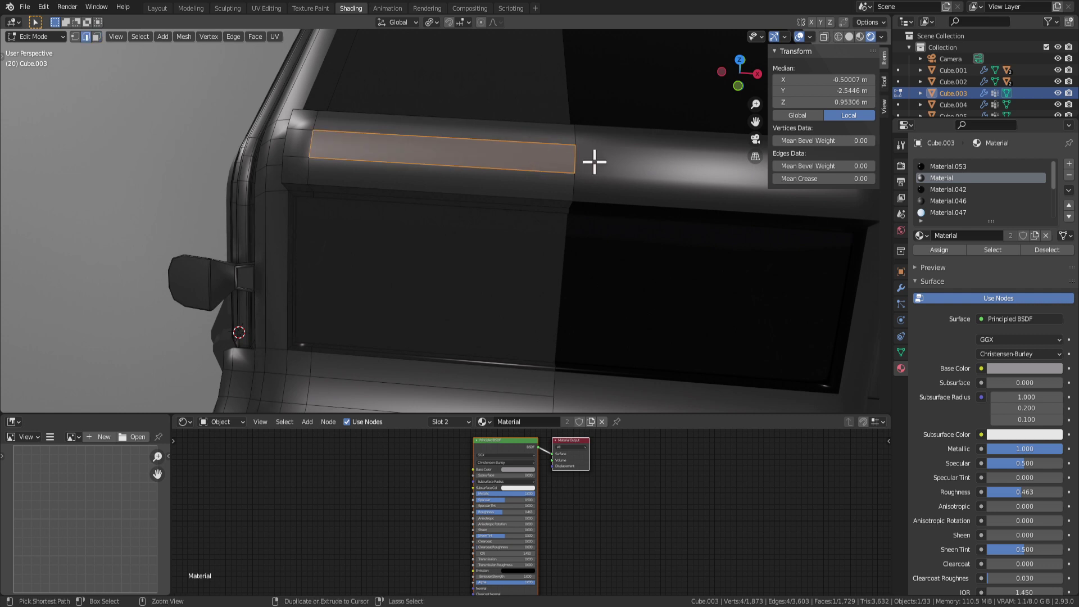
{"action": "key", "text": "ctrl+i"}
{"action": "key", "text": "h"}
{"action": "key", "text": "ctrl+r"}
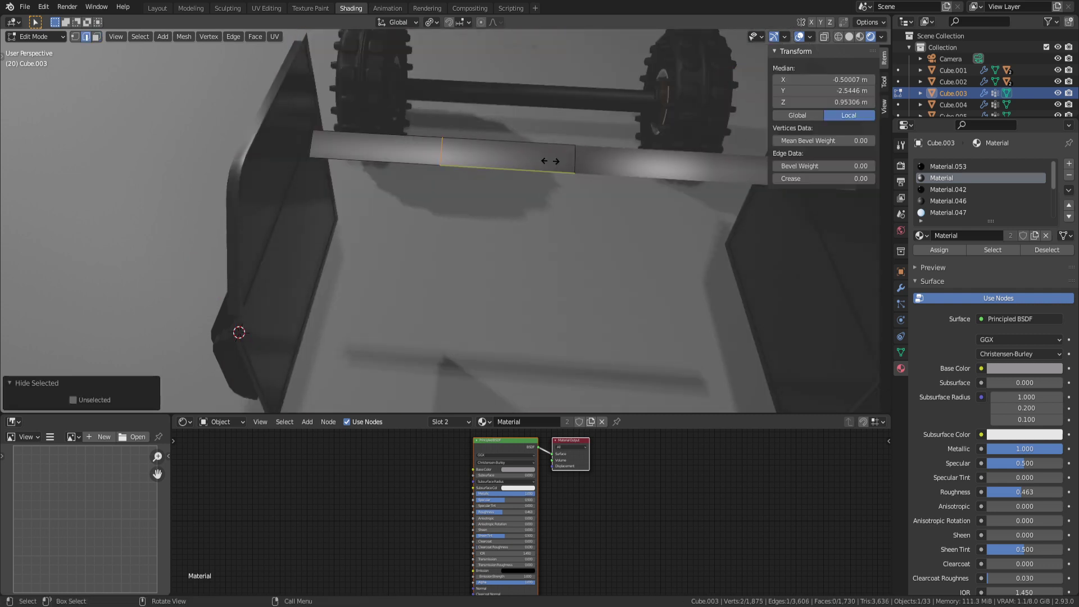
{"action": "left_click", "coordinate": [548, 157]}
{"action": "right_click", "coordinate": [458, 159]}
Step: Move the new cut edge about 0.41 m along X towards the vehicle's centre line and reveal the hidden geometry
{"action": "key", "text": "g"}
{"action": "key", "text": "y"}
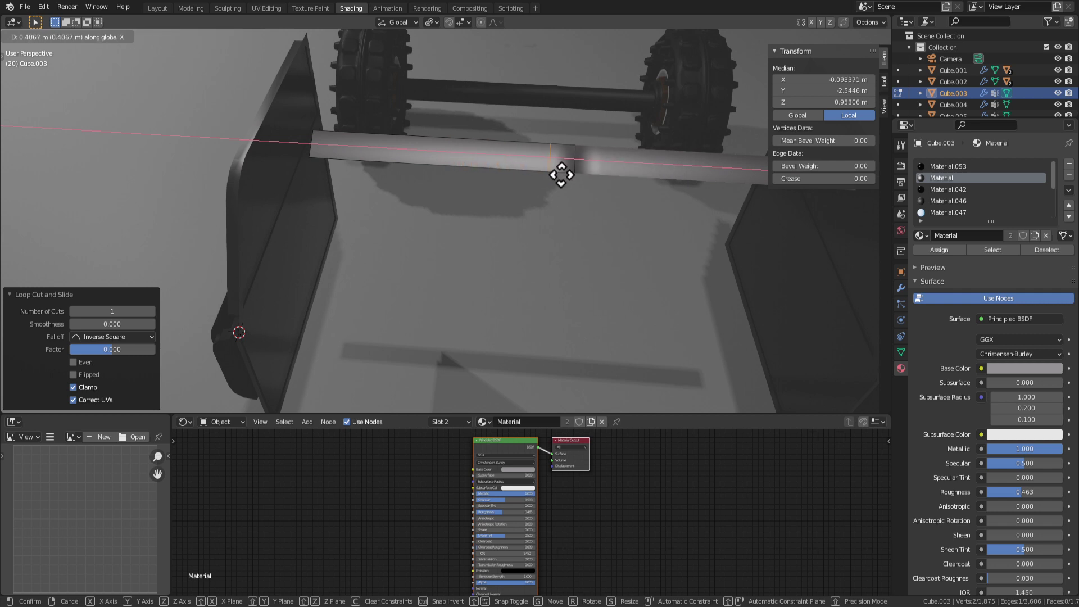
{"action": "left_click", "coordinate": [561, 176]}
{"action": "key", "text": "alt+h"}
{"action": "key", "text": "3"}
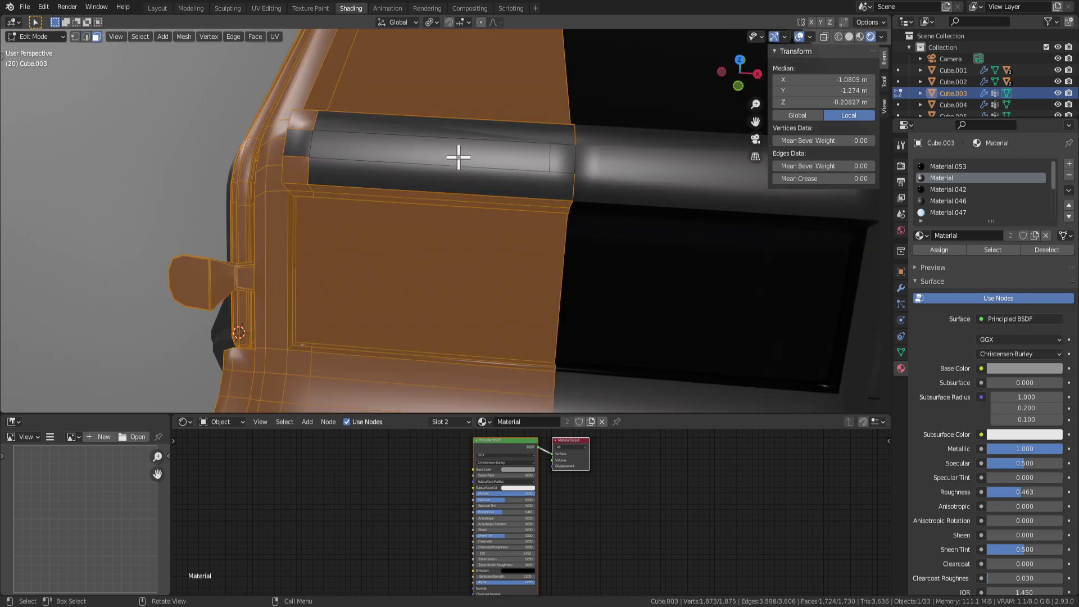
Step: Isolate the strip's long face again and dissolve the added cut edge
{"action": "left_click", "coordinate": [457, 157]}
{"action": "middle_click_drag", "start_coordinate": [457, 157], "coordinate": [560, 185]}
{"action": "key", "text": "ctrl+i"}
{"action": "key", "text": "h"}
{"action": "key", "text": "2"}
{"action": "key", "text": "x"}
{"action": "left_click", "coordinate": [501, 188]}
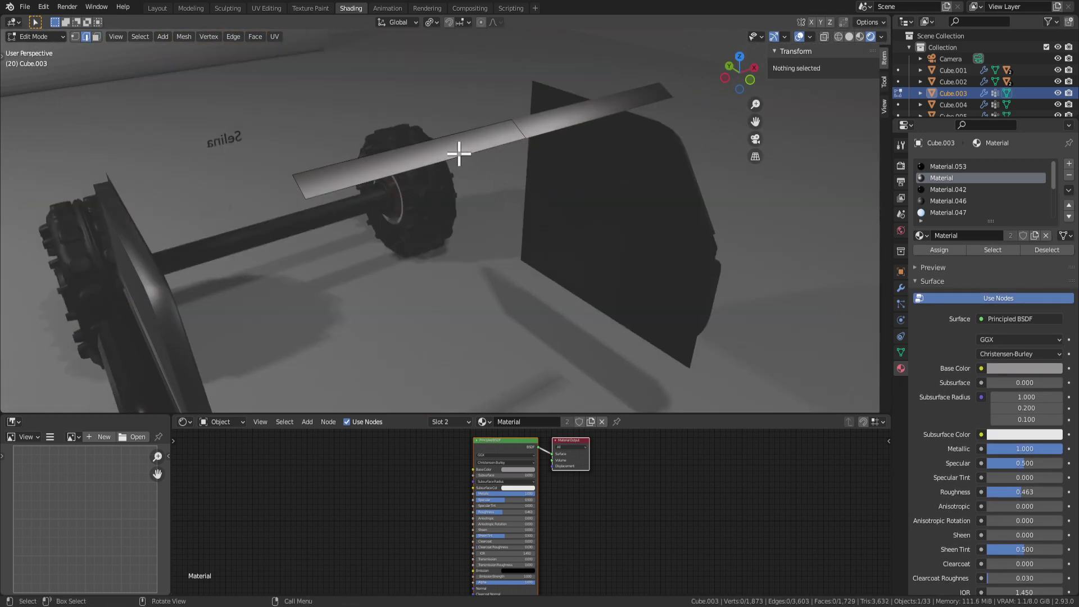
Step: Examine the isolated strip from several angles in object mode and edit mode
{"action": "key", "text": "Tab"}
{"action": "scroll", "coordinate": [459, 168], "scroll_direction": "down", "scroll_amount": 2}
{"action": "key", "text": "Tab"}
{"action": "key", "text": "Tab"}
{"action": "key", "text": "Tab"}
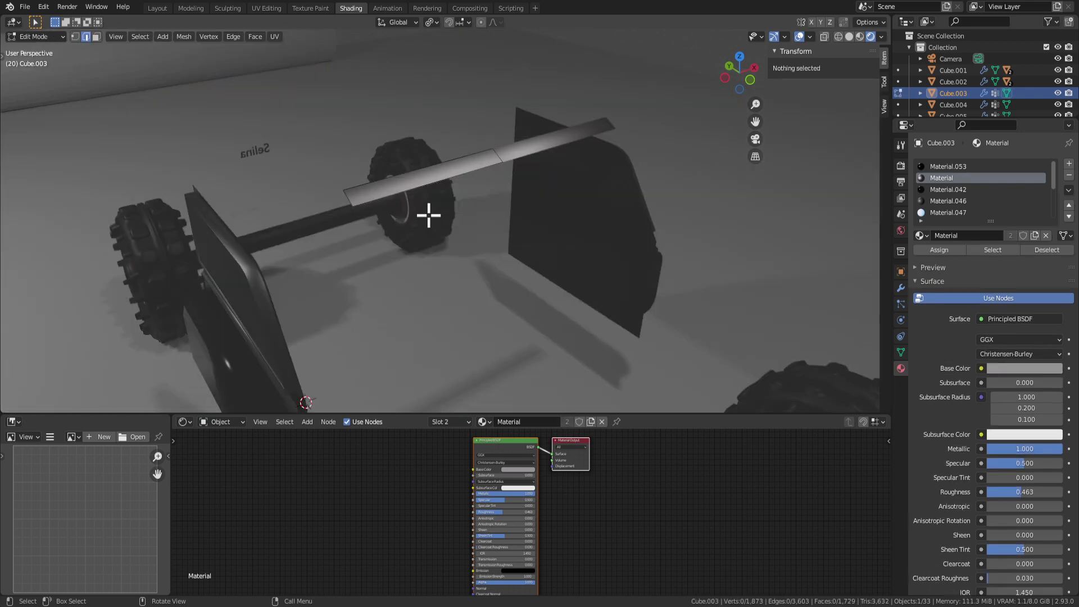
{"action": "key", "text": "Tab"}
{"action": "middle_click_drag", "start_coordinate": [428, 221], "coordinate": [494, 200]}
{"action": "key", "text": "Tab"}
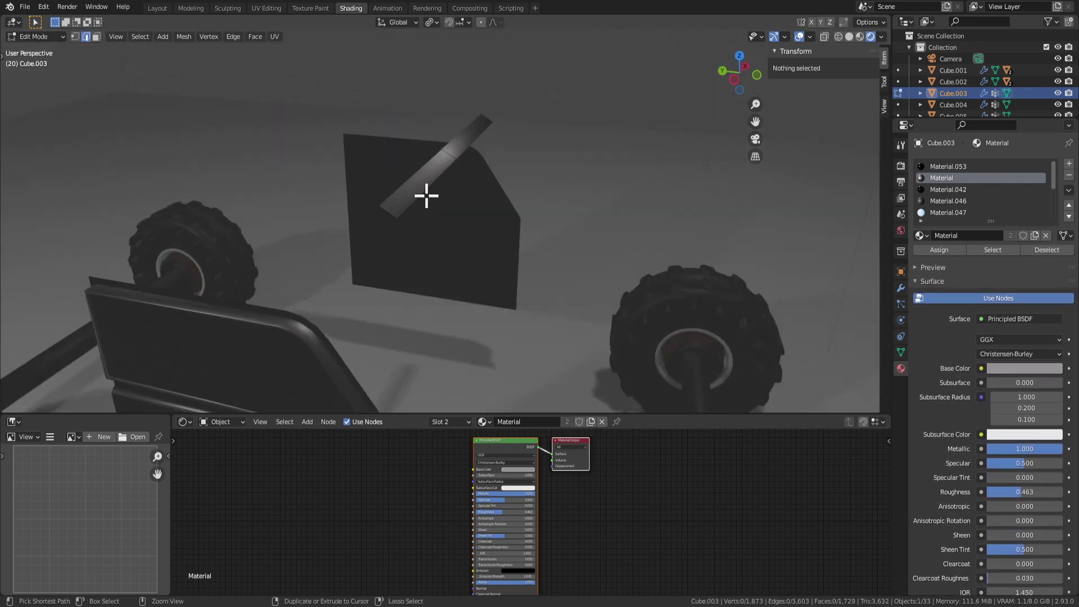
{"action": "key", "text": "Tab"}
{"action": "key", "text": "Tab"}
{"action": "middle_click_drag", "start_coordinate": [386, 204], "coordinate": [457, 161]}
{"action": "key", "text": "Tab"}
{"action": "key", "text": "Tab"}
Step: Reveal the hidden body and try to extrude the strip's long face and adjoining end face together by about 0.112 m
{"action": "key", "text": "alt+h"}
{"action": "key", "text": "Tab"}
{"action": "key", "text": "Tab"}
{"action": "left_click", "coordinate": [424, 212]}
{"action": "key", "text": "3"}
{"action": "left_click", "coordinate": [349, 181]}
{"action": "left_click", "coordinate": [311, 194], "text": "shift"}
{"action": "key", "text": "e"}
{"action": "left_click", "coordinate": [475, 145]}
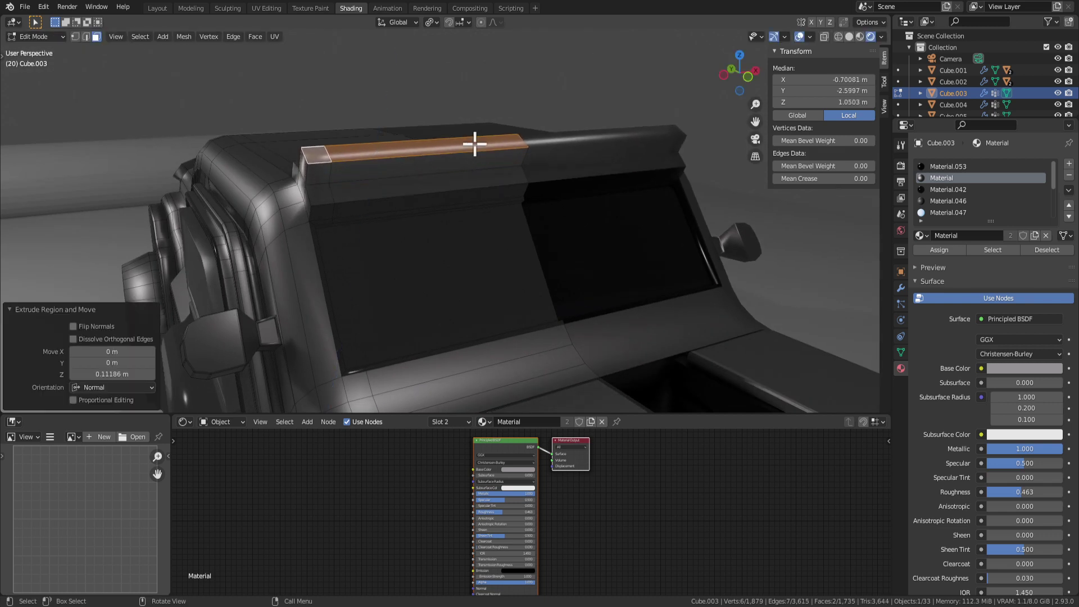
{"action": "key", "text": "ctrl+z"}
Step: Try dissolving the edge between the long face and the end face, and extrude the merged face about 0.097 m
{"action": "left_click", "coordinate": [333, 178]}
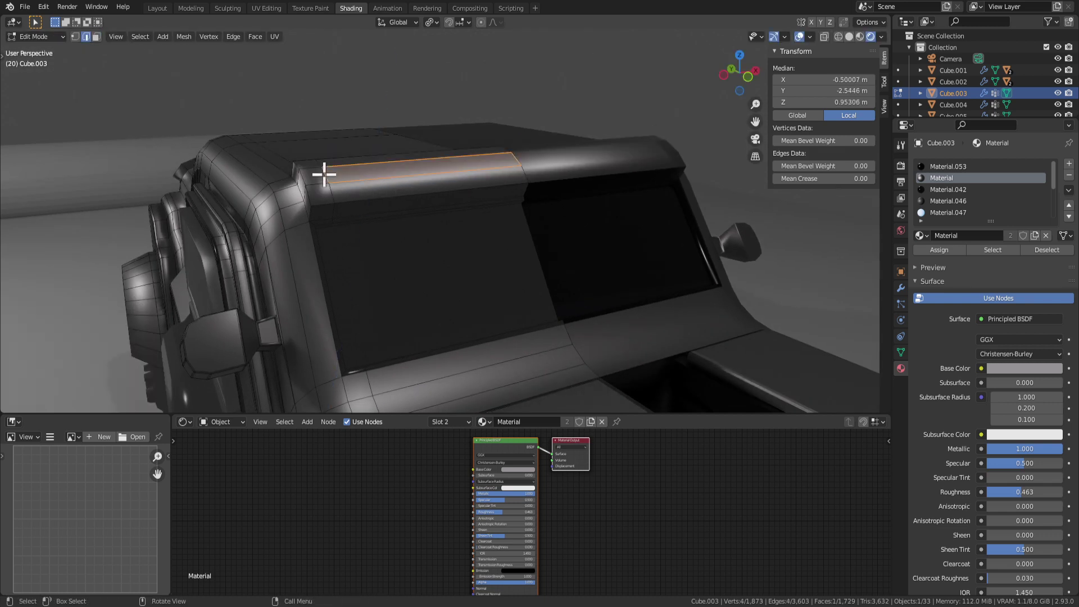
{"action": "key", "text": "x"}
{"action": "left_click", "coordinate": [371, 209]}
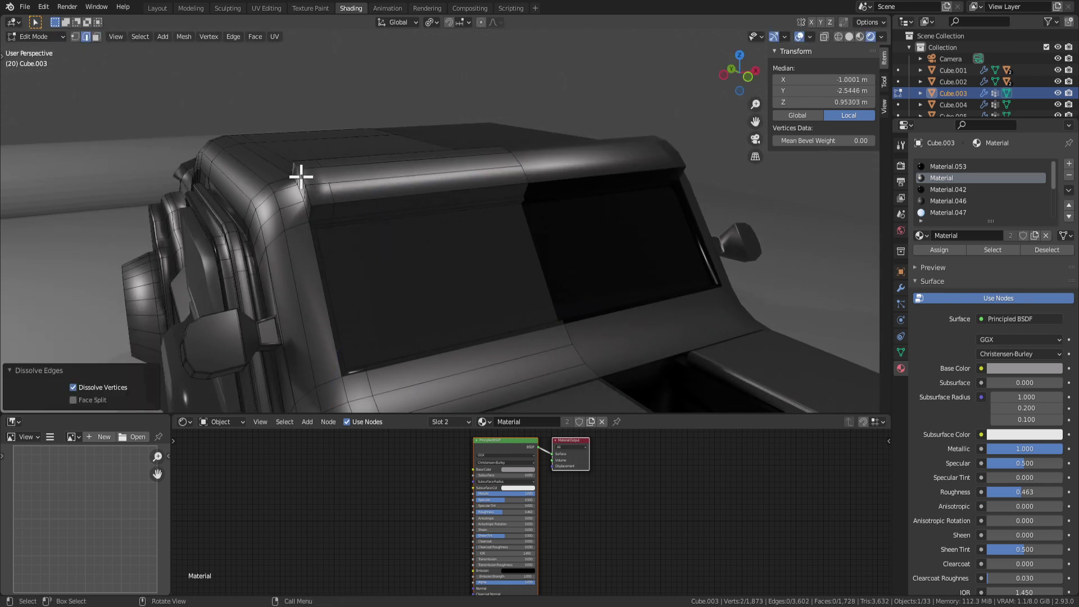
{"action": "left_click", "coordinate": [399, 175]}
{"action": "key", "text": "e"}
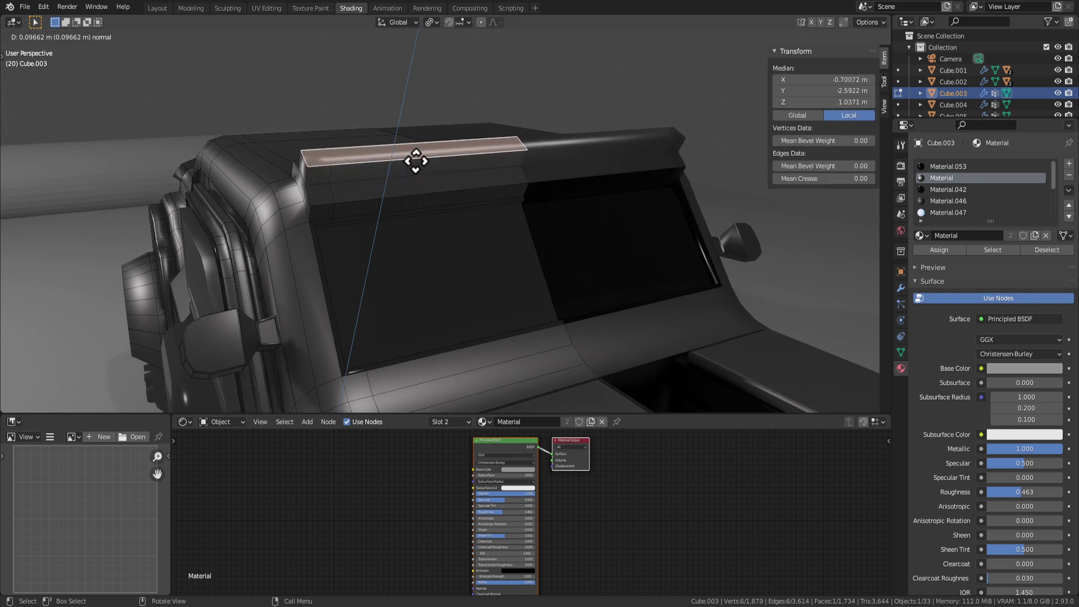
{"action": "left_click", "coordinate": [416, 161]}
Step: Try to bevel the extruded merged face with a width of 0.0161 m and 3 segments
{"action": "middle_click_drag", "start_coordinate": [488, 175], "coordinate": [474, 183]}
{"action": "key", "text": "ctrl+b"}
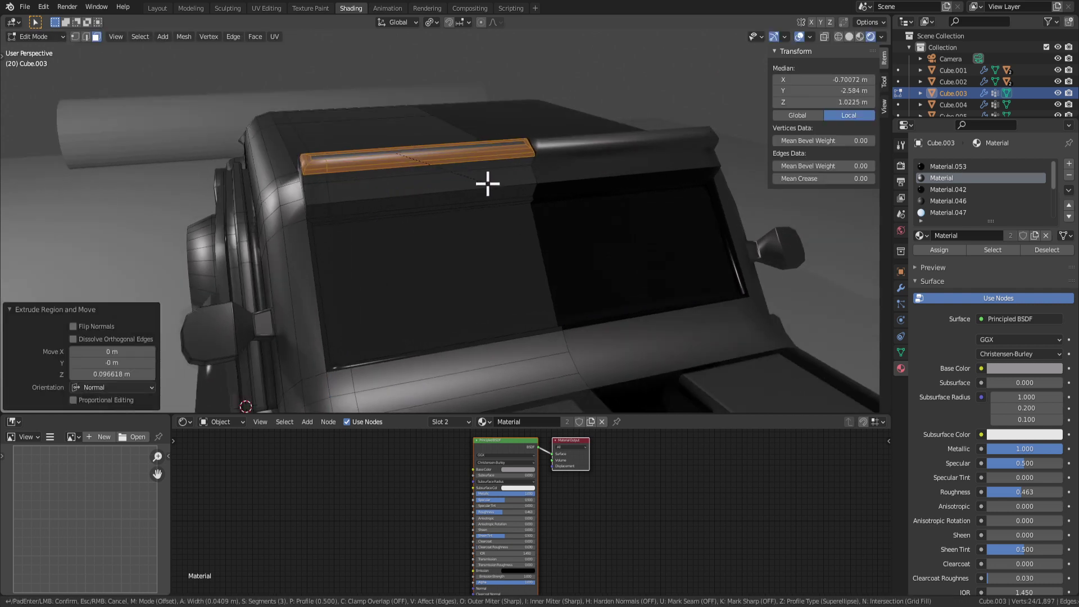
{"action": "left_click", "coordinate": [483, 181]}
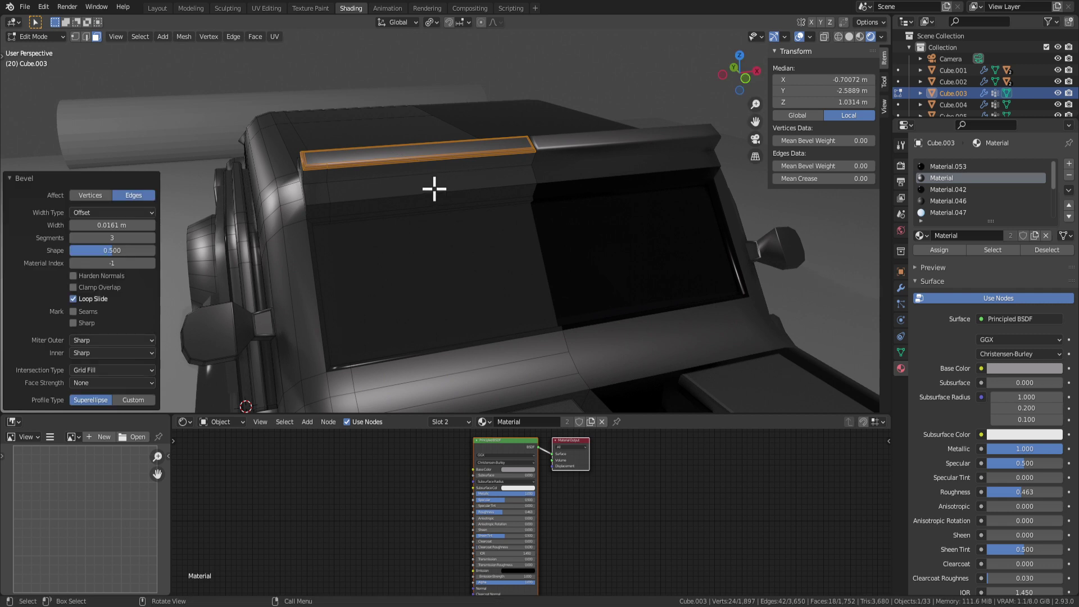
{"action": "middle_click_drag", "start_coordinate": [433, 185], "coordinate": [400, 210]}
Step: Undo the bevel, the extrusion and the dissolved edge, restoring separate long and end faces on the strip
{"action": "key", "text": "ctrl+z"}
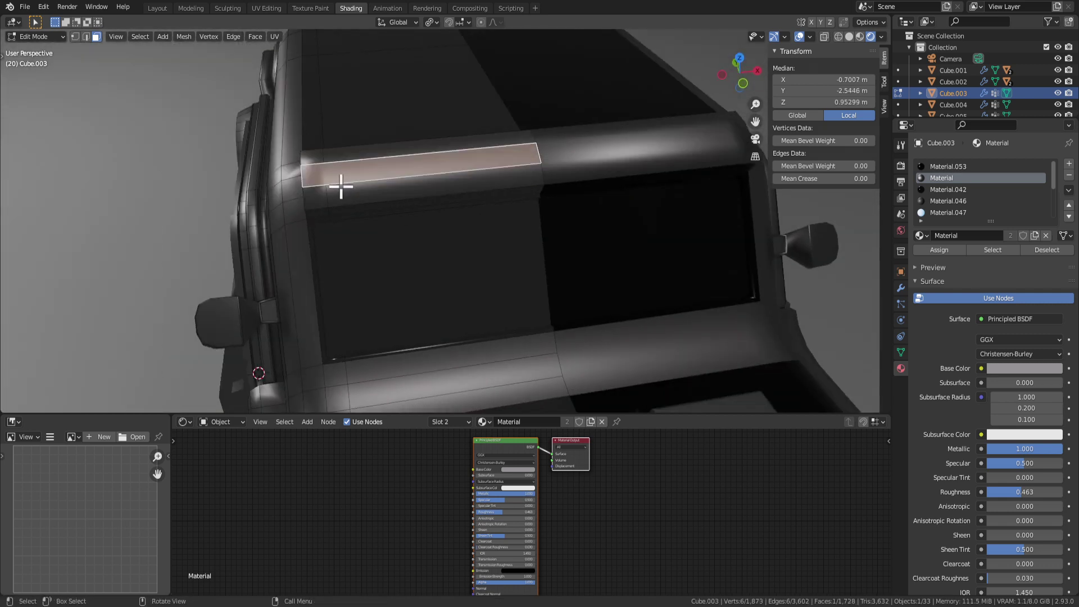
{"action": "middle_click_drag", "start_coordinate": [341, 186], "coordinate": [310, 189]}
{"action": "key", "text": "alt+a"}
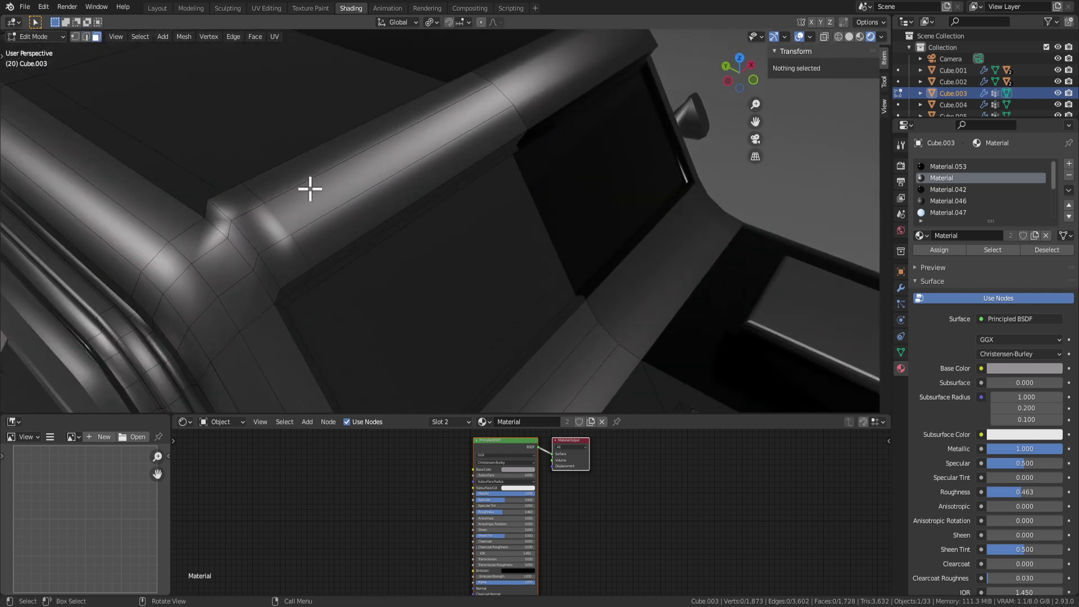
{"action": "key", "text": "ctrl+z"}
{"action": "key", "text": "ctrl+z"}
{"action": "key", "text": "ctrl+z"}
{"action": "key", "text": "ctrl+z"}
{"action": "key", "text": "ctrl+z"}
{"action": "key", "text": "ctrl+z"}
{"action": "key", "text": "ctrl+z"}
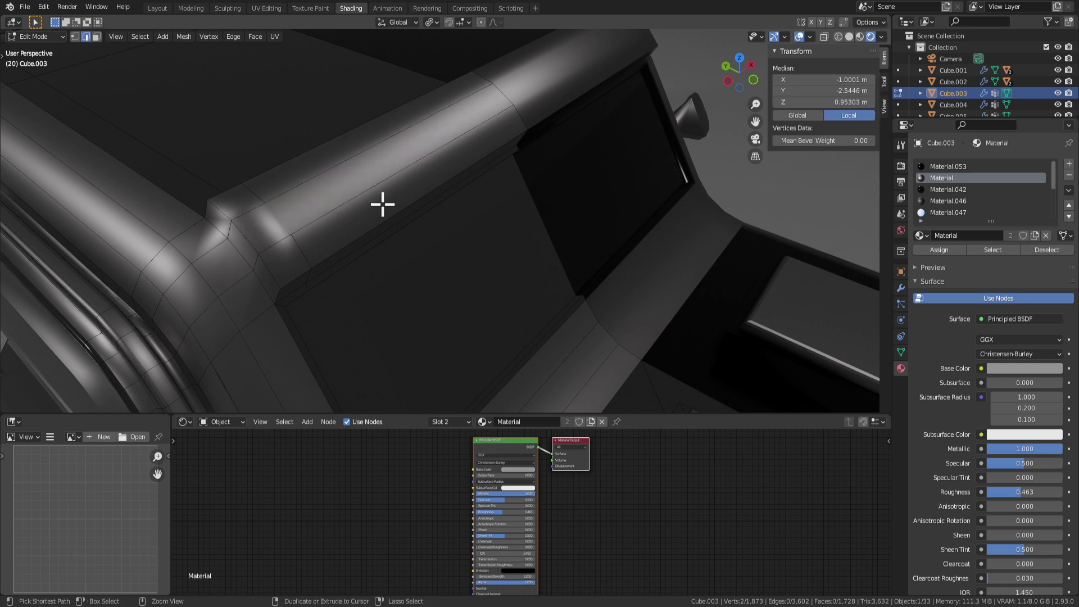
{"action": "key", "text": "ctrl+z"}
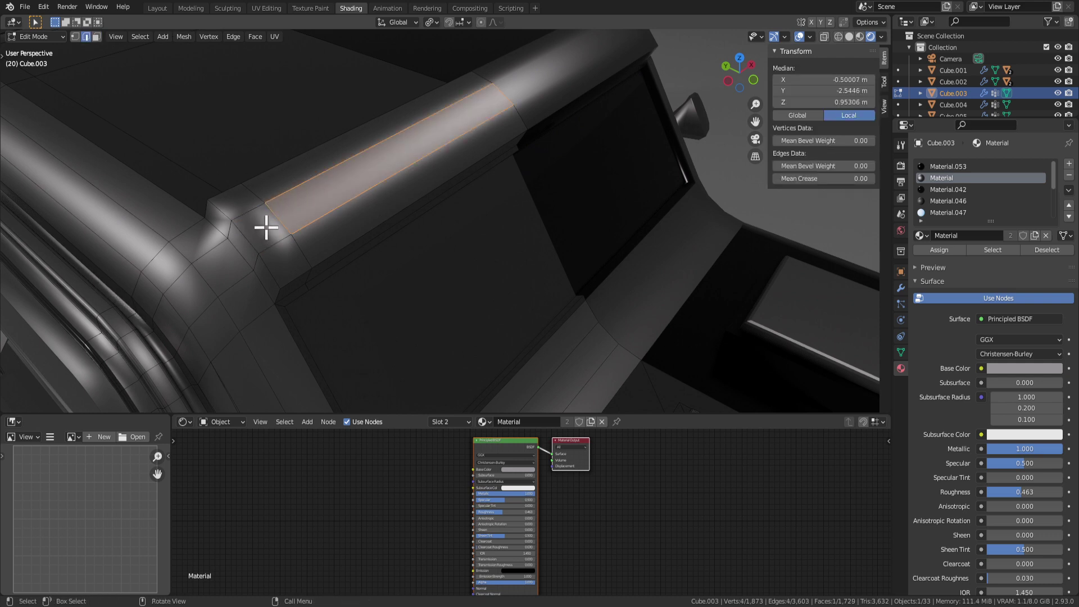
Step: Inset the strip's long face and adjoining end face together by about 0.012 m
{"action": "key", "text": "3"}
{"action": "left_click", "coordinate": [250, 234]}
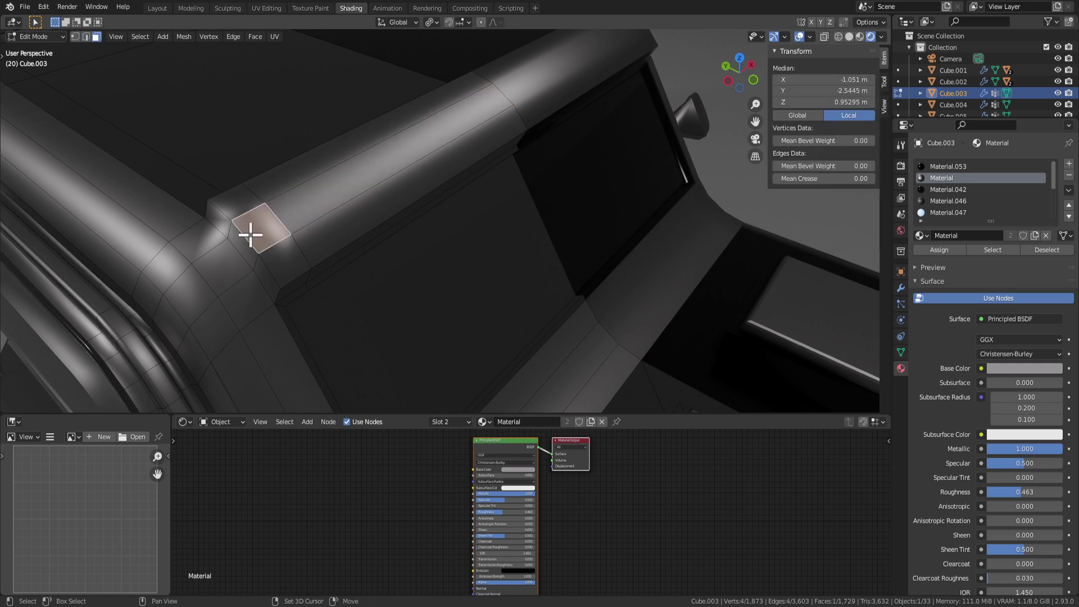
{"action": "left_click", "coordinate": [292, 207], "text": "shift"}
{"action": "key", "text": "i"}
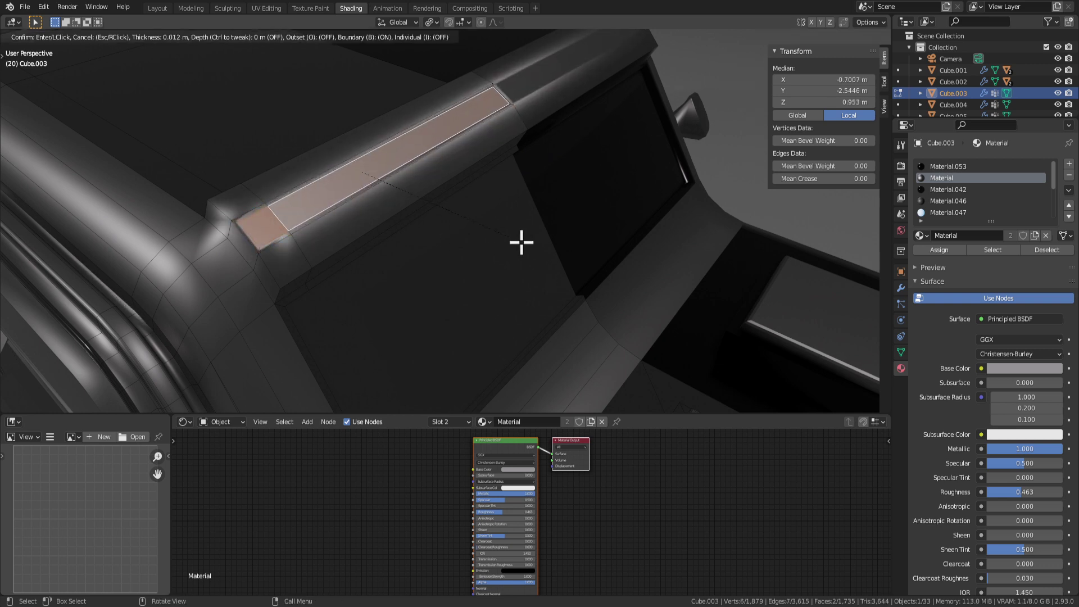
{"action": "left_click", "coordinate": [521, 242]}
Step: Dissolve the edge dividing the two inset faces and the two short edges continuing it across the inset border
{"action": "key", "text": "2"}
{"action": "left_click", "coordinate": [274, 214]}
{"action": "key", "text": "x"}
{"action": "left_click", "coordinate": [275, 215]}
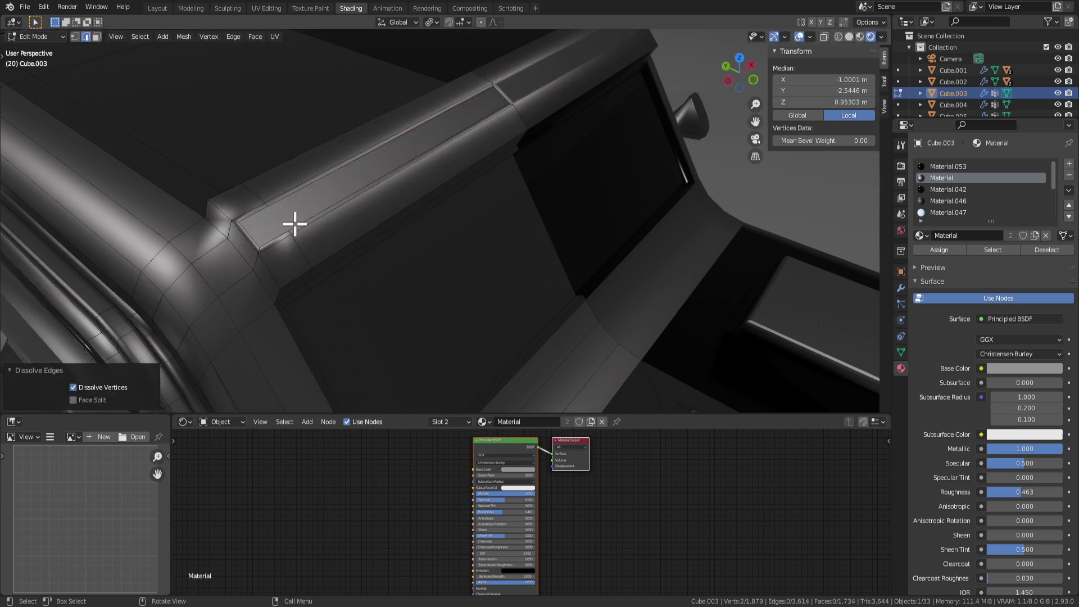
{"action": "scroll", "coordinate": [268, 205], "scroll_direction": "up", "scroll_amount": 3}
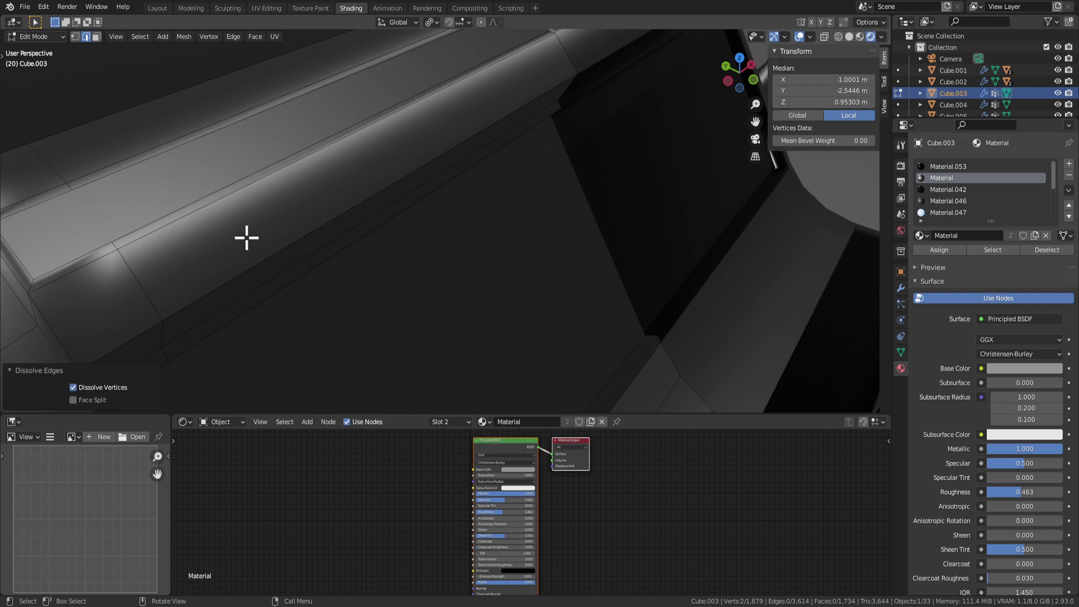
{"action": "left_click", "coordinate": [111, 242]}
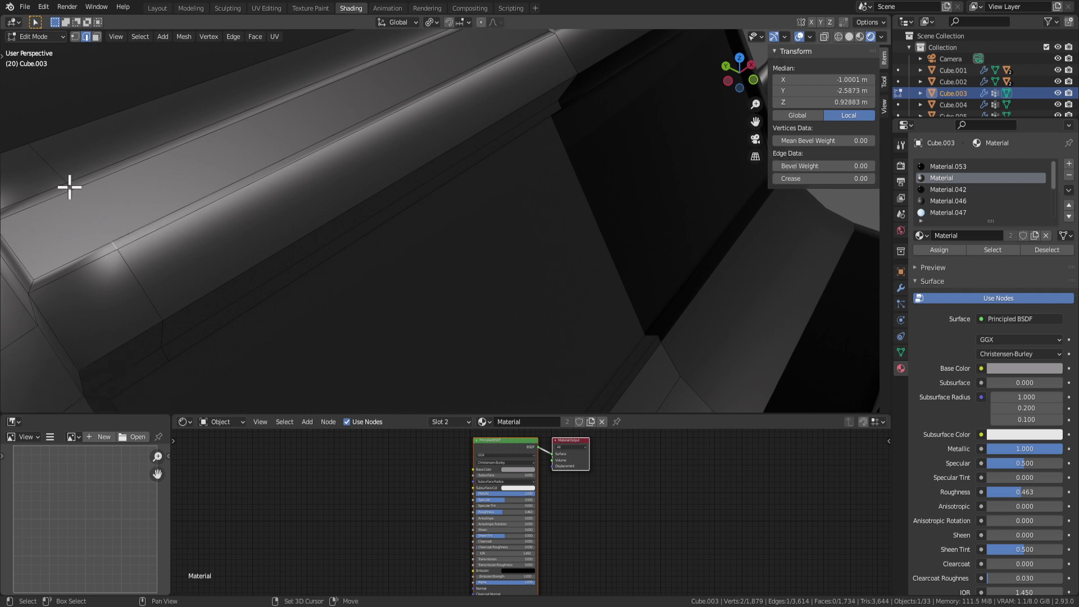
{"action": "key", "text": "x"}
{"action": "left_click", "coordinate": [72, 192]}
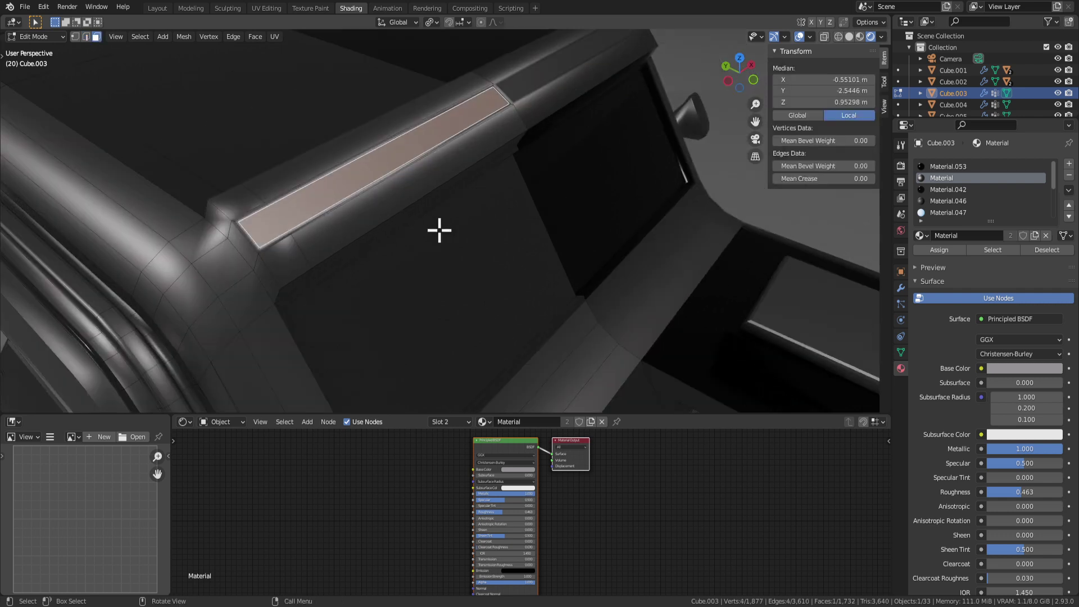
Step: Extrude the single inset face above the windshield outwards into a raised lip
{"action": "middle_click_drag", "start_coordinate": [438, 230], "coordinate": [426, 160]}
{"action": "key", "text": "e"}
{"action": "left_click", "coordinate": [460, 164]}
Step: Bevel the lip's outer end edge and centre edge with a width of 0.0864 m and 4 segments
{"action": "key", "text": "2"}
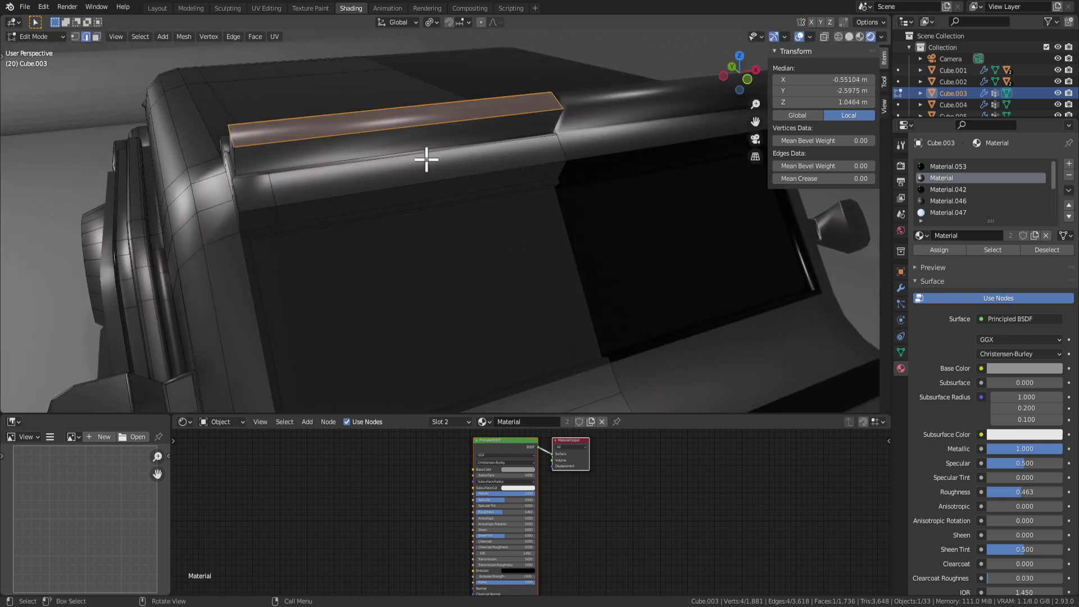
{"action": "left_click", "coordinate": [243, 138]}
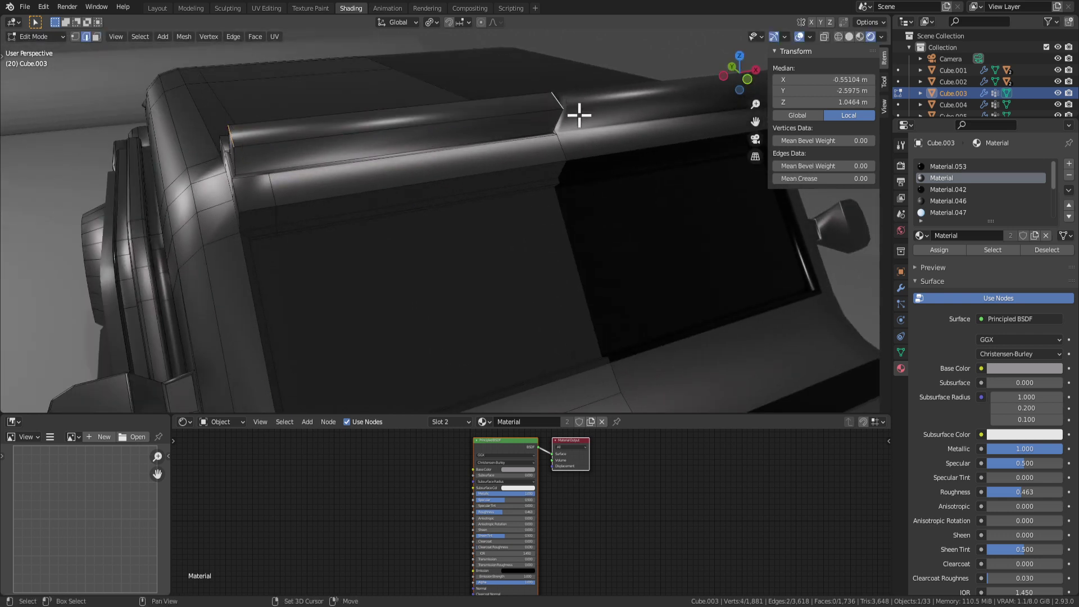
{"action": "middle_click_drag", "start_coordinate": [578, 116], "coordinate": [534, 103]}
{"action": "key", "text": "ctrl+b"}
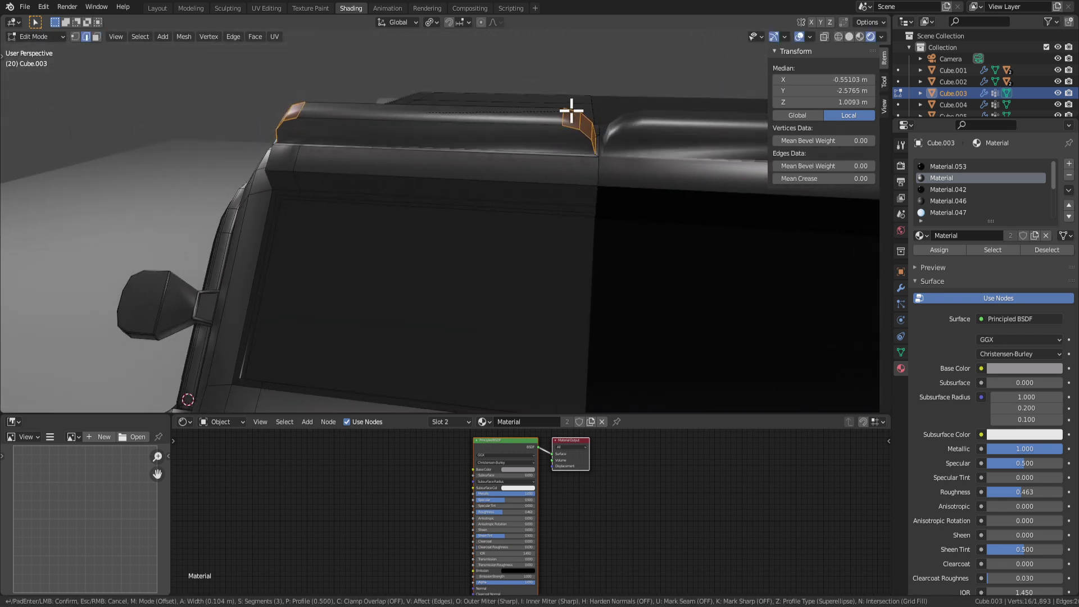
{"action": "left_click", "coordinate": [565, 108]}
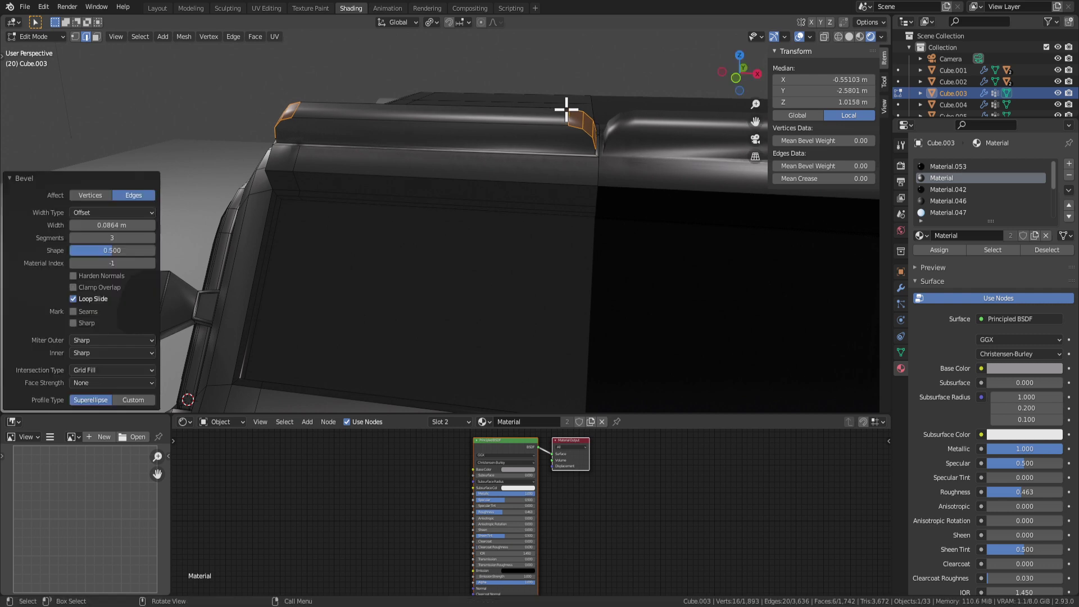
{"action": "left_click", "coordinate": [151, 238]}
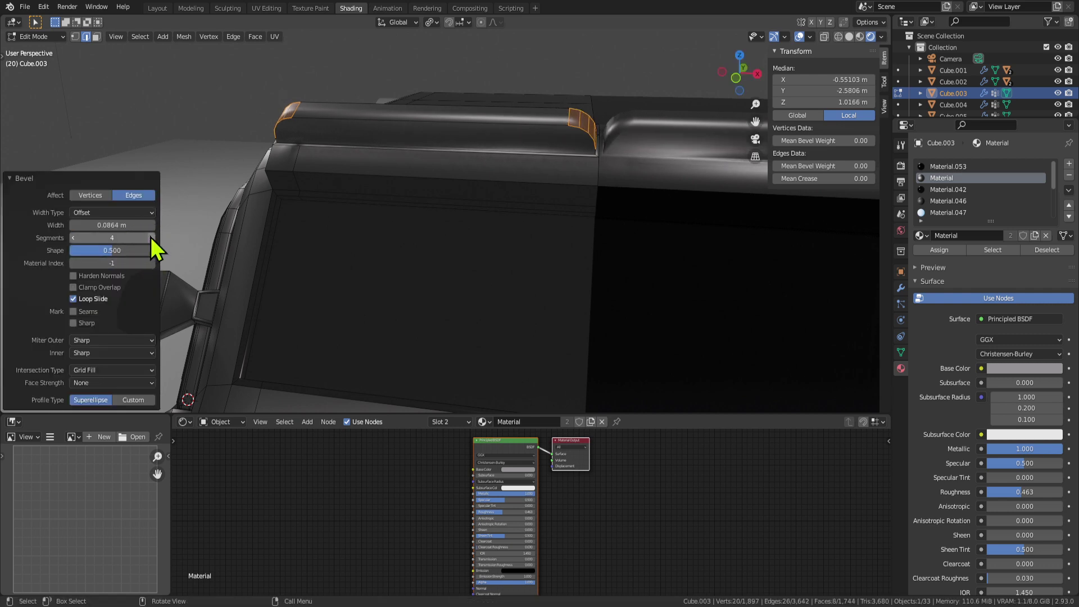
Step: Add one more segment to the bevel on the lip's two ends and shade the bevelled faces smooth
{"action": "left_click", "coordinate": [151, 238]}
{"action": "middle_click_drag", "start_coordinate": [215, 218], "coordinate": [456, 137]}
{"action": "key", "text": "3"}
{"action": "right_click", "coordinate": [400, 139]}
{"action": "left_click", "coordinate": [368, 165]}
{"action": "key", "text": "Tab"}
{"action": "scroll", "coordinate": [501, 229], "scroll_direction": "down", "scroll_amount": 5}
{"action": "middle_click_drag", "start_coordinate": [500, 229], "coordinate": [639, 241]}
{"action": "scroll", "coordinate": [452, 205], "scroll_direction": "up", "scroll_amount": 8}
{"action": "key", "text": "Tab"}
{"action": "middle_click_drag", "start_coordinate": [452, 205], "coordinate": [657, 188]}
{"action": "left_click", "coordinate": [481, 156], "text": "alt+shift"}
{"action": "left_click", "coordinate": [484, 164], "text": "alt+shift"}
{"action": "middle_click_drag", "start_coordinate": [484, 163], "coordinate": [612, 140]}
{"action": "key", "text": "ctrl+KP_Add"}
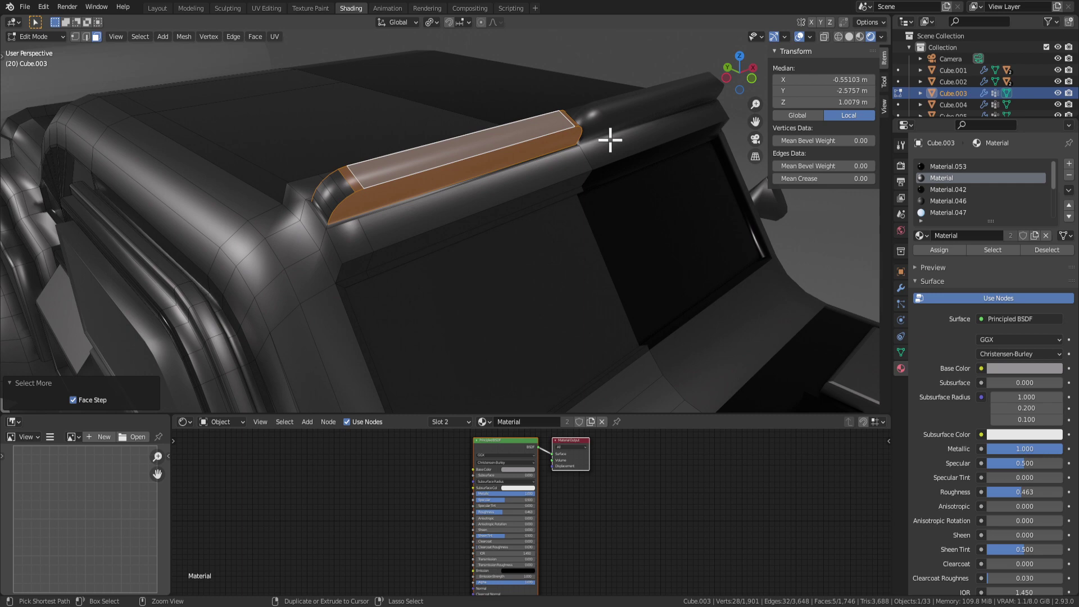
{"action": "middle_click_drag", "start_coordinate": [512, 124], "coordinate": [432, 150]}
{"action": "middle_click_drag", "start_coordinate": [396, 240], "coordinate": [558, 113]}
{"action": "left_click", "coordinate": [409, 132]}
{"action": "scroll", "coordinate": [696, 211], "scroll_direction": "down", "scroll_amount": 6}
{"action": "middle_click_drag", "start_coordinate": [683, 260], "coordinate": [590, 193]}
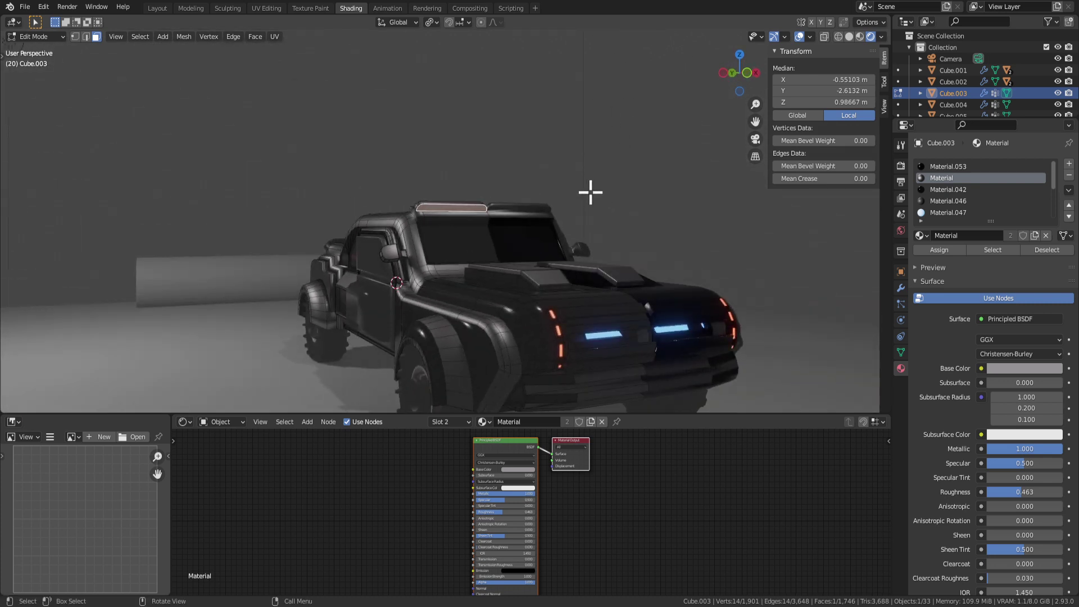
Step: Inset the lip's long upper face by about 0.015 m and extrude the inset face about 0.022 m inwards as a recess
{"action": "key", "text": "Tab"}
{"action": "scroll", "coordinate": [577, 277], "scroll_direction": "up", "scroll_amount": 5}
{"action": "middle_click_drag", "start_coordinate": [566, 293], "coordinate": [588, 203]}
{"action": "key", "text": "Tab"}
{"action": "left_click", "coordinate": [479, 166]}
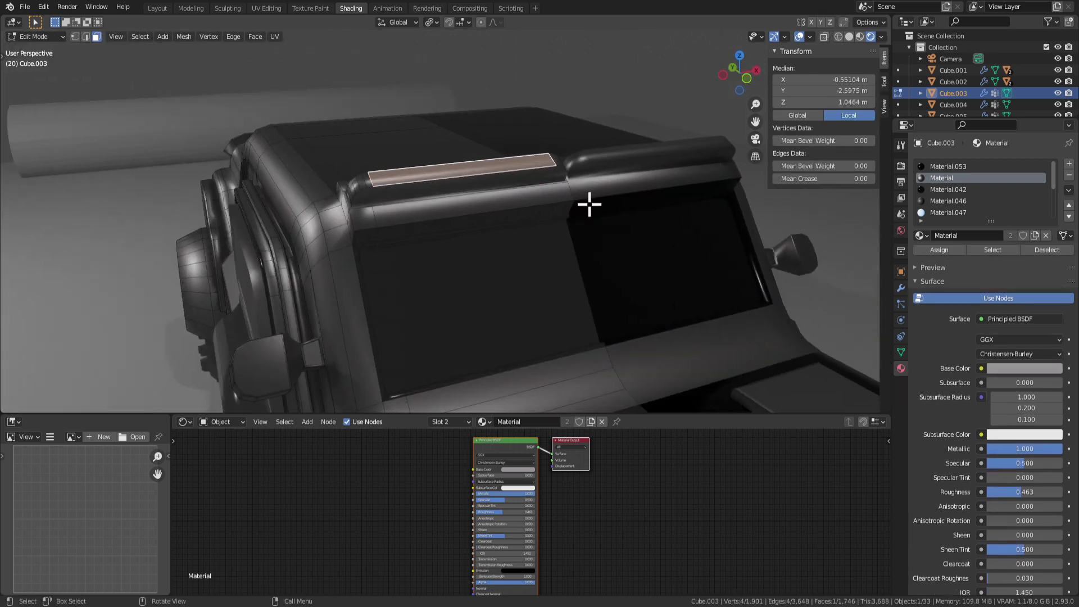
{"action": "key", "text": "i"}
{"action": "left_click", "coordinate": [584, 209]}
{"action": "key", "text": "e"}
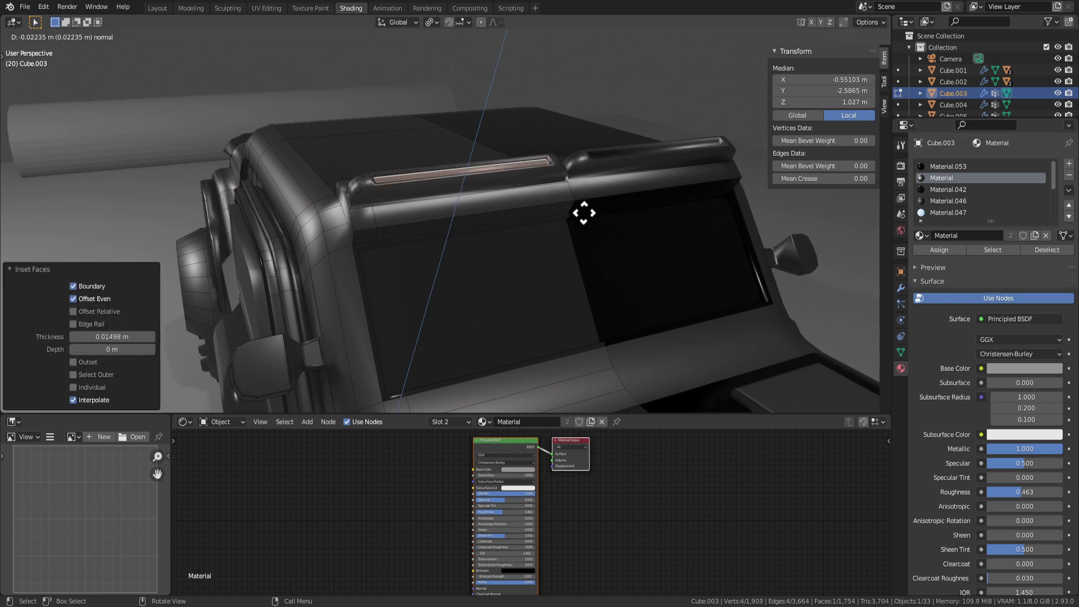
{"action": "left_click", "coordinate": [583, 212]}
Step: Assign Material.047 to the recessed face of the lip above the windshield
{"action": "middle_click_drag", "start_coordinate": [614, 197], "coordinate": [897, 188]}
{"action": "key", "text": "Tab"}
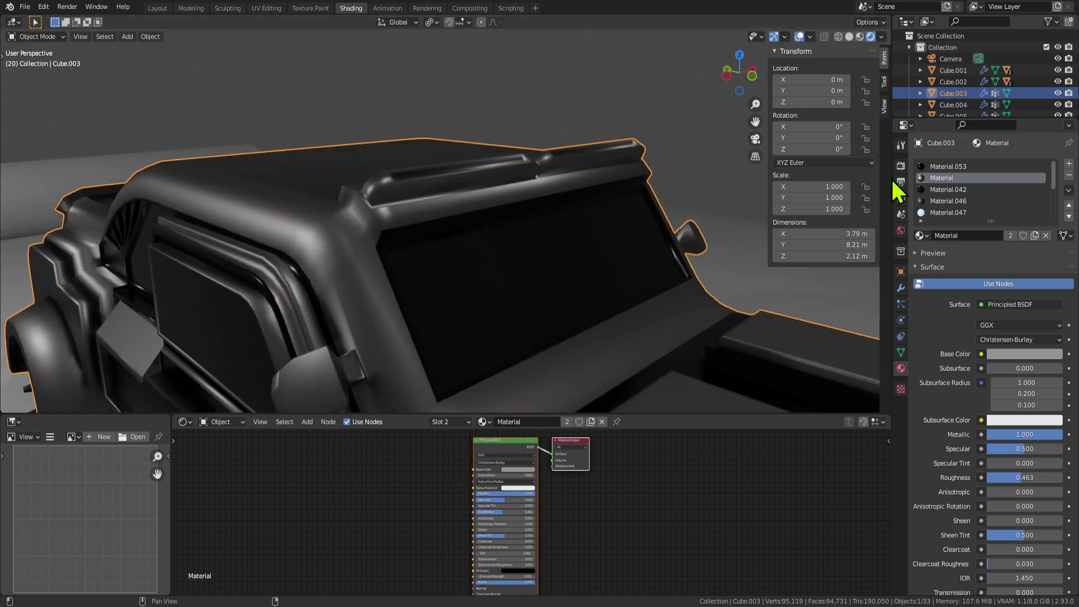
{"action": "left_click", "coordinate": [937, 213]}
{"action": "key", "text": "Tab"}
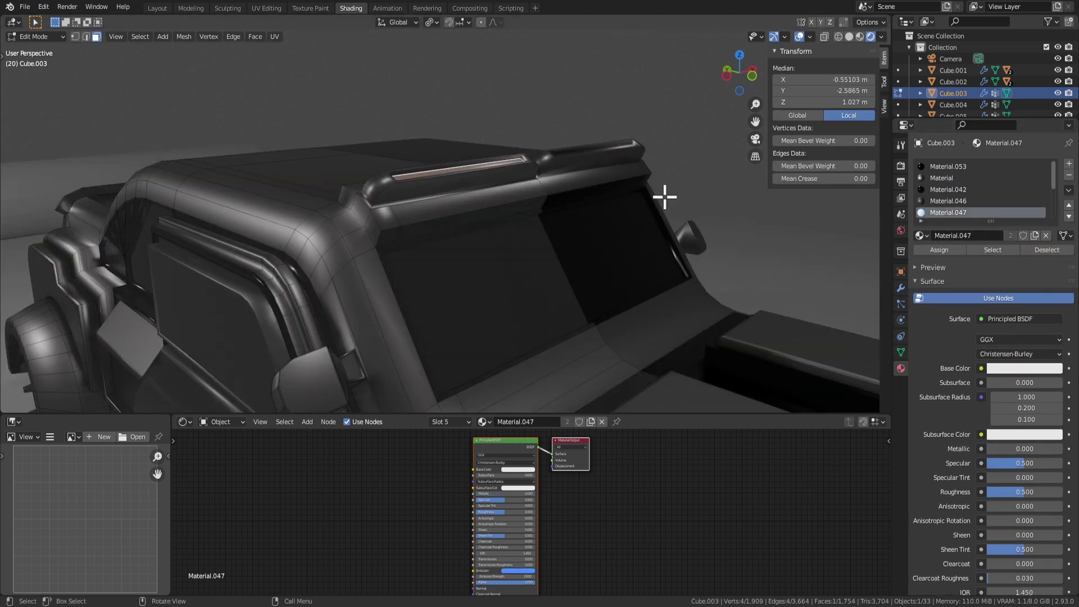
{"action": "left_click", "coordinate": [946, 248]}
{"action": "middle_click_drag", "start_coordinate": [741, 253], "coordinate": [505, 200]}
{"action": "key", "text": "Tab"}
Step: Add a point light and move it about 1.21 m up and 0.99 m along X to sit above the recessed strip
{"action": "key", "text": "shift+a"}
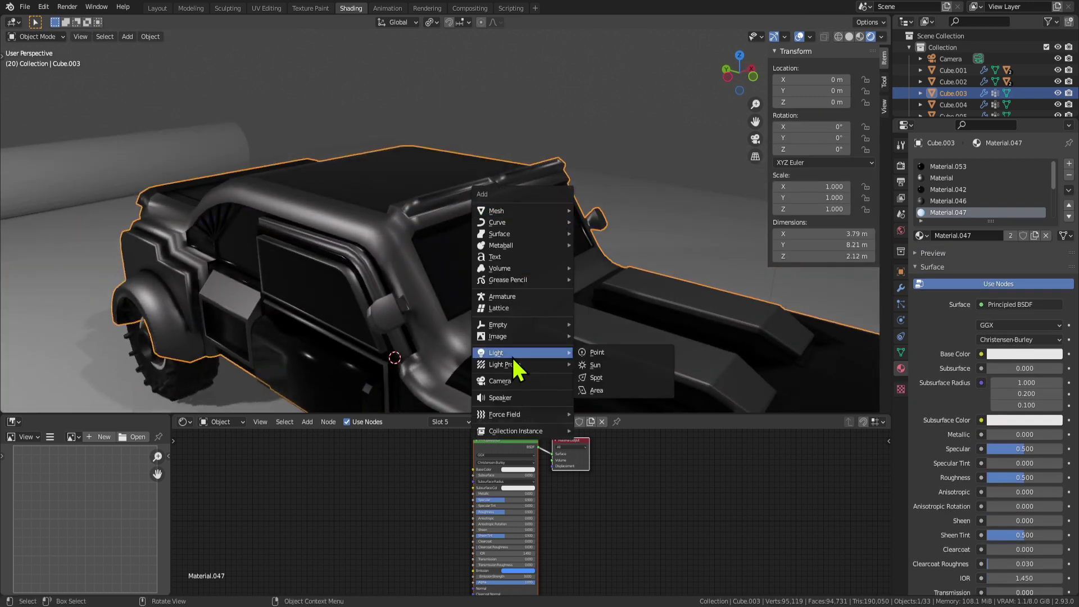
{"action": "mouse_move", "coordinate": [511, 329]}
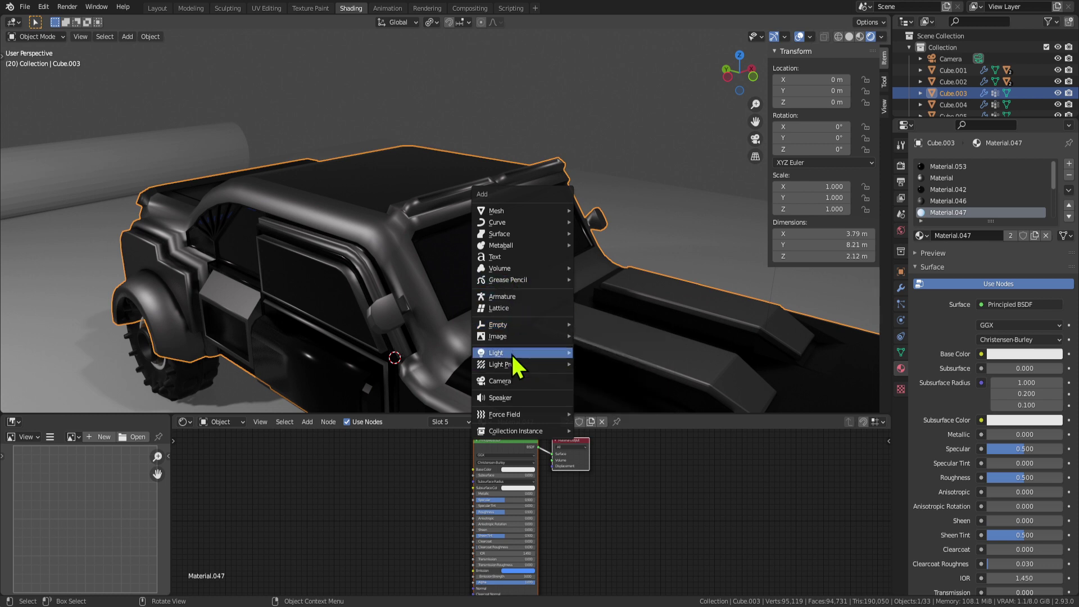
{"action": "mouse_move", "coordinate": [511, 353]}
{"action": "left_click", "coordinate": [595, 353]}
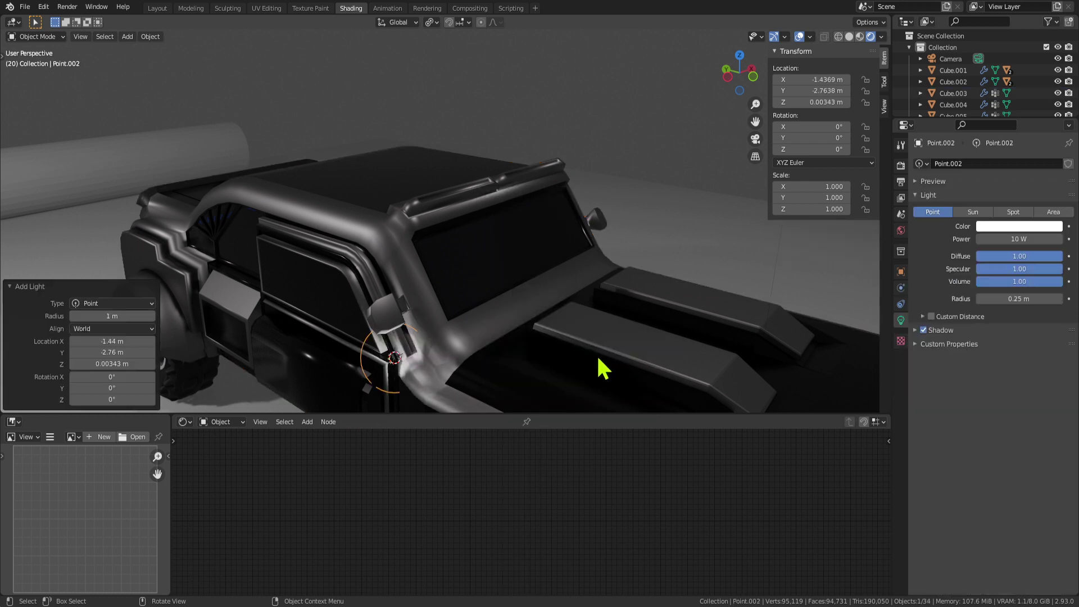
{"action": "key", "text": "g"}
{"action": "key", "text": "z"}
{"action": "left_click", "coordinate": [631, 149]}
{"action": "middle_click_drag", "start_coordinate": [632, 149], "coordinate": [566, 142]}
{"action": "key", "text": "g"}
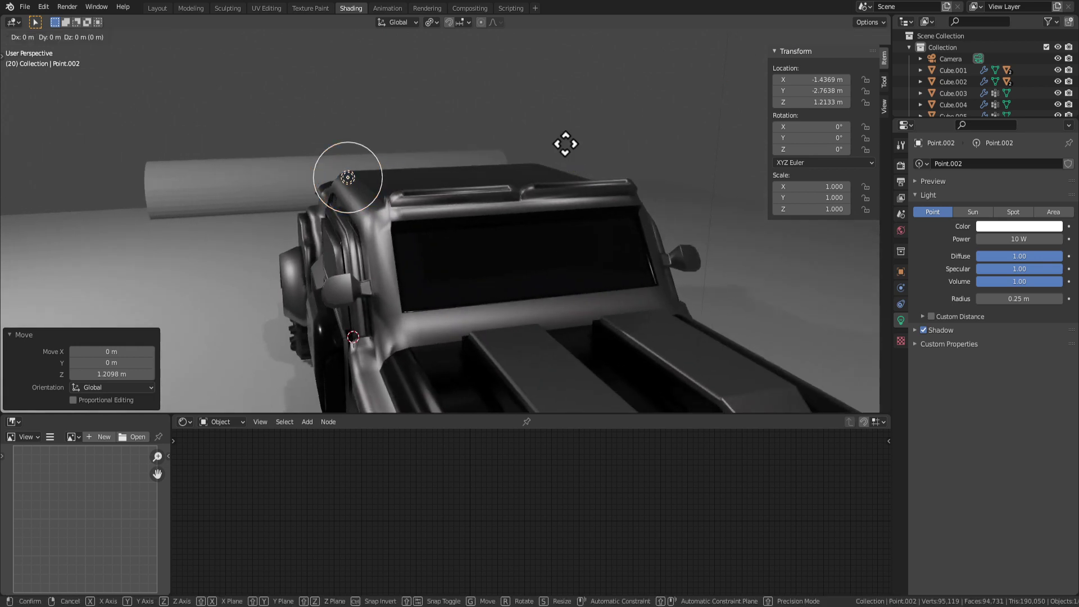
{"action": "key", "text": "y"}
{"action": "key", "text": "x"}
{"action": "left_click", "coordinate": [697, 147]}
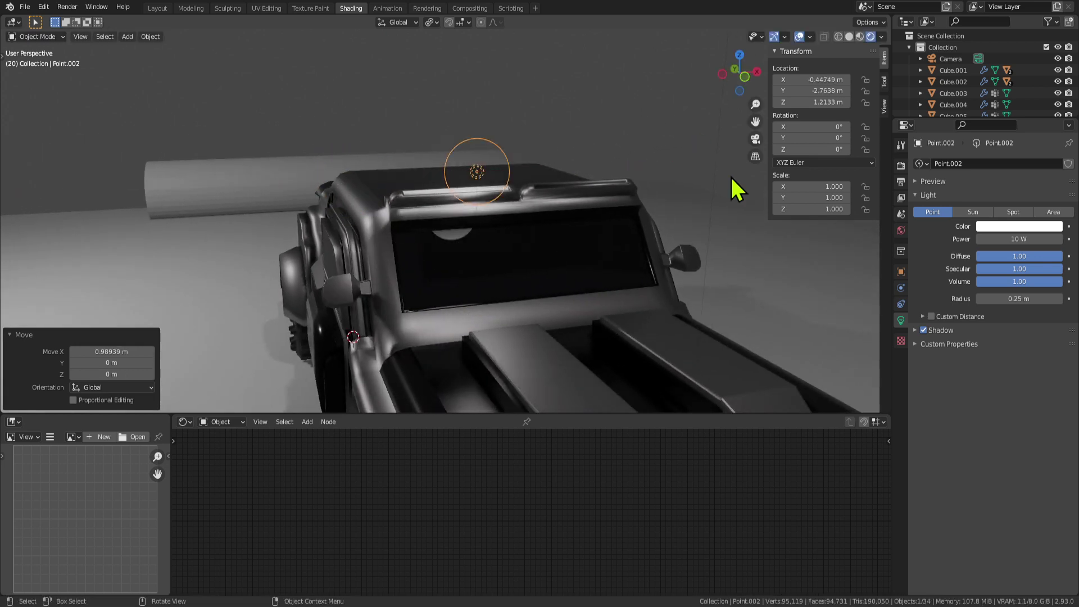
Step: Colour the new light pure red and move it about 0.19 m along Y towards the roof
{"action": "left_click", "coordinate": [1037, 227]}
{"action": "left_click_drag", "start_coordinate": [999, 115], "coordinate": [989, 155]}
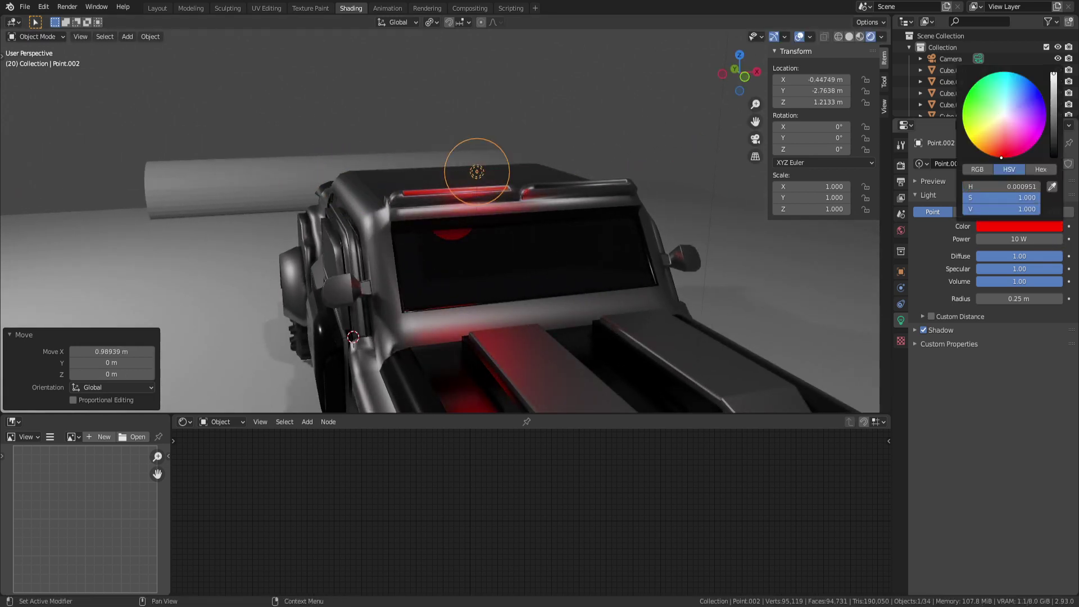
{"action": "middle_click_drag", "start_coordinate": [646, 236], "coordinate": [612, 294]}
{"action": "key", "text": "g"}
{"action": "key", "text": "y"}
{"action": "left_click", "coordinate": [588, 275]}
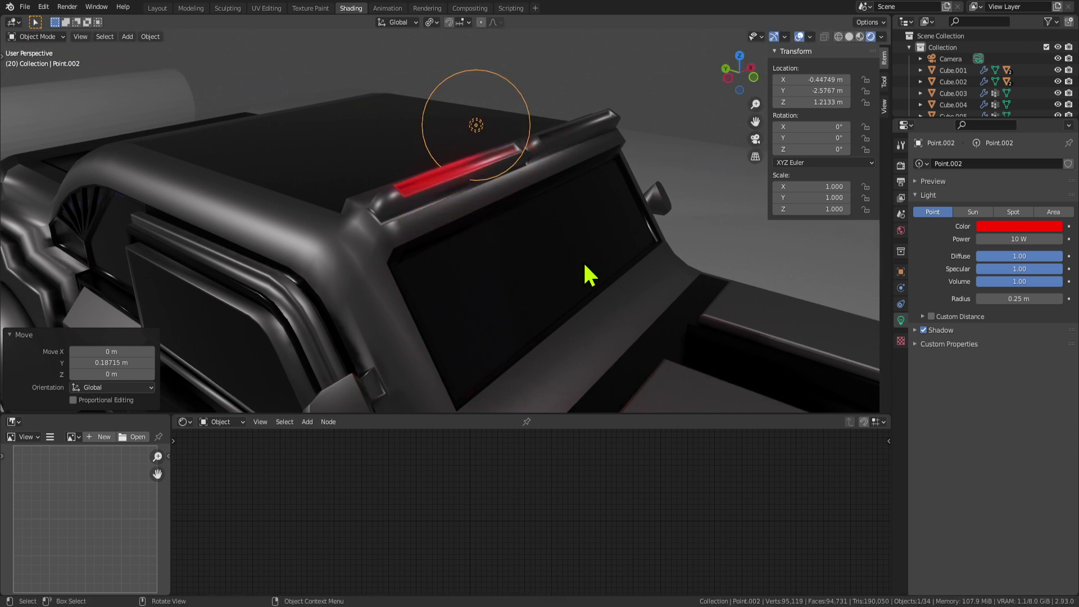
Step: Change the red light to an area light and lower it about 0.14 m onto the recessed strip
{"action": "left_click", "coordinate": [1052, 212]}
{"action": "middle_click_drag", "start_coordinate": [748, 236], "coordinate": [642, 254]}
{"action": "key", "text": "g"}
{"action": "key", "text": "z"}
{"action": "left_click", "coordinate": [686, 226]}
Step: Stretch the area light along X by a factor of about 4.127 to span the recess
{"action": "key", "text": "s"}
{"action": "key", "text": "x"}
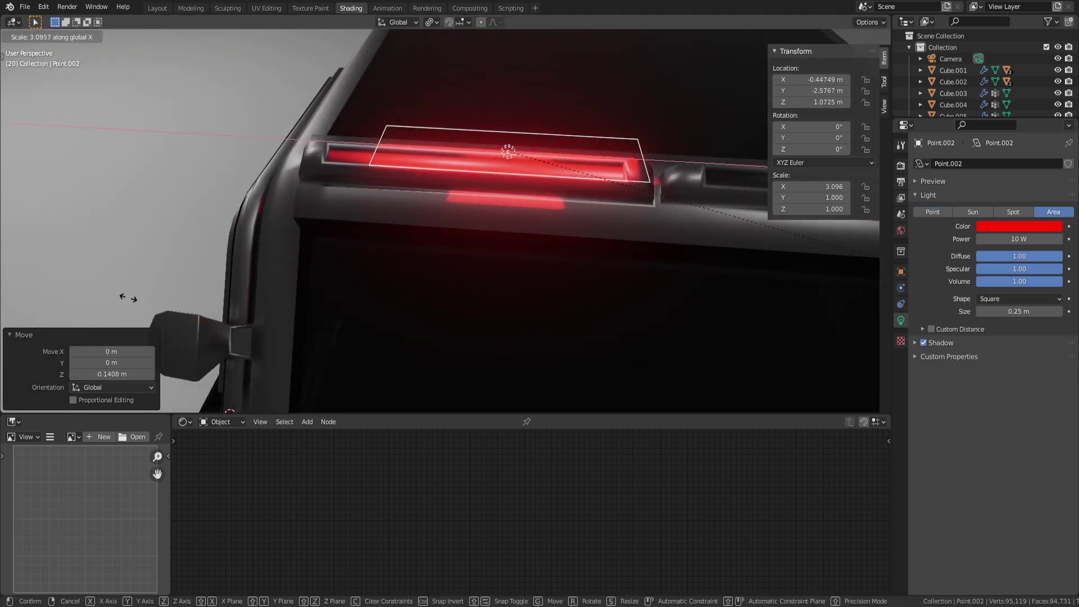
{"action": "left_click", "coordinate": [311, 332]}
Step: Shift the area light about -0.058 m along X and lower it about 0.01 m
{"action": "key", "text": "g"}
{"action": "key", "text": "x"}
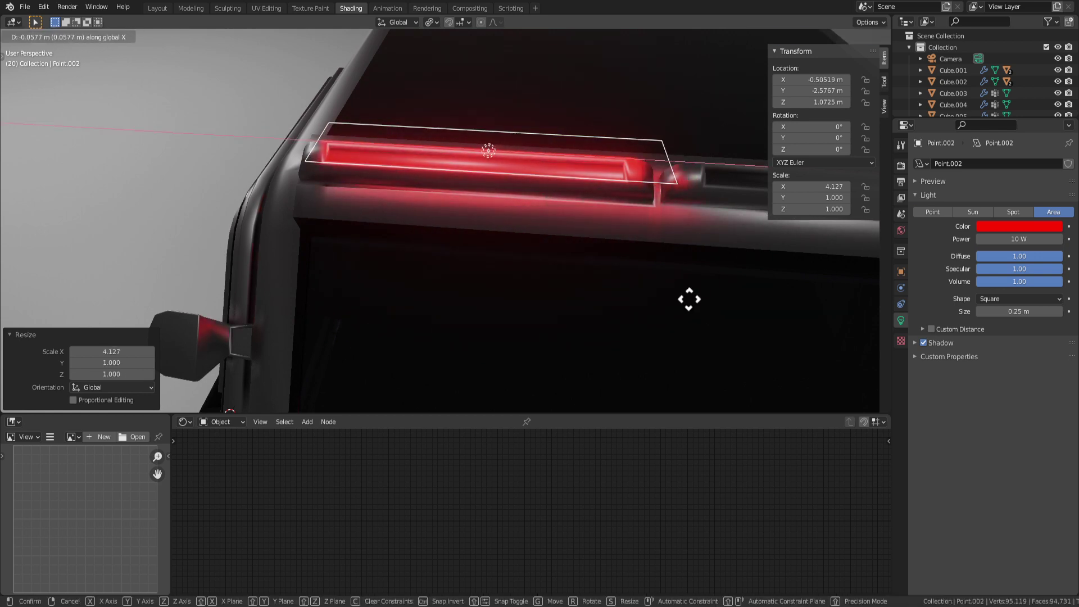
{"action": "left_click", "coordinate": [693, 299]}
{"action": "key", "text": "g"}
{"action": "key", "text": "z"}
{"action": "left_click", "coordinate": [688, 301]}
Step: Scale the area light down to 0.493 overall and by a further 0.771 along X
{"action": "key", "text": "s"}
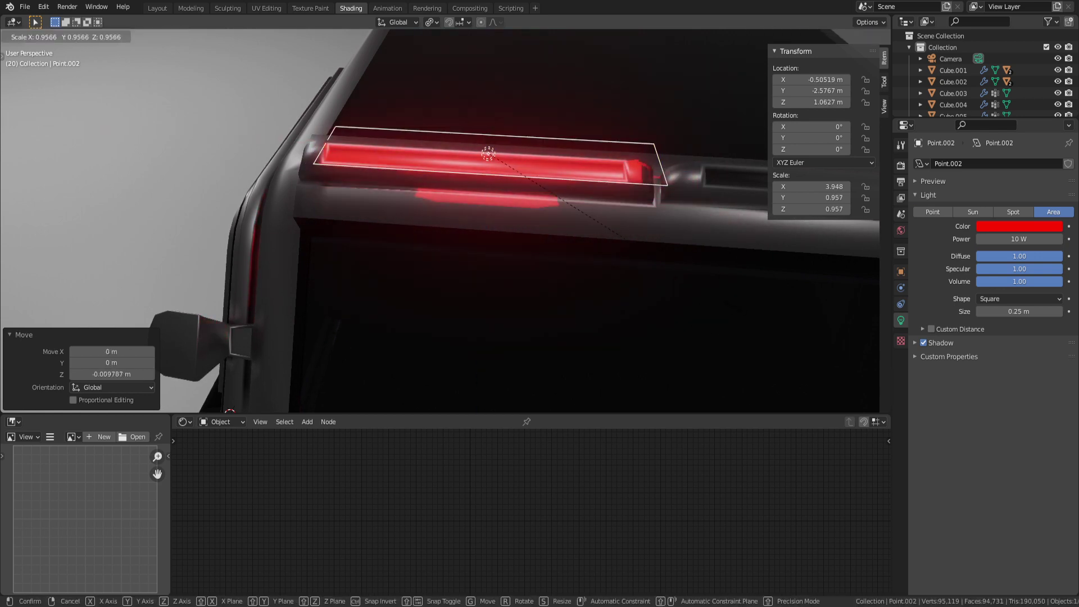
{"action": "left_click", "coordinate": [590, 268]}
{"action": "key", "text": "s"}
{"action": "key", "text": "x"}
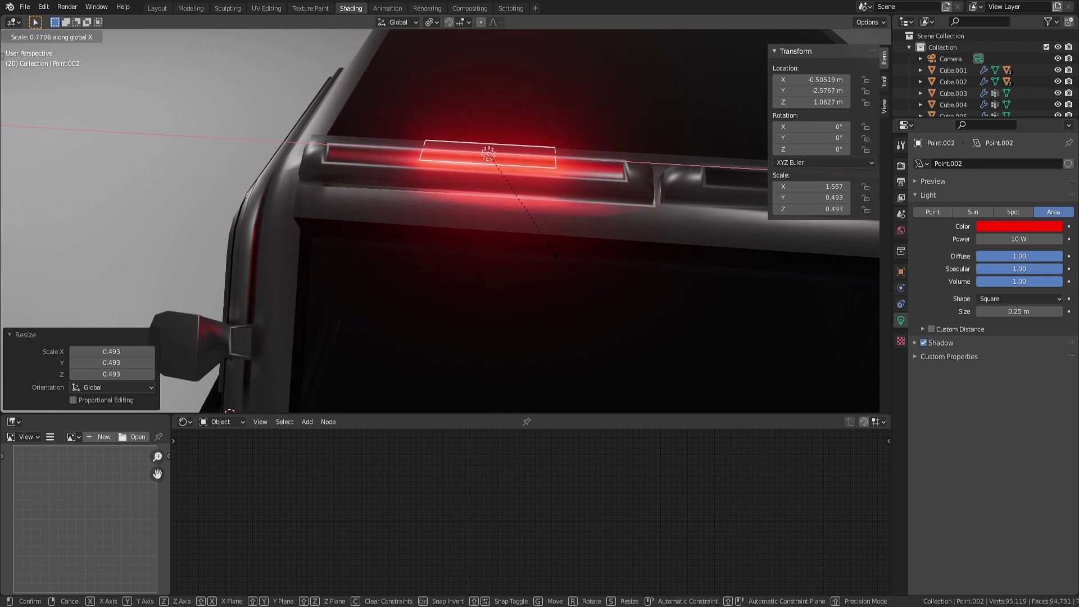
{"action": "left_click", "coordinate": [554, 249]}
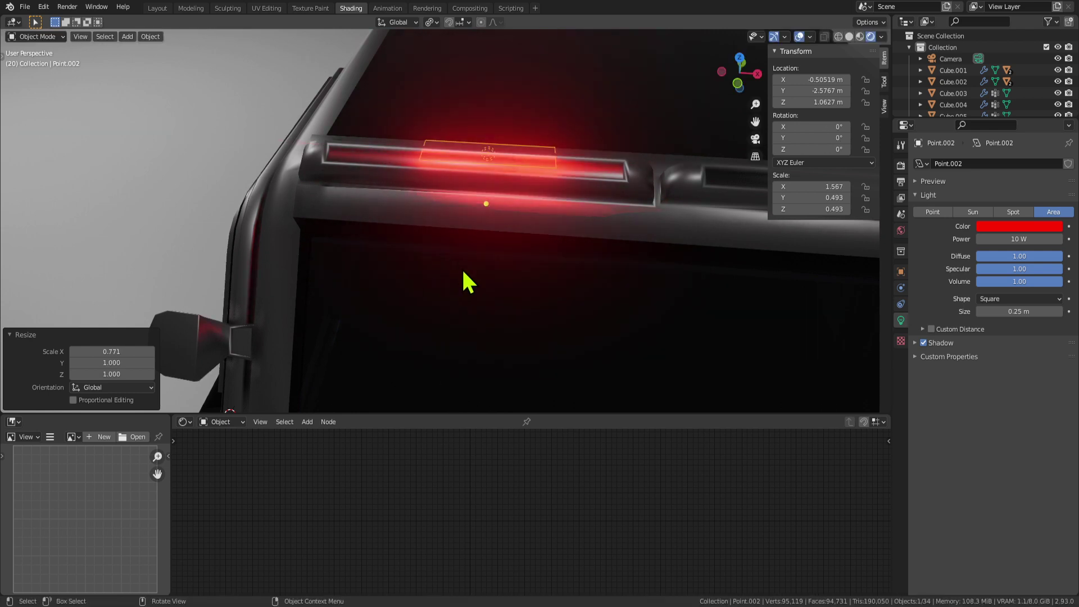
{"action": "middle_click_drag", "start_coordinate": [464, 279], "coordinate": [595, 282]}
{"action": "key", "text": "r"}
{"action": "key", "text": "x"}
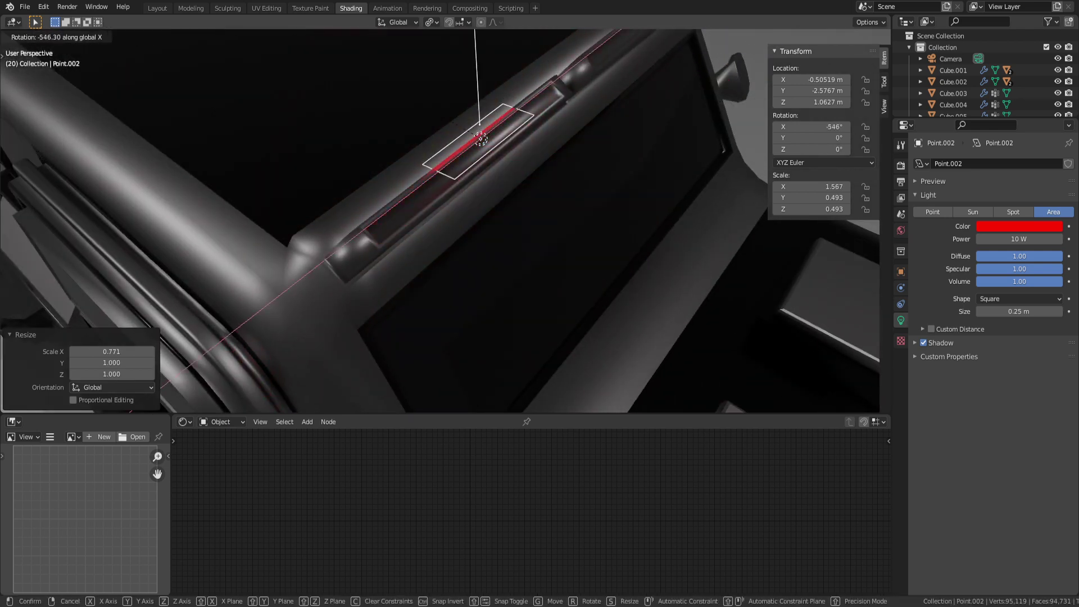
{"action": "right_click", "coordinate": [533, 173]}
Step: Move the area light down into the recess, to about X -0.555 m and Z 1.045 m
{"action": "middle_click_drag", "start_coordinate": [533, 174], "coordinate": [513, 152]}
{"action": "key", "text": "g"}
{"action": "key", "text": "z"}
{"action": "left_click", "coordinate": [519, 153]}
{"action": "key", "text": "g"}
{"action": "left_click", "coordinate": [499, 149]}
Step: Stretch the area light along X by a factor of 2.333 to match the recess length
{"action": "mouse_move", "coordinate": [500, 149]}
{"action": "middle_mouse_down"}
{"action": "mouse_move", "coordinate": [527, 169]}
{"action": "mouse_move", "coordinate": [522, 180]}
{"action": "mouse_move", "coordinate": [519, 149]}
{"action": "middle_mouse_up"}
{"action": "key", "text": "s"}
{"action": "key", "text": "x"}
{"action": "left_click", "coordinate": [554, 145]}
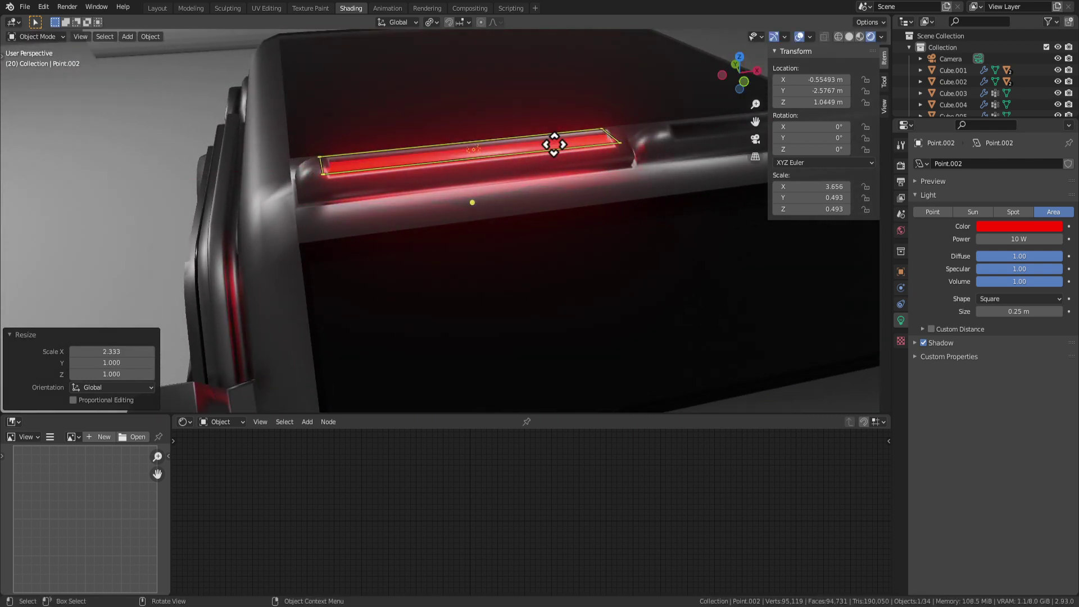
Step: Tilt the area light about 16.1° around X and scale it by 0.914
{"action": "key", "text": "r"}
{"action": "key", "text": "x"}
{"action": "left_click", "coordinate": [557, 167]}
{"action": "key", "text": "s"}
{"action": "left_click", "coordinate": [619, 180]}
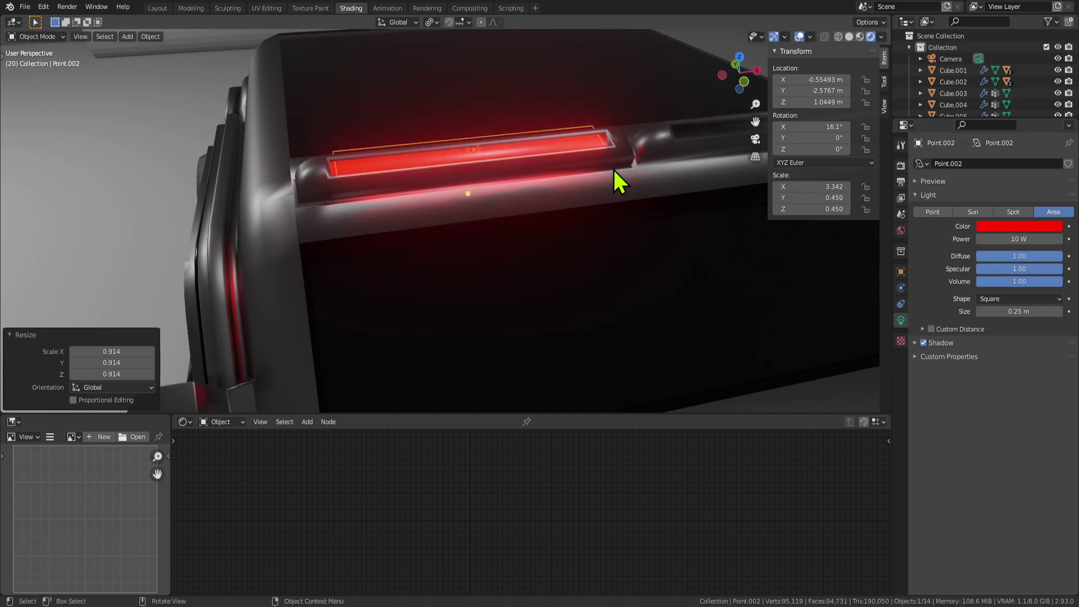
Step: Nudge the area light about 0.004 m into the recess and narrow it along Y by a factor of 0.624
{"action": "key", "text": "g"}
{"action": "left_click", "coordinate": [614, 163]}
{"action": "middle_click_drag", "start_coordinate": [614, 164], "coordinate": [531, 173]}
{"action": "key", "text": "s"}
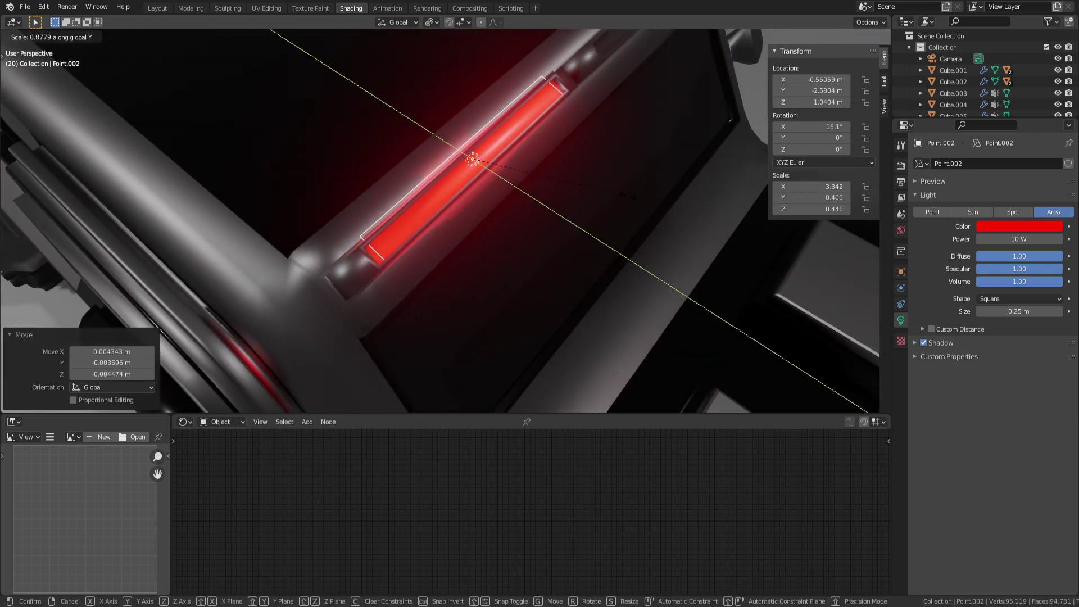
{"action": "left_click", "coordinate": [585, 176]}
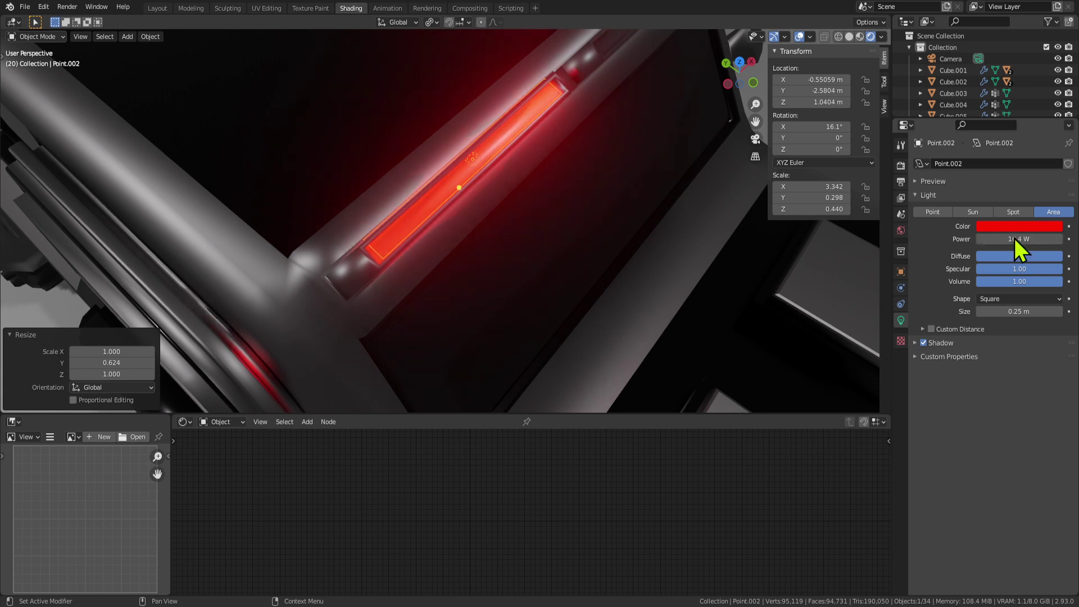
Step: Set the area light's power to 13.7 W with a pure red colour
{"action": "left_click", "coordinate": [1018, 226]}
{"action": "left_click_drag", "start_coordinate": [1023, 163], "coordinate": [1001, 157]}
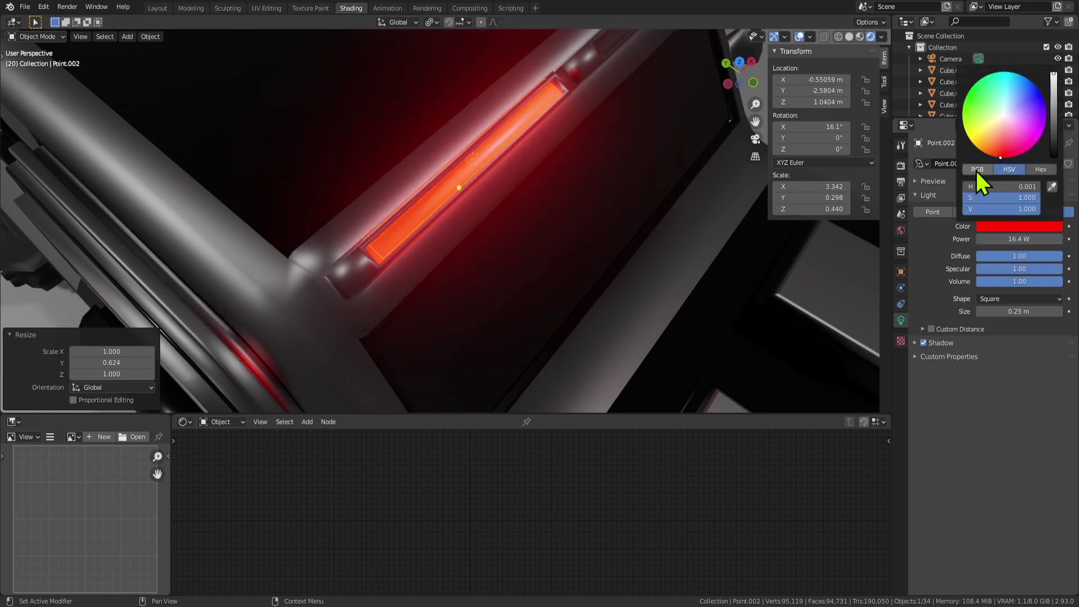
{"action": "middle_click_drag", "start_coordinate": [731, 253], "coordinate": [677, 270]}
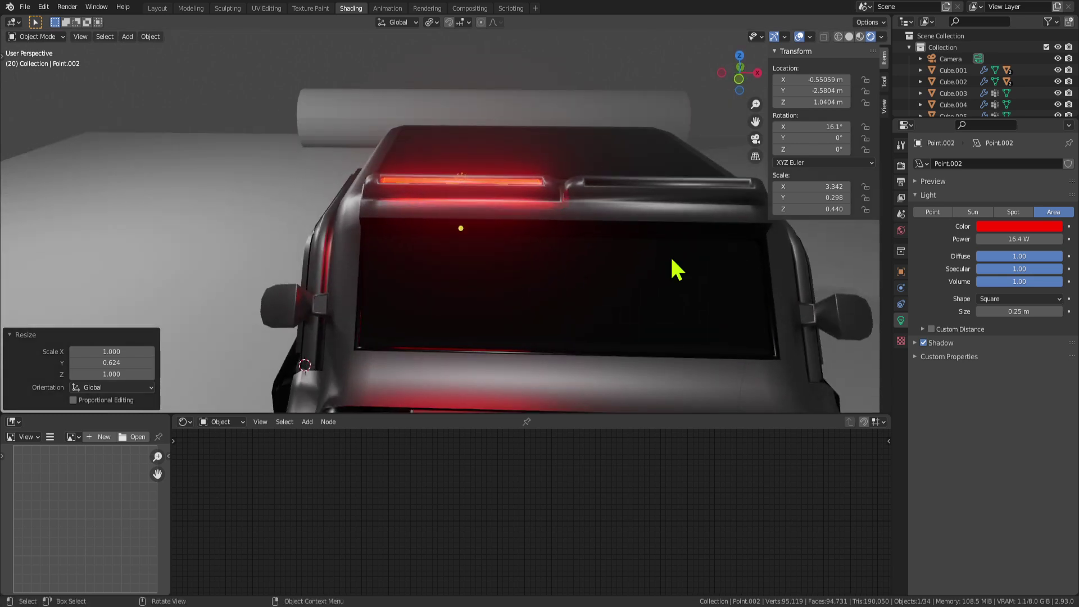
{"action": "left_click", "coordinate": [1013, 226]}
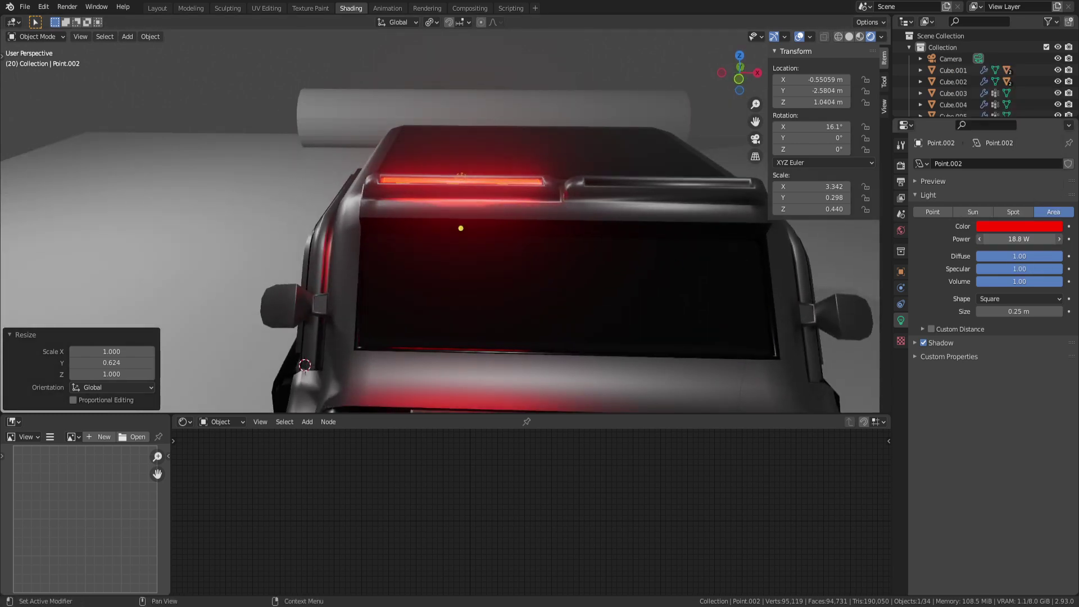
{"action": "left_click_drag", "start_coordinate": [1018, 239], "coordinate": [1028, 239]}
{"action": "left_click", "coordinate": [1002, 224]}
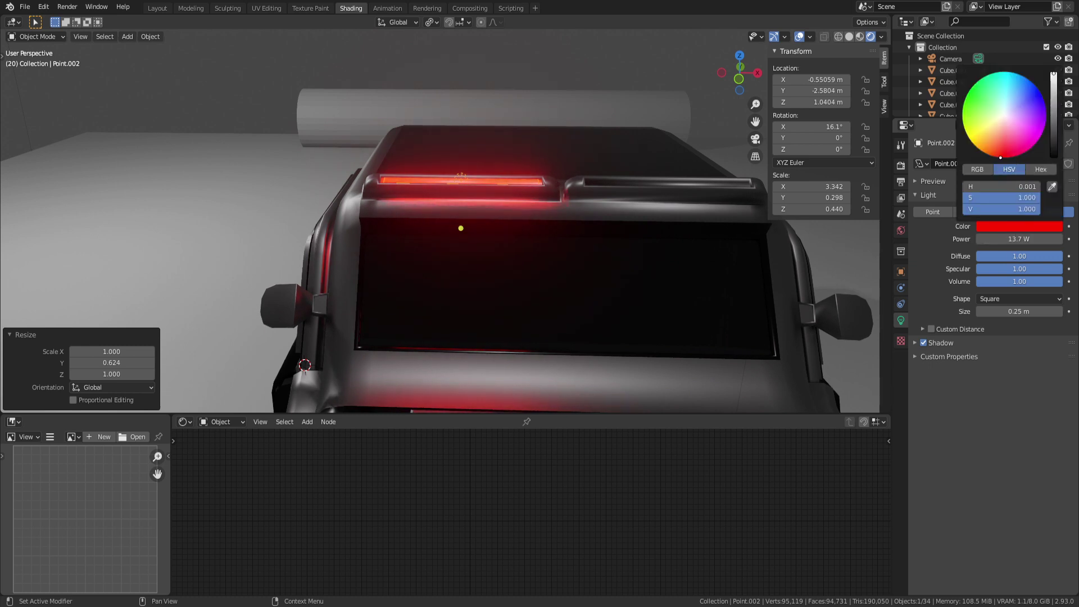
{"action": "left_click_drag", "start_coordinate": [998, 152], "coordinate": [1004, 158]}
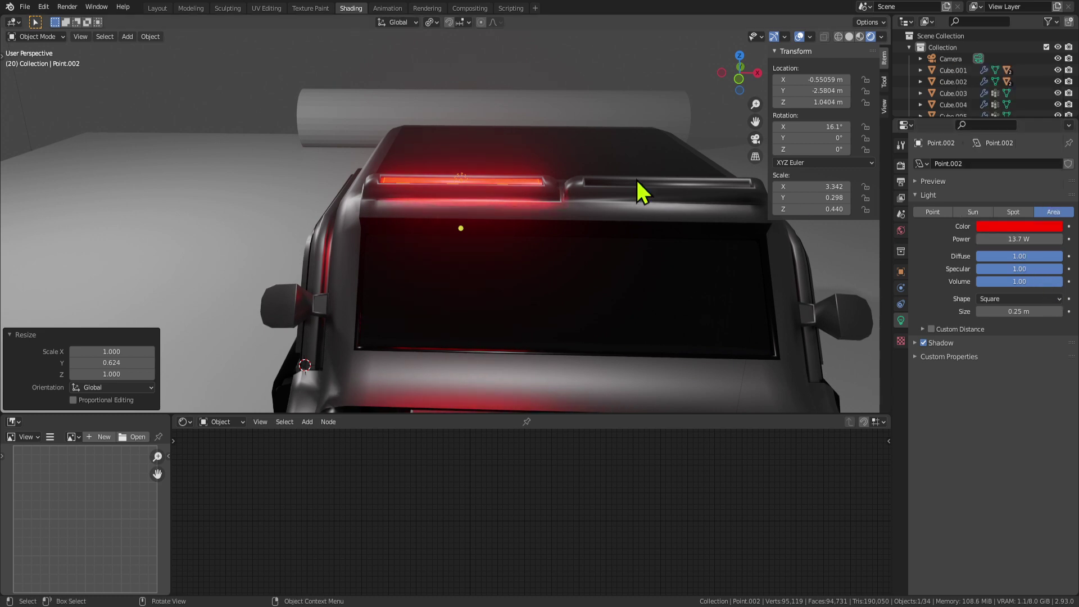
Step: Scale the red area light by 0.984 overall
{"action": "middle_click_drag", "start_coordinate": [510, 200], "coordinate": [524, 253]}
{"action": "key", "text": "s"}
{"action": "left_click", "coordinate": [617, 248]}
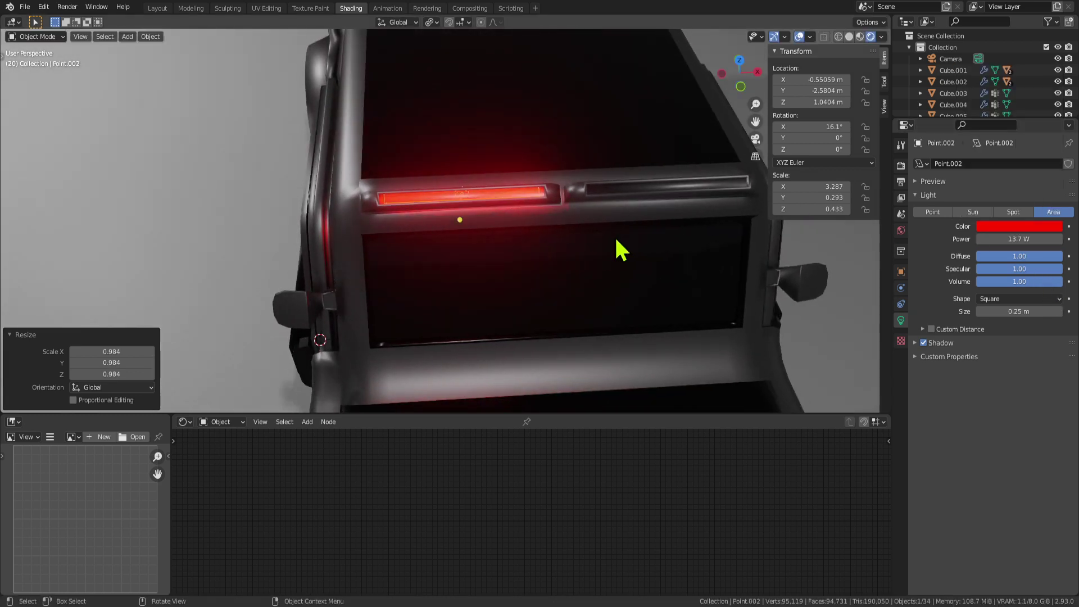
Step: Move the red area light about -0.008 m along Y and rotate it another 24.5° around X
{"action": "middle_click_drag", "start_coordinate": [617, 248], "coordinate": [604, 208]}
{"action": "key", "text": "g"}
{"action": "key", "text": "y"}
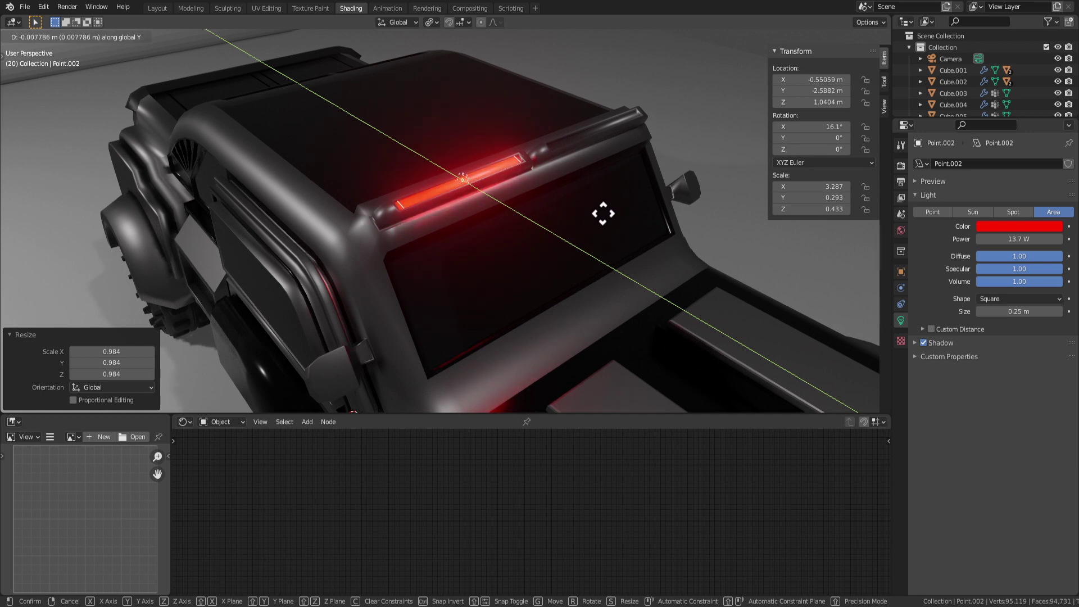
{"action": "left_click", "coordinate": [602, 213]}
{"action": "key", "text": "r"}
{"action": "left_click", "coordinate": [579, 198]}
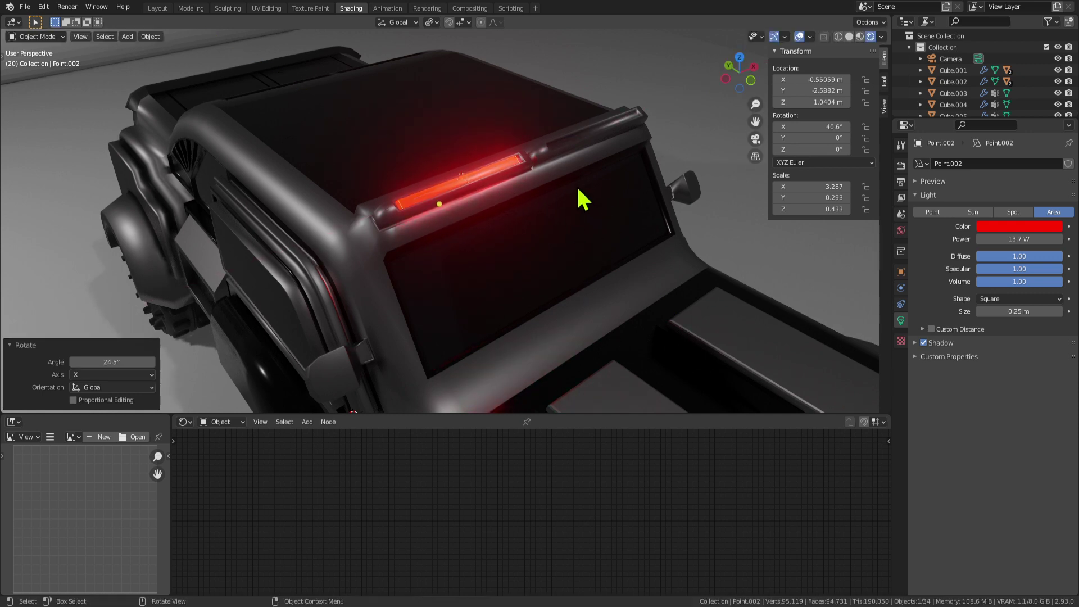
Step: Lengthen the red area light along X by a factor of 1.058 to fill the recess
{"action": "scroll", "coordinate": [609, 209], "scroll_direction": "down", "scroll_amount": 8}
{"action": "scroll", "coordinate": [534, 272], "scroll_direction": "up", "scroll_amount": 10}
{"action": "middle_click_drag", "start_coordinate": [609, 210], "coordinate": [525, 253]}
{"action": "key", "text": "s"}
{"action": "key", "text": "x"}
{"action": "left_click", "coordinate": [552, 263]}
{"action": "scroll", "coordinate": [583, 270], "scroll_direction": "down", "scroll_amount": 5}
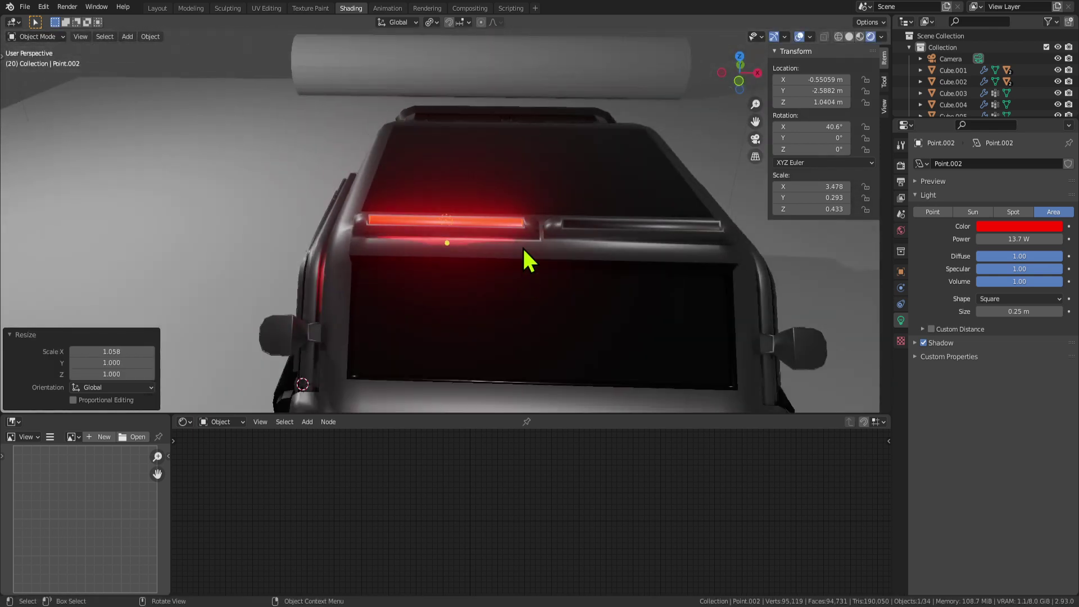
Step: Duplicate the red area light and set the copy's X location to 0.550589 m, over the opposite recess
{"action": "scroll", "coordinate": [510, 260], "scroll_direction": "up", "scroll_amount": 2}
{"action": "key", "text": "shift+d"}
{"action": "right_click", "coordinate": [534, 239]}
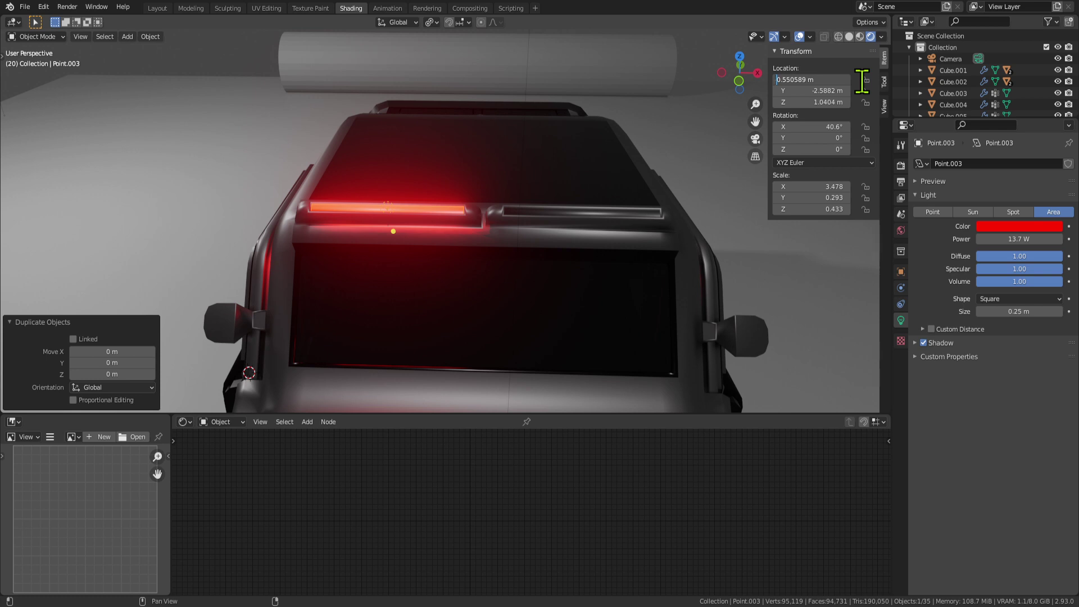
{"action": "key", "text": "Return"}
Step: Colour the duplicated area light blue and clear the selection
{"action": "left_click", "coordinate": [1024, 227]}
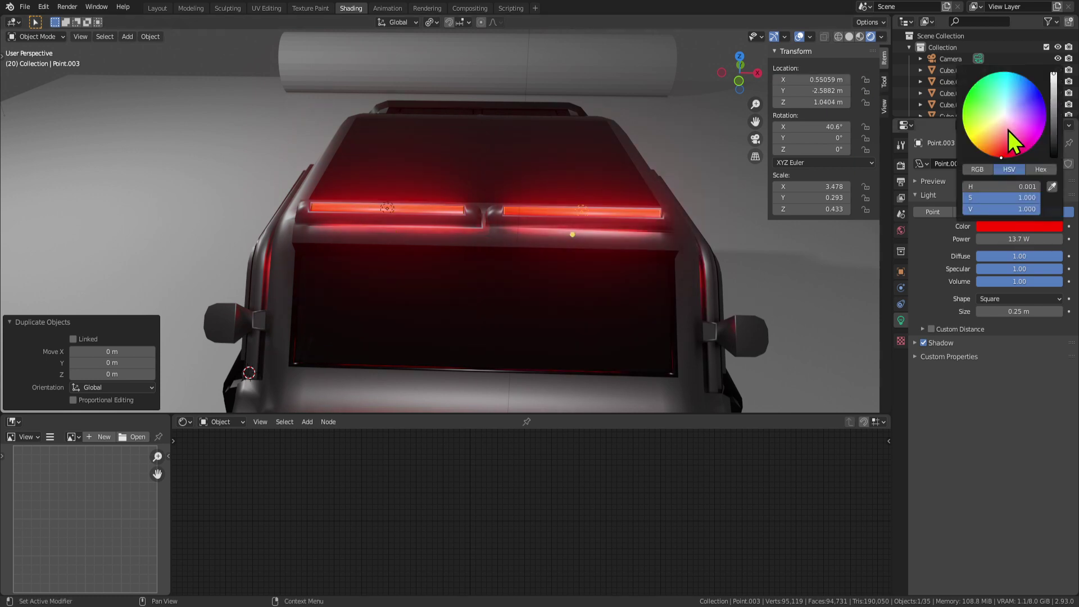
{"action": "left_click", "coordinate": [1028, 89]}
{"action": "scroll", "coordinate": [612, 194], "scroll_direction": "down", "scroll_amount": 5}
{"action": "middle_click_drag", "start_coordinate": [613, 194], "coordinate": [837, 48]}
{"action": "left_click", "coordinate": [696, 285]}
{"action": "key", "text": "alt+a"}
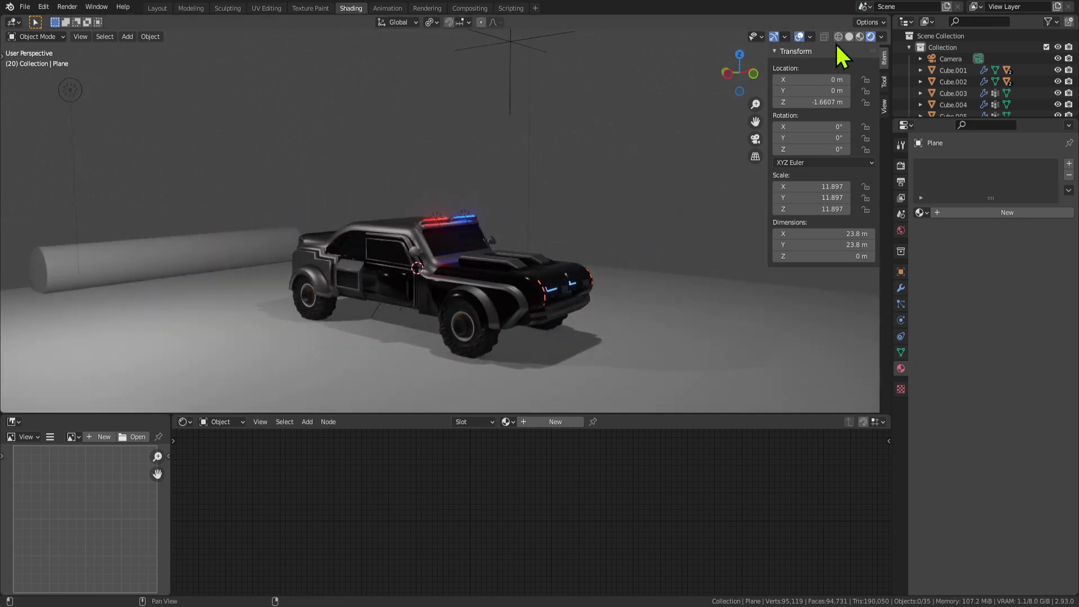
Step: Examine the materials assigned to the body's roof and side faces around the cab
{"action": "scroll", "coordinate": [635, 242], "scroll_direction": "down", "scroll_amount": 3}
{"action": "scroll", "coordinate": [608, 337], "scroll_direction": "up", "scroll_amount": 6}
{"action": "middle_click_drag", "start_coordinate": [463, 293], "coordinate": [486, 308]}
{"action": "left_click", "coordinate": [464, 272]}
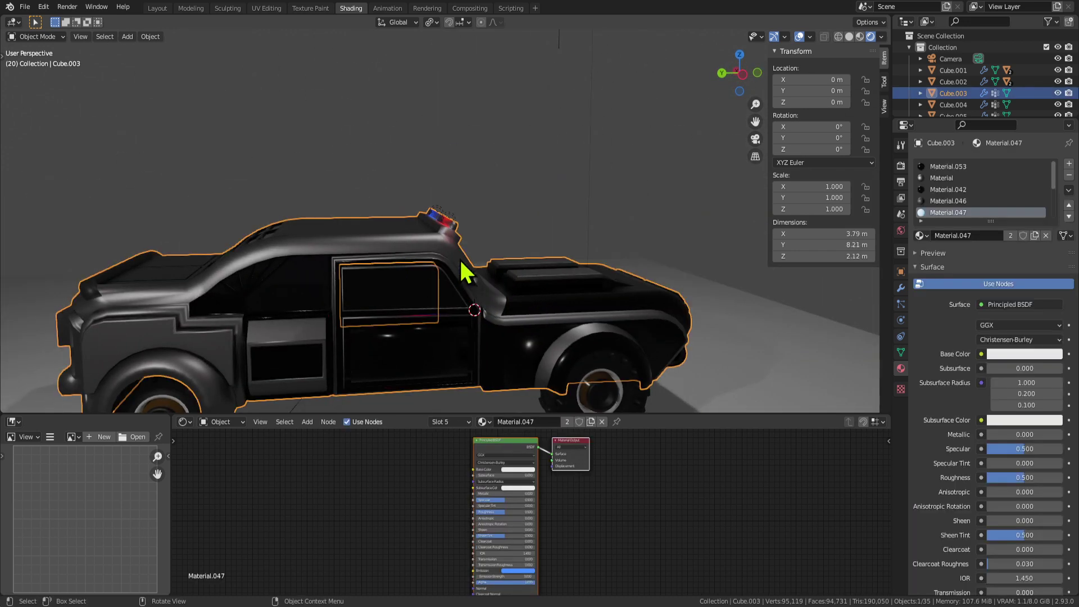
{"action": "middle_click_drag", "start_coordinate": [464, 272], "coordinate": [405, 241]}
{"action": "key", "text": "Tab"}
{"action": "left_click", "coordinate": [407, 242]}
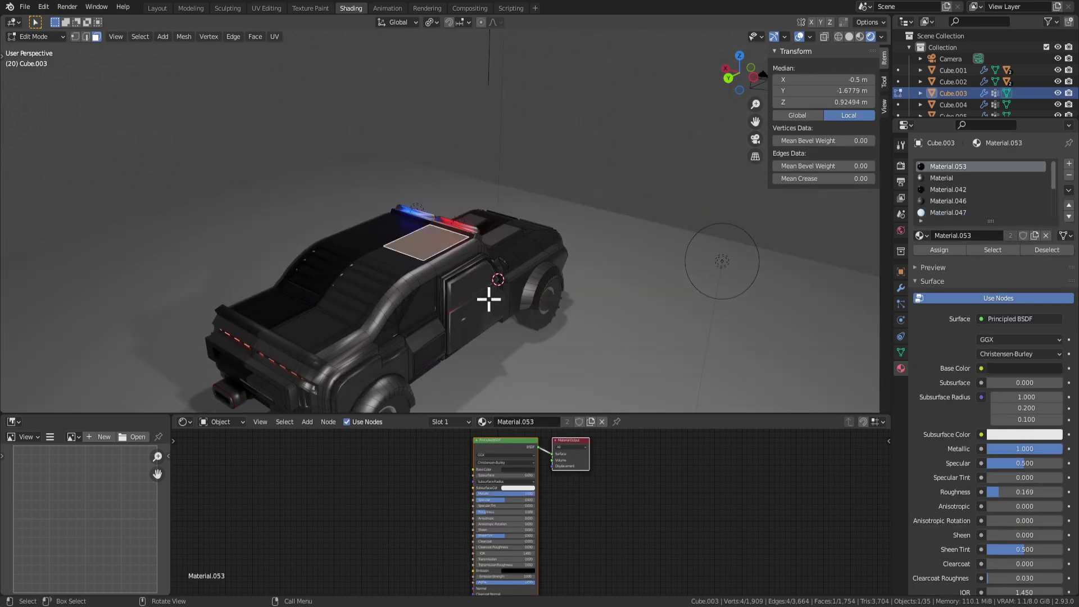
{"action": "scroll", "coordinate": [488, 299], "scroll_direction": "up", "scroll_amount": 2}
{"action": "middle_click_drag", "start_coordinate": [515, 288], "coordinate": [530, 78]}
{"action": "left_click", "coordinate": [403, 117]}
{"action": "key", "text": "alt+a"}
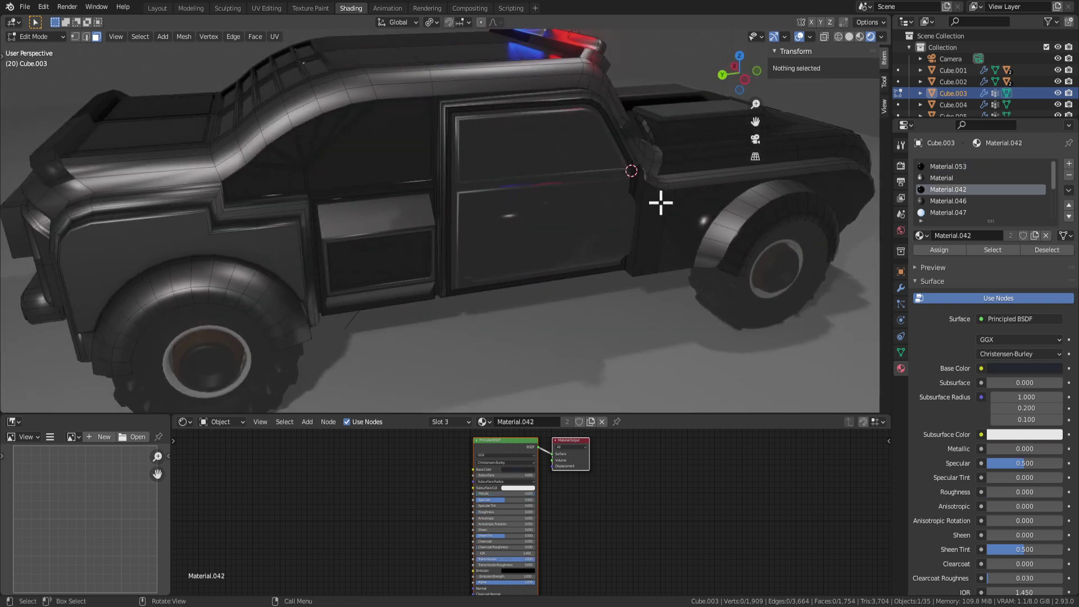
{"action": "key", "text": "Tab"}
{"action": "scroll", "coordinate": [592, 212], "scroll_direction": "up", "scroll_amount": 4}
{"action": "left_click", "coordinate": [509, 236]}
{"action": "scroll", "coordinate": [527, 254], "scroll_direction": "down", "scroll_amount": 3}
{"action": "left_click", "coordinate": [301, 316]}
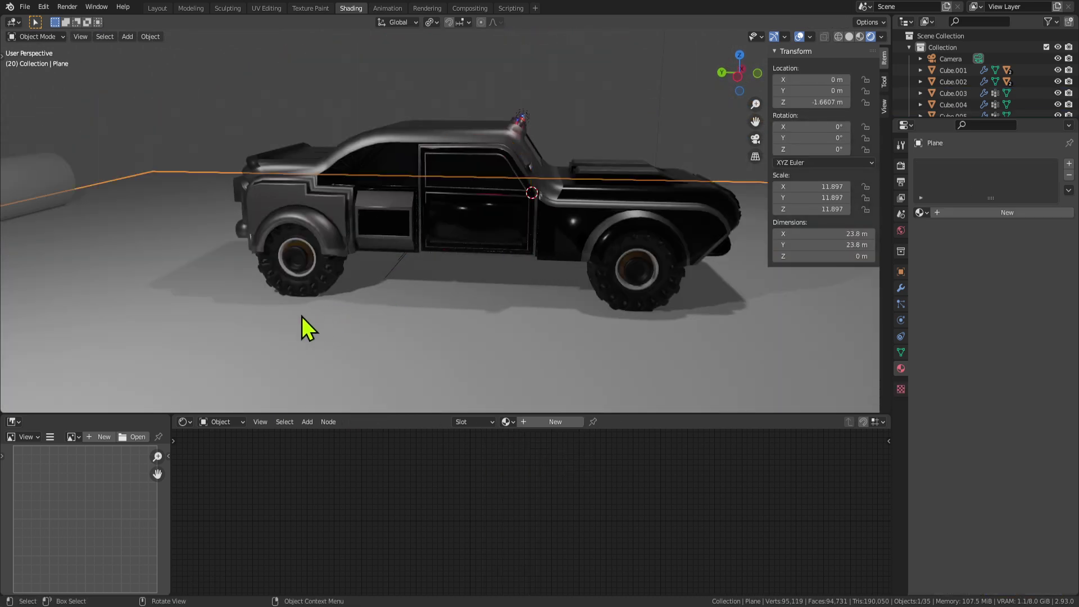
Step: Recolour the front wheel's brown rim material, Material.020, to a bright light grey
{"action": "middle_click_drag", "start_coordinate": [301, 316], "coordinate": [638, 257]}
{"action": "left_click", "coordinate": [638, 257]}
{"action": "key", "text": "Tab"}
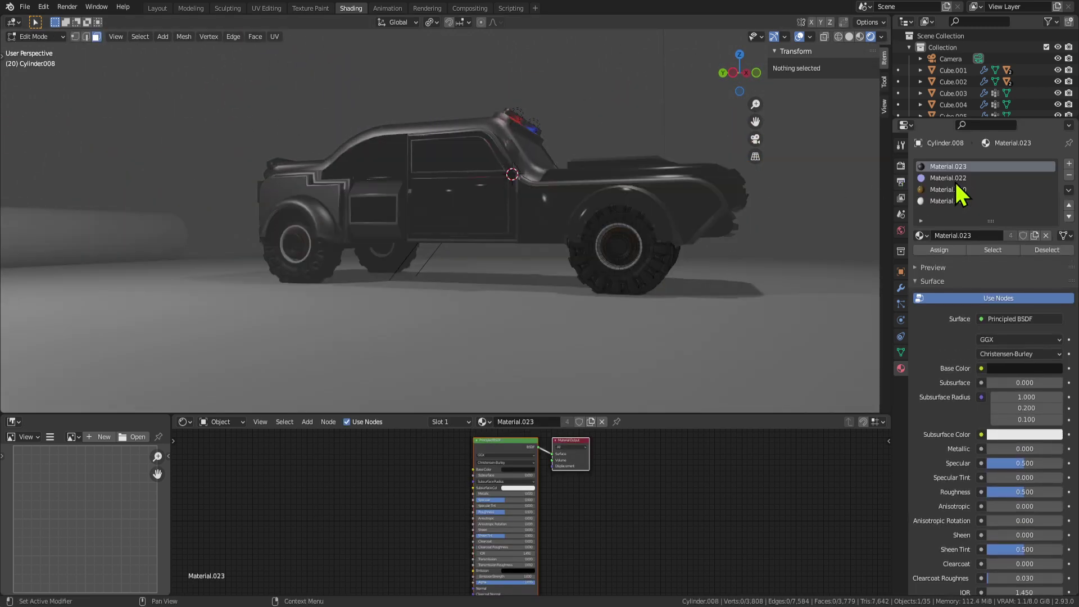
{"action": "left_click", "coordinate": [1047, 368]}
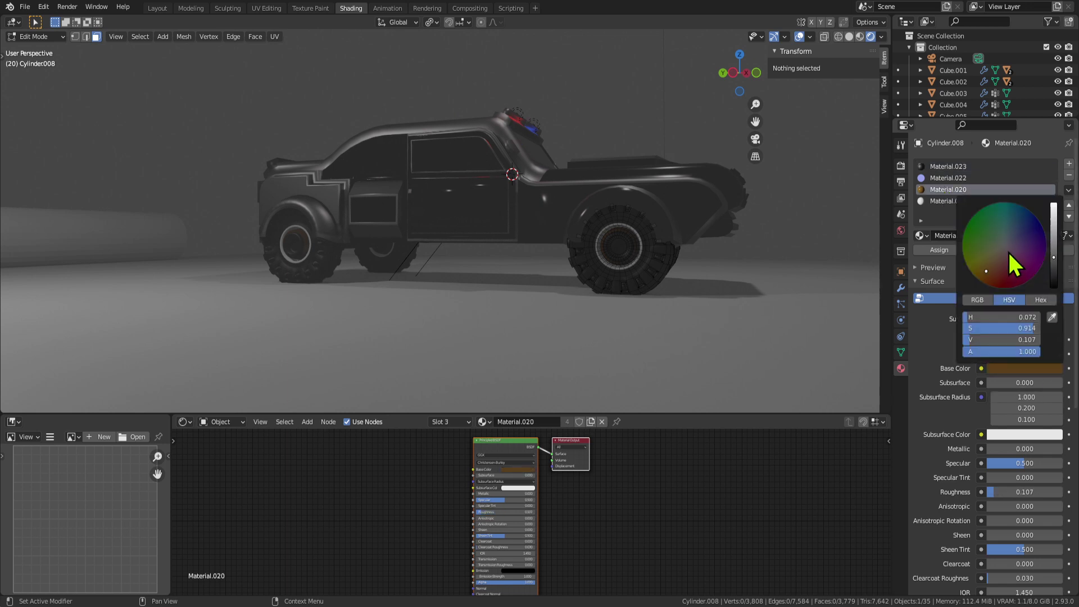
{"action": "left_click_drag", "start_coordinate": [1053, 264], "coordinate": [1053, 207]}
{"action": "key", "text": "Tab"}
Step: Inspect the material used by the light trim strip running along the body above the front wheel
{"action": "middle_click_drag", "start_coordinate": [846, 178], "coordinate": [570, 306]}
{"action": "left_click", "coordinate": [444, 288]}
{"action": "left_click", "coordinate": [602, 270]}
{"action": "middle_click_drag", "start_coordinate": [604, 269], "coordinate": [493, 221]}
{"action": "key", "text": "Tab"}
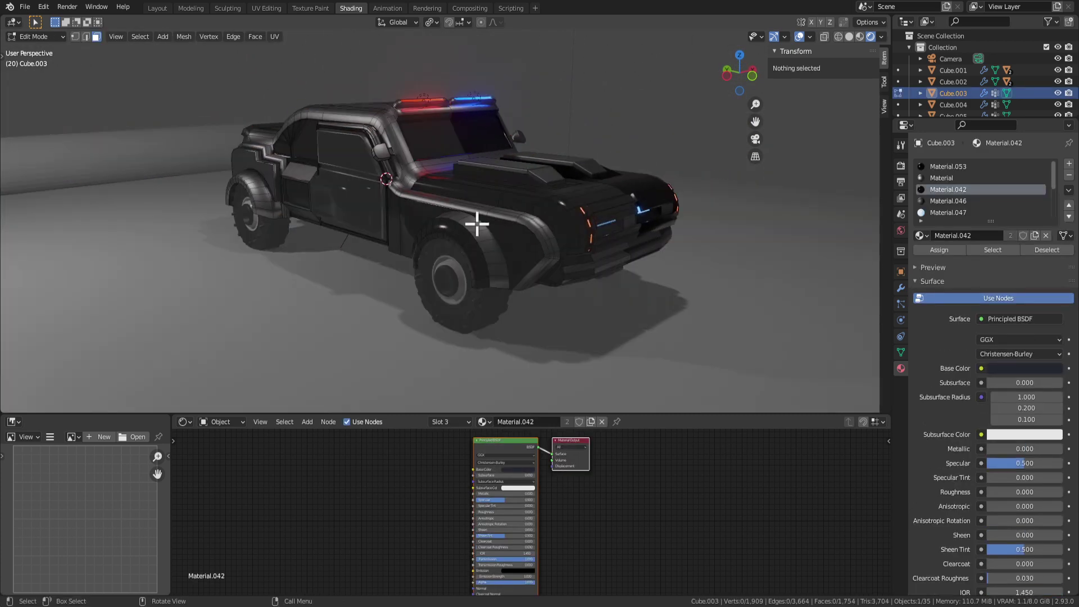
{"action": "scroll", "coordinate": [493, 221], "scroll_direction": "up", "scroll_amount": 3}
{"action": "left_click", "coordinate": [406, 184]}
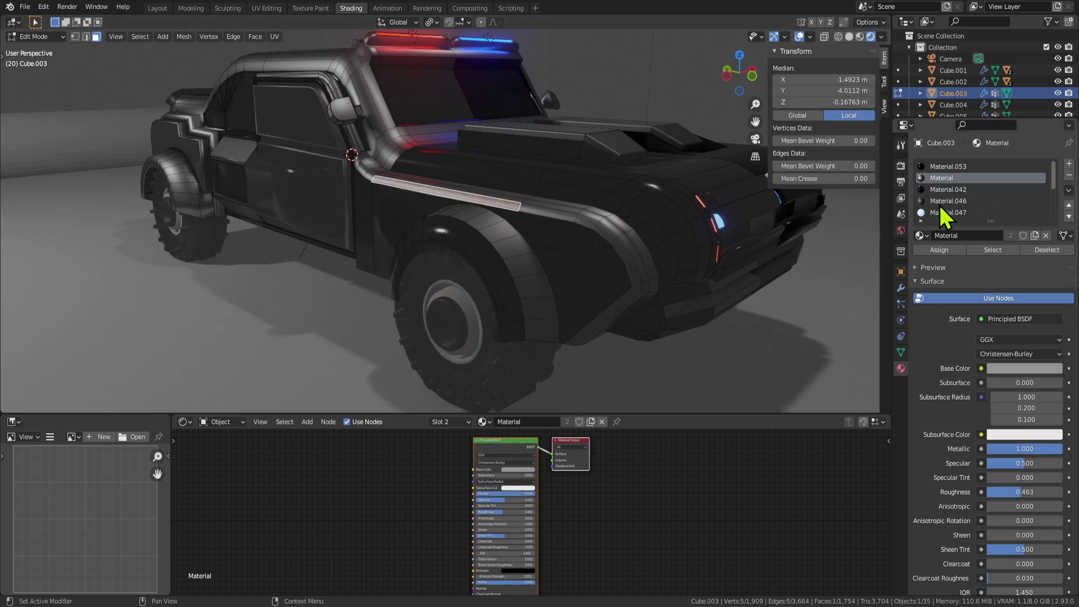
Step: Leave mesh editing, maximize the 3D viewport and view the vehicle from the front, side and rear
{"action": "key", "text": "Tab"}
{"action": "scroll", "coordinate": [716, 378], "scroll_direction": "down", "scroll_amount": 6}
{"action": "middle_click_drag", "start_coordinate": [584, 294], "coordinate": [562, 298]}
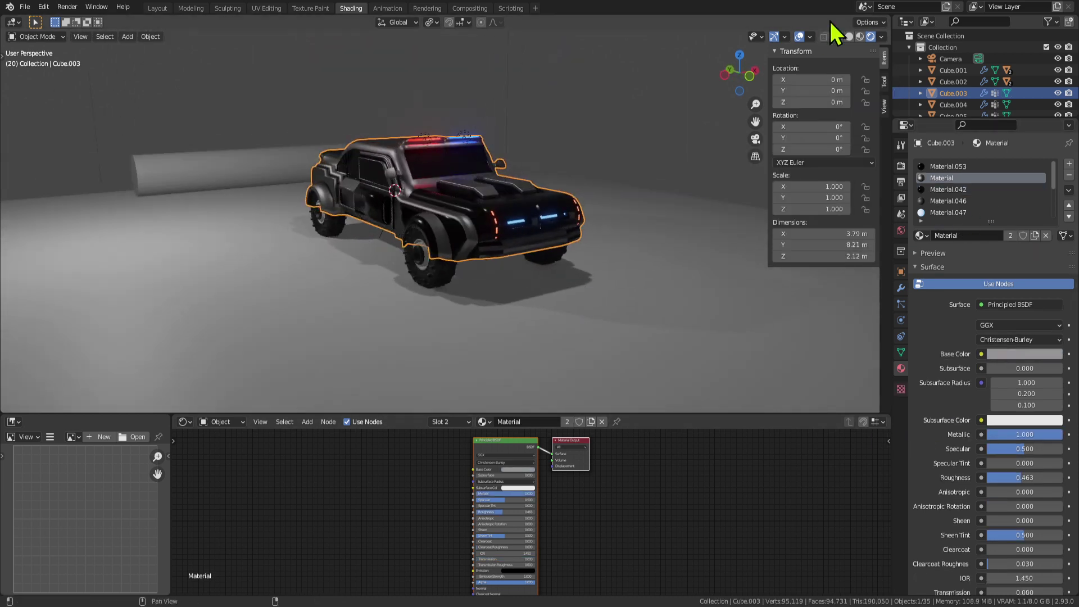
{"action": "scroll", "coordinate": [578, 279], "scroll_direction": "down", "scroll_amount": 3}
{"action": "key", "text": "ctrl+space"}
{"action": "scroll", "coordinate": [593, 323], "scroll_direction": "up", "scroll_amount": 4}
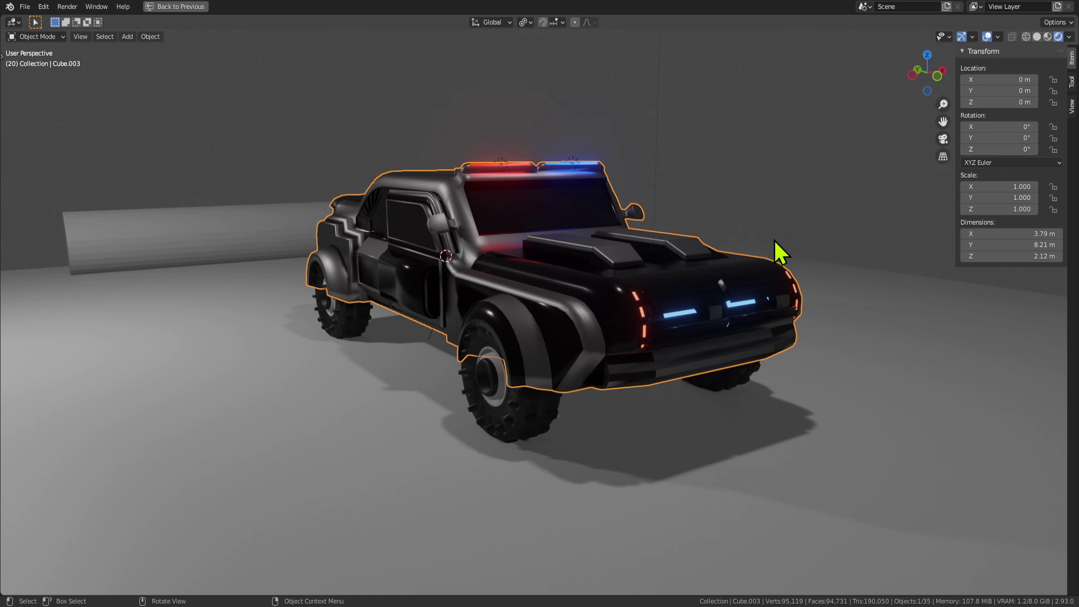
{"action": "middle_click_drag", "start_coordinate": [709, 214], "coordinate": [582, 190]}
{"action": "scroll", "coordinate": [584, 190], "scroll_direction": "down", "scroll_amount": 1}
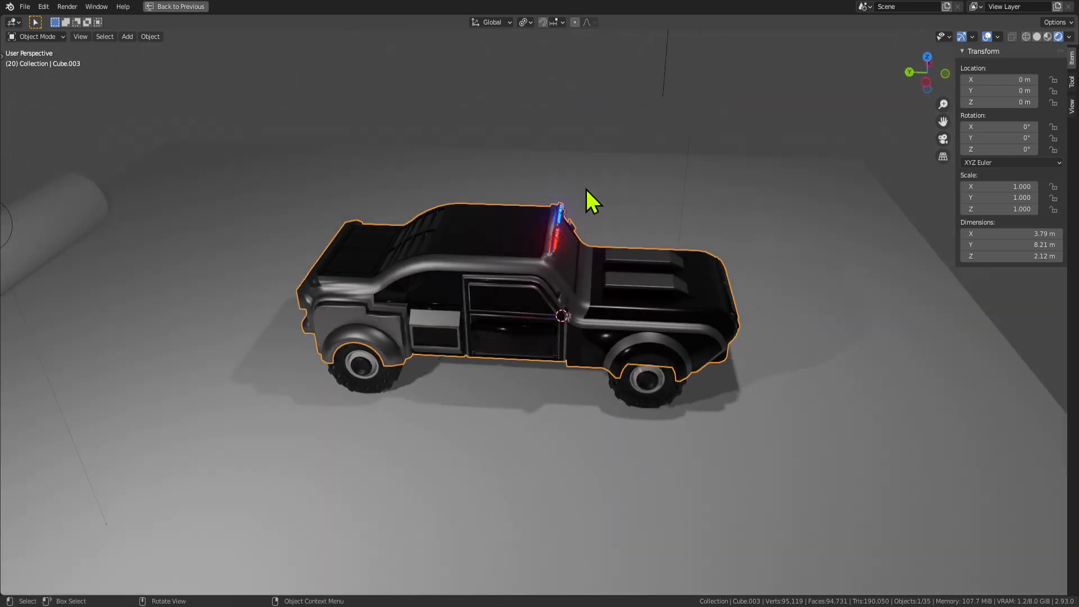
{"action": "middle_click_drag", "start_coordinate": [667, 253], "coordinate": [565, 278]}
{"action": "scroll", "coordinate": [562, 298], "scroll_direction": "up", "scroll_amount": 3}
Step: Examine the body's flat rear quarter panel face above the wheel arch
{"action": "left_click", "coordinate": [452, 319]}
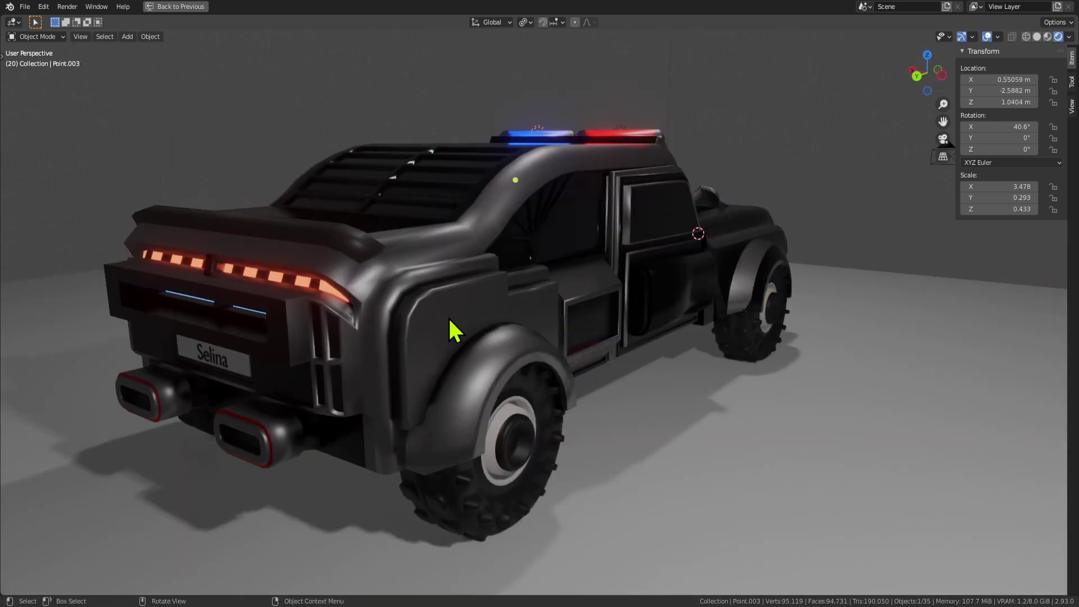
{"action": "left_click", "coordinate": [435, 347]}
{"action": "key", "text": "Tab"}
{"action": "left_click", "coordinate": [432, 329]}
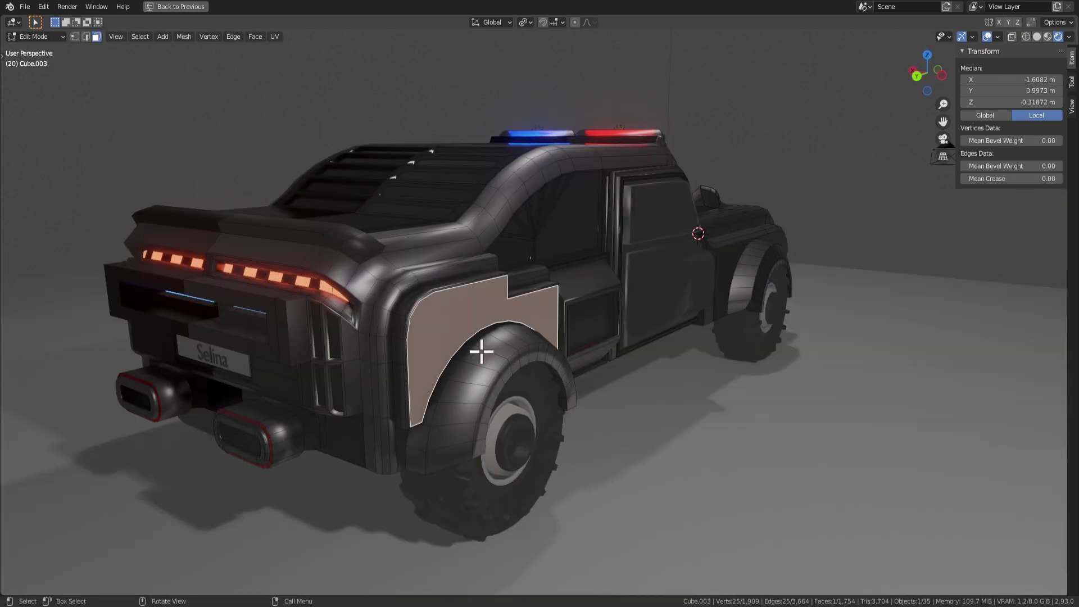
{"action": "middle_click_drag", "start_coordinate": [481, 354], "coordinate": [453, 346]}
{"action": "key", "text": "Tab"}
Step: In the body mesh, select the four faces along the top of the rear ledge above the taillights
{"action": "key", "text": "Tab"}
{"action": "left_click", "coordinate": [418, 266]}
{"action": "scroll", "coordinate": [420, 266], "scroll_direction": "up", "scroll_amount": 5}
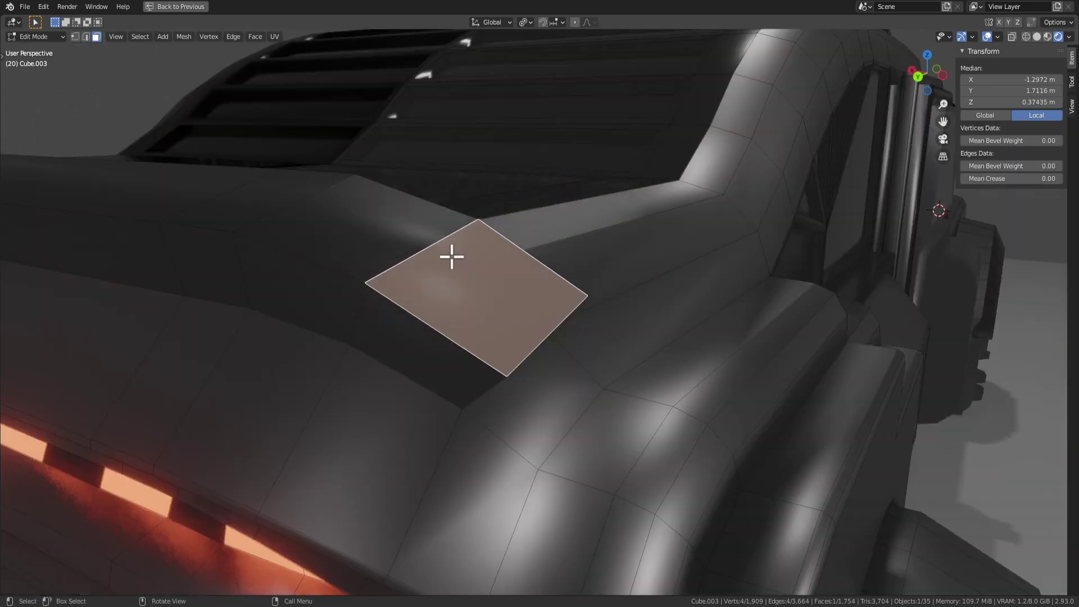
{"action": "scroll", "coordinate": [425, 255], "scroll_direction": "up", "scroll_amount": 1}
{"action": "left_click", "coordinate": [337, 226], "text": "shift"}
{"action": "scroll", "coordinate": [382, 267], "scroll_direction": "down", "scroll_amount": 2}
{"action": "left_click", "coordinate": [362, 238], "text": "shift"}
{"action": "left_click", "coordinate": [260, 219], "text": "shift"}
{"action": "middle_click_drag", "start_coordinate": [264, 225], "coordinate": [301, 281]}
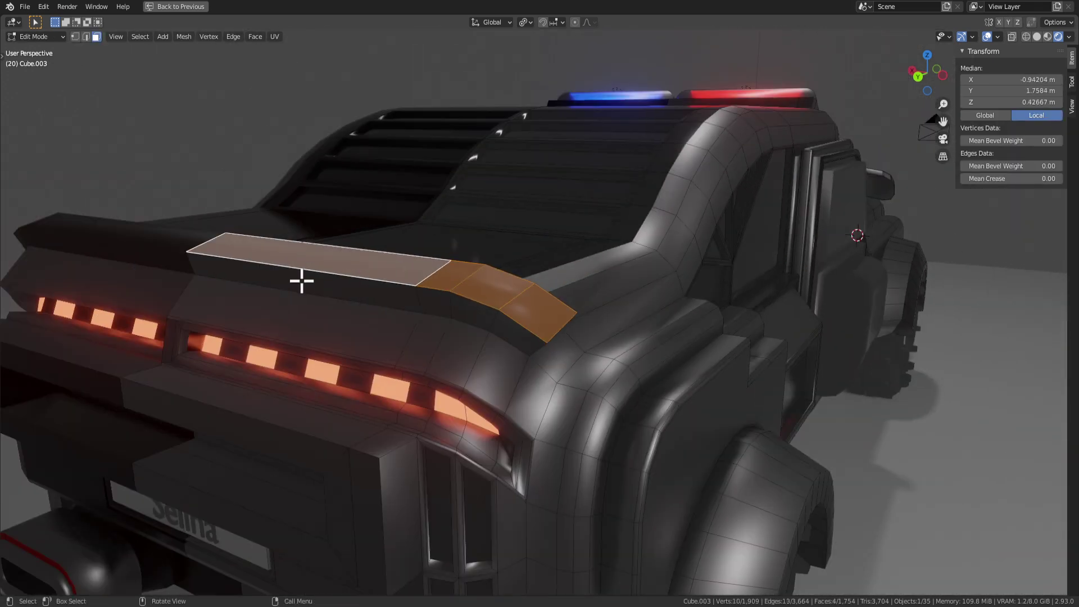
Step: Try extruding the four rear ledge faces along their normals by 0.0495 m to raise a spoiler lip
{"action": "middle_click_drag", "start_coordinate": [624, 331], "coordinate": [590, 326]}
{"action": "key", "text": "alt+e"}
{"action": "left_click", "coordinate": [592, 327]}
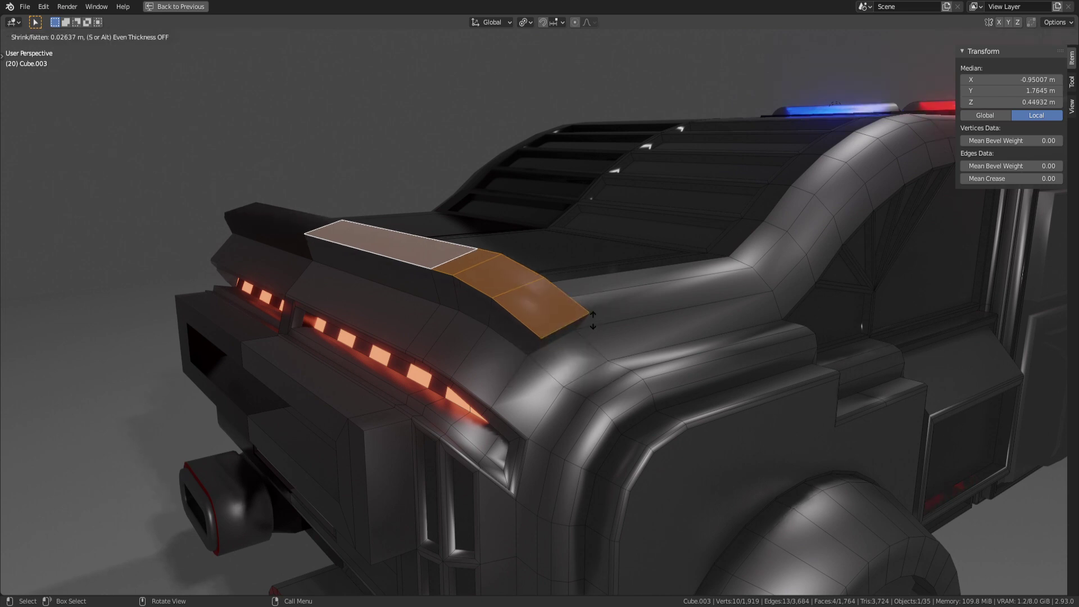
{"action": "left_click", "coordinate": [592, 316]}
Step: Try bevelling the edges of the raised lip, and undo the bevel and the extrusion
{"action": "key", "text": "ctrl+b"}
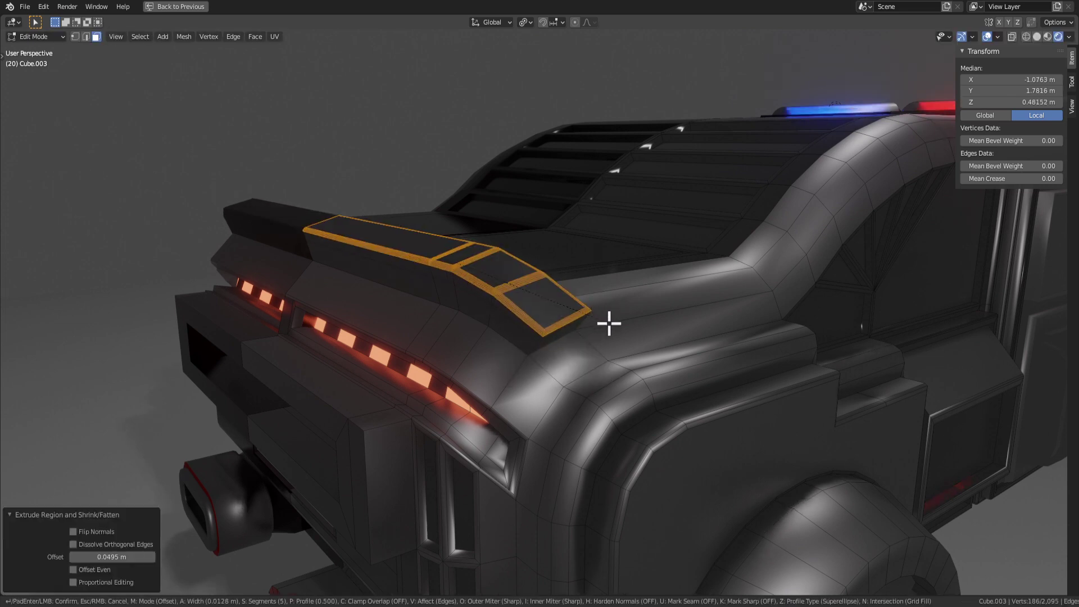
{"action": "key", "text": "Escape"}
{"action": "key", "text": "2"}
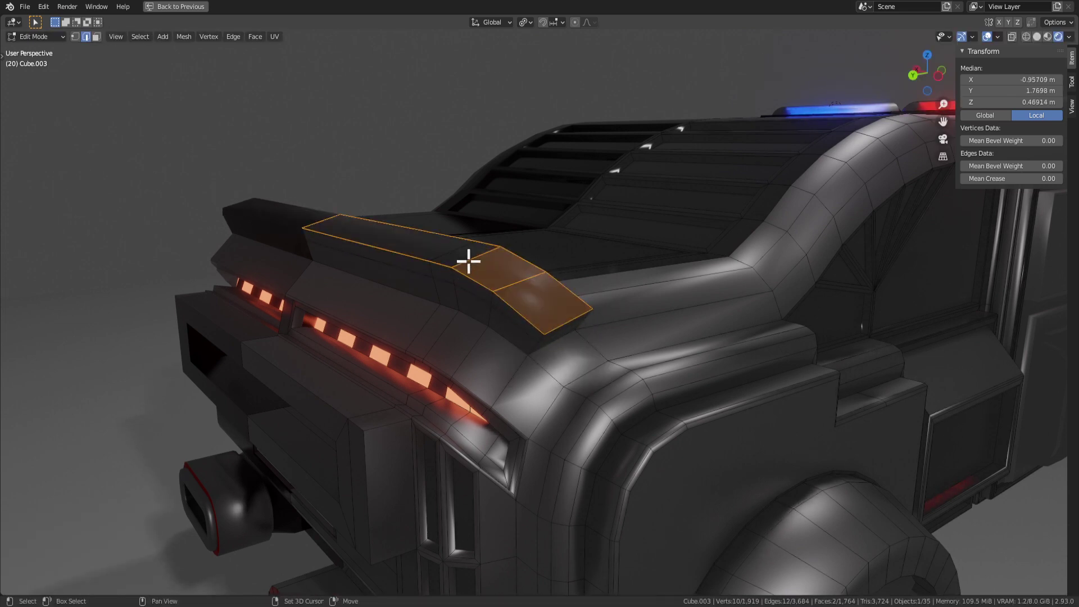
{"action": "scroll", "coordinate": [646, 332], "scroll_direction": "down", "scroll_amount": 2}
{"action": "key", "text": "ctrl+b"}
{"action": "left_click", "coordinate": [633, 333]}
{"action": "scroll", "coordinate": [633, 333], "scroll_direction": "down", "scroll_amount": 2}
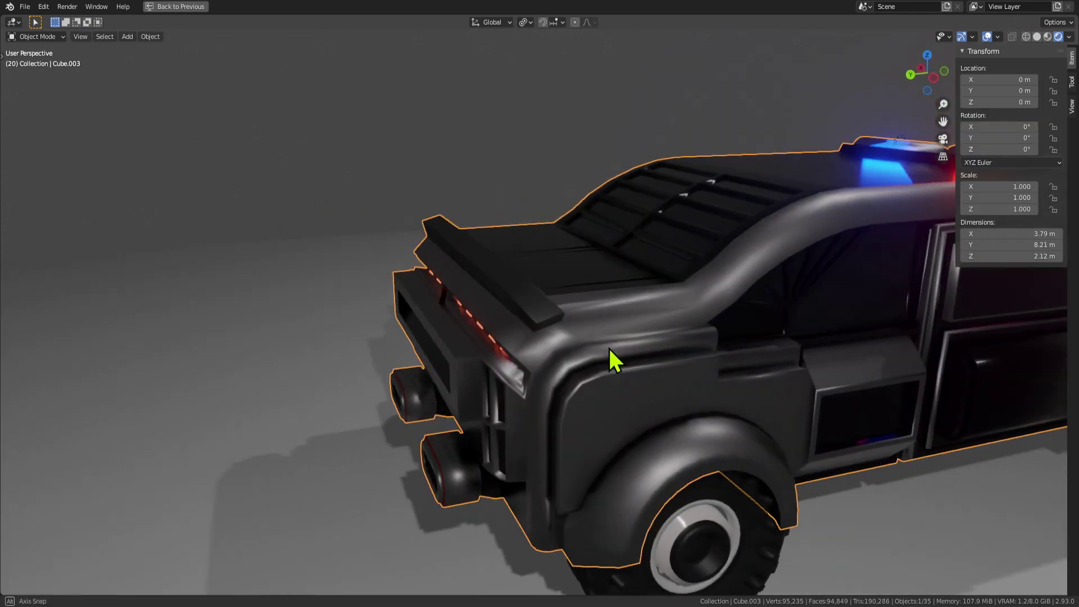
{"action": "middle_click_drag", "start_coordinate": [608, 346], "coordinate": [283, 346]}
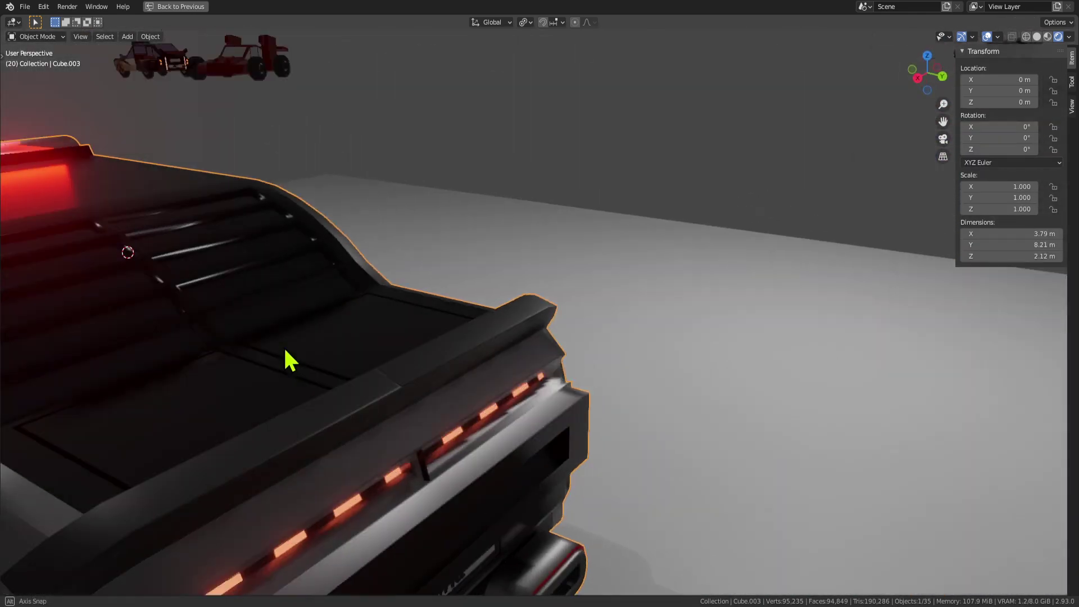
{"action": "scroll", "coordinate": [575, 335], "scroll_direction": "down", "scroll_amount": 5}
{"action": "mouse_move", "coordinate": [575, 335]}
{"action": "middle_mouse_down"}
{"action": "mouse_move", "coordinate": [441, 323]}
{"action": "mouse_move", "coordinate": [578, 349]}
{"action": "mouse_move", "coordinate": [573, 326]}
{"action": "middle_mouse_up"}
{"action": "scroll", "coordinate": [607, 332], "scroll_direction": "up", "scroll_amount": 3}
Step: Try a taller spoiler by extruding the four ledge faces along their normals about 0.14 m, and undo it
{"action": "key", "text": "Tab"}
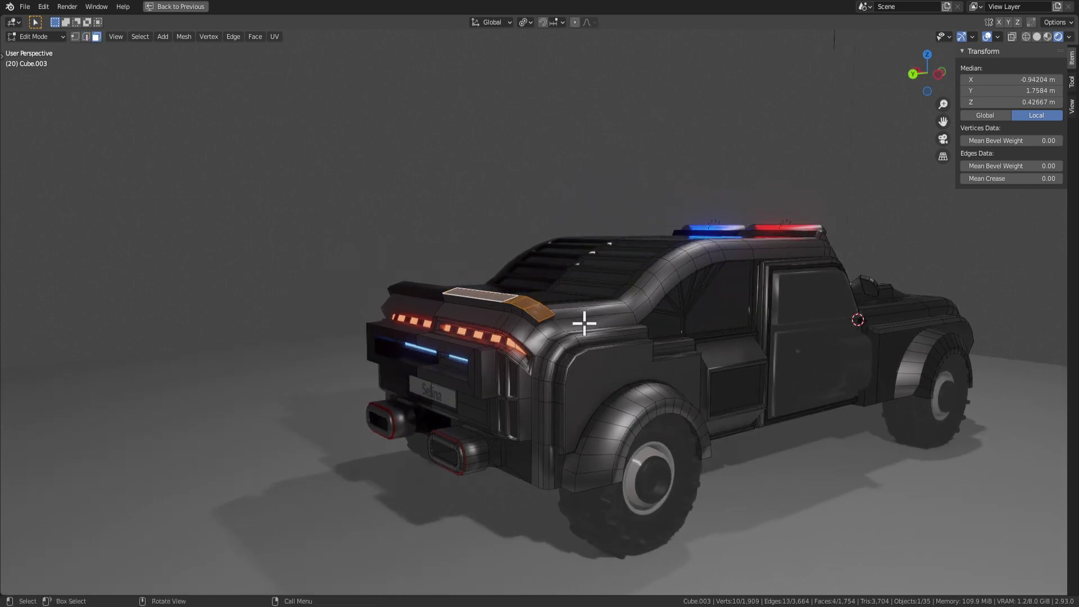
{"action": "key", "text": "alt+e"}
{"action": "left_click", "coordinate": [585, 323]}
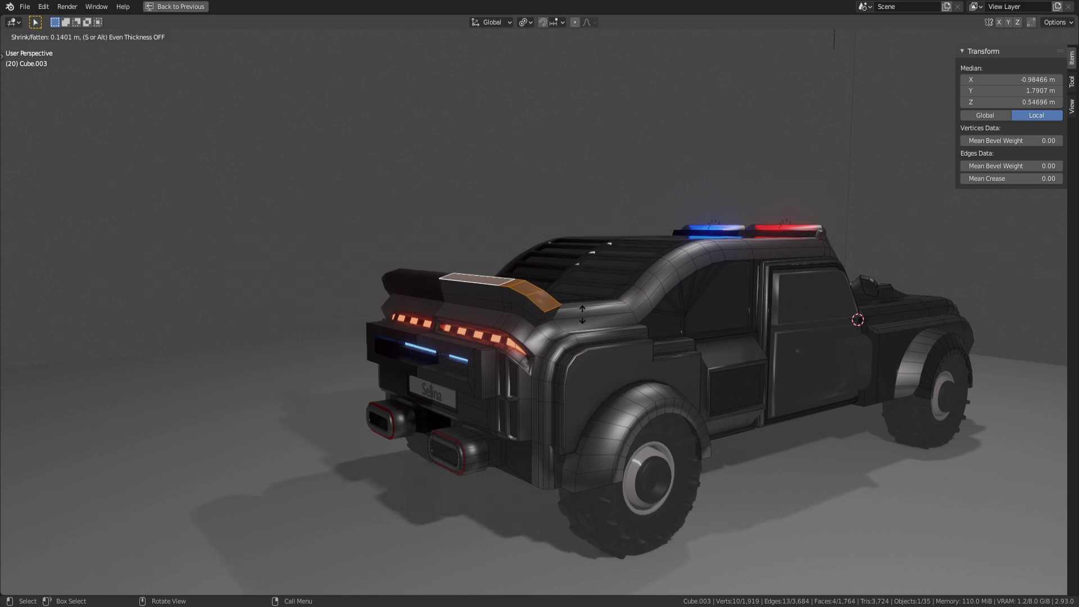
{"action": "left_click", "coordinate": [582, 314]}
{"action": "middle_click_drag", "start_coordinate": [570, 322], "coordinate": [575, 343]}
{"action": "scroll", "coordinate": [684, 337], "scroll_direction": "down", "scroll_amount": 4}
{"action": "key", "text": "Tab"}
{"action": "scroll", "coordinate": [580, 361], "scroll_direction": "up", "scroll_amount": 3}
{"action": "key", "text": "Tab"}
Step: Add the ledge's small end face to the selection and extrude all five faces along their normals about 0.05 m
{"action": "left_click", "coordinate": [546, 316], "text": "ctrl"}
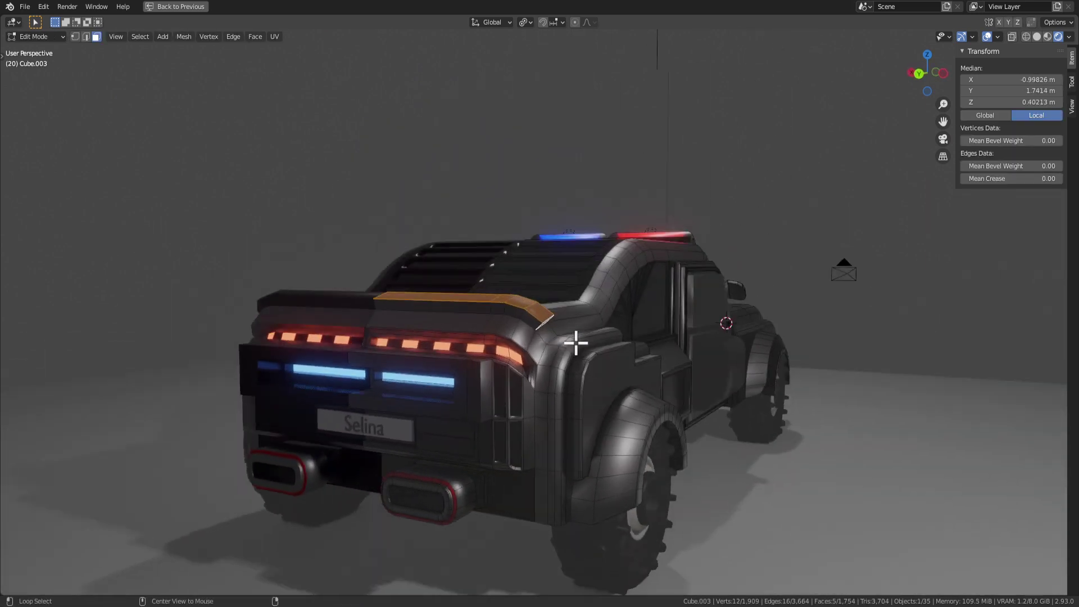
{"action": "left_click", "coordinate": [576, 344]}
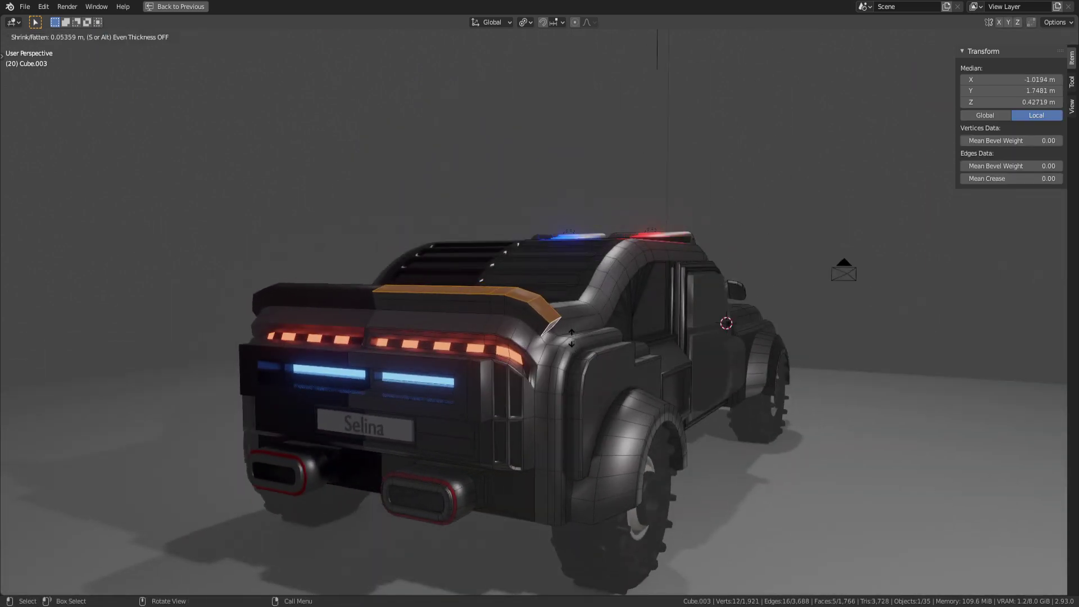
{"action": "left_click", "coordinate": [571, 338]}
Step: Bevel the outline edges of the raised spoiler lip with a 0.00612 m width and fewer than five segments
{"action": "middle_click_drag", "start_coordinate": [571, 337], "coordinate": [551, 315]}
{"action": "key", "text": "ctrl+b"}
{"action": "key", "text": "Escape"}
{"action": "key", "text": "2"}
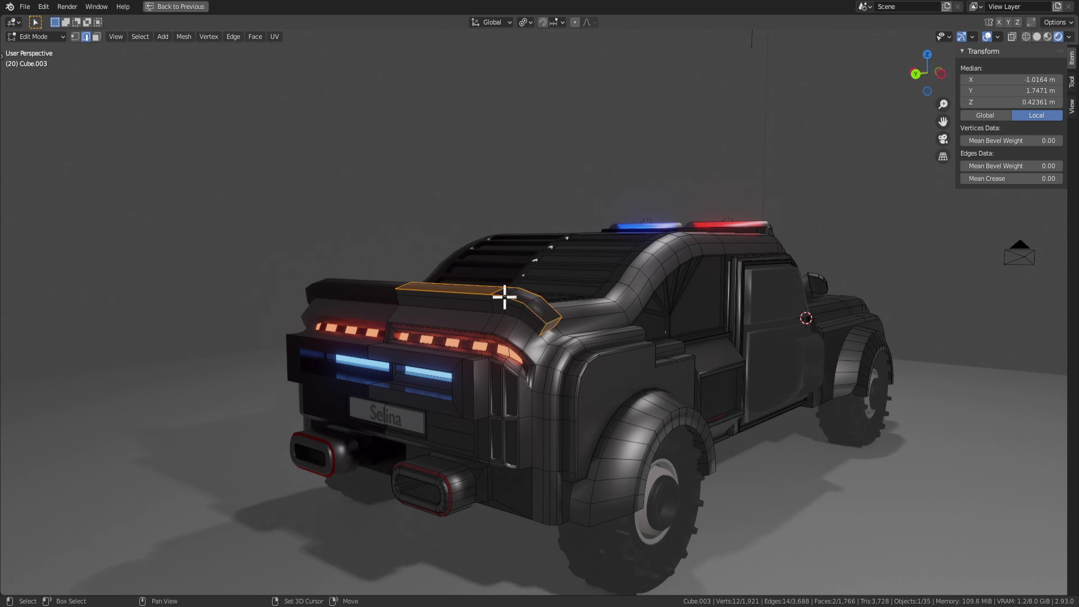
{"action": "key", "text": "ctrl+b"}
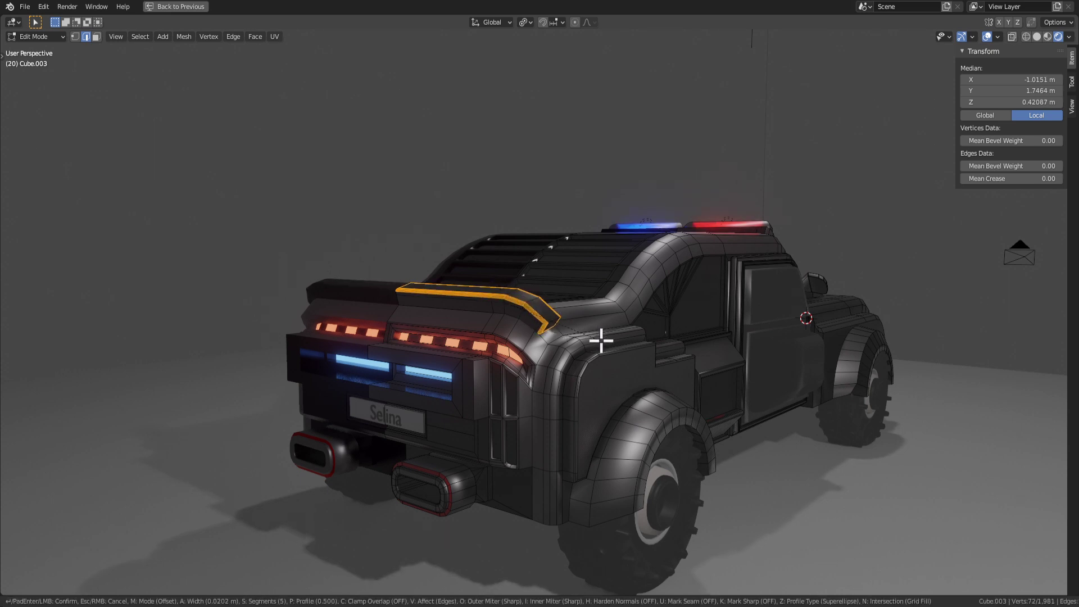
{"action": "right_click", "coordinate": [605, 353]}
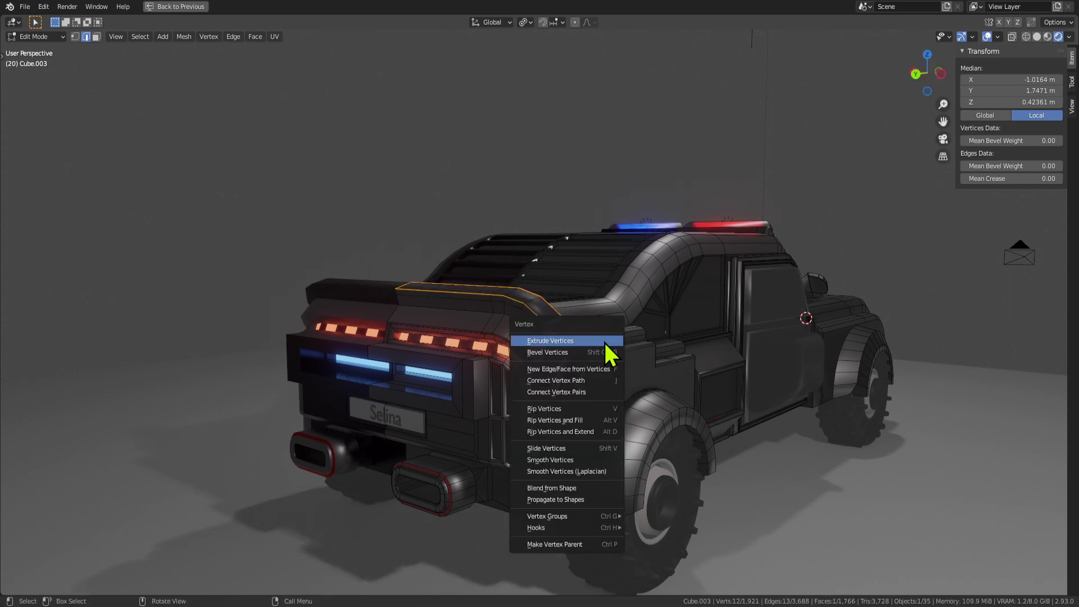
{"action": "left_click", "coordinate": [639, 303]}
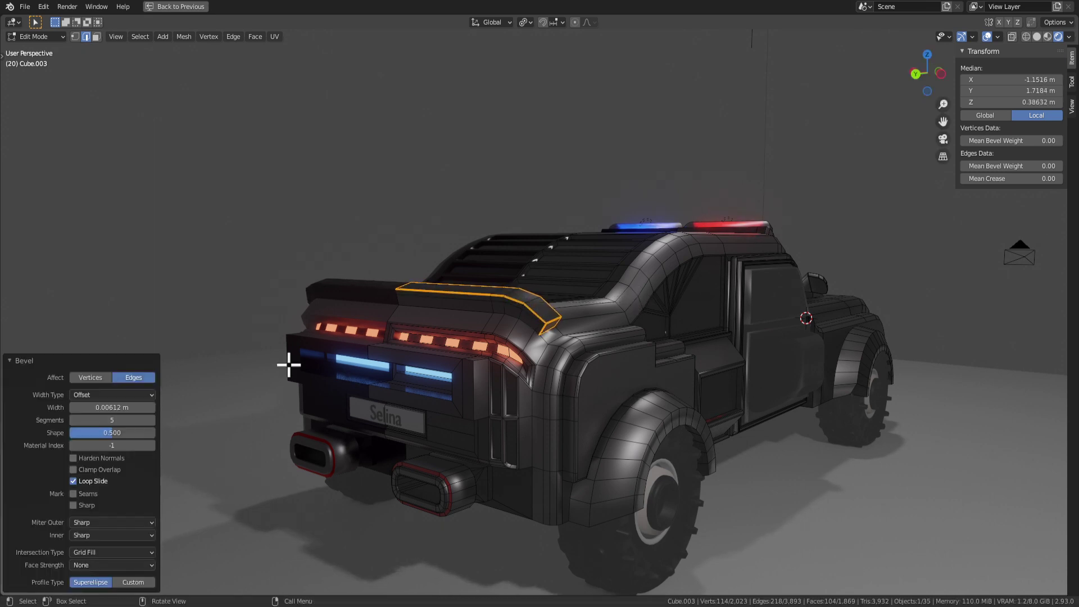
{"action": "left_click", "coordinate": [73, 423]}
Step: Select the eight narrow faces along the front and rear of the spoiler's base and extrude them along their normals
{"action": "scroll", "coordinate": [636, 414], "scroll_direction": "up", "scroll_amount": 5}
{"action": "middle_click_drag", "start_coordinate": [610, 410], "coordinate": [365, 330]}
{"action": "key", "text": "Tab"}
{"action": "key", "text": "Tab"}
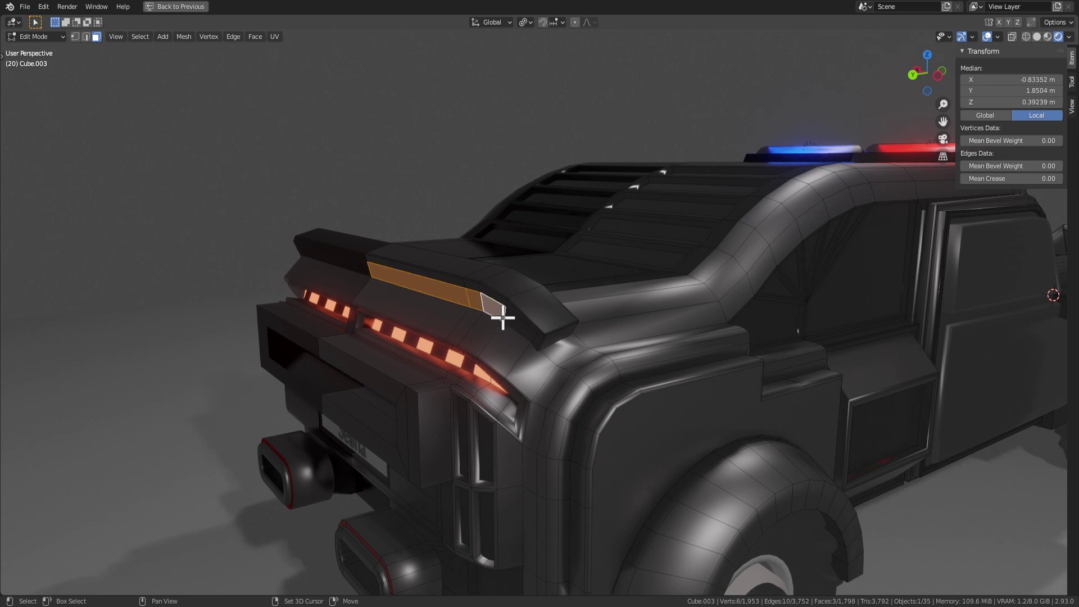
{"action": "scroll", "coordinate": [553, 328], "scroll_direction": "up", "scroll_amount": 5}
{"action": "mouse_move", "coordinate": [553, 328]}
{"action": "middle_mouse_down"}
{"action": "mouse_move", "coordinate": [504, 330]}
{"action": "mouse_move", "coordinate": [556, 331]}
{"action": "middle_mouse_up"}
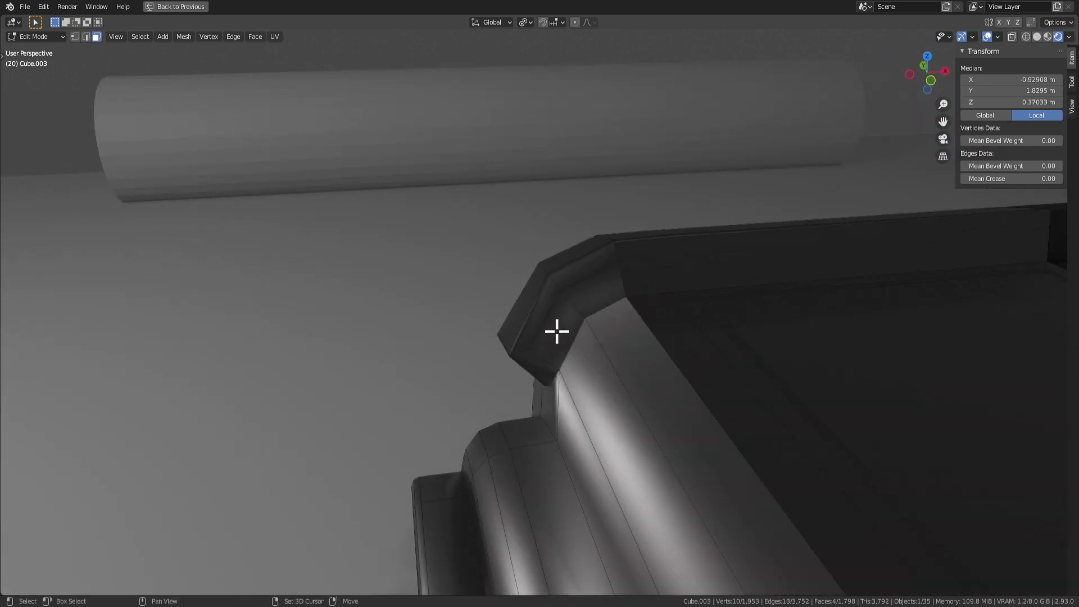
{"action": "left_click", "coordinate": [656, 270], "text": "shift"}
{"action": "left_click", "coordinate": [721, 275], "text": "shift"}
{"action": "mouse_move", "coordinate": [722, 277]}
{"action": "middle_mouse_down"}
{"action": "mouse_move", "coordinate": [739, 311]}
{"action": "mouse_move", "coordinate": [804, 286]}
{"action": "mouse_move", "coordinate": [636, 312]}
{"action": "mouse_move", "coordinate": [713, 296]}
{"action": "middle_mouse_up"}
{"action": "key", "text": "alt+e"}
{"action": "left_click", "coordinate": [718, 317]}
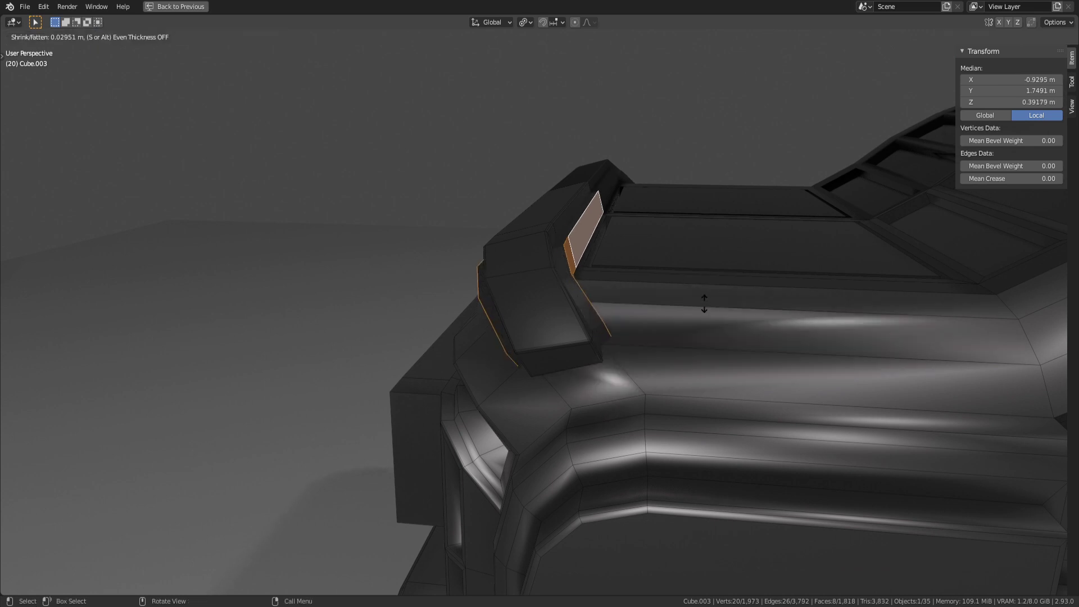
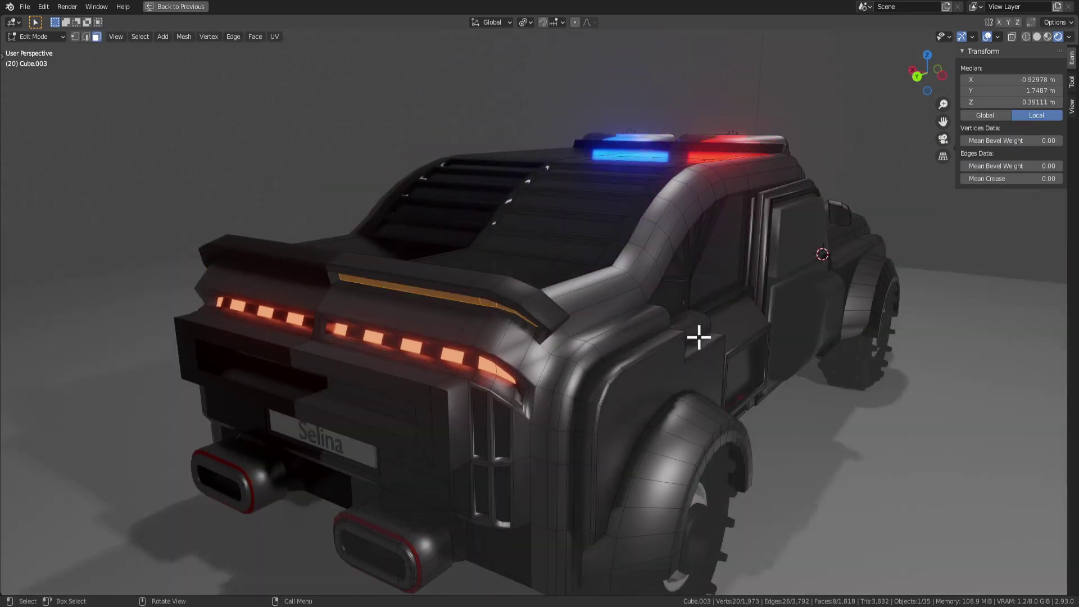
Step: Examine the reshaped spoiler and the vehicle's rear from behind and from both rear corners
{"action": "middle_click_drag", "start_coordinate": [698, 337], "coordinate": [525, 360]}
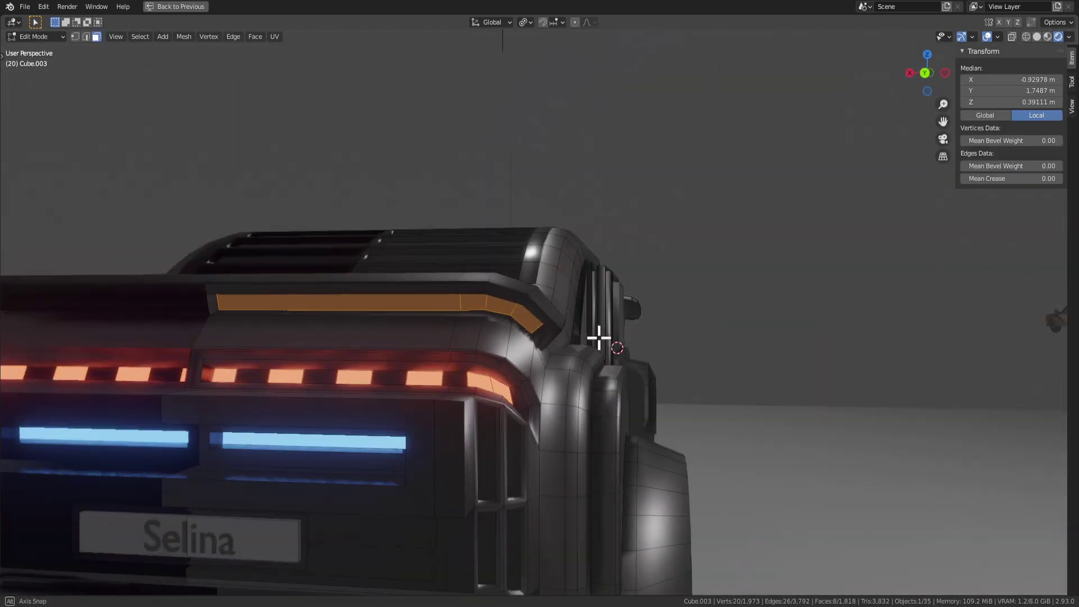
{"action": "scroll", "coordinate": [599, 338], "scroll_direction": "down", "scroll_amount": 5}
{"action": "key", "text": "Tab"}
{"action": "scroll", "coordinate": [713, 440], "scroll_direction": "down", "scroll_amount": 5}
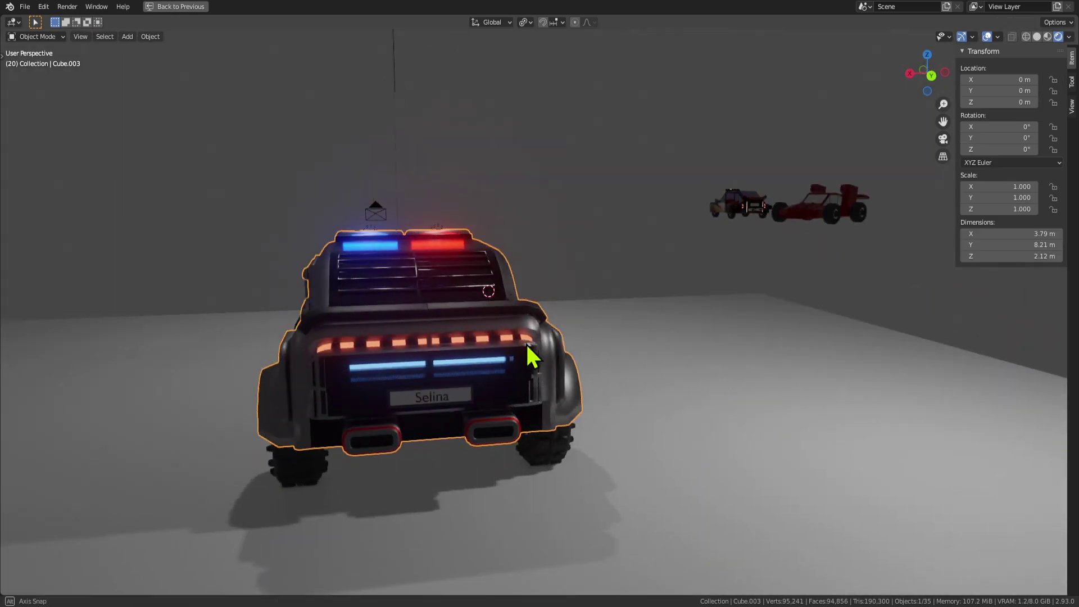
{"action": "scroll", "coordinate": [549, 349], "scroll_direction": "up", "scroll_amount": 3}
{"action": "middle_click_drag", "start_coordinate": [527, 344], "coordinate": [478, 396]}
{"action": "scroll", "coordinate": [469, 383], "scroll_direction": "down", "scroll_amount": 4}
{"action": "scroll", "coordinate": [499, 356], "scroll_direction": "up", "scroll_amount": 3}
{"action": "key", "text": "Tab"}
{"action": "scroll", "coordinate": [534, 403], "scroll_direction": "up", "scroll_amount": 3}
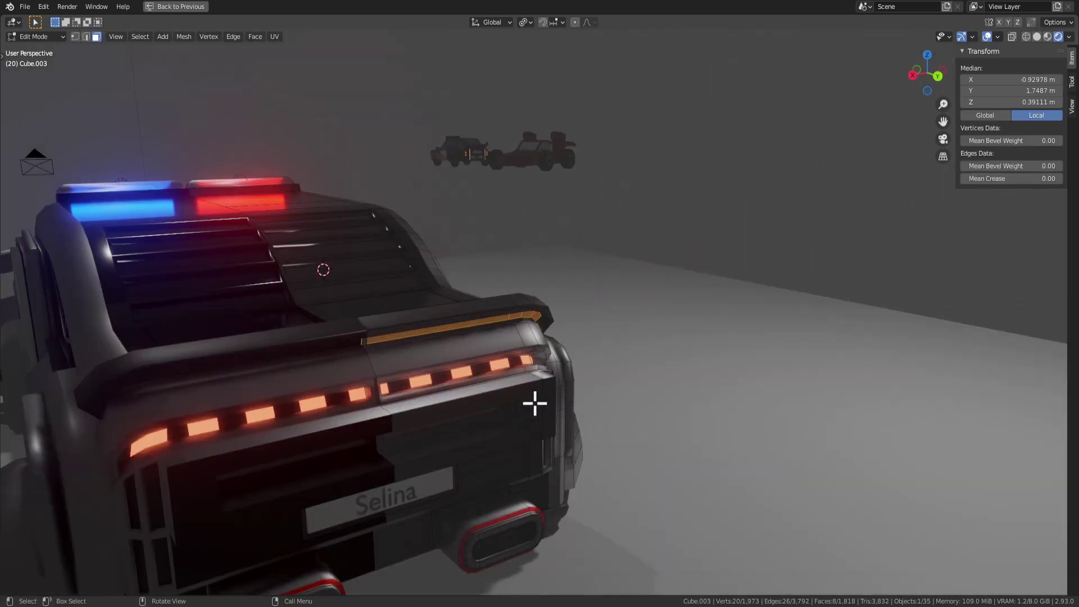
Step: Bevel the upper, side and lower outline edges of the protruding rear light housing 0.0545 m wide with two segments
{"action": "key", "text": "Tab"}
{"action": "key", "text": "Tab"}
{"action": "middle_click_drag", "start_coordinate": [563, 406], "coordinate": [515, 255]}
{"action": "left_click", "coordinate": [457, 346]}
{"action": "key", "text": "KP_Decimal"}
{"action": "scroll", "coordinate": [515, 255], "scroll_direction": "down", "scroll_amount": 5}
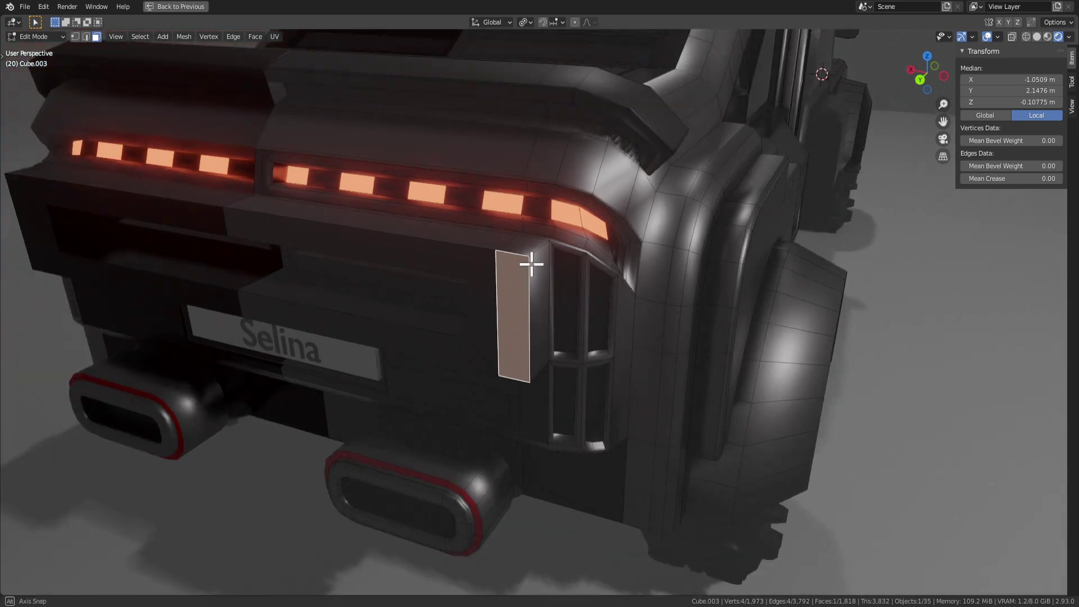
{"action": "scroll", "coordinate": [357, 252], "scroll_direction": "up", "scroll_amount": 3}
{"action": "left_click", "coordinate": [150, 262]}
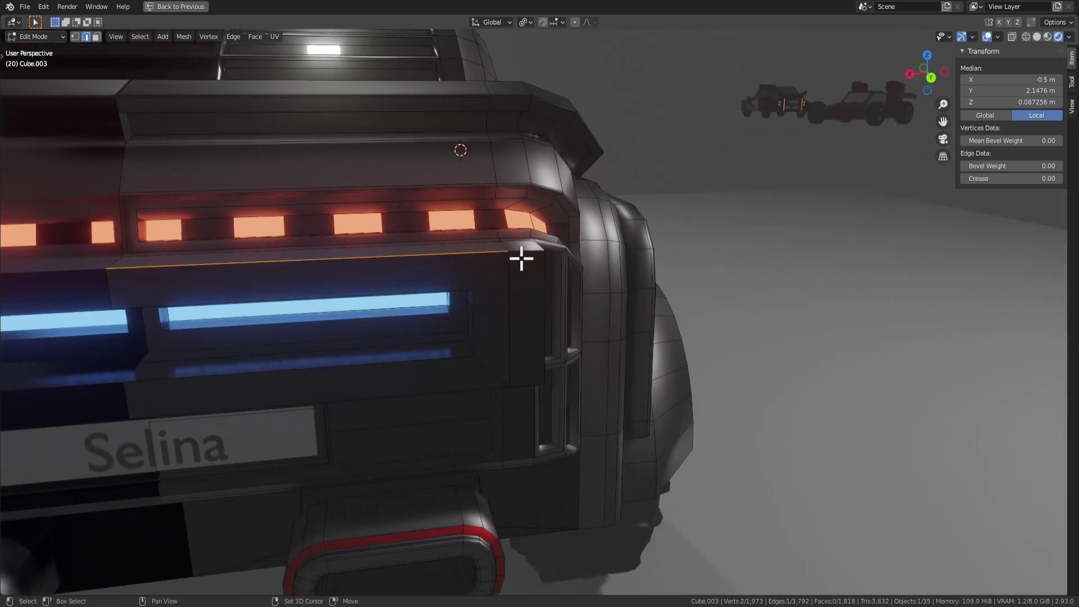
{"action": "left_click", "coordinate": [479, 389], "text": "shift"}
{"action": "middle_click_drag", "start_coordinate": [562, 368], "coordinate": [460, 365]}
{"action": "key", "text": "ctrl+b"}
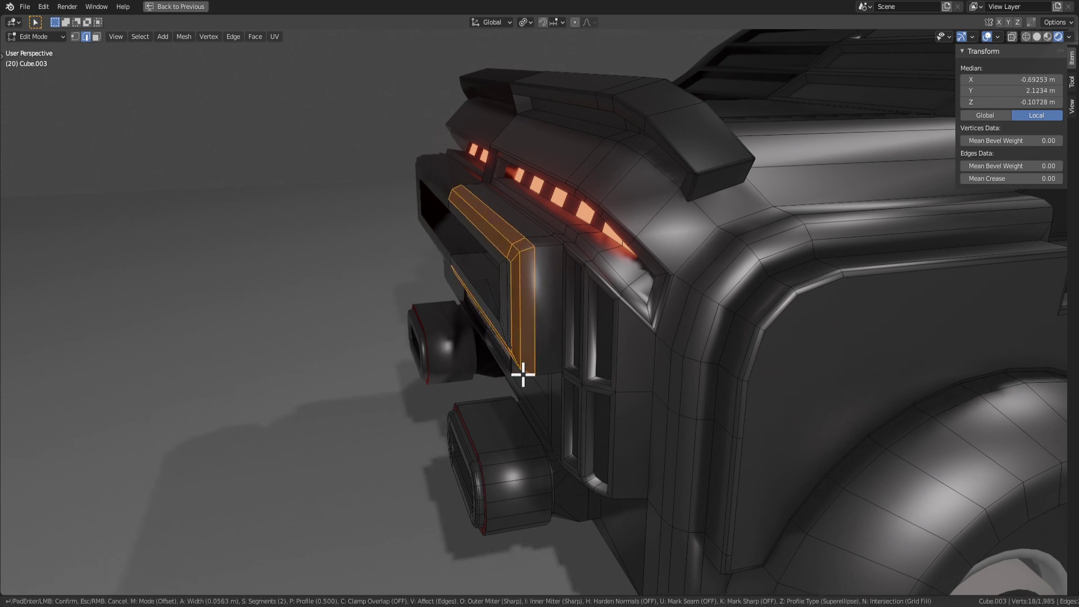
{"action": "left_click", "coordinate": [529, 370]}
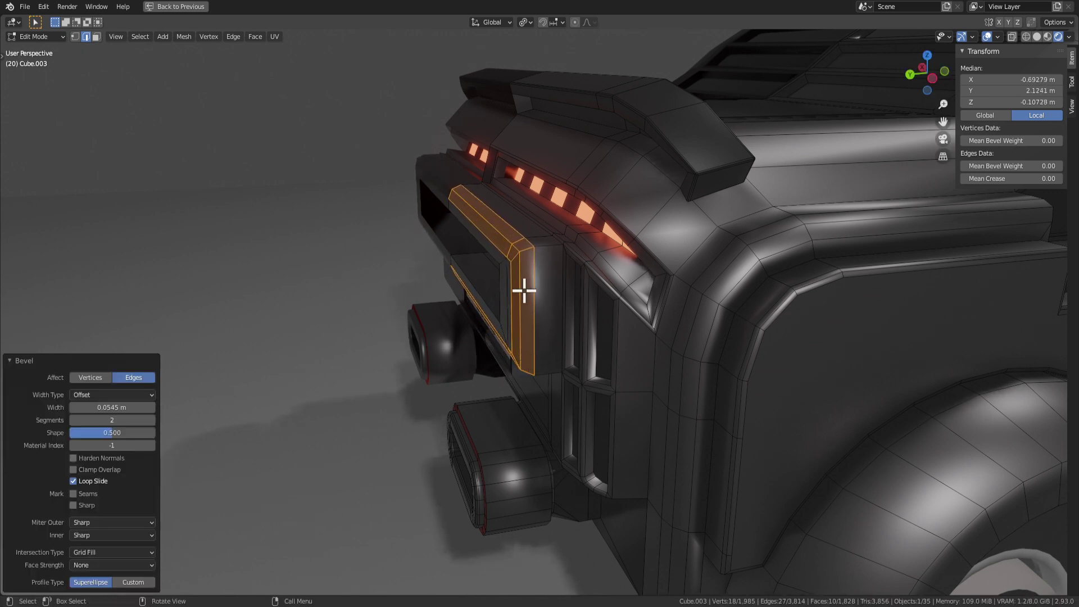
Step: Assign the glowing taillight material Material.050 to the small face at the outer end of the taillight strip
{"action": "key", "text": "3"}
{"action": "right_click", "coordinate": [528, 273]}
{"action": "left_click", "coordinate": [528, 274]}
{"action": "key", "text": "Tab"}
{"action": "middle_click_drag", "start_coordinate": [566, 333], "coordinate": [588, 326]}
{"action": "scroll", "coordinate": [590, 331], "scroll_direction": "up", "scroll_amount": 6}
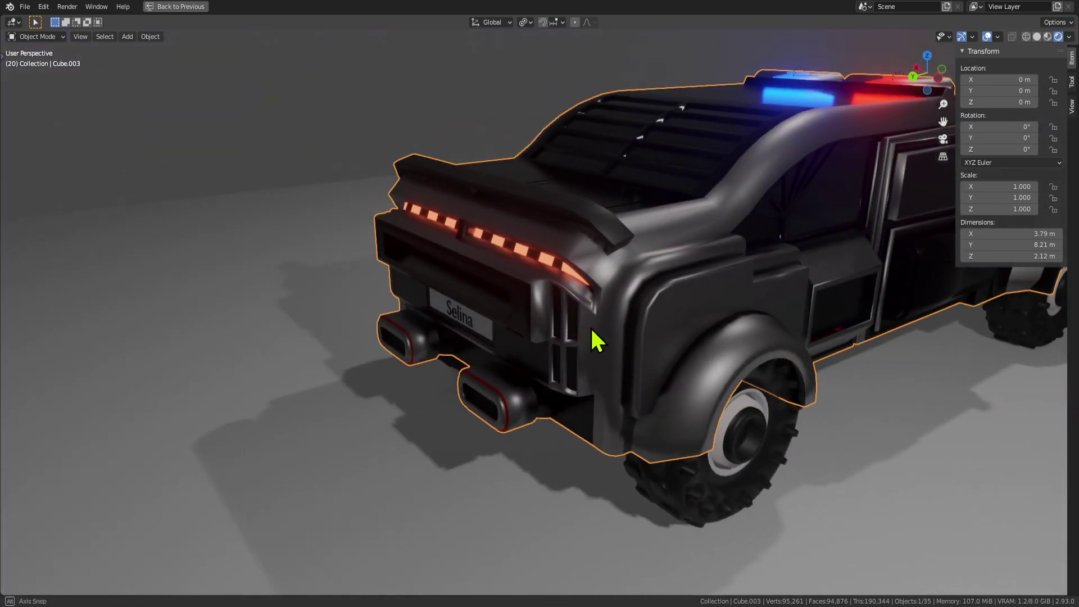
{"action": "key", "text": "Tab"}
{"action": "mouse_move", "coordinate": [692, 242]}
{"action": "middle_mouse_down"}
{"action": "mouse_move", "coordinate": [741, 281]}
{"action": "mouse_move", "coordinate": [727, 264]}
{"action": "mouse_move", "coordinate": [753, 267]}
{"action": "middle_mouse_up"}
{"action": "key", "text": "ctrl+space"}
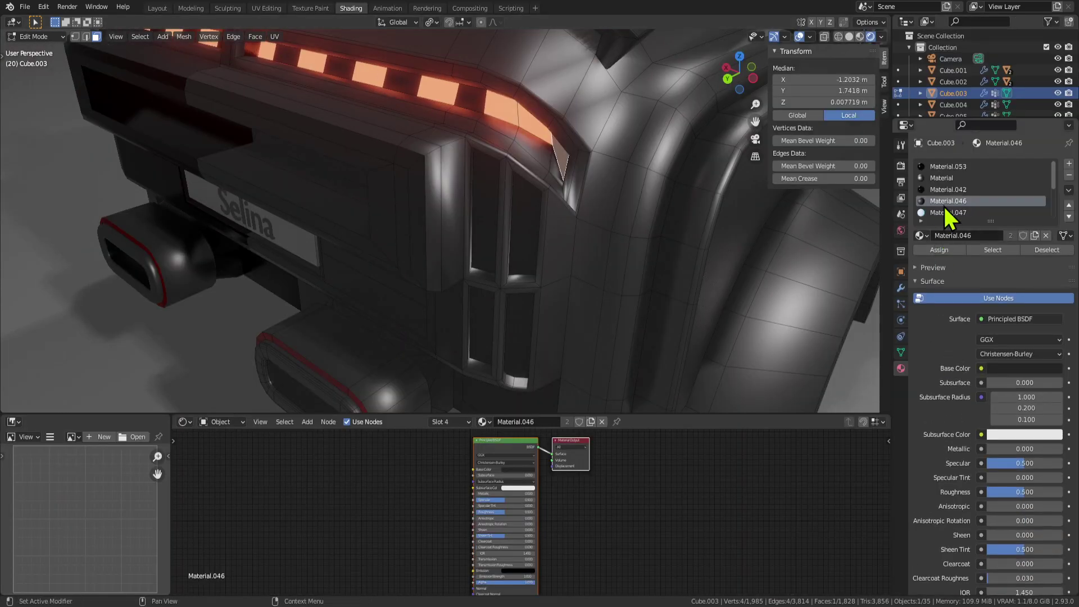
{"action": "scroll", "coordinate": [946, 207], "scroll_direction": "down", "scroll_amount": 5}
{"action": "left_click", "coordinate": [943, 189]}
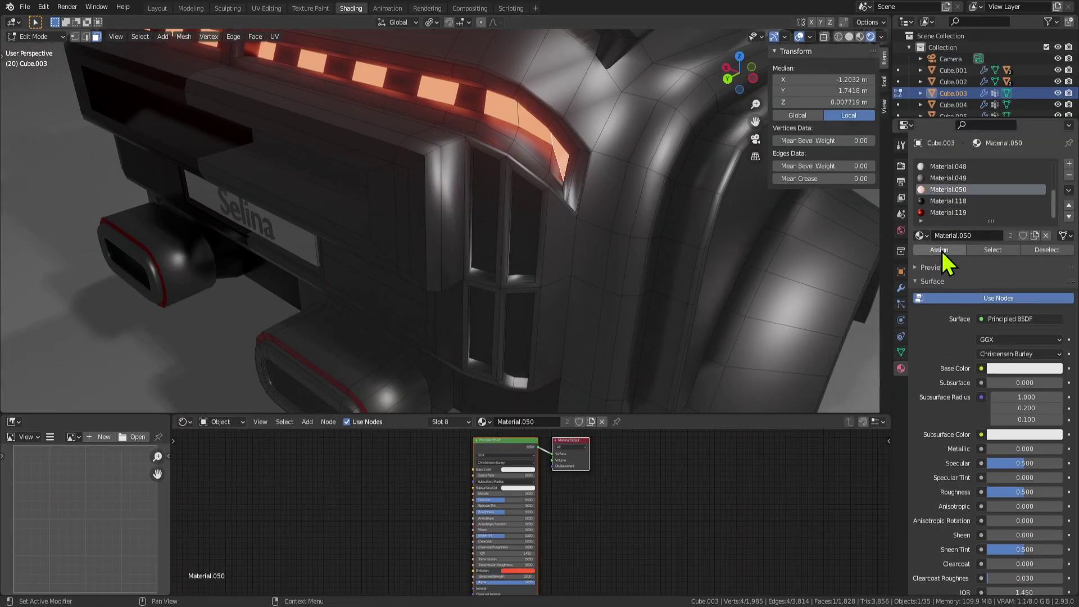
{"action": "left_click", "coordinate": [939, 249]}
{"action": "scroll", "coordinate": [707, 248], "scroll_direction": "down", "scroll_amount": 3}
Step: Examine the taillight corner, spoiler end and rear flank of the body from several angles
{"action": "key", "text": "Tab"}
{"action": "middle_click_drag", "start_coordinate": [707, 248], "coordinate": [525, 182]}
{"action": "key", "text": "Tab"}
{"action": "scroll", "coordinate": [532, 210], "scroll_direction": "up", "scroll_amount": 5}
{"action": "left_click", "coordinate": [581, 312]}
{"action": "left_click", "coordinate": [519, 233]}
{"action": "left_click", "coordinate": [525, 229]}
{"action": "key", "text": "Tab"}
{"action": "key", "text": "Tab"}
{"action": "key", "text": "Tab"}
{"action": "key", "text": "Tab"}
{"action": "left_click", "coordinate": [488, 137]}
{"action": "key", "text": "Tab"}
{"action": "scroll", "coordinate": [648, 184], "scroll_direction": "down", "scroll_amount": 3}
{"action": "scroll", "coordinate": [534, 152], "scroll_direction": "down", "scroll_amount": 4}
{"action": "key", "text": "Tab"}
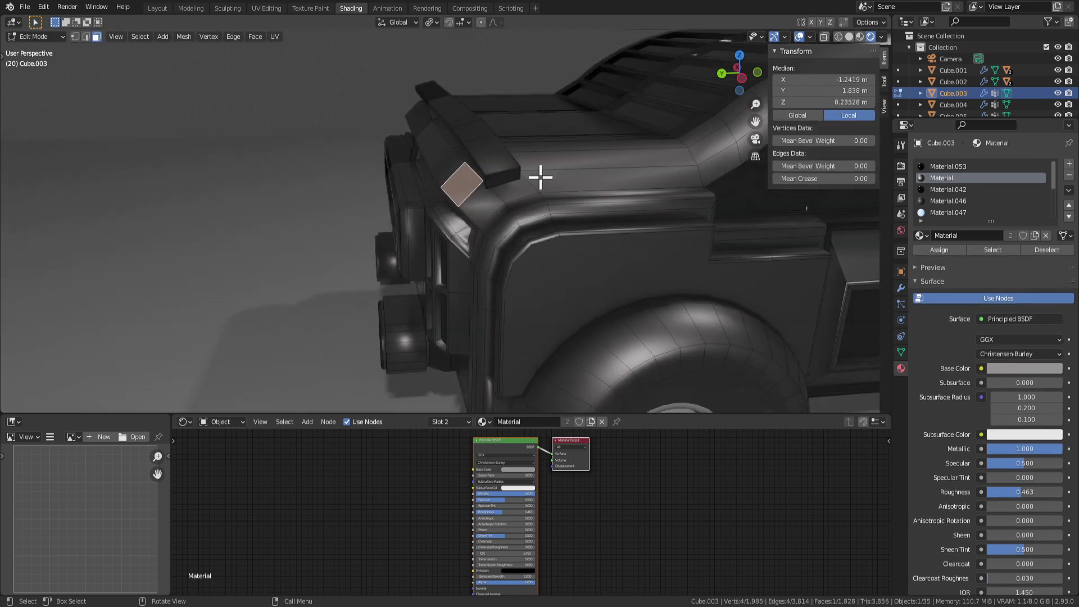
Step: Select the ring of outer faces around the rear wheel arch and move it slightly inward along X
{"action": "scroll", "coordinate": [542, 176], "scroll_direction": "down", "scroll_amount": 2}
{"action": "key", "text": "Tab"}
{"action": "middle_click_drag", "start_coordinate": [605, 291], "coordinate": [410, 248], "text": "shift"}
{"action": "key", "text": "Tab"}
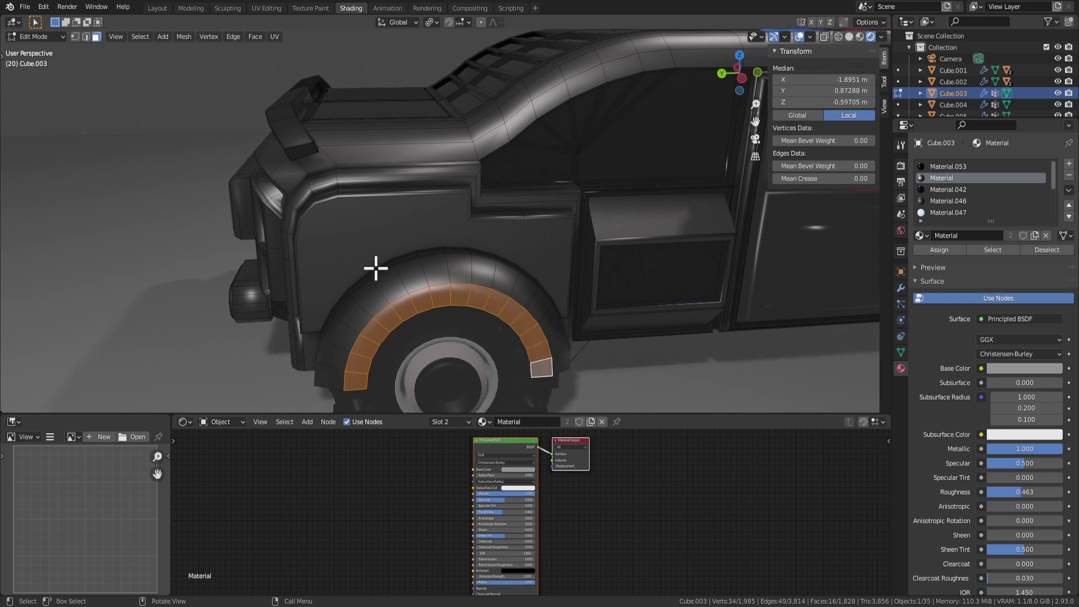
{"action": "middle_click_drag", "start_coordinate": [533, 290], "coordinate": [640, 292]}
{"action": "scroll", "coordinate": [641, 292], "scroll_direction": "down", "scroll_amount": 2}
{"action": "key", "text": "g"}
{"action": "key", "text": "y"}
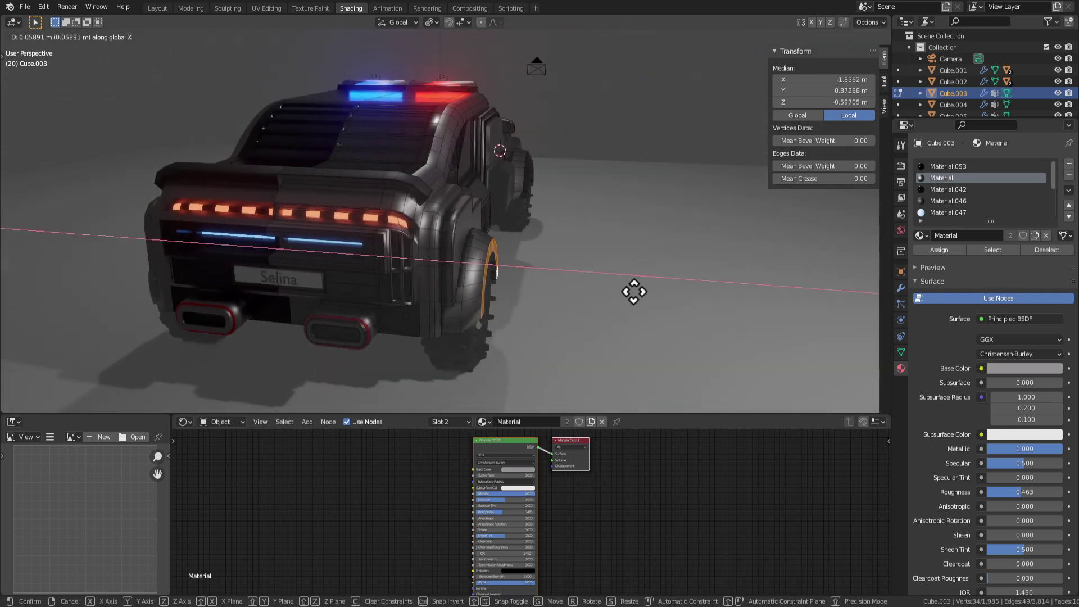
{"action": "key", "text": "Escape"}
{"action": "key", "text": "Tab"}
{"action": "scroll", "coordinate": [618, 300], "scroll_direction": "down", "scroll_amount": 3}
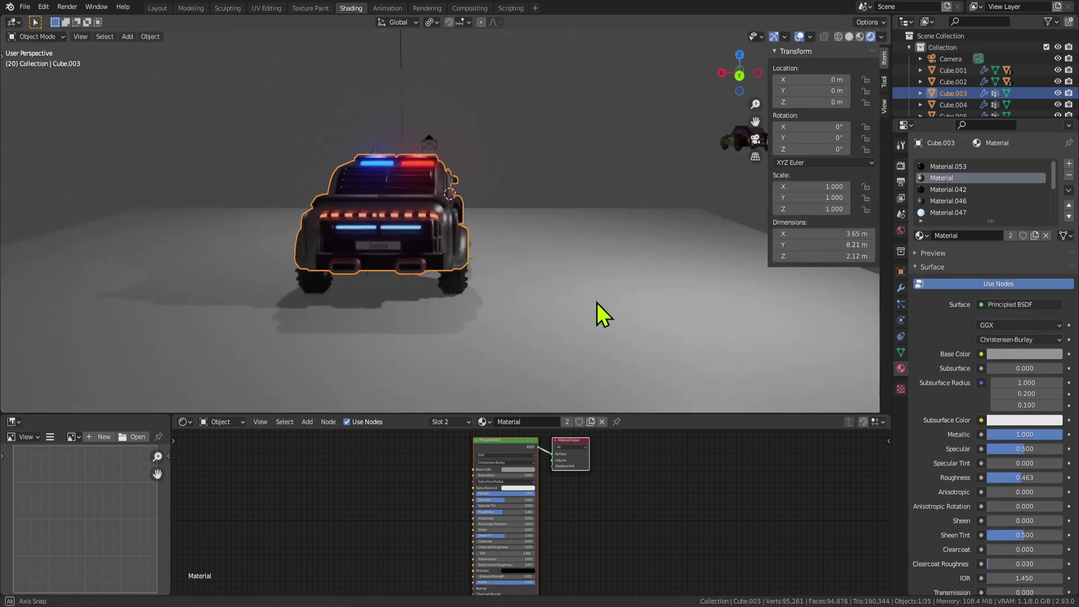
Step: Select the rear roof face behind the light bar and extrude it upward about 0.172 m
{"action": "scroll", "coordinate": [597, 302], "scroll_direction": "up", "scroll_amount": 3}
{"action": "middle_click_drag", "start_coordinate": [597, 303], "coordinate": [380, 302]}
{"action": "left_click", "coordinate": [463, 140]}
{"action": "scroll", "coordinate": [656, 218], "scroll_direction": "down", "scroll_amount": 2}
{"action": "middle_click_drag", "start_coordinate": [688, 196], "coordinate": [550, 179]}
{"action": "scroll", "coordinate": [520, 226], "scroll_direction": "up", "scroll_amount": 3}
{"action": "key", "text": "Tab"}
{"action": "left_click", "coordinate": [494, 173]}
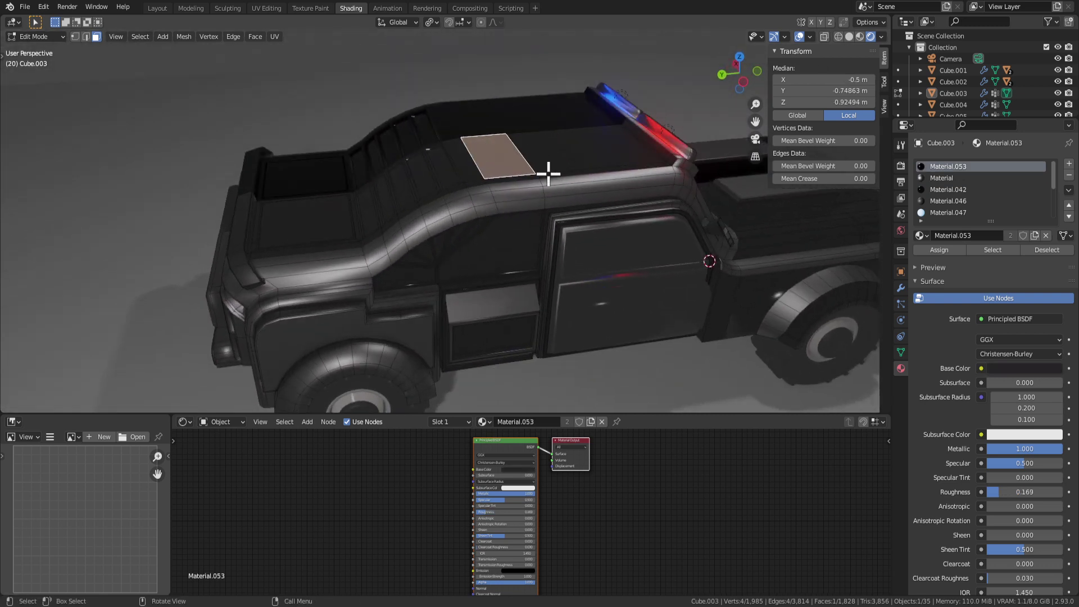
{"action": "middle_click_drag", "start_coordinate": [548, 174], "coordinate": [629, 198]}
{"action": "key", "text": "e"}
{"action": "left_click", "coordinate": [568, 137]}
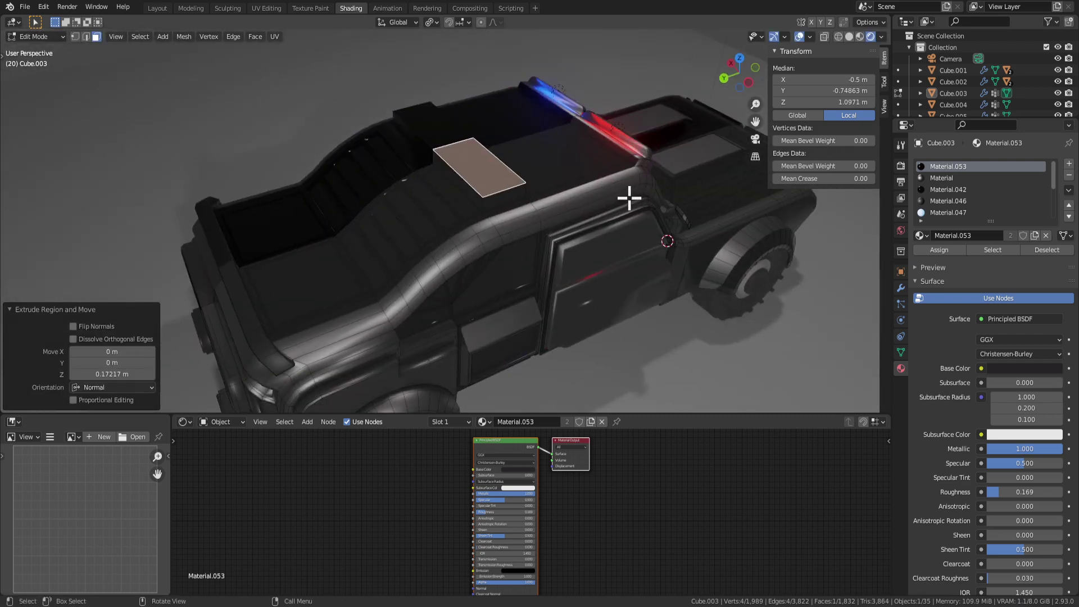
Step: Bevel the raised roof block's front and rear top edges 0.118 m wide with two segments
{"action": "scroll", "coordinate": [632, 196], "scroll_direction": "up", "scroll_amount": 2}
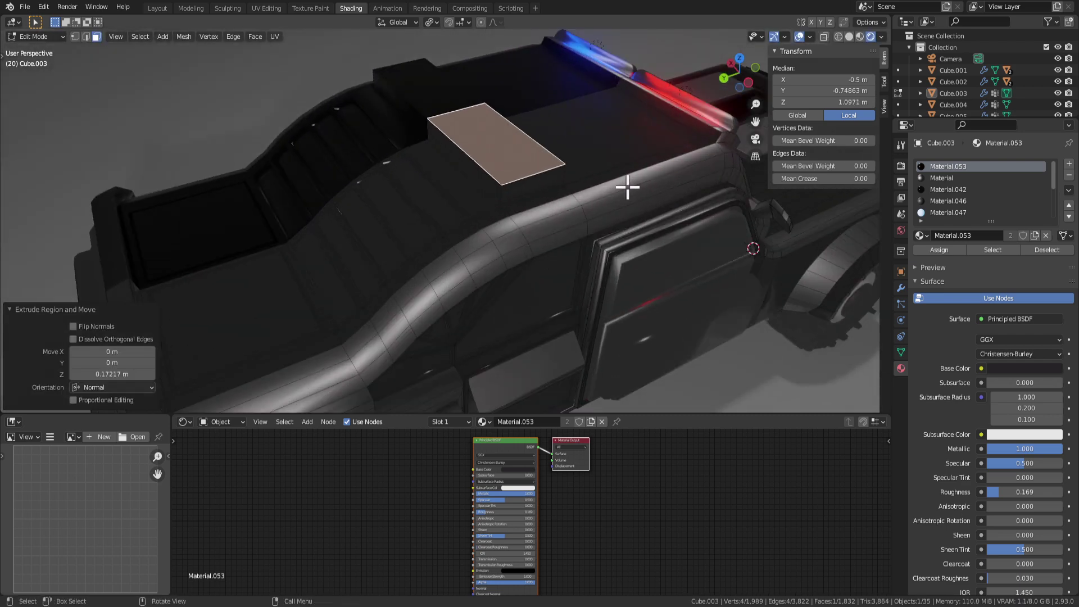
{"action": "left_click", "coordinate": [519, 164]}
{"action": "left_click", "coordinate": [470, 169]}
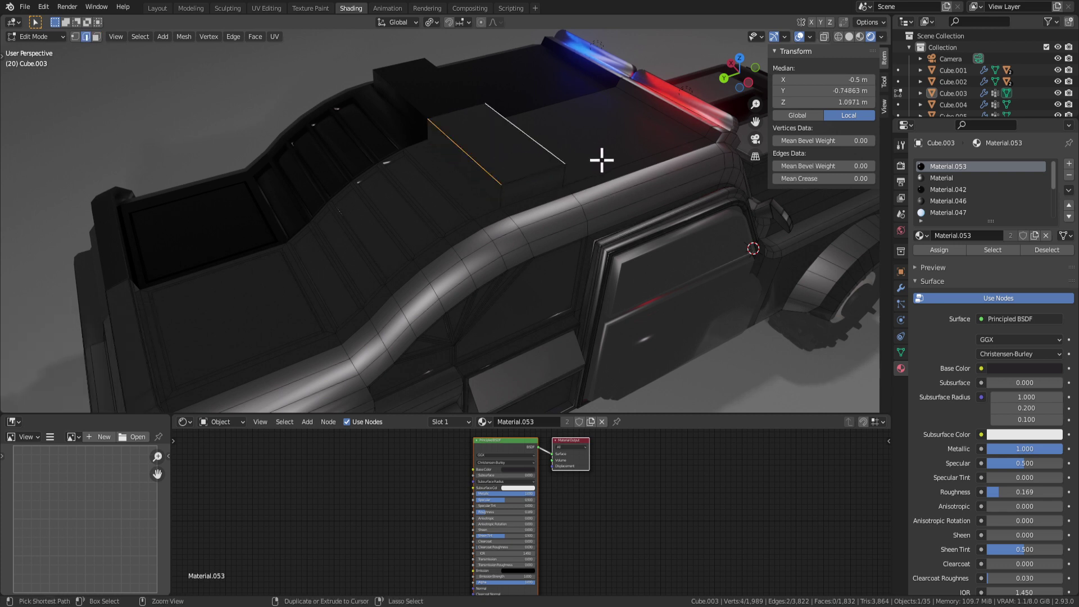
{"action": "key", "text": "ctrl+b"}
{"action": "left_click", "coordinate": [624, 166]}
{"action": "scroll", "coordinate": [609, 264], "scroll_direction": "down", "scroll_amount": 1}
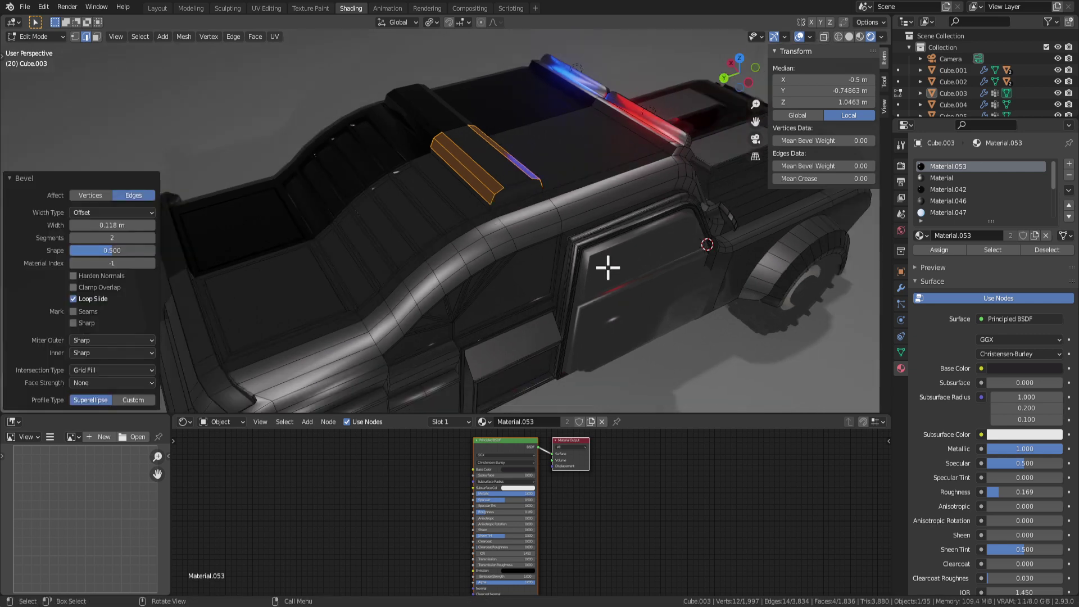
Step: Examine the bevelled roof block from the front corner, from its rear face and from behind the vehicle
{"action": "middle_click_drag", "start_coordinate": [609, 268], "coordinate": [524, 260]}
{"action": "key", "text": "Tab"}
{"action": "scroll", "coordinate": [356, 272], "scroll_direction": "down", "scroll_amount": 1}
{"action": "key", "text": "Tab"}
{"action": "scroll", "coordinate": [482, 193], "scroll_direction": "up", "scroll_amount": 4}
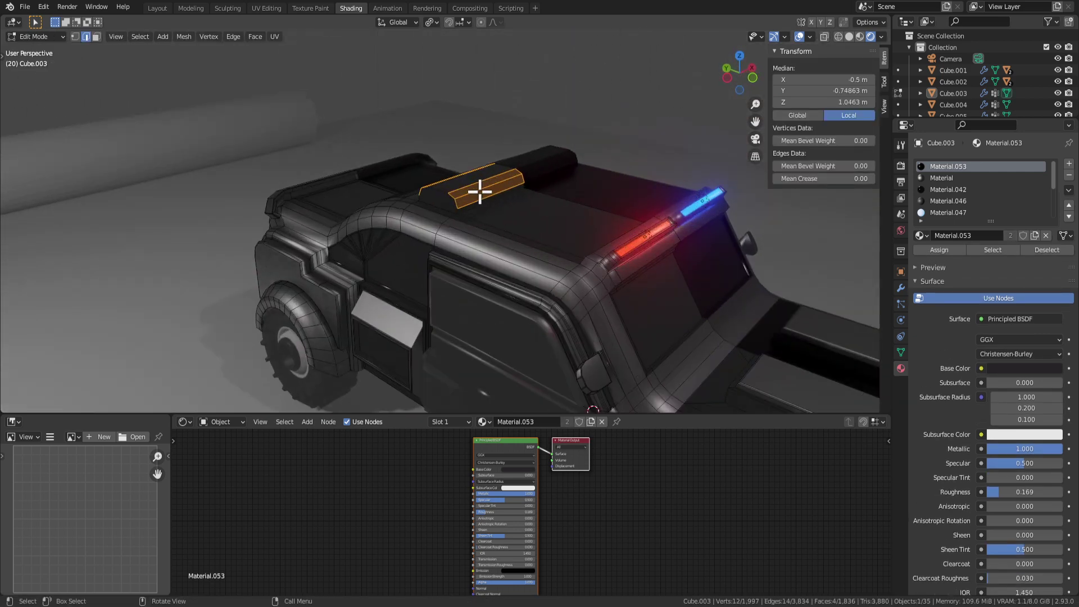
{"action": "middle_click_drag", "start_coordinate": [482, 192], "coordinate": [419, 163]}
{"action": "key", "text": "3"}
{"action": "left_click", "coordinate": [421, 162]}
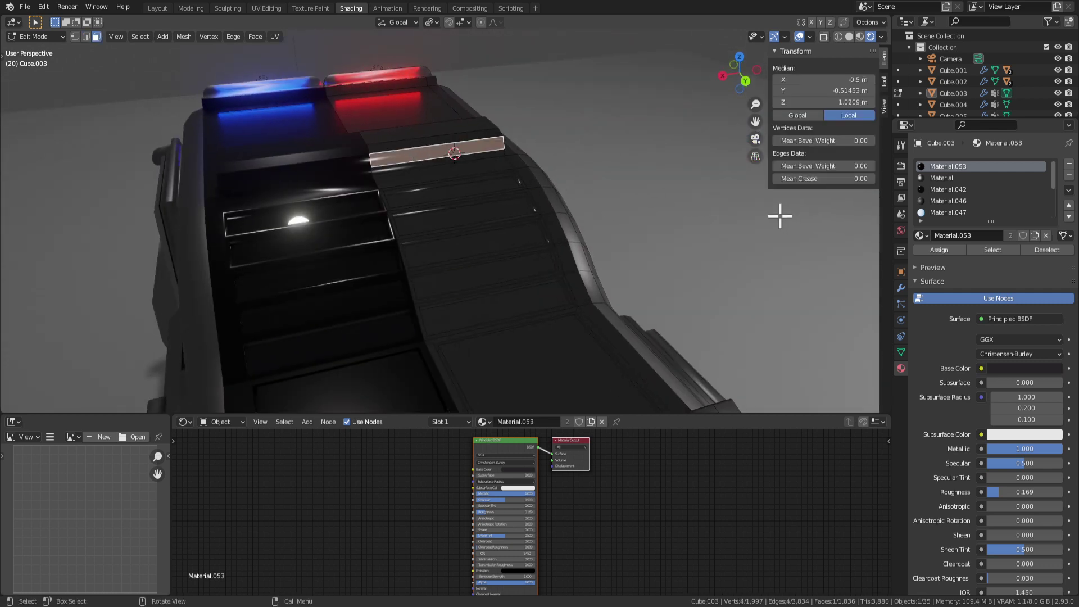
{"action": "middle_click_drag", "start_coordinate": [780, 215], "coordinate": [612, 245]}
{"action": "scroll", "coordinate": [612, 246], "scroll_direction": "down", "scroll_amount": 5}
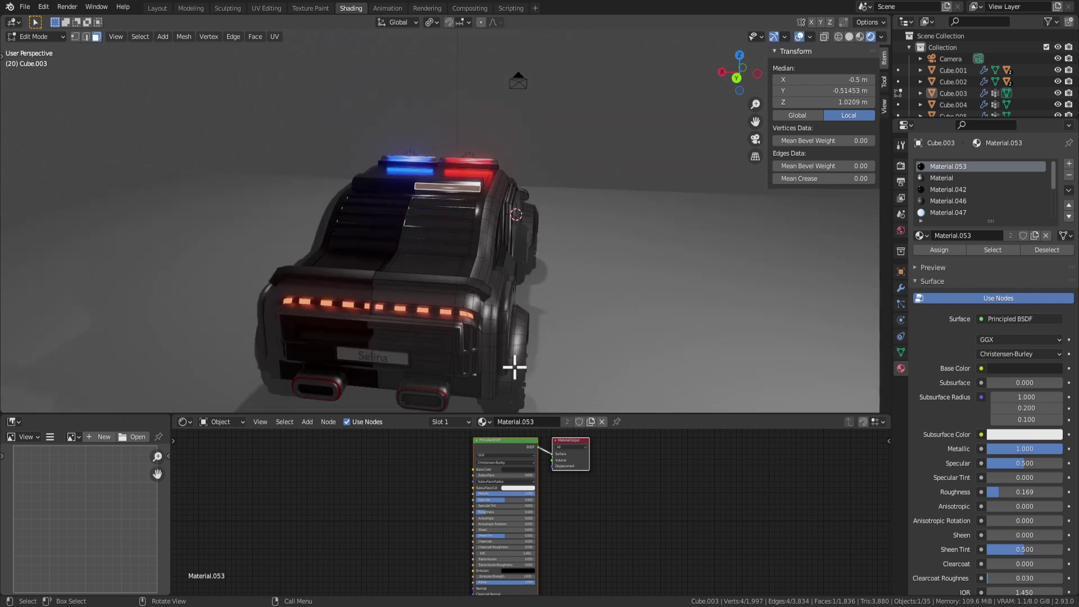
Step: Duplicate the licence plate text, shift the copy forward along Y and raise it 1.4942 m to roof height
{"action": "key", "text": "Tab"}
{"action": "left_click", "coordinate": [379, 361]}
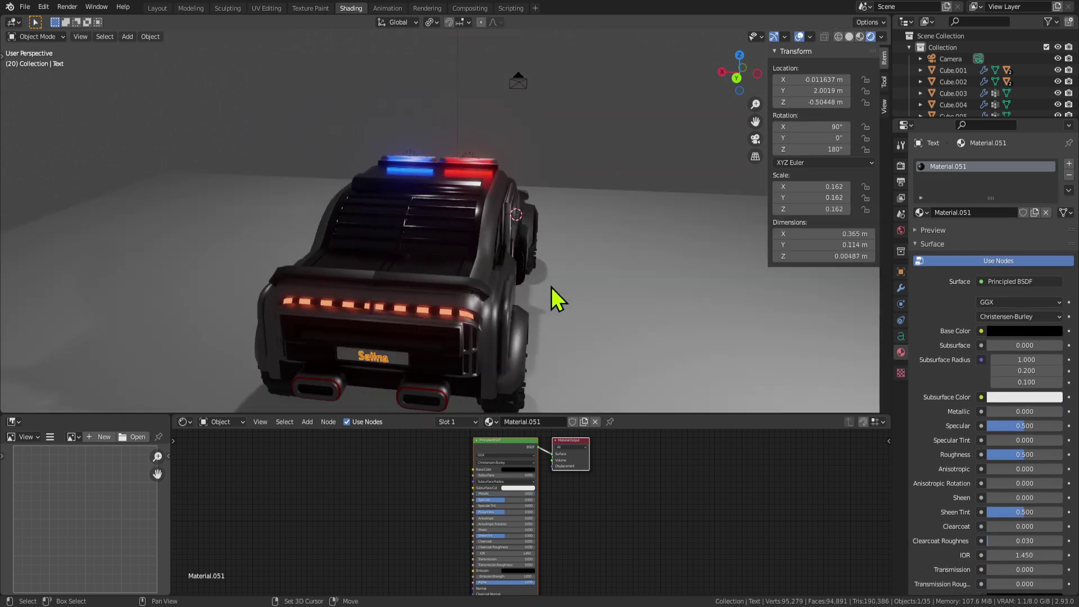
{"action": "key", "text": "shift+d"}
{"action": "right_click", "coordinate": [596, 164]}
{"action": "middle_click_drag", "start_coordinate": [597, 164], "coordinate": [531, 166]}
{"action": "key", "text": "g"}
{"action": "key", "text": "y"}
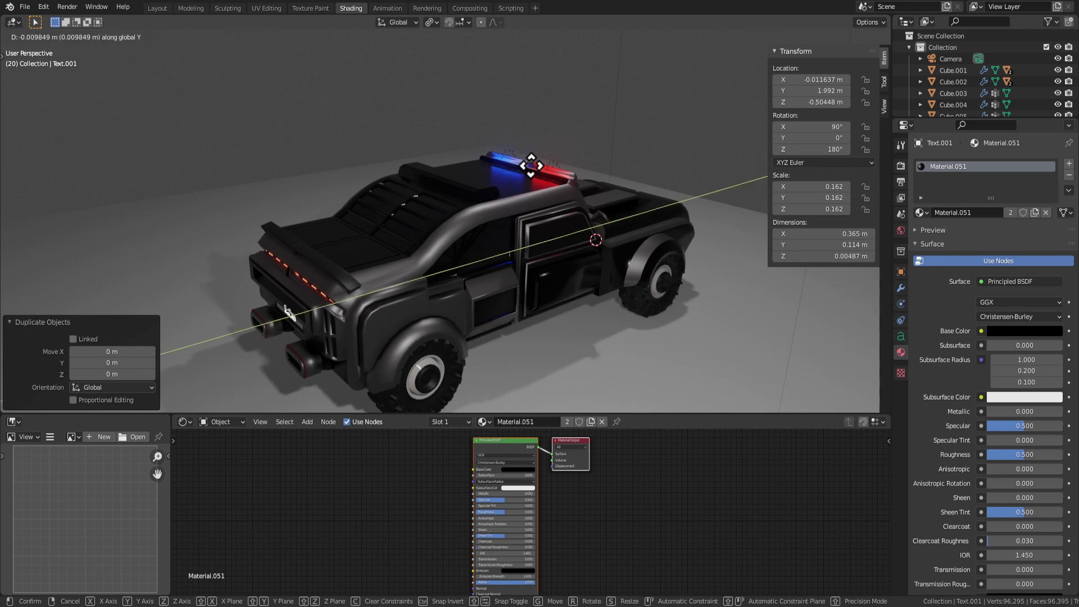
{"action": "left_click", "coordinate": [622, 202]}
{"action": "key", "text": "g"}
{"action": "key", "text": "z"}
{"action": "left_click", "coordinate": [578, 234]}
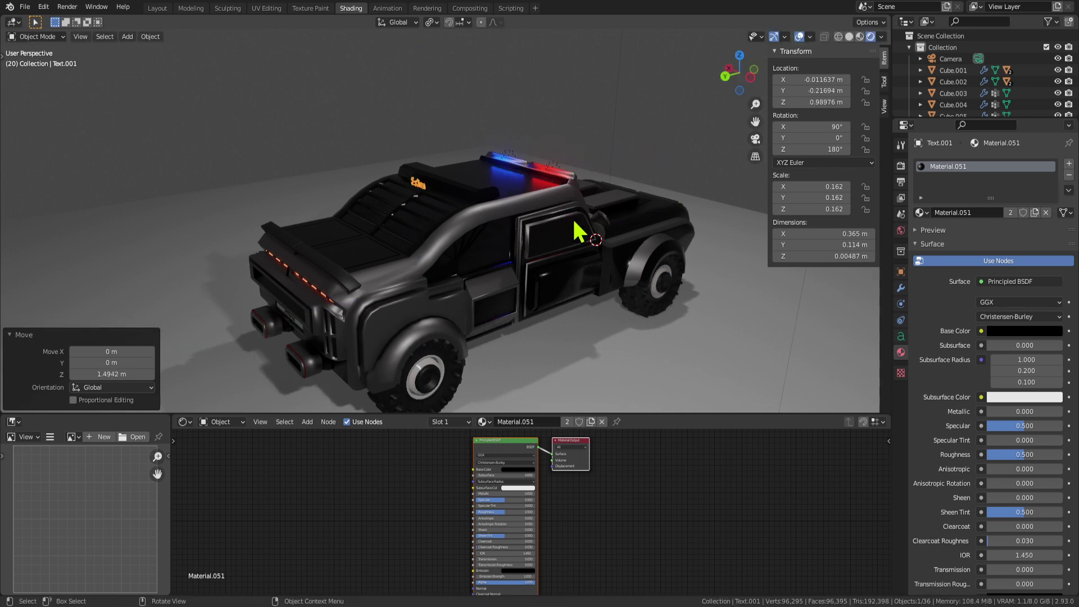
Step: Move the copied text −0.13657 m along Y toward the roof block's rear face
{"action": "key", "text": "KP_Decimal"}
{"action": "middle_click_drag", "start_coordinate": [659, 251], "coordinate": [573, 207]}
{"action": "key", "text": "g"}
{"action": "key", "text": "y"}
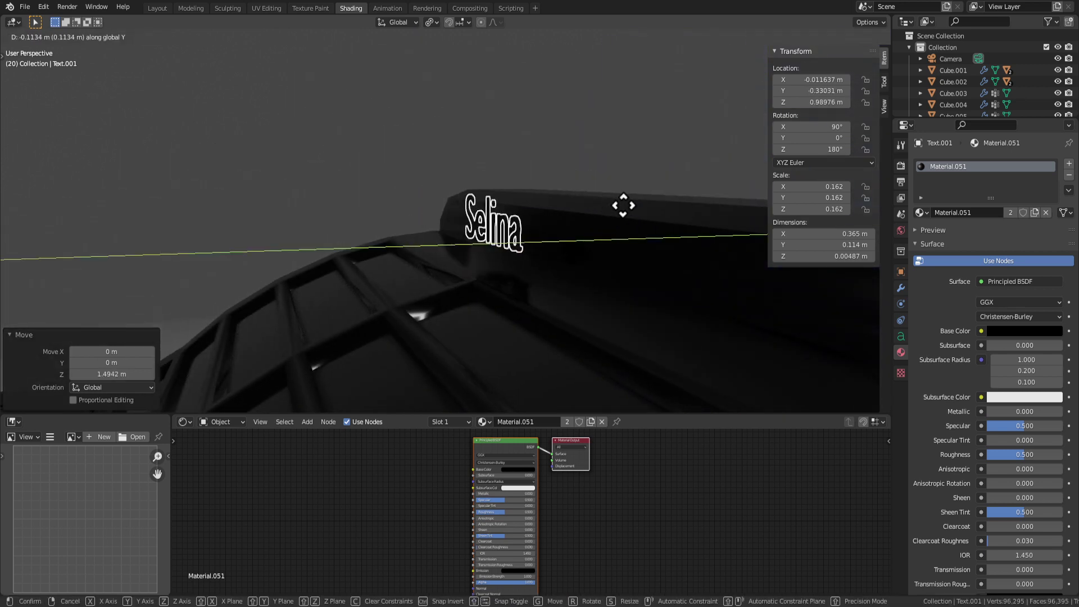
{"action": "left_click", "coordinate": [609, 280]}
{"action": "middle_click_drag", "start_coordinate": [605, 270], "coordinate": [658, 251]}
{"action": "key", "text": "g"}
{"action": "key", "text": "x"}
{"action": "right_click", "coordinate": [673, 239]}
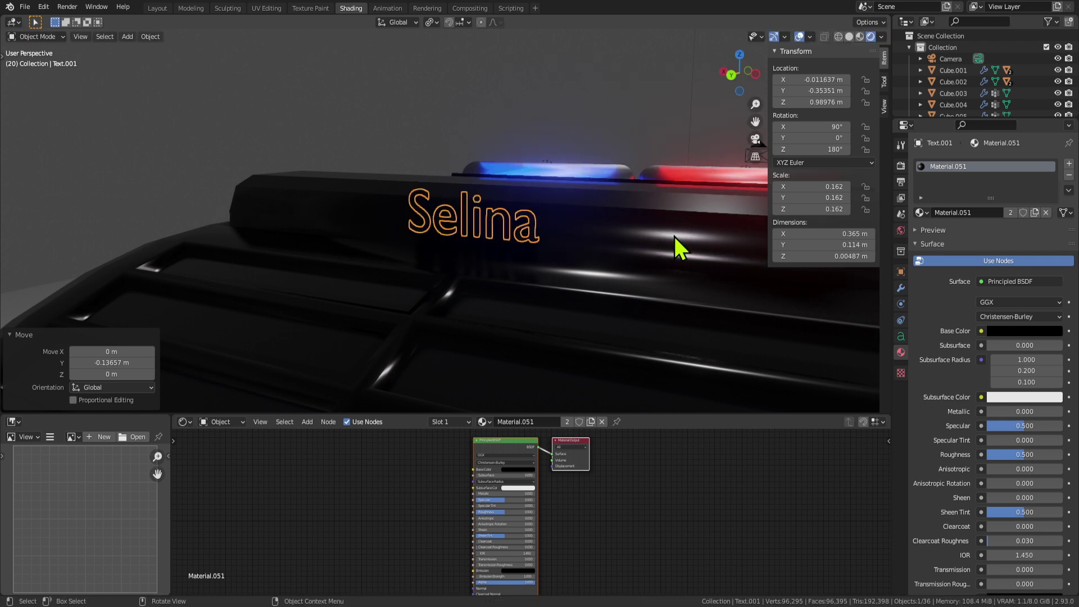
Step: Fine-tune the roof text along Y, first −0.32463 m, then back 0.23262 m, against the block's rear face
{"action": "key", "text": "g"}
{"action": "key", "text": "y"}
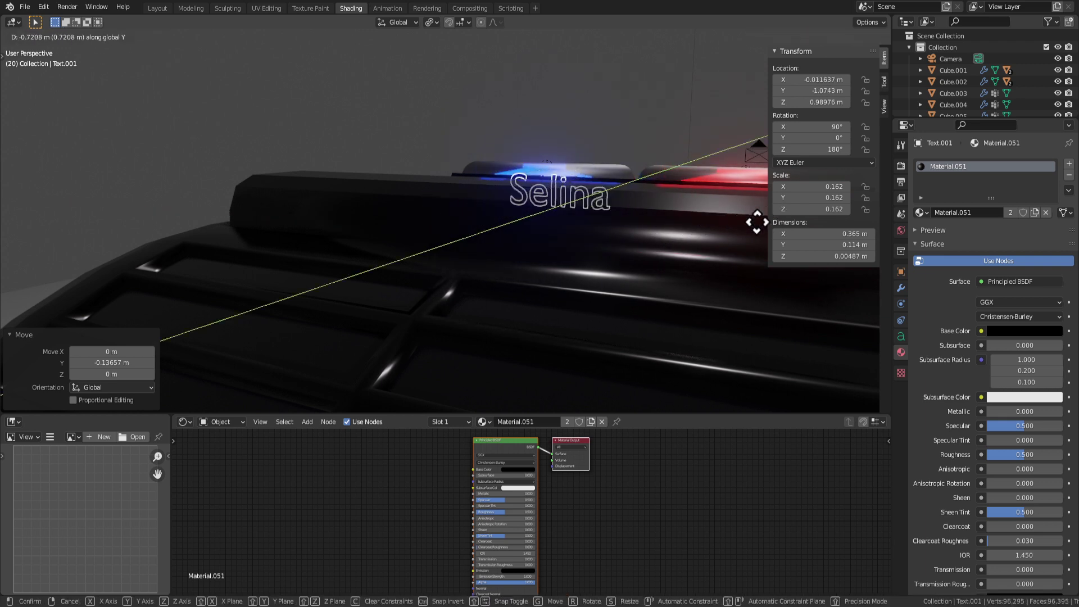
{"action": "left_click", "coordinate": [675, 243]}
{"action": "middle_click_drag", "start_coordinate": [674, 244], "coordinate": [573, 303]}
{"action": "key", "text": "g"}
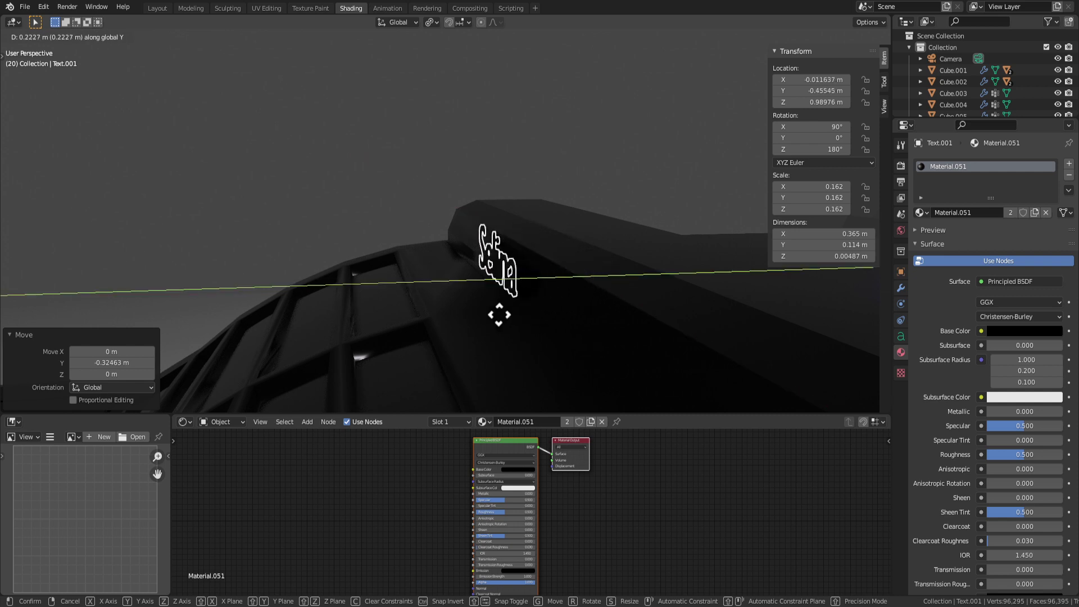
{"action": "left_click", "coordinate": [488, 318]}
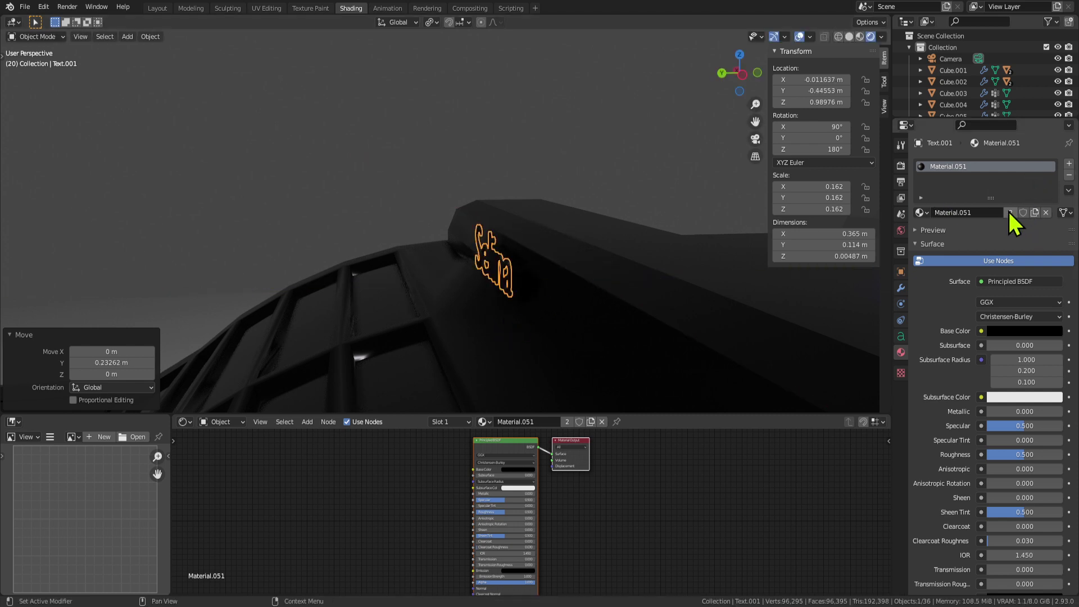
Step: Give the roof text its own material with an Emission surface coloured blue-violet, hue 0.660 and saturation 0.856
{"action": "left_click", "coordinate": [1068, 164]}
{"action": "left_click", "coordinate": [492, 269]}
{"action": "left_click", "coordinate": [493, 269]}
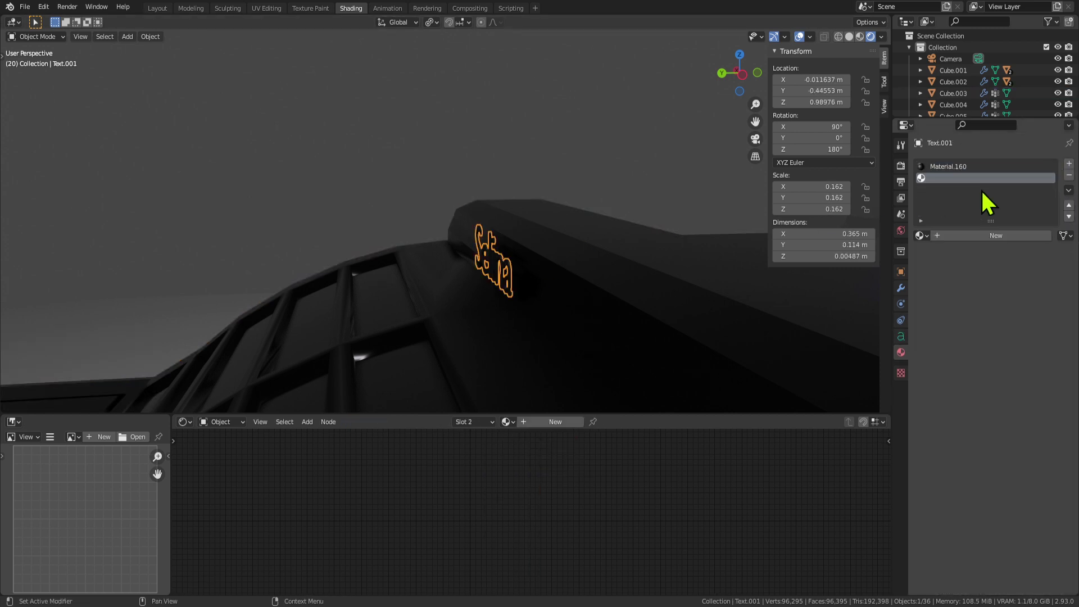
{"action": "left_click", "coordinate": [1069, 175]}
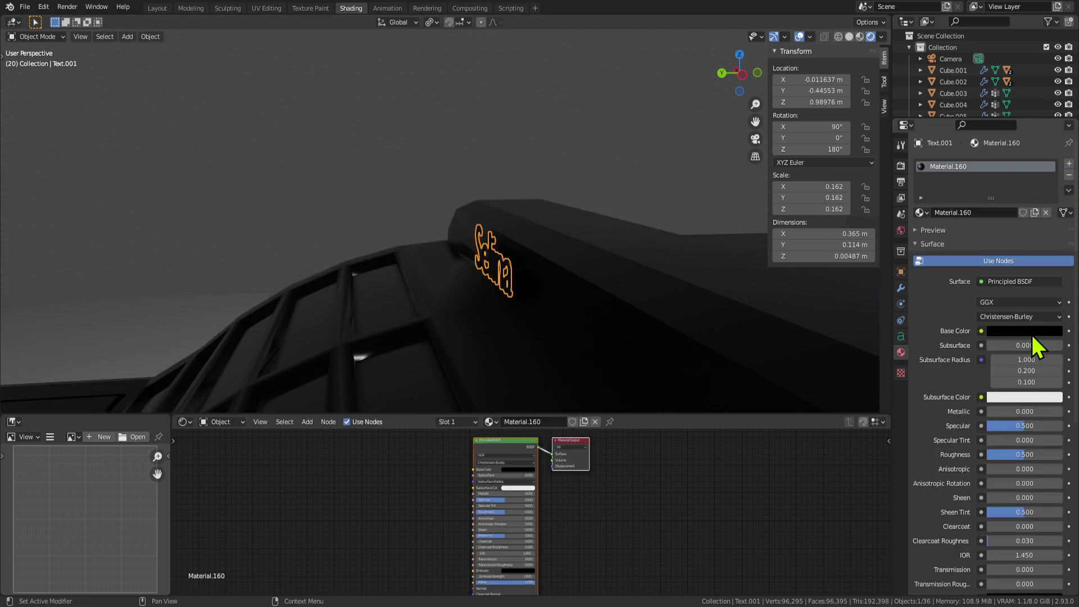
{"action": "left_click", "coordinate": [1018, 281]}
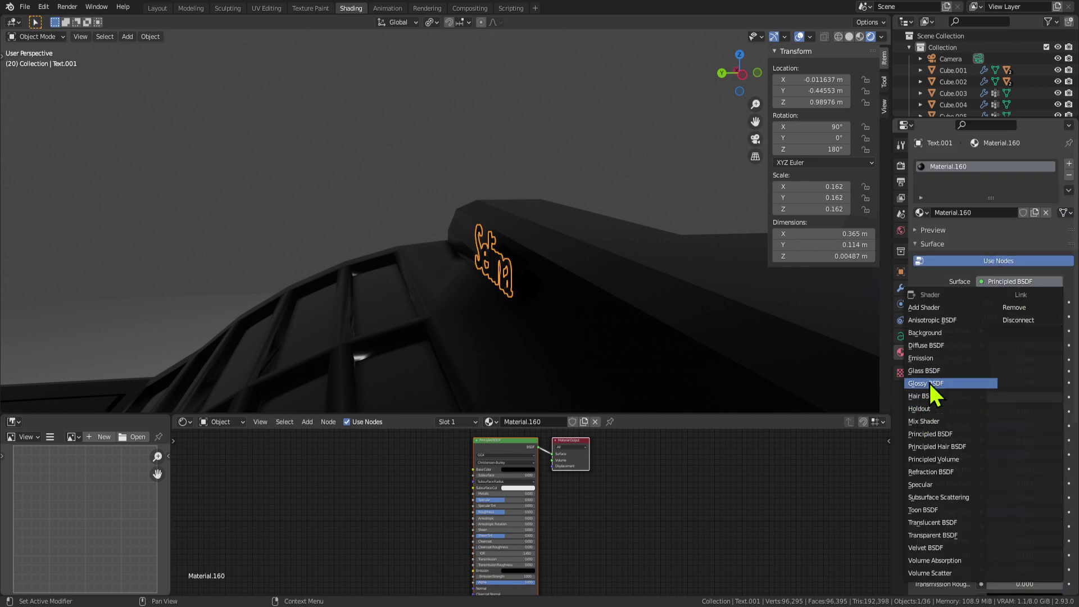
{"action": "left_click", "coordinate": [924, 358]}
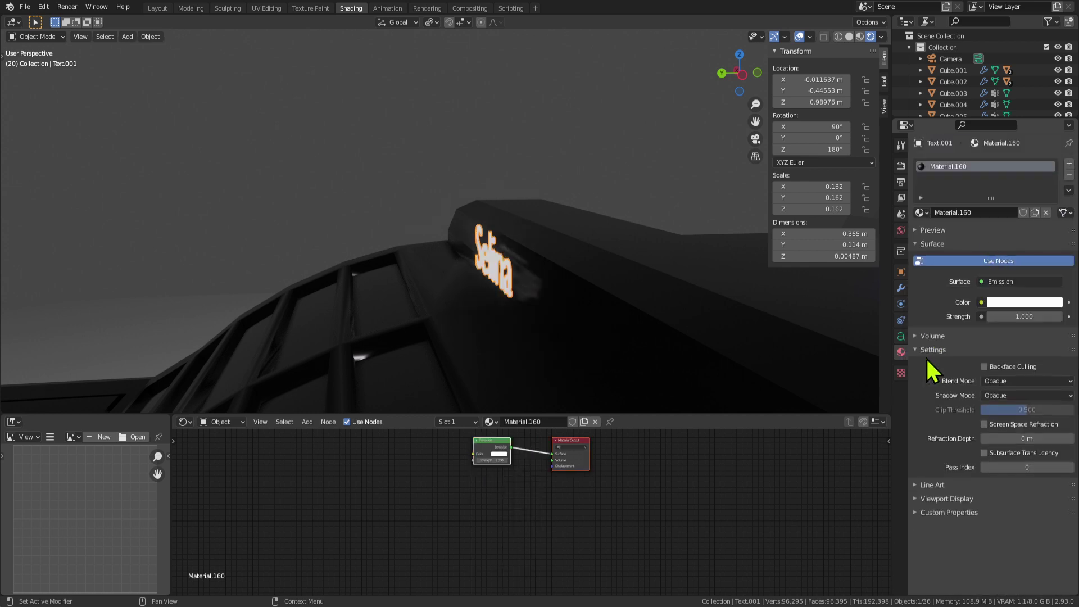
{"action": "left_click", "coordinate": [1020, 303]}
{"action": "left_click_drag", "start_coordinate": [1003, 187], "coordinate": [996, 201]}
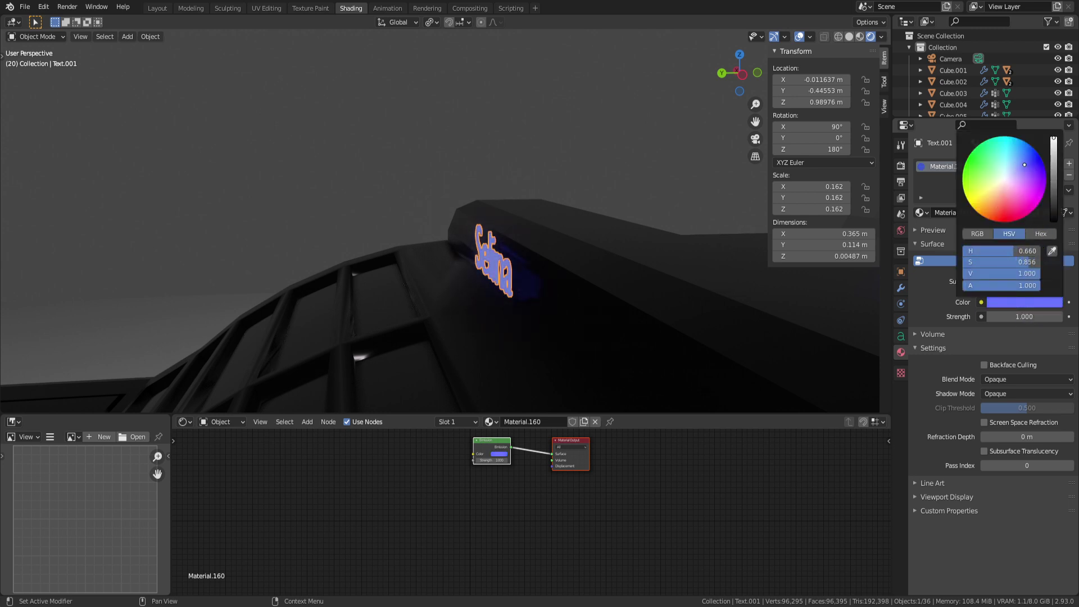
Step: Replace the wording of the roof text with "Stop"
{"action": "middle_click_drag", "start_coordinate": [483, 265], "coordinate": [589, 267]}
{"action": "left_click", "coordinate": [506, 264]}
{"action": "left_click", "coordinate": [504, 272]}
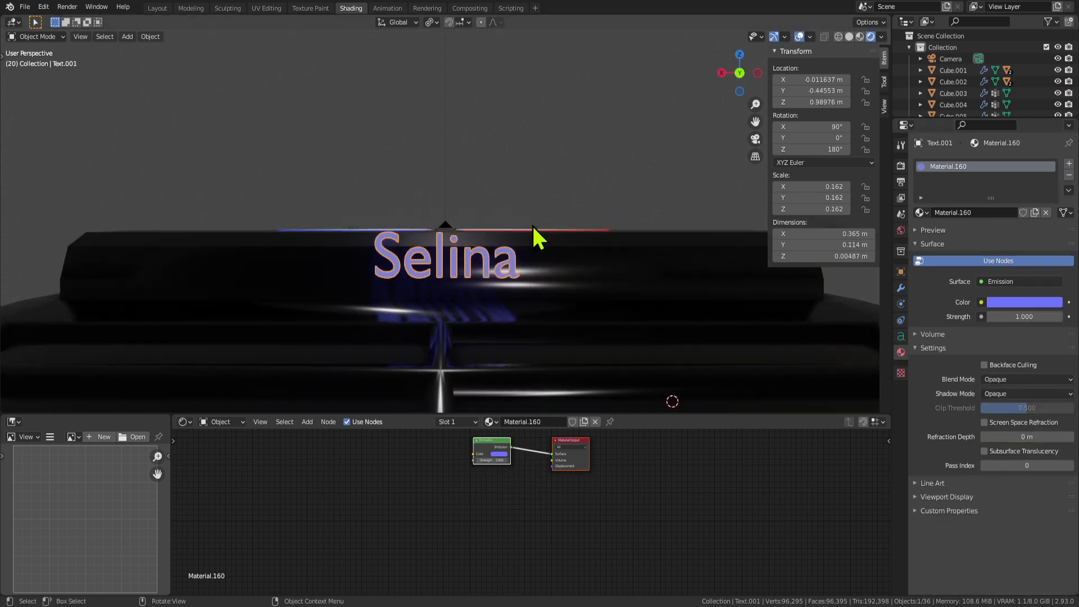
{"action": "key", "text": "Tab"}
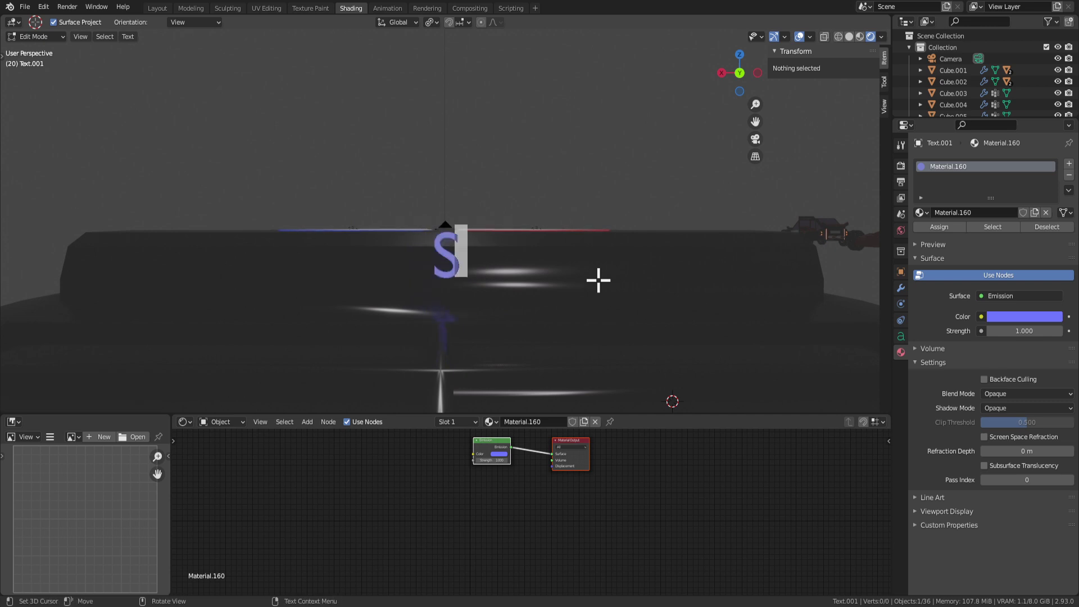
{"action": "key", "text": "Tab"}
{"action": "scroll", "coordinate": [615, 288], "scroll_direction": "down", "scroll_amount": 6}
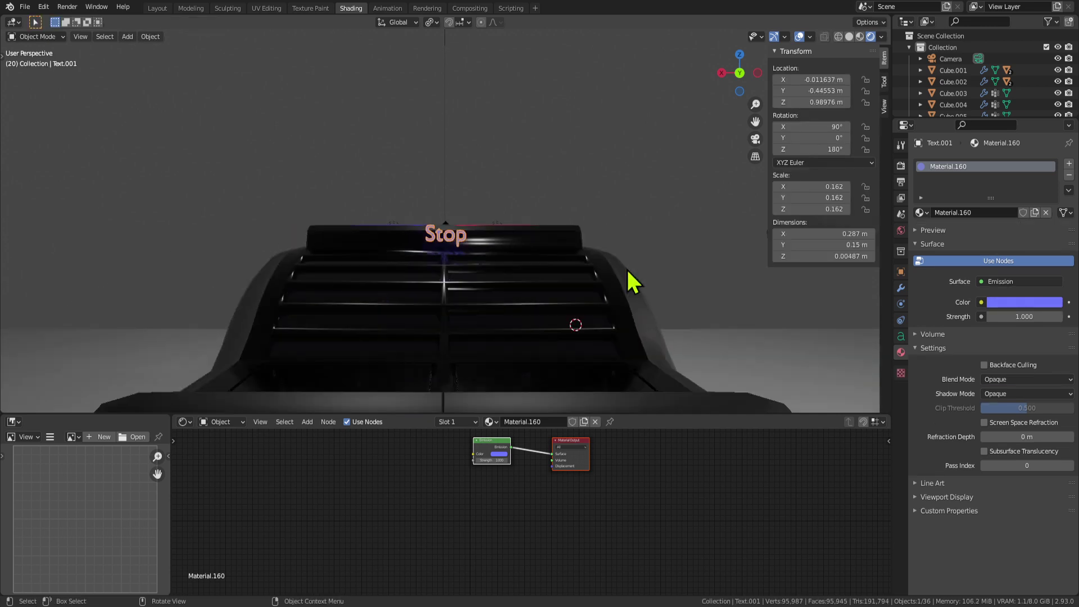
Step: Scale the "Stop" text by 0.711 and move it along Y to −0.50285 m, onto the roof block's rear face
{"action": "key", "text": "s"}
{"action": "left_click", "coordinate": [614, 301]}
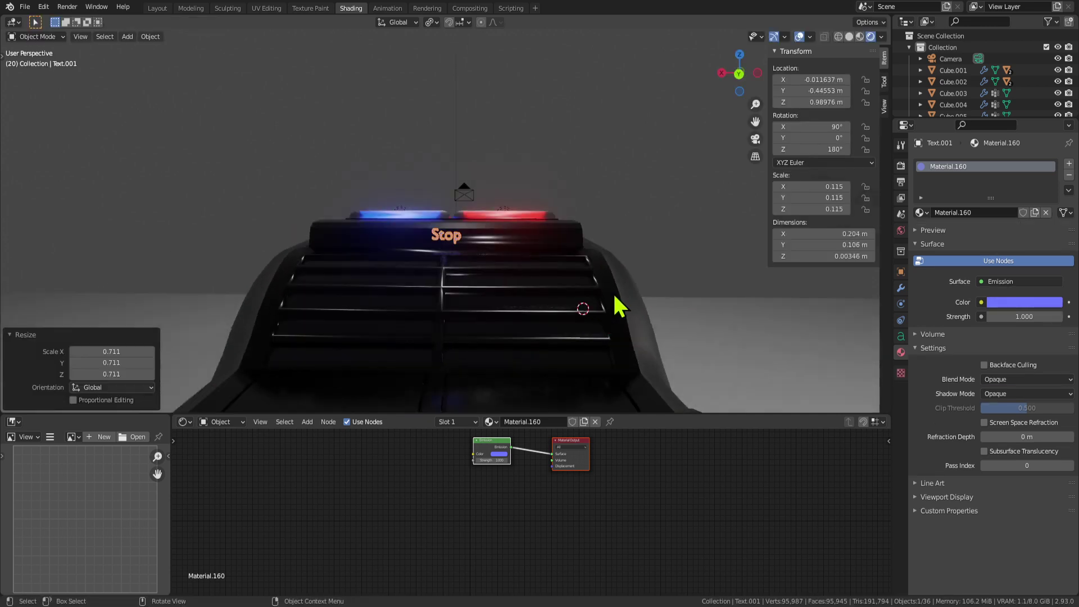
{"action": "key", "text": "g"}
{"action": "key", "text": "y"}
{"action": "middle_click_drag", "start_coordinate": [614, 301], "coordinate": [573, 306]}
{"action": "key", "text": "Escape"}
{"action": "key", "text": "g"}
{"action": "key", "text": "y"}
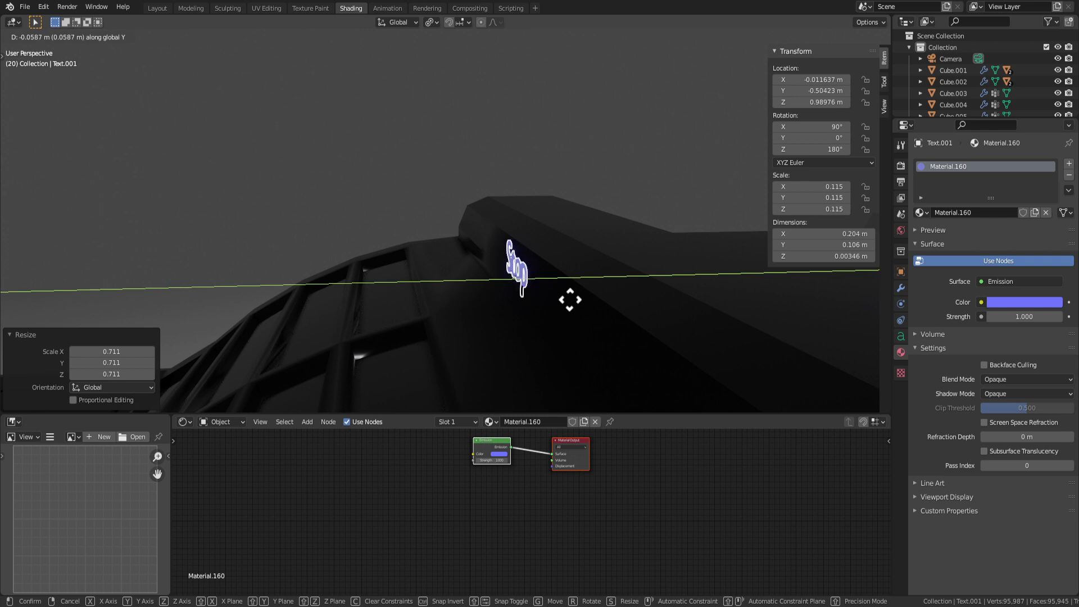
{"action": "left_click", "coordinate": [570, 299]}
Step: Raise the roof block's top face along Z to a median height of about 1.1436 m
{"action": "middle_click_drag", "start_coordinate": [577, 308], "coordinate": [644, 308]}
{"action": "left_click", "coordinate": [548, 281]}
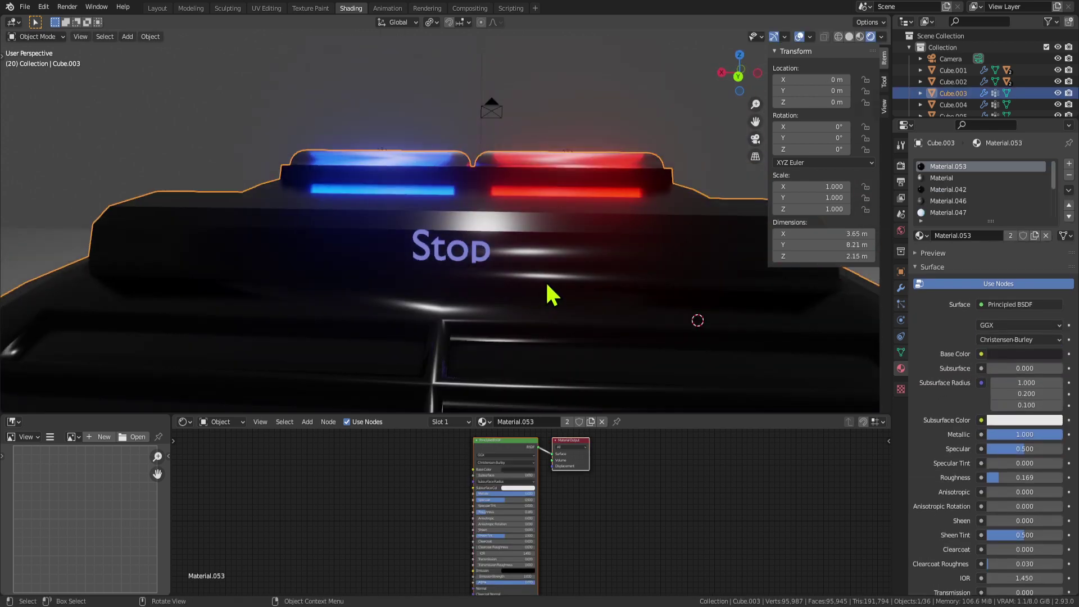
{"action": "key", "text": "Tab"}
{"action": "middle_click_drag", "start_coordinate": [454, 224], "coordinate": [491, 225]}
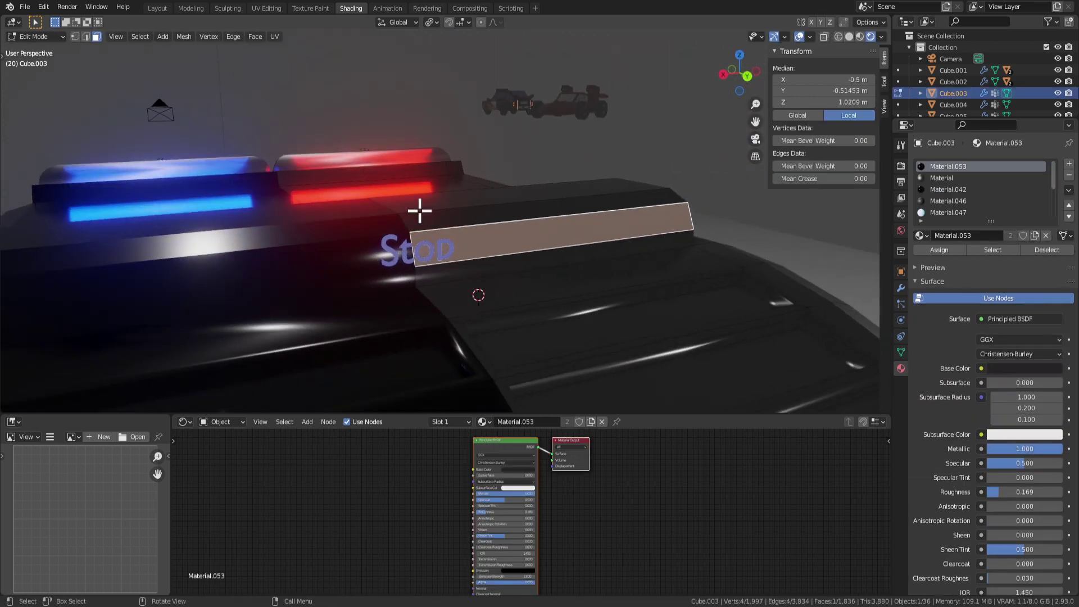
{"action": "left_click", "coordinate": [424, 205]}
{"action": "key", "text": "g"}
{"action": "key", "text": "z"}
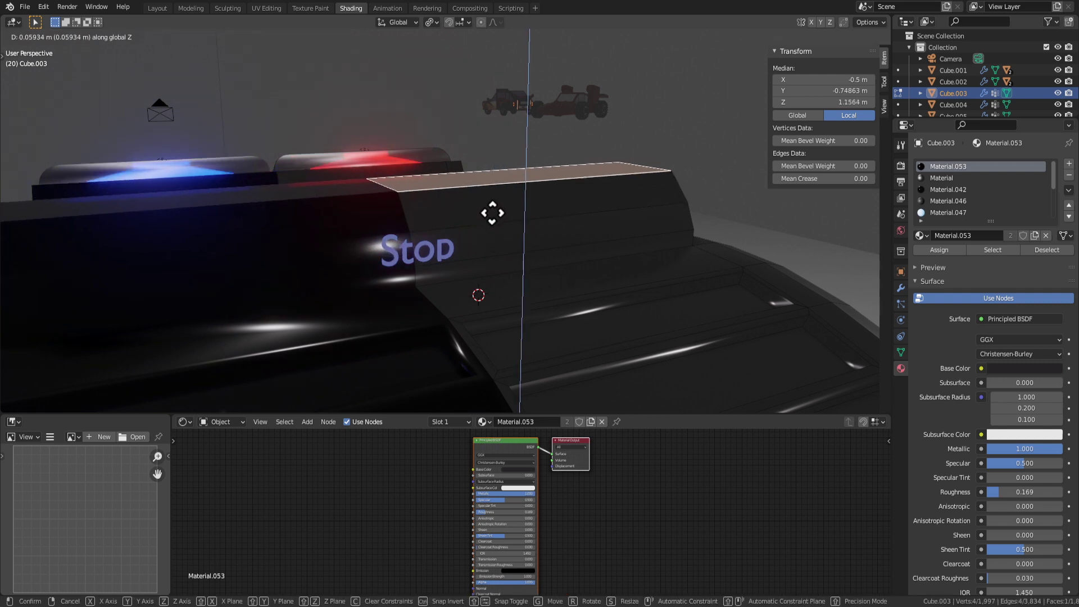
{"action": "left_click", "coordinate": [495, 236]}
{"action": "middle_click_drag", "start_coordinate": [495, 236], "coordinate": [517, 270]}
Step: Assign the white Material.048 to the roof block's rear face behind the "Stop" text
{"action": "left_click", "coordinate": [522, 251]}
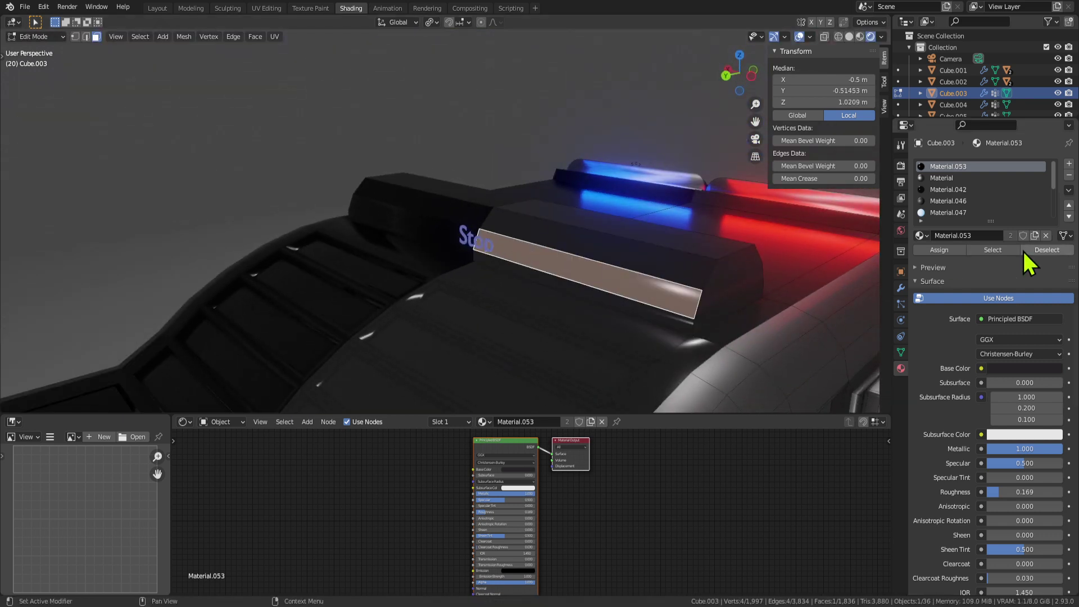
{"action": "scroll", "coordinate": [947, 203], "scroll_direction": "down", "scroll_amount": 3}
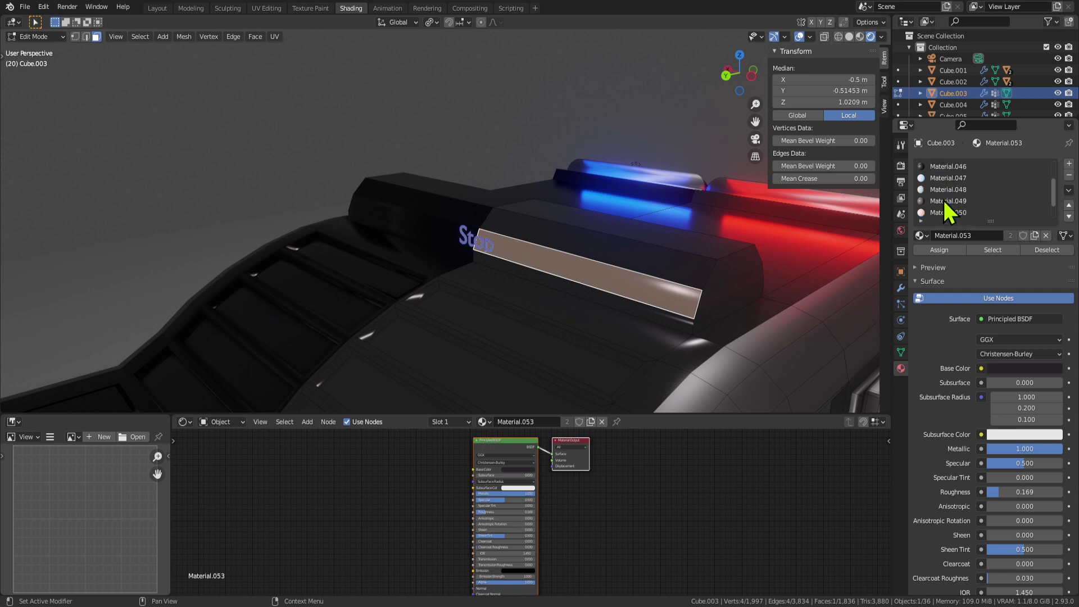
{"action": "left_click", "coordinate": [956, 251]}
{"action": "middle_click_drag", "start_coordinate": [708, 292], "coordinate": [547, 242]}
{"action": "key", "text": "Tab"}
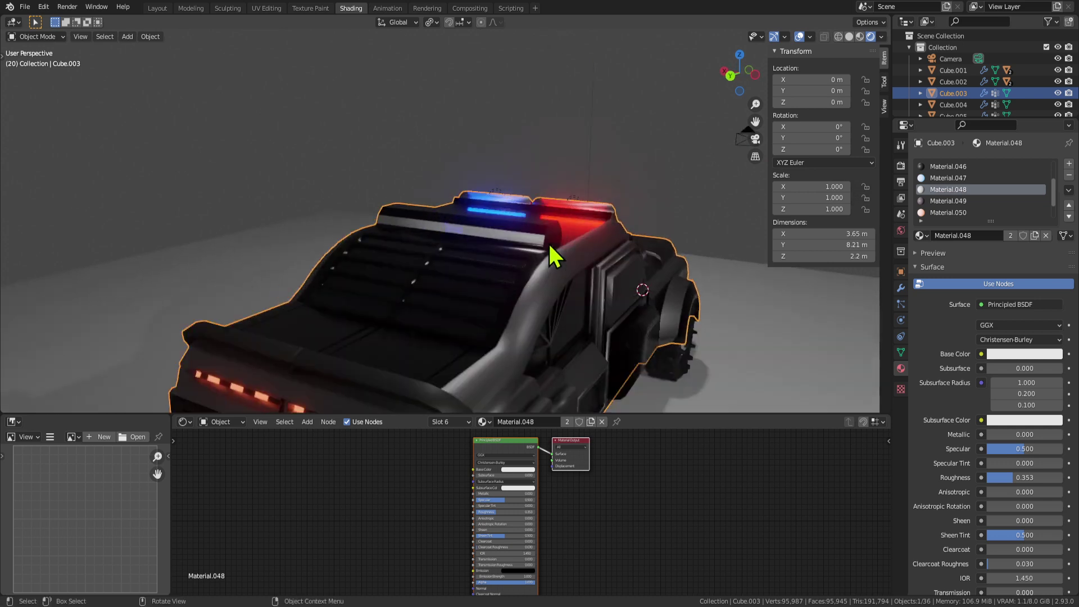
Step: Assign the glowing Material.050 to the roof block's rear face
{"action": "key", "text": "Tab"}
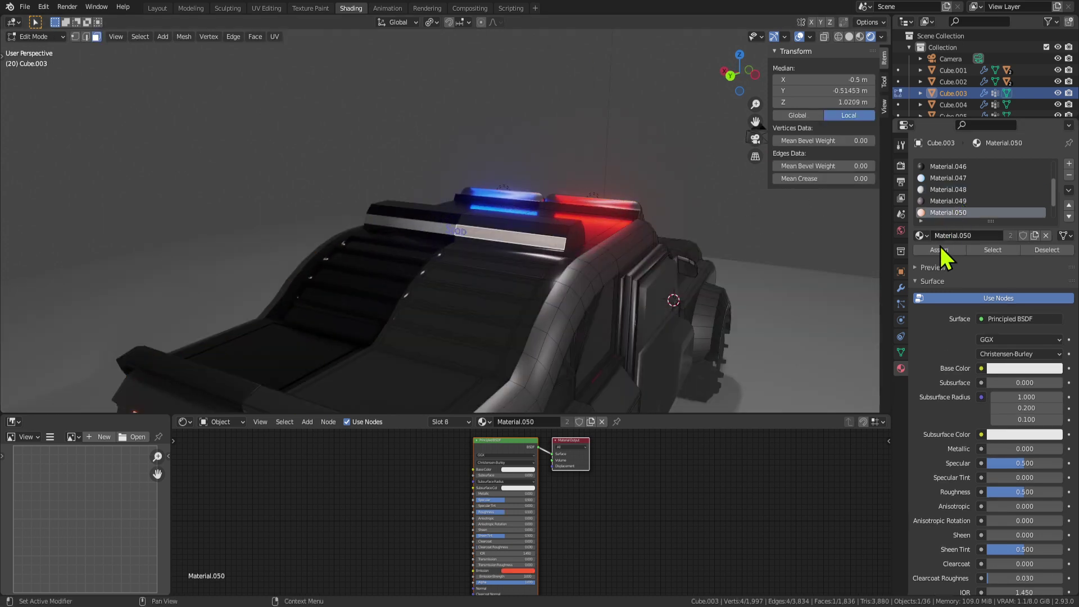
{"action": "left_click", "coordinate": [943, 251]}
{"action": "key", "text": "Tab"}
{"action": "middle_click_drag", "start_coordinate": [703, 304], "coordinate": [567, 236]}
{"action": "scroll", "coordinate": [632, 317], "scroll_direction": "up", "scroll_amount": 3}
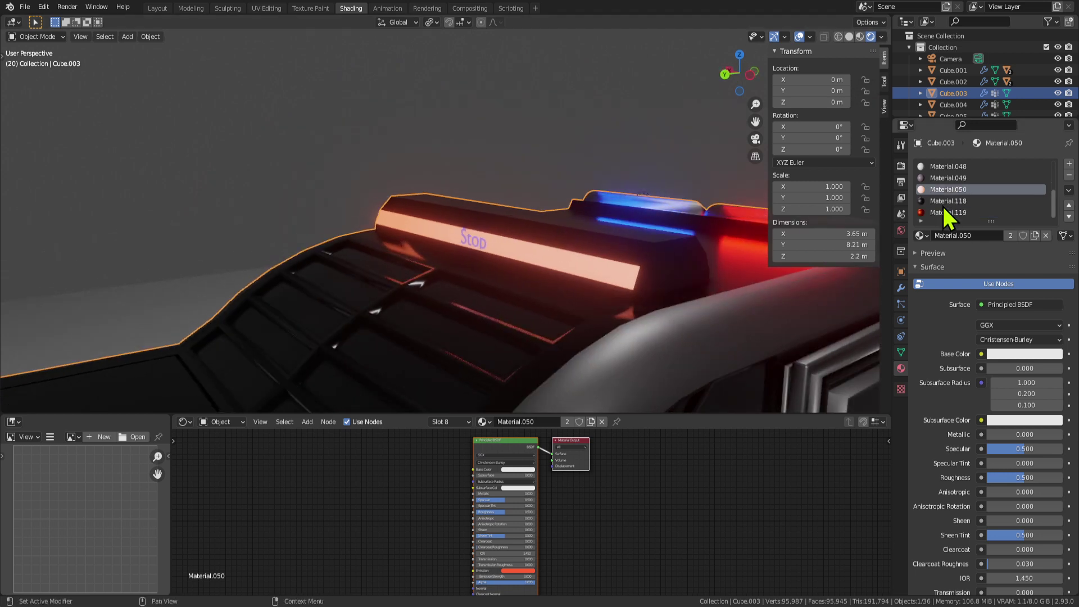
Step: Assign the red metallic Material.119 to the roof block's rear face
{"action": "left_click", "coordinate": [939, 204]}
{"action": "key", "text": "Tab"}
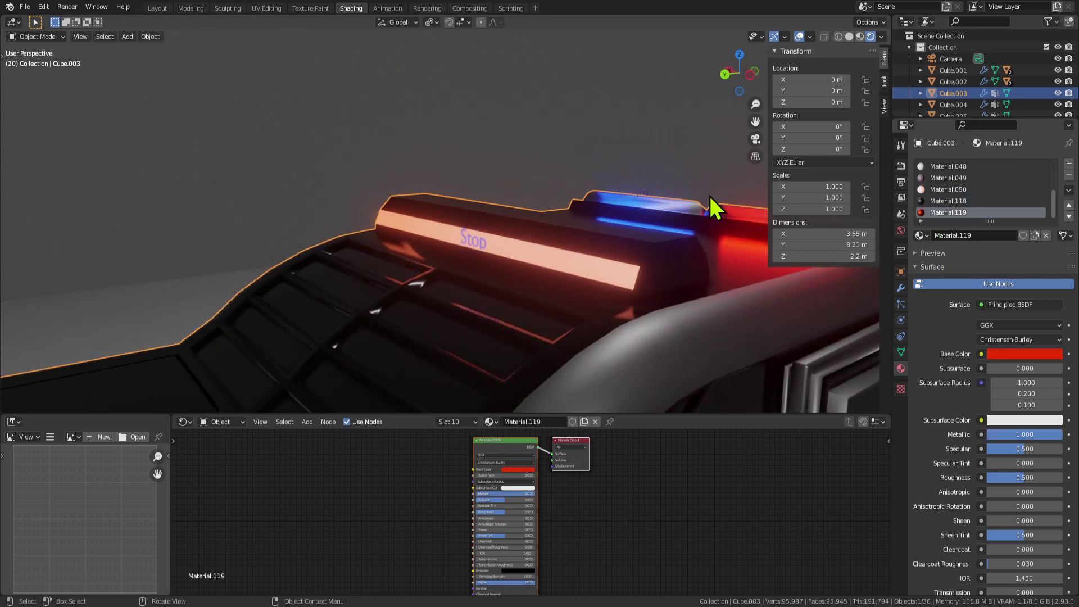
{"action": "left_click", "coordinate": [926, 251]}
{"action": "key", "text": "Tab"}
{"action": "middle_click_drag", "start_coordinate": [595, 297], "coordinate": [311, 248]}
{"action": "scroll", "coordinate": [642, 328], "scroll_direction": "down", "scroll_amount": 4}
{"action": "scroll", "coordinate": [613, 310], "scroll_direction": "up", "scroll_amount": 5}
Step: Try to inset the red rear face by 0.01361 m and extrude it, and undo both operations
{"action": "key", "text": "Tab"}
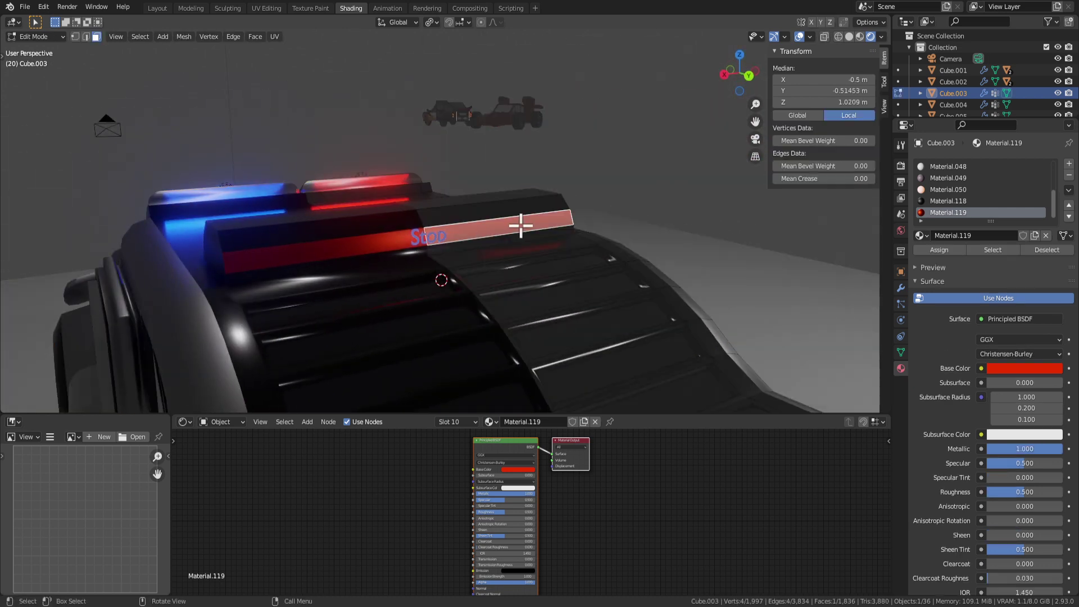
{"action": "middle_click_drag", "start_coordinate": [520, 225], "coordinate": [650, 244]}
{"action": "key", "text": "i"}
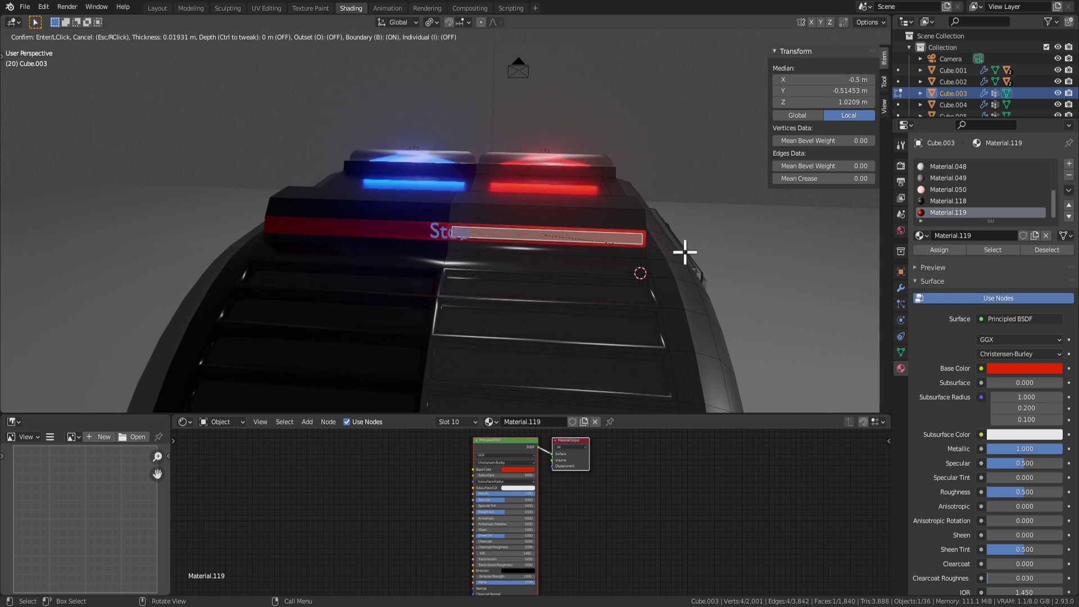
{"action": "left_click", "coordinate": [686, 252]}
{"action": "key", "text": "e"}
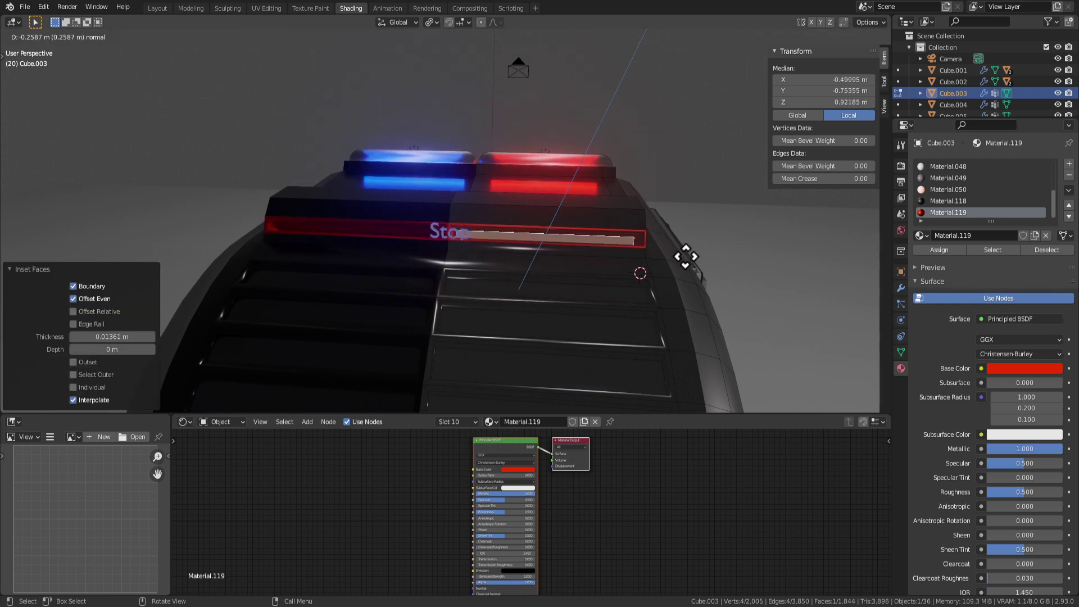
{"action": "left_click", "coordinate": [682, 222]}
{"action": "middle_click_drag", "start_coordinate": [683, 222], "coordinate": [549, 211]}
{"action": "scroll", "coordinate": [474, 272], "scroll_direction": "down", "scroll_amount": 7}
{"action": "key", "text": "ctrl+z"}
{"action": "key", "text": "ctrl+z"}
{"action": "scroll", "coordinate": [524, 248], "scroll_direction": "up", "scroll_amount": 3}
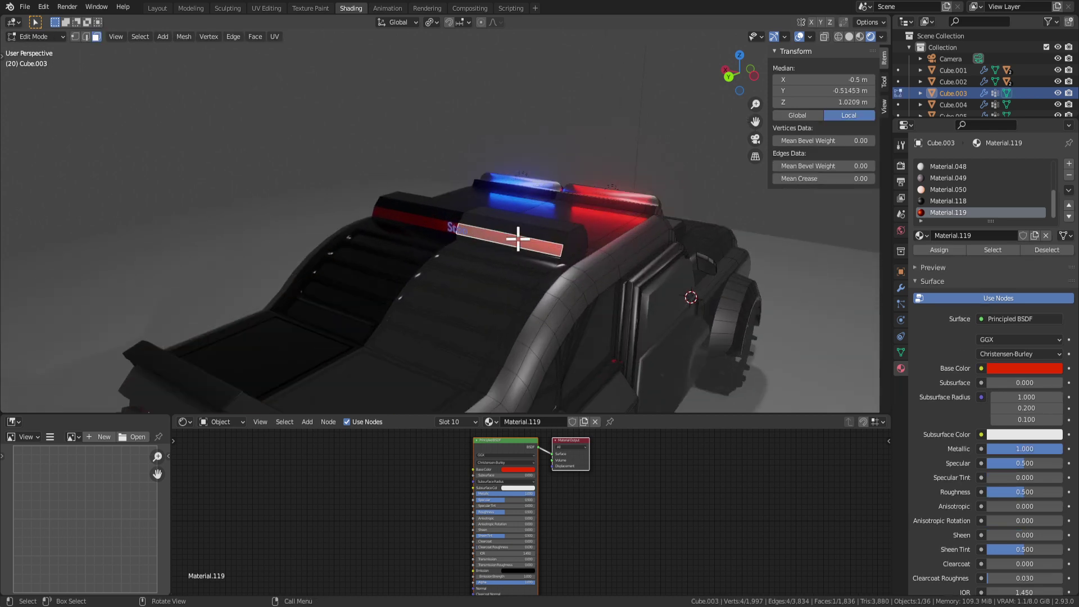
Step: Give the "Stop" text an orange-red emission colour with a strength of 3.000
{"action": "left_click", "coordinate": [480, 240]}
{"action": "left_click", "coordinate": [464, 231]}
{"action": "key", "text": "Tab"}
{"action": "left_click", "coordinate": [460, 234]}
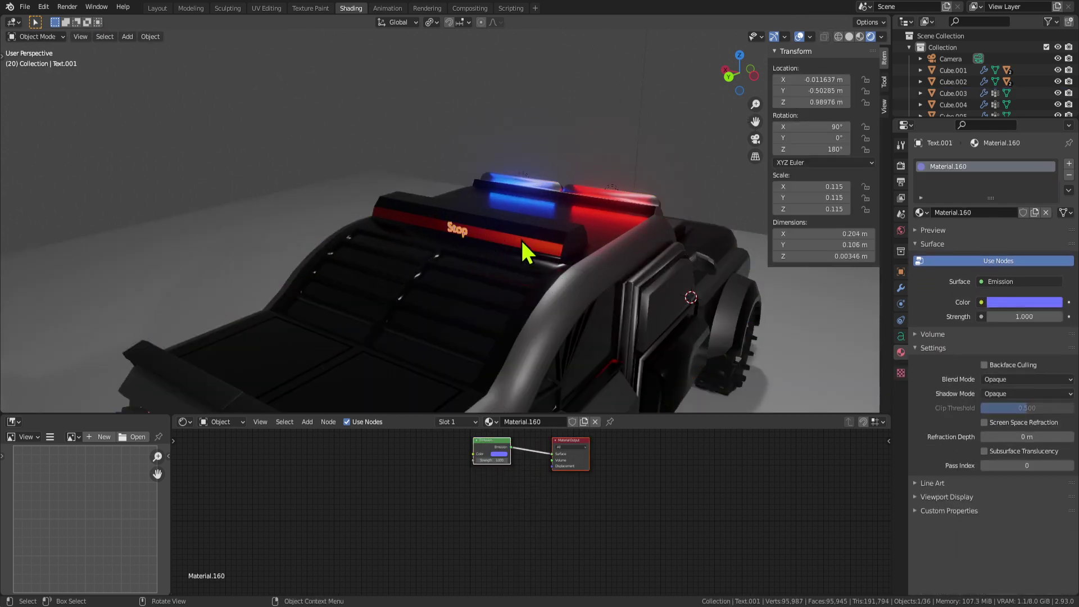
{"action": "left_click", "coordinate": [1028, 303]}
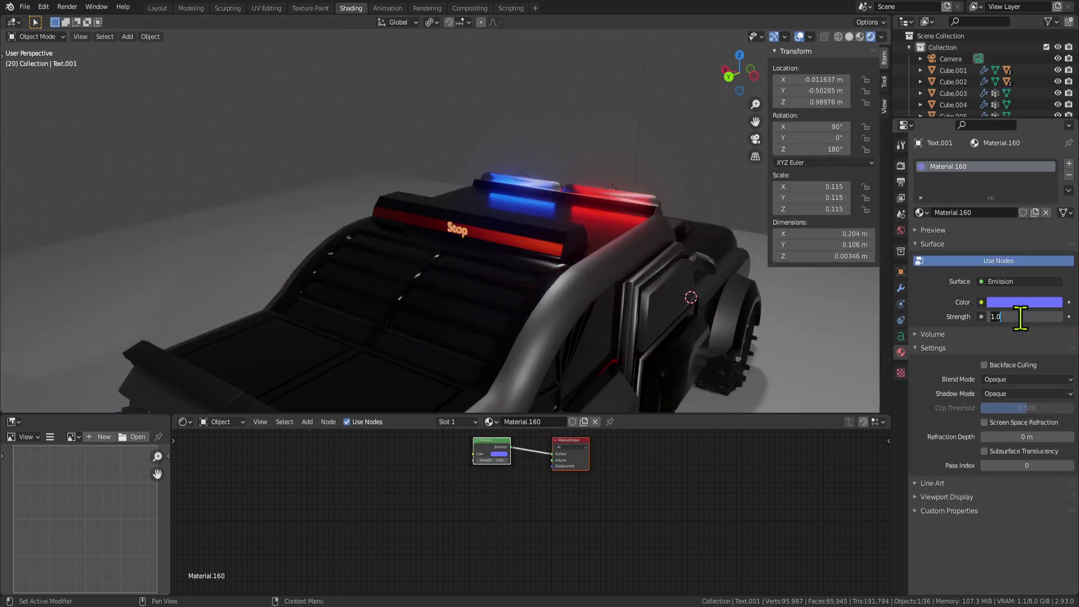
{"action": "left_click", "coordinate": [1028, 303]}
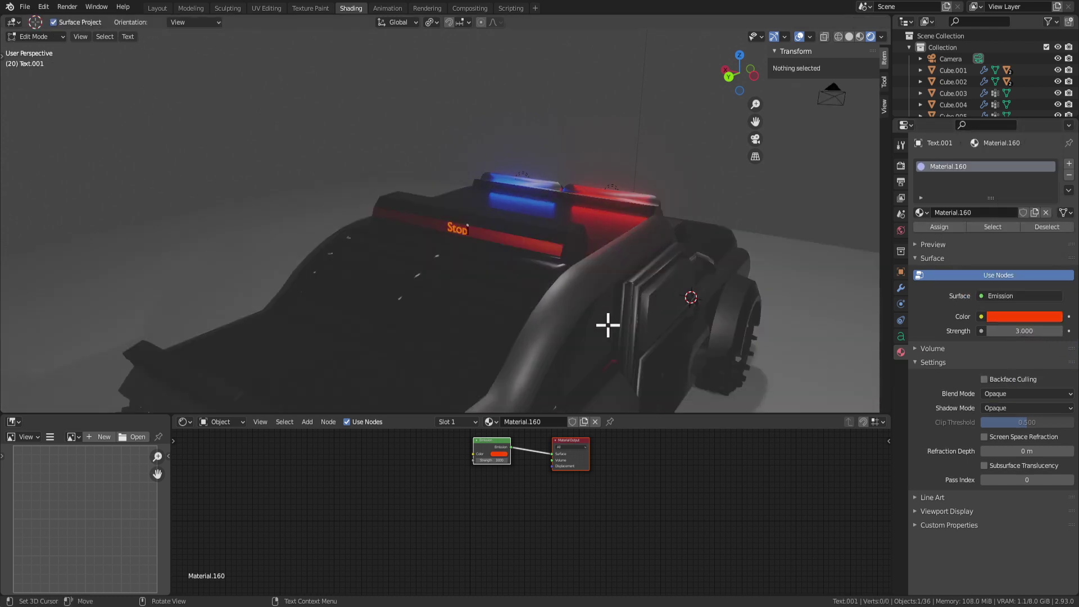
{"action": "left_click", "coordinate": [643, 356]}
{"action": "middle_click_drag", "start_coordinate": [643, 356], "coordinate": [655, 332]}
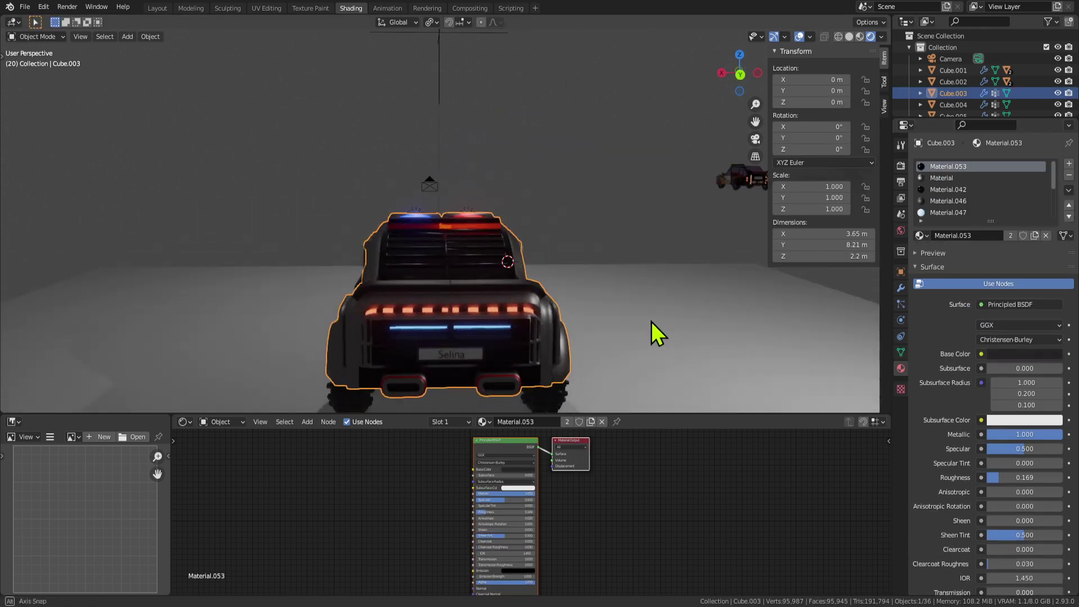
Step: Change the emission colour of the "Stop" text to green
{"action": "scroll", "coordinate": [531, 231], "scroll_direction": "up", "scroll_amount": 4}
{"action": "left_click", "coordinate": [453, 235]}
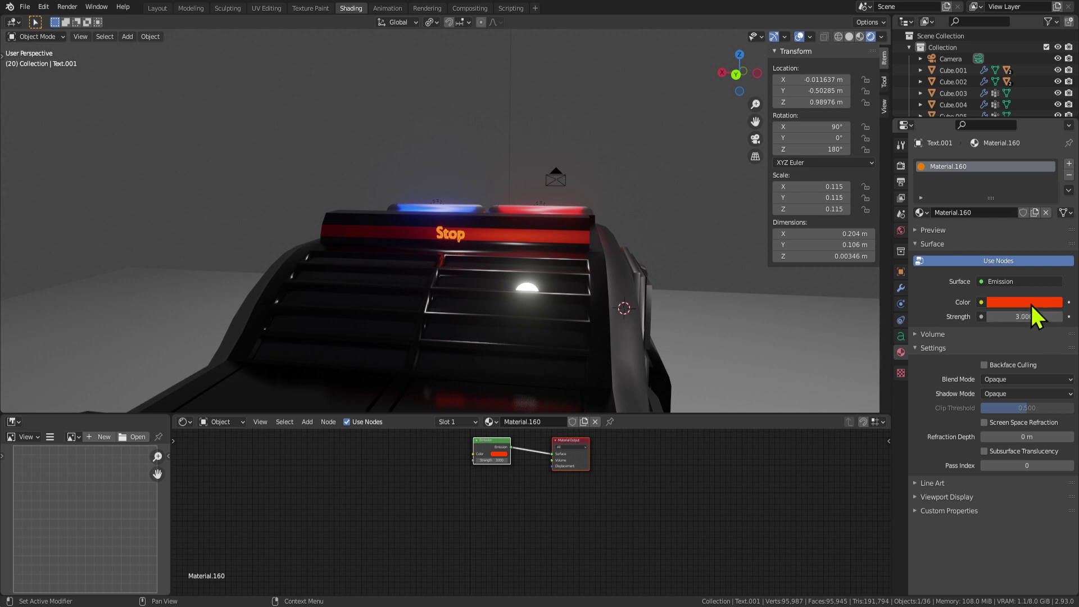
{"action": "left_click", "coordinate": [1032, 303]}
{"action": "left_click", "coordinate": [1015, 212]}
{"action": "middle_click_drag", "start_coordinate": [703, 207], "coordinate": [461, 255]}
Step: Rescale the green "Stop" text and reposition it on the red strip
{"action": "middle_click_drag", "start_coordinate": [558, 267], "coordinate": [535, 234]}
{"action": "key", "text": "s"}
{"action": "left_click", "coordinate": [573, 247]}
{"action": "key", "text": "g"}
{"action": "left_click", "coordinate": [569, 233]}
Step: Try to dissolve the vertices of the roof block's top face, and undo it
{"action": "left_click", "coordinate": [558, 248]}
{"action": "key", "text": "Tab"}
{"action": "left_click", "coordinate": [541, 247]}
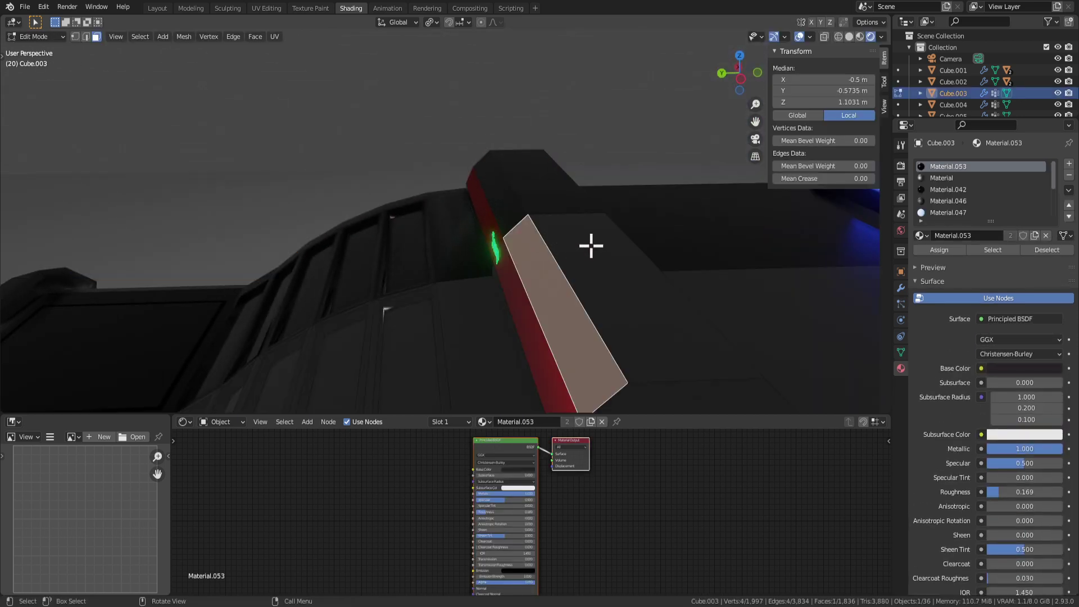
{"action": "left_click", "coordinate": [590, 247]}
{"action": "key", "text": "x"}
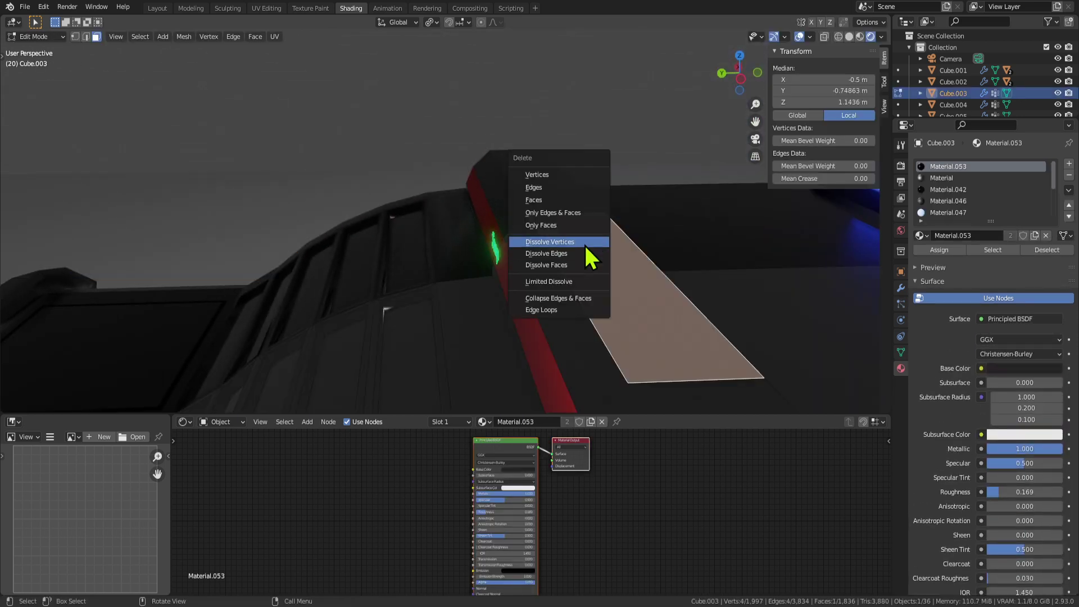
{"action": "left_click", "coordinate": [586, 242]}
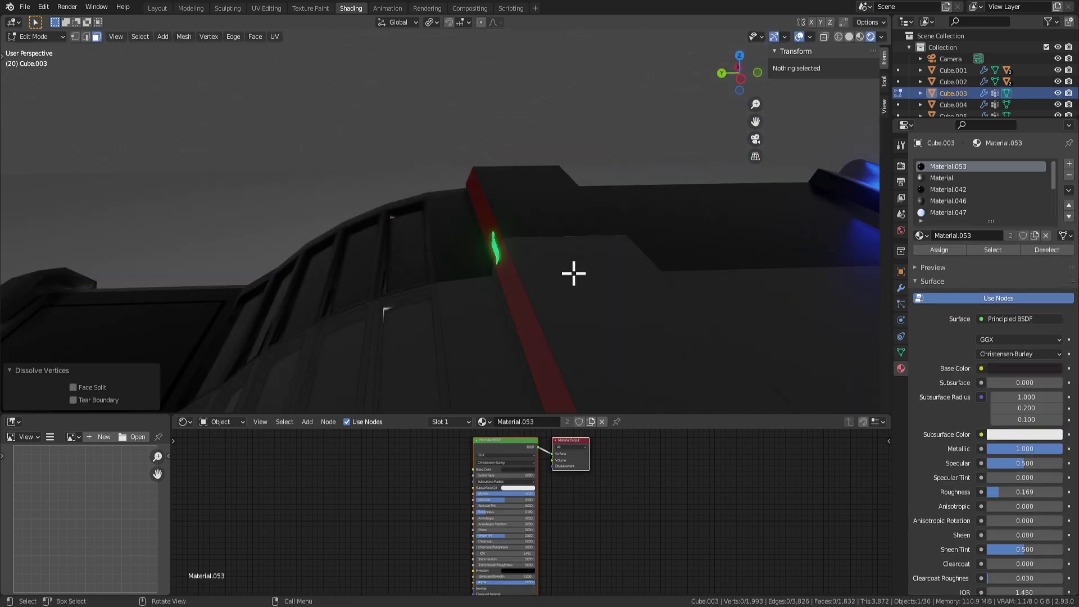
{"action": "key", "text": "g"}
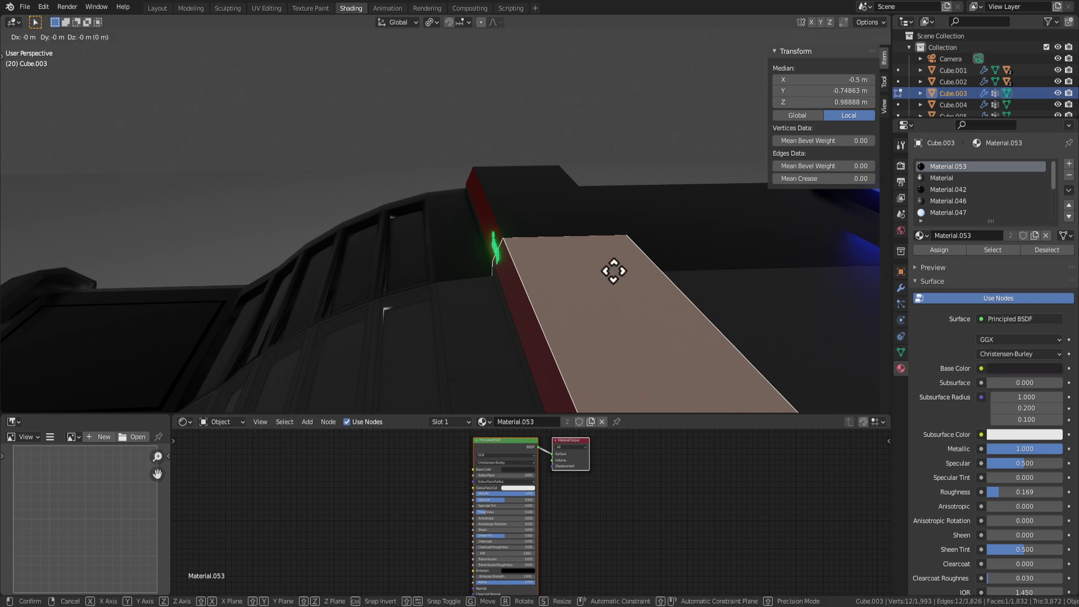
{"action": "right_click", "coordinate": [613, 270]}
{"action": "key", "text": "ctrl+z"}
{"action": "key", "text": "ctrl+z"}
{"action": "key", "text": "ctrl+z"}
Step: Retry dissolving the top face's vertices on the car body's roof block, and undo the result
{"action": "left_click", "coordinate": [597, 281]}
{"action": "scroll", "coordinate": [597, 291], "scroll_direction": "down", "scroll_amount": 2}
{"action": "key", "text": "x"}
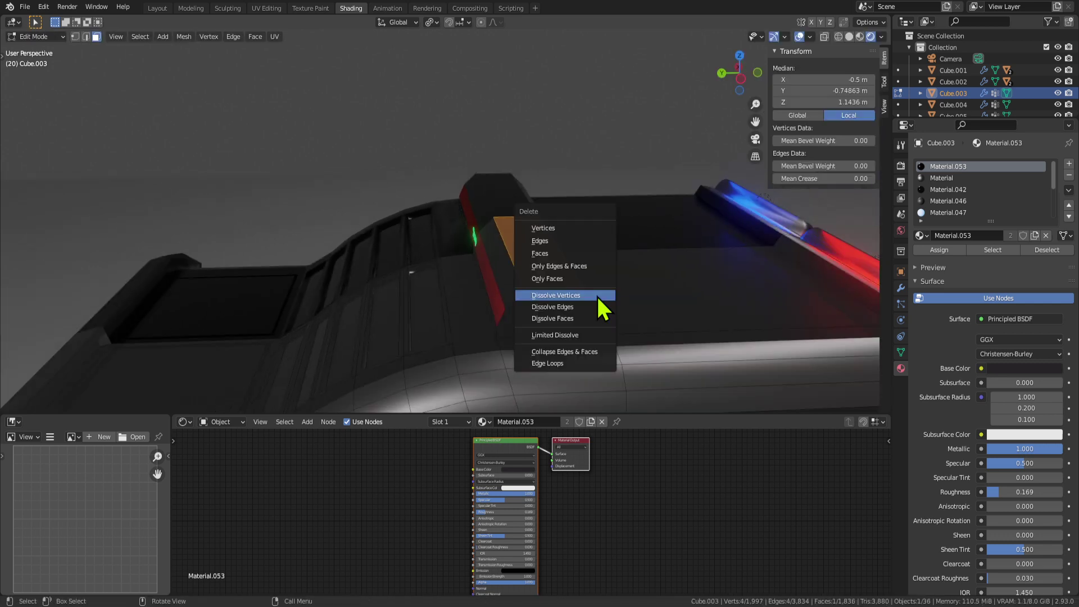
{"action": "key", "text": "Escape"}
{"action": "key", "text": "x"}
{"action": "left_click", "coordinate": [556, 287]}
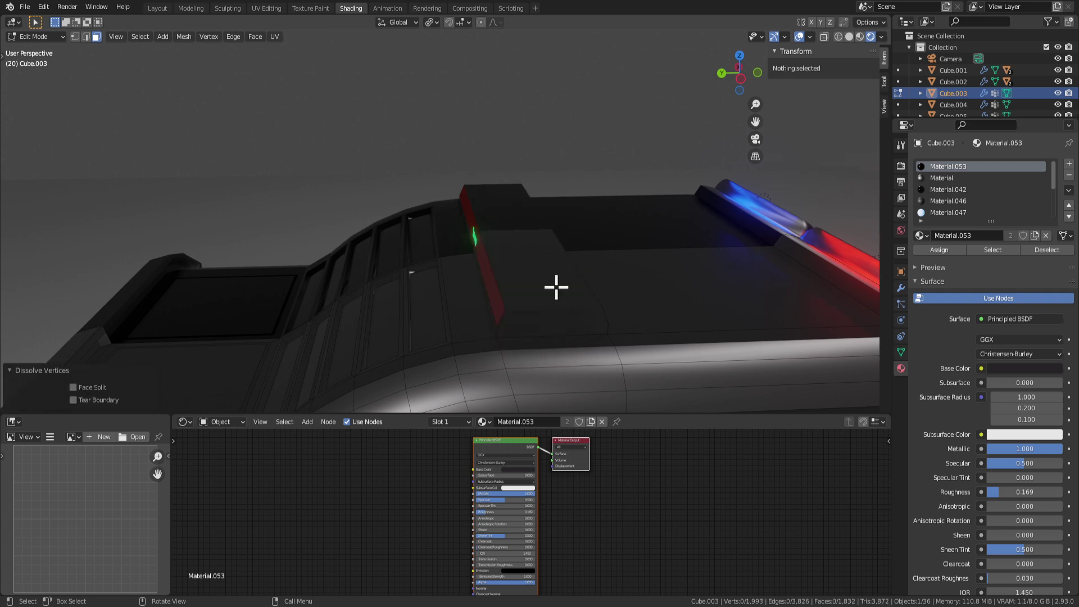
{"action": "left_click", "coordinate": [548, 281]}
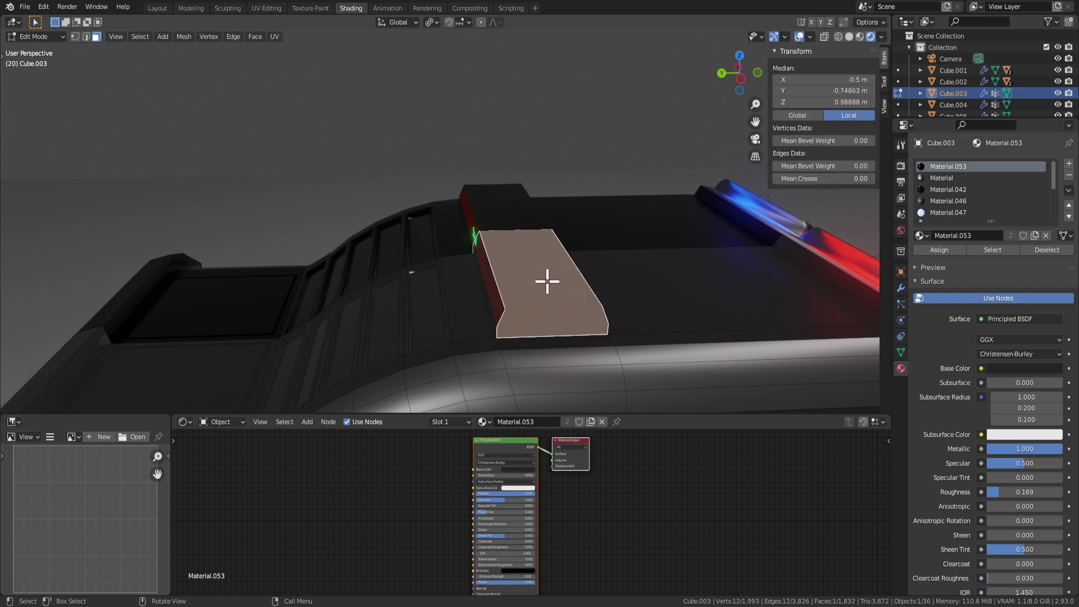
{"action": "key", "text": "ctrl+z"}
{"action": "key", "text": "ctrl+z"}
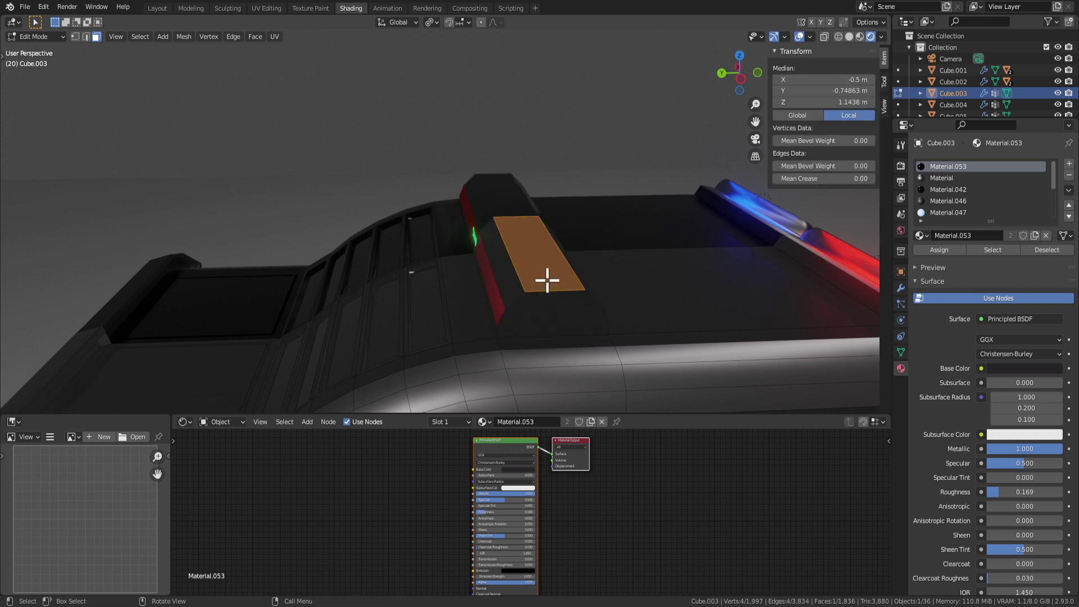
Step: Try deleting only the roof block's top face, and undo the deletion
{"action": "middle_click_drag", "start_coordinate": [547, 280], "coordinate": [609, 258]}
{"action": "key", "text": "x"}
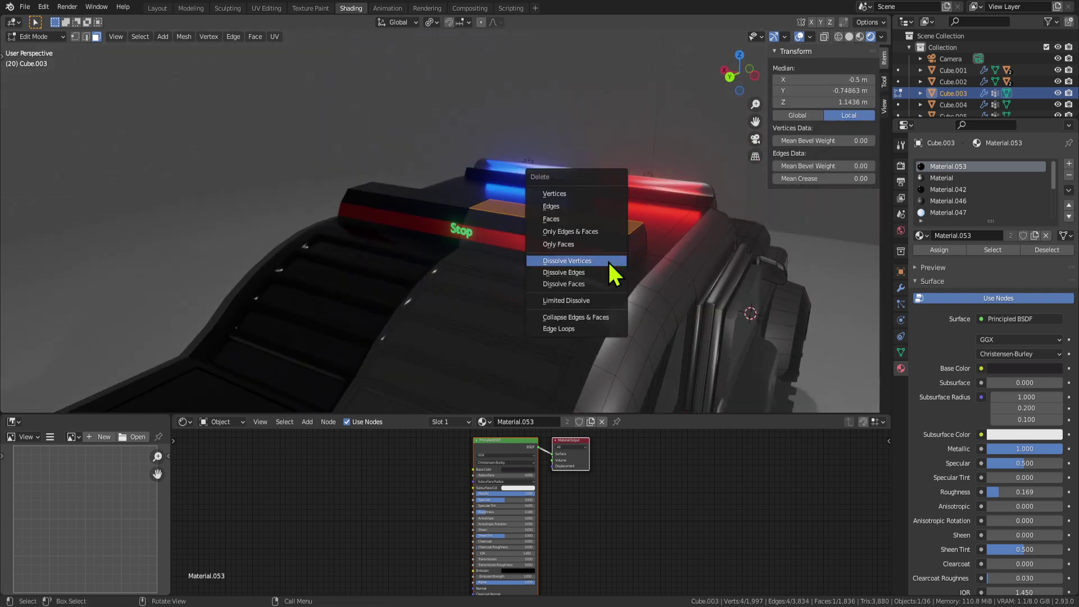
{"action": "left_click", "coordinate": [589, 218]}
{"action": "middle_click_drag", "start_coordinate": [589, 219], "coordinate": [553, 240]}
{"action": "key", "text": "ctrl+z"}
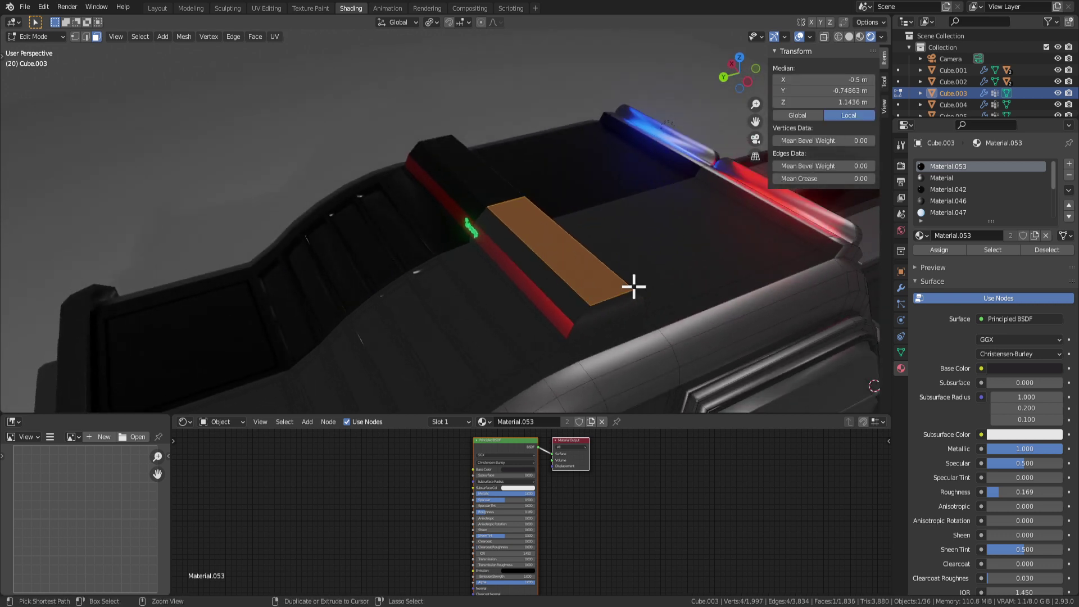
Step: Delete the roof block's top face together with its adjoining sloped faces, leaving the red strip in place
{"action": "key", "text": "ctrl+KP_Add"}
{"action": "key", "text": "x"}
{"action": "key", "text": "Escape"}
{"action": "key", "text": "ctrl+z"}
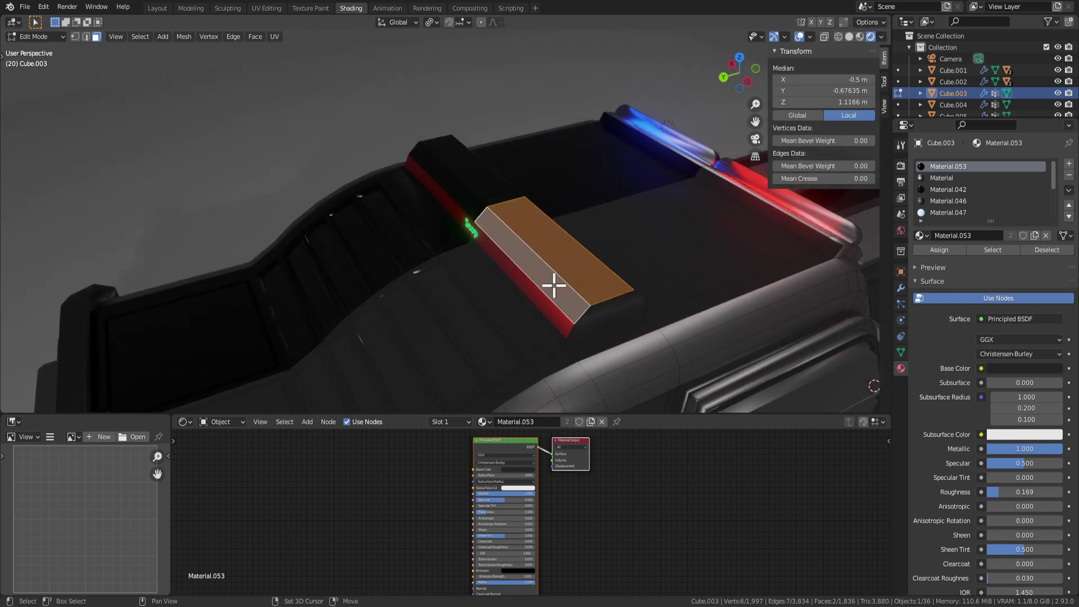
{"action": "middle_click_drag", "start_coordinate": [554, 286], "coordinate": [544, 262]}
{"action": "key", "text": "x"}
{"action": "left_click", "coordinate": [508, 301]}
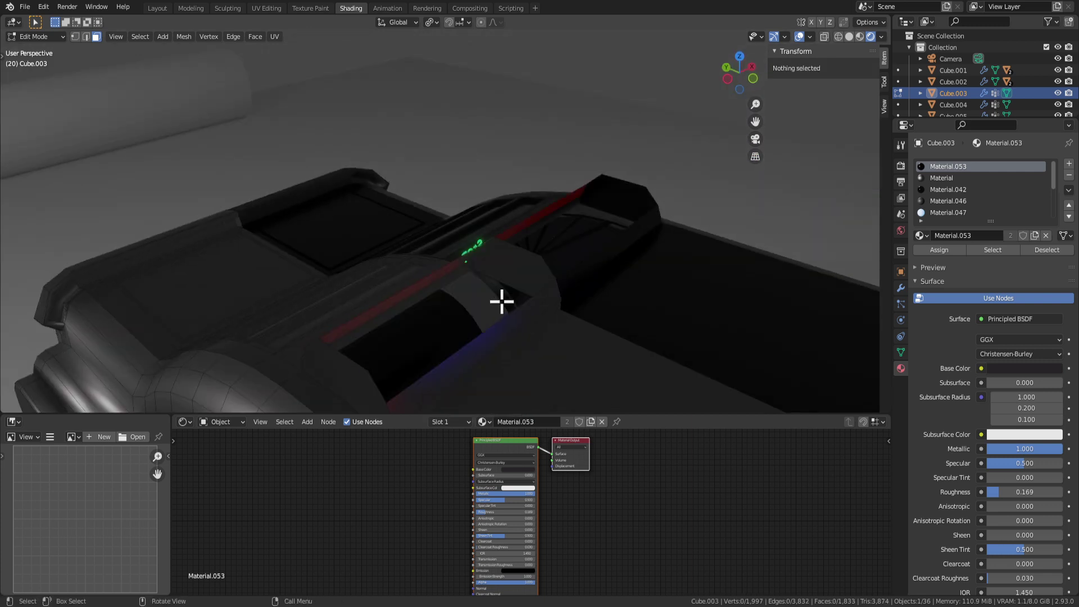
Step: Delete the inner cap face at the centre of the opened roof block
{"action": "middle_click_drag", "start_coordinate": [501, 301], "coordinate": [548, 255]}
{"action": "left_click", "coordinate": [529, 251]}
{"action": "key", "text": "x"}
{"action": "left_click", "coordinate": [531, 246]}
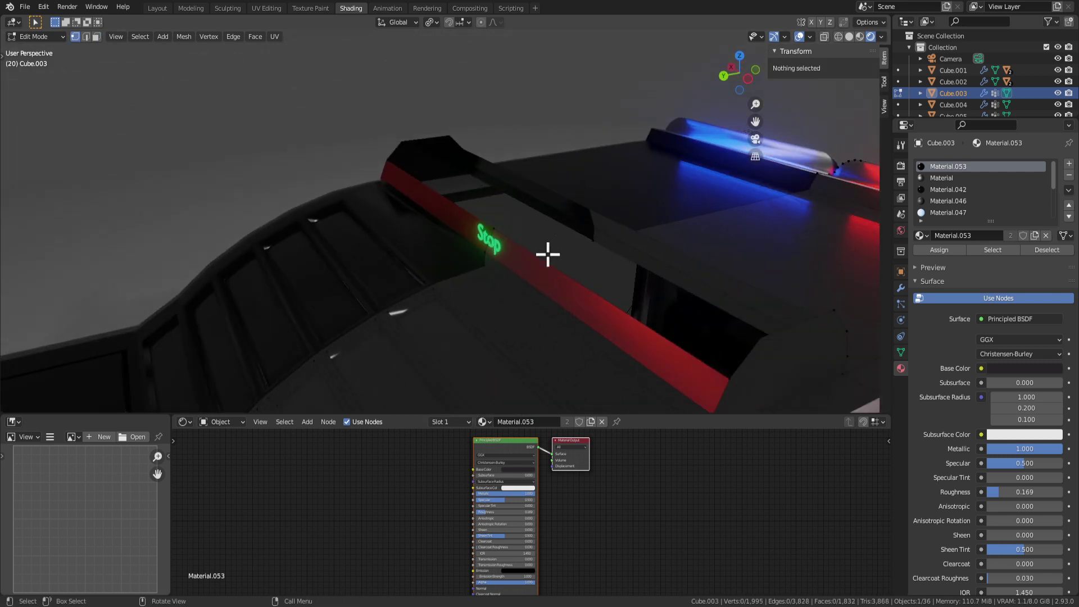
Step: Delete the large end face of the car body's opened roof block
{"action": "middle_click_drag", "start_coordinate": [755, 339], "coordinate": [734, 308]}
{"action": "key", "text": "3"}
{"action": "left_click", "coordinate": [781, 354]}
{"action": "key", "text": "x"}
{"action": "middle_click_drag", "start_coordinate": [780, 354], "coordinate": [622, 306]}
{"action": "key", "text": "Escape"}
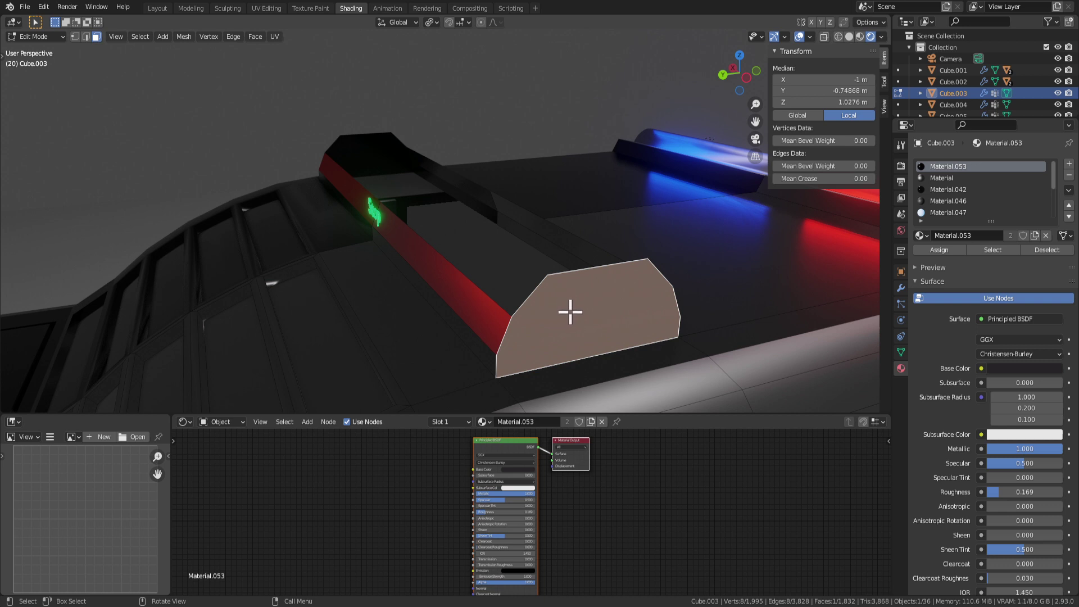
{"action": "key", "text": "x"}
{"action": "key", "text": "Escape"}
{"action": "key", "text": "x"}
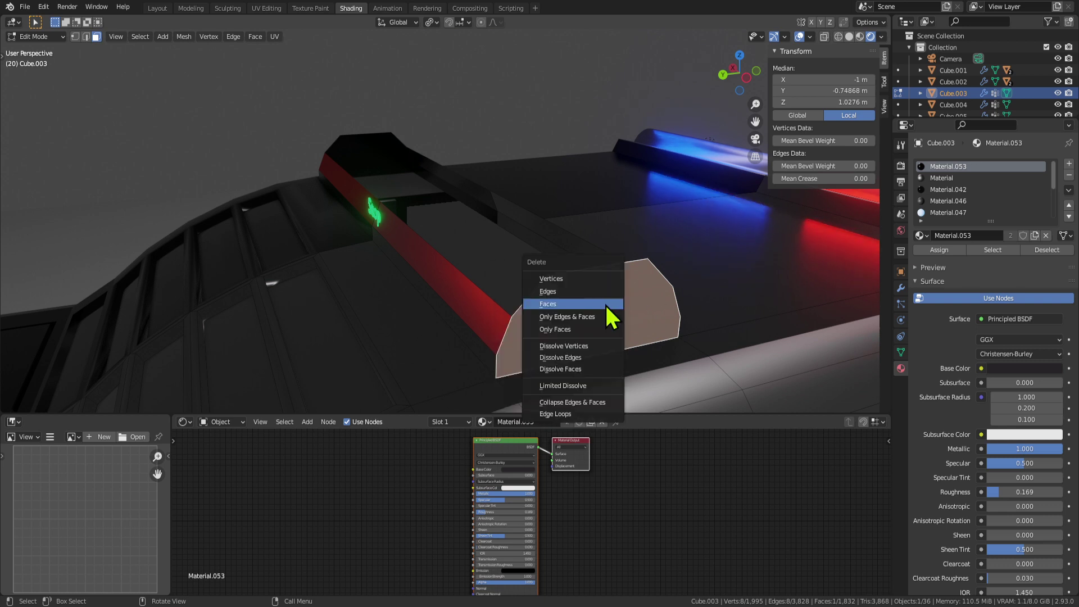
{"action": "left_click", "coordinate": [608, 311]}
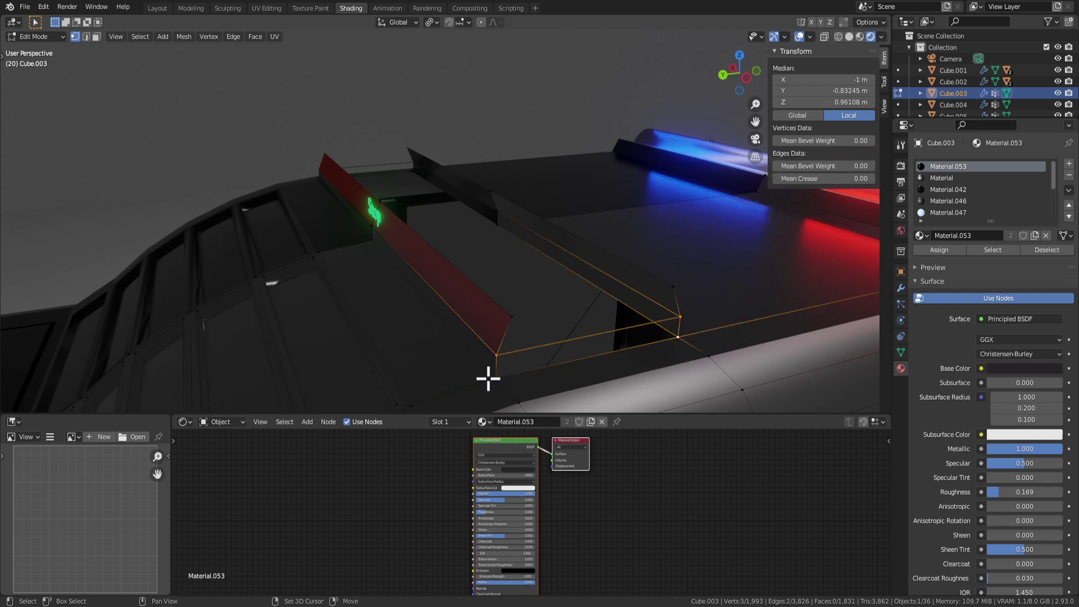
Step: Fill a low end face and a new top face level with the red strip's upper edge on the roof block
{"action": "left_click", "coordinate": [508, 321]}
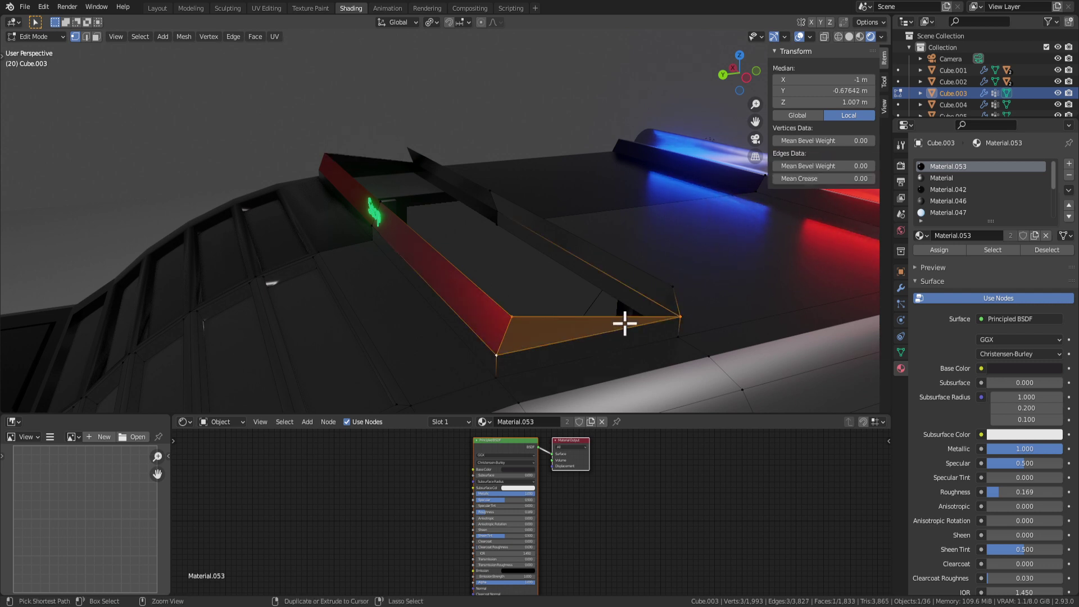
{"action": "key", "text": "f"}
{"action": "middle_click_drag", "start_coordinate": [668, 289], "coordinate": [576, 305]}
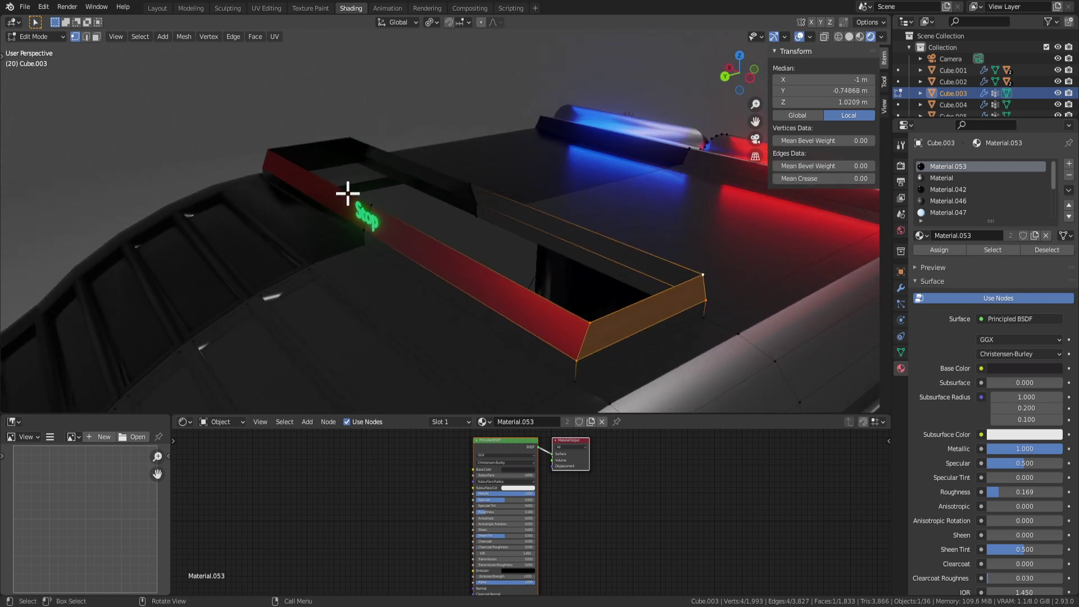
{"action": "left_click", "coordinate": [391, 204]}
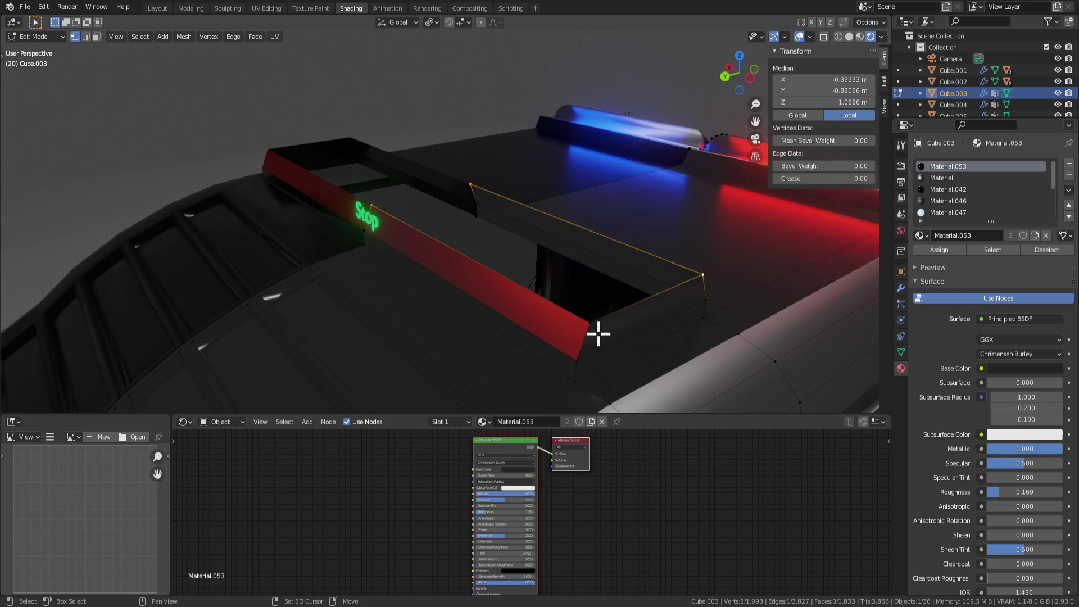
{"action": "key", "text": "f"}
{"action": "middle_click_drag", "start_coordinate": [678, 342], "coordinate": [525, 240]}
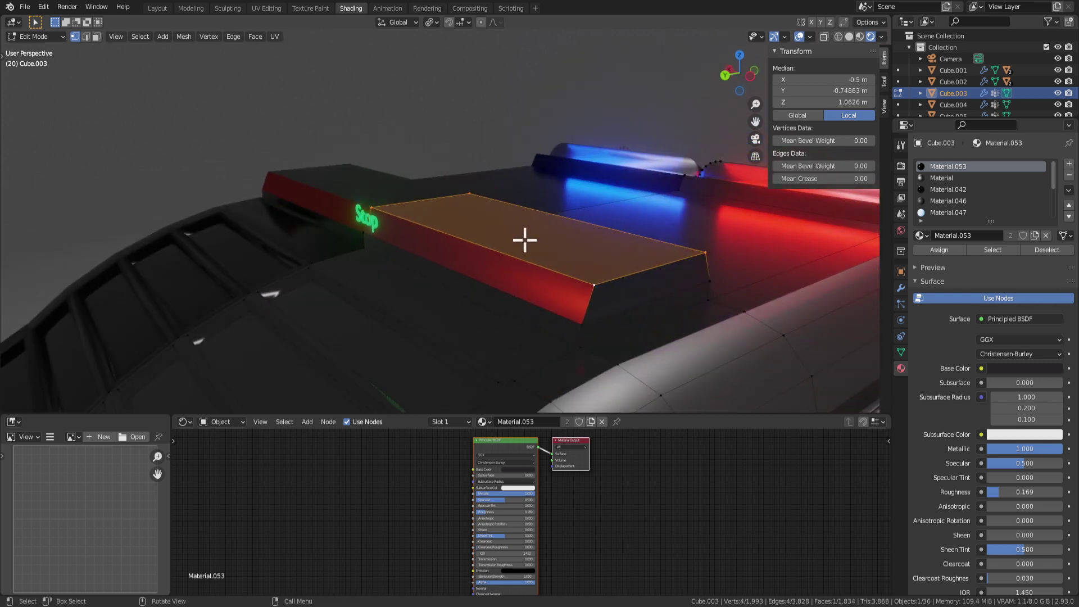
Step: Undo the stray extrusion and raise the roof block's new top face about 0.063 m along Z
{"action": "key", "text": "ctrl+z"}
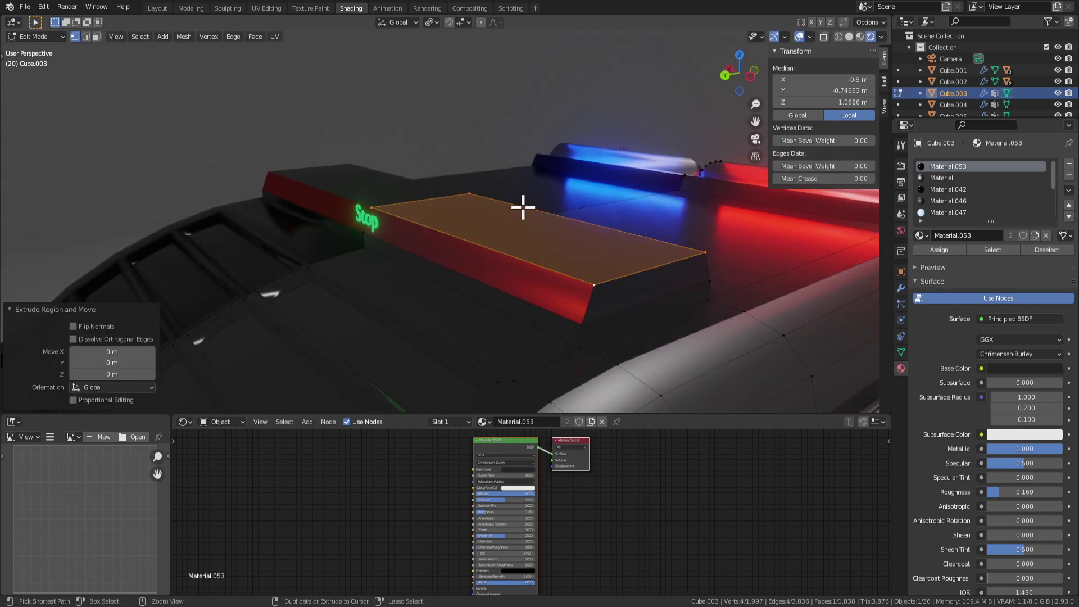
{"action": "key", "text": "g"}
{"action": "key", "text": "z"}
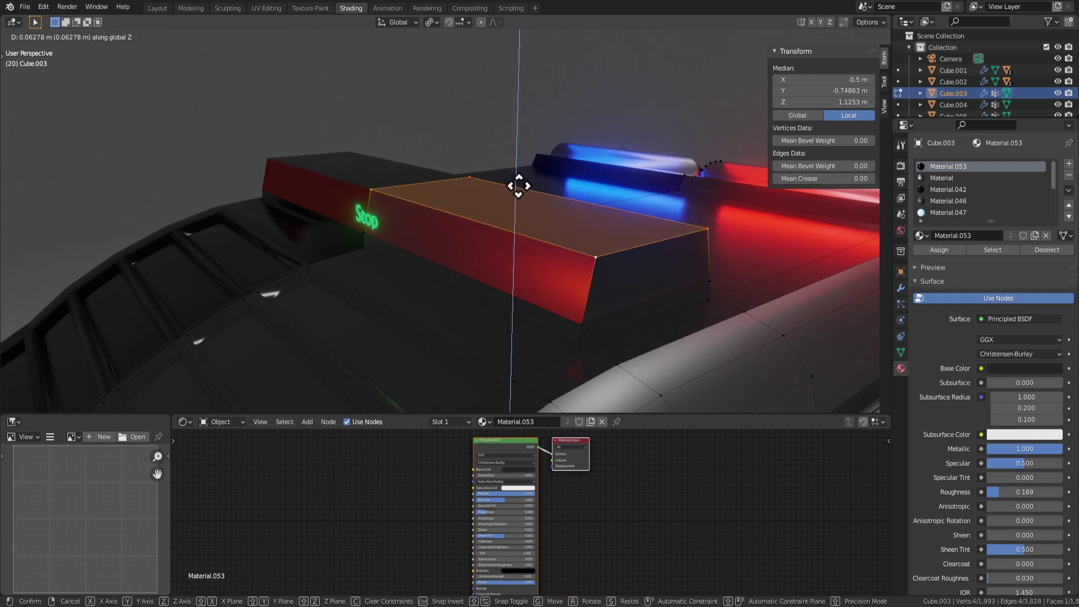
{"action": "left_click", "coordinate": [517, 183]}
Step: Try extruding the roof block's top face upward to make the block taller
{"action": "middle_click_drag", "start_coordinate": [517, 183], "coordinate": [572, 215]}
{"action": "key", "text": "2"}
{"action": "left_click", "coordinate": [624, 253]}
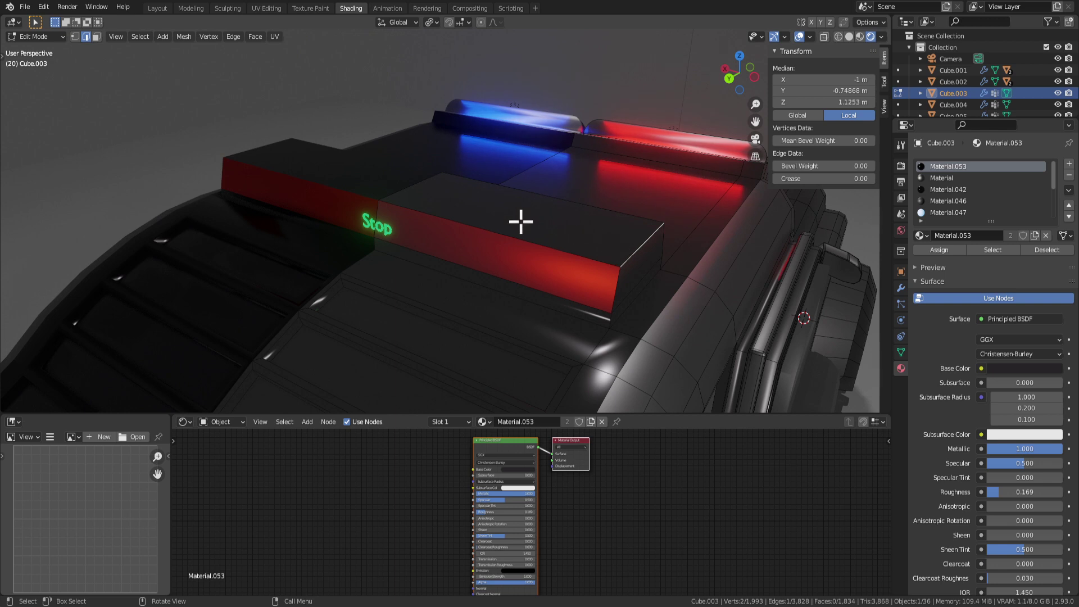
{"action": "key", "text": "3"}
{"action": "left_click", "coordinate": [521, 222]}
{"action": "key", "text": "e"}
{"action": "left_click", "coordinate": [569, 204]}
Step: Try bevelling the raised block's outer end edge about 0.086 m wide, and undo both the bevel and the extrusion
{"action": "key", "text": "2"}
{"action": "left_click", "coordinate": [636, 212]}
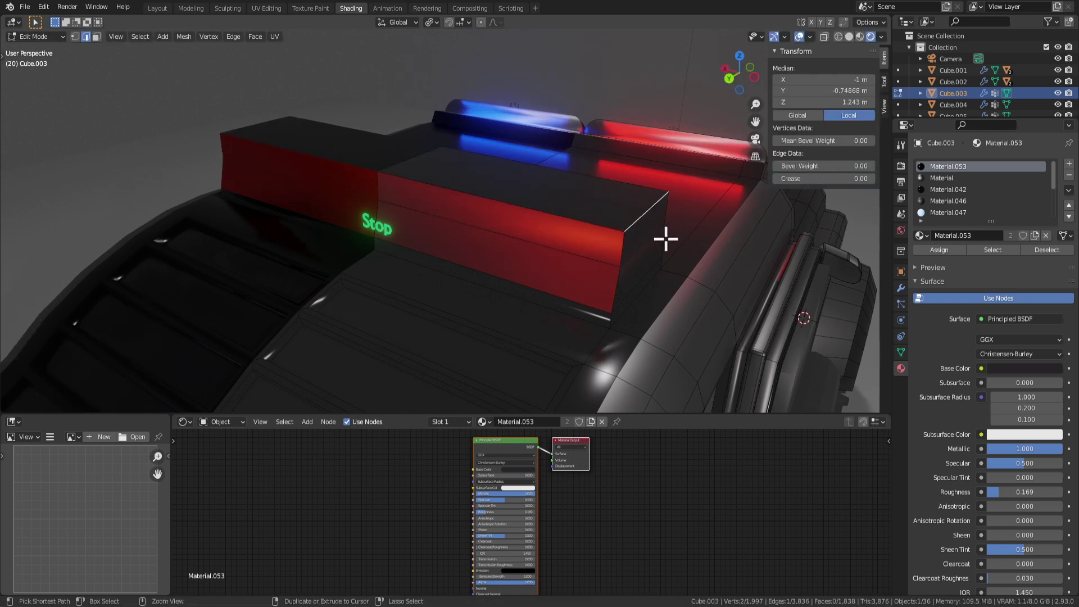
{"action": "key", "text": "ctrl+b"}
{"action": "left_click", "coordinate": [686, 253]}
{"action": "middle_click_drag", "start_coordinate": [686, 253], "coordinate": [524, 296]}
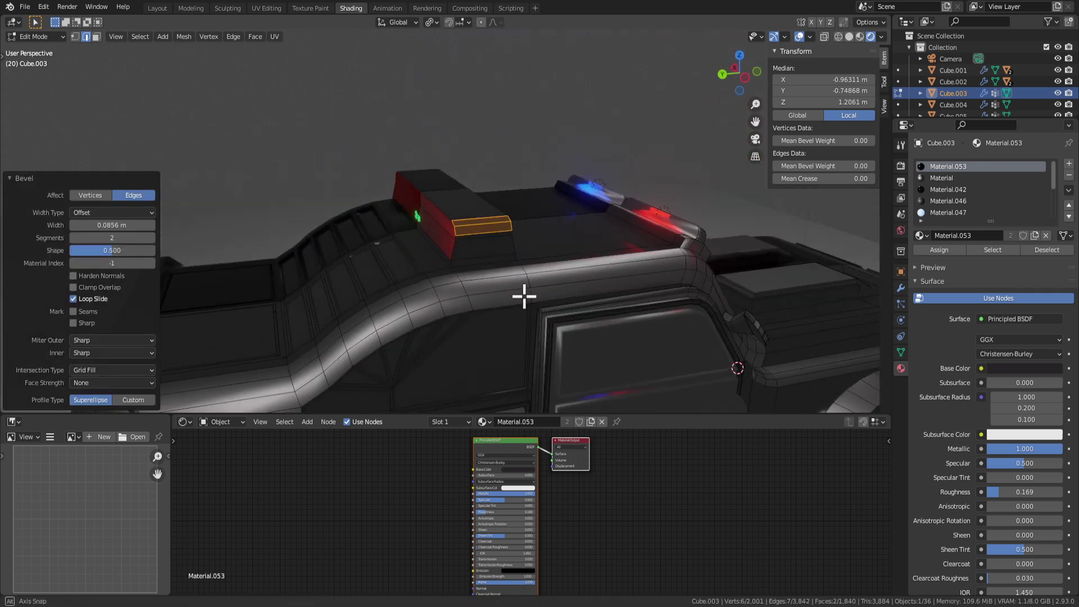
{"action": "key", "text": "Tab"}
{"action": "mouse_move", "coordinate": [538, 241]}
{"action": "middle_mouse_down"}
{"action": "mouse_move", "coordinate": [509, 270]}
{"action": "mouse_move", "coordinate": [422, 265]}
{"action": "mouse_move", "coordinate": [525, 258]}
{"action": "mouse_move", "coordinate": [609, 271]}
{"action": "mouse_move", "coordinate": [465, 234]}
{"action": "mouse_move", "coordinate": [526, 227]}
{"action": "mouse_move", "coordinate": [505, 221]}
{"action": "mouse_move", "coordinate": [535, 229]}
{"action": "middle_mouse_up"}
{"action": "key", "text": "Tab"}
{"action": "left_click", "coordinate": [535, 229]}
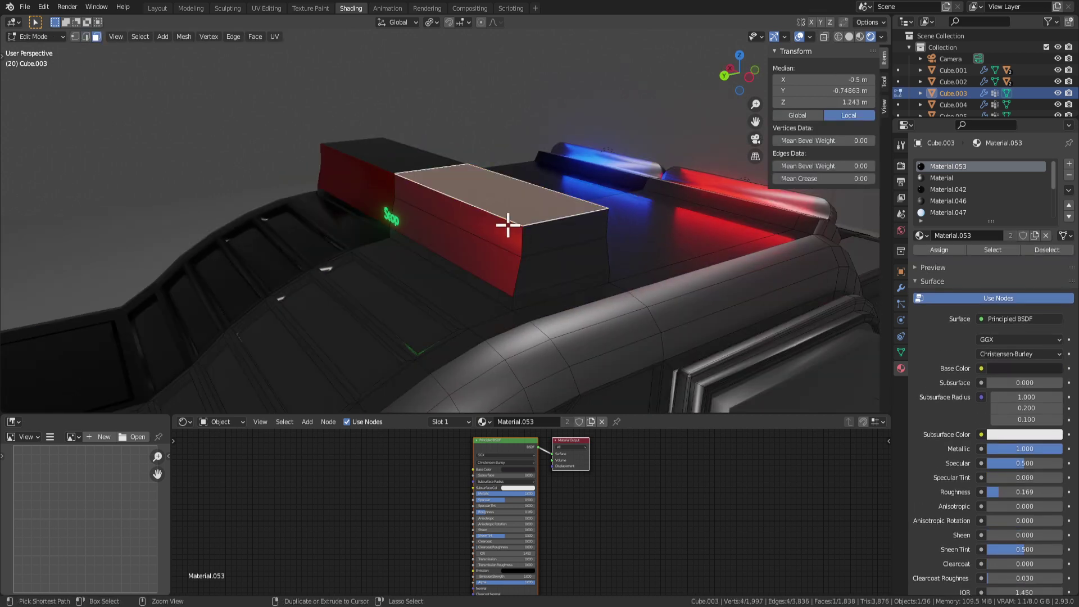
{"action": "key", "text": "ctrl+z"}
{"action": "key", "text": "ctrl+z"}
Step: Bevel the roof block's two long top edges about 0.071 m wide with two segments
{"action": "key", "text": "2"}
{"action": "left_click", "coordinate": [579, 288]}
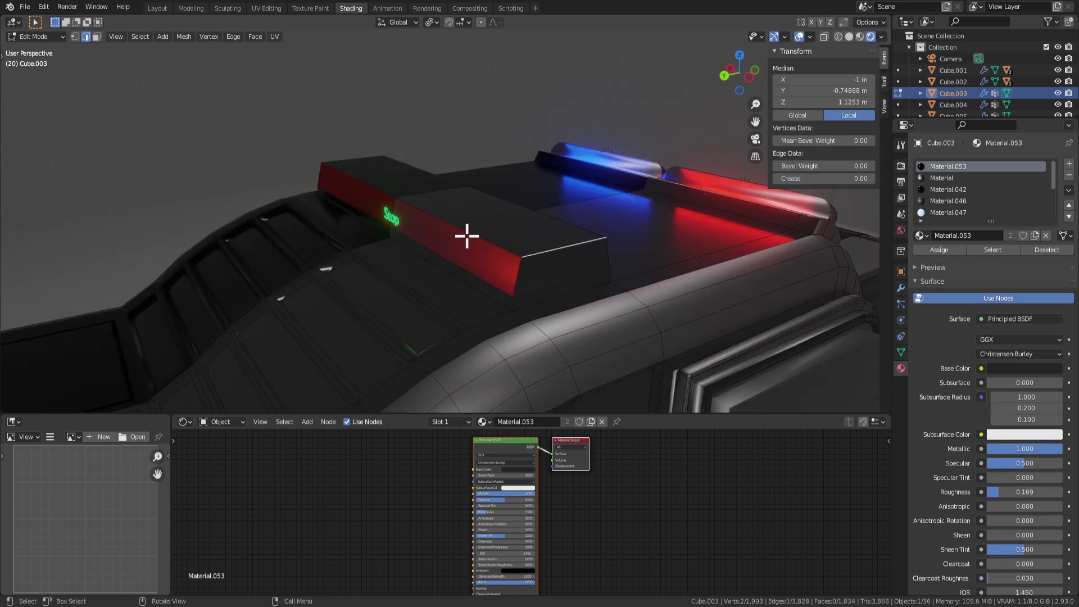
{"action": "key", "text": "ctrl+b"}
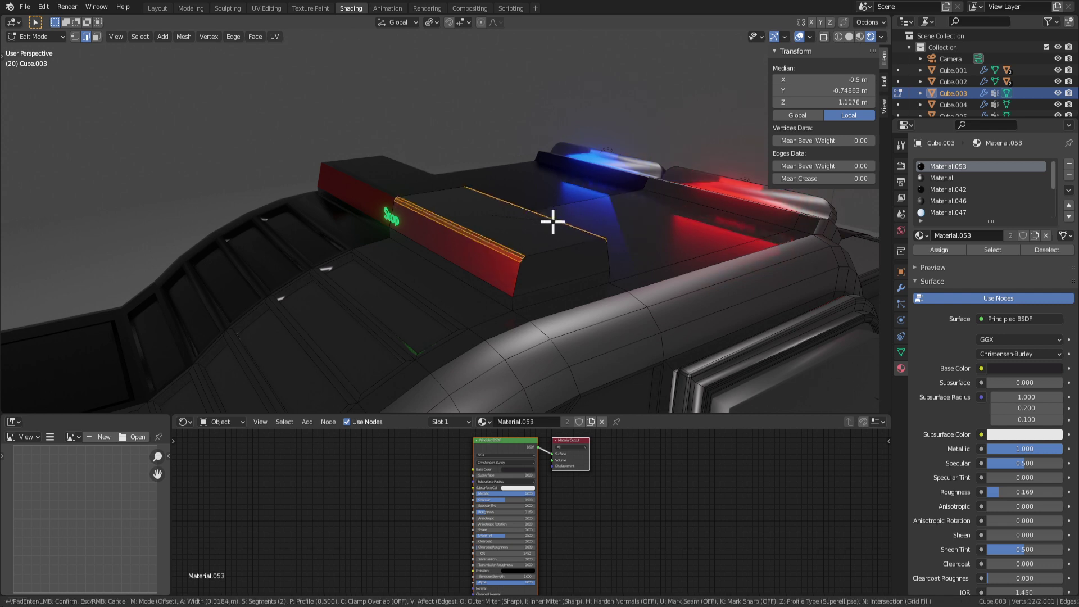
{"action": "left_click", "coordinate": [562, 226]}
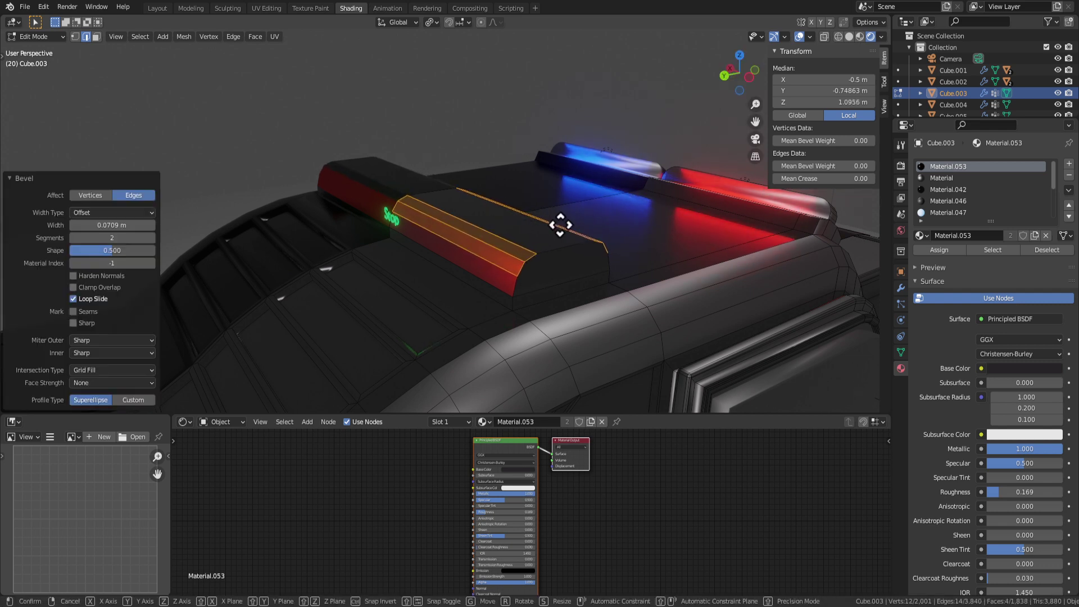
Step: Raise the roof block's bevelled top edges slightly along Z
{"action": "key", "text": "g"}
{"action": "key", "text": "z"}
{"action": "left_click", "coordinate": [557, 216]}
{"action": "middle_click_drag", "start_coordinate": [558, 215], "coordinate": [489, 215]}
{"action": "key", "text": "Tab"}
{"action": "key", "text": "Tab"}
Step: Recess the red strip by extruding its two front faces about 0.068 m inward into the roof block
{"action": "key", "text": "3"}
{"action": "left_click", "coordinate": [477, 212]}
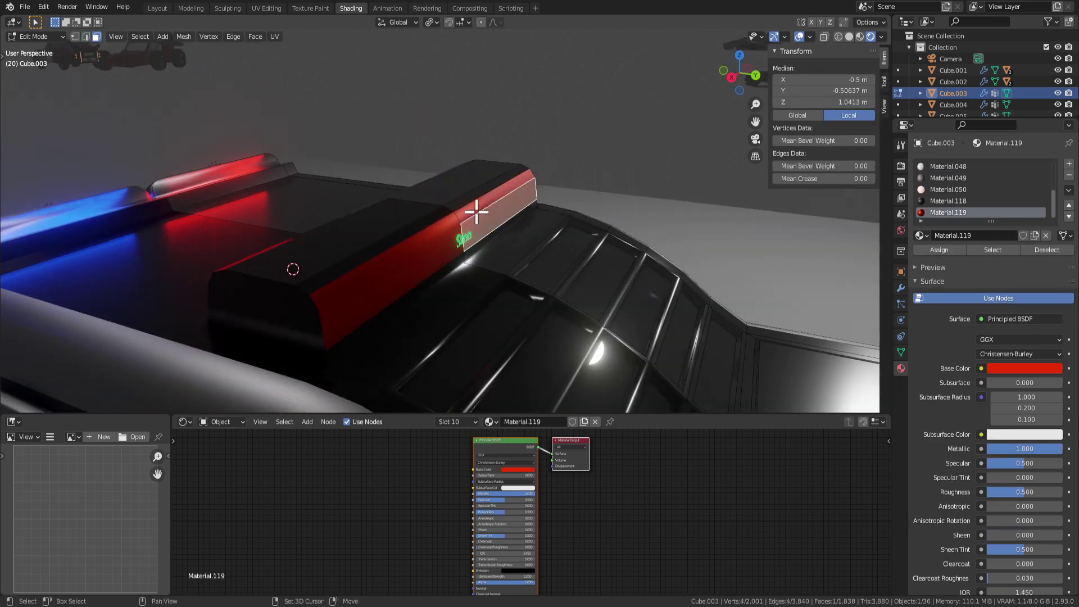
{"action": "key", "text": "e"}
{"action": "left_click", "coordinate": [573, 256]}
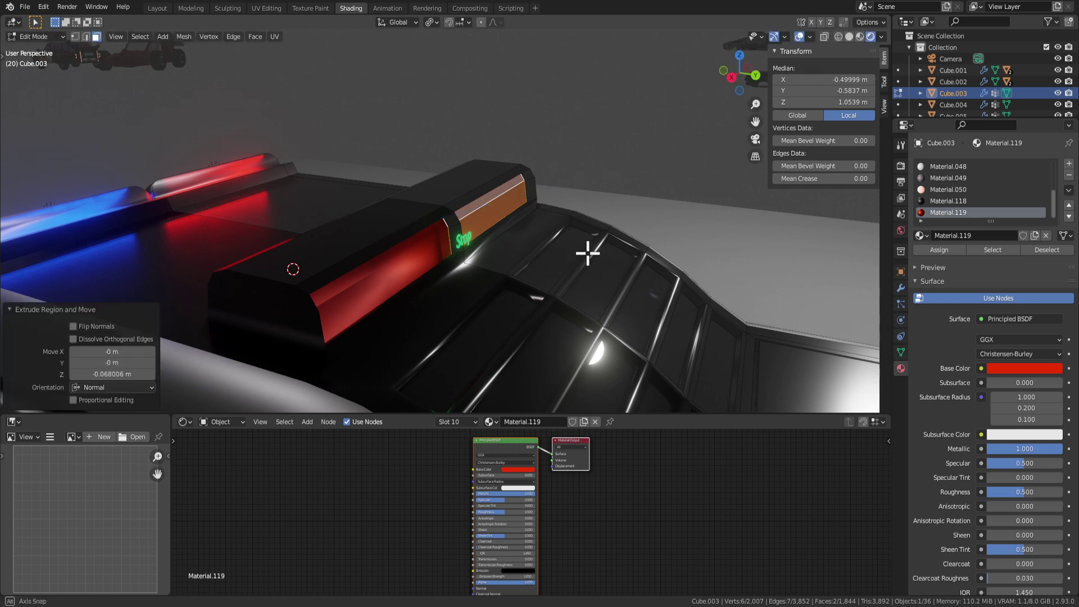
Step: Delete the inner cap faces dividing the red recess at its centre behind the "Stop" sign, and leave mesh editing
{"action": "middle_click_drag", "start_coordinate": [590, 253], "coordinate": [473, 250]}
{"action": "middle_click_drag", "start_coordinate": [371, 235], "coordinate": [349, 216]}
{"action": "left_click", "coordinate": [356, 192], "text": "shift"}
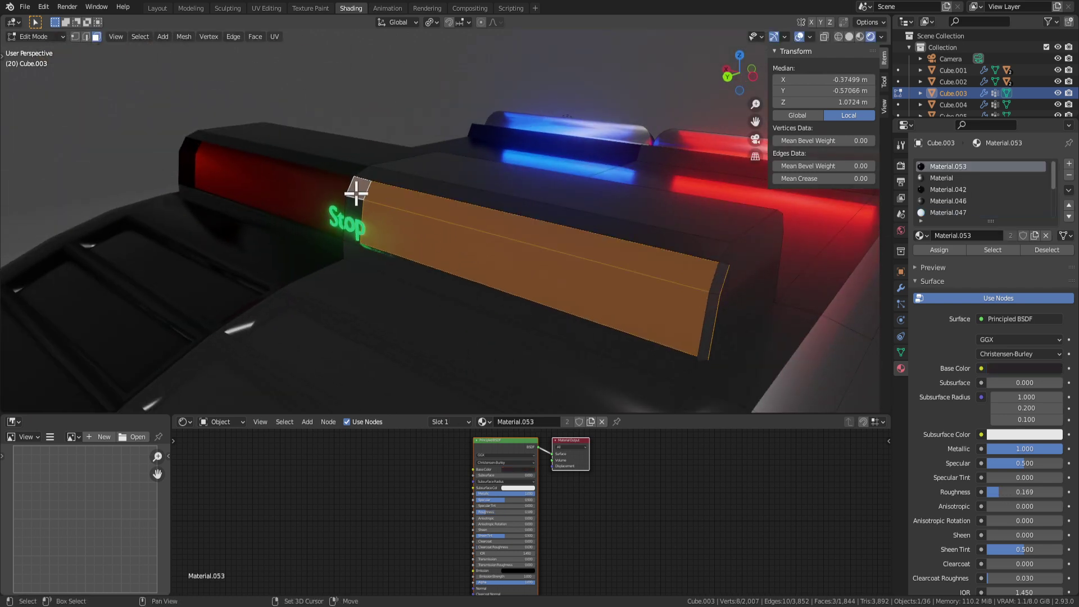
{"action": "left_click", "coordinate": [510, 265]}
{"action": "left_click", "coordinate": [355, 211]}
{"action": "left_click", "coordinate": [354, 194]}
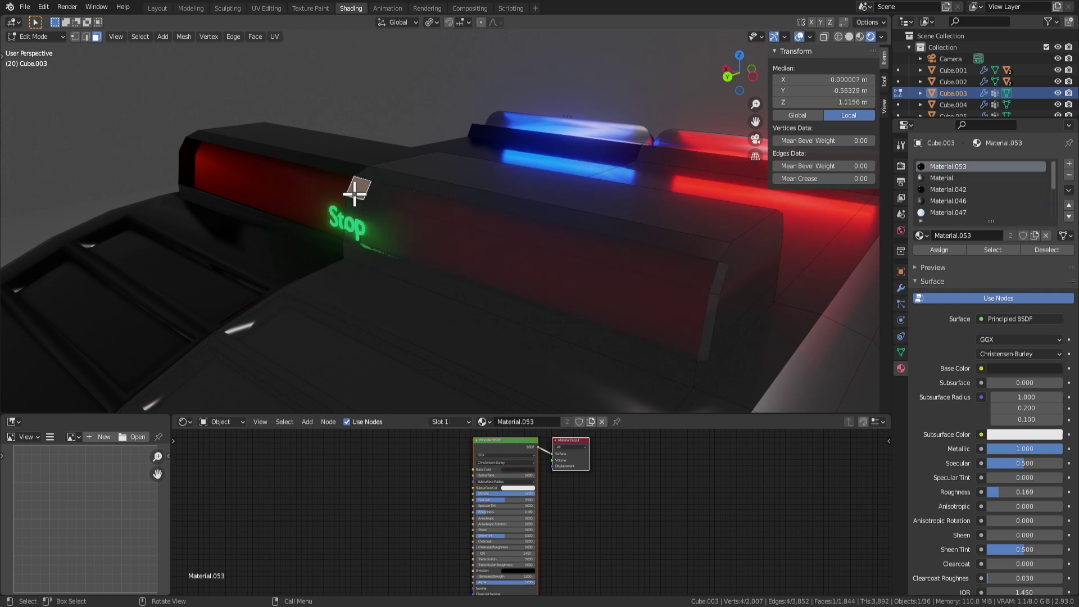
{"action": "key", "text": "x"}
{"action": "left_click", "coordinate": [351, 209]}
{"action": "key", "text": "Tab"}
{"action": "scroll", "coordinate": [387, 253], "scroll_direction": "down", "scroll_amount": 3}
{"action": "middle_click_drag", "start_coordinate": [409, 274], "coordinate": [513, 247]}
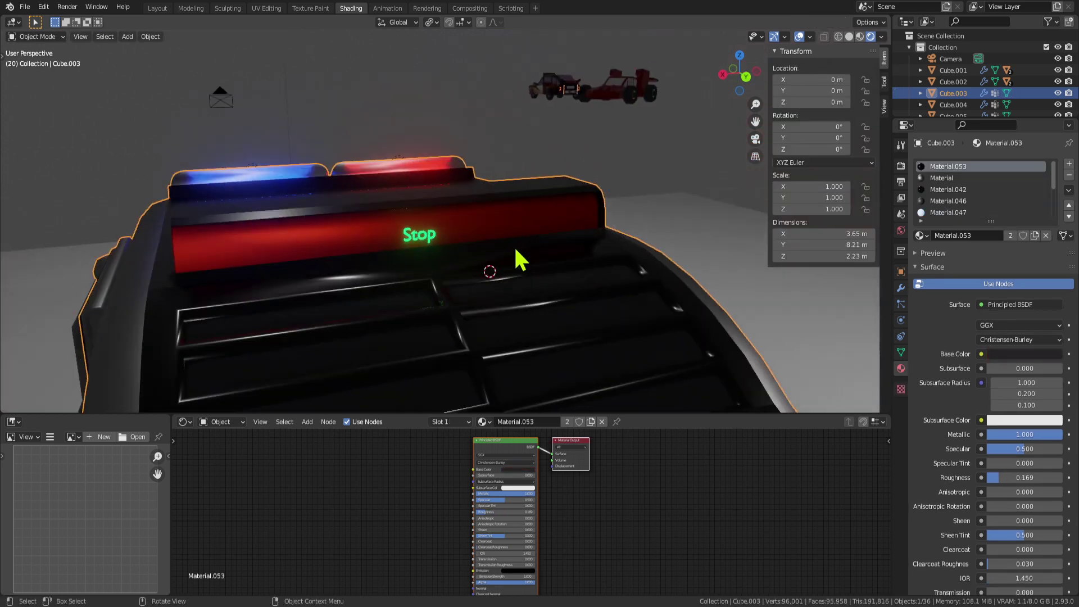
Step: Move the green "Stop" text along Y into the red recess and scale it up
{"action": "left_click", "coordinate": [424, 257]}
{"action": "left_click", "coordinate": [423, 242]}
{"action": "middle_click_drag", "start_coordinate": [424, 247], "coordinate": [473, 263]}
{"action": "key", "text": "g"}
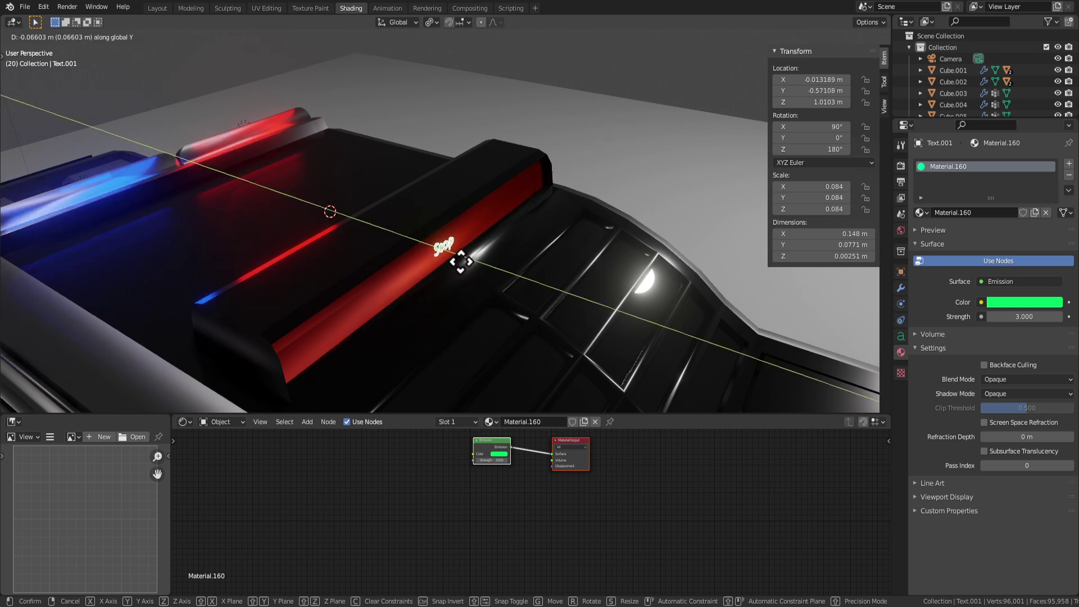
{"action": "left_click", "coordinate": [468, 269]}
{"action": "key", "text": "s"}
{"action": "left_click", "coordinate": [562, 287]}
Step: Try shifting the roof block's end face outward about 0.007 m along X
{"action": "left_click", "coordinate": [643, 249]}
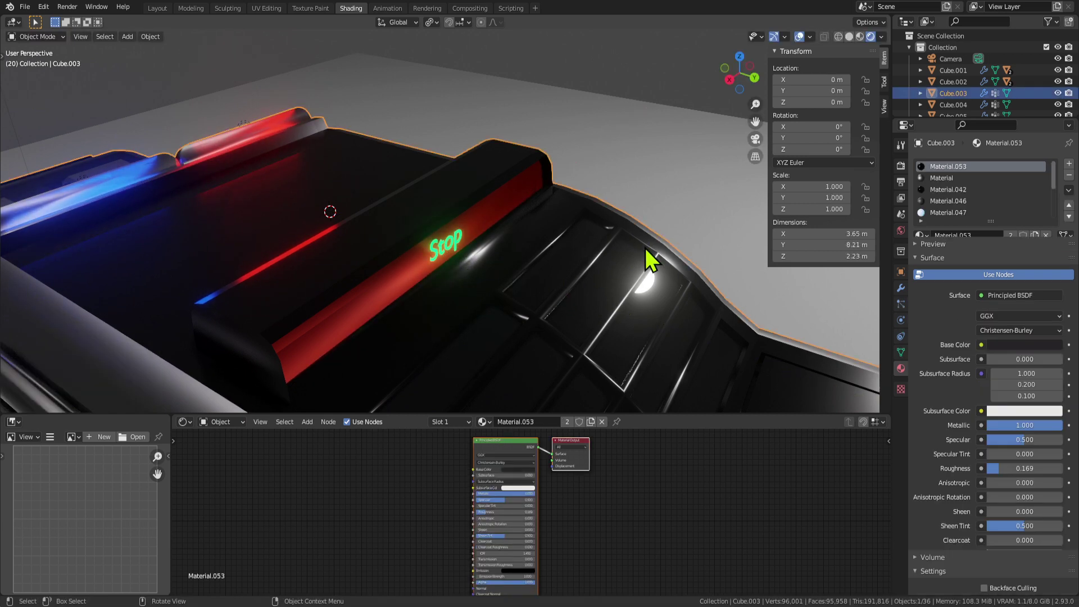
{"action": "scroll", "coordinate": [645, 249], "scroll_direction": "down", "scroll_amount": 4}
{"action": "middle_click_drag", "start_coordinate": [644, 254], "coordinate": [534, 243]}
{"action": "key", "text": "Tab"}
{"action": "left_click", "coordinate": [474, 262]}
{"action": "key", "text": "KP_Decimal"}
{"action": "key", "text": "x"}
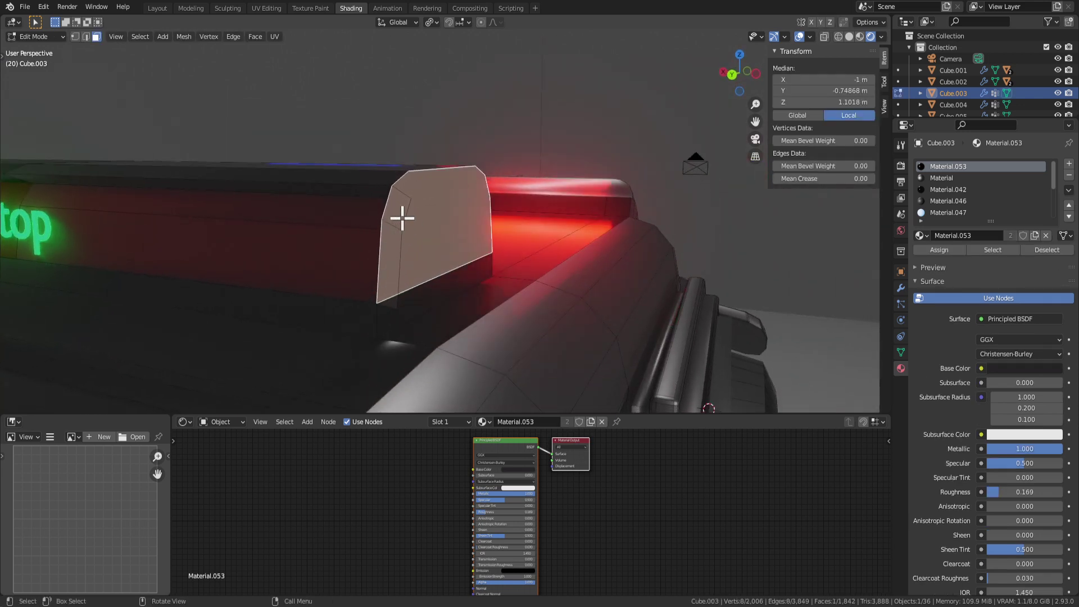
{"action": "middle_click_drag", "start_coordinate": [389, 231], "coordinate": [488, 273]}
{"action": "left_click", "coordinate": [500, 276]}
{"action": "left_click", "coordinate": [380, 258]}
{"action": "key", "text": "g"}
{"action": "right_click", "coordinate": [398, 257]}
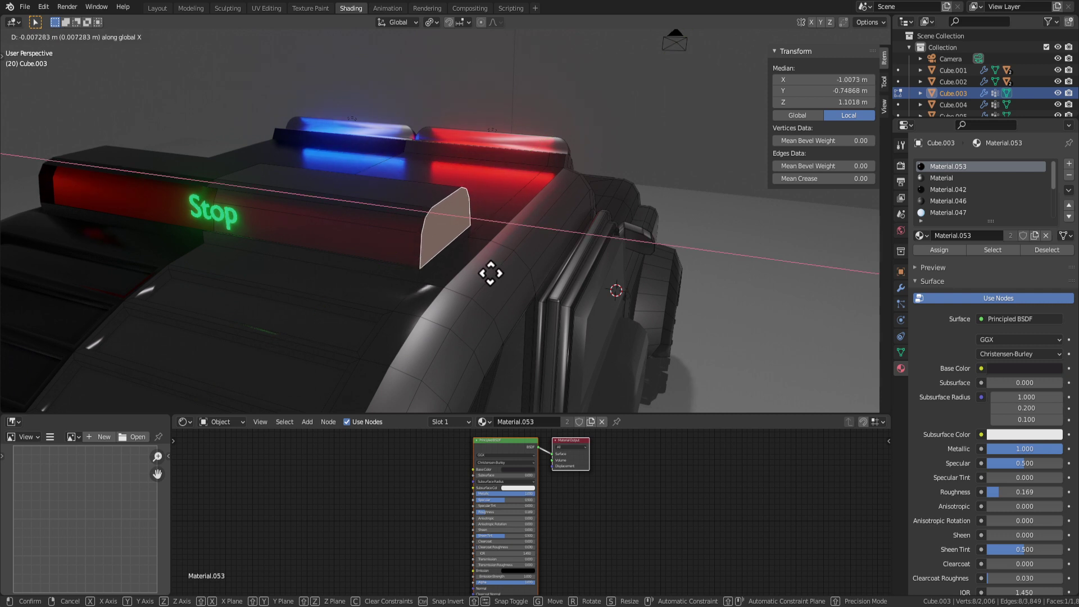
{"action": "left_click", "coordinate": [490, 273]}
Step: Try repositioning the roof block's end face once more, and delete that face
{"action": "middle_click_drag", "start_coordinate": [481, 272], "coordinate": [469, 244]}
{"action": "left_click", "coordinate": [457, 224]}
{"action": "key", "text": "KP_Decimal"}
{"action": "key", "text": "g"}
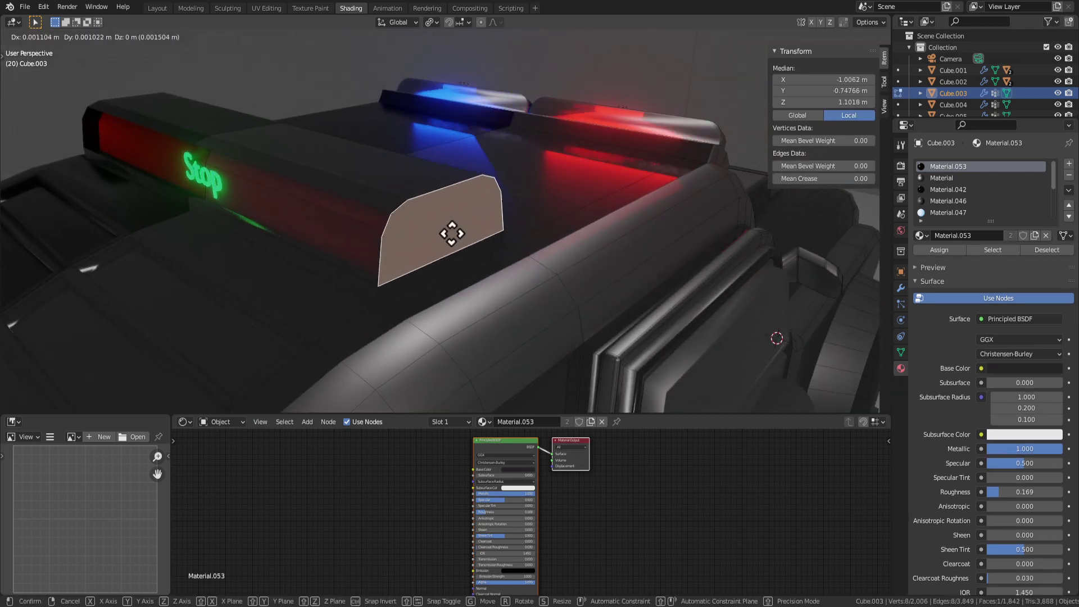
{"action": "left_click", "coordinate": [480, 234]}
{"action": "middle_click_drag", "start_coordinate": [394, 251], "coordinate": [344, 231]}
{"action": "key", "text": "x"}
{"action": "left_click", "coordinate": [413, 249]}
Step: Delete the two narrow end faces of the red recess inside the roof block's open end
{"action": "scroll", "coordinate": [409, 251], "scroll_direction": "up", "scroll_amount": 3}
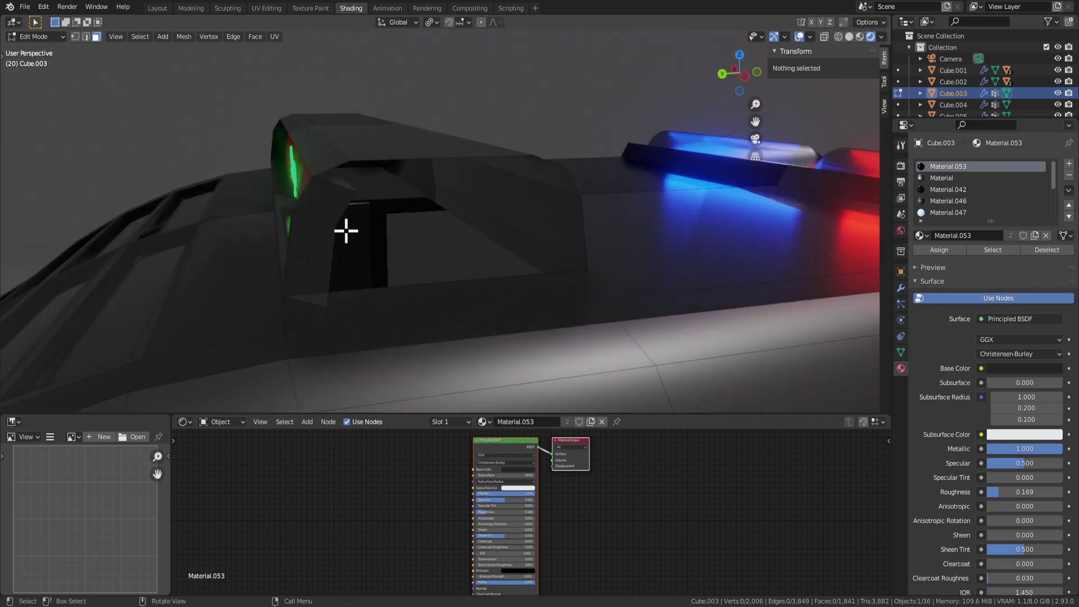
{"action": "left_click", "coordinate": [337, 264]}
{"action": "middle_click_drag", "start_coordinate": [361, 272], "coordinate": [339, 257]}
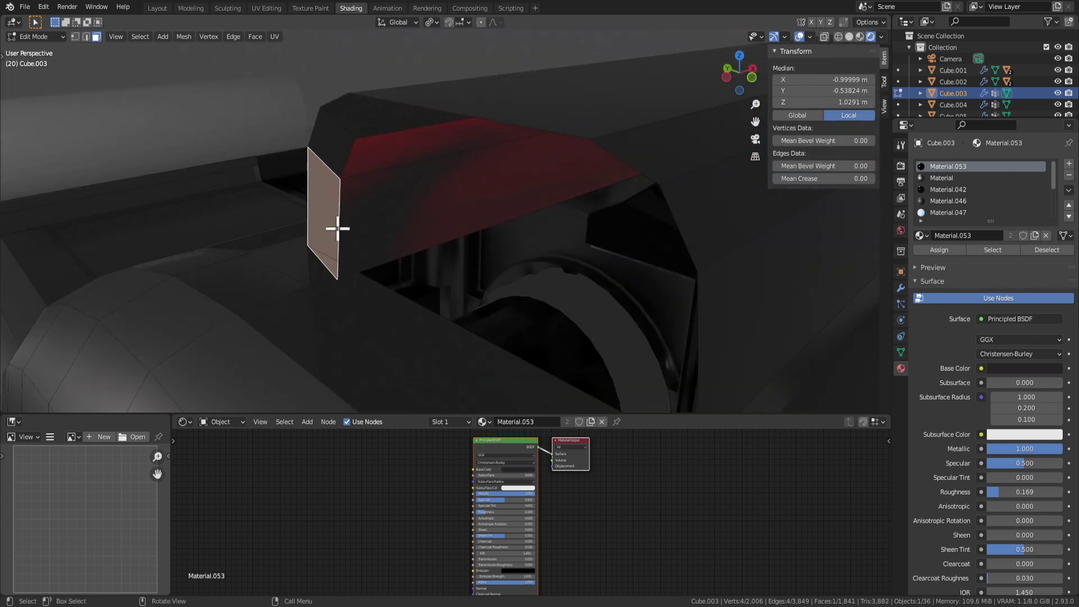
{"action": "middle_click_drag", "start_coordinate": [360, 123], "coordinate": [450, 140]}
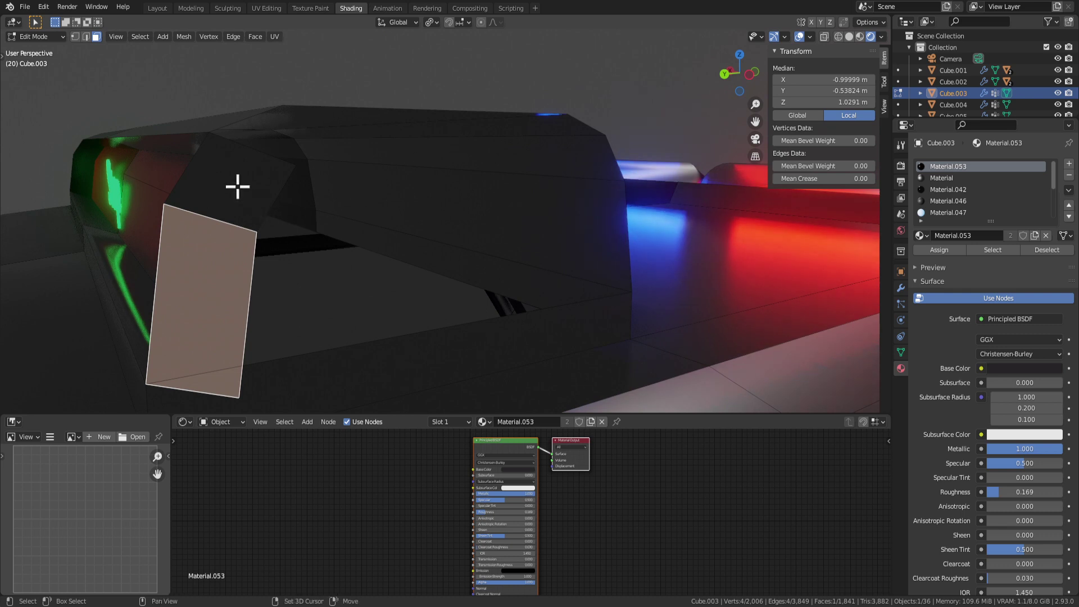
{"action": "middle_click_drag", "start_coordinate": [237, 187], "coordinate": [376, 275]}
{"action": "key", "text": "x"}
{"action": "left_click", "coordinate": [330, 241]}
Step: Select the vertices outlining the roof block's open end, including the outer corners of the red strip
{"action": "left_click", "coordinate": [262, 339]}
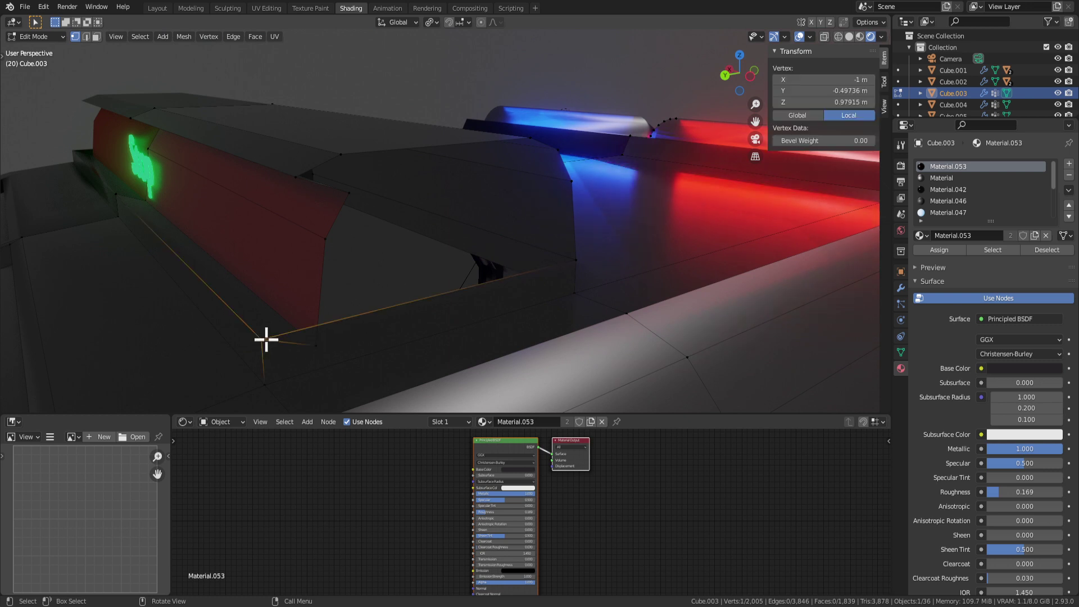
{"action": "middle_click_drag", "start_coordinate": [265, 340], "coordinate": [449, 346]}
{"action": "middle_click_drag", "start_coordinate": [491, 384], "coordinate": [317, 323]}
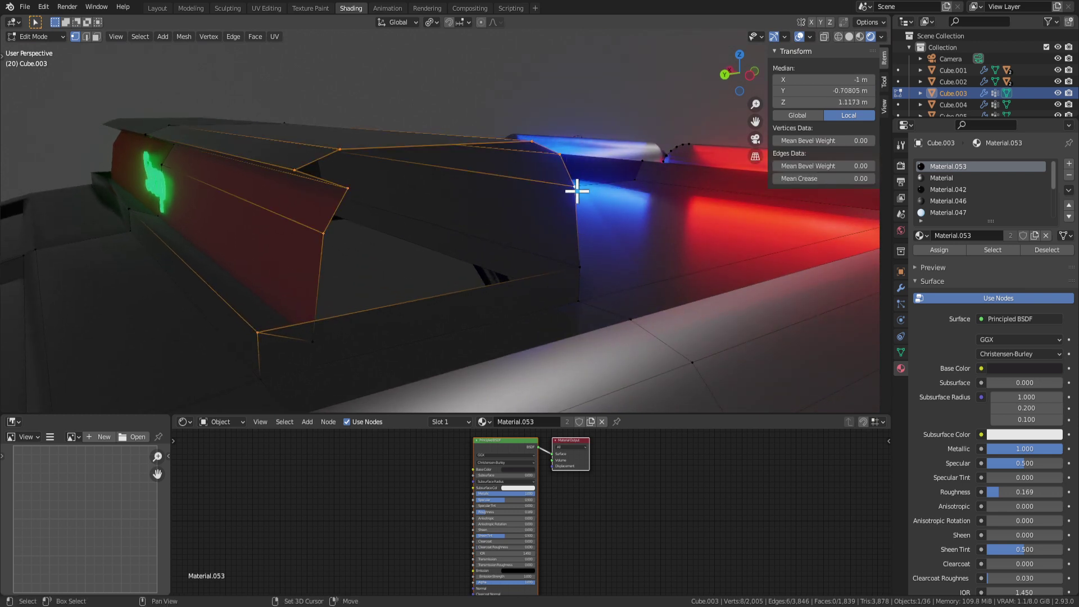
{"action": "middle_click_drag", "start_coordinate": [581, 271], "coordinate": [357, 351]}
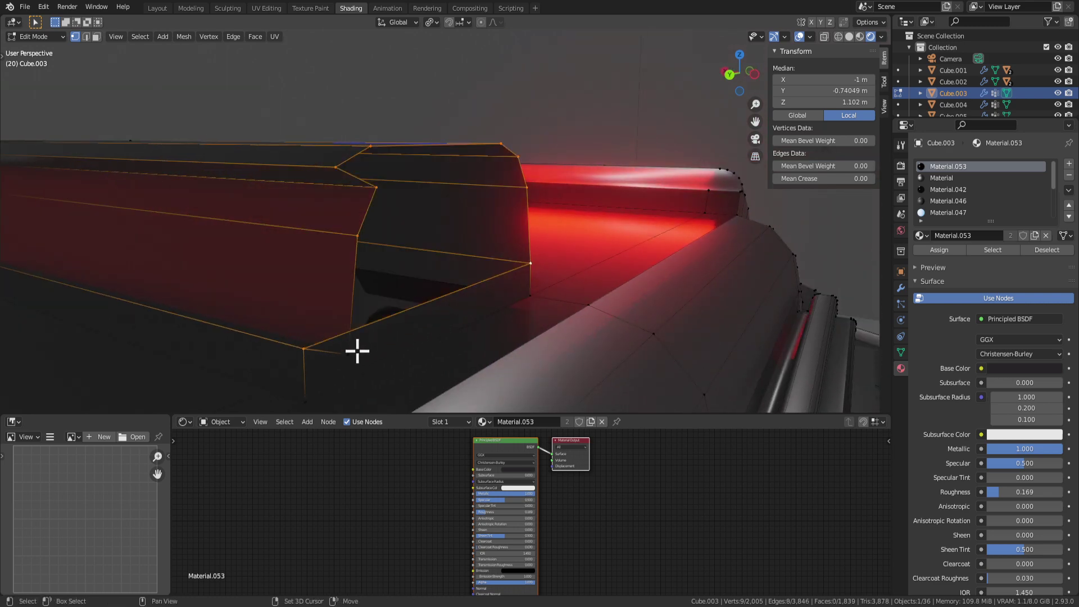
{"action": "middle_click_drag", "start_coordinate": [492, 320], "coordinate": [382, 291]}
{"action": "key", "text": "Tab"}
{"action": "key", "text": "Tab"}
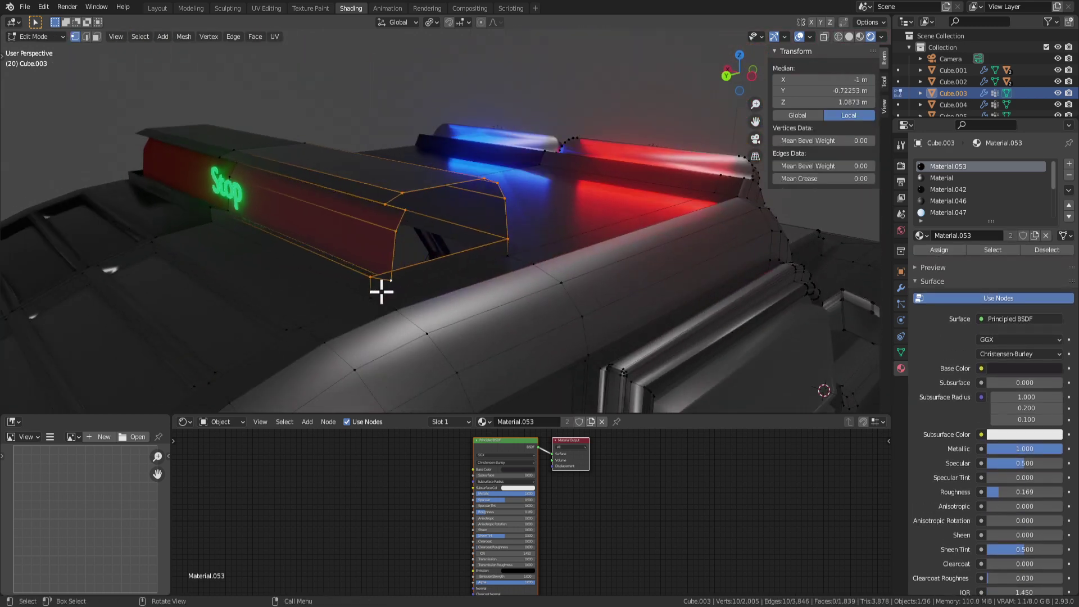
Step: Undo the outline selection and the roof block's end-face edits, returning to the "Stop" text object
{"action": "middle_click_drag", "start_coordinate": [482, 289], "coordinate": [393, 255]}
{"action": "key", "text": "Tab"}
{"action": "key", "text": "Tab"}
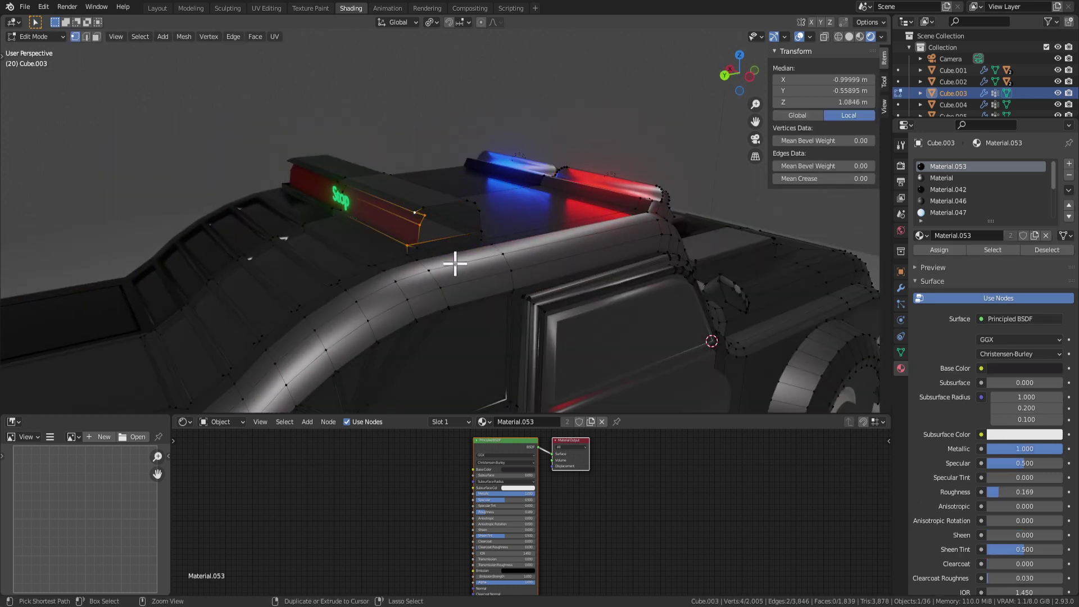
{"action": "key", "text": "Tab"}
{"action": "middle_click_drag", "start_coordinate": [456, 265], "coordinate": [417, 241]}
{"action": "key", "text": "Tab"}
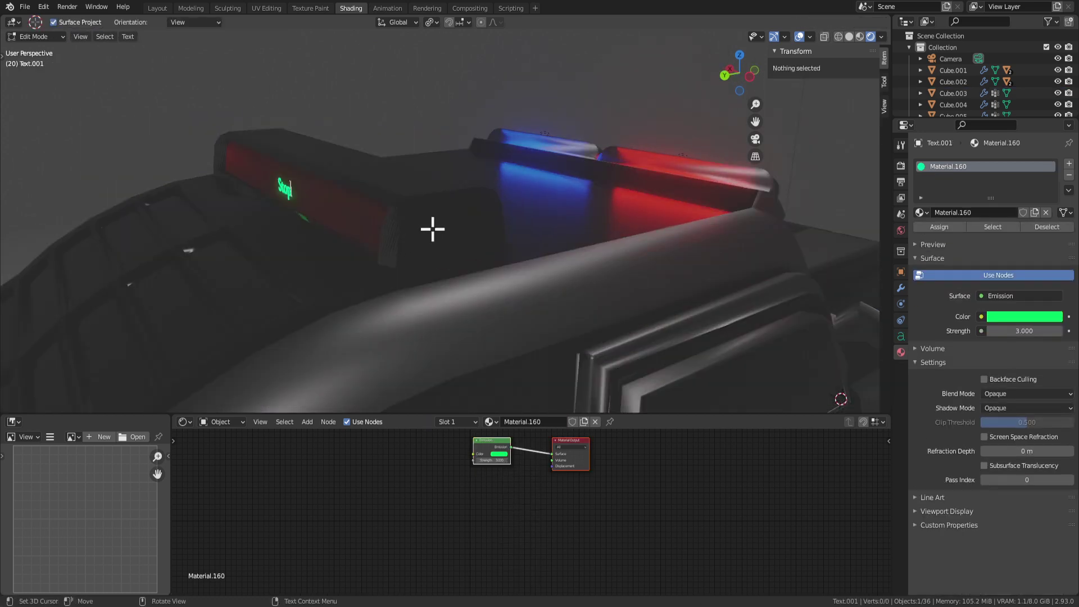
Step: In the vehicle body mesh, move the red strip's outer end edges about 0.037 m inward along X
{"action": "key", "text": "Tab"}
{"action": "key", "text": "Tab"}
{"action": "left_click", "coordinate": [425, 233]}
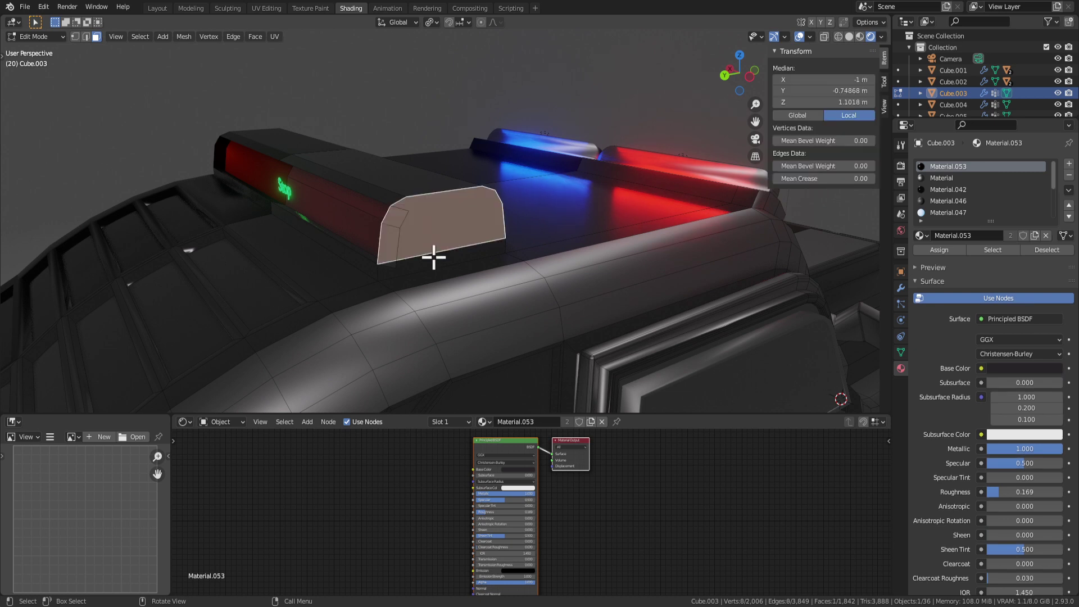
{"action": "middle_click_drag", "start_coordinate": [434, 260], "coordinate": [517, 257]}
{"action": "left_click", "coordinate": [506, 262]}
{"action": "middle_click_drag", "start_coordinate": [493, 201], "coordinate": [547, 246]}
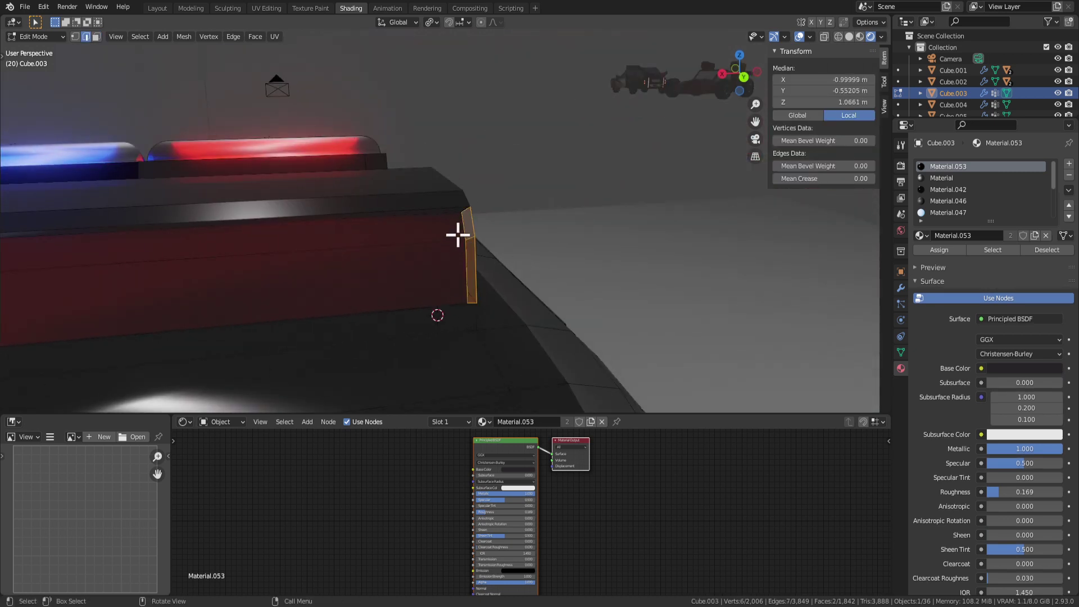
{"action": "key", "text": "y"}
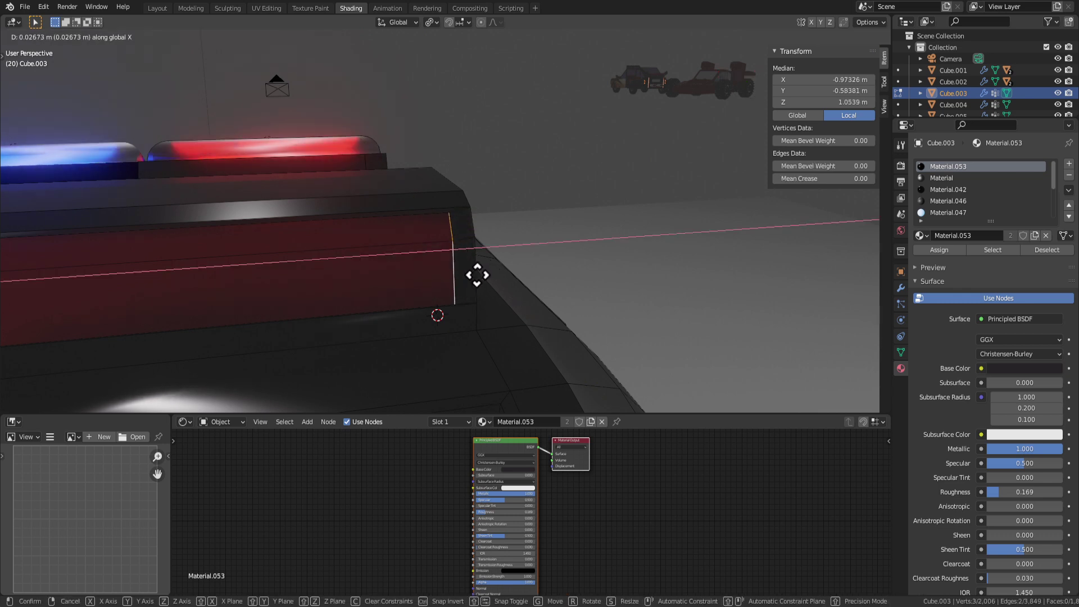
{"action": "left_click", "coordinate": [472, 275]}
{"action": "middle_click_drag", "start_coordinate": [516, 273], "coordinate": [376, 285]}
{"action": "key", "text": "Tab"}
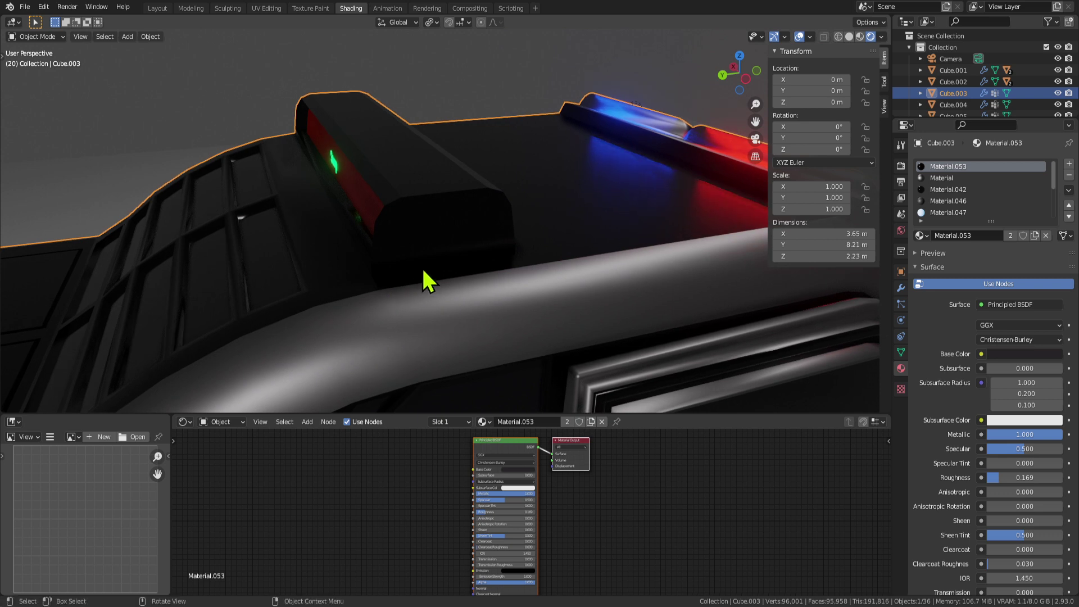
Step: Select the red front face of the roof block's strip and check its Material.119 settings
{"action": "key", "text": "Tab"}
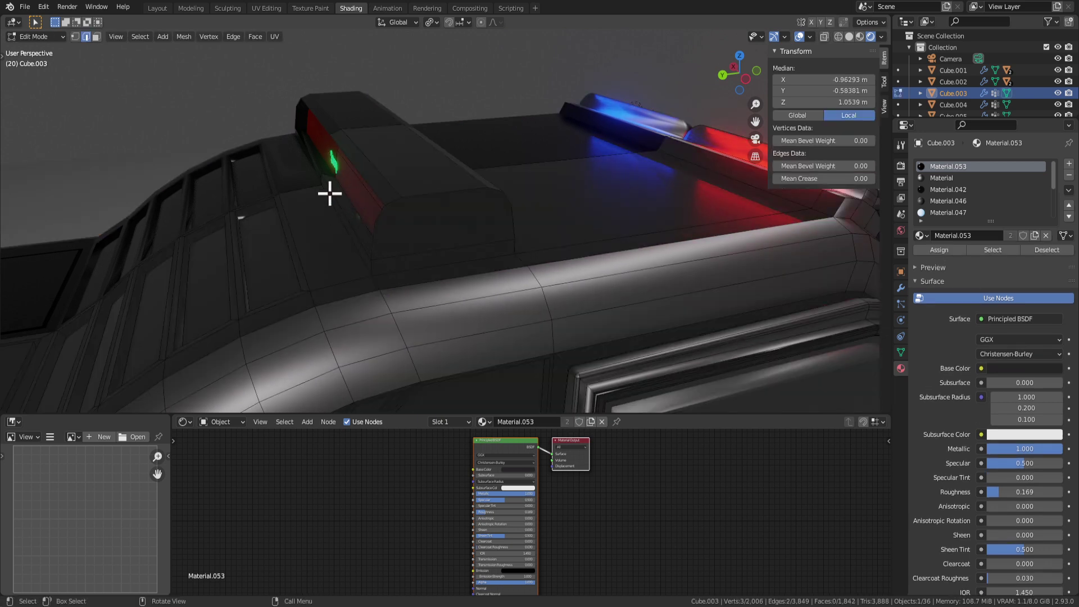
{"action": "middle_click_drag", "start_coordinate": [359, 186], "coordinate": [349, 251]}
{"action": "key", "text": "3"}
{"action": "left_click", "coordinate": [315, 241]}
{"action": "left_click", "coordinate": [283, 253]}
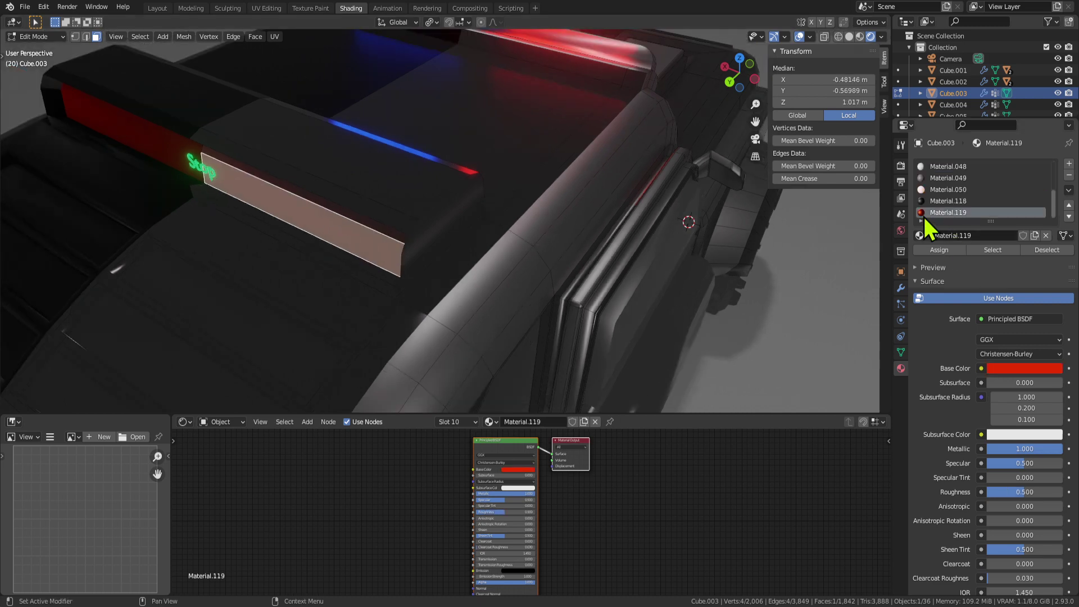
{"action": "key", "text": "Tab"}
Step: Scale the green "Stop" text up to about 0.152 and raise it about 0.009 m along Z within the red strip
{"action": "scroll", "coordinate": [380, 313], "scroll_direction": "down", "scroll_amount": 3}
{"action": "middle_click_drag", "start_coordinate": [380, 313], "coordinate": [338, 226]}
{"action": "scroll", "coordinate": [495, 270], "scroll_direction": "down", "scroll_amount": 3}
{"action": "scroll", "coordinate": [338, 226], "scroll_direction": "up", "scroll_amount": 3}
{"action": "left_click", "coordinate": [320, 230]}
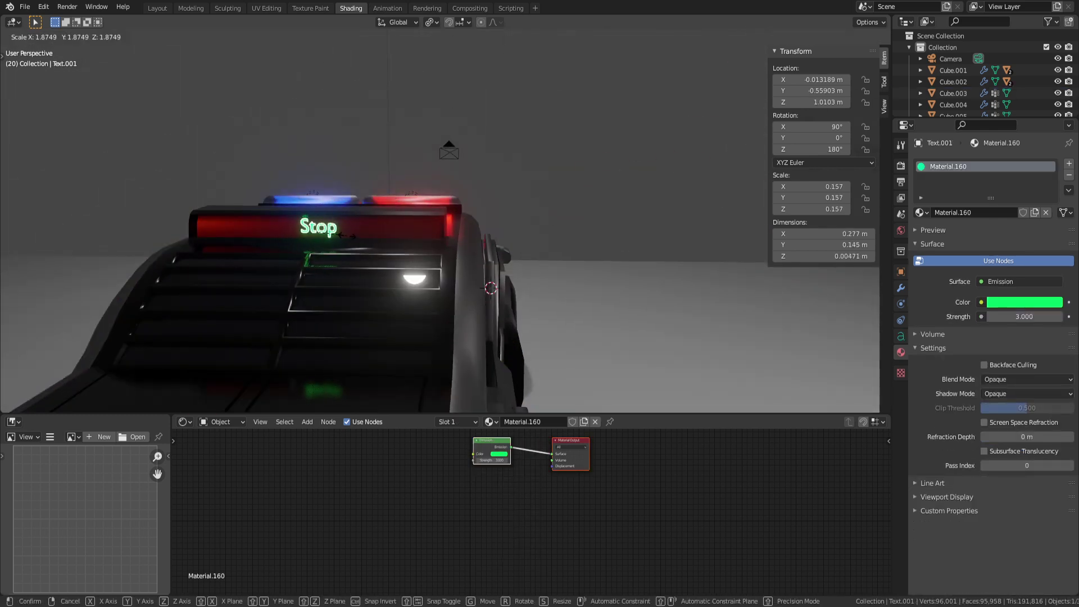
{"action": "left_click", "coordinate": [346, 235]}
{"action": "key", "text": "g"}
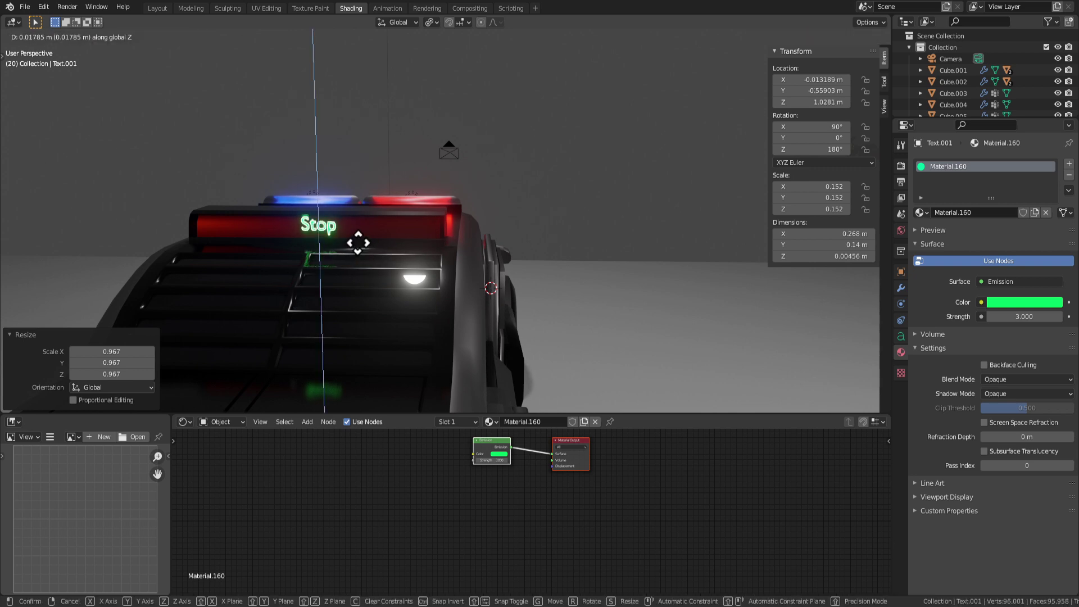
{"action": "left_click", "coordinate": [360, 255]}
Step: Maximize the 3D viewport and play the animation to examine the whole vehicle with its flashing lights
{"action": "scroll", "coordinate": [553, 263], "scroll_direction": "down", "scroll_amount": 8}
{"action": "middle_click_drag", "start_coordinate": [481, 270], "coordinate": [566, 265]}
{"action": "key", "text": "ctrl+space"}
{"action": "middle_click_drag", "start_coordinate": [614, 366], "coordinate": [684, 315]}
{"action": "middle_click_drag", "start_coordinate": [606, 338], "coordinate": [547, 315]}
{"action": "key", "text": "space"}
{"action": "key", "text": "Tab"}
{"action": "key", "text": "Tab"}
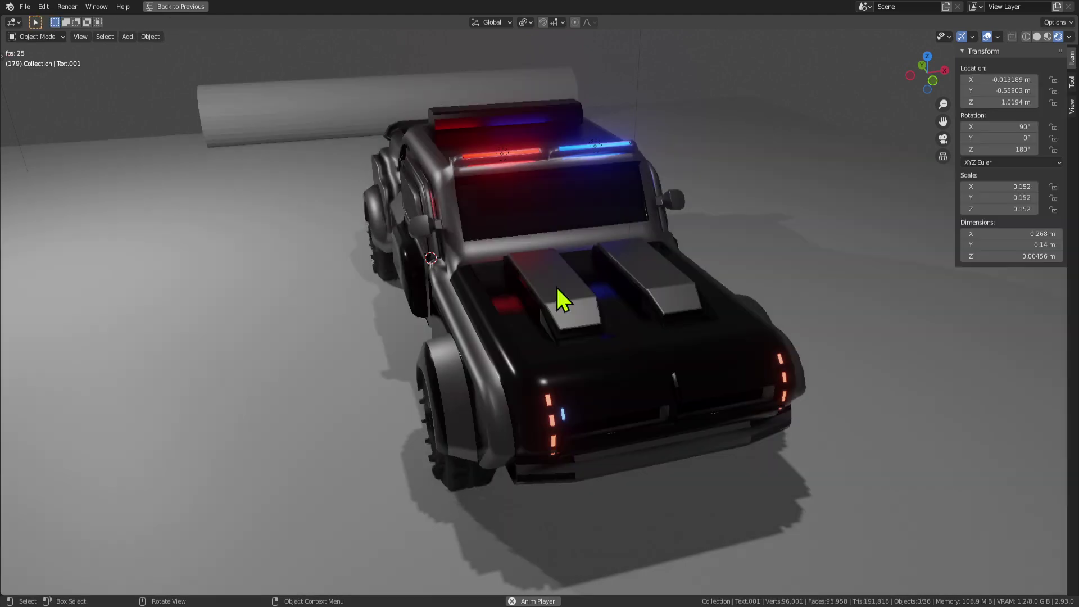
Step: Select all the faces of one hood scoop in the body mesh and try to move them
{"action": "left_click", "coordinate": [555, 299]}
{"action": "key", "text": "Tab"}
{"action": "middle_click_drag", "start_coordinate": [555, 299], "coordinate": [588, 289]}
{"action": "left_click", "coordinate": [591, 266]}
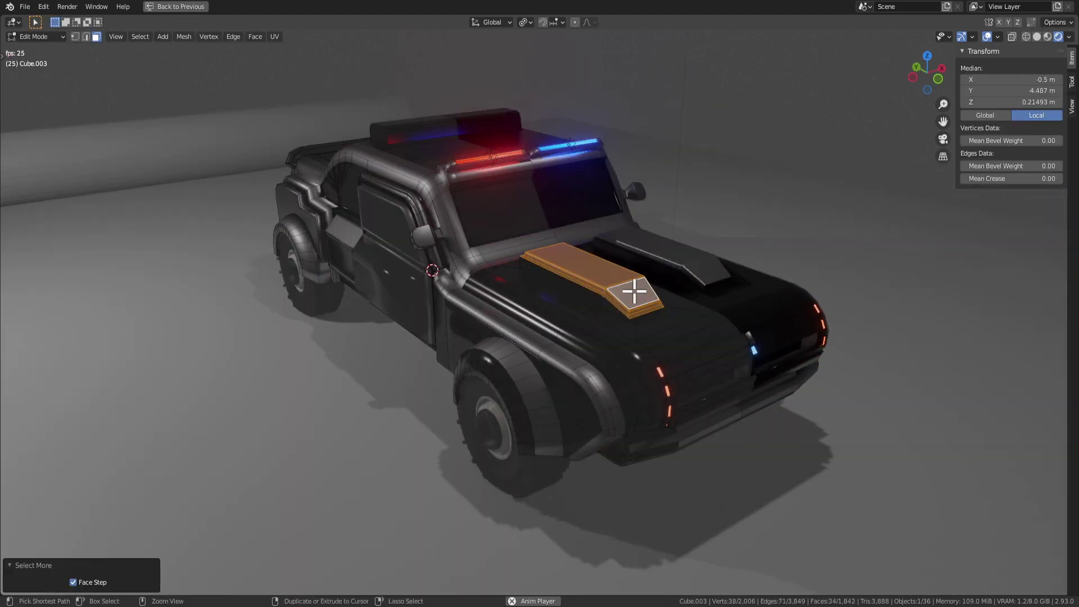
{"action": "key", "text": "g"}
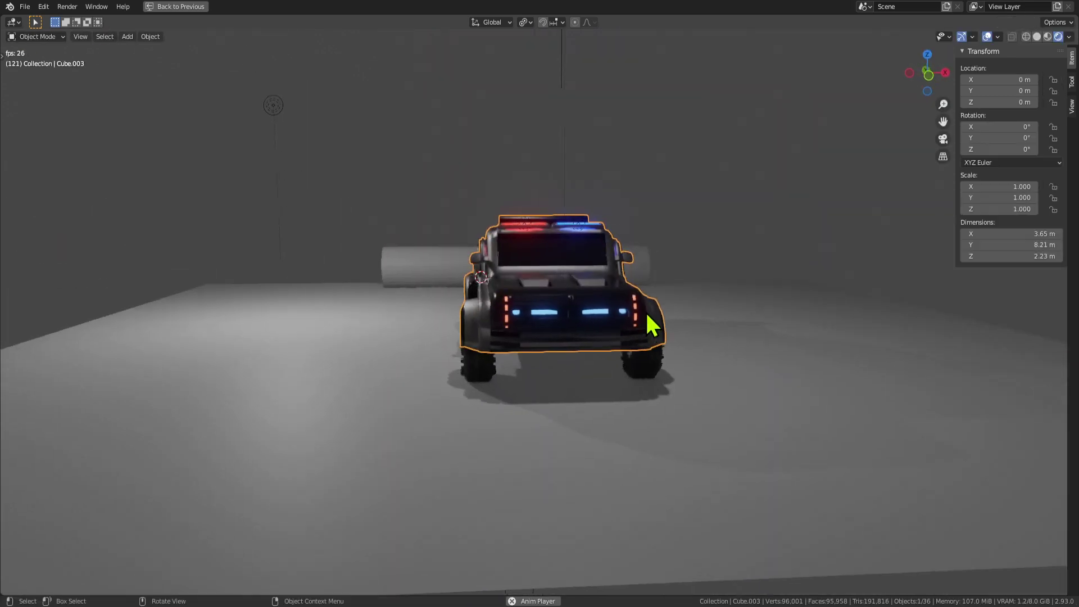
Step: Stop the animation and try to move the selected hood scoop vertically along Z
{"action": "key", "text": "Tab"}
{"action": "key", "text": "Tab"}
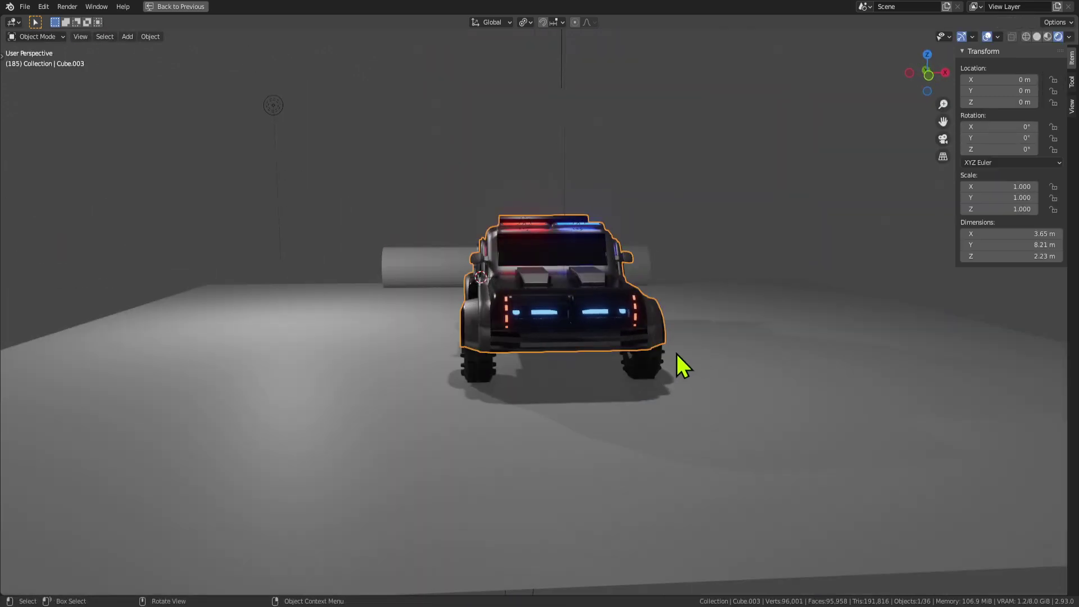
{"action": "scroll", "coordinate": [677, 353], "scroll_direction": "up", "scroll_amount": 2}
{"action": "key", "text": "Tab"}
{"action": "key", "text": "g"}
{"action": "key", "text": "z"}
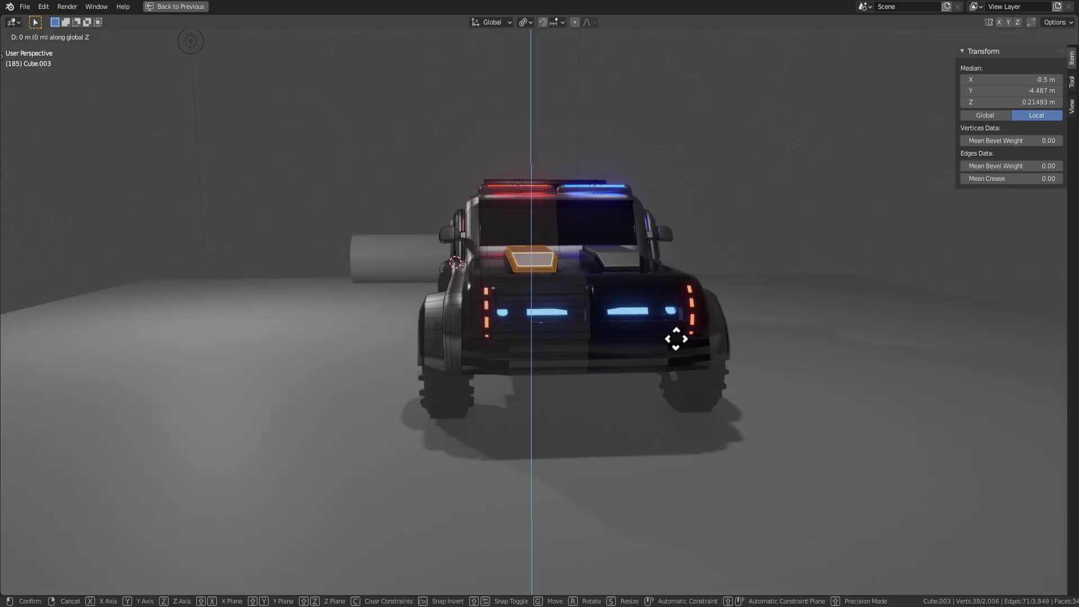
{"action": "key", "text": "Escape"}
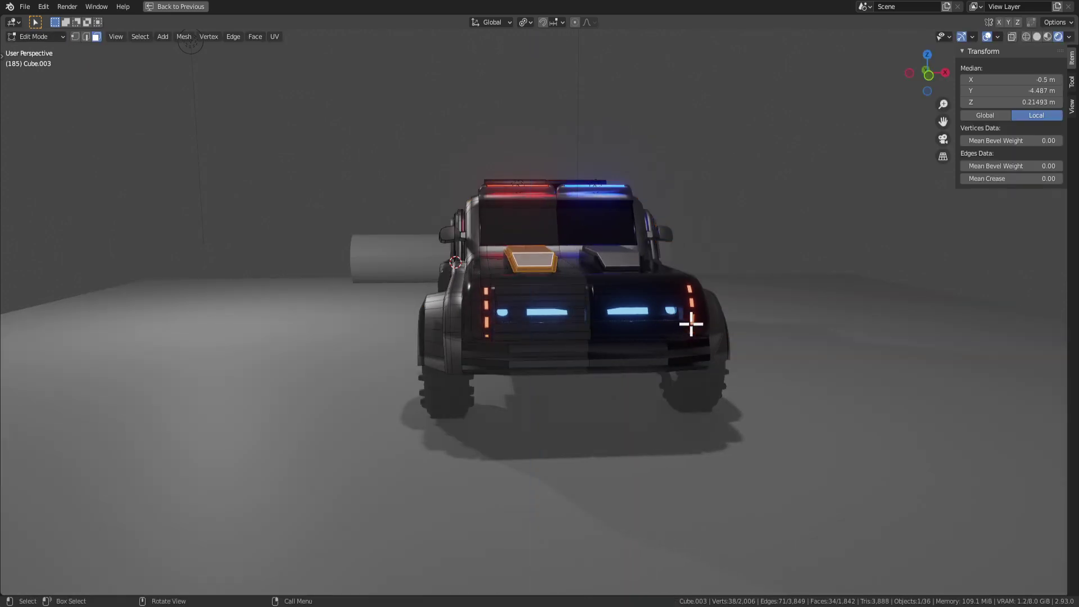
{"action": "key", "text": "Tab"}
Step: Try extruding the two strip faces above the windshield outward by about 0.245 m
{"action": "middle_click_drag", "start_coordinate": [640, 289], "coordinate": [540, 248]}
{"action": "key", "text": "Tab"}
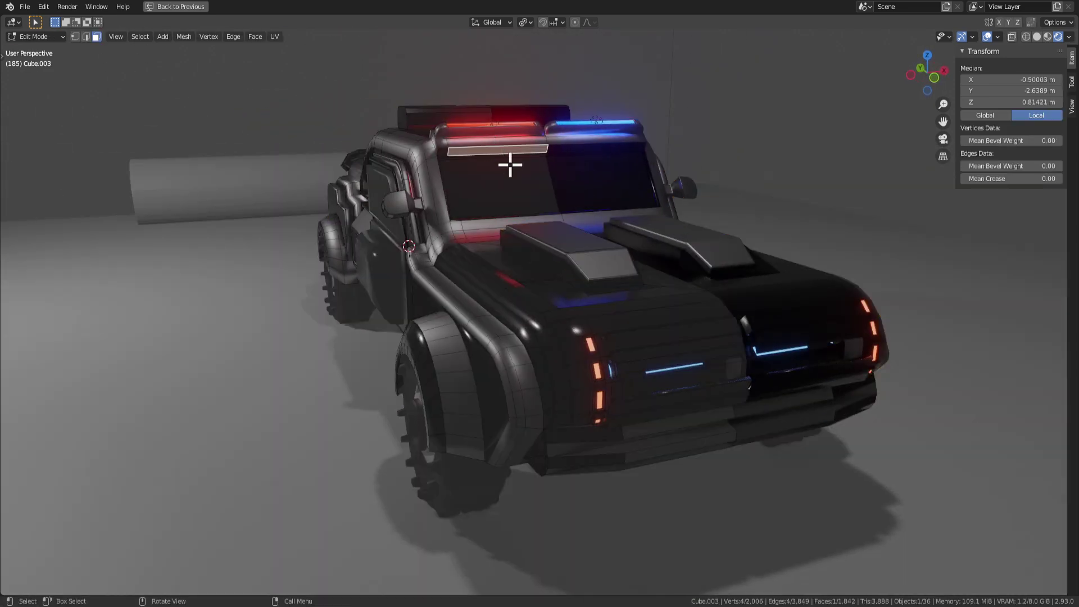
{"action": "key", "text": "KP_Decimal"}
{"action": "middle_click_drag", "start_coordinate": [559, 156], "coordinate": [487, 335]}
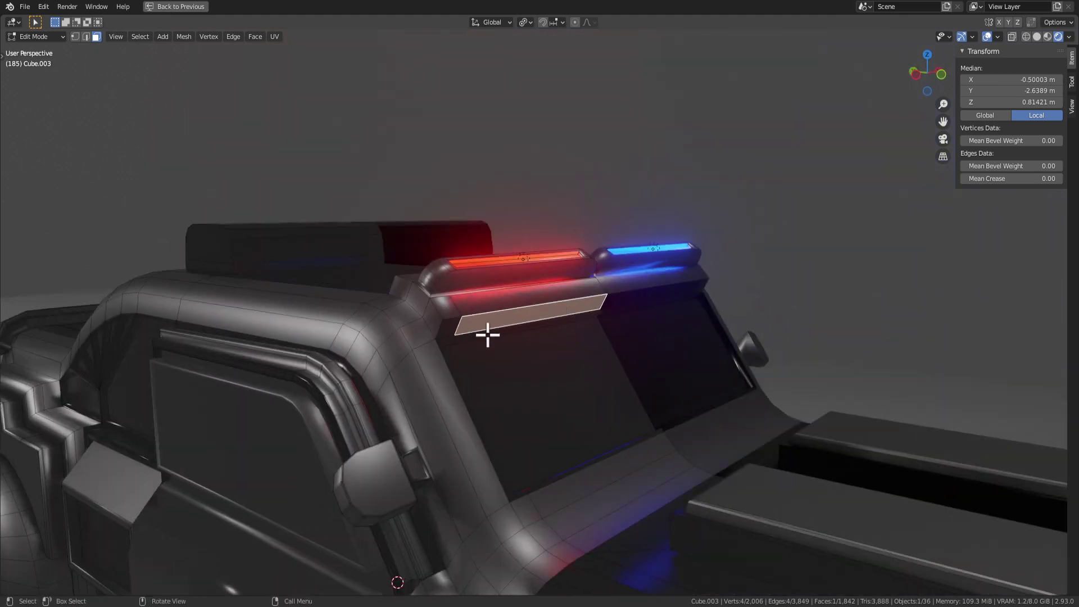
{"action": "middle_click_drag", "start_coordinate": [575, 305], "coordinate": [628, 326]}
{"action": "key", "text": "e"}
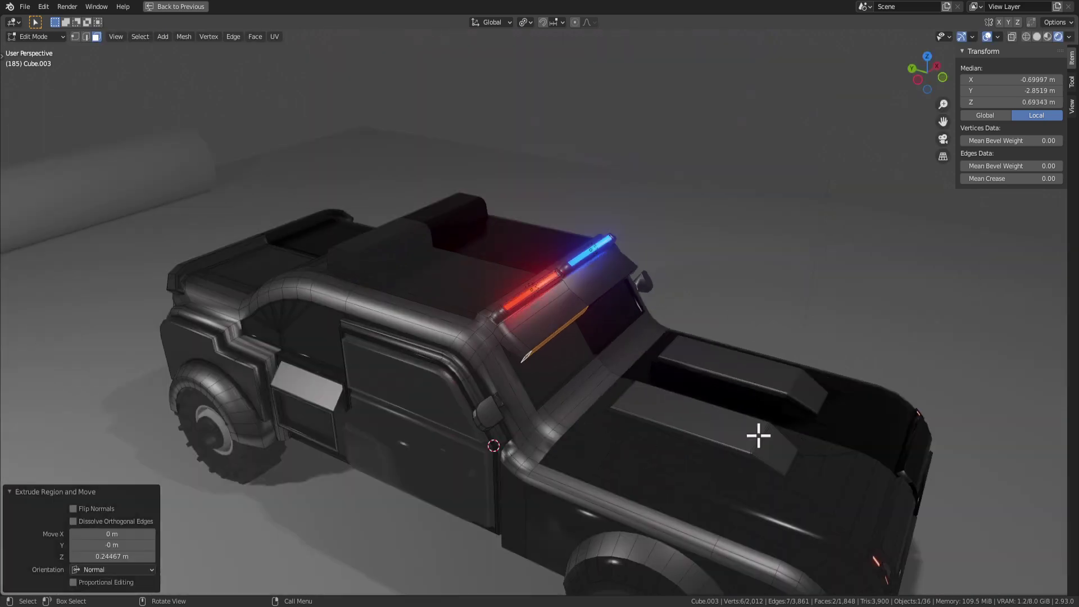
{"action": "key", "text": "Tab"}
{"action": "middle_click_drag", "start_coordinate": [756, 436], "coordinate": [693, 393]}
{"action": "scroll", "coordinate": [693, 392], "scroll_direction": "down", "scroll_amount": 3}
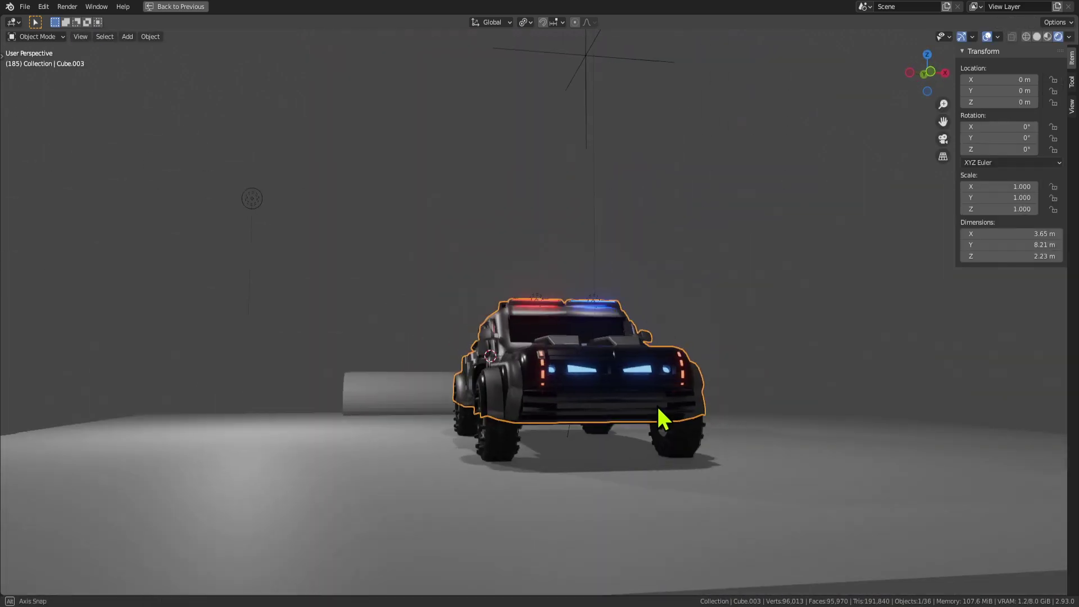
{"action": "middle_click_drag", "start_coordinate": [667, 429], "coordinate": [547, 300]}
Step: Try insetting the two strip faces above the windshield by about 0.041 m and extruding the inset area
{"action": "key", "text": "Tab"}
{"action": "scroll", "coordinate": [599, 378], "scroll_direction": "up", "scroll_amount": 5}
{"action": "key", "text": "i"}
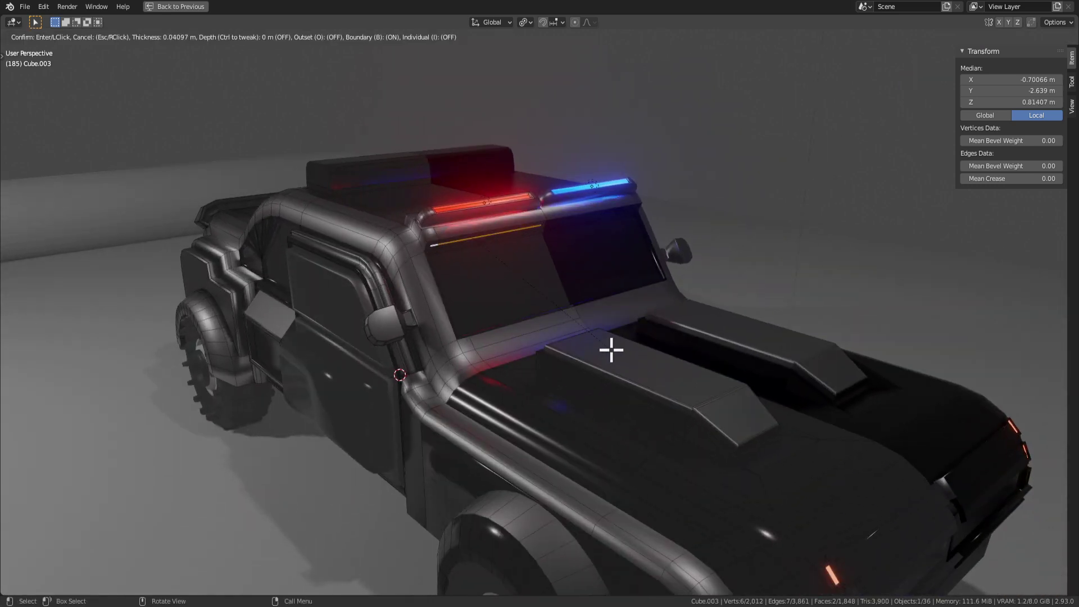
{"action": "left_click", "coordinate": [612, 351]}
{"action": "key", "text": "e"}
{"action": "left_click", "coordinate": [632, 372]}
{"action": "key", "text": "Tab"}
{"action": "scroll", "coordinate": [663, 415], "scroll_direction": "down", "scroll_amount": 5}
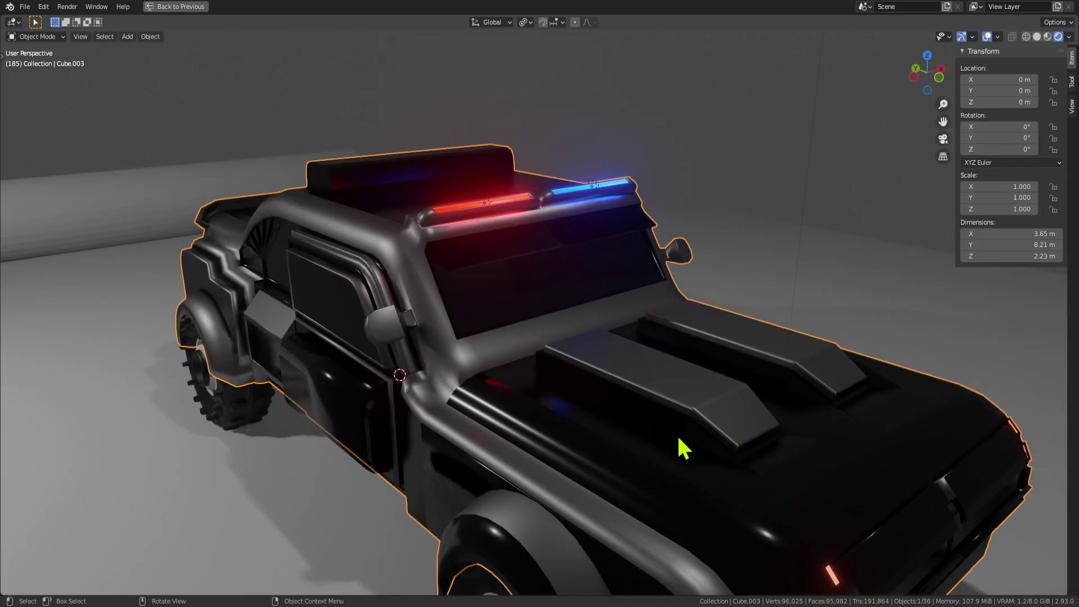
{"action": "middle_click_drag", "start_coordinate": [679, 438], "coordinate": [405, 397]}
Step: Try insetting only the wide strip face above the windshield by about 0.033 m and extruding it about 0.178 m
{"action": "key", "text": "Tab"}
{"action": "middle_click_drag", "start_coordinate": [573, 356], "coordinate": [534, 279]}
{"action": "scroll", "coordinate": [535, 279], "scroll_direction": "up", "scroll_amount": 8}
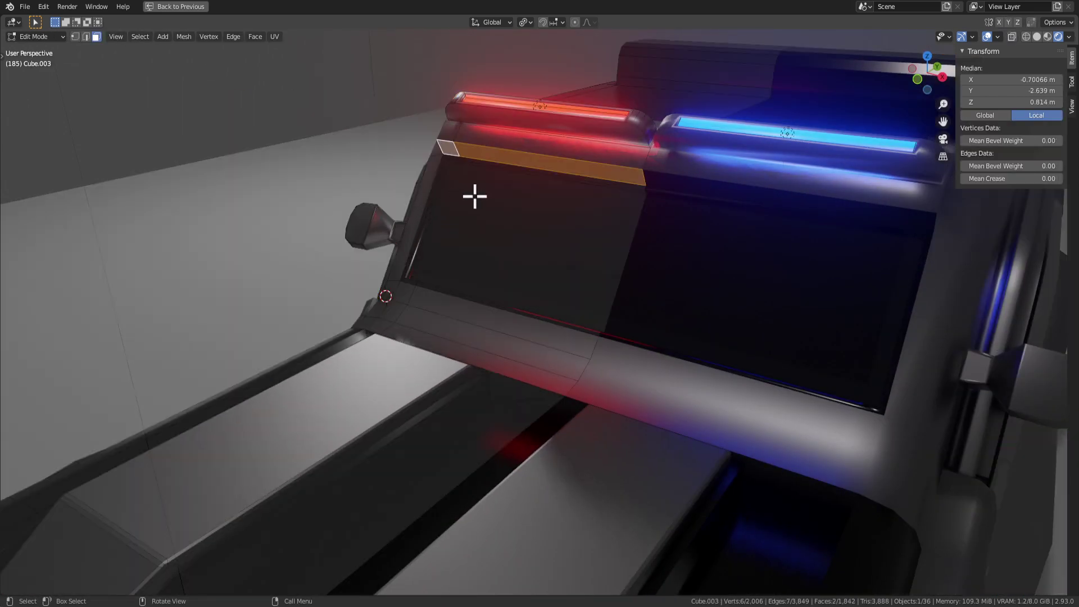
{"action": "middle_click_drag", "start_coordinate": [475, 196], "coordinate": [674, 200]}
{"action": "left_click", "coordinate": [541, 212]}
{"action": "left_click", "coordinate": [537, 192]}
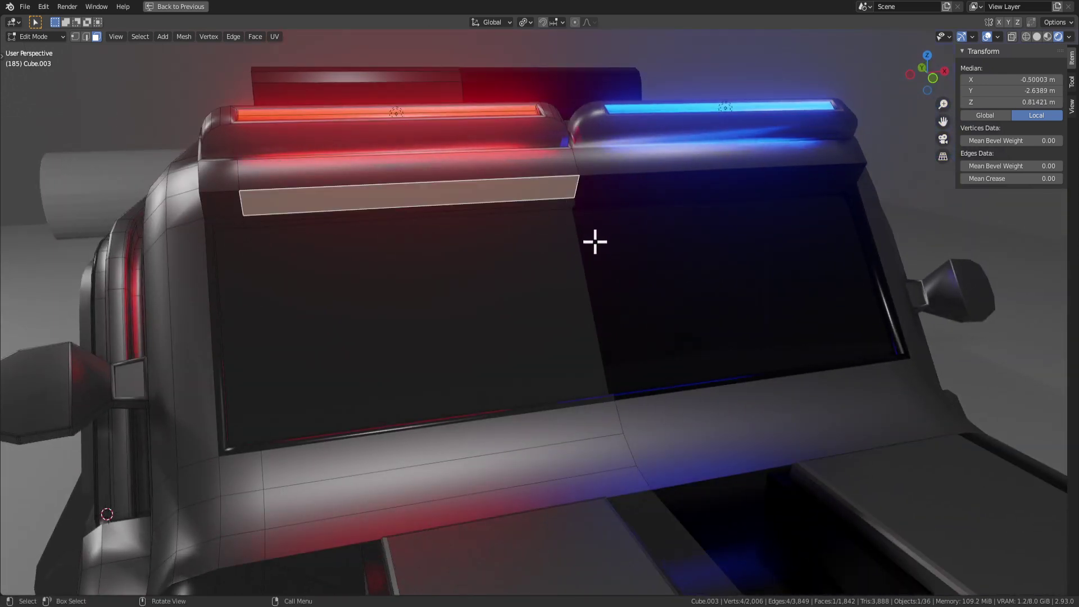
{"action": "key", "text": "e"}
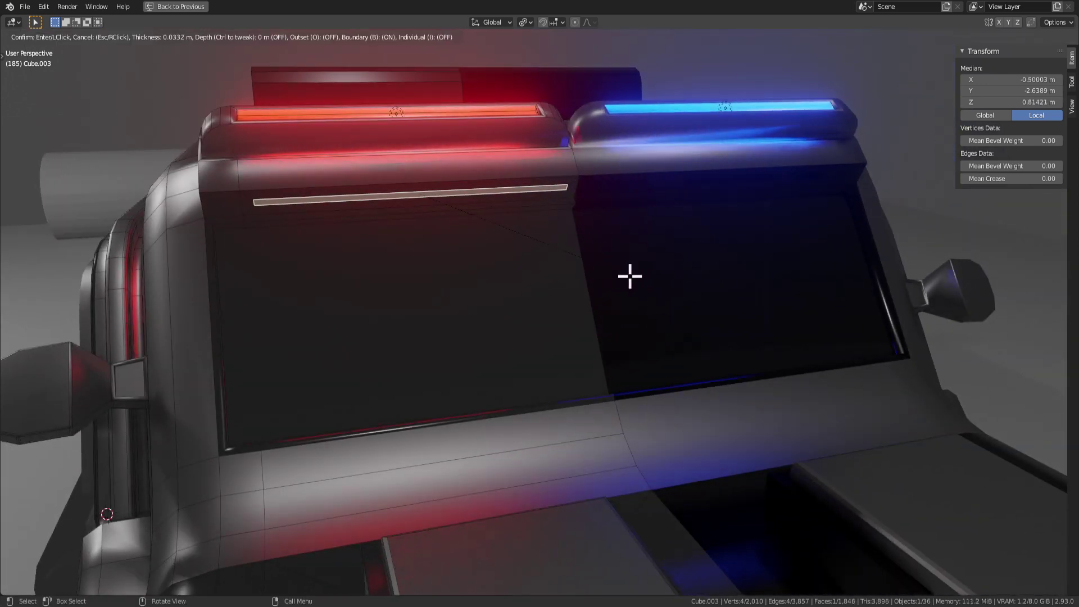
{"action": "left_click", "coordinate": [631, 275]}
{"action": "key", "text": "e"}
{"action": "left_click", "coordinate": [640, 313]}
{"action": "middle_click_drag", "start_coordinate": [640, 313], "coordinate": [676, 281]}
Step: Try shrinking the extruded strip's front face to about half size and extruding it again
{"action": "key", "text": "g"}
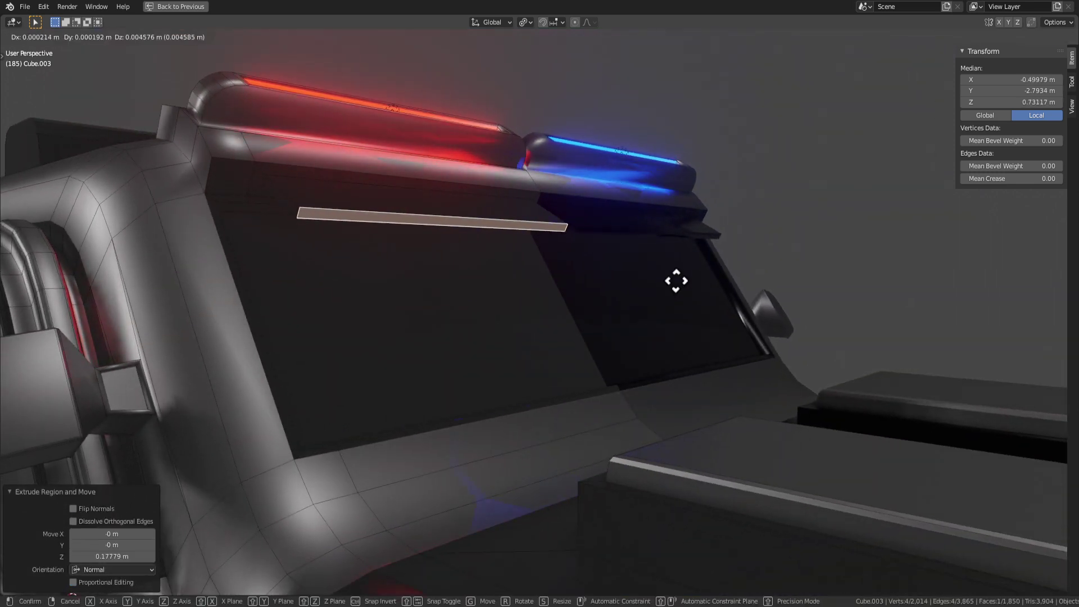
{"action": "key", "text": "z"}
{"action": "right_click", "coordinate": [673, 298]}
{"action": "key", "text": "s"}
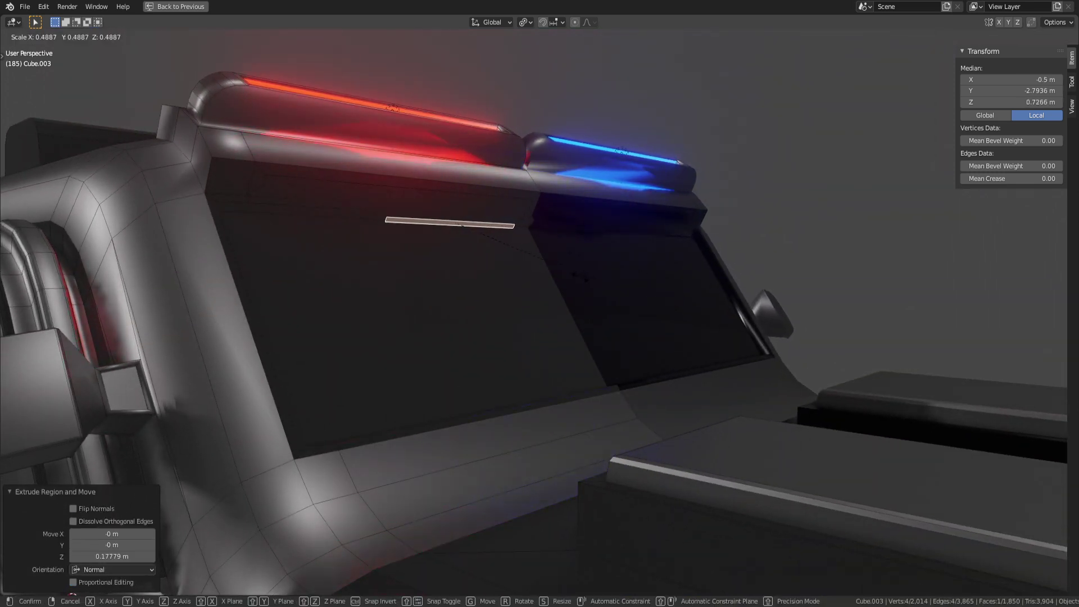
{"action": "left_click", "coordinate": [561, 275]}
{"action": "middle_click_drag", "start_coordinate": [561, 274], "coordinate": [593, 281]}
{"action": "key", "text": "e"}
{"action": "left_click", "coordinate": [620, 326]}
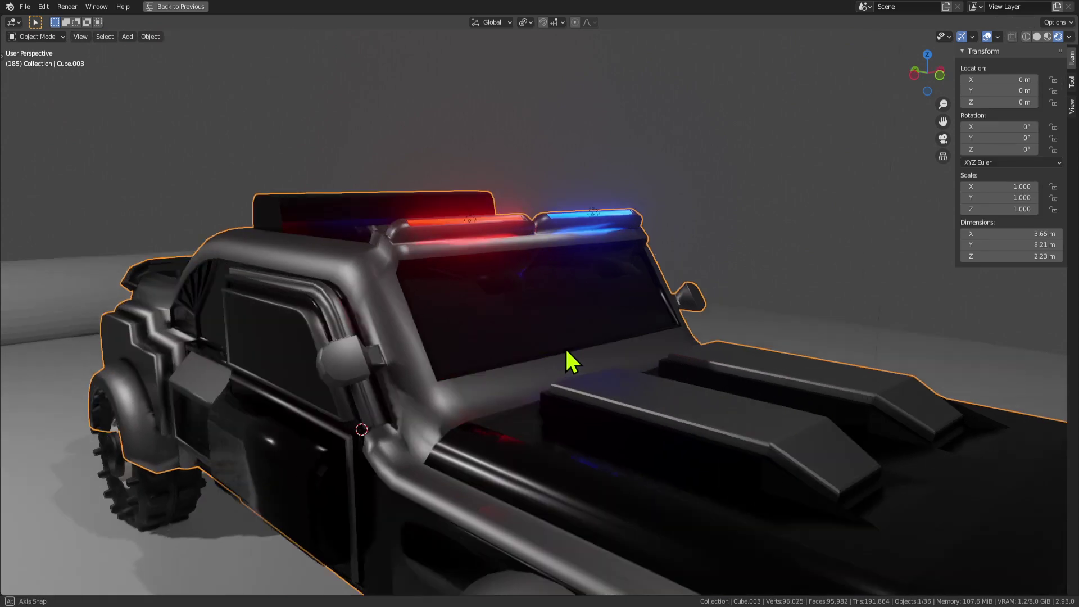
{"action": "middle_click_drag", "start_coordinate": [565, 356], "coordinate": [565, 378]}
Step: Undo the inset, extrusions and scaling of the strip face above the windshield
{"action": "key", "text": "ctrl+z"}
{"action": "key", "text": "ctrl+z"}
{"action": "key", "text": "ctrl+z"}
{"action": "scroll", "coordinate": [584, 353], "scroll_direction": "up", "scroll_amount": 3}
{"action": "key", "text": "ctrl+z"}
{"action": "scroll", "coordinate": [561, 314], "scroll_direction": "up", "scroll_amount": 2}
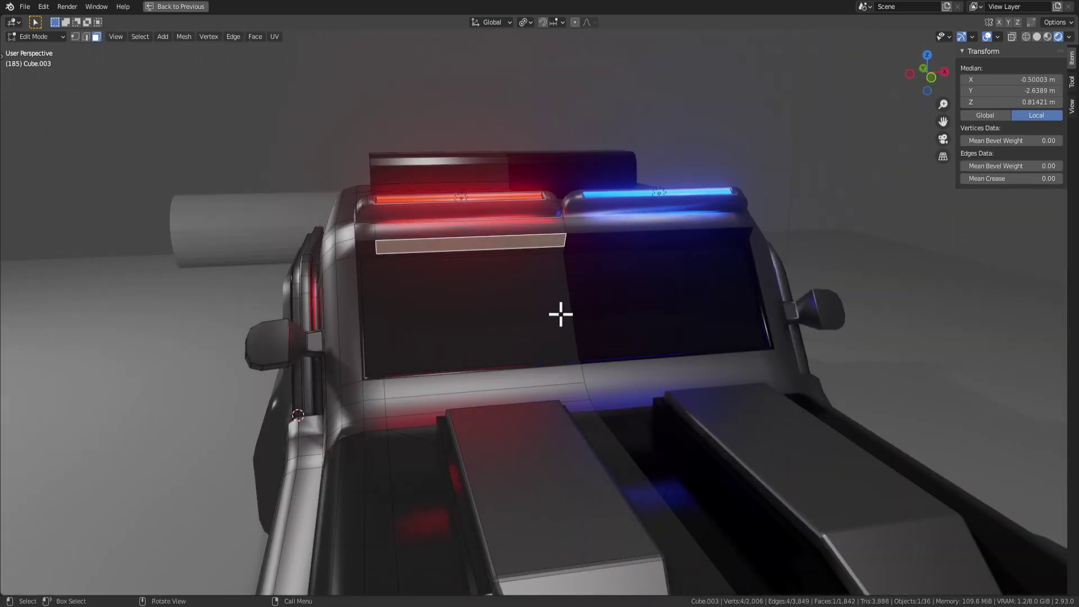
Step: Inset the wide strip face above the windshield by 0.0241 m and extrude it outward about 0.041 m
{"action": "middle_click_drag", "start_coordinate": [561, 314], "coordinate": [408, 260]}
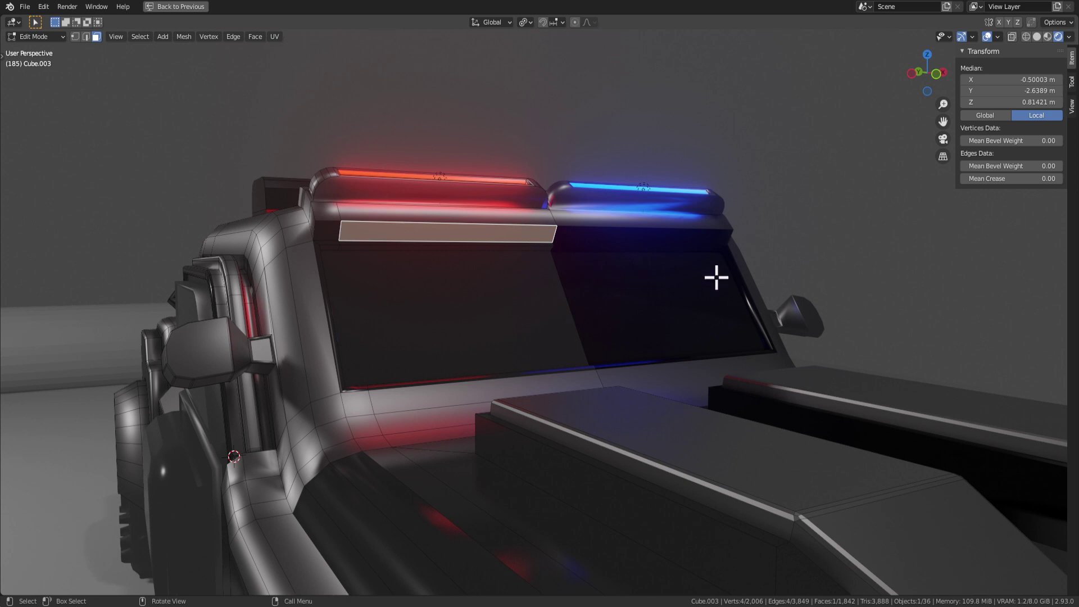
{"action": "key", "text": "i"}
{"action": "left_click", "coordinate": [769, 304]}
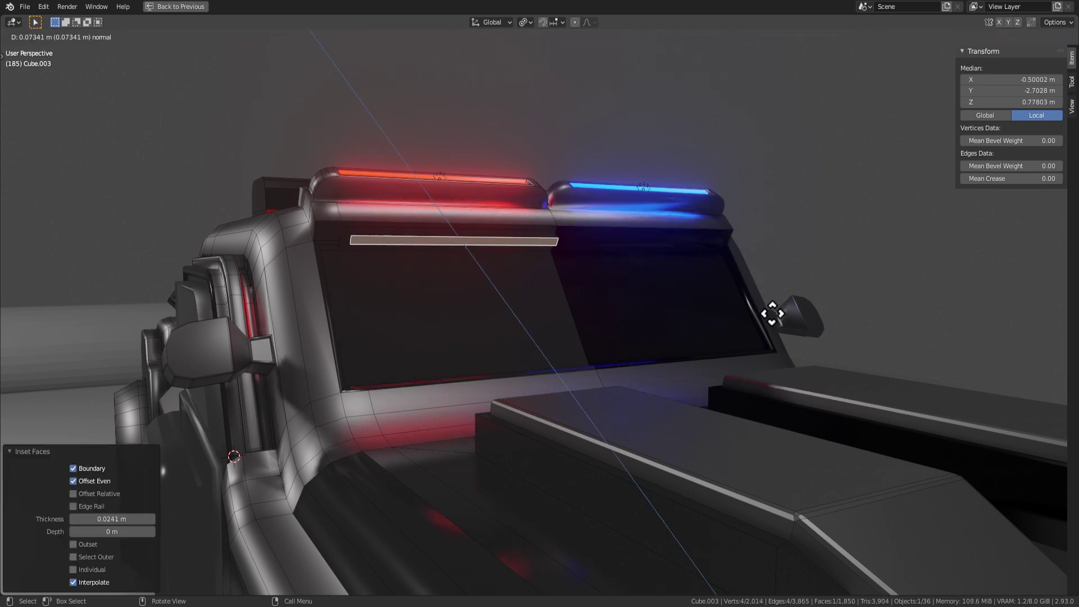
{"action": "left_click", "coordinate": [769, 309]}
{"action": "middle_click_drag", "start_coordinate": [770, 309], "coordinate": [629, 304]}
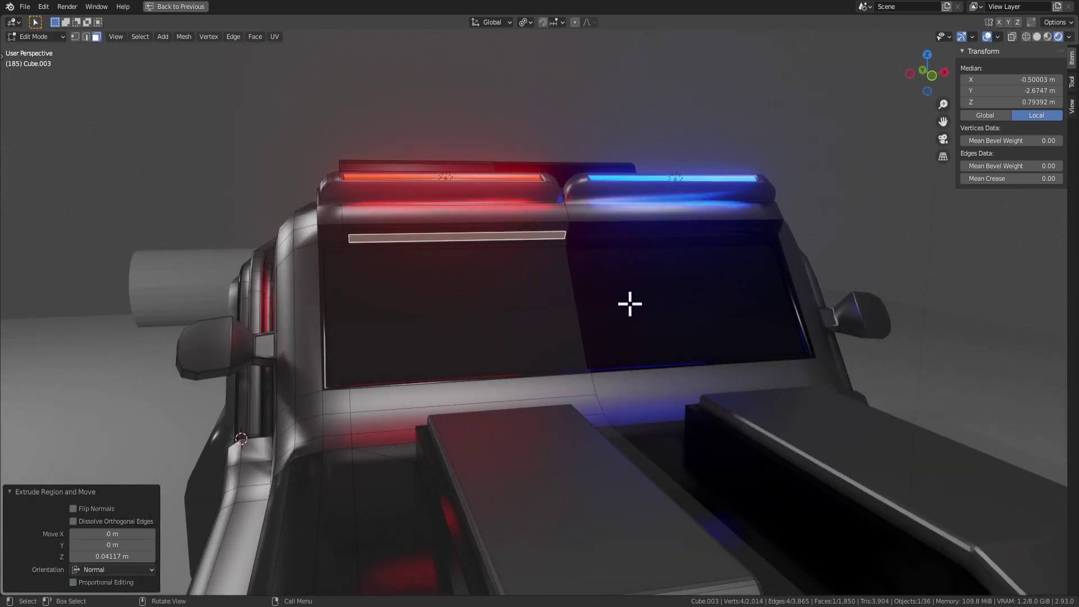
Step: Restore the full layout, inset the extruded strip's front face by about 0.0098 m, and extrude the inner face slightly outward
{"action": "scroll", "coordinate": [487, 265], "scroll_direction": "up", "scroll_amount": 5}
{"action": "key", "text": "ctrl+space"}
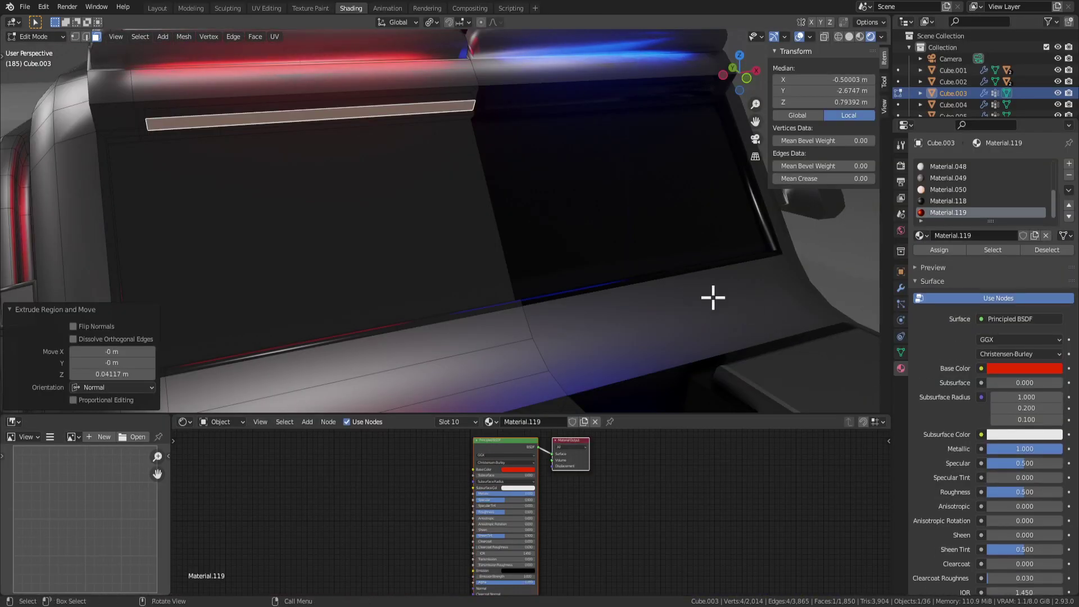
{"action": "key", "text": "i"}
{"action": "left_click", "coordinate": [678, 240]}
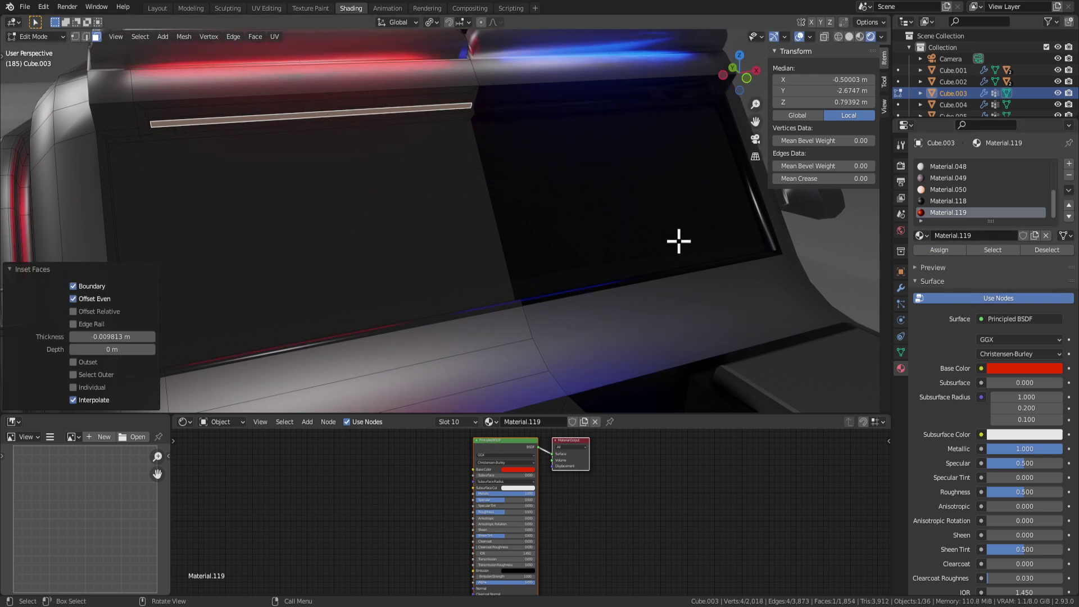
{"action": "key", "text": "e"}
{"action": "left_click", "coordinate": [691, 294]}
Step: Expand the selection to the inner strip's side faces, assign the glowing Material.050 to them, and deselect the vehicle
{"action": "key", "text": "ctrl+KP_Add"}
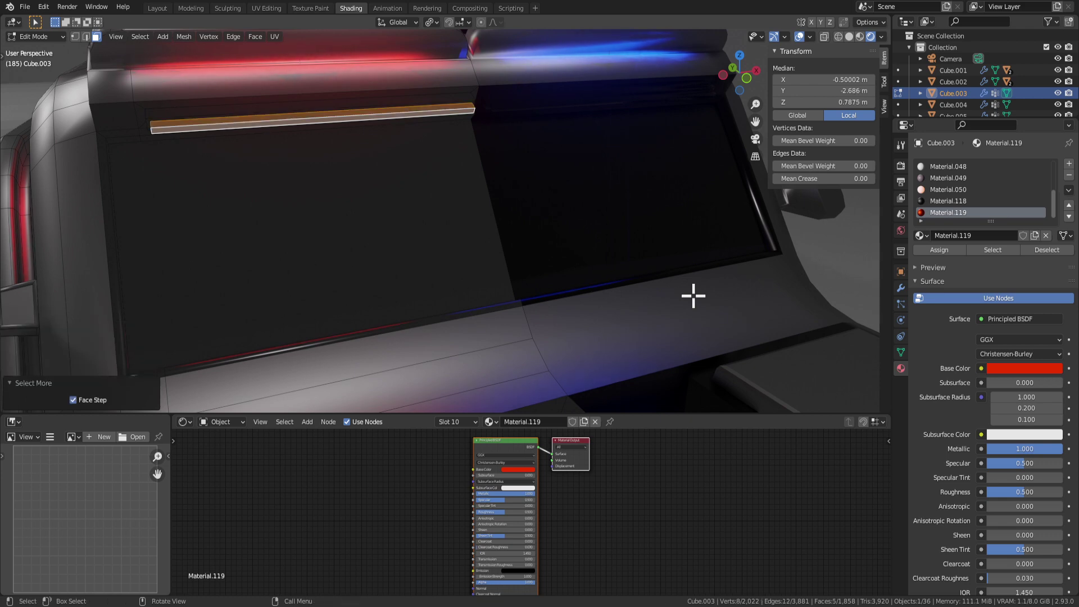
{"action": "left_click", "coordinate": [943, 249]}
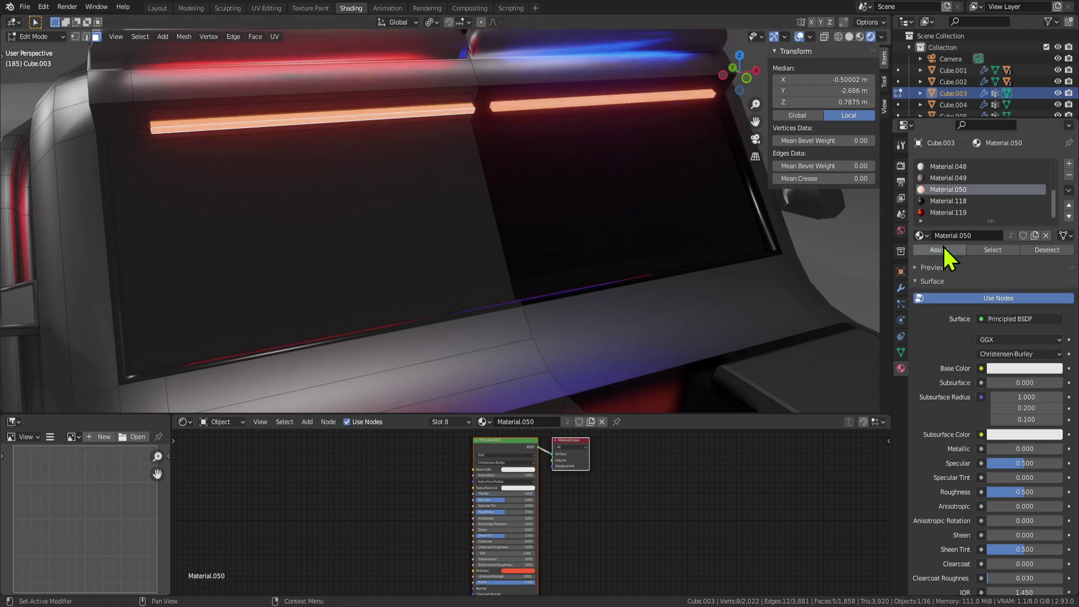
{"action": "key", "text": "Tab"}
{"action": "scroll", "coordinate": [645, 253], "scroll_direction": "down", "scroll_amount": 5}
{"action": "middle_click_drag", "start_coordinate": [645, 253], "coordinate": [661, 181]}
{"action": "left_click", "coordinate": [660, 179]}
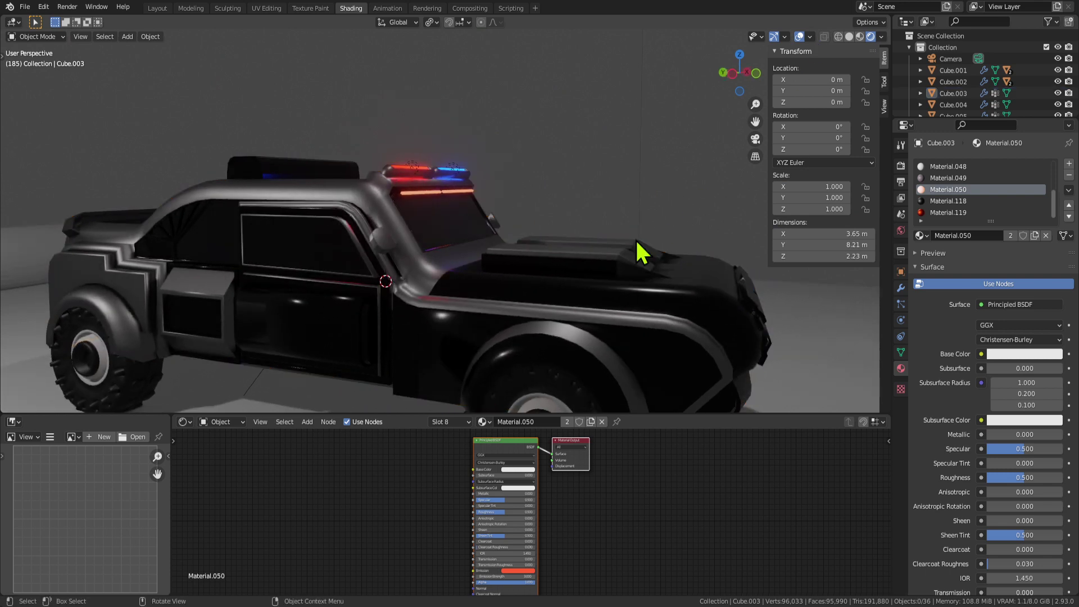
Step: Inspect the glowing light strips above the windshield from several angles and undo them
{"action": "scroll", "coordinate": [637, 248], "scroll_direction": "down", "scroll_amount": 3}
{"action": "middle_click_drag", "start_coordinate": [638, 248], "coordinate": [531, 267]}
{"action": "scroll", "coordinate": [531, 267], "scroll_direction": "up", "scroll_amount": 4}
{"action": "key", "text": "Tab"}
{"action": "key", "text": "Tab"}
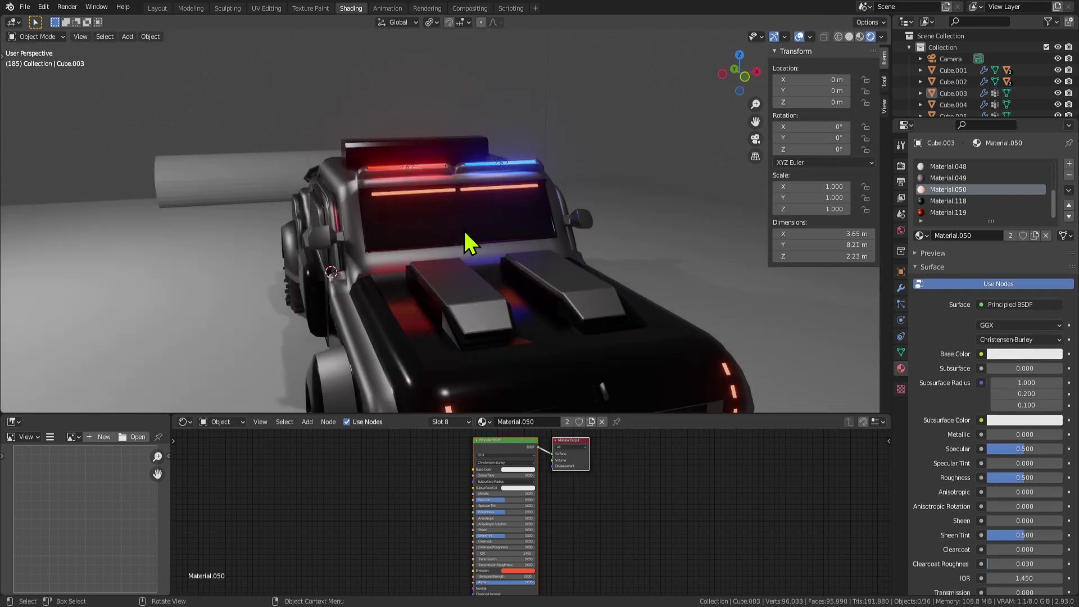
{"action": "middle_click_drag", "start_coordinate": [464, 241], "coordinate": [479, 210]}
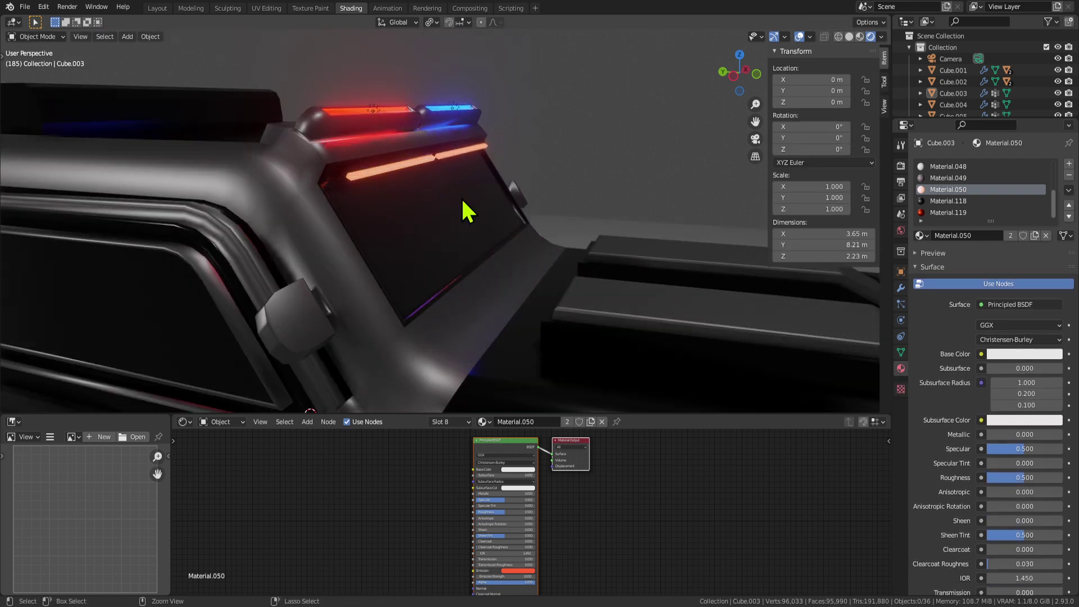
{"action": "key", "text": "Tab"}
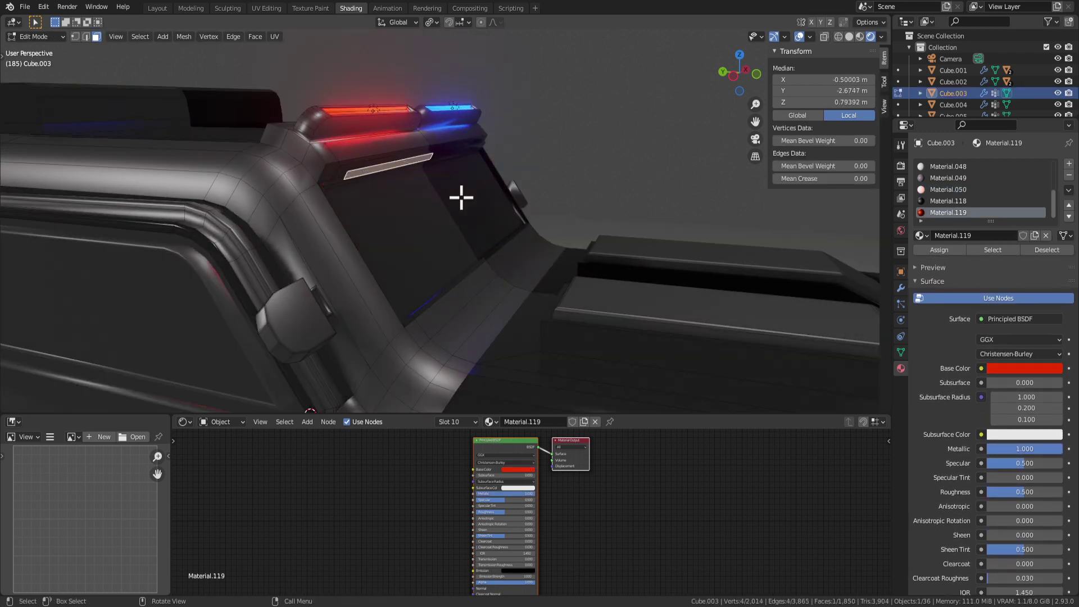
{"action": "key", "text": "Tab"}
{"action": "middle_click_drag", "start_coordinate": [461, 197], "coordinate": [452, 270], "text": "ctrl"}
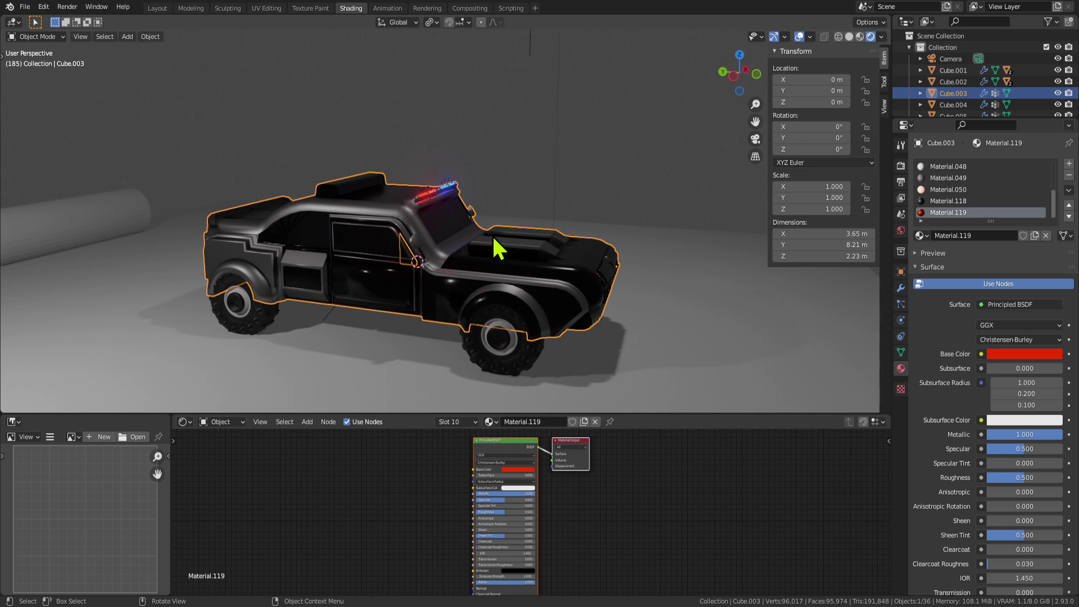
Step: Select the face row running along the hood's outer edge down to the front corner and assign Material to it
{"action": "middle_click_drag", "start_coordinate": [373, 180], "coordinate": [385, 231]}
{"action": "key", "text": "Tab"}
{"action": "scroll", "coordinate": [442, 236], "scroll_direction": "up", "scroll_amount": 3}
{"action": "left_click", "coordinate": [360, 218]}
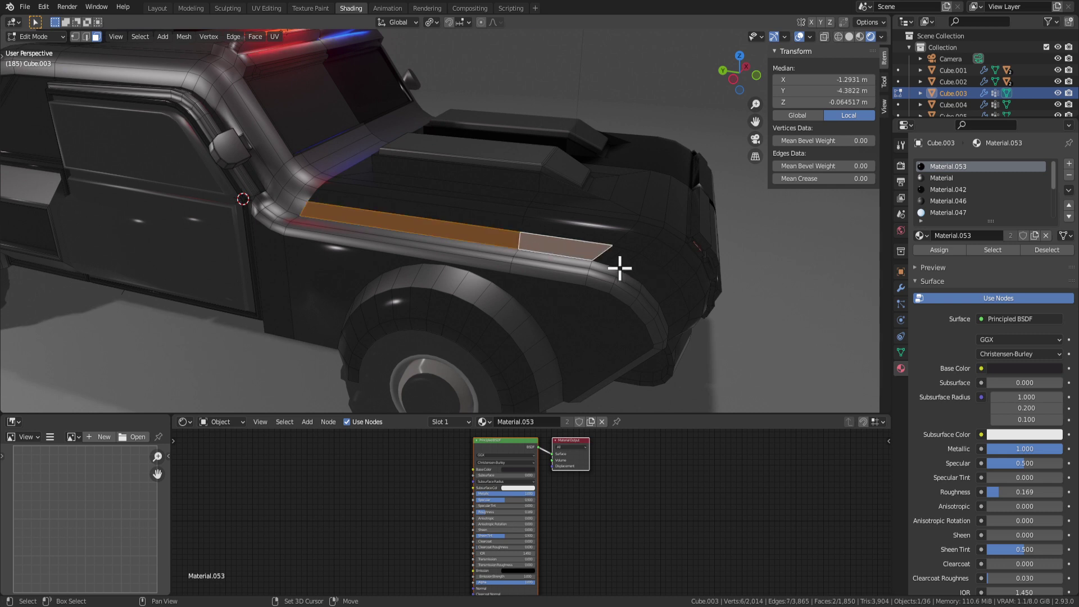
{"action": "left_click", "coordinate": [646, 275], "text": "shift"}
{"action": "scroll", "coordinate": [663, 284], "scroll_direction": "down", "scroll_amount": 4}
{"action": "scroll", "coordinate": [525, 225], "scroll_direction": "up", "scroll_amount": 3}
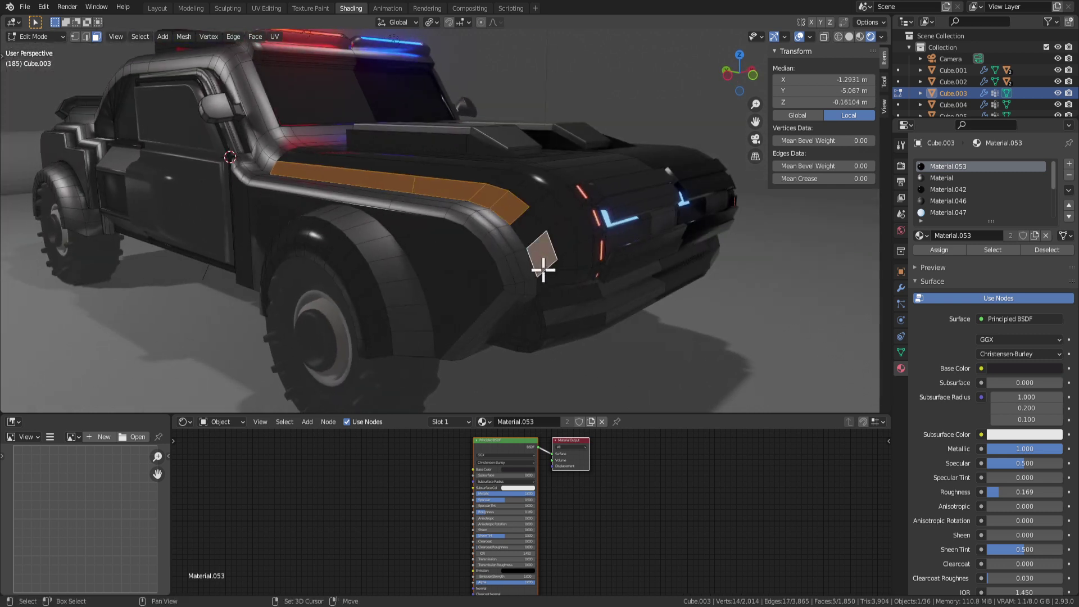
{"action": "middle_click_drag", "start_coordinate": [537, 258], "coordinate": [522, 232]}
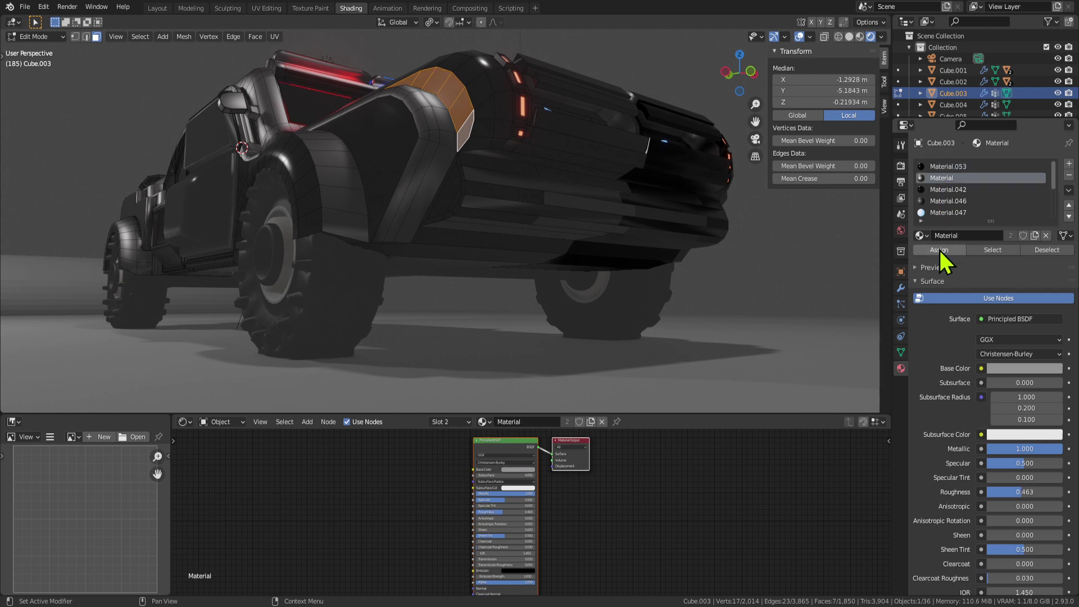
{"action": "key", "text": "Tab"}
{"action": "middle_click_drag", "start_coordinate": [506, 208], "coordinate": [415, 246]}
Step: Select the adjoining inner face row along the hood edge down past the headlight corner and assign Material to it
{"action": "key", "text": "Tab"}
{"action": "left_click", "coordinate": [504, 277]}
{"action": "left_click", "coordinate": [731, 277], "text": "shift"}
{"action": "scroll", "coordinate": [802, 279], "scroll_direction": "up", "scroll_amount": 3}
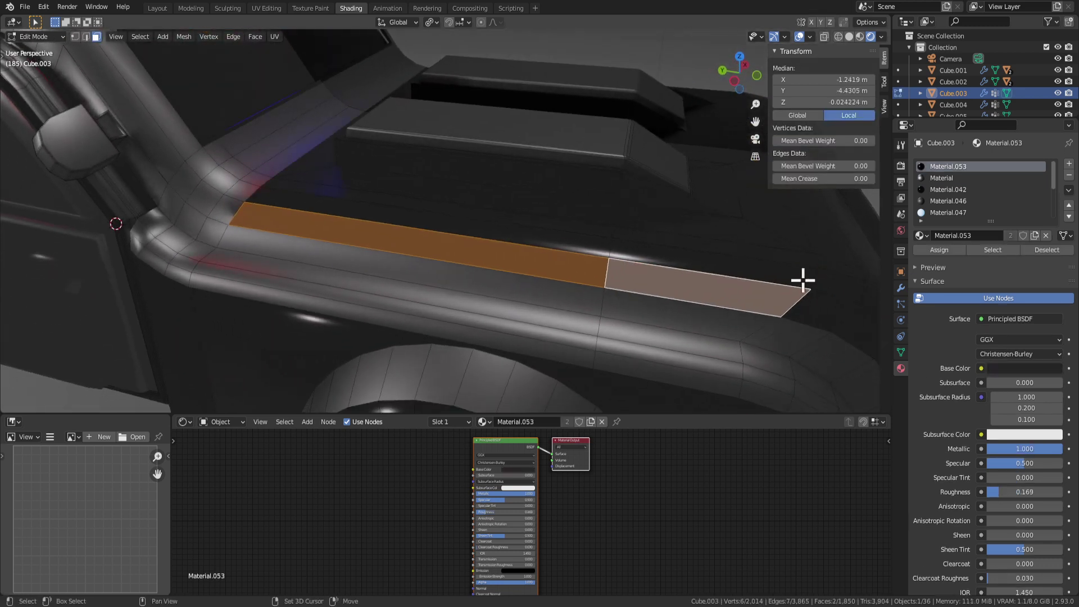
{"action": "middle_click_drag", "start_coordinate": [802, 280], "coordinate": [399, 198], "text": "shift"}
{"action": "left_click", "coordinate": [426, 240], "text": "shift"}
{"action": "middle_click_drag", "start_coordinate": [426, 240], "coordinate": [294, 102]}
{"action": "left_click", "coordinate": [287, 187], "text": "shift"}
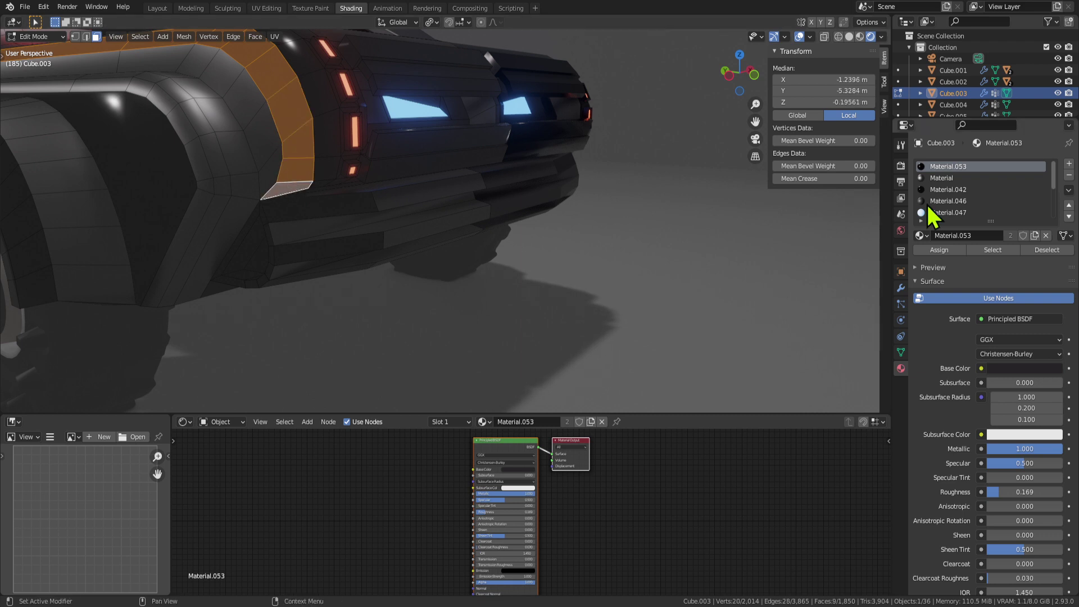
{"action": "left_click", "coordinate": [939, 250]}
{"action": "scroll", "coordinate": [487, 202], "scroll_direction": "down", "scroll_amount": 5}
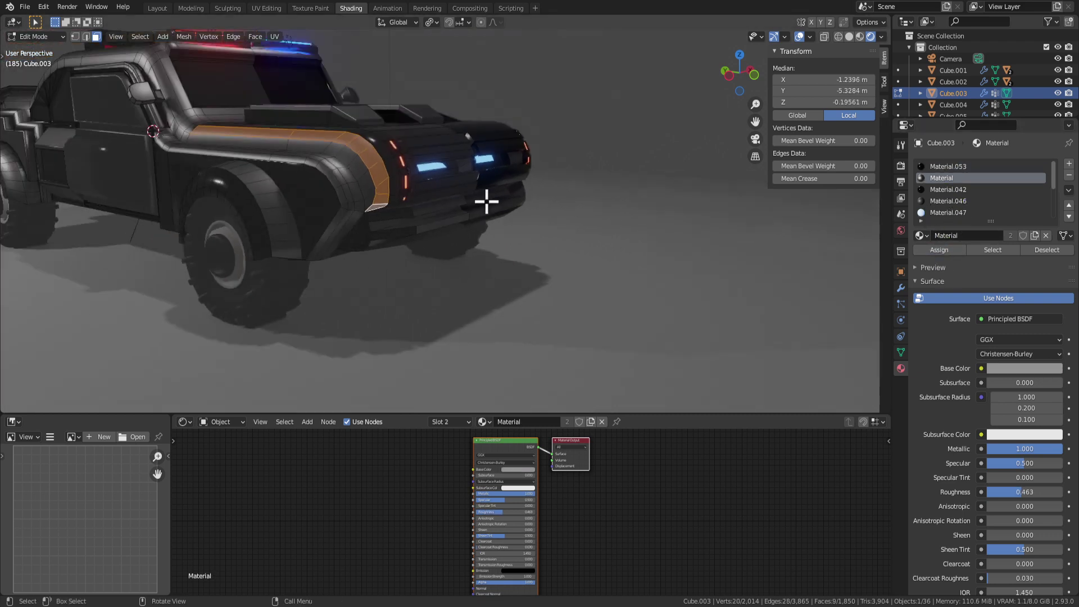
{"action": "key", "text": "Tab"}
{"action": "middle_click_drag", "start_coordinate": [486, 202], "coordinate": [482, 224]}
Step: Select the two long horizontal strip faces on the front bumper and assign Material to them
{"action": "key", "text": "Tab"}
{"action": "scroll", "coordinate": [381, 212], "scroll_direction": "up", "scroll_amount": 4}
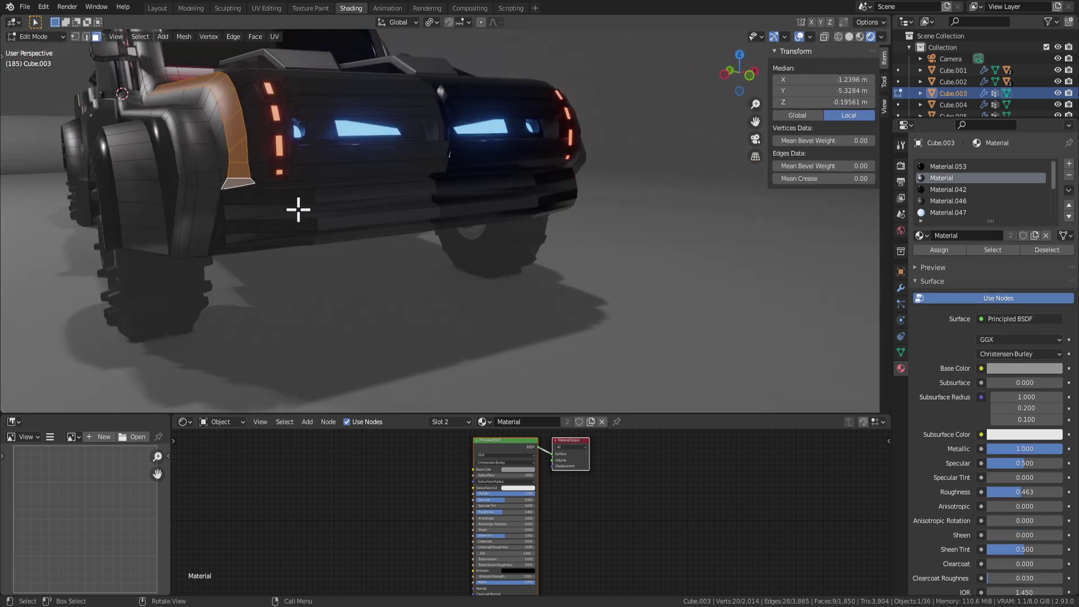
{"action": "left_click", "coordinate": [298, 210]}
{"action": "middle_click_drag", "start_coordinate": [297, 210], "coordinate": [378, 229]}
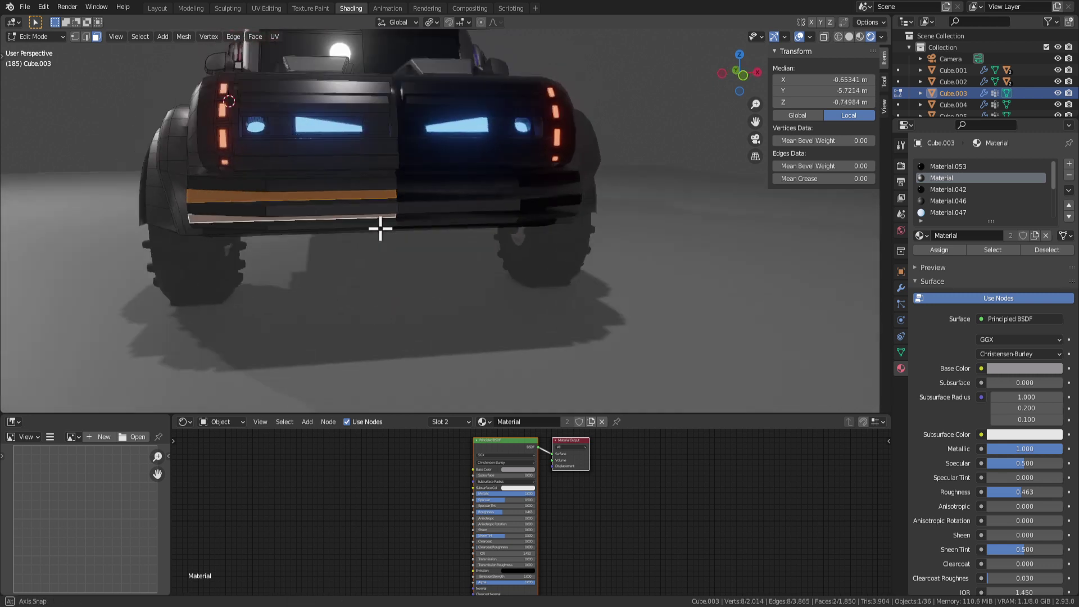
{"action": "left_click", "coordinate": [937, 250]}
{"action": "scroll", "coordinate": [612, 231], "scroll_direction": "down", "scroll_amount": 3}
{"action": "key", "text": "Tab"}
{"action": "middle_click_drag", "start_coordinate": [612, 231], "coordinate": [443, 239]}
Step: Undo the material assignment on the front bumper strips
{"action": "key", "text": "ctrl+z"}
{"action": "key", "text": "ctrl+z"}
{"action": "key", "text": "ctrl+z"}
{"action": "scroll", "coordinate": [443, 239], "scroll_direction": "up", "scroll_amount": 3}
{"action": "key", "text": "Tab"}
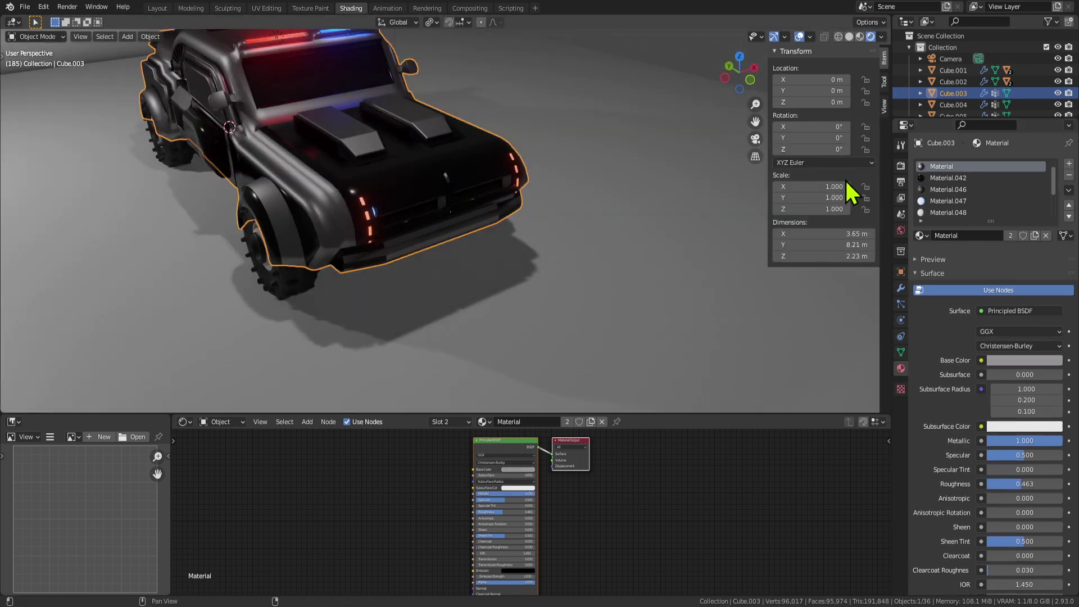
Step: Lighten the base color of the vehicle's Material.053 to a gray with a value of 0.267
{"action": "middle_click_drag", "start_coordinate": [554, 188], "coordinate": [458, 174]}
{"action": "scroll", "coordinate": [457, 174], "scroll_direction": "up", "scroll_amount": 3}
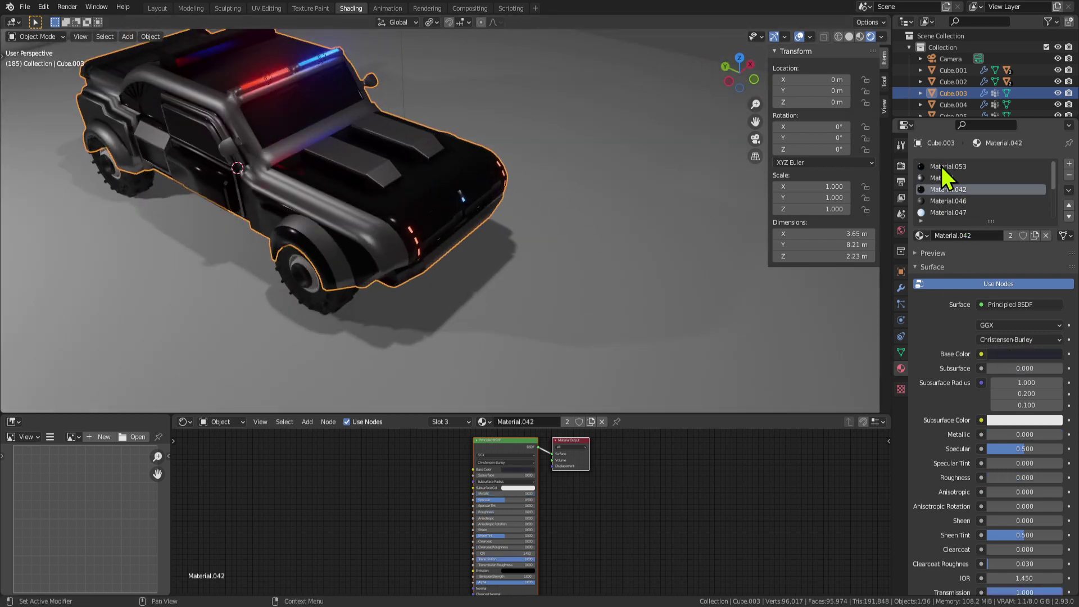
{"action": "left_click", "coordinate": [1031, 354]}
{"action": "left_click_drag", "start_coordinate": [1054, 255], "coordinate": [1053, 226]}
{"action": "middle_click_drag", "start_coordinate": [748, 259], "coordinate": [571, 204]}
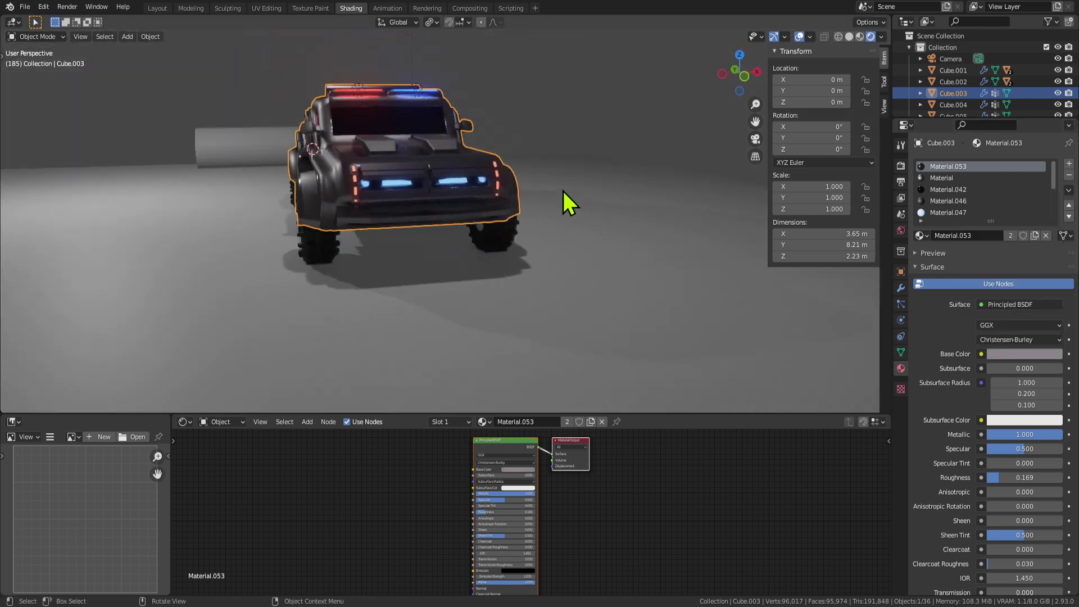
{"action": "middle_click_drag", "start_coordinate": [715, 264], "coordinate": [461, 281], "text": "alt"}
Step: Darken the base color of Material.053 to near black
{"action": "left_click", "coordinate": [1026, 353]}
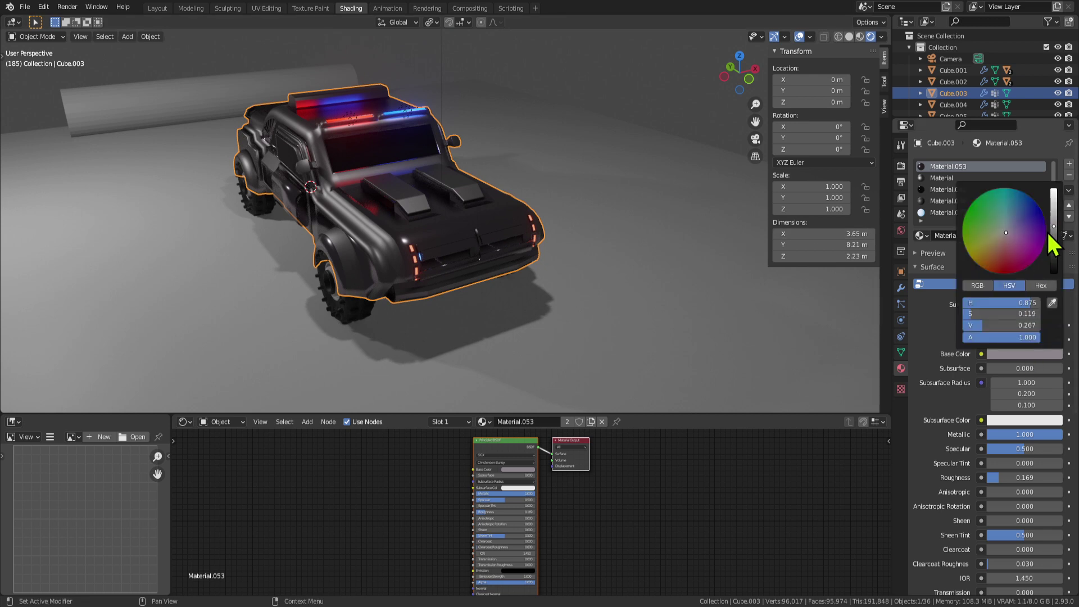
{"action": "left_click_drag", "start_coordinate": [1053, 229], "coordinate": [1054, 253]}
{"action": "middle_click_drag", "start_coordinate": [439, 171], "coordinate": [335, 124]}
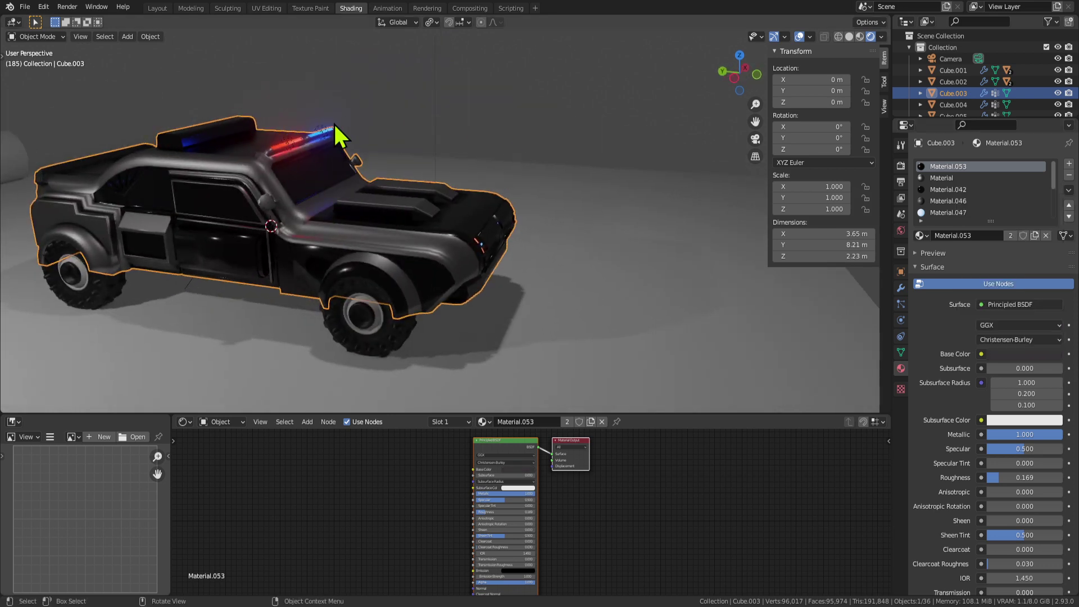
{"action": "left_click", "coordinate": [318, 127]}
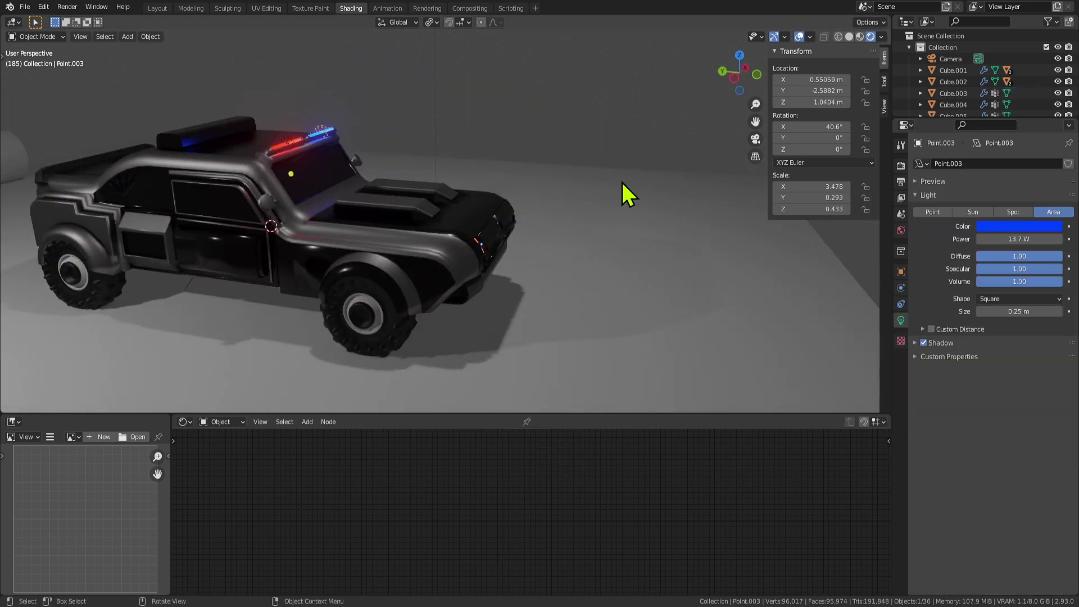
{"action": "middle_click_drag", "start_coordinate": [149, 145], "coordinate": [463, 257]}
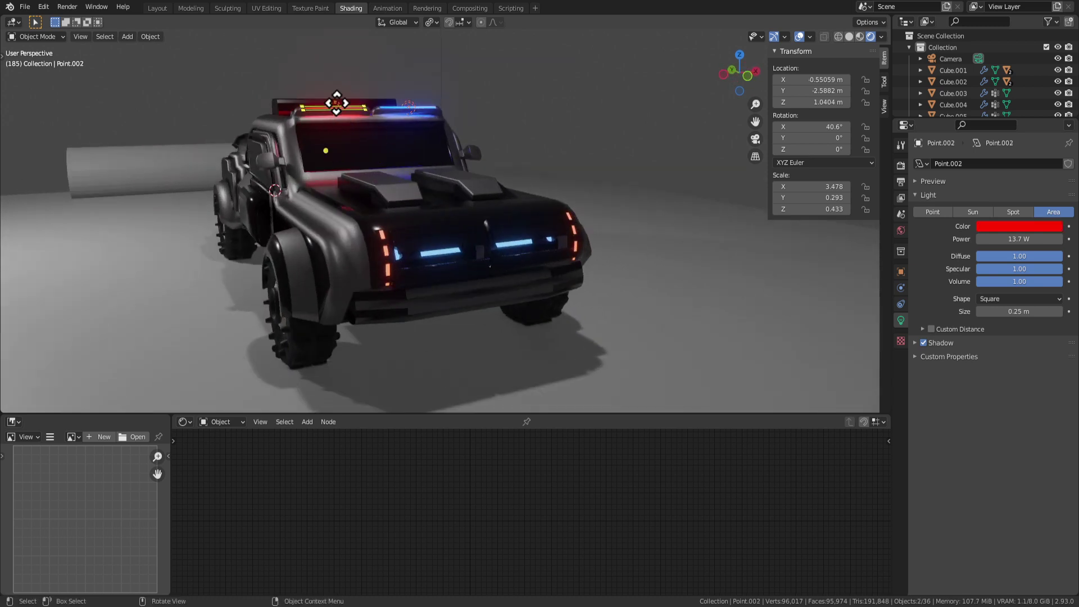
{"action": "key", "text": "Escape"}
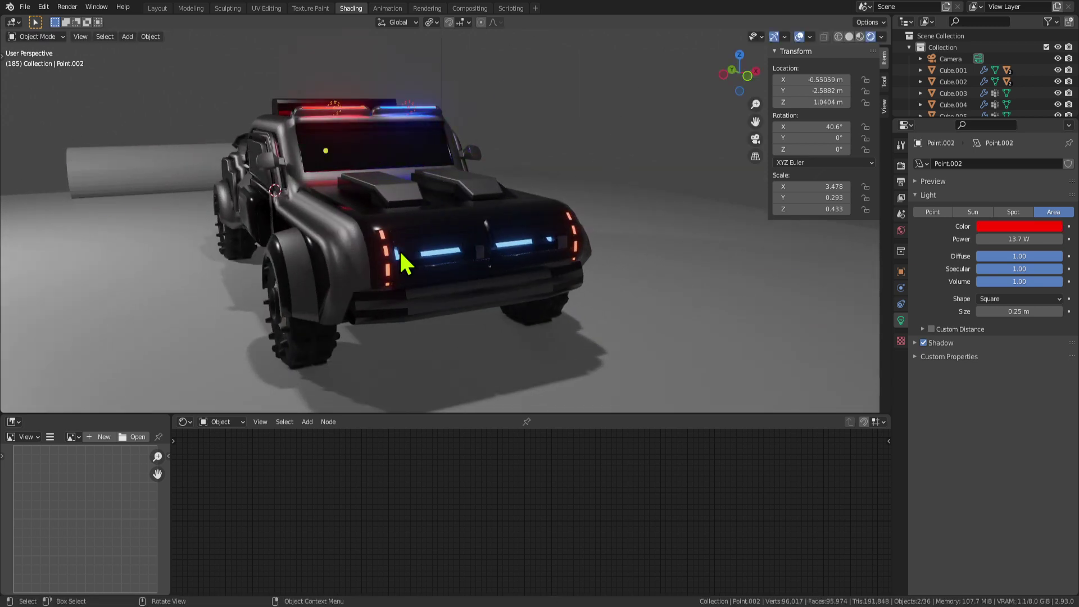
{"action": "middle_click_drag", "start_coordinate": [643, 239], "coordinate": [350, 239]}
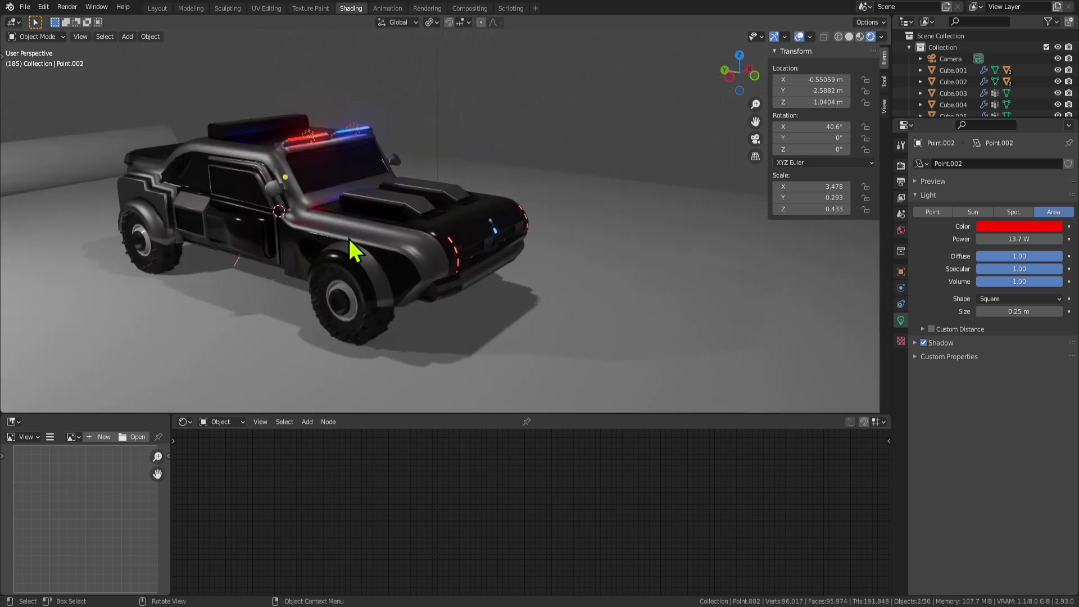
{"action": "left_click", "coordinate": [349, 237]}
{"action": "key", "text": "Tab"}
{"action": "key", "text": "Tab"}
{"action": "middle_click_drag", "start_coordinate": [209, 204], "coordinate": [411, 253], "text": "shift"}
{"action": "key", "text": "Tab"}
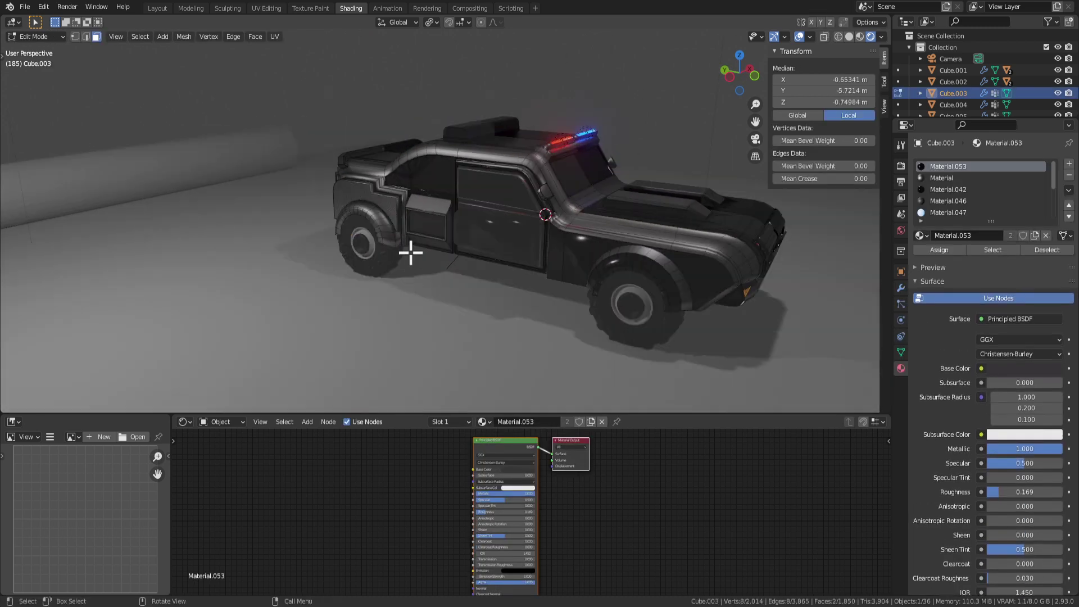
{"action": "middle_click_drag", "start_coordinate": [482, 260], "coordinate": [428, 217]}
{"action": "key", "text": "Tab"}
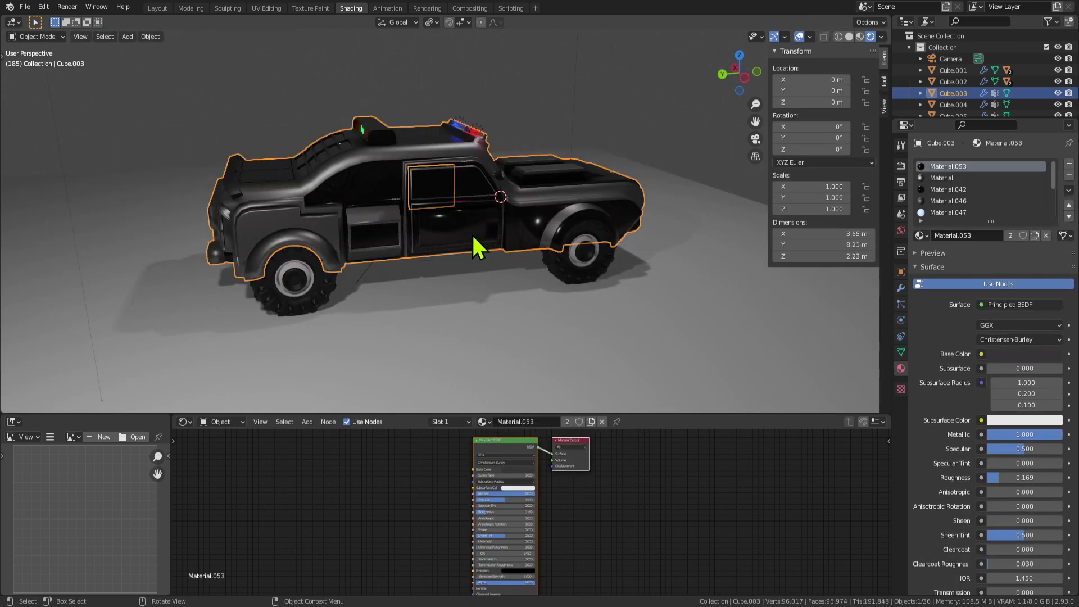
Step: Swing the front doors open by rotating them about the Z axis, and deselect them
{"action": "key", "text": "r"}
{"action": "key", "text": "z"}
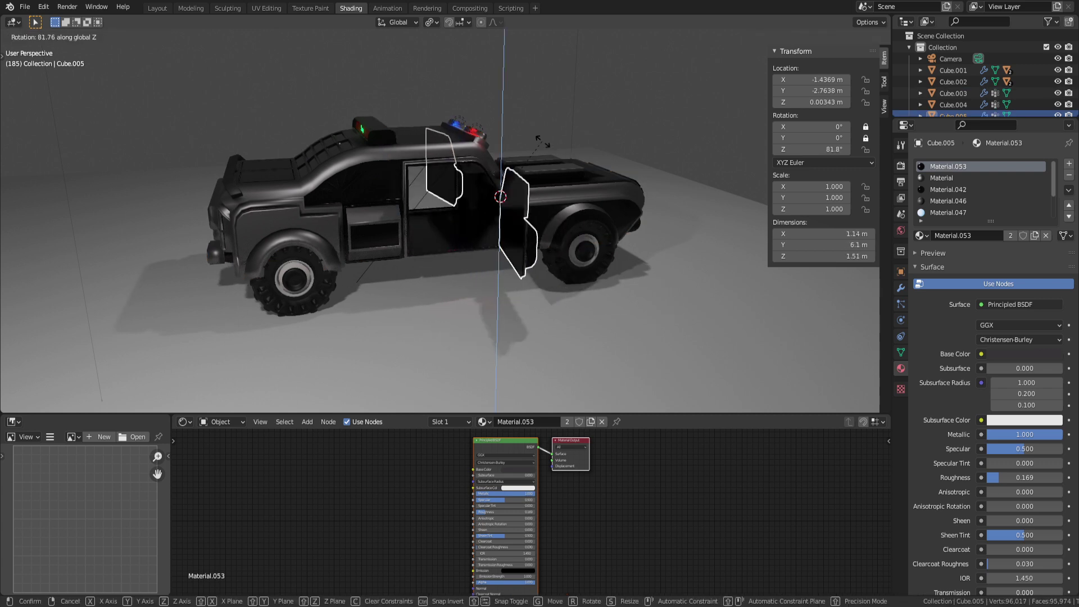
{"action": "left_click", "coordinate": [641, 168]}
{"action": "key", "text": "ctrl+z"}
{"action": "left_click", "coordinate": [727, 306]}
{"action": "middle_click_drag", "start_coordinate": [727, 307], "coordinate": [489, 301]}
Step: Maximize the 3D viewport and inspect the vehicle with its doors open from the side and from above
{"action": "key", "text": "ctrl+space"}
{"action": "middle_click_drag", "start_coordinate": [650, 342], "coordinate": [750, 278]}
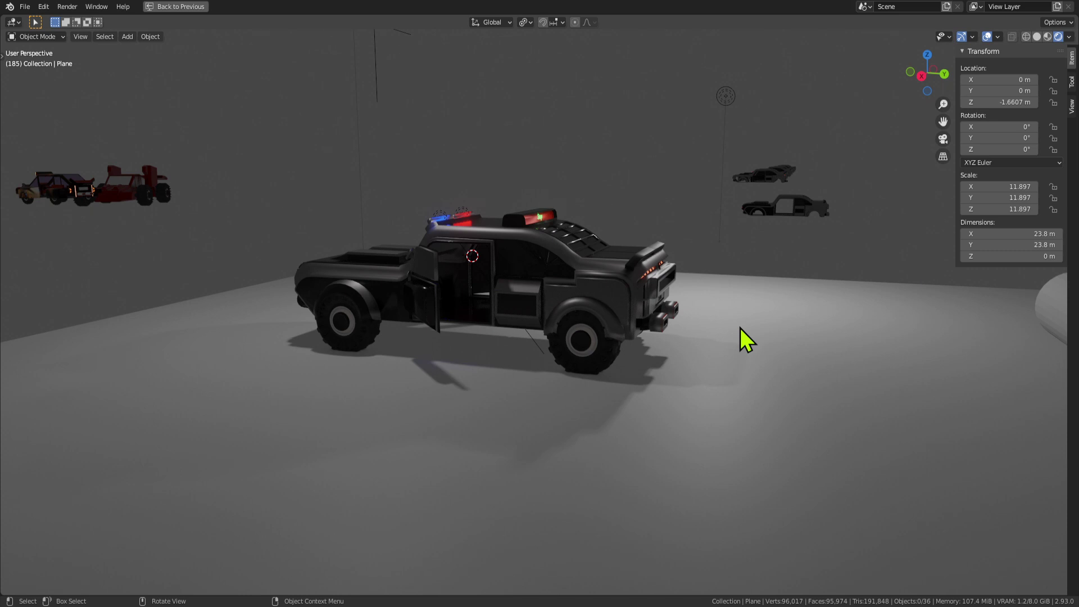
{"action": "scroll", "coordinate": [493, 208], "scroll_direction": "up", "scroll_amount": 5}
{"action": "scroll", "coordinate": [595, 236], "scroll_direction": "down", "scroll_amount": 6}
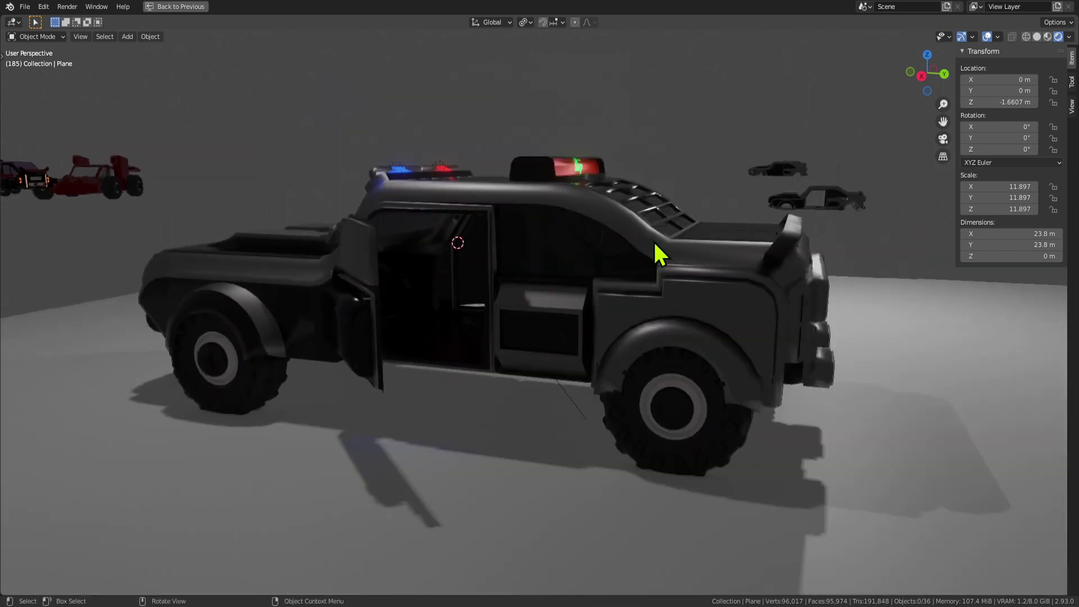
{"action": "middle_click_drag", "start_coordinate": [655, 248], "coordinate": [441, 151]}
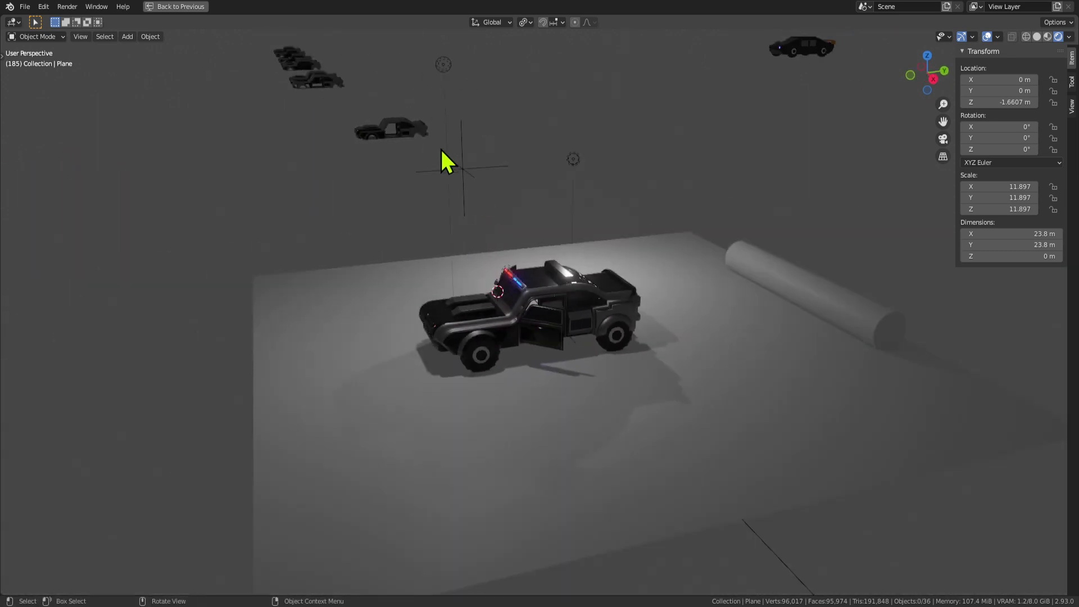
Step: Parent the front doors to Empty.001 above the vehicle using Object (Keep Transform)
{"action": "left_click", "coordinate": [473, 166]}
{"action": "key", "text": "g"}
{"action": "key", "text": "Escape"}
{"action": "scroll", "coordinate": [568, 286], "scroll_direction": "up", "scroll_amount": 2}
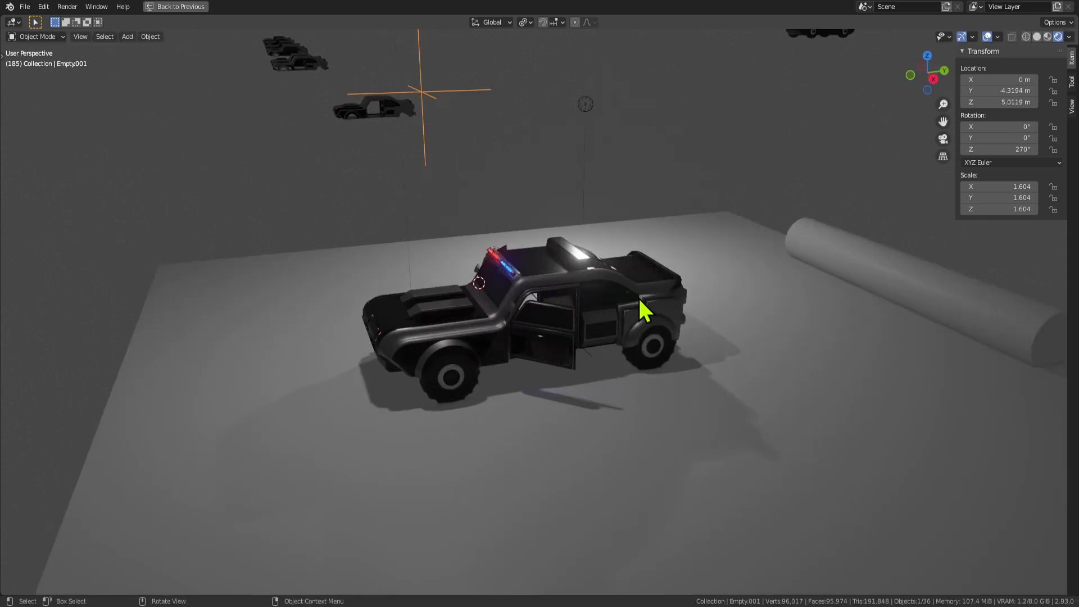
{"action": "left_click", "coordinate": [563, 340]}
{"action": "left_click", "coordinate": [436, 93], "text": "shift"}
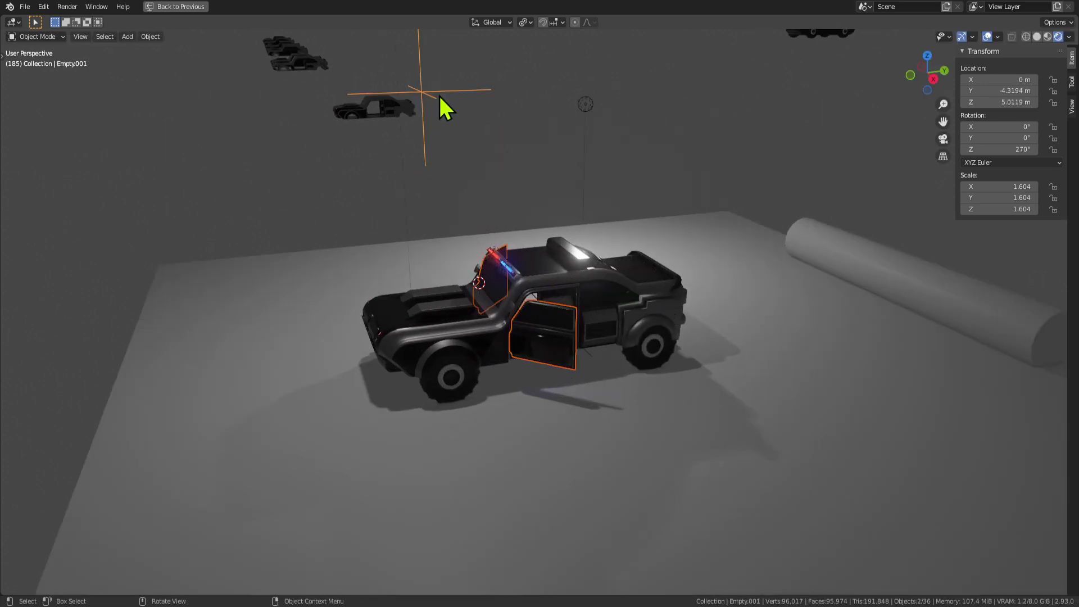
{"action": "key", "text": "ctrl+p"}
{"action": "left_click", "coordinate": [422, 108]}
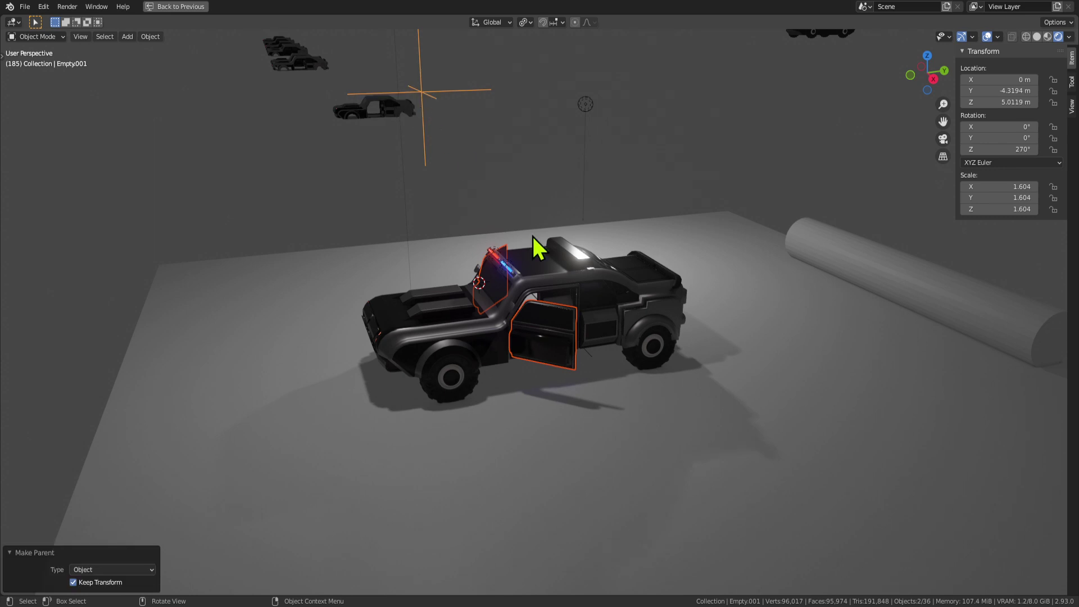
{"action": "left_click", "coordinate": [426, 104]}
{"action": "key", "text": "g"}
{"action": "key", "text": "Escape"}
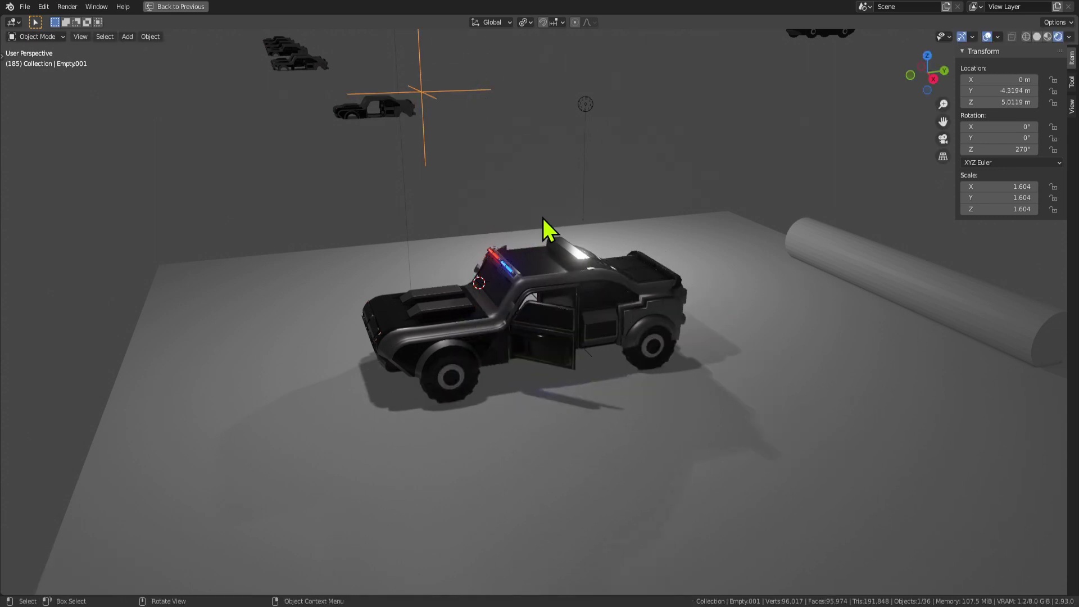
Step: Parent the vehicle body to Empty.001 using Object (Keep Transform)
{"action": "left_click", "coordinate": [543, 220]}
{"action": "left_click", "coordinate": [423, 92], "text": "shift"}
{"action": "key", "text": "ctrl+p"}
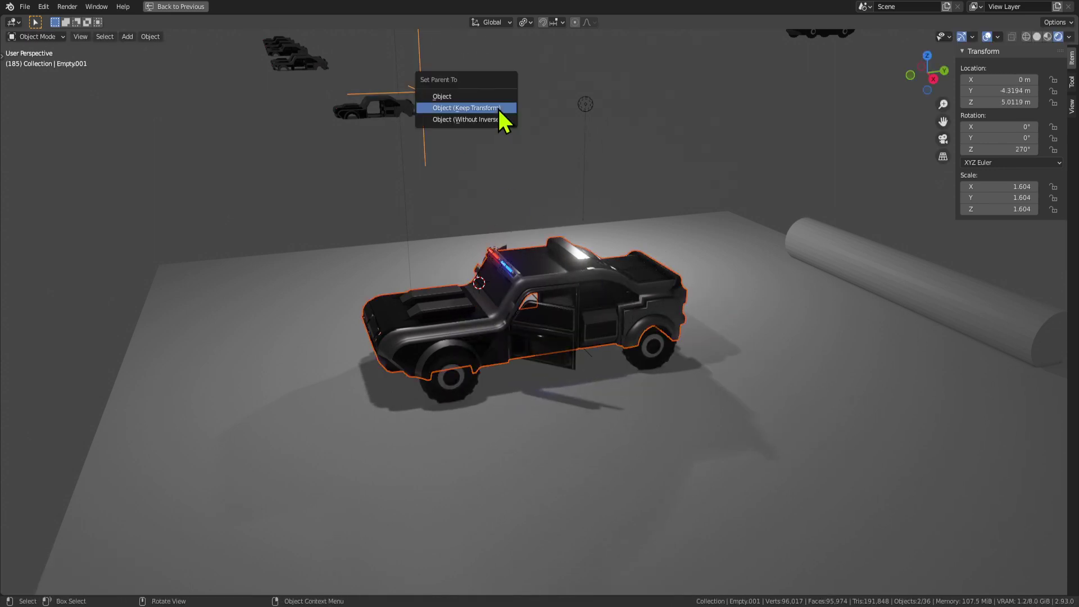
{"action": "left_click", "coordinate": [497, 108]}
Step: Try moving Empty.001 together with the vehicle body from several viewing angles, cancelling each move
{"action": "middle_click_drag", "start_coordinate": [659, 227], "coordinate": [444, 167]}
{"action": "key", "text": "g"}
{"action": "right_click", "coordinate": [659, 164]}
{"action": "key", "text": "g"}
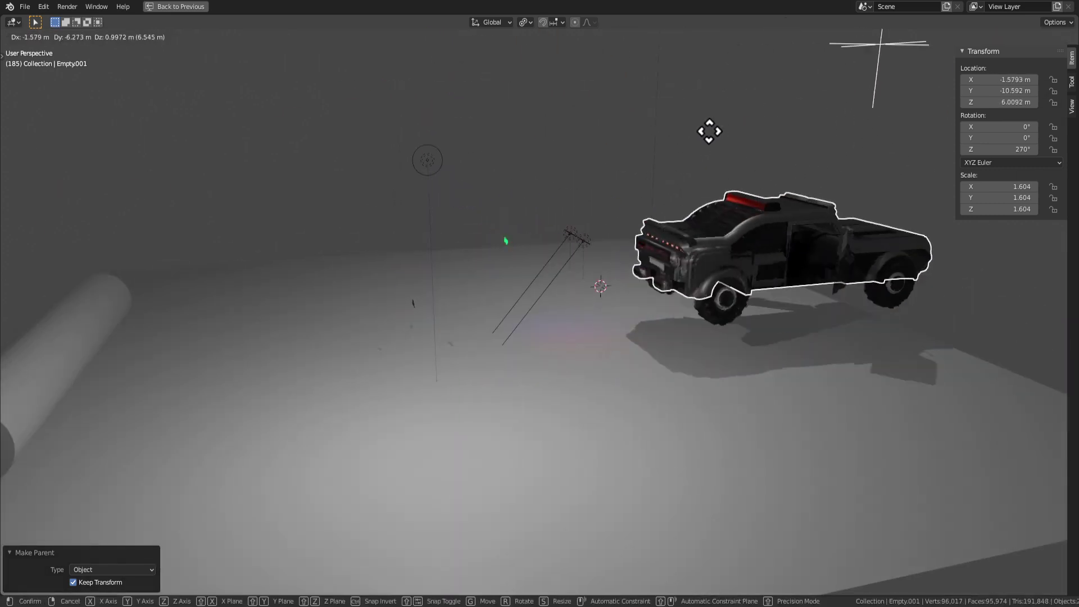
{"action": "right_click", "coordinate": [709, 131]}
{"action": "middle_click_drag", "start_coordinate": [590, 185], "coordinate": [532, 123]}
{"action": "key", "text": "g"}
{"action": "right_click", "coordinate": [534, 39]}
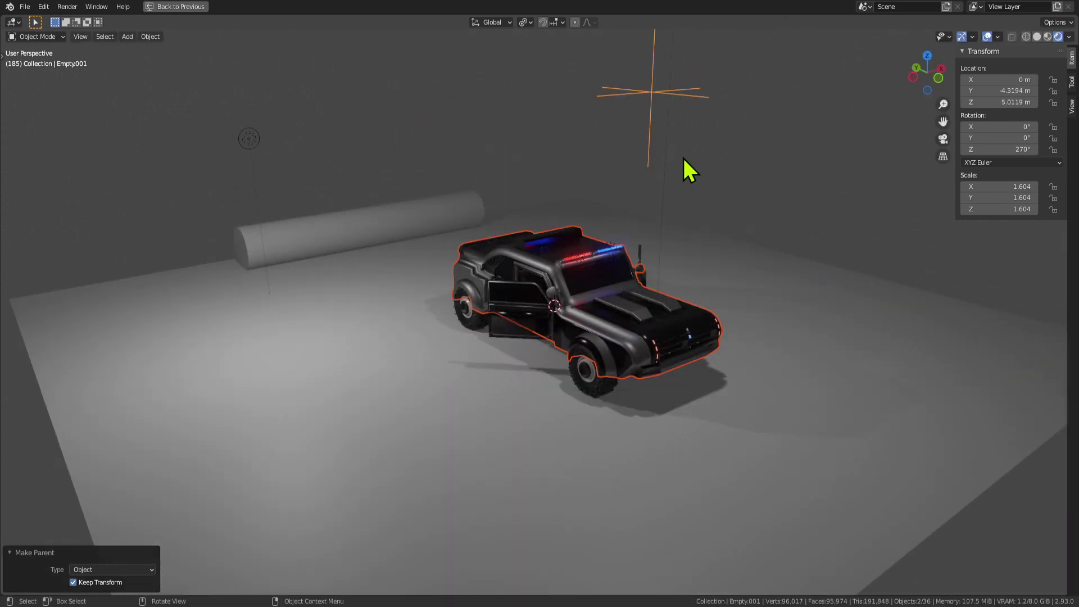
{"action": "middle_click_drag", "start_coordinate": [682, 156], "coordinate": [826, 211]}
{"action": "key", "text": "g"}
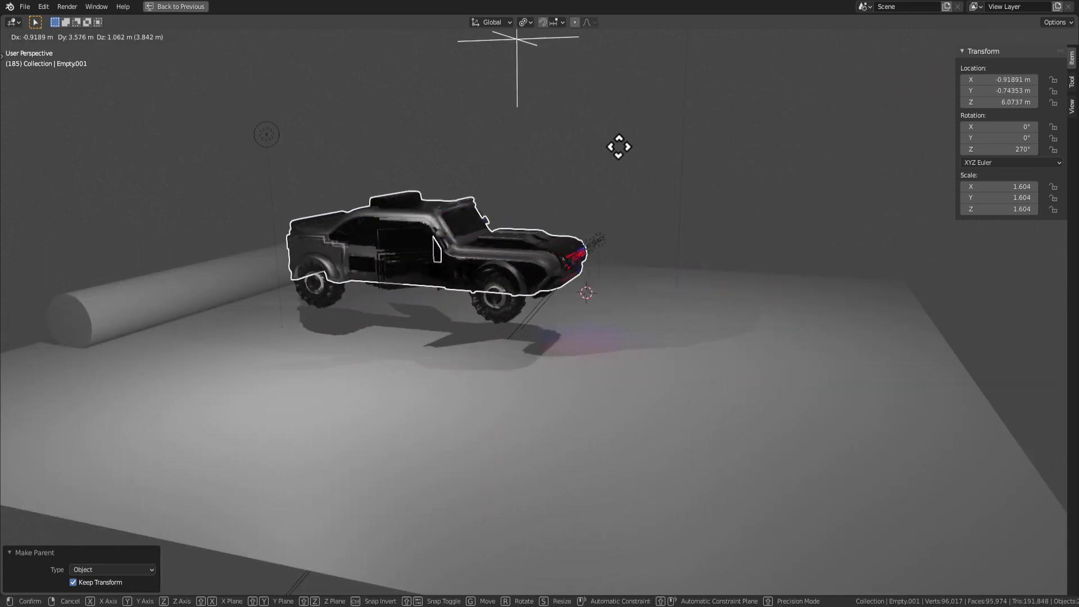
{"action": "right_click", "coordinate": [623, 151]}
Step: Examine the vehicle from the rear, front and side, with nothing selected
{"action": "middle_click_drag", "start_coordinate": [646, 183], "coordinate": [745, 295]}
{"action": "scroll", "coordinate": [618, 285], "scroll_direction": "up", "scroll_amount": 4}
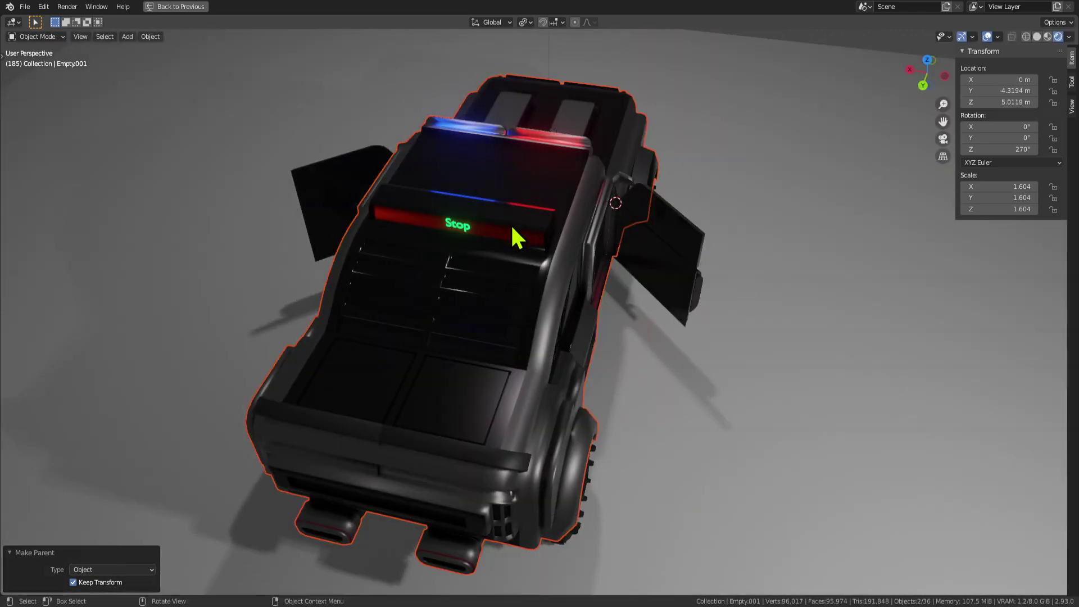
{"action": "middle_click_drag", "start_coordinate": [512, 231], "coordinate": [506, 200]}
{"action": "middle_click_drag", "start_coordinate": [462, 229], "coordinate": [681, 308]}
{"action": "scroll", "coordinate": [682, 309], "scroll_direction": "down", "scroll_amount": 4}
{"action": "left_click", "coordinate": [811, 315]}
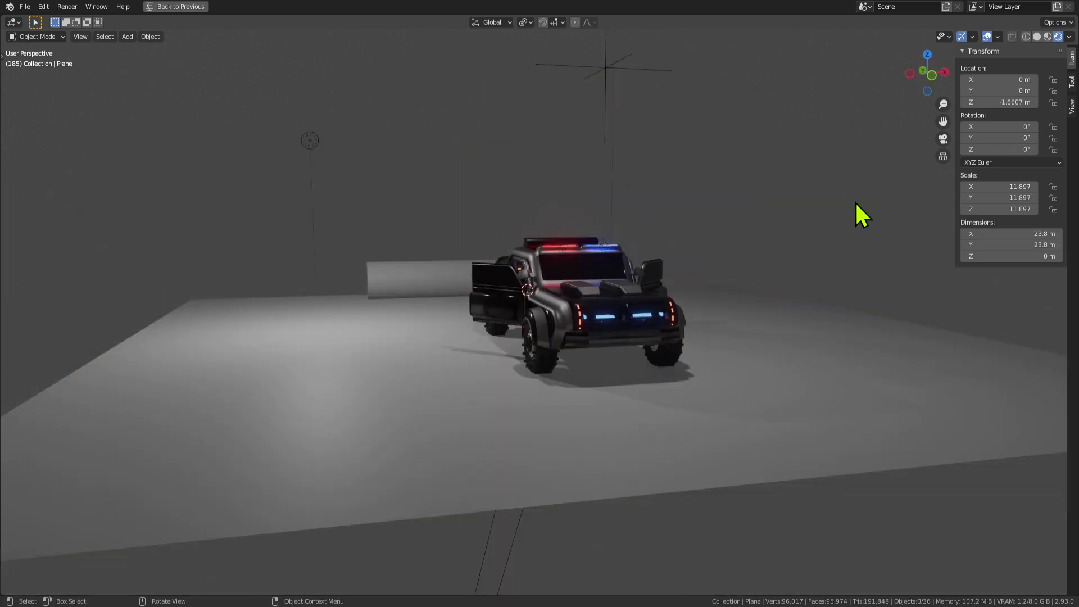
{"action": "scroll", "coordinate": [987, 272], "scroll_direction": "up", "scroll_amount": 1}
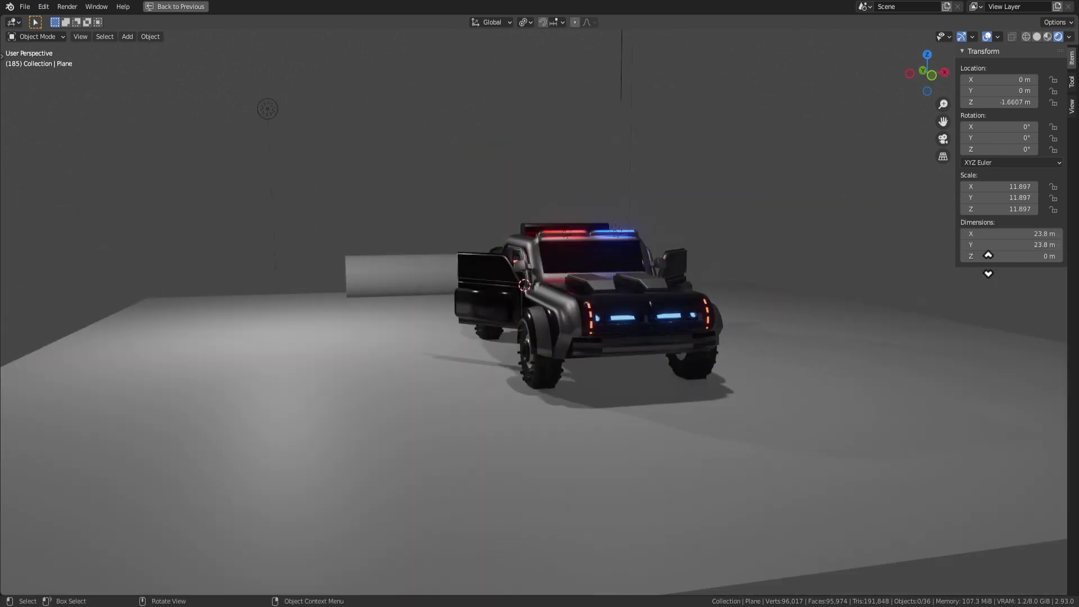
{"action": "middle_click_drag", "start_coordinate": [573, 301], "coordinate": [573, 253]}
{"action": "scroll", "coordinate": [462, 263], "scroll_direction": "up", "scroll_amount": 3}
{"action": "scroll", "coordinate": [542, 252], "scroll_direction": "down", "scroll_amount": 1}
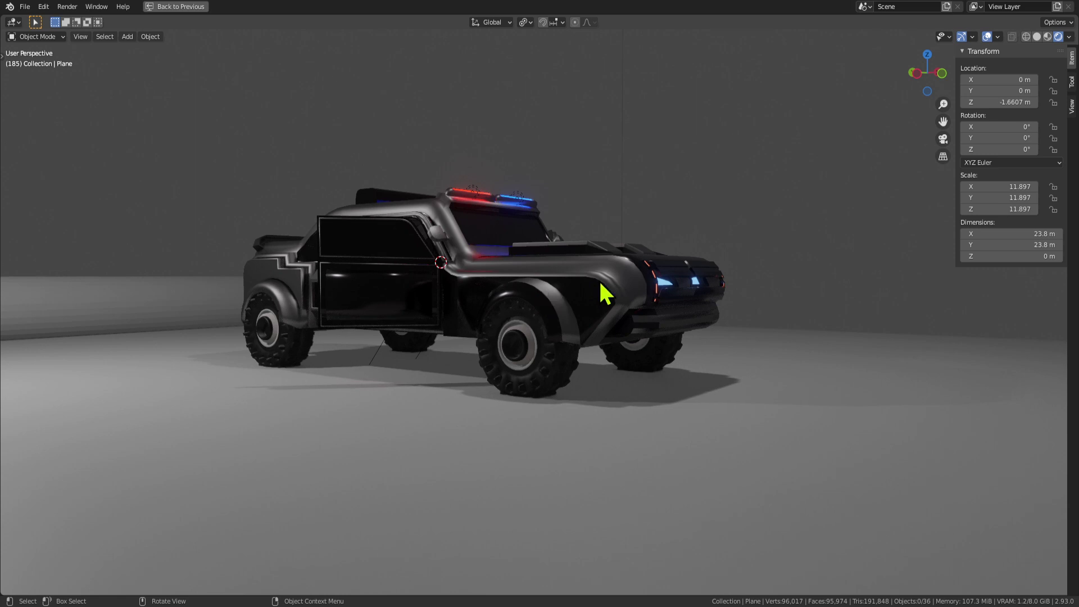